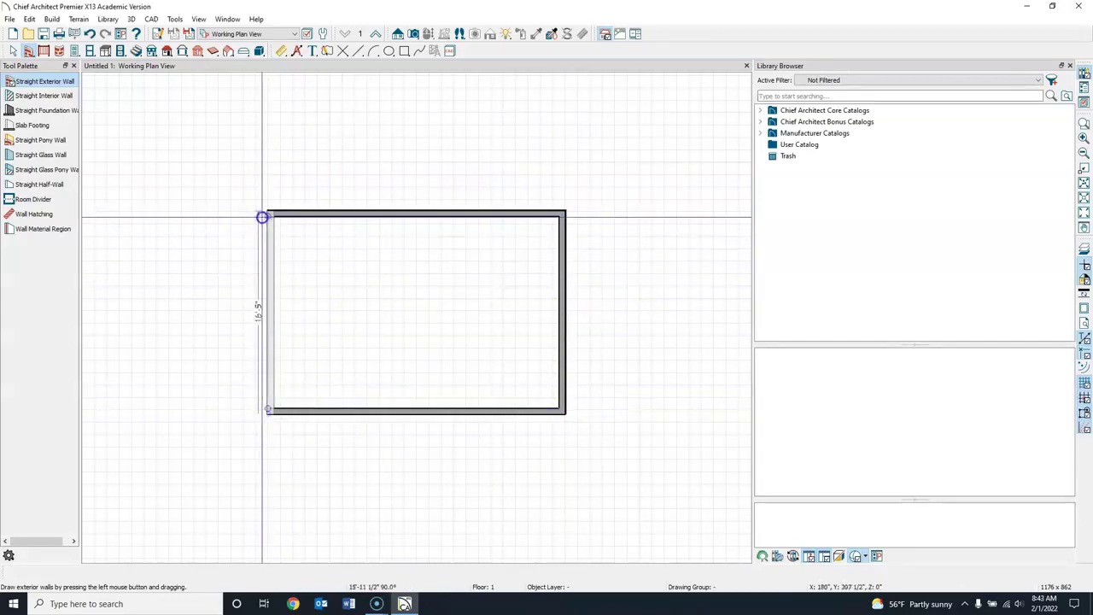
# Finish the exterior wall rectangle and set the length of its upper horizontal wall to 26'
pyautogui.click(11, 50)
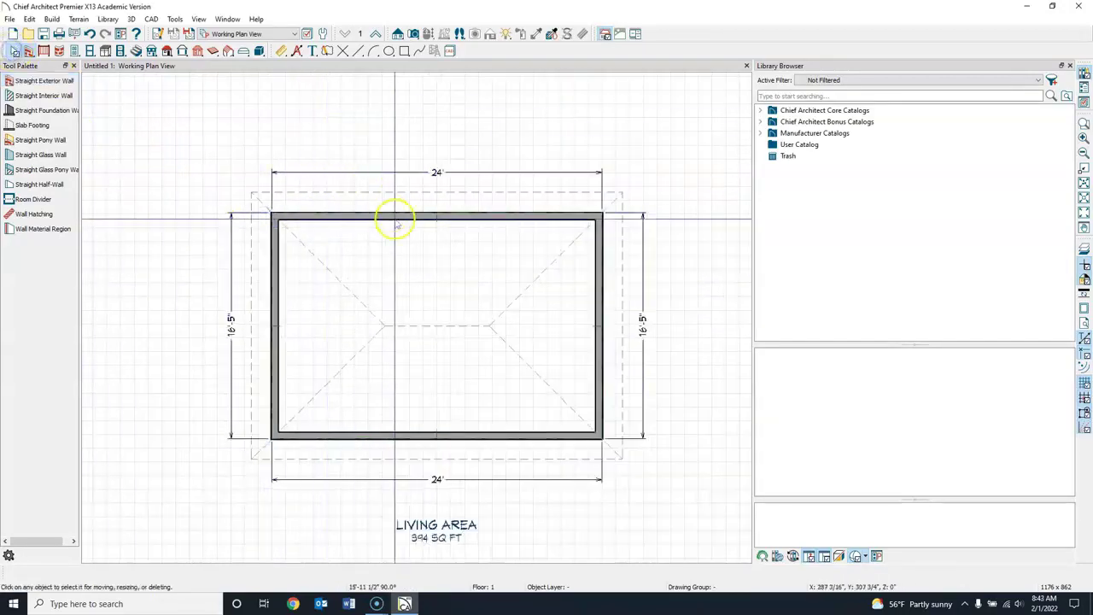
pyautogui.scroll(1, 401, 224)
pyautogui.moveTo(434, 249); pyautogui.dragTo(357, 230, button='middle')
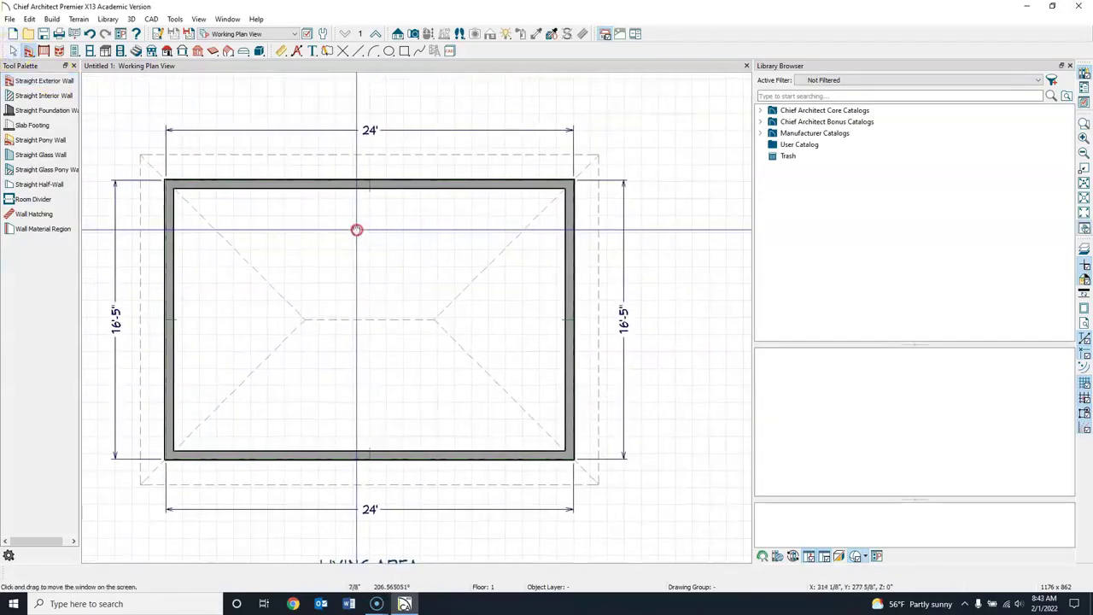
pyautogui.click(369, 131)
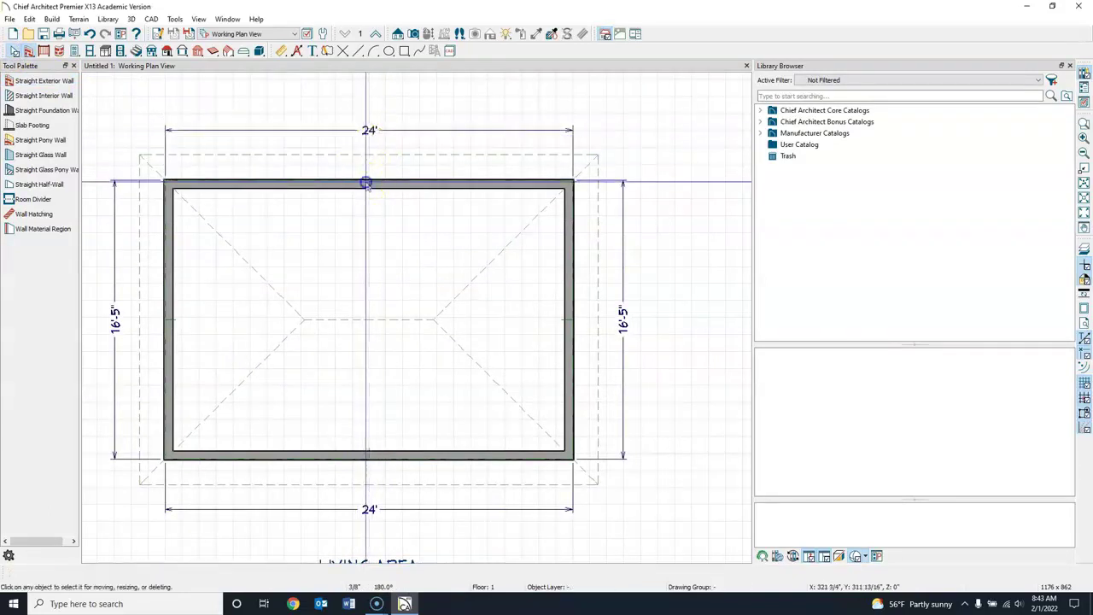
pyautogui.click(370, 180)
pyautogui.click(369, 165)
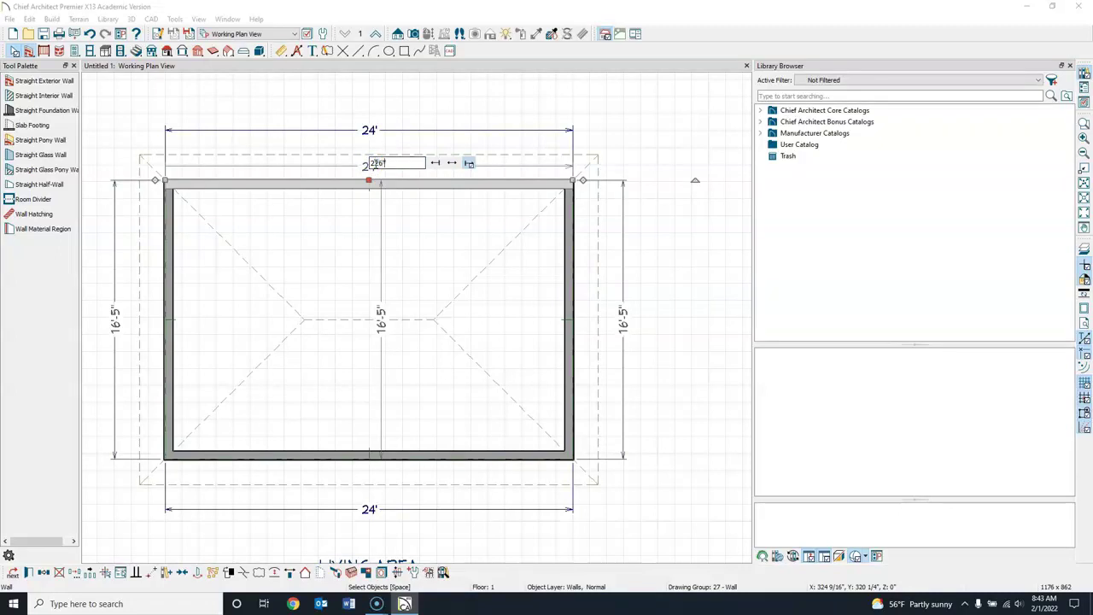
pyautogui.write('226')
pyautogui.press('Return')
pyautogui.click(332, 169)
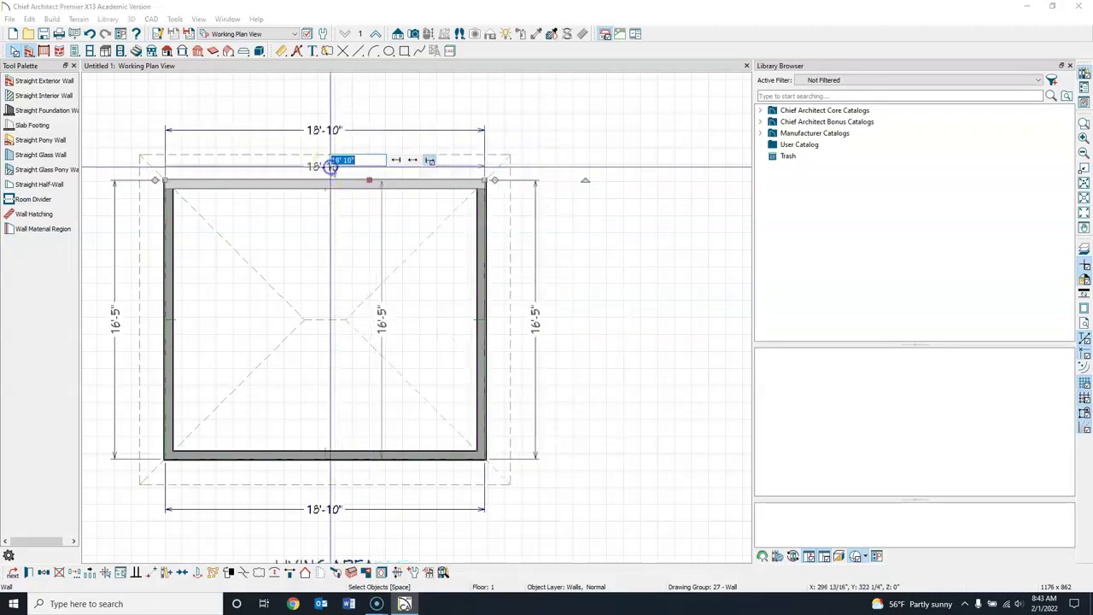
pyautogui.moveTo(351, 161); pyautogui.dragTo(321, 162)
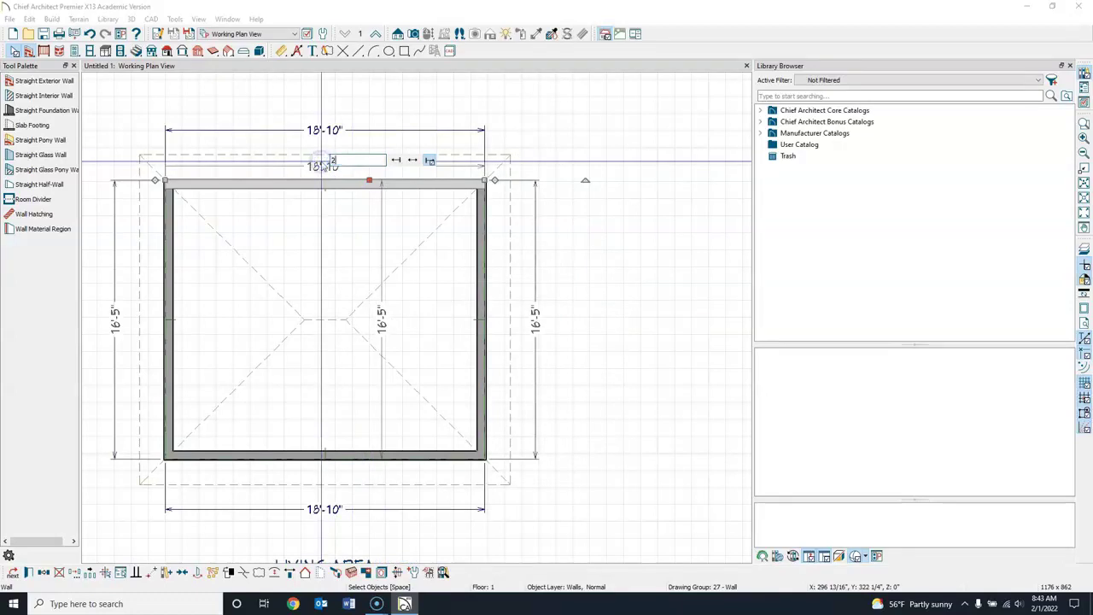
pyautogui.press('Return')
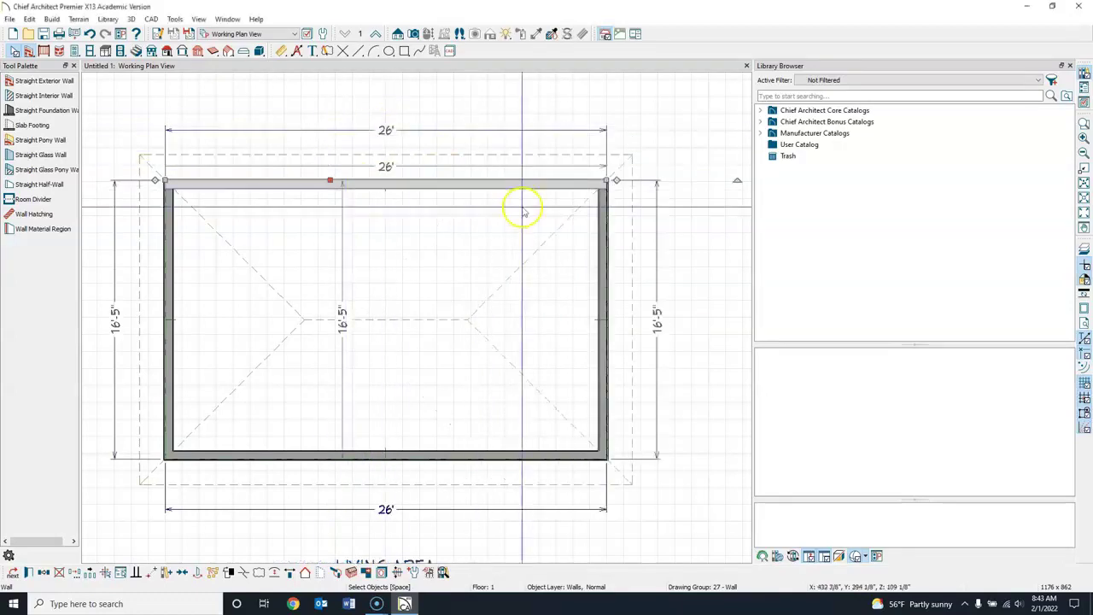
# Set the length of the right-hand exterior wall to 20'
pyautogui.click(605, 320)
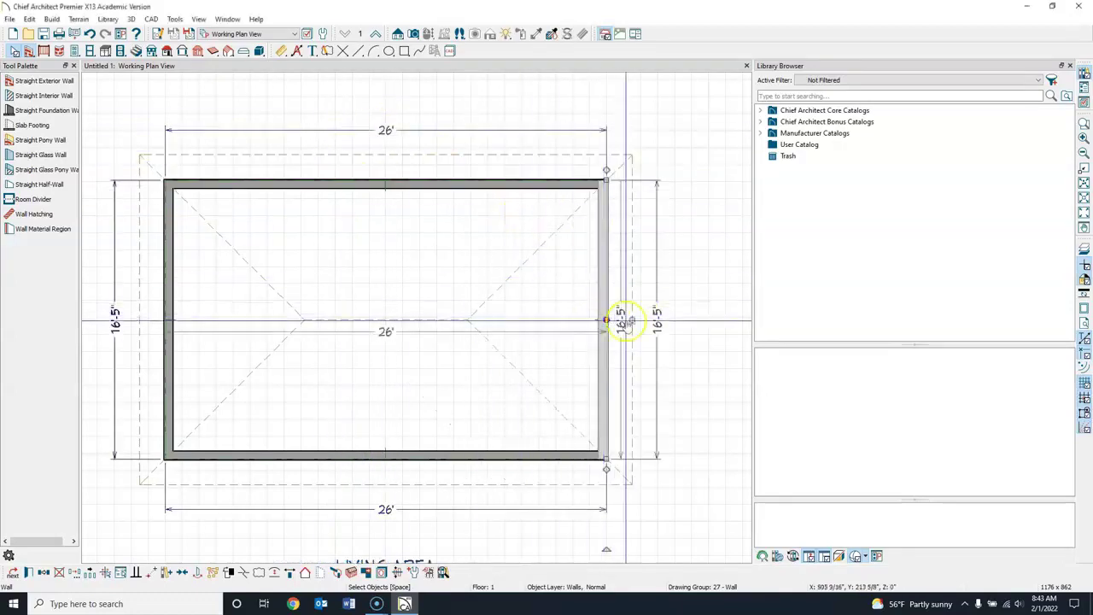
pyautogui.click(621, 319)
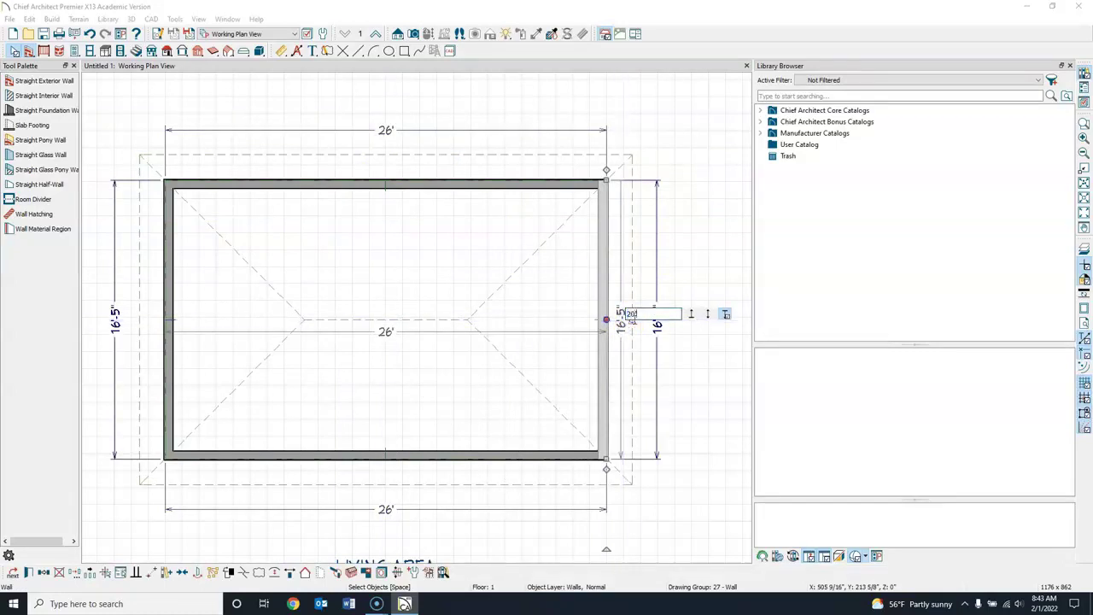
pyautogui.press('Return')
pyautogui.moveTo(480, 292); pyautogui.dragTo(530, 222, button='middle')
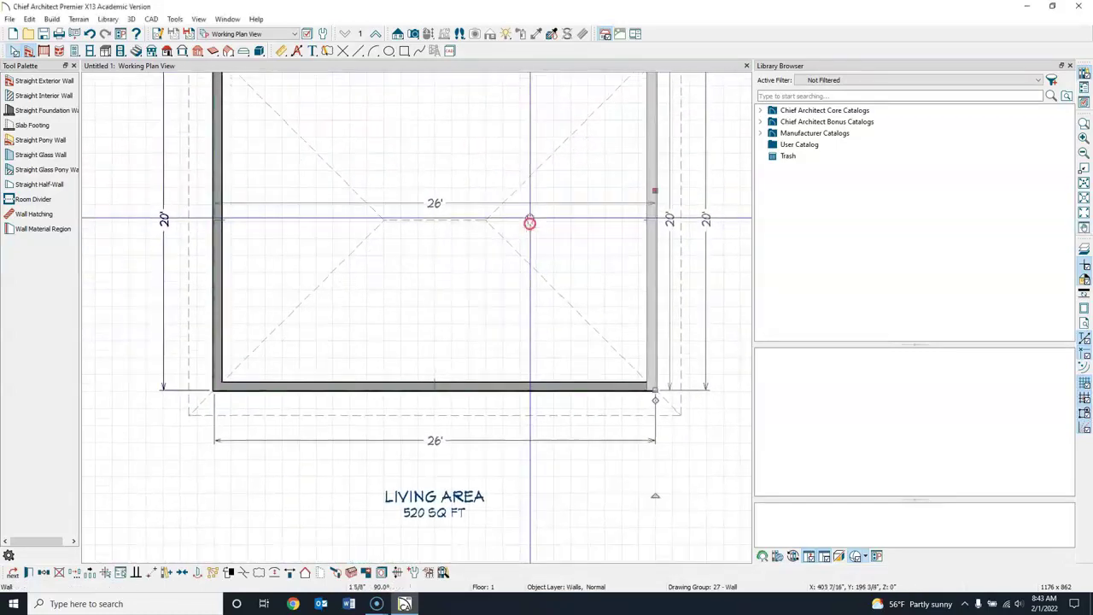
pyautogui.moveTo(462, 382); pyautogui.dragTo(434, 444, button='middle')
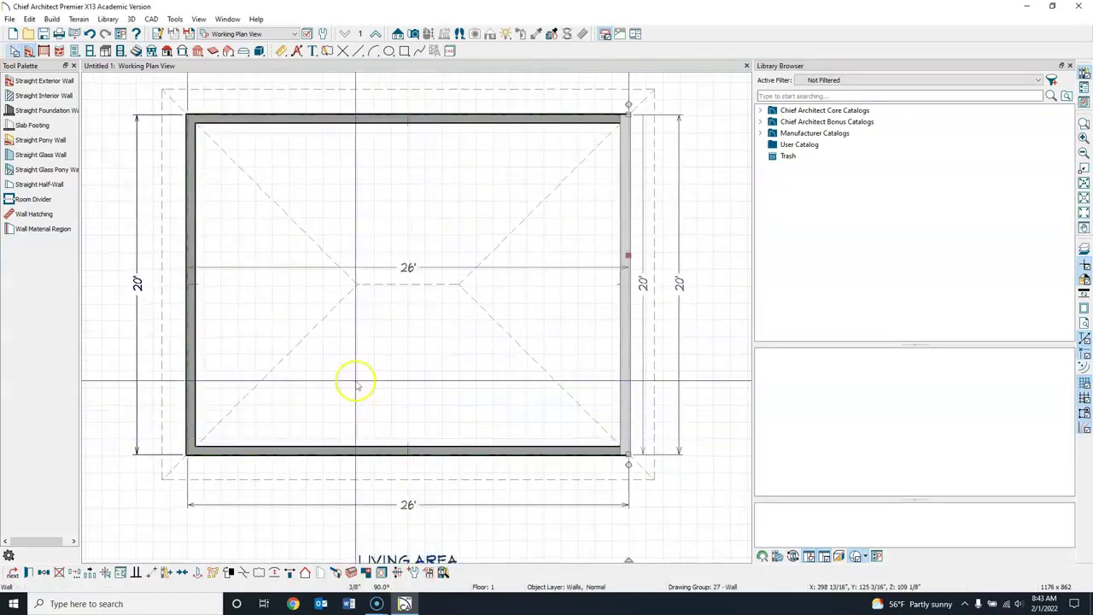
pyautogui.moveTo(410, 361); pyautogui.dragTo(411, 370, button='middle')
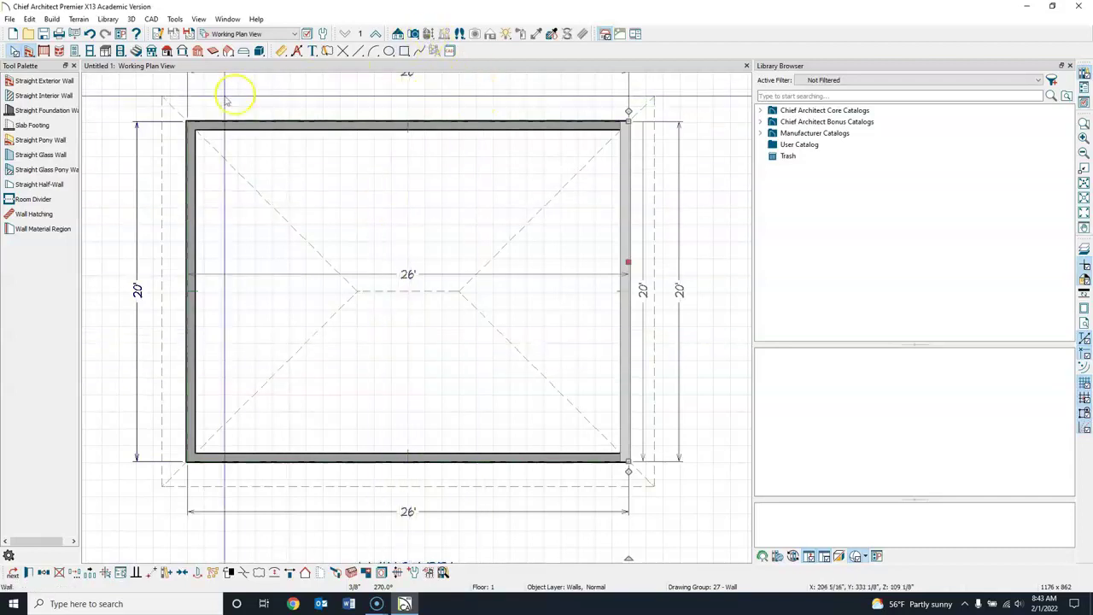
# Create a Perspective Full Overview camera of the building and orbit it to view the roof from above
pyautogui.click(418, 34)
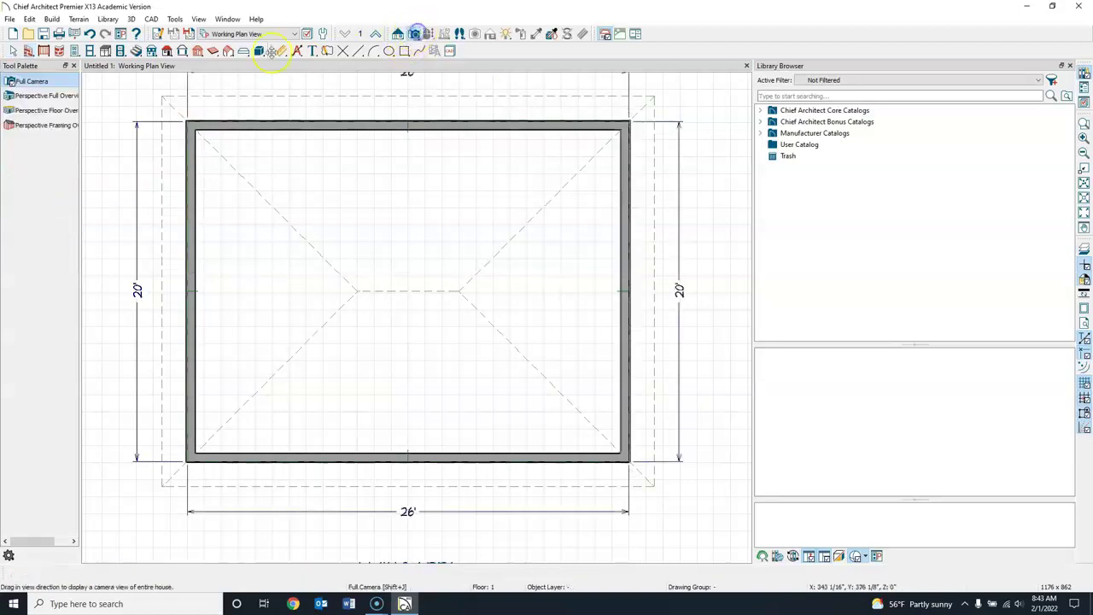
pyautogui.click(47, 98)
pyautogui.moveTo(398, 259); pyautogui.dragTo(394, 228)
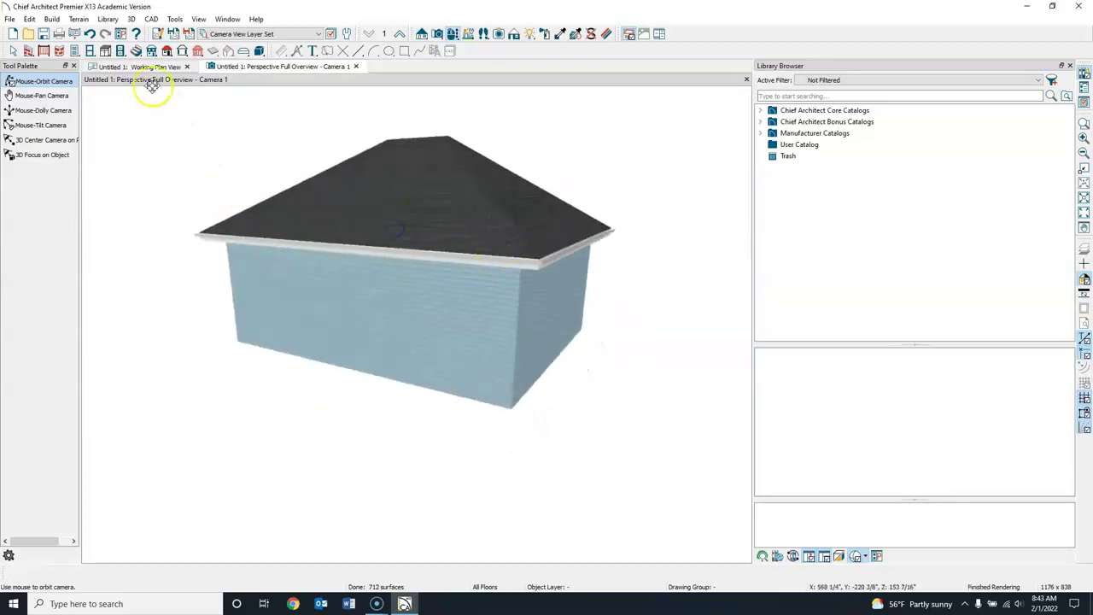
# In the plan, change the two 20' end walls to Full Gable Walls and check the roof in the perspective overview
pyautogui.click(152, 68)
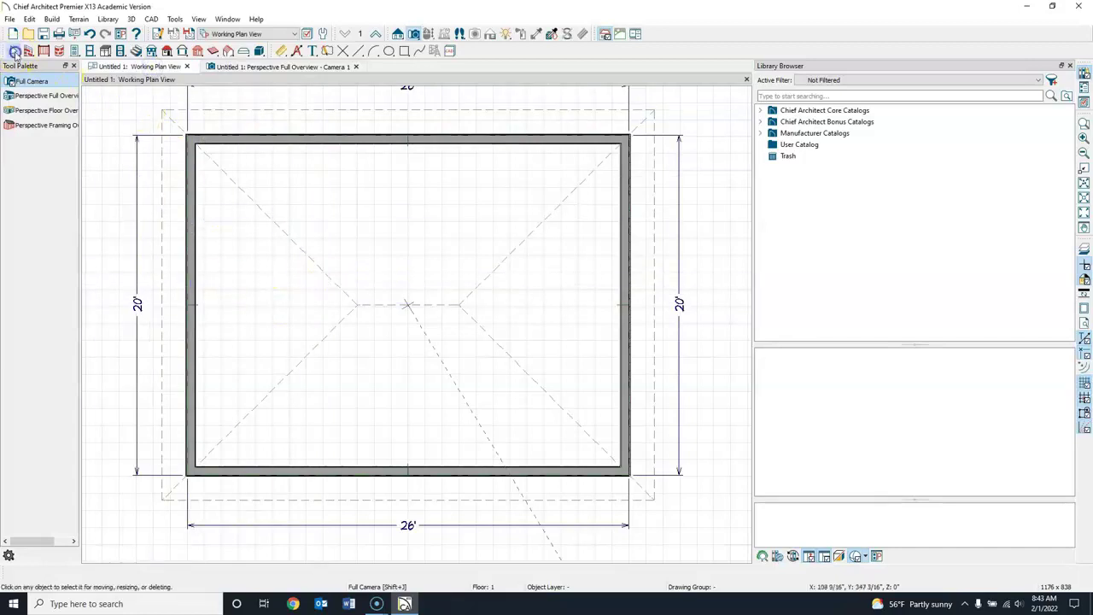
pyautogui.click(14, 53)
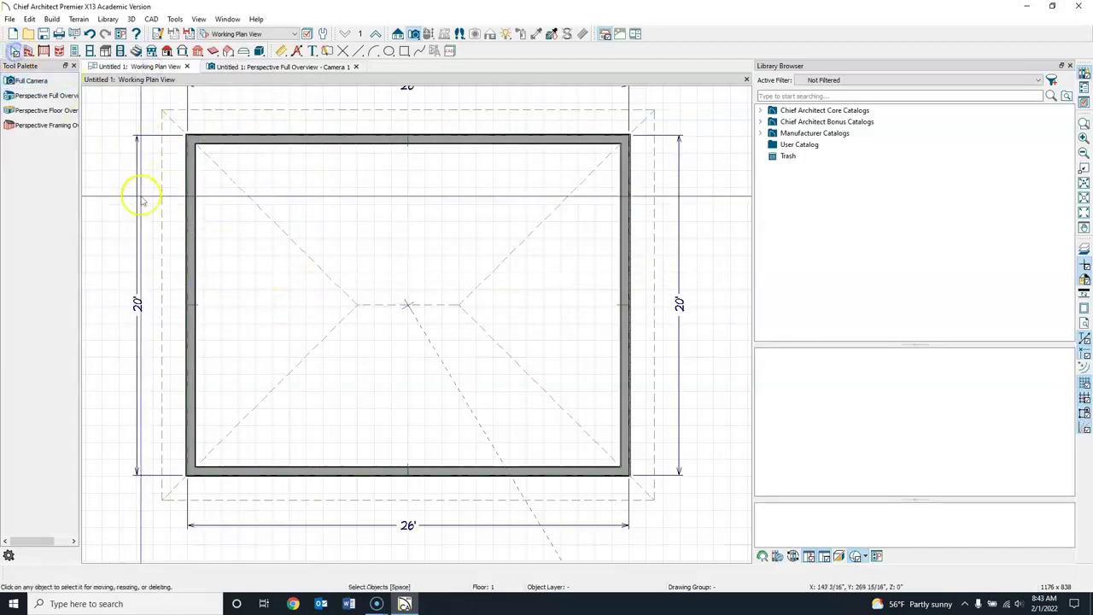
pyautogui.click(192, 283)
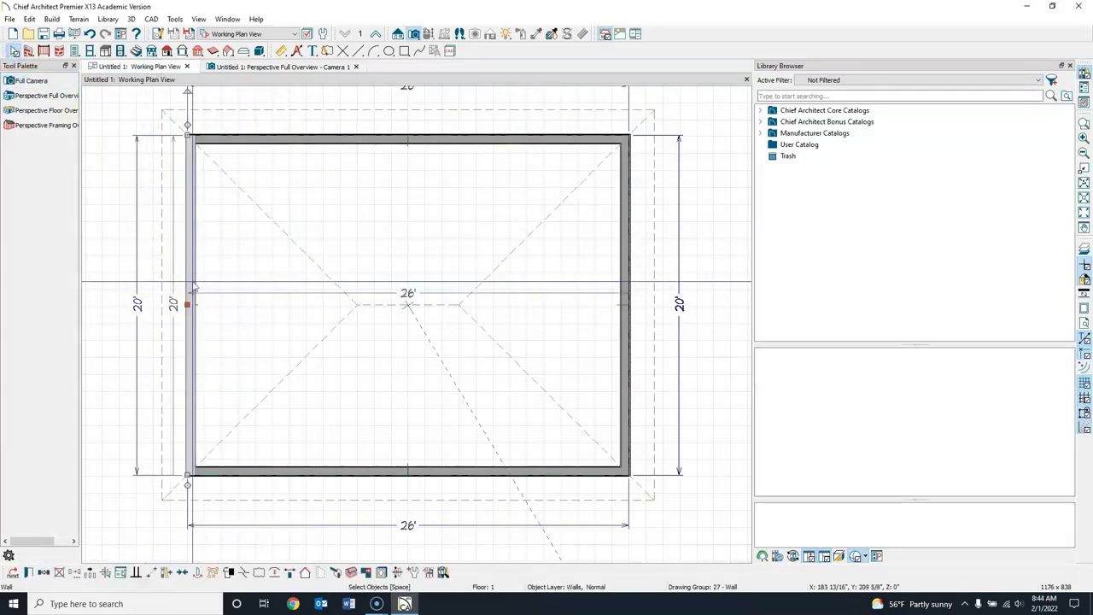
pyautogui.click(626, 249)
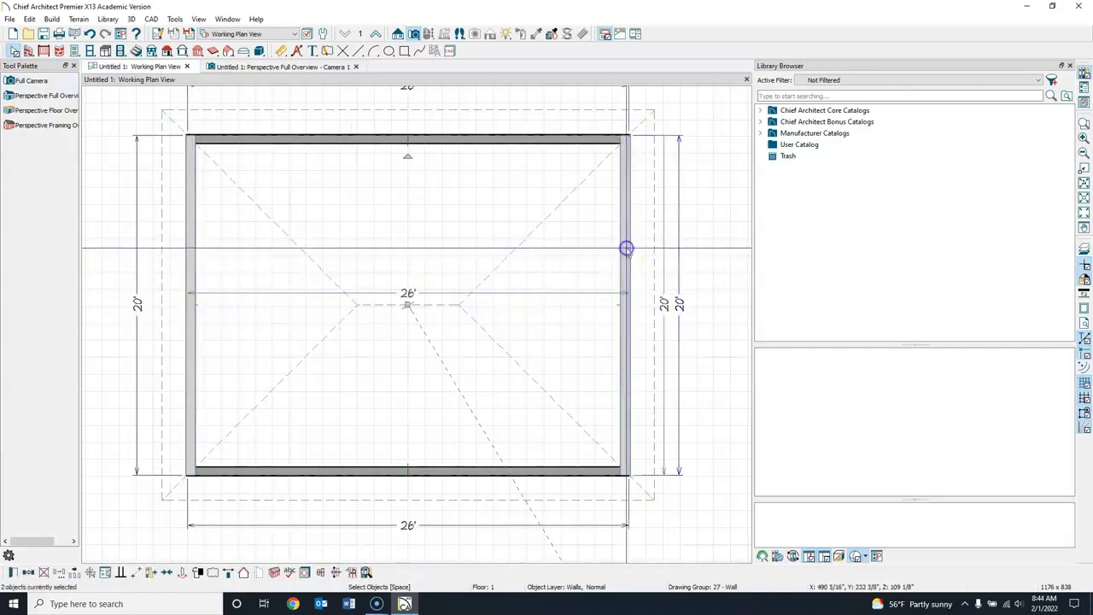
pyautogui.click(134, 458)
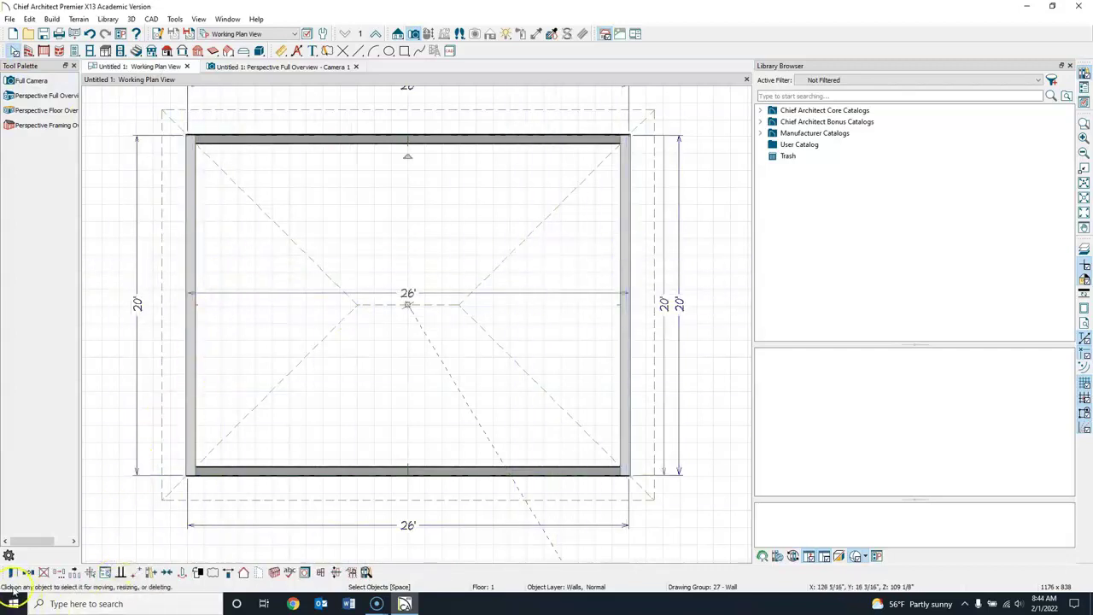
pyautogui.click(10, 573)
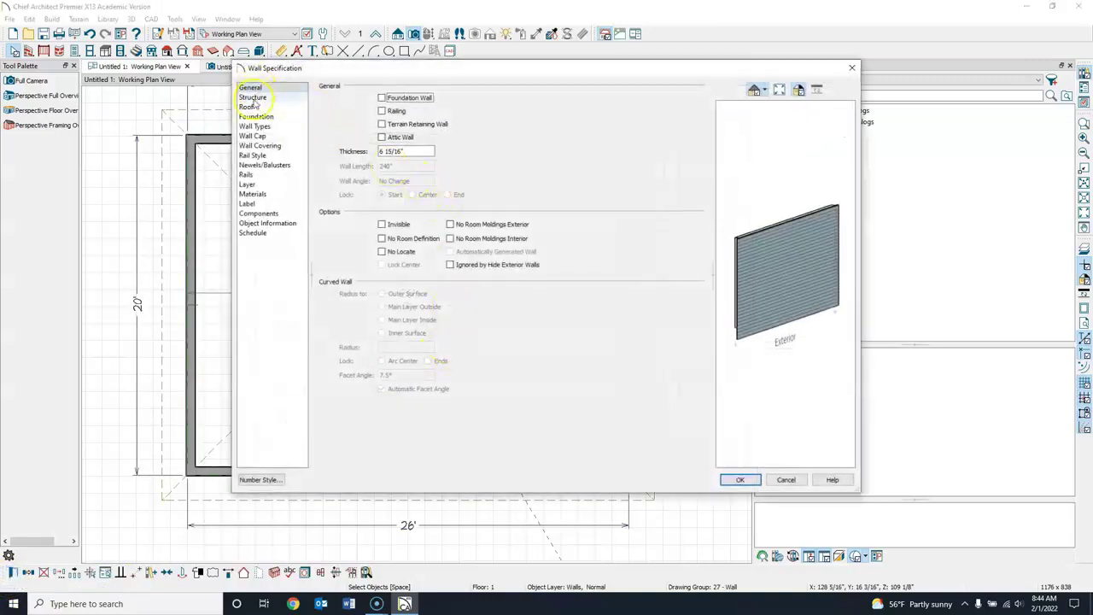
pyautogui.click(249, 107)
pyautogui.click(396, 112)
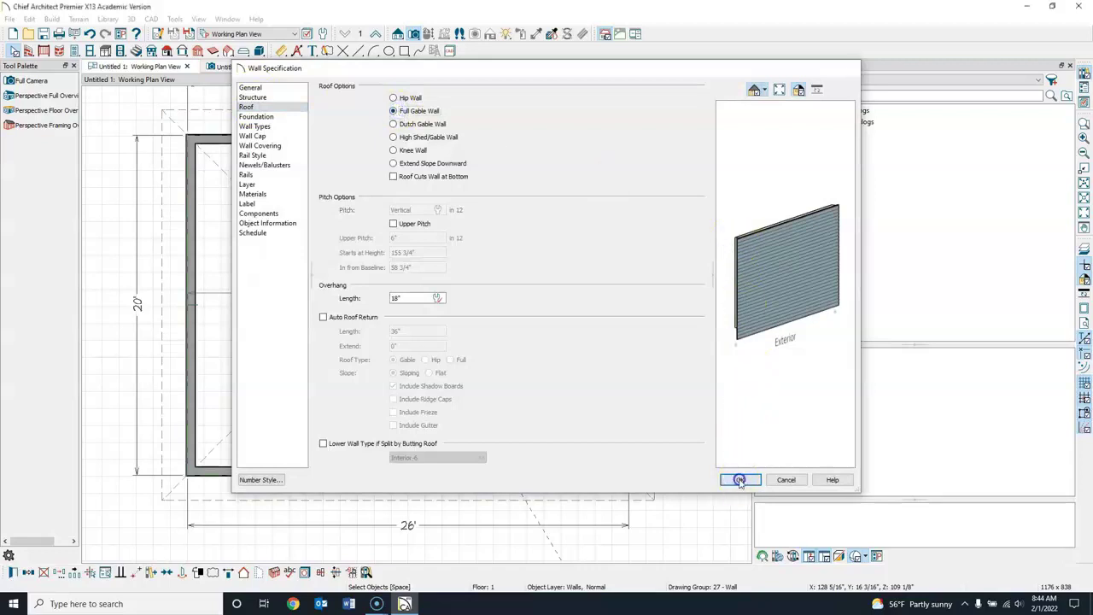
pyautogui.click(740, 480)
pyautogui.click(310, 67)
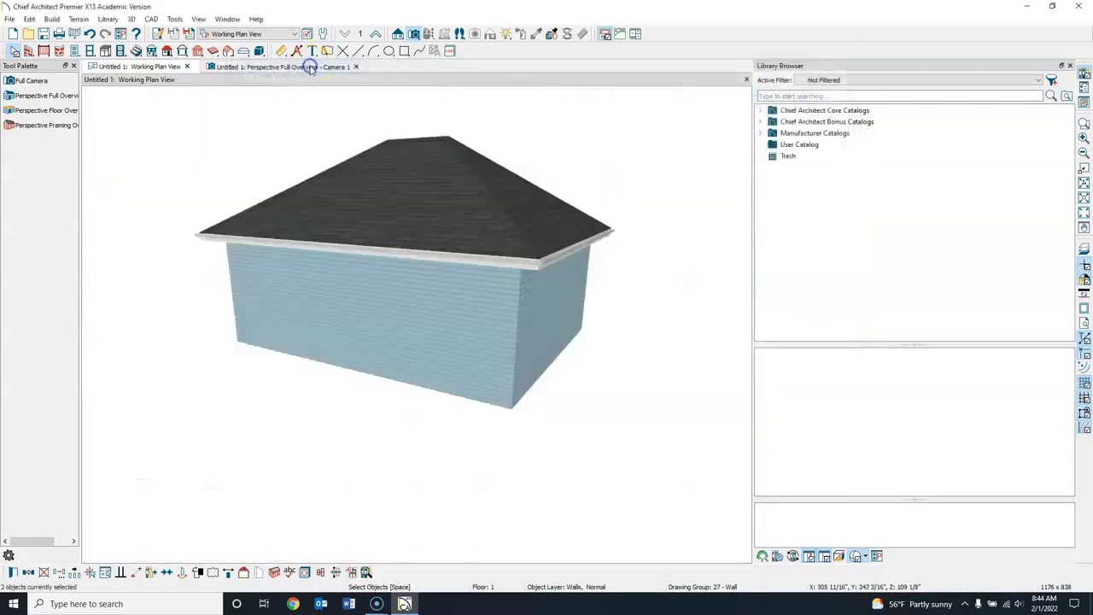
pyautogui.moveTo(458, 214); pyautogui.dragTo(484, 193)
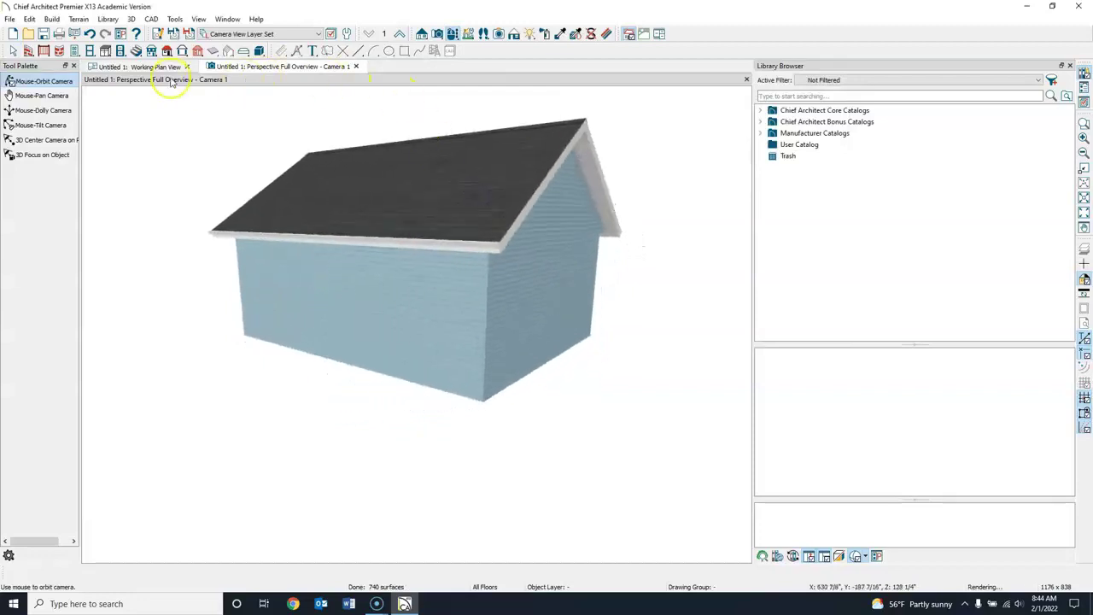
# In the plan, set the living area's rough ceiling height to 12' and check the taller walls in the perspective overview
pyautogui.click(144, 67)
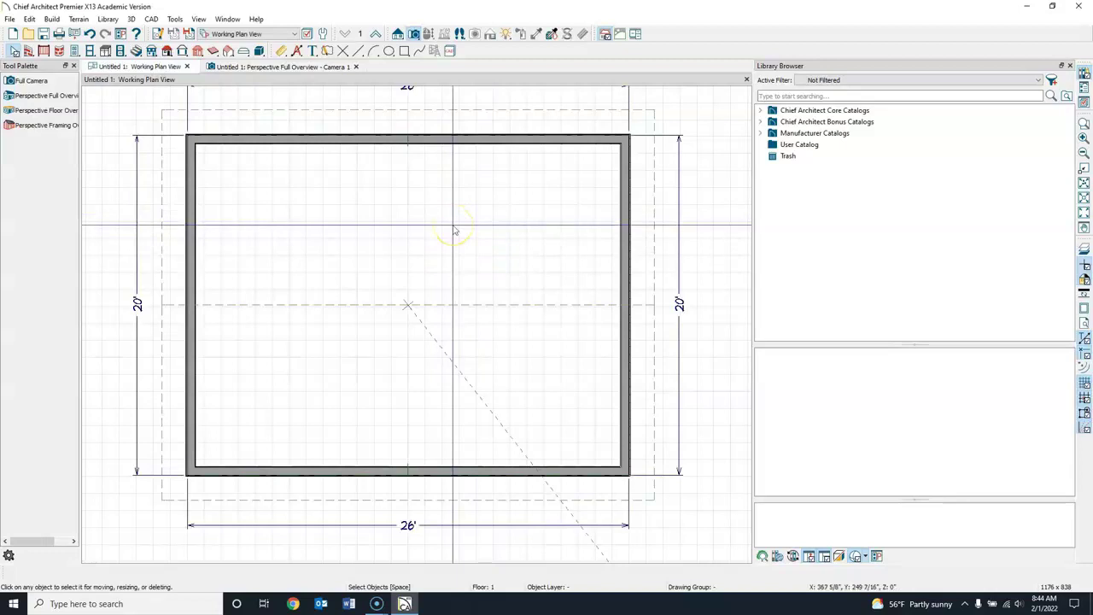
pyautogui.doubleClick(397, 213)
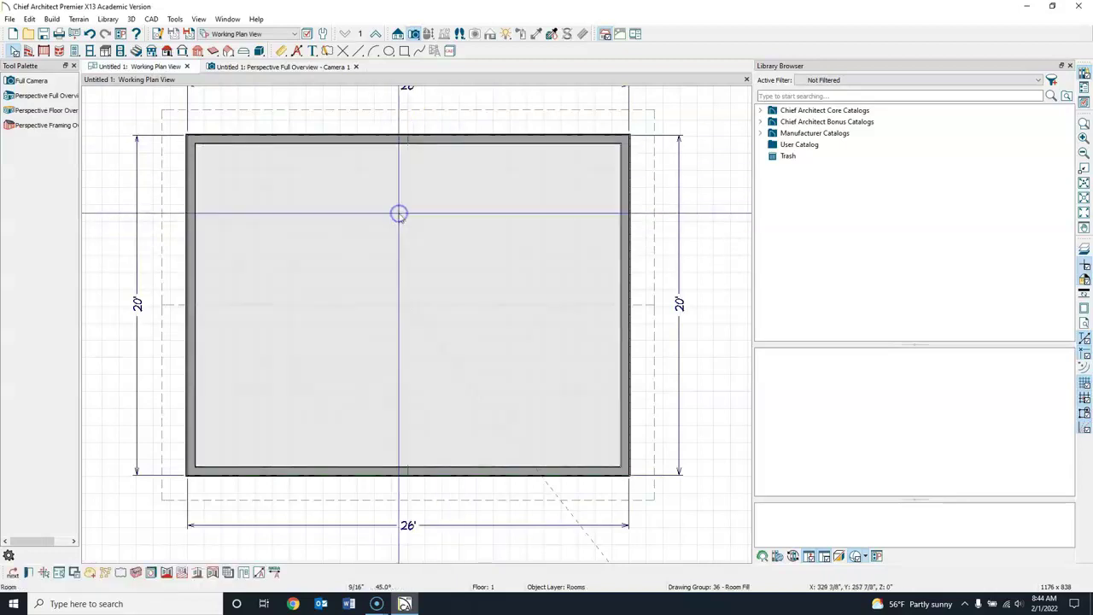
pyautogui.click(205, 90)
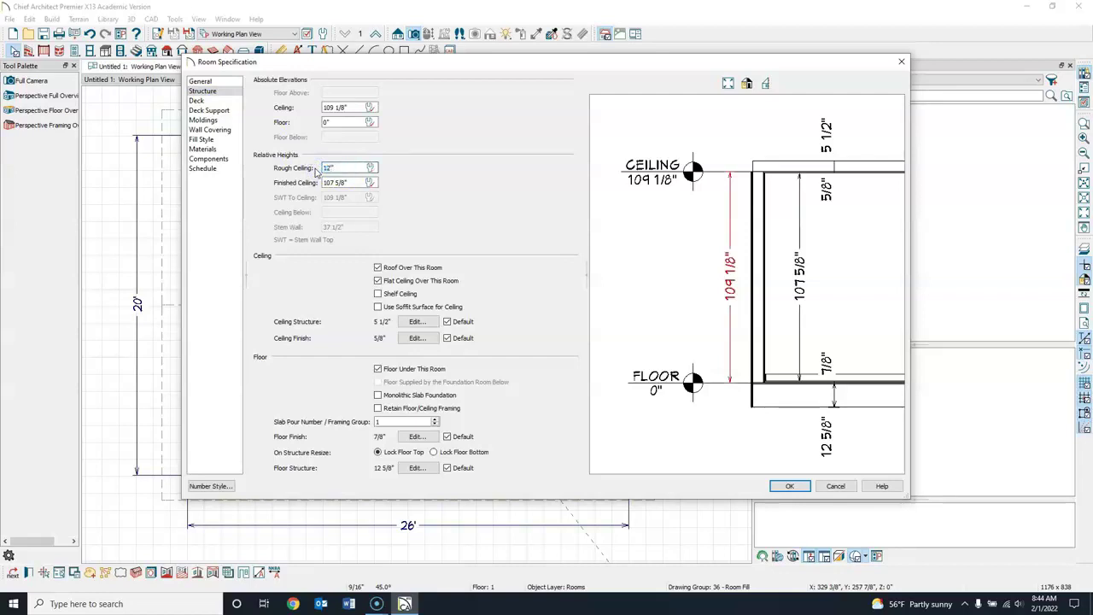
pyautogui.press('Tab')
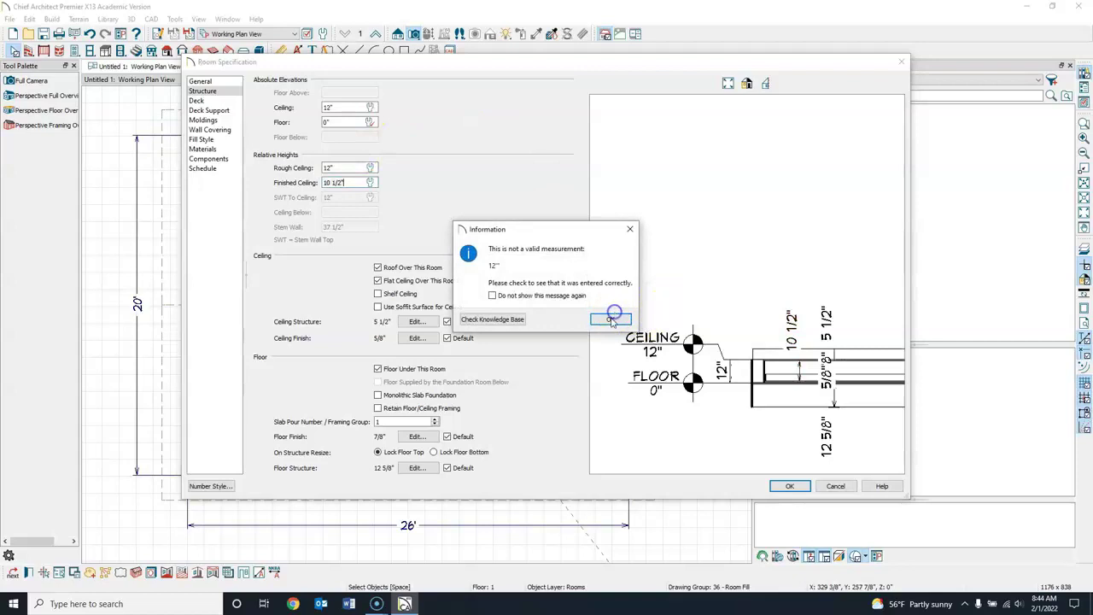
pyautogui.click(612, 320)
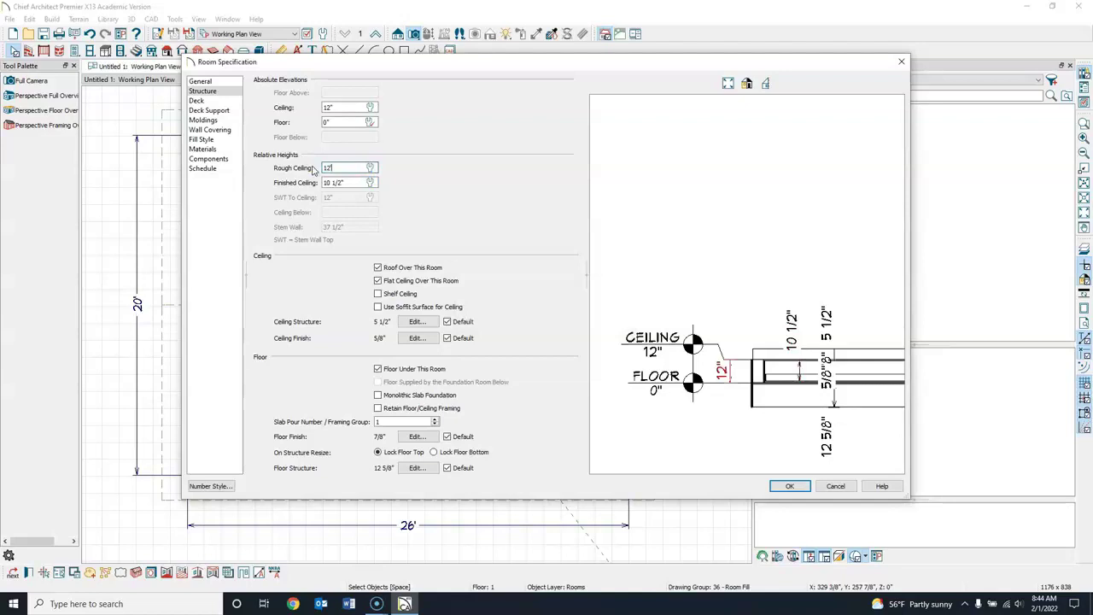
pyautogui.press('Return')
pyautogui.click(324, 68)
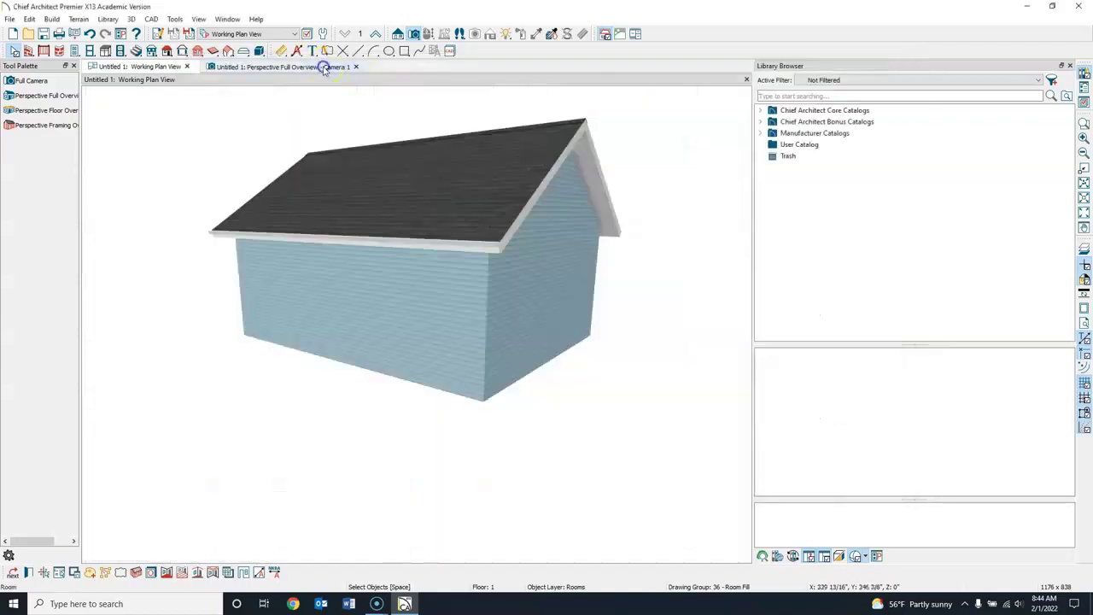
pyautogui.moveTo(461, 200); pyautogui.dragTo(434, 273)
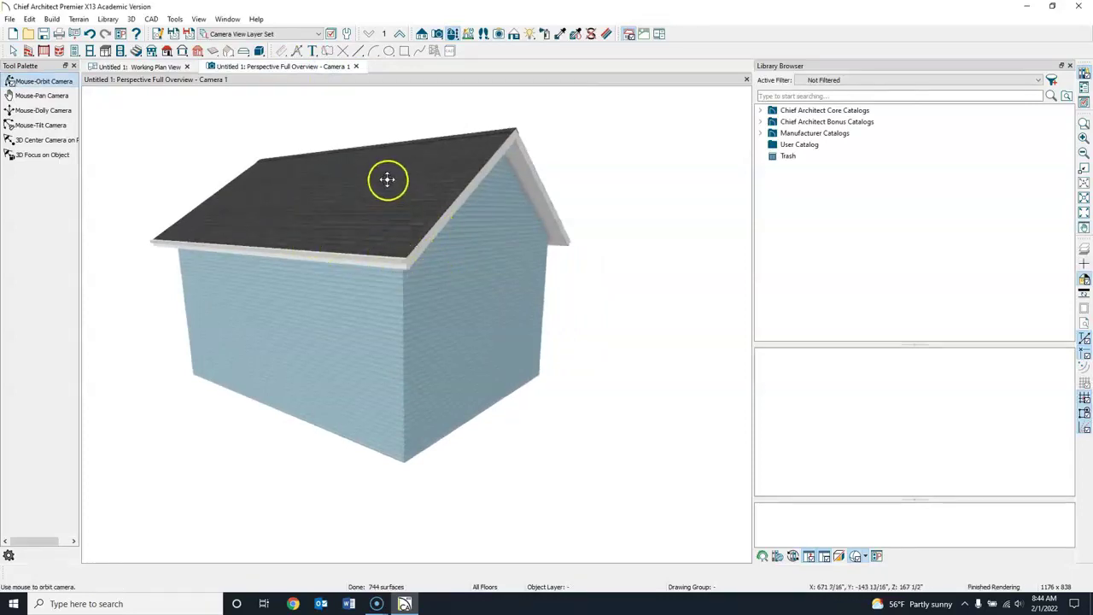
# In the plan, place an Auto Floating Dormer on the lower roof slope, near the left gable end
pyautogui.click(159, 67)
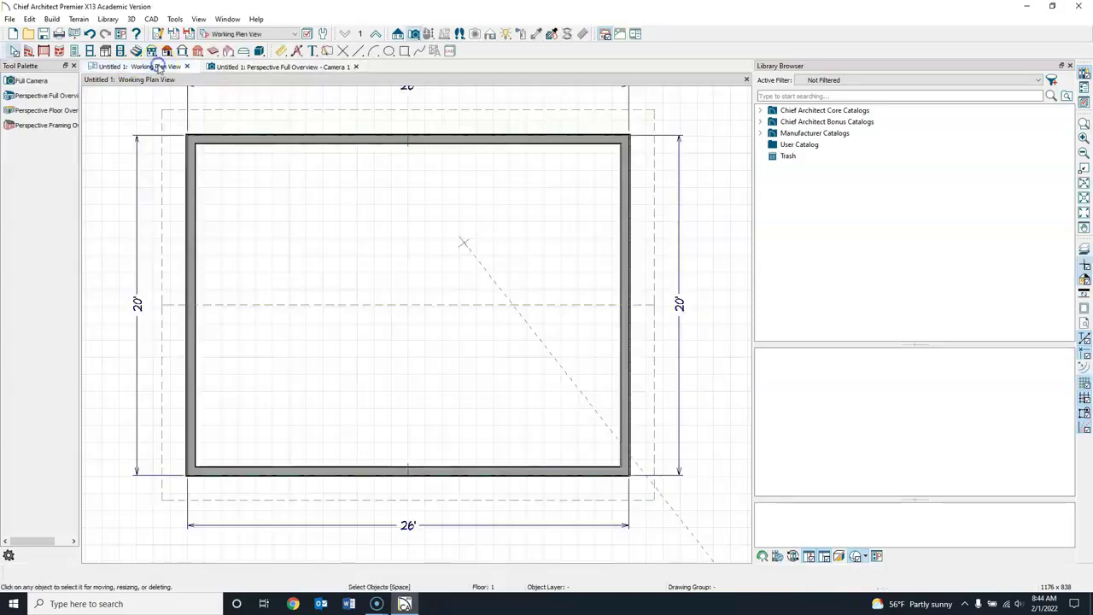
pyautogui.moveTo(357, 273); pyautogui.dragTo(350, 225, button='middle')
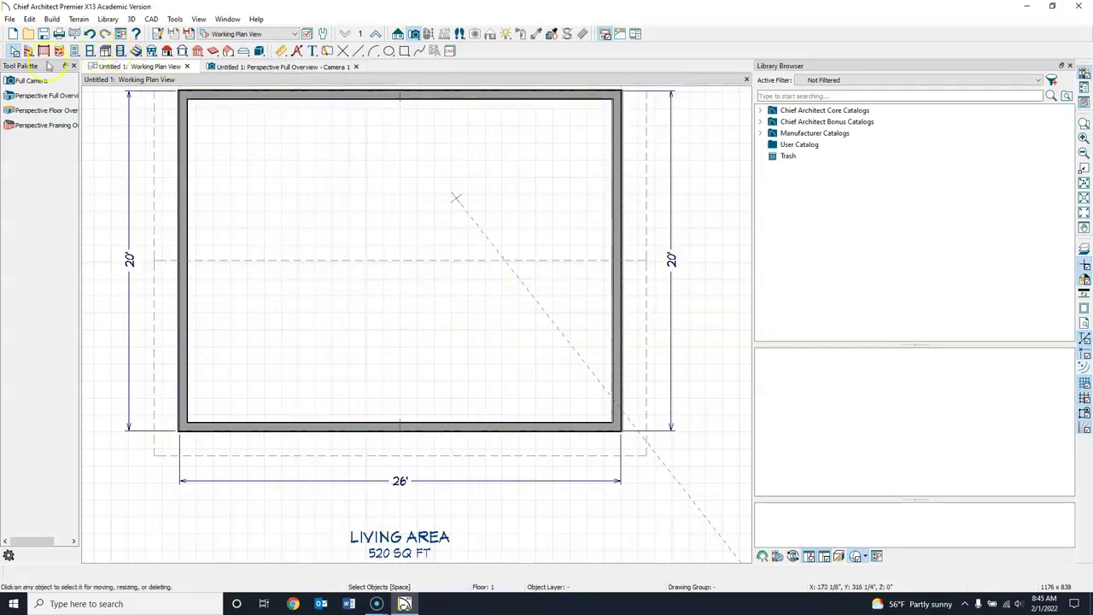
pyautogui.click(168, 53)
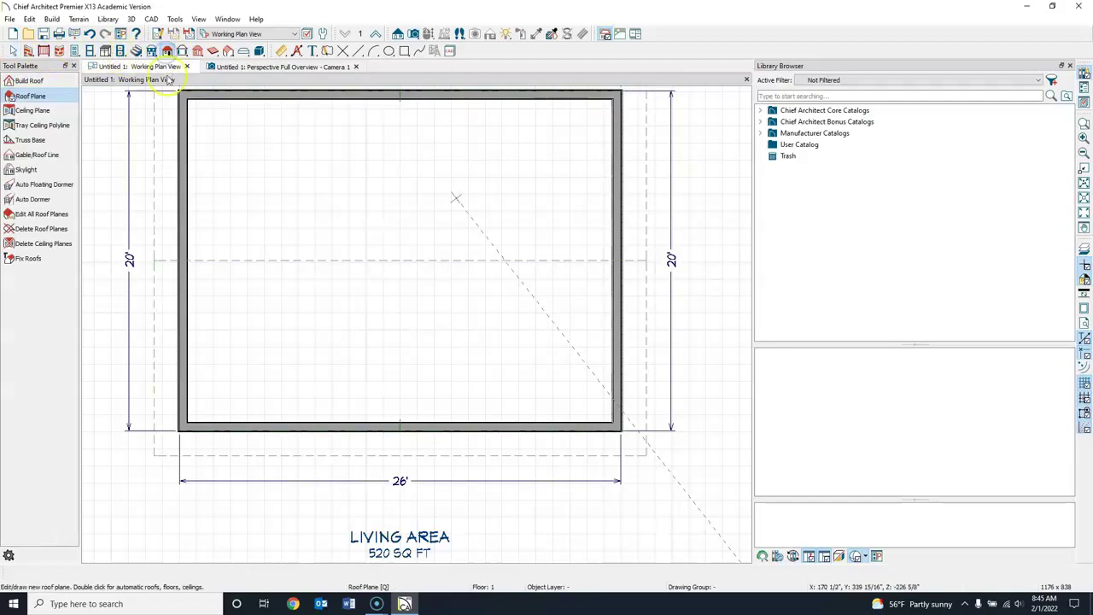
pyautogui.click(34, 187)
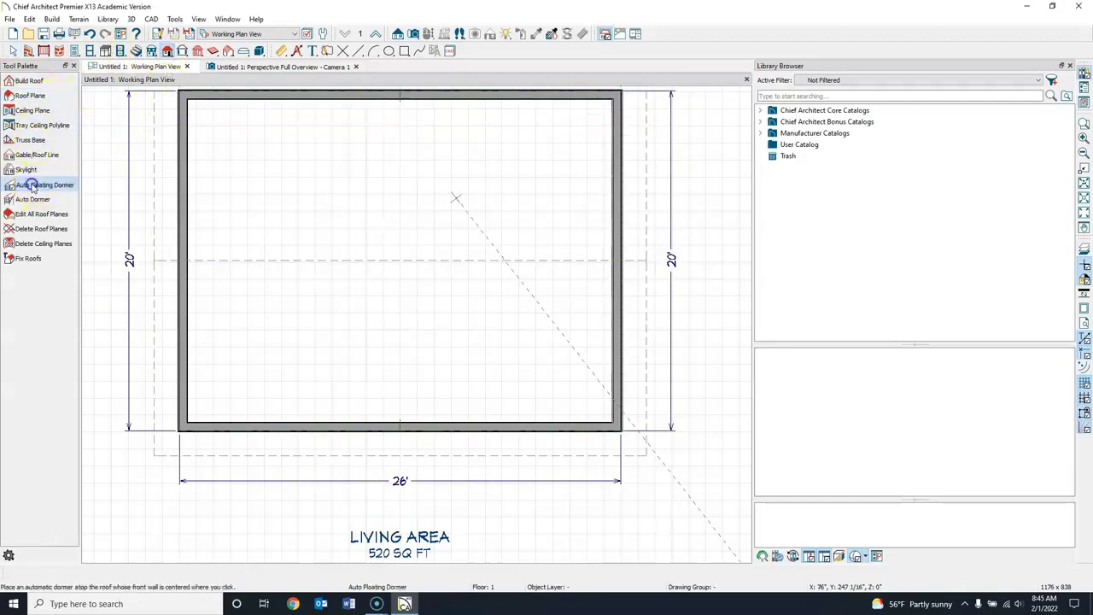
pyautogui.click(282, 393)
pyautogui.click(663, 324)
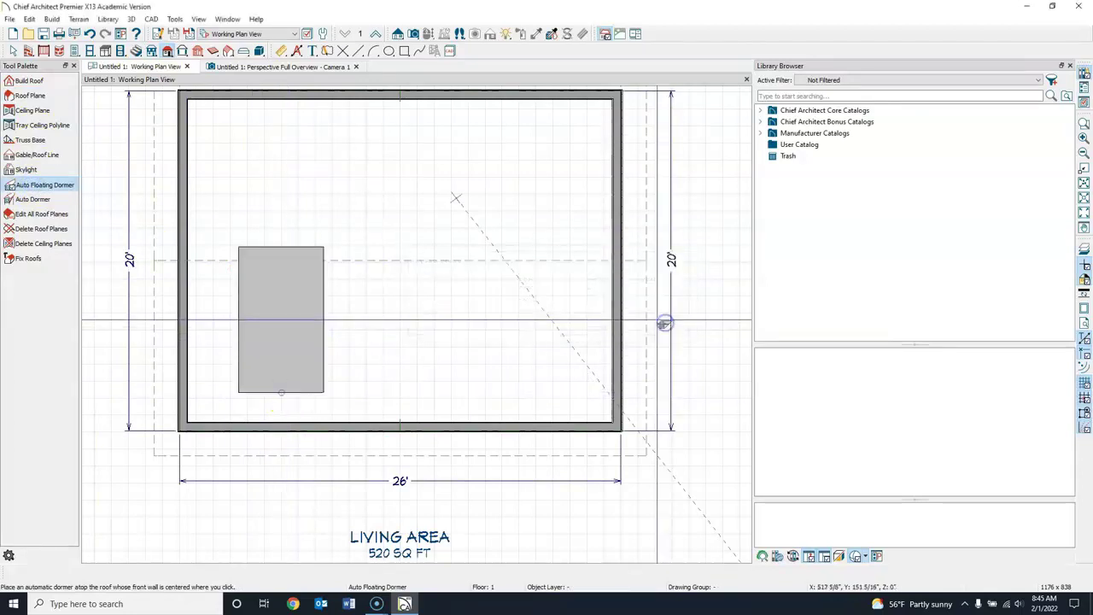
# Place the Auto Floating Dormer farther down the lower roof slope, just inside the lower exterior wall
pyautogui.click(292, 409)
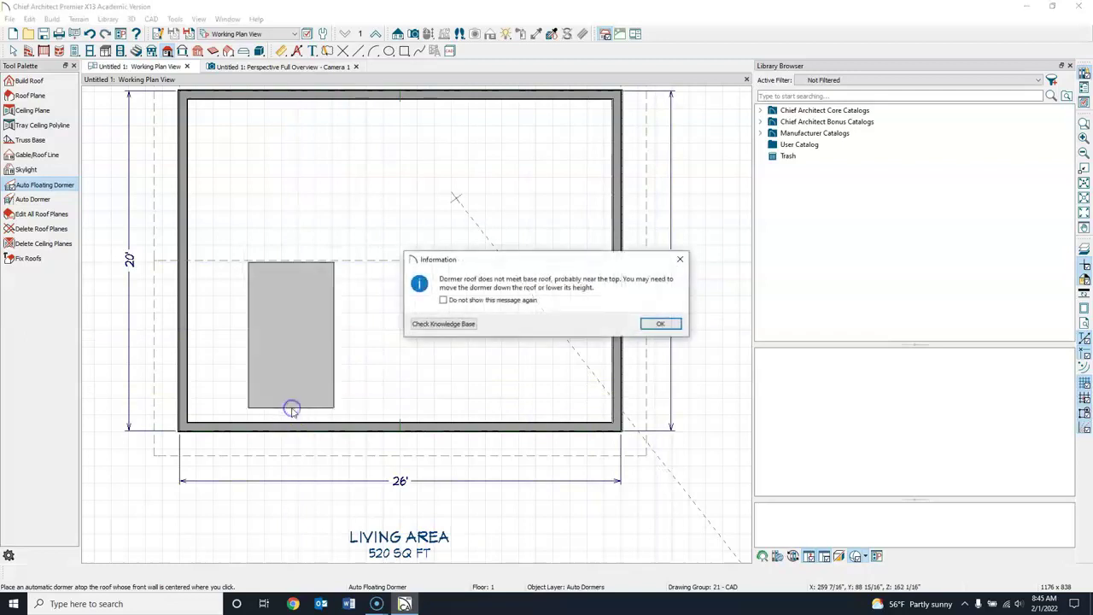
pyautogui.click(660, 324)
pyautogui.click(13, 51)
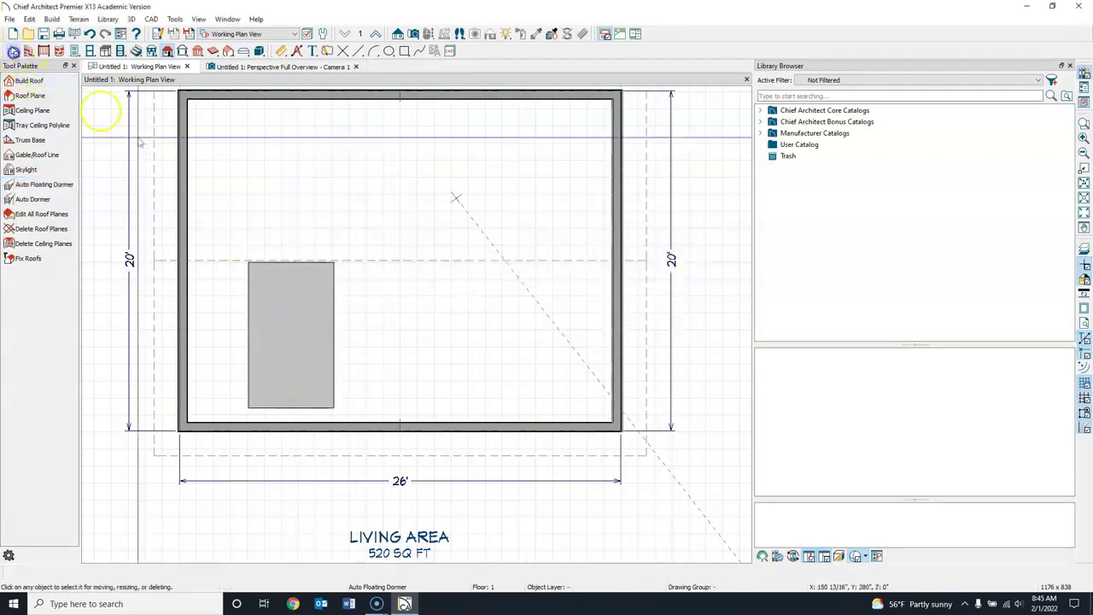
# Change the floating dormer's roof type to Shed and check it in the perspective overview
pyautogui.click(273, 306)
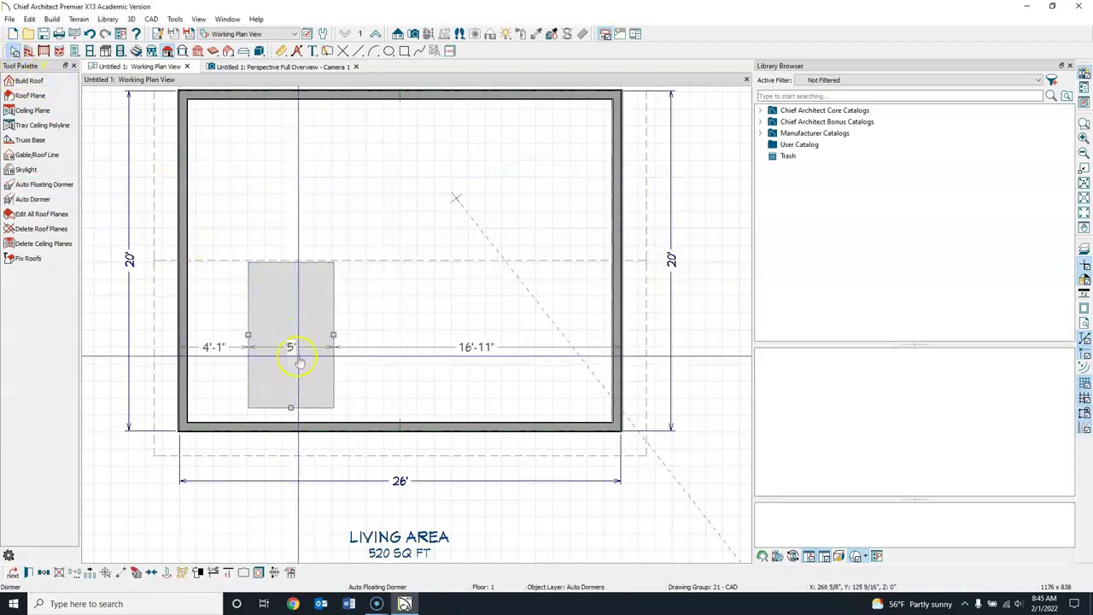
pyautogui.doubleClick(300, 320)
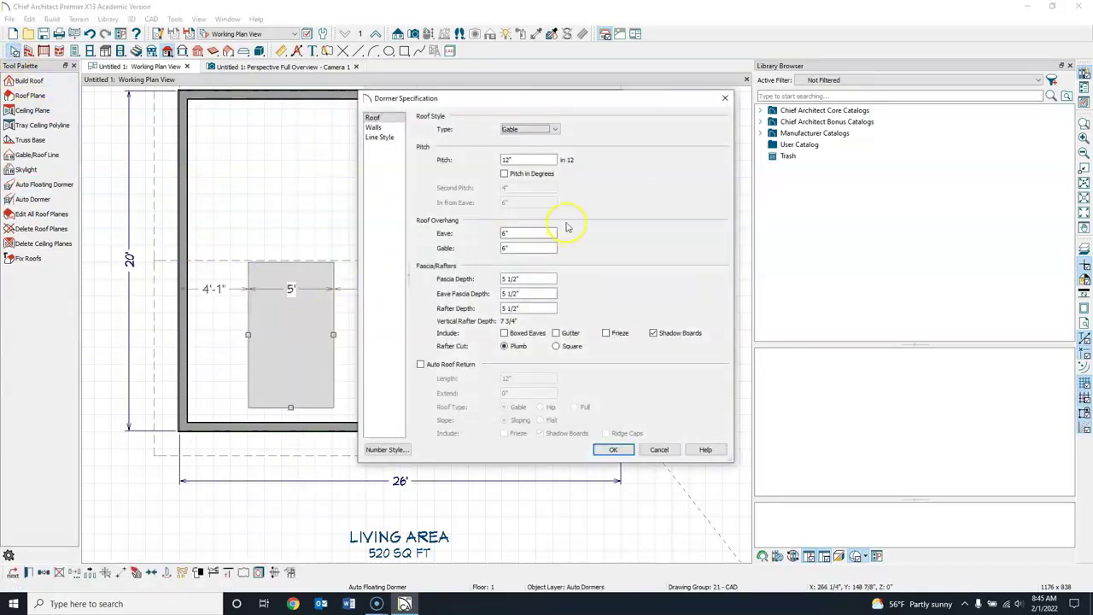
pyautogui.click(376, 127)
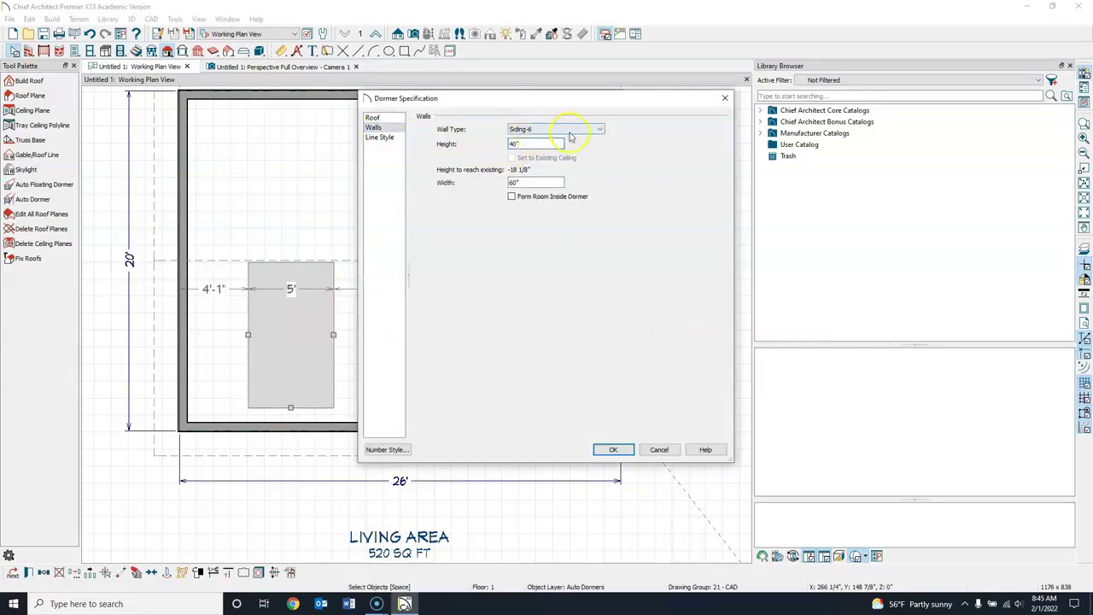
pyautogui.click(597, 127)
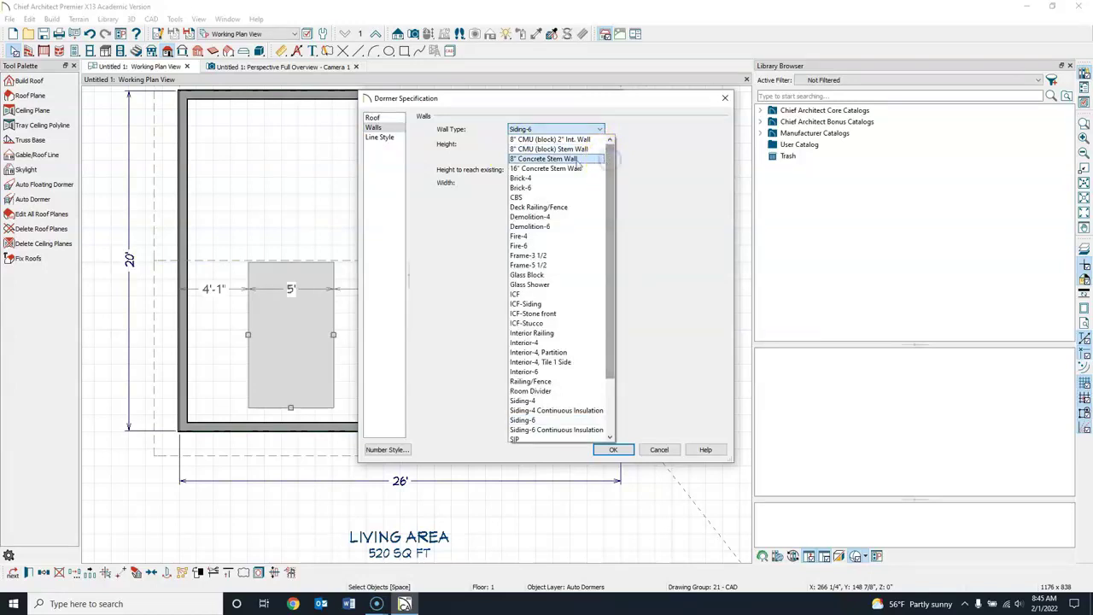
pyautogui.click(375, 118)
pyautogui.click(530, 129)
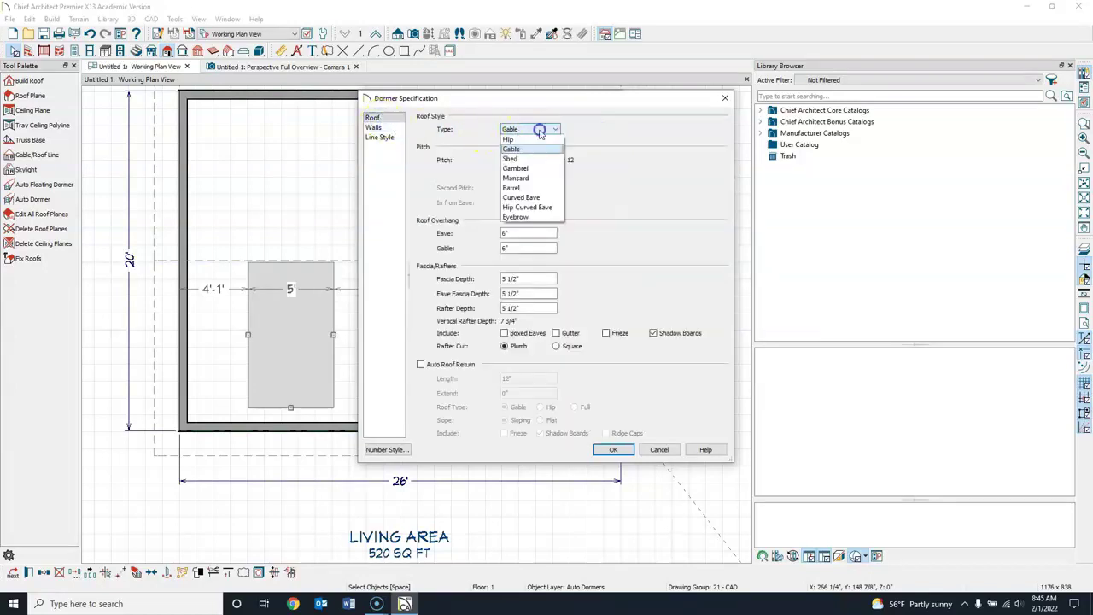
pyautogui.click(524, 159)
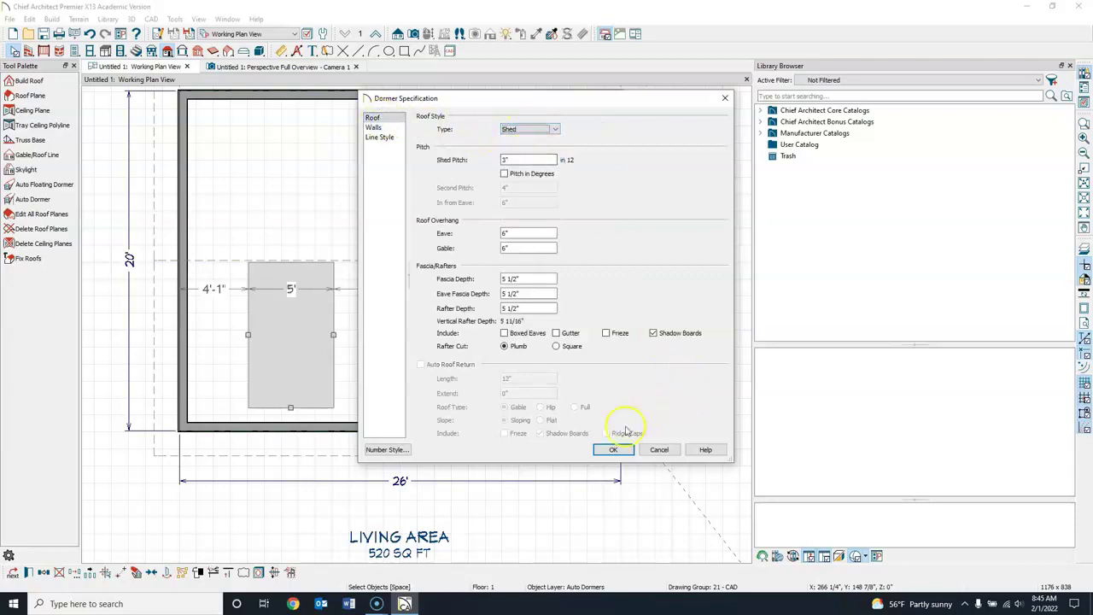
pyautogui.click(612, 449)
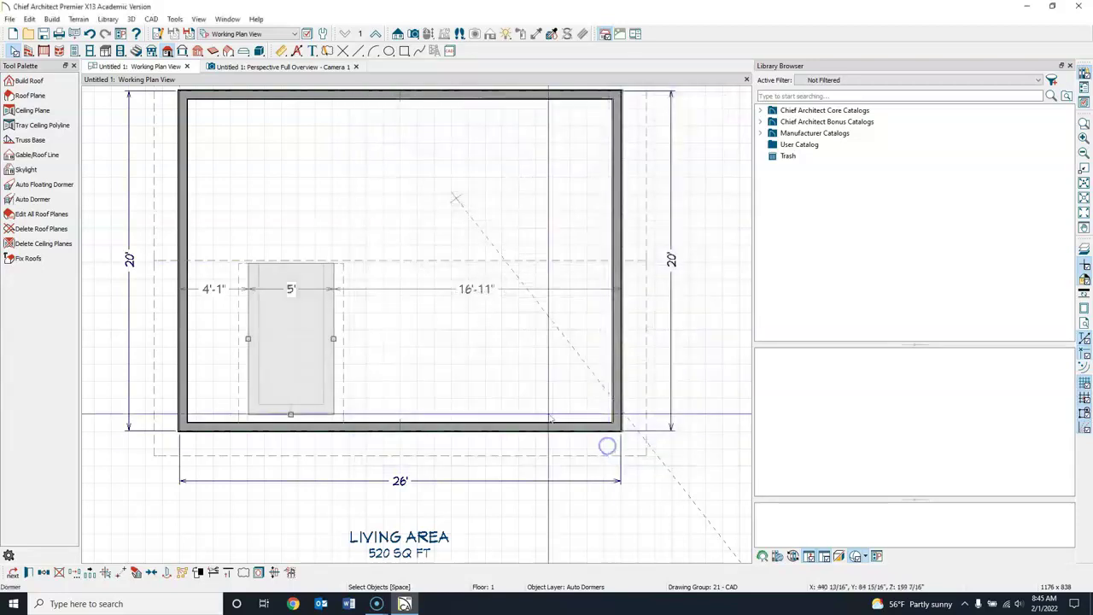
pyautogui.click(280, 67)
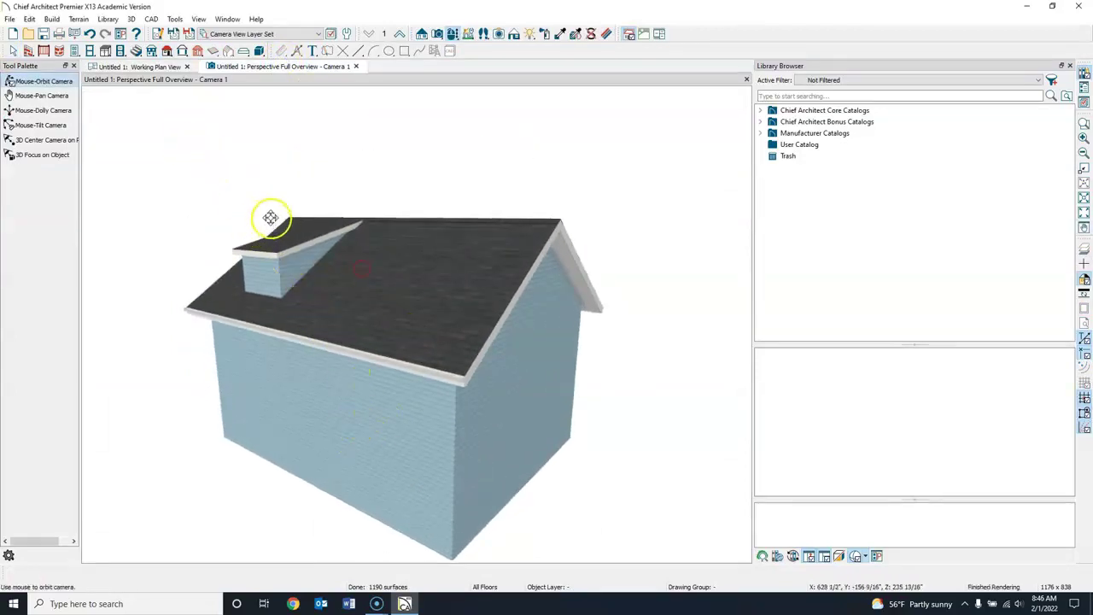
# In the plan, move the shed dormer's front wall flush with the outside of the lower exterior wall and check it in the perspective overview
pyautogui.click(156, 68)
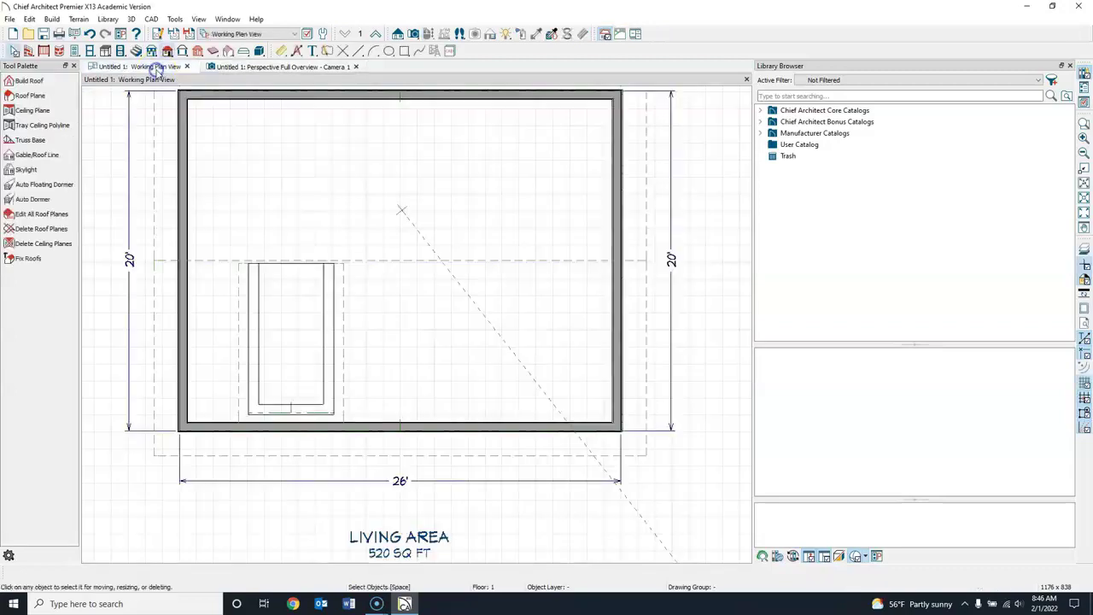
pyautogui.click(294, 410)
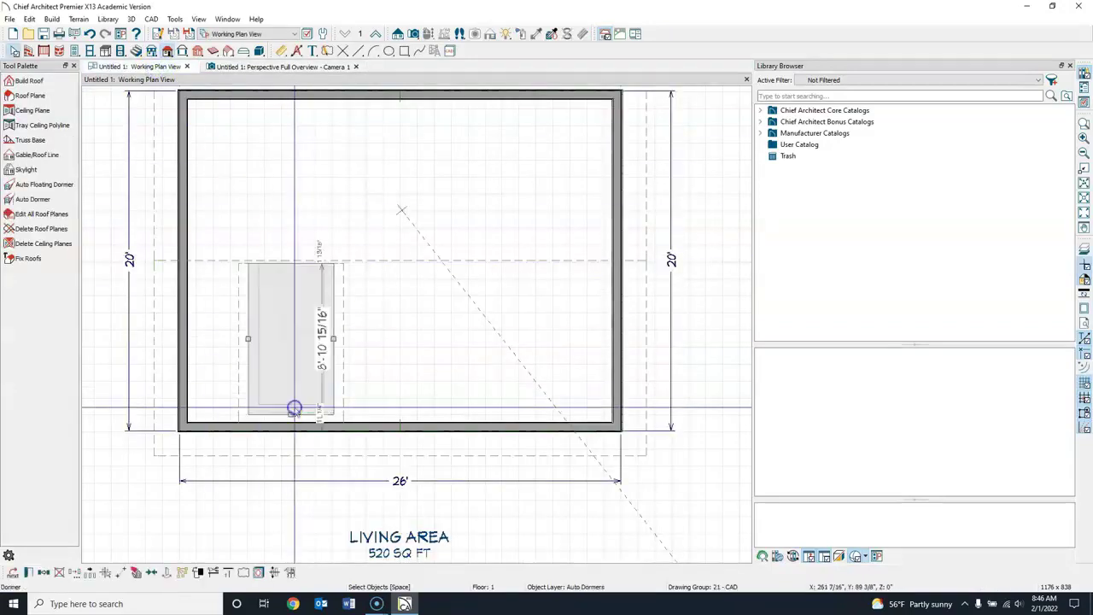
pyautogui.moveTo(291, 417); pyautogui.dragTo(315, 427)
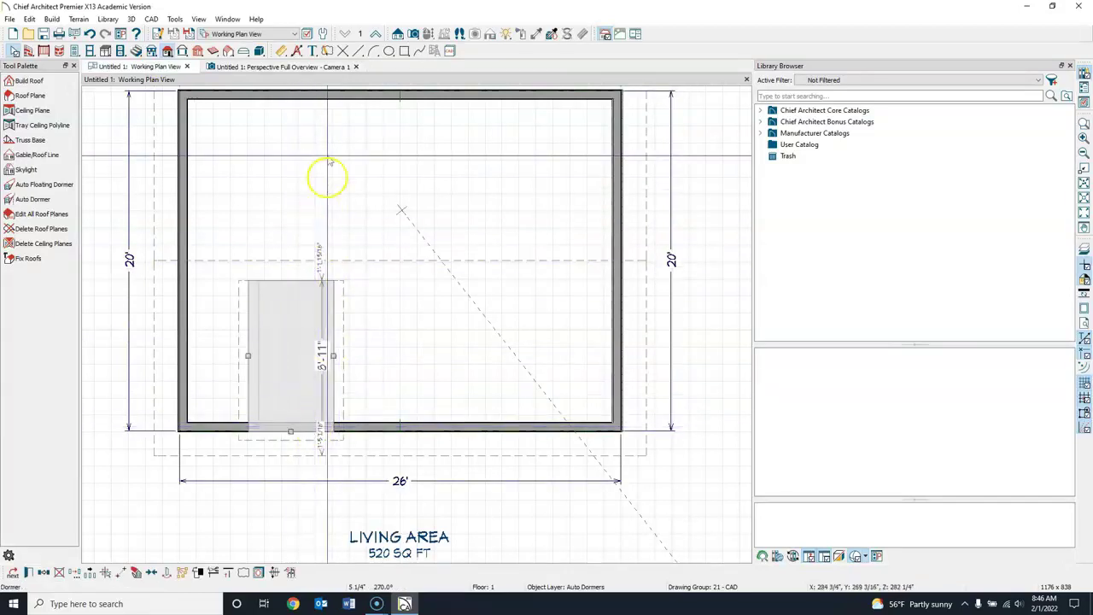
pyautogui.click(329, 67)
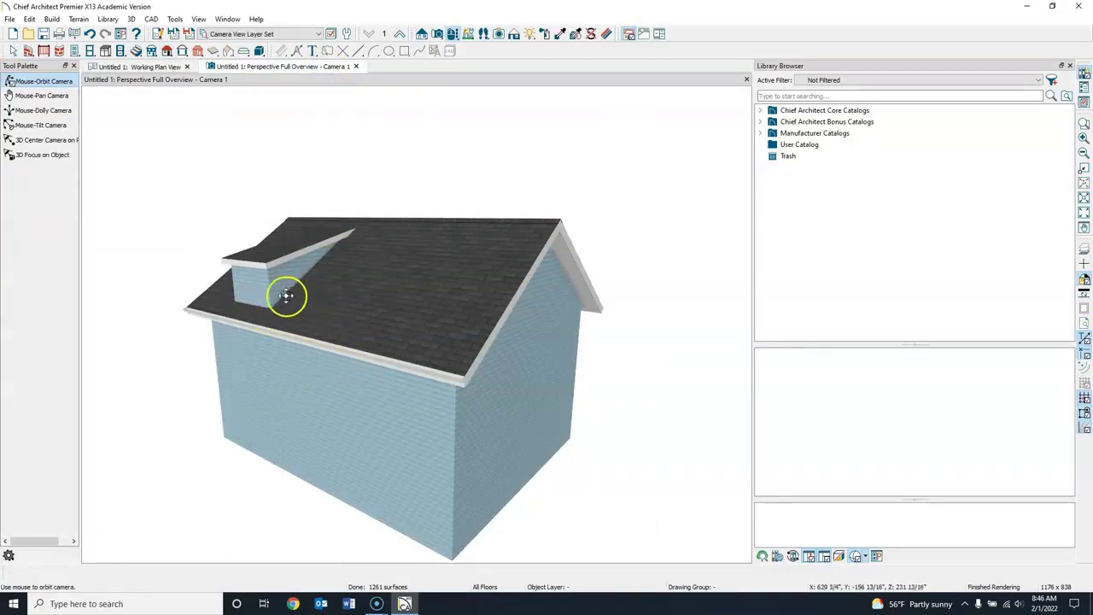
# In the plan, stretch both sides of the shed dormer toward the gable end walls to a width of about 21'-8"
pyautogui.click(162, 67)
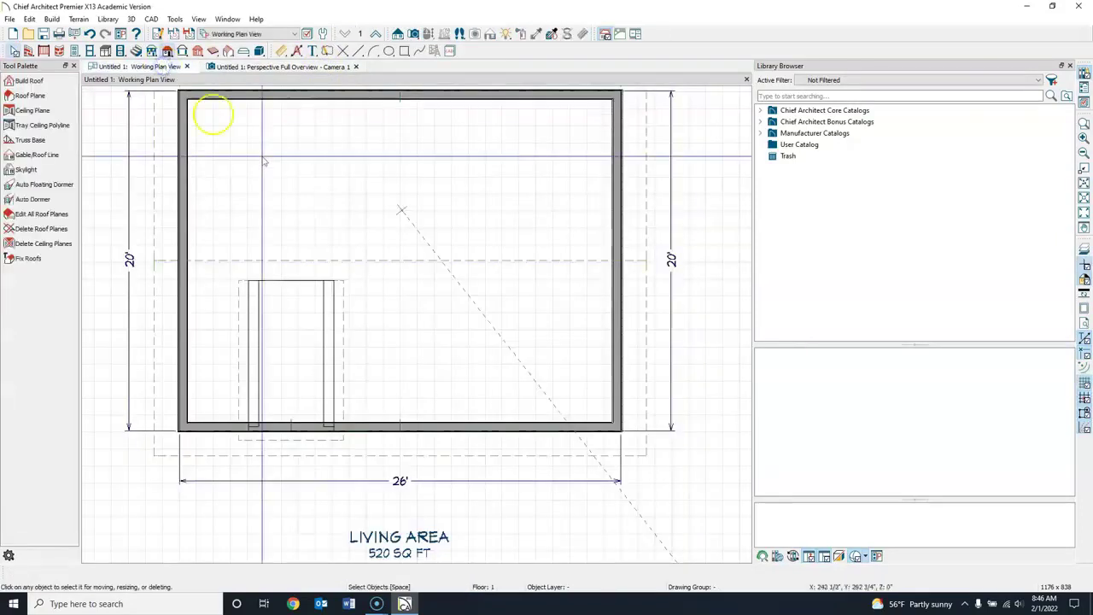
pyautogui.click(331, 350)
pyautogui.moveTo(331, 350); pyautogui.dragTo(588, 366)
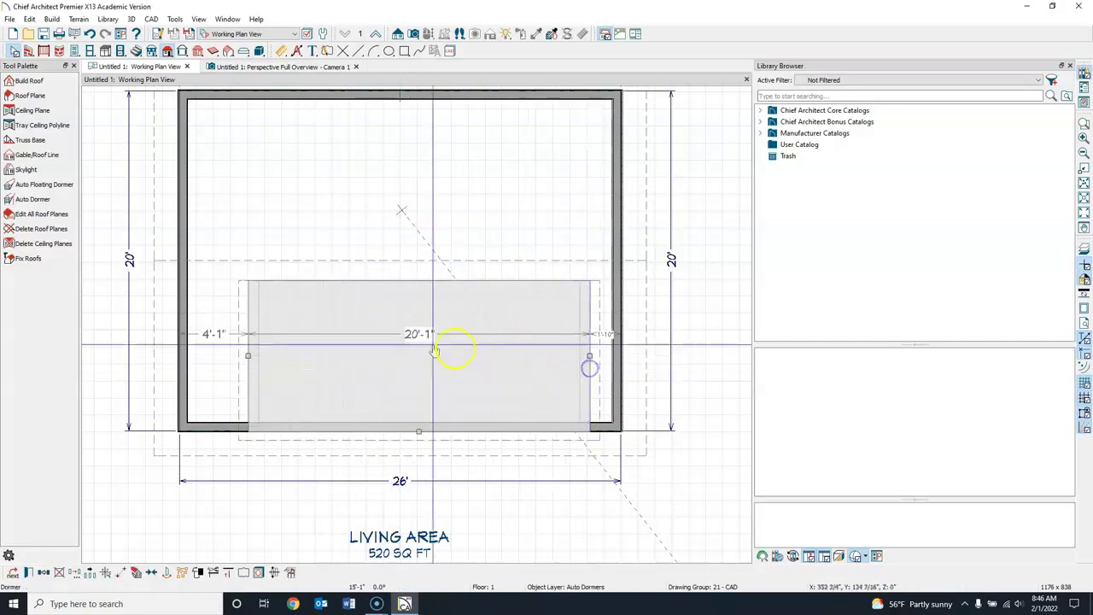
pyautogui.moveTo(246, 355); pyautogui.dragTo(221, 356)
# Set the shed dormer's width to 22' through its temporary dimension
pyautogui.click(201, 368)
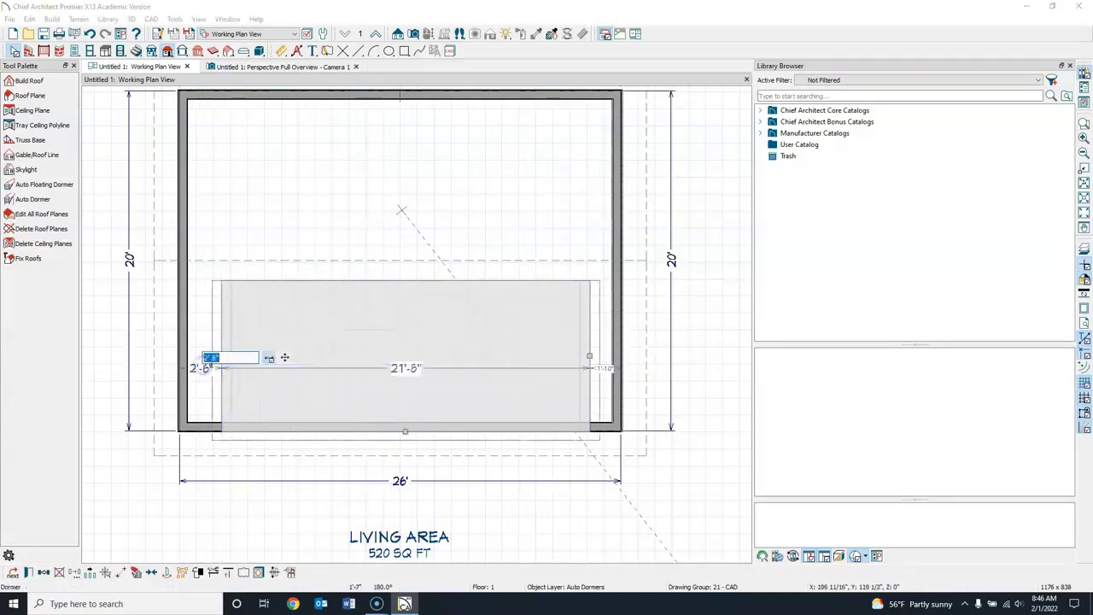
pyautogui.click(405, 371)
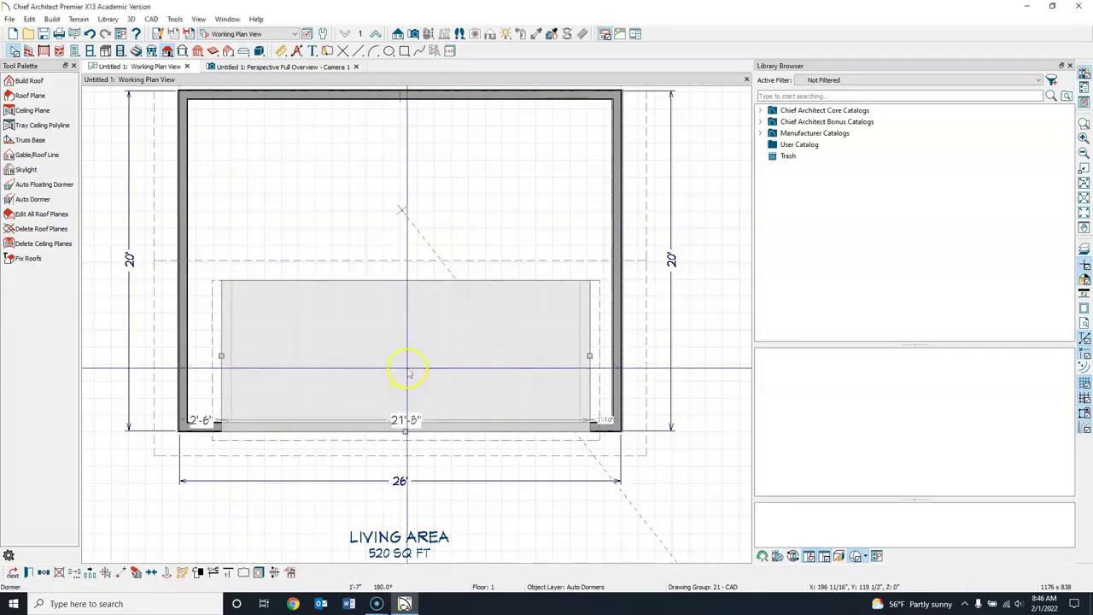
pyautogui.click(407, 369)
pyautogui.click(415, 424)
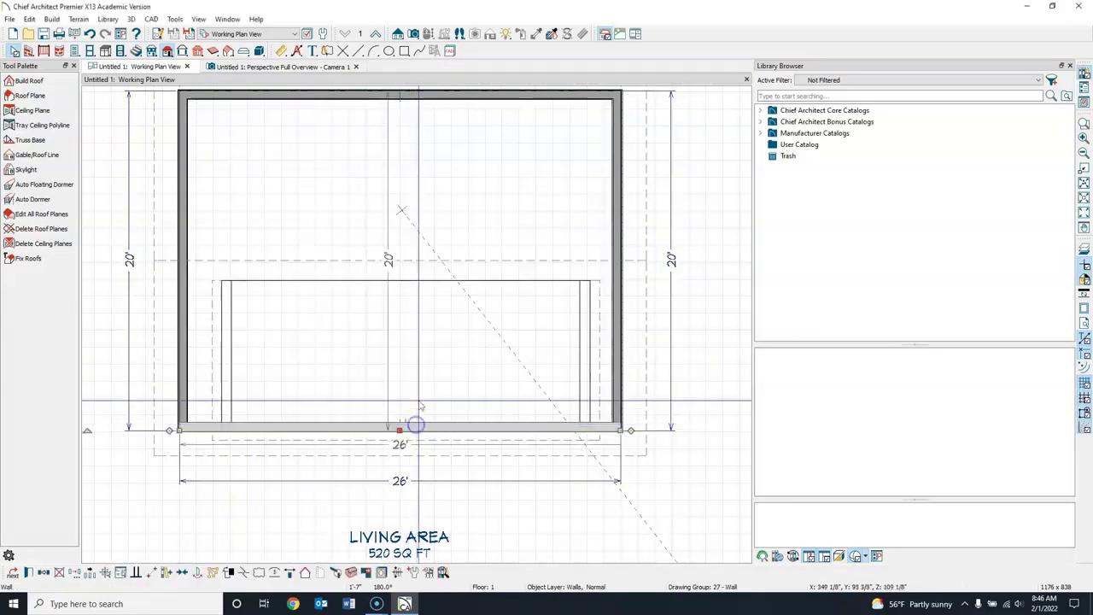
pyautogui.click(419, 330)
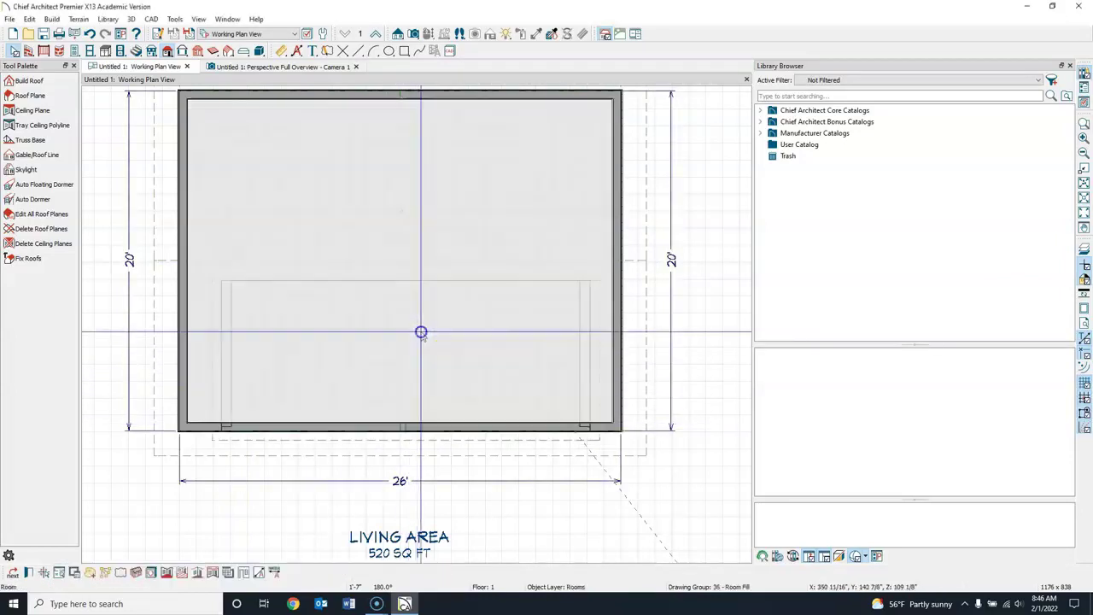
pyautogui.press('Escape')
pyautogui.click(584, 410)
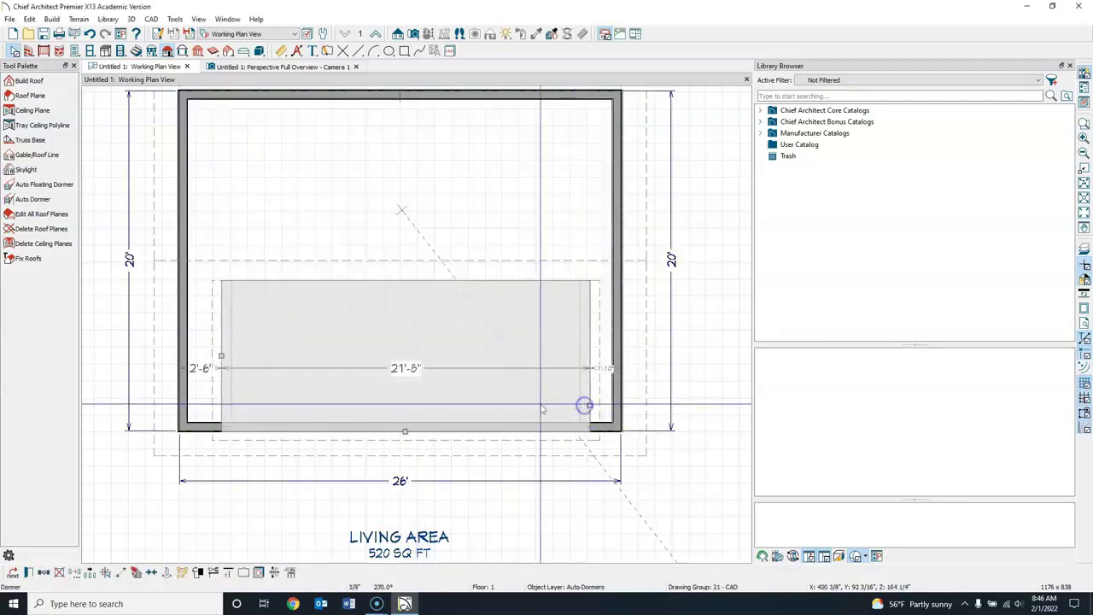
pyautogui.click(408, 369)
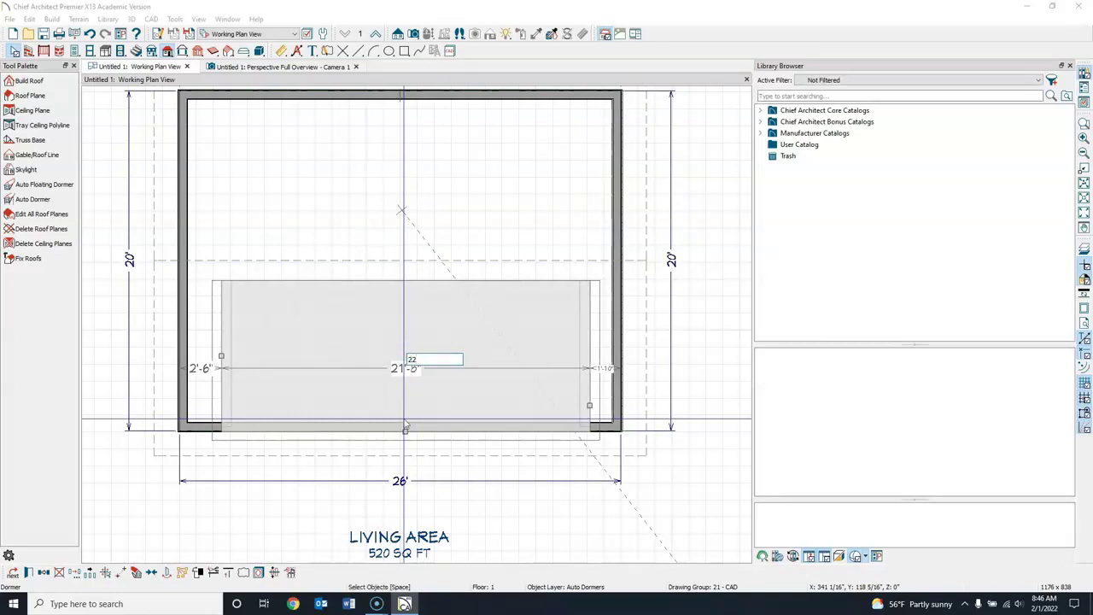
pyautogui.press('Return')
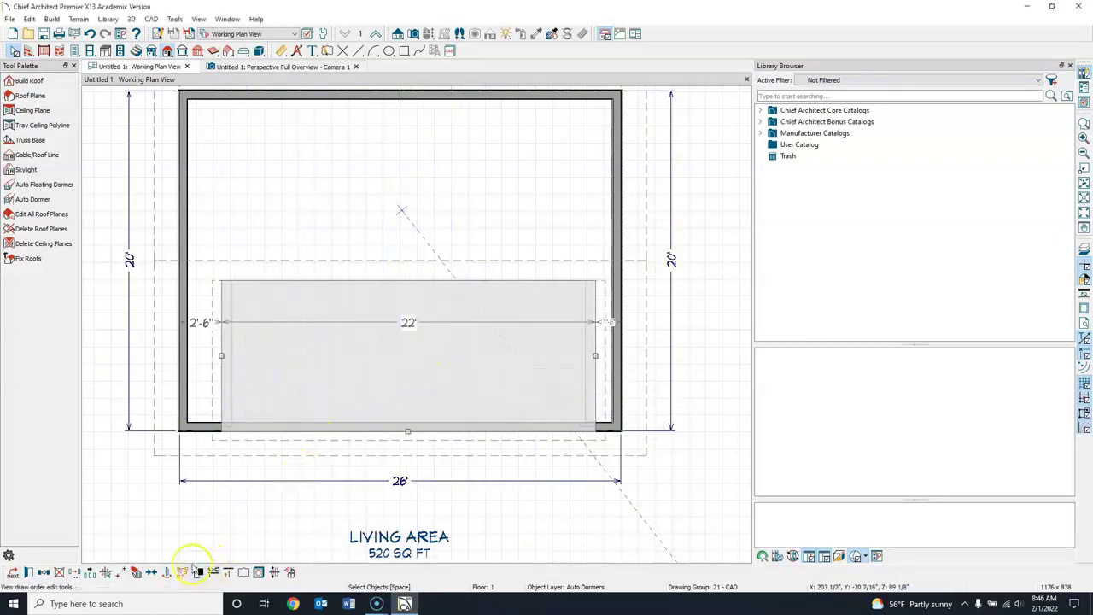
# Center the shed dormer within the living area and inspect it in the perspective overview
pyautogui.click(156, 573)
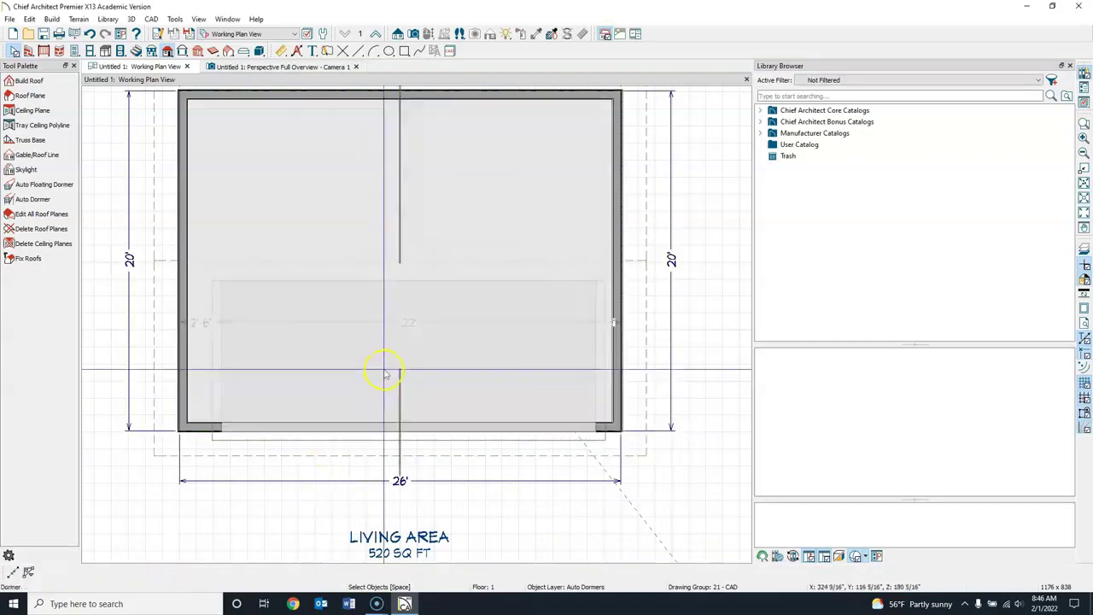
pyautogui.click(387, 285)
pyautogui.click(314, 69)
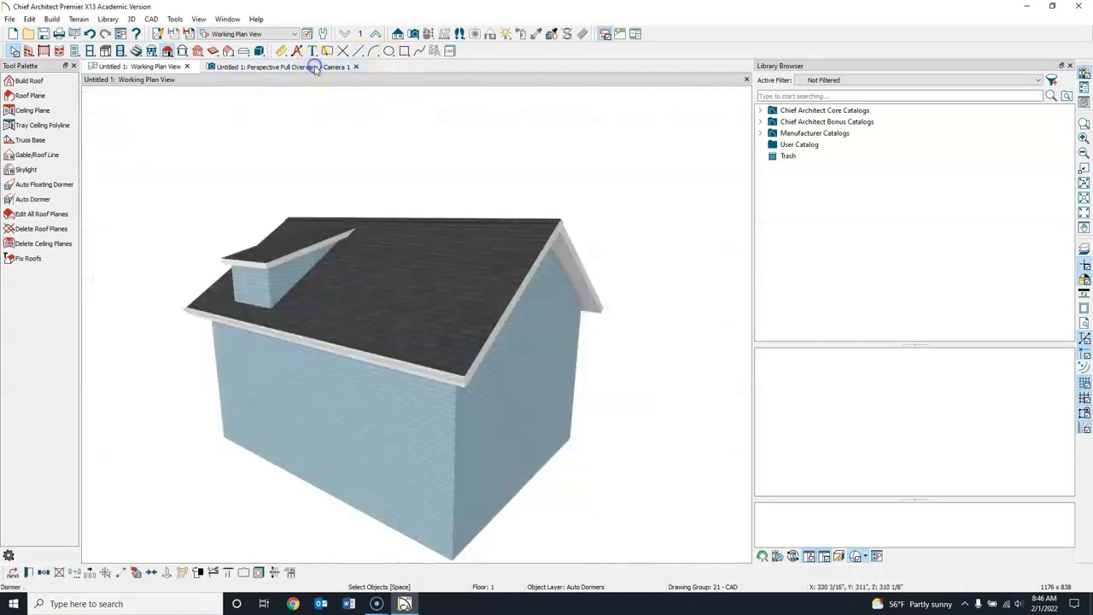
pyautogui.moveTo(419, 339); pyautogui.dragTo(427, 220)
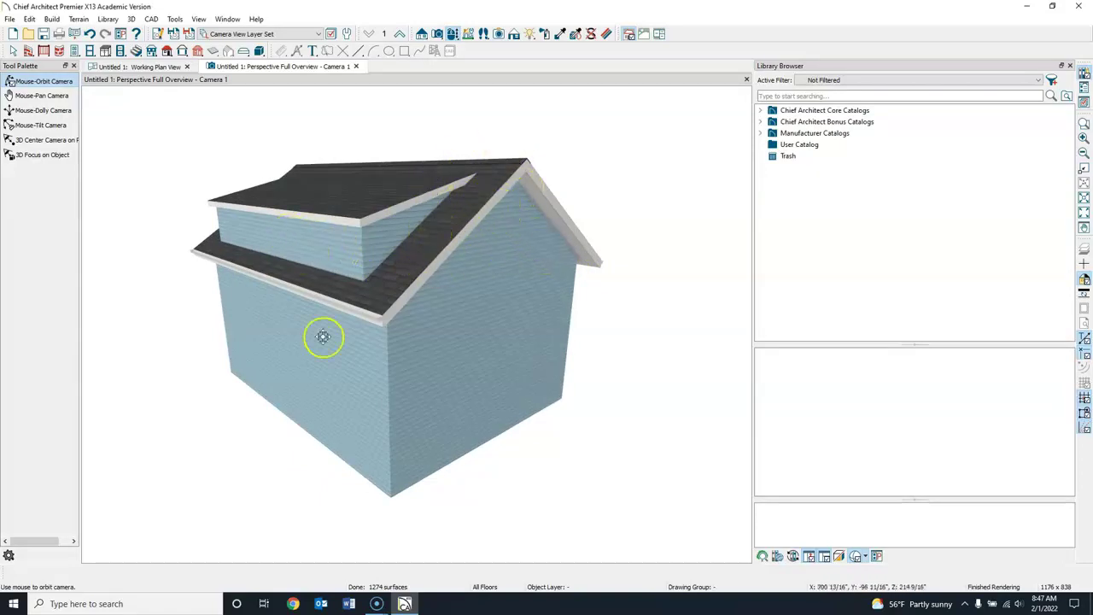
# In the plan, set the main roof pitch to 10 in 12 with Build Roof and inspect the roof in the perspective overview
pyautogui.click(159, 68)
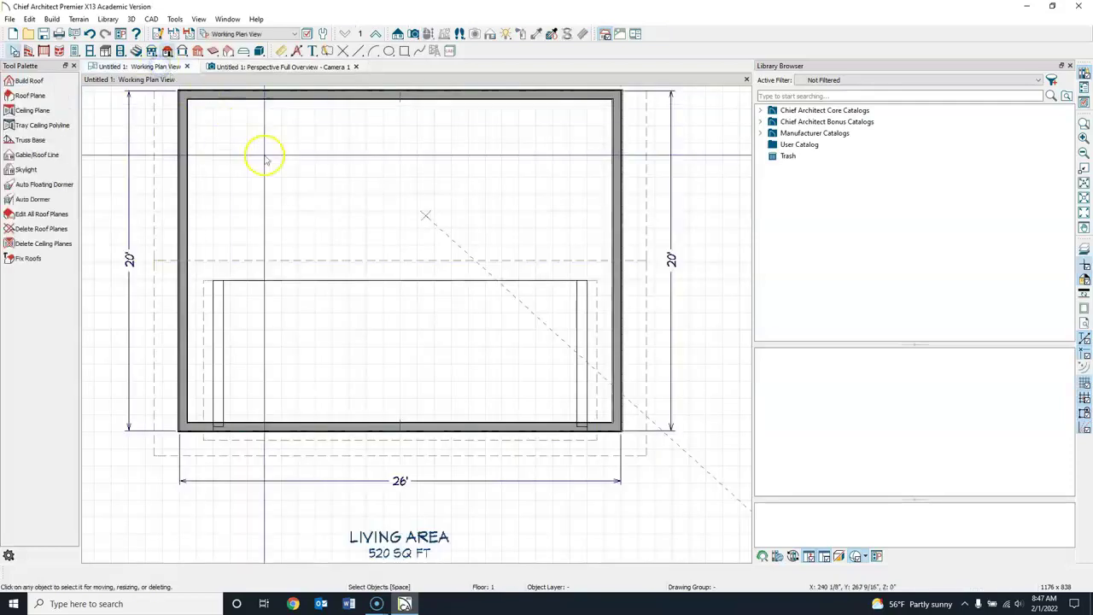
pyautogui.click(34, 82)
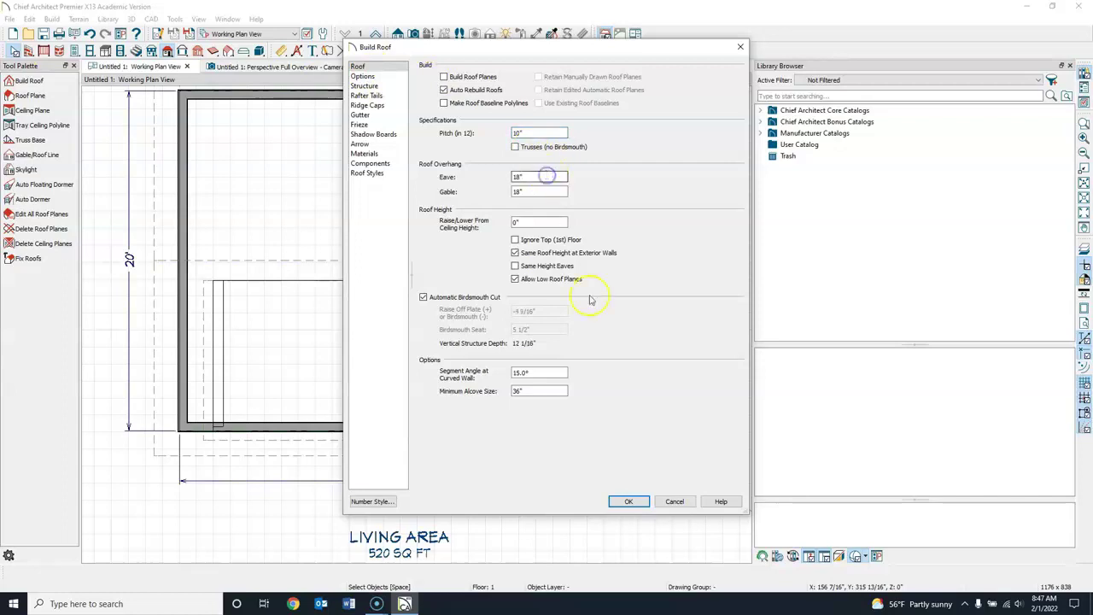
pyautogui.click(630, 502)
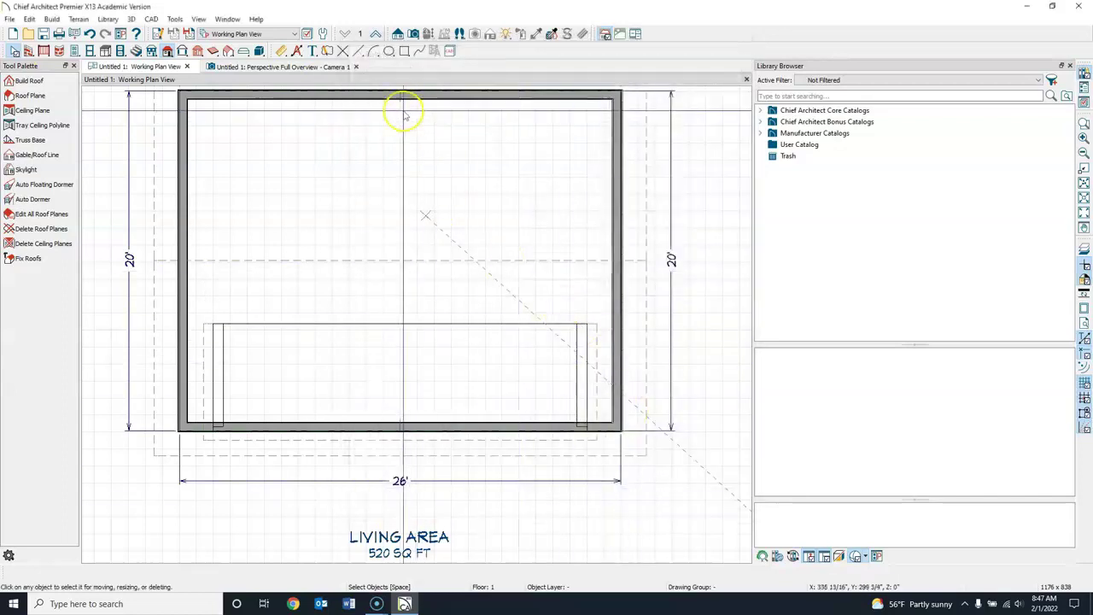
pyautogui.click(310, 68)
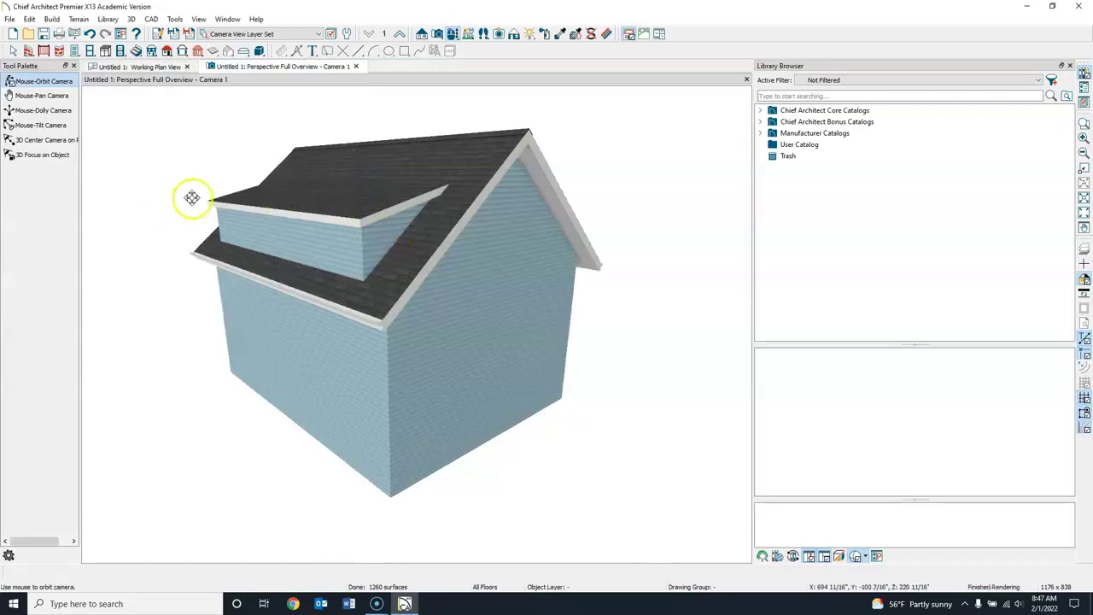
pyautogui.moveTo(283, 236); pyautogui.dragTo(319, 247)
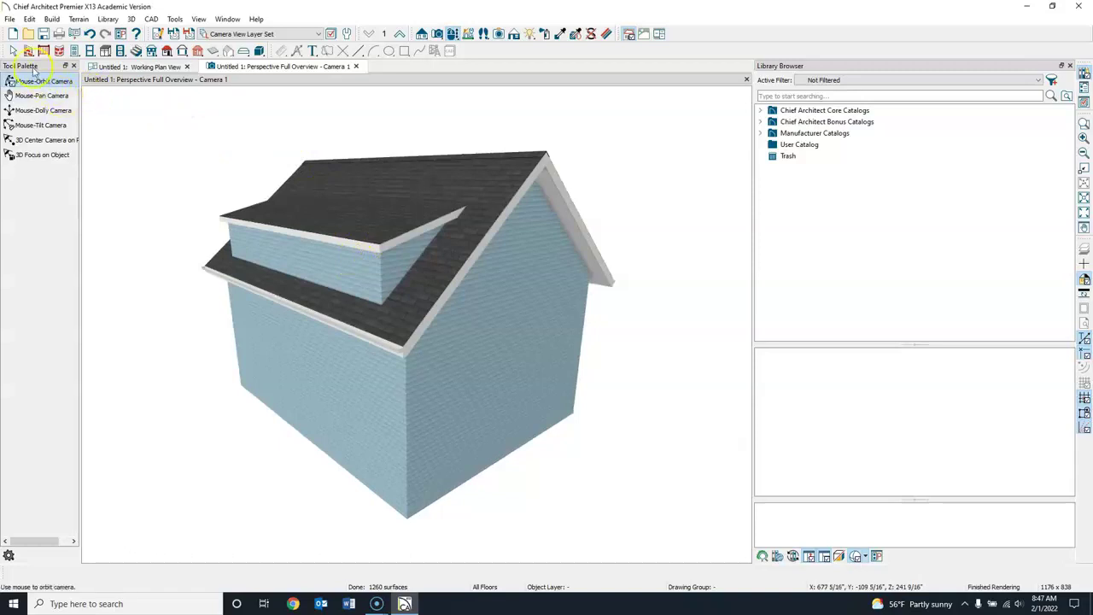
# In the plan, set the shed dormer's wall height to 50" in its specification
pyautogui.click(11, 52)
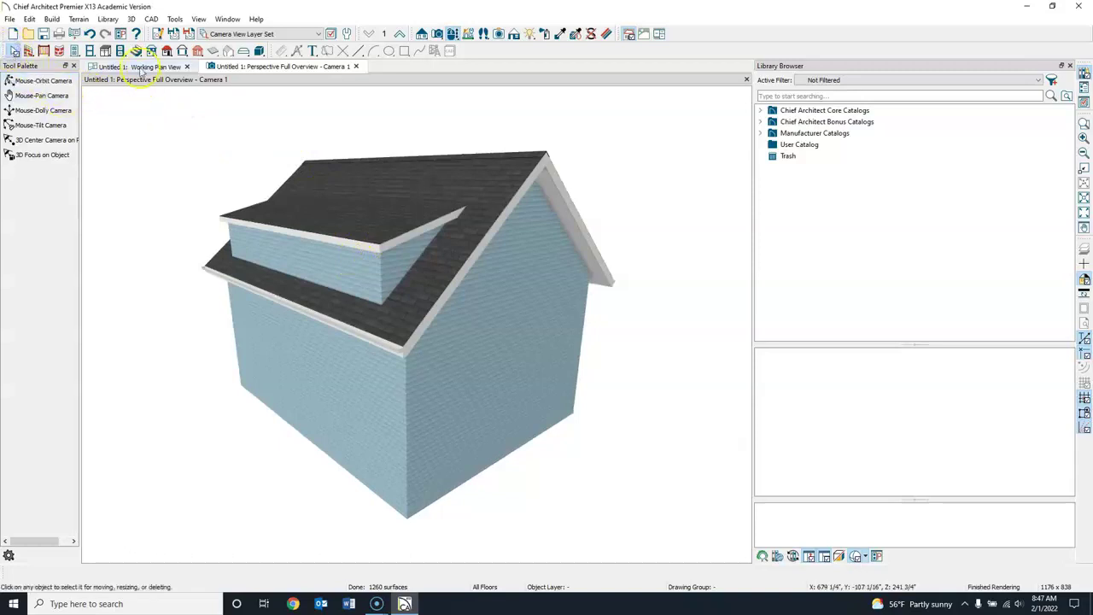
pyautogui.click(139, 67)
pyautogui.click(219, 386)
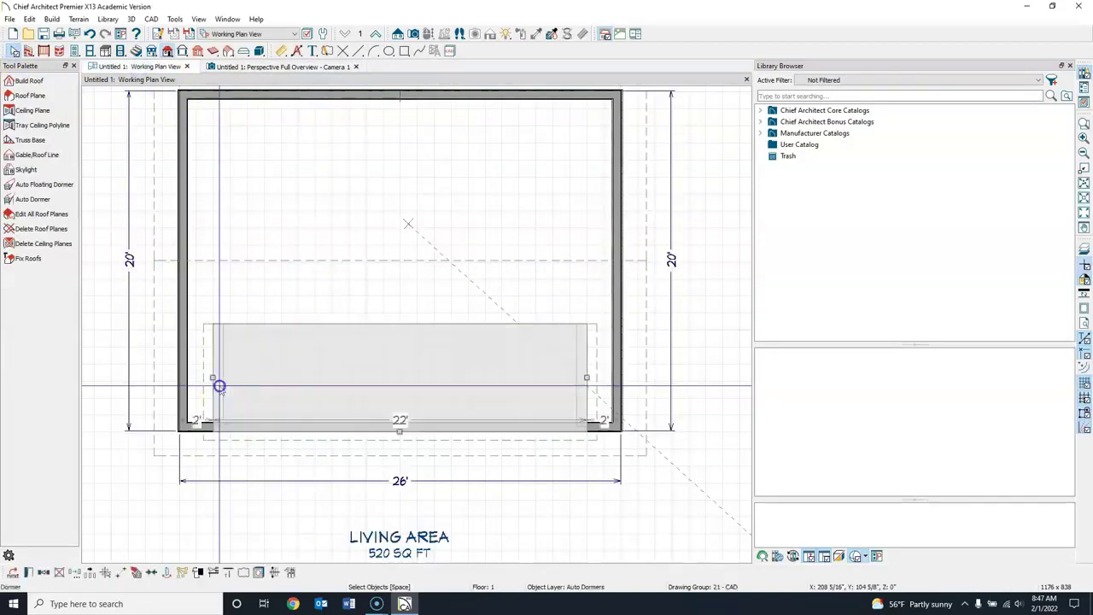
pyautogui.doubleClick(219, 386)
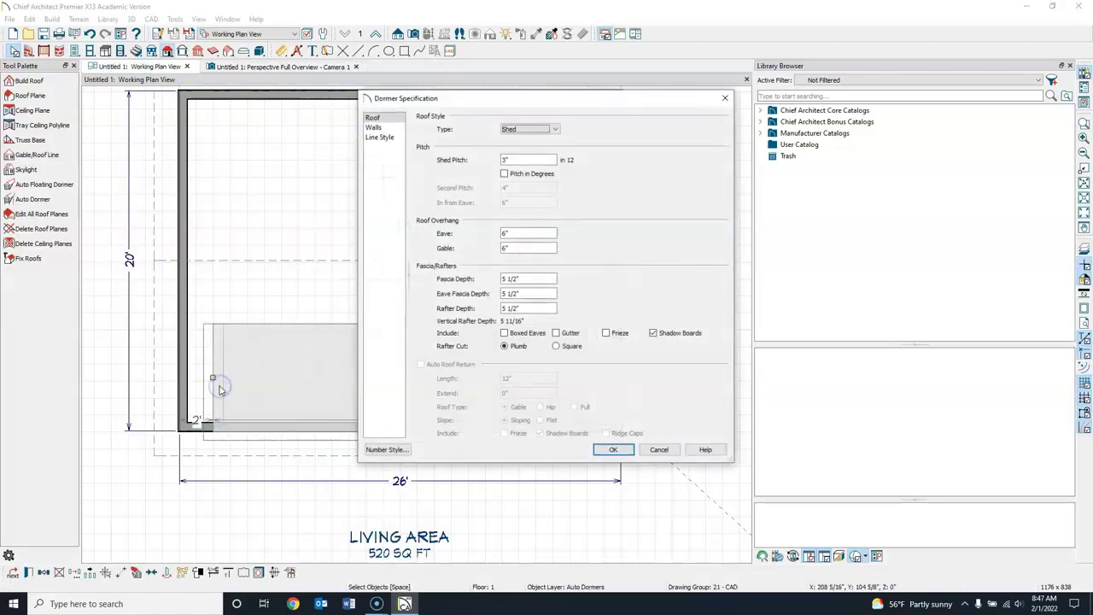
pyautogui.click(376, 128)
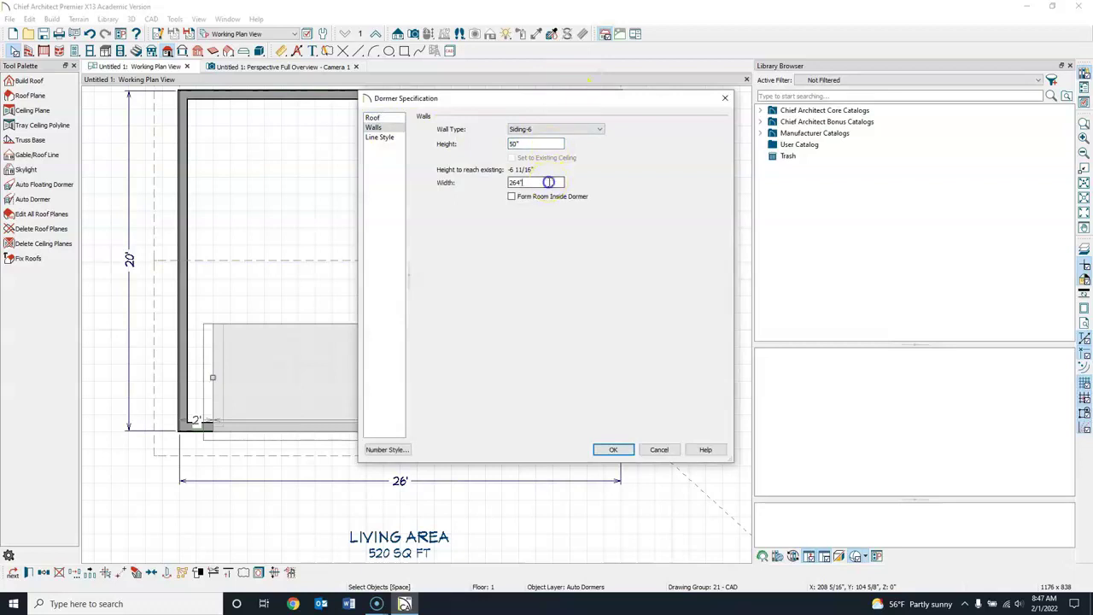
pyautogui.click(614, 449)
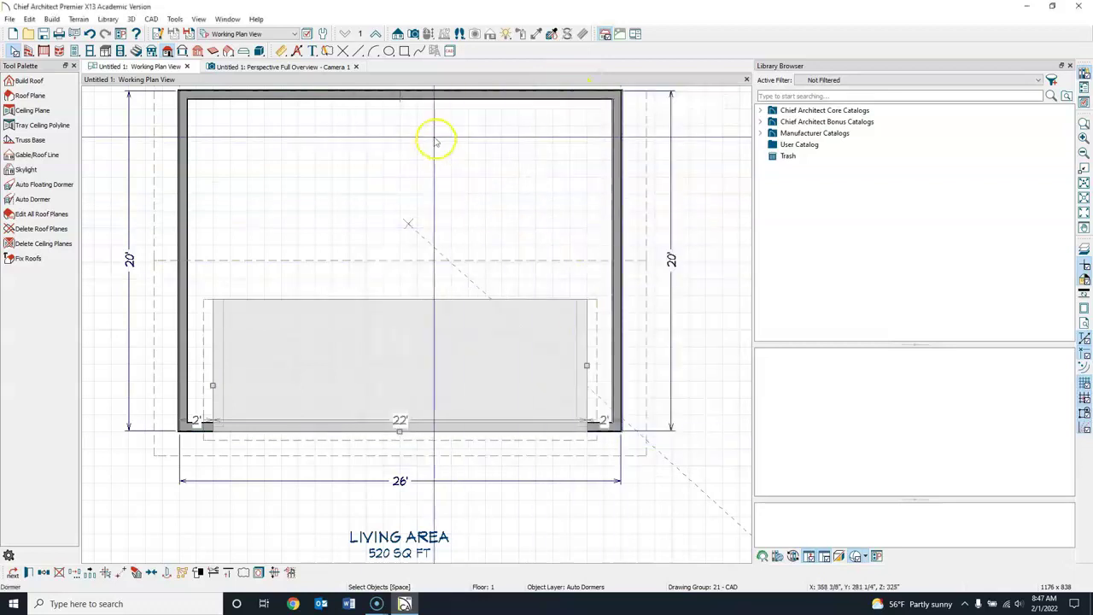
# In the perspective overview, place a standard window in the shed dormer's front wall near its corner
pyautogui.click(336, 68)
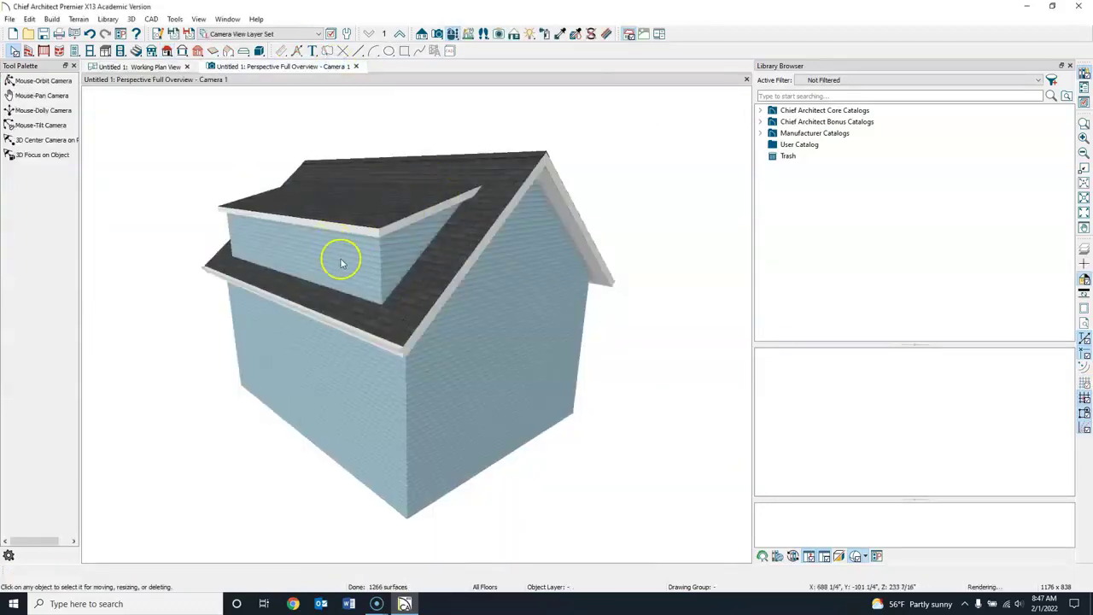
pyautogui.moveTo(397, 259); pyautogui.dragTo(481, 291, button='middle')
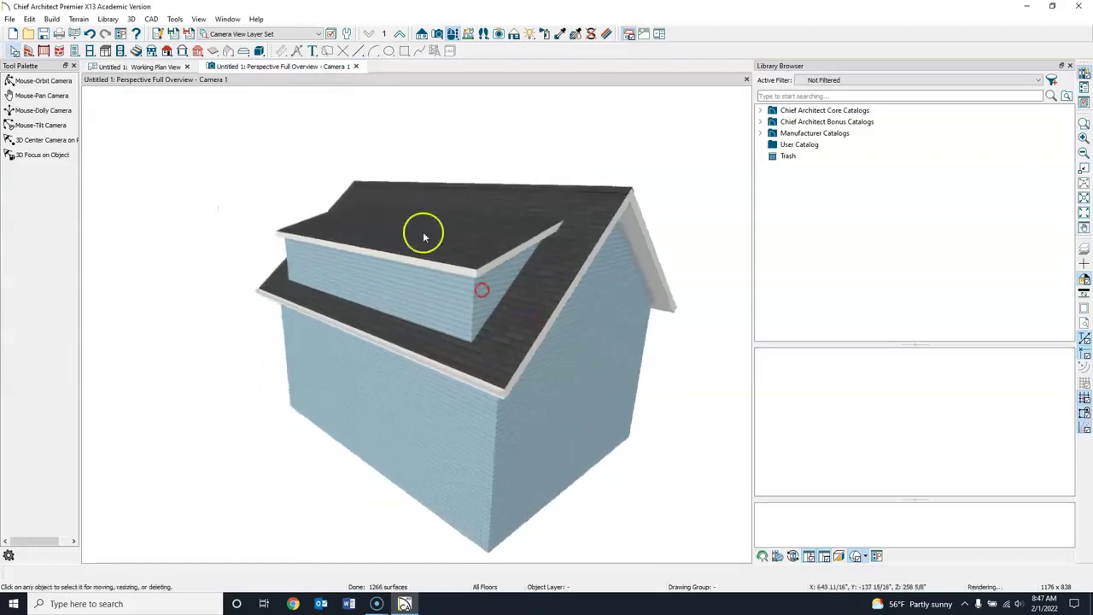
pyautogui.click(470, 270)
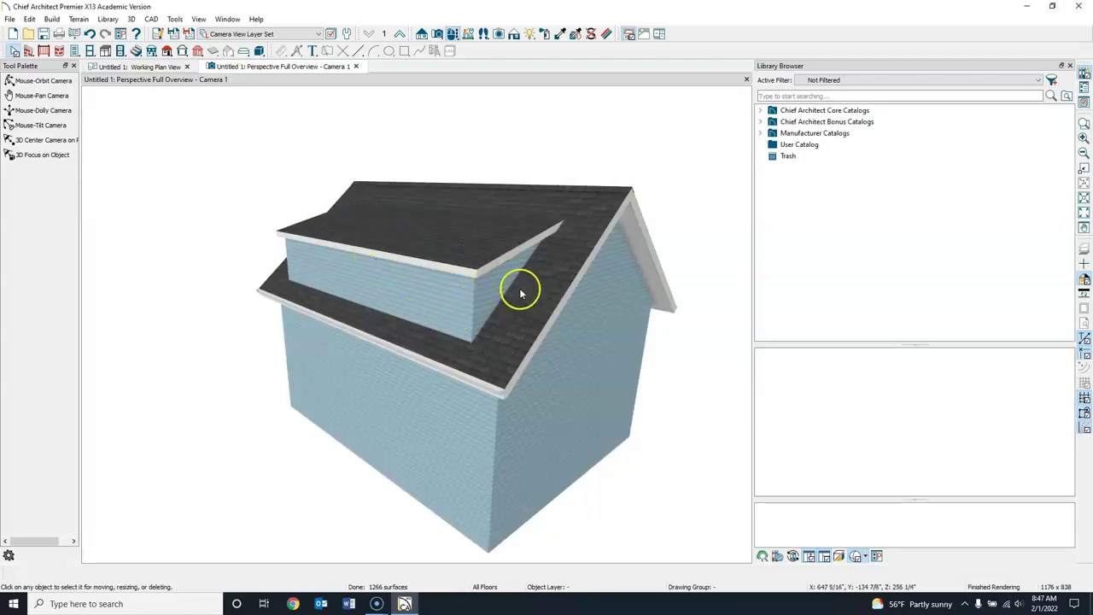
pyautogui.moveTo(500, 281); pyautogui.dragTo(463, 266, button='middle')
pyautogui.click(435, 354)
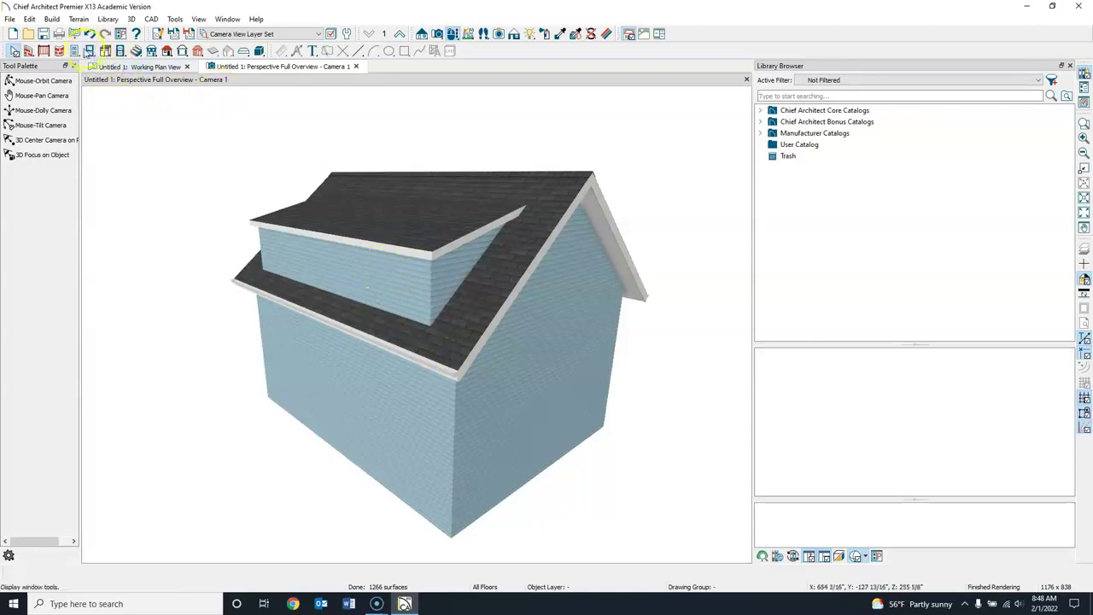
pyautogui.click(89, 50)
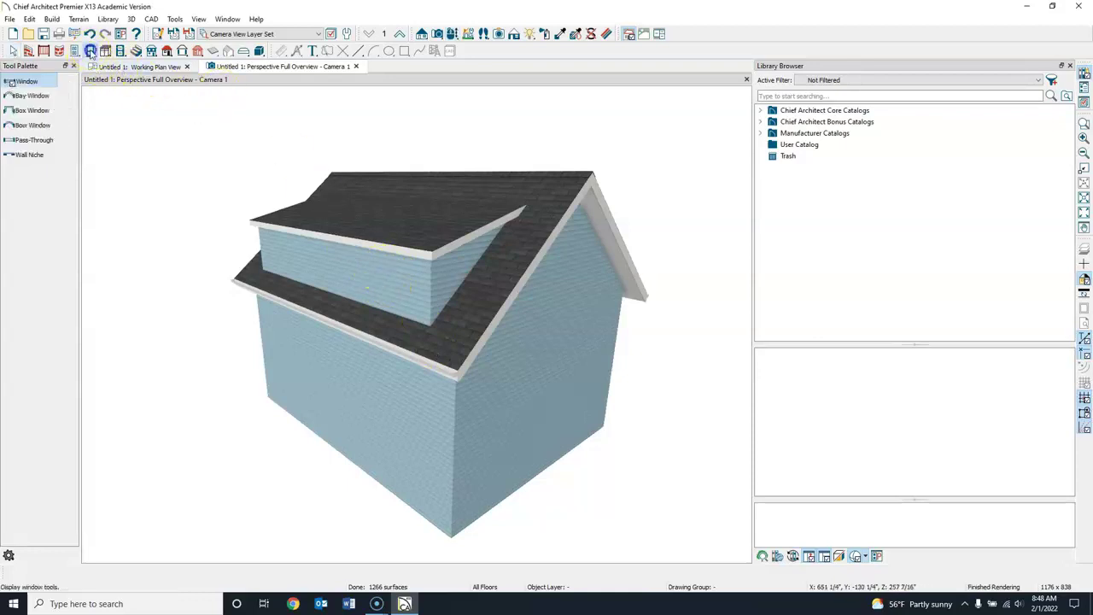
pyautogui.click(396, 273)
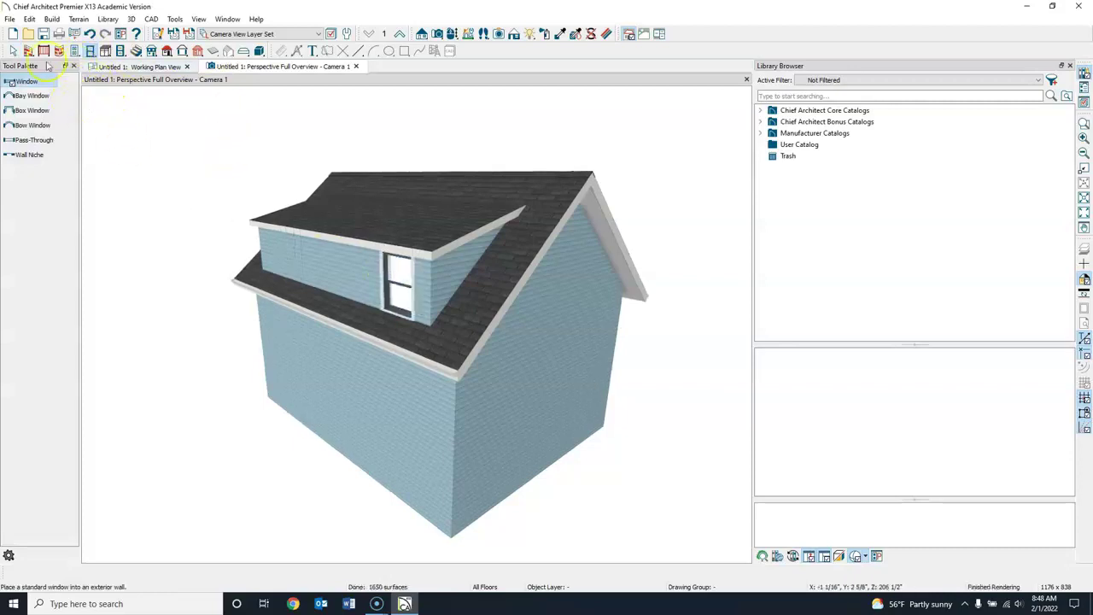
# Set the dormer window's height to 32" and lower it to 10 1/4" above the dormer wall's base
pyautogui.click(453, 34)
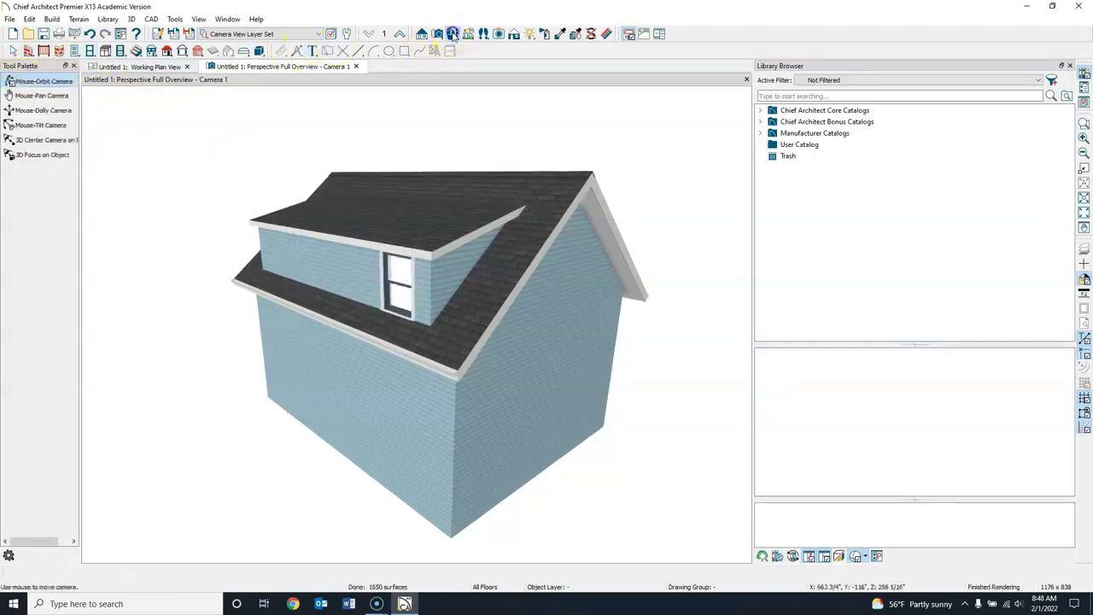
pyautogui.moveTo(349, 252); pyautogui.dragTo(416, 237)
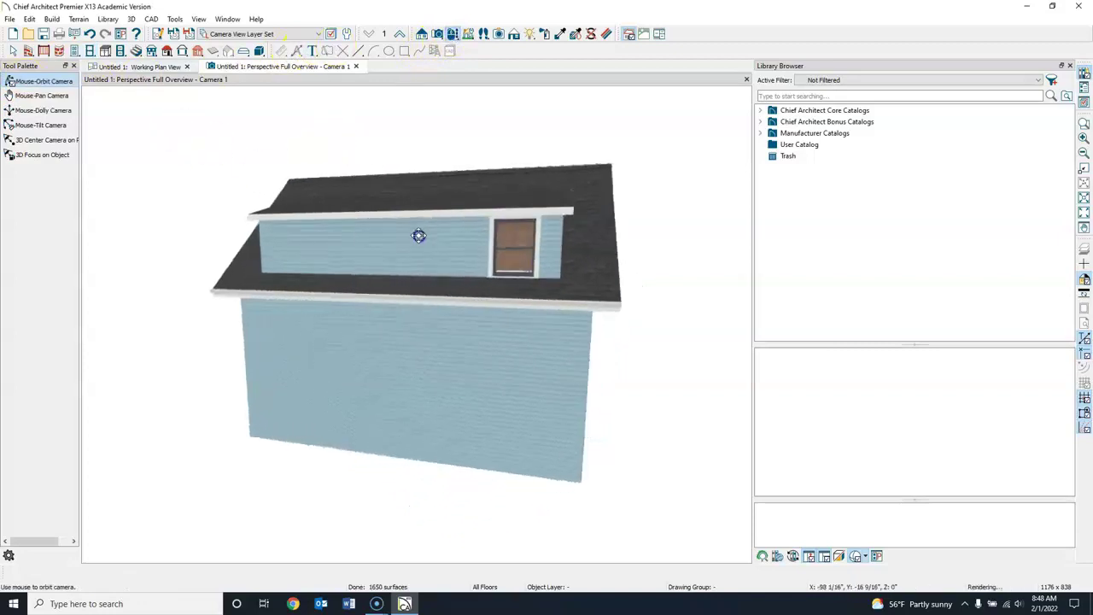
pyautogui.click(13, 51)
pyautogui.click(531, 247)
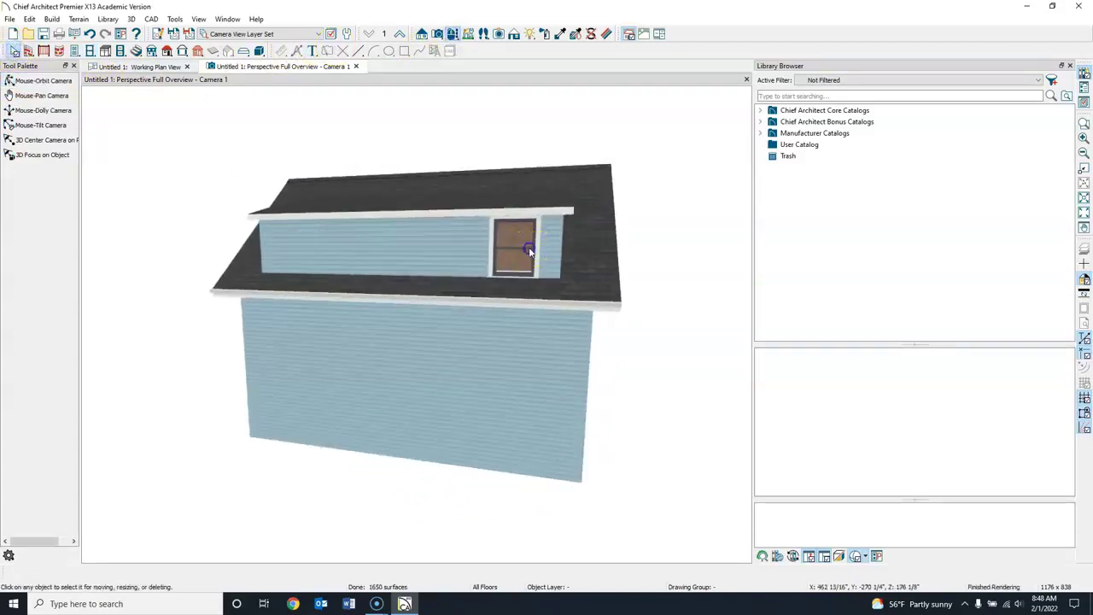
pyautogui.scroll(5, 528, 250)
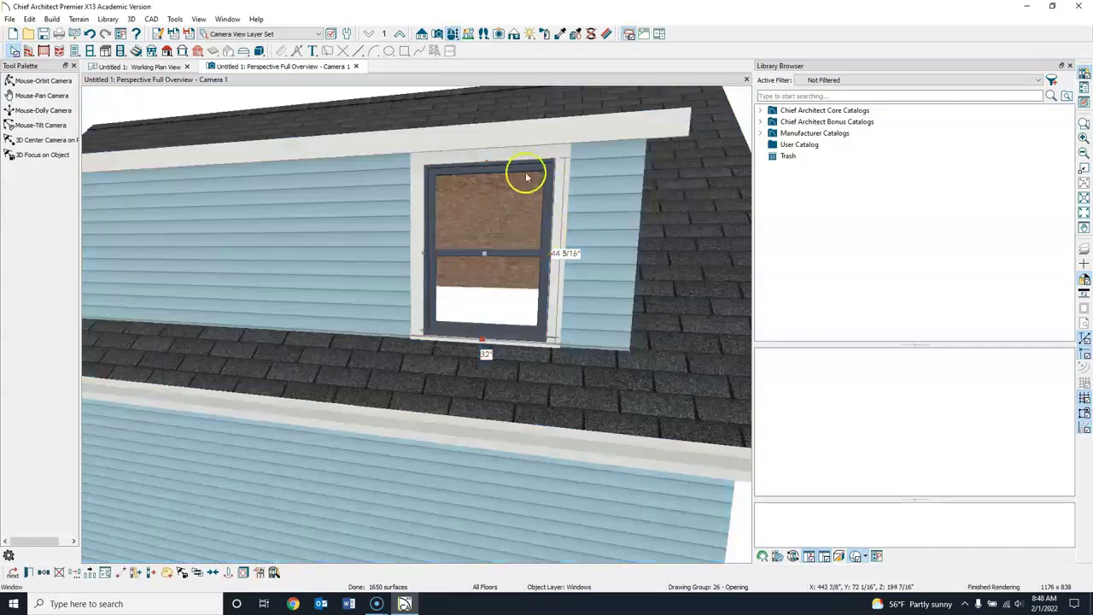
pyautogui.doubleClick(560, 191)
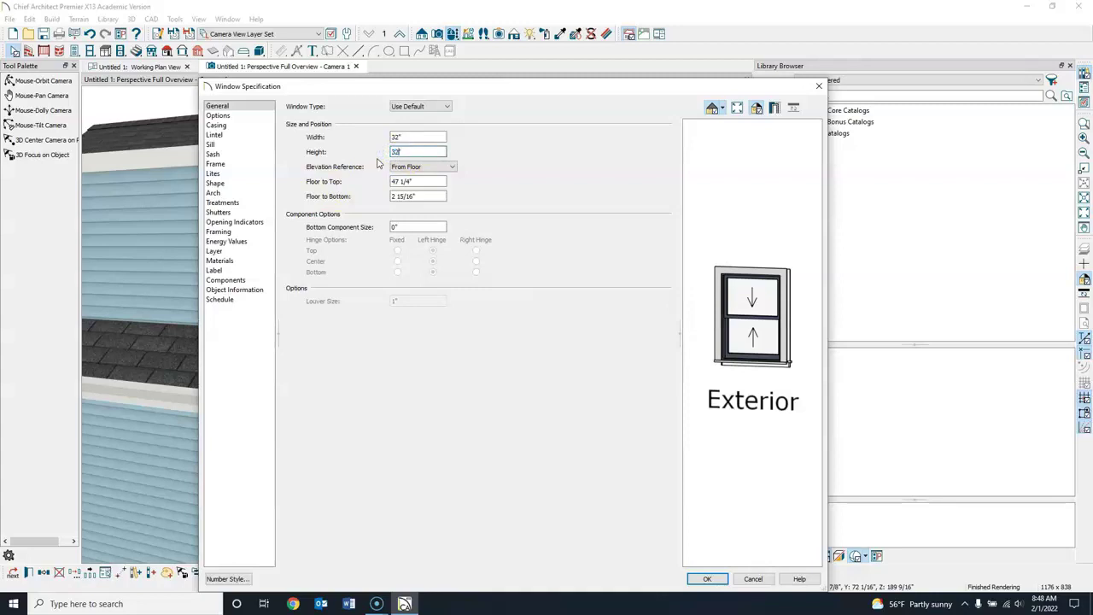
pyautogui.click(421, 137)
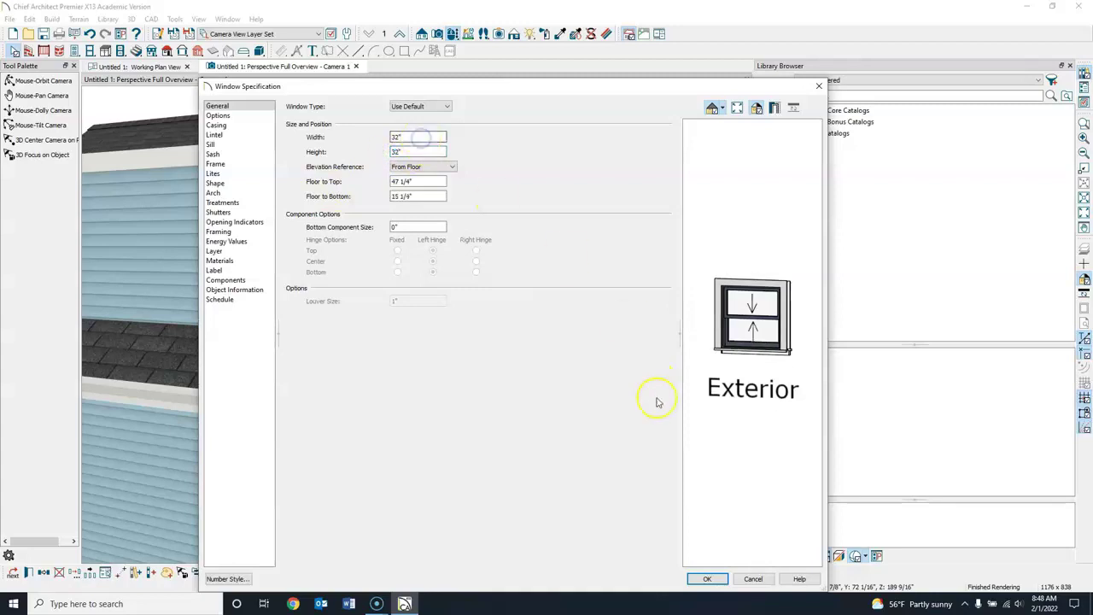
pyautogui.click(705, 580)
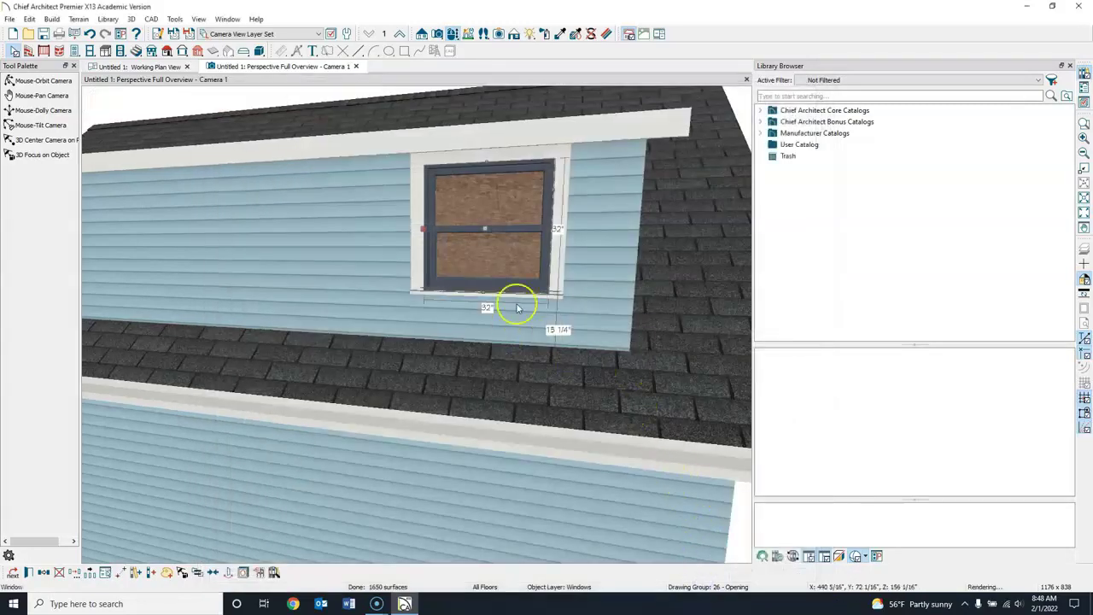
pyautogui.moveTo(483, 230); pyautogui.dragTo(486, 249)
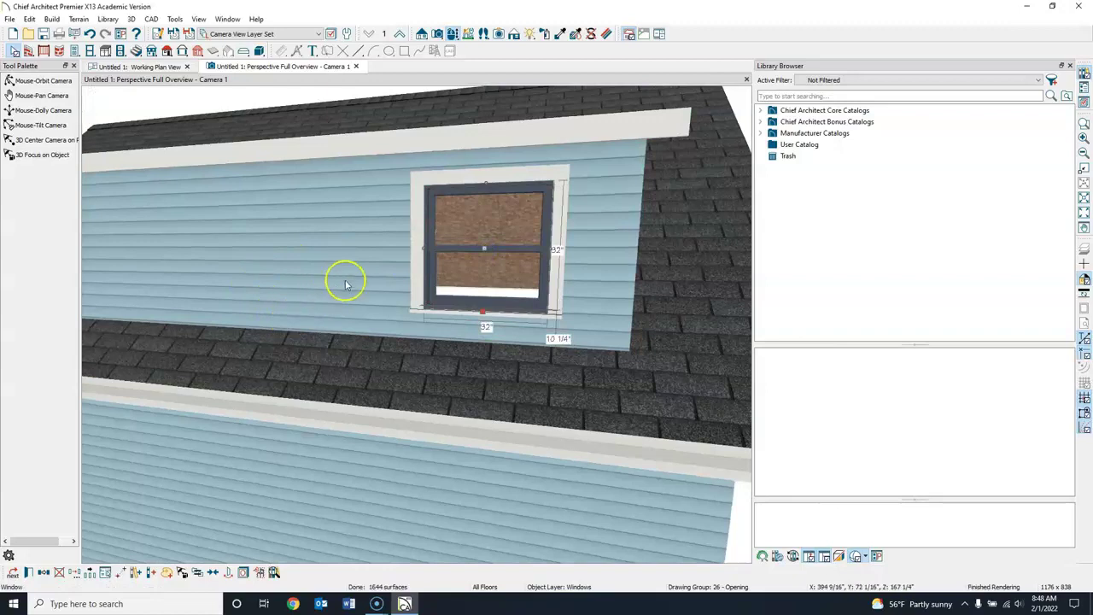
# In the floor 2 plan, copy the 2828DH dormer window three times side by side along the front wall to make four adjoining units
pyautogui.click(157, 68)
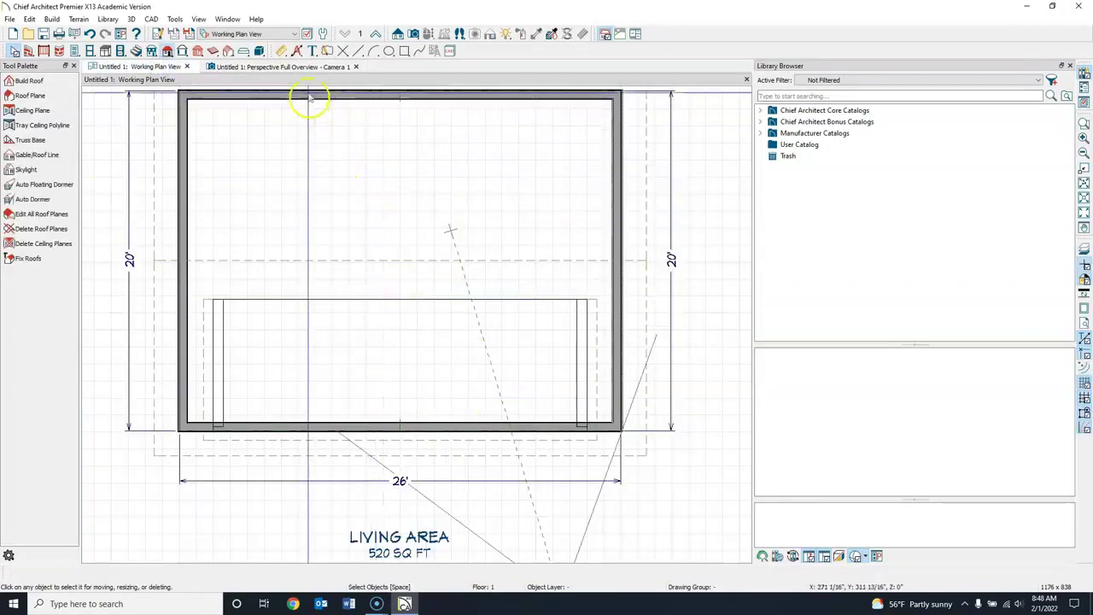
pyautogui.click(375, 34)
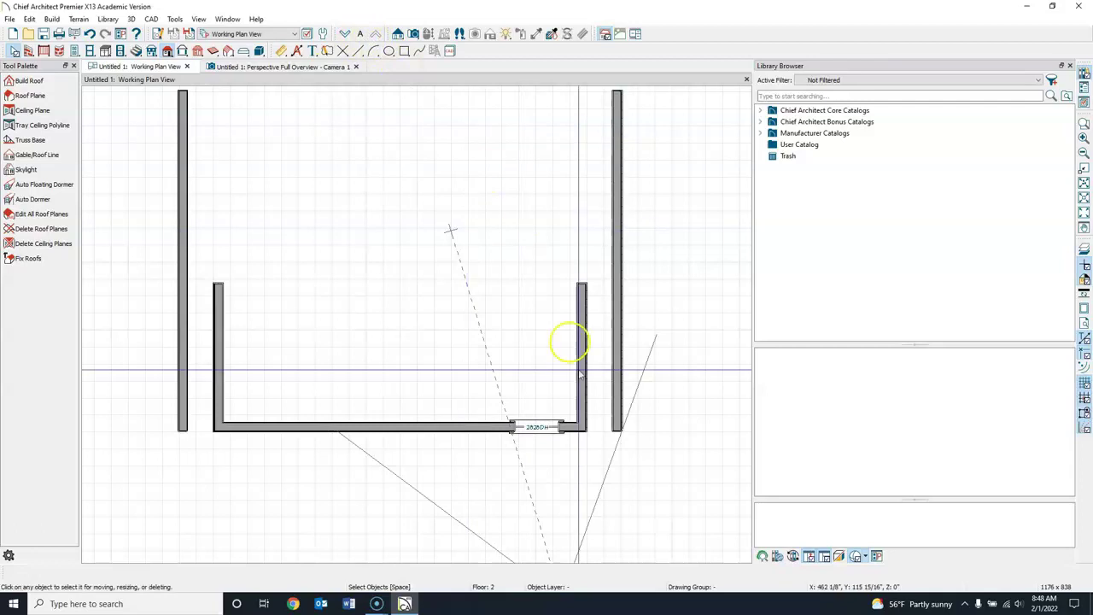
pyautogui.moveTo(513, 452); pyautogui.dragTo(525, 366, button='middle')
pyautogui.scroll(2, 572, 346)
pyautogui.scroll(3, 572, 346)
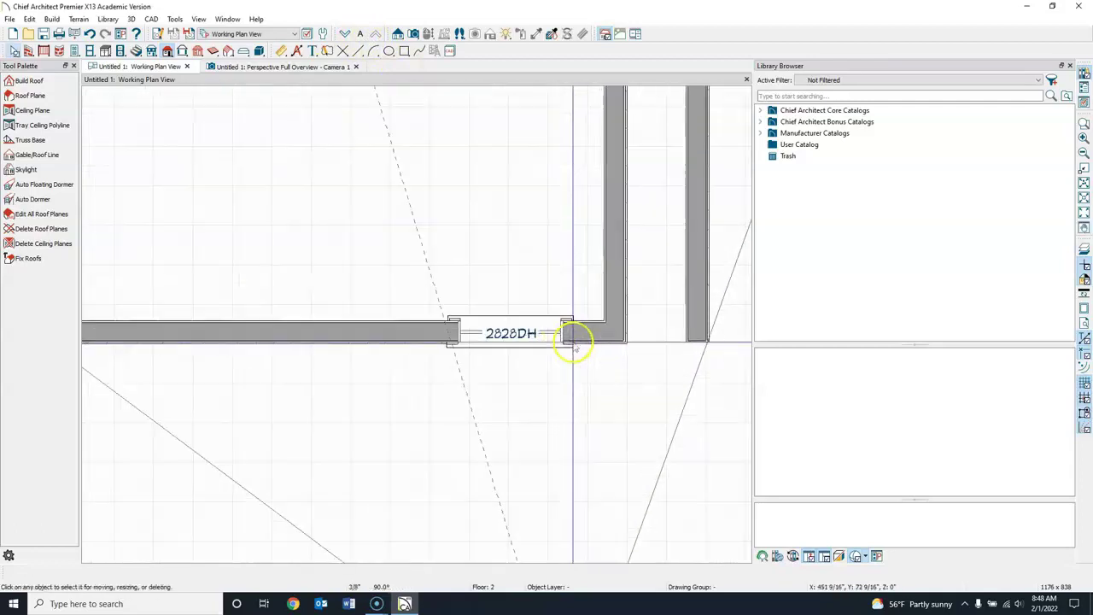
pyautogui.click(502, 329)
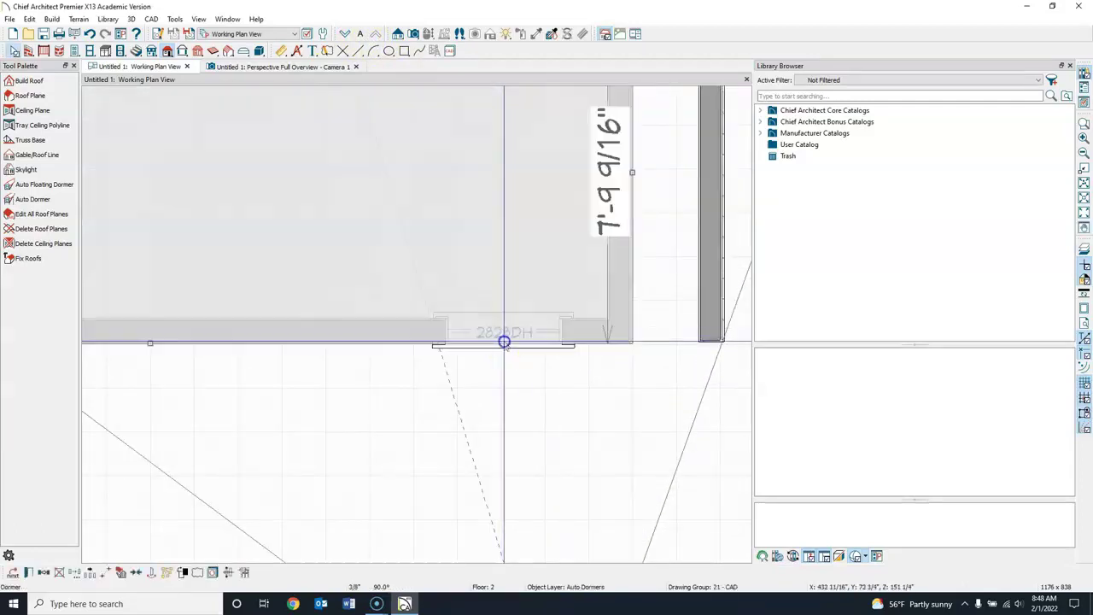
pyautogui.click(12, 573)
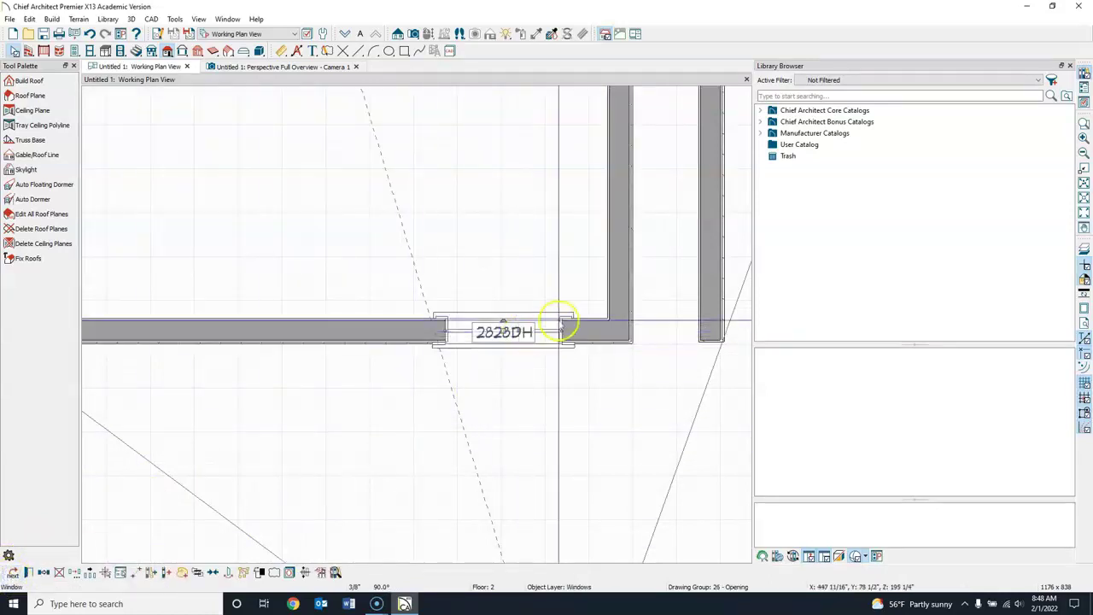
pyautogui.moveTo(464, 399); pyautogui.dragTo(504, 407, button='middle')
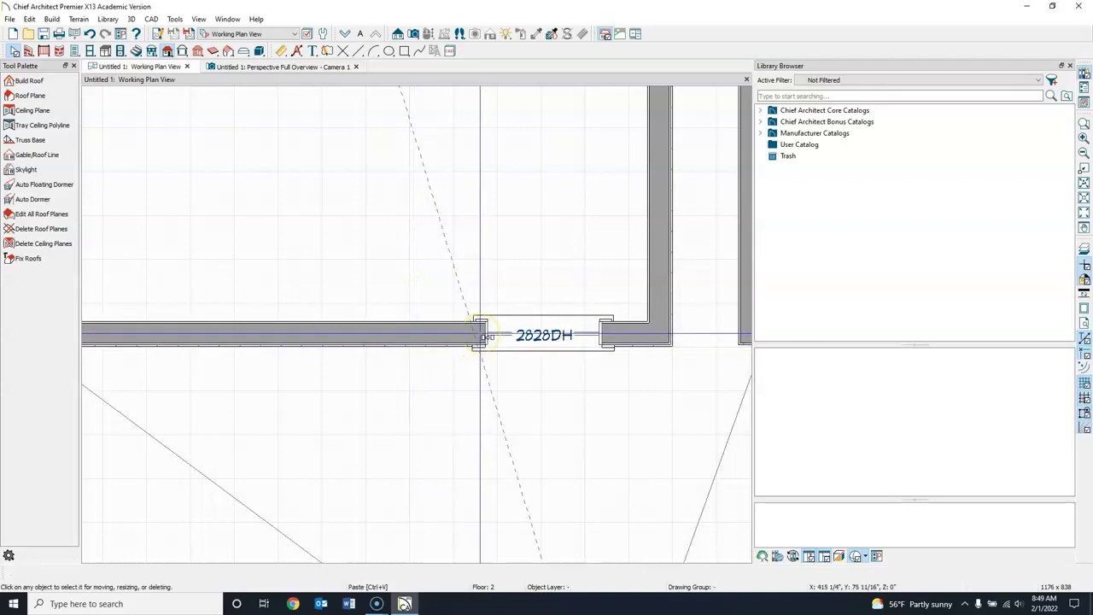
pyautogui.click(481, 336)
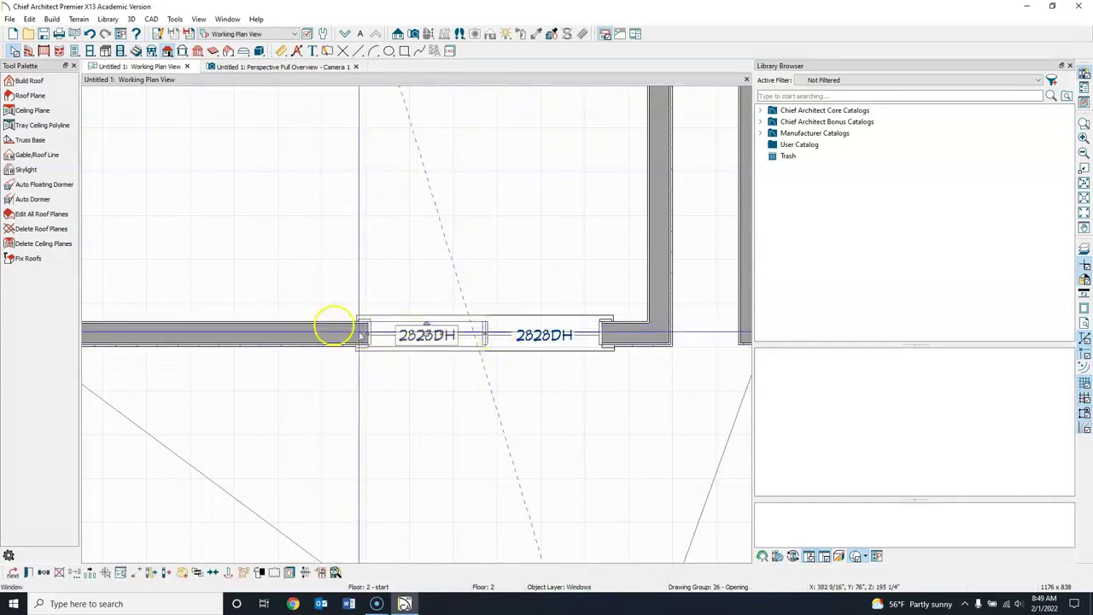
pyautogui.press('Escape')
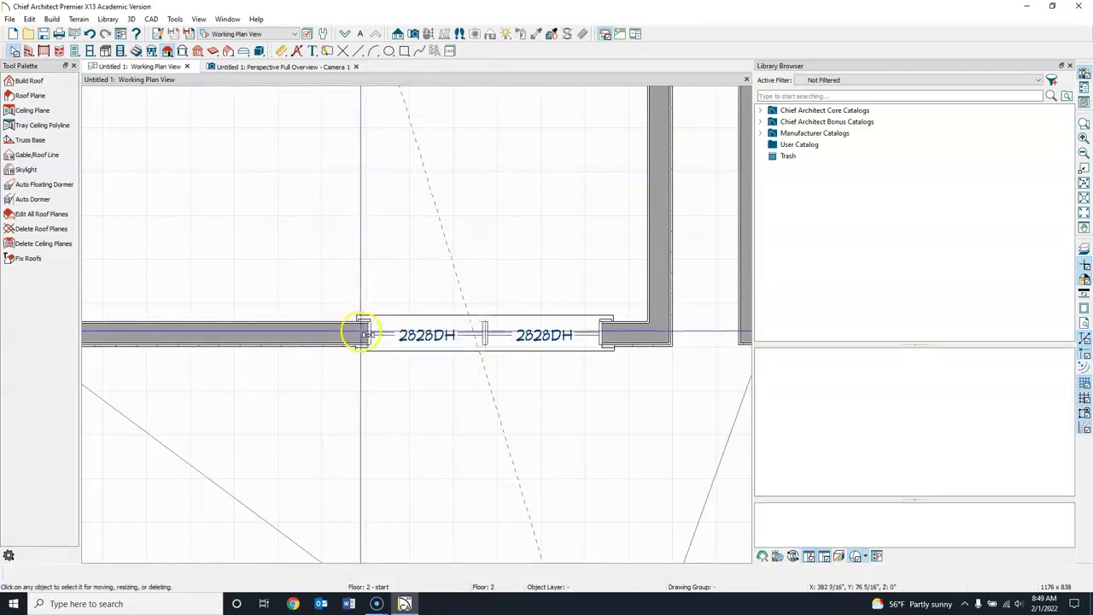
pyautogui.click(363, 334)
pyautogui.press('Escape')
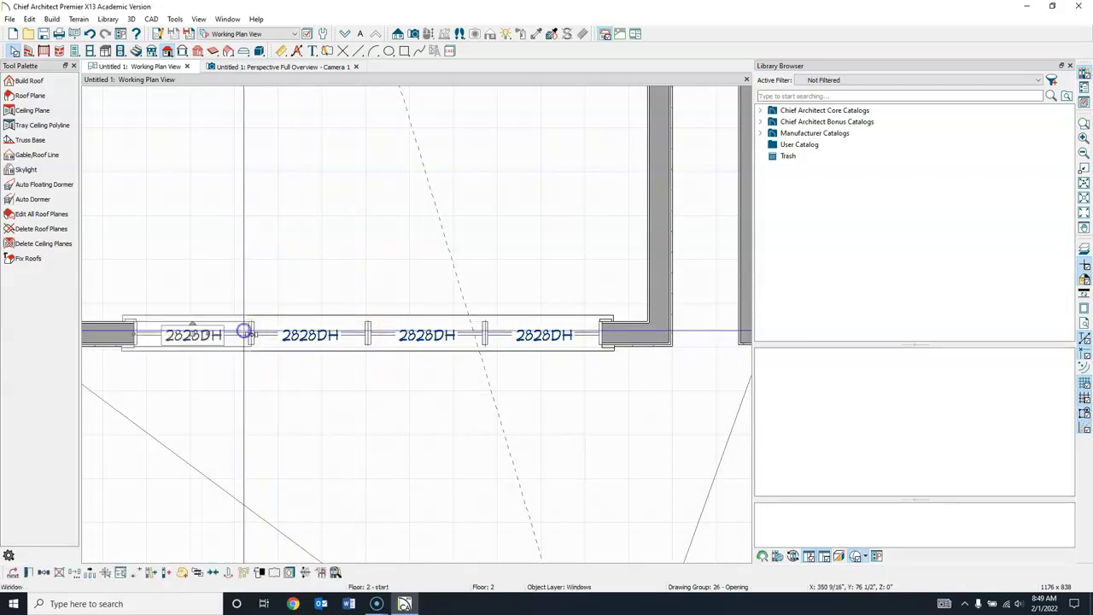
# Inspect the row of dormer windows from the front and from a lower angle in the perspective overview
pyautogui.click(329, 67)
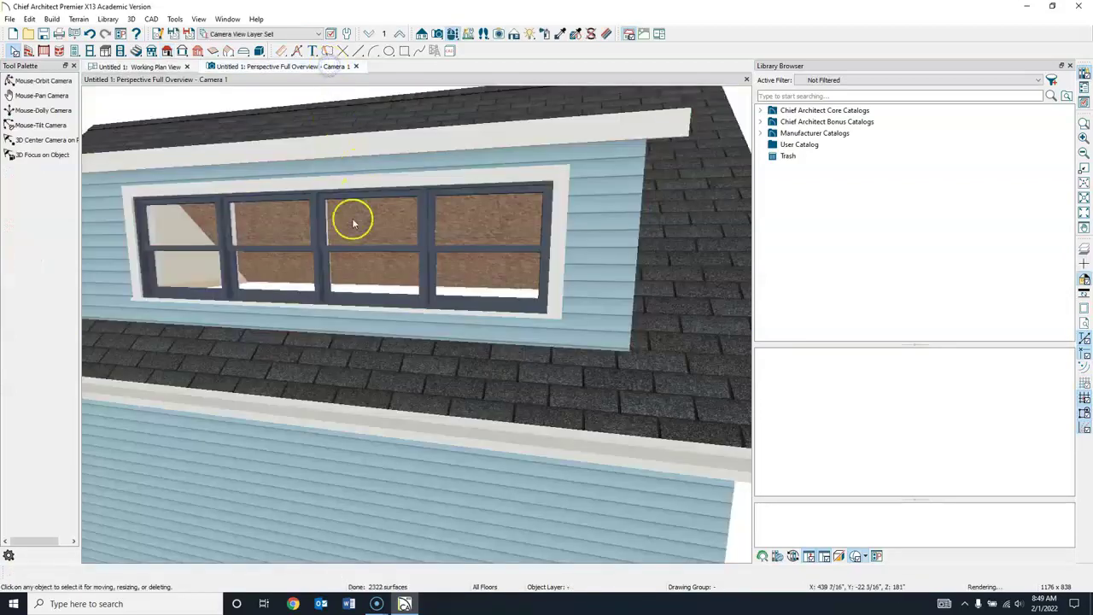
pyautogui.click(61, 82)
pyautogui.moveTo(320, 242); pyautogui.dragTo(419, 345)
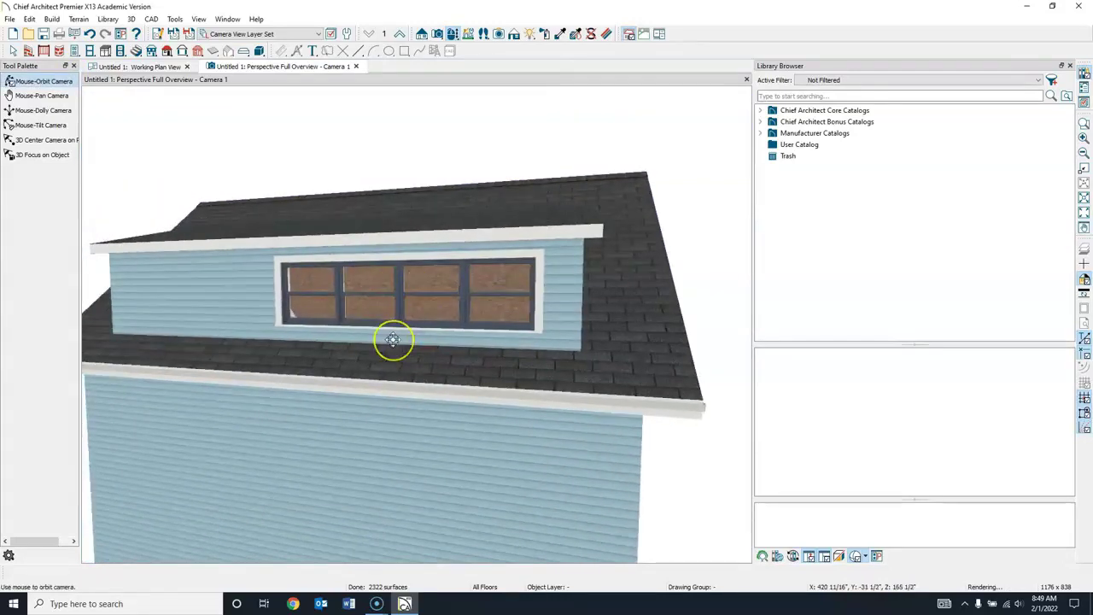
pyautogui.moveTo(402, 359); pyautogui.dragTo(501, 321, button='middle')
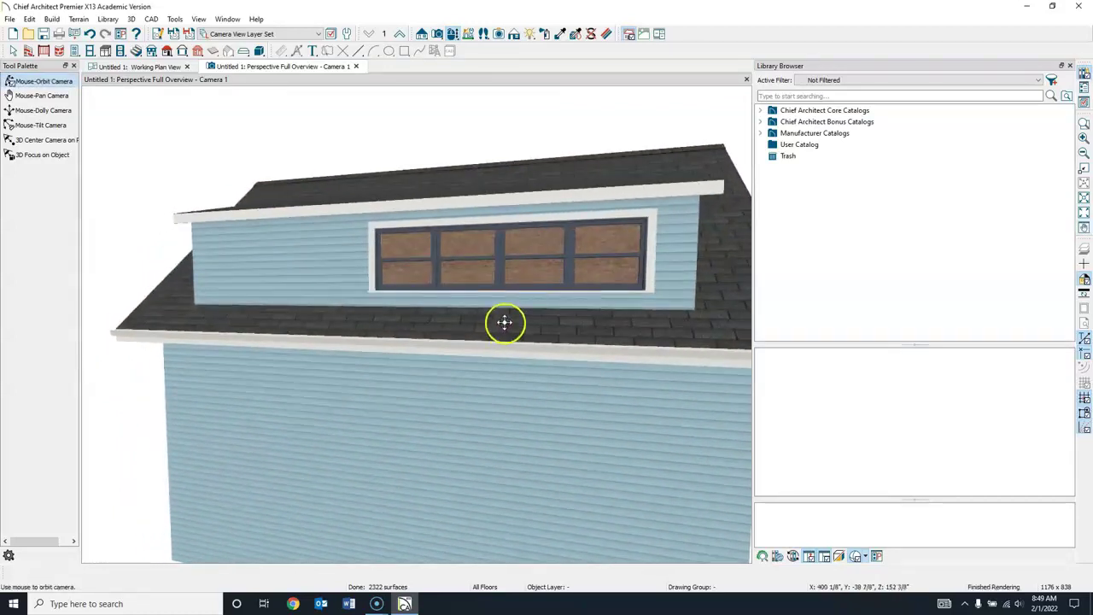
pyautogui.moveTo(558, 322); pyautogui.dragTo(495, 282)
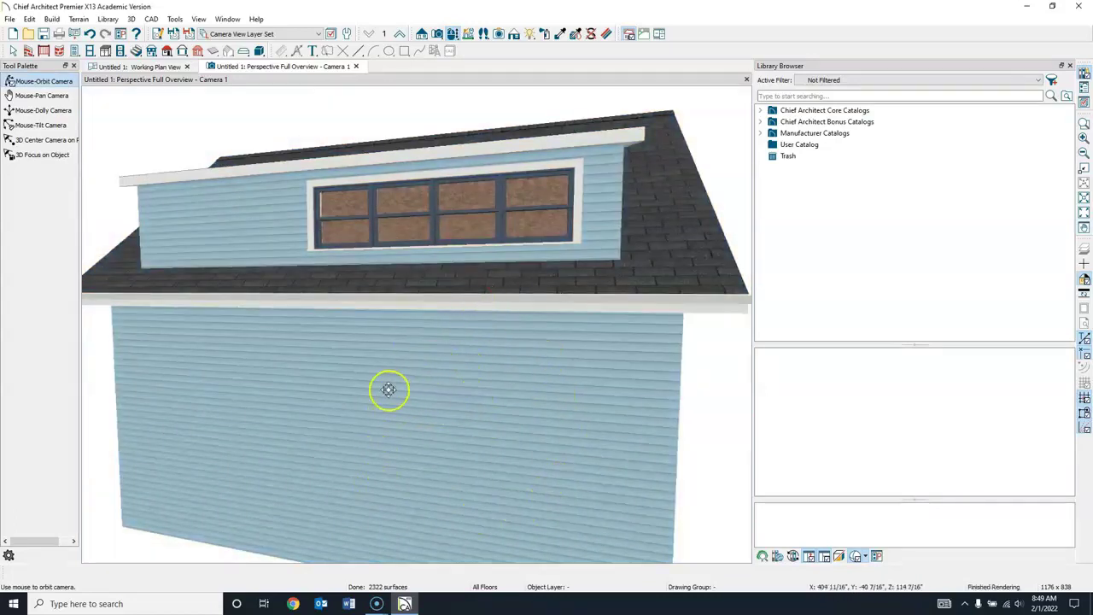
# Place a sliding door in the first-floor front wall, below the row of dormer windows
pyautogui.click(14, 52)
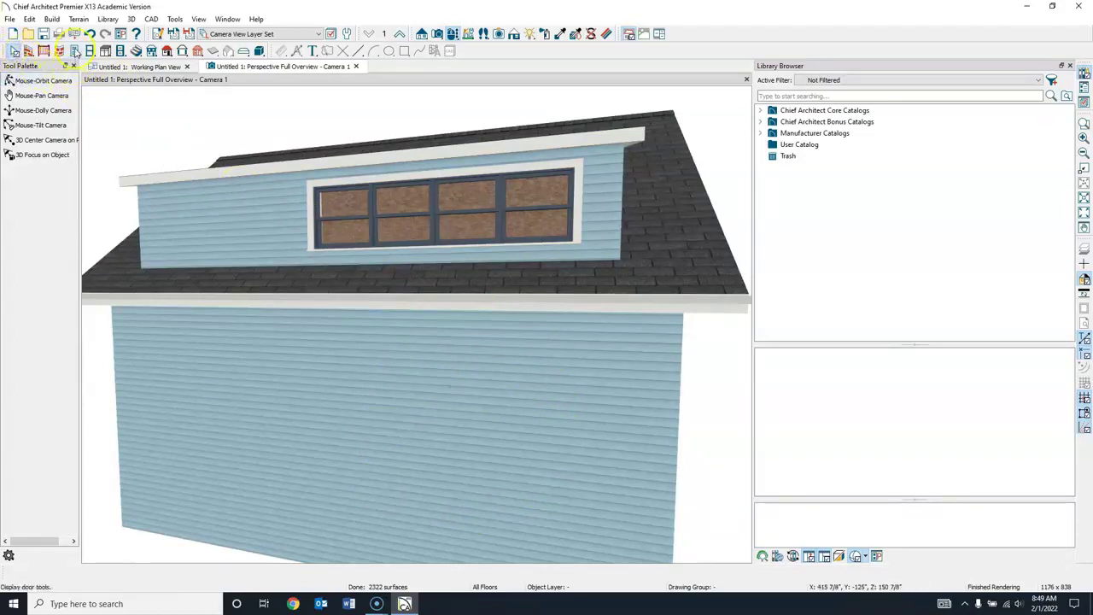
pyautogui.click(75, 51)
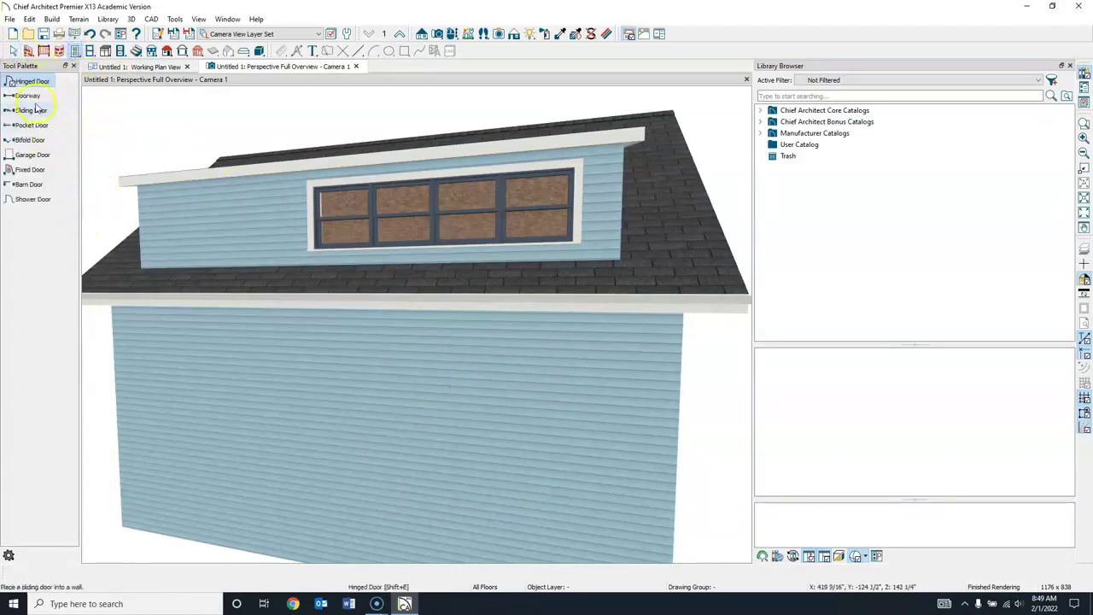
pyautogui.click(26, 112)
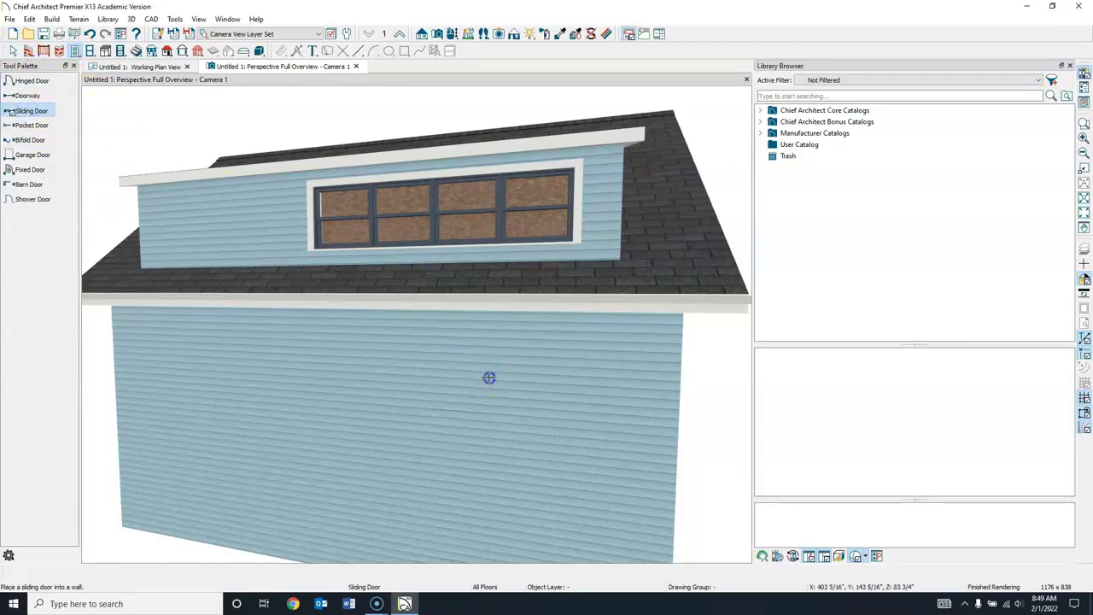
pyautogui.click(483, 373)
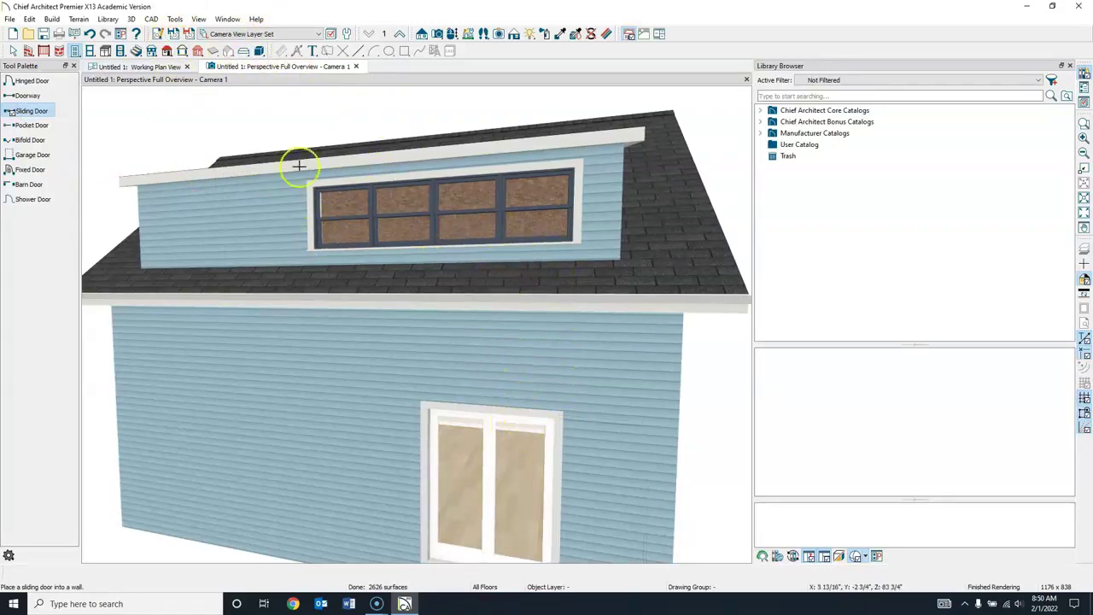
# From the floor 1 plan, create a cross section/elevation view looking from outside at the front wall with the sliding door
pyautogui.click(161, 67)
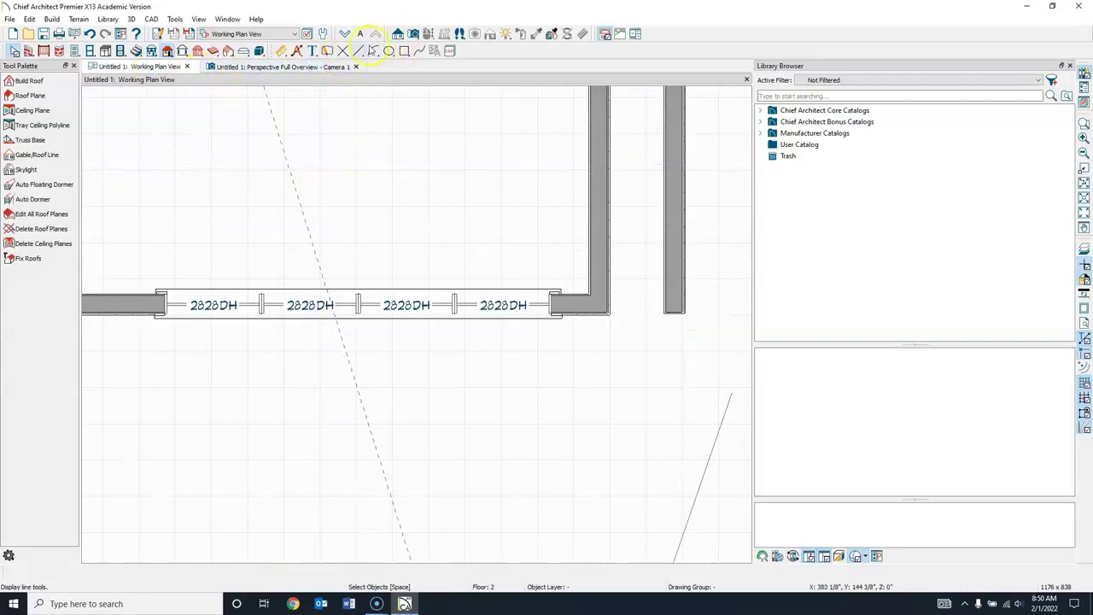
pyautogui.click(345, 33)
pyautogui.scroll(-3, 335, 178)
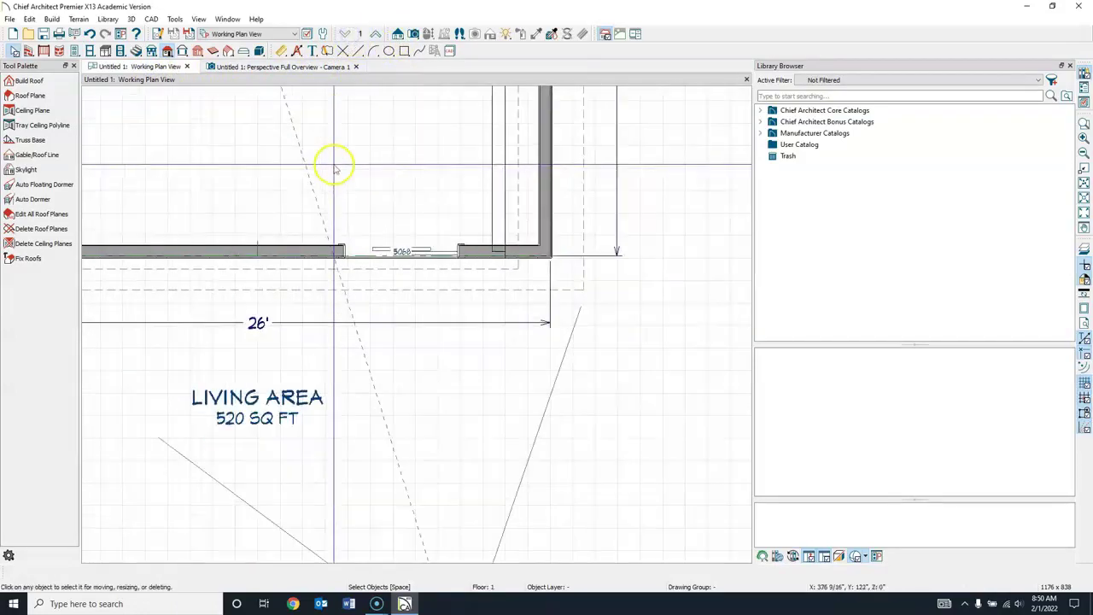
pyautogui.moveTo(334, 165); pyautogui.dragTo(356, 239, button='middle')
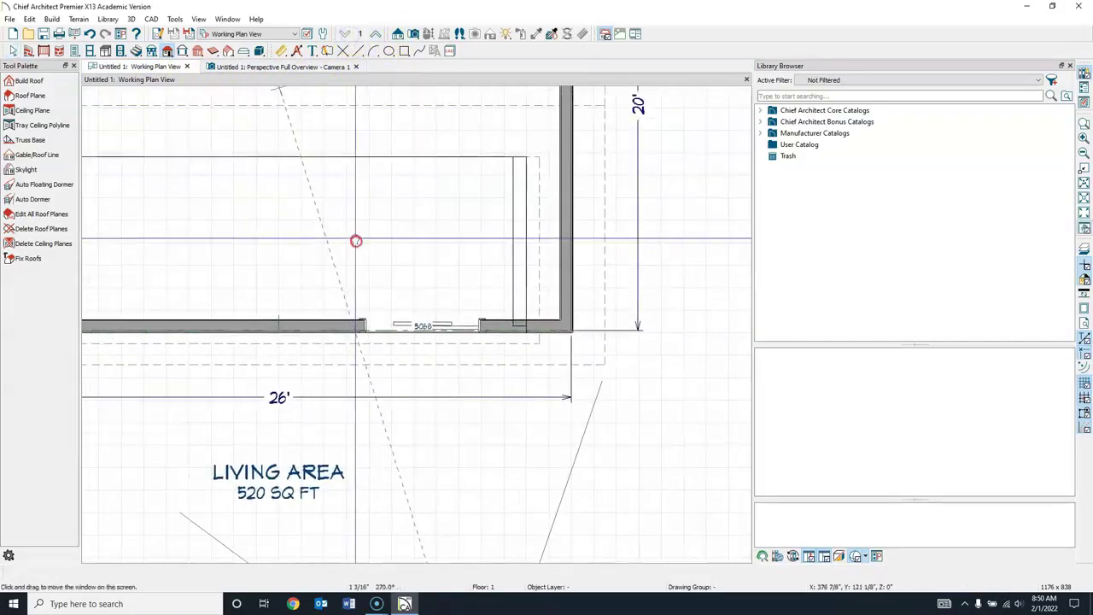
pyautogui.click(136, 19)
pyautogui.moveTo(145, 35)
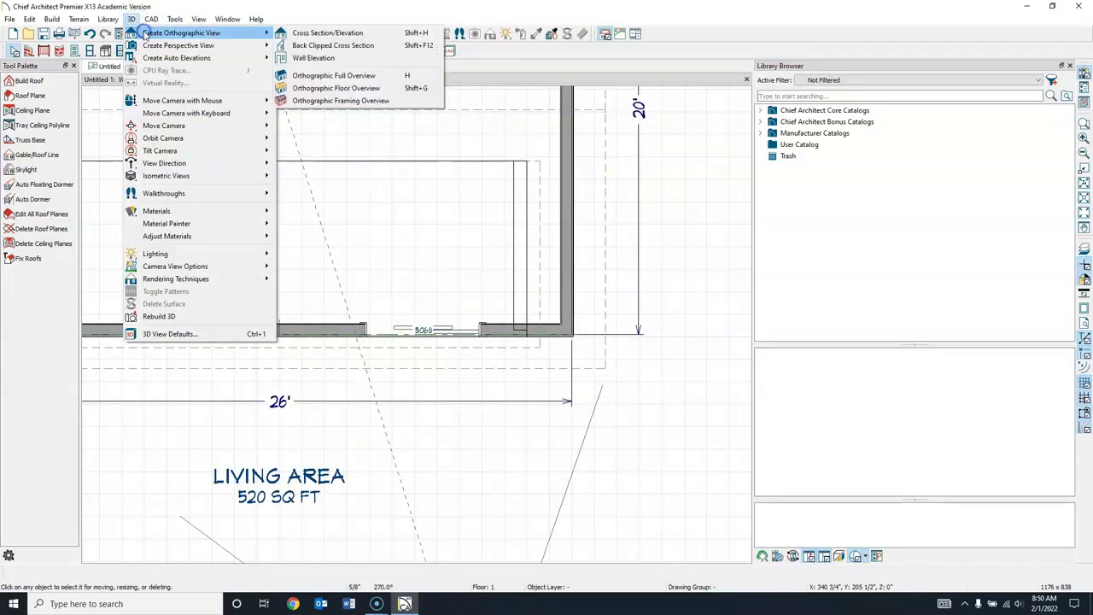
pyautogui.click(307, 32)
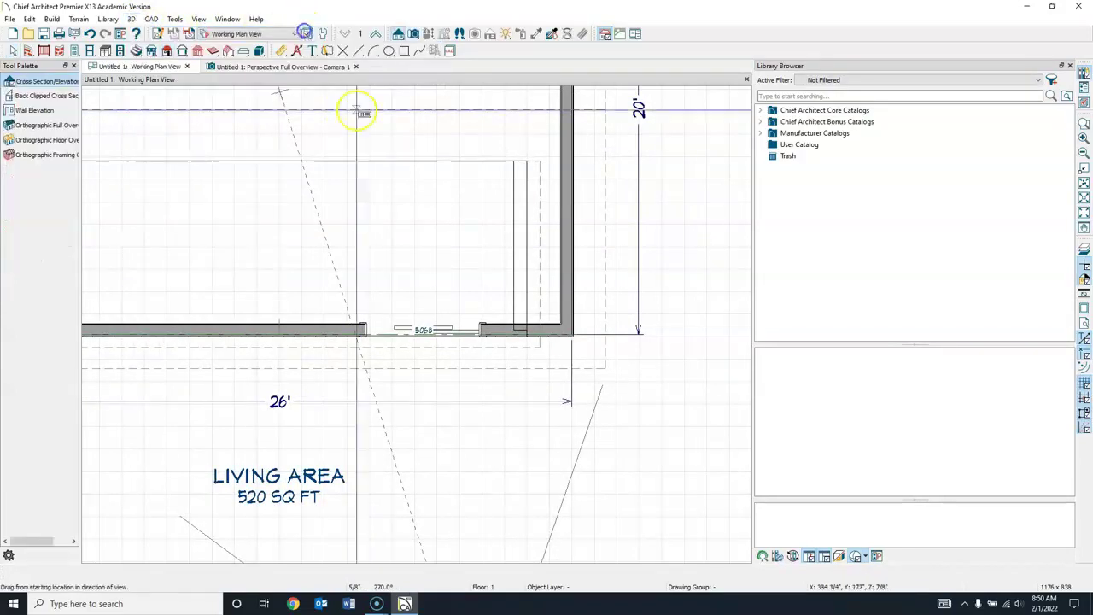
pyautogui.moveTo(368, 517); pyautogui.dragTo(373, 452)
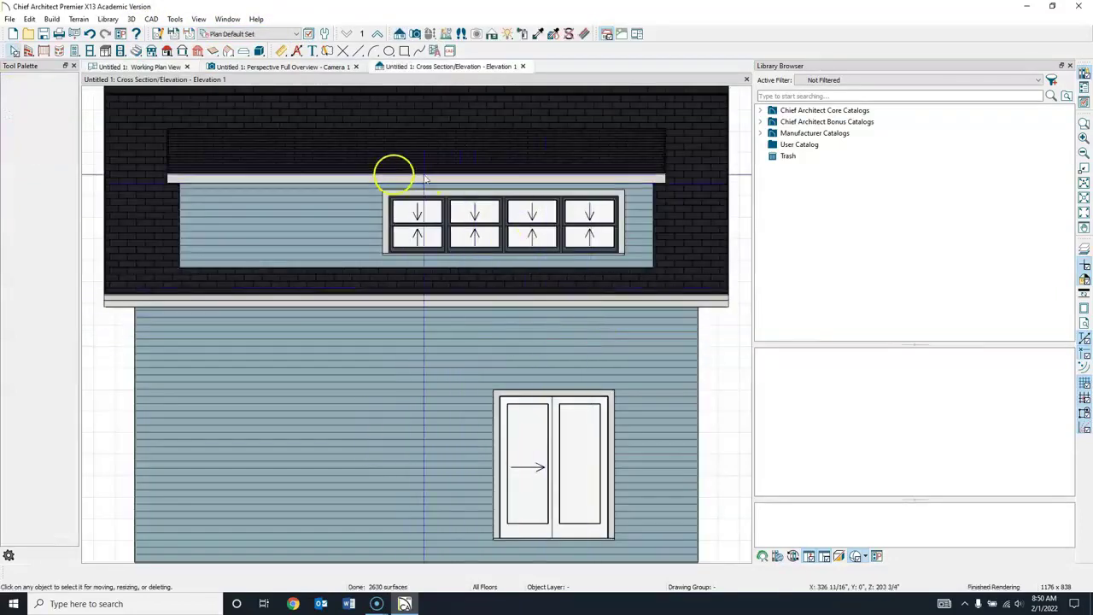
# Widen the sliding door to 120" and reposition it along the front wall, clear of the wall's corner
pyautogui.click(556, 435)
pyautogui.moveTo(556, 468); pyautogui.dragTo(571, 468)
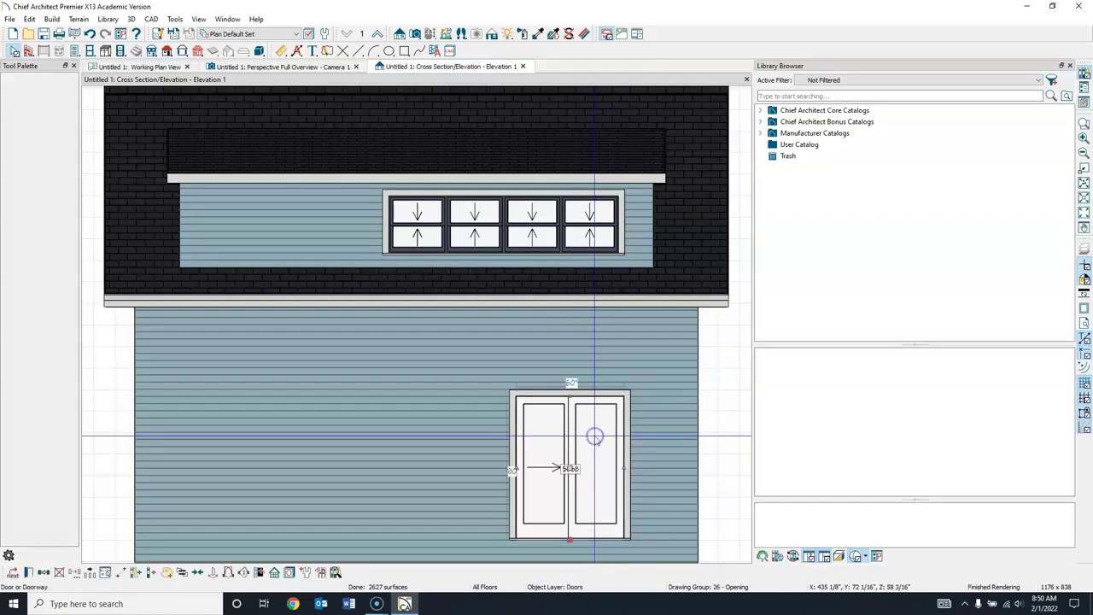
pyautogui.doubleClick(596, 440)
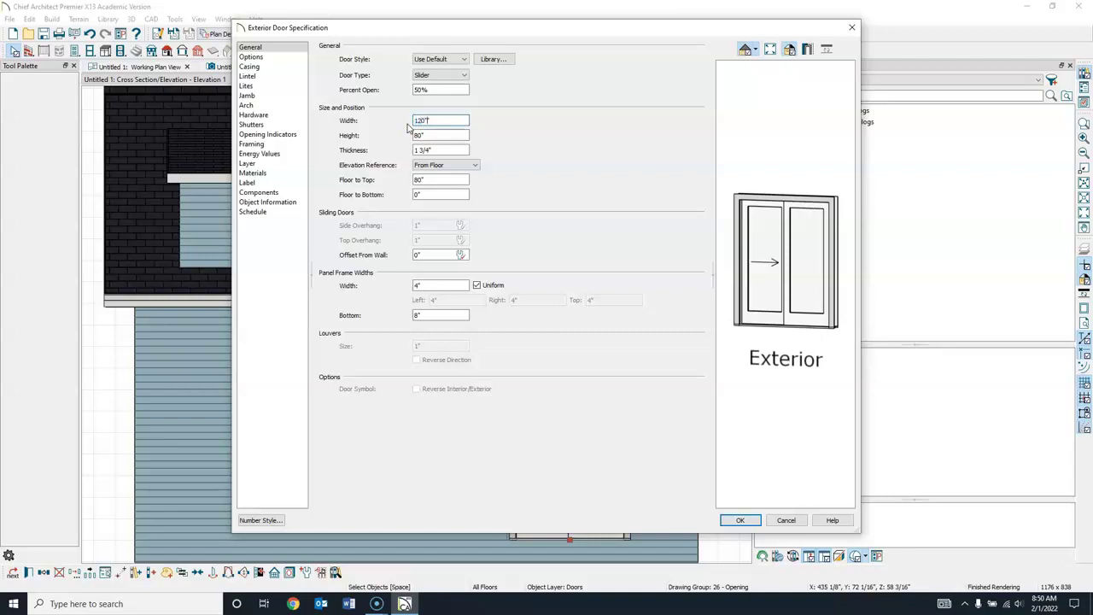
pyautogui.click(441, 135)
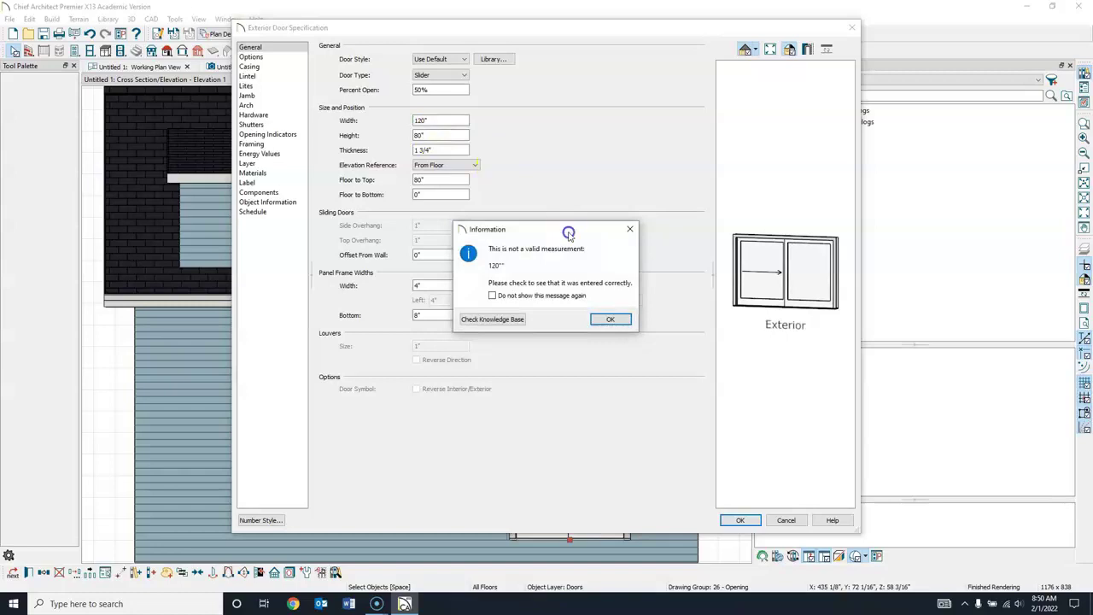
pyautogui.click(610, 317)
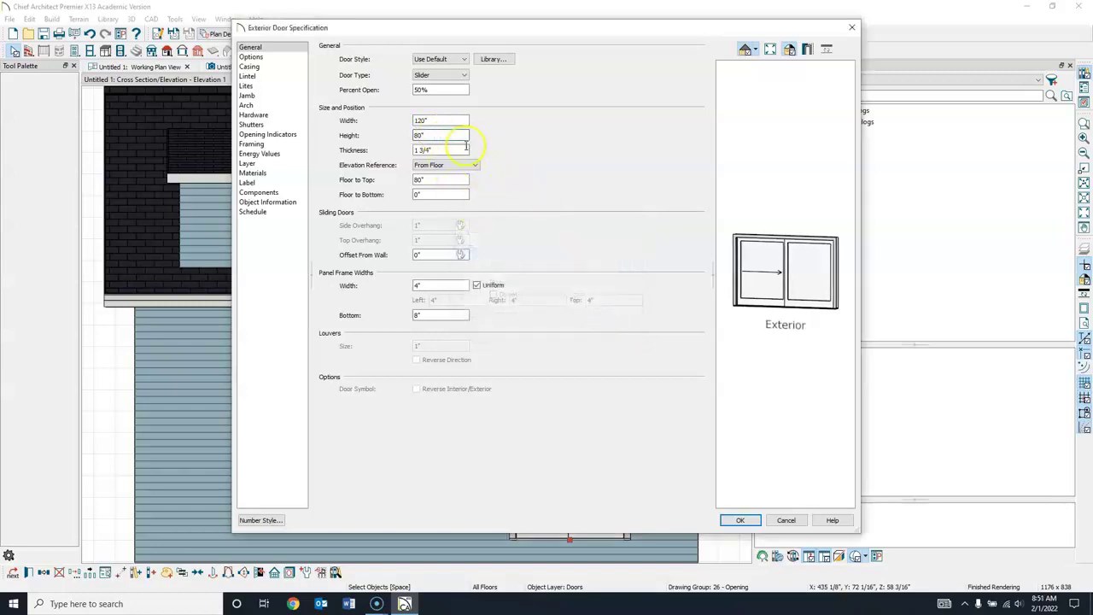
pyautogui.click(740, 521)
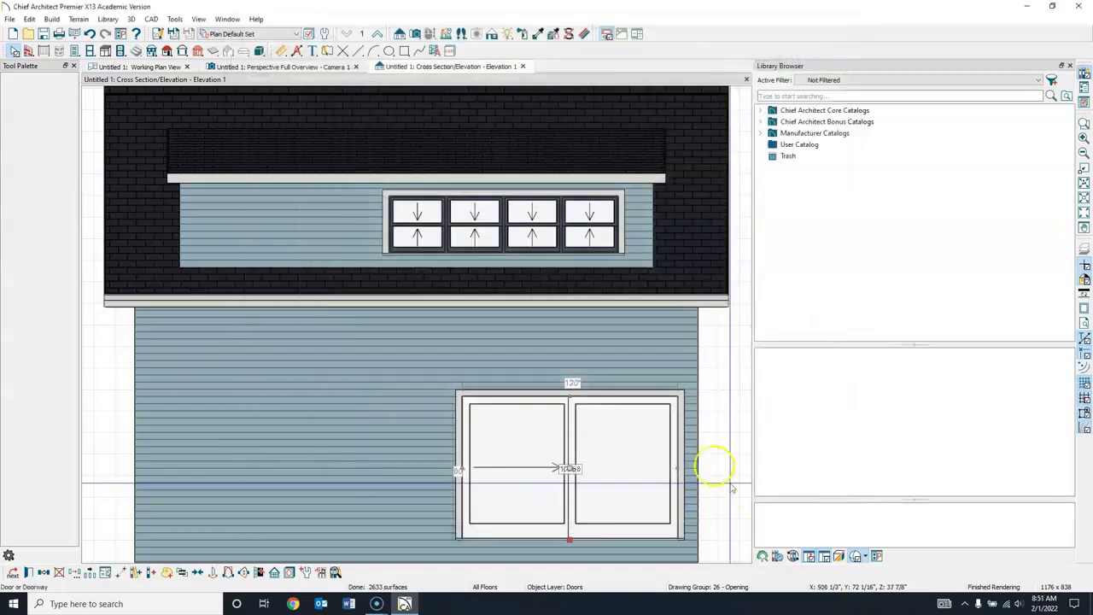
pyautogui.moveTo(571, 468); pyautogui.dragTo(532, 469)
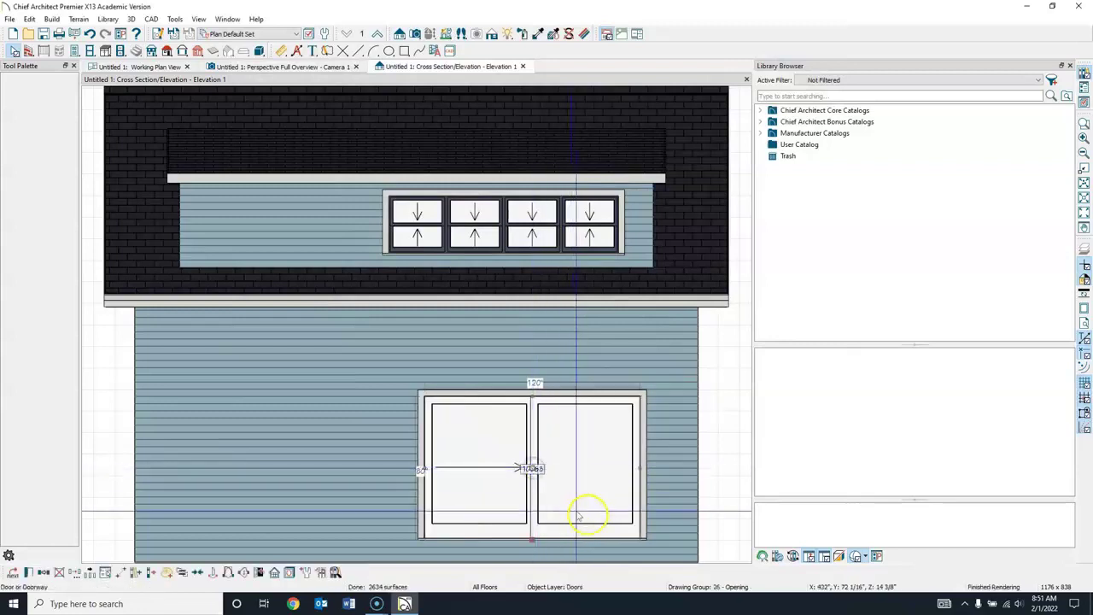
# Give the sliding door 2 left and 2 right panels and shift it about 10" to line up with the dormer windows
pyautogui.doubleClick(587, 465)
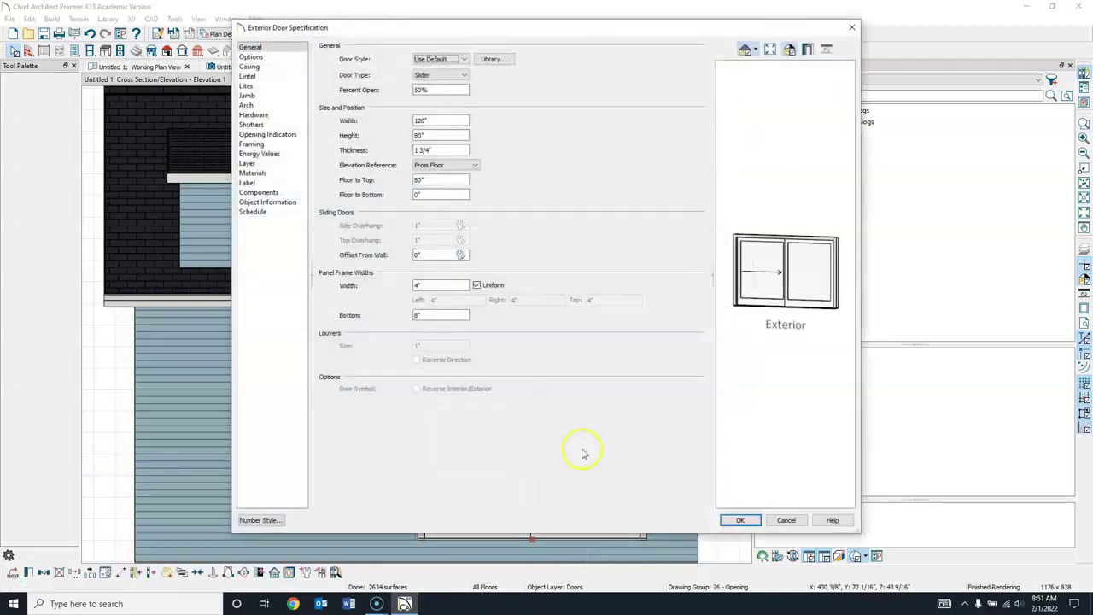
pyautogui.click(251, 56)
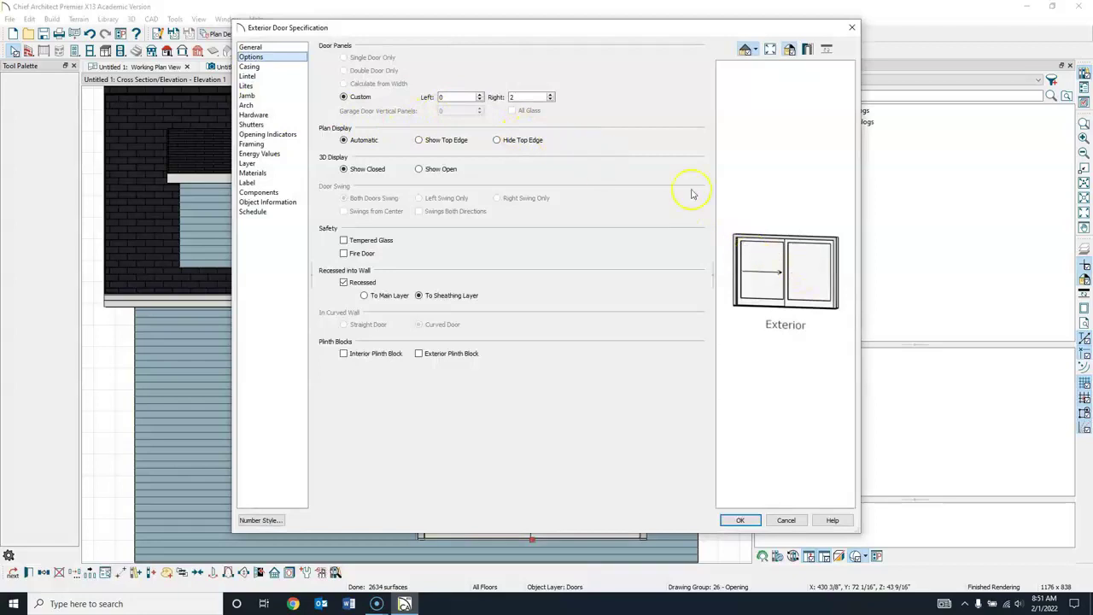
pyautogui.click(480, 94)
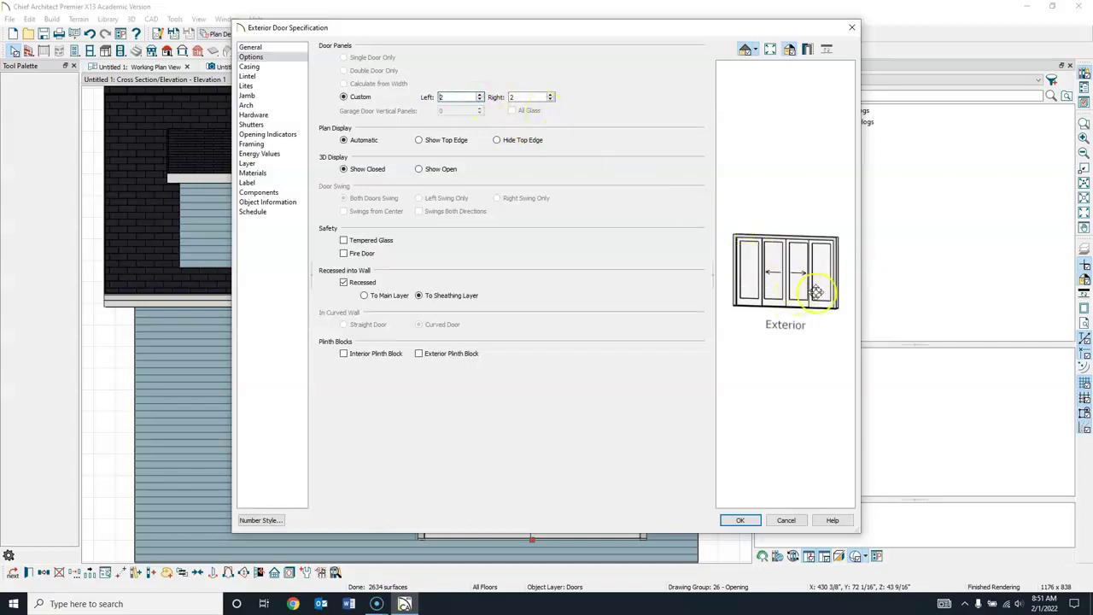
pyautogui.click(771, 288)
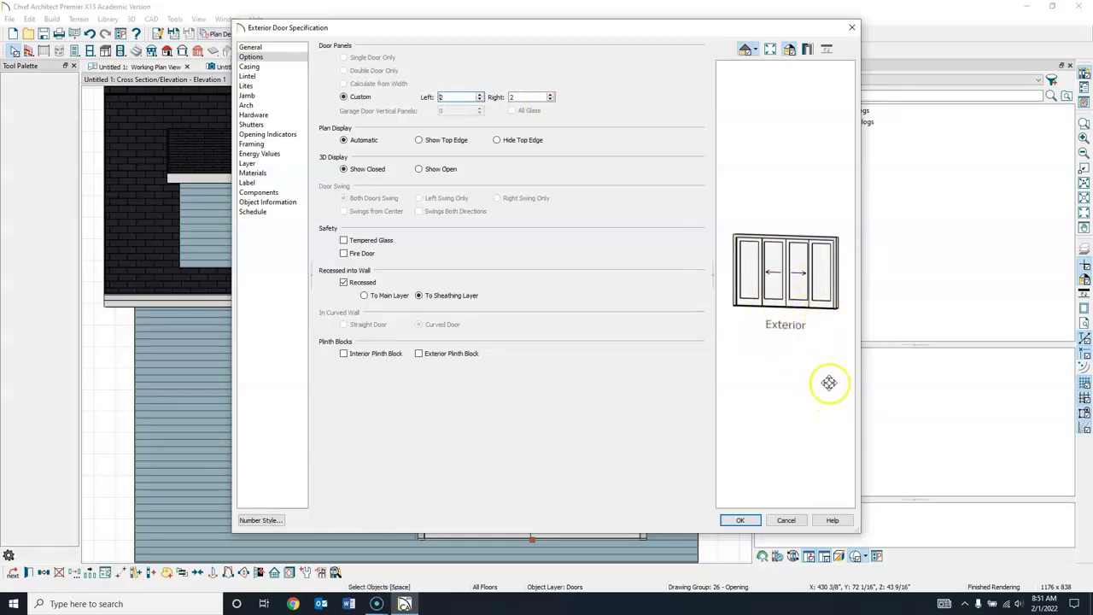
pyautogui.click(741, 520)
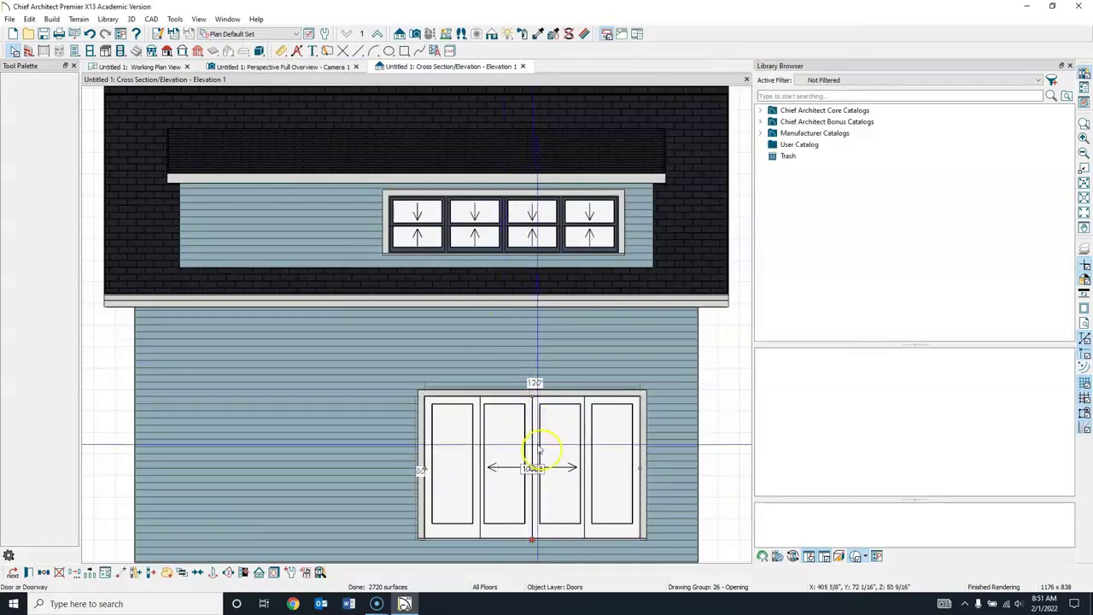
pyautogui.moveTo(531, 468); pyautogui.dragTo(515, 472)
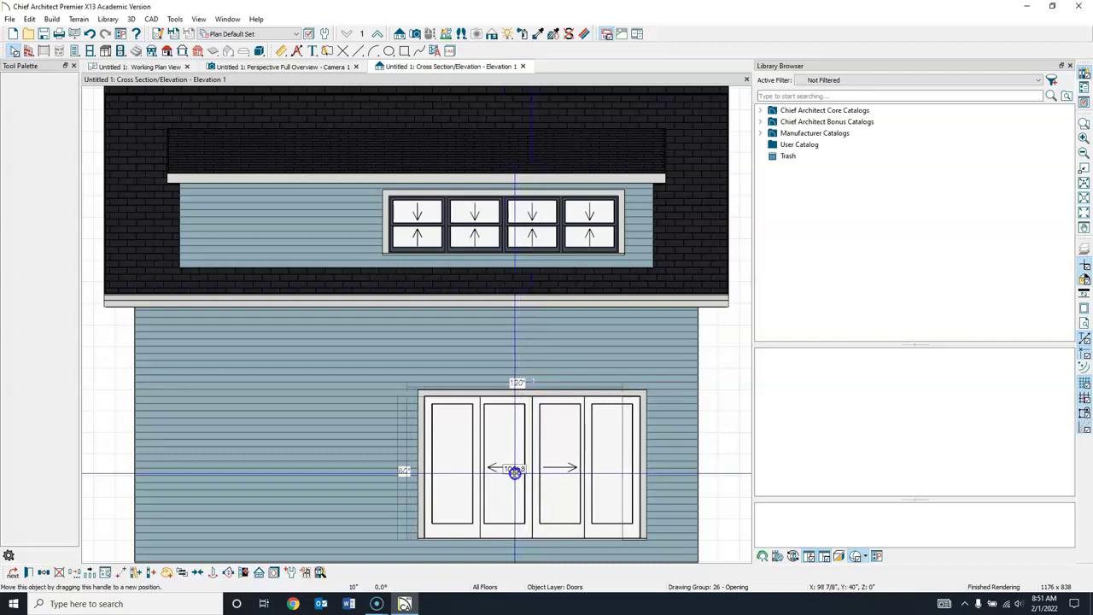
pyautogui.moveTo(515, 472); pyautogui.dragTo(514, 472)
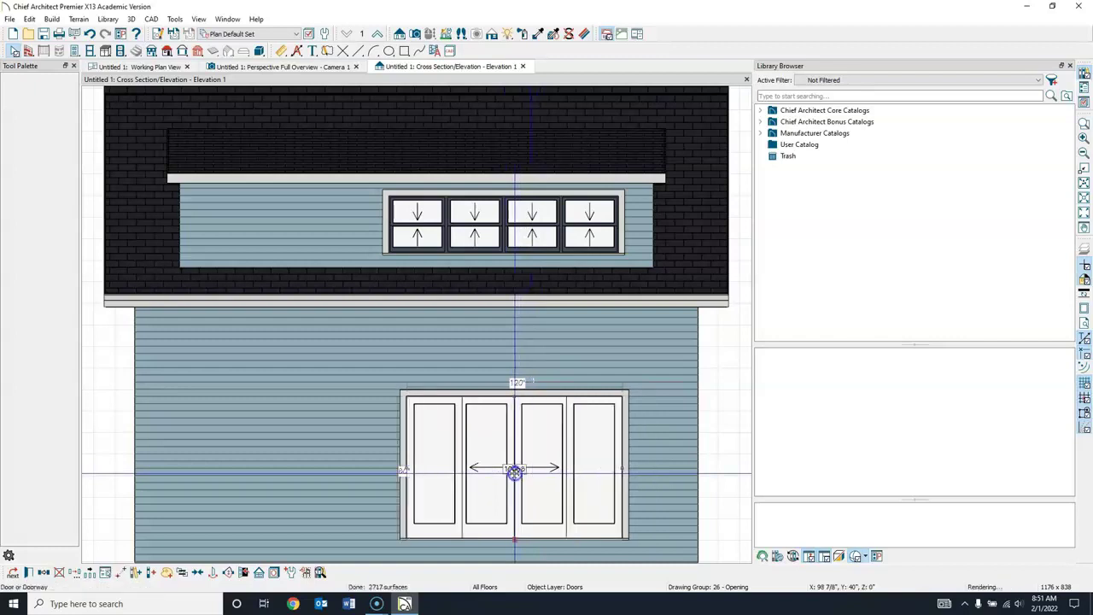
# Examine the four-panel sliding door below the dormer windows in the perspective overview
pyautogui.click(329, 68)
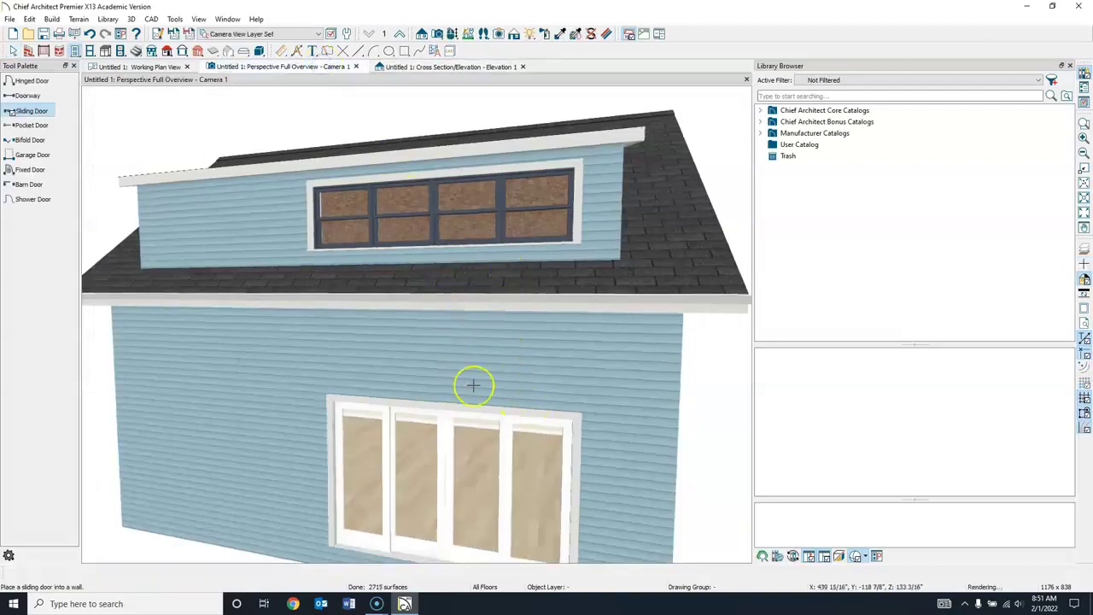
pyautogui.click(43, 109)
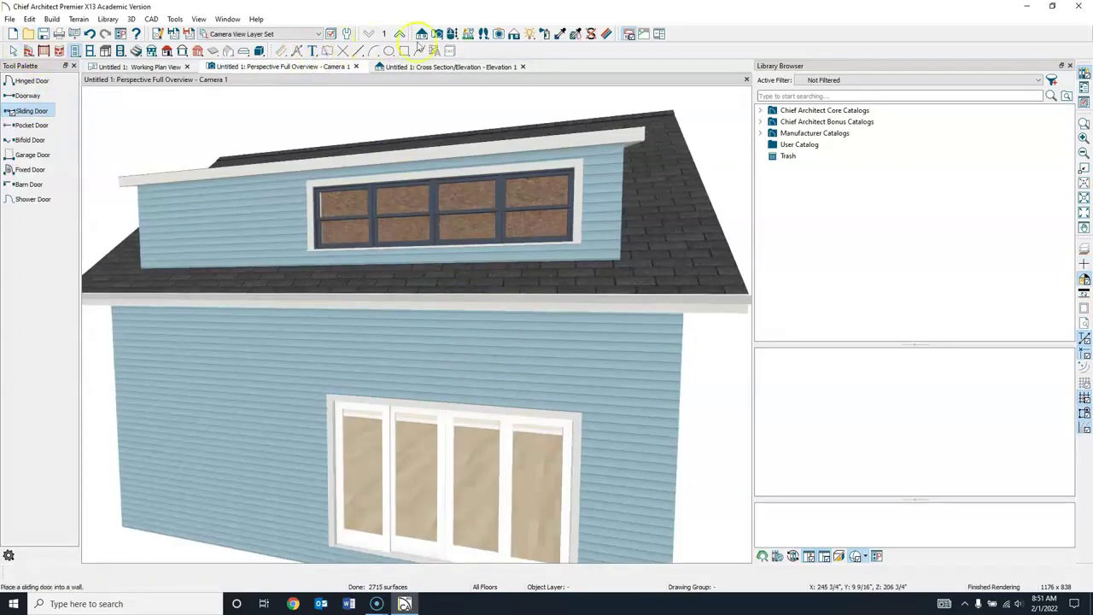
pyautogui.click(453, 34)
pyautogui.moveTo(471, 347); pyautogui.dragTo(440, 353)
pyautogui.click(306, 227)
# In the floor 1 plan, place a full camera inside the room facing the opposite side wall and view the interior
pyautogui.click(169, 69)
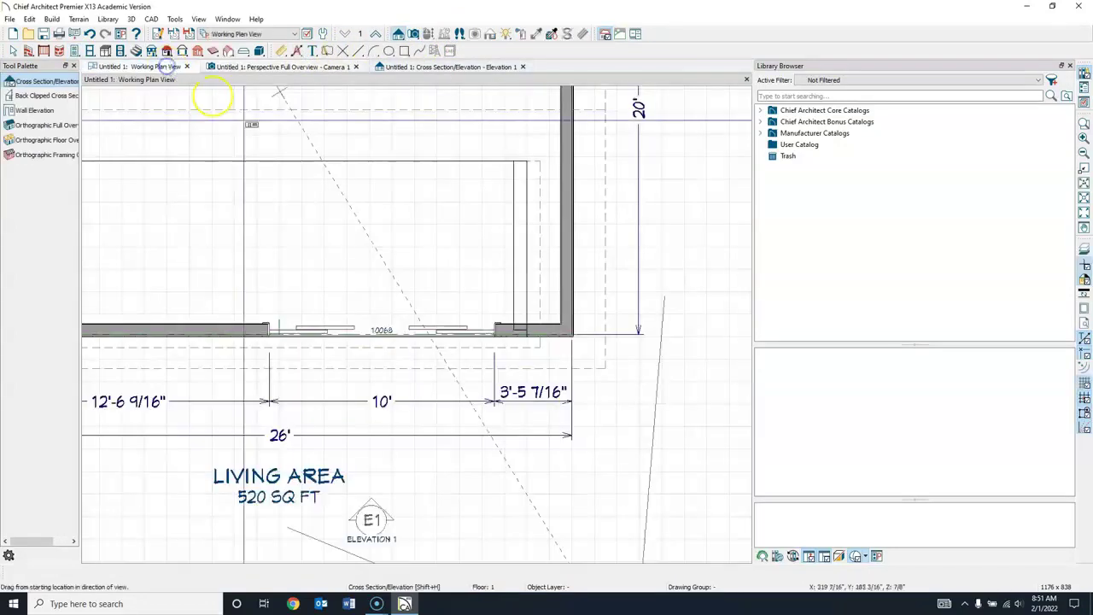
pyautogui.click(398, 34)
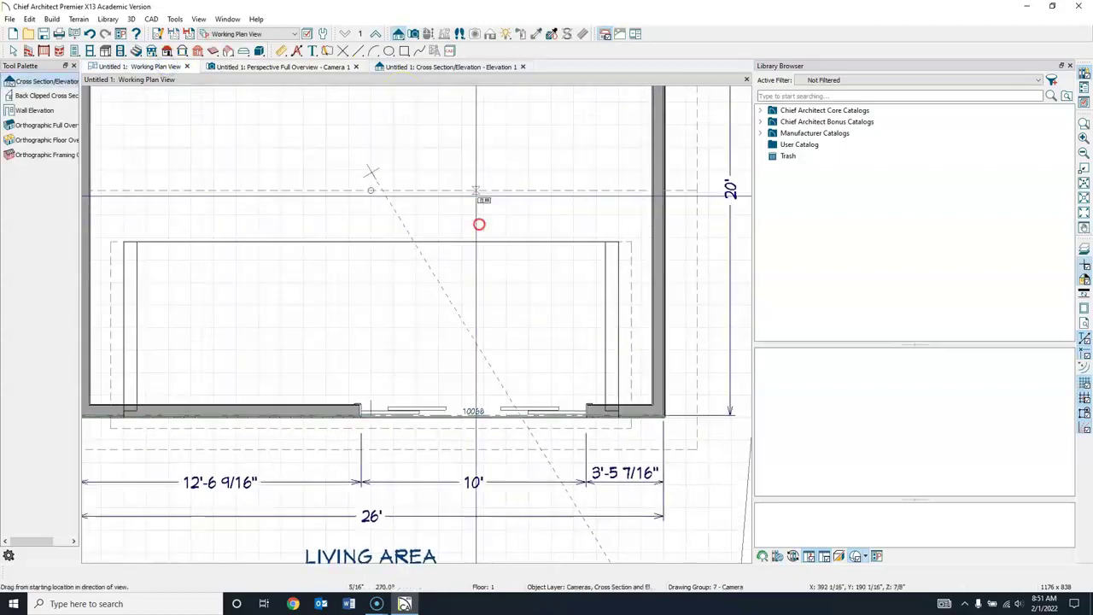
pyautogui.click(414, 34)
pyautogui.moveTo(571, 134); pyautogui.dragTo(549, 145)
pyautogui.moveTo(404, 260); pyautogui.dragTo(461, 267)
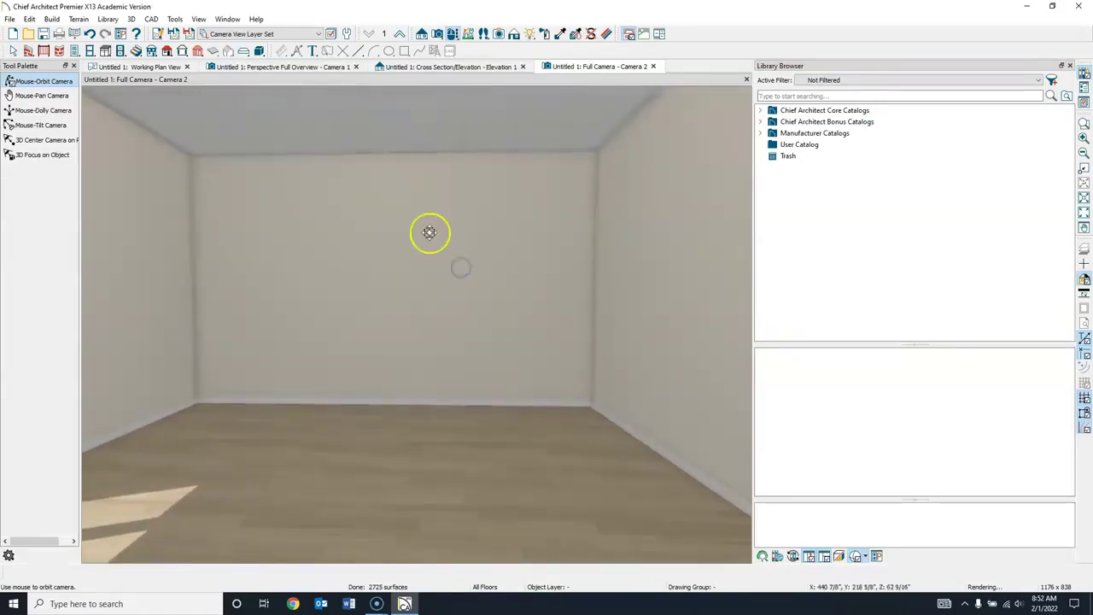
# Turn off the flat ceiling over the floor 1 room in its structure settings
pyautogui.click(158, 67)
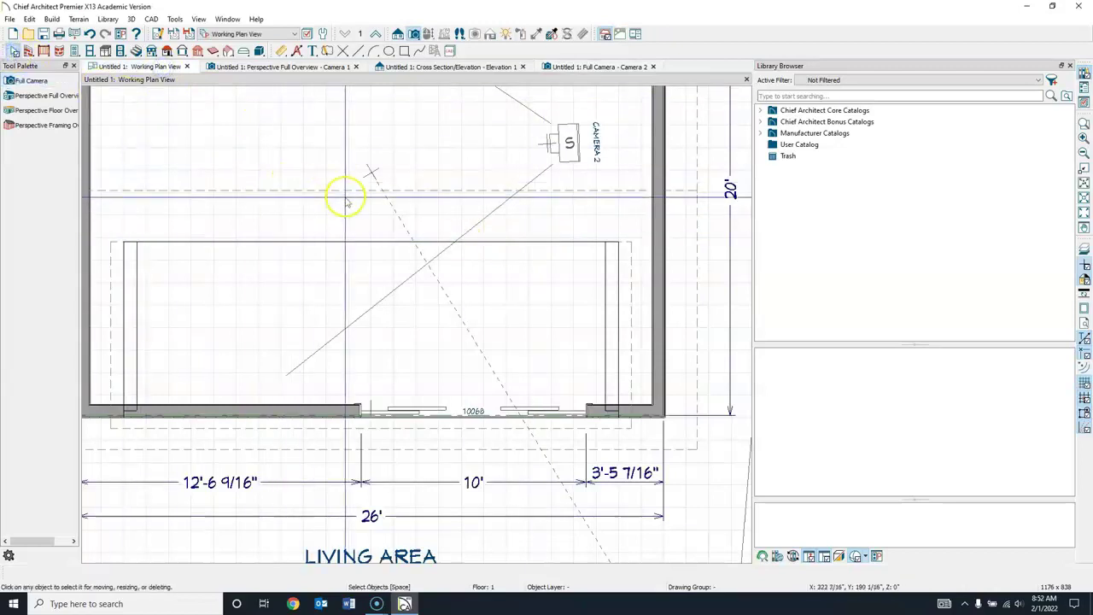
pyautogui.scroll(-2, 342, 195)
pyautogui.moveTo(342, 195); pyautogui.dragTo(411, 268, button='middle')
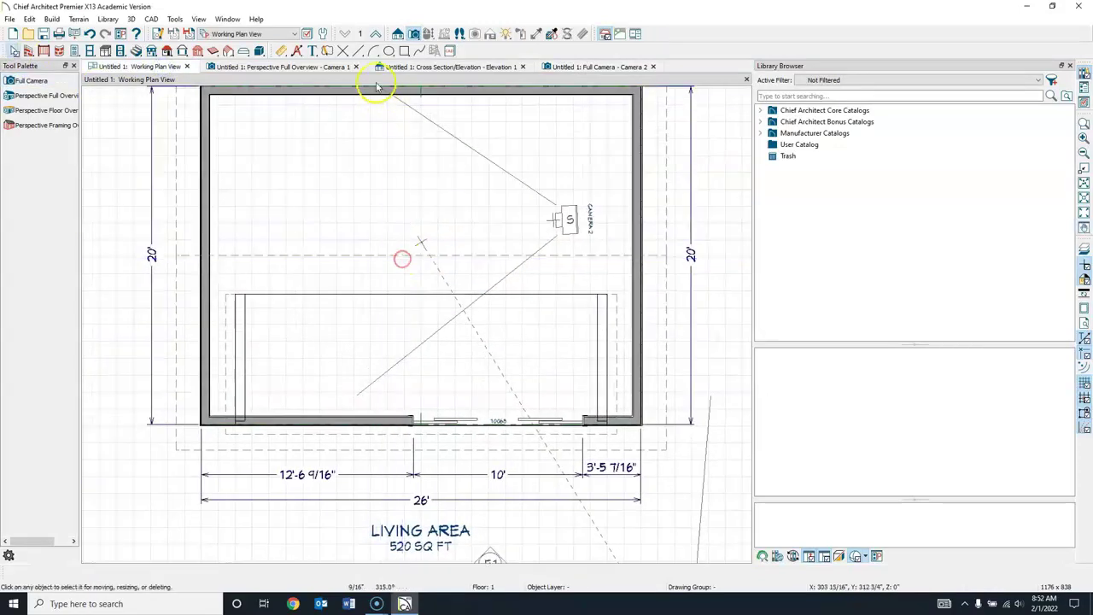
pyautogui.click(392, 180)
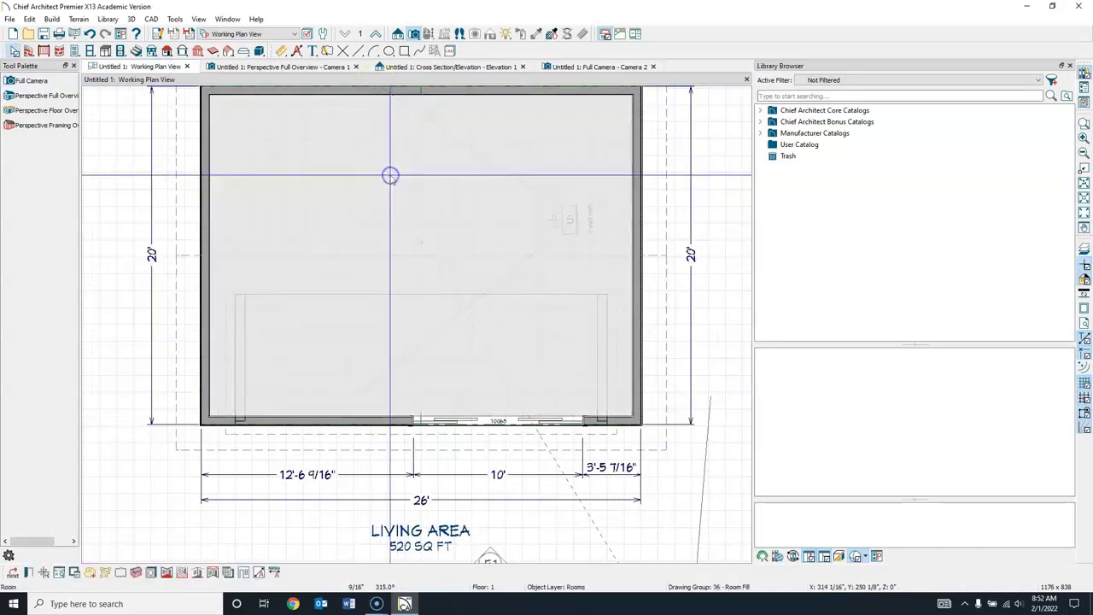
pyautogui.doubleClick(390, 176)
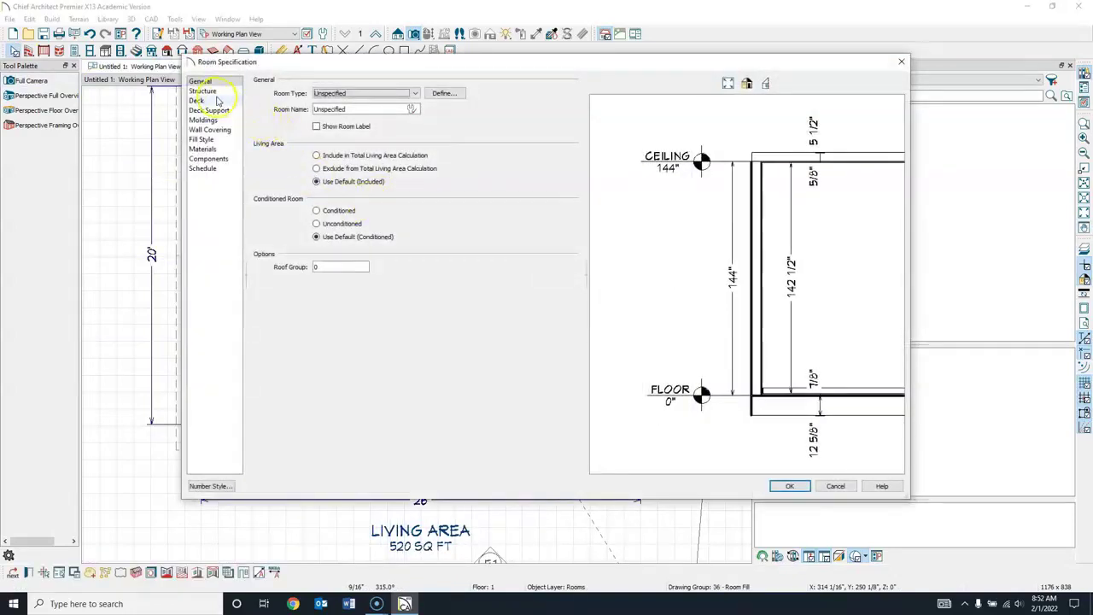
pyautogui.click(203, 90)
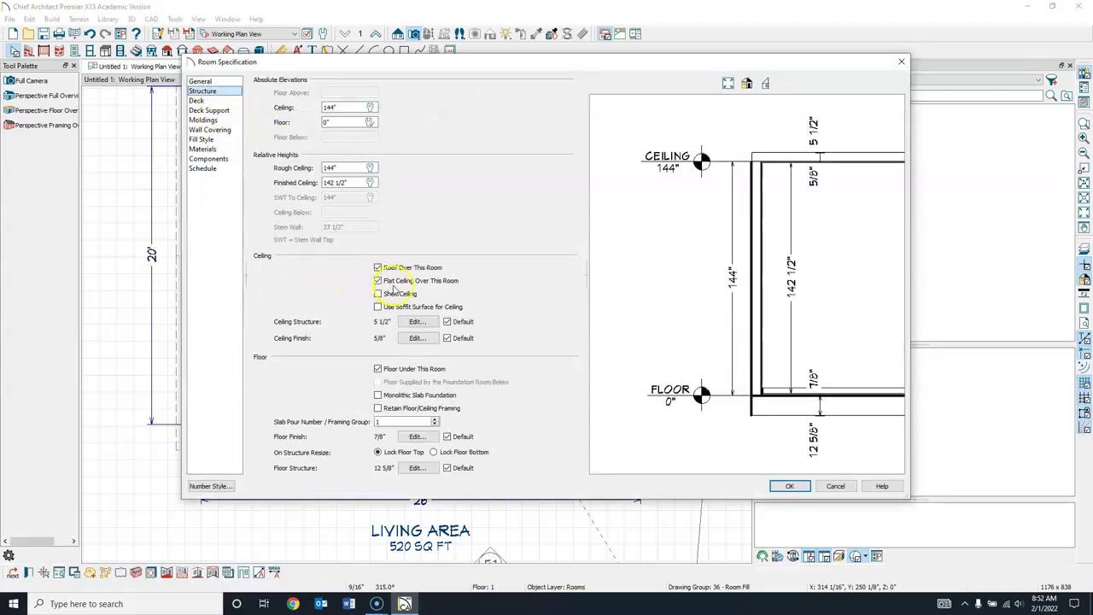
pyautogui.click(378, 281)
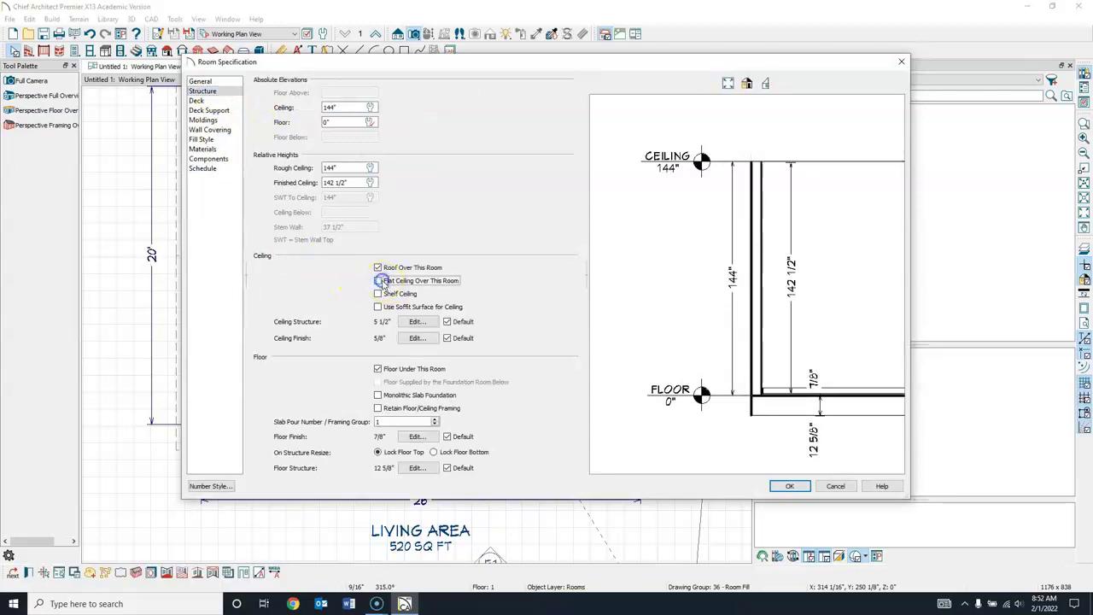
pyautogui.click(790, 487)
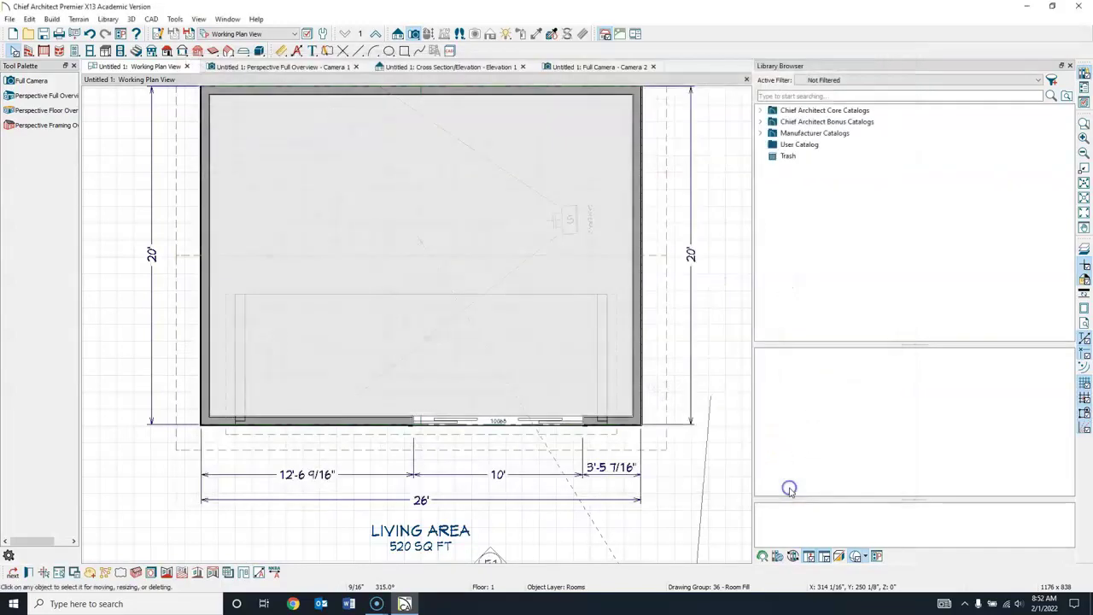
# Examine the room's sloped ceiling, dormer opening and sliding door in the interior camera view
pyautogui.click(565, 67)
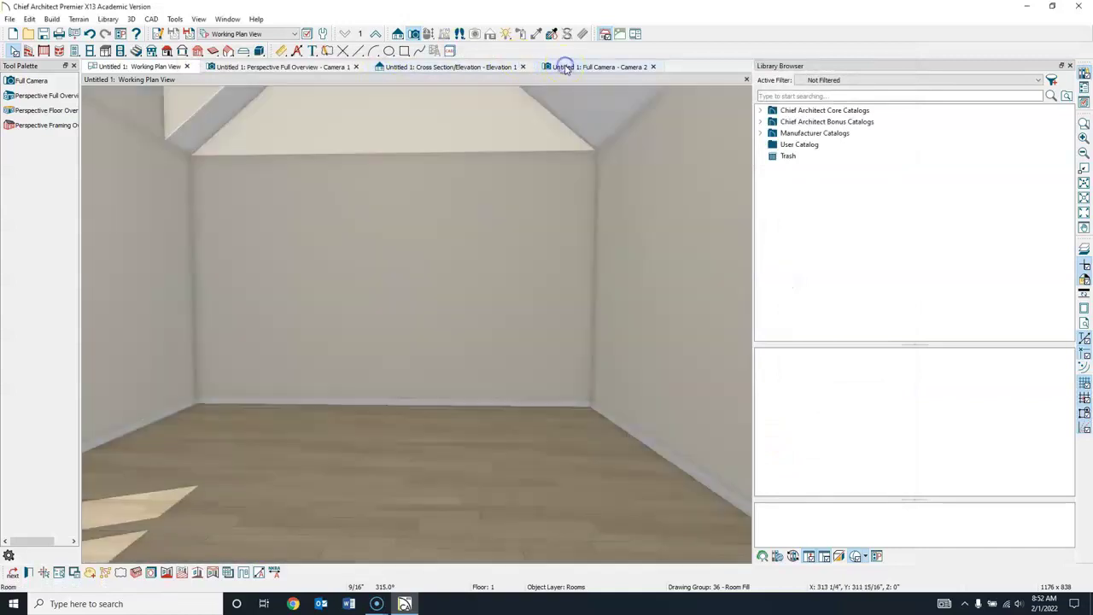
pyautogui.moveTo(385, 262); pyautogui.dragTo(361, 143)
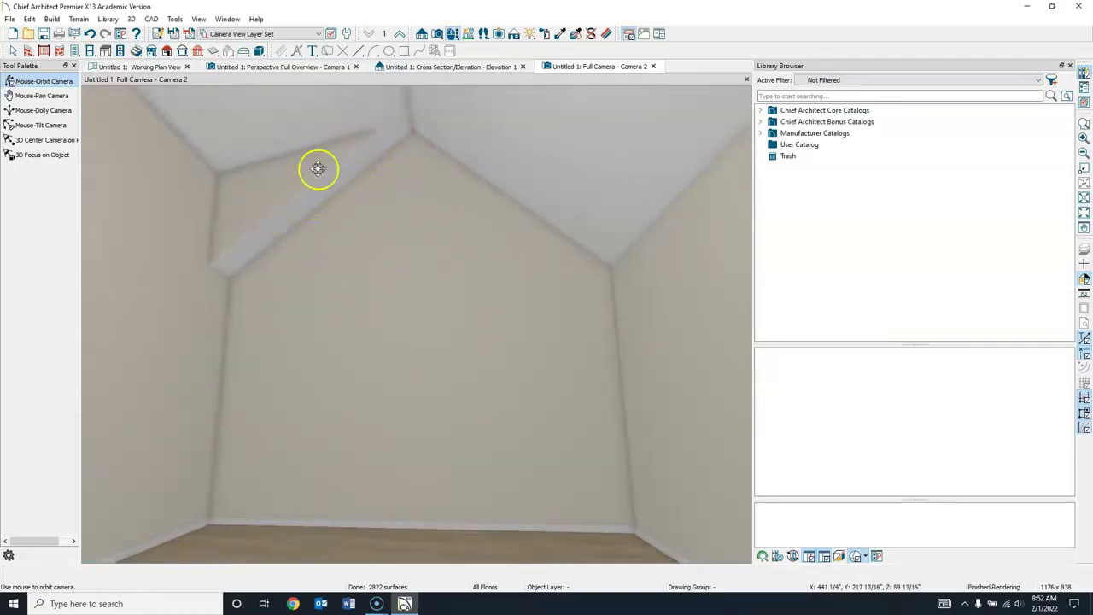
pyautogui.moveTo(293, 197); pyautogui.dragTo(262, 202)
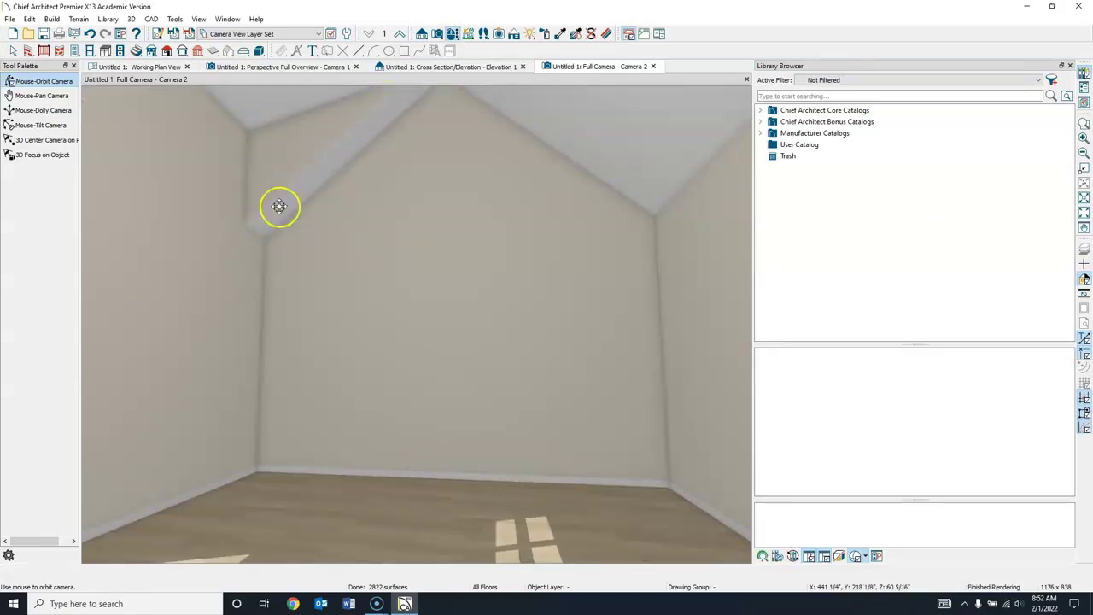
pyautogui.moveTo(275, 250); pyautogui.dragTo(342, 277)
pyautogui.moveTo(341, 275); pyautogui.dragTo(118, 282)
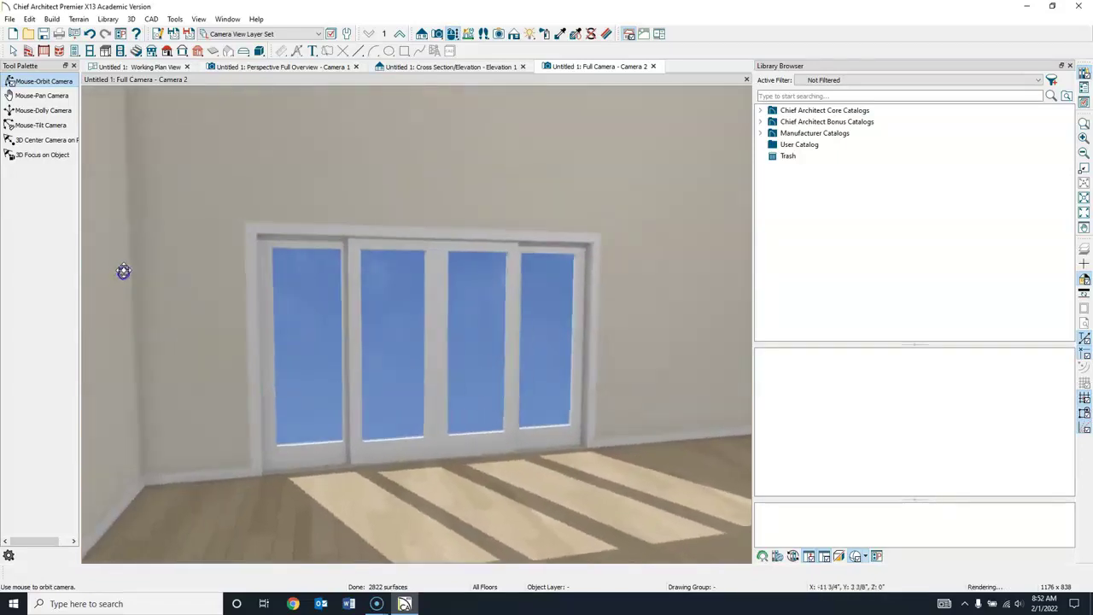
# In the perspective overview, raise the two dormer windows nearest the visible gable end to a floor-to-top height of 46 1/4"
pyautogui.click(141, 67)
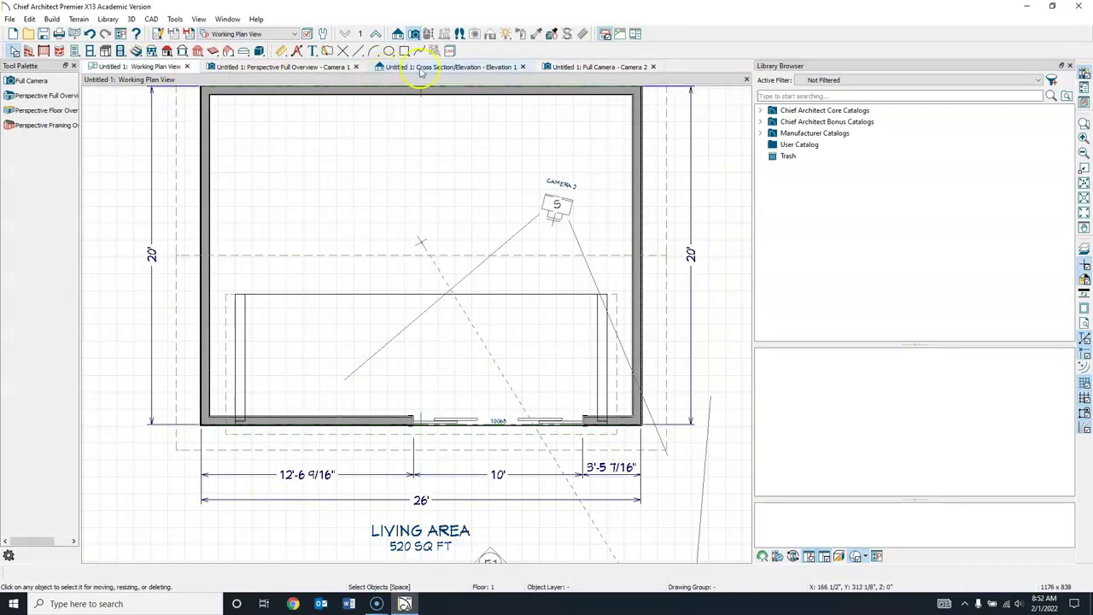
pyautogui.click(324, 69)
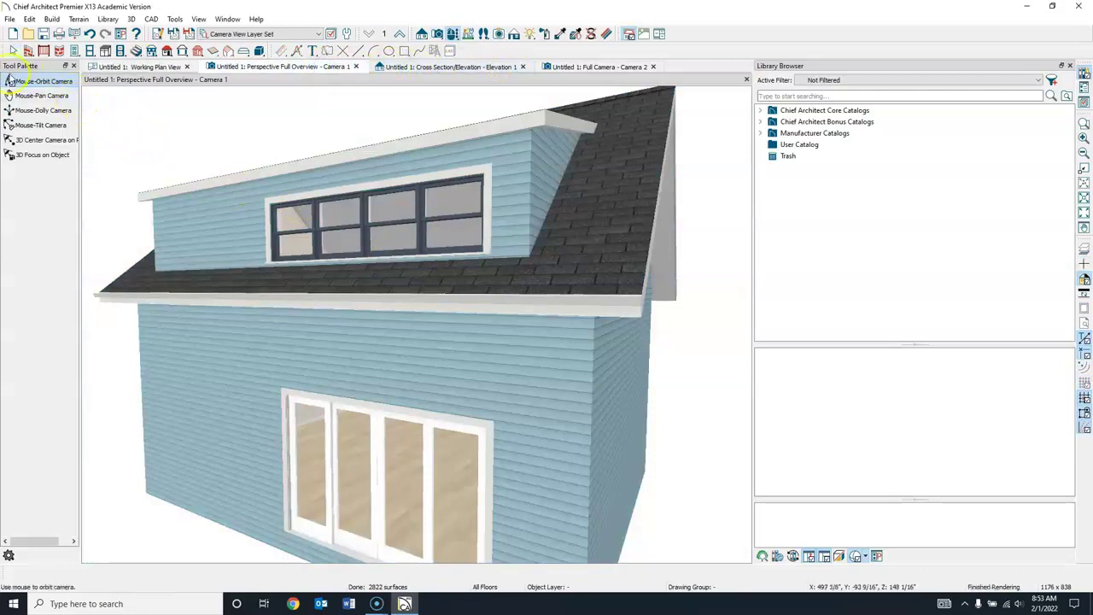
pyautogui.moveTo(459, 379); pyautogui.dragTo(385, 351)
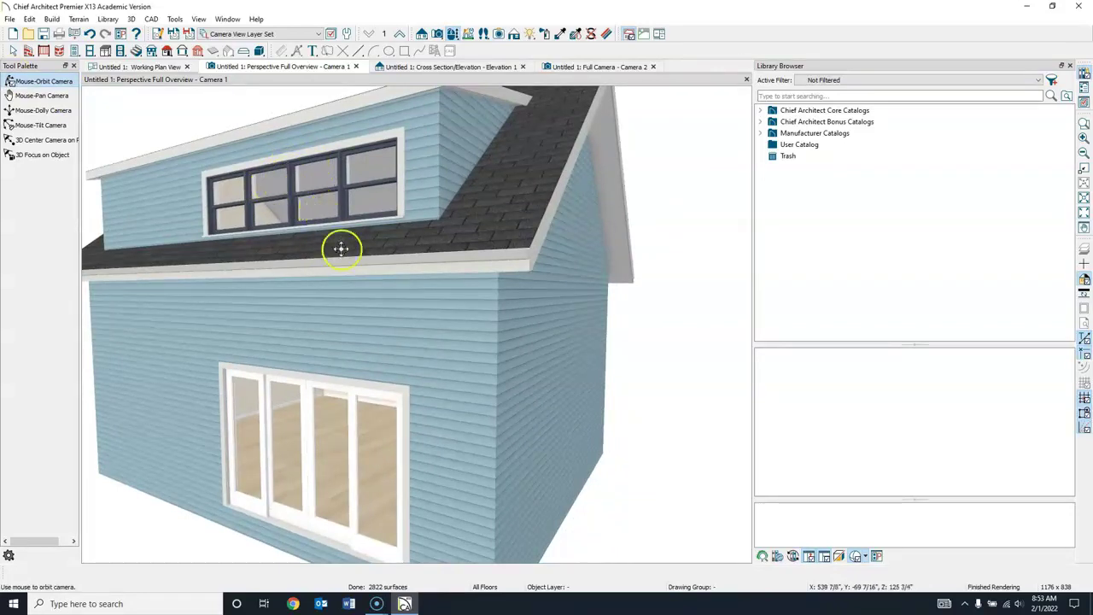
pyautogui.moveTo(328, 201); pyautogui.dragTo(451, 182)
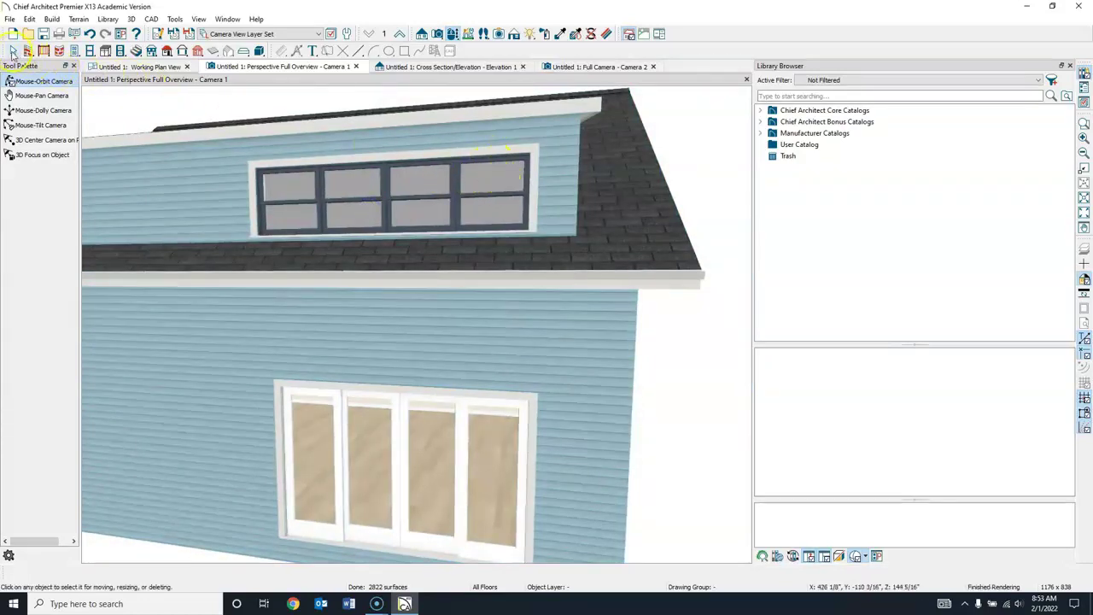
pyautogui.click(13, 51)
pyautogui.click(492, 195)
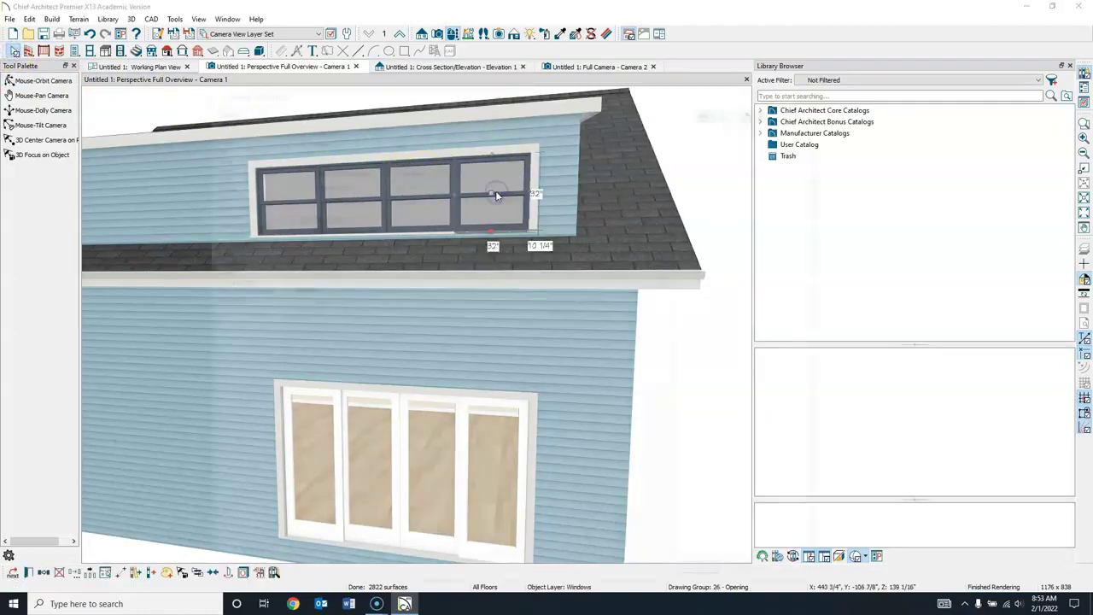
pyautogui.doubleClick(496, 195)
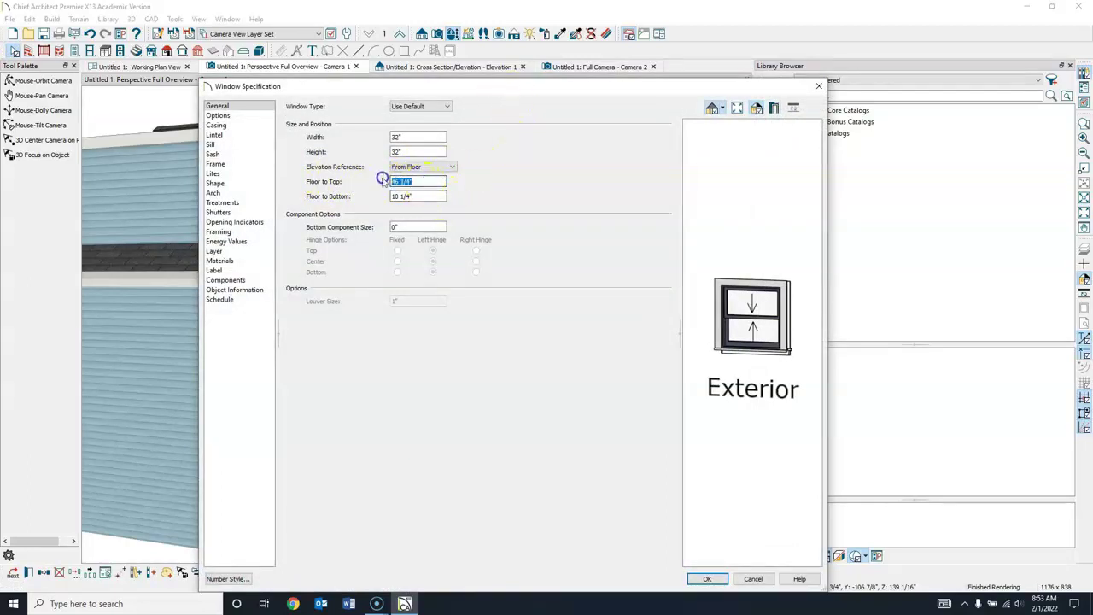
pyautogui.click(708, 580)
pyautogui.moveTo(470, 236); pyautogui.dragTo(427, 199)
pyautogui.doubleClick(410, 167)
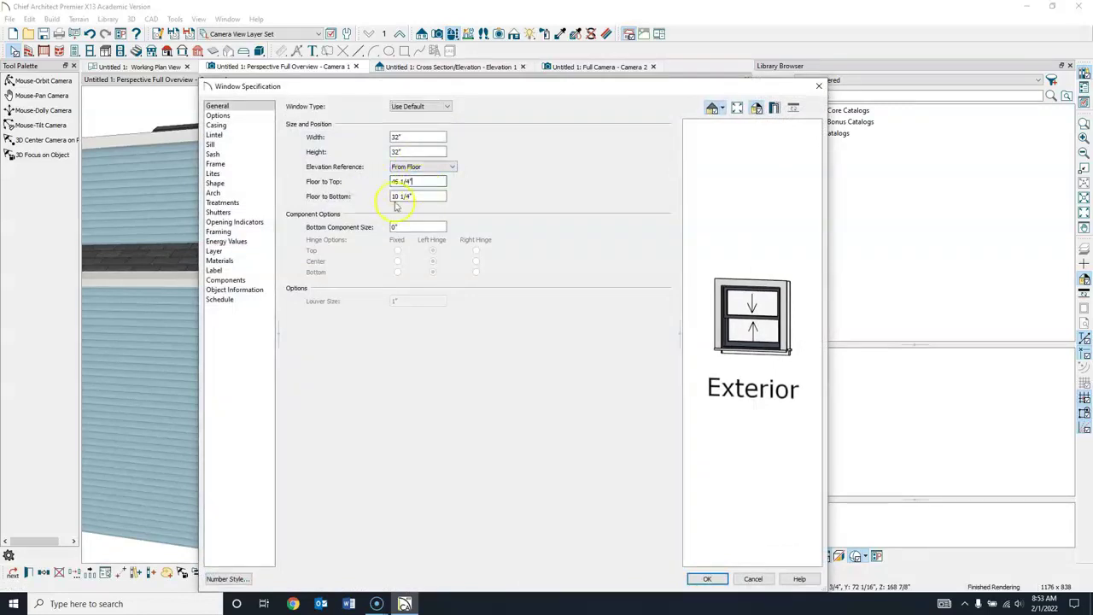
pyautogui.click(707, 579)
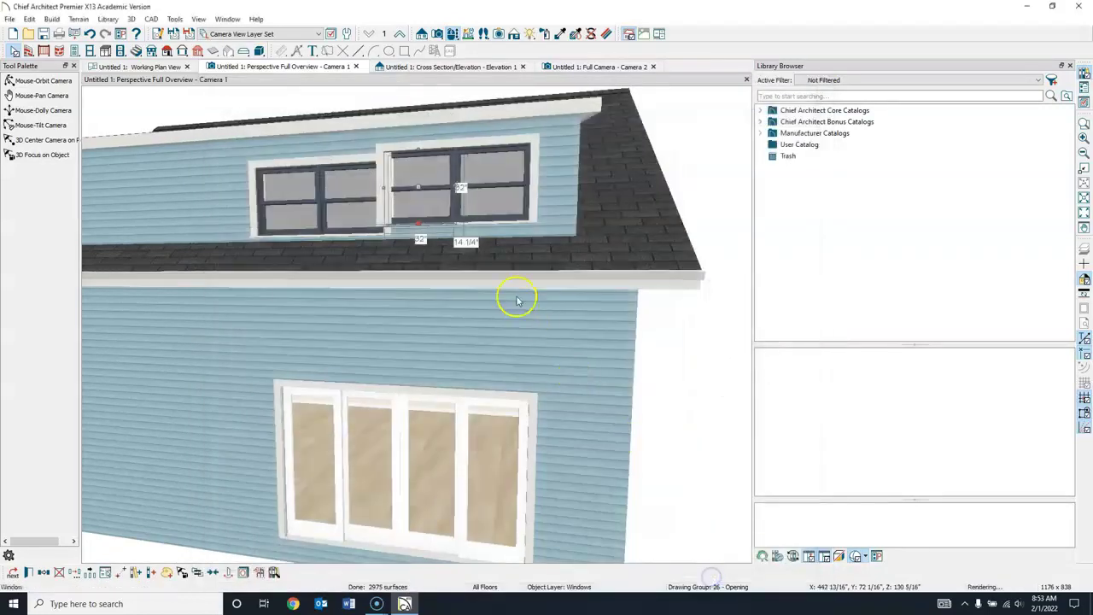
# Set the remaining two dormer windows to a floor-to-top height of 46 1/4" so all four line up
pyautogui.click(357, 198)
pyautogui.doubleClick(357, 199)
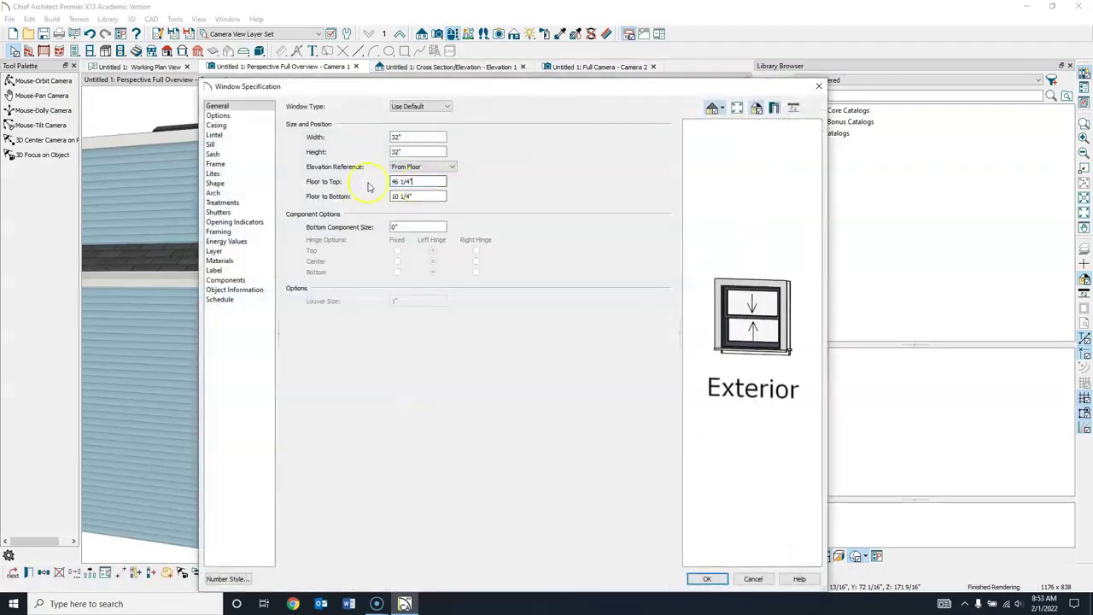
pyautogui.click(718, 582)
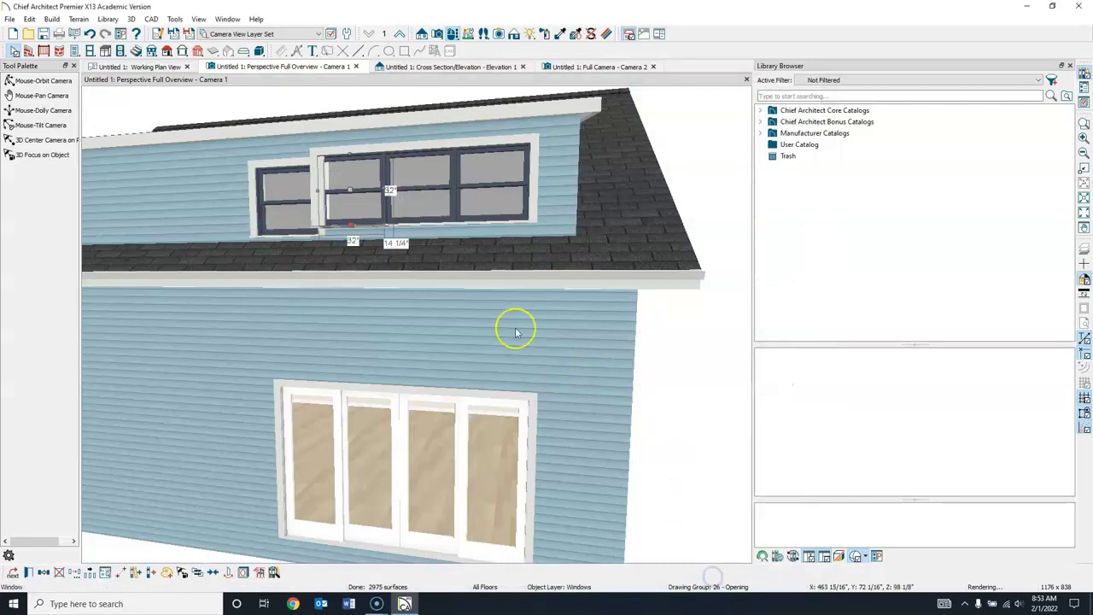
pyautogui.doubleClick(293, 200)
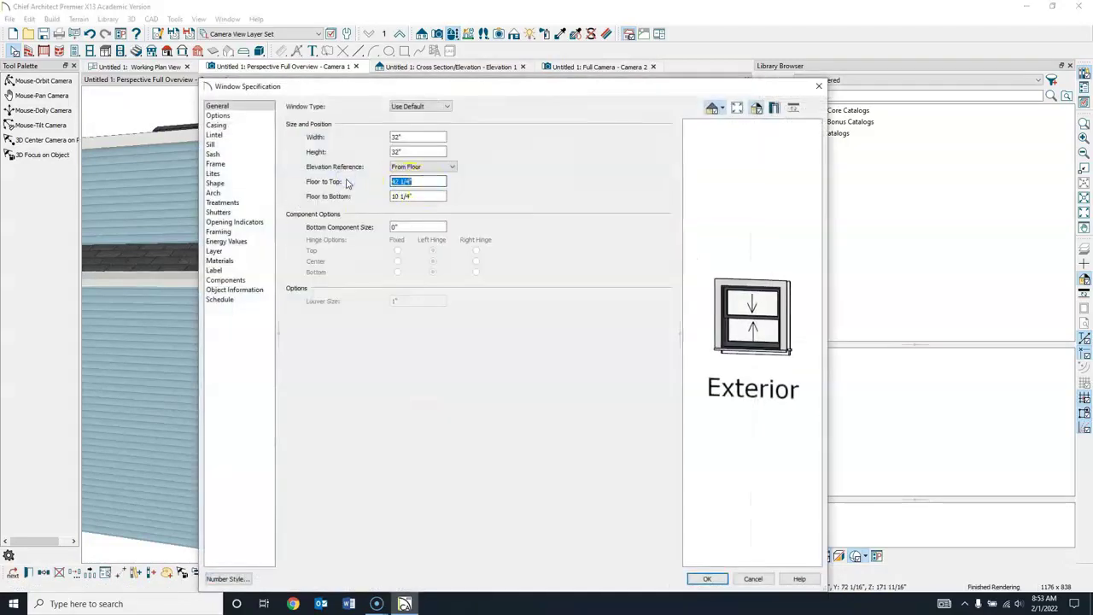
pyautogui.click(707, 578)
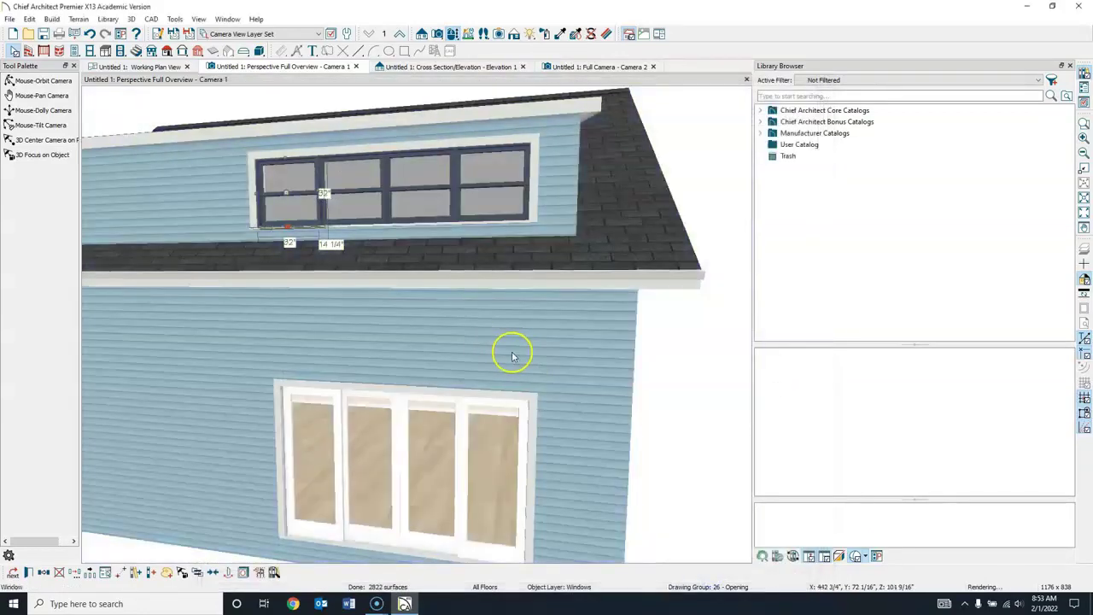
# Search the material library for color and choose Color - Bone as the paint material
pyautogui.click(53, 84)
pyautogui.moveTo(422, 307); pyautogui.dragTo(387, 113)
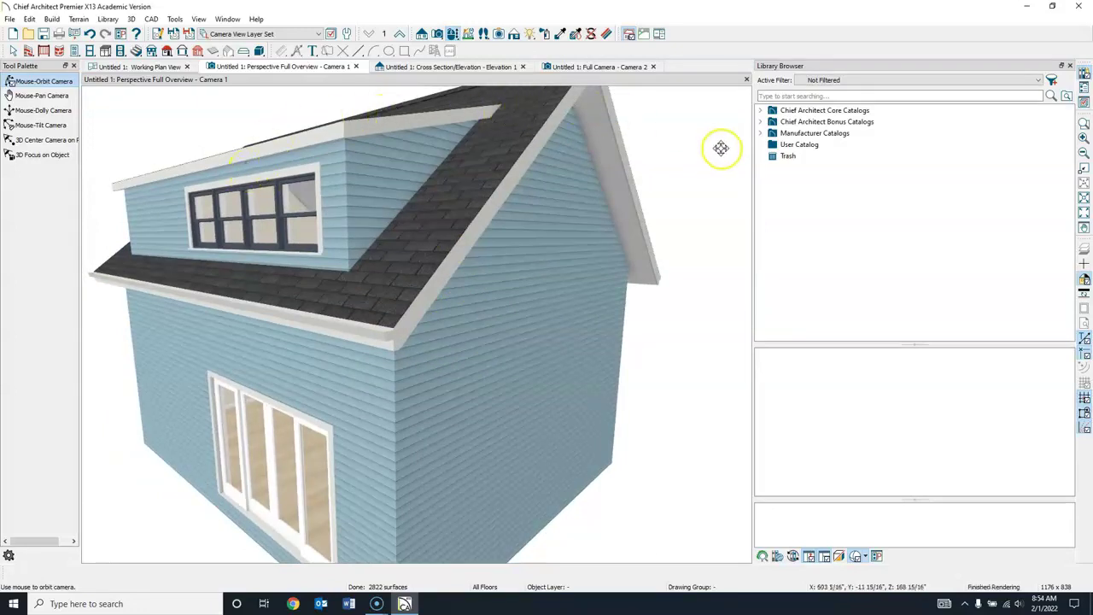
pyautogui.click(795, 94)
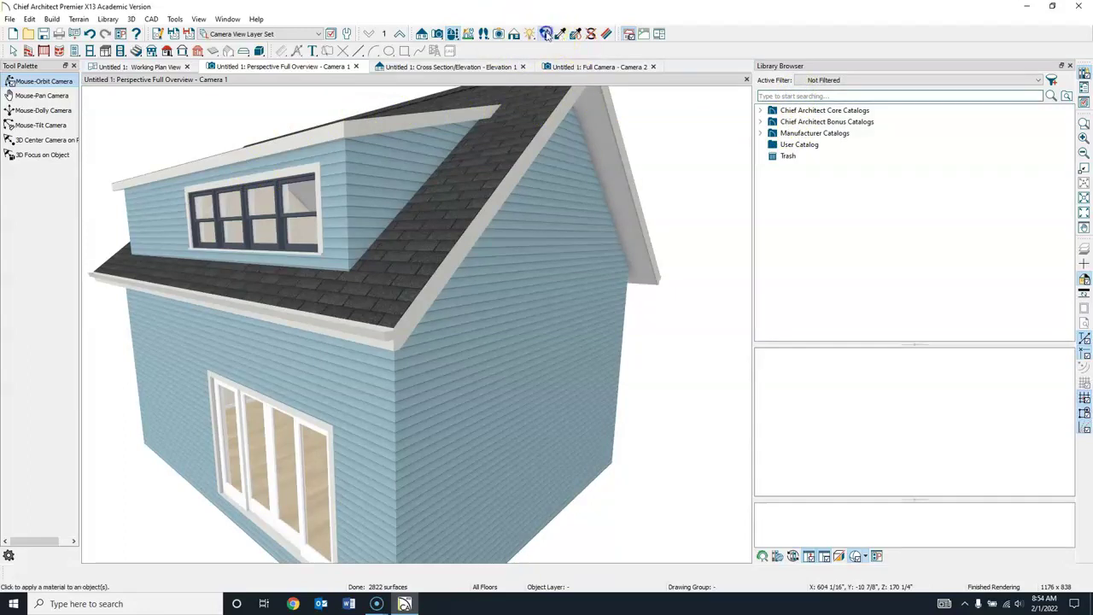
pyautogui.click(545, 34)
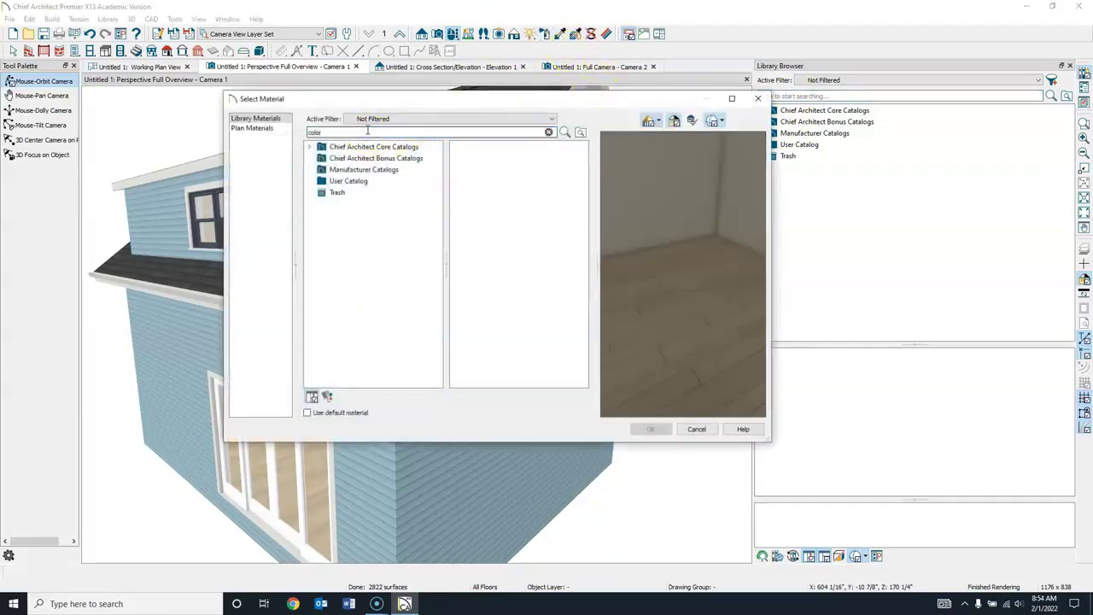
pyautogui.click(388, 178)
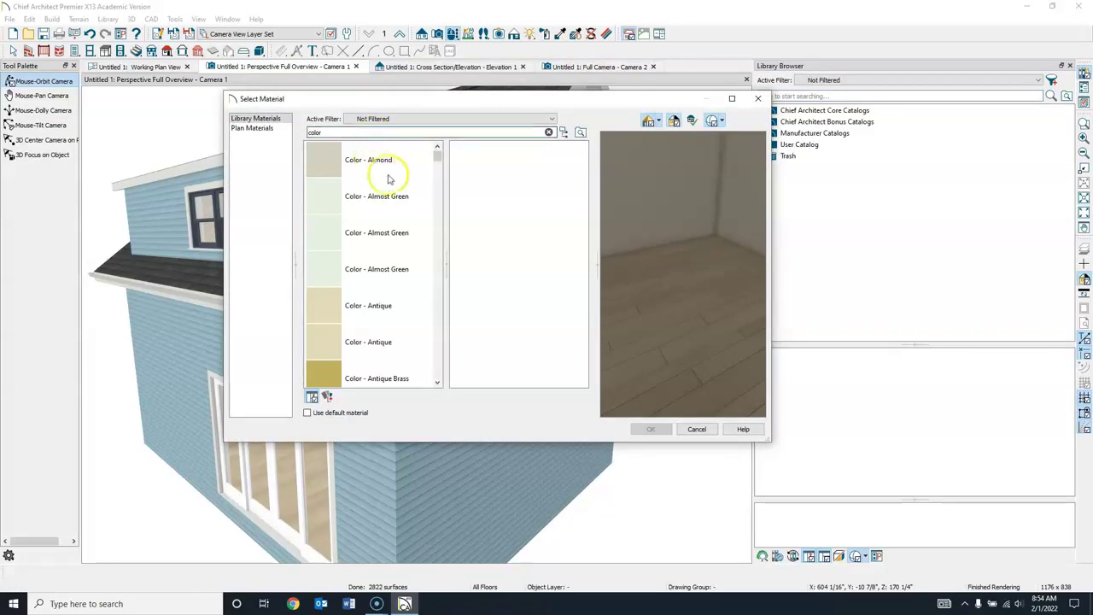
pyautogui.click(437, 384)
pyautogui.click(438, 385)
pyautogui.click(437, 385)
pyautogui.click(437, 385)
pyautogui.click(437, 385)
pyautogui.click(437, 385)
pyautogui.click(437, 384)
pyautogui.click(438, 384)
pyautogui.click(437, 385)
pyautogui.click(437, 385)
pyautogui.click(437, 384)
pyautogui.click(438, 384)
pyautogui.click(437, 385)
pyautogui.click(437, 385)
pyautogui.click(437, 384)
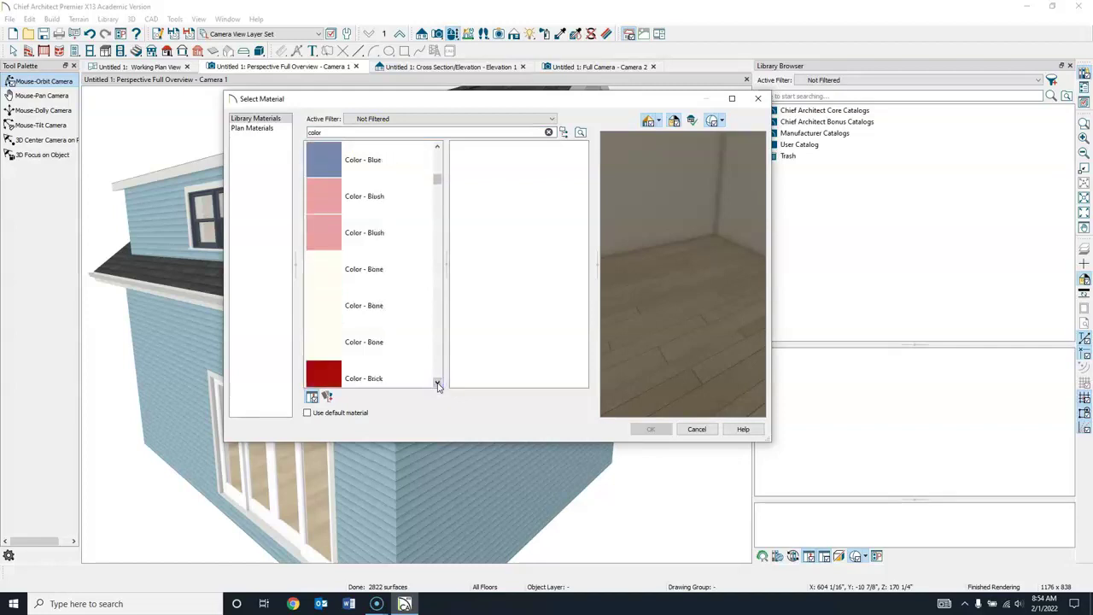
pyautogui.click(437, 384)
pyautogui.click(330, 270)
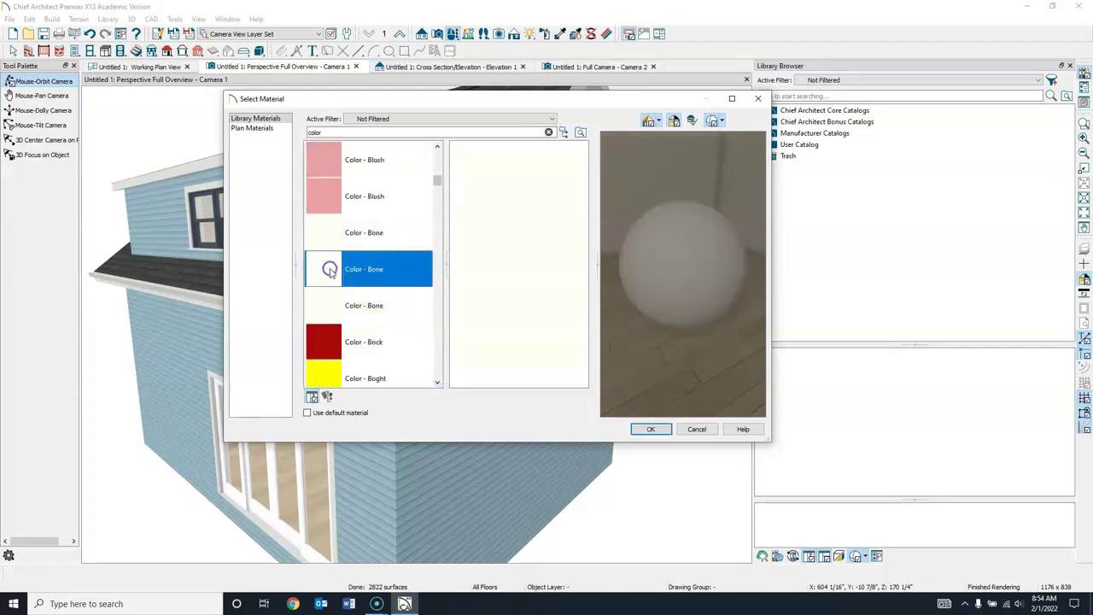
pyautogui.click(651, 428)
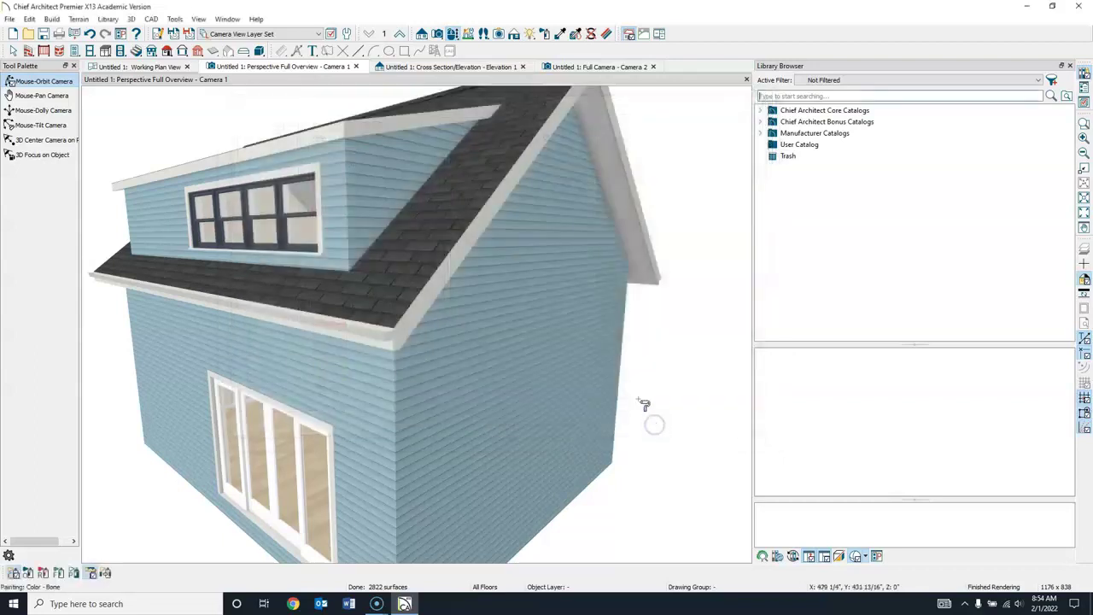
# Paint the siding of the visible gable wall, dormer side, dormer front and sliding door wall with Color - Bone
pyautogui.click(546, 291)
pyautogui.click(397, 171)
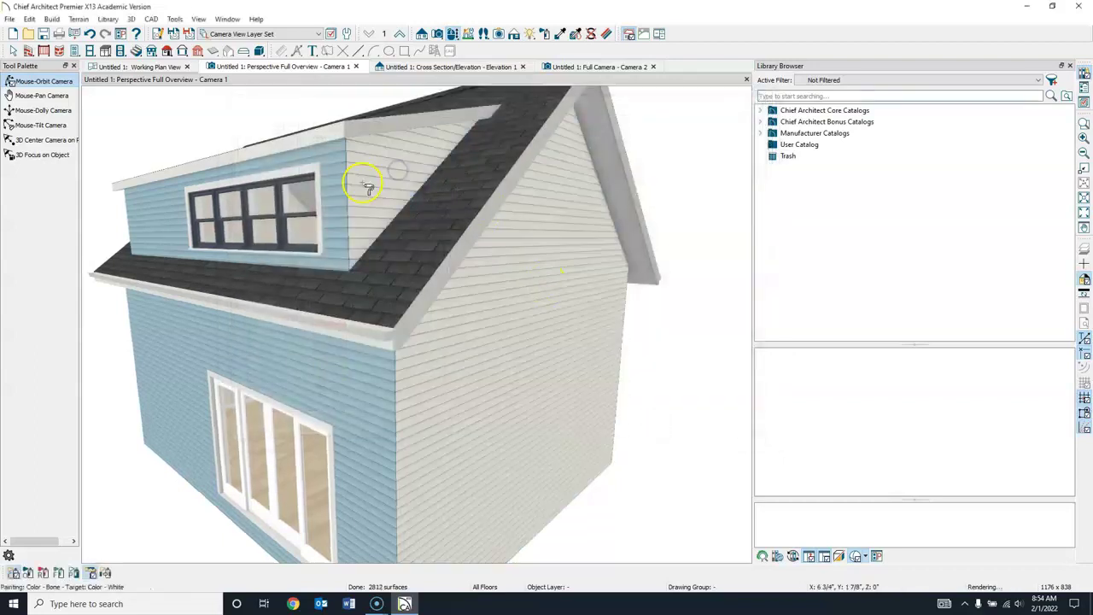
pyautogui.click(338, 195)
pyautogui.click(359, 365)
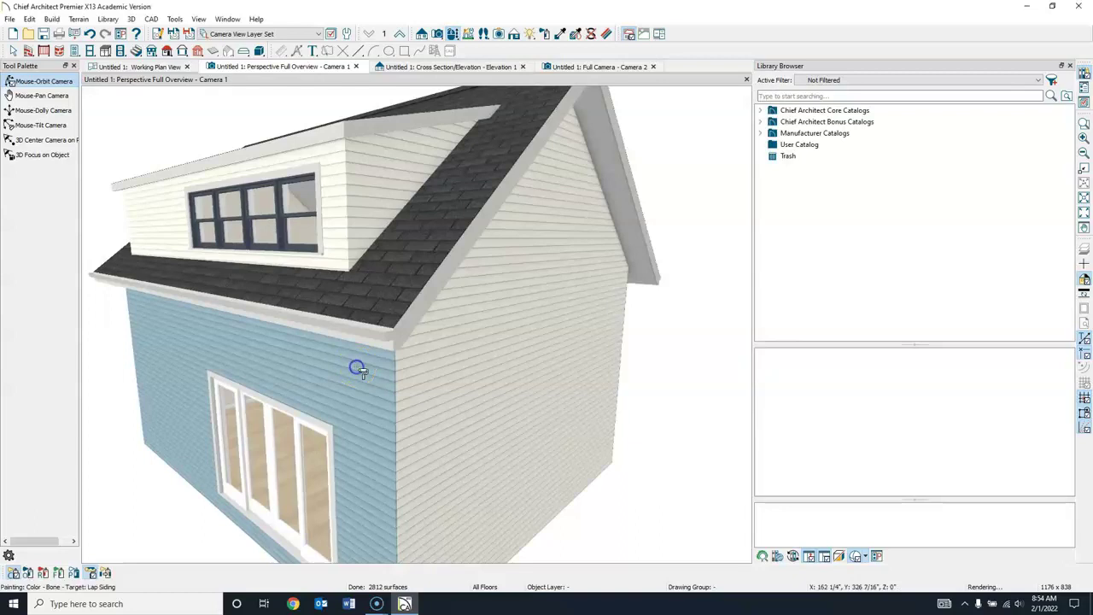
# Copy the bone-painted lap siding from the gable wall onto the blue rear wall
pyautogui.click(25, 80)
pyautogui.moveTo(519, 337); pyautogui.dragTo(354, 271)
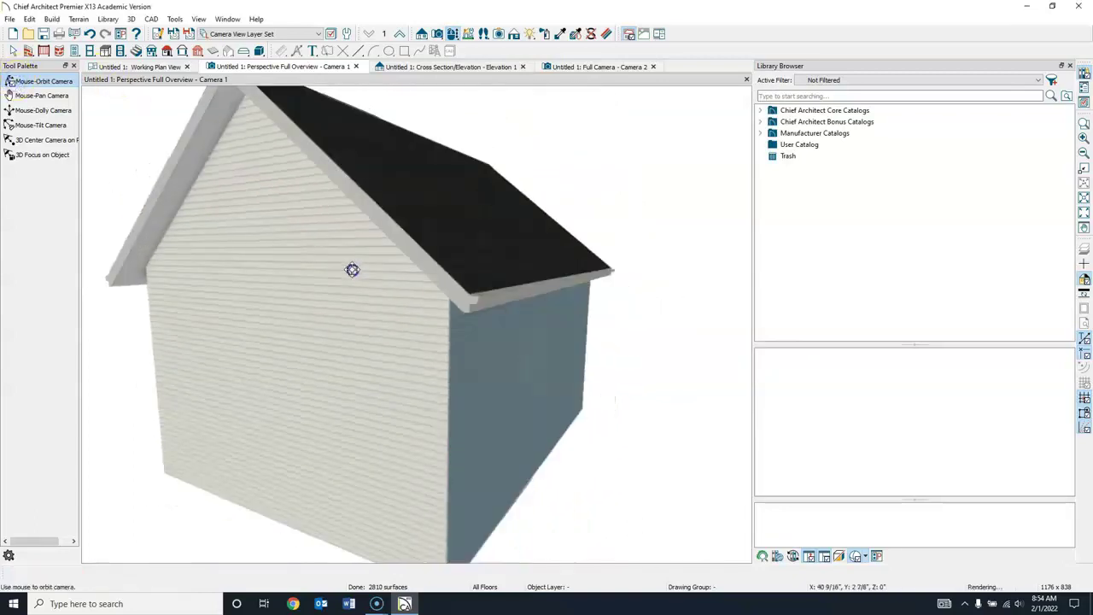
pyautogui.click(559, 34)
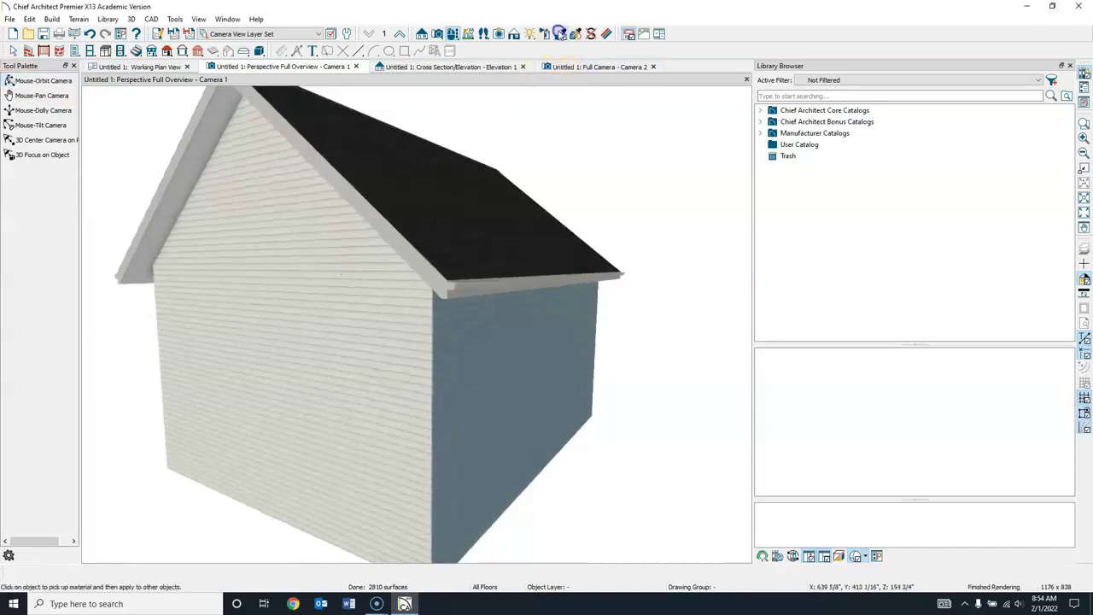
pyautogui.click(373, 283)
pyautogui.click(490, 344)
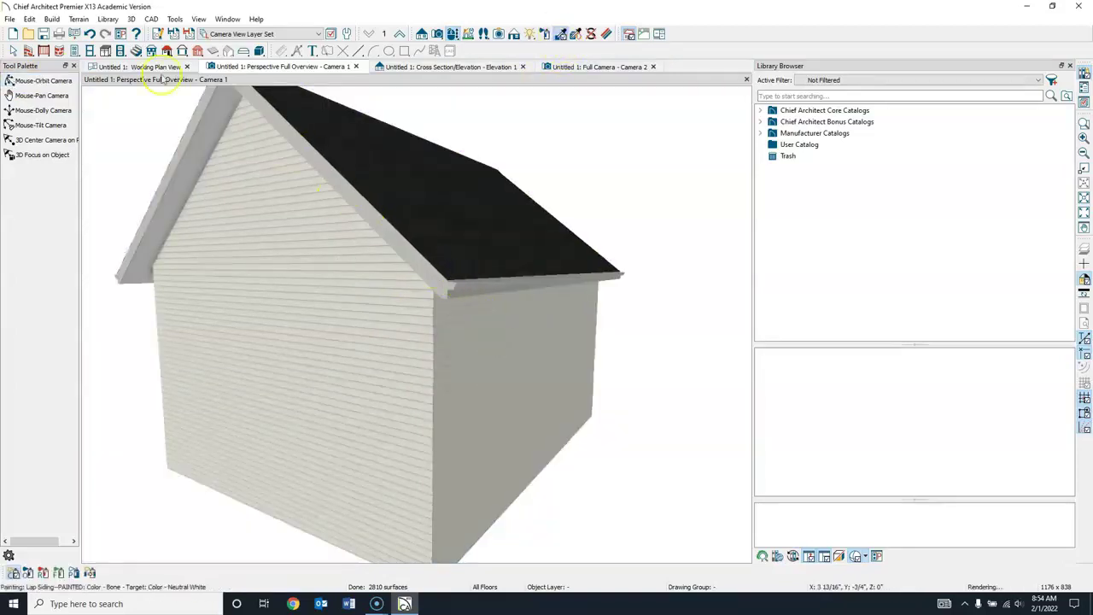
# Copy the bone-painted lap siding onto the remaining blue gable wall and the dormer's side wall
pyautogui.click(41, 80)
pyautogui.moveTo(505, 227); pyautogui.dragTo(411, 243)
pyautogui.scroll(3, 337, 225)
pyautogui.scroll(-2, 411, 243)
pyautogui.moveTo(533, 338); pyautogui.dragTo(523, 112)
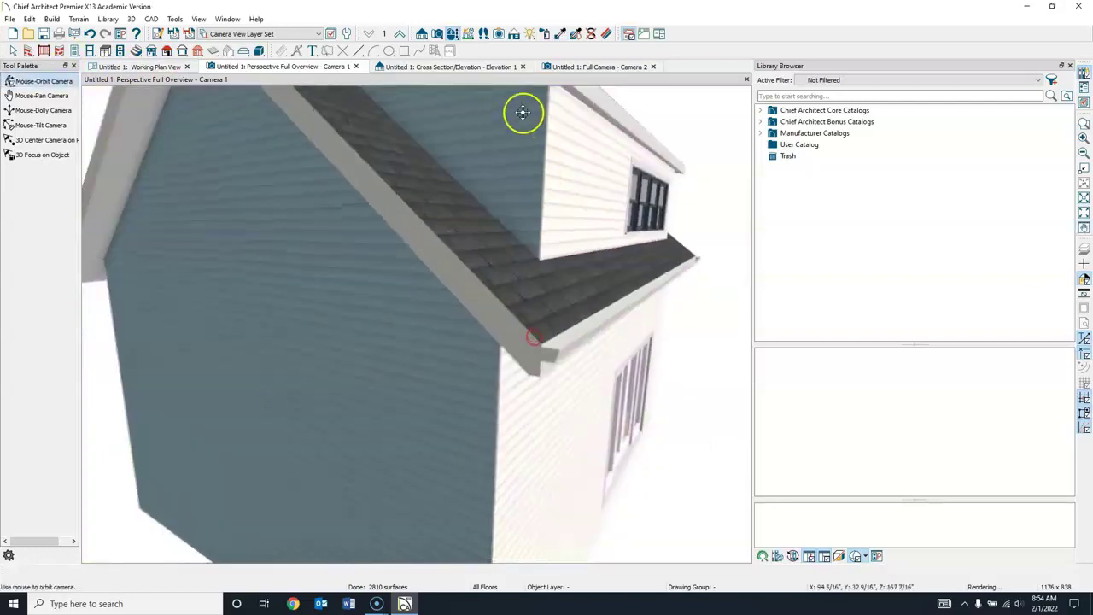
pyautogui.click(560, 34)
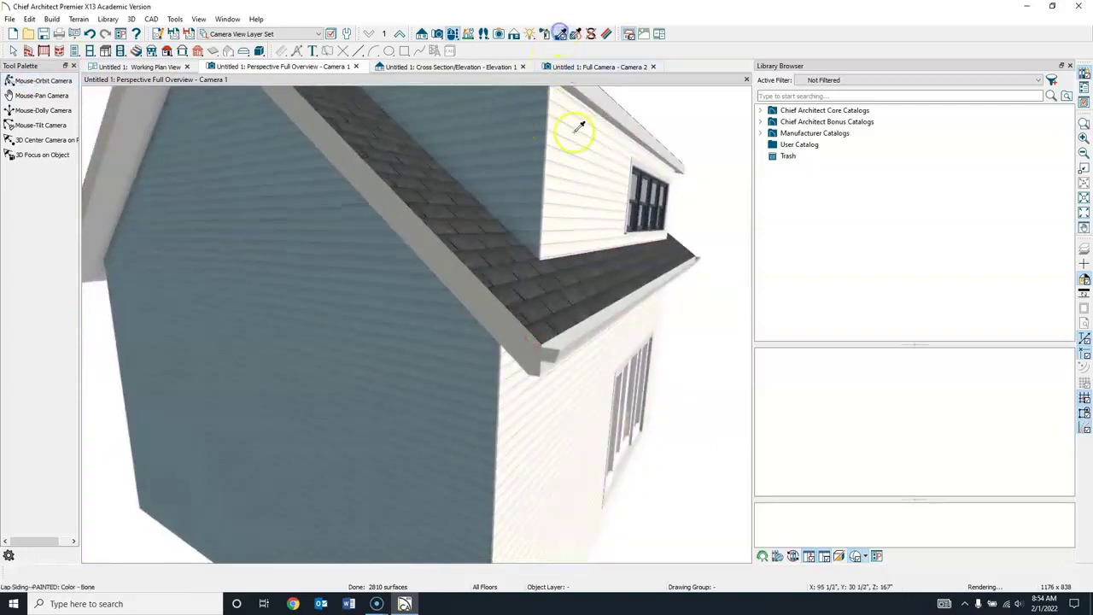
pyautogui.click(520, 130)
pyautogui.click(401, 294)
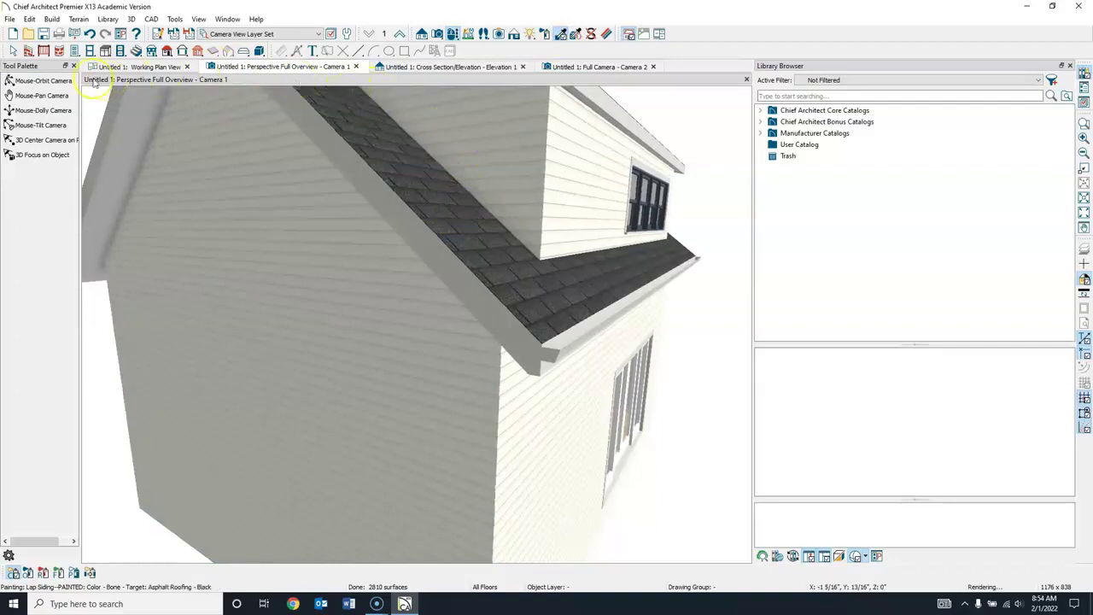
# Examine the repainted building from the front and display the available roof tools
pyautogui.click(38, 80)
pyautogui.moveTo(561, 278); pyautogui.dragTo(478, 284)
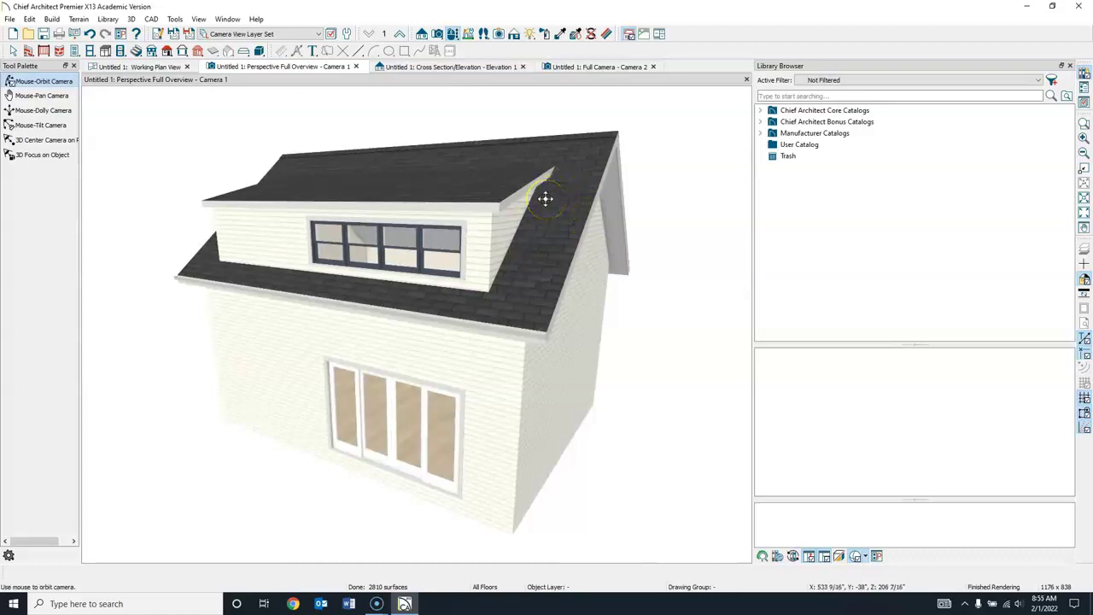
pyautogui.moveTo(555, 193)
pyautogui.mouseDown()
pyautogui.moveTo(722, 326)
pyautogui.moveTo(434, 293)
pyautogui.moveTo(547, 254)
pyautogui.moveTo(654, 239)
pyautogui.moveTo(634, 152)
pyautogui.moveTo(739, 113)
pyautogui.mouseUp()
pyautogui.click(779, 96)
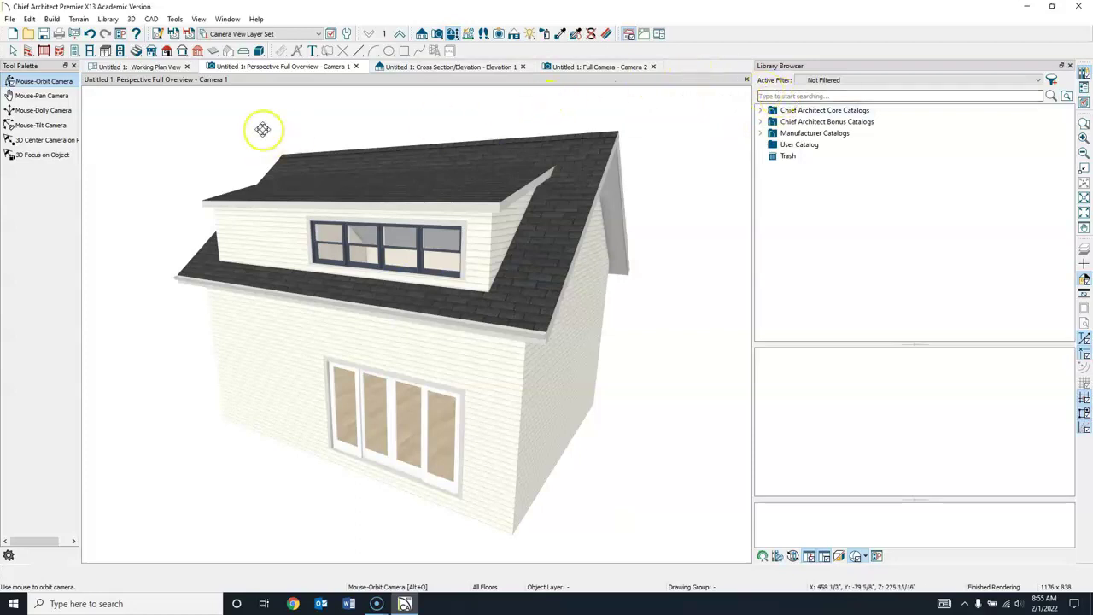
pyautogui.click(13, 51)
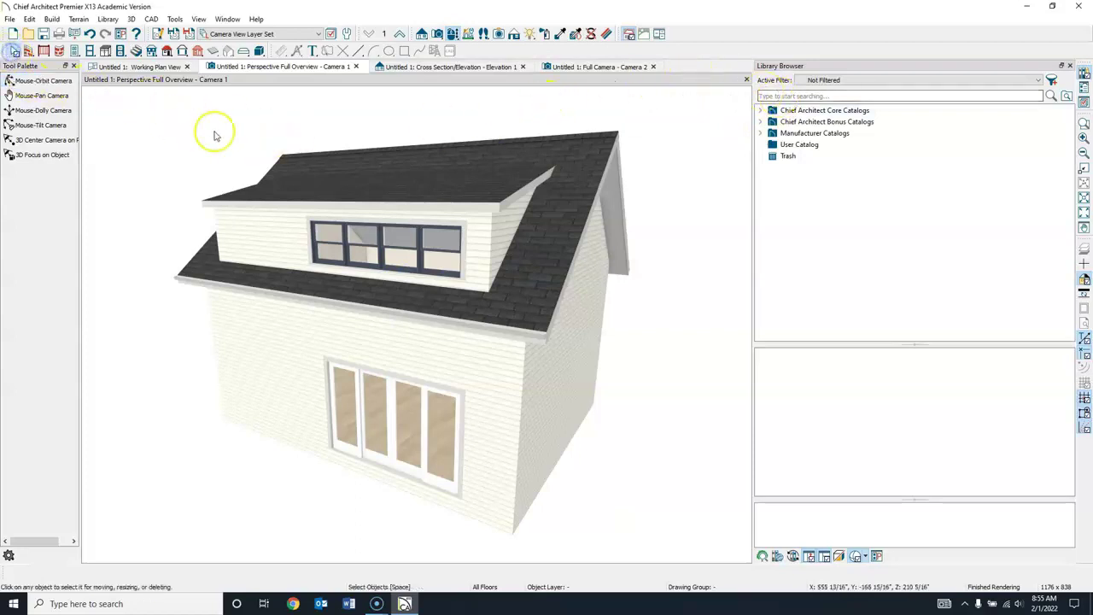
pyautogui.click(168, 51)
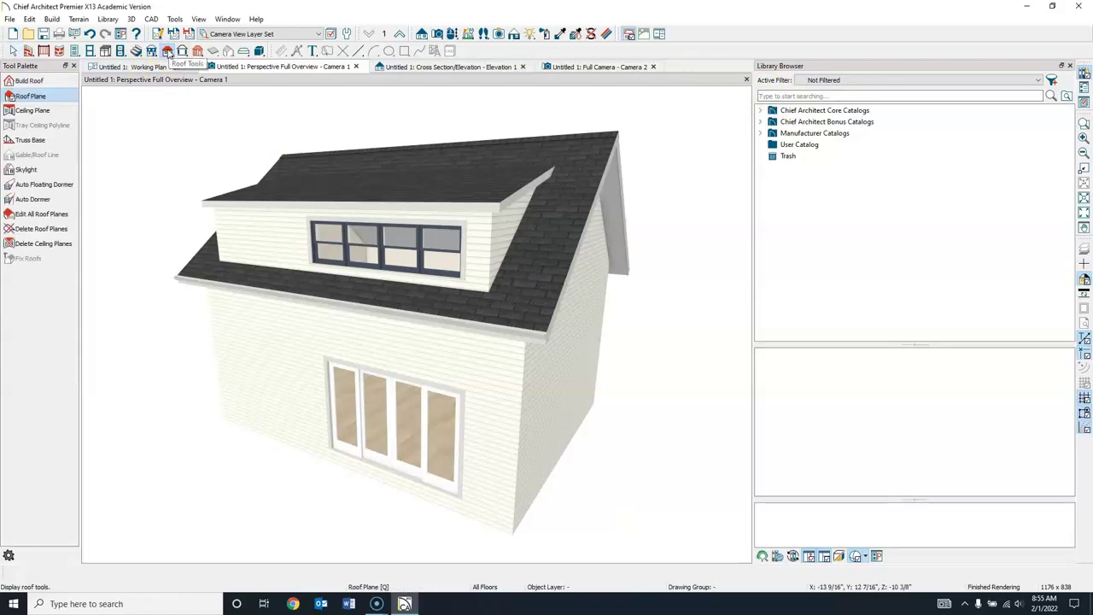
# Set the default roof surface material to Shake - Stained from the material library
pyautogui.doubleClick(168, 51)
pyautogui.click(363, 154)
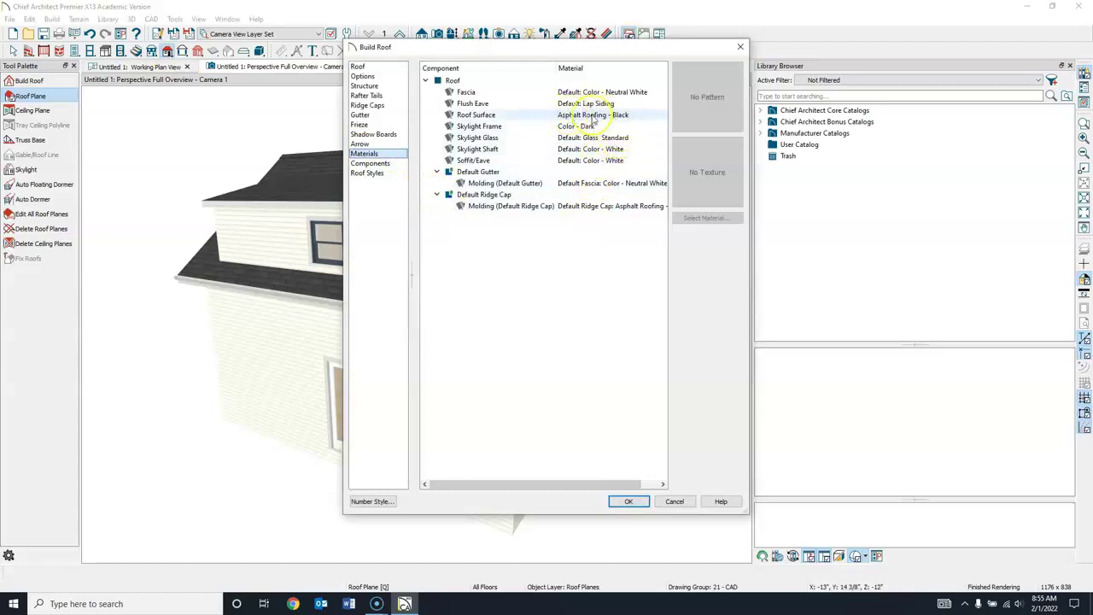
pyautogui.click(593, 121)
pyautogui.click(707, 219)
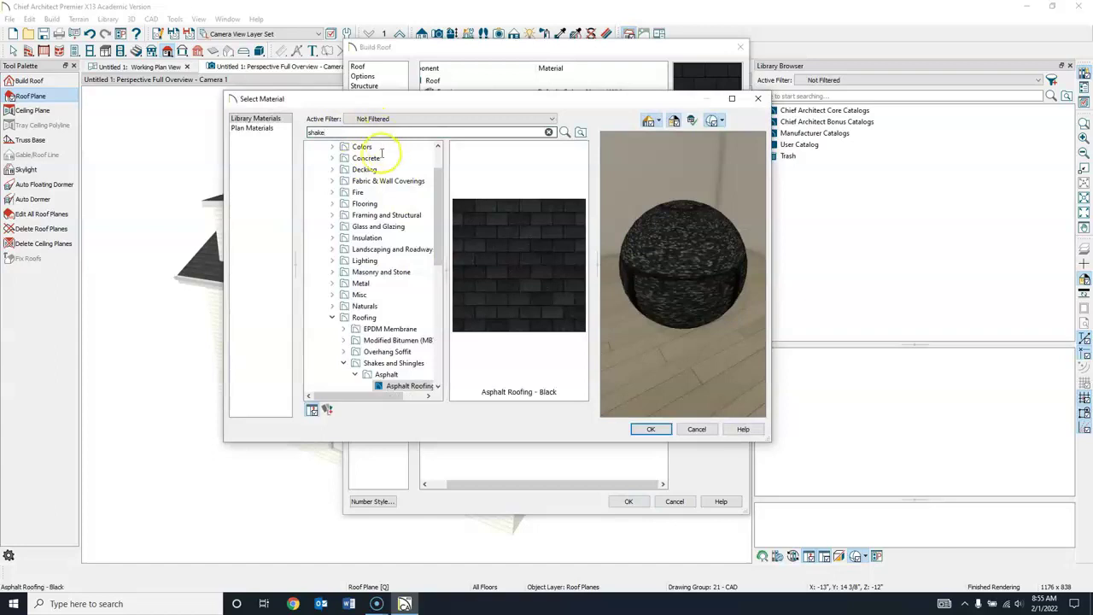
pyautogui.press('Return')
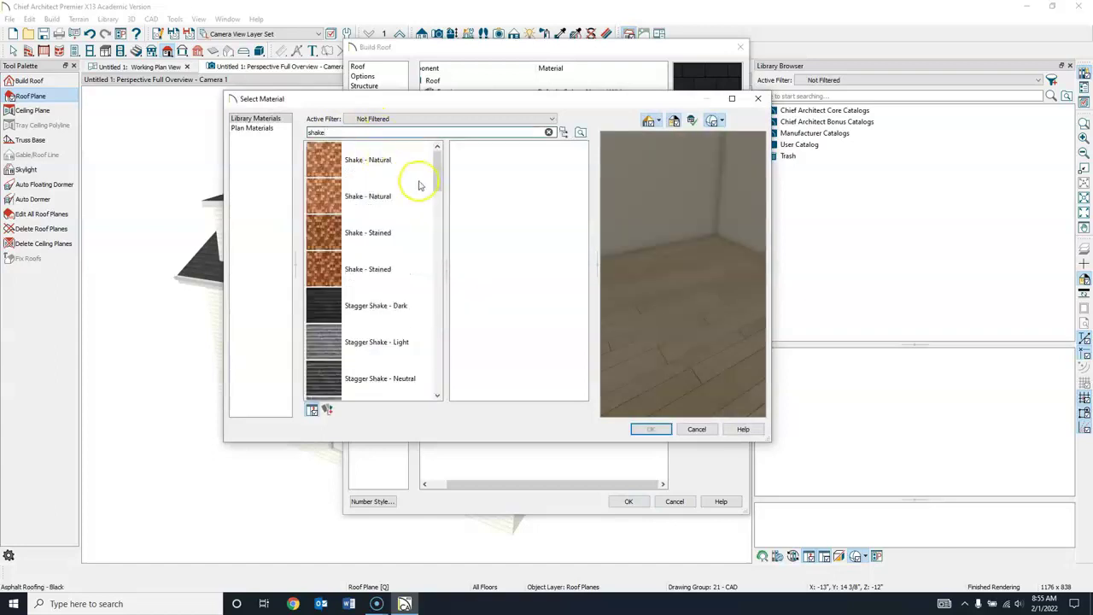
pyautogui.click(326, 233)
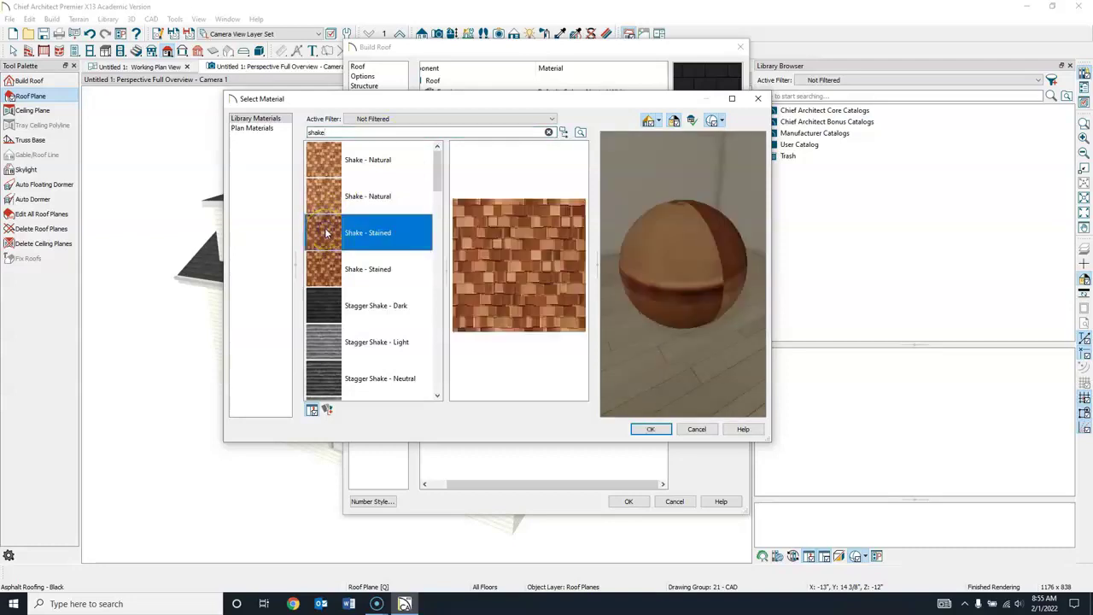
pyautogui.click(654, 428)
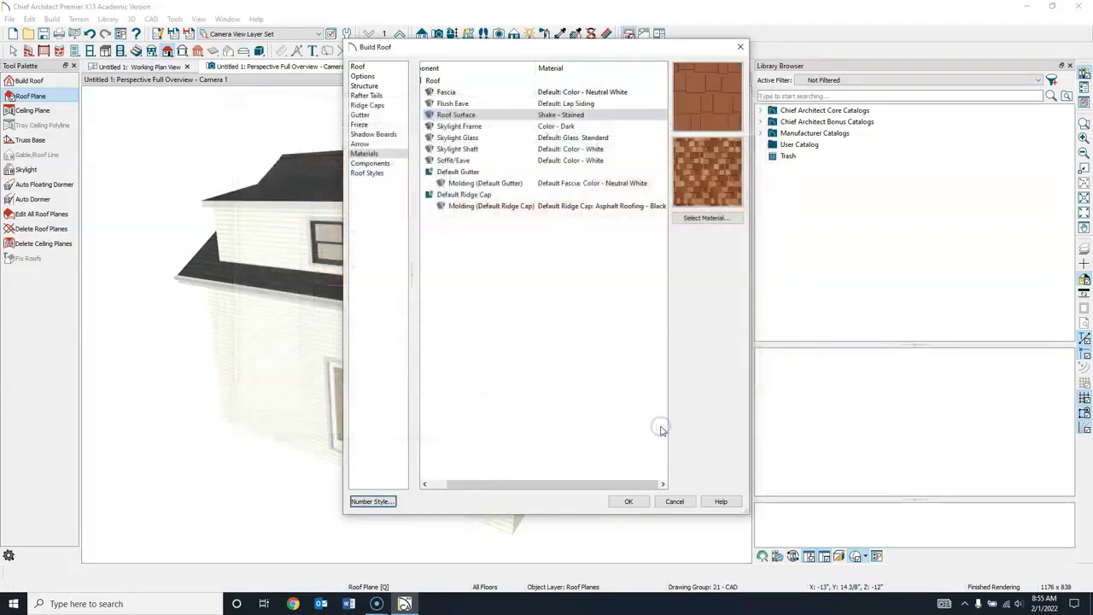
pyautogui.click(633, 502)
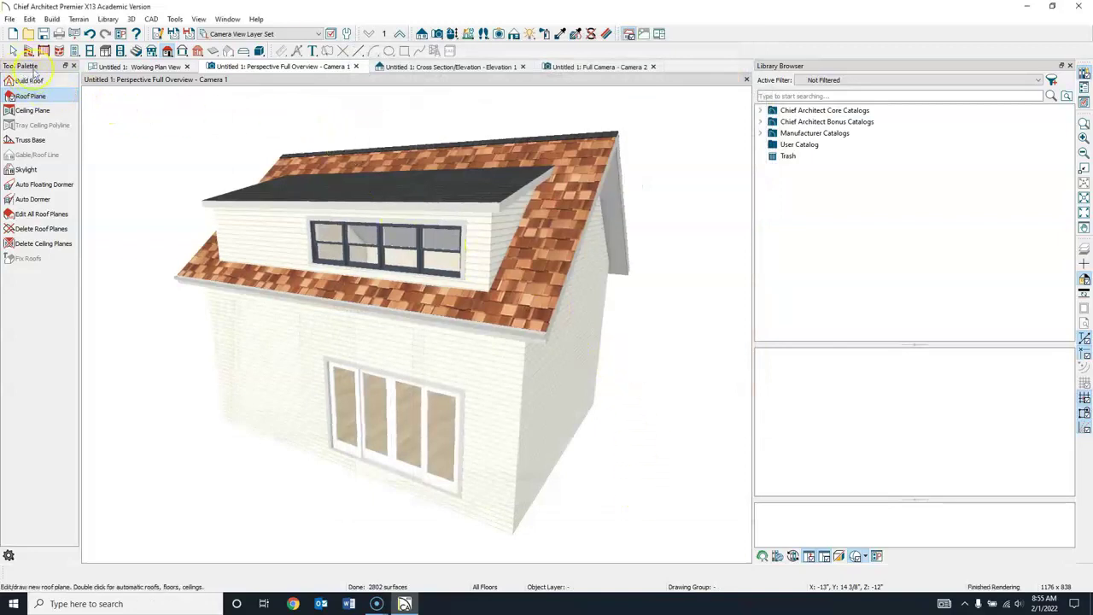
# Copy the Shake - Stained material from the main roof onto the black ridge cap and dormer roof, changing the default roof material
pyautogui.click(452, 34)
pyautogui.moveTo(485, 180); pyautogui.dragTo(444, 205)
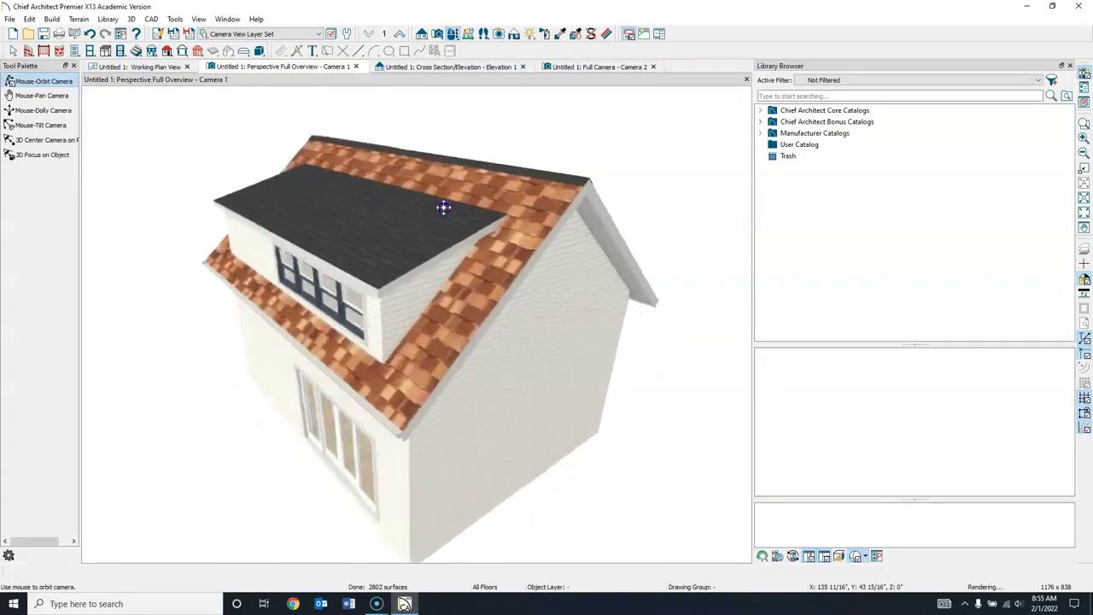
pyautogui.click(561, 34)
pyautogui.click(543, 181)
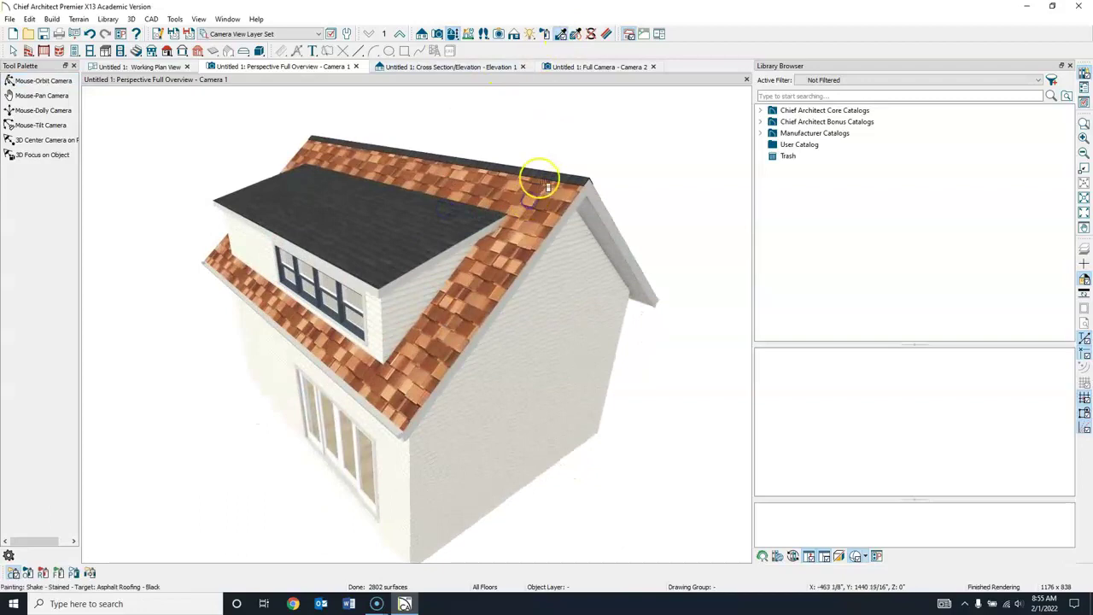
pyautogui.click(549, 182)
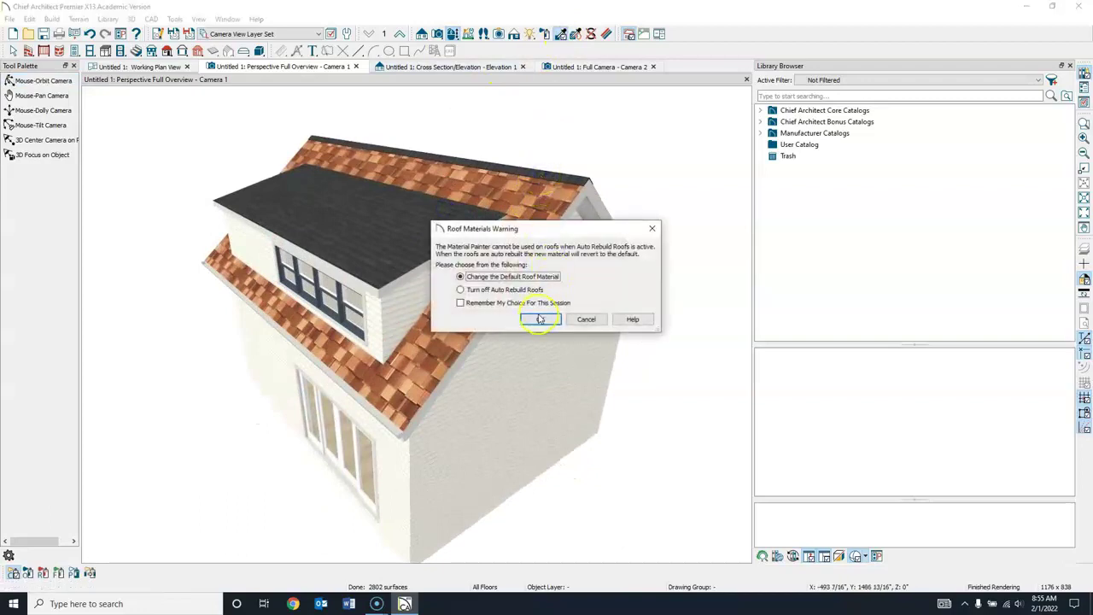
pyautogui.click(394, 247)
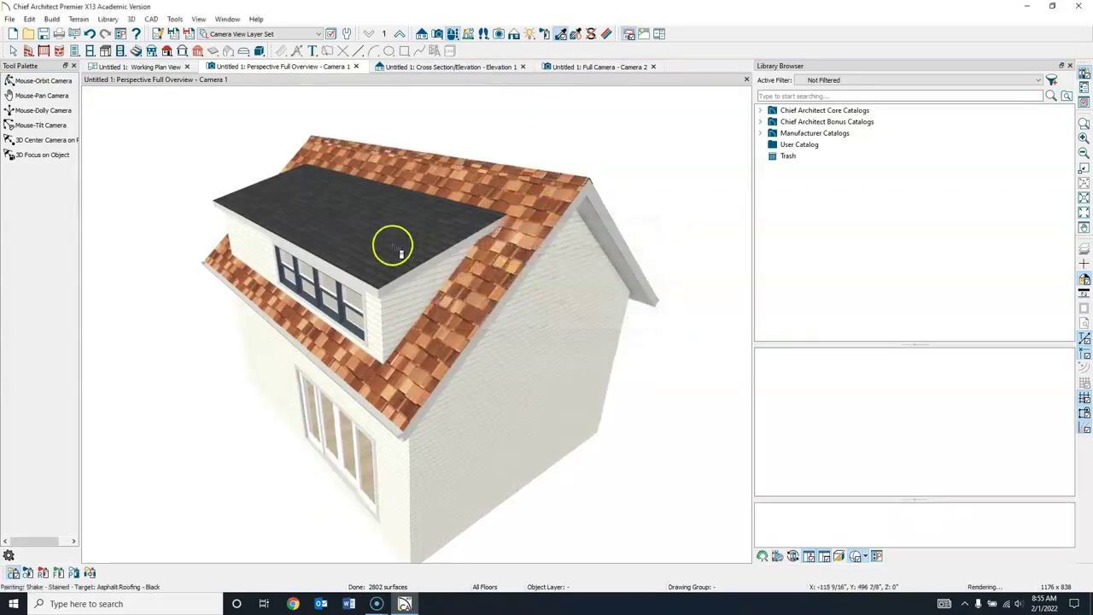
# Try copying the bone-painted lap siding onto a dark dormer window frame, and undo it
pyautogui.click(29, 80)
pyautogui.moveTo(304, 211); pyautogui.dragTo(363, 200)
pyautogui.click(486, 239)
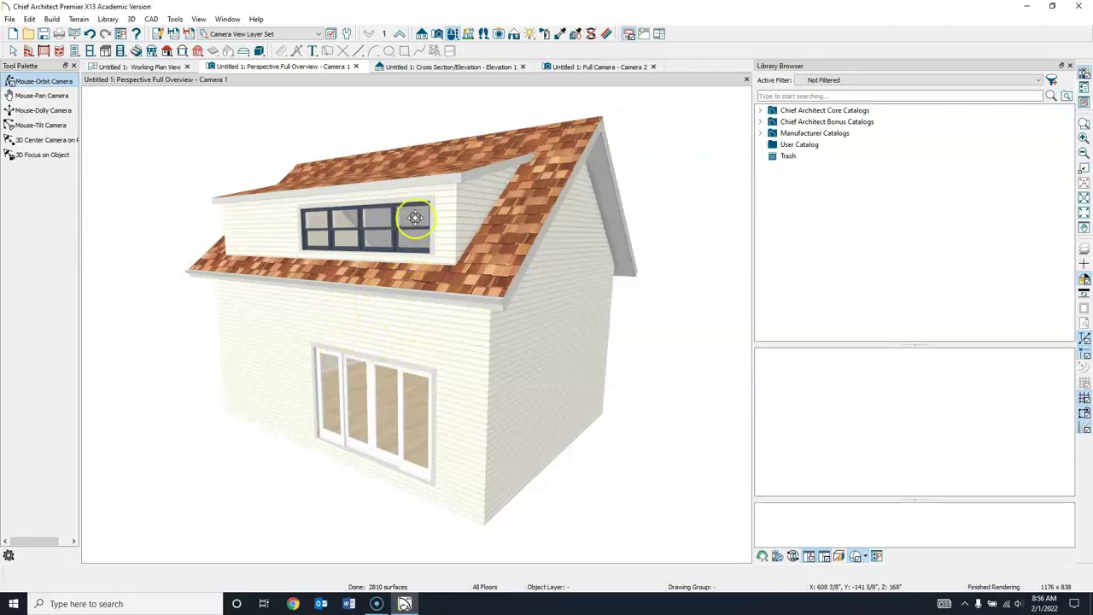
pyautogui.scroll(5, 415, 217)
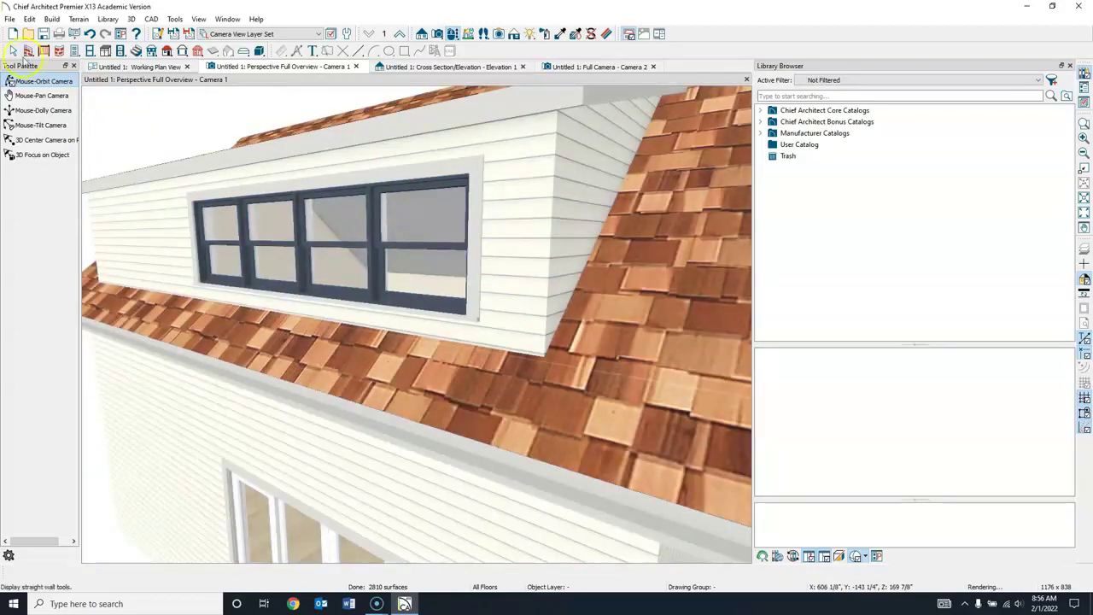
pyautogui.click(560, 33)
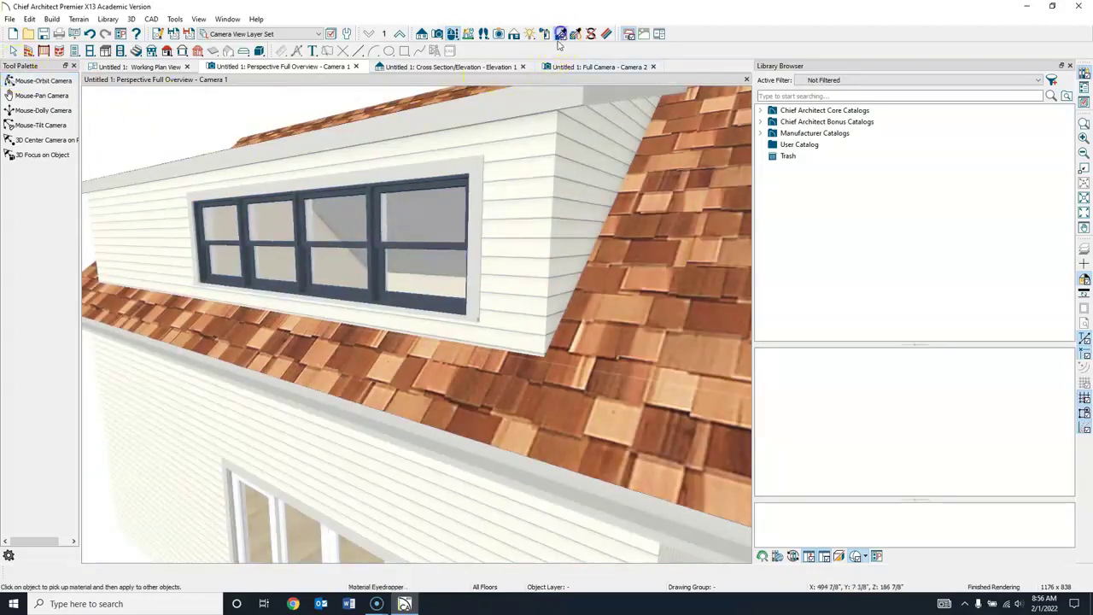
pyautogui.click(501, 162)
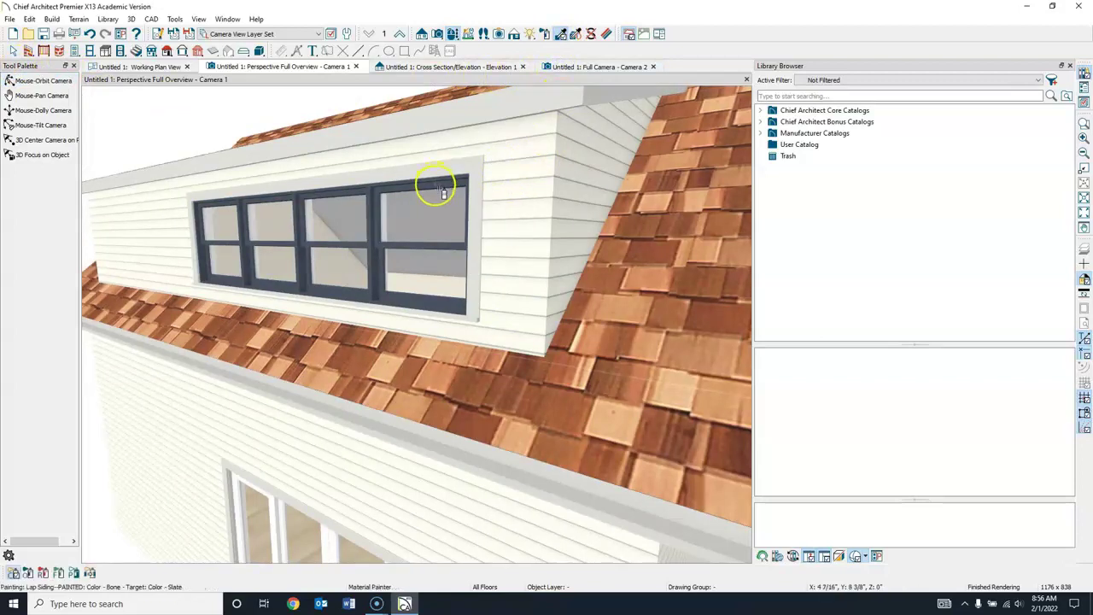
pyautogui.click(444, 192)
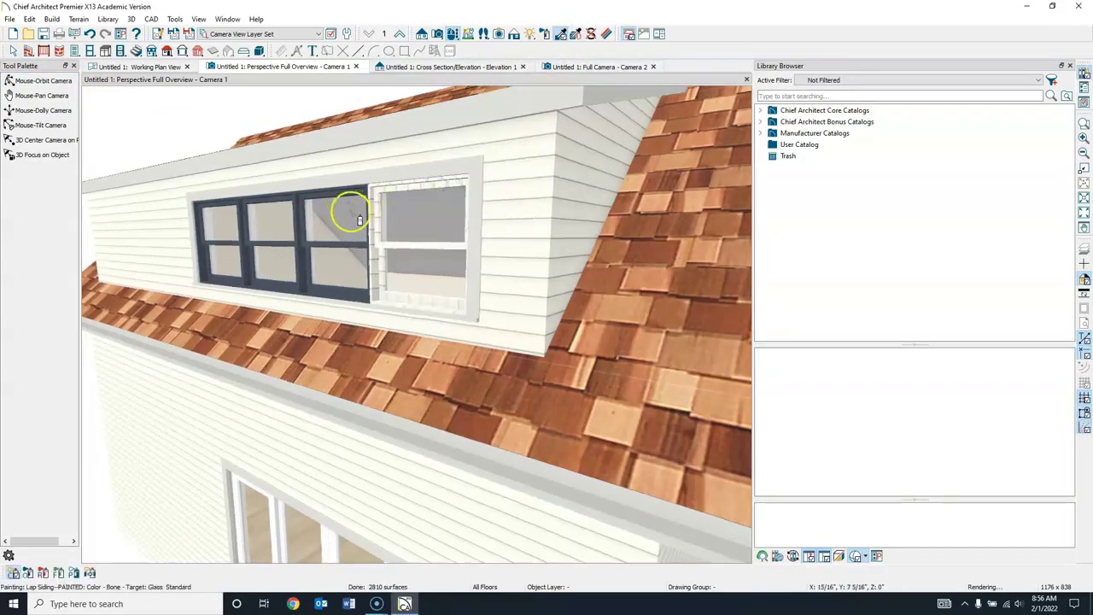
pyautogui.hotkey('ctrl', 'z')
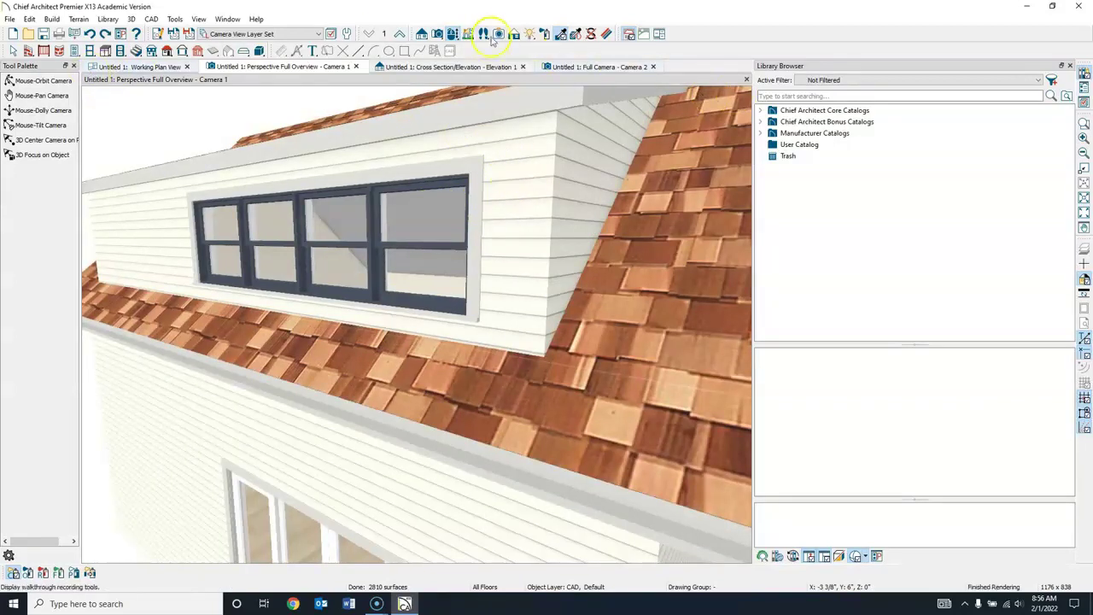
# Paint the frames of the two dormer windows nearest the visible gable wall with Color - Almond
pyautogui.click(551, 33)
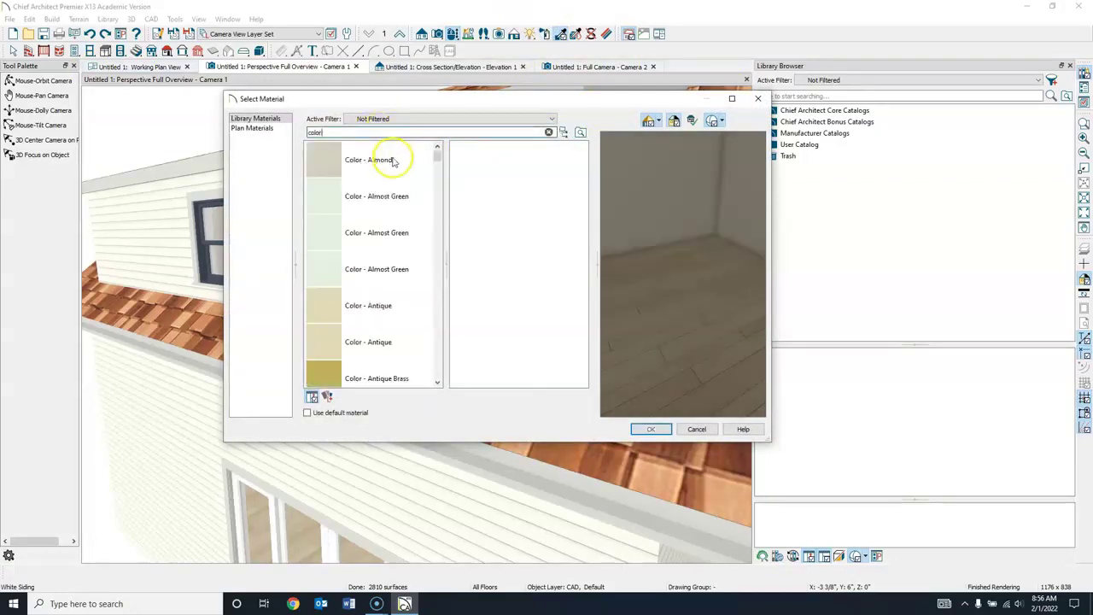
pyautogui.moveTo(427, 108); pyautogui.dragTo(599, 115)
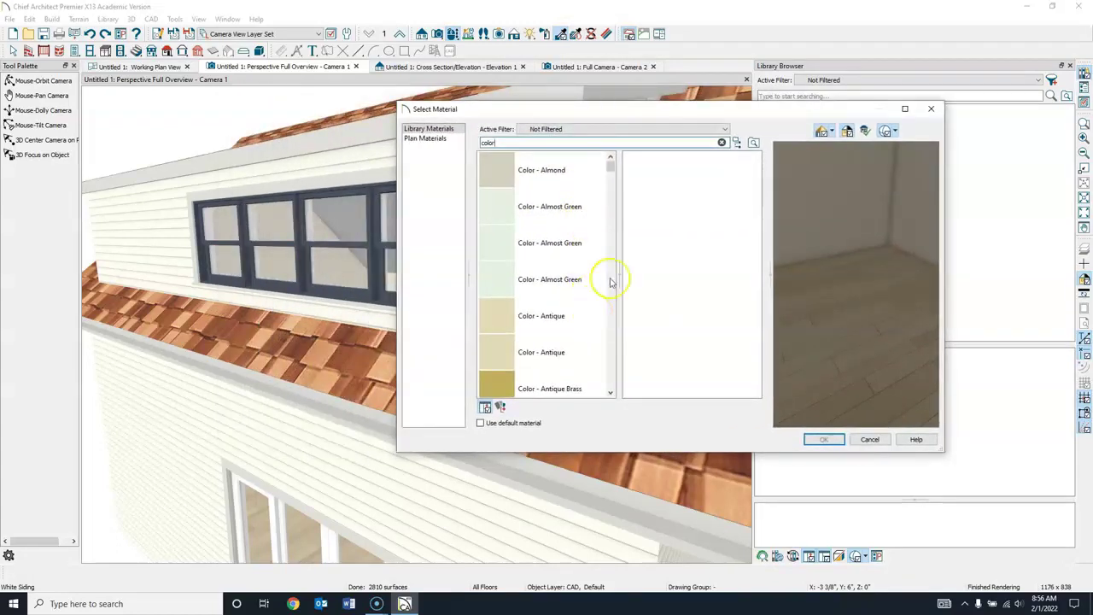
pyautogui.click(508, 319)
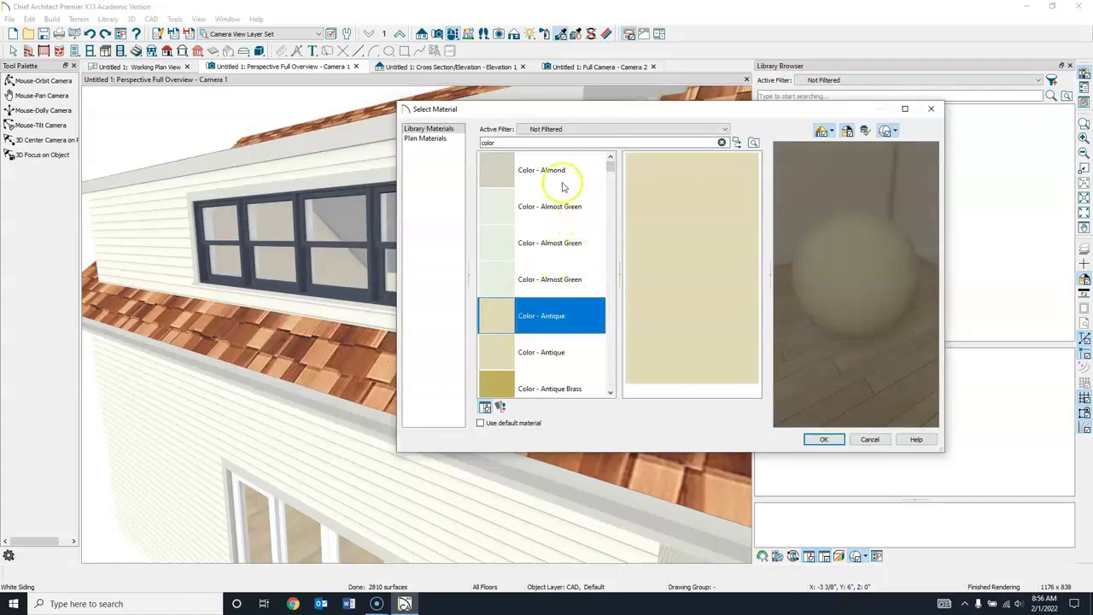
pyautogui.click(500, 164)
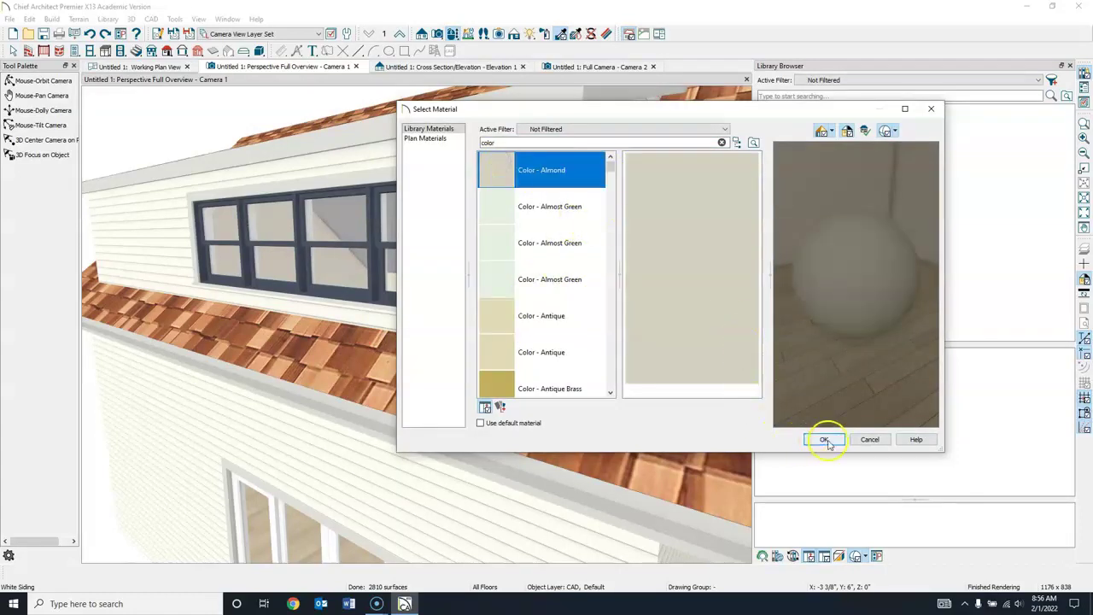
pyautogui.click(824, 440)
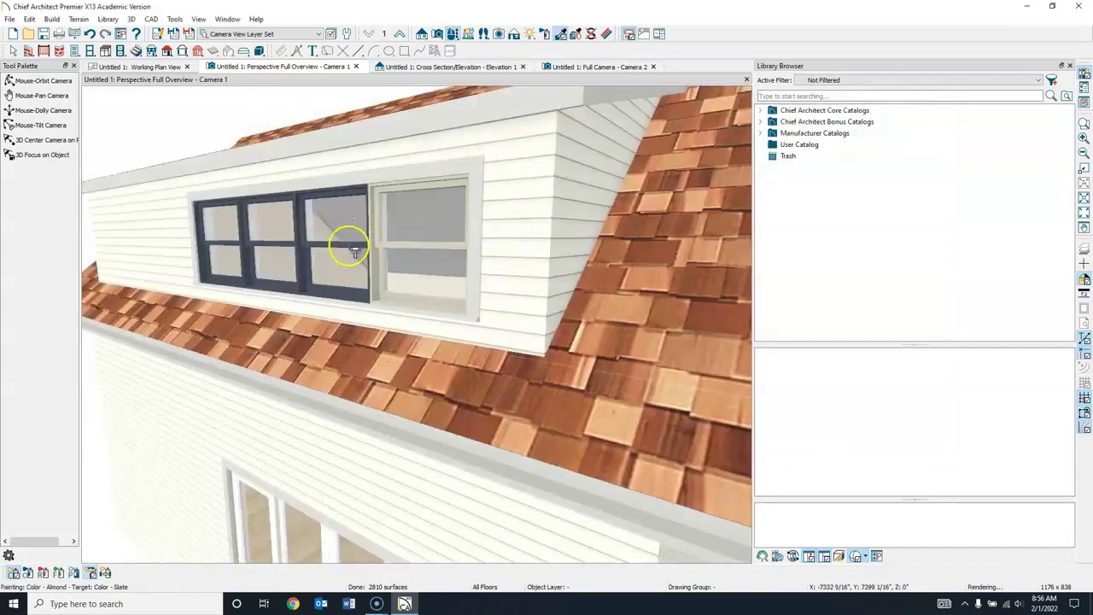
pyautogui.click(353, 249)
# Try painting the two remaining dark dormer windows with Color - Almond, and undo the paint applied to the glass
pyautogui.click(287, 245)
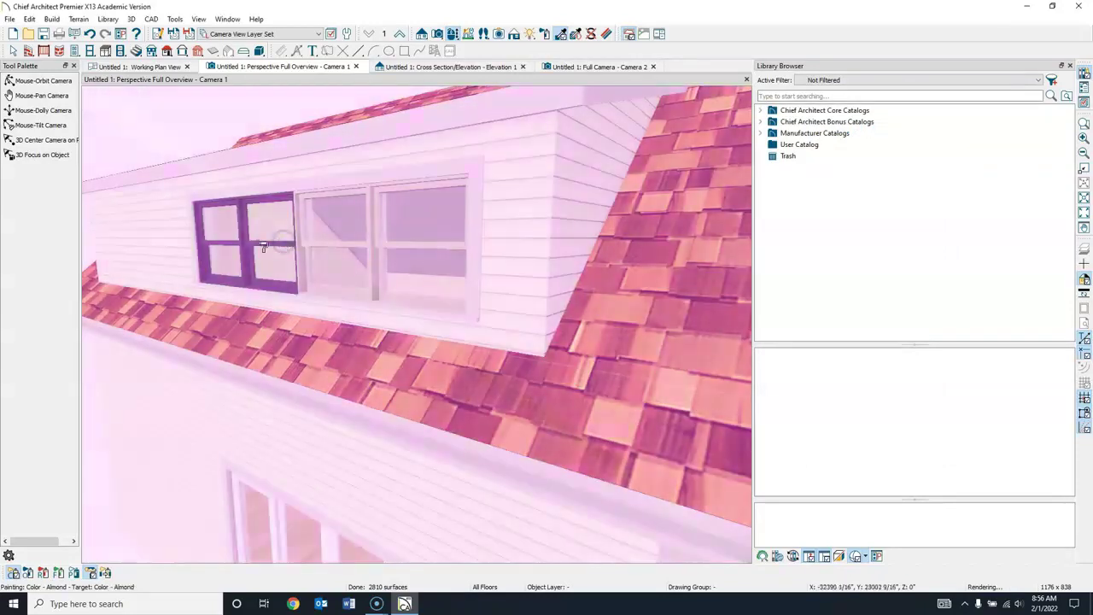
pyautogui.click(238, 247)
pyautogui.hotkey('ctrl', 'z')
pyautogui.click(159, 281)
pyautogui.click(271, 270)
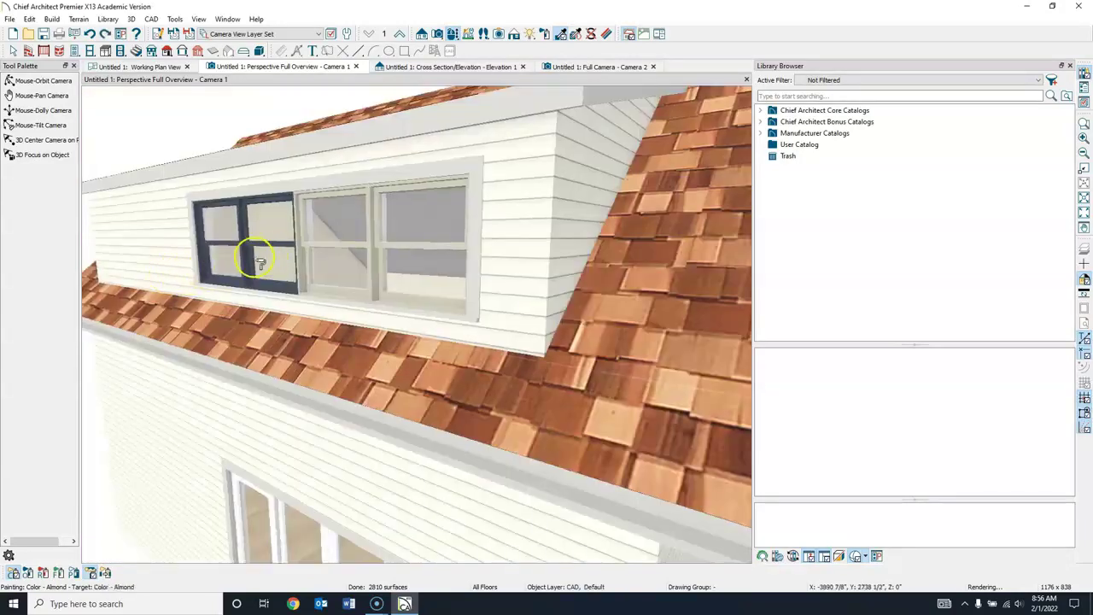
pyautogui.click(257, 280)
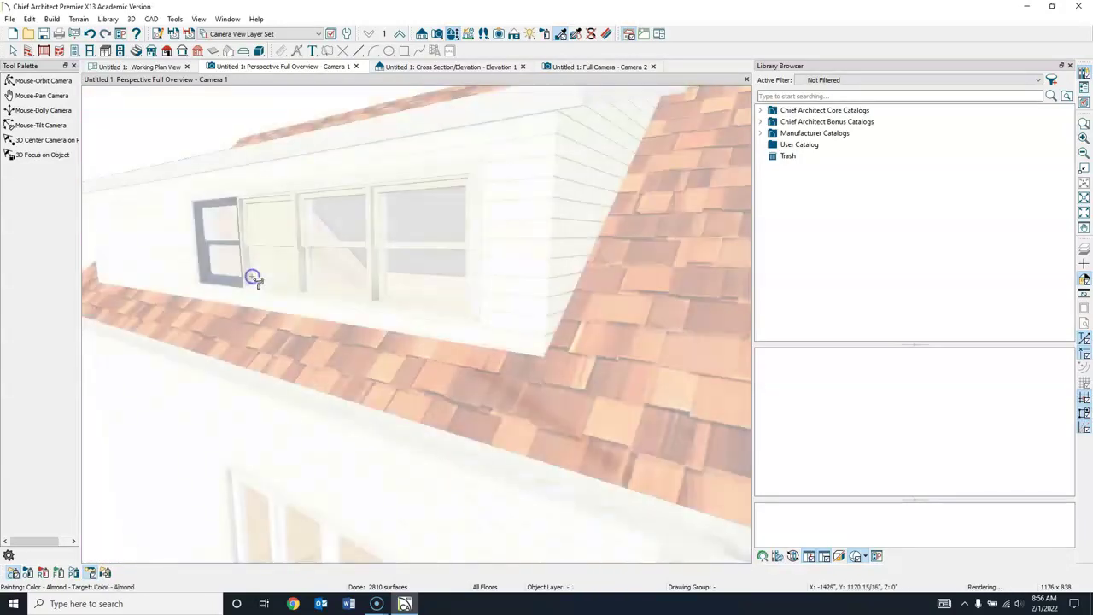
pyautogui.click(41, 81)
pyautogui.moveTo(305, 214); pyautogui.dragTo(344, 229)
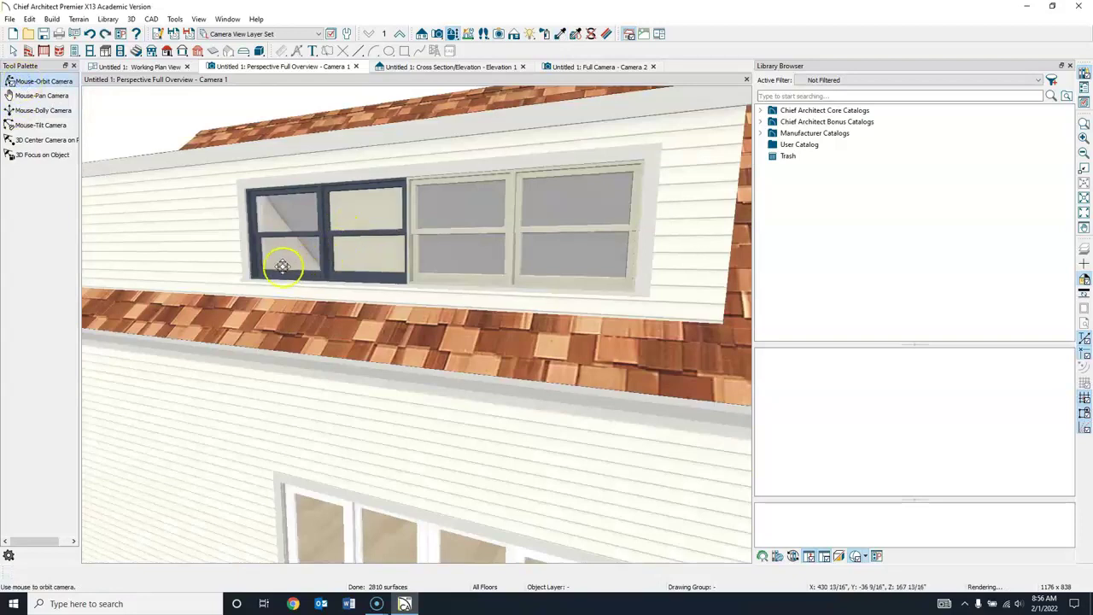
pyautogui.moveTo(273, 244); pyautogui.dragTo(141, 117)
# Copy Color - Almond from a painted window frame onto the two remaining dark dormer windows and the sliding door
pyautogui.click(553, 34)
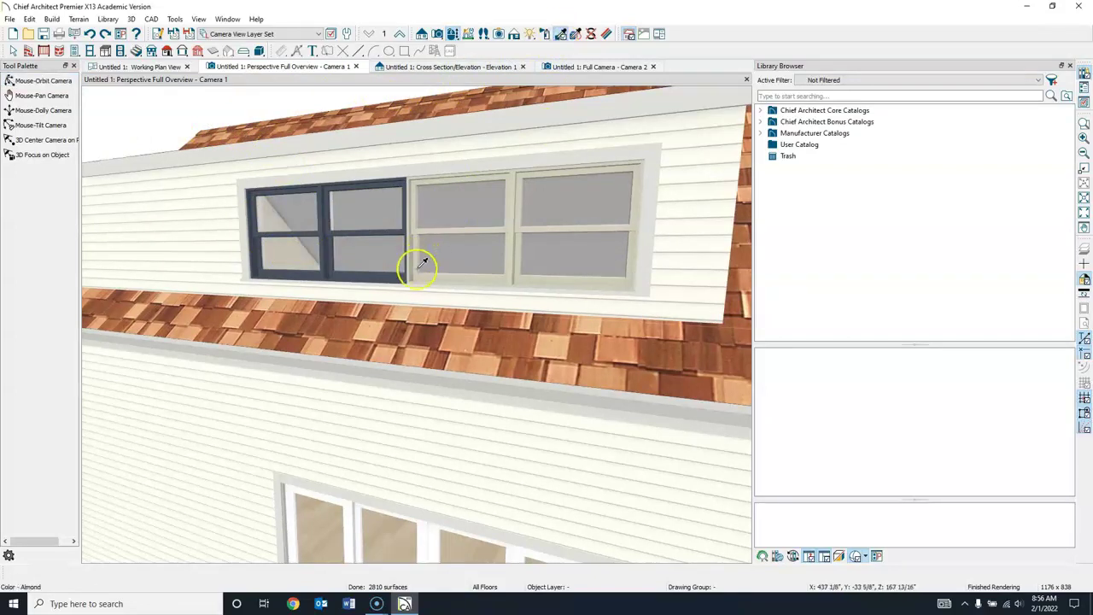
pyautogui.click(416, 273)
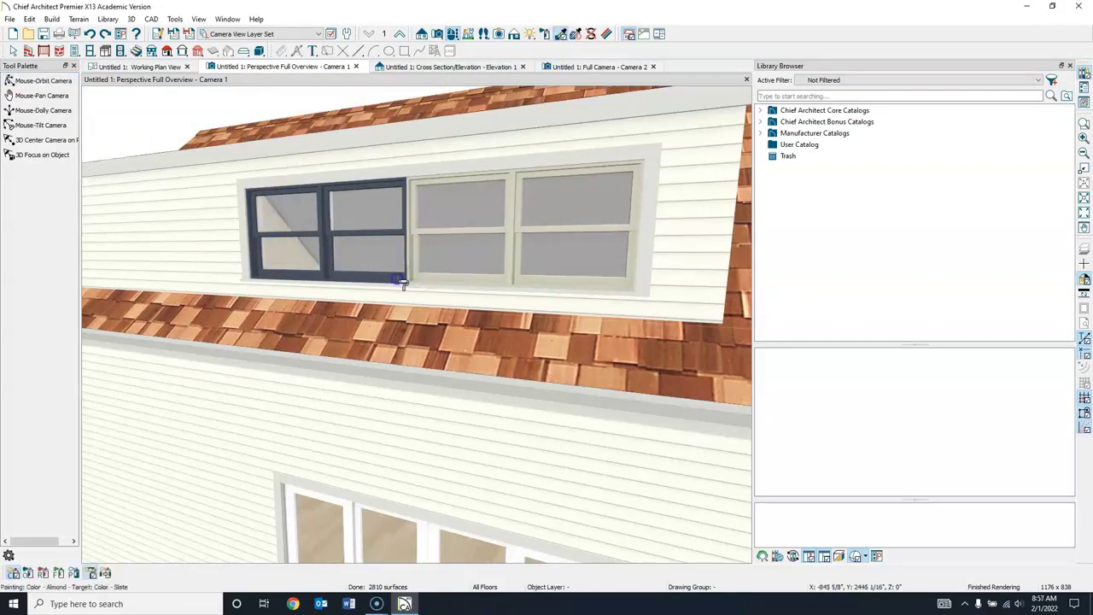
pyautogui.click(401, 283)
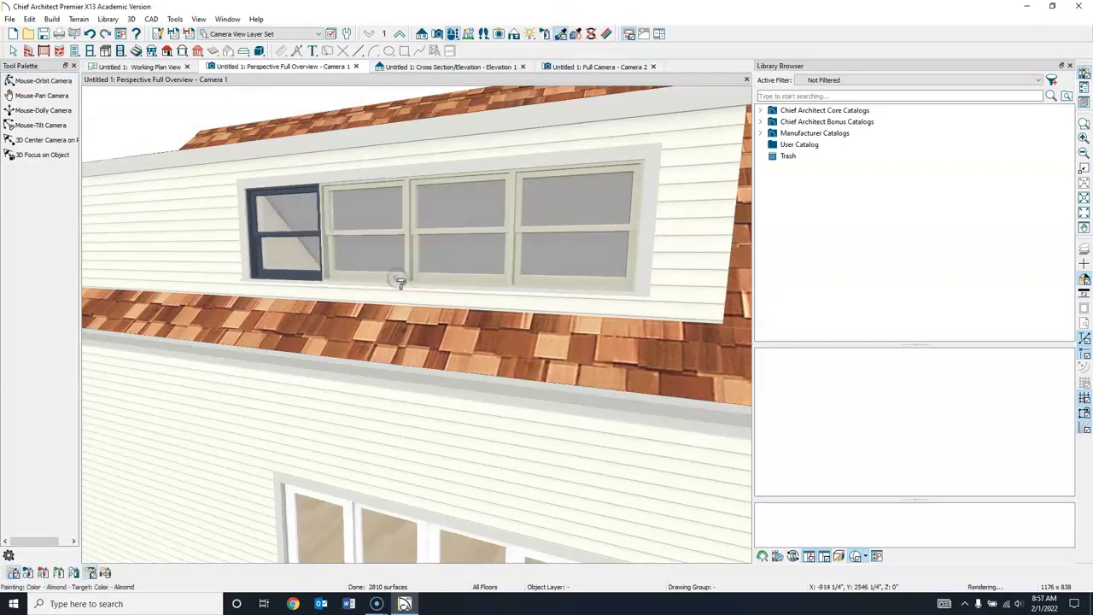
pyautogui.click(313, 277)
pyautogui.moveTo(464, 371); pyautogui.dragTo(449, 220, button='middle')
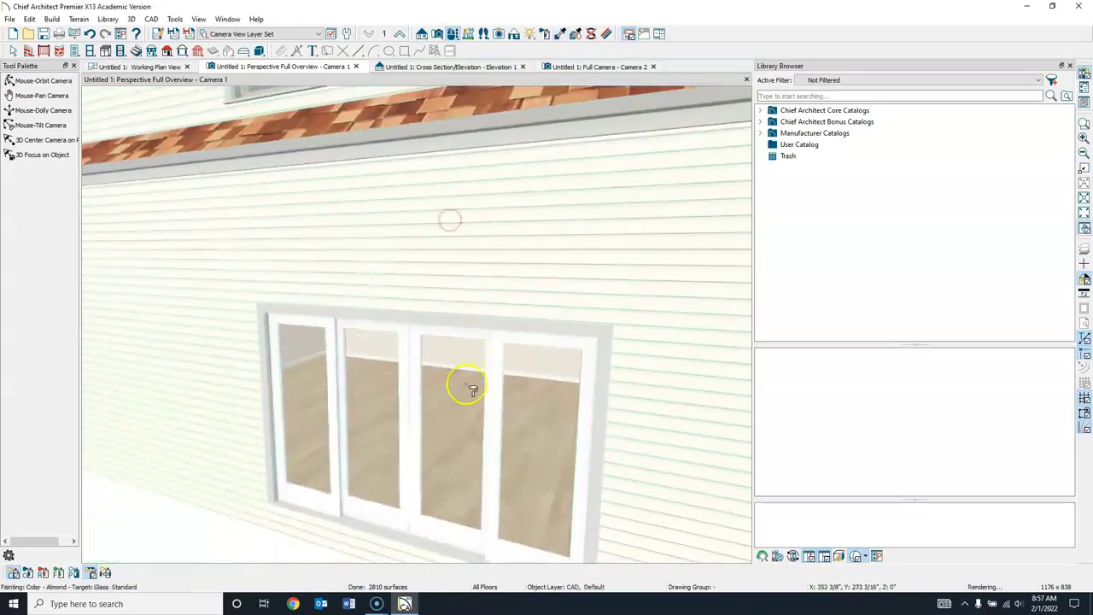
pyautogui.click(416, 363)
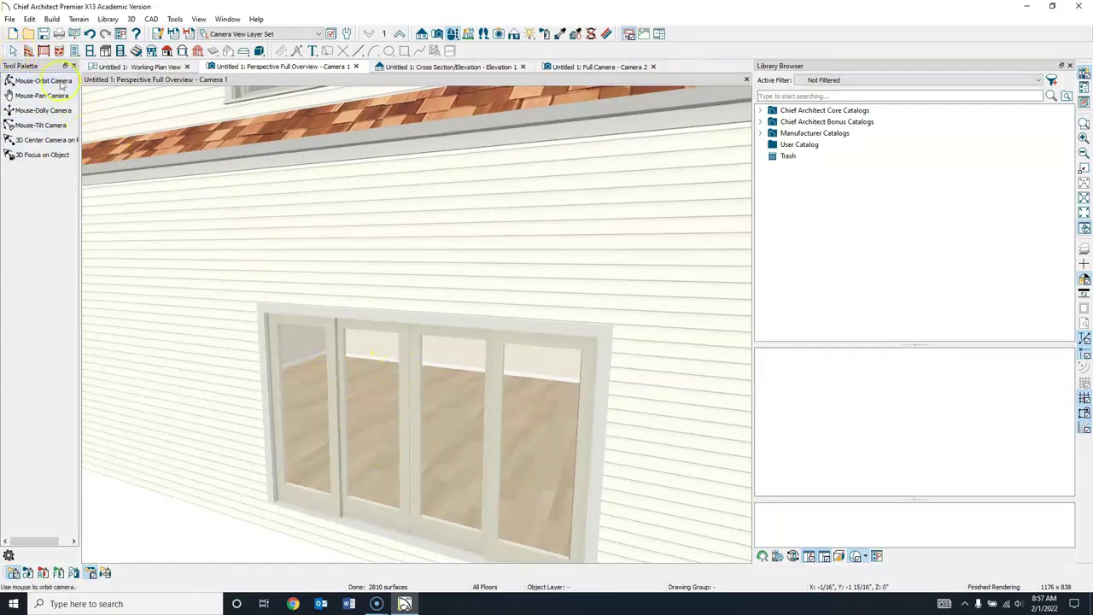
# Set the sliding door's lites to 2 across and 2 vertical
pyautogui.click(13, 51)
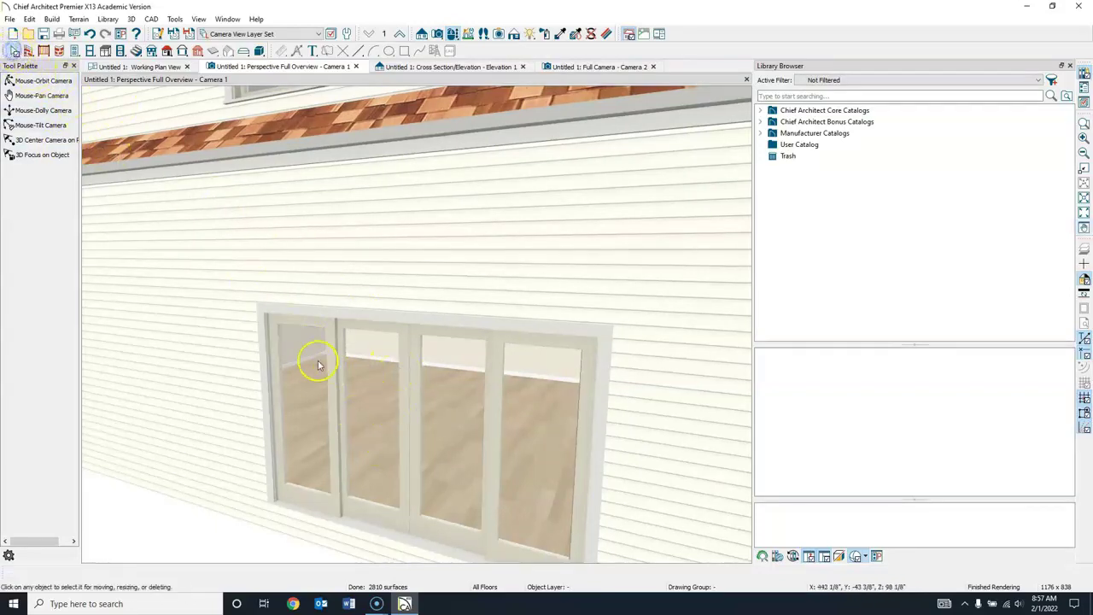
pyautogui.doubleClick(336, 378)
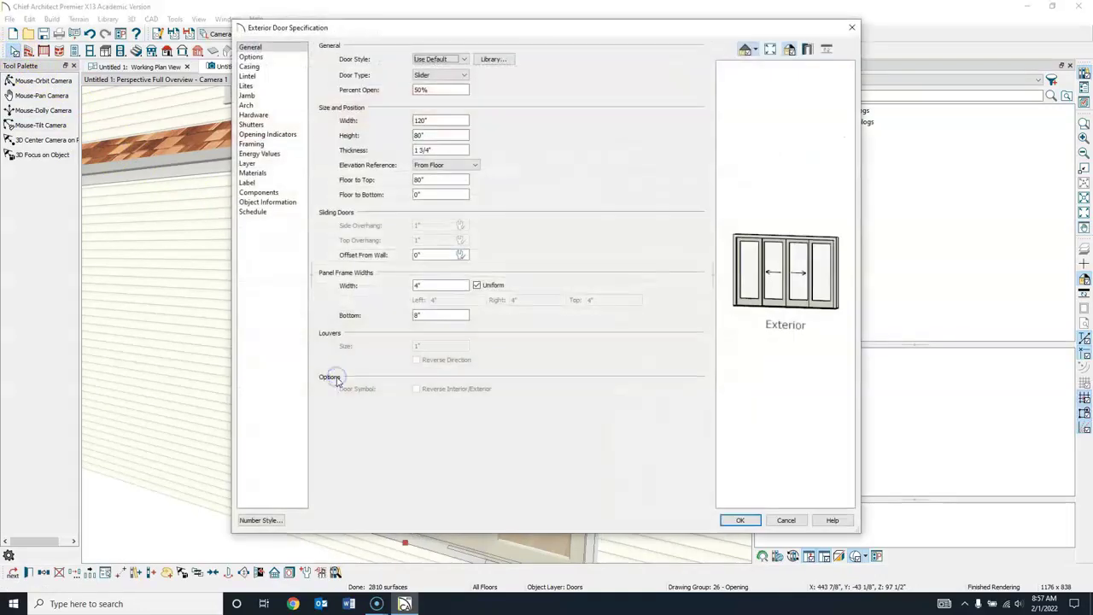
pyautogui.click(247, 87)
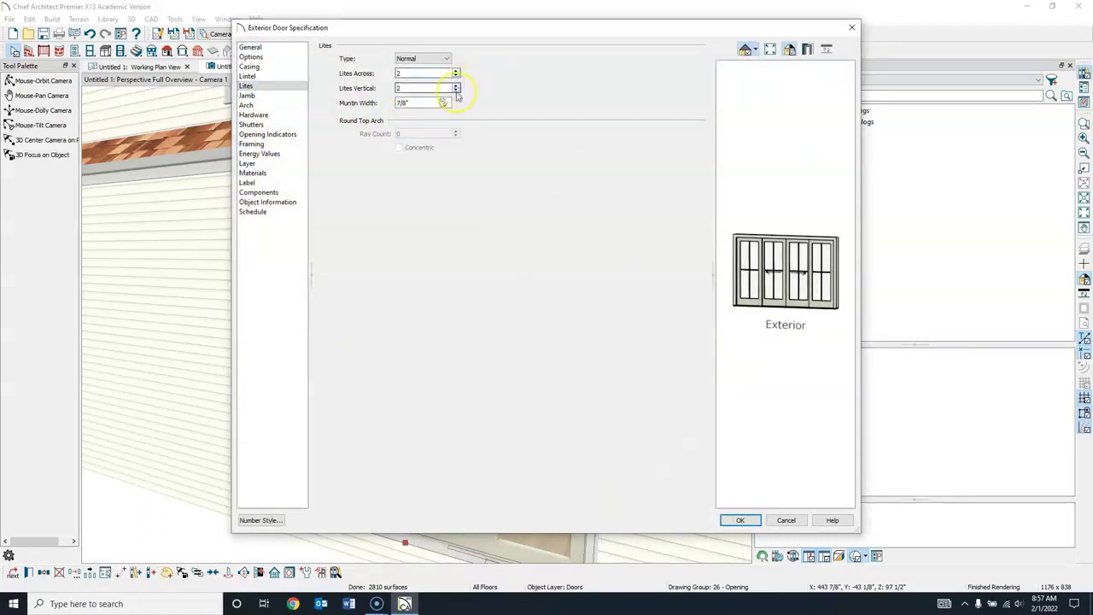
pyautogui.click(740, 521)
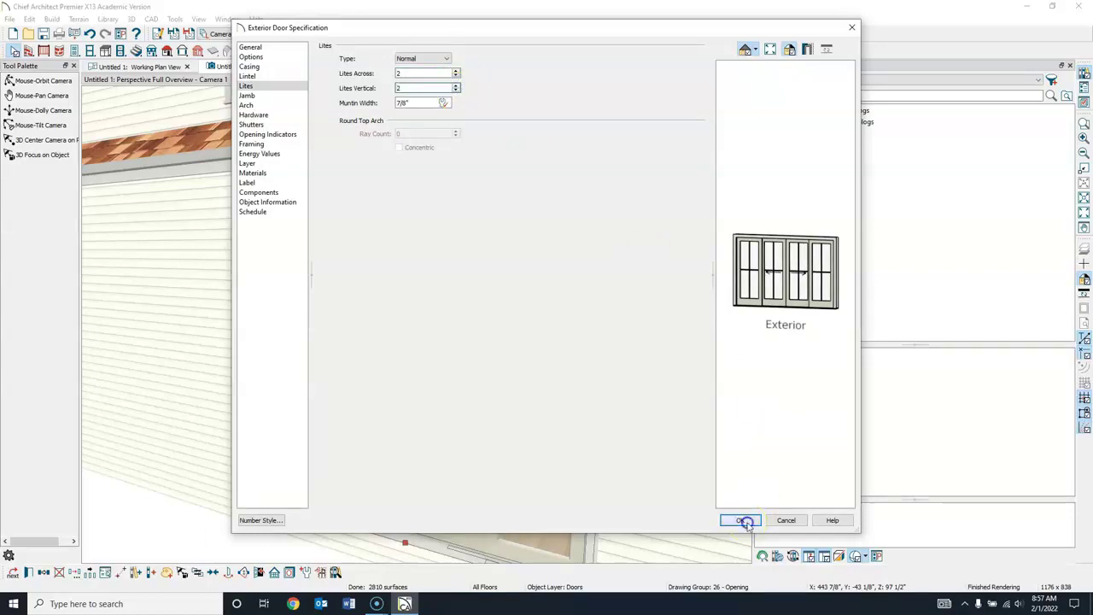
pyautogui.moveTo(473, 342); pyautogui.dragTo(475, 401, button='middle')
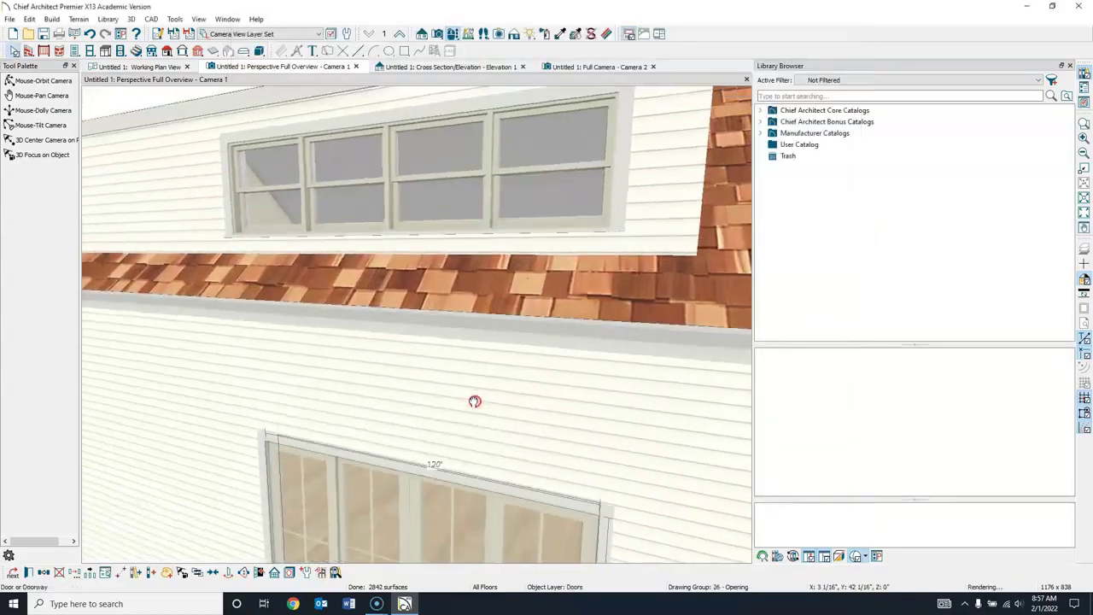
# Examine the building's exterior from several angles, including the shed dormer, shake roof, siding and sliding door
pyautogui.click(43, 80)
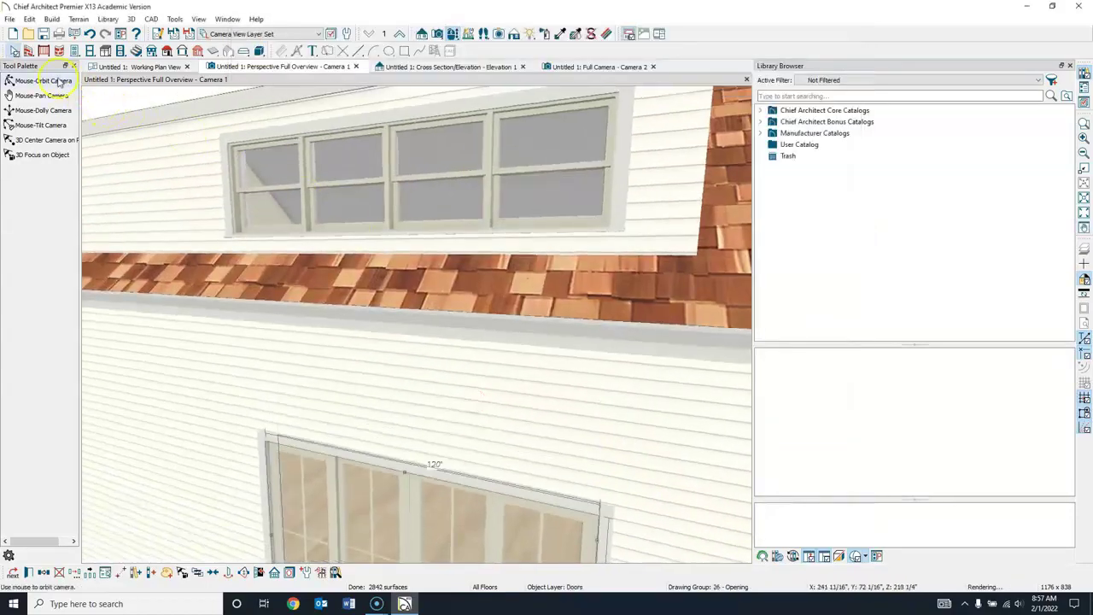
pyautogui.moveTo(378, 305)
pyautogui.mouseDown()
pyautogui.moveTo(405, 313)
pyautogui.moveTo(390, 315)
pyautogui.mouseUp()
pyautogui.scroll(-5, 406, 314)
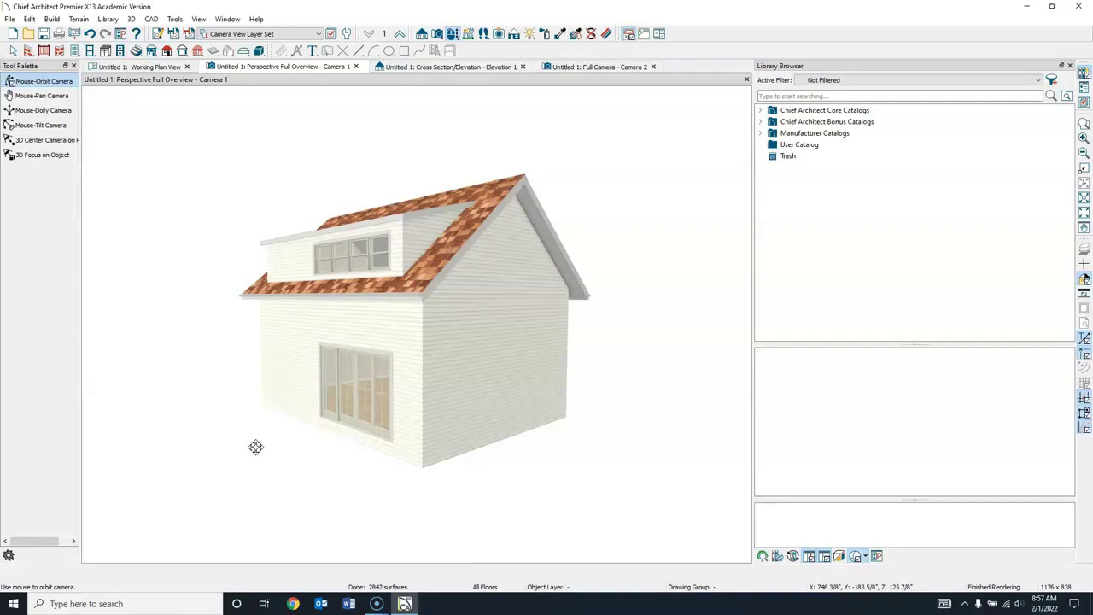
pyautogui.click(455, 402)
pyautogui.moveTo(471, 348); pyautogui.dragTo(132, 512)
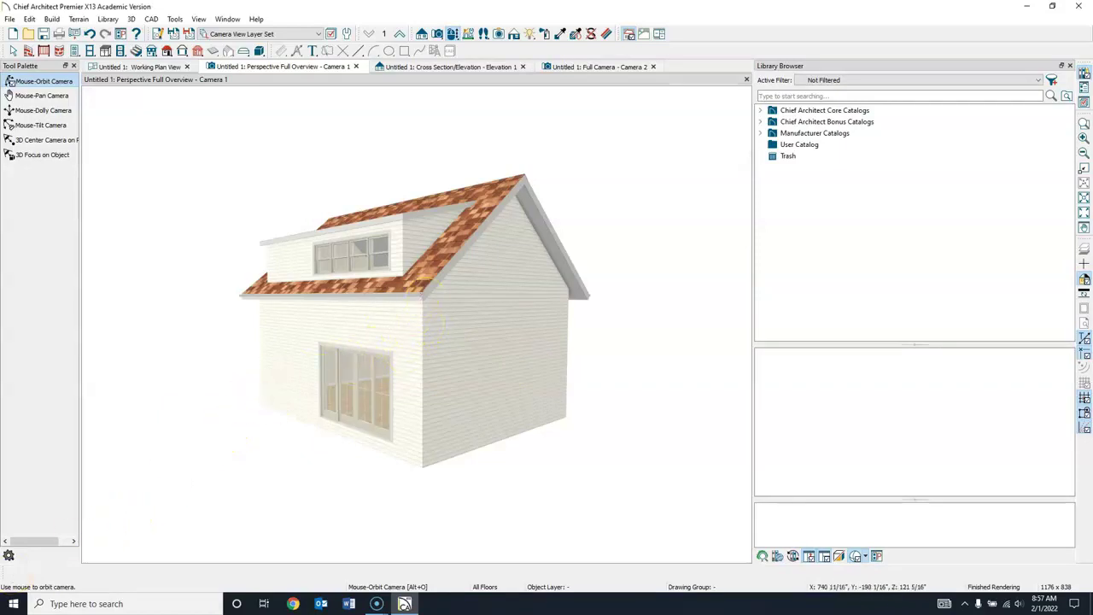
pyautogui.click(128, 607)
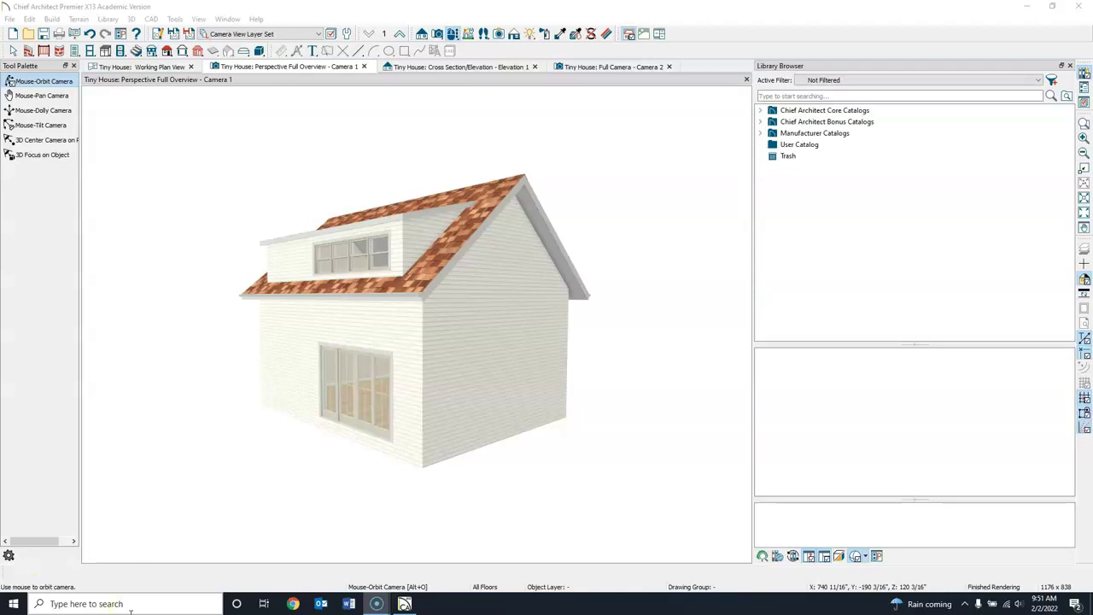
pyautogui.moveTo(469, 528); pyautogui.dragTo(427, 410)
pyautogui.scroll(6, 422, 368)
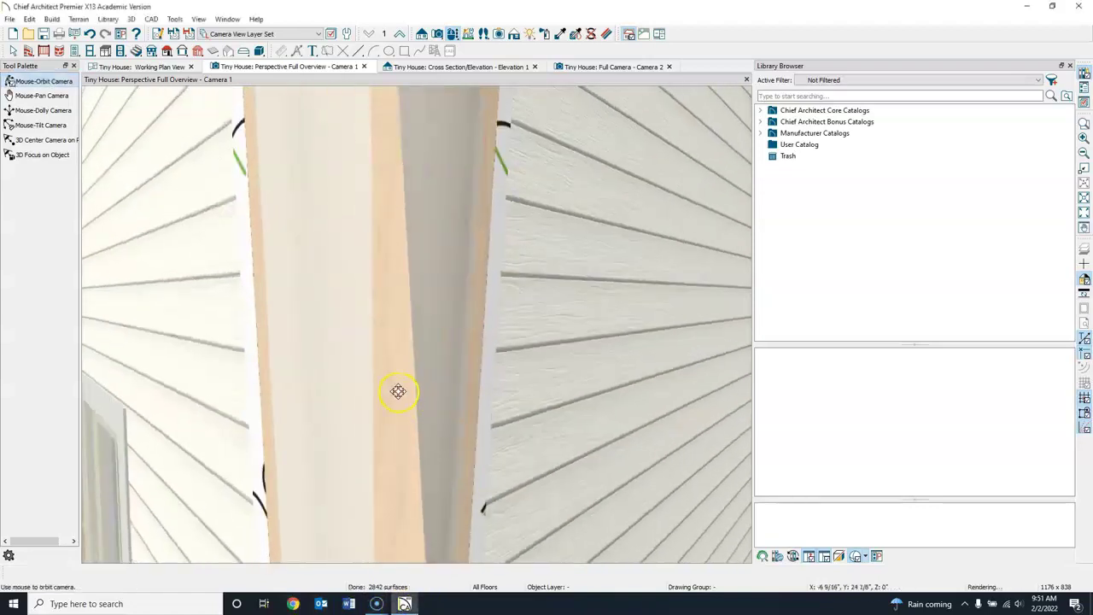
pyautogui.scroll(-6, 398, 390)
pyautogui.click(44, 78)
pyautogui.moveTo(401, 288); pyautogui.dragTo(350, 320)
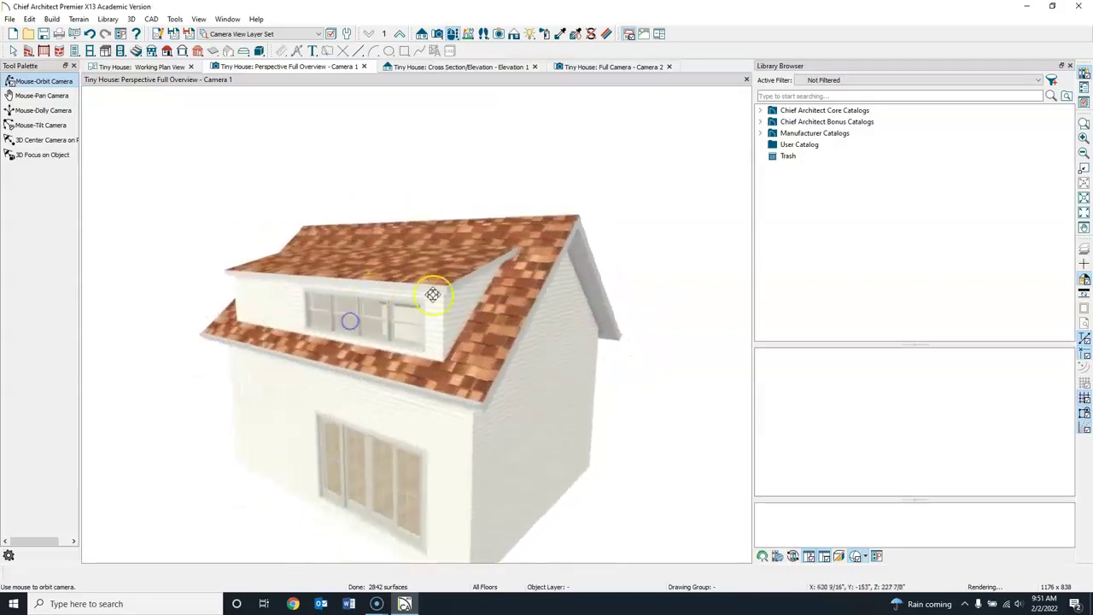
pyautogui.moveTo(437, 369); pyautogui.dragTo(414, 369)
# Examine the interior through Camera 2, covering the sliding door, dormer windows, sloped ceiling and far gable wall
pyautogui.click(618, 67)
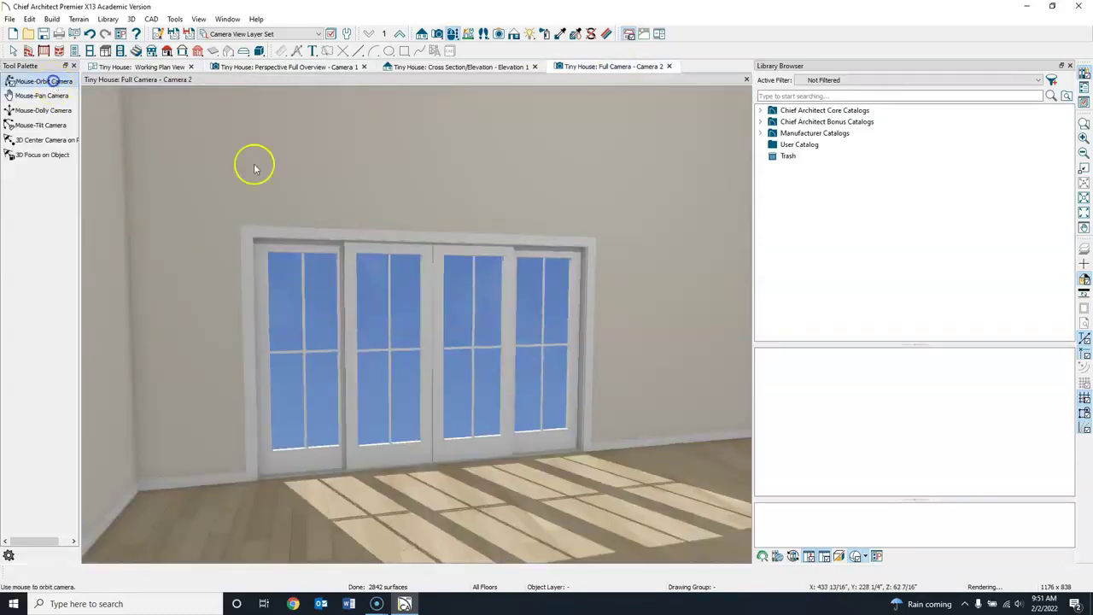
pyautogui.moveTo(489, 259); pyautogui.dragTo(540, 217)
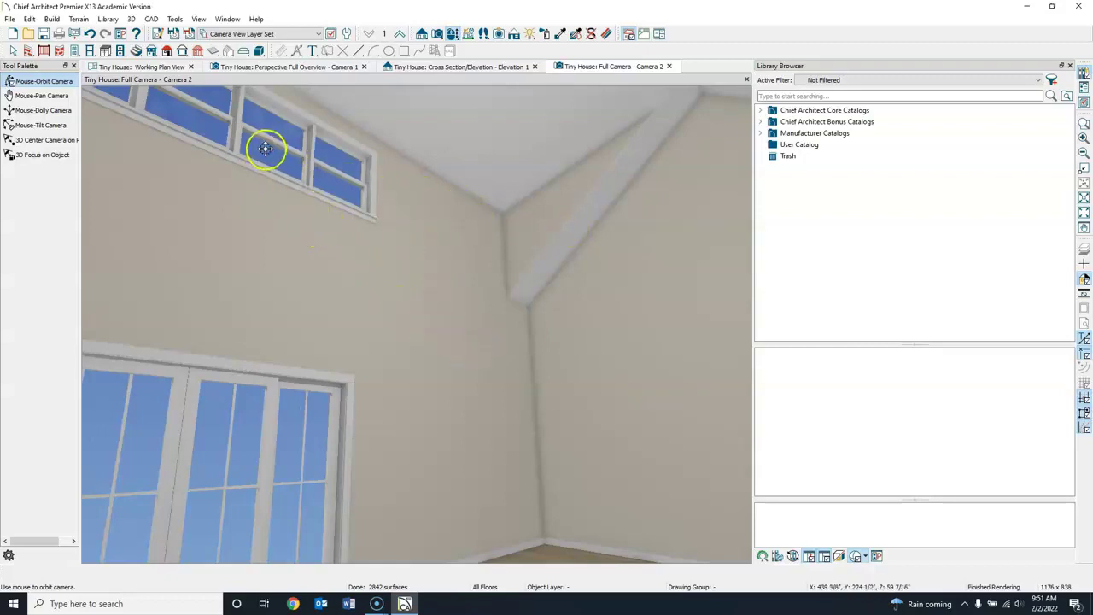
pyautogui.moveTo(456, 313); pyautogui.dragTo(507, 453)
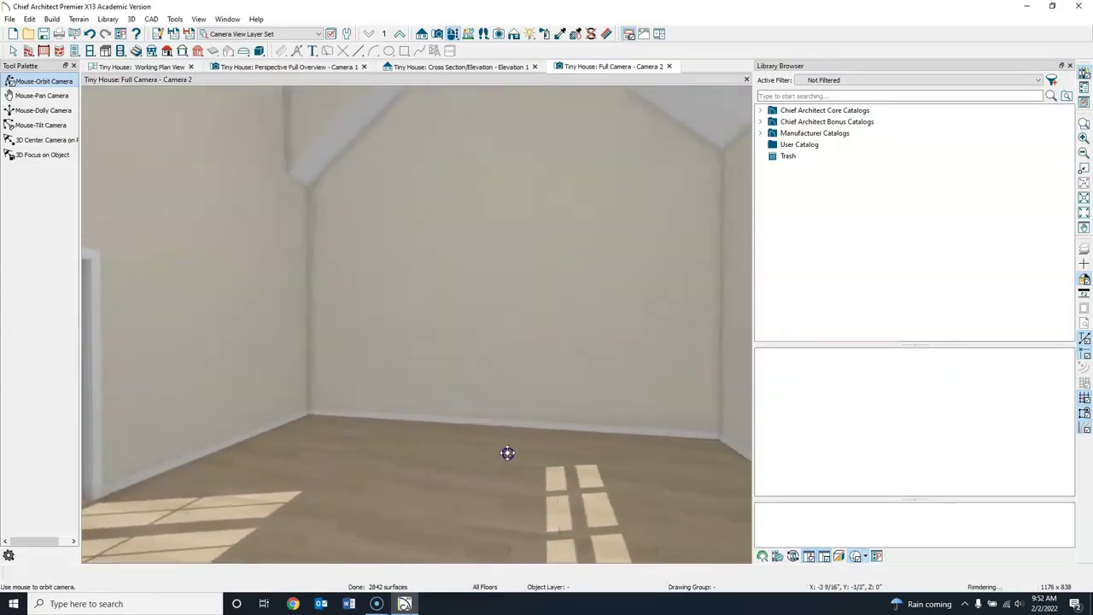
pyautogui.moveTo(533, 301)
pyautogui.mouseDown()
pyautogui.moveTo(415, 407)
pyautogui.moveTo(676, 299)
pyautogui.moveTo(425, 392)
pyautogui.mouseUp()
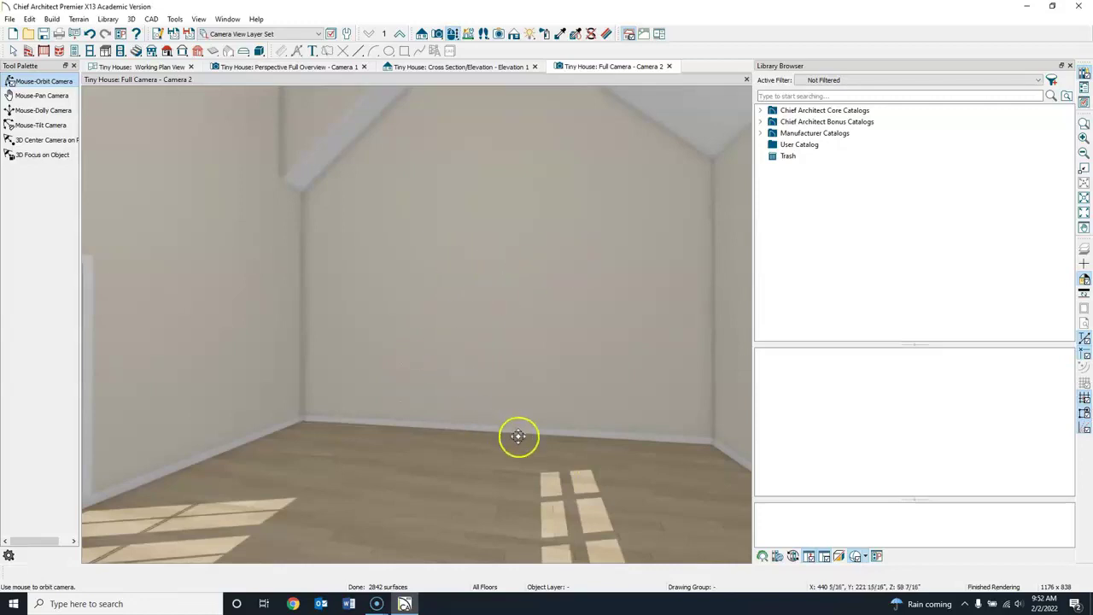
pyautogui.moveTo(554, 398); pyautogui.dragTo(564, 417)
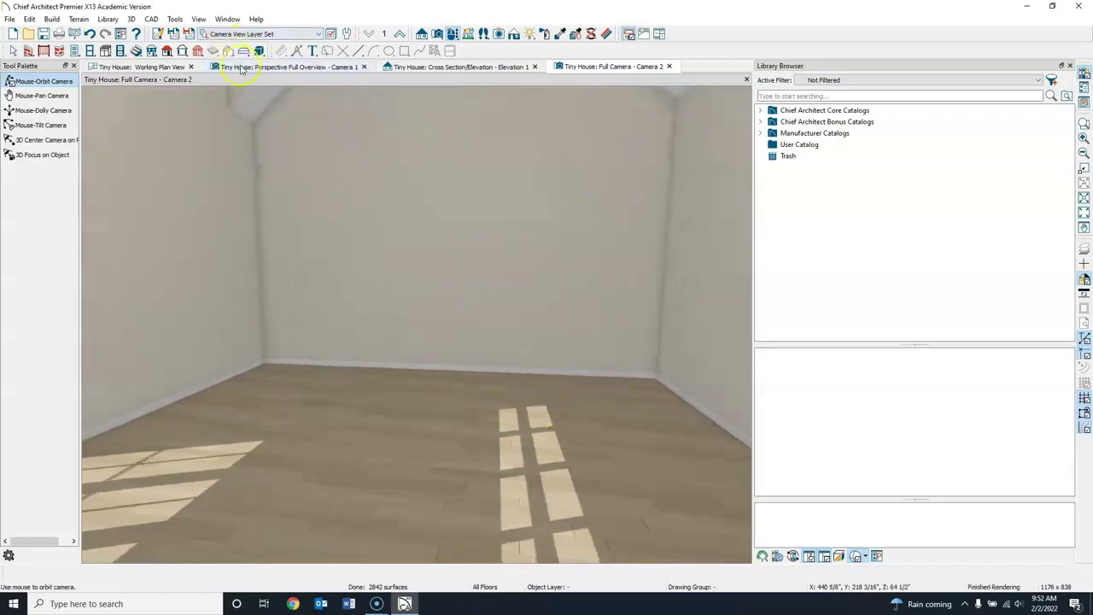
# Close the Elevation 1 cross section view and return to the working plan view
pyautogui.click(448, 68)
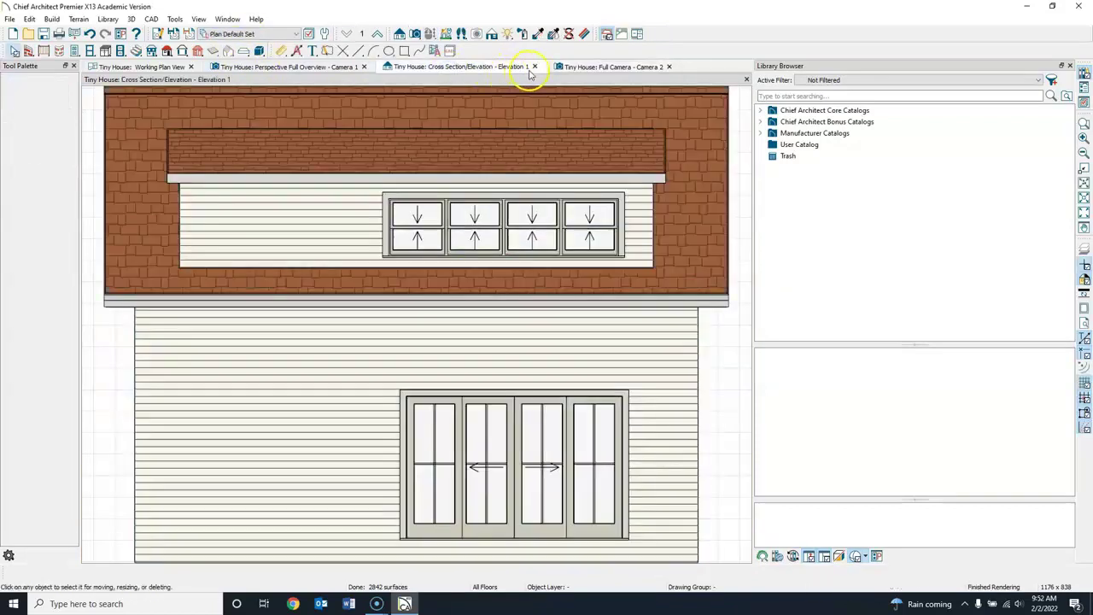
pyautogui.click(533, 68)
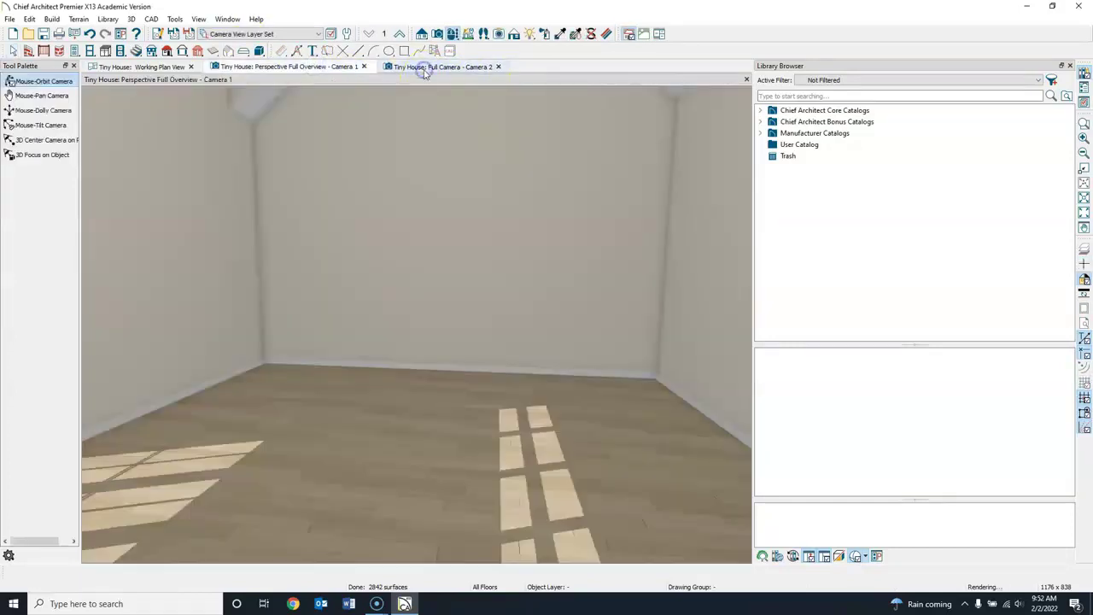
pyautogui.click(158, 68)
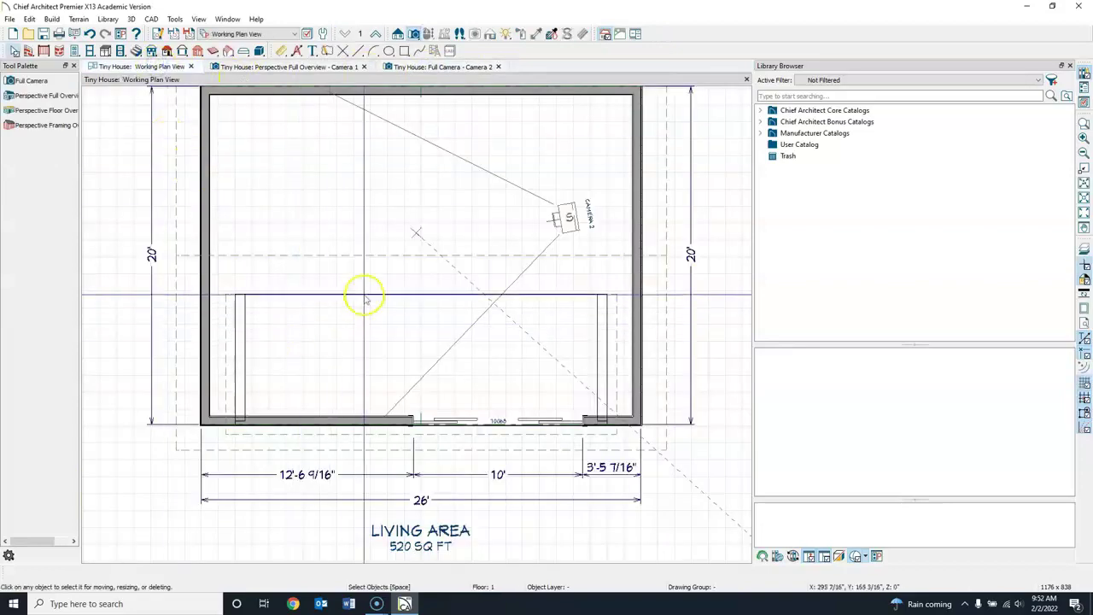
# Draw two straight half-walls enclosing the plan's upper-left corner, with the one parallel to the door wall about 11'-3 1/2" long
pyautogui.moveTo(361, 298); pyautogui.dragTo(367, 342, button='middle')
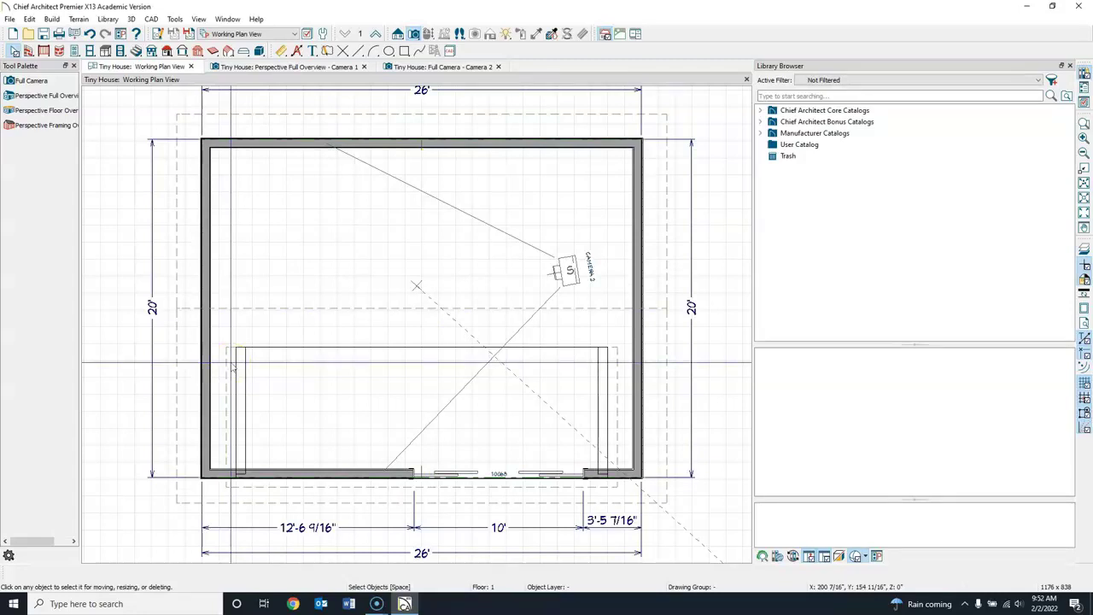
pyautogui.click(311, 338)
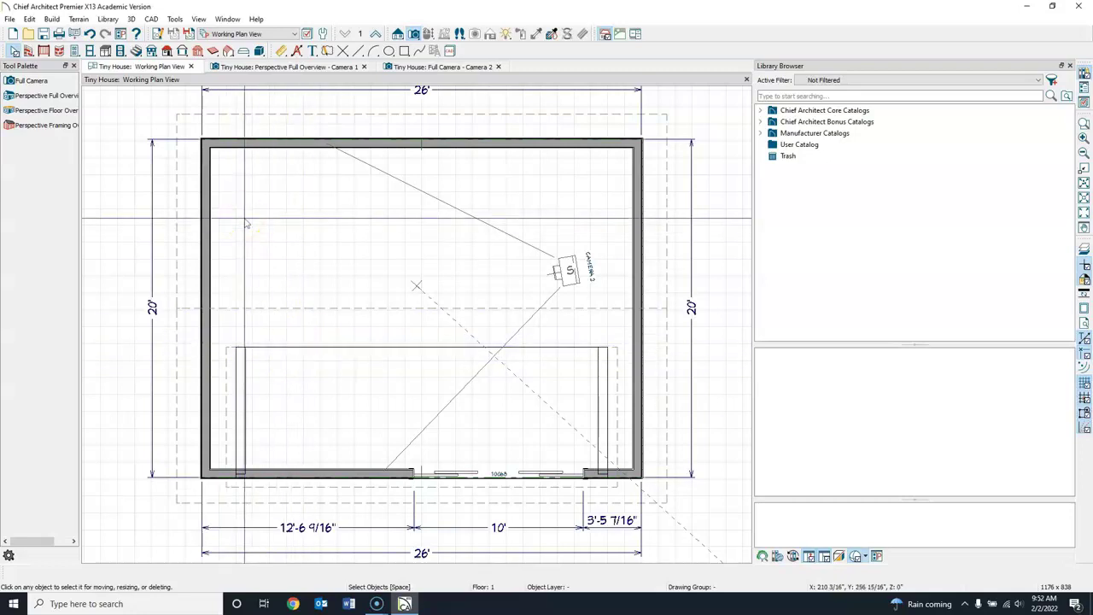
pyautogui.click(316, 203)
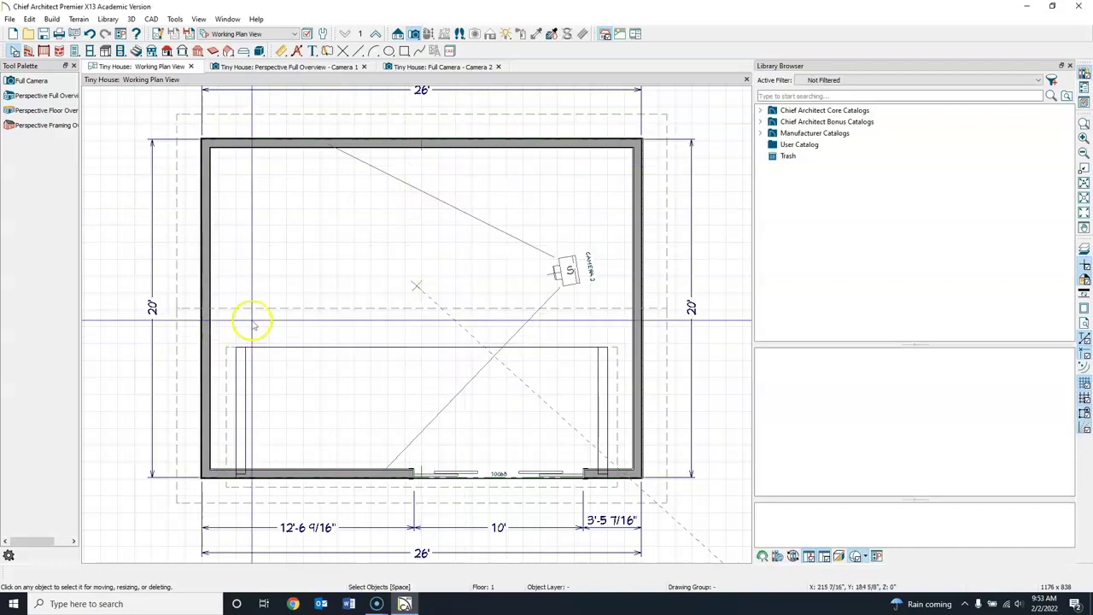
pyautogui.click(30, 51)
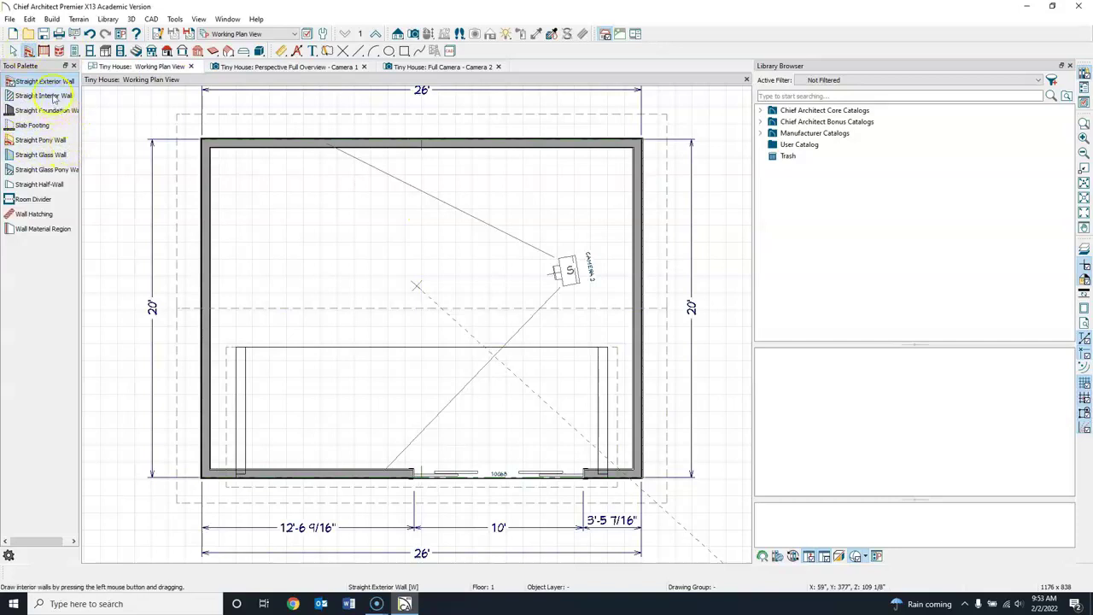
pyautogui.click(37, 96)
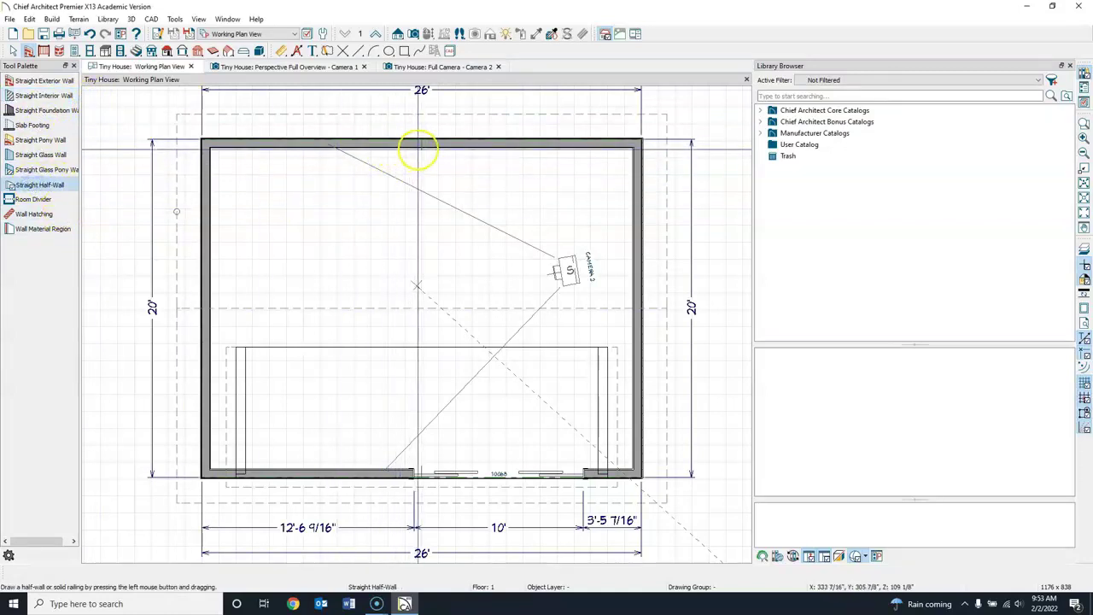
pyautogui.moveTo(401, 147)
pyautogui.mouseDown()
pyautogui.moveTo(402, 358)
pyautogui.moveTo(214, 351)
pyautogui.mouseUp()
# Examine the two new half-walls from inside the building in the Camera 2 view
pyautogui.click(476, 66)
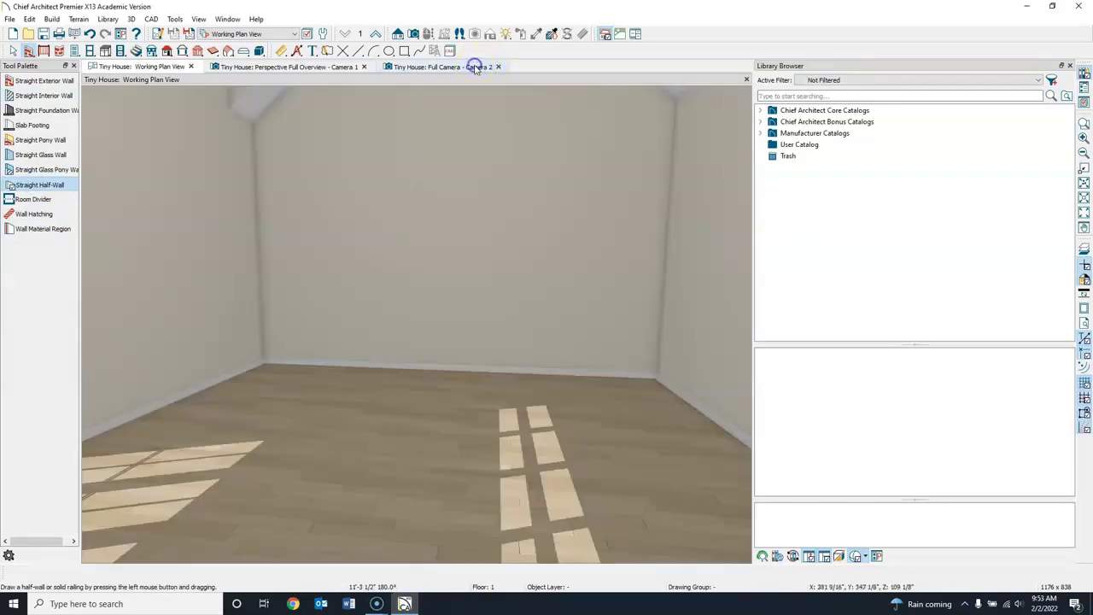
pyautogui.moveTo(449, 353)
pyautogui.mouseDown()
pyautogui.moveTo(456, 313)
pyautogui.moveTo(430, 347)
pyautogui.moveTo(467, 358)
pyautogui.moveTo(451, 348)
pyautogui.mouseUp()
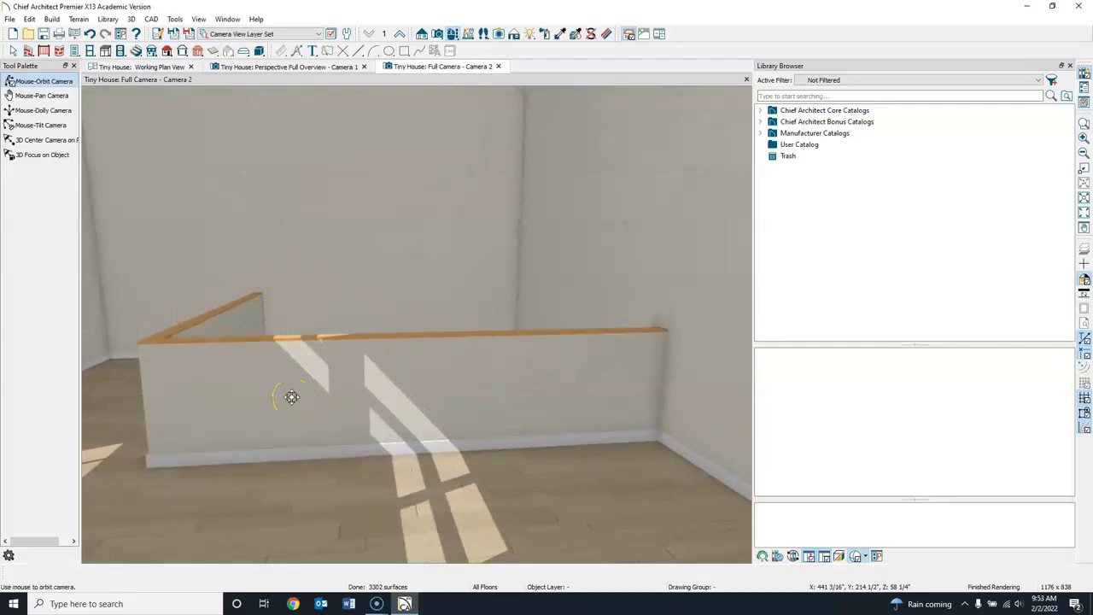
pyautogui.moveTo(474, 378); pyautogui.dragTo(417, 378)
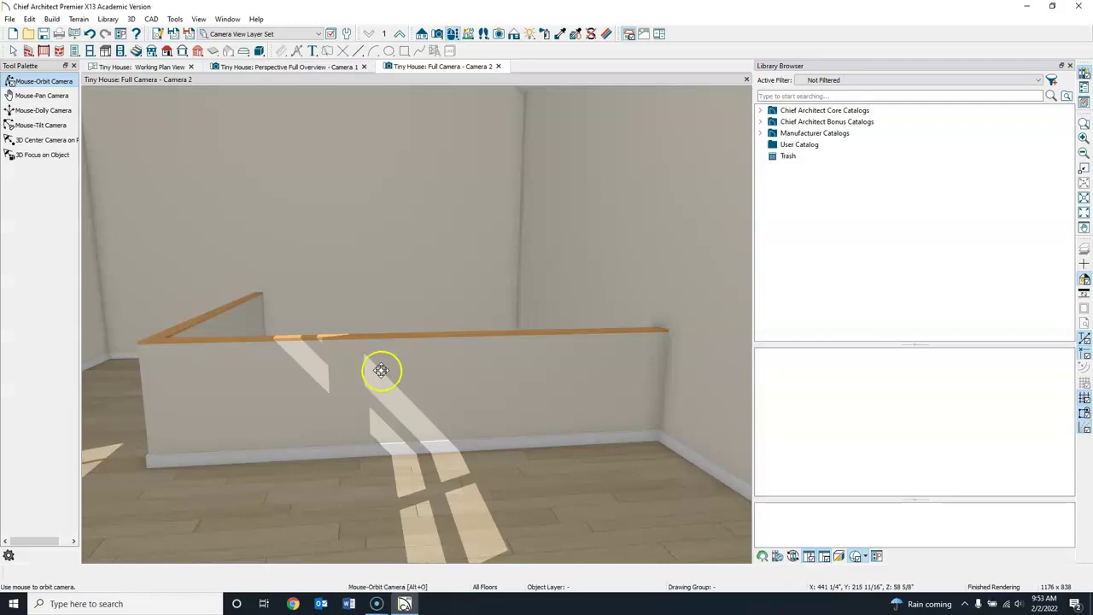
pyautogui.scroll(-5, 381, 344)
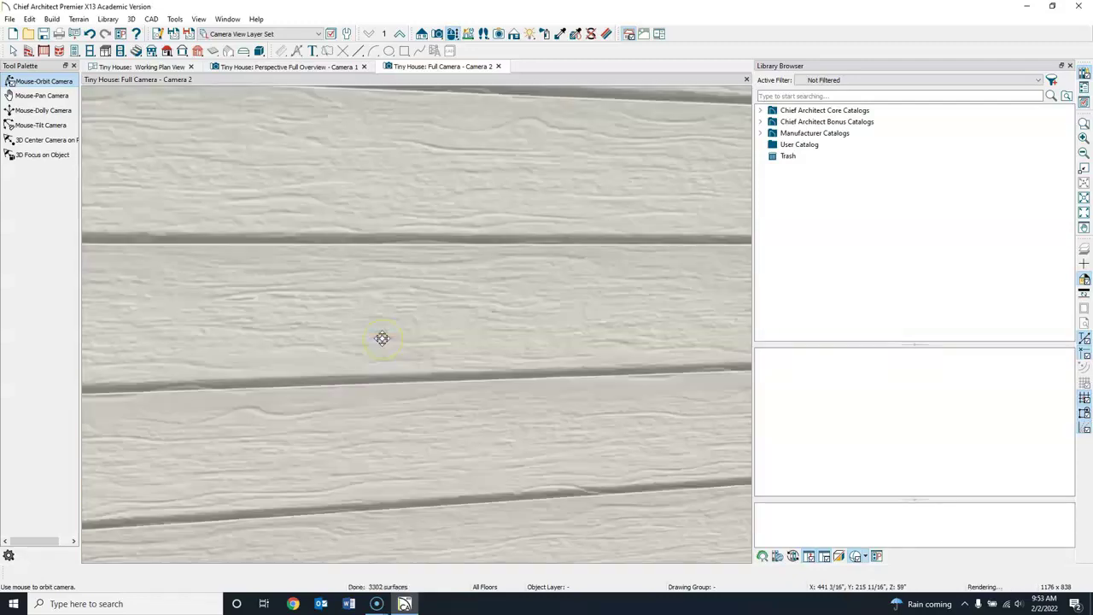
pyautogui.scroll(3, 382, 338)
pyautogui.scroll(-3, 382, 338)
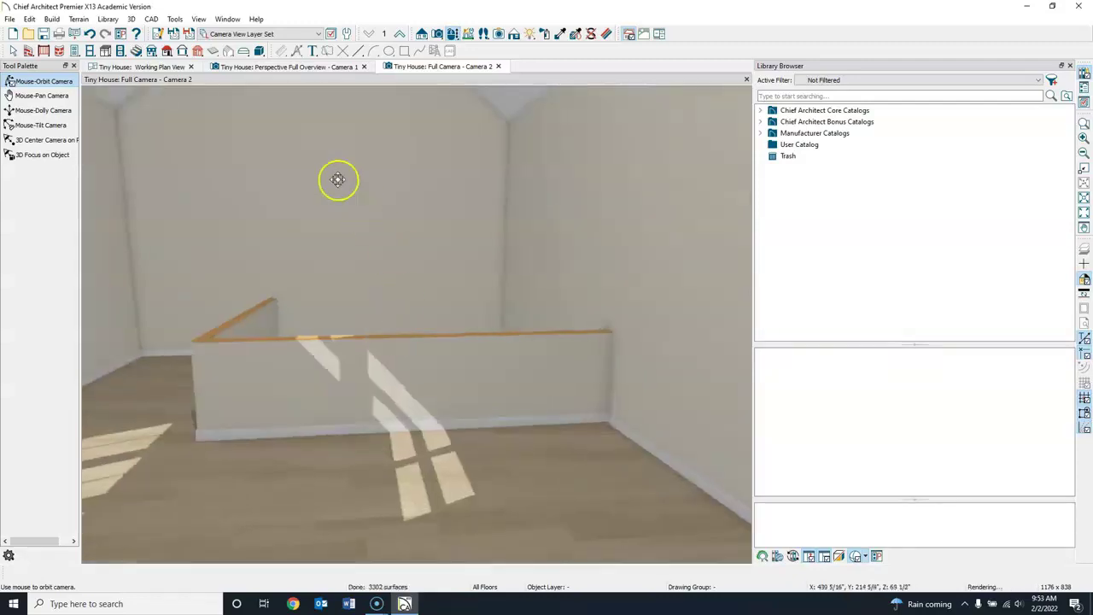
pyautogui.moveTo(309, 227); pyautogui.dragTo(346, 249)
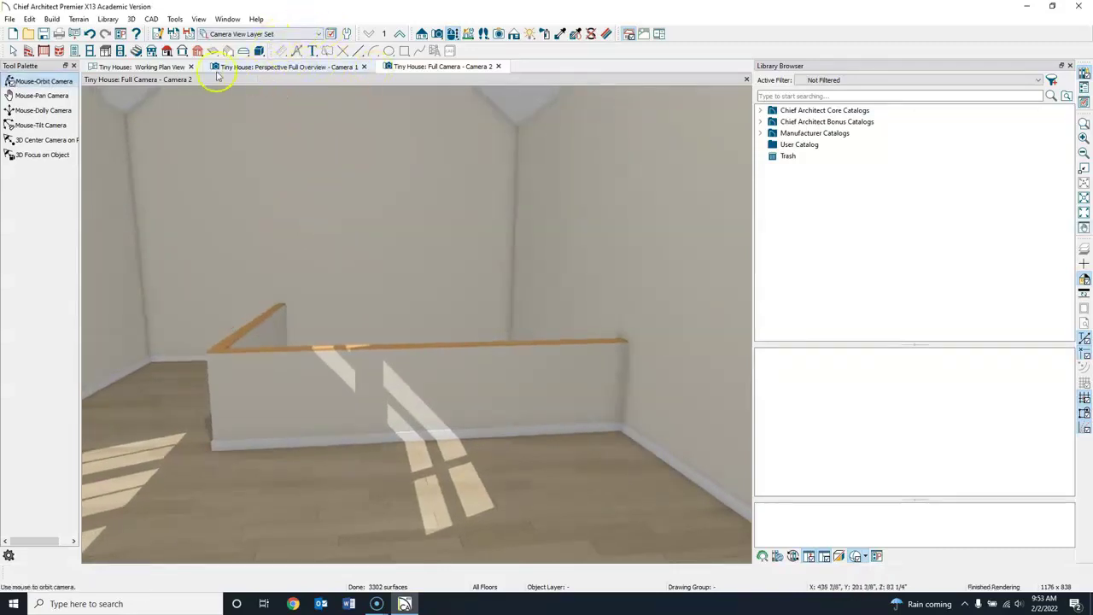
# Create a cross section/elevation view from the plan, looking toward the half-wall that runs perpendicular to the sliding door wall
pyautogui.click(178, 68)
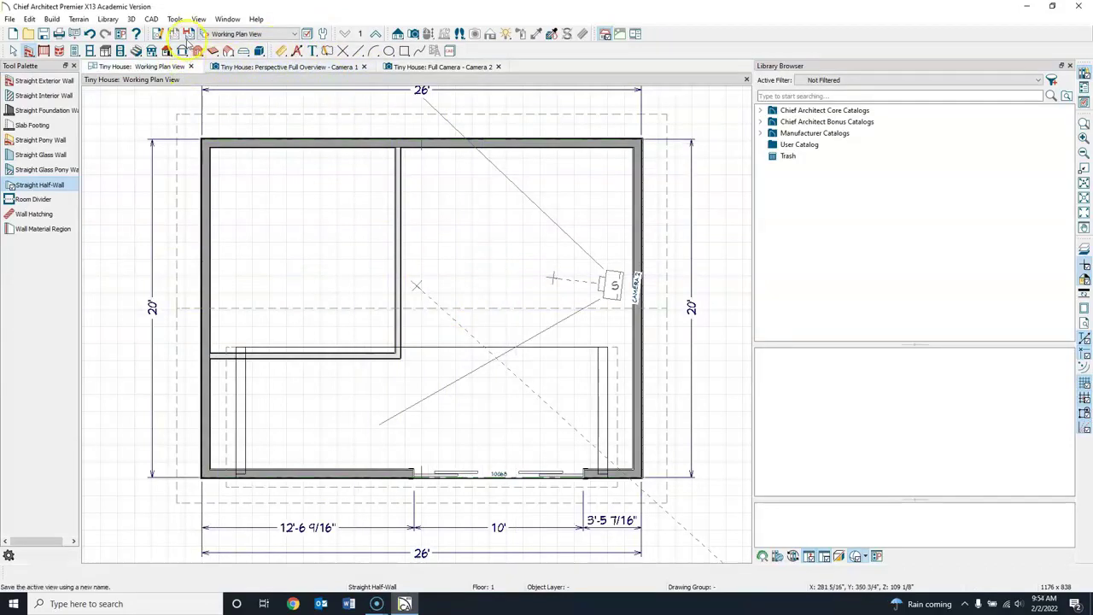
pyautogui.click(150, 19)
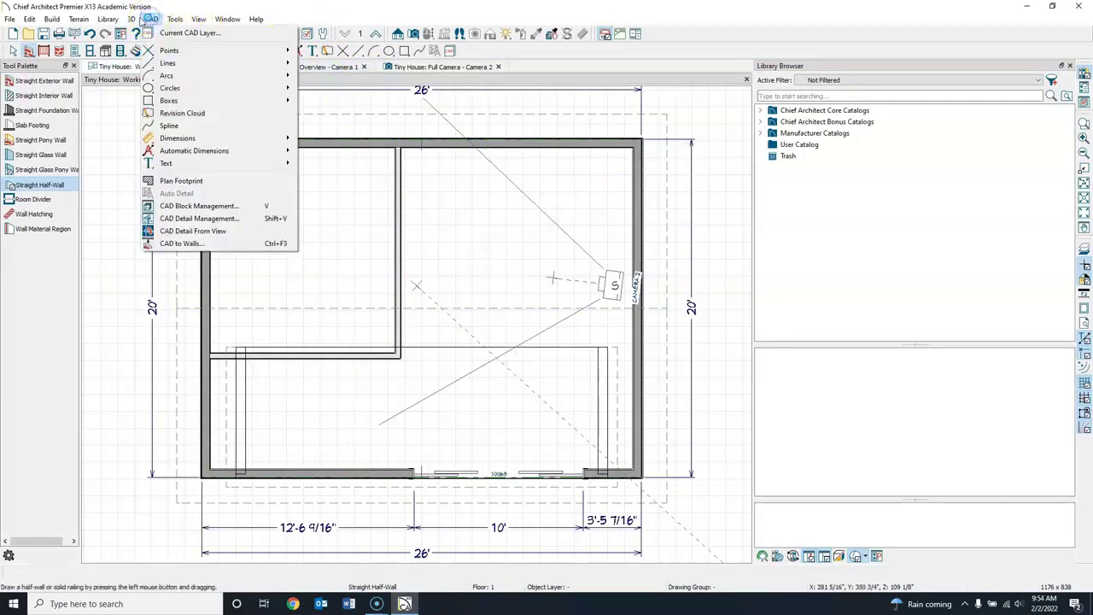
pyautogui.moveTo(131, 19)
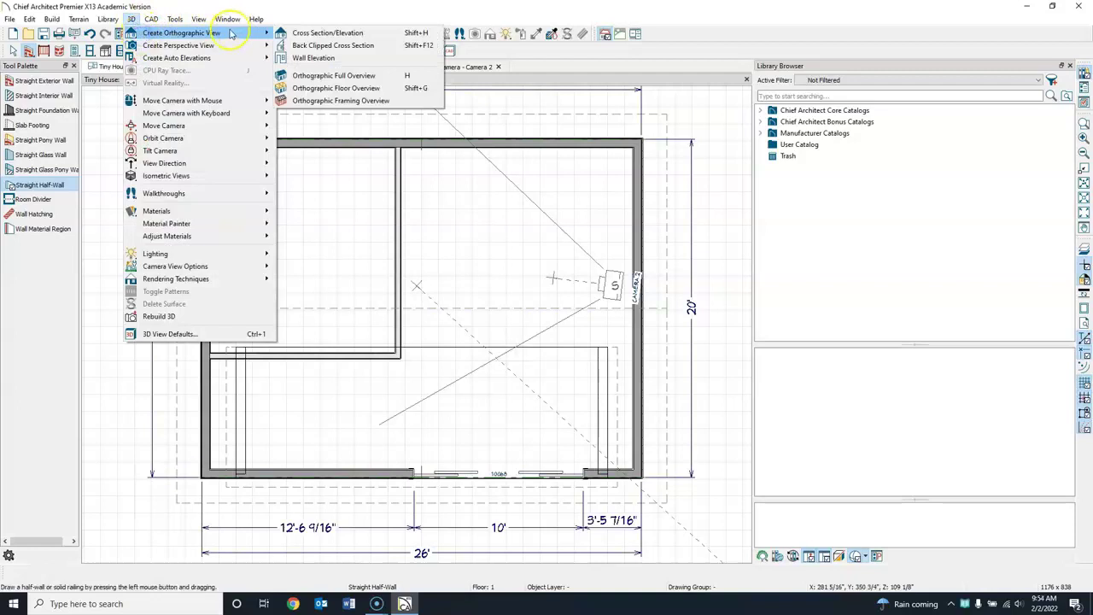
pyautogui.click(306, 33)
pyautogui.moveTo(523, 242); pyautogui.dragTo(480, 238)
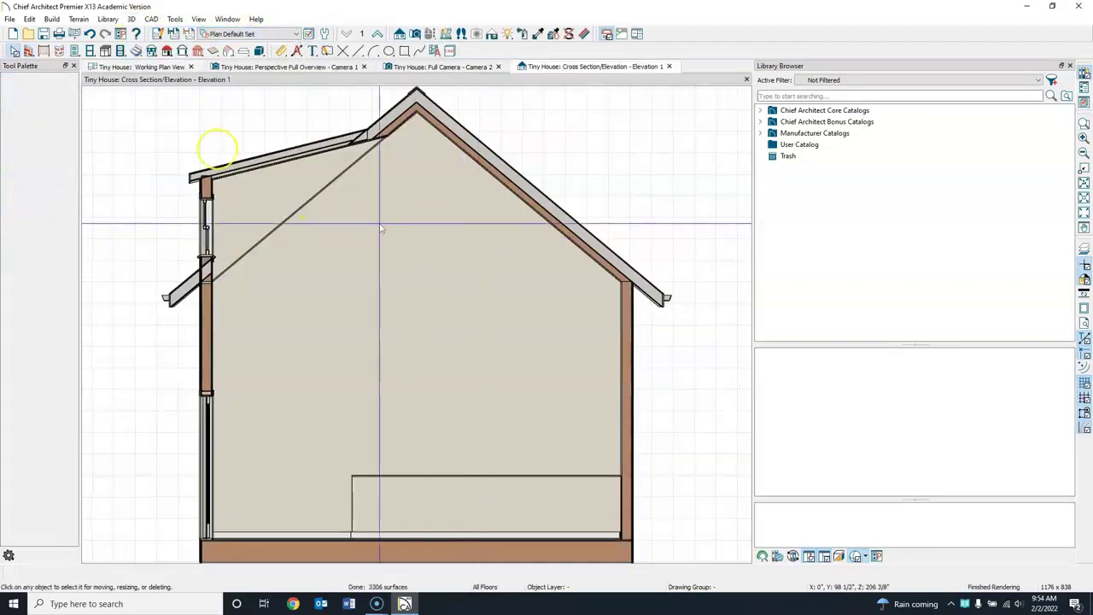
# Raise the half-wall facing the cross section view and set its height to 9'
pyautogui.click(487, 473)
pyautogui.click(483, 479)
pyautogui.moveTo(485, 477); pyautogui.dragTo(505, 363)
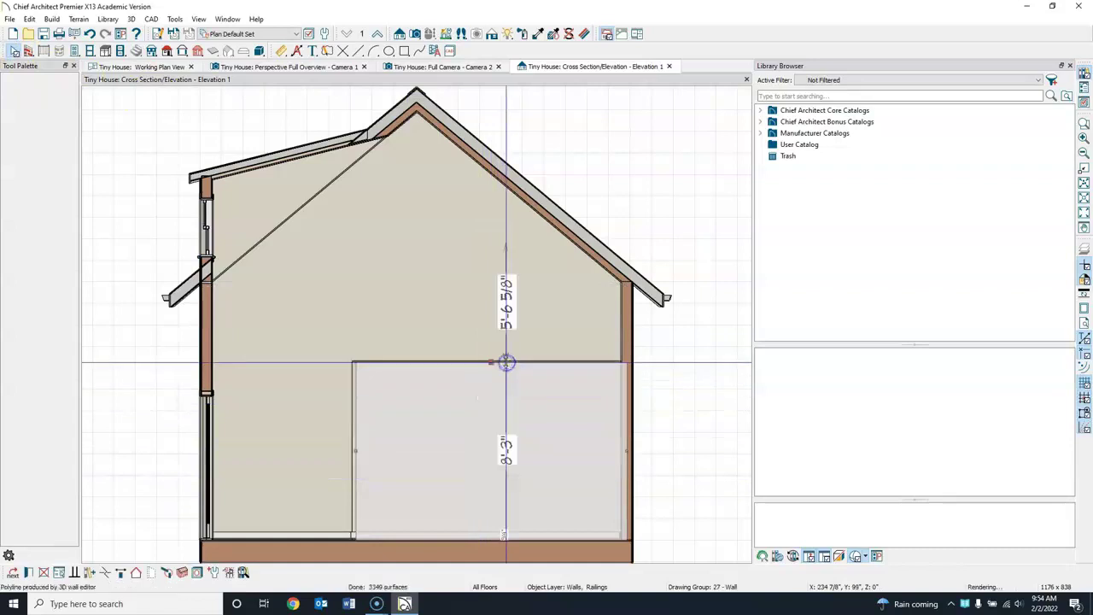
pyautogui.click(507, 447)
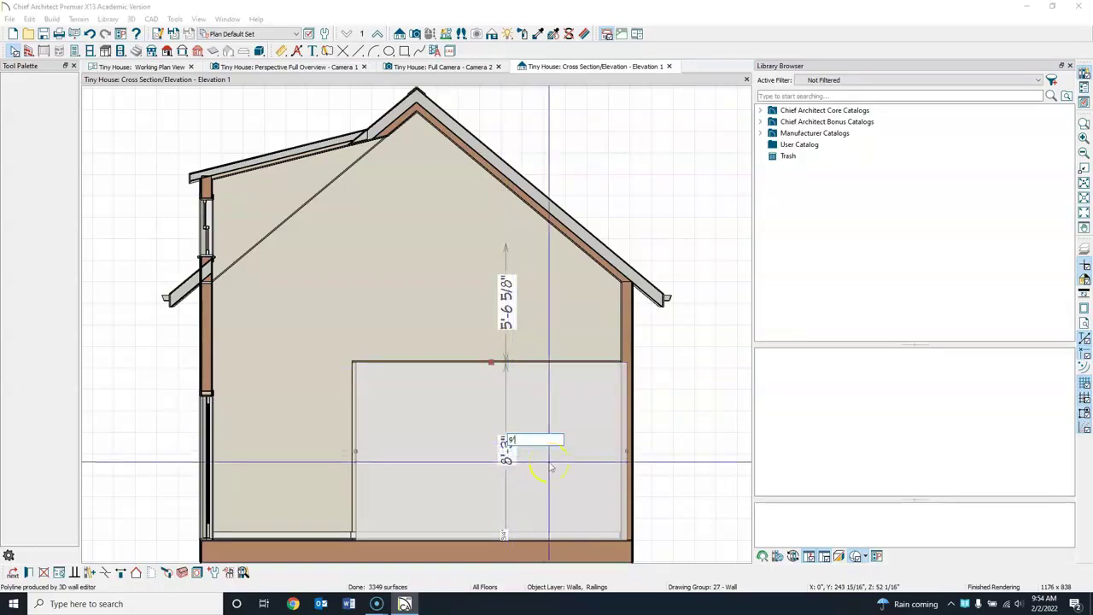
pyautogui.write("9'")
pyautogui.press('Return')
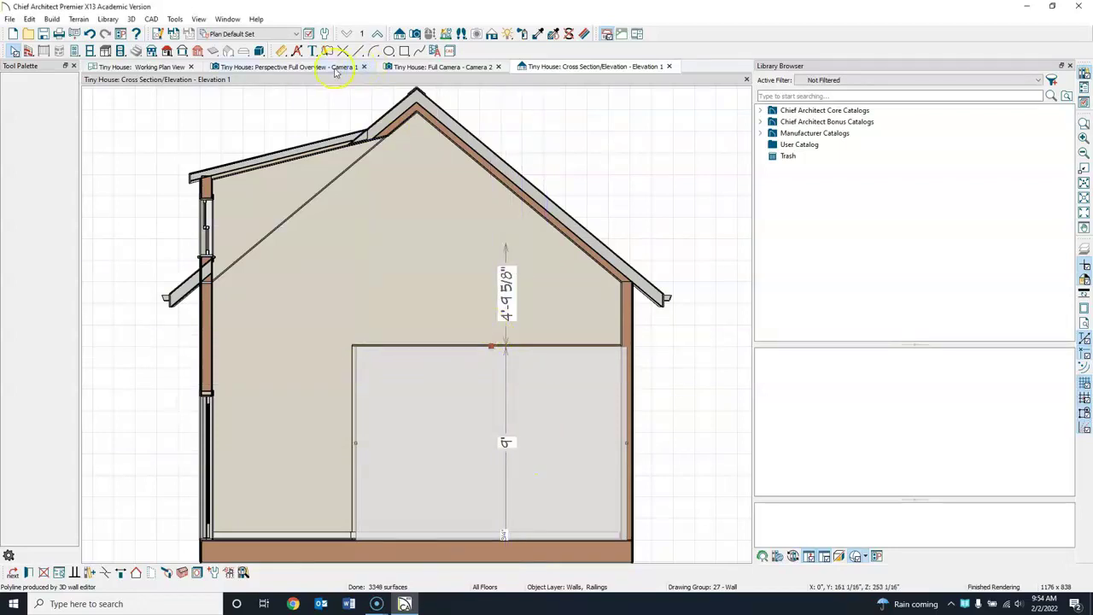
# Check the raised wall in Camera 2, and create a second cross section from the plan facing the low half-wall
pyautogui.click(419, 67)
pyautogui.moveTo(247, 251); pyautogui.dragTo(598, 334)
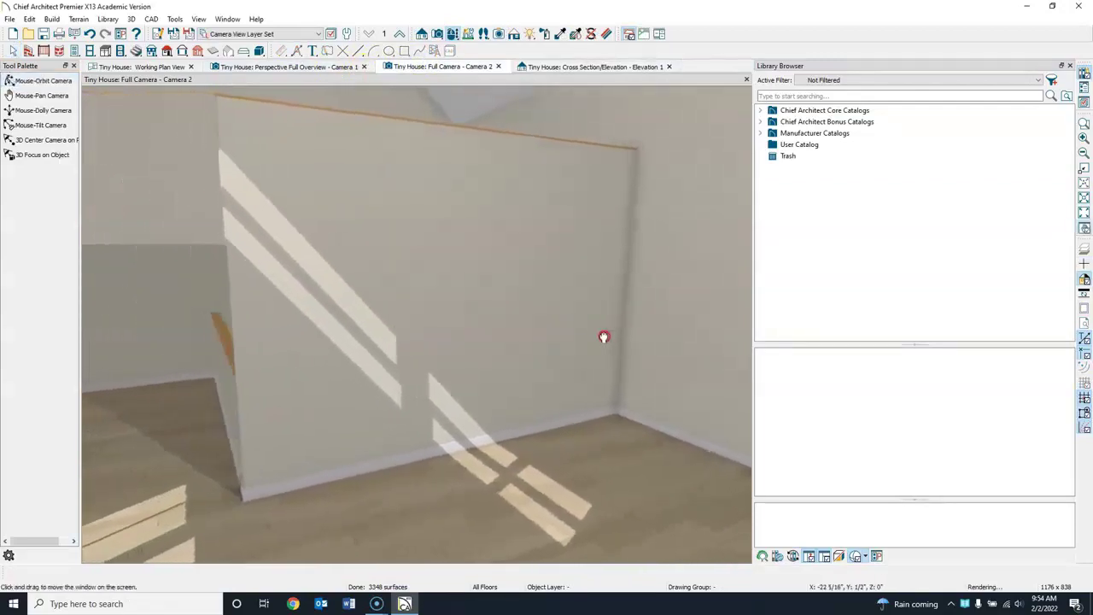
pyautogui.click(171, 67)
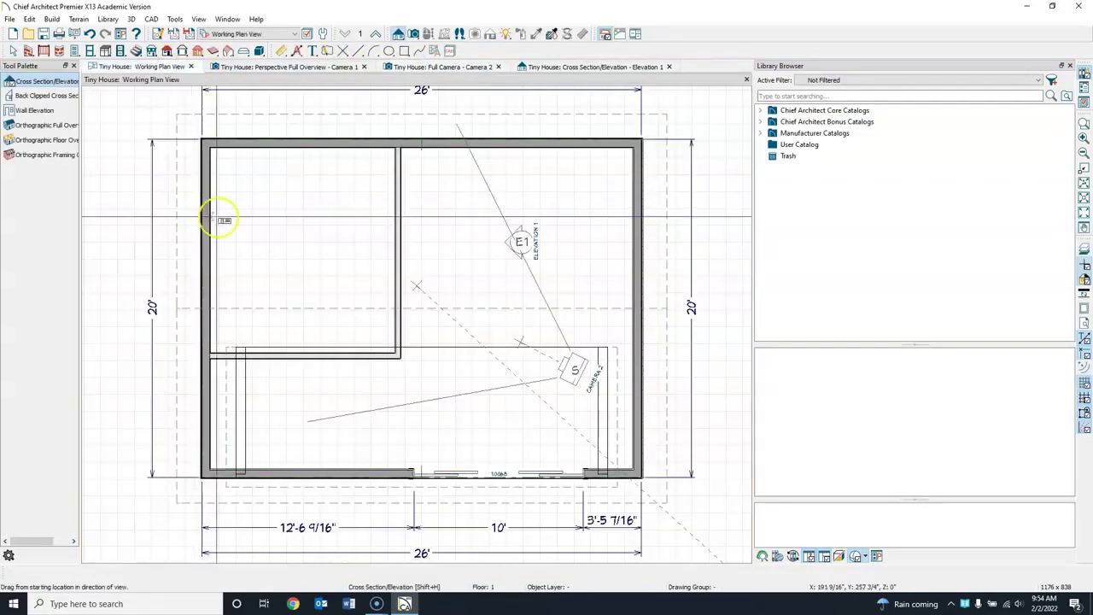
pyautogui.moveTo(302, 427); pyautogui.dragTo(303, 396)
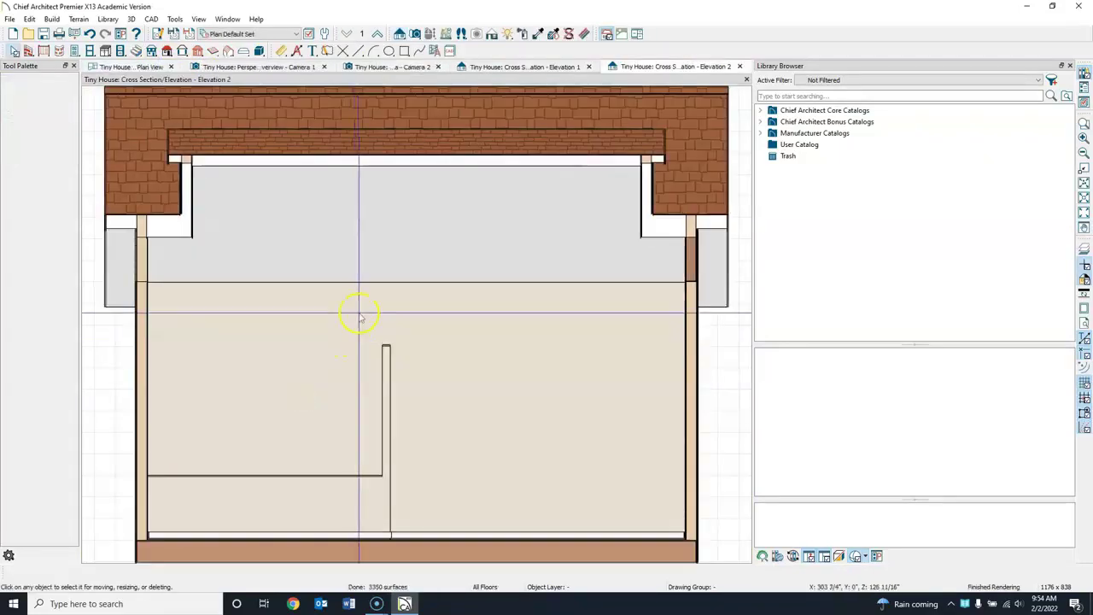
# Raise the low half-wall in the second cross section to about 9'-1", level with the top of the adjoining half-wall
pyautogui.click(300, 479)
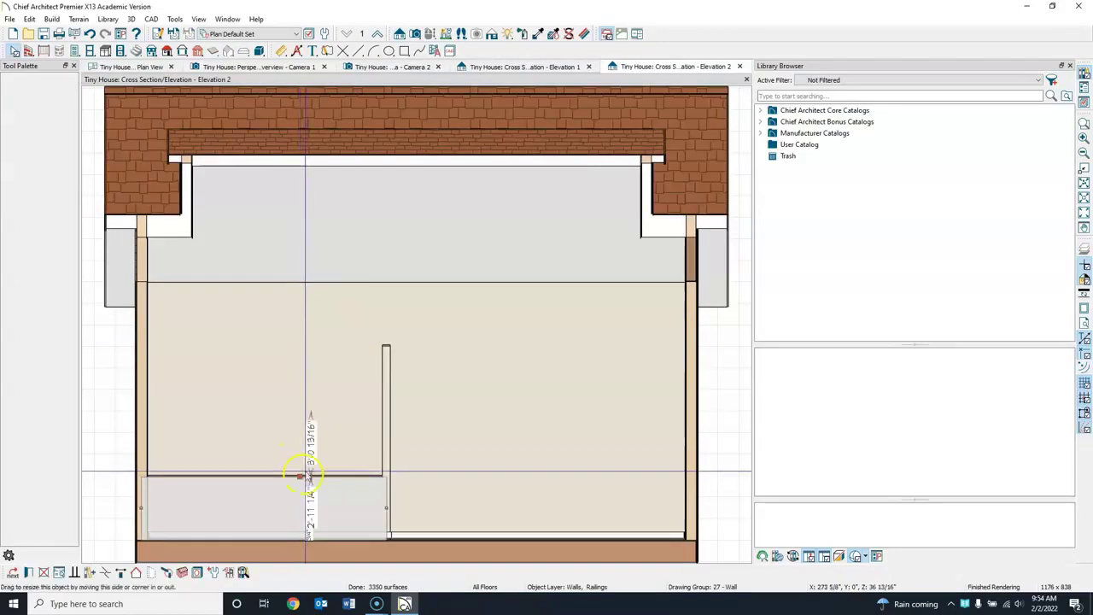
pyautogui.moveTo(300, 475); pyautogui.dragTo(323, 356)
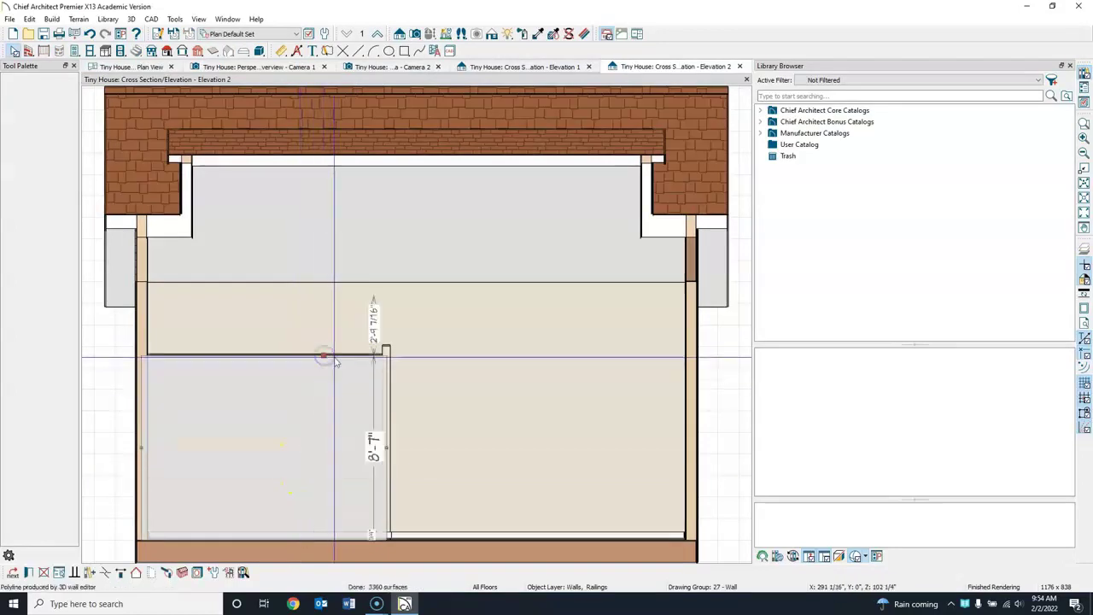
pyautogui.scroll(3, 333, 357)
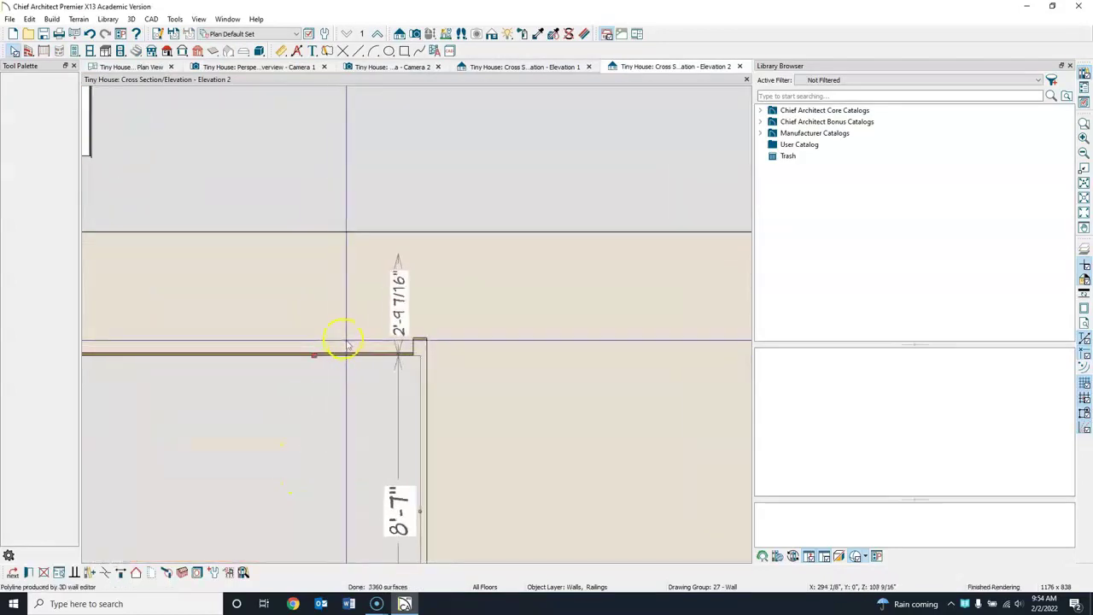
pyautogui.moveTo(313, 355); pyautogui.dragTo(314, 339)
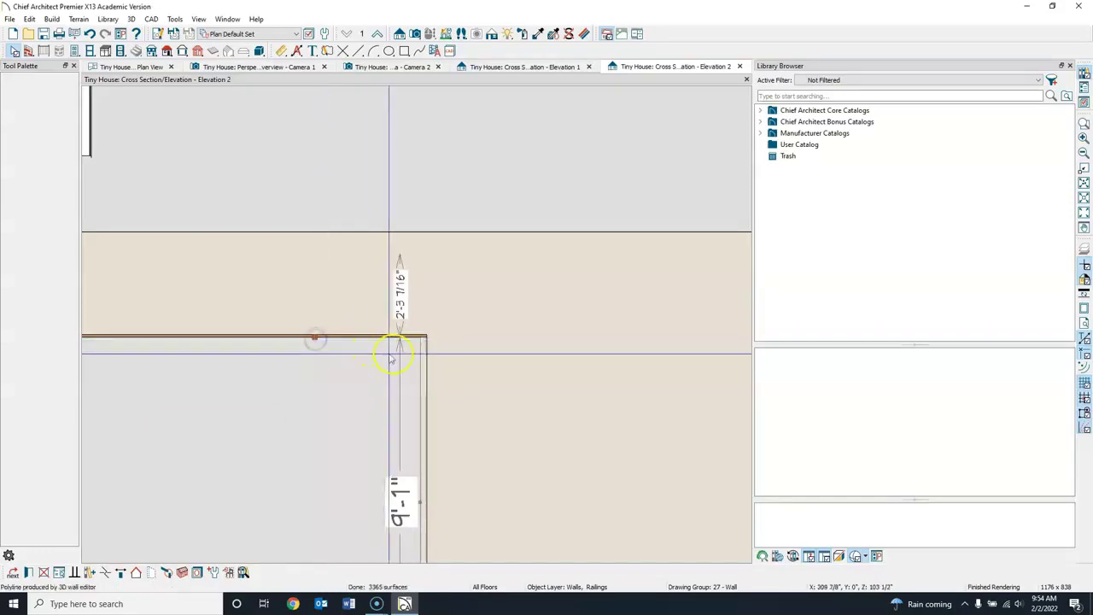
# Compare the tops of both half-walls in Elevation 1, and set the height of the half-wall in Elevation 2 to 9'
pyautogui.click(496, 68)
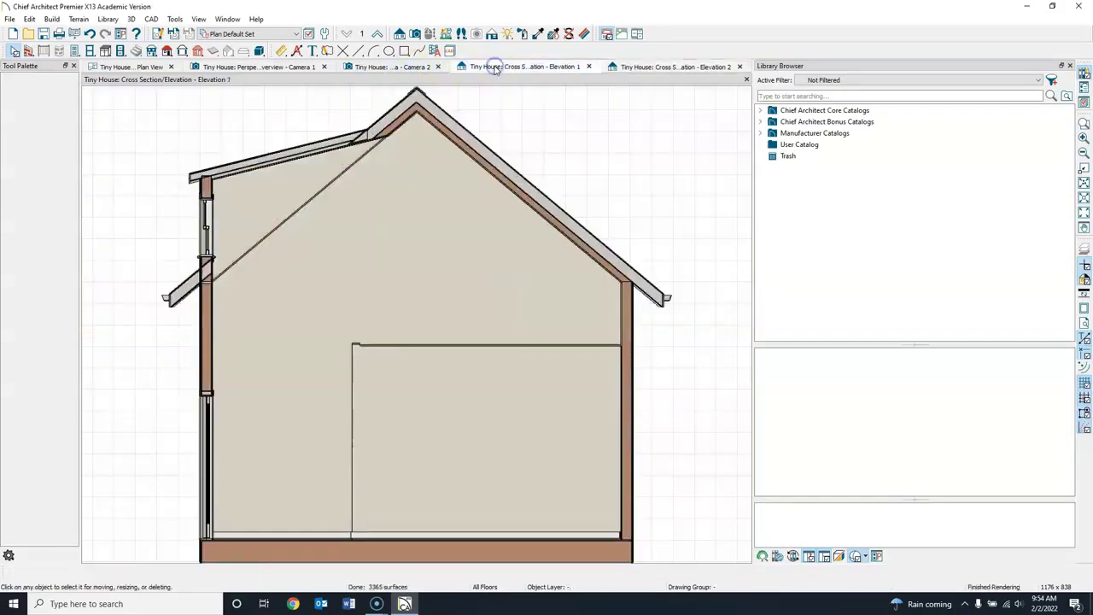
pyautogui.scroll(5, 352, 345)
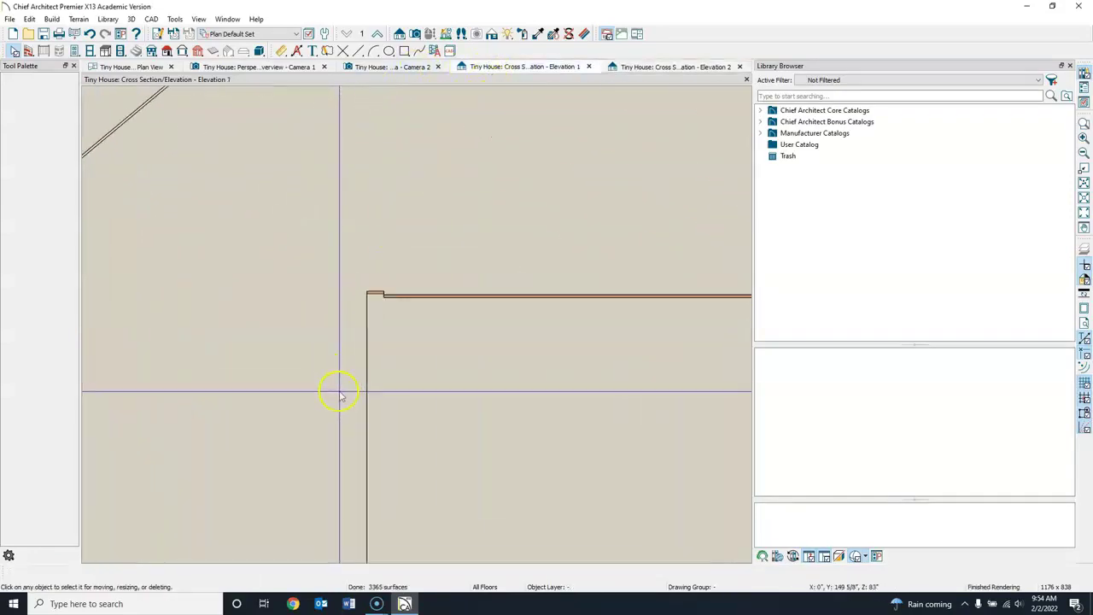
pyautogui.click(371, 345)
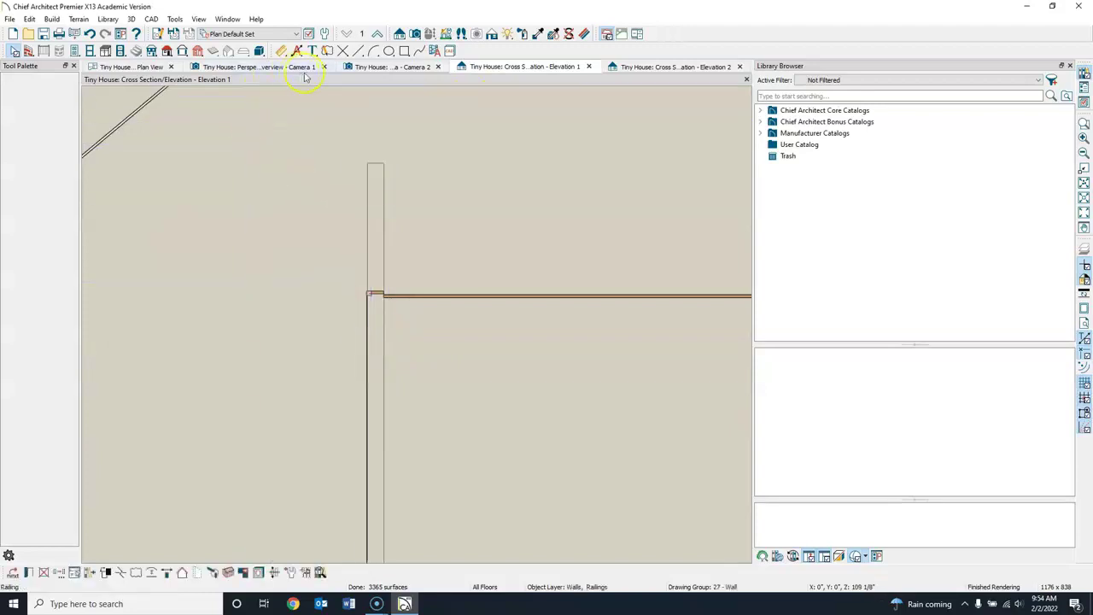
pyautogui.click(612, 69)
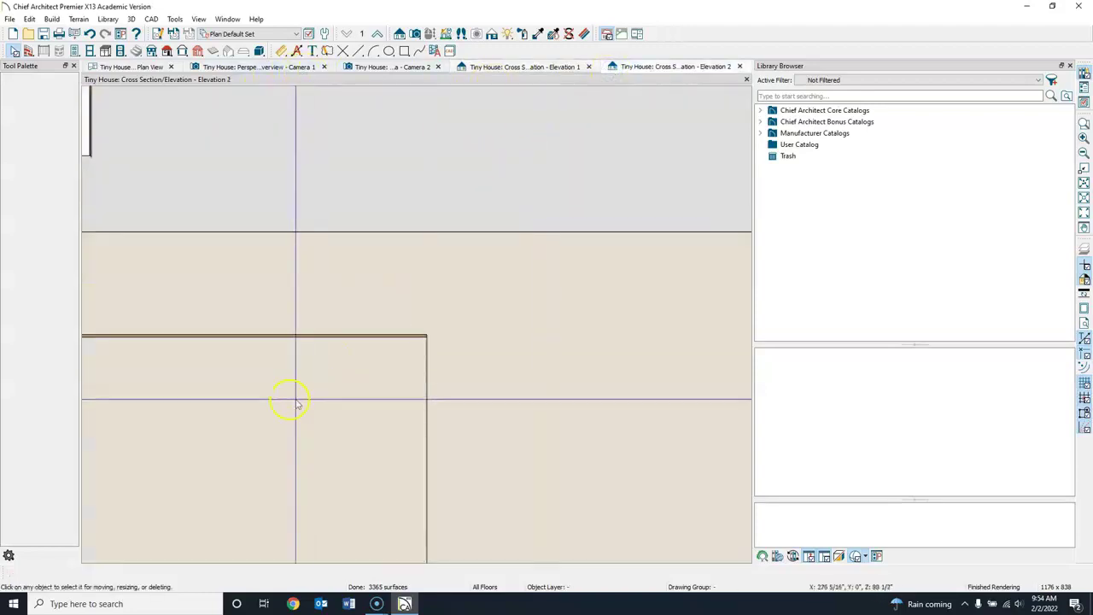
pyautogui.click(282, 440)
pyautogui.click(387, 487)
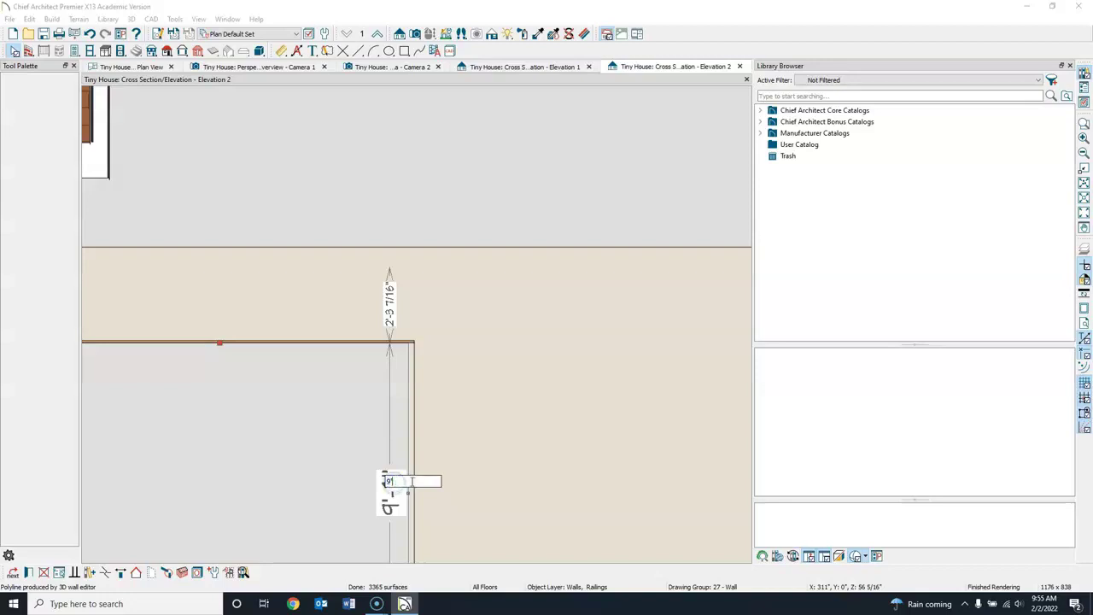
pyautogui.write("9'")
pyautogui.press('Return')
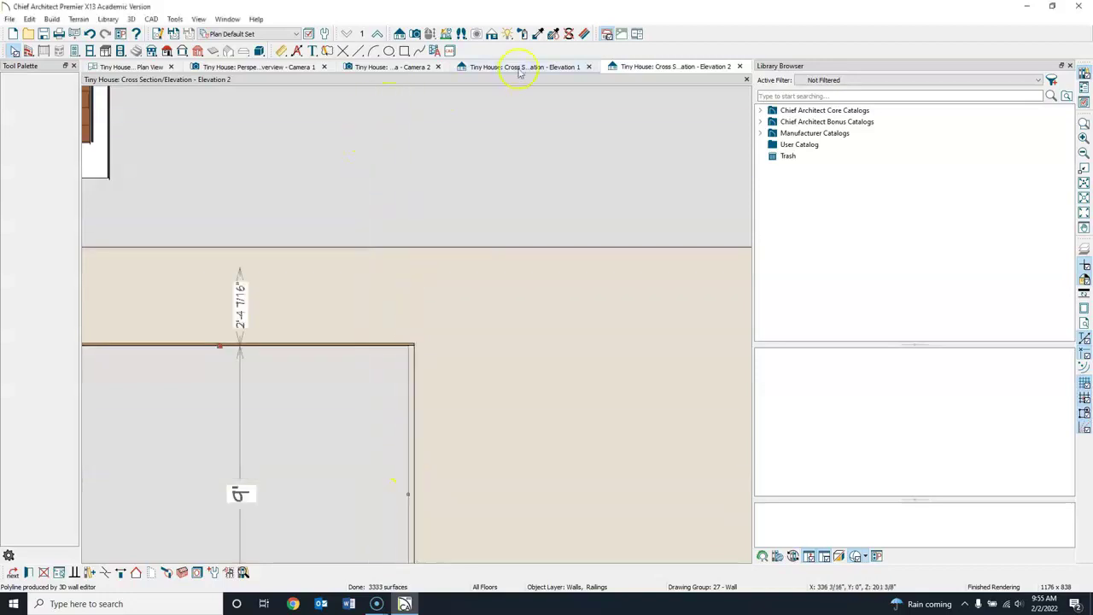
# Inspect the two raised half-walls and their corner from inside the building in the Camera 2 view
pyautogui.click(301, 66)
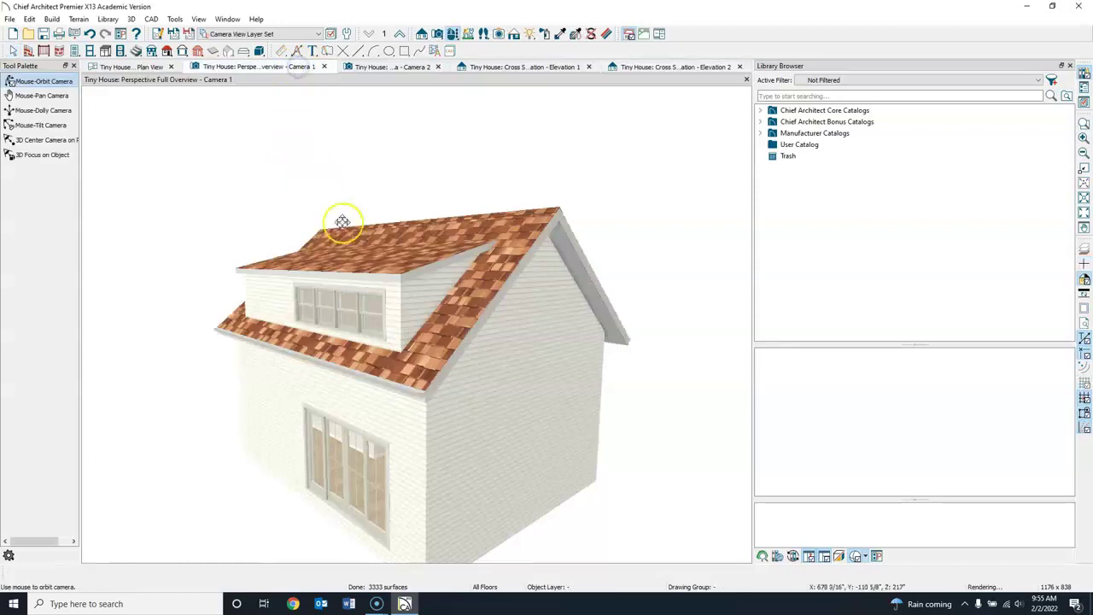
pyautogui.click(400, 68)
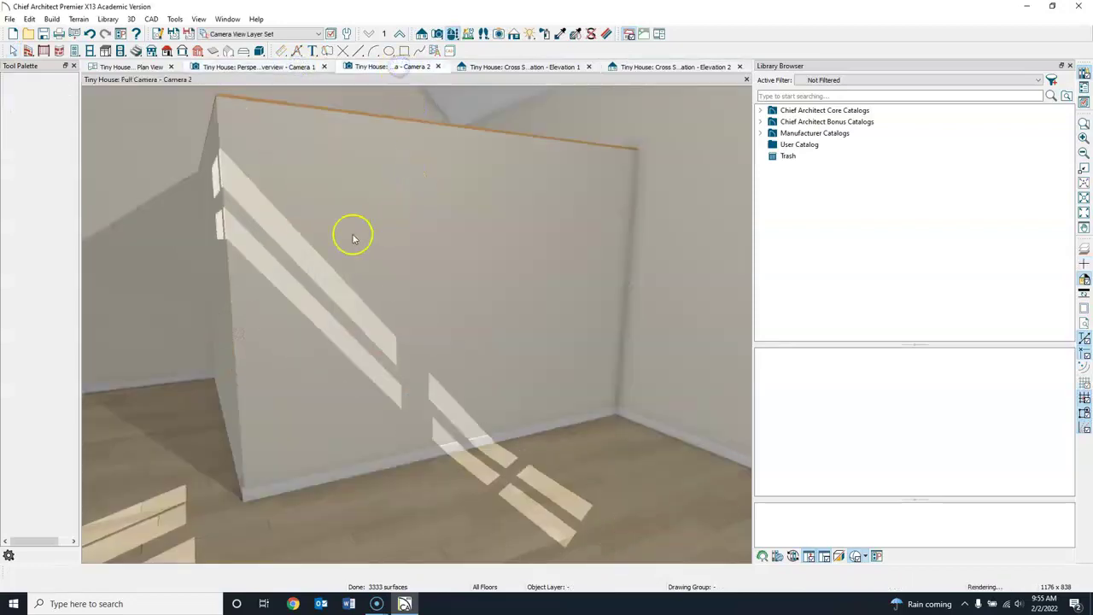
pyautogui.moveTo(309, 350); pyautogui.dragTo(311, 327)
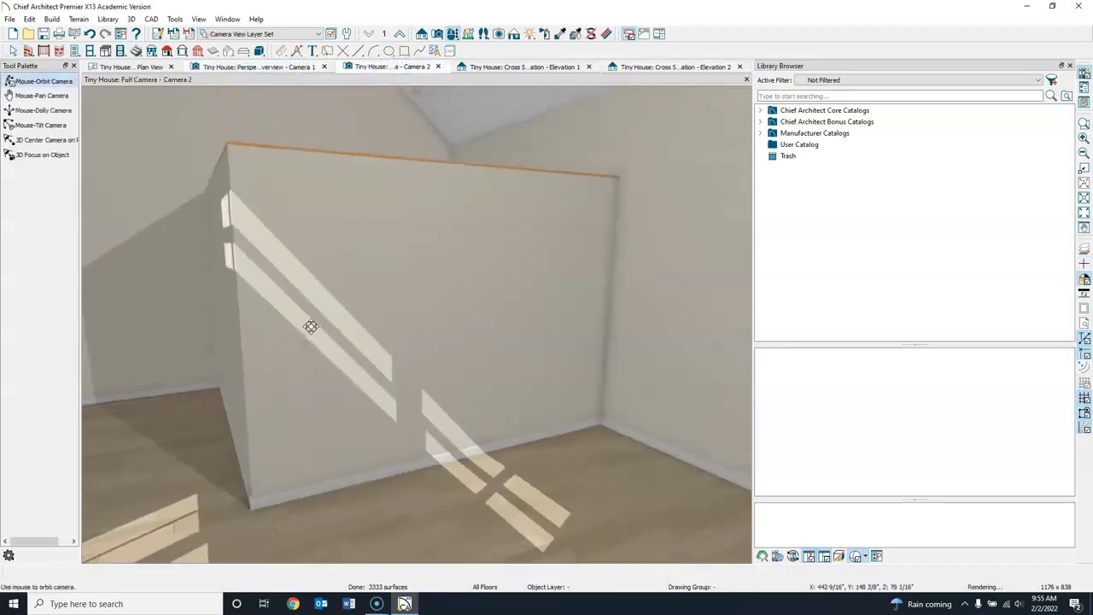
pyautogui.moveTo(337, 291); pyautogui.dragTo(352, 455)
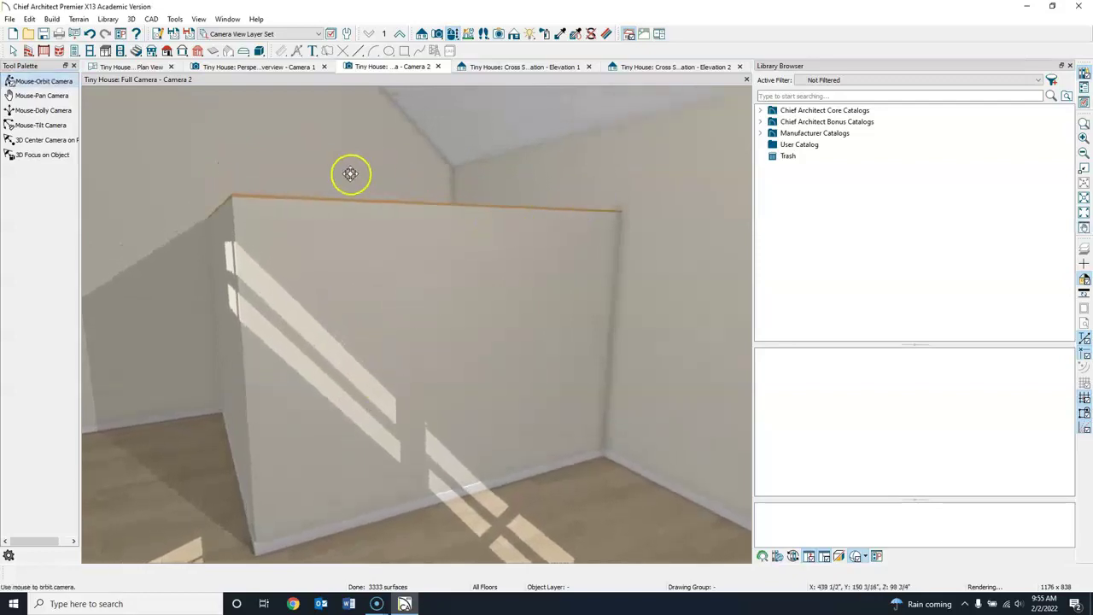
pyautogui.moveTo(218, 286); pyautogui.dragTo(403, 280)
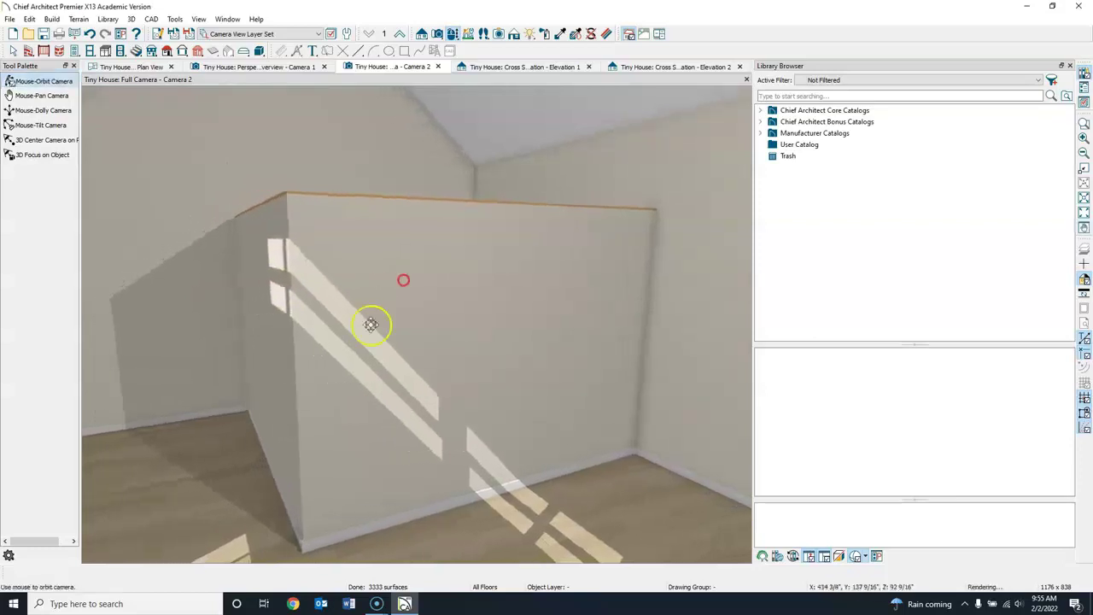
# In the plan, move the half-wall parallel to the sliding door wall so that it sits 4' from that wall
pyautogui.click(152, 67)
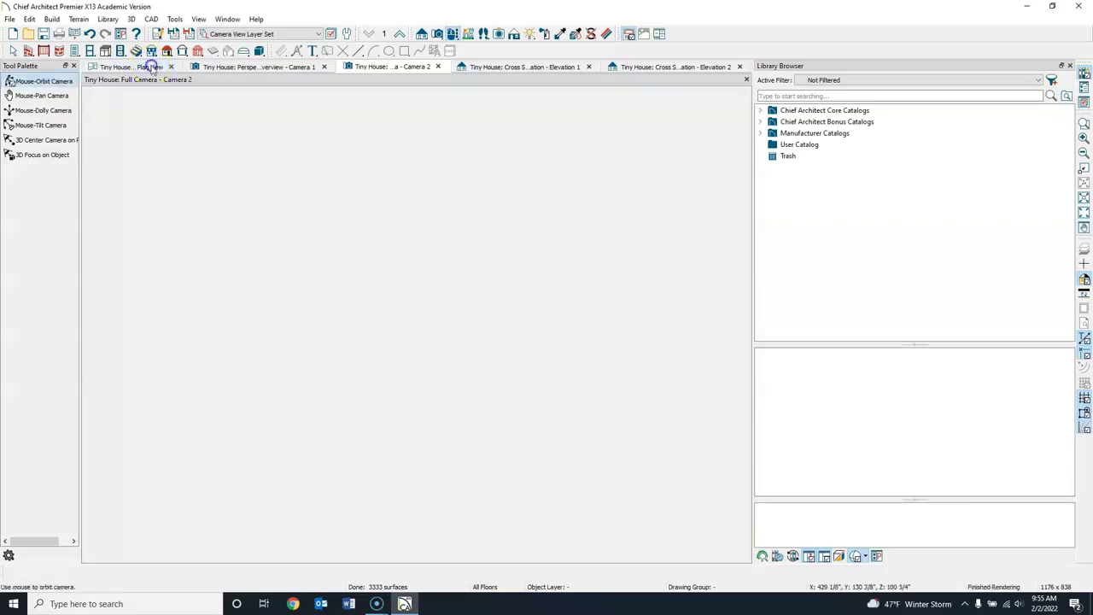
pyautogui.click(13, 51)
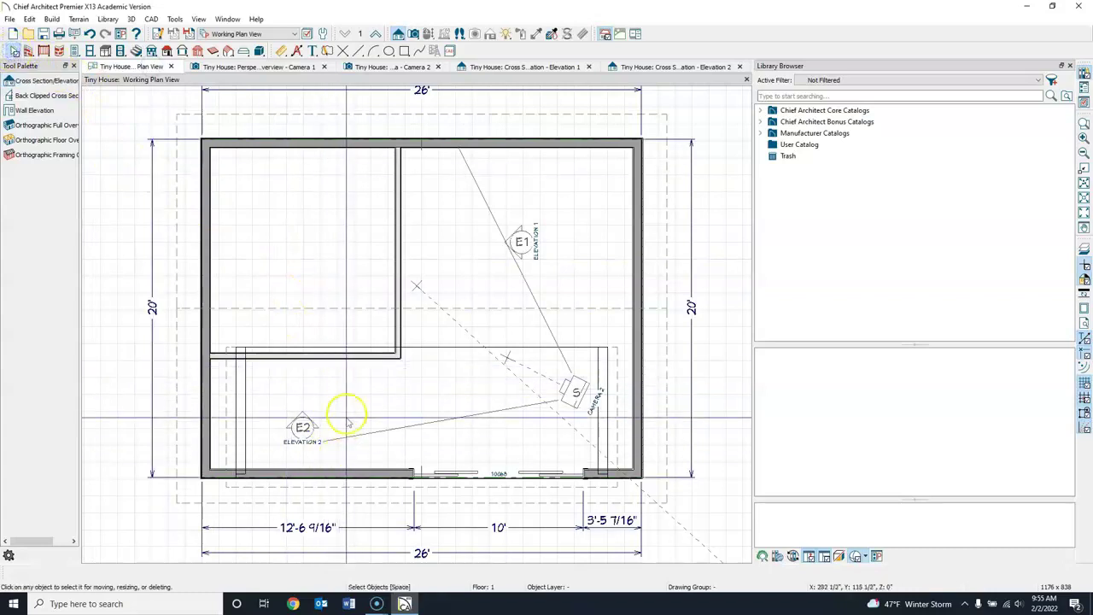
pyautogui.click(342, 354)
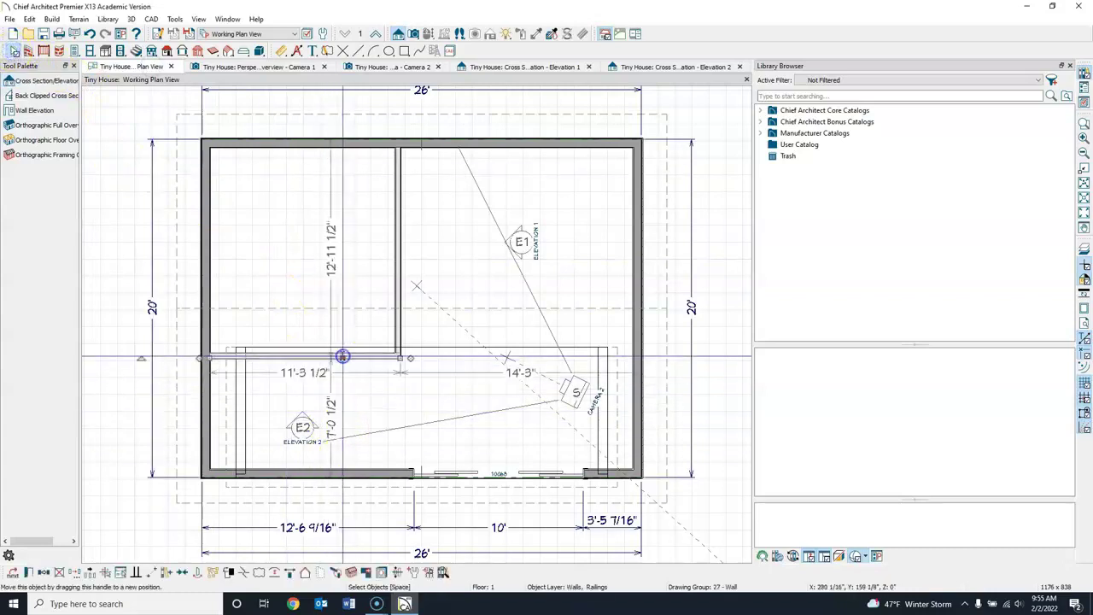
pyautogui.click(333, 412)
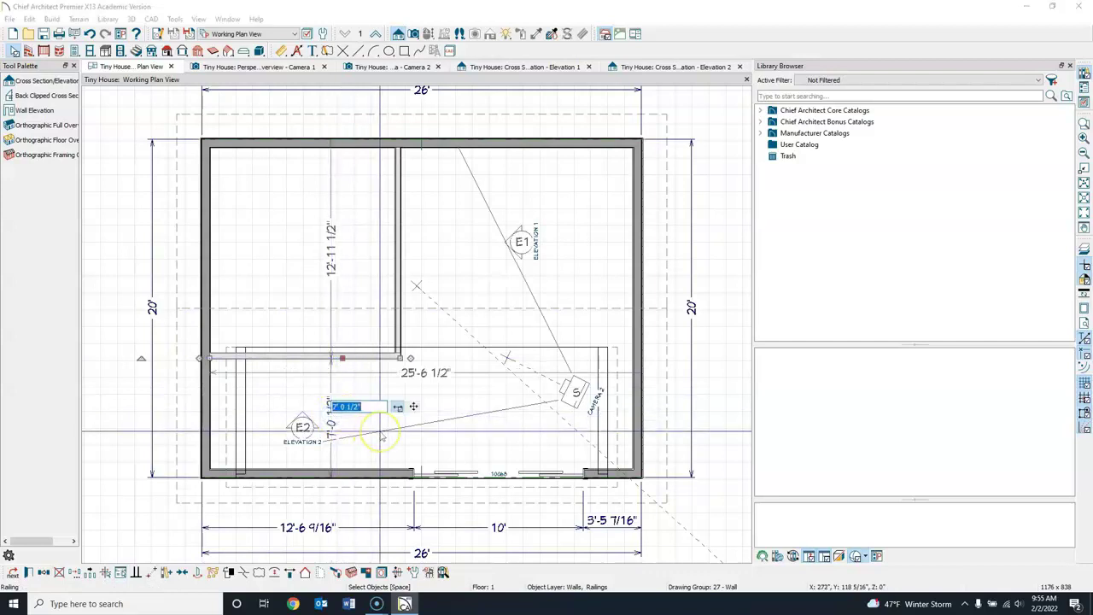
pyautogui.write("4'")
pyautogui.press('Return')
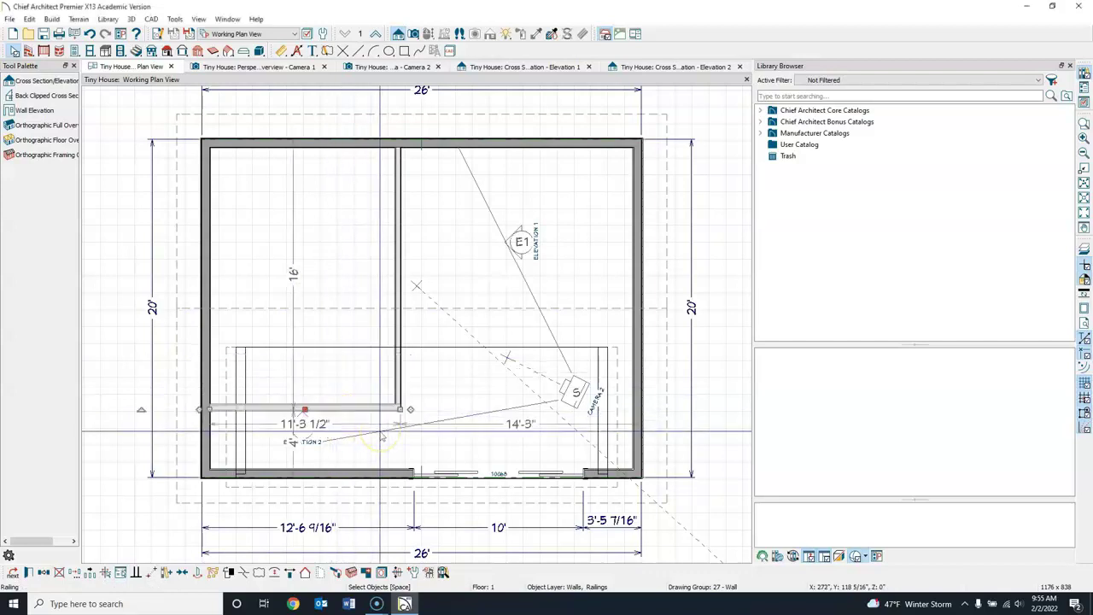
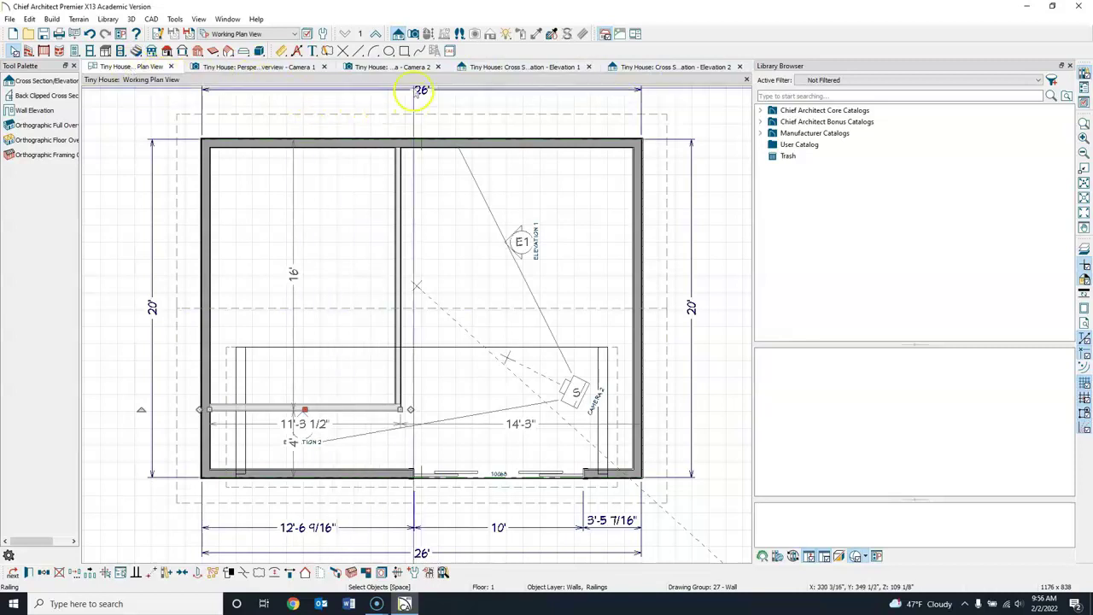
# Draw a rectangular polyline solid about 19' long over the partitioned room and the passage, reaching the sliding door wall
pyautogui.click(259, 52)
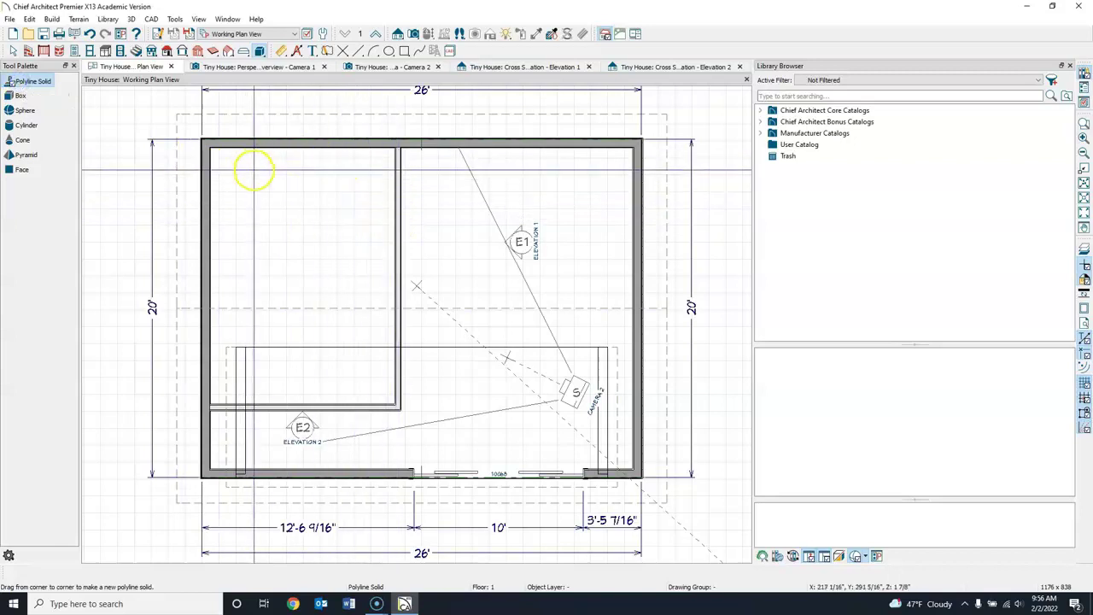
pyautogui.moveTo(209, 146); pyautogui.dragTo(397, 413)
pyautogui.moveTo(404, 429); pyautogui.dragTo(402, 472)
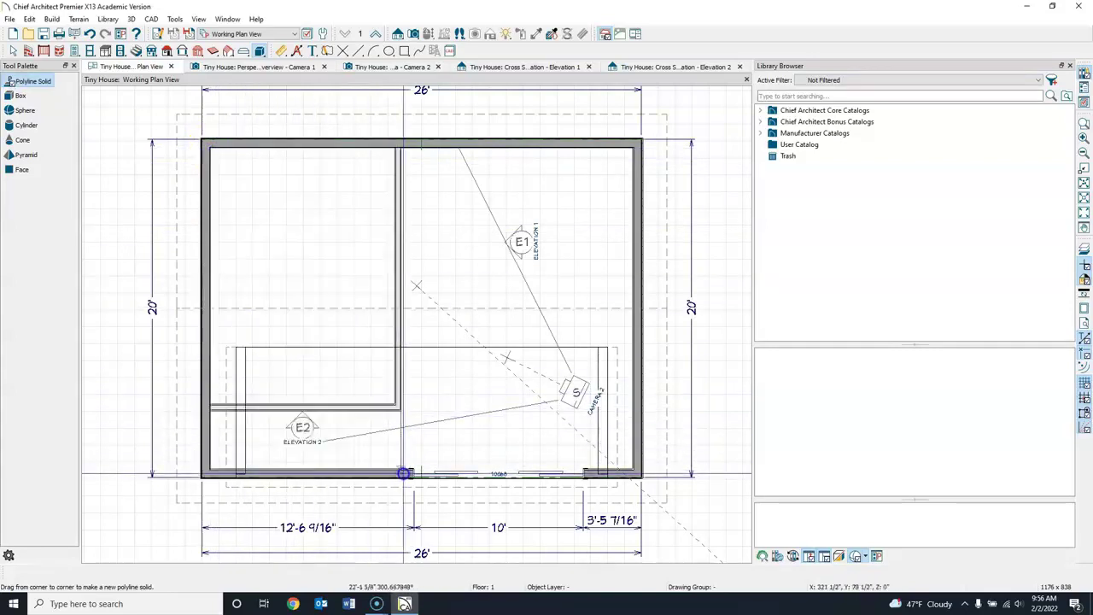
# Set the polyline solid's thickness to 10" and its height from finished floor to bottom to 9'
pyautogui.click(10, 51)
pyautogui.click(361, 432)
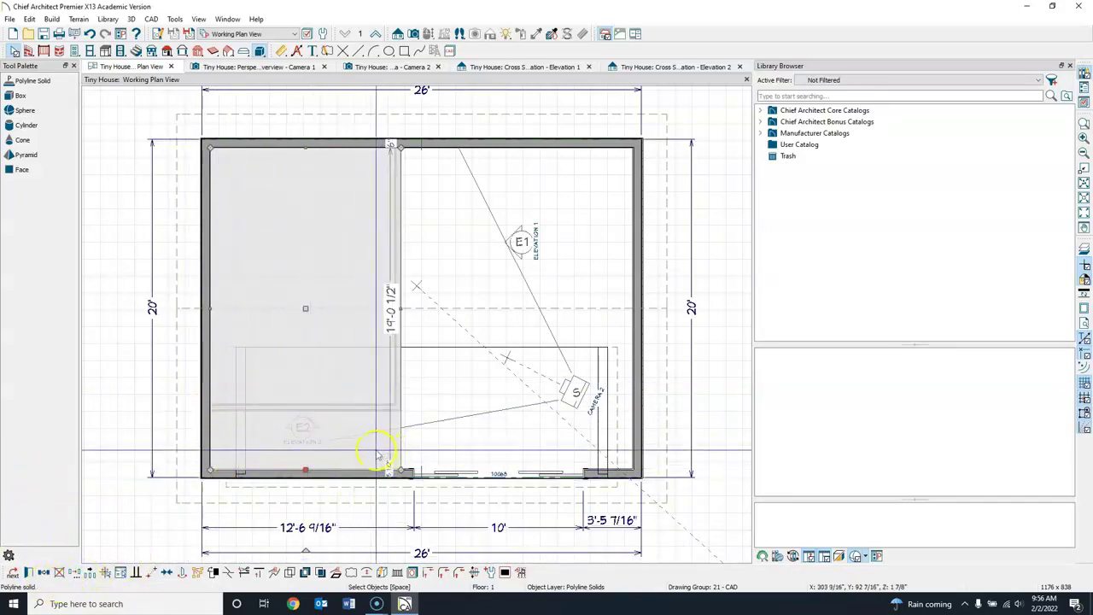
pyautogui.doubleClick(380, 456)
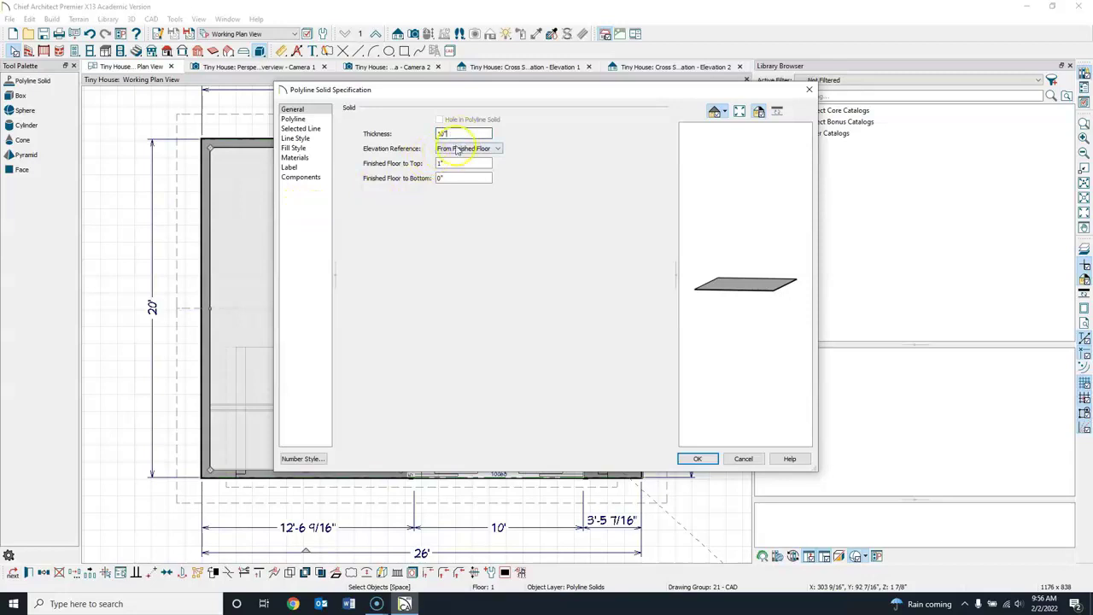
pyautogui.click(434, 164)
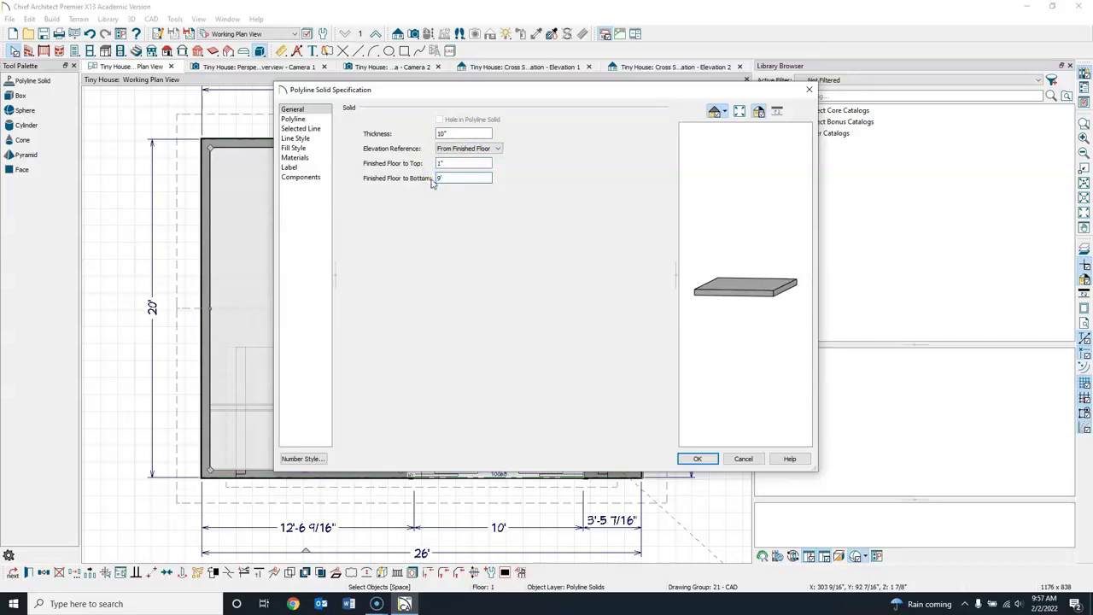
pyautogui.click(696, 458)
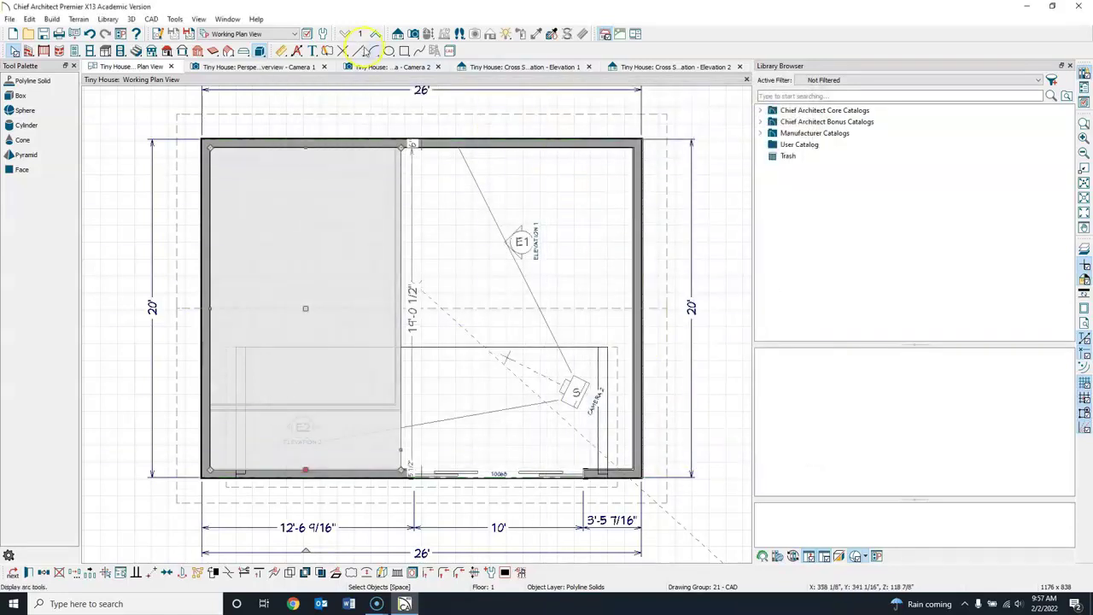
# Inspect the slab resting on the half-walls and spanning the passage in the Camera 2 view
pyautogui.click(373, 67)
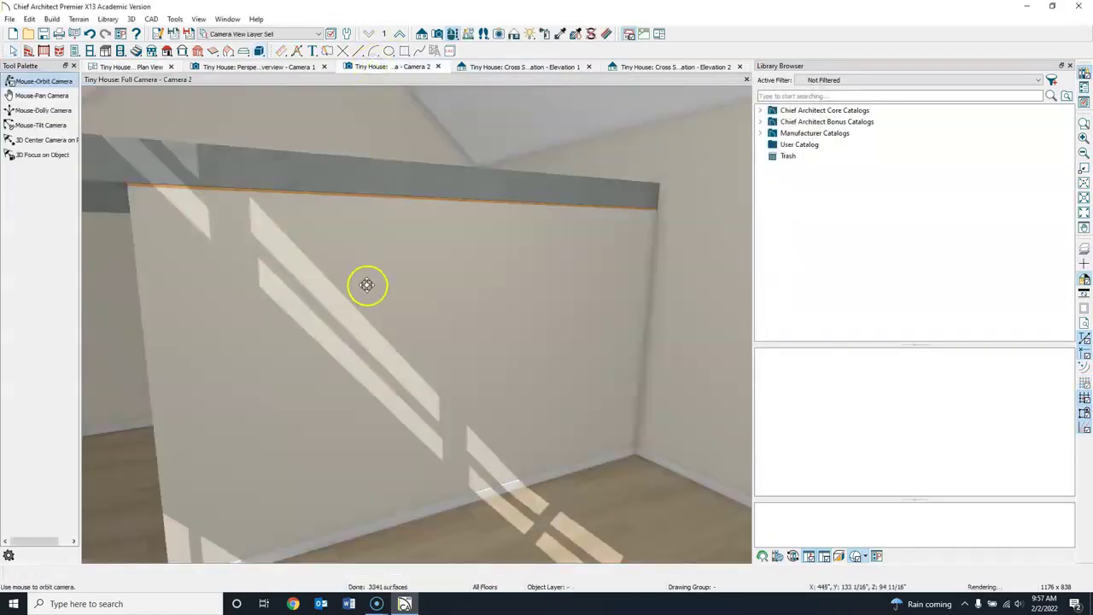
pyautogui.moveTo(368, 281); pyautogui.dragTo(544, 439)
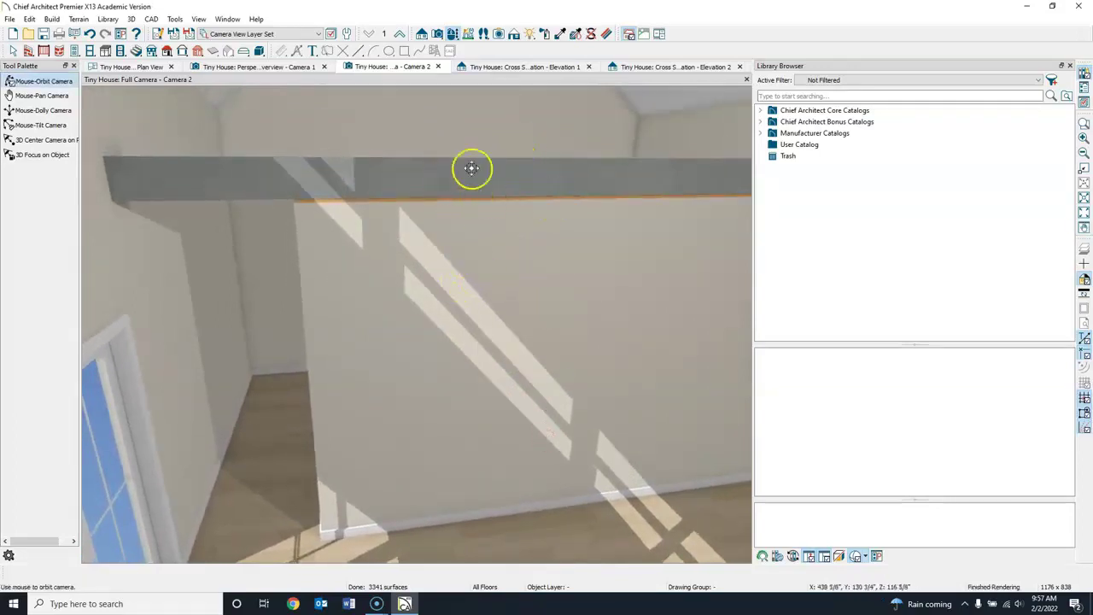
pyautogui.moveTo(442, 210); pyautogui.dragTo(460, 209)
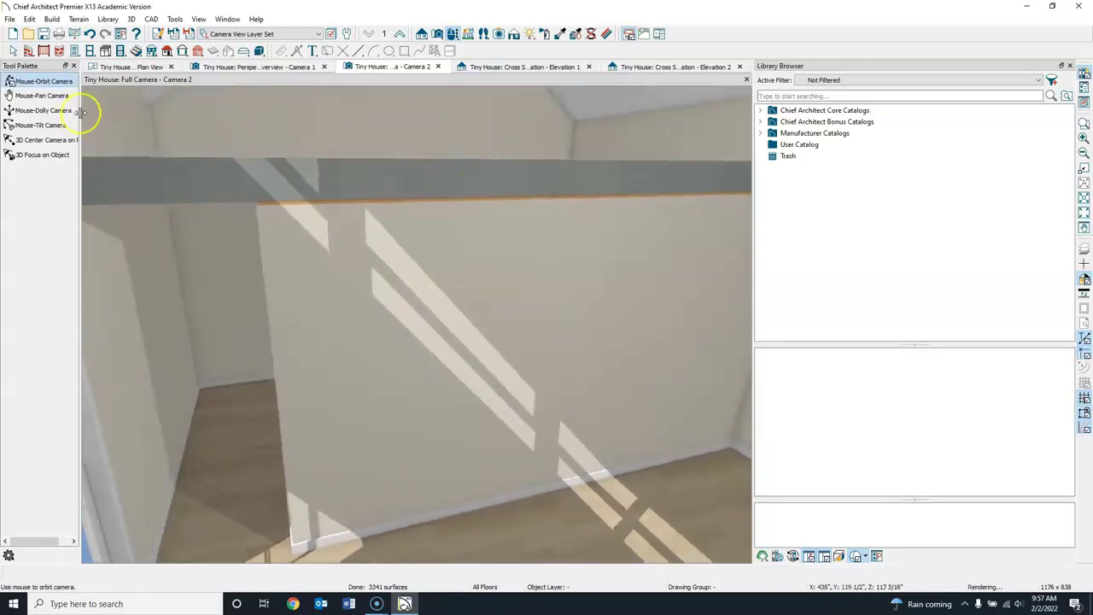
# Open the loft slab's polyline solid specification and bring up the material selection for its concrete component
pyautogui.click(14, 52)
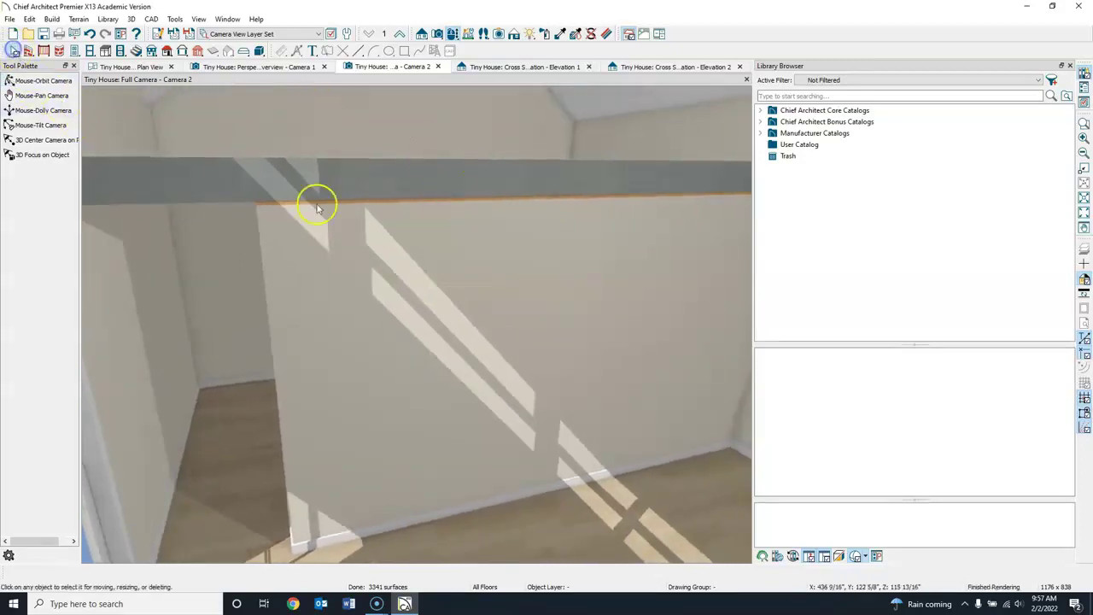
pyautogui.doubleClick(410, 175)
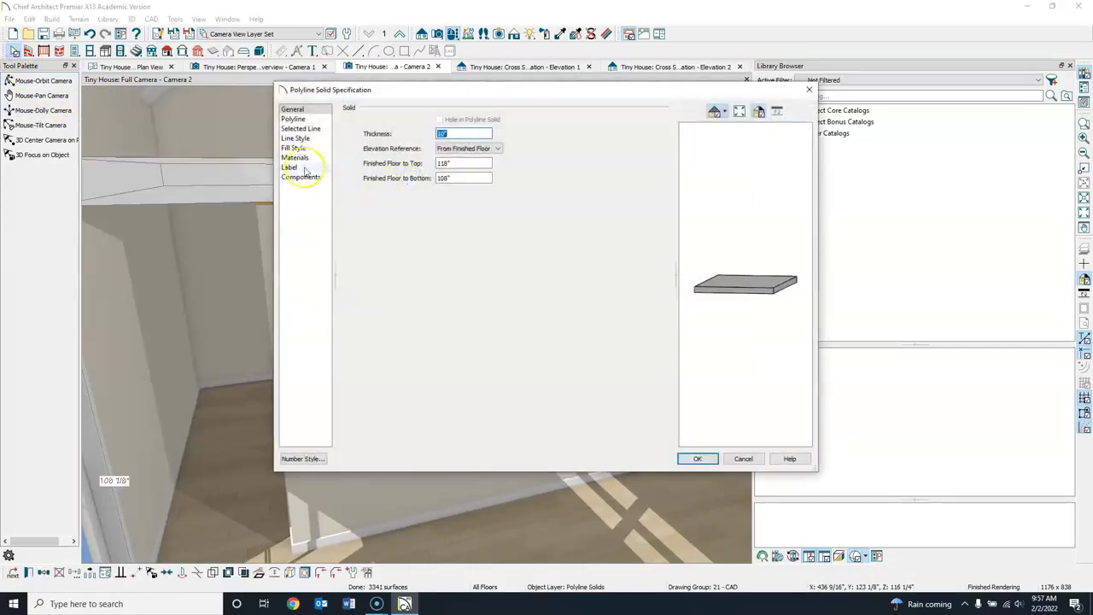
pyautogui.click(301, 161)
pyautogui.click(473, 137)
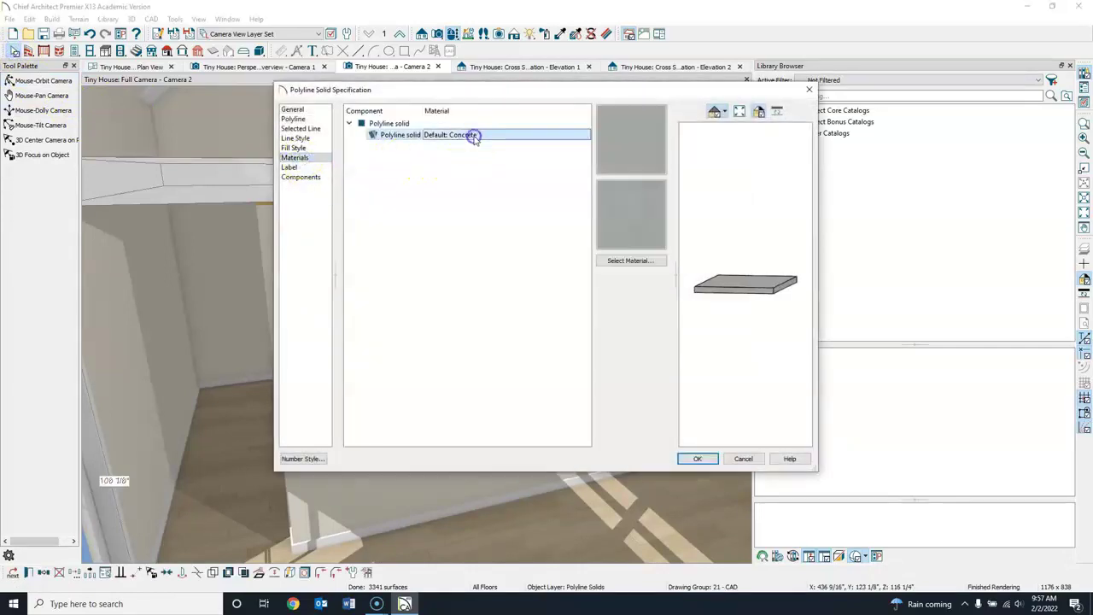
pyautogui.click(632, 261)
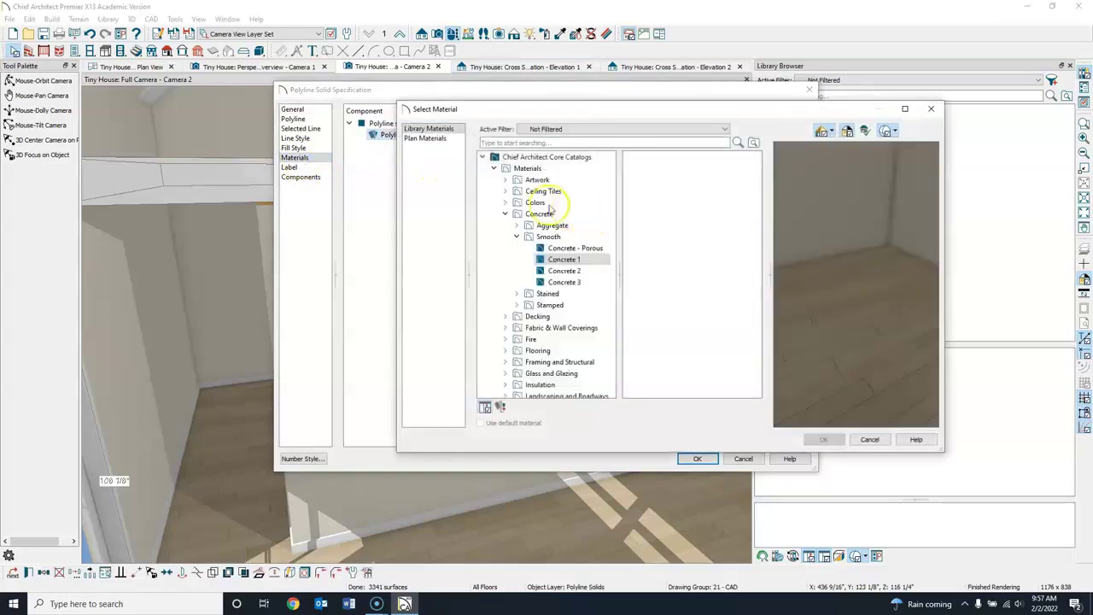
# Assign the Drywall material from the core catalog's Wallboard 4' x 12' folder to the loft slab
pyautogui.click(506, 214)
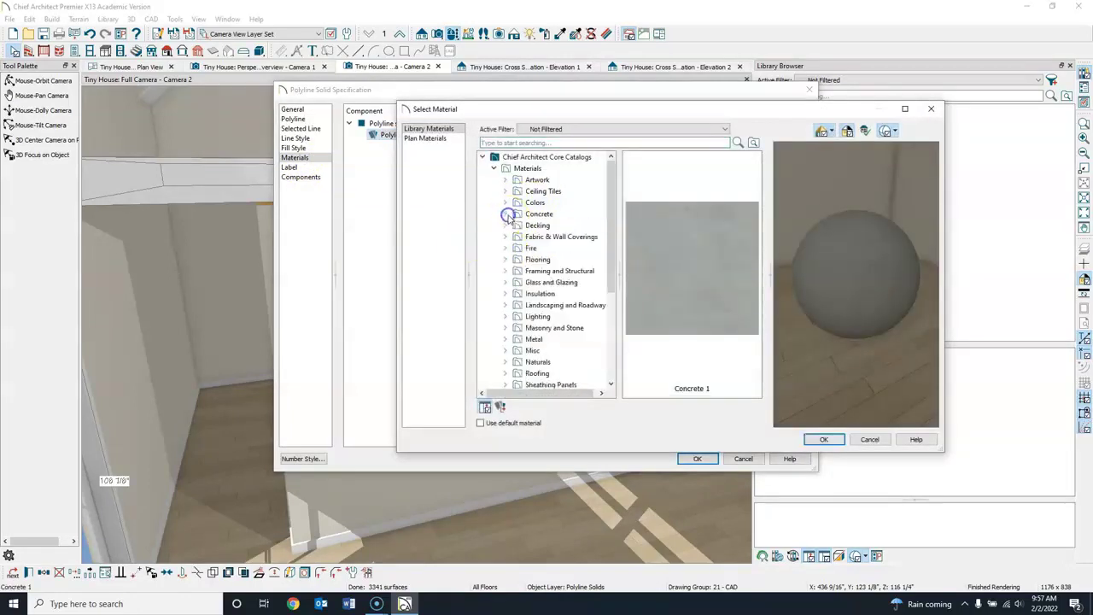
pyautogui.scroll(-1, 551, 344)
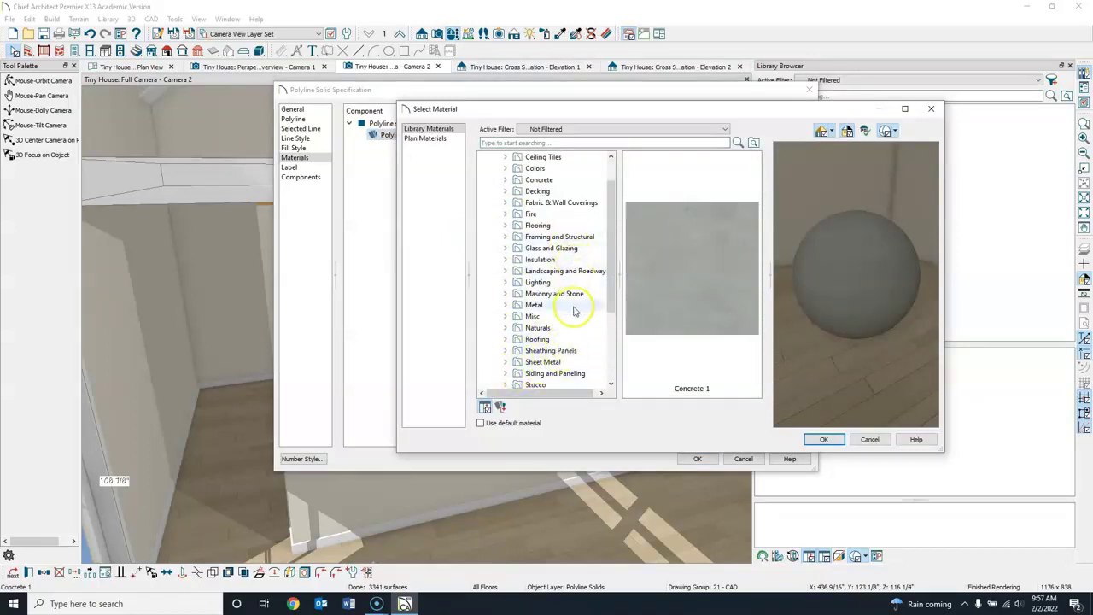
pyautogui.scroll(1, 576, 295)
pyautogui.scroll(-4, 577, 295)
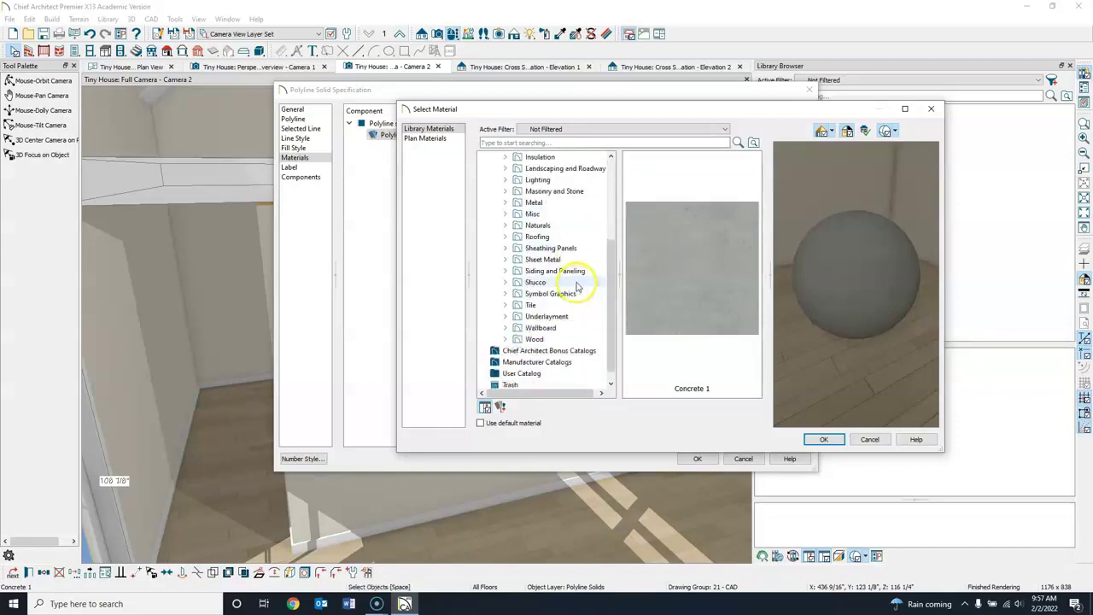
pyautogui.click(515, 329)
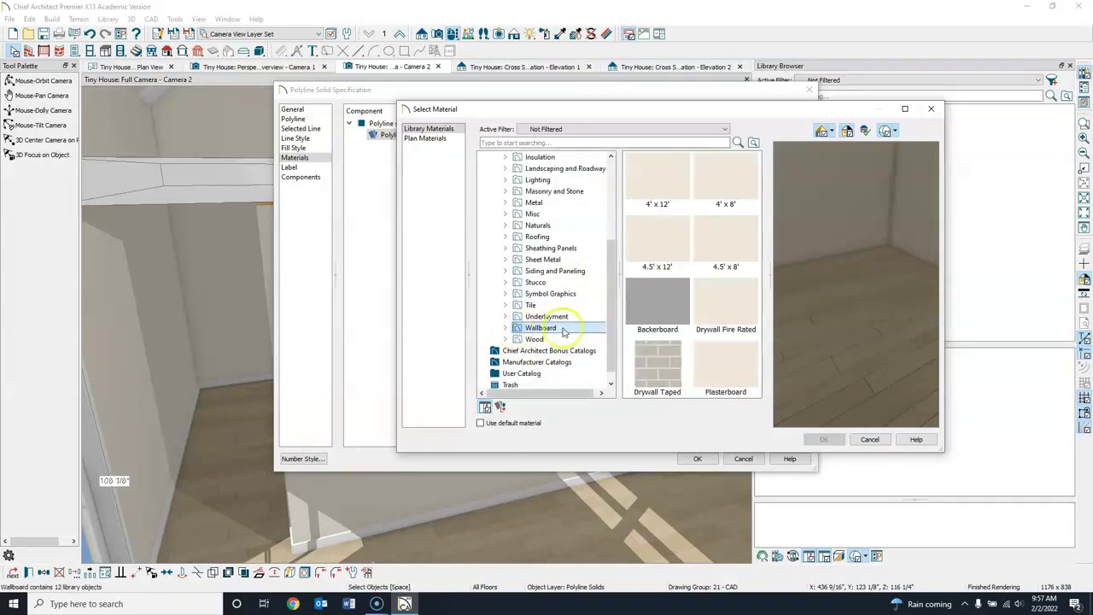
pyautogui.click(505, 328)
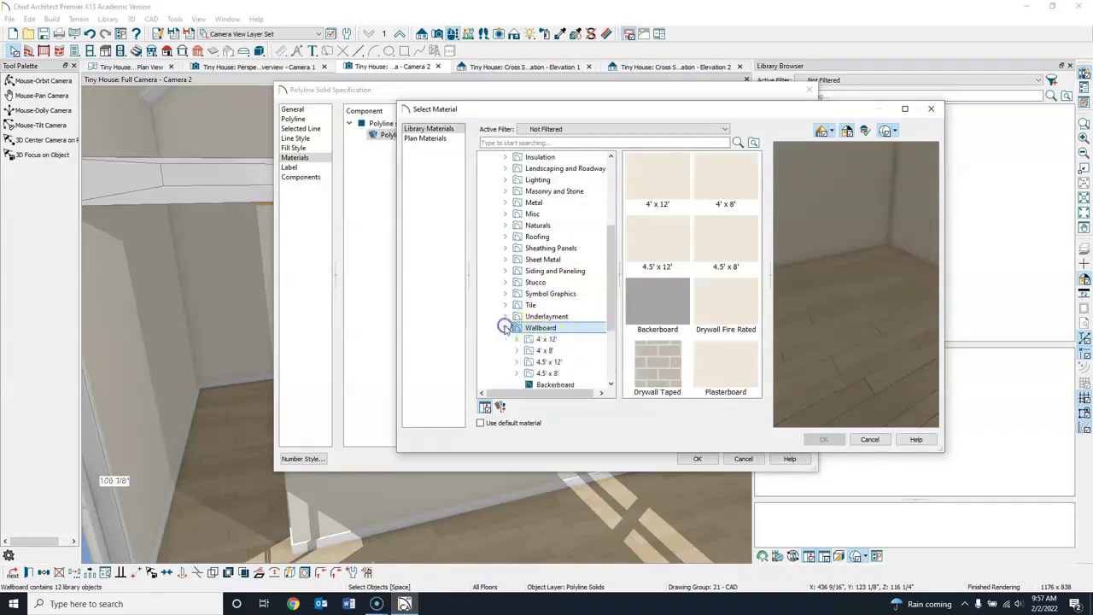
pyautogui.scroll(-3, 589, 316)
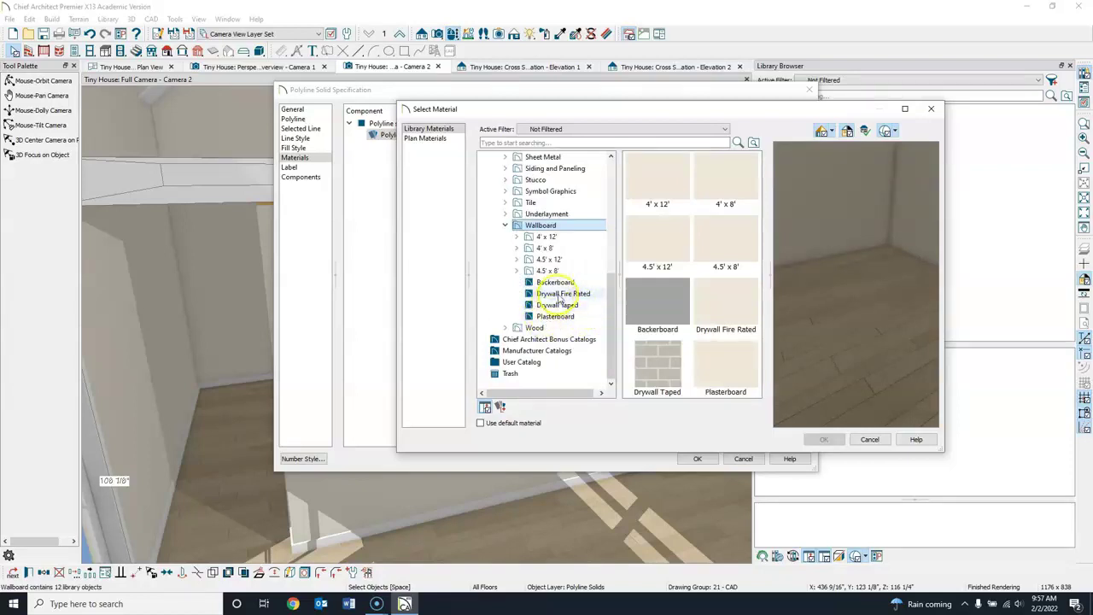
pyautogui.click(545, 237)
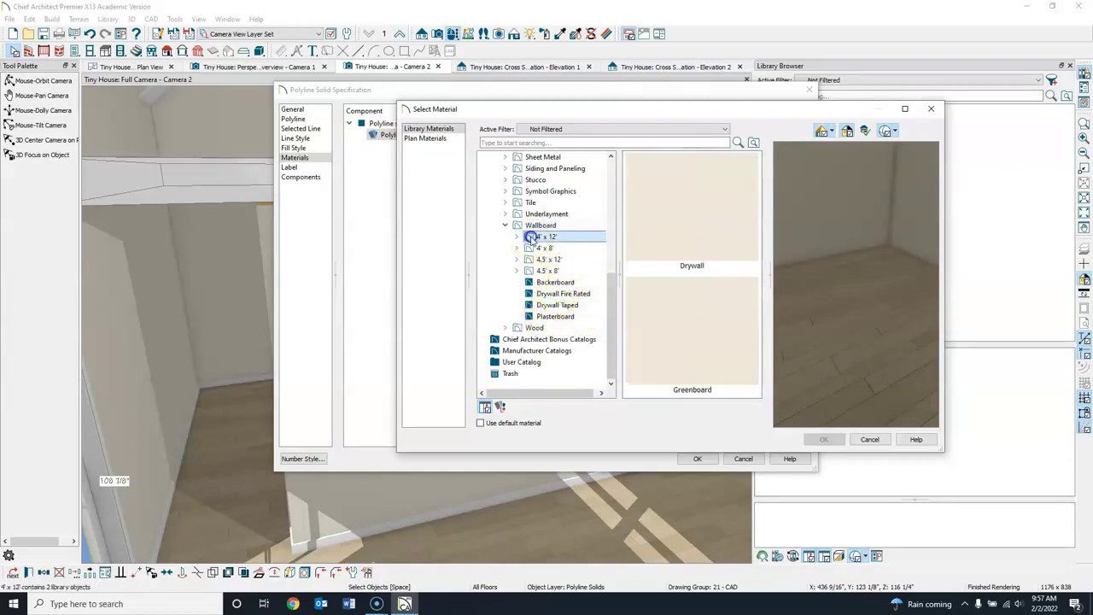
pyautogui.click(686, 226)
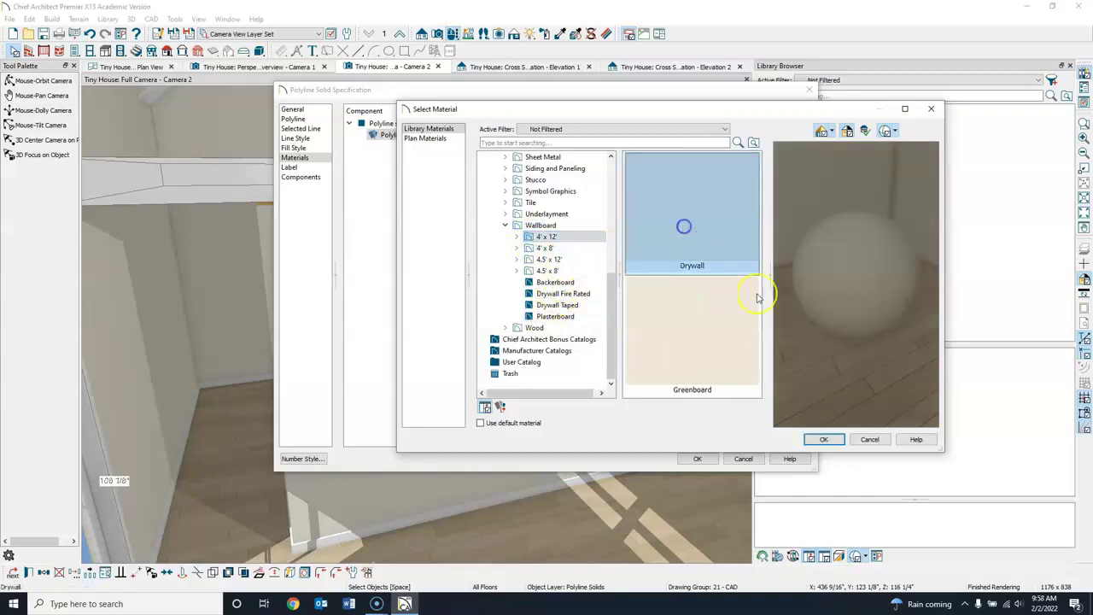
pyautogui.click(824, 439)
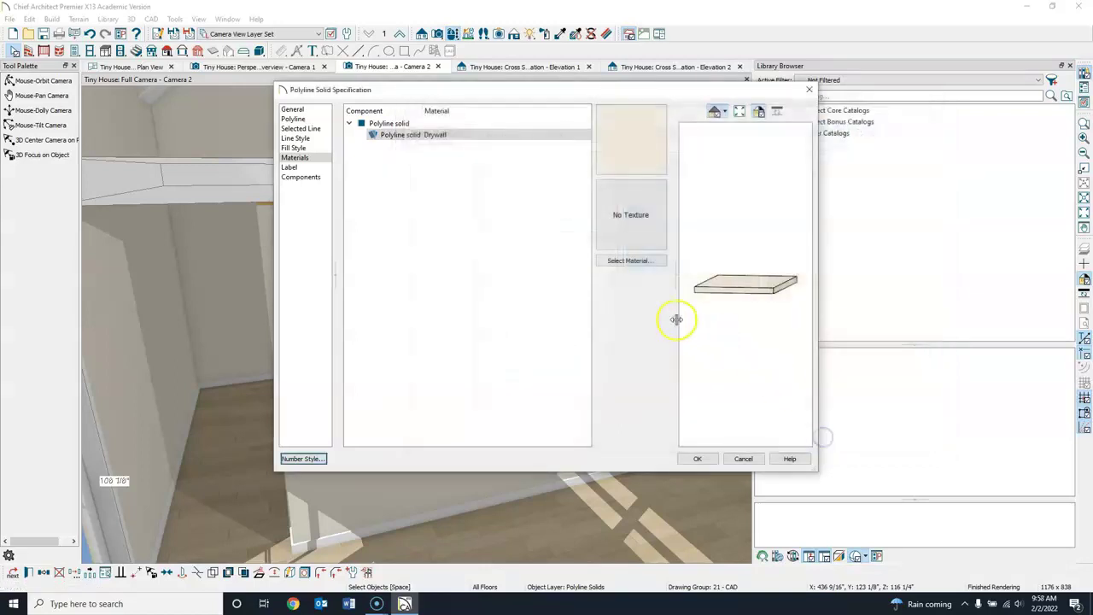
pyautogui.click(707, 459)
# Paint the exposed wood strip between the slab and the half-wall facing the main room with the Drywall material
pyautogui.click(9, 80)
pyautogui.moveTo(317, 200); pyautogui.dragTo(426, 267)
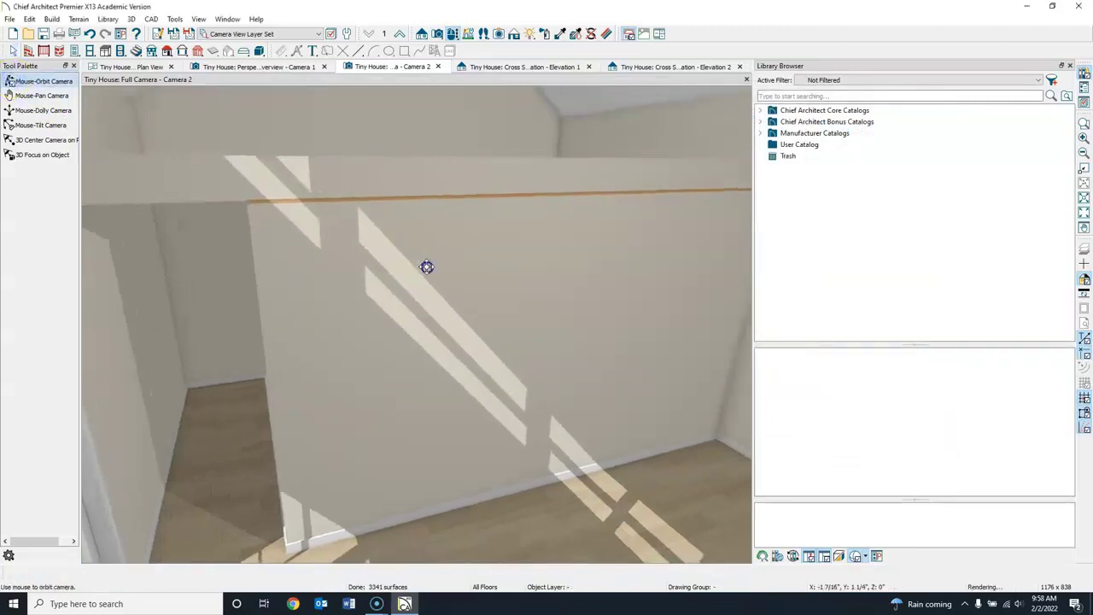
pyautogui.moveTo(359, 232); pyautogui.dragTo(358, 201)
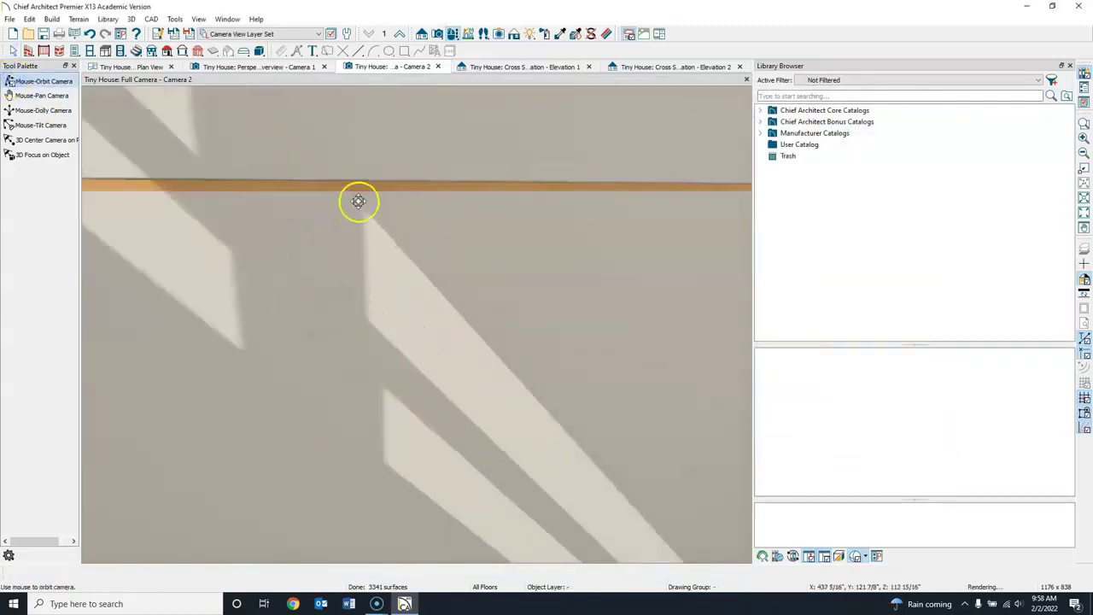
pyautogui.click(560, 33)
pyautogui.click(522, 188)
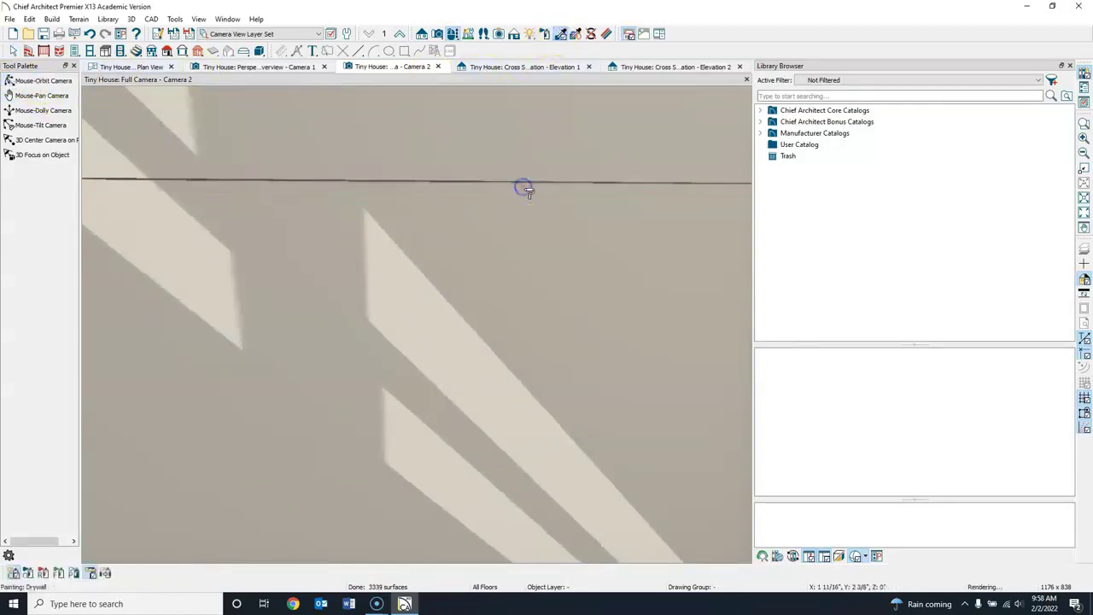
# Paint the wood strip along the top of the half-wall facing the passage with the Drywall material
pyautogui.scroll(-4, 478, 193)
pyautogui.scroll(-3, 429, 197)
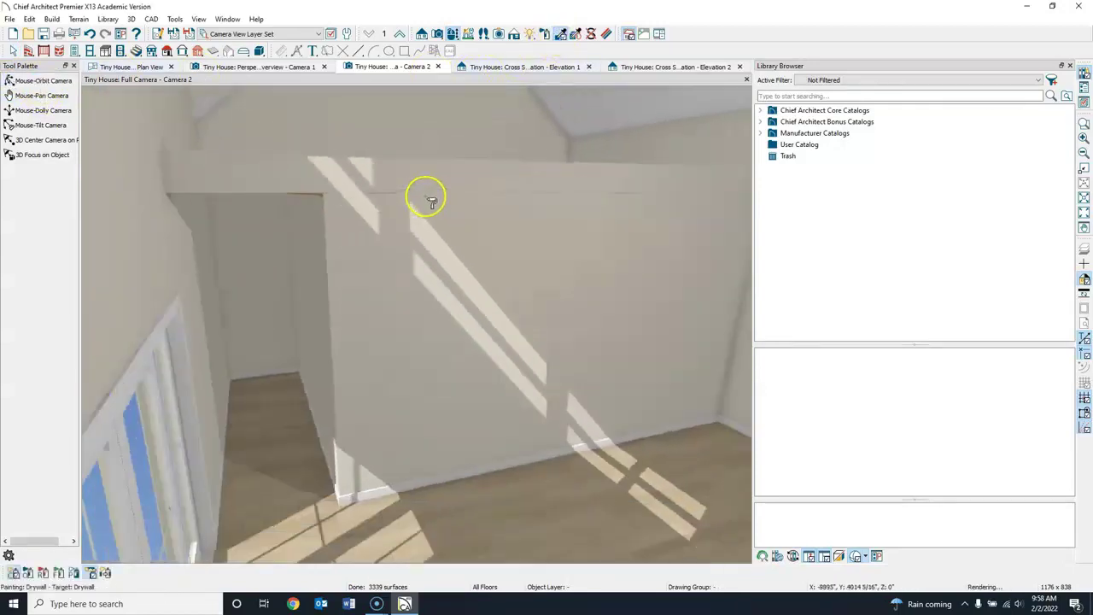
pyautogui.click(41, 80)
pyautogui.moveTo(261, 202)
pyautogui.mouseDown()
pyautogui.moveTo(272, 190)
pyautogui.moveTo(259, 195)
pyautogui.mouseUp()
pyautogui.moveTo(280, 231); pyautogui.dragTo(286, 201)
pyautogui.press('space')
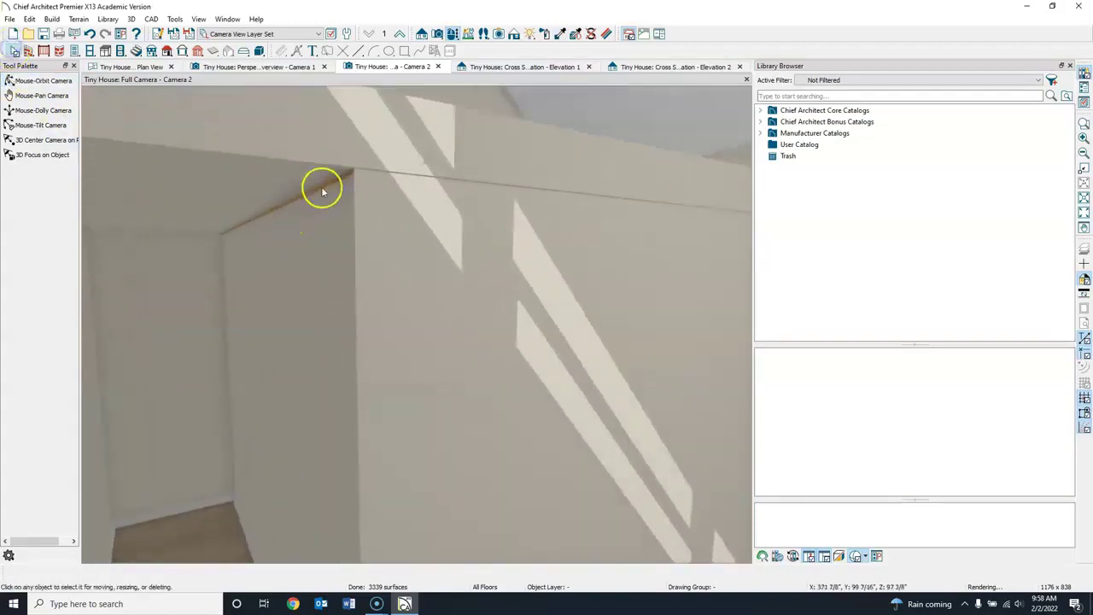
pyautogui.click(335, 181)
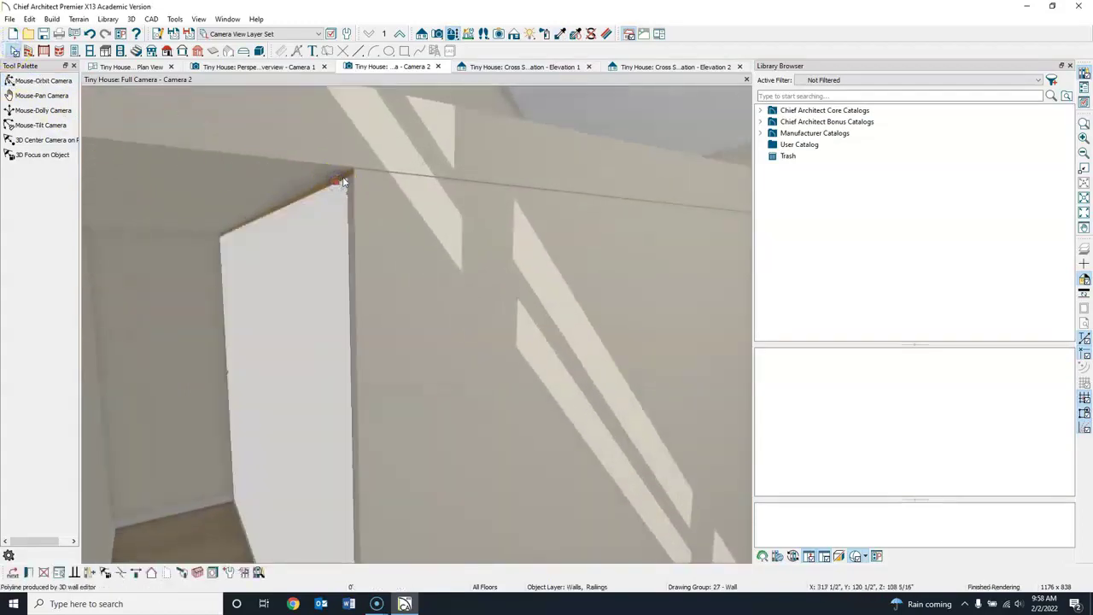
pyautogui.click(560, 33)
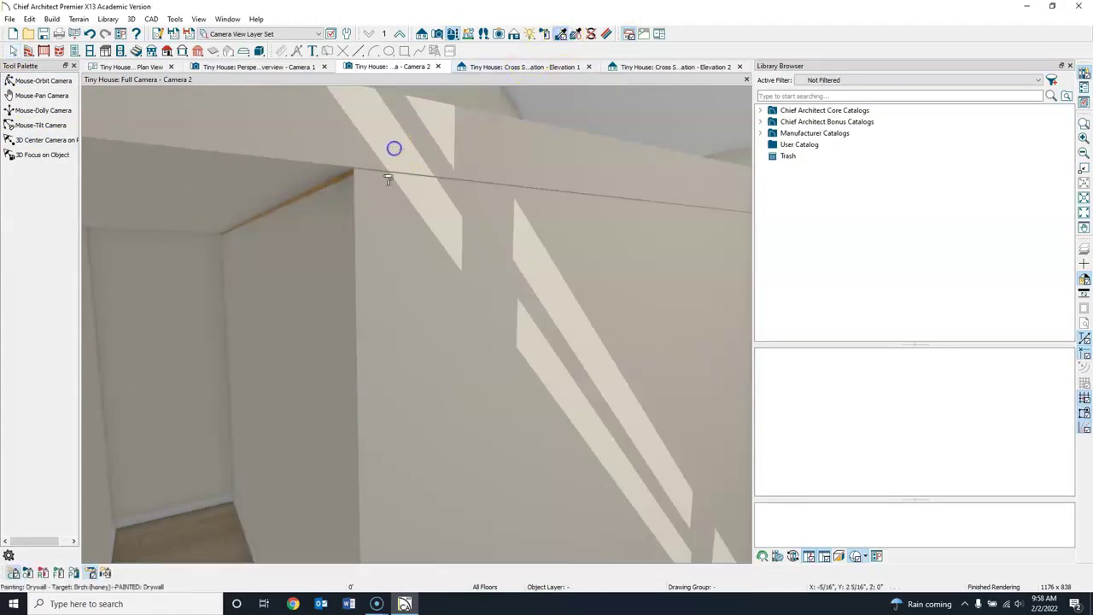
pyautogui.click(346, 179)
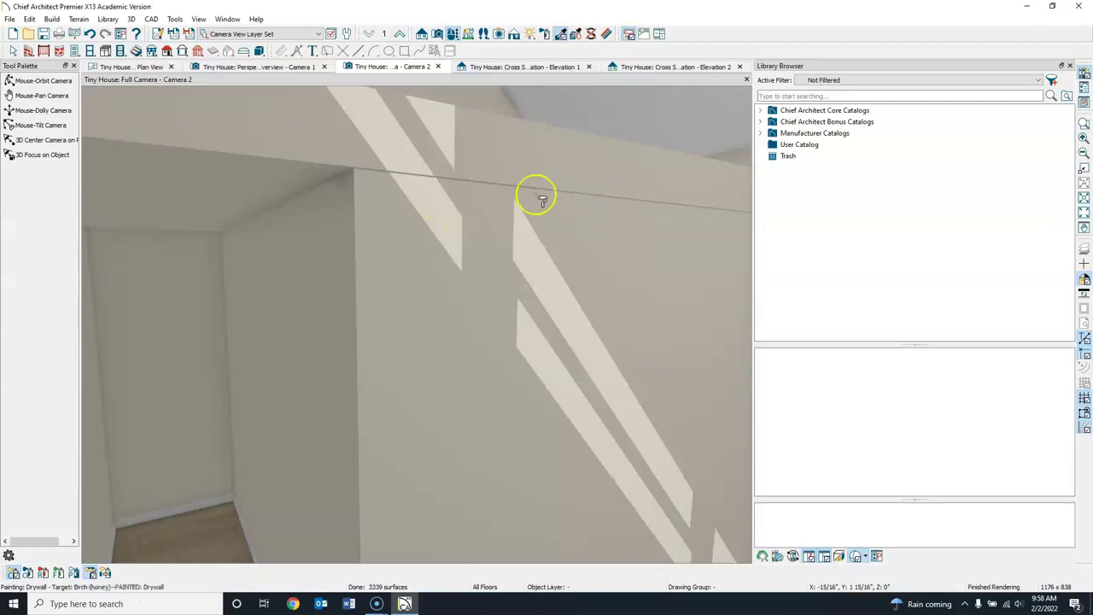
# Examine the slab edge against the half-wall in the plan, and the loft slab and space above it in Camera 2
pyautogui.click(143, 69)
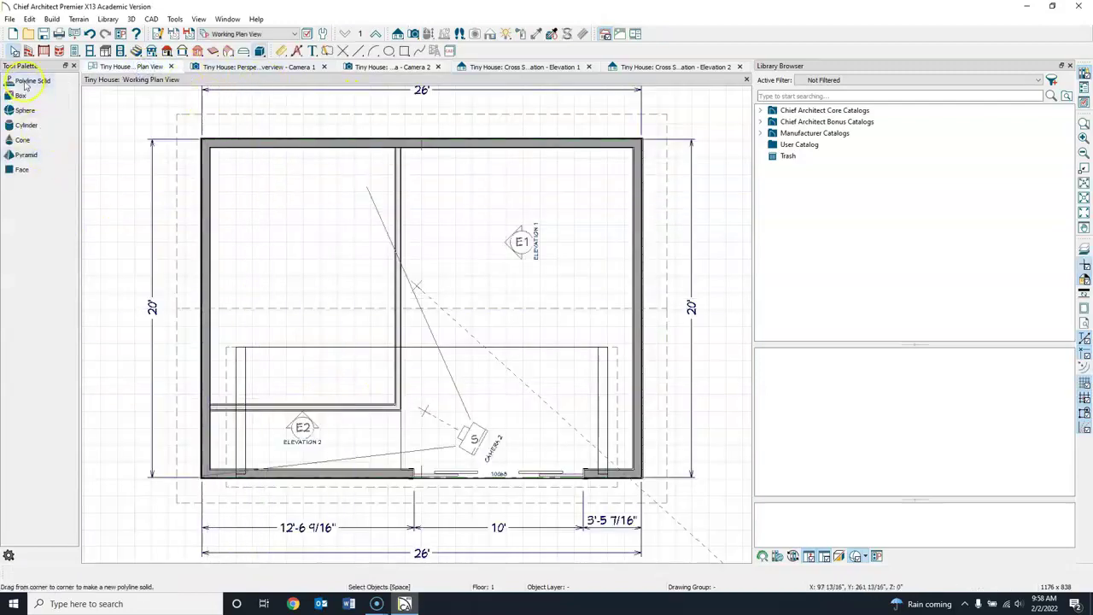
pyautogui.scroll(5, 420, 365)
pyautogui.moveTo(384, 329); pyautogui.dragTo(391, 198, button='middle')
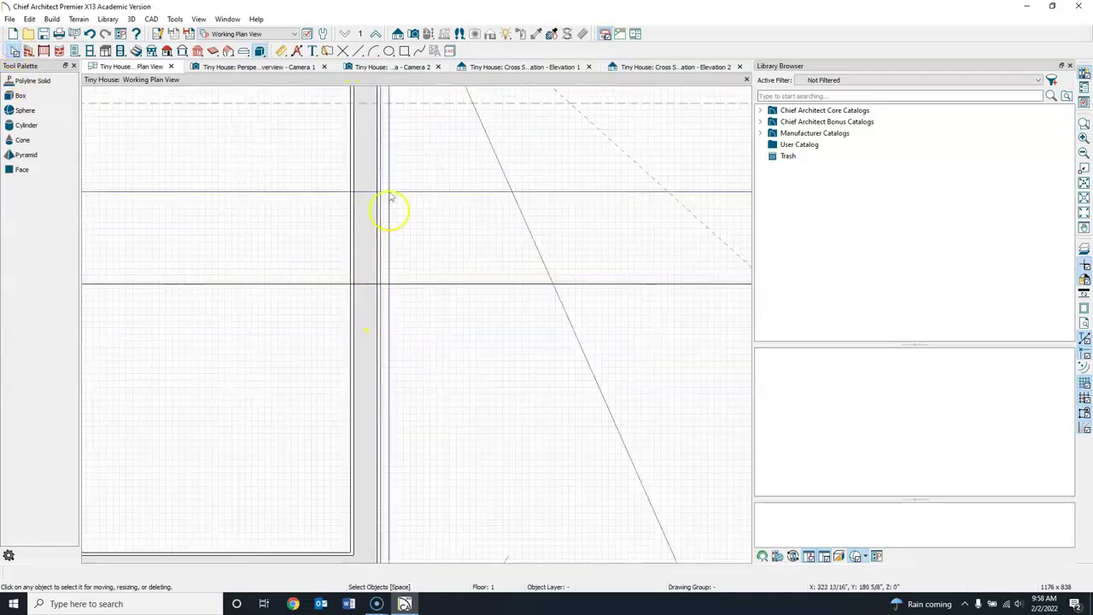
pyautogui.click(416, 68)
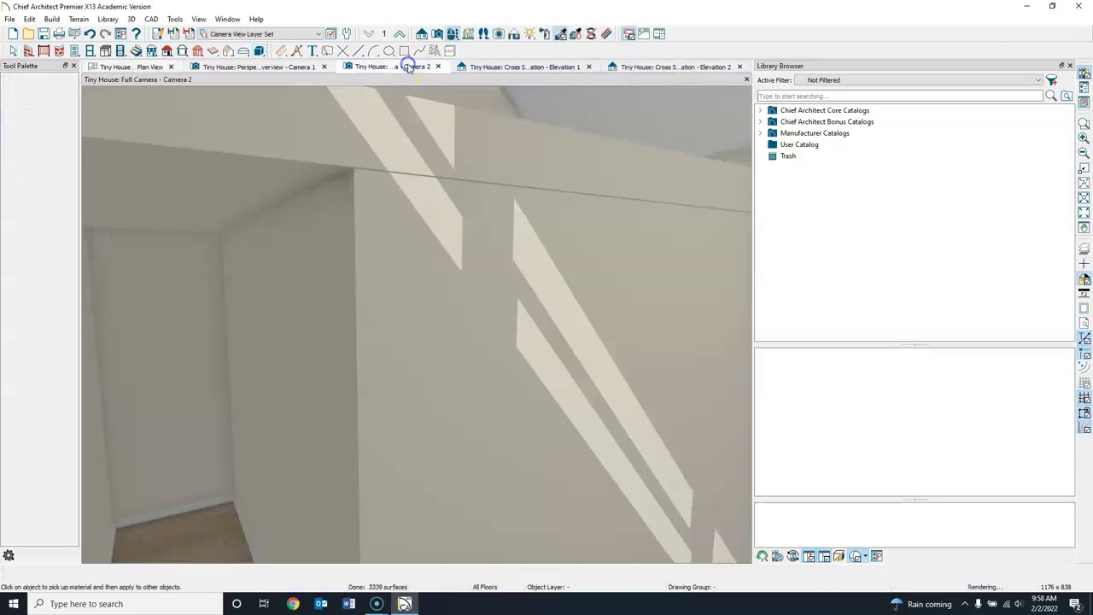
pyautogui.scroll(3, 439, 205)
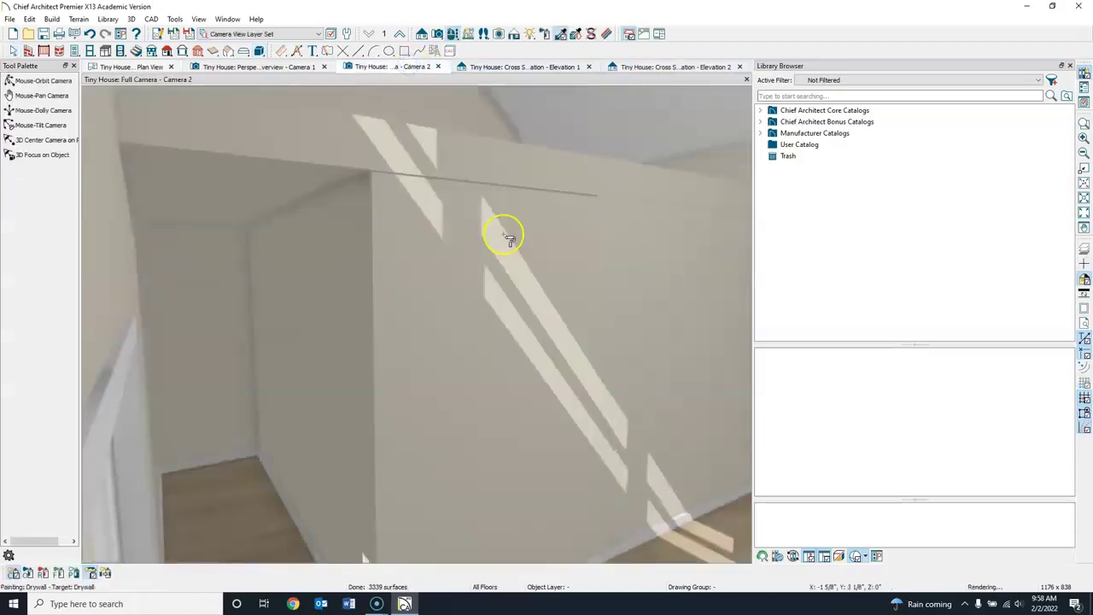
pyautogui.click(47, 81)
pyautogui.moveTo(428, 281); pyautogui.dragTo(474, 333)
pyautogui.moveTo(476, 325); pyautogui.dragTo(236, 371, button='middle')
pyautogui.moveTo(467, 364); pyautogui.dragTo(354, 415)
pyautogui.moveTo(501, 364); pyautogui.dragTo(447, 332)
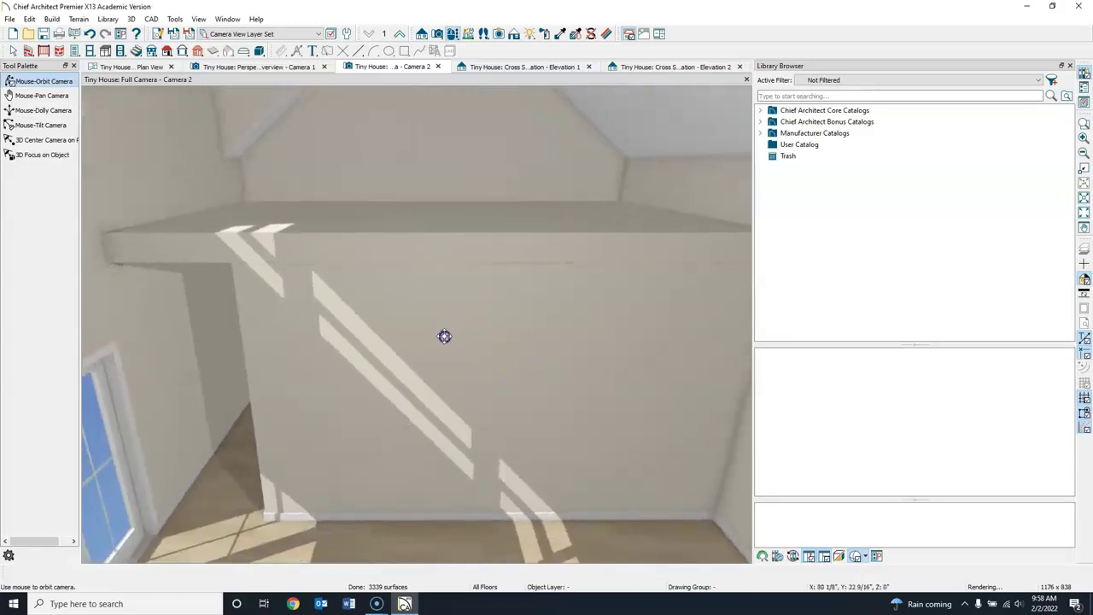
pyautogui.moveTo(444, 336); pyautogui.dragTo(444, 478, button='middle')
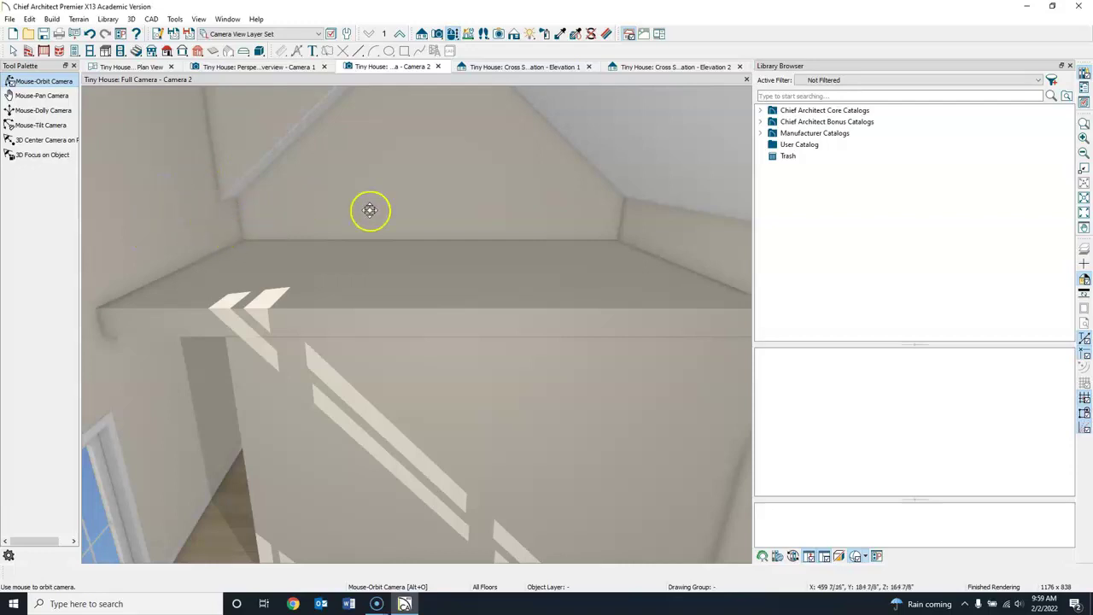
pyautogui.moveTo(398, 256); pyautogui.dragTo(366, 236)
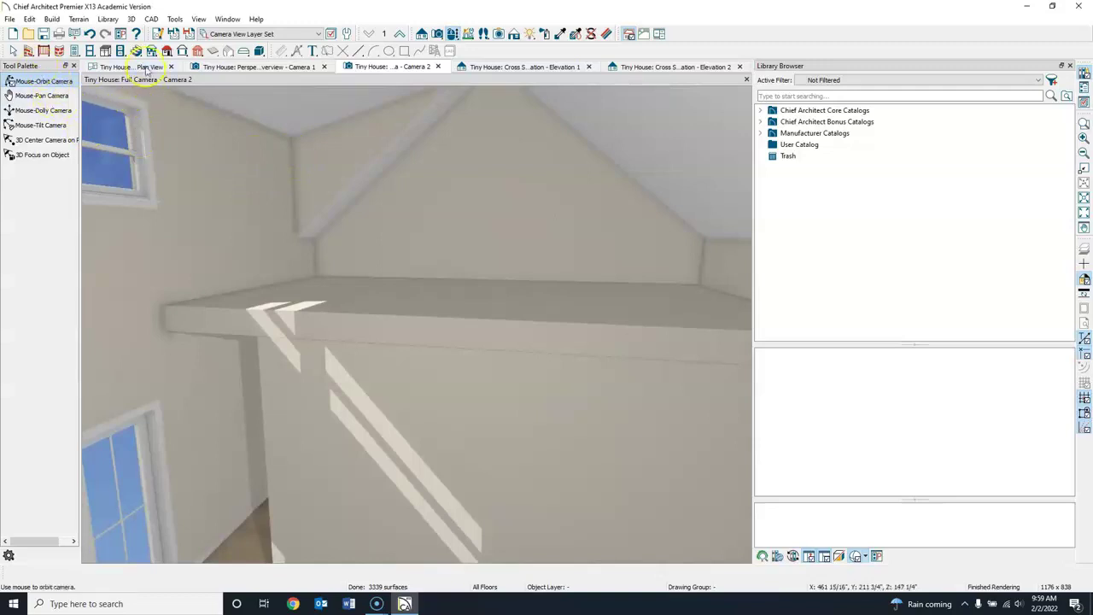
# In the Camera 1 overview, copy one window of the dormer's four-window group onto the blank dormer wall over the loft and check it in Camera 2
pyautogui.click(267, 68)
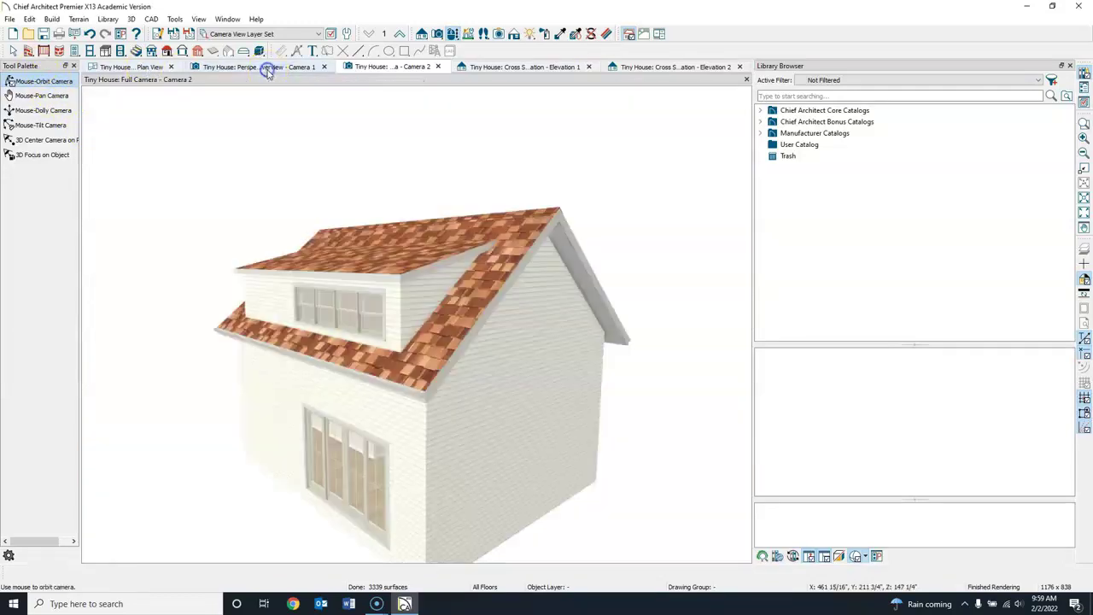
pyautogui.moveTo(290, 288); pyautogui.dragTo(357, 293)
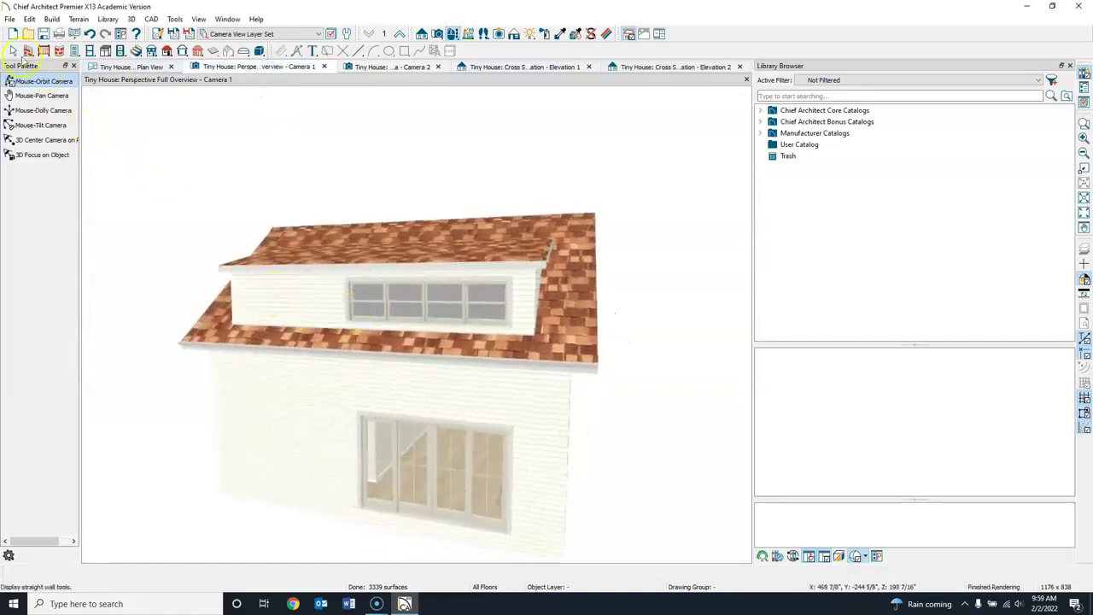
pyautogui.click(13, 51)
pyautogui.click(361, 295)
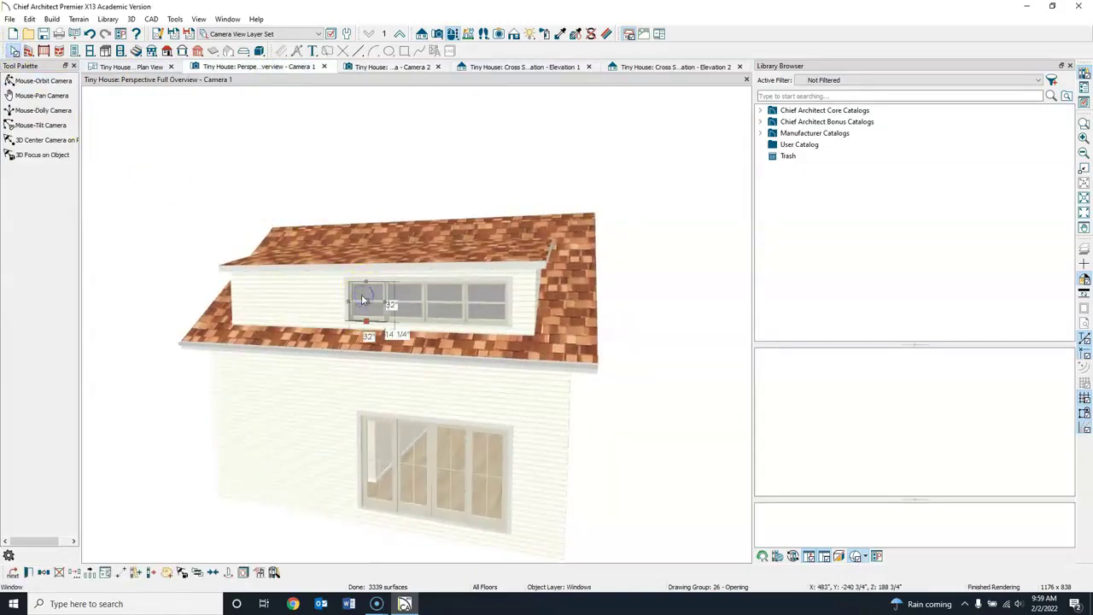
pyautogui.press('Escape')
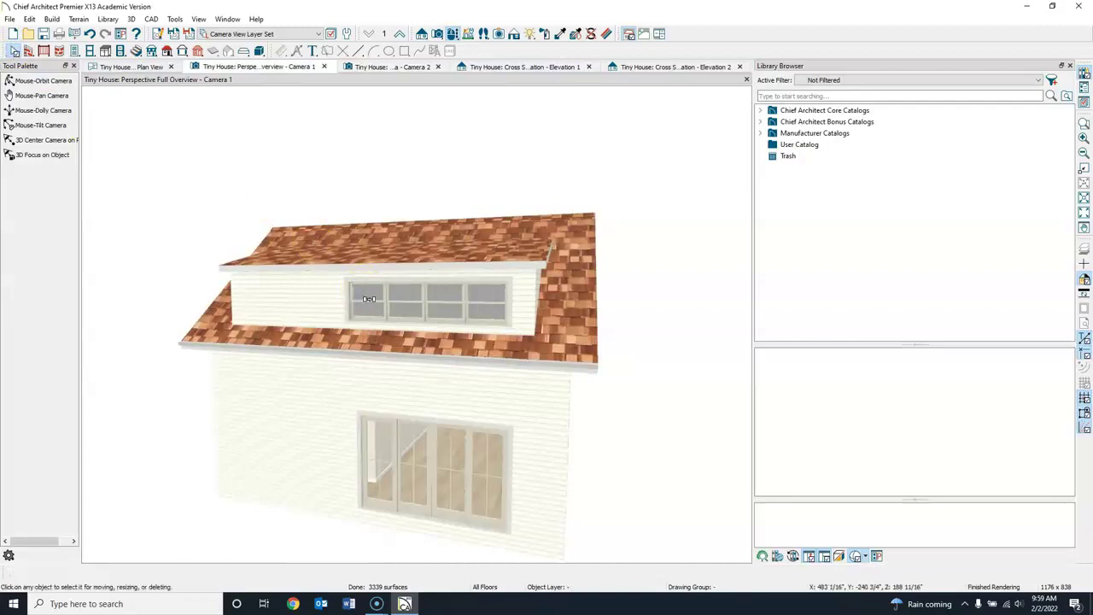
pyautogui.click(262, 297)
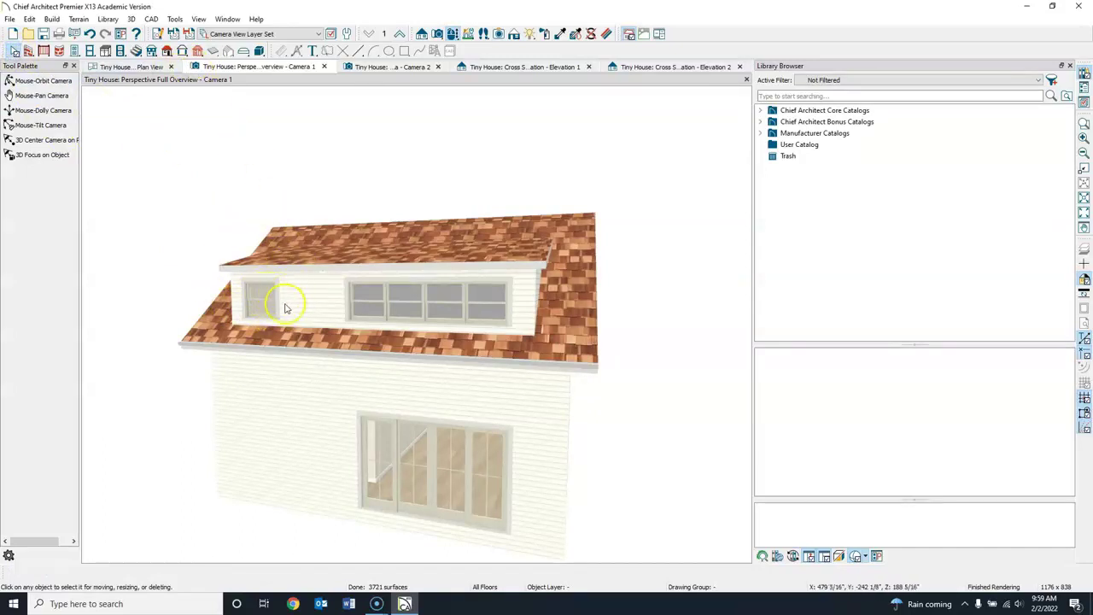
pyautogui.click(380, 68)
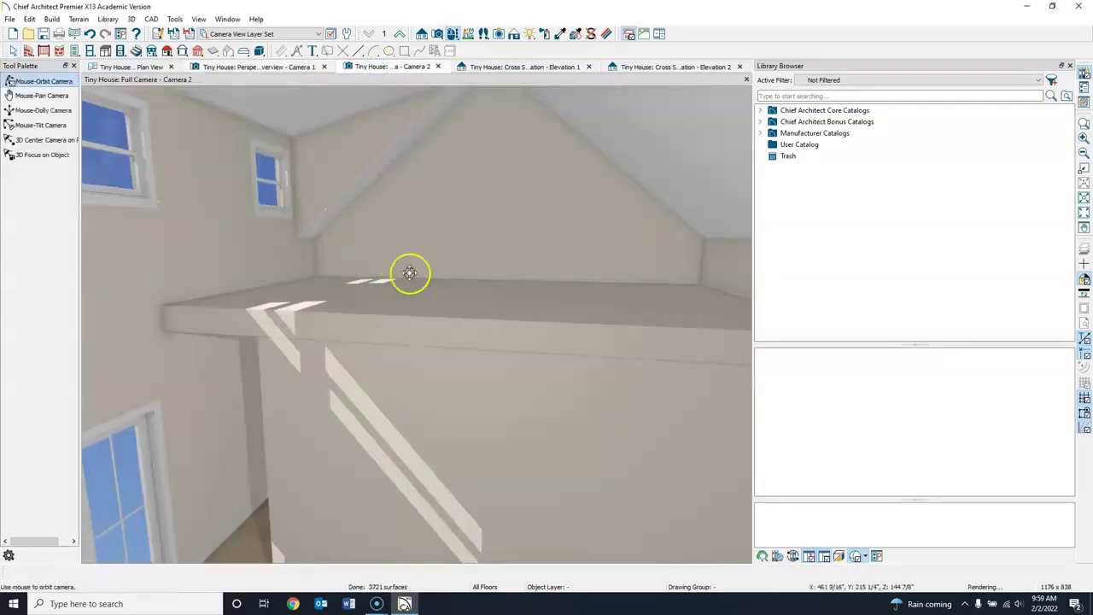
pyautogui.click(75, 97)
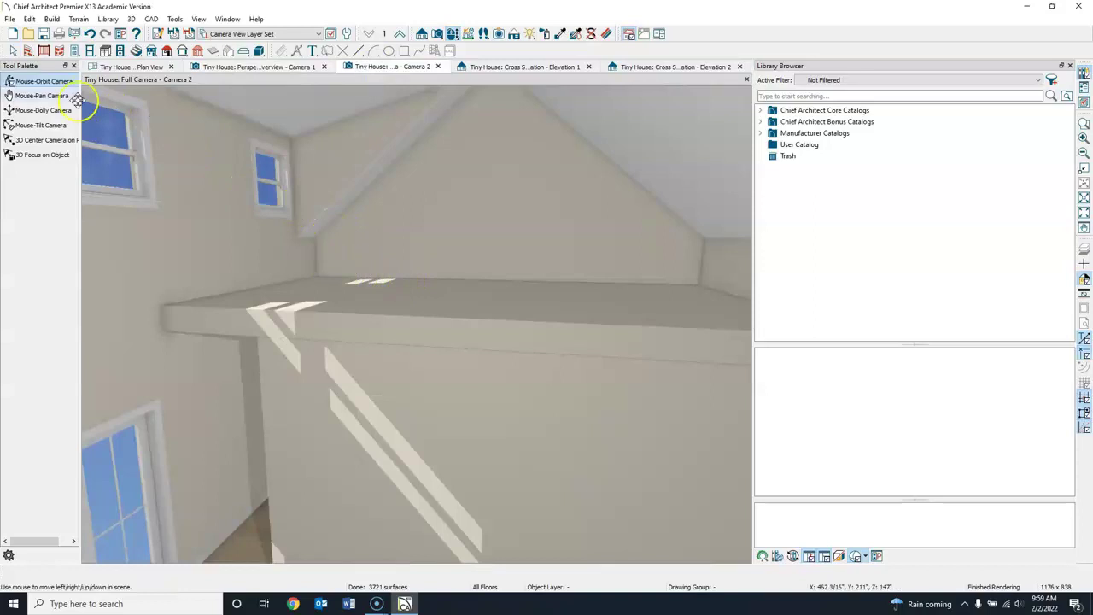
# In the plan, move the long half-wall under the loft to 11' from the parallel exterior end wall
pyautogui.click(11, 51)
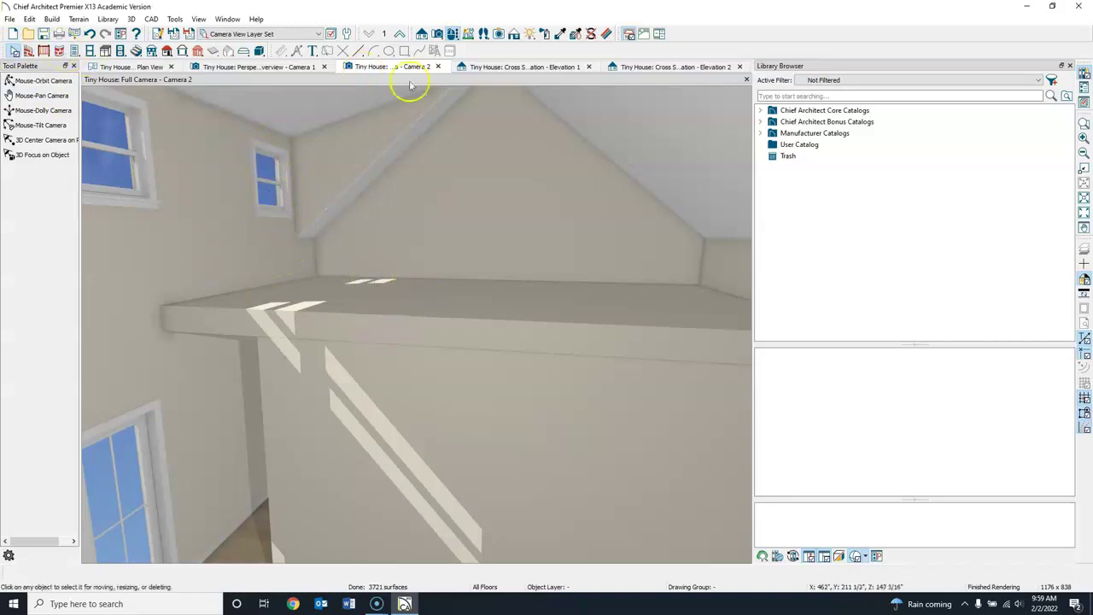
pyautogui.click(453, 35)
pyautogui.moveTo(445, 272); pyautogui.dragTo(532, 267)
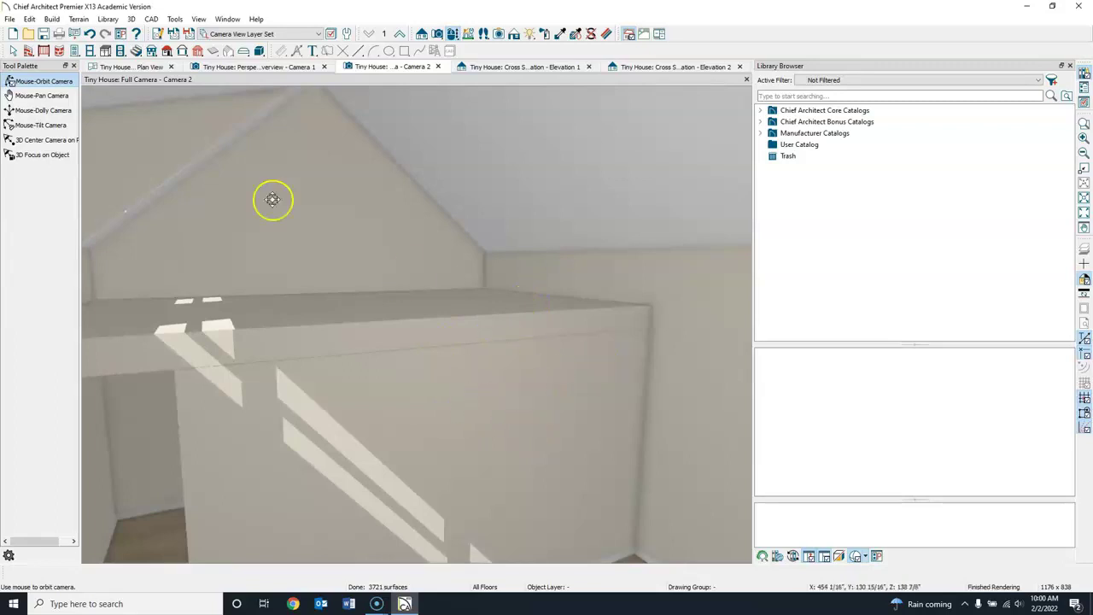
pyautogui.click(144, 68)
pyautogui.scroll(3, 268, 151)
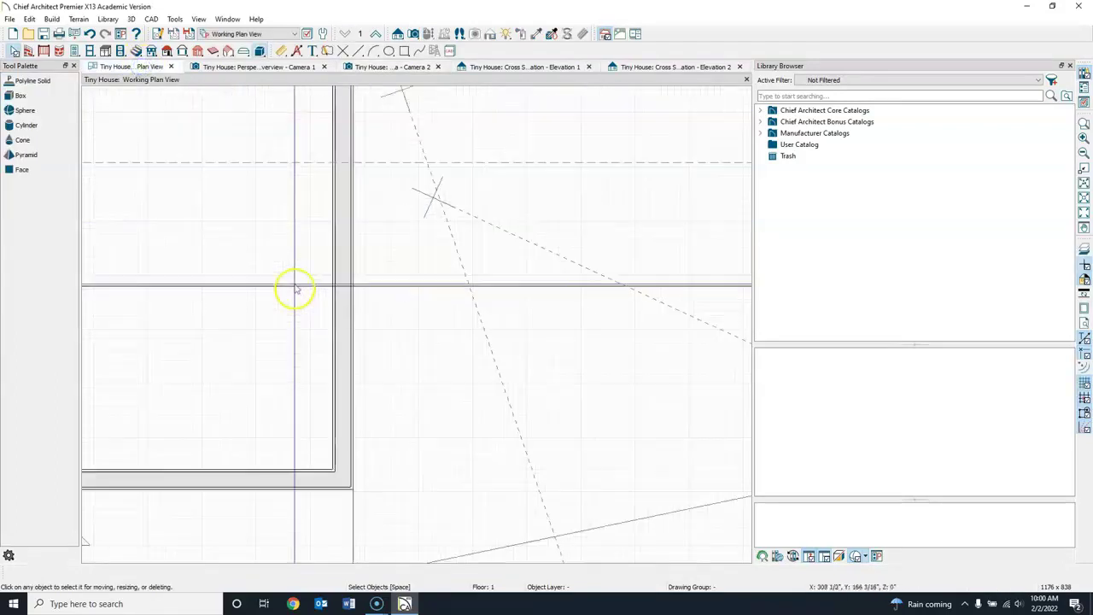
pyautogui.scroll(-1, 288, 259)
pyautogui.moveTo(265, 253); pyautogui.dragTo(299, 313)
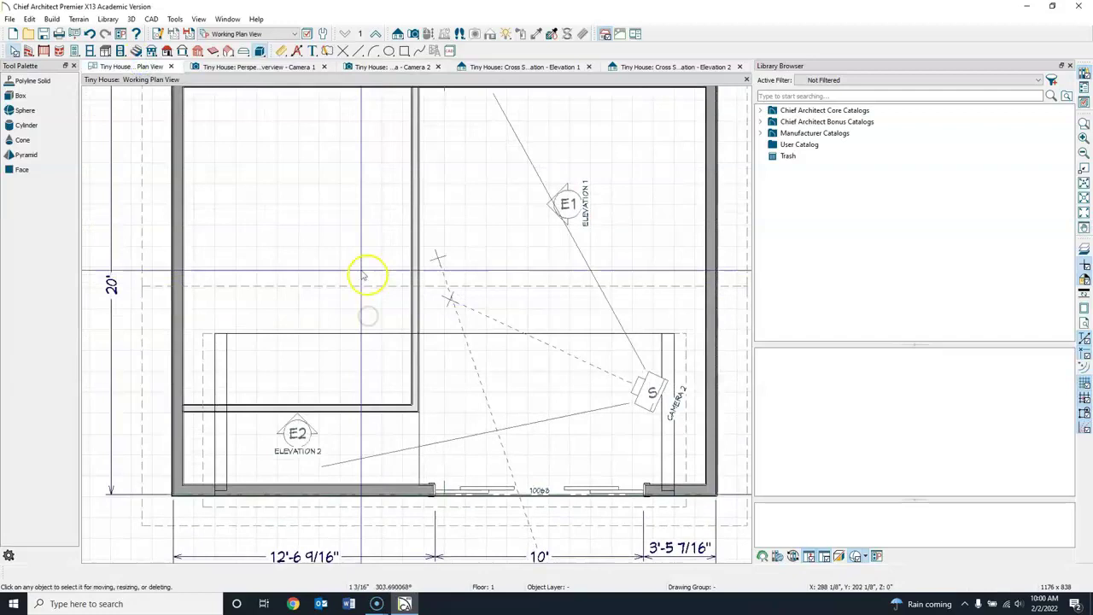
pyautogui.click(415, 196)
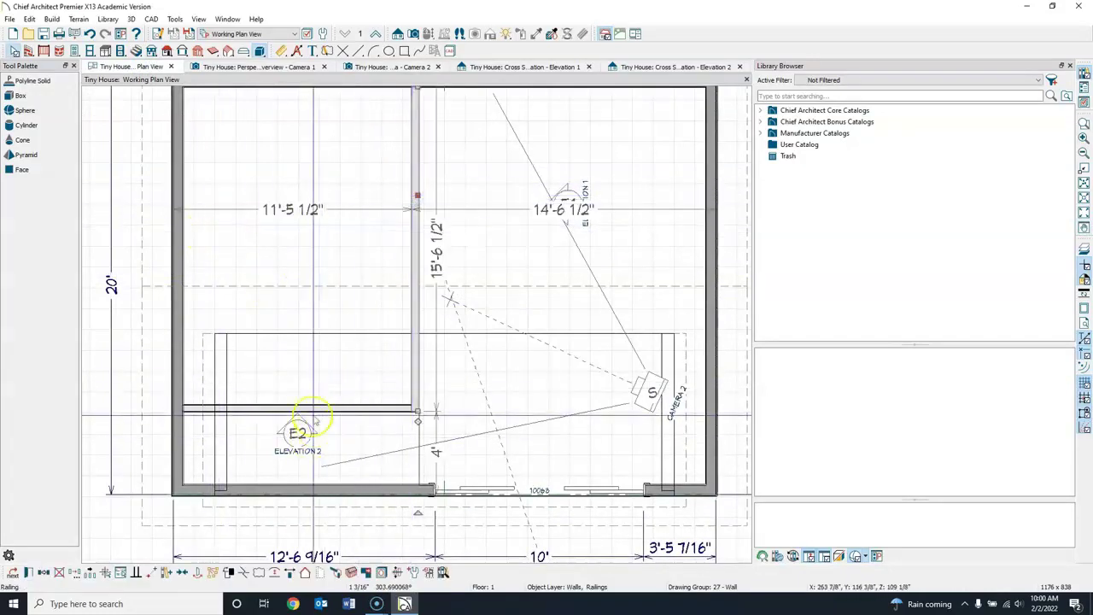
pyautogui.click(309, 211)
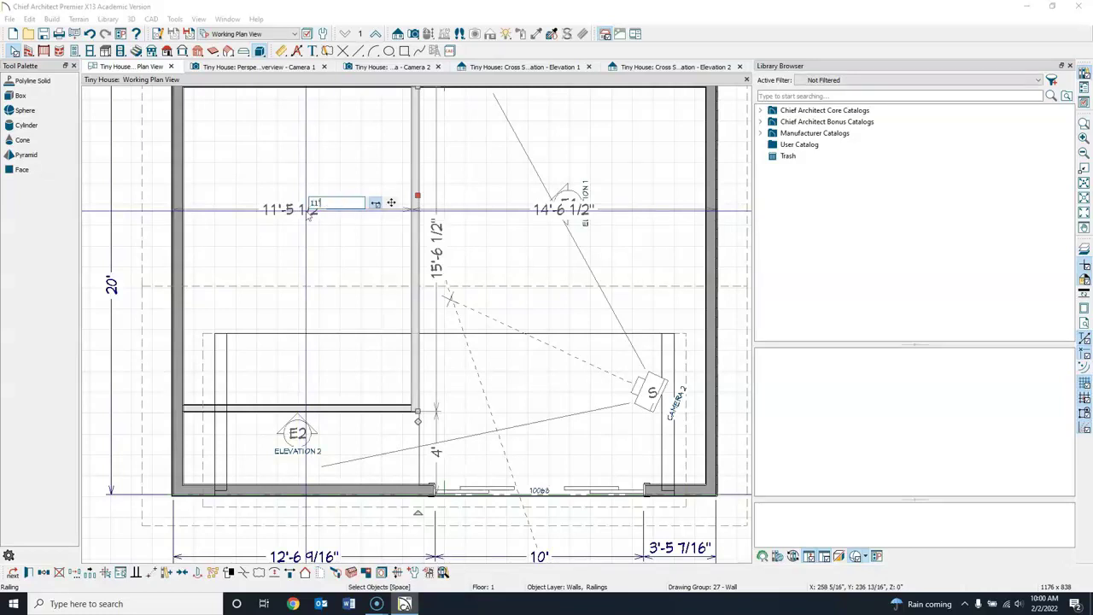
pyautogui.press('Return')
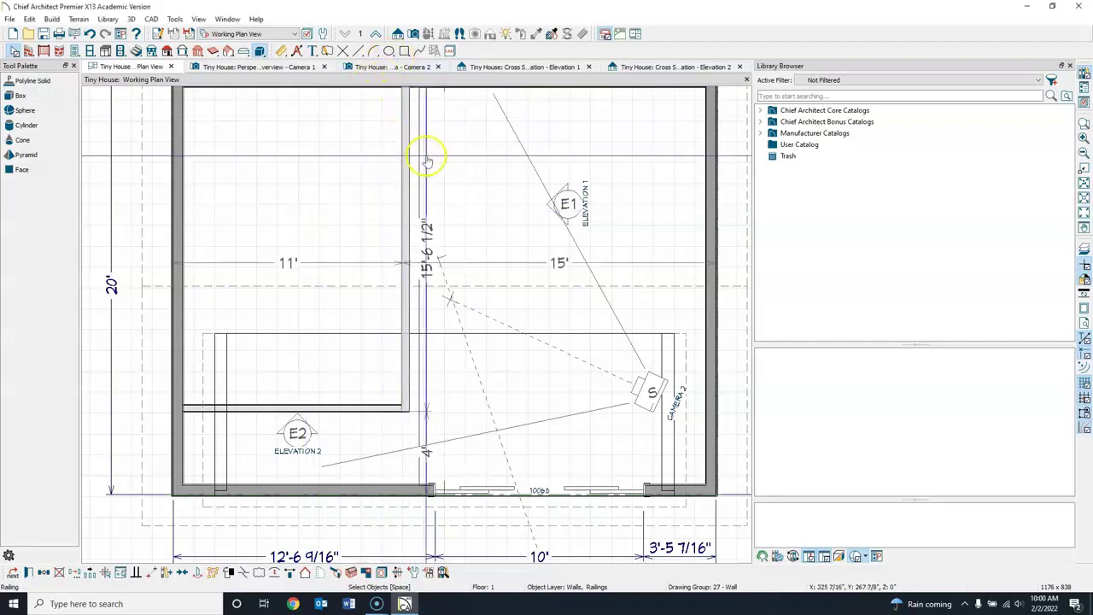
# Set the loft slab's width to 11' from the exterior end wall and check its edge in Camera 2
pyautogui.click(398, 244)
pyautogui.moveTo(471, 180); pyautogui.dragTo(419, 188)
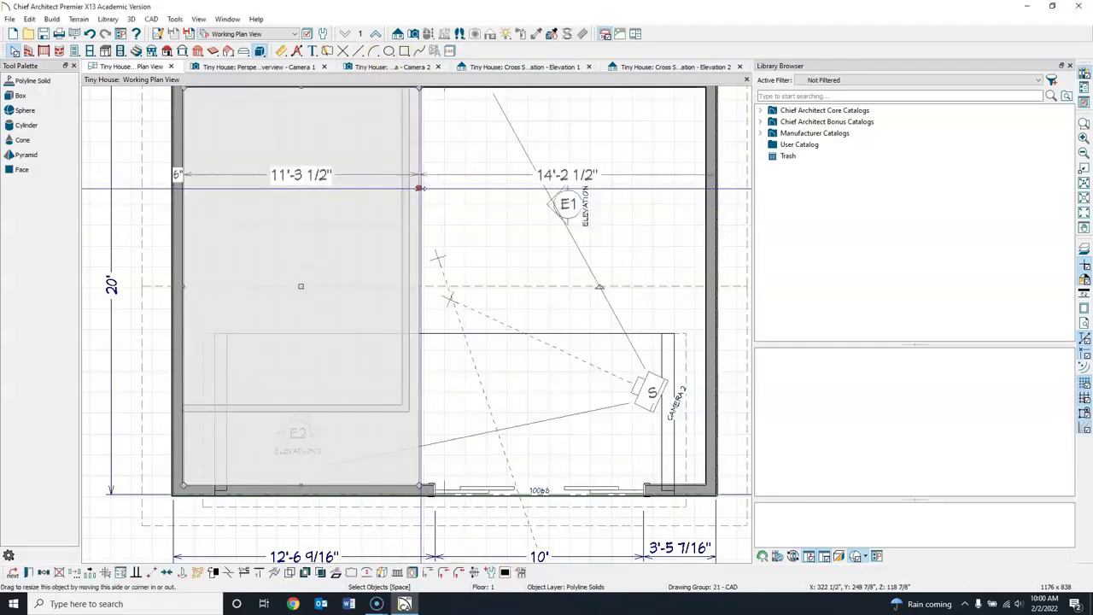
pyautogui.click(318, 174)
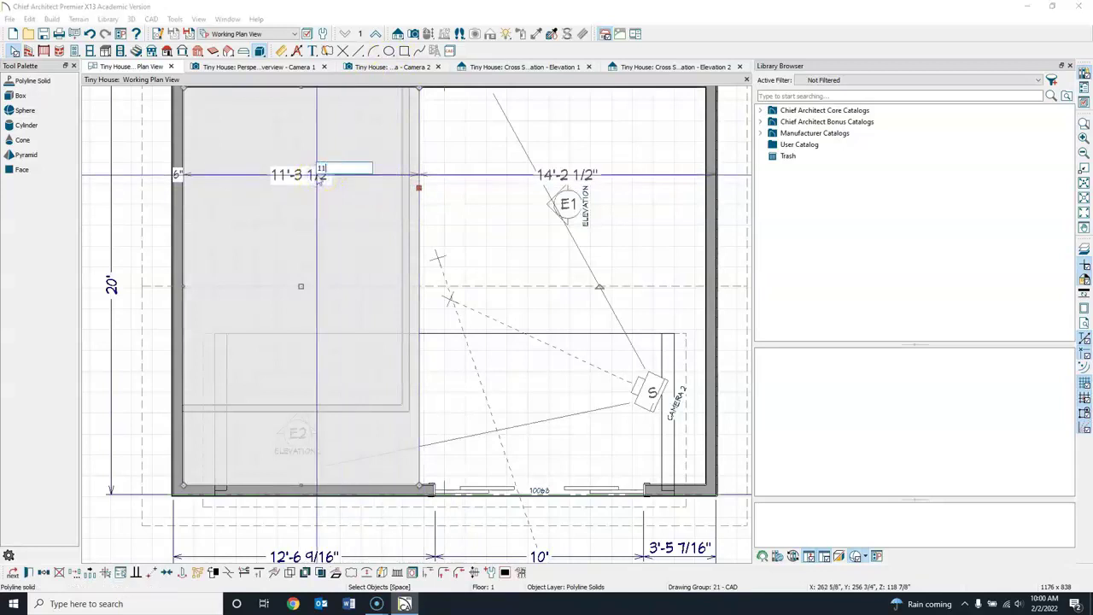
pyautogui.write("11'")
pyautogui.press('Return')
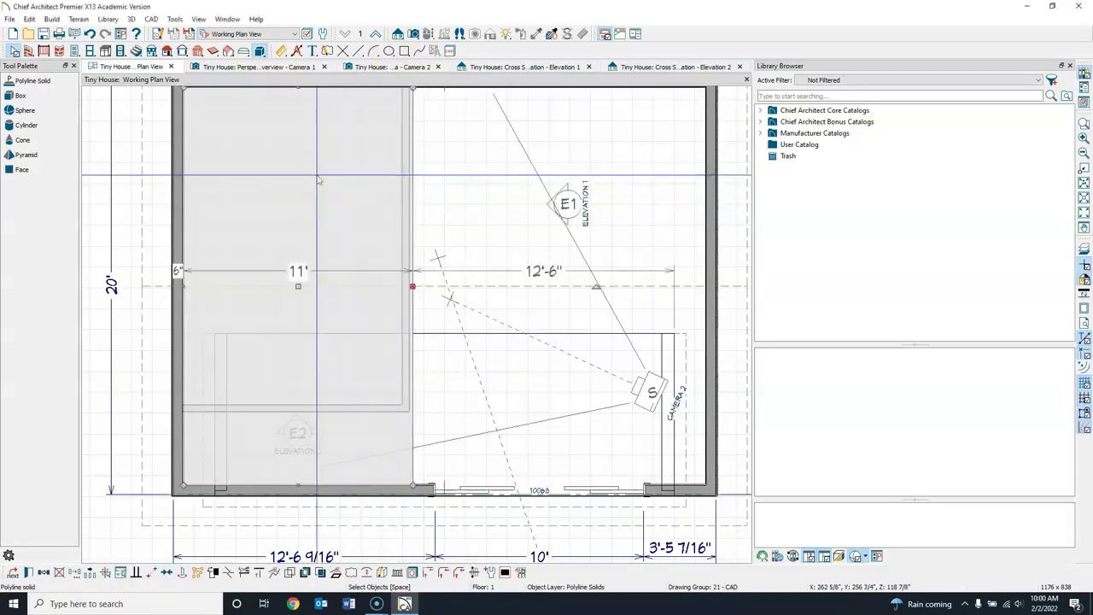
pyautogui.click(396, 67)
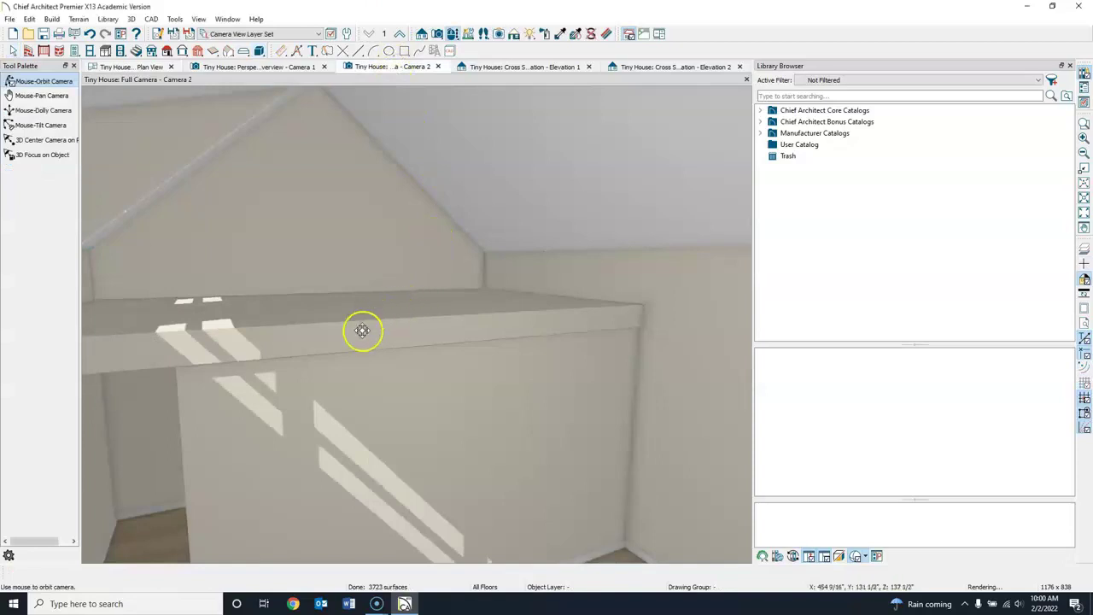
# Pull the loft slab's free edge in flush with the long half-wall's outer face, 10'-10" wide, and inspect it in Camera 2
pyautogui.click(129, 67)
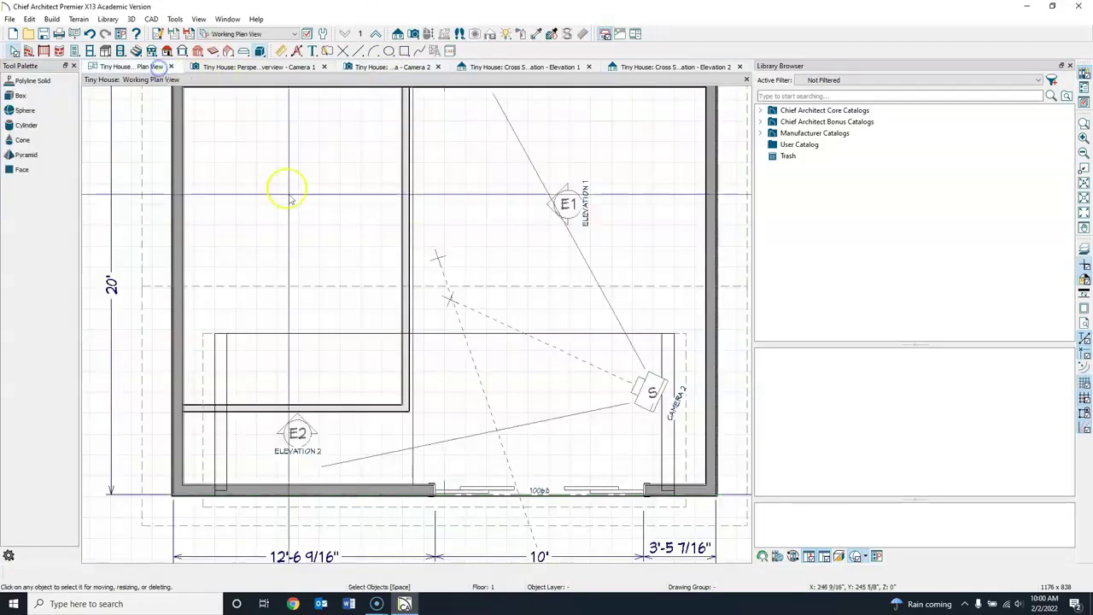
pyautogui.scroll(5, 402, 264)
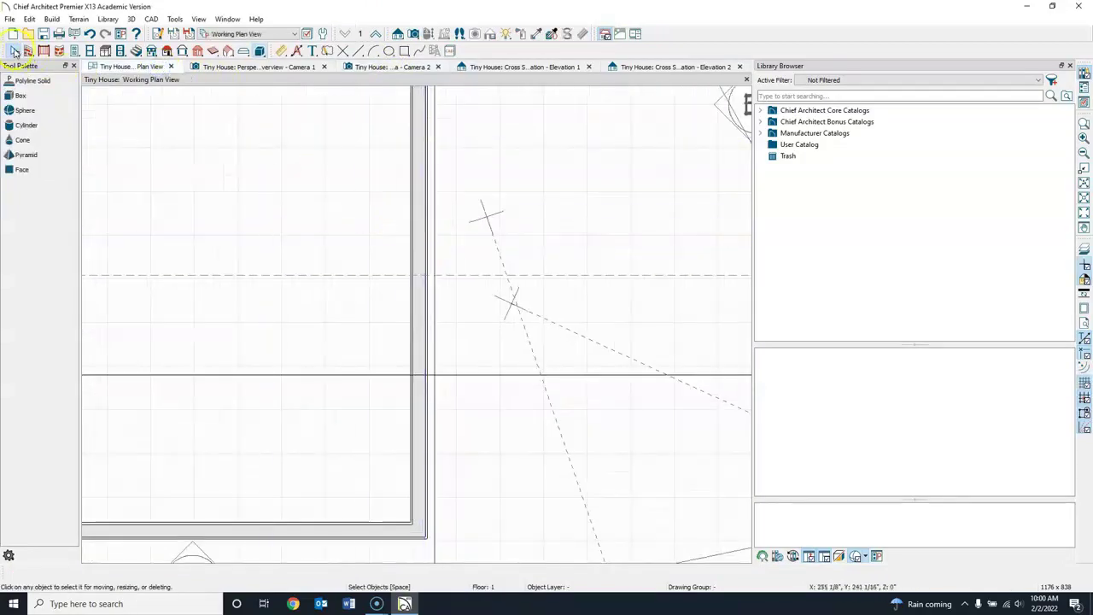
pyautogui.click(434, 188)
pyautogui.moveTo(433, 189); pyautogui.dragTo(427, 189)
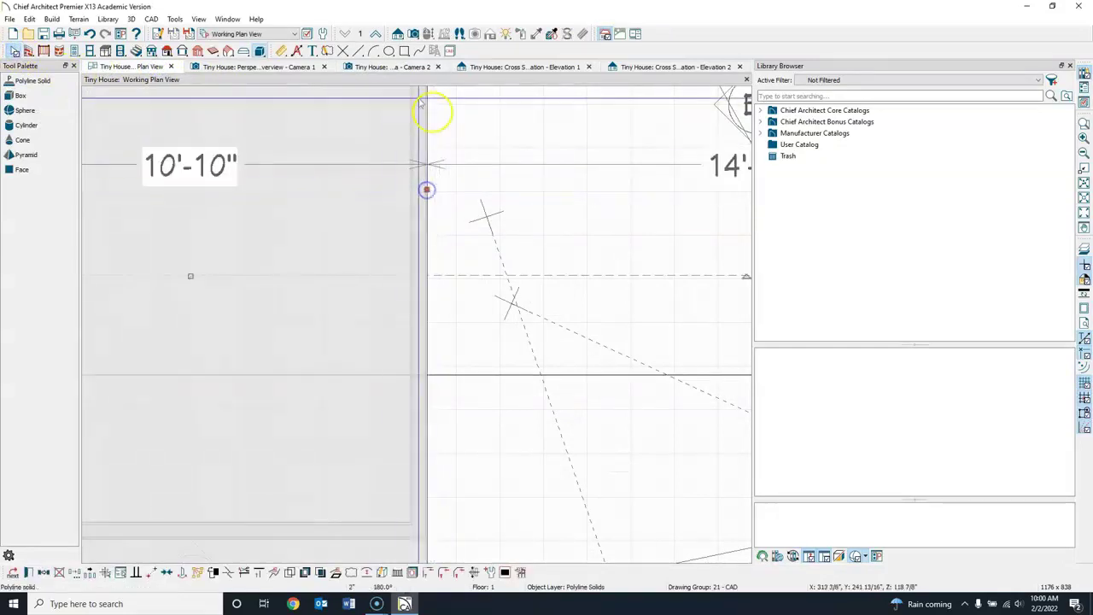
pyautogui.click(397, 66)
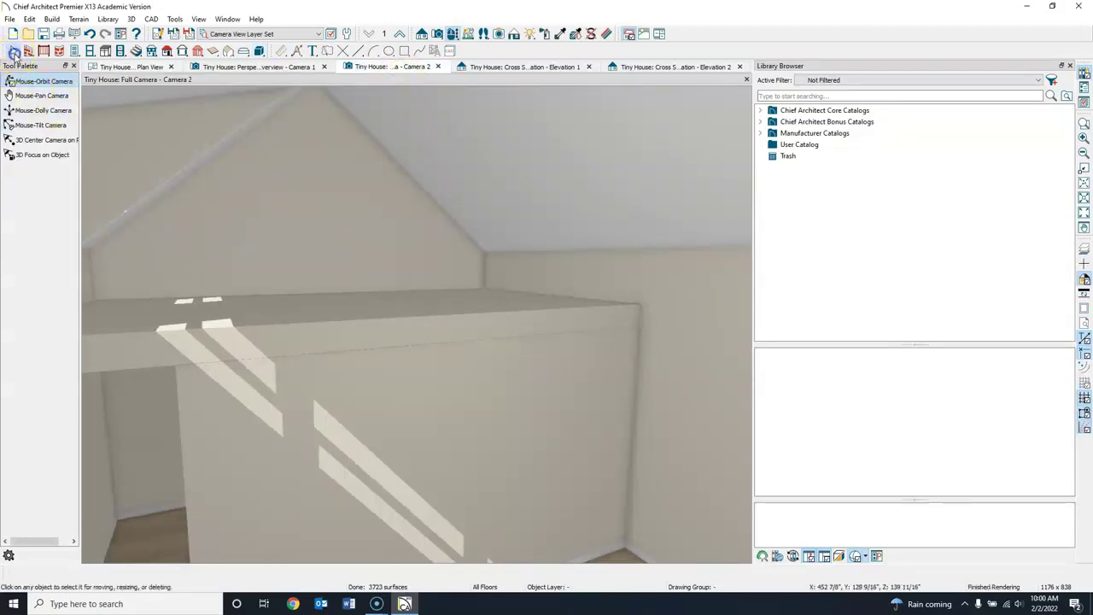
pyautogui.click(14, 52)
pyautogui.click(42, 80)
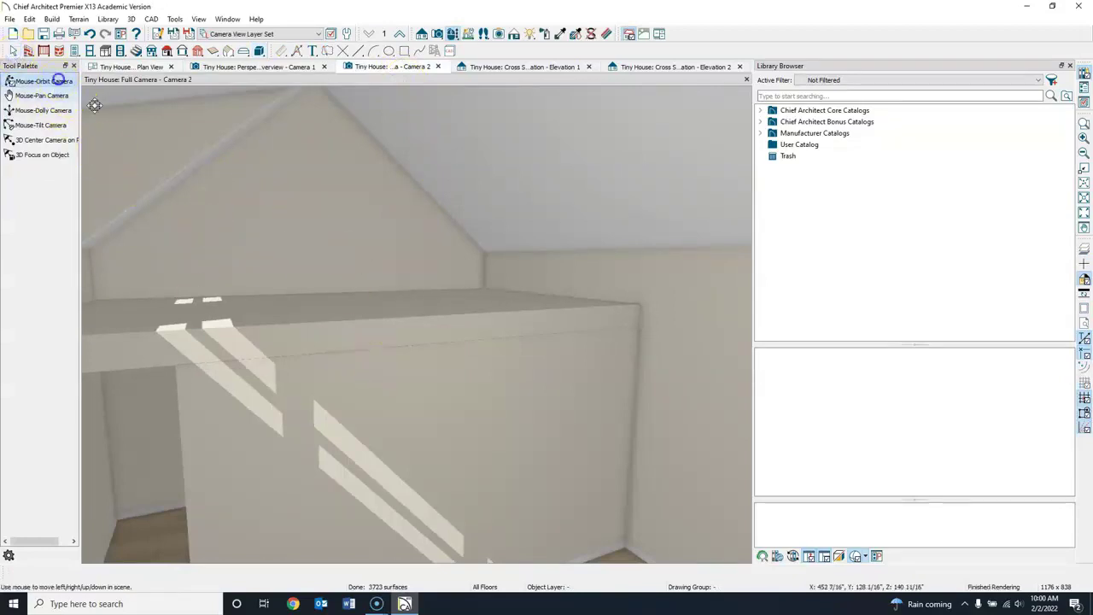
pyautogui.moveTo(327, 324); pyautogui.dragTo(405, 304)
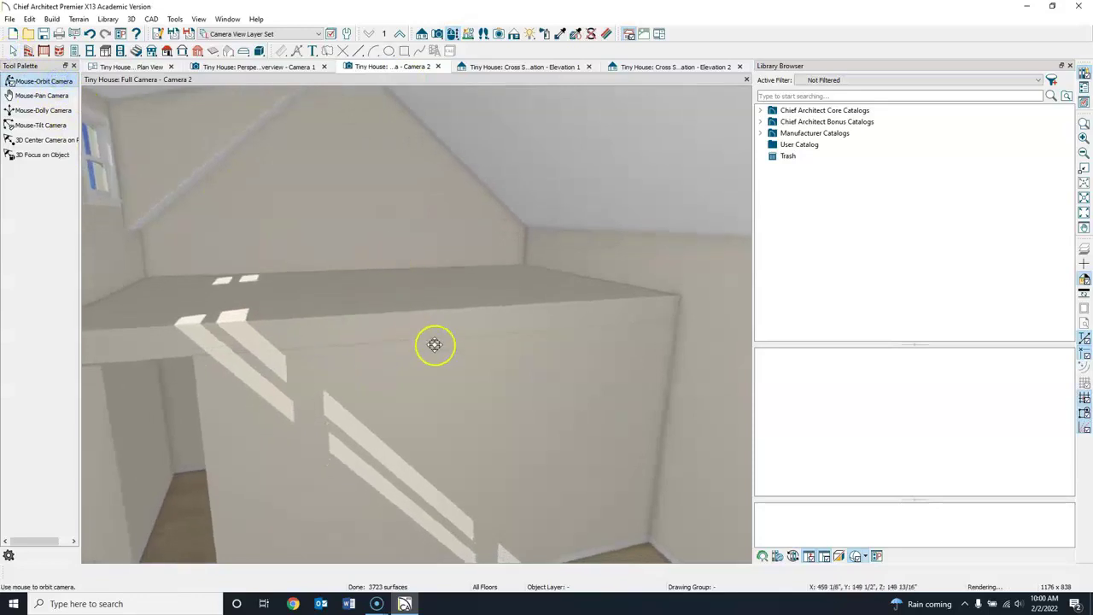
pyautogui.moveTo(457, 438); pyautogui.dragTo(459, 400, button='middle')
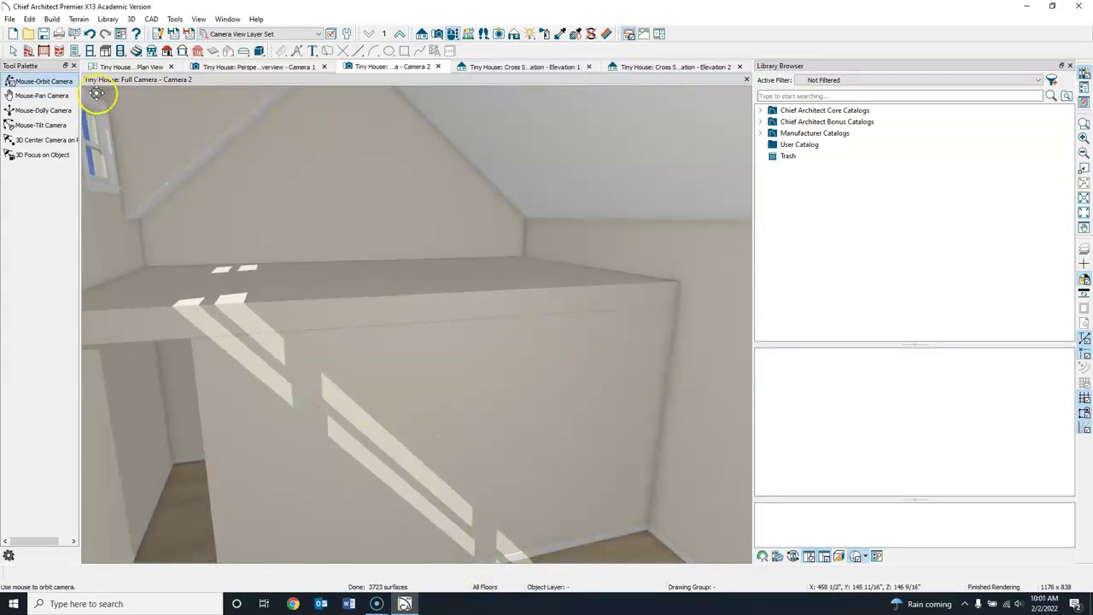
# Draw an L-shaped half-wall inside the long half-wall, running about 13' from the rear wall and returning about 2'-6" to meet it
pyautogui.click(126, 67)
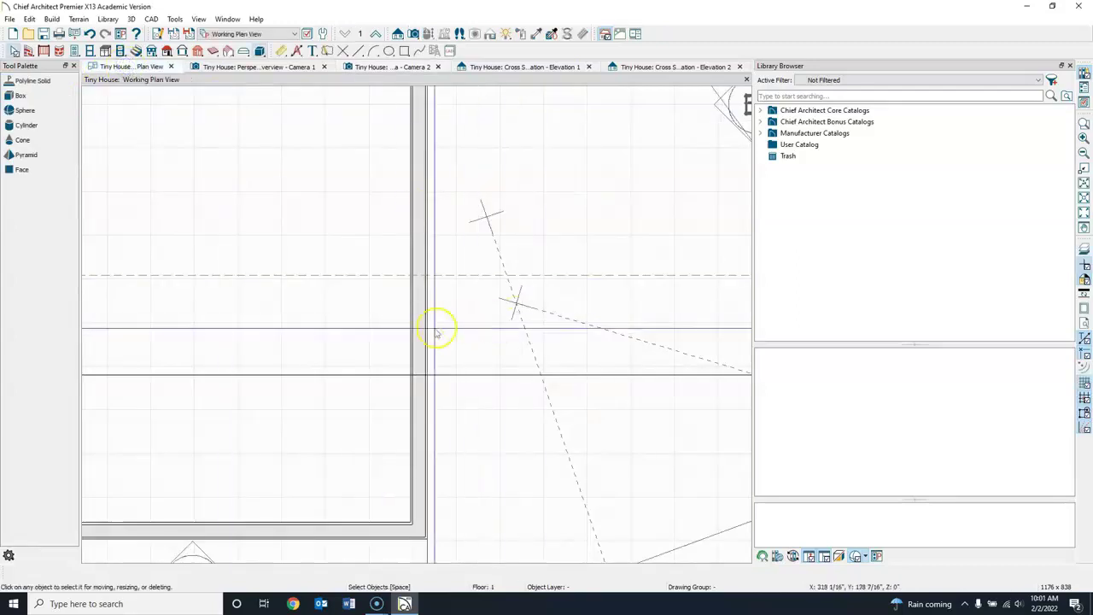
pyautogui.moveTo(388, 293); pyautogui.dragTo(414, 468, button='middle')
pyautogui.scroll(-3, 383, 345)
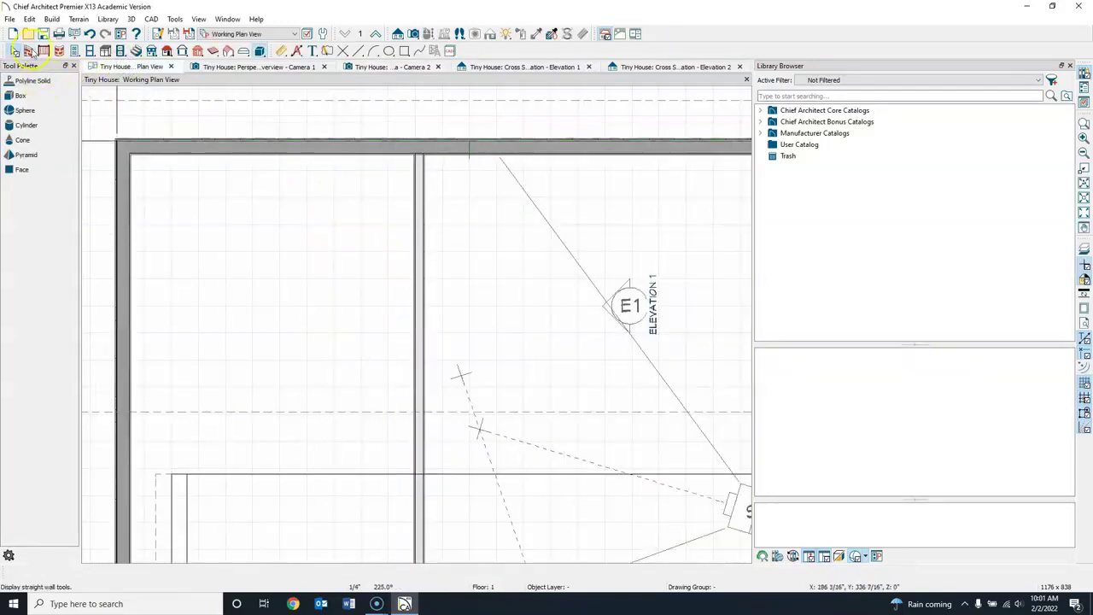
pyautogui.click(29, 51)
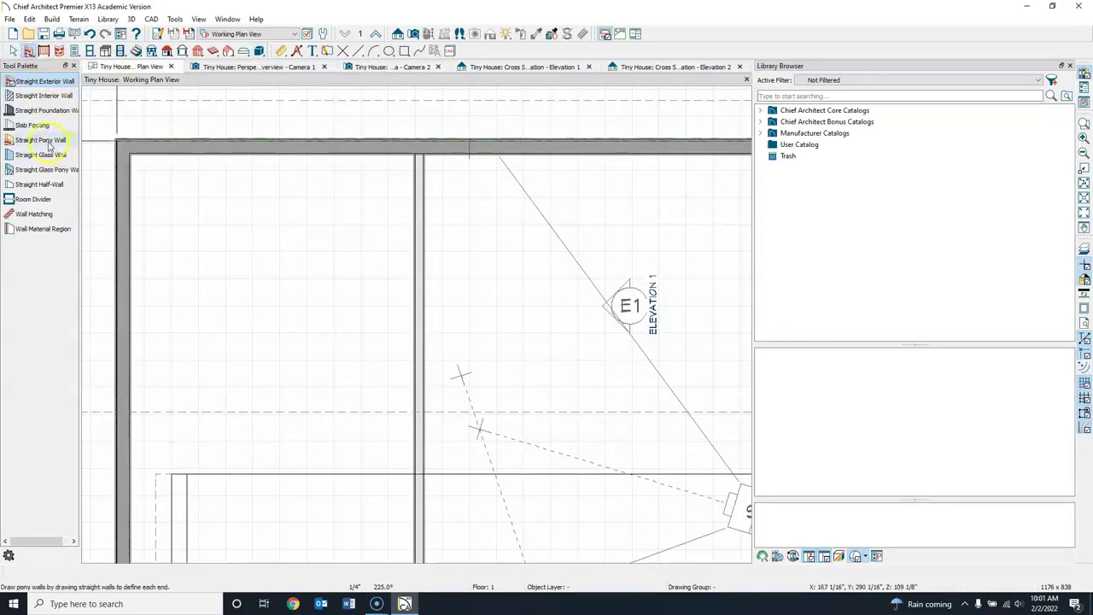
pyautogui.click(43, 185)
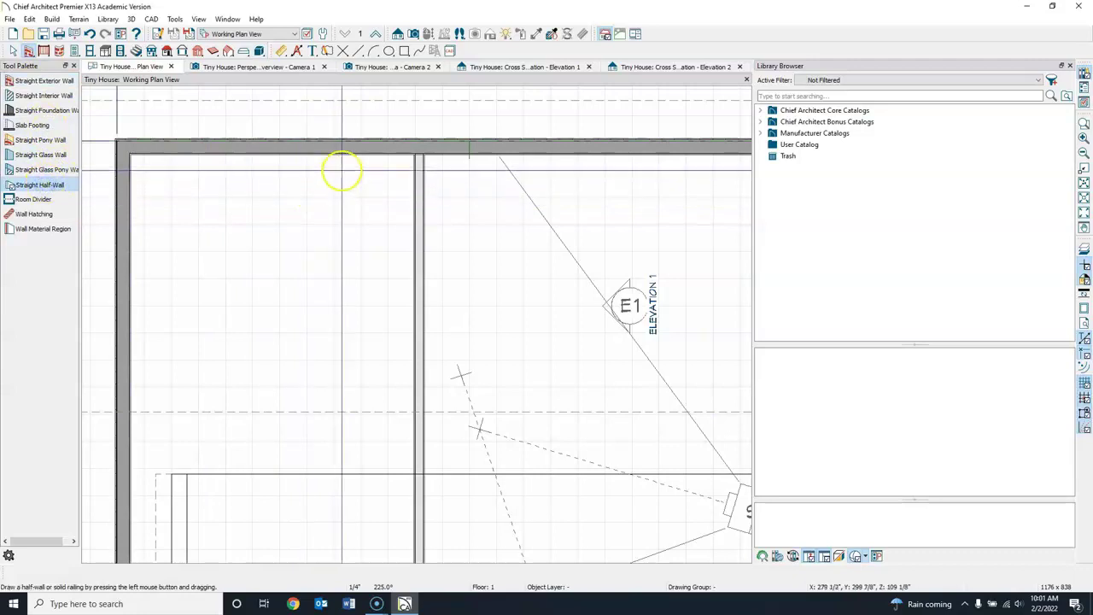
pyautogui.moveTo(348, 154); pyautogui.dragTo(361, 491)
pyautogui.moveTo(361, 488); pyautogui.dragTo(342, 346, button='middle')
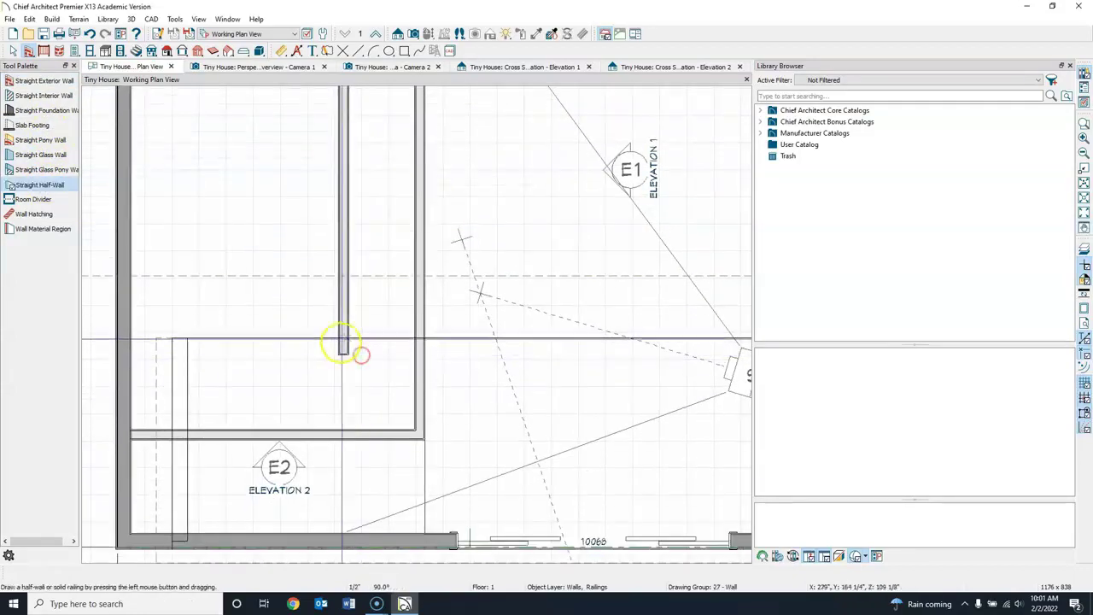
pyautogui.moveTo(345, 352); pyautogui.dragTo(418, 354)
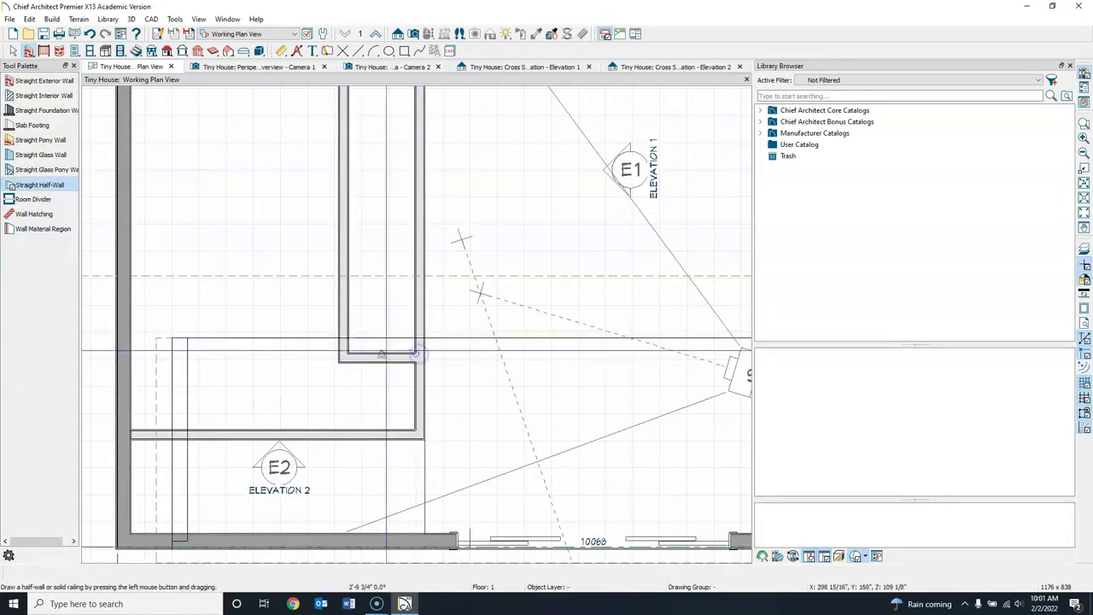
pyautogui.click(15, 51)
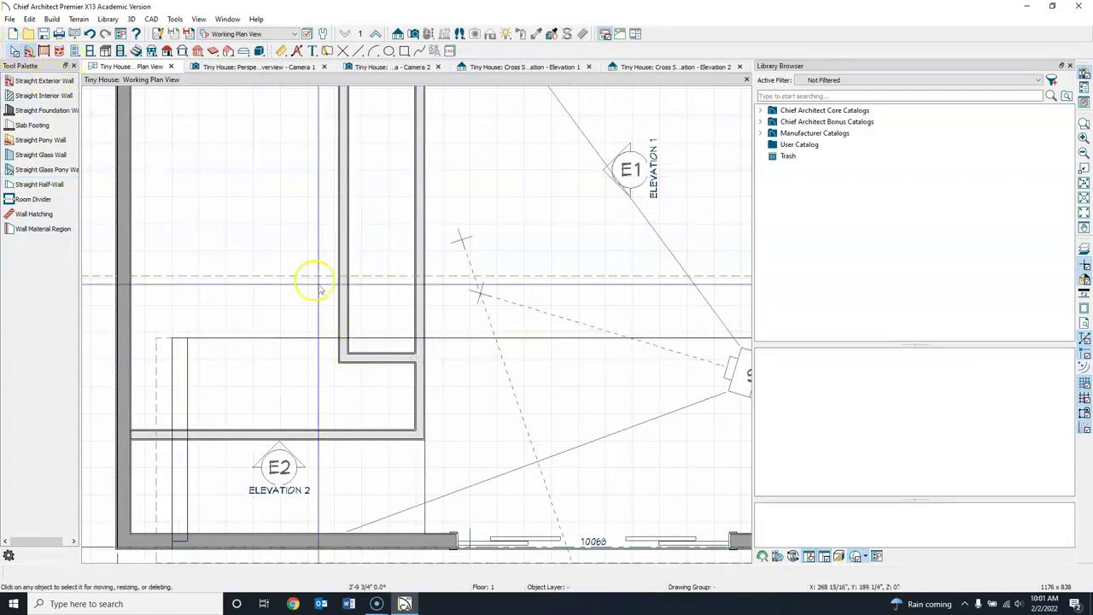
# Set the short return half-wall's distance from the half-wall along the passage to 3'
pyautogui.click(390, 380)
pyautogui.click(398, 396)
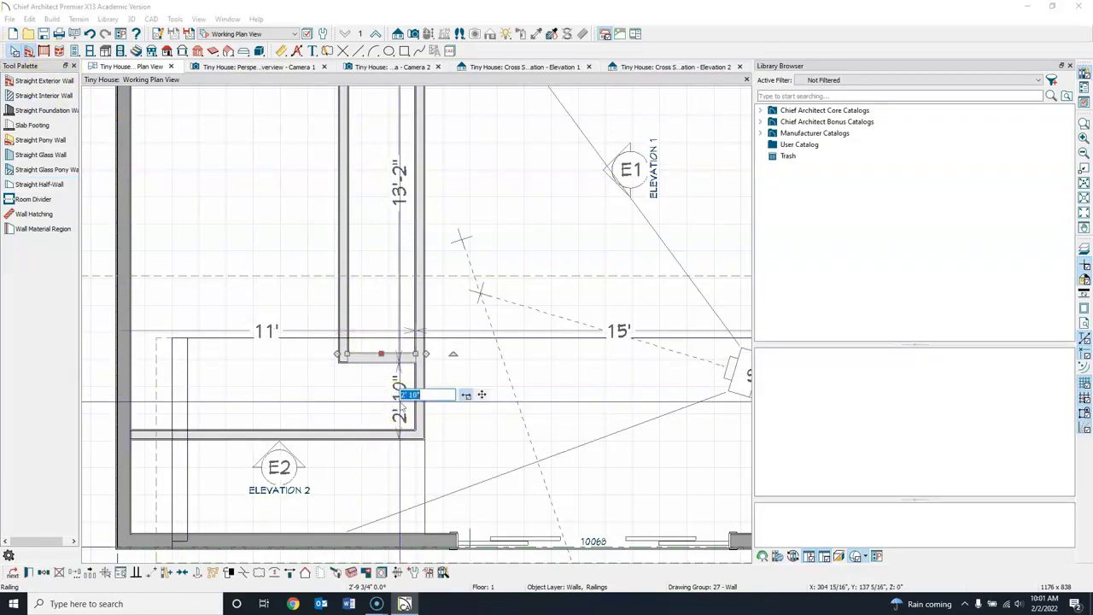
pyautogui.write('3')
pyautogui.press('Return')
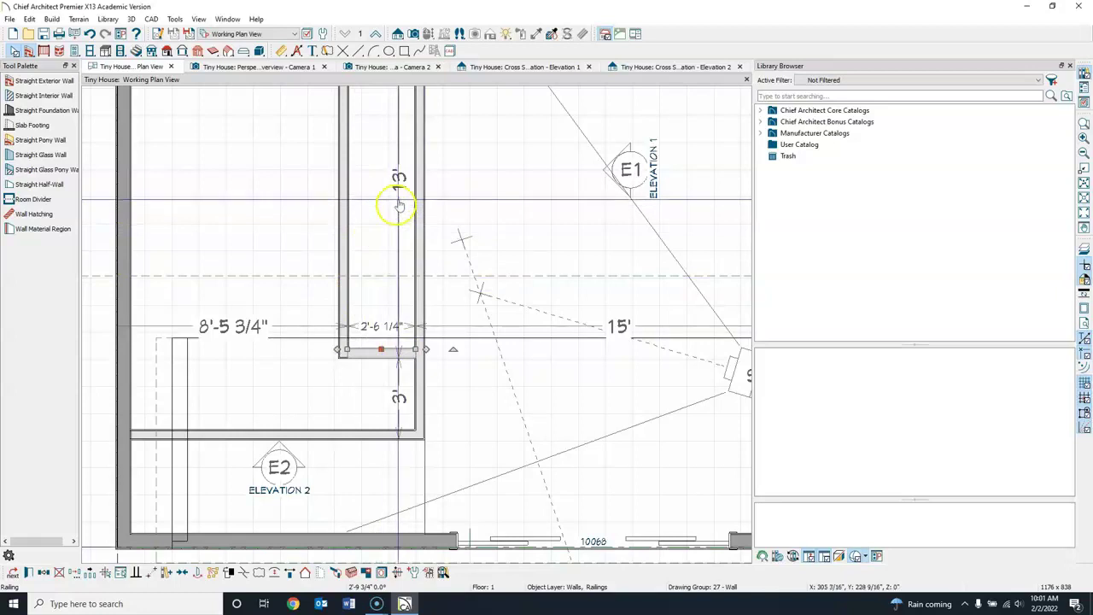
pyautogui.press('Escape')
pyautogui.click(342, 226)
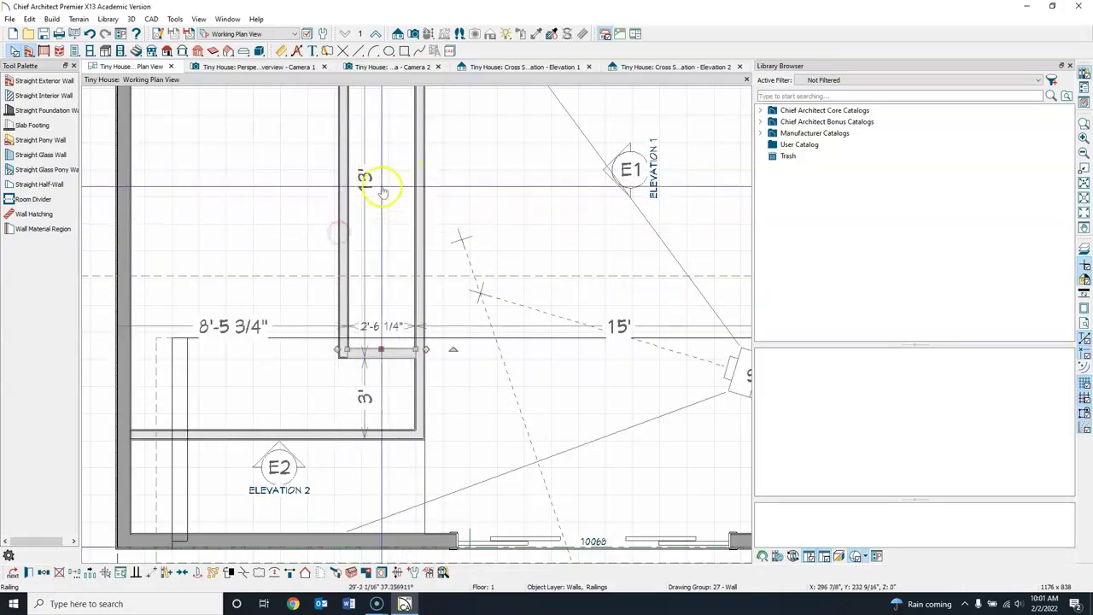
# Shorten the long half-wall to about 3'-3" so it ends at the short return, and check the opening in Elevation 1 and Camera 2
pyautogui.scroll(-1, 402, 205)
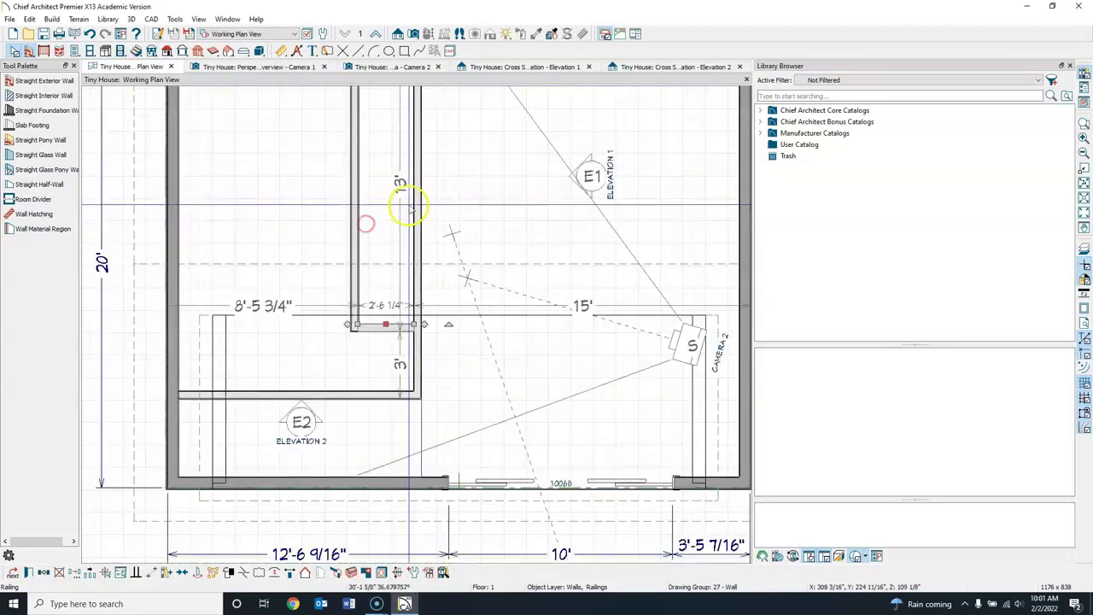
pyautogui.moveTo(473, 188); pyautogui.dragTo(376, 231, button='middle')
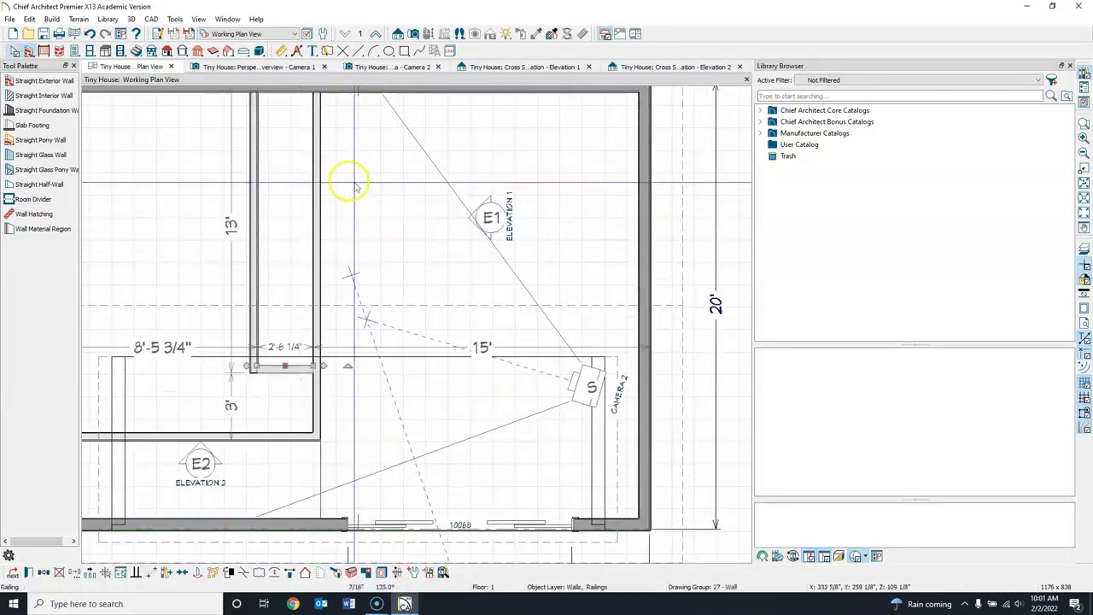
pyautogui.click(317, 136)
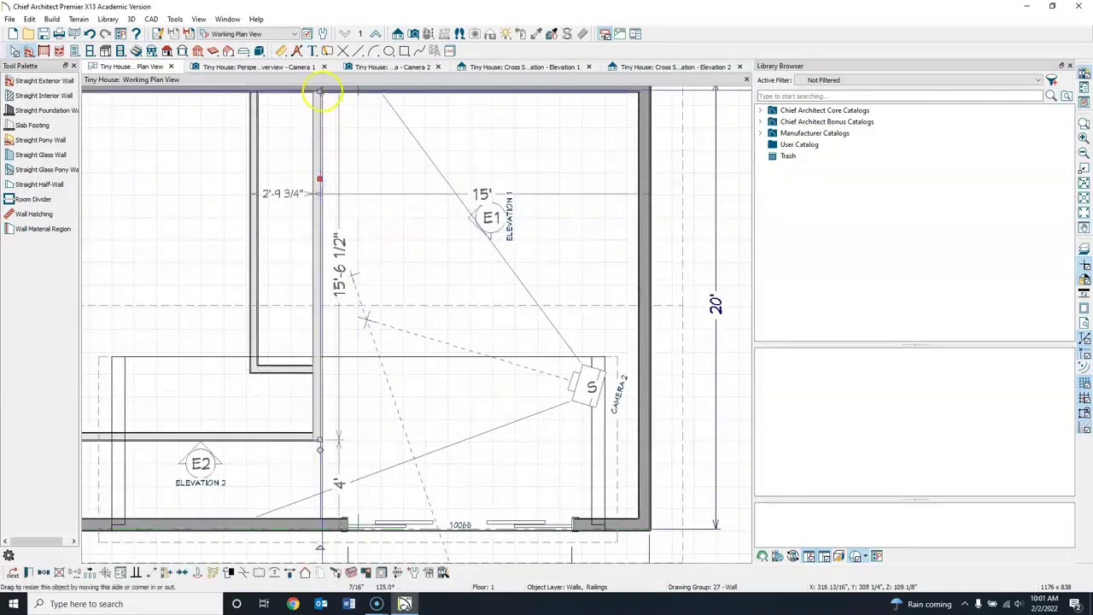
pyautogui.moveTo(324, 139); pyautogui.dragTo(317, 363)
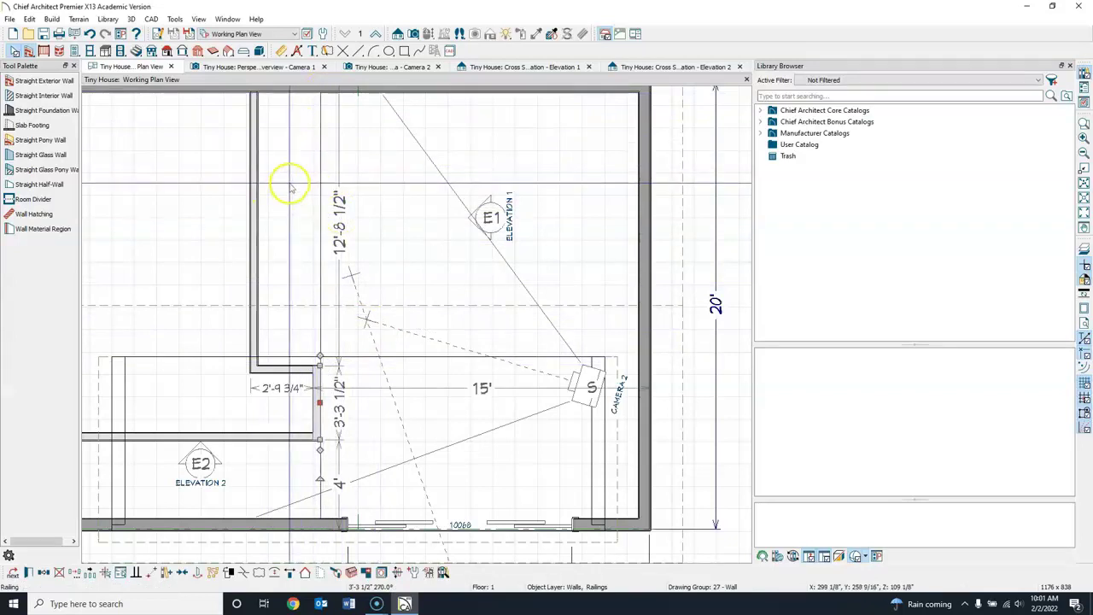
pyautogui.click(516, 69)
pyautogui.scroll(5, 363, 402)
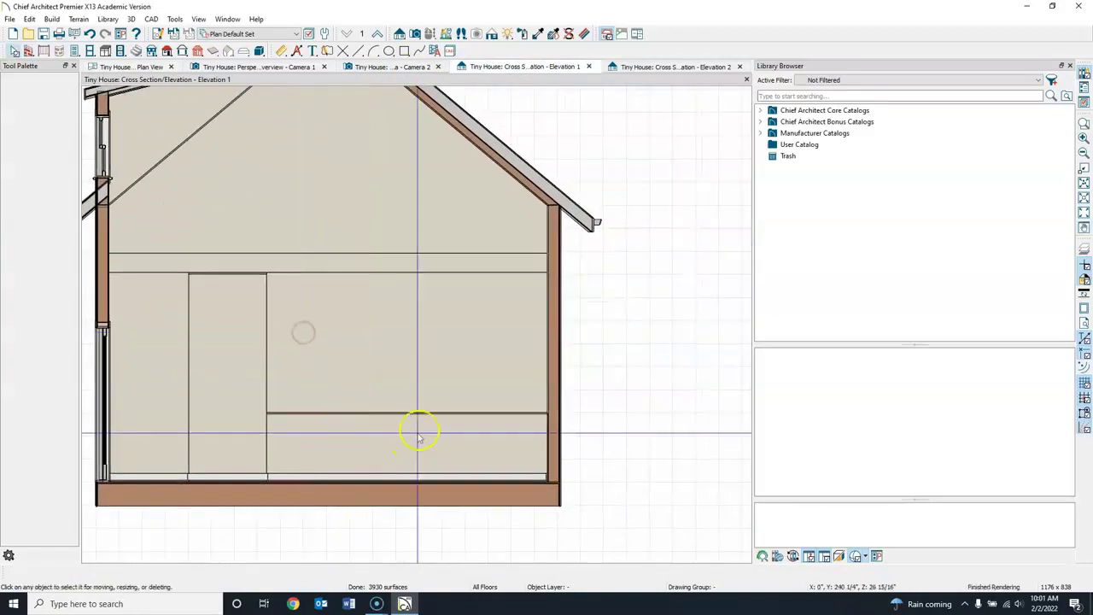
pyautogui.click(350, 67)
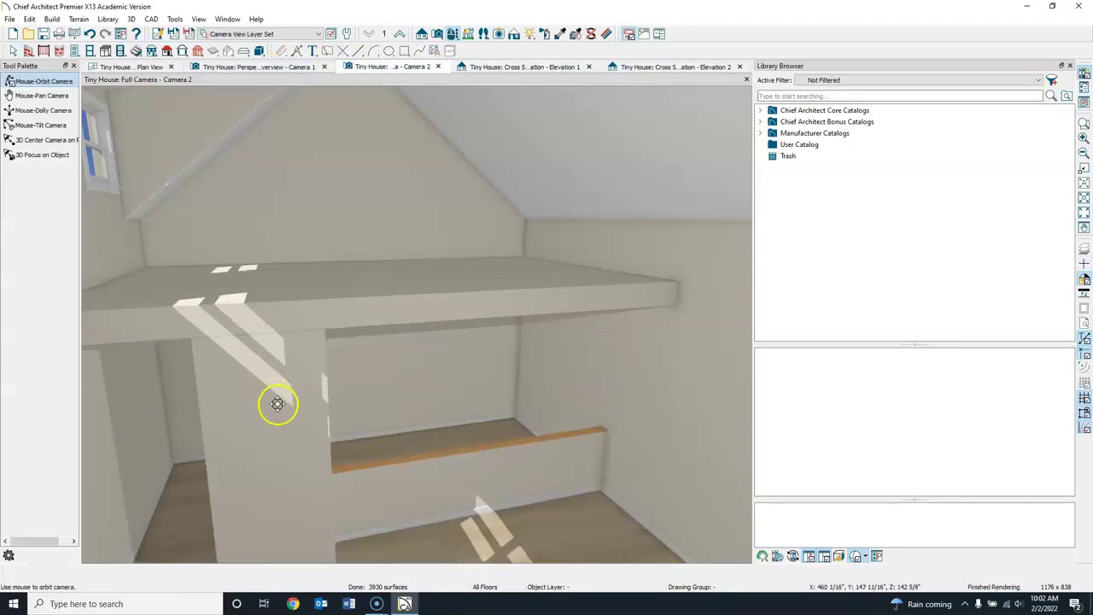
pyautogui.moveTo(395, 415); pyautogui.dragTo(392, 457)
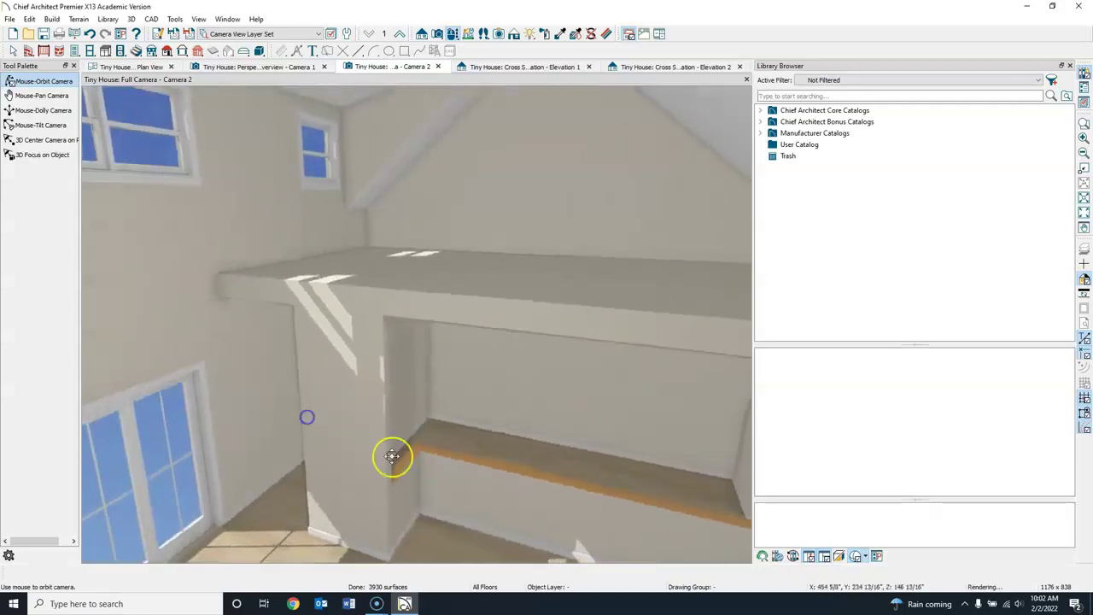
# Raise the low half-wall running about 13' from the rear wall beneath the loft to 9' high in Elevation 1
pyautogui.moveTo(392, 333); pyautogui.dragTo(496, 513)
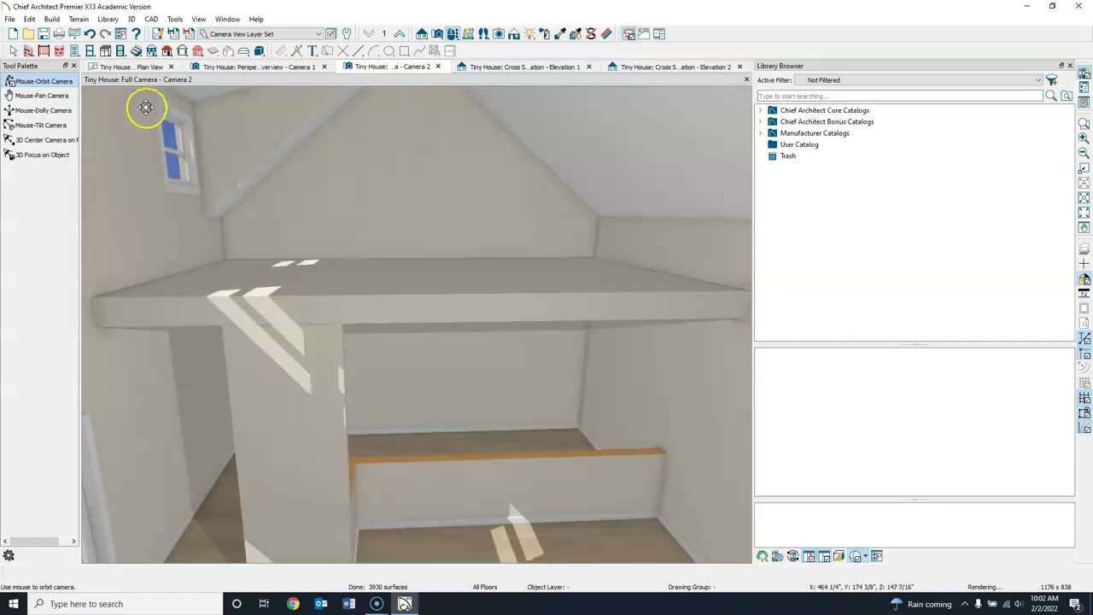
pyautogui.click(143, 66)
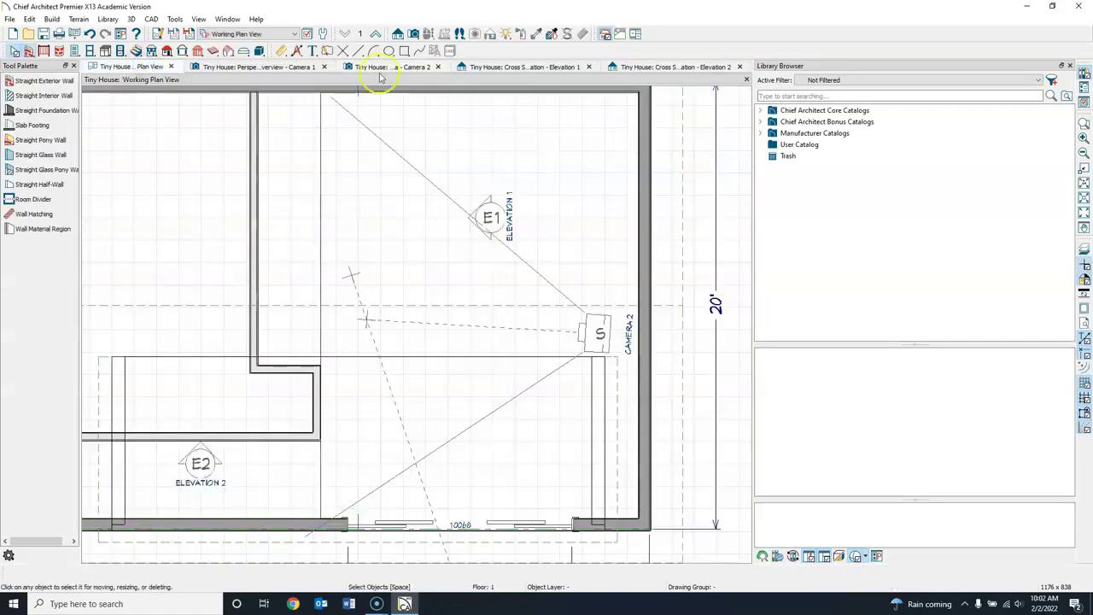
pyautogui.click(523, 68)
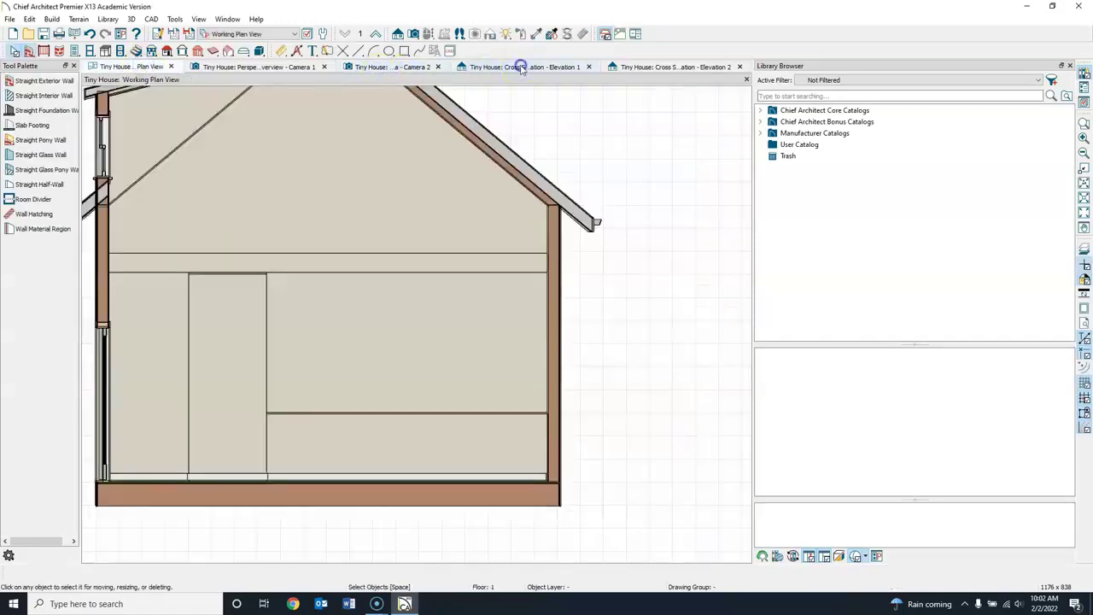
pyautogui.click(374, 422)
pyautogui.moveTo(374, 422); pyautogui.dragTo(374, 324)
pyautogui.click(360, 401)
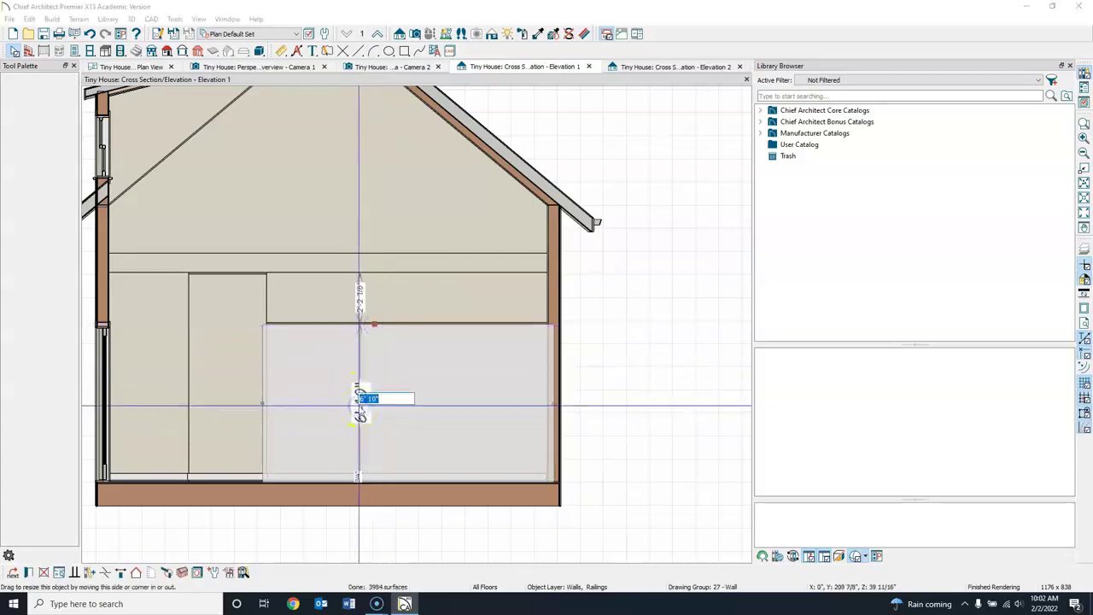
pyautogui.write('9')
pyautogui.press('Return')
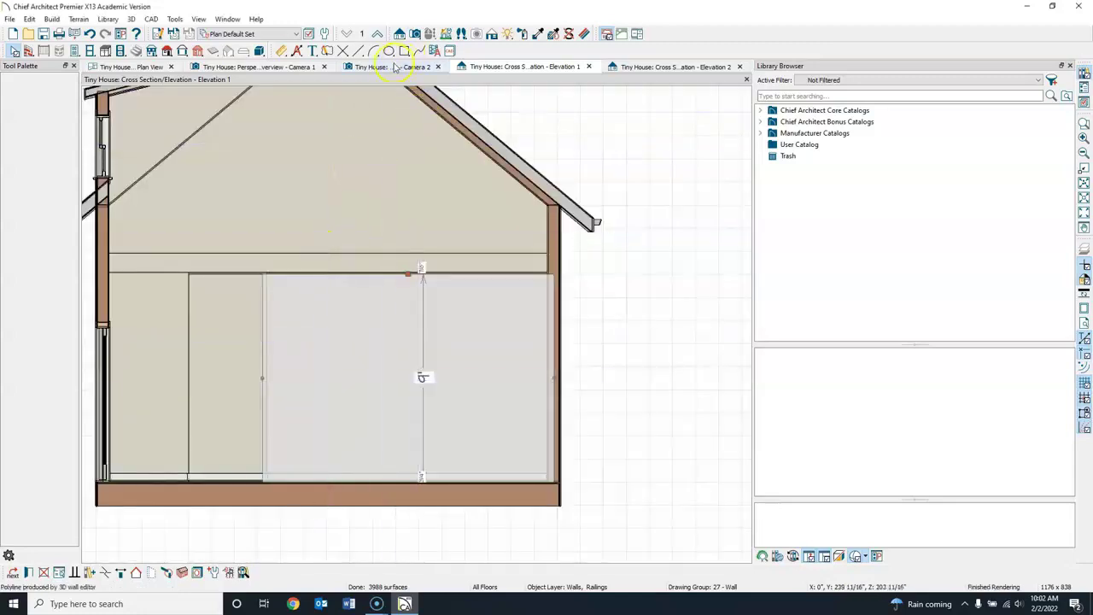
# Examine the half-walls beneath the loft in Elevation 2, Camera 2 and the floor plan to check how their tops meet the slab
pyautogui.click(630, 68)
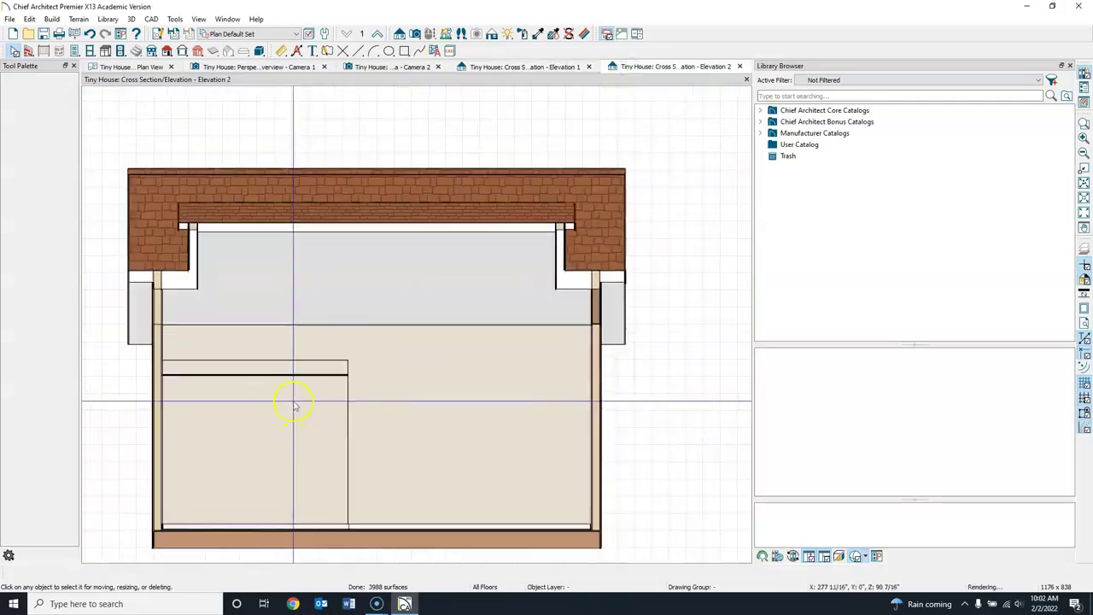
pyautogui.scroll(1, 293, 405)
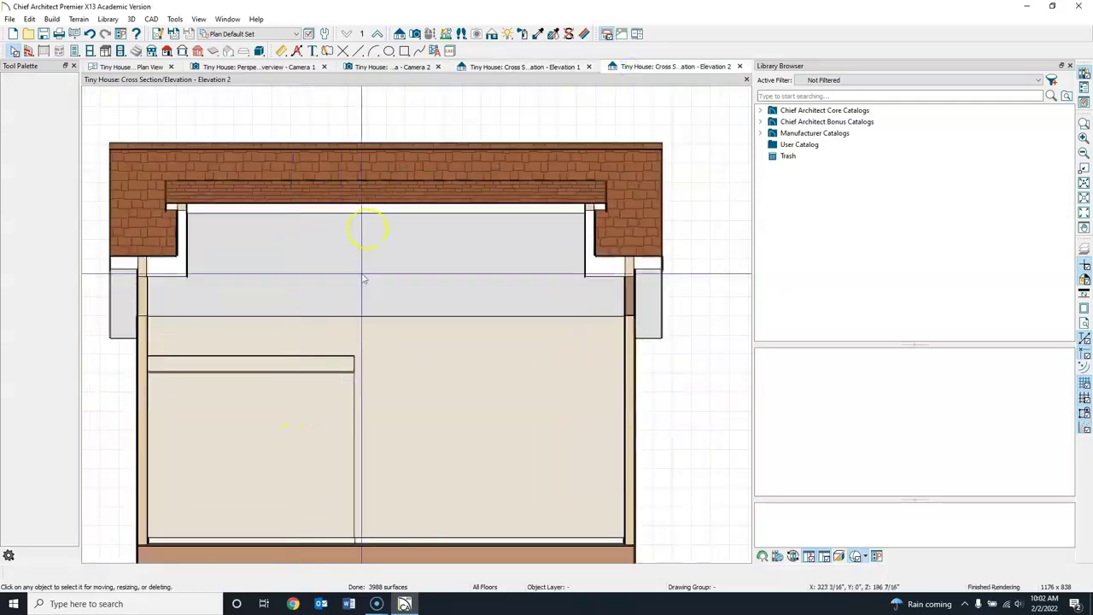
pyautogui.click(378, 68)
pyautogui.moveTo(293, 384); pyautogui.dragTo(515, 315)
pyautogui.click(143, 67)
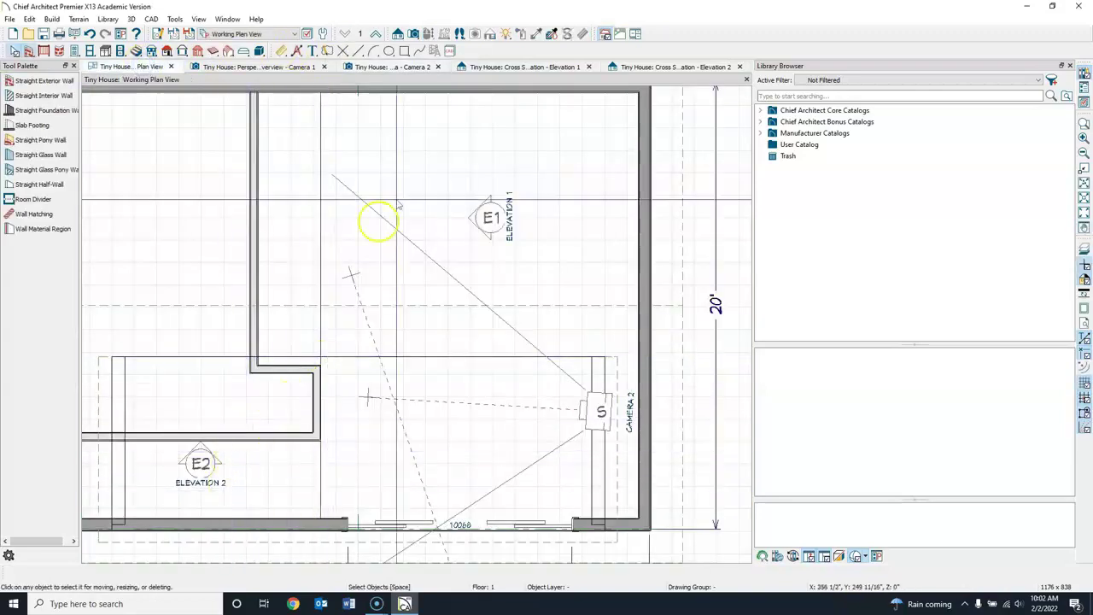
pyautogui.click(704, 68)
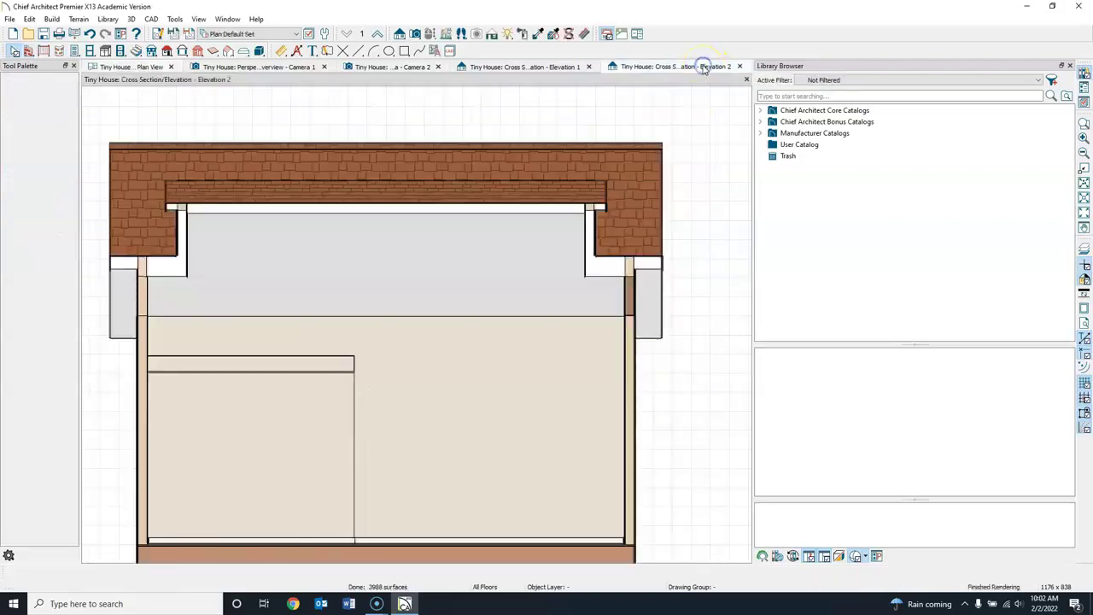
pyautogui.click(242, 443)
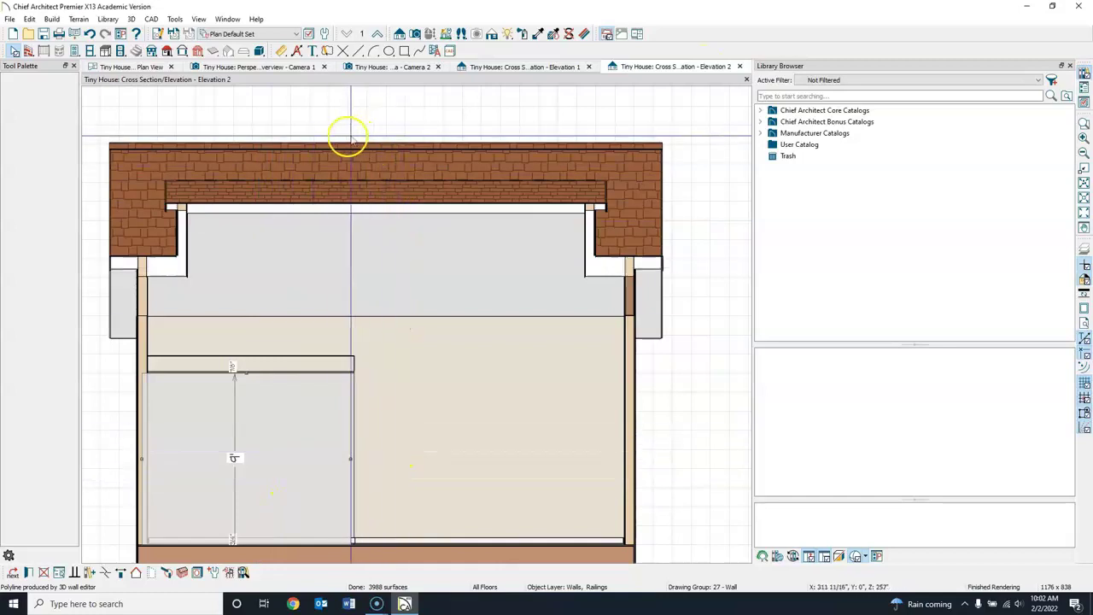
# Raise the short return half-wall to the underside of the loft slab in Camera 2, and select the adjoining long recess wall
pyautogui.click(369, 67)
pyautogui.moveTo(390, 366); pyautogui.dragTo(339, 336)
pyautogui.click(13, 49)
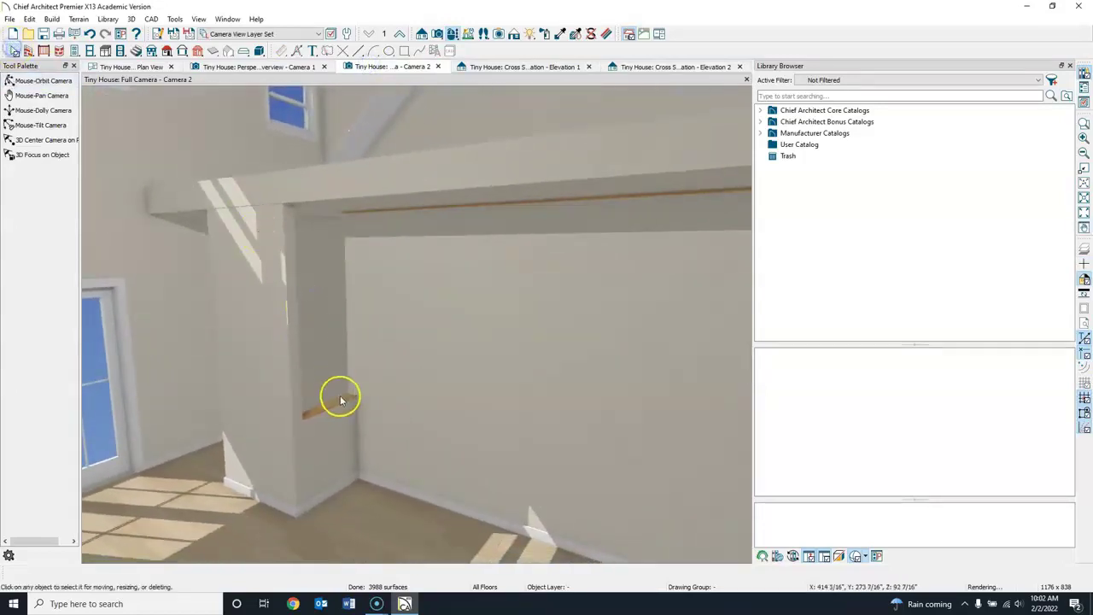
pyautogui.click(333, 408)
pyautogui.moveTo(331, 407); pyautogui.dragTo(324, 215)
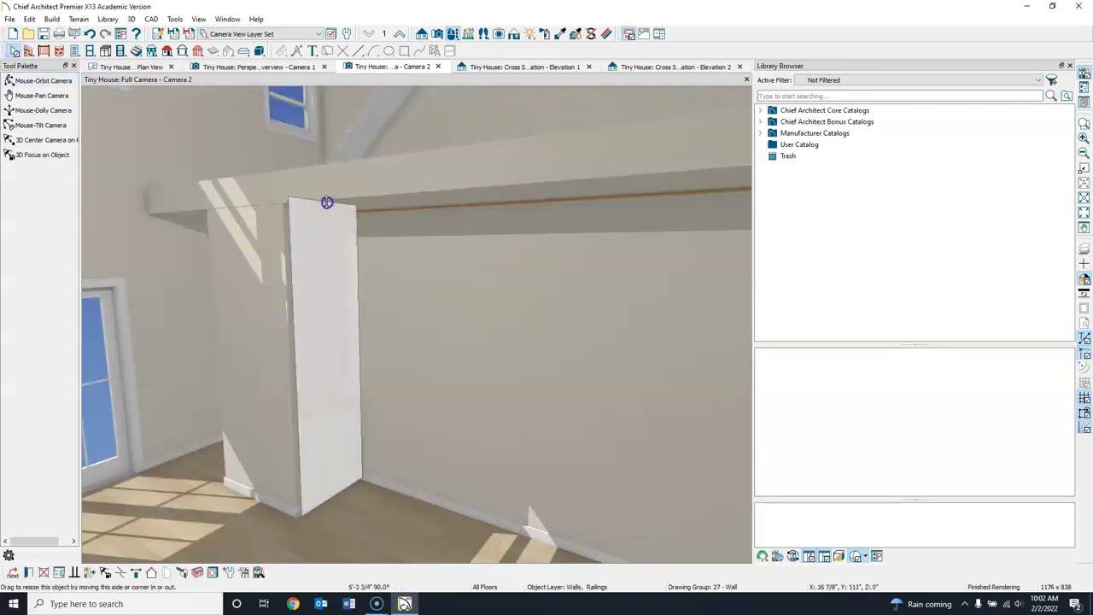
pyautogui.click(404, 306)
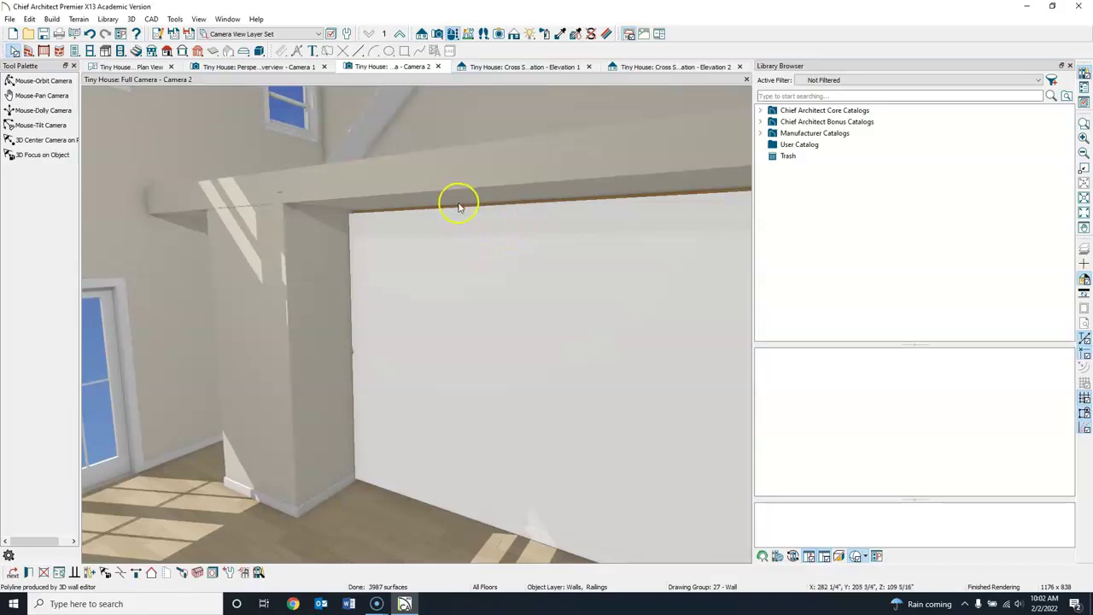
# Raise the top edge of the interior wall under the loft to meet the underside of the loft floor
pyautogui.moveTo(462, 201); pyautogui.dragTo(462, 195)
pyautogui.click(436, 248)
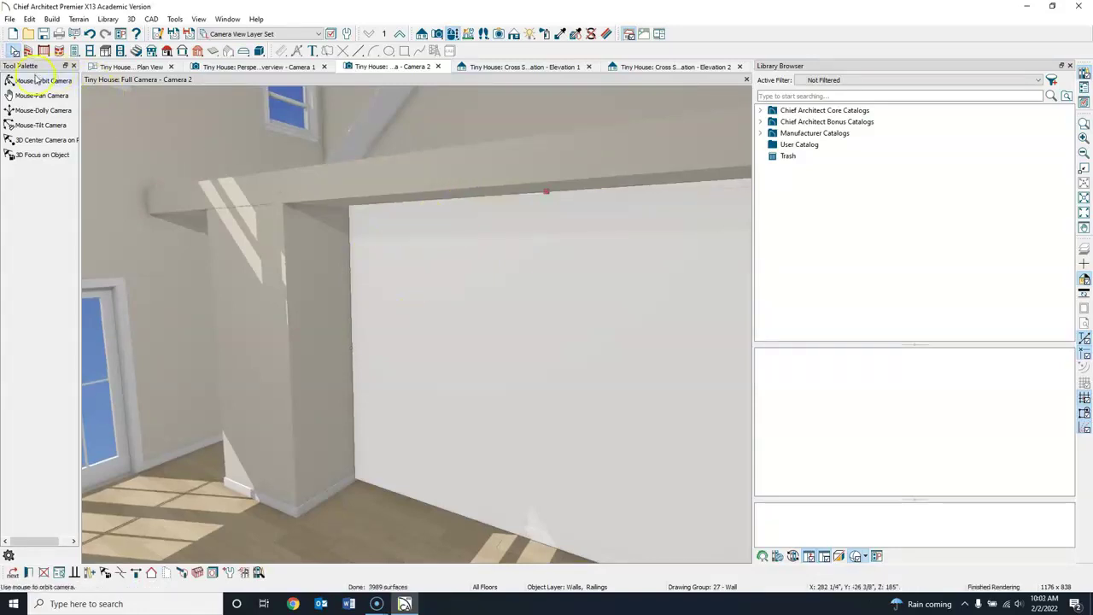
pyautogui.click(36, 79)
pyautogui.moveTo(378, 247); pyautogui.dragTo(530, 284)
pyautogui.moveTo(554, 282); pyautogui.dragTo(490, 311)
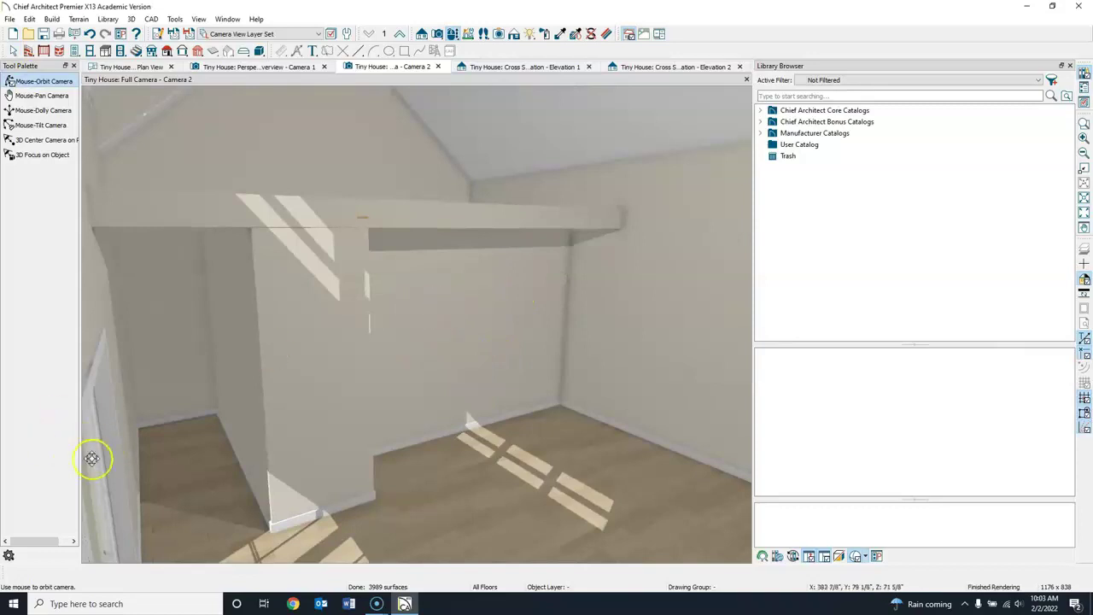
pyautogui.moveTo(349, 193); pyautogui.dragTo(405, 281)
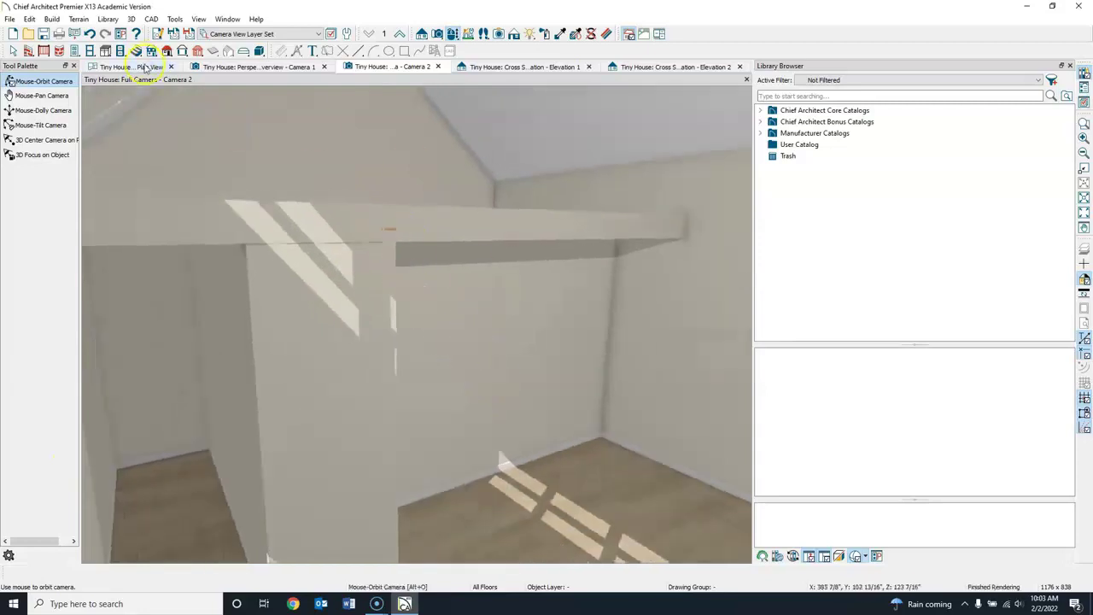
# In the working plan view, place a base cabinet in the corner where the interior partition meets the upper exterior wall
pyautogui.click(143, 67)
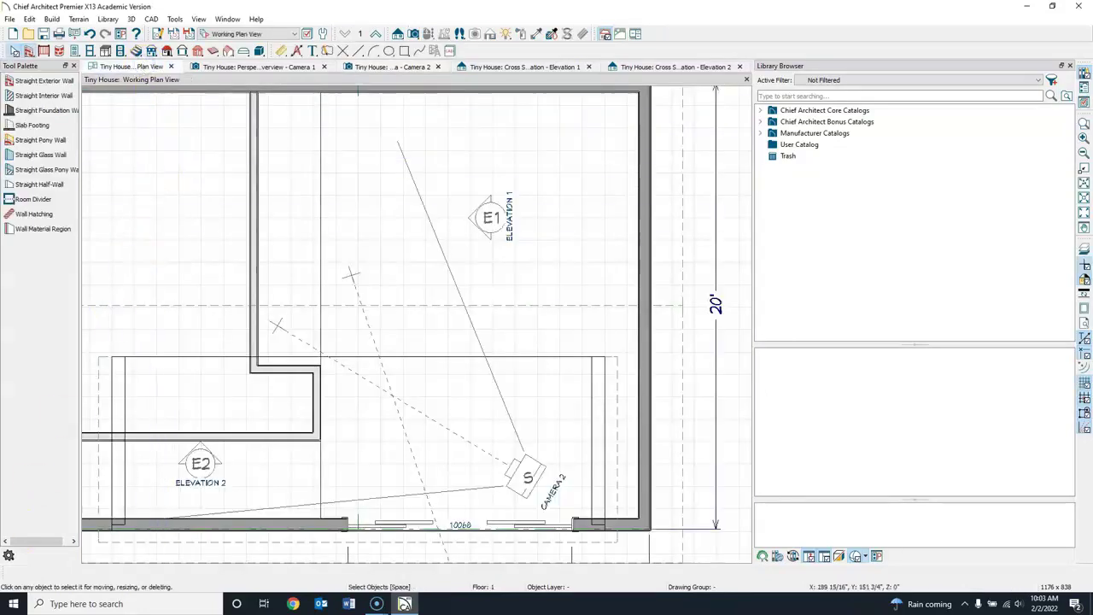
pyautogui.scroll(2, 307, 256)
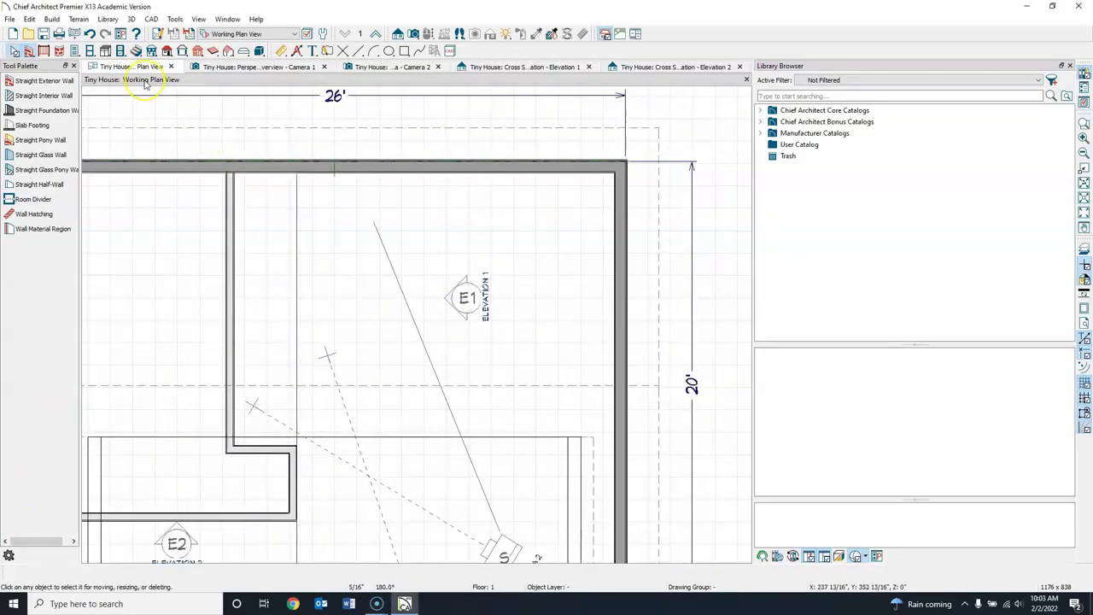
pyautogui.click(105, 51)
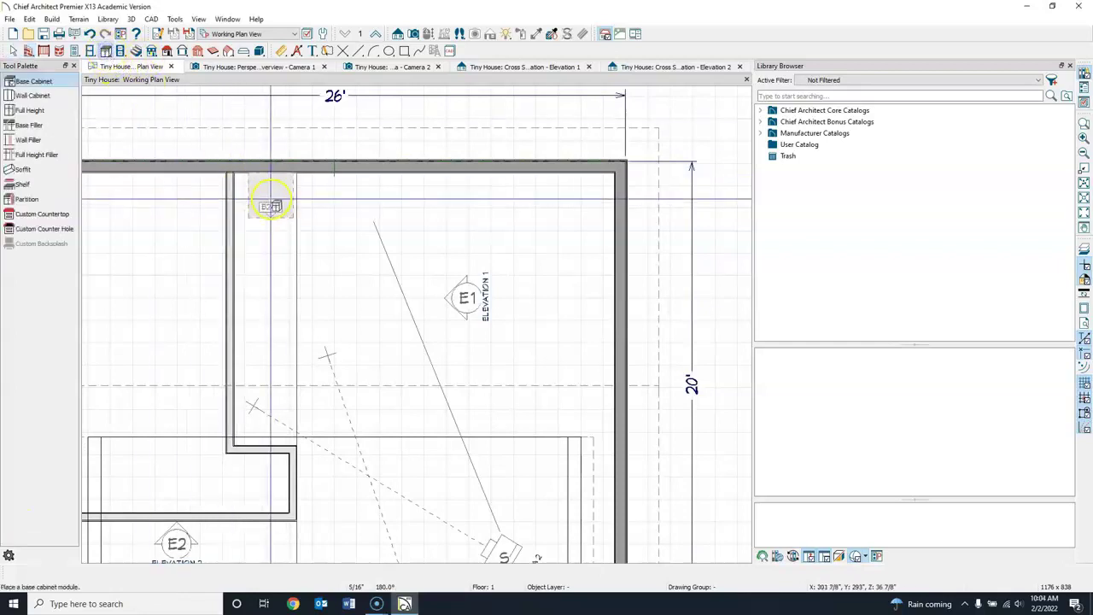
pyautogui.click(259, 204)
# Rotate the corner base cabinet so its back is against the interior partition and it faces into the room
pyautogui.press('space')
pyautogui.click(259, 206)
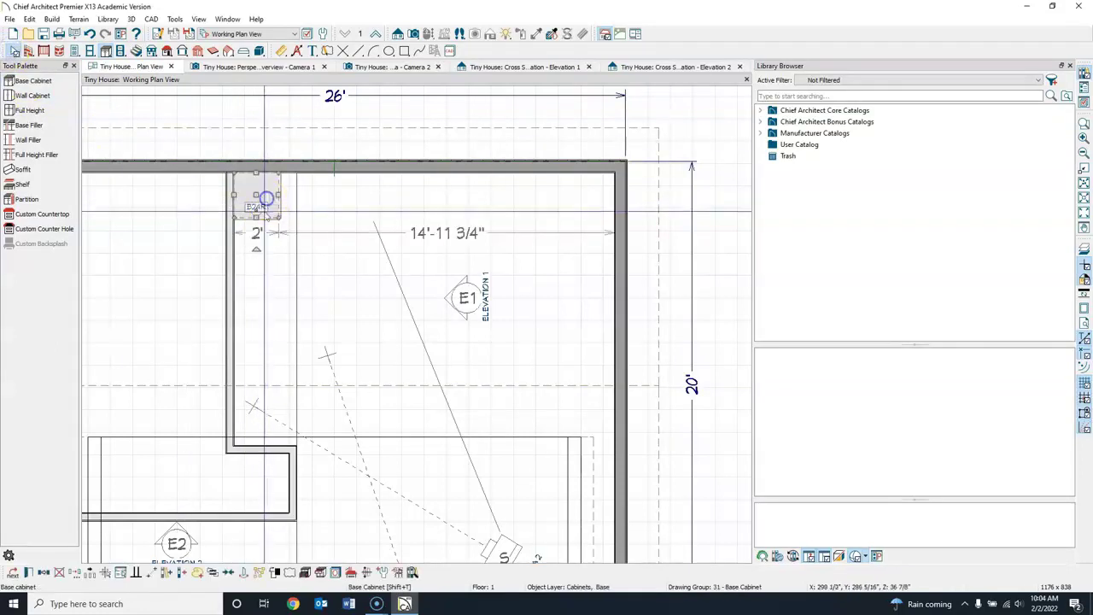
pyautogui.moveTo(258, 250); pyautogui.dragTo(268, 208)
pyautogui.scroll(2, 271, 226)
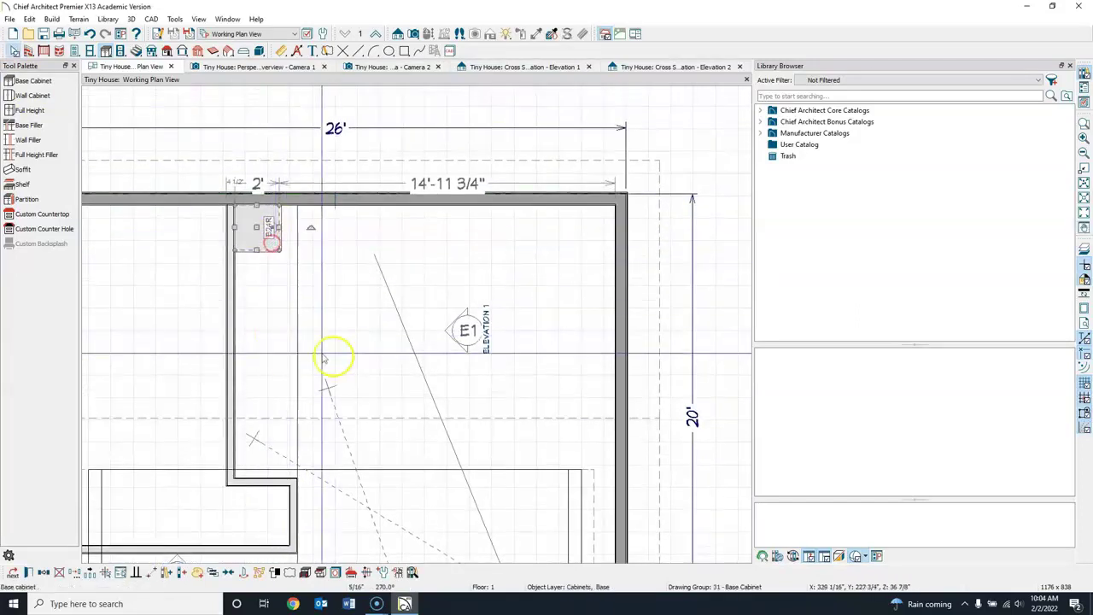
pyautogui.scroll(3, 267, 226)
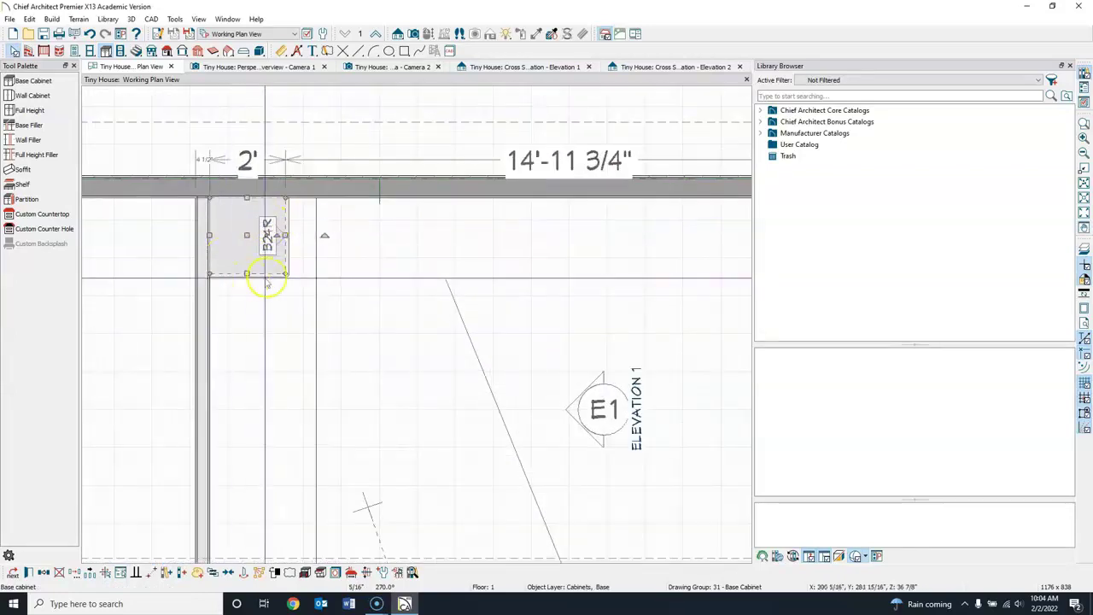
# Search the library for "dishwasher" and insert Dishwasher 1 into the corner base cabinet
pyautogui.click(793, 96)
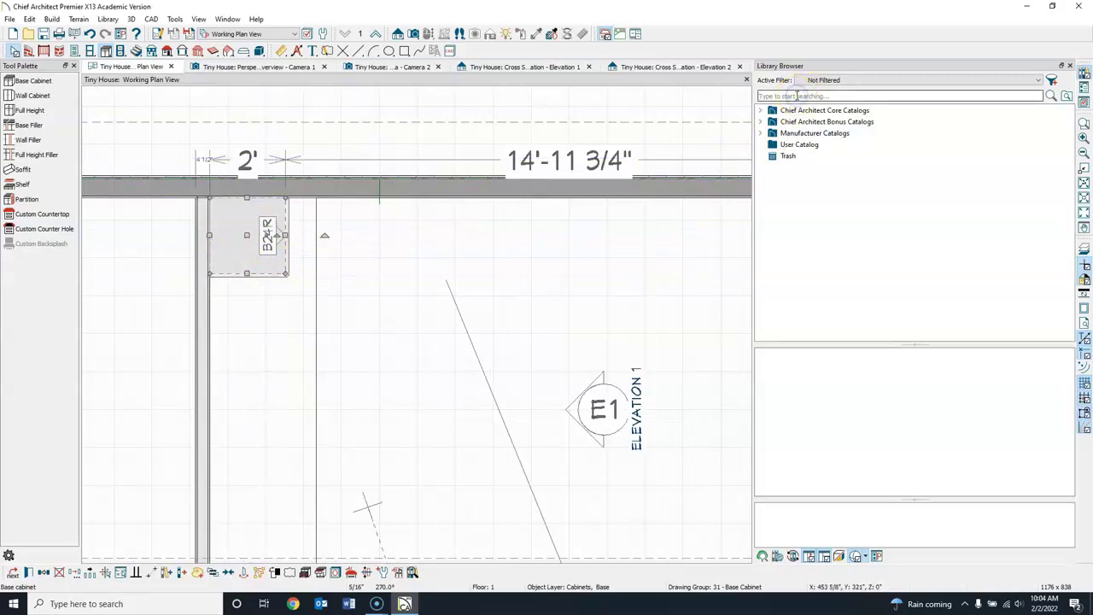
pyautogui.write('dishwasher')
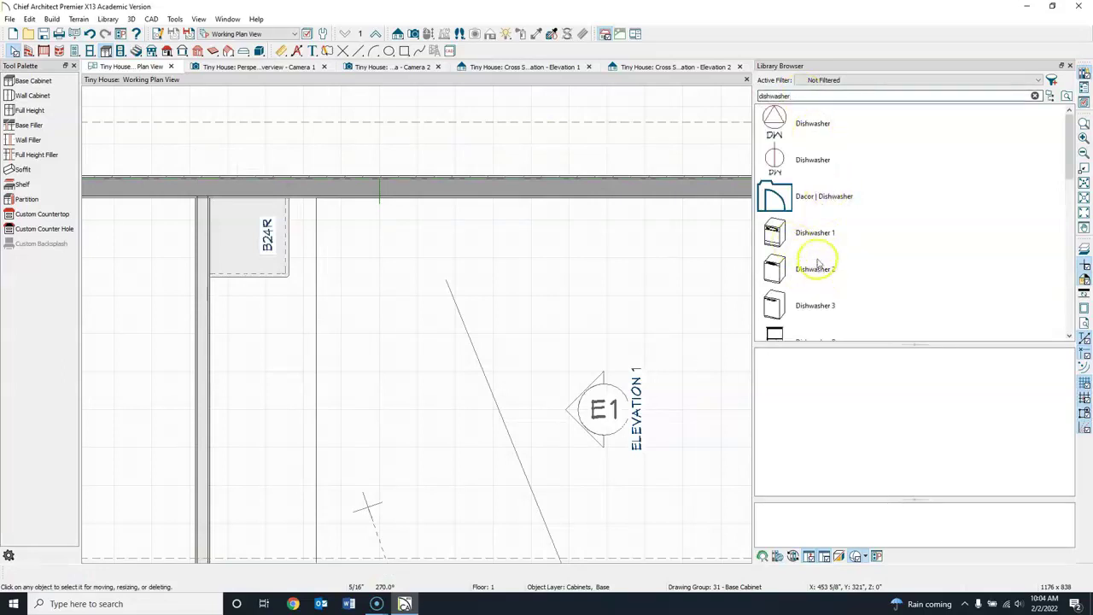
pyautogui.click(775, 231)
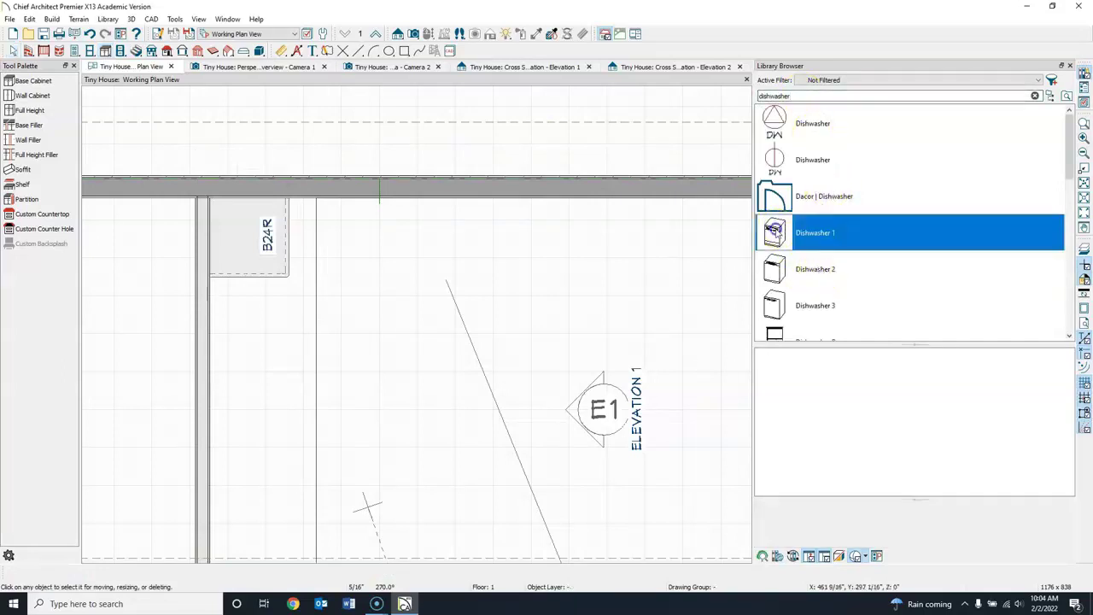
pyautogui.click(252, 229)
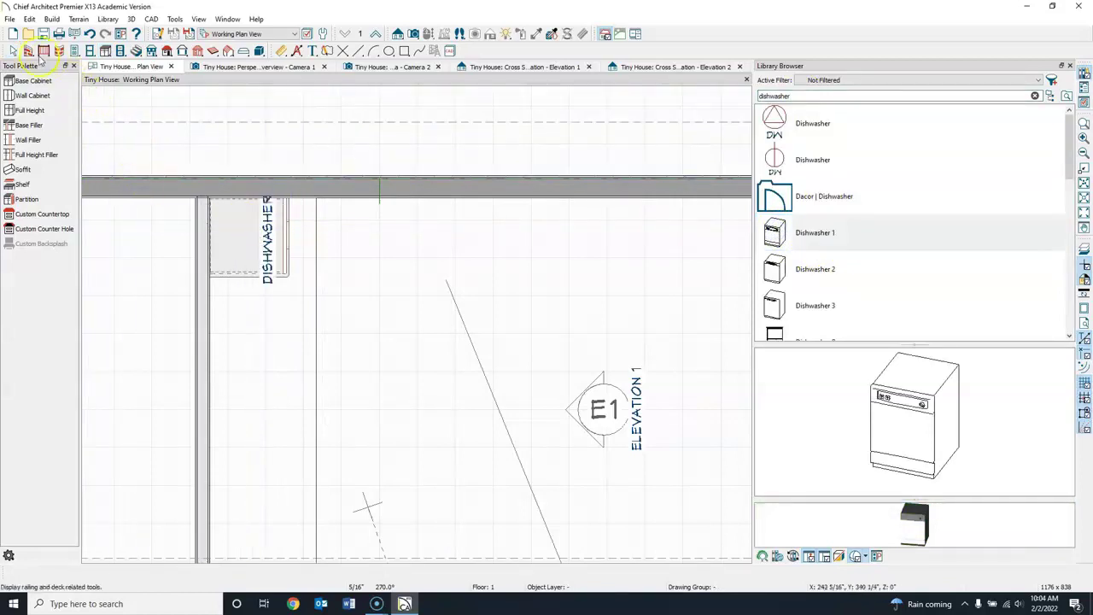
# Place a second base cabinet along the interior partition, directly adjoining the dishwasher
pyautogui.click(105, 52)
pyautogui.click(245, 316)
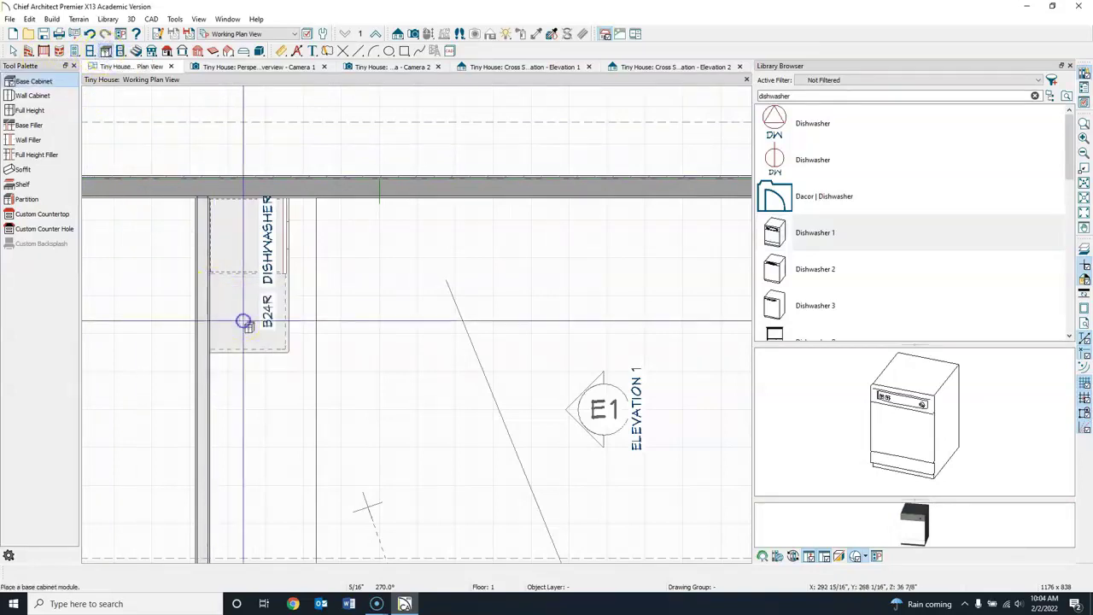
pyautogui.click(13, 51)
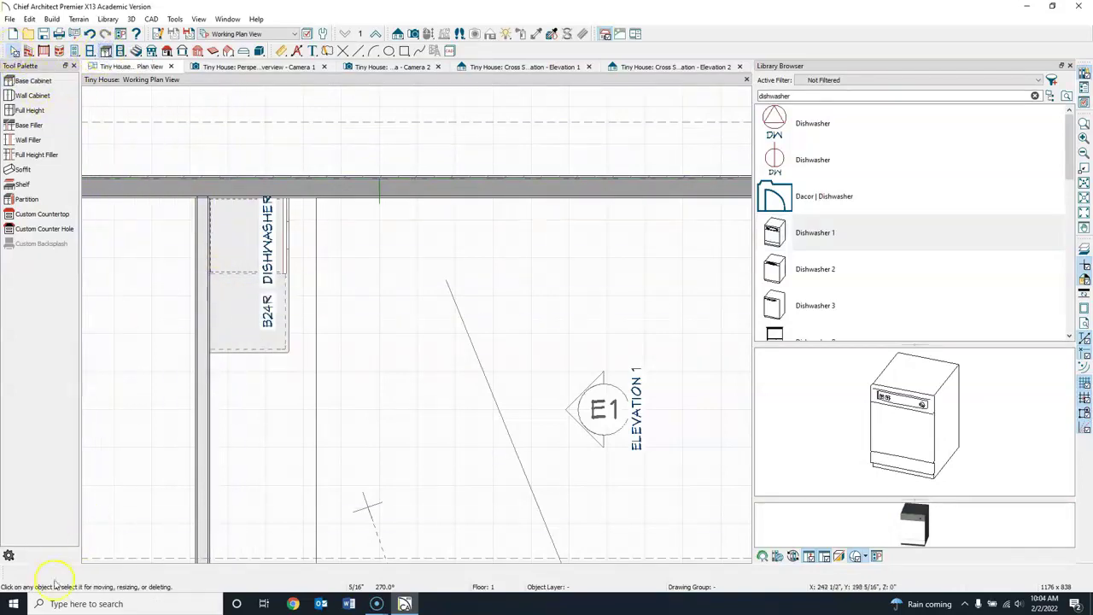
# Set the width of the base cabinet beside the dishwasher to 3'
pyautogui.click(243, 297)
pyautogui.doubleClick(239, 295)
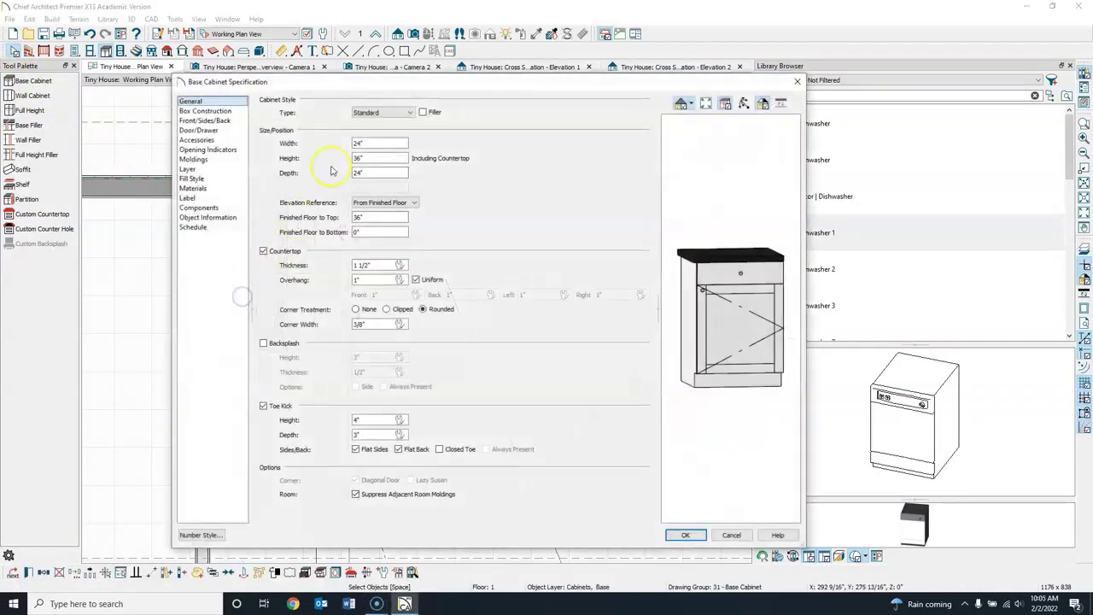
pyautogui.doubleClick(359, 143)
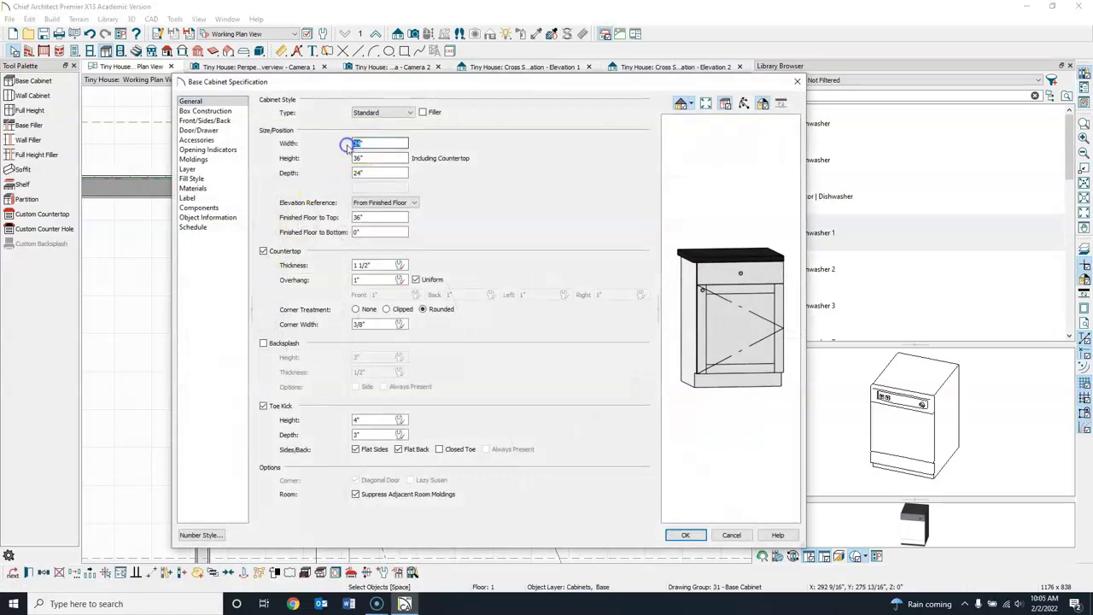
pyautogui.write("3'")
pyautogui.press('Return')
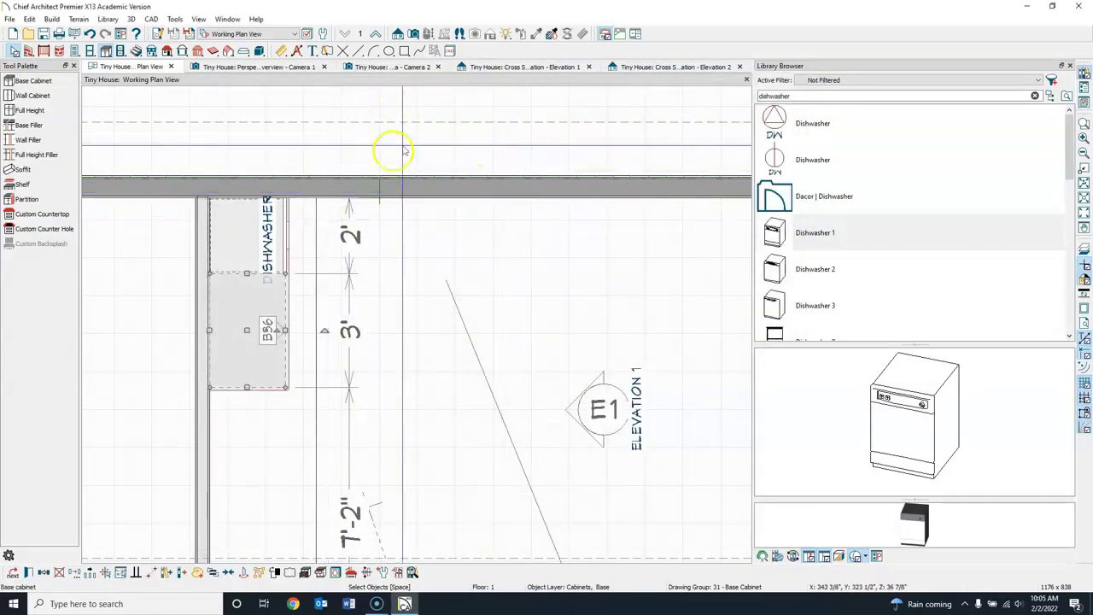
# Search the library for "sink" and preview the Double Sink with faucet
pyautogui.doubleClick(777, 95)
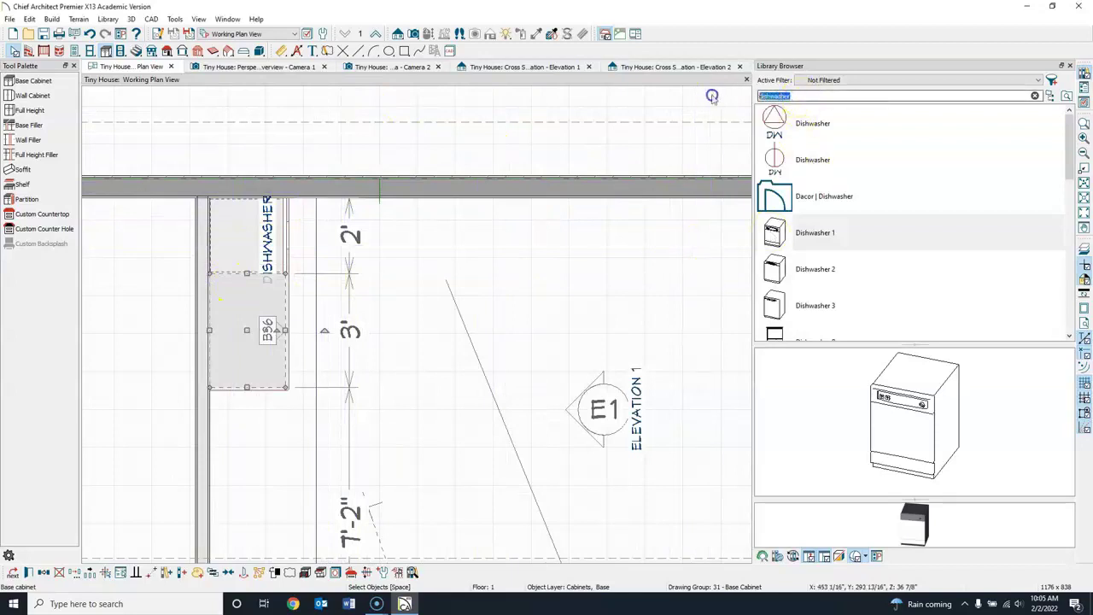
pyautogui.write('sink')
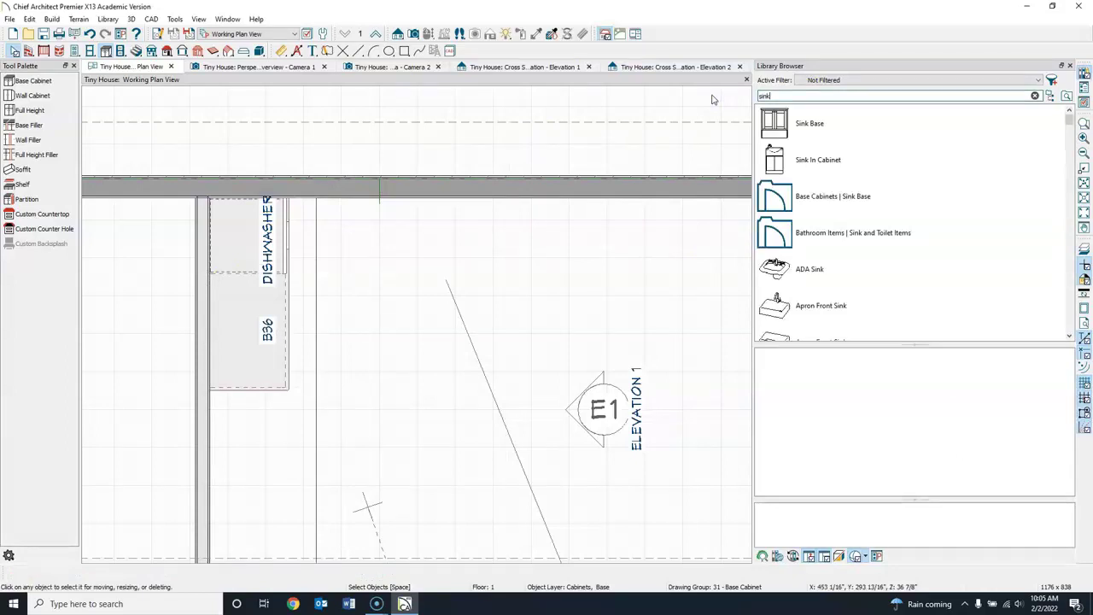
pyautogui.scroll(-3, 841, 209)
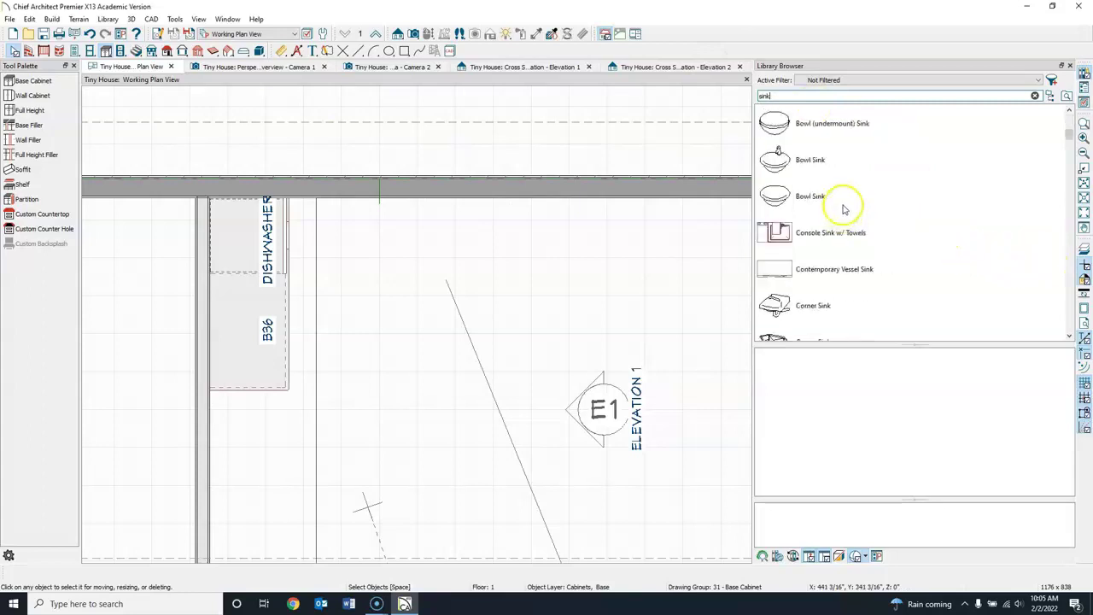
pyautogui.scroll(-3, 802, 223)
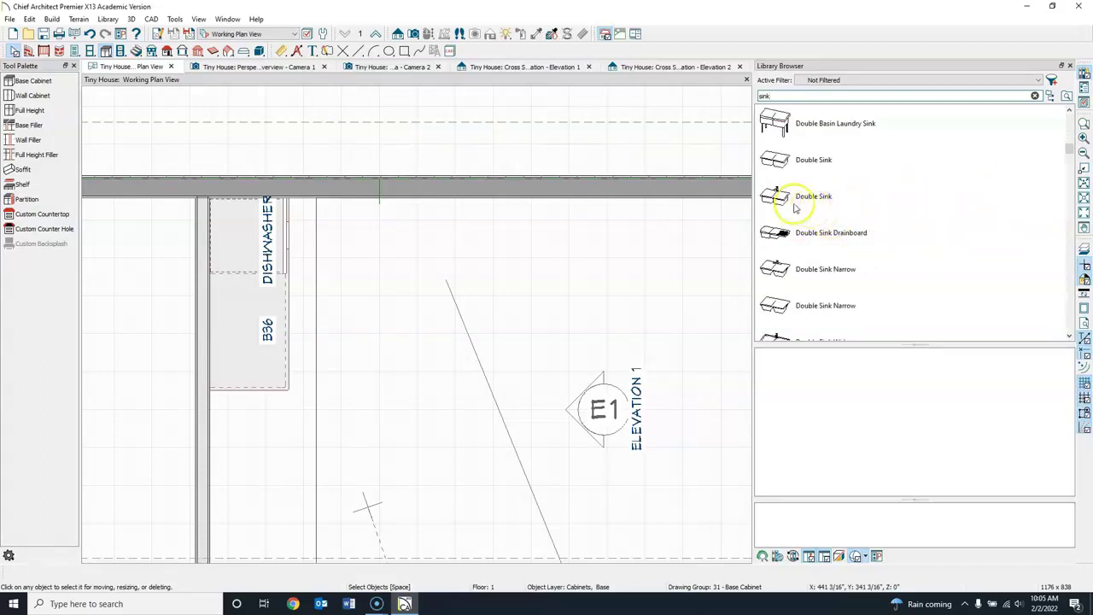
pyautogui.click(786, 199)
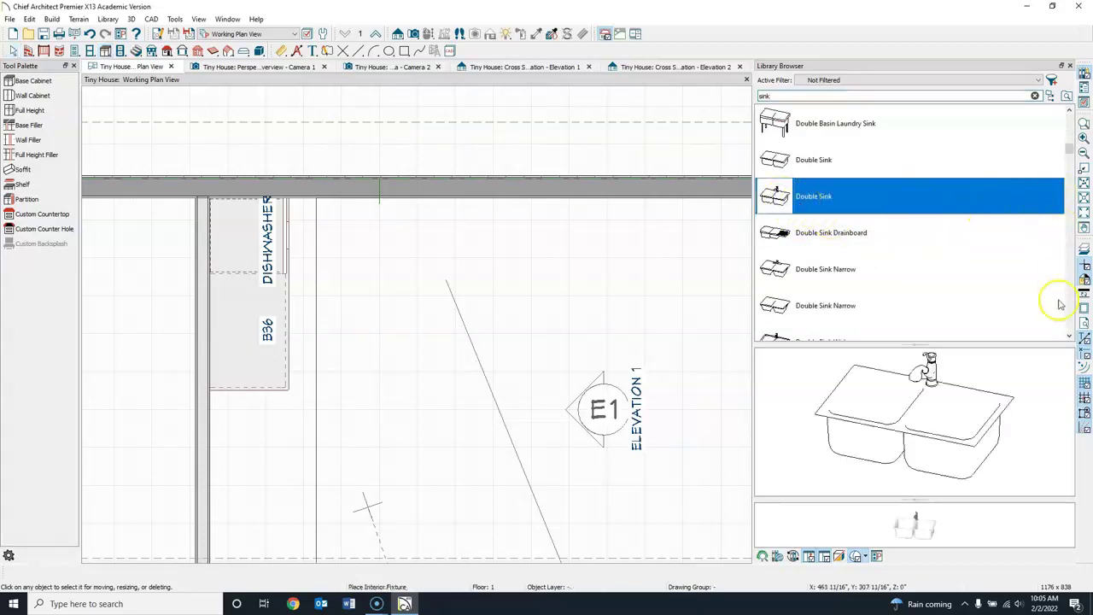
# Compare library previews of the Double Undermount, Offset Undermount, Offset Dual Level Undermounted and Double Sink Wide models
pyautogui.click(1068, 339)
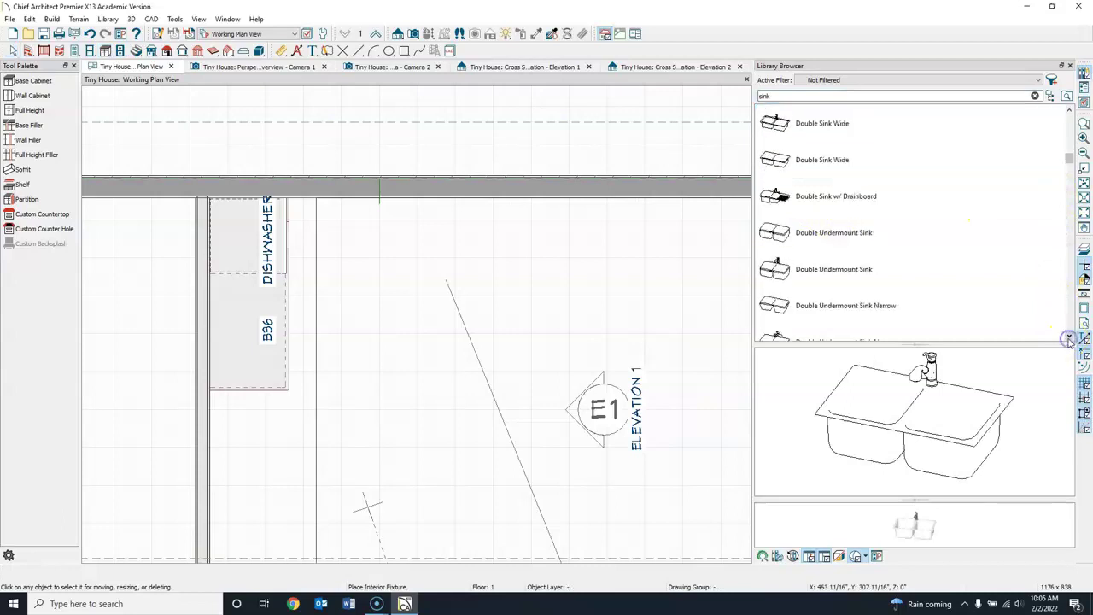
pyautogui.click(785, 271)
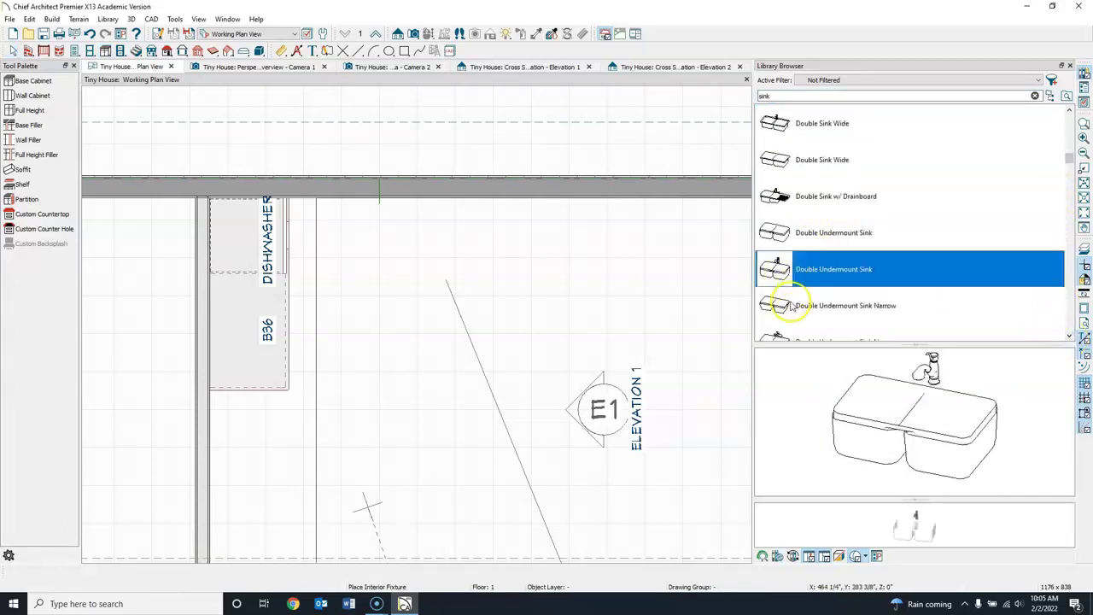
pyautogui.scroll(-2, 904, 233)
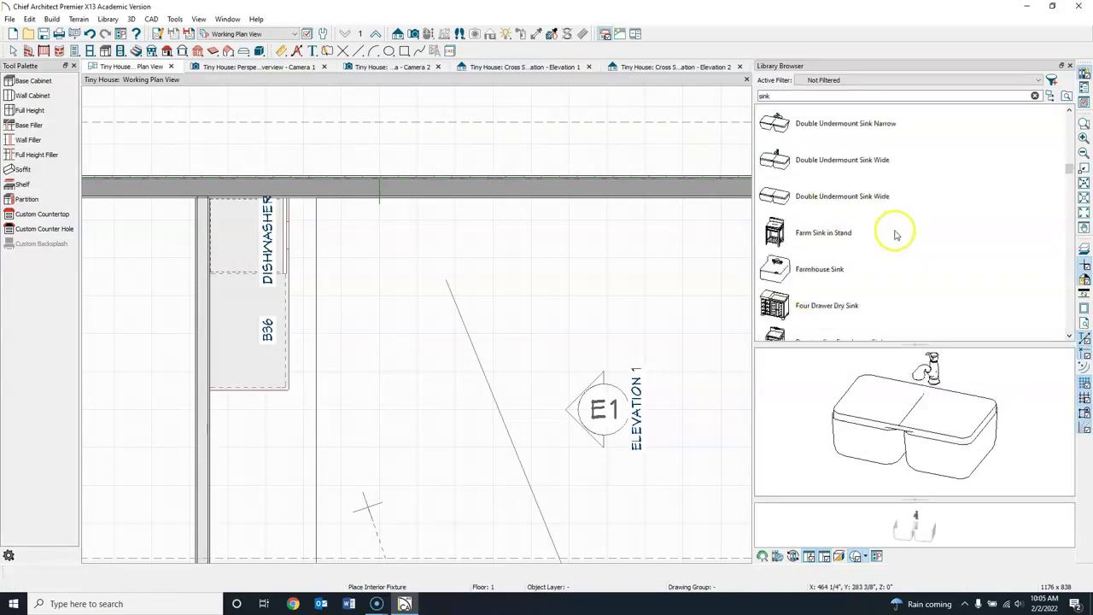
pyautogui.scroll(-1, 896, 234)
pyautogui.scroll(-2, 897, 231)
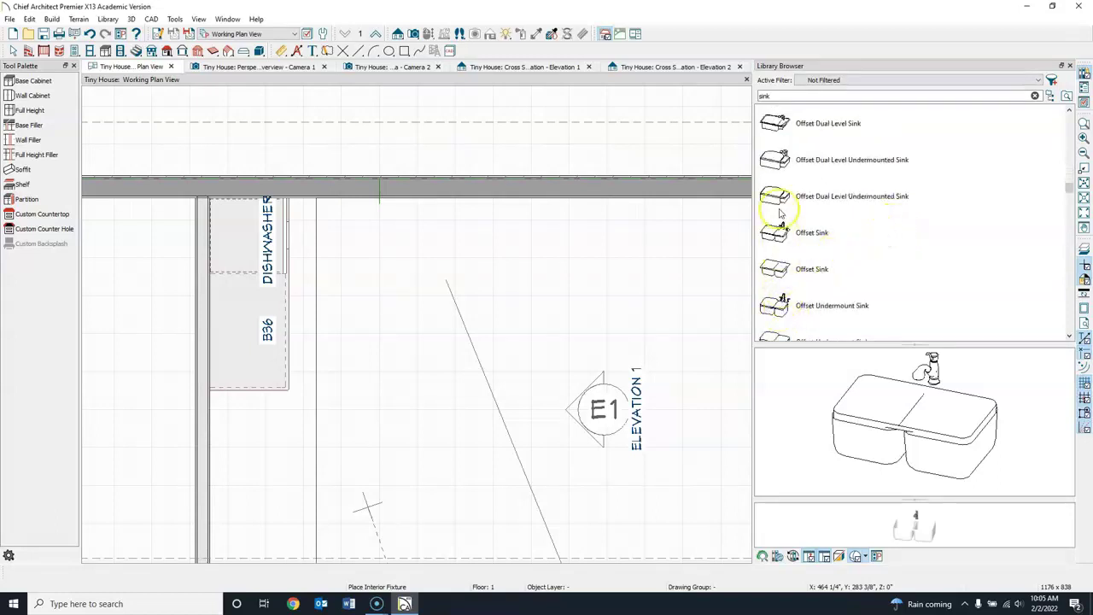
pyautogui.click(784, 303)
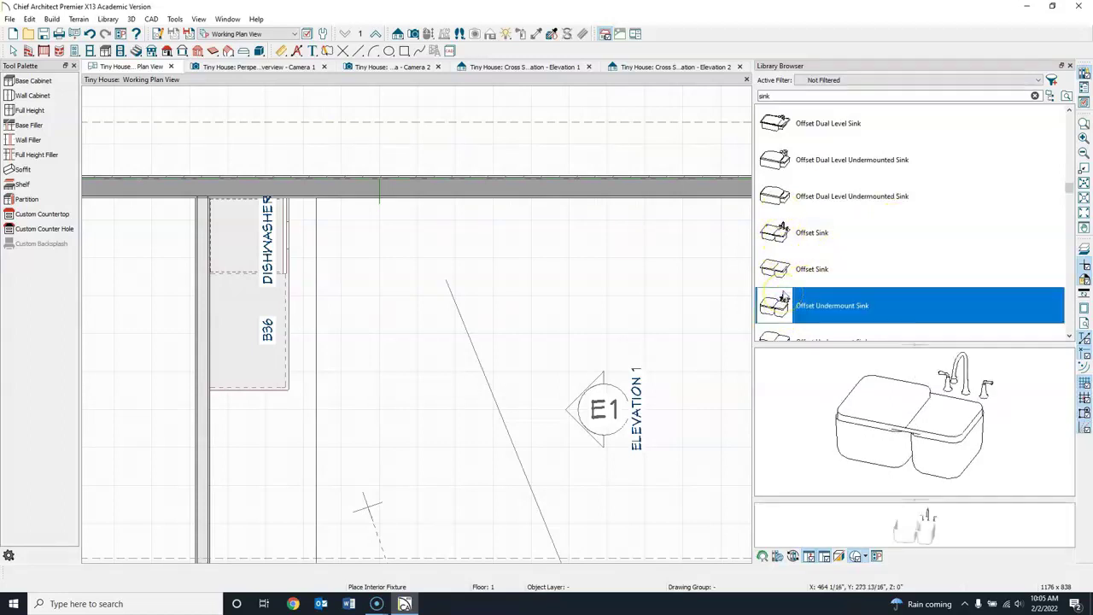
pyautogui.click(779, 195)
pyautogui.scroll(-3, 824, 256)
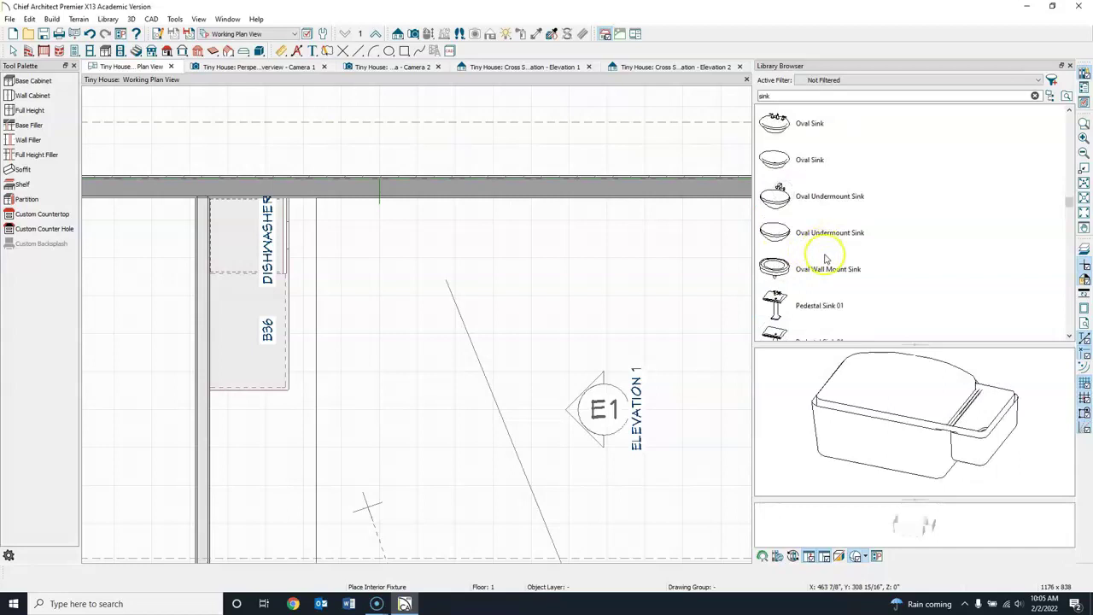
pyautogui.scroll(5, 837, 260)
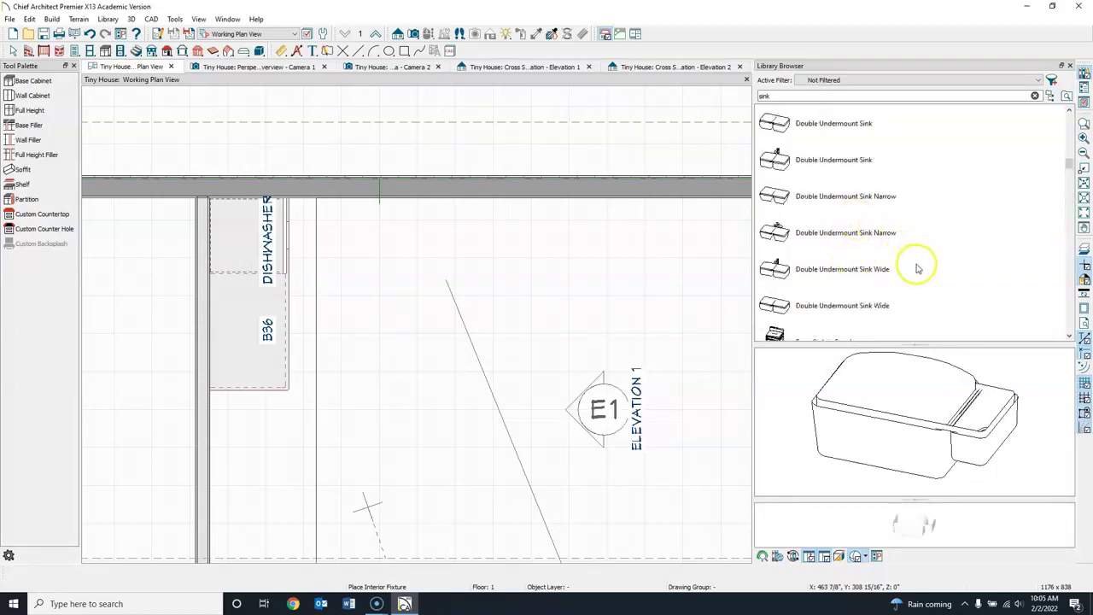
pyautogui.scroll(2, 914, 265)
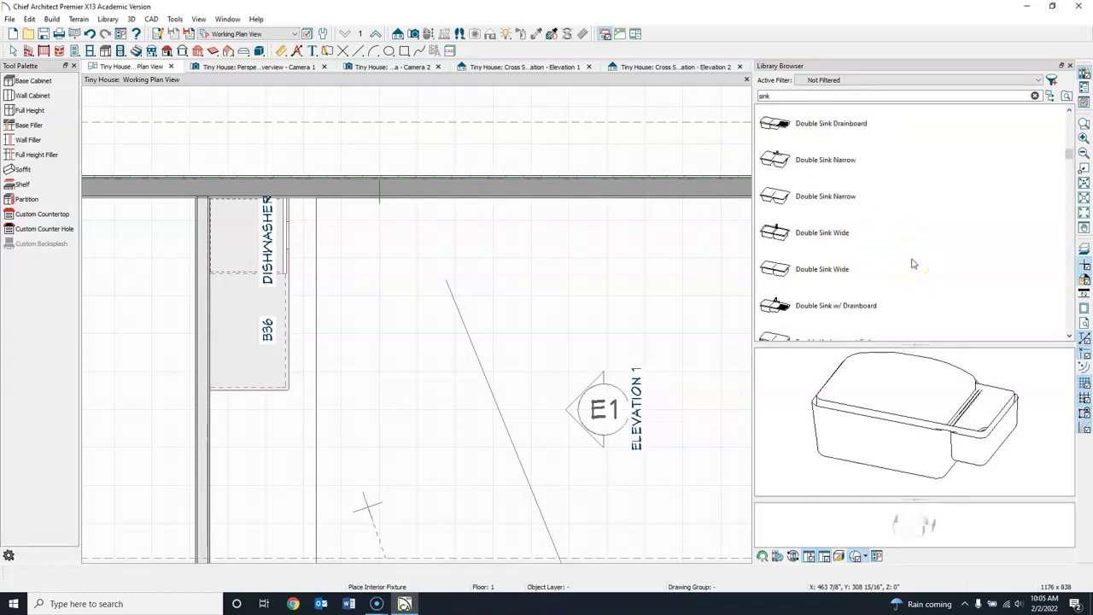
pyautogui.click(778, 234)
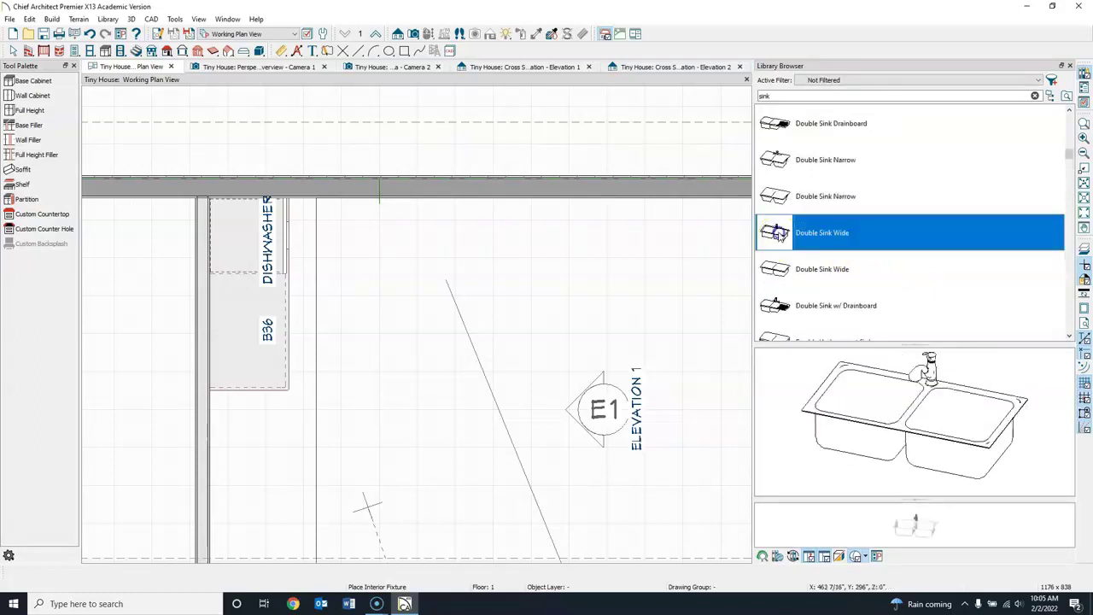
# Place the Double Sink with faucet from the library in the 36" base cabinet beside the dishwasher
pyautogui.scroll(2, 812, 241)
pyautogui.scroll(5, 854, 246)
pyautogui.scroll(-5, 871, 251)
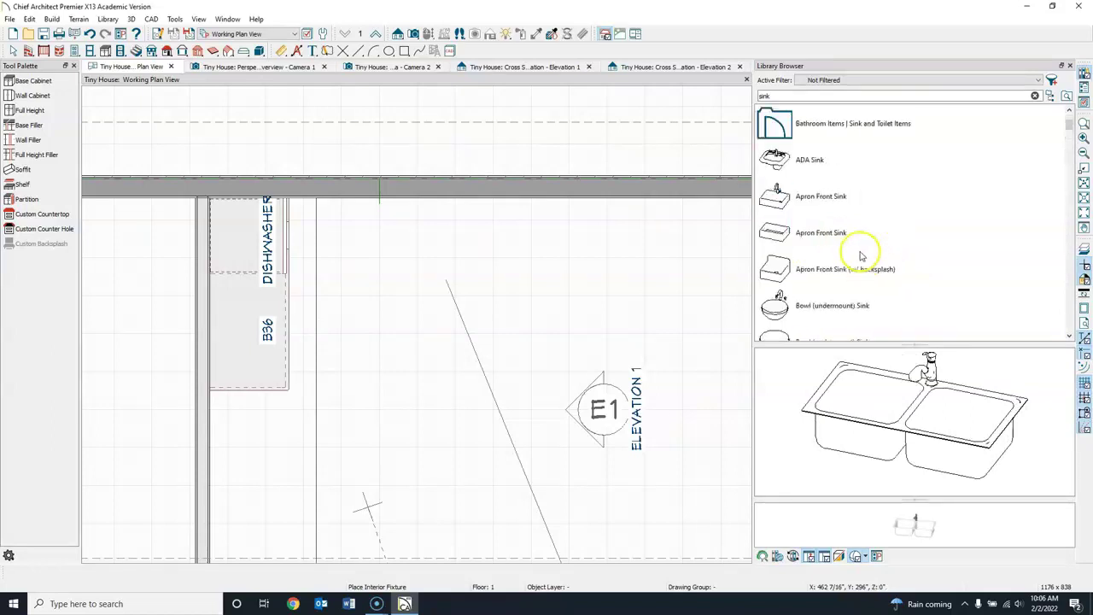
pyautogui.scroll(-1, 863, 246)
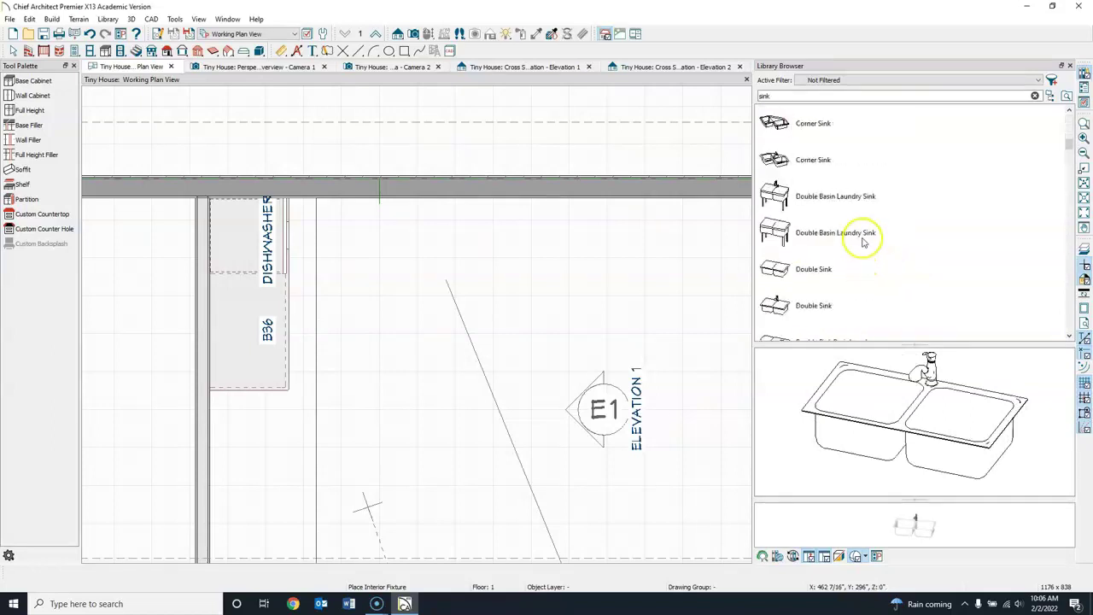
pyautogui.click(804, 308)
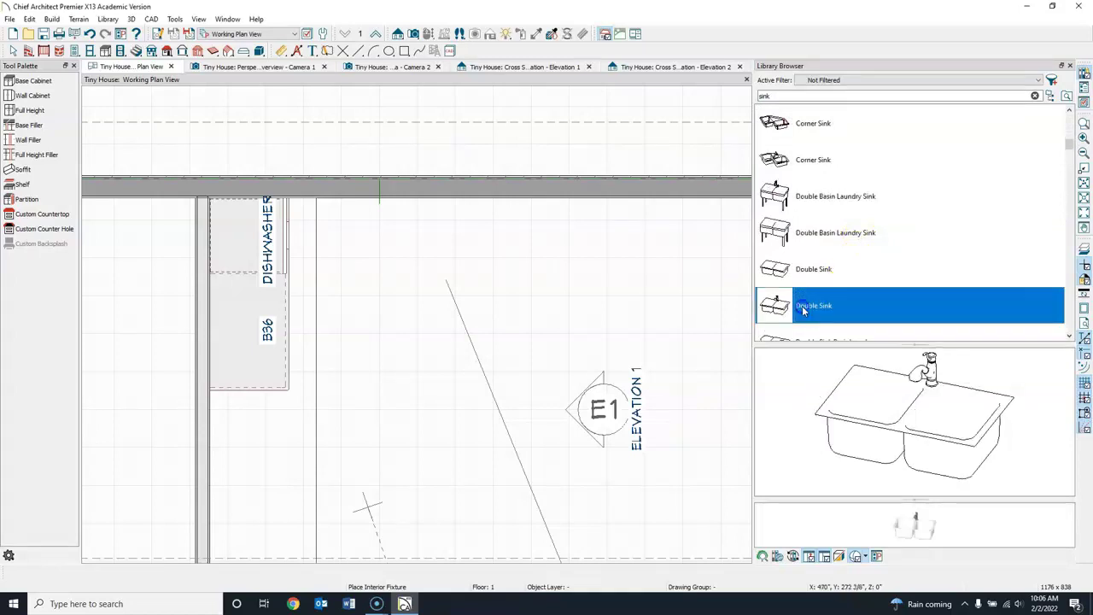
pyautogui.click(261, 329)
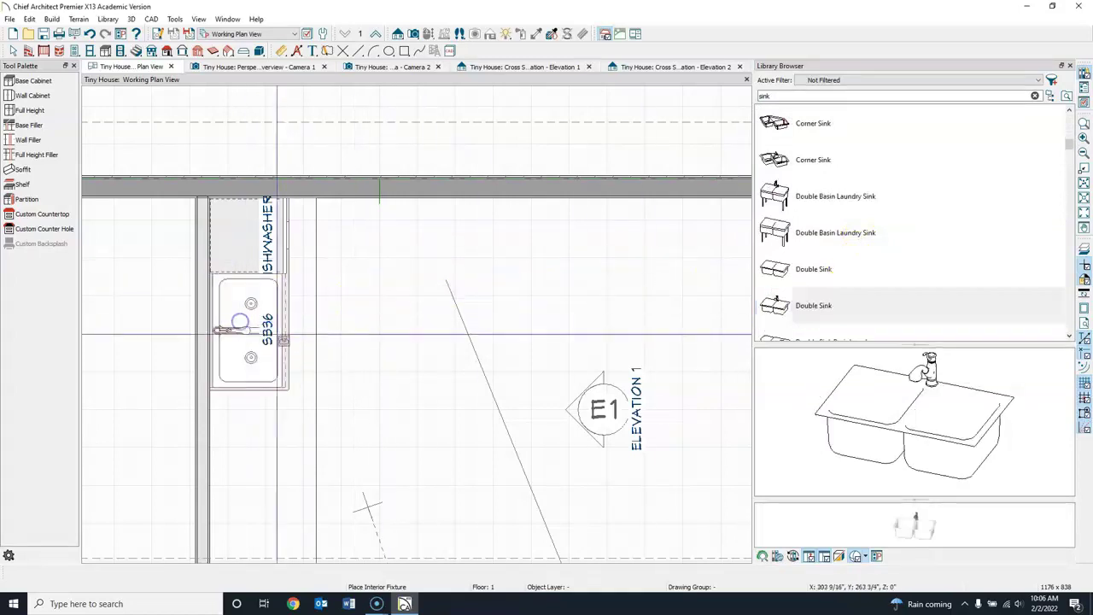
pyautogui.press('Escape')
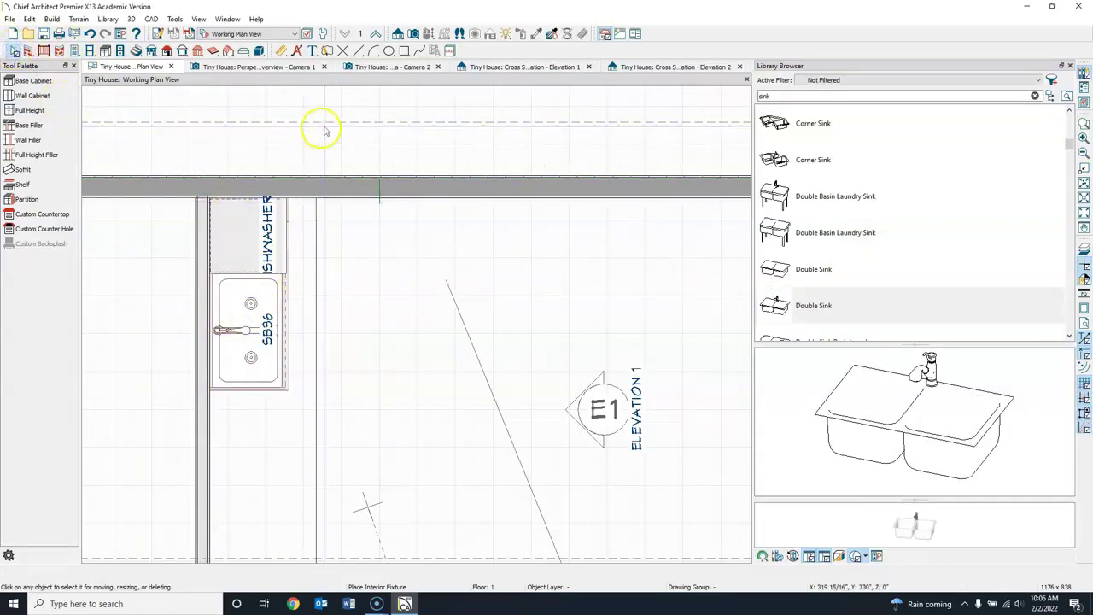
# In the Camera 2 view, set the width of the sink base cabinet to 38"
pyautogui.click(395, 66)
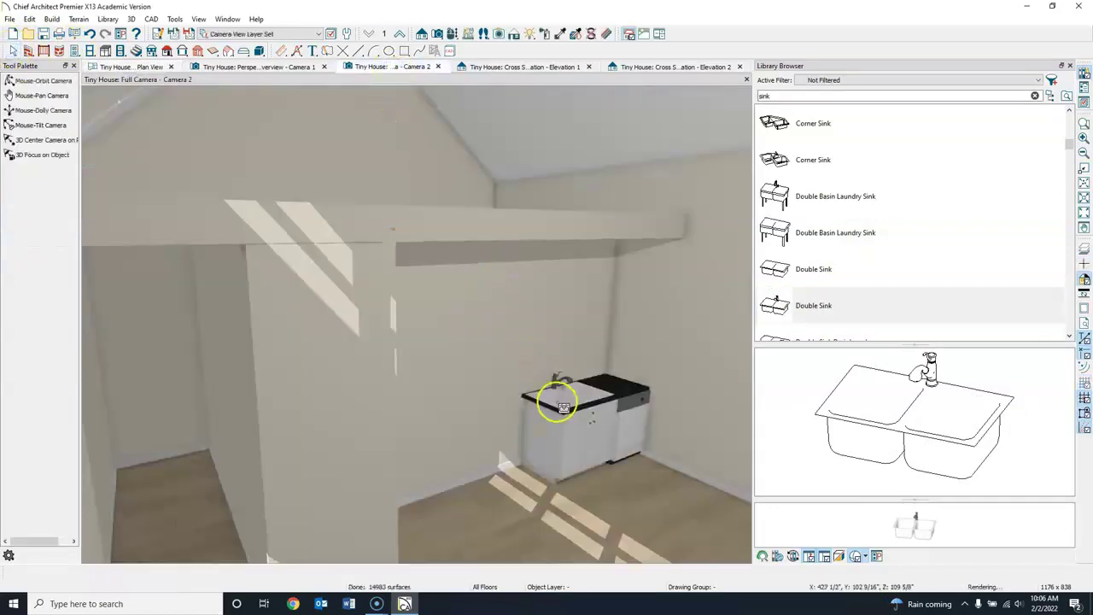
pyautogui.moveTo(532, 409); pyautogui.dragTo(492, 408)
pyautogui.press('Escape')
pyautogui.click(509, 397)
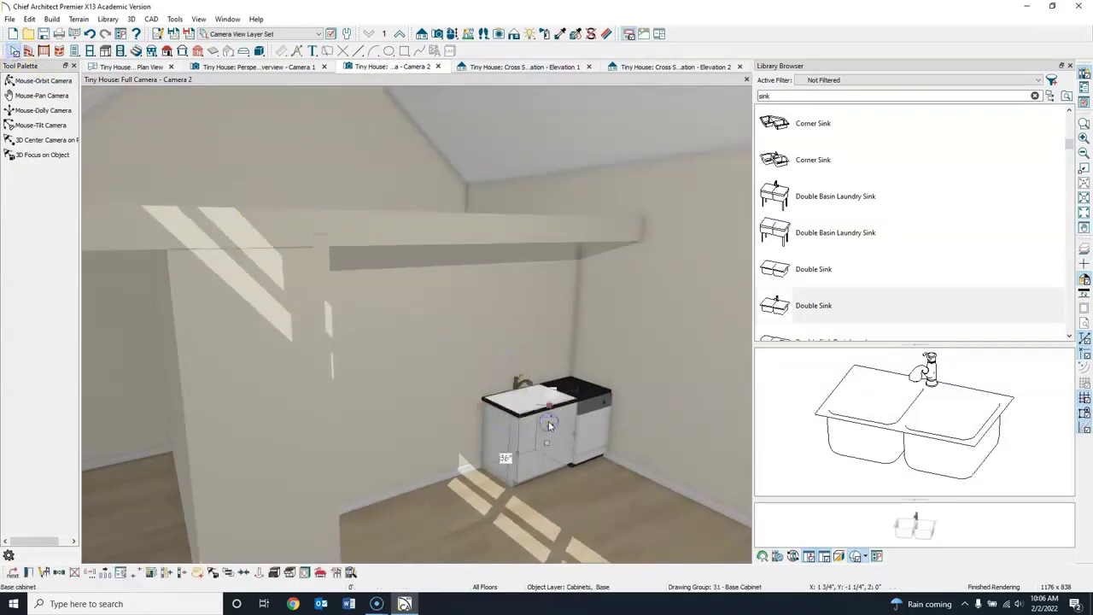
pyautogui.doubleClick(551, 417)
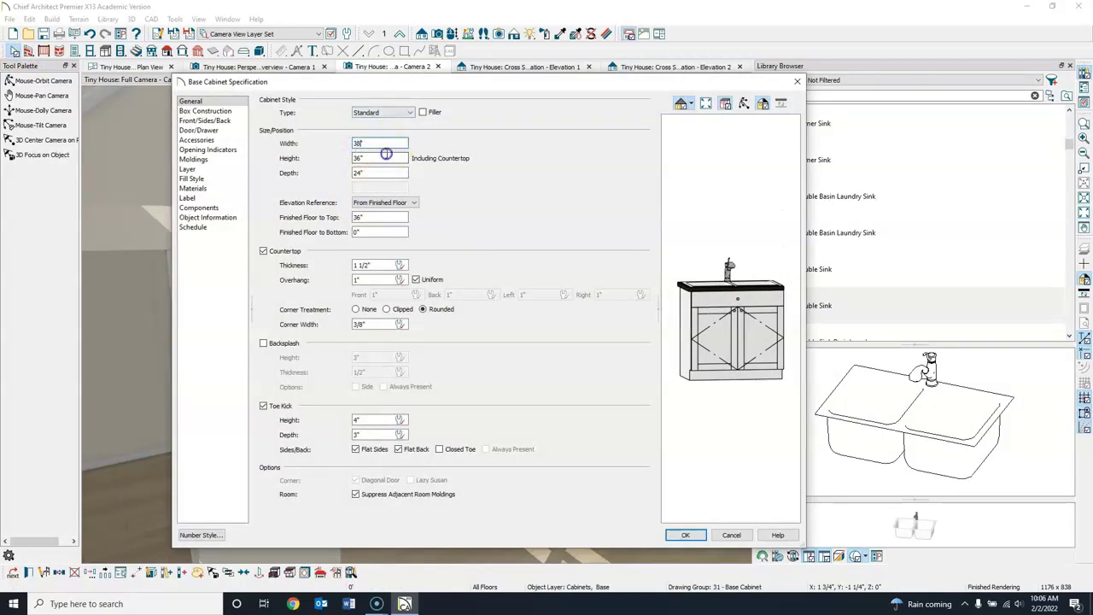
pyautogui.click(685, 535)
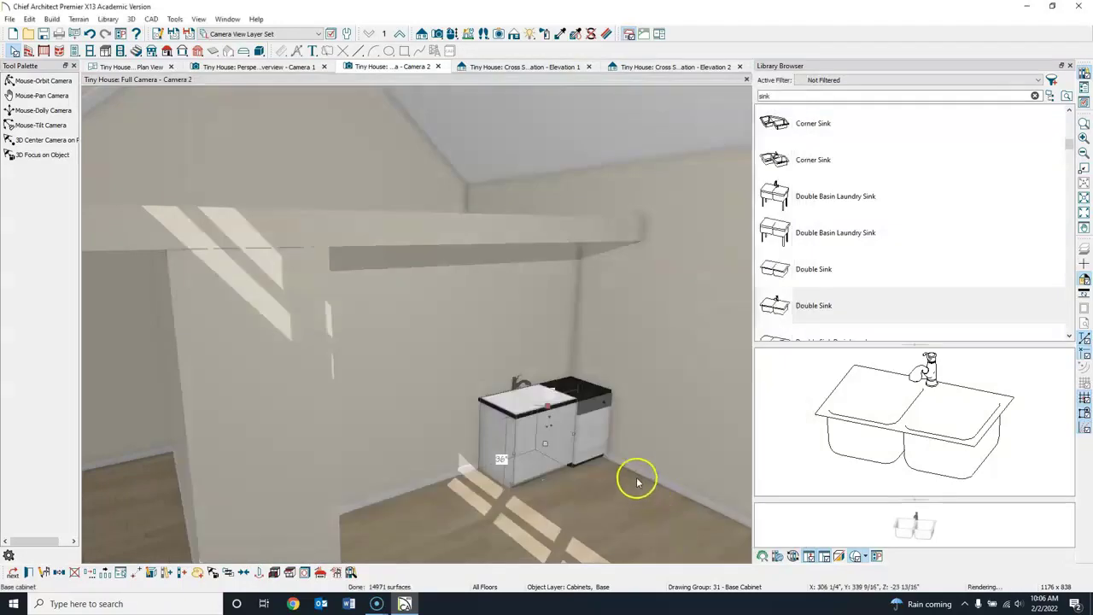
pyautogui.scroll(5, 529, 445)
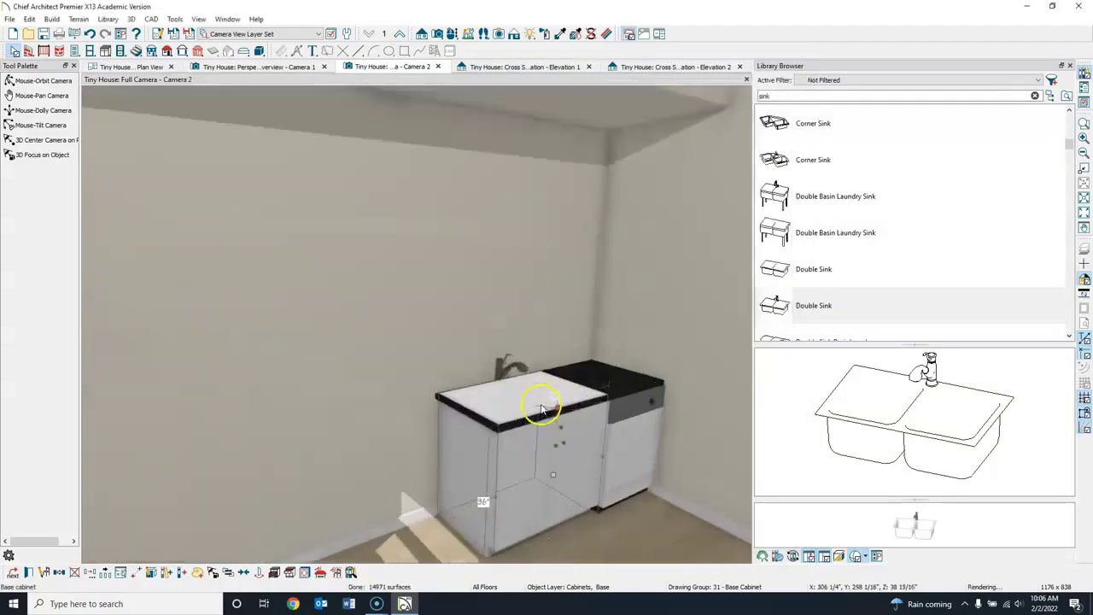
pyautogui.scroll(3, 542, 408)
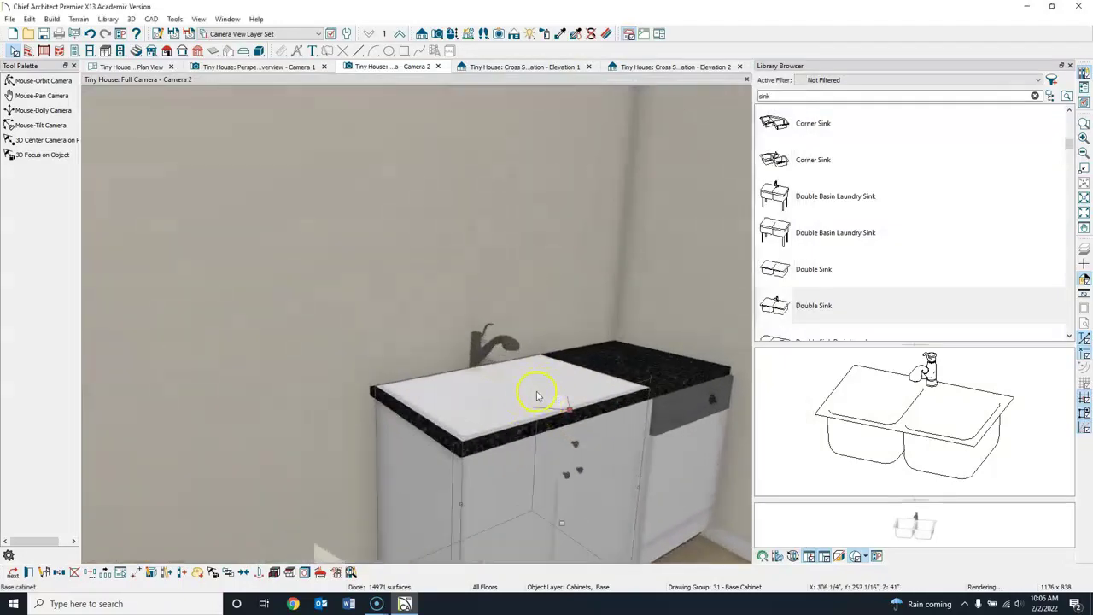
pyautogui.scroll(-3, 536, 395)
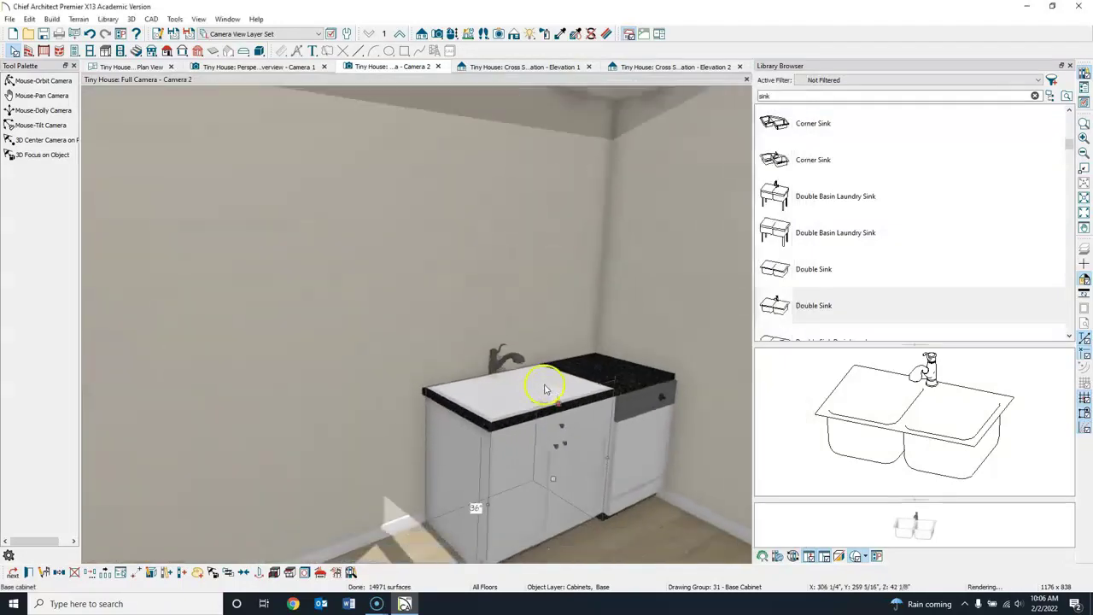
# In the floor plan, place a base cabinet along the interior partition, directly adjoining the sink cabinet's free side
pyautogui.click(141, 67)
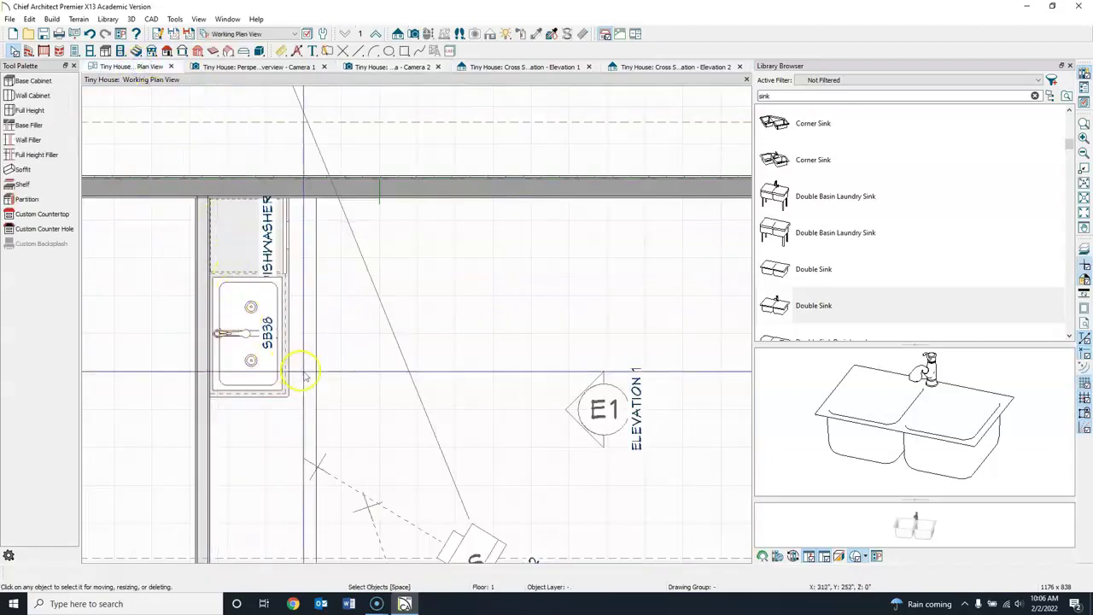
pyautogui.moveTo(308, 374)
pyautogui.mouseDown(button='middle')
pyautogui.moveTo(268, 312)
pyautogui.moveTo(349, 283)
pyautogui.mouseUp(button='middle')
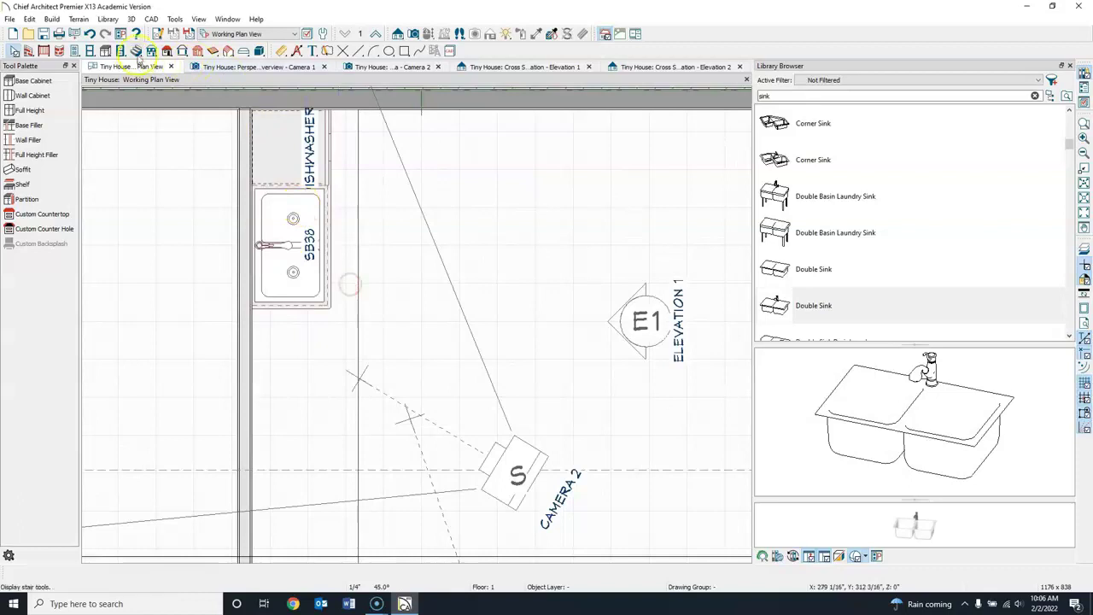
pyautogui.click(106, 50)
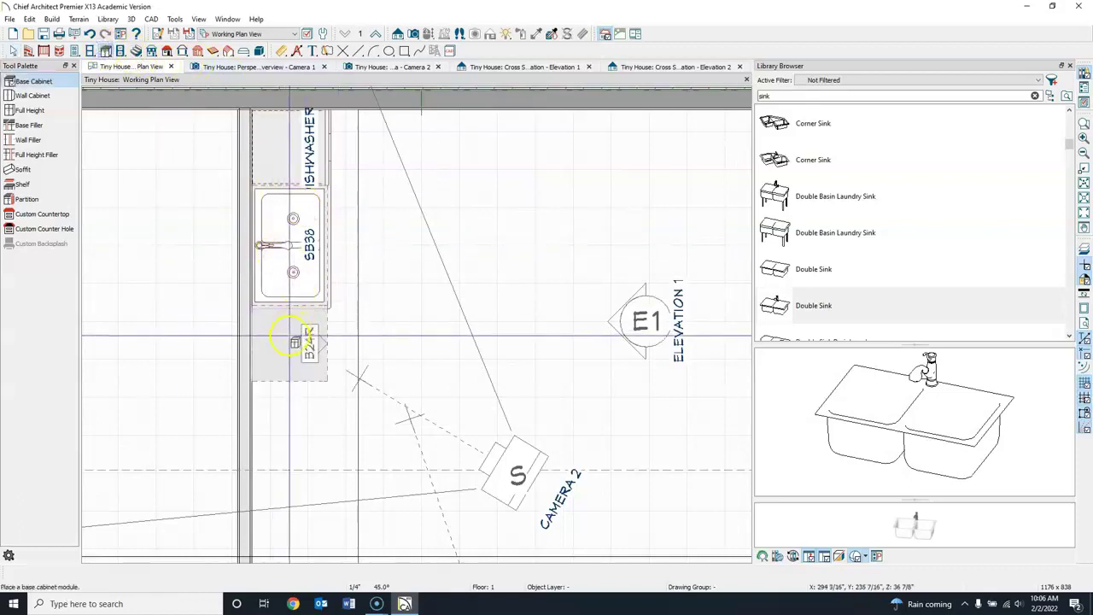
pyautogui.click(295, 341)
pyautogui.click(13, 50)
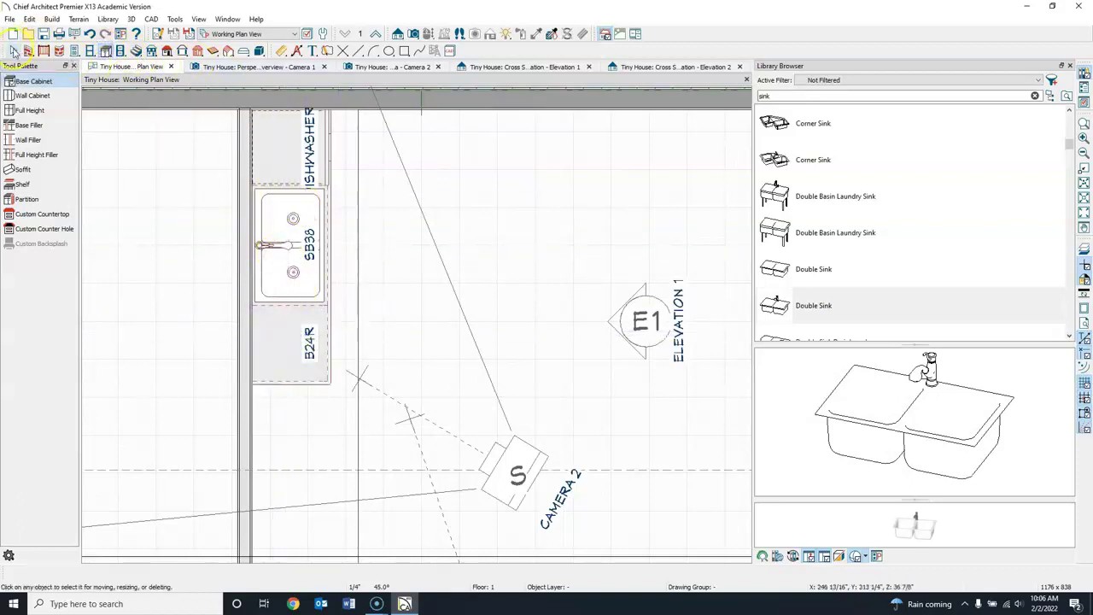
# Set the item height of the drawer on the front of the new base cabinet to 6"
pyautogui.moveTo(281, 341); pyautogui.dragTo(292, 284, button='middle')
pyautogui.click(290, 282)
pyautogui.doubleClick(291, 282)
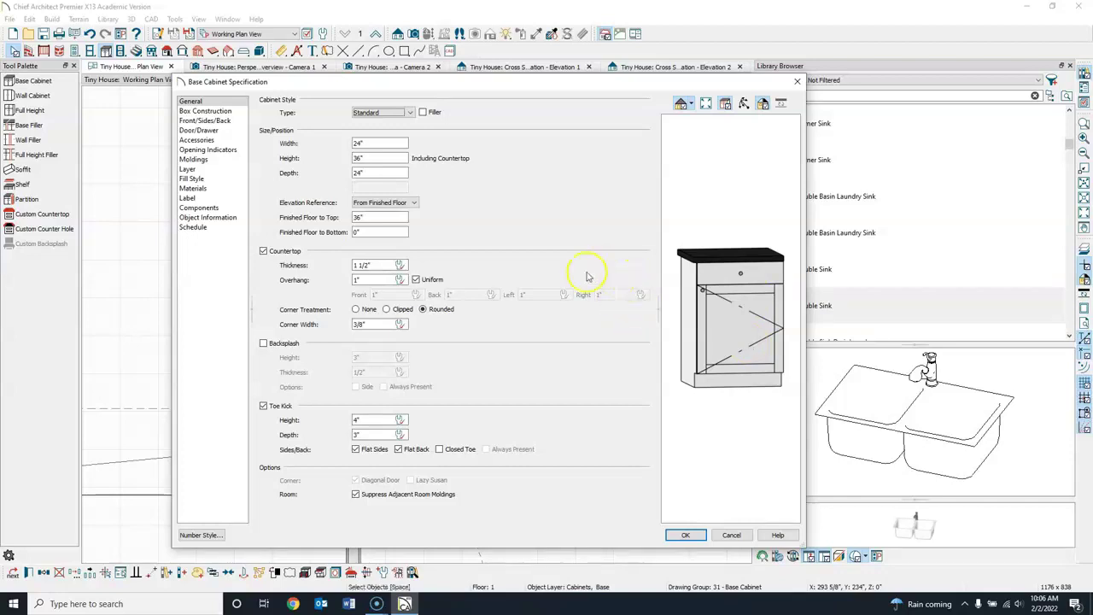
pyautogui.click(722, 312)
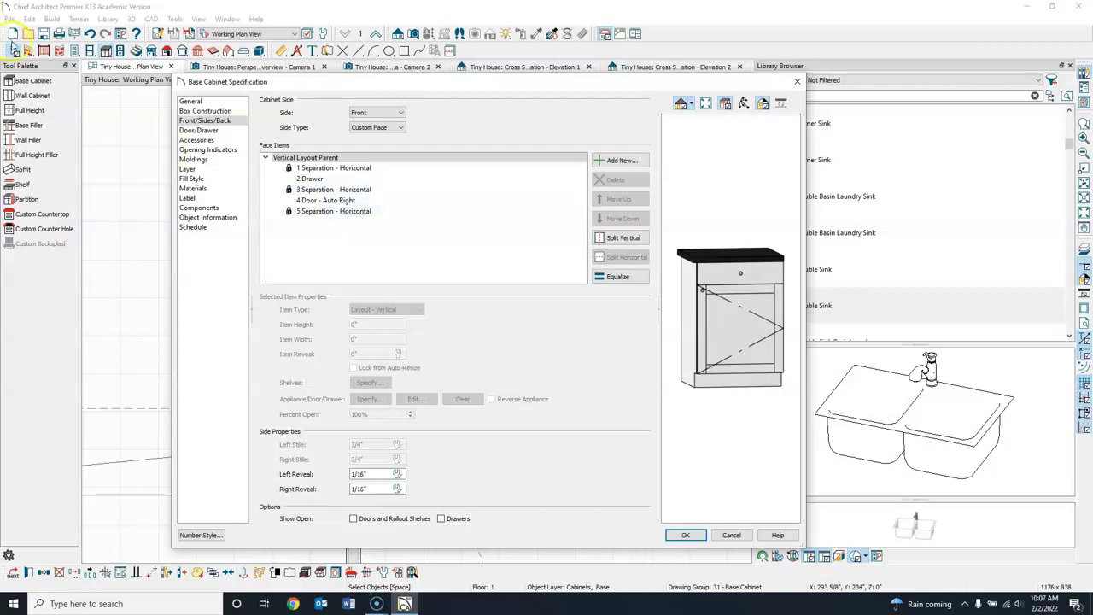
pyautogui.click(716, 272)
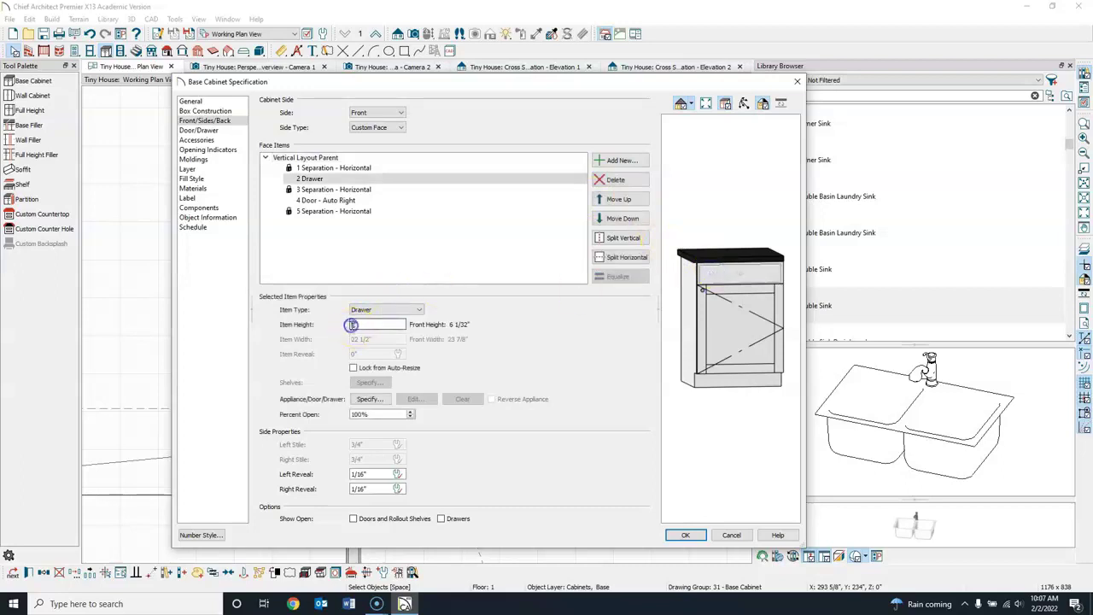
pyautogui.write('6')
pyautogui.click(388, 312)
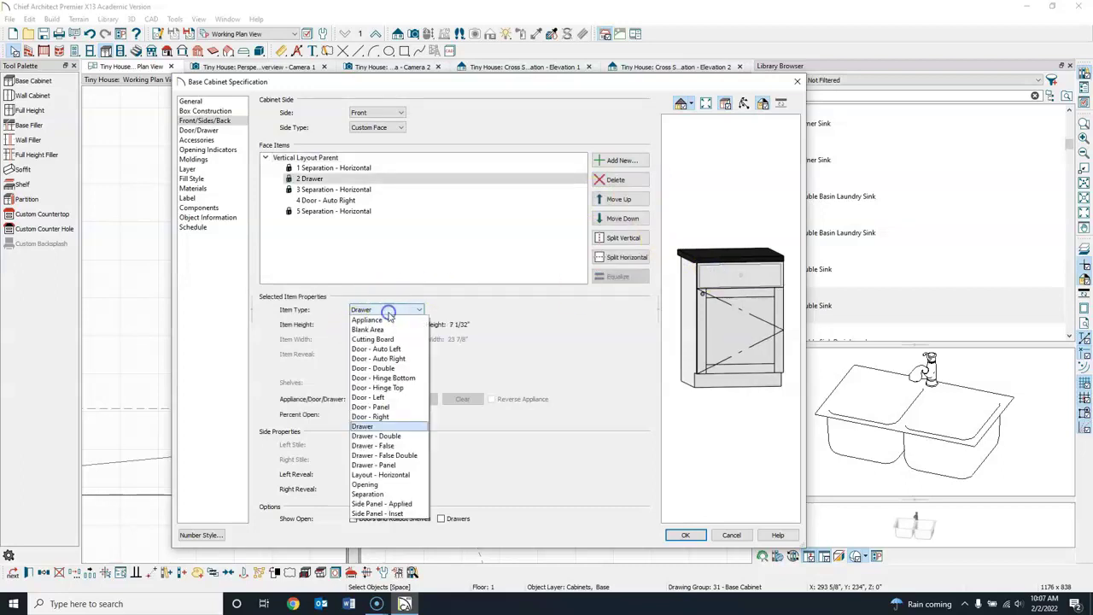
# Delete the door from the base cabinet's front and add a drawer with an item height of 6"
pyautogui.click(740, 318)
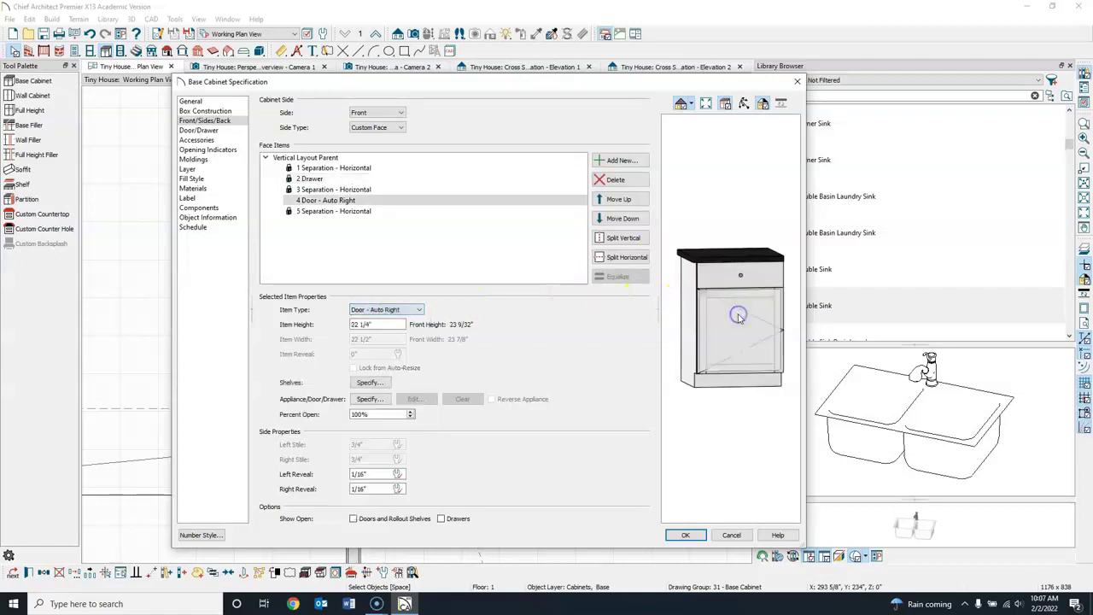
pyautogui.click(617, 181)
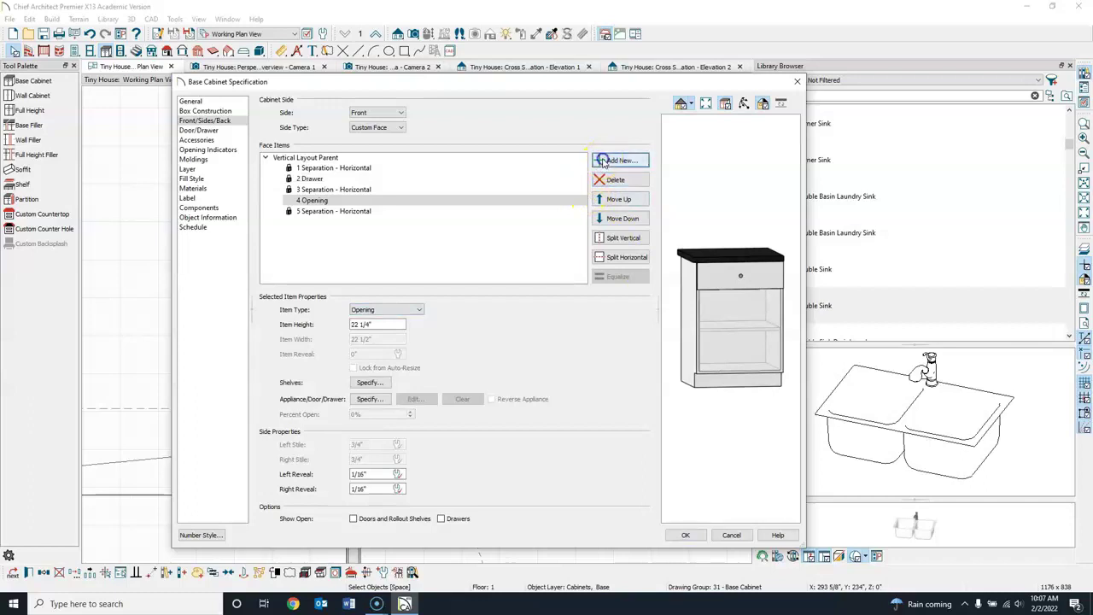
pyautogui.click(616, 161)
pyautogui.click(529, 250)
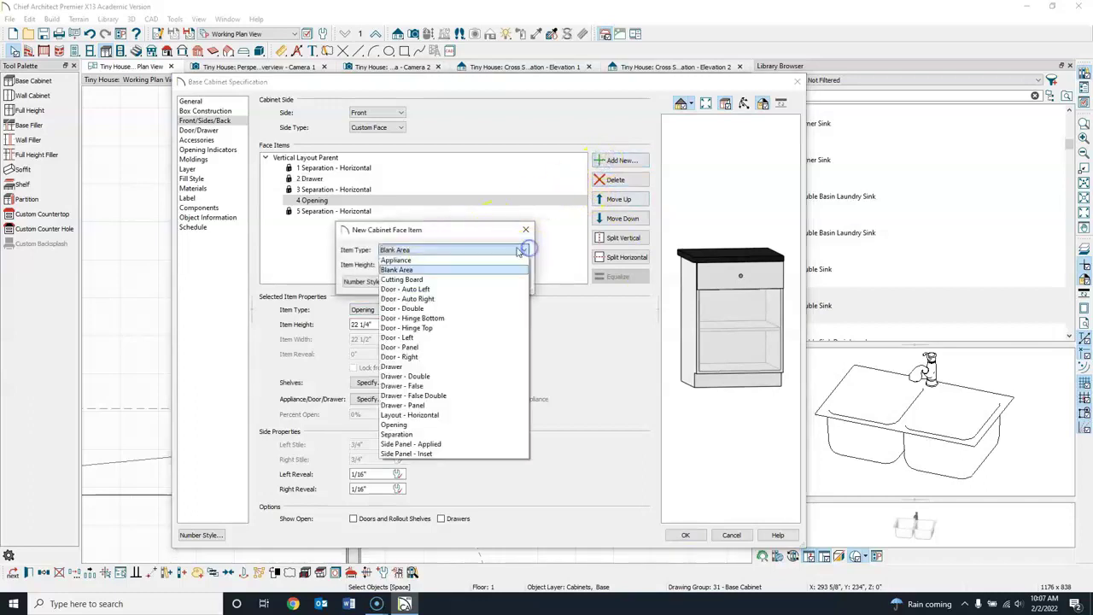
pyautogui.click(406, 368)
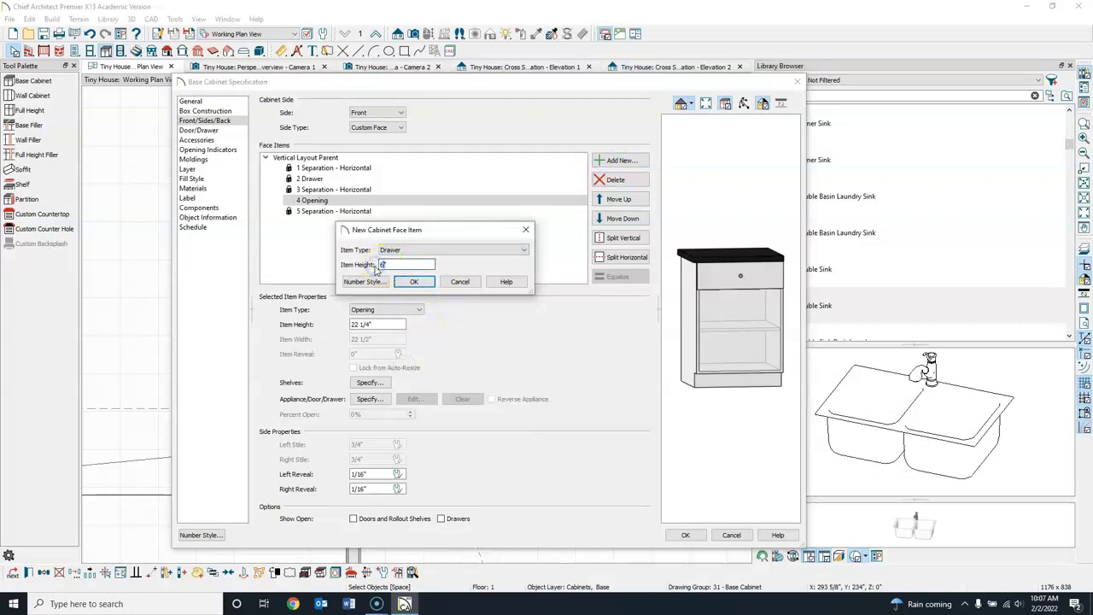
pyautogui.click(414, 282)
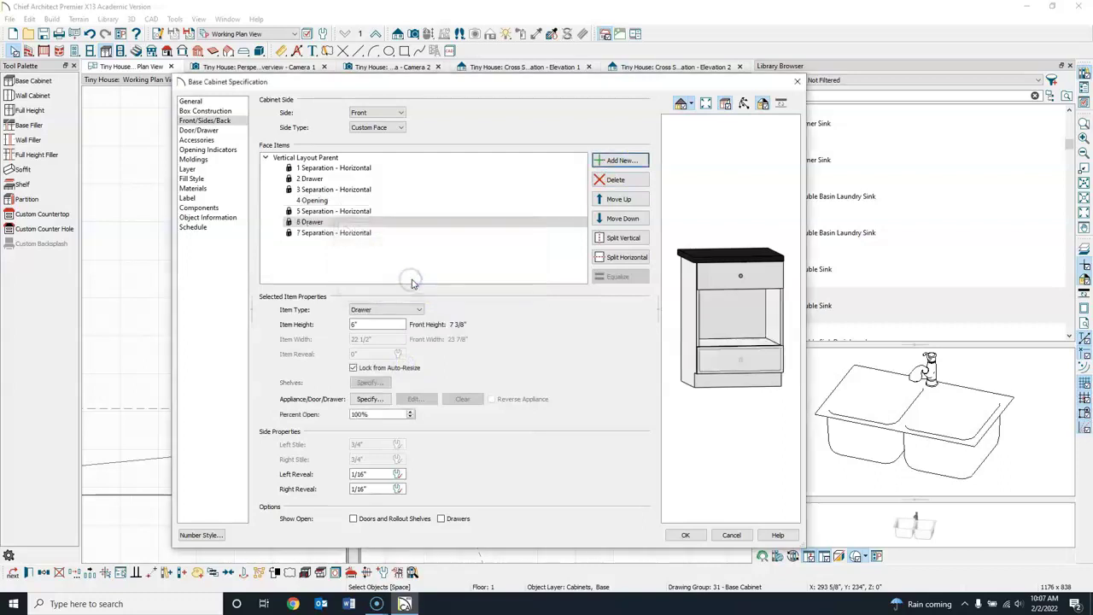
# Add two more drawers, each 6" high, to complete the cabinet's four-drawer front, and inspect it in the Camera 2 view
pyautogui.click(600, 162)
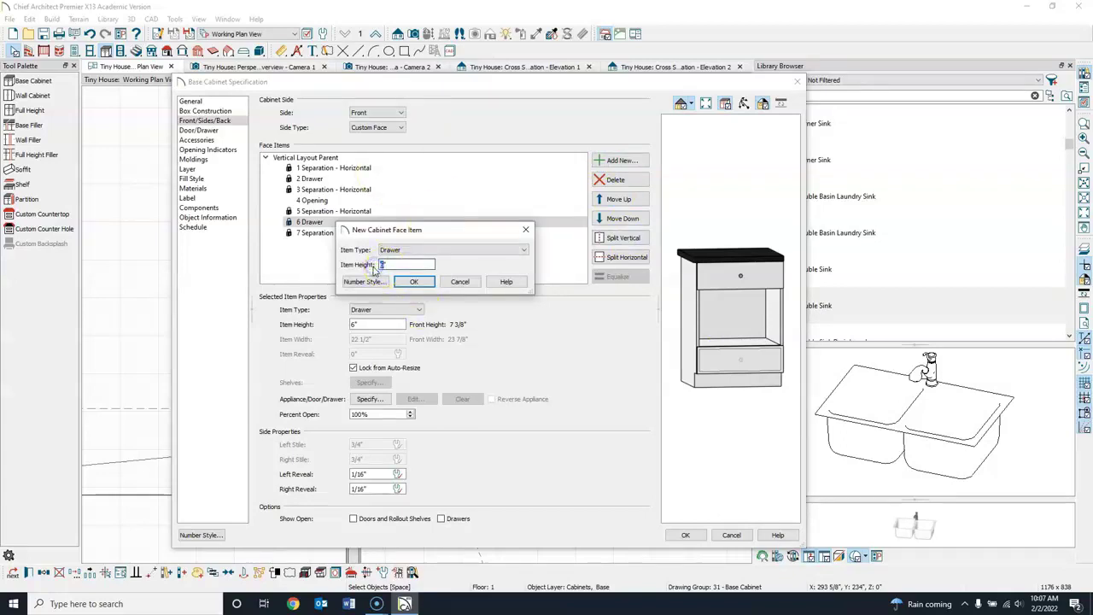
pyautogui.click(414, 282)
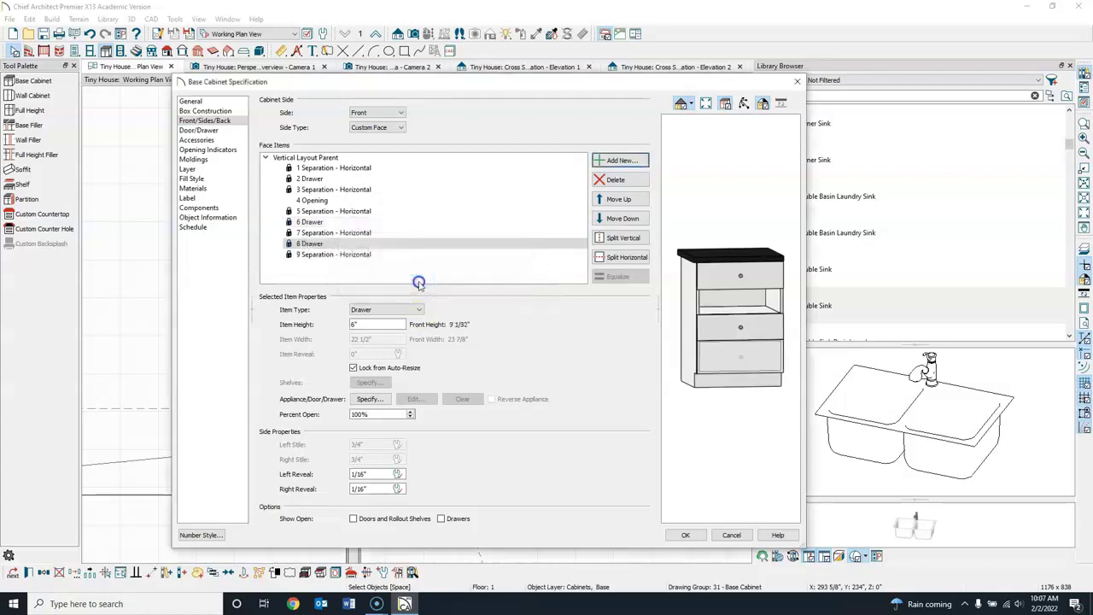
pyautogui.click(757, 312)
pyautogui.click(599, 161)
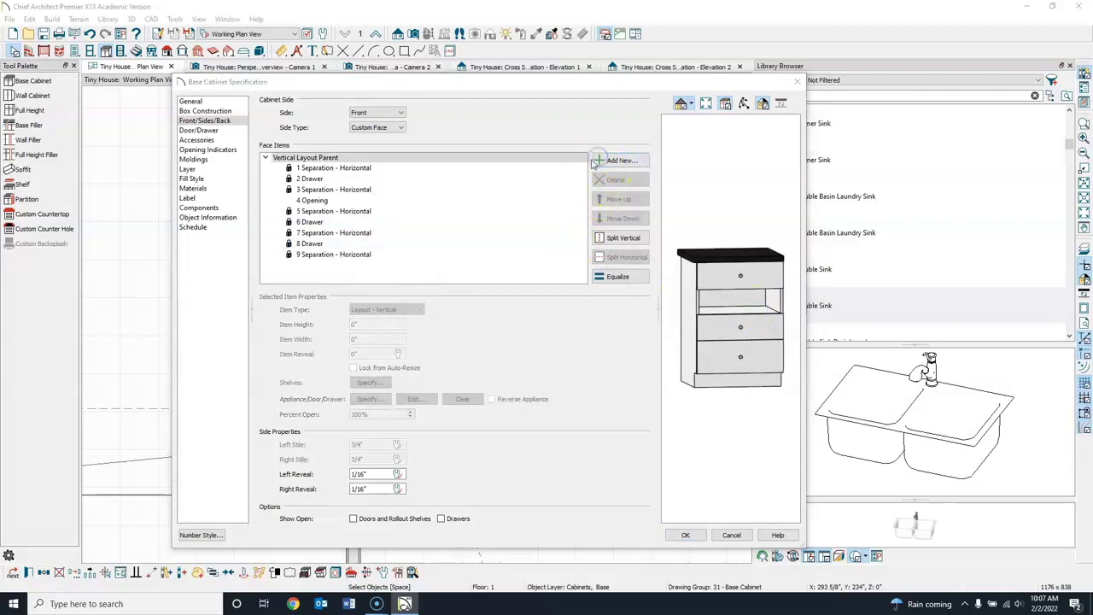
pyautogui.click(469, 231)
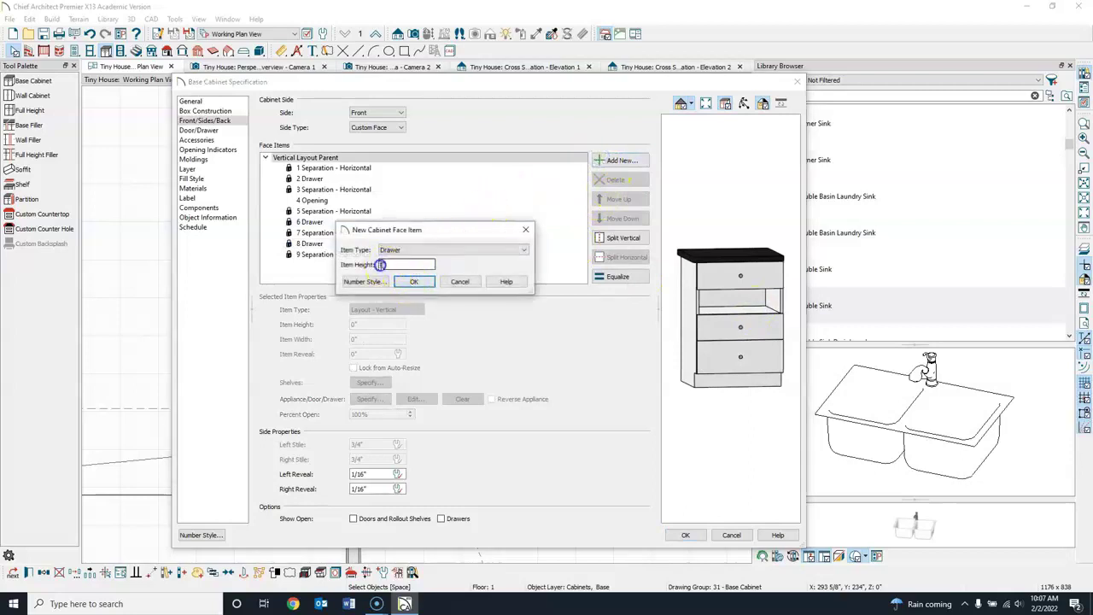
pyautogui.click(419, 282)
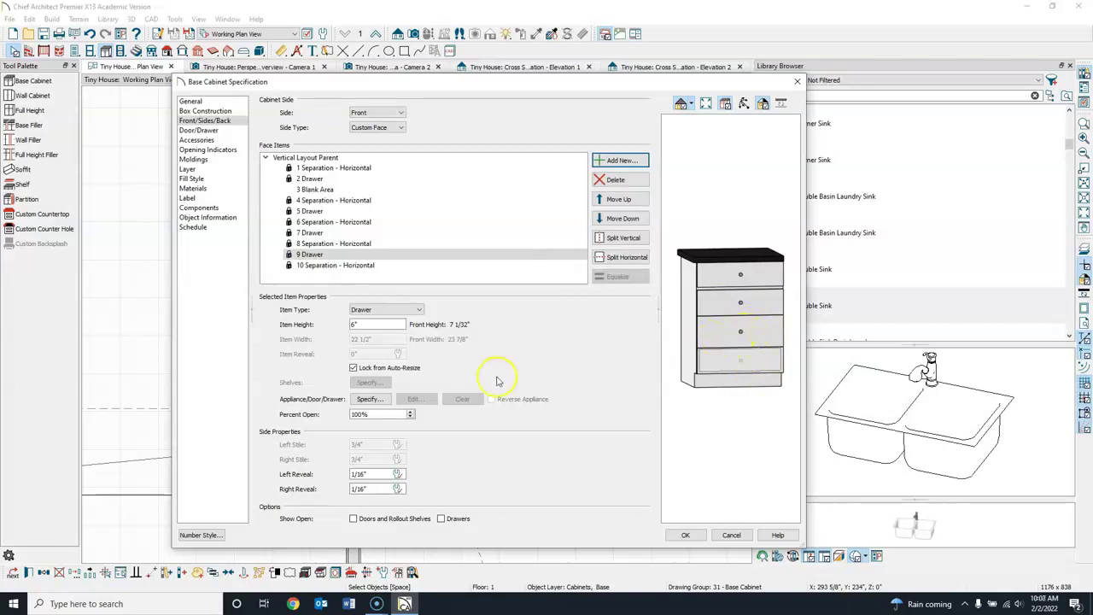
pyautogui.click(685, 535)
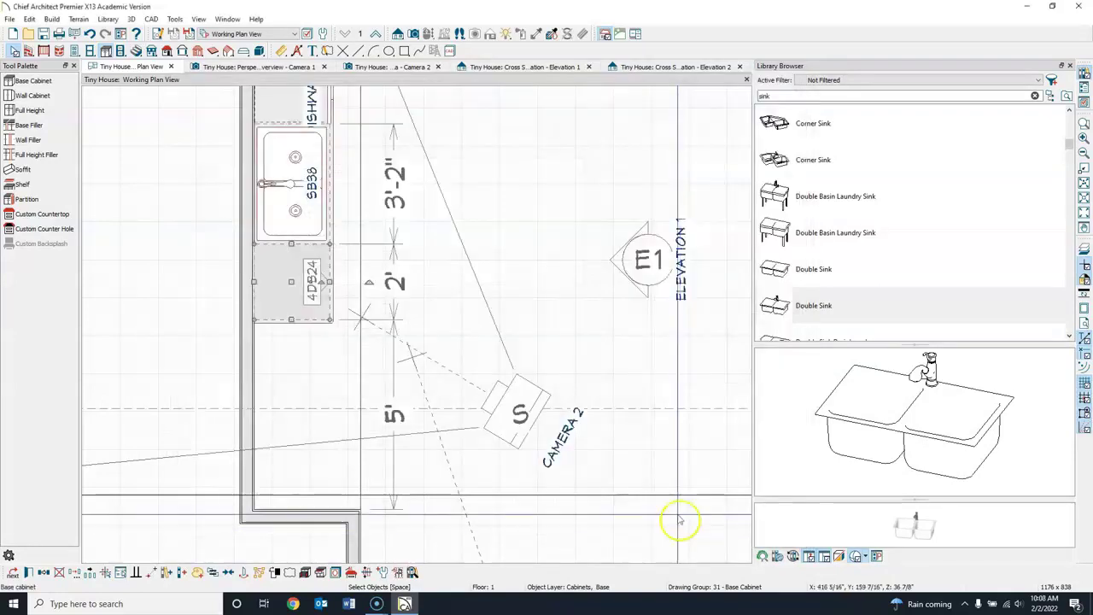
pyautogui.click(387, 67)
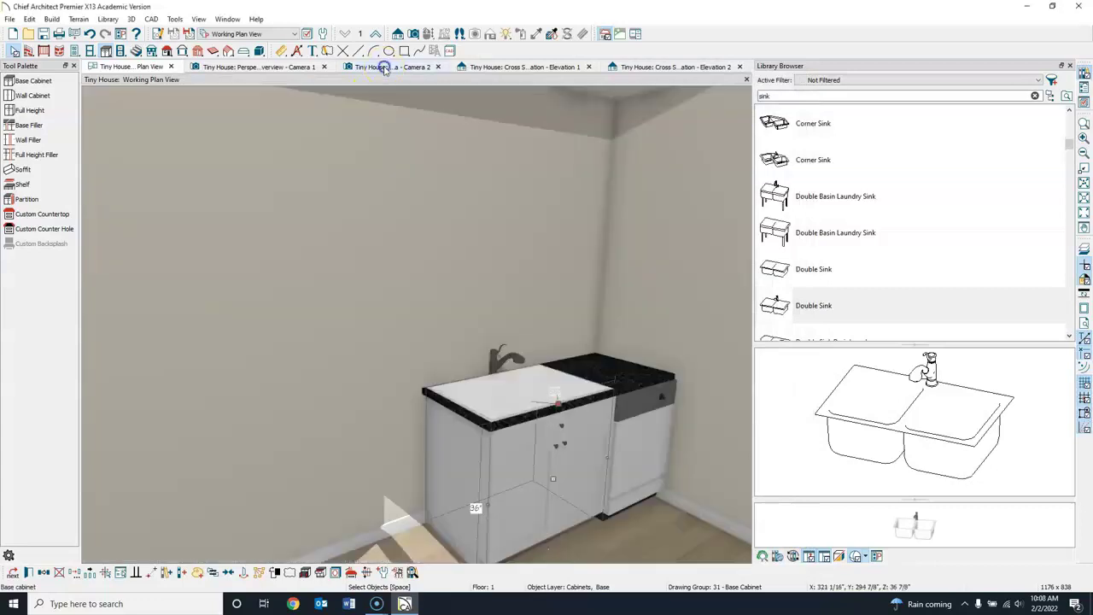
pyautogui.moveTo(452, 446); pyautogui.dragTo(428, 310, button='middle')
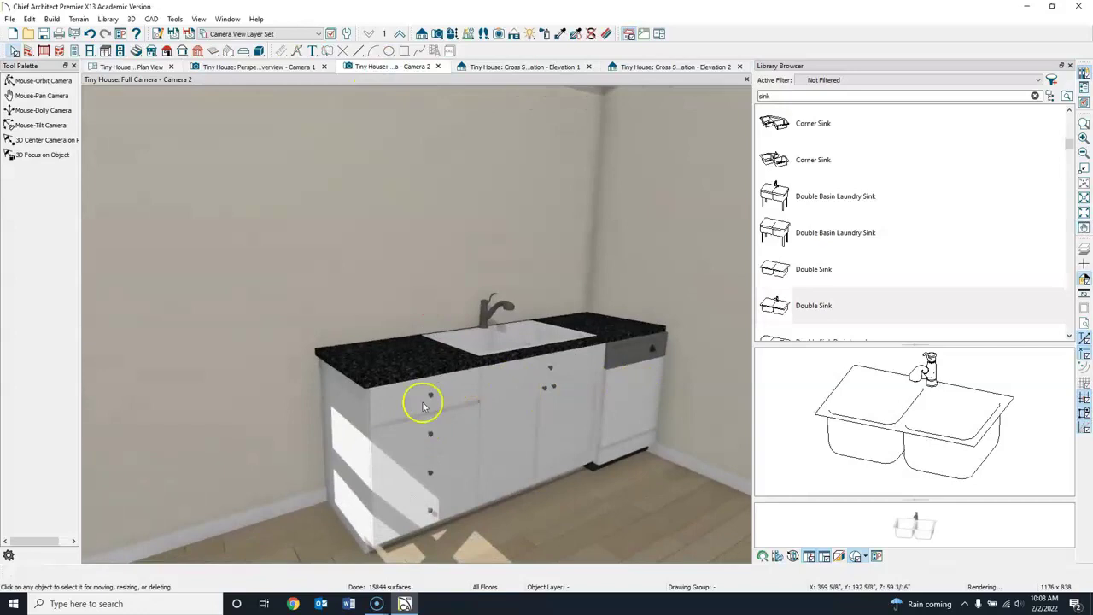
# In the floor plan, search the library for "refri" and browse the results as far as the side-by-side refrigerators
pyautogui.click(132, 68)
pyautogui.moveTo(367, 410); pyautogui.dragTo(373, 341, button='middle')
pyautogui.doubleClick(765, 96)
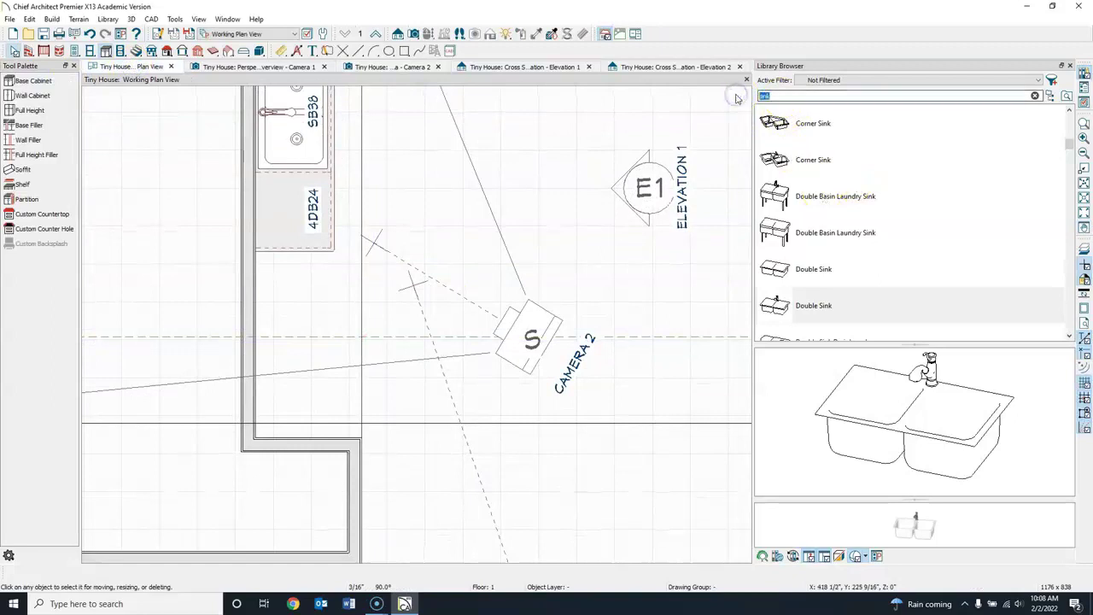
pyautogui.write('refr')
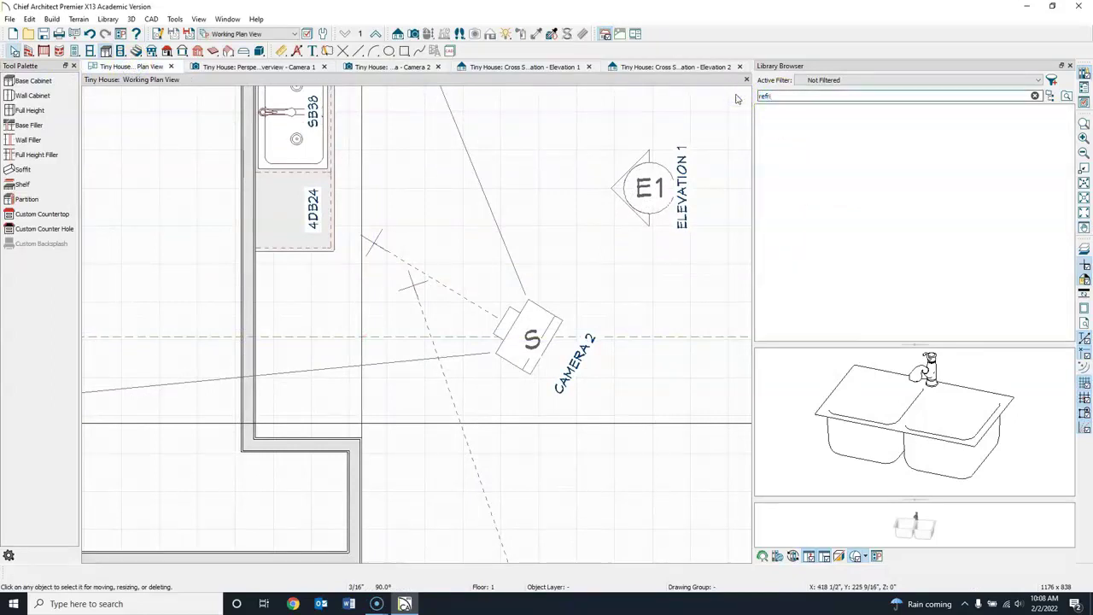
pyautogui.write('i')
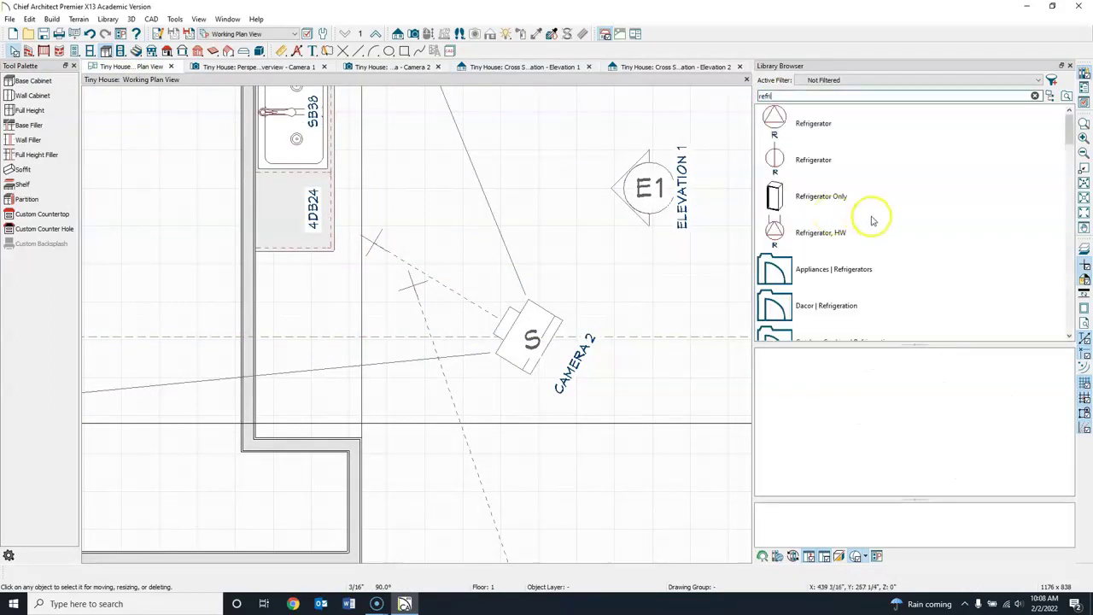
pyautogui.scroll(-4, 873, 221)
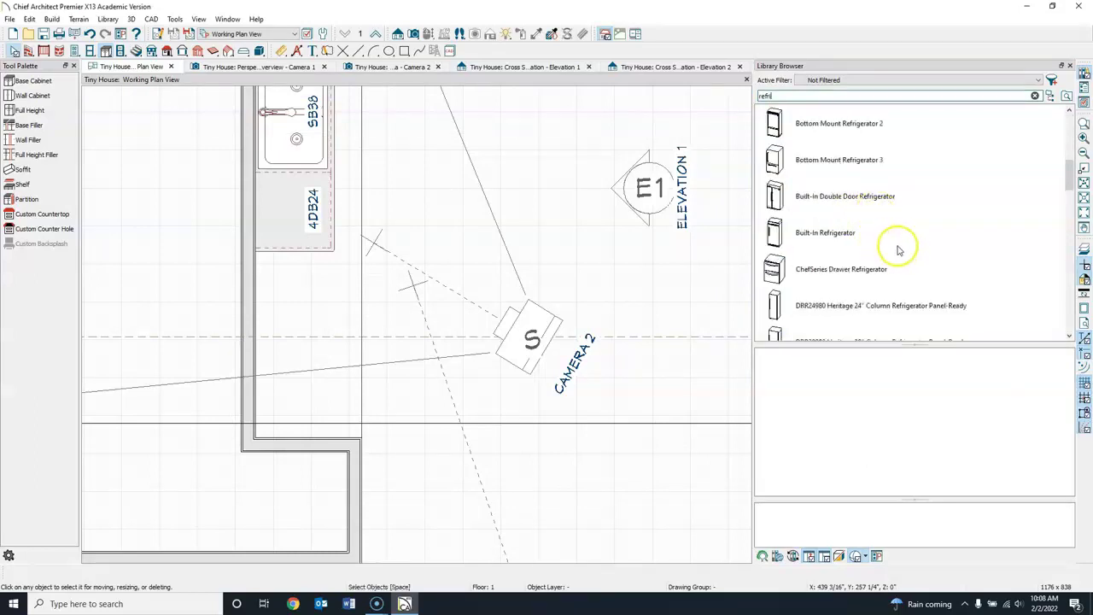
pyautogui.scroll(-2, 899, 251)
pyautogui.scroll(-2, 899, 249)
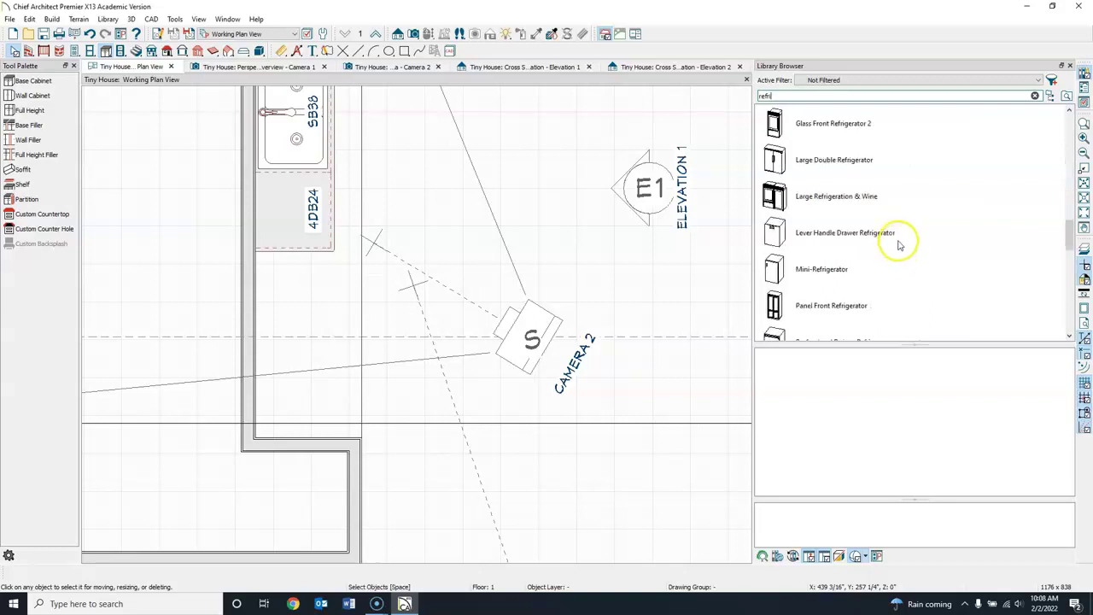
pyautogui.scroll(-1, 898, 245)
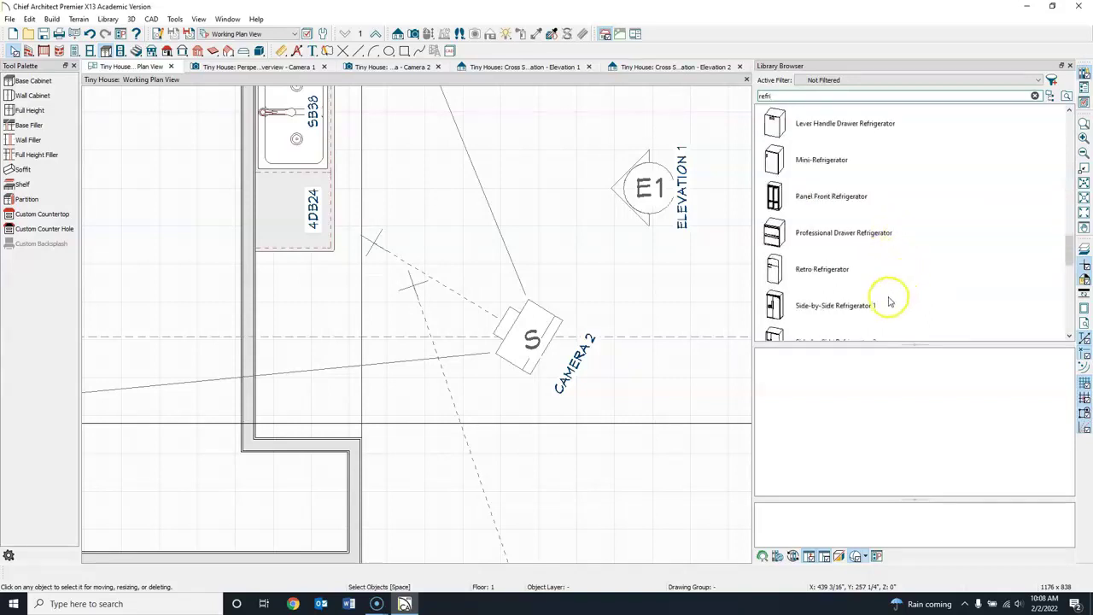
# Compare refrigerator models and place Side-by-Side Refrigerator 2 in the alcove beyond the four-drawer cabinet, facing the room
pyautogui.click(778, 303)
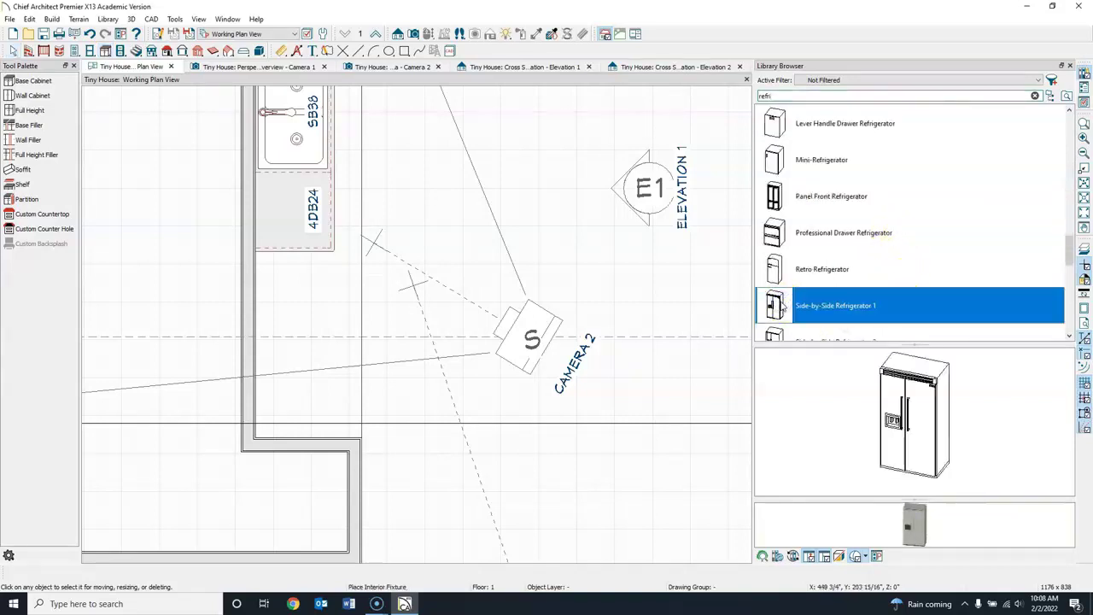
pyautogui.scroll(-2, 859, 290)
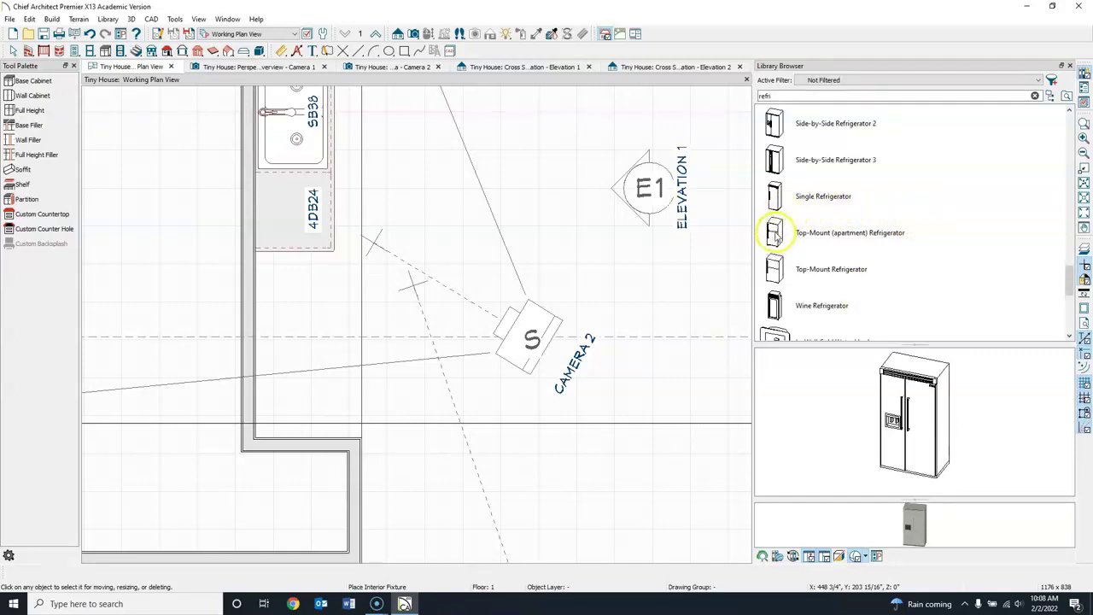
pyautogui.click(775, 232)
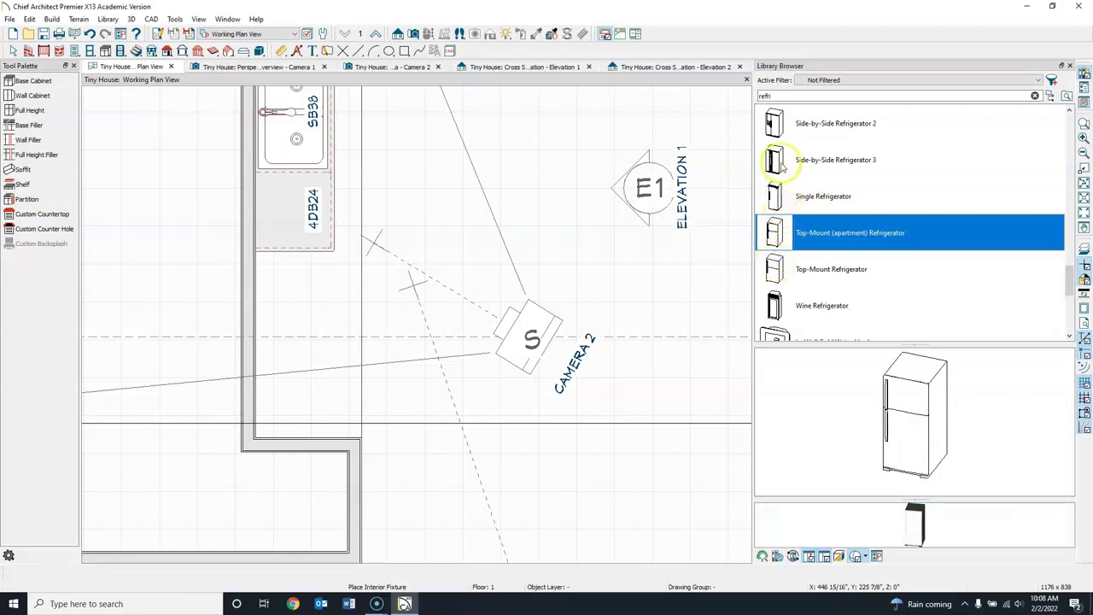
pyautogui.click(775, 125)
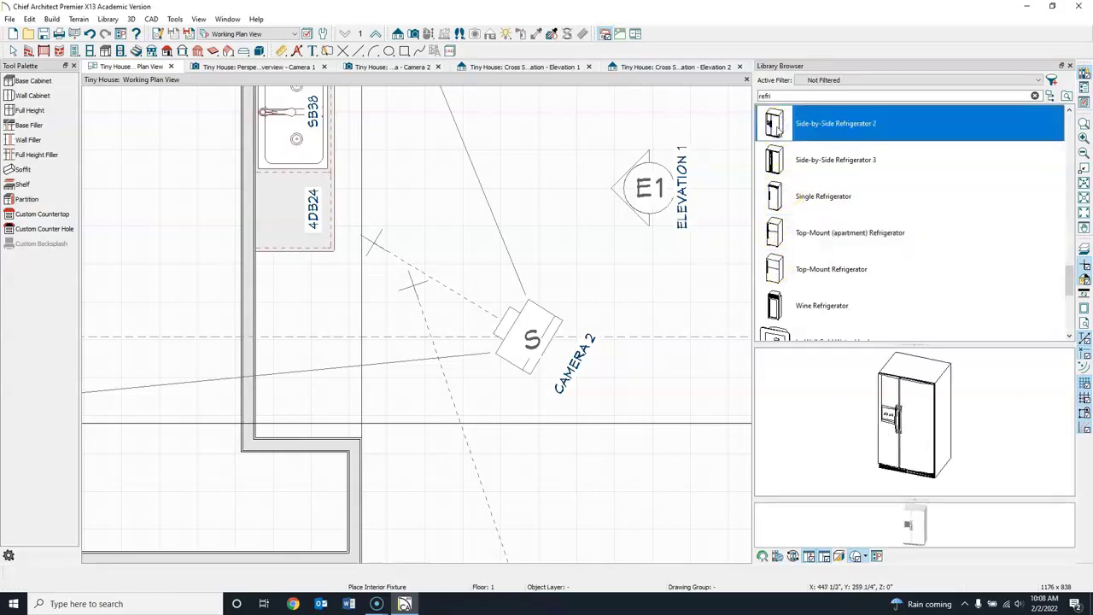
pyautogui.click(616, 327)
pyautogui.moveTo(653, 328); pyautogui.dragTo(318, 379)
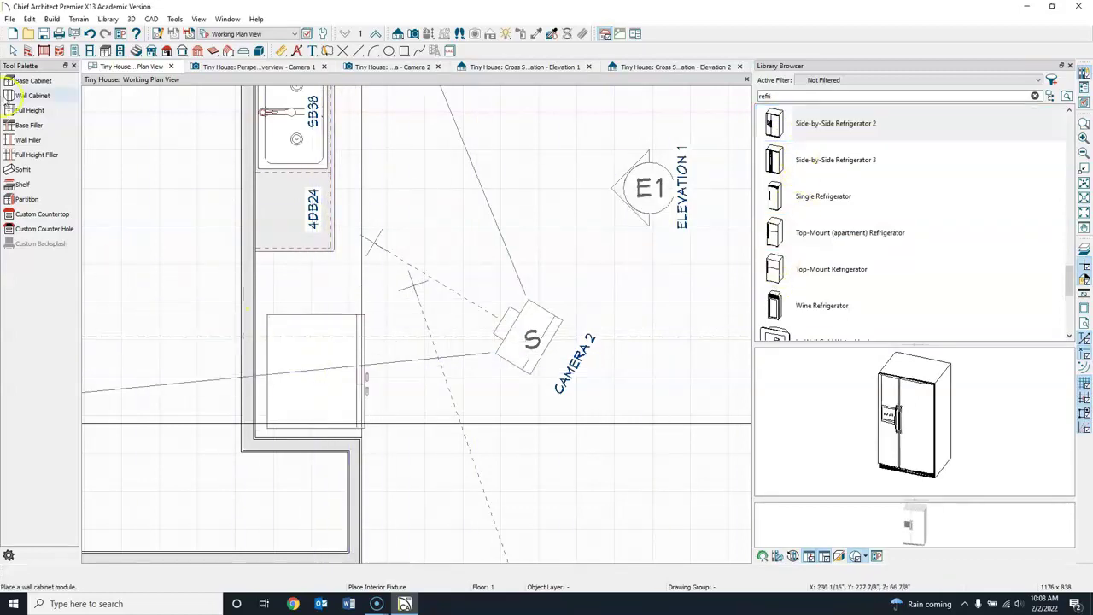
# Move the refrigerator closer to the alcove corner, near the partition and the short return wall
pyautogui.scroll(4, 256, 376)
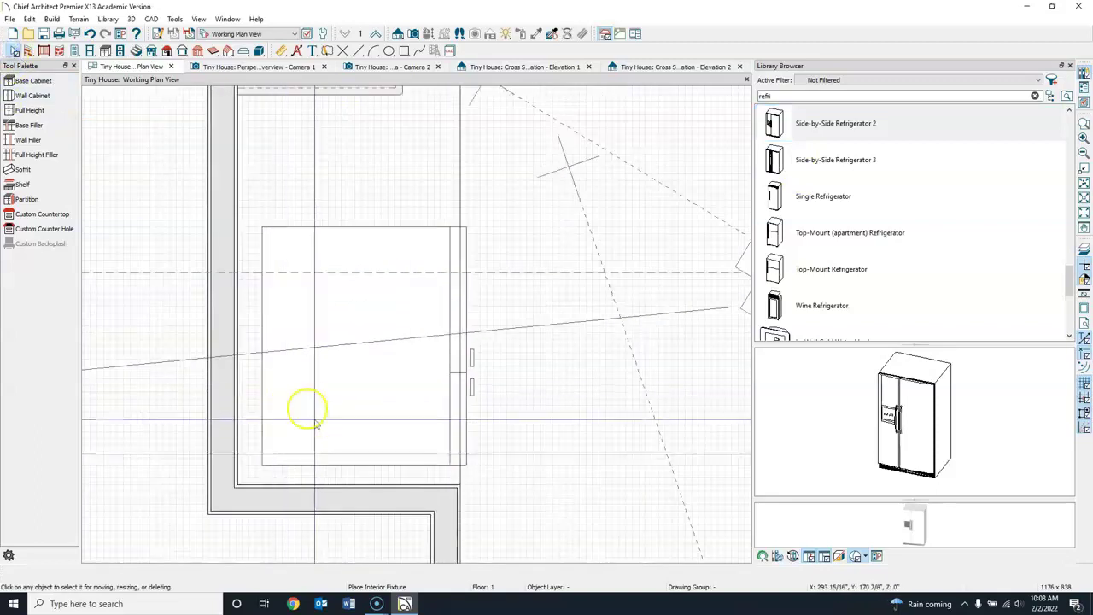
pyautogui.click(332, 453)
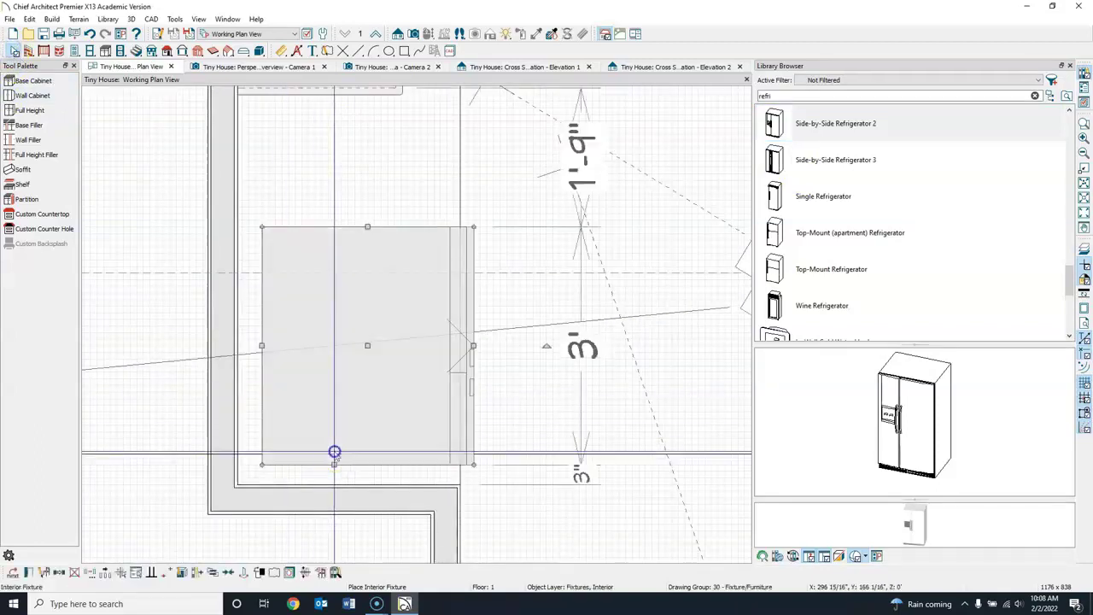
pyautogui.click(439, 322)
pyautogui.moveTo(367, 345); pyautogui.dragTo(356, 364)
pyautogui.click(353, 359)
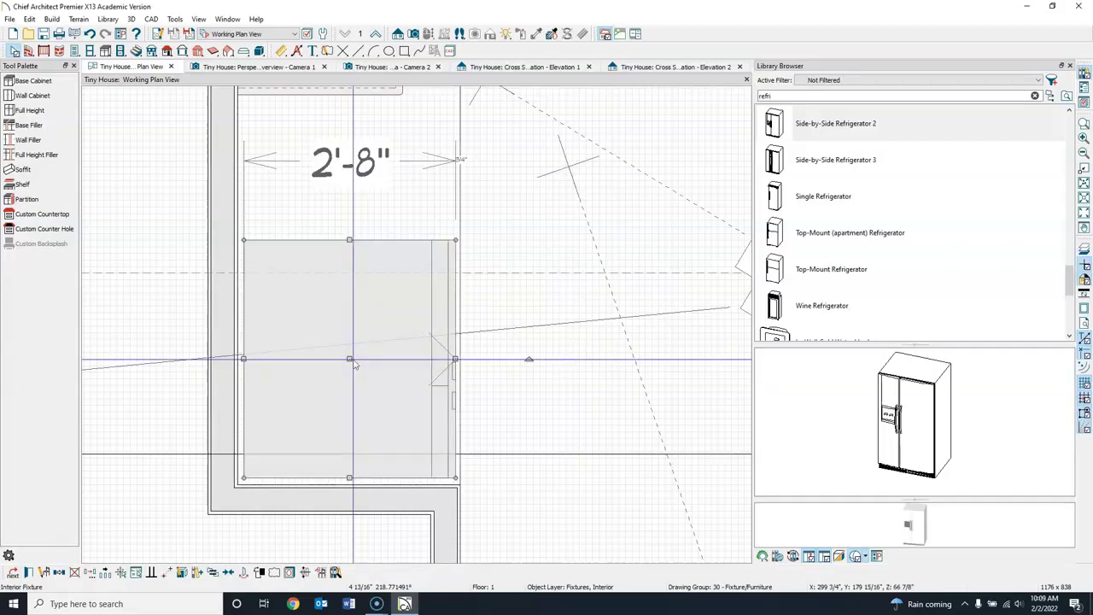
# Fill the gap between the four-drawer cabinet and the refrigerator with a 21" base cabinet and check it in the Camera 2 view
pyautogui.moveTo(354, 364); pyautogui.dragTo(340, 453, button='middle')
pyautogui.scroll(-3, 361, 329)
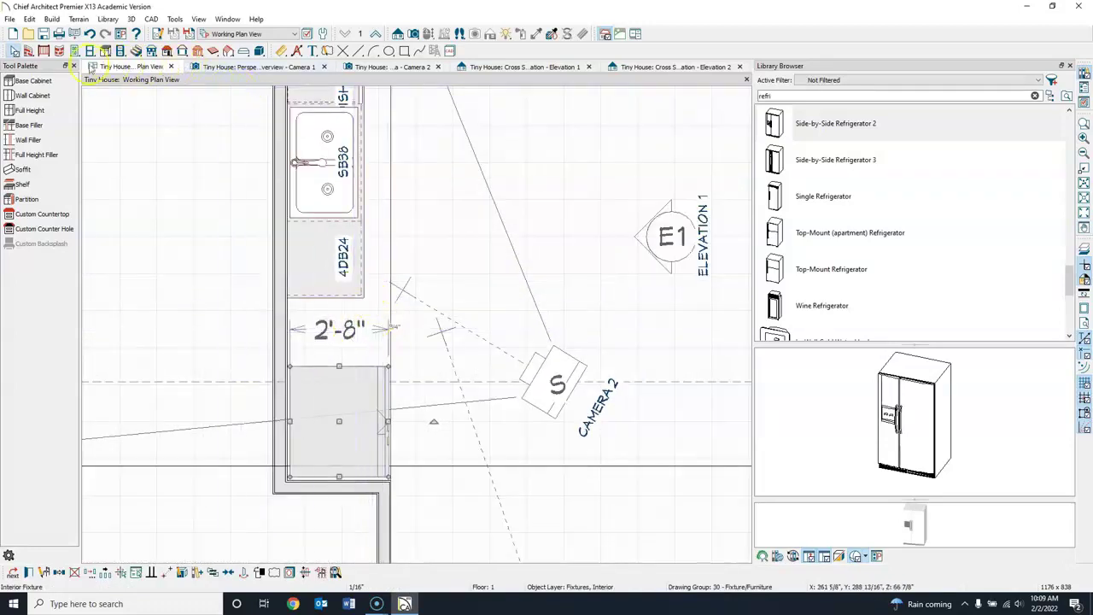
pyautogui.click(105, 53)
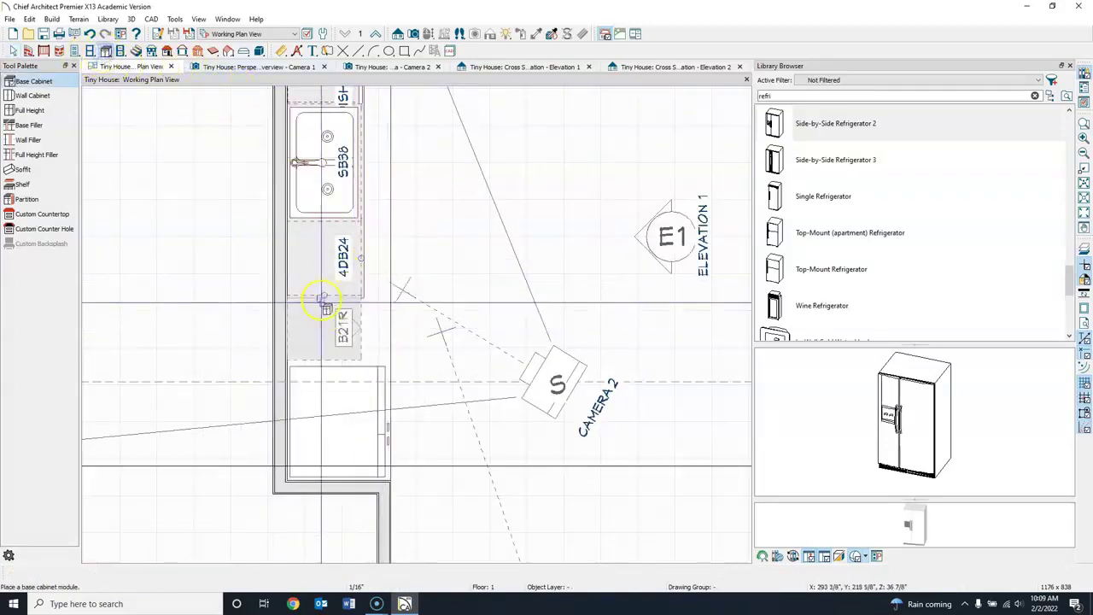
pyautogui.click(324, 316)
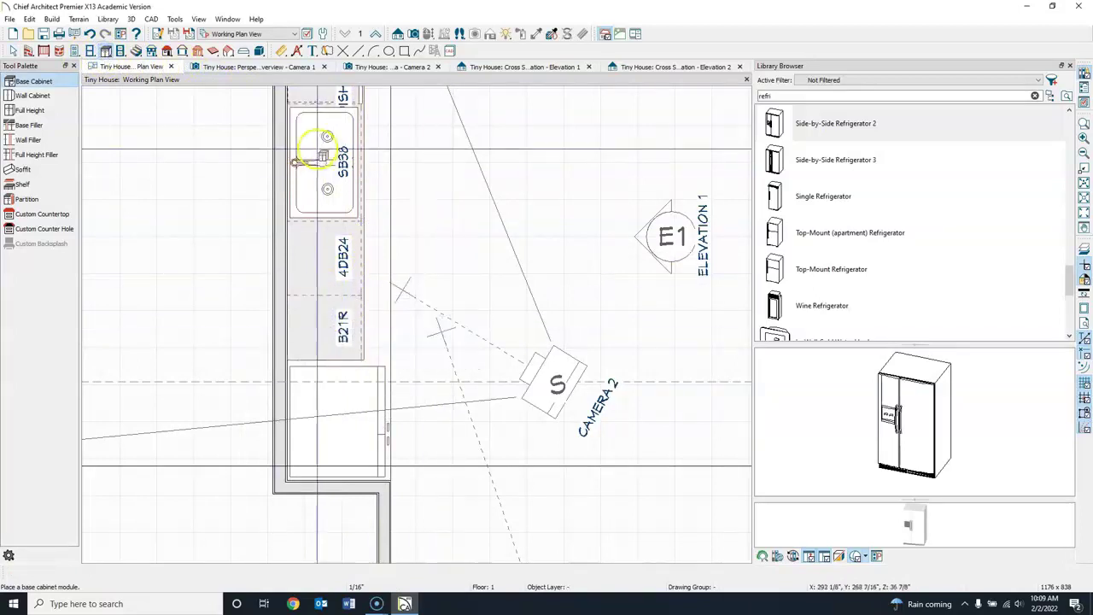
pyautogui.click(387, 68)
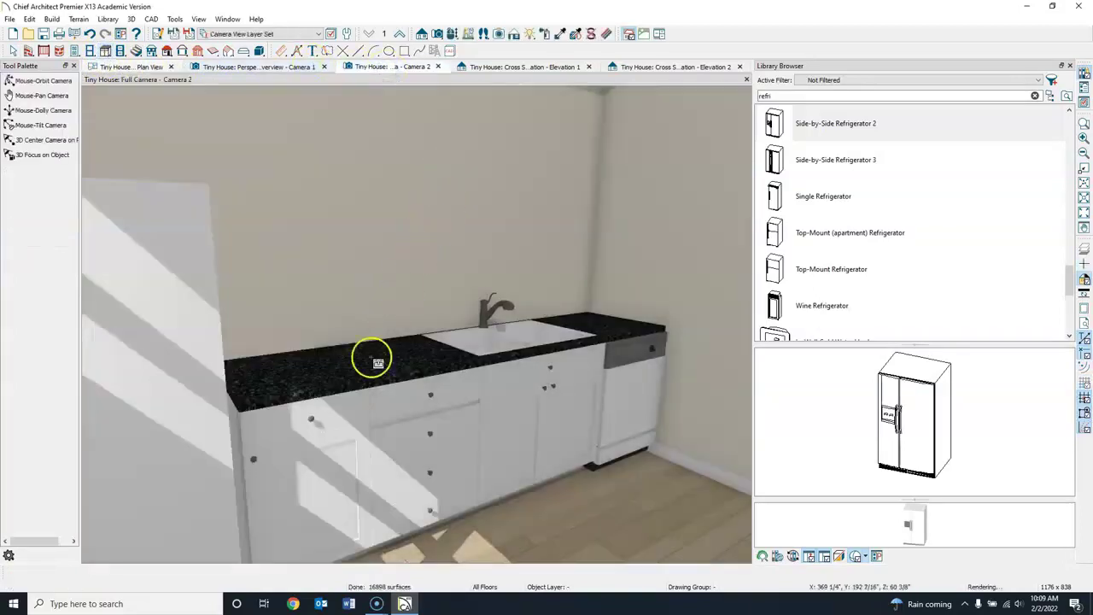
pyautogui.click(43, 80)
pyautogui.moveTo(390, 452); pyautogui.dragTo(415, 371)
pyautogui.moveTo(415, 371); pyautogui.dragTo(423, 437, button='middle')
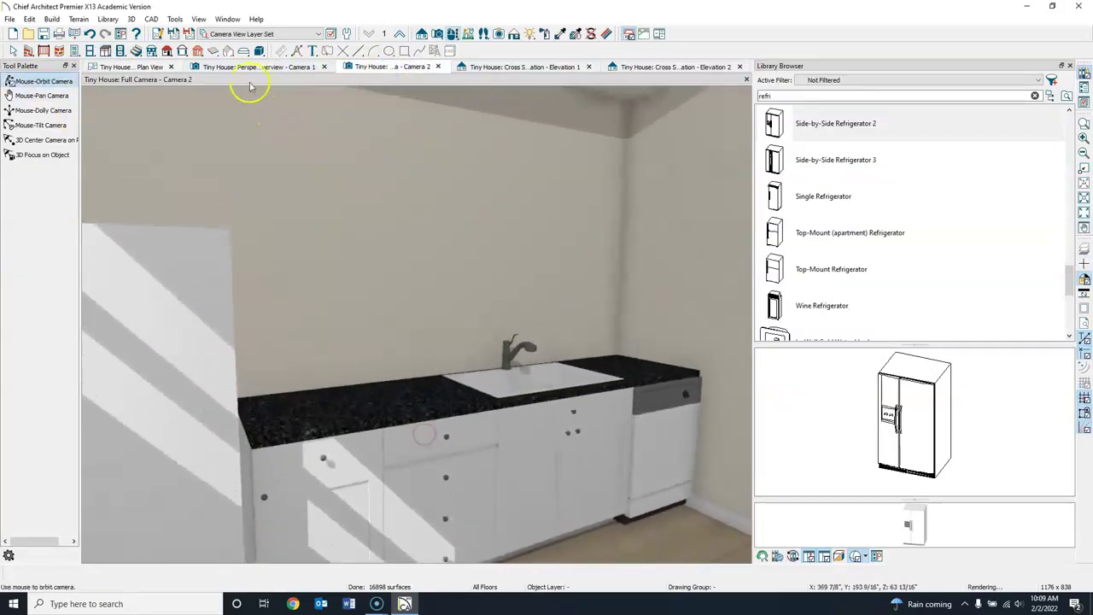
# In the floor plan, place 24" wall cabinets along the partition above the dishwasher and above the sink
pyautogui.click(144, 68)
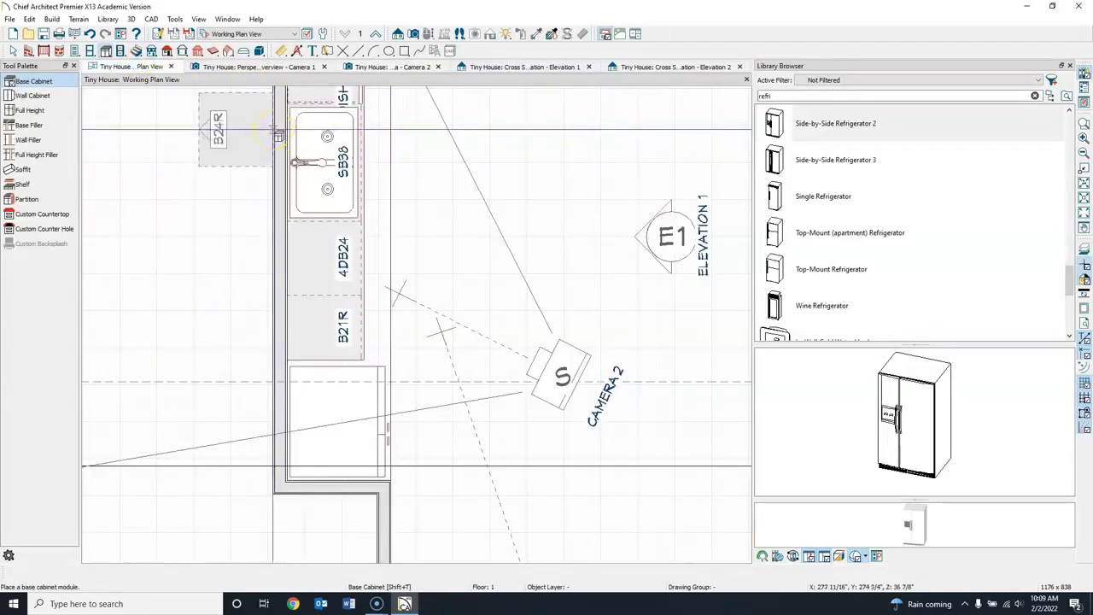
pyautogui.moveTo(293, 163); pyautogui.dragTo(298, 333, button='middle')
pyautogui.click(32, 96)
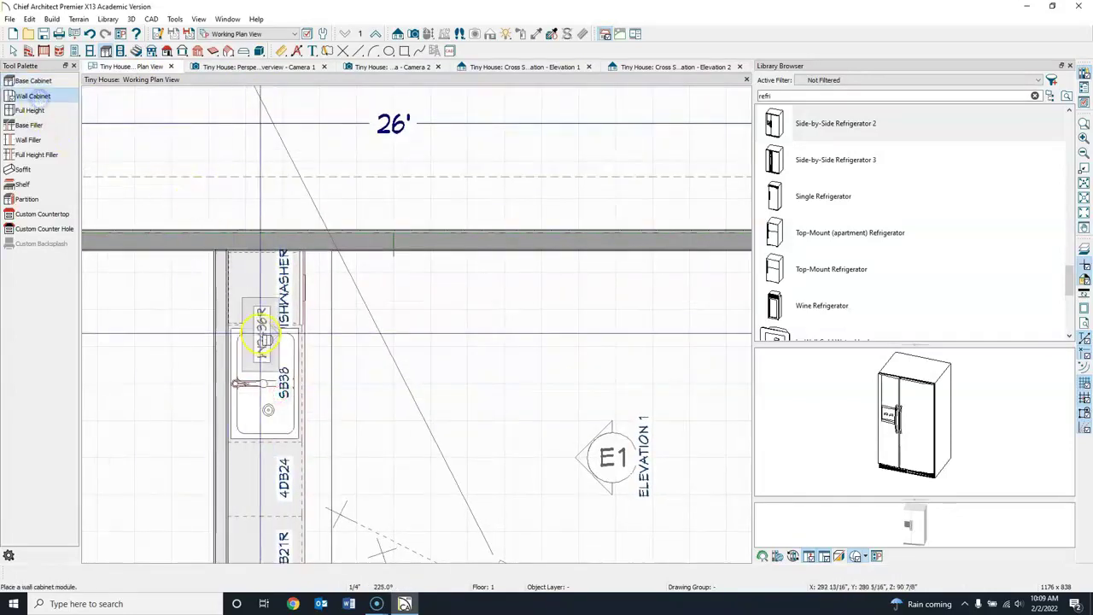
pyautogui.click(246, 329)
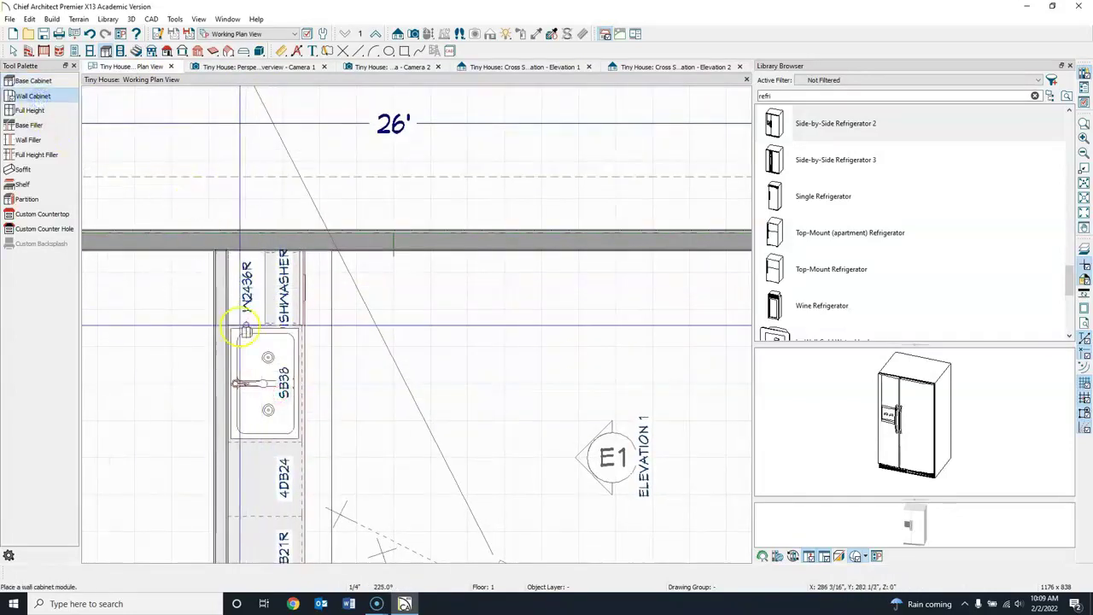
pyautogui.click(245, 354)
# Stretch the wall cabinet above the sink to 3'-2" wide so it lines up with the sink base
pyautogui.click(13, 52)
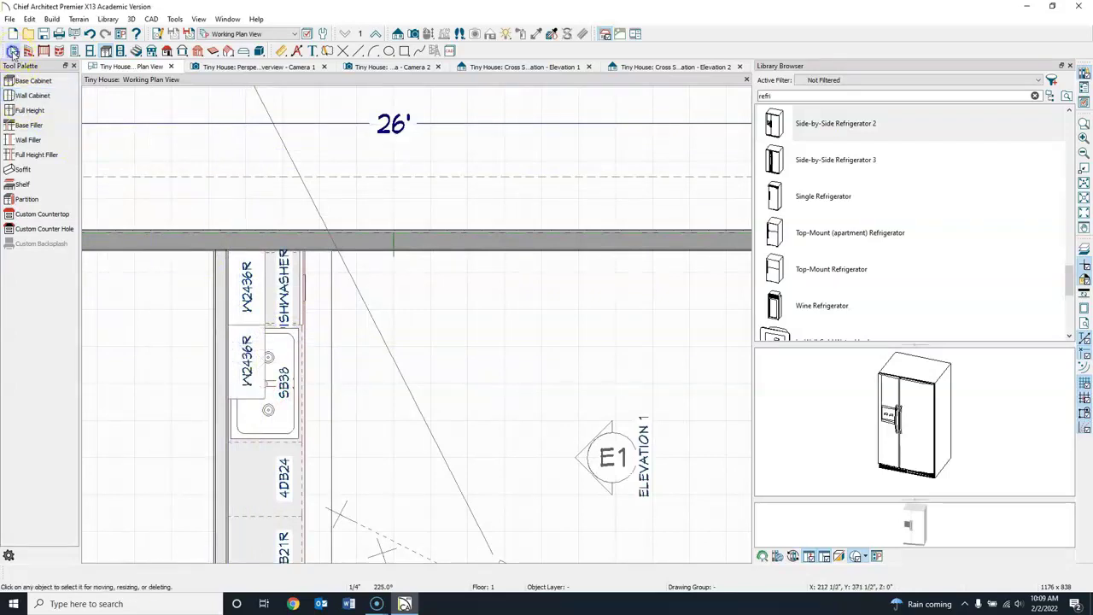
pyautogui.click(245, 376)
pyautogui.moveTo(245, 401); pyautogui.dragTo(303, 444)
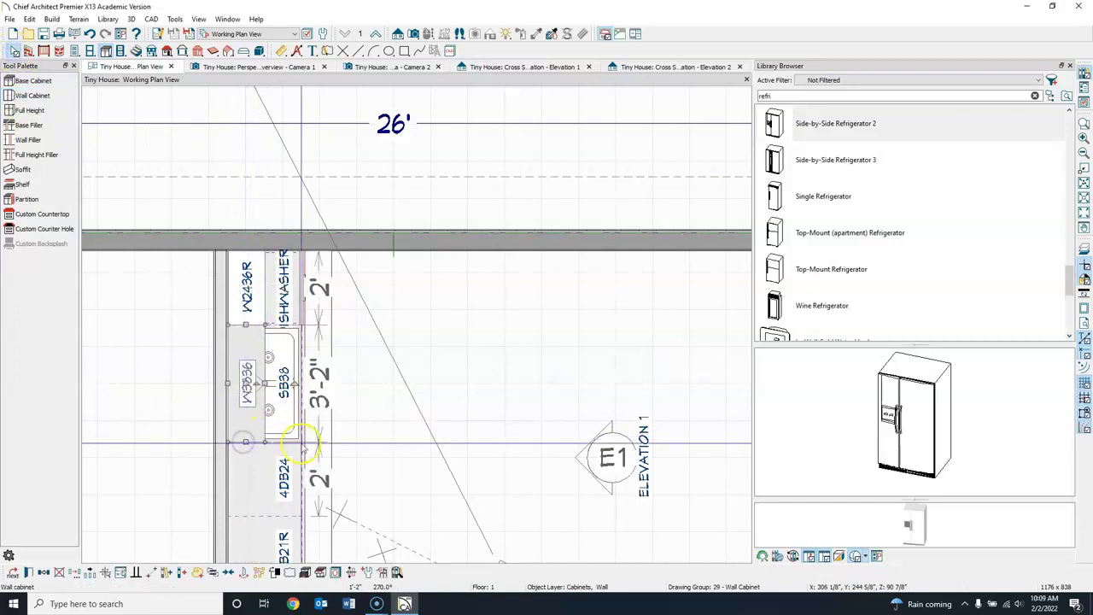
# Place wall cabinets above the four-drawer cabinet and the 21" base cabinet, continuing the upper run along the partition
pyautogui.moveTo(303, 444); pyautogui.dragTo(385, 273, button='middle')
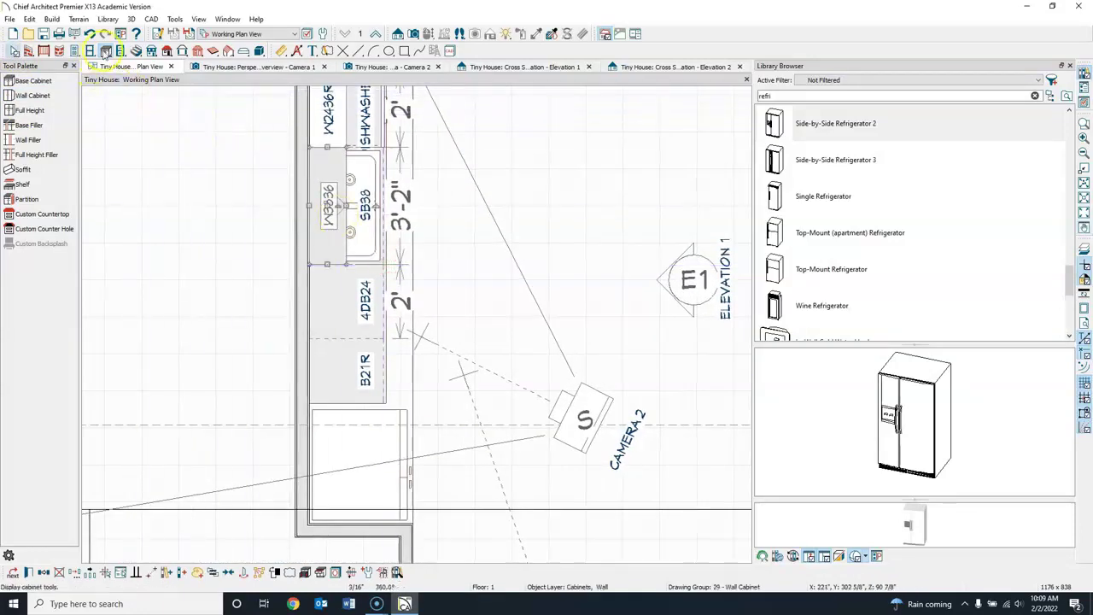
pyautogui.click(34, 96)
pyautogui.click(335, 295)
pyautogui.click(332, 401)
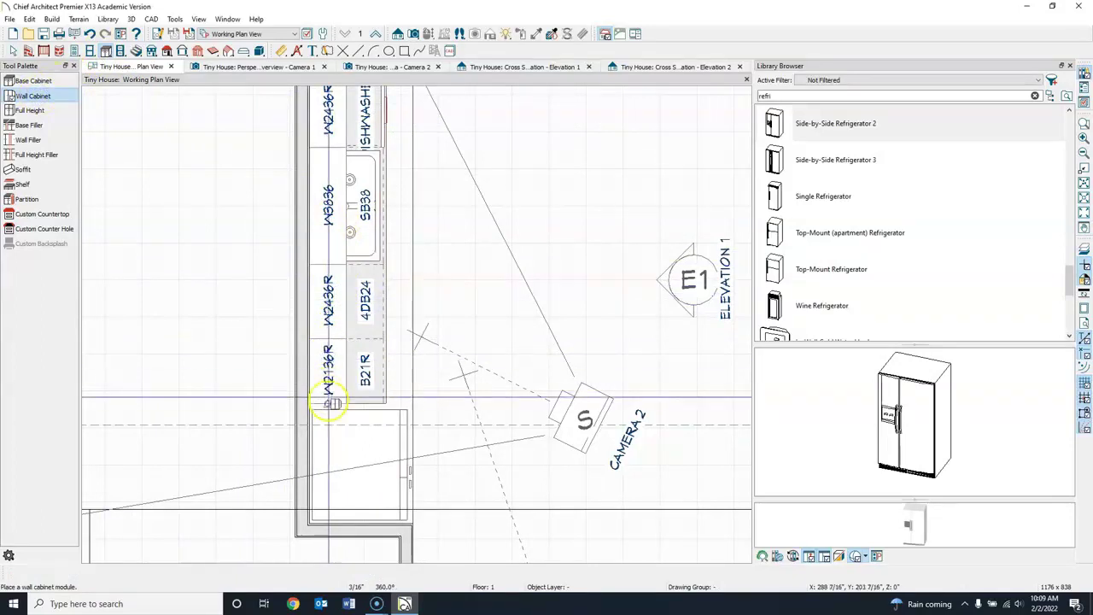
# Place a wall cabinet above the refrigerator and widen it to 39" so it reaches the alcove's end wall
pyautogui.click(344, 428)
pyautogui.press('Escape')
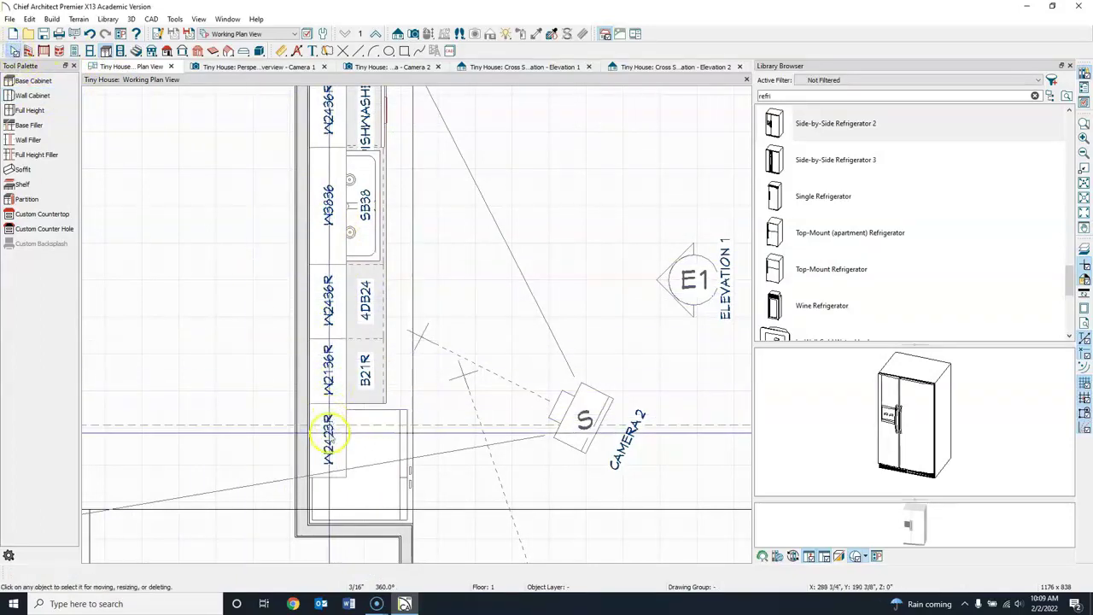
pyautogui.click(329, 436)
pyautogui.moveTo(325, 464); pyautogui.dragTo(331, 522)
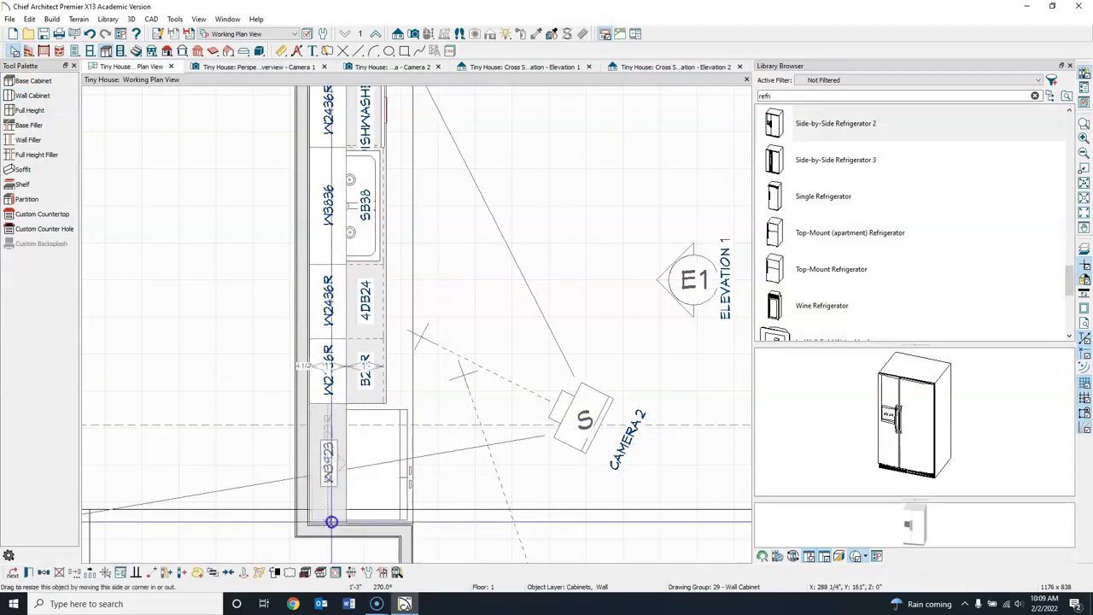
# In the Camera 2 view, raise the bottom edge of the cabinet above the refrigerator slightly and inspect the whole kitchen
pyautogui.click(374, 68)
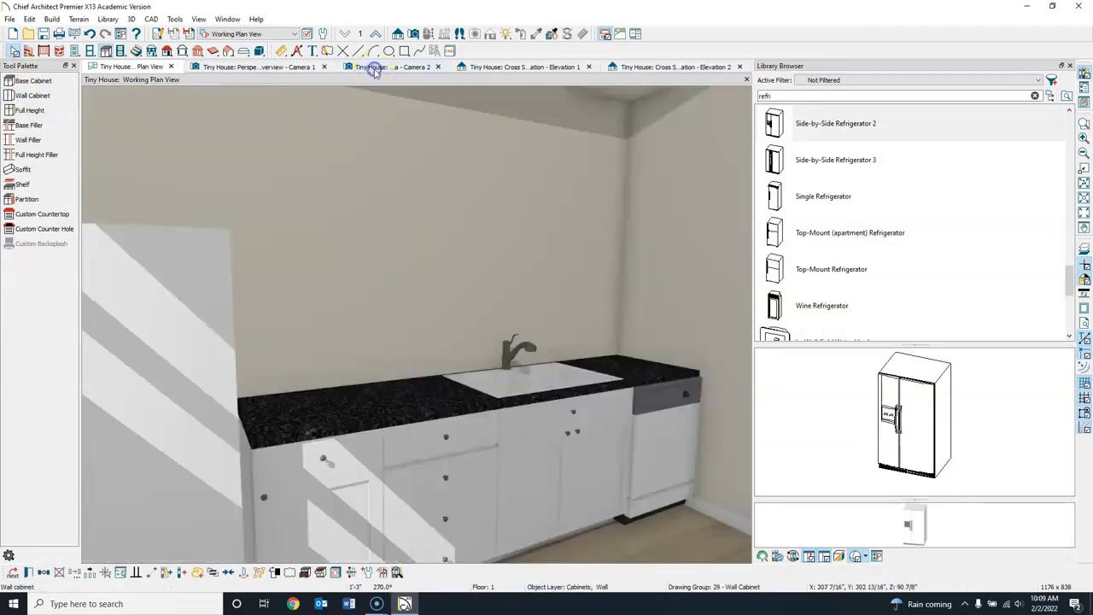
pyautogui.scroll(-2, 281, 296)
pyautogui.scroll(3, 429, 315)
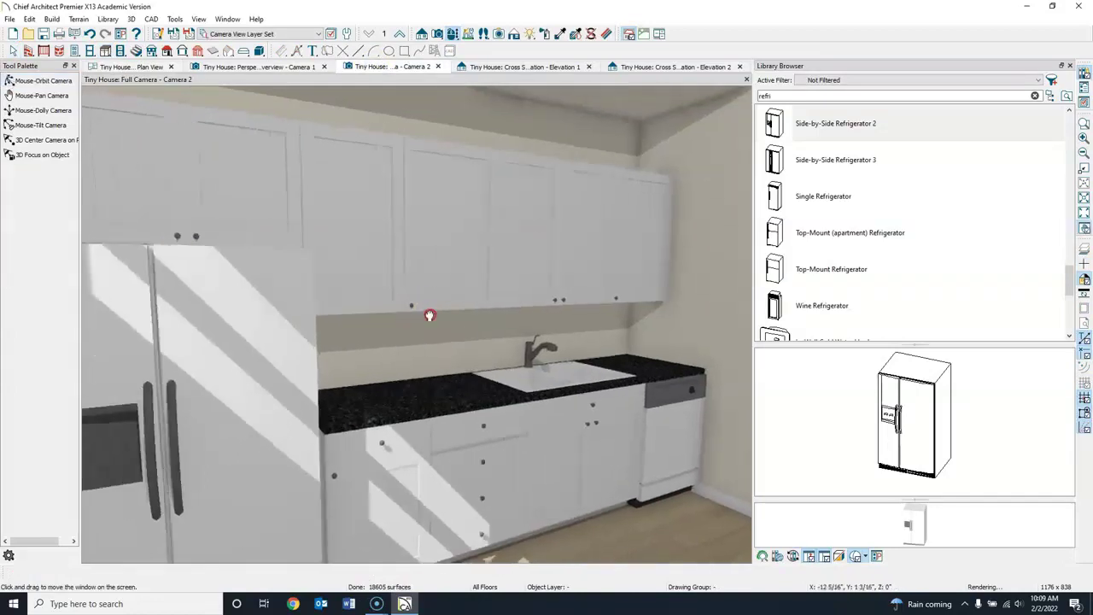
pyautogui.moveTo(429, 315); pyautogui.dragTo(288, 205, button='middle')
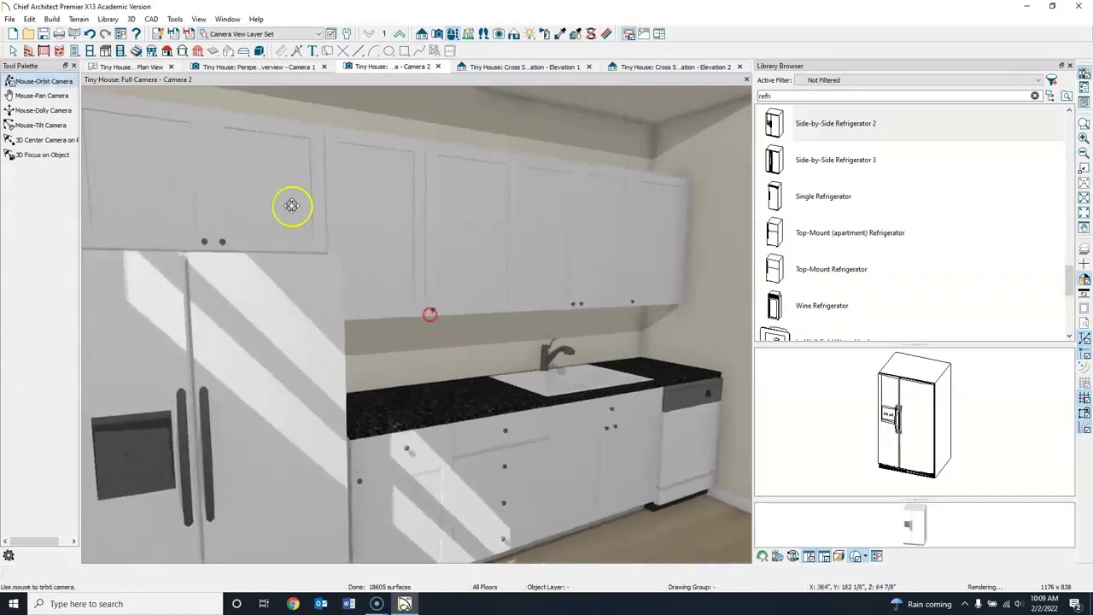
pyautogui.click(216, 192)
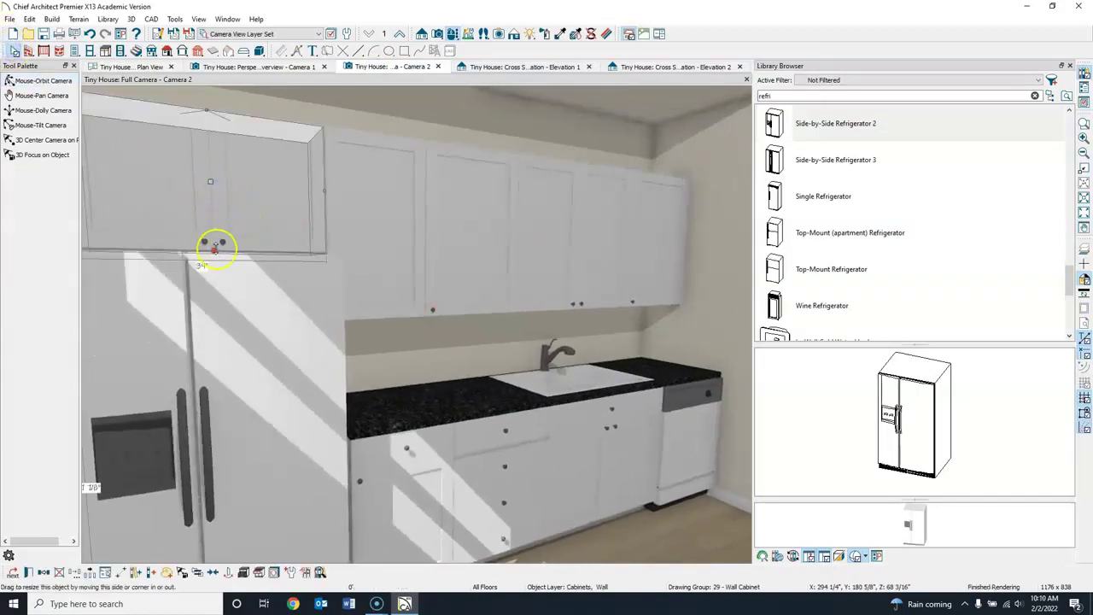
pyautogui.moveTo(213, 250); pyautogui.dragTo(213, 242)
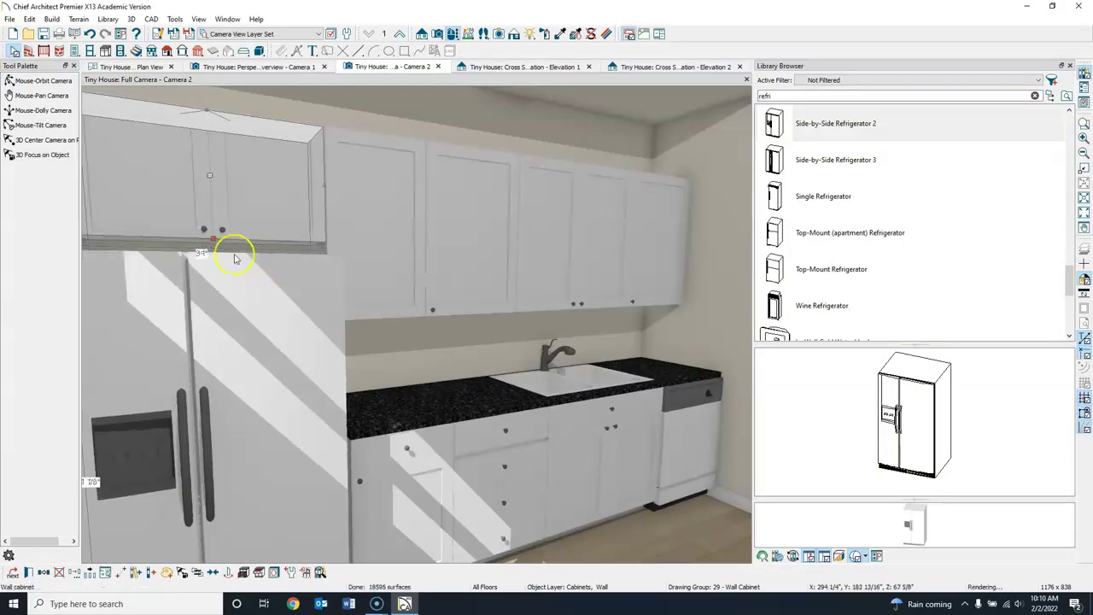
pyautogui.click(36, 81)
pyautogui.moveTo(323, 260); pyautogui.dragTo(271, 234)
pyautogui.moveTo(393, 282); pyautogui.dragTo(435, 415)
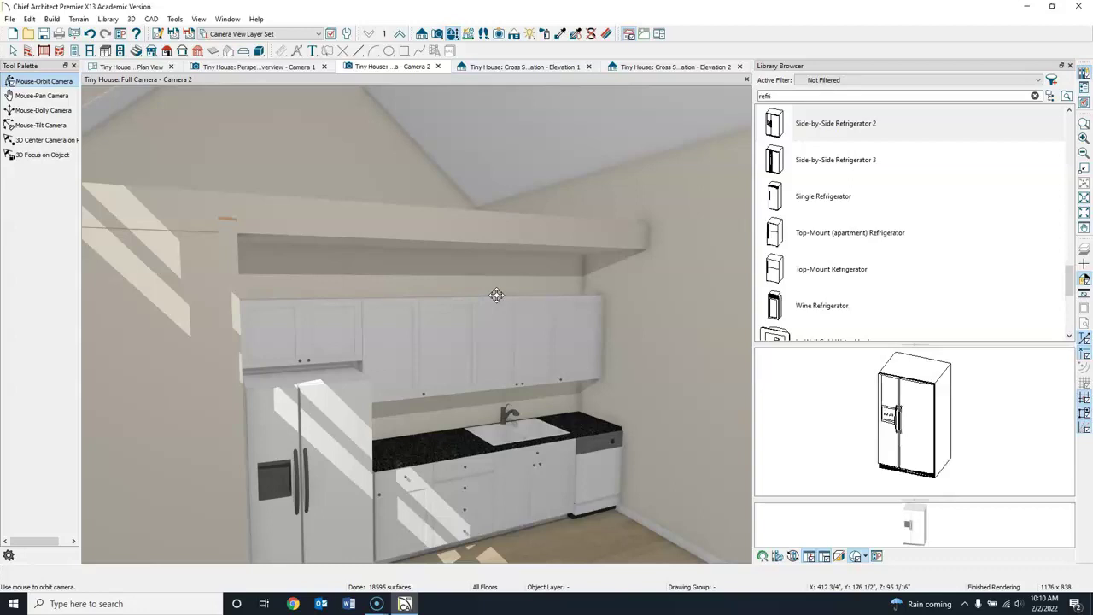
pyautogui.moveTo(496, 291); pyautogui.dragTo(417, 362)
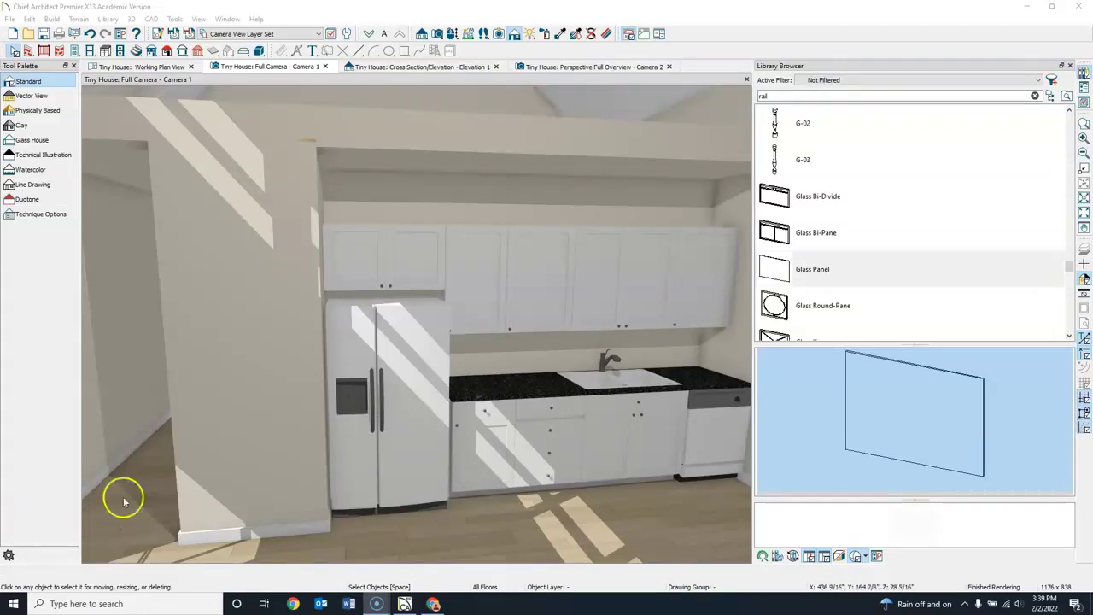
# Orbit around the kitchen and the loft in the camera view to examine how the partition walls meet the loft floor
pyautogui.moveTo(324, 249); pyautogui.dragTo(432, 199, button='middle')
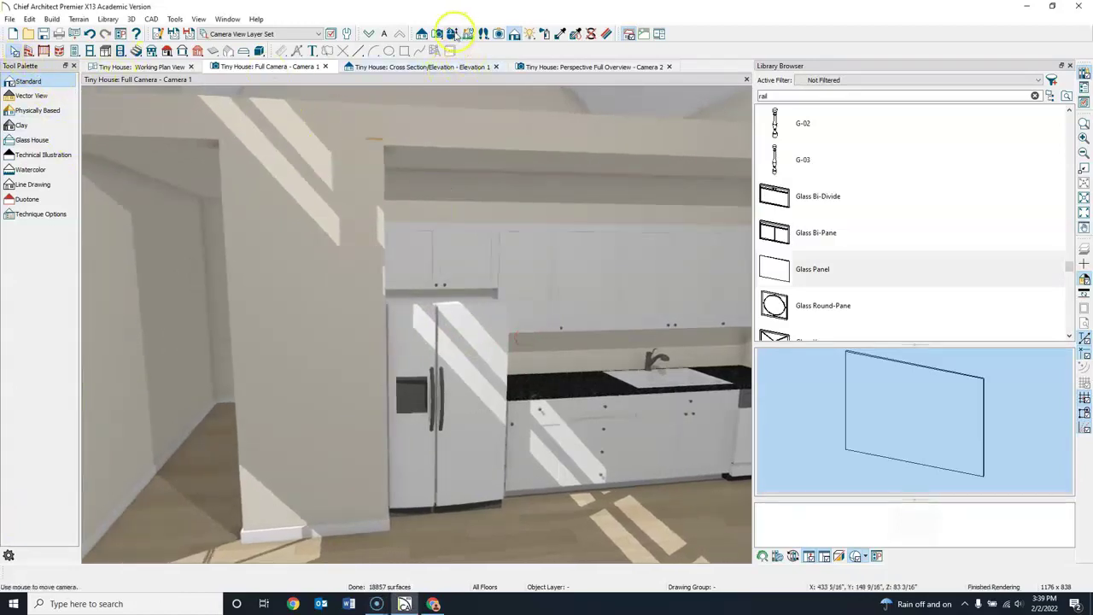
pyautogui.click(453, 33)
pyautogui.moveTo(313, 261); pyautogui.dragTo(228, 345)
pyautogui.moveTo(228, 345); pyautogui.dragTo(157, 334, button='middle')
pyautogui.moveTo(530, 441); pyautogui.dragTo(484, 403)
pyautogui.moveTo(484, 403); pyautogui.dragTo(428, 400, button='middle')
pyautogui.moveTo(366, 231); pyautogui.dragTo(399, 318)
pyautogui.moveTo(439, 390); pyautogui.dragTo(424, 450, button='middle')
pyautogui.moveTo(424, 450); pyautogui.dragTo(431, 256)
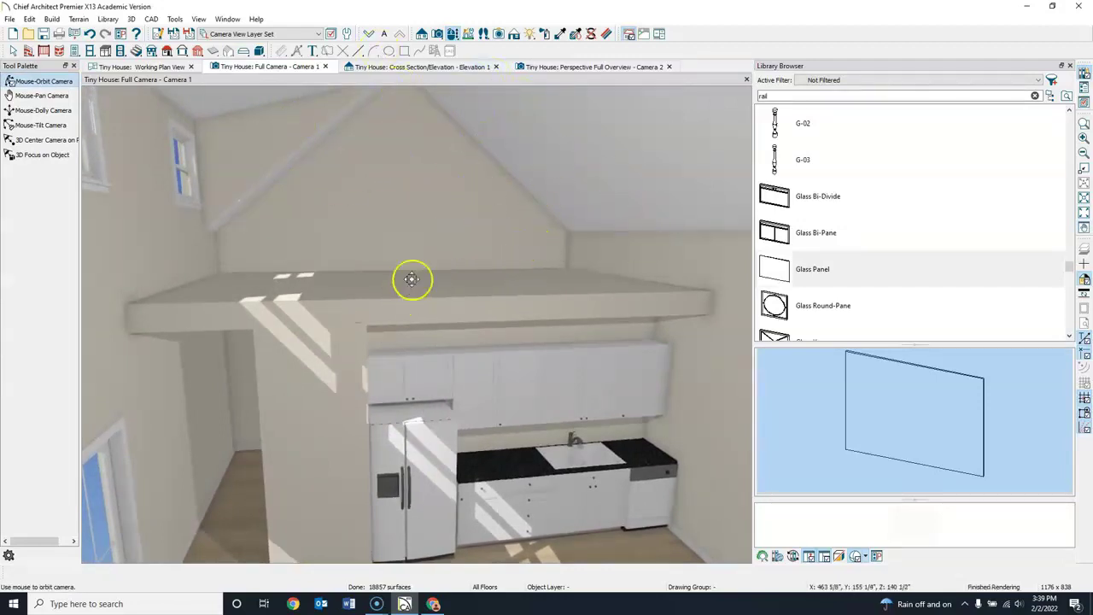
pyautogui.moveTo(460, 357); pyautogui.dragTo(429, 284)
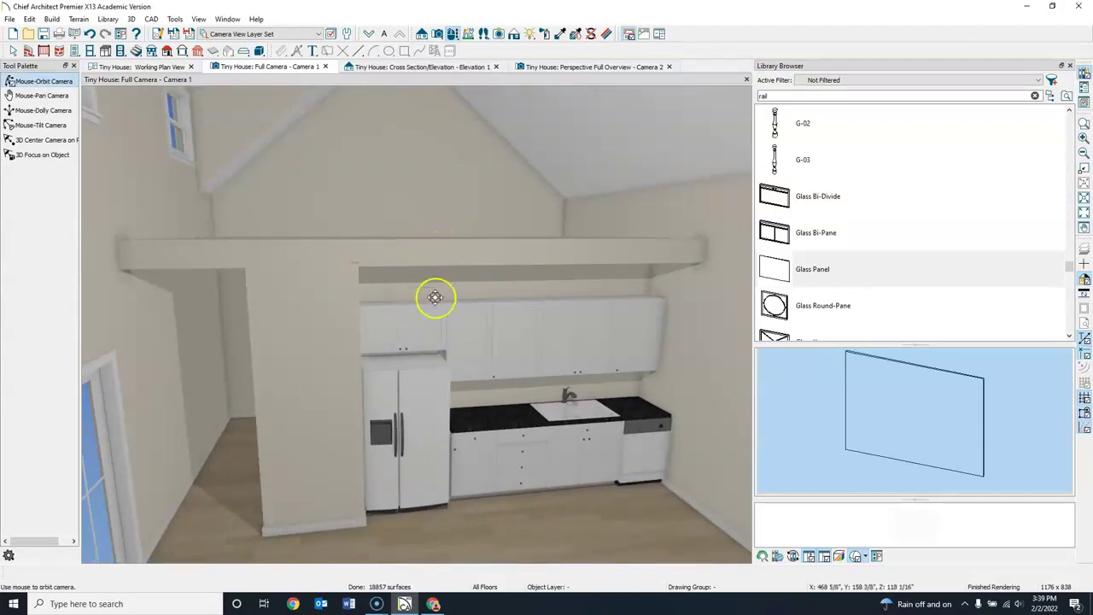
pyautogui.moveTo(233, 316); pyautogui.dragTo(182, 320)
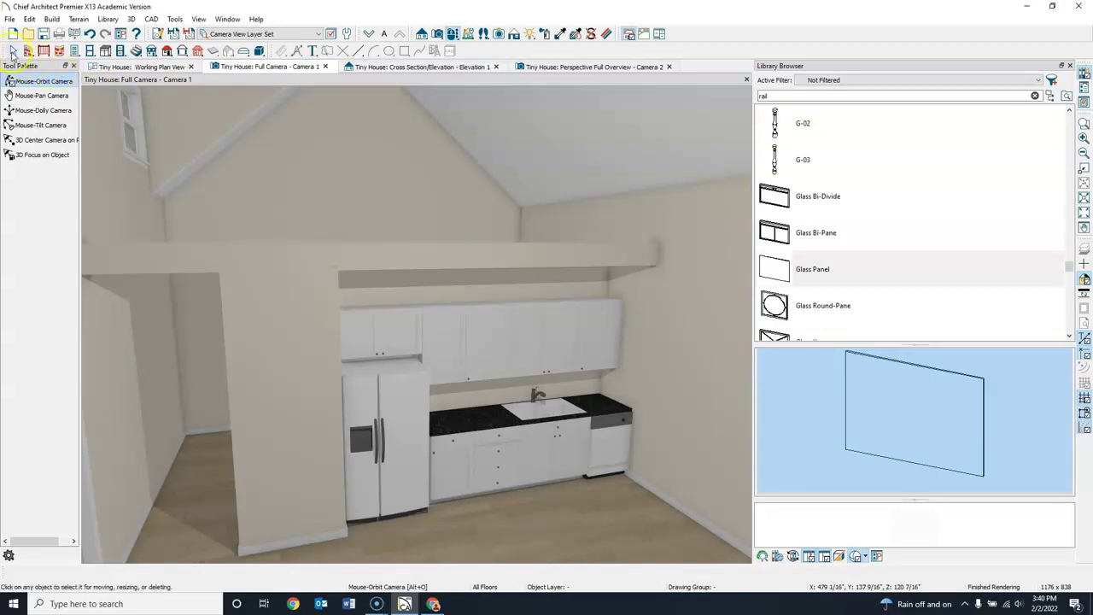
# Close the open elevation and both camera views, and display floor 1 in the working plan view
pyautogui.click(401, 67)
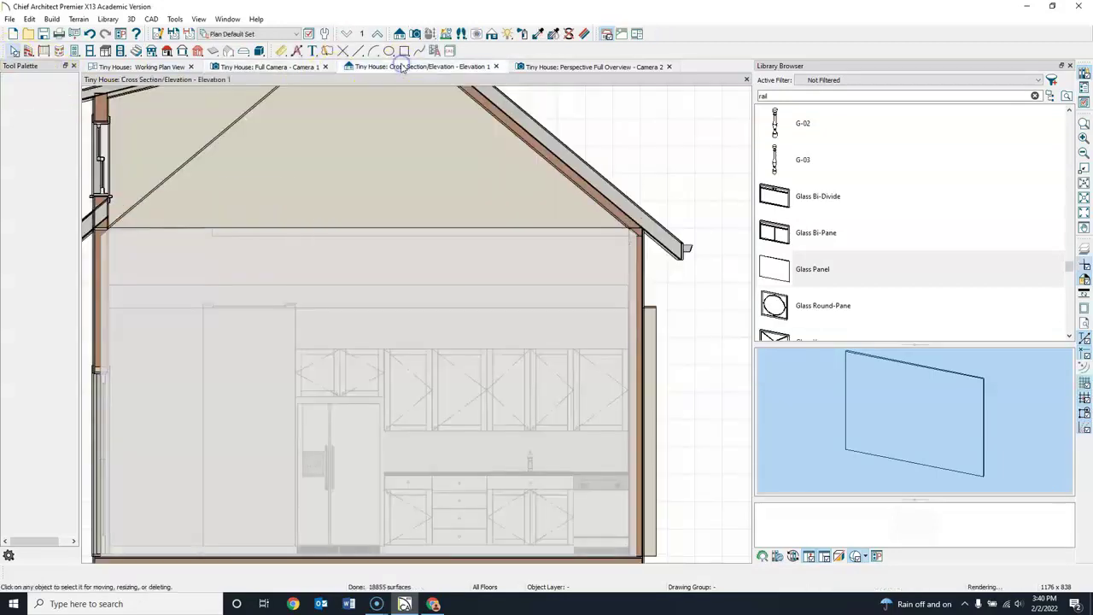
pyautogui.click(495, 66)
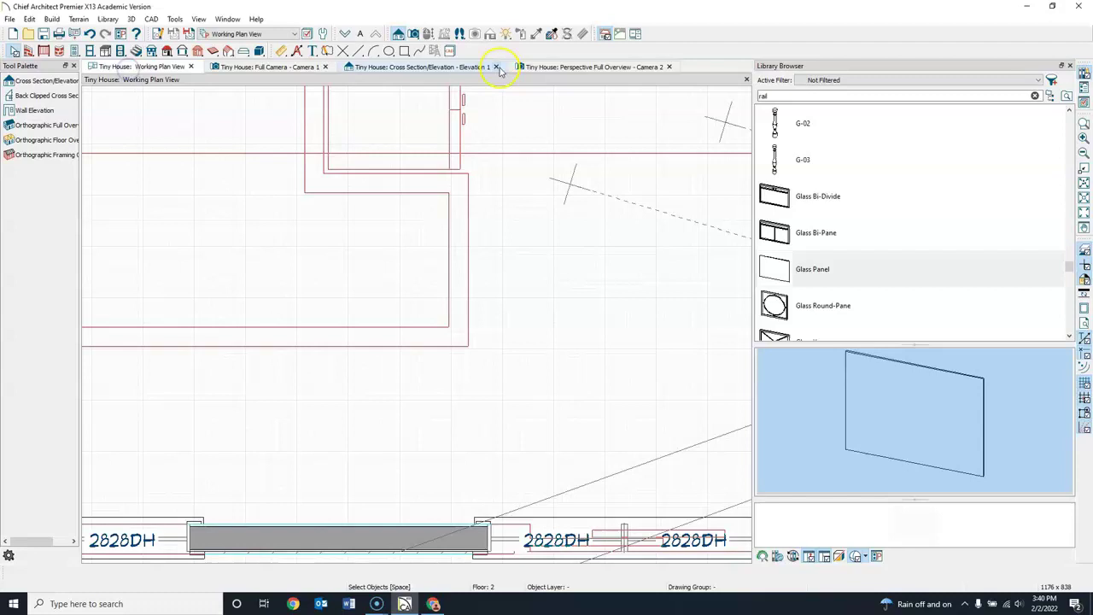
pyautogui.click(498, 66)
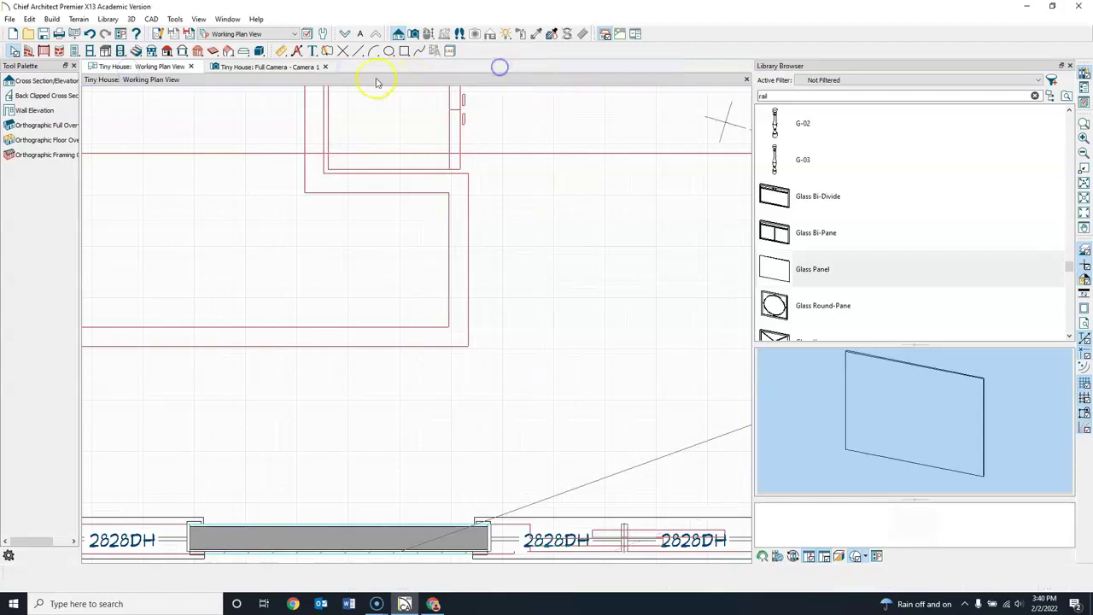
pyautogui.click(325, 66)
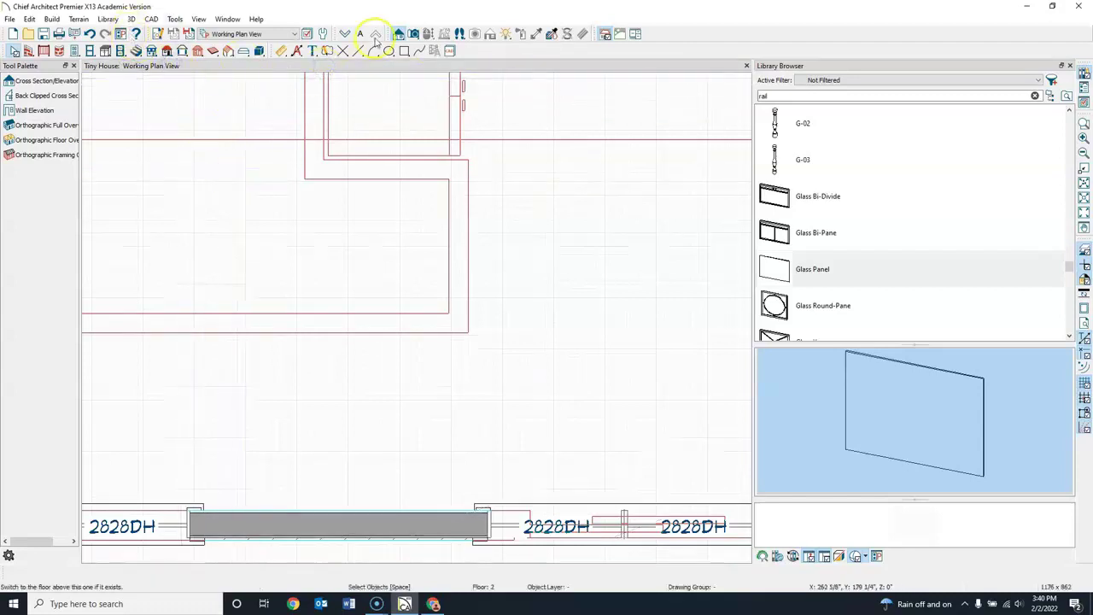
pyautogui.click(346, 33)
pyautogui.scroll(-4, 367, 133)
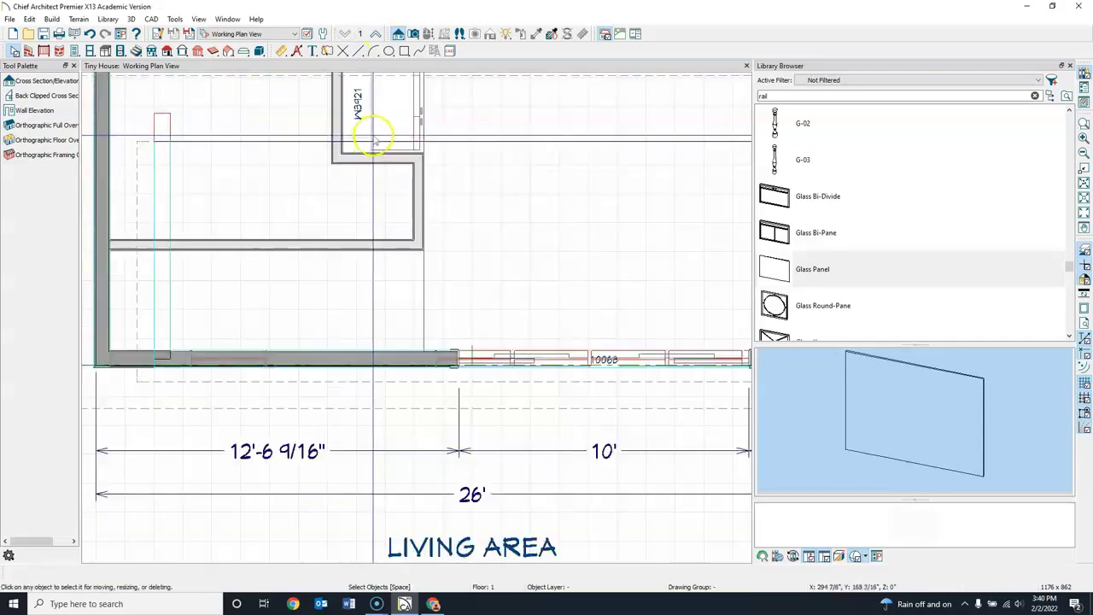
pyautogui.moveTo(379, 129); pyautogui.dragTo(376, 329, button='middle')
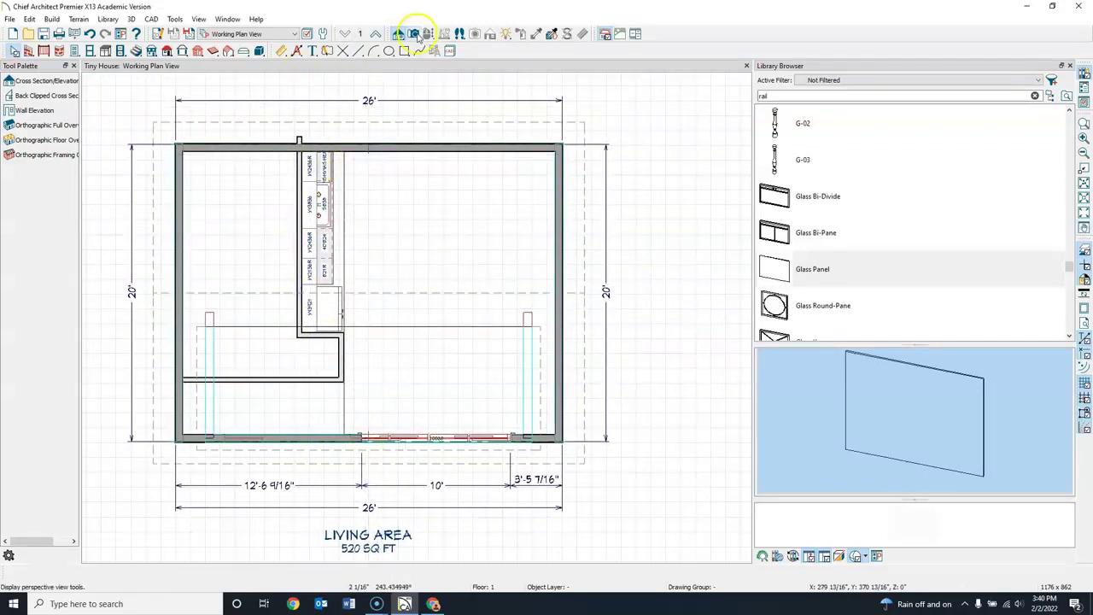
# Create a cross section/elevation view from the open living area looking toward the kitchen cabinets
pyautogui.click(42, 80)
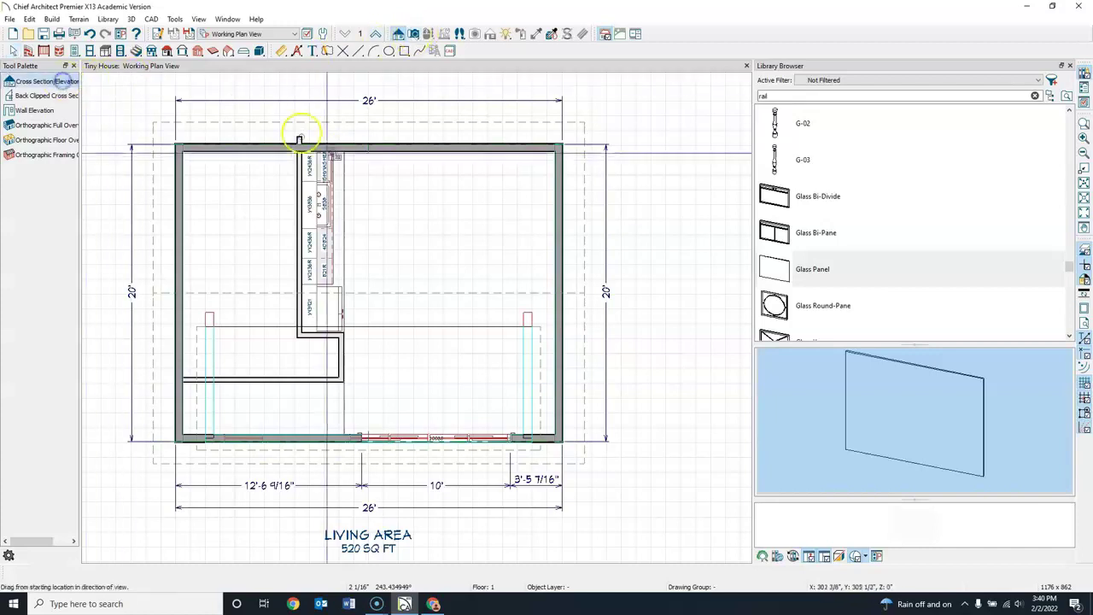
pyautogui.click(131, 18)
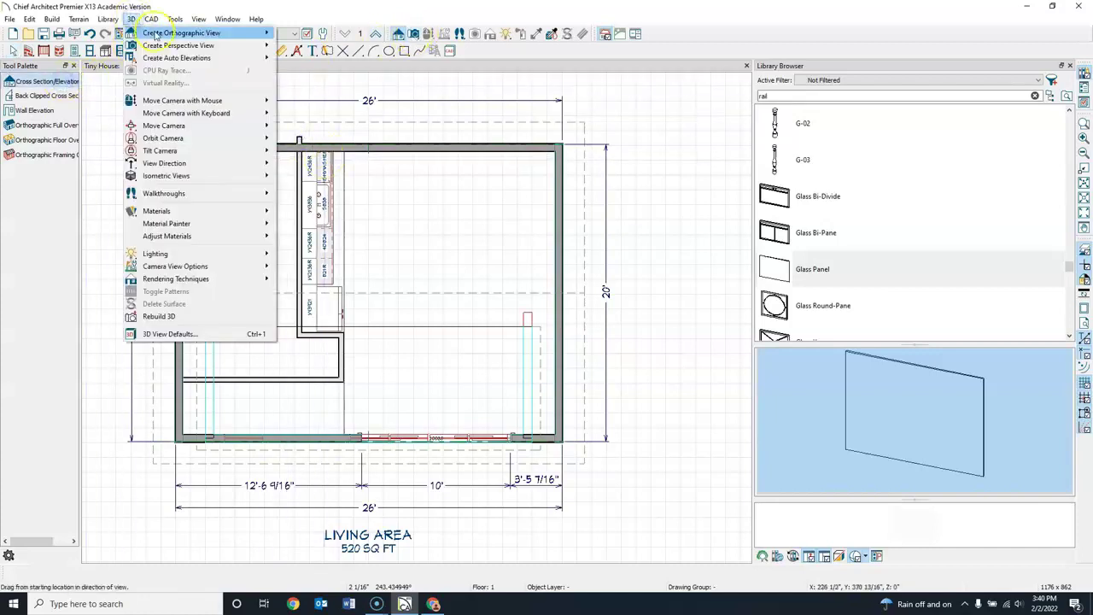
pyautogui.moveTo(156, 34)
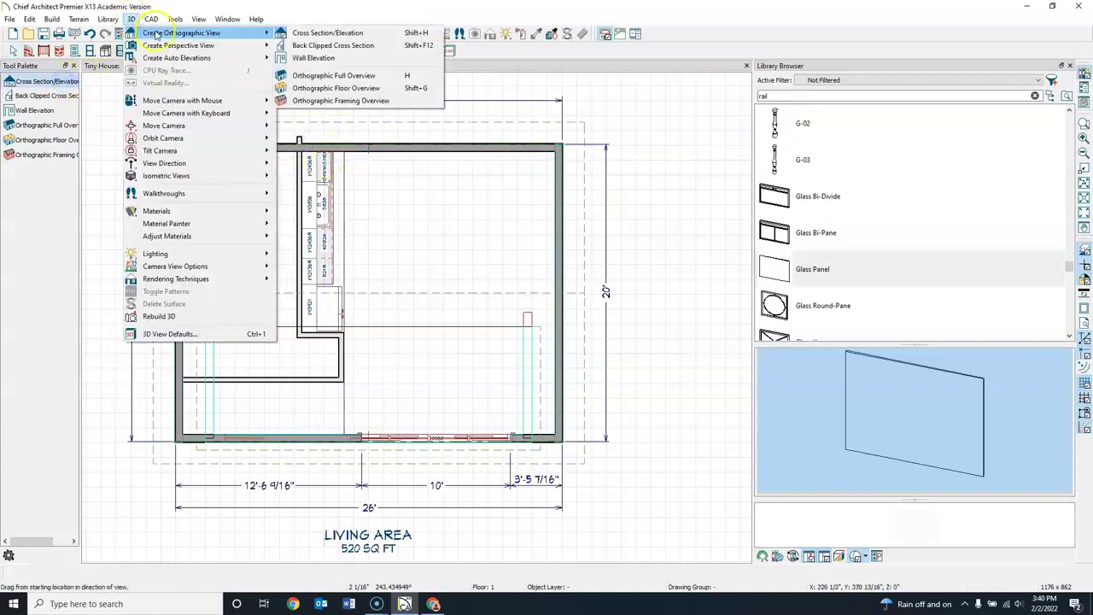
pyautogui.click(41, 81)
pyautogui.moveTo(424, 251); pyautogui.dragTo(391, 256)
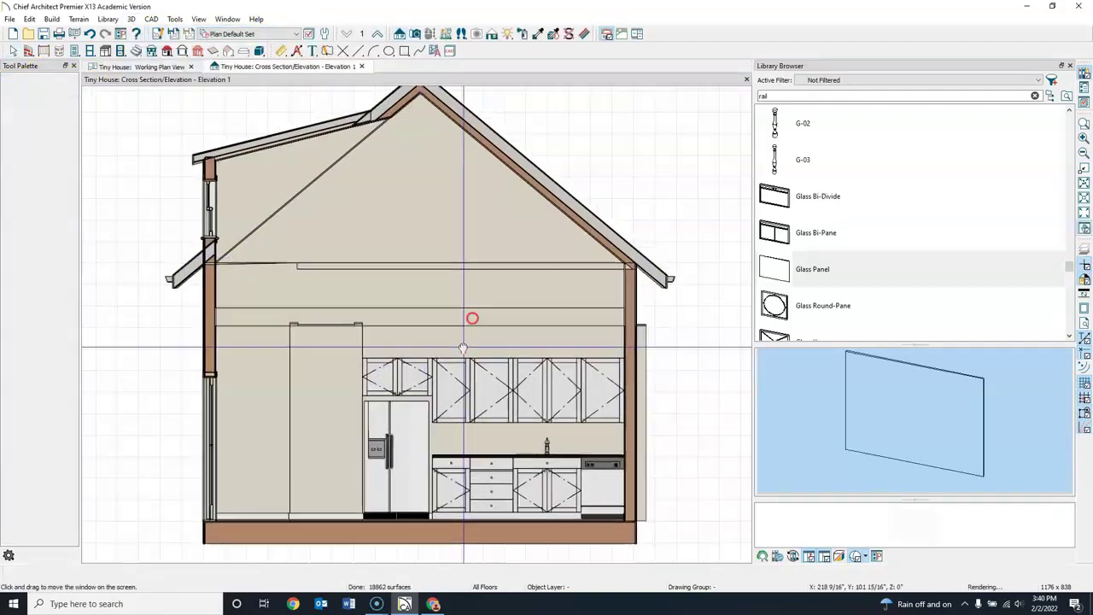
pyautogui.moveTo(462, 349); pyautogui.dragTo(493, 256, button='middle')
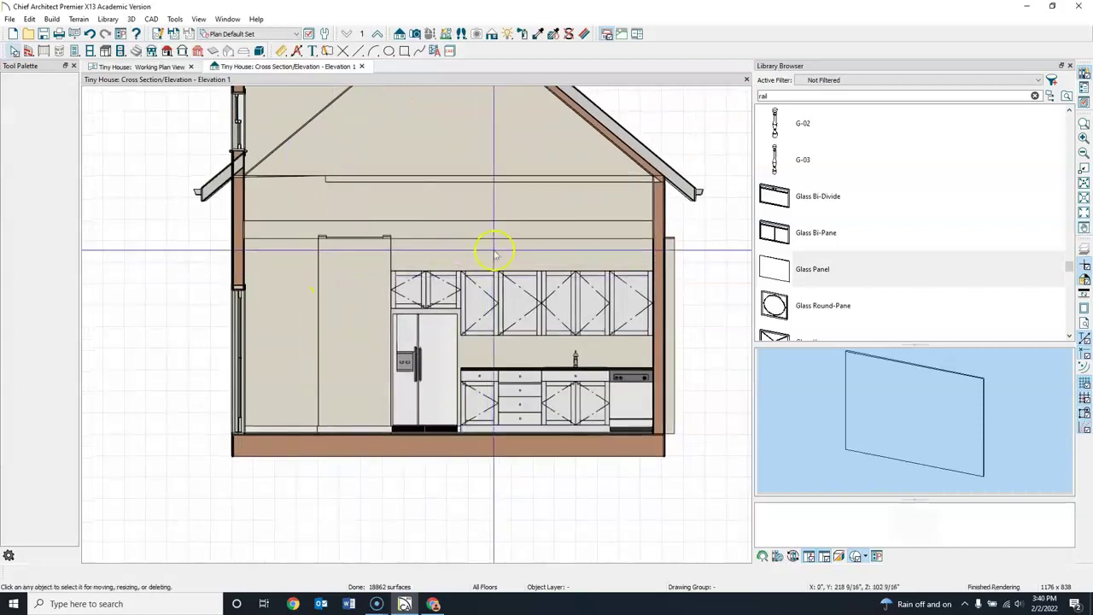
# Lower the top edge of the wall behind the kitchen to about 7'-7", level with the tops of the wall cabinets
pyautogui.click(494, 249)
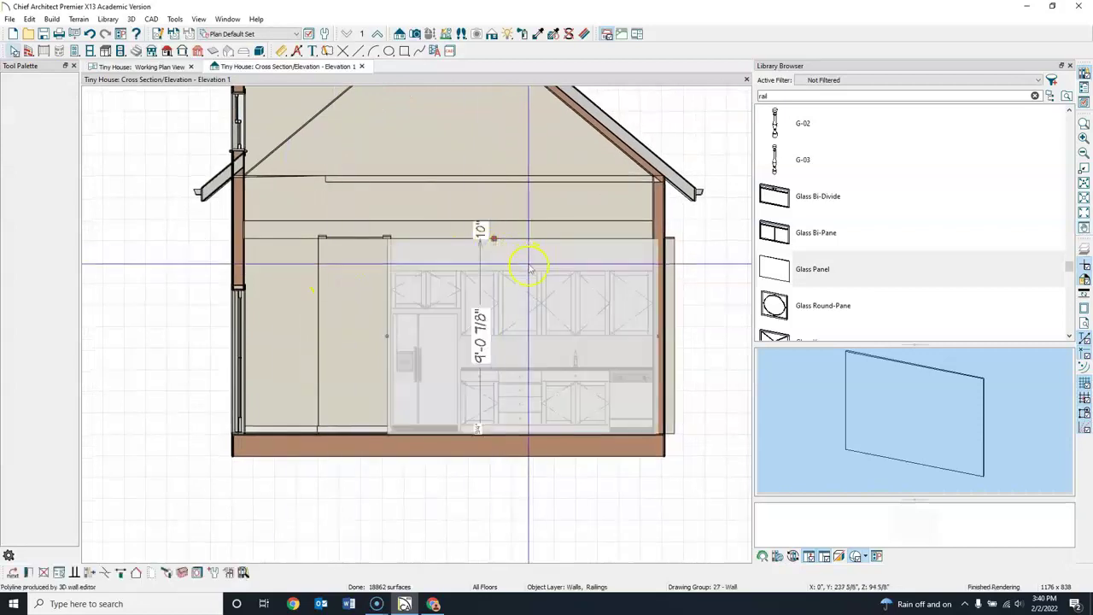
pyautogui.moveTo(496, 240); pyautogui.dragTo(492, 271)
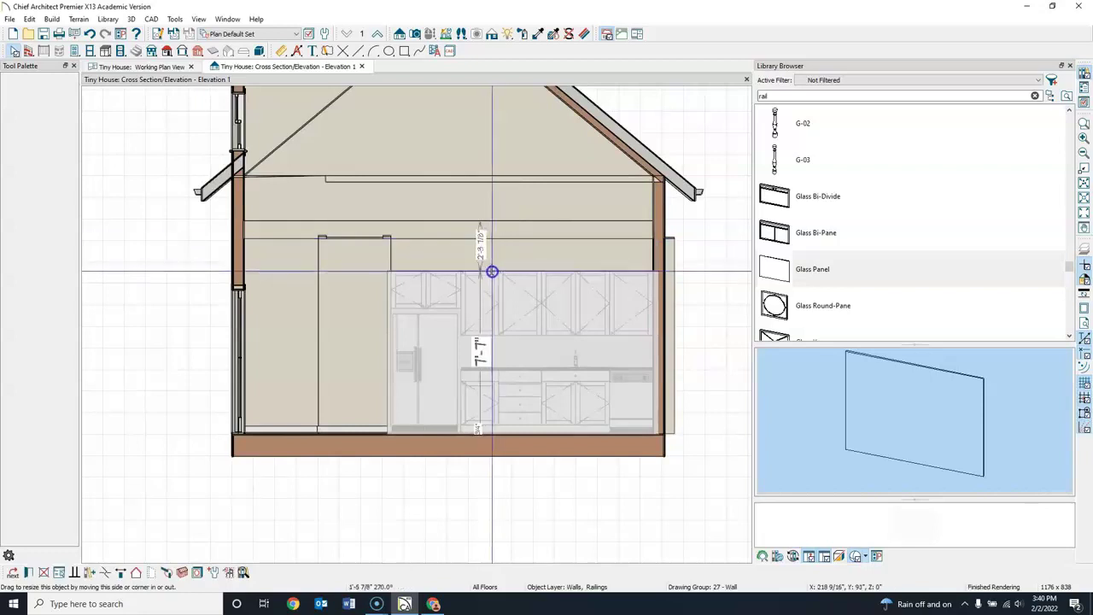
pyautogui.click(387, 299)
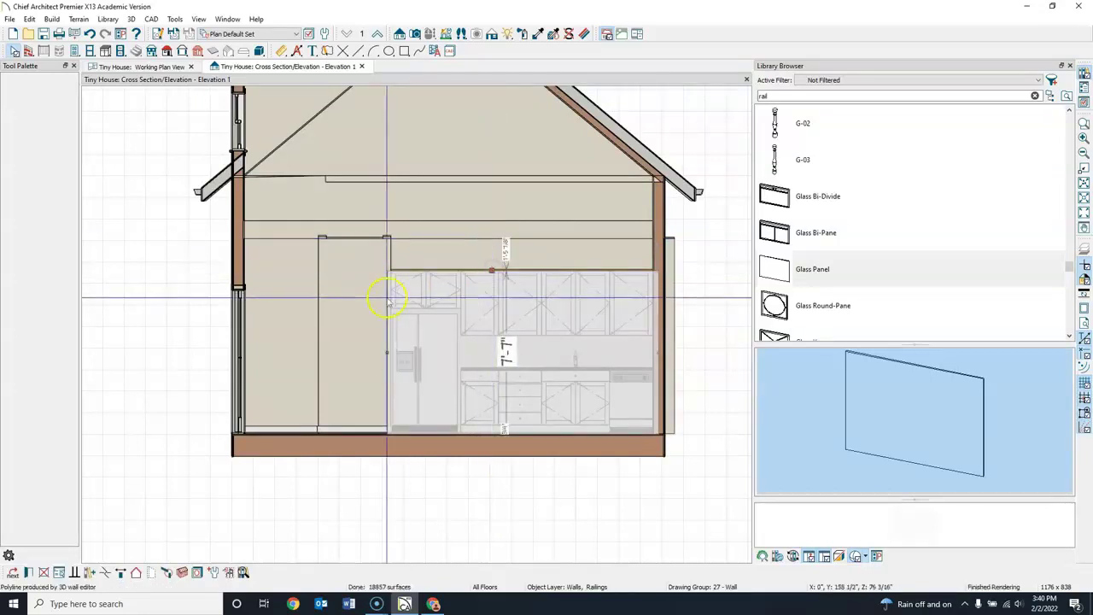
# Lower the narrow partition wall beside the refrigerator and set its height to 8'
pyautogui.click(359, 271)
pyautogui.moveTo(356, 240); pyautogui.dragTo(363, 270)
pyautogui.click(349, 346)
pyautogui.click(435, 379)
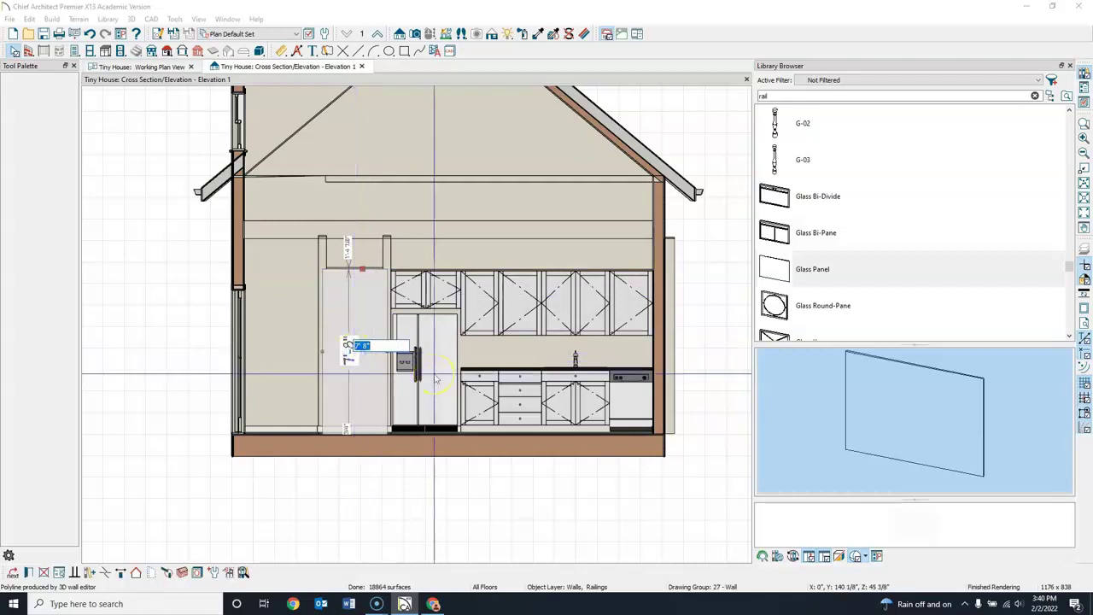
pyautogui.write("8'")
pyautogui.press('Return')
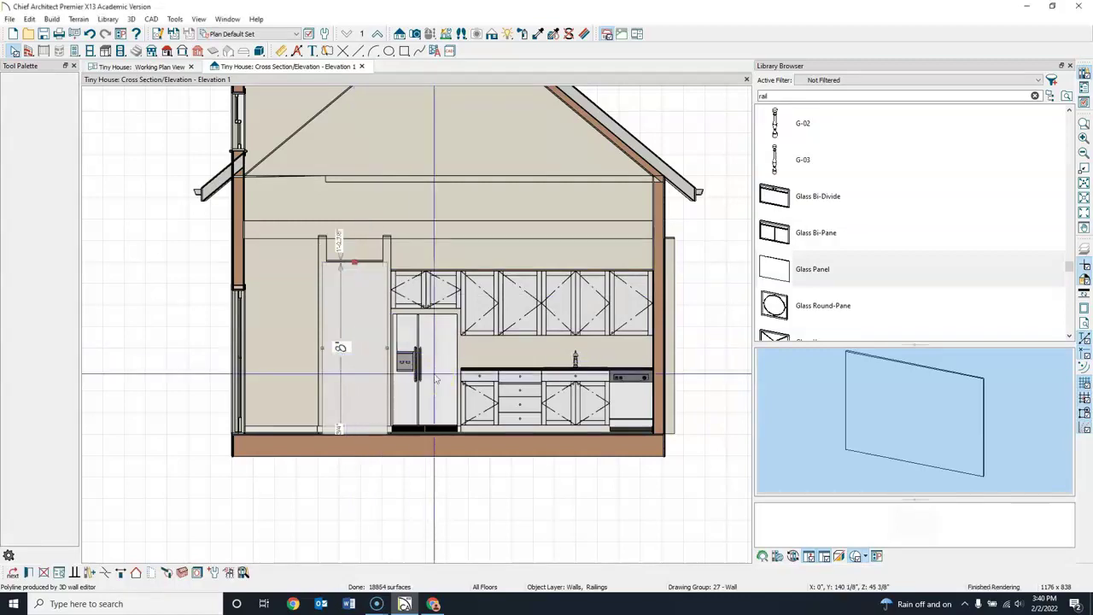
# Set the height of the wall behind the kitchen cabinets to 8' and check the leftover stubs of the adjoining walls
pyautogui.click(506, 352)
pyautogui.moveTo(522, 270); pyautogui.dragTo(523, 258)
pyautogui.click(510, 343)
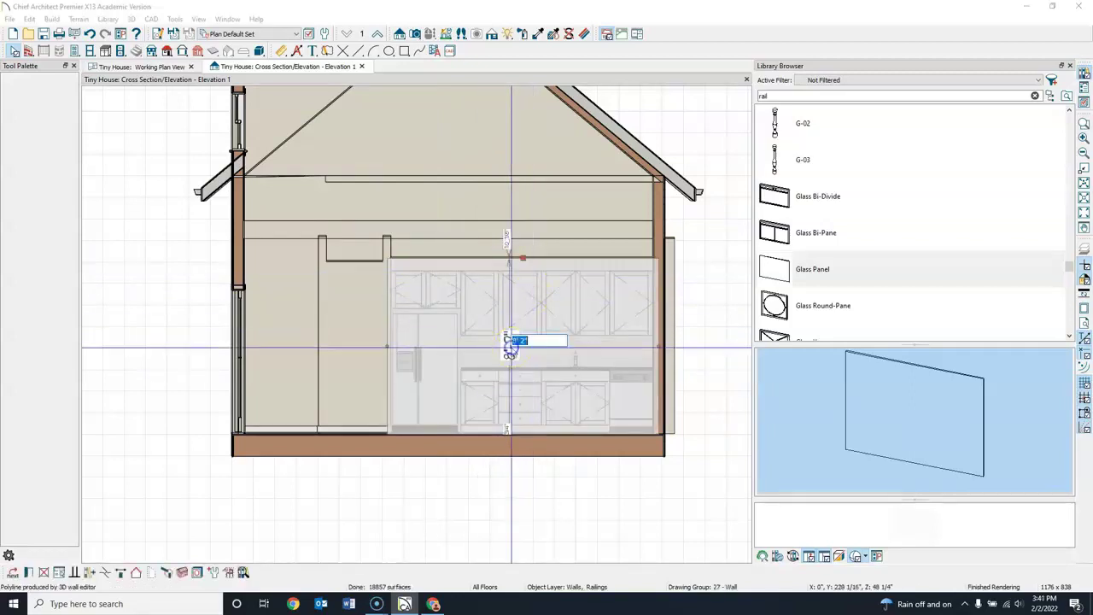
pyautogui.write("8'")
pyautogui.press('Return')
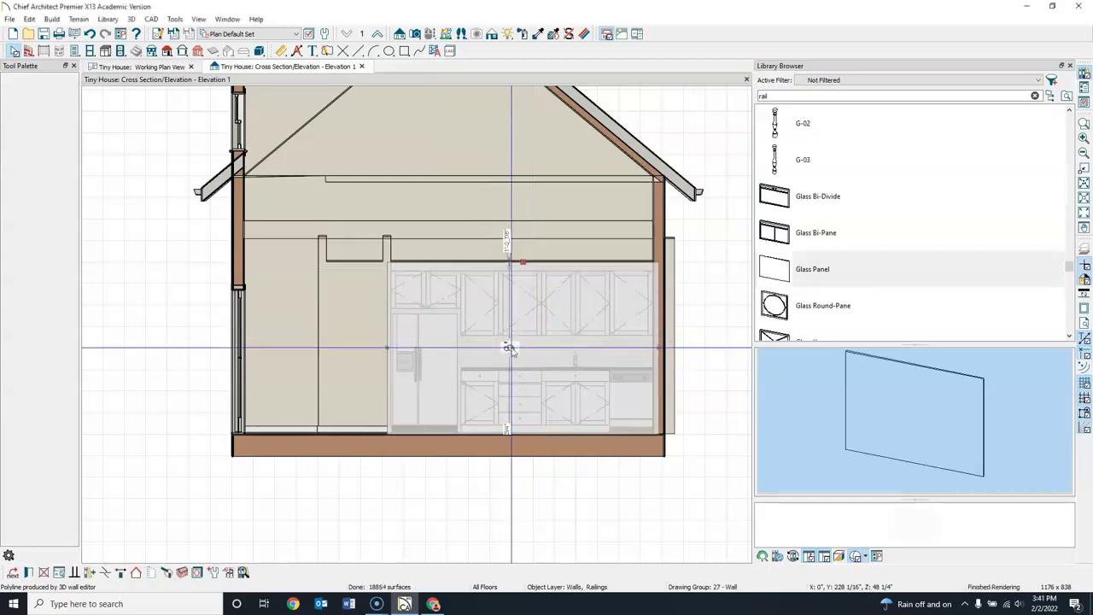
pyautogui.click(325, 247)
pyautogui.click(386, 245)
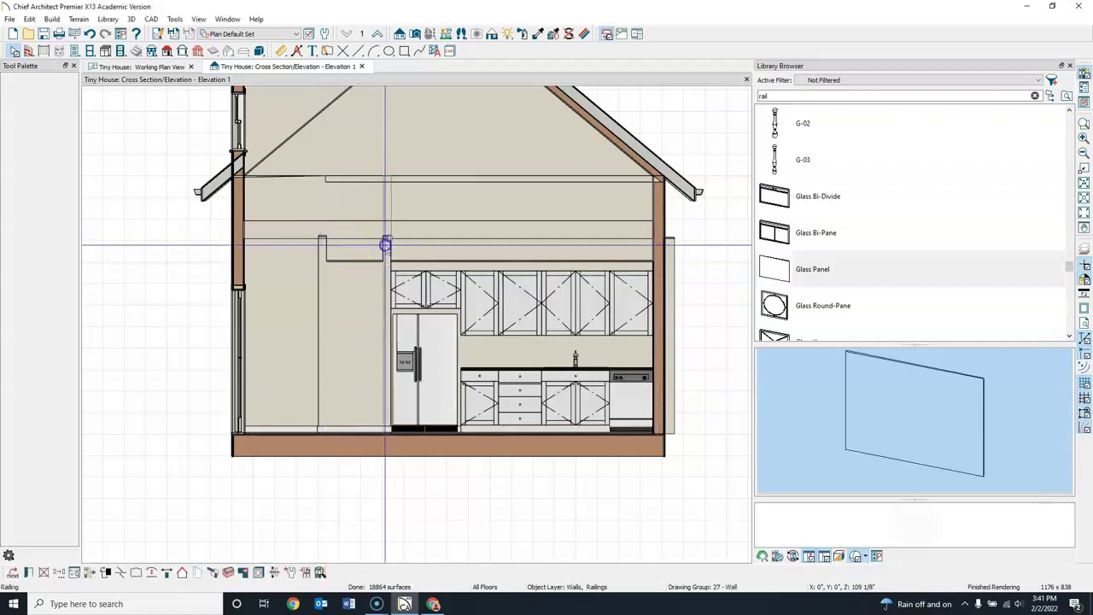
# Create a second cross section facing the long partition from the sliding-door side, and set that partition's height to 8'
pyautogui.click(143, 67)
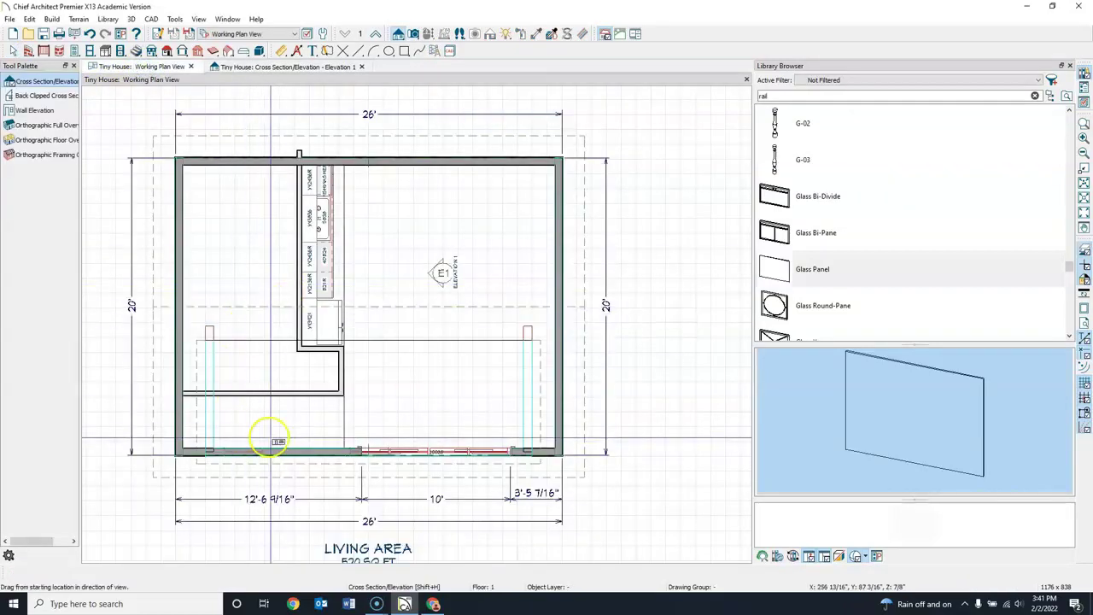
pyautogui.moveTo(271, 435); pyautogui.dragTo(269, 419)
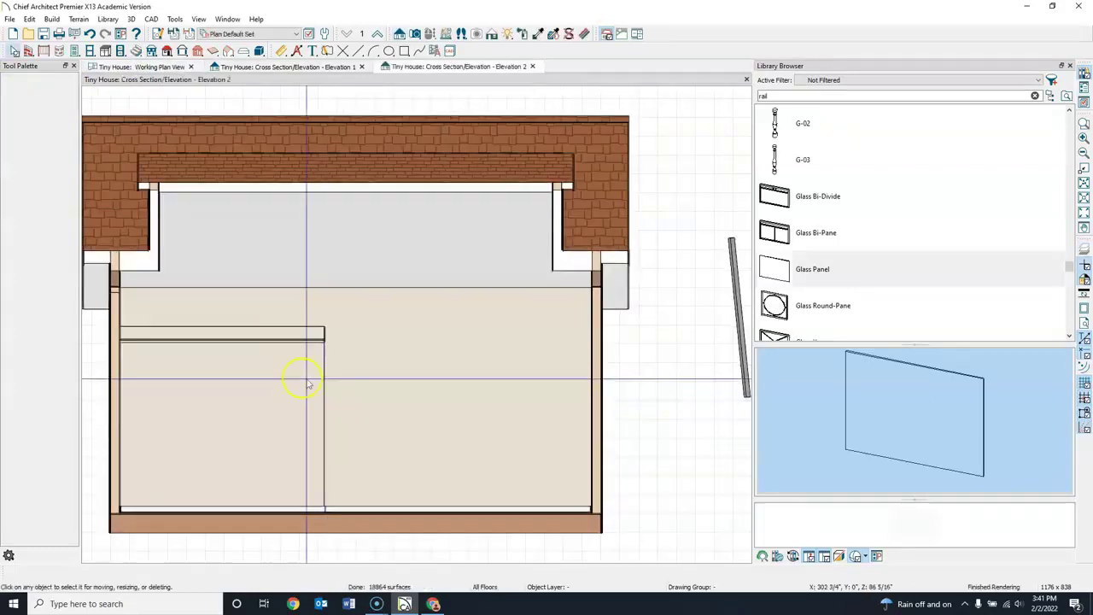
pyautogui.click(282, 374)
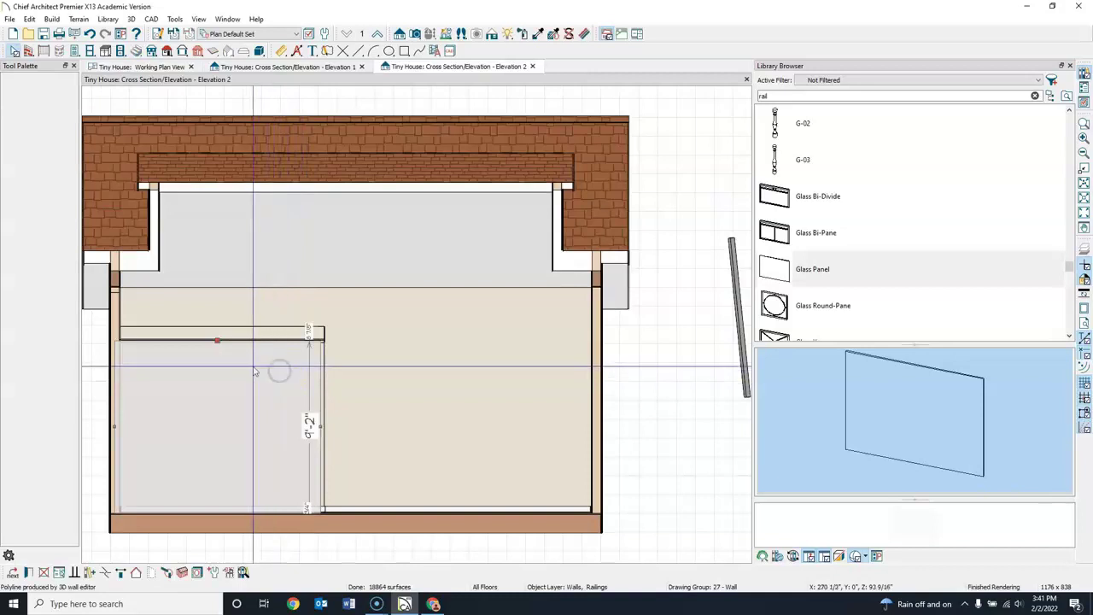
pyautogui.click(309, 418)
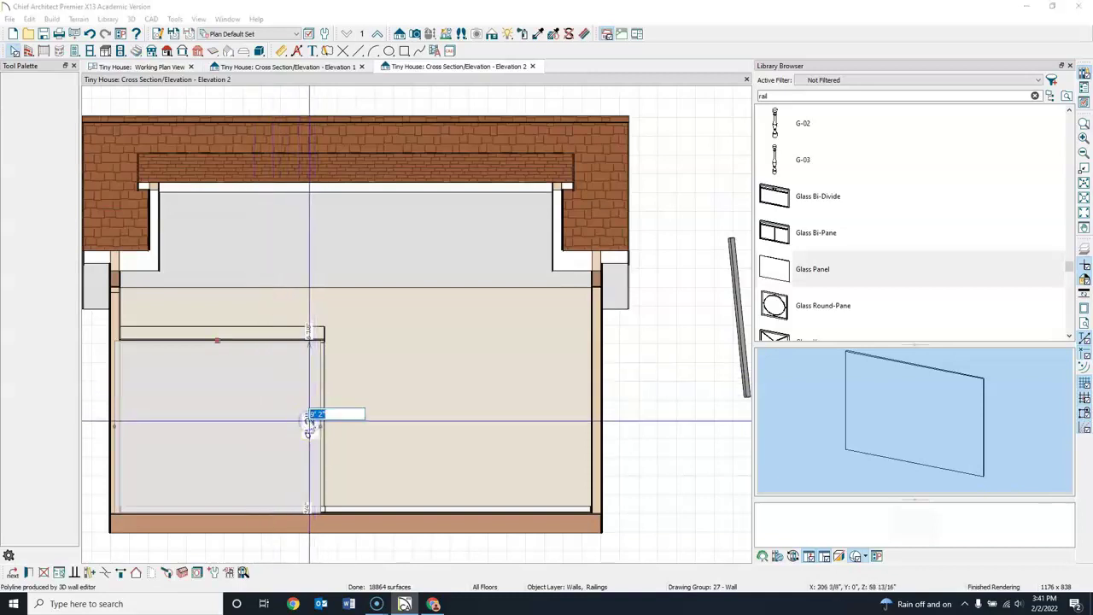
pyautogui.write('8')
pyautogui.press('Return')
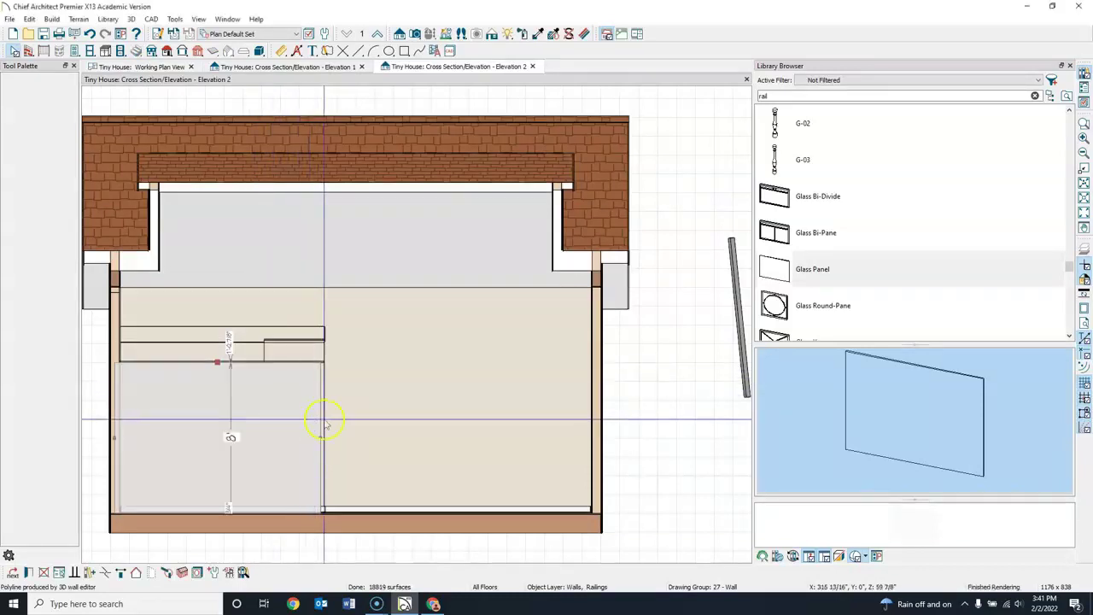
# Set the height of the short refrigerator alcove wall behind the long partition to 8'
pyautogui.click(289, 345)
pyautogui.click(247, 429)
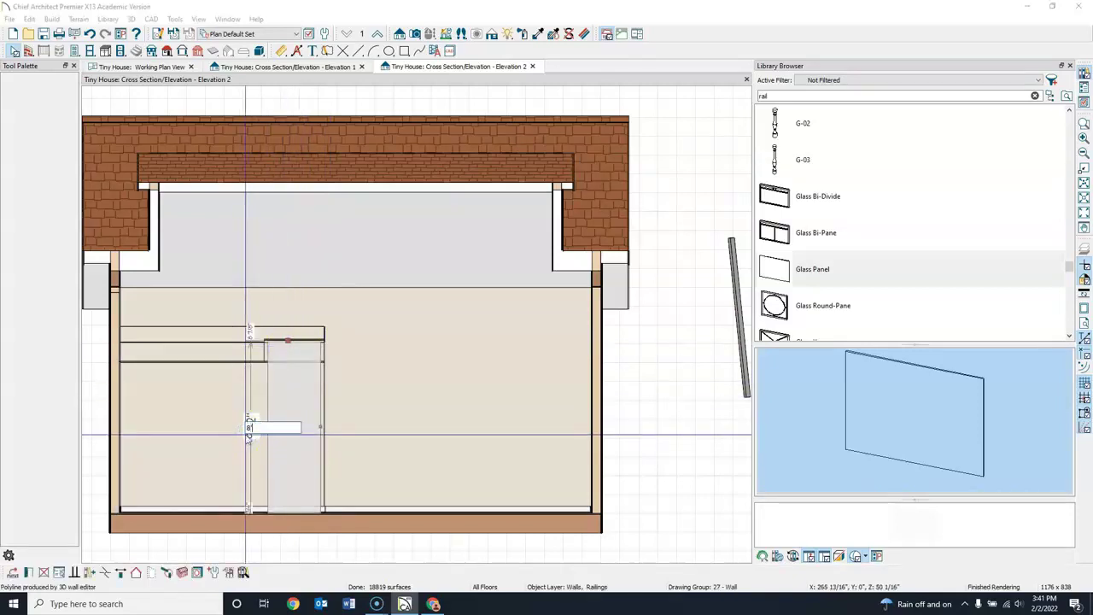
pyautogui.write('8')
pyautogui.press('Return')
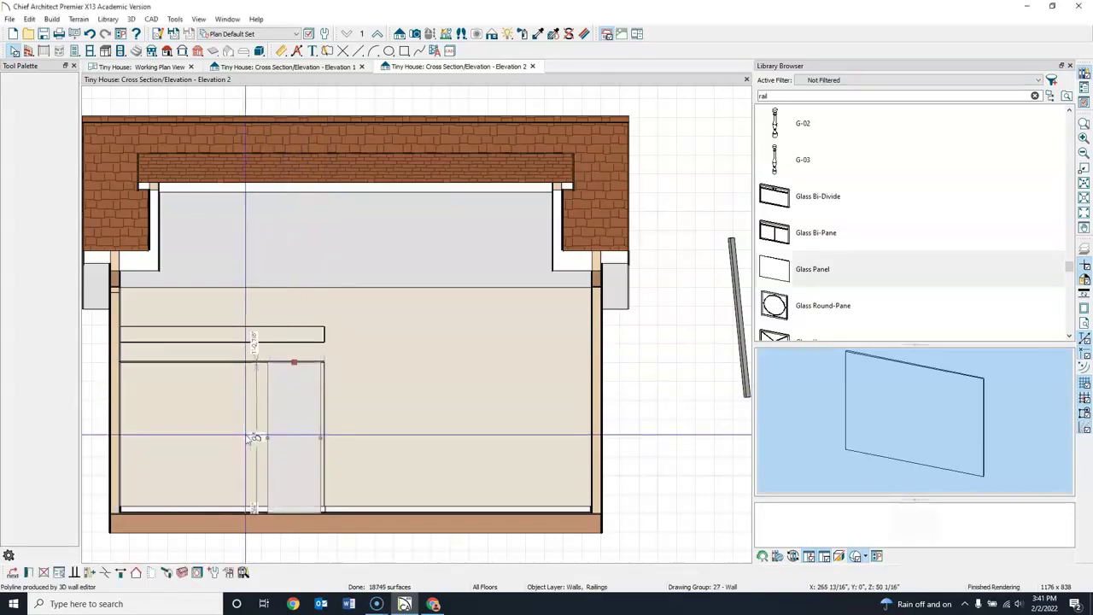
# Select the wall in front of the loft platform in the second cross section and float the Edit toolbar over the drawing area
pyautogui.click(275, 338)
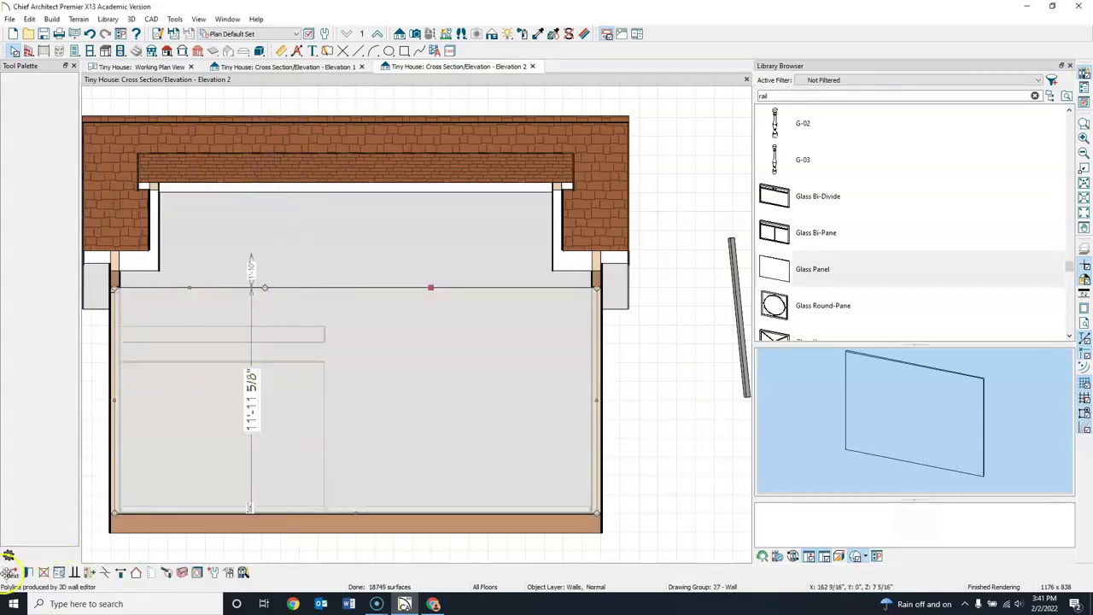
pyautogui.click(9, 559)
pyautogui.moveTo(26, 555); pyautogui.dragTo(57, 487)
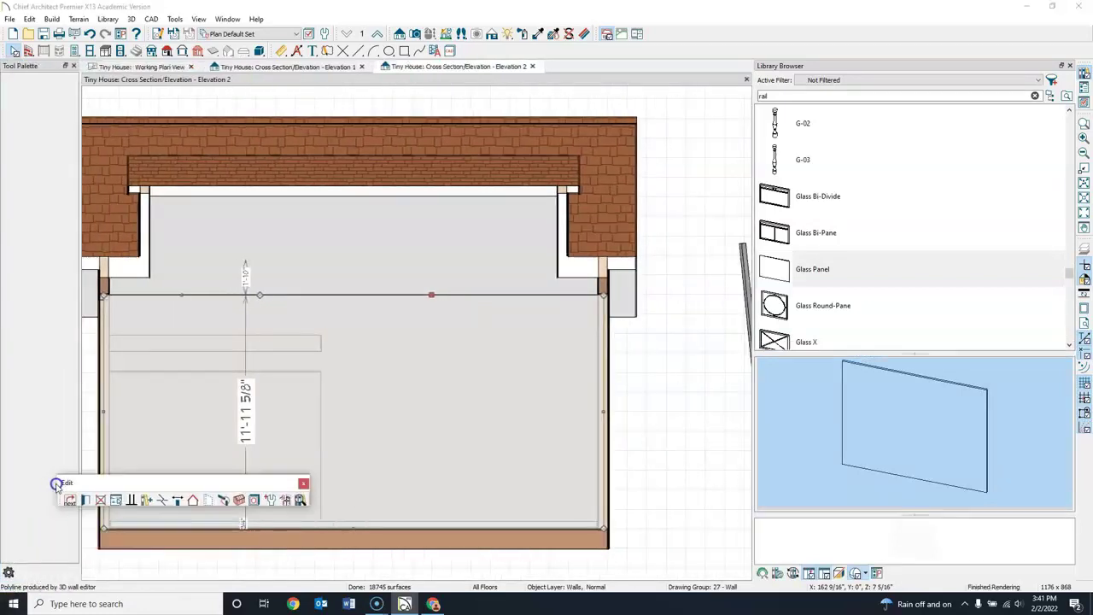
pyautogui.click(115, 502)
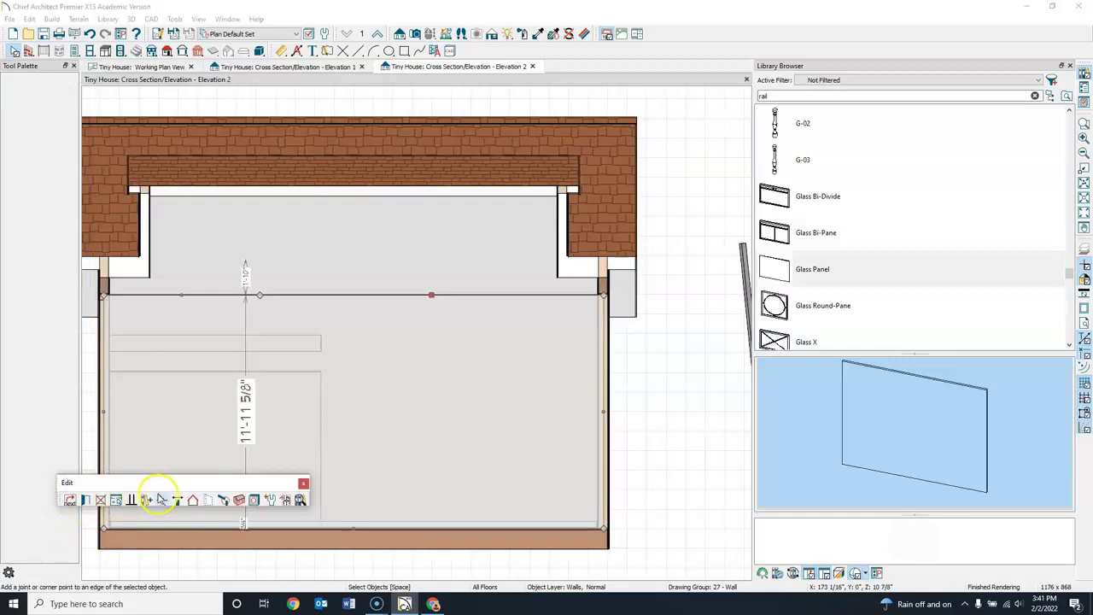
pyautogui.moveTo(155, 487); pyautogui.dragTo(164, 546)
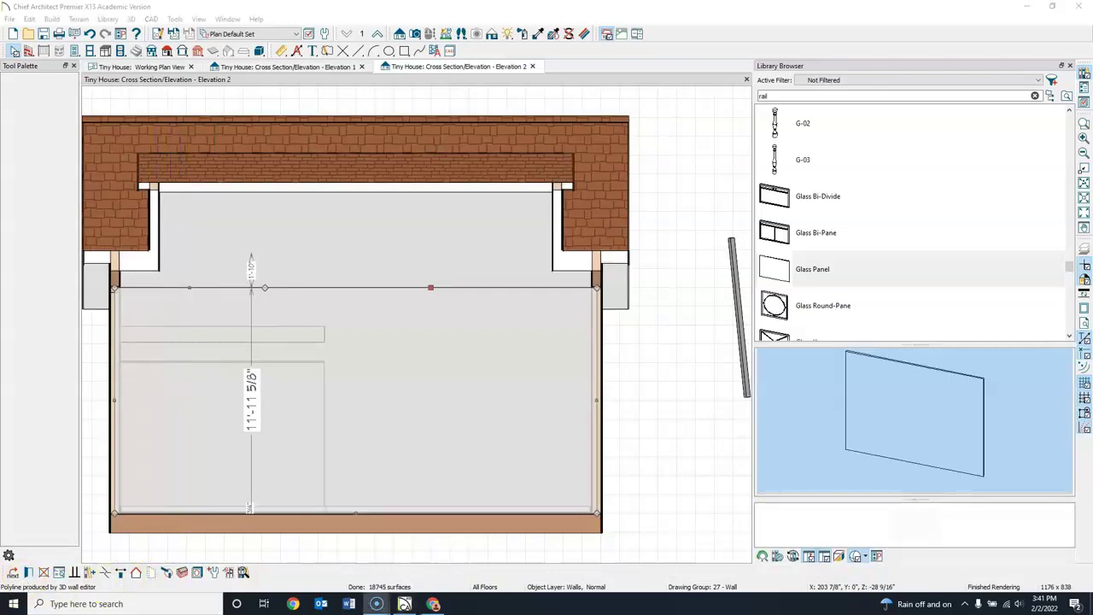
pyautogui.click(8, 555)
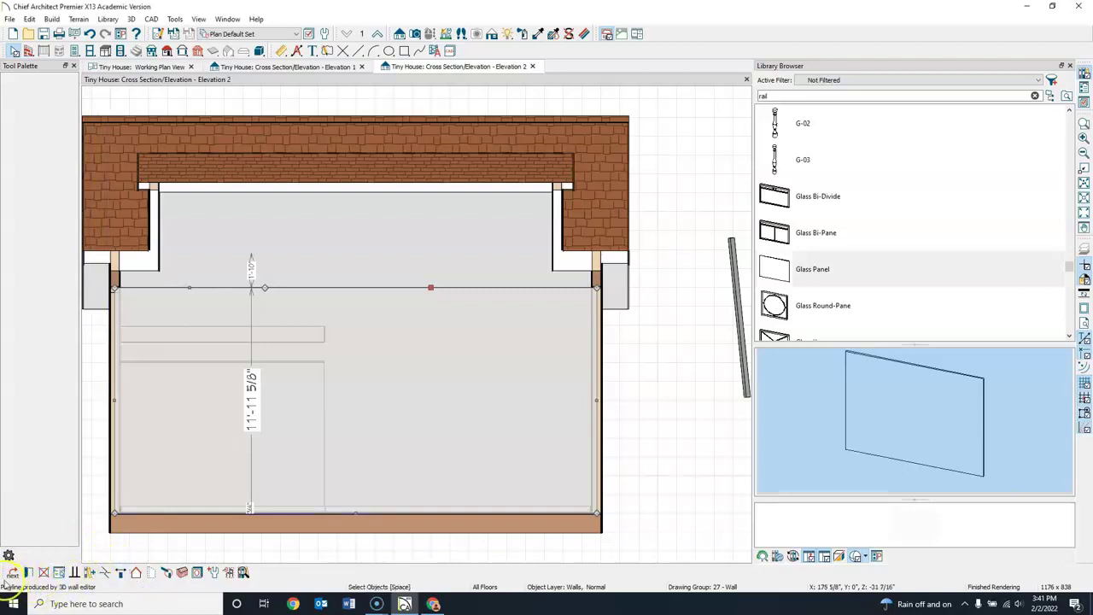
pyautogui.moveTo(100, 565)
pyautogui.mouseDown()
pyautogui.moveTo(154, 560)
pyautogui.moveTo(188, 512)
pyautogui.mouseUp()
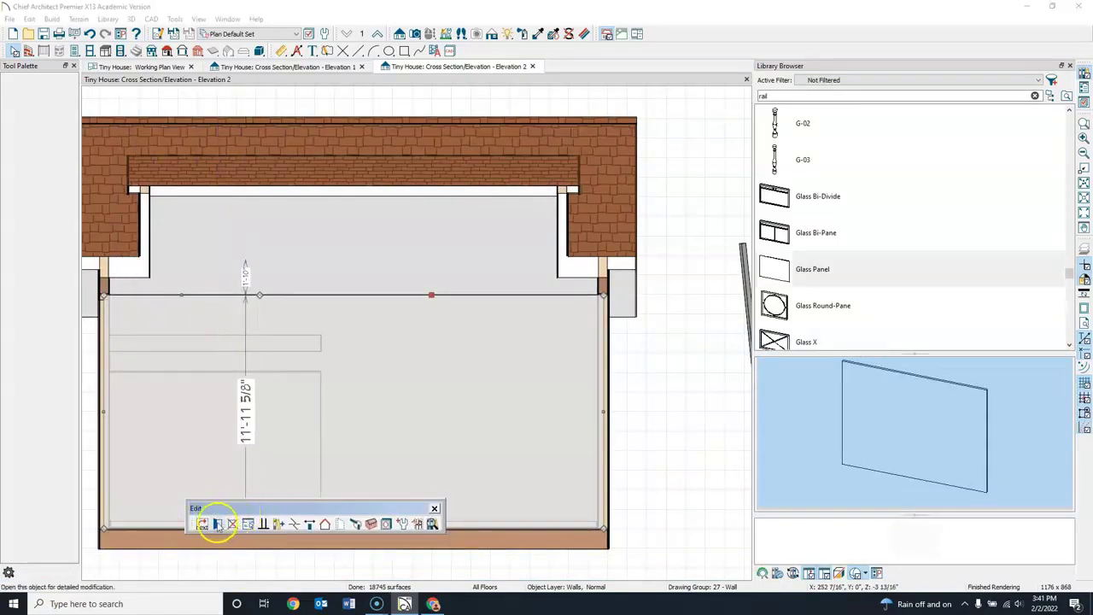
# Try to select the loft platform behind the wall in the second cross section by cycling through the overlapping objects
pyautogui.click(204, 523)
pyautogui.click(203, 523)
pyautogui.click(203, 524)
pyautogui.click(203, 523)
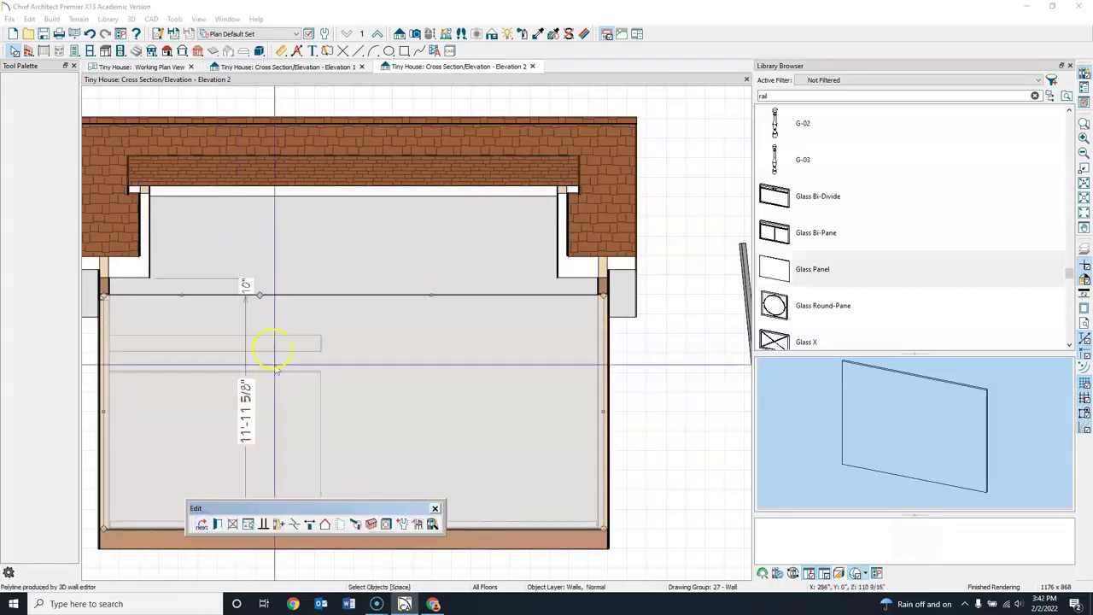
pyautogui.click(280, 342)
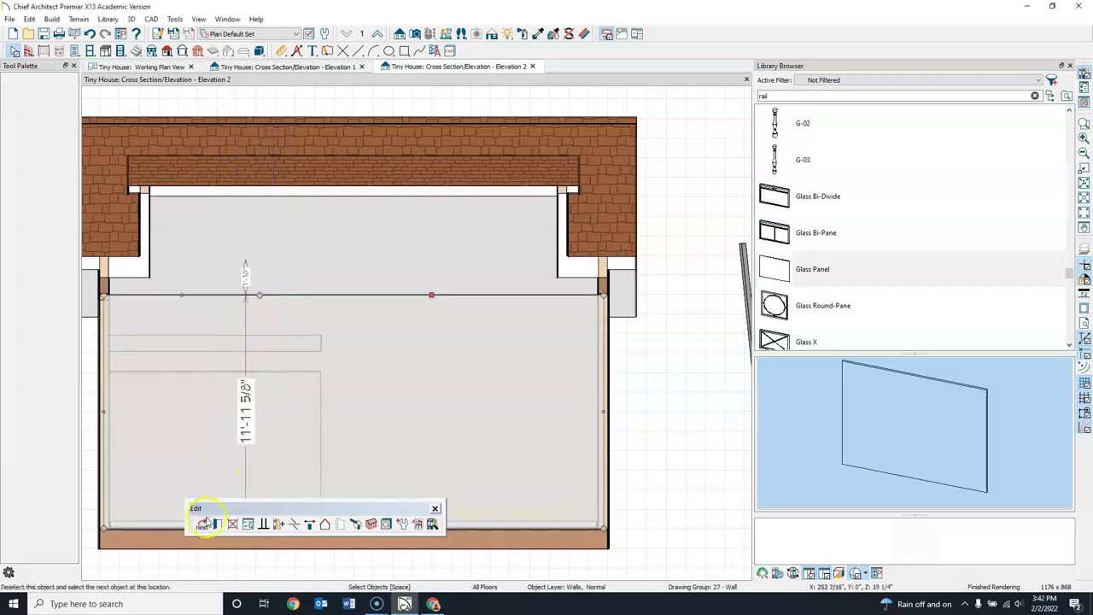
pyautogui.click(204, 523)
pyautogui.click(204, 523)
pyautogui.click(204, 522)
pyautogui.click(204, 523)
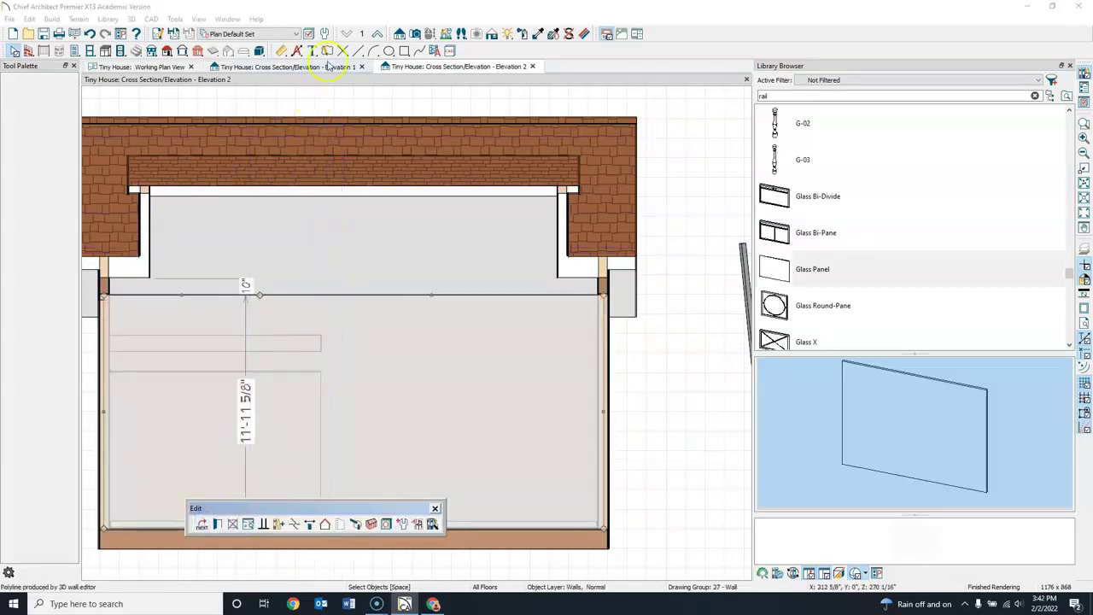
# In the first cross section, lower the loft platform onto the tops of the 8' partition walls
pyautogui.click(324, 67)
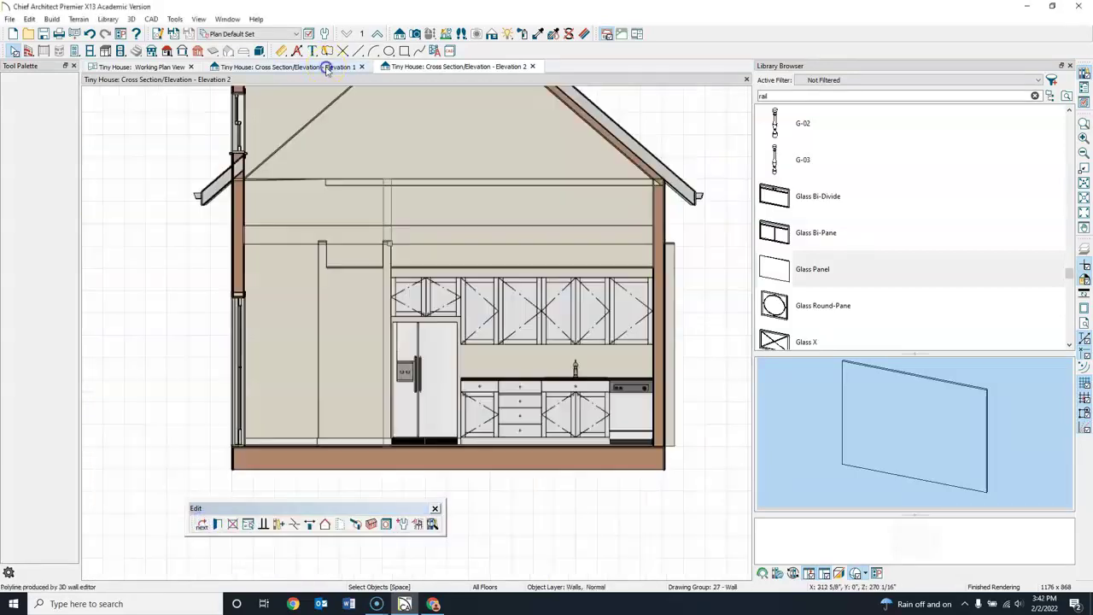
pyautogui.click(347, 237)
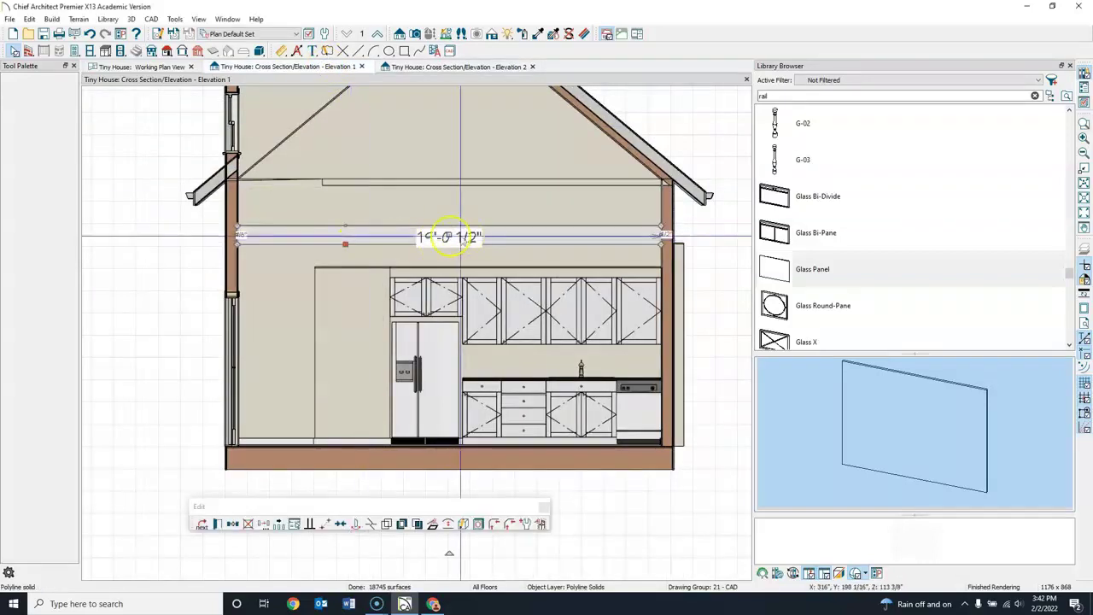
pyautogui.moveTo(449, 240); pyautogui.dragTo(453, 259)
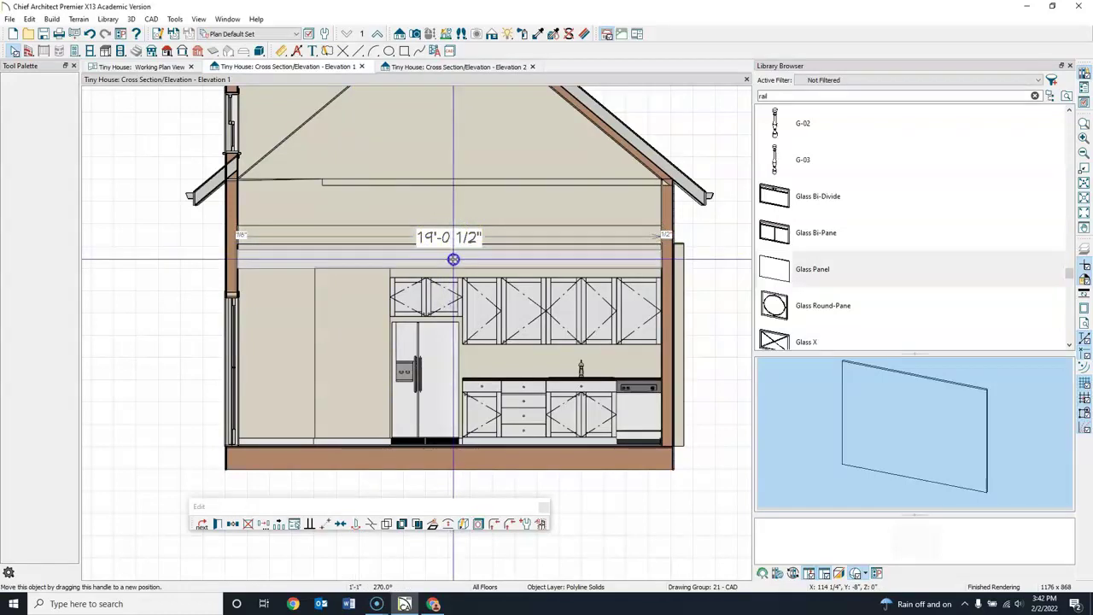
pyautogui.moveTo(453, 258); pyautogui.dragTo(455, 260)
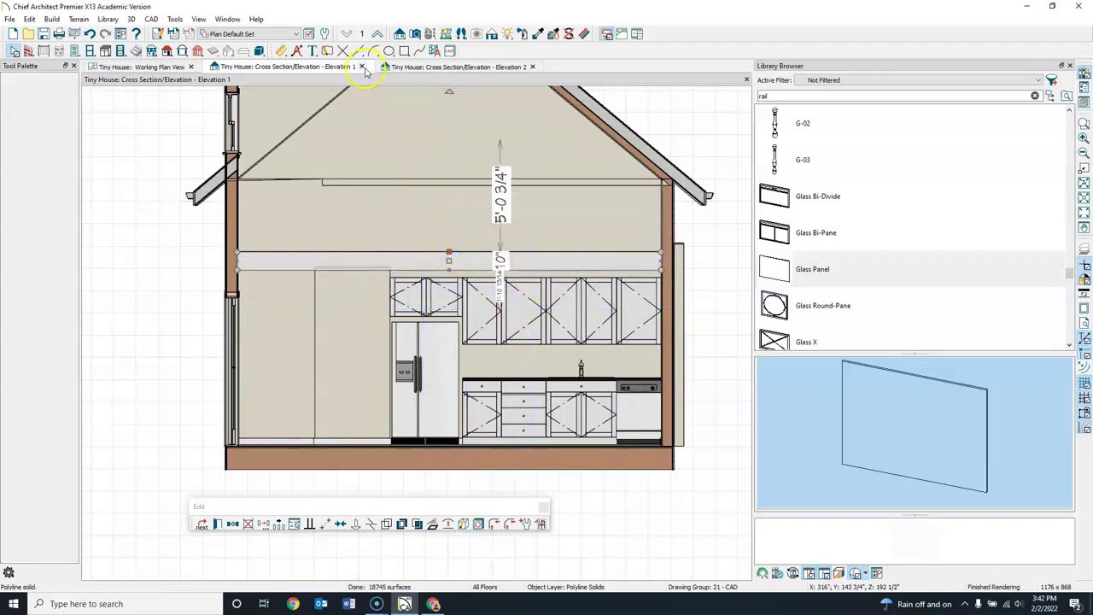
# Create a full camera view from the working plan facing the kitchen, and check the lowered loft above the wall cabinets
pyautogui.click(413, 68)
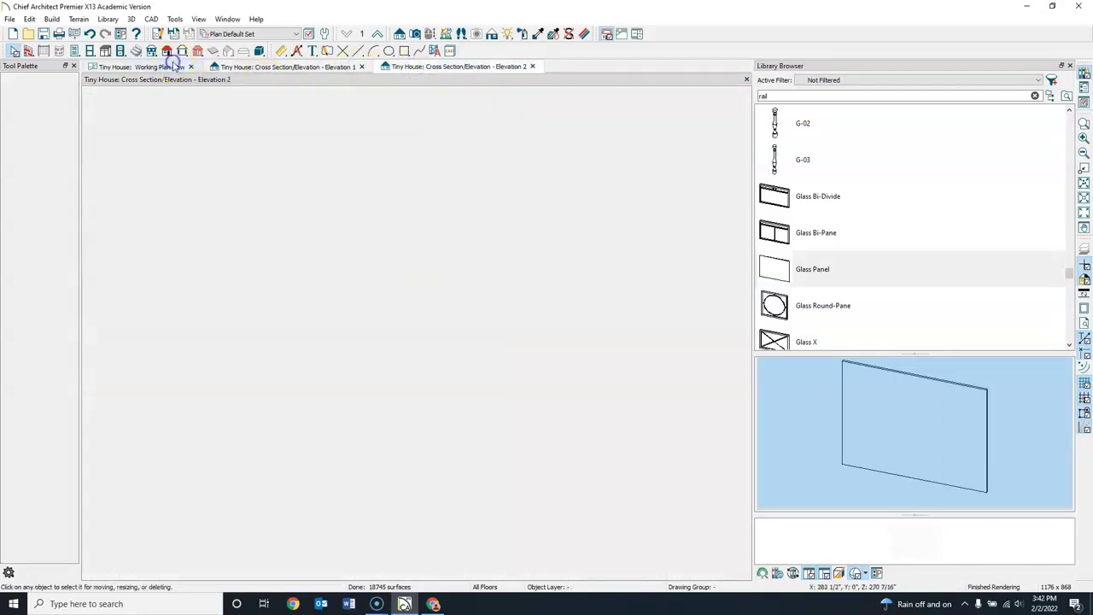
pyautogui.click(171, 66)
pyautogui.click(413, 34)
pyautogui.click(445, 232)
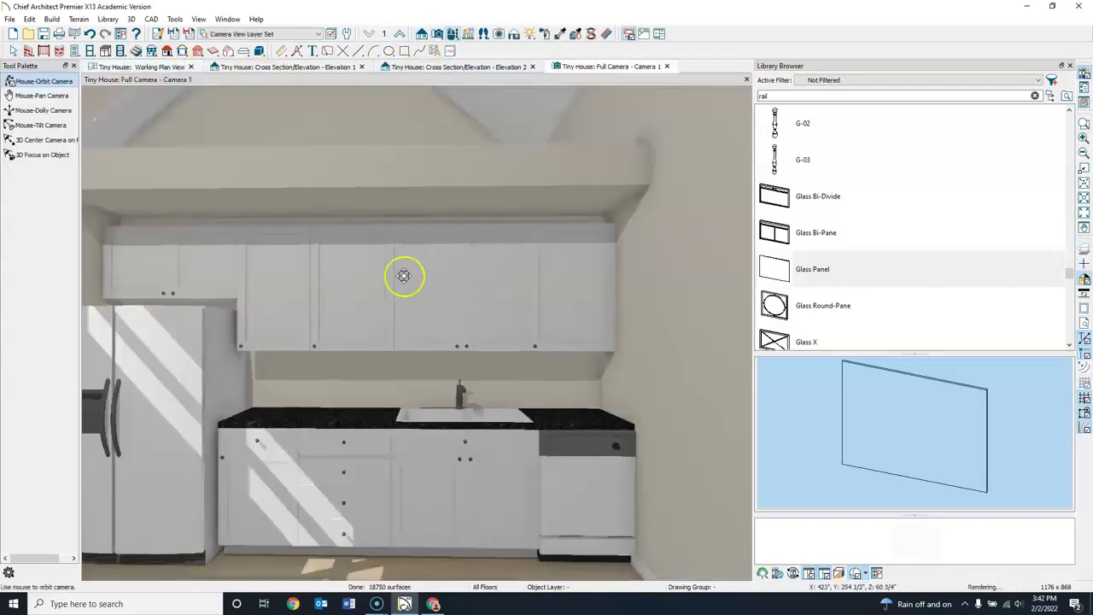
pyautogui.moveTo(372, 339); pyautogui.dragTo(595, 385)
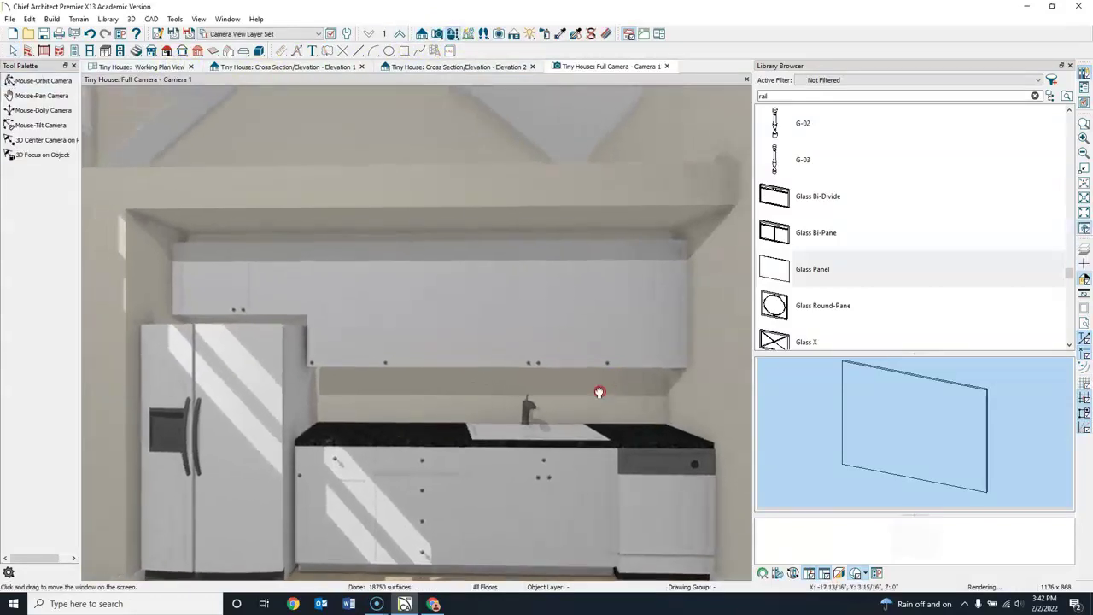
pyautogui.click(10, 51)
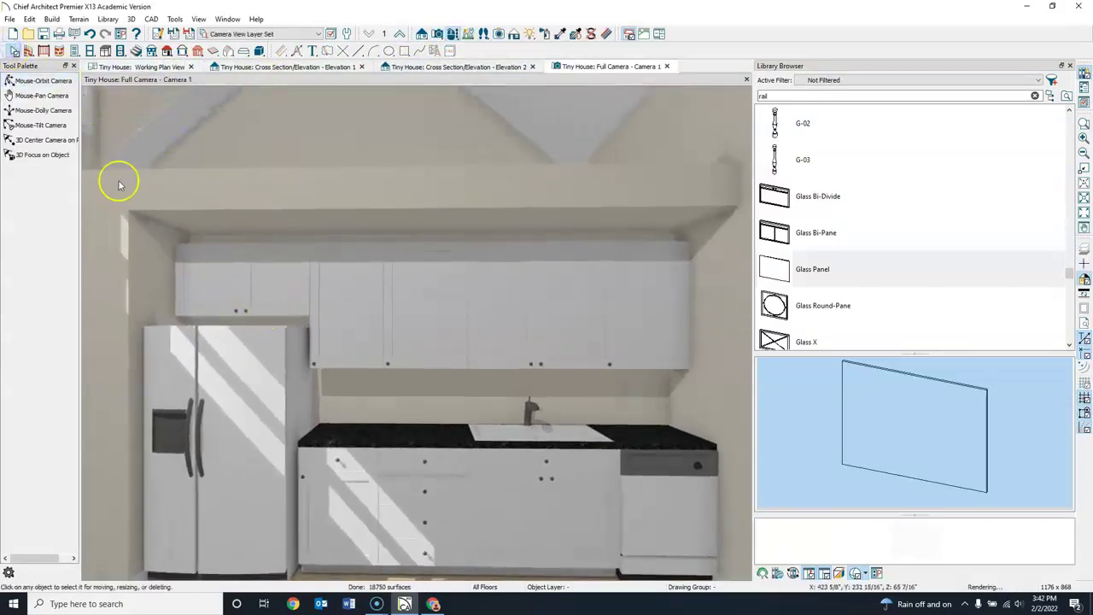
pyautogui.click(38, 81)
pyautogui.moveTo(345, 339); pyautogui.dragTo(532, 520)
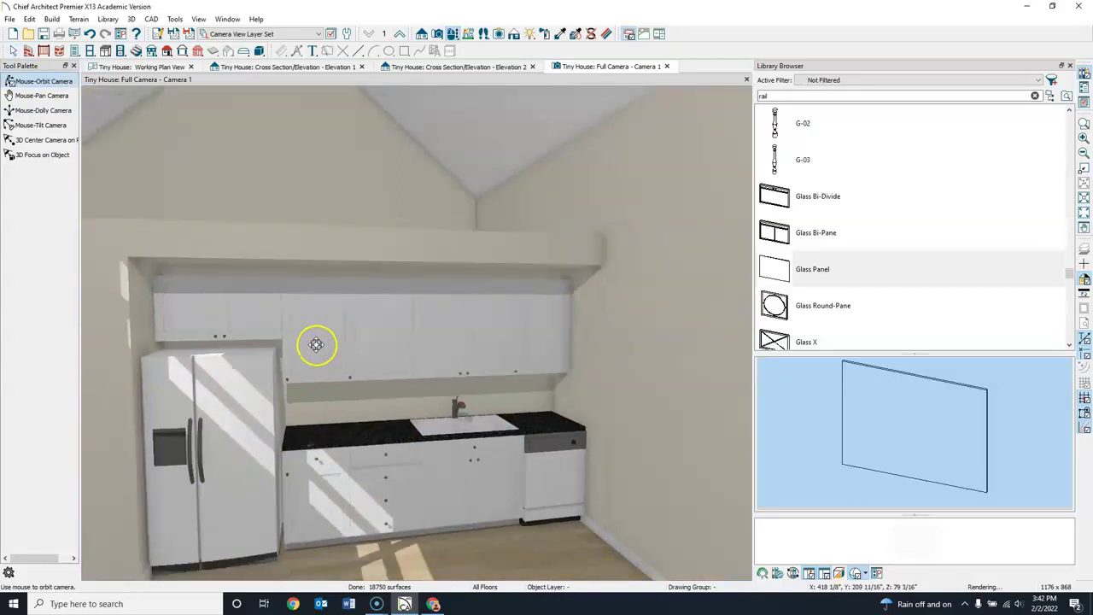
pyautogui.moveTo(366, 359); pyautogui.dragTo(569, 483)
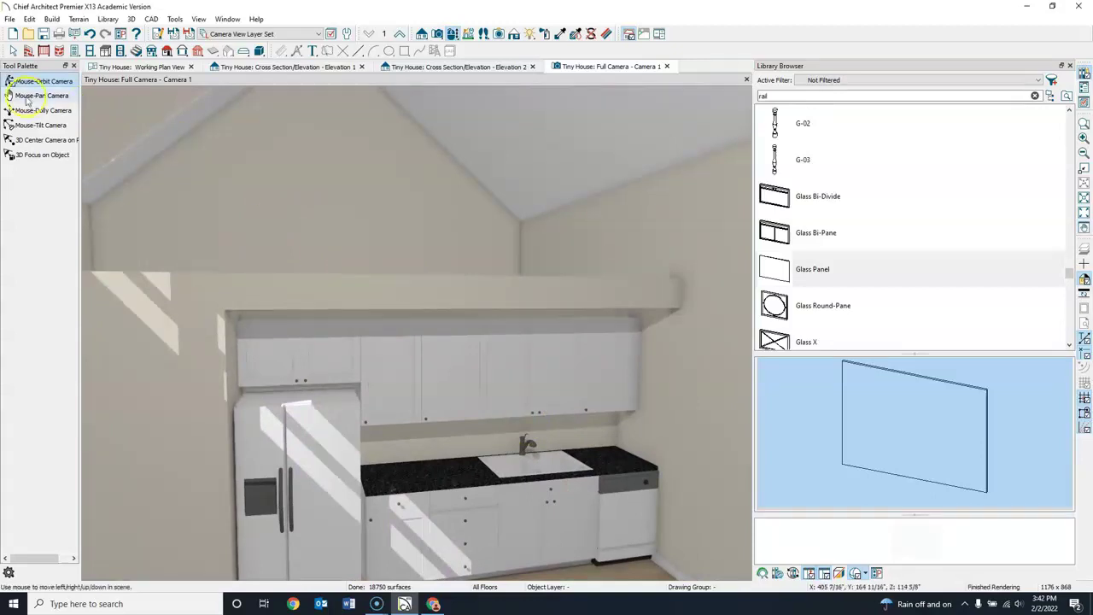
# Stretch the 21" wide wall cabinet and the cabinet above the refrigerator up to the underside of the loft
pyautogui.click(13, 51)
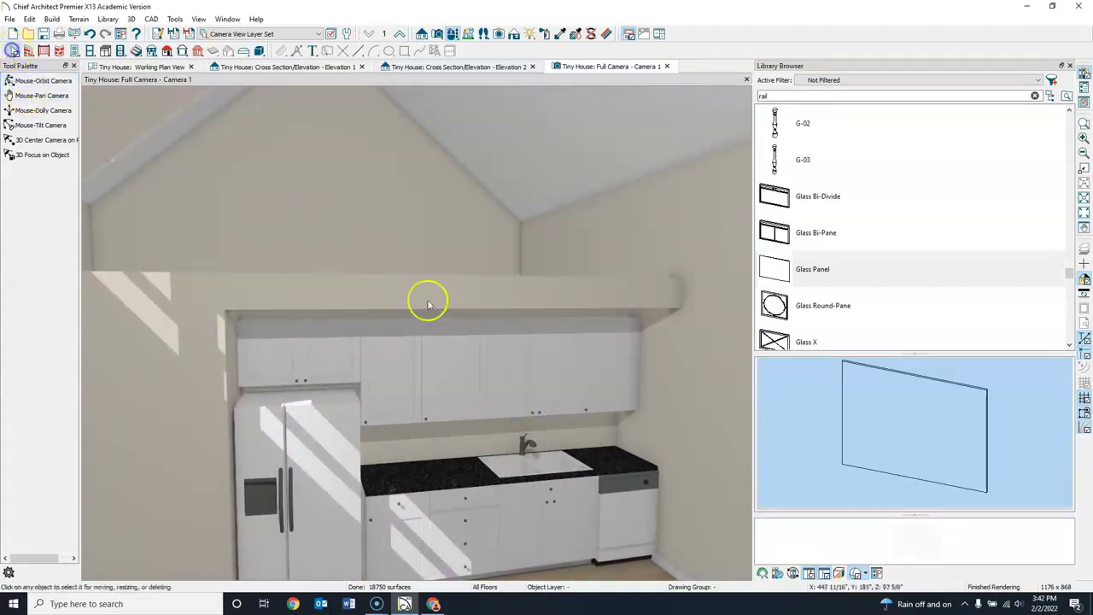
pyautogui.click(398, 343)
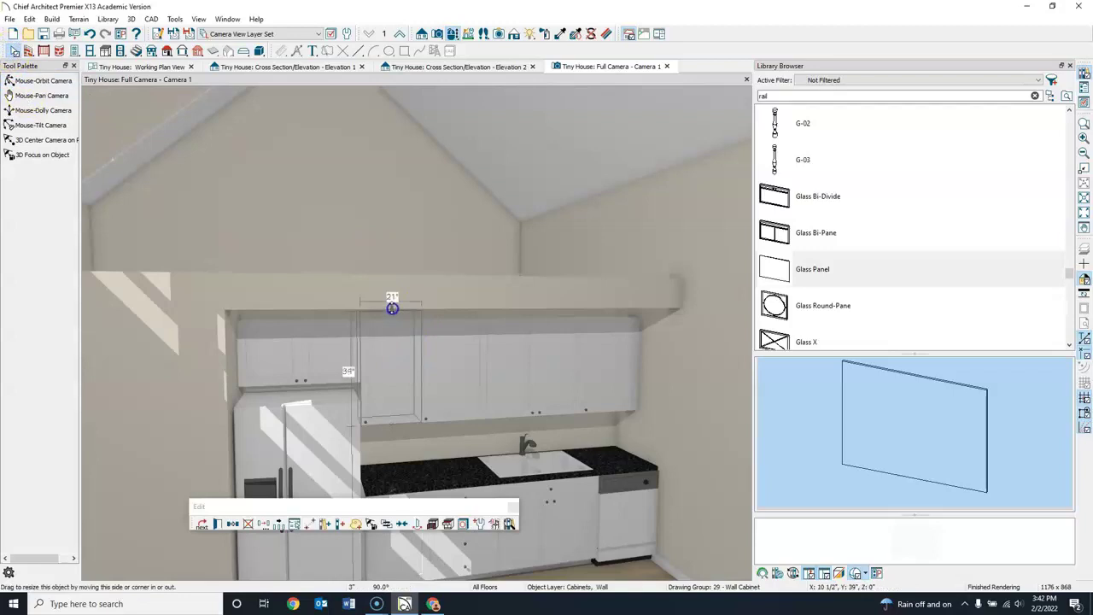
pyautogui.click(333, 328)
pyautogui.moveTo(303, 321); pyautogui.dragTo(304, 308)
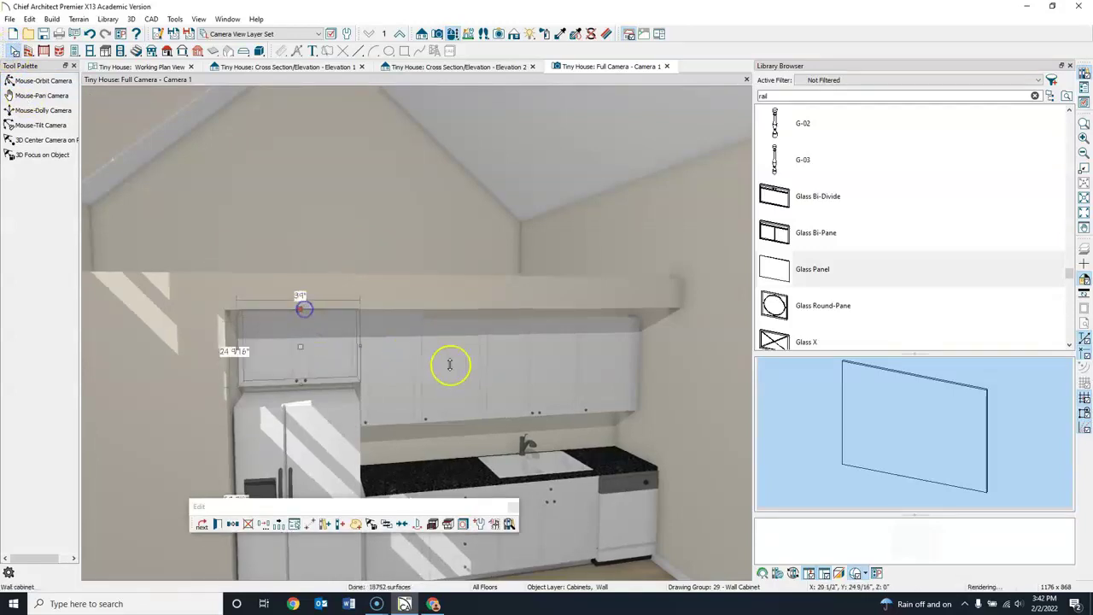
# Stretch the remaining wall cabinets above the sink counter to 39" tall, up to the loft's underside, and review the whole kitchen
pyautogui.click(45, 81)
pyautogui.moveTo(483, 347); pyautogui.dragTo(476, 323)
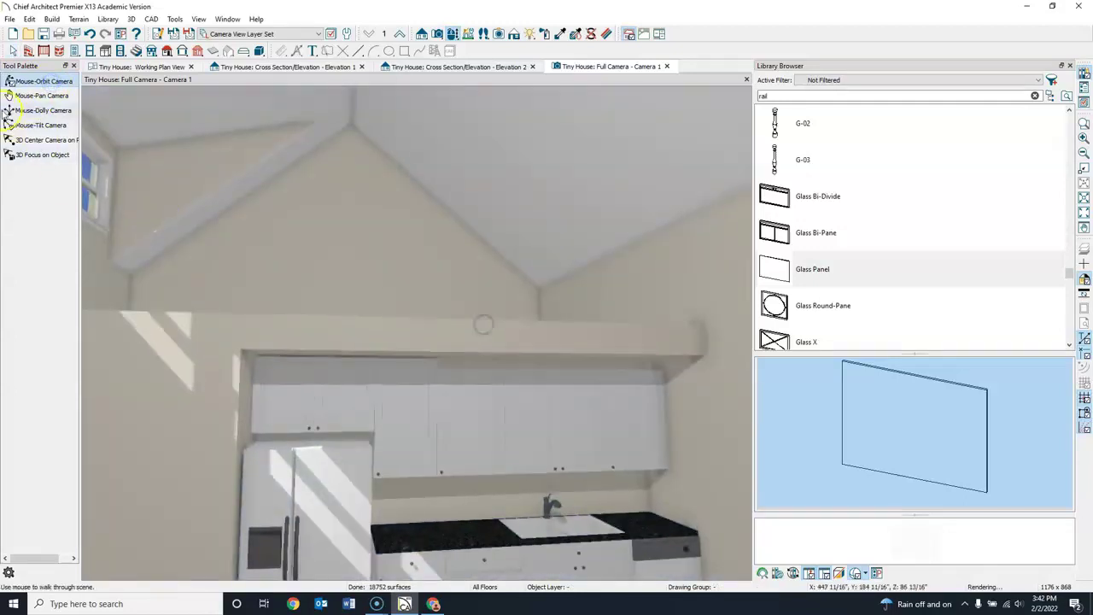
pyautogui.click(14, 52)
pyautogui.click(472, 397)
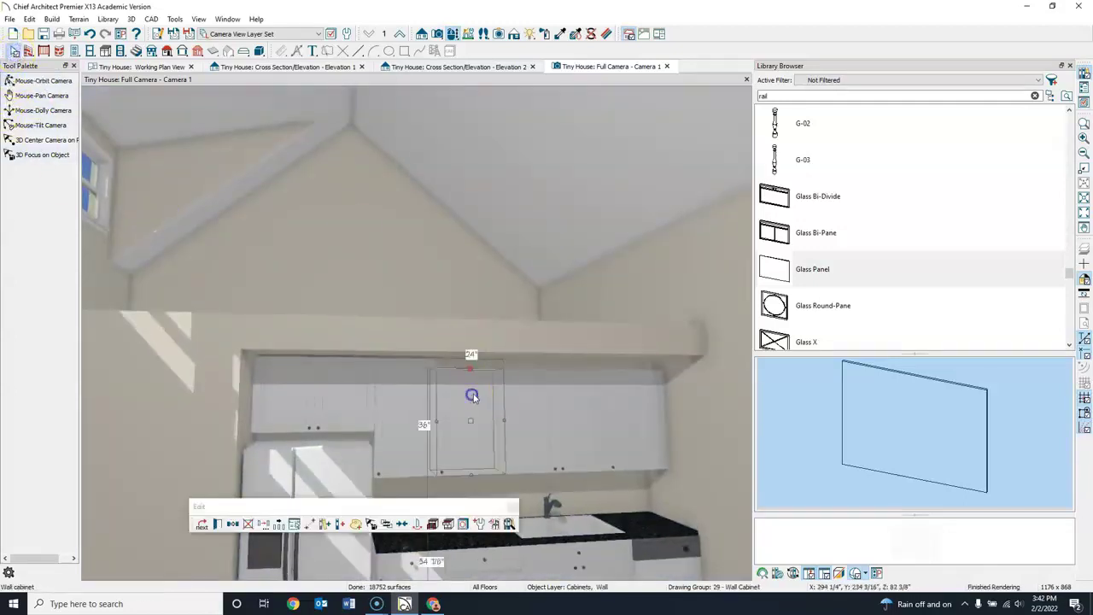
pyautogui.moveTo(471, 360); pyautogui.dragTo(639, 400)
pyautogui.moveTo(636, 357); pyautogui.dragTo(637, 352)
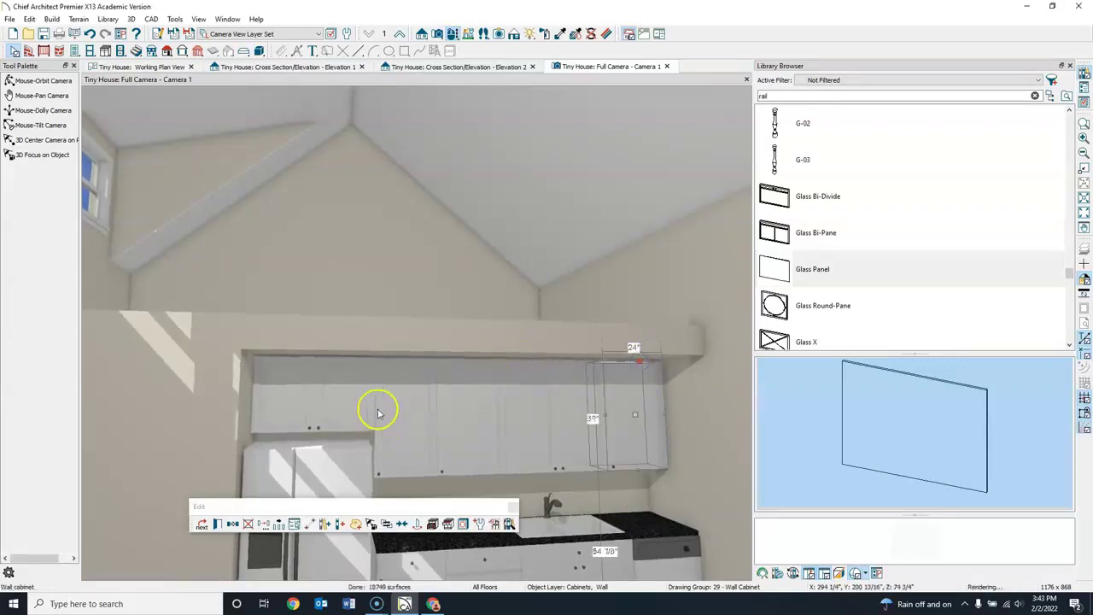
pyautogui.scroll(3, 379, 407)
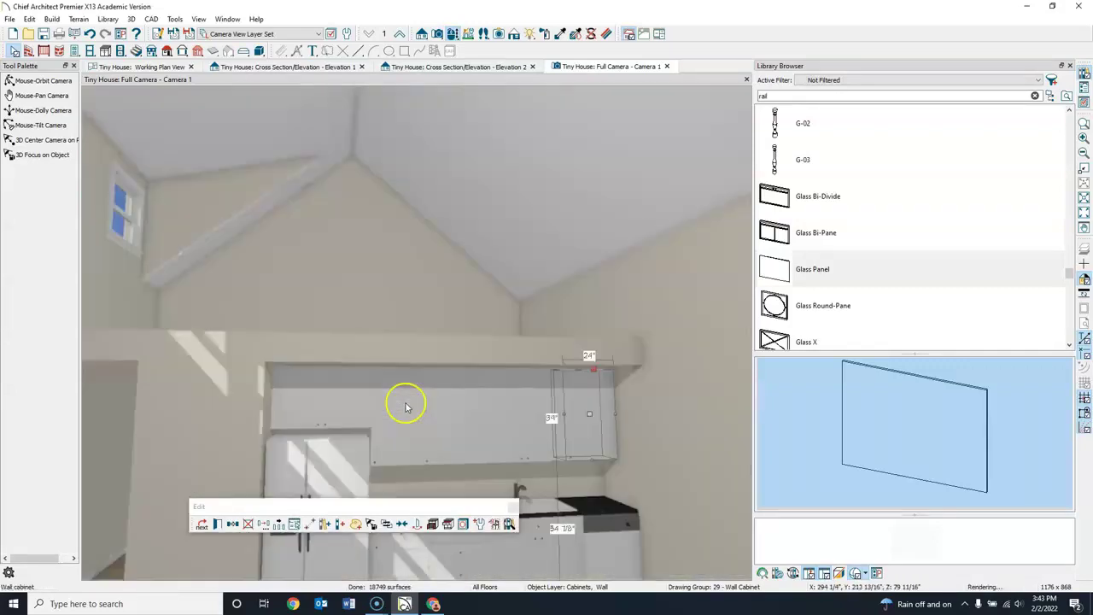
pyautogui.click(30, 81)
pyautogui.moveTo(276, 302); pyautogui.dragTo(482, 369)
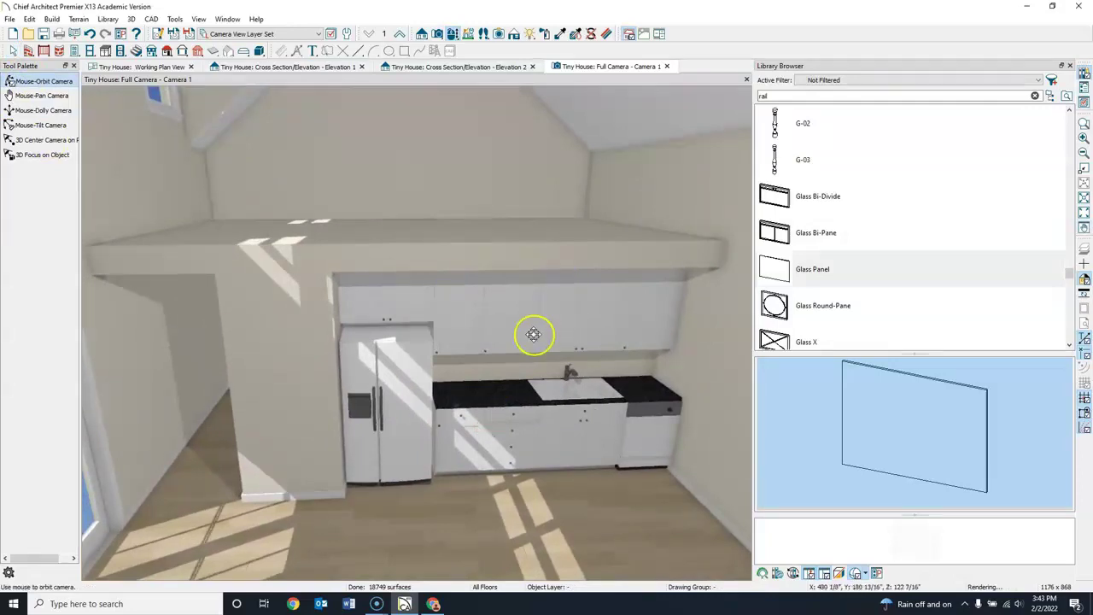
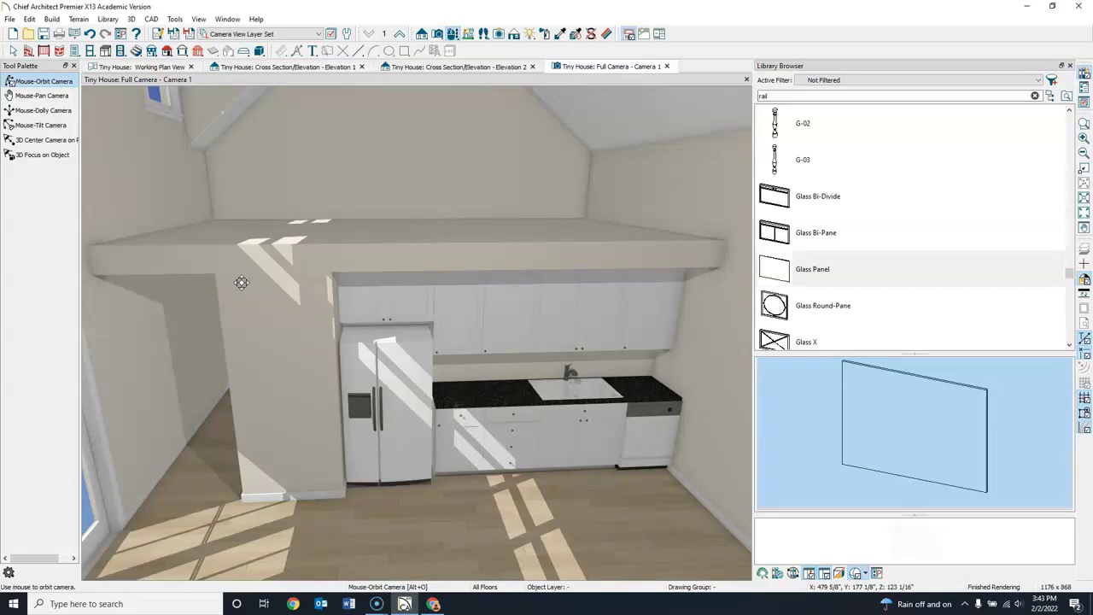
# In the working plan, pull back the end of the wall behind the cabinets so it stops protruding through the exterior wall
pyautogui.click(136, 68)
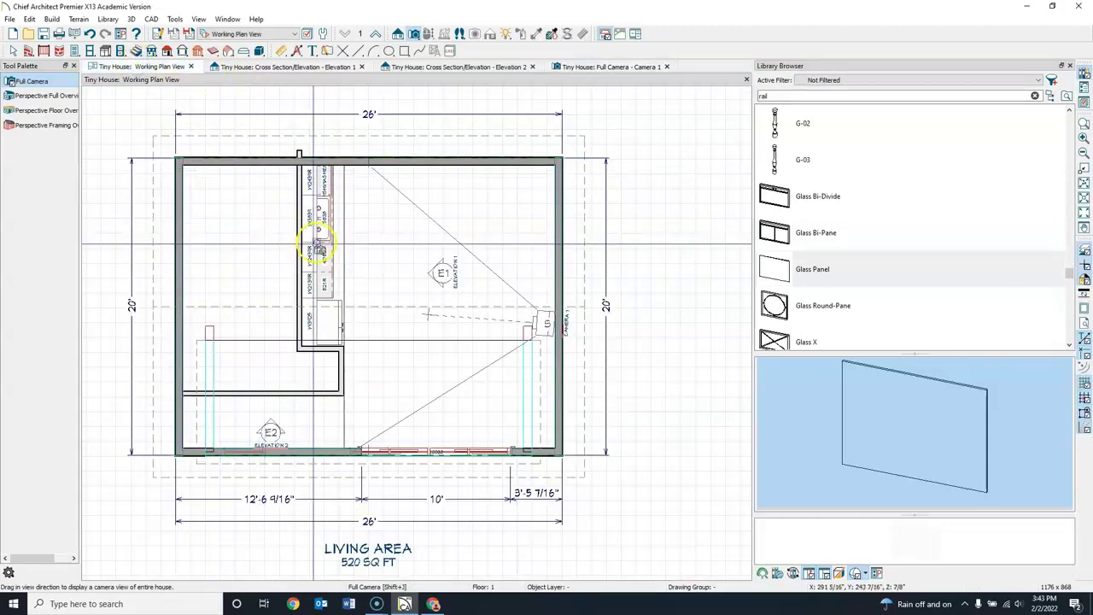
pyautogui.scroll(5, 276, 181)
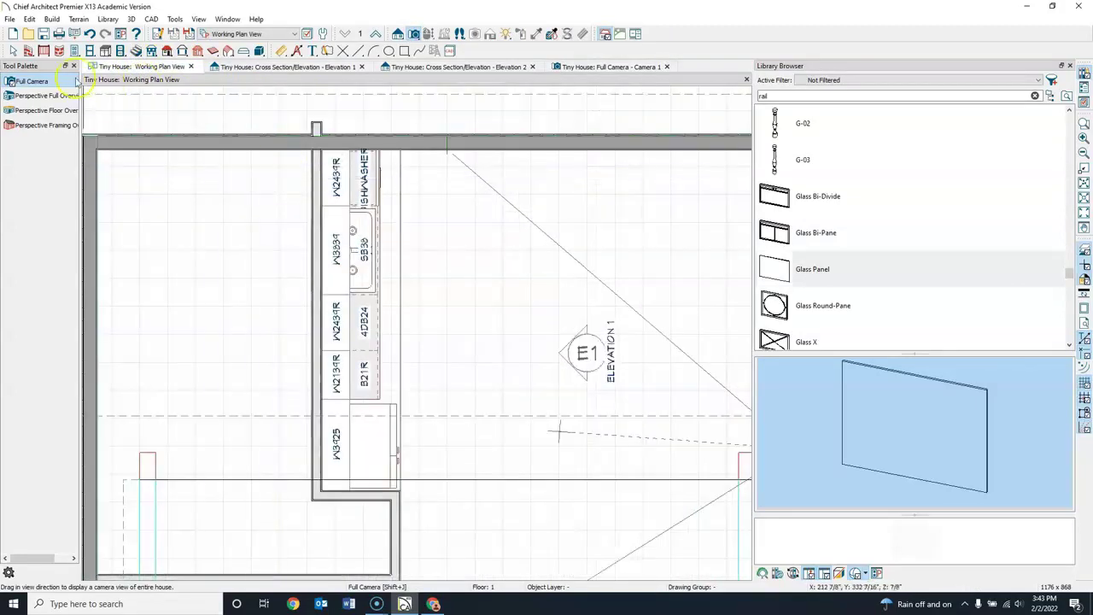
pyautogui.click(15, 53)
pyautogui.click(316, 130)
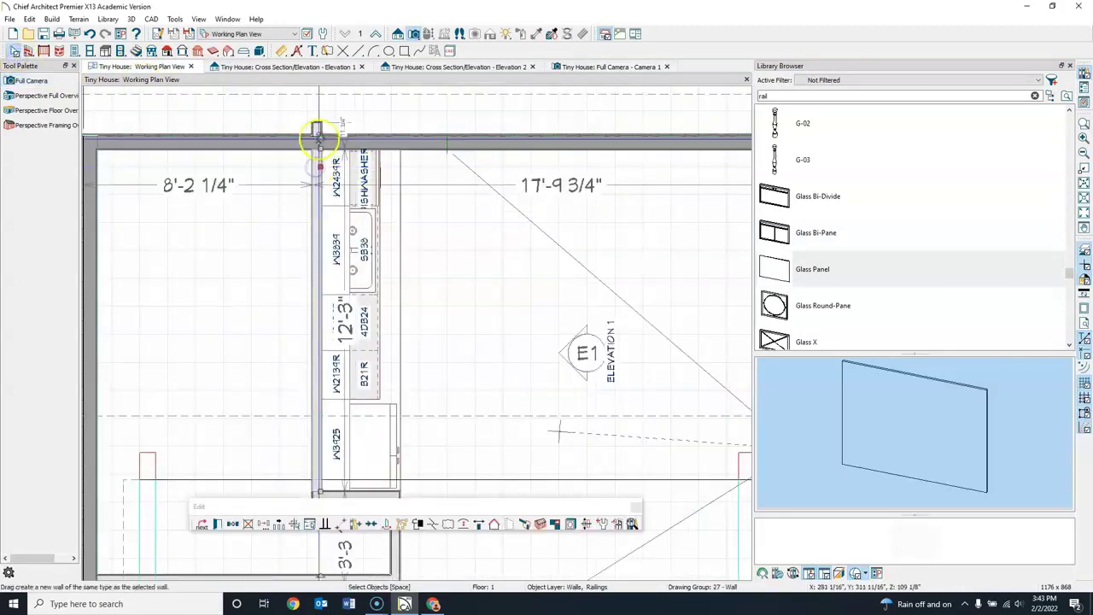
pyautogui.click(317, 129)
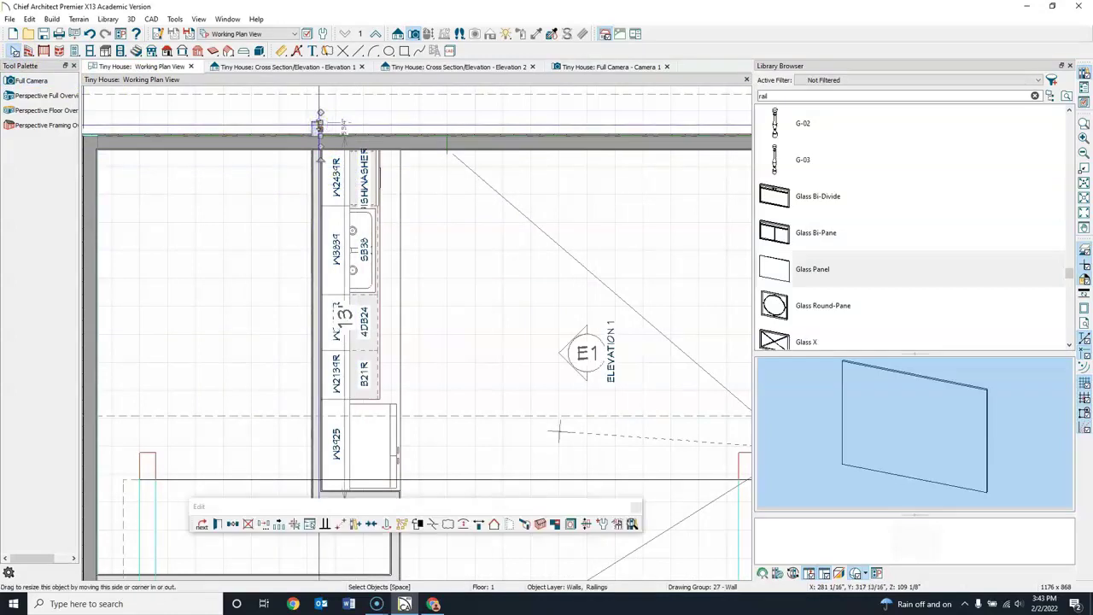
pyautogui.press('Escape')
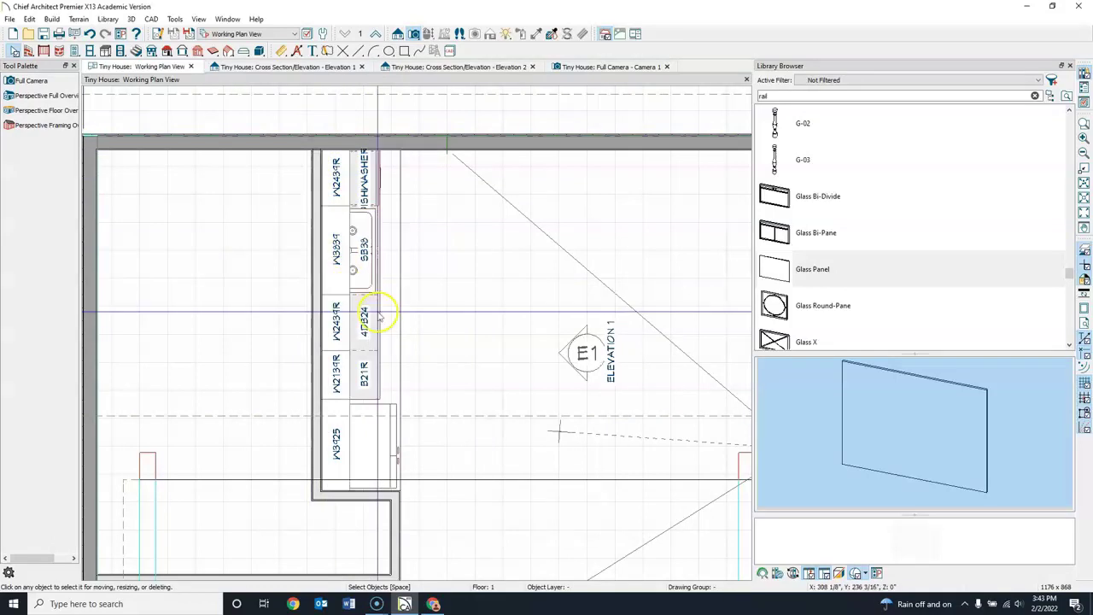
# Draw a straight railing about 10'-9" long on floor 2, running from the exterior wall past the cabinets toward the refrigerator end
pyautogui.moveTo(464, 320); pyautogui.dragTo(481, 255, button='middle')
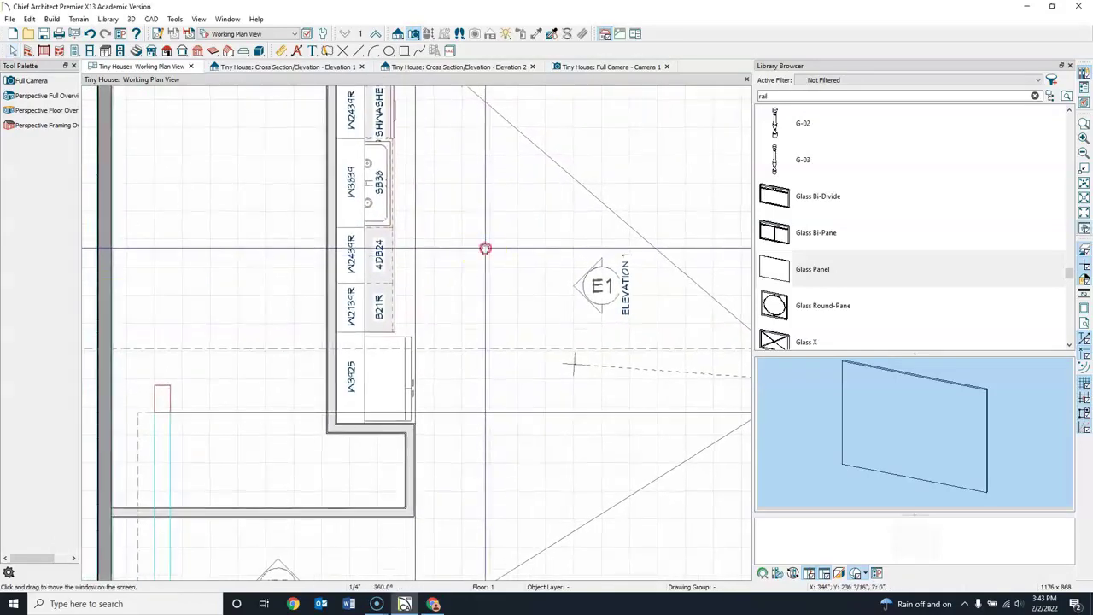
pyautogui.moveTo(486, 247); pyautogui.dragTo(457, 286, button='middle')
pyautogui.click(44, 51)
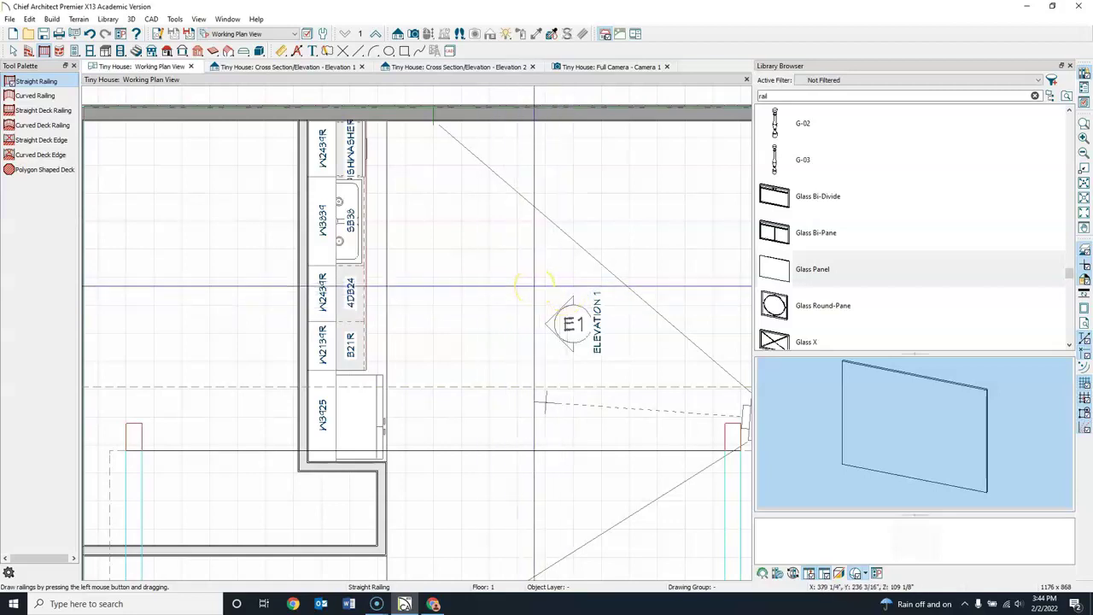
pyautogui.click(375, 38)
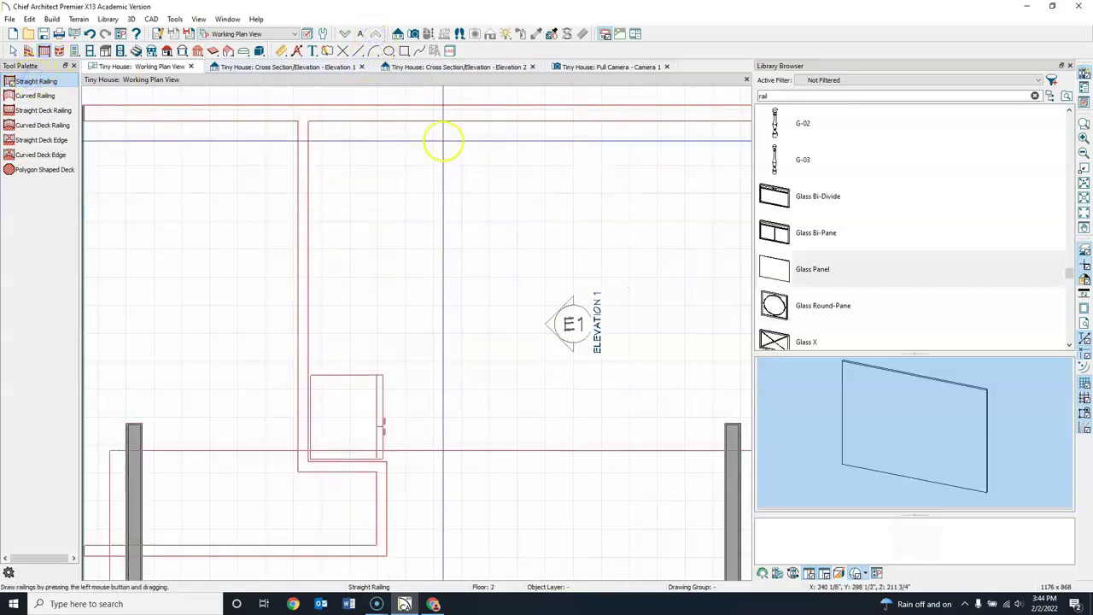
pyautogui.moveTo(405, 126); pyautogui.dragTo(393, 425)
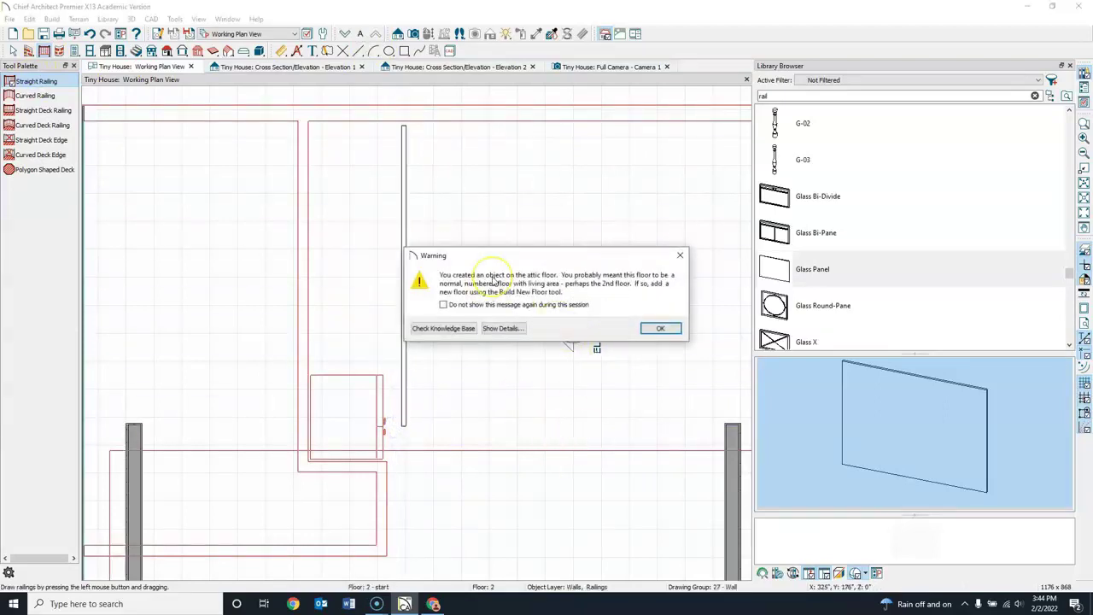
pyautogui.click(661, 330)
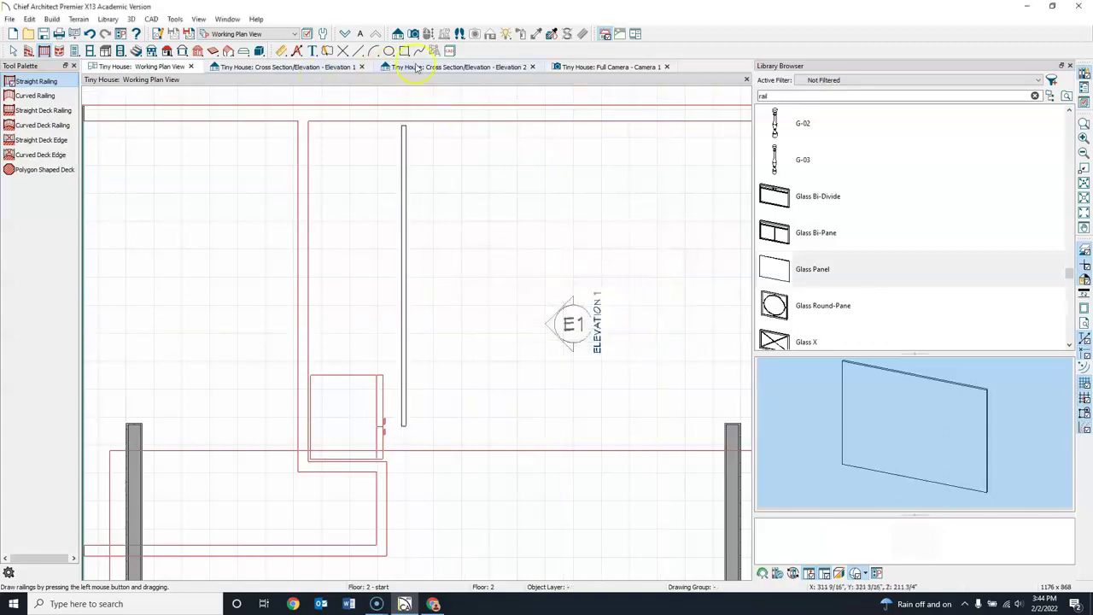
# Check the new railing in both cross sections, ending on the one that faces the kitchen cabinets
pyautogui.click(510, 69)
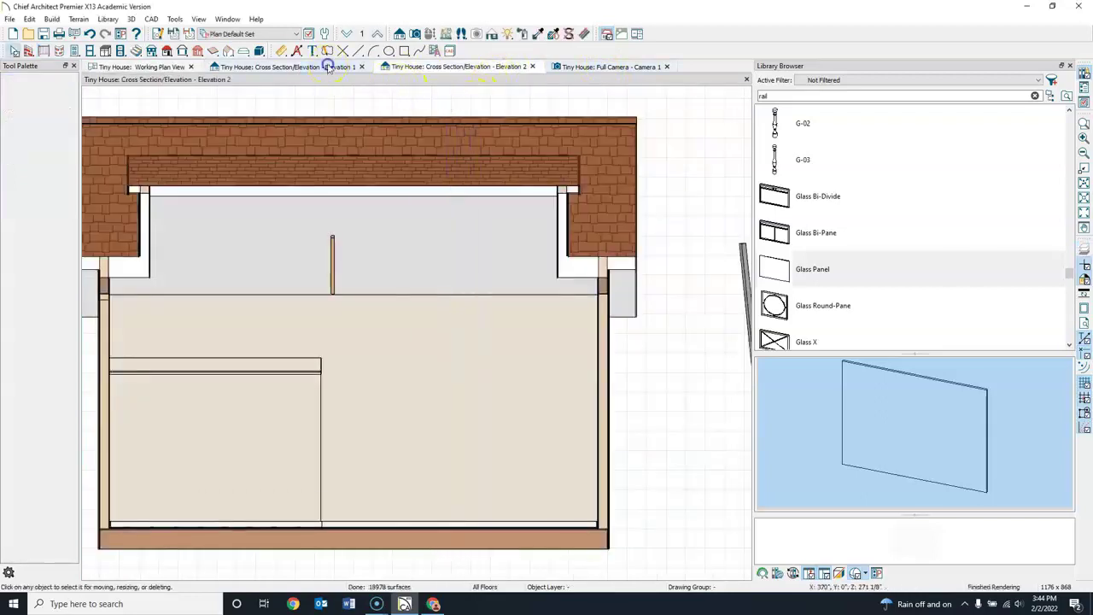
pyautogui.click(328, 68)
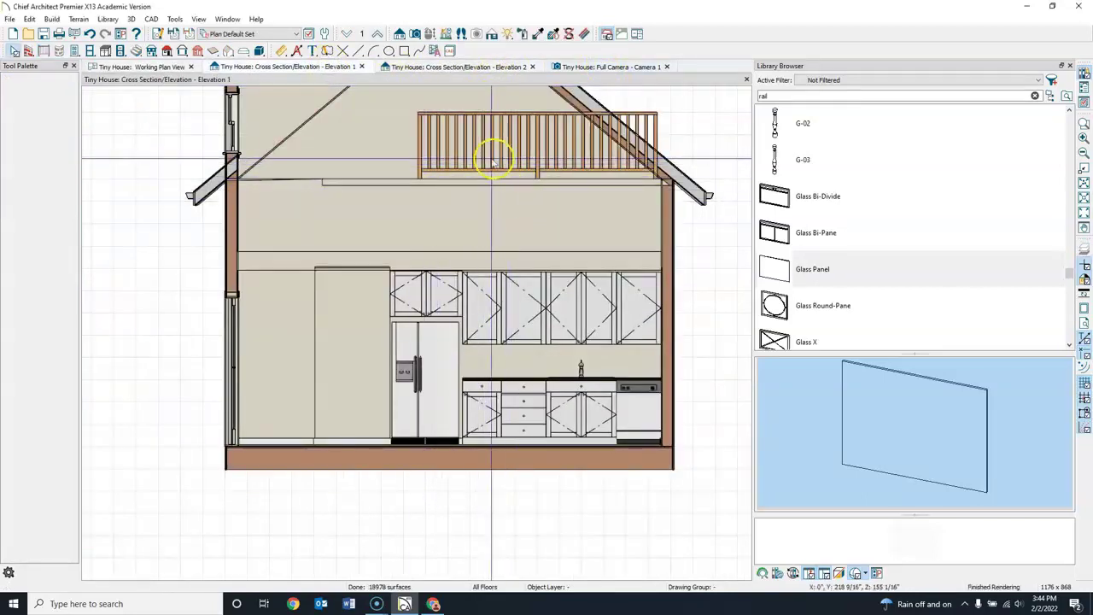
pyautogui.moveTo(515, 159); pyautogui.dragTo(413, 184, button='middle')
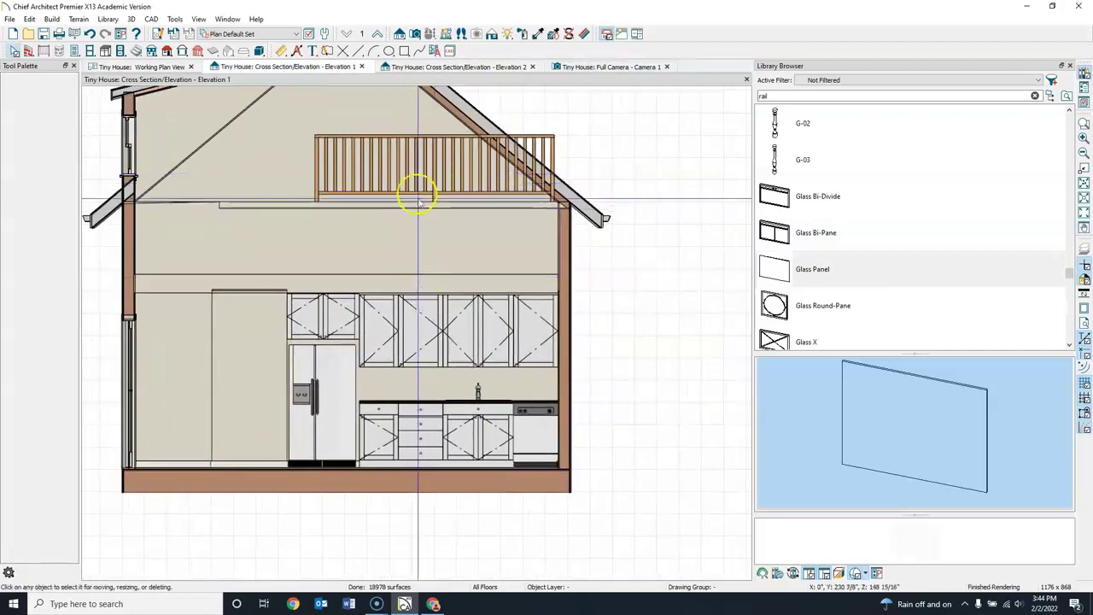
# Try to set the vertical distance between the loft and the attic wall behind the railing to 0
pyautogui.click(418, 200)
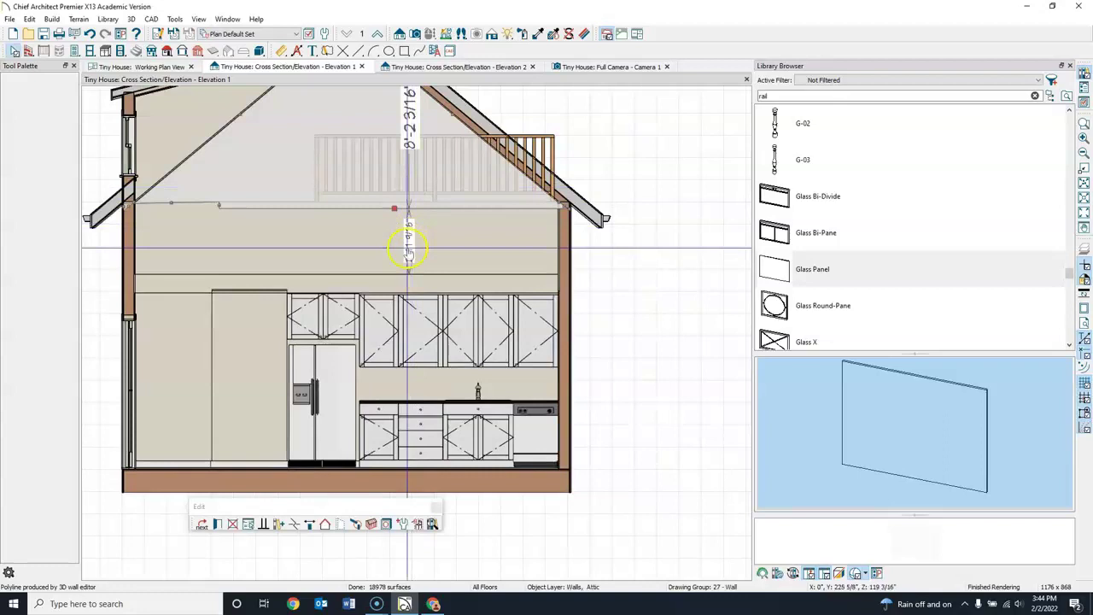
pyautogui.click(408, 248)
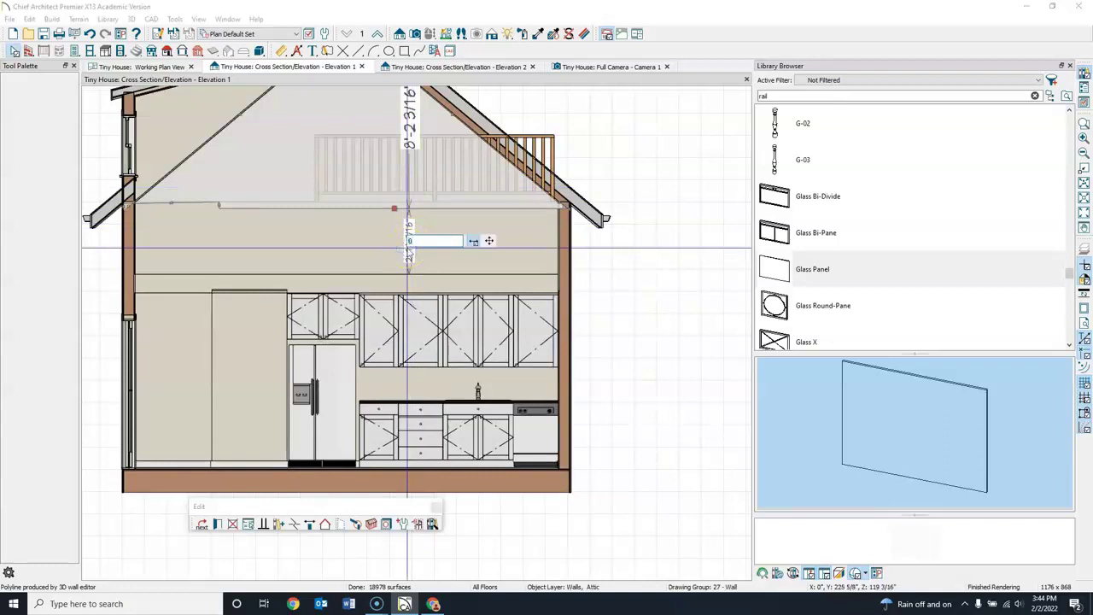
pyautogui.press('Return')
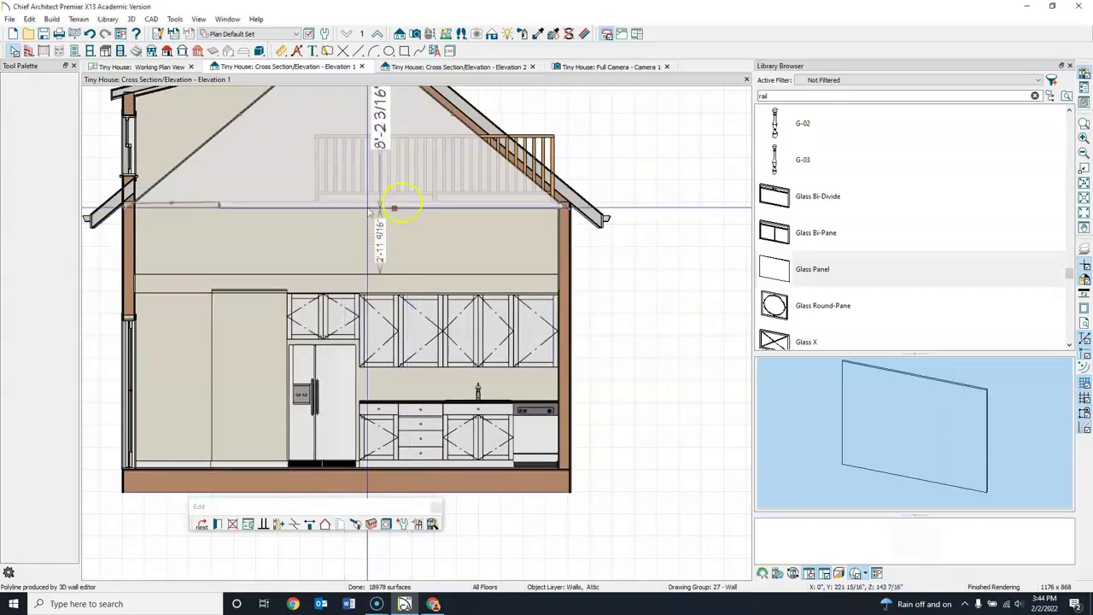
pyautogui.click(492, 174)
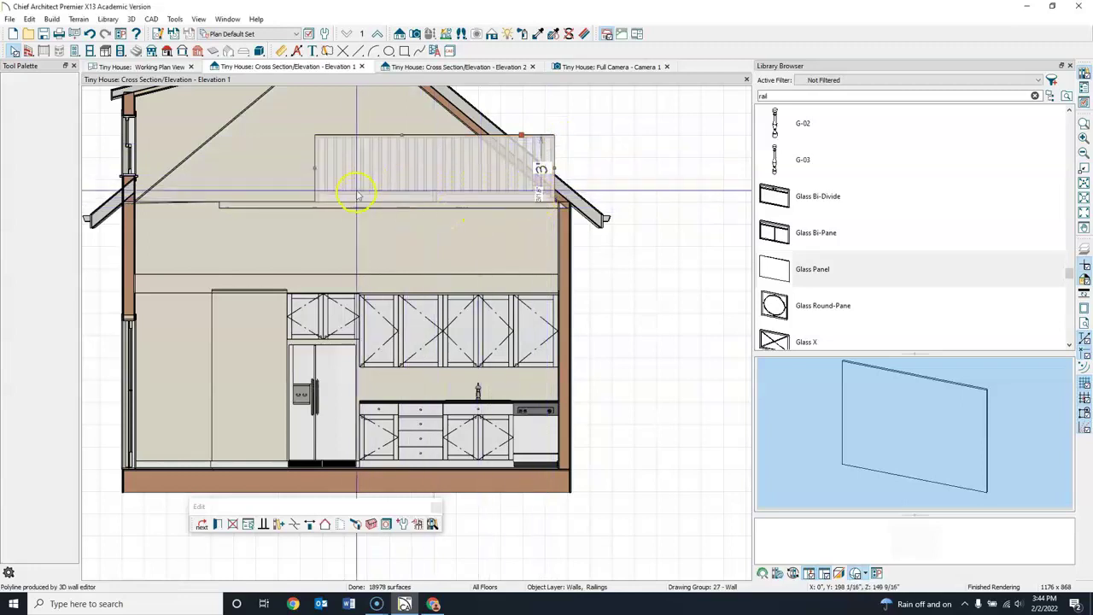
pyautogui.click(411, 181)
pyautogui.click(409, 238)
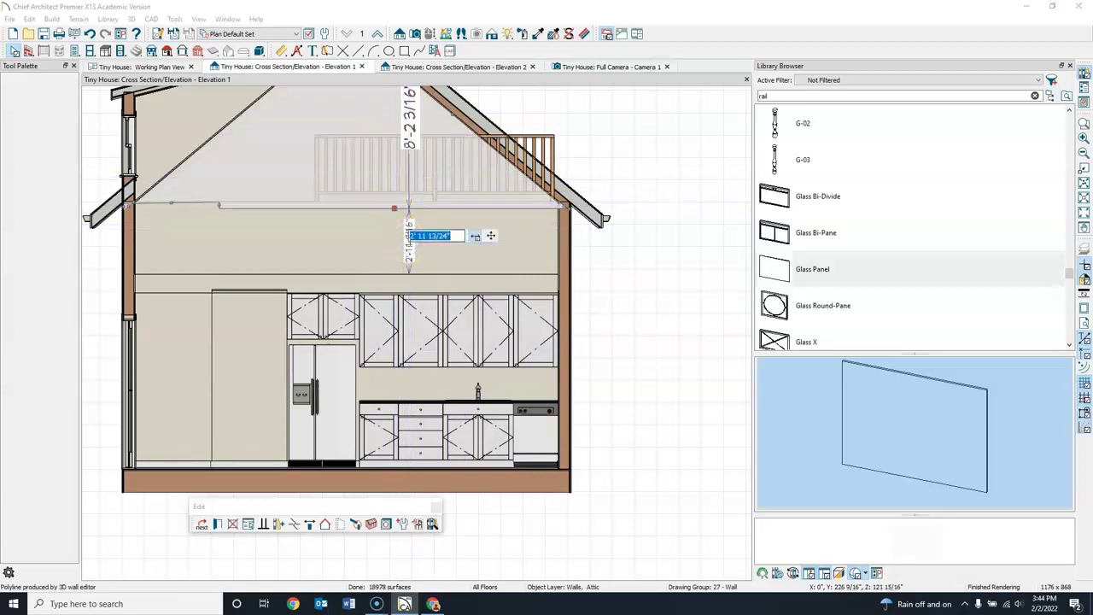
pyautogui.press('Escape')
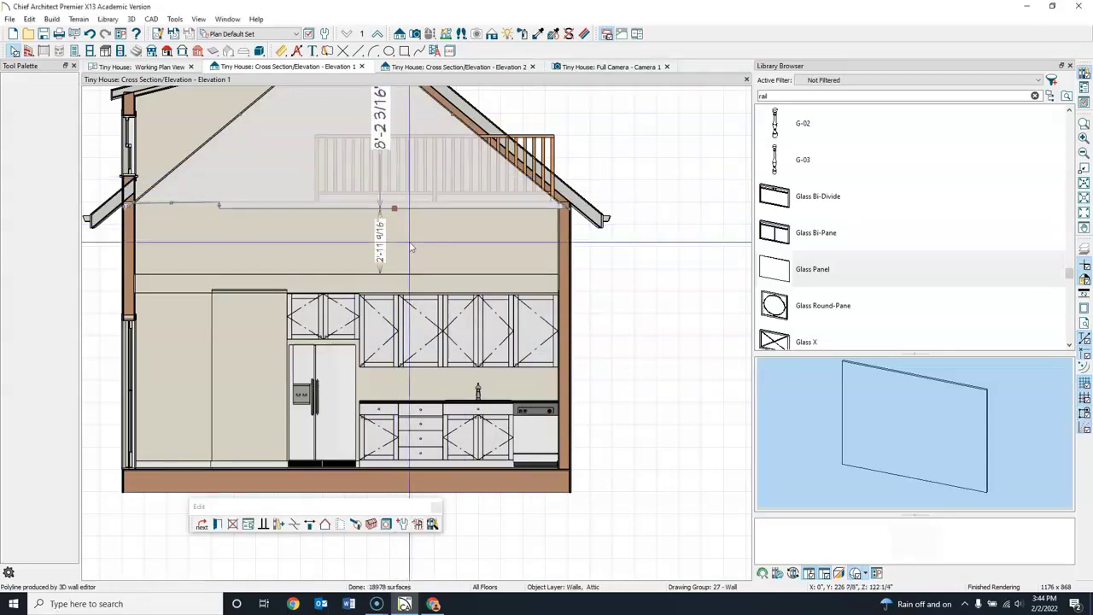
pyautogui.click(353, 177)
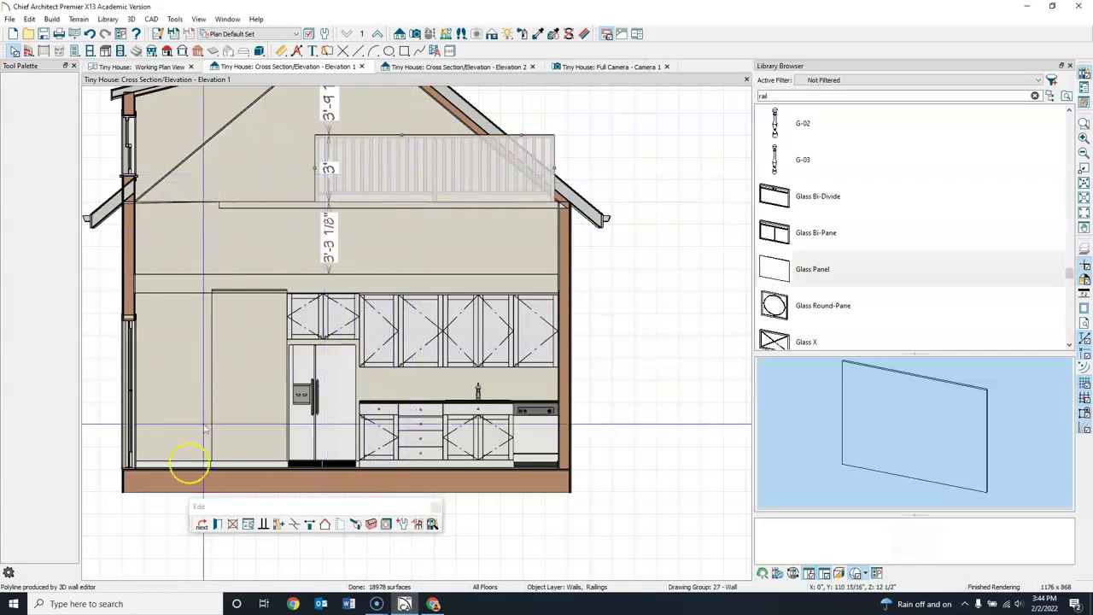
pyautogui.click(391, 186)
pyautogui.click(334, 196)
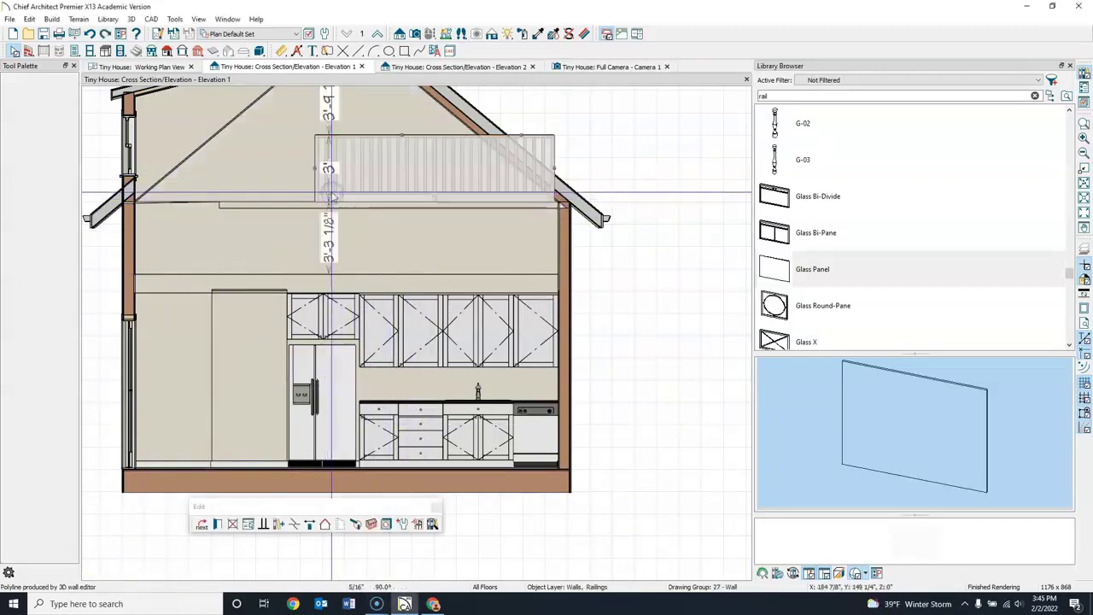
pyautogui.click(481, 195)
pyautogui.click(493, 246)
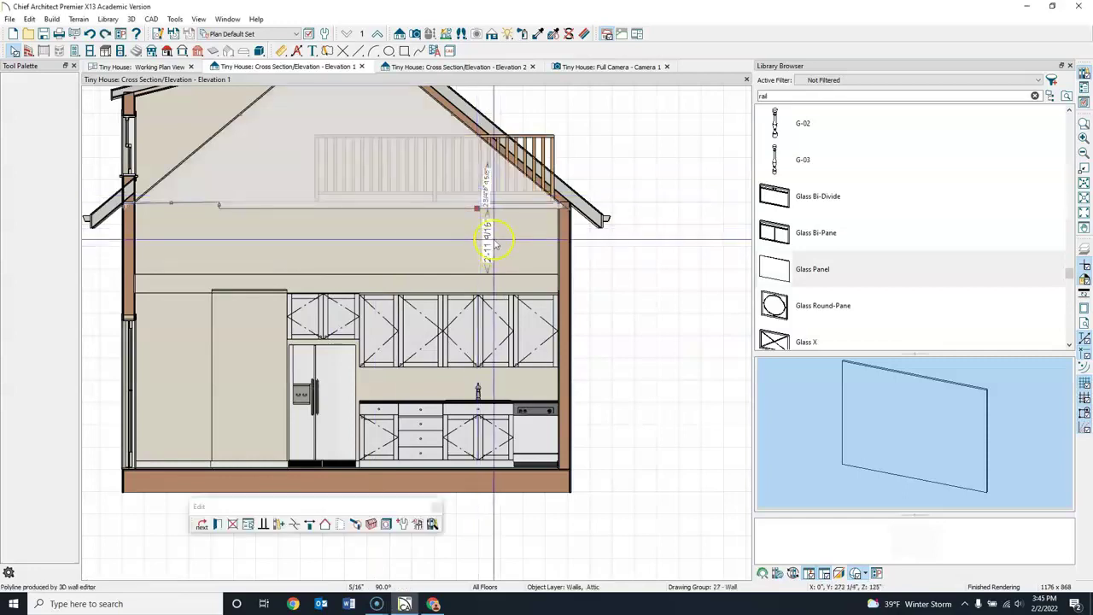
pyautogui.click(317, 191)
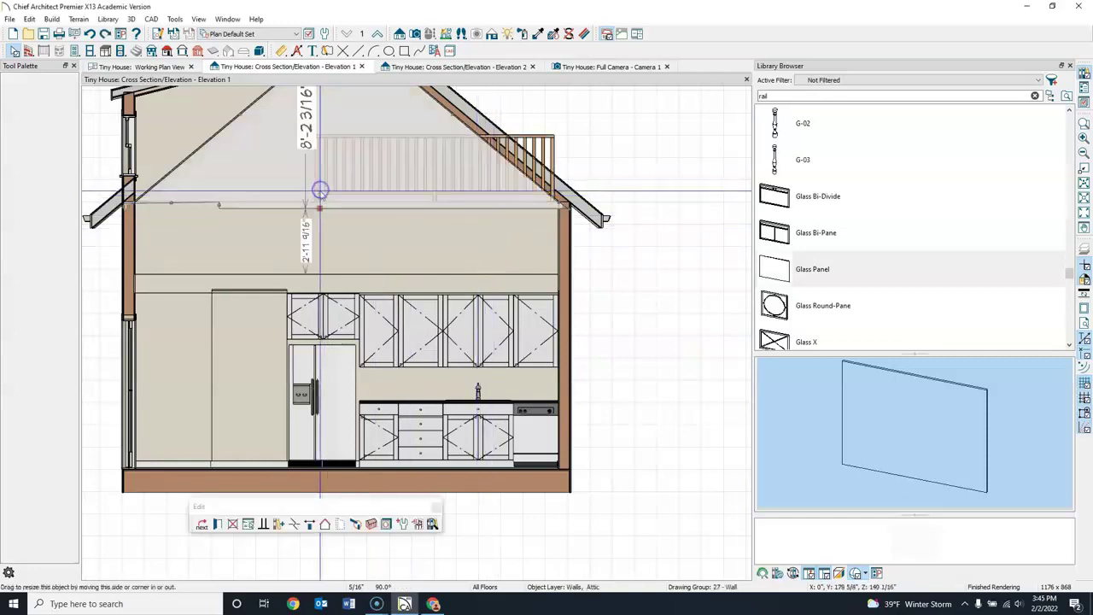
pyautogui.click(308, 236)
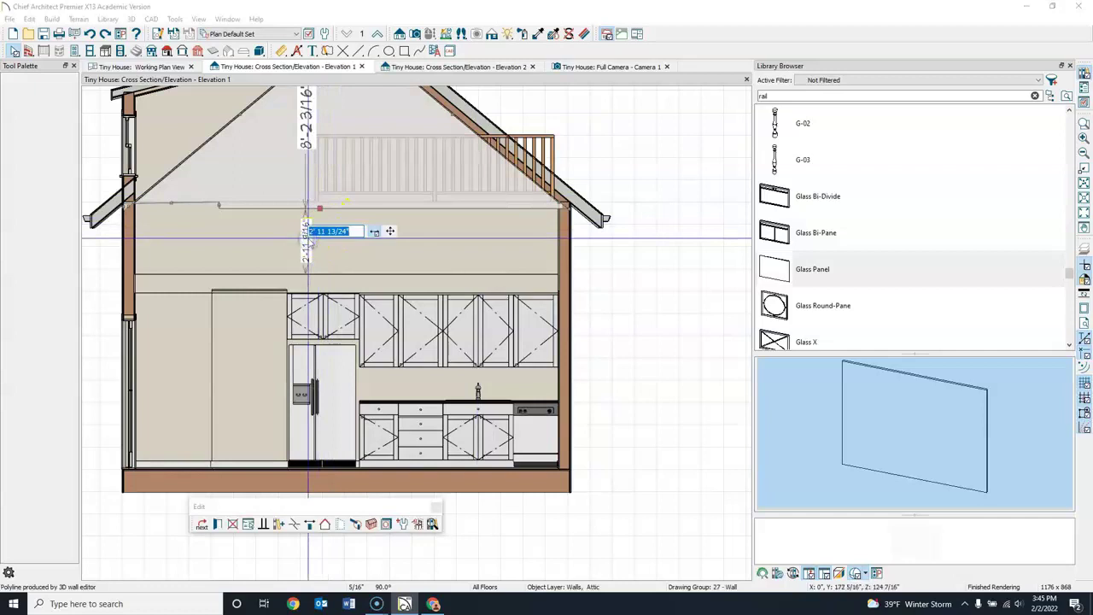
pyautogui.click(346, 202)
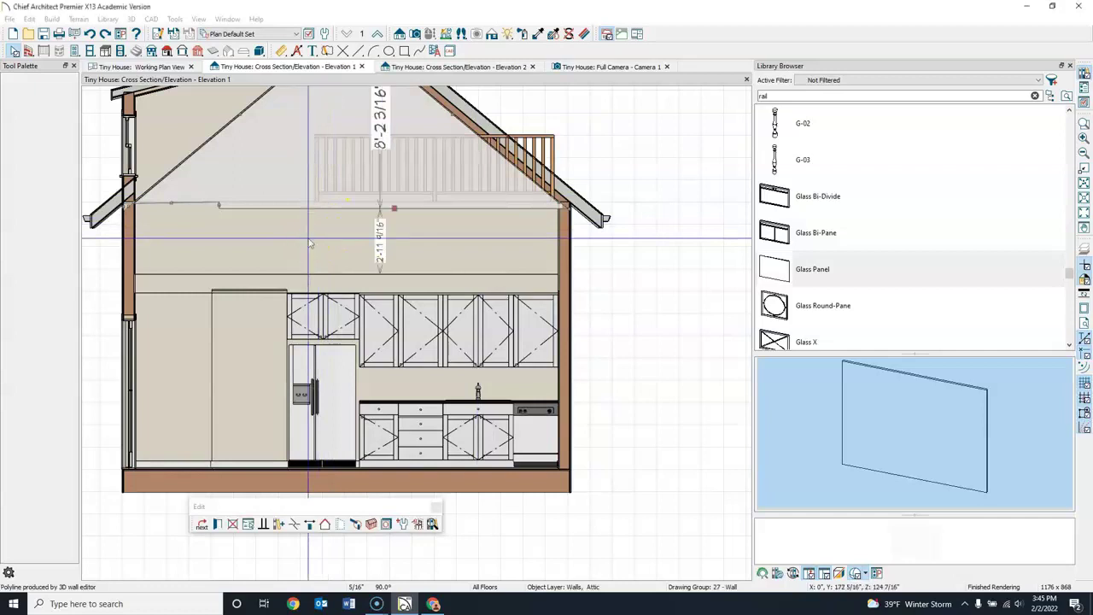
pyautogui.click(359, 203)
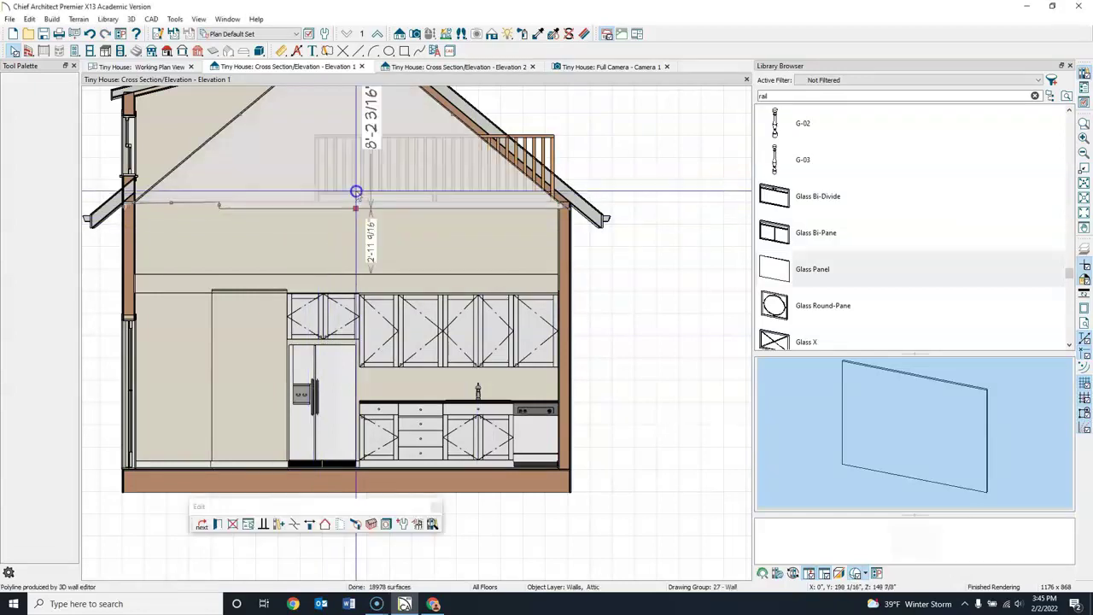
pyautogui.click(318, 185)
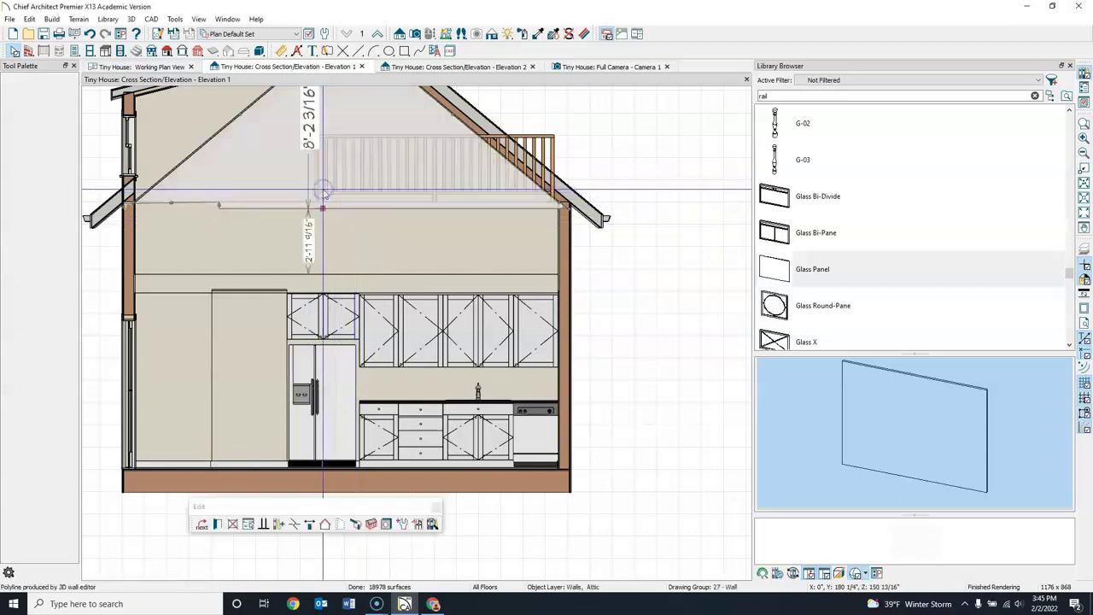
# Select the railing, set its vertical distance above the loft to 0, and check it in the full camera view
pyautogui.click(320, 189)
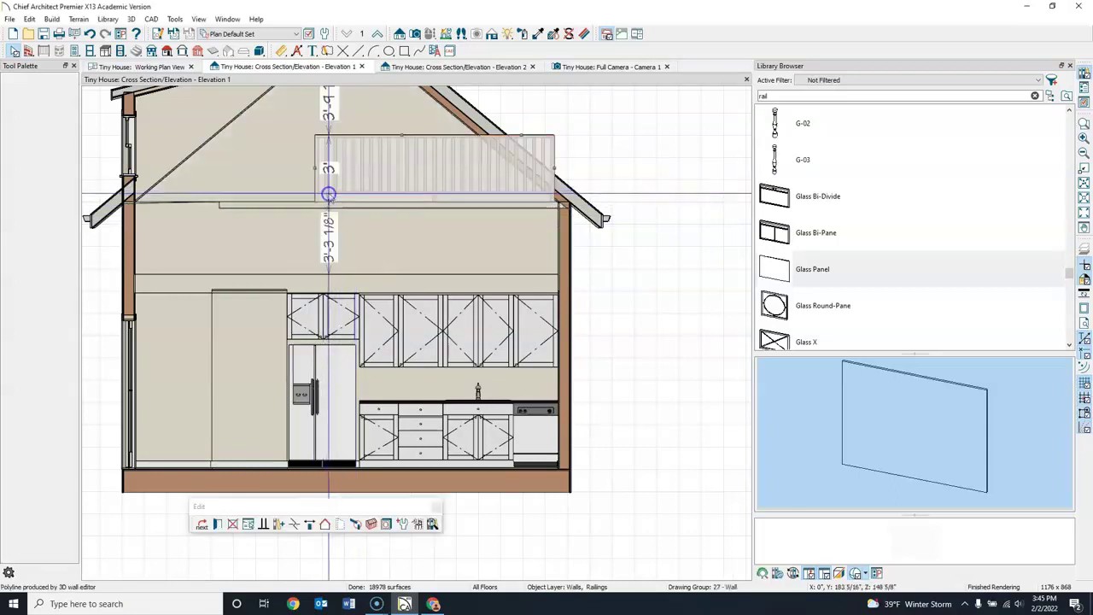
pyautogui.click(329, 168)
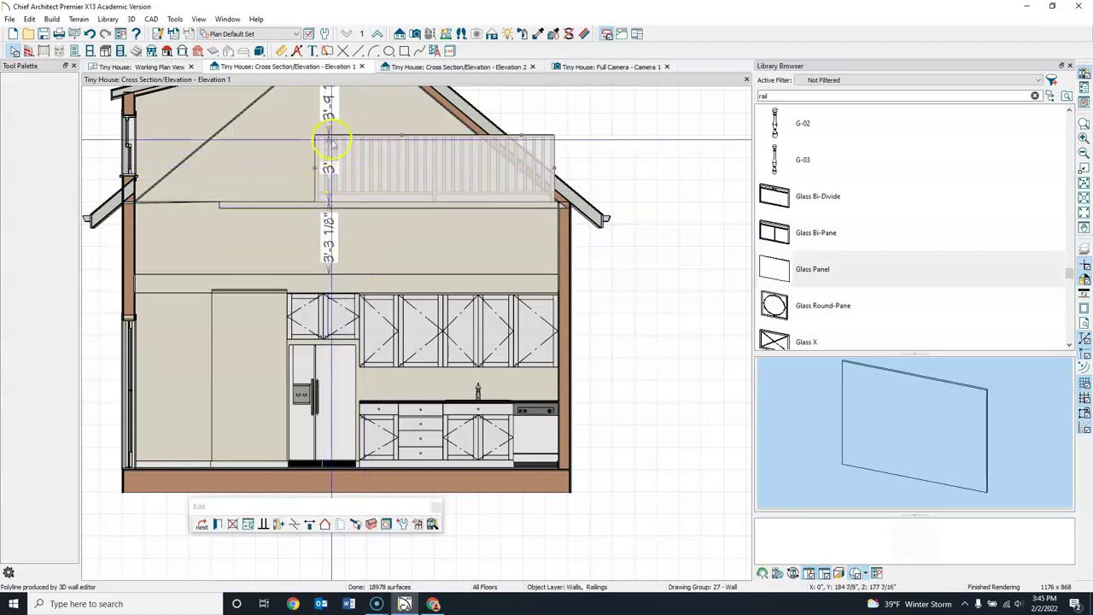
pyautogui.click(328, 240)
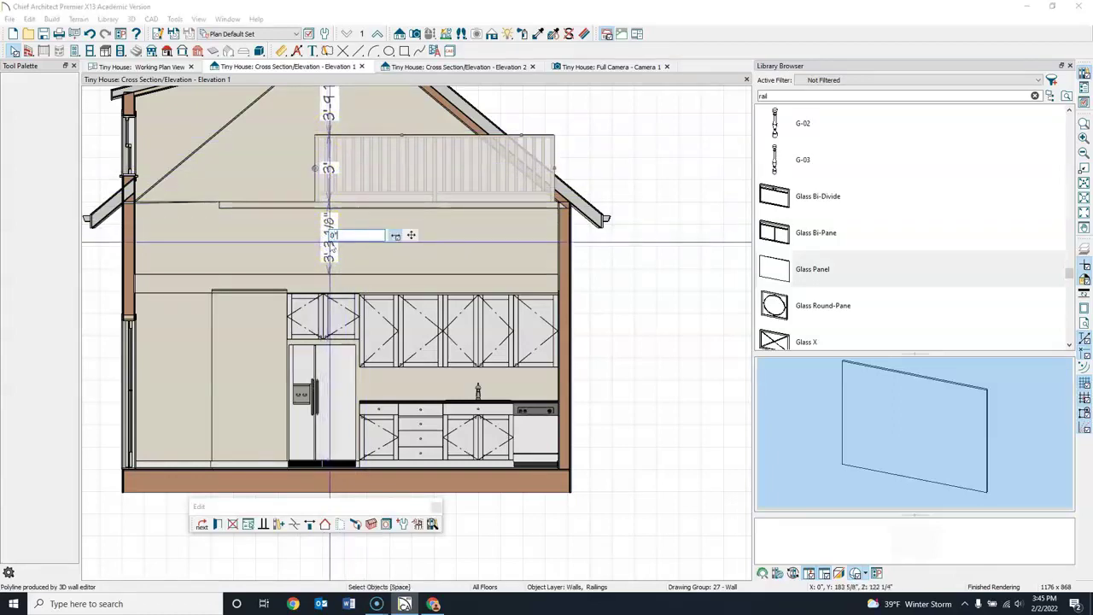
pyautogui.press('Return')
pyautogui.moveTo(342, 215)
pyautogui.mouseDown()
pyautogui.moveTo(379, 207)
pyautogui.moveTo(284, 210)
pyautogui.mouseUp()
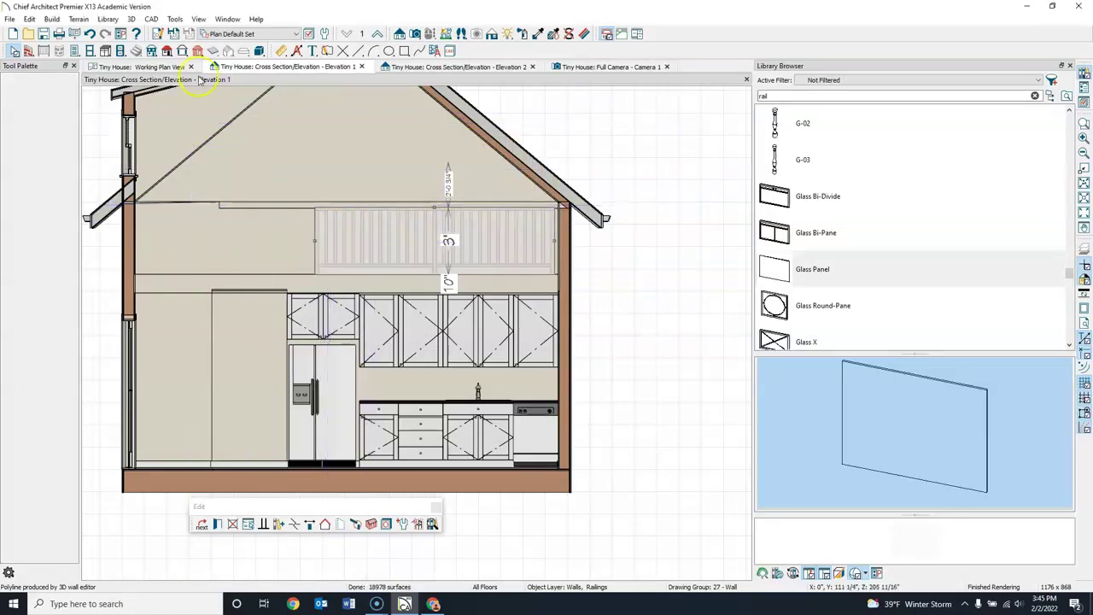
pyautogui.click(589, 68)
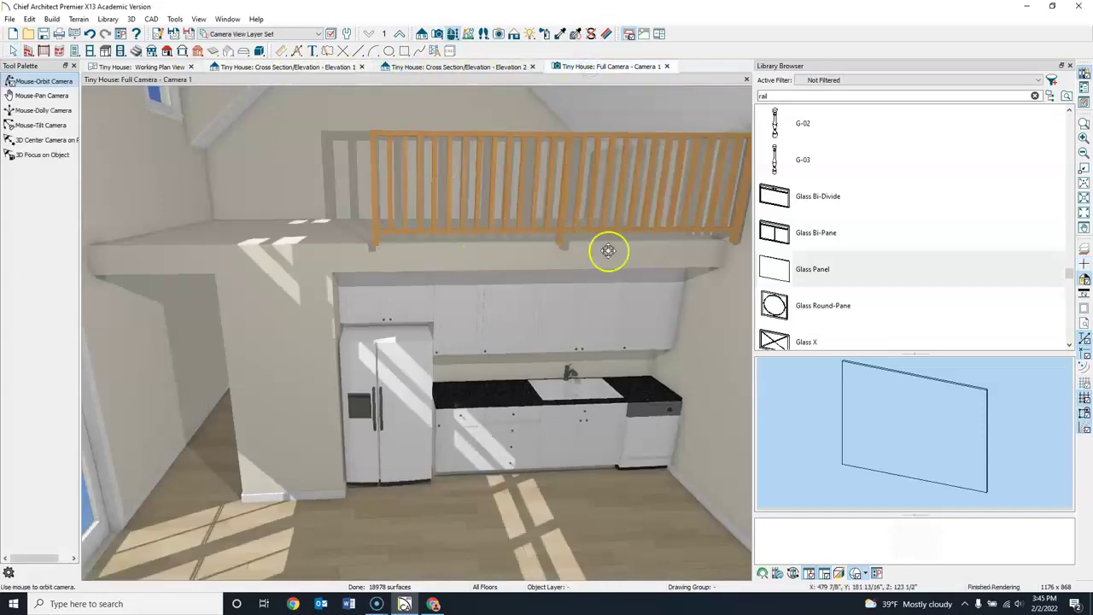
# In the working plan, move the railing about 10" toward the cabinets, in line with the wall end beside the refrigerator
pyautogui.click(124, 67)
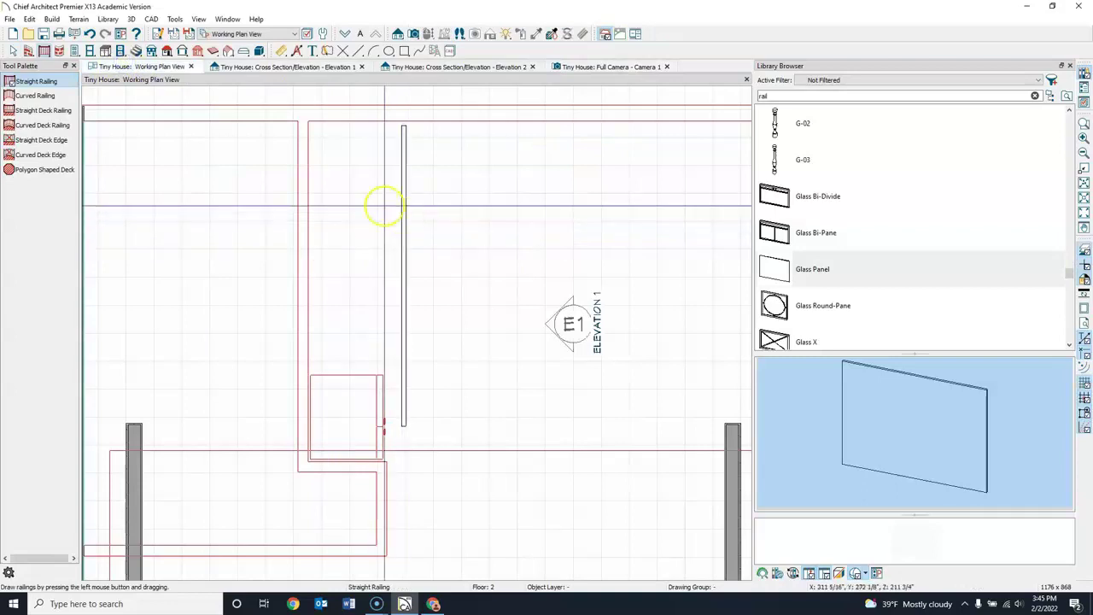
pyautogui.click(13, 51)
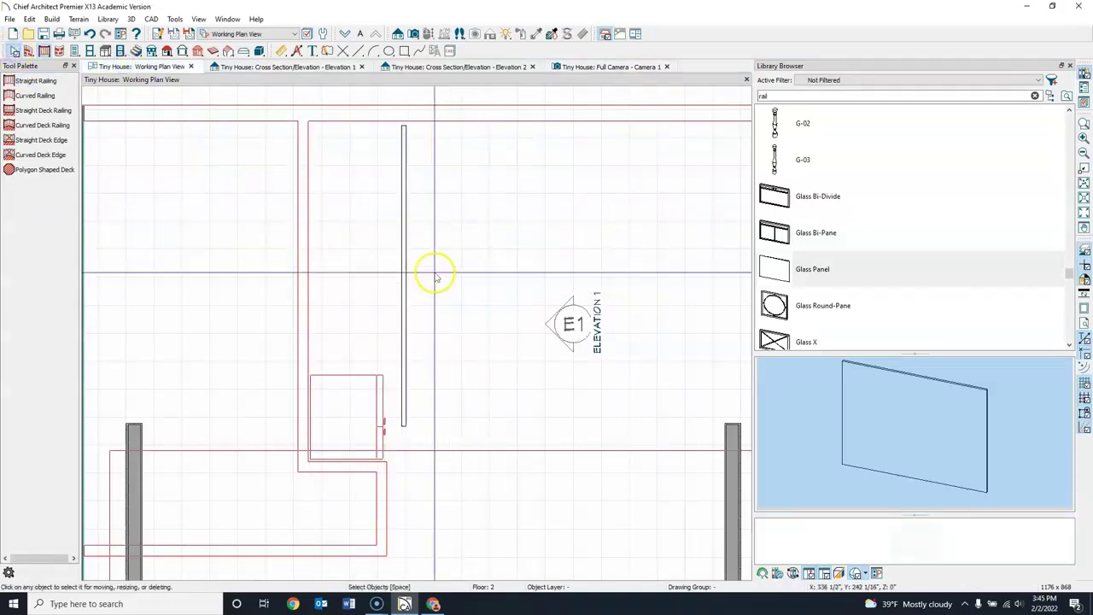
pyautogui.click(1085, 251)
pyautogui.click(1085, 251)
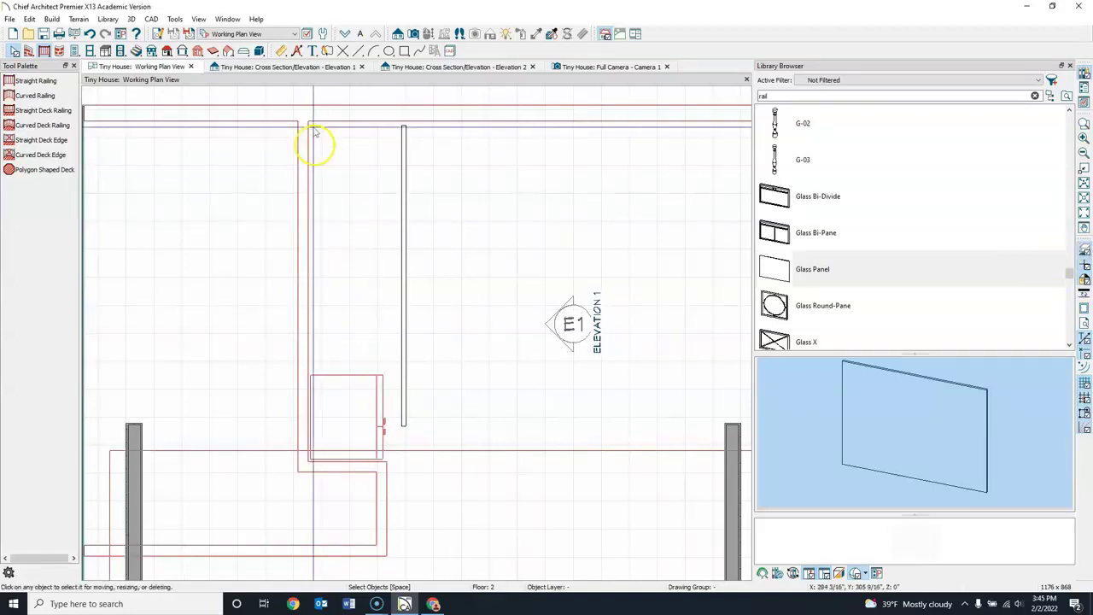
pyautogui.click(405, 254)
pyautogui.moveTo(408, 275); pyautogui.dragTo(384, 269)
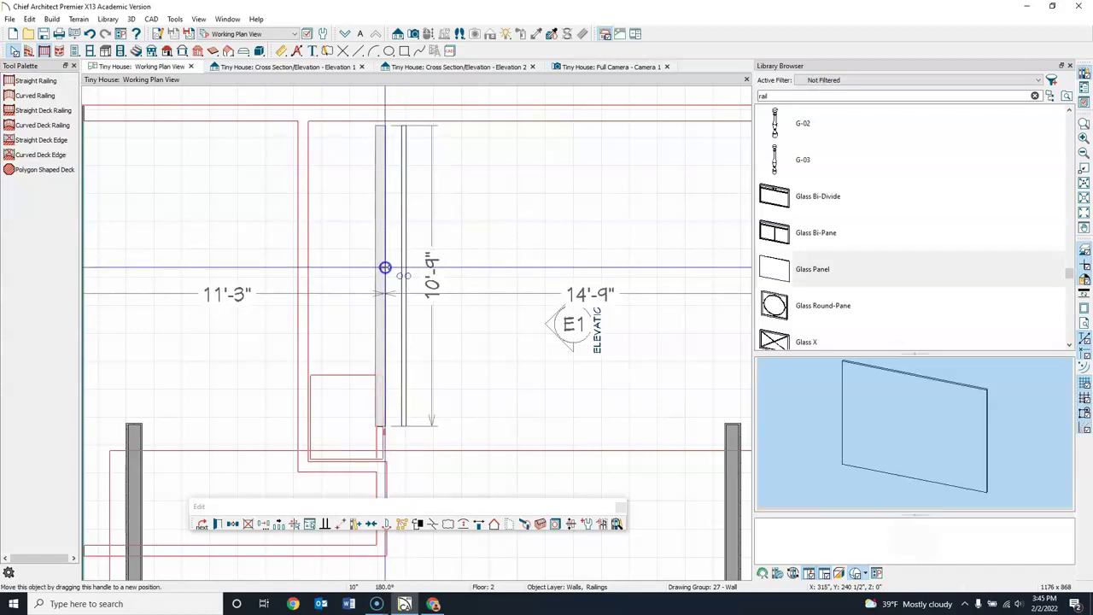
pyautogui.click(369, 96)
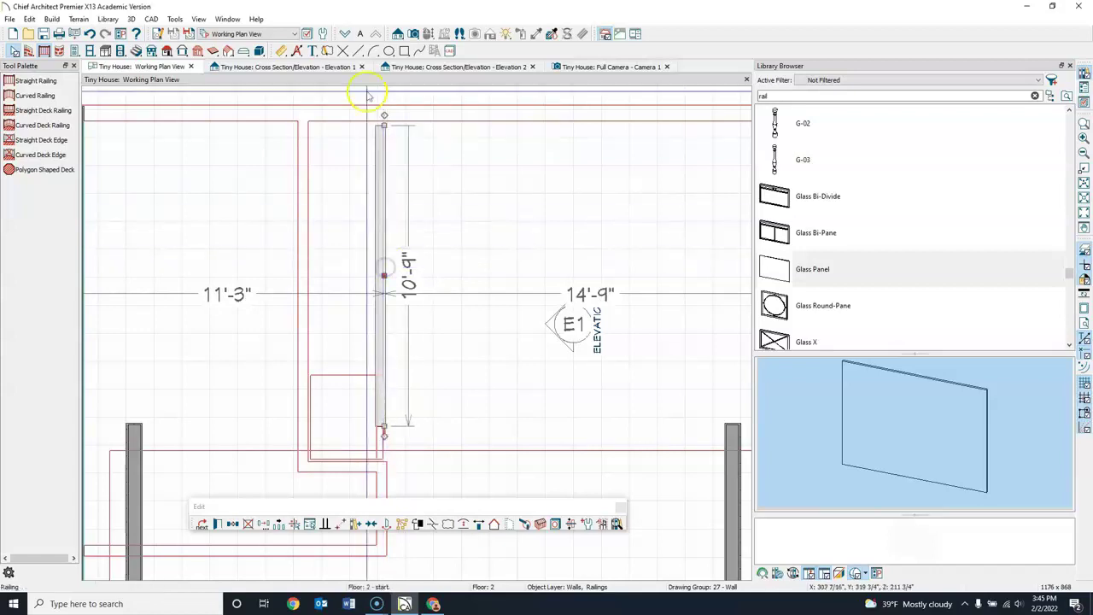
# Review the repositioned railing along the loft edge in the full camera view
pyautogui.click(587, 68)
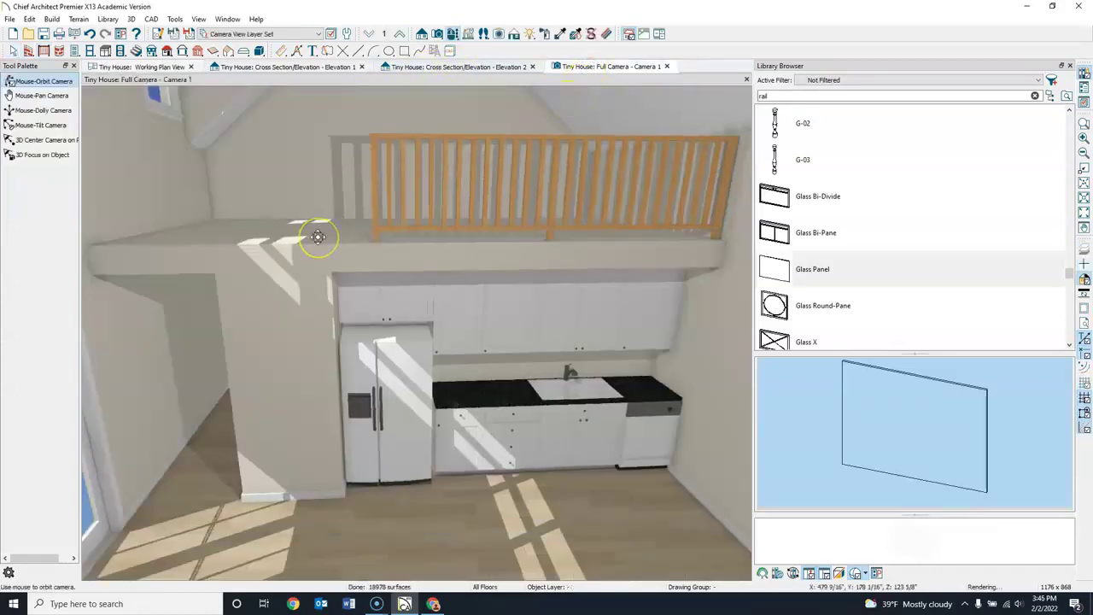
pyautogui.click(364, 219)
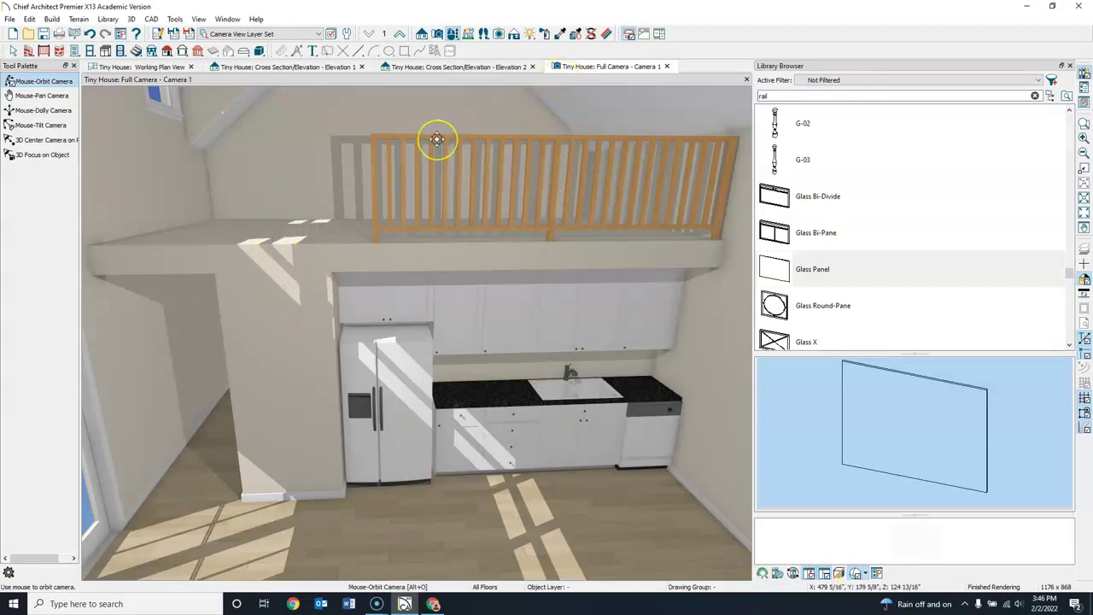
pyautogui.moveTo(338, 158); pyautogui.dragTo(323, 158)
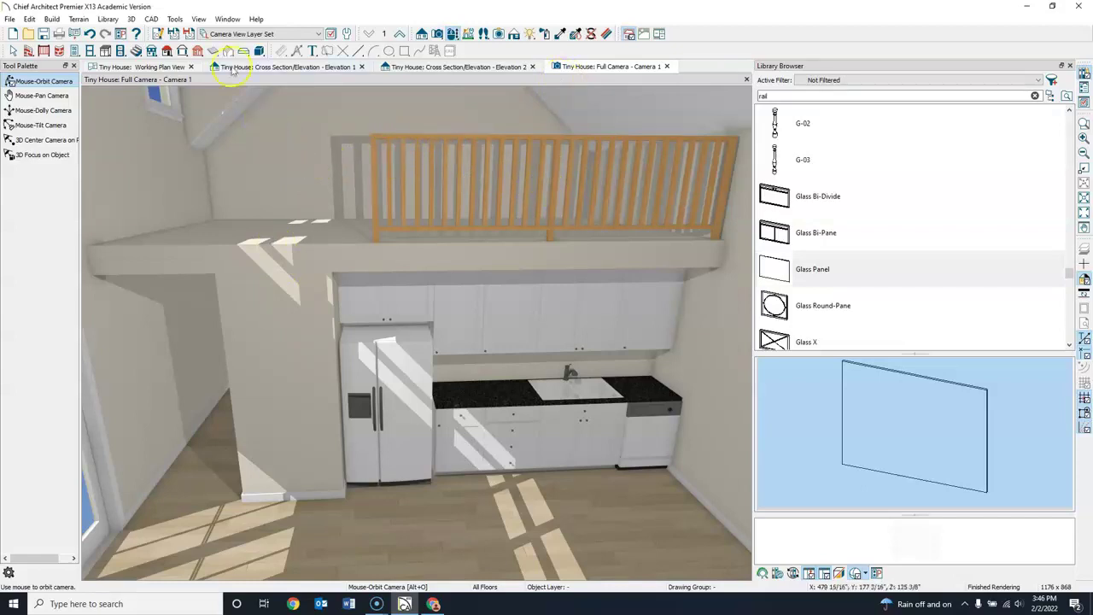
# In the working plan, duplicate the loft railing beside the original and shorten the copy to about 3'-5" long
pyautogui.click(182, 69)
pyautogui.click(378, 279)
pyautogui.moveTo(412, 434); pyautogui.dragTo(525, 214)
pyautogui.moveTo(478, 176); pyautogui.dragTo(433, 310, button='middle')
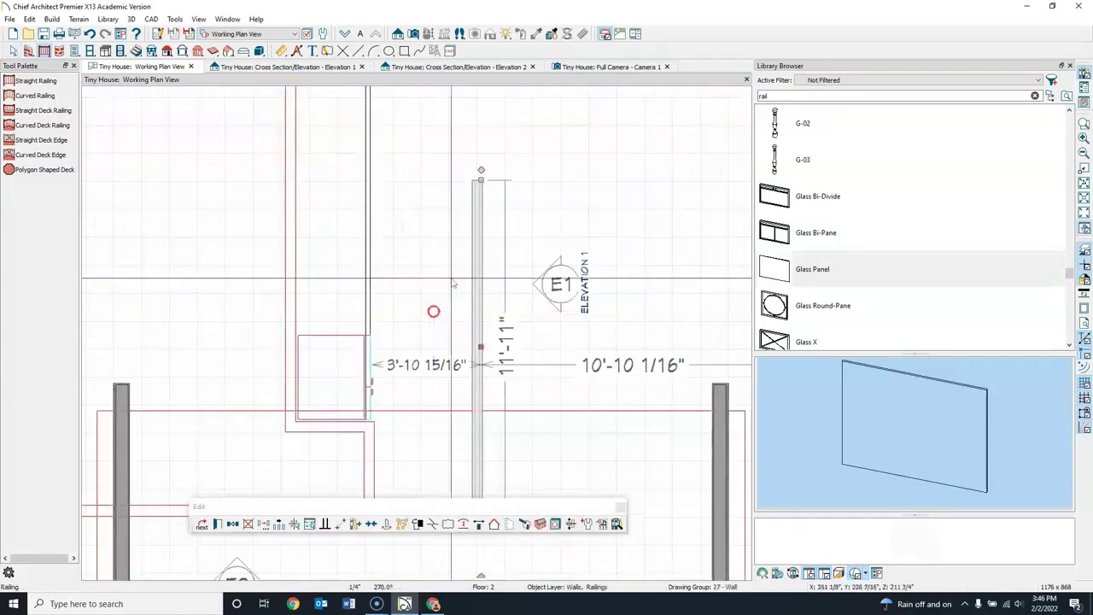
pyautogui.moveTo(481, 179); pyautogui.dragTo(507, 424)
# Align the railing copy with the end of the original, extend it to the exterior wall, and check it in the full camera view
pyautogui.moveTo(501, 324); pyautogui.dragTo(538, 145, button='middle')
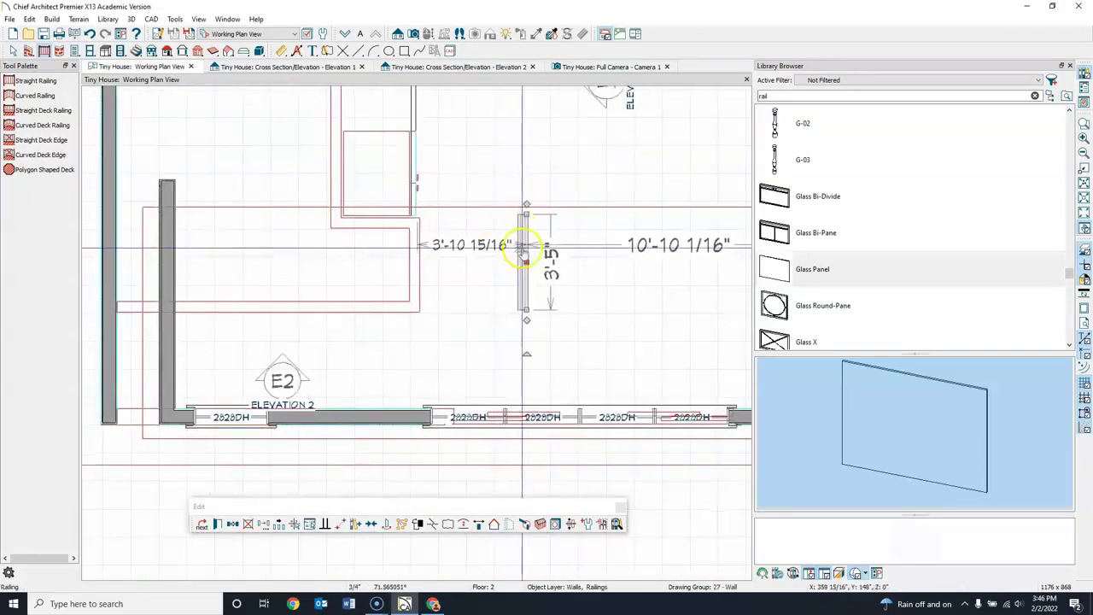
pyautogui.moveTo(526, 261); pyautogui.dragTo(418, 259)
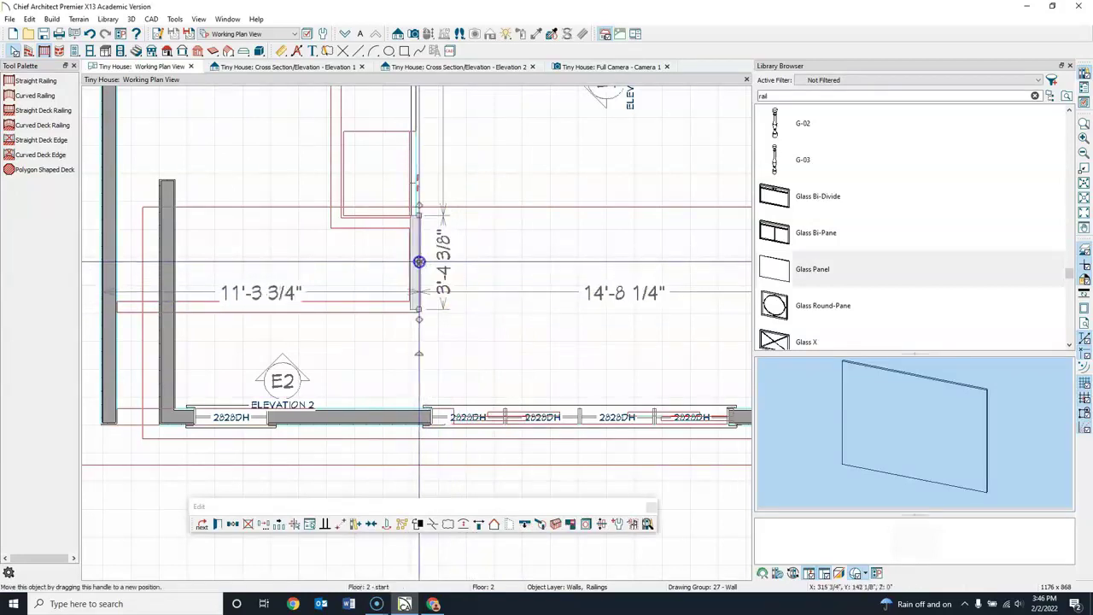
pyautogui.click(414, 242)
pyautogui.moveTo(415, 214); pyautogui.dragTo(415, 219)
pyautogui.click(419, 314)
pyautogui.moveTo(419, 314); pyautogui.dragTo(415, 405)
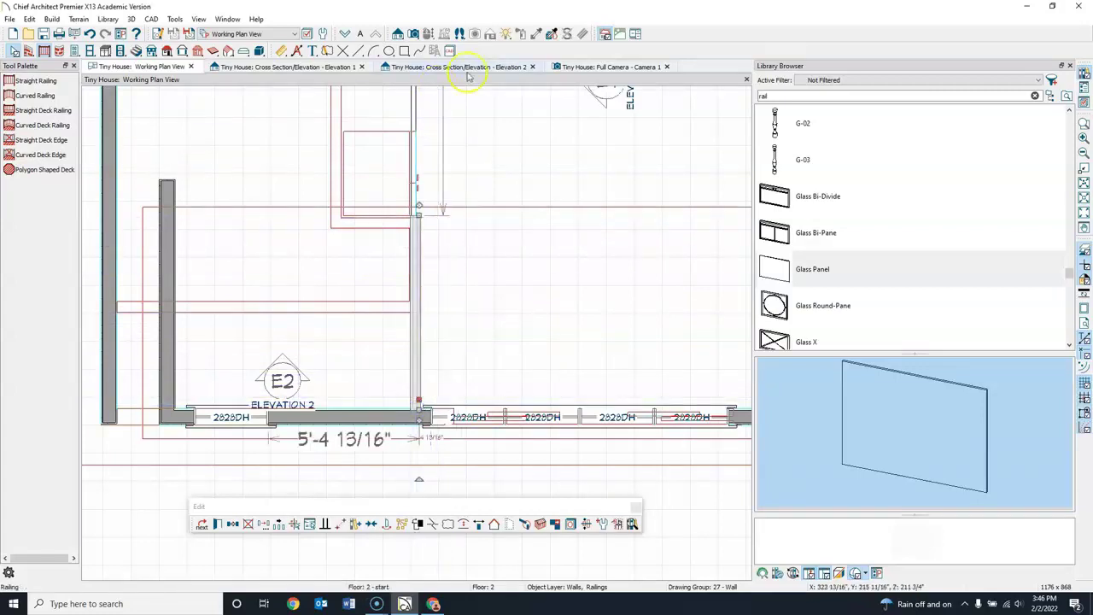
pyautogui.click(572, 70)
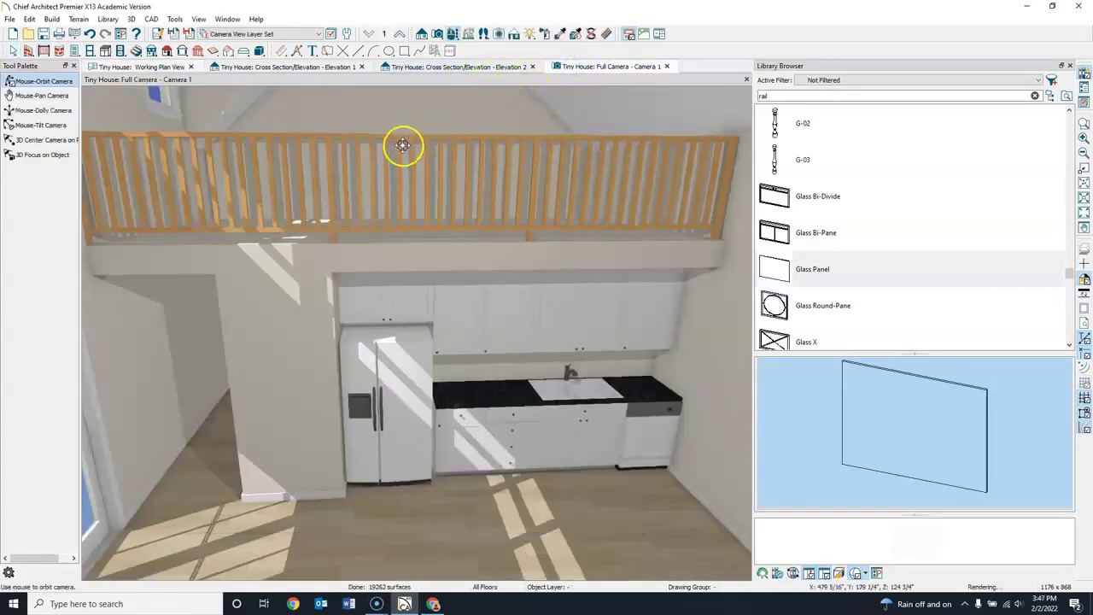
# Shorten the railing copy in the working plan to leave an opening of about 3'-5 3/4" between the two railings, and check it in 3D
pyautogui.click(137, 67)
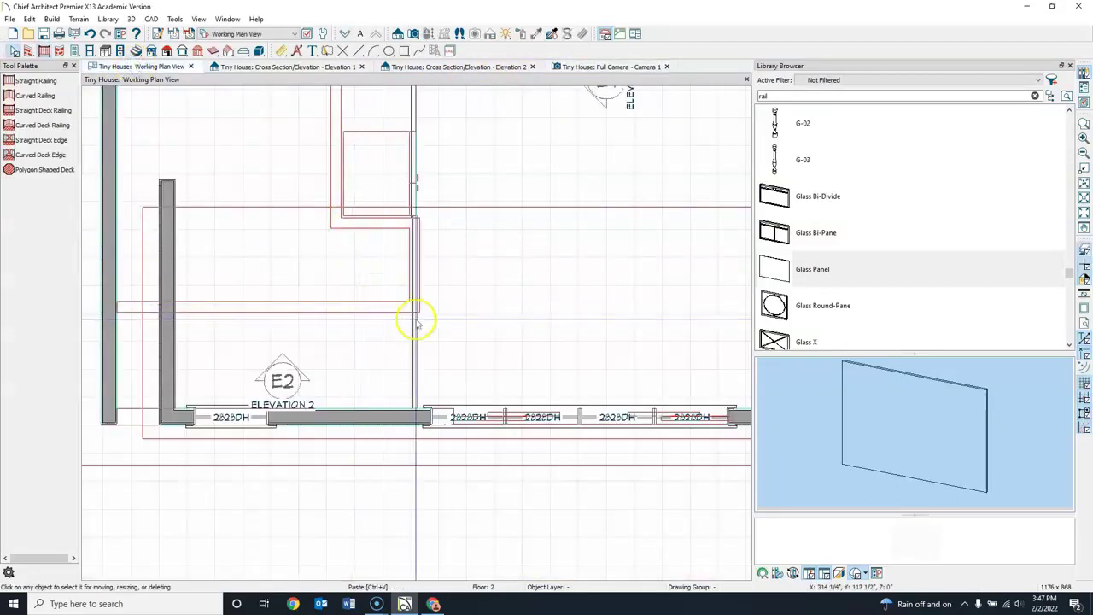
pyautogui.click(416, 321)
pyautogui.moveTo(416, 321)
pyautogui.mouseDown()
pyautogui.moveTo(419, 214)
pyautogui.moveTo(415, 312)
pyautogui.mouseUp()
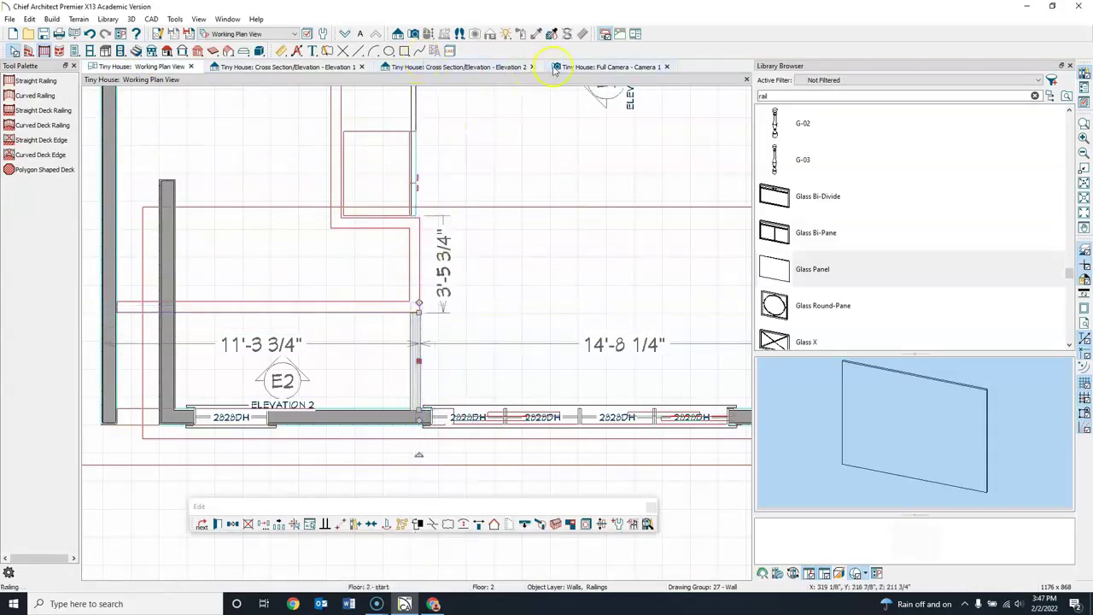
pyautogui.click(567, 67)
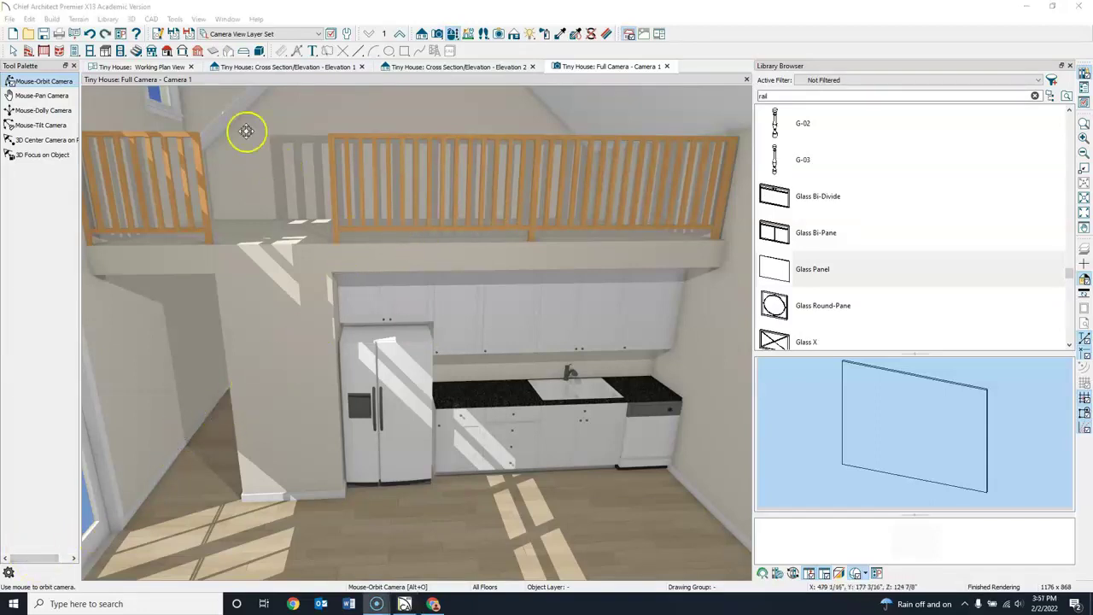
# Set the short loft railing's height to 28", its newel width to 2", and its baluster spacing to 14"
pyautogui.click(8, 51)
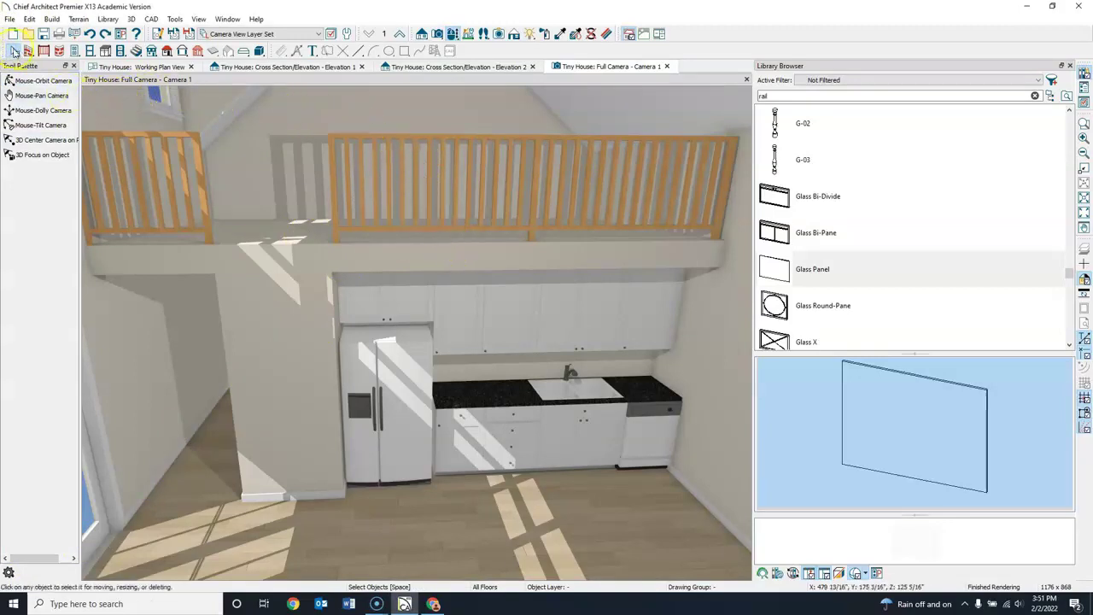
pyautogui.click(197, 160)
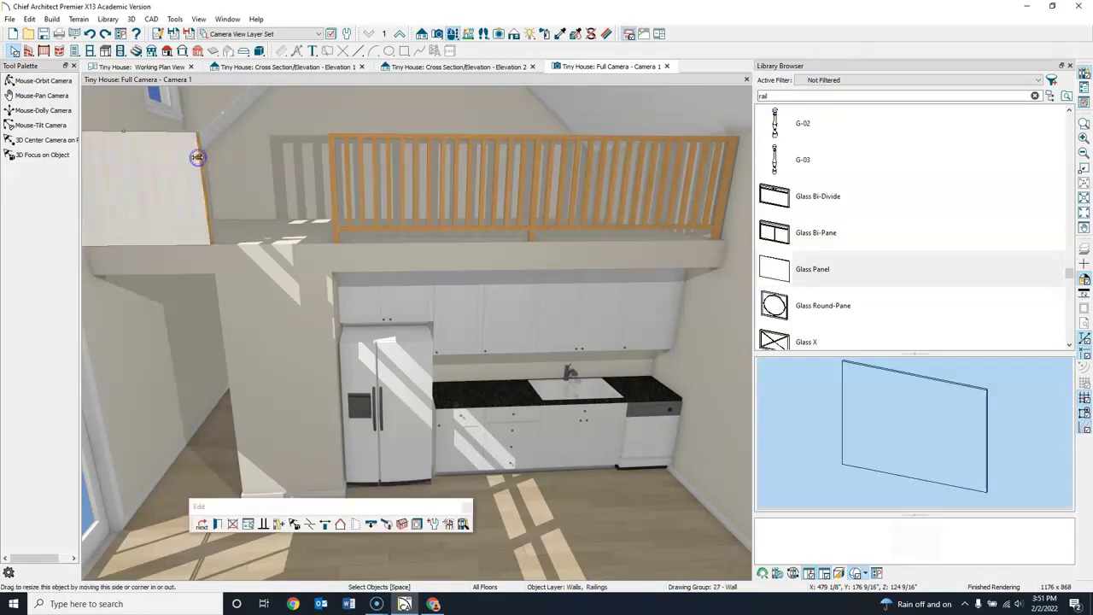
pyautogui.click(218, 524)
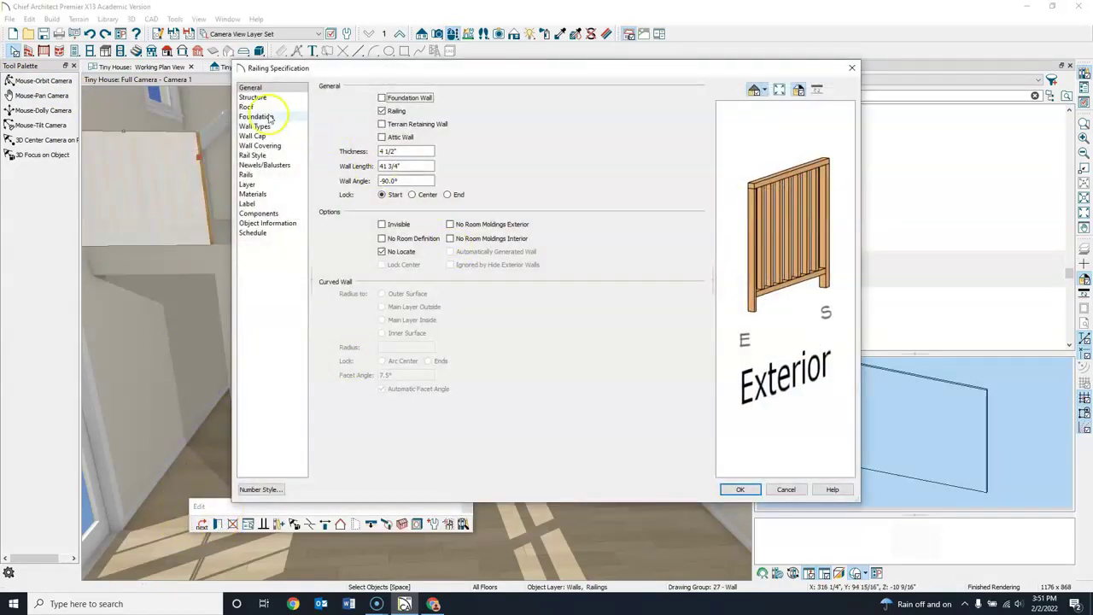
pyautogui.click(267, 165)
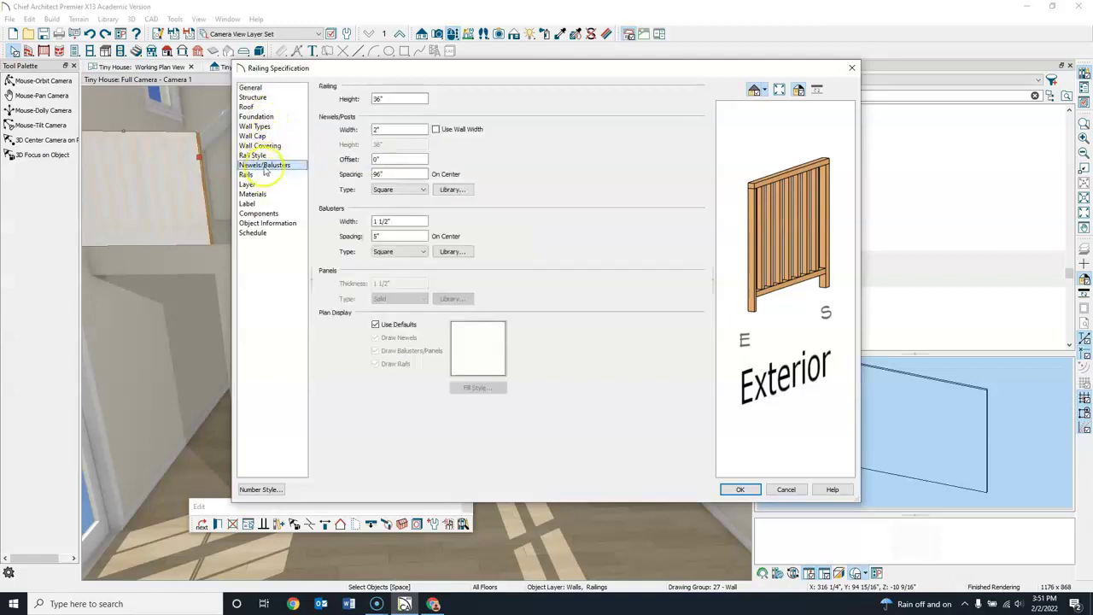
pyautogui.moveTo(381, 99); pyautogui.dragTo(368, 98)
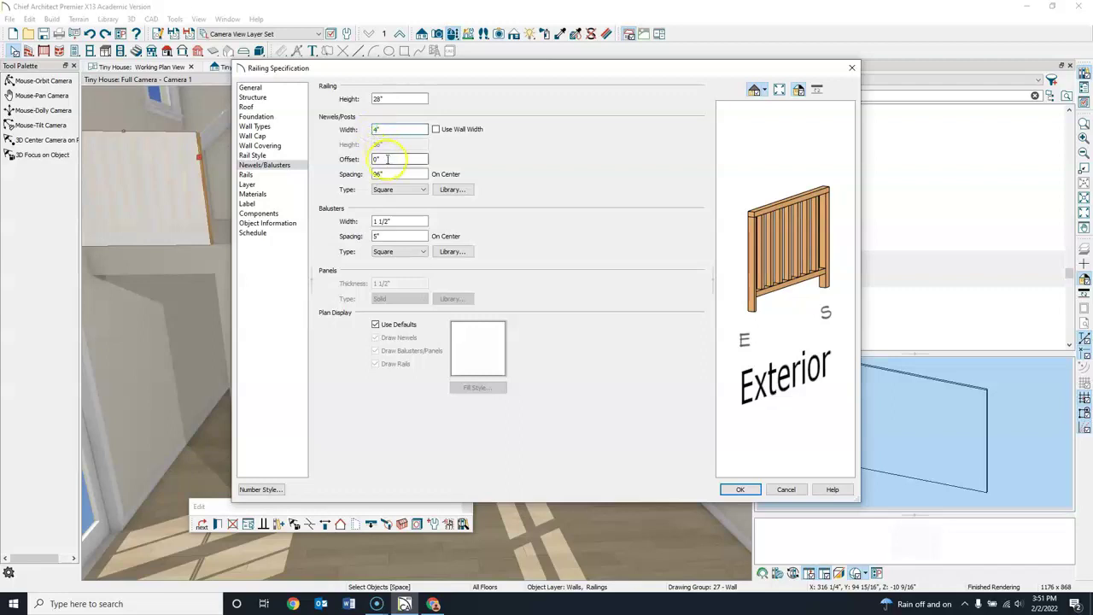
pyautogui.click(377, 129)
pyautogui.write('2')
pyautogui.click(391, 158)
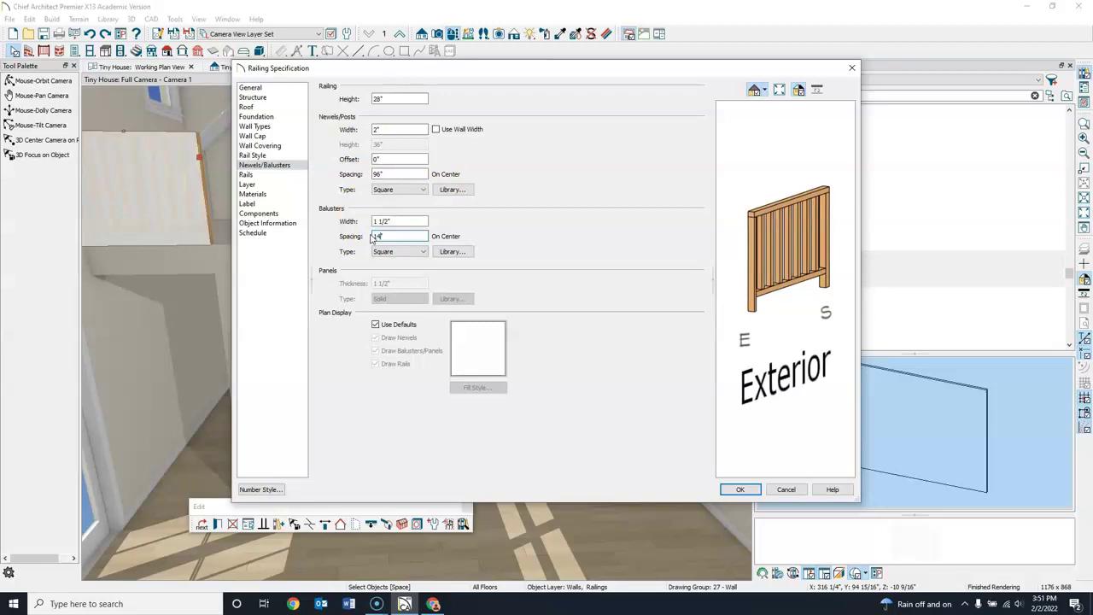
pyautogui.click(398, 221)
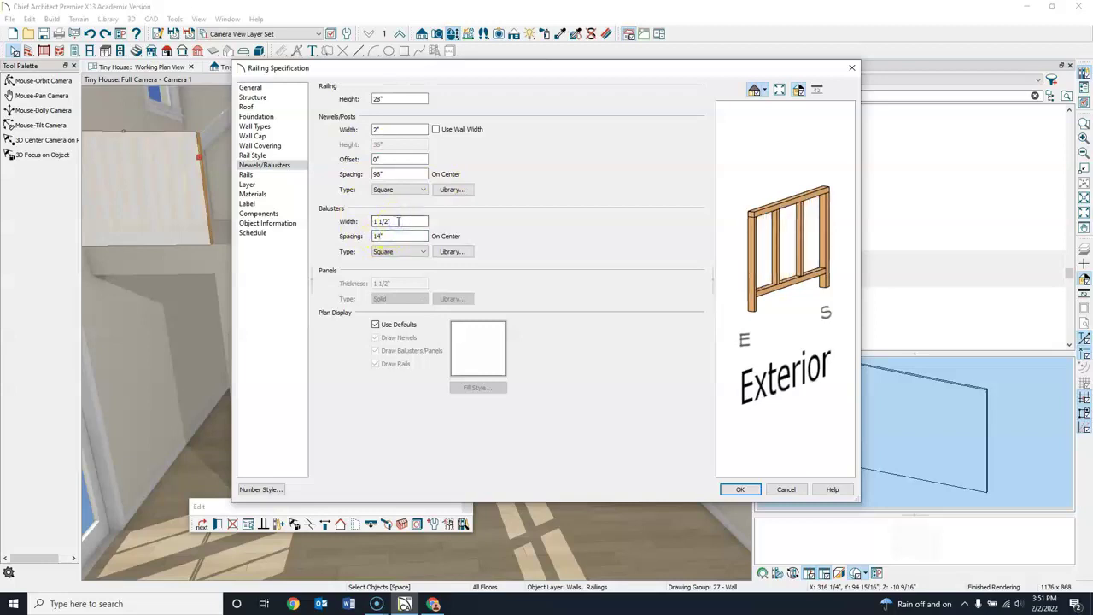
pyautogui.click(738, 486)
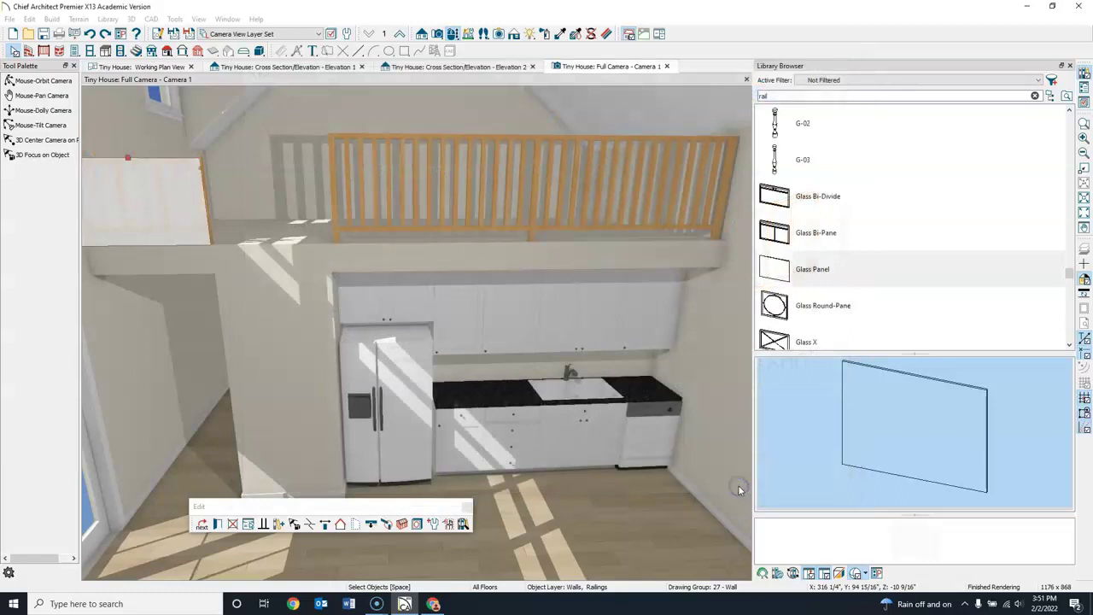
pyautogui.click(41, 81)
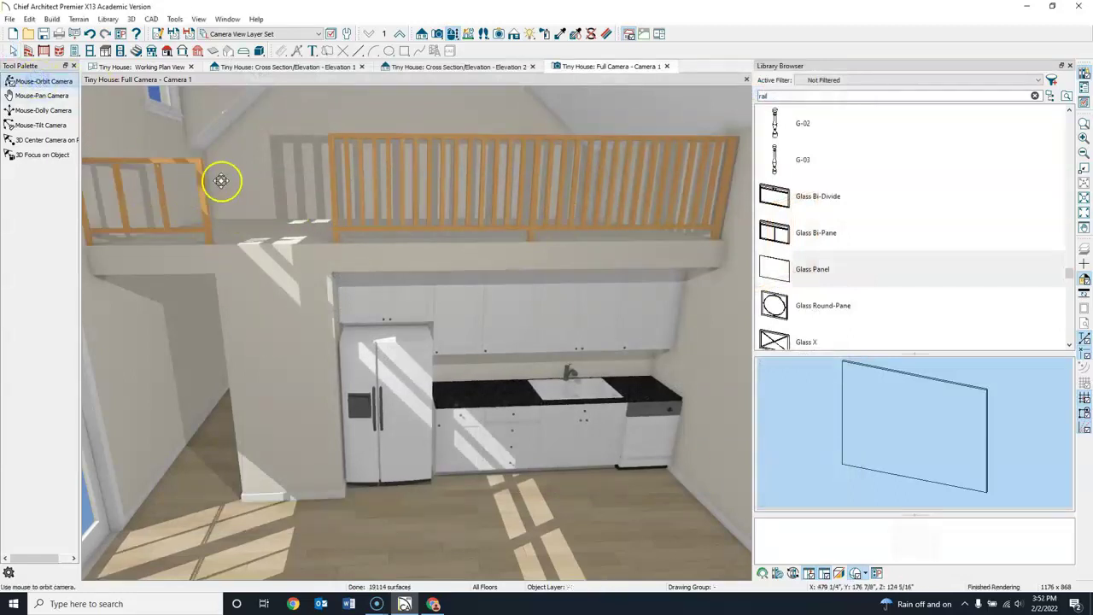
# Set the long railing above the kitchen to a height of 28" with balusters spaced 14" on center
pyautogui.click(13, 52)
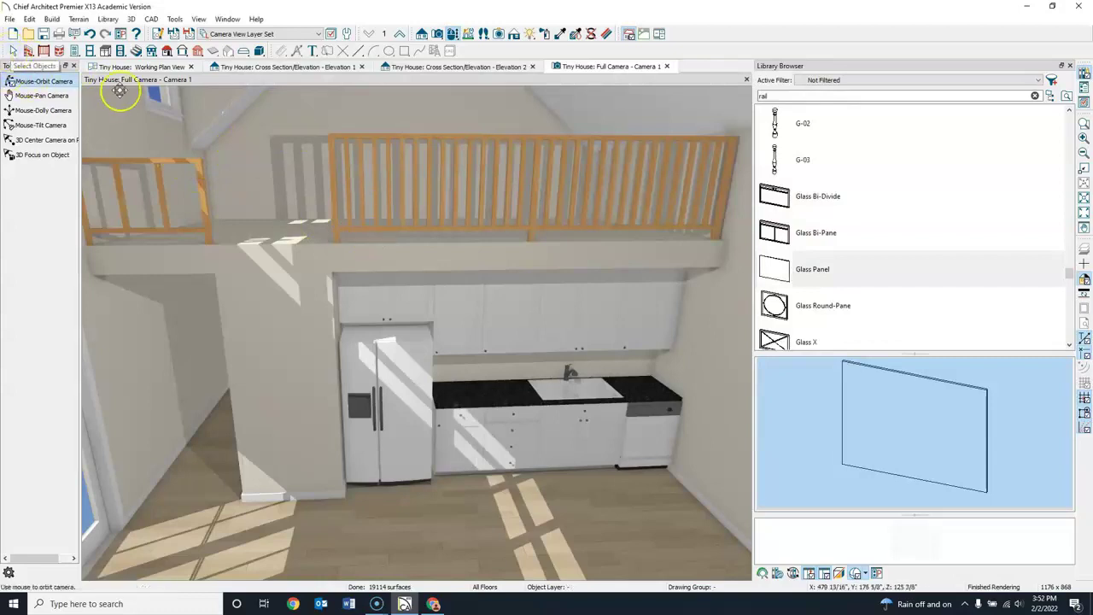
pyautogui.click(13, 51)
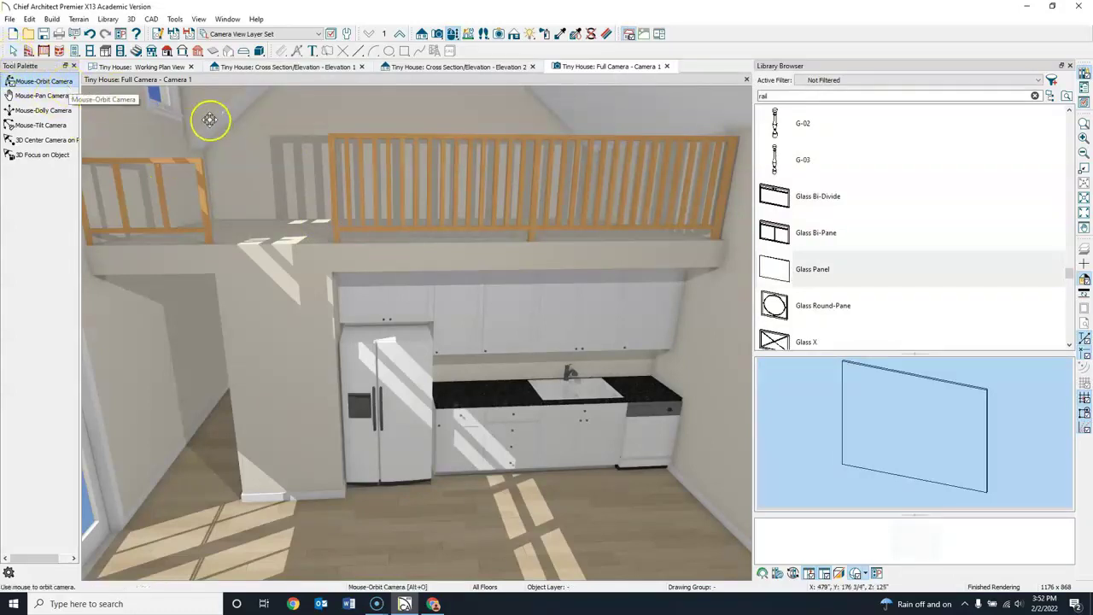
pyautogui.click(331, 178)
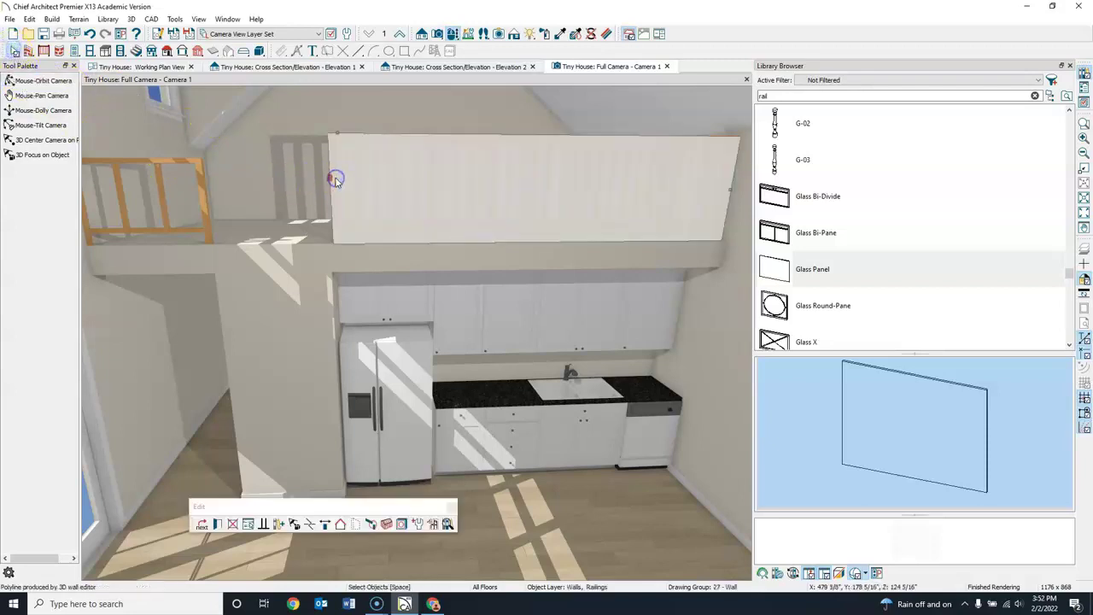
pyautogui.click(219, 524)
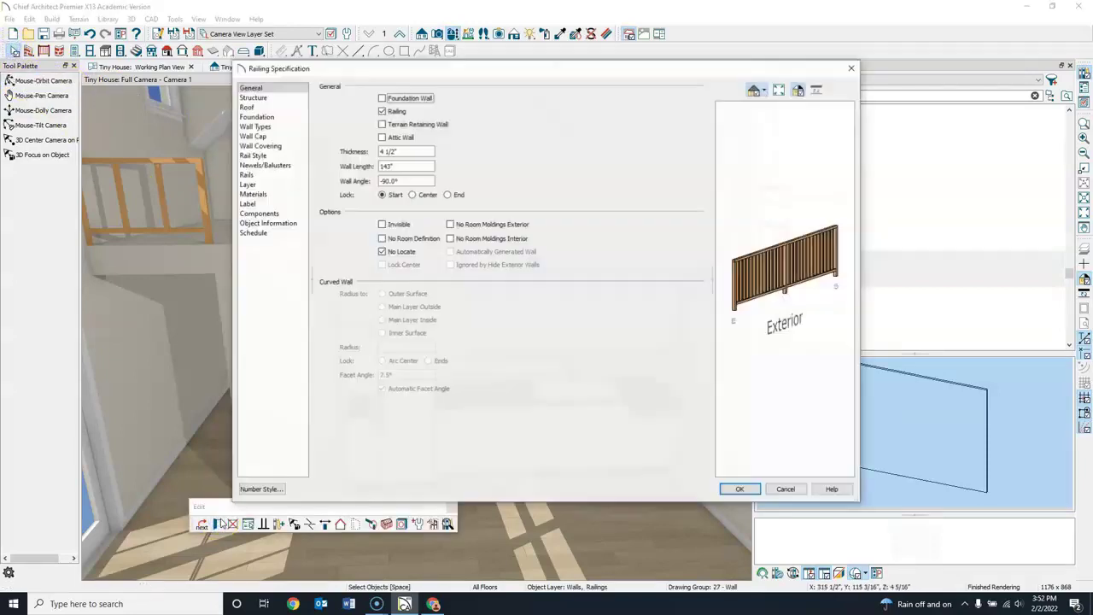
pyautogui.click(256, 166)
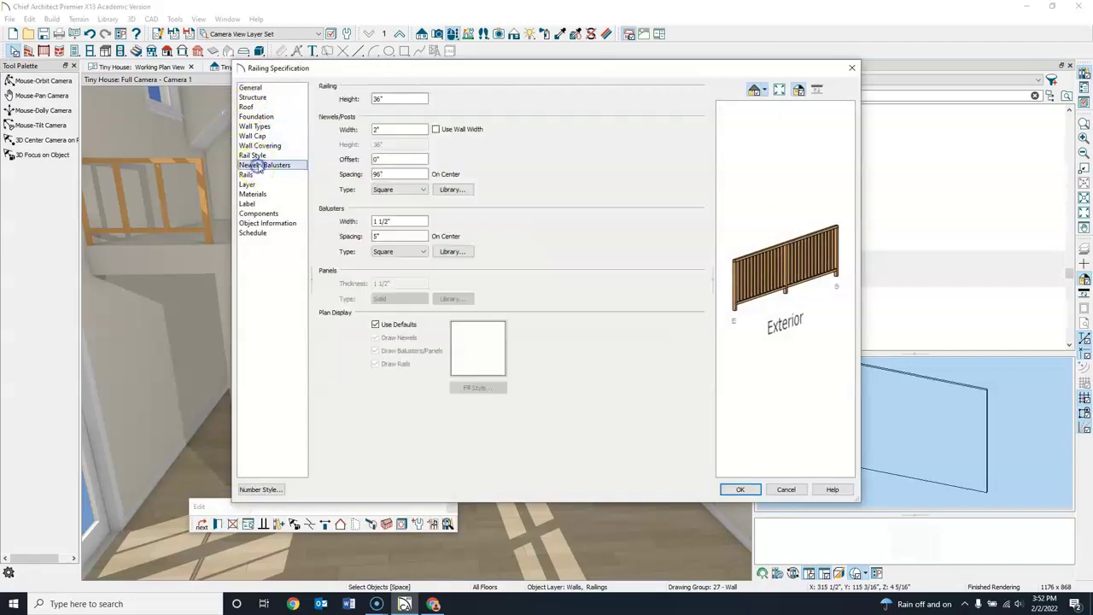
pyautogui.doubleClick(378, 99)
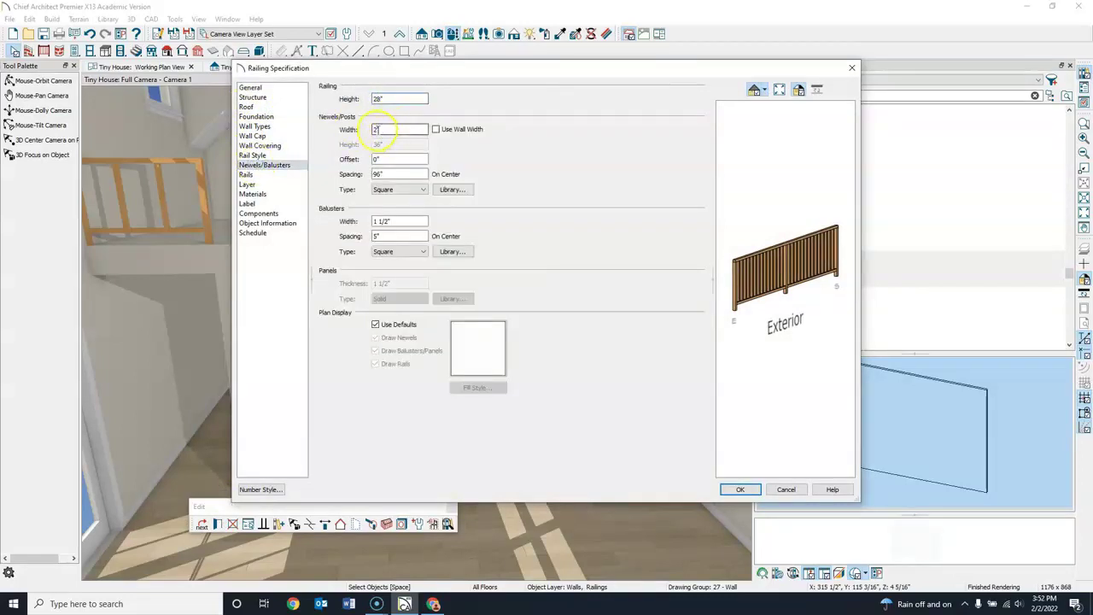
pyautogui.doubleClick(373, 237)
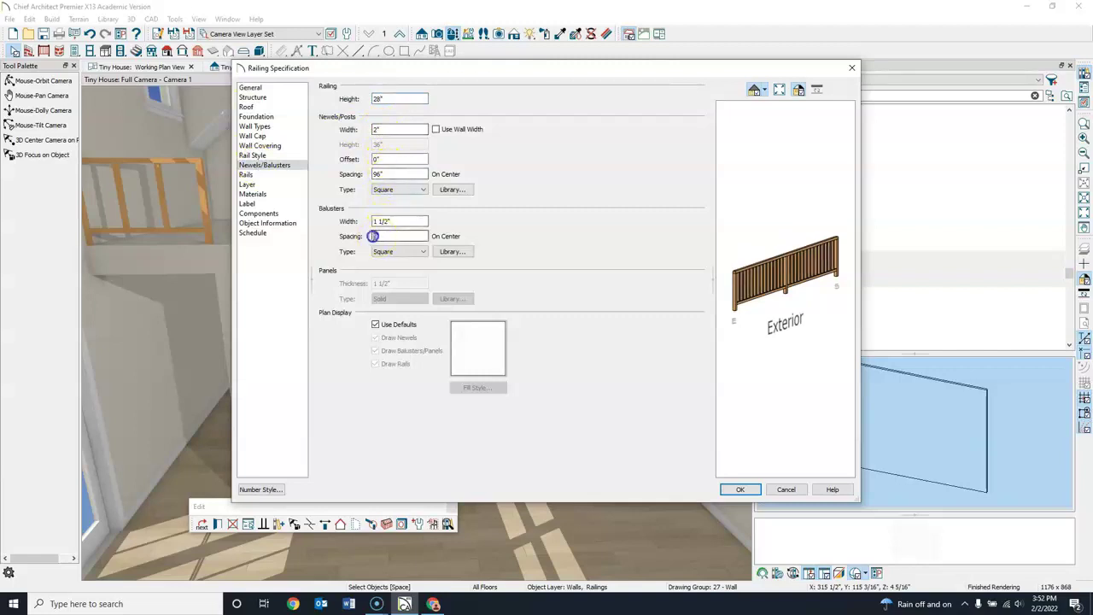
pyautogui.write('14')
pyautogui.click(401, 221)
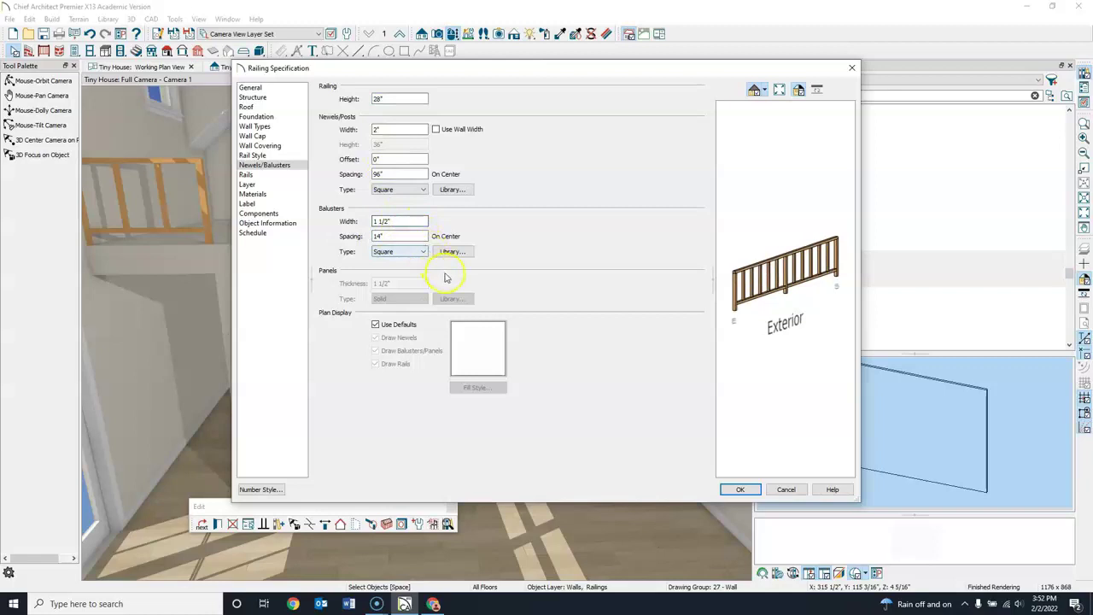
pyautogui.click(740, 489)
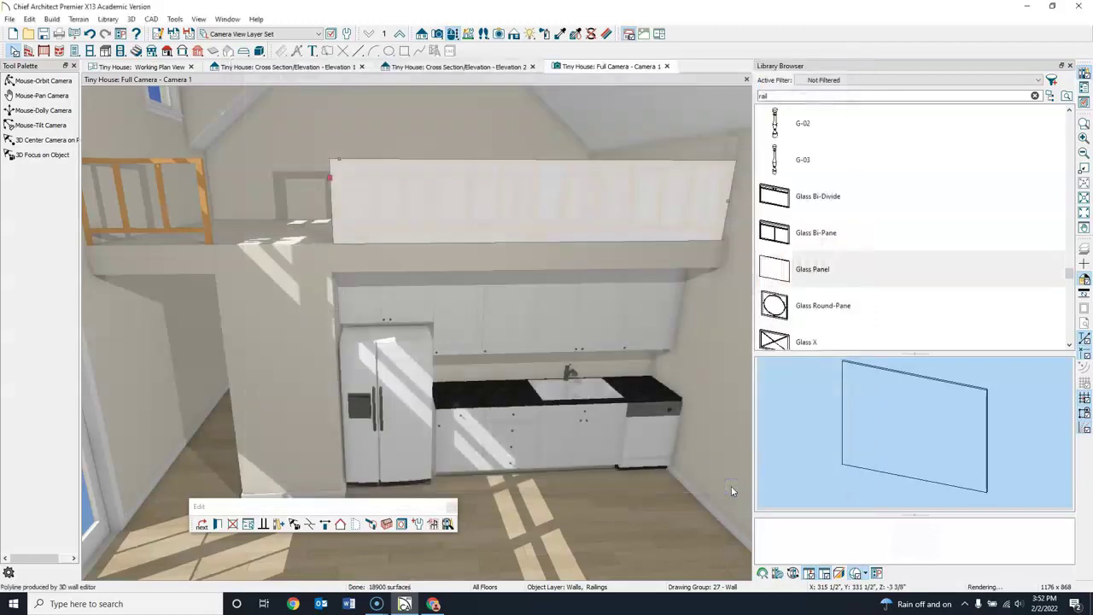
pyautogui.click(287, 311)
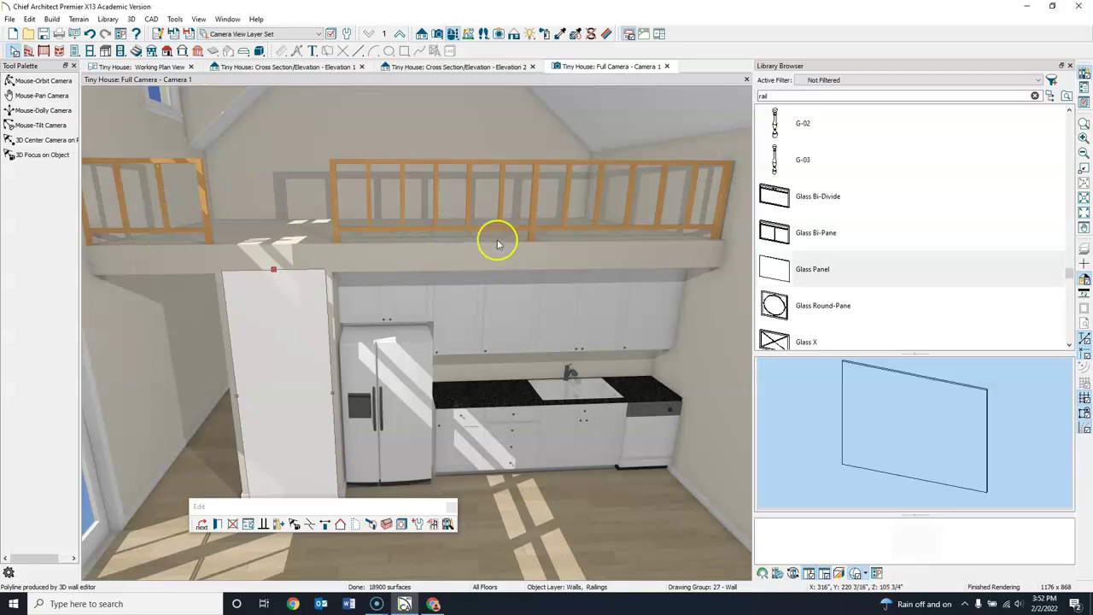
# Open the short loft railing's specification and look through its structure, roof, wall and rail settings for the bottom rail option
pyautogui.click(202, 181)
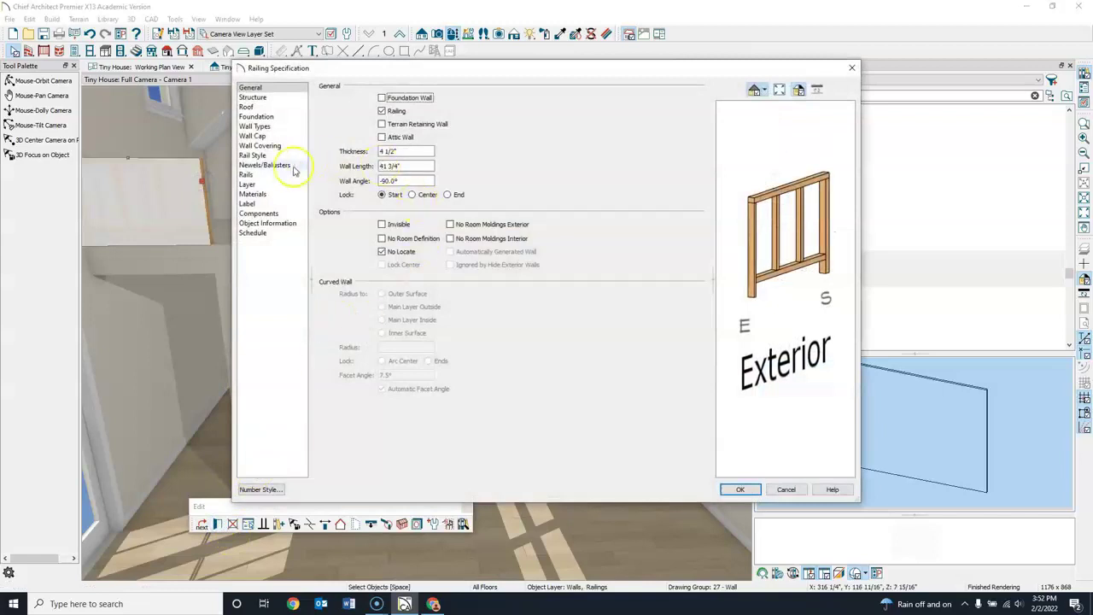
pyautogui.click(265, 165)
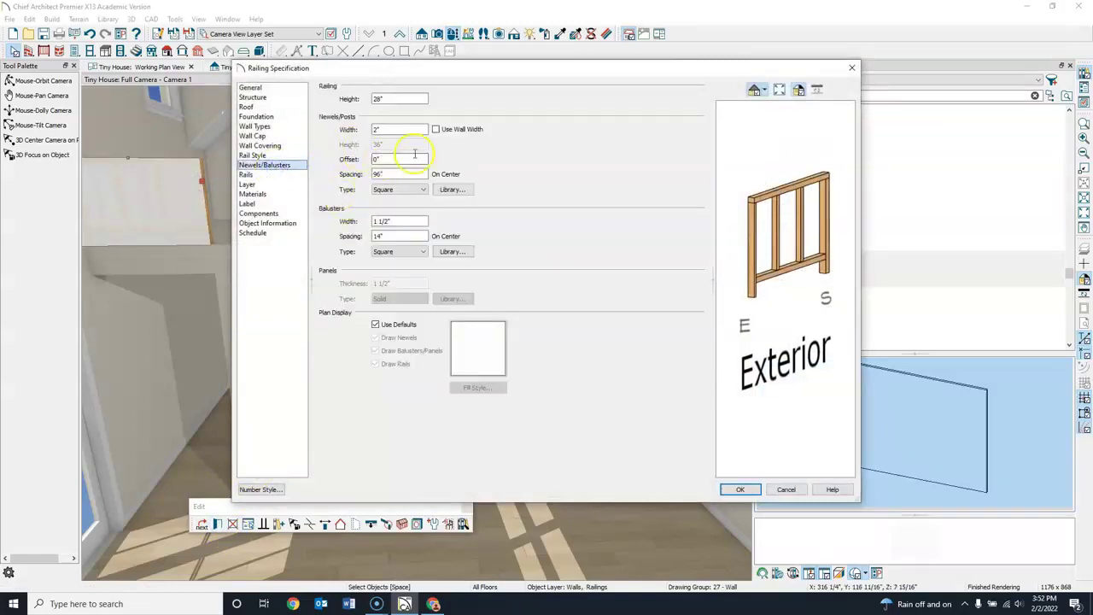
pyautogui.click(253, 154)
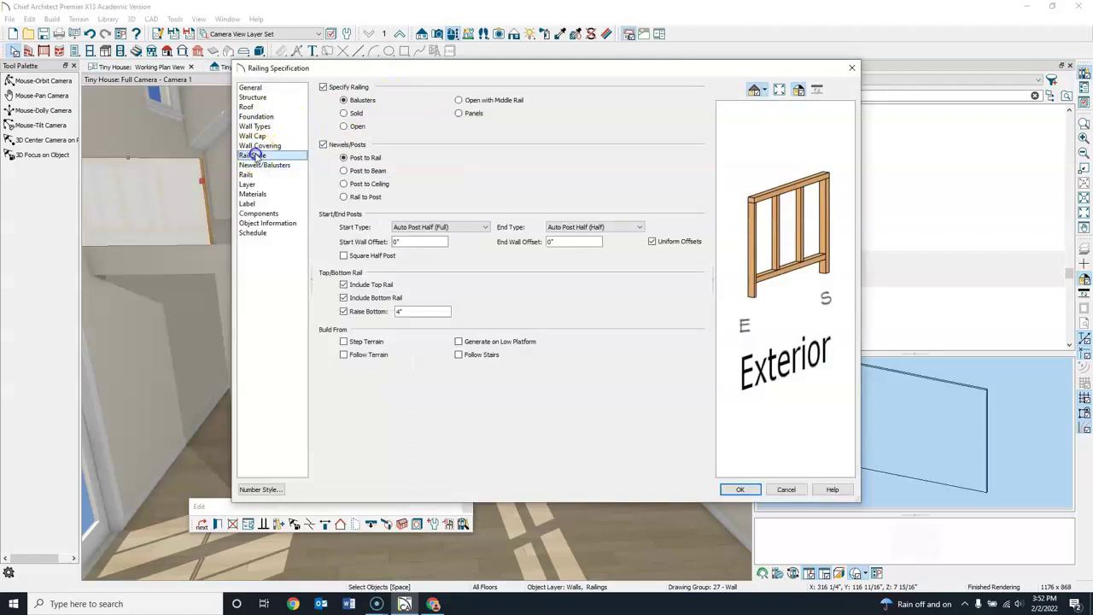
pyautogui.click(268, 99)
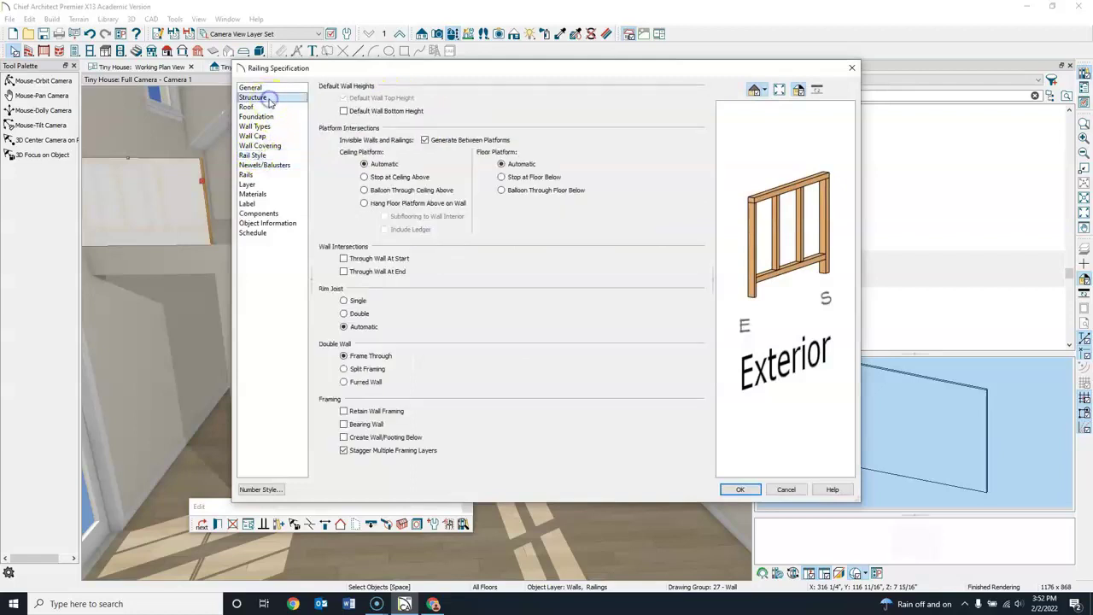
pyautogui.click(264, 88)
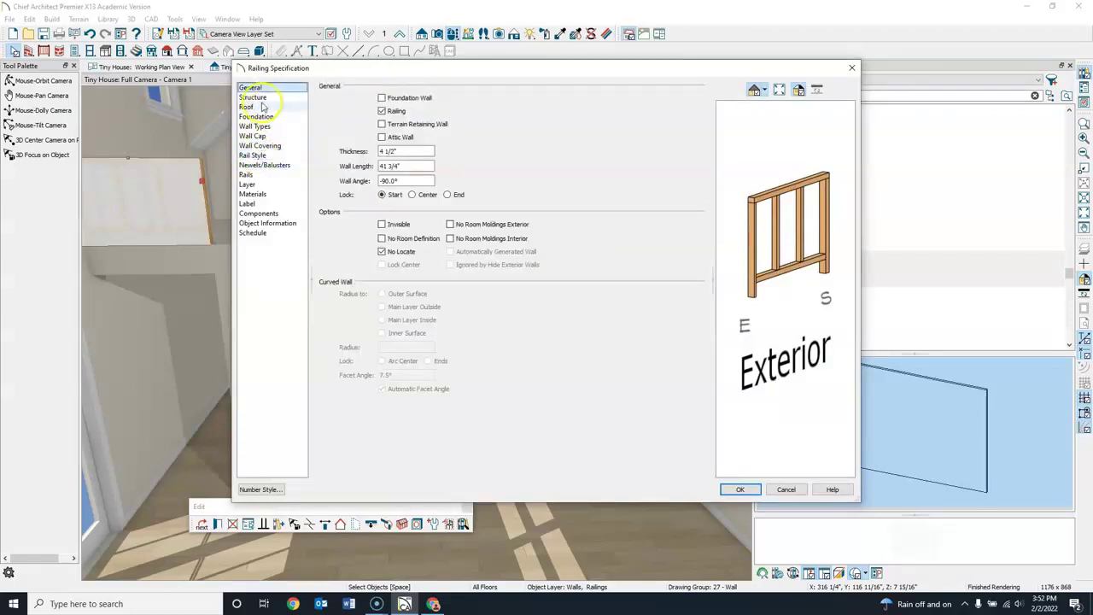
pyautogui.click(261, 98)
pyautogui.click(256, 107)
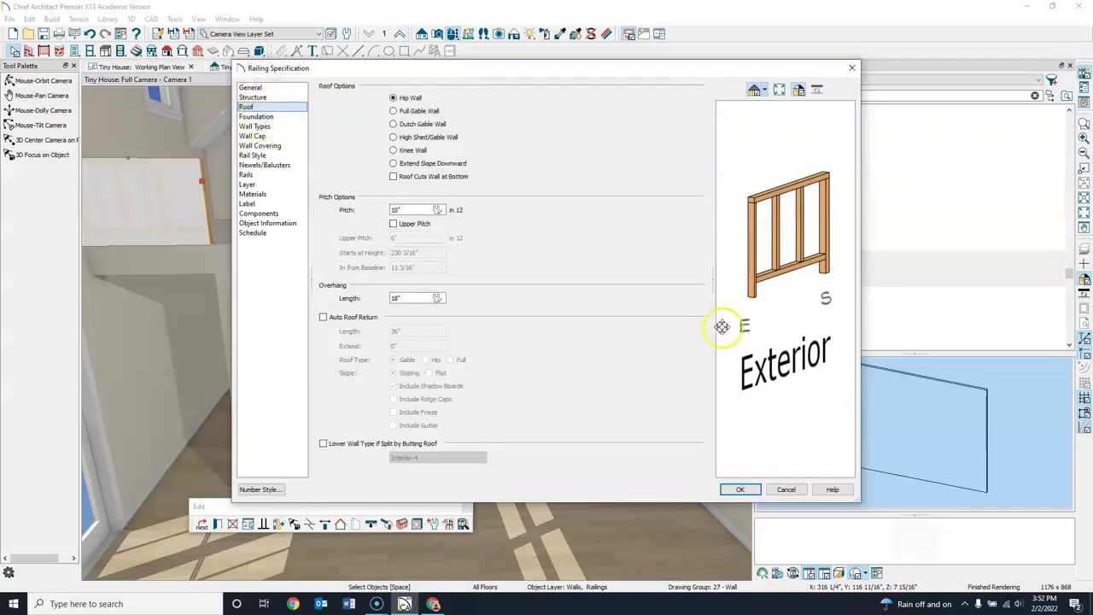
pyautogui.click(256, 116)
pyautogui.click(259, 126)
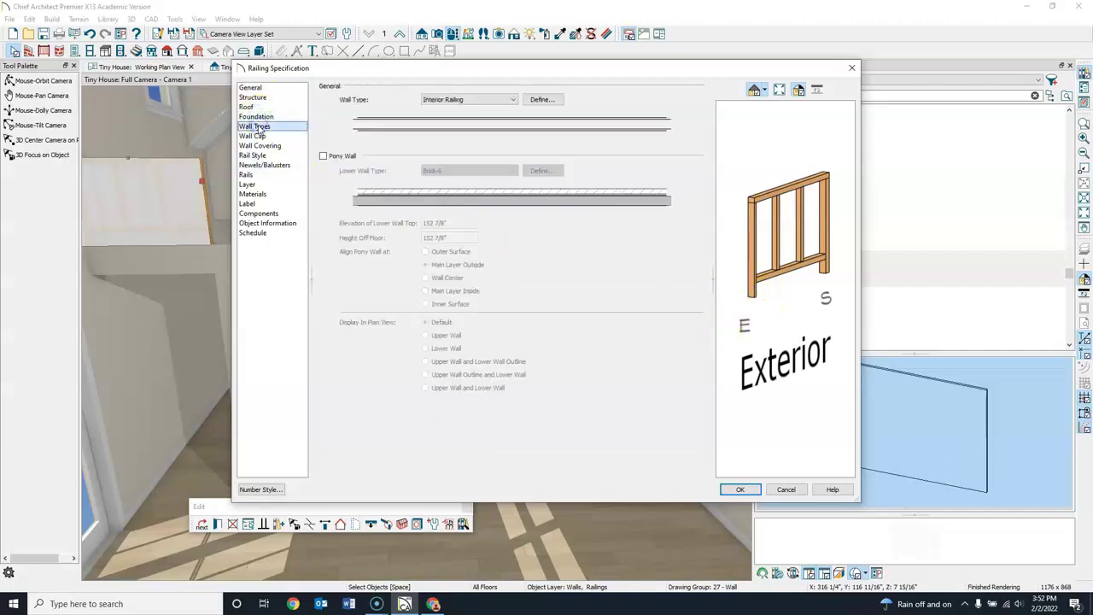
pyautogui.click(256, 136)
pyautogui.click(260, 145)
# Turn off Raise Bottom in the short loft railing's rail style and apply the change
pyautogui.click(262, 155)
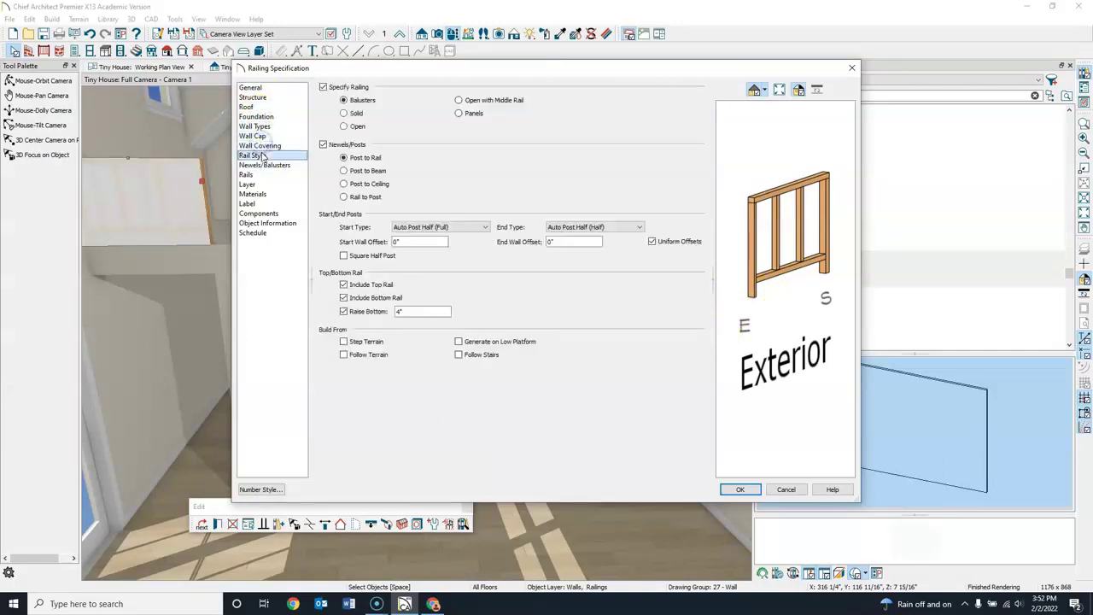
pyautogui.click(386, 343)
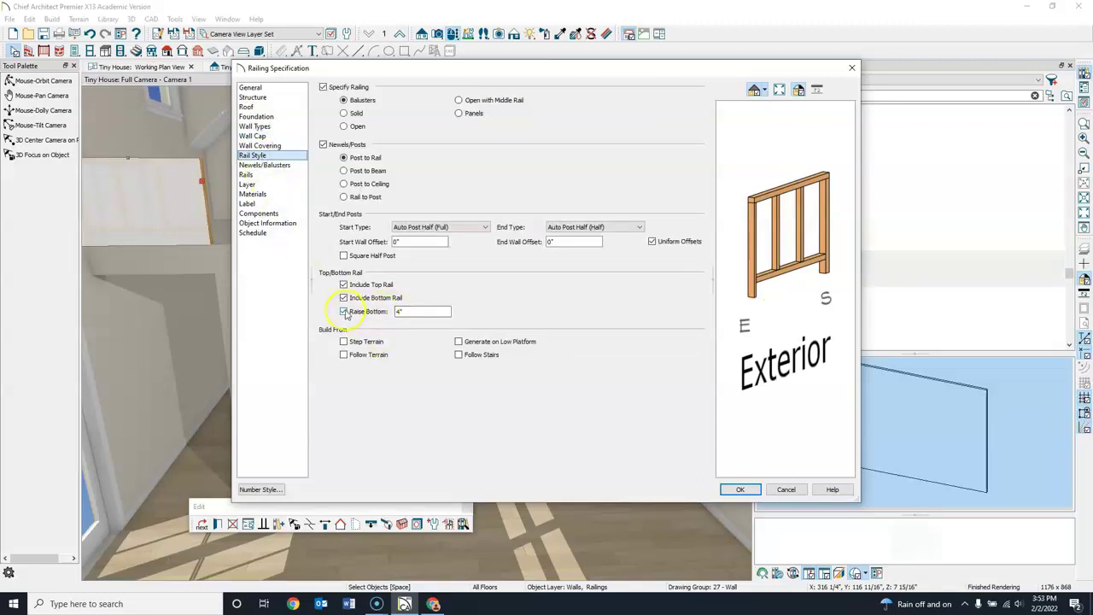
pyautogui.click(344, 311)
pyautogui.click(746, 492)
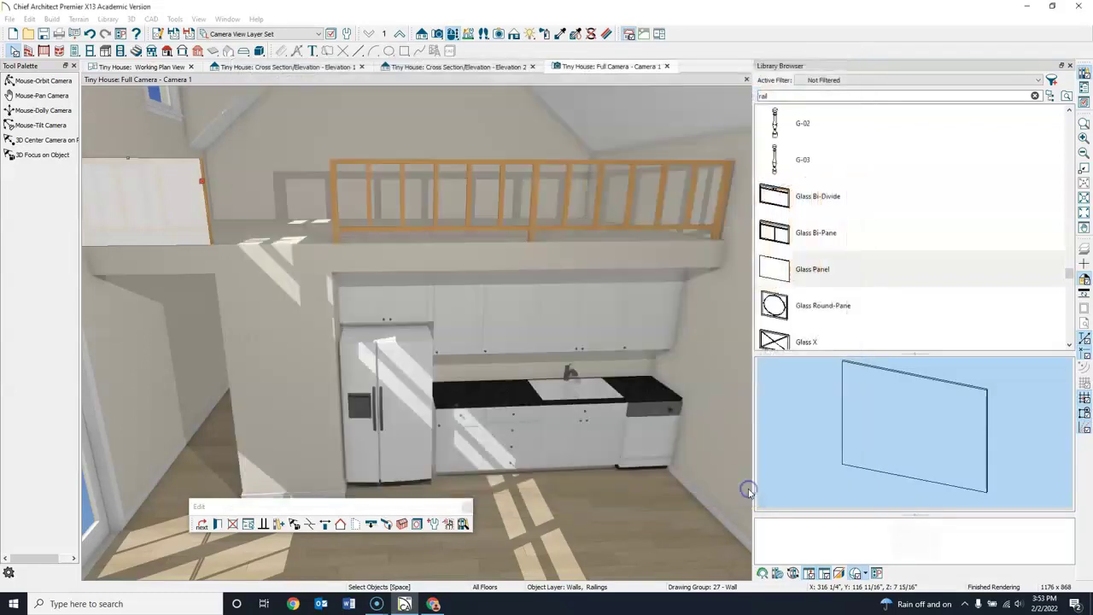
# Turn off Raise Bottom in the rail style of the long railing above the kitchen
pyautogui.click(334, 161)
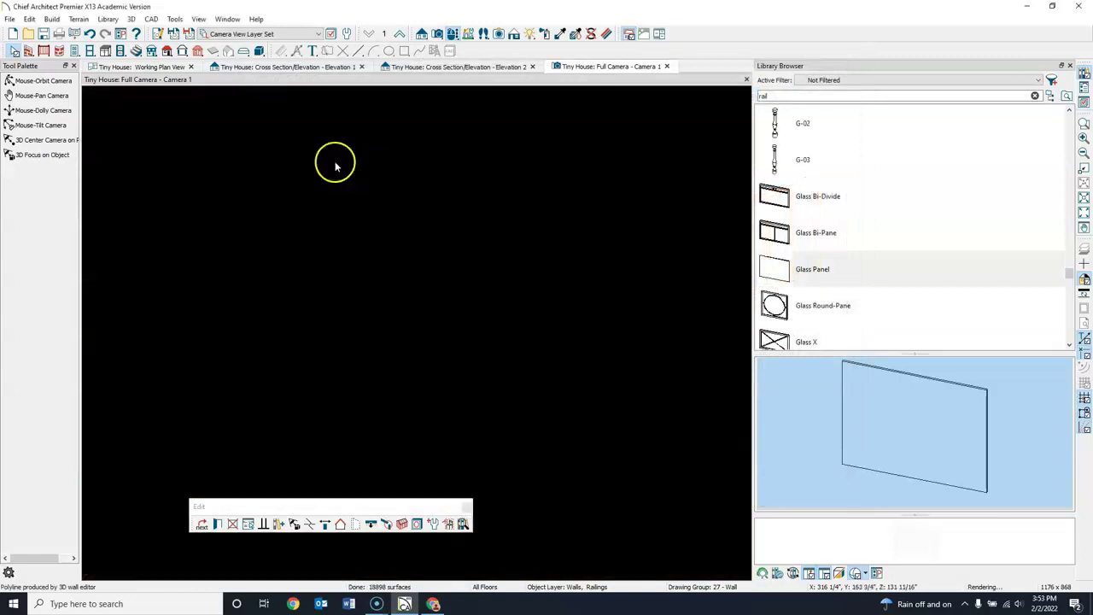
pyautogui.click(229, 518)
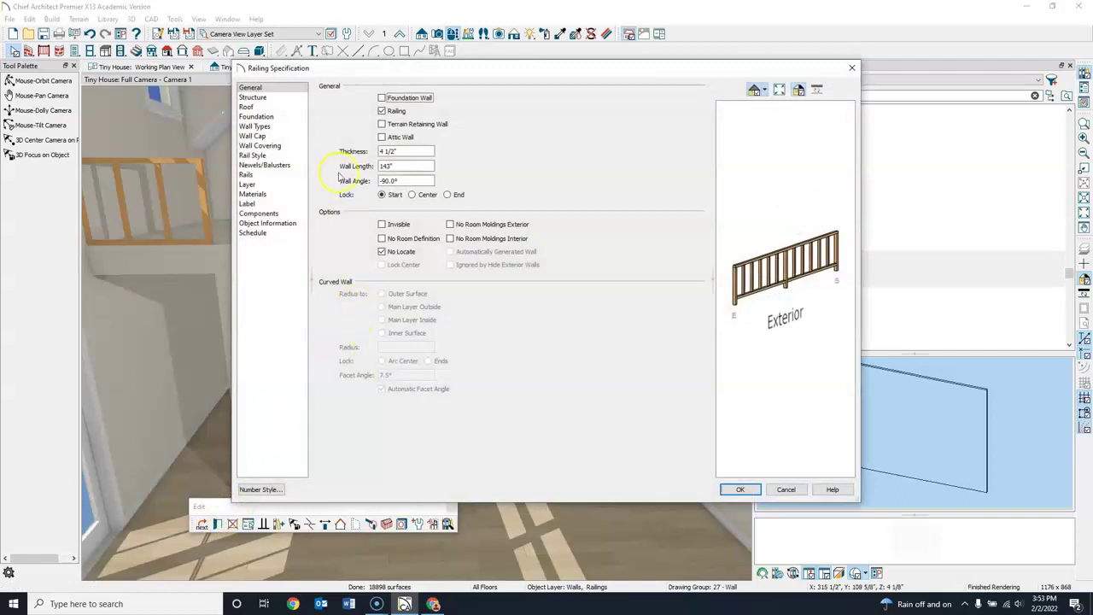
pyautogui.click(255, 156)
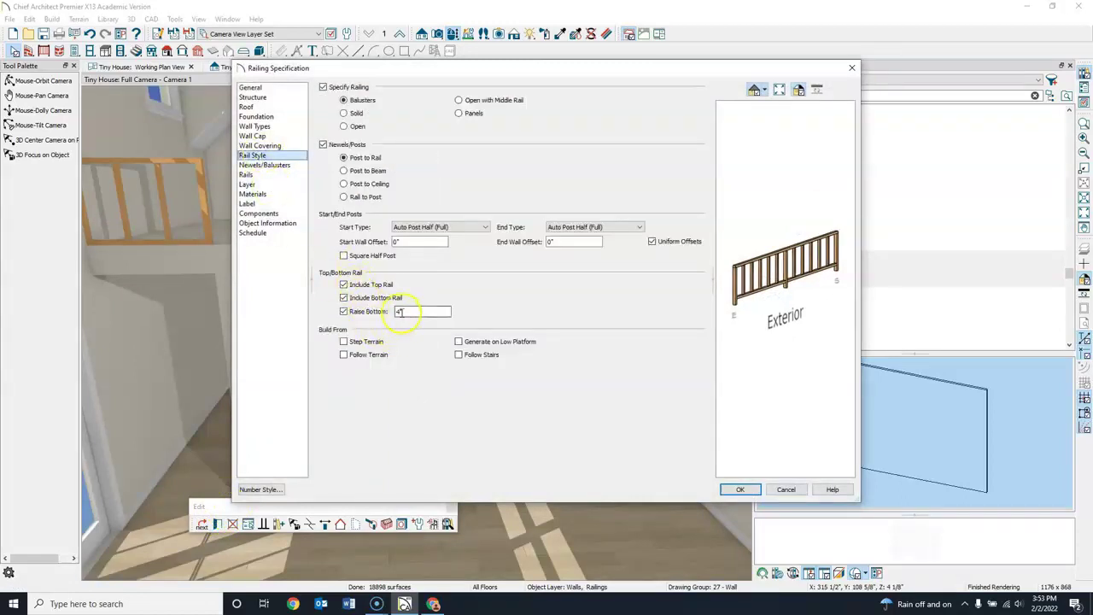
pyautogui.click(345, 311)
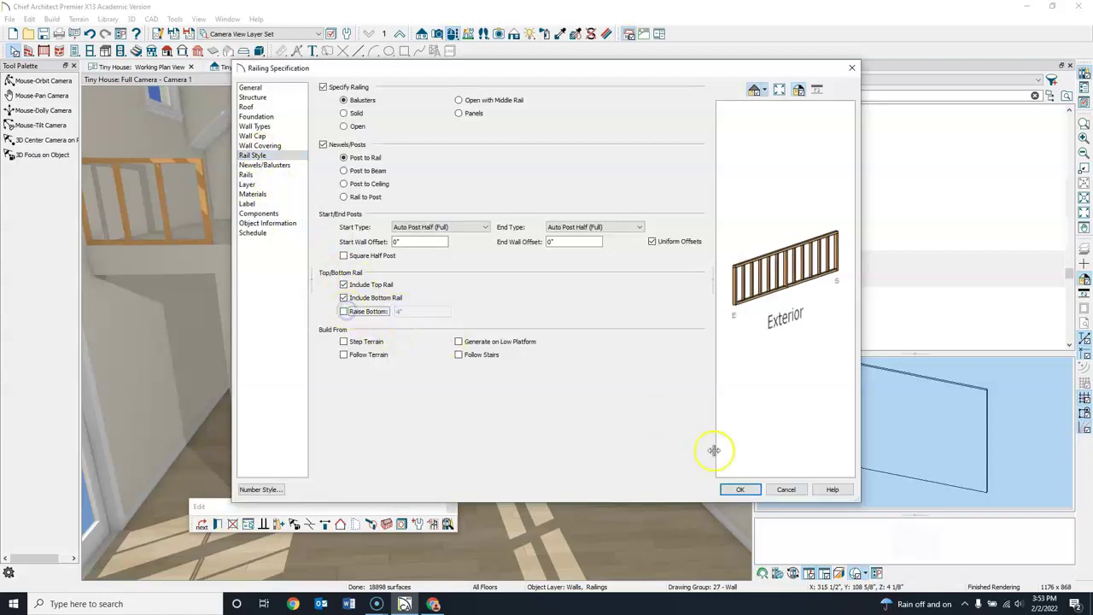
pyautogui.click(738, 488)
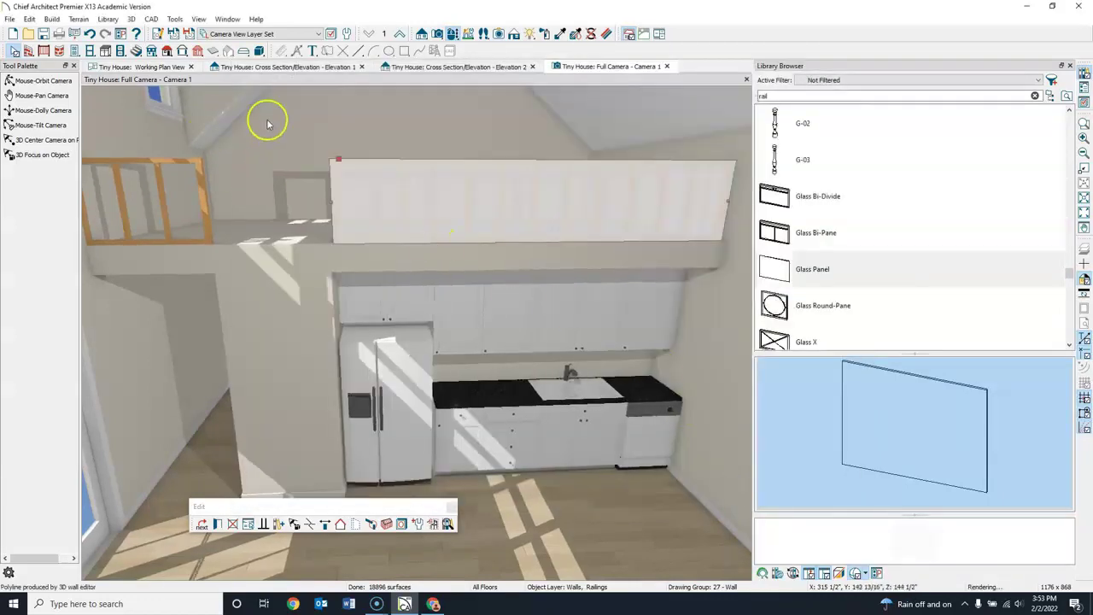
pyautogui.click(267, 124)
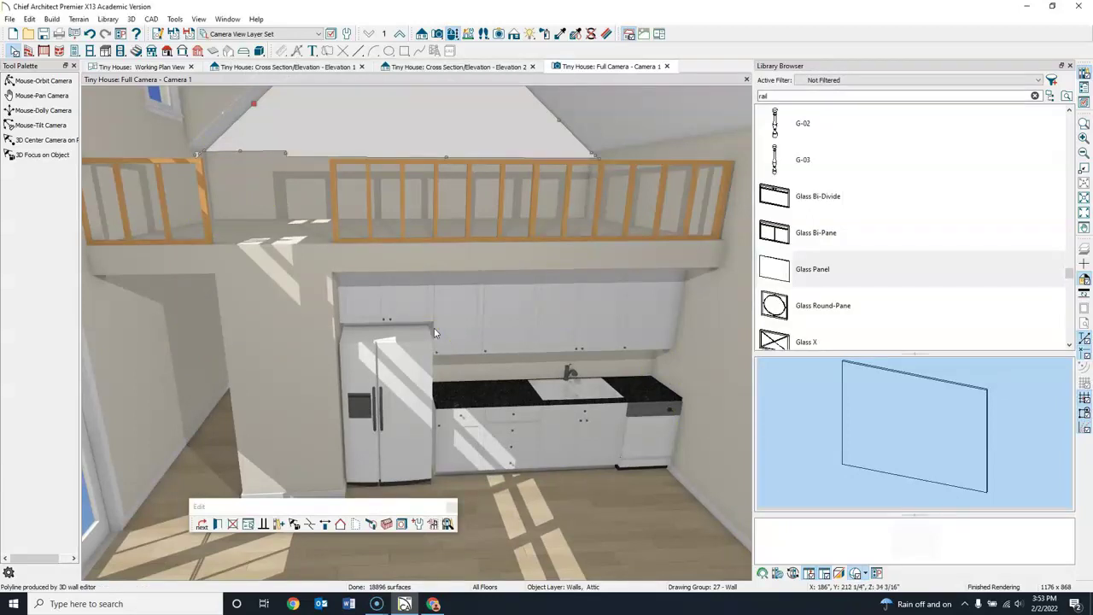
# Assign the Black Metal Rough library material to the balusters of the short loft railing
pyautogui.click(198, 168)
pyautogui.click(217, 524)
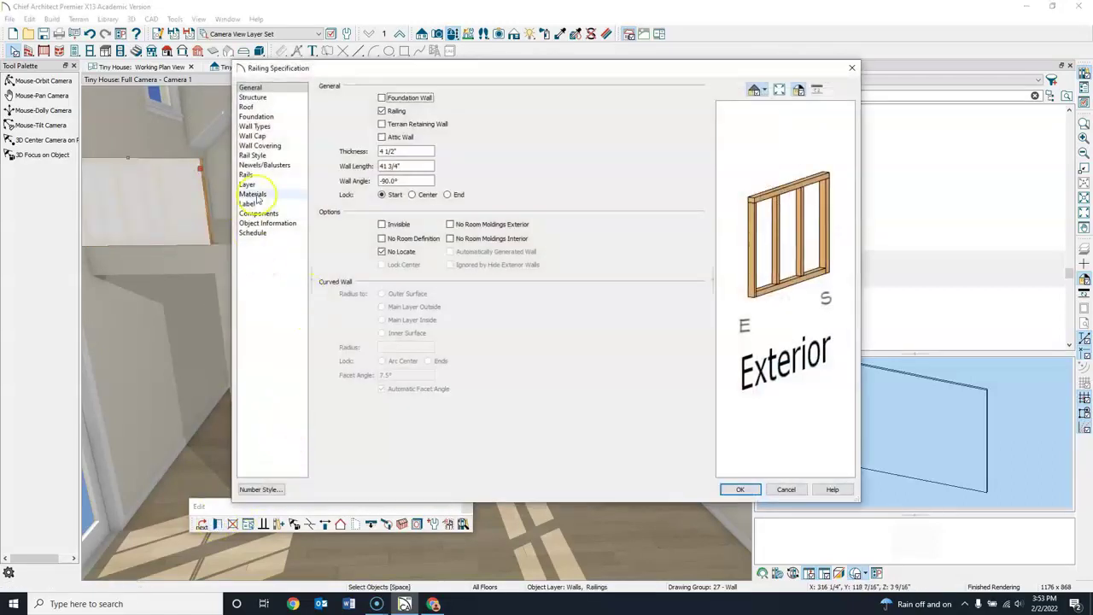
pyautogui.click(253, 194)
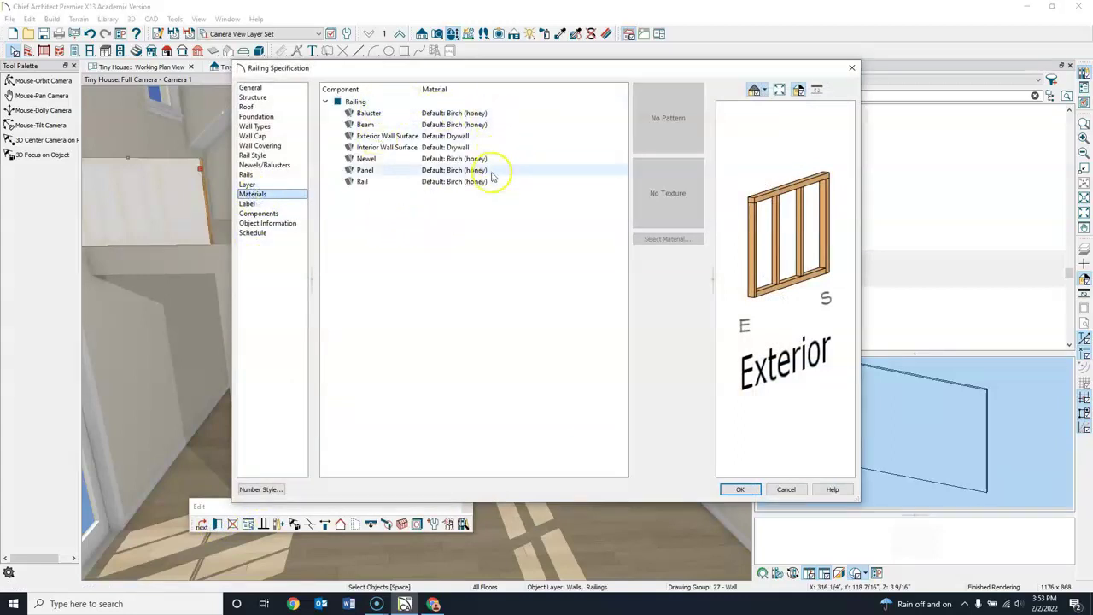
pyautogui.click(481, 113)
pyautogui.click(667, 238)
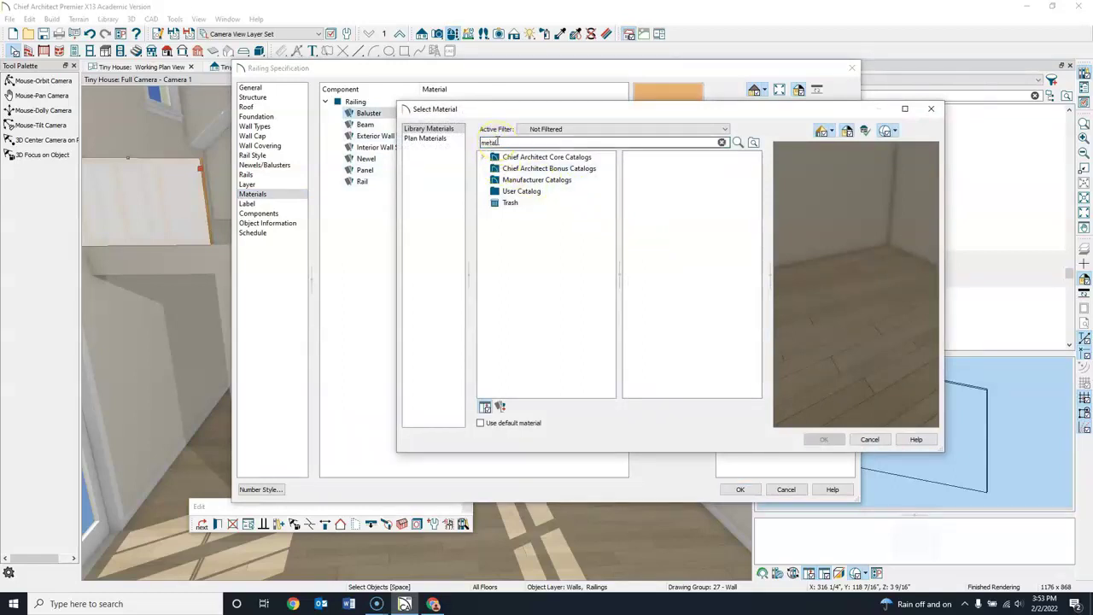
pyautogui.press('Return')
pyautogui.moveTo(609, 171); pyautogui.dragTo(611, 179)
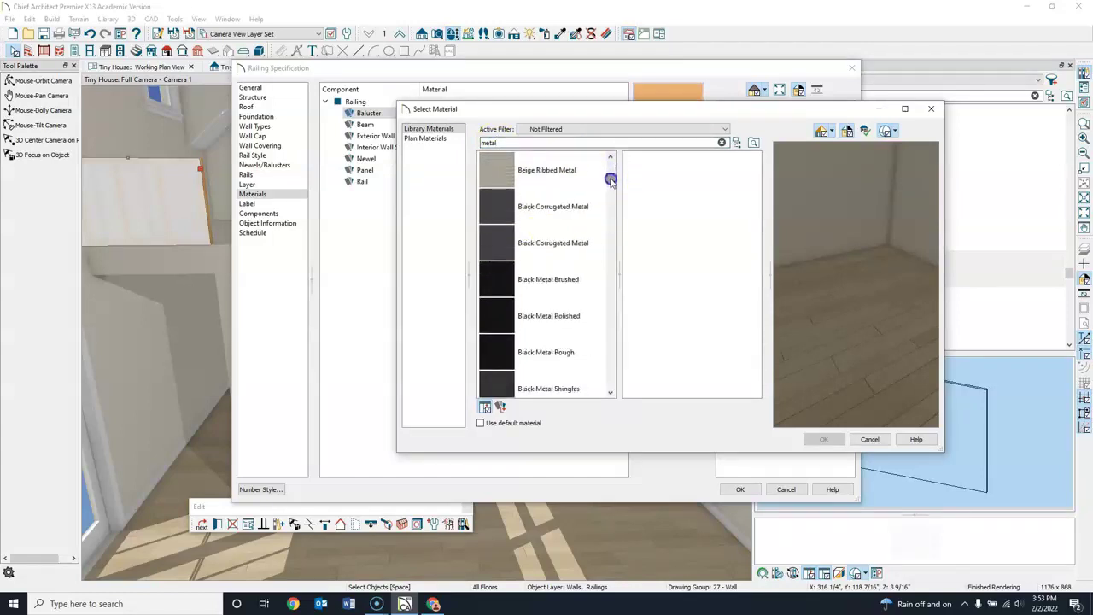
pyautogui.click(506, 281)
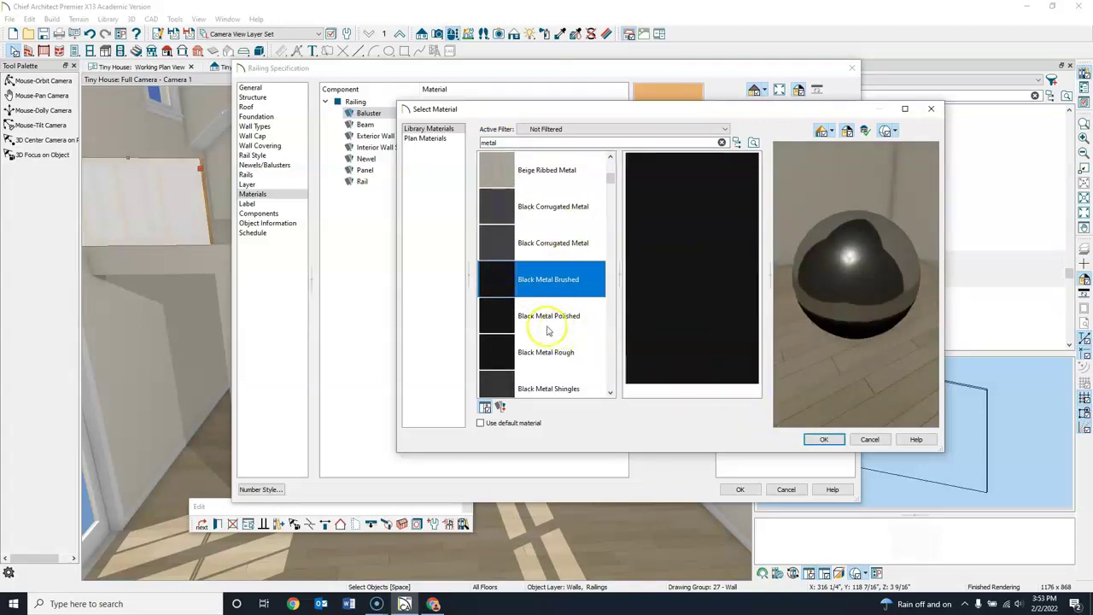
pyautogui.click(510, 351)
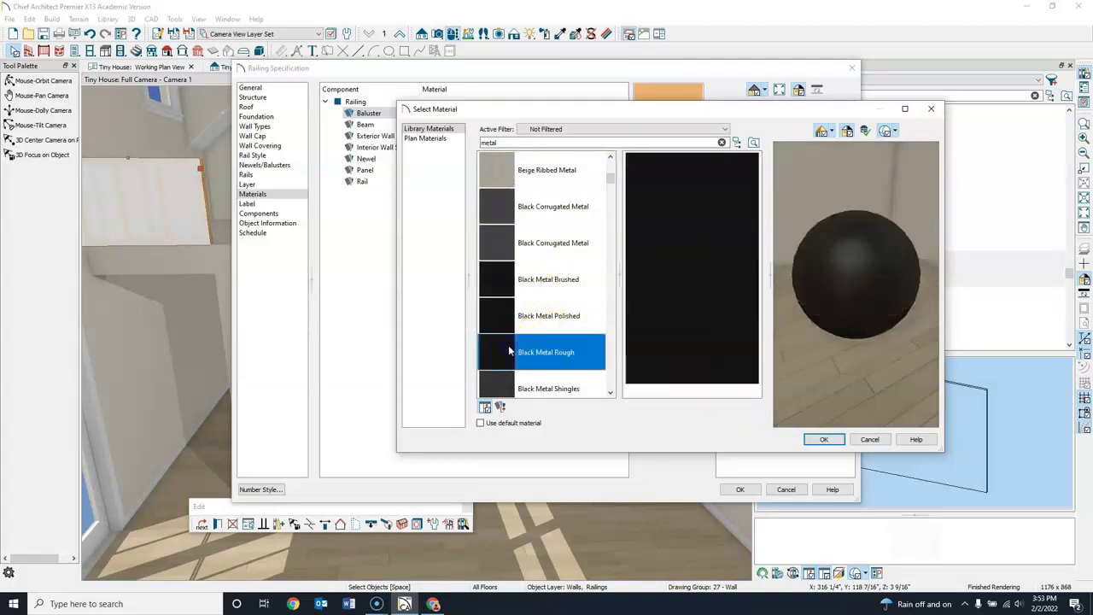
pyautogui.click(519, 354)
pyautogui.click(823, 441)
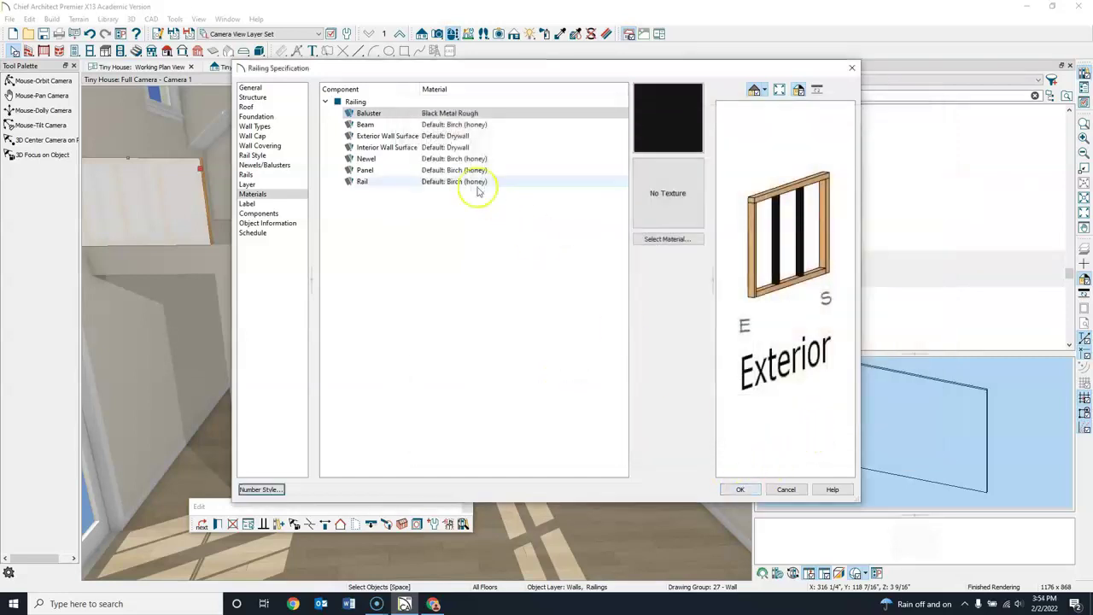
# Assign the Black Metal Rough library material to the short loft railing's beam
pyautogui.click(462, 125)
pyautogui.click(656, 239)
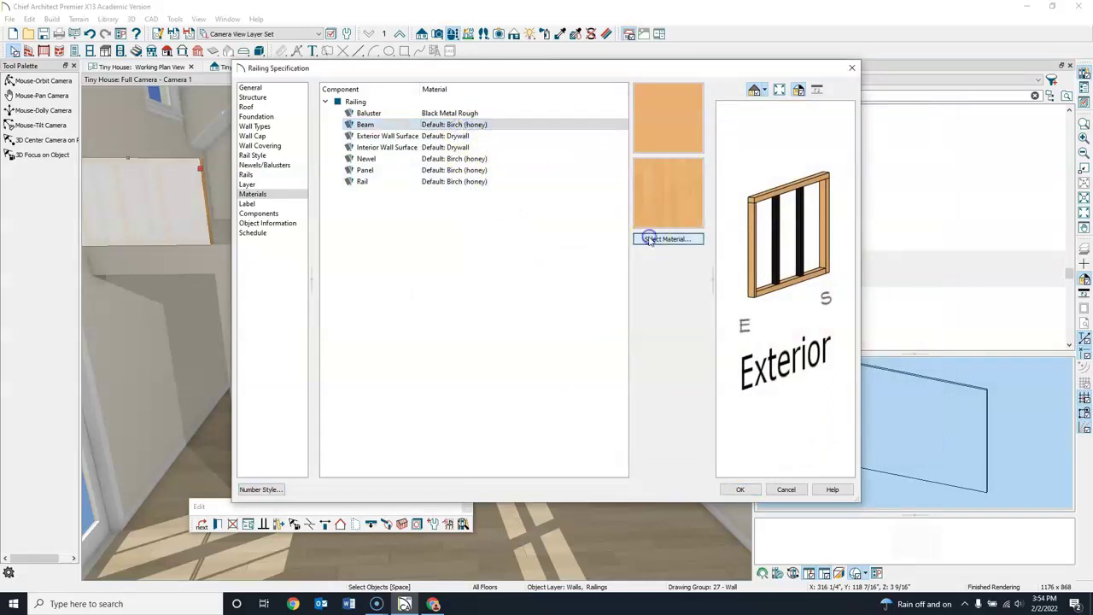
pyautogui.click(438, 129)
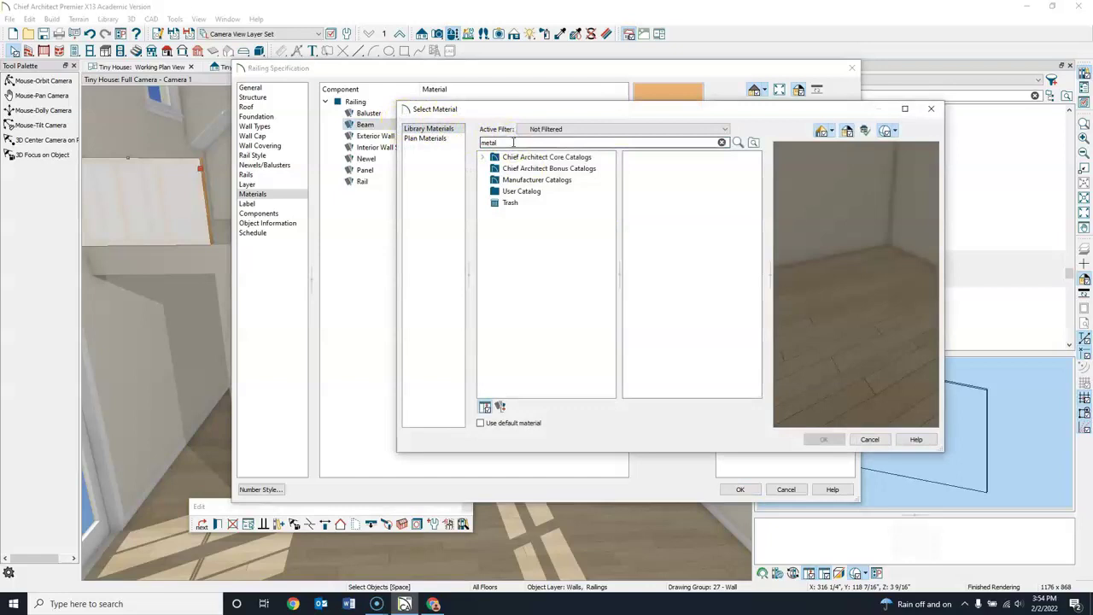
pyautogui.press('Return')
pyautogui.scroll(-3, 564, 265)
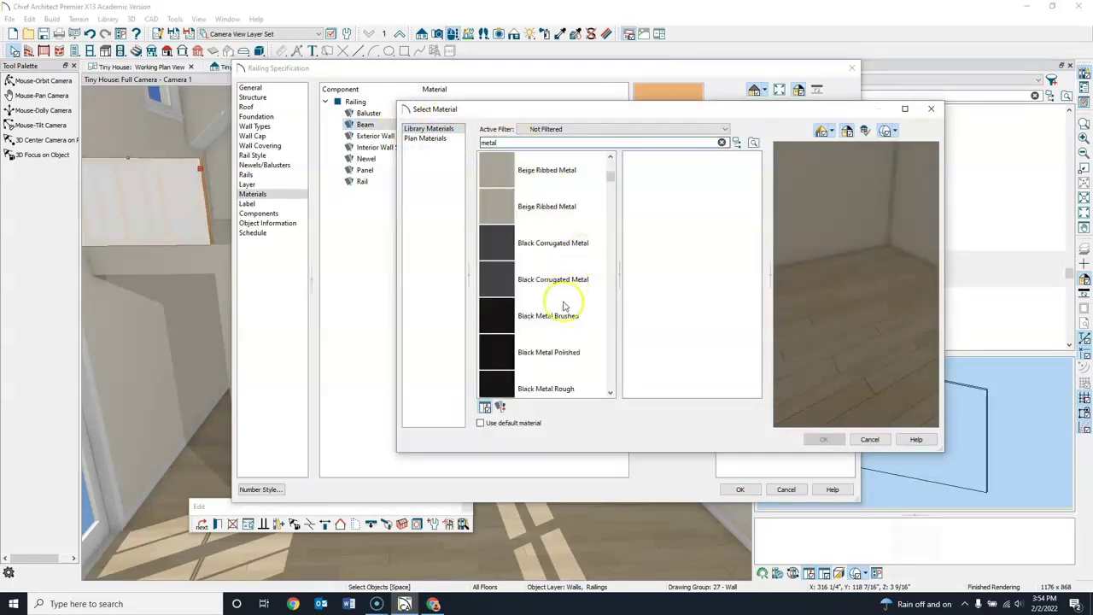
pyautogui.click(509, 386)
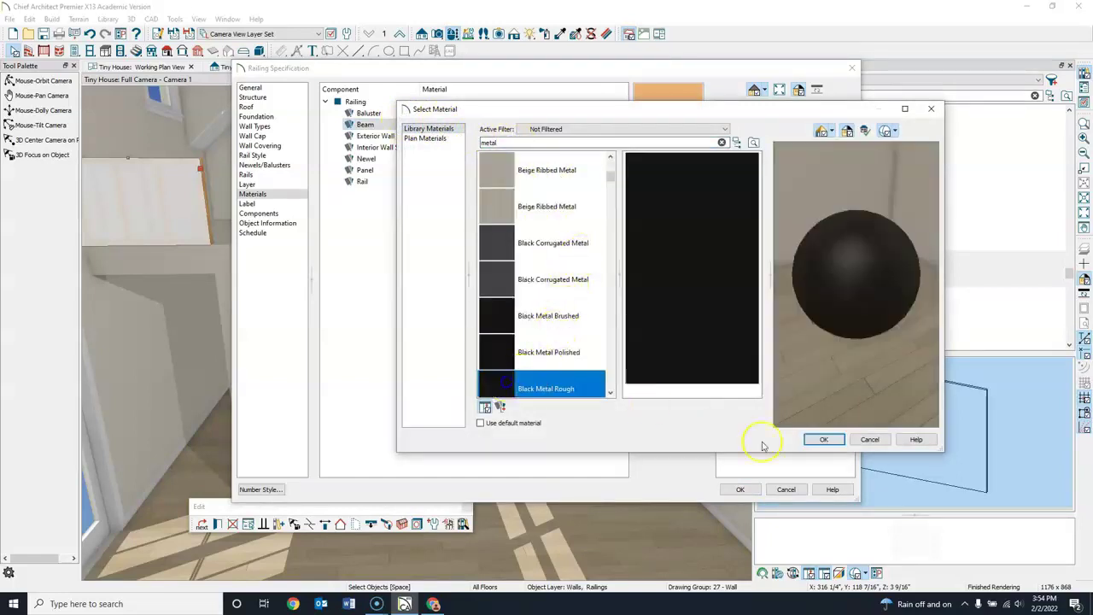
pyautogui.click(823, 440)
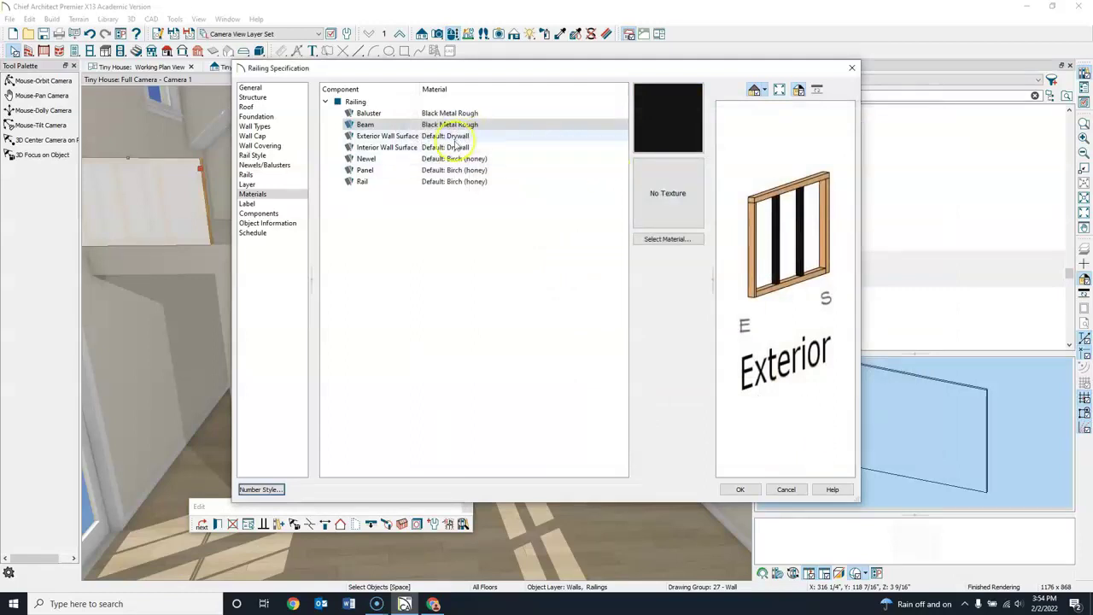
# Assign the Black Metal Rough library material to the newels of the short loft railing
pyautogui.click(457, 159)
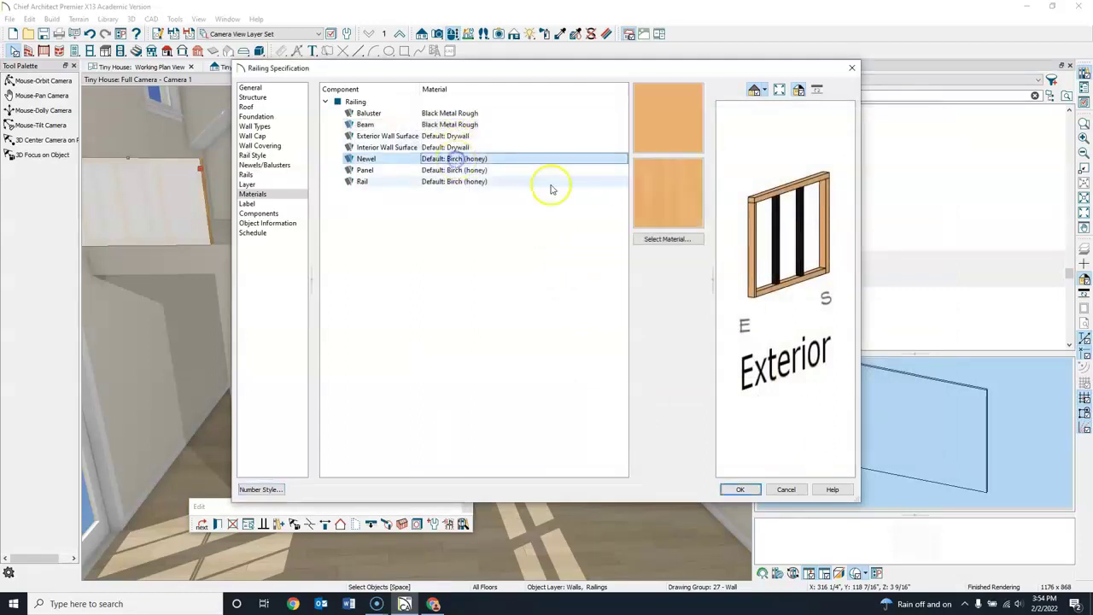
pyautogui.click(660, 239)
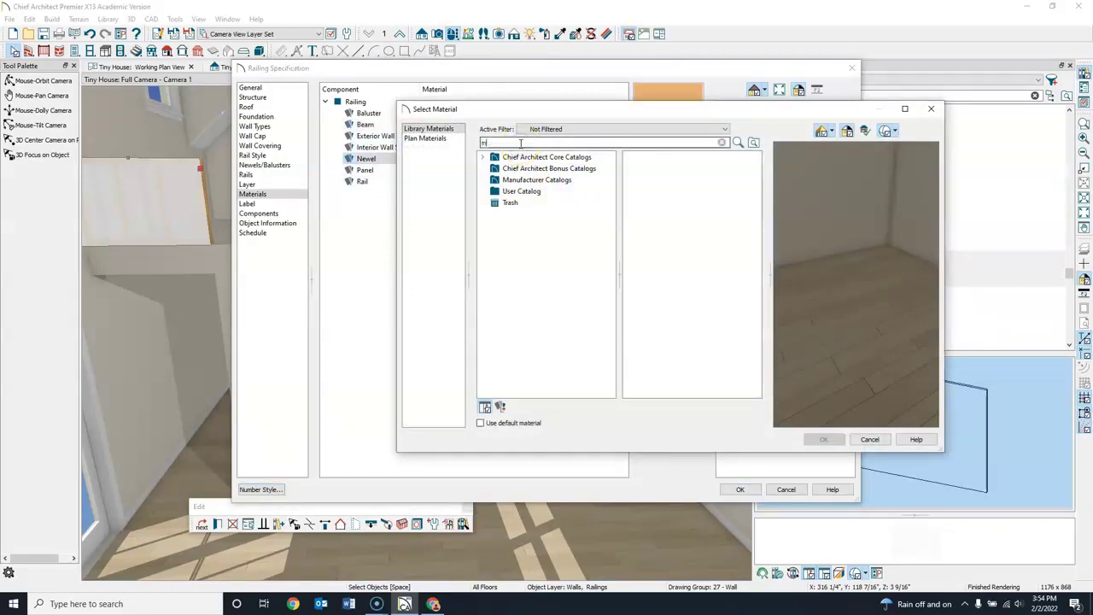
pyautogui.press('Return')
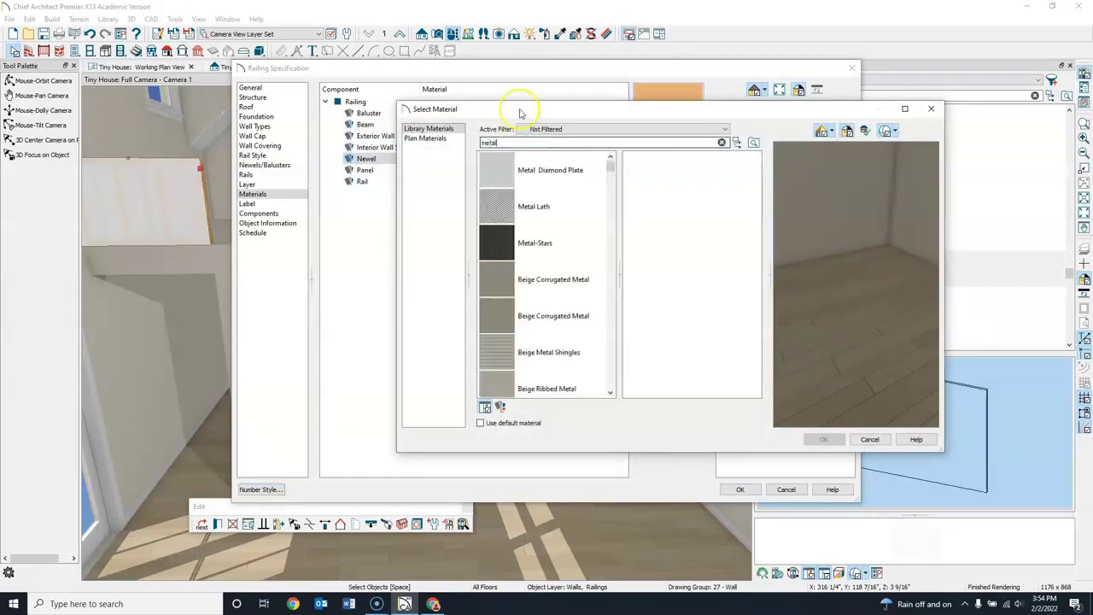
pyautogui.click(610, 394)
pyautogui.click(610, 395)
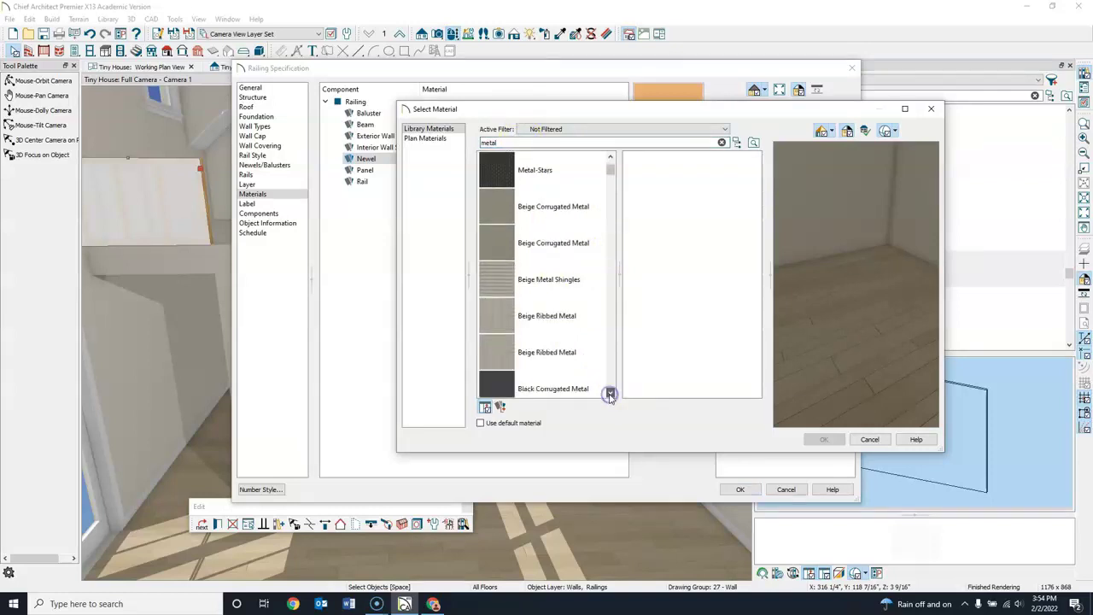
pyautogui.click(610, 395)
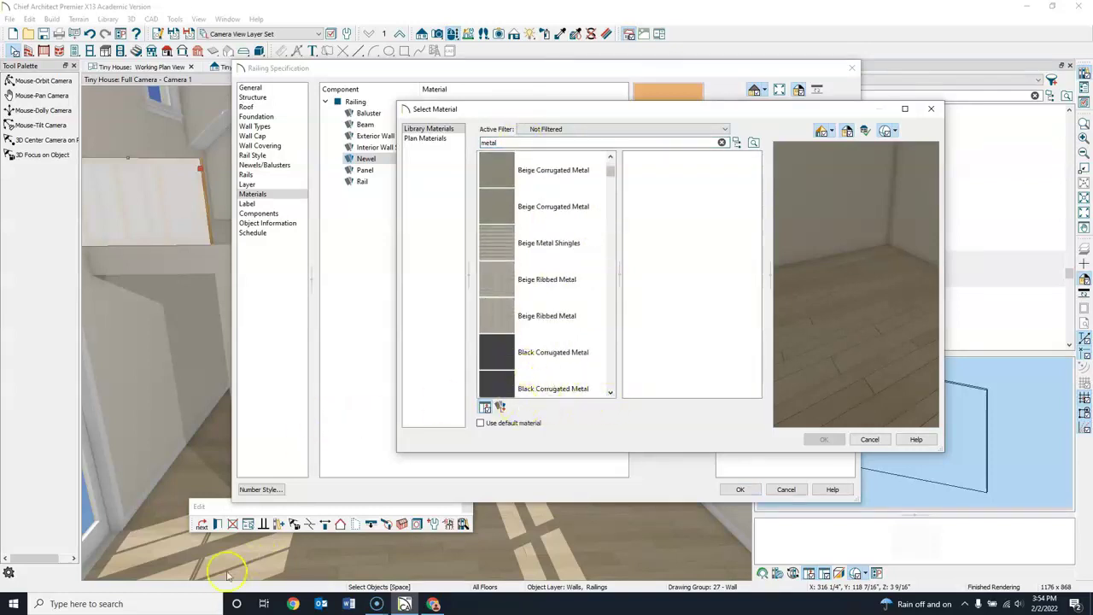
pyautogui.click(611, 393)
pyautogui.click(610, 393)
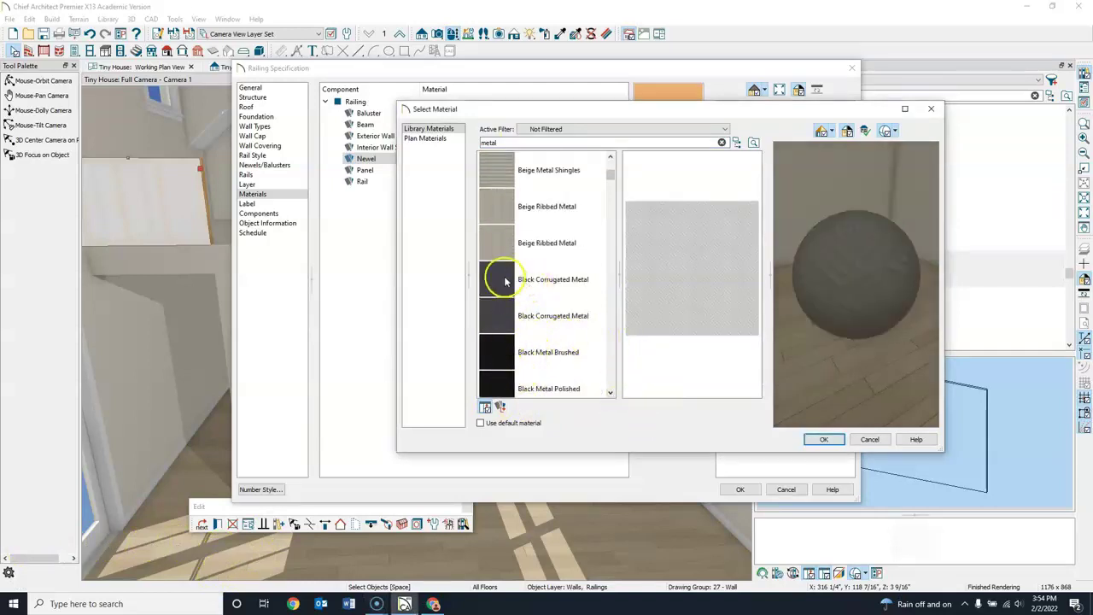
pyautogui.scroll(-1, 554, 349)
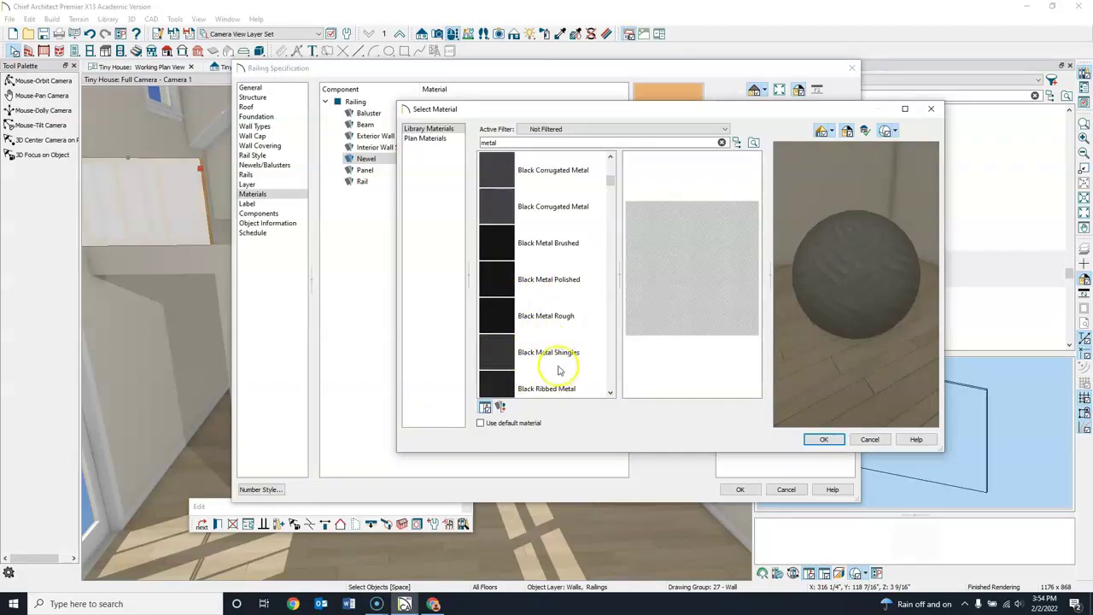
pyautogui.click(546, 317)
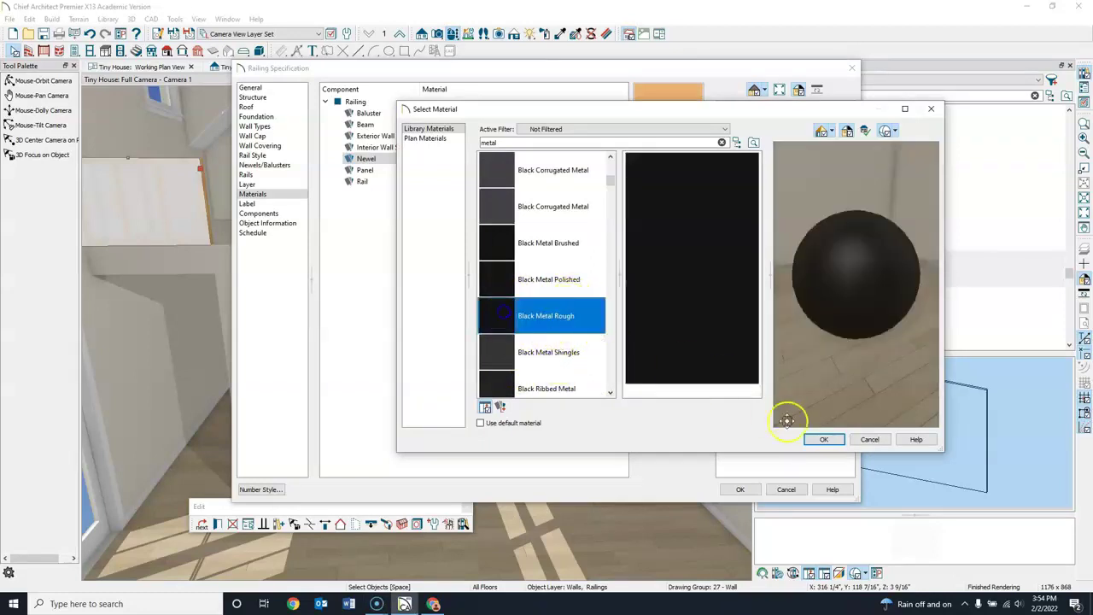
pyautogui.click(823, 439)
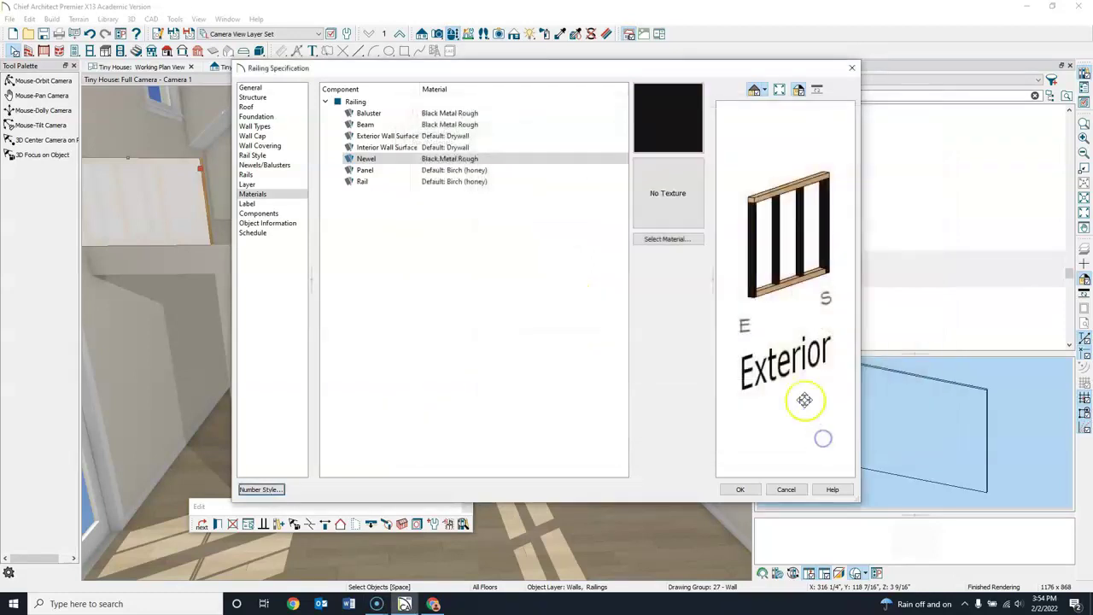
# Assign the Black Metal Rough library material to the short loft railing's rails and apply the material changes
pyautogui.click(444, 182)
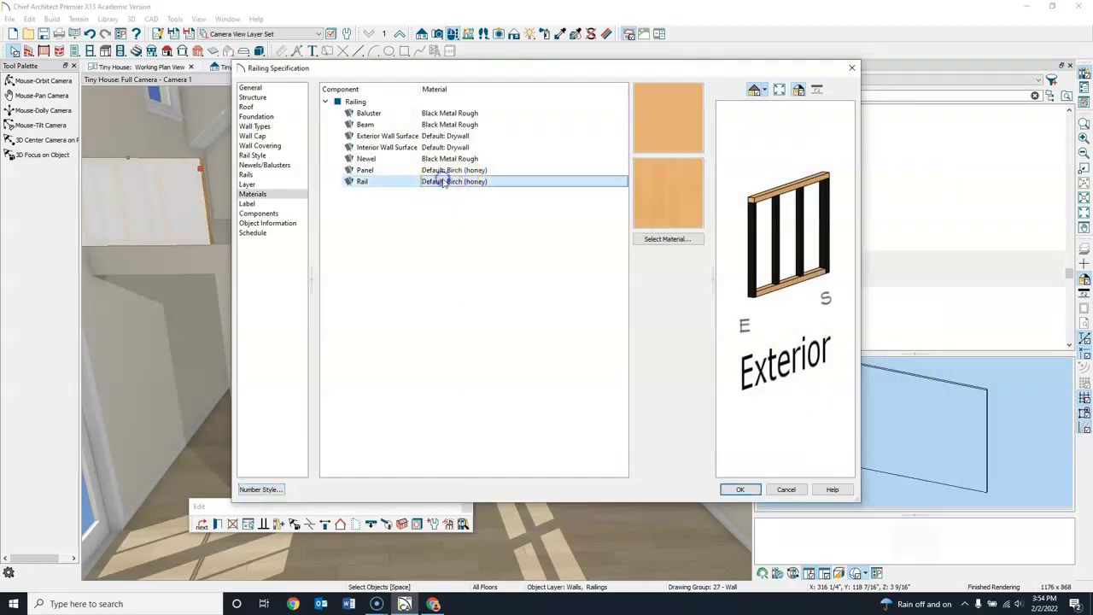
pyautogui.click(674, 238)
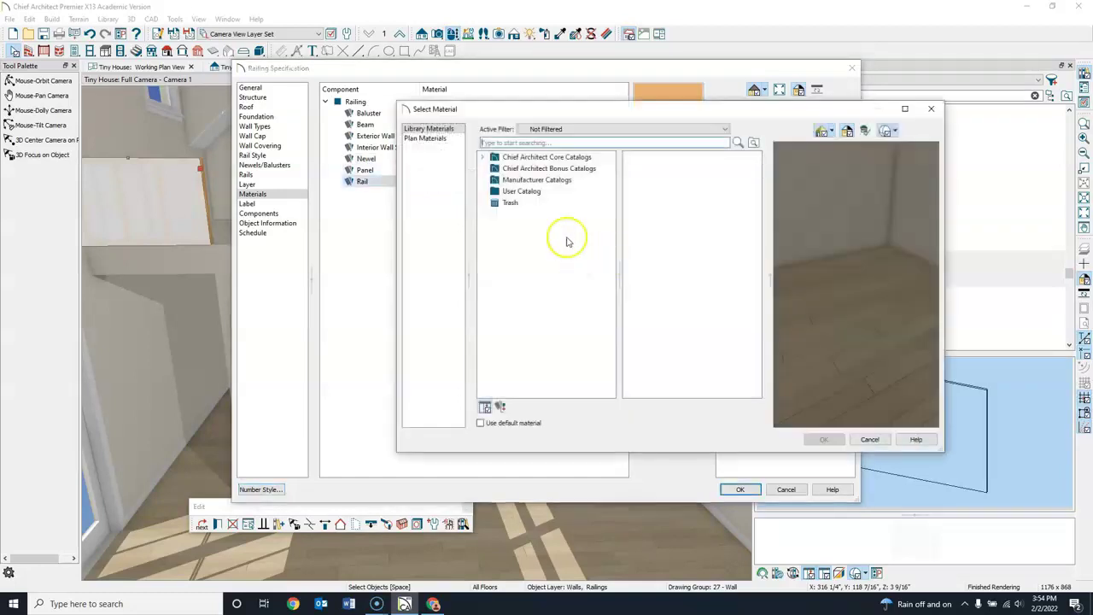
pyautogui.write('metal')
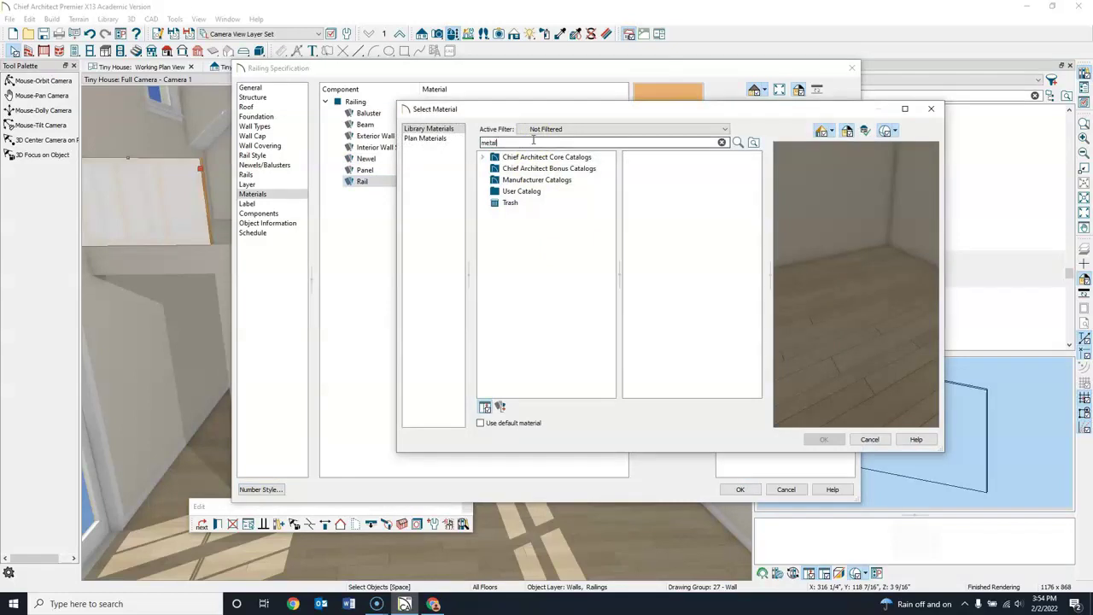
pyautogui.press('Return')
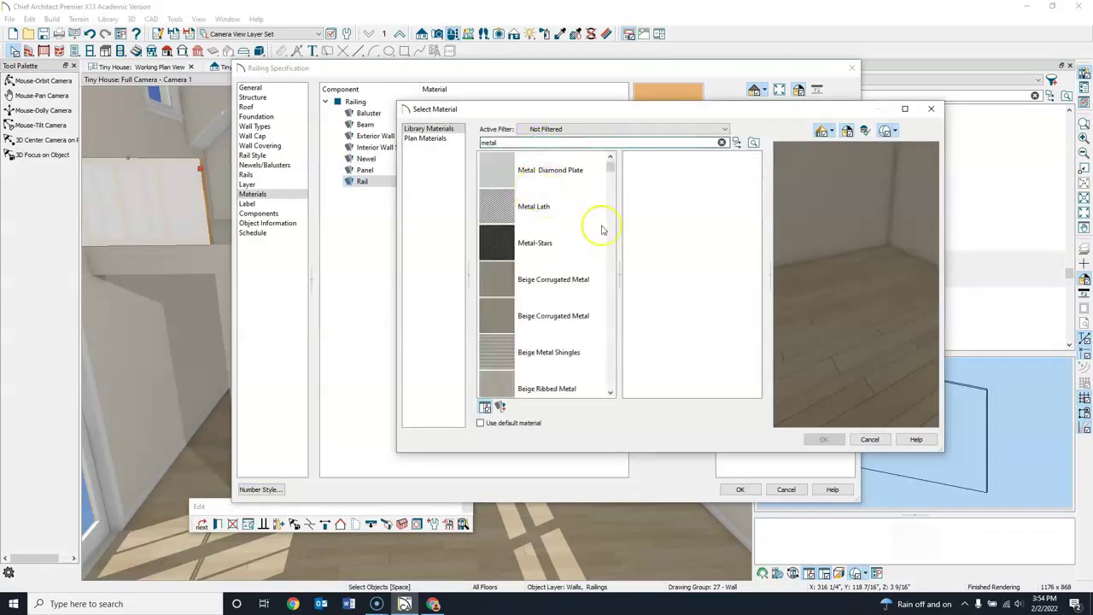
pyautogui.click(611, 392)
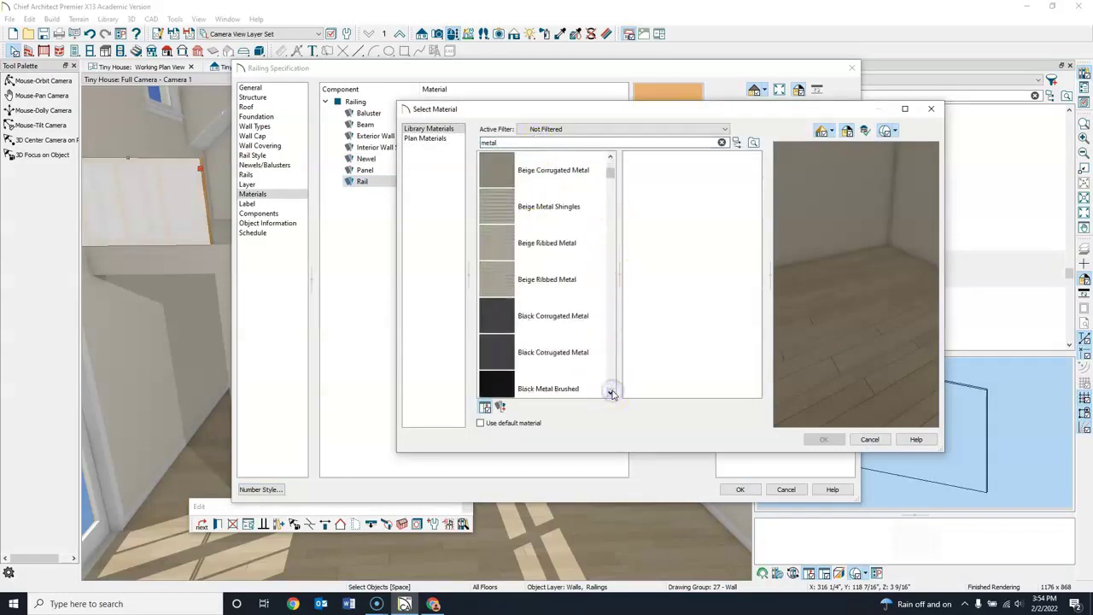
pyautogui.click(612, 393)
pyautogui.click(611, 393)
pyautogui.click(611, 393)
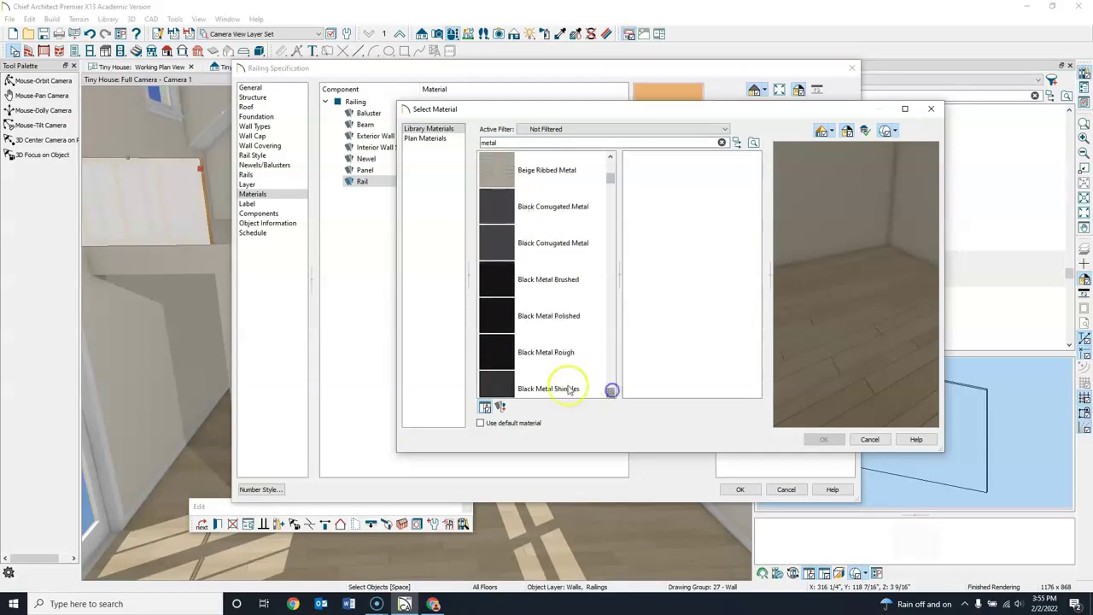
pyautogui.click(521, 352)
pyautogui.click(823, 439)
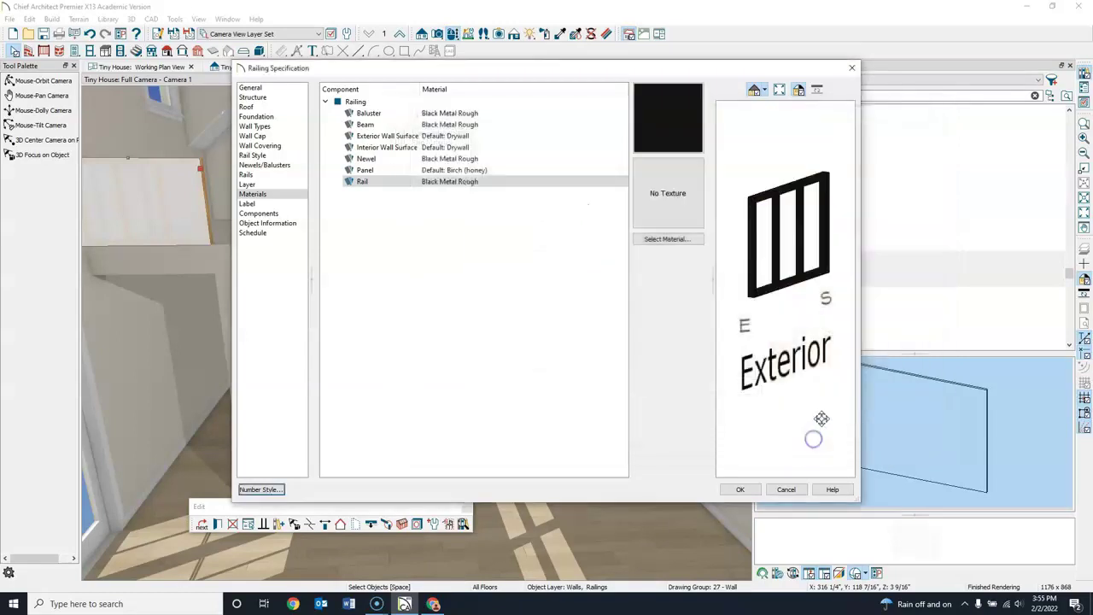
pyautogui.click(740, 490)
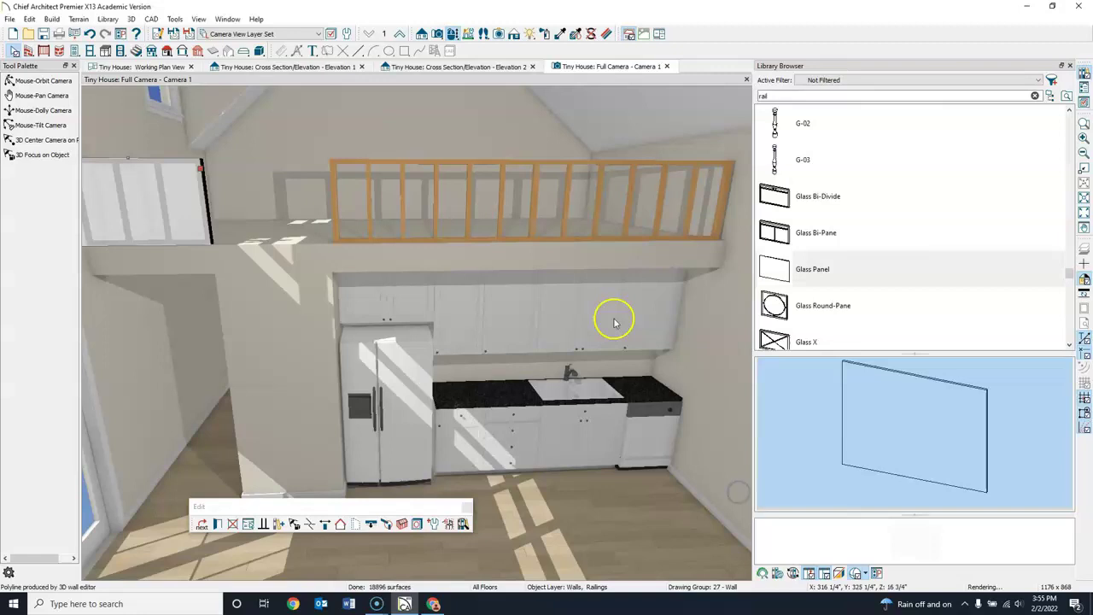
# Assign the Black Metal Rough library material to the balusters of the long railing above the kitchen
pyautogui.click(334, 168)
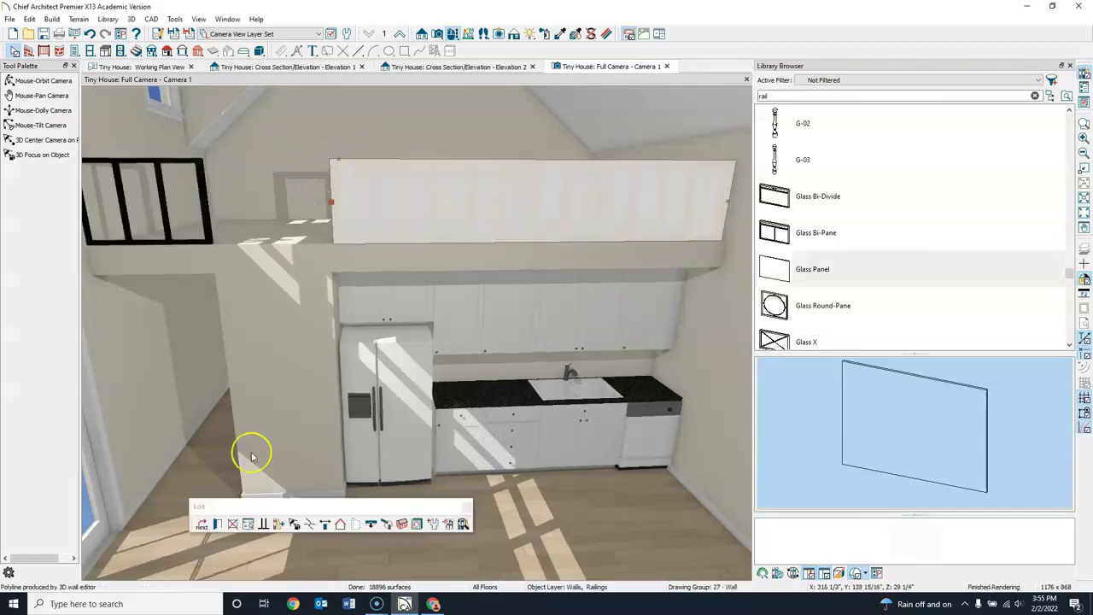
pyautogui.click(219, 525)
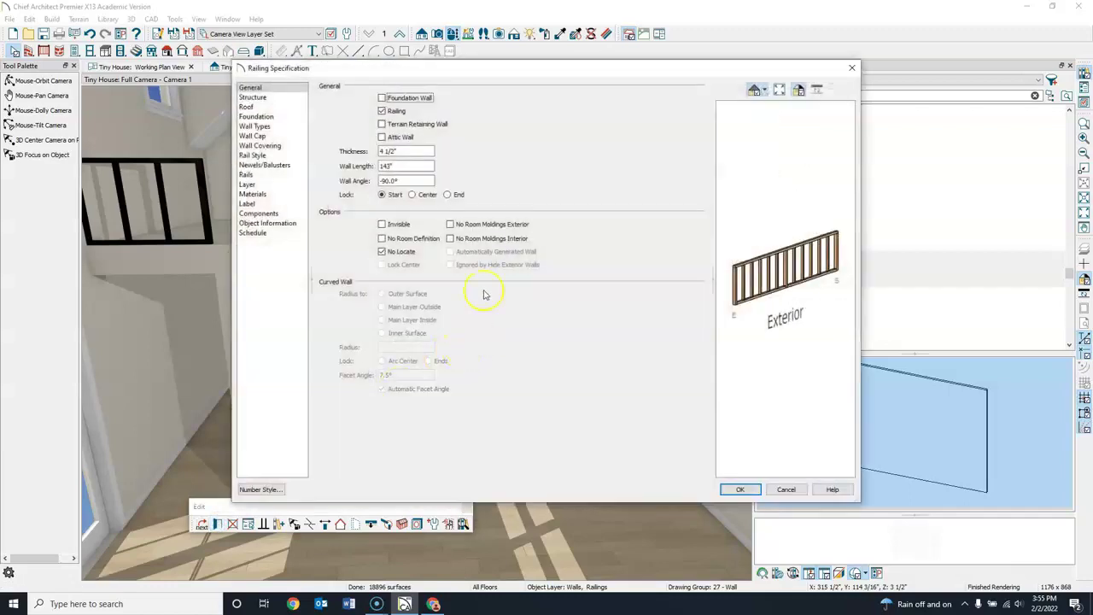
pyautogui.click(253, 194)
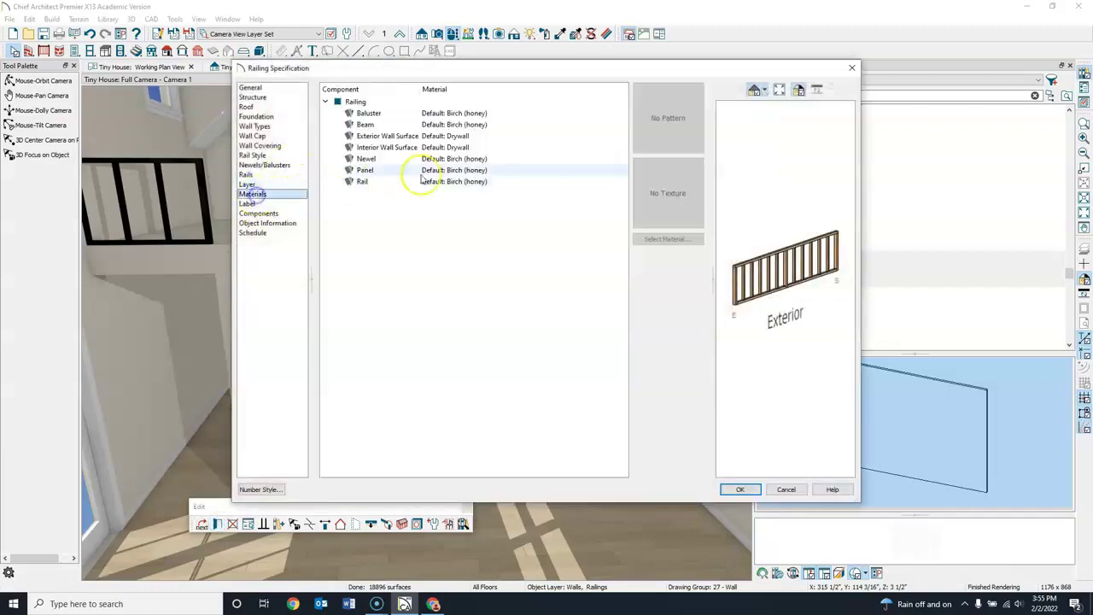
pyautogui.click(443, 114)
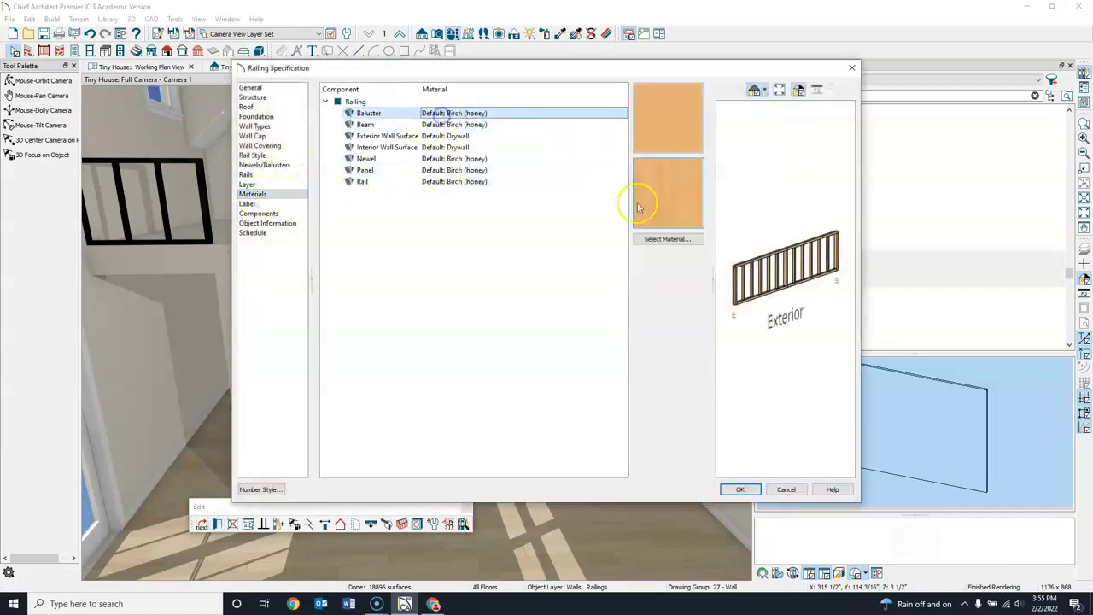
pyautogui.click(668, 239)
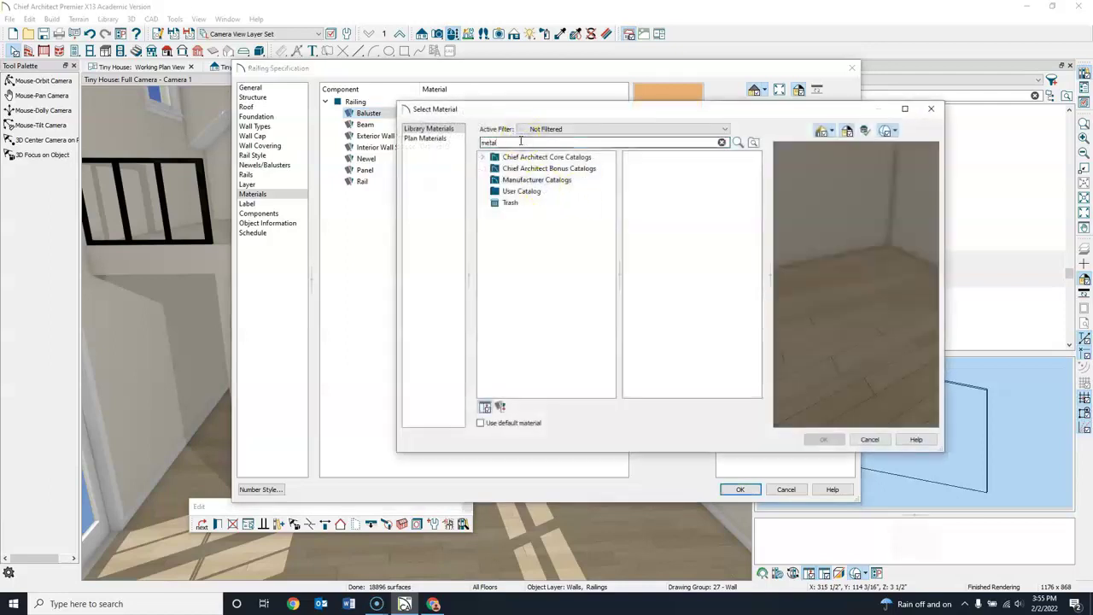
pyautogui.click(529, 140)
pyautogui.write('metal')
pyautogui.press('Return')
pyautogui.click(610, 394)
pyautogui.click(610, 394)
pyautogui.click(610, 394)
pyautogui.click(610, 394)
pyautogui.click(610, 394)
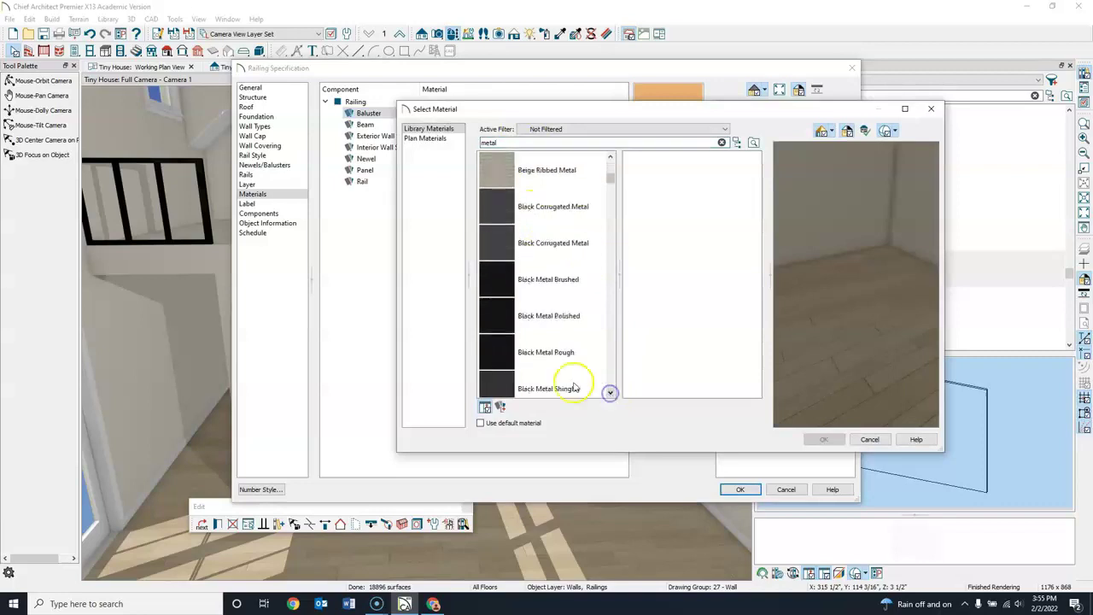
pyautogui.click(520, 360)
pyautogui.click(823, 440)
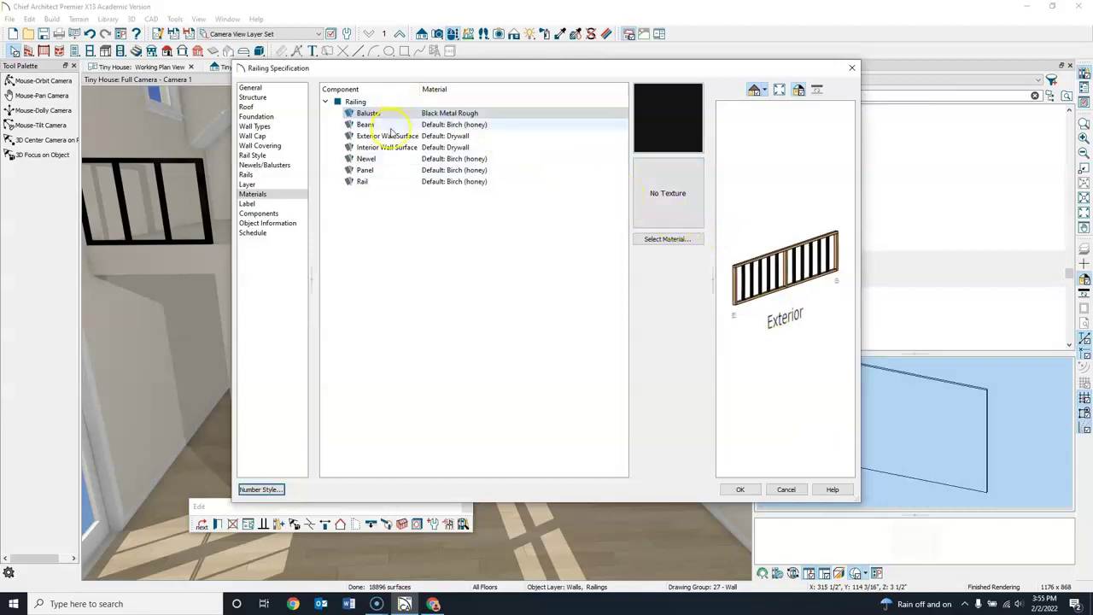
# Assign the Black Metal Rough library material to the newels of the long railing above the kitchen
pyautogui.click(432, 159)
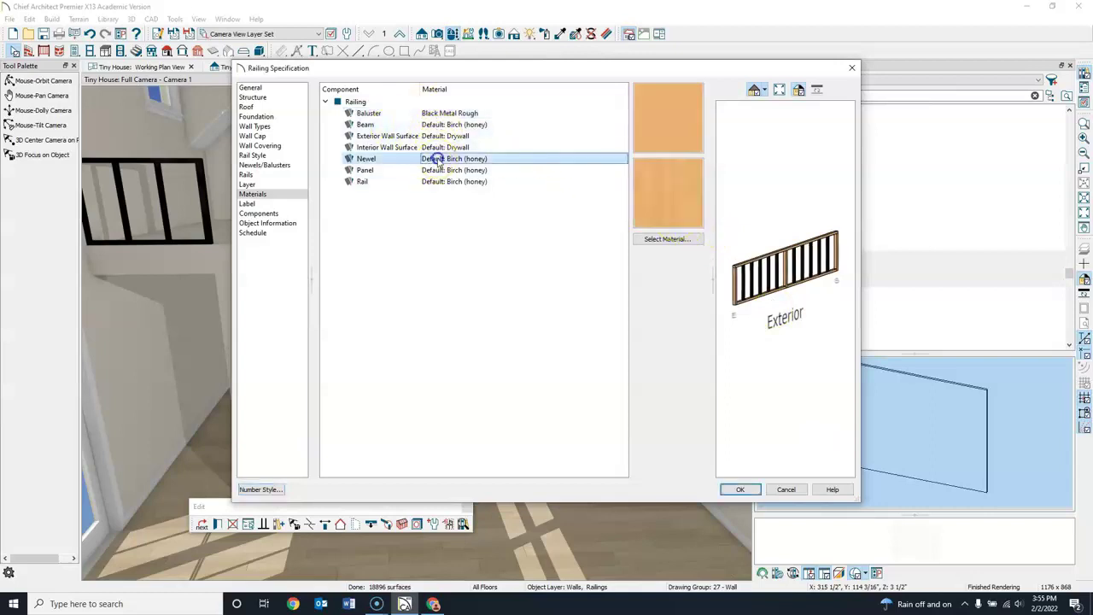
pyautogui.click(670, 239)
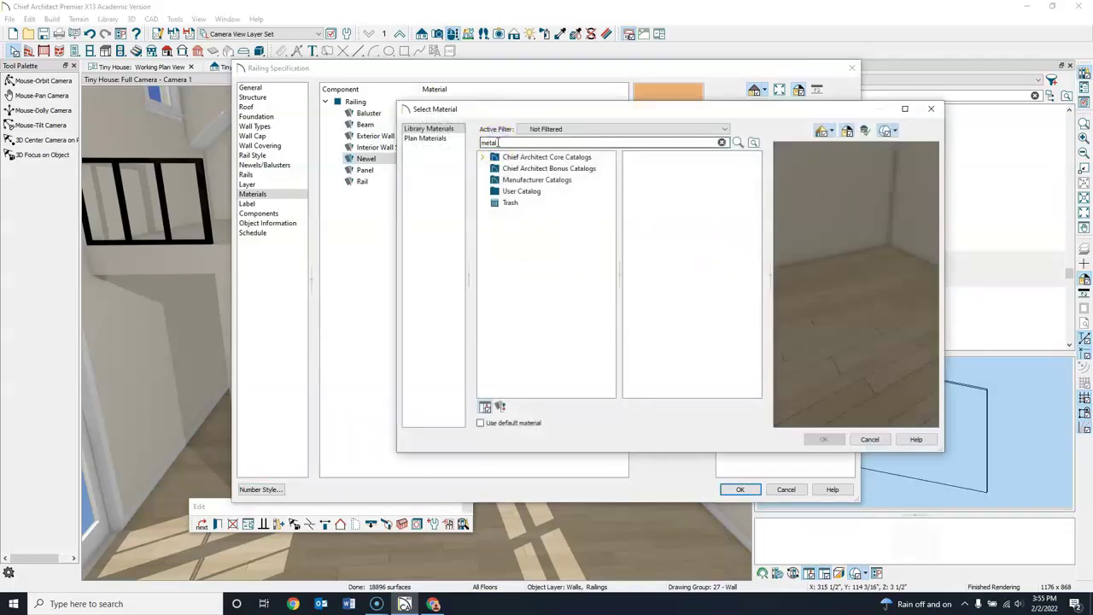
pyautogui.press('Return')
pyautogui.click(610, 394)
pyautogui.click(610, 394)
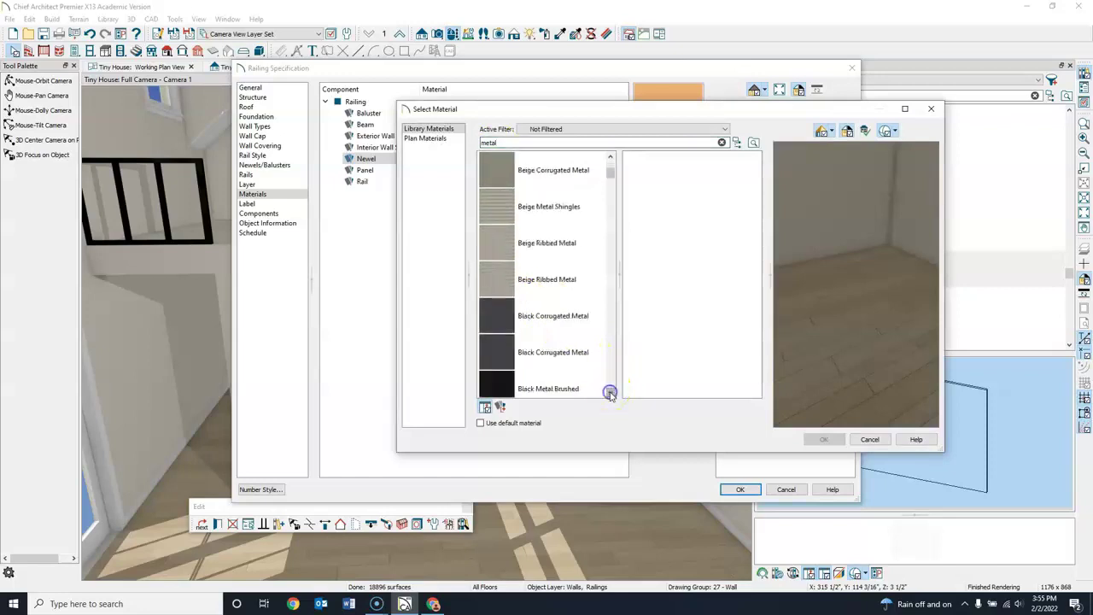
pyautogui.click(610, 394)
pyautogui.click(609, 394)
pyautogui.click(511, 389)
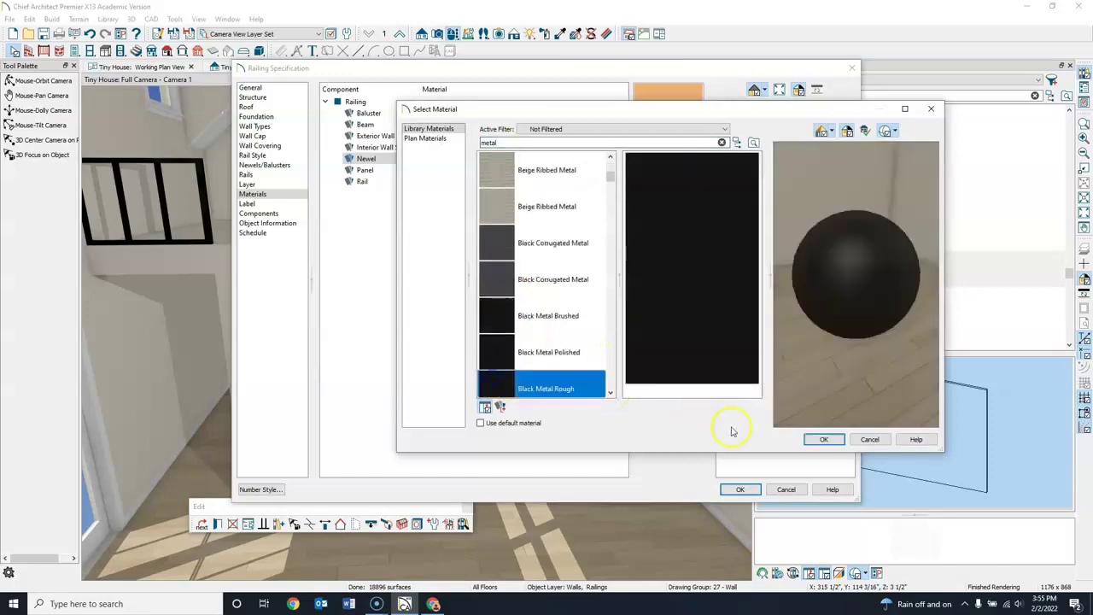
pyautogui.click(821, 439)
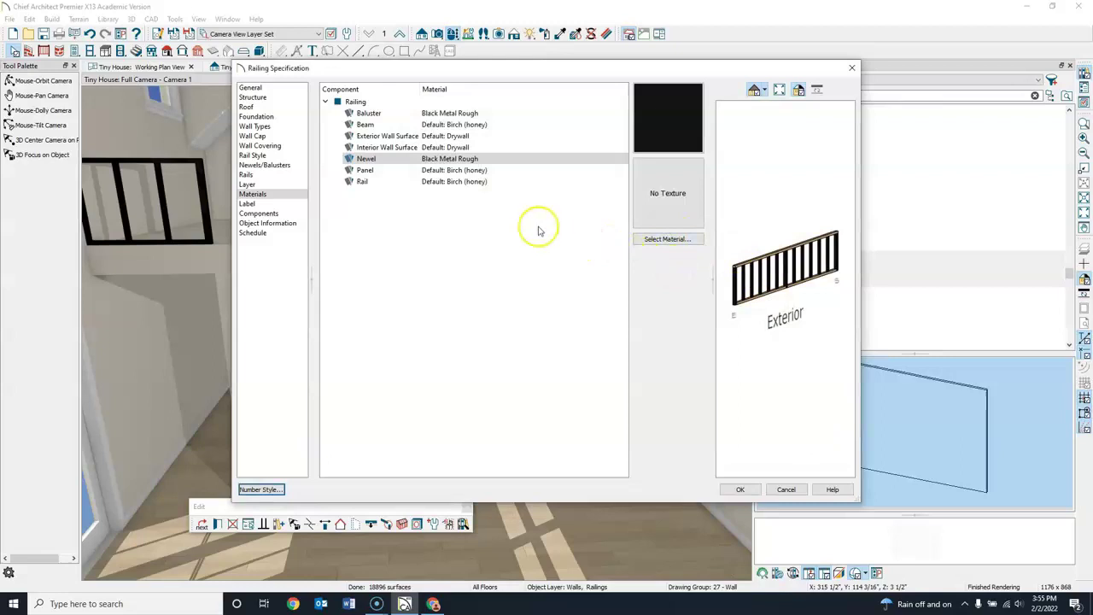
# Assign the Black Metal Rough library material to the long railing's rails and apply the material changes
pyautogui.click(438, 182)
pyautogui.click(658, 239)
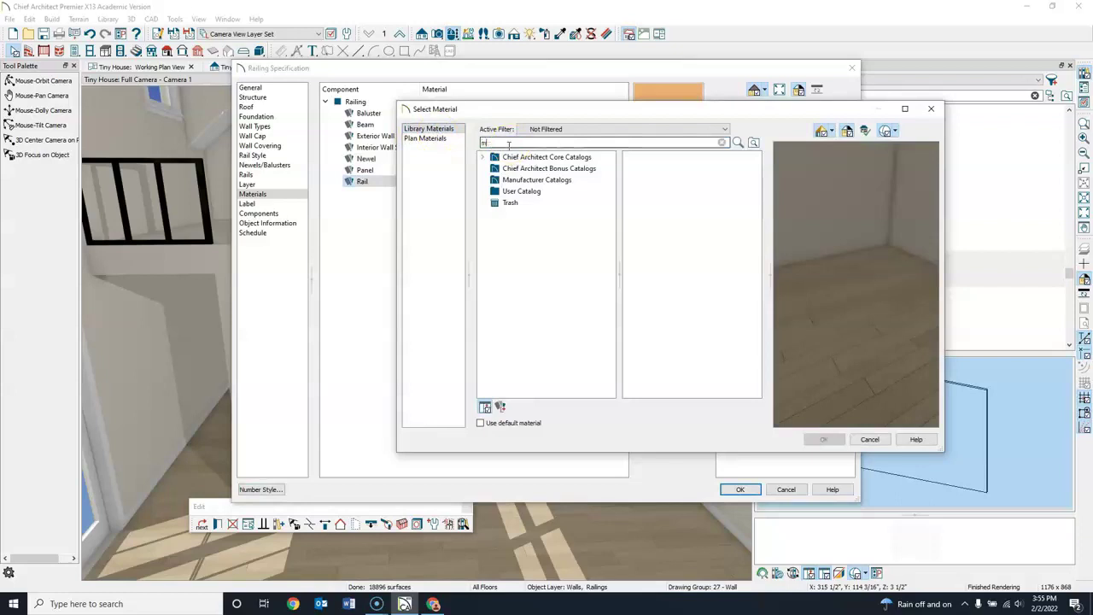
pyautogui.press('Return')
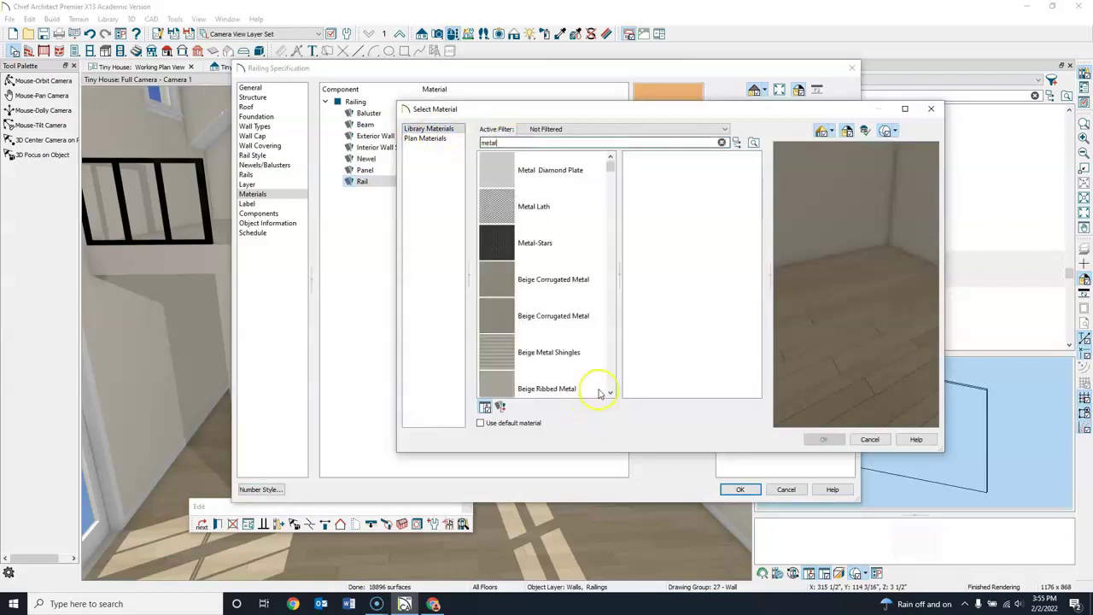
pyautogui.click(610, 392)
pyautogui.click(610, 393)
pyautogui.click(610, 393)
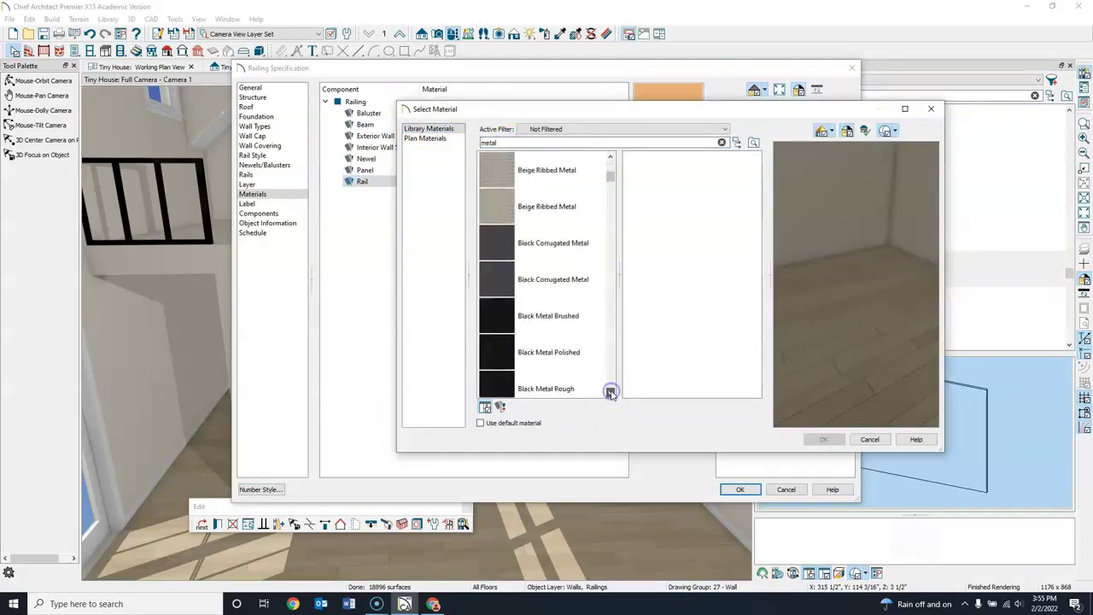
pyautogui.click(523, 388)
pyautogui.click(824, 439)
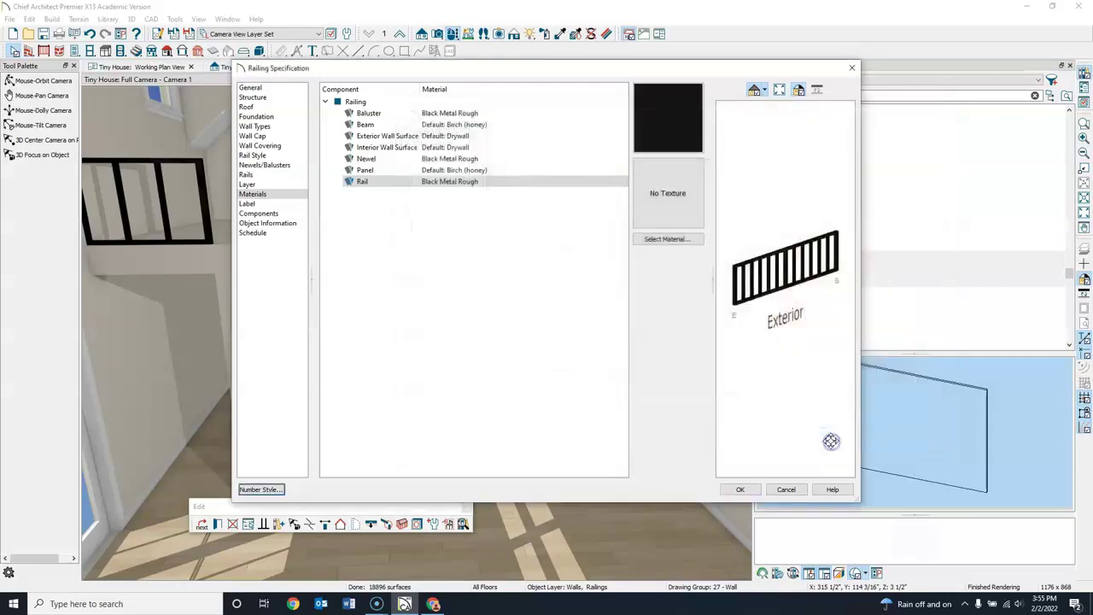
pyautogui.click(740, 490)
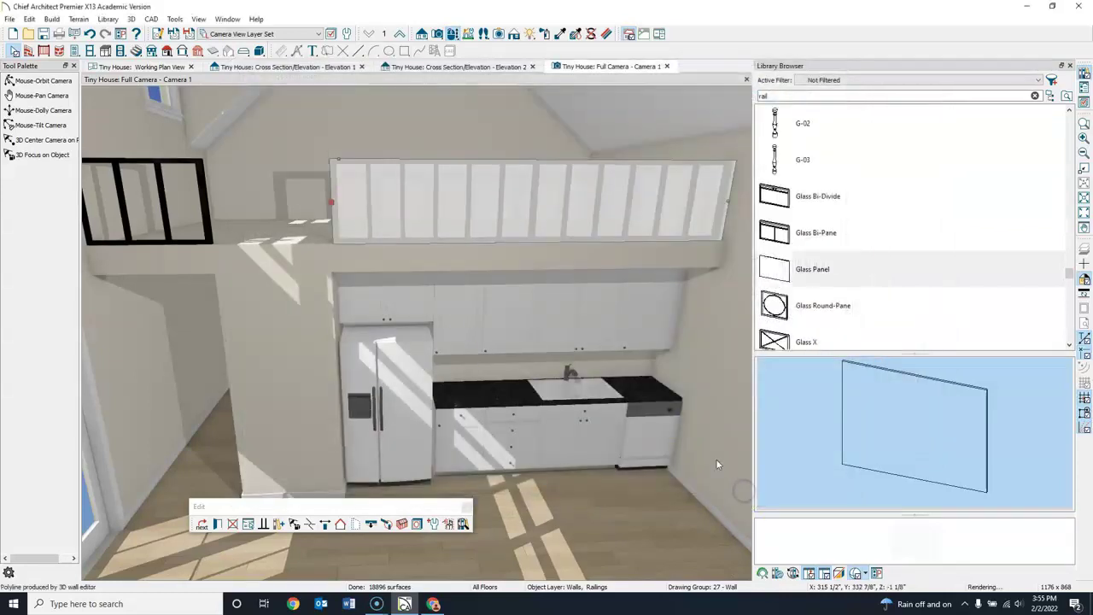
pyautogui.click(43, 82)
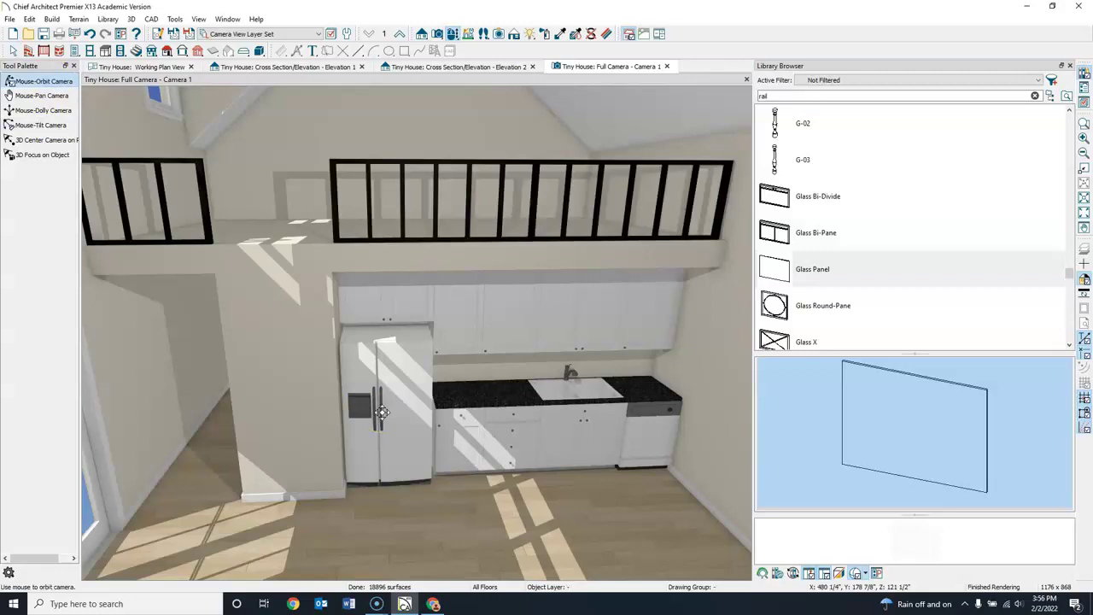
# Examine the black loft railings and kitchen in the Physically Based rendering technique, and switch the camera back to Standard rendering
pyautogui.click(68, 81)
pyautogui.moveTo(536, 276)
pyautogui.mouseDown()
pyautogui.moveTo(491, 247)
pyautogui.moveTo(457, 256)
pyautogui.moveTo(432, 228)
pyautogui.moveTo(441, 219)
pyautogui.moveTo(502, 233)
pyautogui.mouseUp()
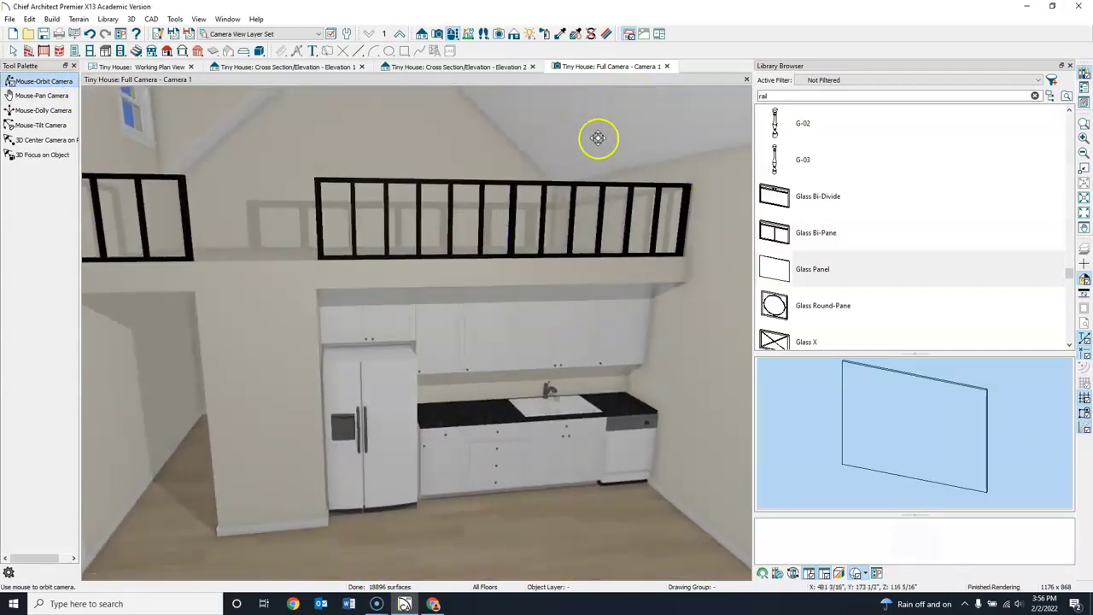
pyautogui.click(514, 35)
pyautogui.click(51, 112)
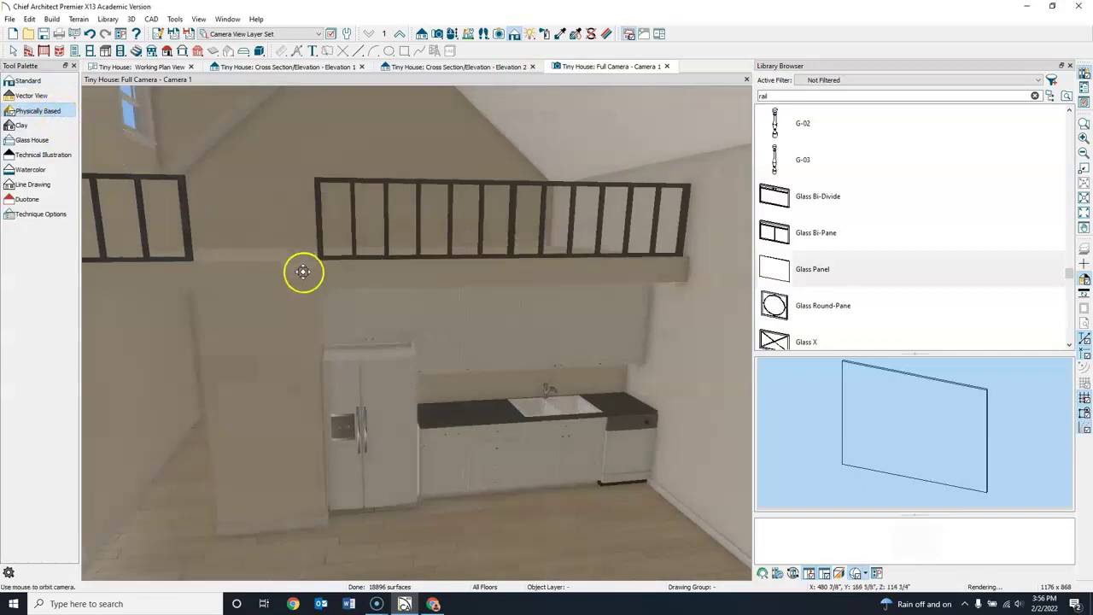
pyautogui.moveTo(392, 292); pyautogui.dragTo(370, 283)
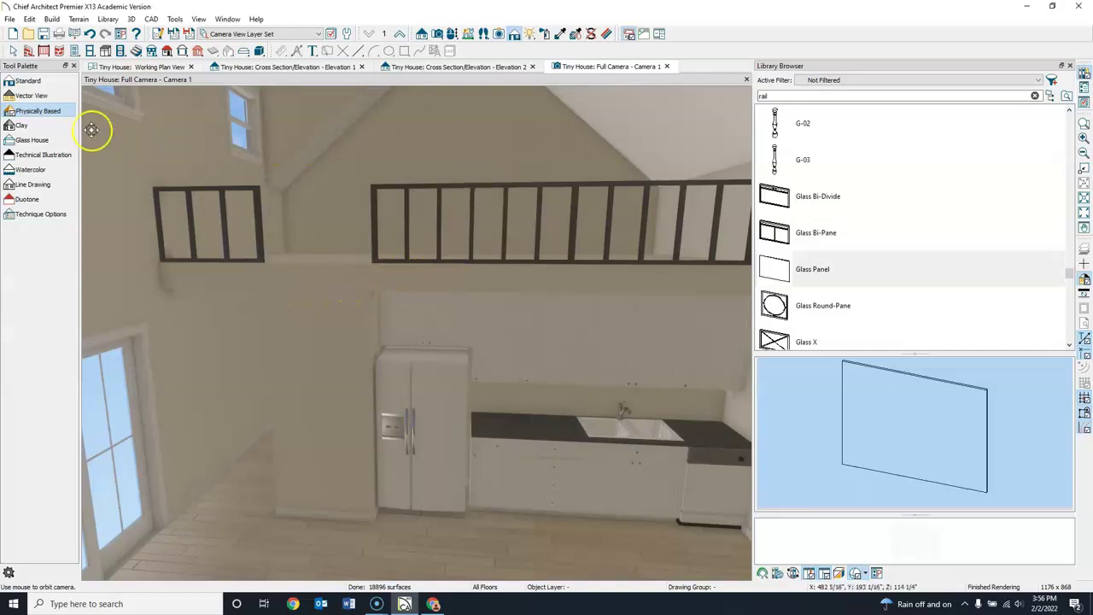
pyautogui.click(26, 81)
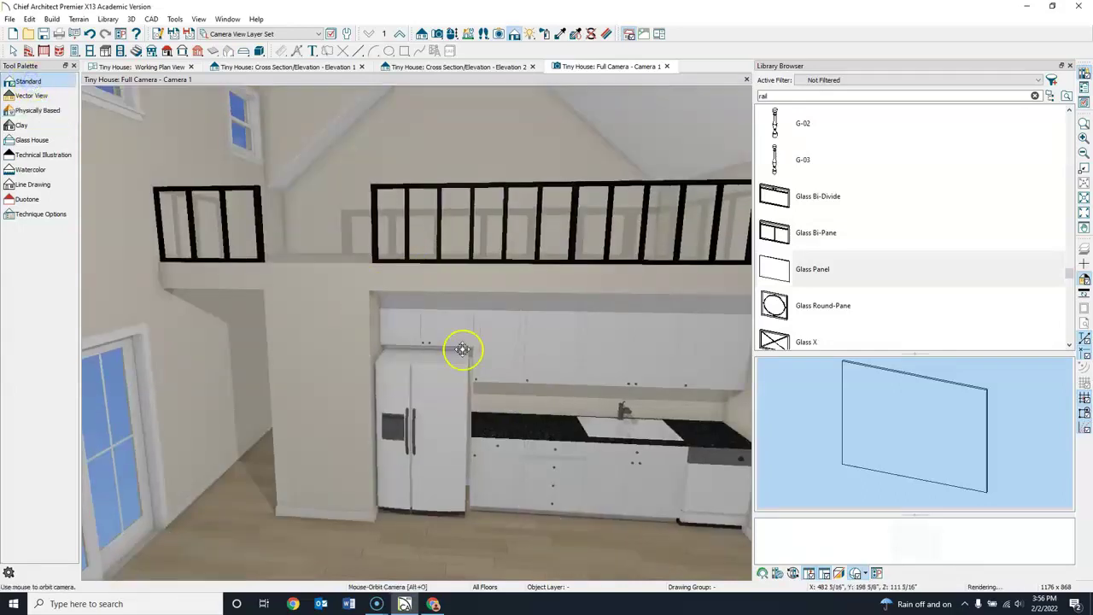
pyautogui.moveTo(483, 265)
pyautogui.mouseDown()
pyautogui.moveTo(509, 267)
pyautogui.moveTo(487, 269)
pyautogui.mouseUp()
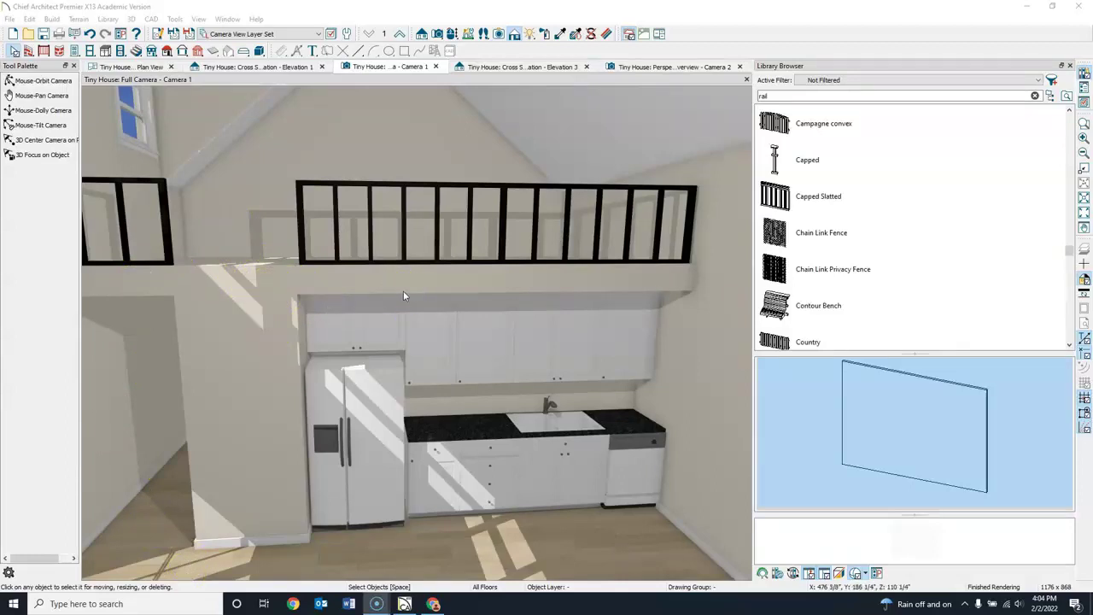
# Look over the kitchen and loft in the interior camera view, and close the Elevation 1 cross-section view
pyautogui.click(353, 317)
pyautogui.moveTo(254, 317); pyautogui.dragTo(341, 278)
pyautogui.click(62, 81)
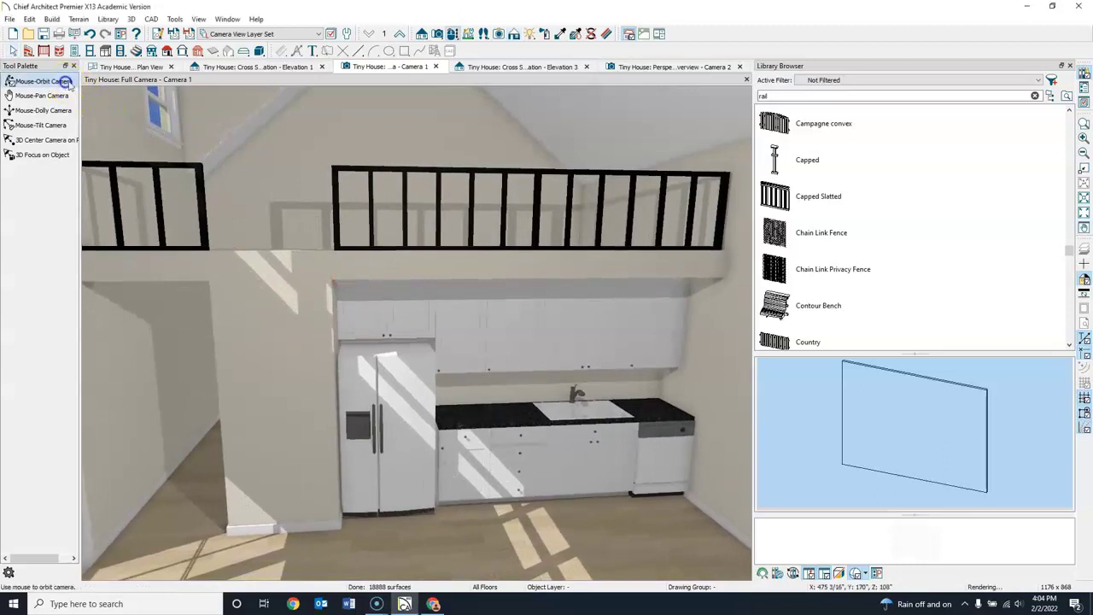
pyautogui.moveTo(371, 322); pyautogui.dragTo(444, 330)
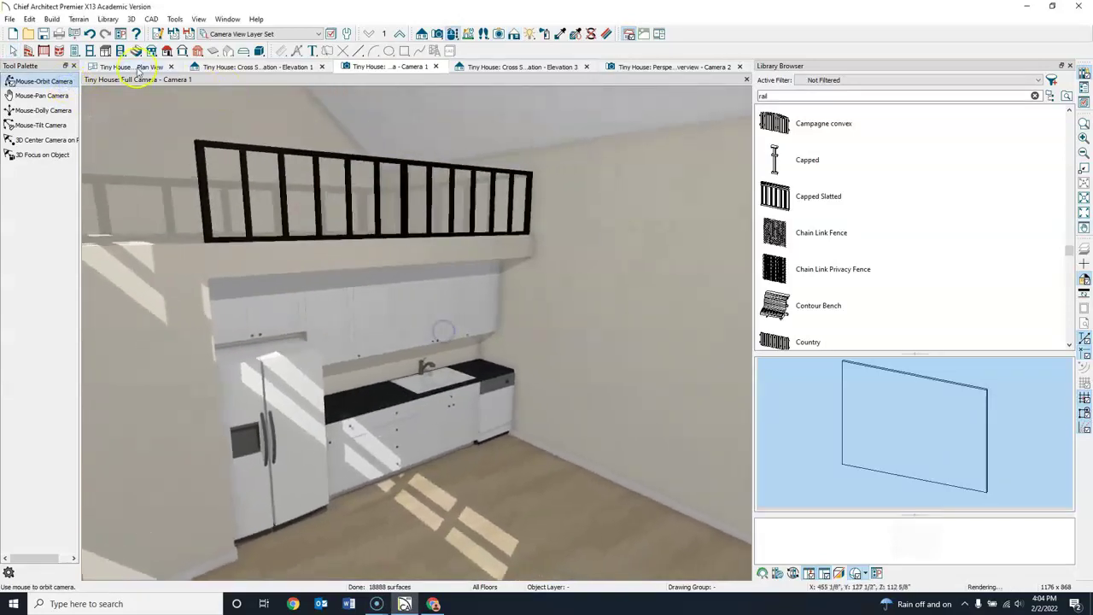
pyautogui.click(256, 67)
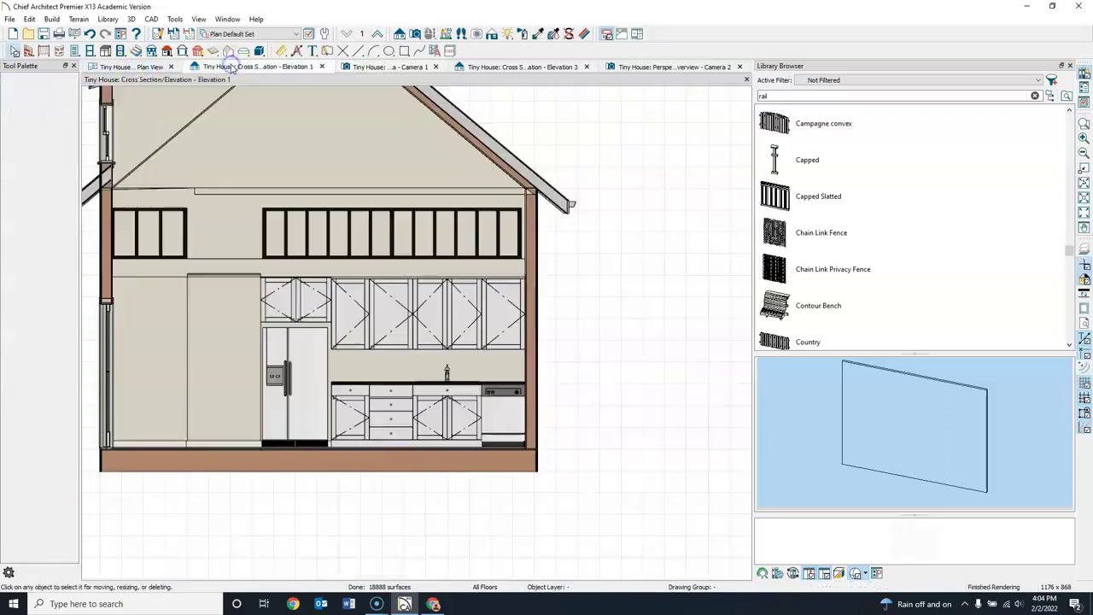
pyautogui.click(322, 67)
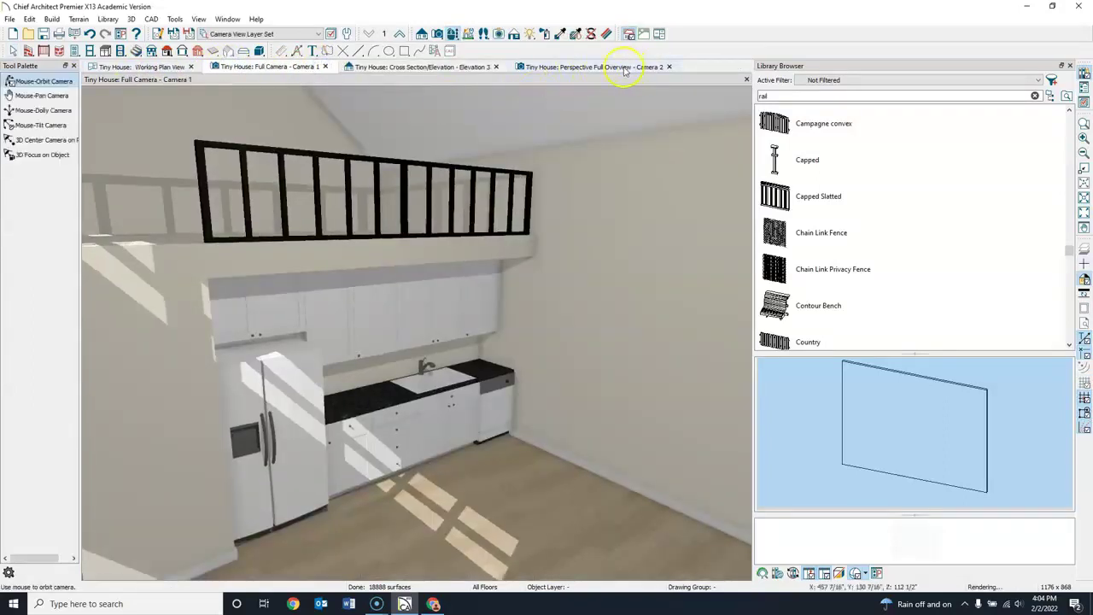
# Place a standard window on floor 1 in the exterior wall facing the kitchen, working in the floor plan
pyautogui.click(624, 68)
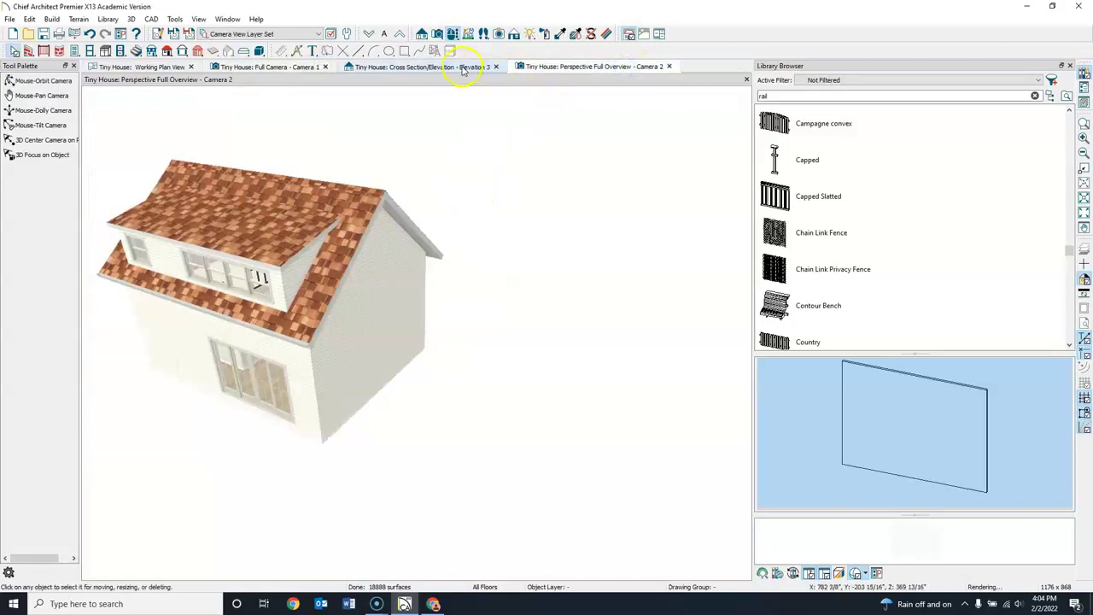
pyautogui.moveTo(342, 340); pyautogui.dragTo(348, 331)
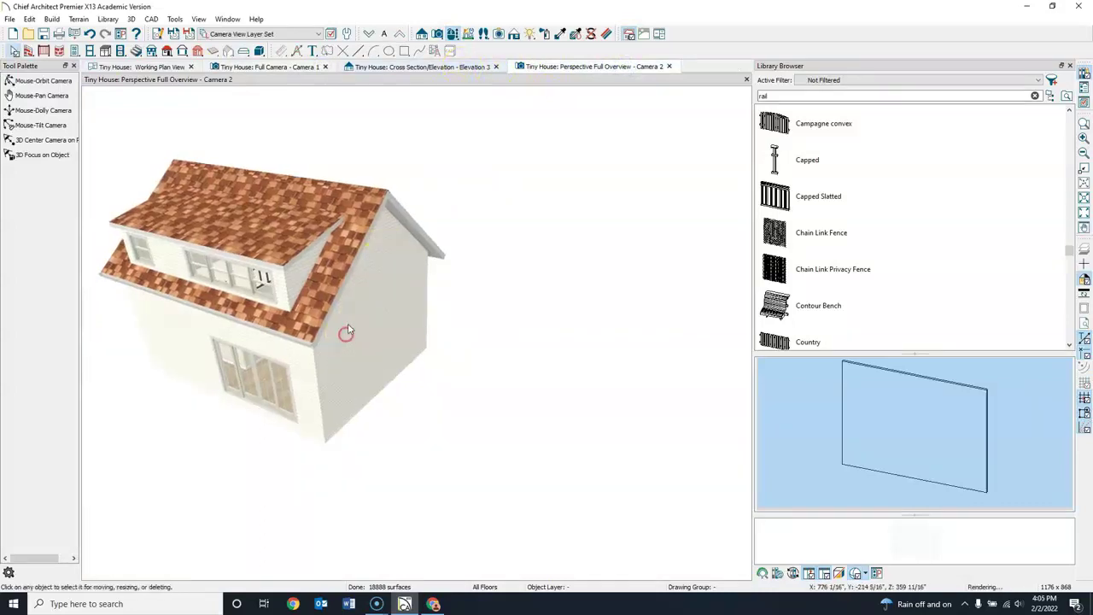
pyautogui.scroll(3, 395, 317)
pyautogui.moveTo(301, 357); pyautogui.dragTo(424, 288)
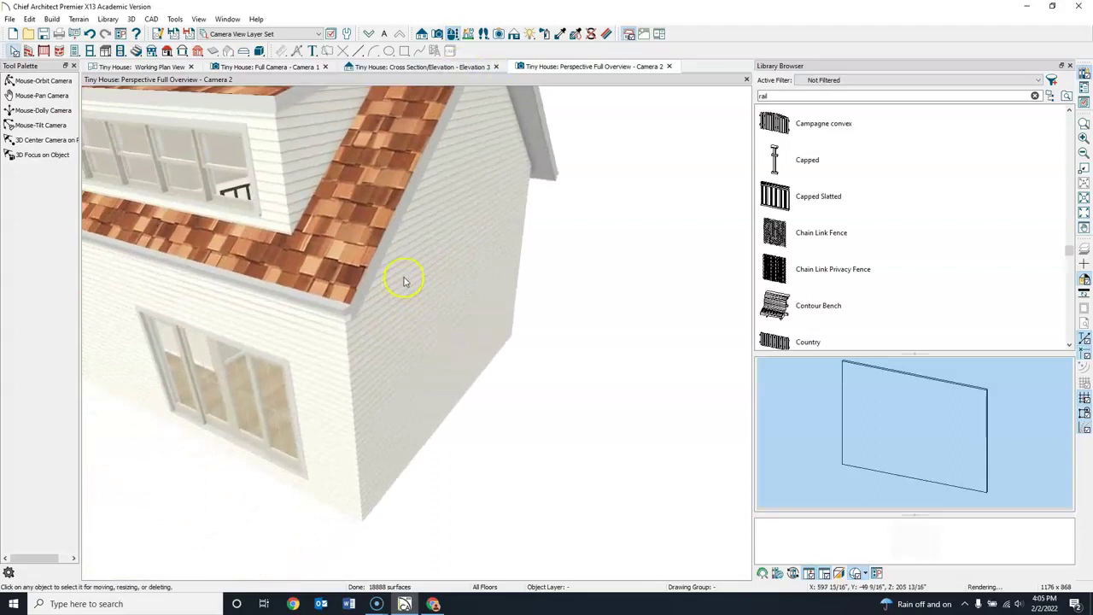
pyautogui.click(90, 51)
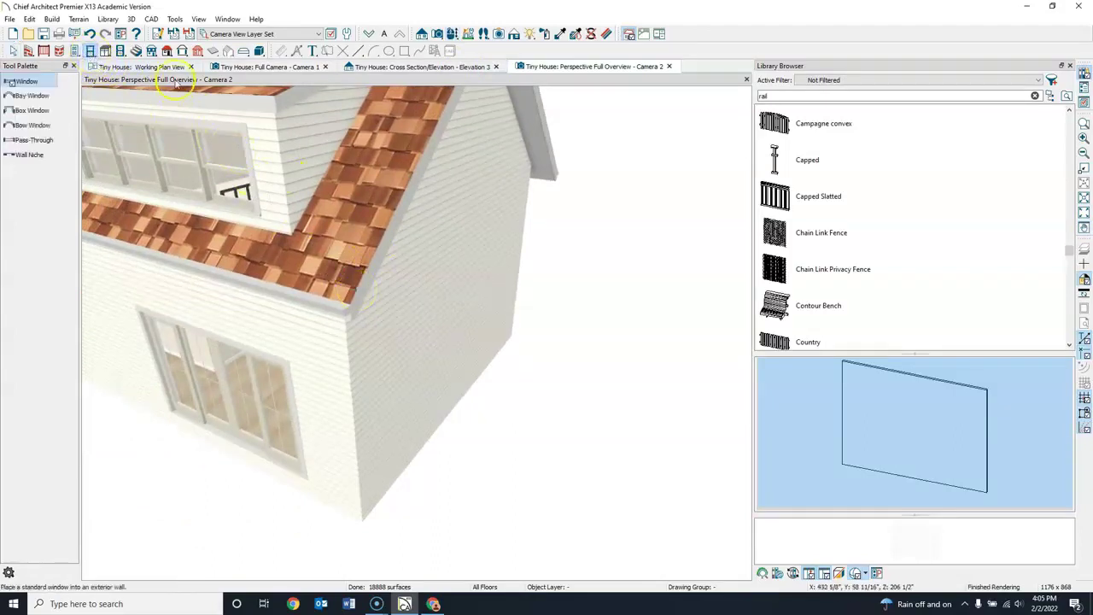
pyautogui.click(171, 66)
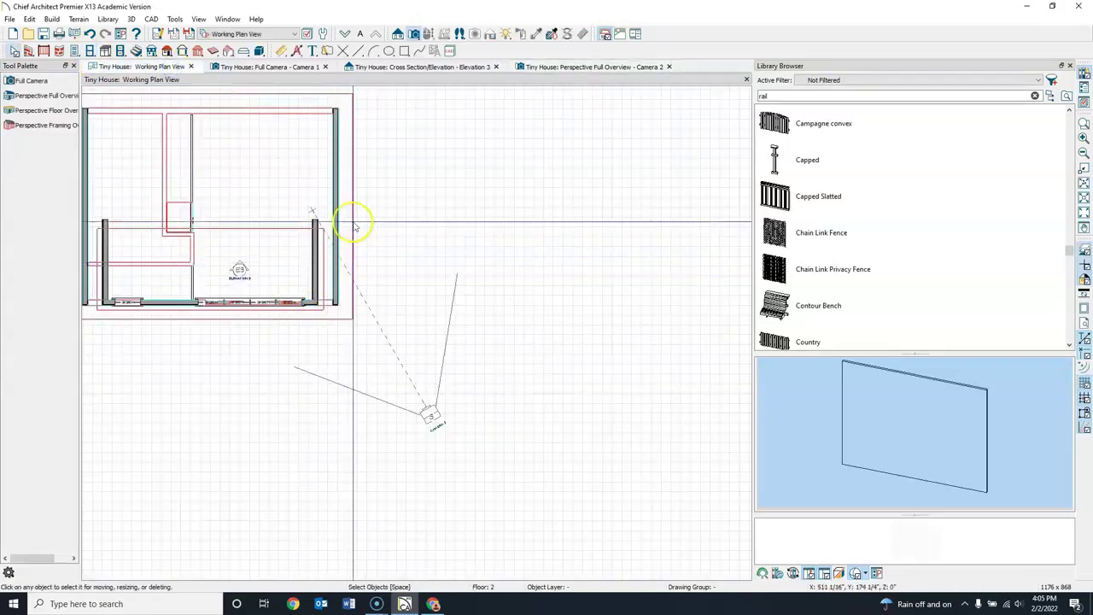
pyautogui.click(346, 34)
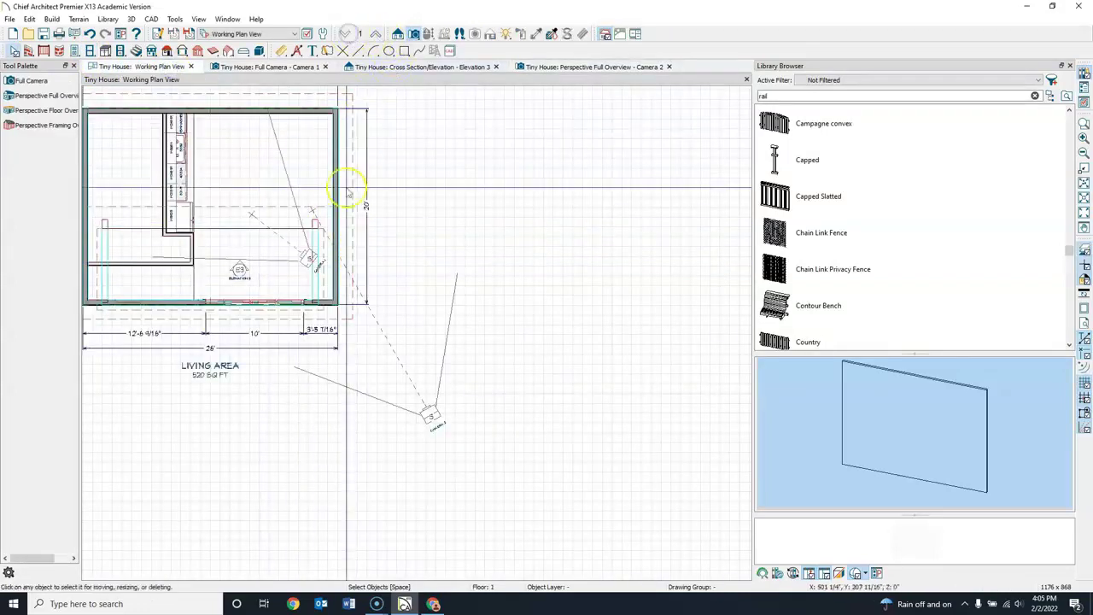
pyautogui.click(89, 51)
pyautogui.click(389, 245)
pyautogui.press('space')
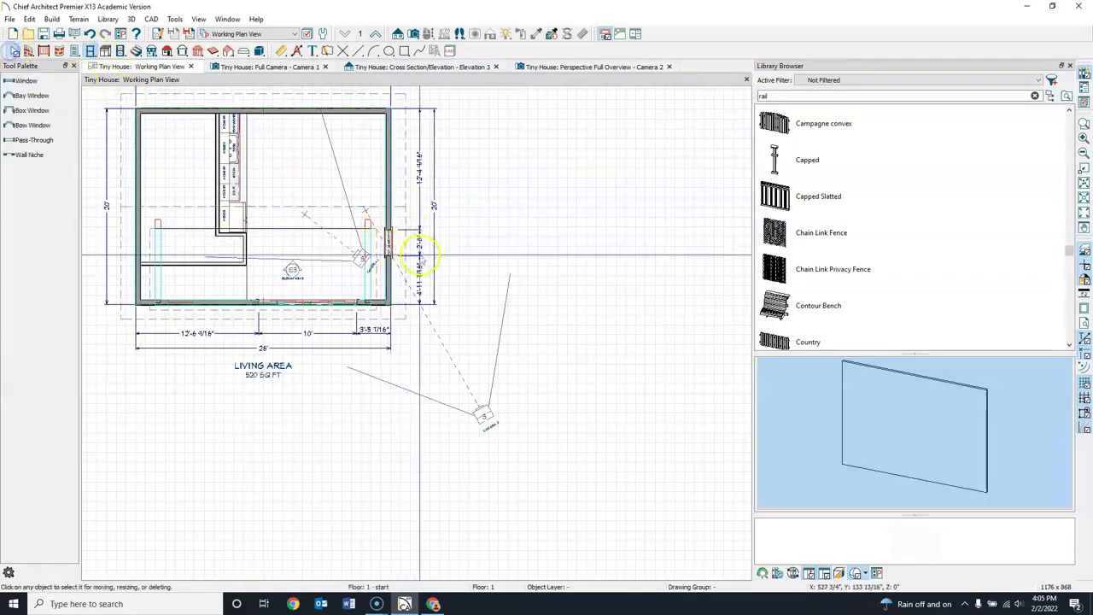
# Set the new window's width to 42 inches and height to 48 inches, with two lites across
pyautogui.click(386, 244)
pyautogui.doubleClick(384, 244)
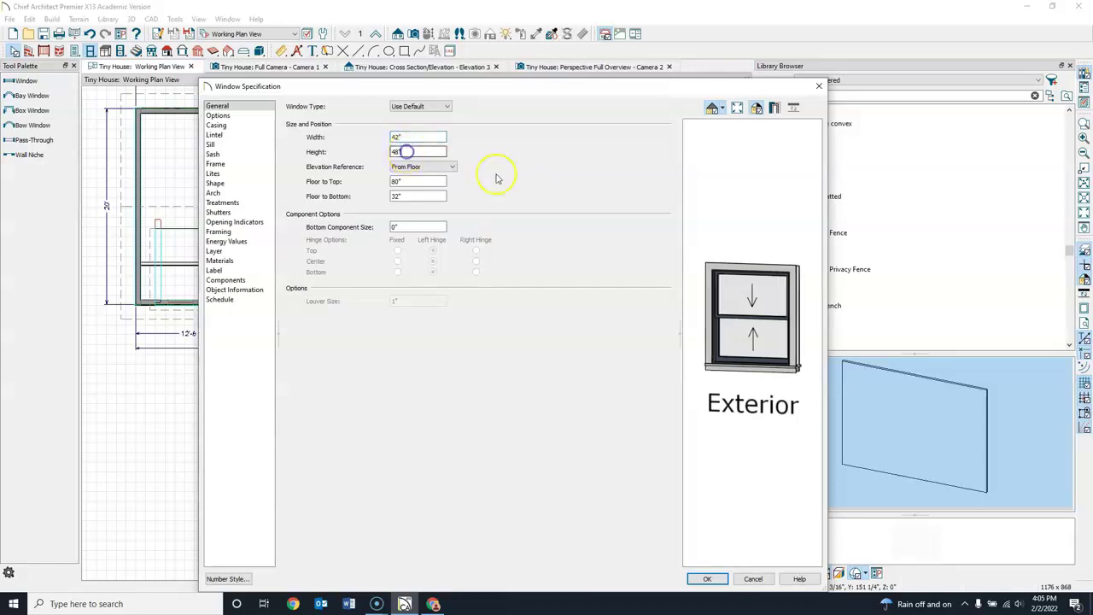
pyautogui.click(213, 173)
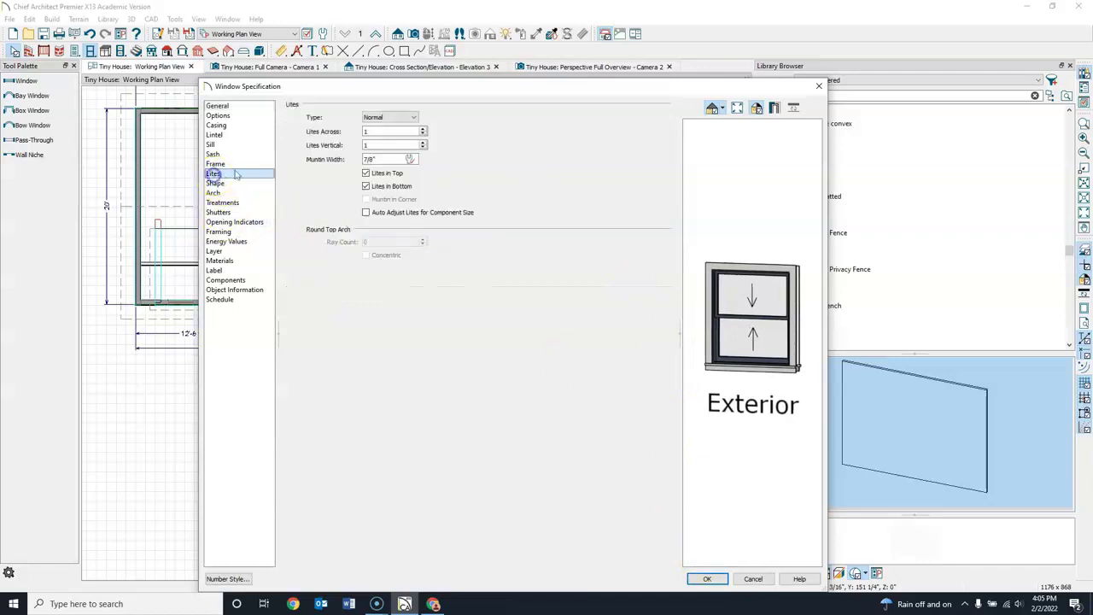
pyautogui.click(422, 130)
pyautogui.click(424, 142)
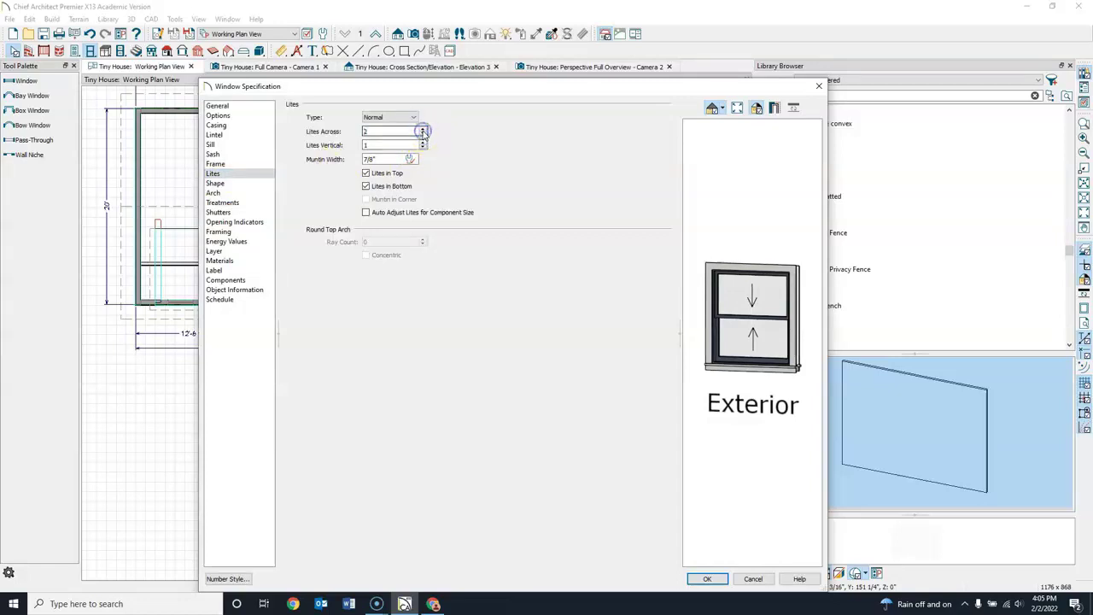
pyautogui.click(713, 578)
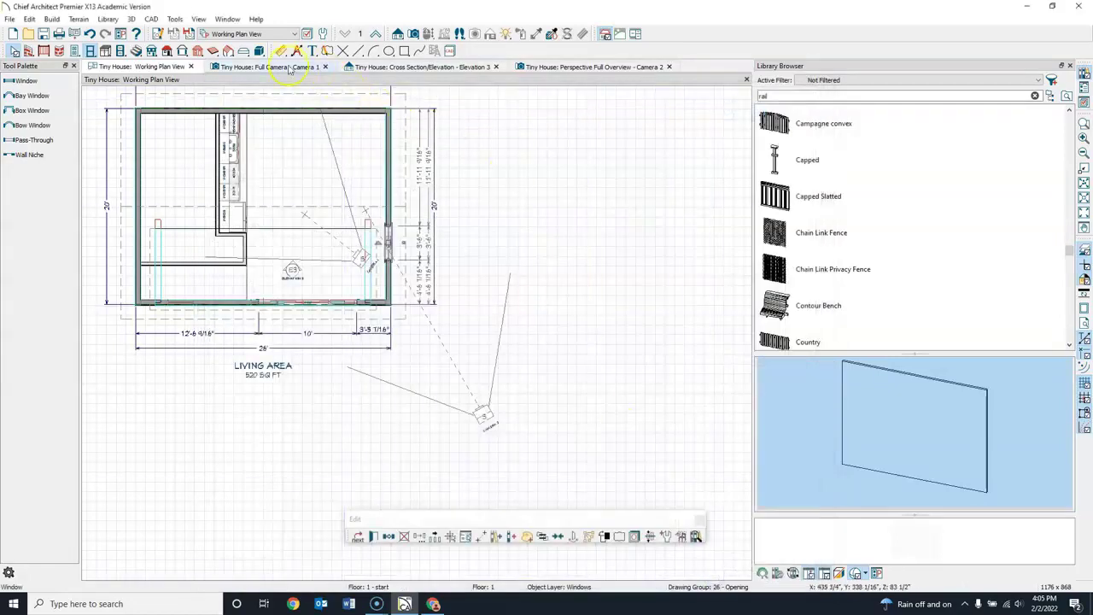
# Copy the Color - Almond material from the sliding door onto the new window's dark sash in the exterior overview
pyautogui.click(551, 68)
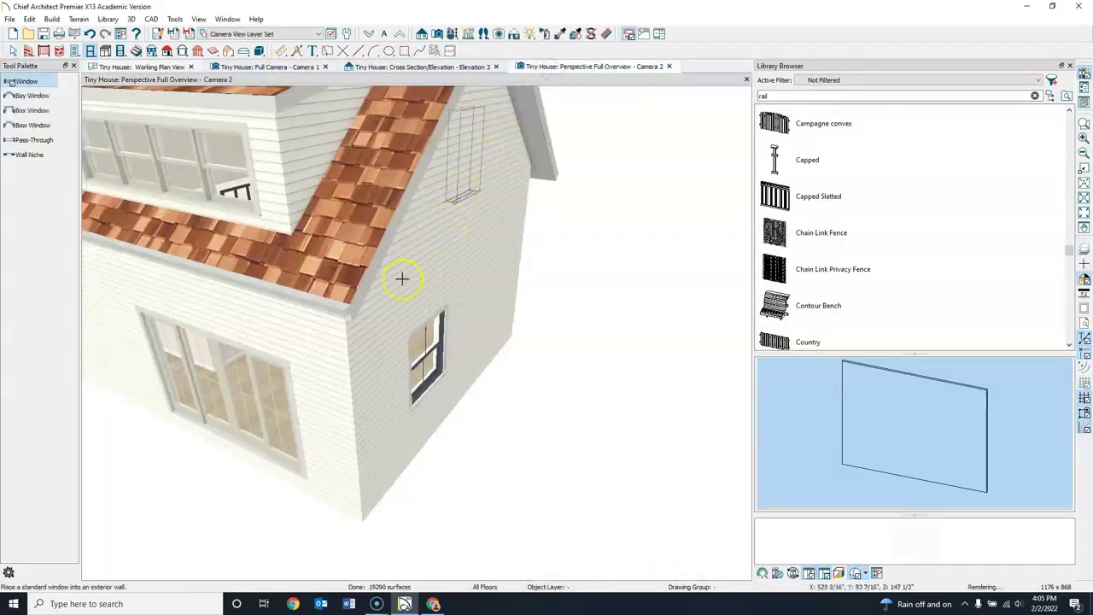
pyautogui.click(13, 52)
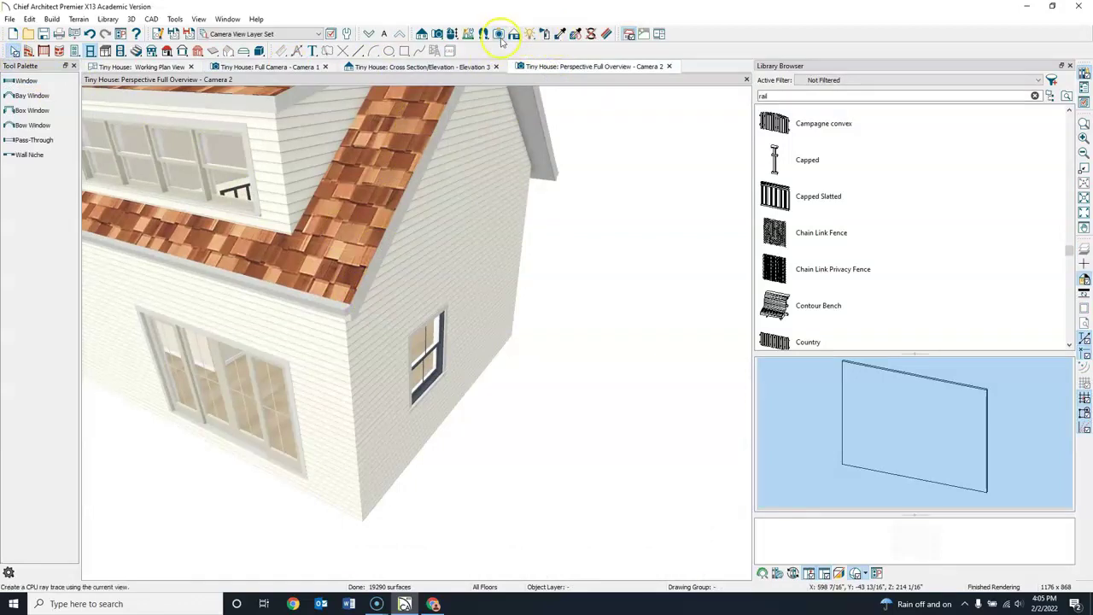
pyautogui.click(452, 33)
pyautogui.moveTo(444, 260); pyautogui.dragTo(431, 224)
pyautogui.click(560, 34)
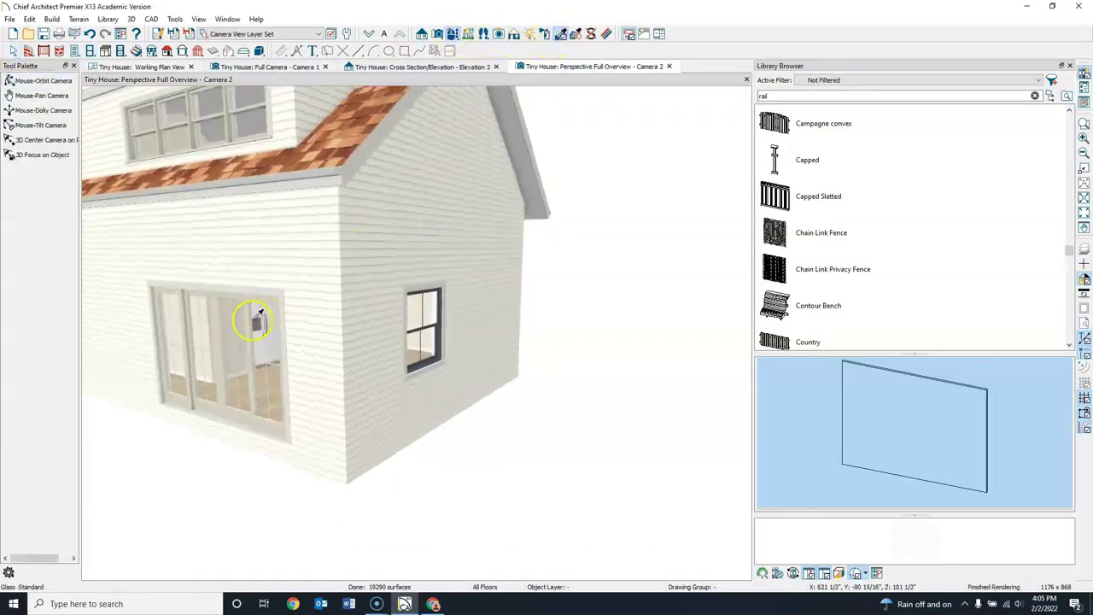
pyautogui.click(255, 319)
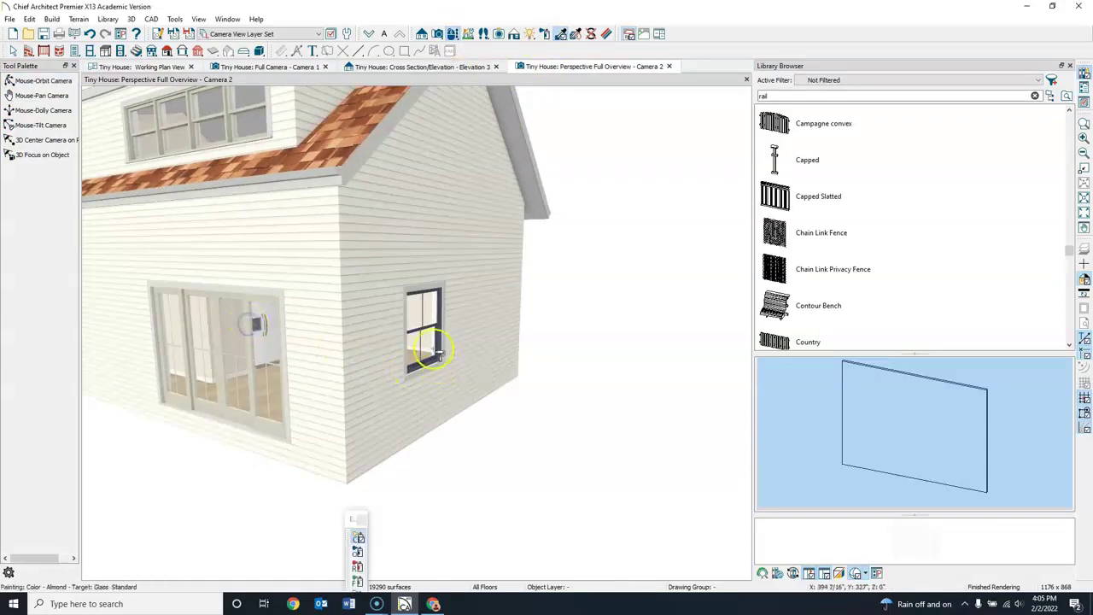
pyautogui.click(444, 347)
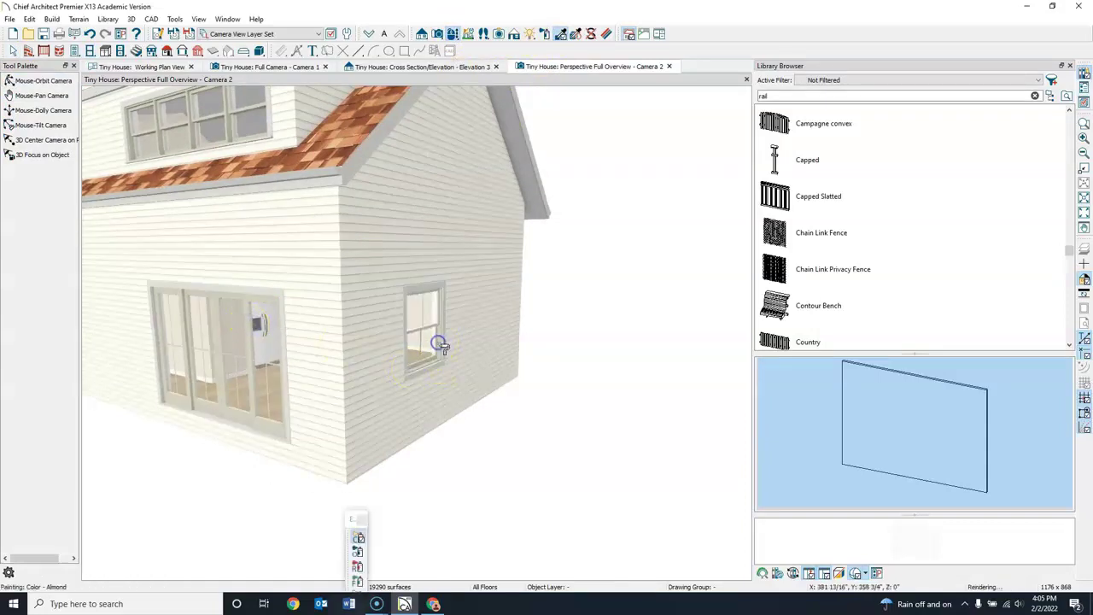
pyautogui.click(10, 50)
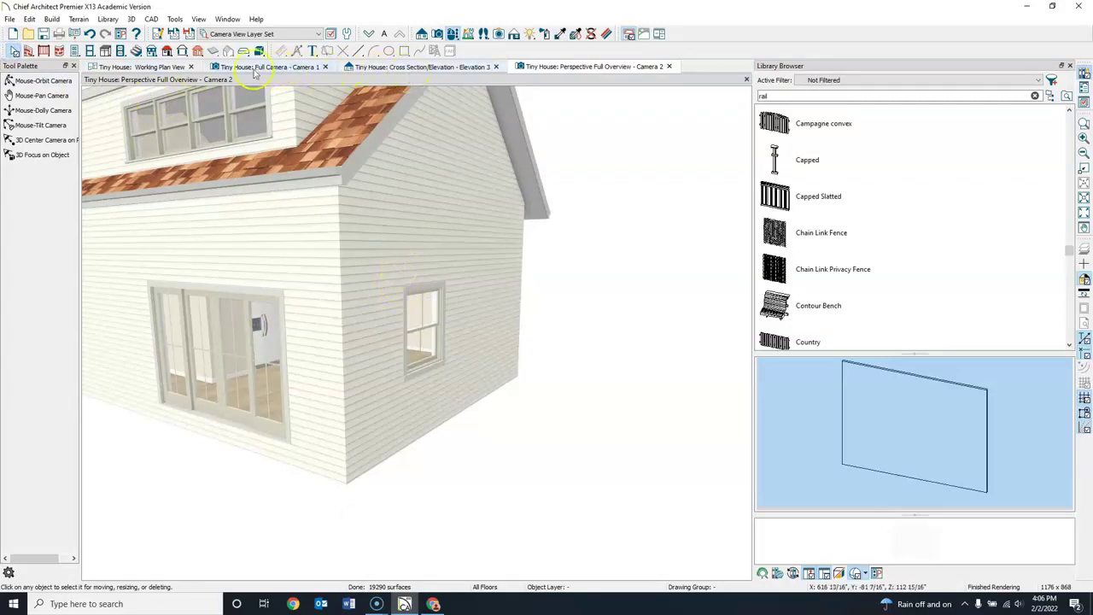
# Copy the window facing the kitchen in the floor plan and paste a duplicate directly against its upper end
pyautogui.click(158, 68)
pyautogui.scroll(3, 256, 214)
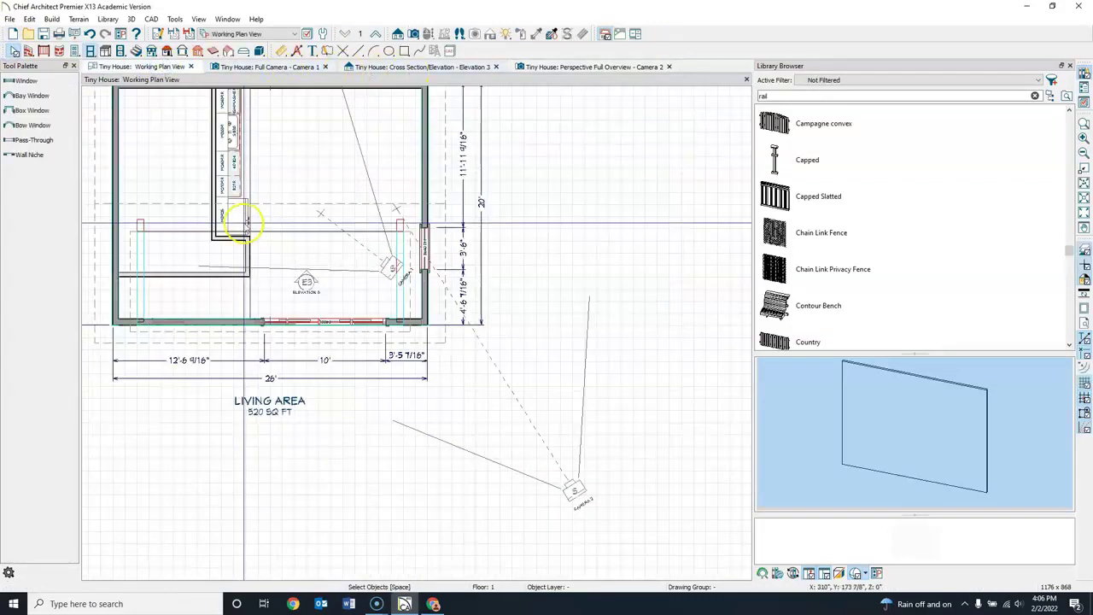
pyautogui.click(425, 246)
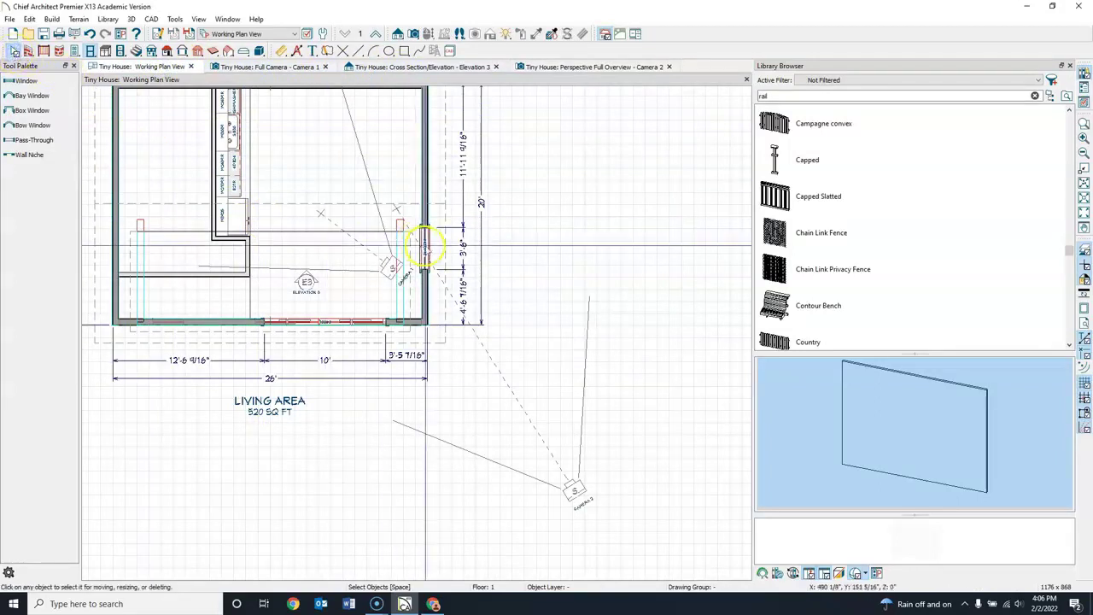
pyautogui.click(426, 237)
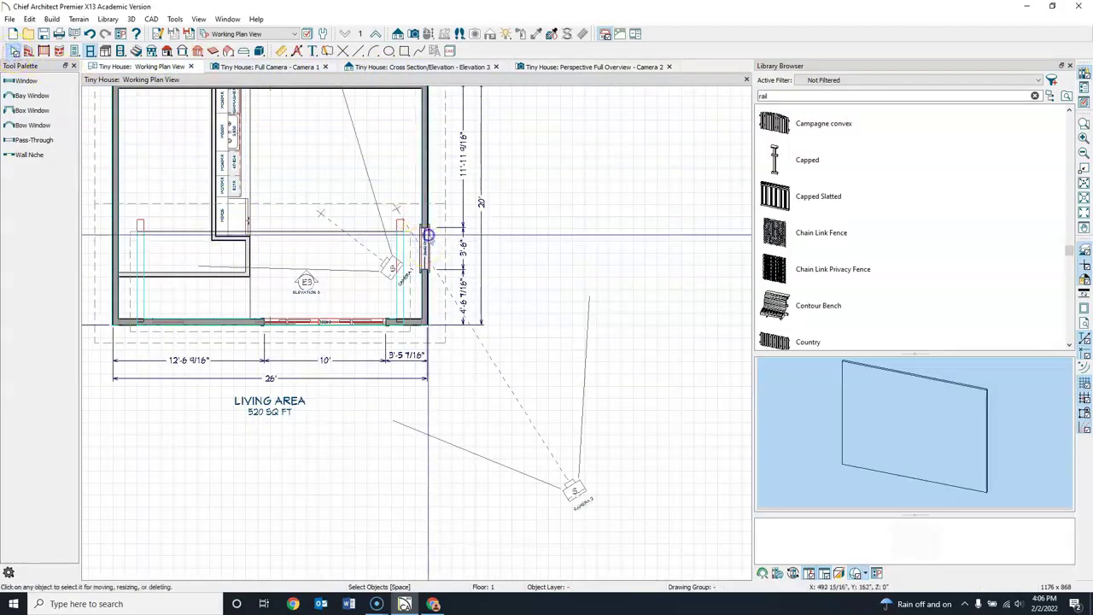
pyautogui.scroll(3, 427, 243)
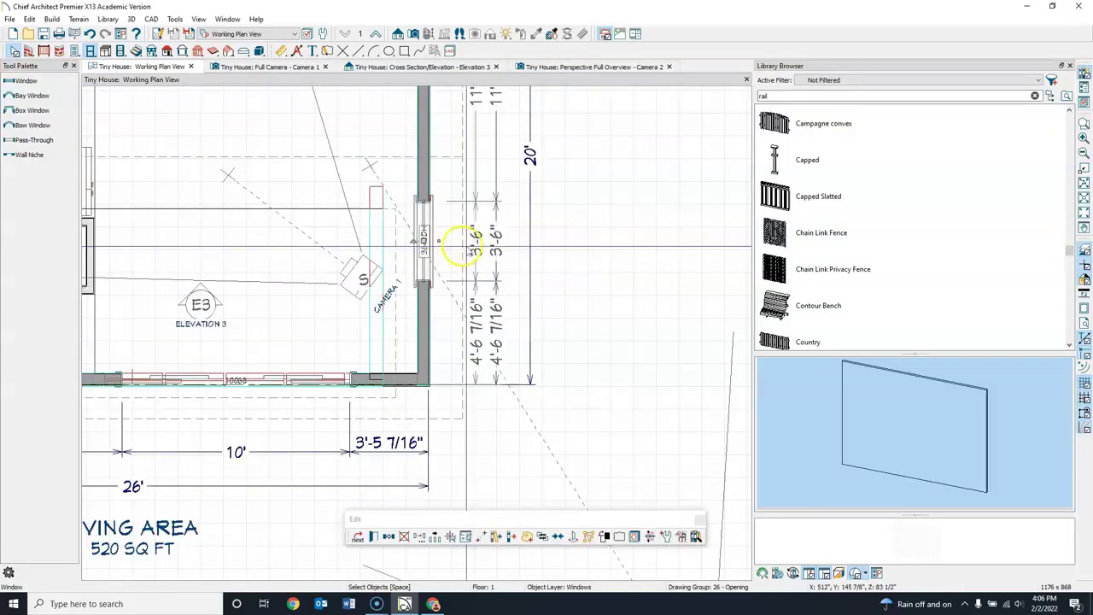
pyautogui.click(463, 245)
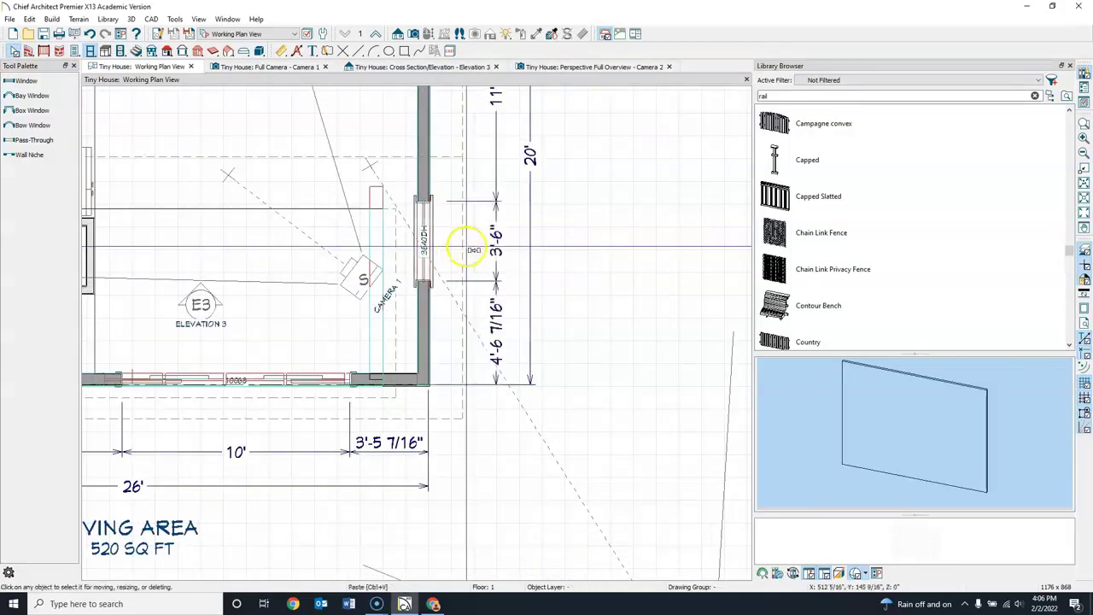
pyautogui.click(423, 201)
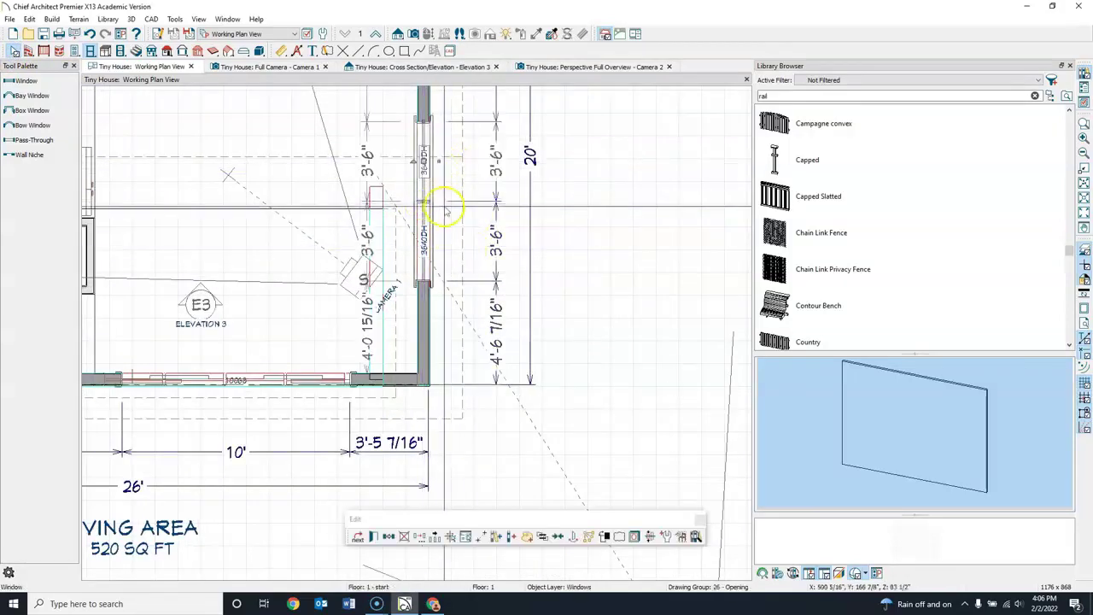
# Paste another copy of the window against the second one to form a continuous row of three
pyautogui.moveTo(439, 207); pyautogui.dragTo(440, 333, button='middle')
pyautogui.click(439, 334)
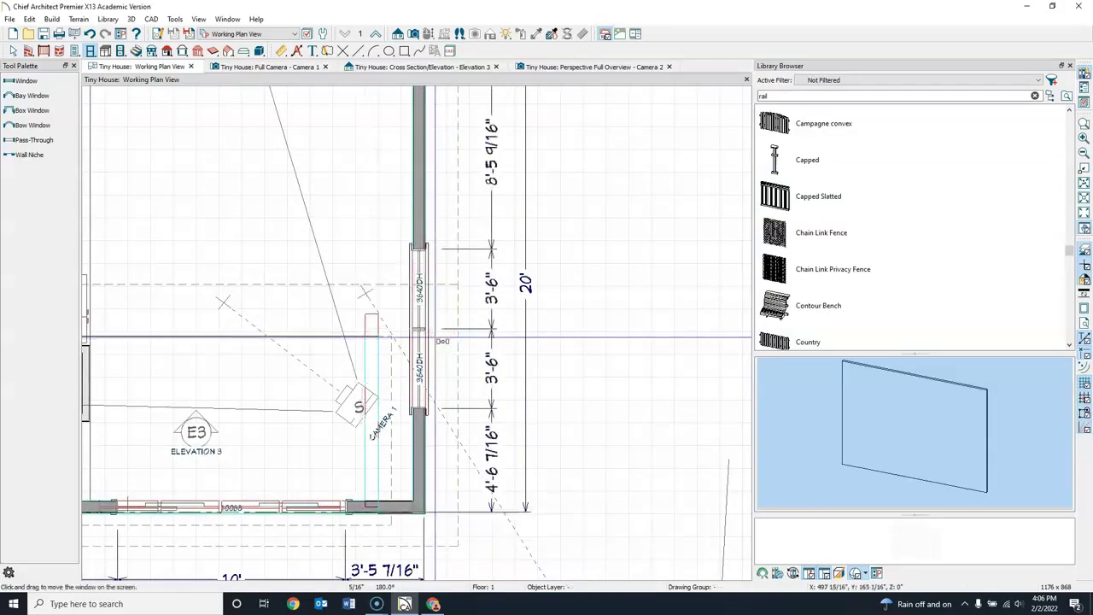
pyautogui.click(420, 249)
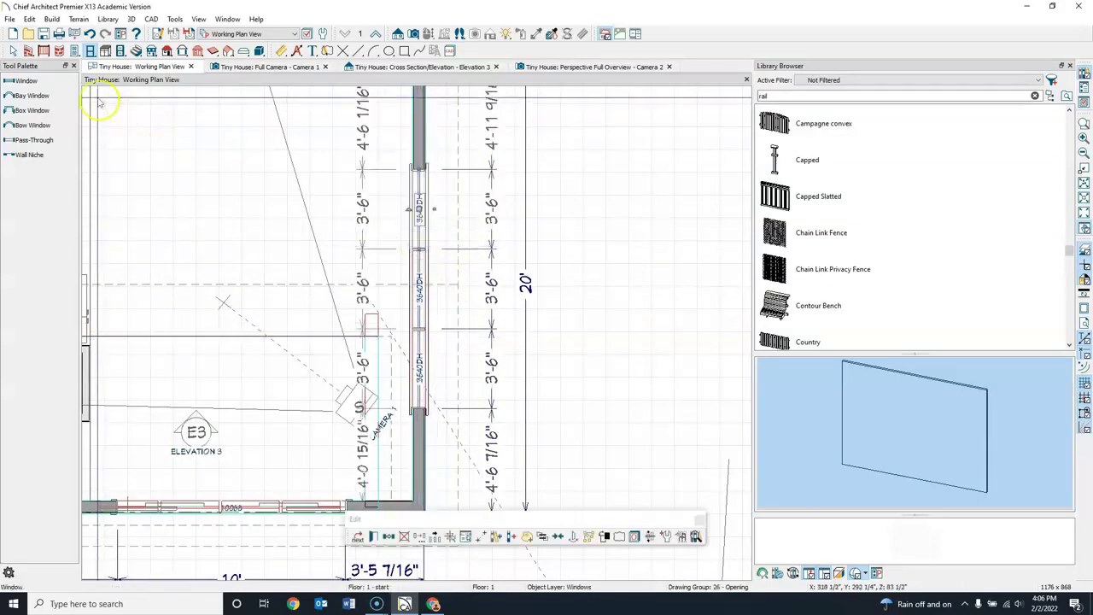
pyautogui.click(369, 312)
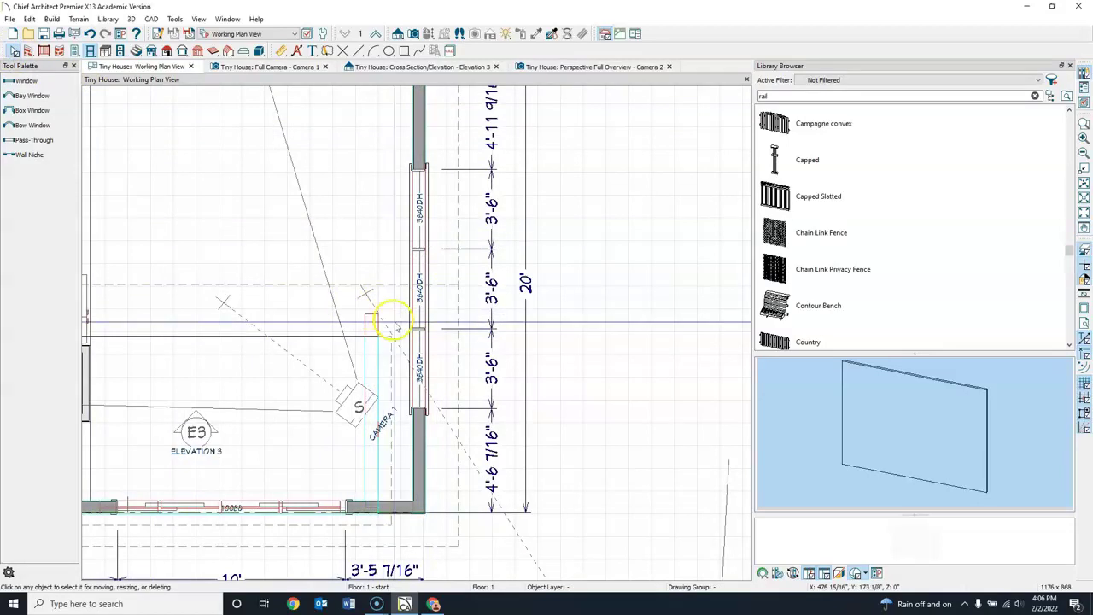
# Center the middle window of the row under the gable's ridge in the exterior overview
pyautogui.scroll(-1, 391, 317)
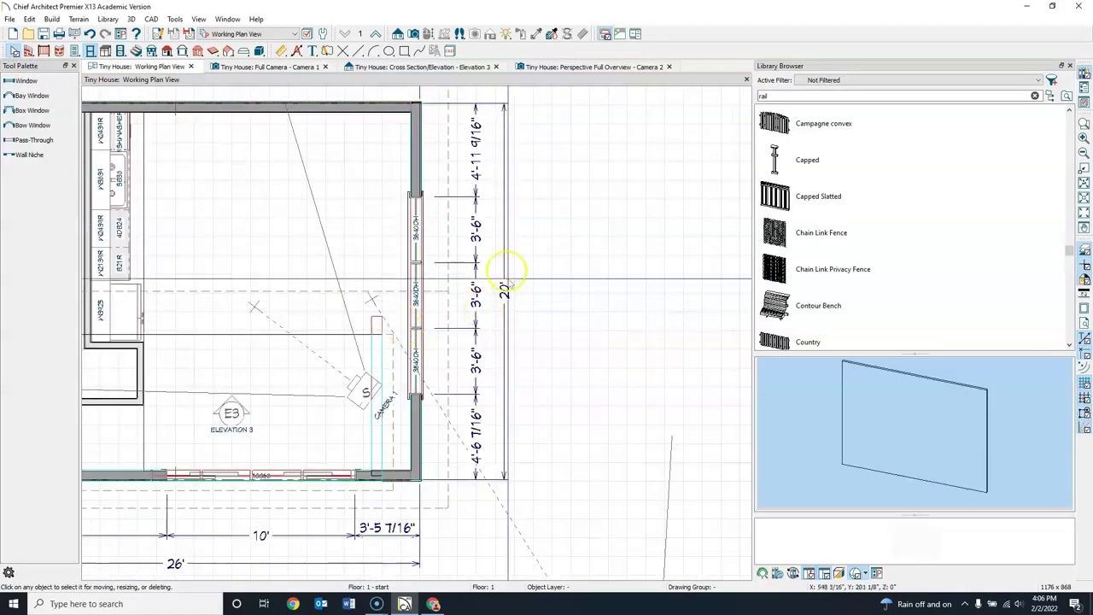
pyautogui.click(437, 68)
pyautogui.click(253, 68)
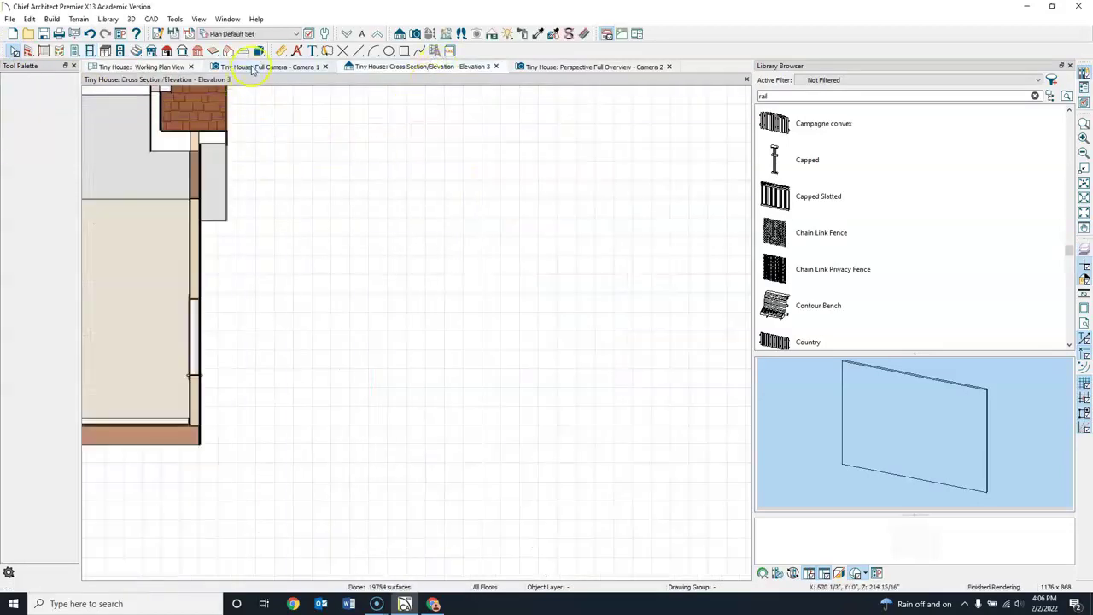
pyautogui.click(563, 70)
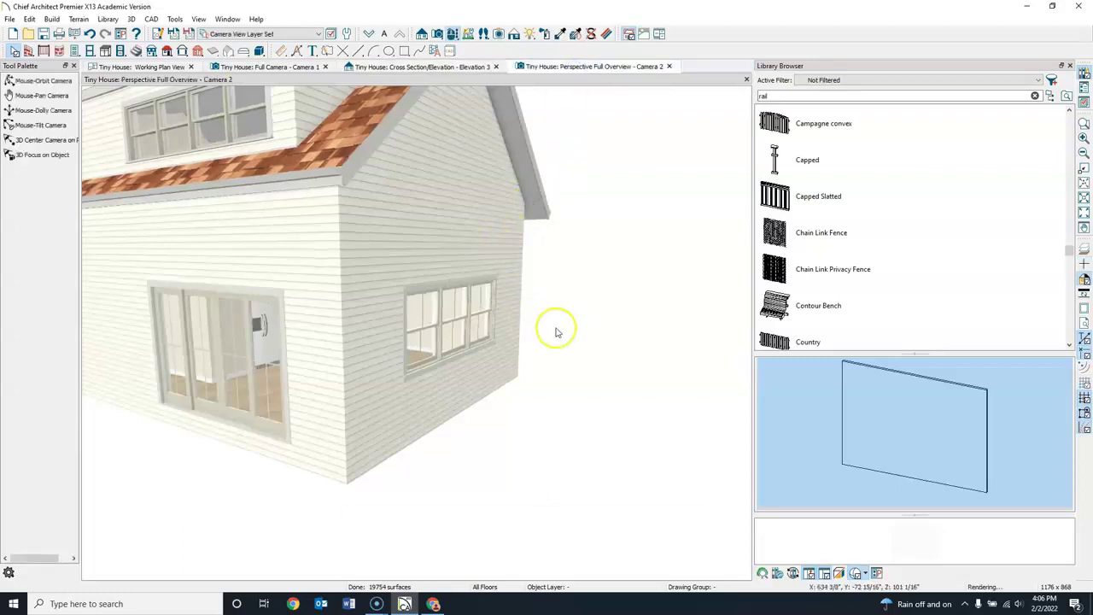
pyautogui.scroll(2, 492, 442)
pyautogui.click(19, 79)
pyautogui.moveTo(501, 310); pyautogui.dragTo(442, 295)
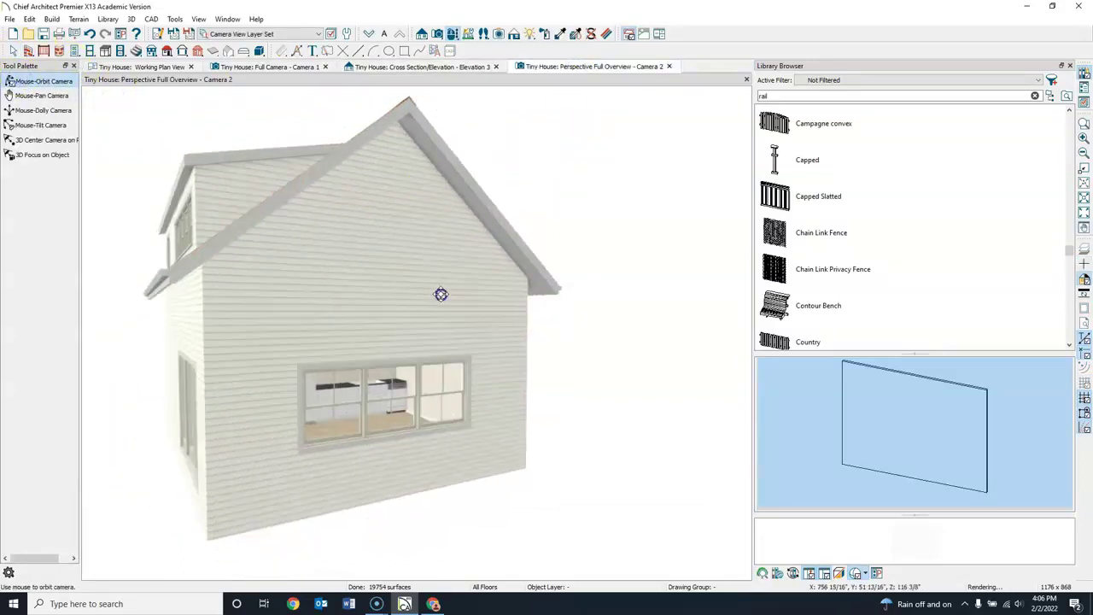
pyautogui.click(13, 50)
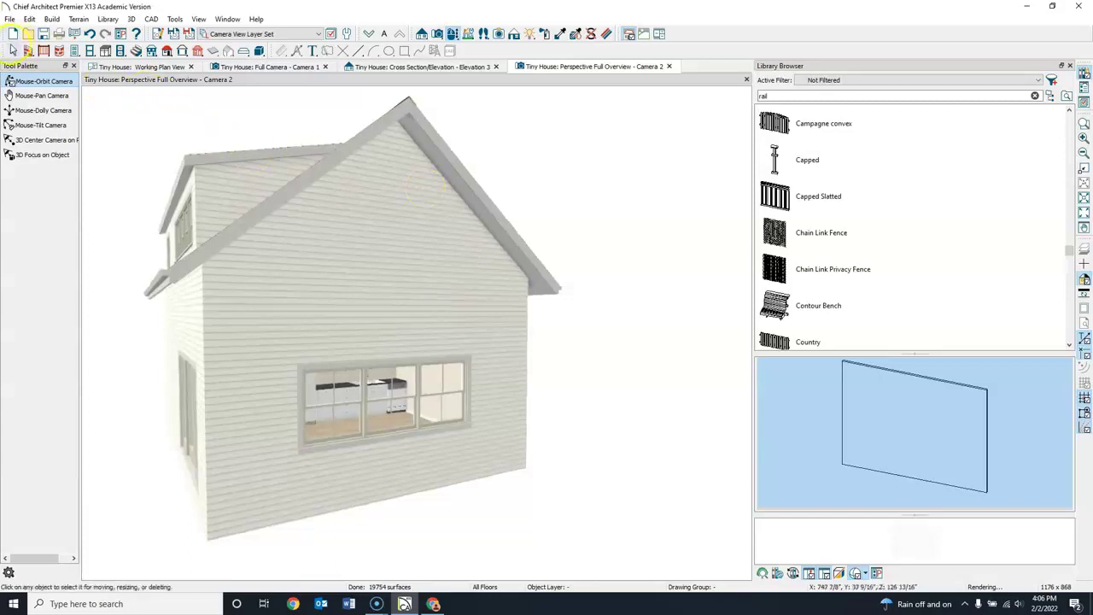
pyautogui.click(392, 381)
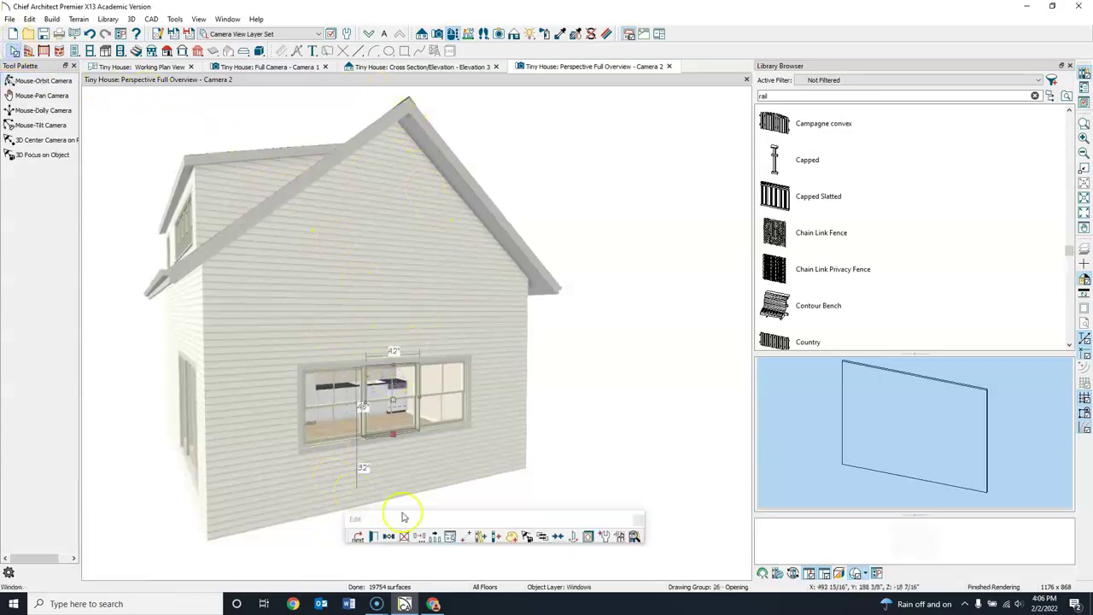
pyautogui.click(558, 535)
pyautogui.click(410, 102)
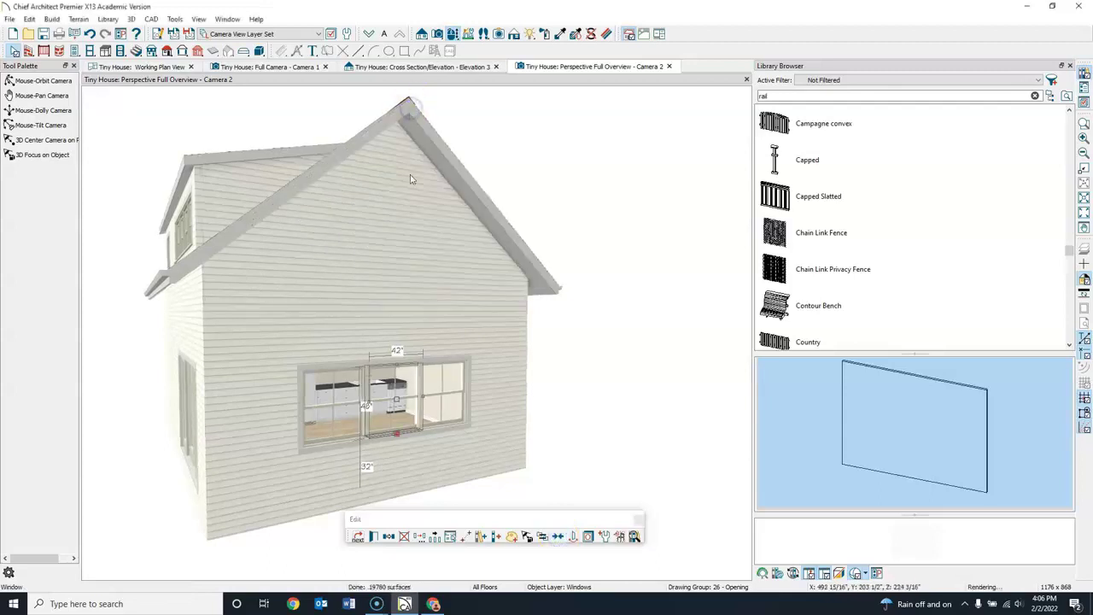
# Shift the lower window of the row up toward the middle one in the floor plan, 4'-7" from the wall corner
pyautogui.scroll(3, 402, 444)
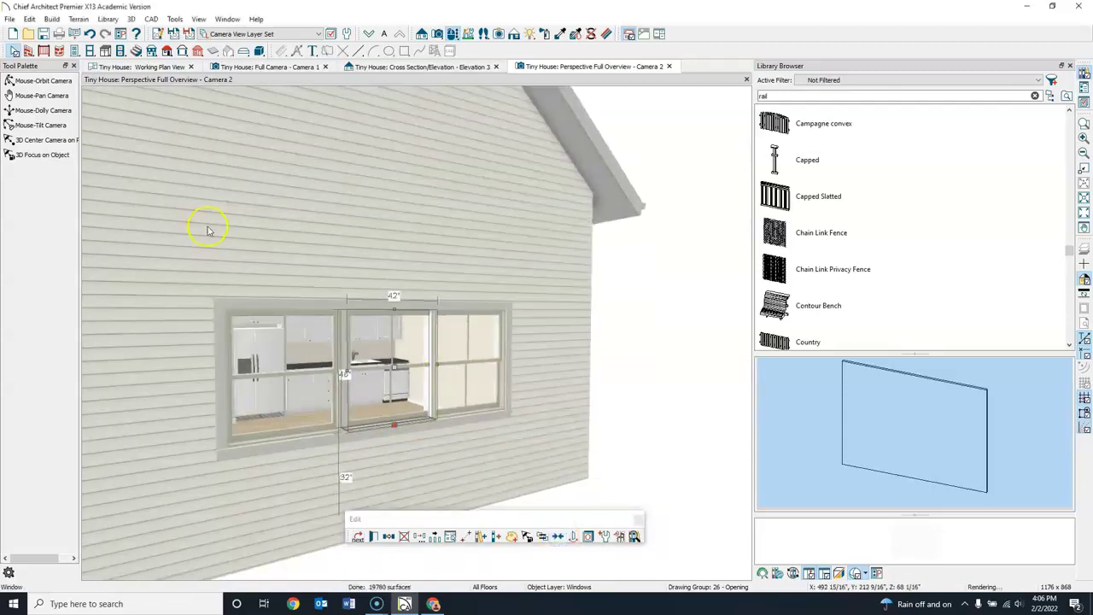
pyautogui.click(128, 69)
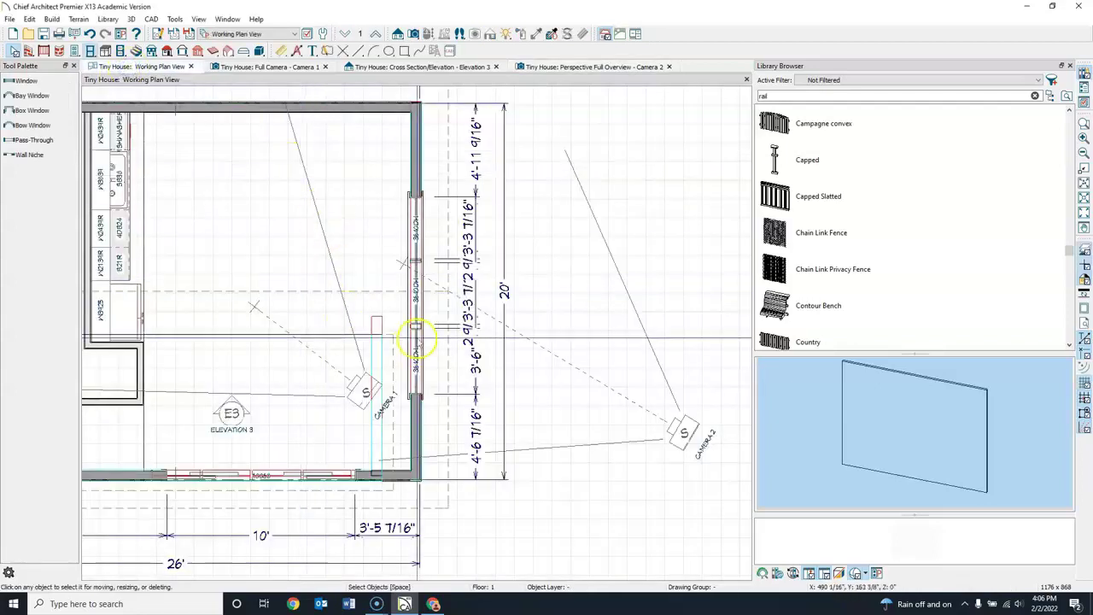
pyautogui.scroll(2, 440, 339)
pyautogui.click(409, 370)
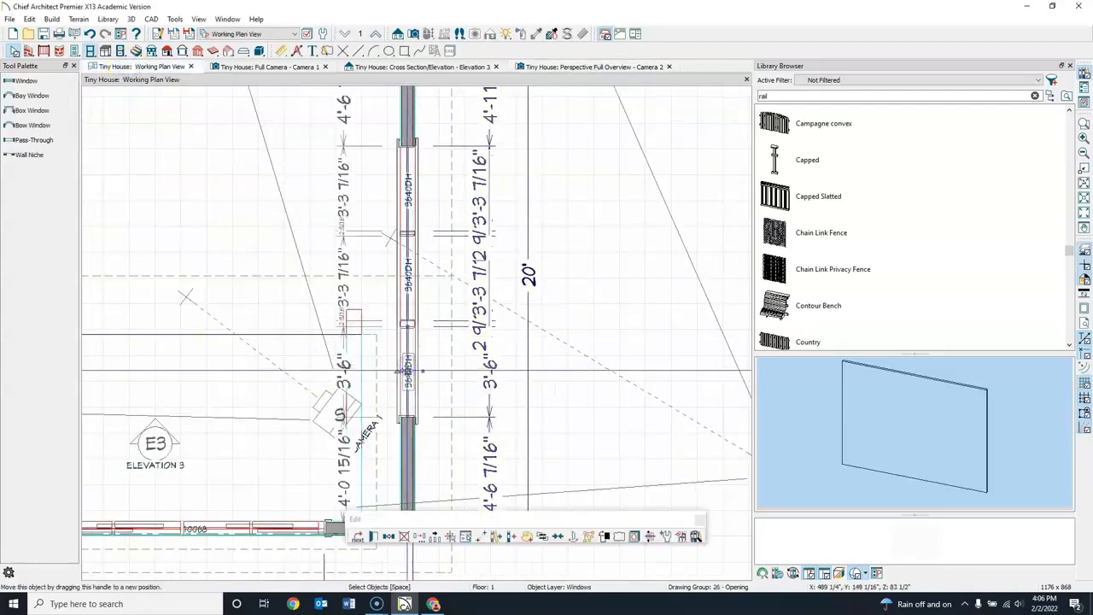
pyautogui.moveTo(408, 370); pyautogui.dragTo(403, 183)
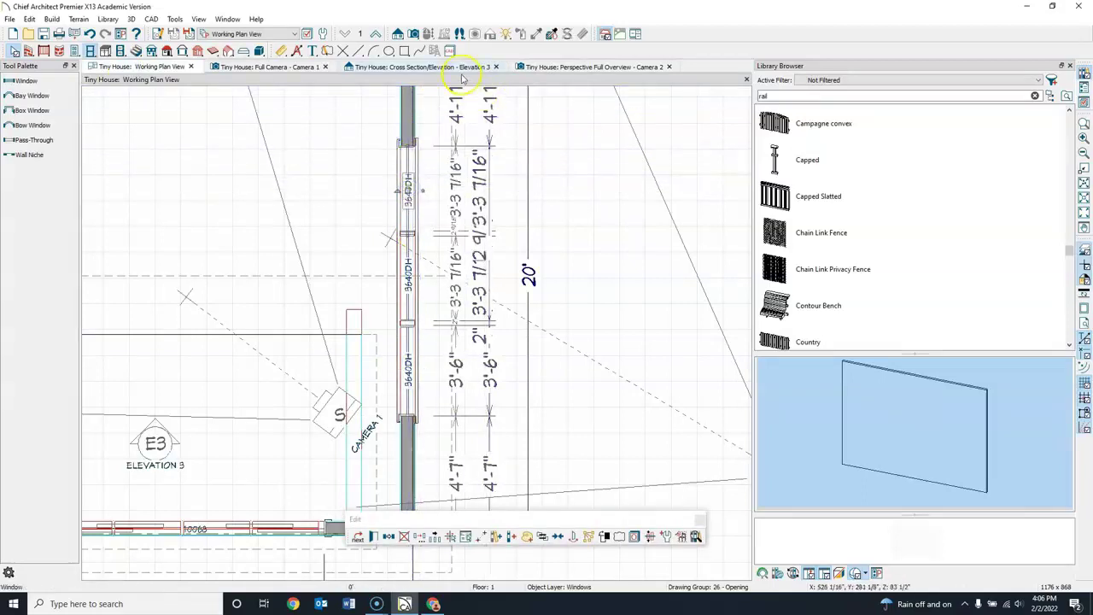
# Set the exterior overview's rendering technique to Physically Based, viewing the window row nearly straight on
pyautogui.click(590, 66)
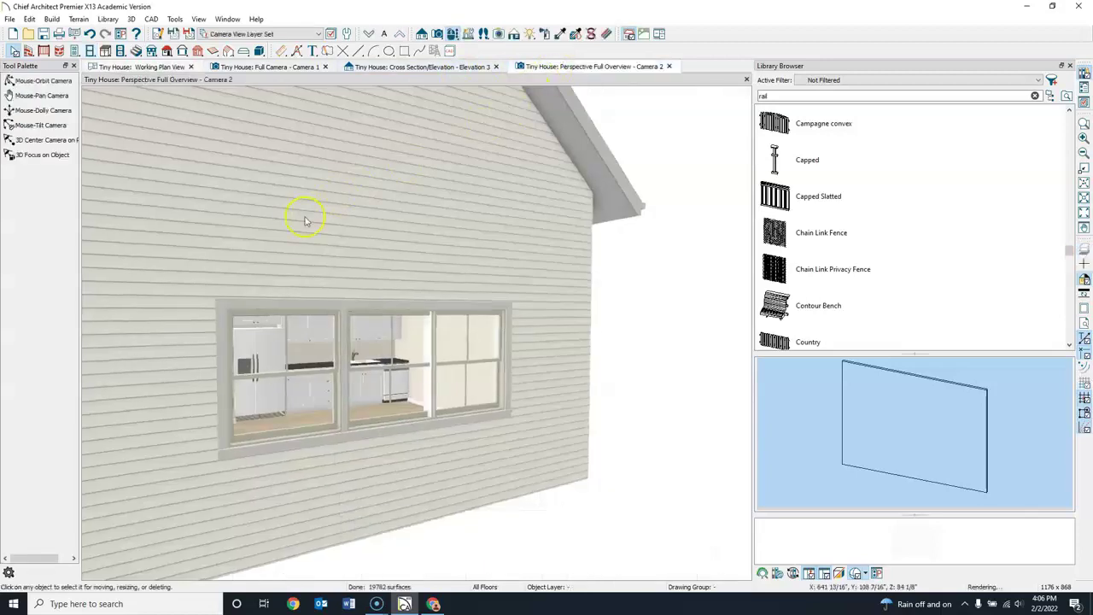
pyautogui.click(26, 81)
pyautogui.moveTo(379, 301); pyautogui.dragTo(347, 299)
pyautogui.press('space')
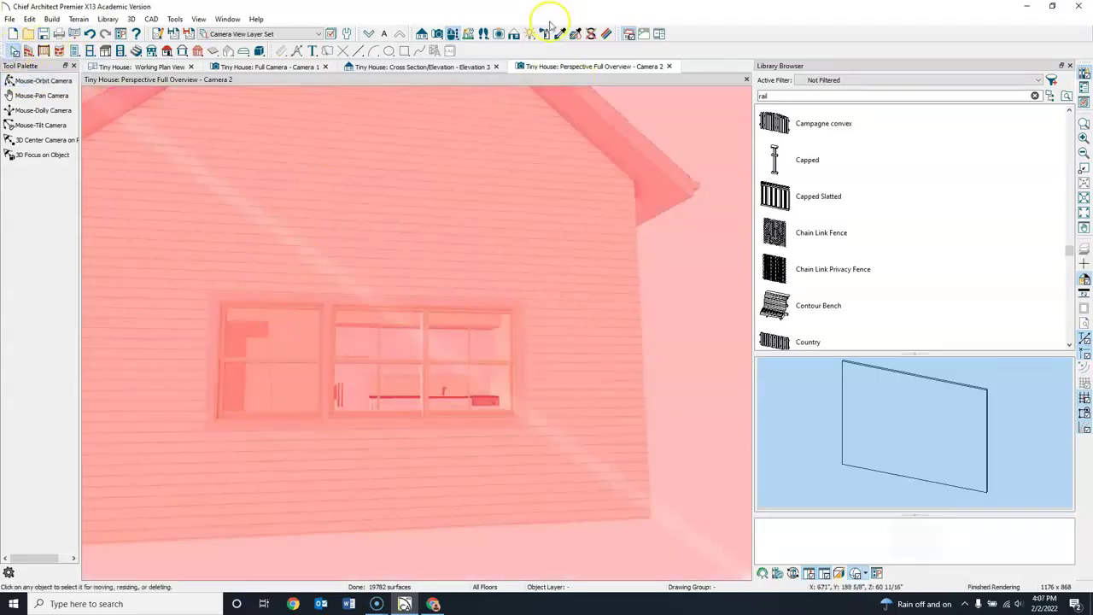
pyautogui.click(514, 34)
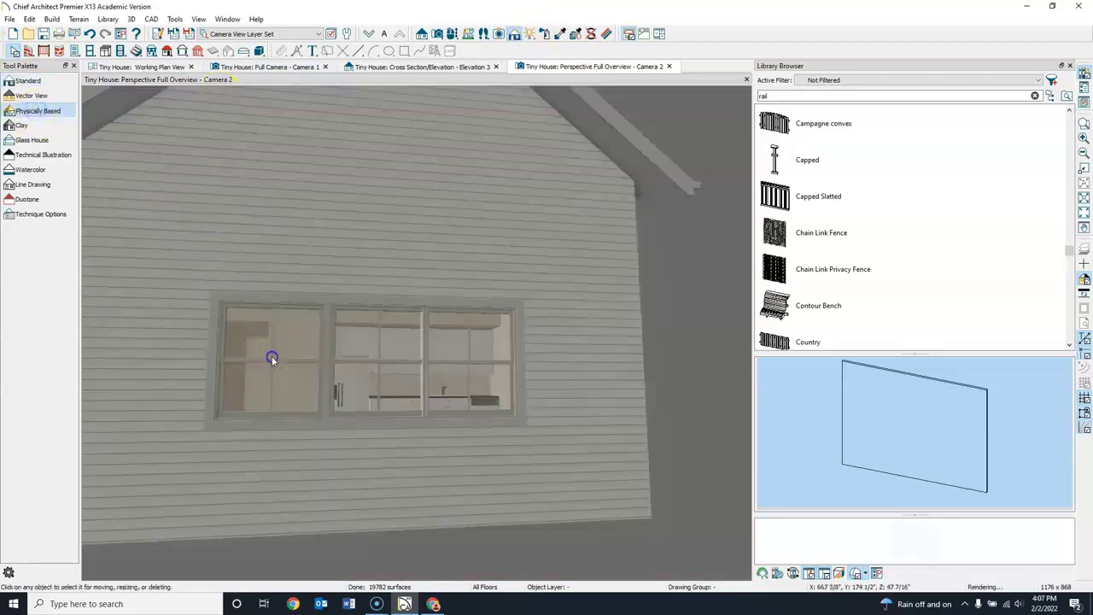
# Slide the row's left window slightly along the gable wall toward the middle window in the exterior overview
pyautogui.click(271, 358)
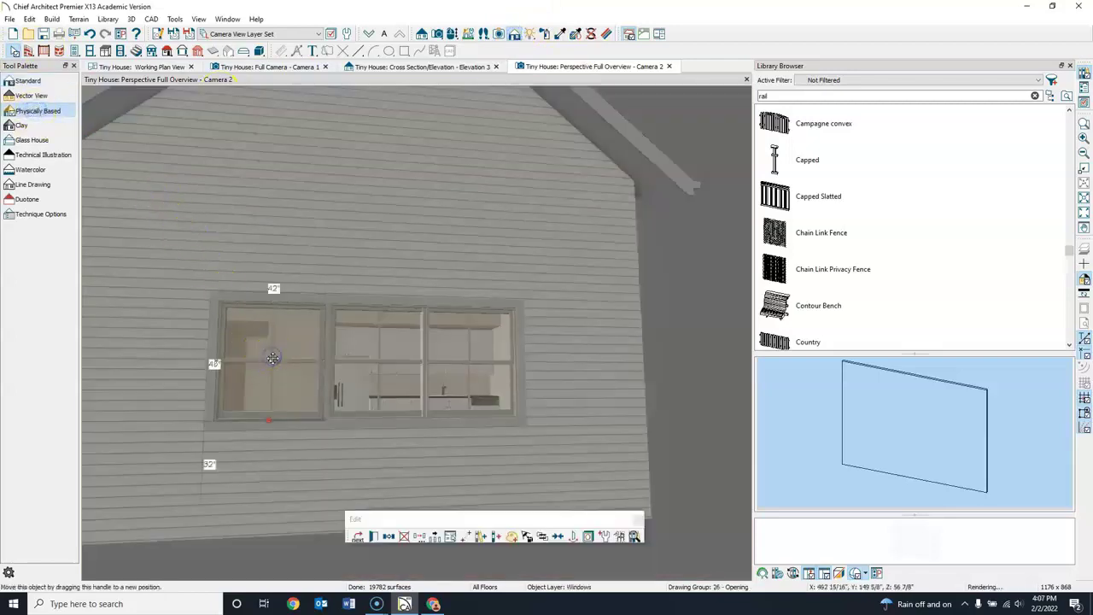
pyautogui.moveTo(271, 358); pyautogui.dragTo(272, 357)
pyautogui.scroll(4, 334, 346)
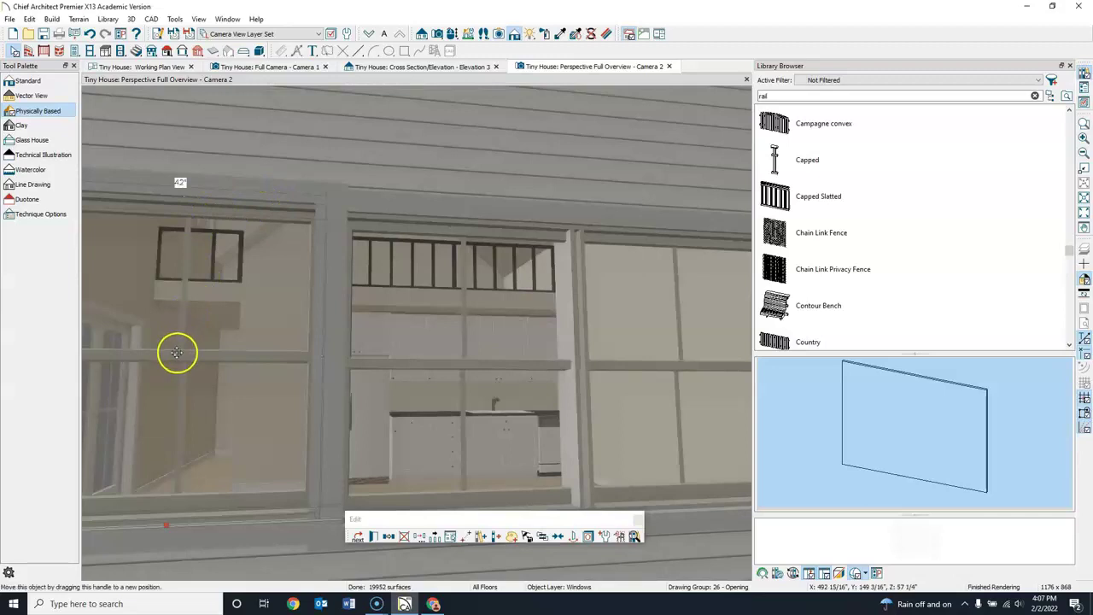
pyautogui.moveTo(180, 353); pyautogui.dragTo(202, 349)
pyautogui.moveTo(276, 452); pyautogui.dragTo(314, 342, button='middle')
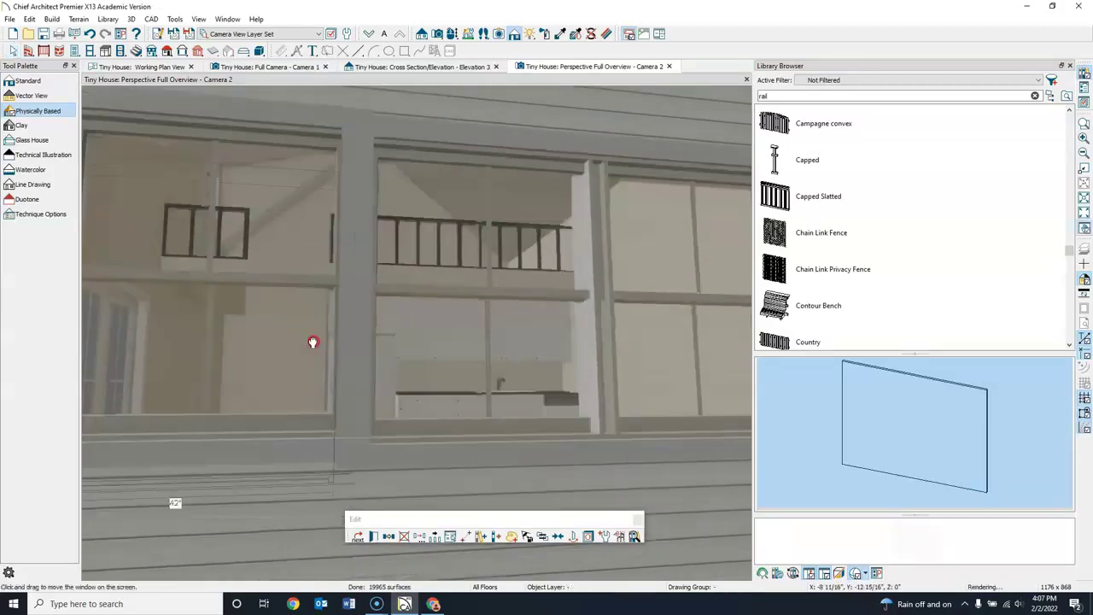
pyautogui.click(232, 283)
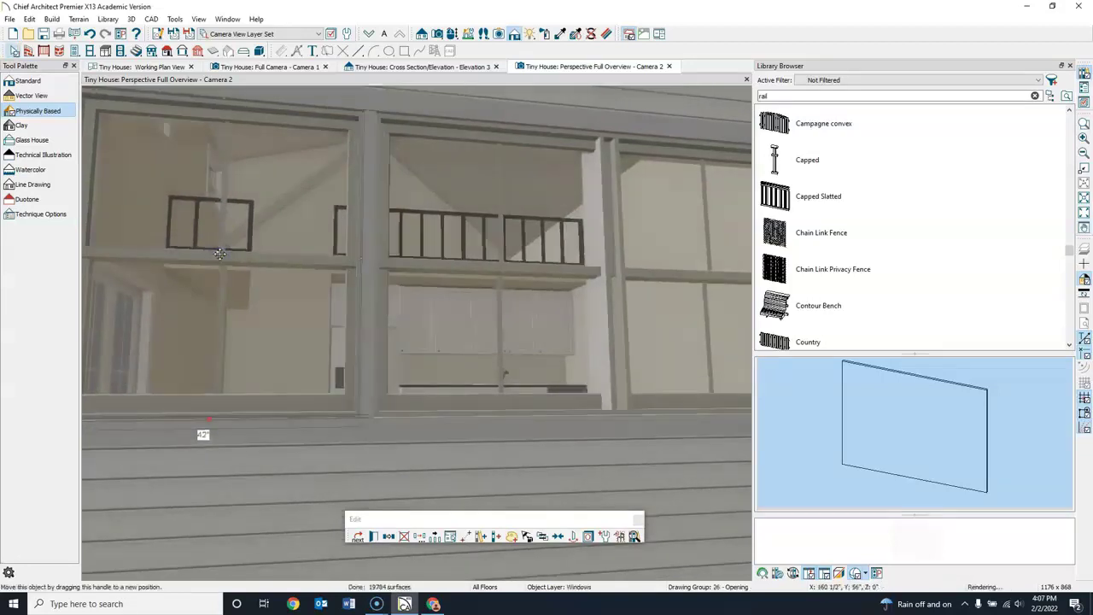
# Nudge the row's middle and right windows slightly along the gable wall to even out the joints between them
pyautogui.click(359, 263)
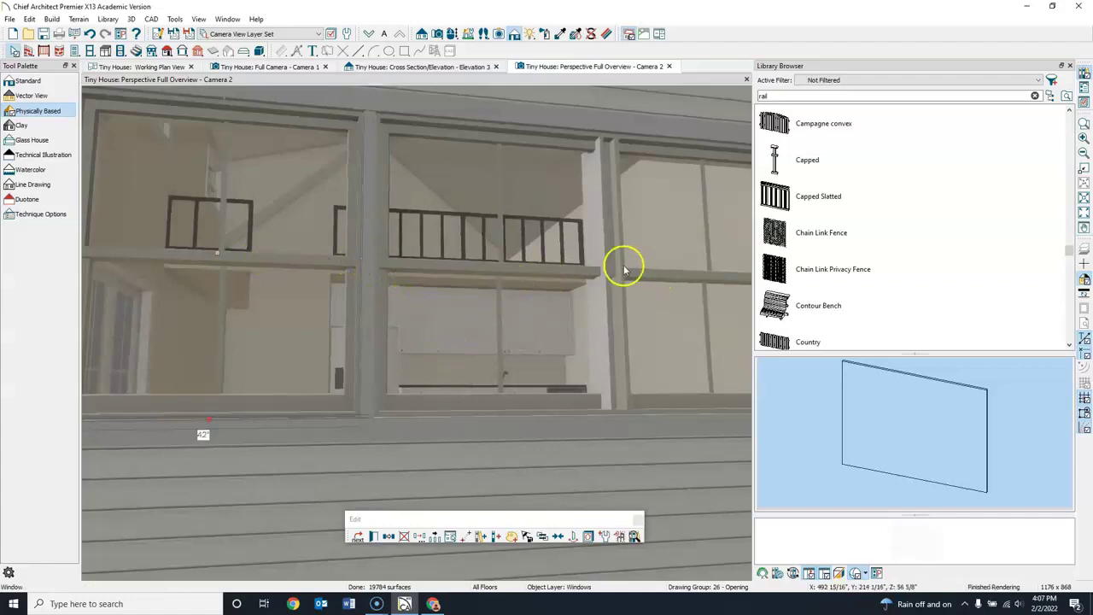
pyautogui.moveTo(654, 306); pyautogui.dragTo(262, 318, button='middle')
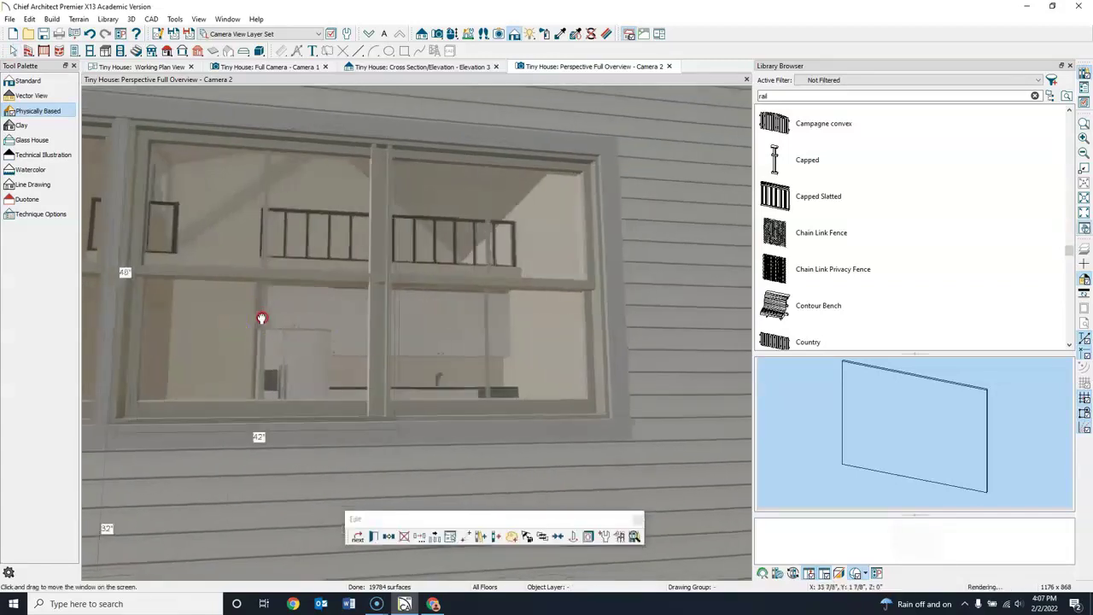
pyautogui.click(390, 287)
pyautogui.moveTo(416, 279); pyautogui.dragTo(436, 281)
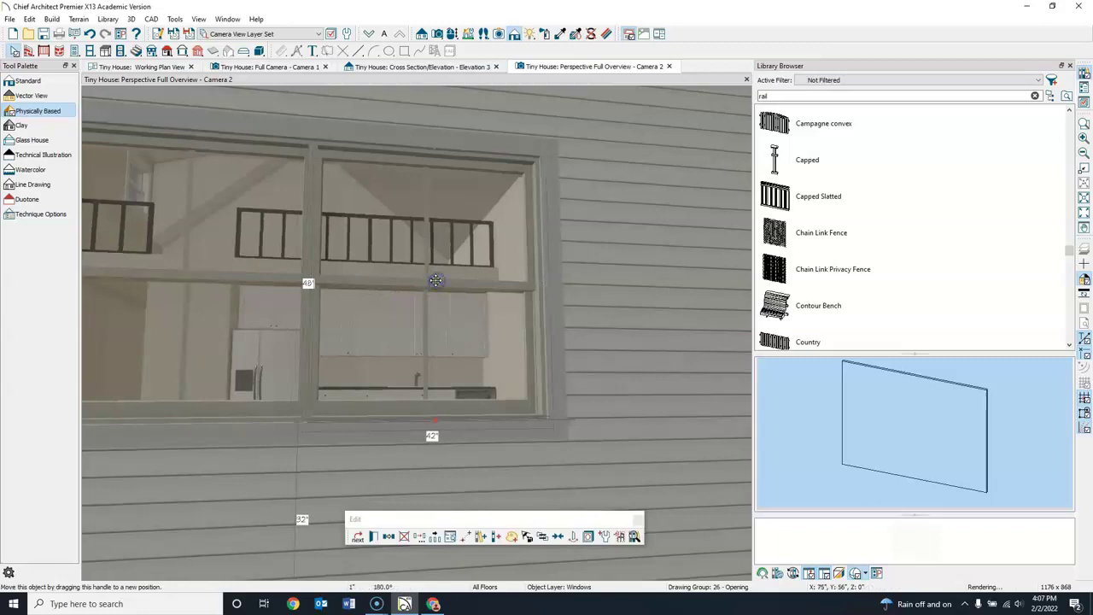
pyautogui.moveTo(242, 310); pyautogui.dragTo(463, 307)
# Check the spacing between the three windows in the floor plan, and select the left window in the exterior overview
pyautogui.click(182, 66)
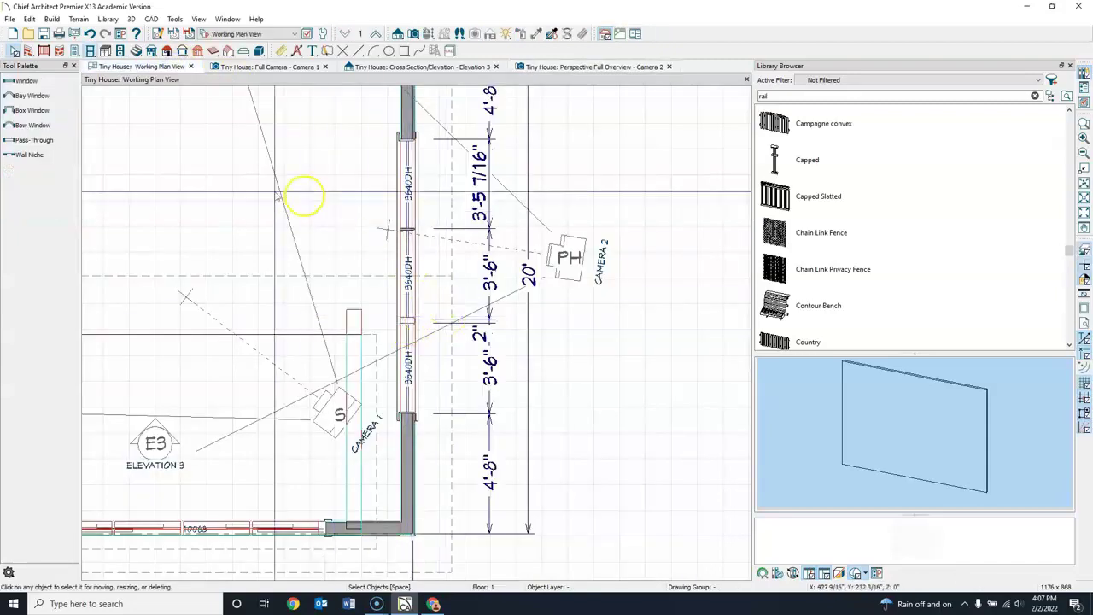
pyautogui.click(14, 51)
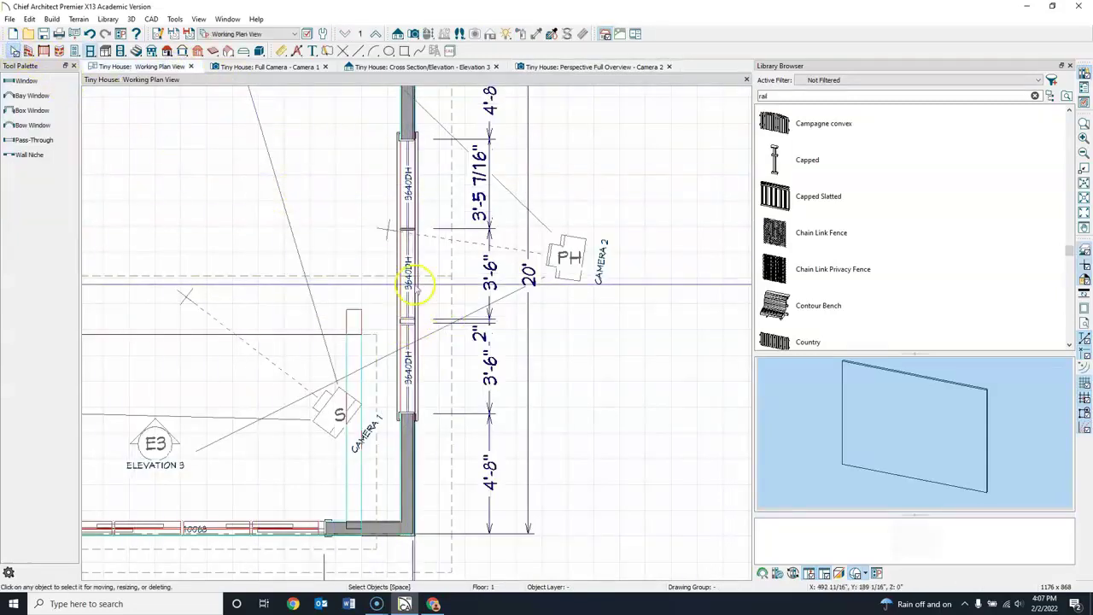
pyautogui.scroll(2, 420, 288)
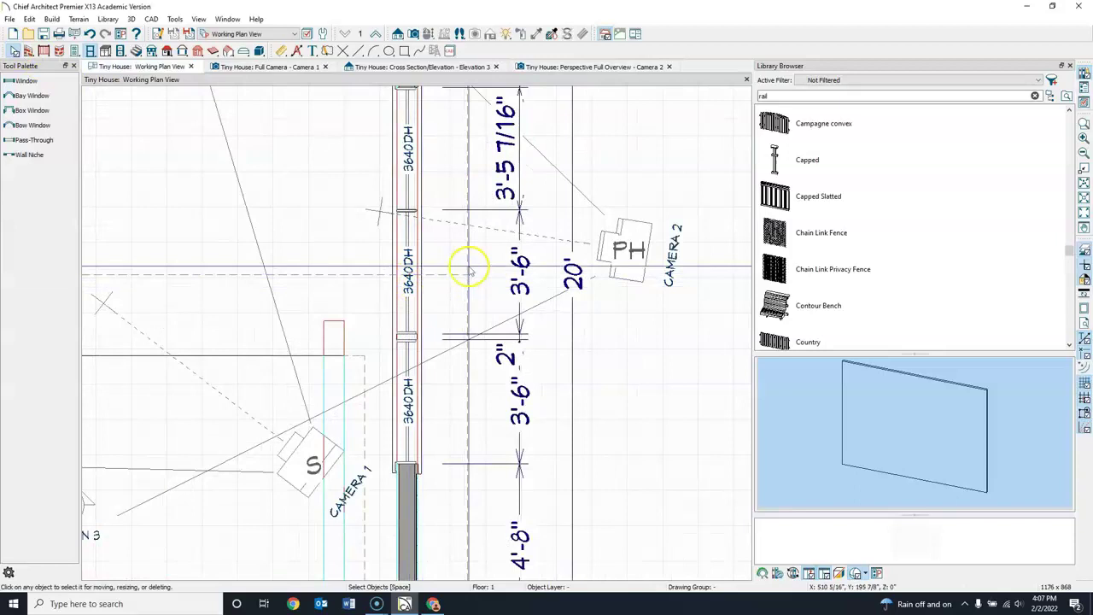
pyautogui.click(544, 67)
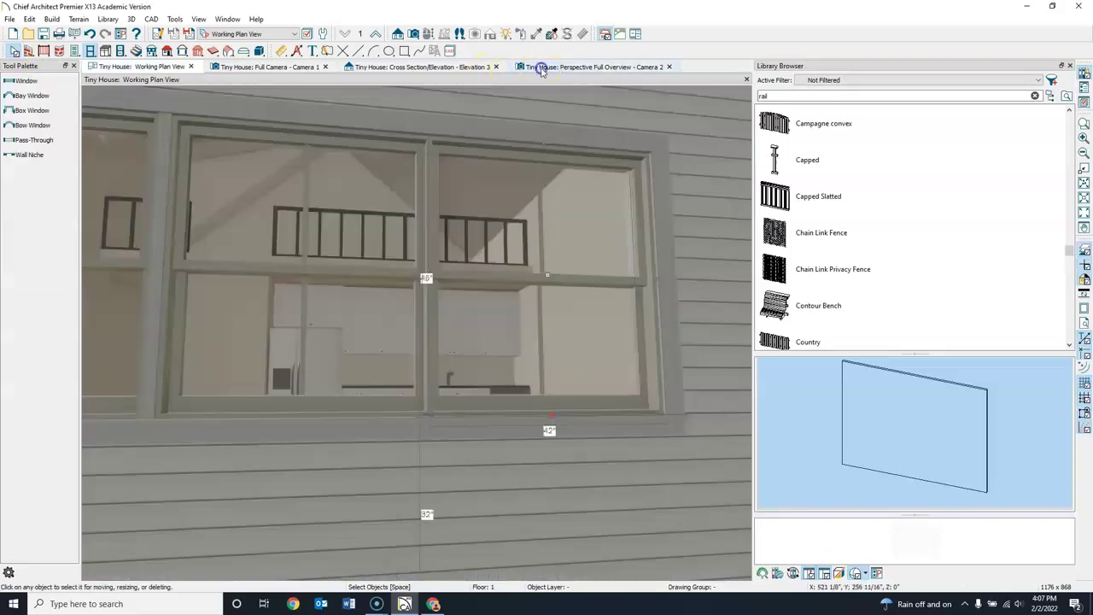
pyautogui.scroll(-5, 367, 333)
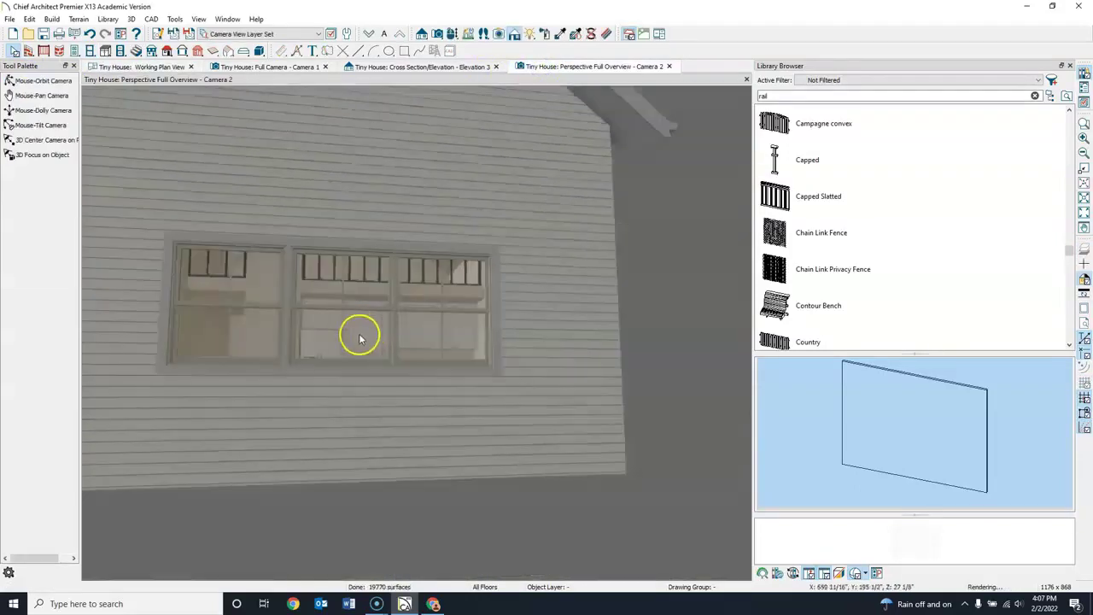
pyautogui.click(281, 309)
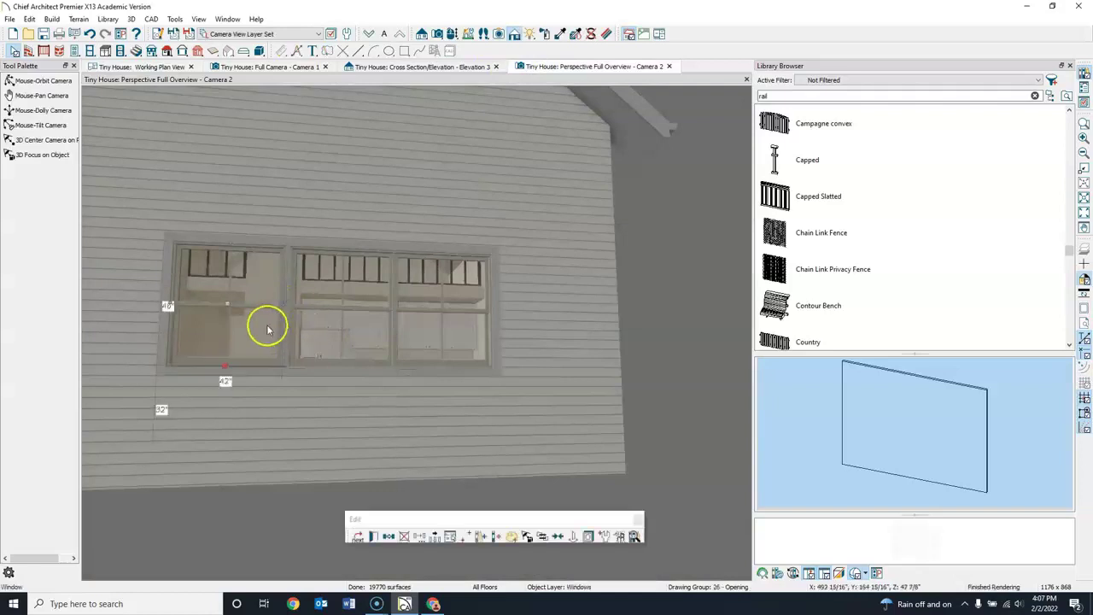
# Delete the leftmost window of the three-window group on the gable end wall
pyautogui.click(334, 356)
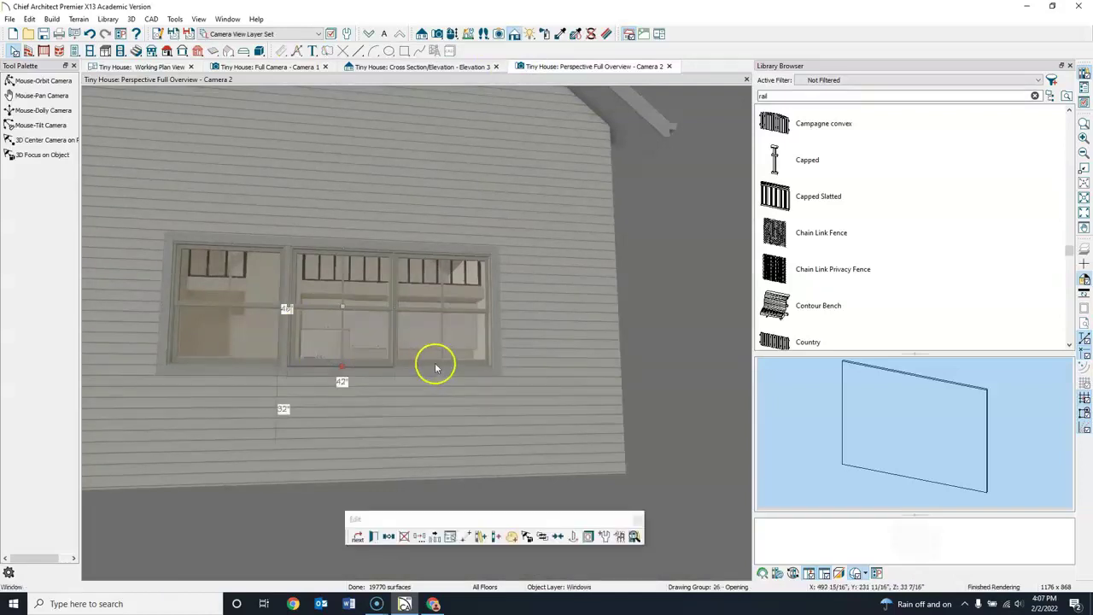
pyautogui.click(438, 365)
pyautogui.click(250, 318)
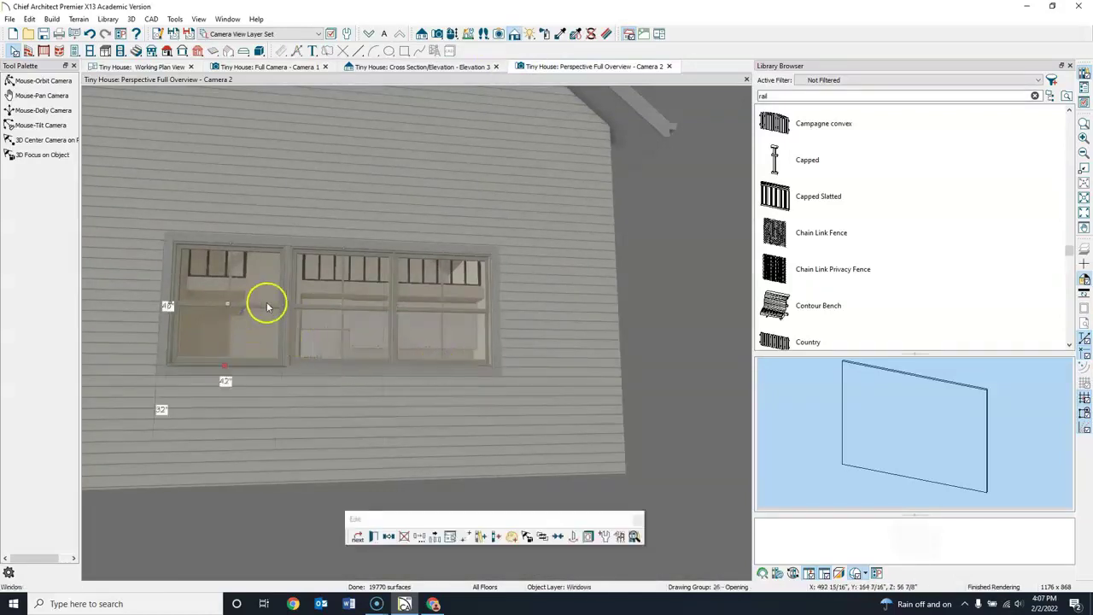
pyautogui.press('Delete')
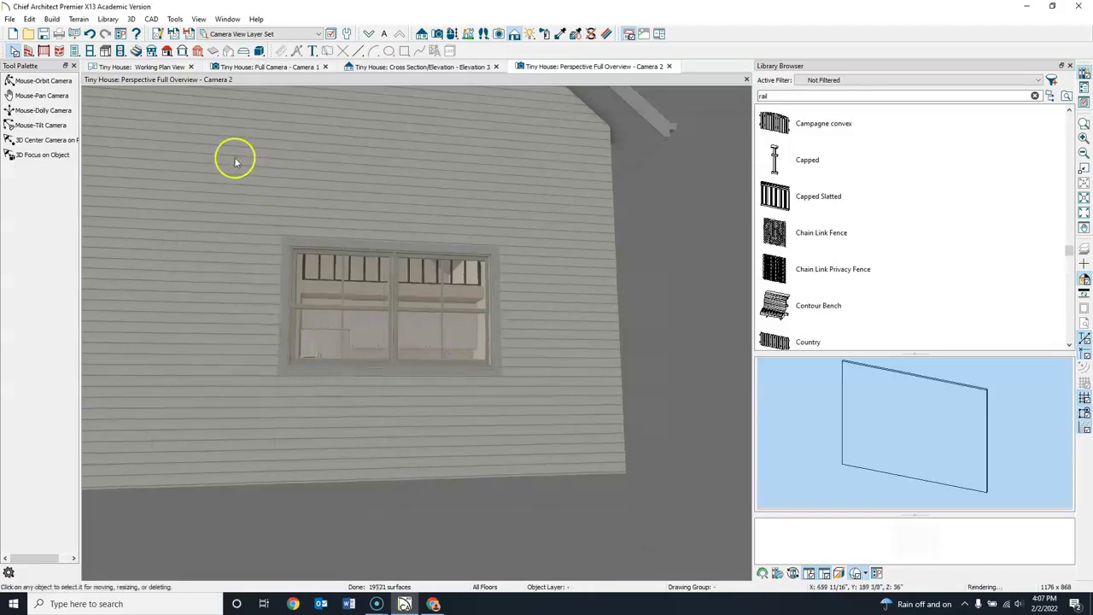
# In the Working Plan View, center the lower of the two remaining 3640DH windows on the room
pyautogui.click(144, 67)
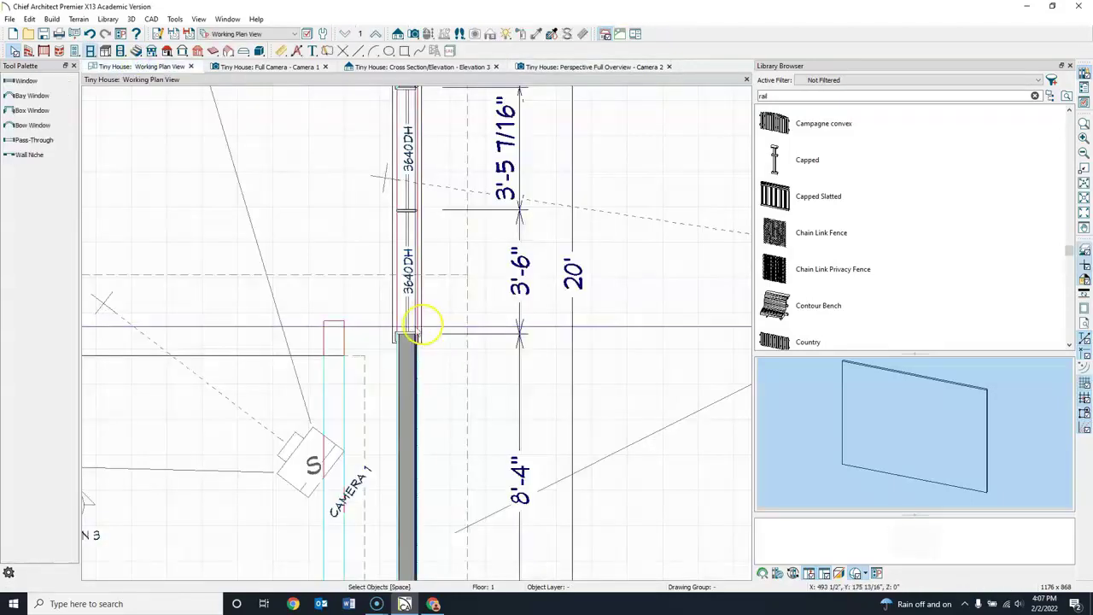
pyautogui.click(416, 265)
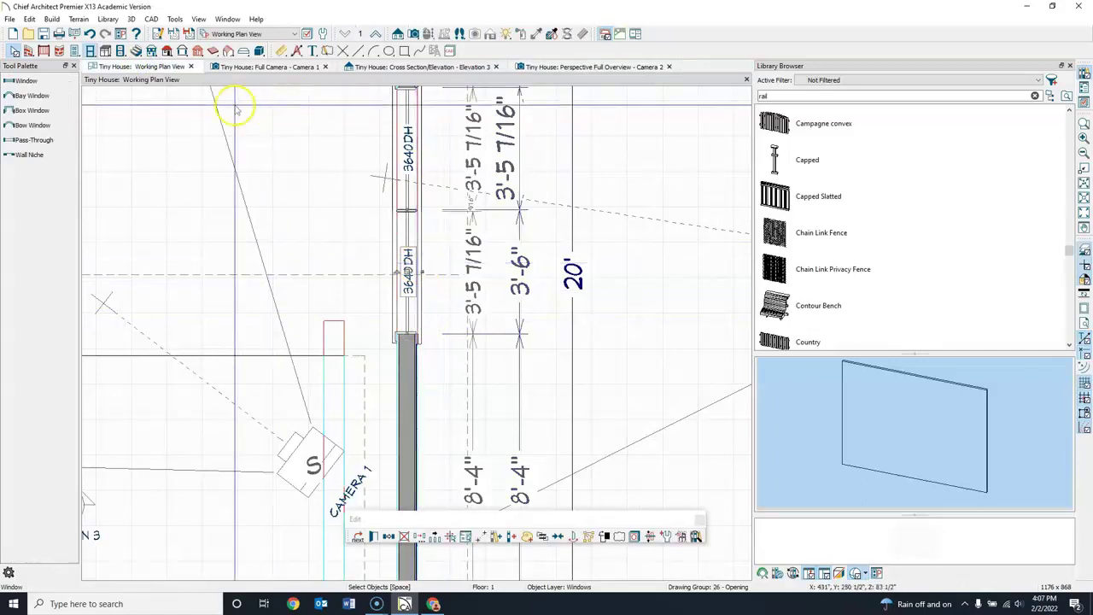
pyautogui.click(552, 564)
pyautogui.click(557, 536)
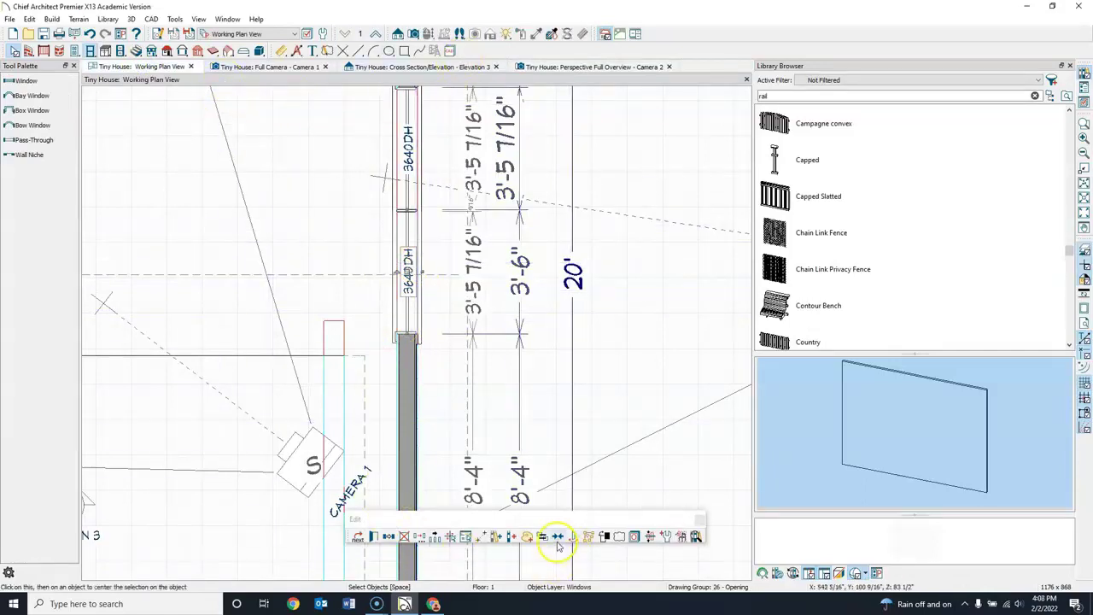
pyautogui.click(356, 268)
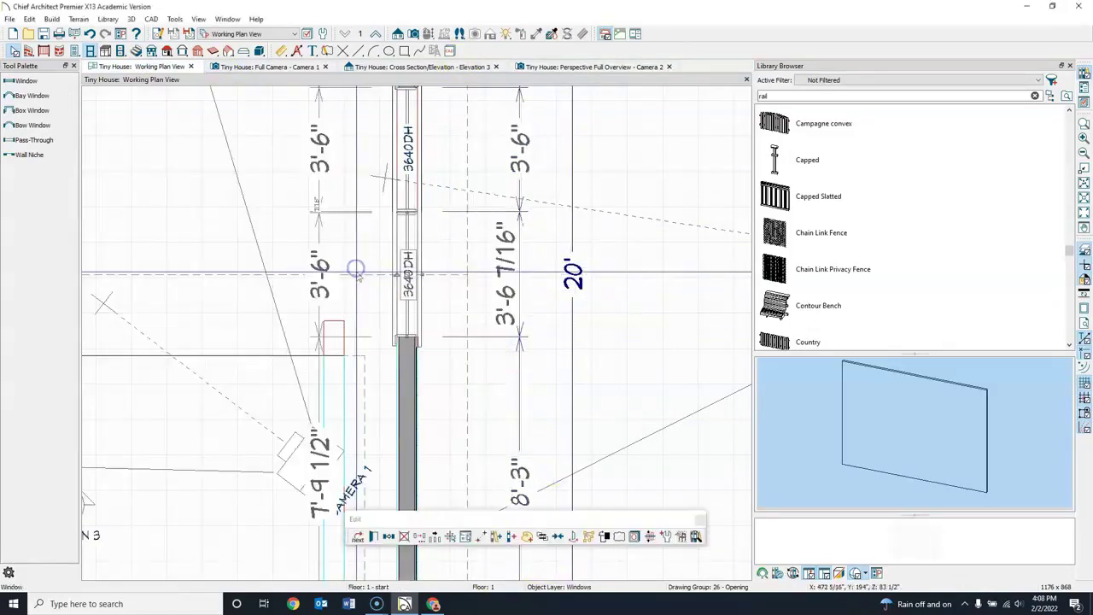
# Remove the upper adjoining 3640DH window and center the single remaining window along the wall again
pyautogui.click(410, 137)
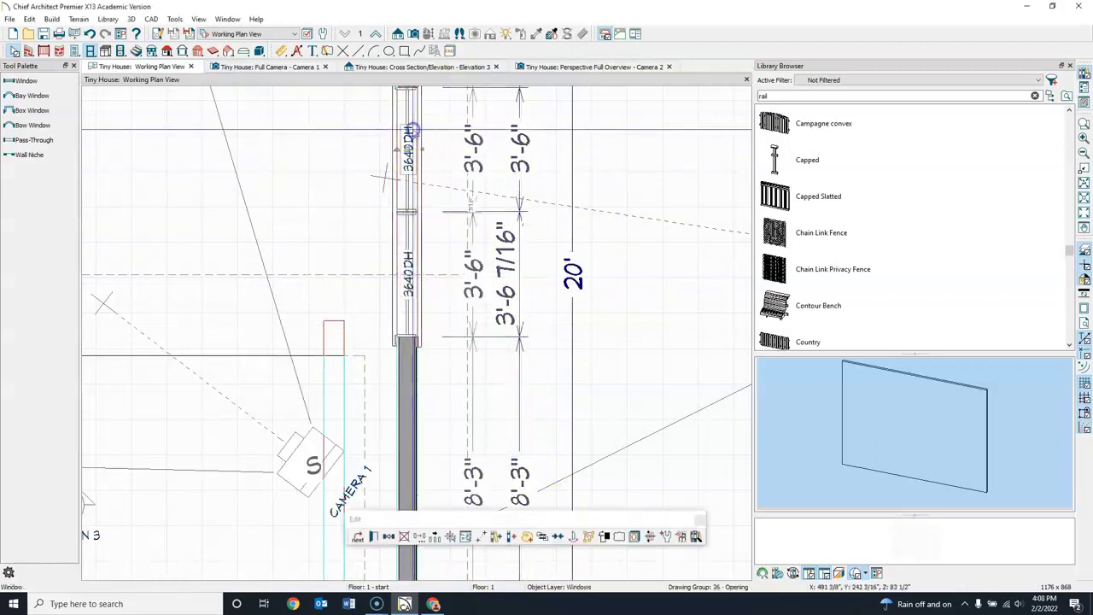
pyautogui.click(416, 114)
pyautogui.moveTo(416, 114); pyautogui.dragTo(410, 237)
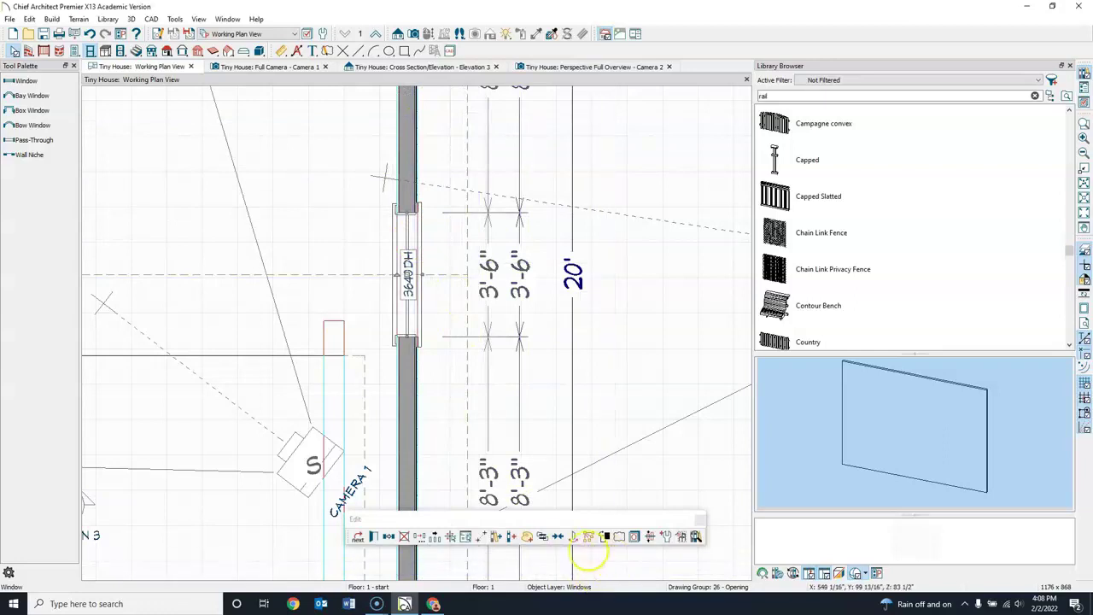
pyautogui.click(556, 536)
pyautogui.moveTo(386, 320); pyautogui.dragTo(24, 62)
pyautogui.click(15, 52)
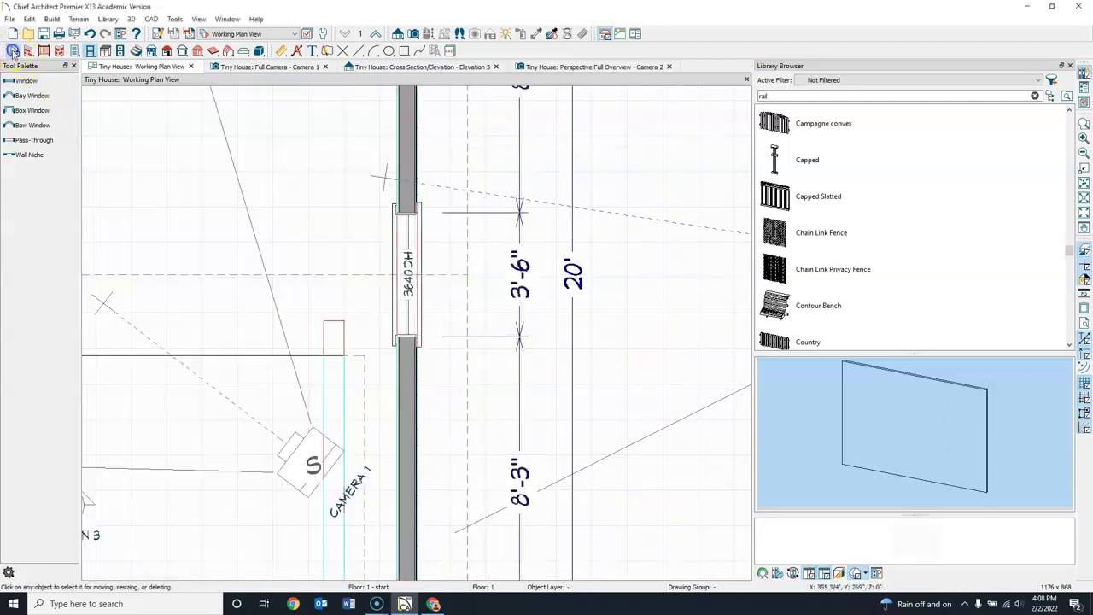
# Copy the centered 3640DH window and paste one copy directly against each side of it
pyautogui.click(411, 245)
pyautogui.click(415, 227)
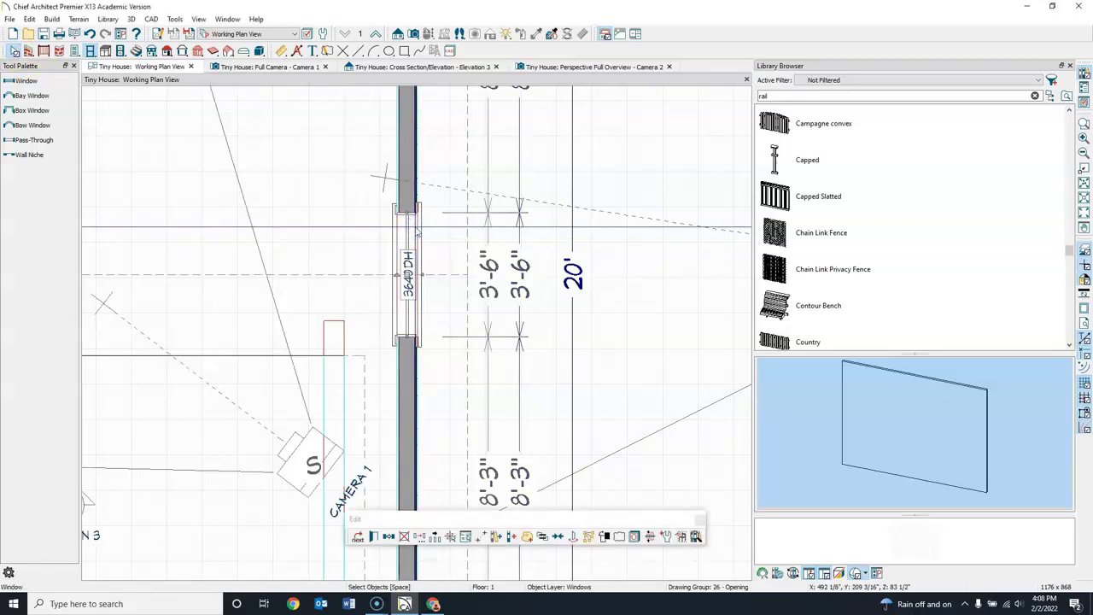
pyautogui.click(439, 361)
pyautogui.click(410, 340)
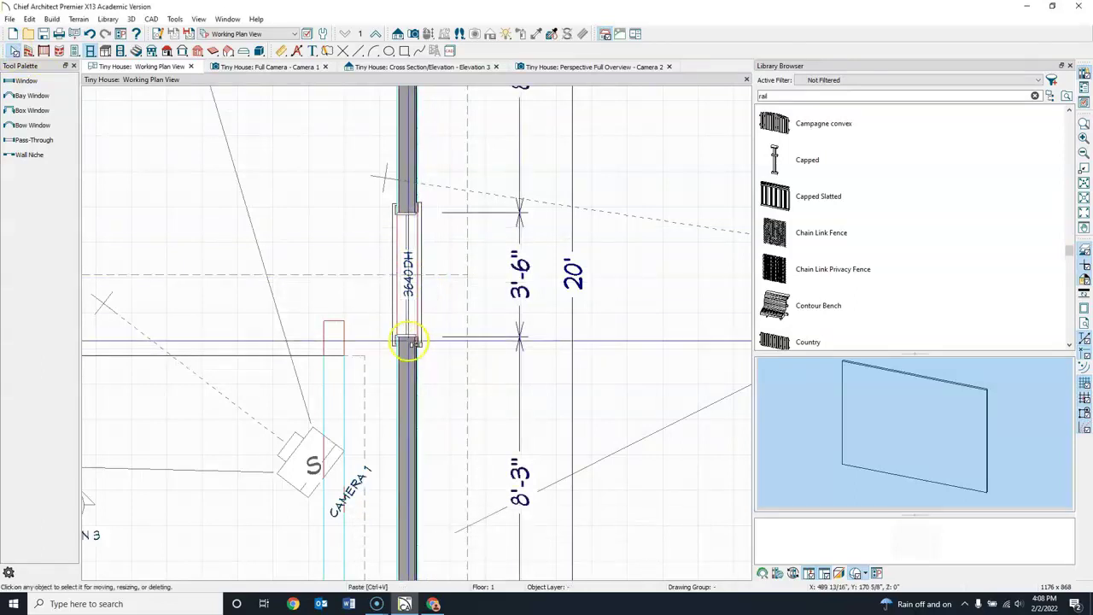
pyautogui.click(456, 341)
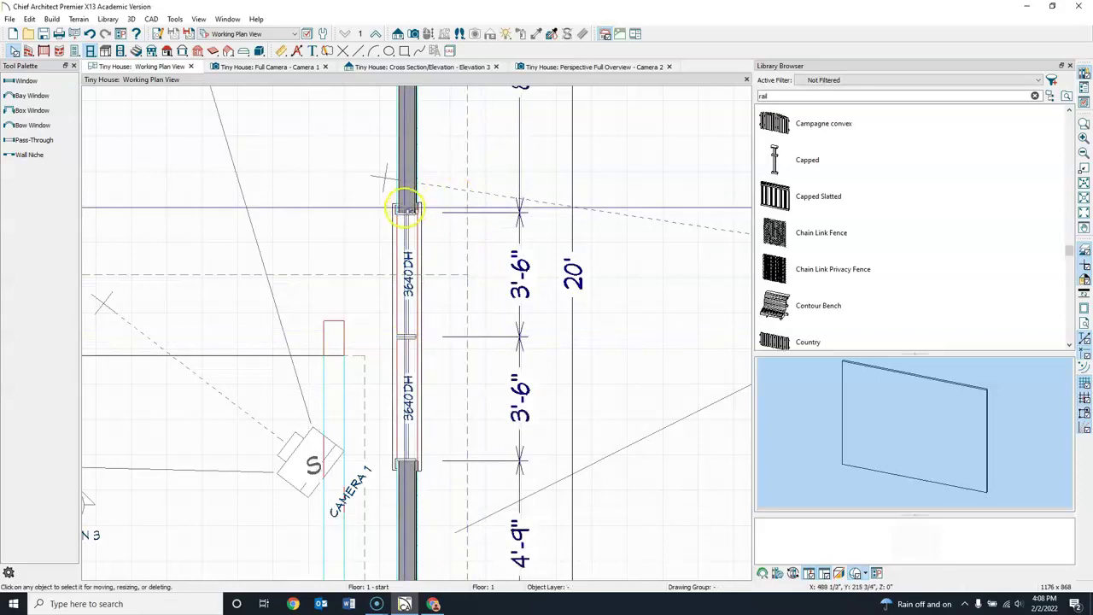
pyautogui.click(406, 208)
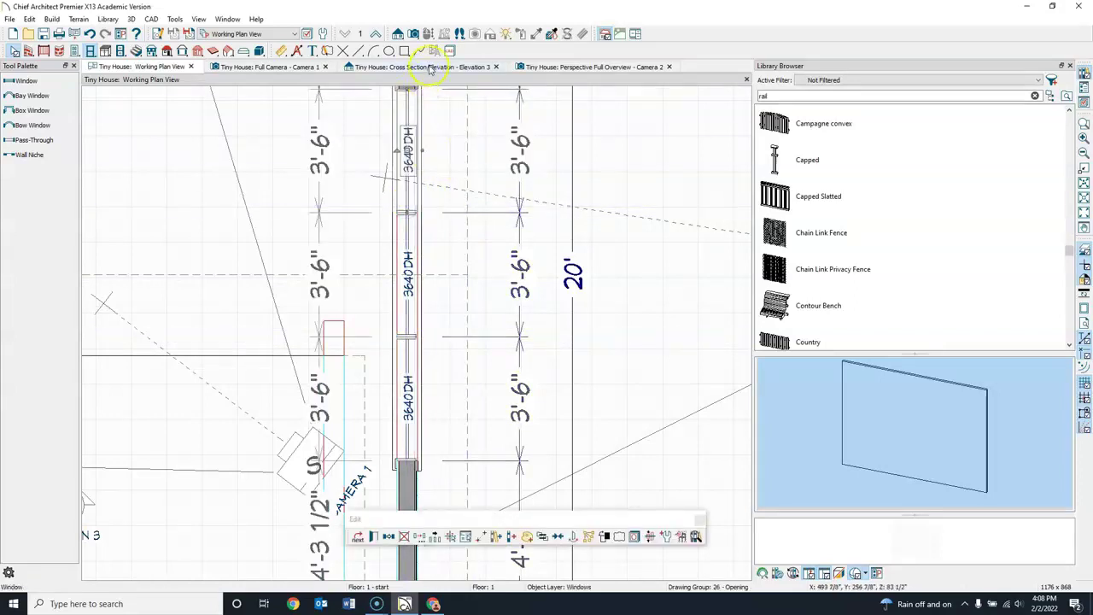
# Examine the three-window group and the house exterior from several angles in the Perspective Full Overview camera
pyautogui.click(552, 68)
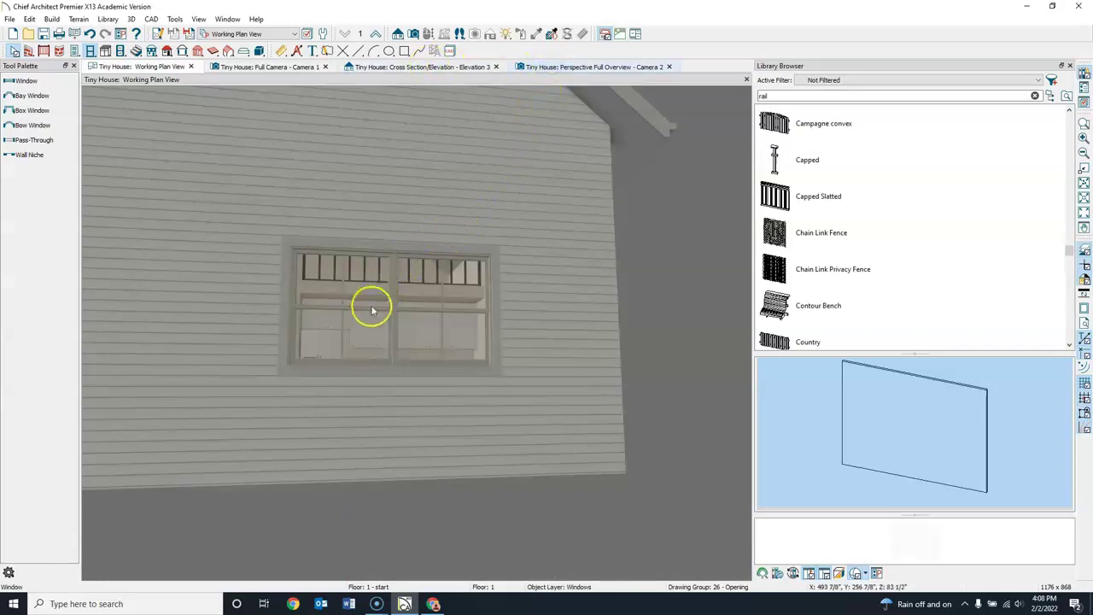
pyautogui.scroll(-5, 337, 213)
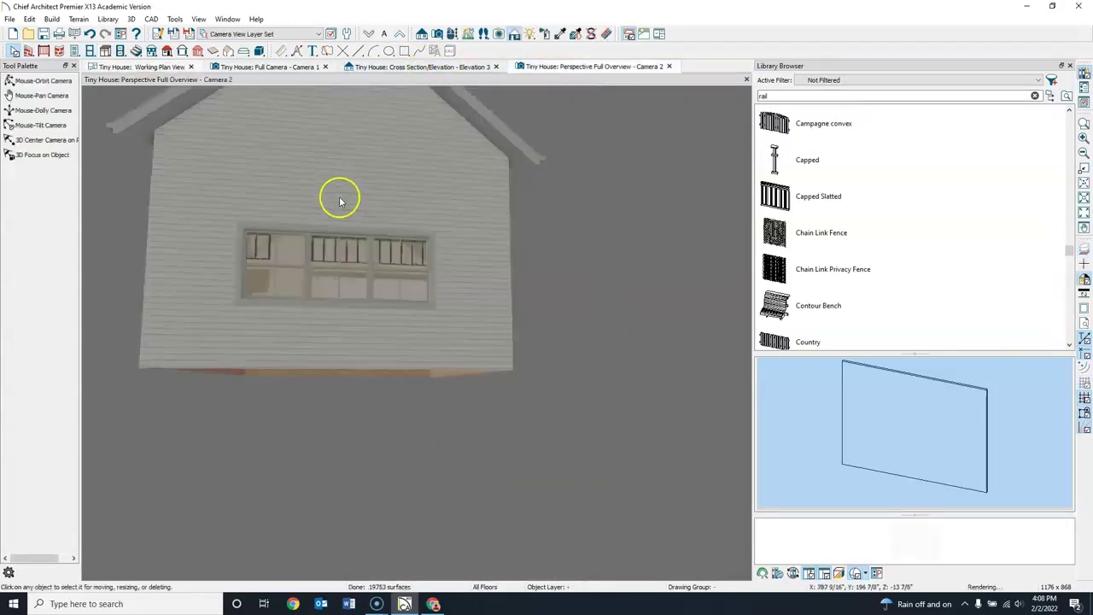
pyautogui.click(420, 342)
pyautogui.click(17, 81)
pyautogui.click(156, 152)
pyautogui.click(371, 281)
pyautogui.moveTo(399, 296); pyautogui.dragTo(447, 312)
pyautogui.moveTo(379, 316); pyautogui.dragTo(547, 371)
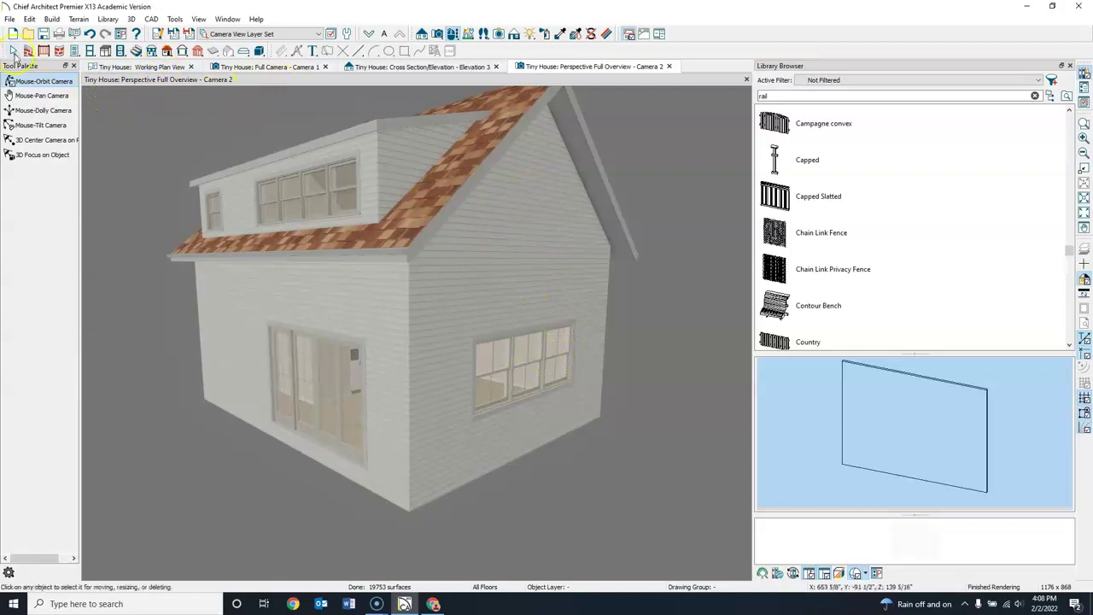
pyautogui.click(13, 52)
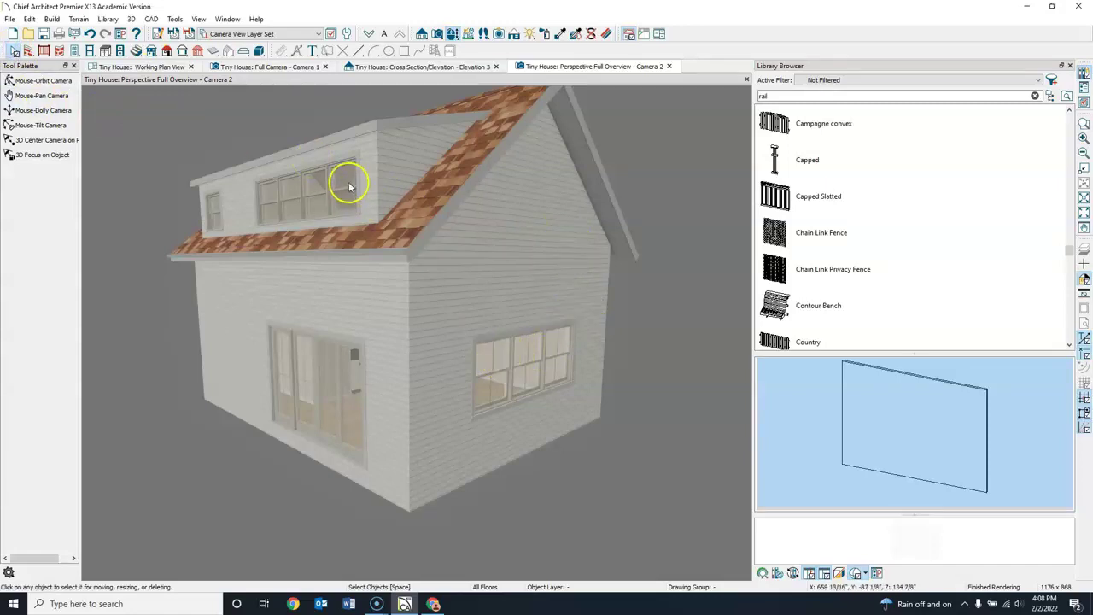
# Place a standard window high in the gable wall above the three-window group
pyautogui.click(90, 51)
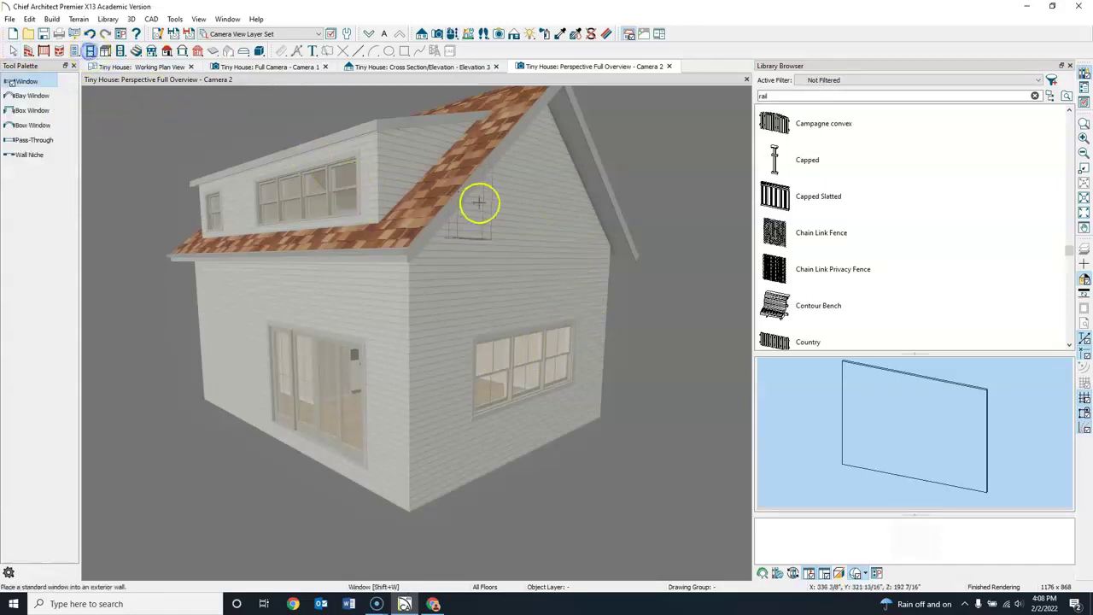
pyautogui.click(542, 197)
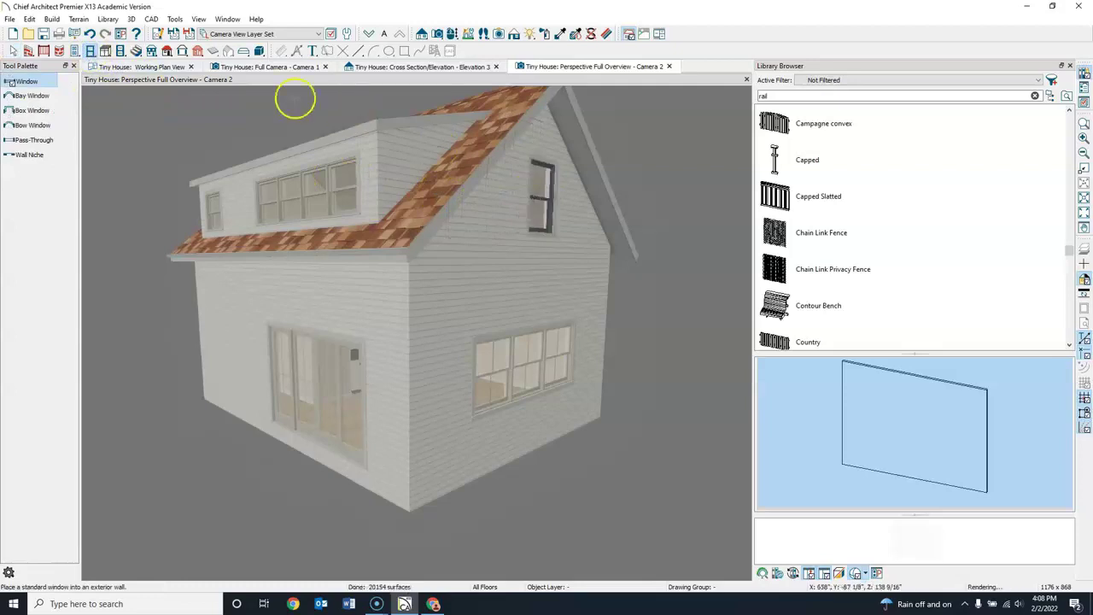
pyautogui.click(13, 50)
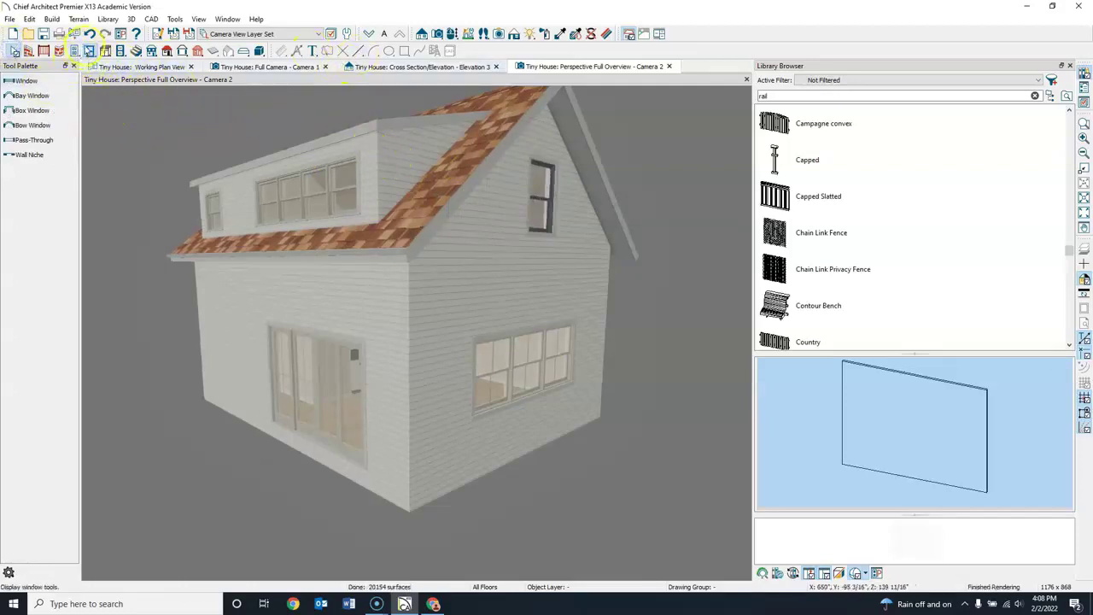
# Shift the new gable window slightly sideways along the wall toward the dormer side
pyautogui.click(452, 29)
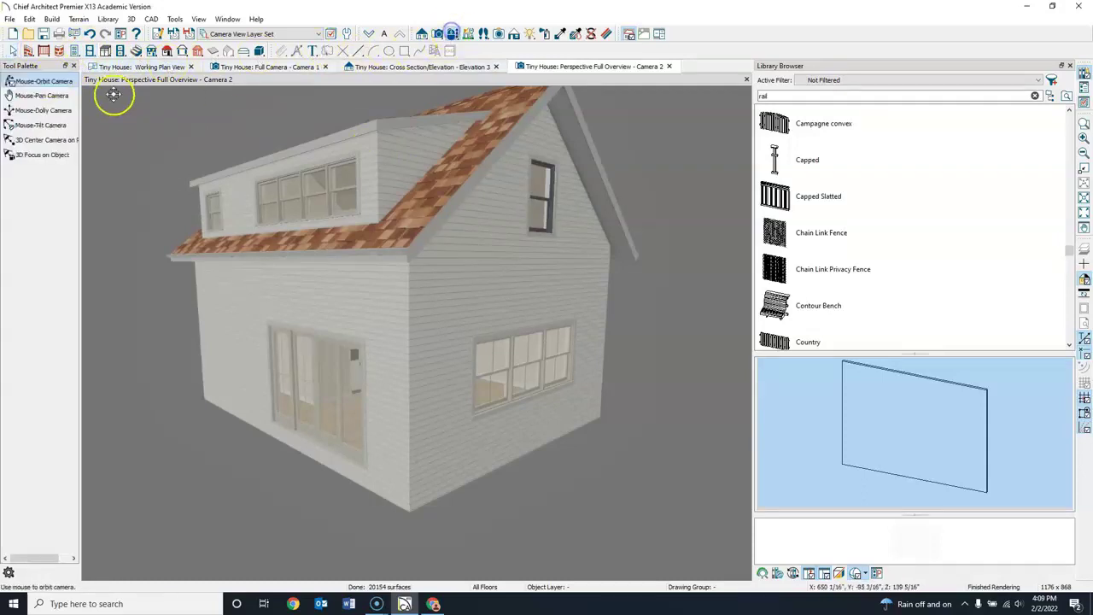
pyautogui.moveTo(561, 215); pyautogui.dragTo(515, 408)
pyautogui.click(11, 52)
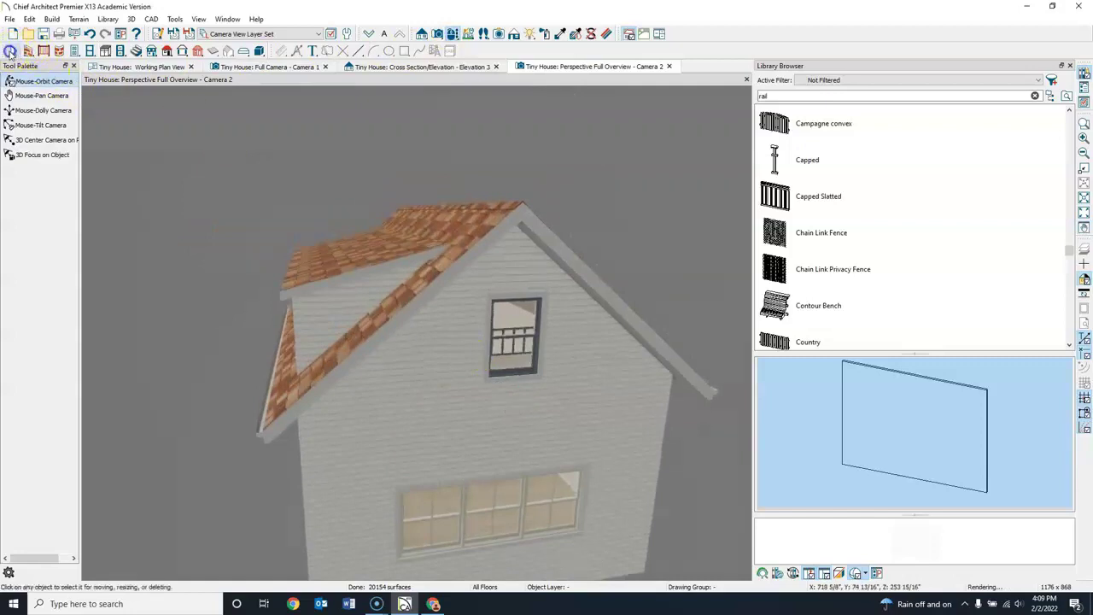
pyautogui.click(535, 340)
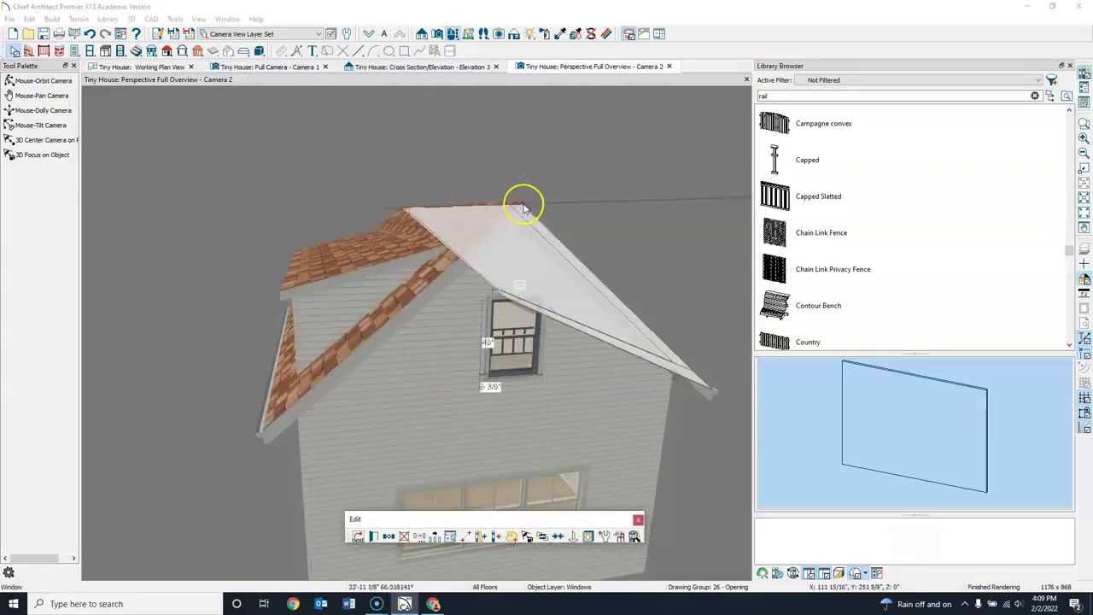
pyautogui.press('Left')
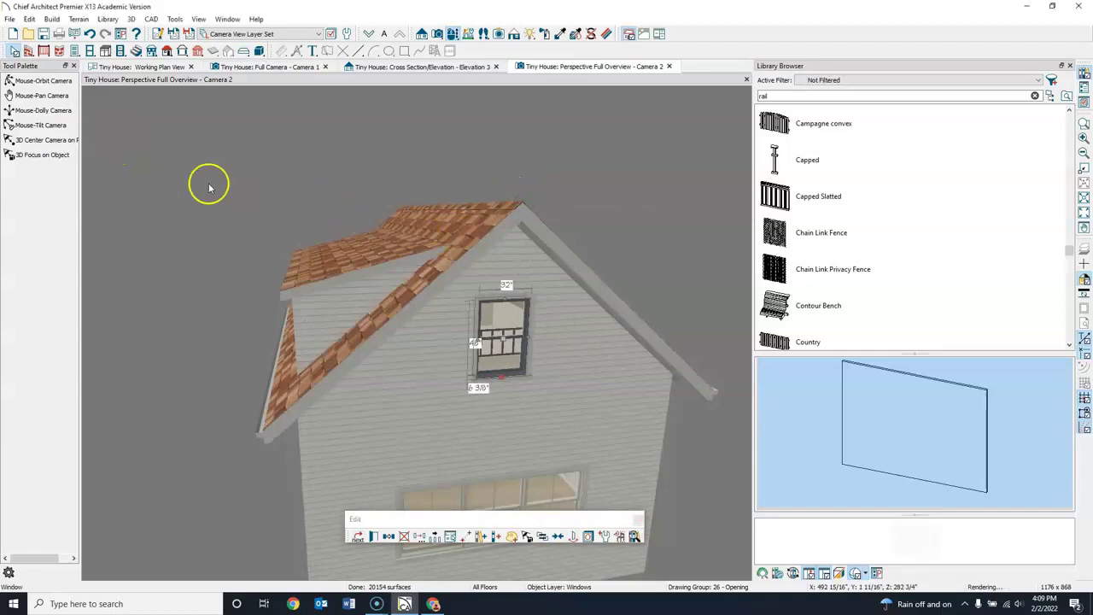
# Set the gable window's width and height to 28" each in its specification
pyautogui.click(519, 341)
pyautogui.doubleClick(526, 340)
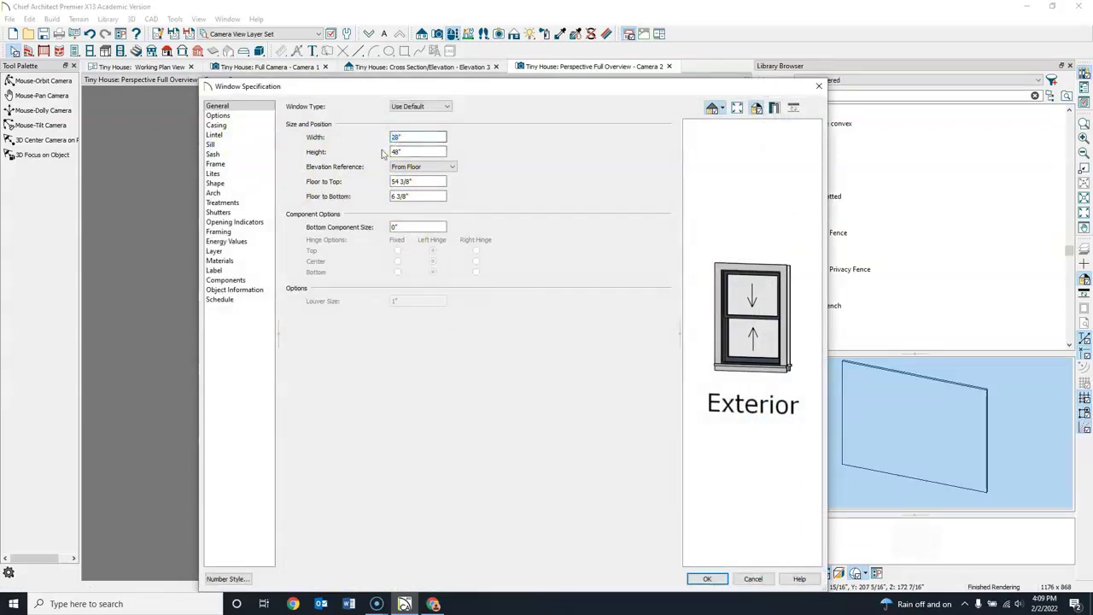
pyautogui.doubleClick(395, 151)
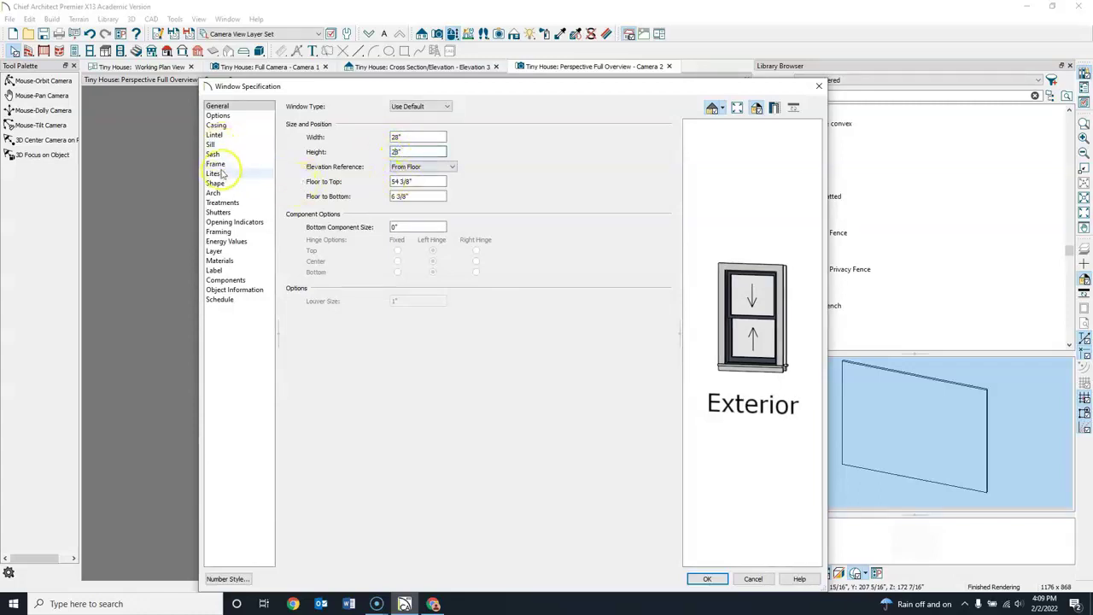
# Set the gable window's lites across to 2 and apply the specification
pyautogui.click(214, 135)
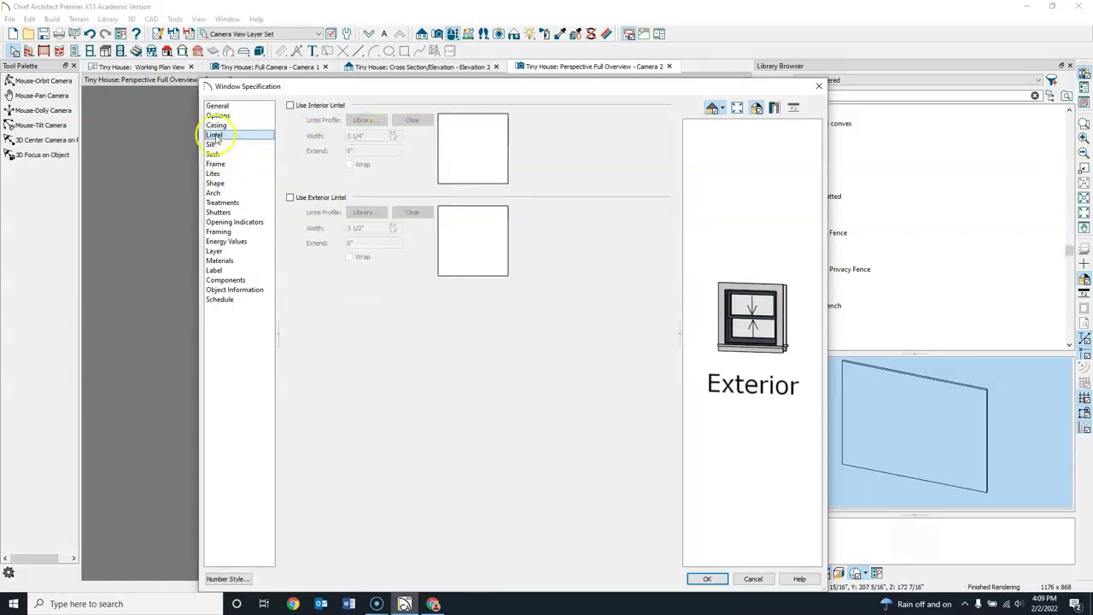
pyautogui.click(212, 173)
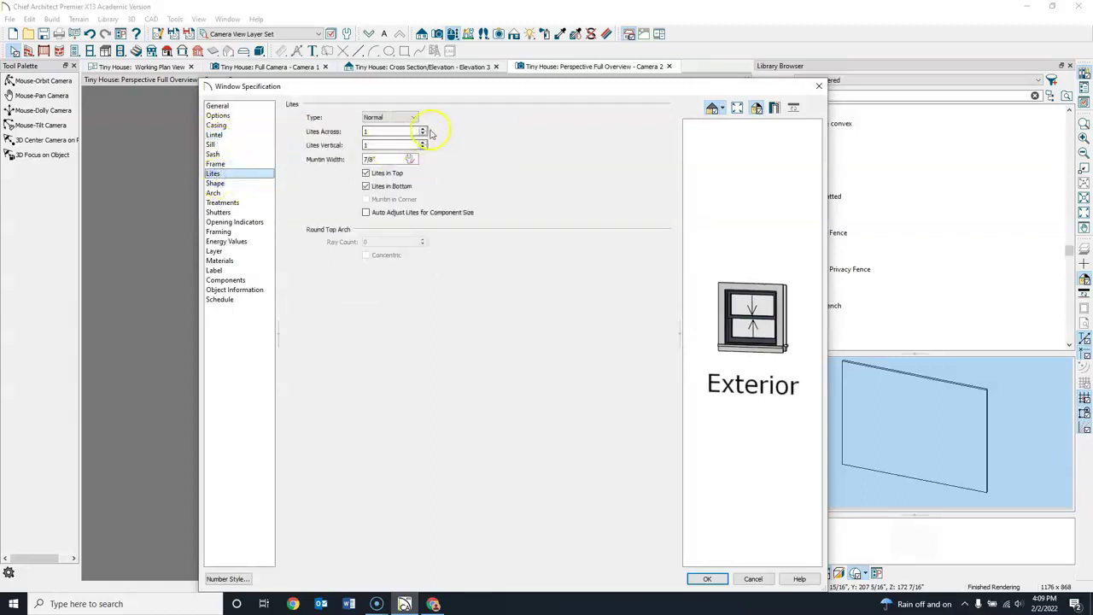
pyautogui.click(765, 553)
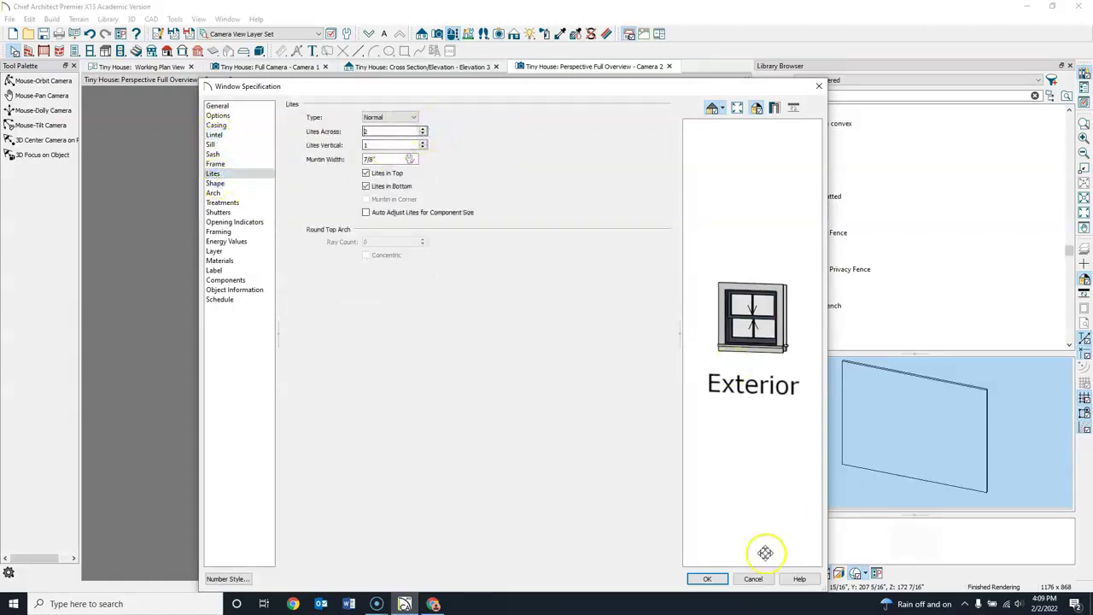
pyautogui.click(720, 580)
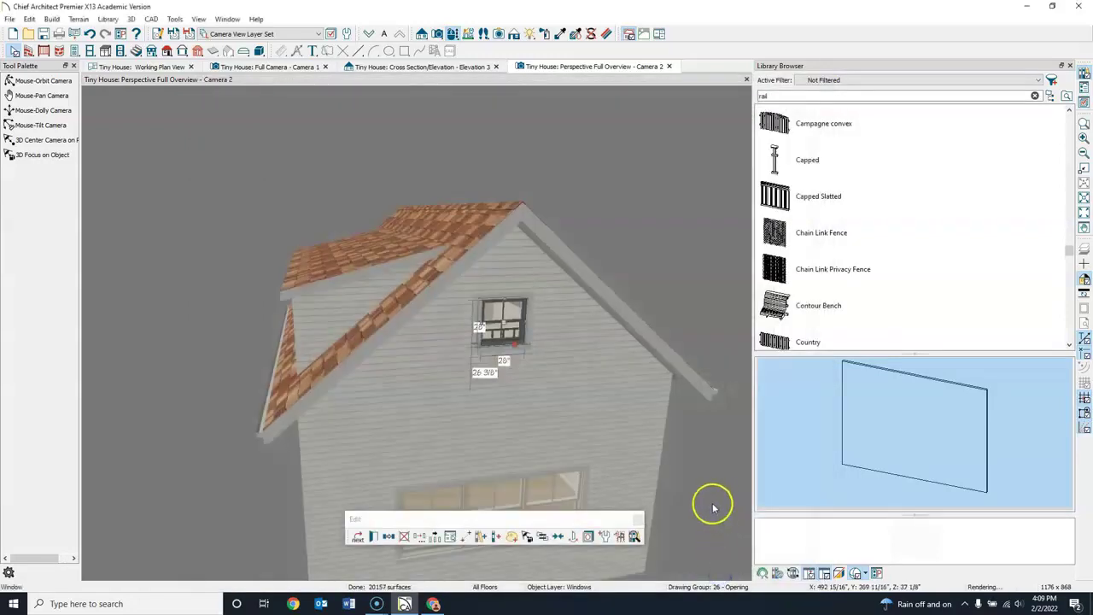
# Pick up the Color - Almond material from the lower windows and apply it to the gable window's slate frame
pyautogui.moveTo(572, 444); pyautogui.dragTo(641, 315)
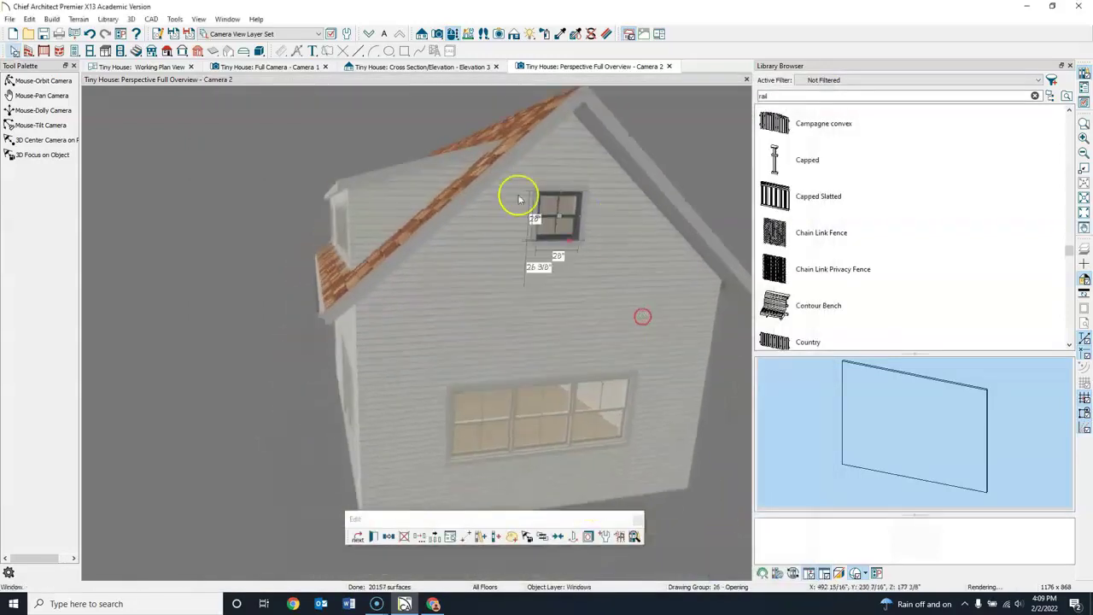
pyautogui.click(560, 33)
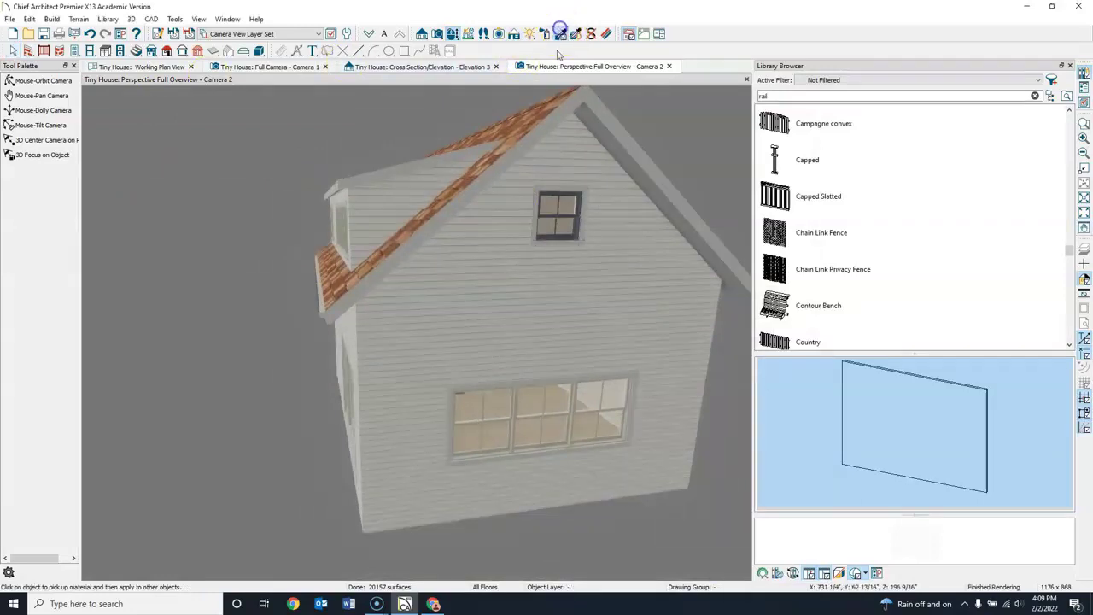
pyautogui.click(518, 412)
pyautogui.click(578, 218)
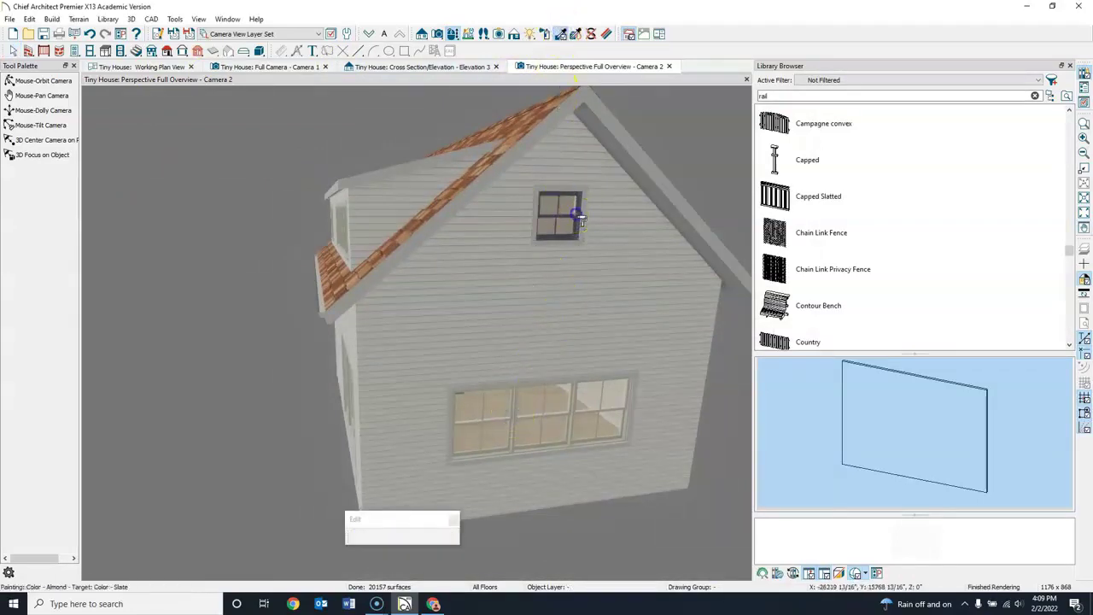
pyautogui.click(36, 82)
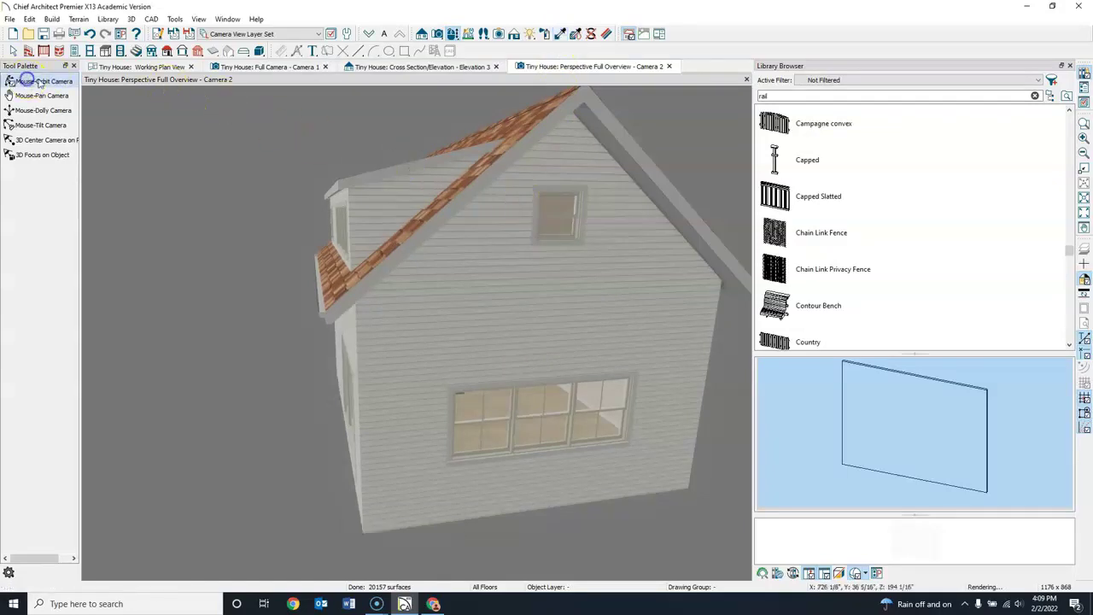
# Inspect the house from outside, then view the kitchen, loft railing and triple-window wall inside
pyautogui.moveTo(493, 295); pyautogui.dragTo(447, 398)
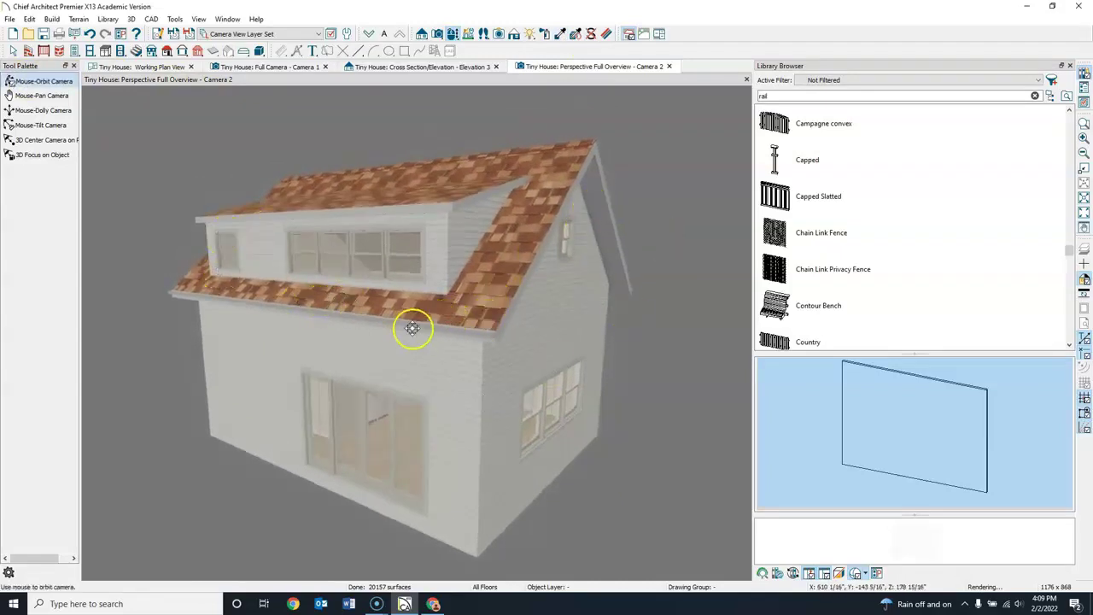
pyautogui.scroll(6, 413, 332)
pyautogui.scroll(3, 414, 333)
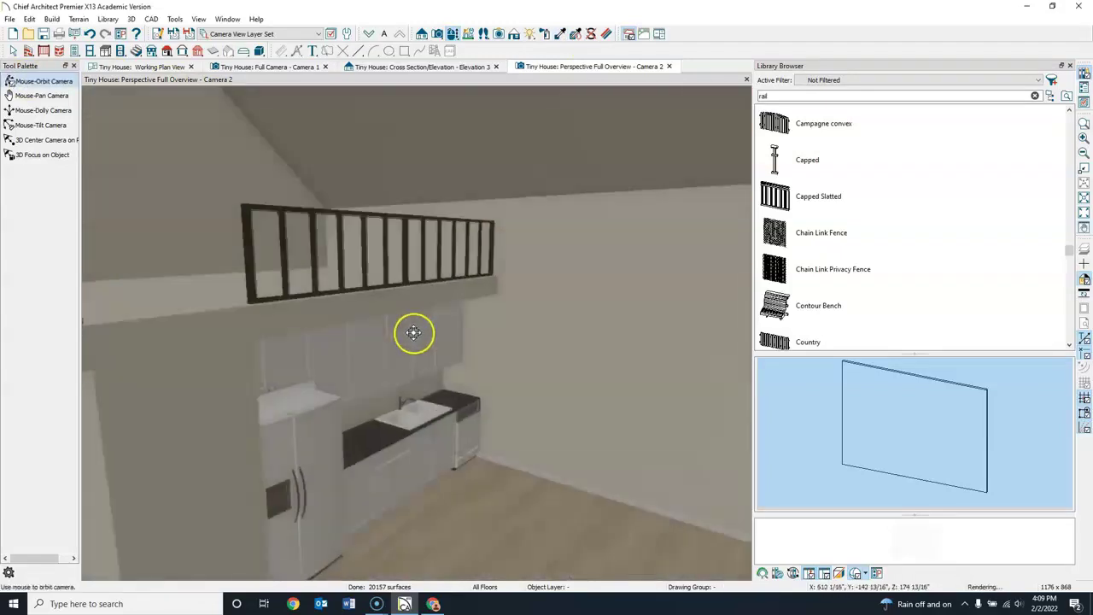
pyautogui.scroll(4, 350, 358)
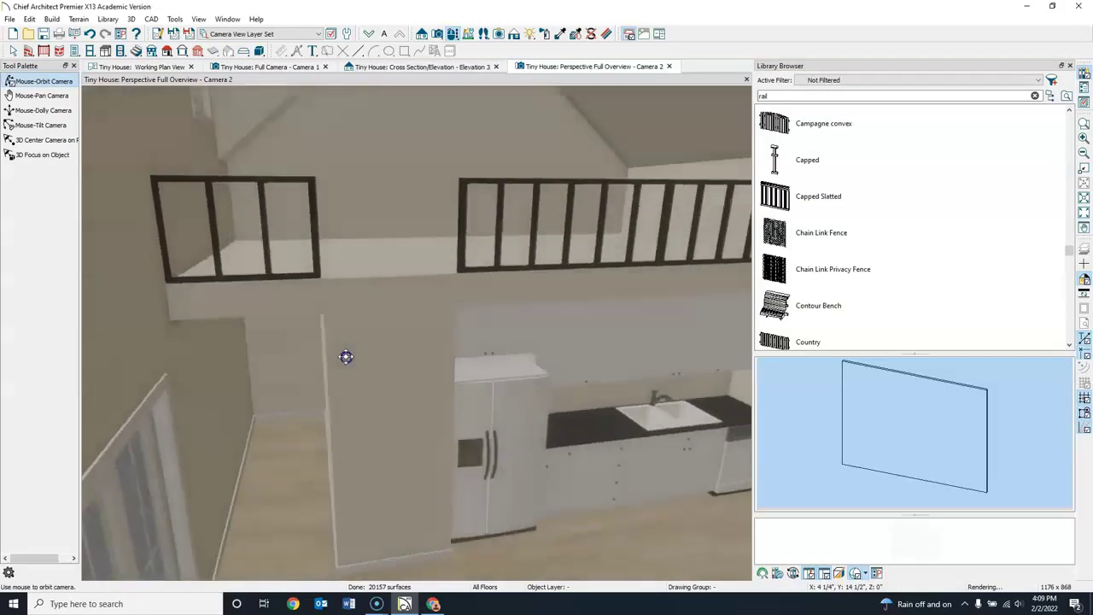
pyautogui.moveTo(419, 425); pyautogui.dragTo(371, 240, button='middle')
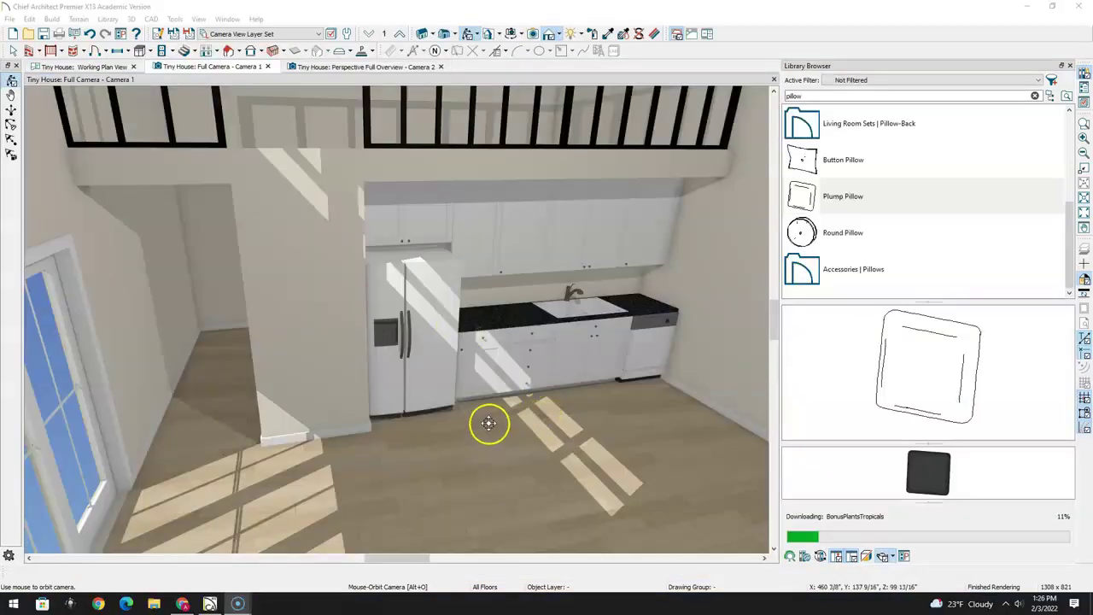
pyautogui.moveTo(488, 422); pyautogui.dragTo(487, 391)
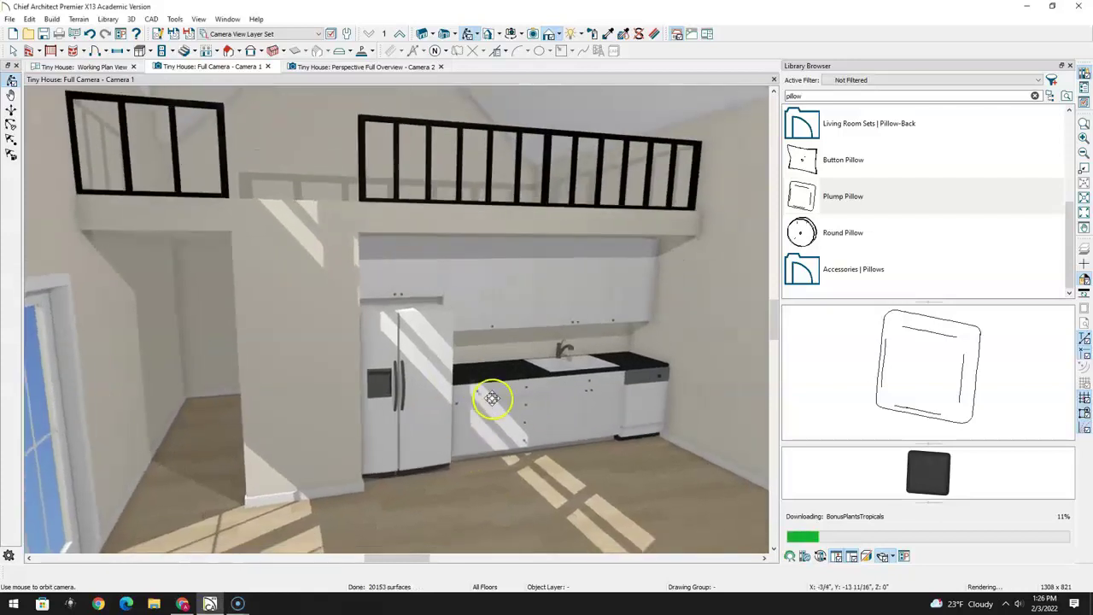
pyautogui.moveTo(575, 415); pyautogui.dragTo(391, 390)
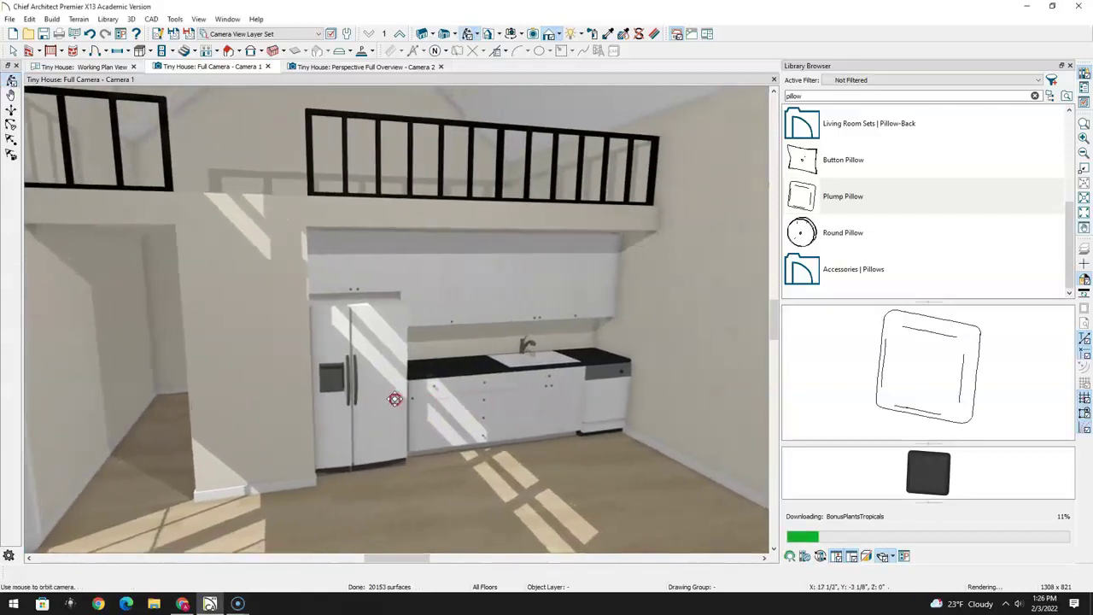
pyautogui.moveTo(393, 342); pyautogui.dragTo(615, 402)
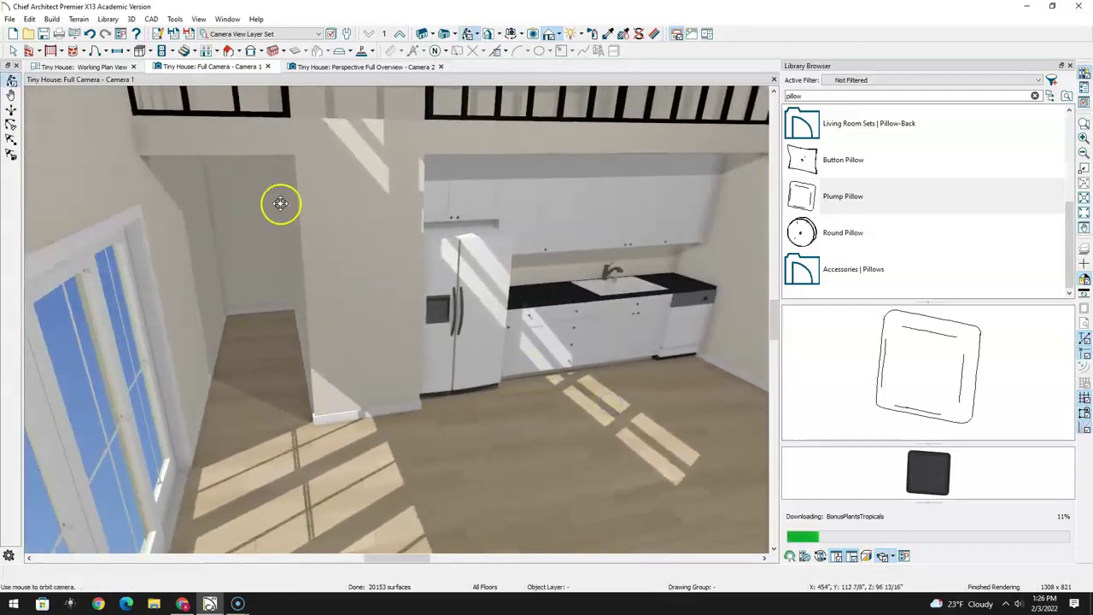
pyautogui.moveTo(422, 390); pyautogui.dragTo(458, 430)
pyautogui.click(480, 420)
pyautogui.click(405, 338)
pyautogui.click(525, 241)
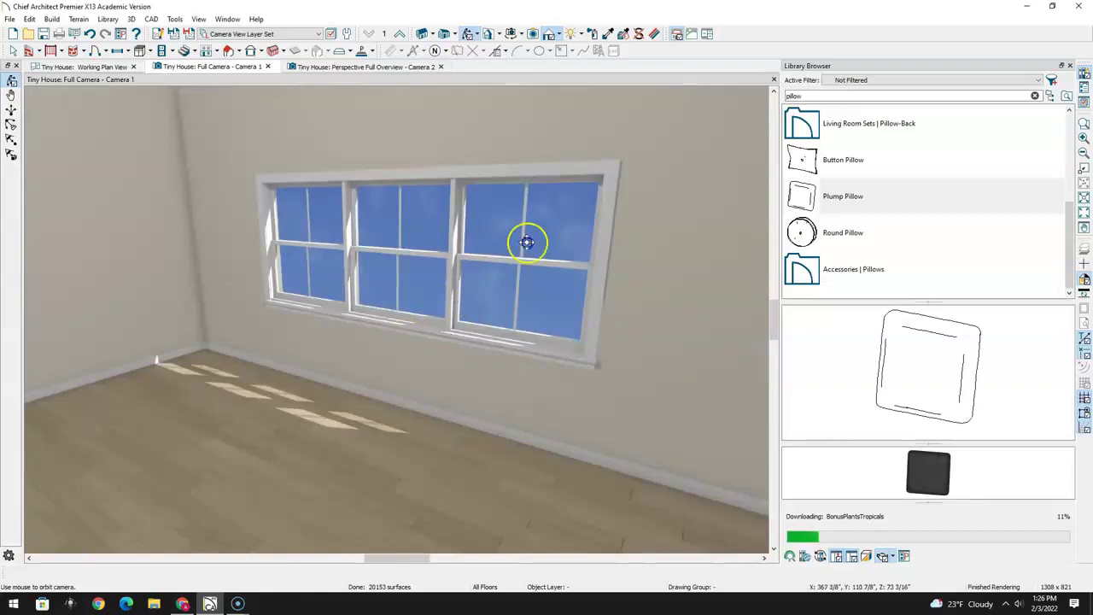
# Search the library for couch and browse the results down to the Gatto Sofa
pyautogui.click(817, 92)
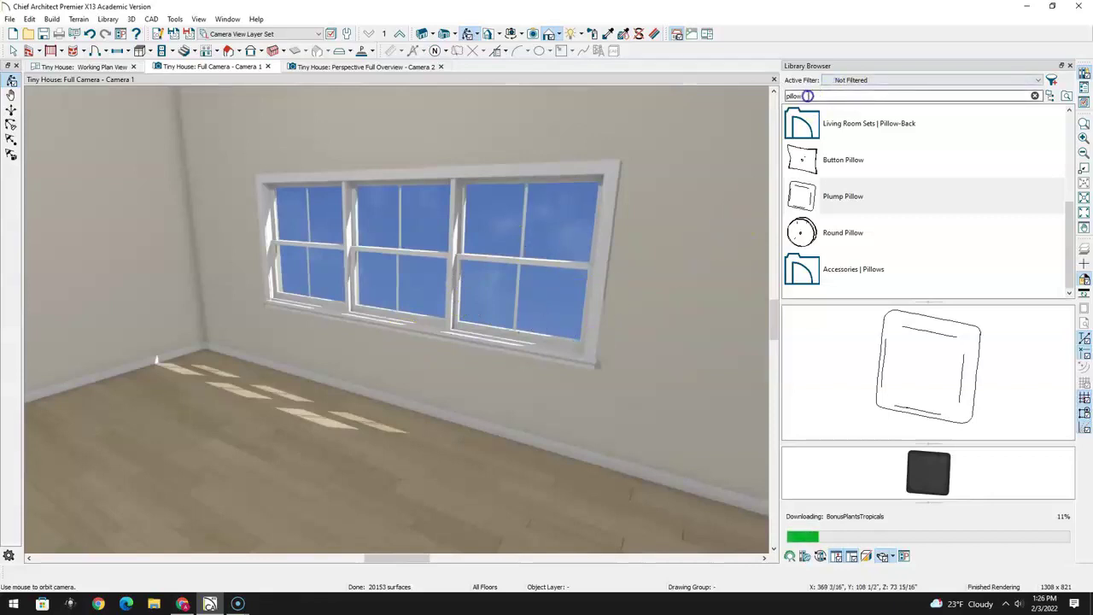
pyautogui.write('d')
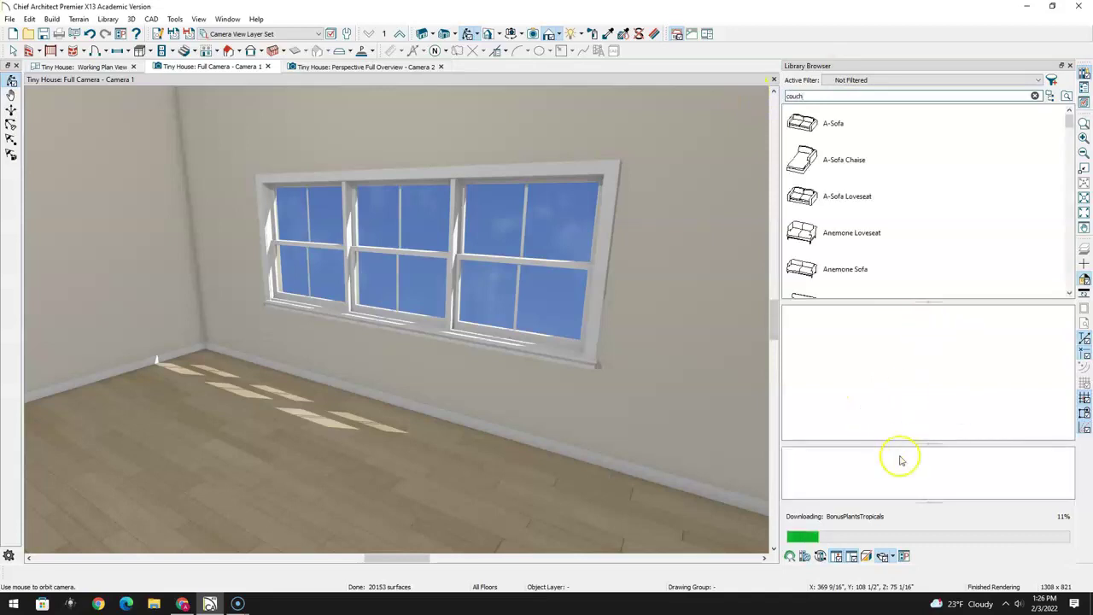
pyautogui.click(1069, 294)
pyautogui.click(1069, 294)
pyautogui.click(1069, 294)
pyautogui.click(1070, 294)
pyautogui.click(1070, 294)
pyautogui.click(1069, 293)
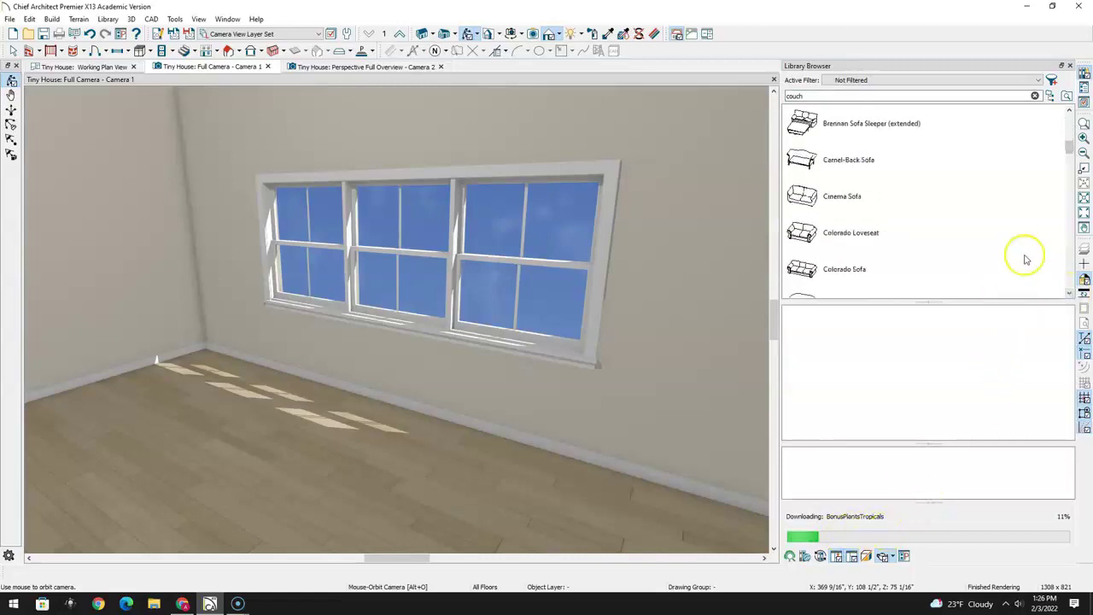
pyautogui.click(1070, 293)
pyautogui.click(1069, 294)
pyautogui.click(1069, 293)
pyautogui.click(1070, 294)
pyautogui.click(1069, 294)
pyautogui.click(1069, 294)
pyautogui.click(1069, 294)
pyautogui.click(1069, 294)
pyautogui.click(1069, 294)
pyautogui.click(1069, 294)
pyautogui.click(1070, 294)
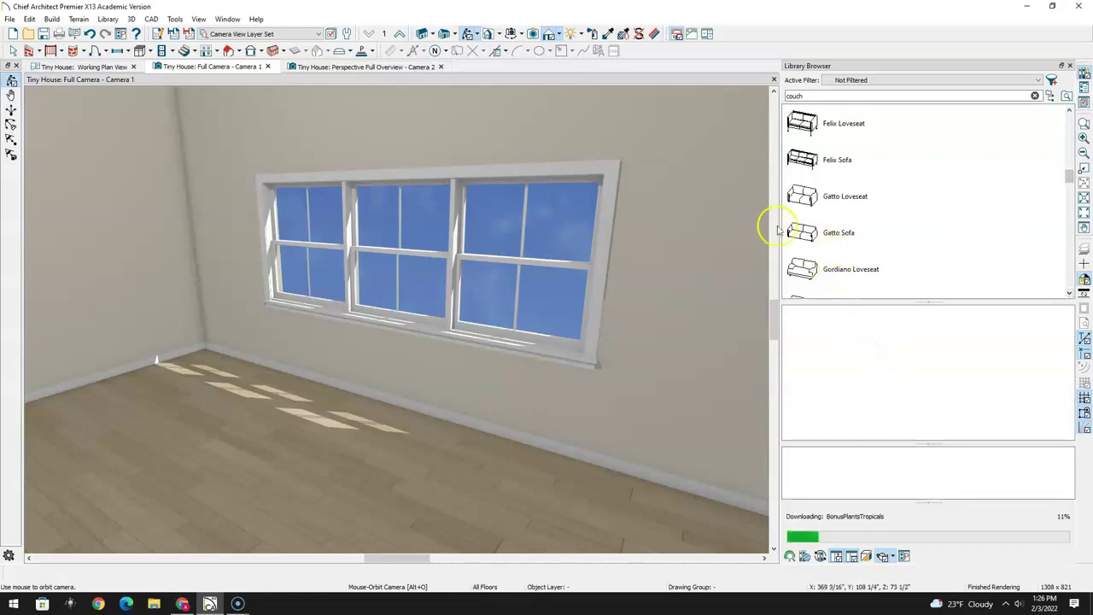
# Place the Gatto Sofa in the working plan, in front of the triple window on the living area's end wall
pyautogui.click(806, 235)
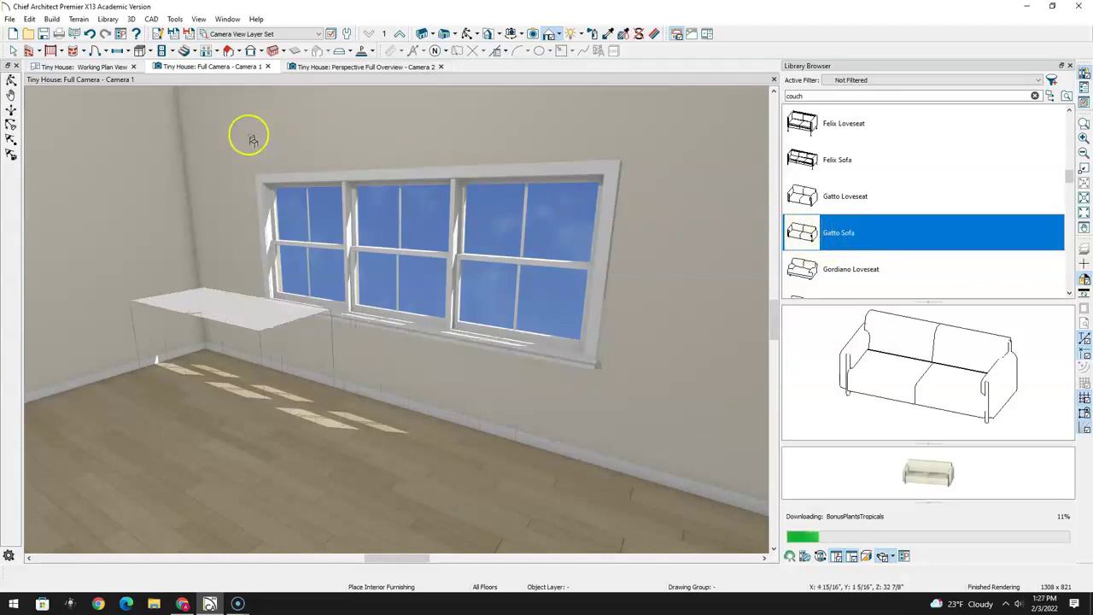
pyautogui.click(77, 68)
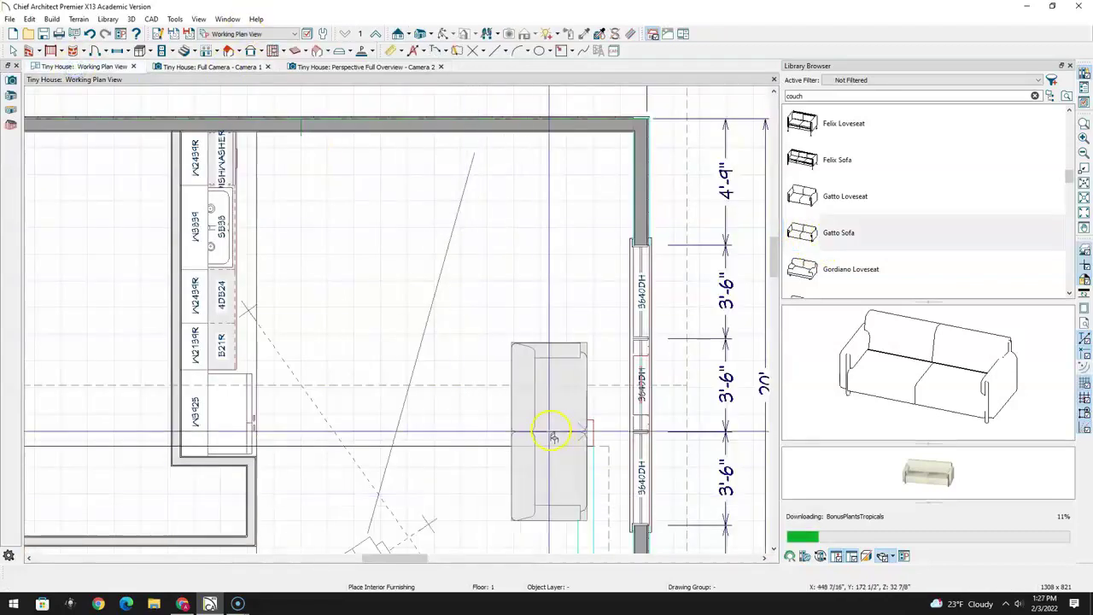
pyautogui.click(577, 391)
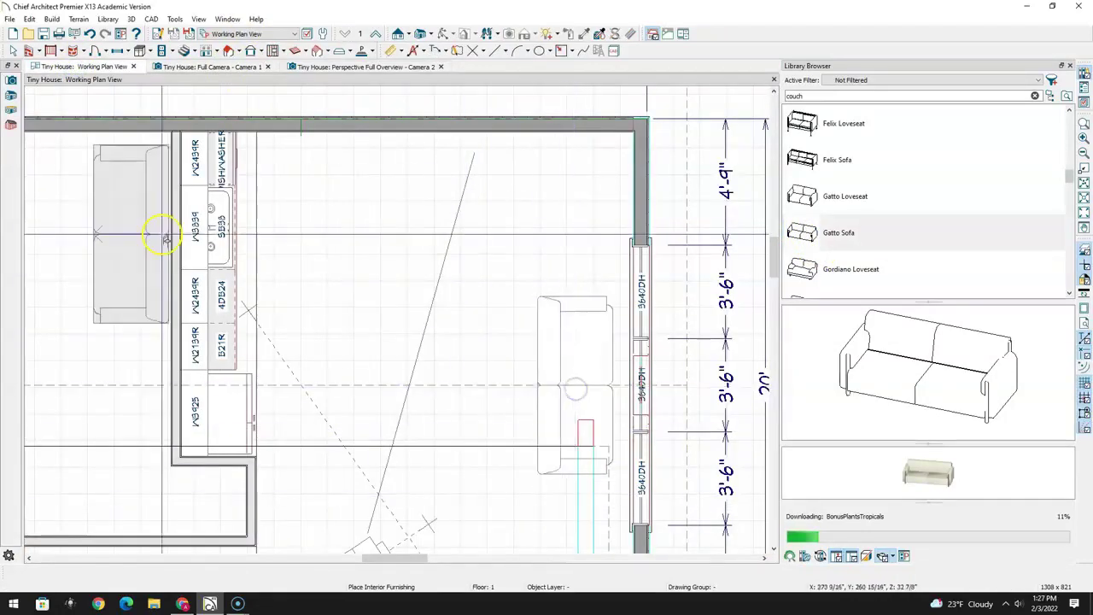
# Rotate the sofa 180° so its back faces the triple window, and move it up against that wall
pyautogui.click(12, 51)
pyautogui.click(578, 348)
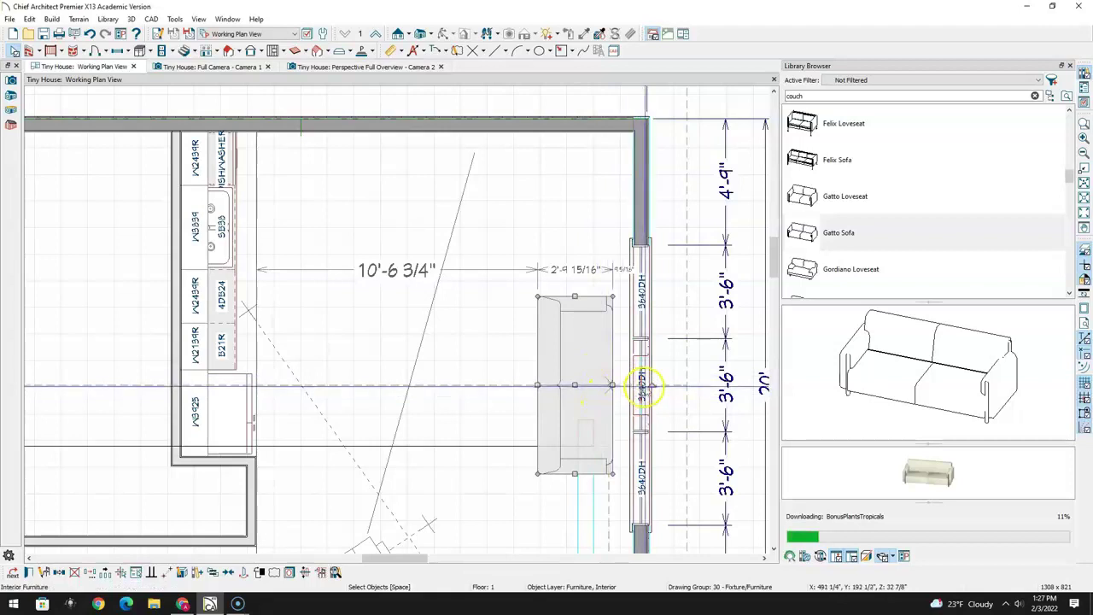
pyautogui.moveTo(653, 385); pyautogui.dragTo(470, 381)
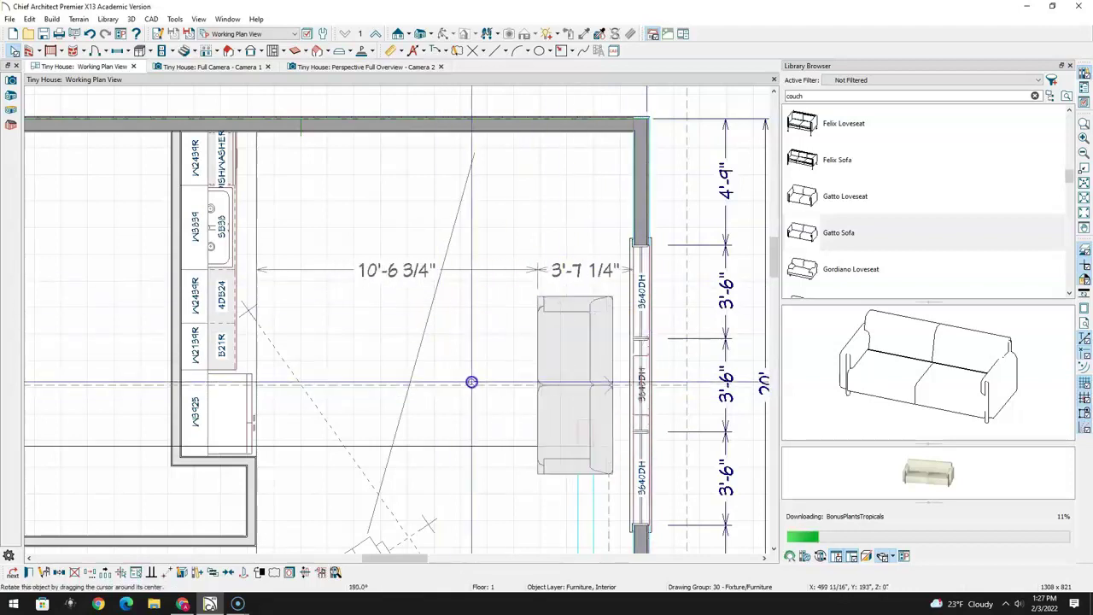
pyautogui.moveTo(574, 385); pyautogui.dragTo(595, 362)
# Set the sofa's width to 97" and check it in the interior camera view
pyautogui.doubleClick(588, 375)
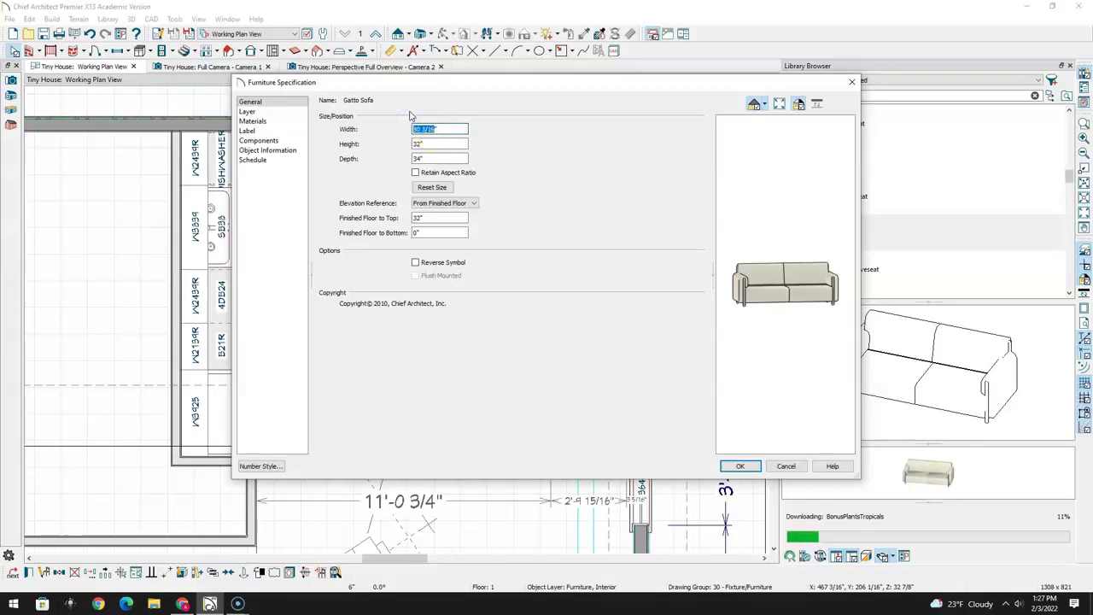
pyautogui.click(438, 143)
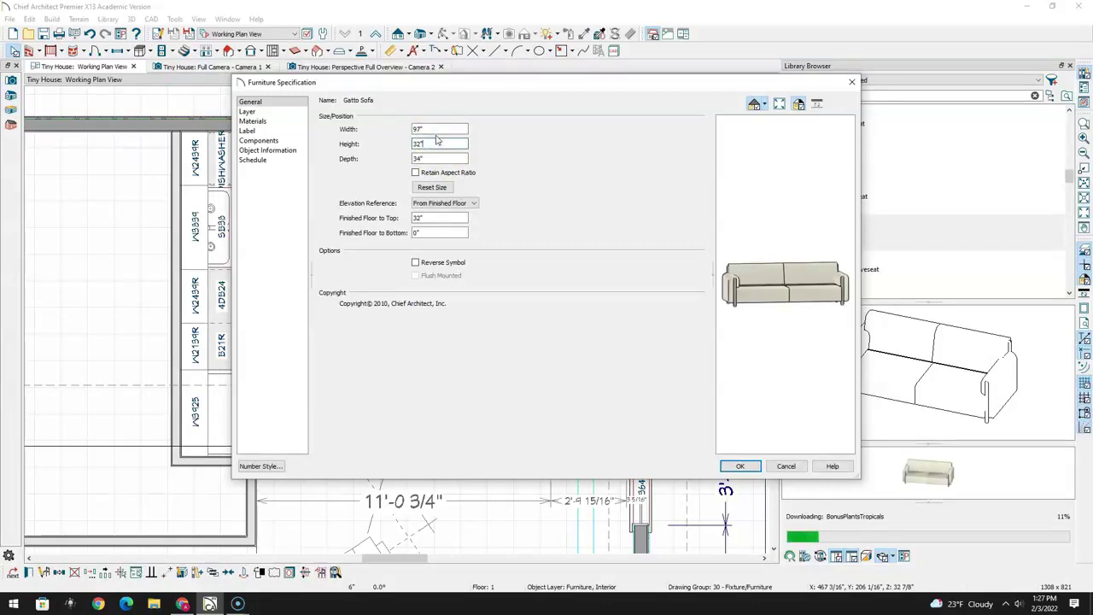
pyautogui.click(740, 466)
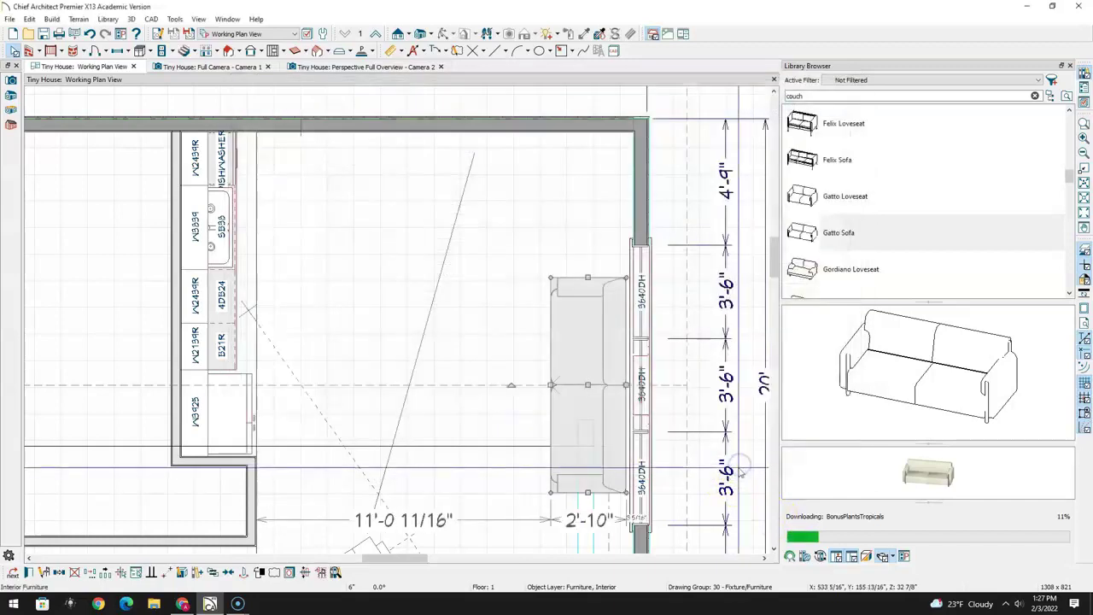
pyautogui.doubleClick(607, 325)
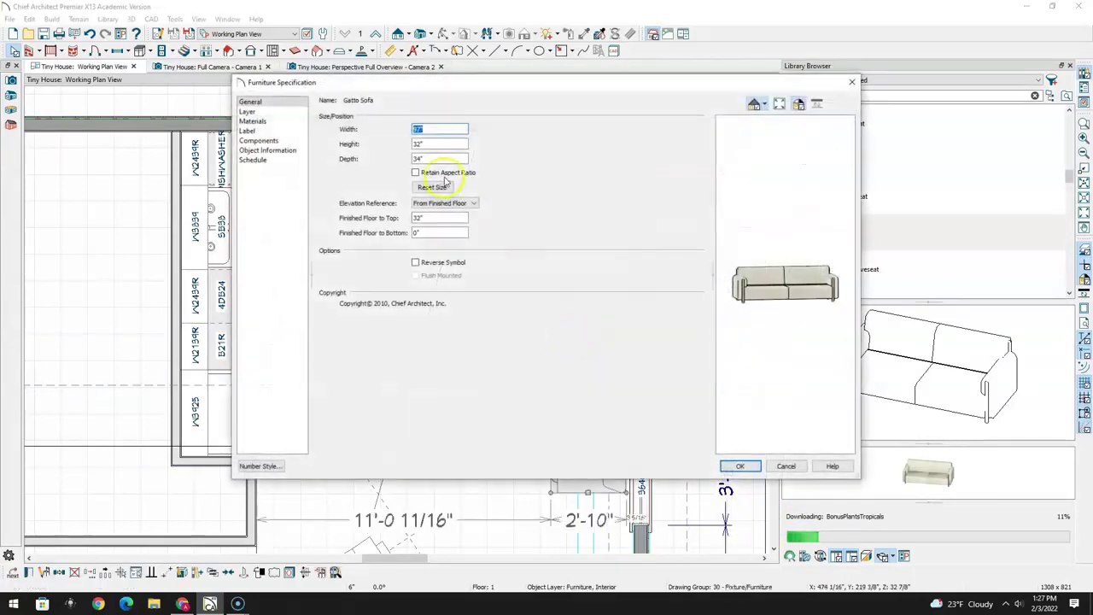
pyautogui.click(736, 466)
pyautogui.scroll(-1, 558, 453)
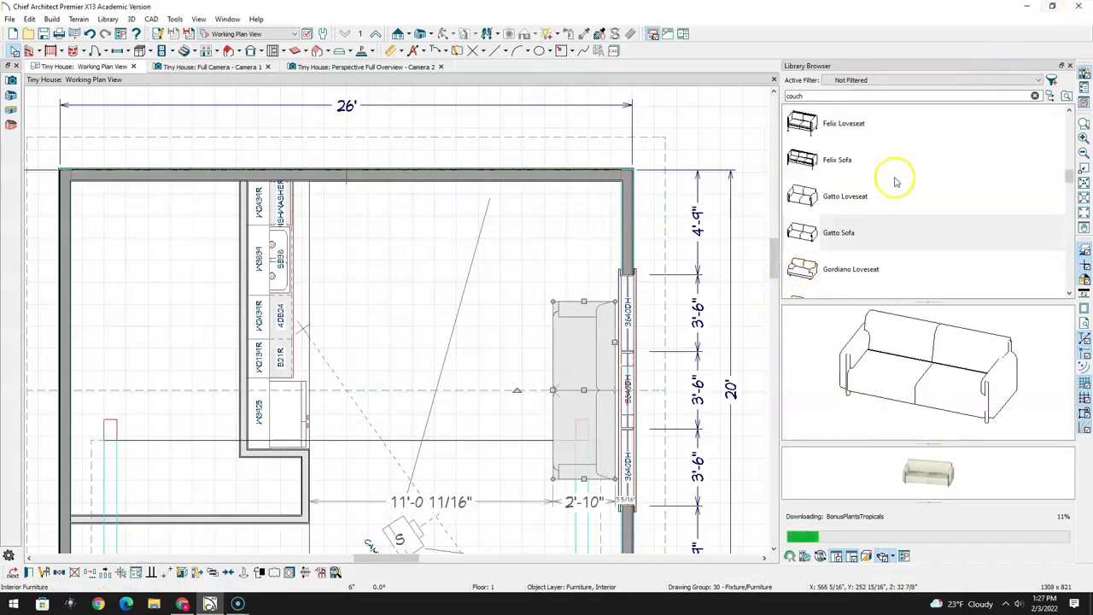
pyautogui.moveTo(576, 407); pyautogui.dragTo(566, 329, button='middle')
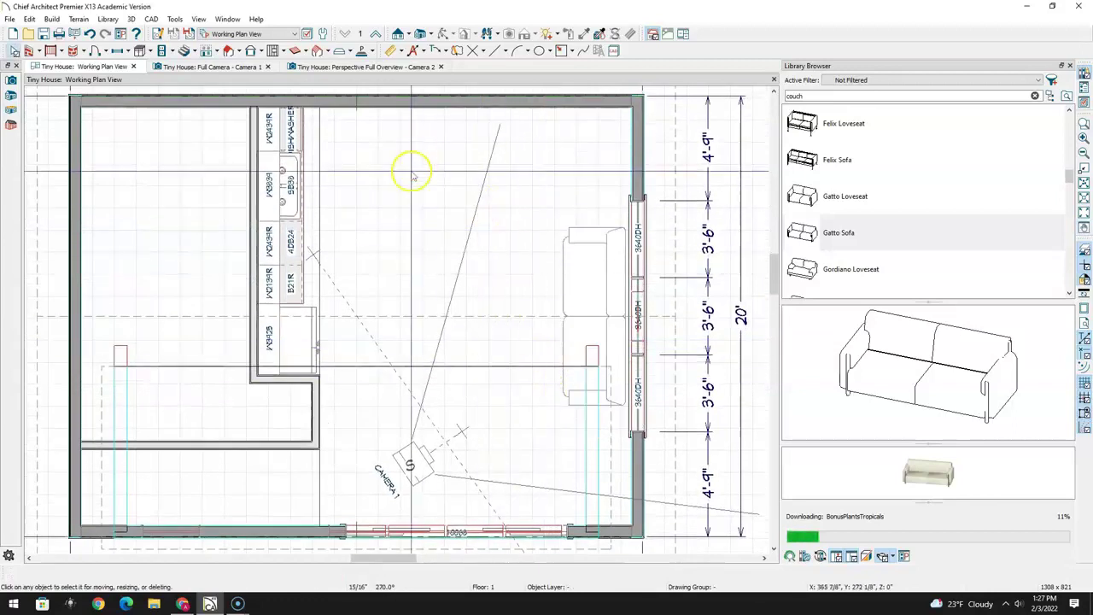
pyautogui.click(242, 69)
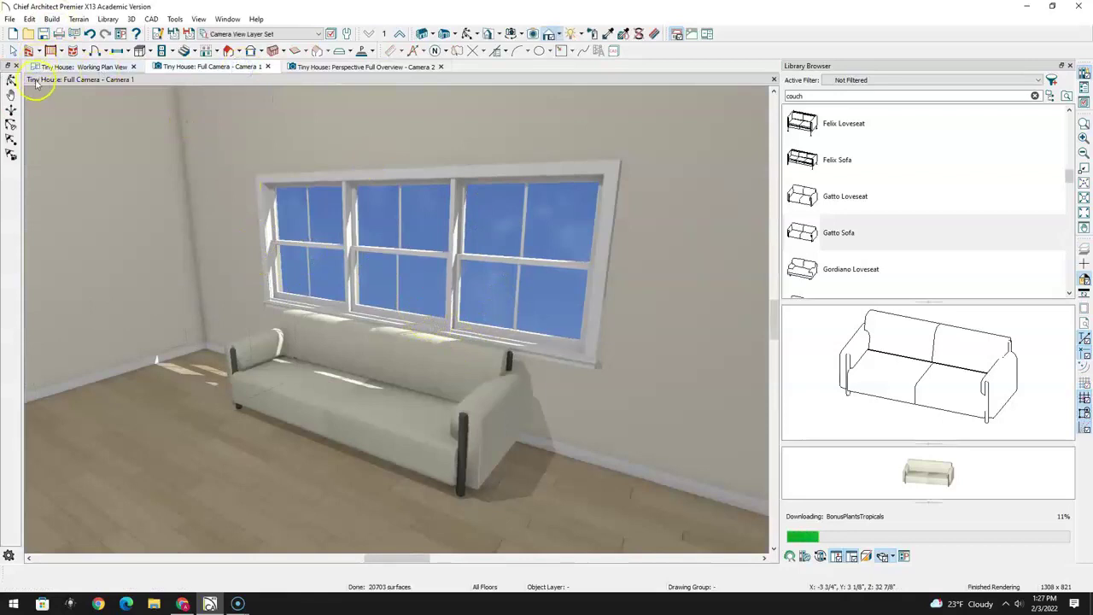
pyautogui.moveTo(325, 321)
pyautogui.mouseDown()
pyautogui.moveTo(345, 315)
pyautogui.moveTo(331, 325)
pyautogui.mouseUp()
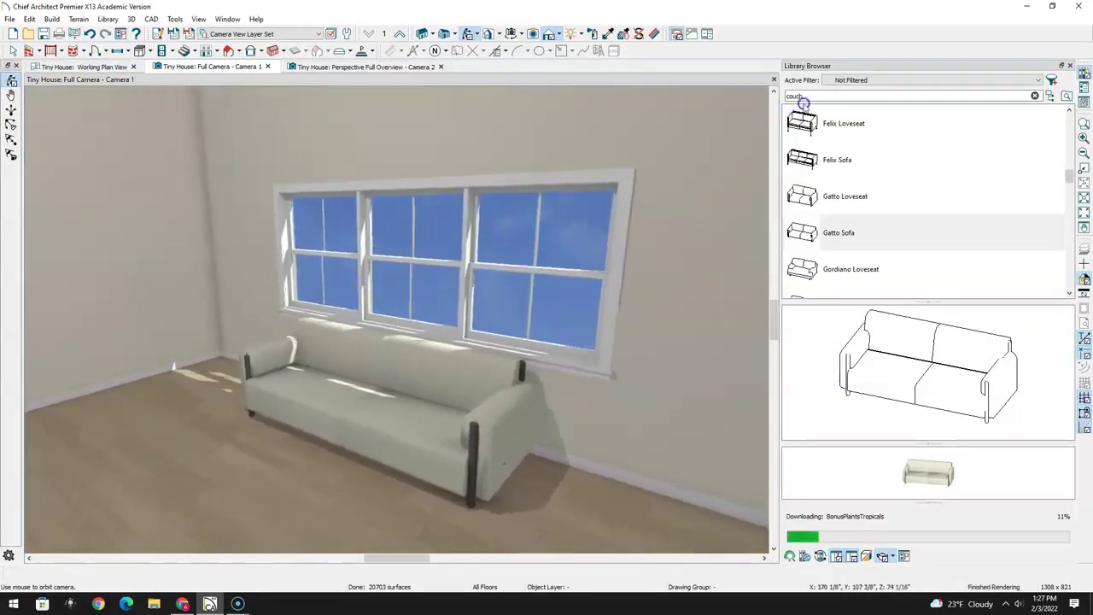
# Search the library for pillow and place a Plump Pillow near the sofa's upper arm in the working plan
pyautogui.write('s')
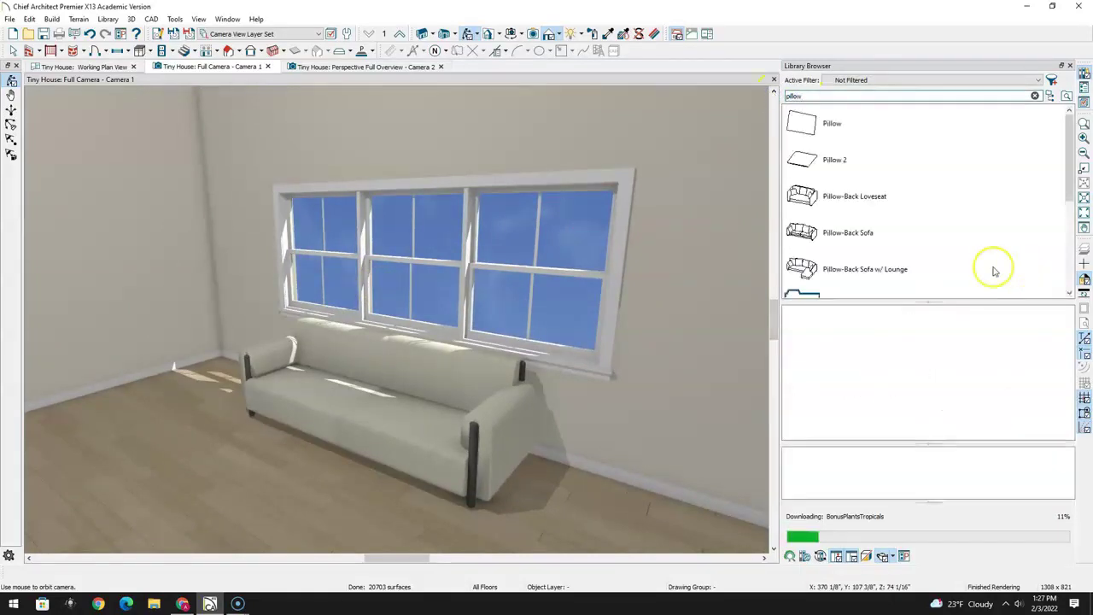
pyautogui.scroll(-5, 854, 192)
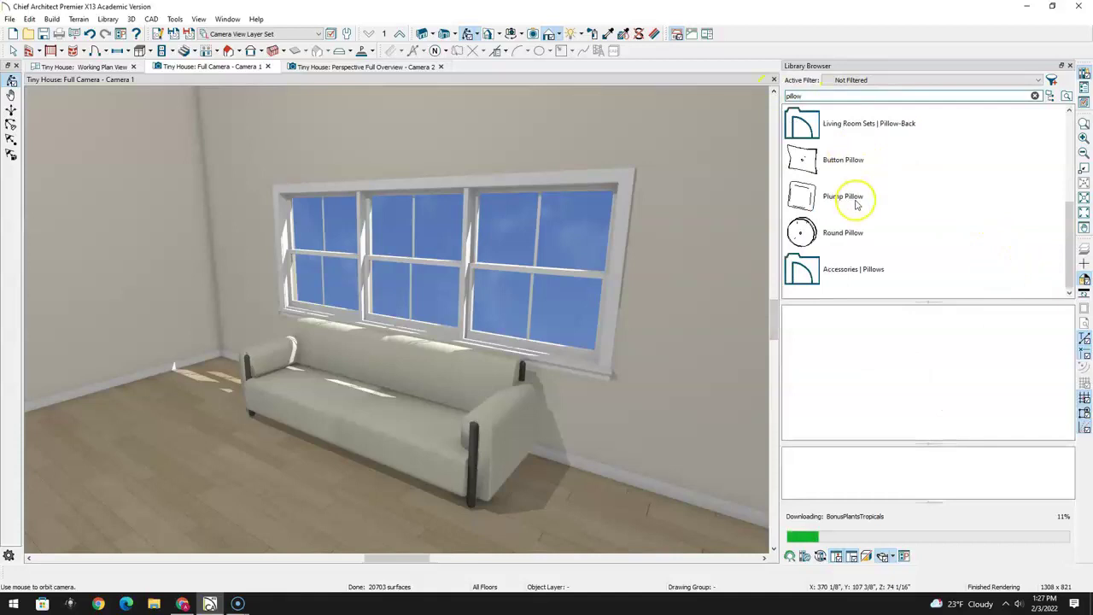
pyautogui.click(805, 194)
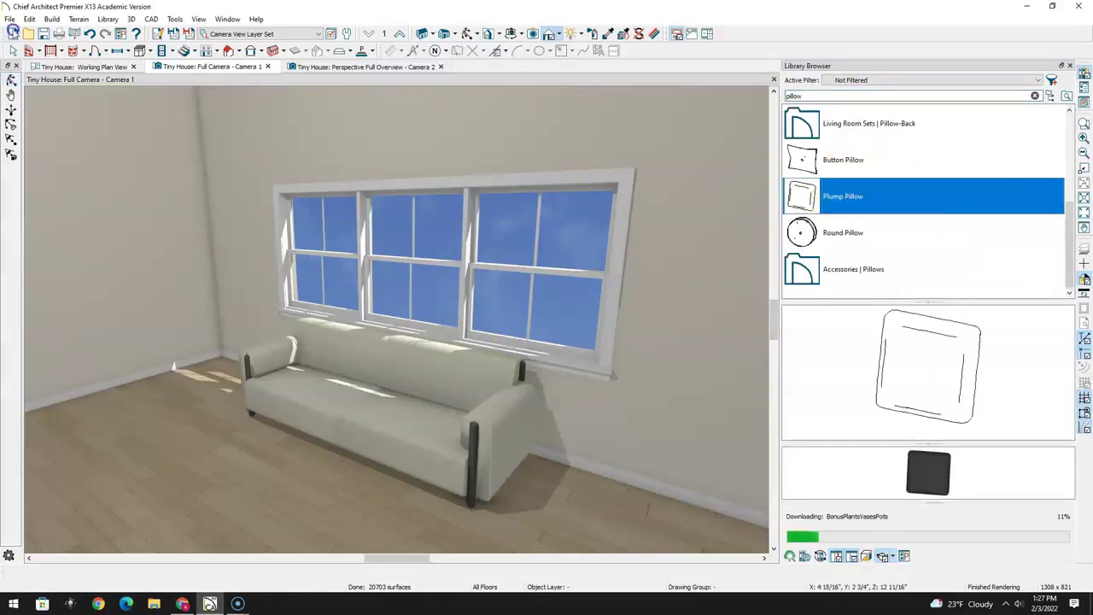
pyautogui.click(67, 67)
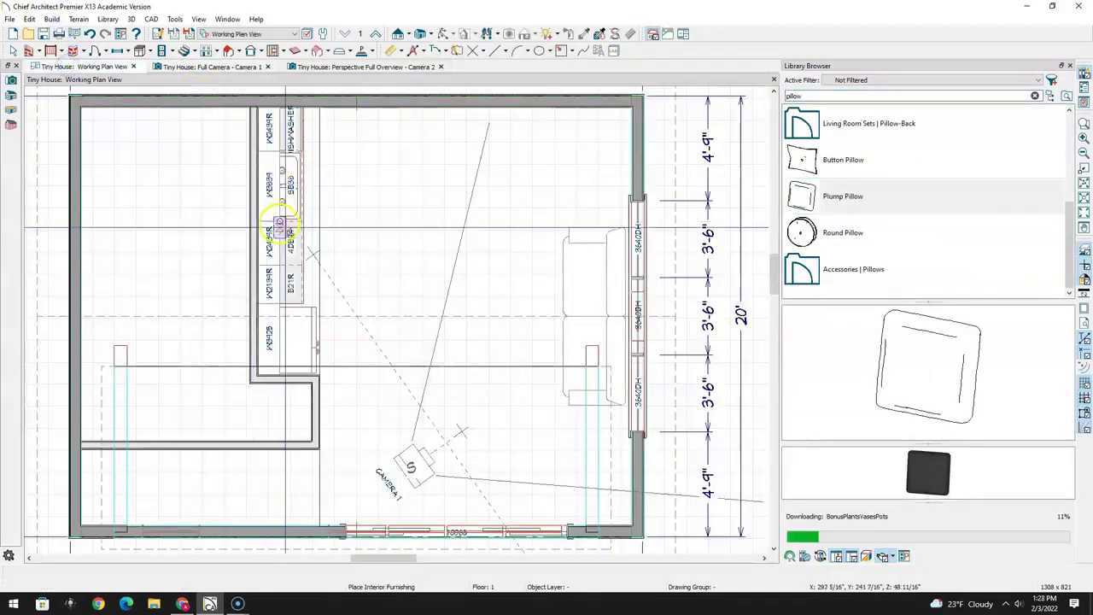
pyautogui.click(598, 264)
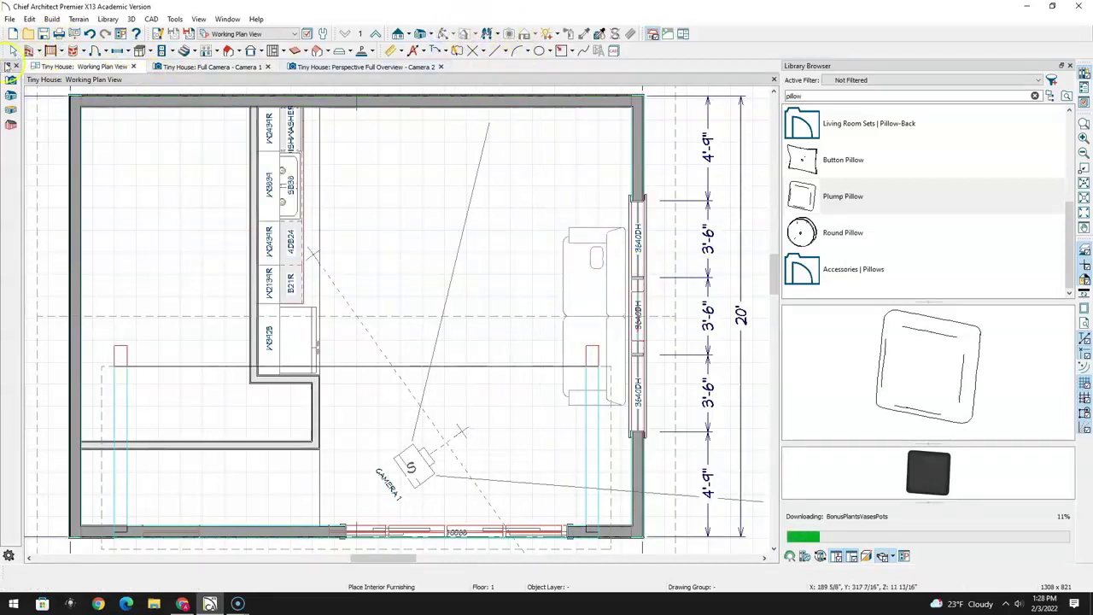
pyautogui.click(10, 51)
# Set the Plump Pillow's height to 16" and its depth to 7"
pyautogui.scroll(3, 615, 295)
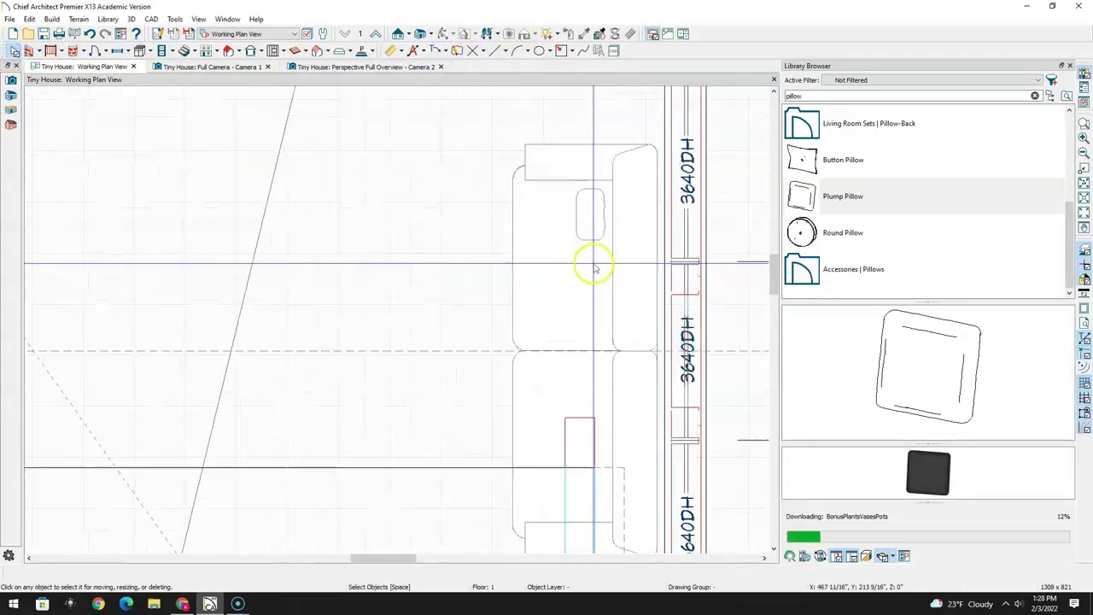
pyautogui.click(593, 218)
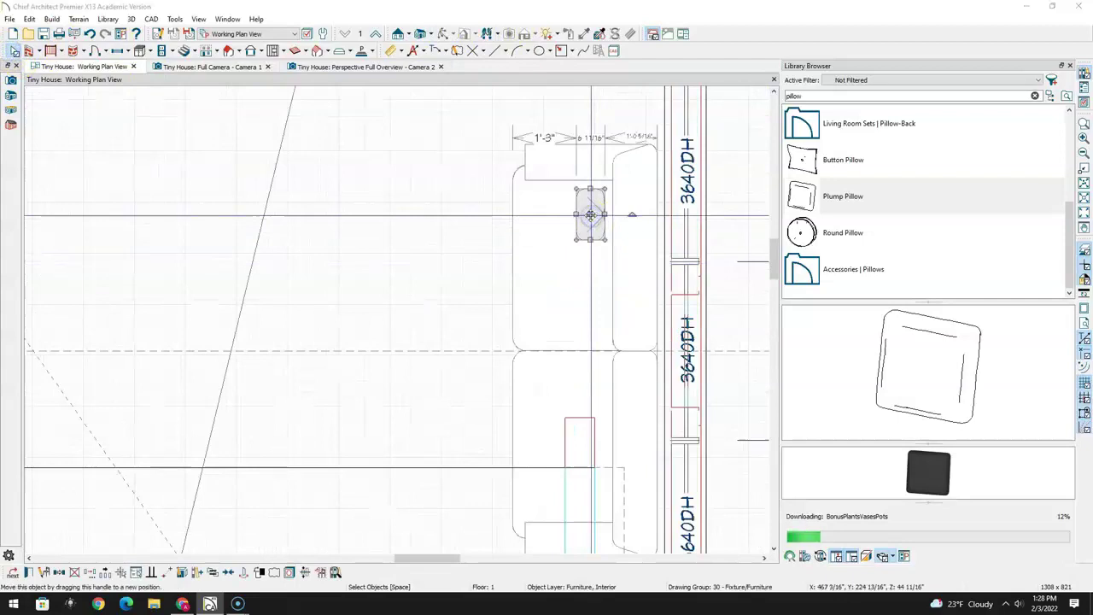
pyautogui.doubleClick(590, 215)
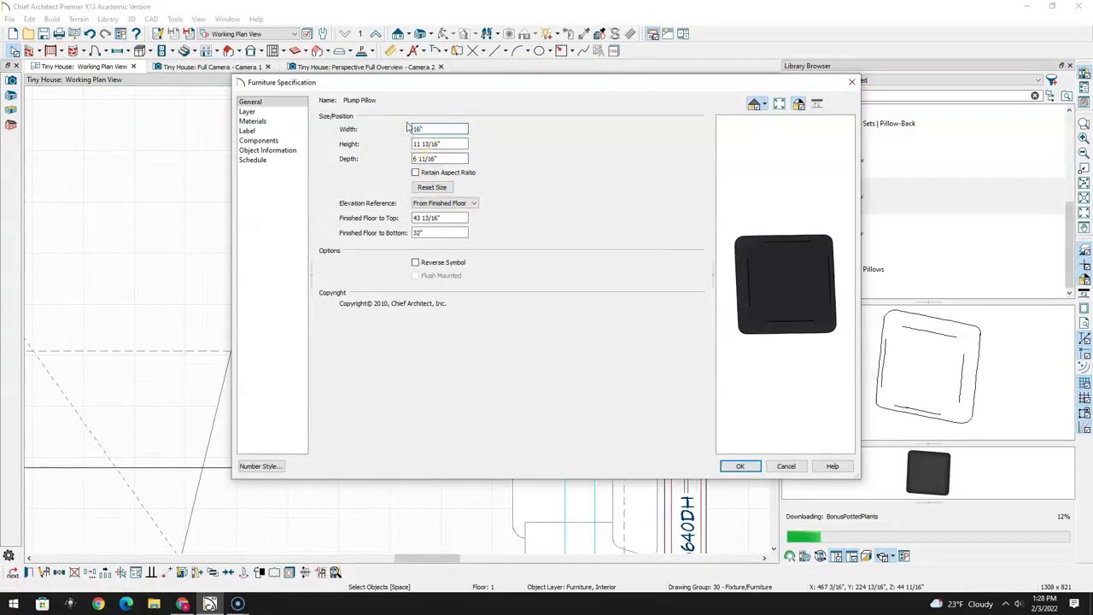
pyautogui.press('Tab')
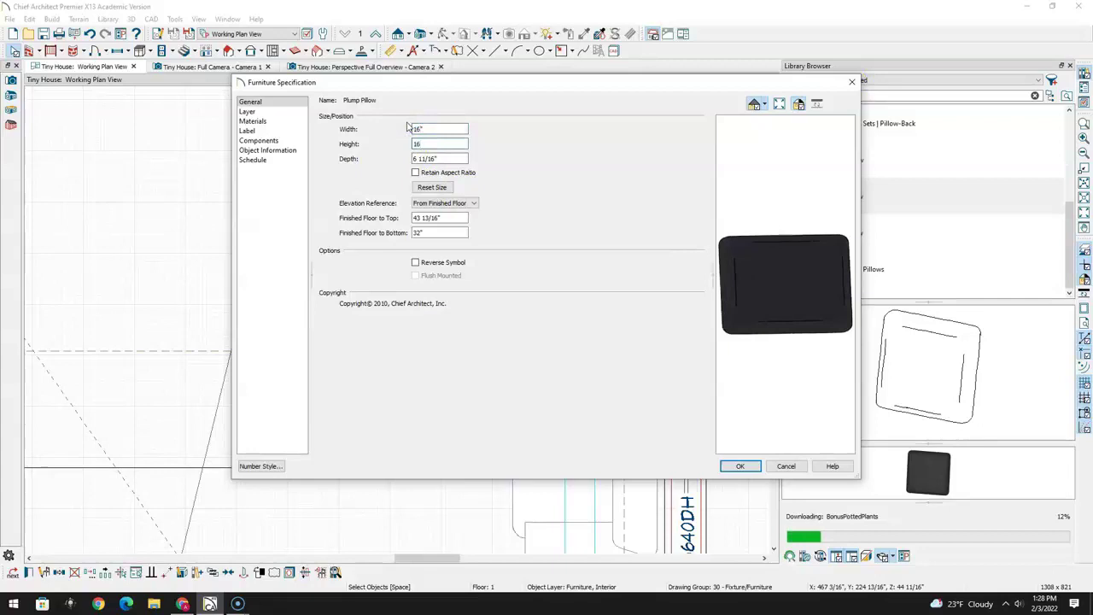
pyautogui.write('16')
pyautogui.press('Tab')
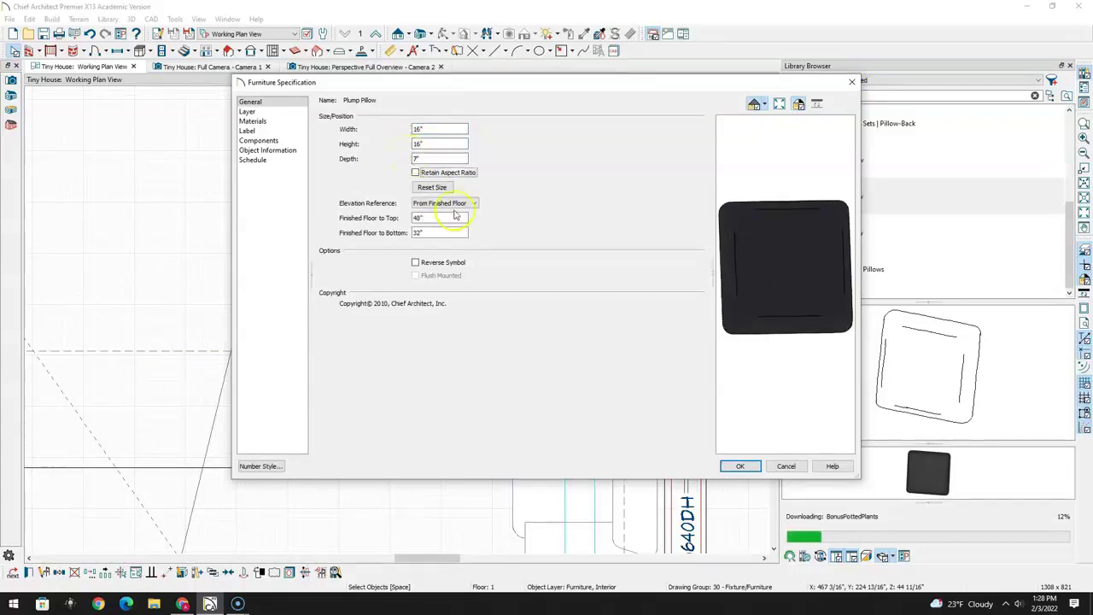
pyautogui.click(737, 466)
# Rotate the pillow to face into the room at a slight angle, and lower it onto the sofa seat in the interior camera view
pyautogui.click(591, 213)
pyautogui.moveTo(632, 213); pyautogui.dragTo(501, 228)
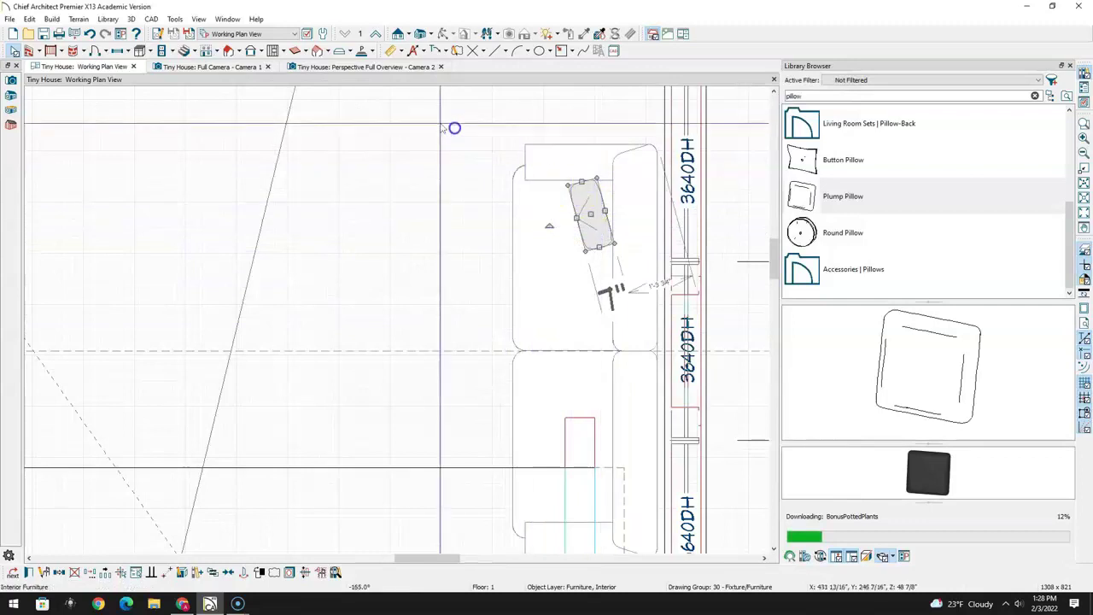
pyautogui.click(211, 68)
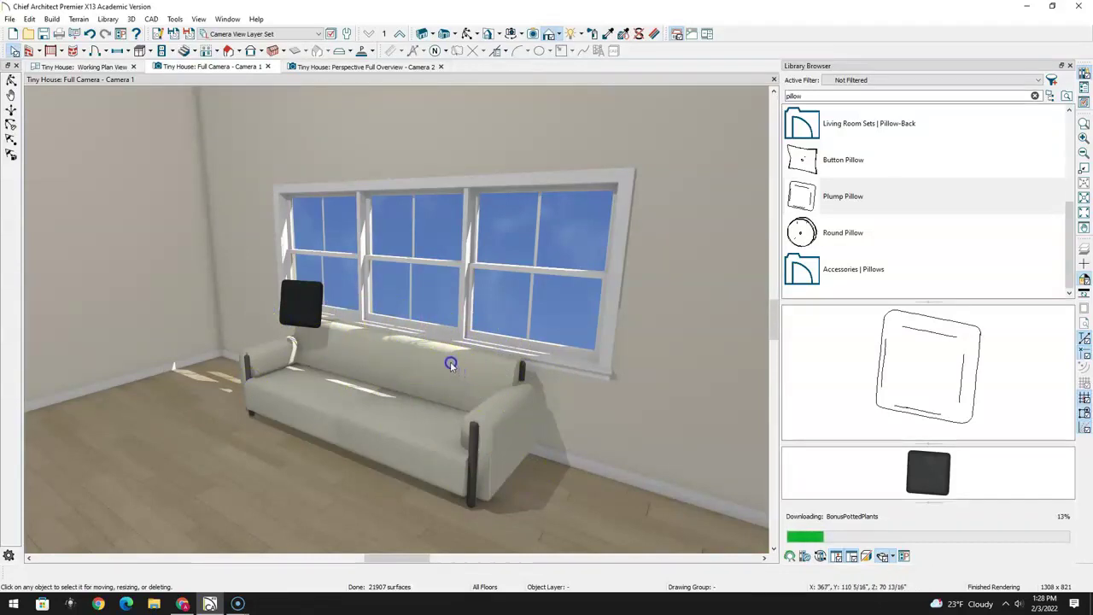
pyautogui.click(308, 314)
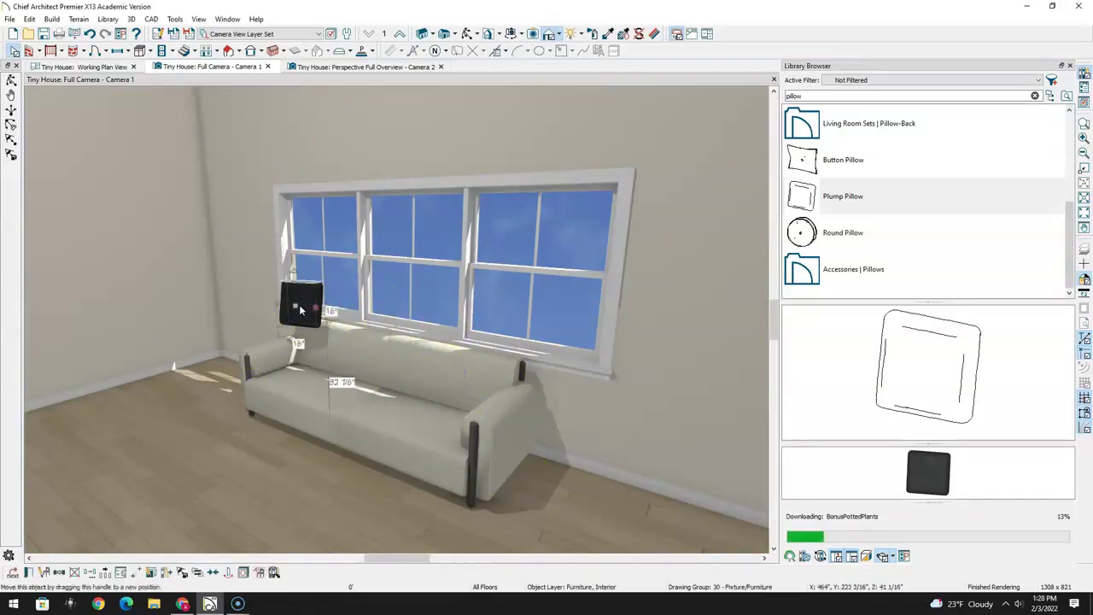
pyautogui.moveTo(295, 304); pyautogui.dragTo(303, 358)
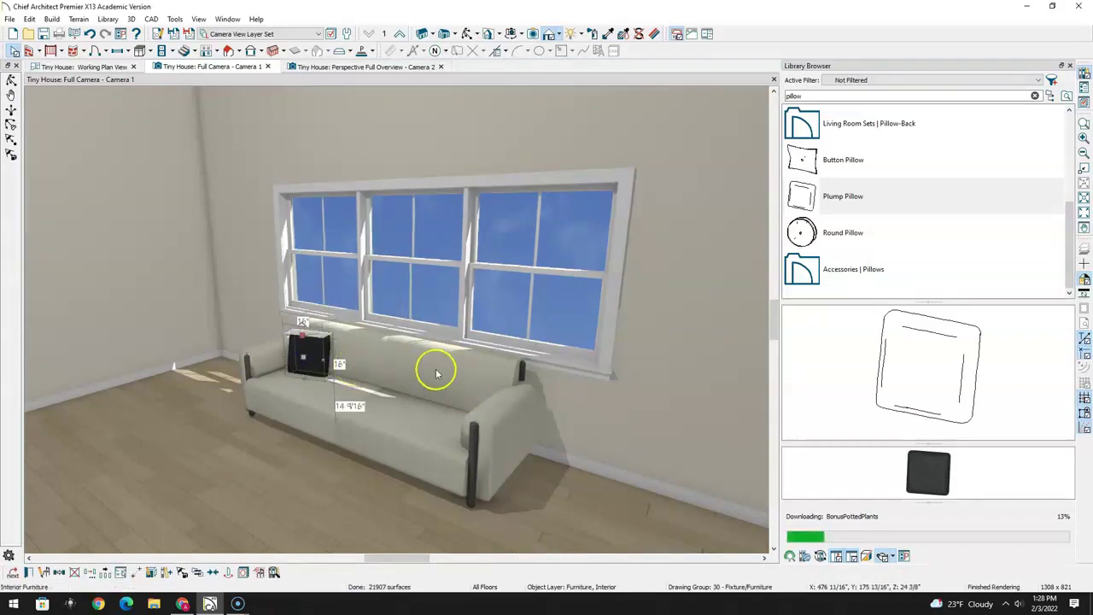
# In the working plan, nudge the pillow toward the sofa's upper arm and rotate it a further 15°
pyautogui.click(98, 67)
pyautogui.click(592, 219)
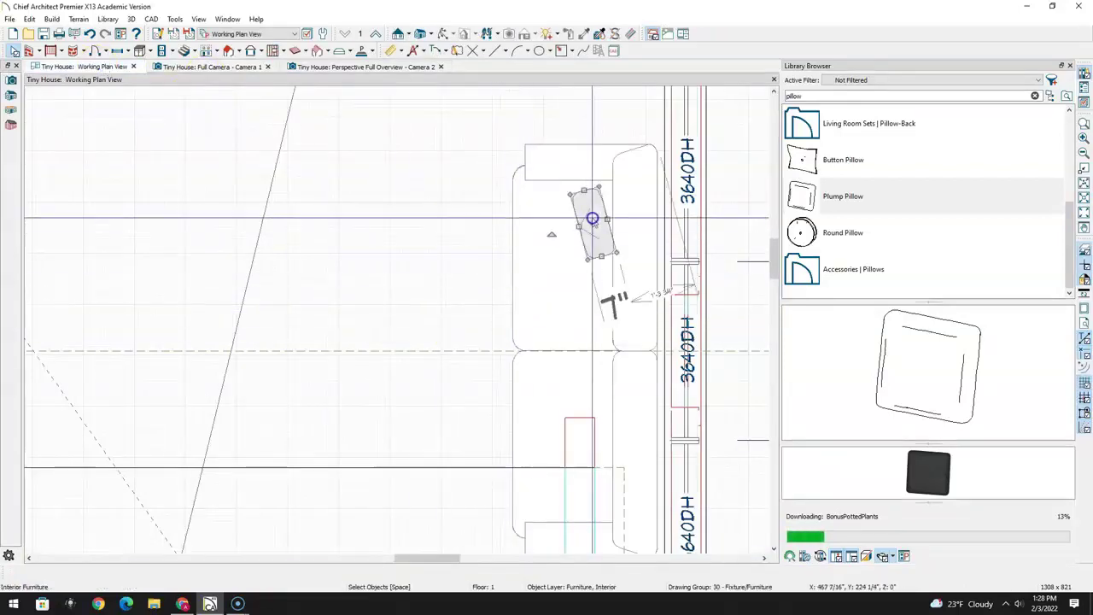
pyautogui.moveTo(597, 224); pyautogui.dragTo(596, 222)
pyautogui.press('Up')
pyautogui.press('Up')
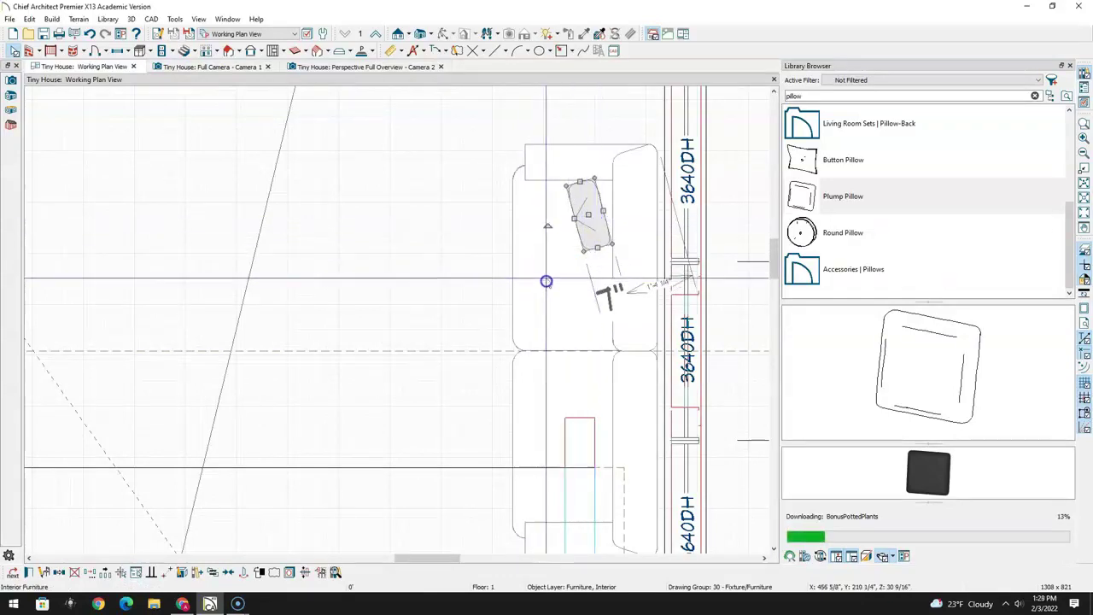
pyautogui.moveTo(540, 233); pyautogui.dragTo(581, 224)
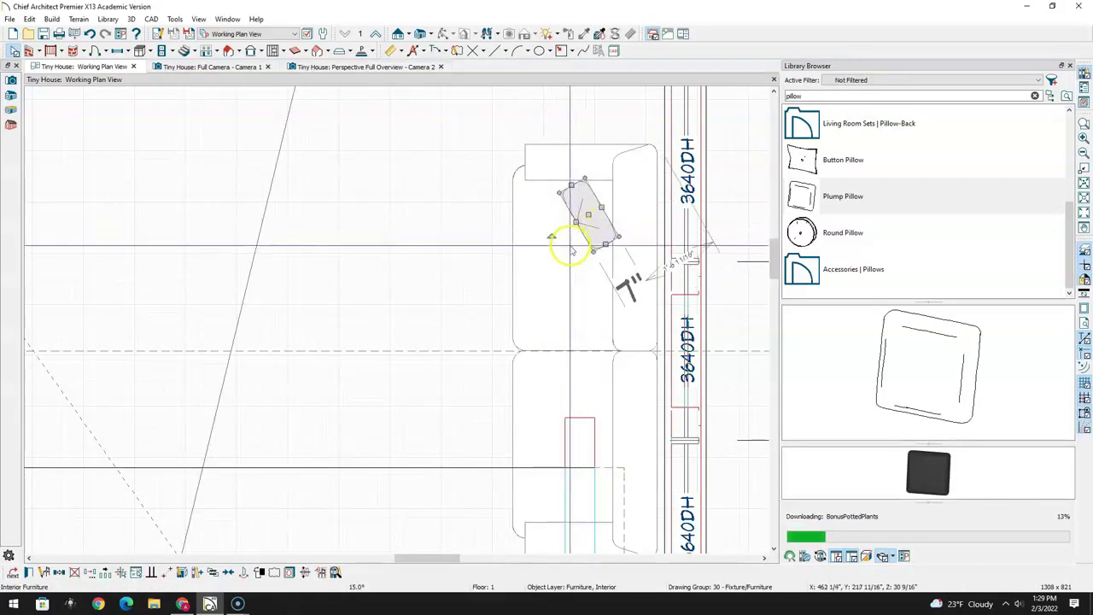
# Duplicate the angled pillow and position the copy right beside the first one on the sofa's upper half
pyautogui.press('Escape')
pyautogui.click(569, 256)
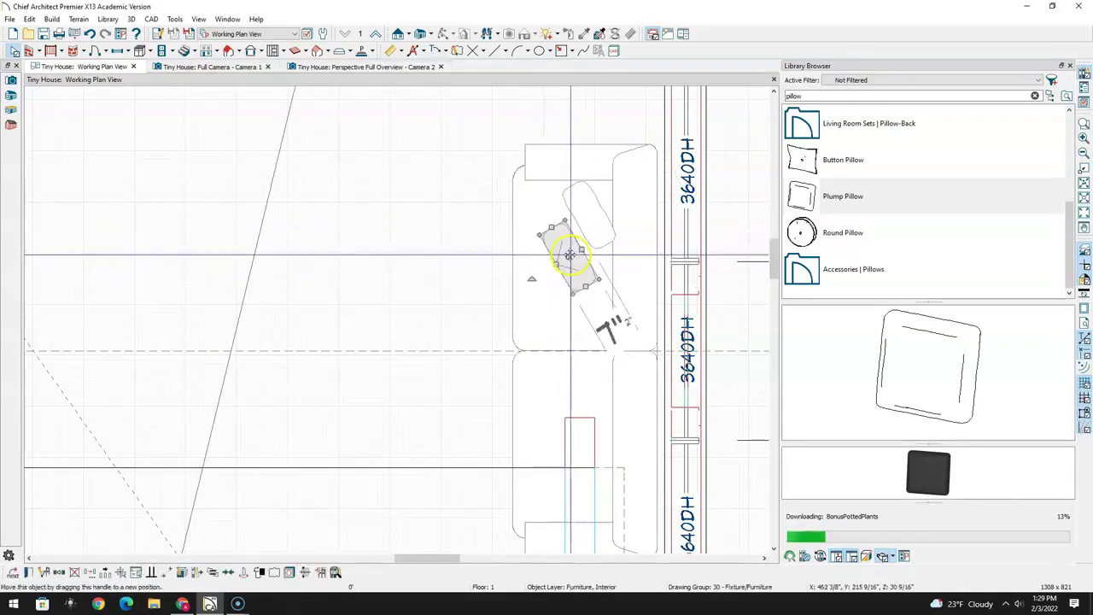
pyautogui.moveTo(568, 256)
pyautogui.mouseDown()
pyautogui.moveTo(567, 329)
pyautogui.moveTo(569, 256)
pyautogui.moveTo(584, 269)
pyautogui.mouseUp()
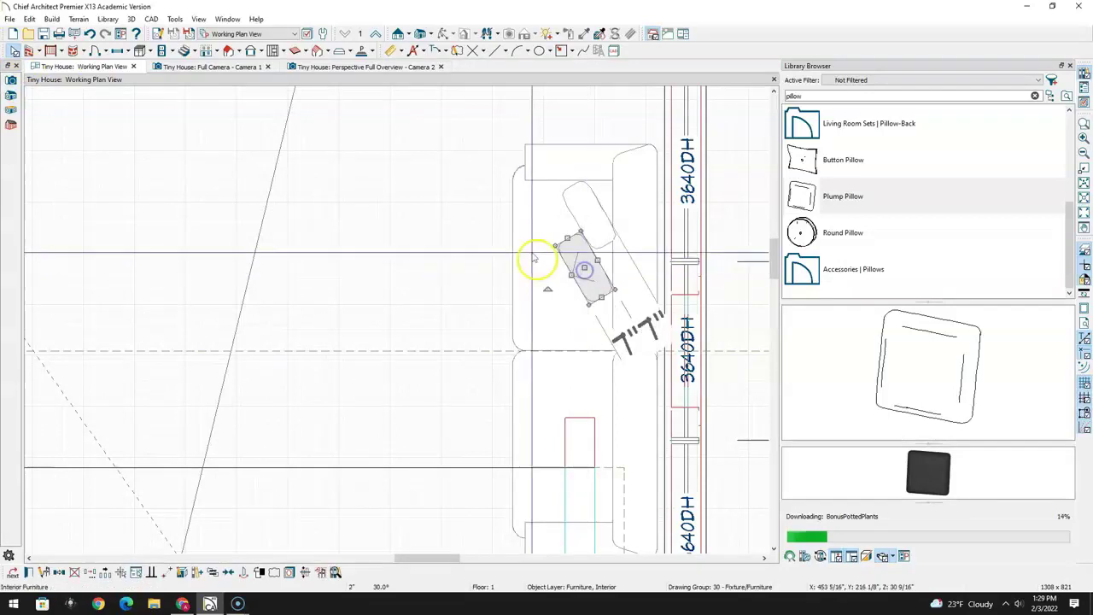
# Copy both pillows together and paste the pair near the sofa's lower arm
pyautogui.keyDown('shift'); pyautogui.click(596, 223); pyautogui.keyUp('shift')
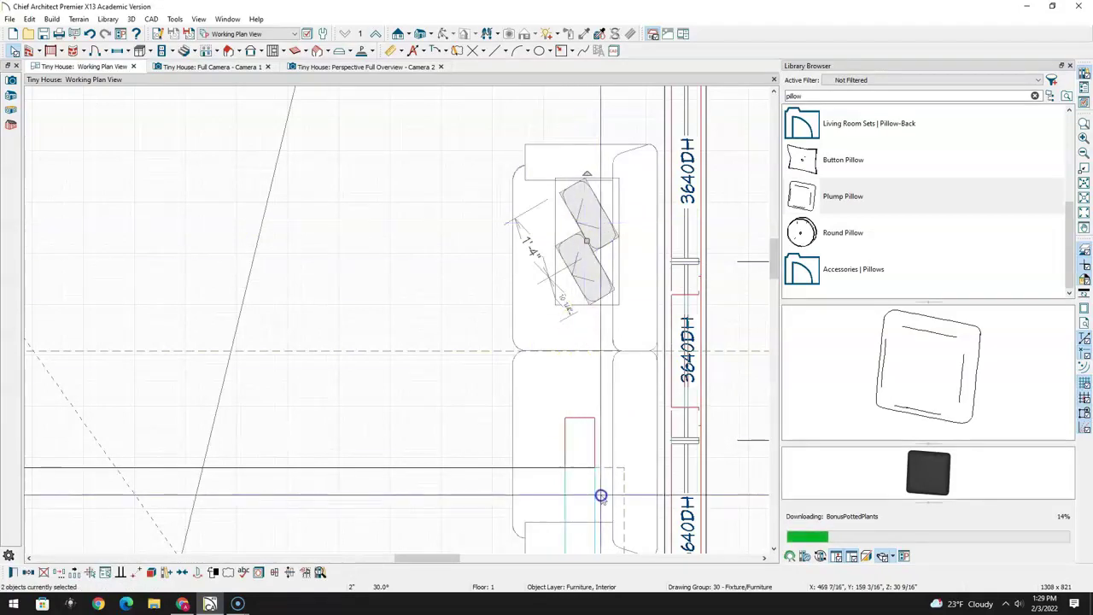
pyautogui.hotkey('ctrl', 'v')
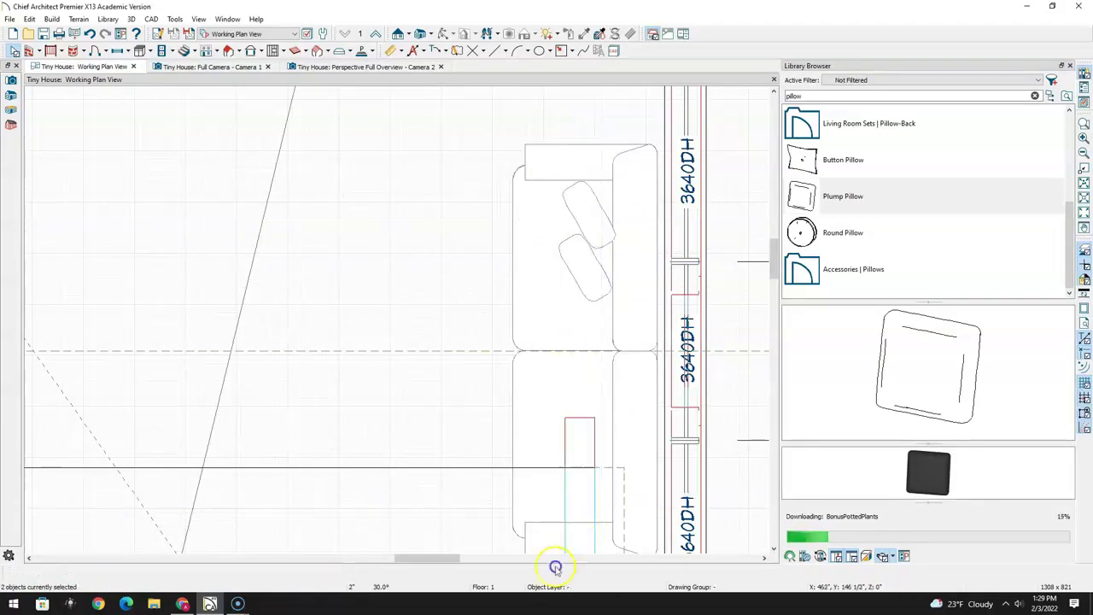
pyautogui.scroll(-2, 541, 471)
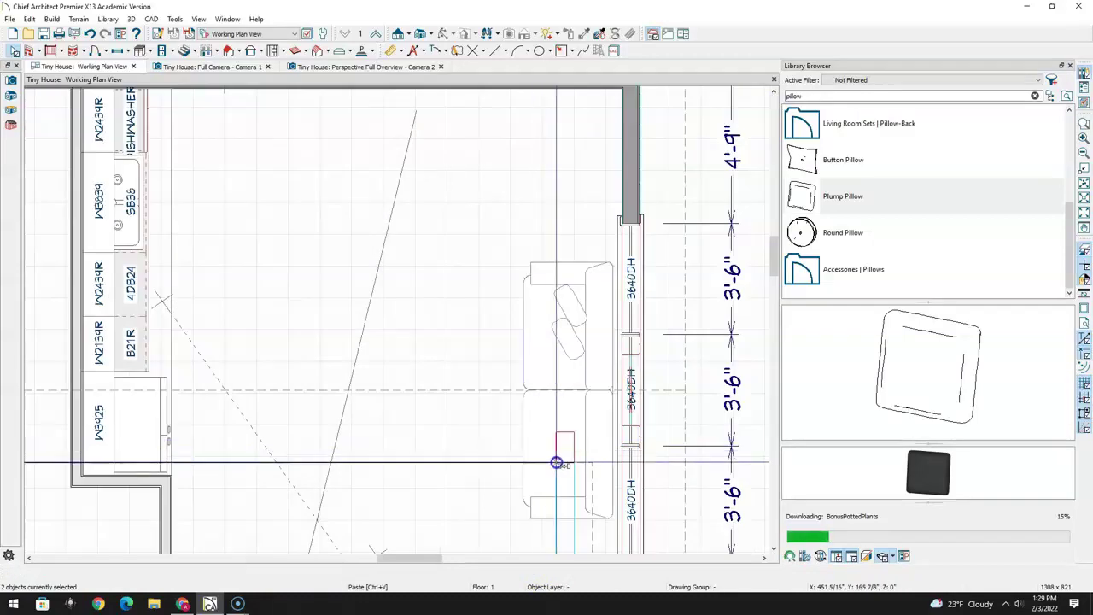
pyautogui.click(552, 476)
pyautogui.moveTo(552, 476); pyautogui.dragTo(491, 378, button='middle')
pyautogui.scroll(4, 491, 378)
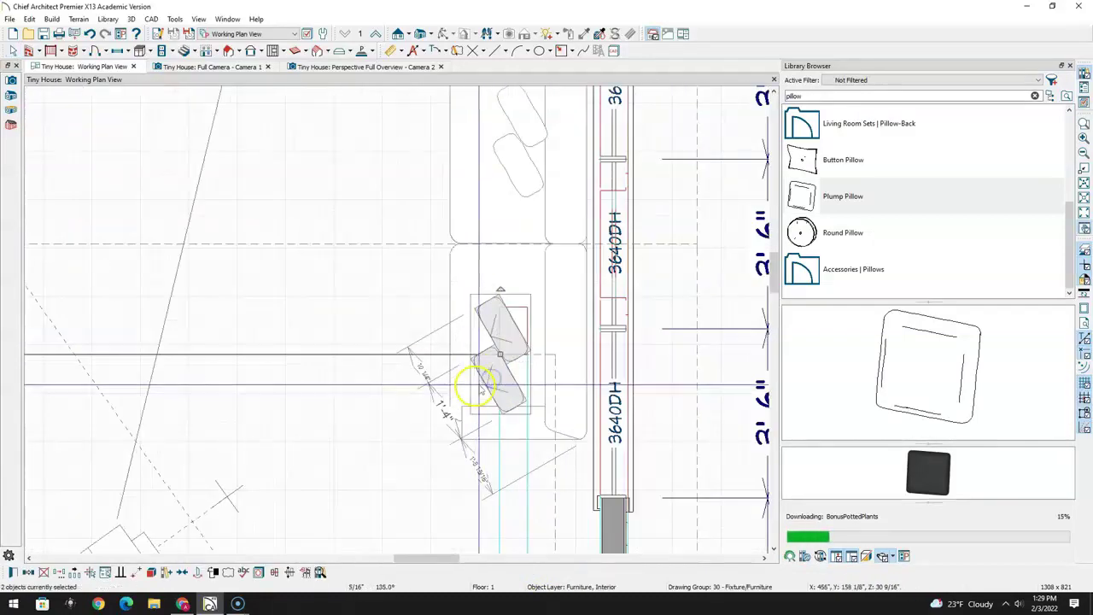
# Rotate the pasted pillow pair by 45°, and rearrange its two pillows one above the other beside the sofa's lower arm
pyautogui.moveTo(515, 235); pyautogui.dragTo(573, 272)
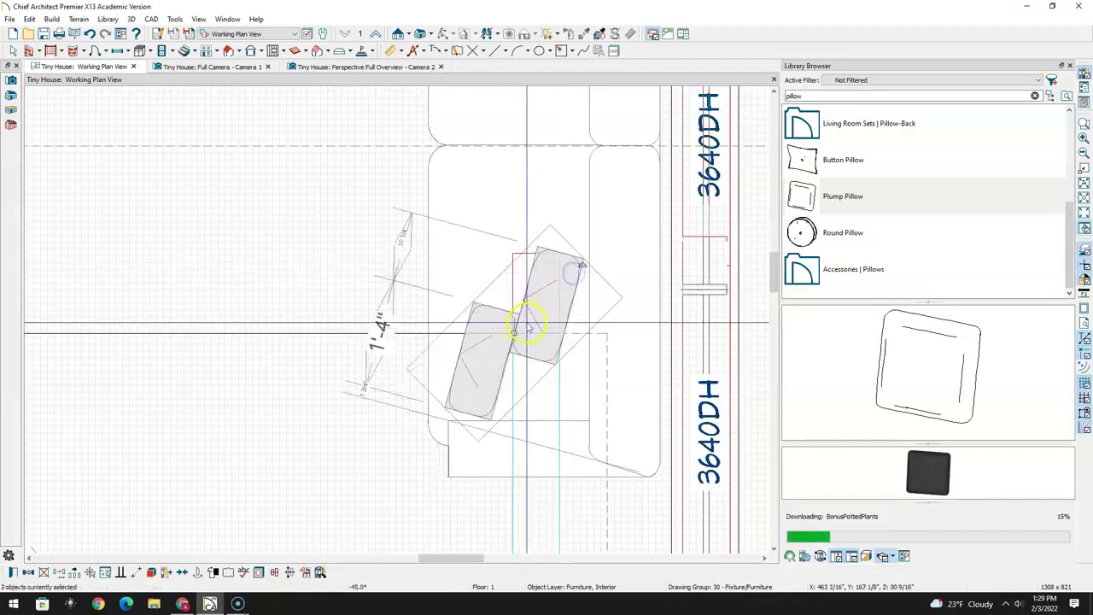
pyautogui.moveTo(511, 335); pyautogui.dragTo(532, 300)
pyautogui.click(546, 308)
pyautogui.click(493, 359)
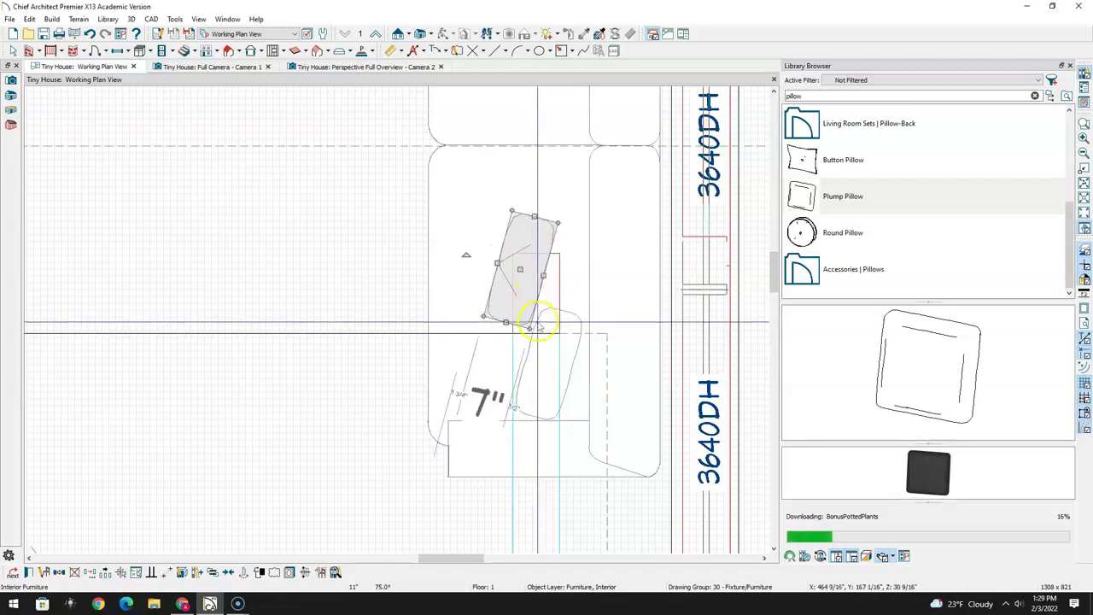
# Angle the inner pillow of the lower pair further and shift it toward the sofa's backrest
pyautogui.scroll(-3, 504, 307)
pyautogui.moveTo(491, 307); pyautogui.dragTo(471, 355, button='middle')
pyautogui.click(475, 356)
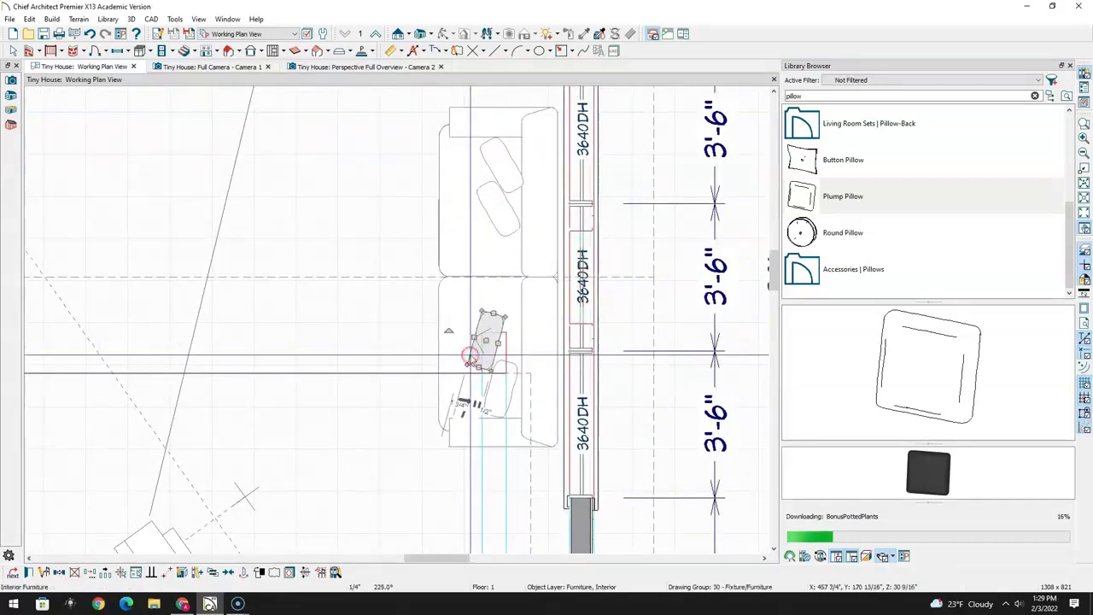
pyautogui.moveTo(481, 350)
pyautogui.mouseDown()
pyautogui.moveTo(495, 318)
pyautogui.moveTo(502, 389)
pyautogui.moveTo(458, 379)
pyautogui.moveTo(453, 364)
pyautogui.moveTo(490, 329)
pyautogui.moveTo(444, 317)
pyautogui.moveTo(502, 348)
pyautogui.mouseUp()
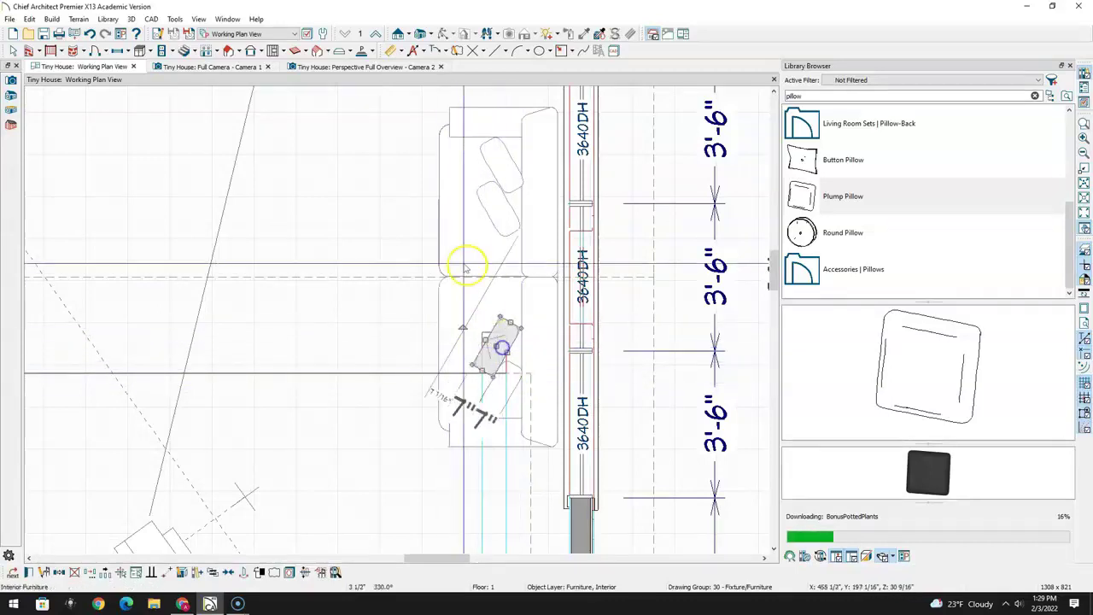
# Check the four pillows in the interior camera view, and adjust the lower pair's inner pillow slightly in the working plan
pyautogui.click(240, 68)
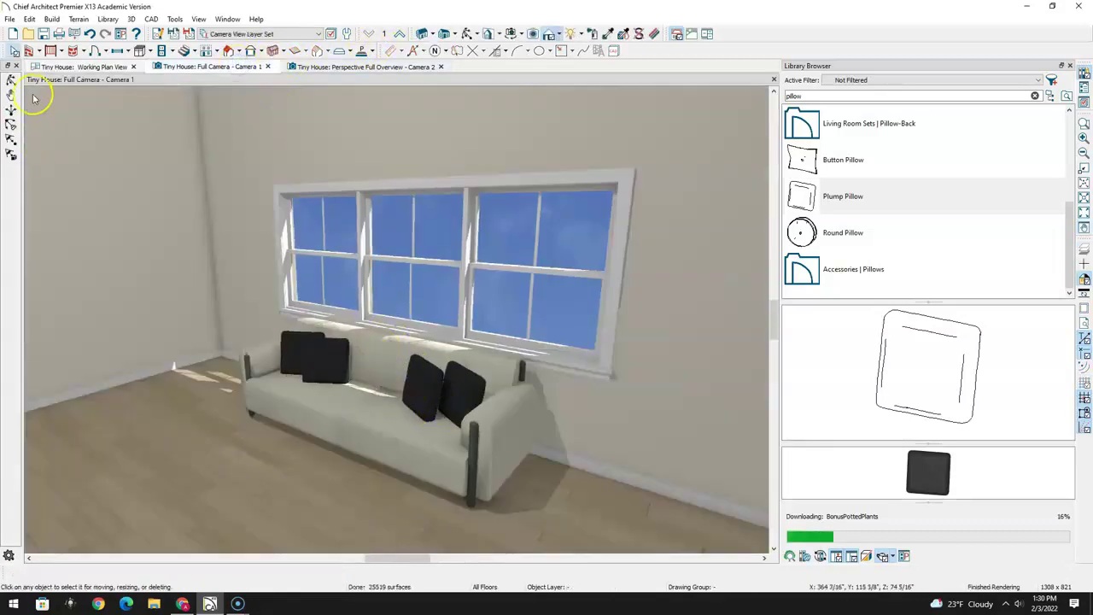
pyautogui.moveTo(420, 371); pyautogui.dragTo(467, 366)
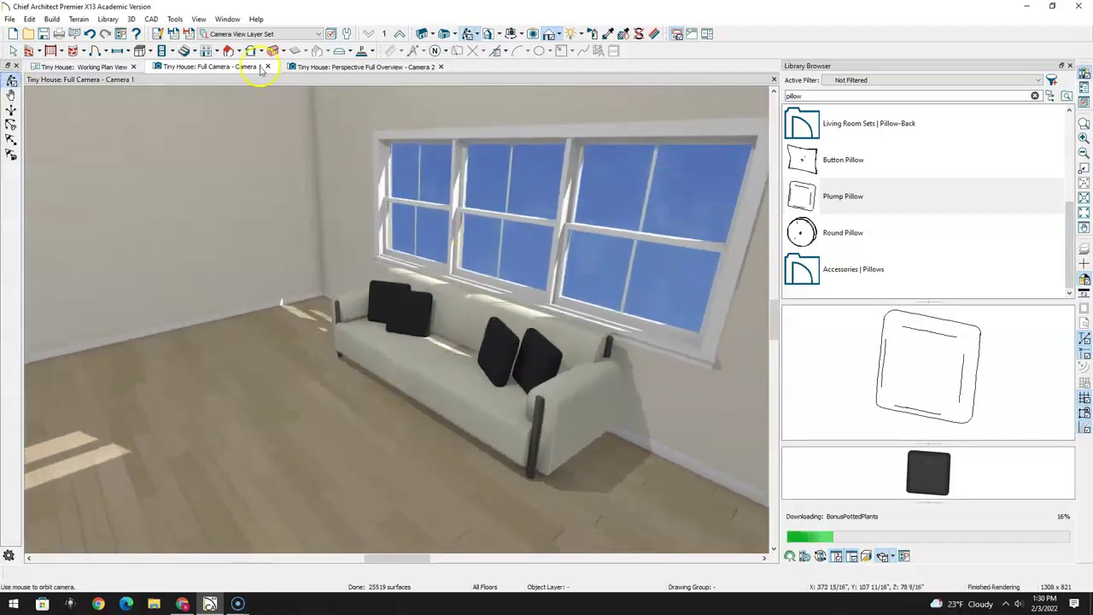
pyautogui.click(102, 66)
pyautogui.click(488, 317)
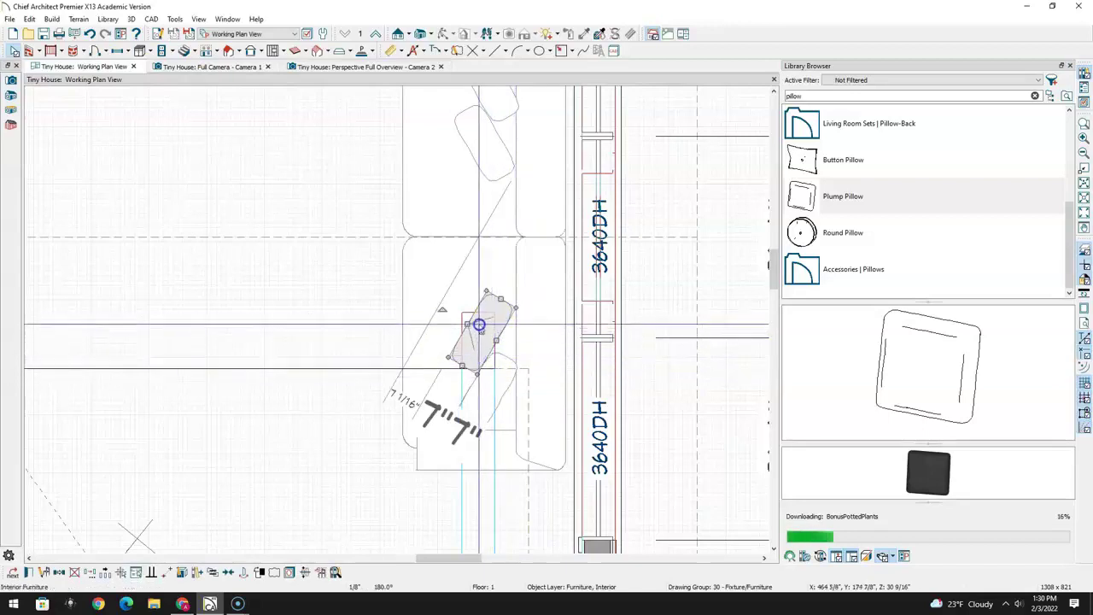
# Examine the sofa with its pillows, the kitchen run and the blank side wall in the interior camera view
pyautogui.click(214, 67)
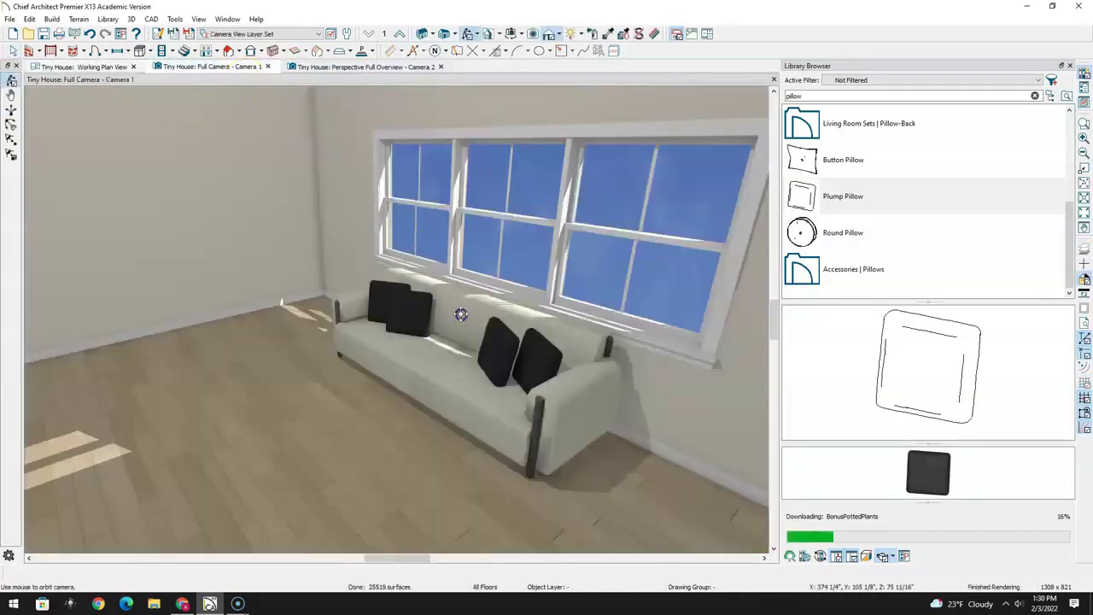
pyautogui.moveTo(507, 349); pyautogui.dragTo(540, 322)
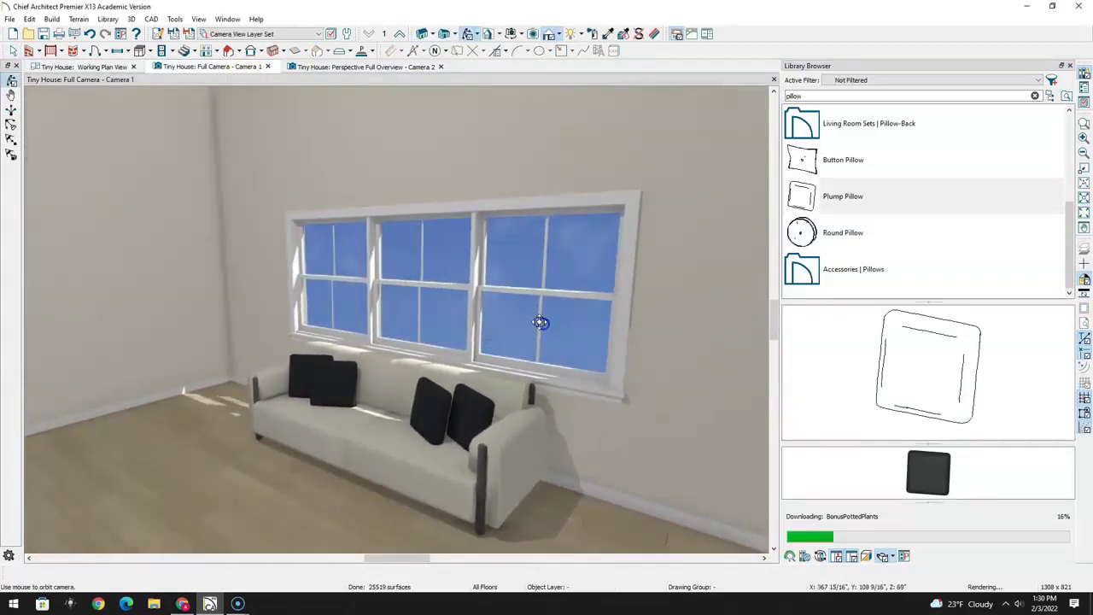
pyautogui.moveTo(336, 437); pyautogui.dragTo(594, 400)
pyautogui.moveTo(403, 375); pyautogui.dragTo(334, 388)
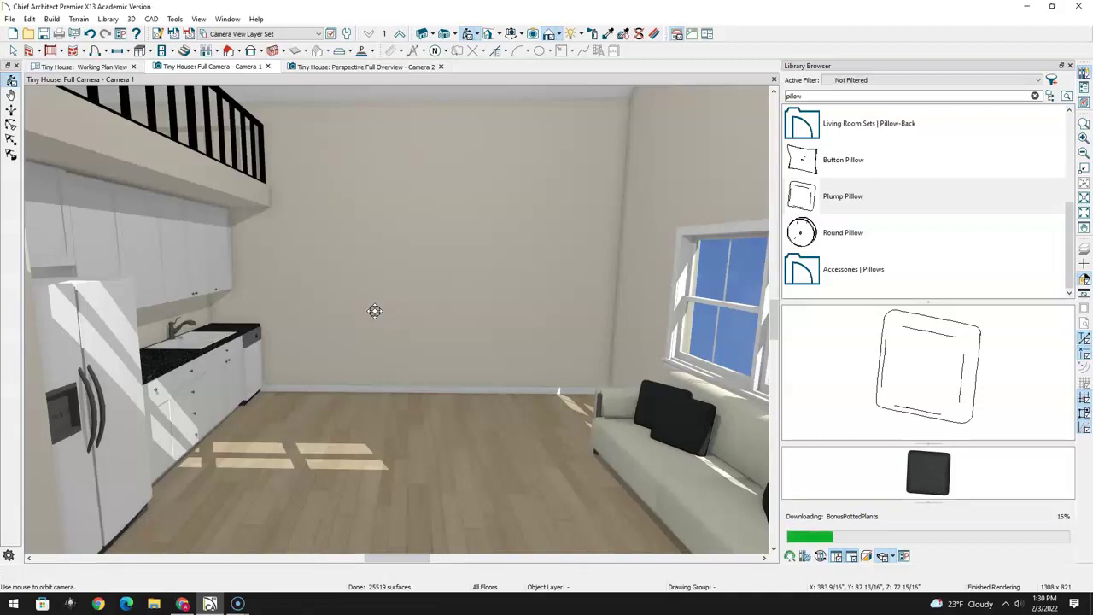
pyautogui.moveTo(374, 311); pyautogui.dragTo(409, 245)
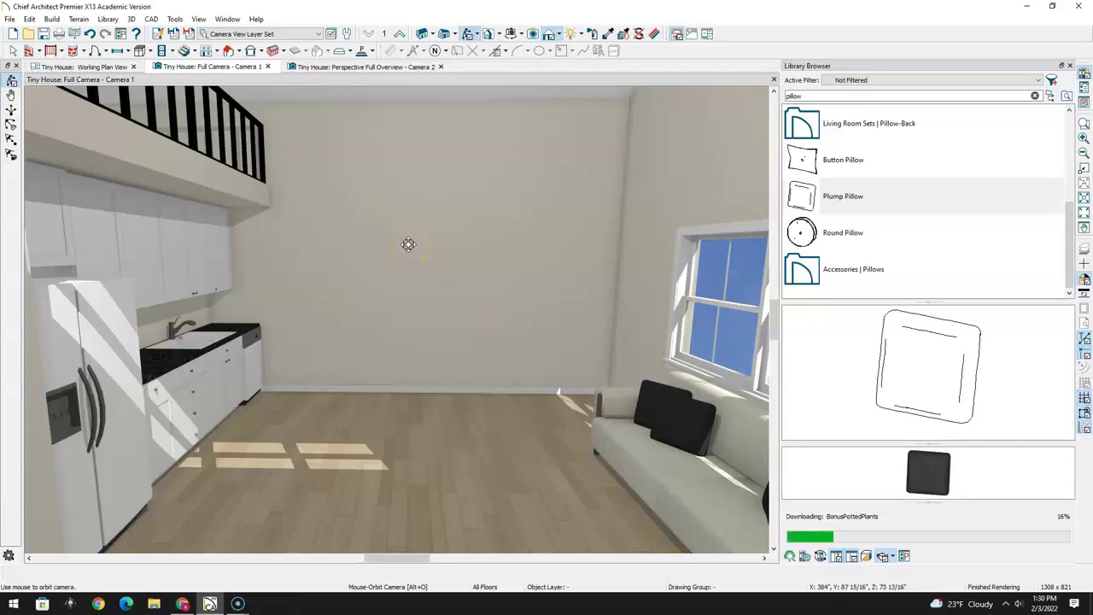
pyautogui.moveTo(409, 244); pyautogui.dragTo(421, 170)
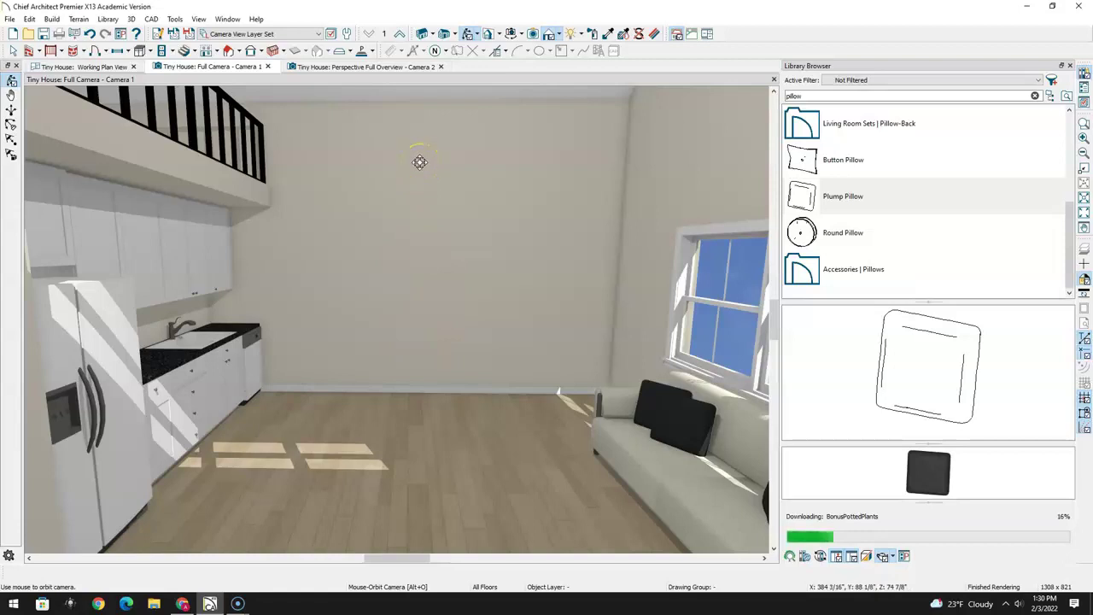
pyautogui.moveTo(418, 176); pyautogui.dragTo(469, 407)
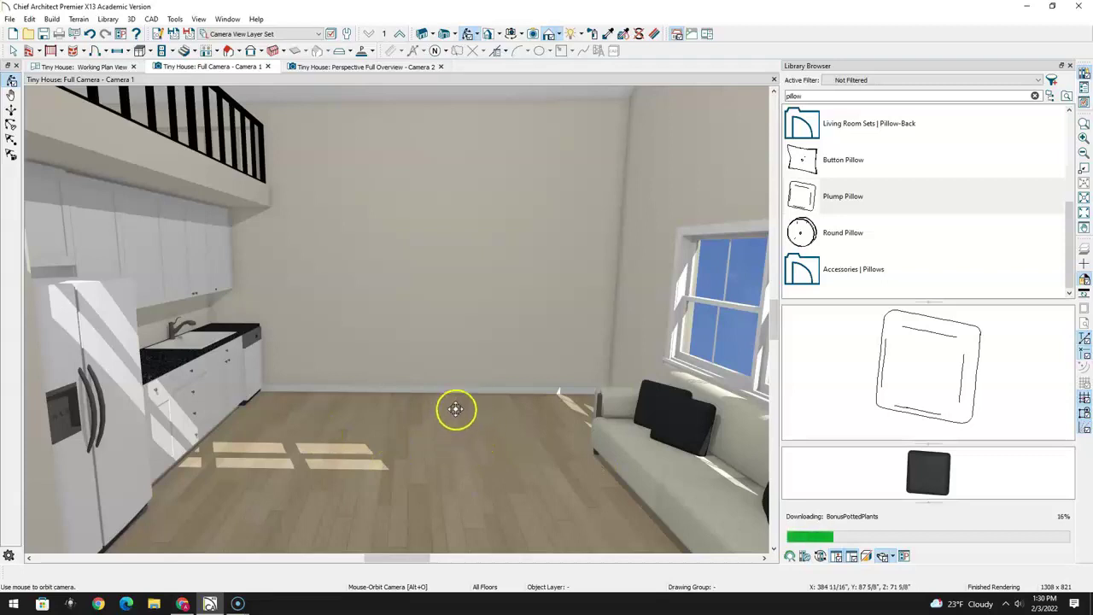
pyautogui.moveTo(184, 203); pyautogui.dragTo(202, 100)
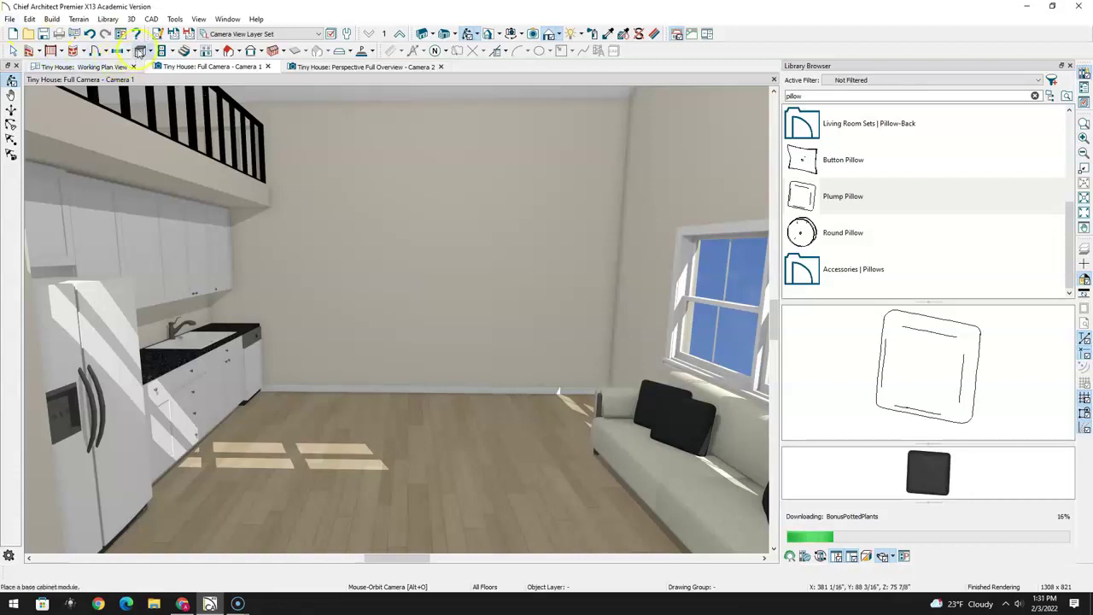
# Place a base cabinet in the working plan against the upper wall, near the corner above the sofa
pyautogui.click(85, 67)
pyautogui.scroll(-1, 481, 237)
pyautogui.moveTo(481, 237); pyautogui.dragTo(651, 334, button='middle')
pyautogui.moveTo(580, 340); pyautogui.dragTo(453, 446, button='middle')
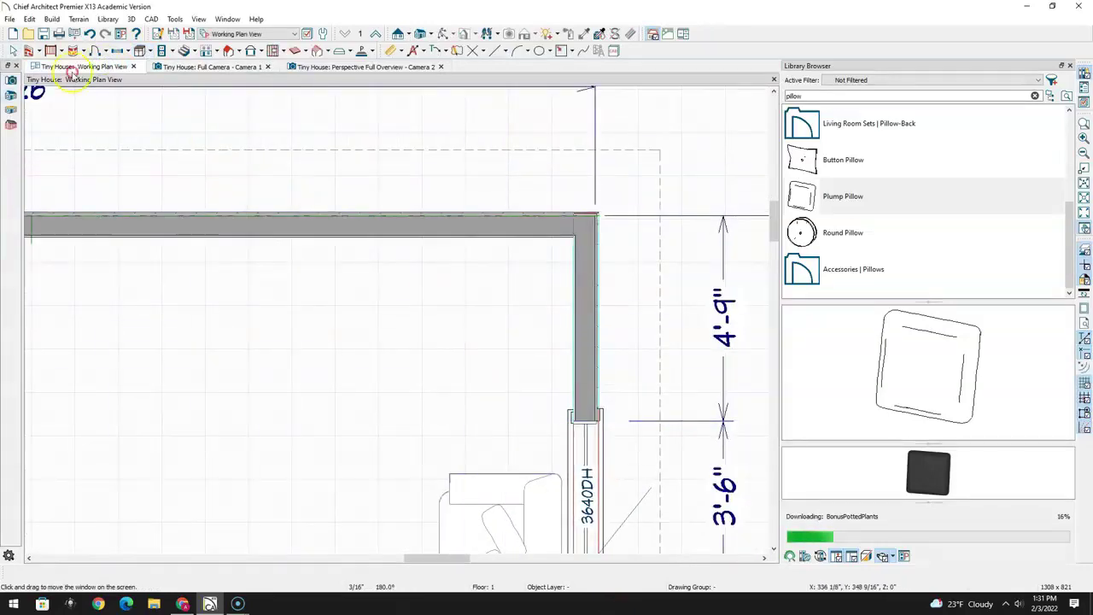
pyautogui.click(140, 51)
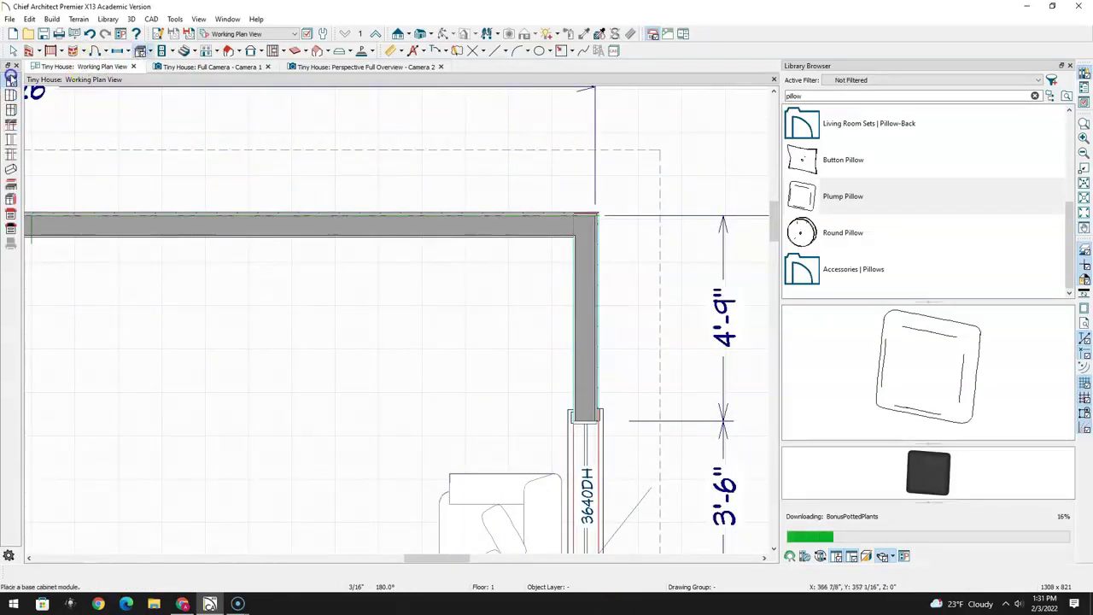
pyautogui.click(520, 275)
# Move the base cabinet tight into the room corner and widen it to 3'
pyautogui.press('space')
pyautogui.click(502, 318)
pyautogui.moveTo(503, 319); pyautogui.dragTo(531, 319)
pyautogui.moveTo(489, 279); pyautogui.dragTo(445, 273)
pyautogui.click(459, 307)
pyautogui.click(510, 280)
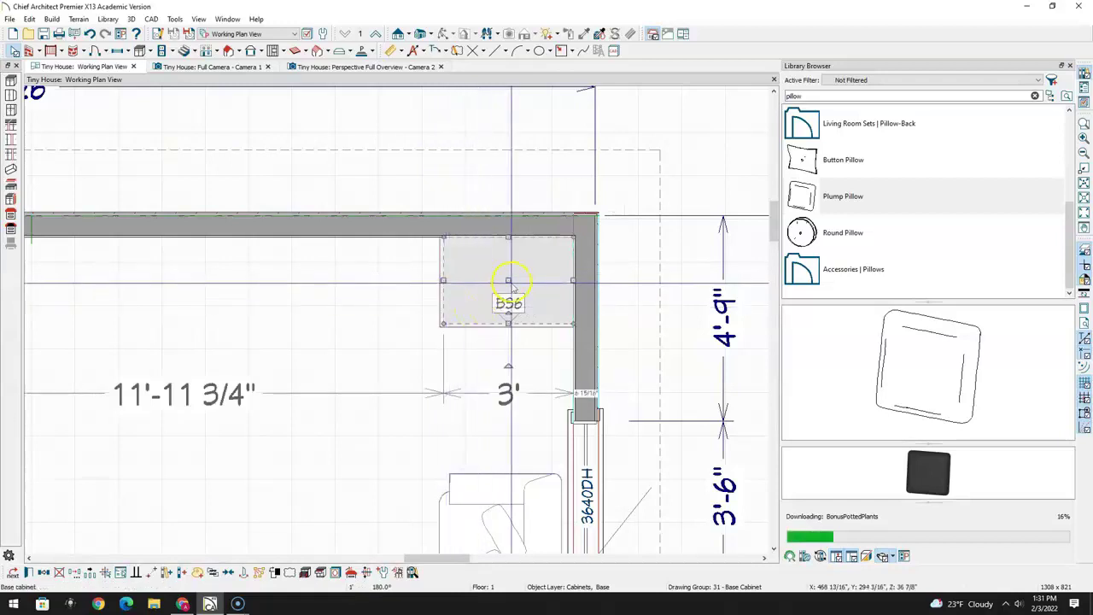
# Remove the doors from the front of the 3' corner base cabinet, leaving an opening below its drawer
pyautogui.press('Escape')
pyautogui.click(529, 255)
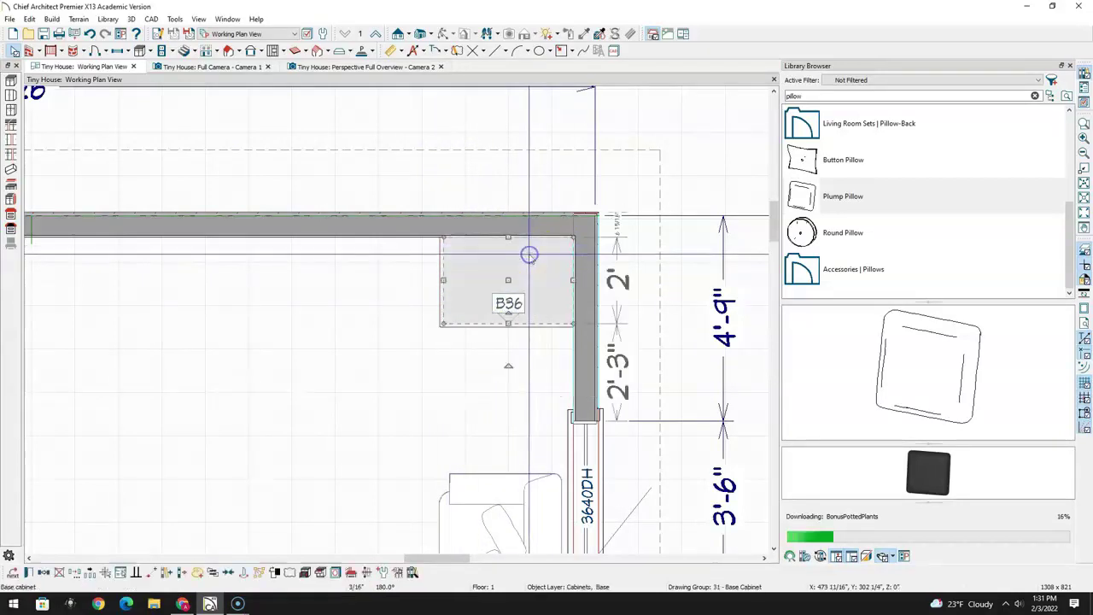
pyautogui.doubleClick(520, 246)
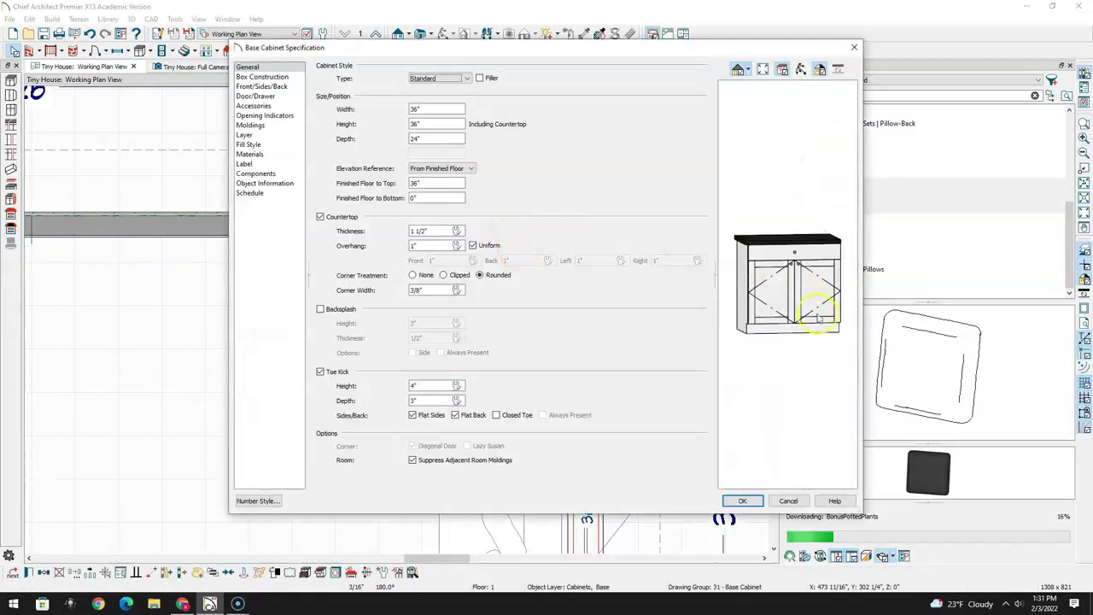
pyautogui.click(788, 293)
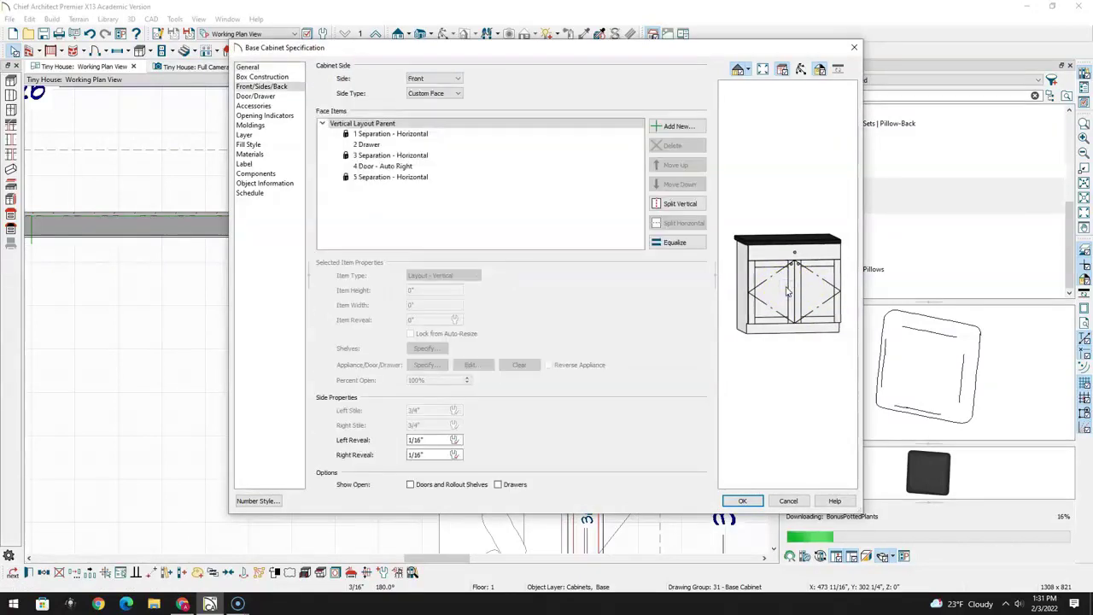
pyautogui.click(373, 166)
pyautogui.click(674, 146)
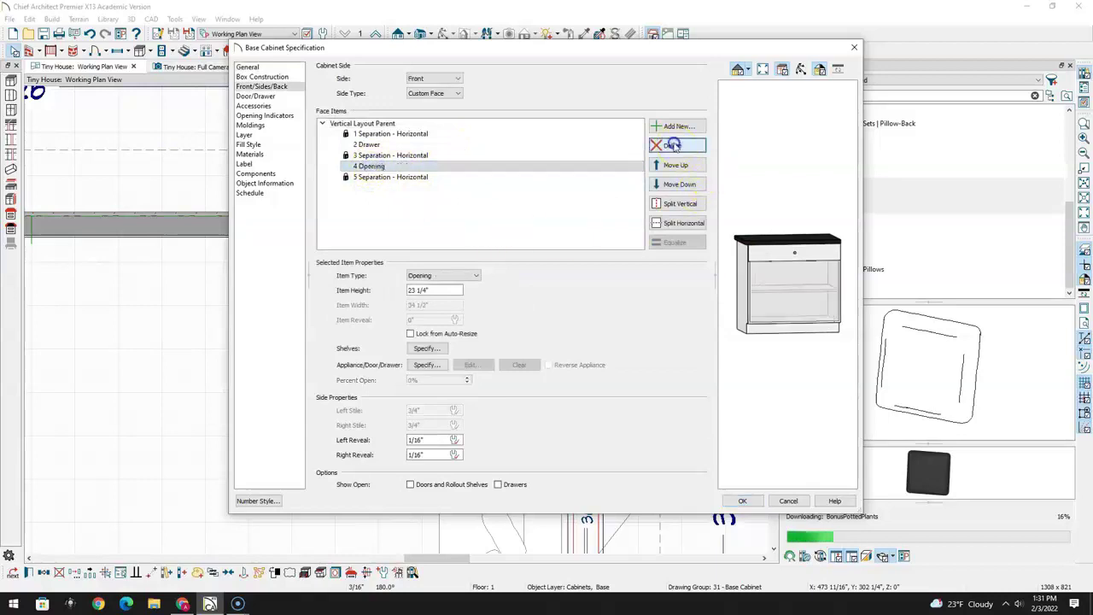
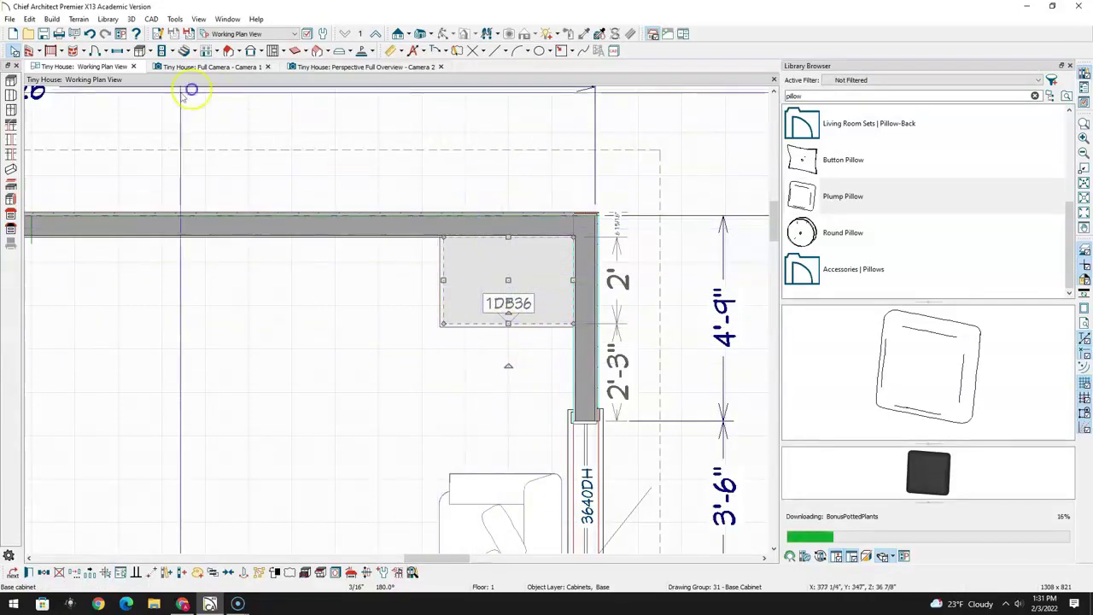
# Place a wall cabinet over the corner base cabinet and widen it to 3' to match
pyautogui.click(140, 49)
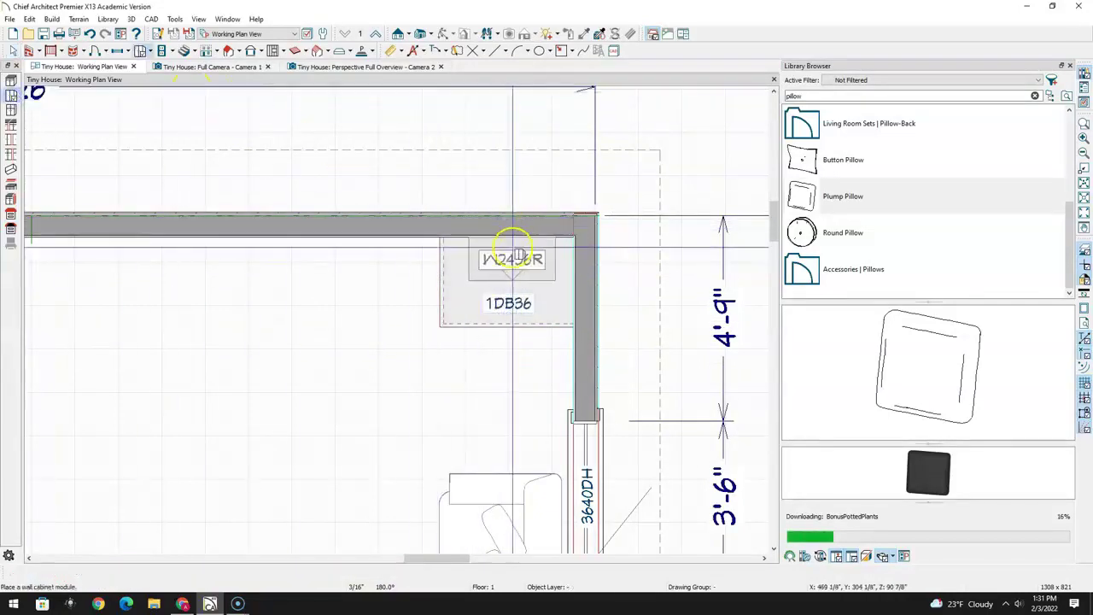
pyautogui.click(527, 243)
pyautogui.click(11, 50)
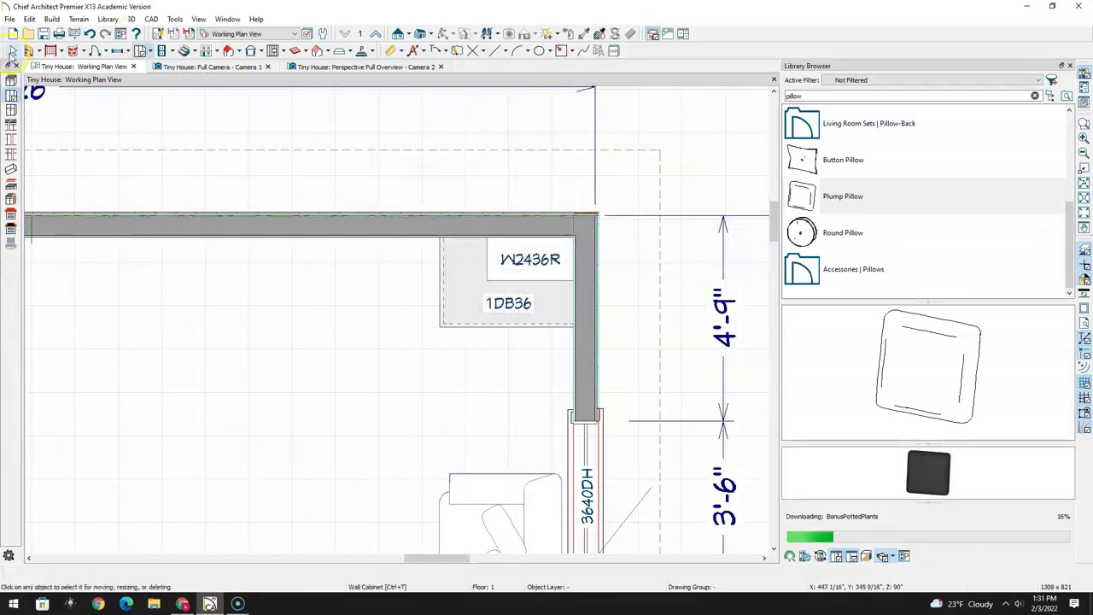
pyautogui.click(491, 258)
pyautogui.moveTo(491, 258); pyautogui.dragTo(441, 256)
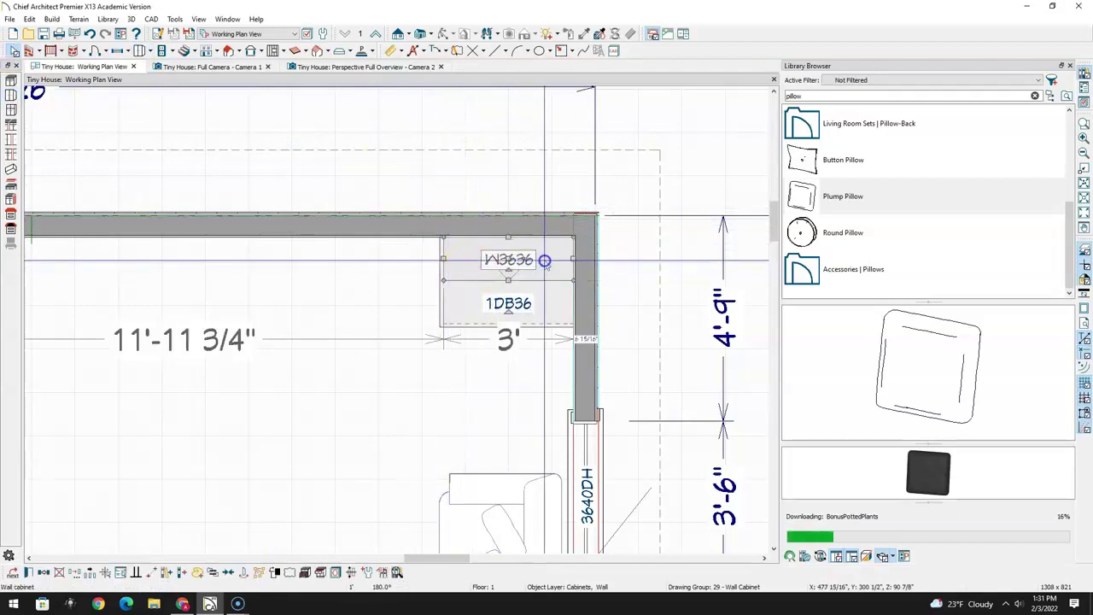
# Remove the doors from the front of the 3' wall cabinet, leaving open shelving
pyautogui.click(548, 254)
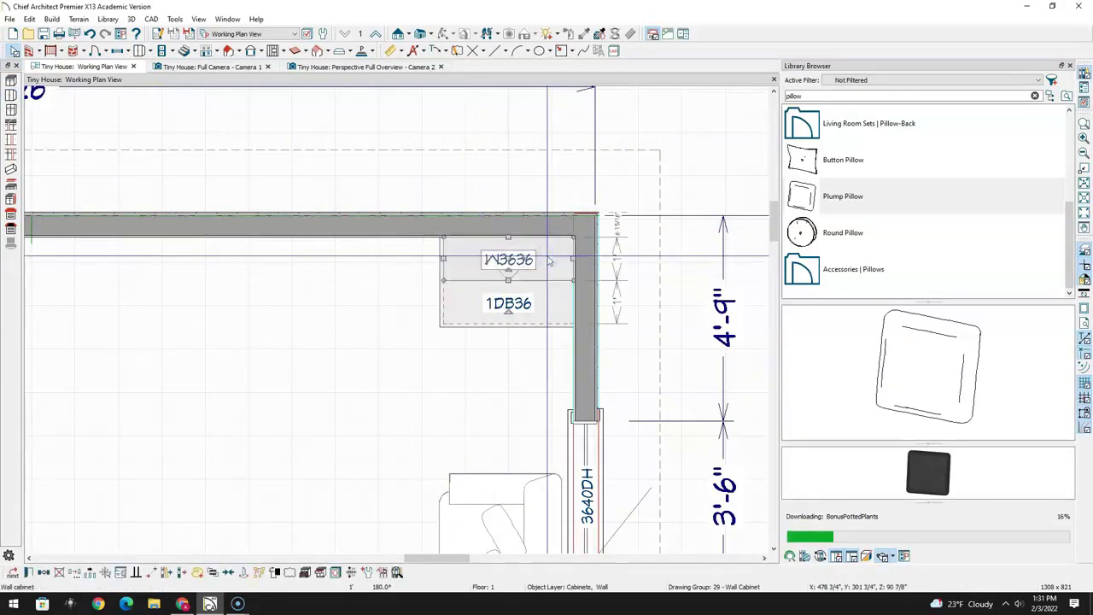
pyautogui.doubleClick(551, 261)
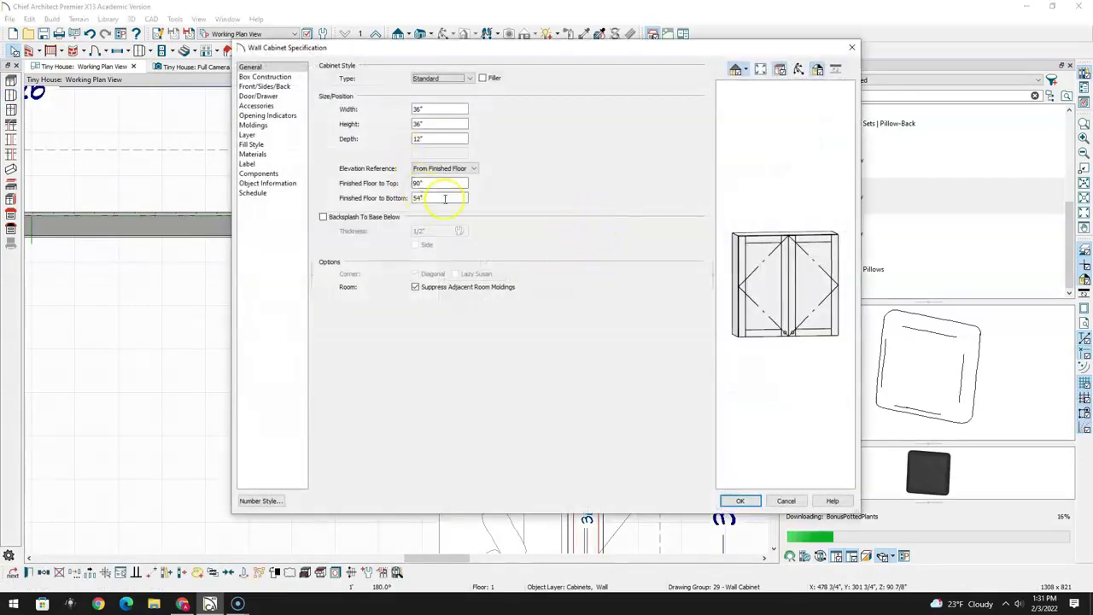
pyautogui.click(767, 269)
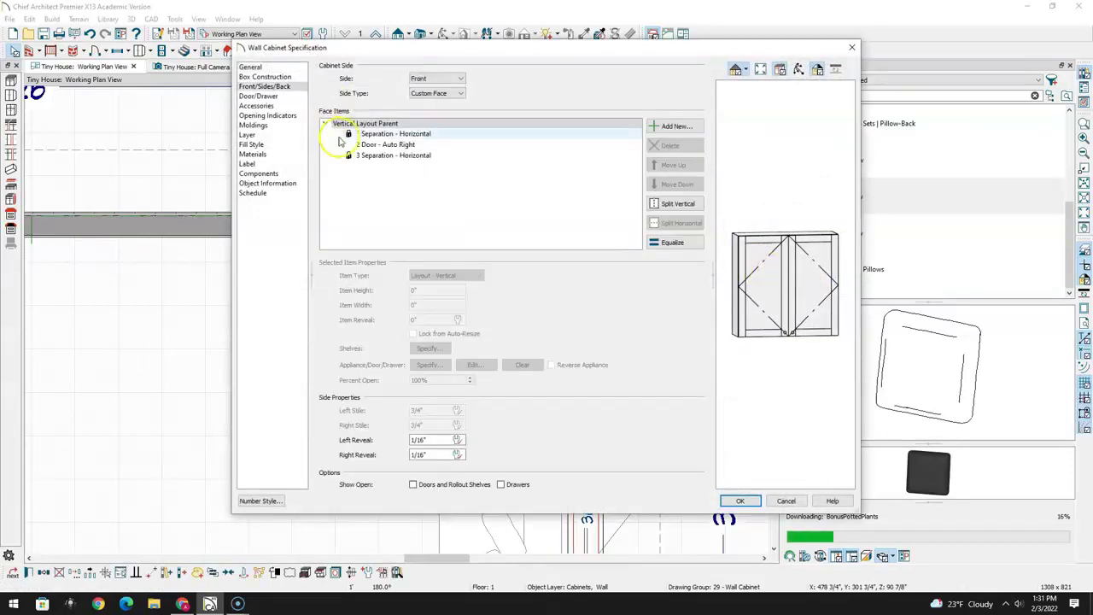
pyautogui.click(367, 145)
pyautogui.click(669, 146)
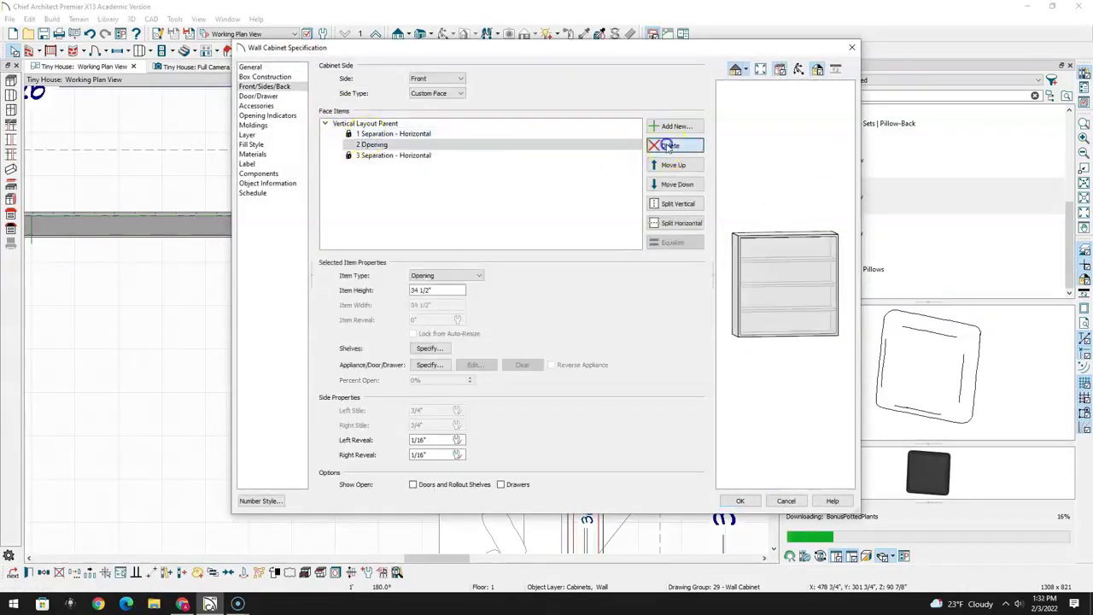
pyautogui.click(740, 502)
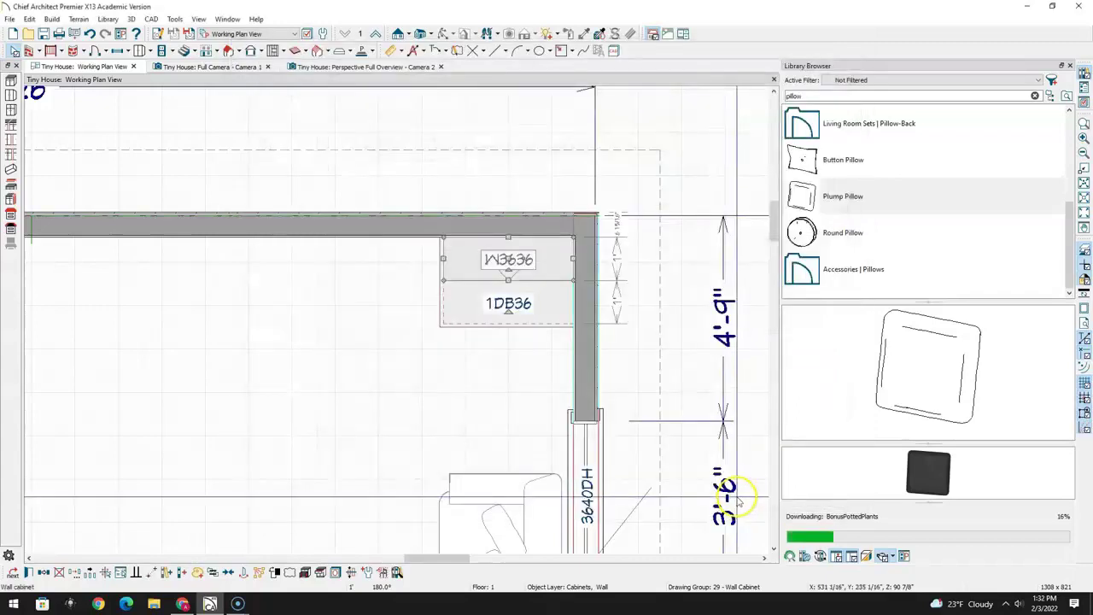
# In the interior camera view, lower the open wall cabinet onto the corner base cabinet's countertop and check the stacked unit
pyautogui.click(229, 67)
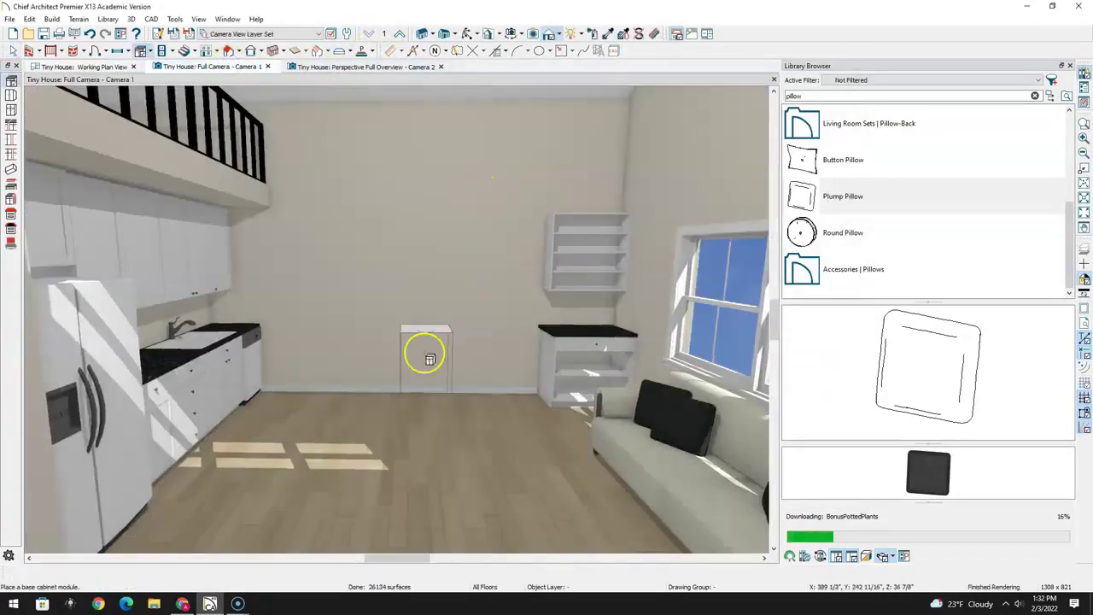
pyautogui.click(12, 50)
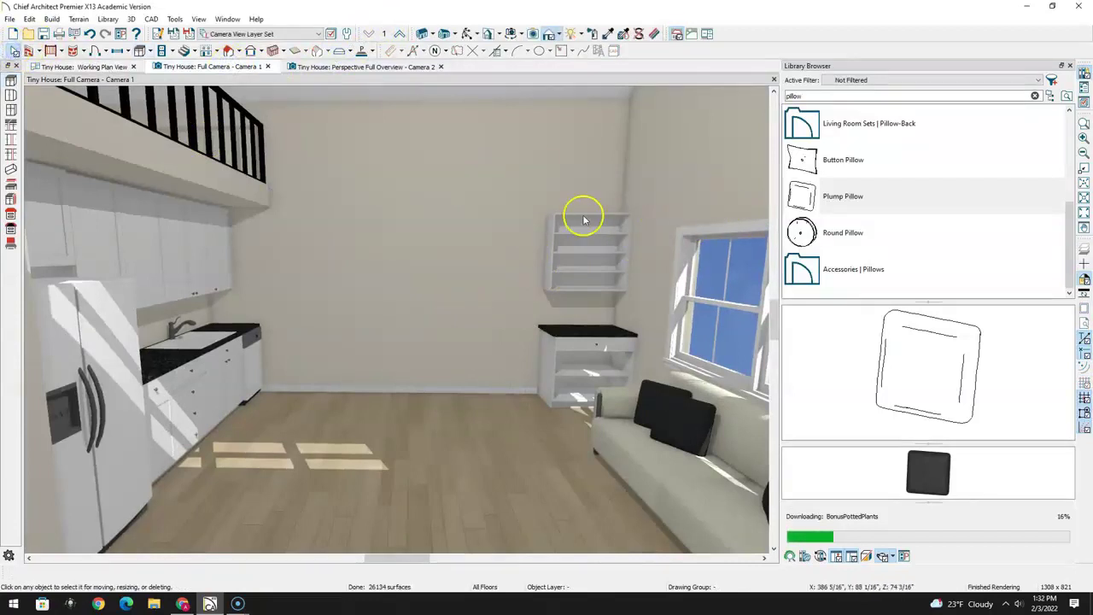
pyautogui.click(587, 247)
pyautogui.moveTo(592, 254); pyautogui.dragTo(591, 294)
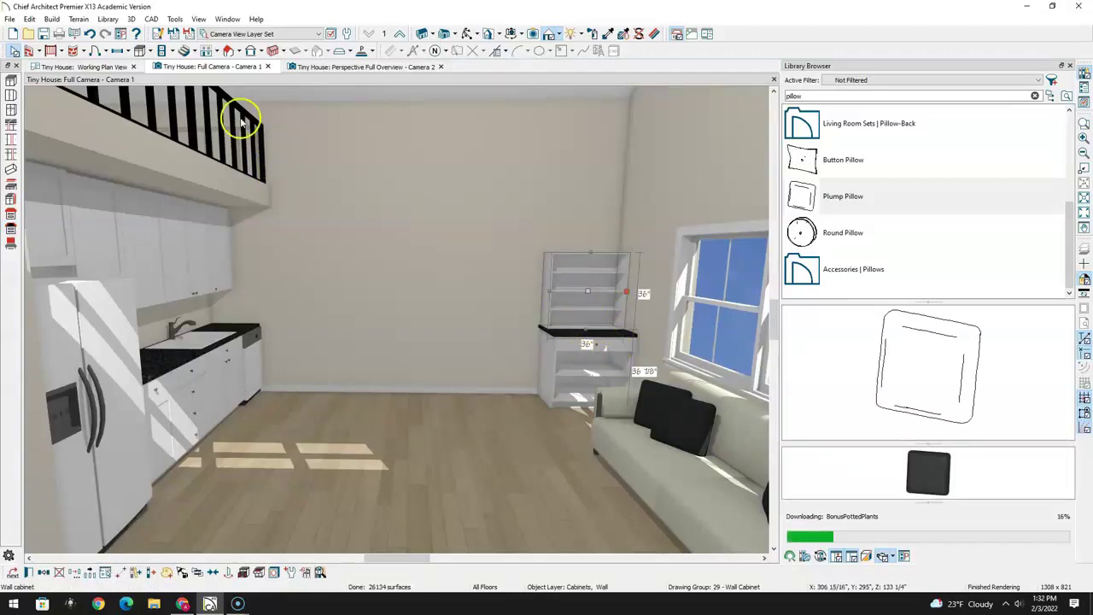
pyautogui.scroll(5, 634, 330)
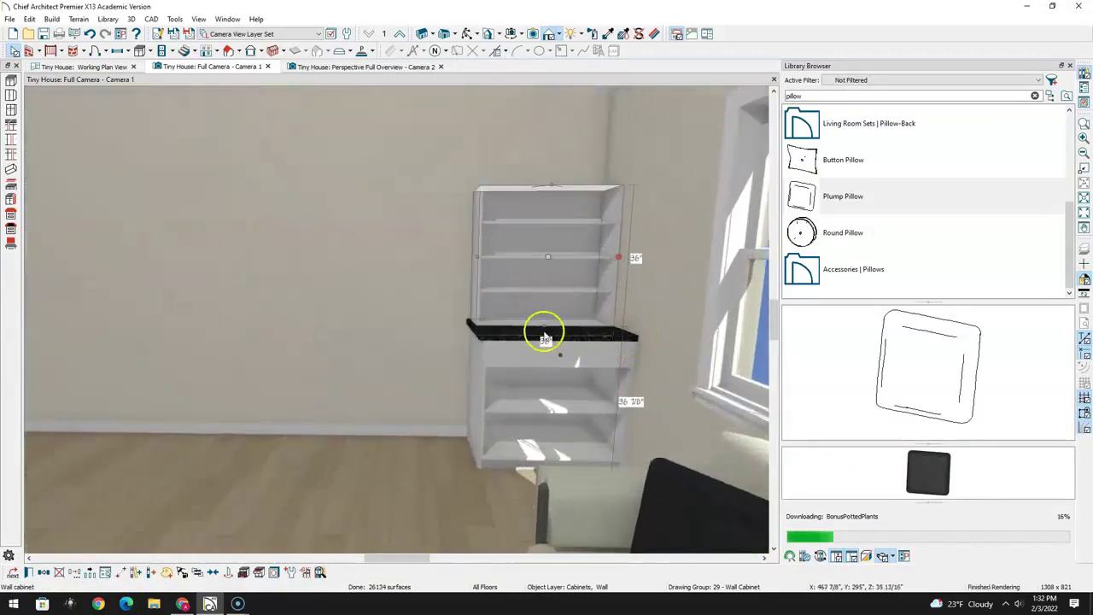
pyautogui.scroll(-5, 555, 333)
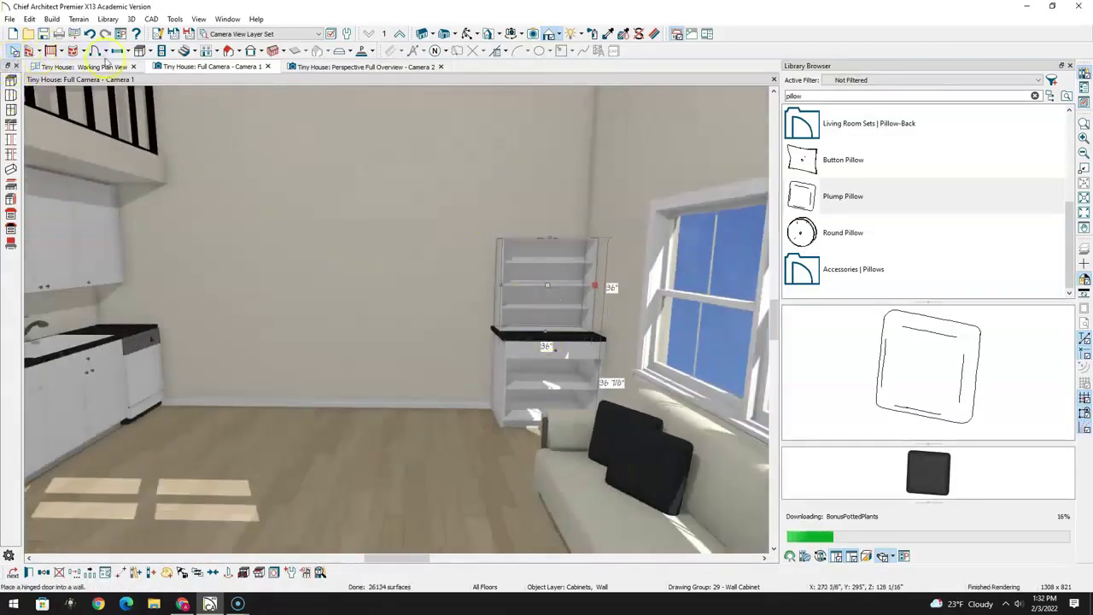
pyautogui.click(468, 33)
pyautogui.moveTo(586, 342)
pyautogui.mouseDown()
pyautogui.moveTo(544, 371)
pyautogui.moveTo(566, 381)
pyautogui.moveTo(583, 350)
pyautogui.moveTo(577, 336)
pyautogui.mouseUp()
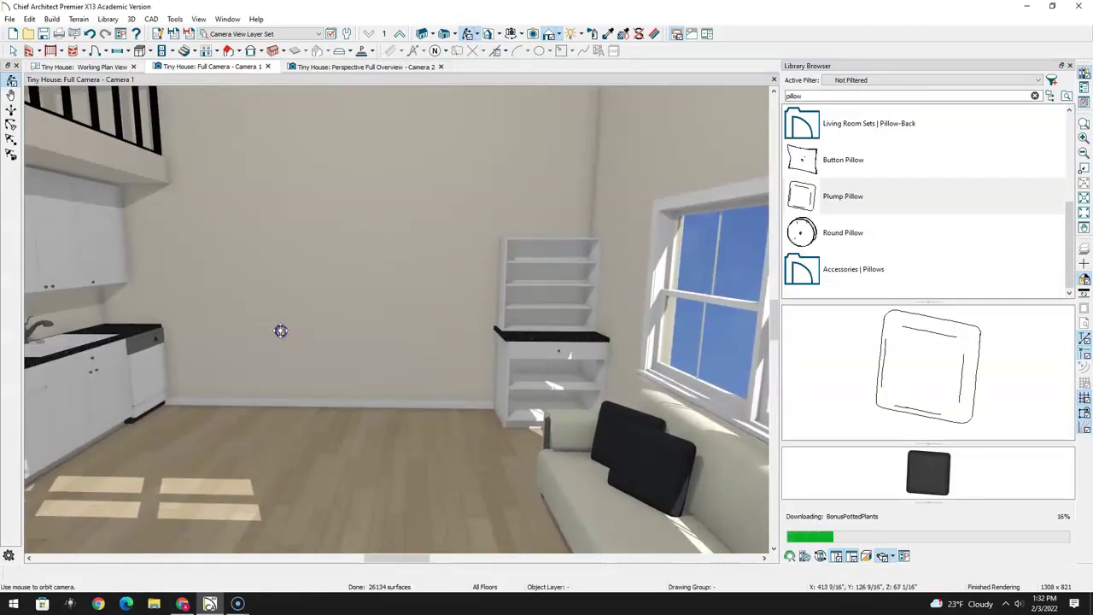
# Add a second base cabinet in the working plan beside the corner one along the upper wall, and widen it to 4'
pyautogui.click(89, 67)
pyautogui.hotkey('shift', 't')
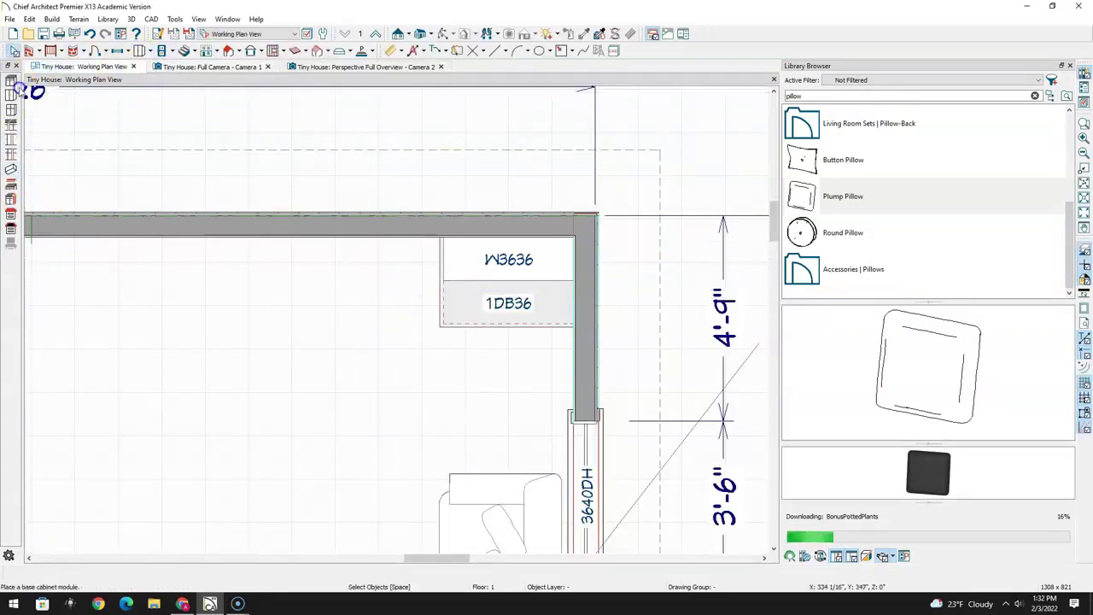
pyautogui.click(417, 273)
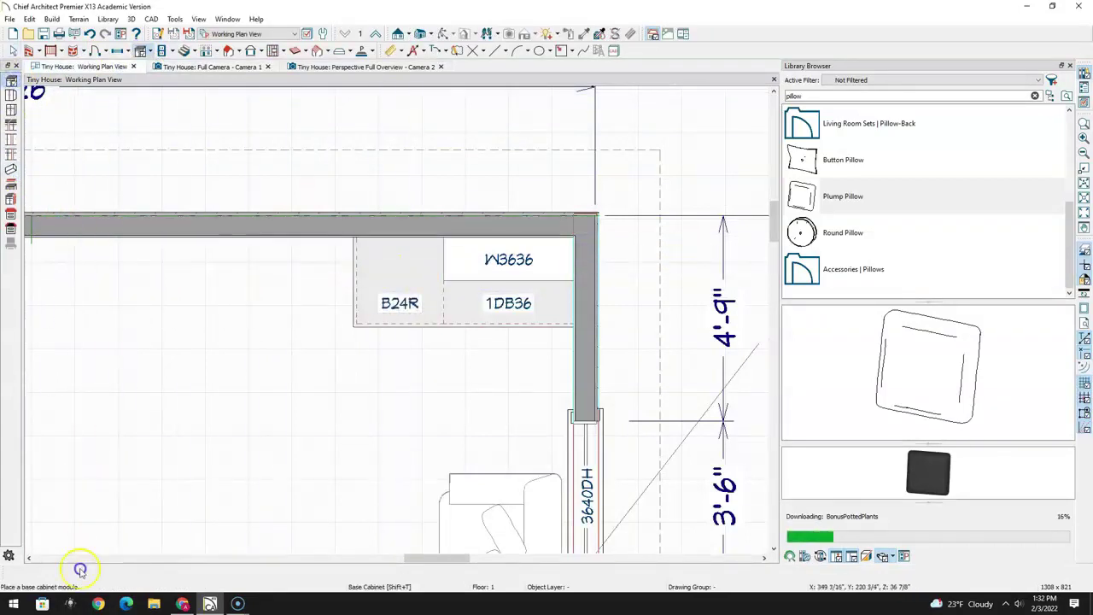
pyautogui.press('space')
pyautogui.click(390, 276)
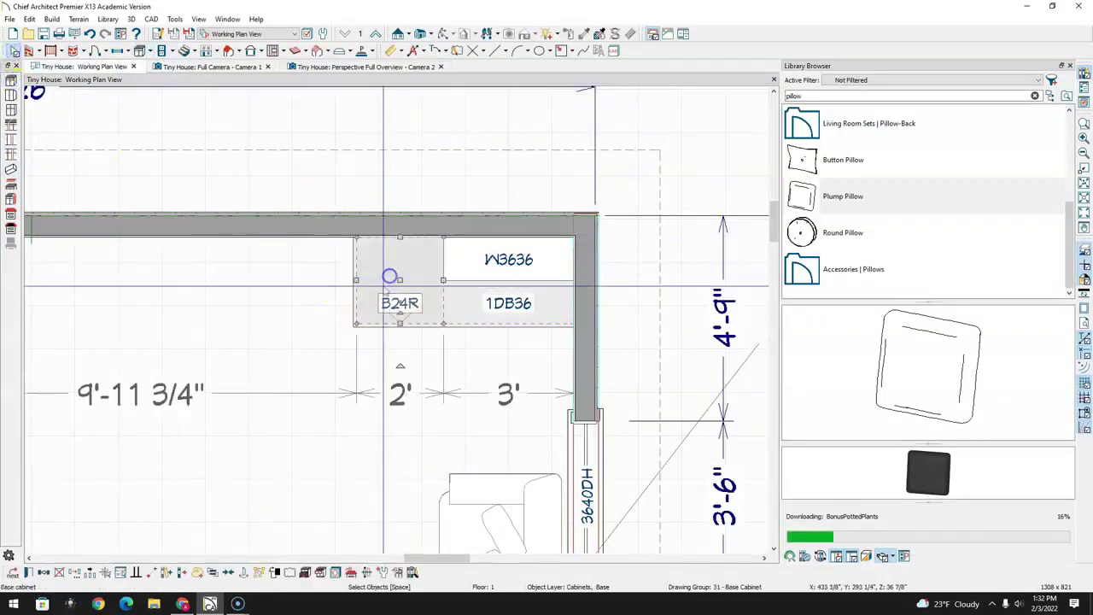
pyautogui.moveTo(357, 278); pyautogui.dragTo(269, 276)
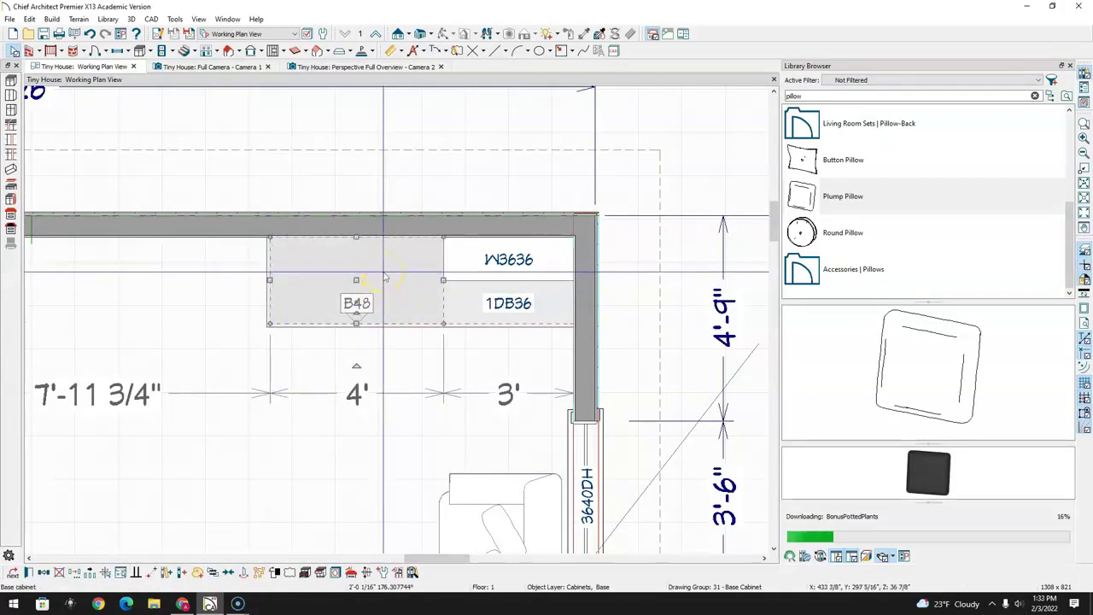
# Remove the single drawer from the front of the 4' base cabinet
pyautogui.moveTo(386, 275); pyautogui.dragTo(400, 280)
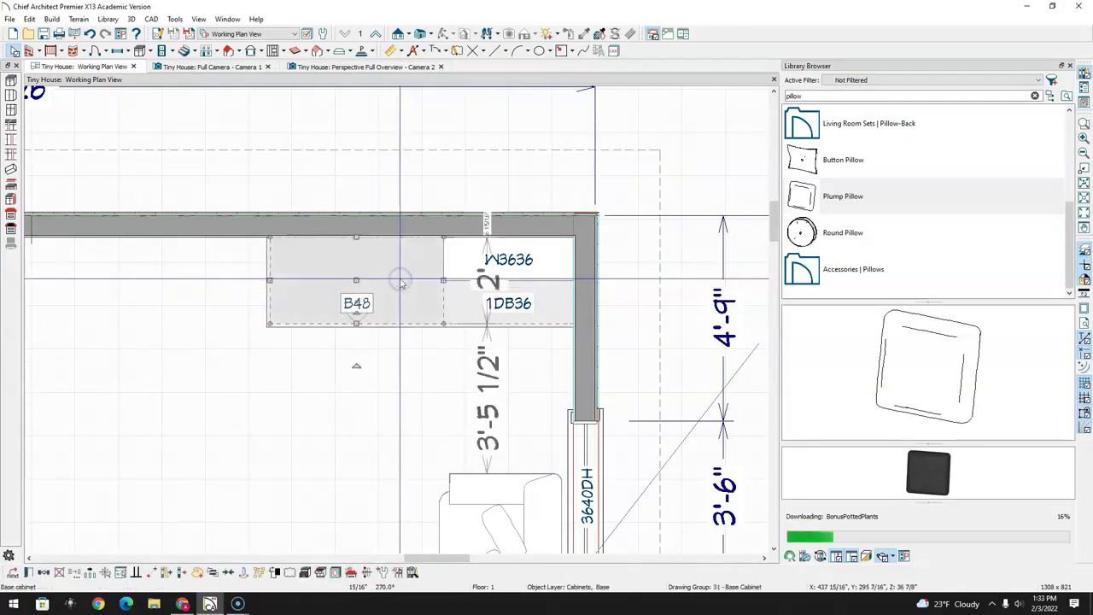
pyautogui.doubleClick(402, 285)
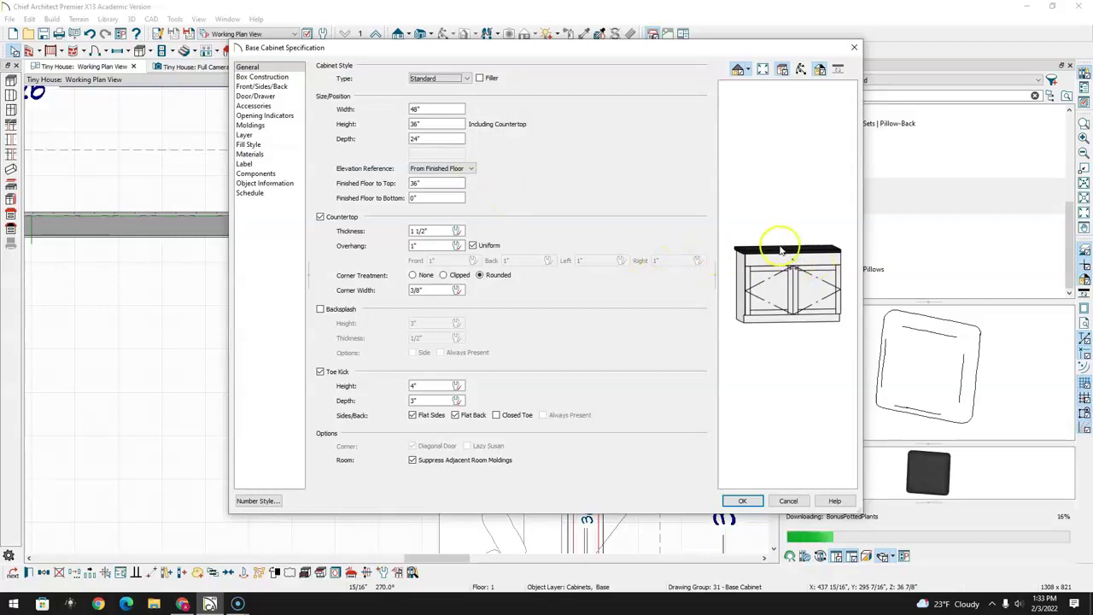
pyautogui.click(803, 259)
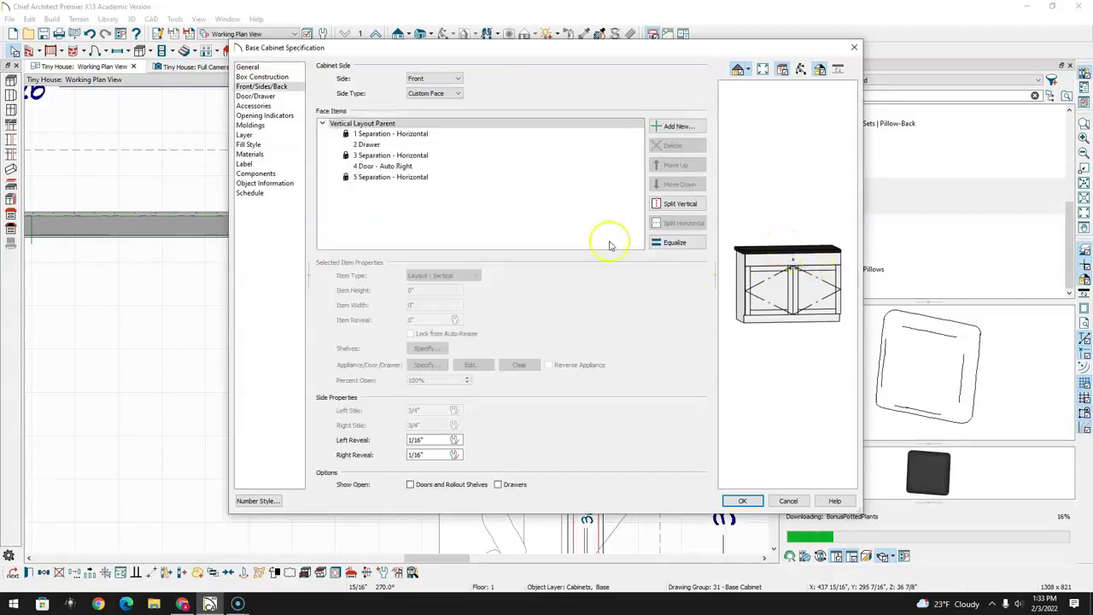
pyautogui.click(377, 144)
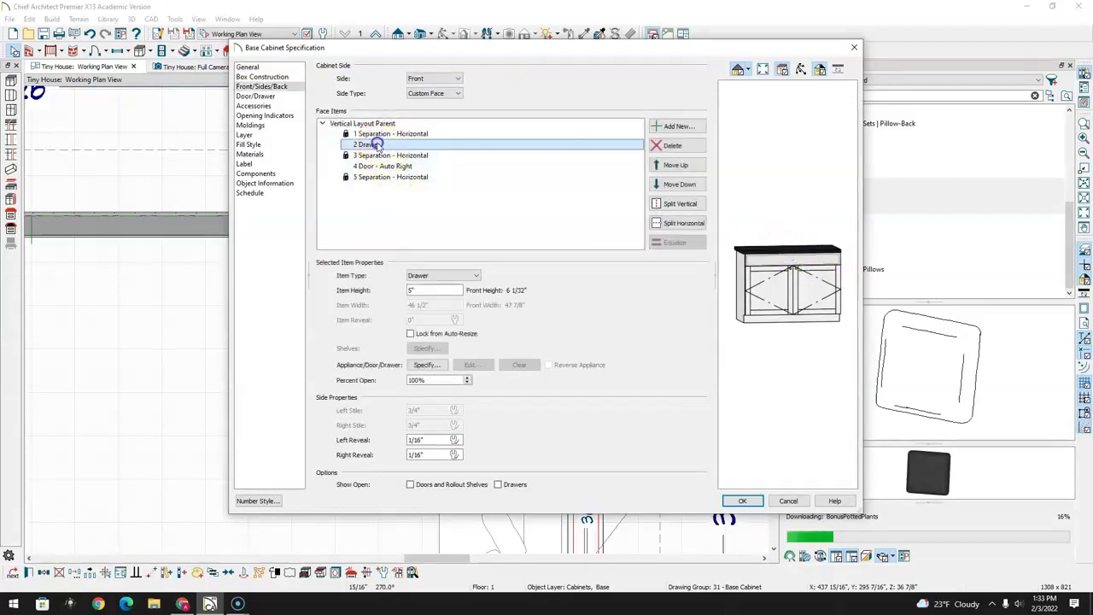
pyautogui.click(475, 276)
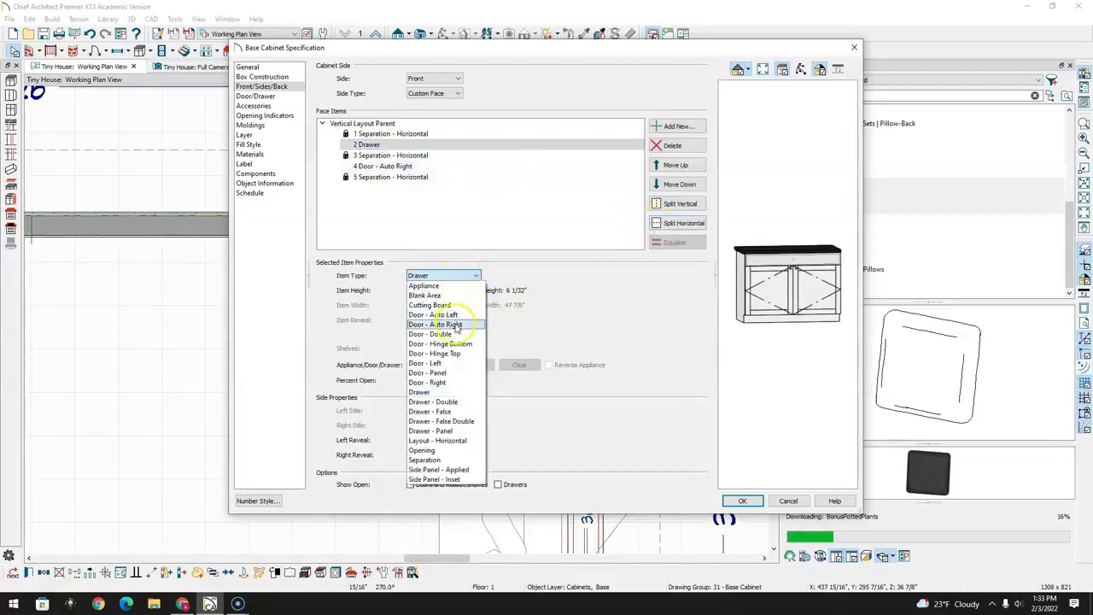
pyautogui.click(803, 262)
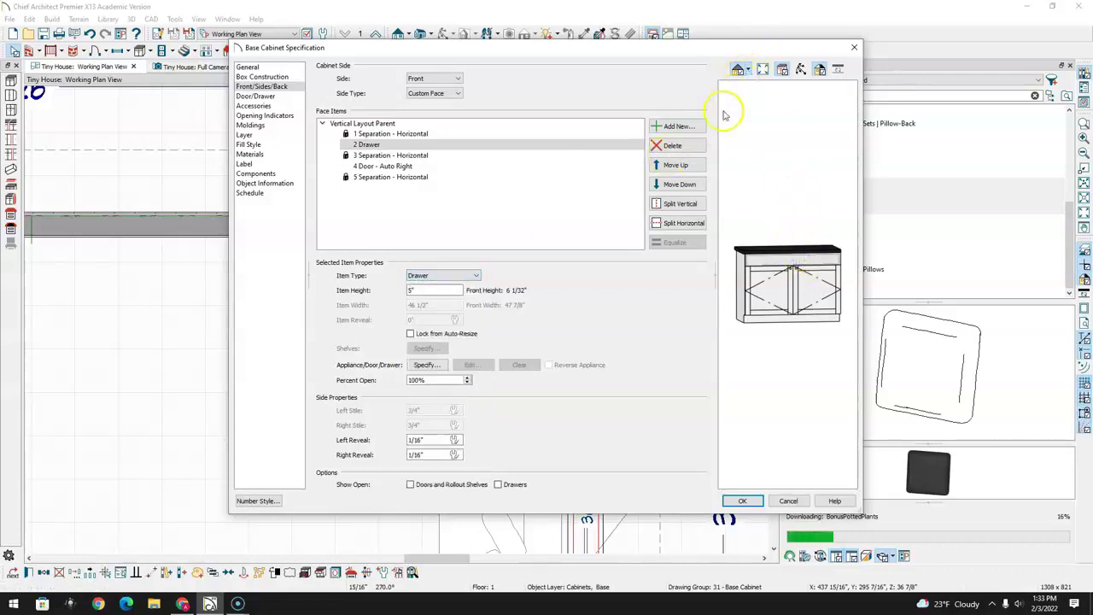
pyautogui.click(674, 146)
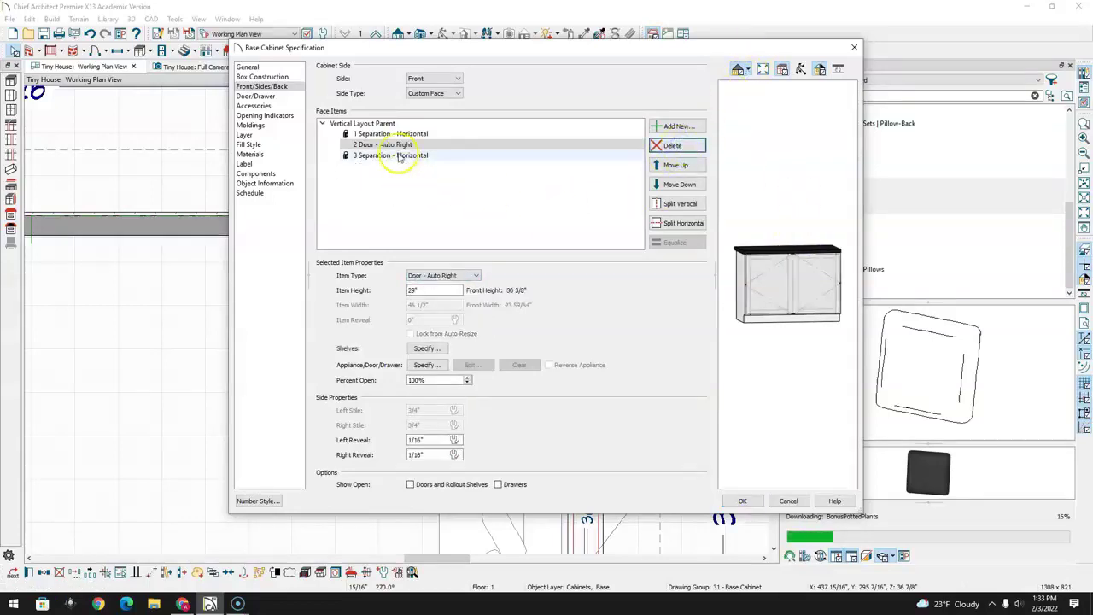
# Add a 6" high Drawer - Double face item above the doors of the 4' base cabinet
pyautogui.click(429, 134)
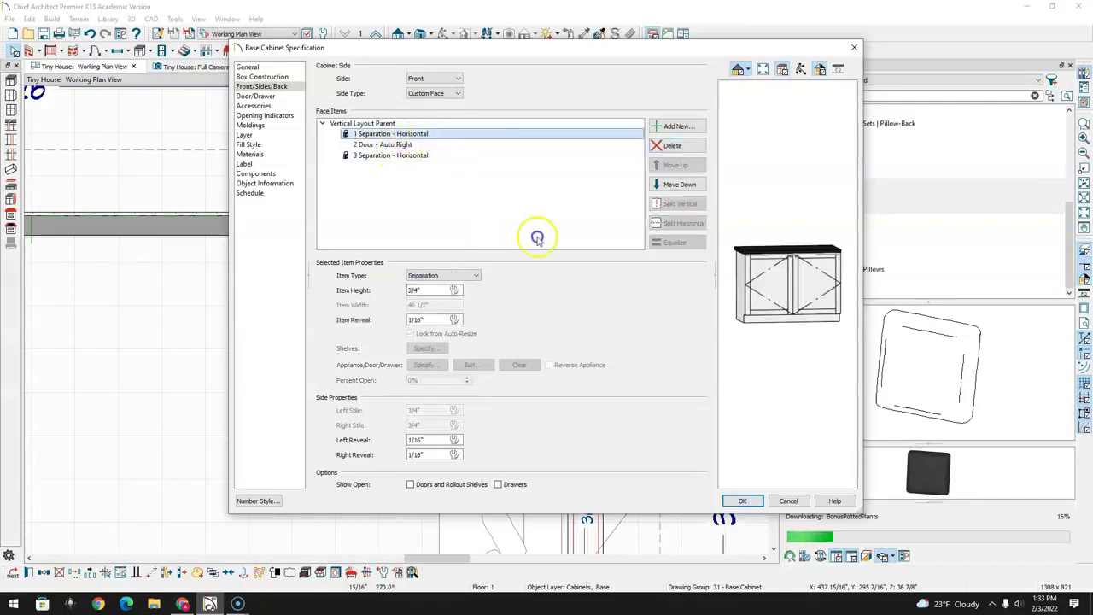
pyautogui.click(672, 125)
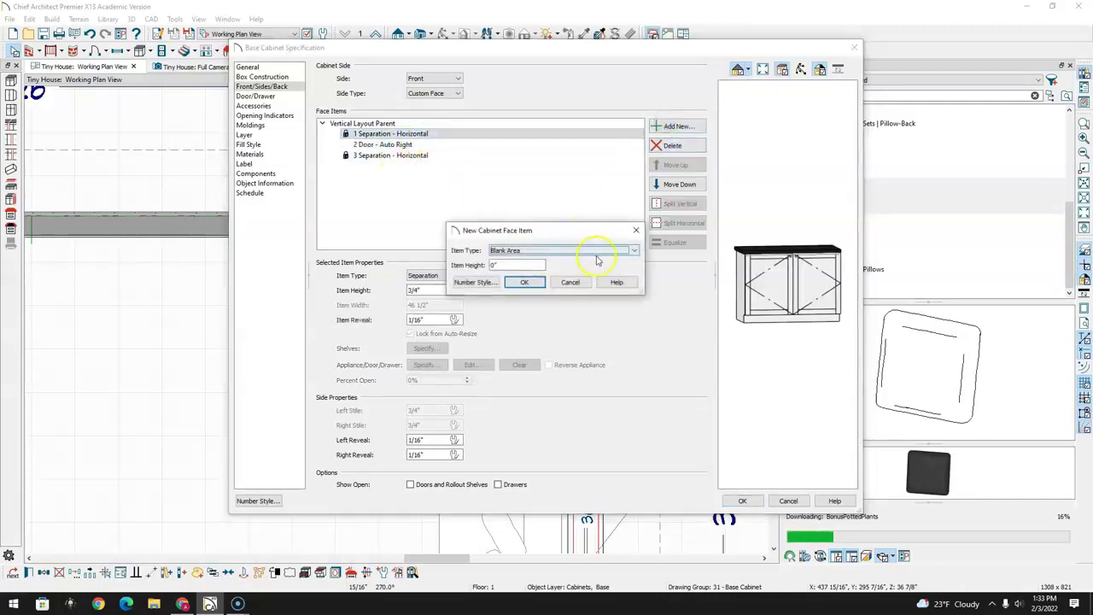
pyautogui.click(634, 251)
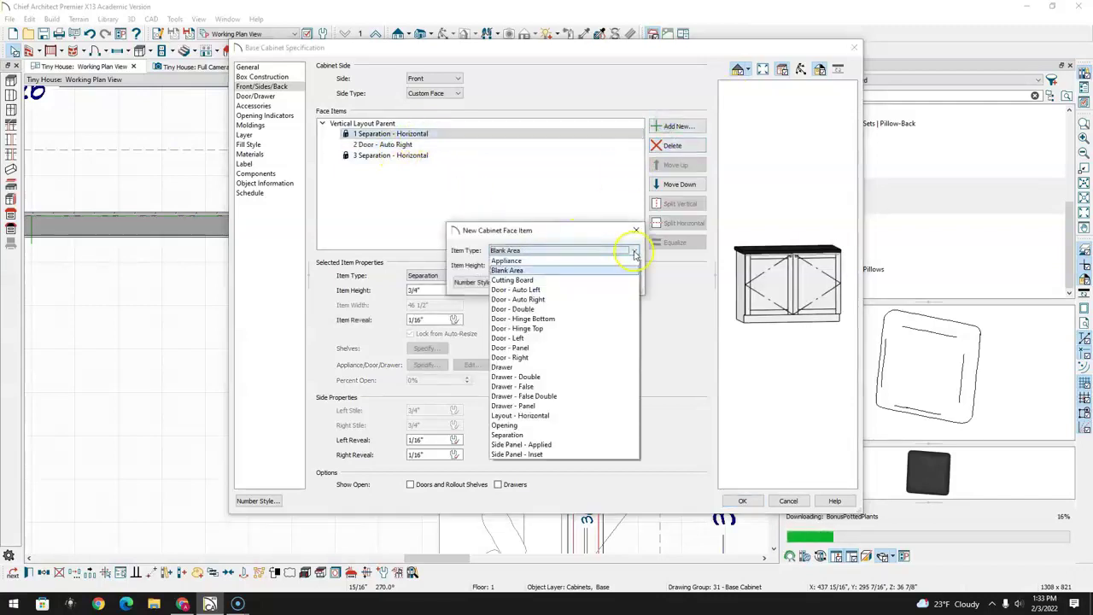
pyautogui.click(529, 376)
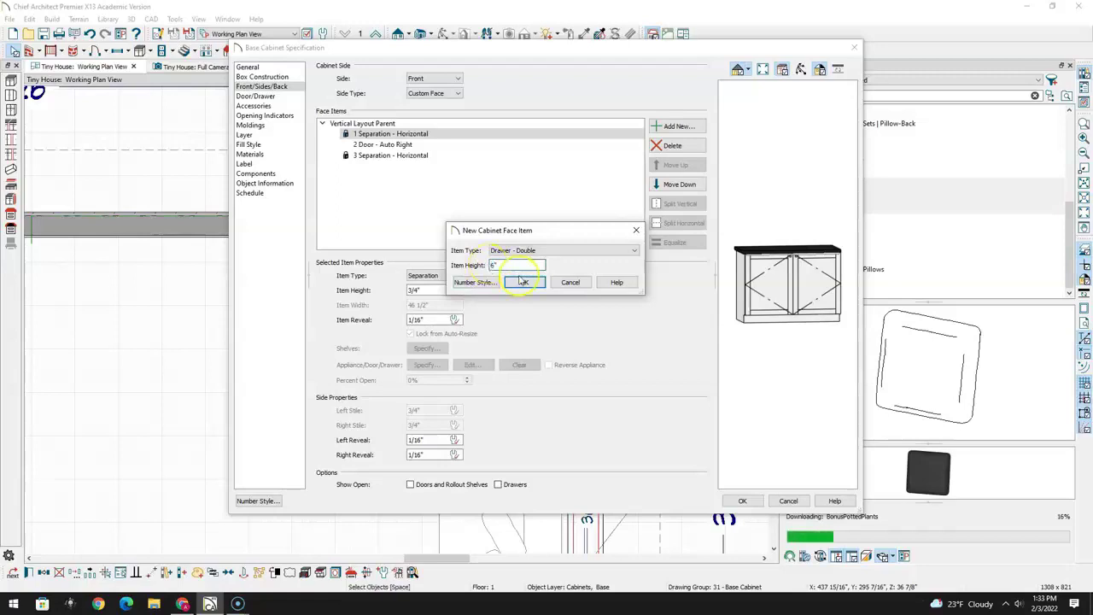
pyautogui.click(526, 282)
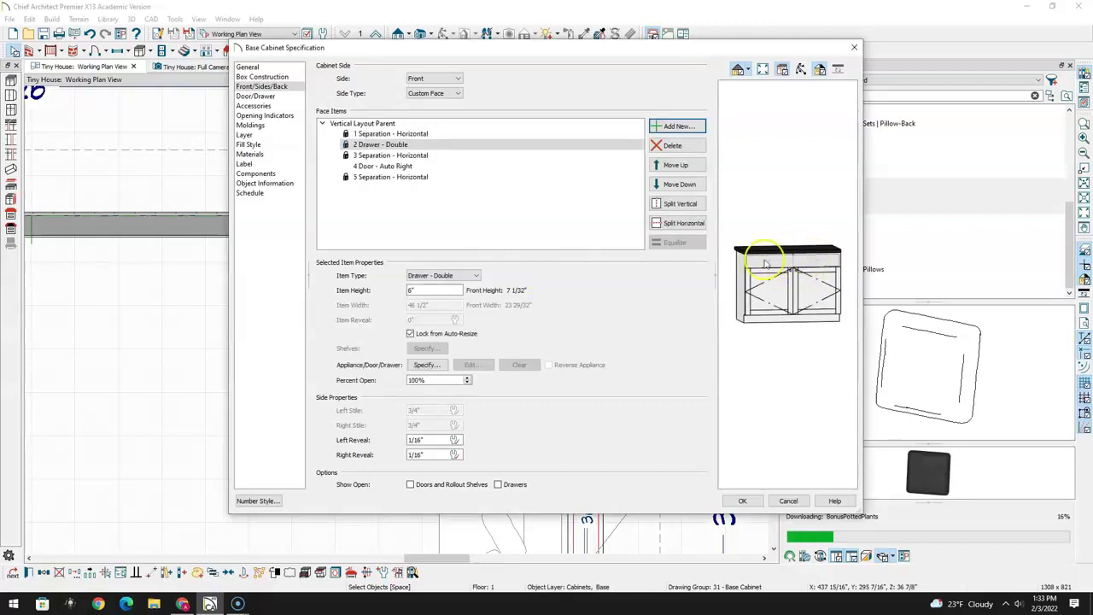
# Apply the 4' base cabinet's front changes and inspect the cabinetry run in the interior camera view
pyautogui.click(743, 501)
pyautogui.click(248, 68)
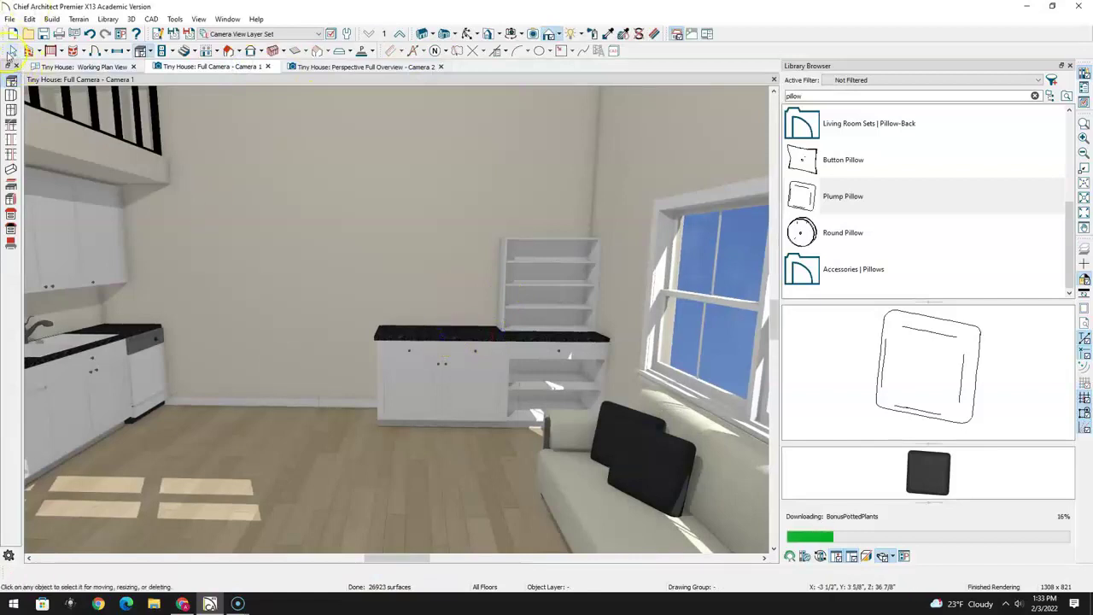
pyautogui.click(416, 50)
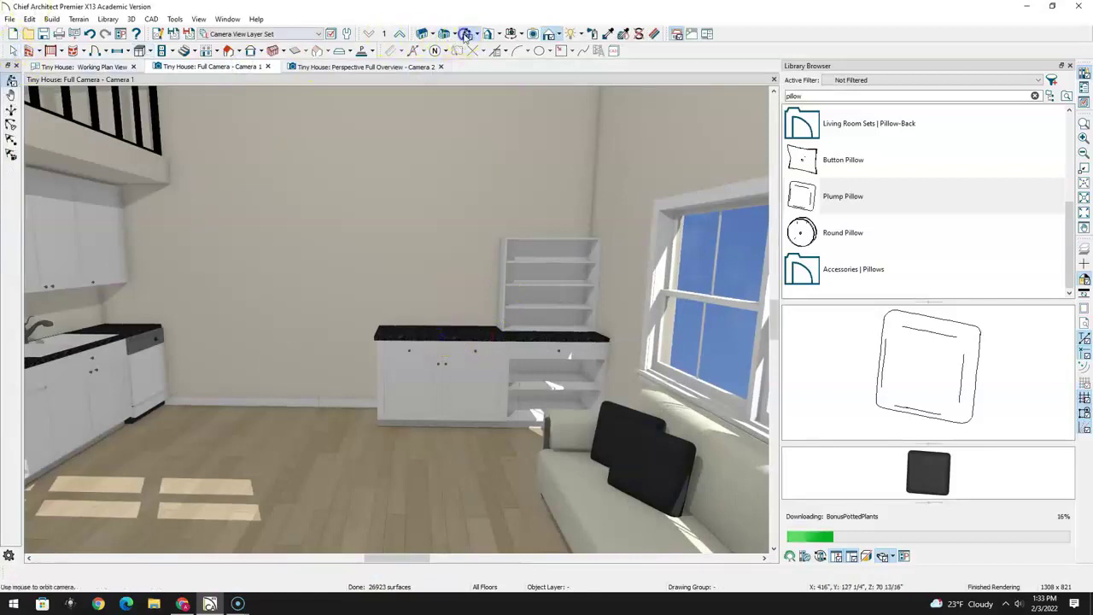
pyautogui.click(468, 33)
pyautogui.moveTo(435, 362); pyautogui.dragTo(427, 332)
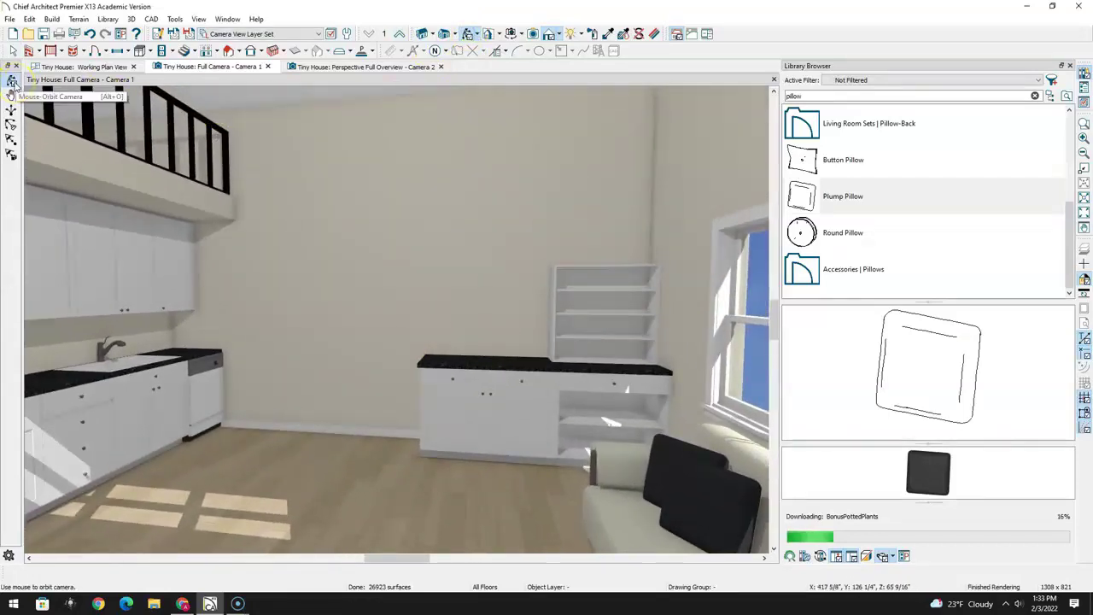
pyautogui.moveTo(471, 347); pyautogui.dragTo(492, 365)
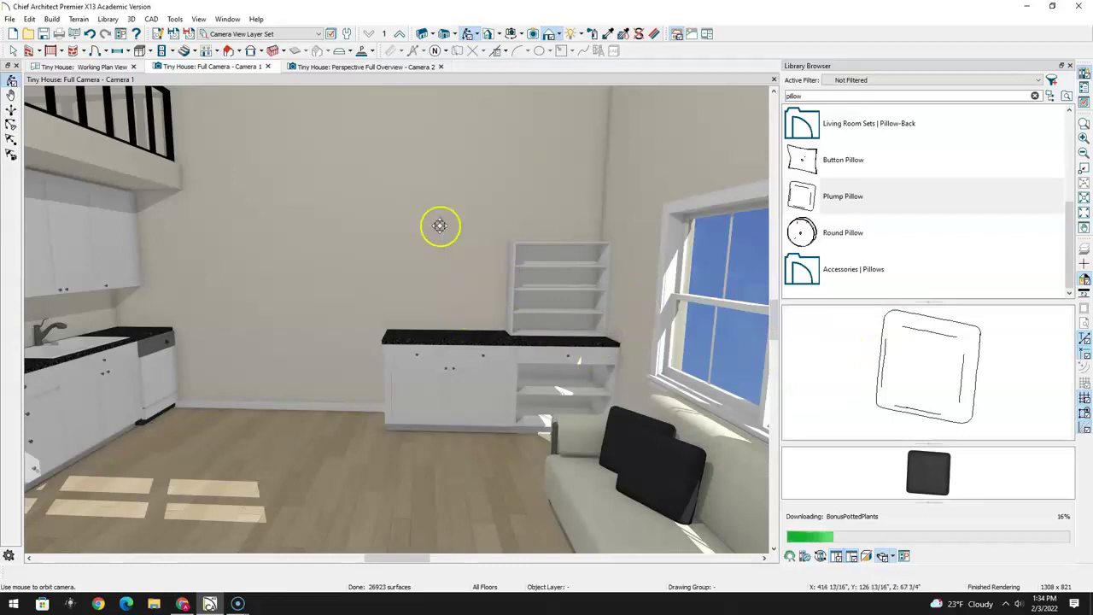
# Place a standard window in the wall above the 4' base cabinet and shift it away from the open wall cabinet
pyautogui.click(121, 51)
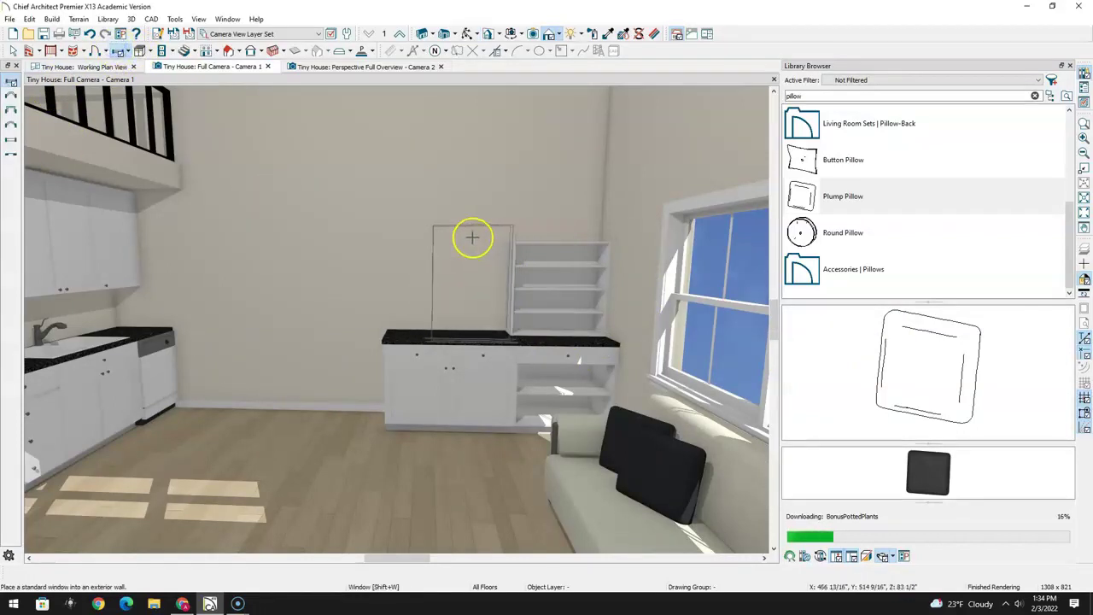
pyautogui.click(470, 237)
pyautogui.click(14, 50)
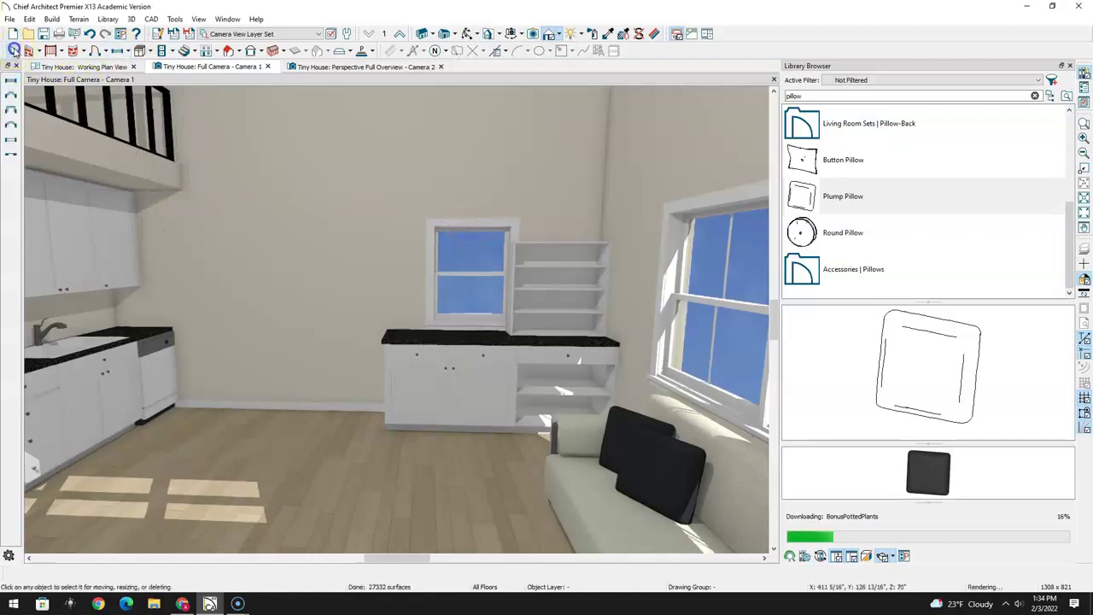
pyautogui.click(465, 272)
pyautogui.moveTo(470, 273); pyautogui.dragTo(430, 294)
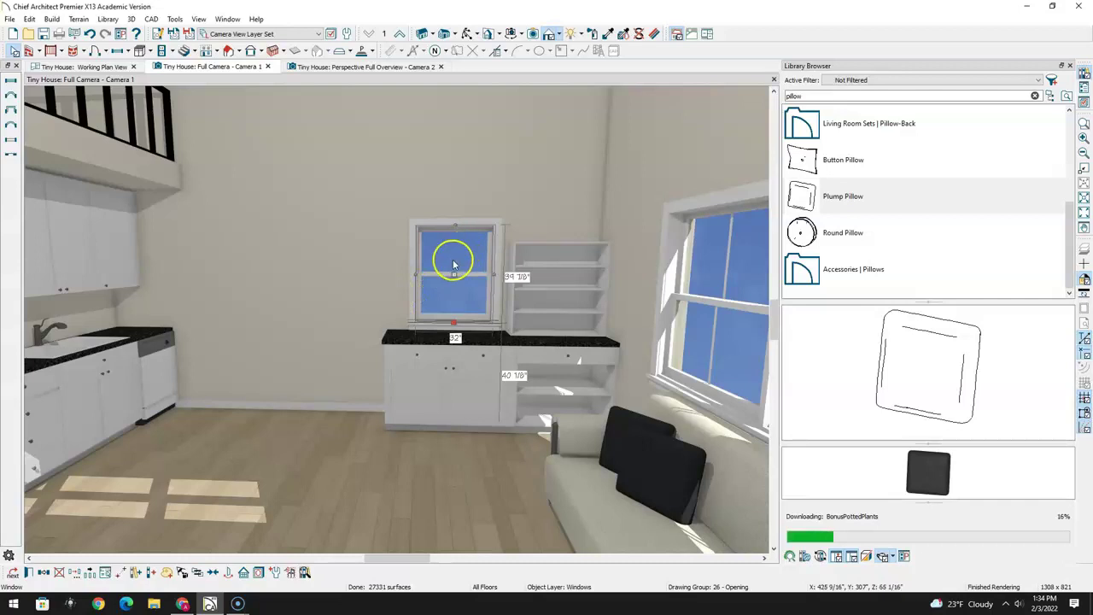
pyautogui.moveTo(455, 272); pyautogui.dragTo(460, 273)
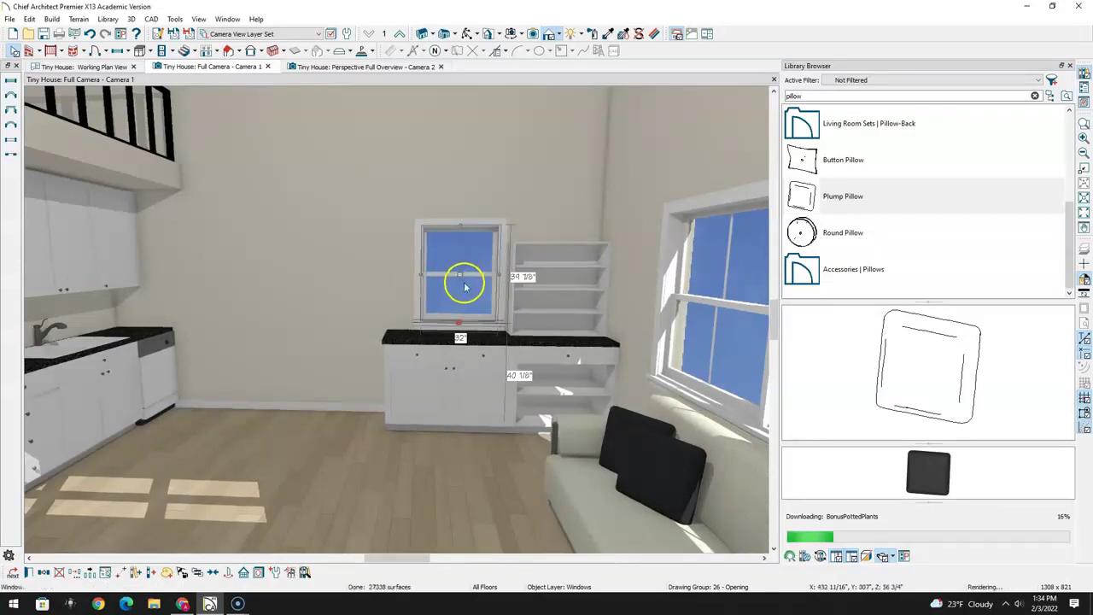
# Set the new window's lites to 2 across and 1 vertical in both the top and bottom sashes
pyautogui.click(469, 267)
pyautogui.doubleClick(469, 263)
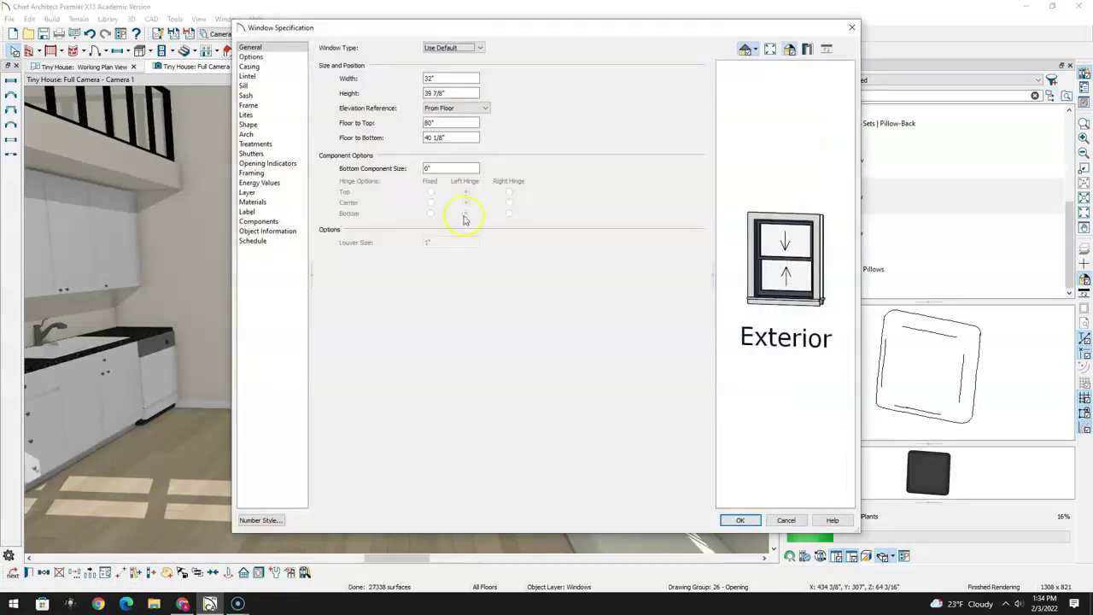
pyautogui.click(273, 116)
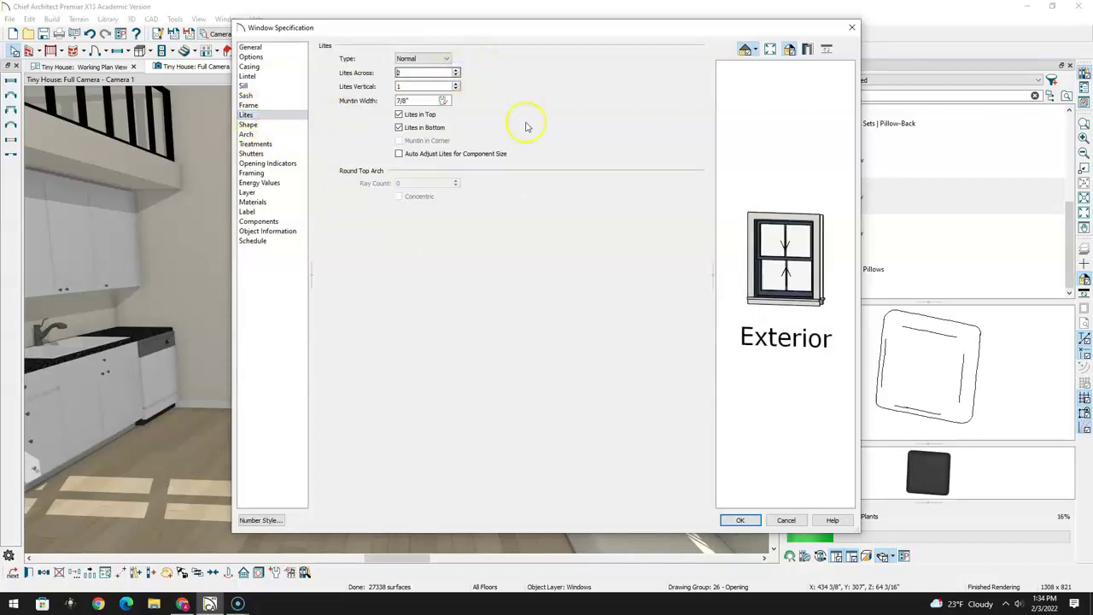
pyautogui.click(740, 520)
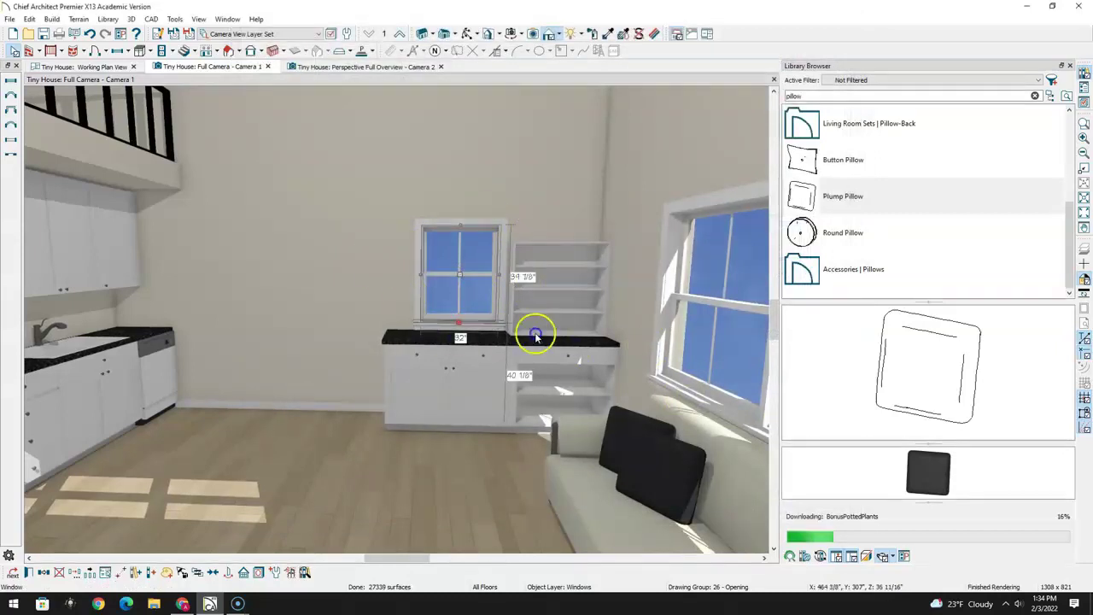
# Stretch the open wall cabinet upward to a height of 45", level with the top of the new window's casing
pyautogui.click(551, 247)
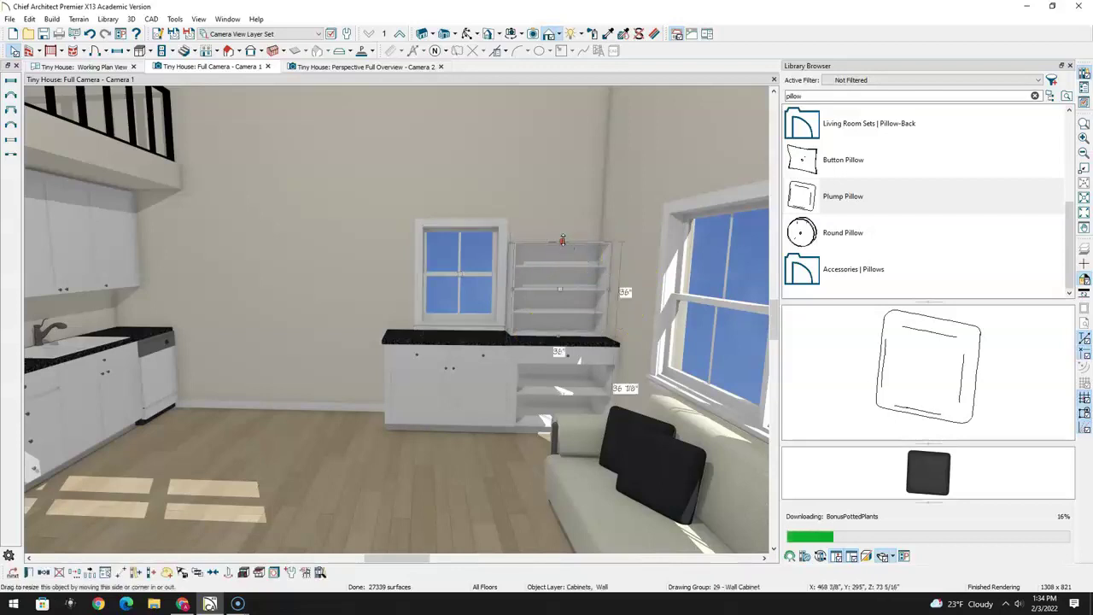
pyautogui.moveTo(565, 233); pyautogui.dragTo(567, 222)
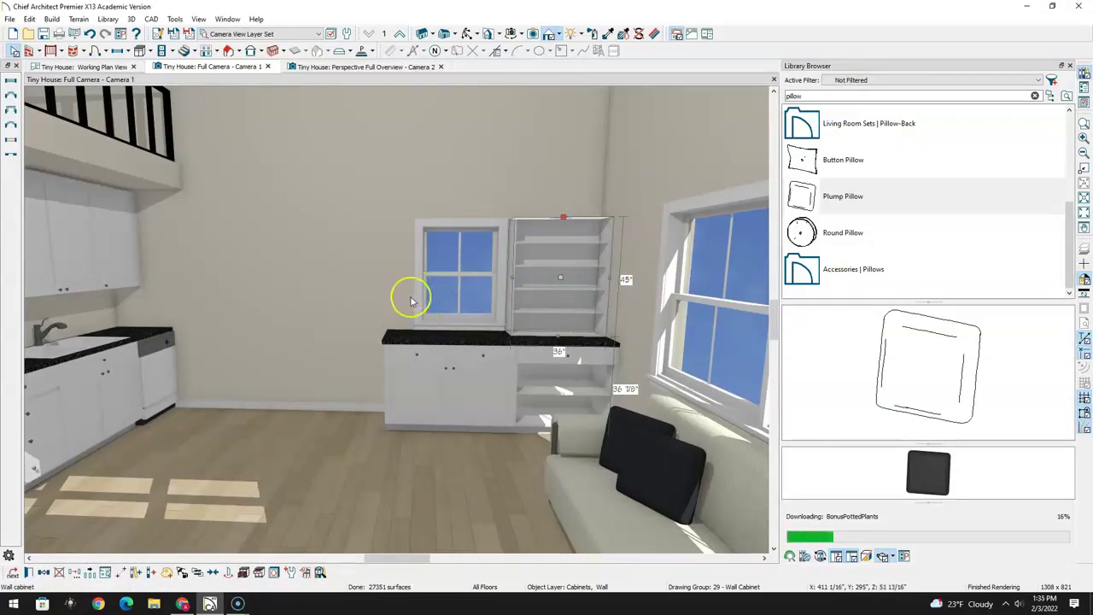
# Center the new window over the 4' base cabinet
pyautogui.click(466, 272)
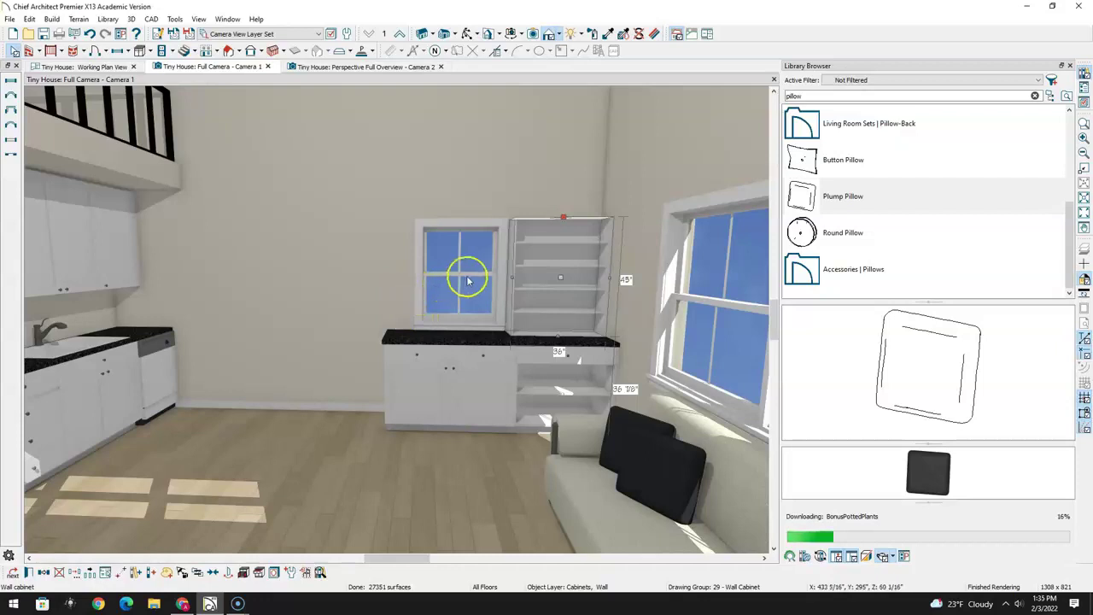
pyautogui.click(212, 573)
pyautogui.click(448, 350)
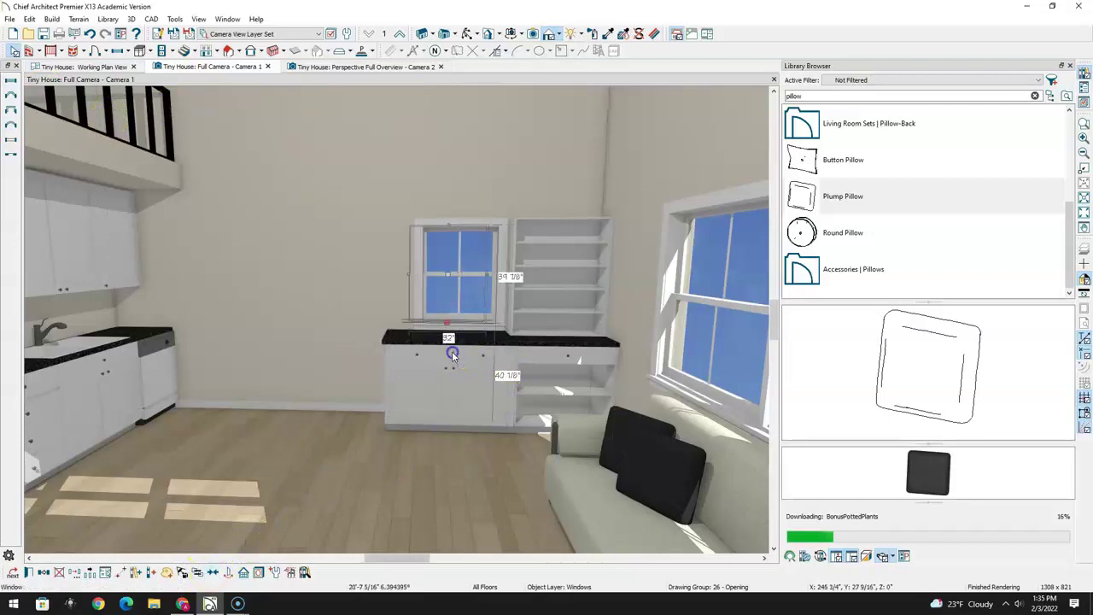
pyautogui.click(13, 51)
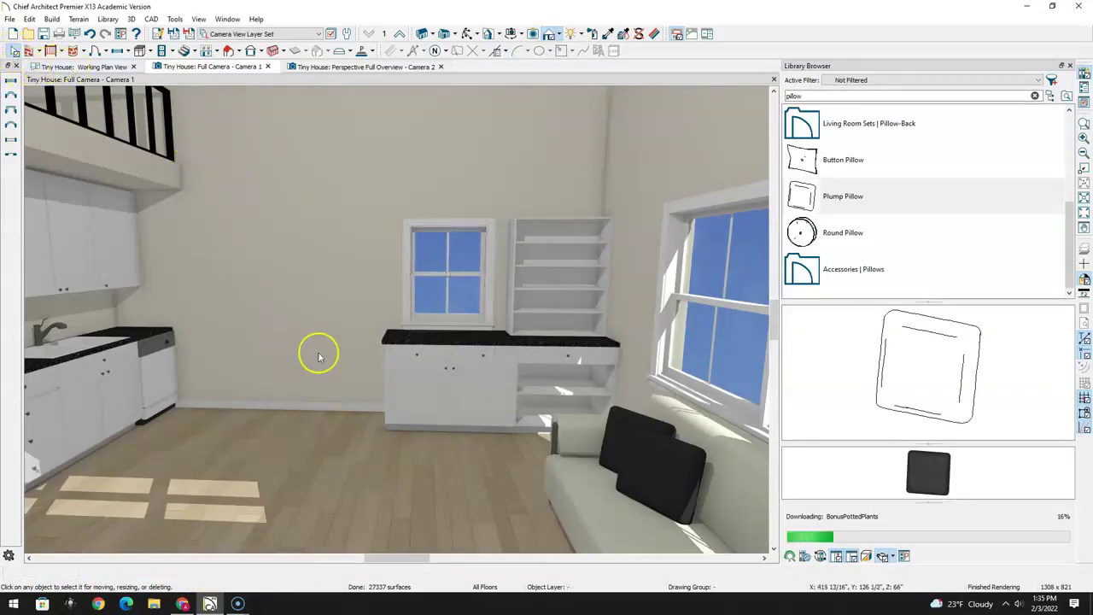
# Place a full height cabinet in the working plan against the upper wall, adjoining the free end of the 4' base cabinet
pyautogui.scroll(2, 431, 375)
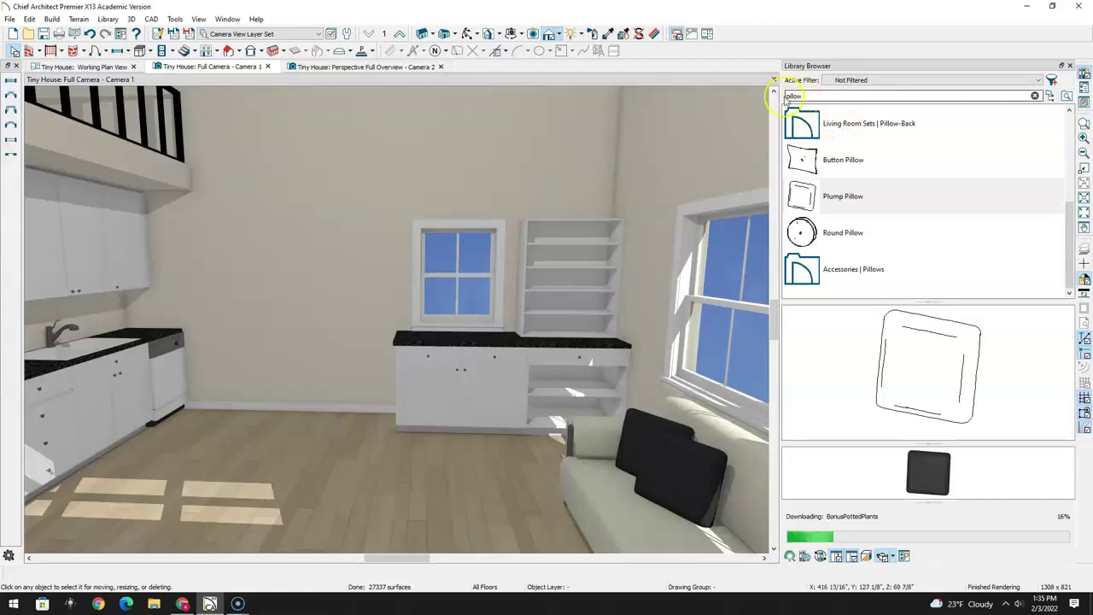
pyautogui.click(142, 51)
pyautogui.click(151, 52)
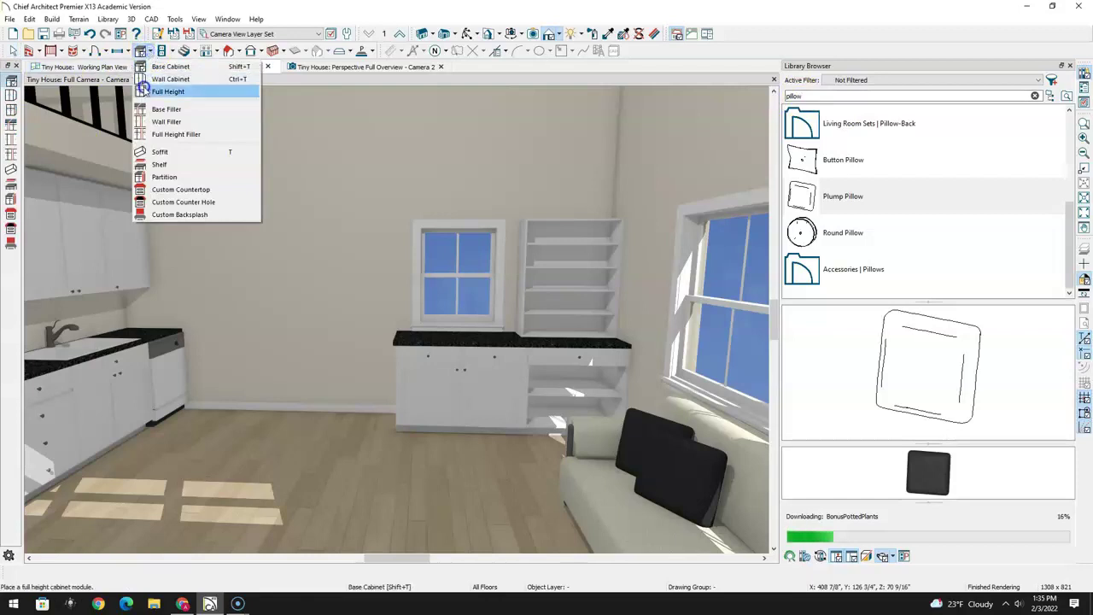
pyautogui.click(167, 92)
pyautogui.click(72, 67)
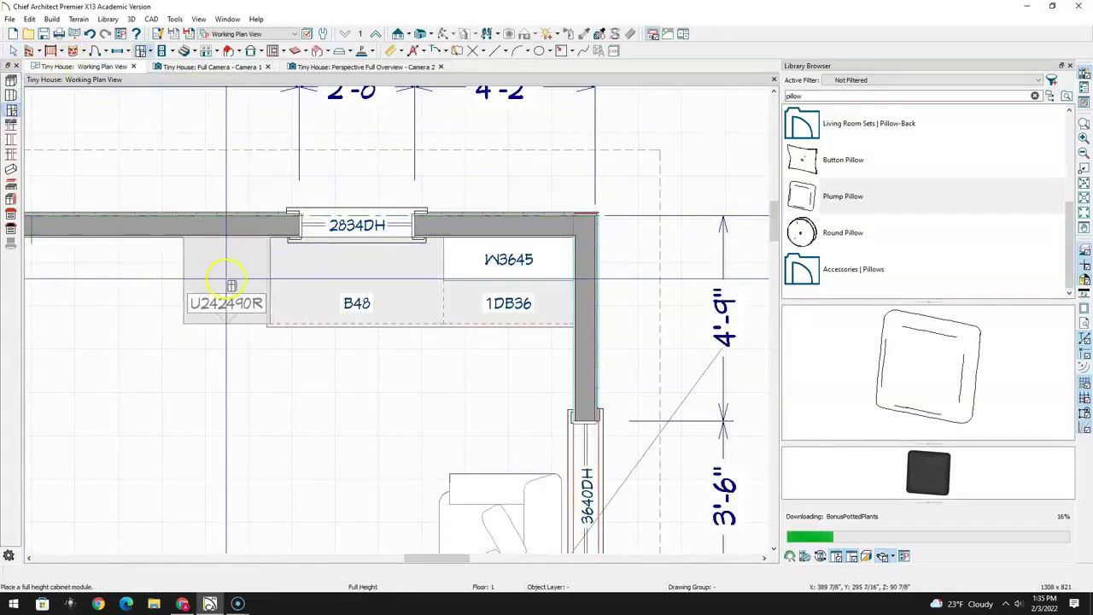
pyautogui.click(226, 280)
pyautogui.press('Escape')
pyautogui.click(37, 123)
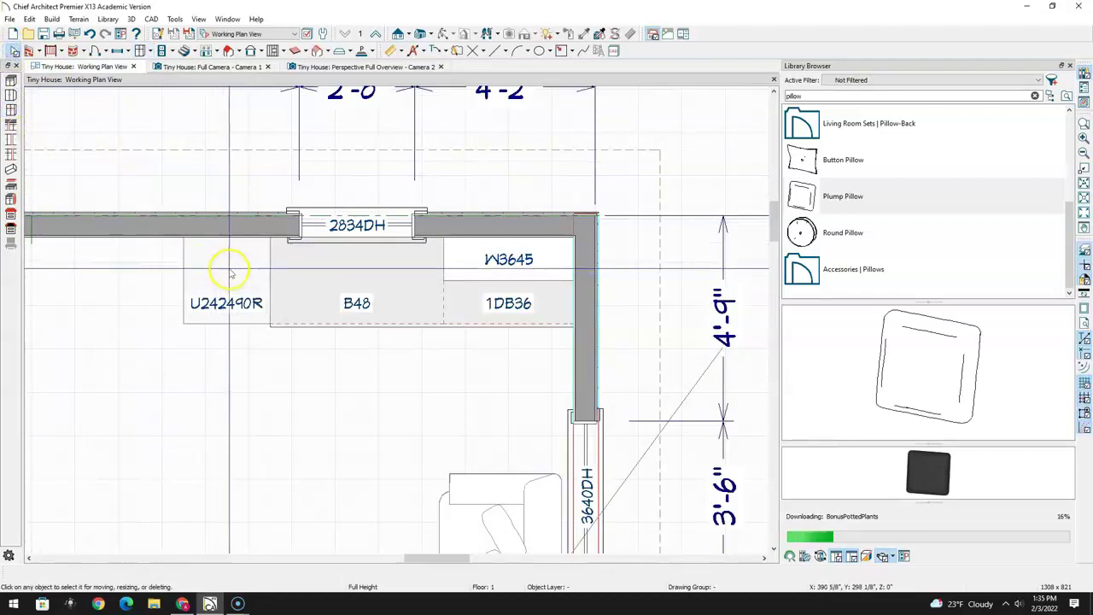
# Set the full height cabinet's width to 36"
pyautogui.click(220, 281)
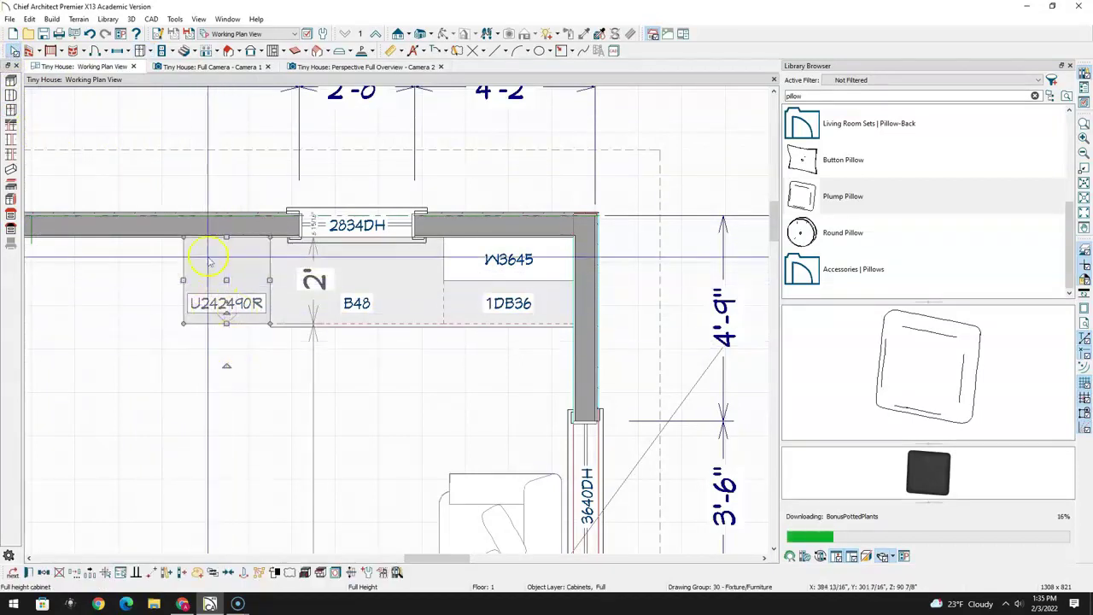
pyautogui.moveTo(183, 280); pyautogui.dragTo(205, 263)
pyautogui.doubleClick(205, 262)
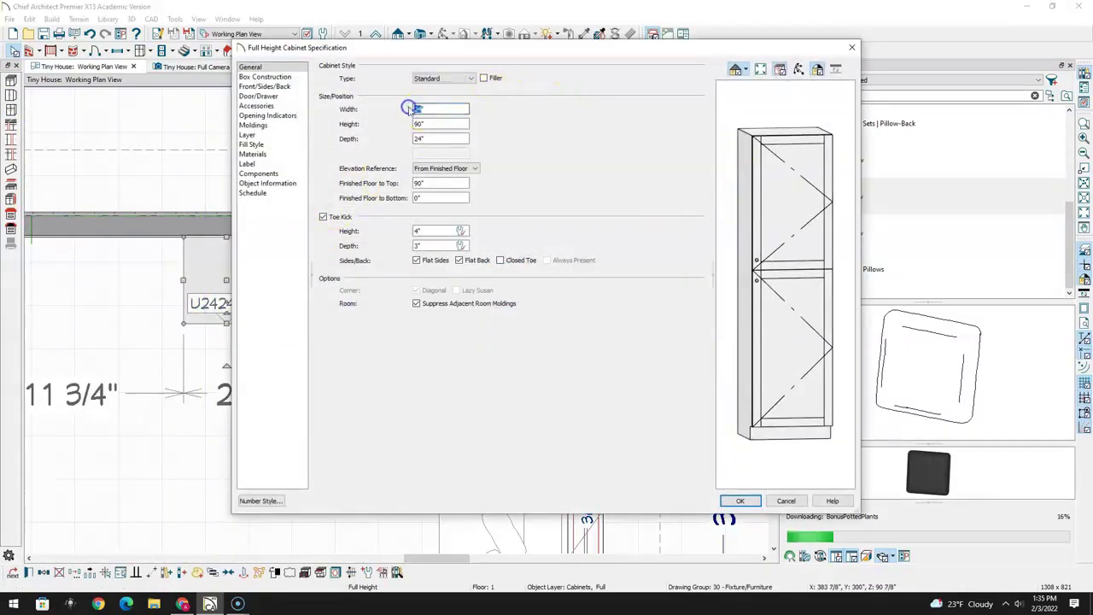
pyautogui.click(431, 137)
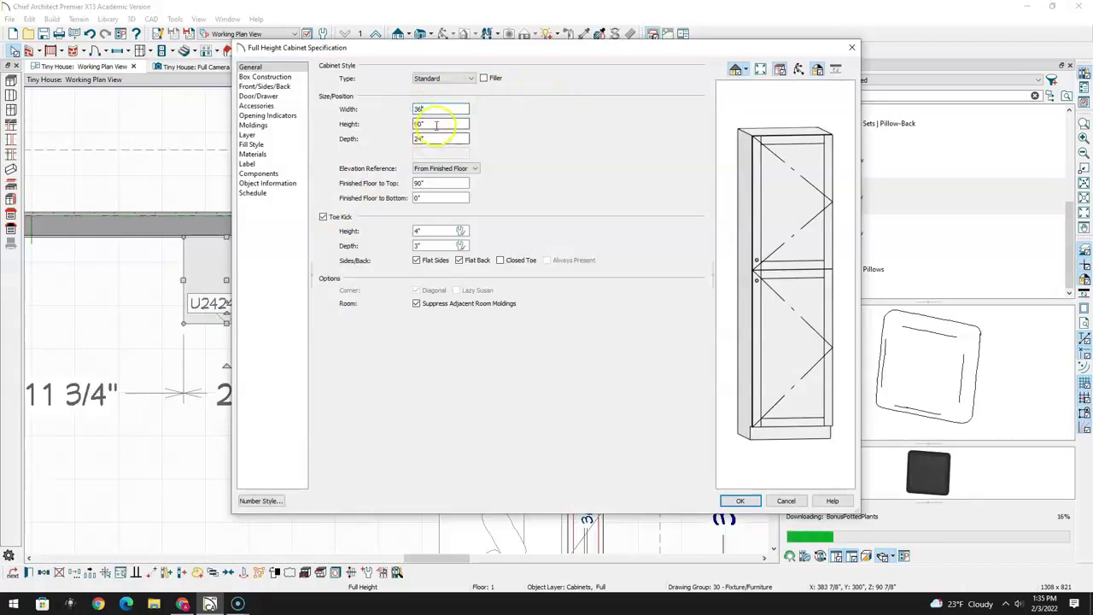
pyautogui.click(496, 167)
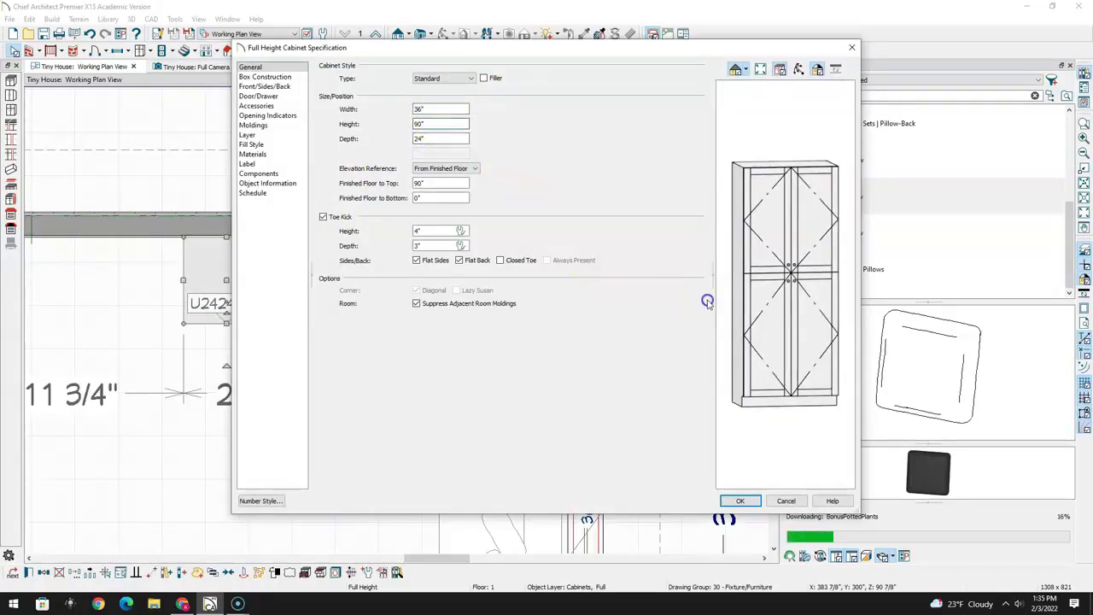
# Remove the full height cabinet's upper doors to leave open shelving, and set the lower doors' item height to 32 1/4"
pyautogui.click(789, 219)
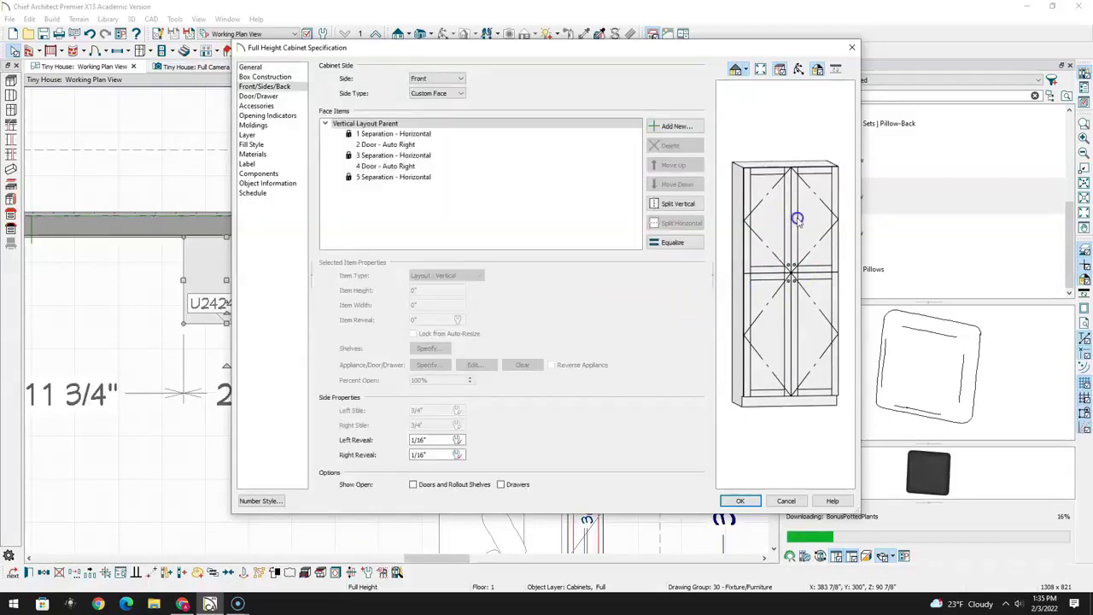
pyautogui.click(795, 221)
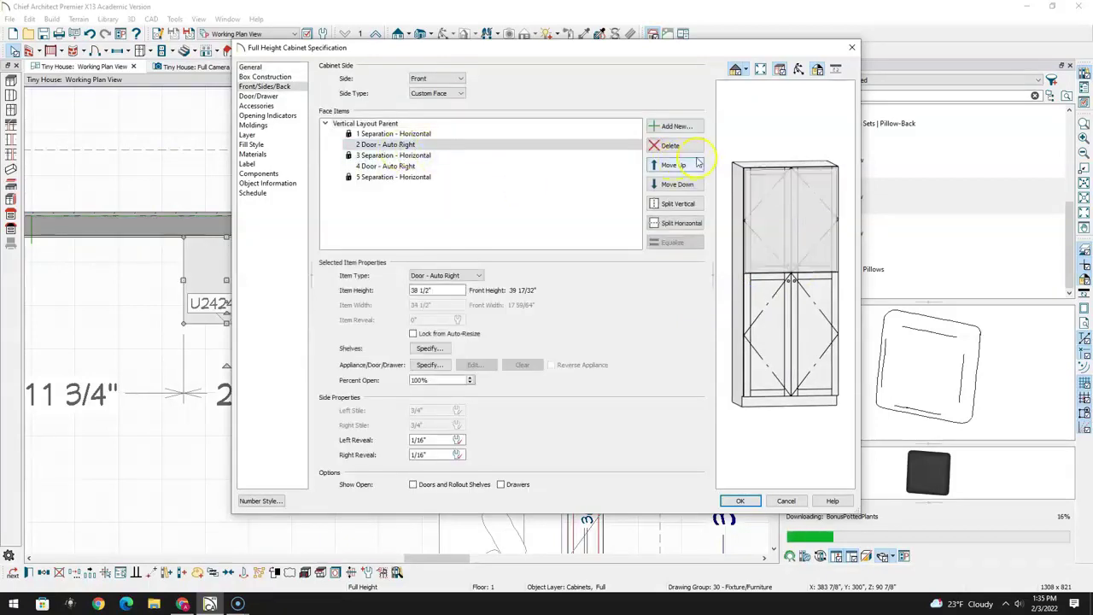
pyautogui.click(673, 146)
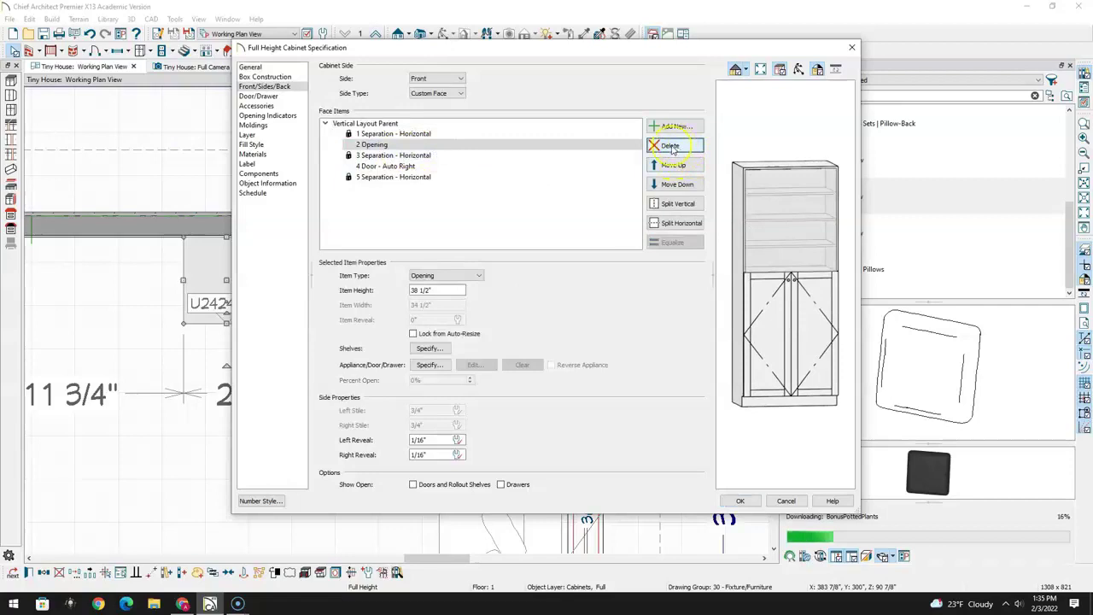
pyautogui.click(798, 316)
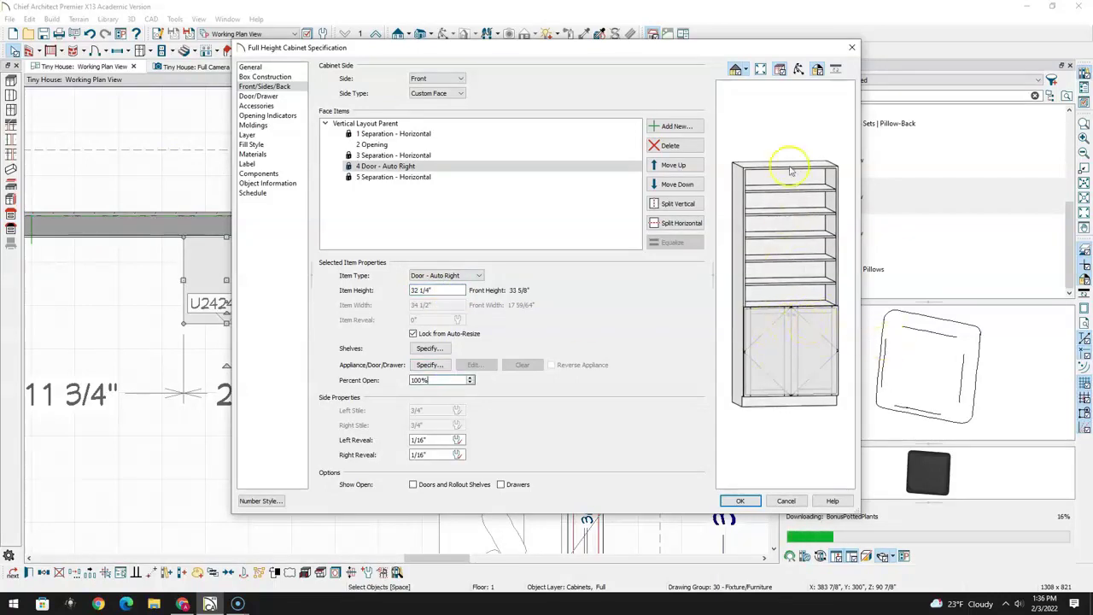
pyautogui.click(740, 501)
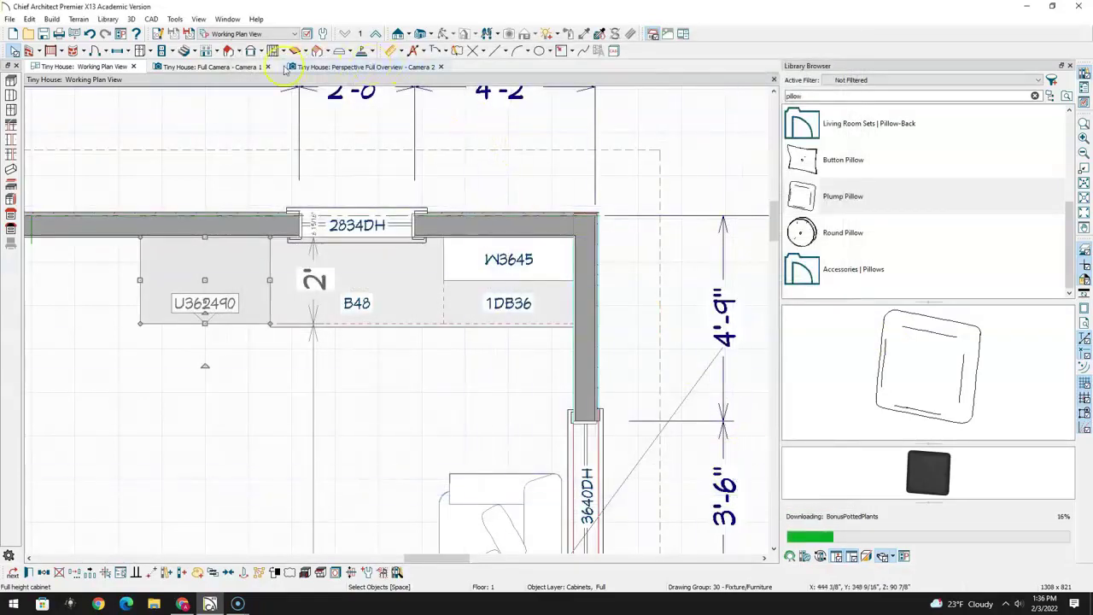
# In the interior camera view, copy the window above the 4' base cabinet onto the wall between the kitchen and the full height cabinet
pyautogui.click(242, 68)
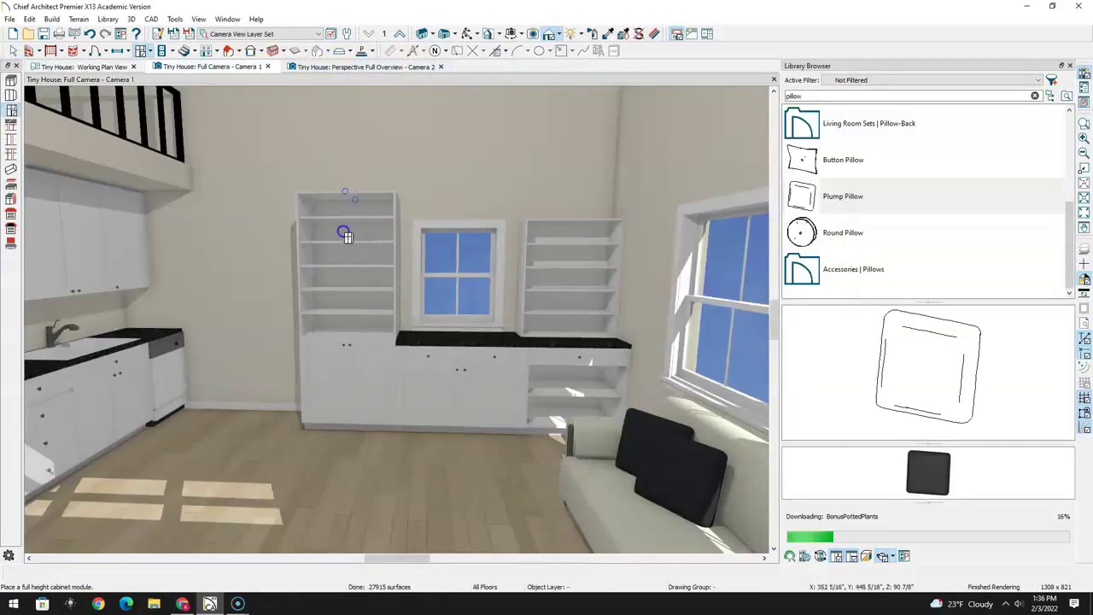
pyautogui.click(10, 50)
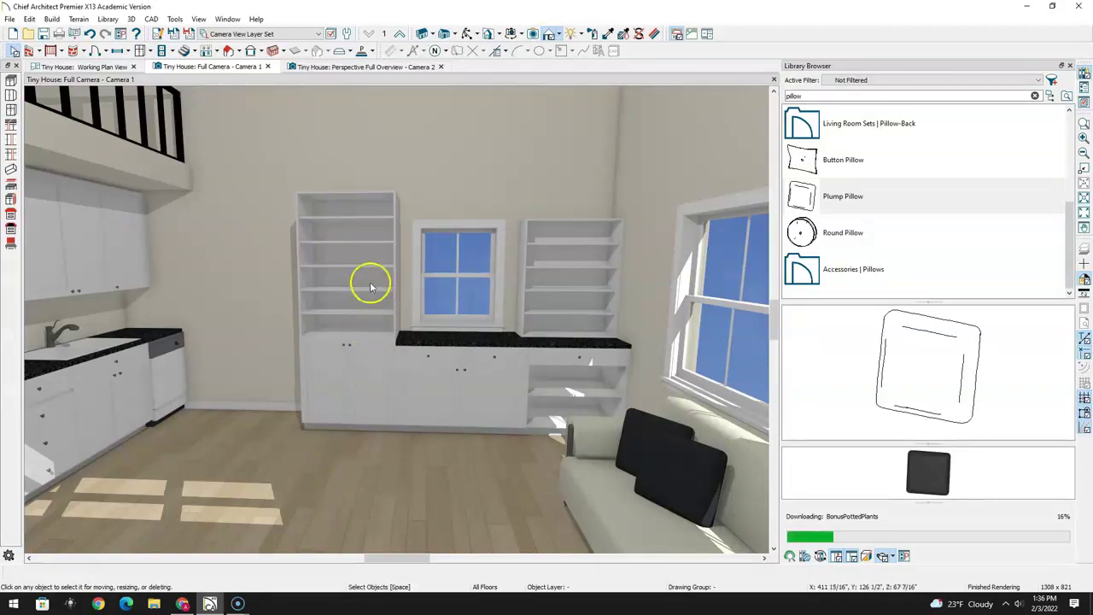
pyautogui.click(459, 263)
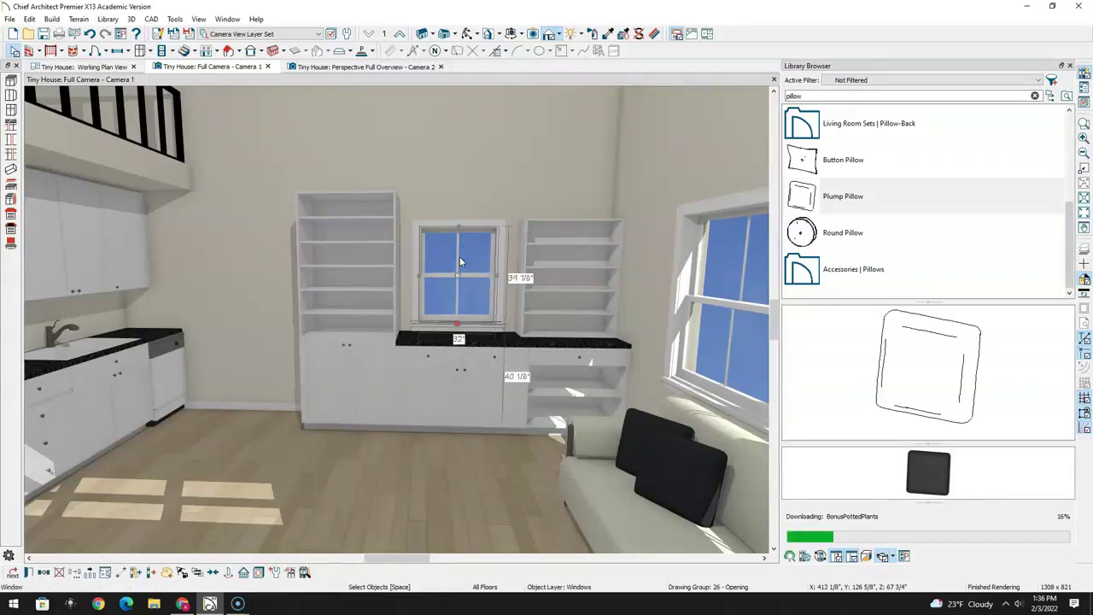
pyautogui.hotkey('ctrl', 'c')
pyautogui.hotkey('ctrl', 'v')
pyautogui.click(241, 269)
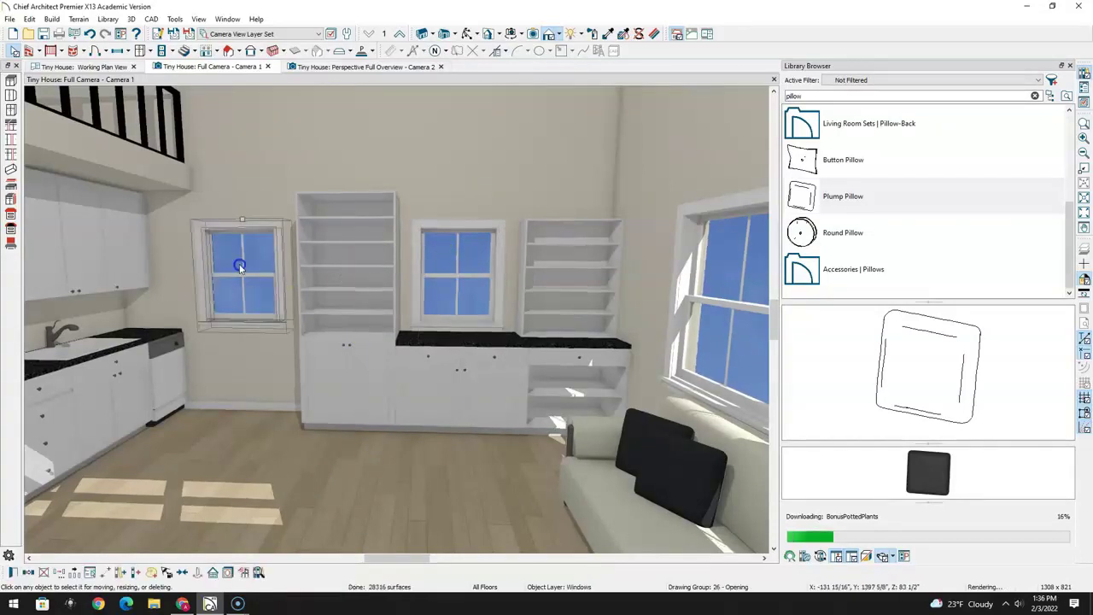
pyautogui.click(8, 49)
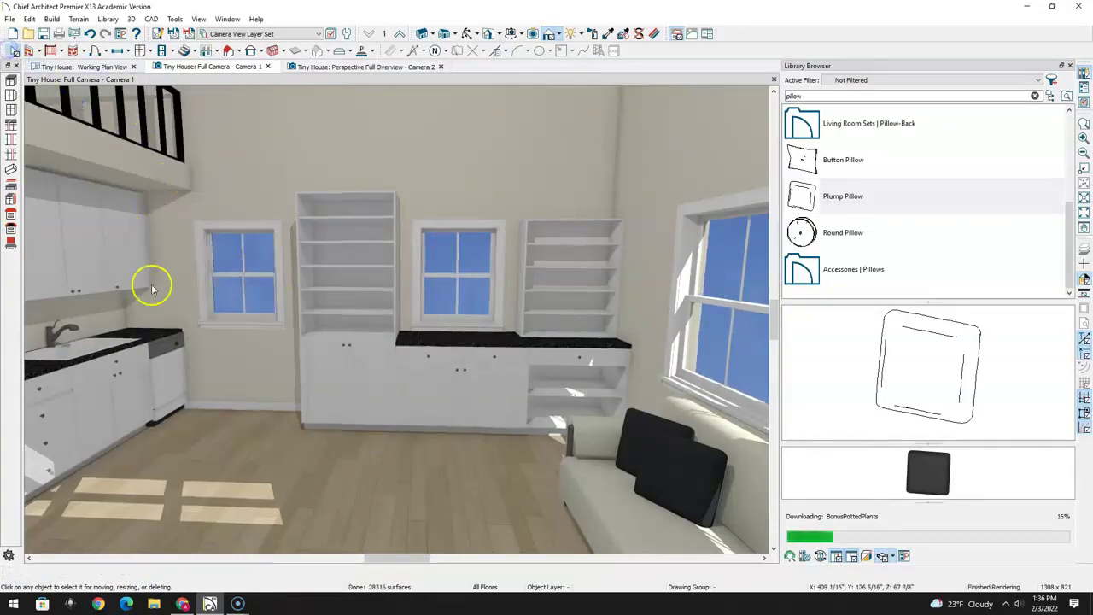
pyautogui.moveTo(319, 381); pyautogui.dragTo(337, 379, button='middle')
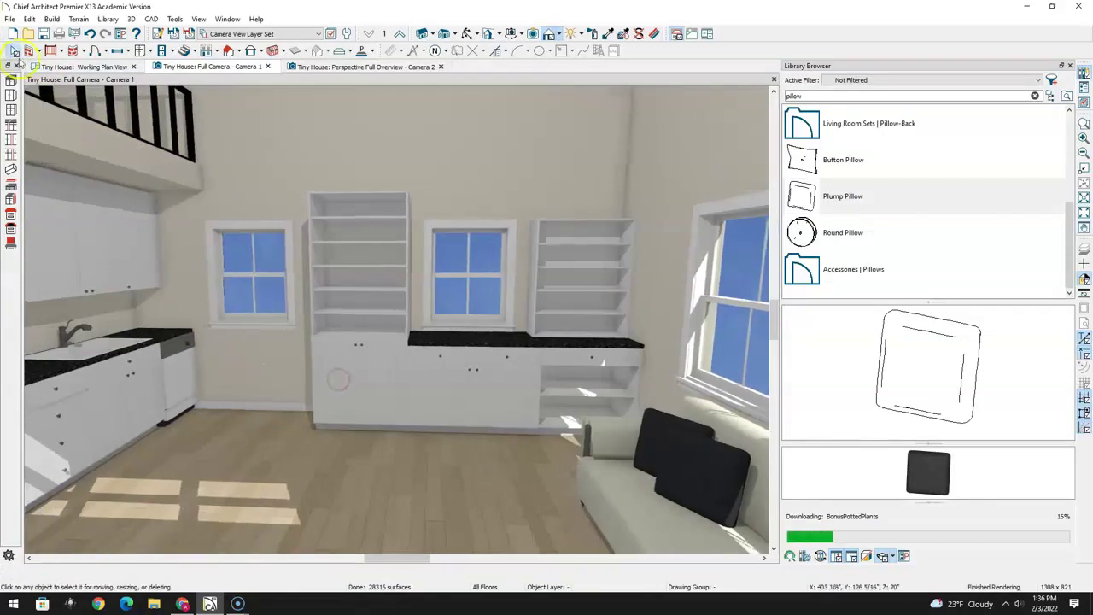
# Lower the full height cabinet's top so the cabinet is 81" tall, level with the neighbouring window trim and wall cabinet
pyautogui.click(468, 33)
pyautogui.moveTo(282, 324); pyautogui.dragTo(451, 362)
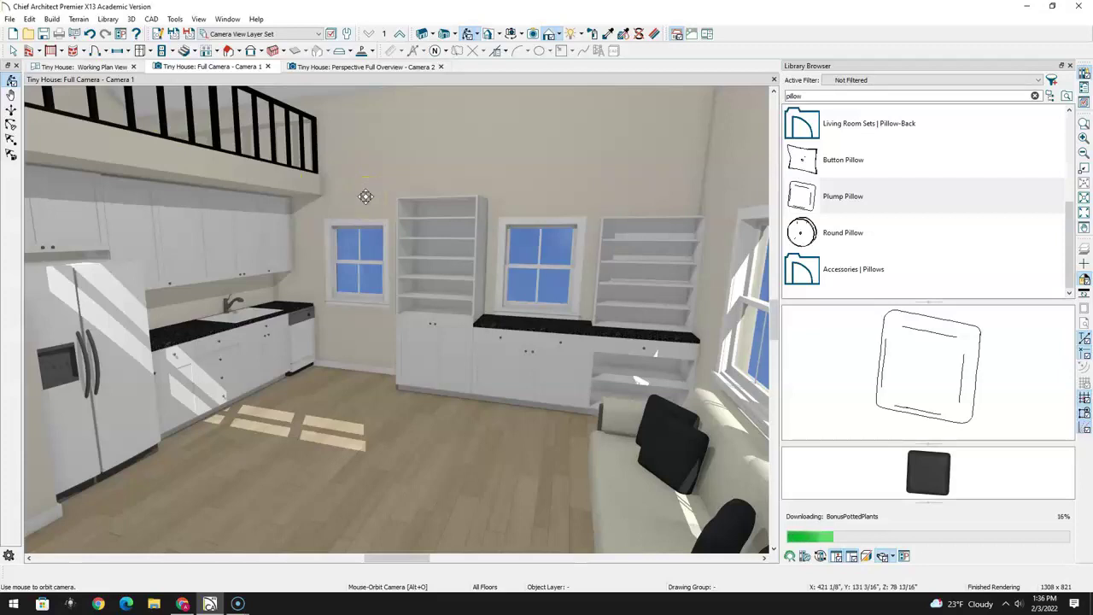
pyautogui.click(491, 246)
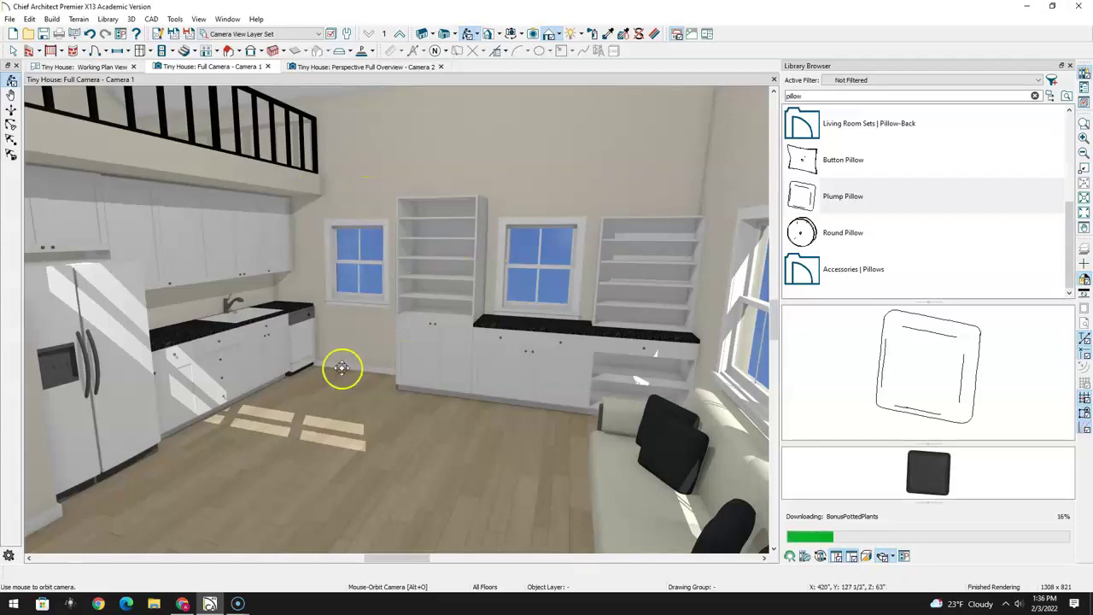
pyautogui.click(13, 50)
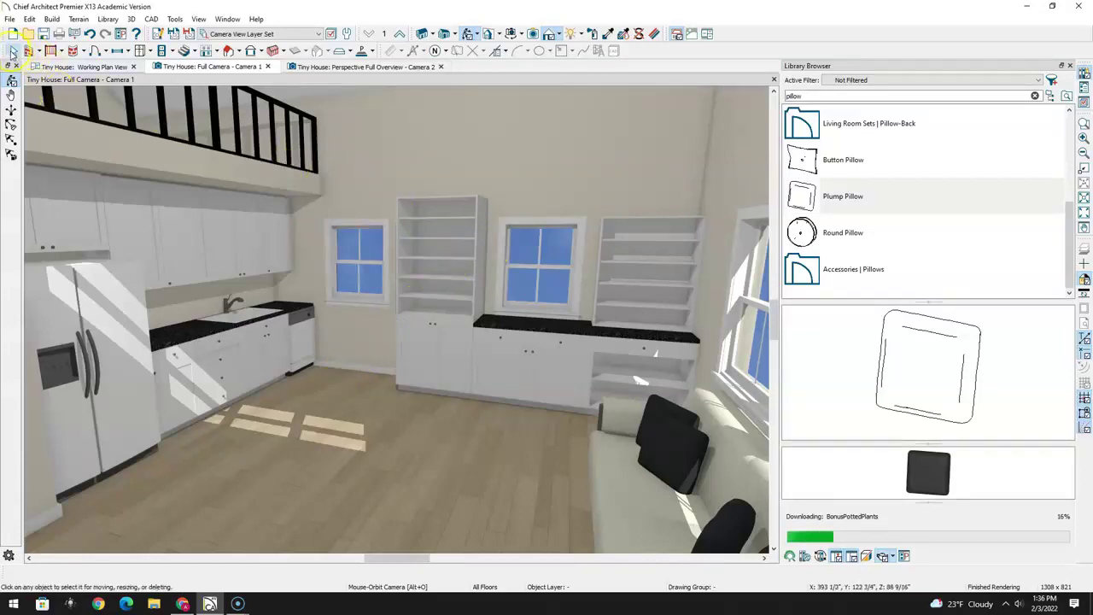
pyautogui.click(430, 267)
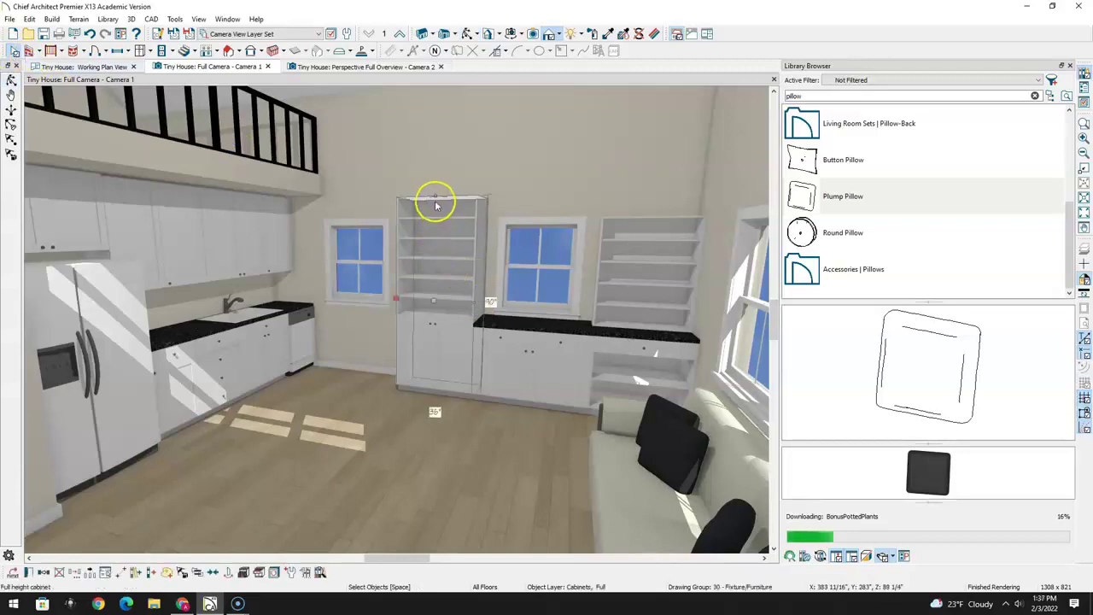
pyautogui.moveTo(434, 192); pyautogui.dragTo(436, 216)
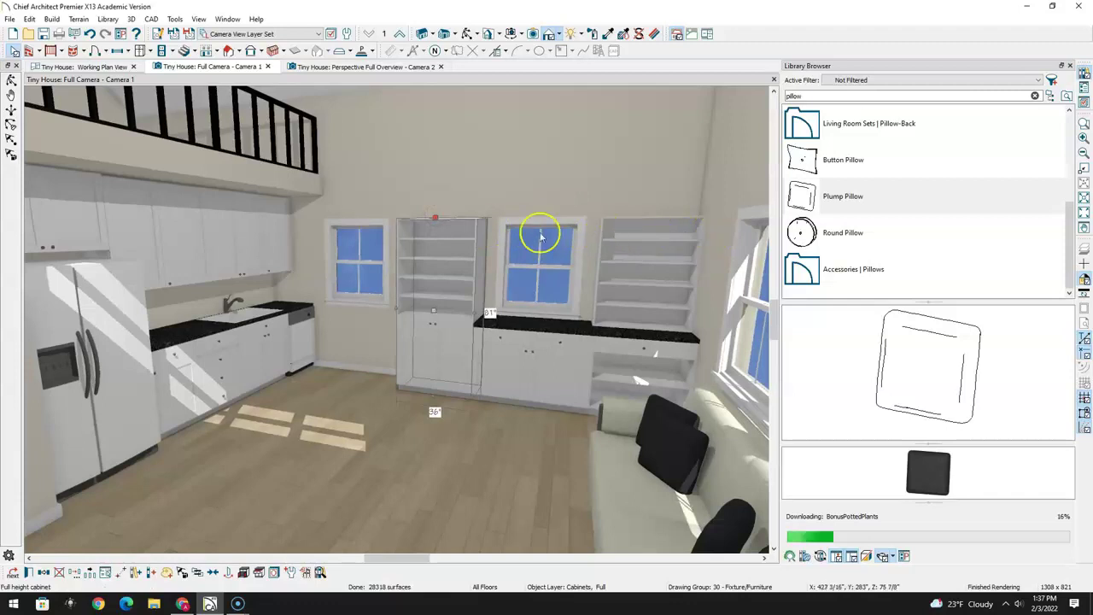
pyautogui.click(11, 80)
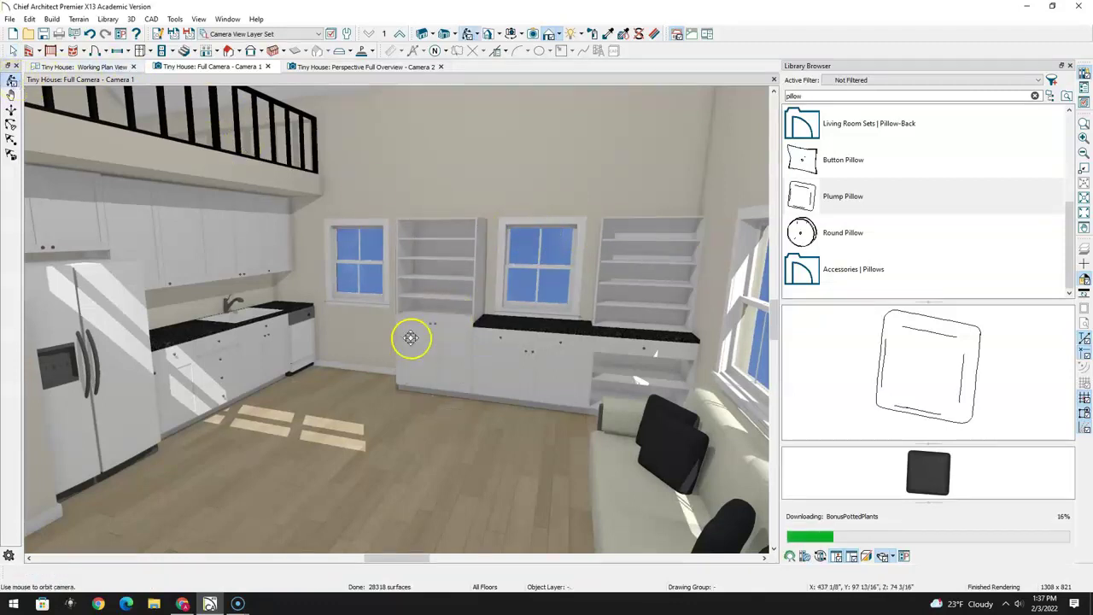
# In the working plan, draw a rectangular polyline solid about 3' wide extending into the room from the full height cabinet's front
pyautogui.click(111, 67)
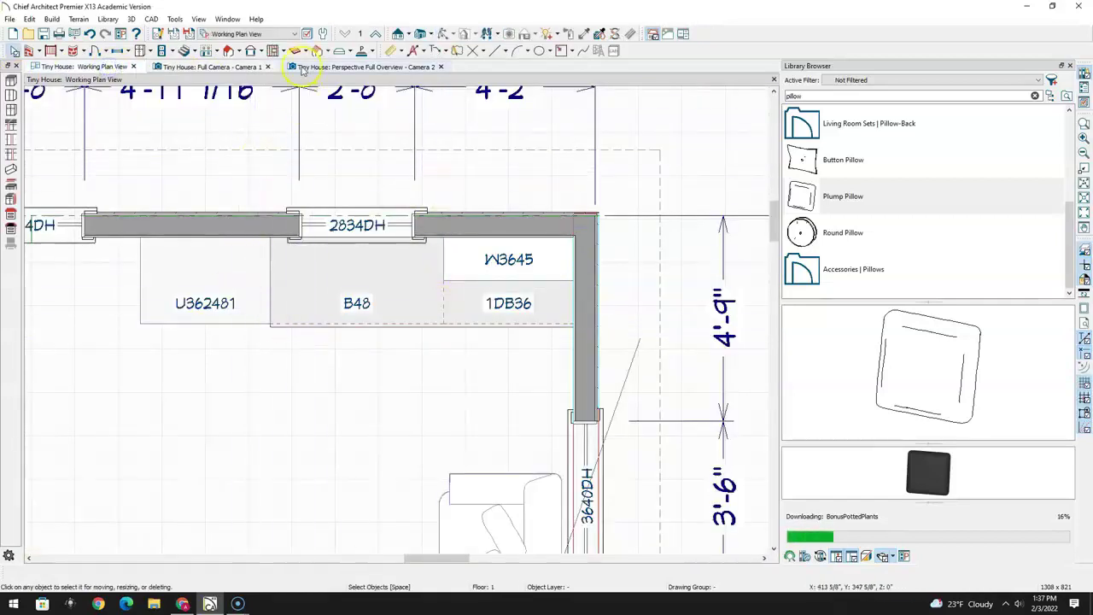
pyautogui.click(379, 52)
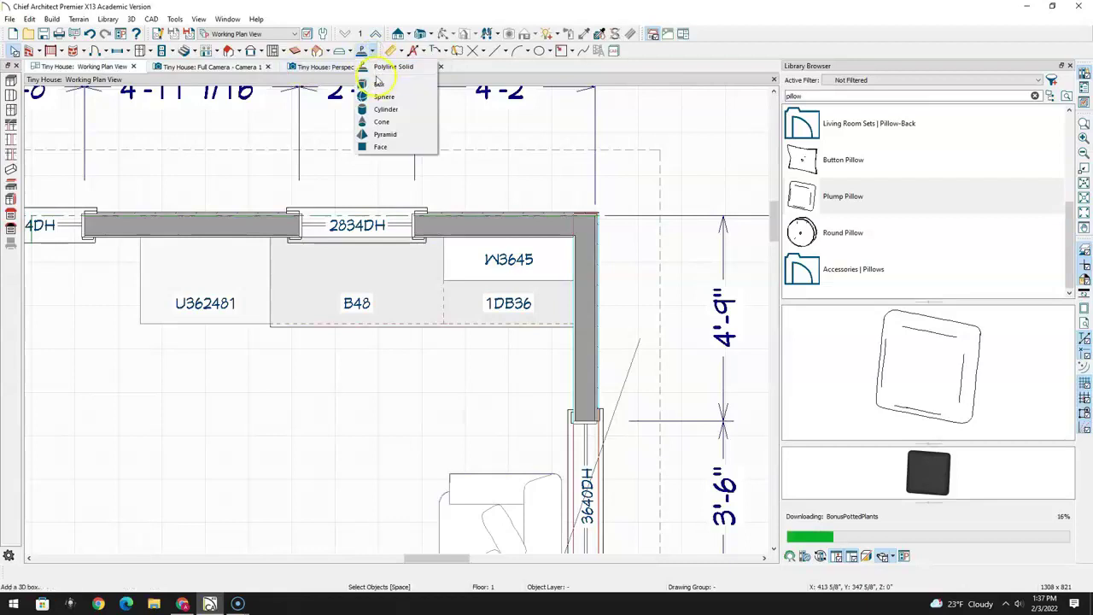
pyautogui.click(379, 67)
pyautogui.click(142, 323)
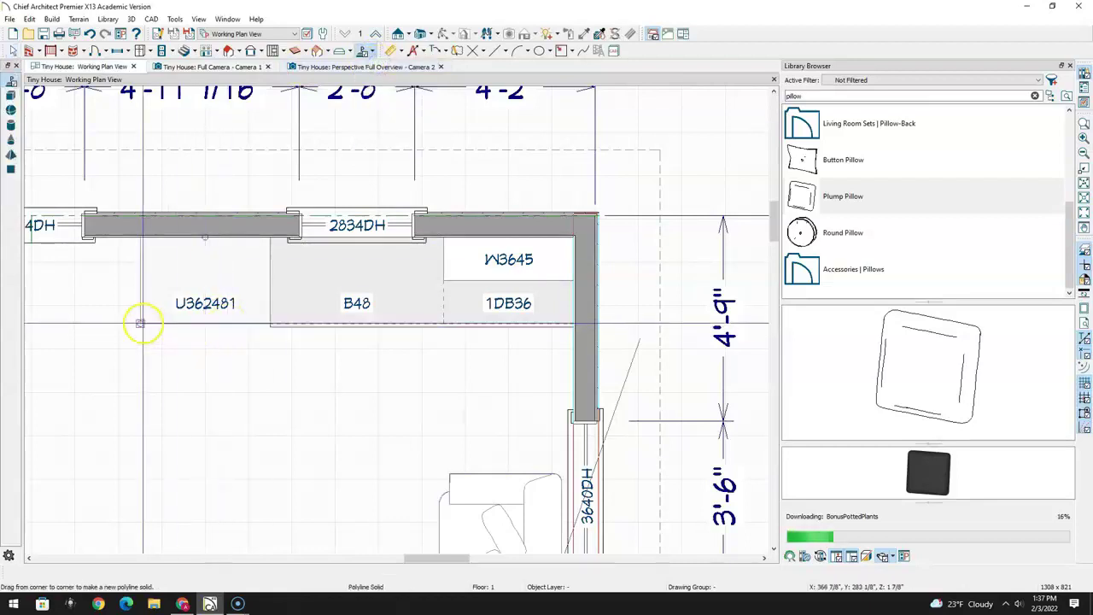
pyautogui.moveTo(142, 323); pyautogui.dragTo(270, 544)
pyautogui.click(38, 68)
pyautogui.moveTo(293, 469); pyautogui.dragTo(462, 381, button='middle')
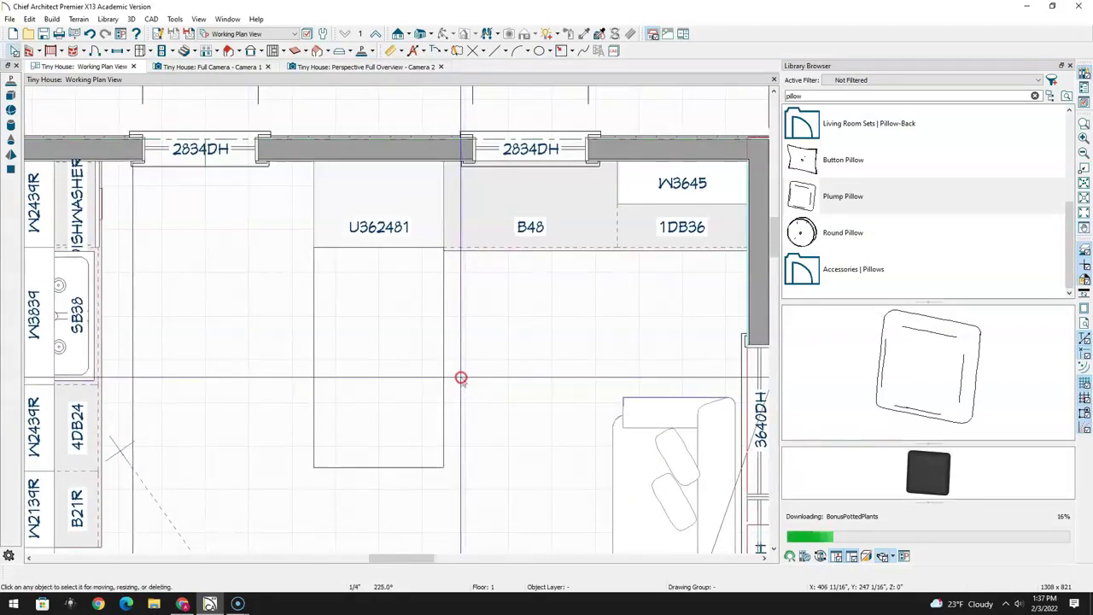
# Set the polyline solid's thickness to 2" and its finished floor to top height to 35"
pyautogui.click(375, 319)
pyautogui.doubleClick(377, 321)
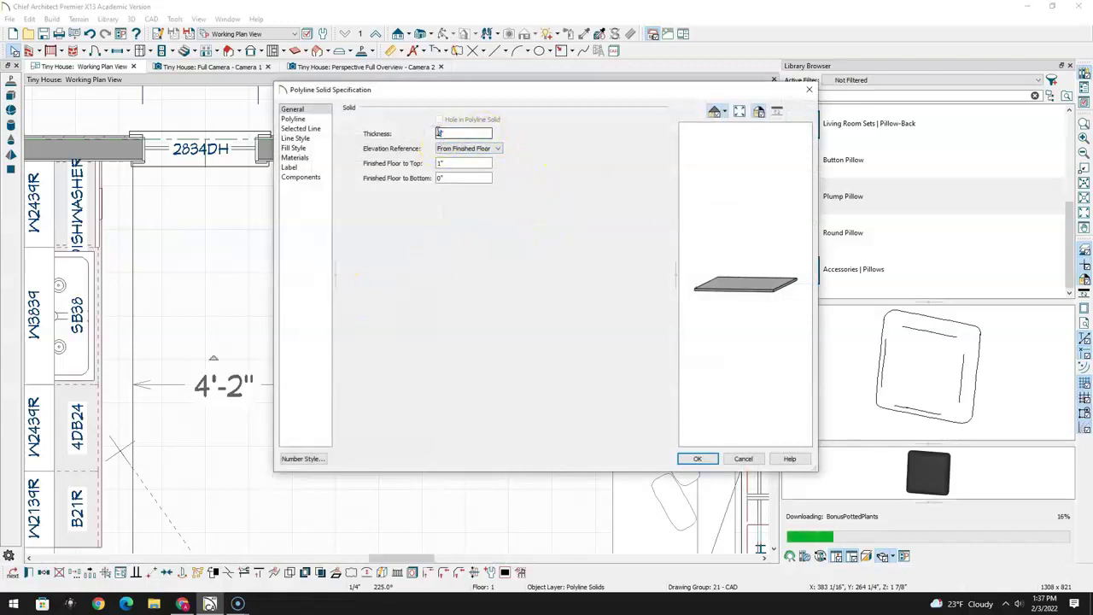
pyautogui.click(439, 161)
pyautogui.doubleClick(445, 164)
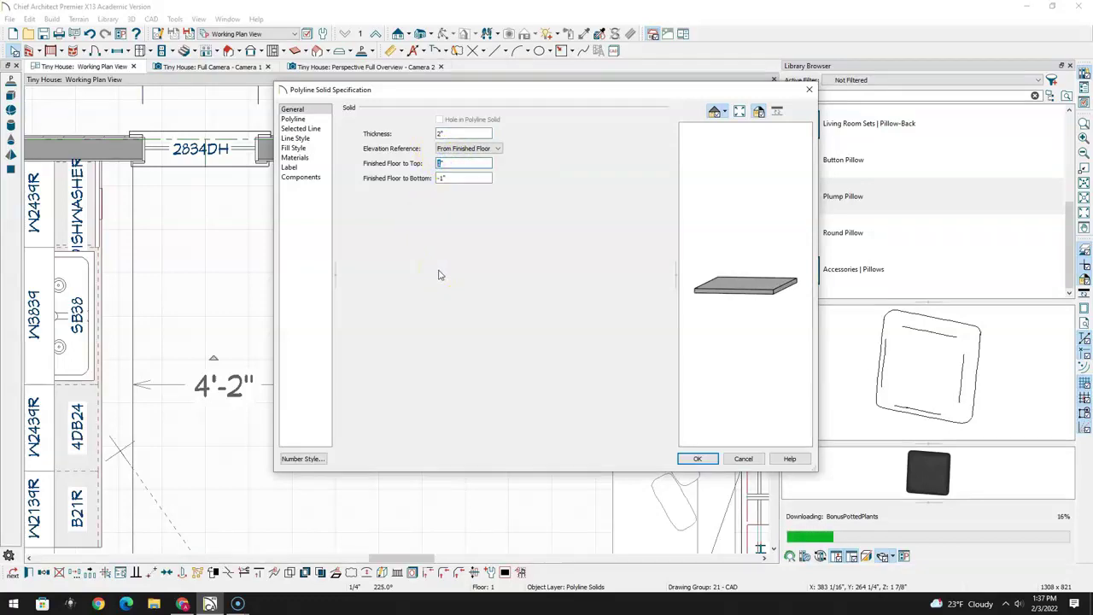
pyautogui.click(462, 158)
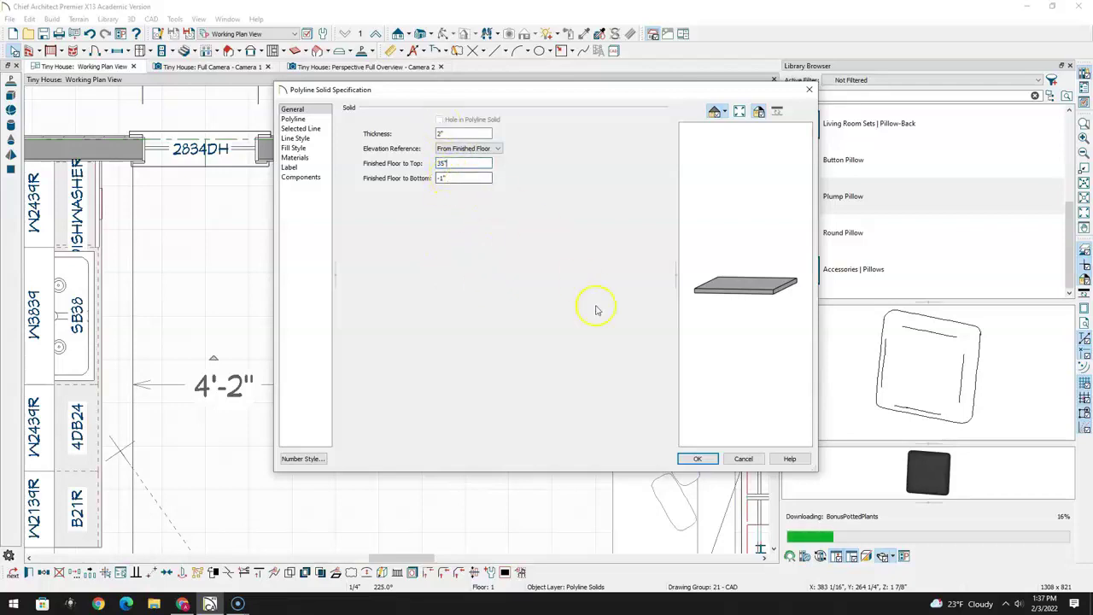
pyautogui.click(699, 459)
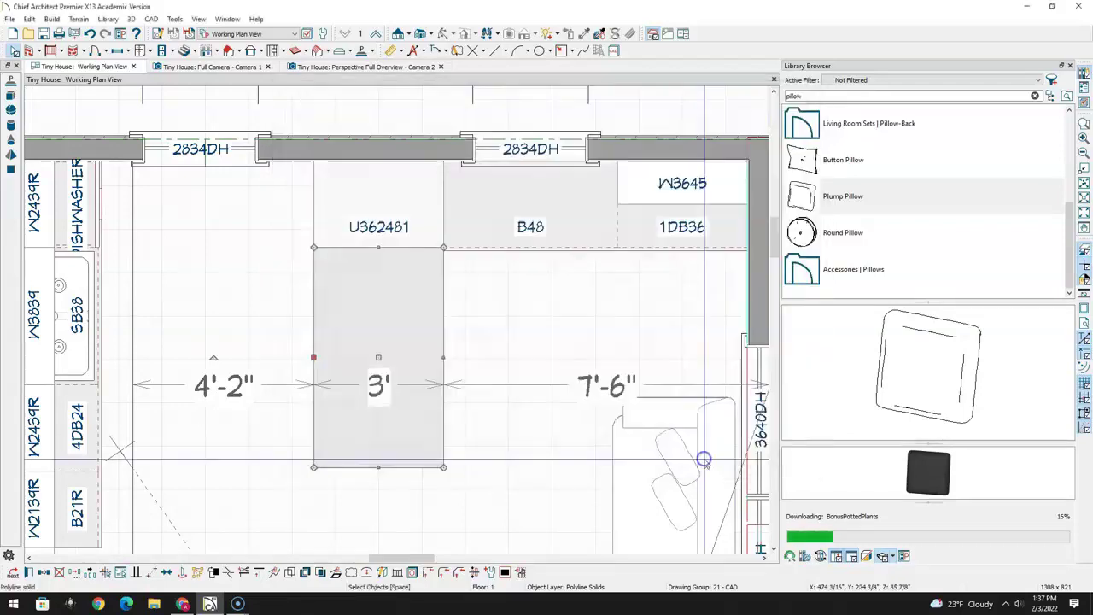
# In the interior camera view, set the polyline solid's finished floor to top height to 34"
pyautogui.click(238, 68)
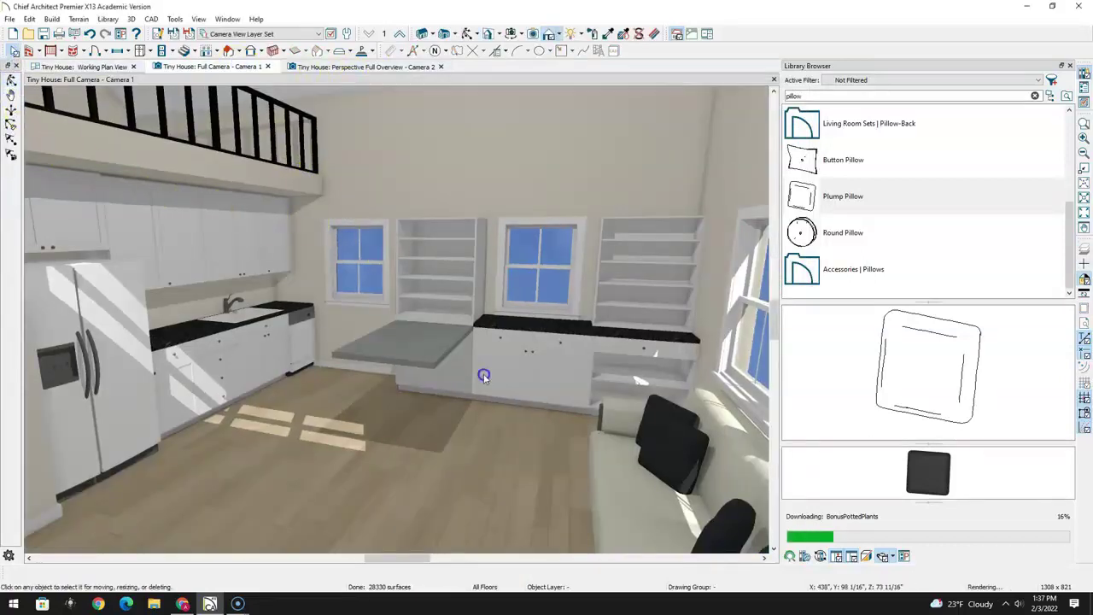
pyautogui.scroll(5, 444, 333)
pyautogui.scroll(-3, 455, 335)
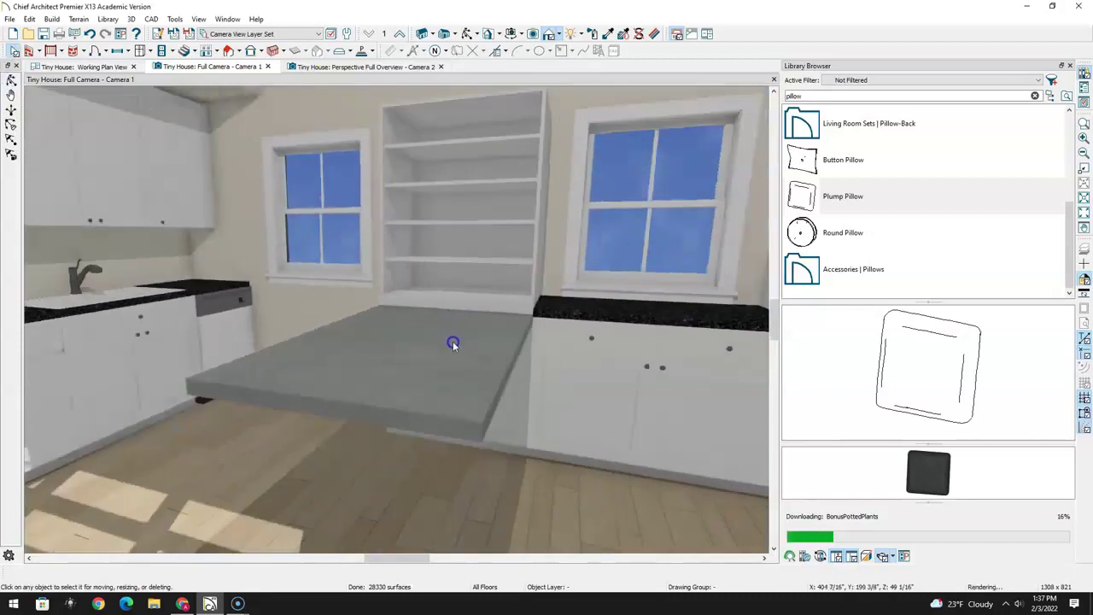
pyautogui.click(453, 342)
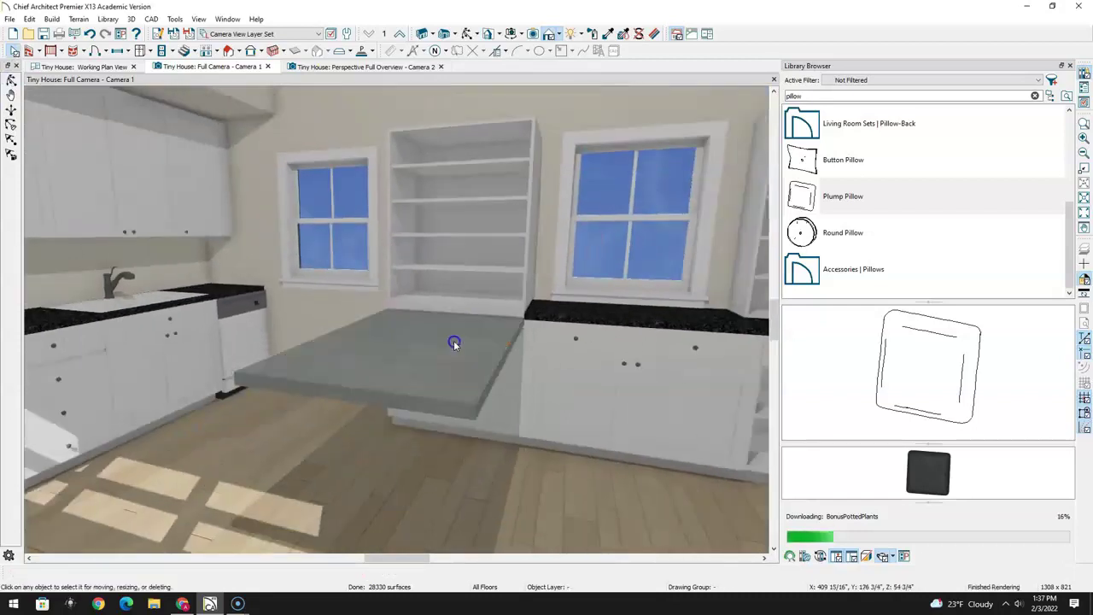
pyautogui.doubleClick(451, 338)
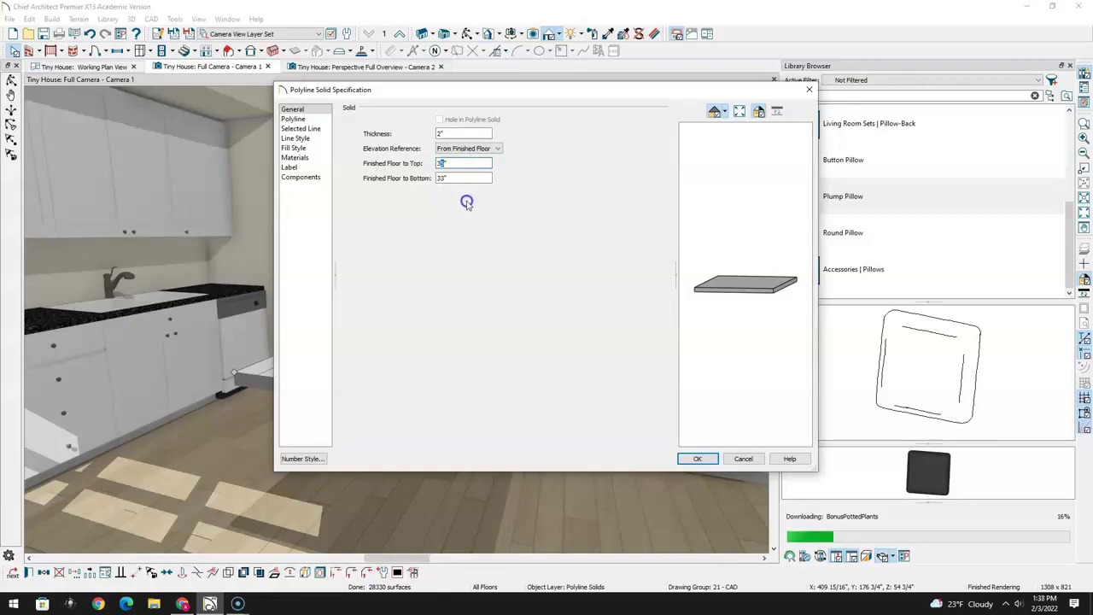
pyautogui.click(475, 164)
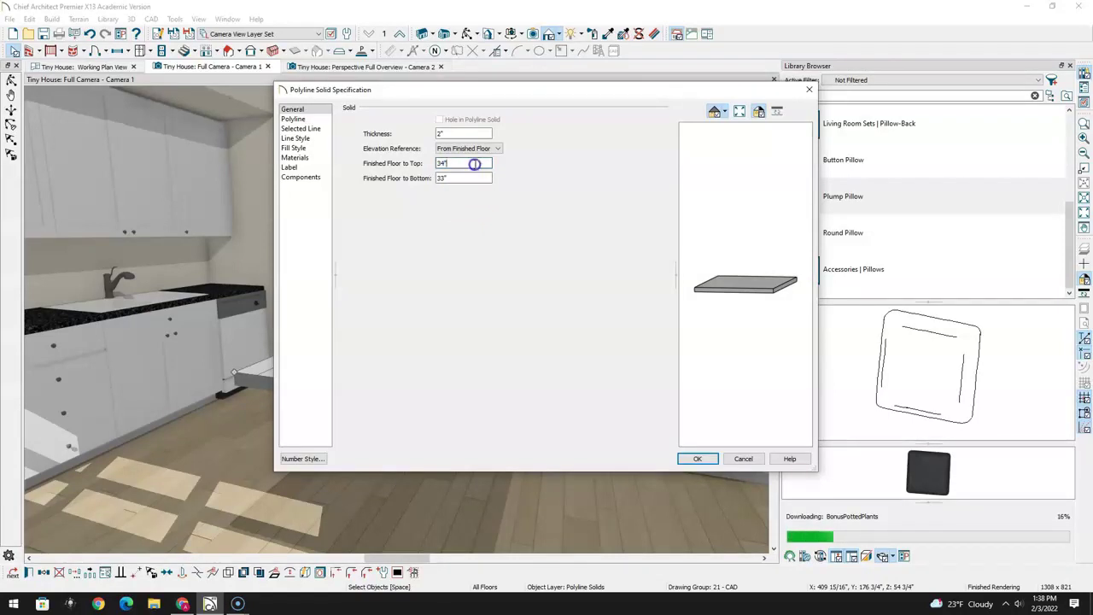
pyautogui.click(696, 459)
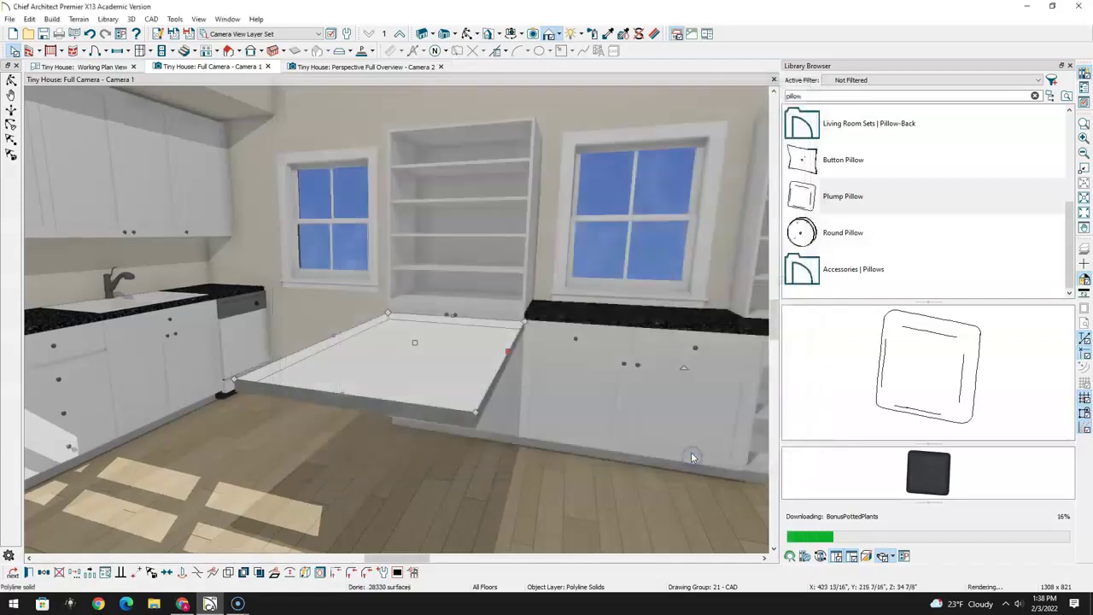
# Reduce the full height cabinet's lower doors to an item height of 28 1/4"
pyautogui.click(506, 383)
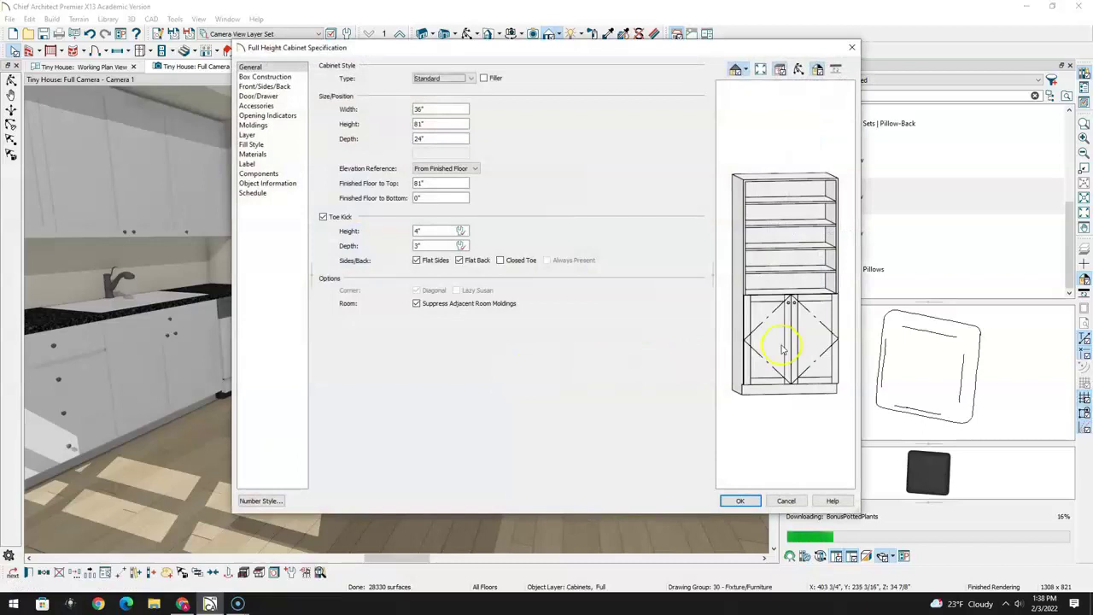
pyautogui.click(794, 327)
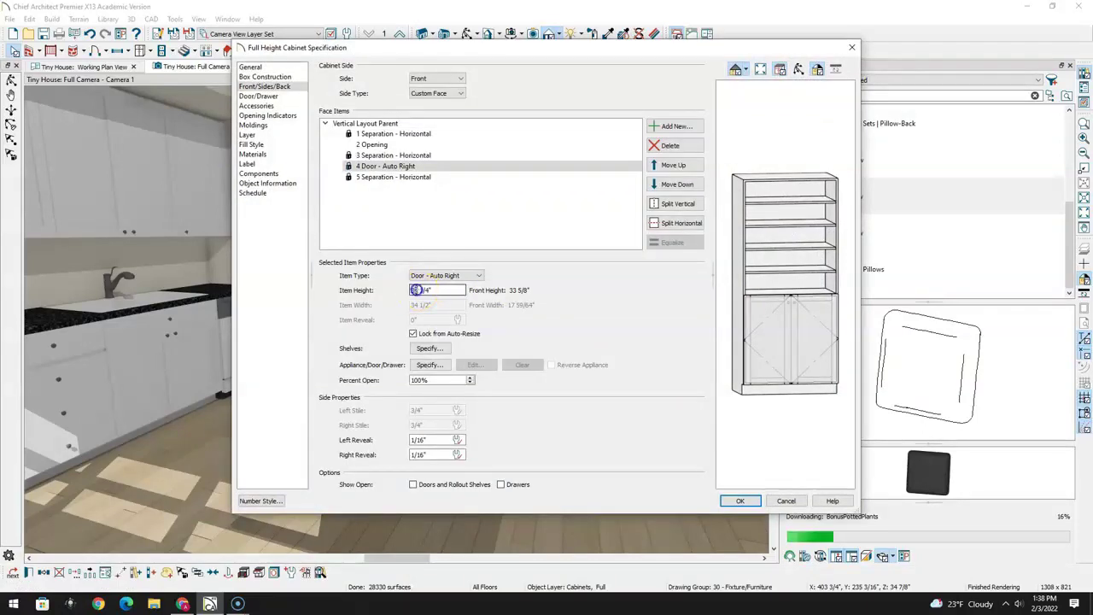
pyautogui.click(444, 379)
pyautogui.click(740, 501)
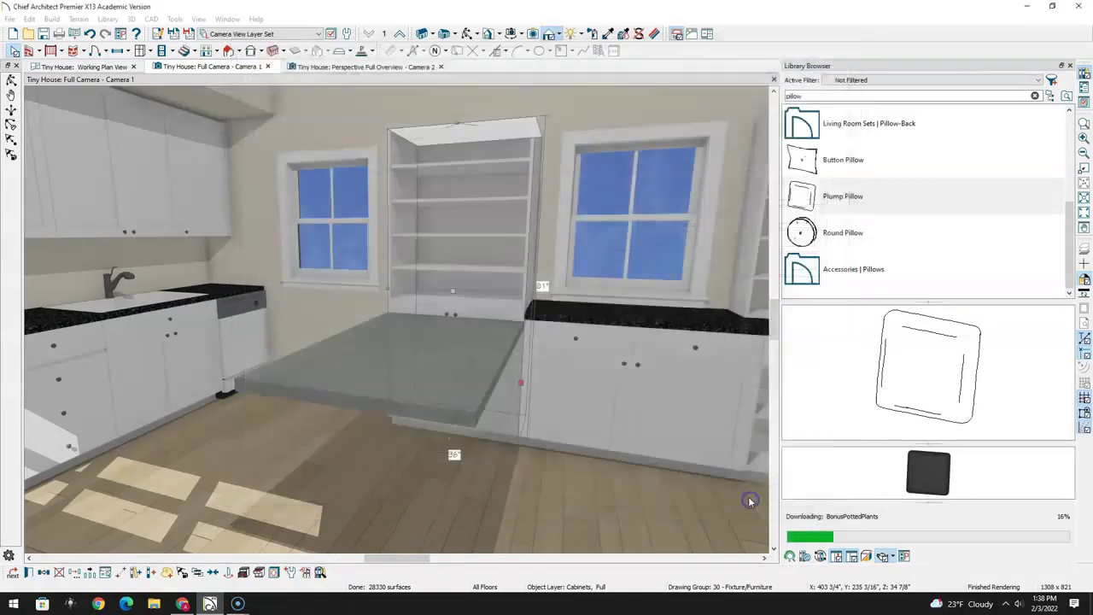
pyautogui.doubleClick(508, 389)
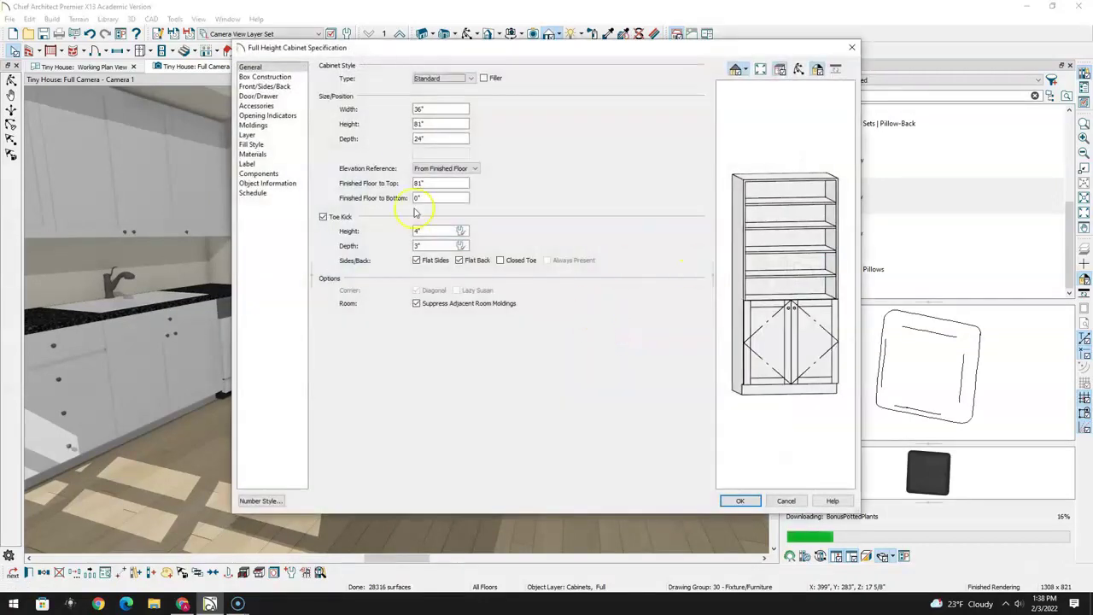
pyautogui.click(820, 350)
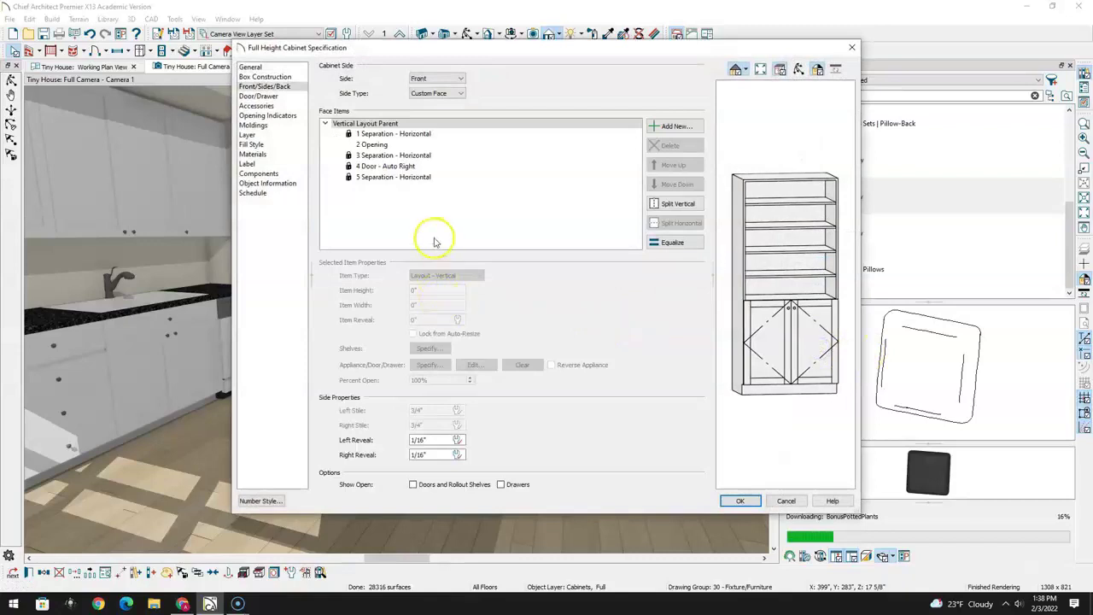
pyautogui.click(389, 166)
pyautogui.click(415, 290)
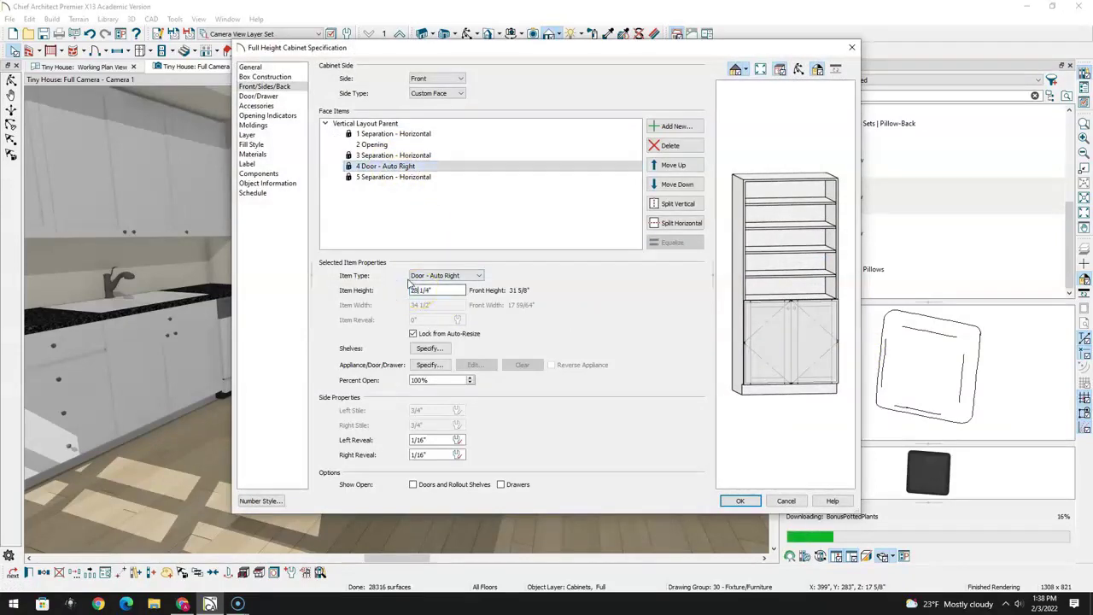
pyautogui.click(445, 380)
pyautogui.click(738, 500)
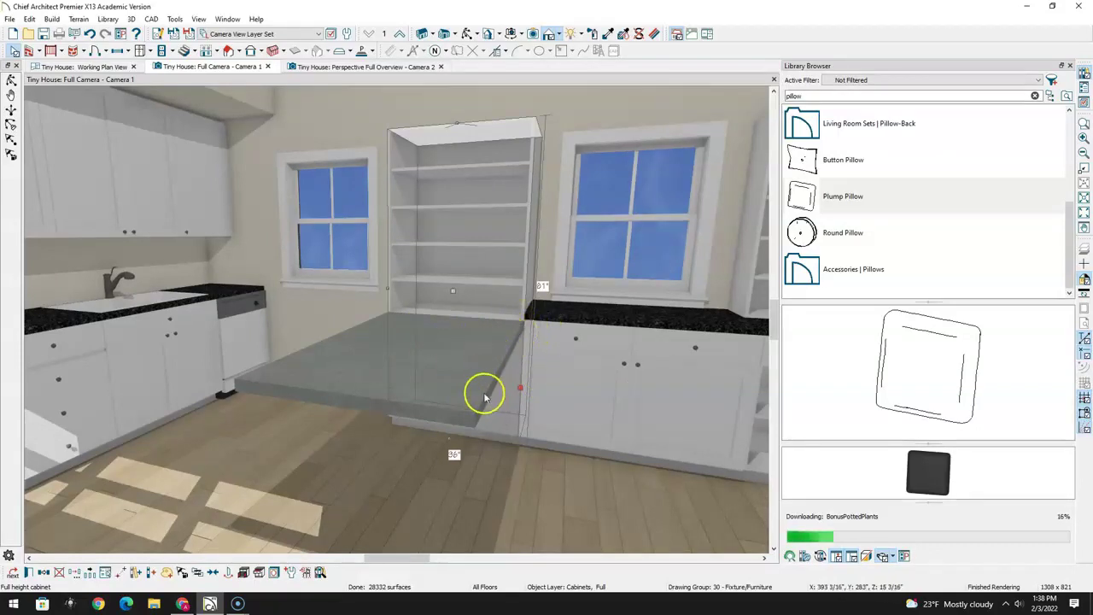
# Open the material selection for the tabletop polyline solid and search the library materials for "wood"
pyautogui.doubleClick(357, 370)
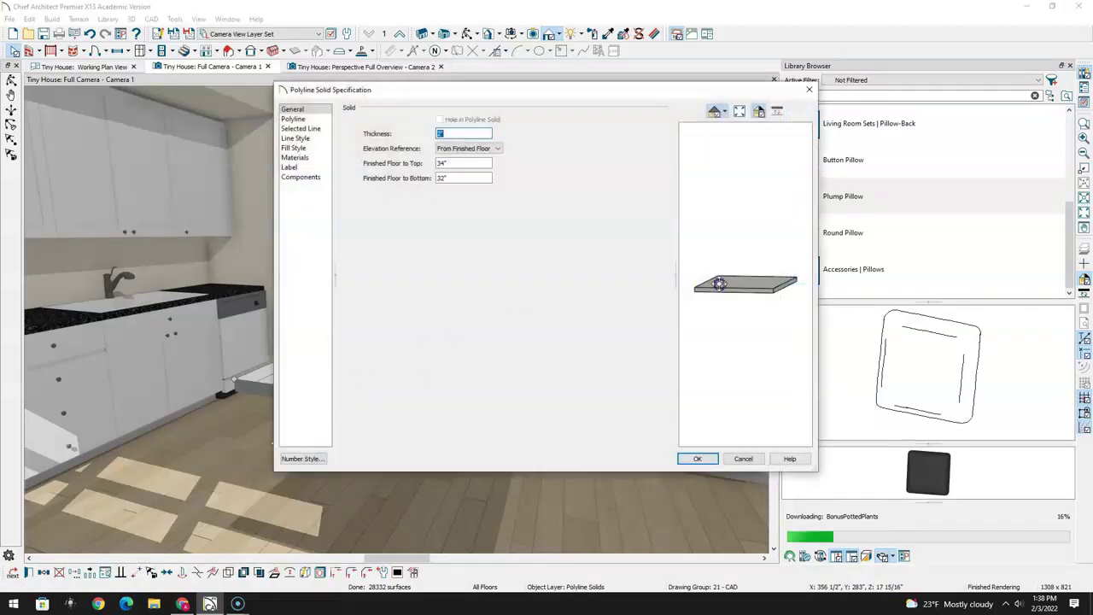
pyautogui.click(307, 158)
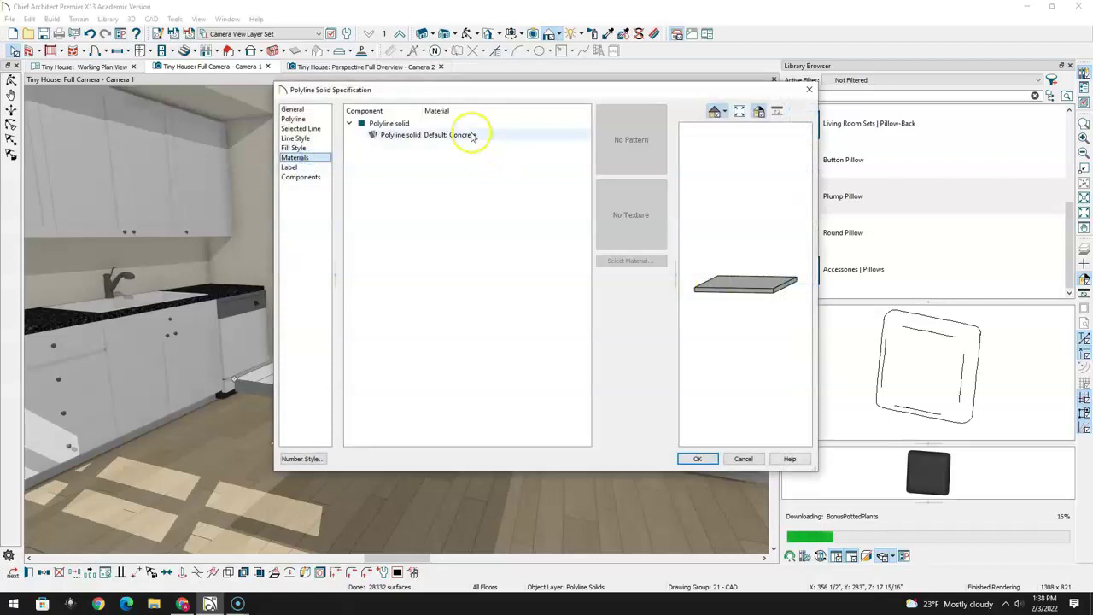
pyautogui.click(401, 135)
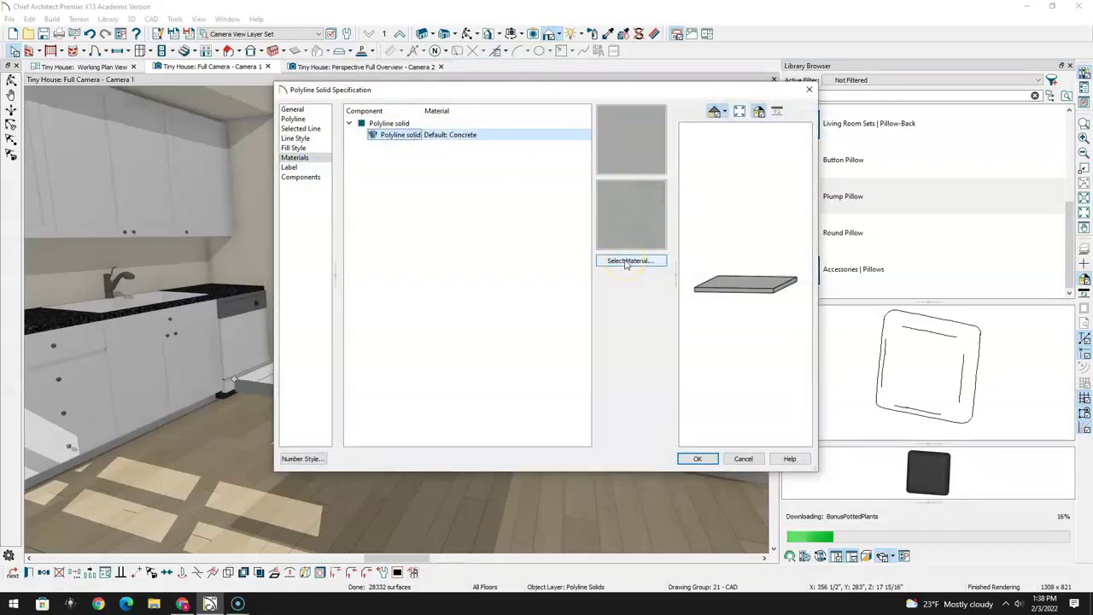
pyautogui.click(630, 261)
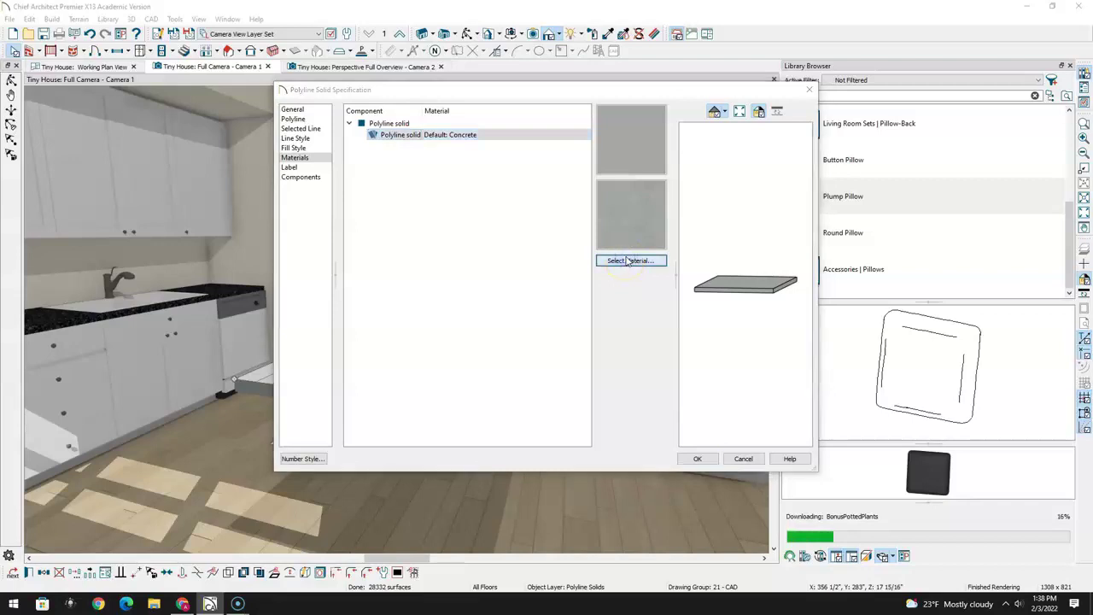
pyautogui.click(369, 151)
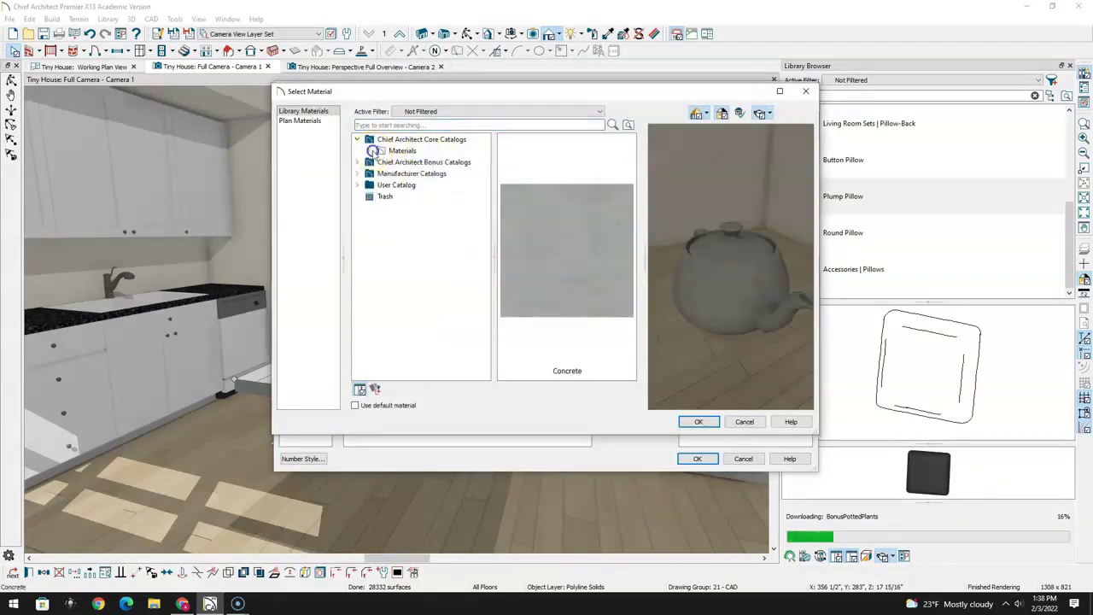
pyautogui.click(382, 124)
pyautogui.write('woo')
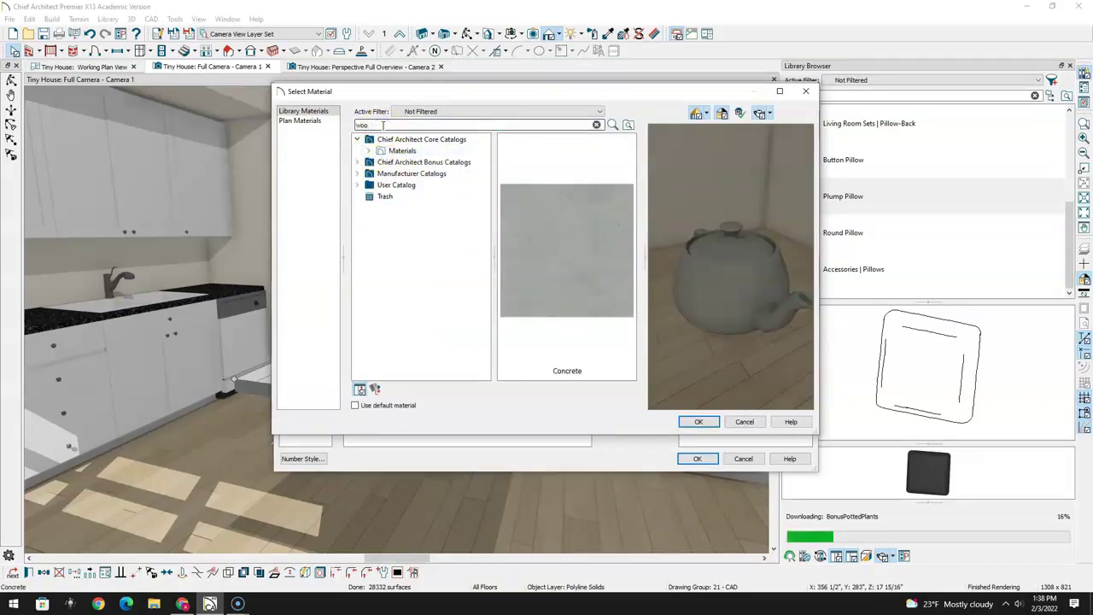
pyautogui.write('d')
# Browse the wood materials and assign Birch - Ebonized to the tabletop polyline solid
pyautogui.click(486, 376)
pyautogui.click(485, 376)
pyautogui.click(485, 376)
pyautogui.click(485, 375)
pyautogui.click(485, 375)
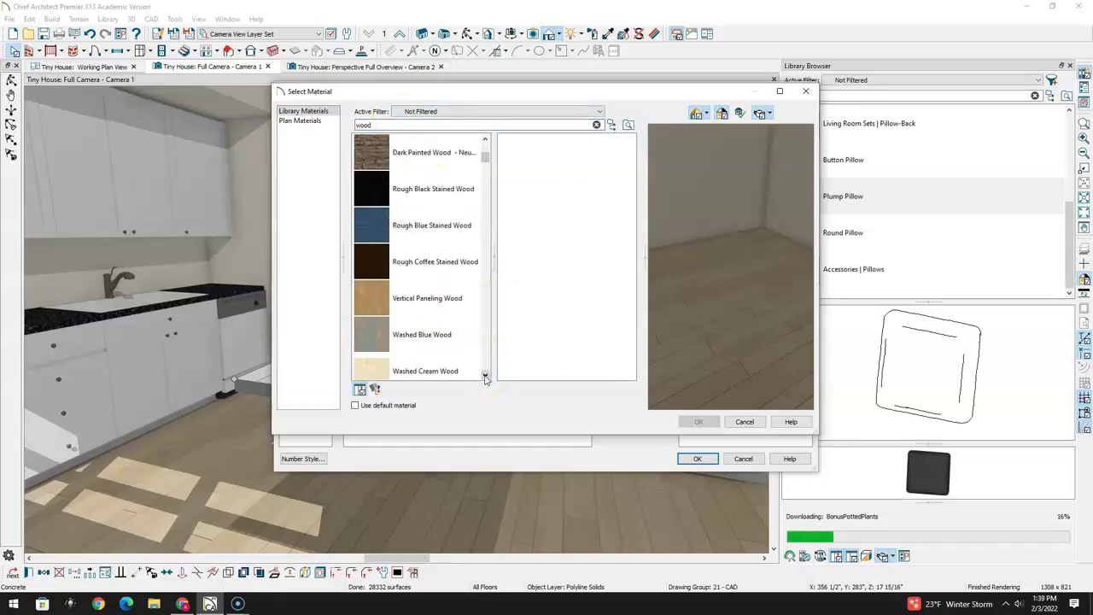
pyautogui.click(485, 375)
pyautogui.click(485, 376)
pyautogui.click(485, 376)
pyautogui.click(485, 376)
pyautogui.click(485, 376)
pyautogui.click(485, 376)
pyautogui.click(485, 376)
pyautogui.click(485, 376)
pyautogui.click(485, 376)
pyautogui.click(485, 376)
pyautogui.click(485, 376)
pyautogui.click(485, 376)
pyautogui.click(485, 376)
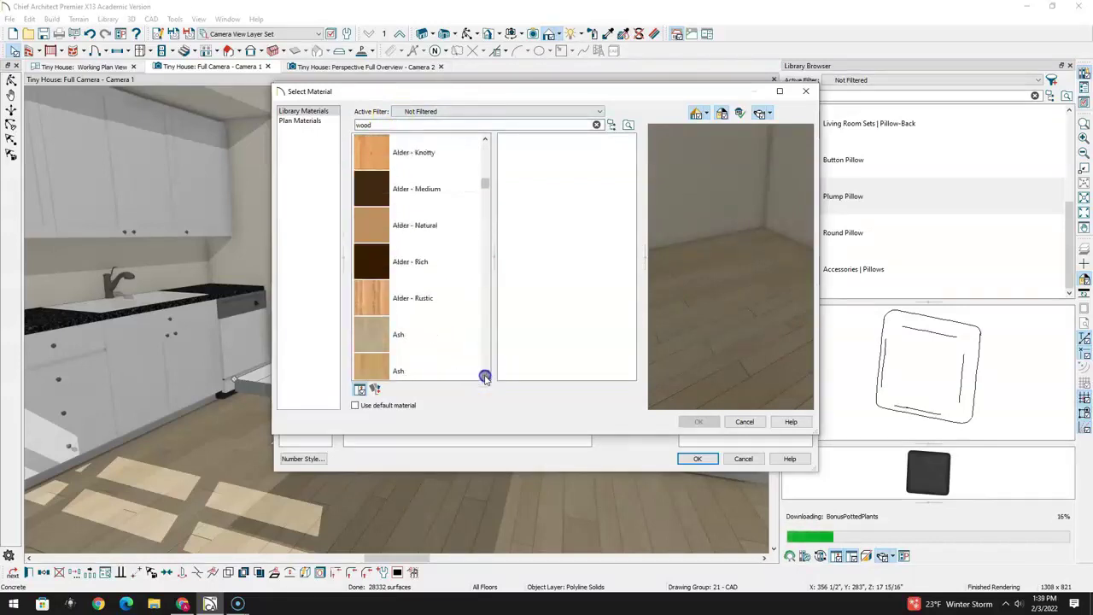
pyautogui.click(485, 376)
pyautogui.moveTo(485, 186); pyautogui.dragTo(484, 205)
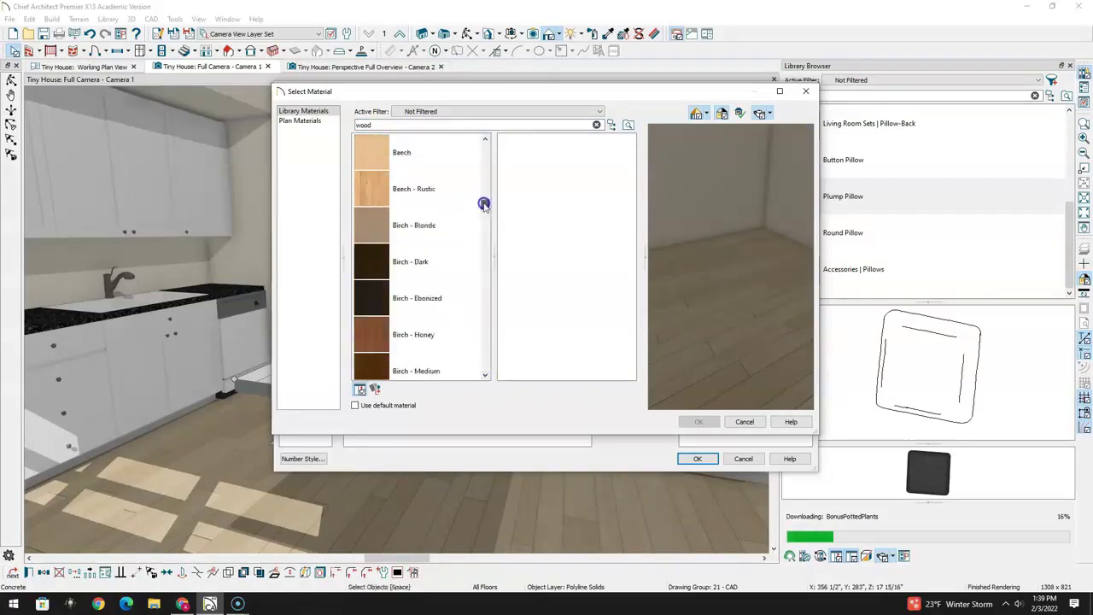
pyautogui.click(375, 295)
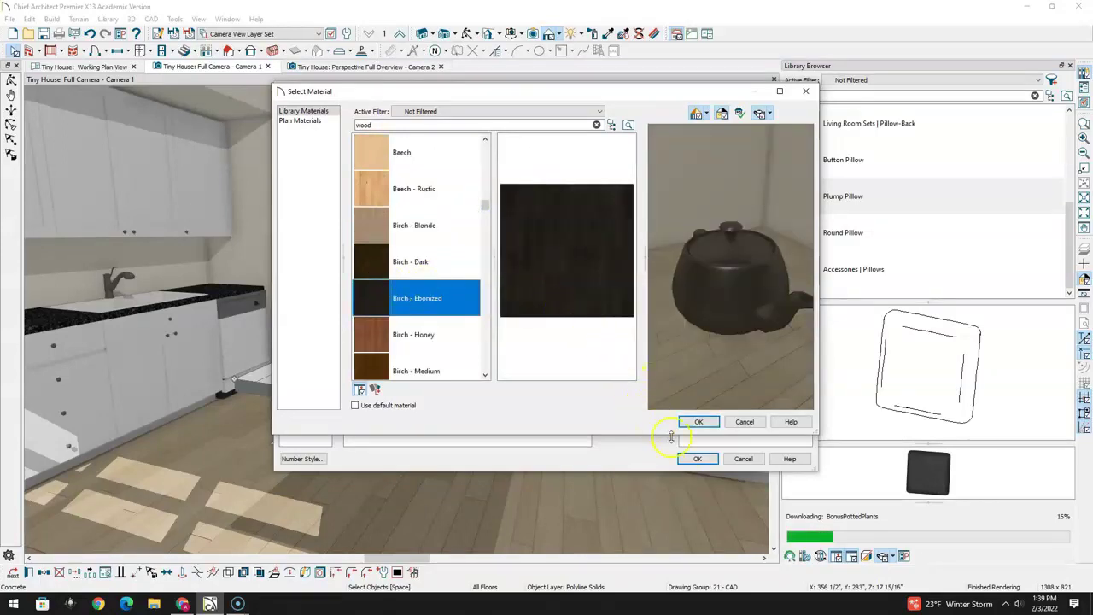
pyautogui.click(701, 421)
pyautogui.click(698, 458)
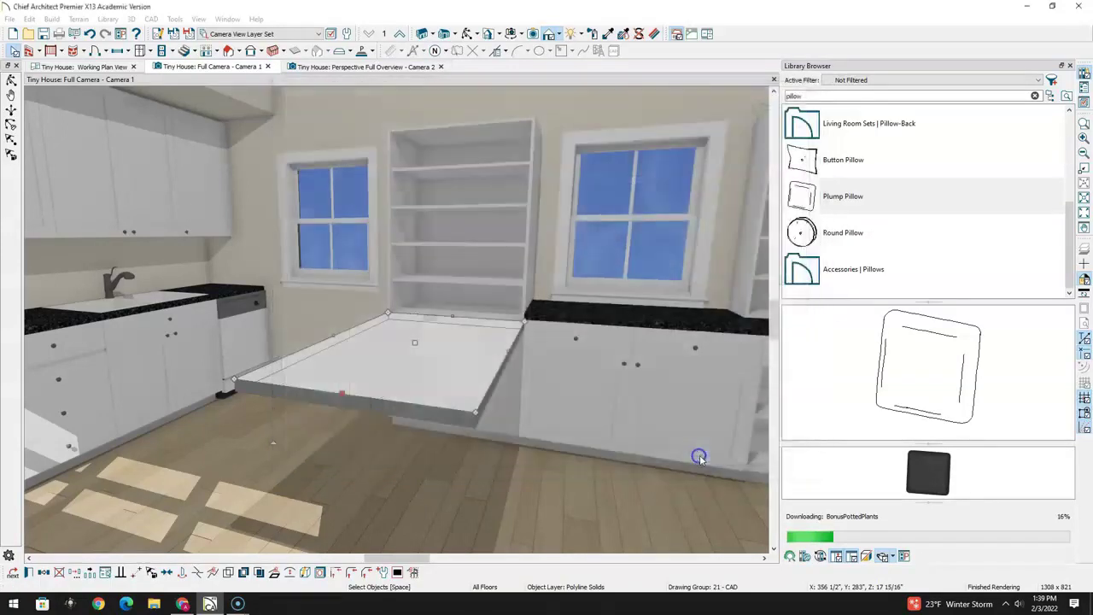
pyautogui.click(264, 435)
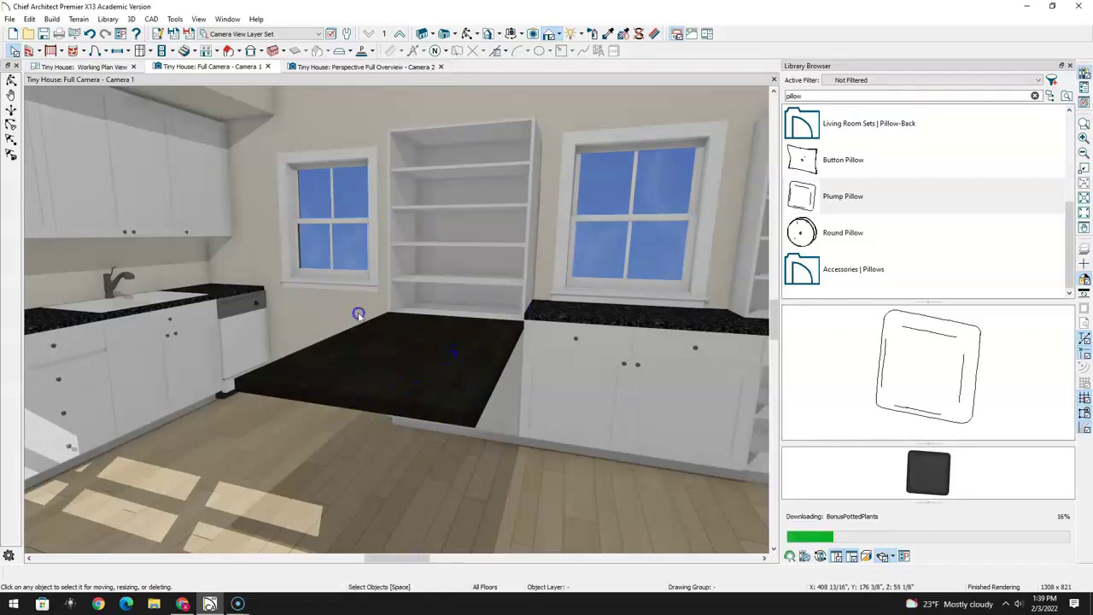
# In the working plan view, set the tabletop's length to 6' and move it flush against the front of the full height cabinet
pyautogui.click(100, 68)
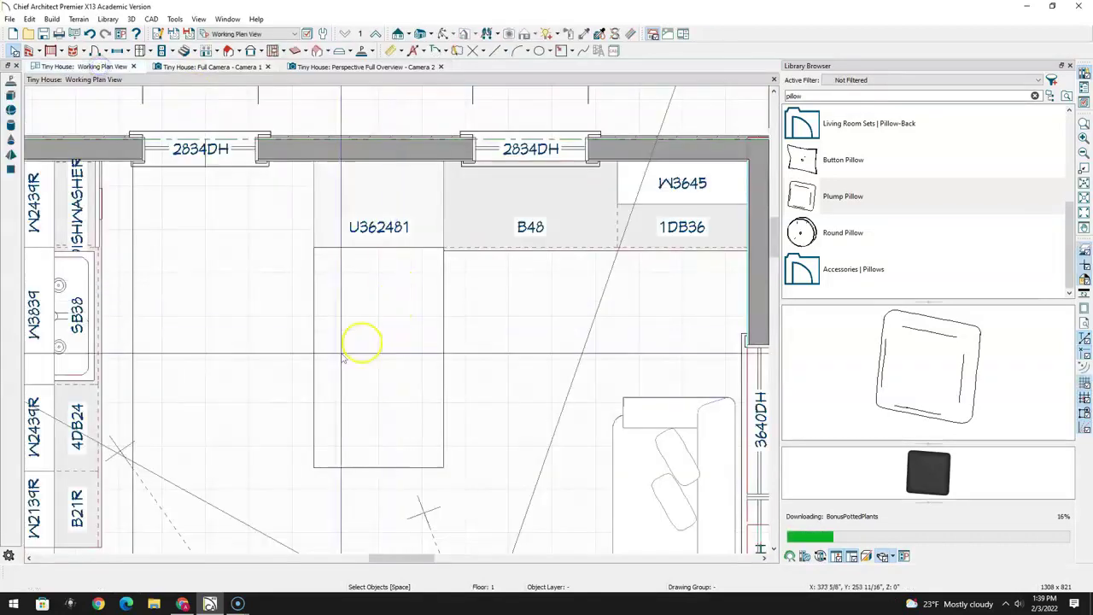
pyautogui.click(357, 288)
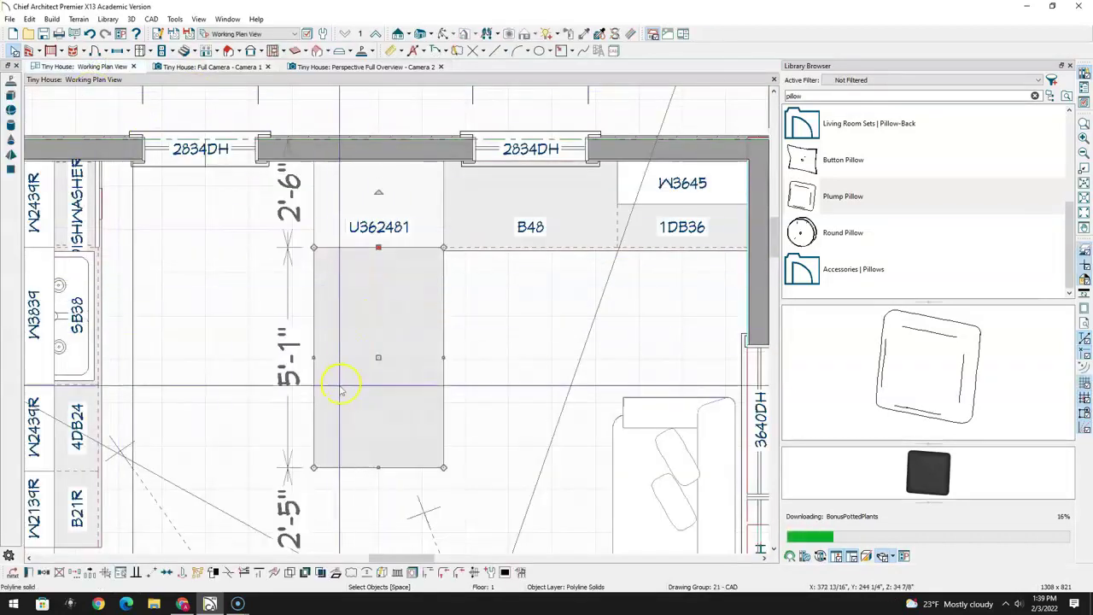
pyautogui.click(293, 342)
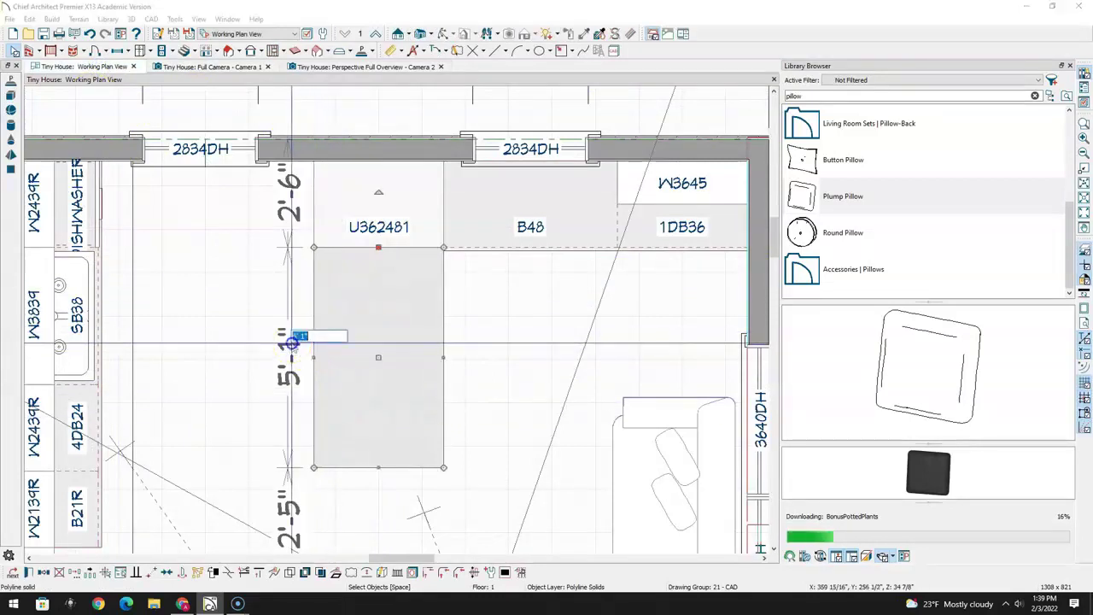
pyautogui.press('Return')
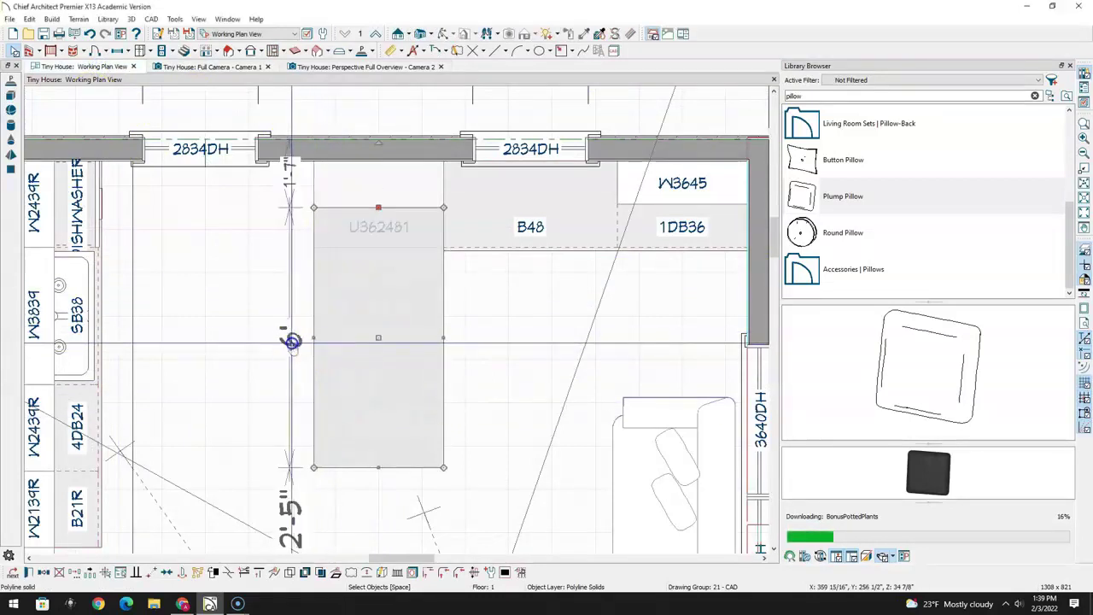
pyautogui.moveTo(377, 340); pyautogui.dragTo(376, 380)
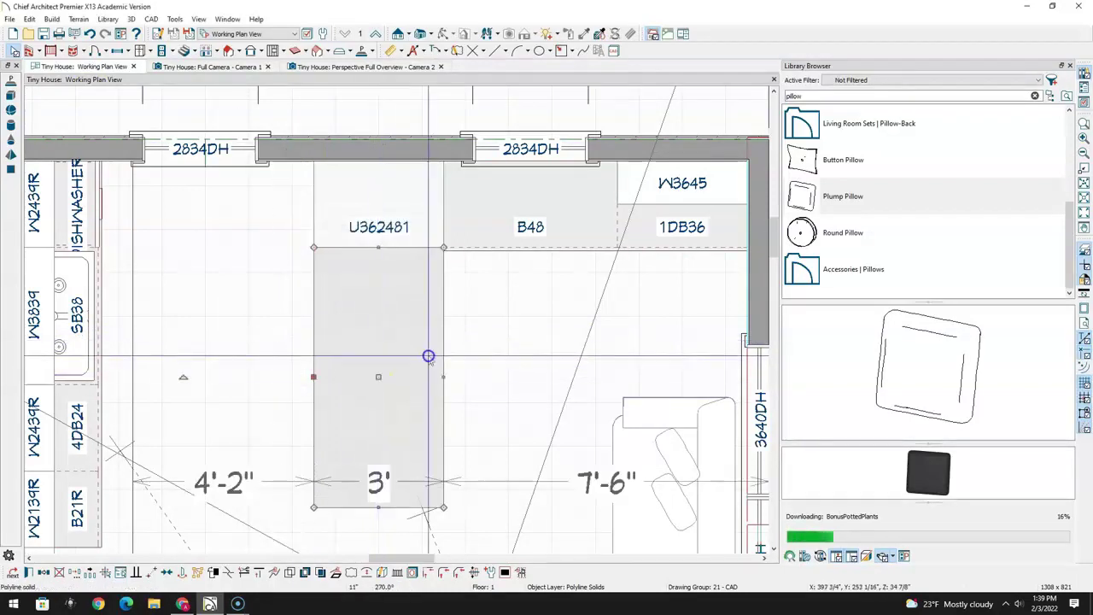
# Draw a narrow polyline solid about 3' wide across the tabletop near its free end as a support panel
pyautogui.moveTo(408, 410); pyautogui.dragTo(390, 293, button='middle')
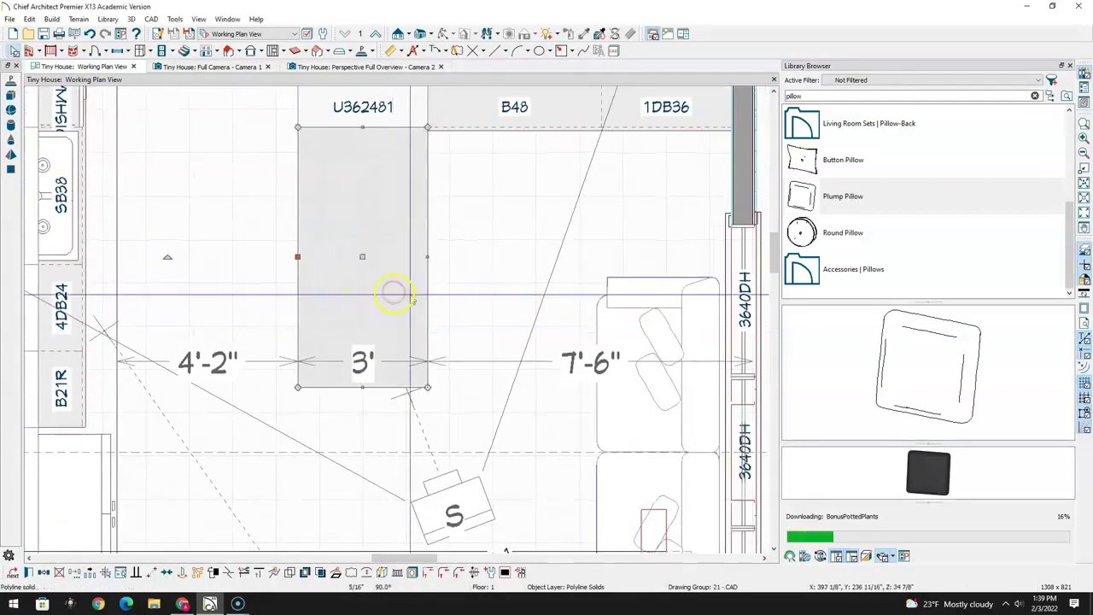
pyautogui.click(363, 50)
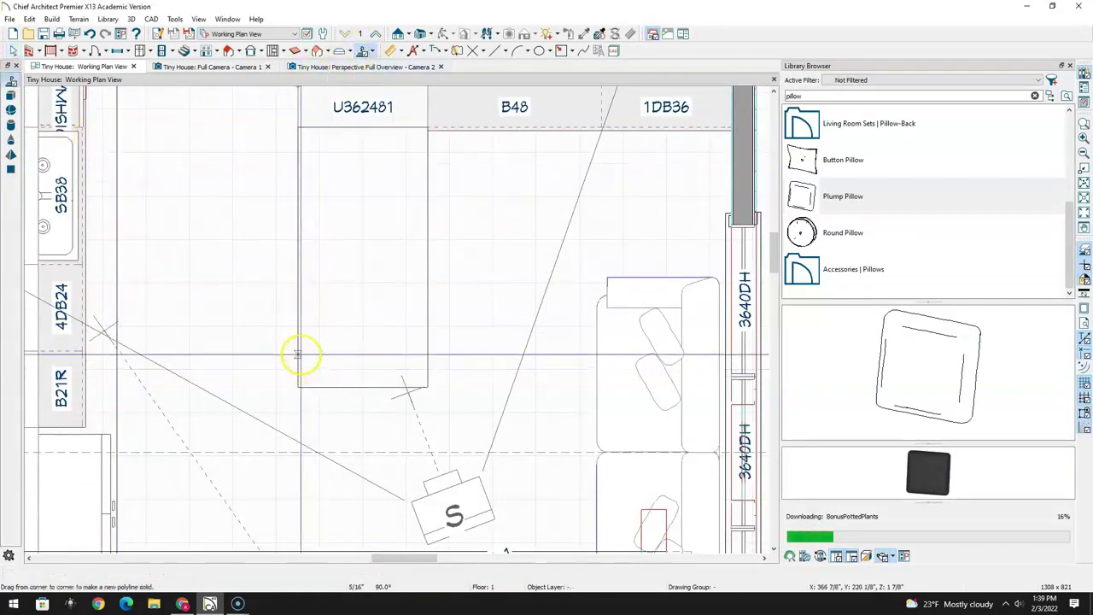
pyautogui.moveTo(298, 354); pyautogui.dragTo(419, 366)
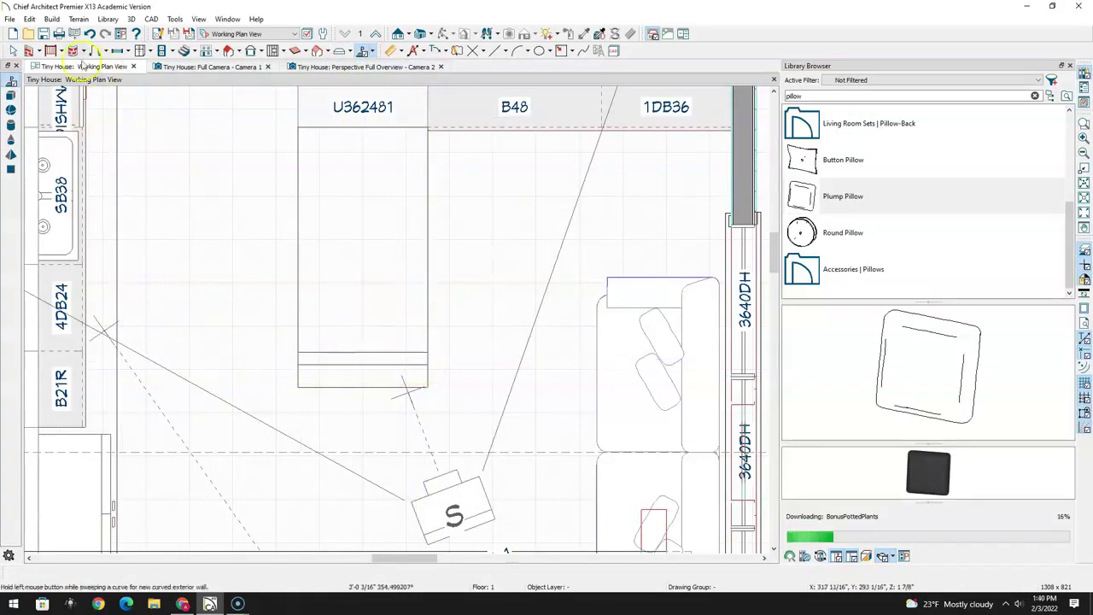
pyautogui.click(13, 50)
# Set the support panel polyline solid's thickness to 32"
pyautogui.click(345, 355)
pyautogui.doubleClick(346, 355)
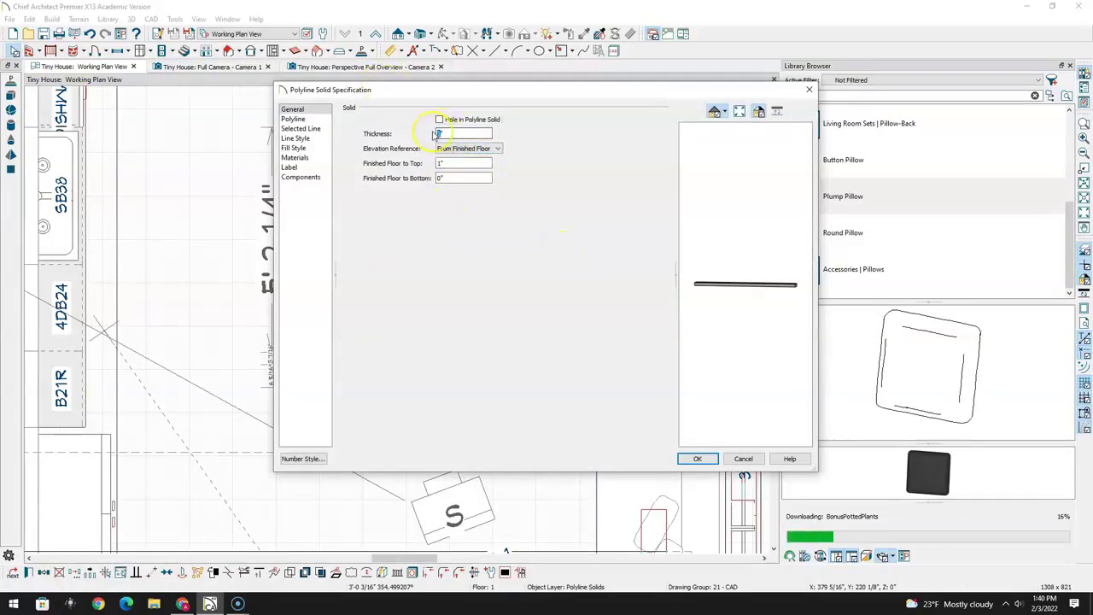
pyautogui.click(460, 172)
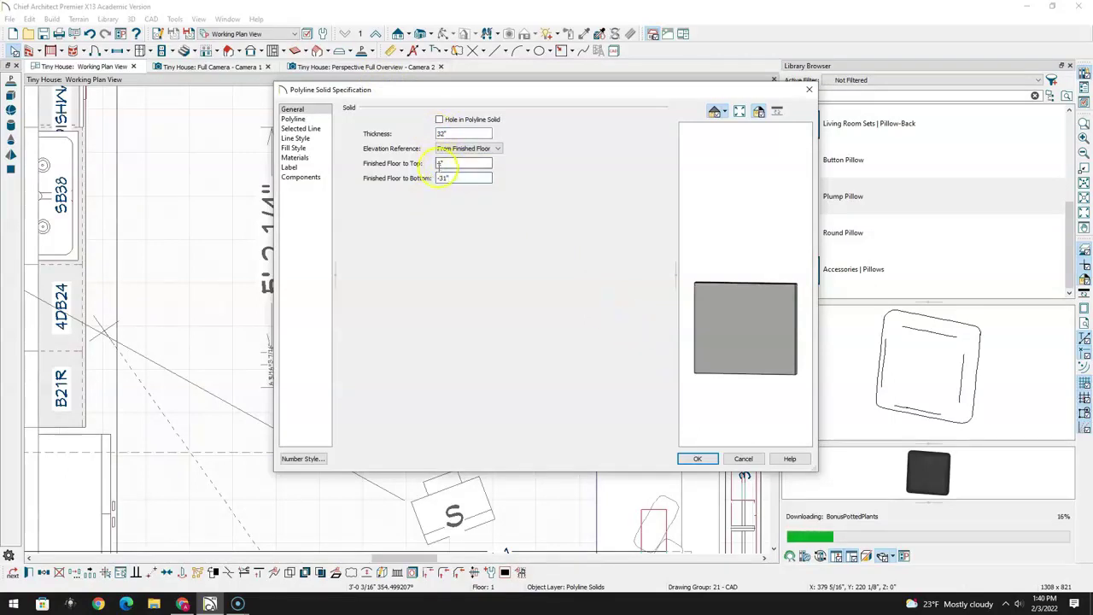
pyautogui.click(697, 459)
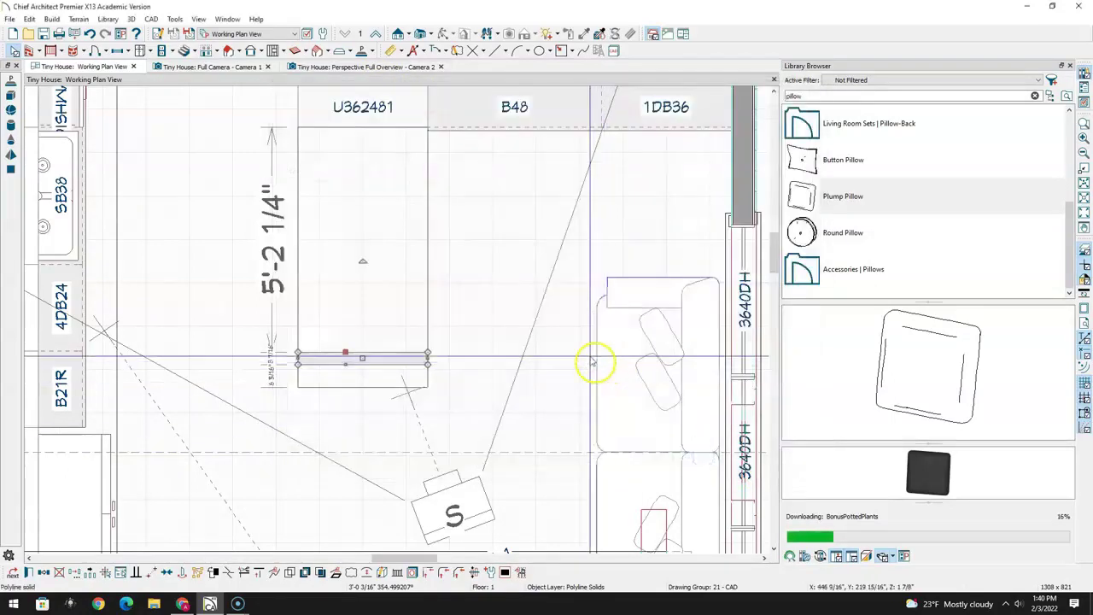
# In the full camera view, inspect the support panel's position relative to the floor and tabletop and check its height settings
pyautogui.click(266, 70)
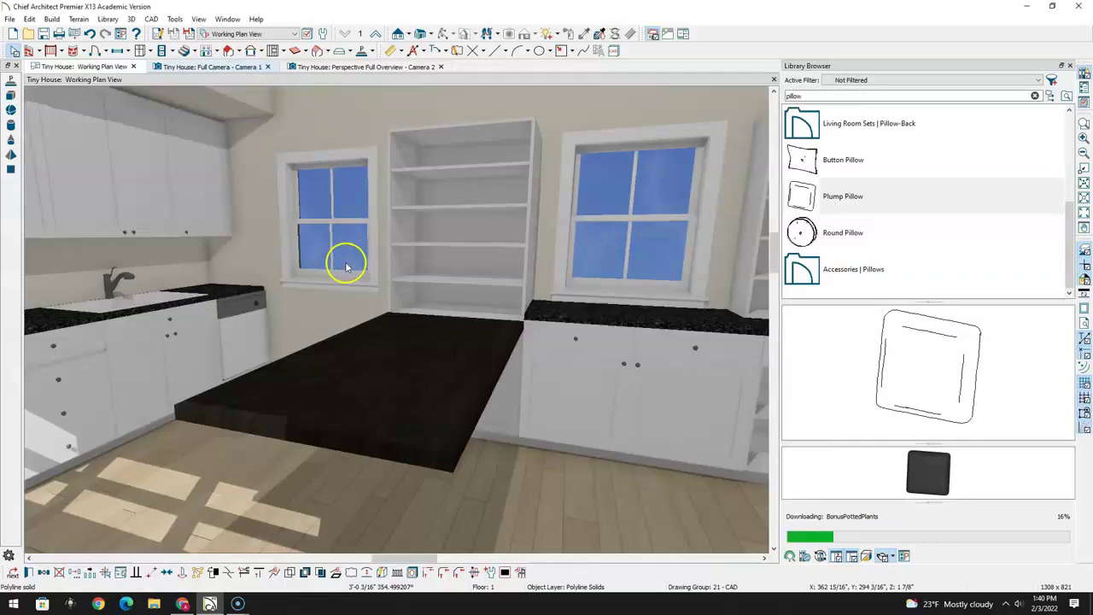
pyautogui.scroll(-4, 349, 427)
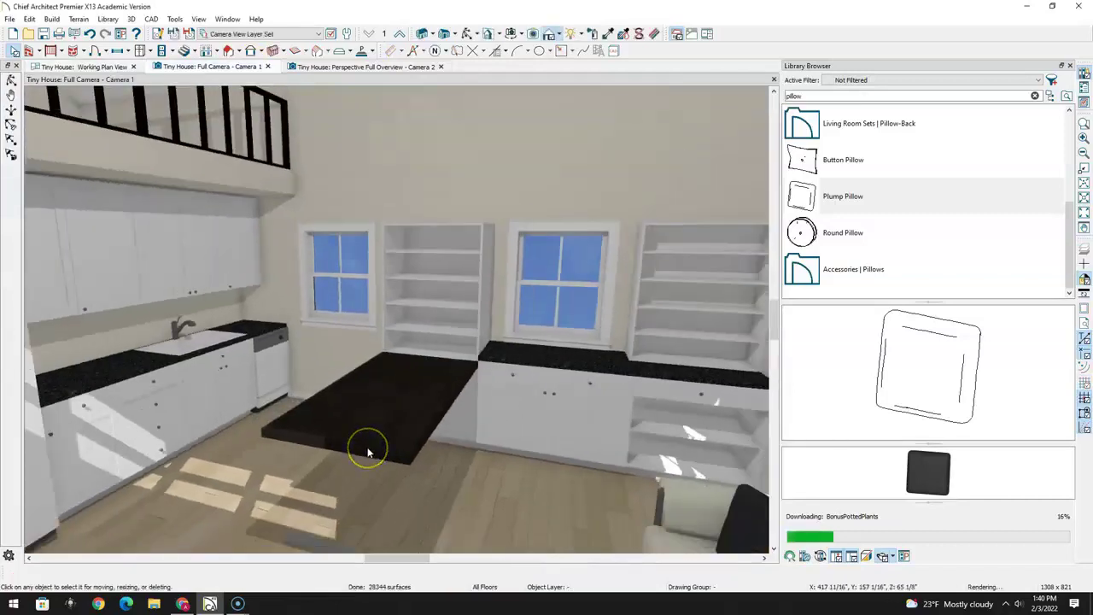
pyautogui.click(313, 541)
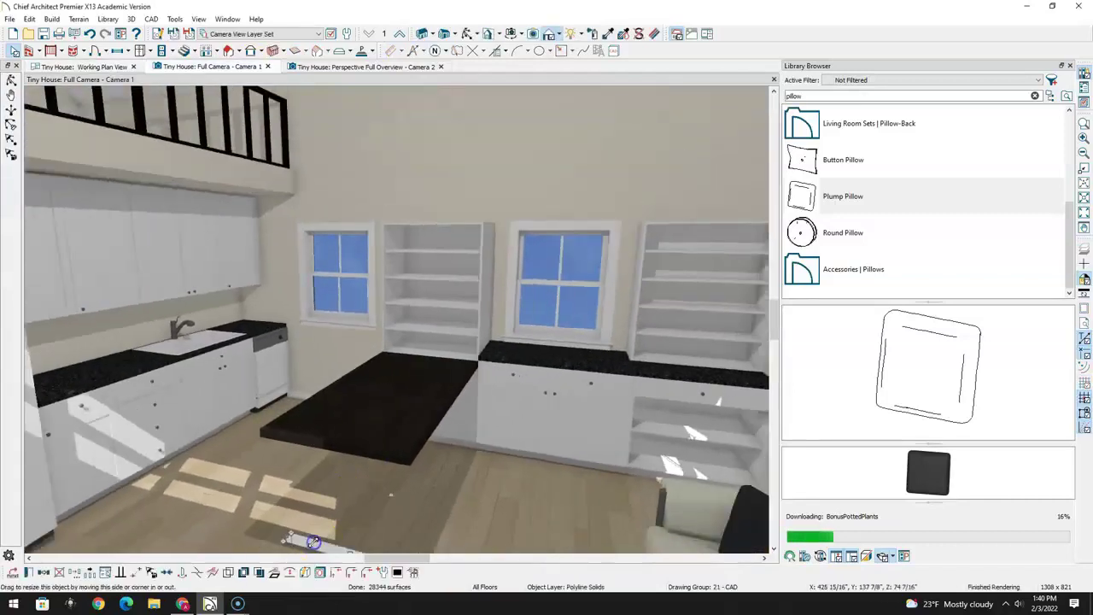
pyautogui.moveTo(342, 536); pyautogui.dragTo(415, 434, button='middle')
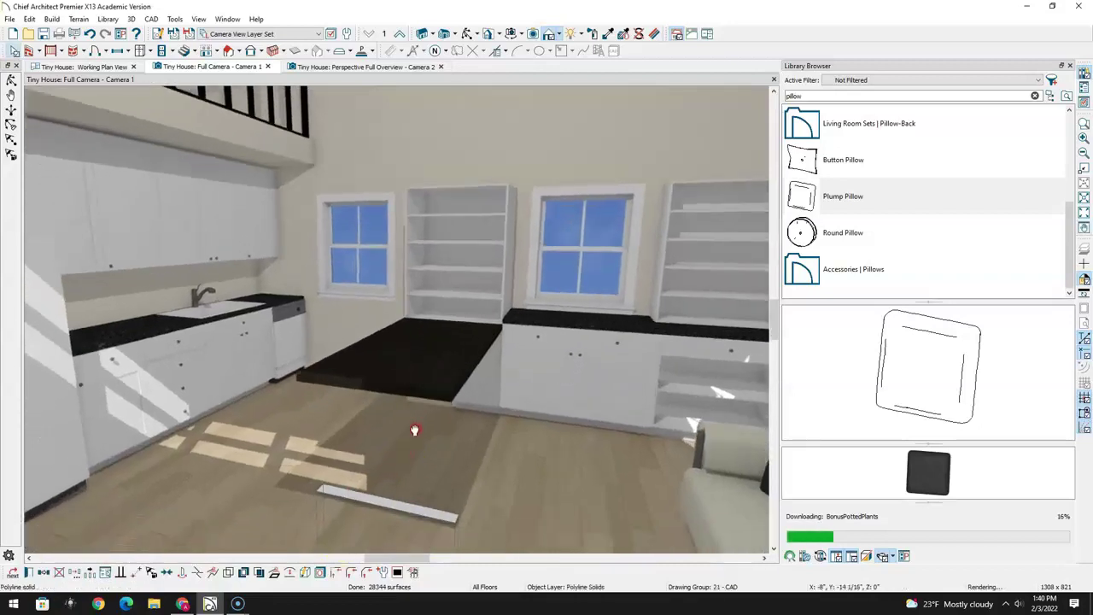
pyautogui.moveTo(408, 491); pyautogui.dragTo(451, 440, button='middle')
pyautogui.click(451, 440)
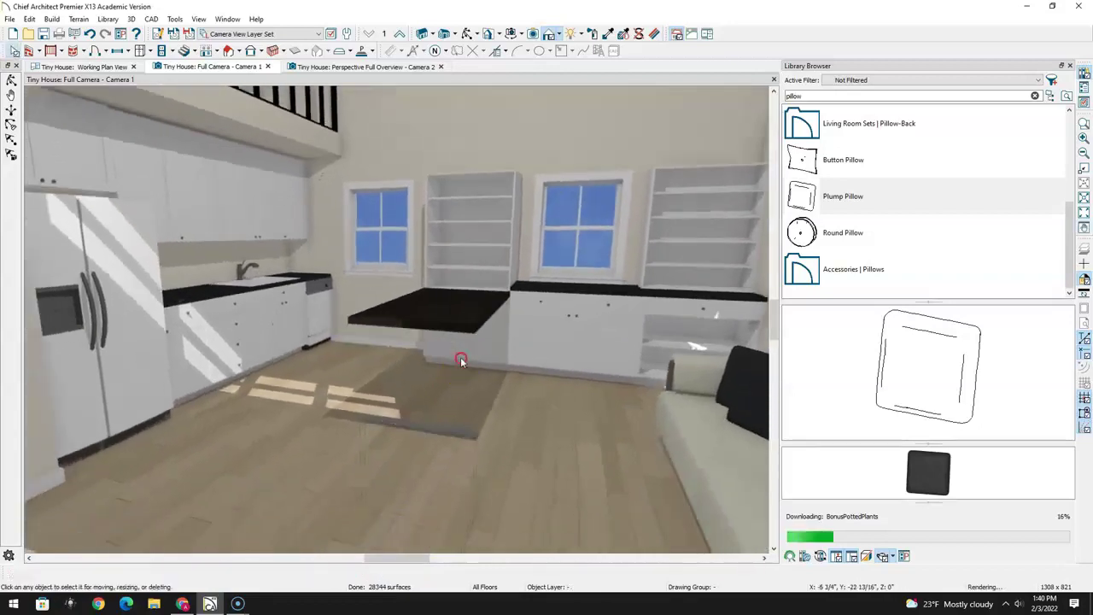
pyautogui.click(450, 433)
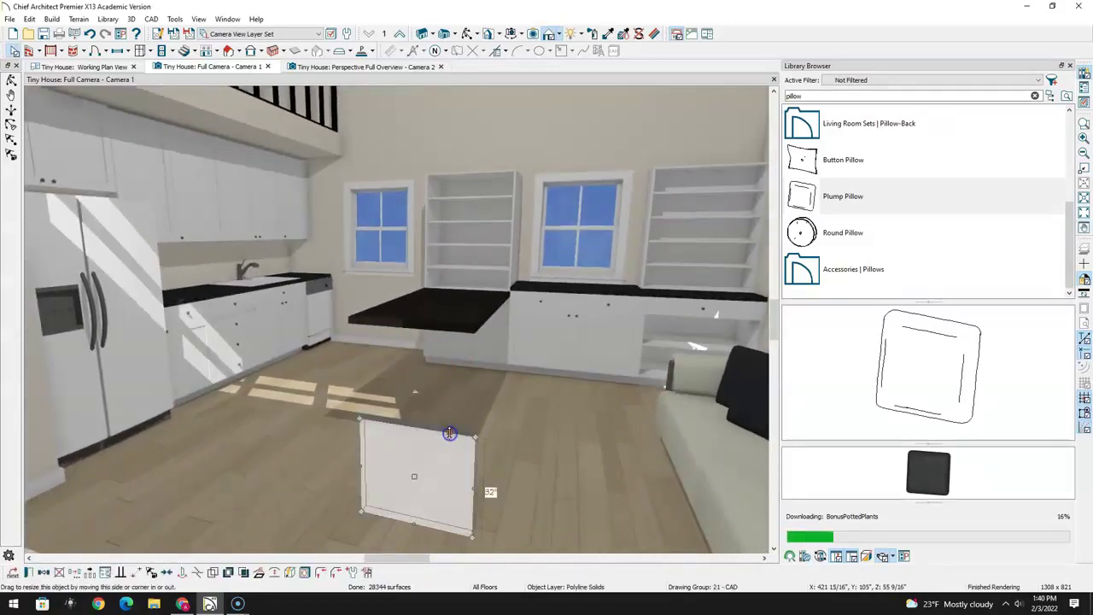
pyautogui.doubleClick(450, 433)
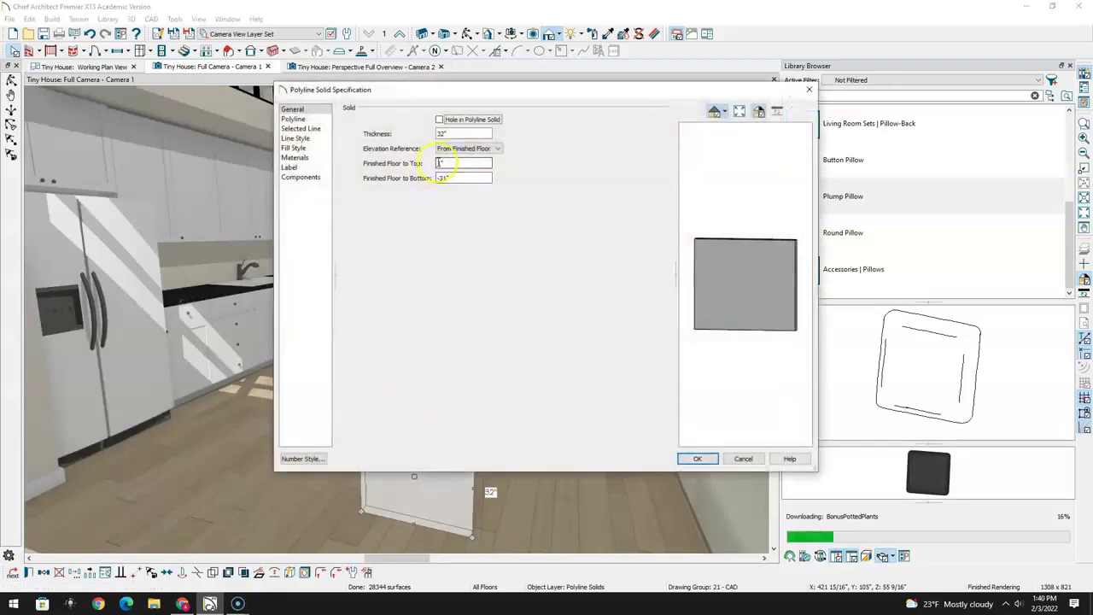
pyautogui.click(744, 458)
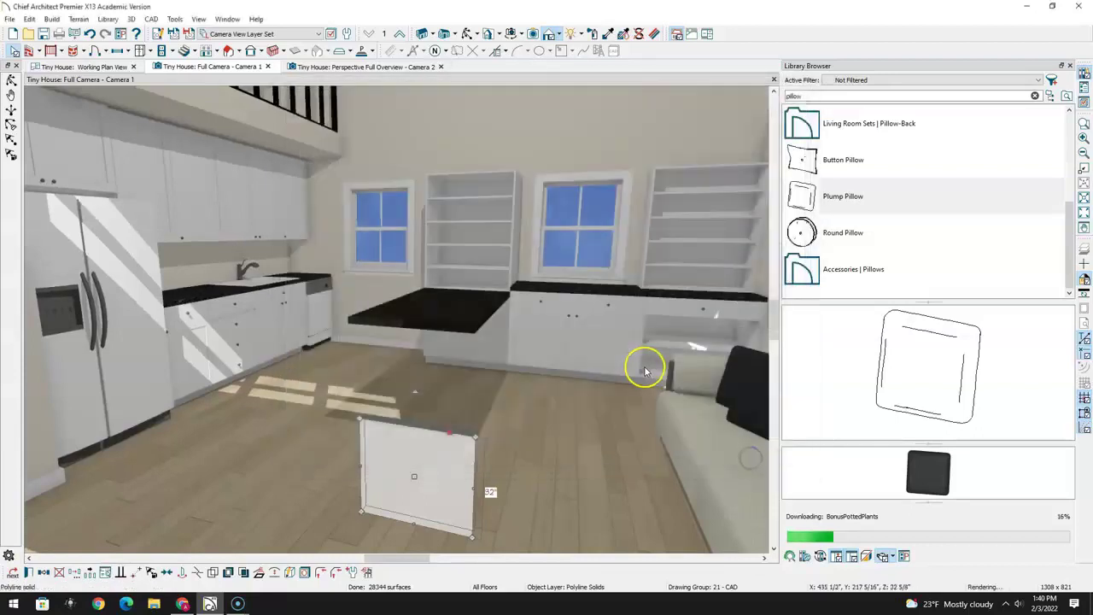
# Check the tabletop's underside height, and set the support panel's finished floor to top height to 32"
pyautogui.doubleClick(461, 317)
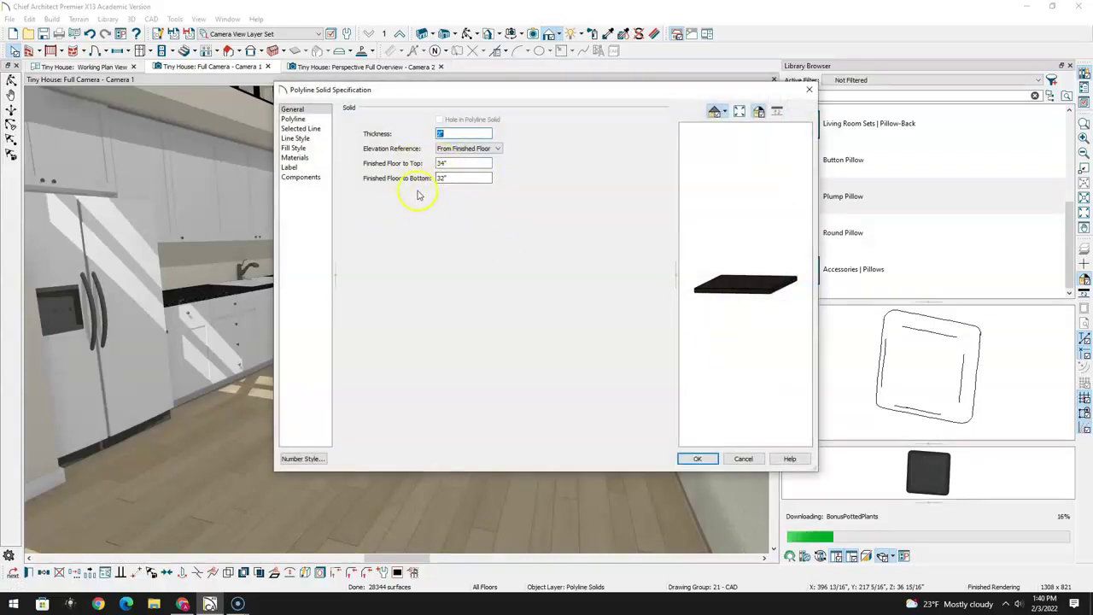
pyautogui.click(696, 458)
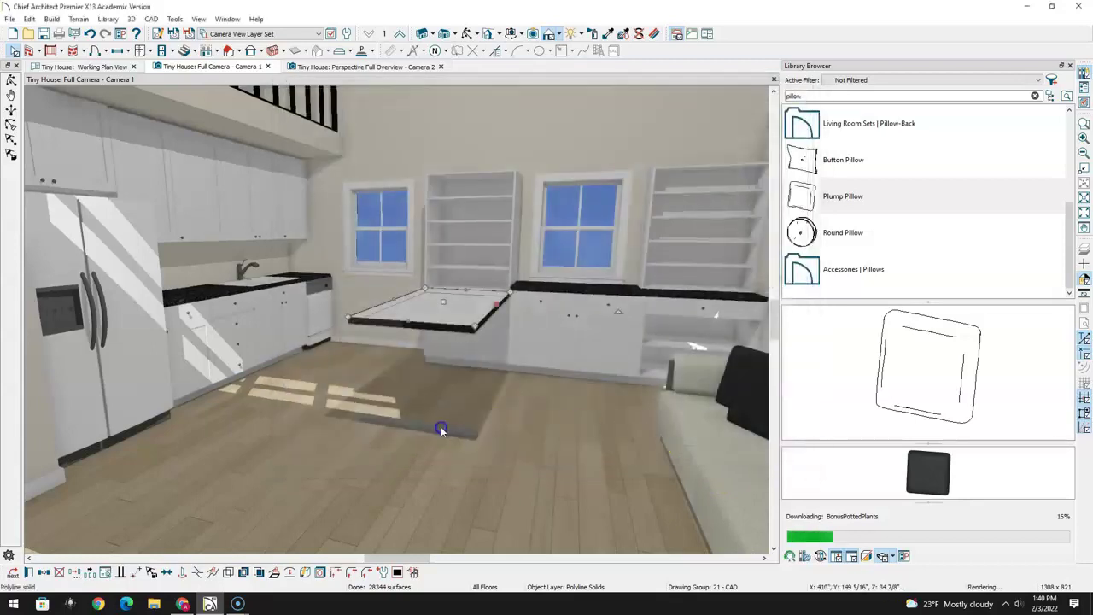
pyautogui.doubleClick(438, 426)
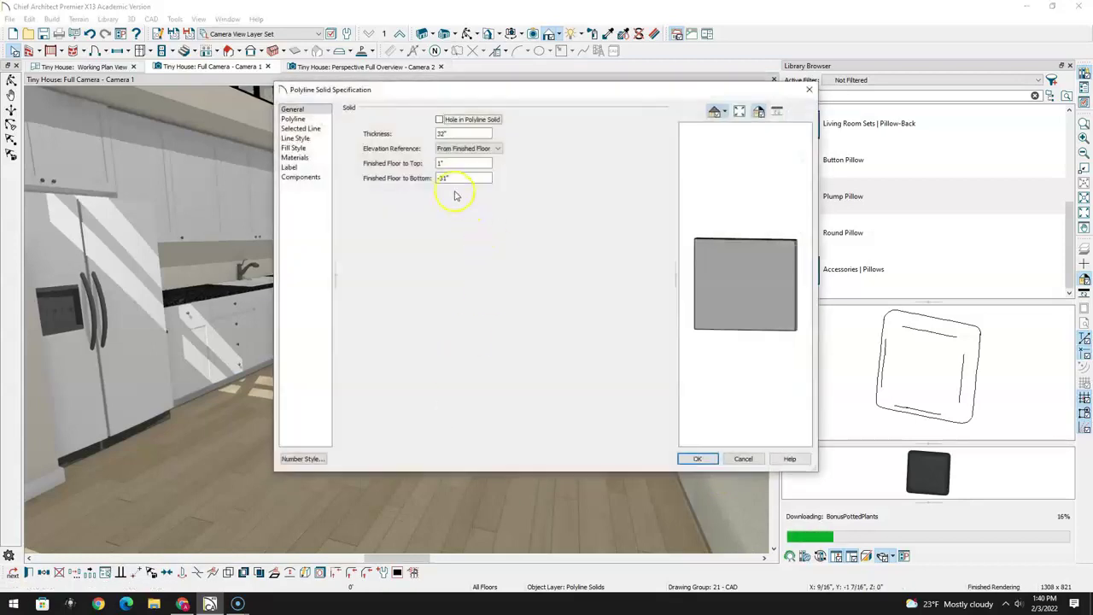
pyautogui.click(439, 163)
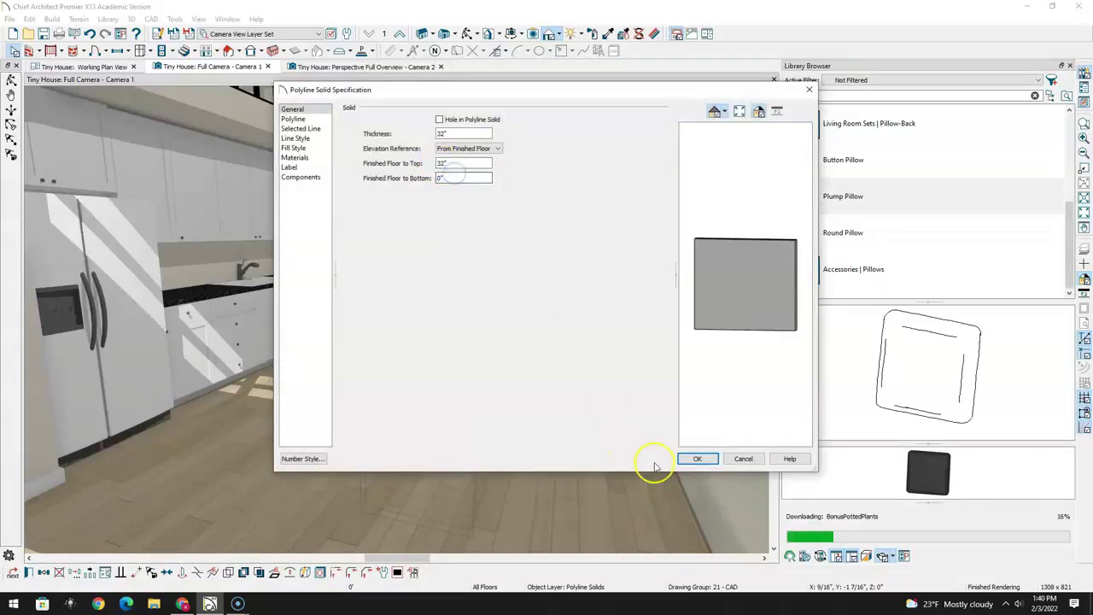
pyautogui.click(696, 458)
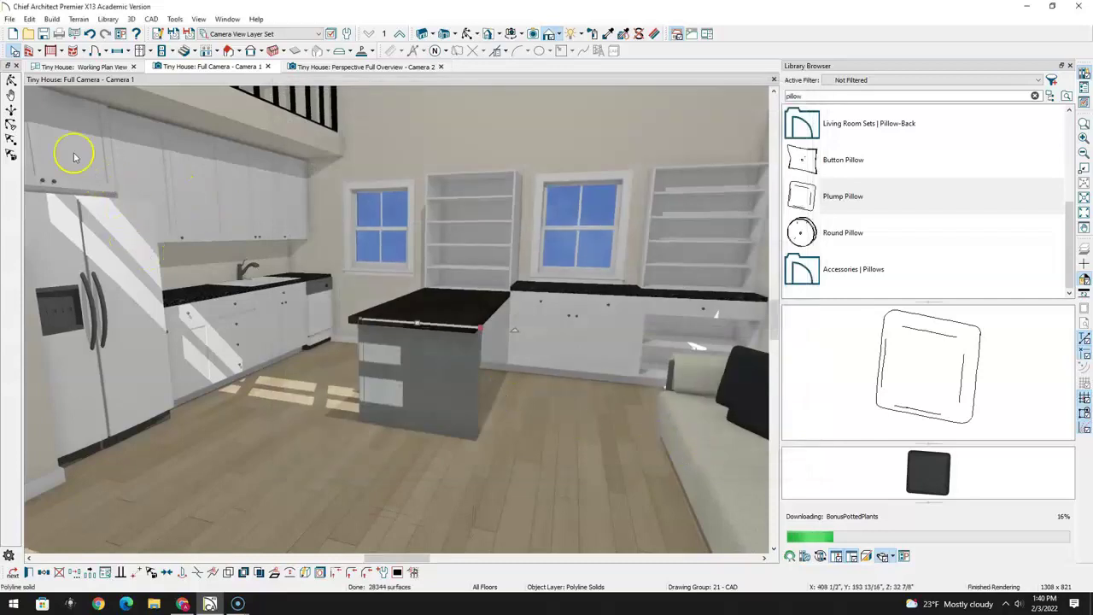
pyautogui.doubleClick(448, 357)
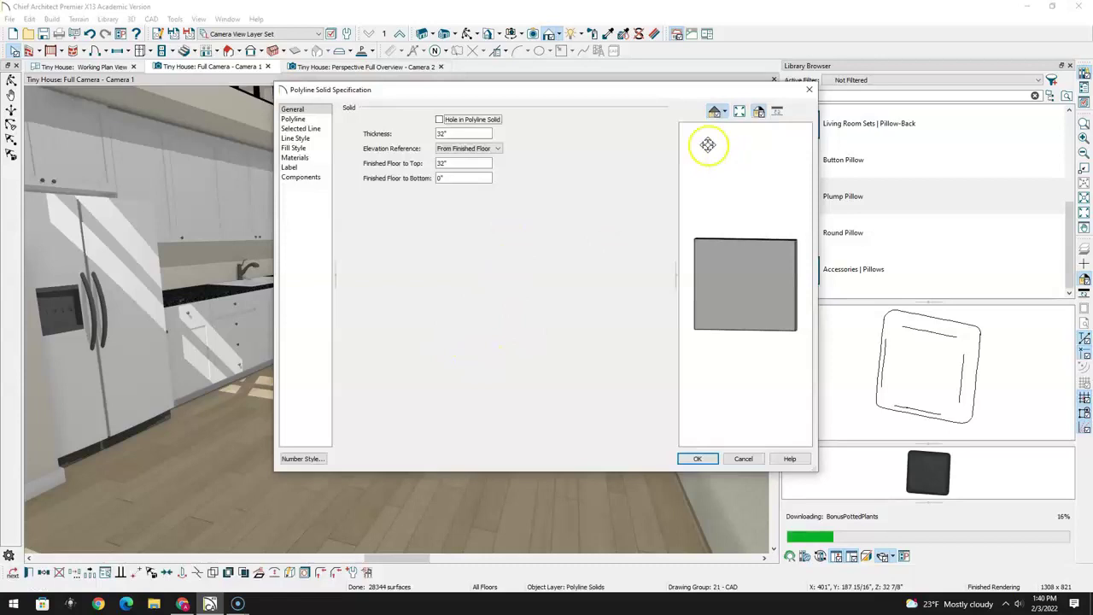
pyautogui.click(809, 89)
pyautogui.click(592, 33)
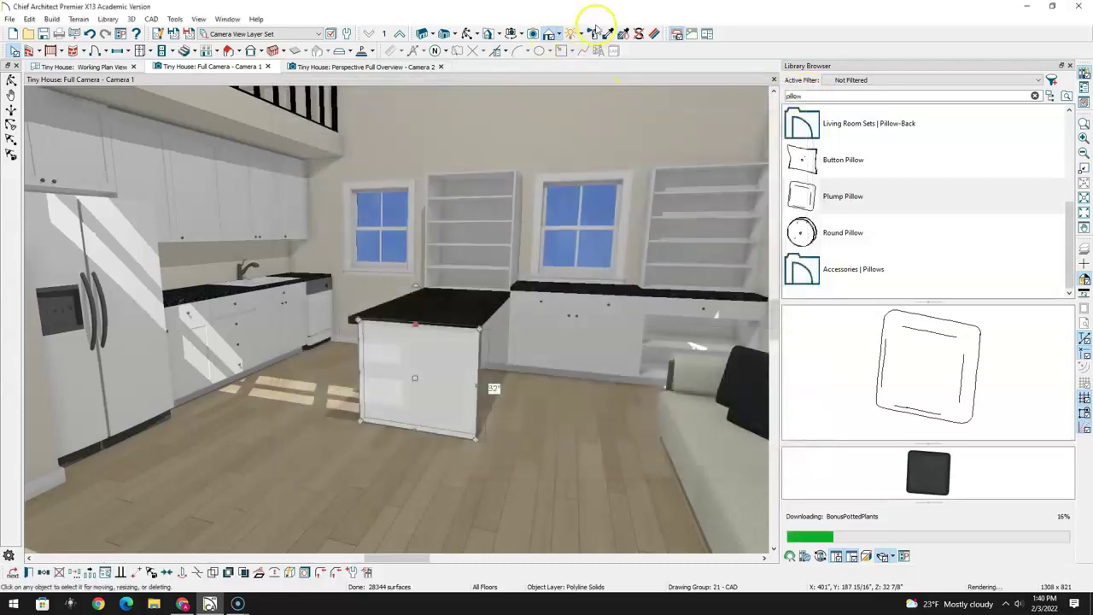
pyautogui.click(471, 302)
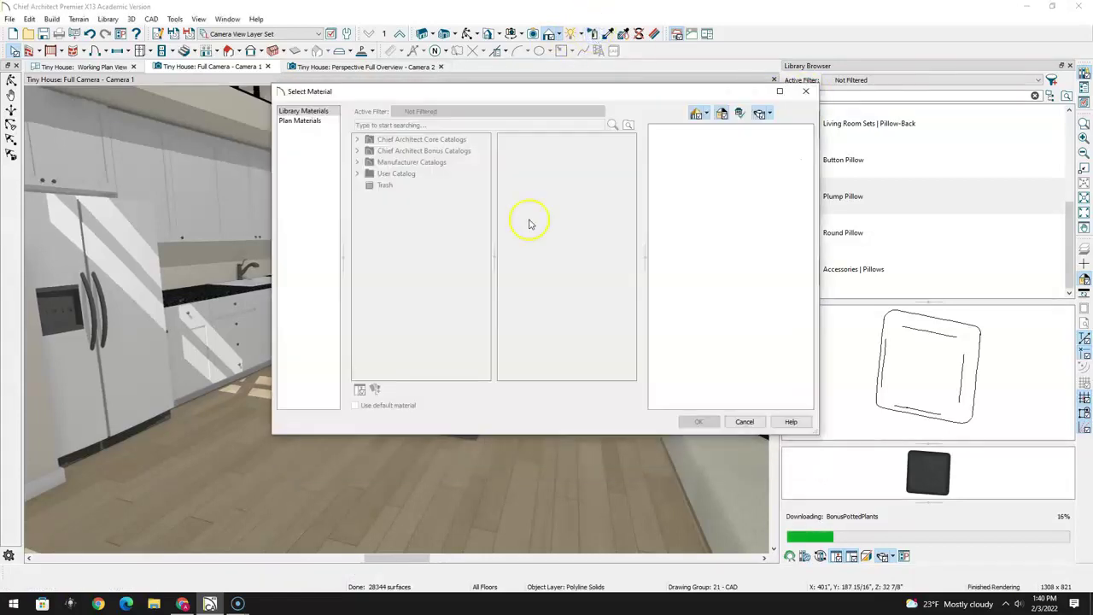
pyautogui.click(807, 90)
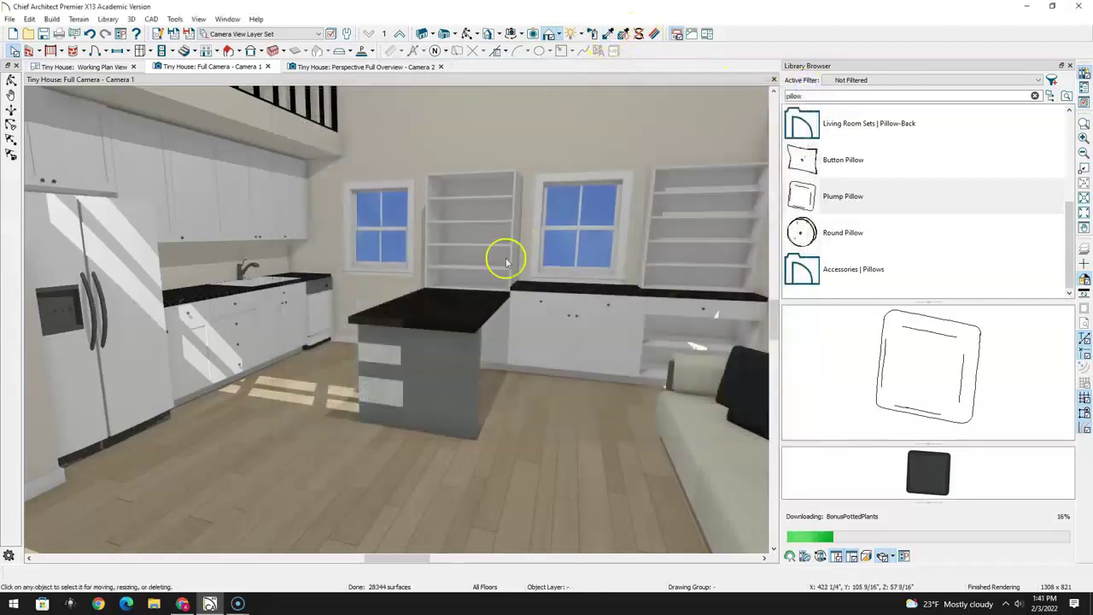
# Change the support panel polyline solid's material from the library's wood selection to Birch - Ebonized
pyautogui.click(434, 362)
pyautogui.doubleClick(437, 365)
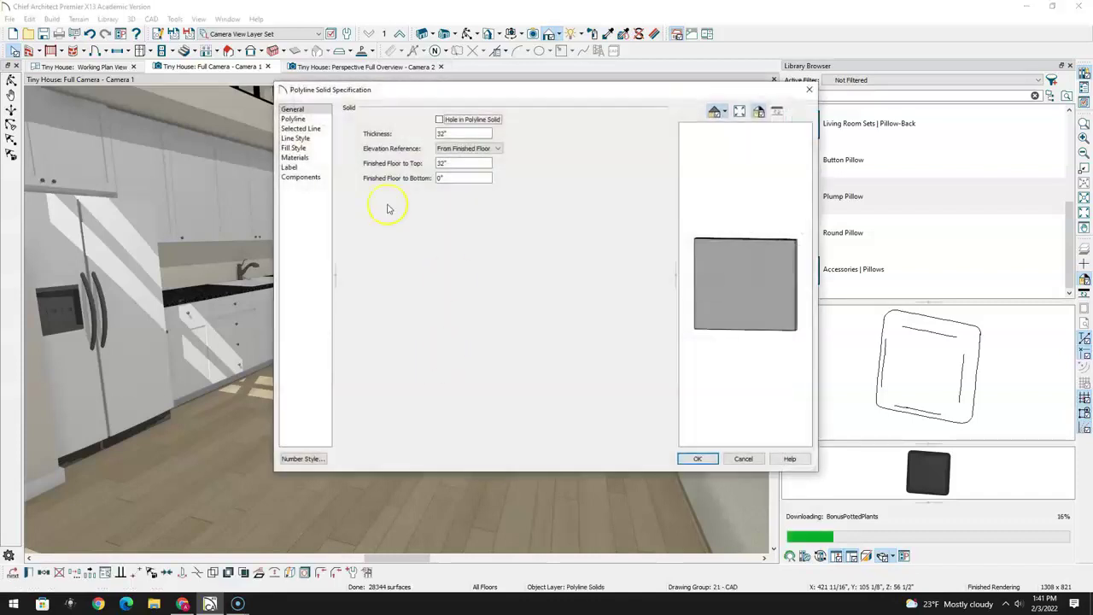
pyautogui.click(294, 158)
pyautogui.click(626, 258)
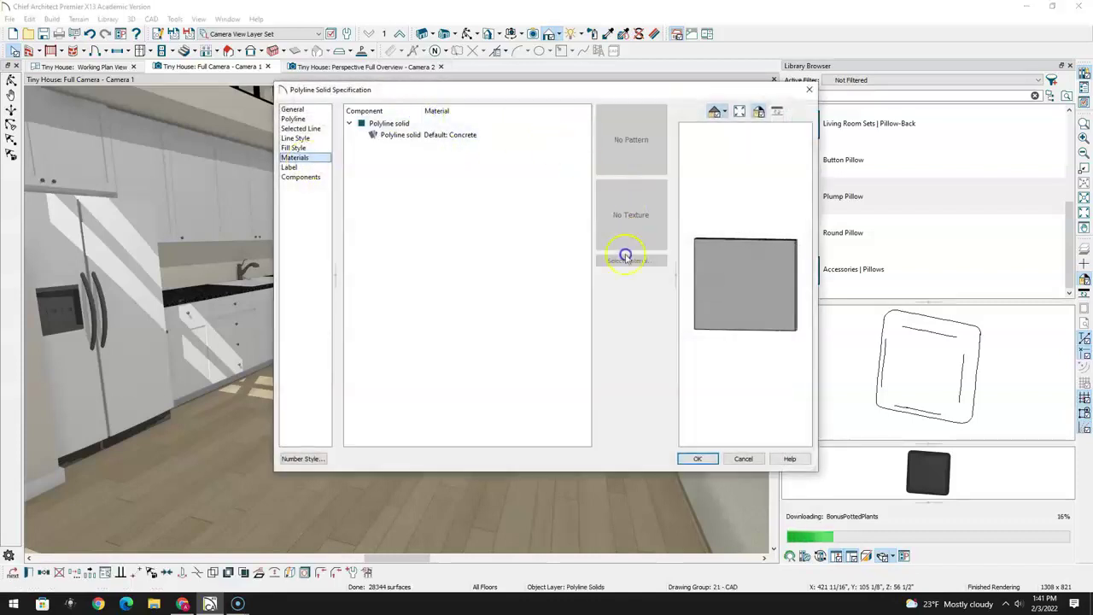
pyautogui.click(403, 134)
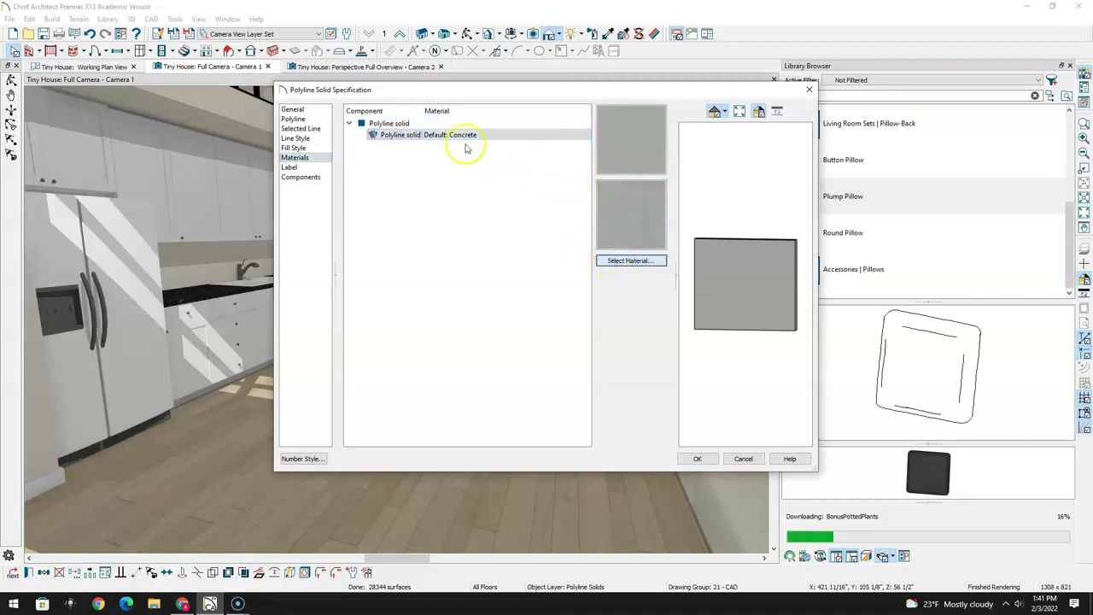
pyautogui.doubleClick(465, 147)
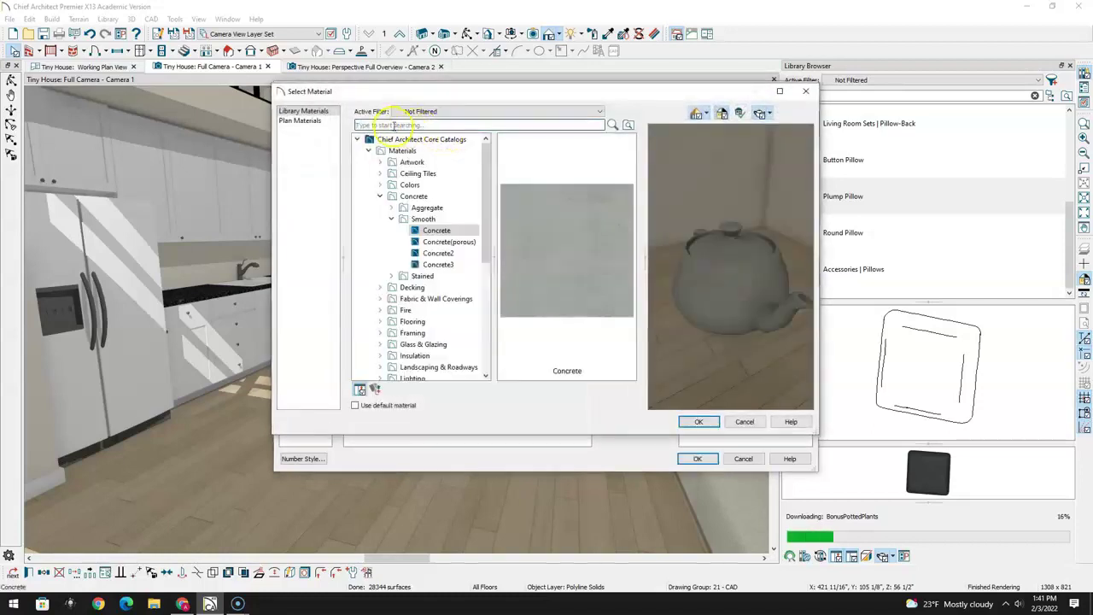
pyautogui.write('wood')
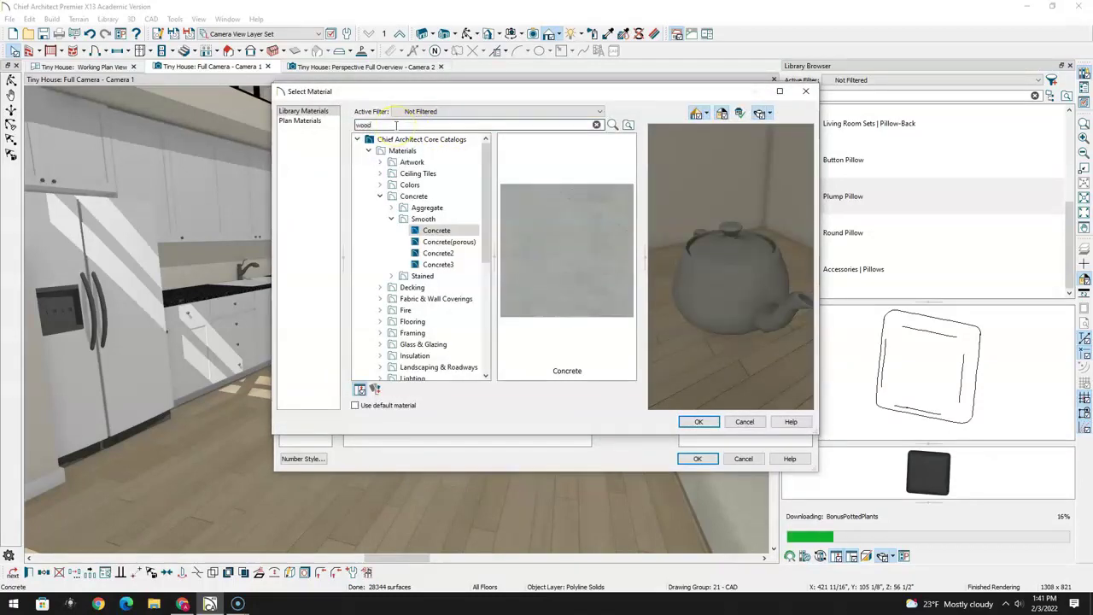
pyautogui.press('Return')
pyautogui.moveTo(486, 151); pyautogui.dragTo(480, 206)
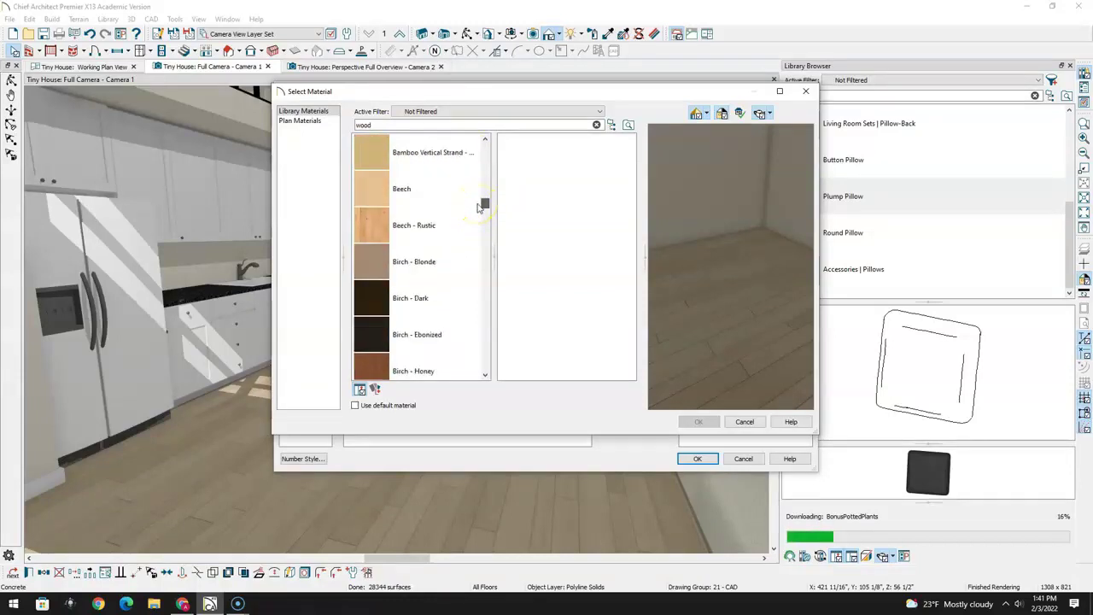
pyautogui.click(380, 334)
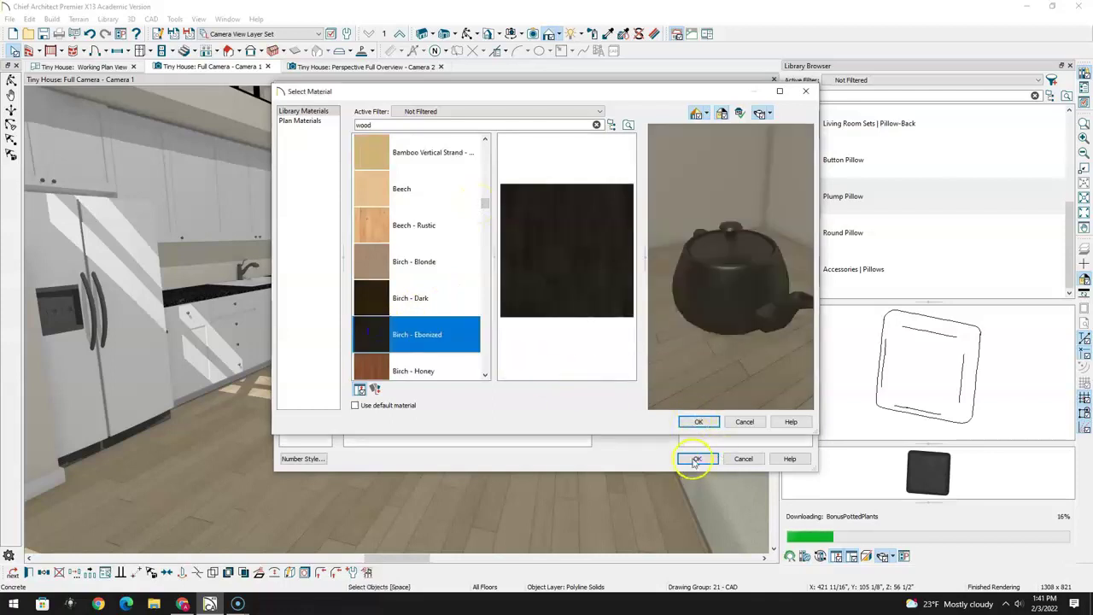
pyautogui.click(705, 421)
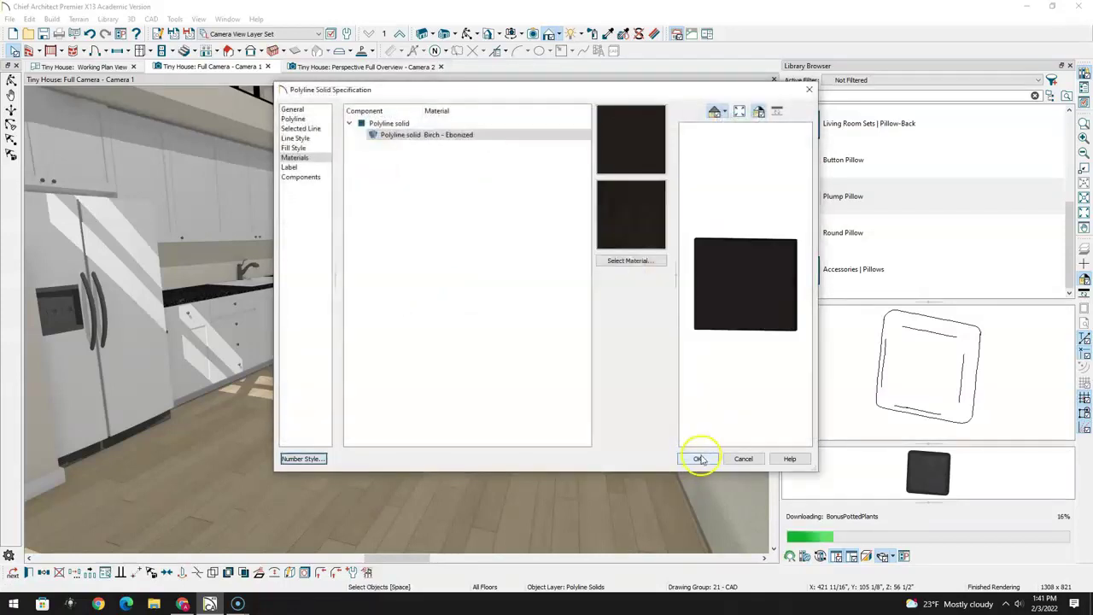
pyautogui.click(698, 458)
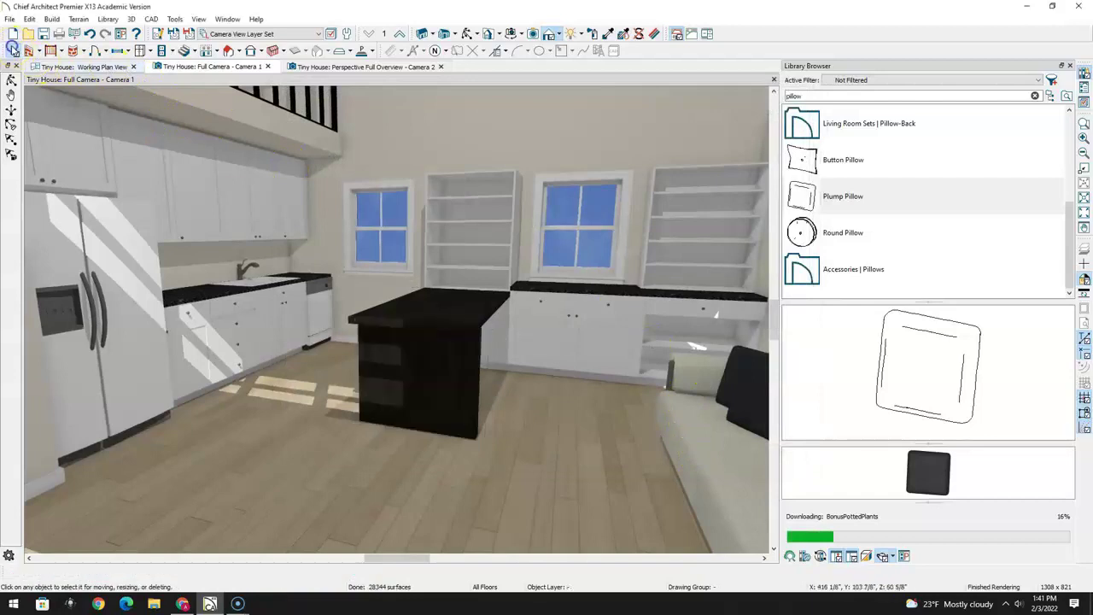
# In the working plan view, shorten the support panel from both ends to about 2'-4 3/8", inset from the tabletop's side edges
pyautogui.click(408, 360)
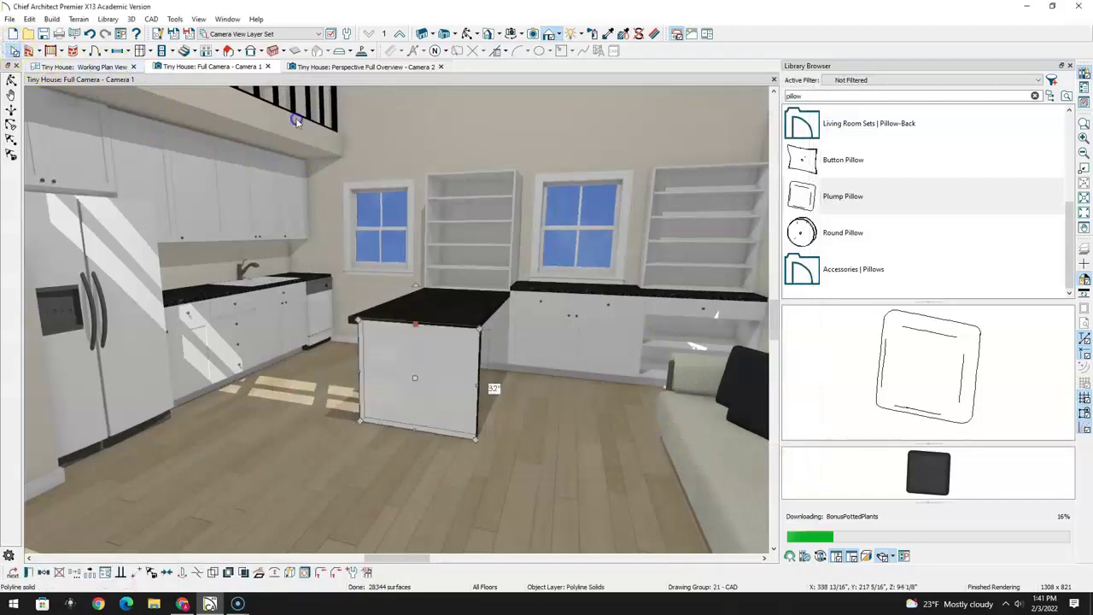
pyautogui.click(101, 66)
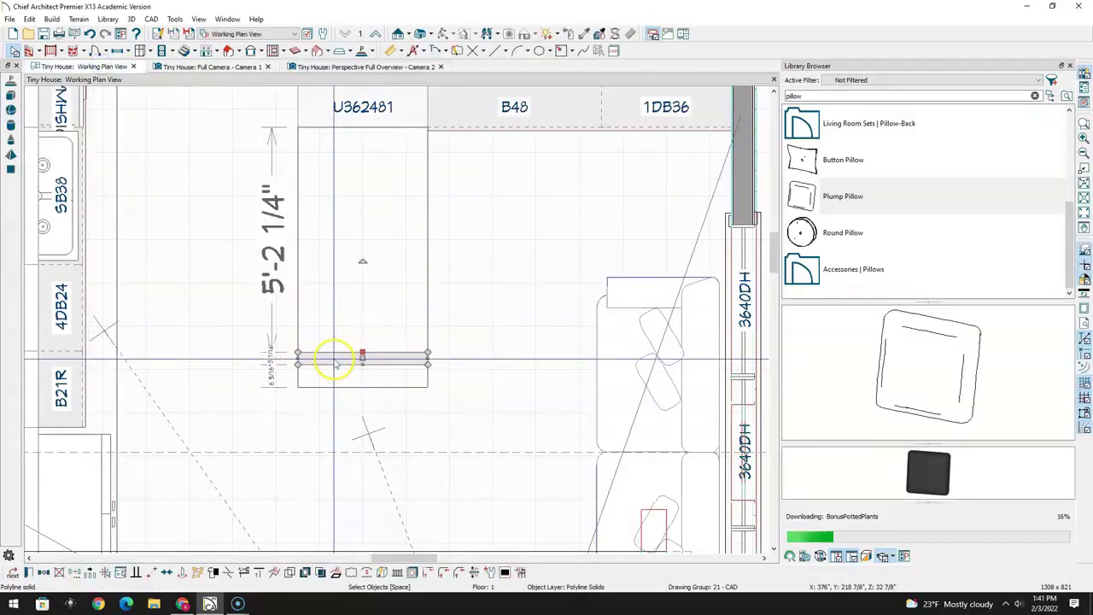
pyautogui.doubleClick(337, 359)
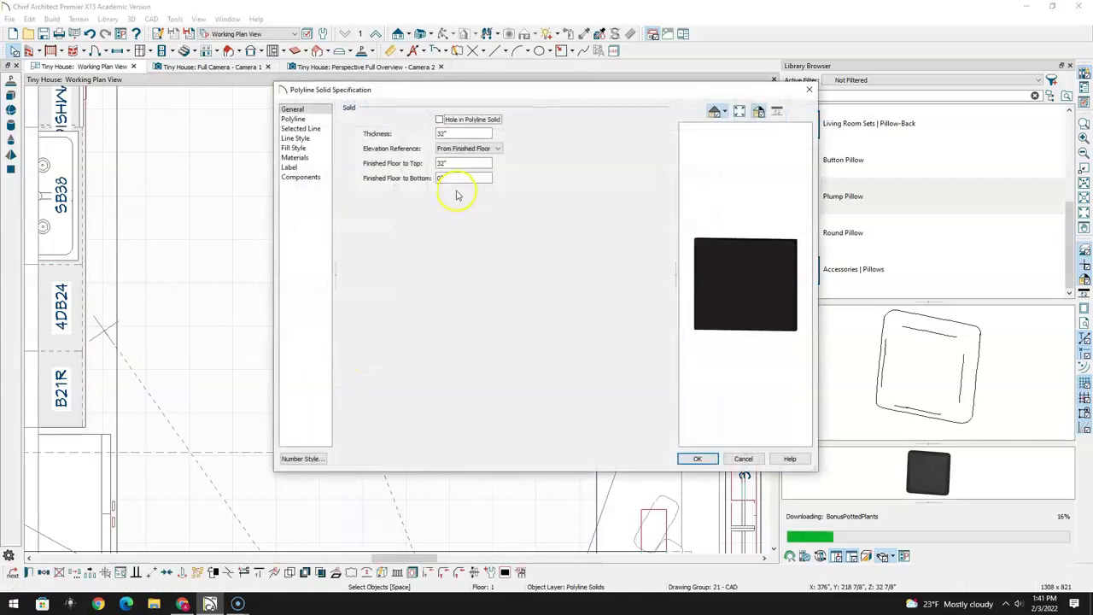
pyautogui.click(698, 459)
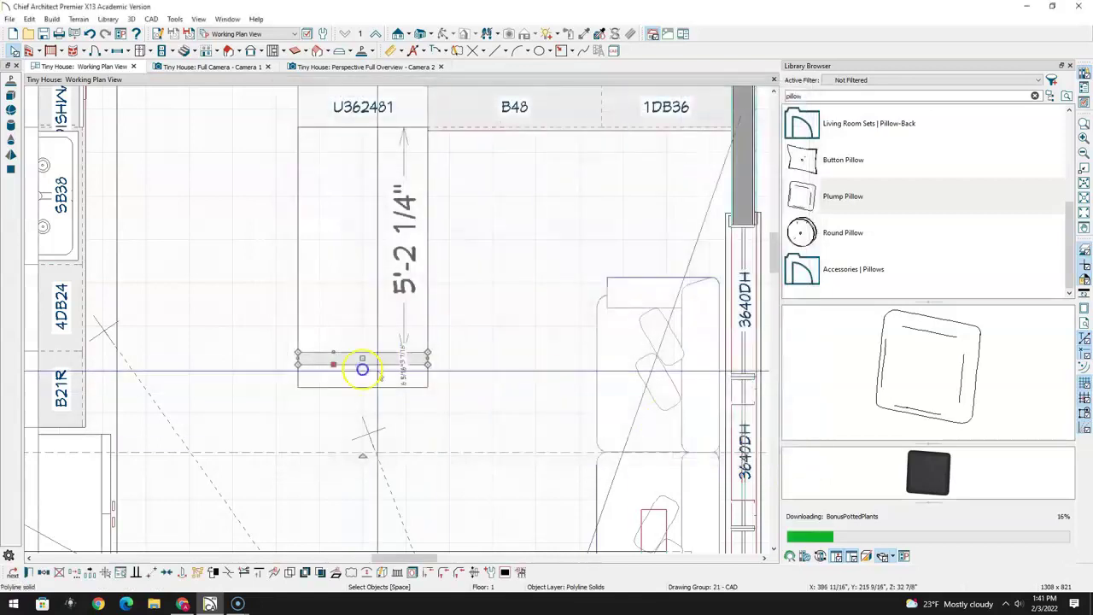
pyautogui.moveTo(301, 359); pyautogui.dragTo(315, 360)
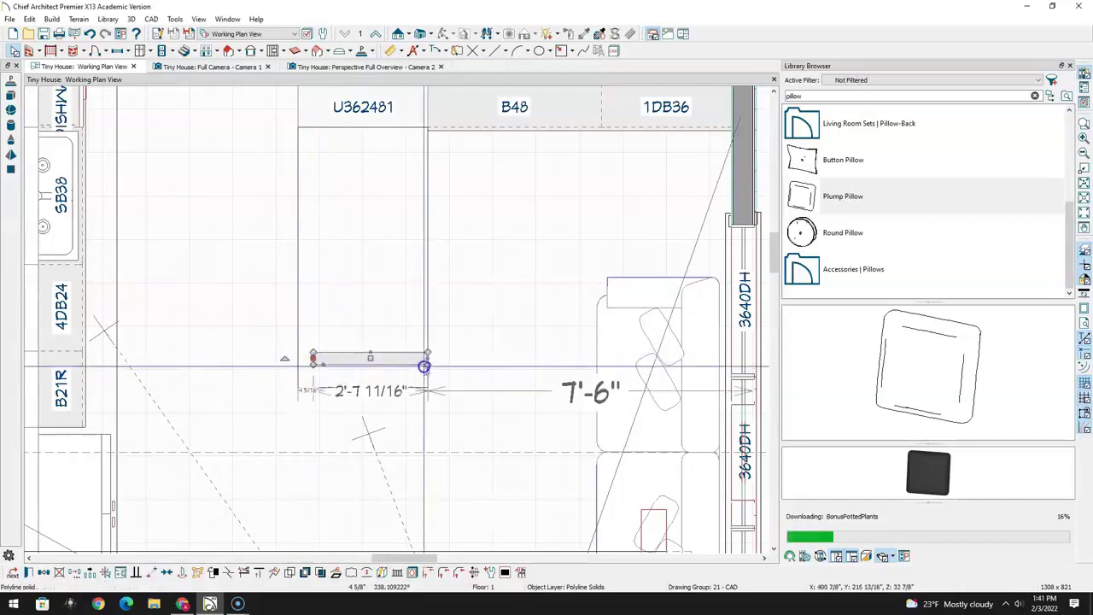
pyautogui.moveTo(427, 360); pyautogui.dragTo(416, 358)
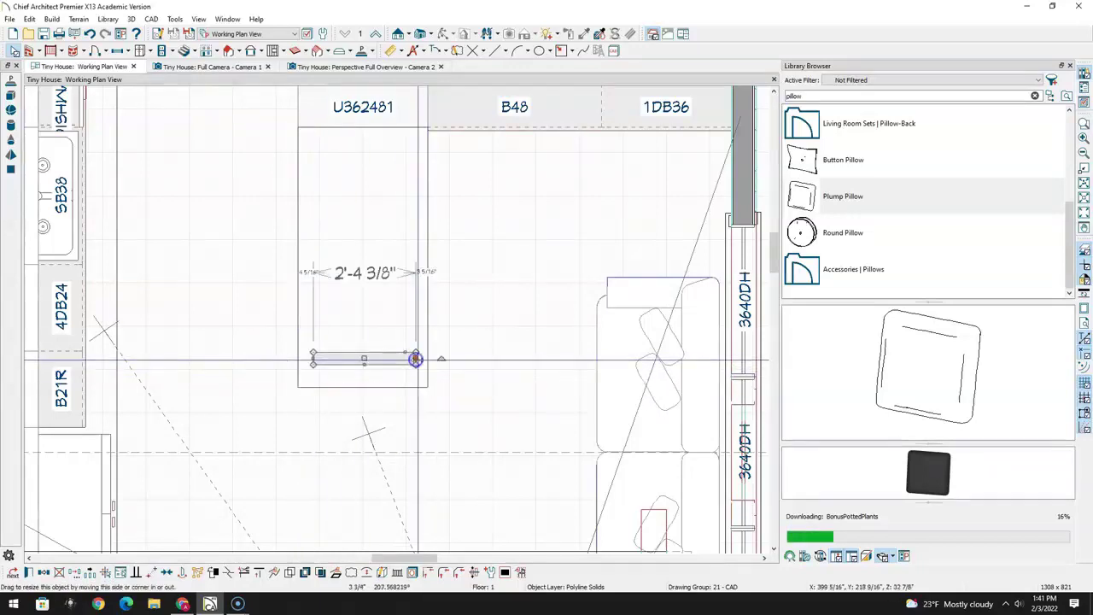
pyautogui.click(205, 67)
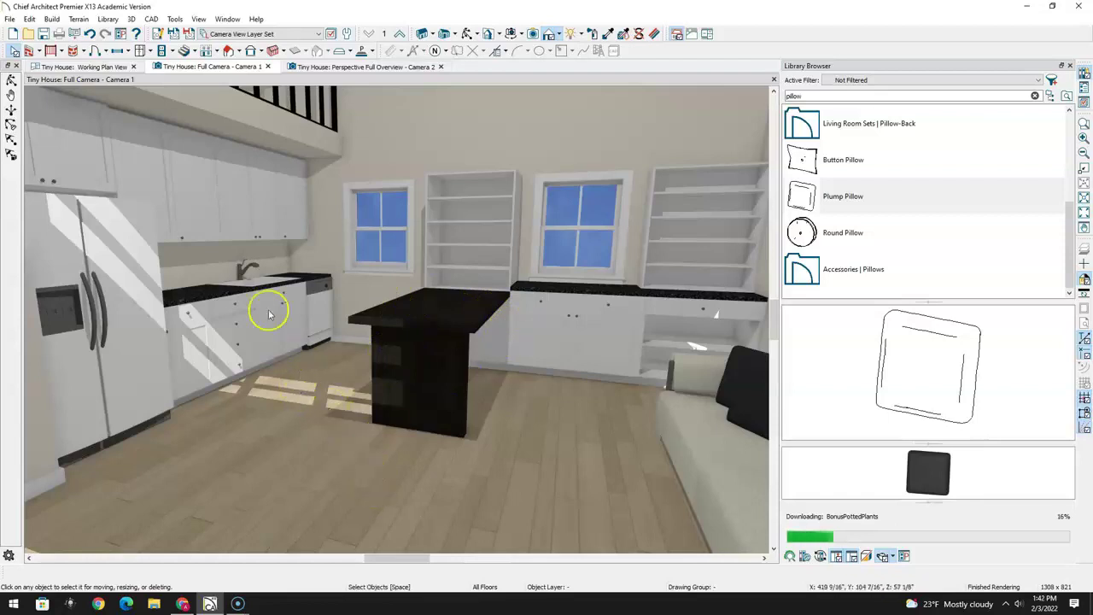
# Place a 3' wide hinged door in the exterior wall at the far end of the hallway beside the kitchen
pyautogui.click(12, 79)
pyautogui.moveTo(481, 384); pyautogui.dragTo(210, 211)
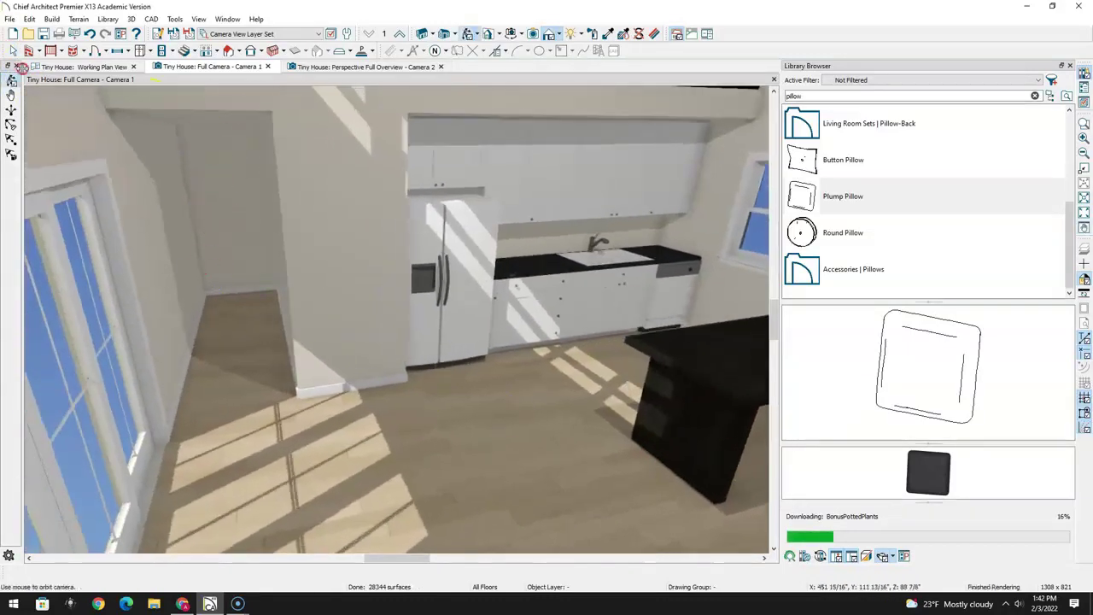
pyautogui.click(122, 66)
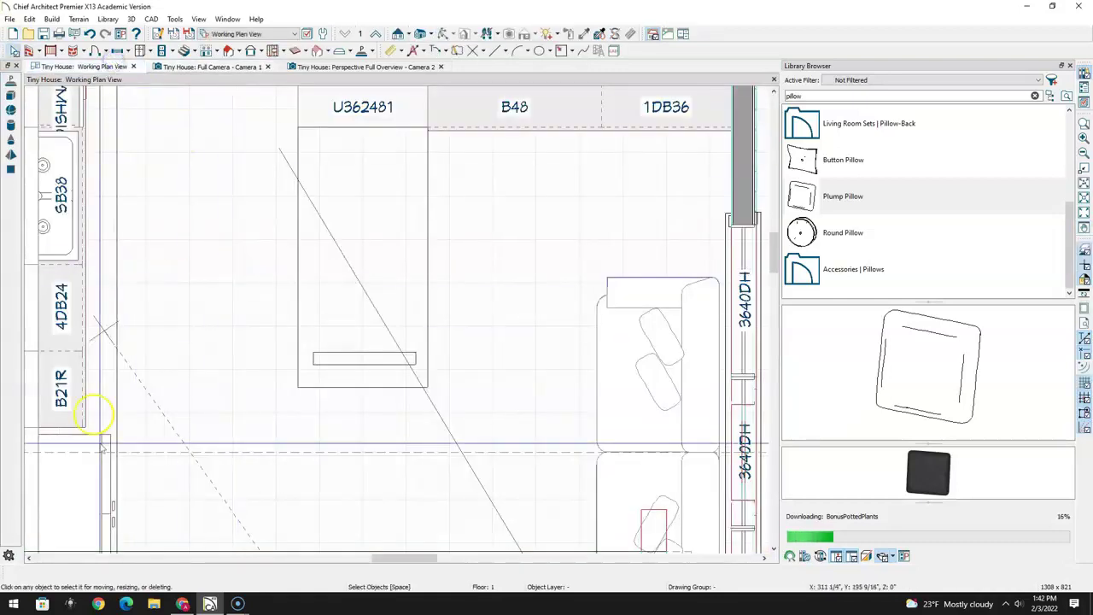
pyautogui.scroll(-3, 146, 442)
pyautogui.scroll(-4, 256, 433)
pyautogui.moveTo(214, 451); pyautogui.dragTo(439, 305, button='middle')
pyautogui.scroll(3, 362, 406)
pyautogui.scroll(2, 362, 407)
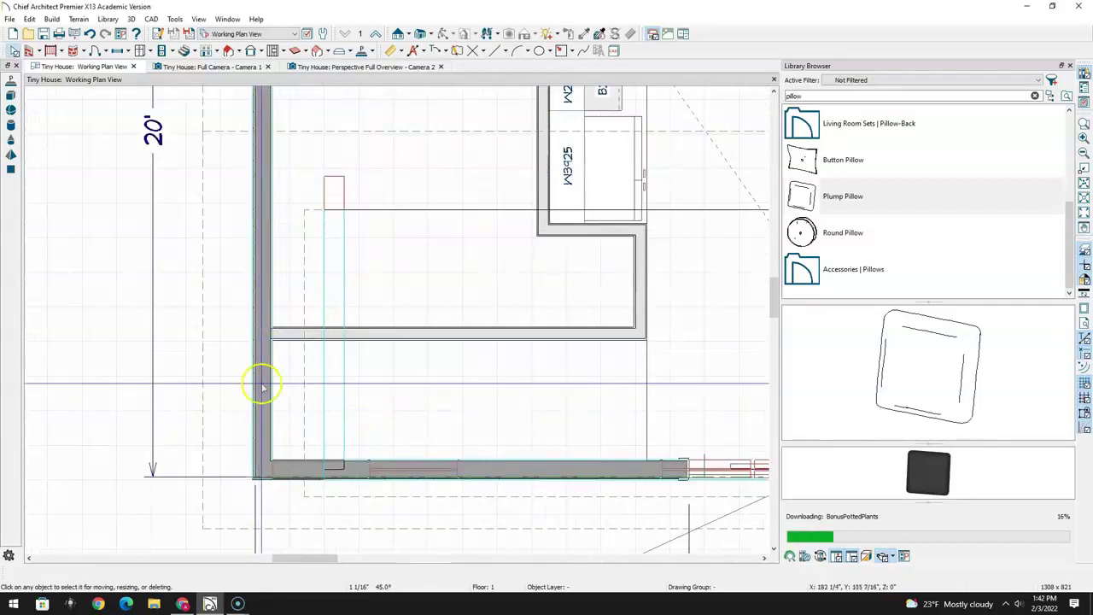
pyautogui.click(97, 51)
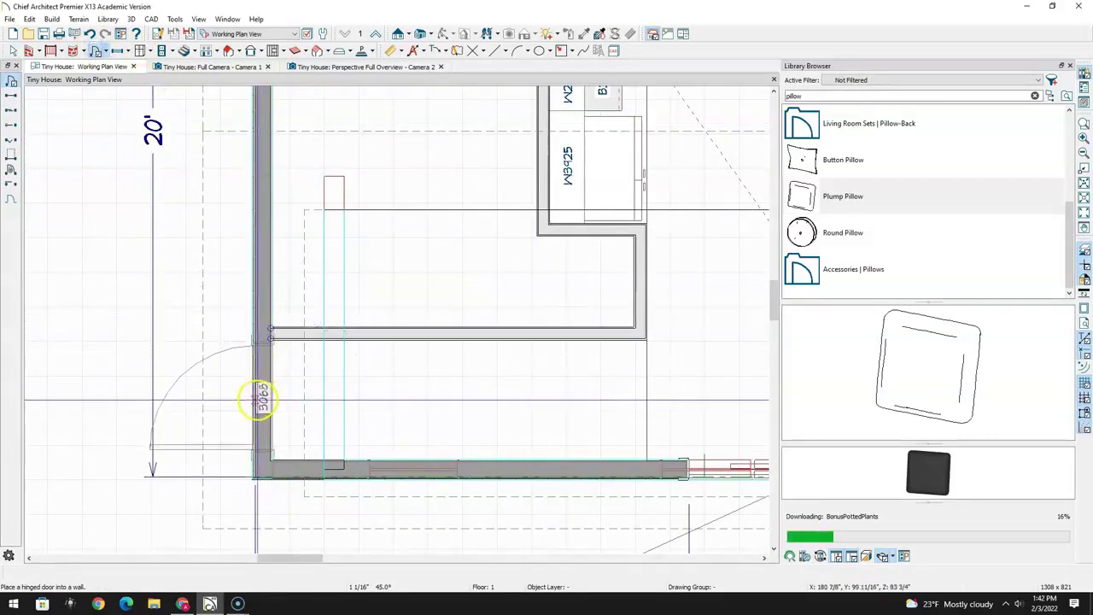
pyautogui.click(261, 399)
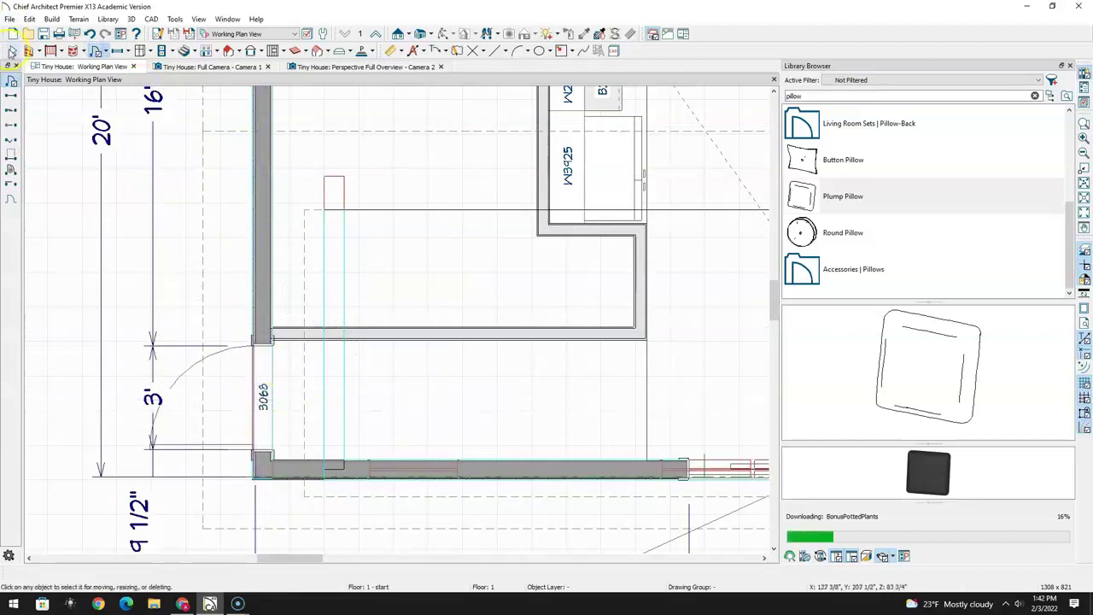
# Set the new exterior hallway door's style to Glass Panel
pyautogui.click(260, 385)
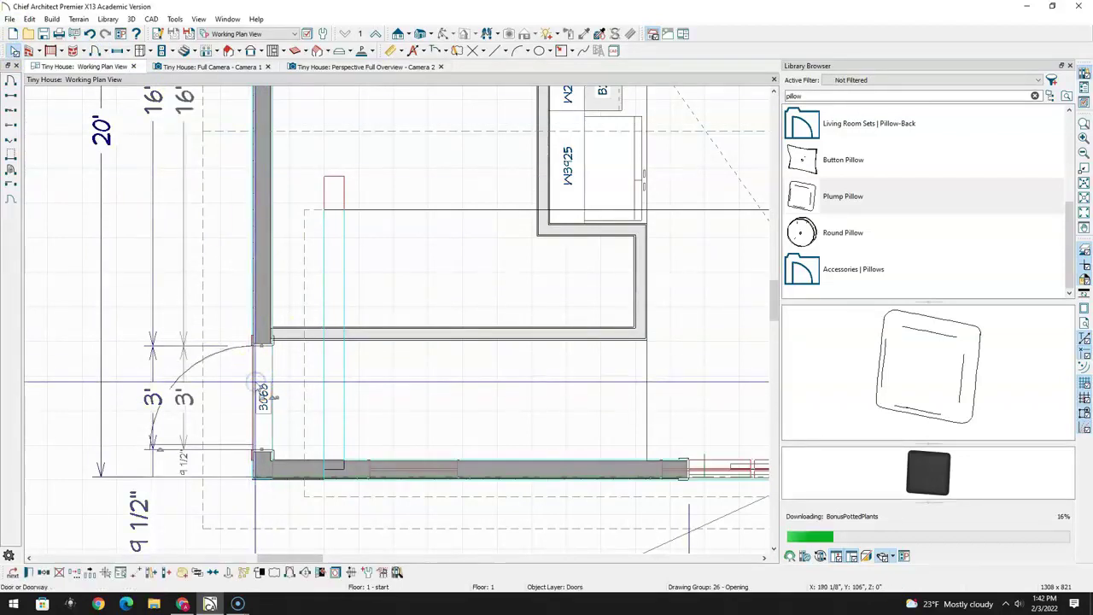
pyautogui.doubleClick(256, 387)
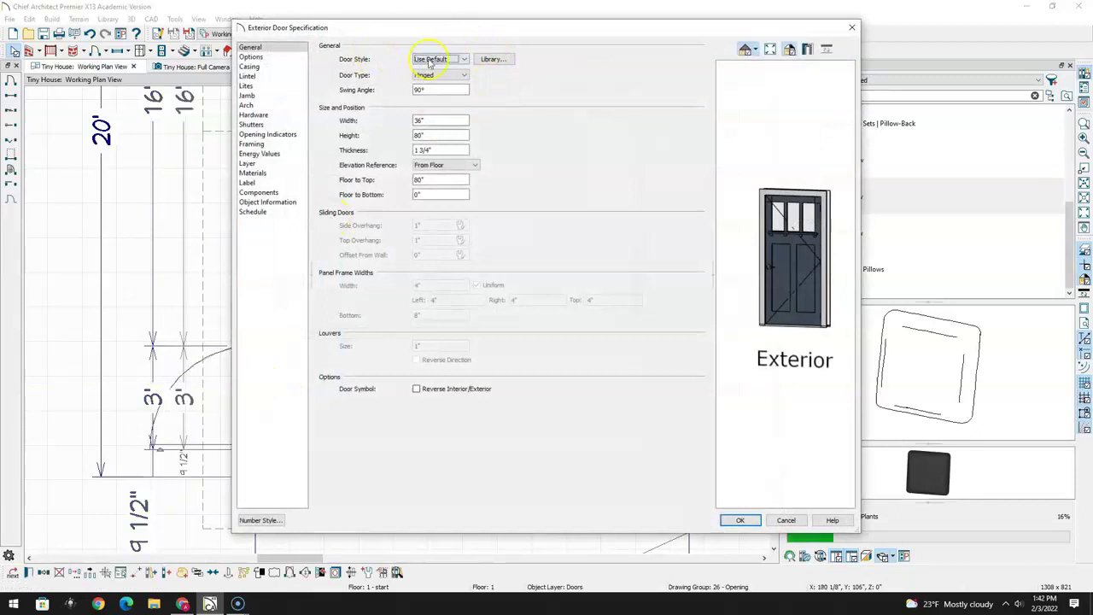
pyautogui.click(462, 60)
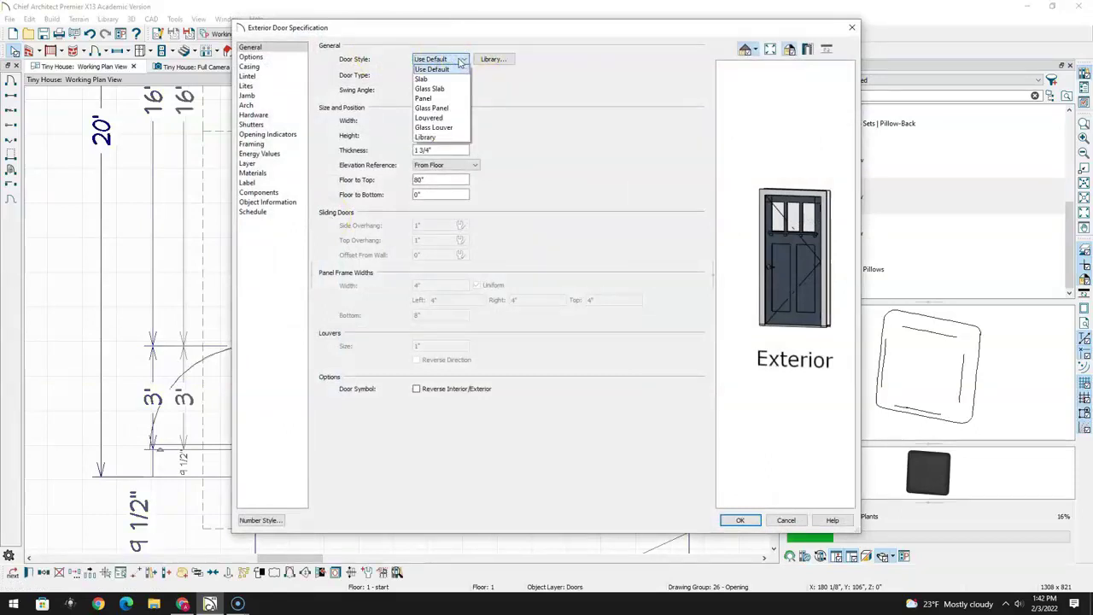
pyautogui.click(441, 107)
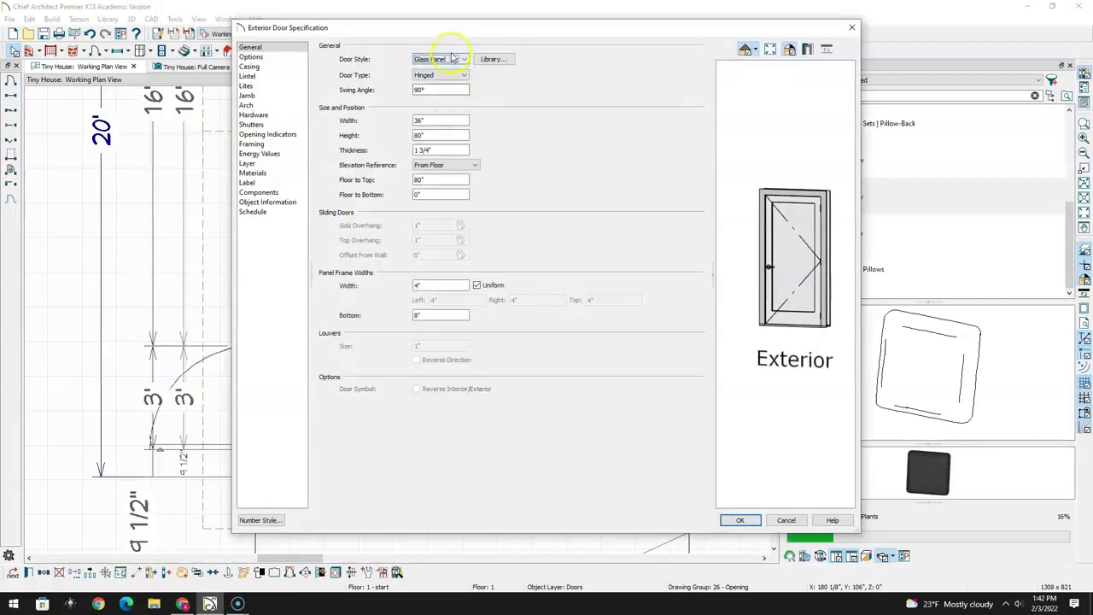
pyautogui.click(741, 520)
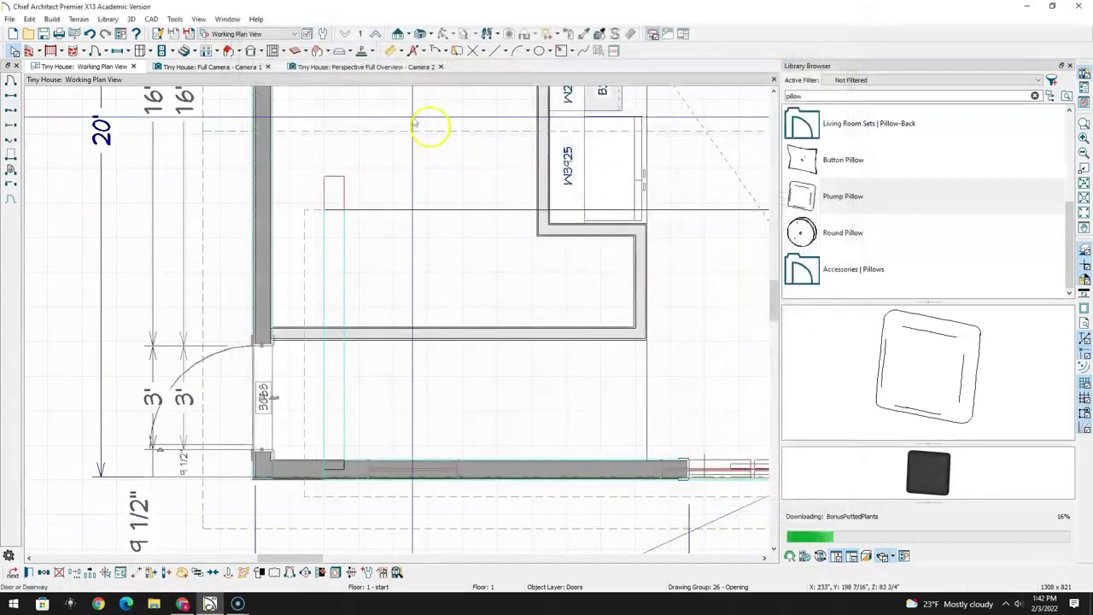
# In the full camera view, examine the hallway's glass door, the kitchen, the loft railings and the supported tabletop from several angles
pyautogui.click(242, 67)
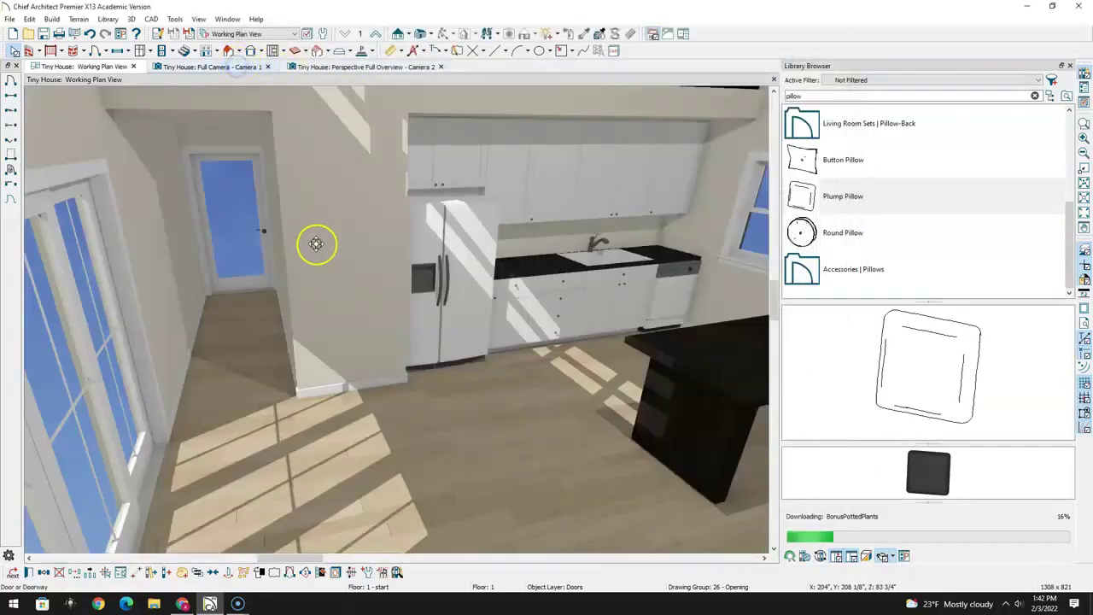
pyautogui.click(14, 50)
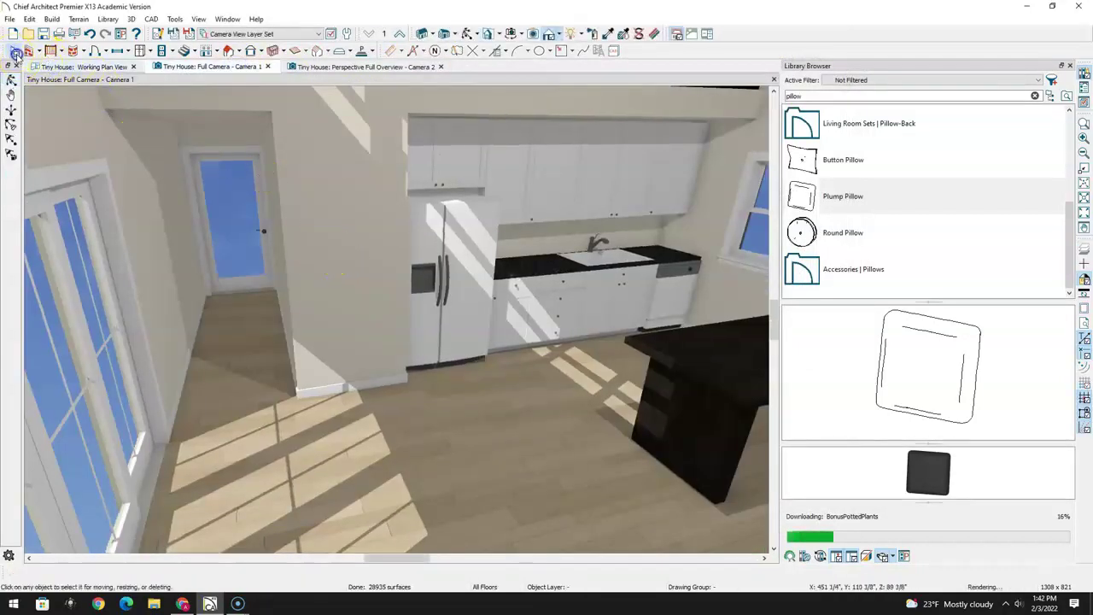
pyautogui.click(12, 79)
pyautogui.moveTo(401, 274); pyautogui.dragTo(422, 224)
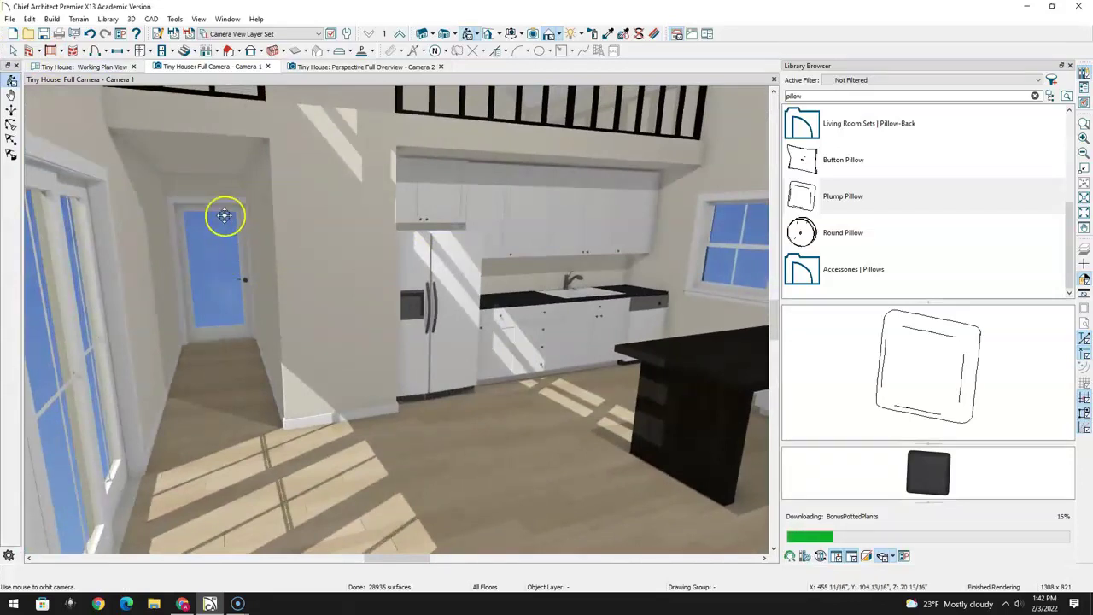
pyautogui.moveTo(376, 286); pyautogui.dragTo(404, 300)
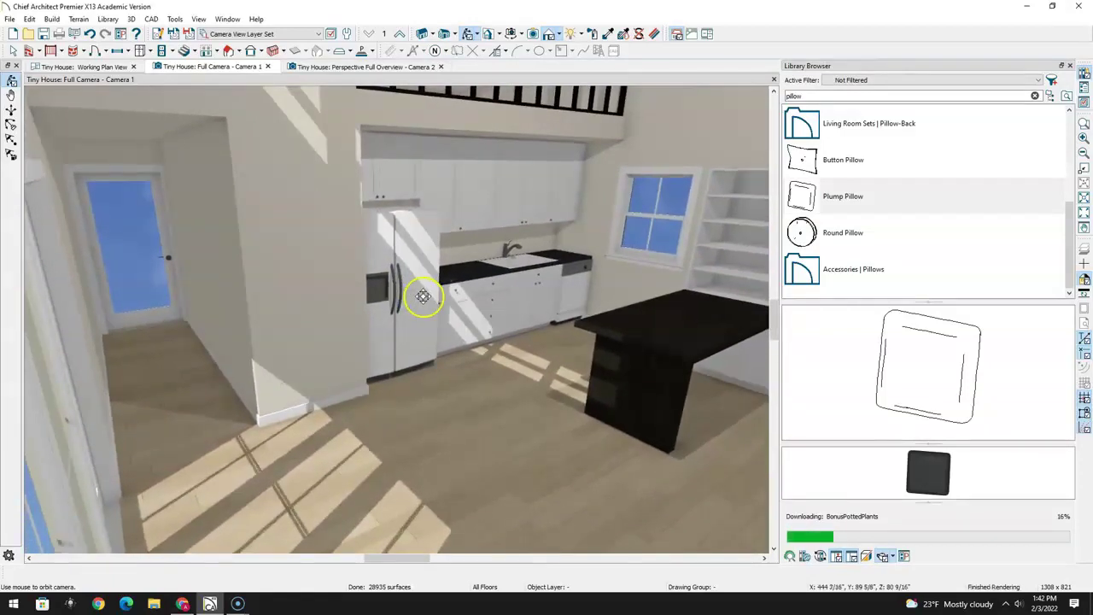
pyautogui.moveTo(282, 284); pyautogui.dragTo(257, 300)
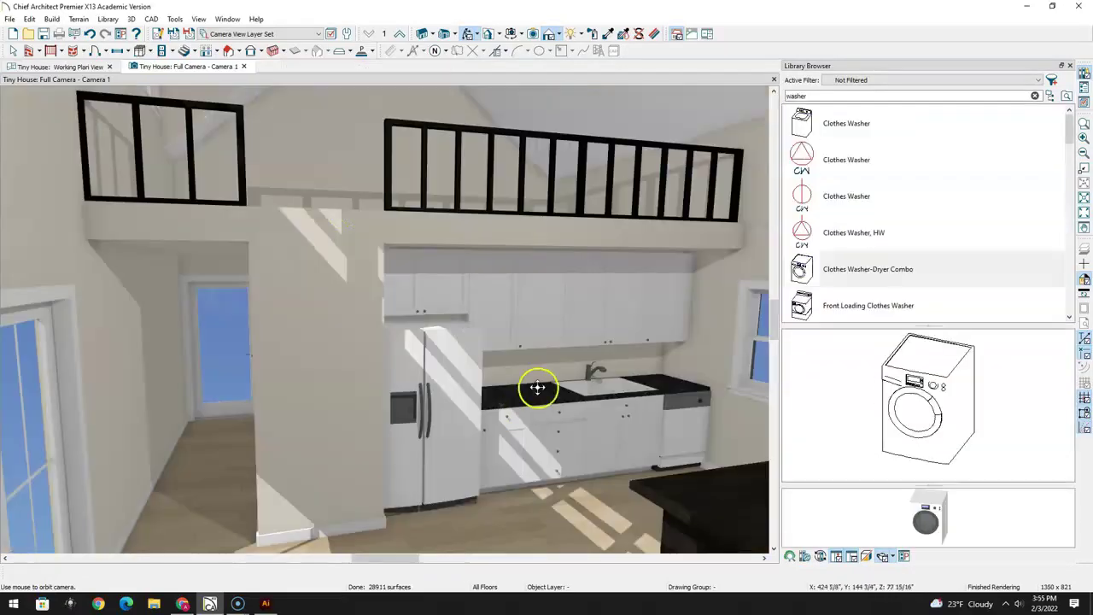
pyautogui.moveTo(429, 394); pyautogui.dragTo(488, 398)
pyautogui.moveTo(559, 374); pyautogui.dragTo(559, 282)
pyautogui.moveTo(476, 266); pyautogui.dragTo(444, 408)
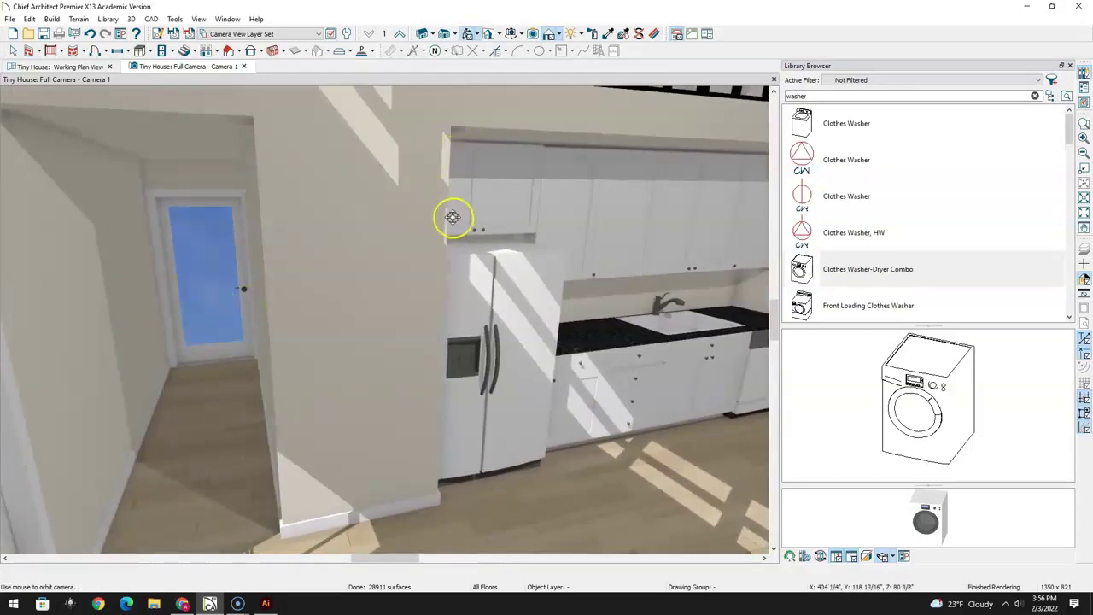
pyautogui.moveTo(457, 279); pyautogui.dragTo(229, 99)
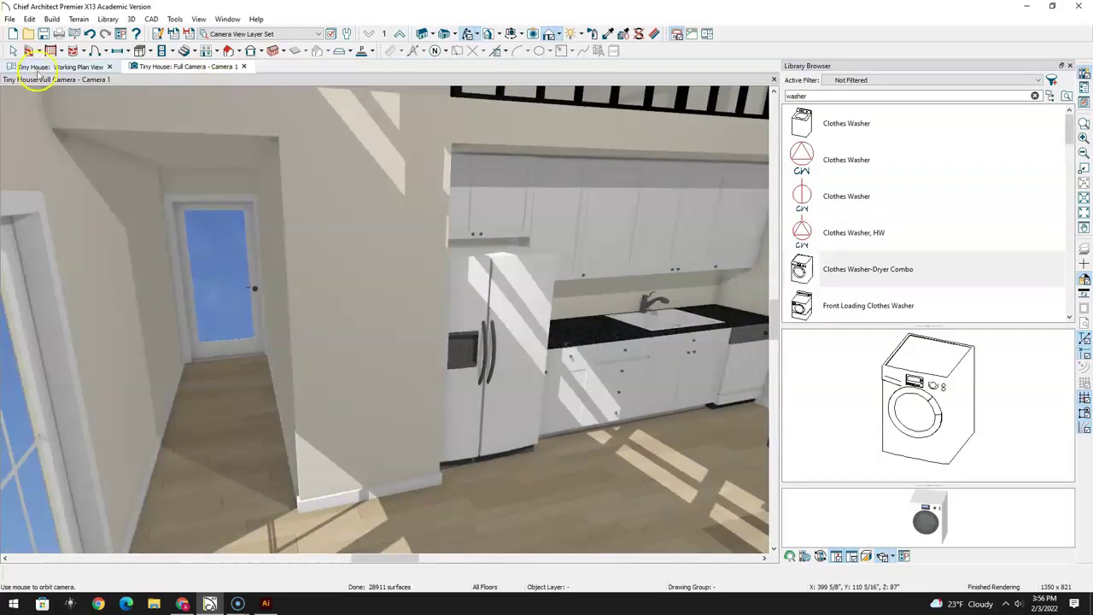
# In the working plan view, place two Clothes Washer-Dryer Combo units side by side against the kitchen wall in the back room's corner
pyautogui.click(38, 68)
pyautogui.moveTo(347, 436); pyautogui.dragTo(341, 272, button='middle')
pyautogui.scroll(4, 361, 305)
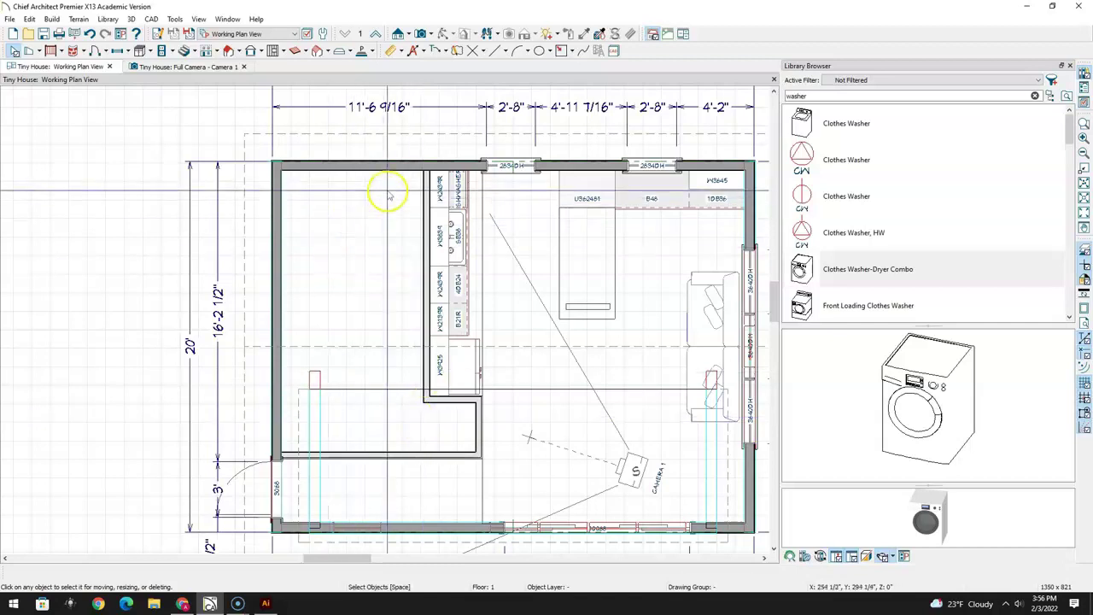
pyautogui.scroll(4, 344, 280)
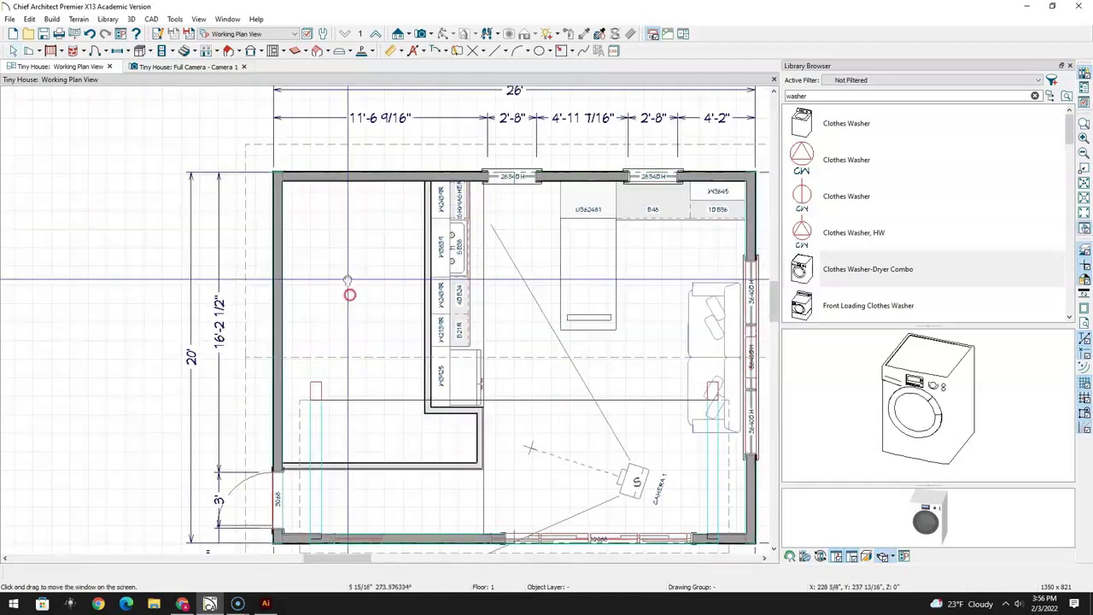
pyautogui.moveTo(365, 314); pyautogui.dragTo(340, 273, button='middle')
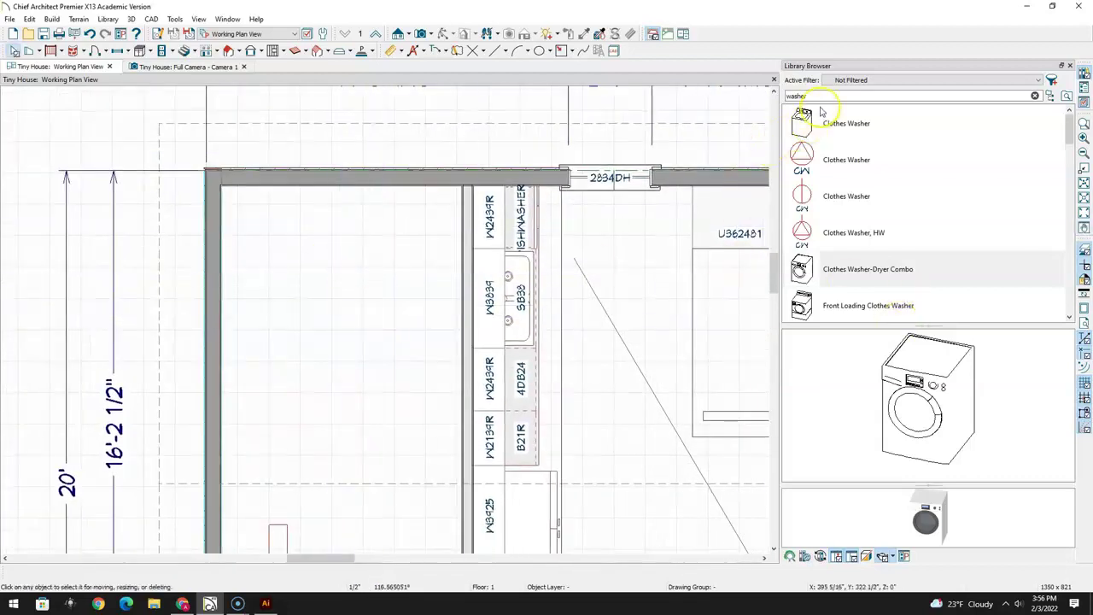
pyautogui.click(934, 369)
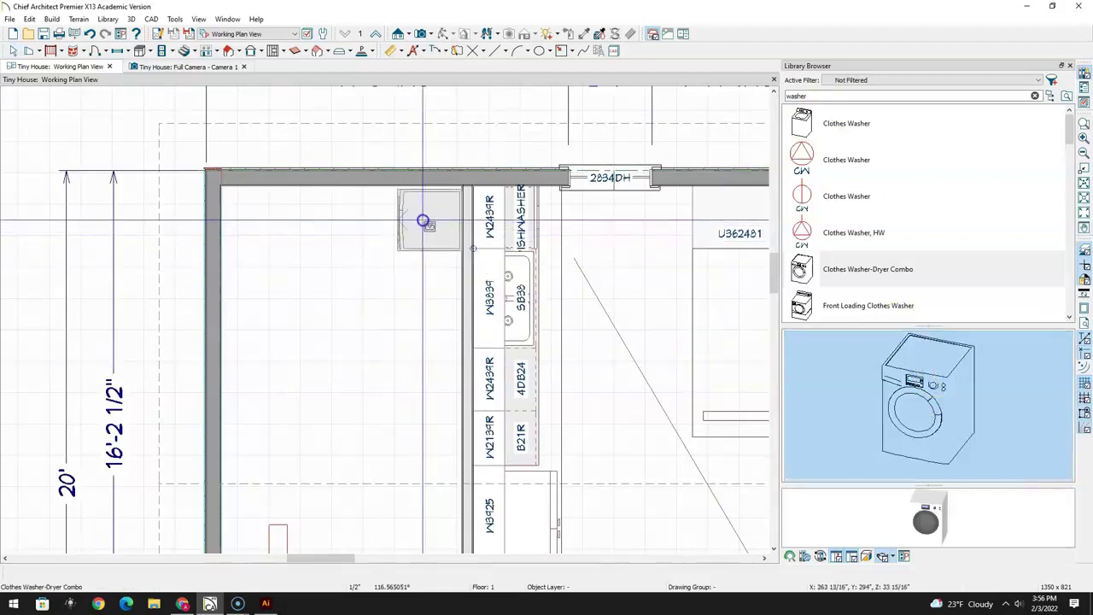
pyautogui.click(423, 222)
pyautogui.click(330, 230)
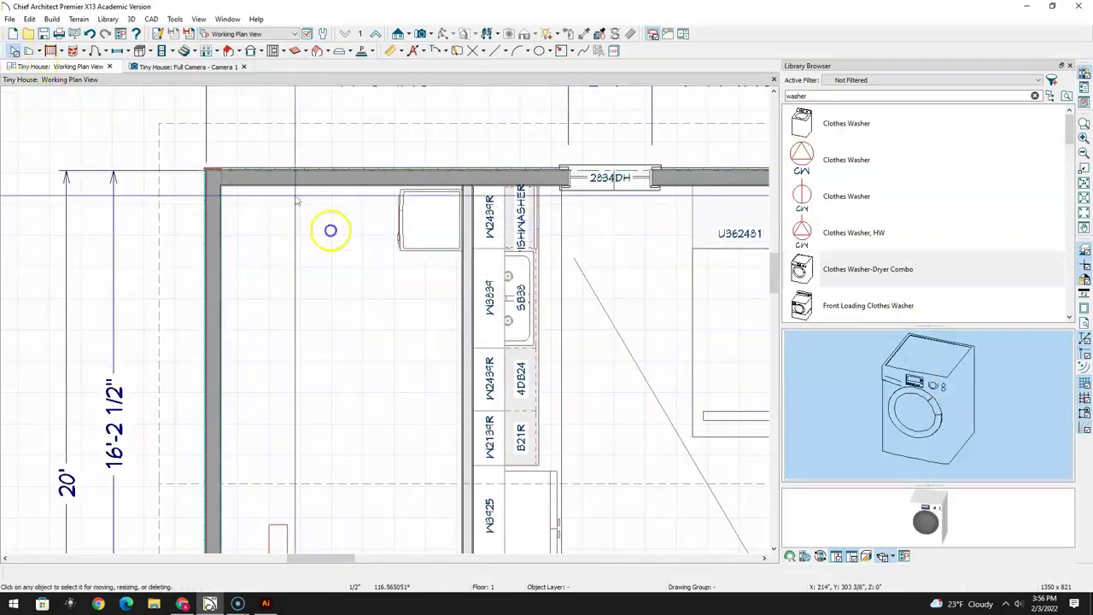
pyautogui.click(939, 417)
pyautogui.click(437, 292)
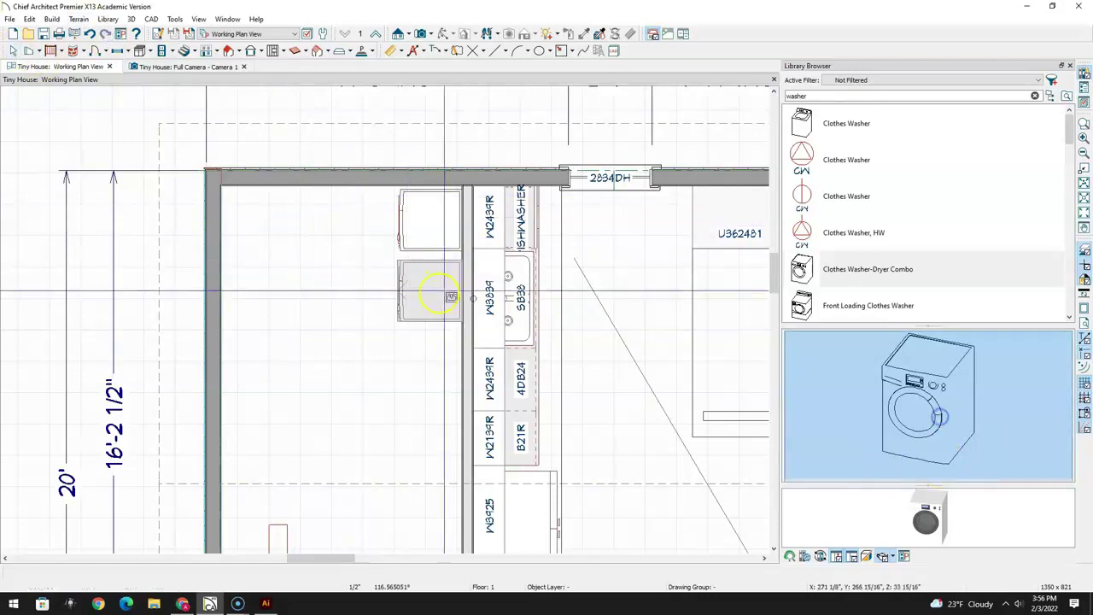
pyautogui.press('Escape')
# Select both washer-dryer units and nudge them together slightly away from the kitchen wall
pyautogui.scroll(3, 433, 245)
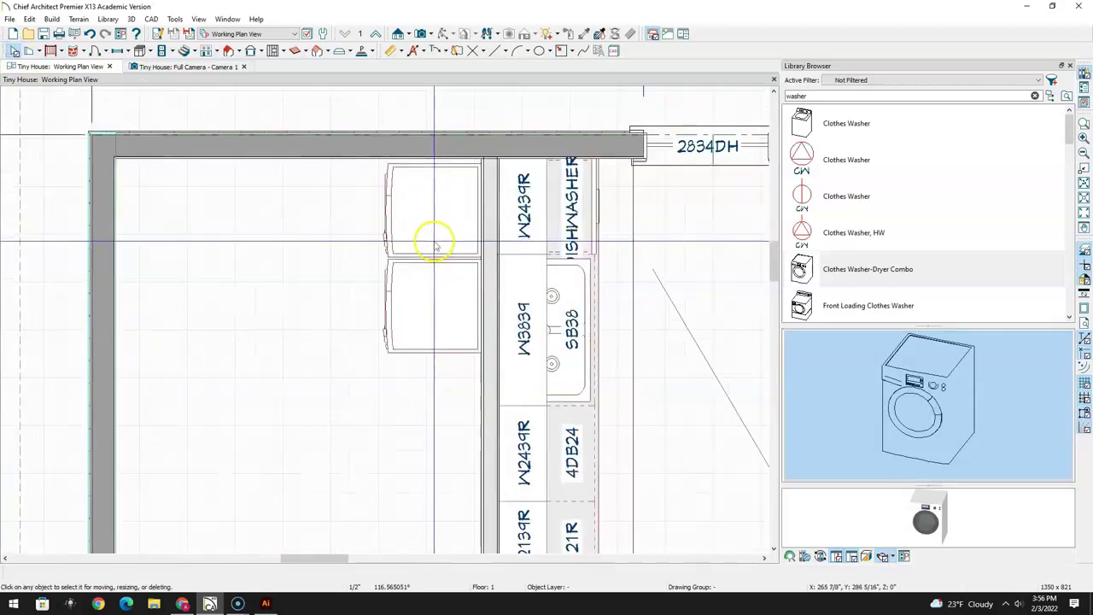
pyautogui.scroll(1, 434, 245)
pyautogui.click(426, 284)
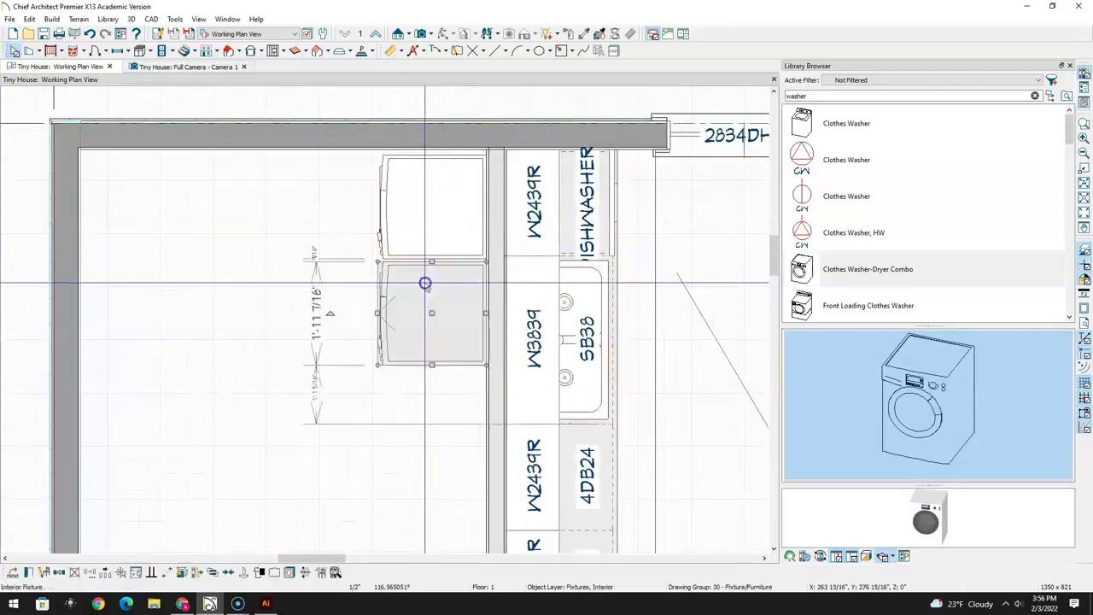
pyautogui.click(433, 226)
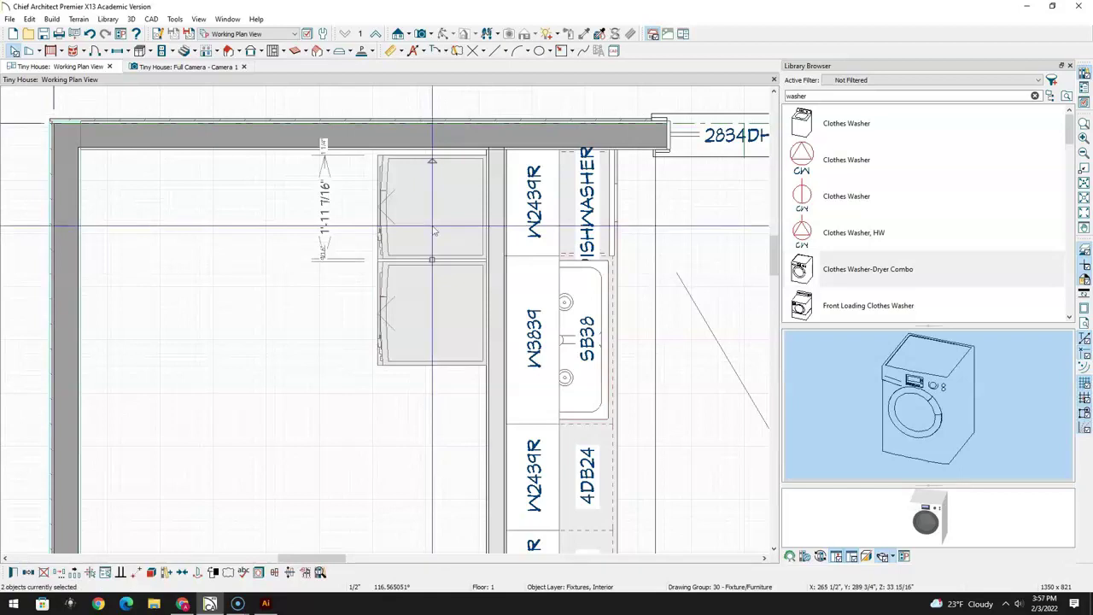
pyautogui.press('Left')
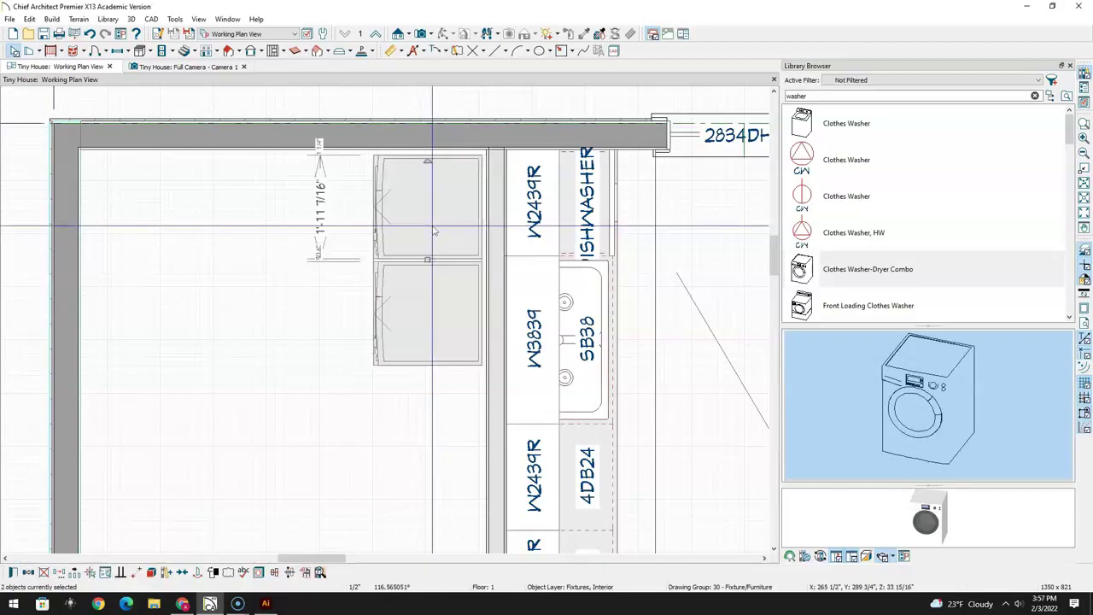
pyautogui.press('Left')
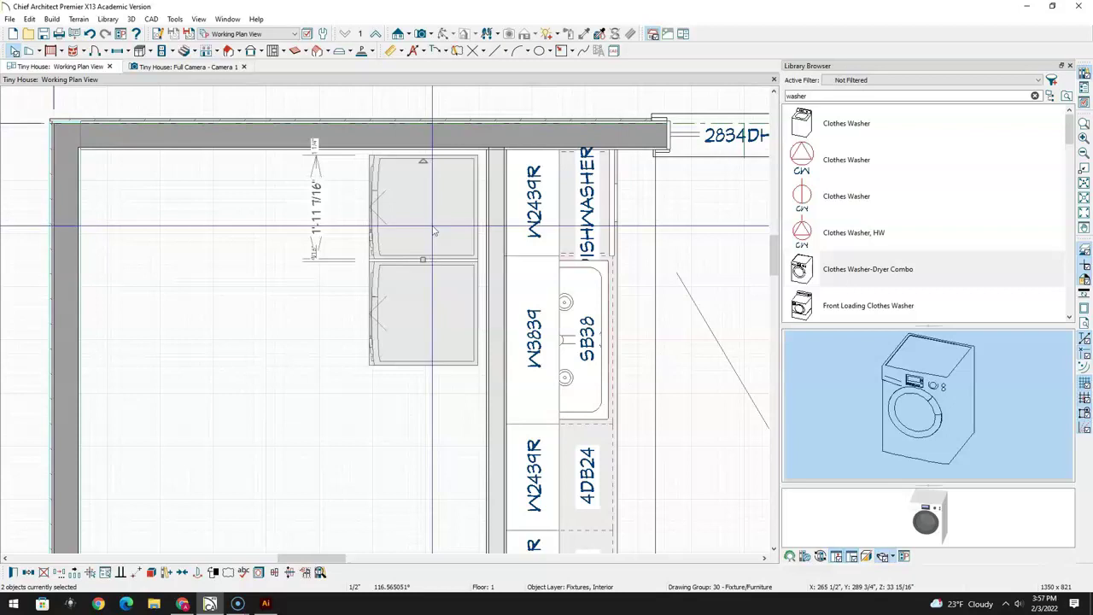
pyautogui.click(464, 209)
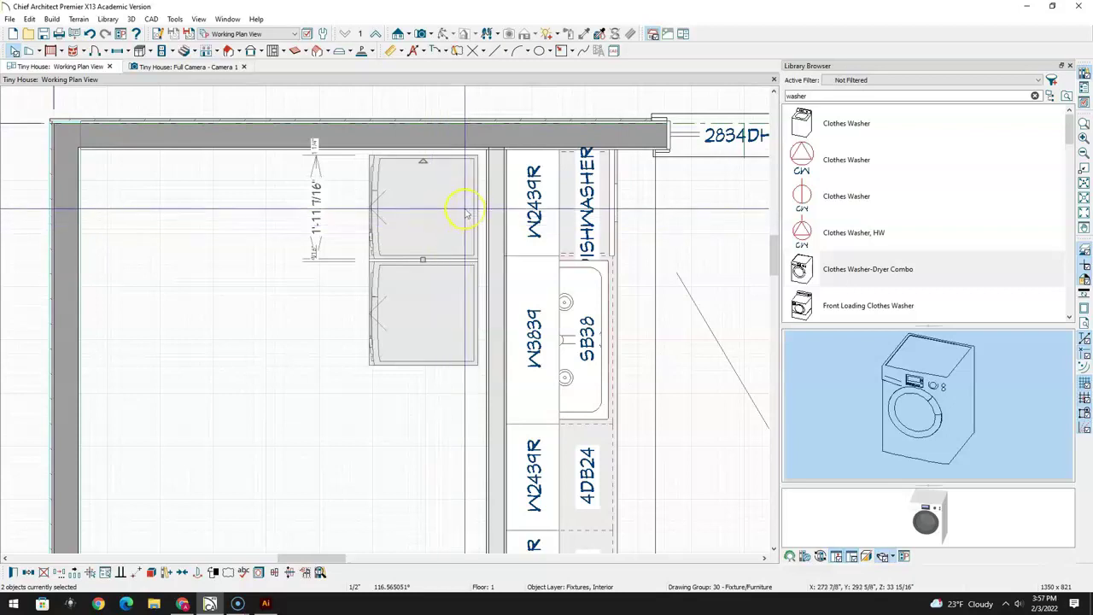
pyautogui.scroll(1, 487, 193)
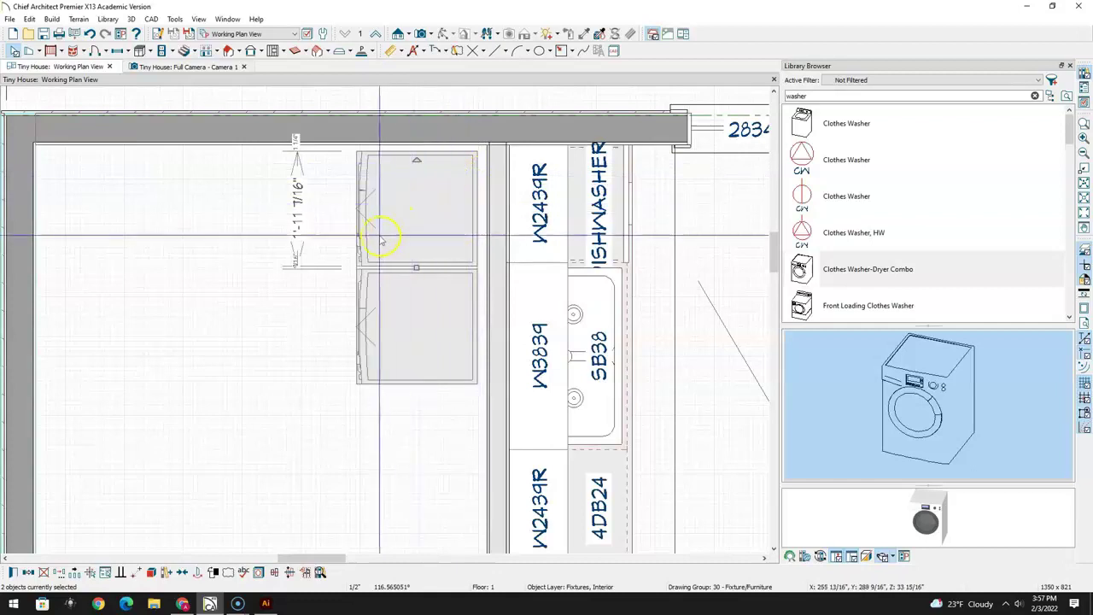
# Draw a straight half-wall about 7'-9" long beside the washer-dryer units, from the kitchen wall across to the exterior wall
pyautogui.scroll(-2, 380, 239)
pyautogui.moveTo(378, 279); pyautogui.dragTo(507, 237, button='middle')
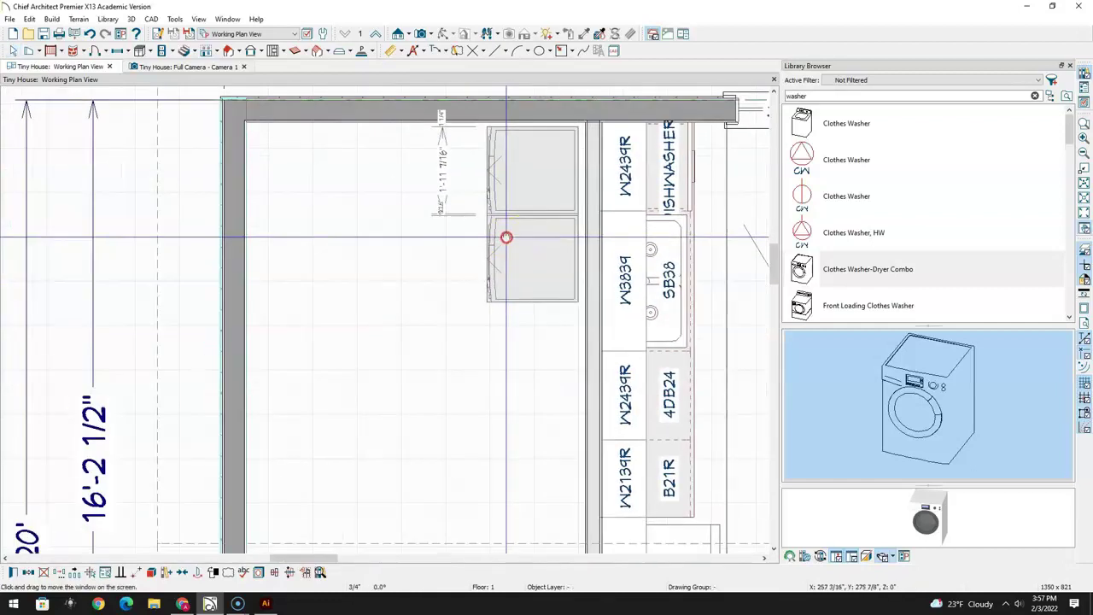
pyautogui.scroll(-1, 458, 237)
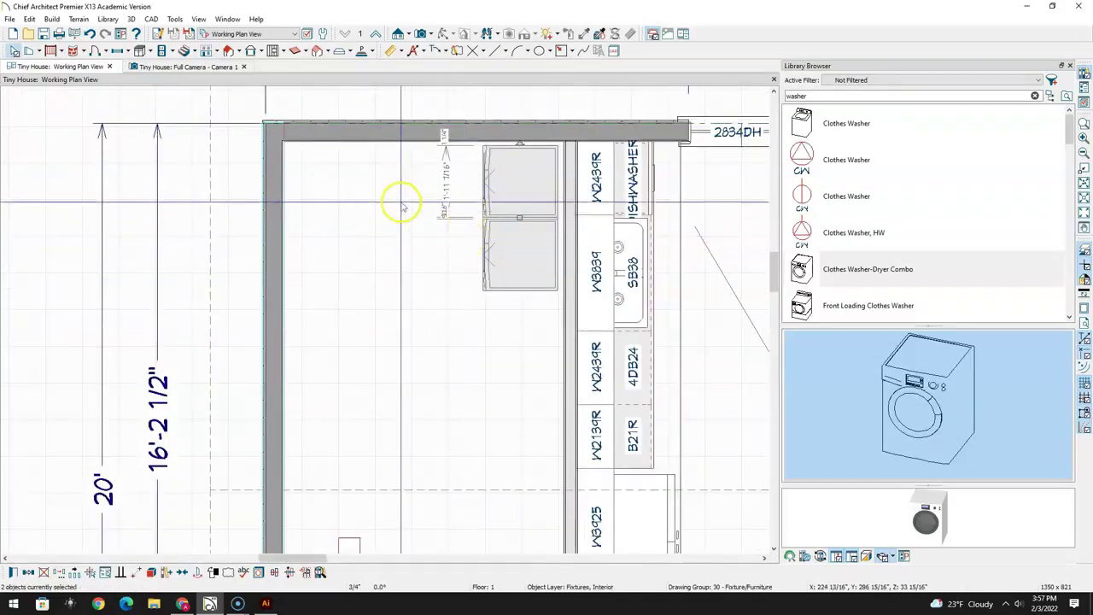
pyautogui.moveTo(447, 273); pyautogui.dragTo(439, 303, button='middle')
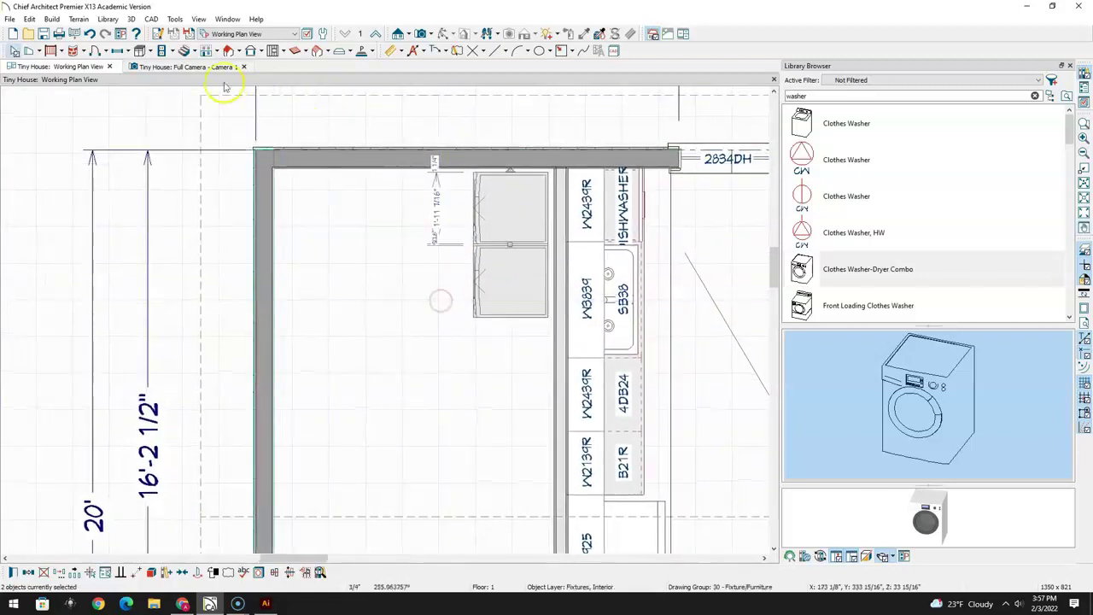
pyautogui.click(43, 52)
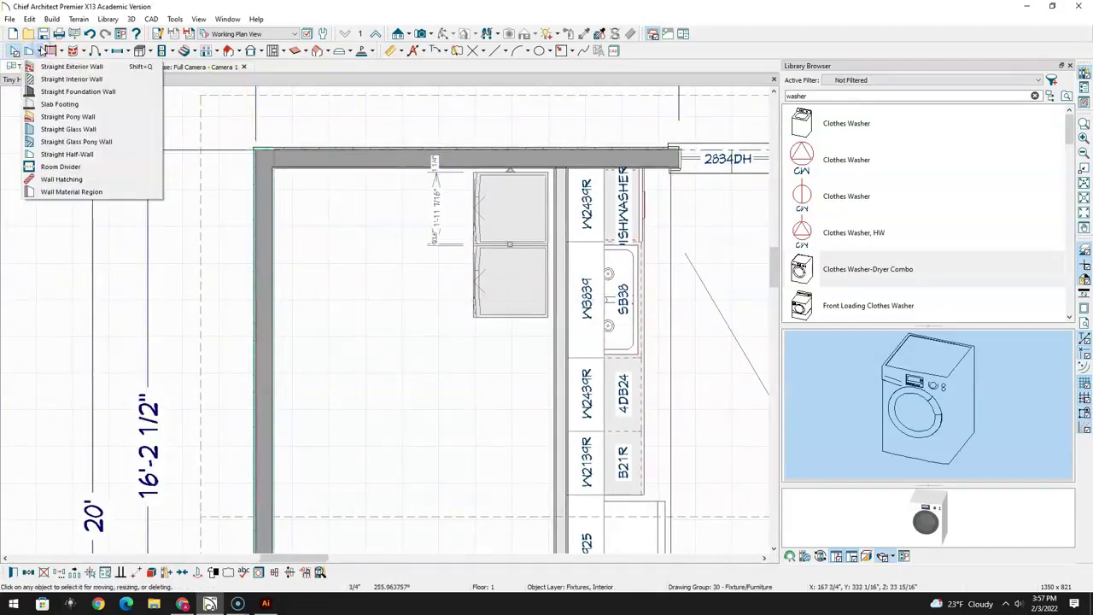
pyautogui.click(64, 153)
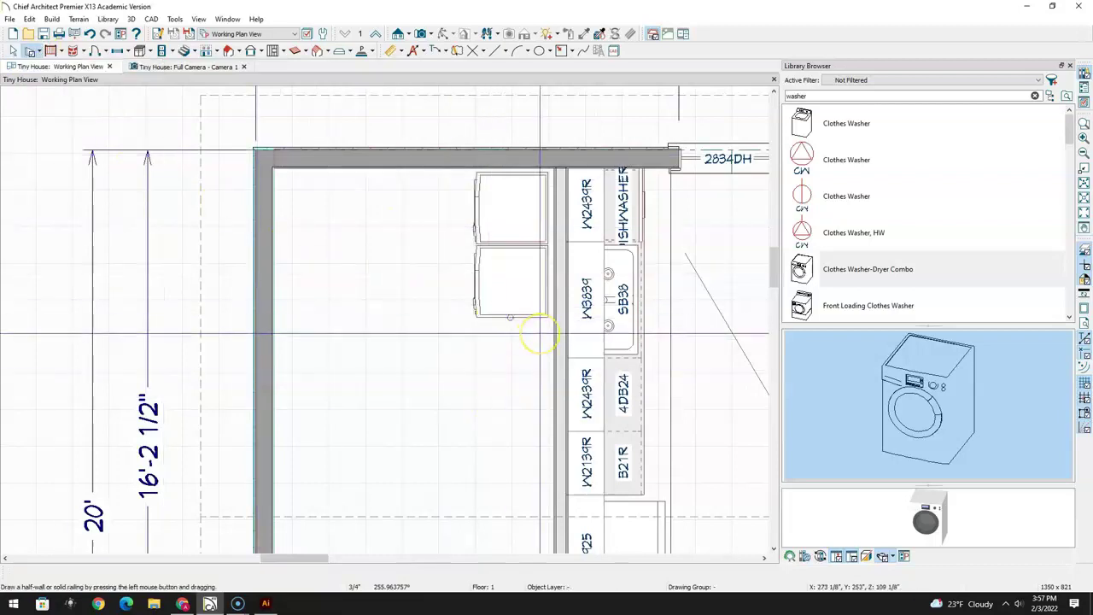
pyautogui.moveTo(555, 336); pyautogui.dragTo(274, 335)
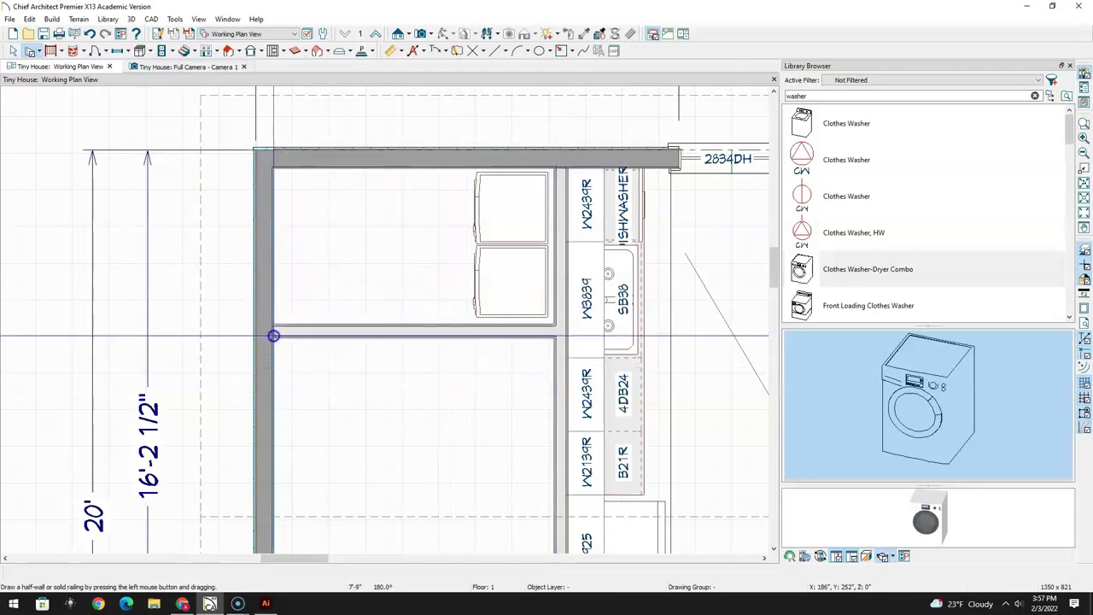
pyautogui.click(13, 51)
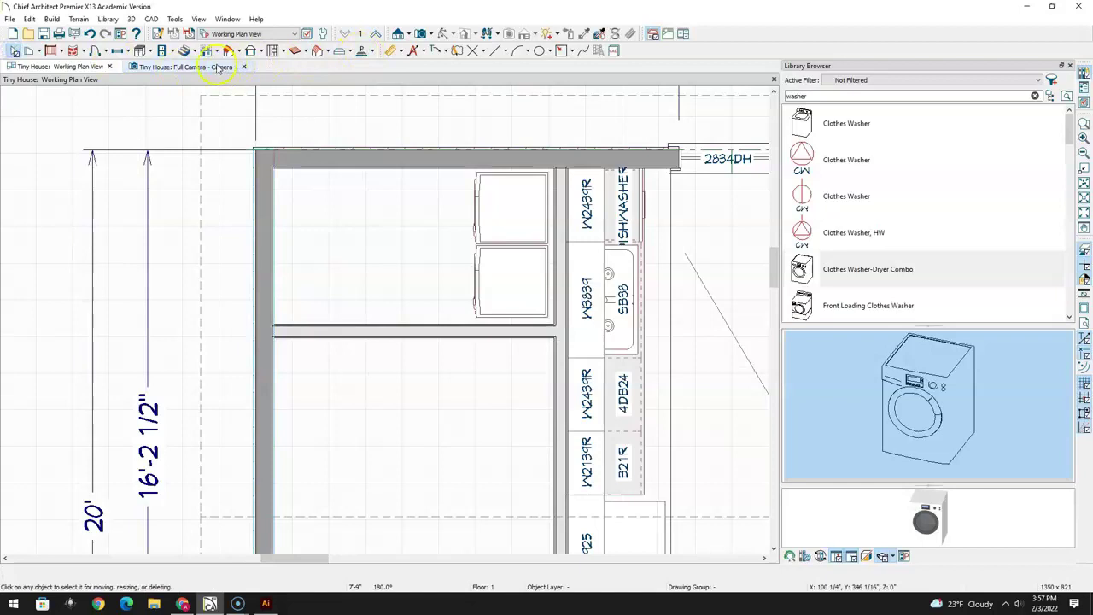
pyautogui.click(219, 68)
pyautogui.moveTo(435, 234); pyautogui.dragTo(471, 362)
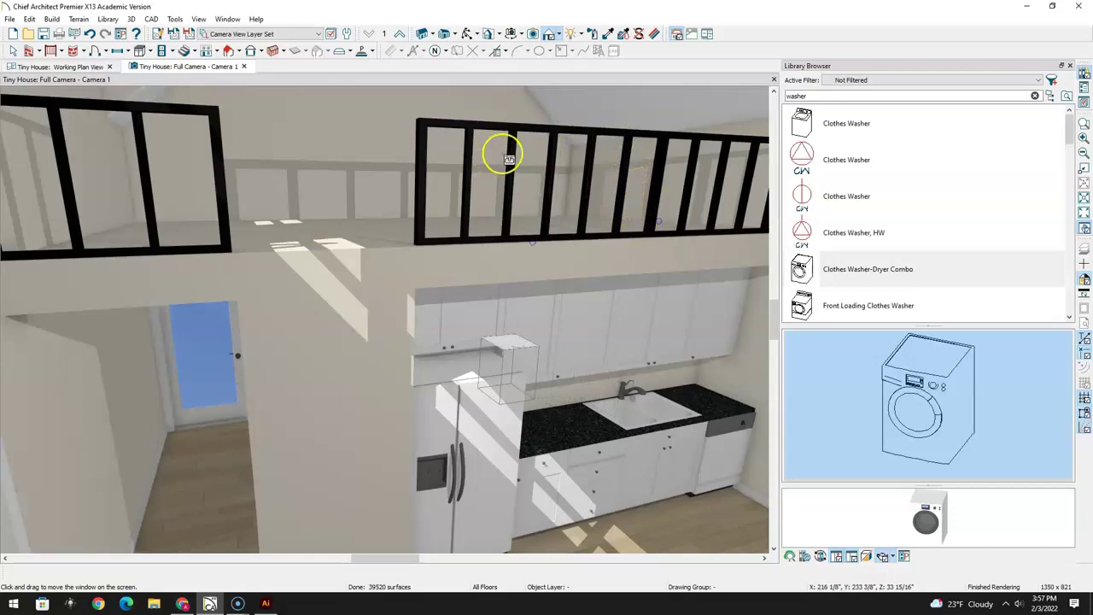
pyautogui.click(152, 52)
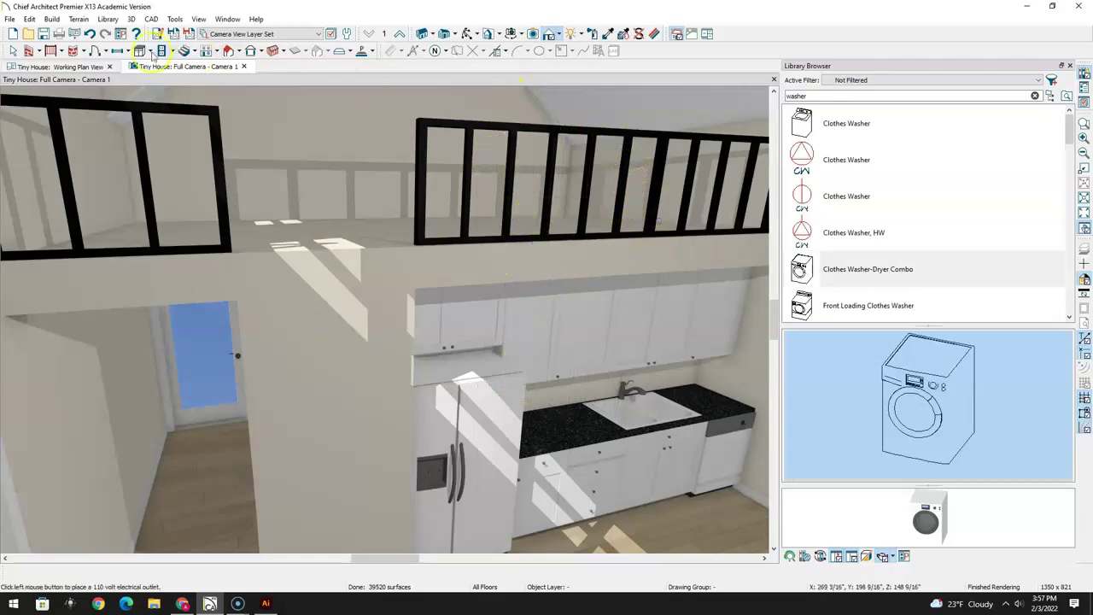
pyautogui.click(24, 67)
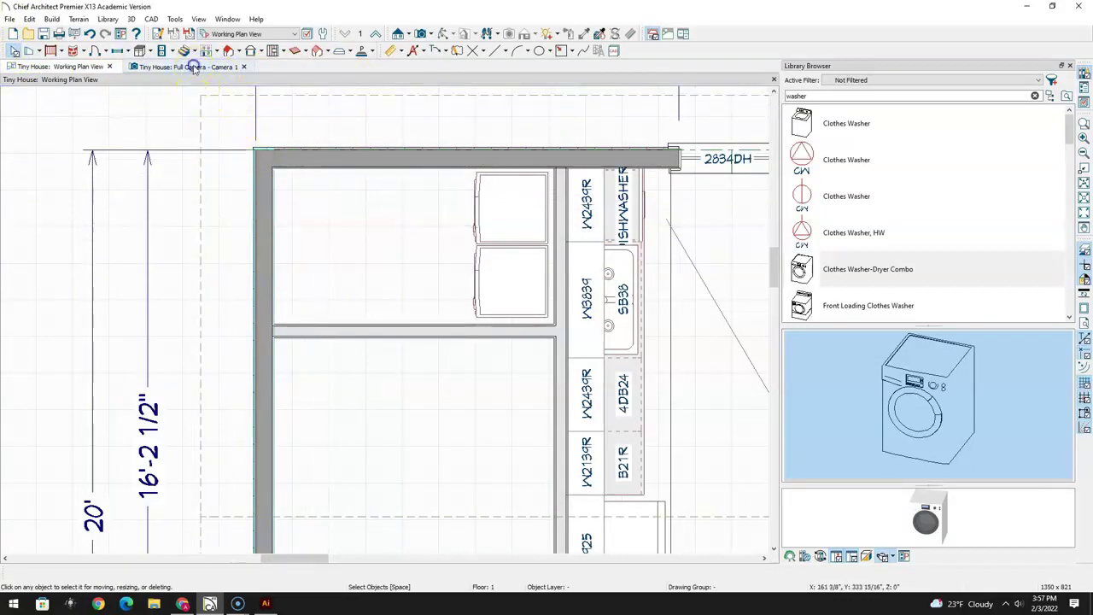
pyautogui.click(195, 67)
pyautogui.click(78, 66)
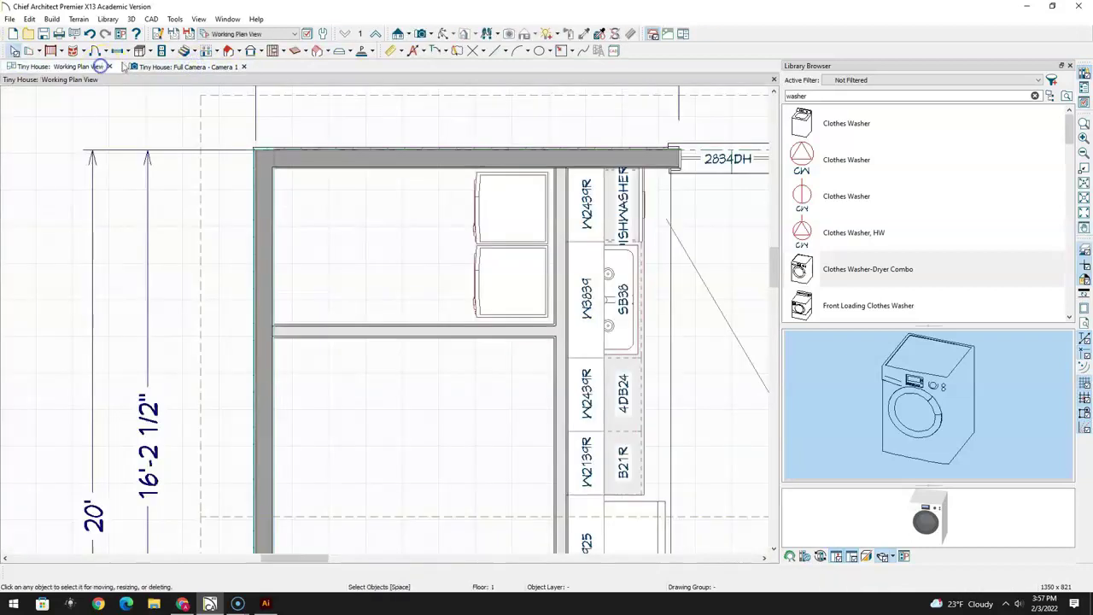
# Create a full camera view from inside the room behind the kitchen, looking toward the half-wall and the washer-dryer units
pyautogui.click(422, 35)
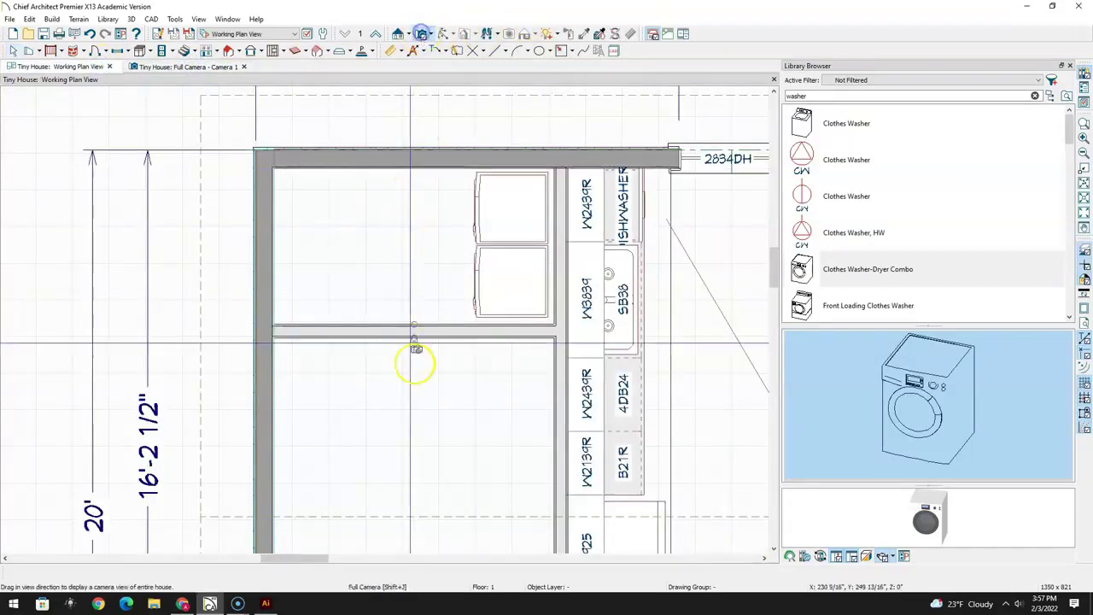
pyautogui.click(402, 500)
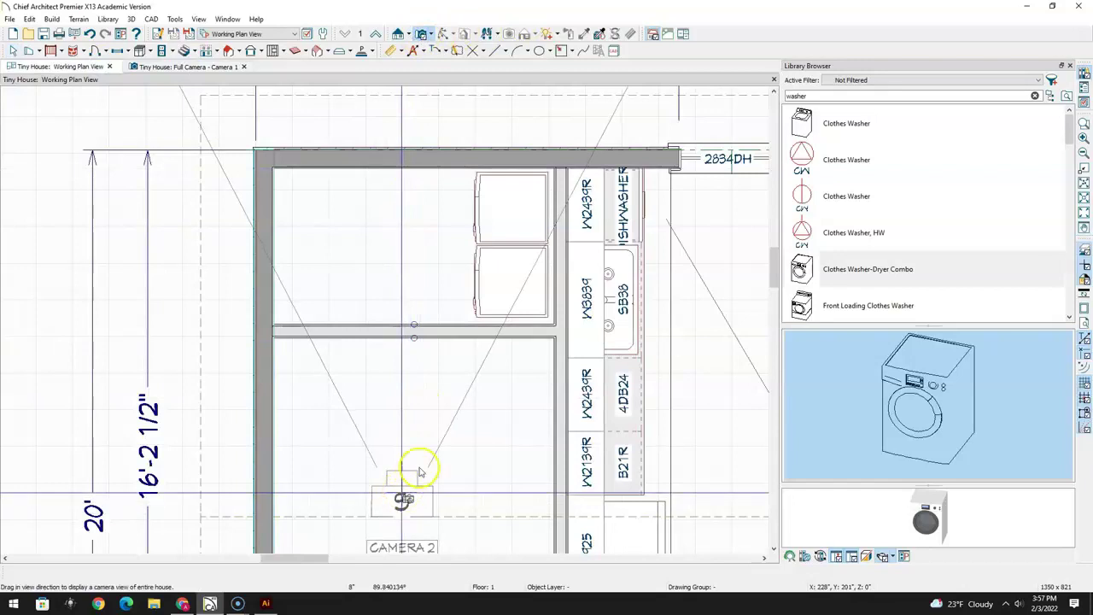
pyautogui.moveTo(415, 446); pyautogui.dragTo(440, 372)
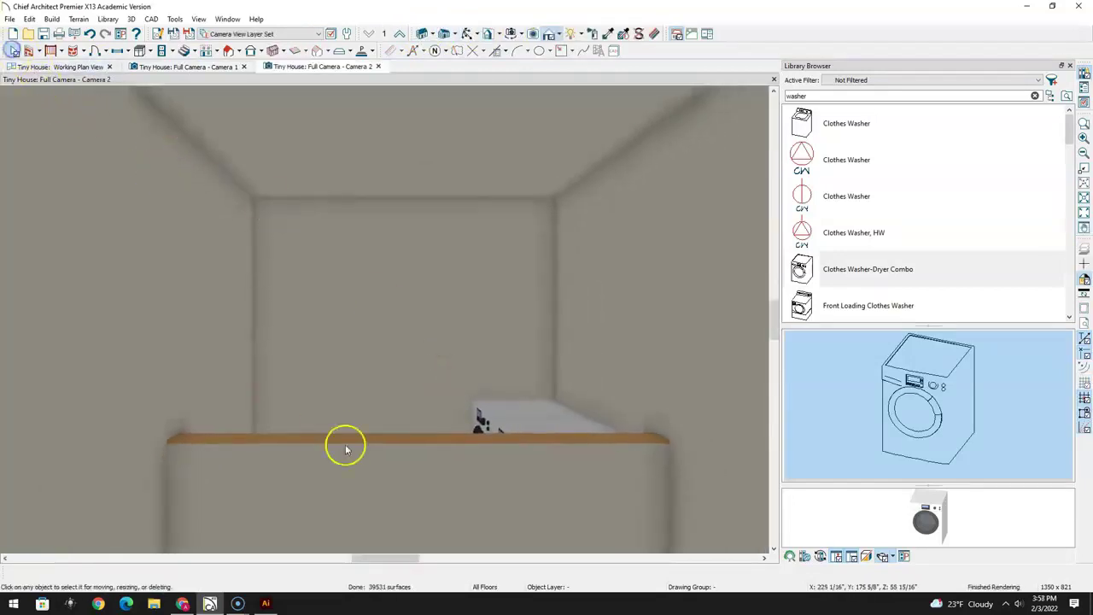
# Select the half-wall in the new camera view and raise its top edge up to the ceiling
pyautogui.click(396, 469)
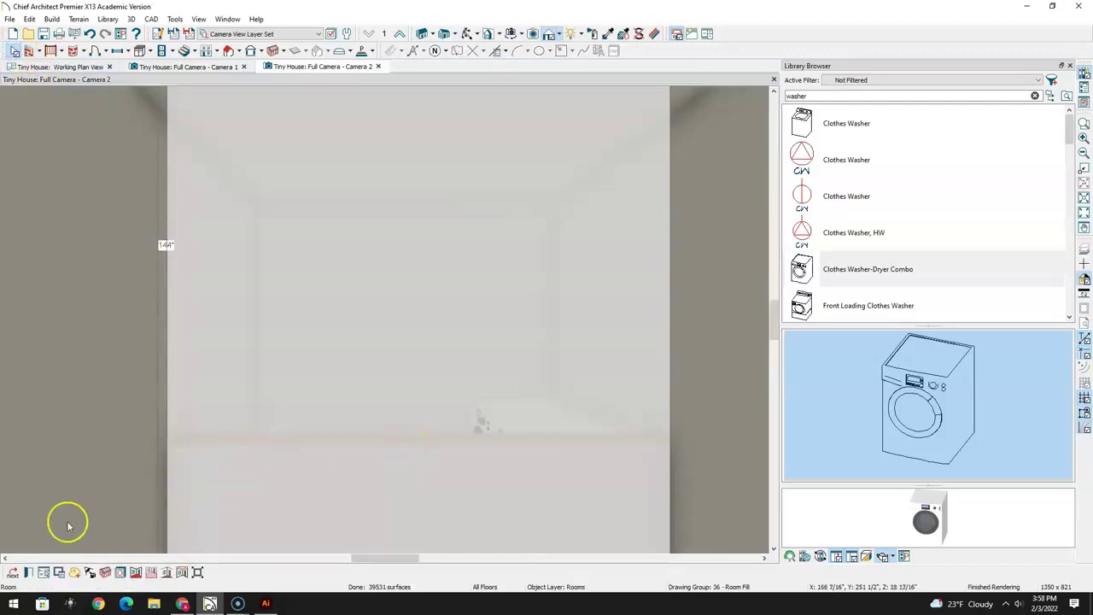
pyautogui.click(12, 572)
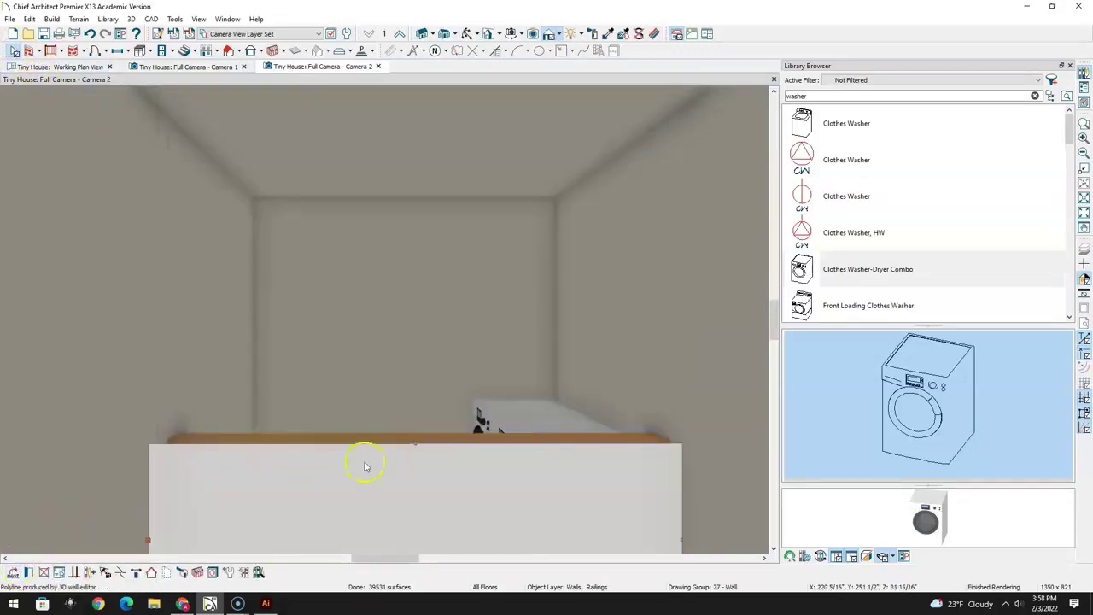
pyautogui.moveTo(415, 442); pyautogui.dragTo(501, 195)
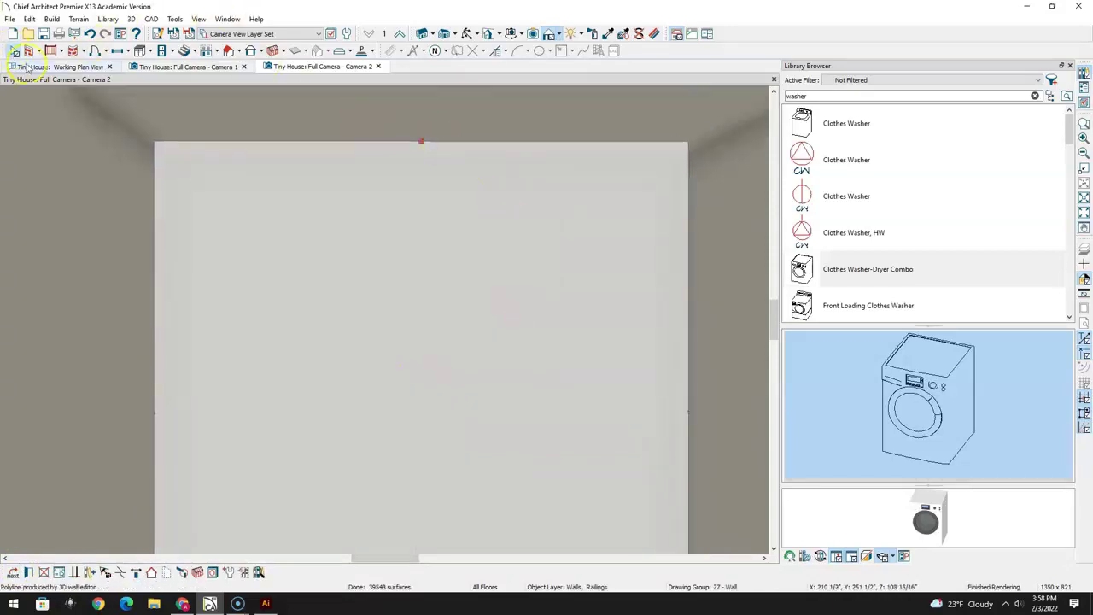
# From the working plan view, create a cross section/elevation view looking toward the partition in front of the washer-dryer units
pyautogui.click(29, 67)
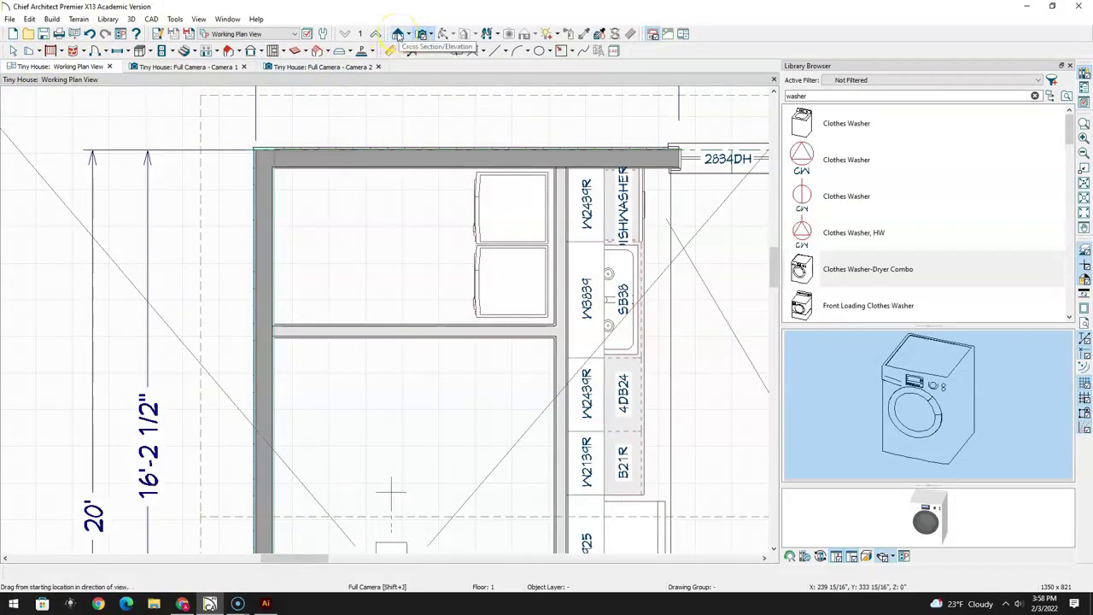
pyautogui.click(399, 35)
pyautogui.moveTo(415, 456); pyautogui.dragTo(419, 413)
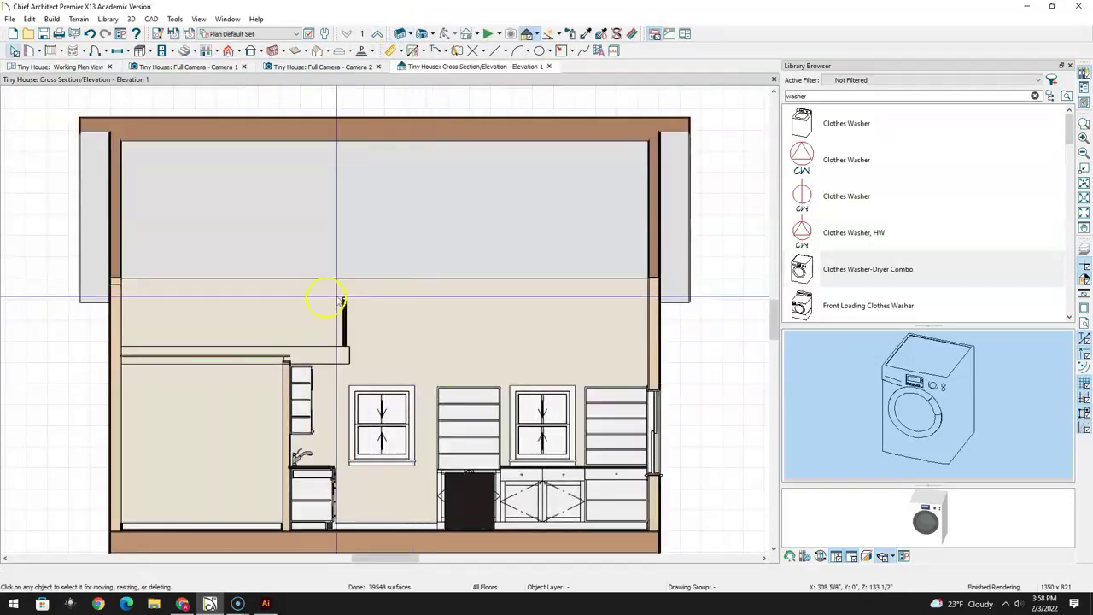
# In the elevation view, select the partition and lower its top edge to the underside of the loft floor, about 7'-10 7/8" high
pyautogui.scroll(3, 215, 371)
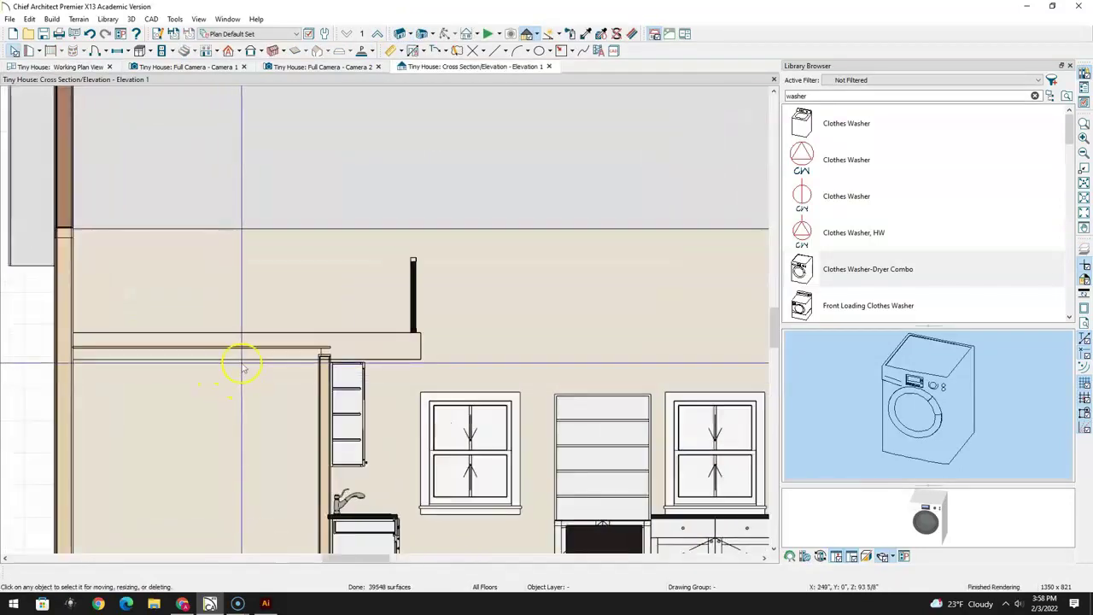
pyautogui.click(240, 361)
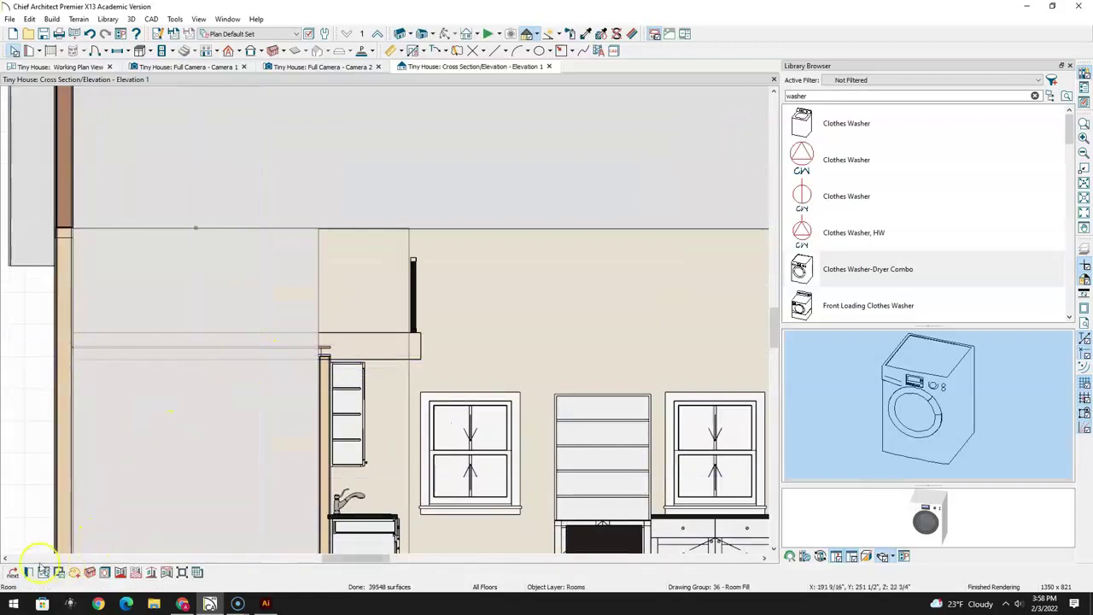
pyautogui.click(12, 573)
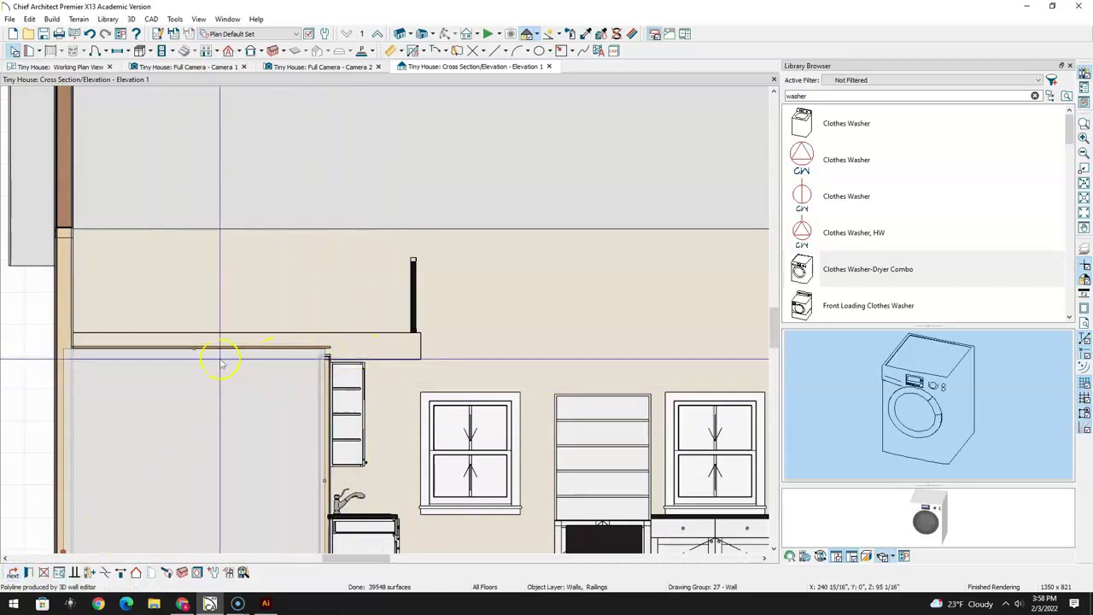
pyautogui.moveTo(195, 349); pyautogui.dragTo(195, 355)
pyautogui.scroll(3, 290, 363)
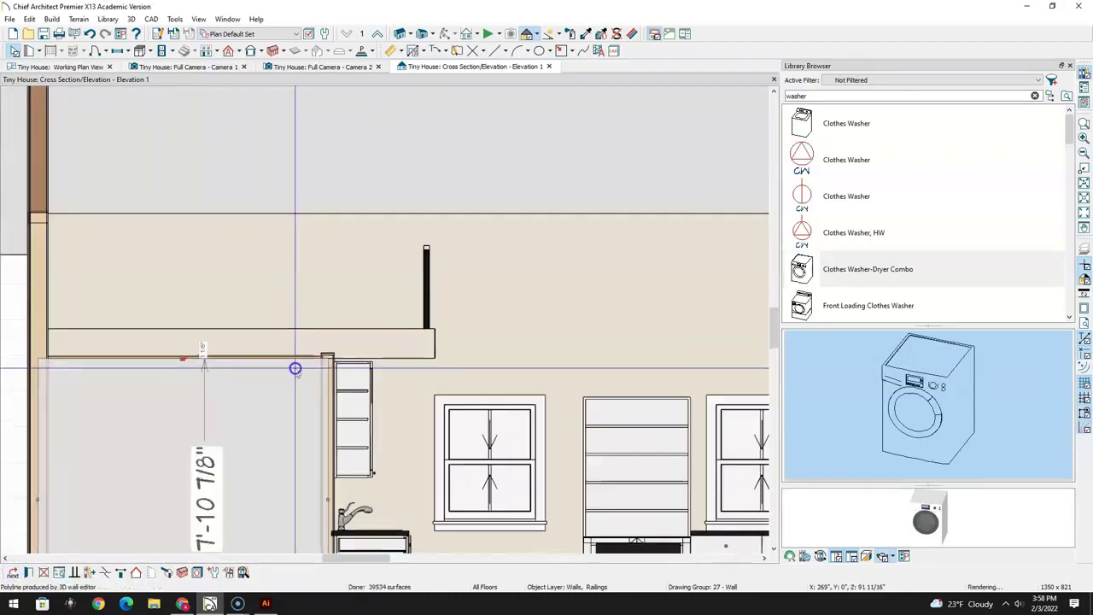
# Examine the partition in the camera views and the working plan, finishing with the whole partition framed in the second camera view
pyautogui.click(173, 67)
pyautogui.moveTo(214, 72); pyautogui.dragTo(472, 64)
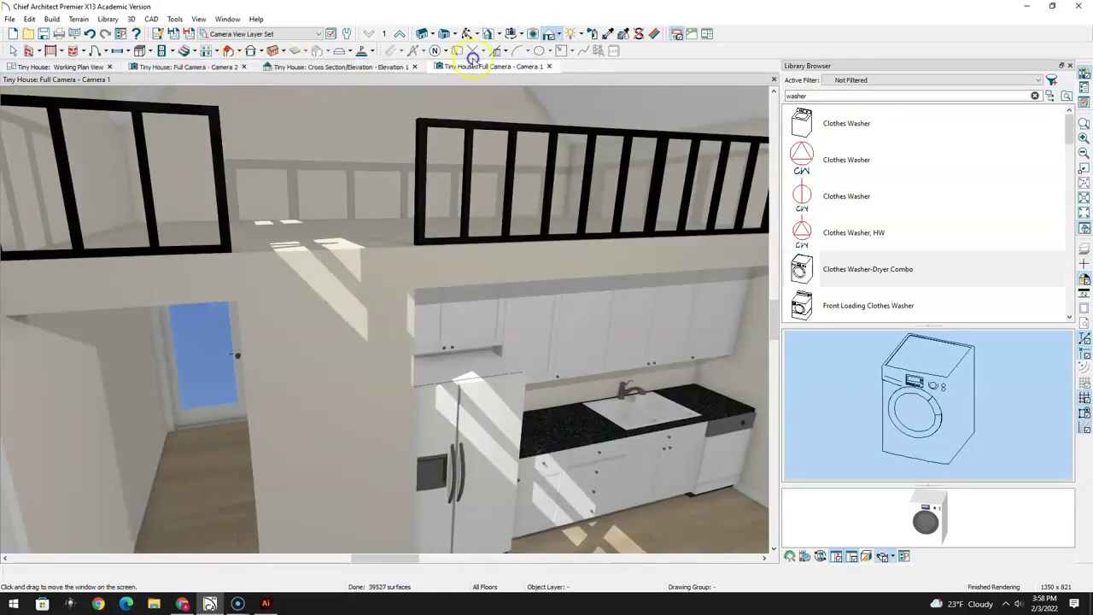
pyautogui.click(218, 67)
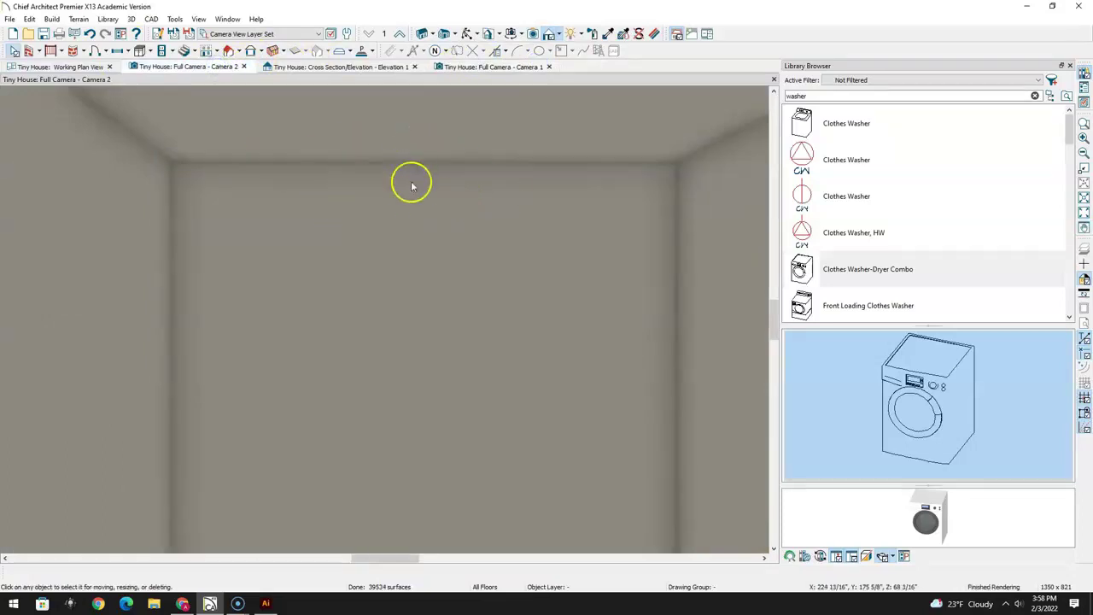
pyautogui.click(485, 68)
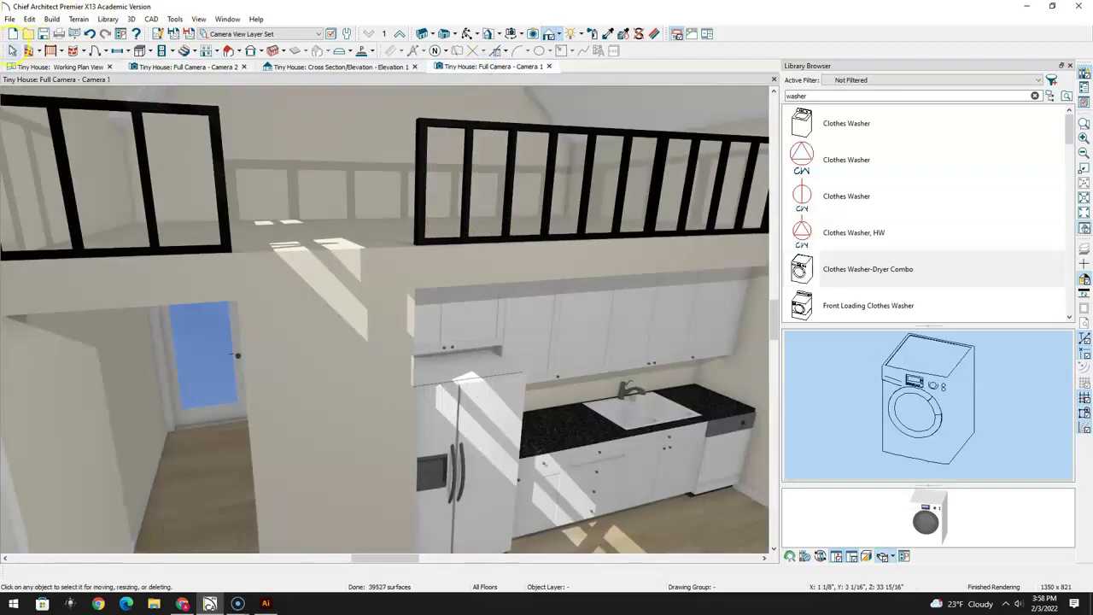
pyautogui.click(467, 33)
pyautogui.moveTo(463, 212); pyautogui.dragTo(282, 112)
pyautogui.click(56, 67)
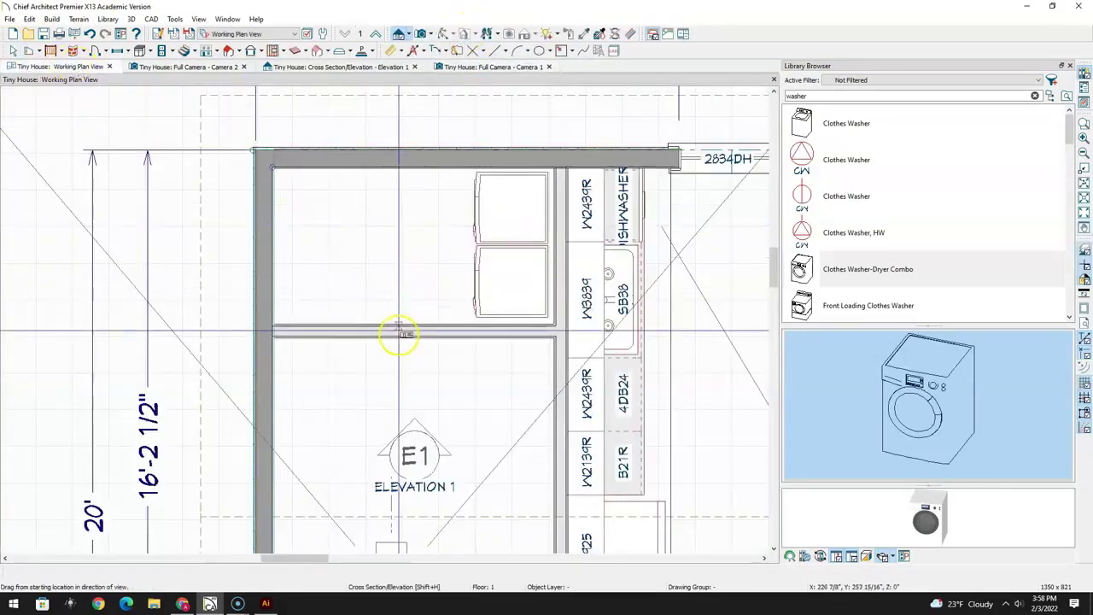
pyautogui.scroll(1, 429, 364)
pyautogui.scroll(1, 302, 247)
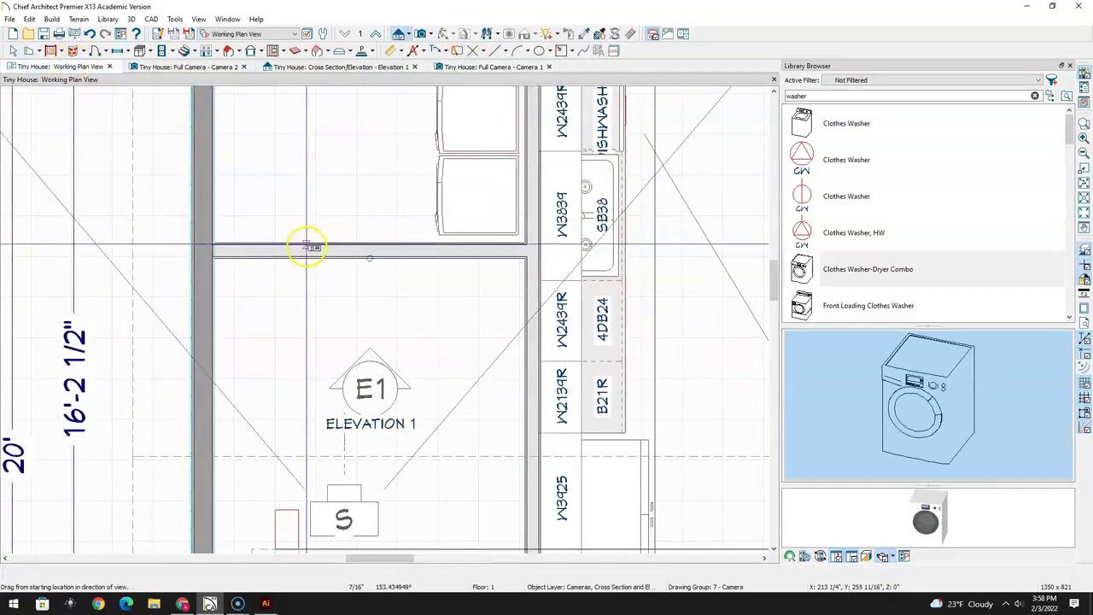
pyautogui.click(206, 66)
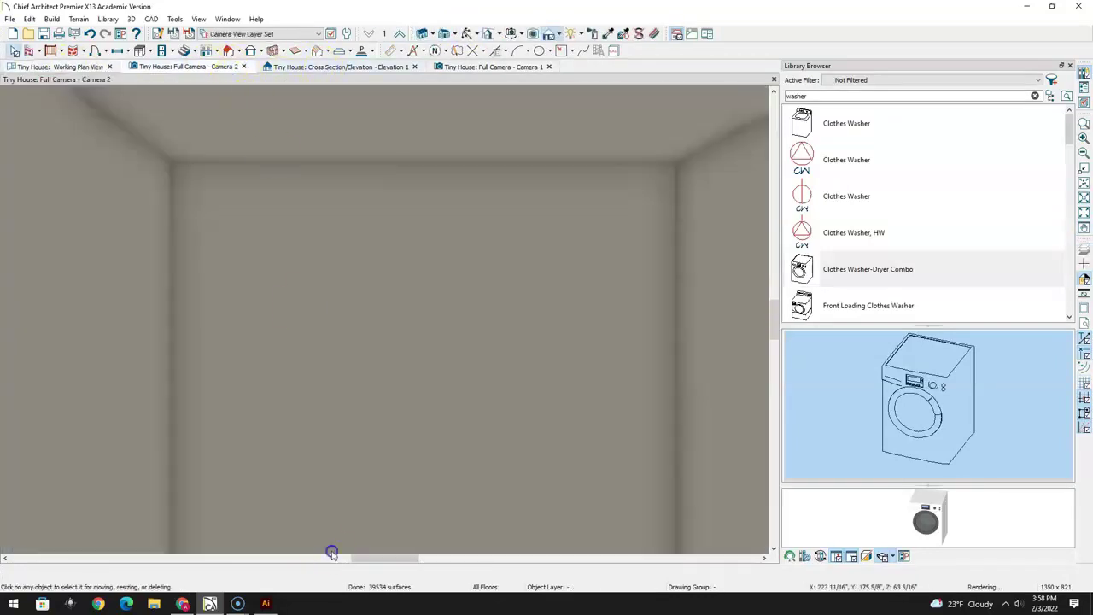
pyautogui.scroll(-4, 358, 390)
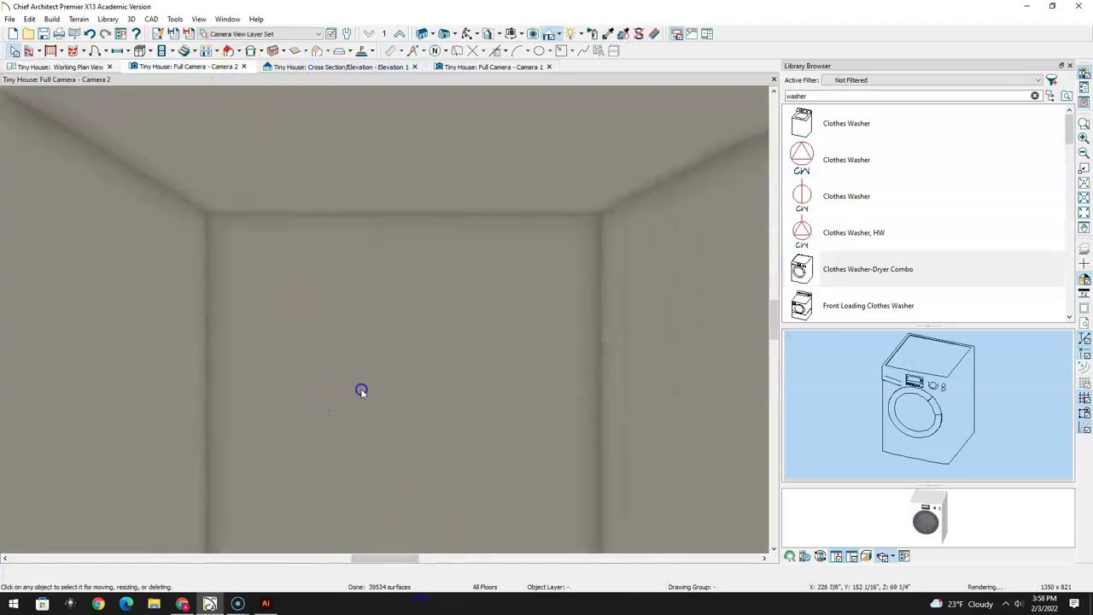
pyautogui.moveTo(361, 391); pyautogui.dragTo(476, 259, button='middle')
pyautogui.scroll(-2, 422, 344)
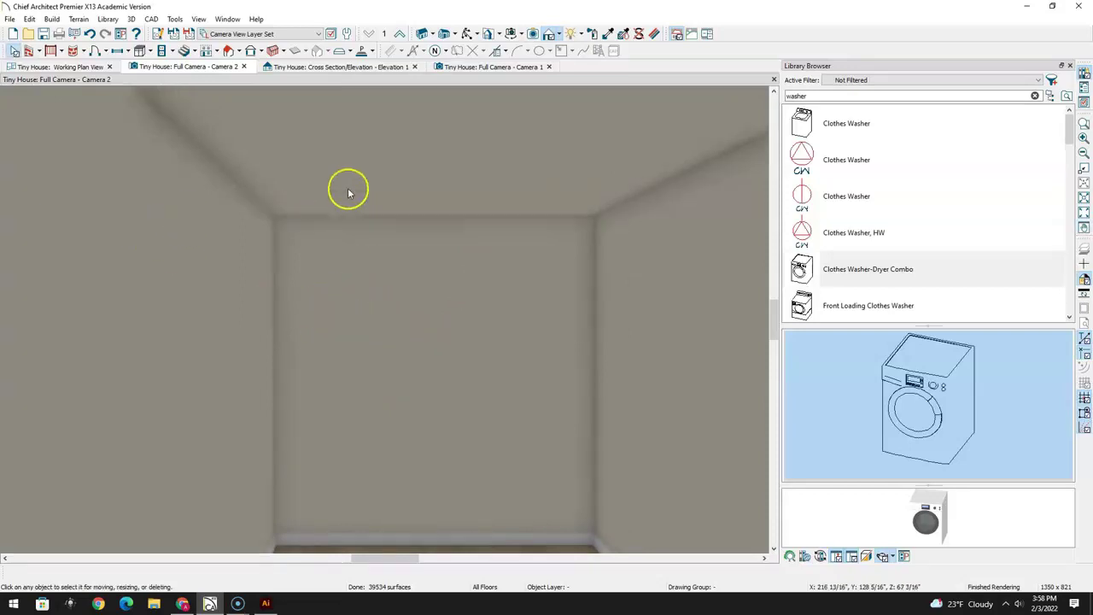
# Try a hinged door in the partition near the exterior wall and delete it
pyautogui.click(106, 53)
pyautogui.click(117, 66)
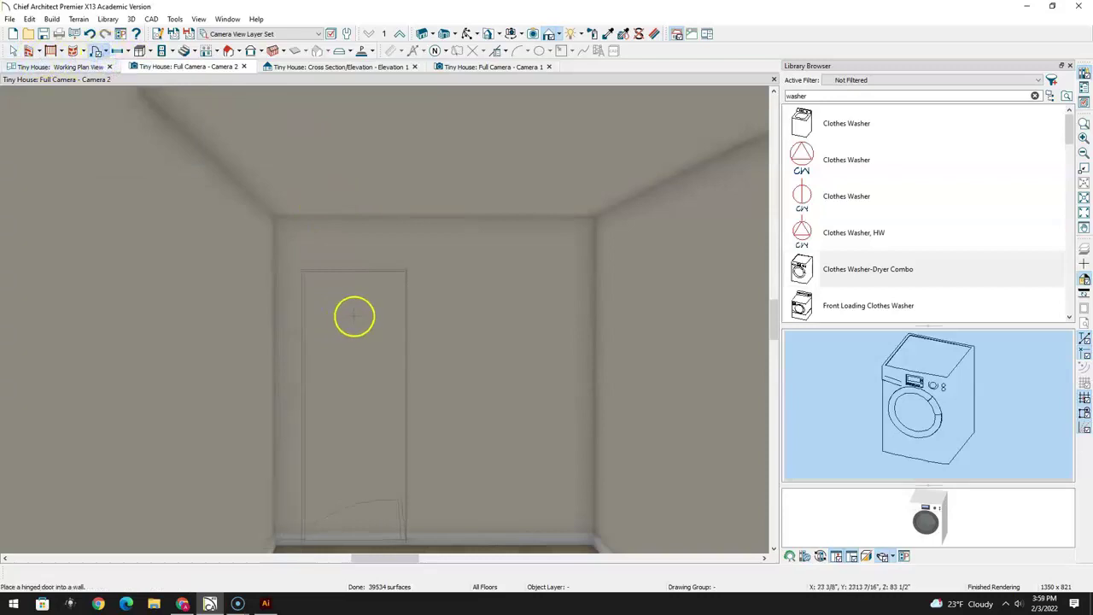
pyautogui.click(354, 317)
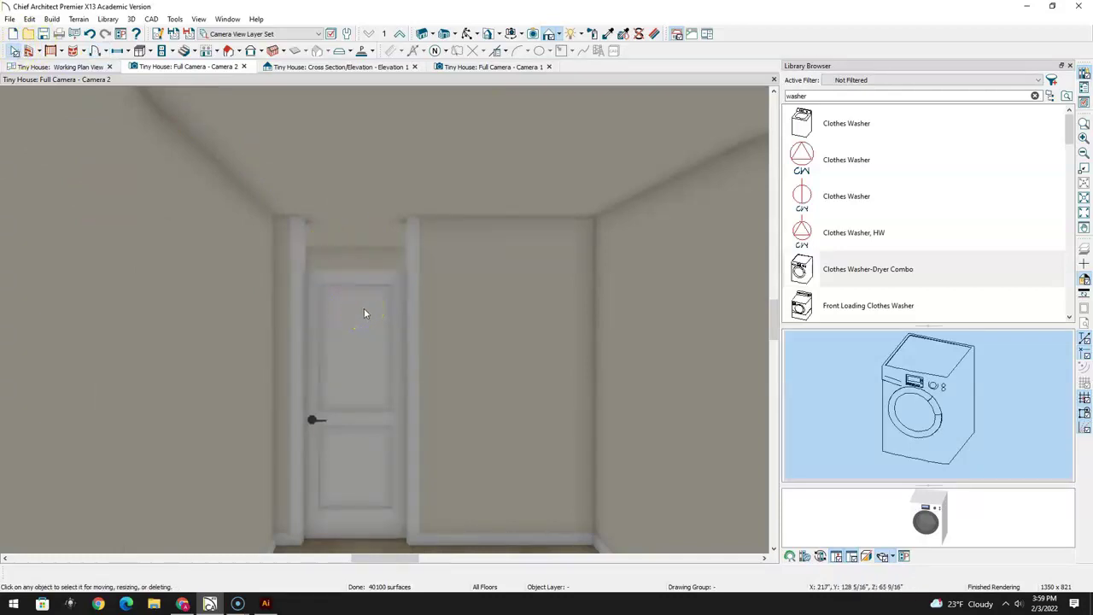
pyautogui.click(363, 312)
pyautogui.press('Delete')
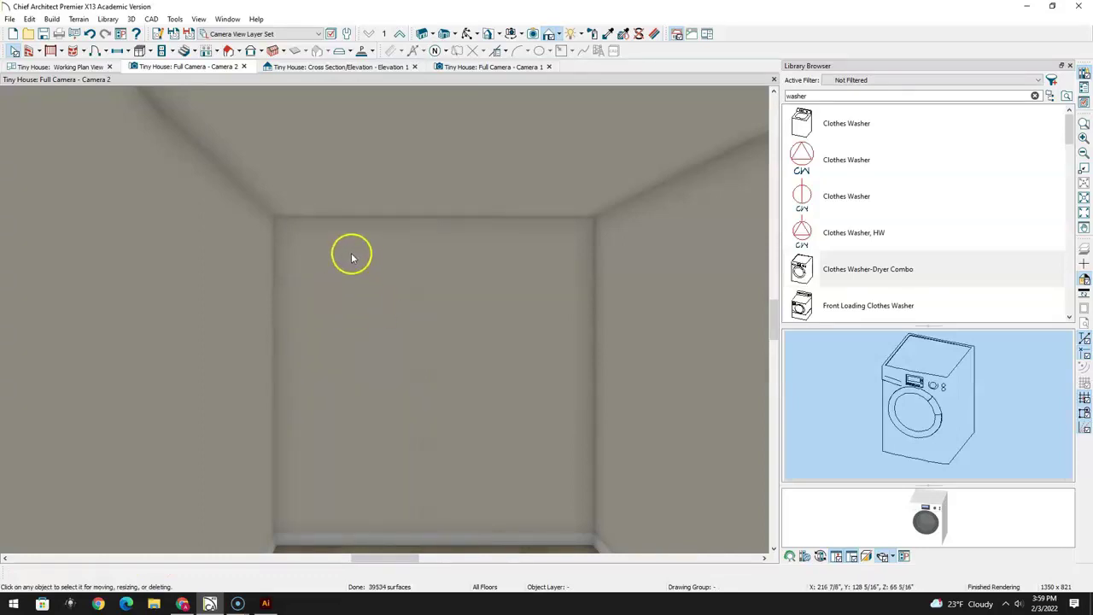
# Place a plain doorway in the partition in front of the washer-dryer units, close to the exterior wall
pyautogui.click(104, 53)
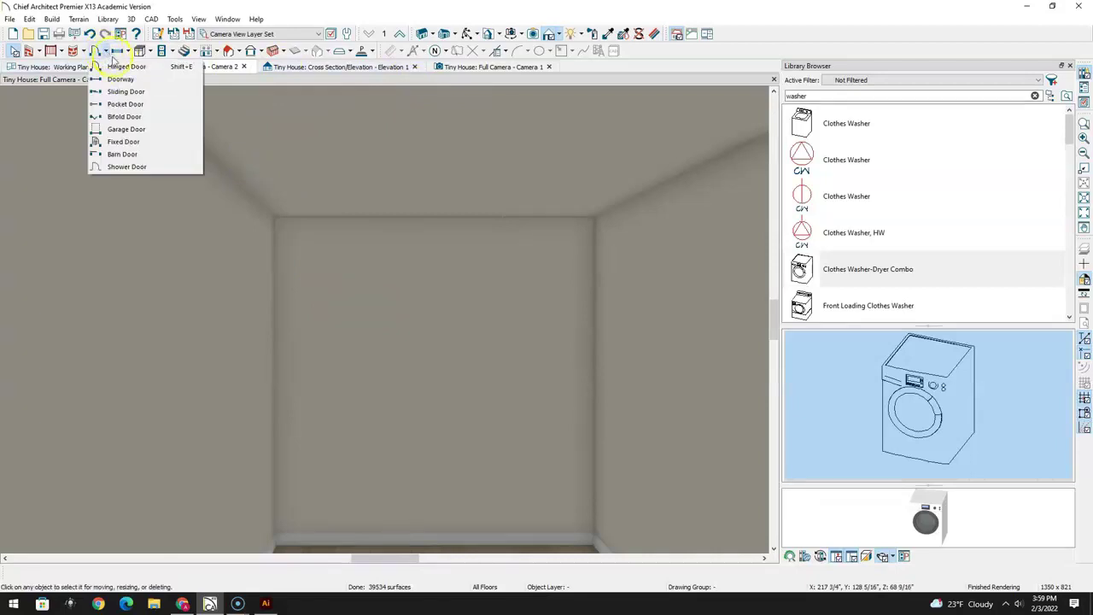
pyautogui.click(120, 78)
pyautogui.click(346, 351)
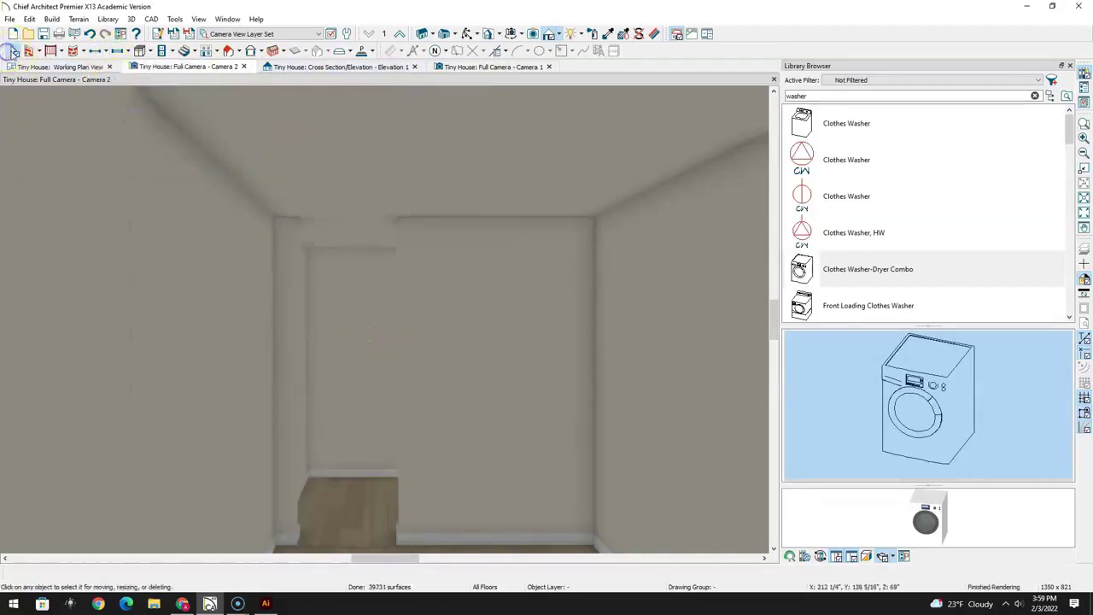
# Select the partition's doorway and change its door type to Hinged
pyautogui.click(343, 510)
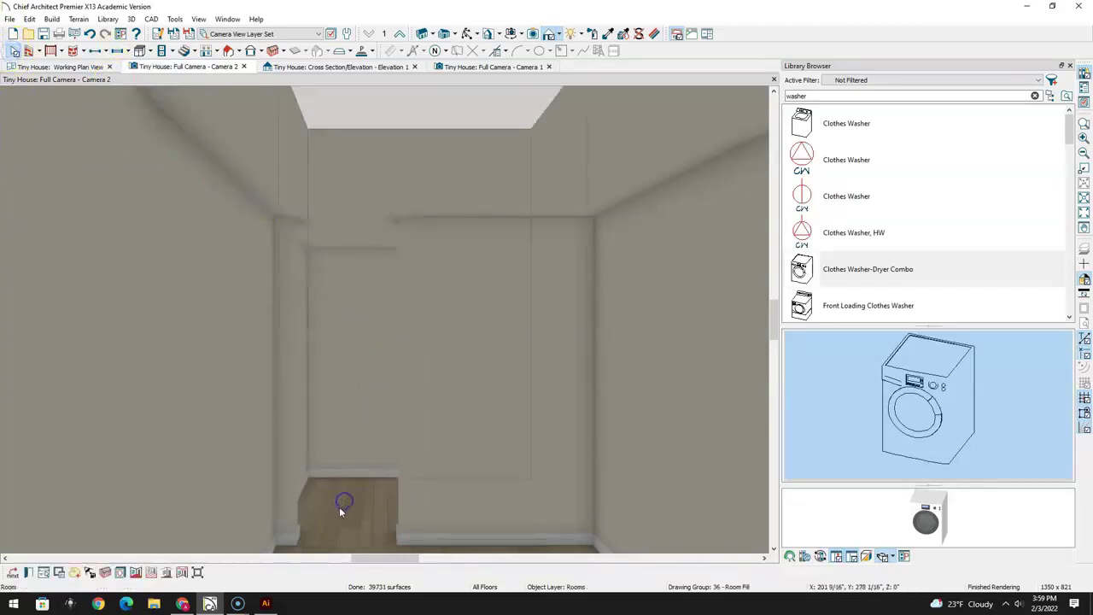
pyautogui.click(12, 573)
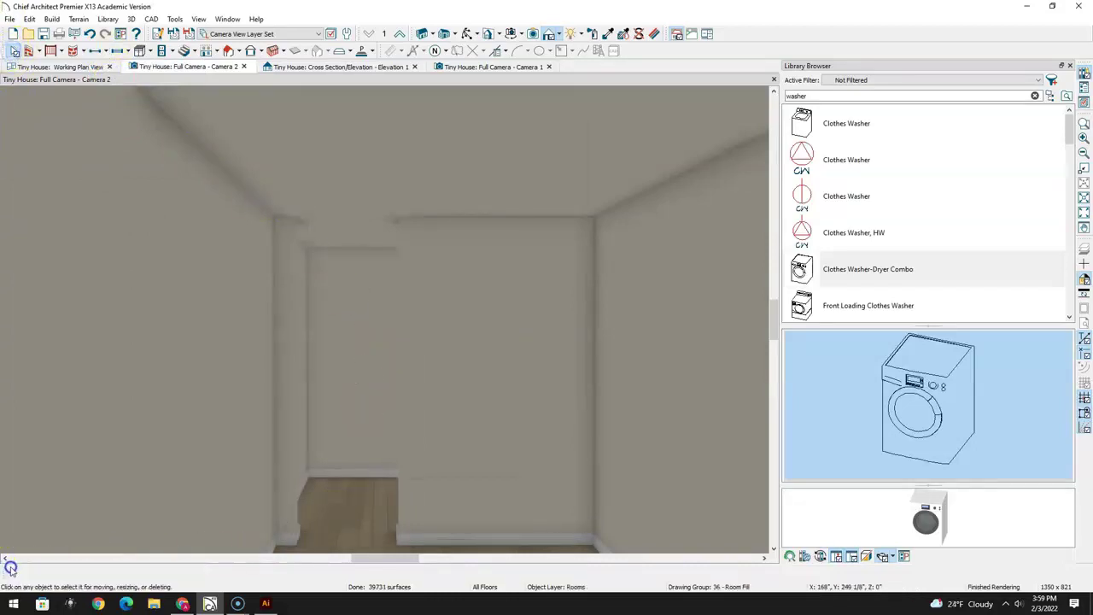
pyautogui.click(348, 330)
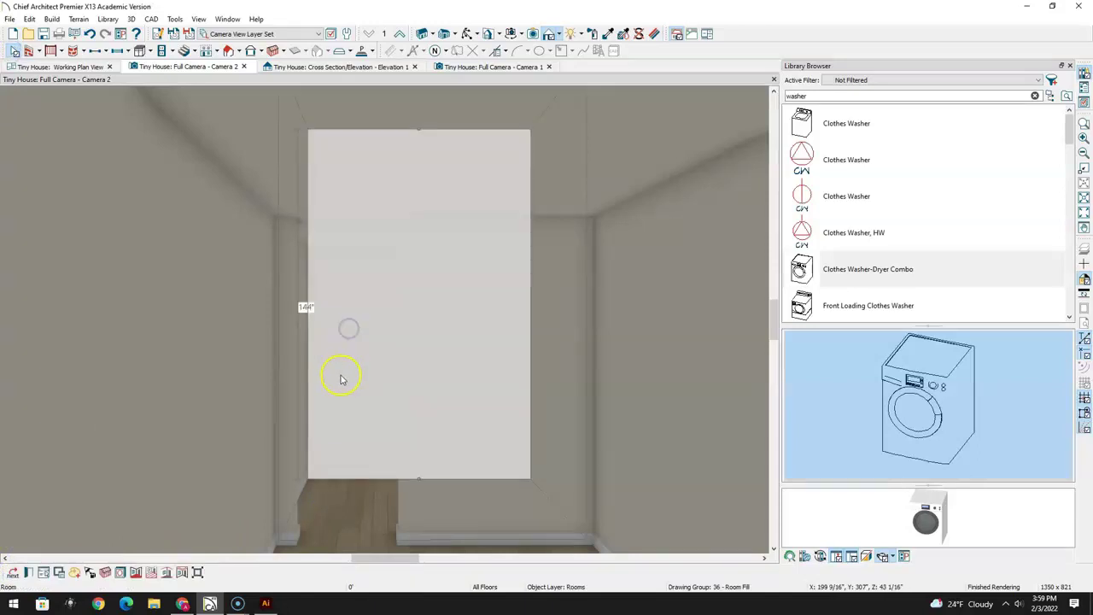
pyautogui.click(299, 526)
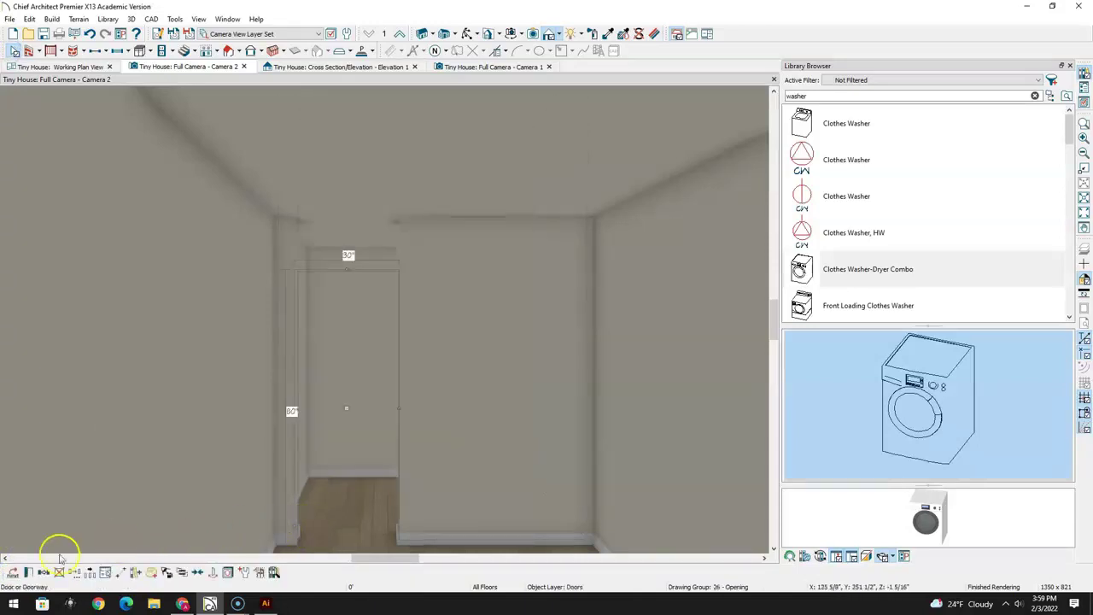
pyautogui.click(28, 572)
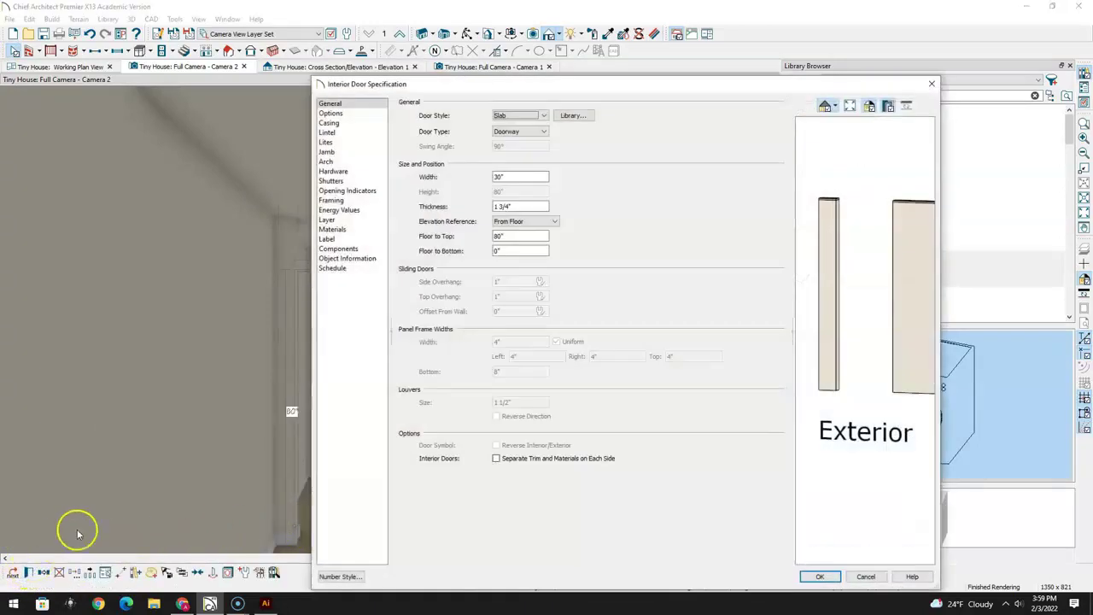
pyautogui.click(545, 132)
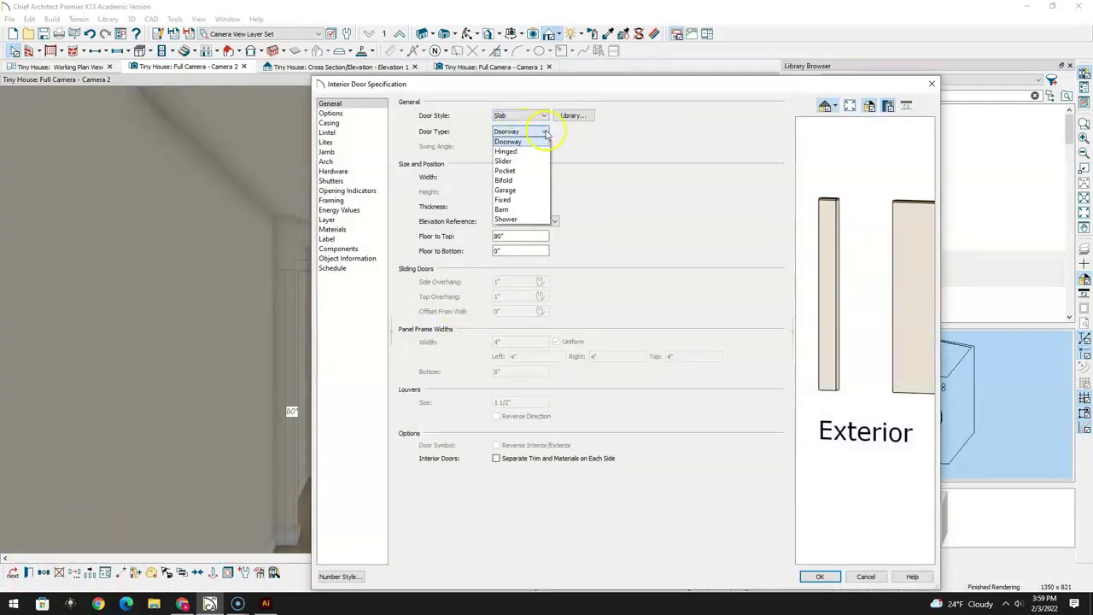
pyautogui.click(517, 150)
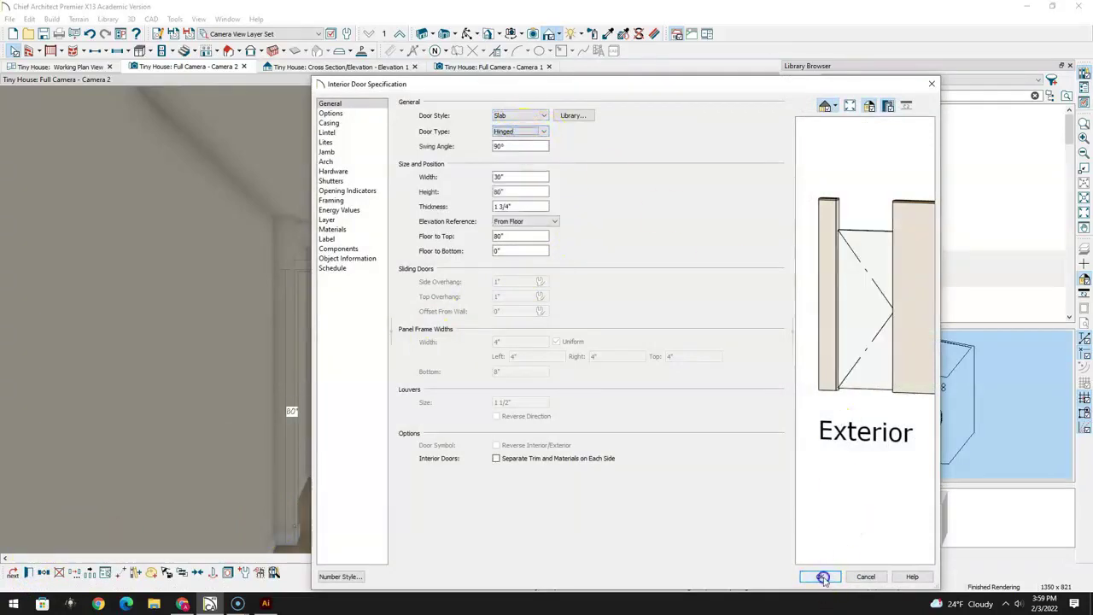
pyautogui.click(820, 577)
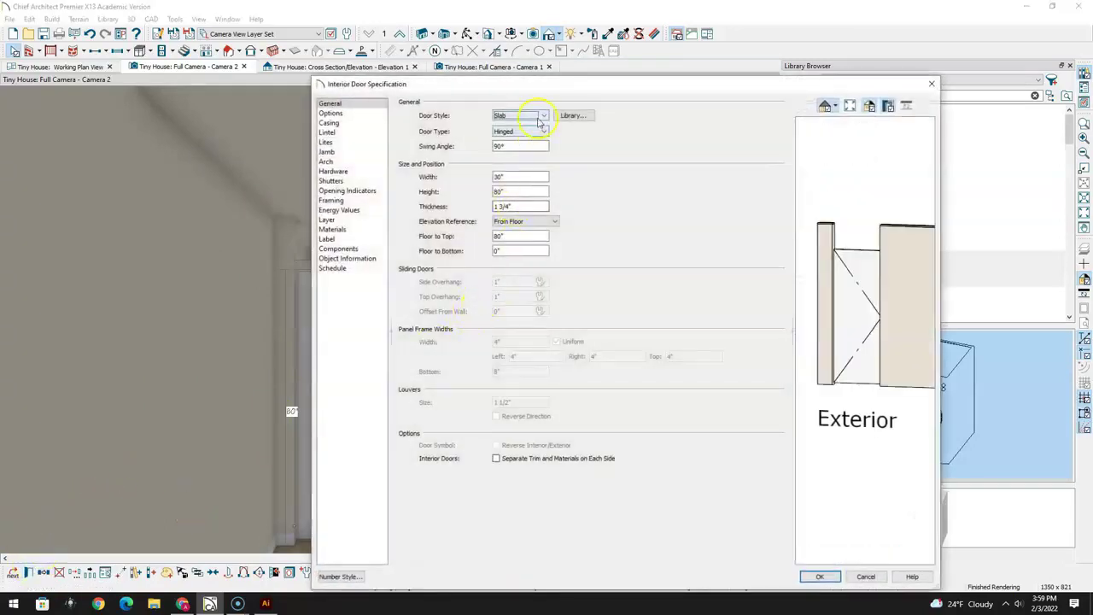
# Set the partition door's style to Use Default
pyautogui.click(543, 116)
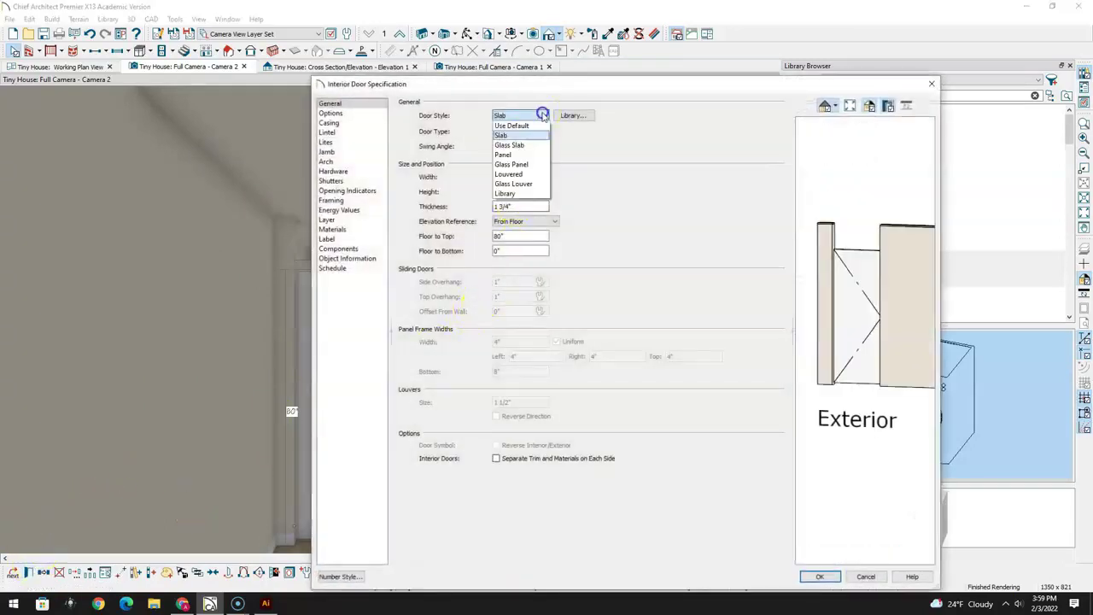
pyautogui.click(515, 126)
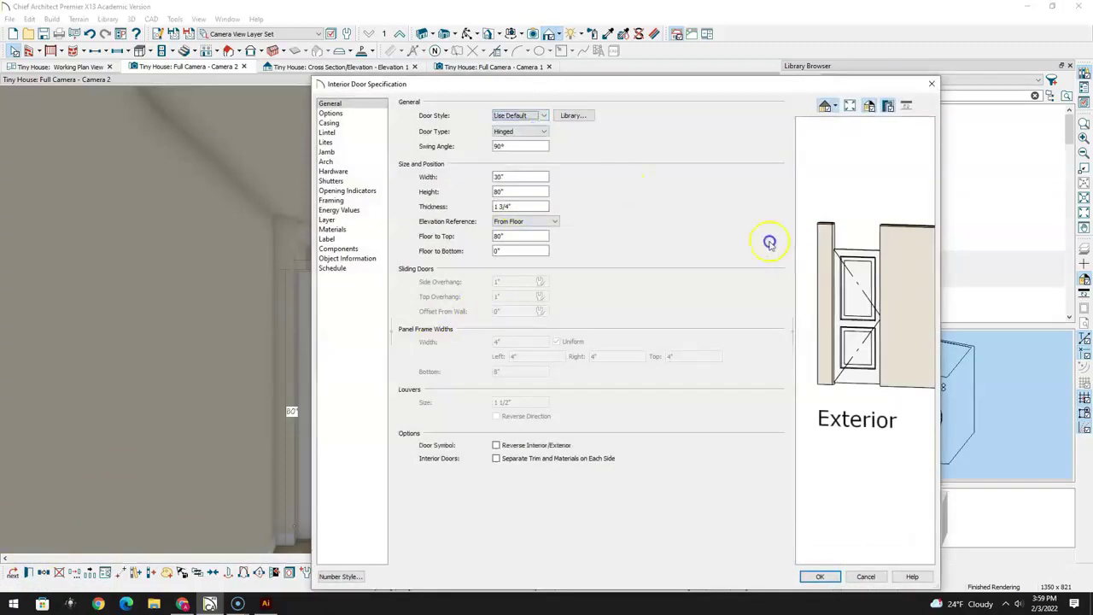
pyautogui.click(823, 577)
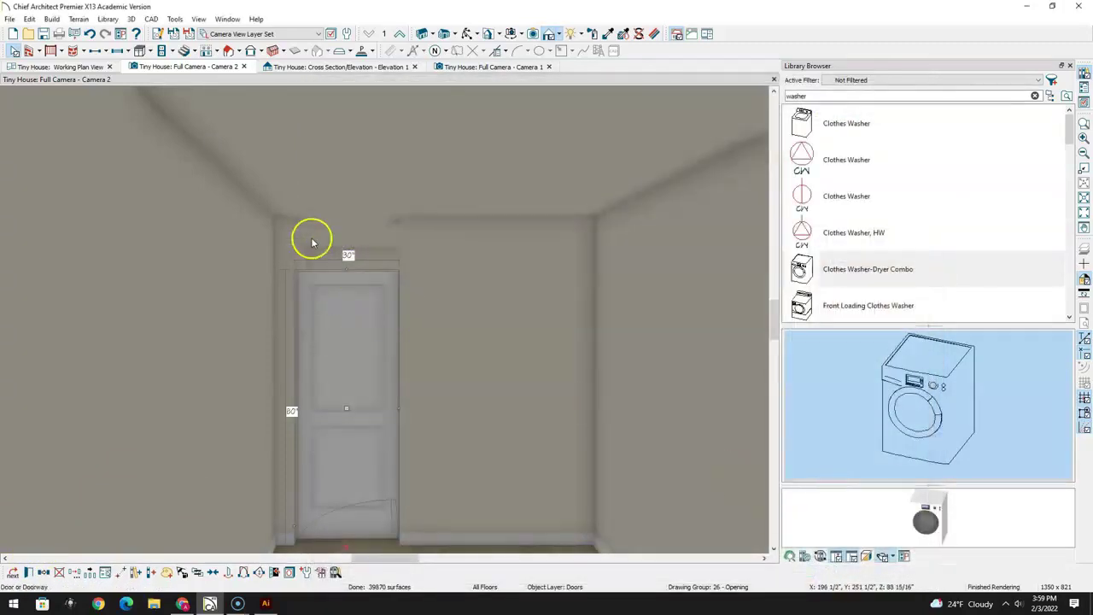
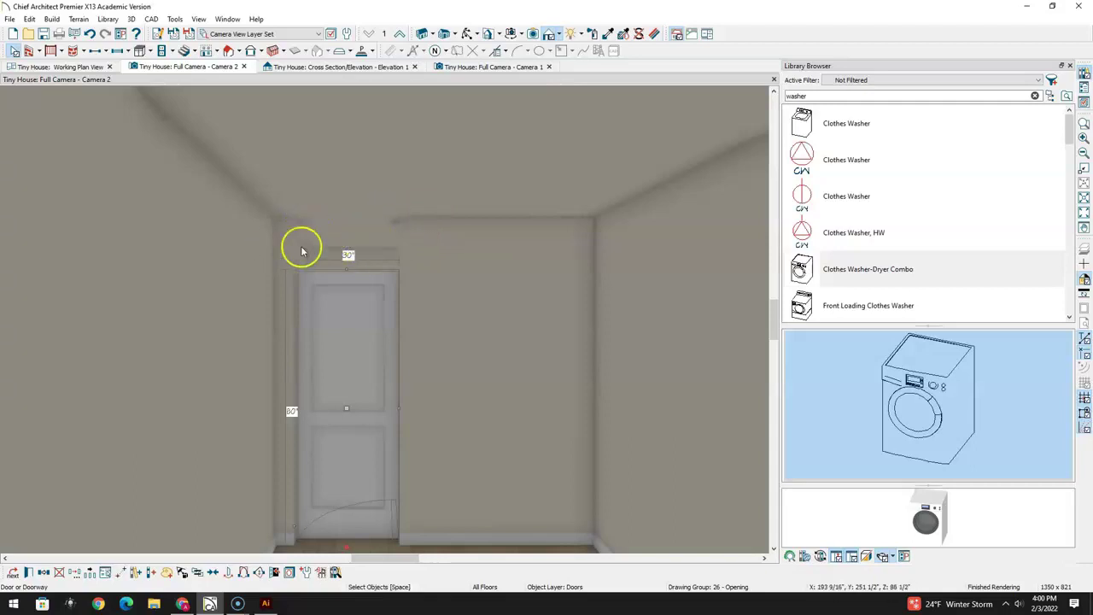
# In the working plan view, draw a polyline solid about 2'-6" wide across the partition's door opening, matching the wall thickness
pyautogui.click(75, 67)
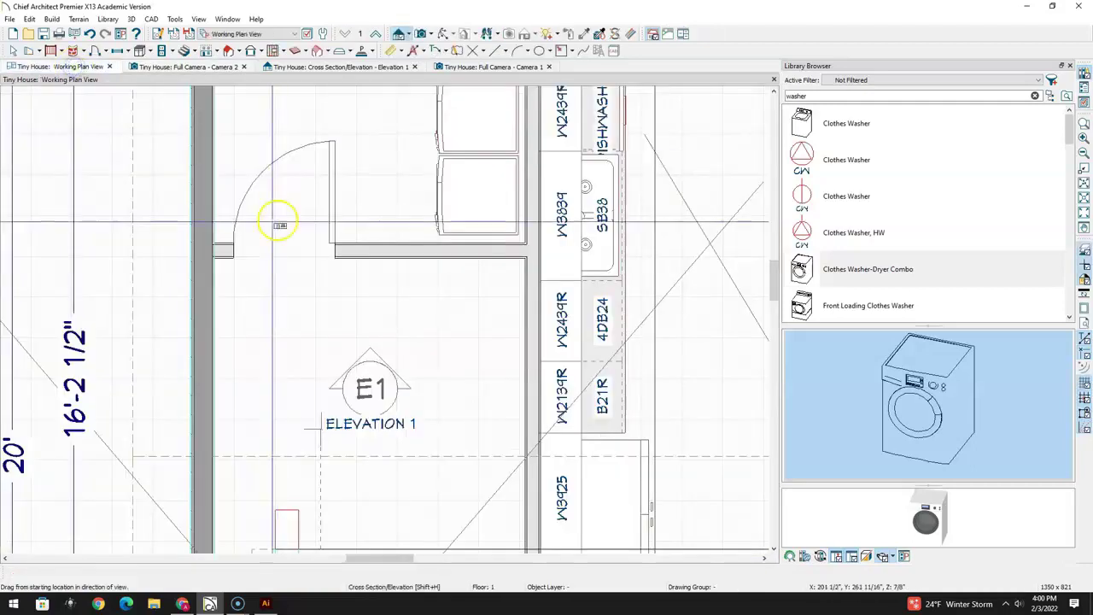
pyautogui.scroll(2, 259, 222)
pyautogui.click(367, 50)
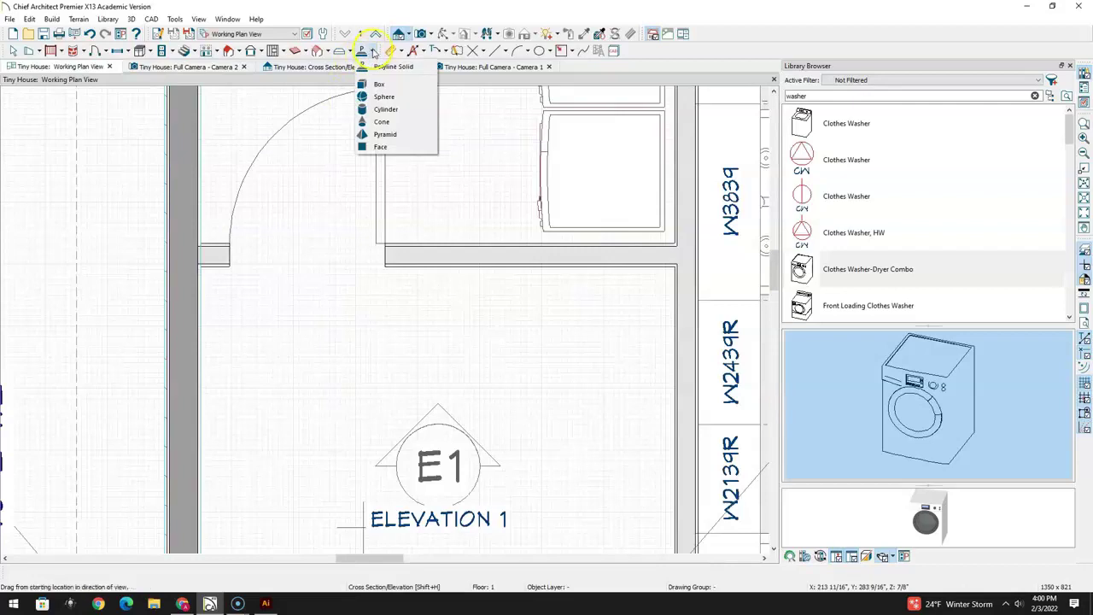
pyautogui.click(376, 68)
pyautogui.scroll(2, 195, 214)
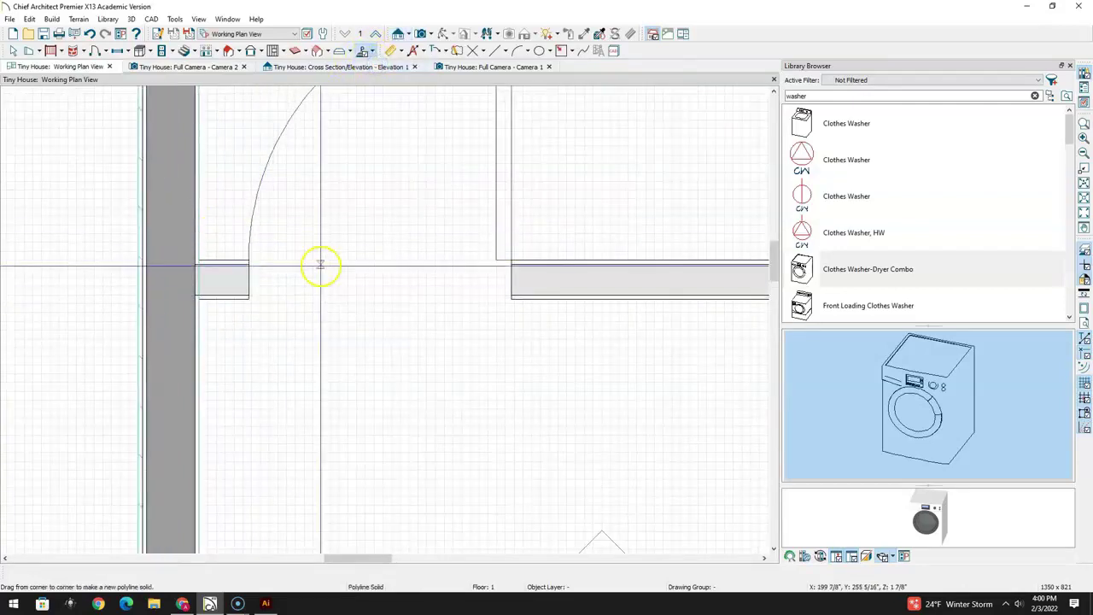
pyautogui.moveTo(324, 273); pyautogui.dragTo(241, 276, button='middle')
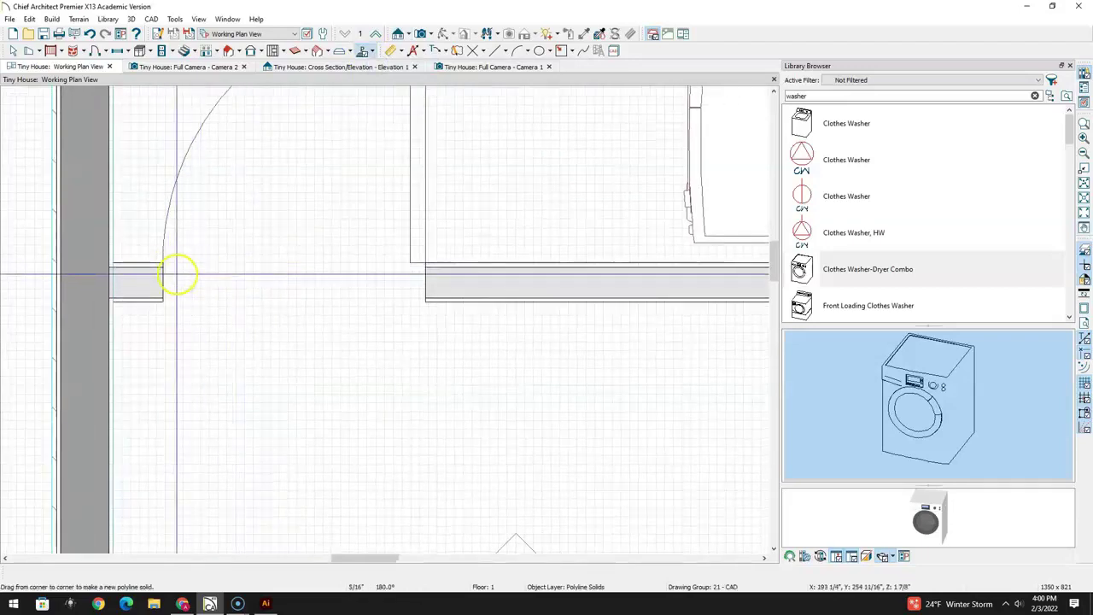
pyautogui.moveTo(163, 261); pyautogui.dragTo(426, 302)
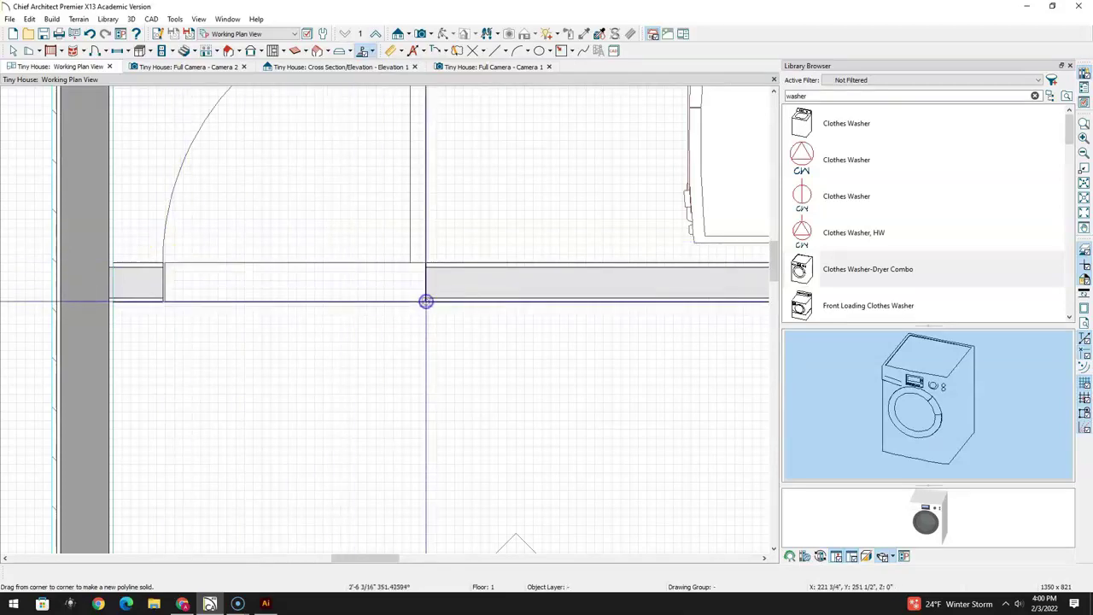
# Select the polyline solid in the partition's door opening and stretch its edge near the exterior wall flush with the wall end
pyautogui.press('space')
pyautogui.click(257, 259)
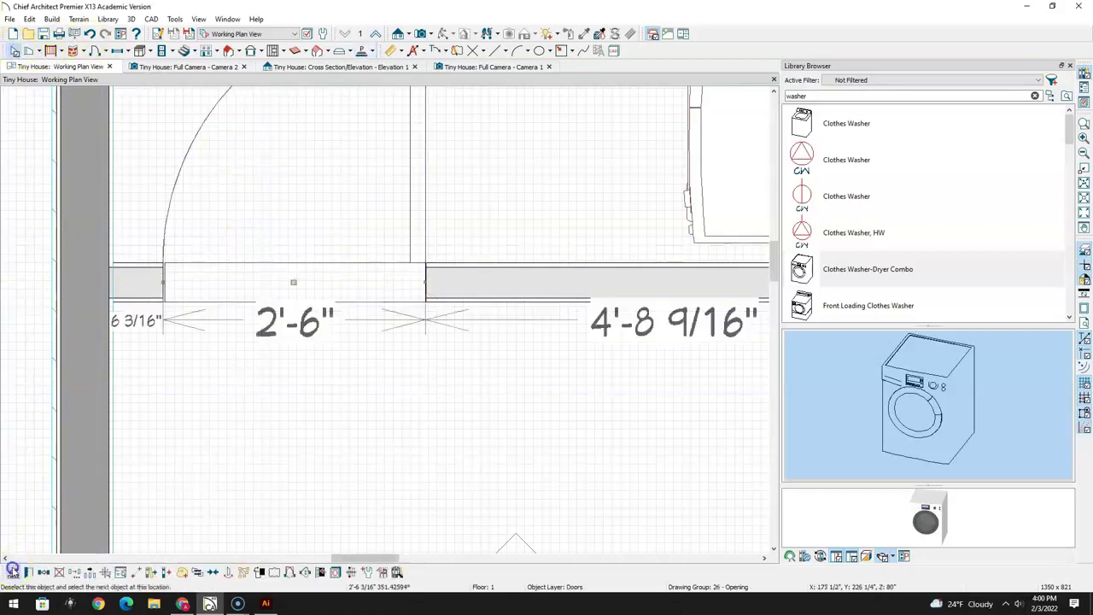
pyautogui.click(12, 571)
pyautogui.click(12, 571)
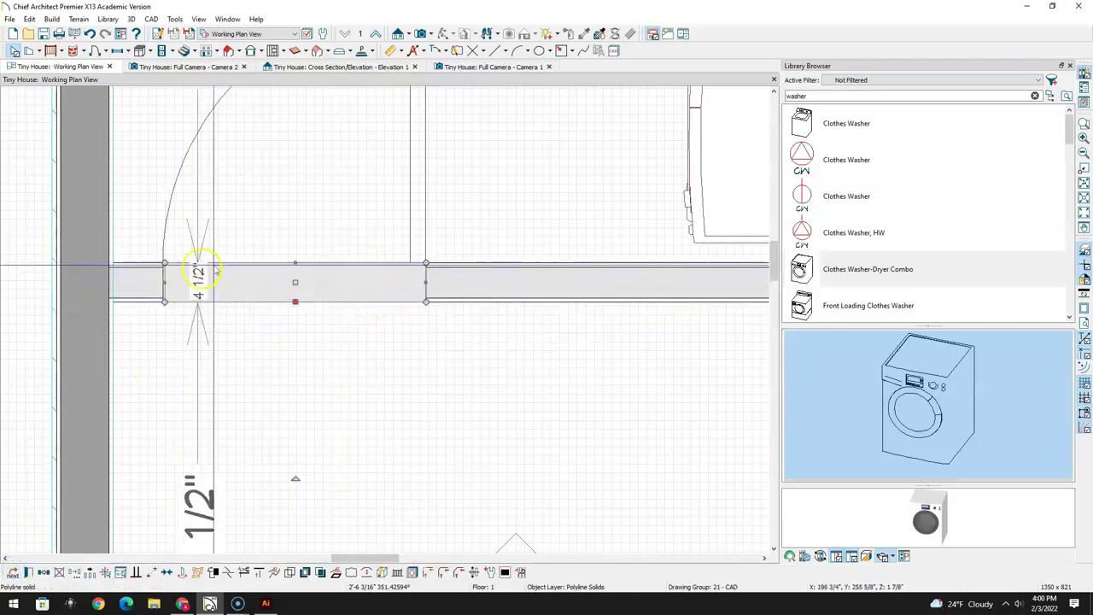
pyautogui.scroll(5, 166, 278)
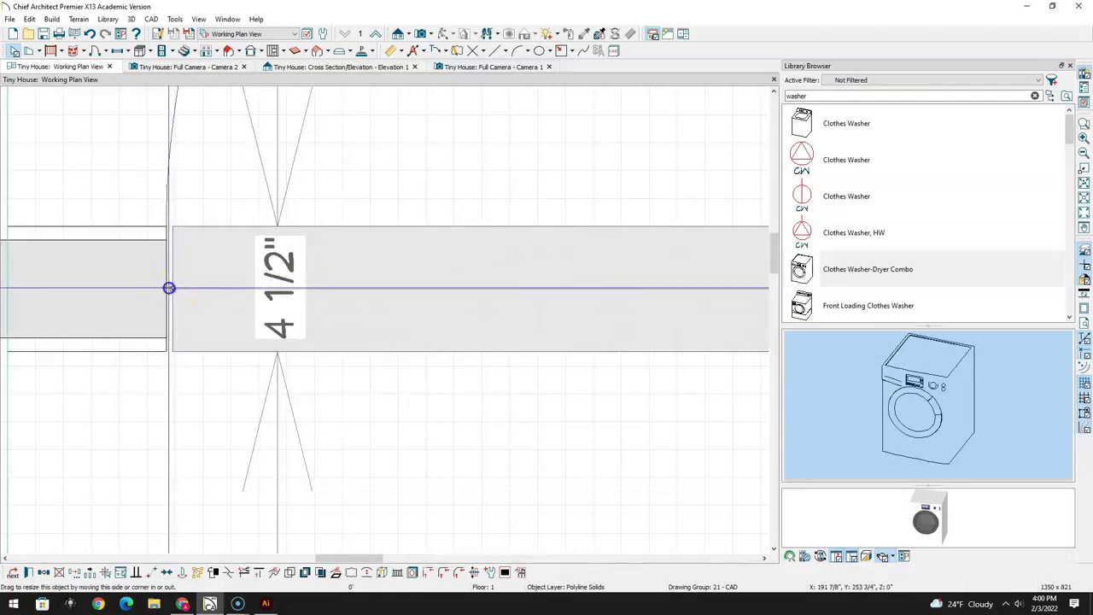
pyautogui.moveTo(166, 288); pyautogui.dragTo(166, 324)
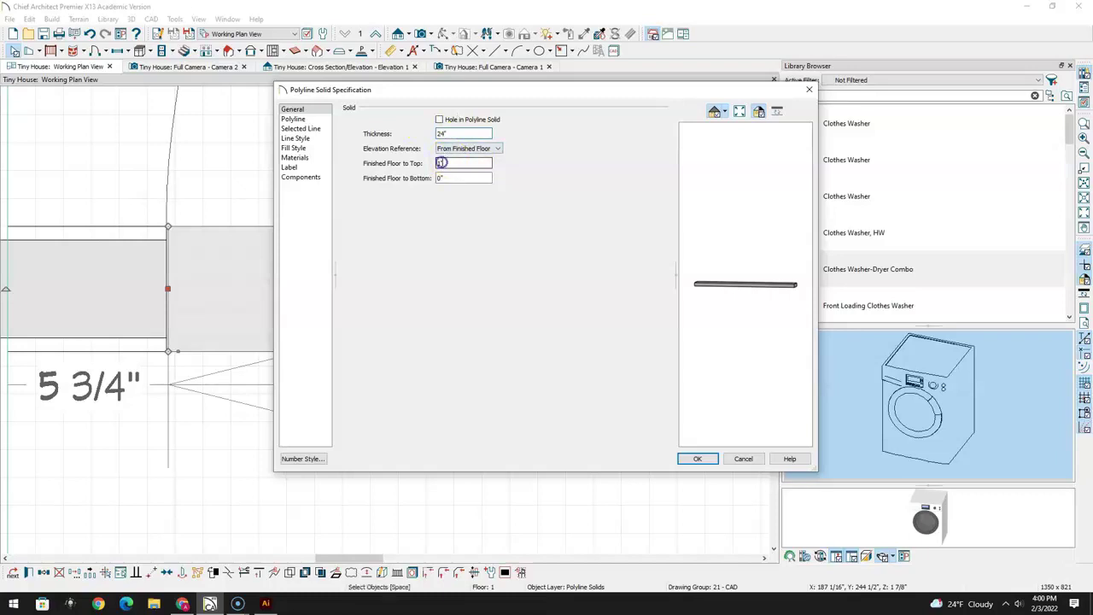
# Set the polyline solid's top to 74" and bottom to 50" above the finished floor, giving a 24" thickness
pyautogui.write('1')
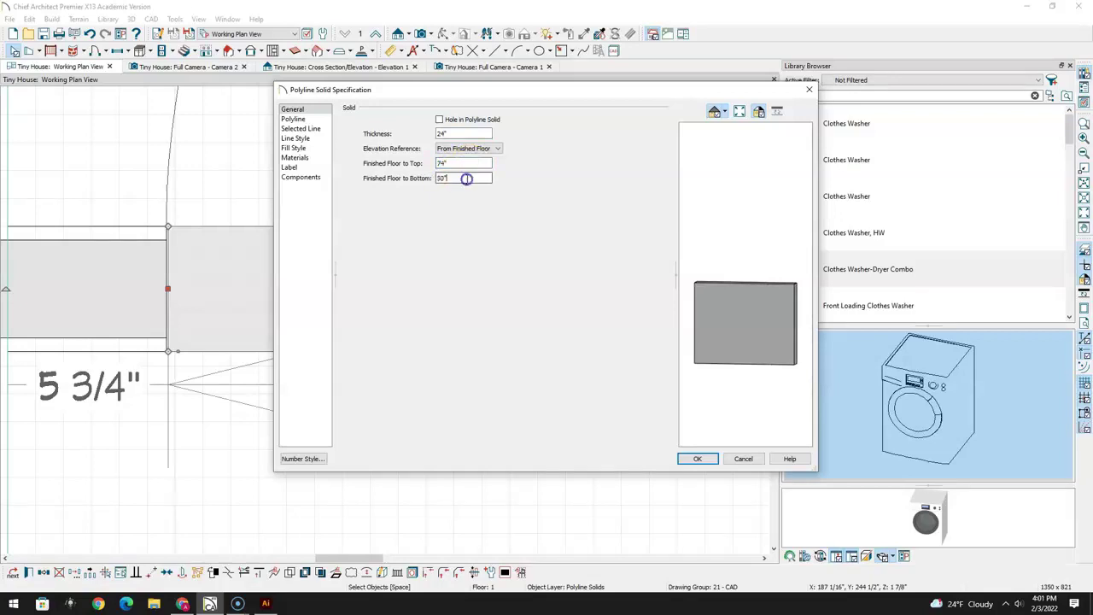
pyautogui.click(699, 459)
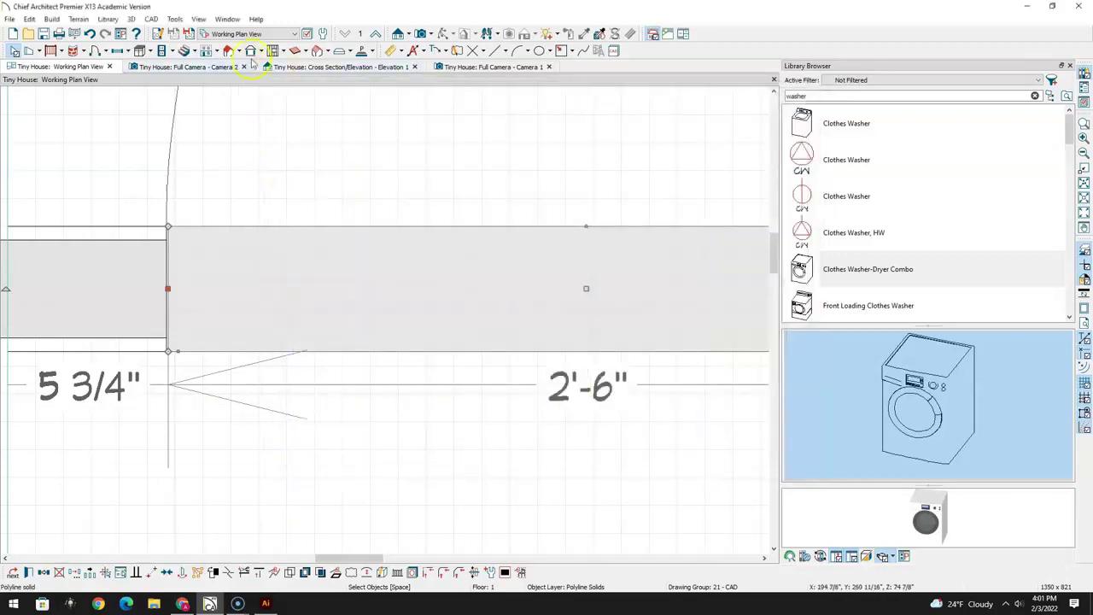
# In the Camera 2 view, move the polyline solid up to the ceiling and raise its bottom edge to make it 18" tall
pyautogui.click(186, 69)
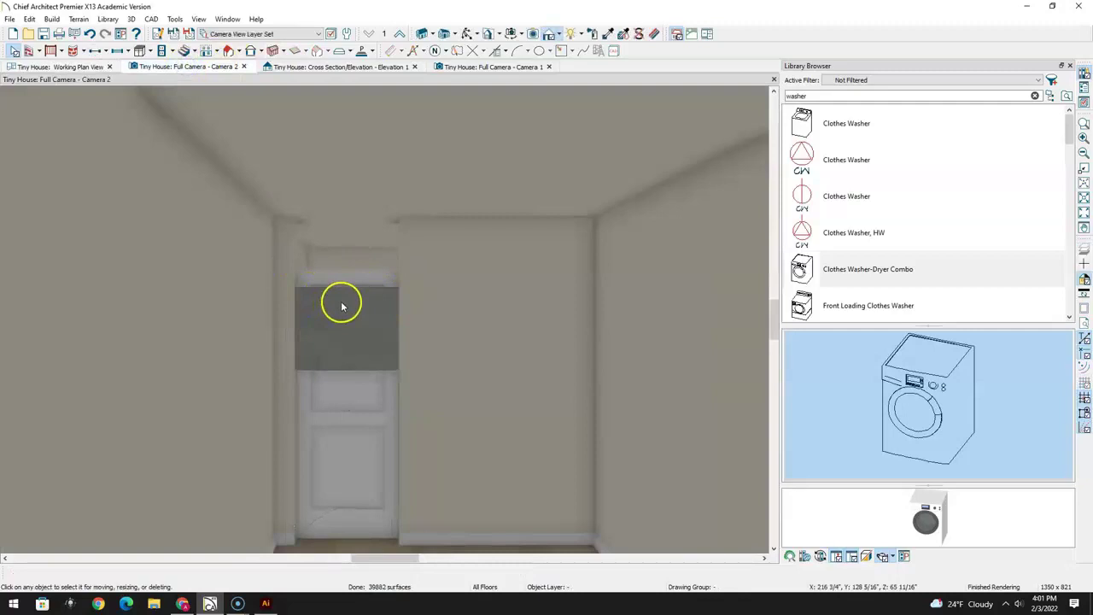
pyautogui.click(341, 305)
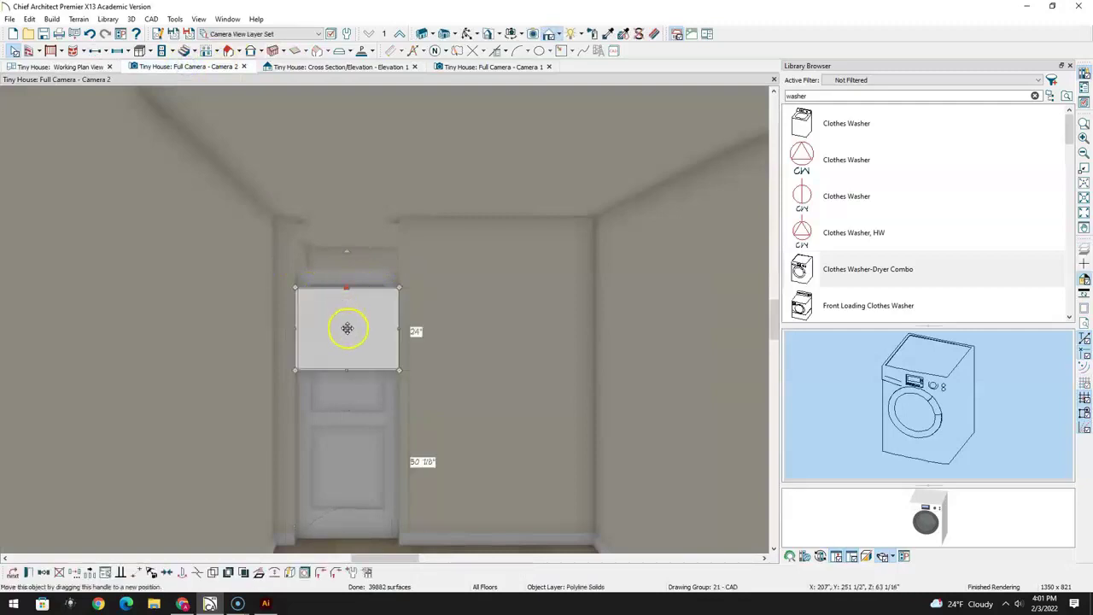
pyautogui.moveTo(348, 328); pyautogui.dragTo(352, 260)
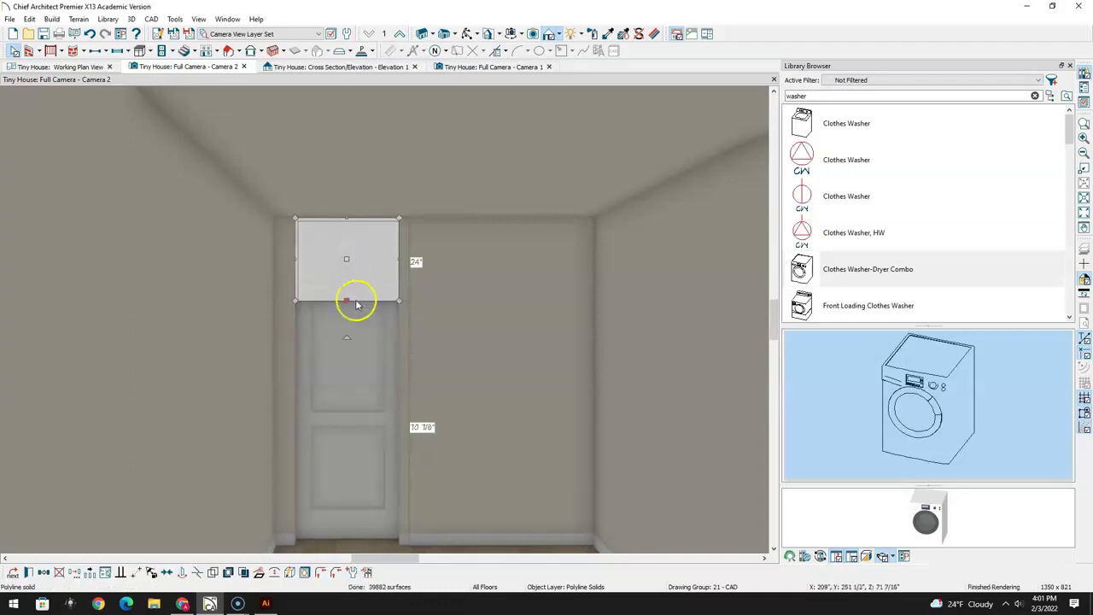
pyautogui.moveTo(346, 300); pyautogui.dragTo(345, 280)
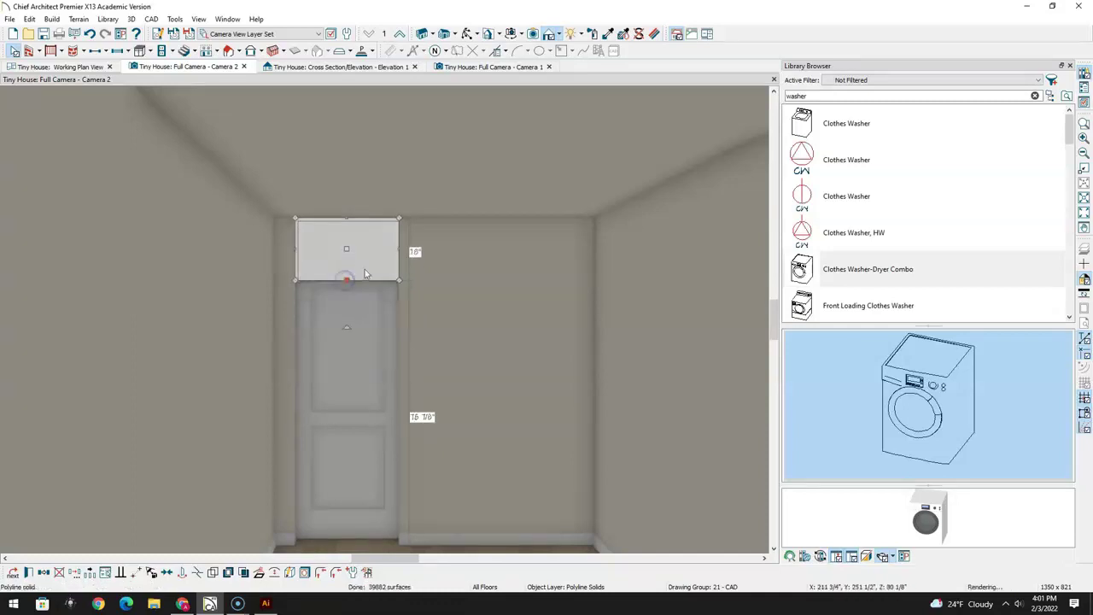
# In the Elevation 1 view, adjust the solid's bottom edge to the door top and its top edge to the ceiling
pyautogui.click(371, 68)
pyautogui.scroll(2, 413, 378)
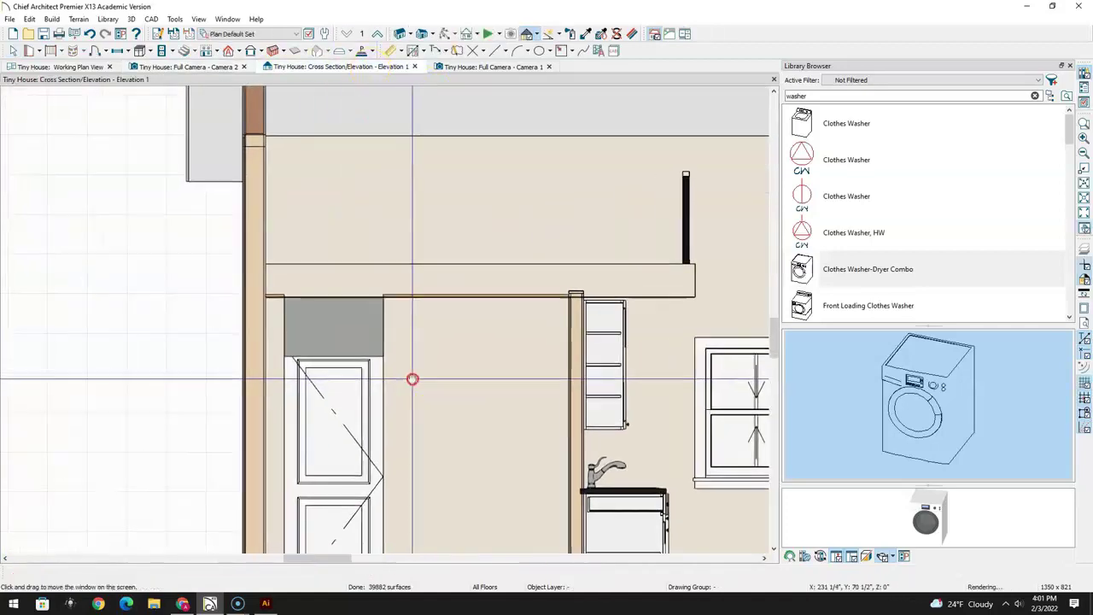
pyautogui.scroll(4, 330, 319)
pyautogui.click(334, 324)
pyautogui.moveTo(339, 389); pyautogui.dragTo(342, 366)
pyautogui.moveTo(340, 262); pyautogui.dragTo(340, 256)
# Return to the Camera 2 view and orbit to inspect the solid above the partition door
pyautogui.click(198, 66)
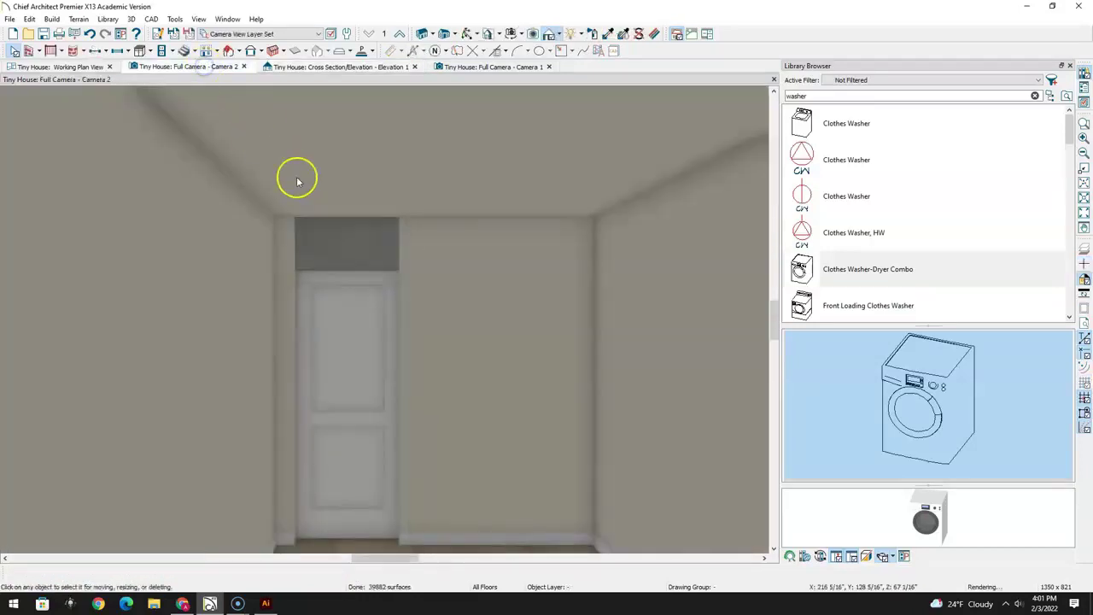
pyautogui.click(467, 34)
pyautogui.moveTo(371, 299)
pyautogui.mouseDown()
pyautogui.moveTo(319, 293)
pyautogui.moveTo(391, 296)
pyautogui.mouseUp()
# Return to the working plan view and select the hinged door in the partition's opening
pyautogui.click(101, 66)
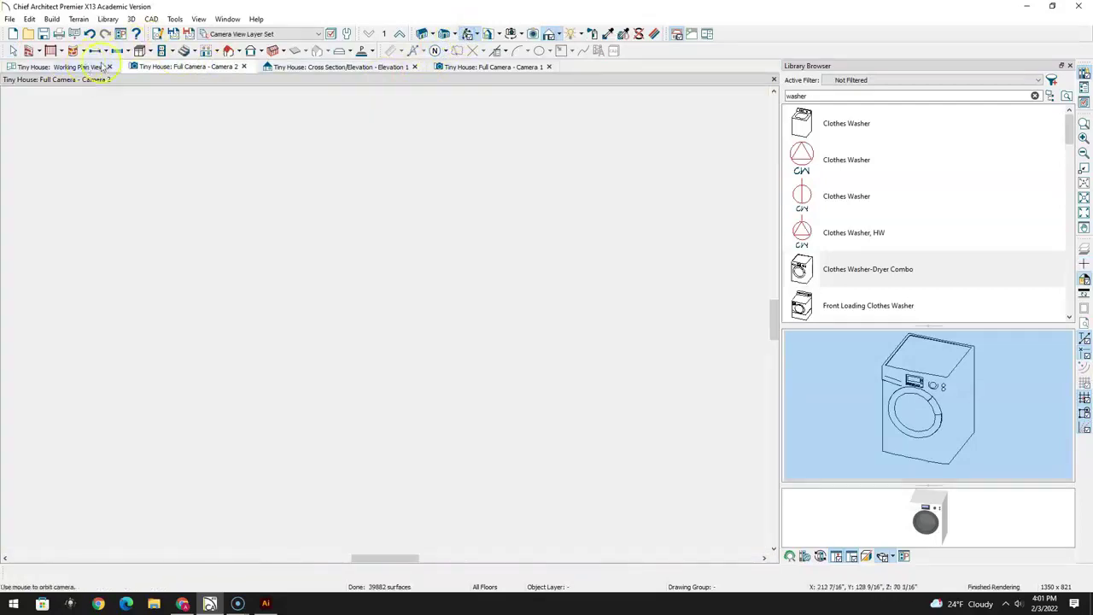
pyautogui.moveTo(90, 280); pyautogui.dragTo(497, 267, button='middle')
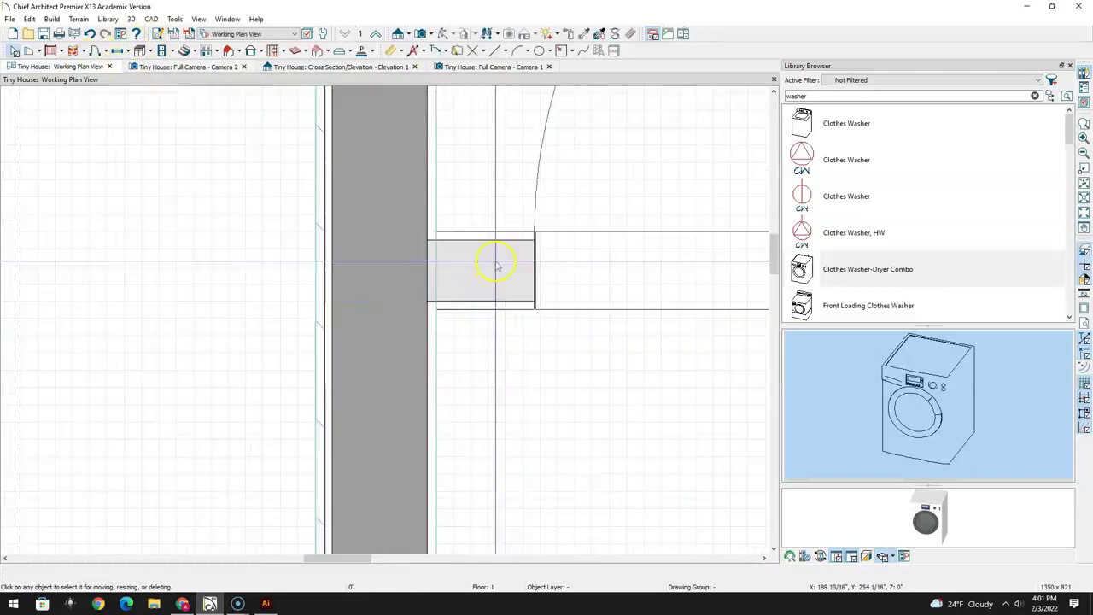
pyautogui.moveTo(549, 293); pyautogui.dragTo(202, 298, button='middle')
pyautogui.click(366, 274)
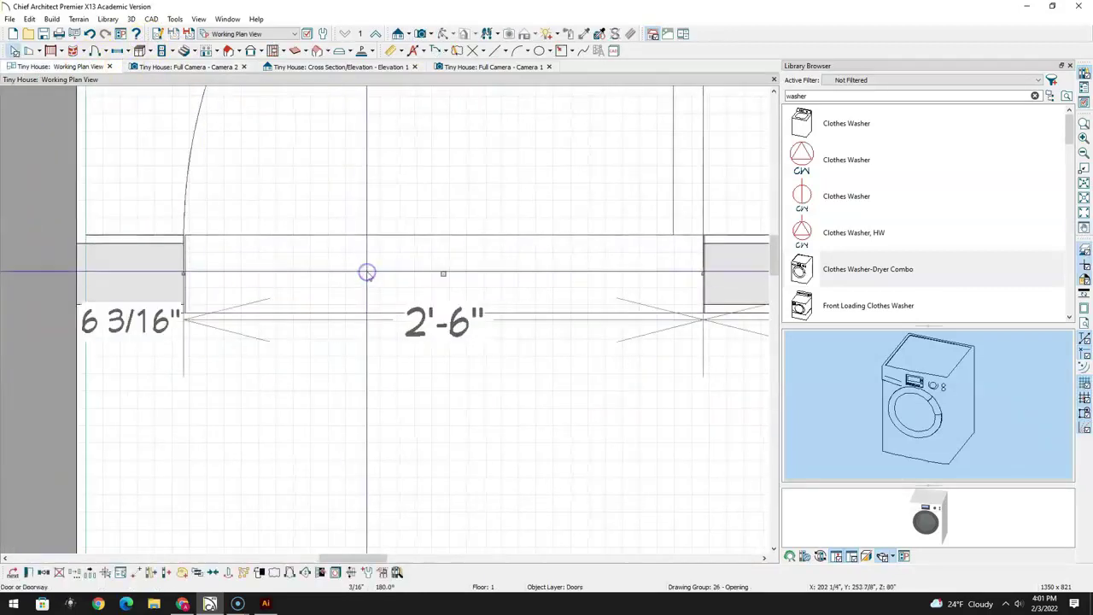
# Set the material of the polyline solid over the laundry room door opening to Drywall
pyautogui.click(12, 570)
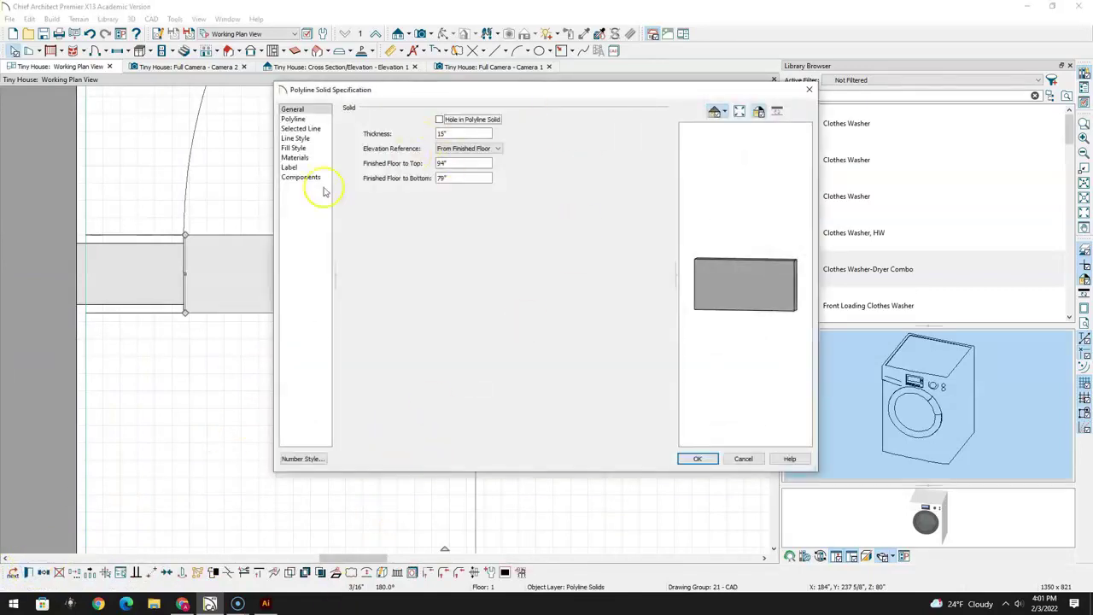
pyautogui.click(292, 158)
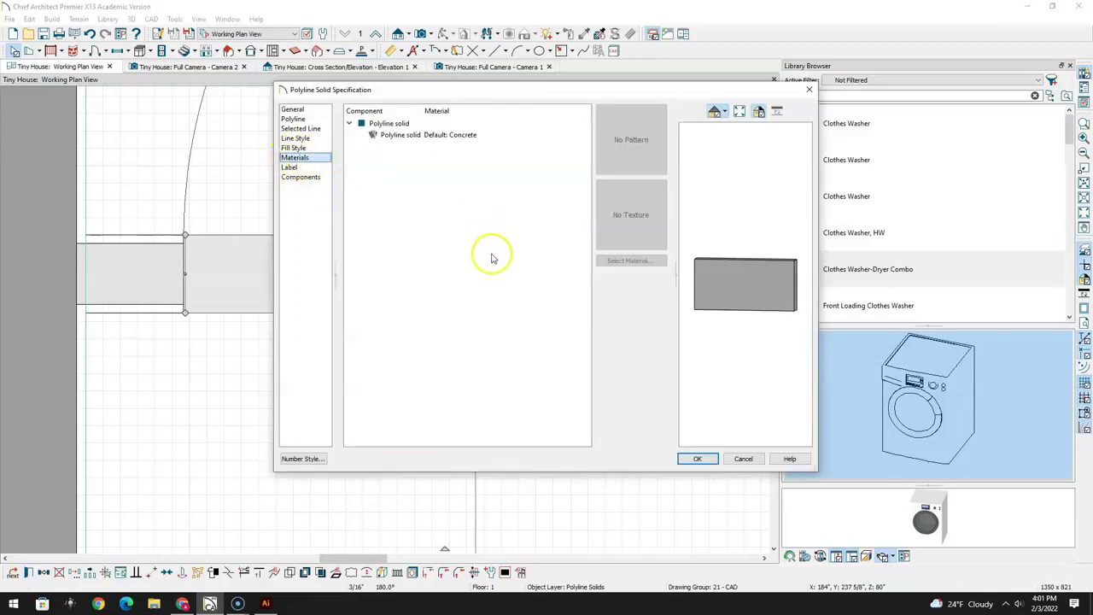
pyautogui.click(471, 137)
pyautogui.click(643, 263)
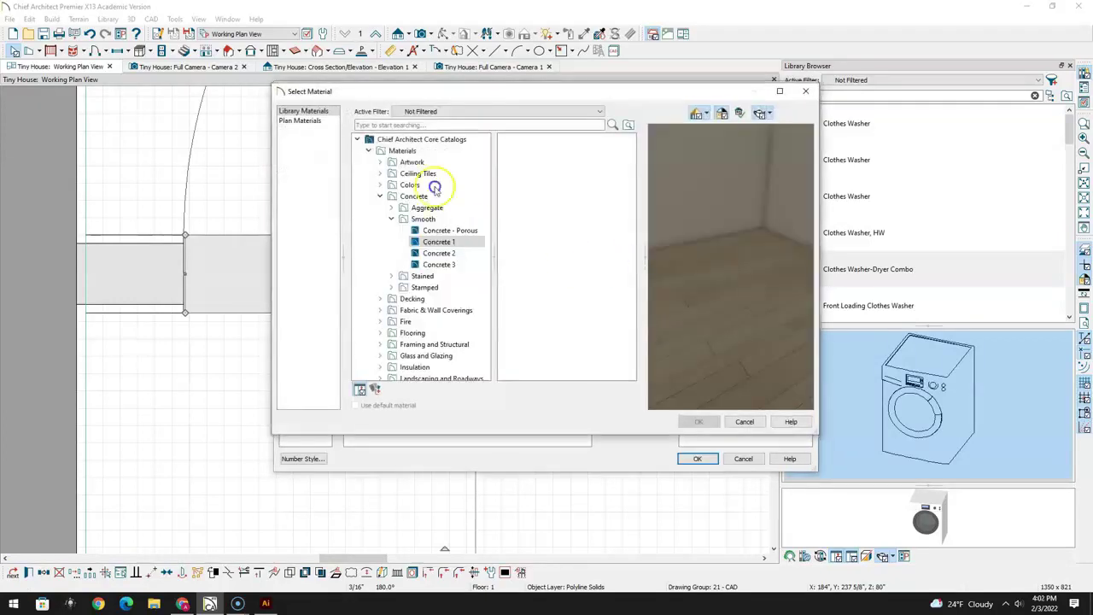
pyautogui.click(394, 125)
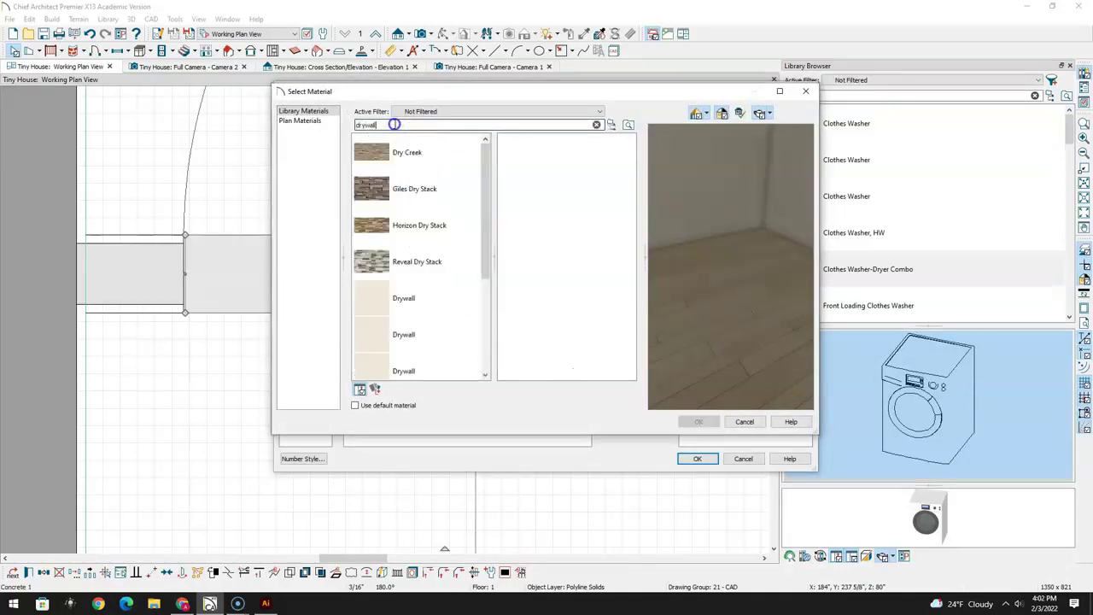
pyautogui.click(380, 147)
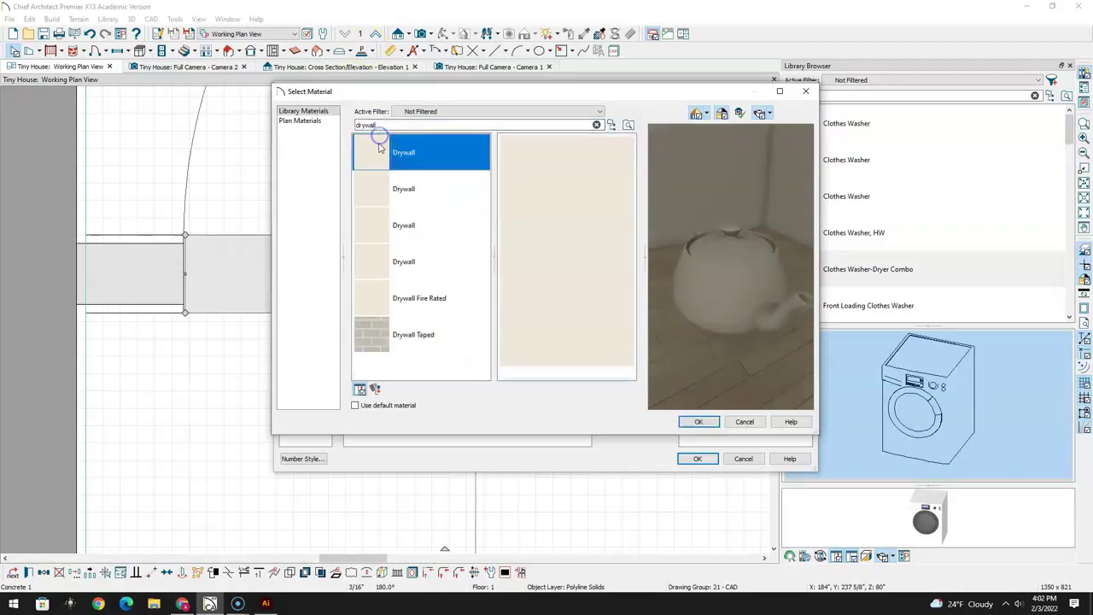
pyautogui.click(706, 421)
pyautogui.click(699, 458)
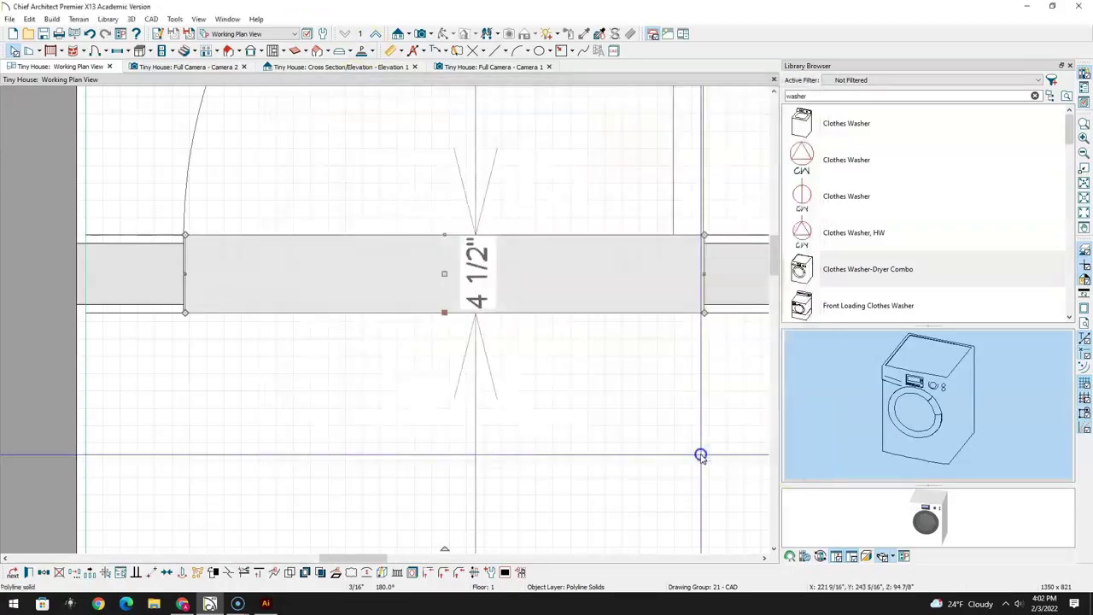
# Stretch the end of the solid over the door nearest the exterior wall into the adjoining wall, checking the Camera 2 view
pyautogui.click(222, 67)
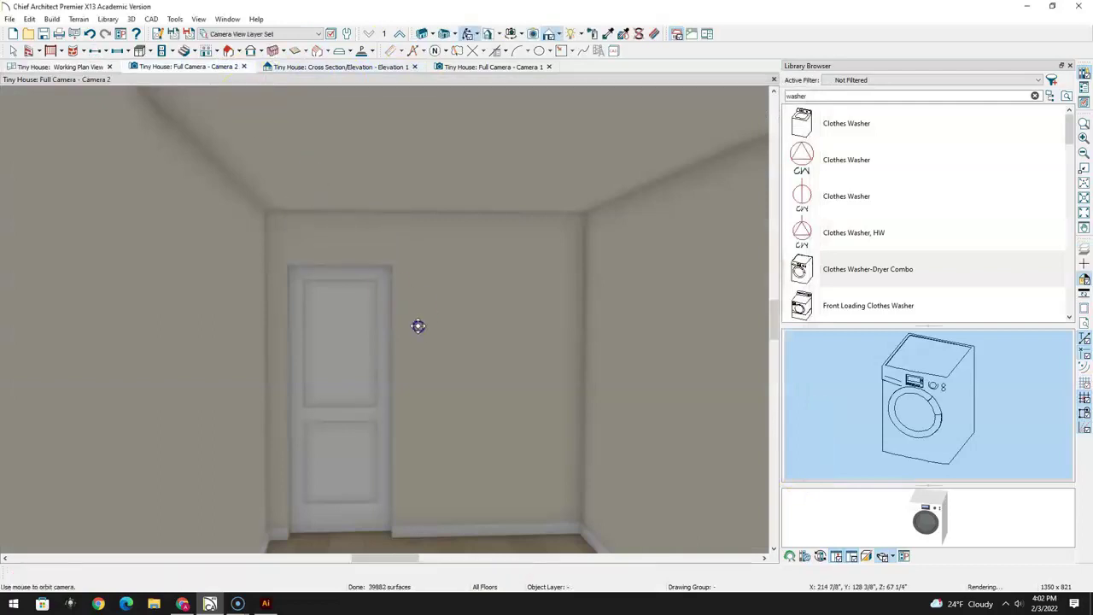
pyautogui.scroll(3, 298, 223)
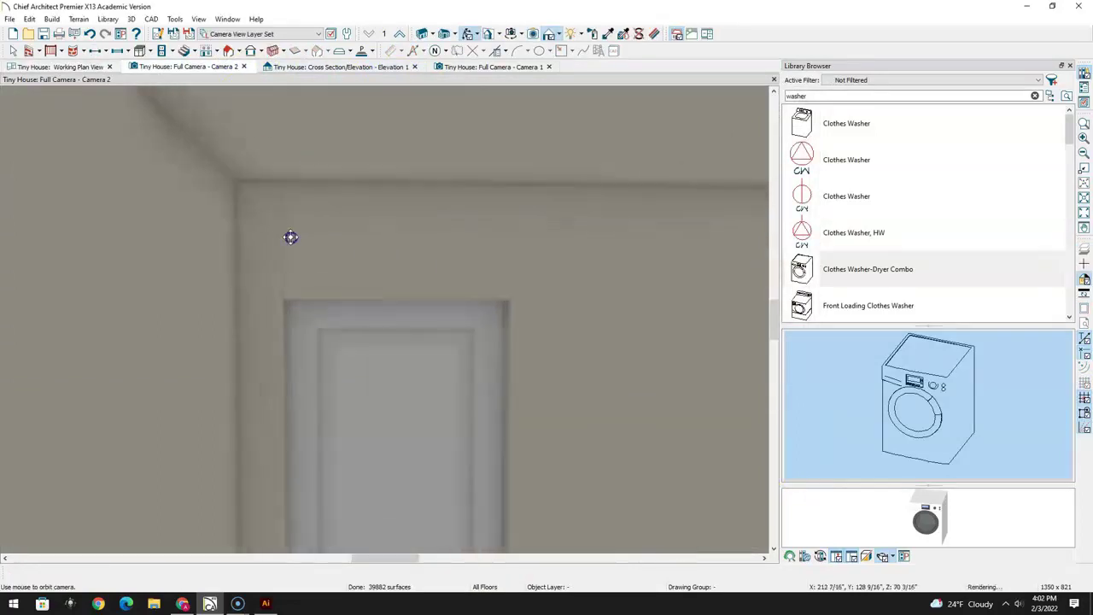
pyautogui.click(93, 67)
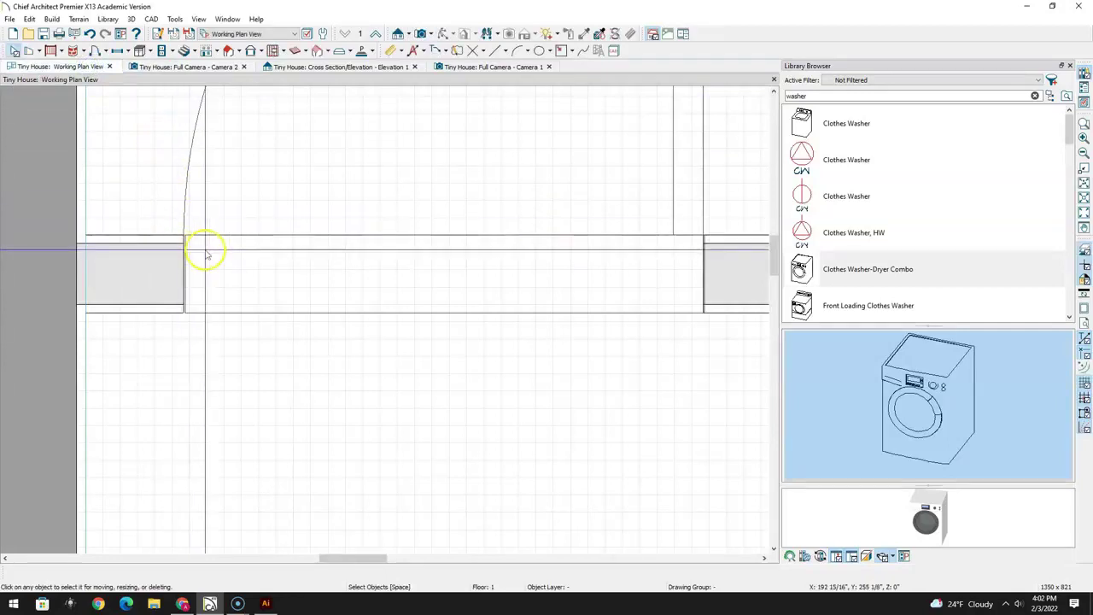
pyautogui.click(205, 254)
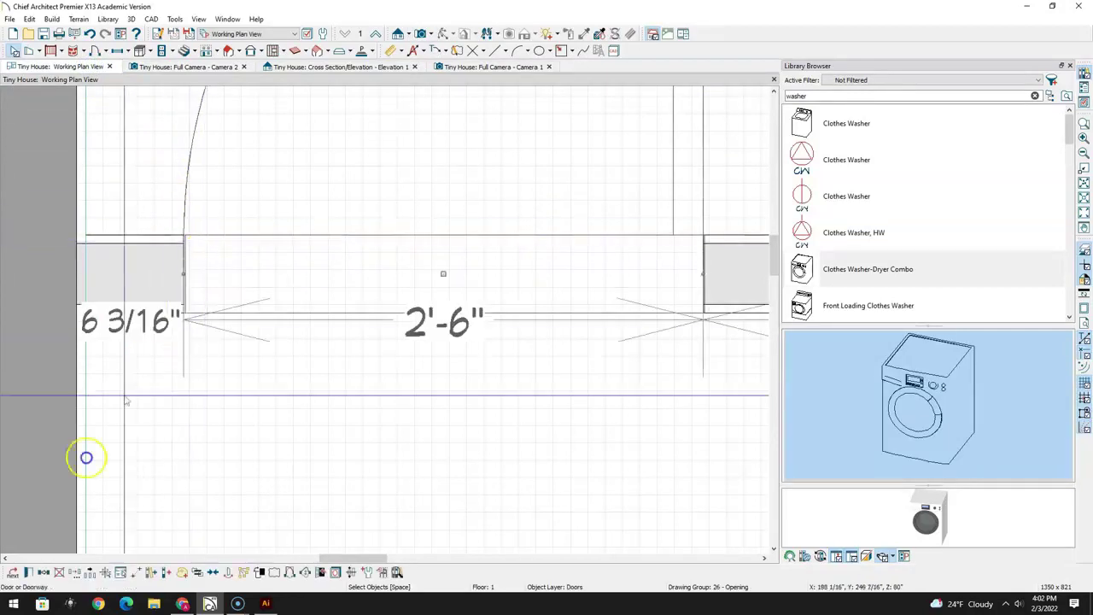
pyautogui.click(13, 570)
pyautogui.scroll(6, 182, 265)
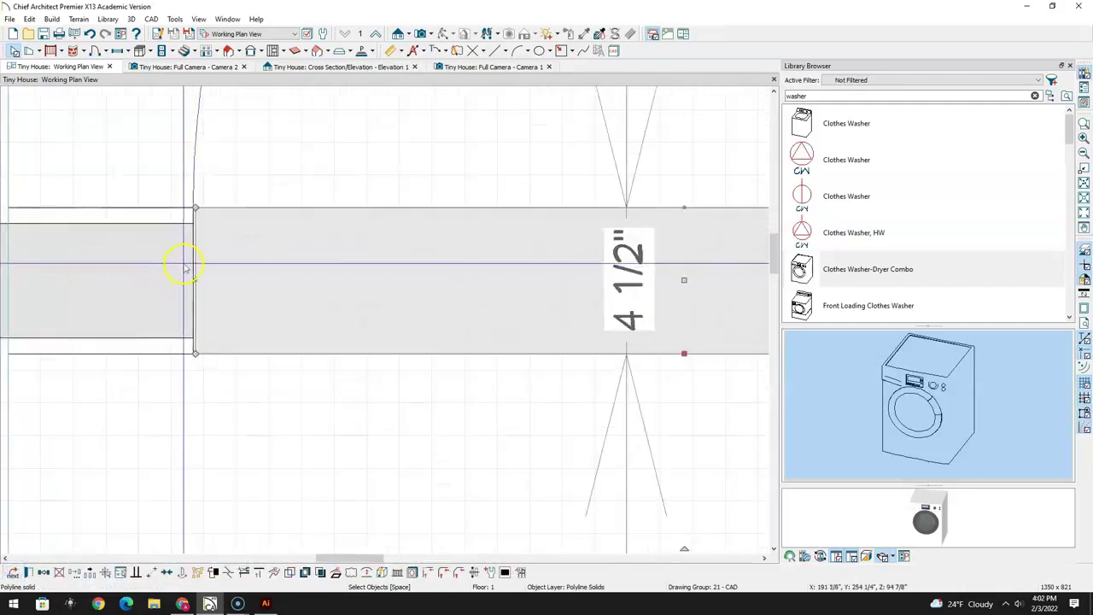
pyautogui.scroll(2, 184, 267)
pyautogui.moveTo(188, 279); pyautogui.dragTo(176, 276)
pyautogui.click(213, 68)
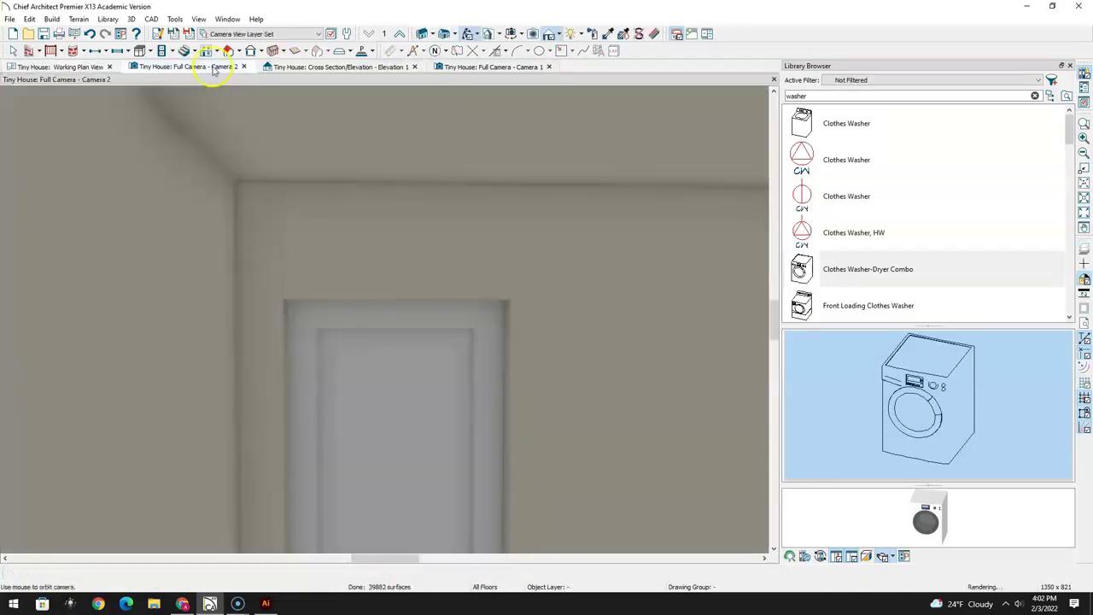
pyautogui.moveTo(263, 147); pyautogui.dragTo(457, 376)
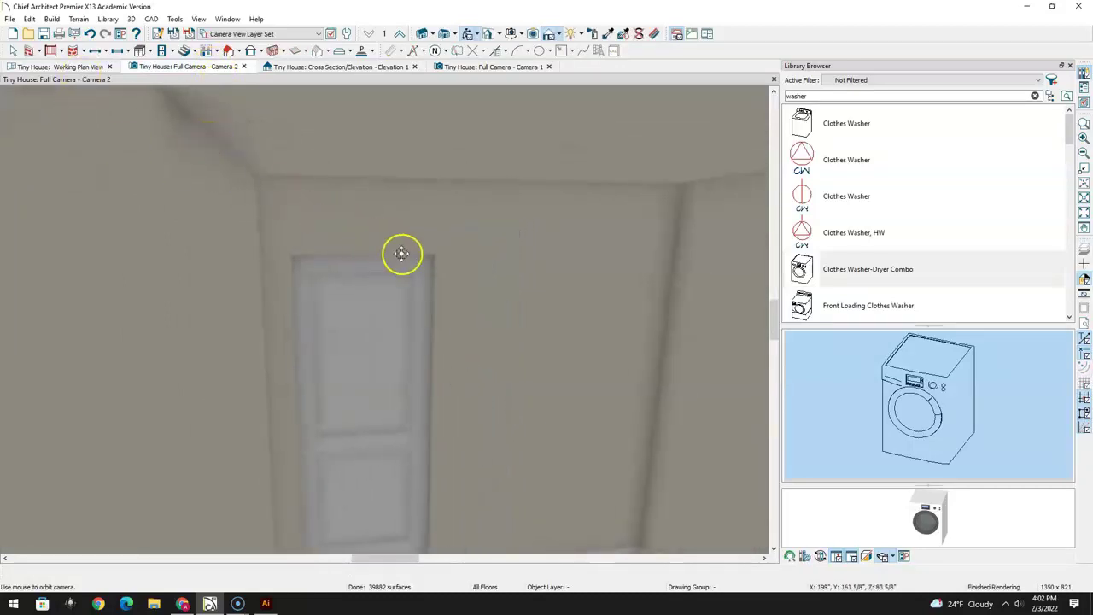
# Search the library for "toilet" and choose the Composting Toilet for the bathroom alcove
pyautogui.click(75, 66)
pyautogui.scroll(-4, 310, 256)
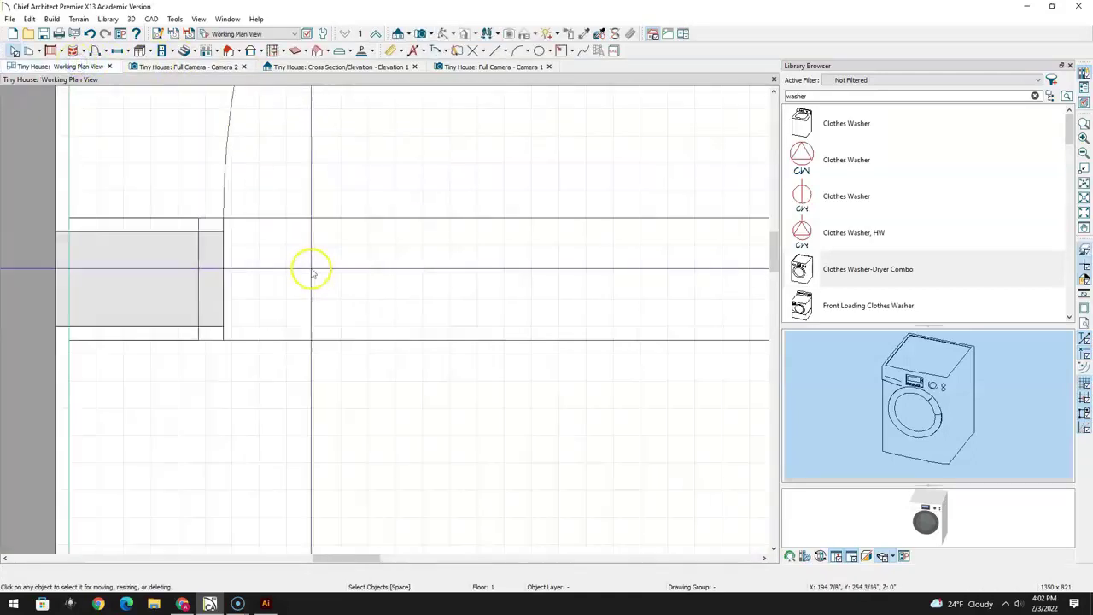
pyautogui.scroll(-3, 441, 214)
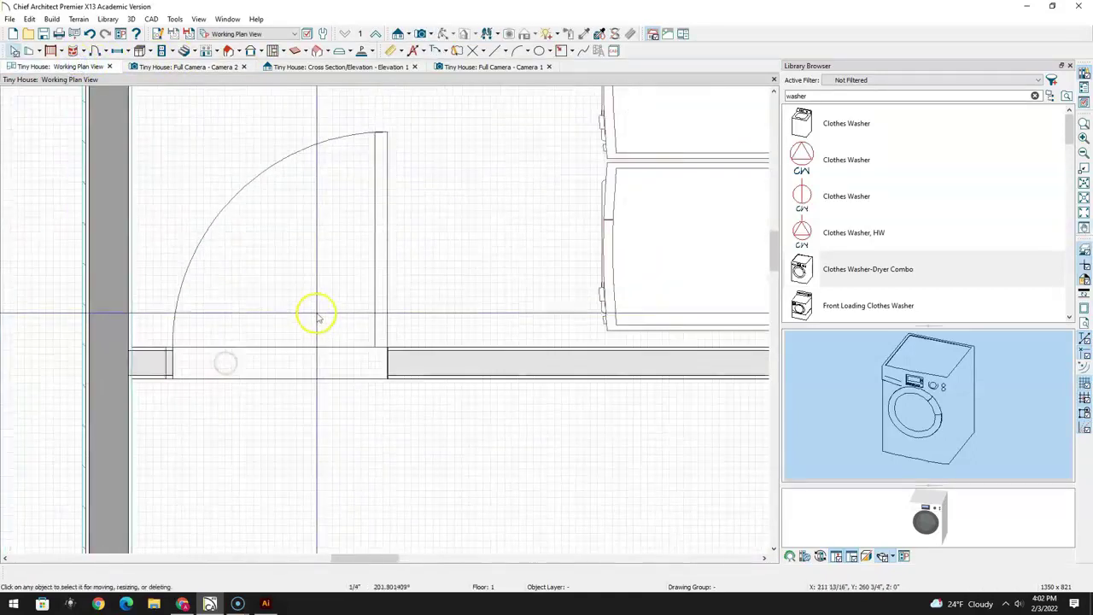
pyautogui.moveTo(483, 310); pyautogui.dragTo(419, 375, button='middle')
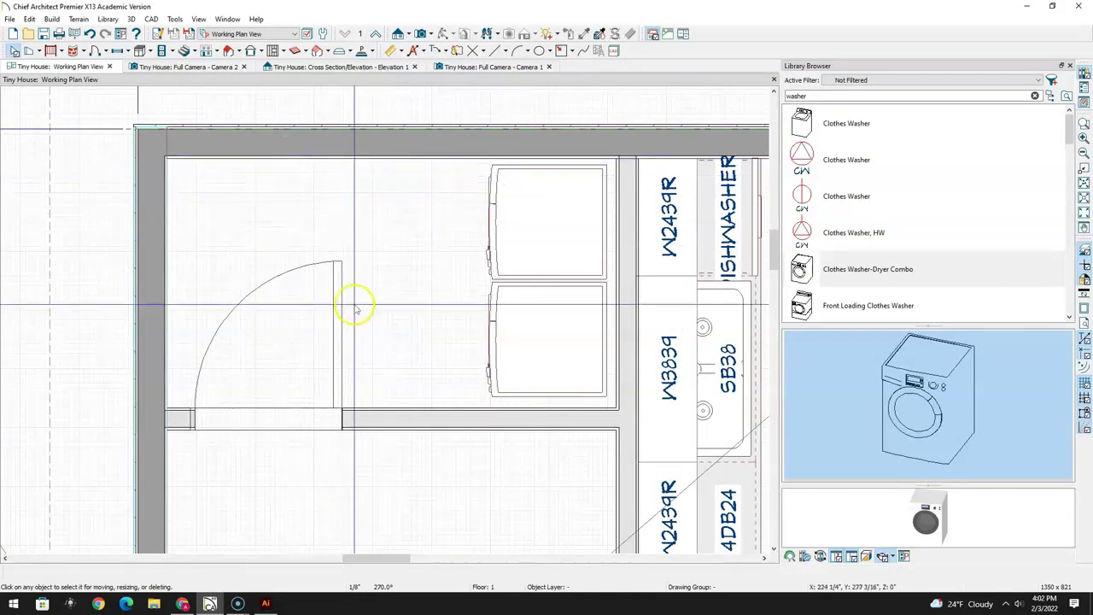
pyautogui.scroll(-2, 456, 439)
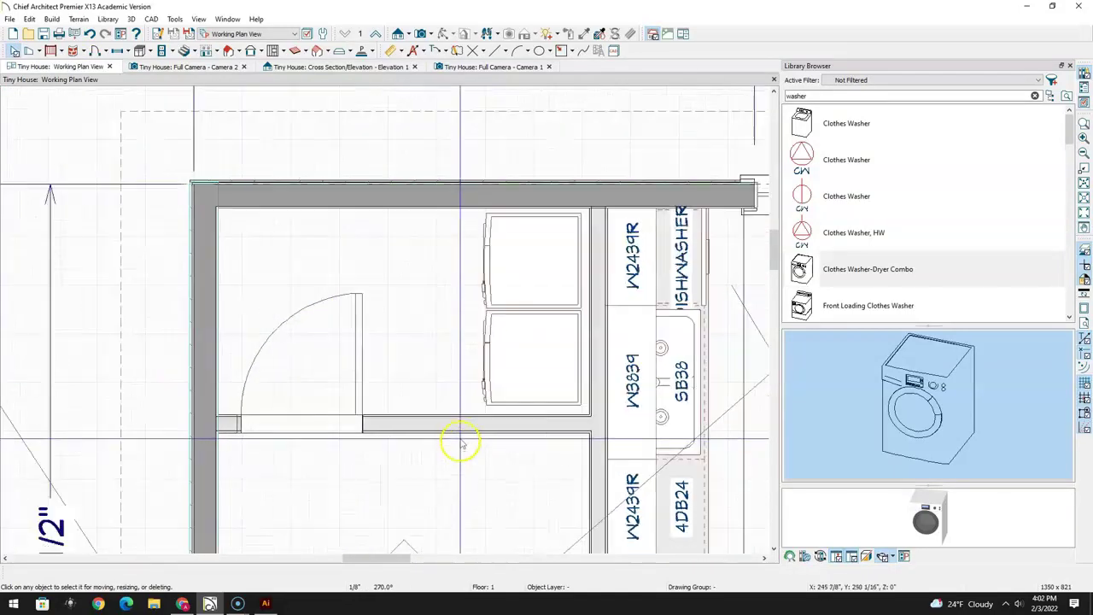
pyautogui.moveTo(481, 532); pyautogui.dragTo(469, 288, button='middle')
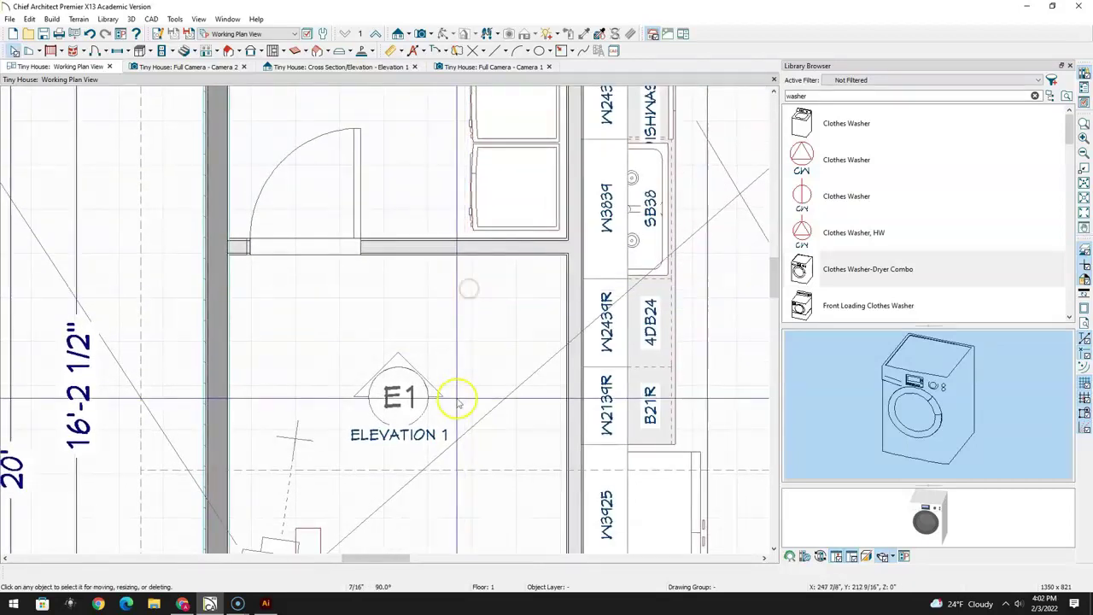
pyautogui.scroll(-1, 488, 419)
pyautogui.moveTo(488, 419); pyautogui.dragTo(482, 242, button='middle')
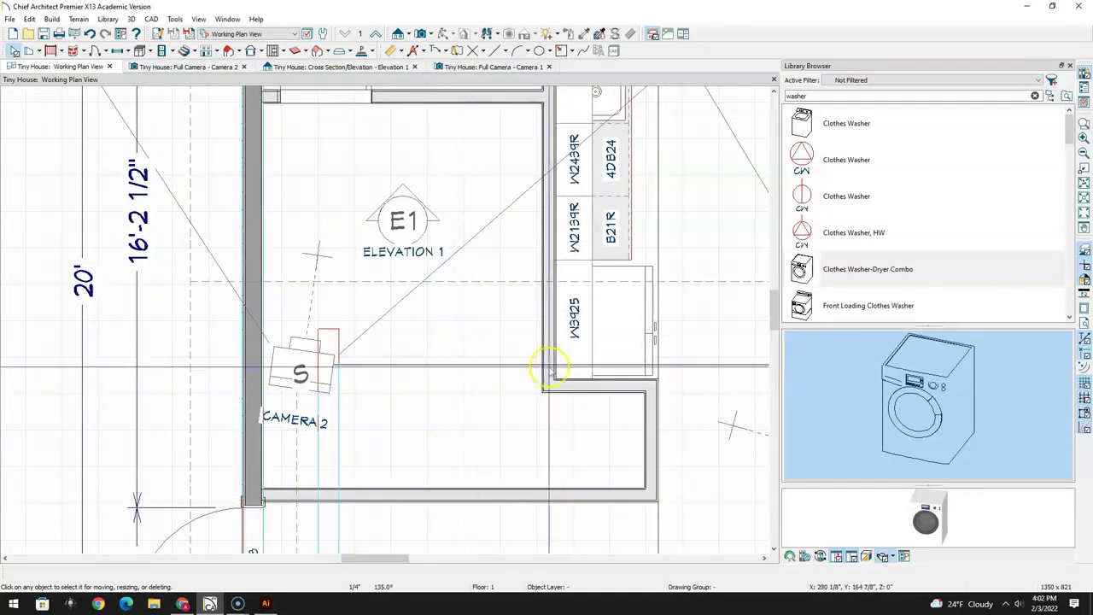
pyautogui.doubleClick(820, 96)
pyautogui.write('toilet')
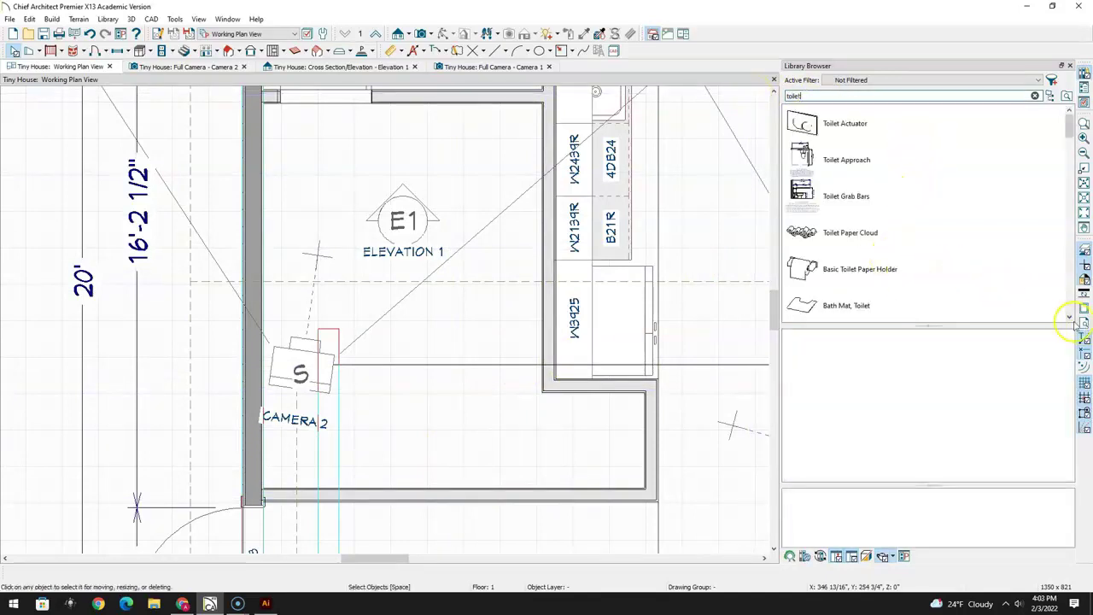
pyautogui.click(1069, 320)
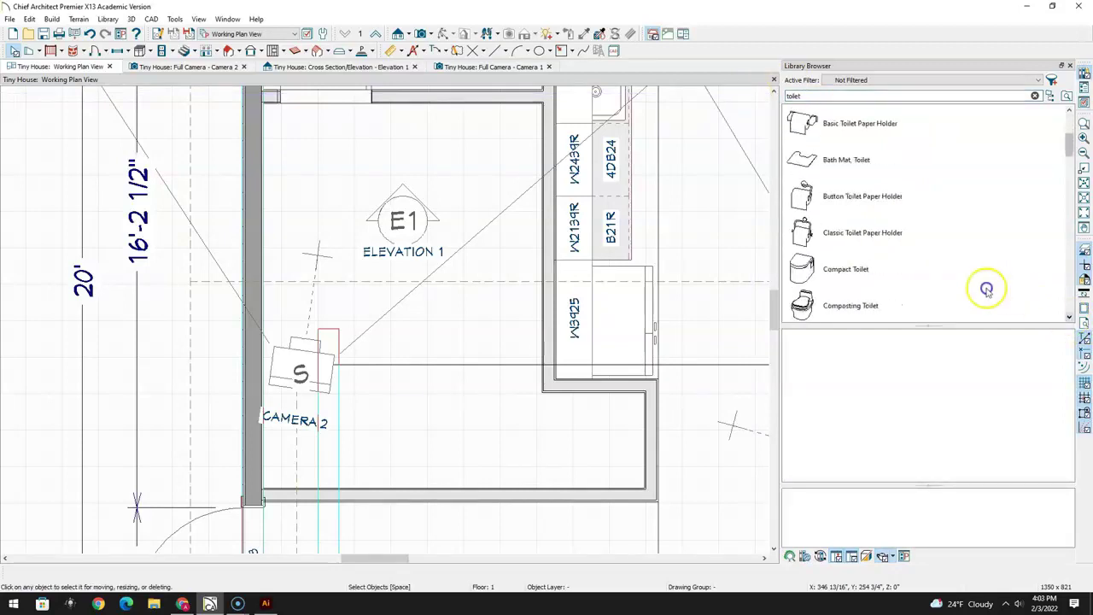
pyautogui.click(803, 305)
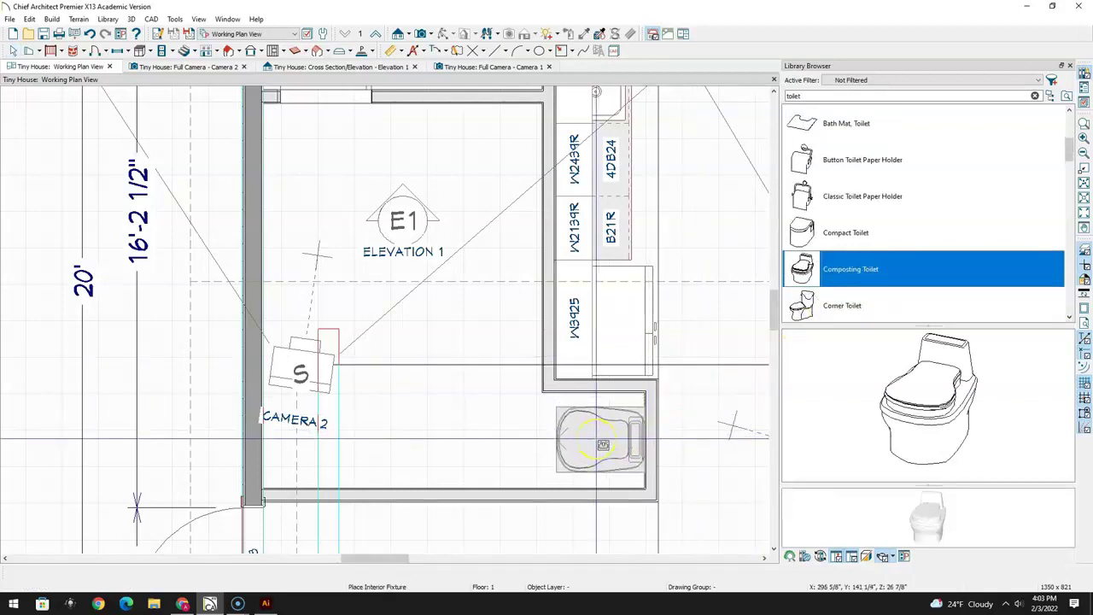
# Place the composting toilet in the alcove below the refrigerator, with its back near the end wall
pyautogui.click(603, 445)
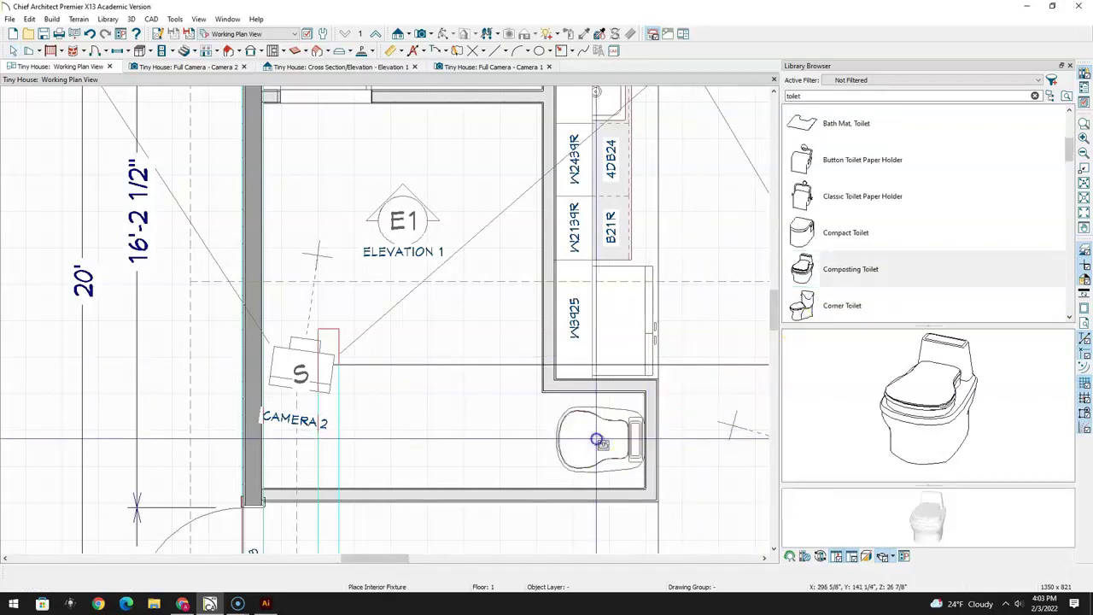
pyautogui.click(598, 439)
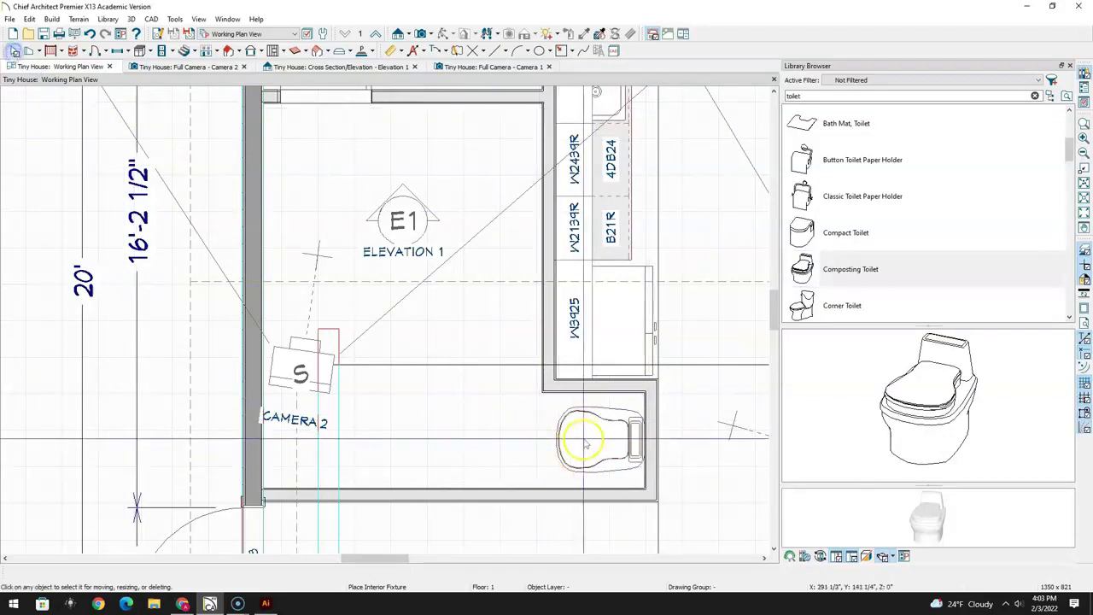
pyautogui.moveTo(599, 441); pyautogui.dragTo(600, 441)
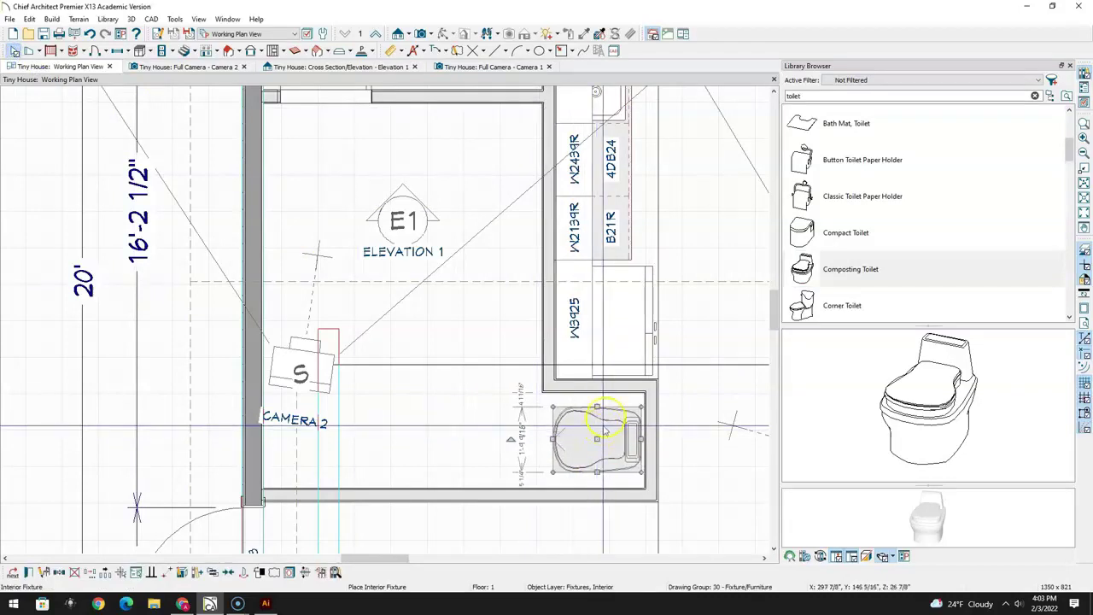
# Draw two walls enclosing the toilet alcove, from the kitchen partition's corner out and down to the lower wall
pyautogui.click(70, 77)
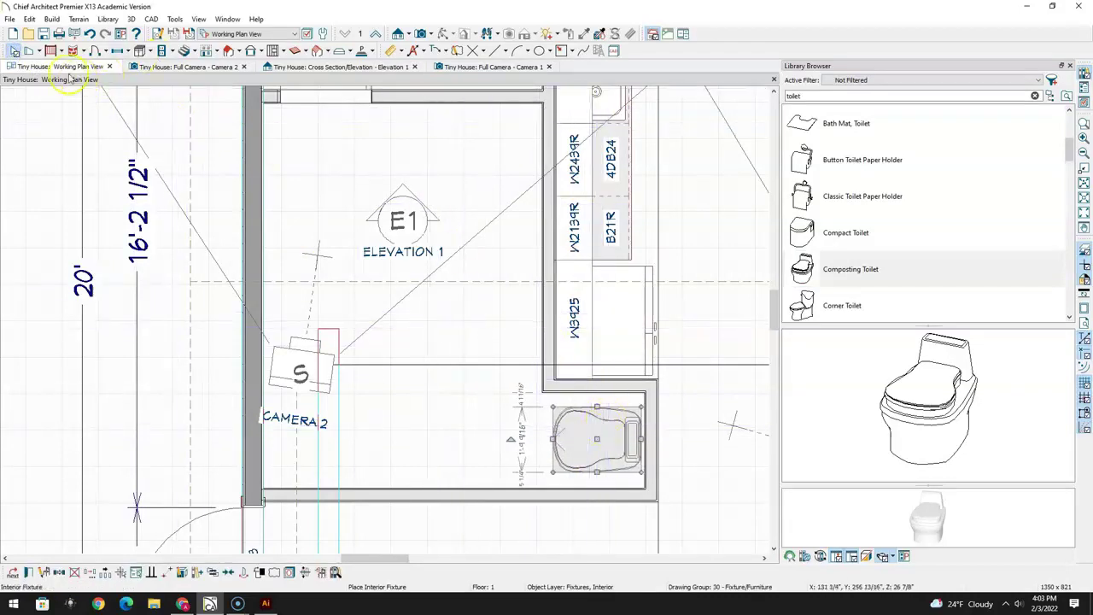
pyautogui.click(30, 51)
pyautogui.moveTo(544, 383); pyautogui.dragTo(465, 490)
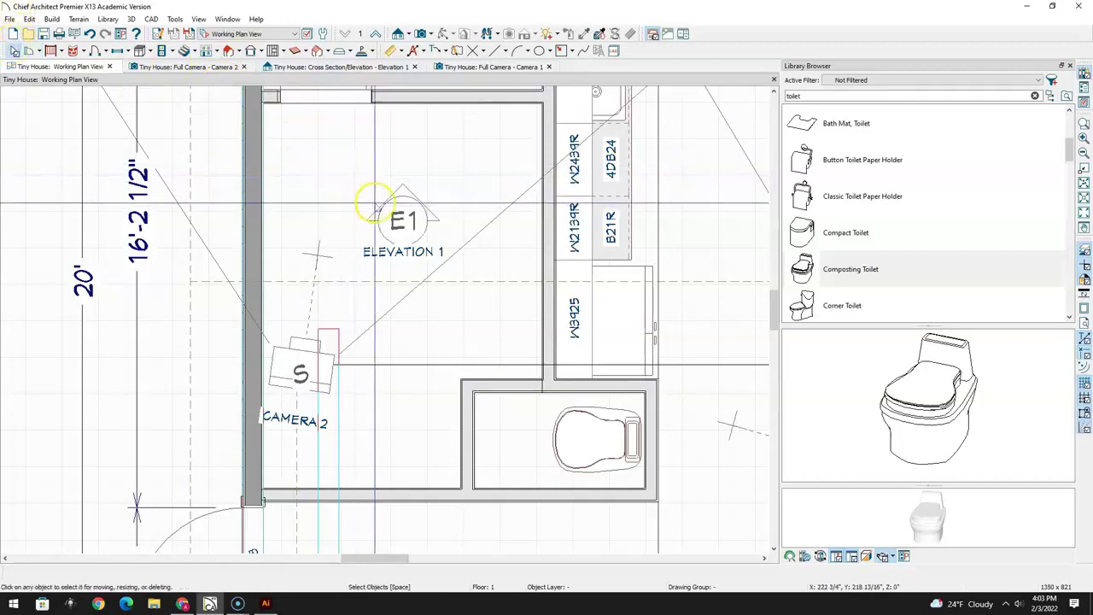
# Delete the Elevation 1 marker and create a cross section/elevation view facing the toilet room's front wall
pyautogui.click(401, 218)
pyautogui.press('Delete')
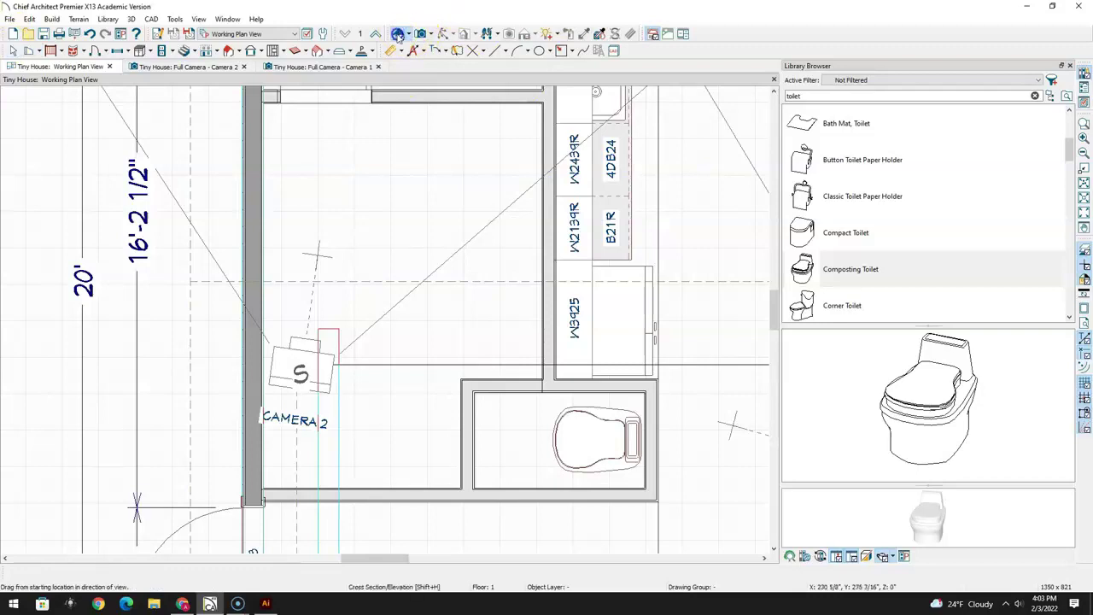
pyautogui.moveTo(348, 402); pyautogui.dragTo(410, 405)
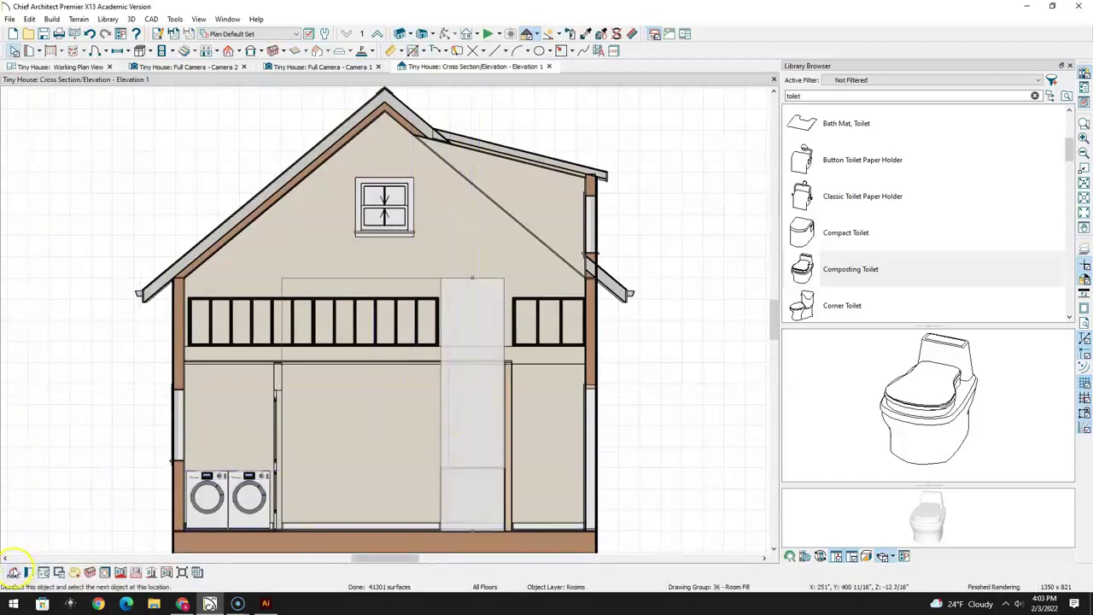
# Raise the top of the toilet room's front wall to the ceiling, about 8'-1" high
pyautogui.click(13, 572)
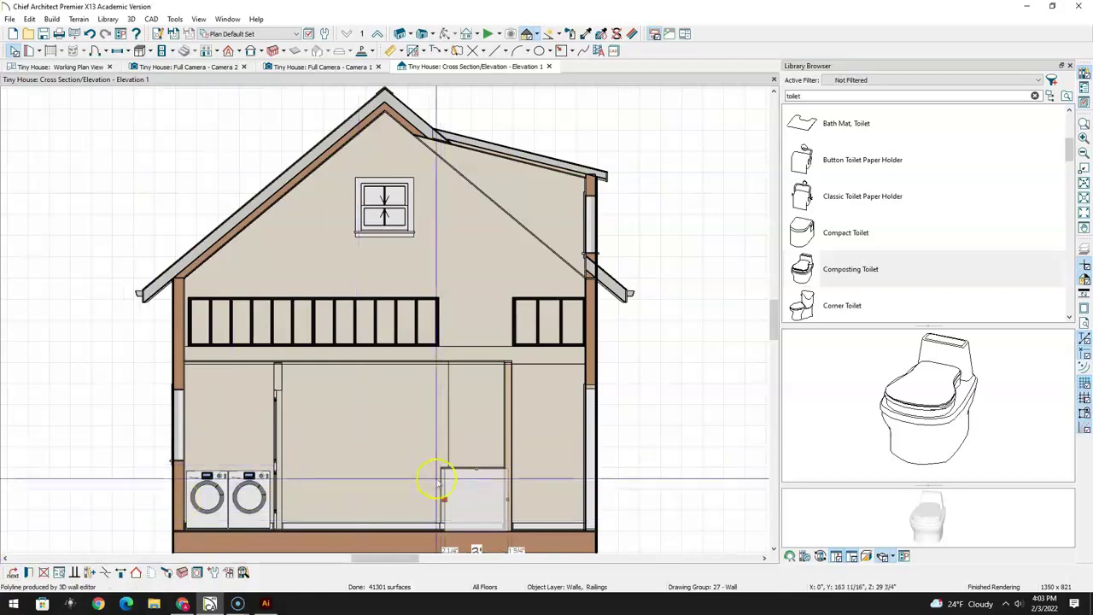
pyautogui.scroll(3, 483, 527)
pyautogui.moveTo(468, 469); pyautogui.dragTo(464, 264)
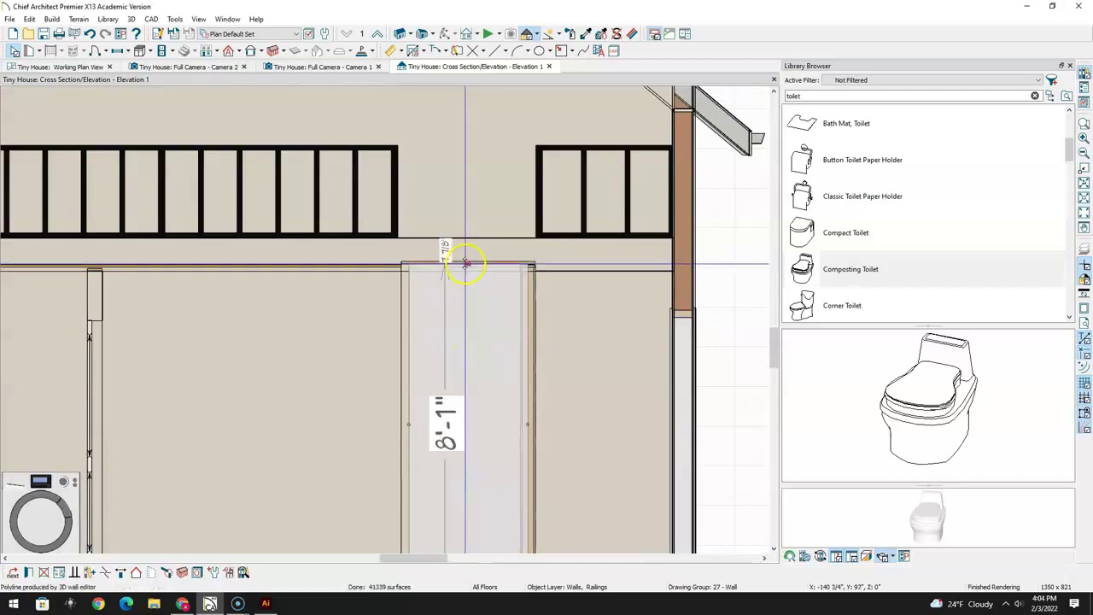
# Inspect the toilet room walls in the Camera 2 view and create a second cross section facing its side wall
pyautogui.click(184, 66)
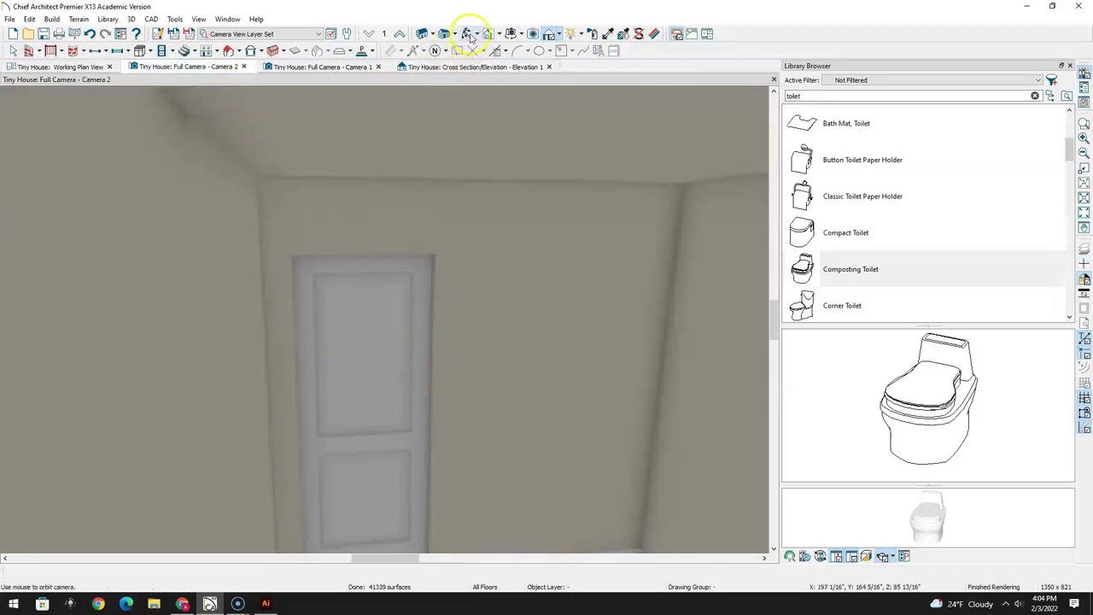
pyautogui.moveTo(445, 275); pyautogui.dragTo(564, 479)
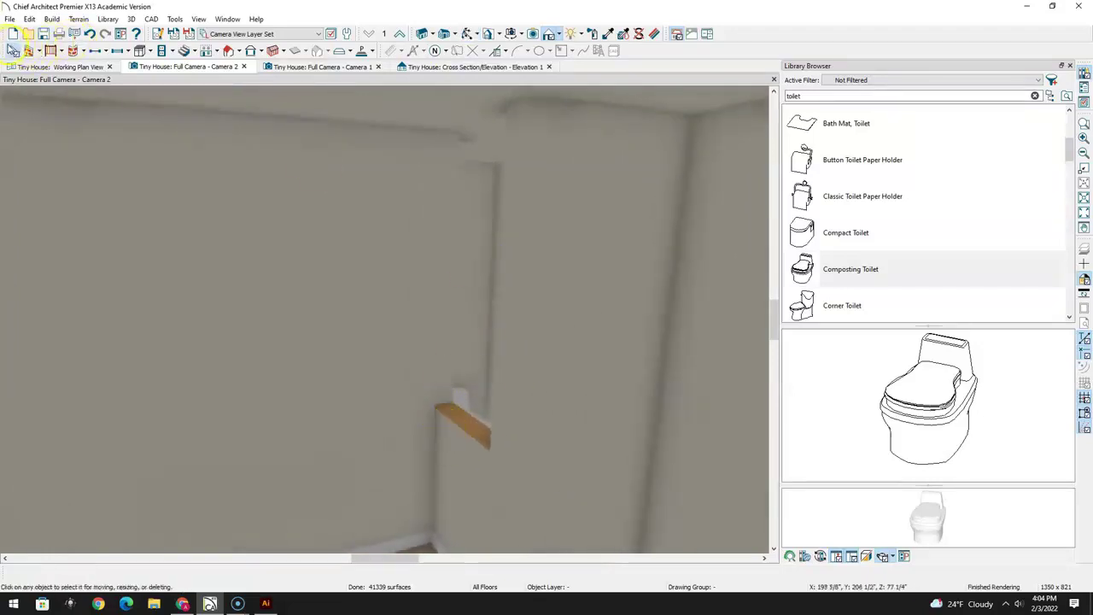
pyautogui.click(77, 67)
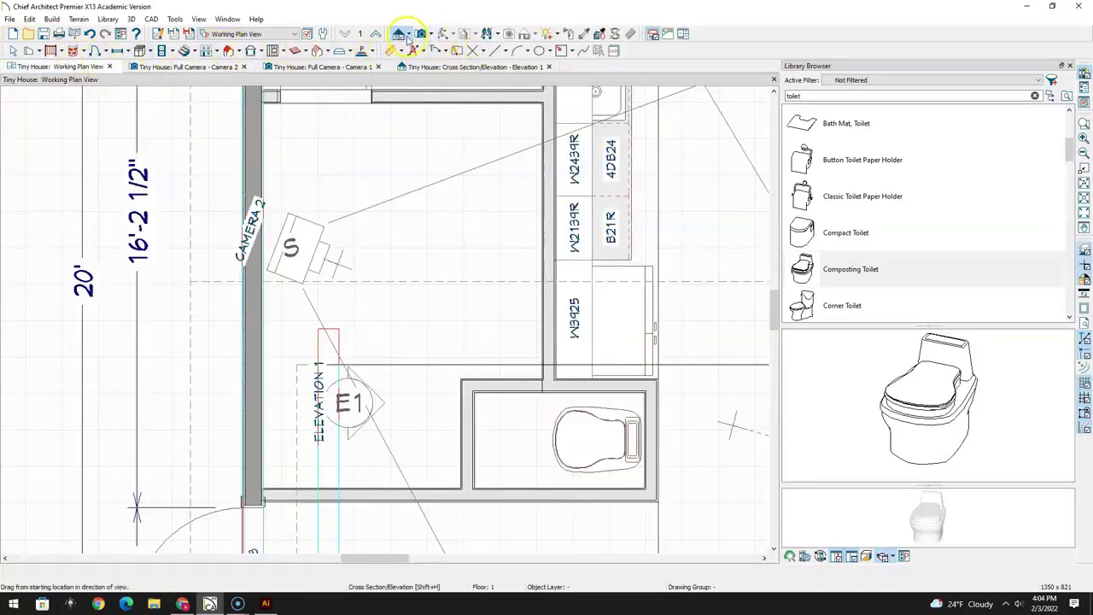
pyautogui.moveTo(498, 250); pyautogui.dragTo(505, 295)
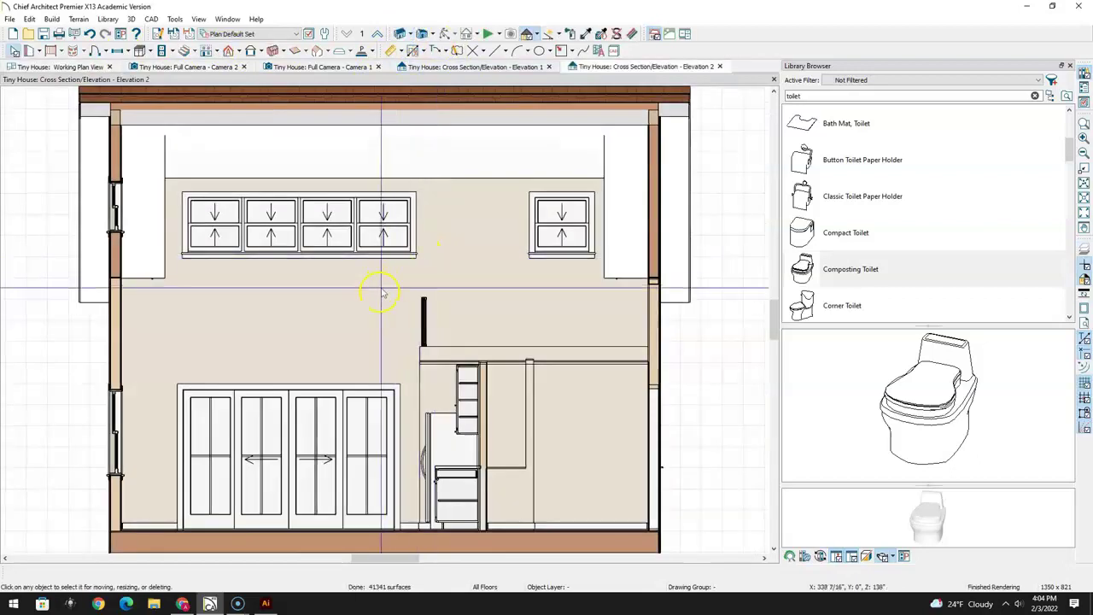
# Raise the top of the toilet room's side wall to the ceiling in the Elevation 2 view
pyautogui.click(510, 483)
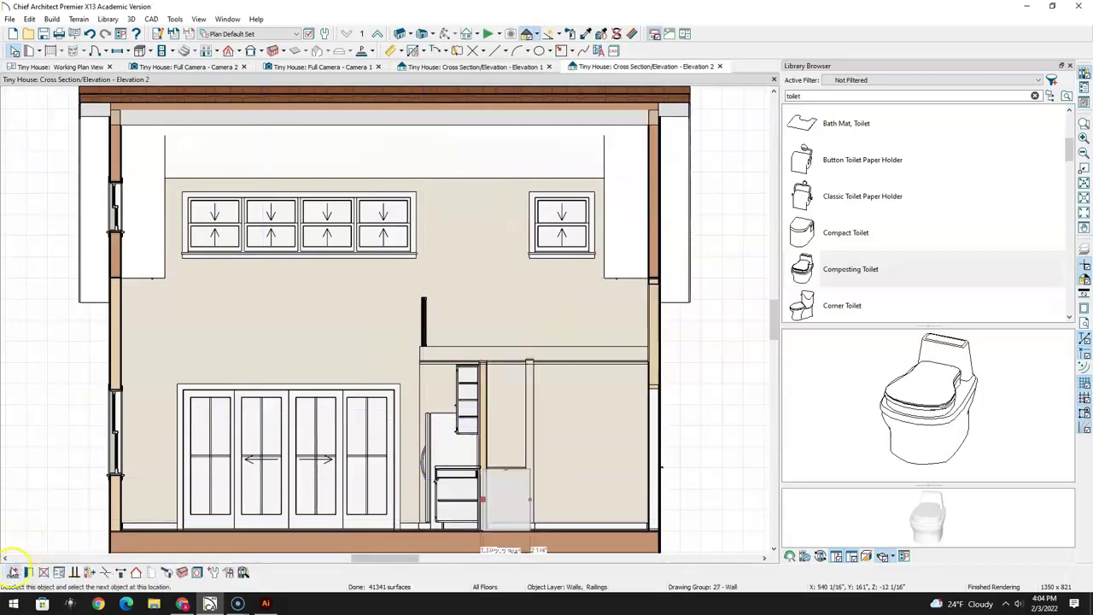
pyautogui.click(513, 488)
pyautogui.scroll(2, 517, 488)
pyautogui.scroll(1, 527, 485)
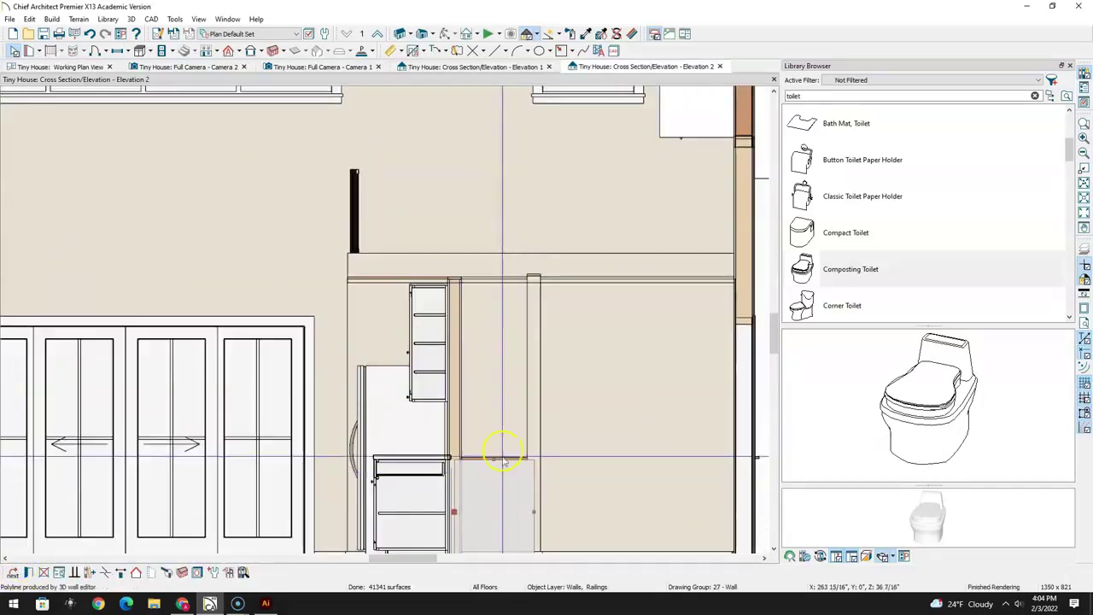
pyautogui.moveTo(491, 458); pyautogui.dragTo(532, 279)
pyautogui.scroll(1, 525, 280)
pyautogui.scroll(2, 531, 279)
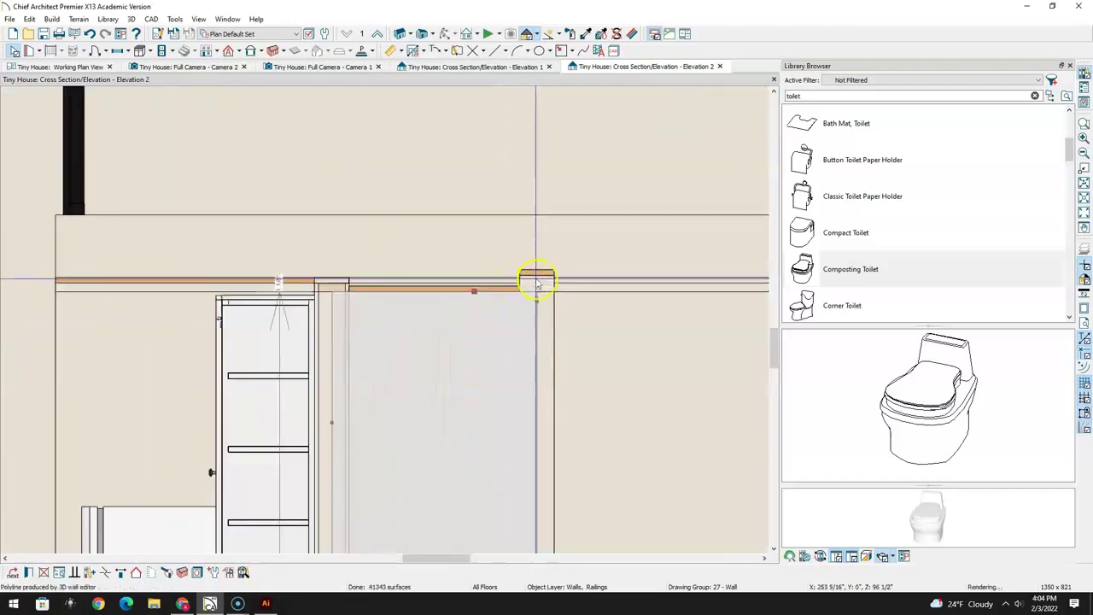
pyautogui.moveTo(461, 290)
pyautogui.mouseDown()
pyautogui.moveTo(458, 271)
pyautogui.moveTo(459, 282)
pyautogui.moveTo(539, 271)
pyautogui.mouseUp()
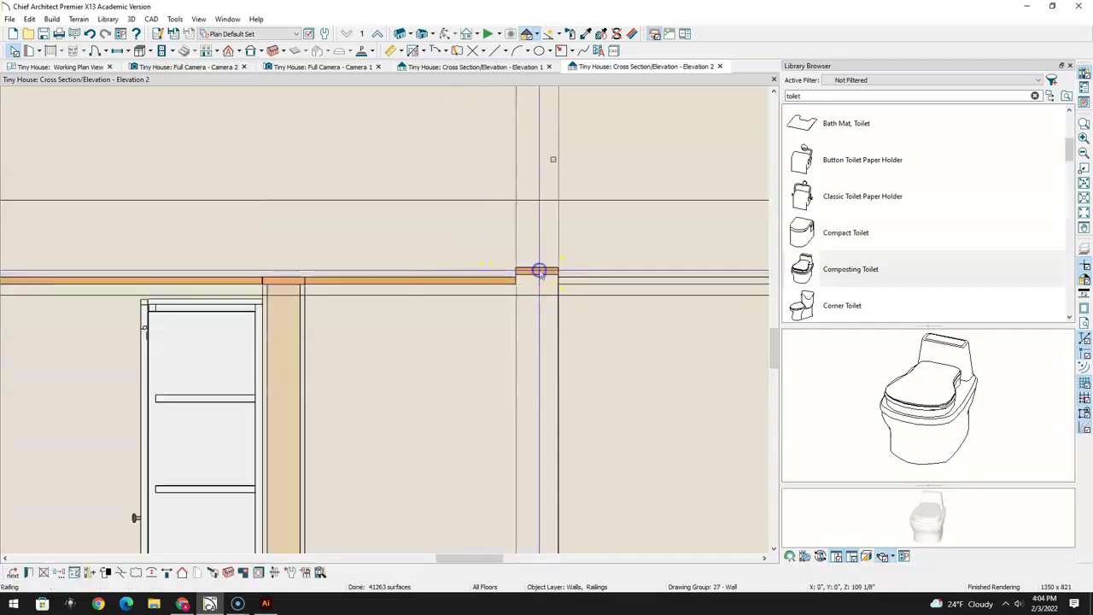
pyautogui.click(13, 571)
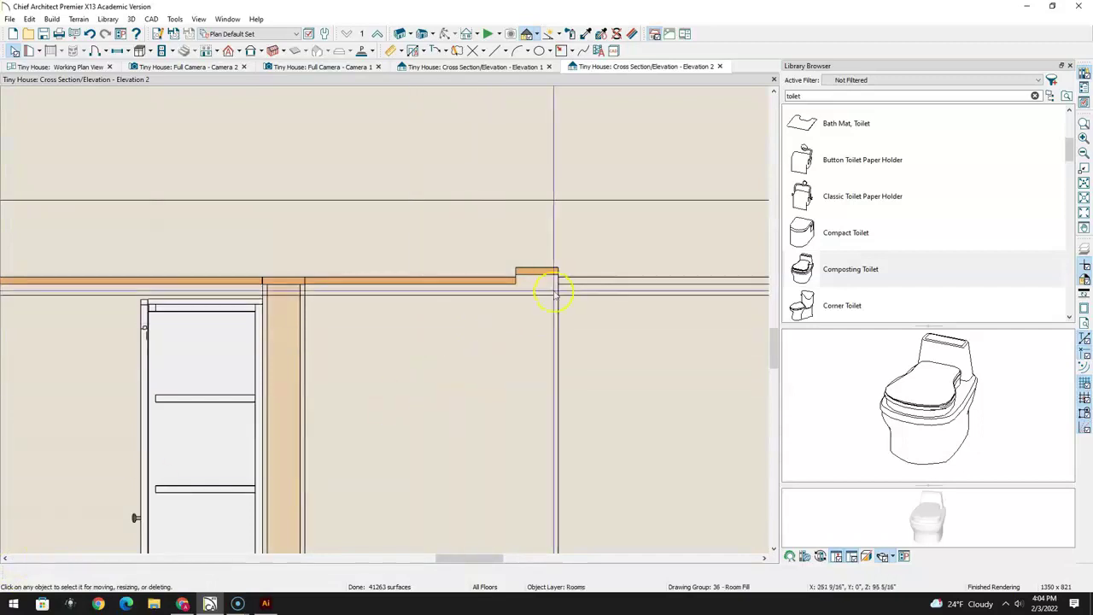
pyautogui.click(553, 293)
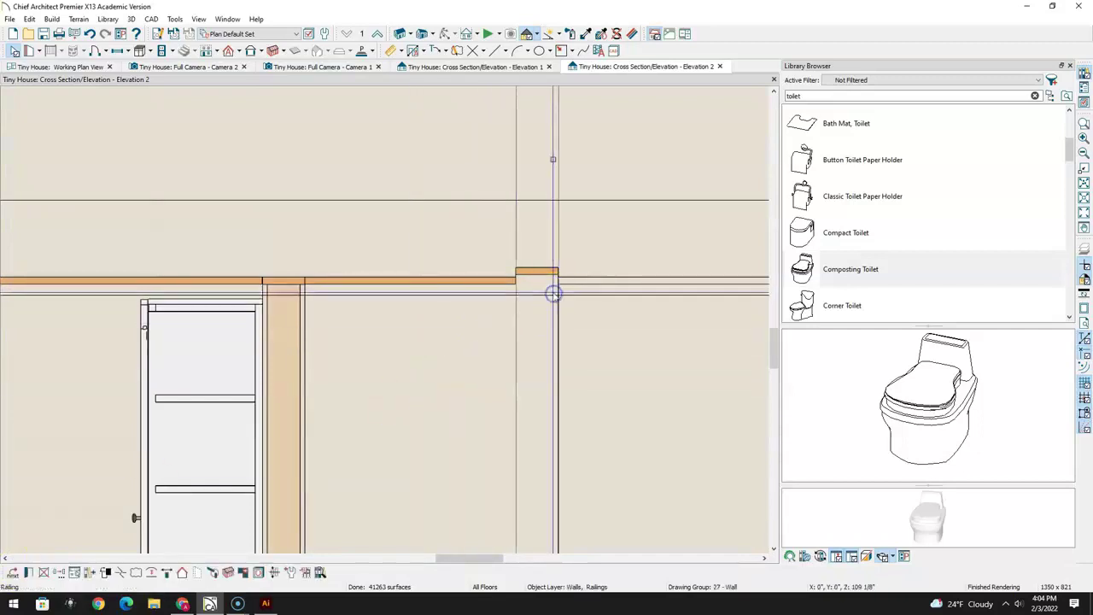
pyautogui.click(13, 571)
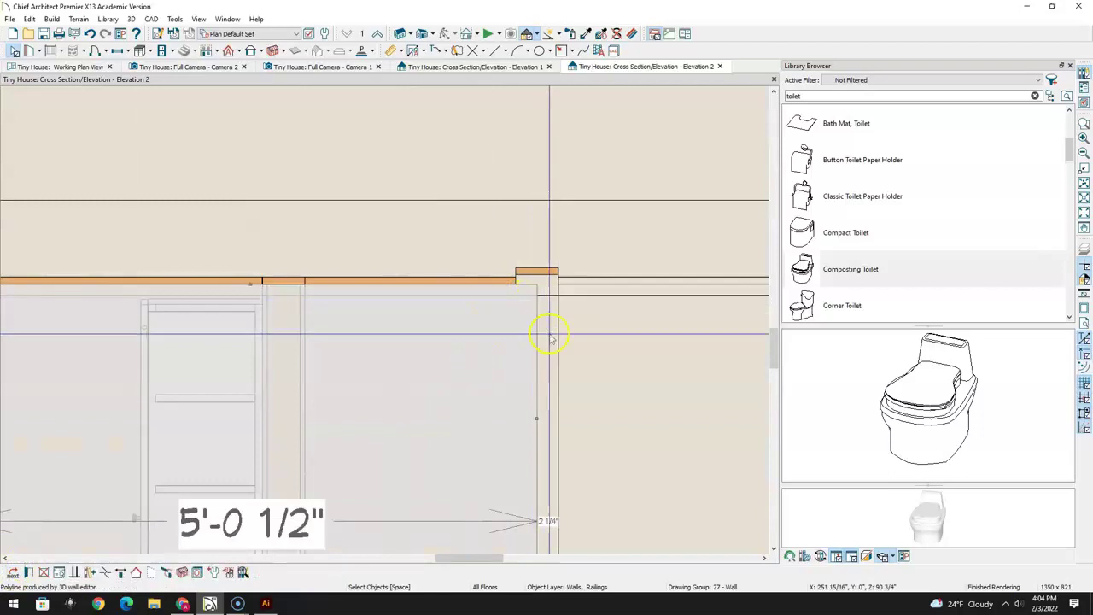
pyautogui.click(479, 329)
pyautogui.click(44, 572)
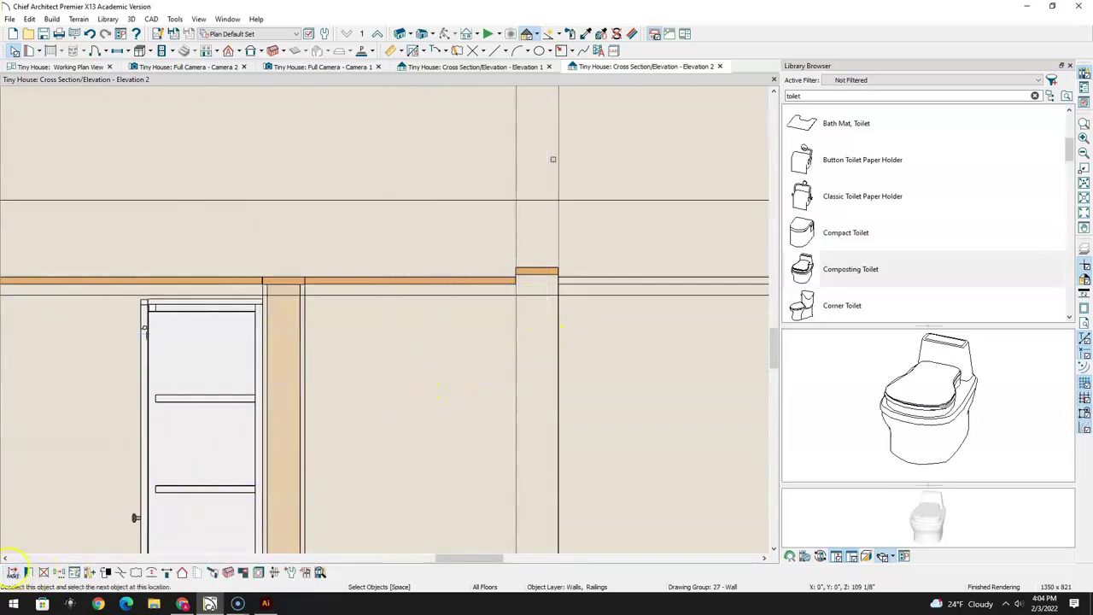
pyautogui.click(13, 571)
pyautogui.click(11, 569)
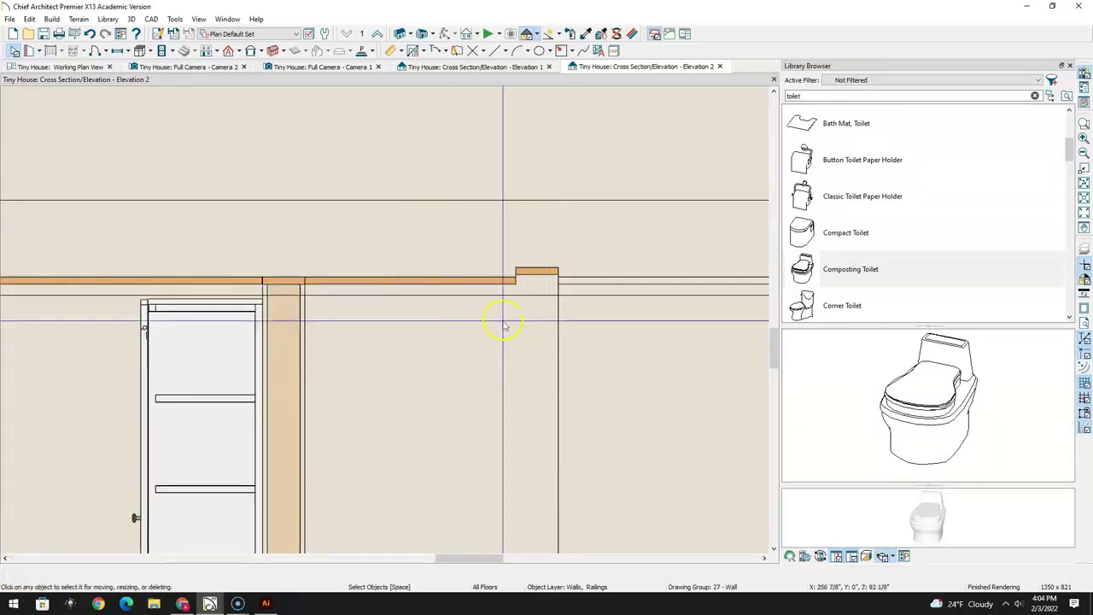
# Inspect the raised toilet room walls in the Camera 2 and Camera 1 views, orbiting around the kitchen side
pyautogui.click(81, 67)
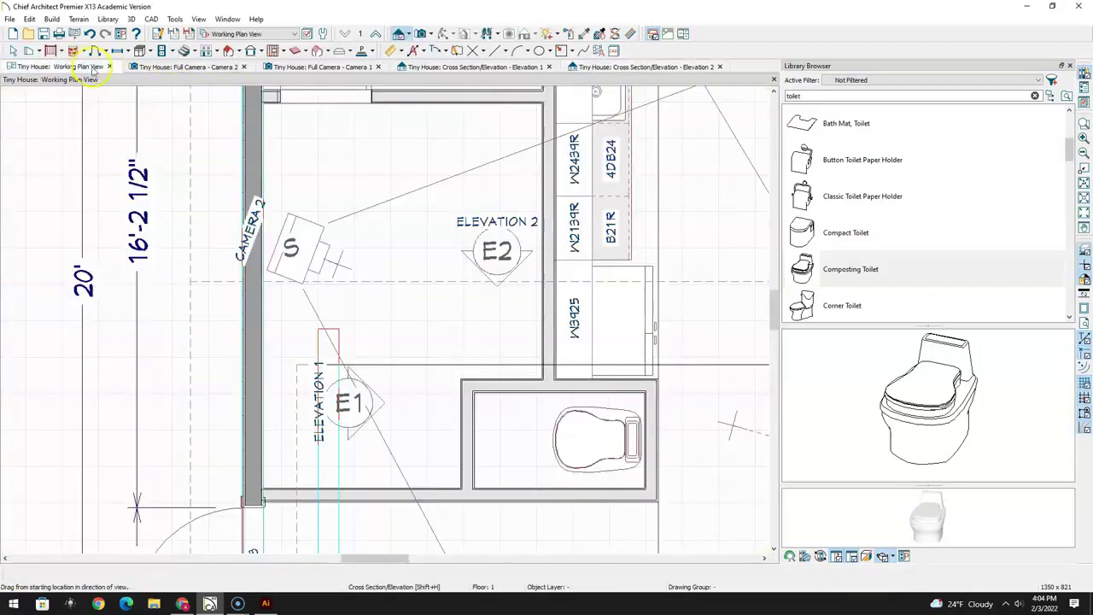
pyautogui.click(12, 51)
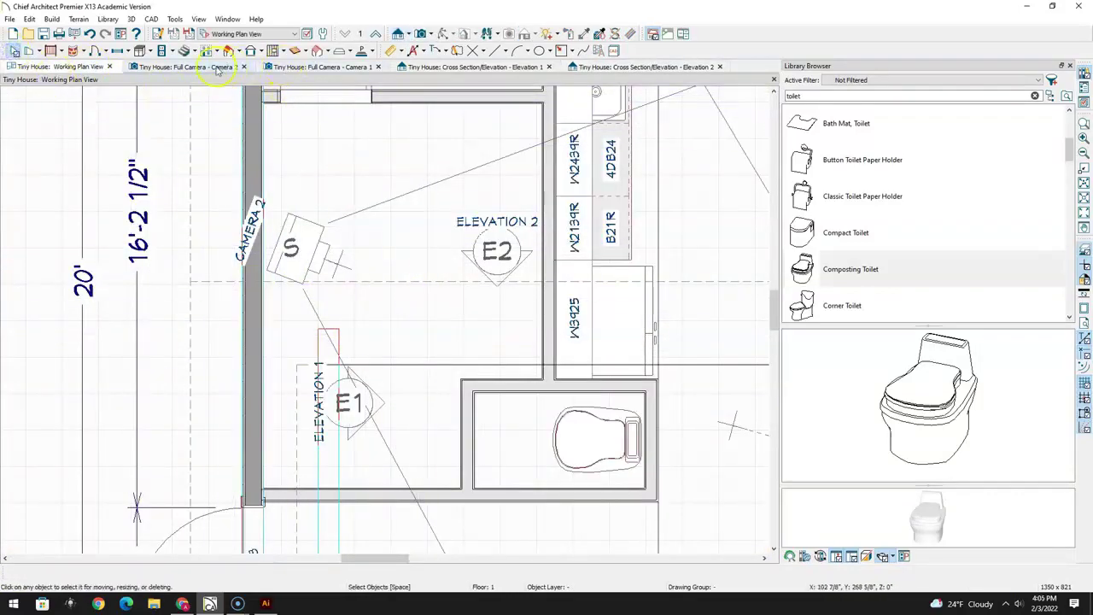
pyautogui.click(218, 67)
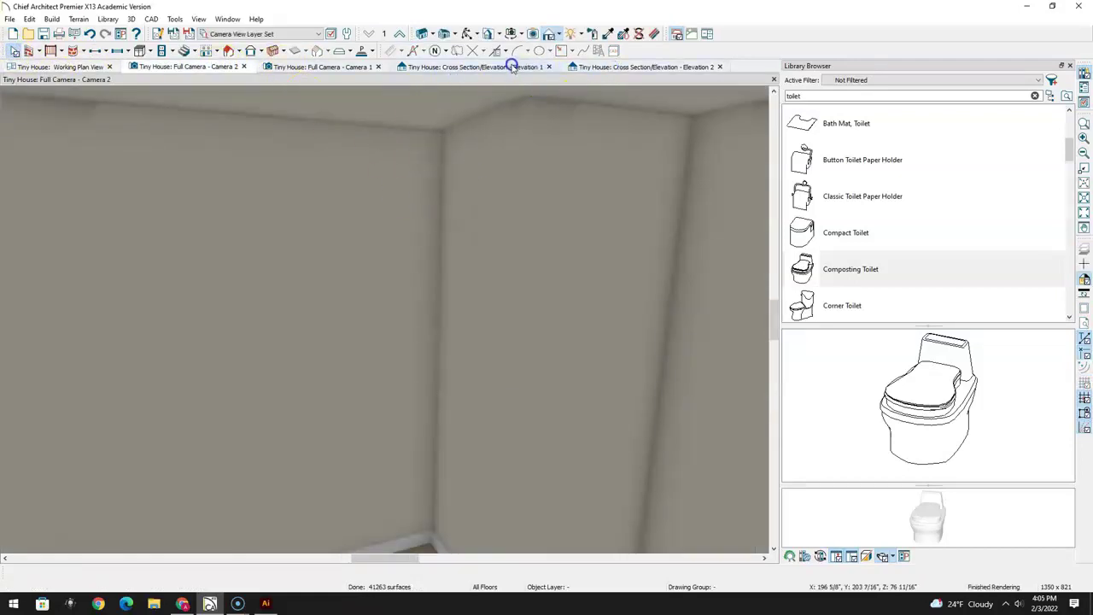
pyautogui.click(340, 67)
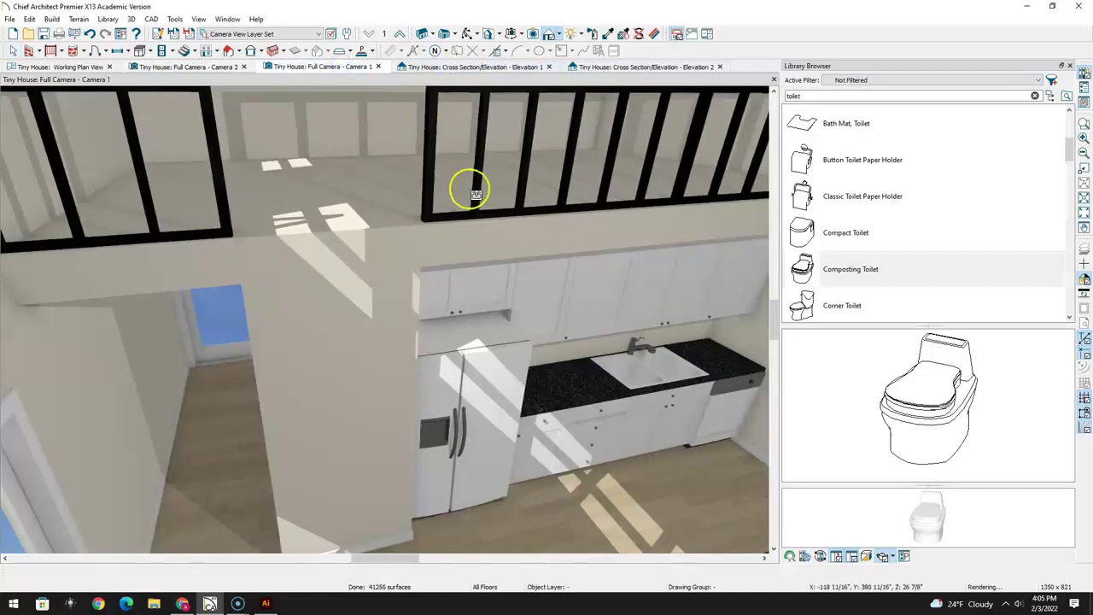
pyautogui.click(467, 34)
pyautogui.moveTo(502, 206); pyautogui.dragTo(450, 198)
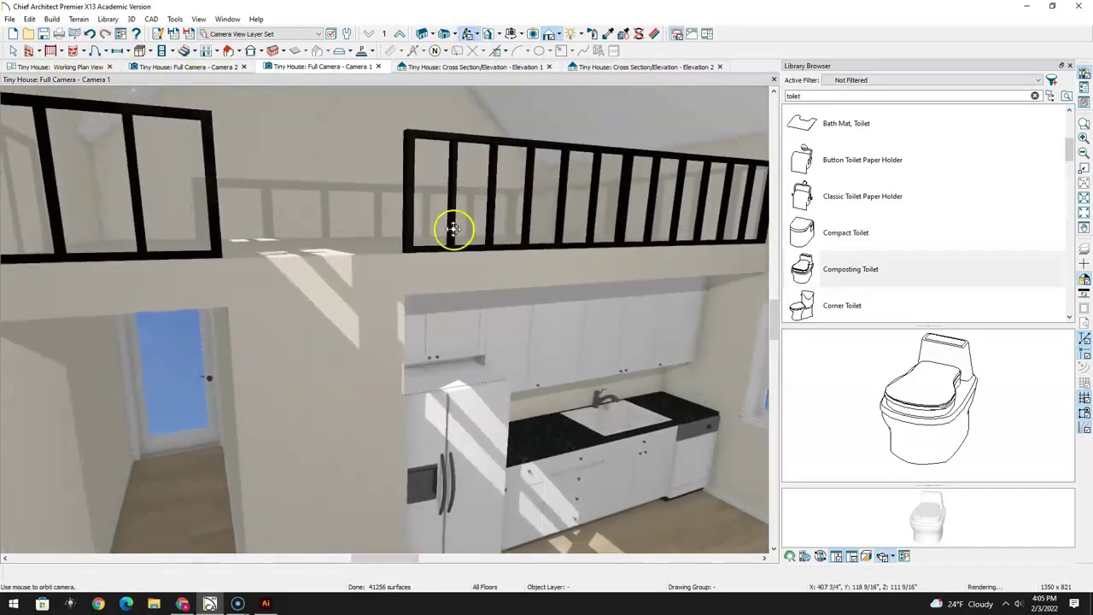
# Delete the Elevation 2 and Elevation 1 markers from the working plan
pyautogui.click(62, 67)
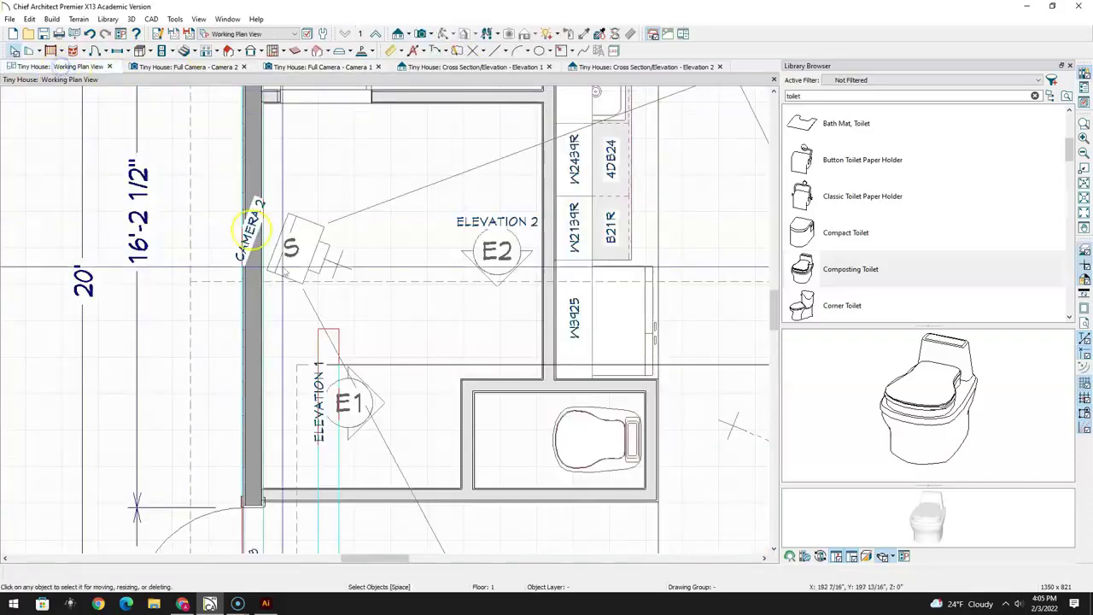
pyautogui.click(15, 52)
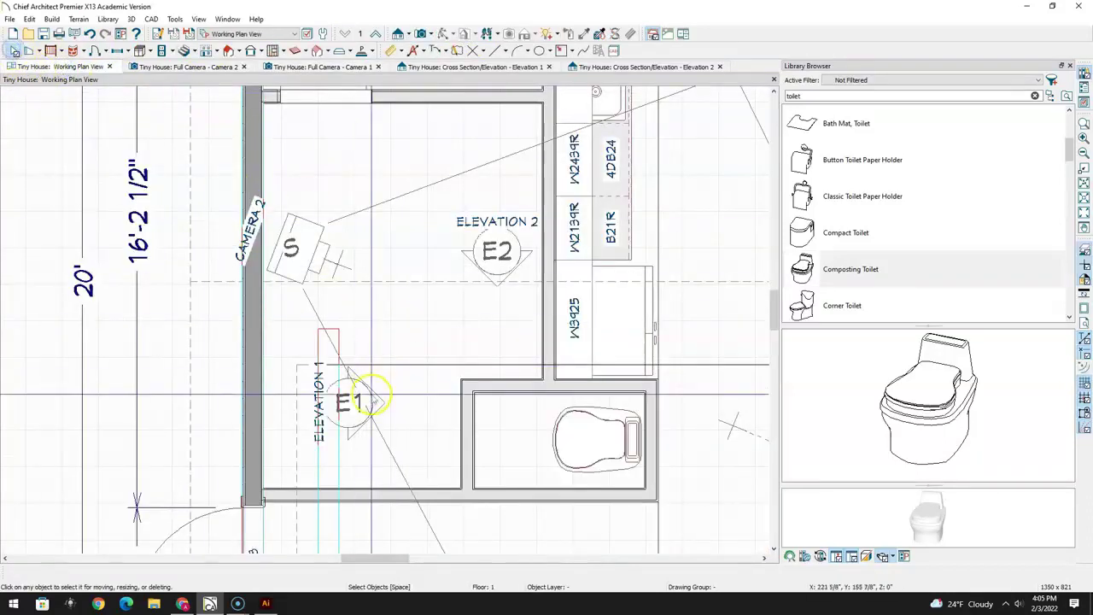
pyautogui.click(498, 249)
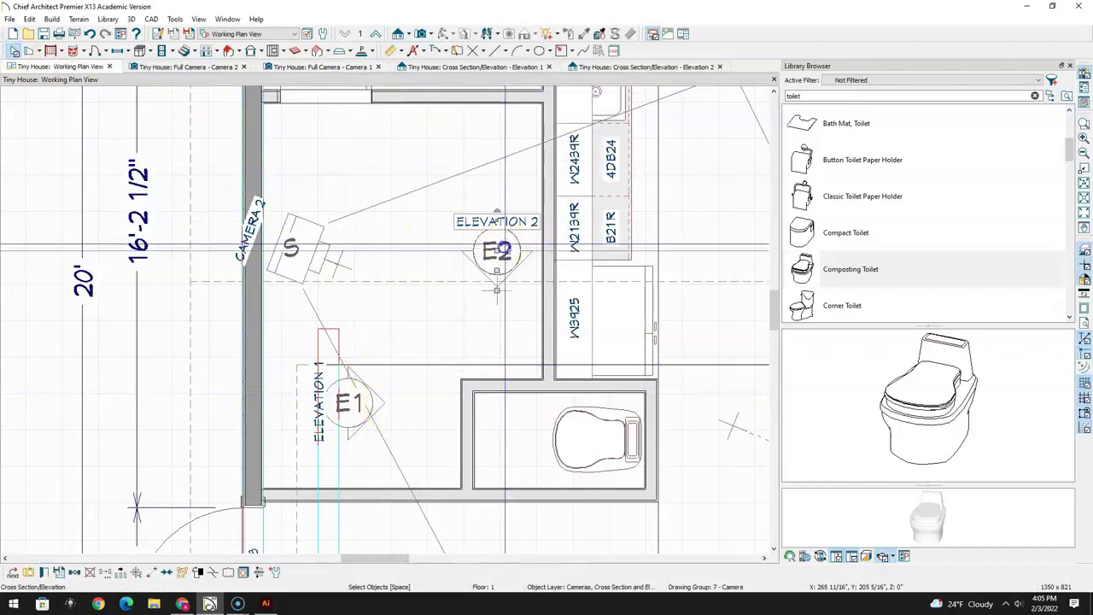
pyautogui.press('Delete')
pyautogui.click(346, 403)
pyautogui.press('Delete')
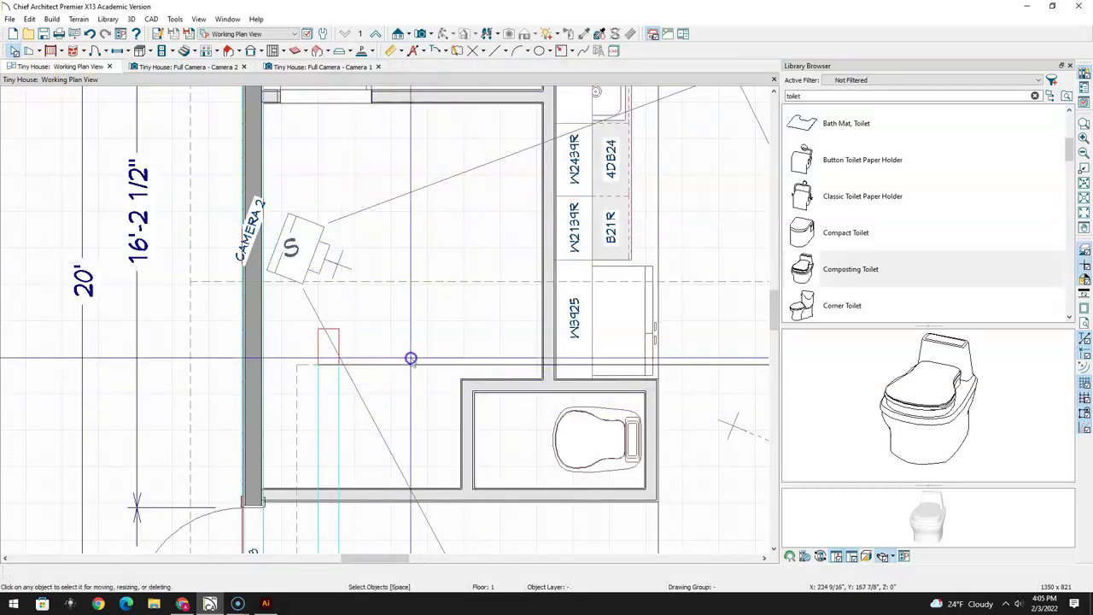
# Place a doorway in the toilet room's front wall in the Camera 2 view
pyautogui.moveTo(411, 358); pyautogui.dragTo(395, 285, button='middle')
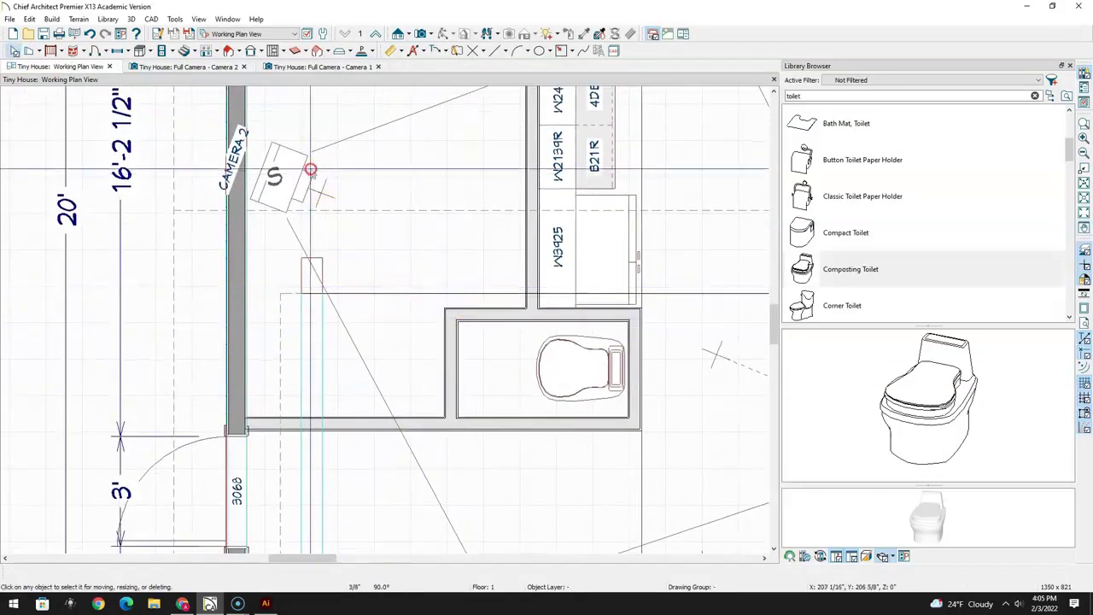
pyautogui.click(150, 65)
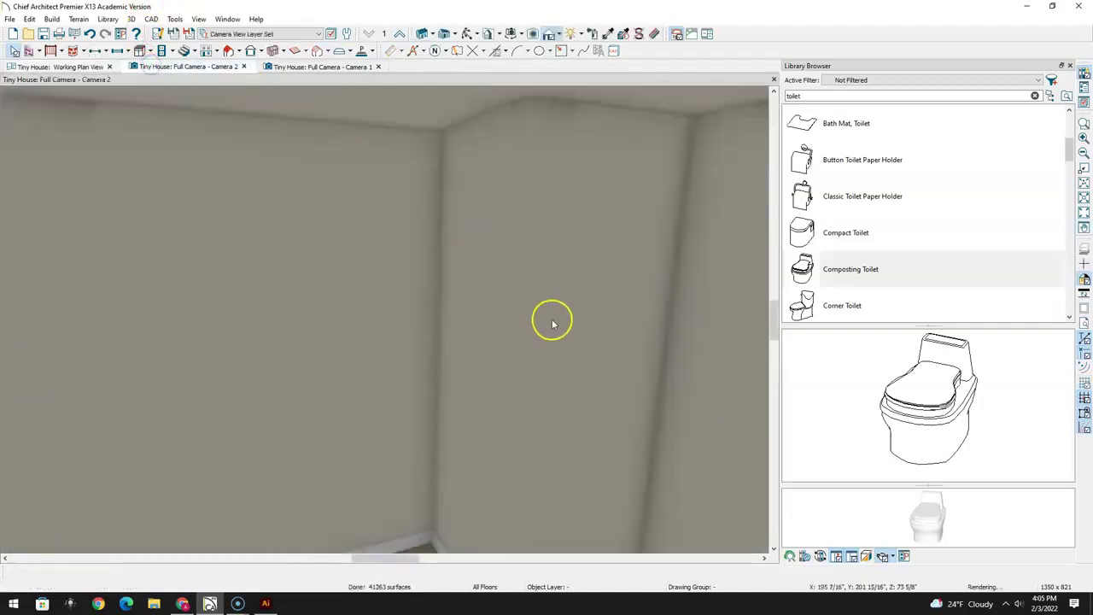
pyautogui.click(112, 53)
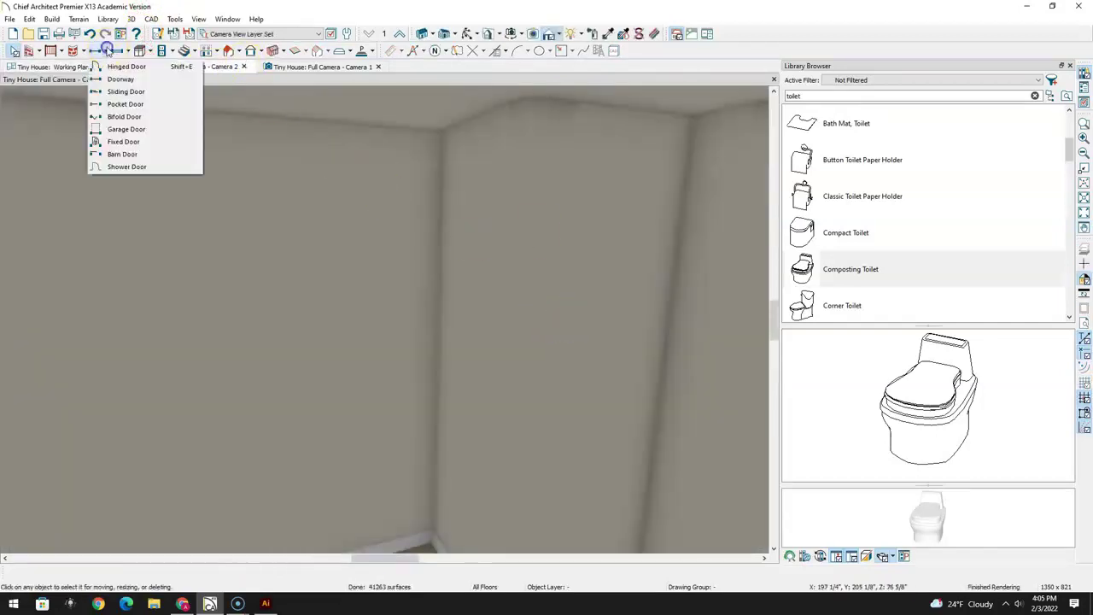
pyautogui.click(118, 75)
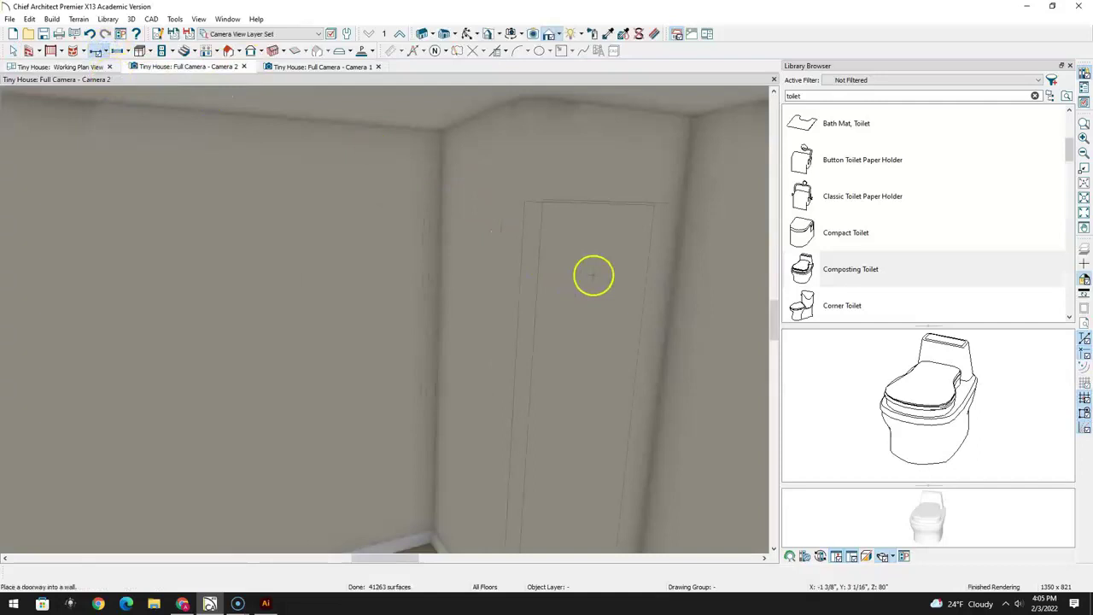
pyautogui.click(593, 275)
pyautogui.click(15, 52)
# Change the toilet room's doorway to a hinged door with the default door style
pyautogui.click(83, 68)
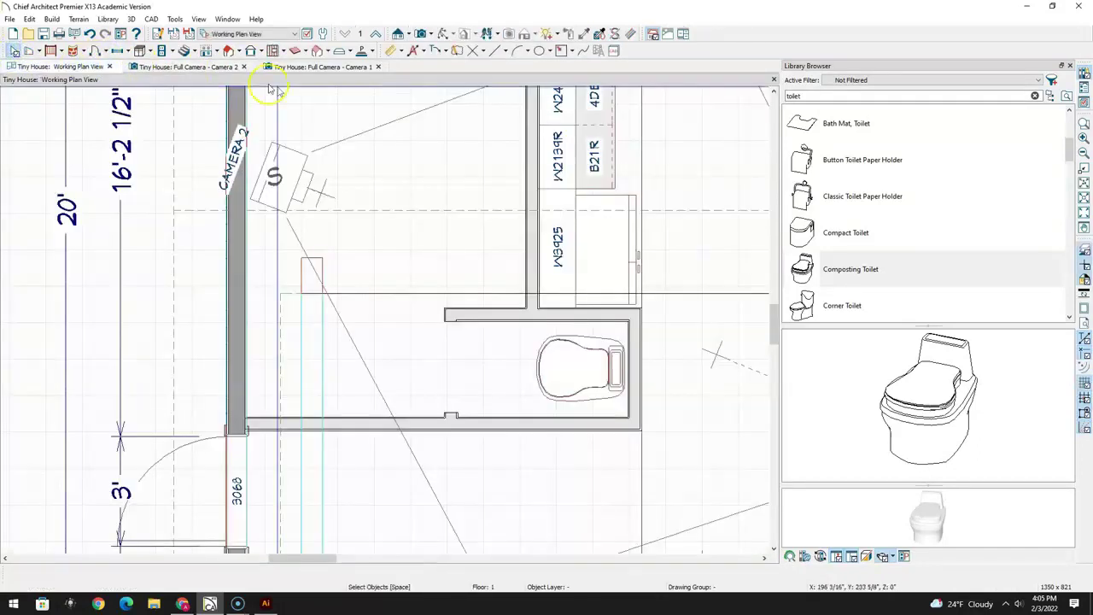
pyautogui.click(452, 339)
pyautogui.doubleClick(452, 339)
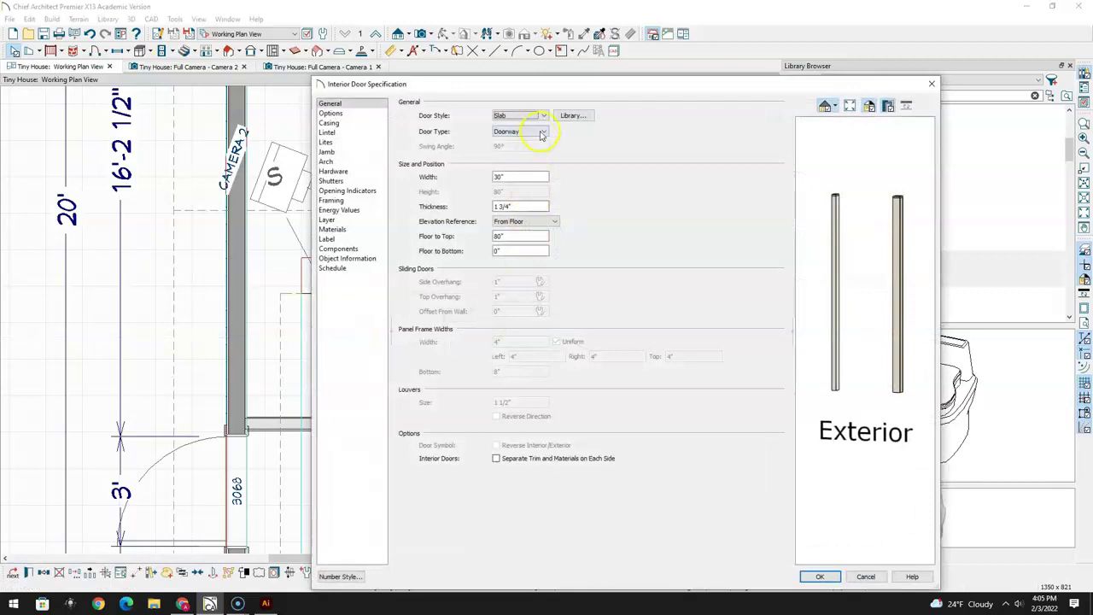
pyautogui.click(545, 132)
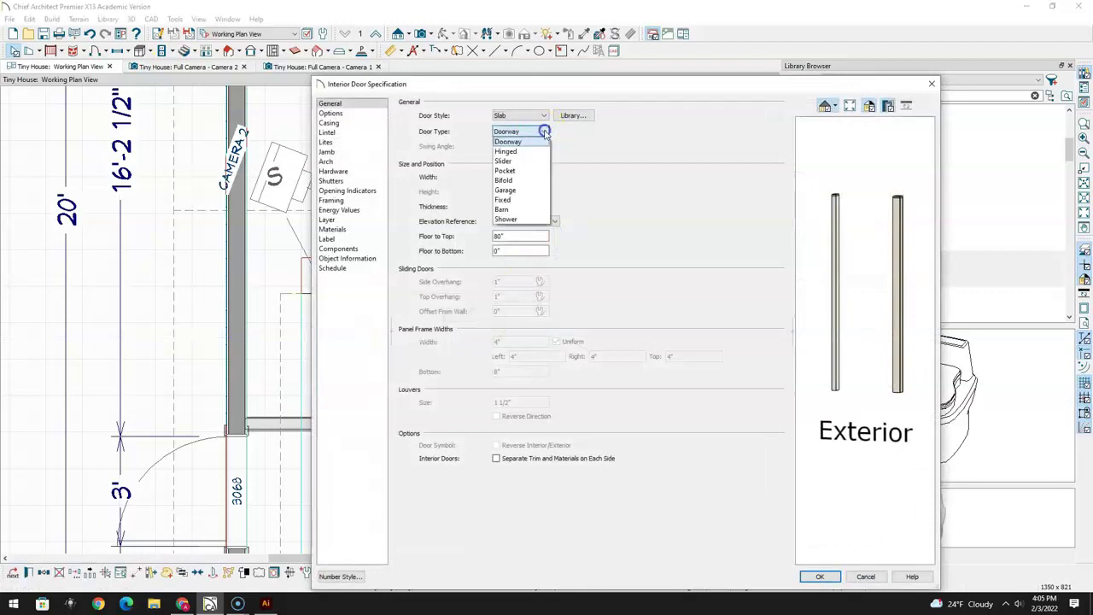
pyautogui.click(505, 152)
pyautogui.click(544, 116)
pyautogui.click(540, 133)
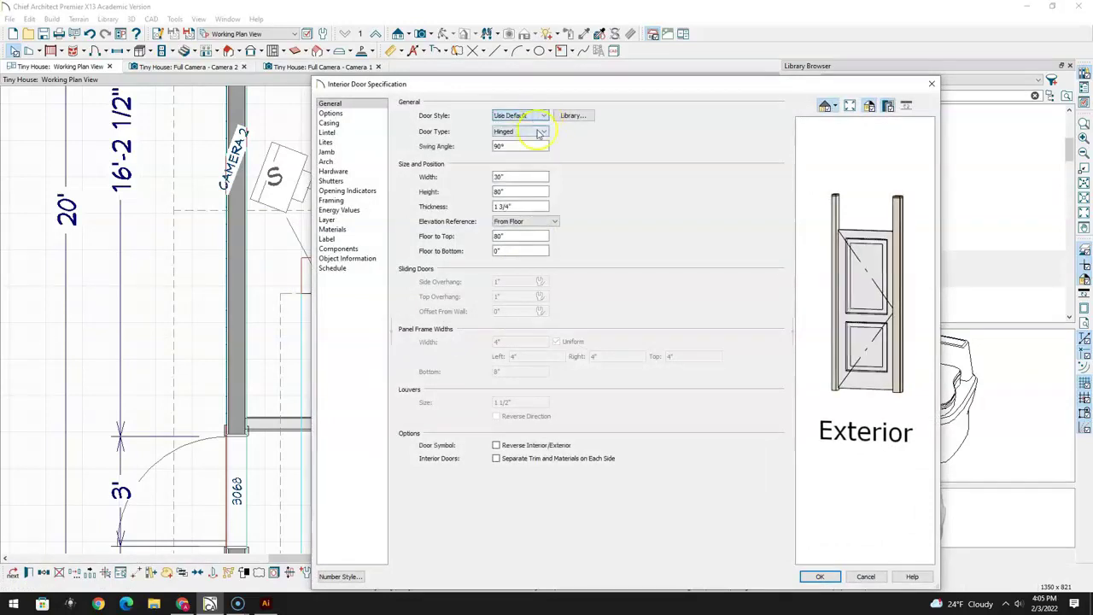
pyautogui.click(825, 576)
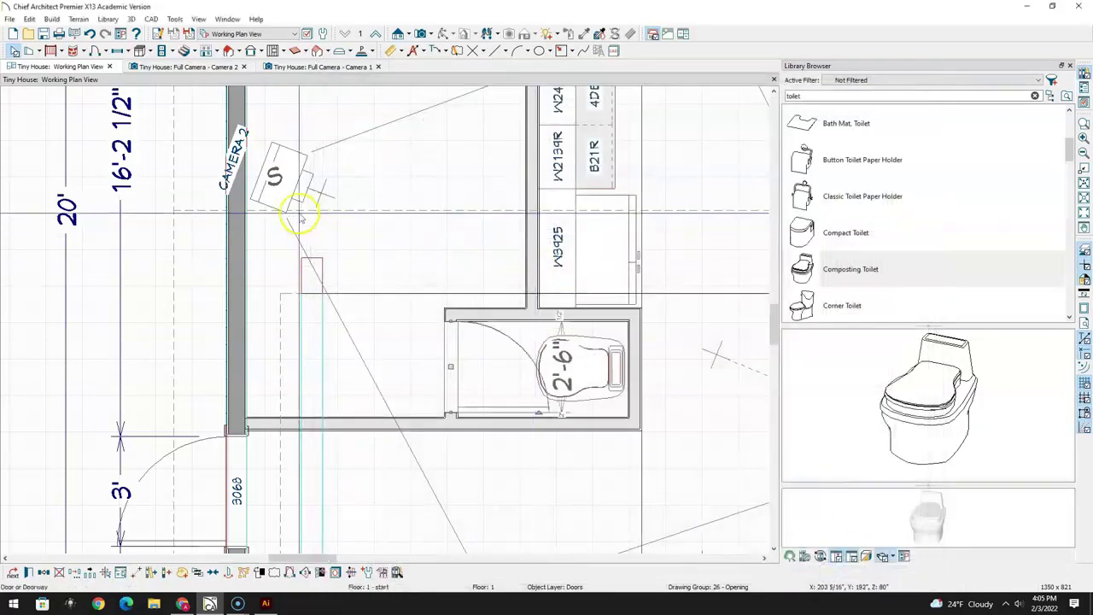
# Check the toilet room door in the Camera 2 view and try to move it outward in the plan, away from the toilet
pyautogui.click(185, 66)
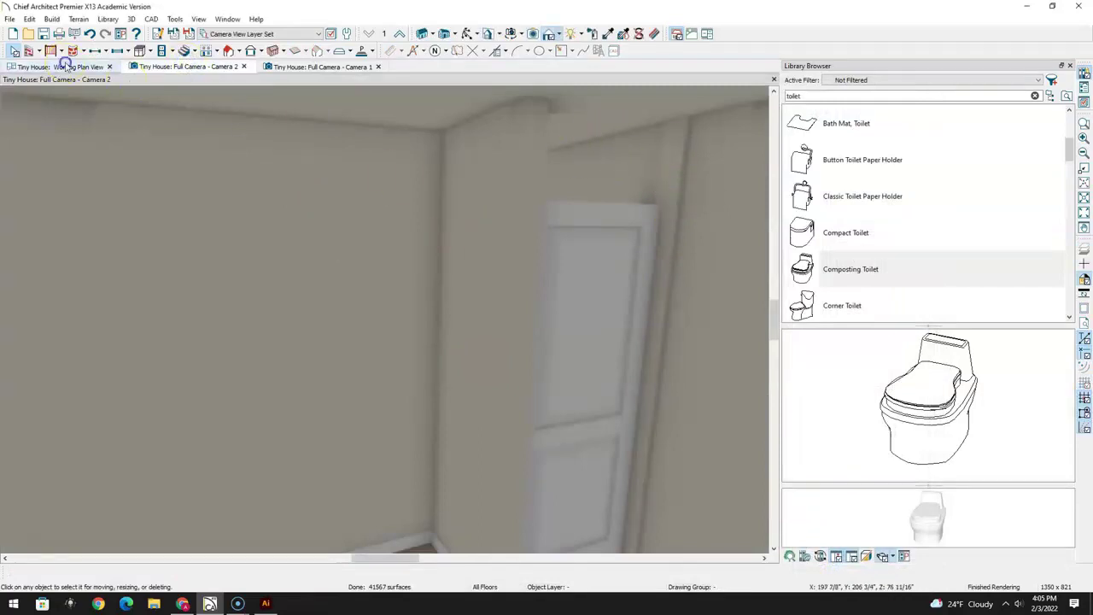
pyautogui.click(66, 66)
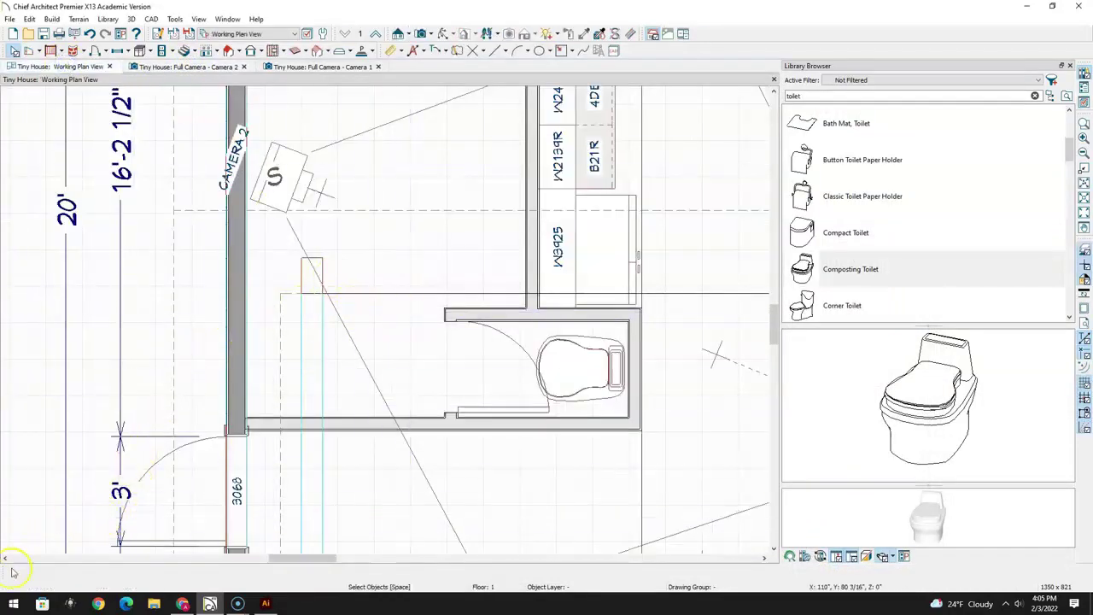
pyautogui.scroll(2, 452, 381)
pyautogui.click(574, 348)
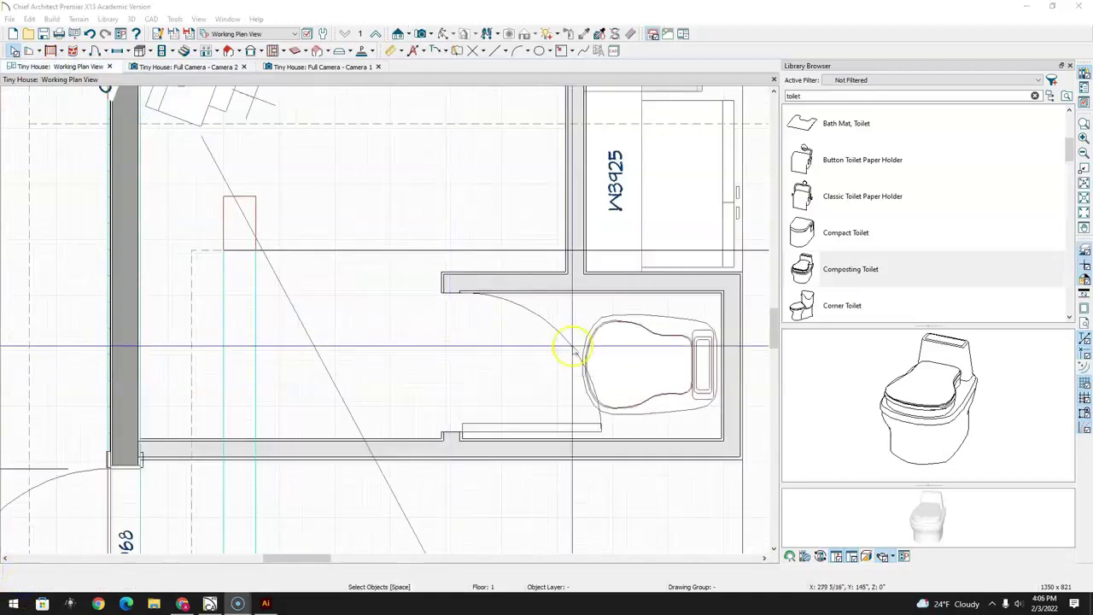
pyautogui.click(453, 351)
pyautogui.moveTo(451, 360); pyautogui.dragTo(418, 360)
pyautogui.scroll(-3, 464, 361)
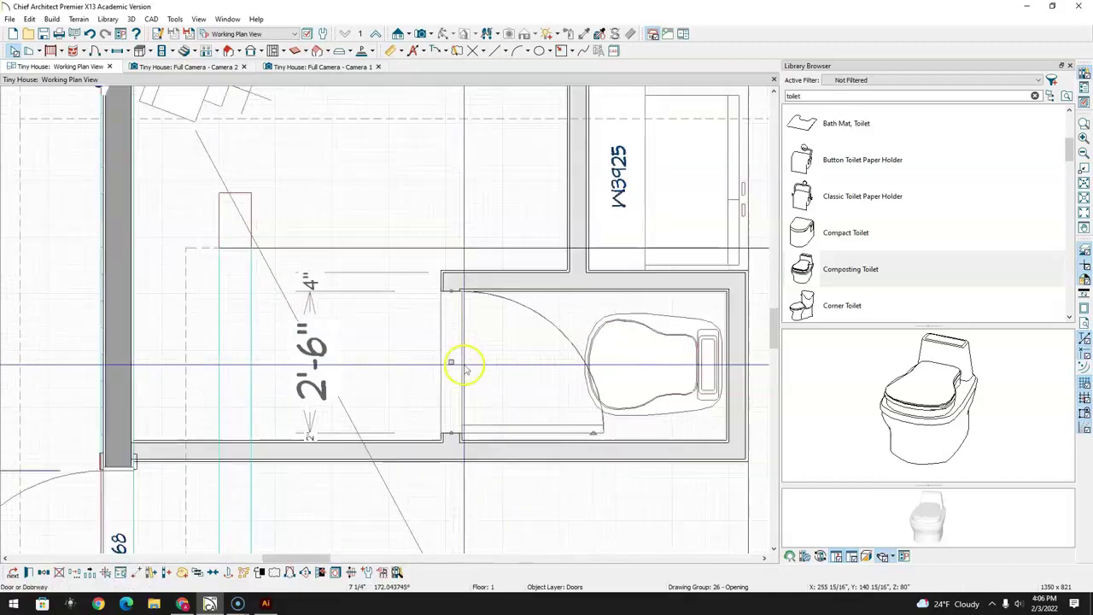
# Lengthen the toilet room's side wall outward to 5'-7 1/2" at its front end
pyautogui.click(484, 246)
pyautogui.click(464, 300)
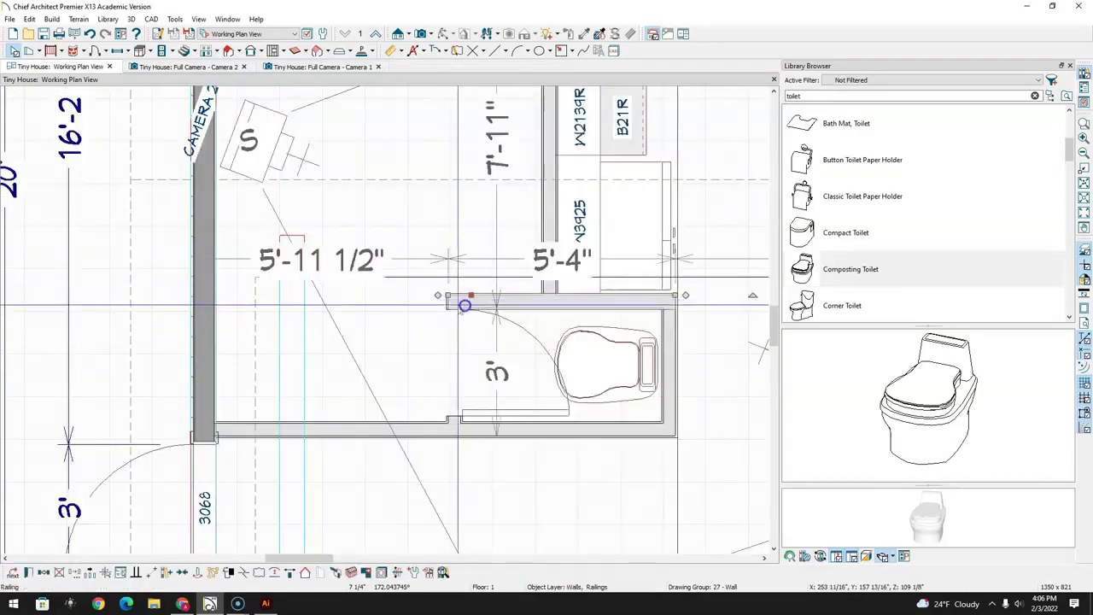
pyautogui.click(451, 350)
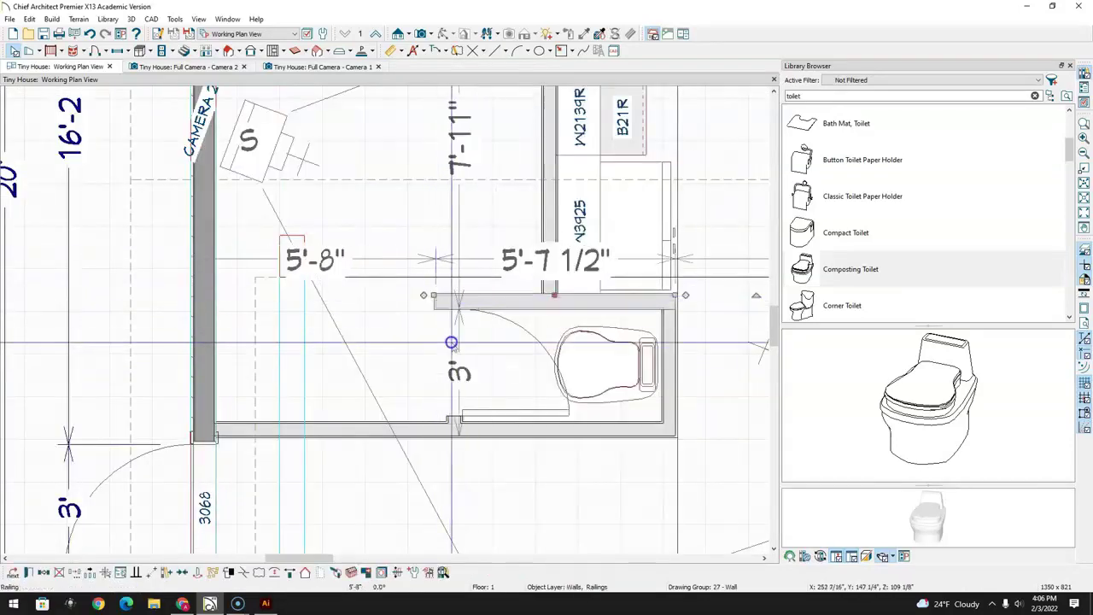
# Delete the toilet room door and move the front wall outward to the end of the lengthened side wall
pyautogui.moveTo(441, 361); pyautogui.dragTo(437, 365)
pyautogui.press('Delete')
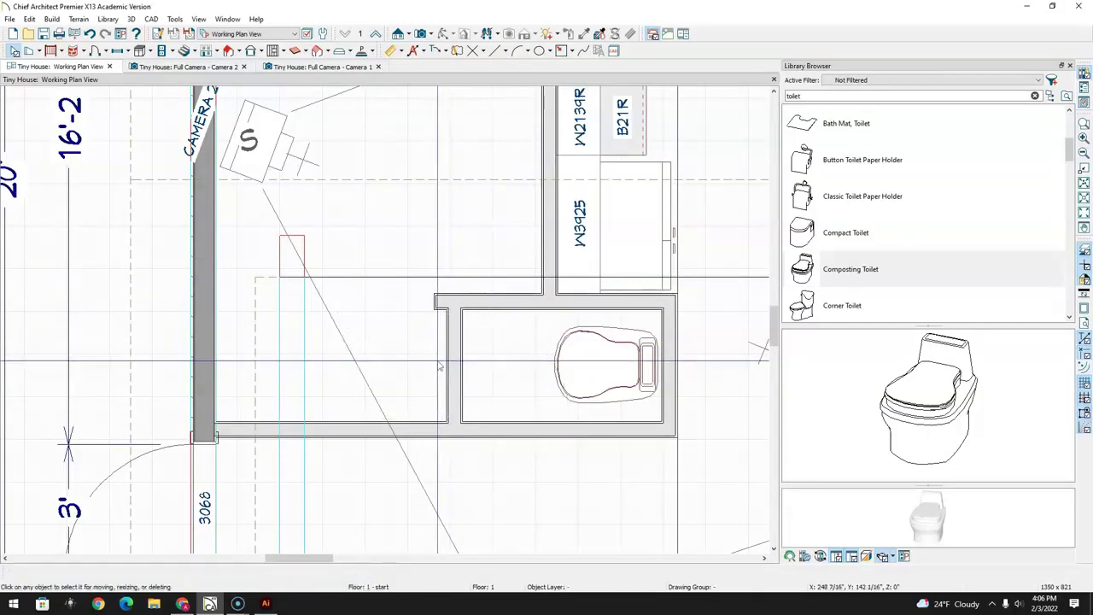
pyautogui.click(454, 363)
pyautogui.moveTo(449, 363); pyautogui.dragTo(367, 313)
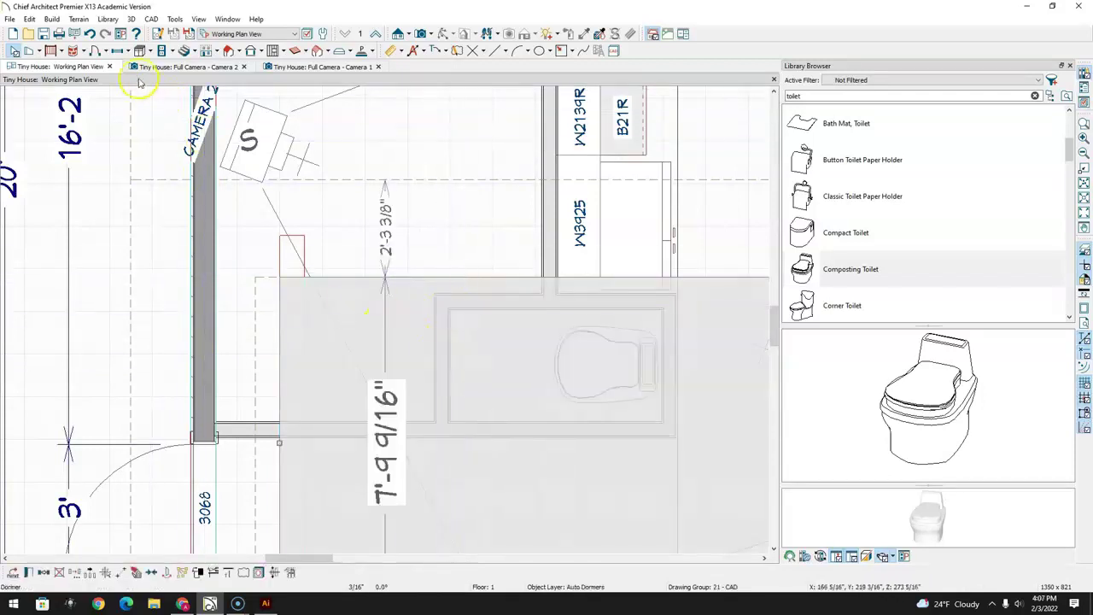
# Place a doorway in the toilet room's relocated front wall, working in the Camera 2 view
pyautogui.click(103, 52)
pyautogui.click(116, 80)
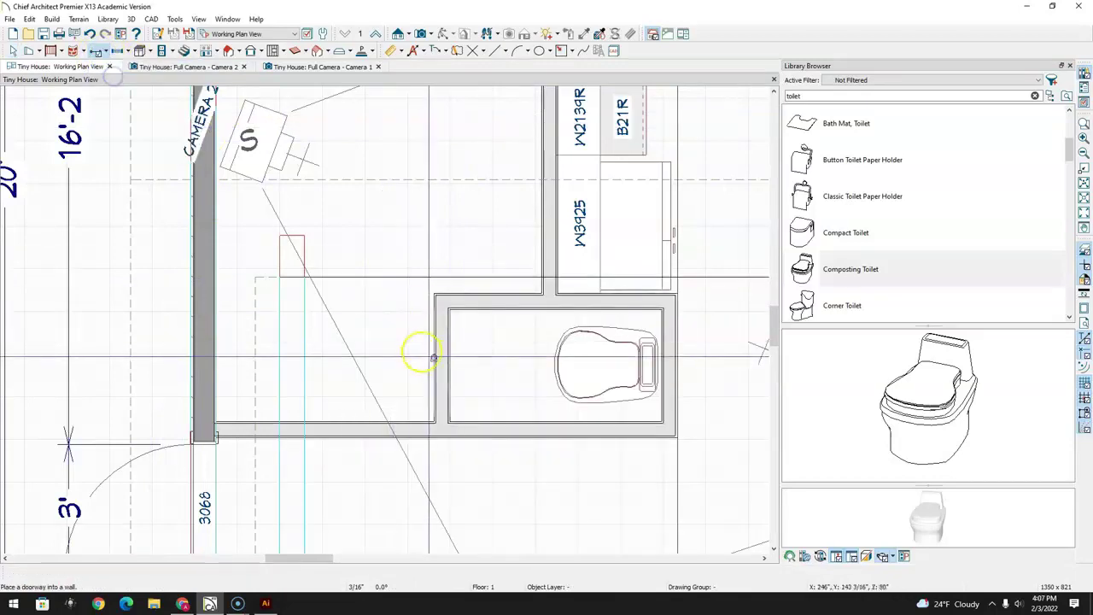
pyautogui.click(189, 68)
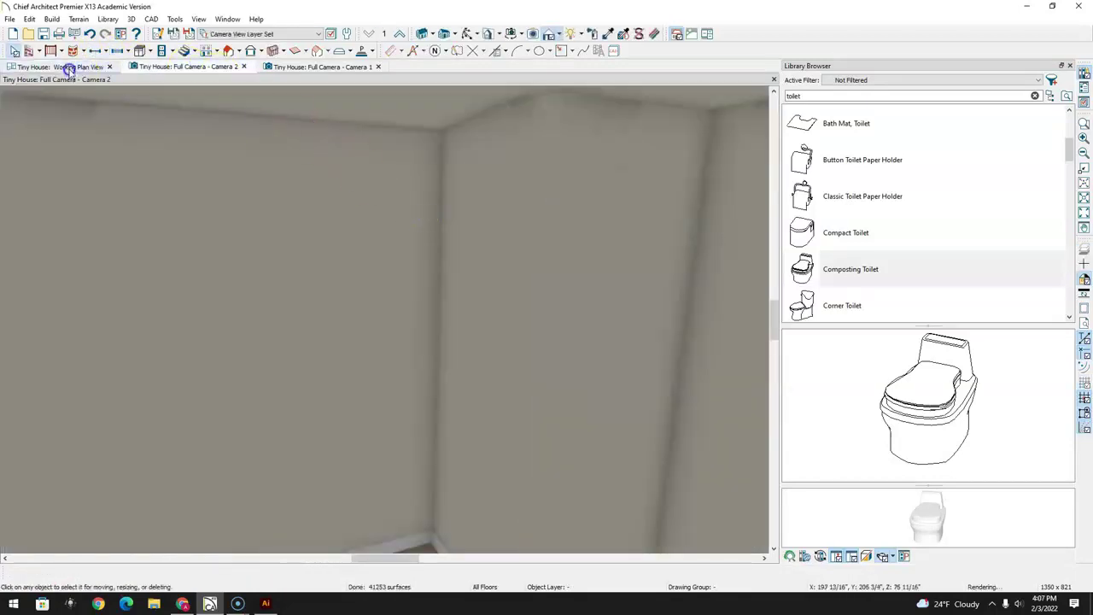
pyautogui.click(94, 50)
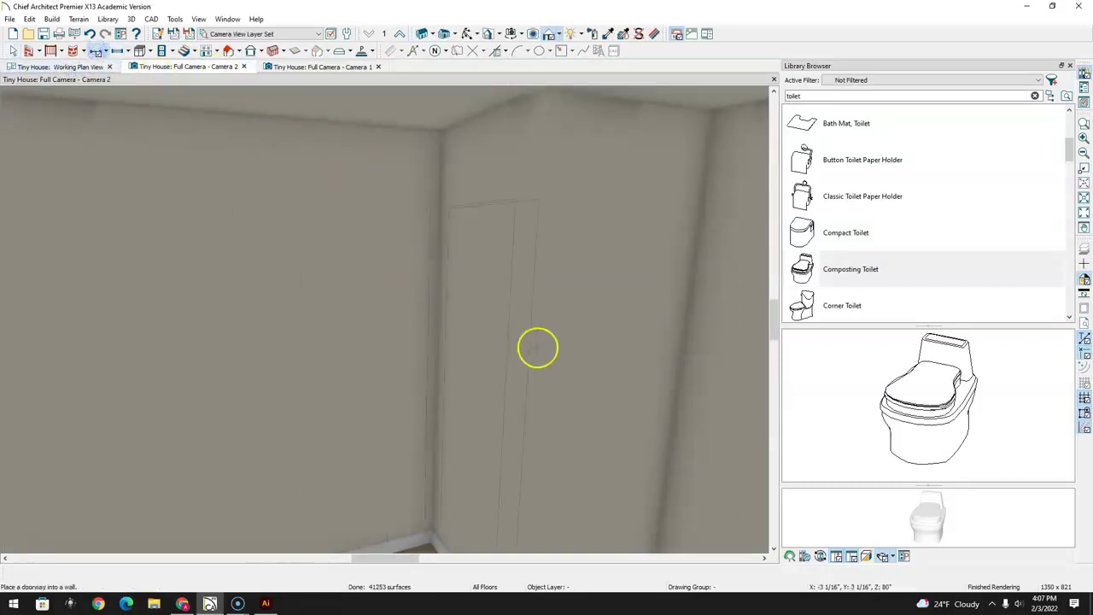
pyautogui.click(571, 340)
pyautogui.click(14, 51)
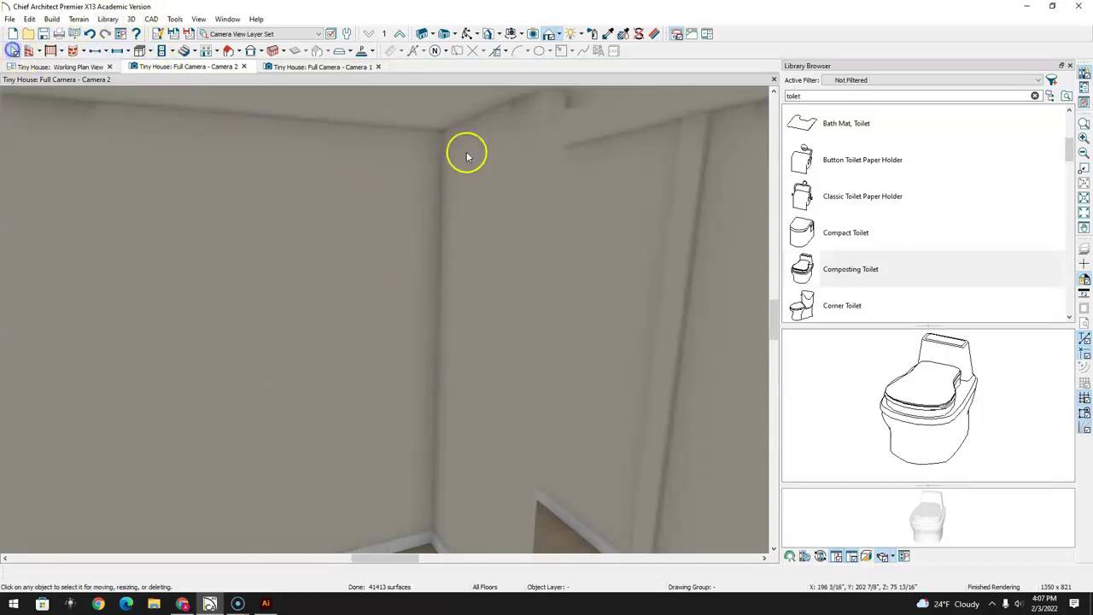
# Change the new toilet room doorway to a hinged door with the default door style
pyautogui.click(621, 435)
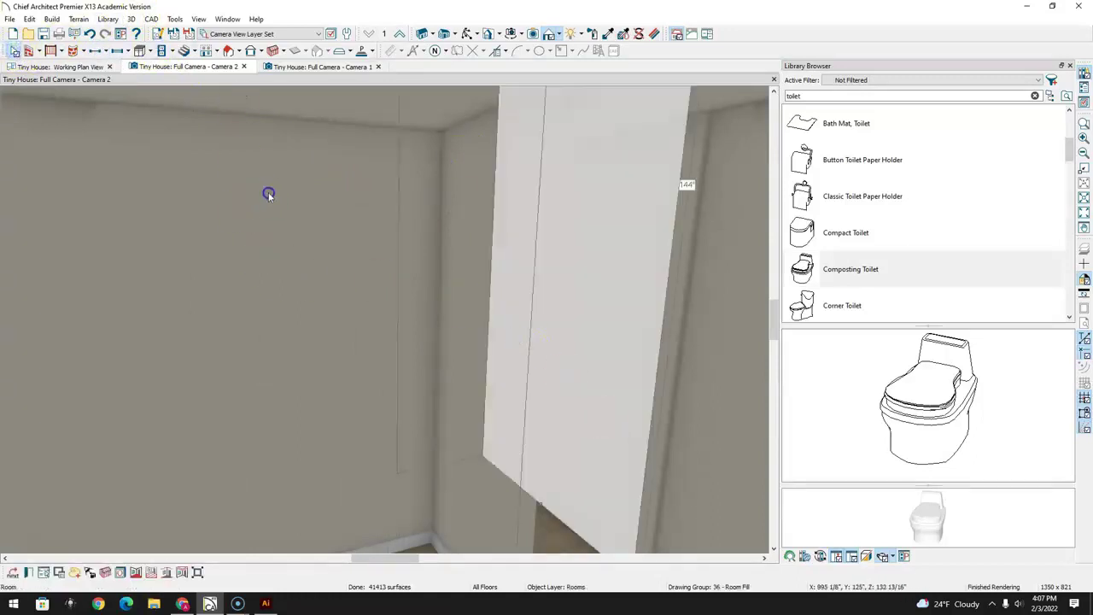
pyautogui.moveTo(274, 118); pyautogui.dragTo(476, 247)
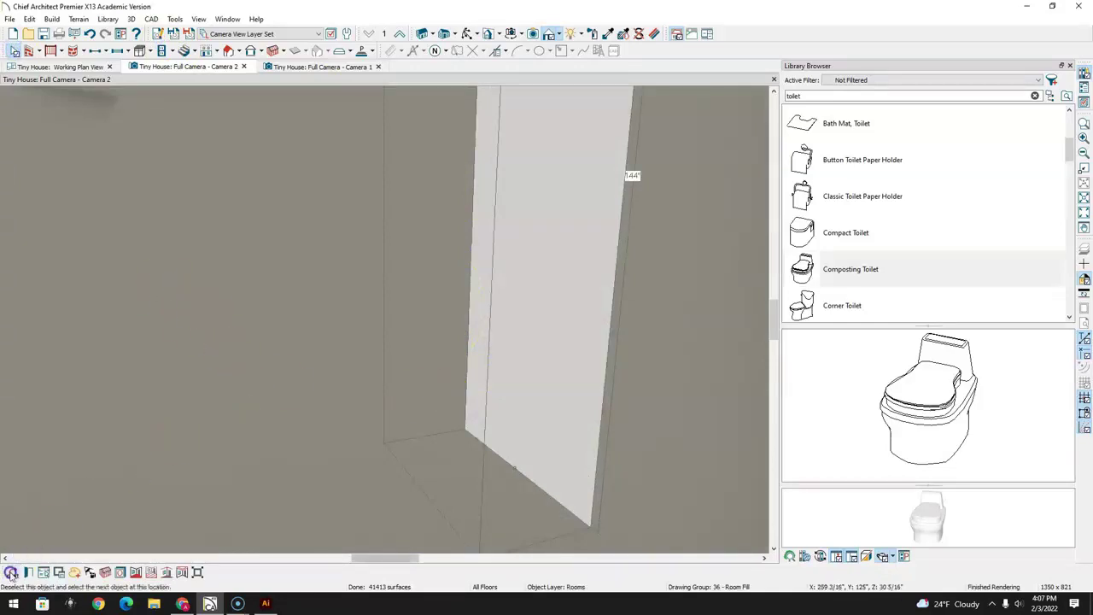
pyautogui.press('Escape')
pyautogui.moveTo(90, 484); pyautogui.dragTo(395, 329)
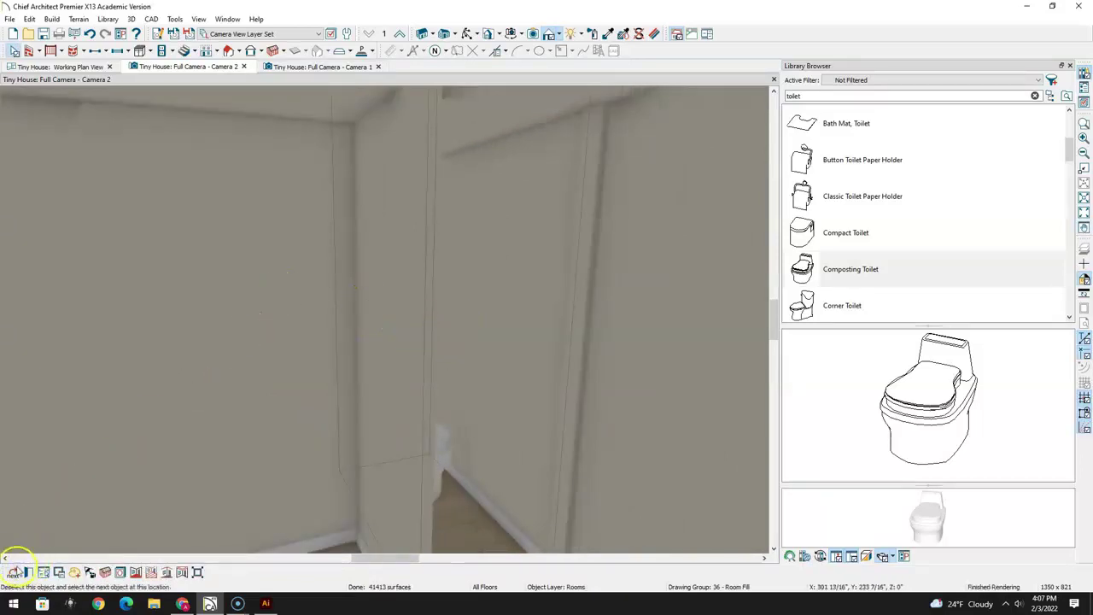
pyautogui.click(438, 472)
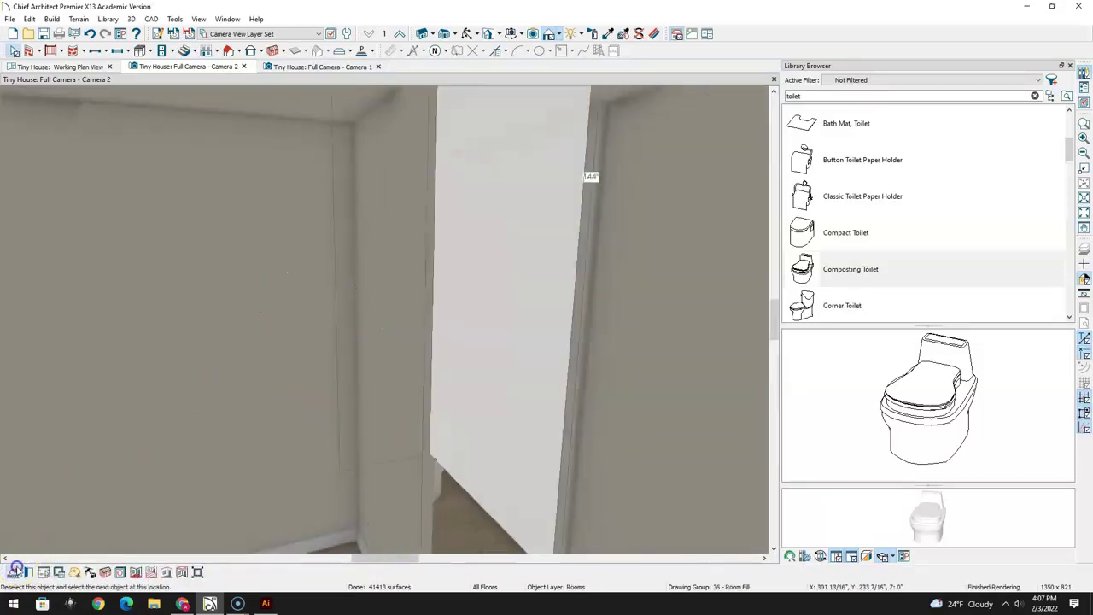
pyautogui.click(432, 484)
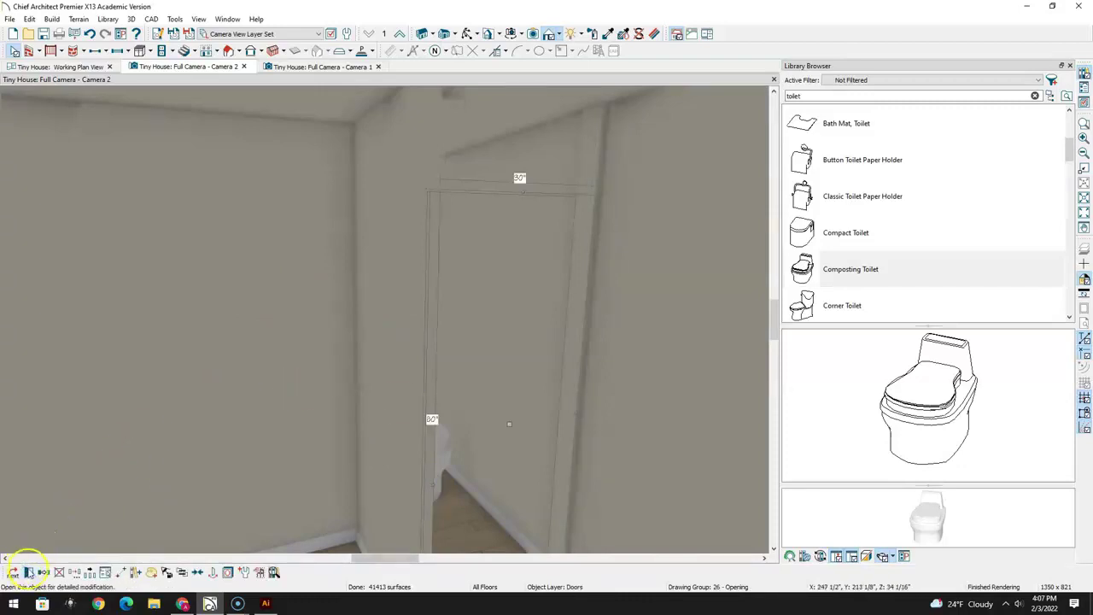
pyautogui.doubleClick(427, 361)
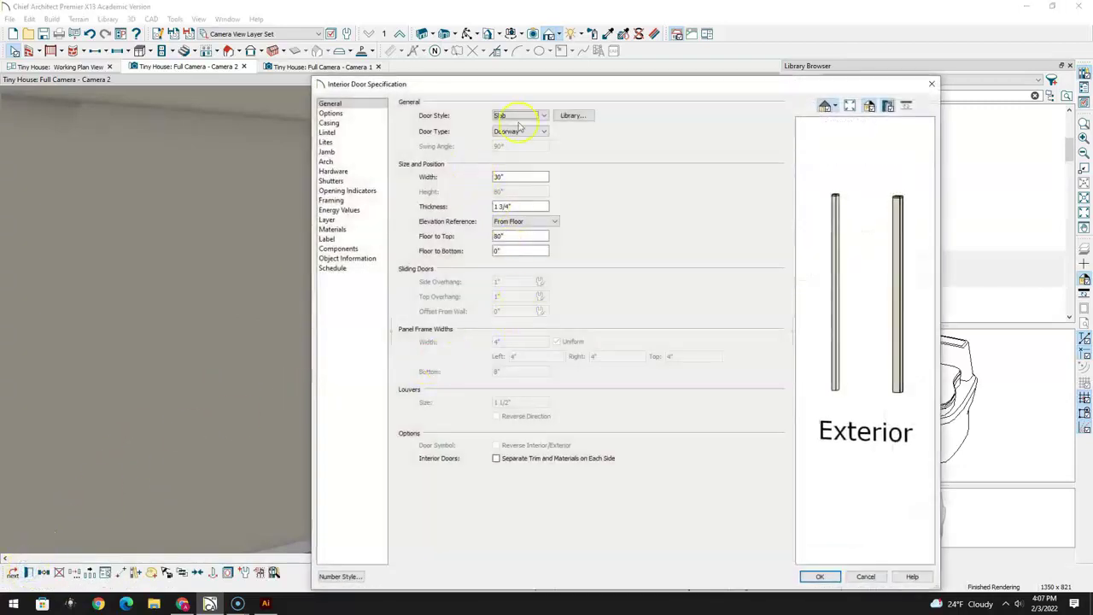
pyautogui.click(541, 131)
pyautogui.click(511, 151)
pyautogui.click(528, 115)
pyautogui.click(526, 126)
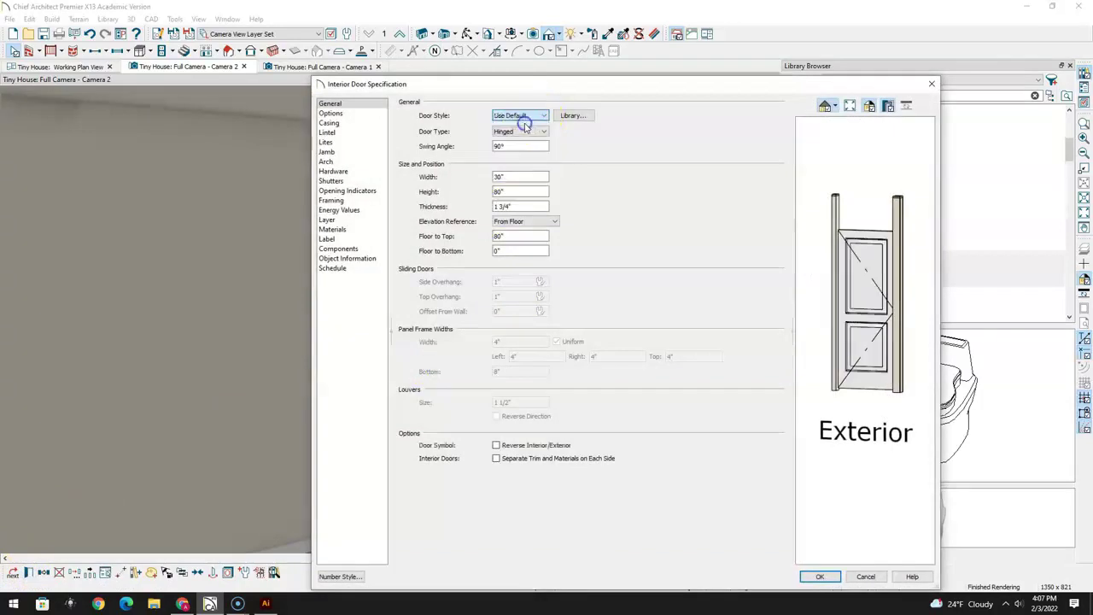
pyautogui.click(819, 576)
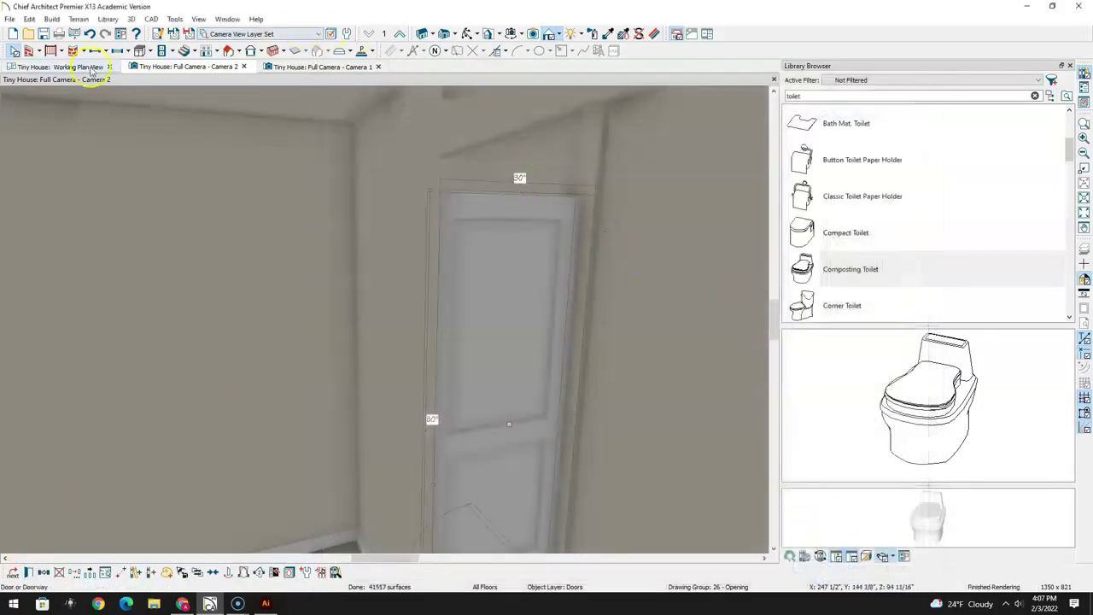
# In the plan view, draw a polyline solid over the toilet door opening, as wide as the wall and about 2'-6 5/8" long
pyautogui.click(91, 68)
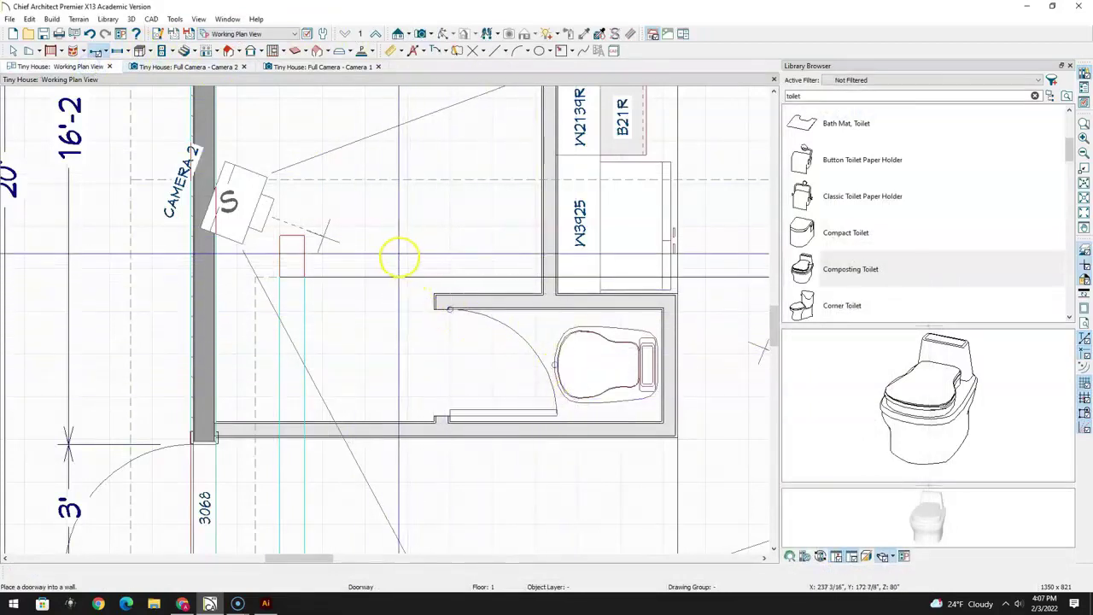
pyautogui.click(14, 52)
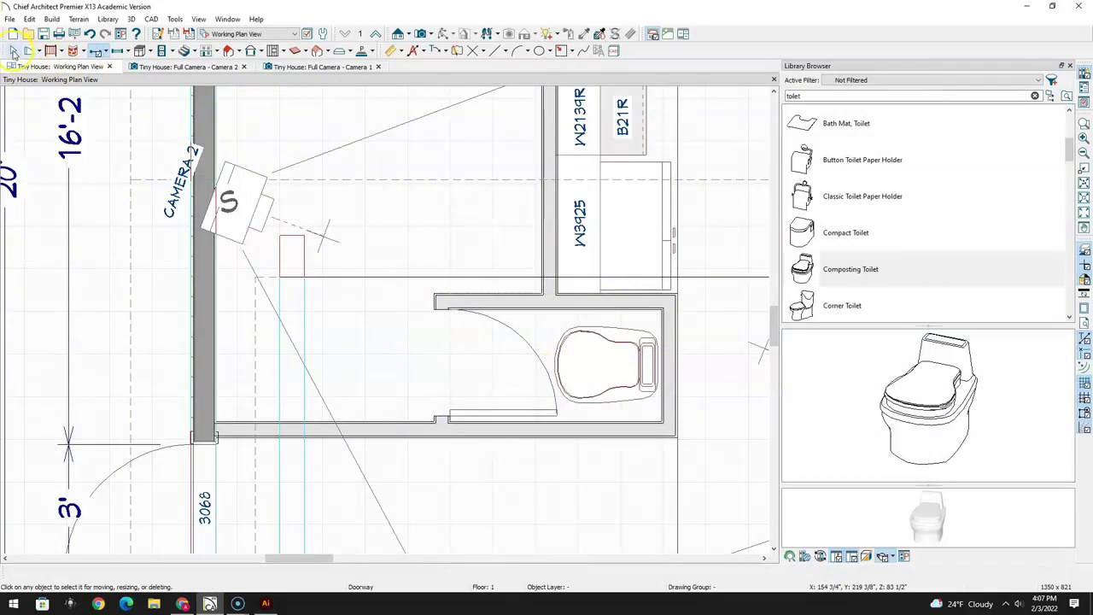
pyautogui.click(330, 49)
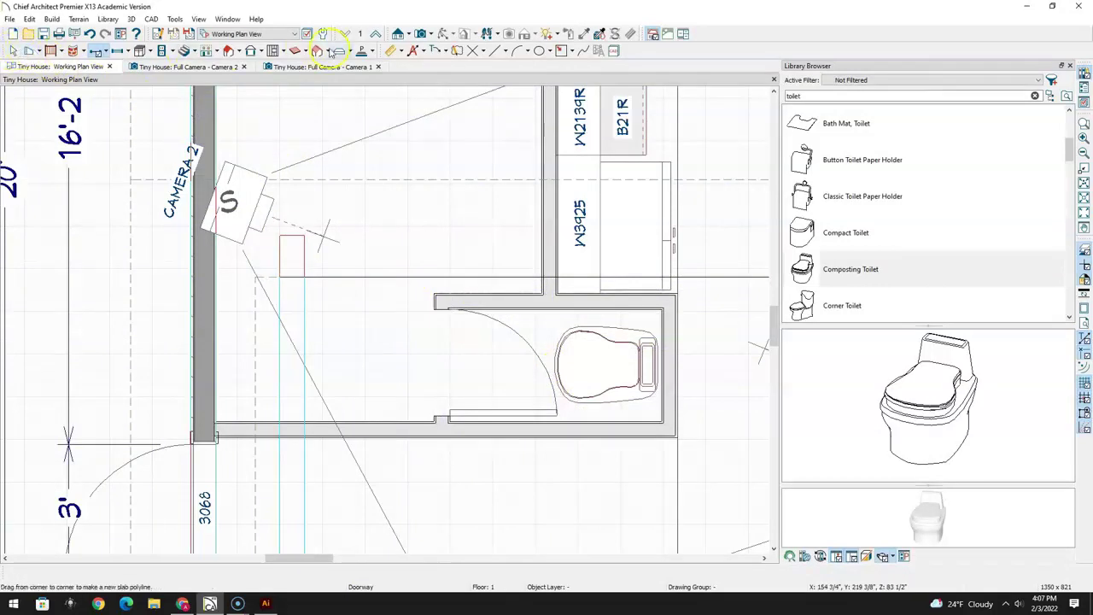
pyautogui.scroll(4, 464, 324)
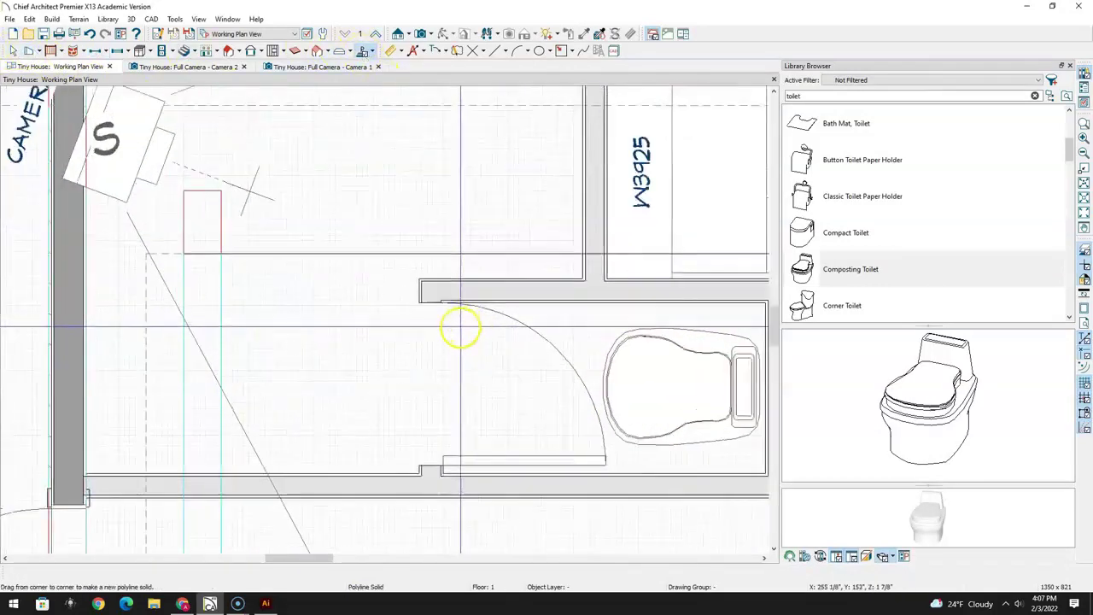
pyautogui.moveTo(398, 288); pyautogui.dragTo(434, 540)
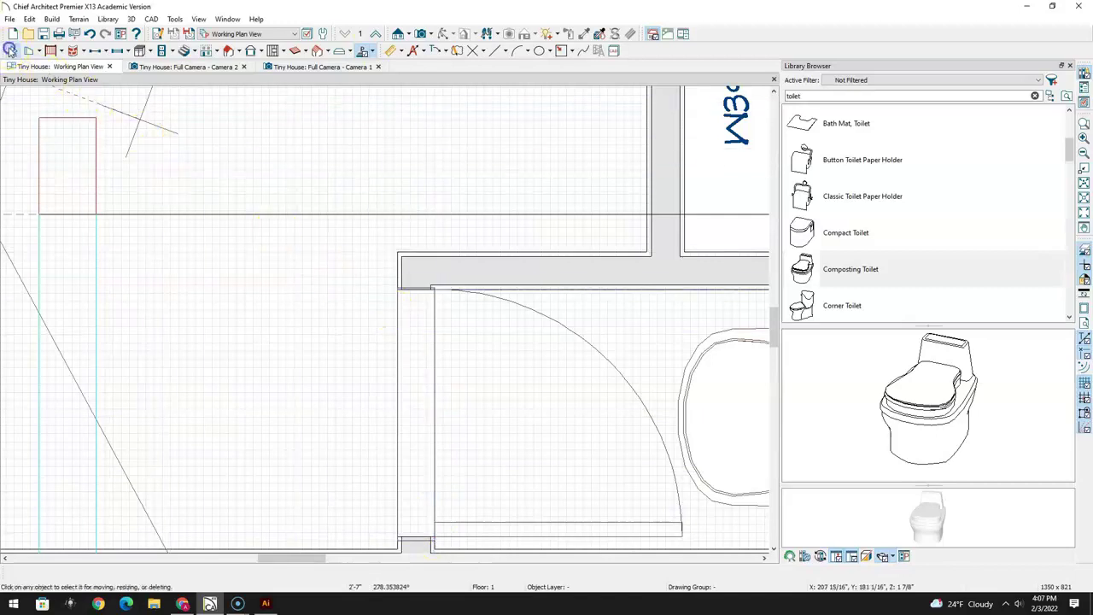
# Set the polyline solid's thickness to 24" and its top to 75" above the finished floor
pyautogui.click(418, 391)
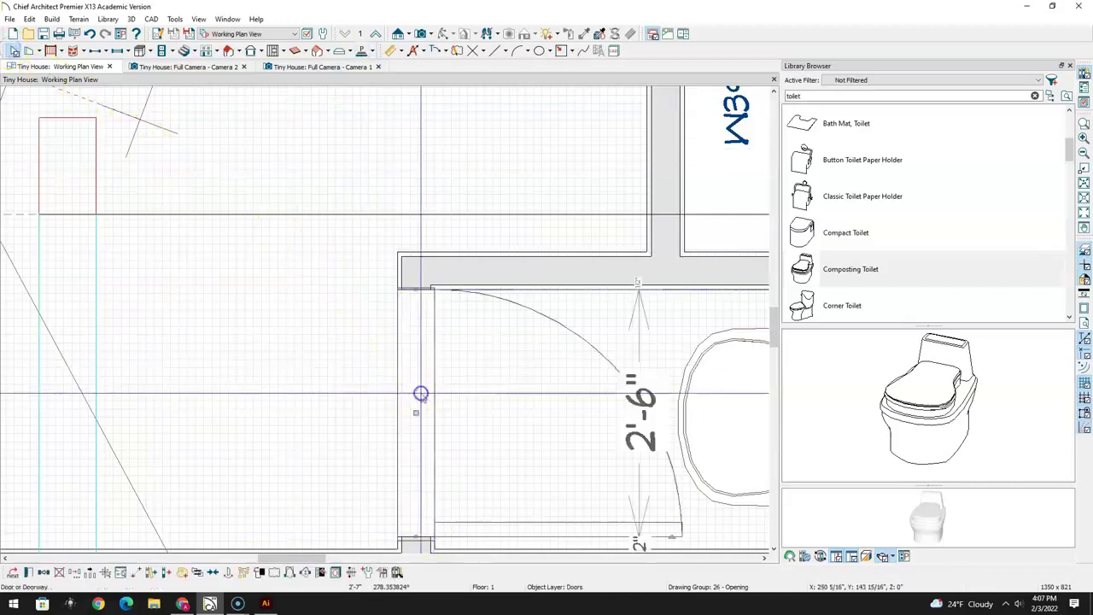
pyautogui.click(14, 572)
pyautogui.click(14, 571)
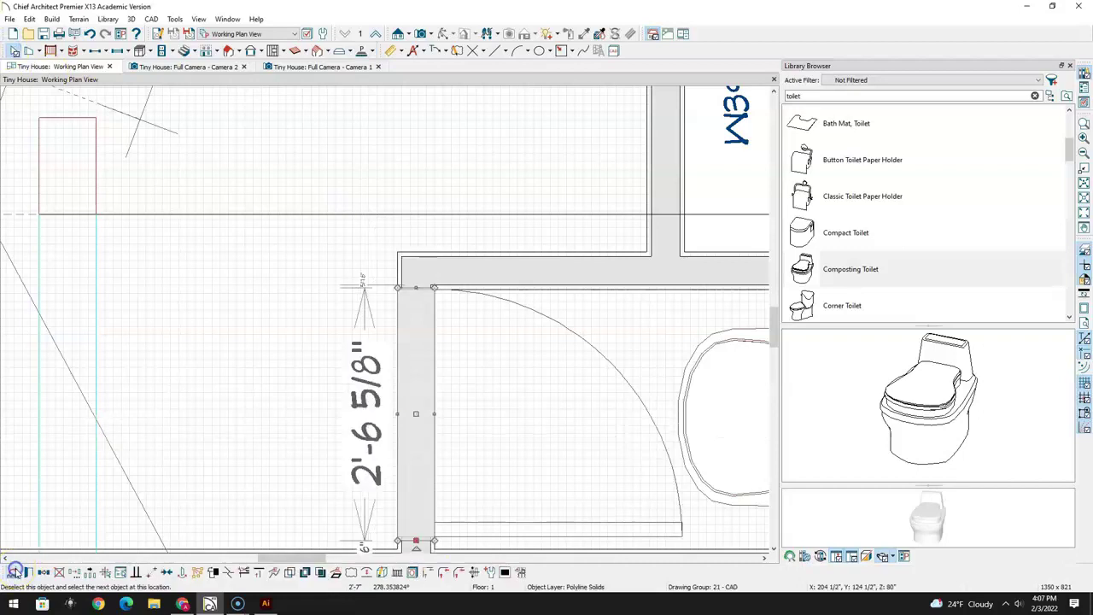
pyautogui.click(29, 572)
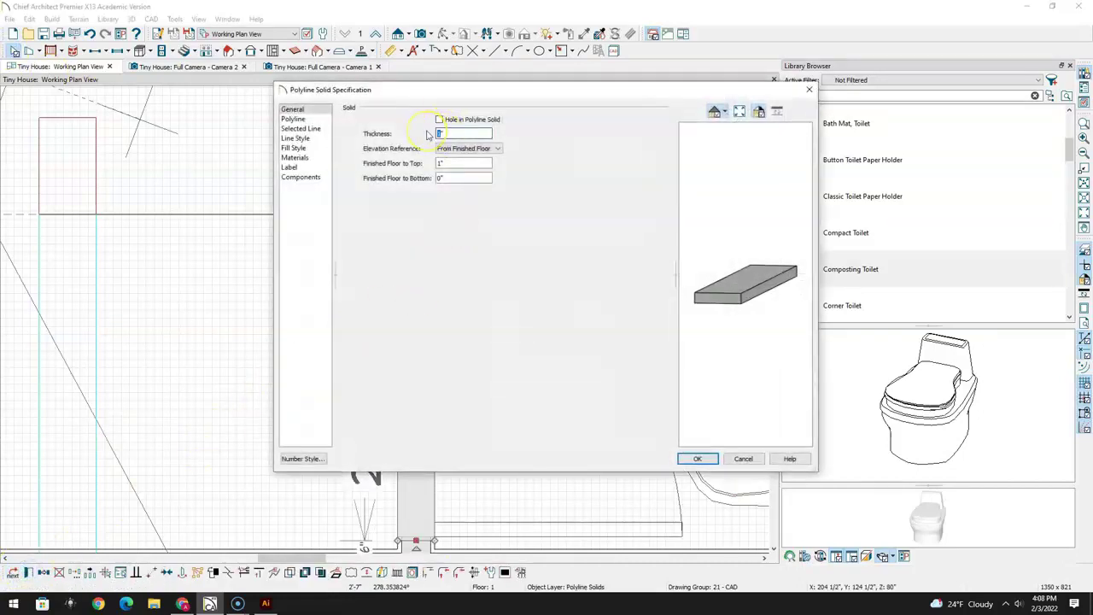
pyautogui.click(436, 164)
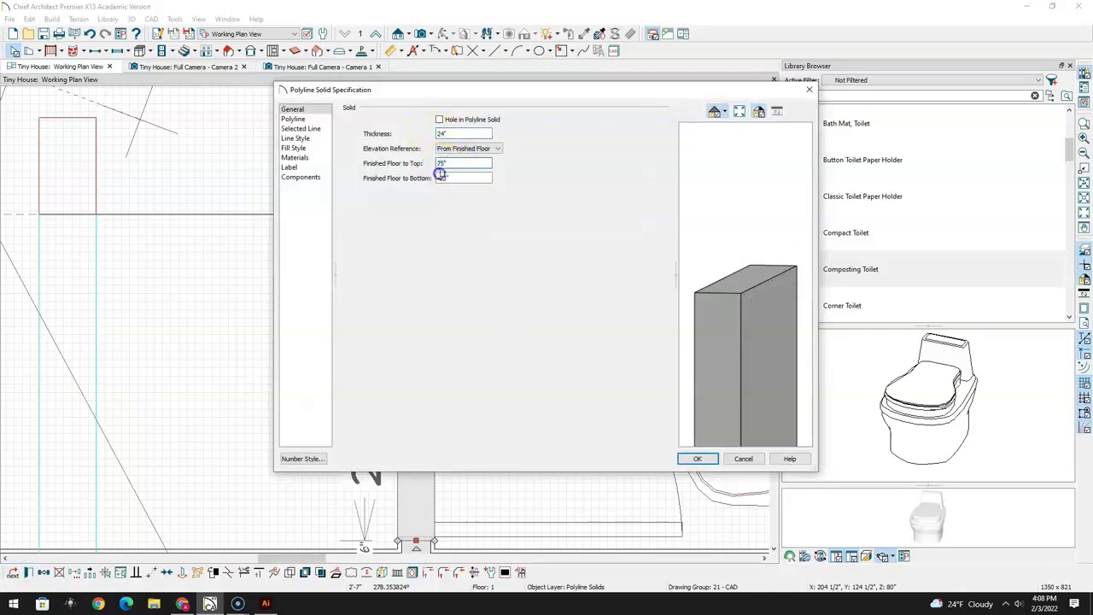
pyautogui.click(709, 459)
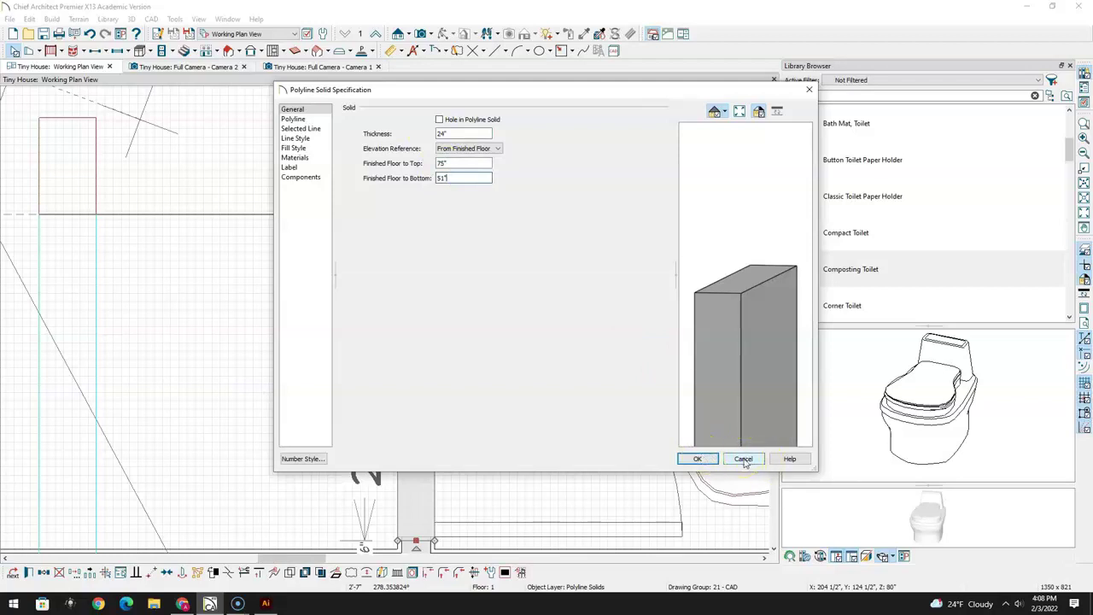
pyautogui.click(699, 459)
# In the Camera 2 view, raise the solid above the toilet door to the ceiling and shorten it from below to 14"
pyautogui.click(184, 67)
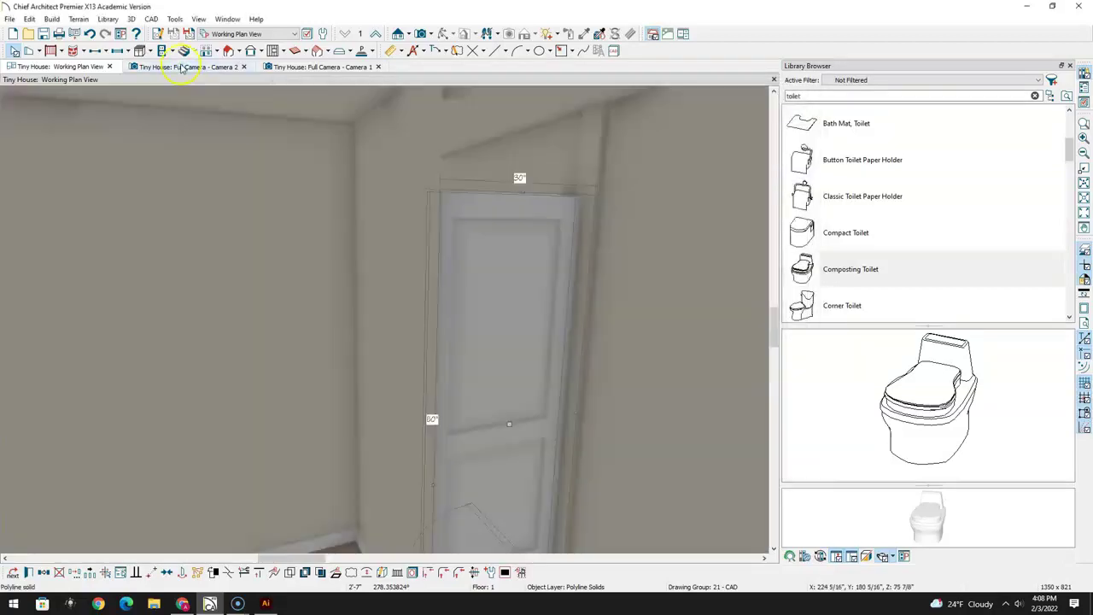
pyautogui.click(514, 258)
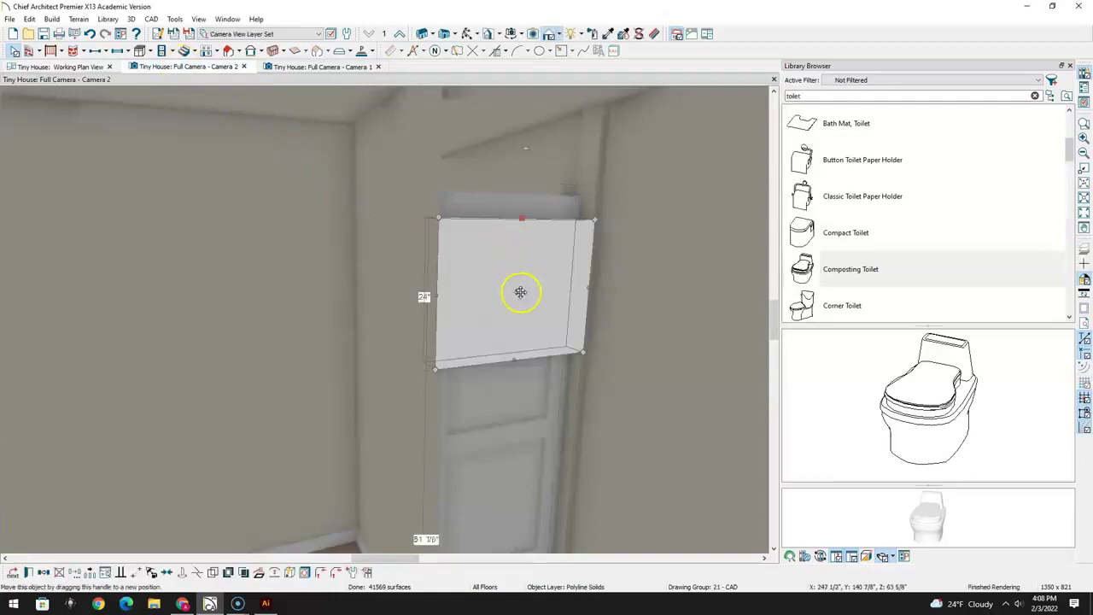
pyautogui.moveTo(518, 293); pyautogui.dragTo(517, 165)
pyautogui.click(518, 244)
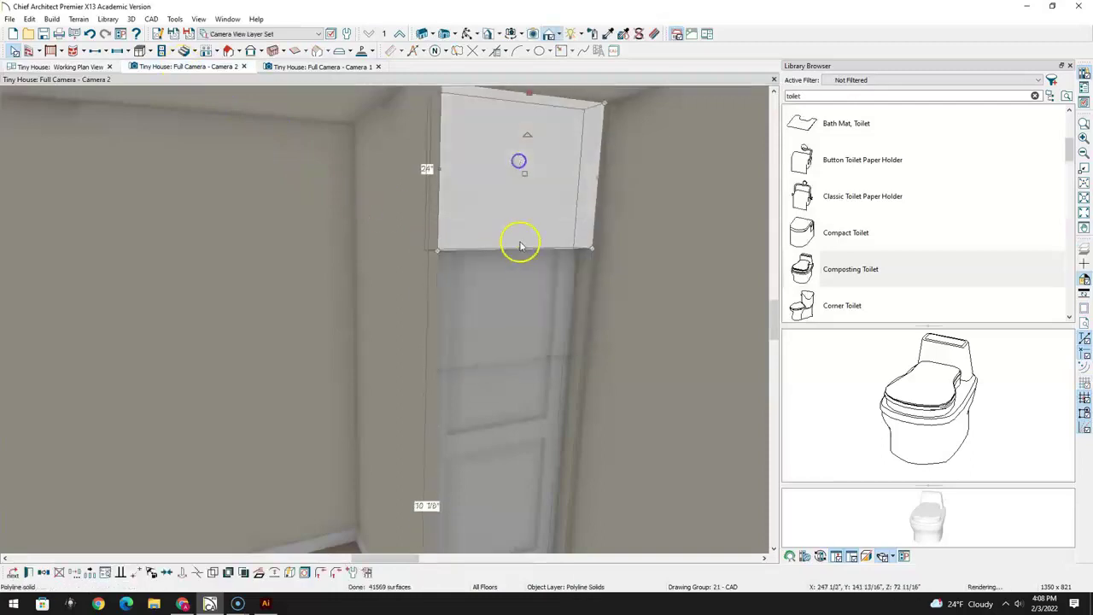
pyautogui.moveTo(515, 248); pyautogui.dragTo(422, 390, button='middle')
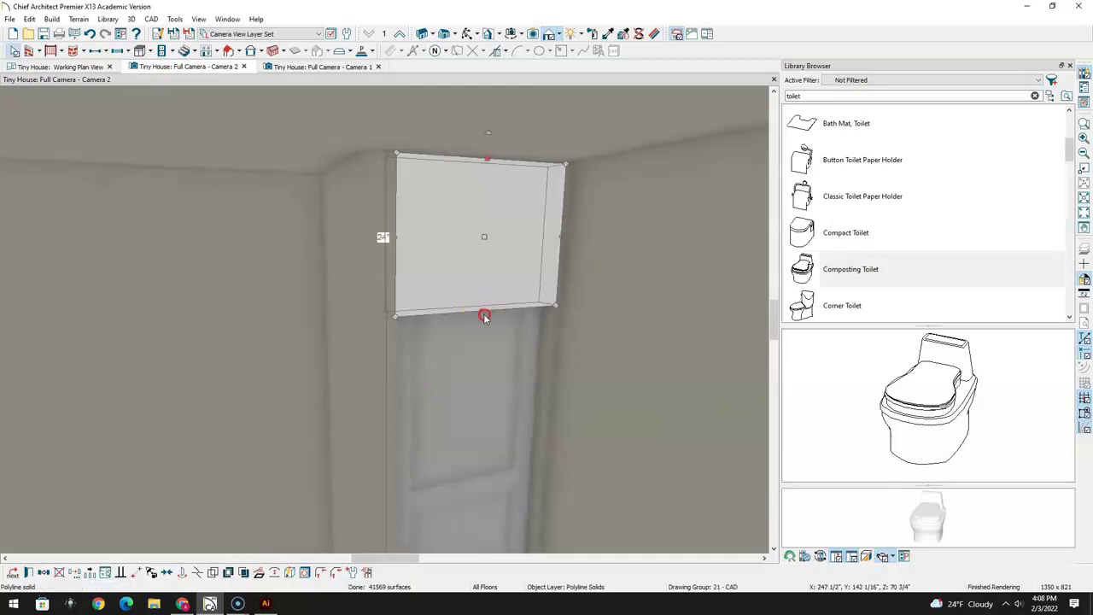
pyautogui.moveTo(481, 310); pyautogui.dragTo(484, 248)
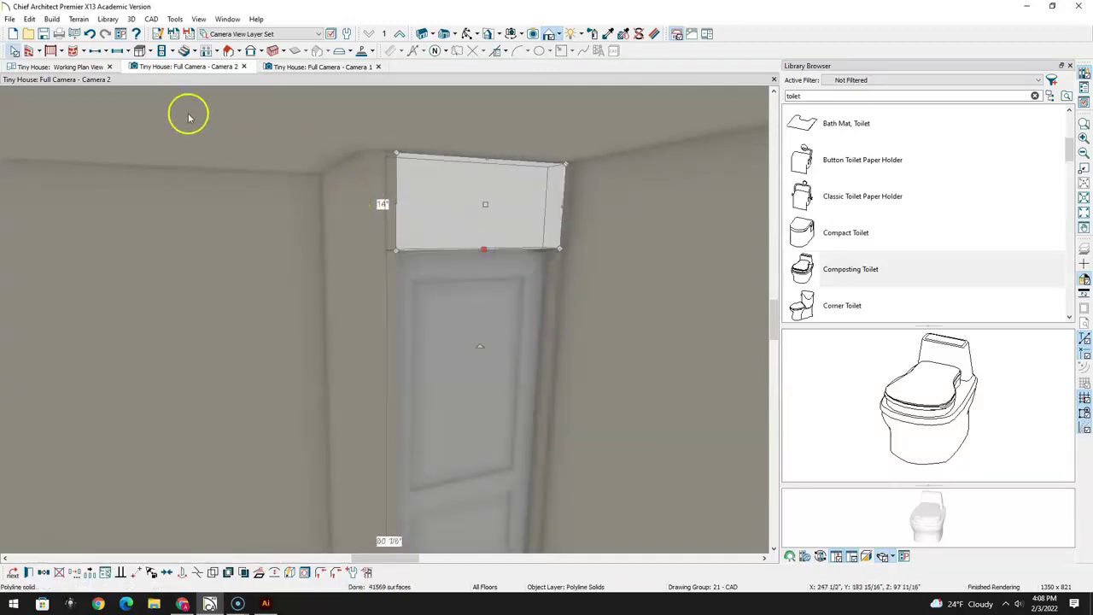
# Create a cross section/elevation view facing the toilet door and extend the solid's lower edge to the door top, making it 1'-3" high
pyautogui.click(72, 69)
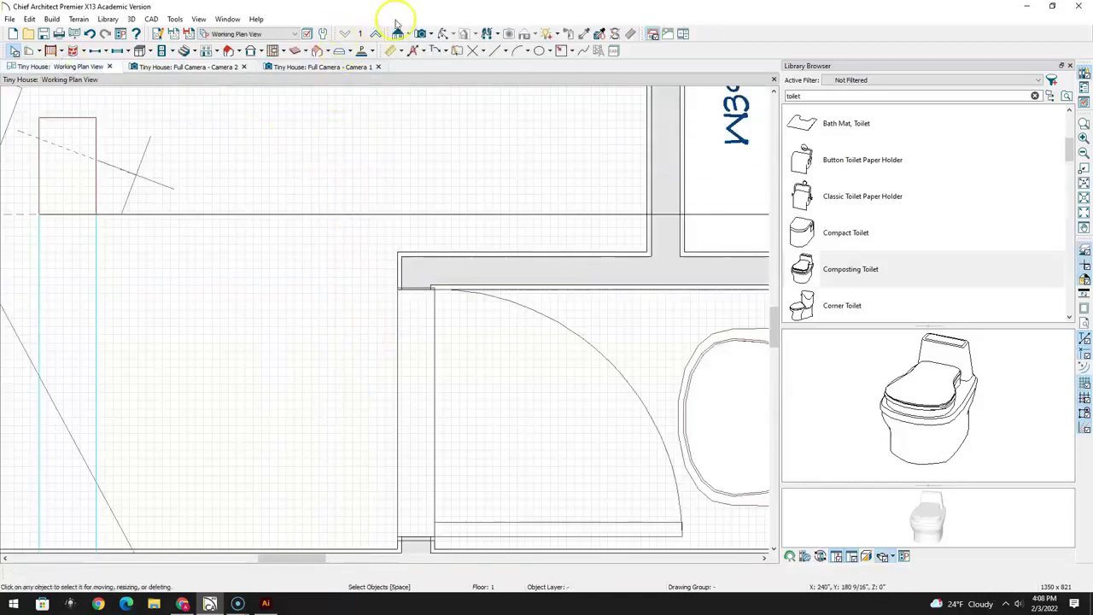
pyautogui.click(398, 34)
pyautogui.moveTo(262, 418)
pyautogui.mouseDown()
pyautogui.moveTo(317, 421)
pyautogui.moveTo(367, 367)
pyautogui.mouseUp()
pyautogui.scroll(5, 481, 463)
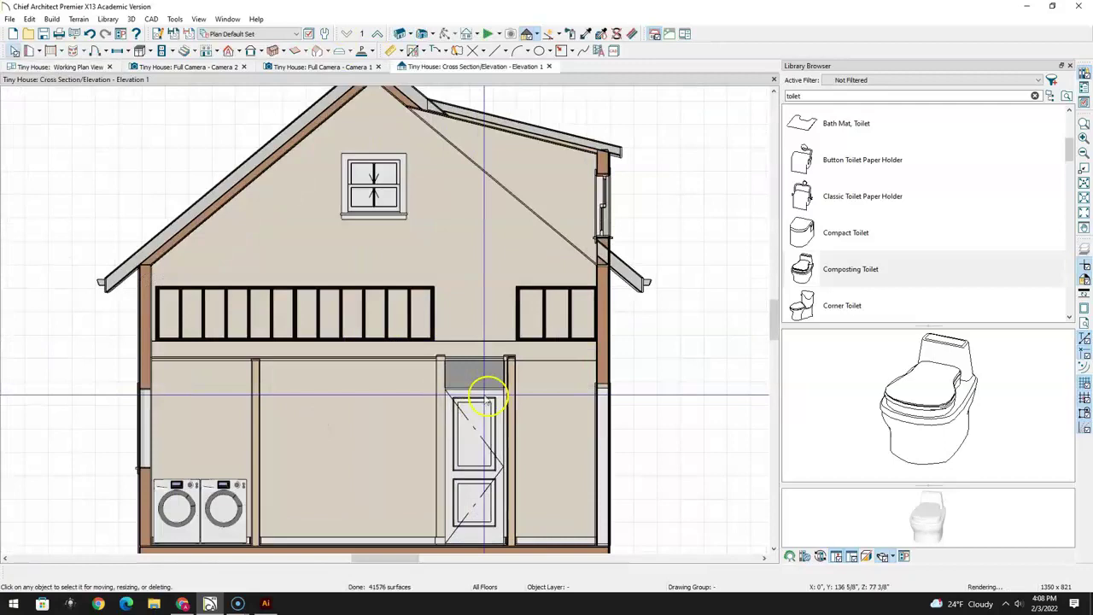
pyautogui.click(459, 371)
pyautogui.scroll(4, 435, 376)
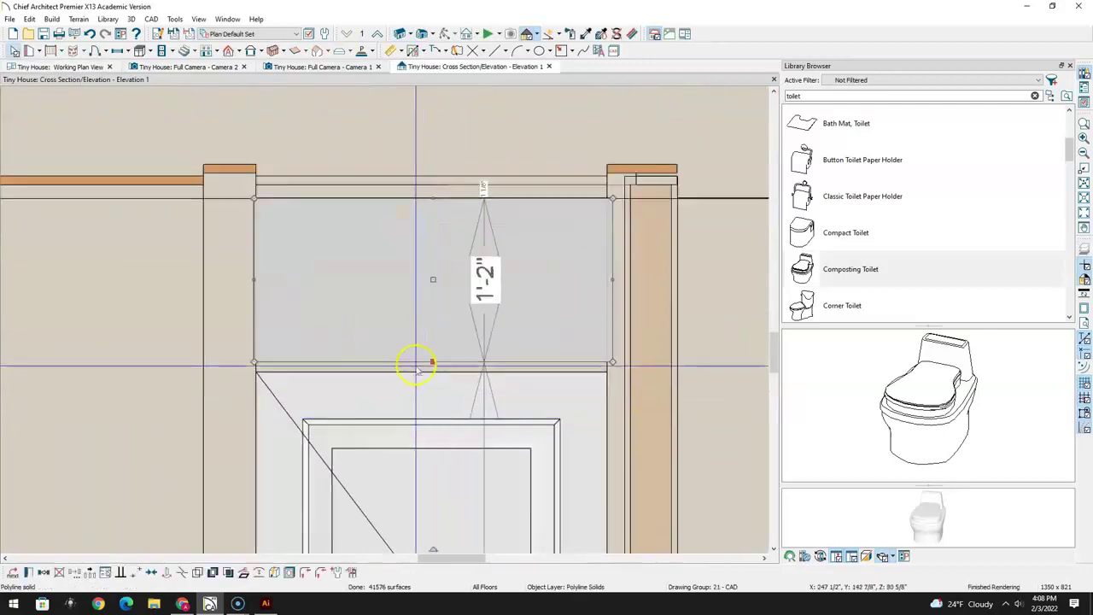
pyautogui.moveTo(433, 362); pyautogui.dragTo(433, 372)
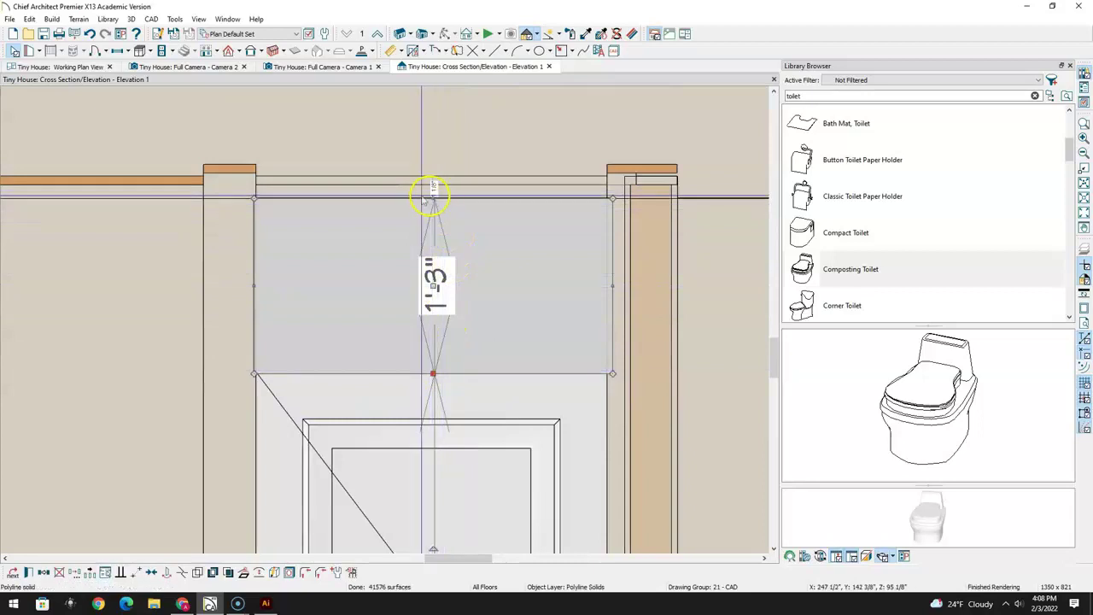
# In the Camera 2 view, assign the Drywall library material to the polyline solid above the toilet door
pyautogui.click(183, 67)
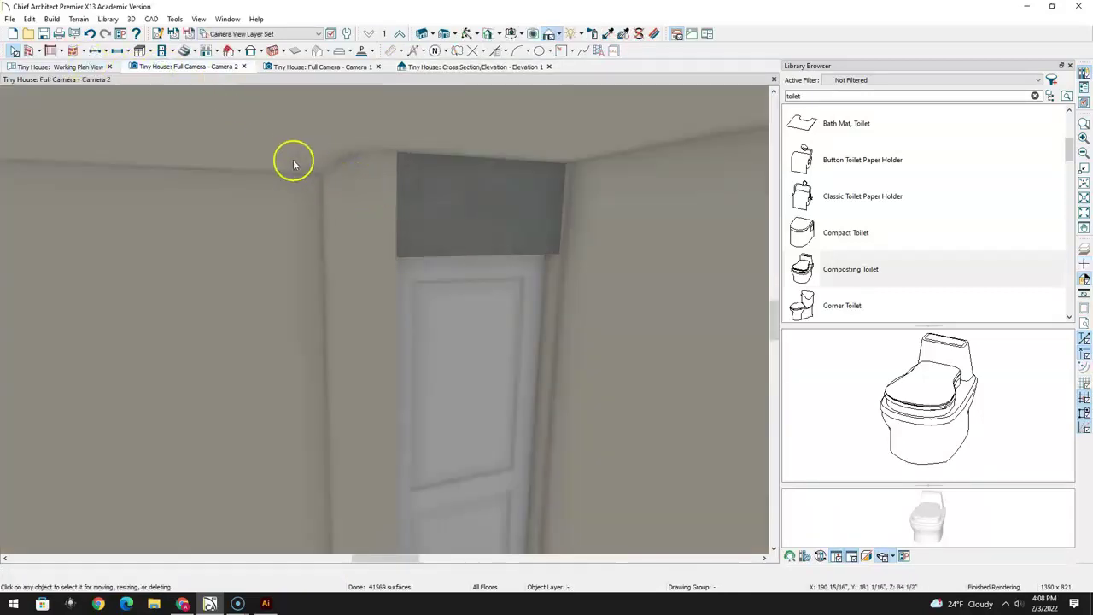
pyautogui.click(439, 195)
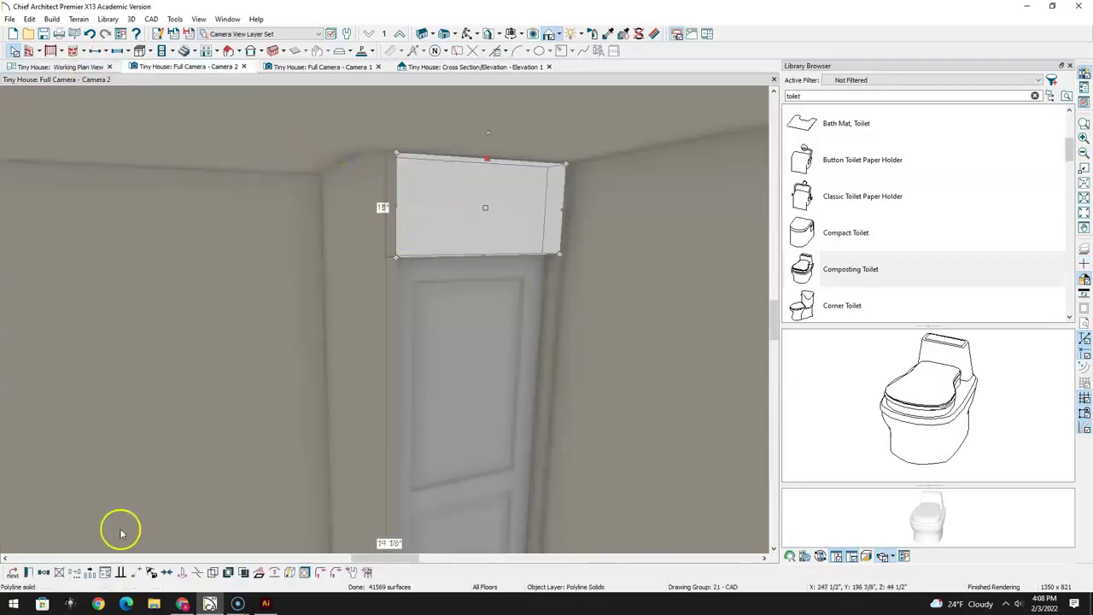
pyautogui.click(29, 570)
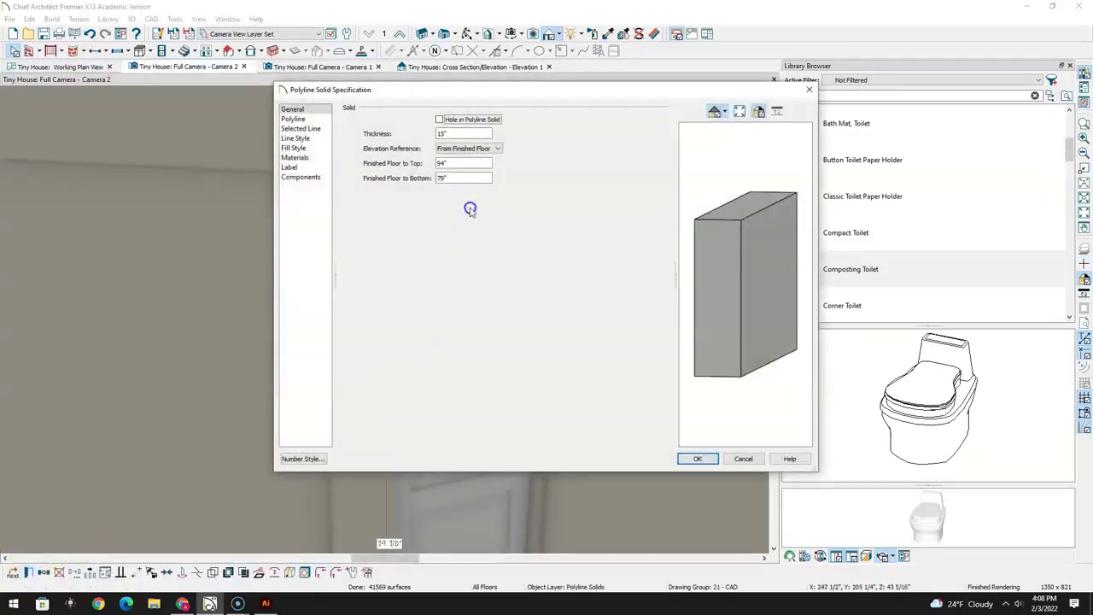
pyautogui.click(294, 159)
pyautogui.click(453, 135)
pyautogui.click(618, 261)
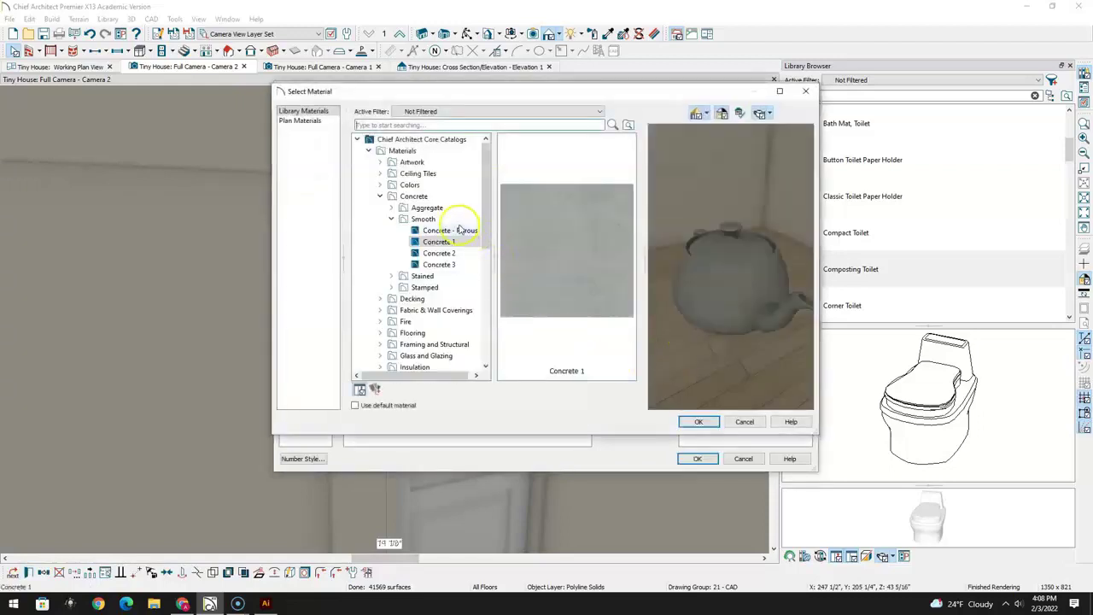
pyautogui.click(435, 125)
pyautogui.write('drywall')
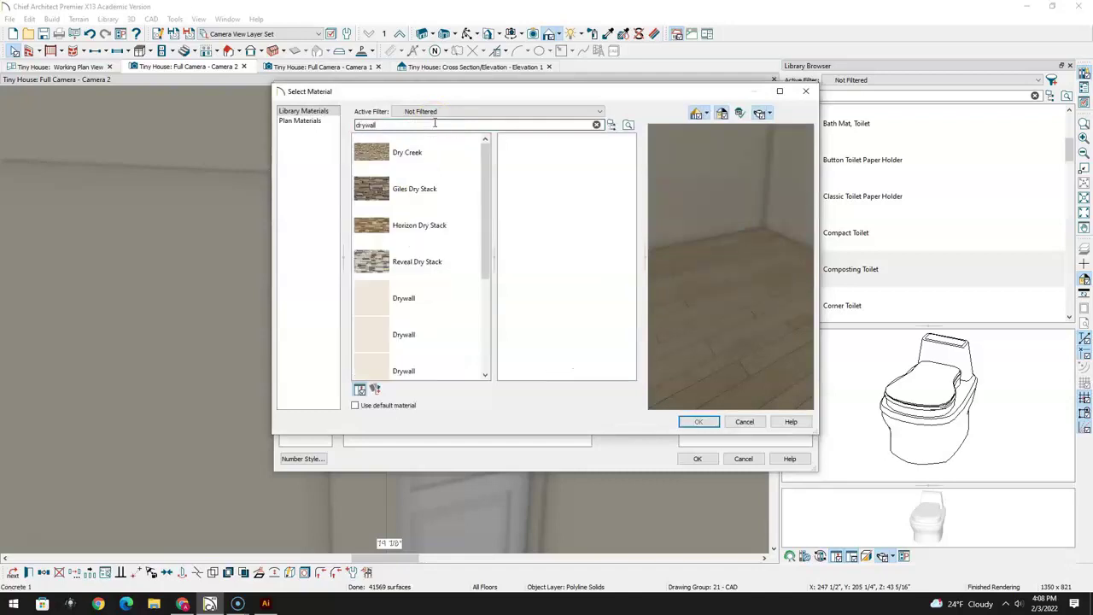
pyautogui.click(374, 149)
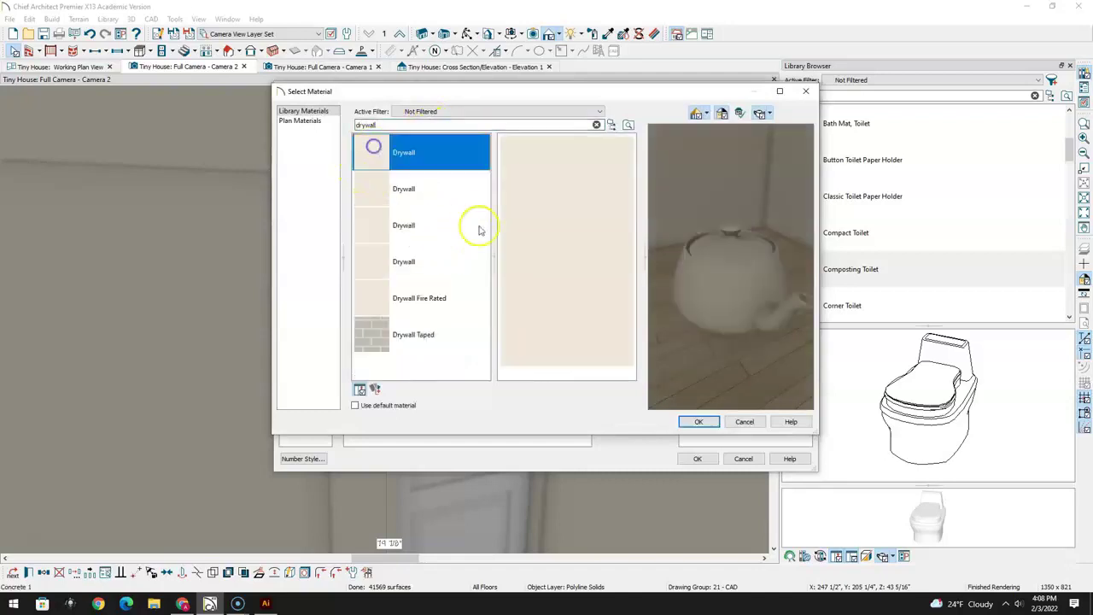
pyautogui.click(699, 422)
pyautogui.click(698, 459)
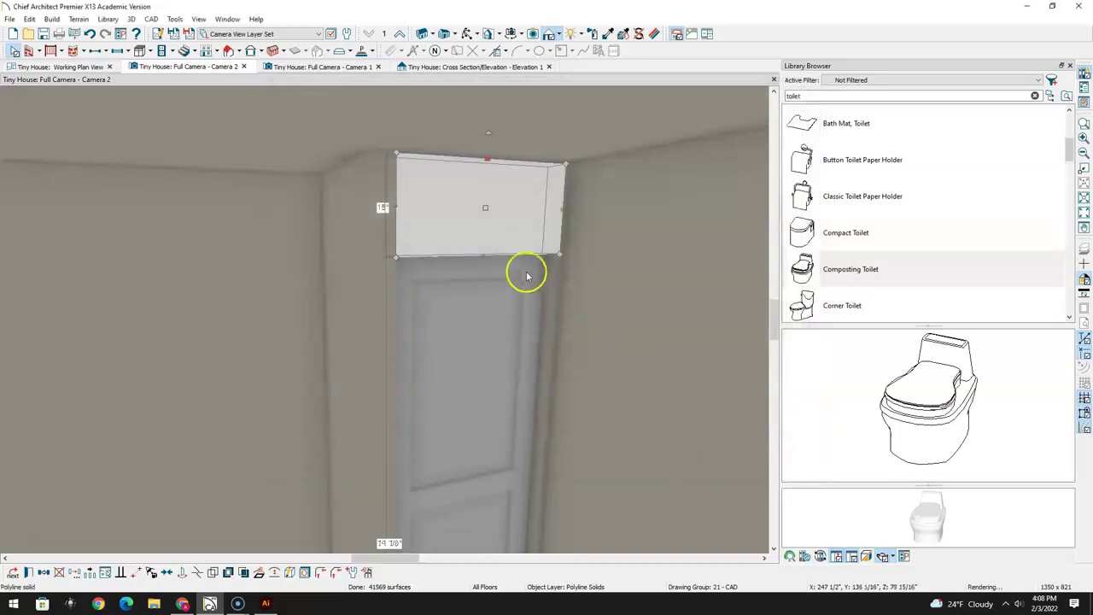
pyautogui.press('Escape')
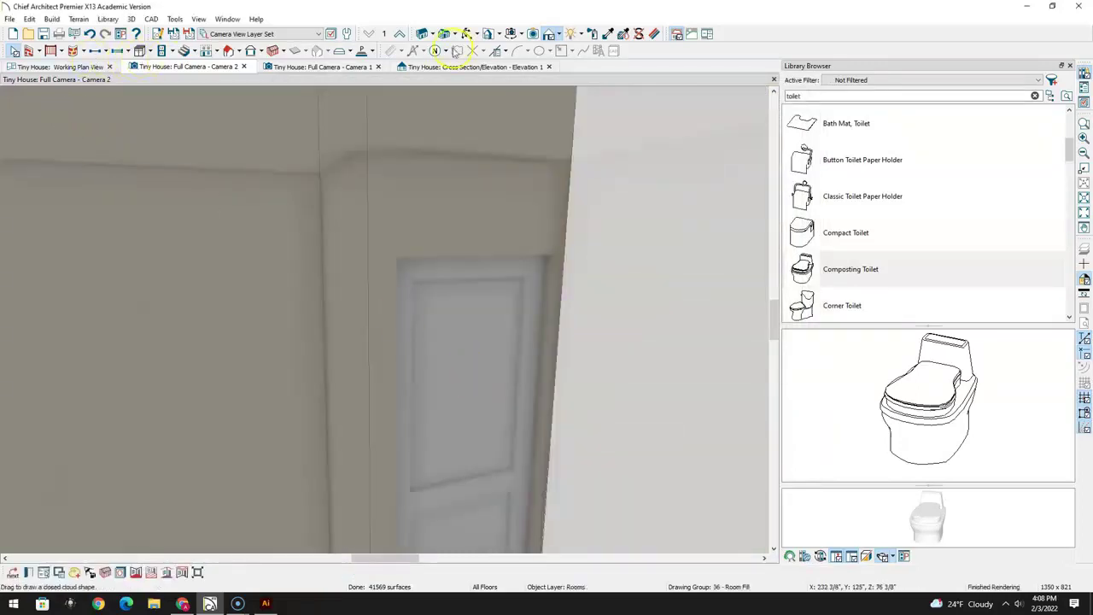
# In the plan view, draw two glass pony walls enclosing a corner shower about 3'-8" by 3'-11" against the kitchen partition
pyautogui.moveTo(438, 298); pyautogui.dragTo(304, 312)
pyautogui.click(390, 342)
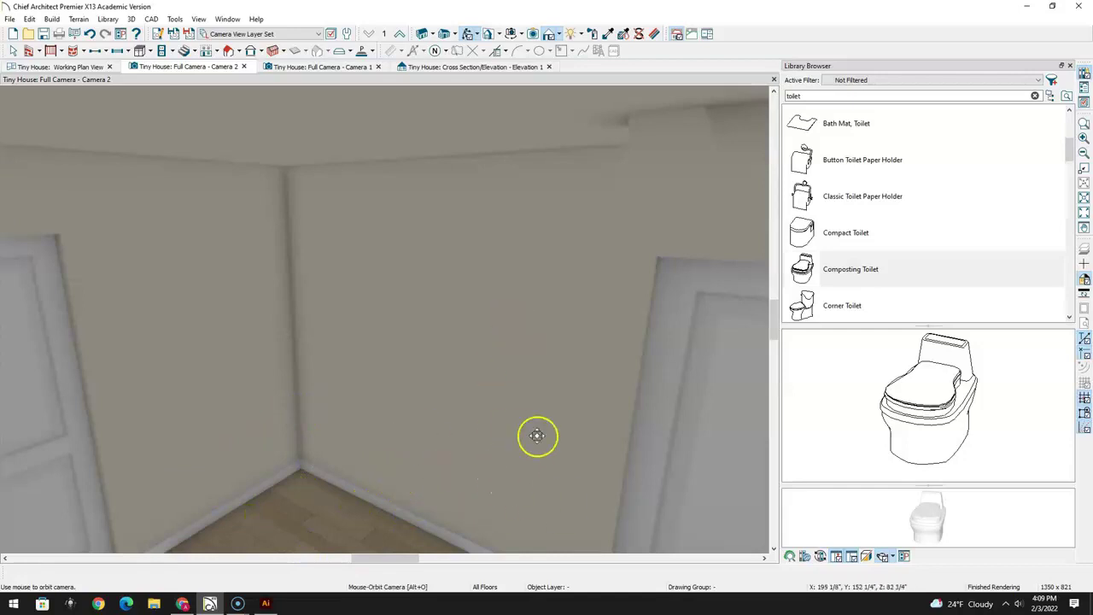
pyautogui.click(66, 68)
pyautogui.scroll(-5, 367, 371)
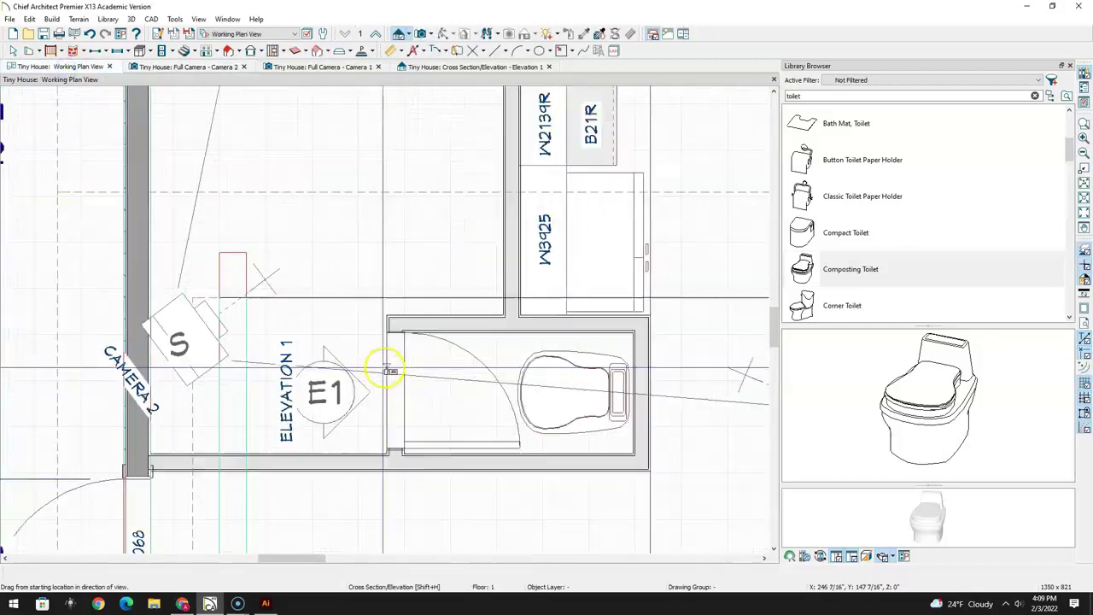
pyautogui.moveTo(333, 413); pyautogui.dragTo(389, 462, button='middle')
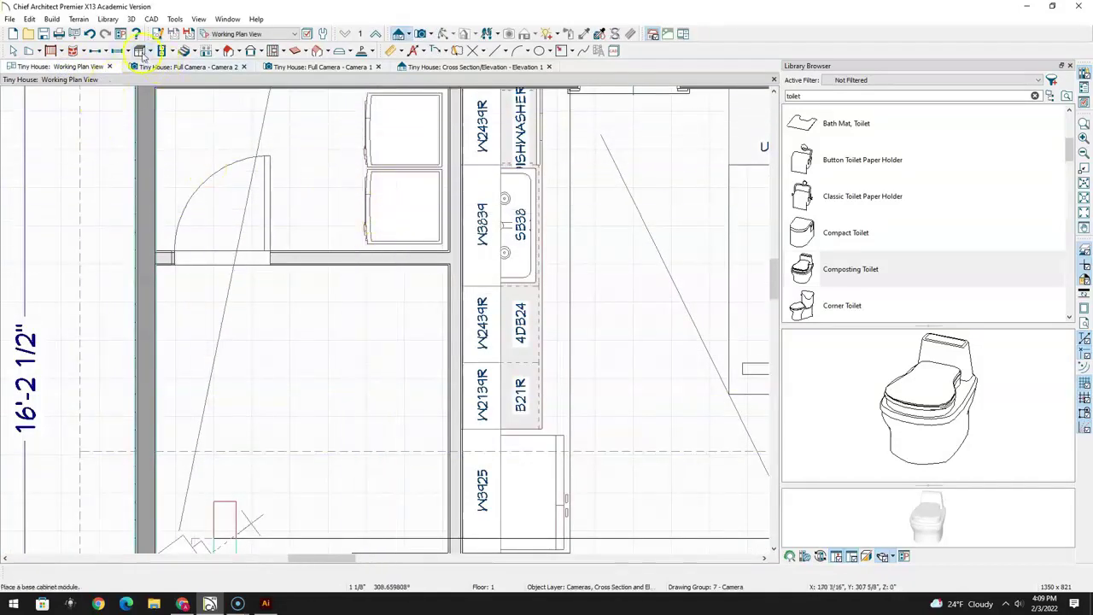
pyautogui.click(50, 52)
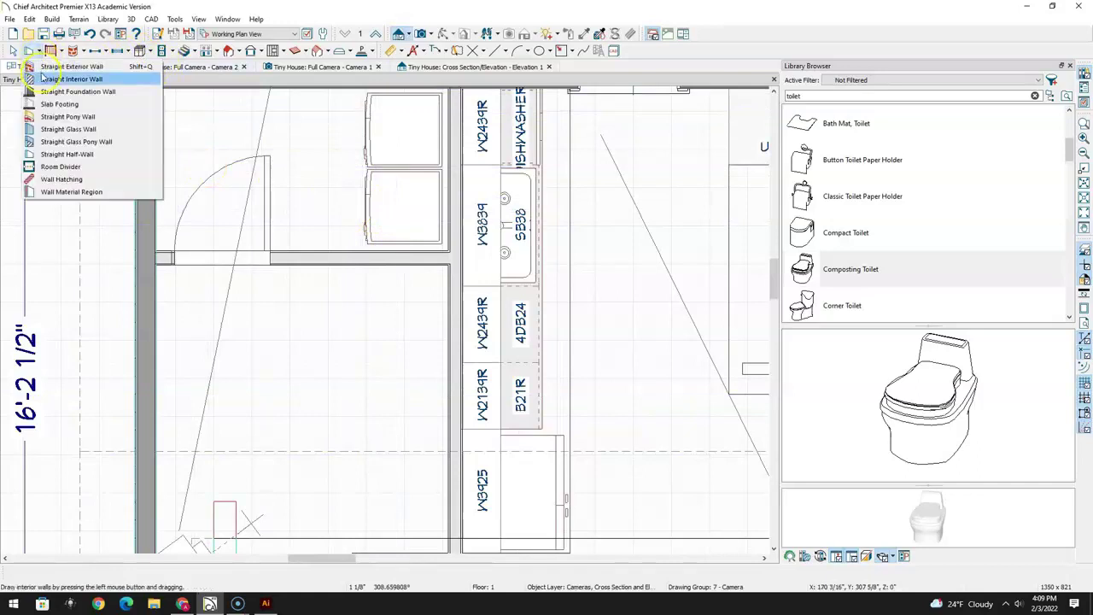
pyautogui.click(85, 142)
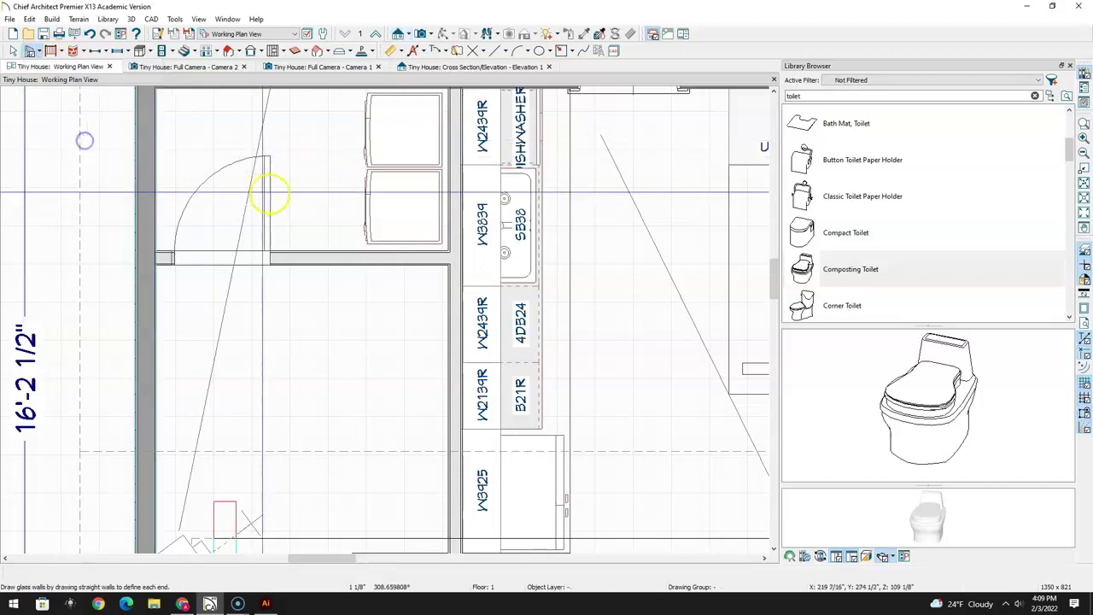
pyautogui.moveTo(317, 272)
pyautogui.mouseDown()
pyautogui.moveTo(315, 407)
pyautogui.moveTo(448, 415)
pyautogui.mouseUp()
pyautogui.moveTo(386, 451); pyautogui.dragTo(398, 367, button='middle')
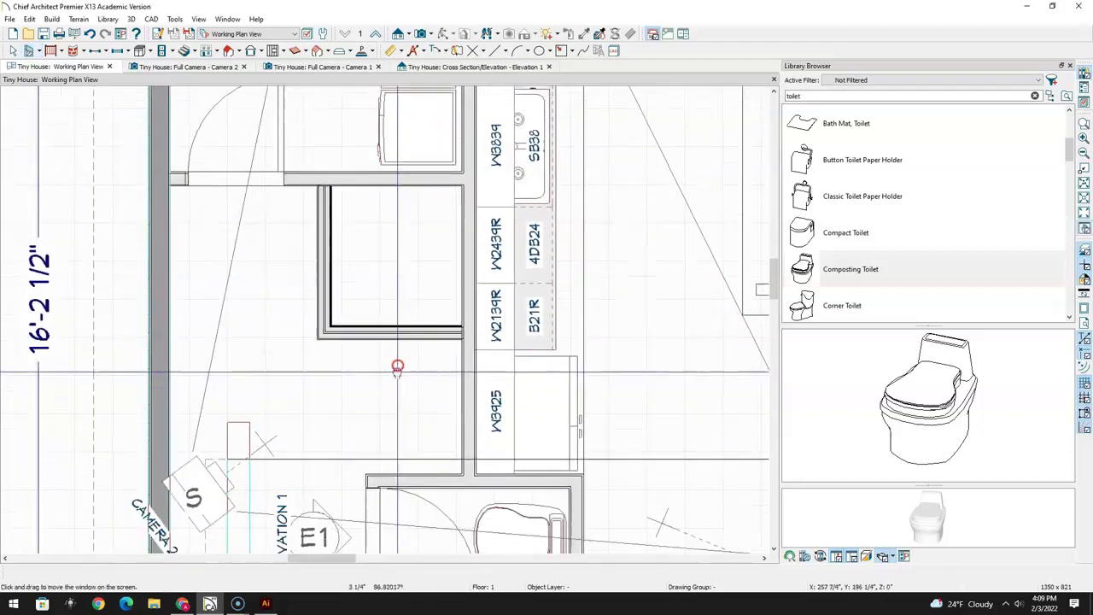
pyautogui.scroll(2, 323, 304)
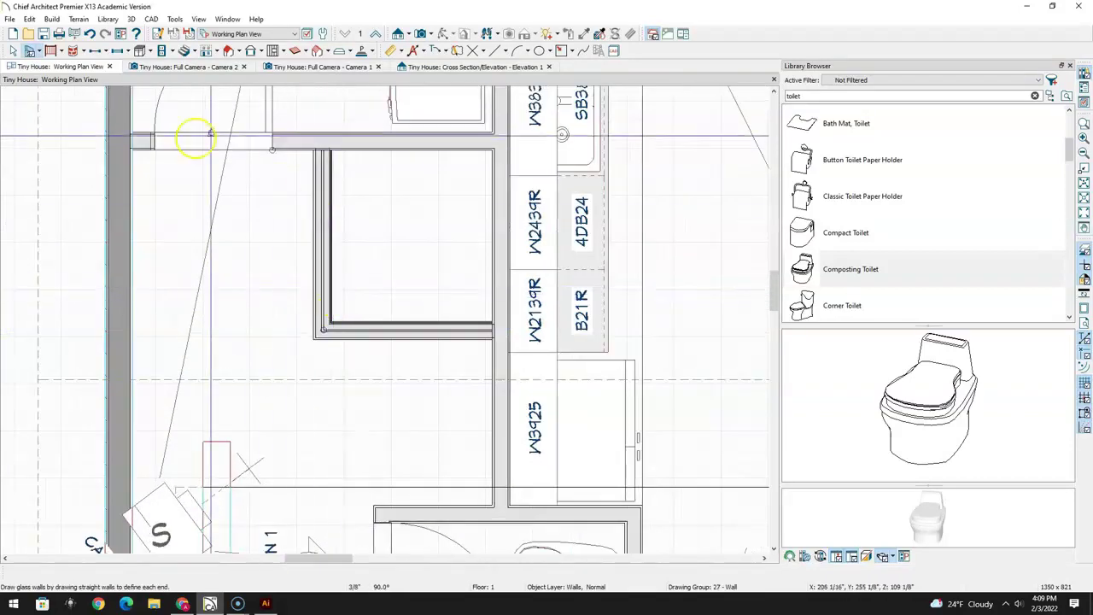
pyautogui.click(13, 49)
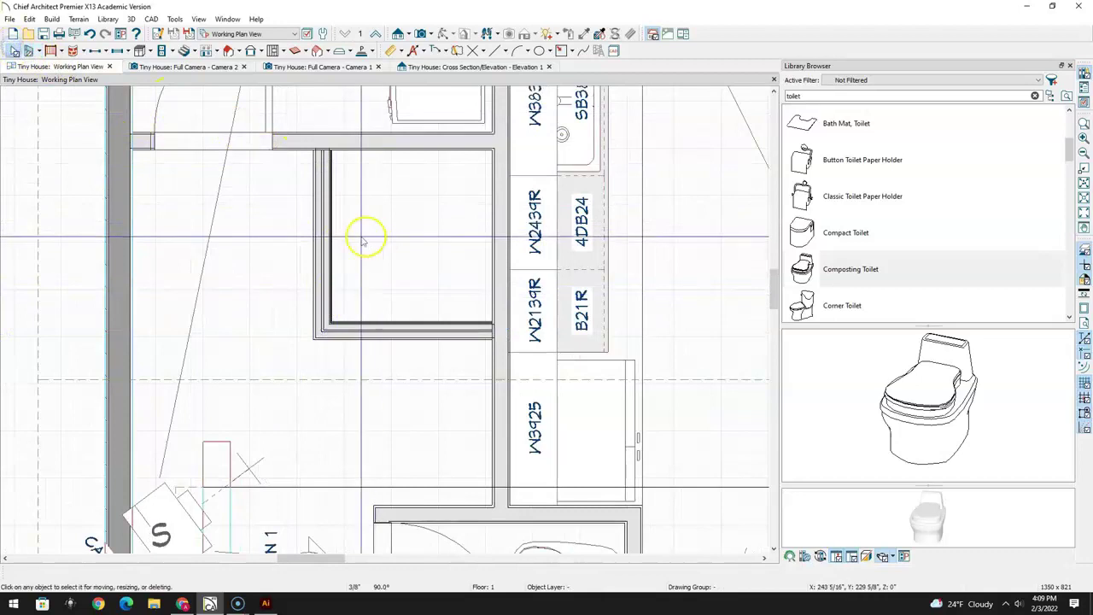
# Set the distance between the partition with the hinged door and the shower pony wall parallel to it to 4'
pyautogui.click(325, 233)
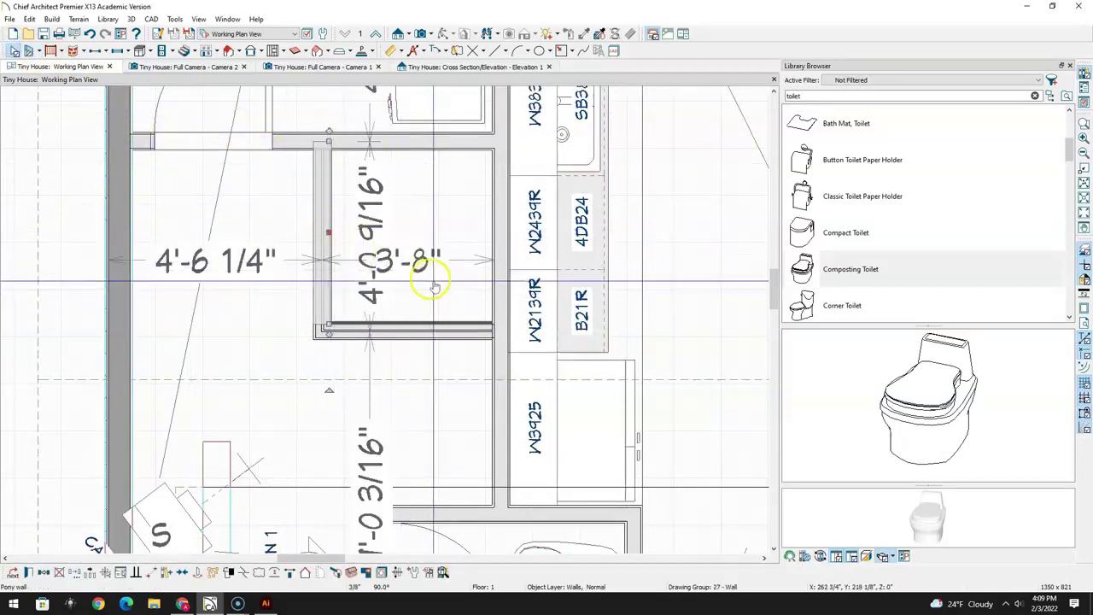
pyautogui.click(406, 265)
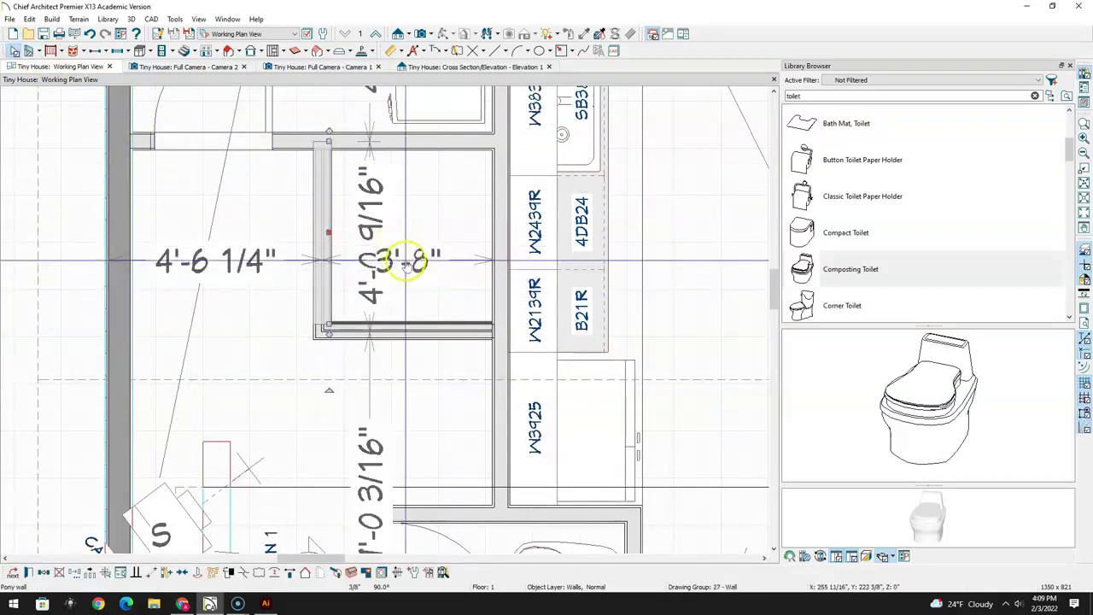
pyautogui.click(443, 502)
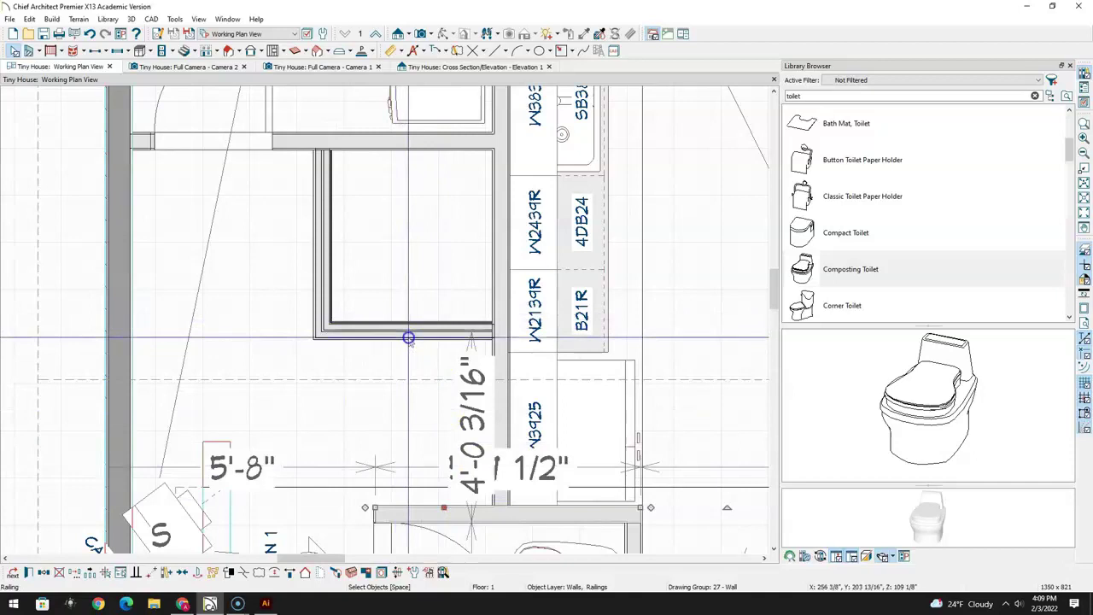
pyautogui.click(422, 333)
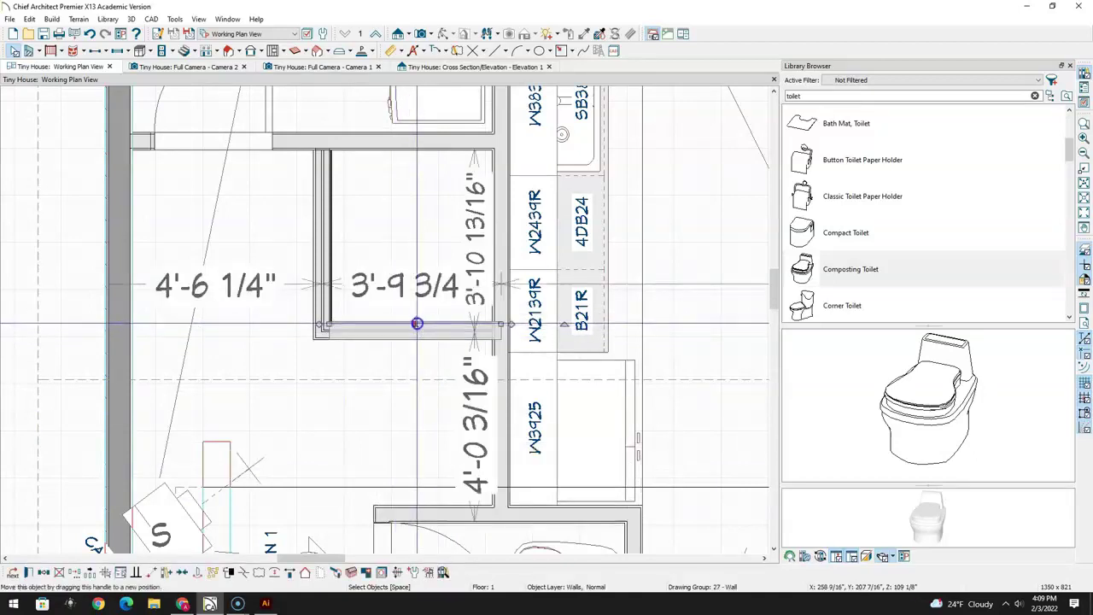
pyautogui.moveTo(417, 323); pyautogui.dragTo(576, 236)
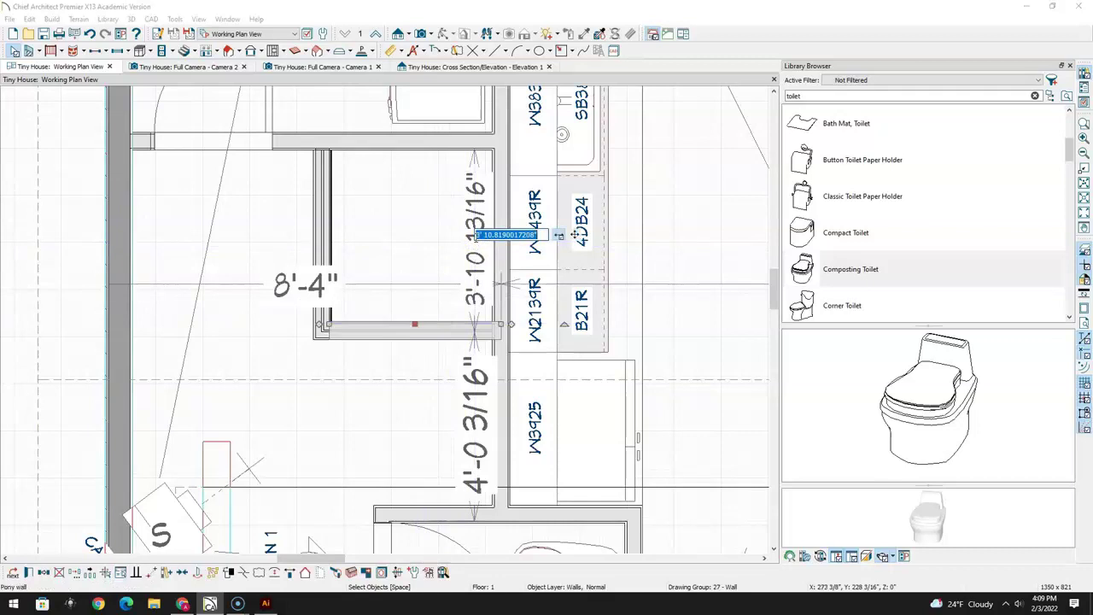
pyautogui.press('BackSpace')
pyautogui.write("4'")
pyautogui.press('Return')
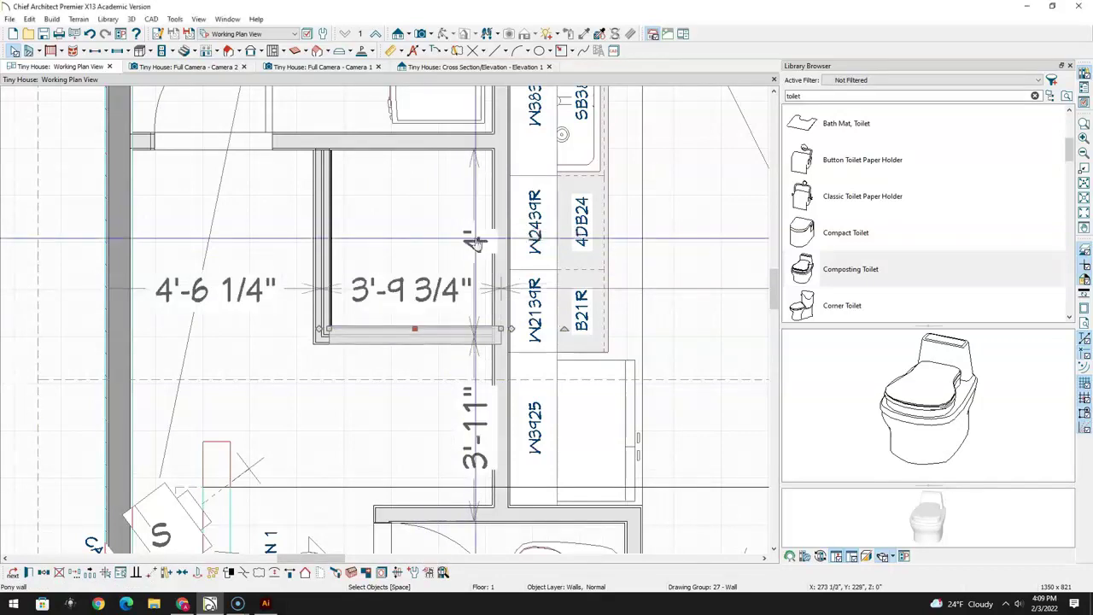
# Set the distance between the kitchen partition and the shower pony wall parallel to it to 4'
pyautogui.click(322, 248)
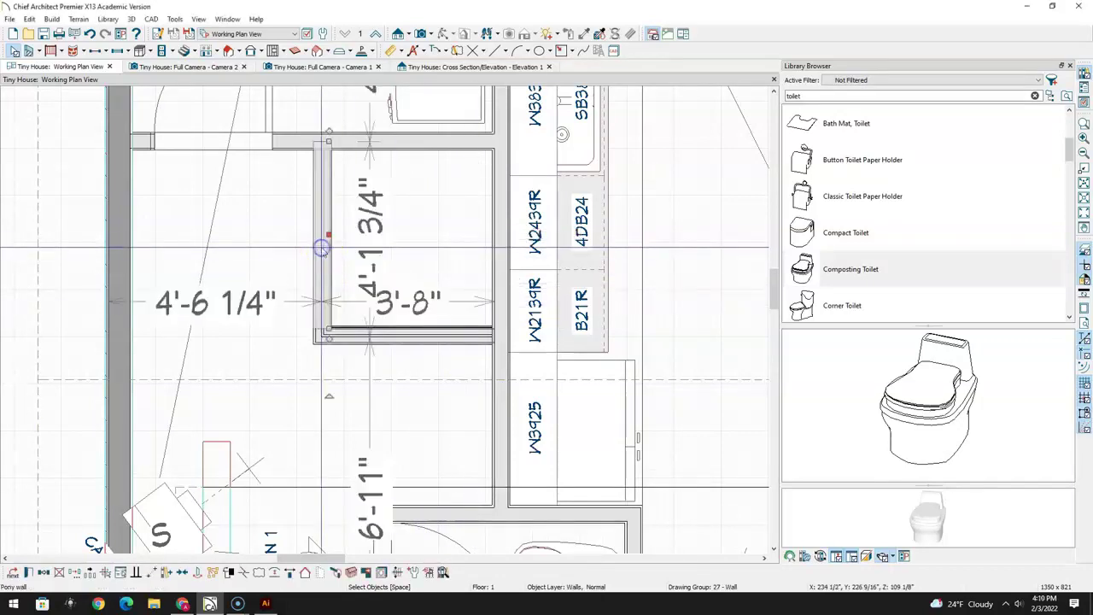
pyautogui.click(412, 300)
pyautogui.write("4'")
pyautogui.press('Return')
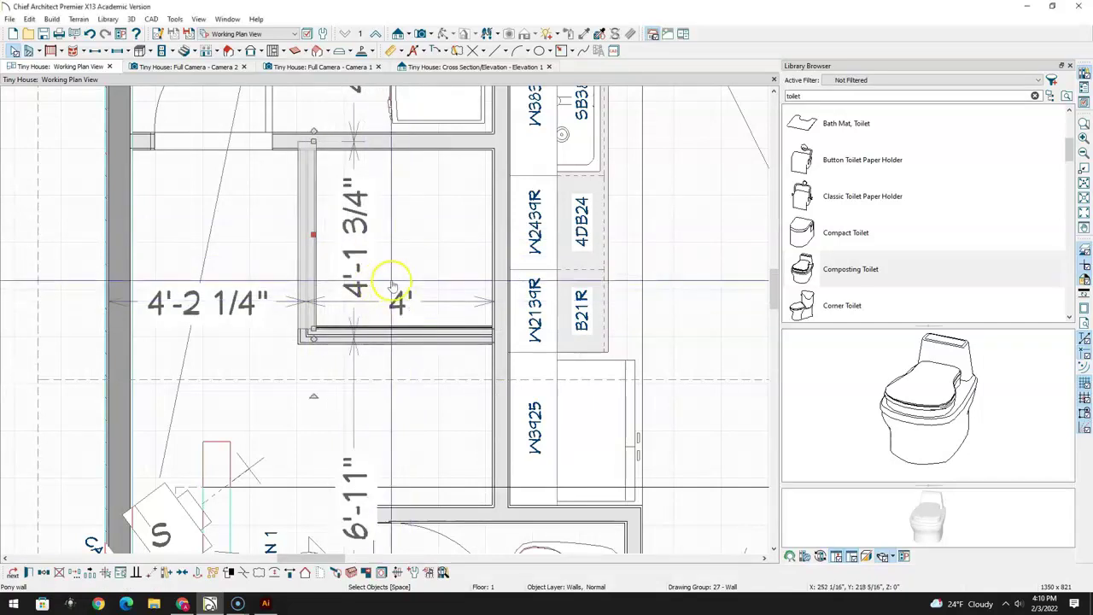
# Set the shower's inside width from the kitchen partition to the parallel pony wall to 3'-6"
pyautogui.scroll(-3, 393, 284)
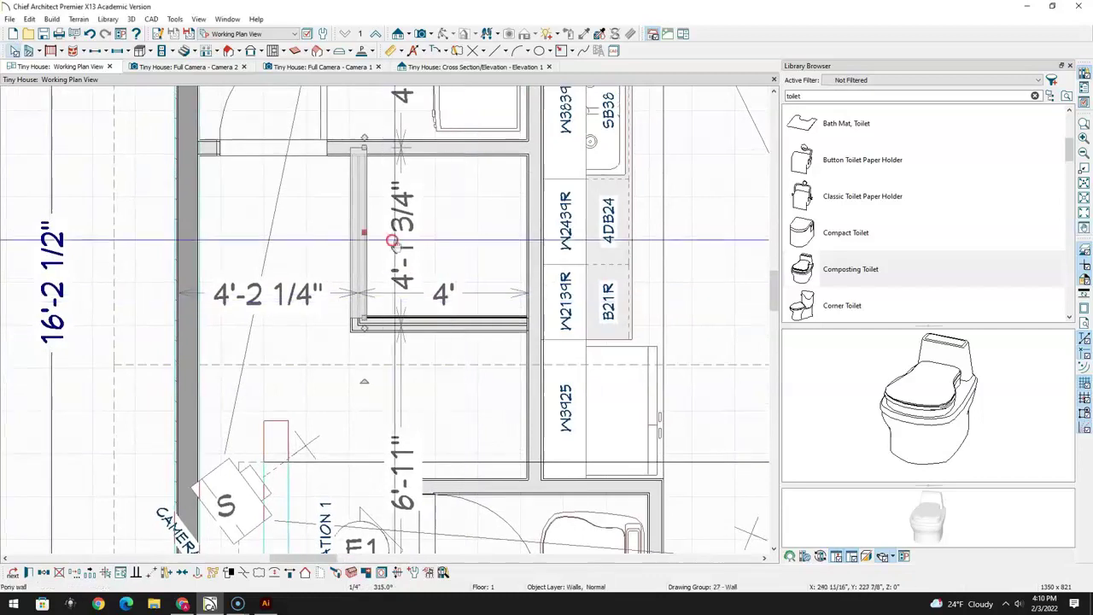
pyautogui.click(442, 293)
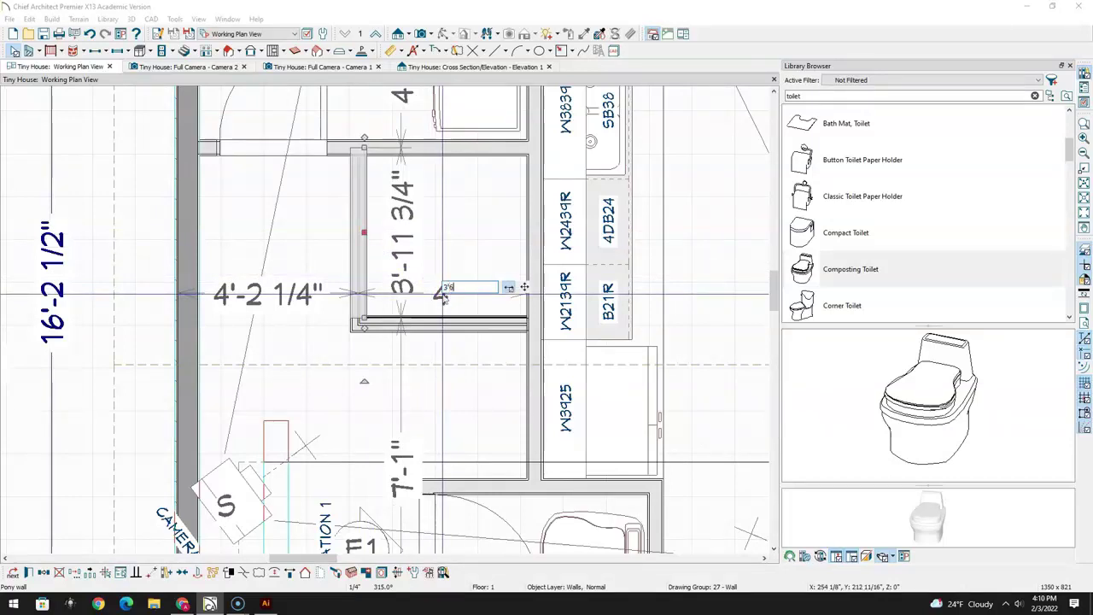
pyautogui.press('Return')
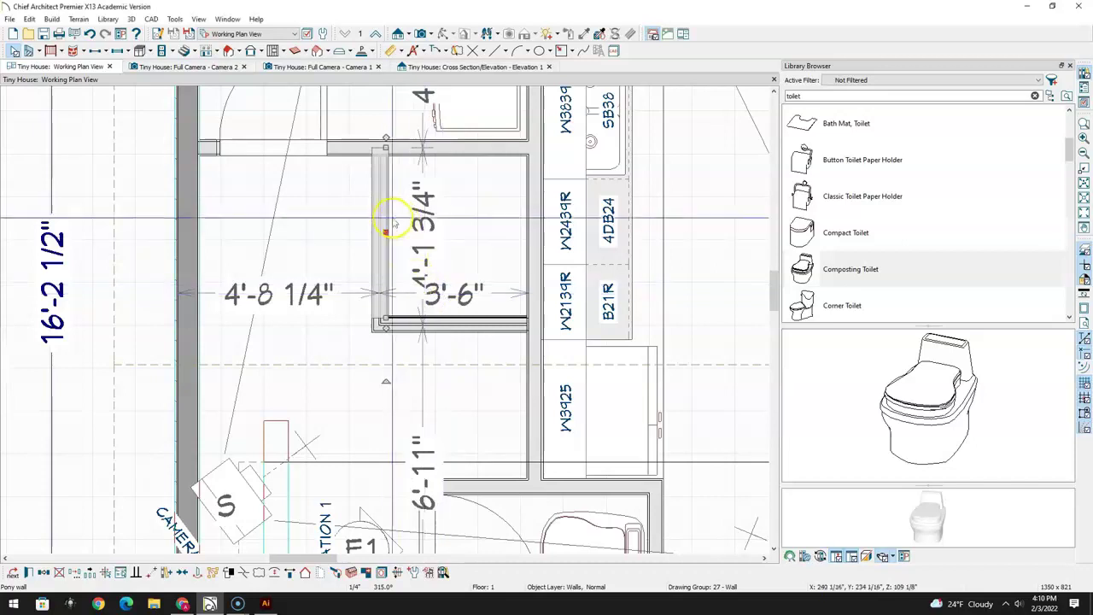
# Change the Camera 2 view to the Physically Based rendering technique and examine the shower's glass pony walls
pyautogui.click(185, 68)
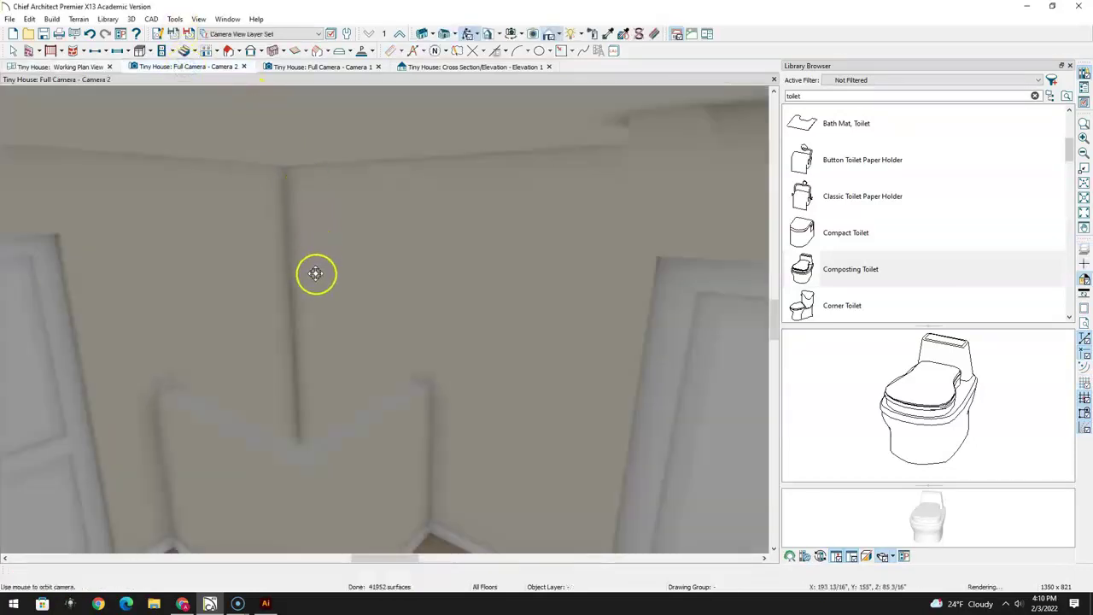
pyautogui.moveTo(326, 350); pyautogui.dragTo(293, 385)
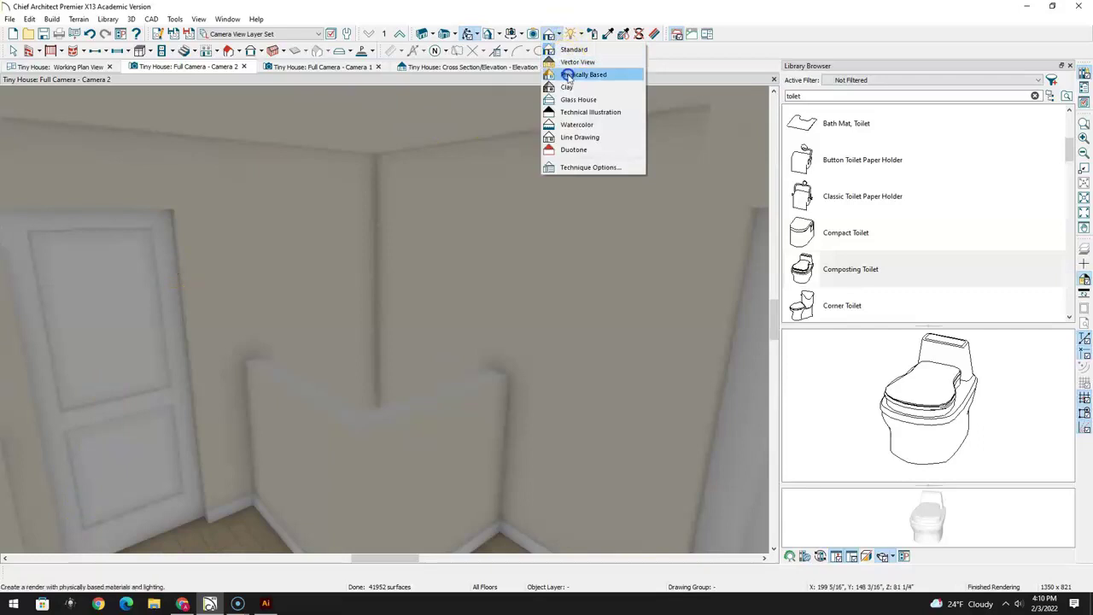
pyautogui.click(568, 76)
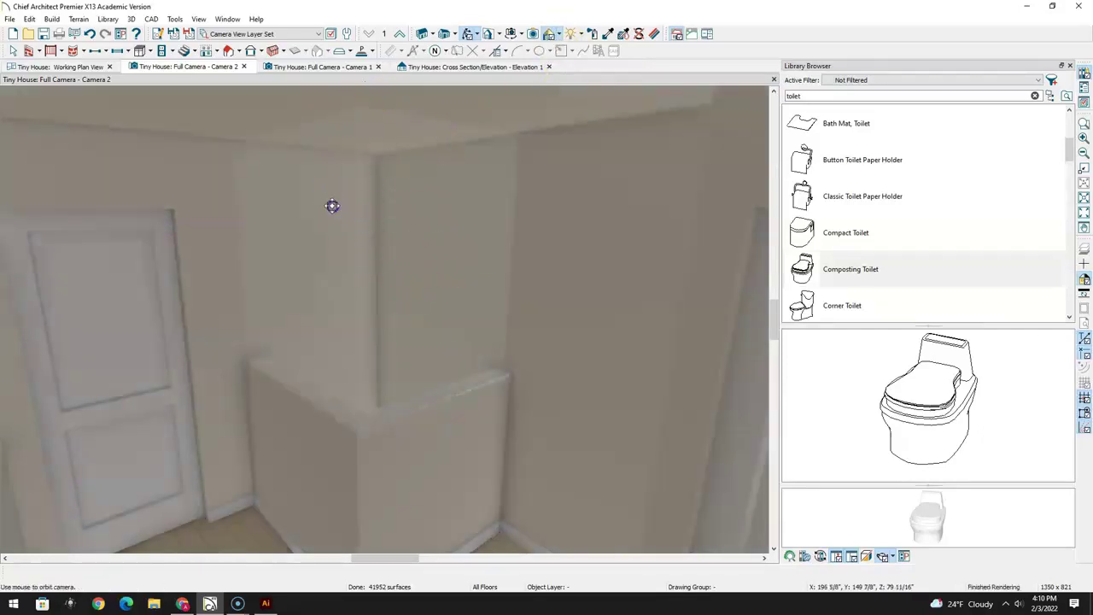
pyautogui.click(484, 105)
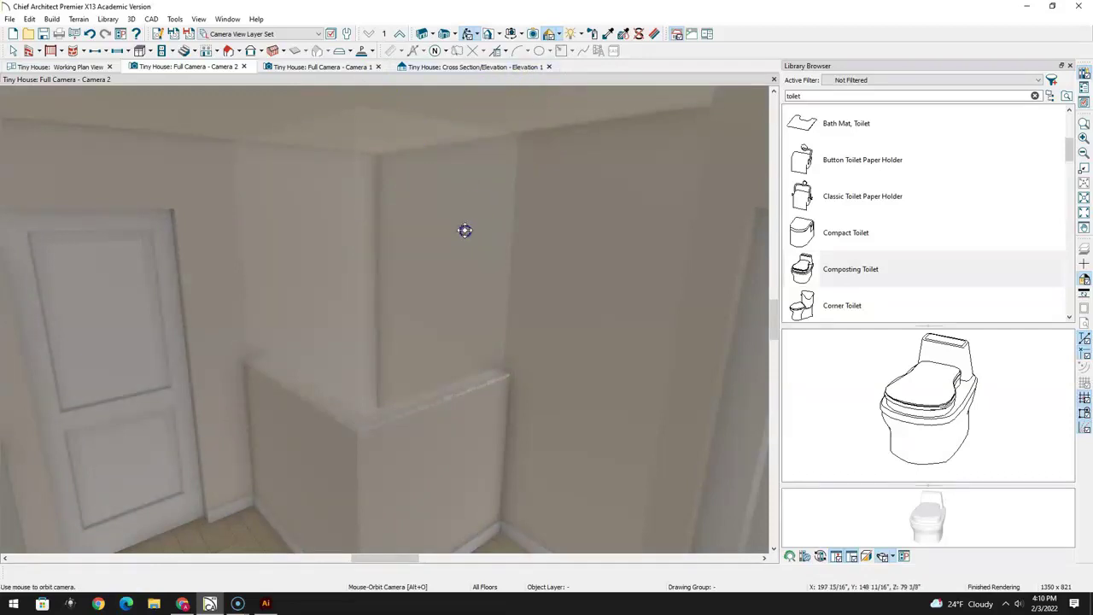
pyautogui.click(554, 34)
pyautogui.click(369, 339)
# In the plan view, place a 2668 shower door in the glass pony wall parallel to the kitchen partition
pyautogui.click(92, 68)
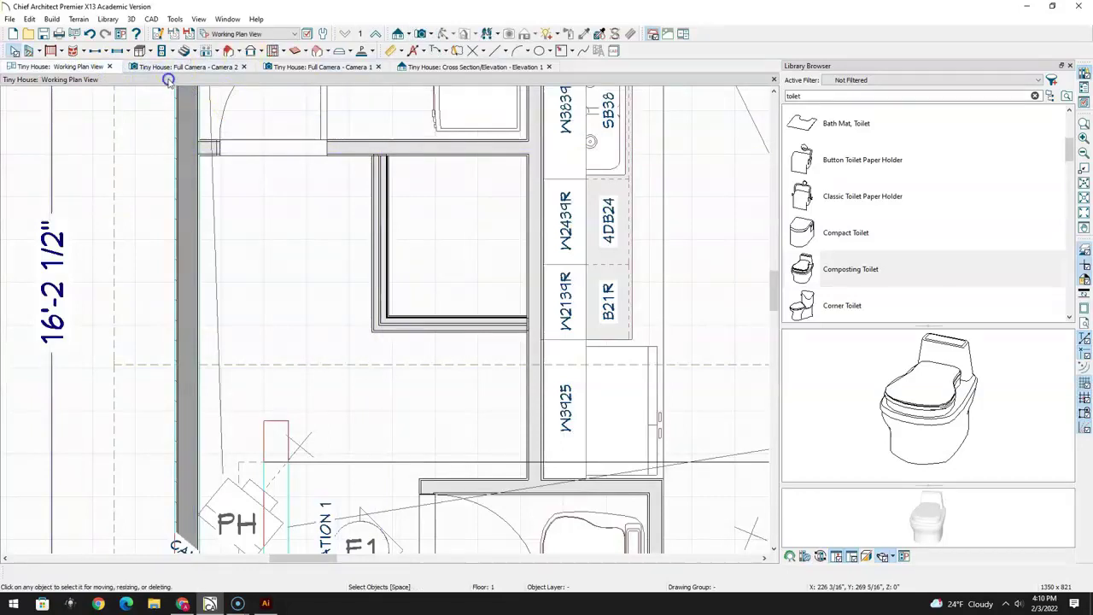
pyautogui.click(105, 51)
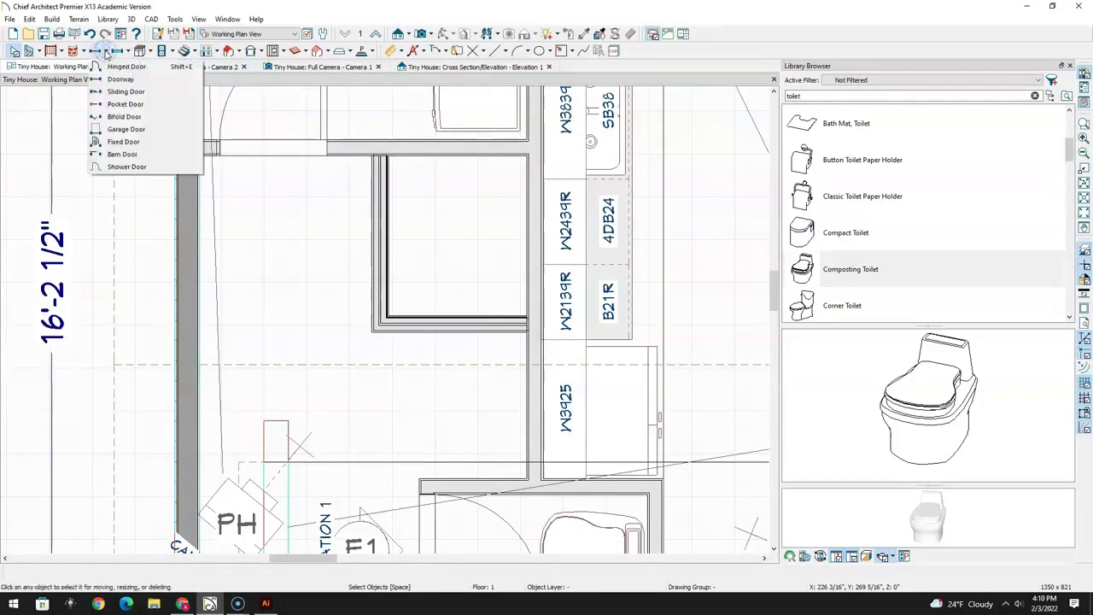
pyautogui.click(128, 166)
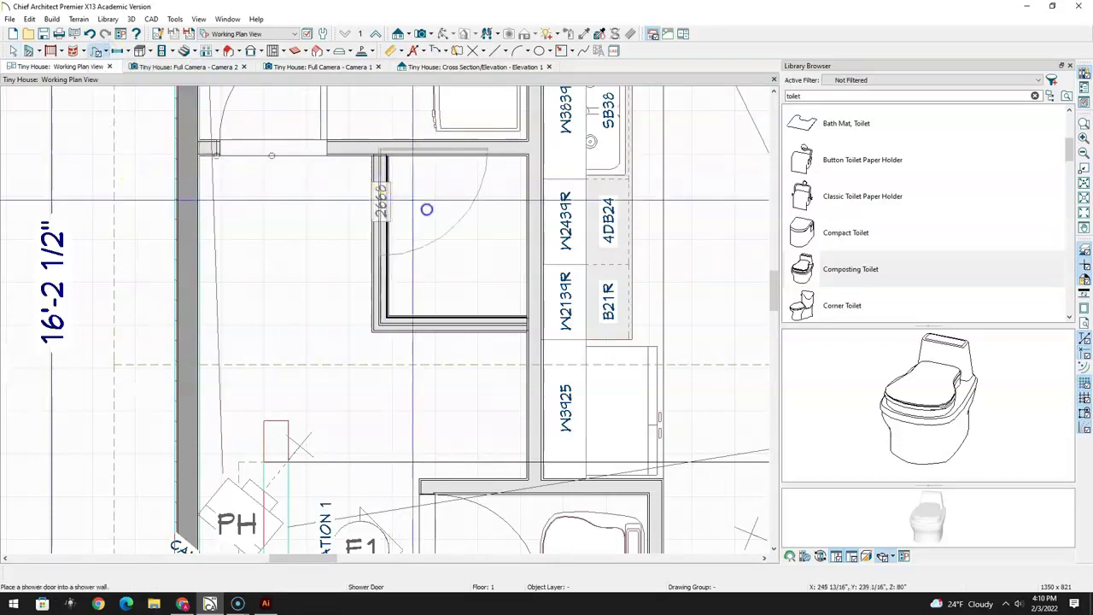
pyautogui.click(411, 220)
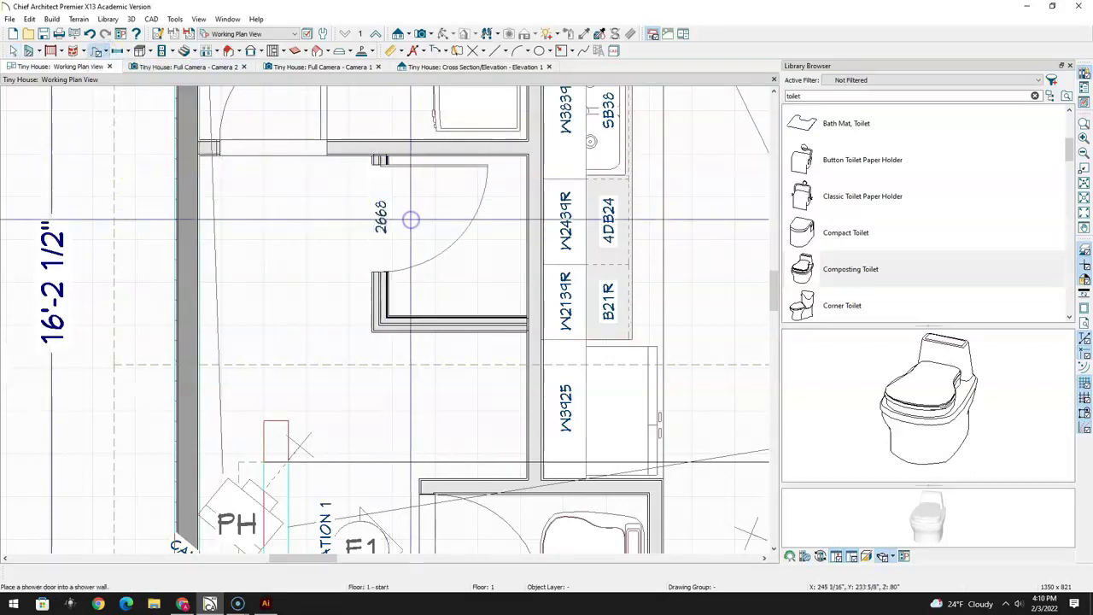
# Check the shower door in the Camera 2 view and delete the elevation camera facing the toilet room from the plan
pyautogui.click(219, 68)
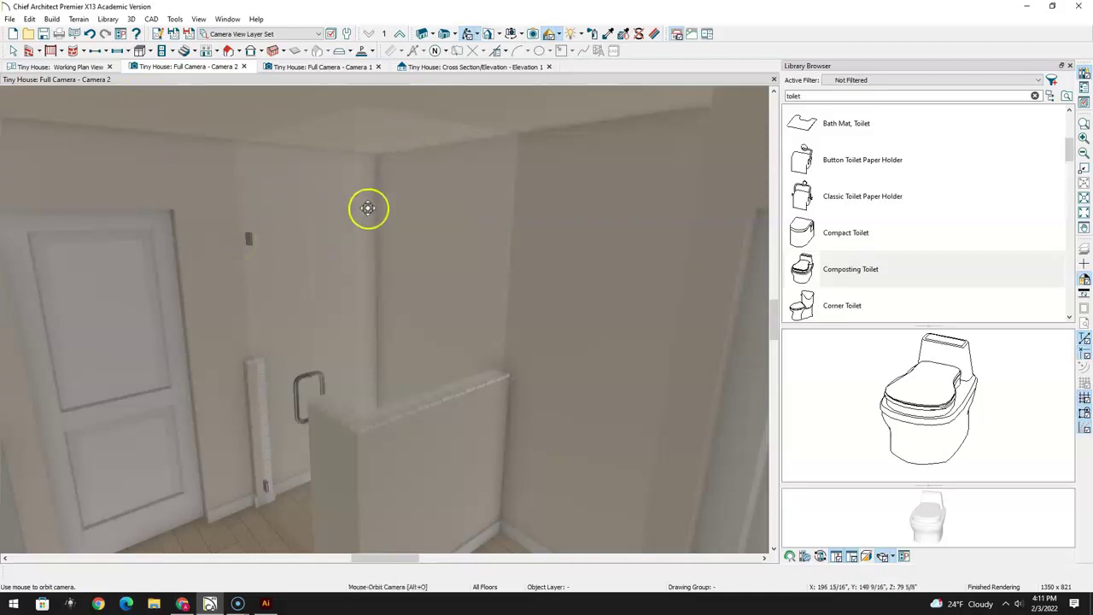
pyautogui.click(79, 66)
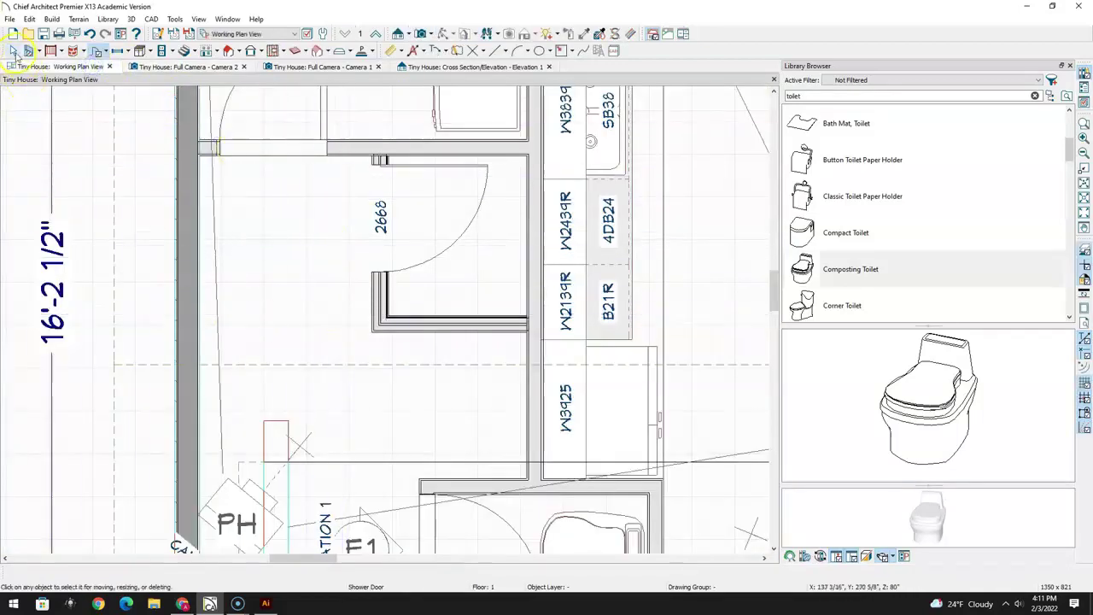
pyautogui.moveTo(295, 513); pyautogui.dragTo(301, 389, button='middle')
pyautogui.click(369, 425)
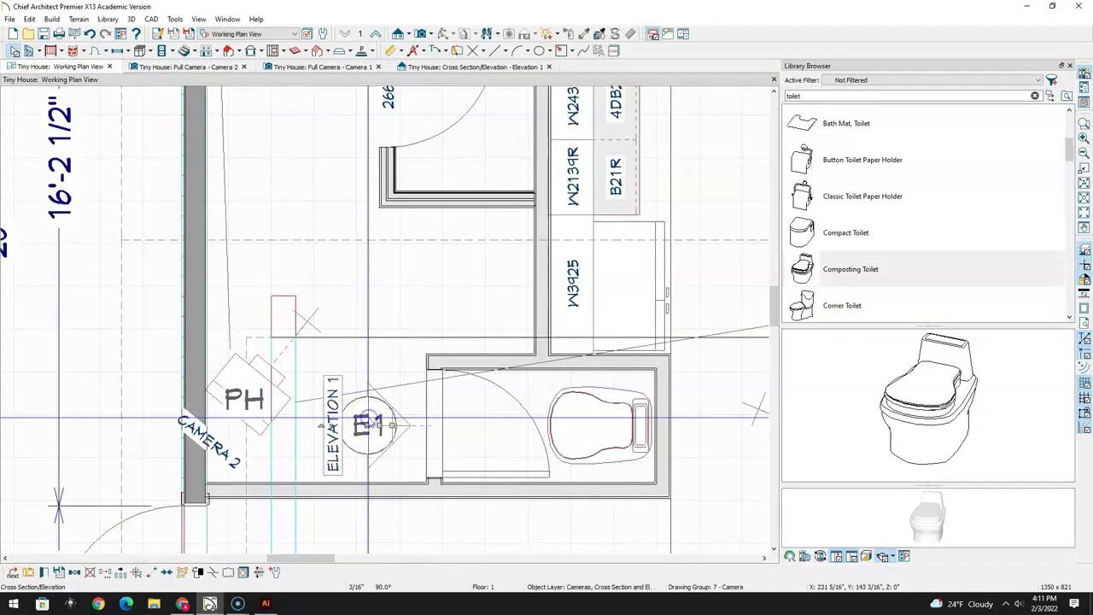
pyautogui.press('Delete')
# Place a cross section/elevation camera in the bathroom plan, facing the 2668 shower door
pyautogui.moveTo(350, 282); pyautogui.dragTo(407, 471, button='middle')
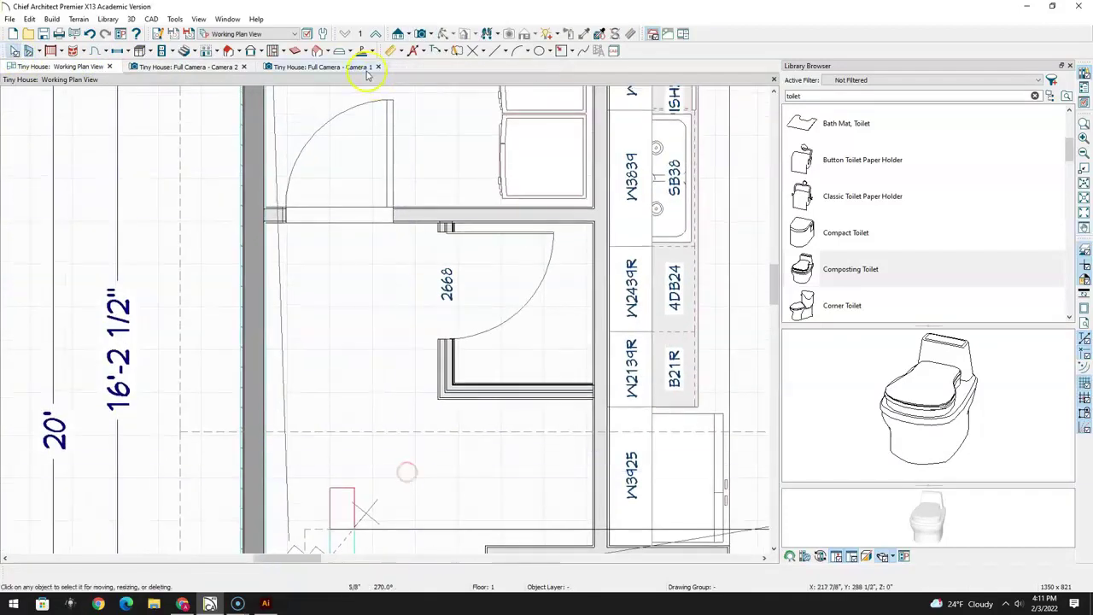
pyautogui.click(410, 36)
pyautogui.click(423, 44)
pyautogui.moveTo(334, 287); pyautogui.dragTo(382, 282)
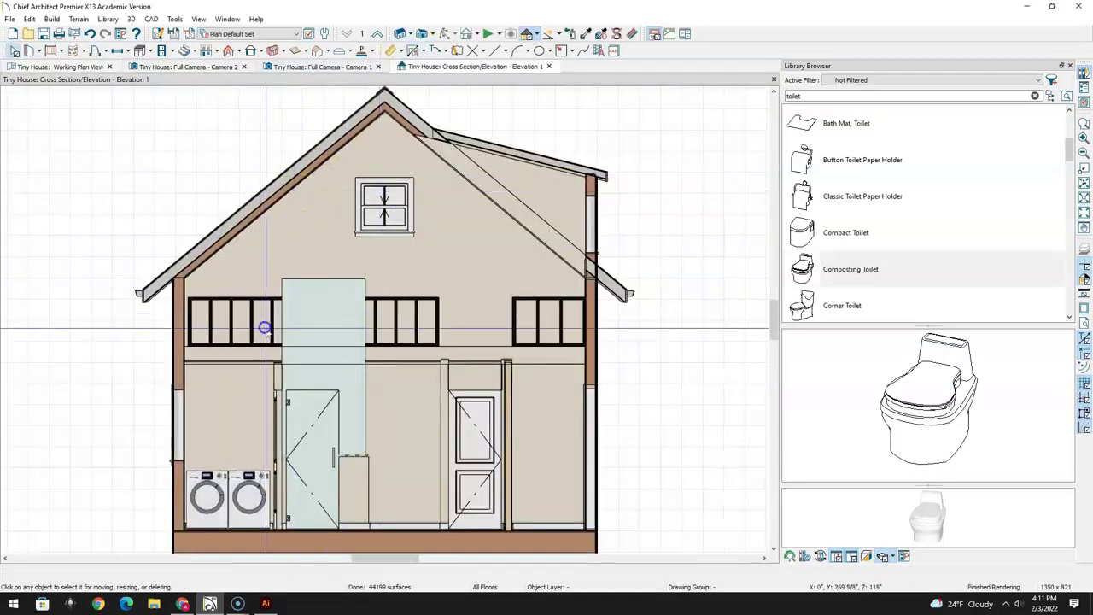
# In the elevation, lower the top edge of the glass wall containing the shower door to the top of the door
pyautogui.click(328, 291)
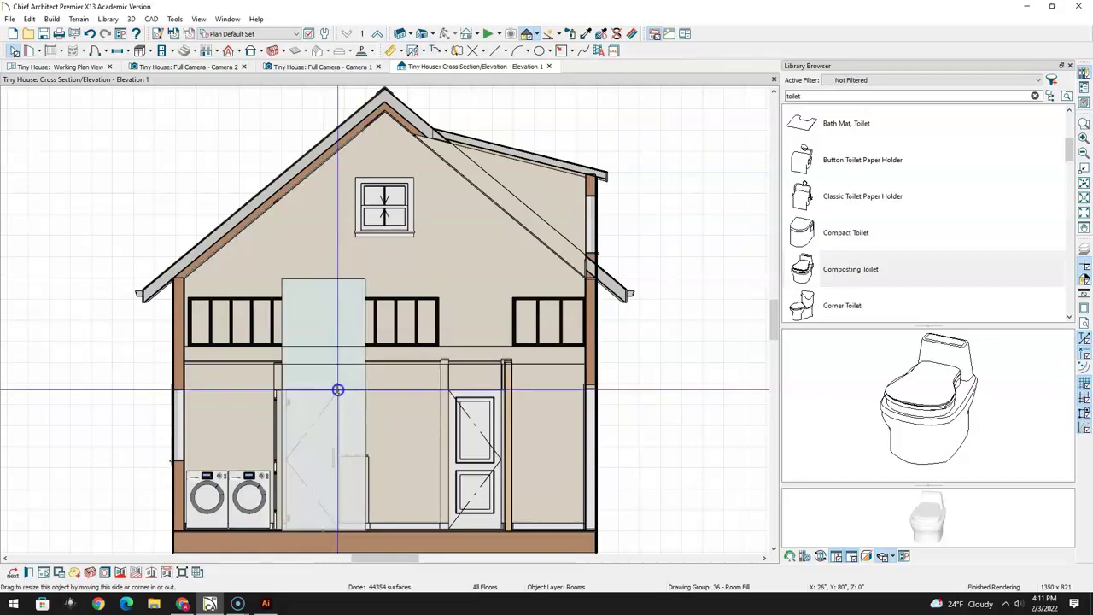
pyautogui.scroll(1, 335, 393)
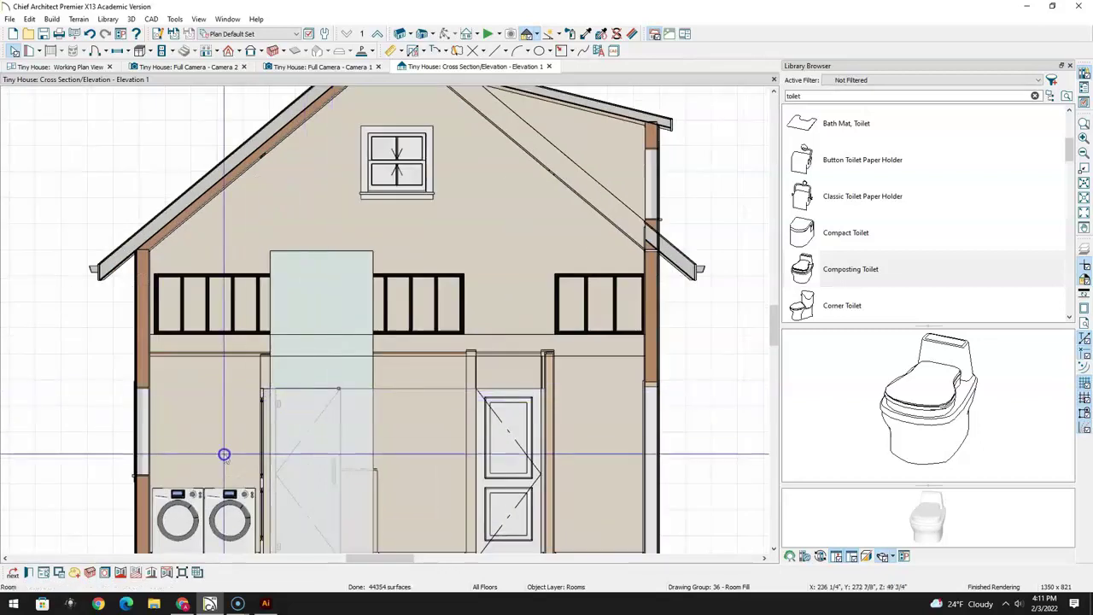
pyautogui.press('Escape')
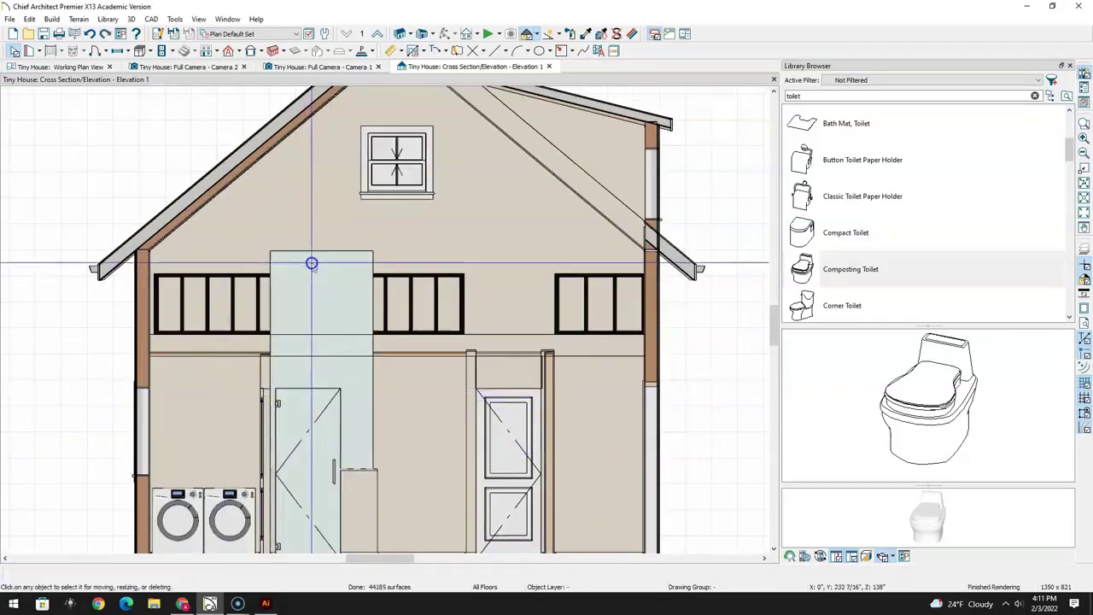
pyautogui.click(312, 264)
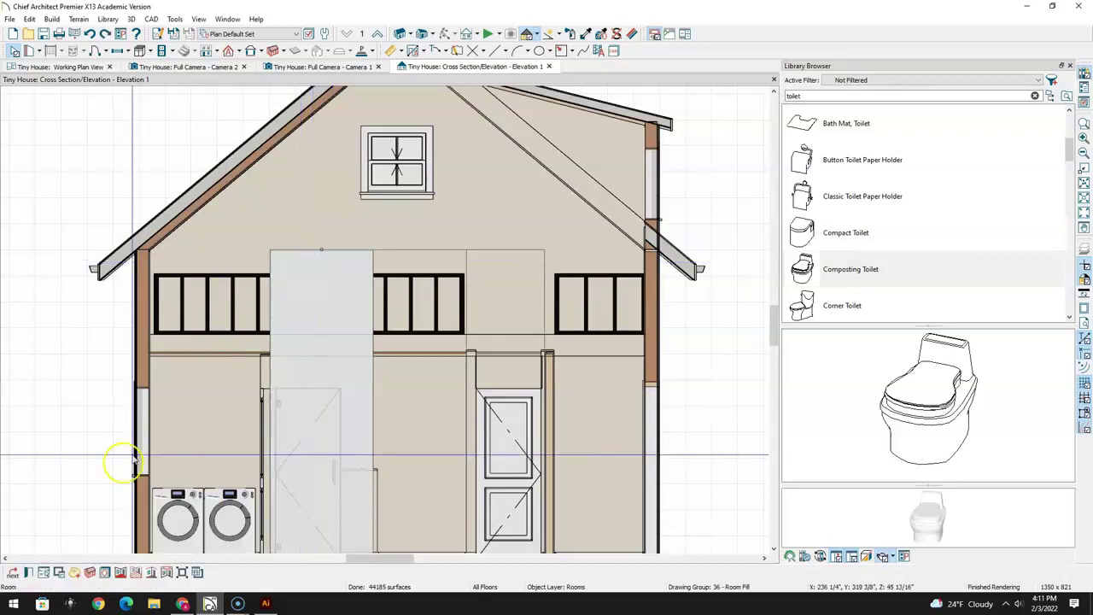
pyautogui.click(15, 571)
pyautogui.moveTo(320, 252); pyautogui.dragTo(328, 390)
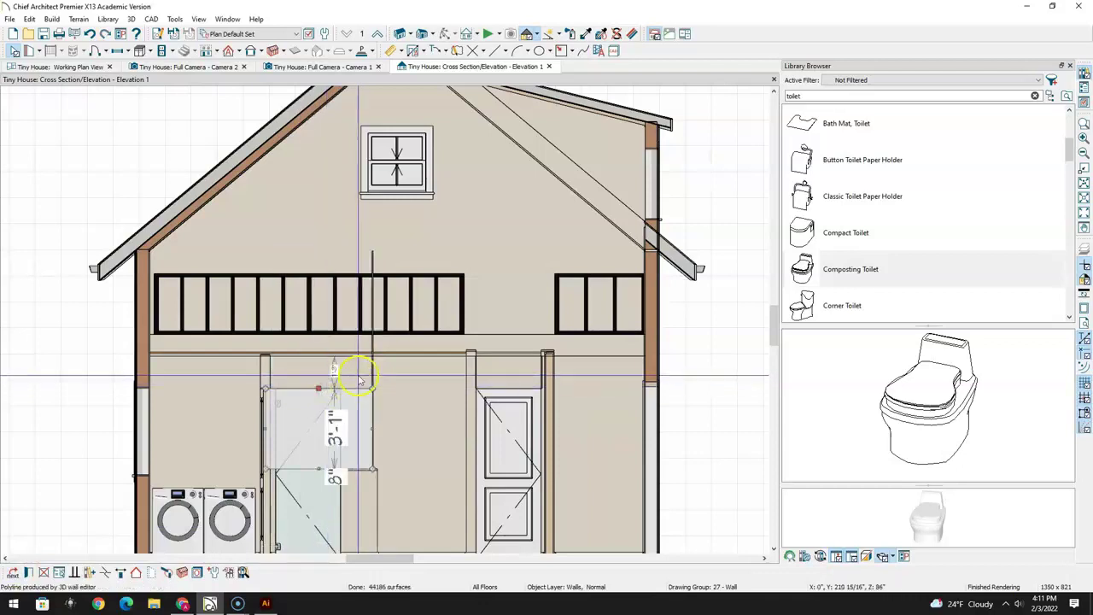
# Check the lowered glass in Camera 2 and place a second elevation camera in the plan, facing the shower's other pony wall
pyautogui.click(213, 67)
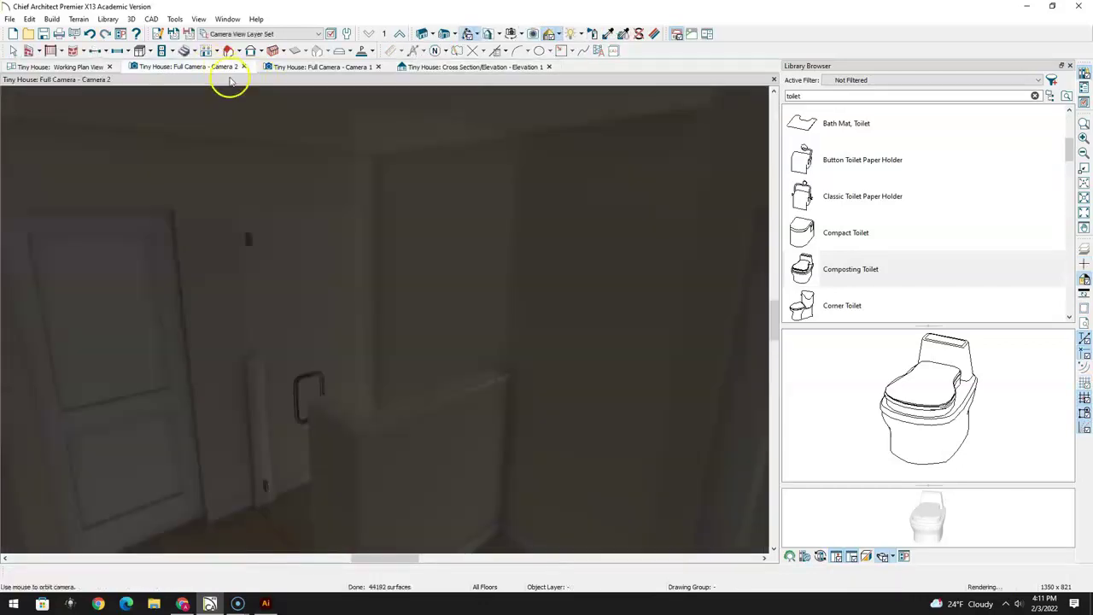
pyautogui.click(77, 67)
pyautogui.moveTo(508, 484); pyautogui.dragTo(507, 447)
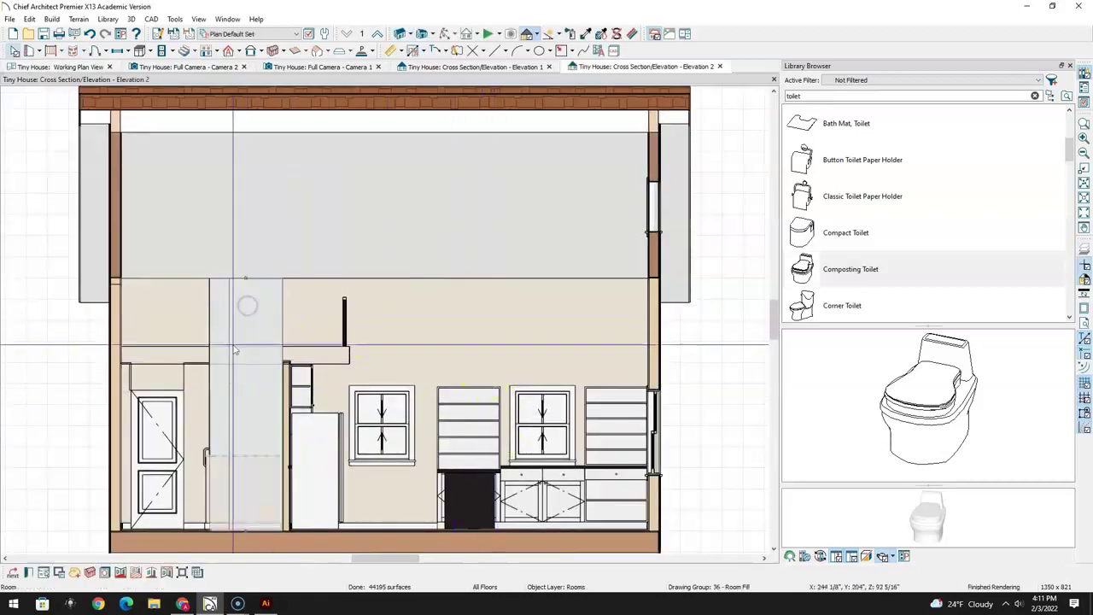
# Lower the top of the second pony wall's glass to align with the adjoining shower door wall and check it in Camera 2
pyautogui.click(13, 572)
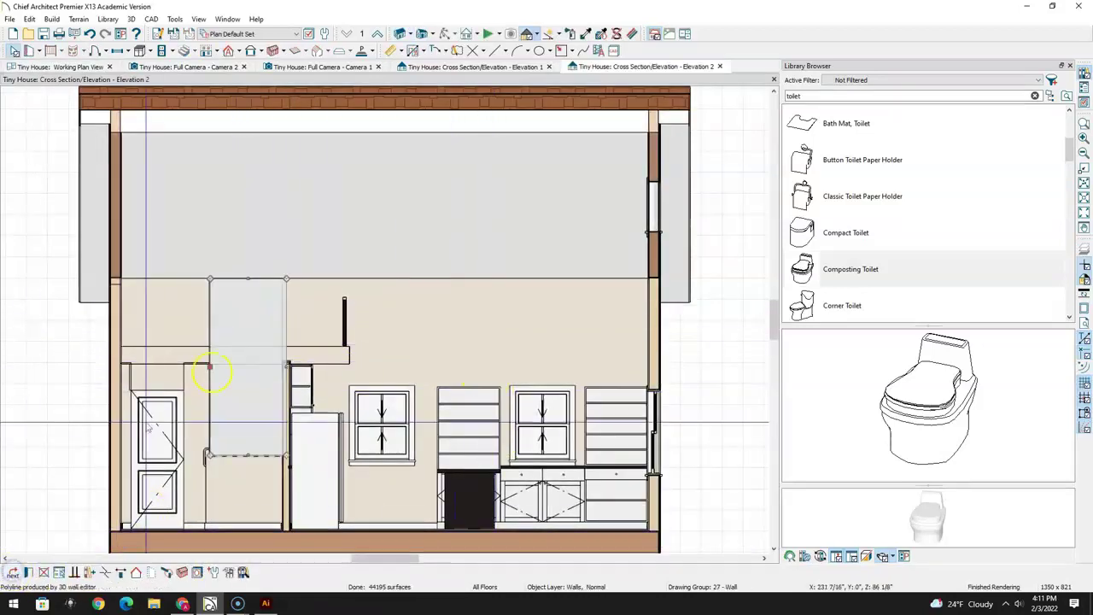
pyautogui.moveTo(247, 275); pyautogui.dragTo(214, 481)
pyautogui.scroll(2, 217, 415)
pyautogui.scroll(2, 217, 415)
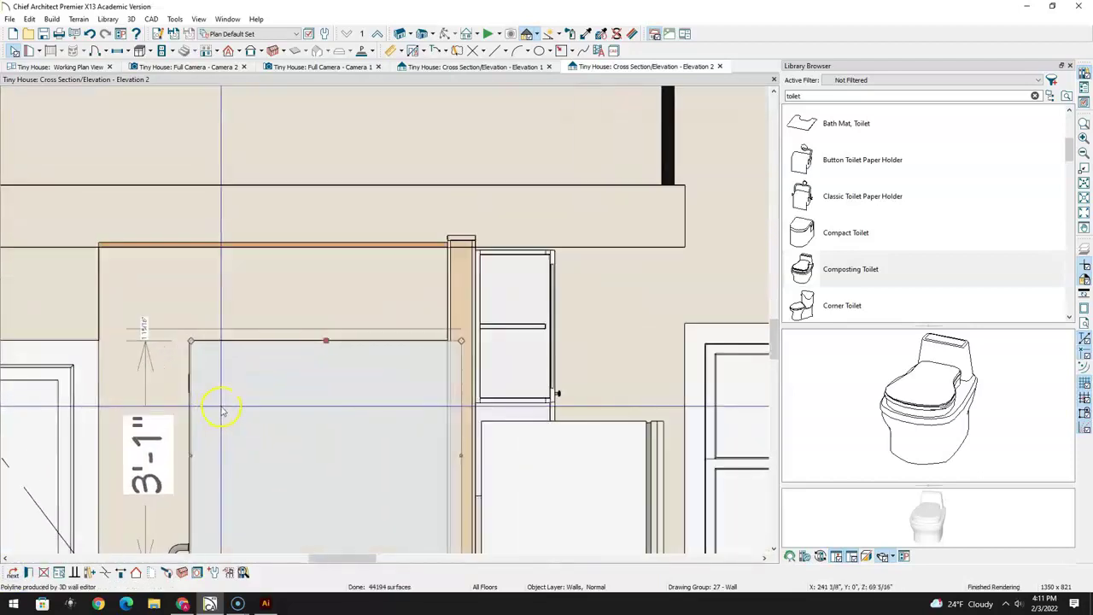
pyautogui.scroll(-1, 231, 405)
pyautogui.moveTo(238, 401); pyautogui.dragTo(427, 366, button='middle')
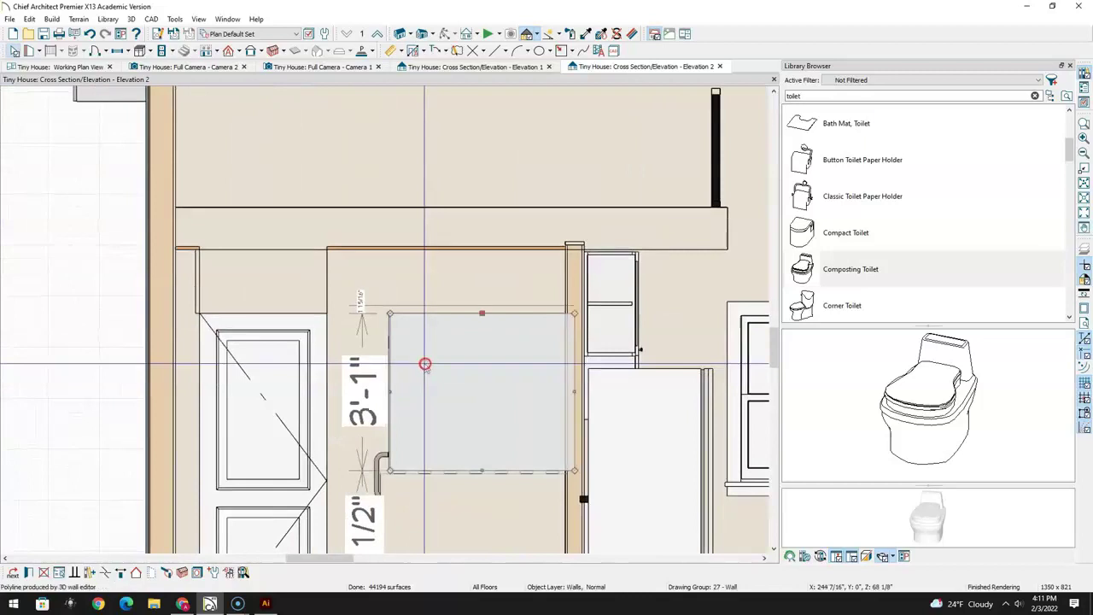
pyautogui.moveTo(482, 316); pyautogui.dragTo(483, 347)
pyautogui.scroll(4, 465, 355)
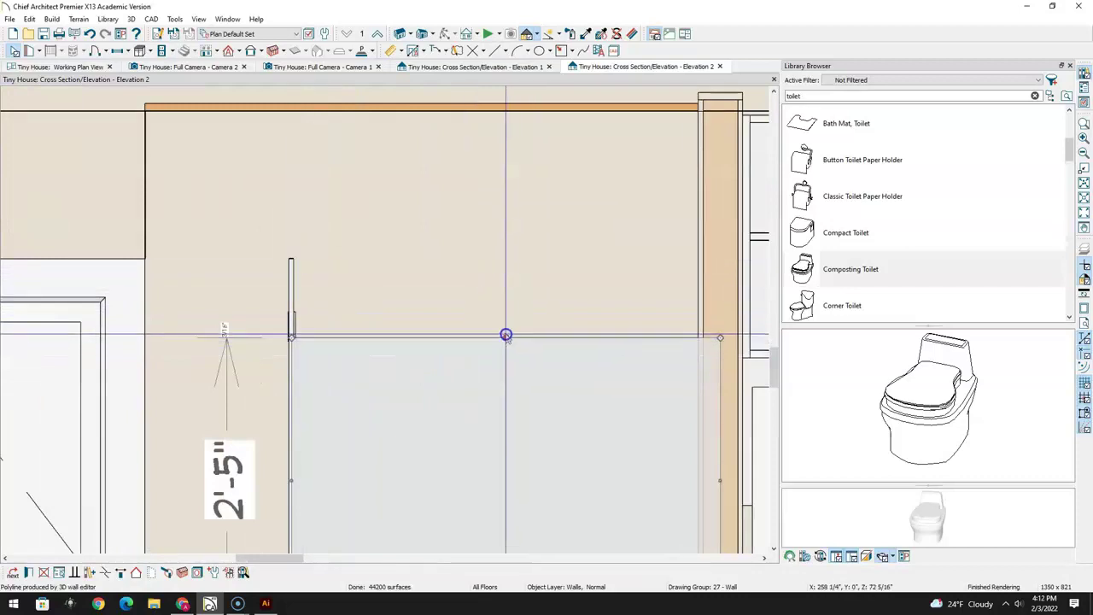
pyautogui.moveTo(507, 340); pyautogui.dragTo(513, 260)
pyautogui.click(221, 67)
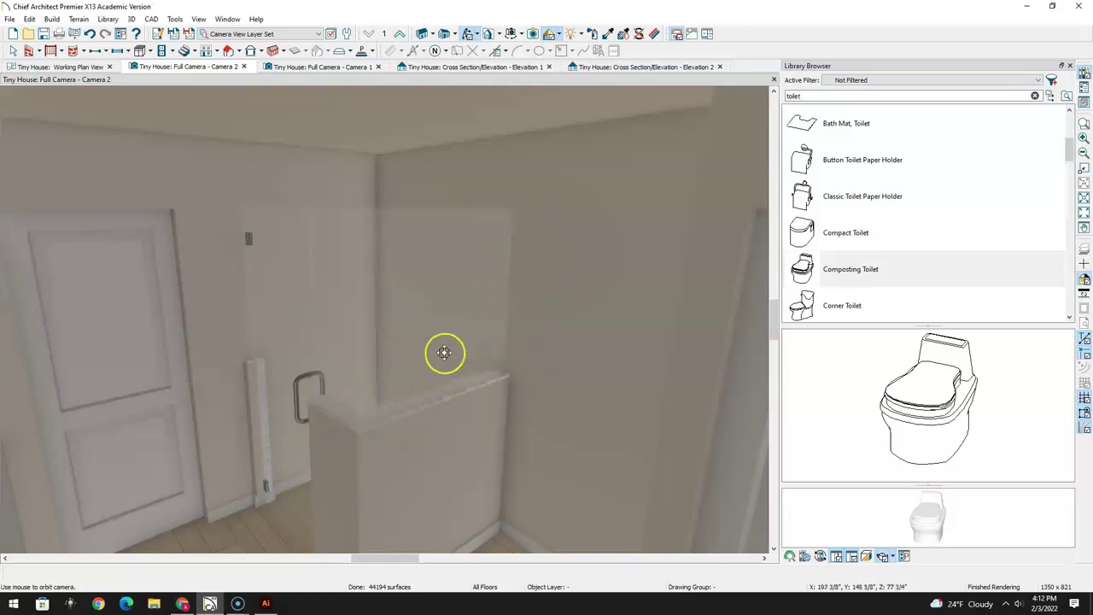
pyautogui.moveTo(402, 389); pyautogui.dragTo(433, 396)
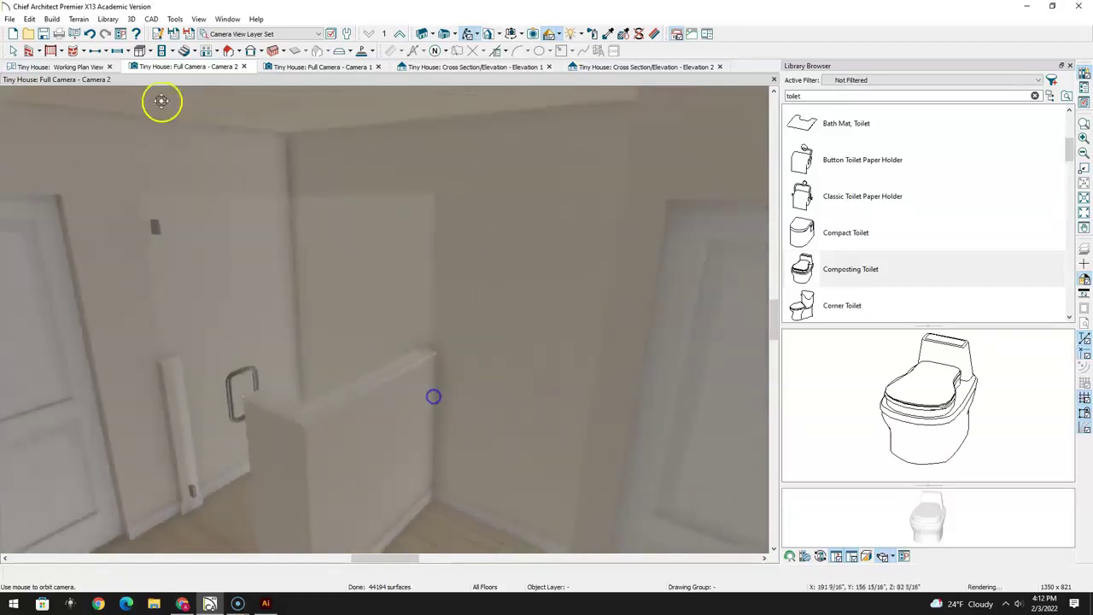
# Try setting the shower enclosure's room type to Bedroom with its room label hidden
pyautogui.click(81, 67)
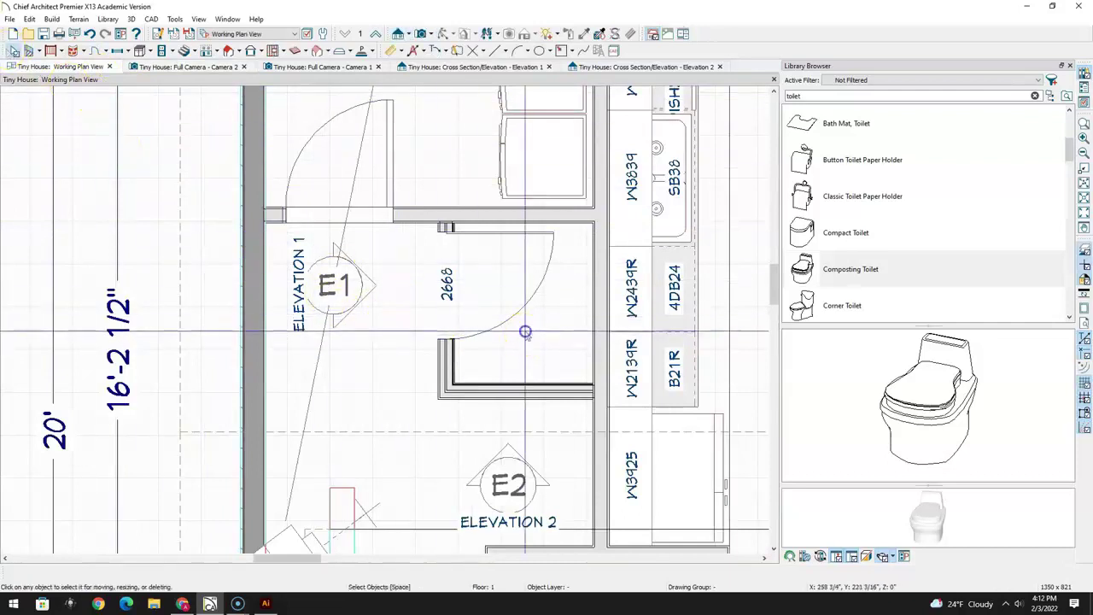
pyautogui.click(512, 293)
pyautogui.click(507, 272)
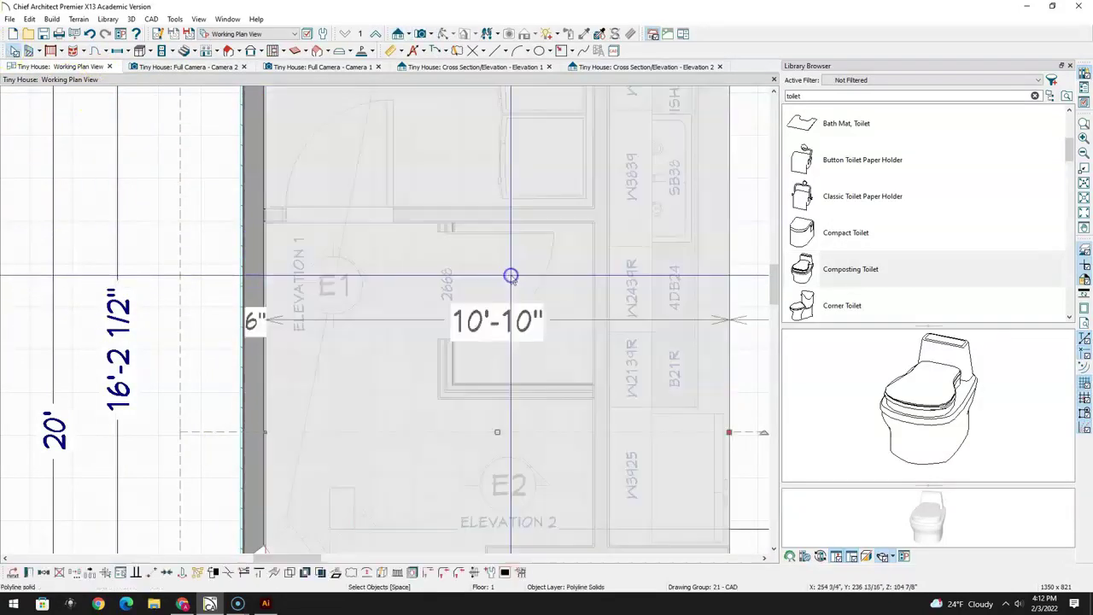
pyautogui.click(14, 574)
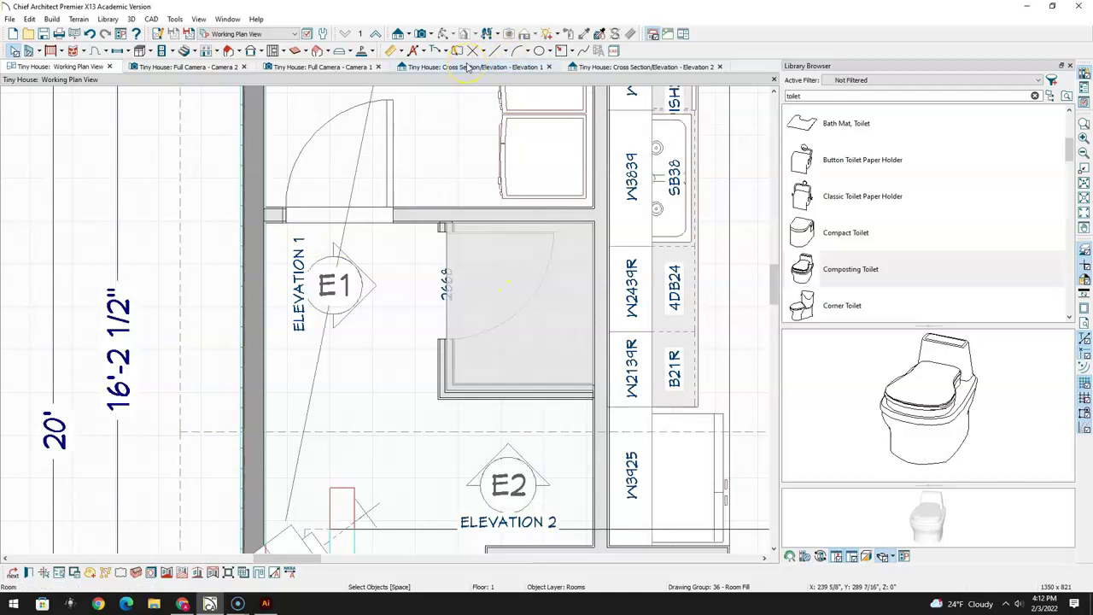
pyautogui.click(30, 573)
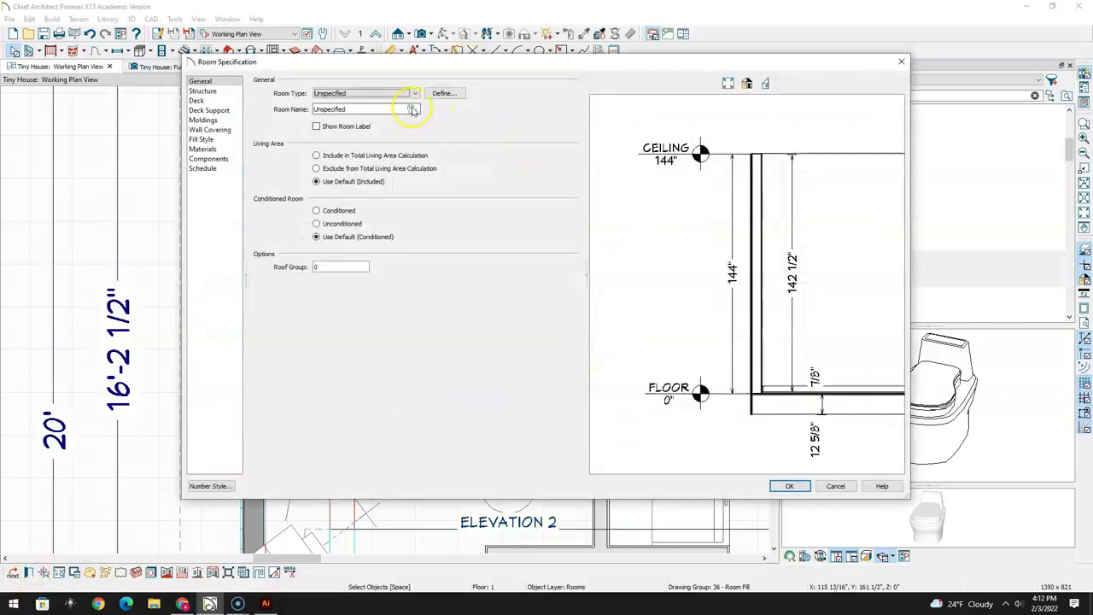
pyautogui.click(415, 95)
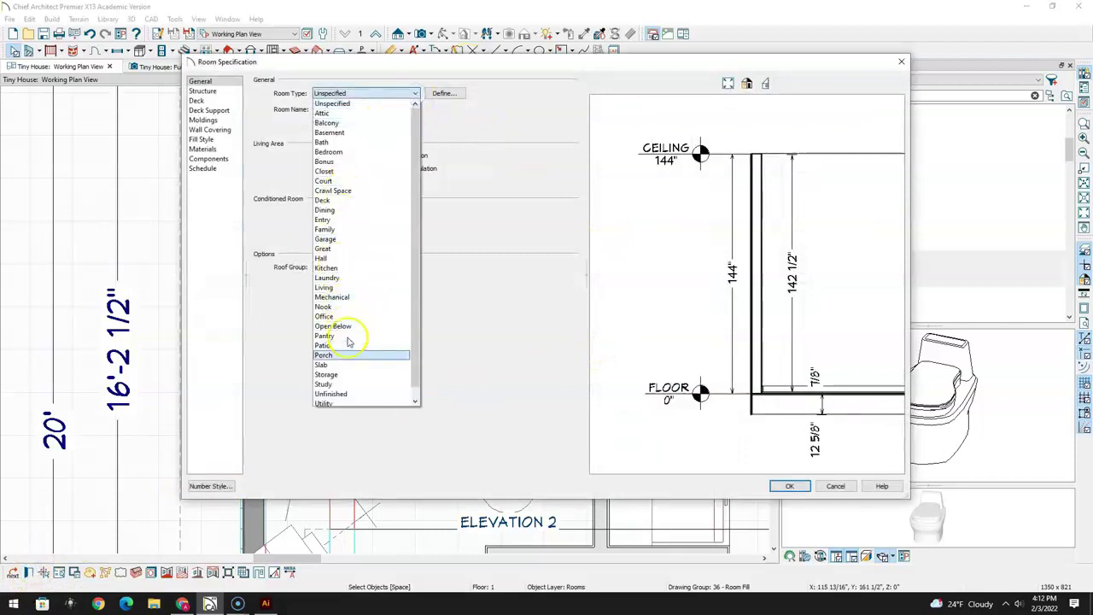
pyautogui.click(331, 151)
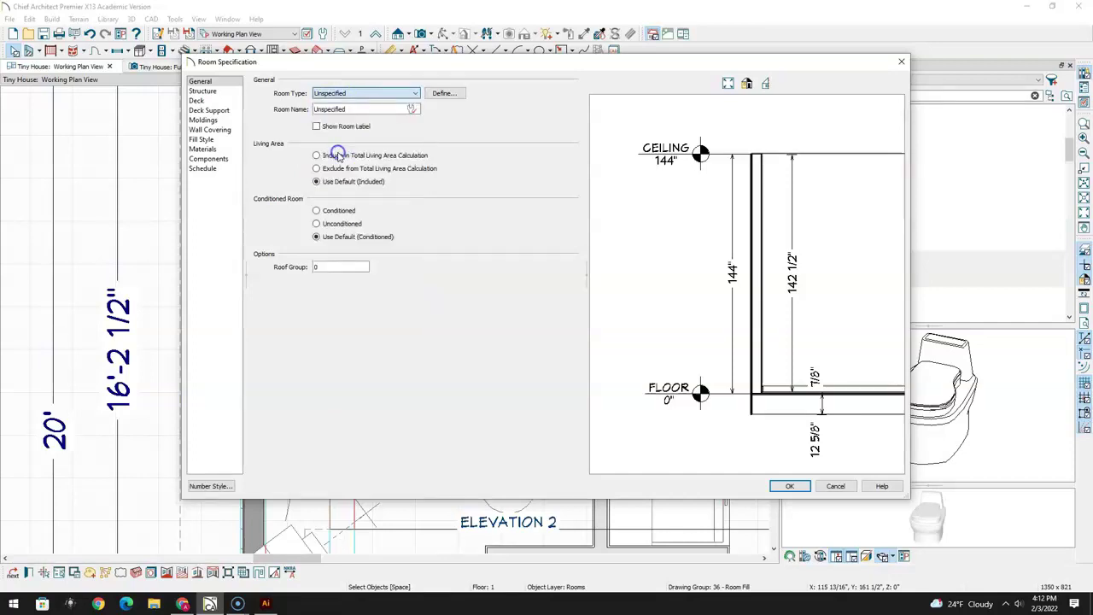
pyautogui.click(415, 94)
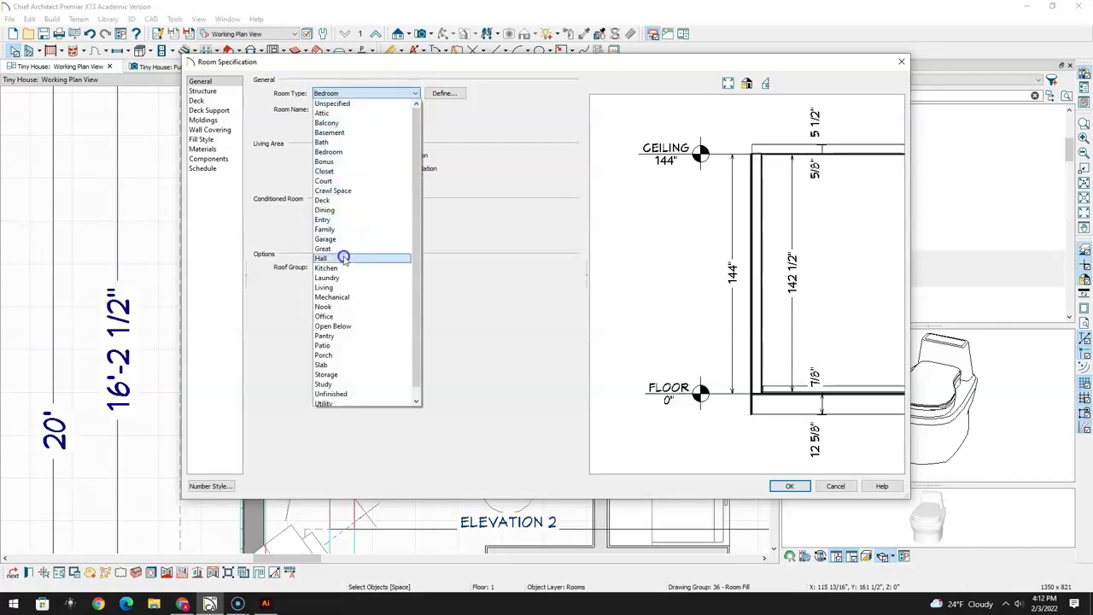
pyautogui.scroll(-1, 336, 275)
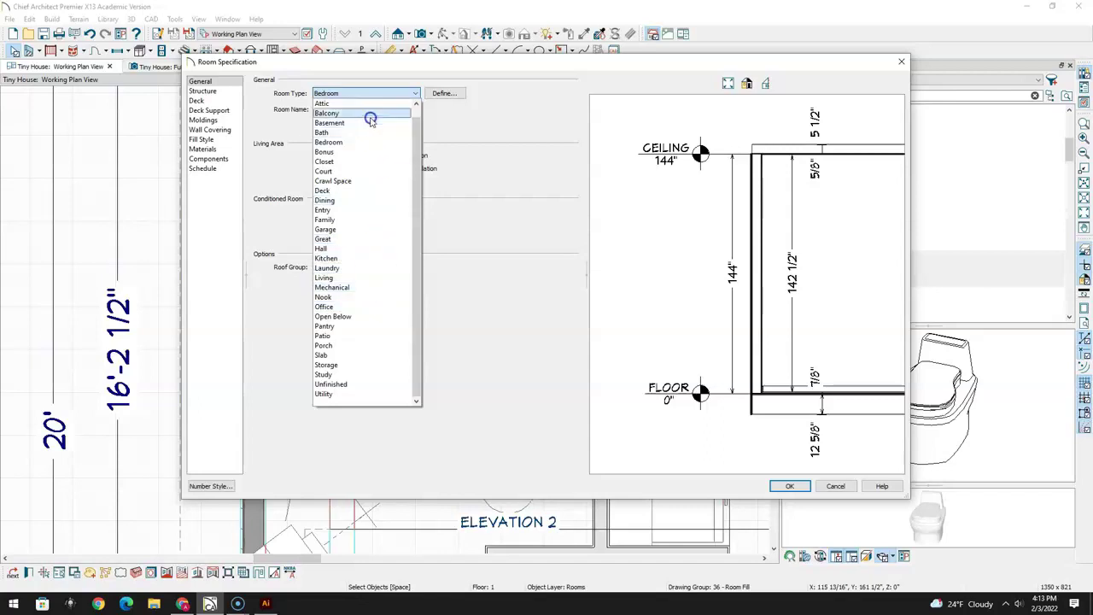
pyautogui.click(415, 93)
pyautogui.click(316, 126)
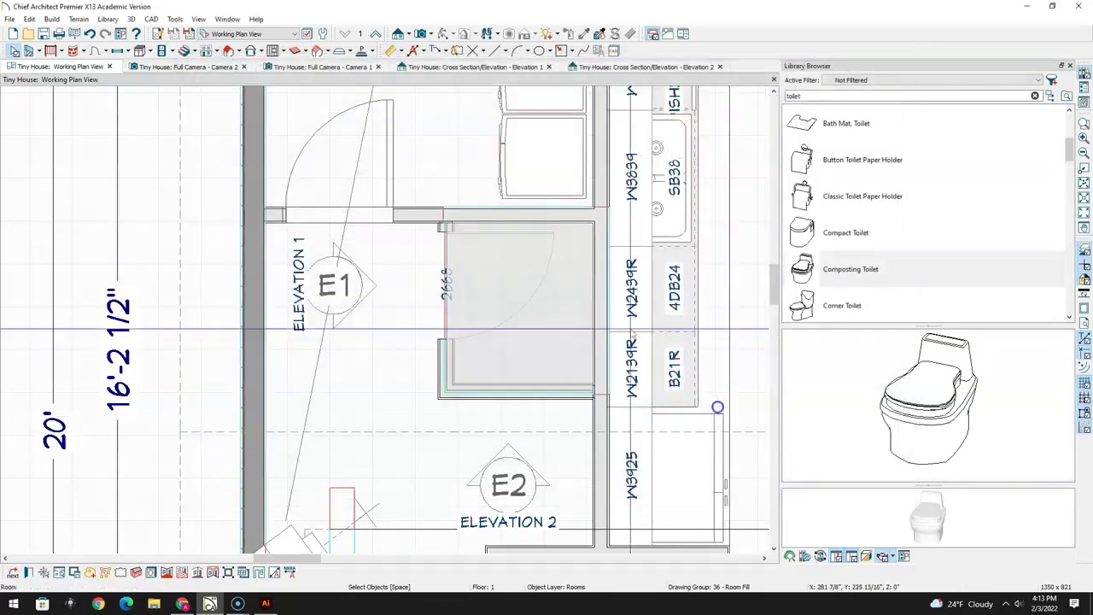
# Examine the loft above the shower in Camera 1 and undo the shower's room type change
pyautogui.click(334, 69)
pyautogui.moveTo(481, 214); pyautogui.dragTo(518, 200)
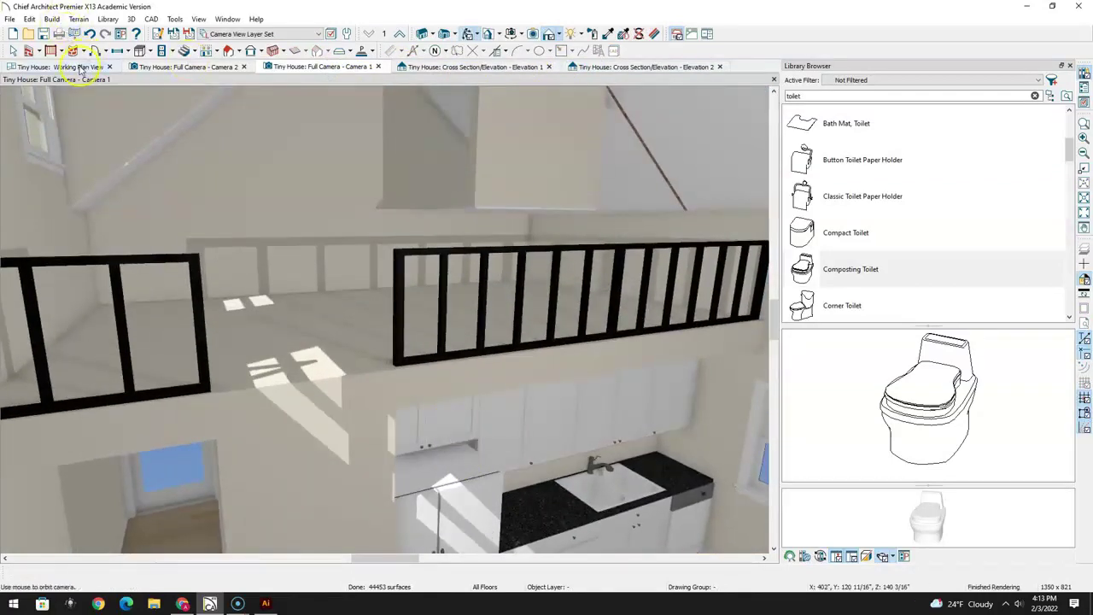
pyautogui.click(78, 68)
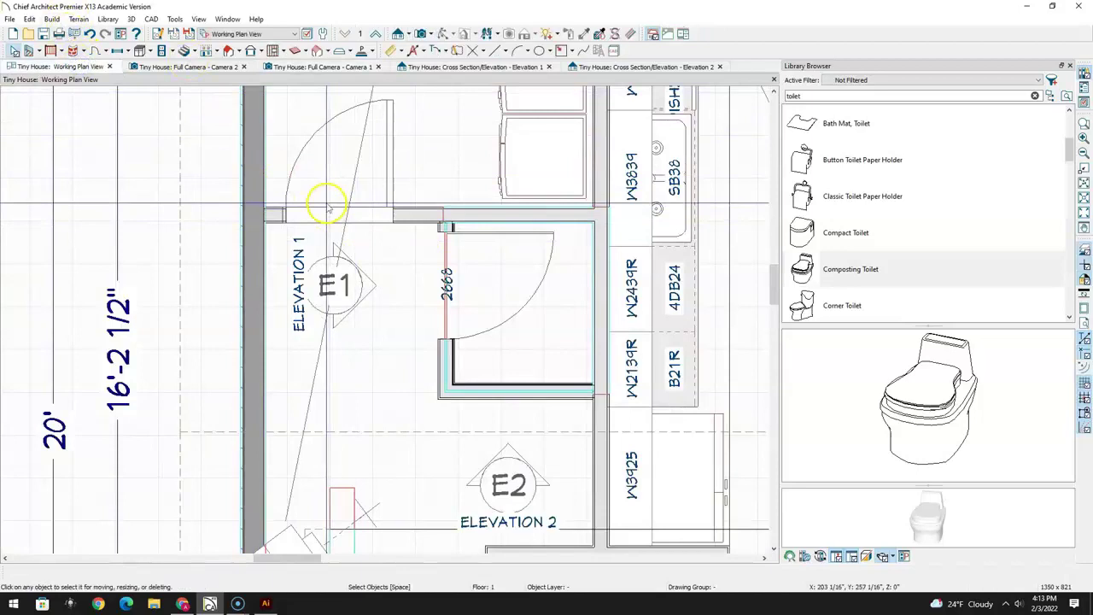
pyautogui.press('Escape')
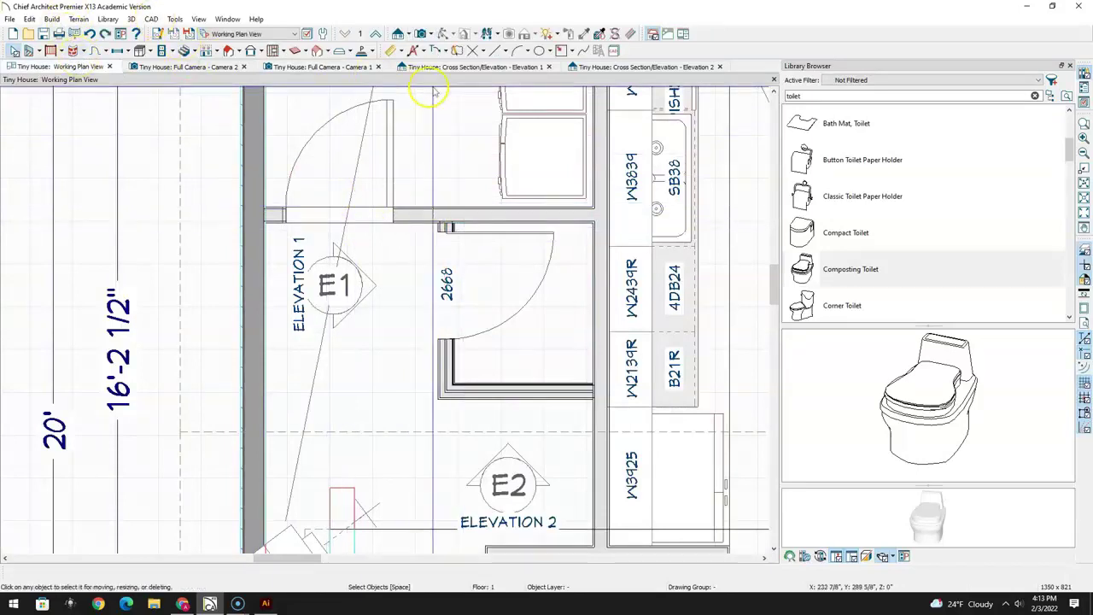
pyautogui.click(328, 68)
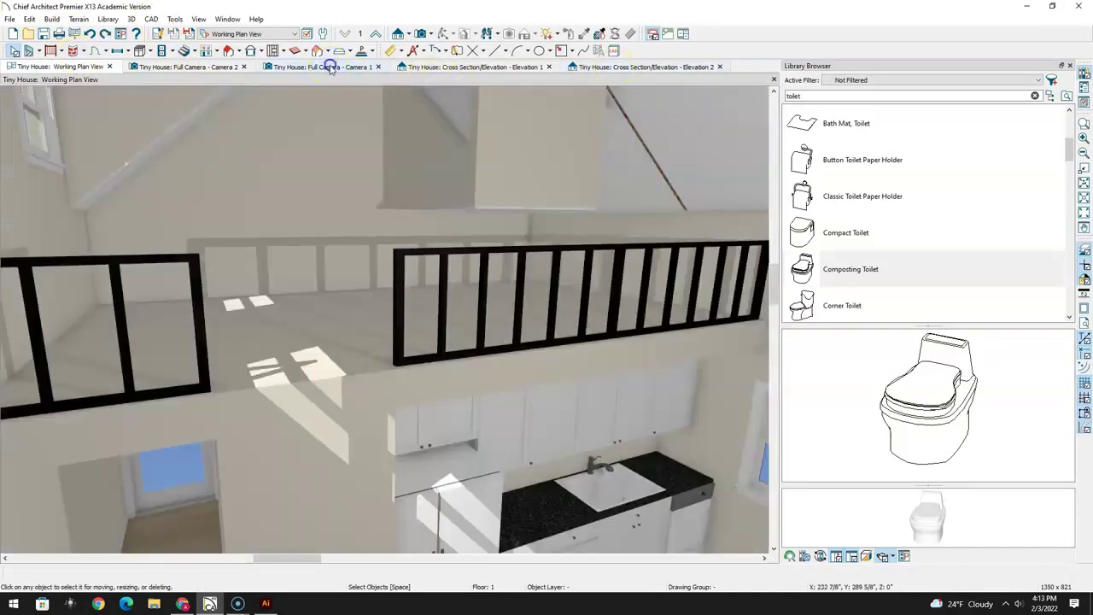
pyautogui.click(83, 68)
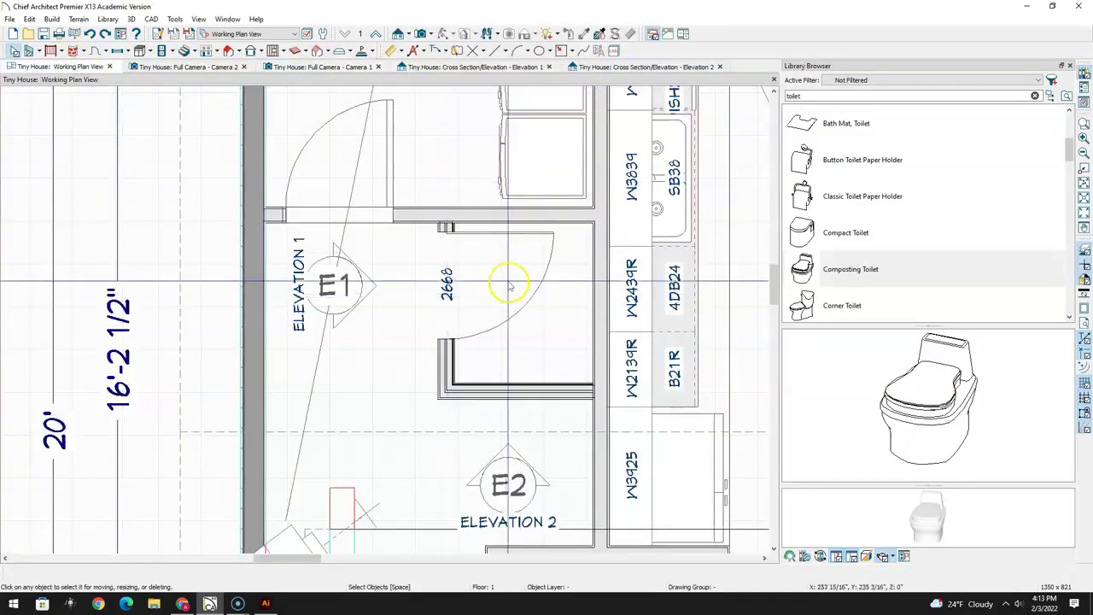
# Examine the shower's door and glass pony walls in the Camera 2 view
pyautogui.moveTo(525, 285); pyautogui.dragTo(439, 285, button='middle')
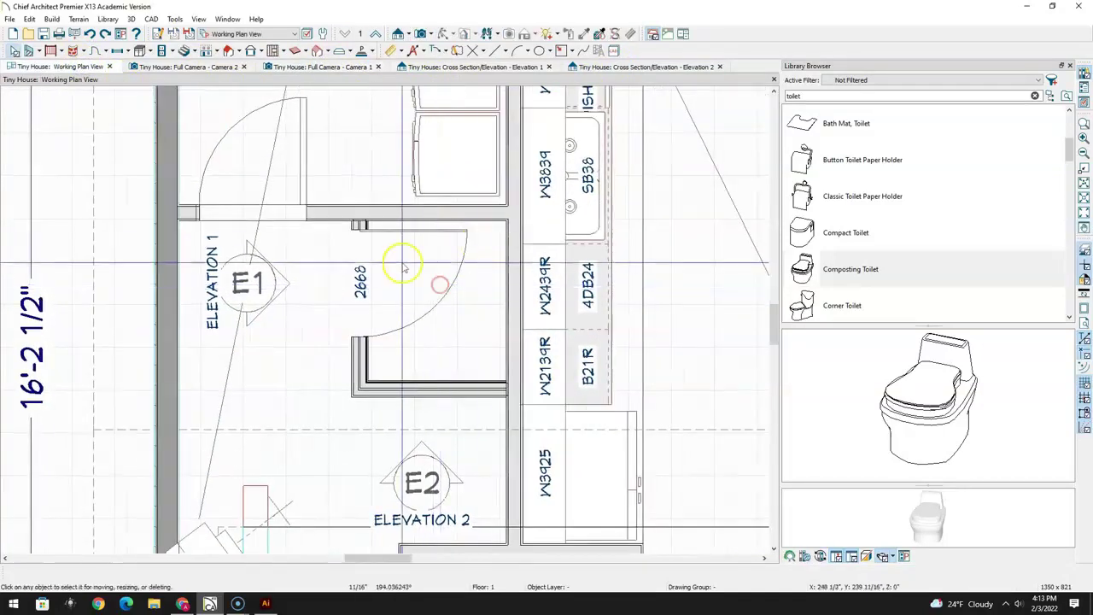
pyautogui.moveTo(450, 348); pyautogui.dragTo(504, 311, button='middle')
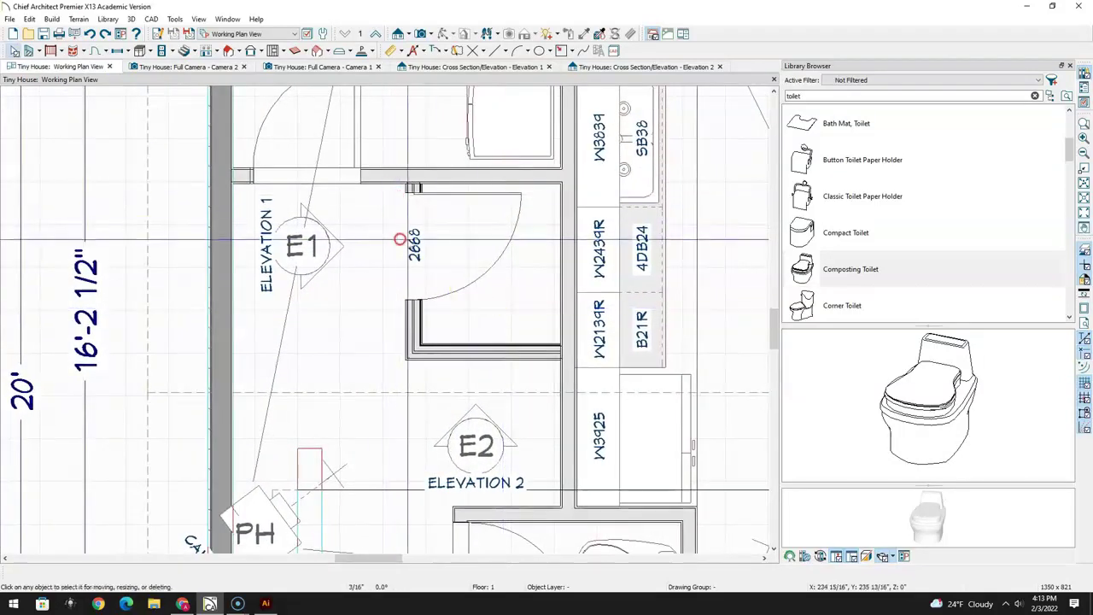
pyautogui.click(213, 68)
pyautogui.moveTo(378, 154); pyautogui.dragTo(344, 405)
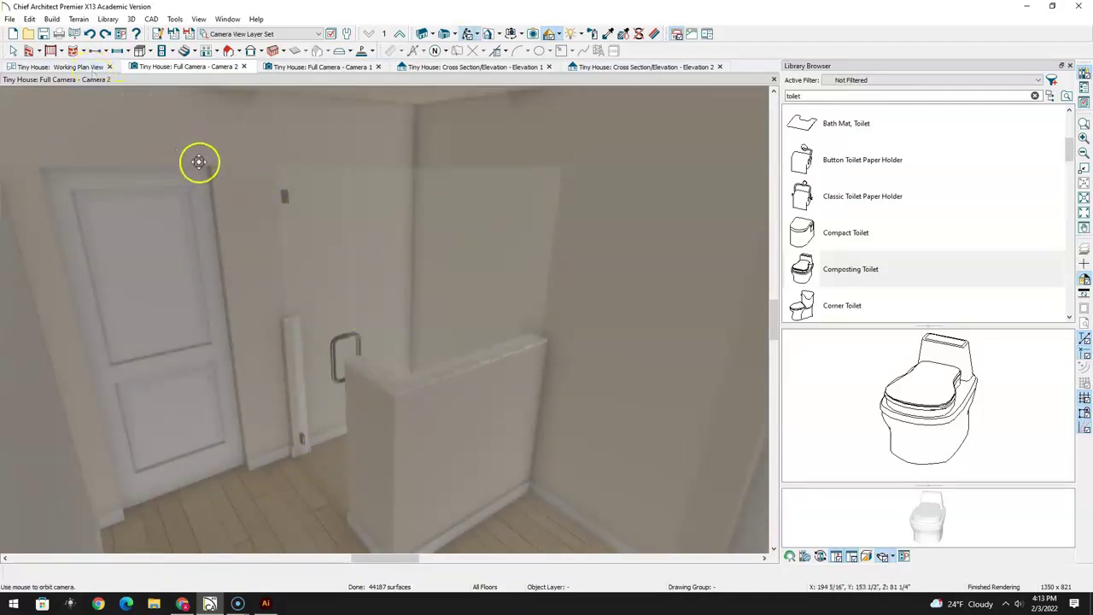
# Place a small rectangular wall material region high on the shower's side wall, near the inside corner
pyautogui.click(73, 79)
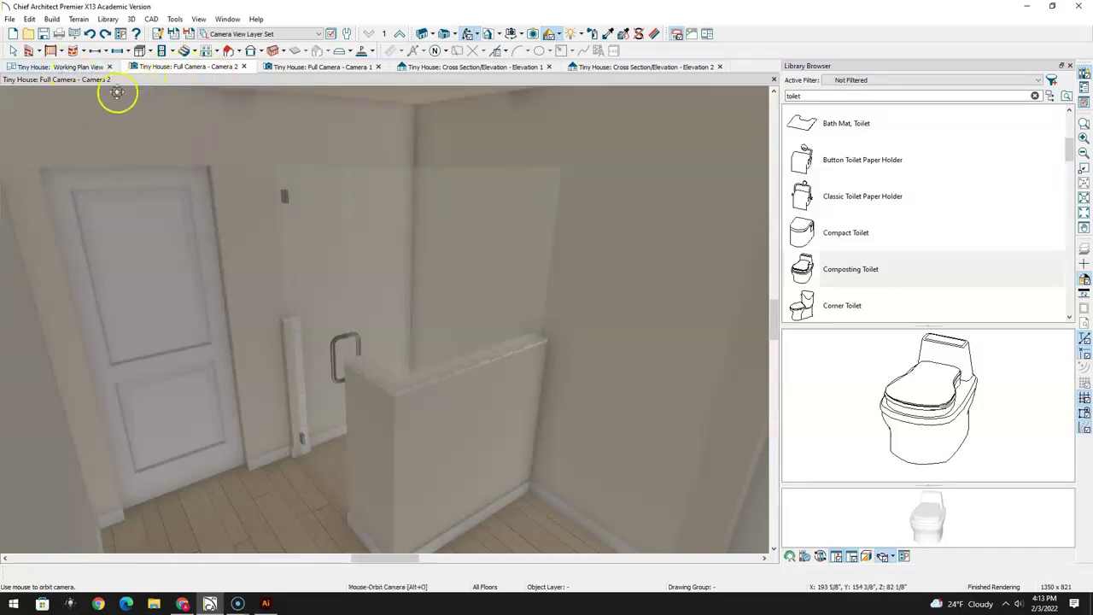
pyautogui.click(40, 50)
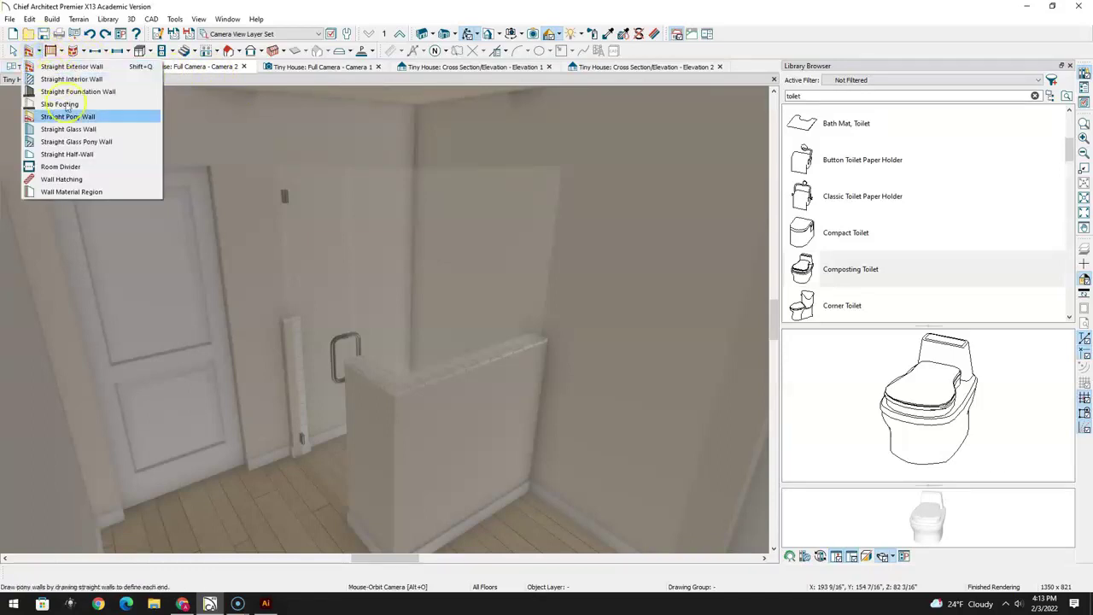
pyautogui.click(73, 192)
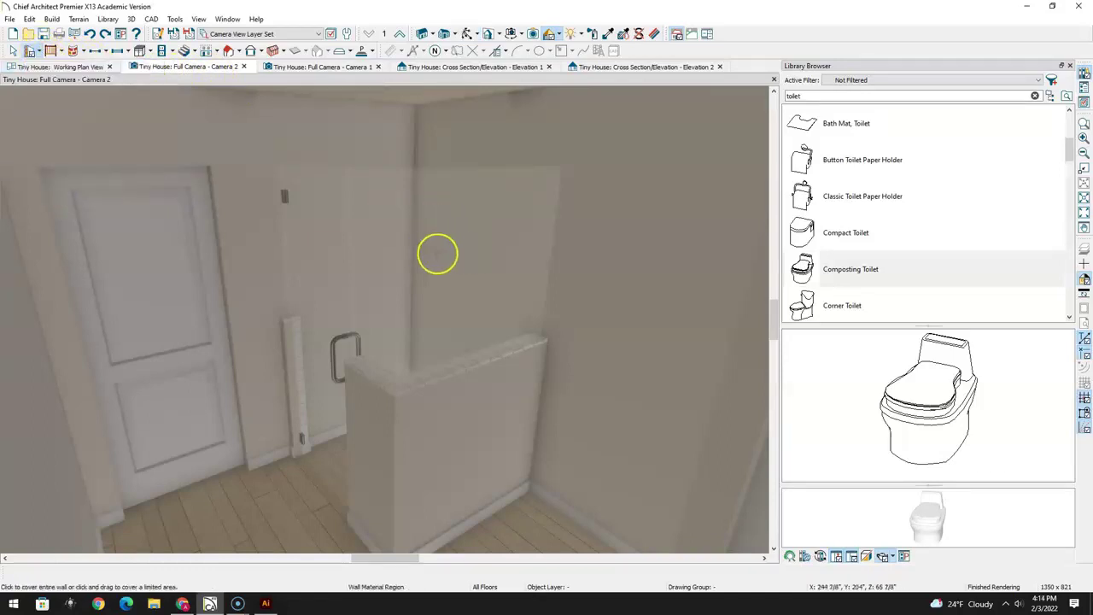
pyautogui.moveTo(450, 236)
pyautogui.mouseDown()
pyautogui.moveTo(484, 276)
pyautogui.moveTo(451, 230)
pyautogui.mouseUp()
pyautogui.scroll(1, 427, 248)
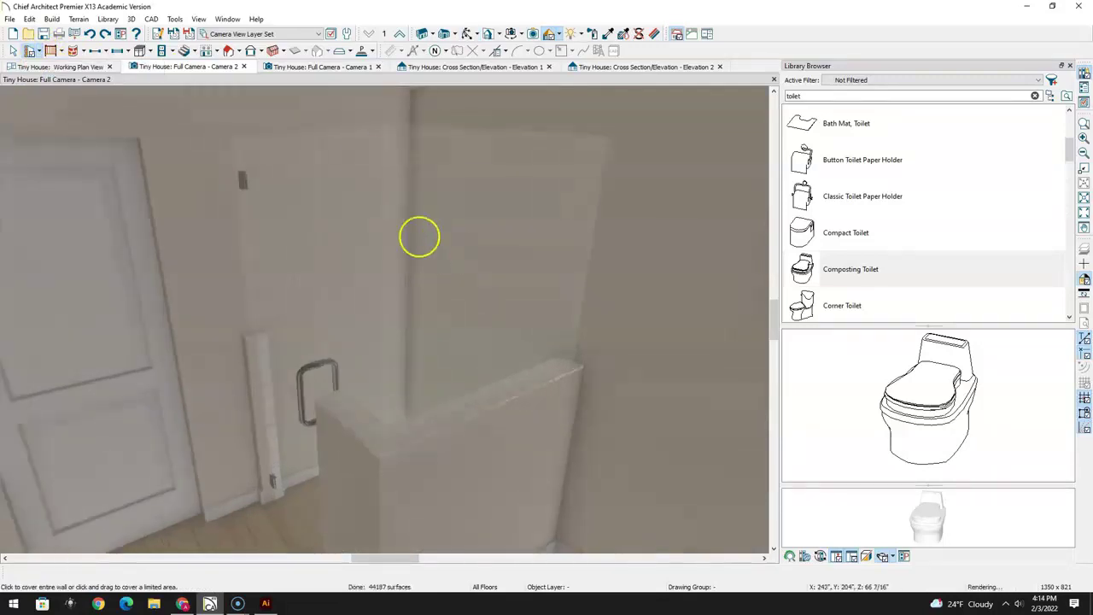
pyautogui.click(467, 34)
pyautogui.moveTo(352, 282); pyautogui.dragTo(647, 315)
pyautogui.moveTo(430, 264); pyautogui.dragTo(446, 257)
pyautogui.click(32, 53)
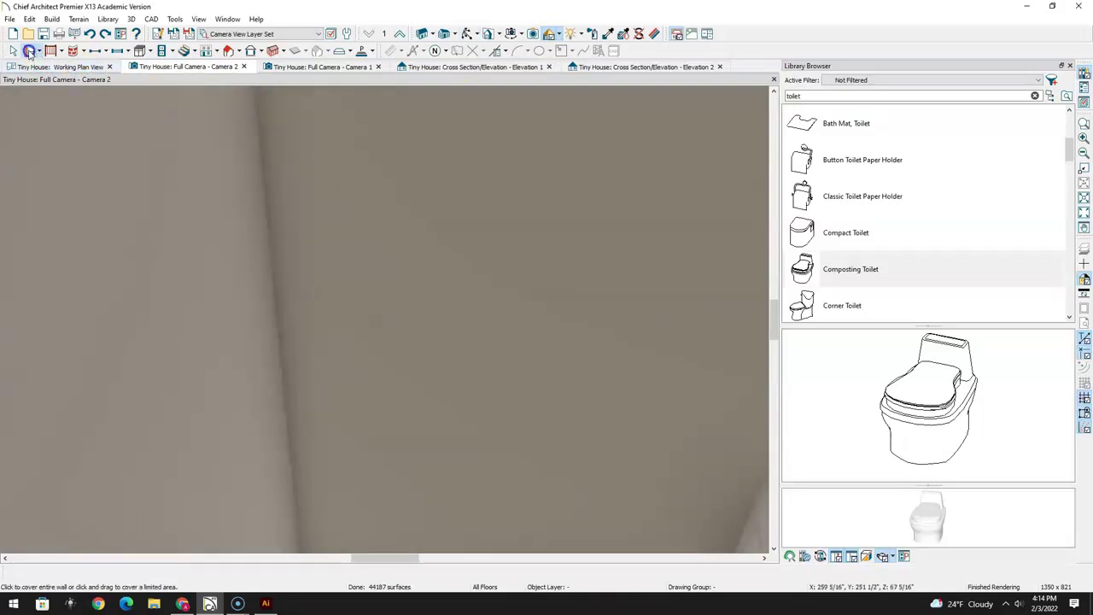
pyautogui.click(29, 52)
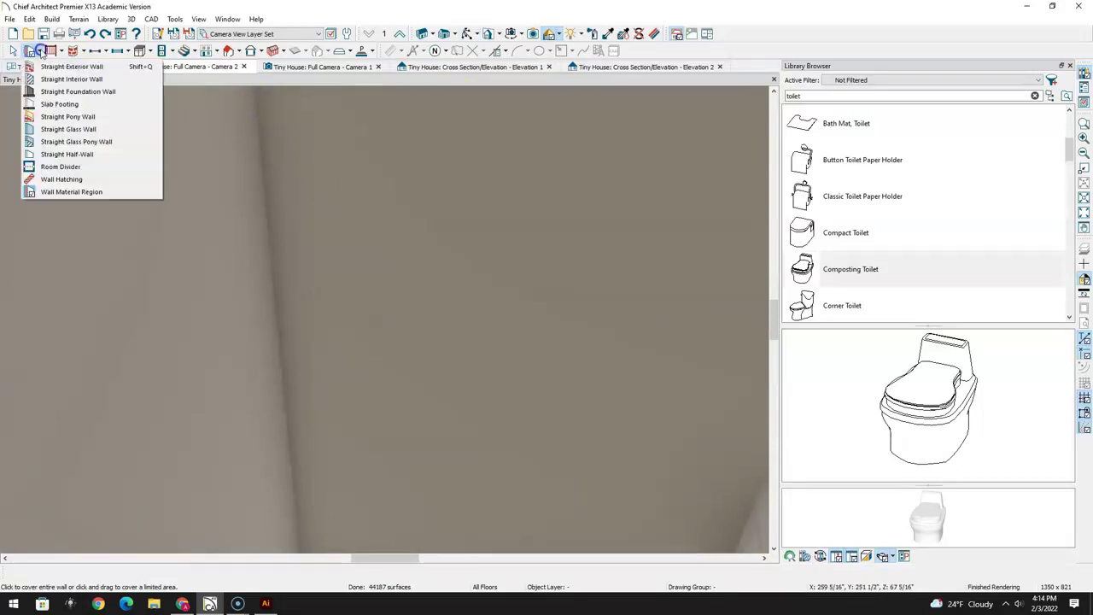
pyautogui.click(66, 192)
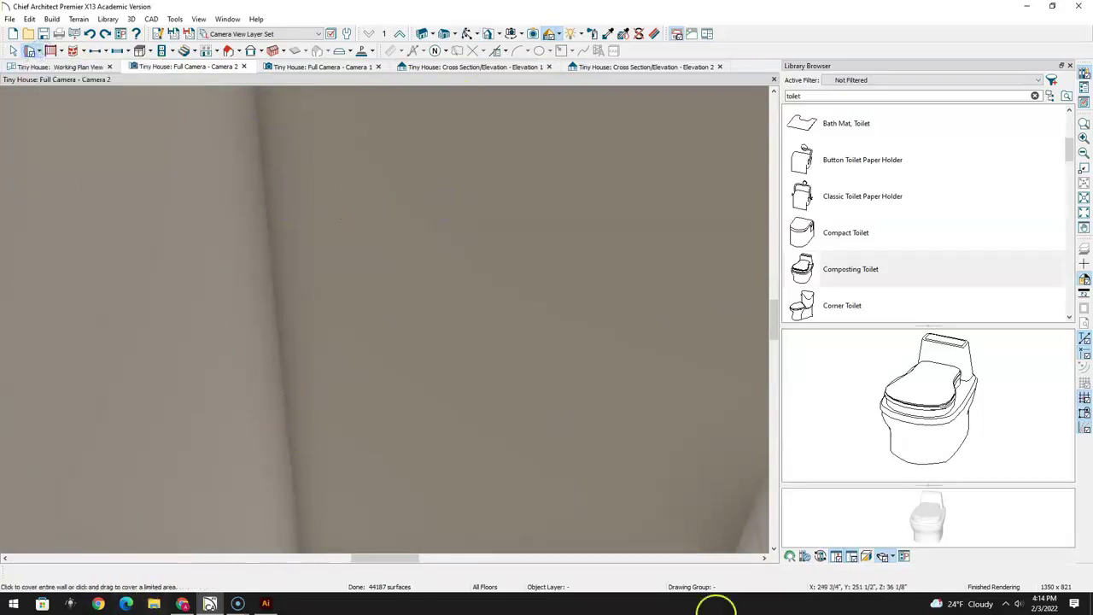
pyautogui.click(418, 265)
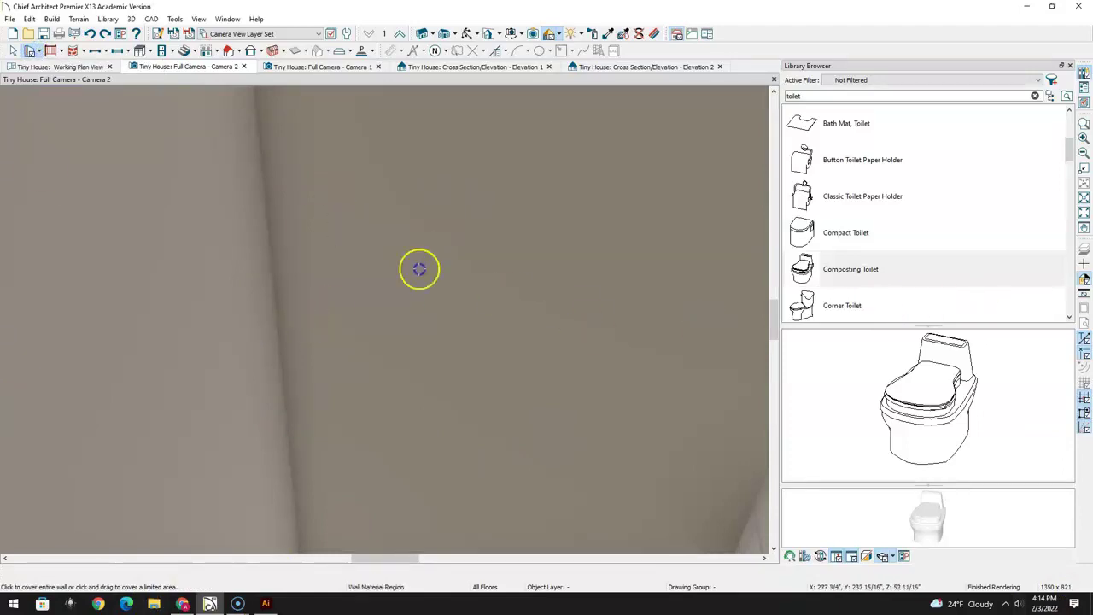
pyautogui.scroll(-3, 405, 349)
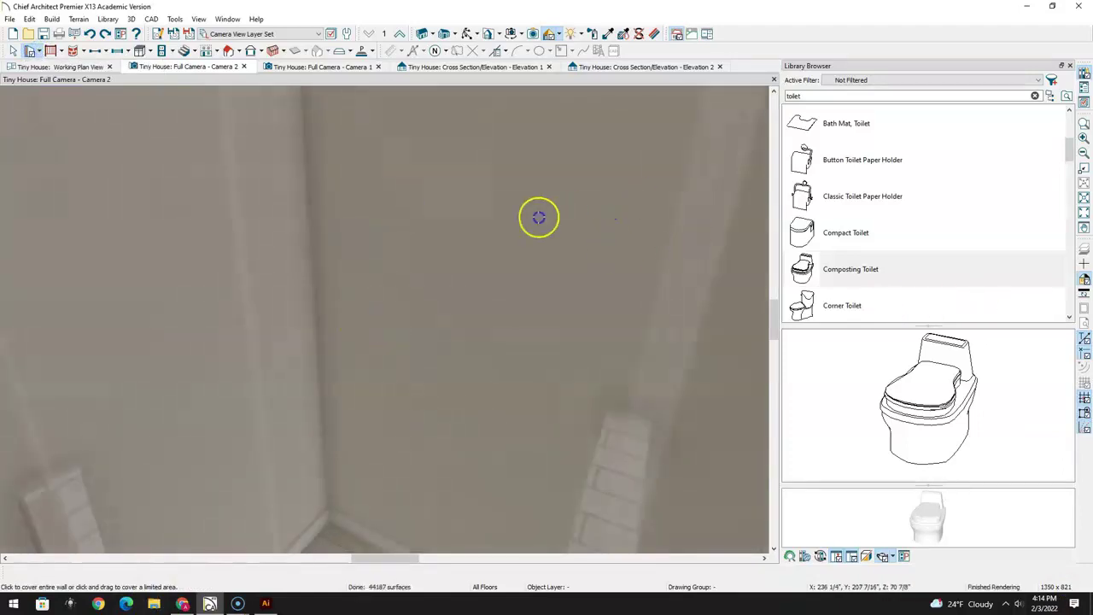
pyautogui.moveTo(412, 450); pyautogui.dragTo(425, 440)
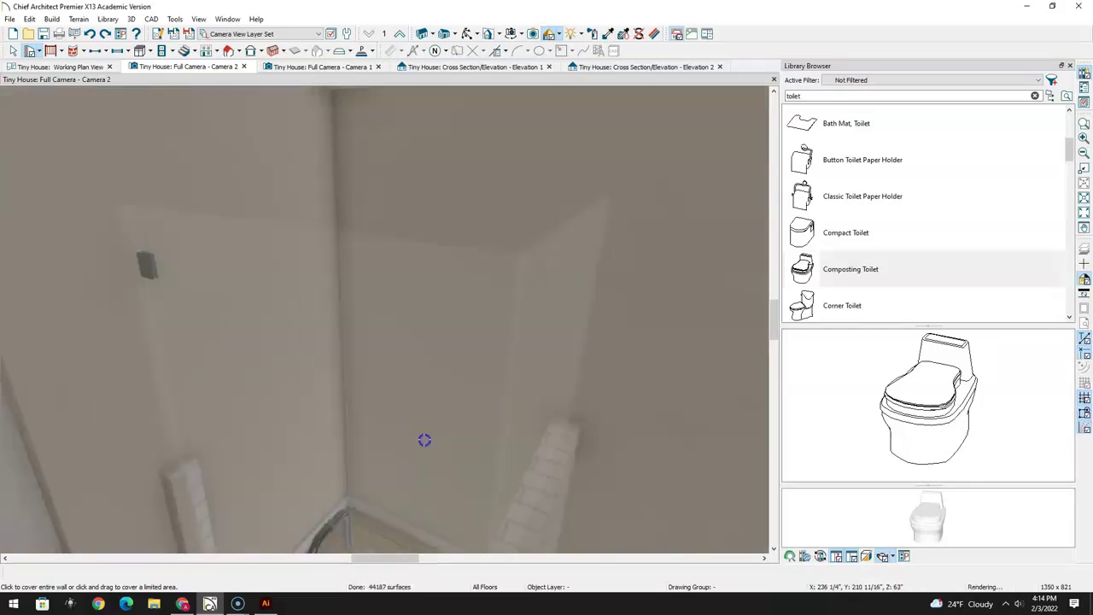
pyautogui.click(408, 233)
pyautogui.moveTo(401, 147)
pyautogui.mouseDown()
pyautogui.moveTo(456, 208)
pyautogui.moveTo(501, 229)
pyautogui.mouseUp()
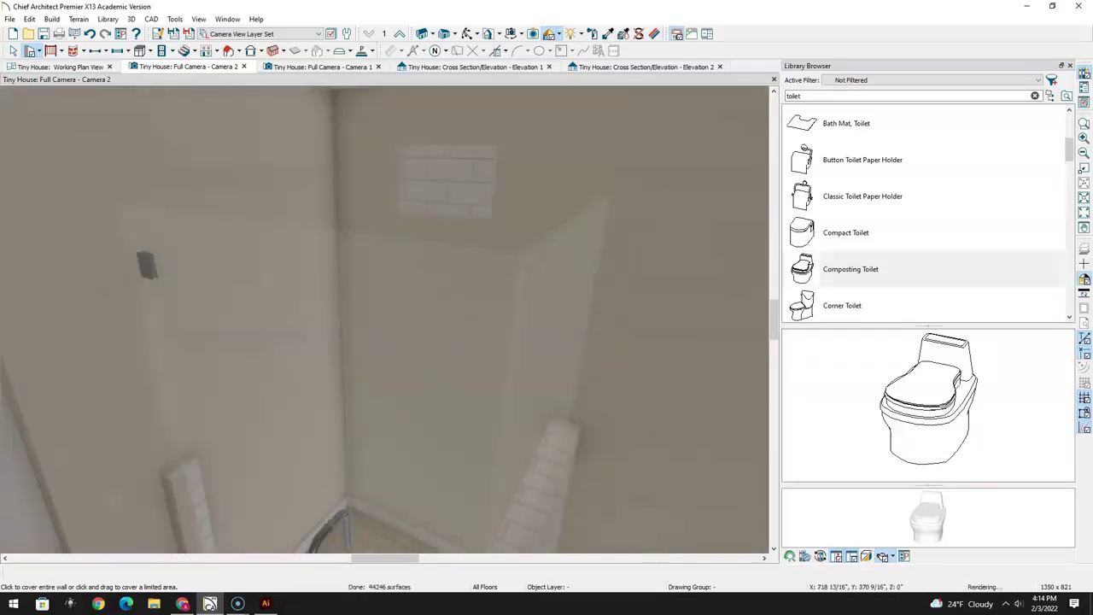
# Draw a second small wall material region on the adjoining shower wall seen through the glass door
pyautogui.click(465, 33)
pyautogui.moveTo(469, 227); pyautogui.dragTo(389, 222)
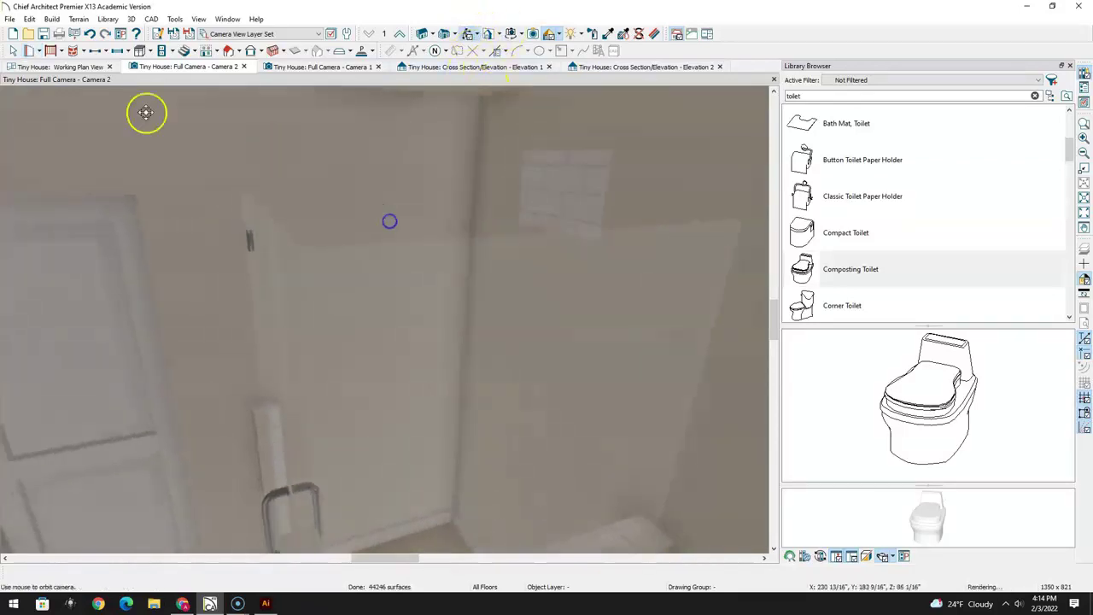
pyautogui.click(30, 50)
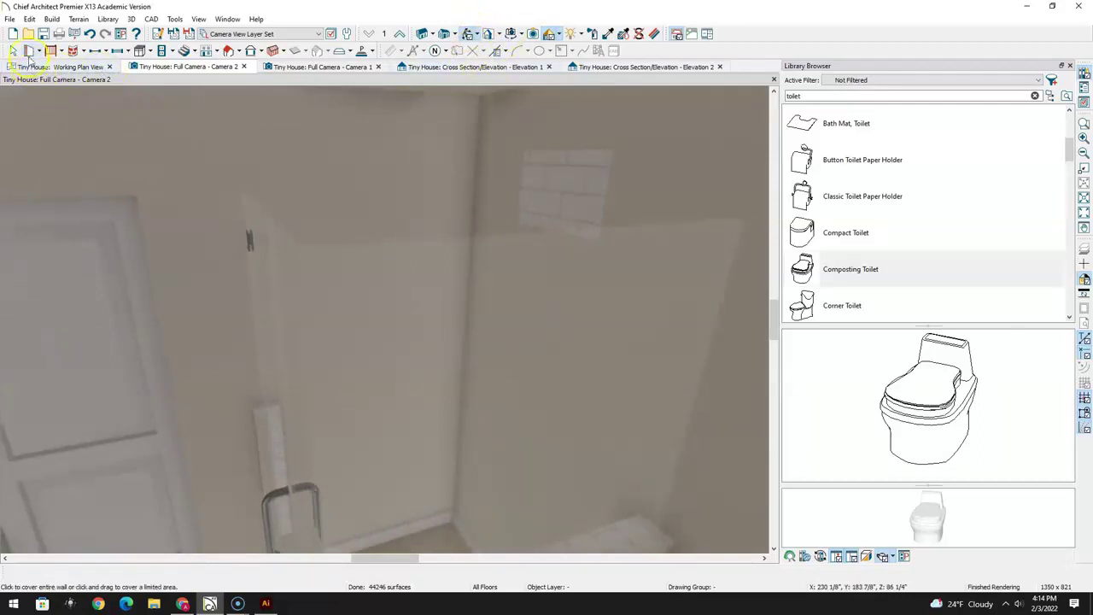
pyautogui.moveTo(354, 201)
pyautogui.mouseDown()
pyautogui.moveTo(378, 225)
pyautogui.moveTo(420, 227)
pyautogui.mouseUp()
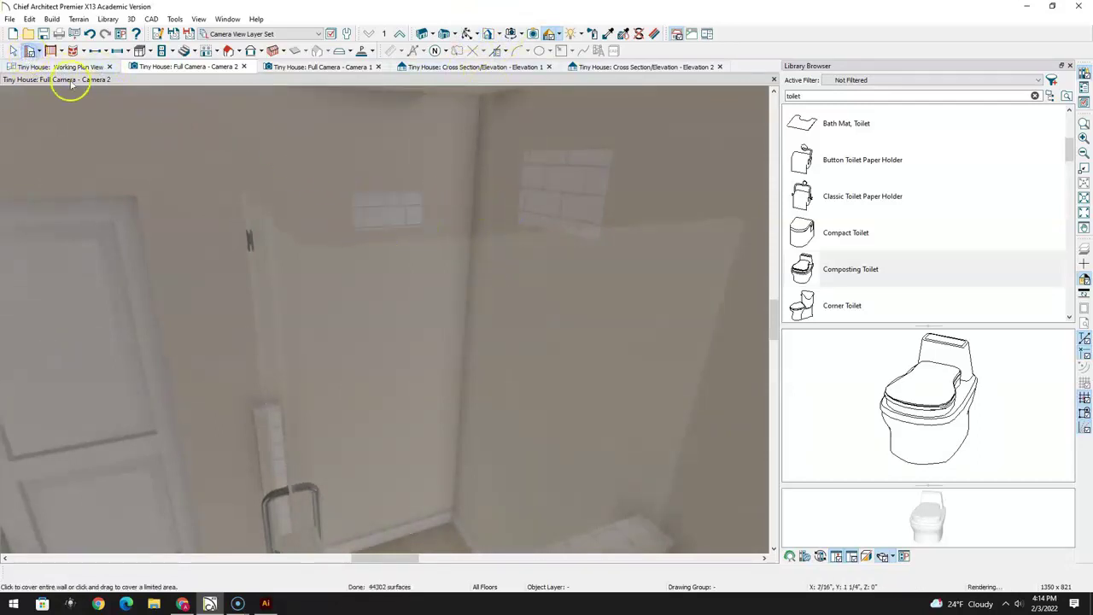
# Stretch the second tile region down to the floor, across to the inside corner and out to the shower's hinge-side edge
pyautogui.click(13, 51)
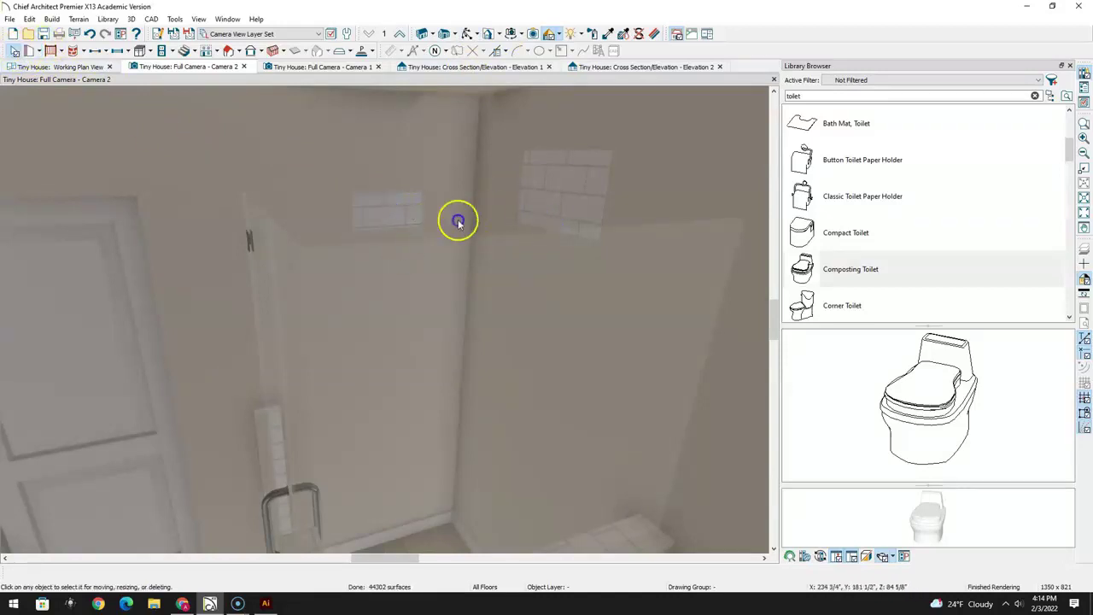
pyautogui.click(388, 218)
pyautogui.moveTo(387, 230); pyautogui.dragTo(390, 529)
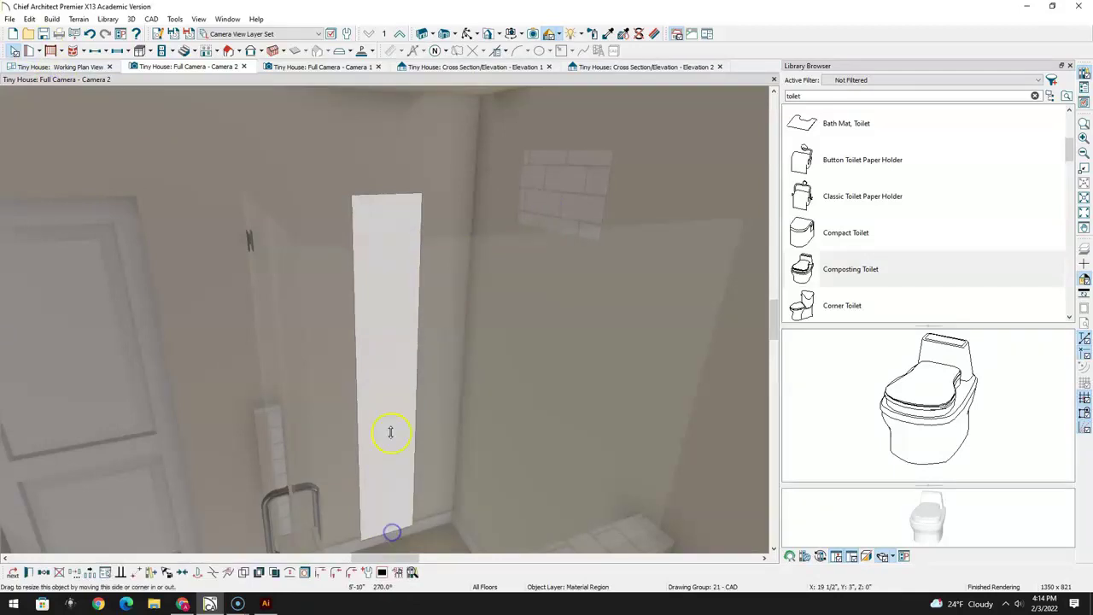
pyautogui.moveTo(419, 384); pyautogui.dragTo(465, 373)
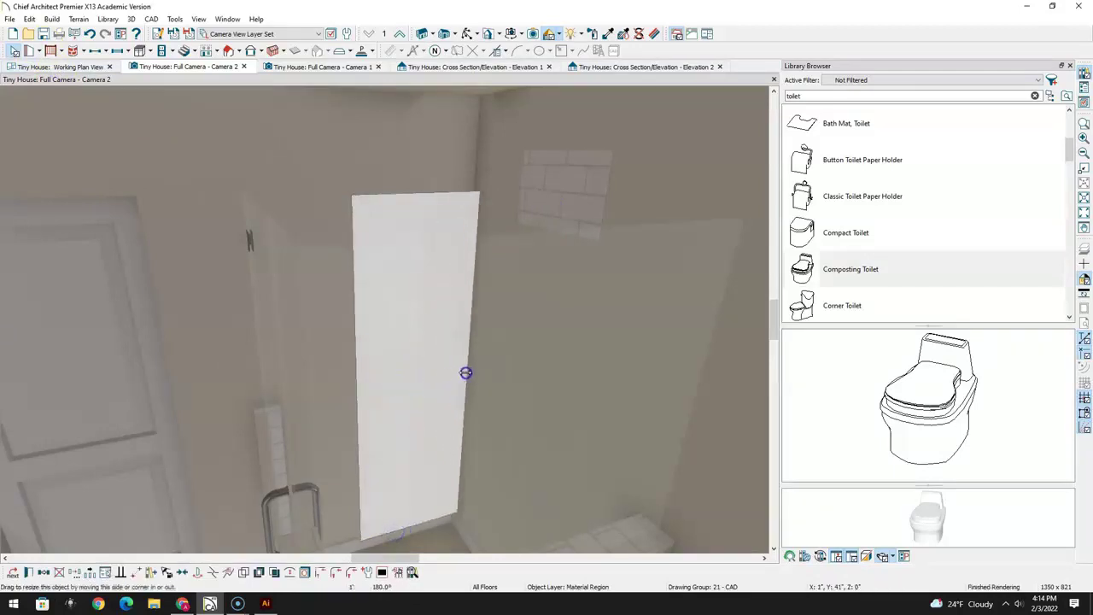
pyautogui.moveTo(355, 392); pyautogui.dragTo(256, 391)
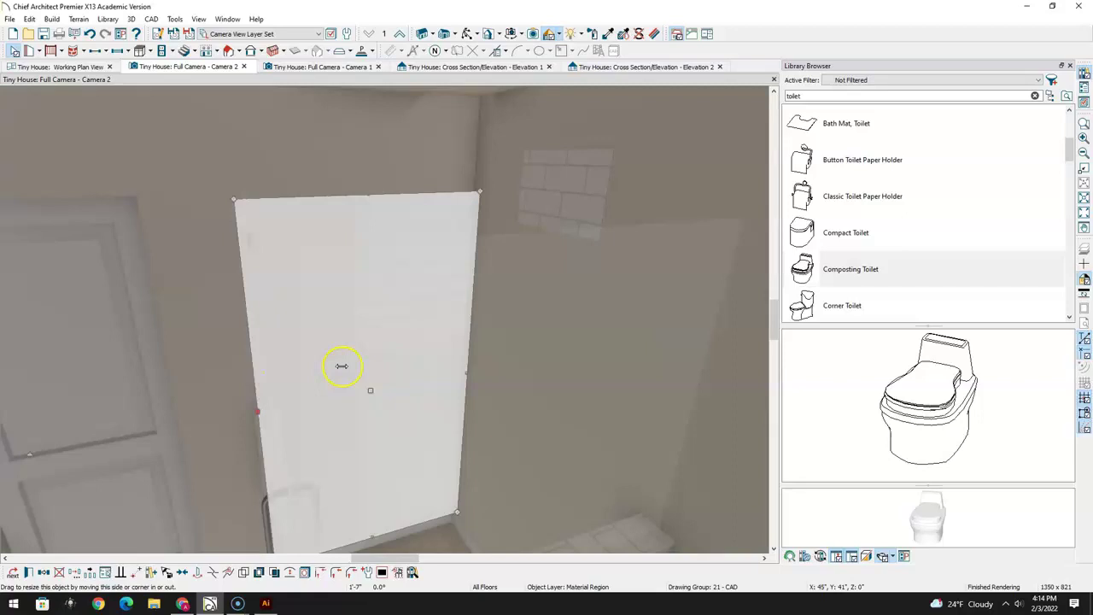
# Lower the side wall's tile region to line up with the adjoining tile's top and extend it to the inside corner
pyautogui.click(557, 202)
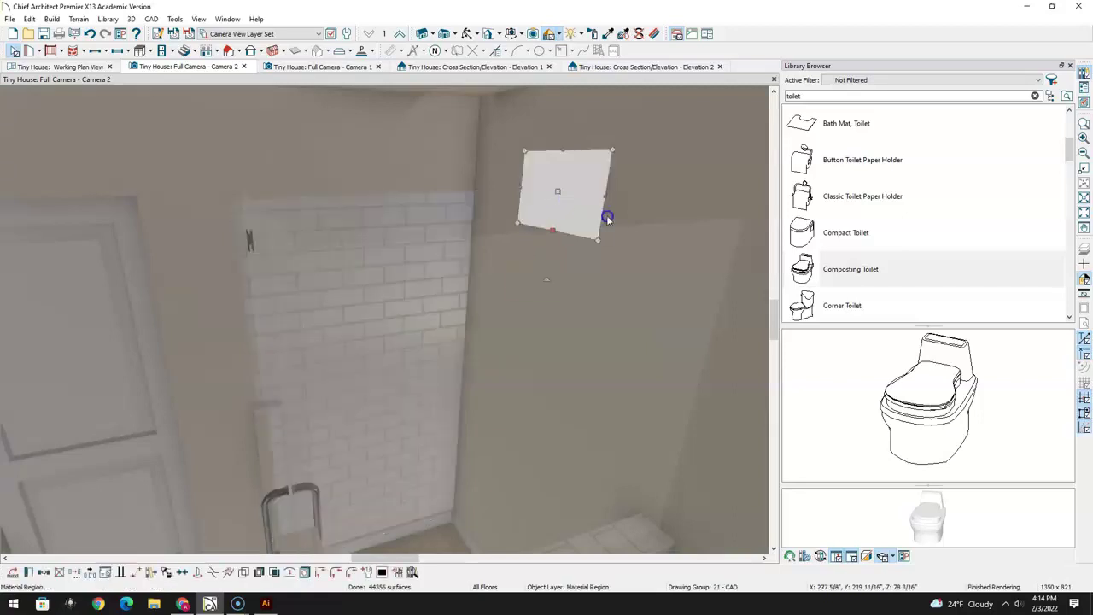
pyautogui.click(461, 33)
pyautogui.moveTo(435, 320); pyautogui.dragTo(577, 412)
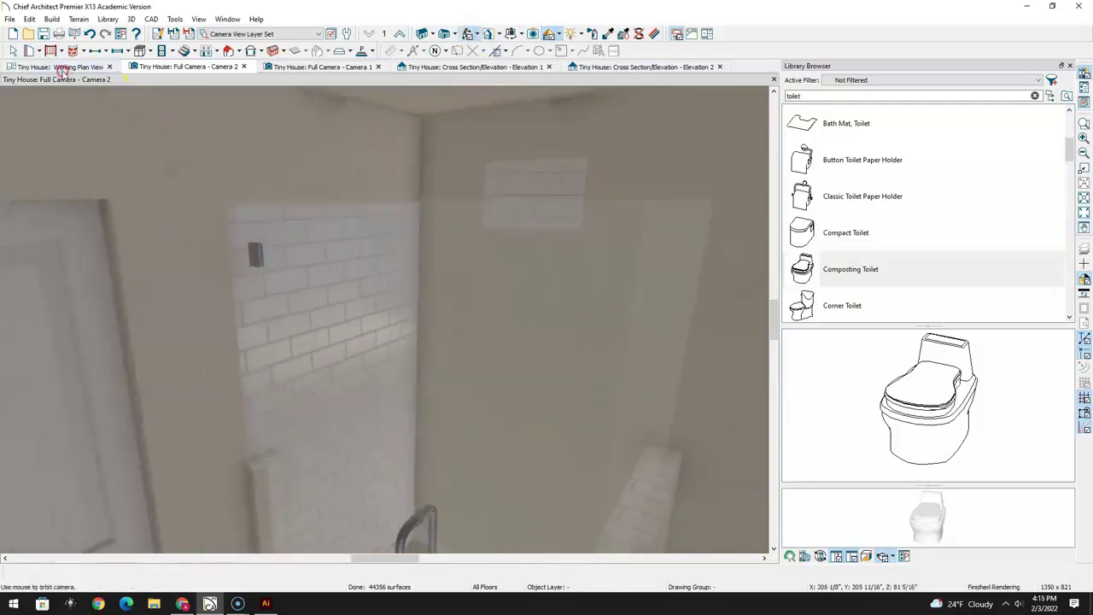
pyautogui.click(12, 51)
pyautogui.click(527, 189)
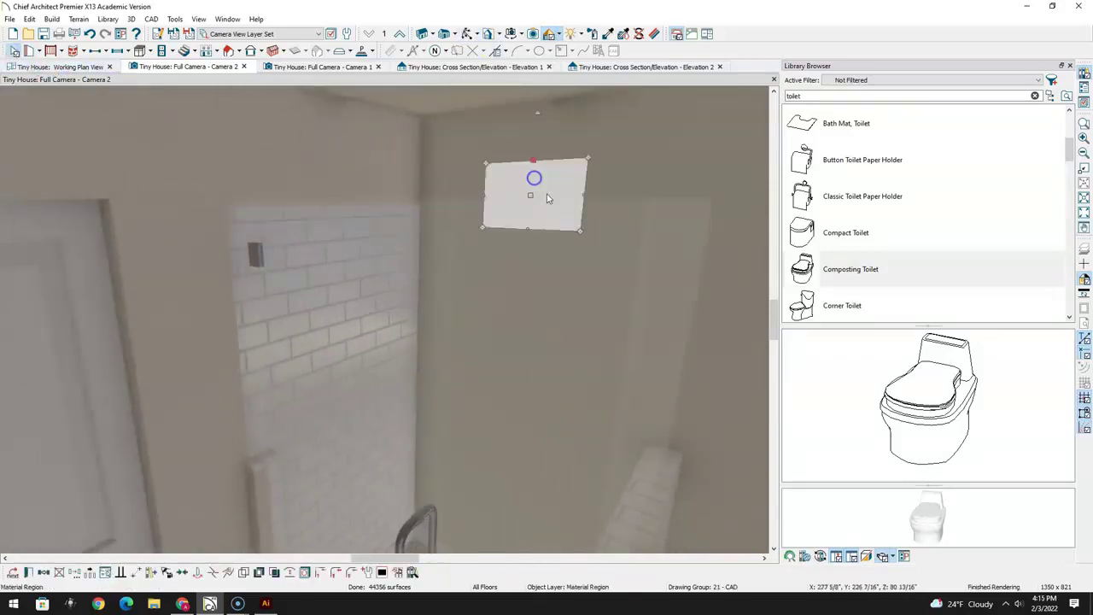
pyautogui.moveTo(533, 196); pyautogui.dragTo(415, 232)
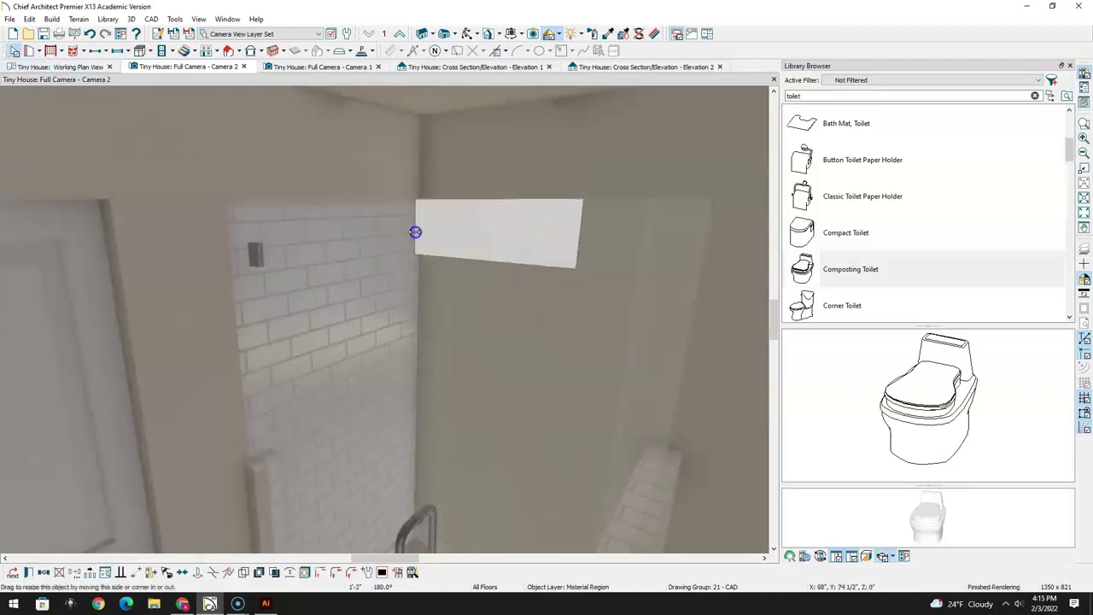
pyautogui.moveTo(486, 233); pyautogui.dragTo(485, 239)
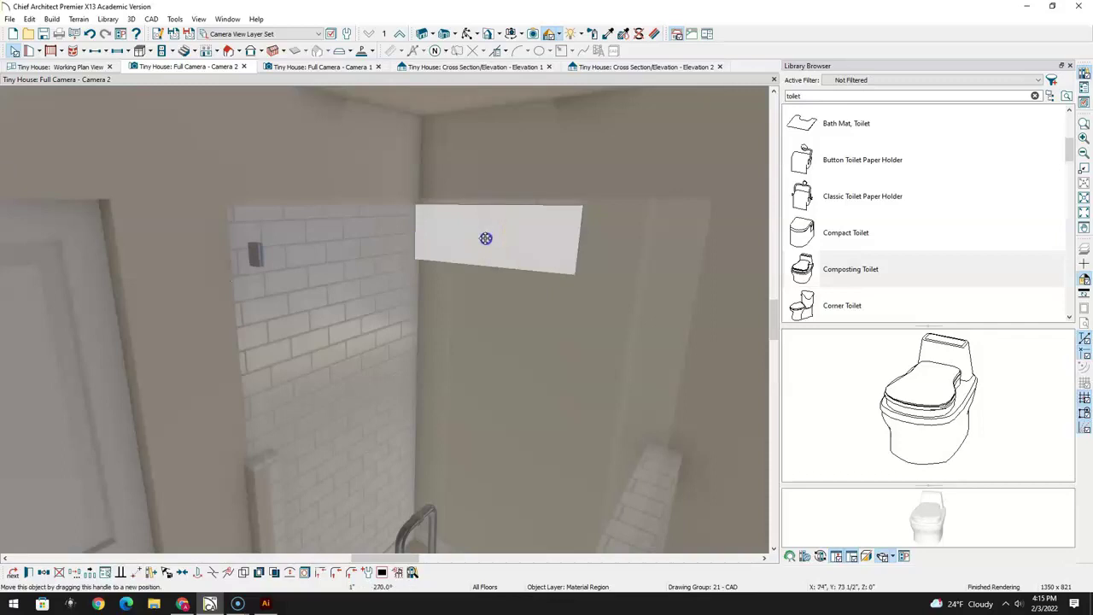
# Stretch the side wall's tile region out to the pony wall's glass and down to the shower floor
pyautogui.moveTo(576, 244); pyautogui.dragTo(711, 252)
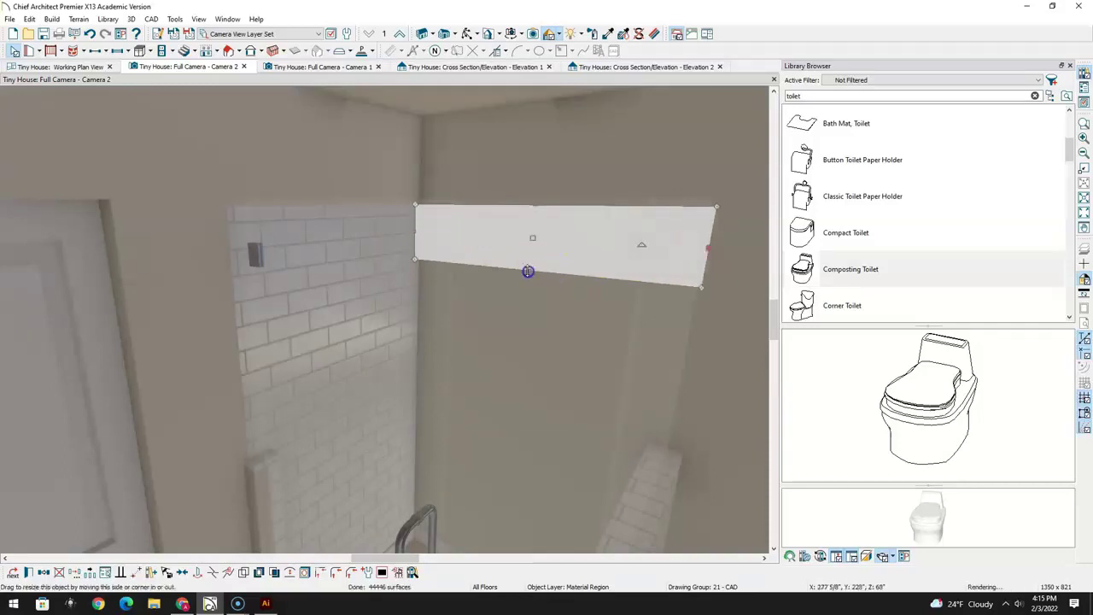
pyautogui.moveTo(532, 271); pyautogui.dragTo(509, 498)
pyautogui.moveTo(530, 438); pyautogui.dragTo(537, 280, button='middle')
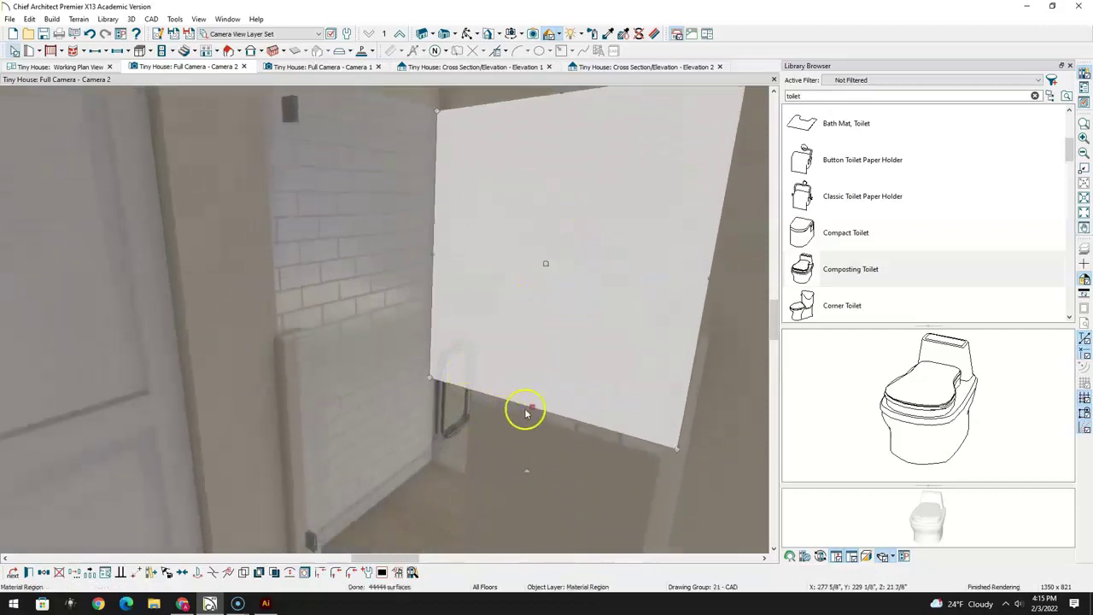
pyautogui.moveTo(527, 413); pyautogui.dragTo(522, 494)
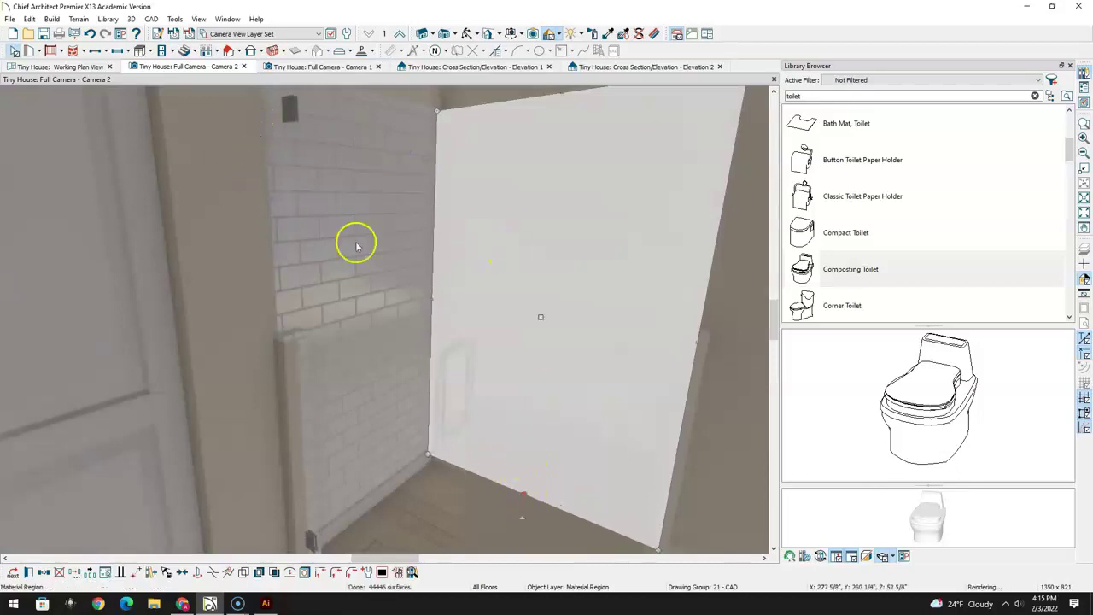
# Examine how the two tiled shower walls meet the door, the glass and the pony wall
pyautogui.scroll(-1, 357, 246)
pyautogui.click(468, 33)
pyautogui.moveTo(491, 171); pyautogui.dragTo(310, 334)
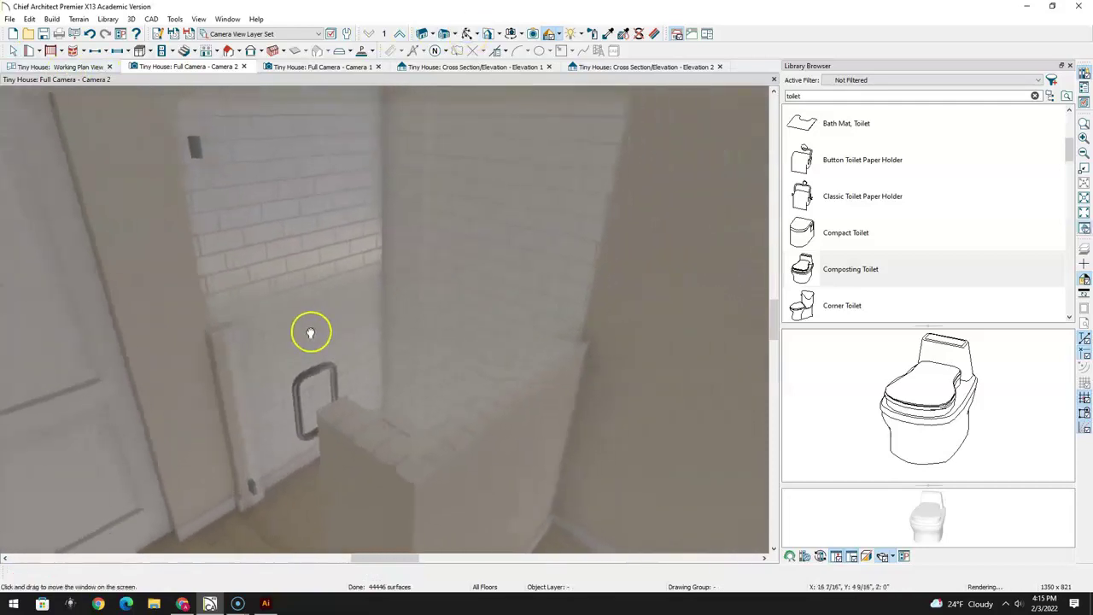
pyautogui.press('space')
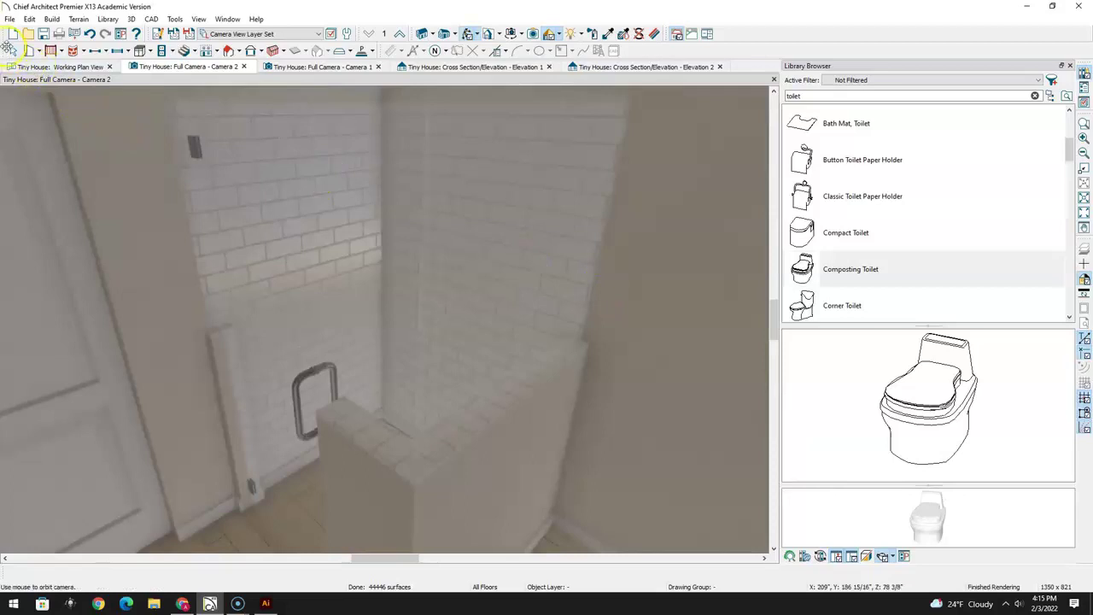
pyautogui.press('space')
pyautogui.moveTo(461, 181); pyautogui.dragTo(473, 157)
pyautogui.moveTo(454, 280); pyautogui.dragTo(530, 390)
pyautogui.press('space')
pyautogui.click(469, 33)
pyautogui.moveTo(519, 247)
pyautogui.mouseDown()
pyautogui.moveTo(556, 242)
pyautogui.moveTo(540, 250)
pyautogui.moveTo(525, 234)
pyautogui.mouseUp()
# Widen the side wall's tile region by 2 inches at its outer edge beside the pony wall
pyautogui.click(11, 50)
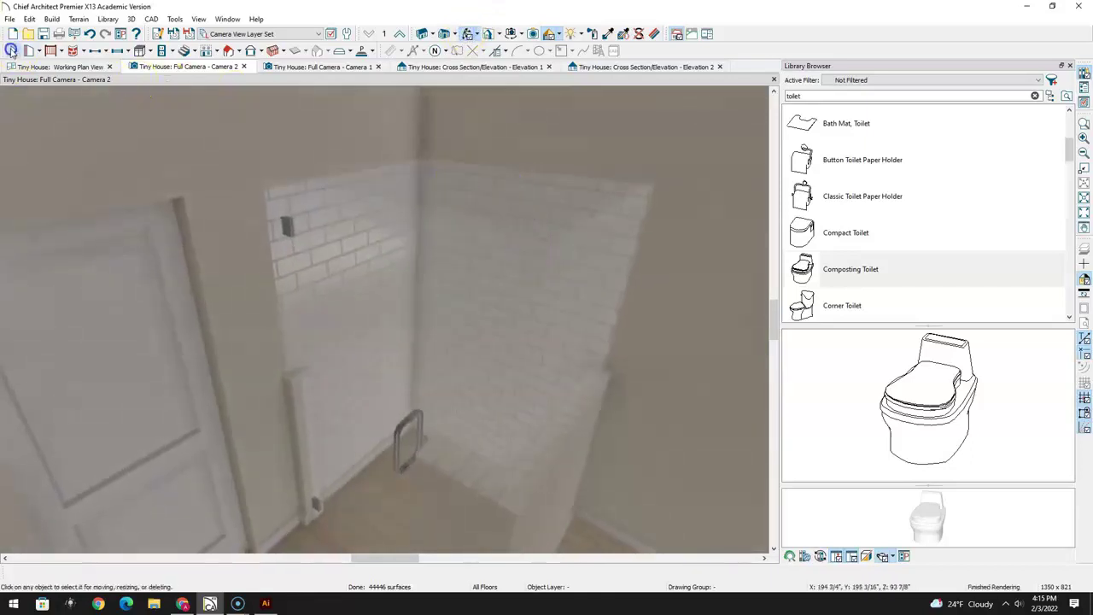
pyautogui.click(507, 184)
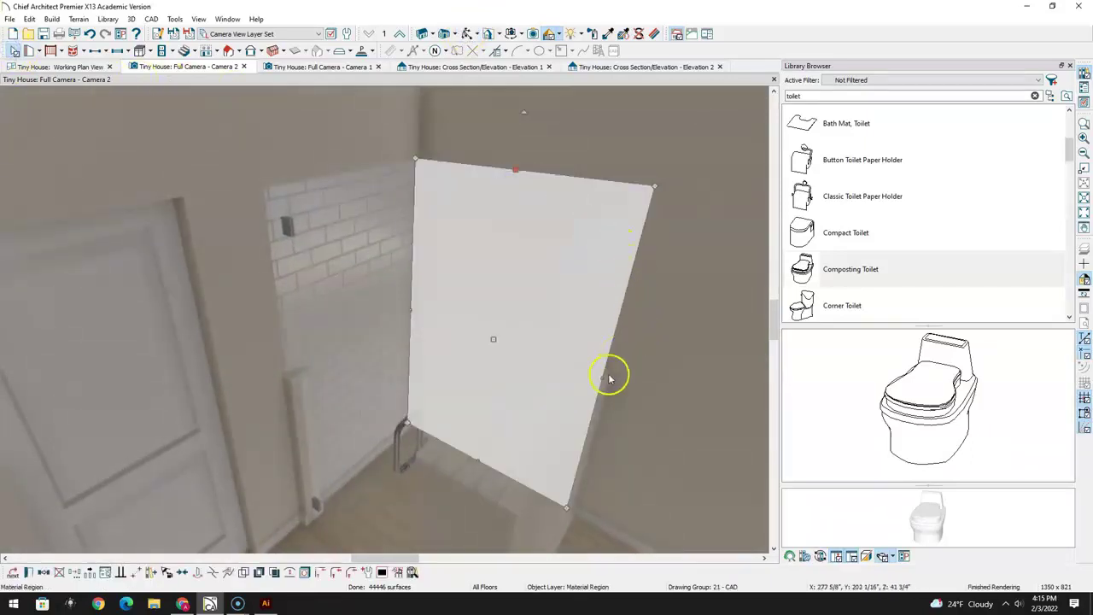
pyautogui.moveTo(598, 376); pyautogui.dragTo(611, 382)
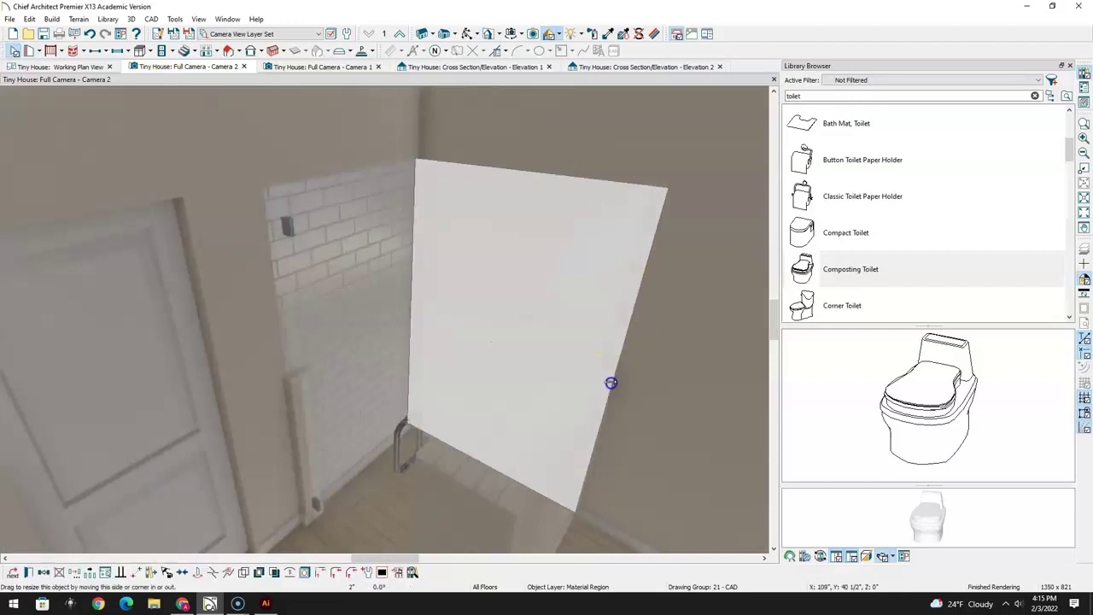
# Pull the outer edge of the side wall's tile region back by 1 inch
pyautogui.click(468, 33)
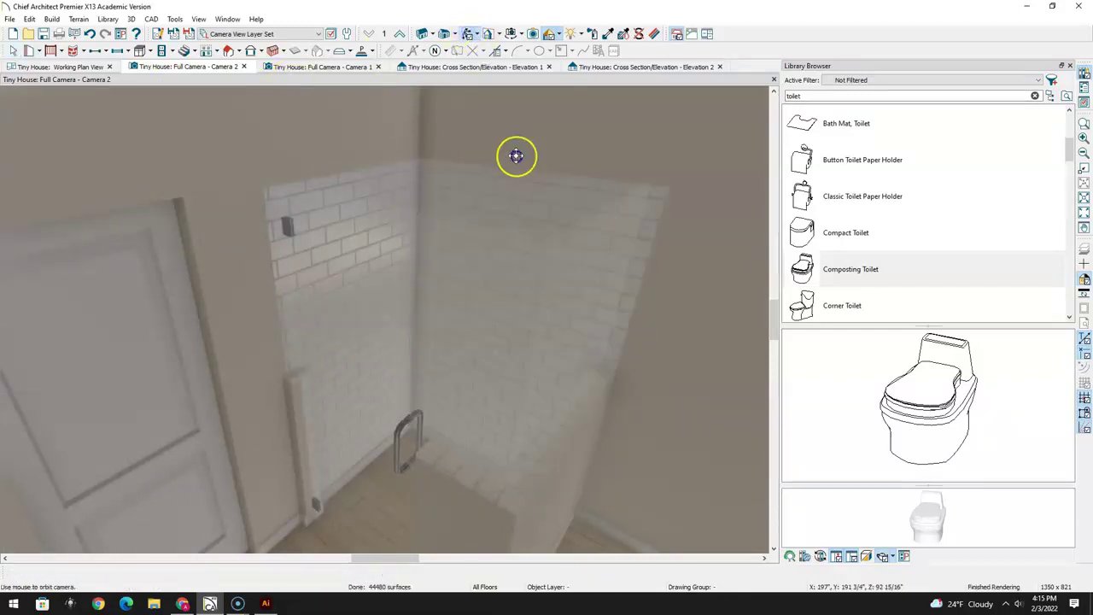
pyautogui.click(16, 51)
pyautogui.click(569, 207)
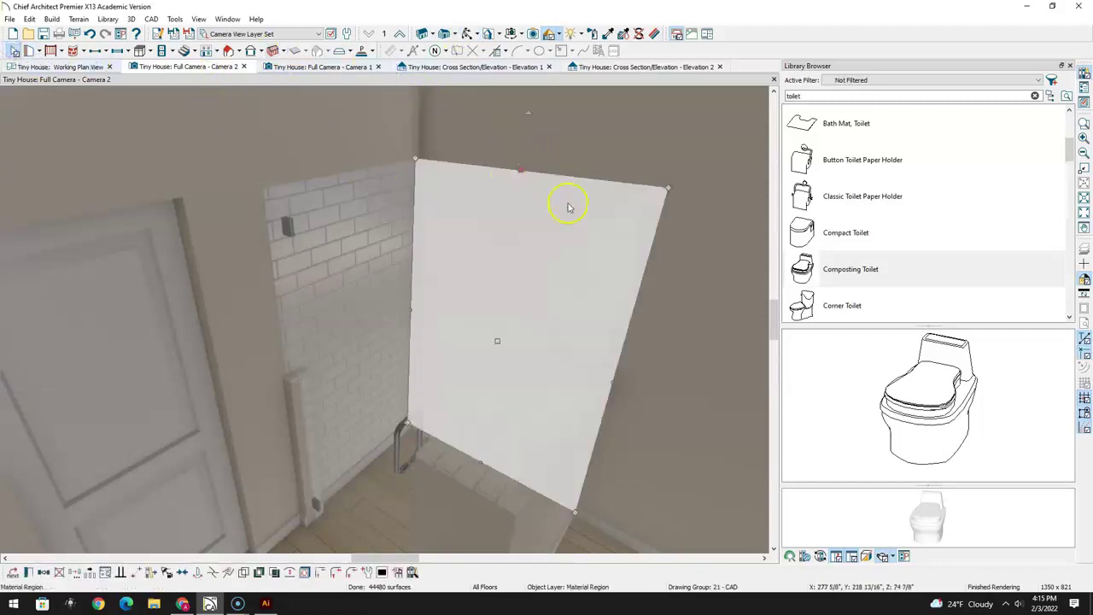
pyautogui.moveTo(617, 380); pyautogui.dragTo(609, 377)
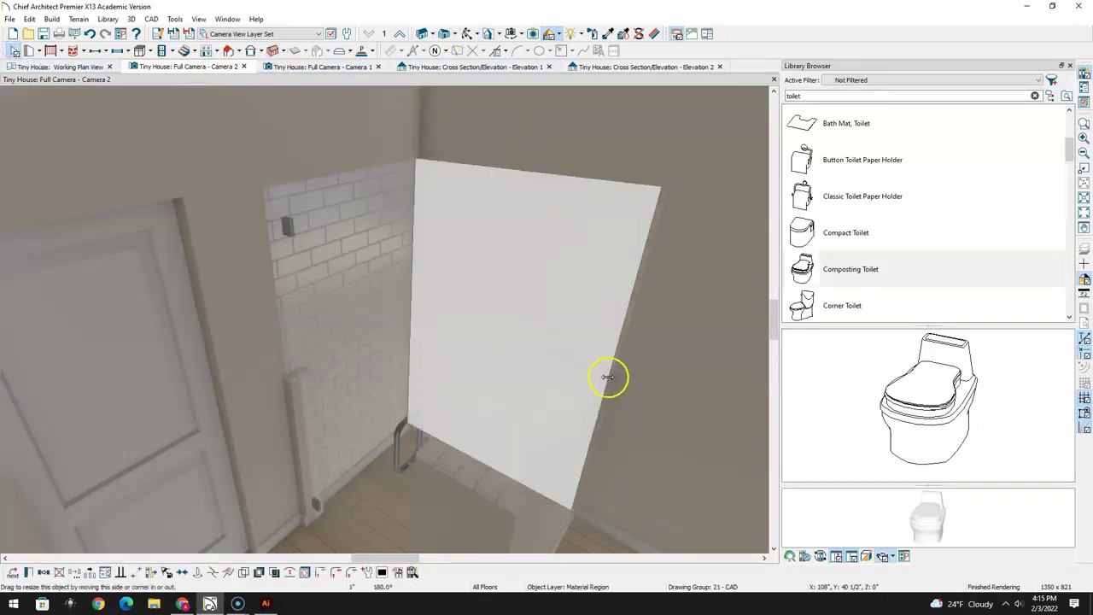
pyautogui.click(461, 51)
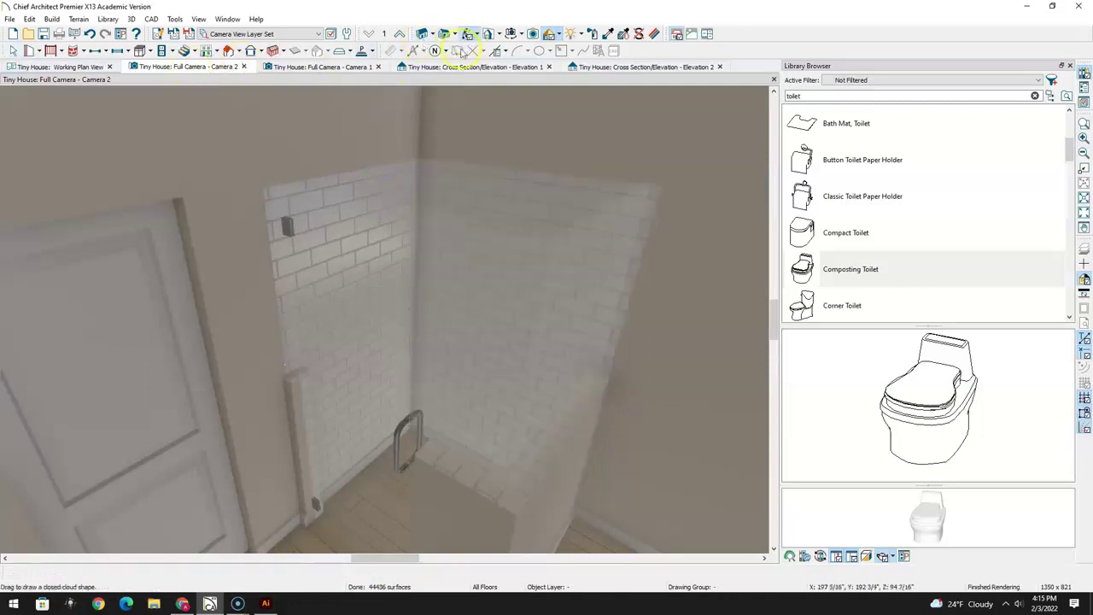
# Search the library for "shower head" and mount the Retro Head near the upper edge of the side wall's tile
pyautogui.moveTo(483, 256); pyautogui.dragTo(459, 350)
pyautogui.doubleClick(786, 96)
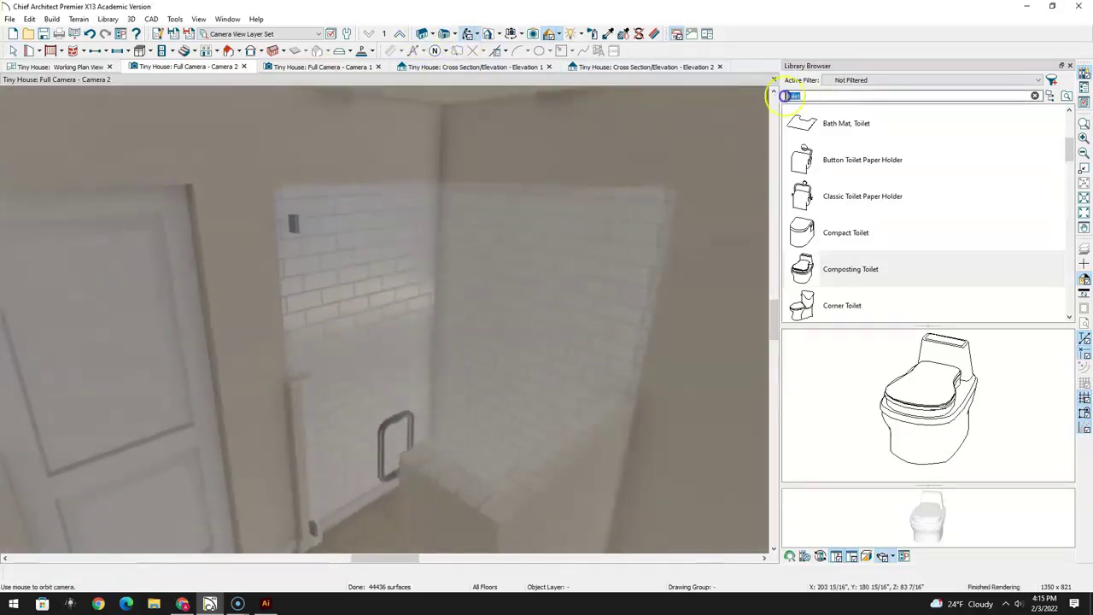
pyautogui.write('sho')
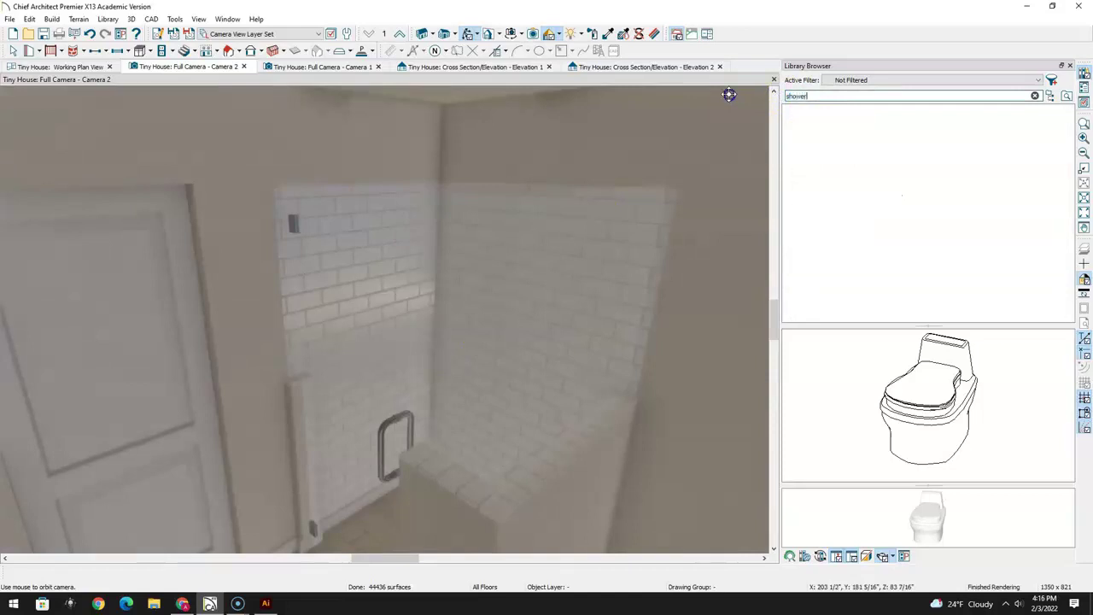
pyautogui.write('wer')
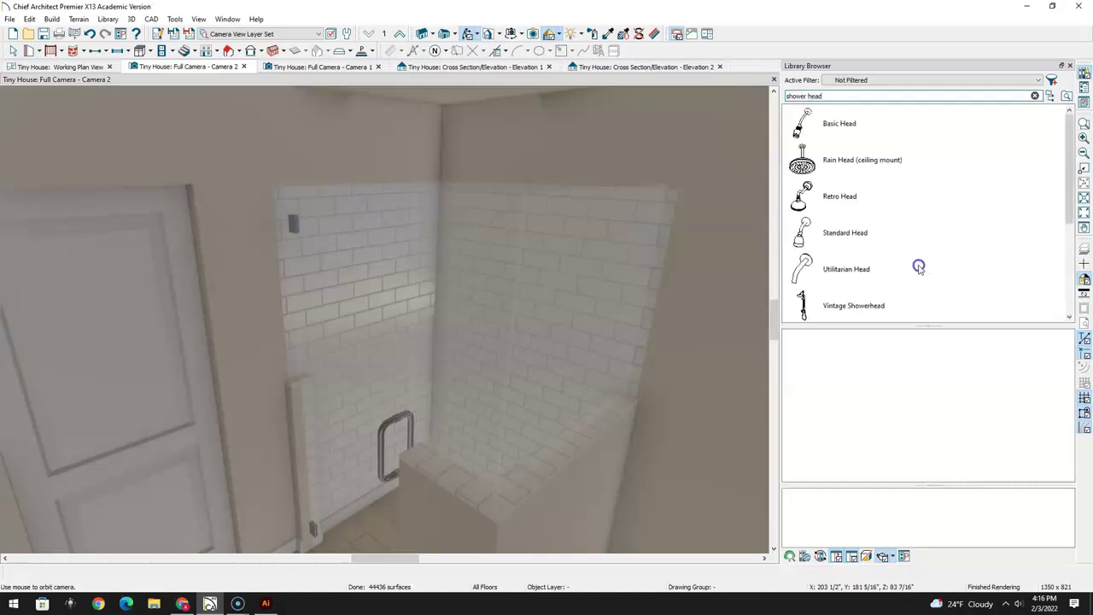
pyautogui.click(803, 193)
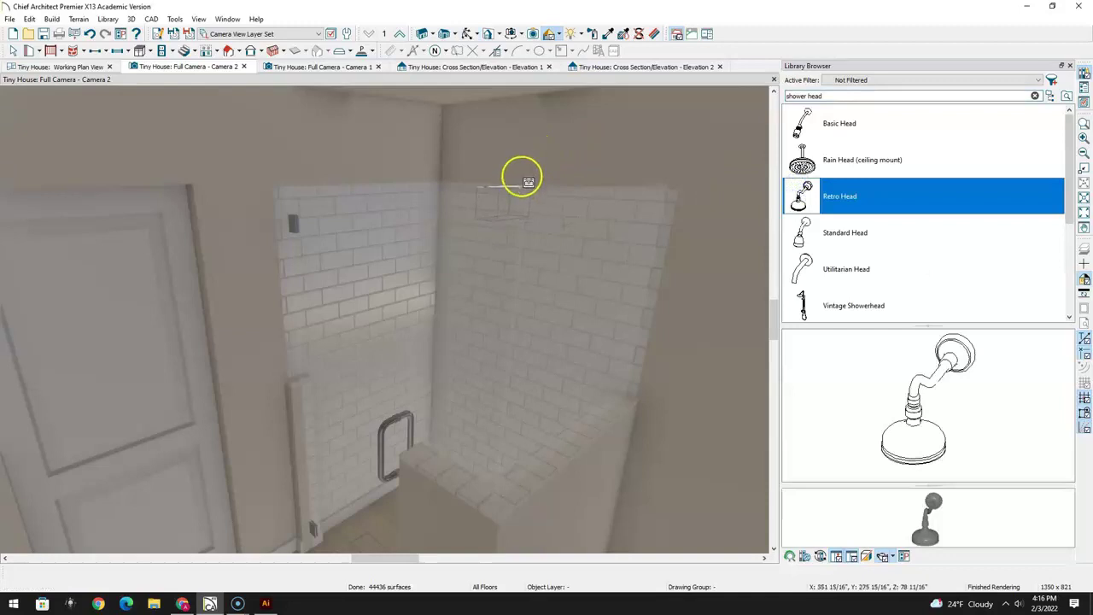
pyautogui.click(527, 182)
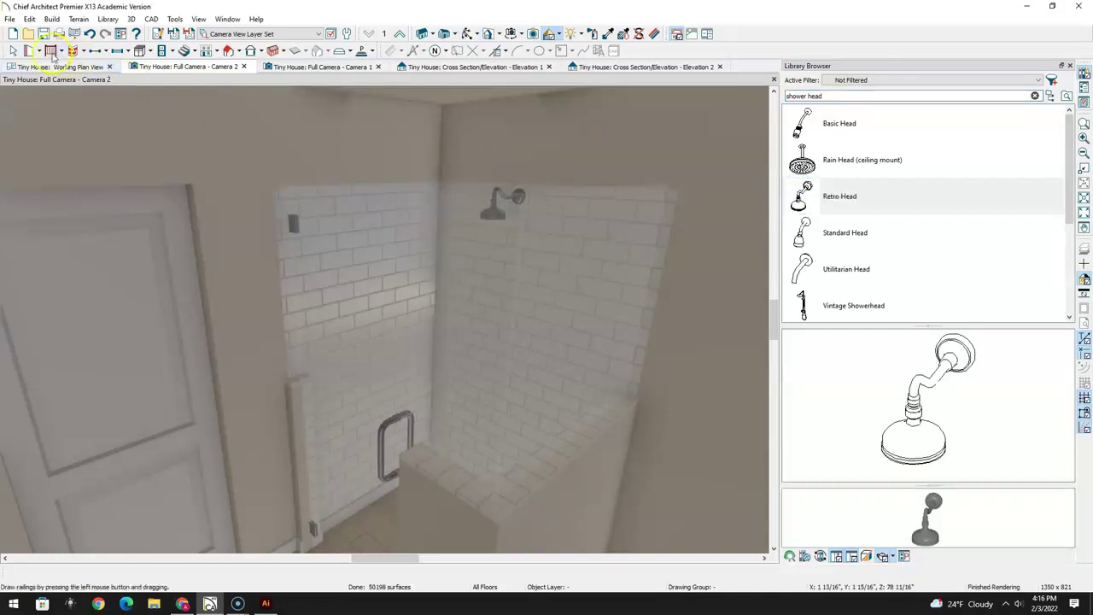
pyautogui.click(14, 51)
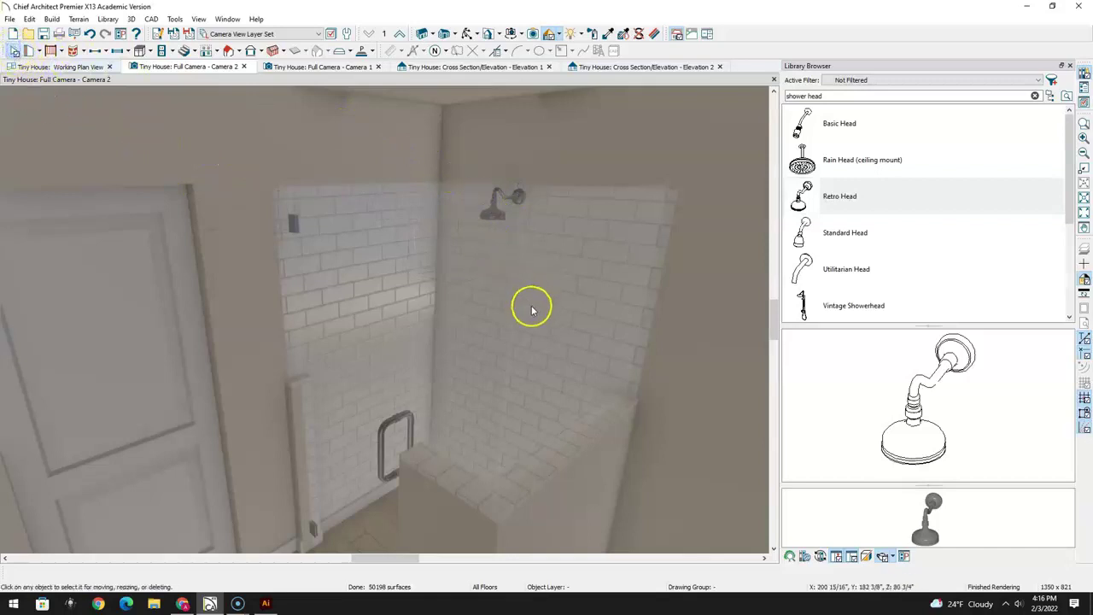
# Place a wall niche in the upper part of the tiled shower wall next to the shower head wall
pyautogui.moveTo(473, 410); pyautogui.dragTo(495, 427, button='middle')
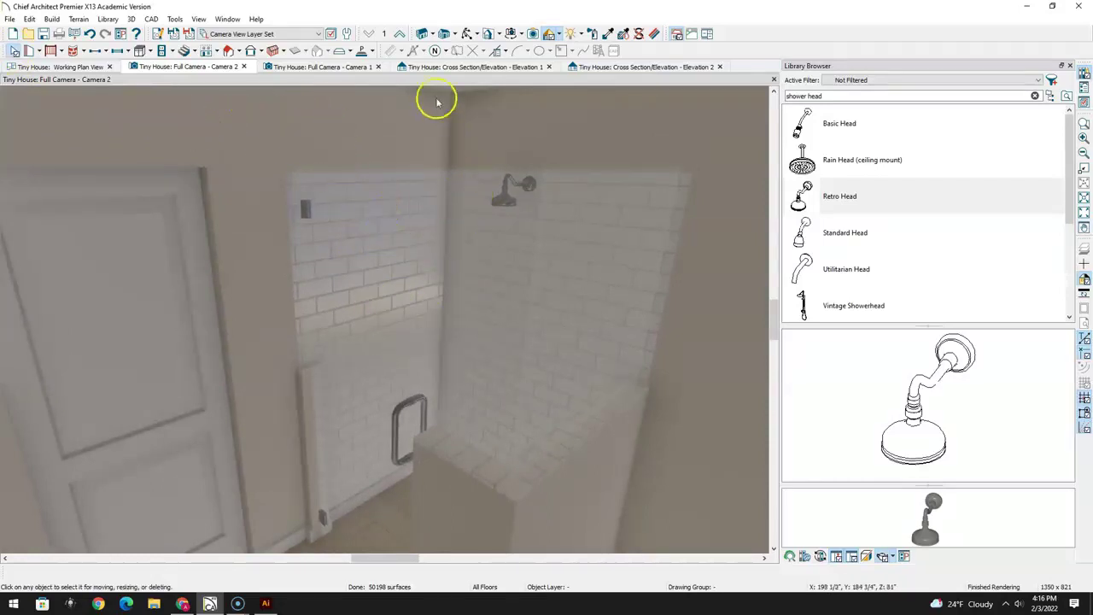
pyautogui.click(466, 33)
pyautogui.moveTo(462, 251); pyautogui.dragTo(349, 308)
pyautogui.moveTo(438, 305); pyautogui.dragTo(490, 361)
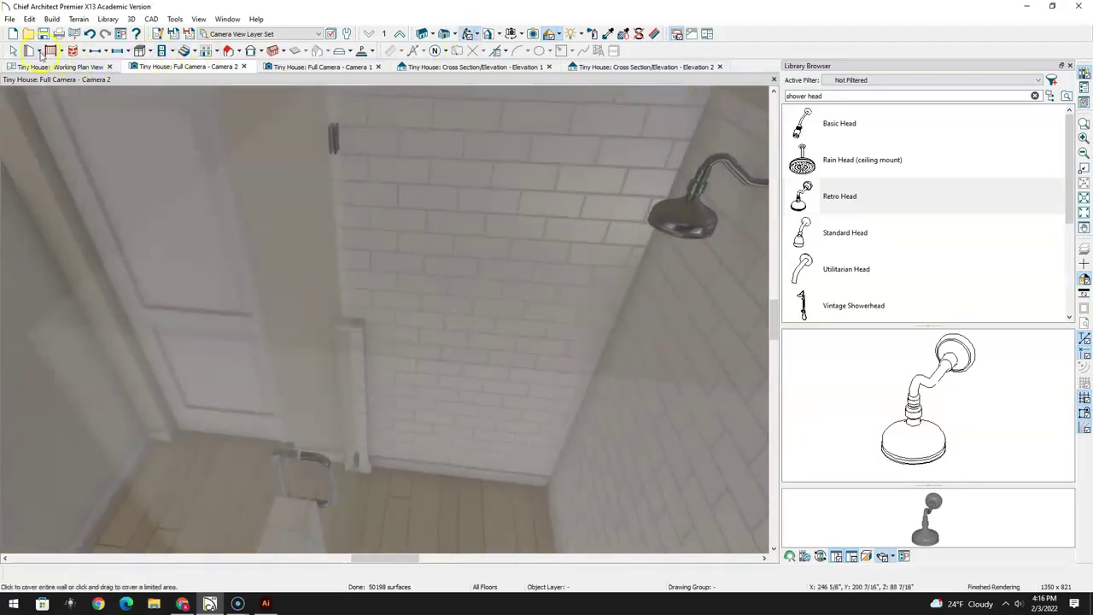
pyautogui.click(128, 53)
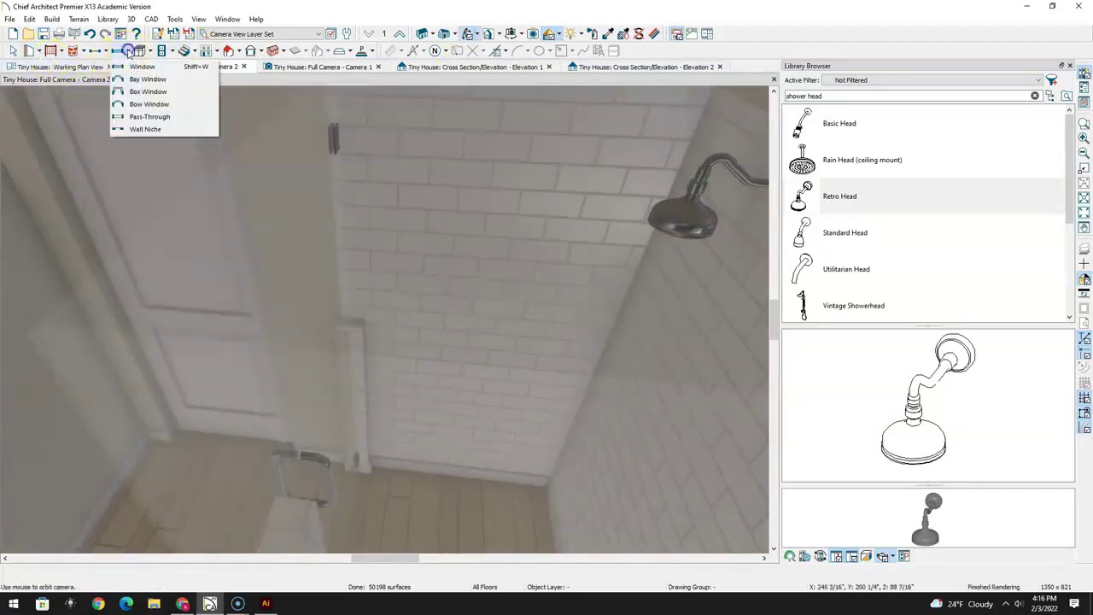
pyautogui.click(135, 129)
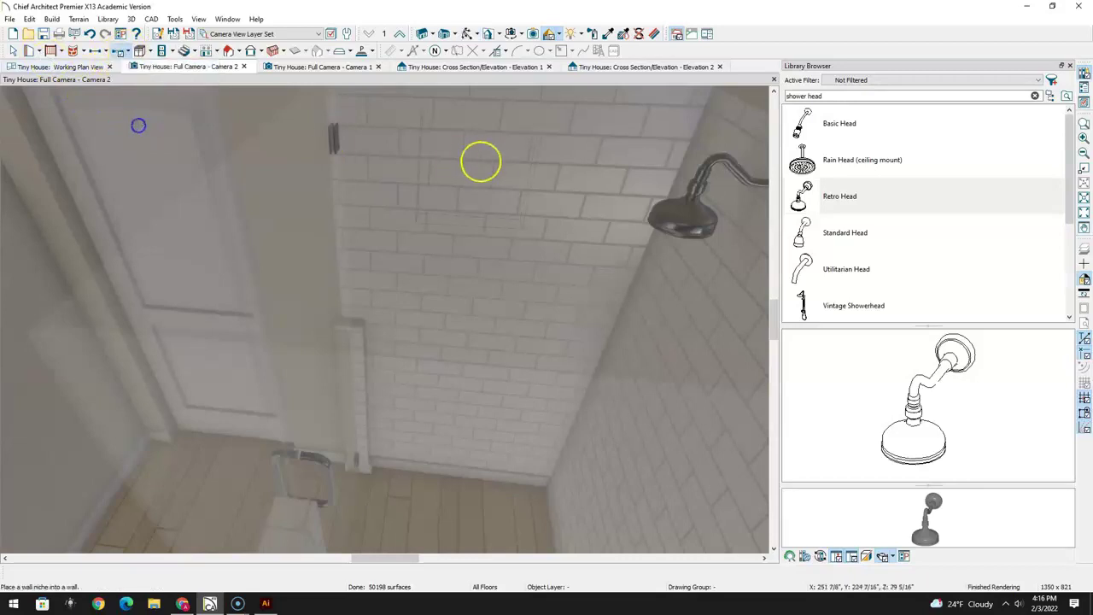
pyautogui.click(495, 205)
pyautogui.click(13, 51)
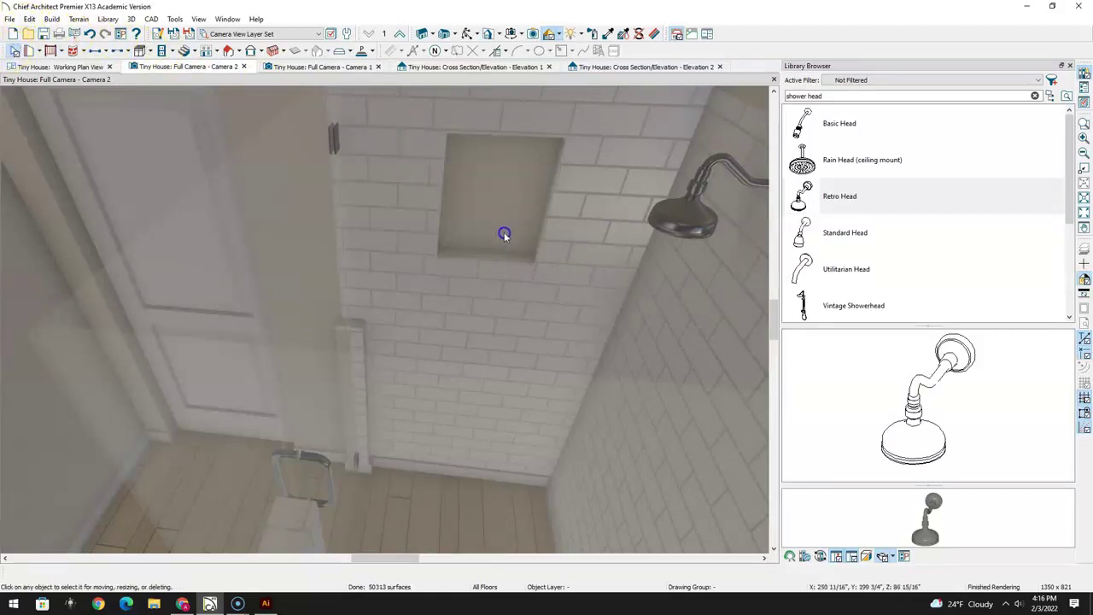
# Move the wall niche lower on the tiled shower wall, below the shower head
pyautogui.click(468, 33)
pyautogui.moveTo(518, 234); pyautogui.dragTo(625, 176)
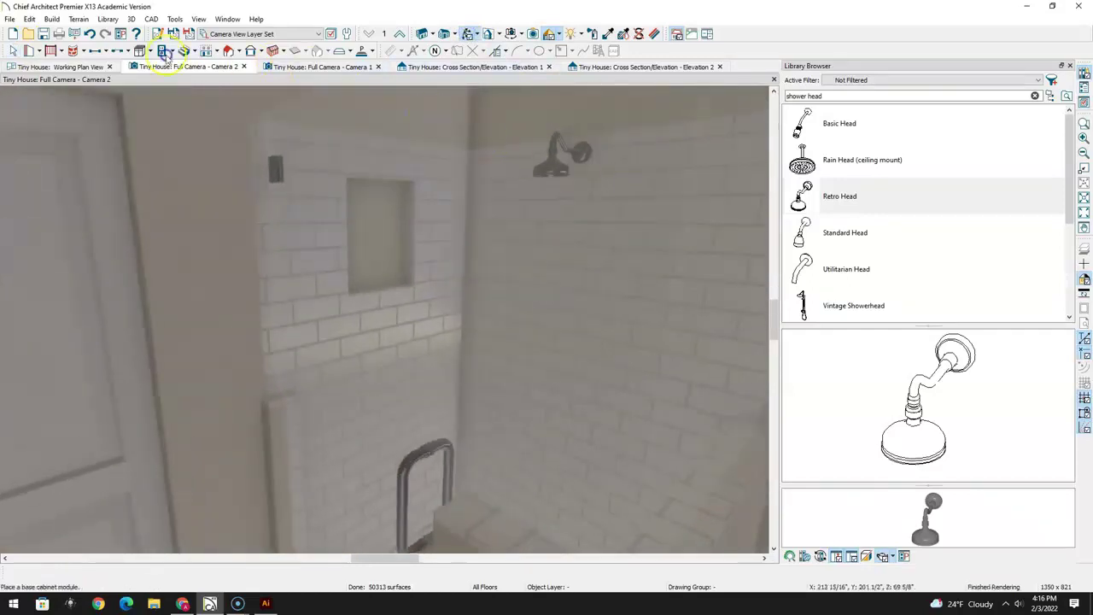
pyautogui.click(14, 51)
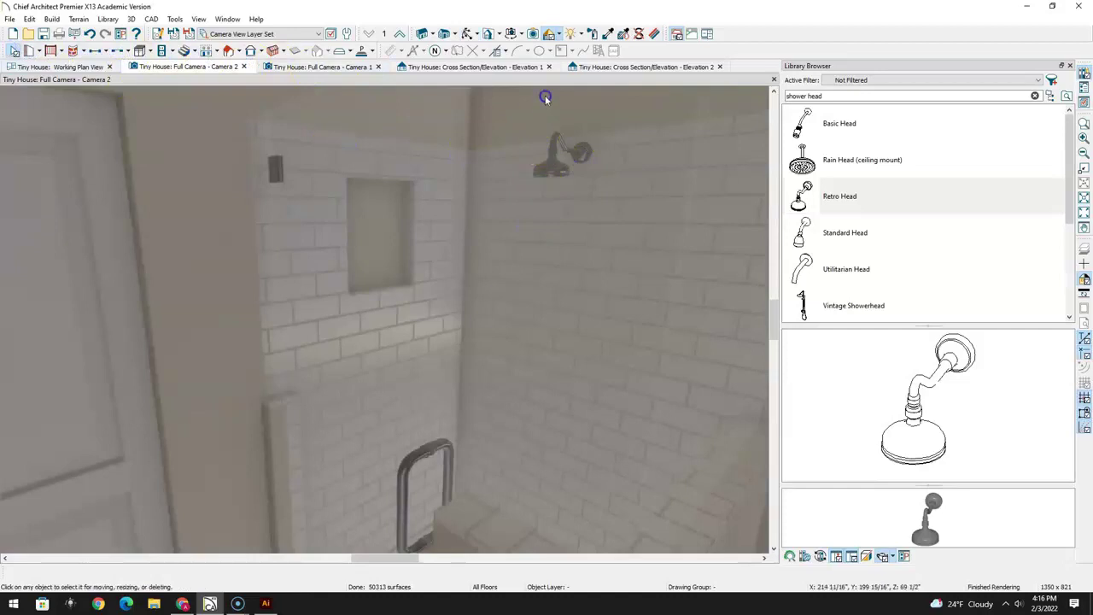
pyautogui.click(467, 34)
pyautogui.moveTo(473, 247); pyautogui.dragTo(390, 283)
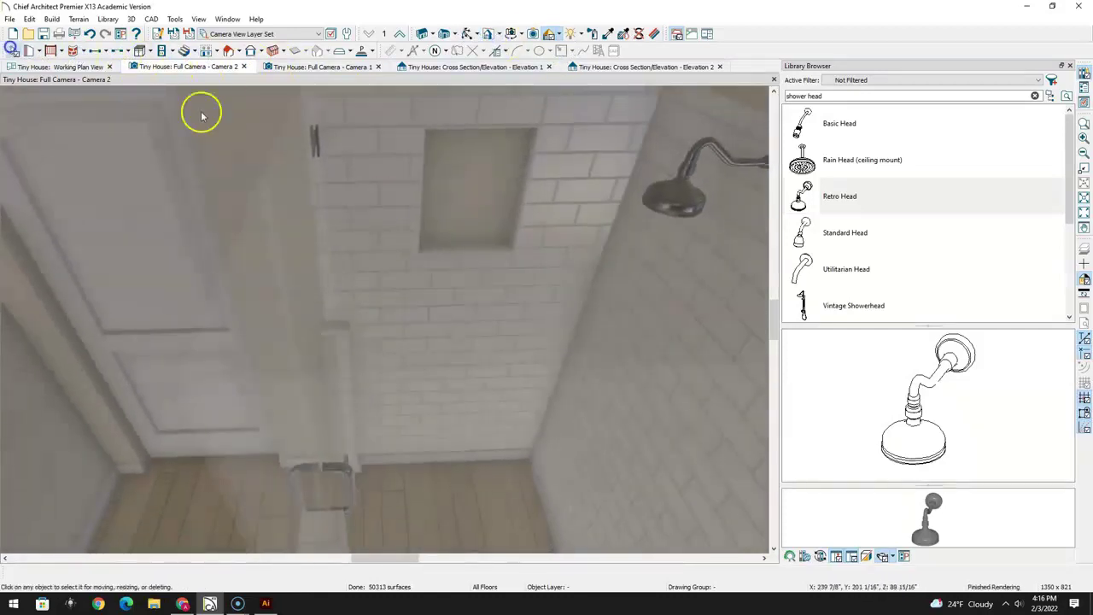
pyautogui.press('space')
pyautogui.click(495, 192)
pyautogui.moveTo(470, 195); pyautogui.dragTo(472, 249)
pyautogui.click(477, 257)
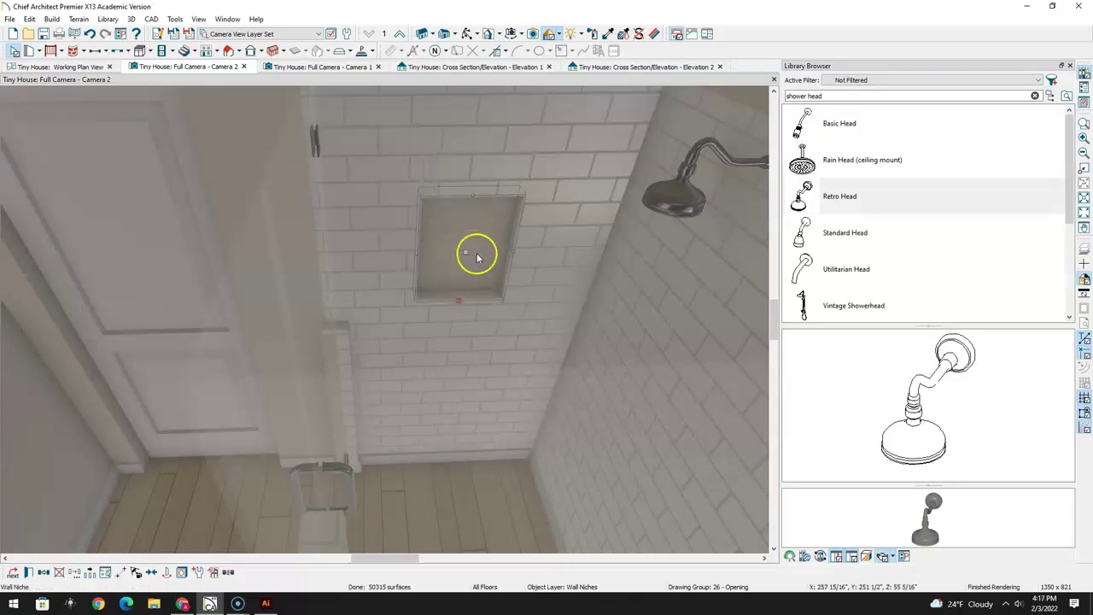
# Apply the shower wall's White Tile to the back of the niche with the material eyedropper
pyautogui.click(466, 33)
pyautogui.moveTo(463, 264); pyautogui.dragTo(556, 206)
pyautogui.moveTo(466, 250); pyautogui.dragTo(481, 261)
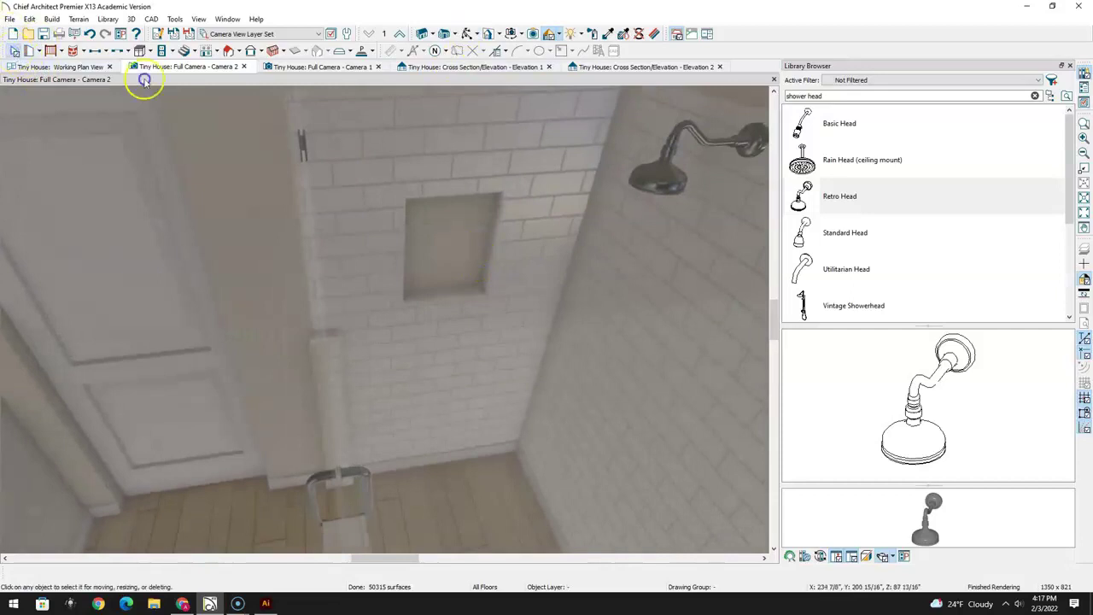
pyautogui.scroll(5, 483, 252)
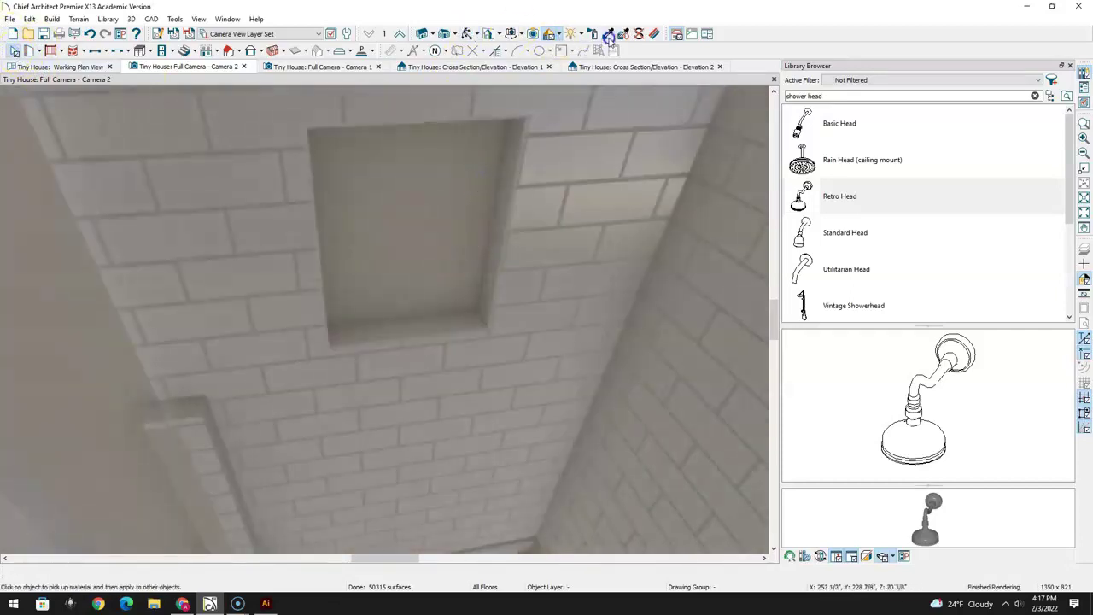
pyautogui.click(607, 34)
pyautogui.click(485, 160)
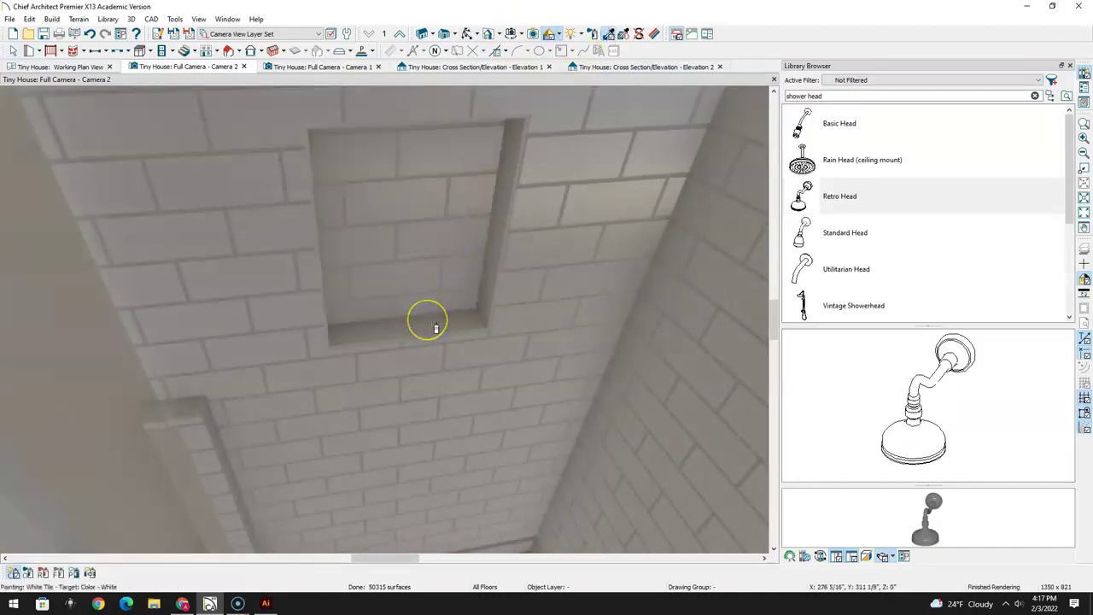
# In the plan, place a base cabinet between the pony wall and the toilet room and widen it to 42 inches to fill the gap
pyautogui.click(467, 33)
pyautogui.moveTo(467, 156); pyautogui.dragTo(463, 227)
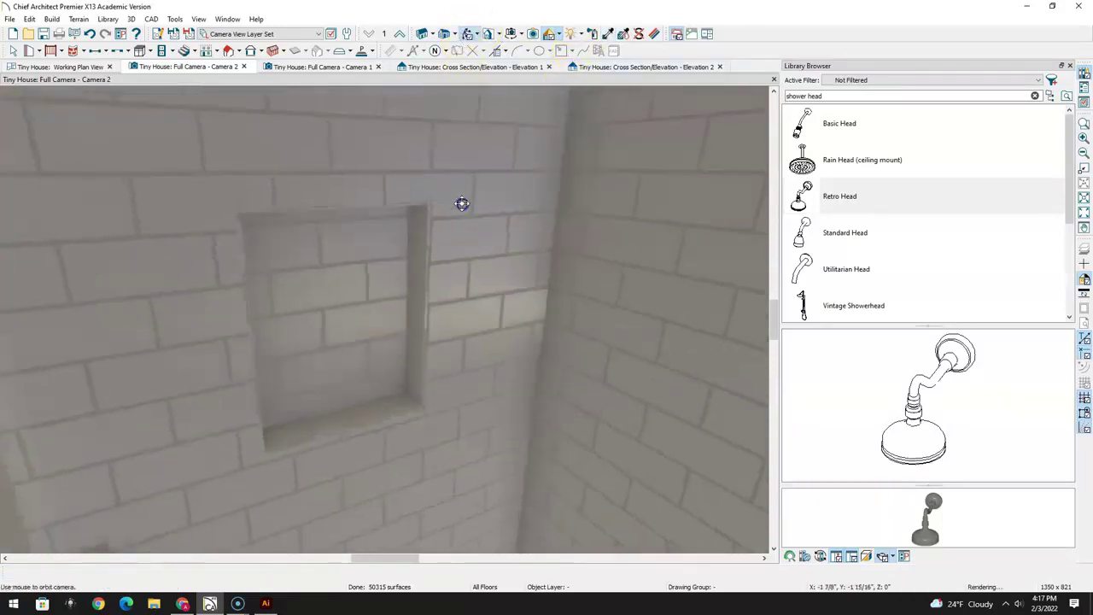
pyautogui.moveTo(293, 334); pyautogui.dragTo(361, 395)
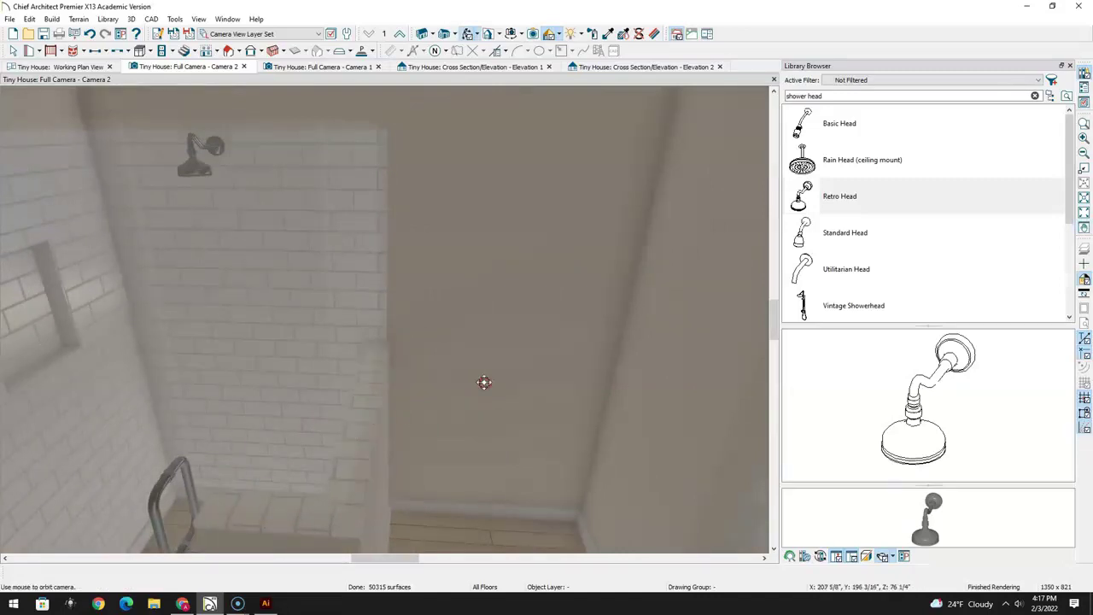
pyautogui.moveTo(515, 445); pyautogui.dragTo(374, 282)
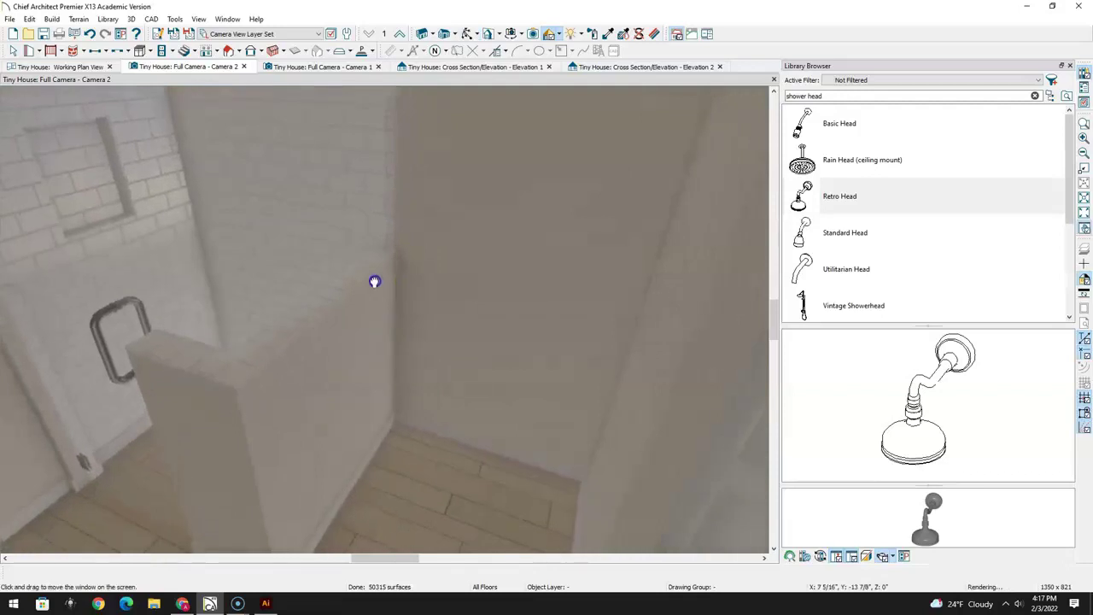
pyautogui.click(66, 67)
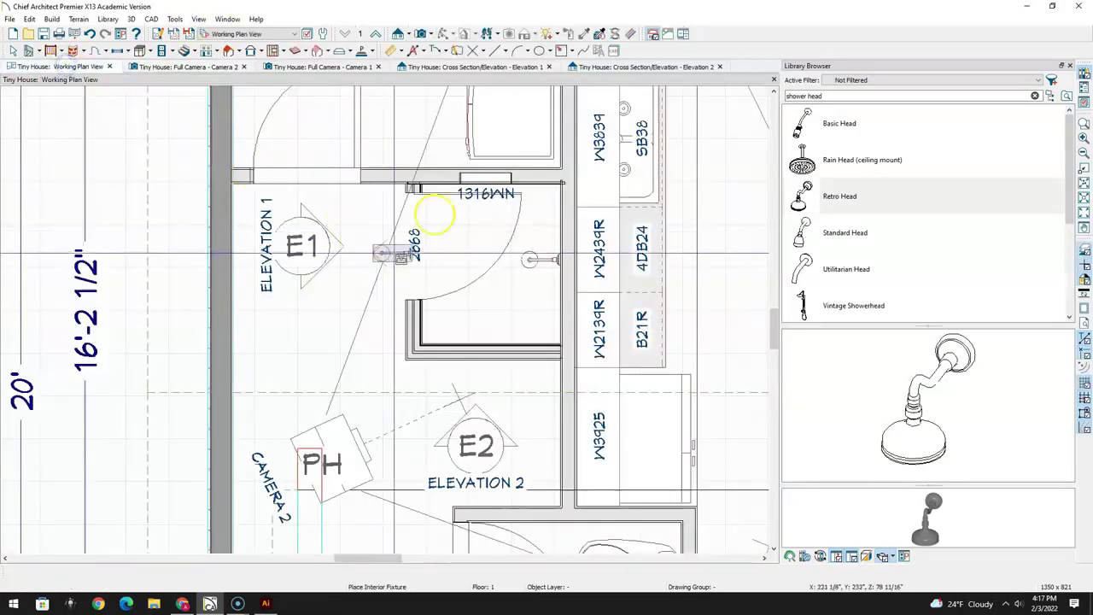
pyautogui.moveTo(439, 359); pyautogui.dragTo(371, 260, button='middle')
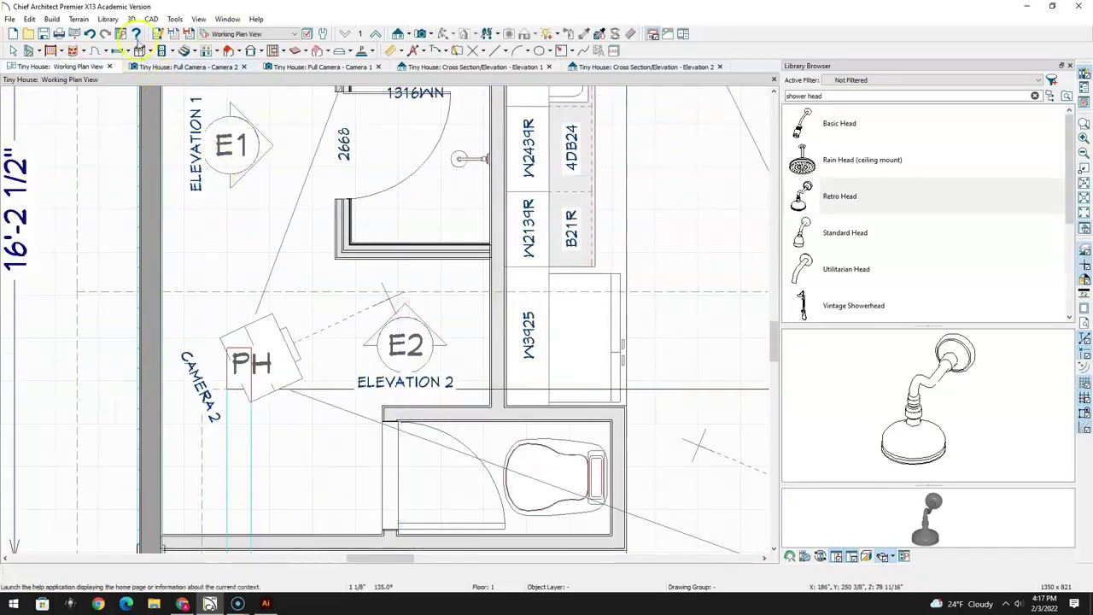
pyautogui.click(152, 51)
pyautogui.click(162, 73)
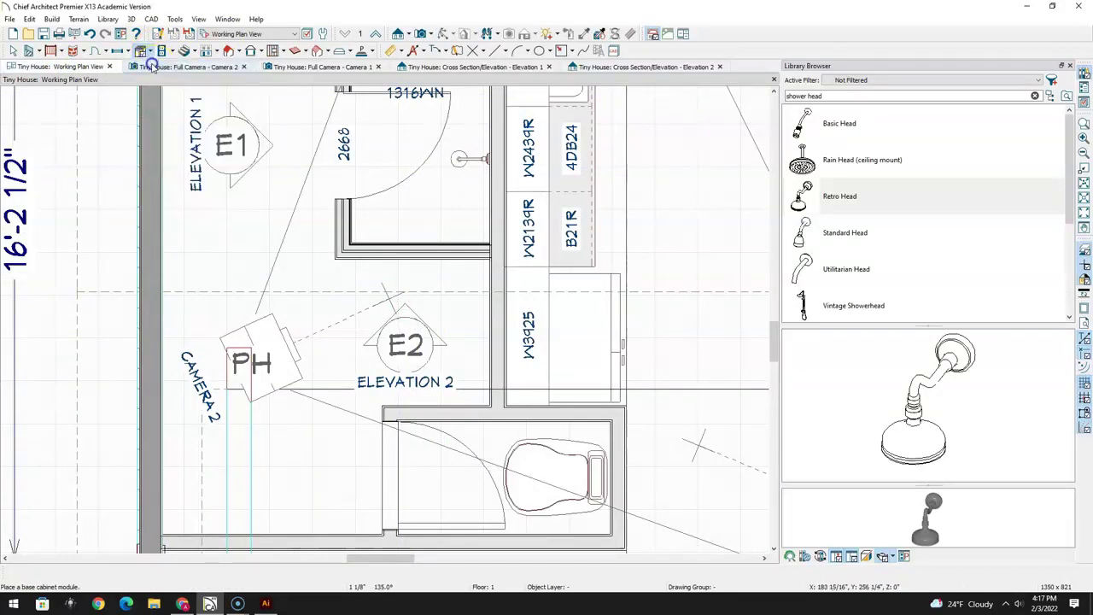
pyautogui.click(471, 355)
pyautogui.press('Escape')
pyautogui.click(444, 342)
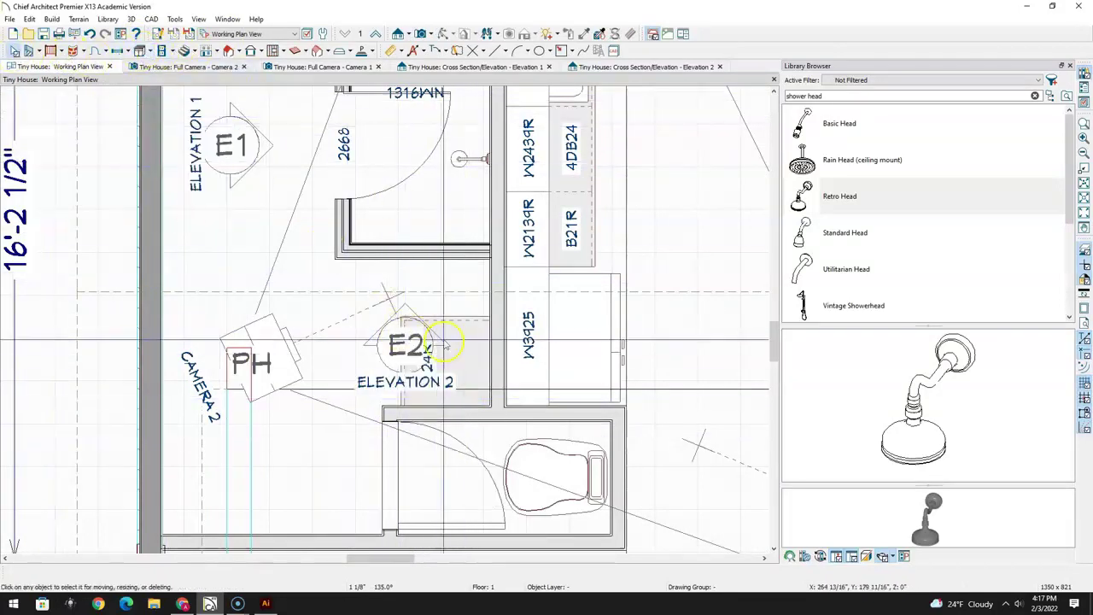
pyautogui.moveTo(448, 321); pyautogui.dragTo(452, 260)
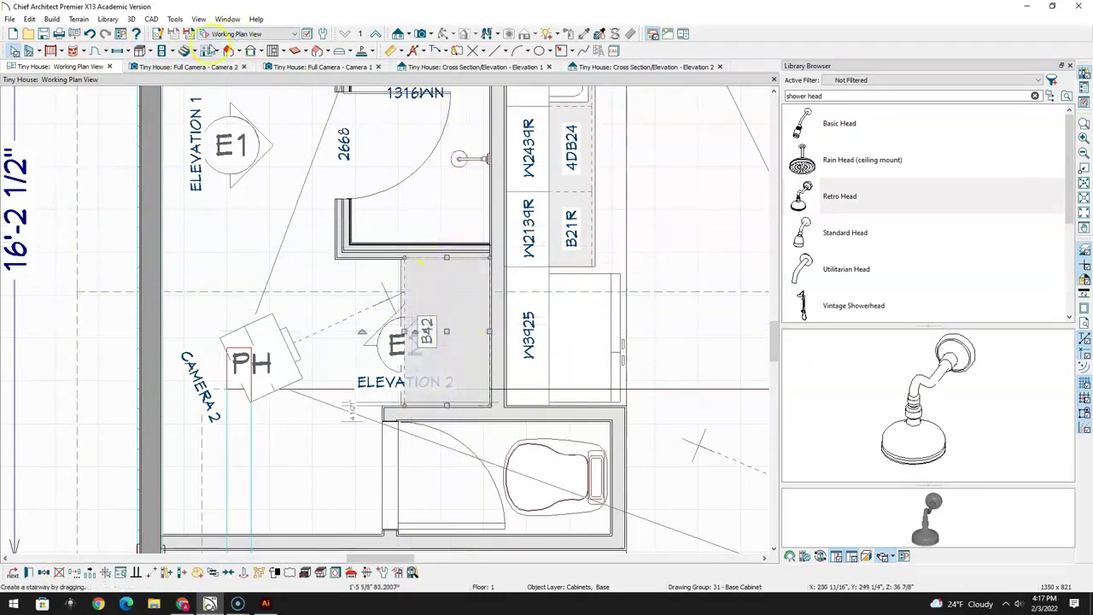
# Draw a small tile wall material region in the camera view on the wall above the new base cabinet
pyautogui.click(186, 66)
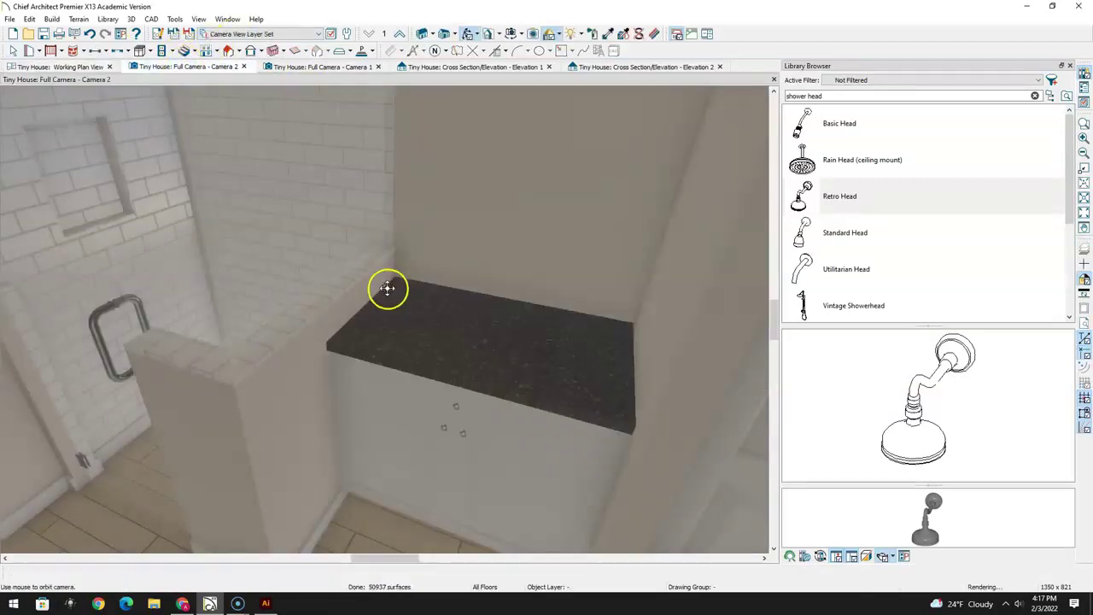
pyautogui.moveTo(439, 317); pyautogui.dragTo(394, 403)
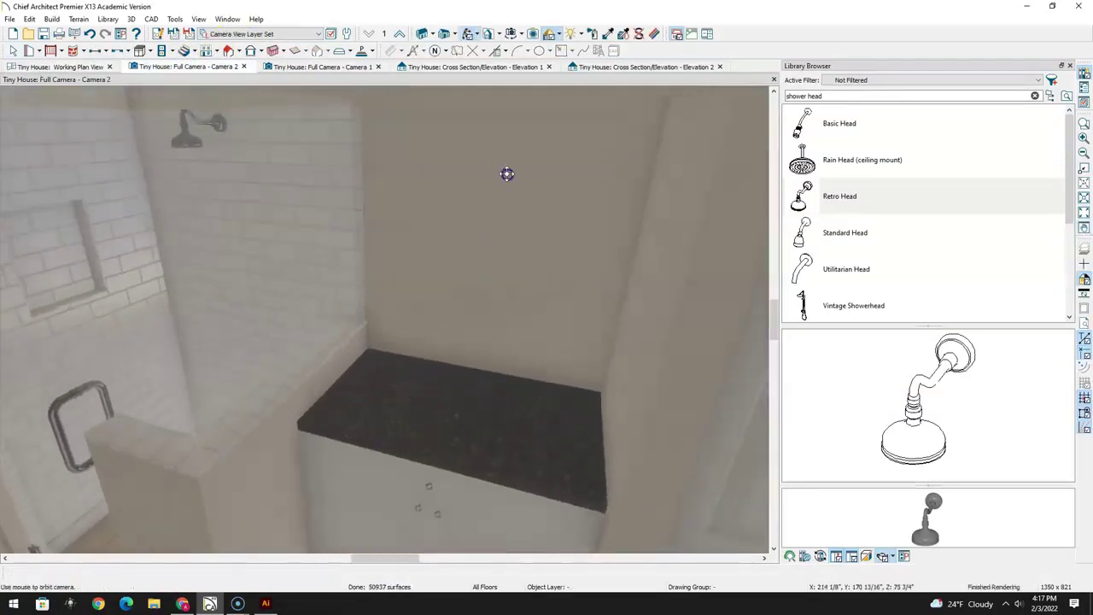
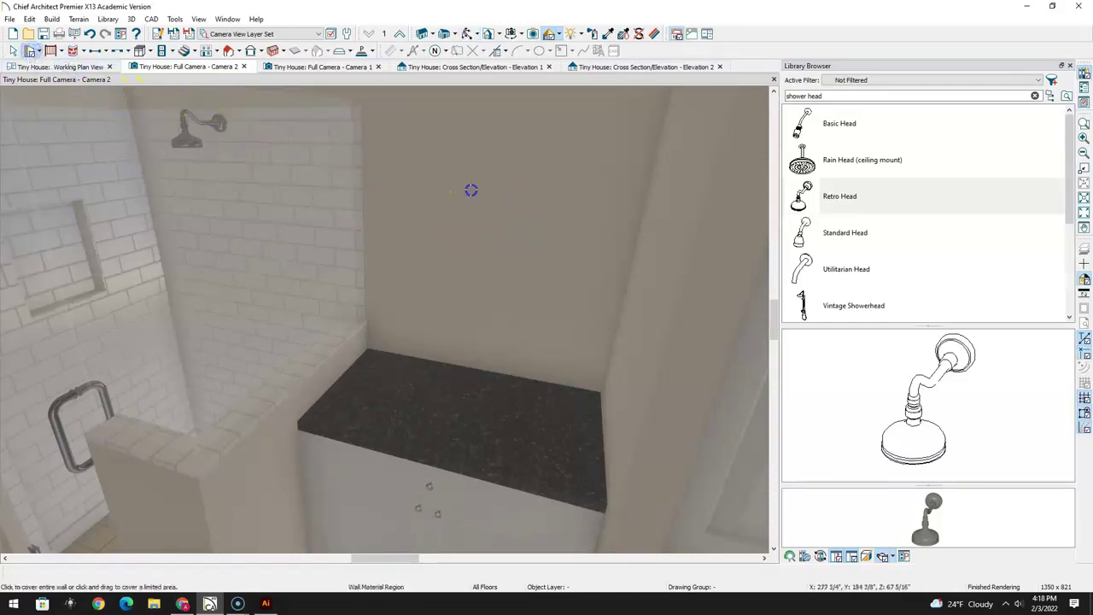
pyautogui.moveTo(476, 240); pyautogui.dragTo(526, 265)
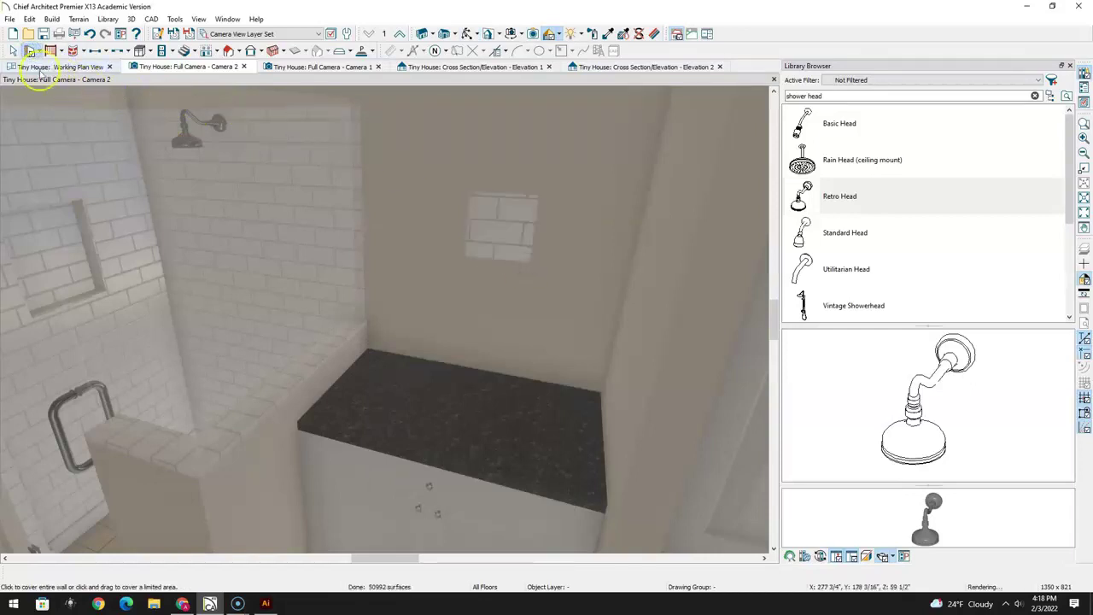
pyautogui.click(491, 221)
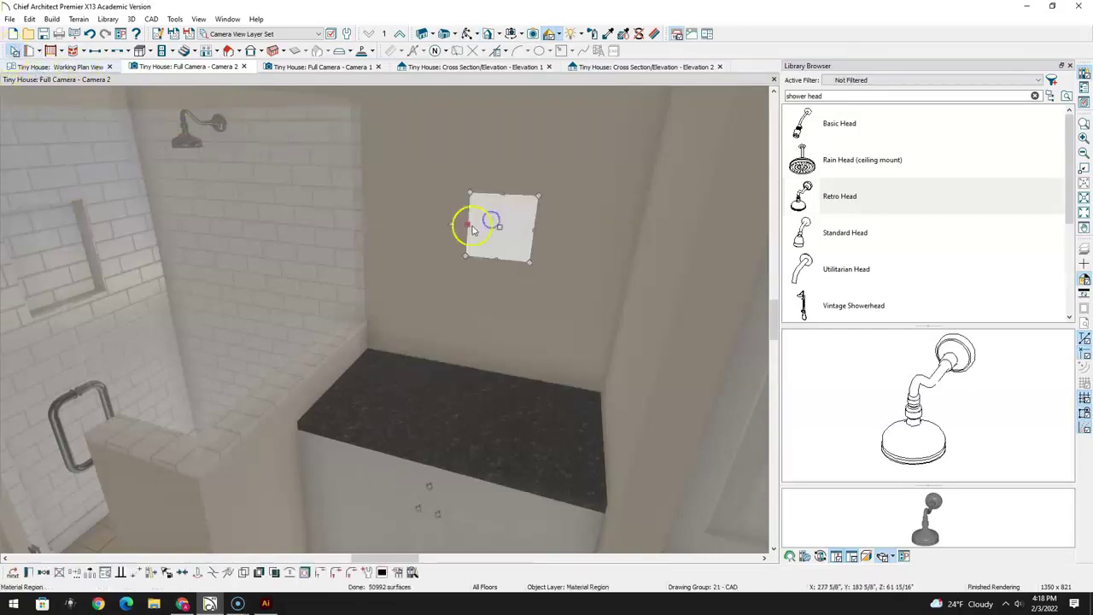
# Stretch the wall material region to span the wall above the base cabinet, from just above the countertop up to the shower tile height
pyautogui.moveTo(464, 225); pyautogui.dragTo(371, 205)
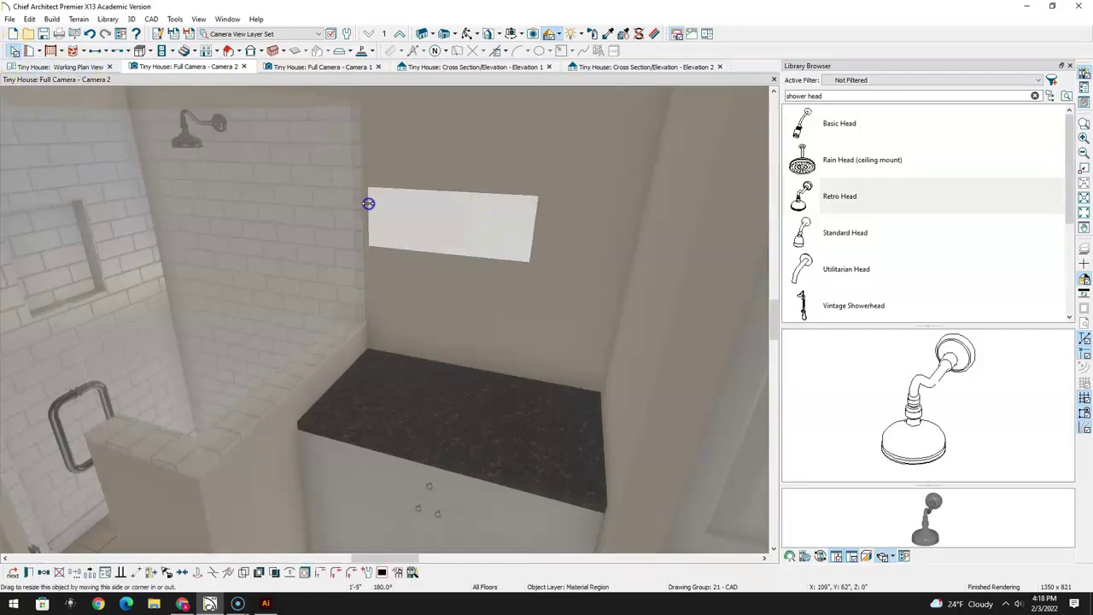
pyautogui.moveTo(534, 237); pyautogui.dragTo(631, 247)
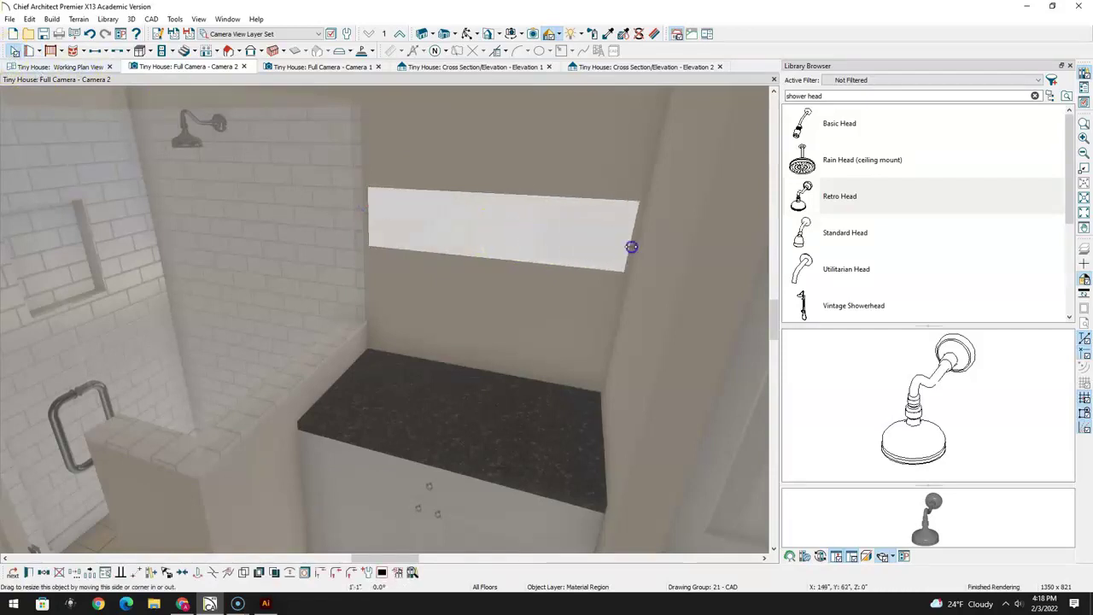
pyautogui.moveTo(502, 256); pyautogui.dragTo(464, 340)
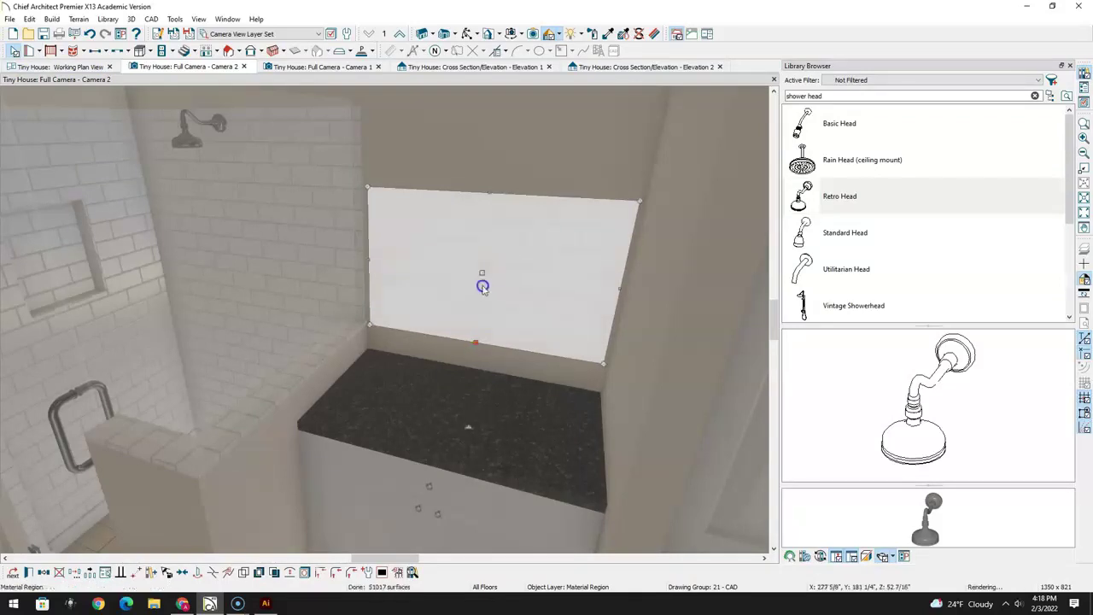
pyautogui.scroll(-3, 441, 356)
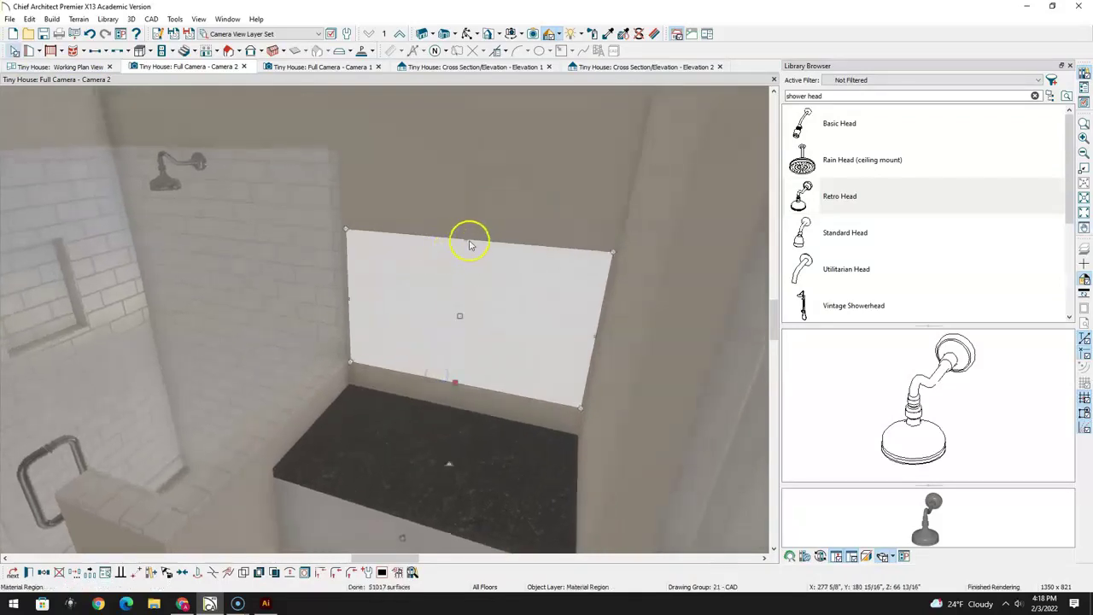
pyautogui.moveTo(469, 245); pyautogui.dragTo(481, 158)
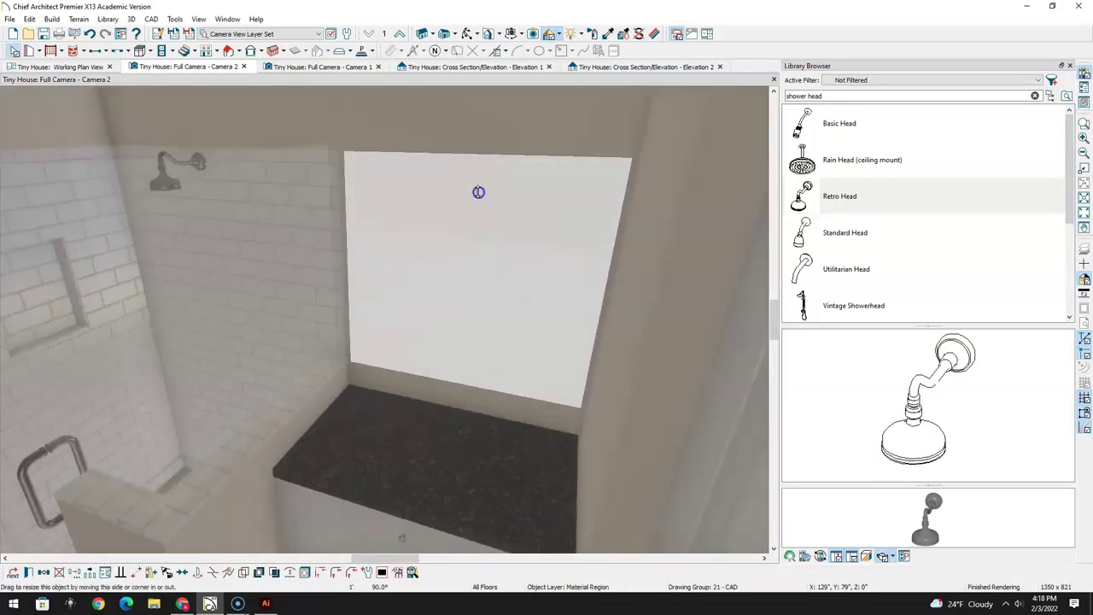
pyautogui.press('Escape')
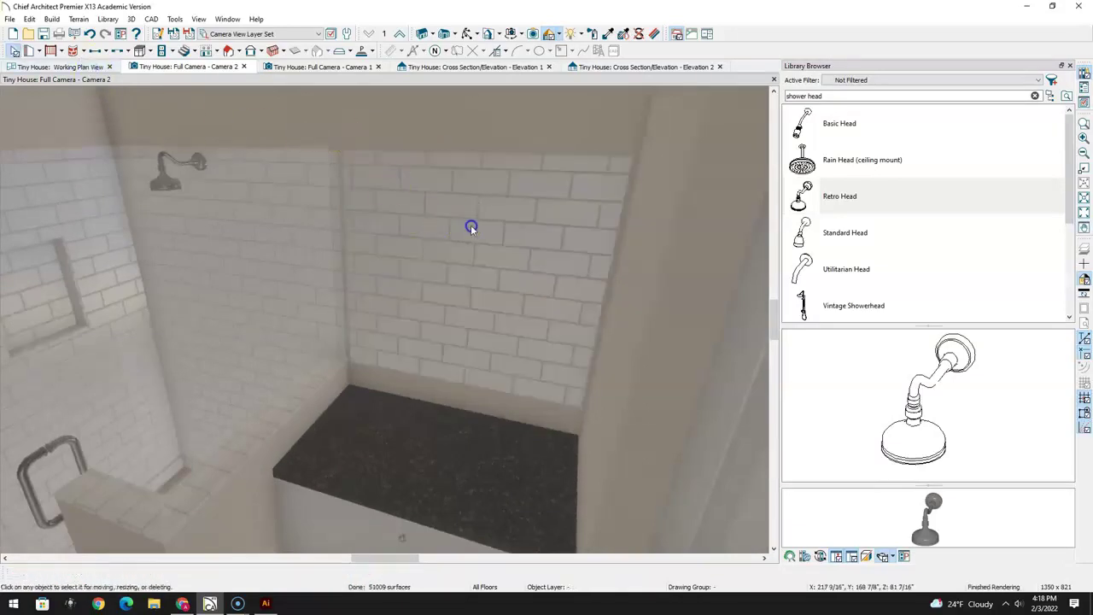
# Replace the White Tile layer of the material region above the base cabinet with the library material Mirror
pyautogui.doubleClick(470, 228)
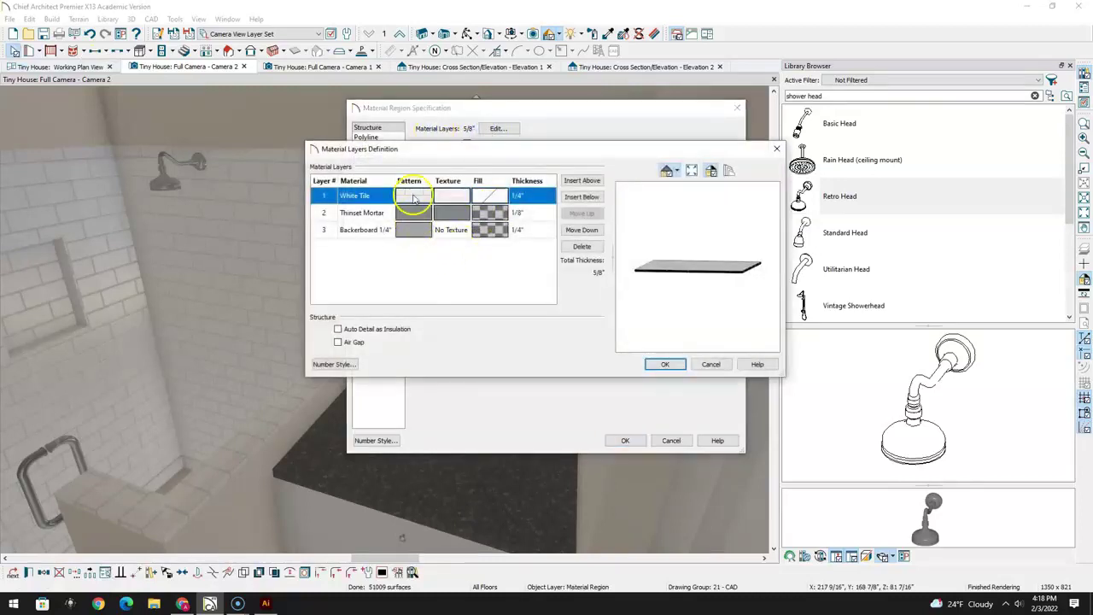
pyautogui.click(414, 198)
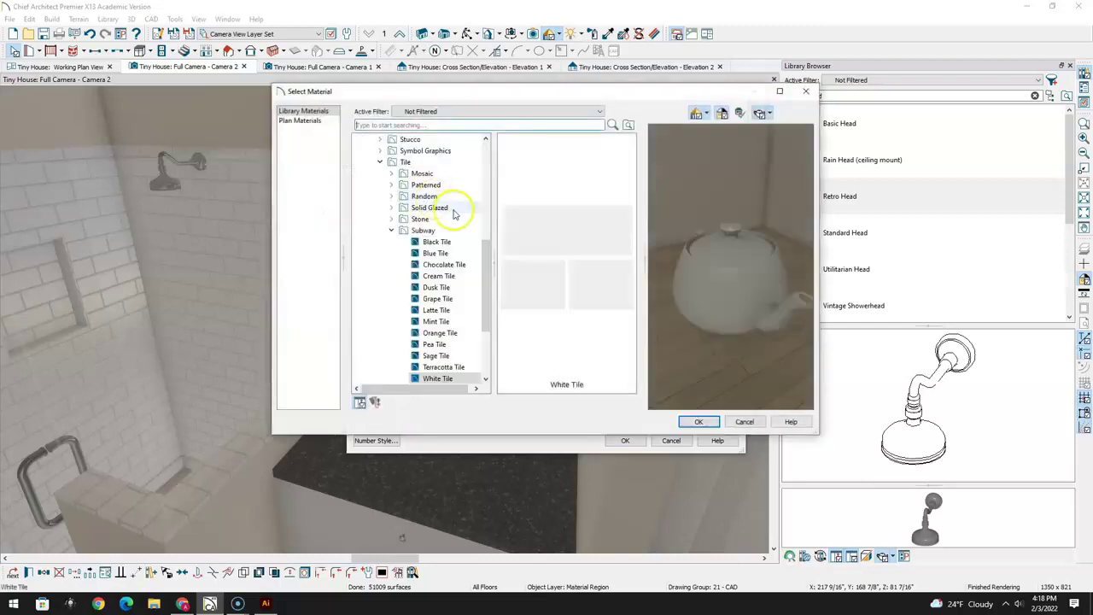
pyautogui.click(424, 124)
pyautogui.write('mirr')
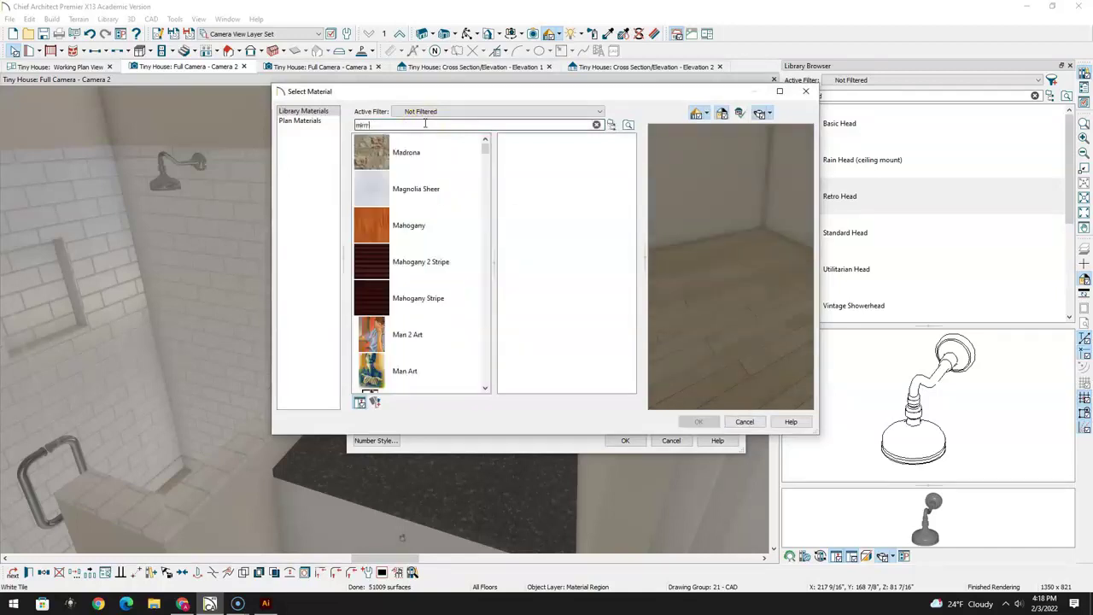
pyautogui.write('r')
pyautogui.press('BackSpace')
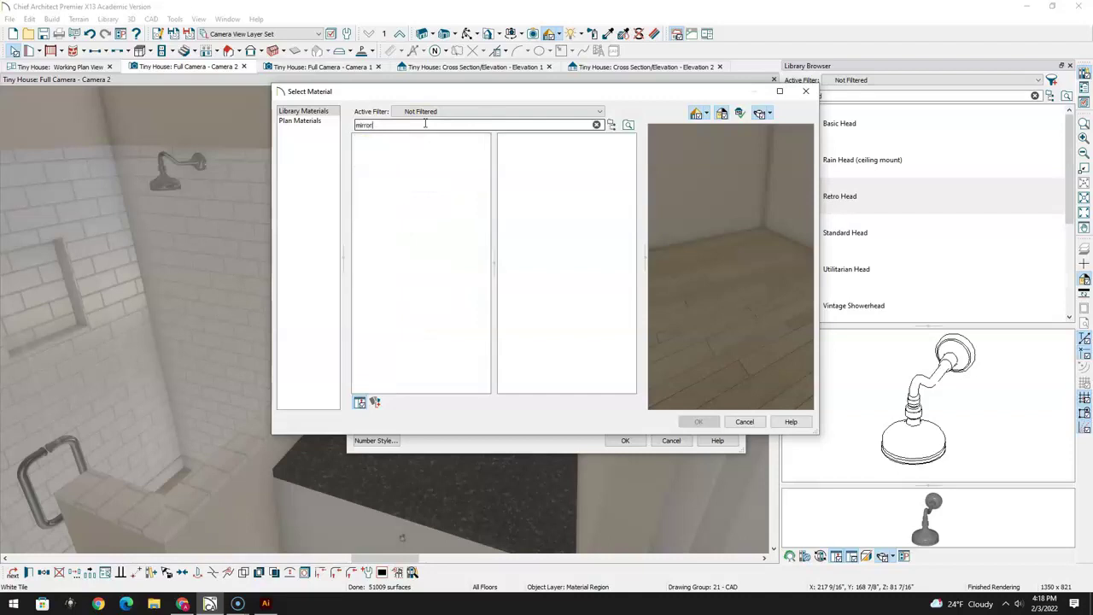
pyautogui.click(395, 153)
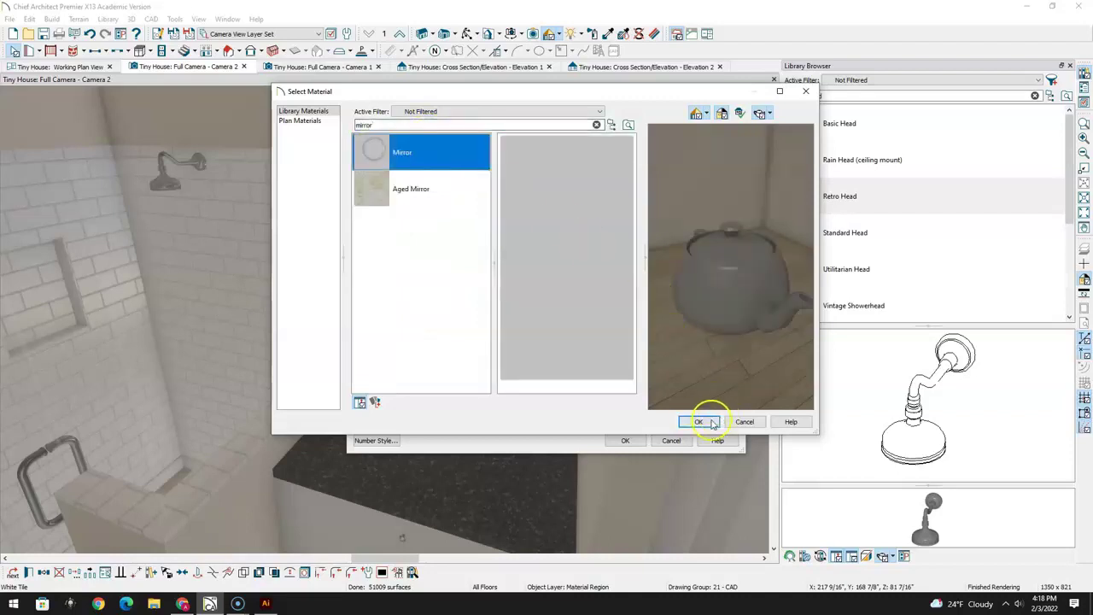
pyautogui.click(698, 421)
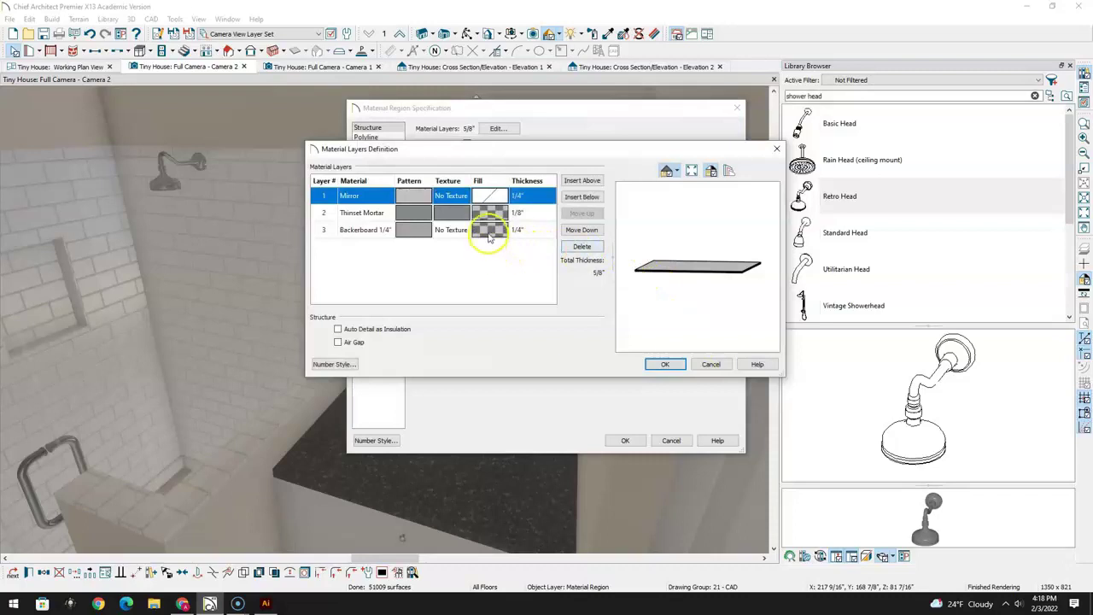
pyautogui.click(664, 364)
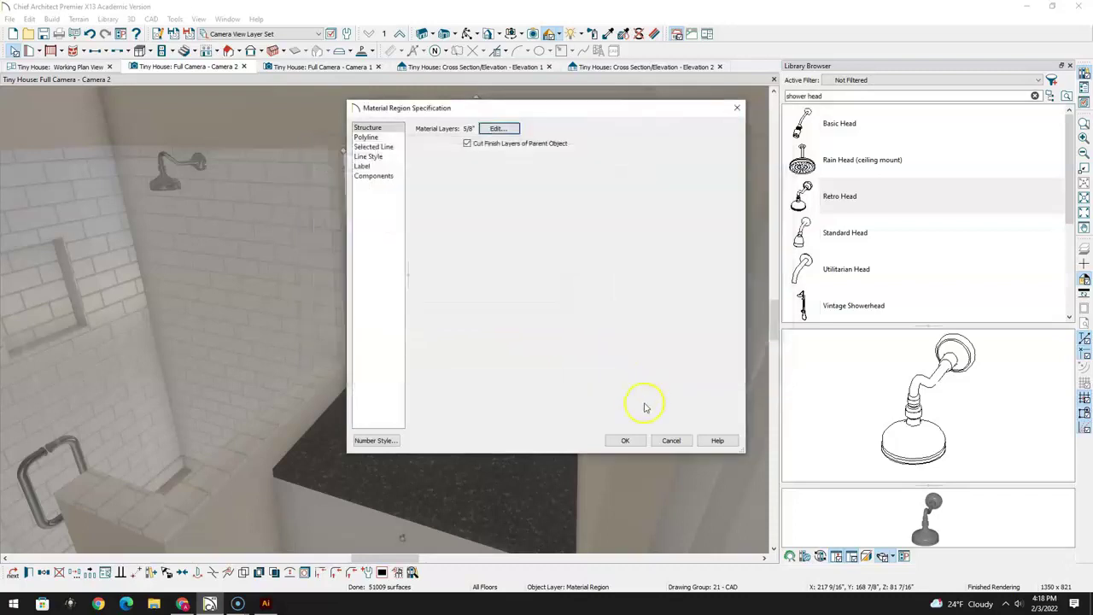
pyautogui.click(625, 441)
pyautogui.click(457, 225)
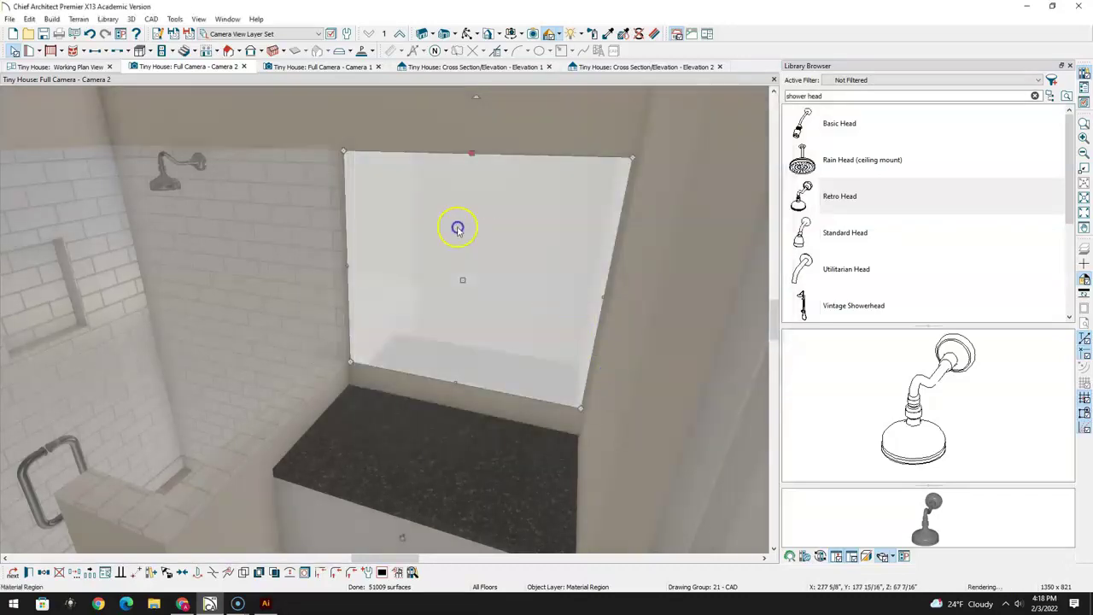
# Find the Vanity Light in the library with the search "vanity" and place two of them side by side above the mirror
pyautogui.click(468, 33)
pyautogui.moveTo(475, 225)
pyautogui.mouseDown()
pyautogui.moveTo(452, 215)
pyautogui.moveTo(486, 220)
pyautogui.moveTo(473, 225)
pyautogui.moveTo(467, 208)
pyautogui.moveTo(512, 203)
pyautogui.moveTo(474, 225)
pyautogui.mouseUp()
pyautogui.moveTo(825, 96); pyautogui.dragTo(784, 96)
pyautogui.write('vanity')
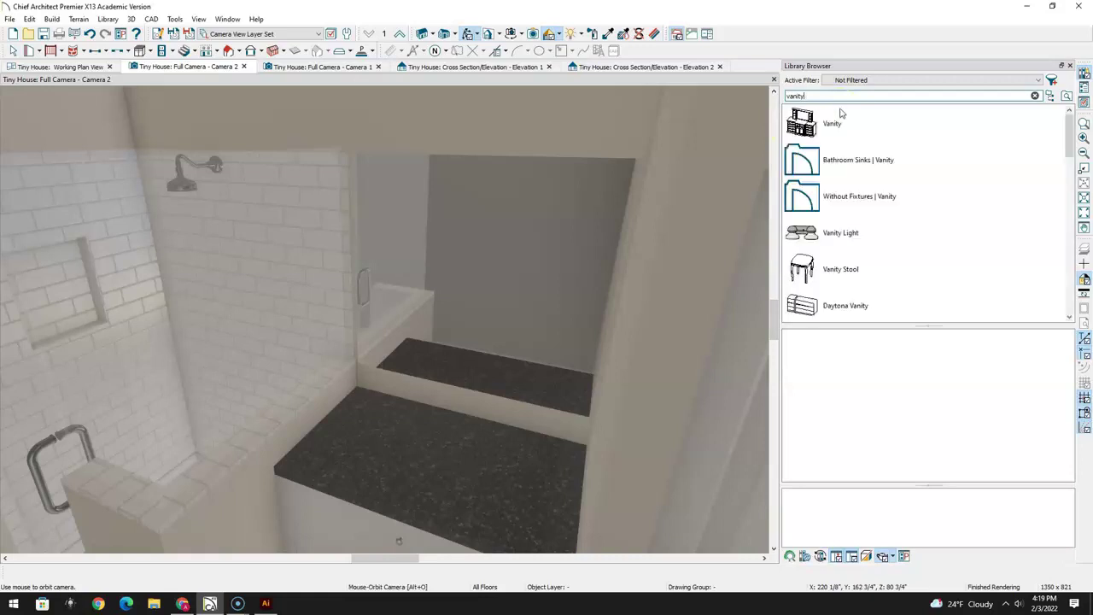
pyautogui.click(816, 232)
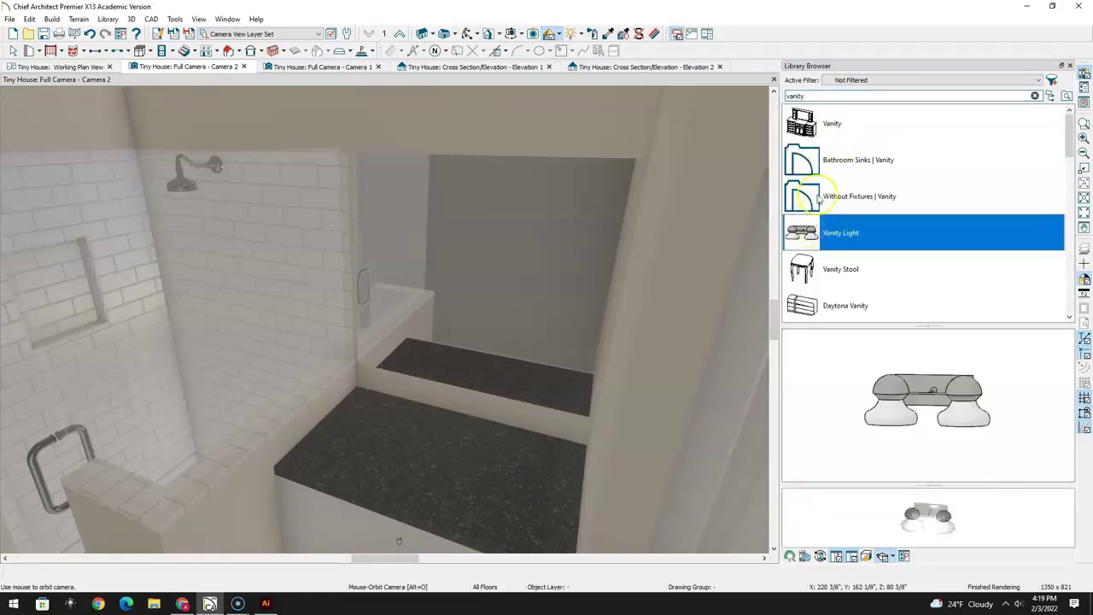
pyautogui.click(435, 141)
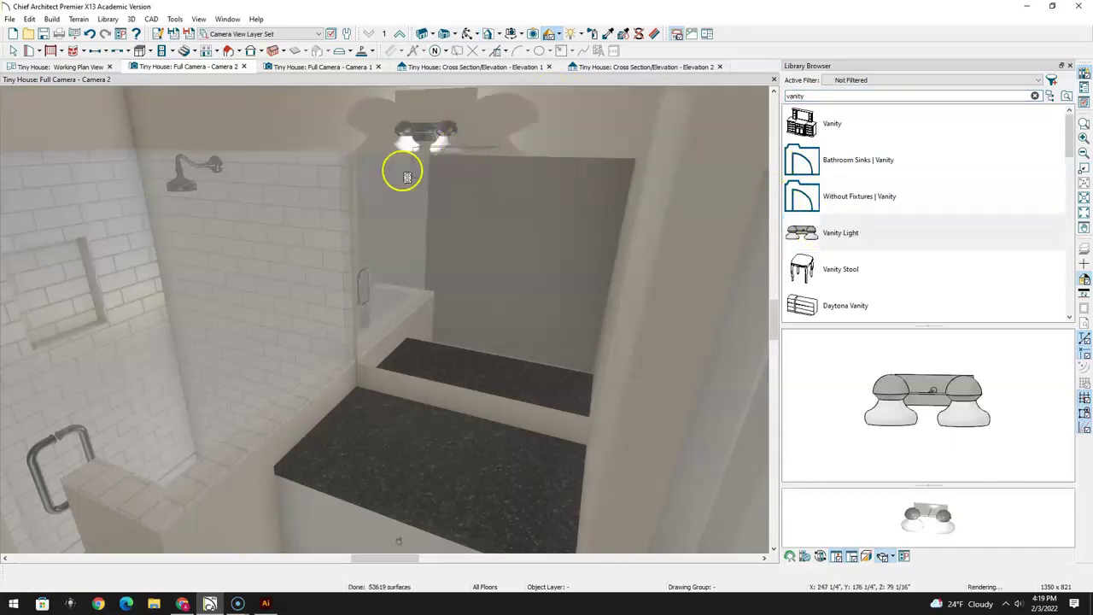
pyautogui.moveTo(492, 179); pyautogui.dragTo(422, 171, button='middle')
pyautogui.click(422, 172)
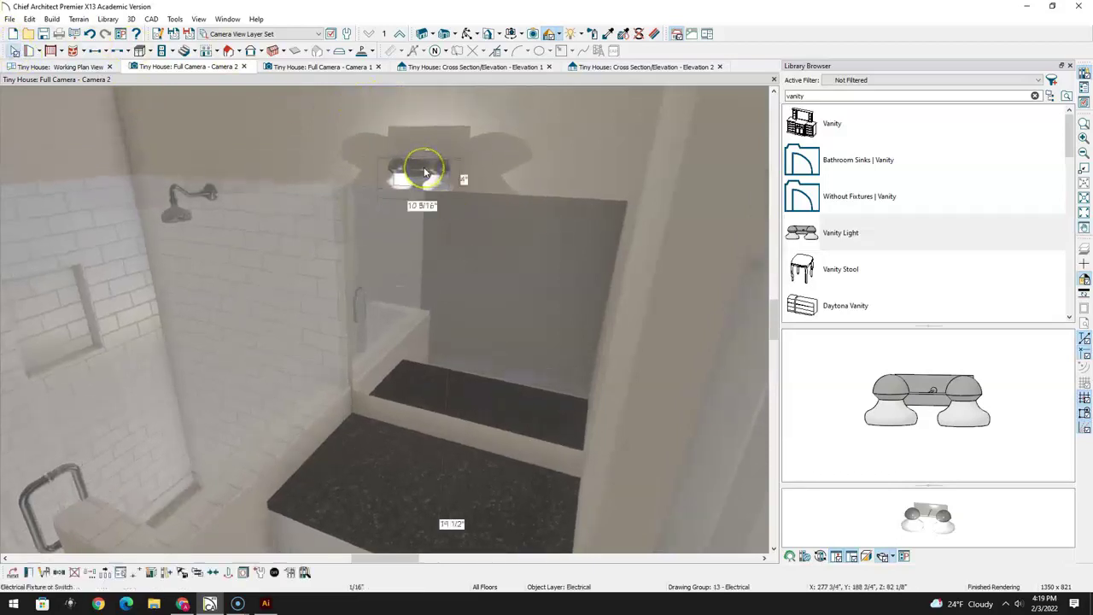
pyautogui.click(528, 185)
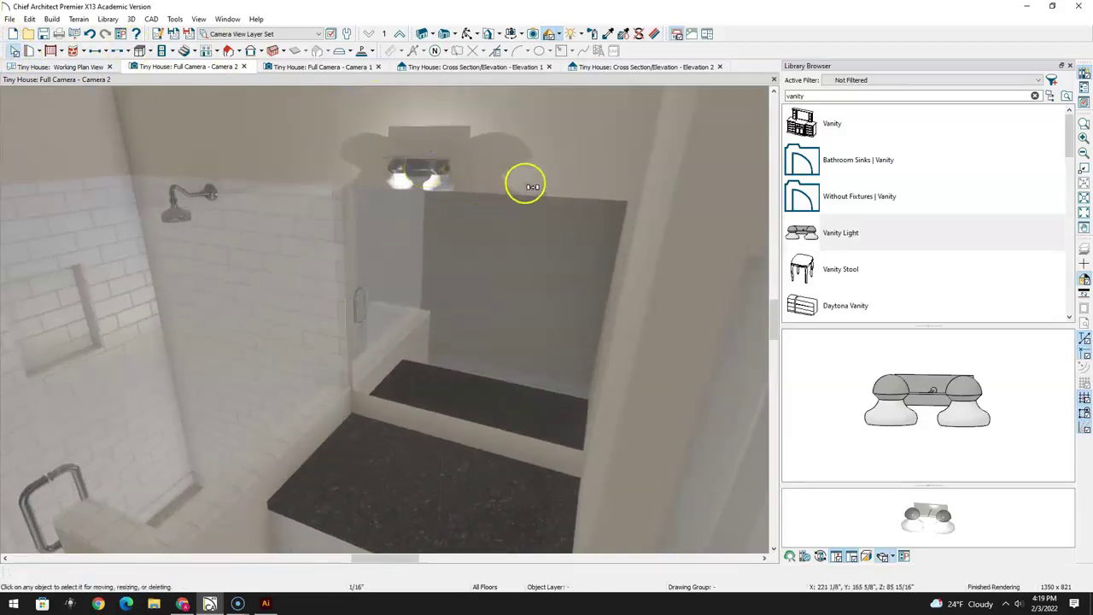
pyautogui.click(13, 51)
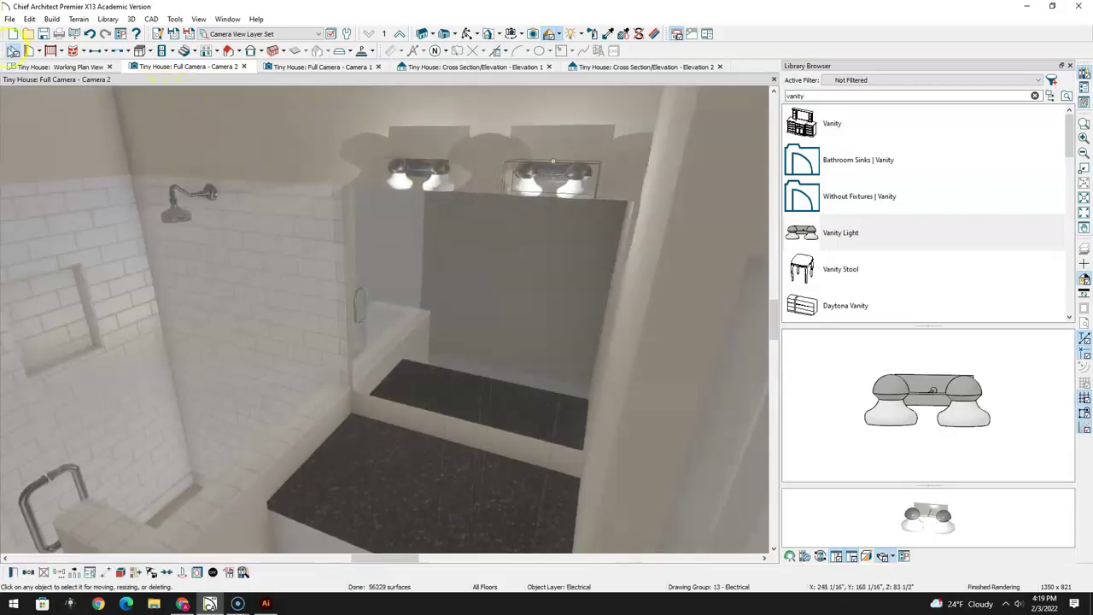
# In the working plan view, shift both vanity lights along the wall toward the shower to balance them over the cabinet
pyautogui.click(75, 66)
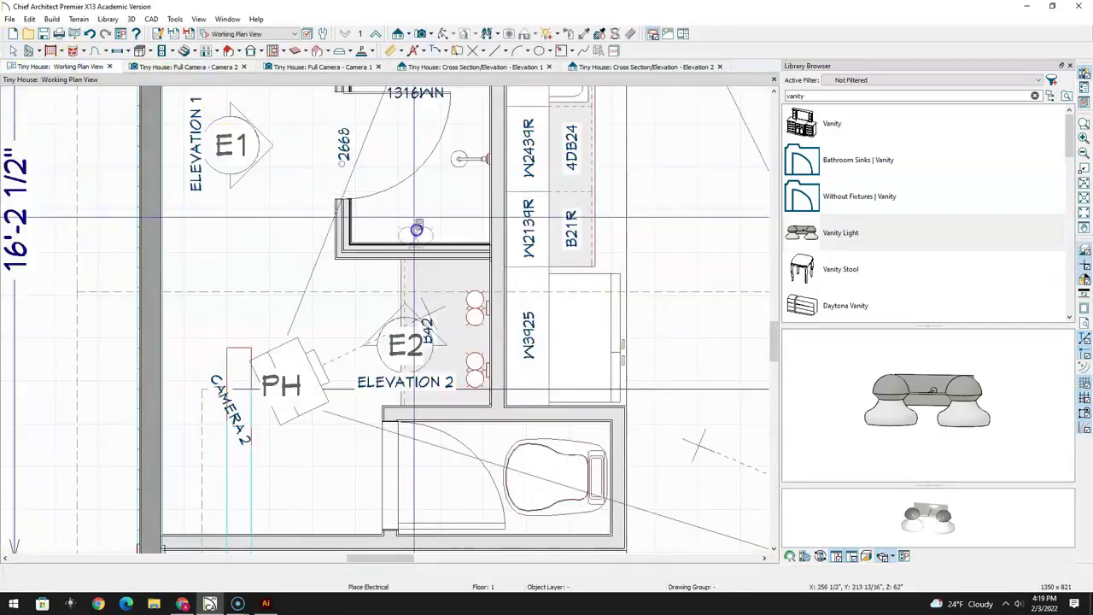
pyautogui.scroll(3, 435, 341)
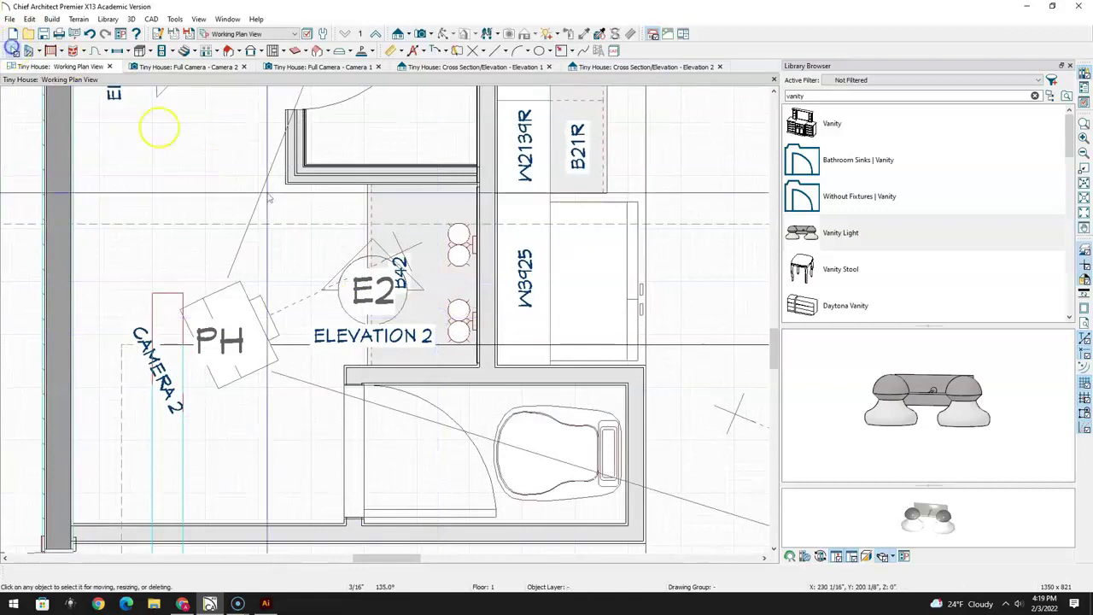
pyautogui.scroll(2, 451, 244)
pyautogui.click(499, 253)
pyautogui.moveTo(499, 254); pyautogui.dragTo(509, 214)
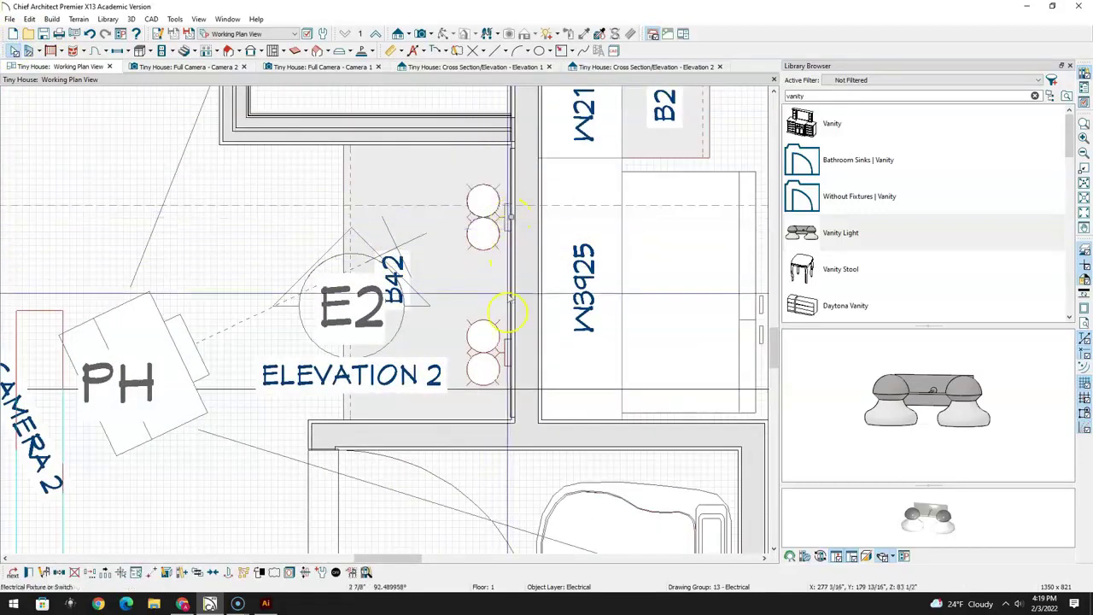
pyautogui.click(489, 343)
pyautogui.moveTo(510, 352); pyautogui.dragTo(510, 334)
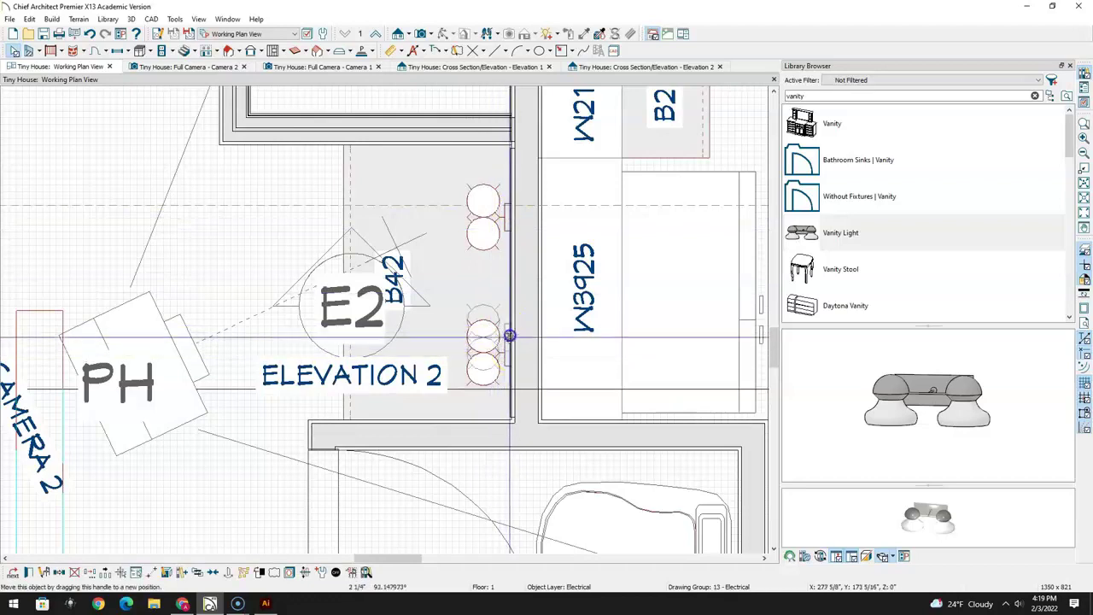
# Examine the vanity mirror, its lights, the pony wall and the shower floor in the Camera 2 view
pyautogui.click(217, 67)
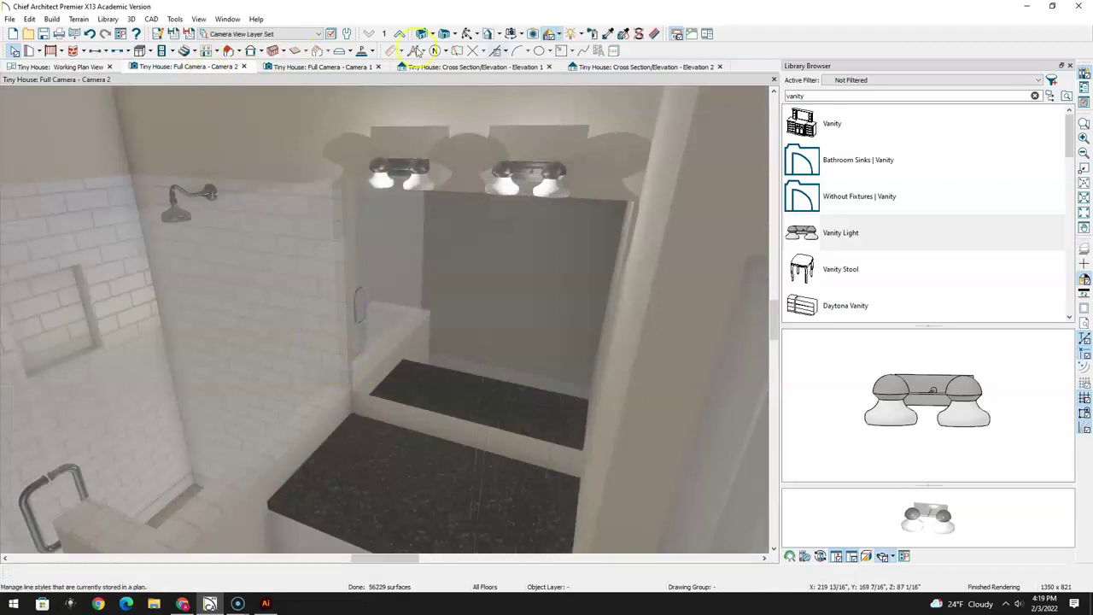
pyautogui.moveTo(334, 399); pyautogui.dragTo(505, 235)
pyautogui.moveTo(493, 485); pyautogui.dragTo(457, 521)
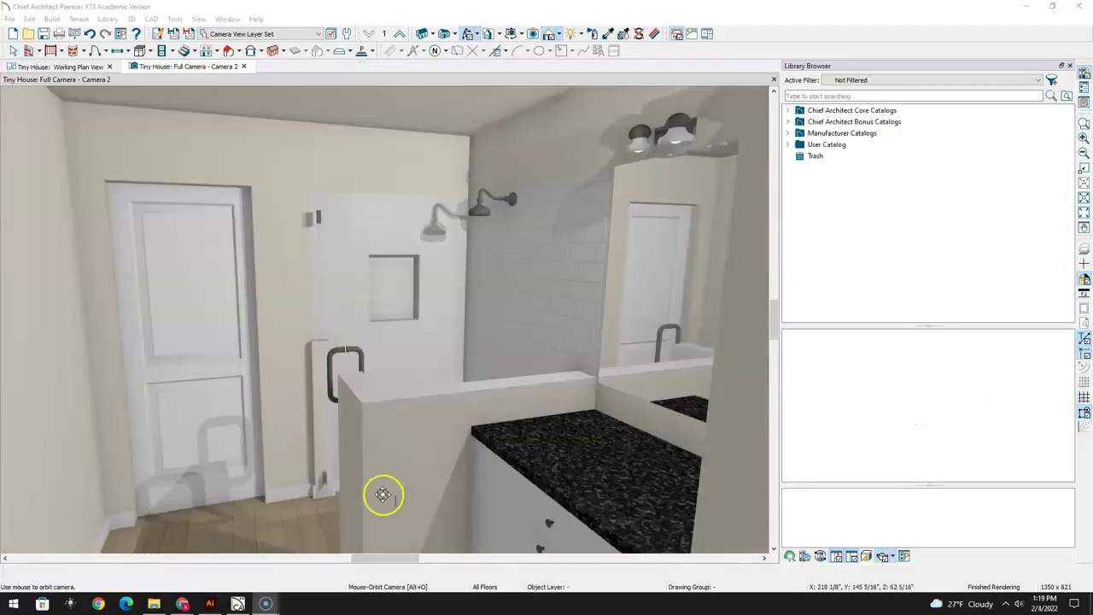
pyautogui.moveTo(365, 338); pyautogui.dragTo(319, 435)
pyautogui.moveTo(408, 441); pyautogui.dragTo(480, 447)
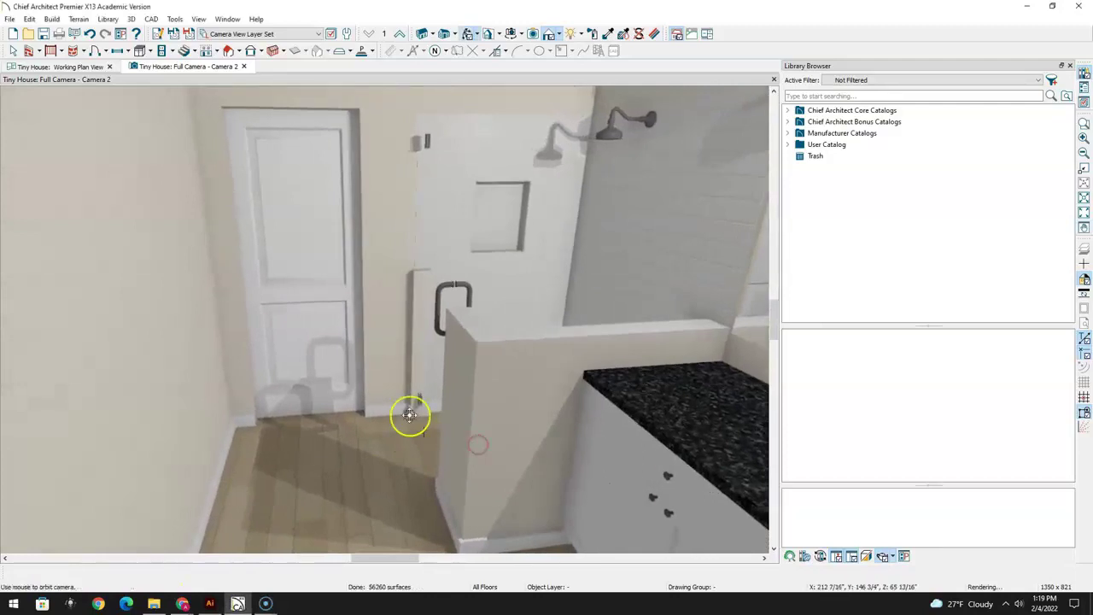
pyautogui.moveTo(484, 366); pyautogui.dragTo(445, 366)
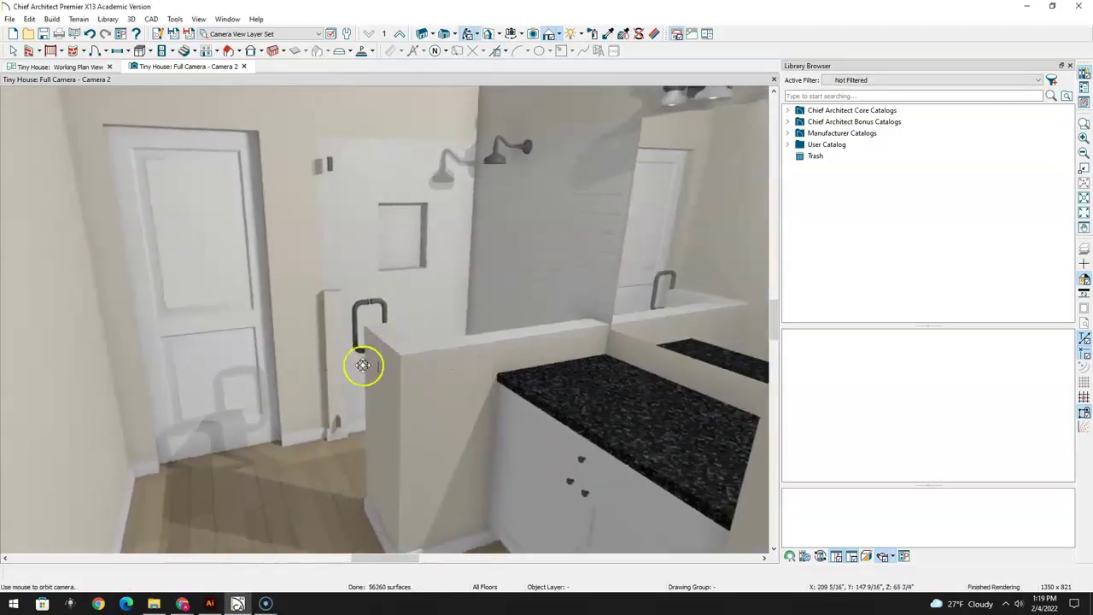
pyautogui.moveTo(447, 307); pyautogui.dragTo(400, 370)
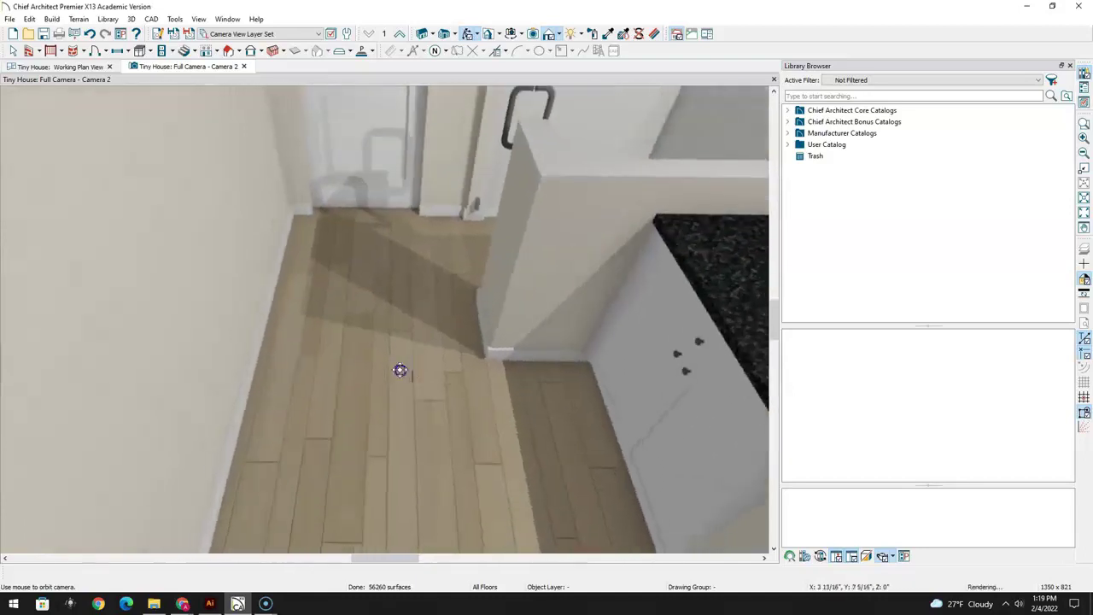
pyautogui.moveTo(391, 424)
pyautogui.mouseDown(button='middle')
pyautogui.moveTo(549, 337)
pyautogui.moveTo(364, 501)
pyautogui.moveTo(532, 231)
pyautogui.moveTo(366, 410)
pyautogui.moveTo(505, 236)
pyautogui.moveTo(371, 407)
pyautogui.moveTo(494, 229)
pyautogui.moveTo(393, 410)
pyautogui.mouseUp(button='middle')
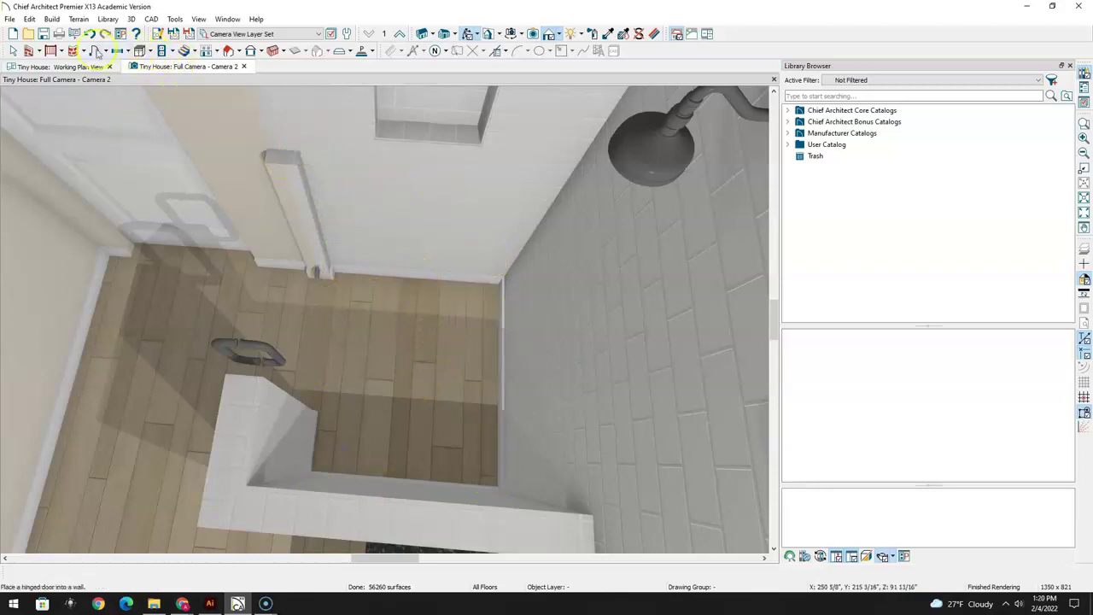
# Draw a material region on the wood floor inside the shower, about 2'-1" across its diagonal
pyautogui.click(40, 52)
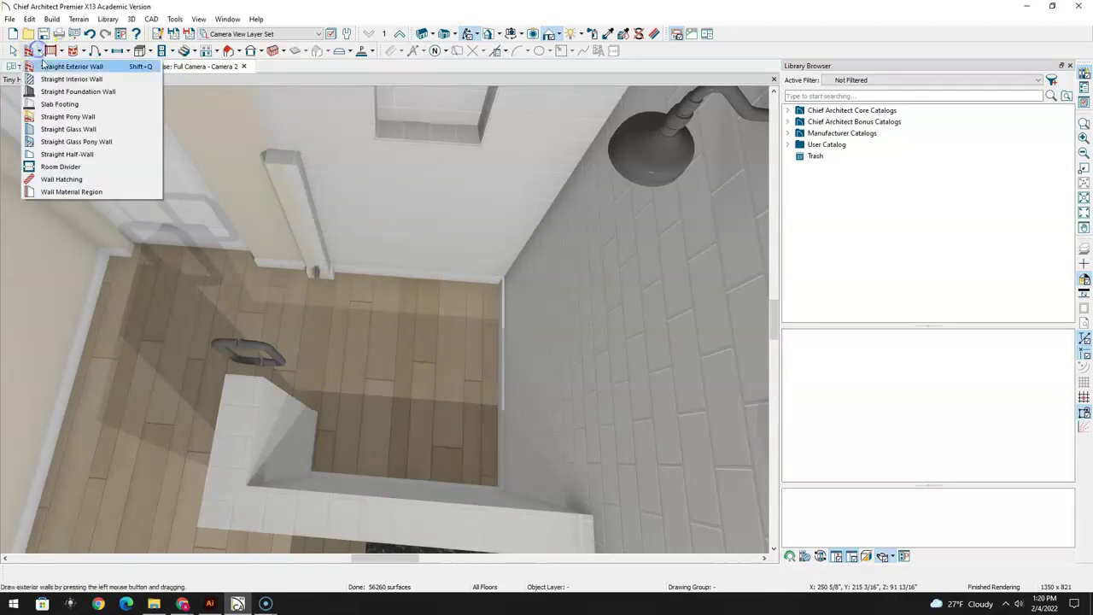
pyautogui.click(66, 191)
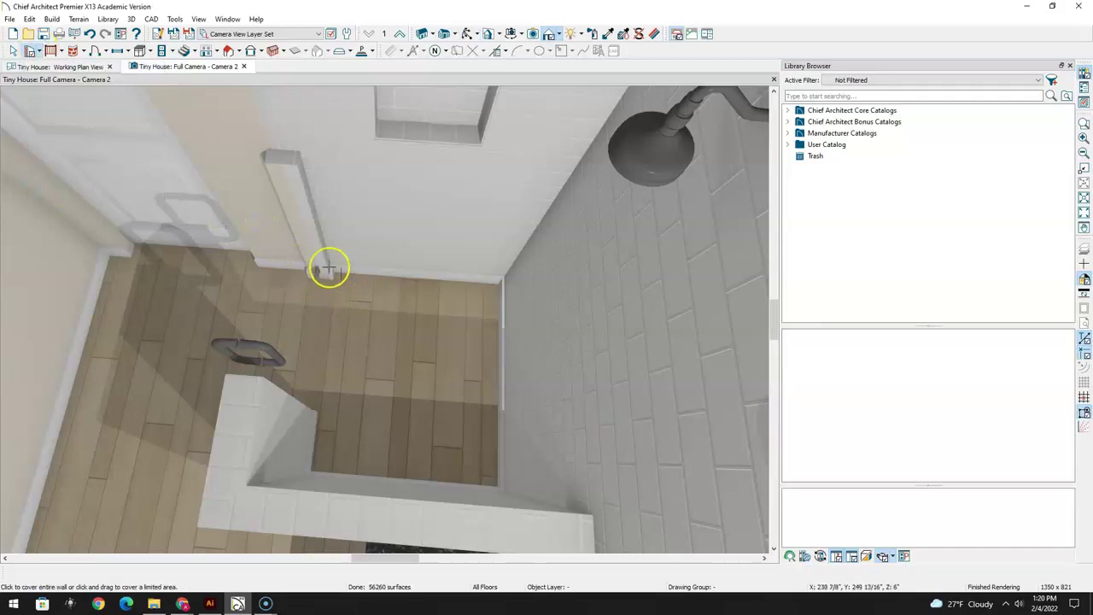
pyautogui.moveTo(374, 357); pyautogui.dragTo(456, 410)
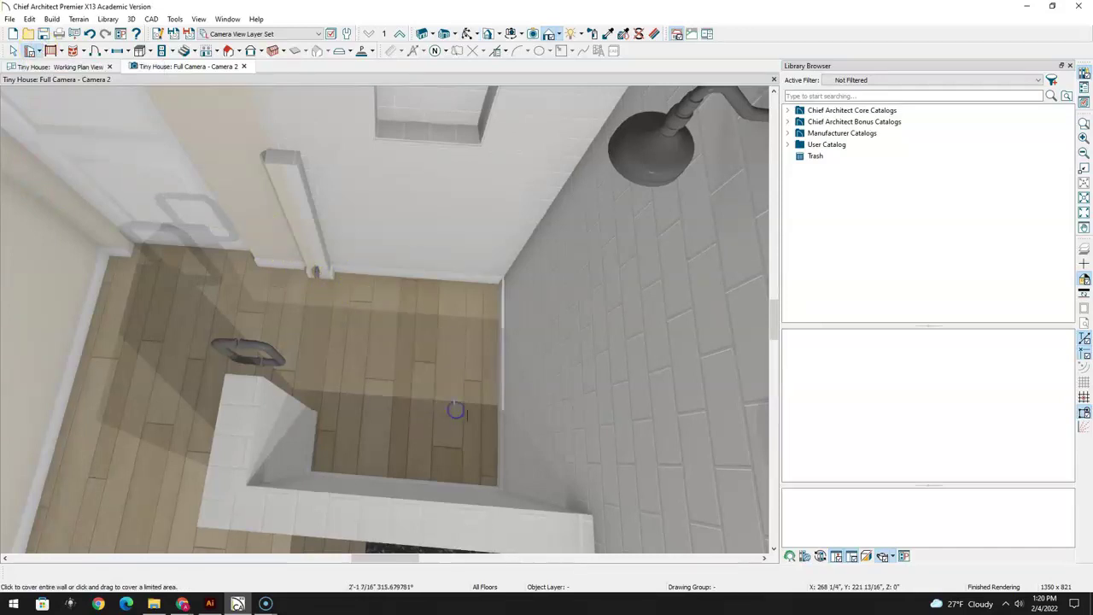
# Stretch the material region to cover the entire shower floor between the tiled walls, the pony wall and the door opening
pyautogui.click(390, 357)
pyautogui.moveTo(374, 358); pyautogui.dragTo(328, 357)
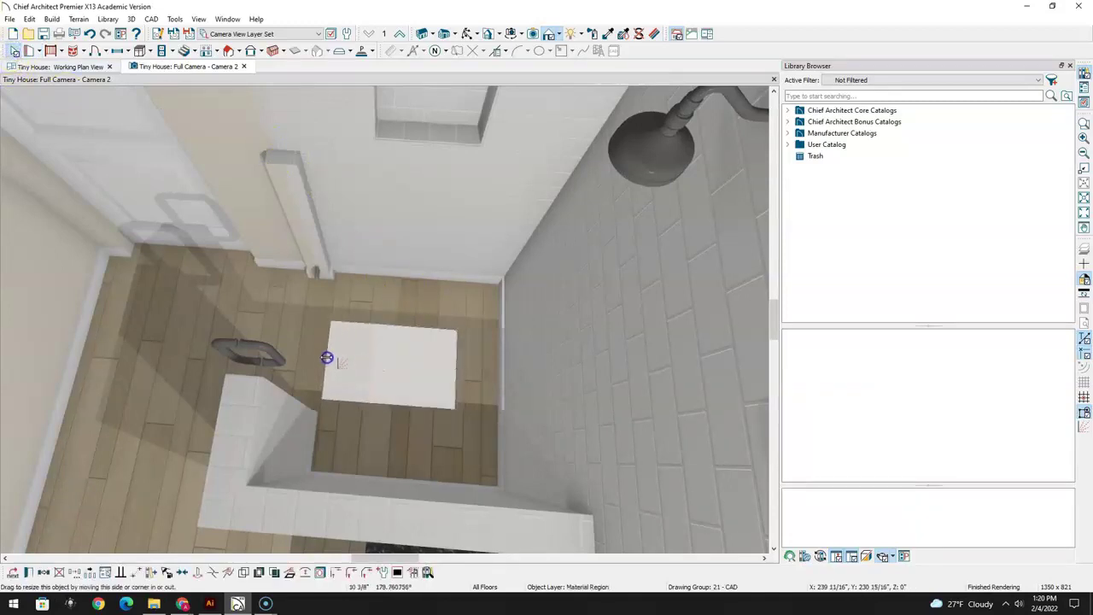
pyautogui.moveTo(391, 328); pyautogui.dragTo(402, 272)
pyautogui.click(441, 327)
pyautogui.moveTo(454, 340); pyautogui.dragTo(505, 345)
pyautogui.click(414, 408)
pyautogui.click(412, 384)
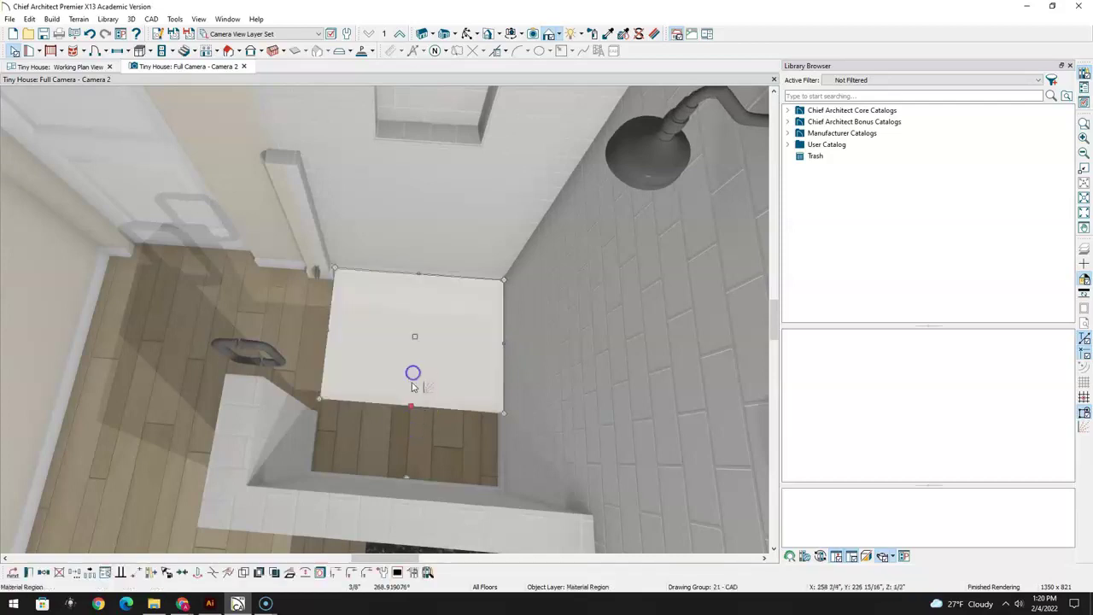
pyautogui.moveTo(412, 405); pyautogui.dragTo(410, 484)
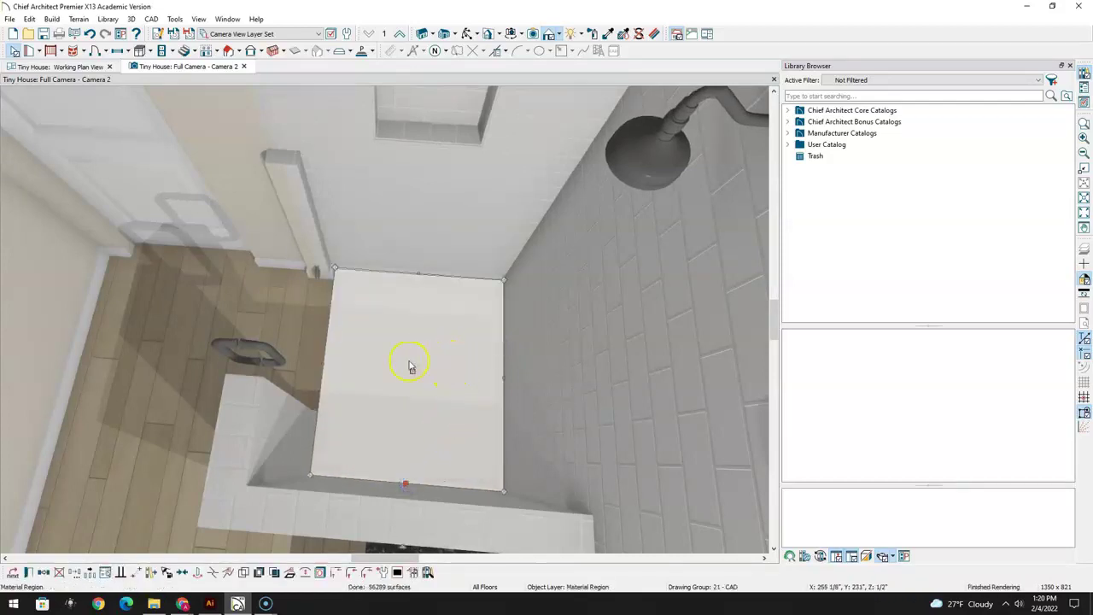
# Replace the shower floor region's Ivory Tiles layer with the subway White Tile material
pyautogui.click(30, 571)
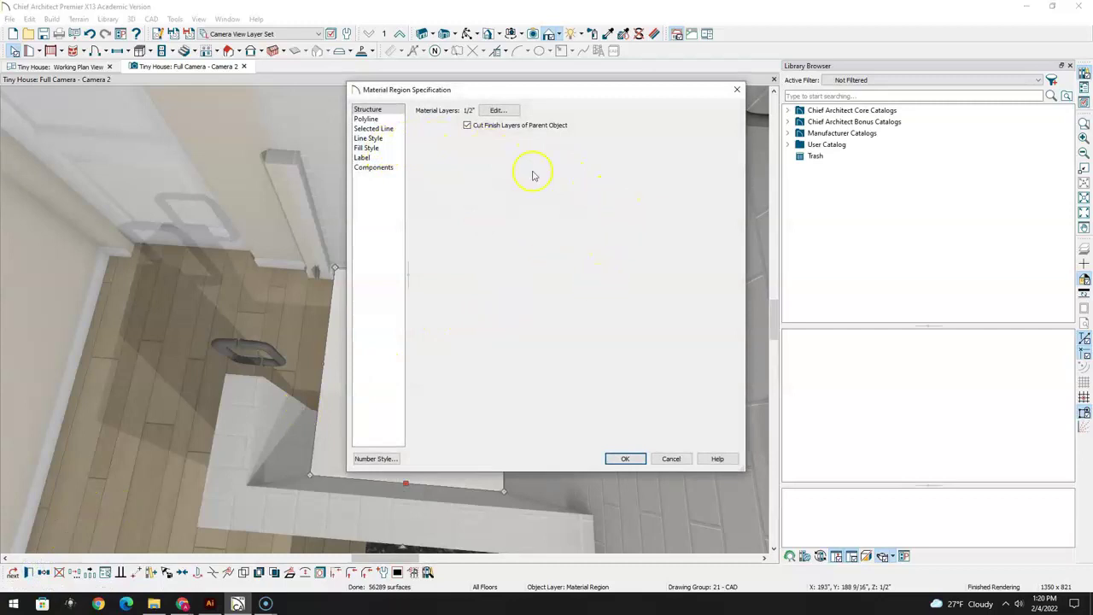
pyautogui.click(498, 110)
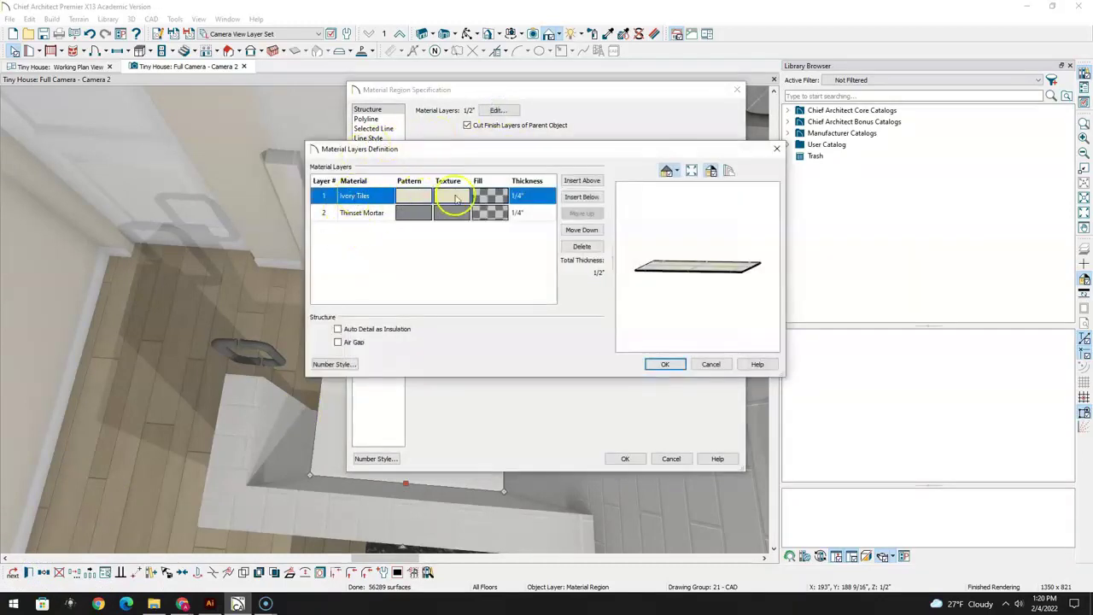
pyautogui.click(418, 197)
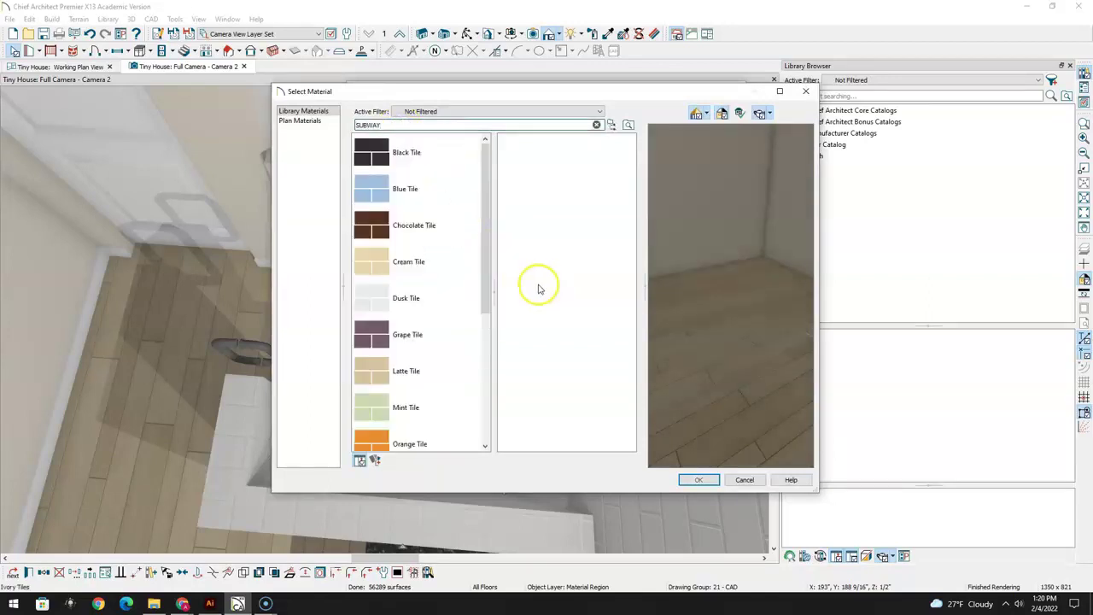
pyautogui.moveTo(484, 273); pyautogui.dragTo(476, 400)
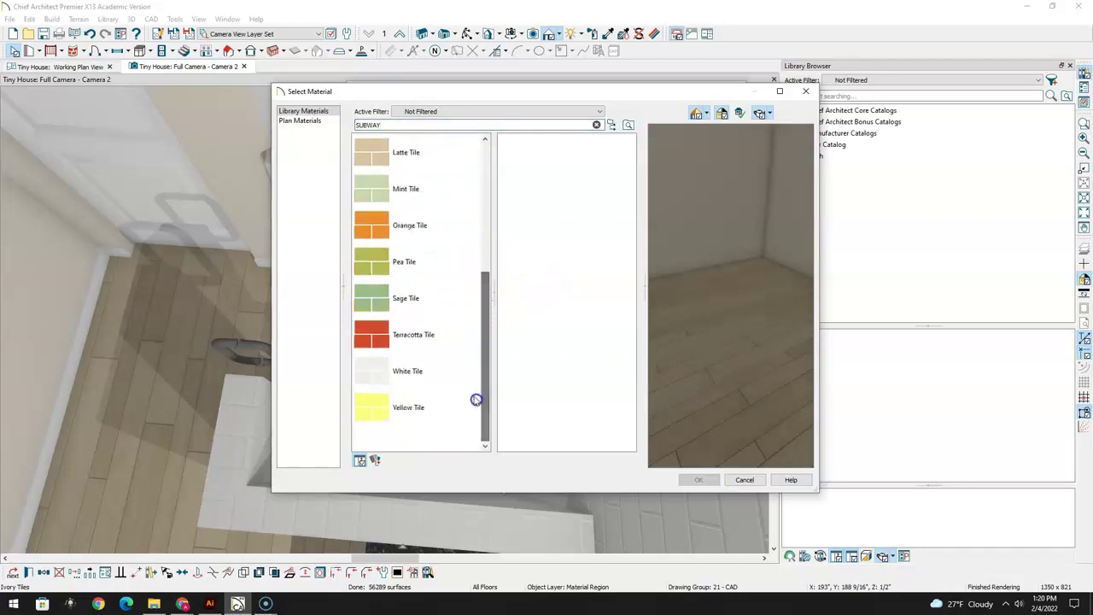
pyautogui.click(376, 371)
pyautogui.click(698, 480)
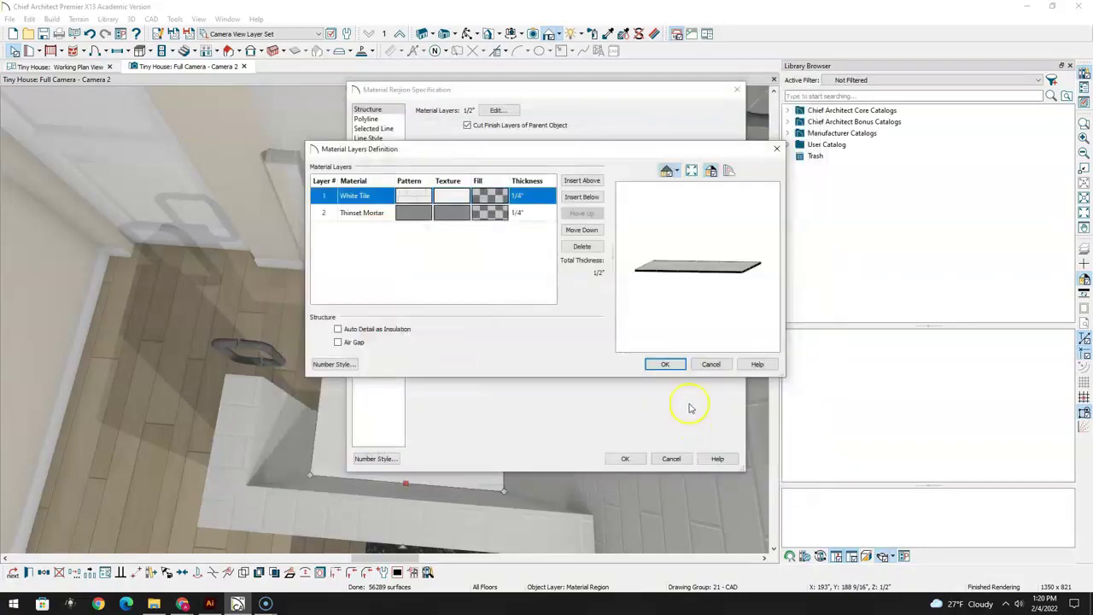
pyautogui.click(665, 365)
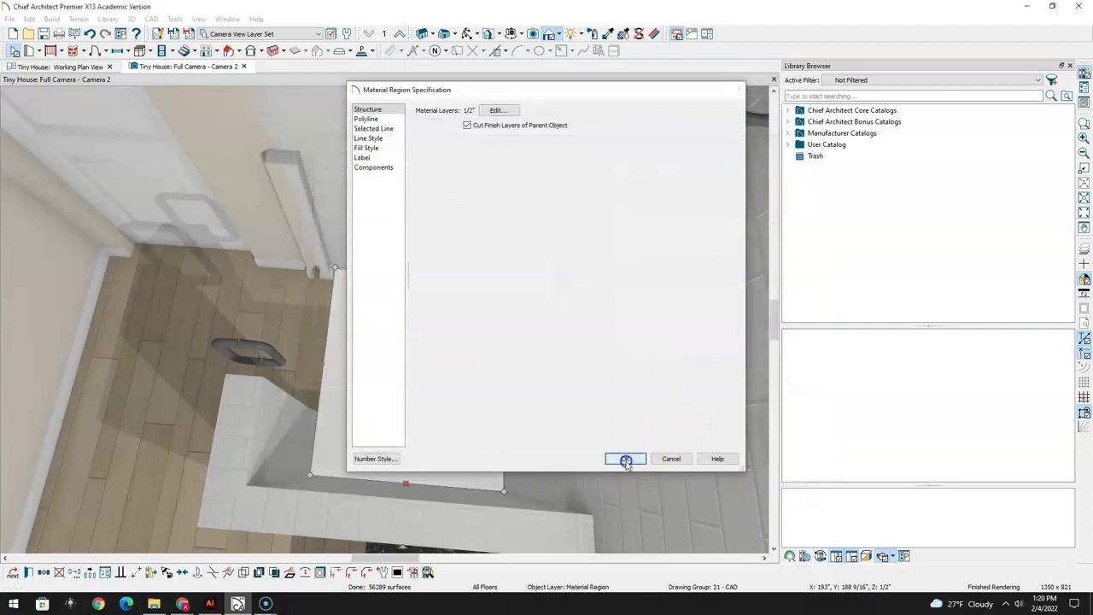
pyautogui.click(626, 459)
pyautogui.press('Escape')
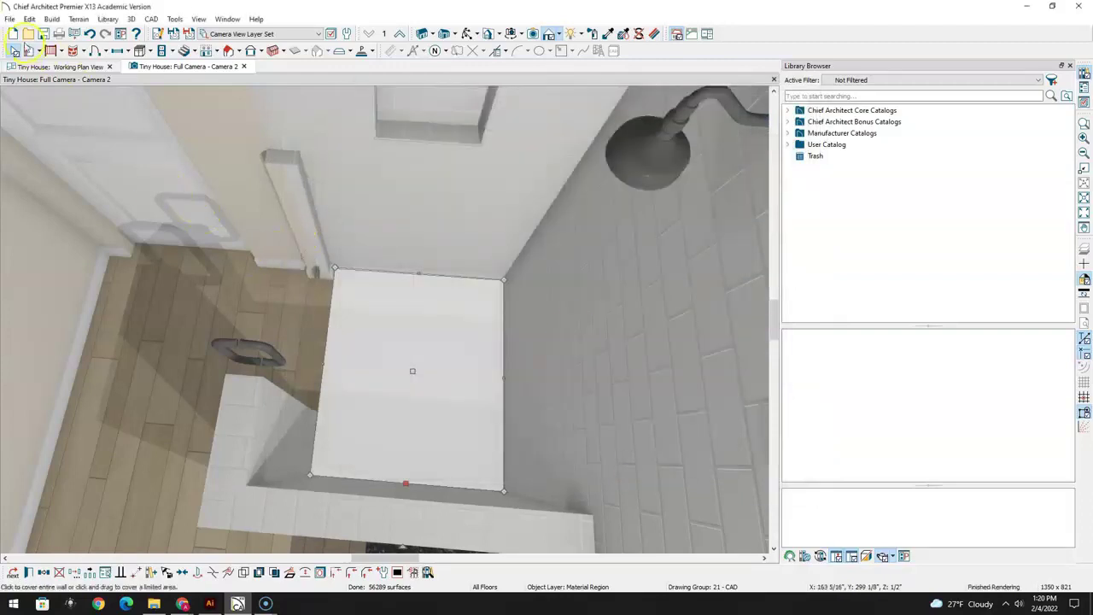
pyautogui.click(195, 284)
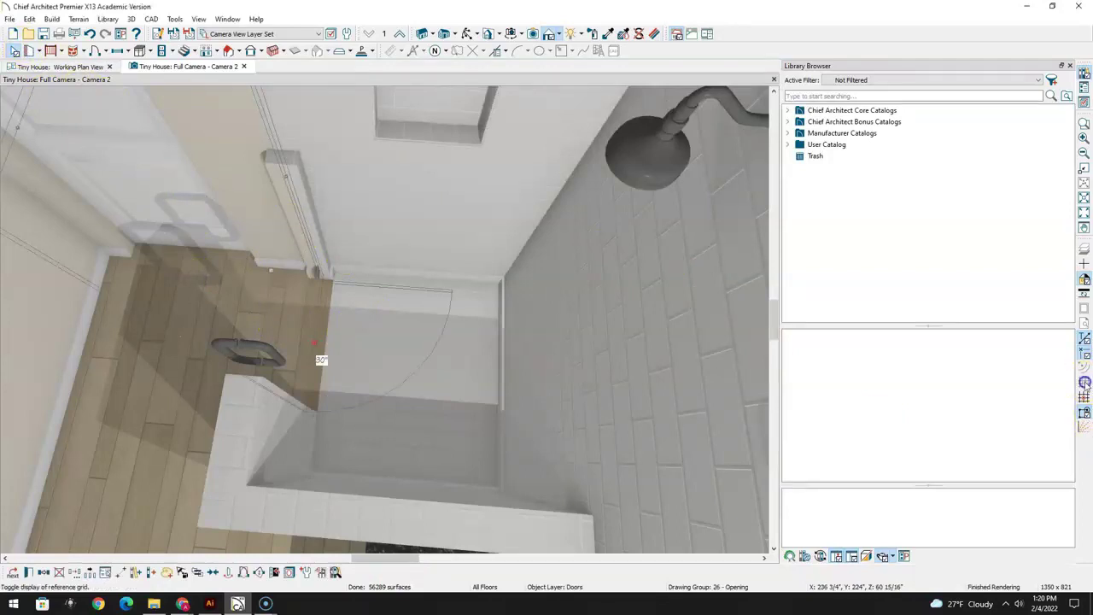
pyautogui.press('Escape')
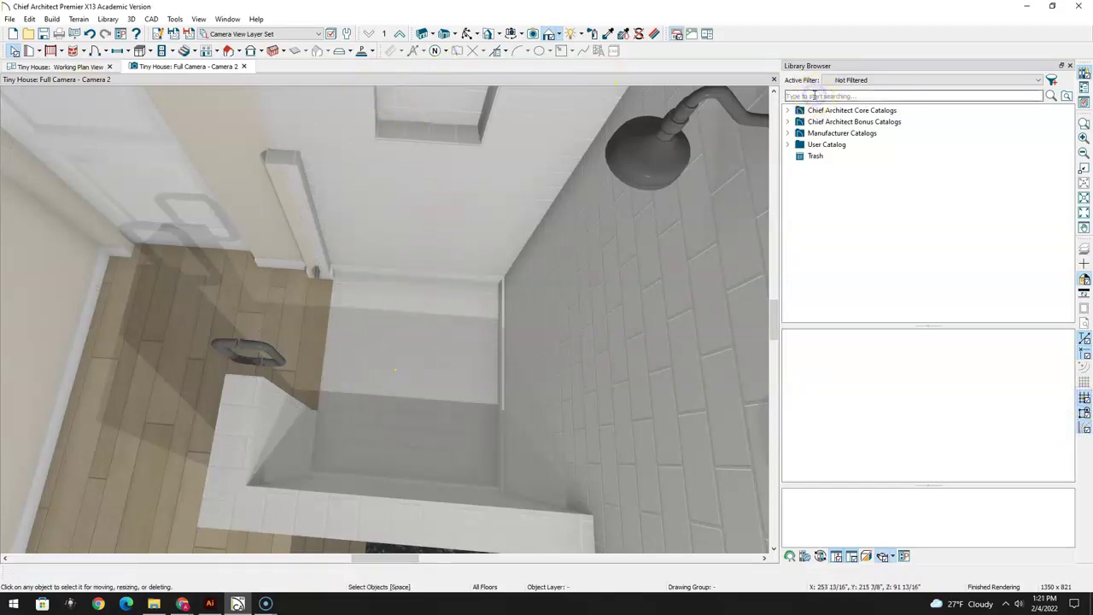
# Find the Round Drain in the library with the search "drain" and place it near the middle of the shower floor
pyautogui.press('BackSpace')
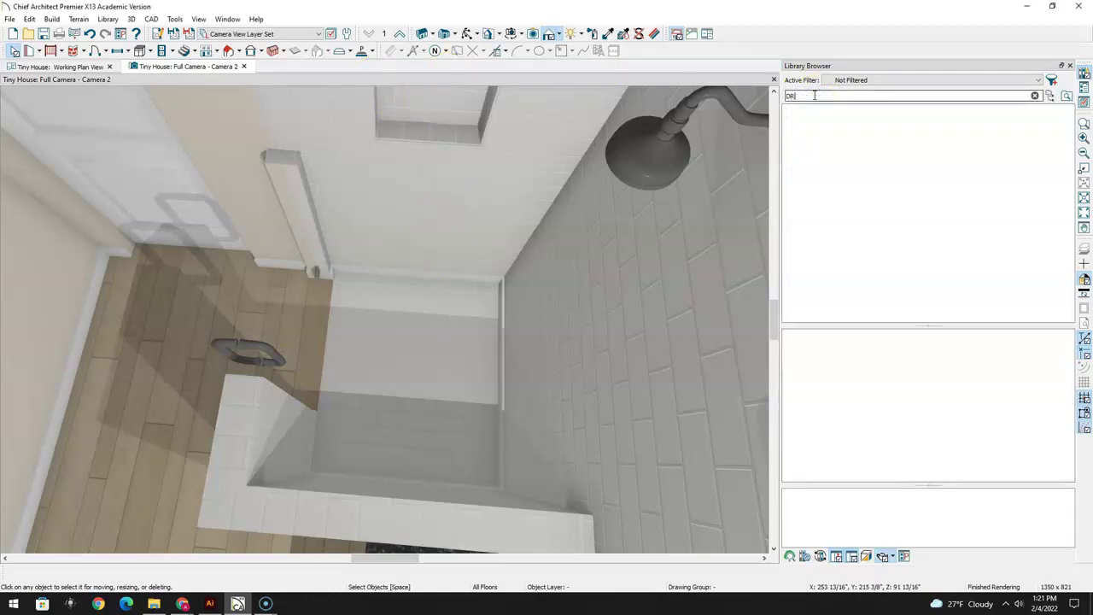
pyautogui.press('BackSpace')
pyautogui.press('BackSpace')
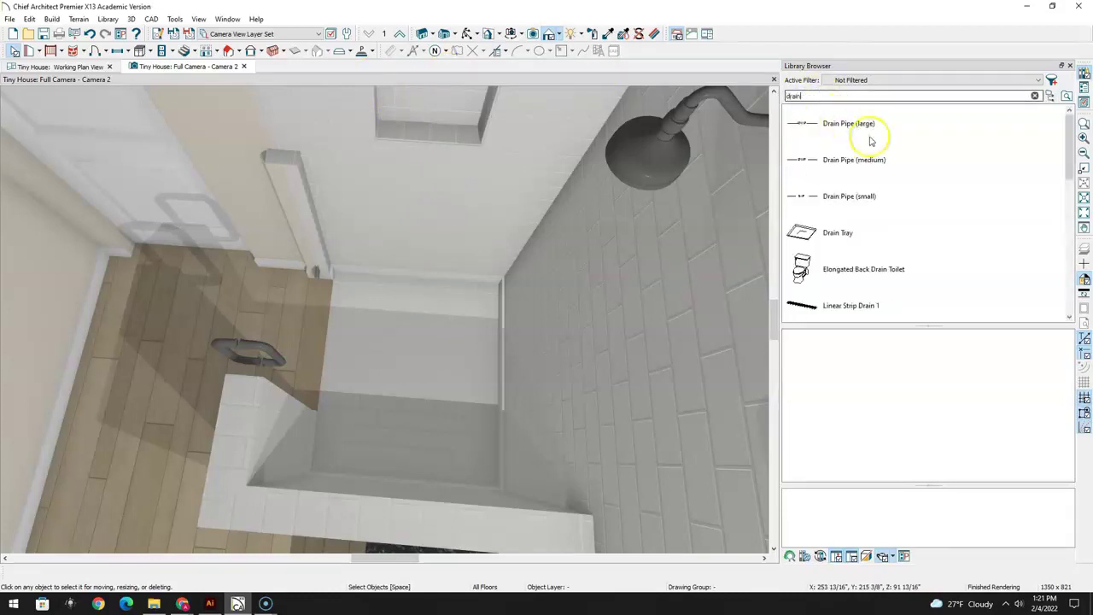
pyautogui.scroll(-3, 863, 266)
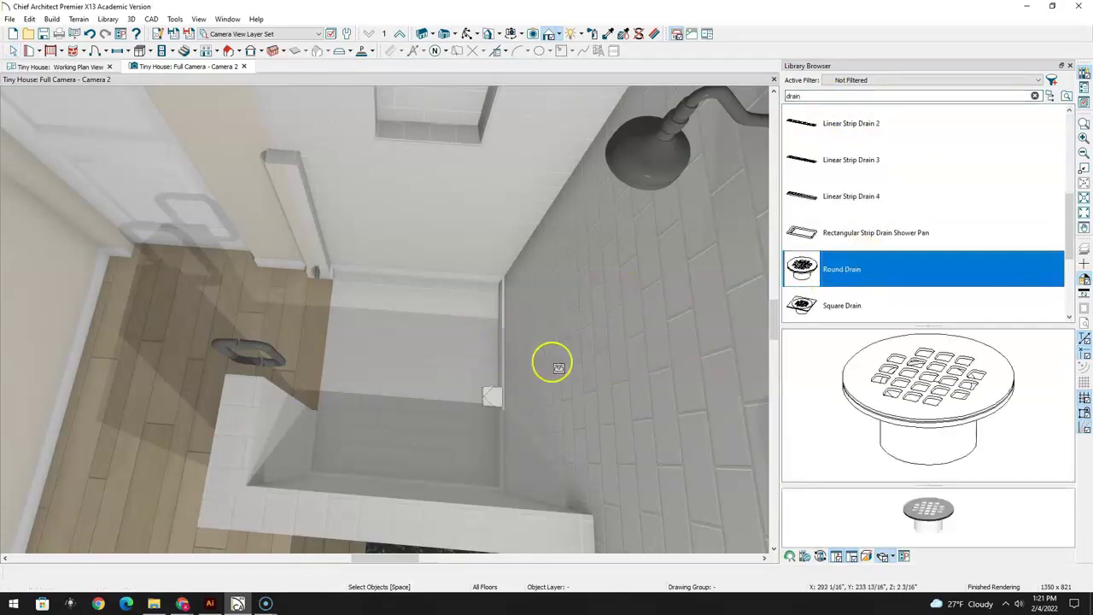
pyautogui.click(414, 369)
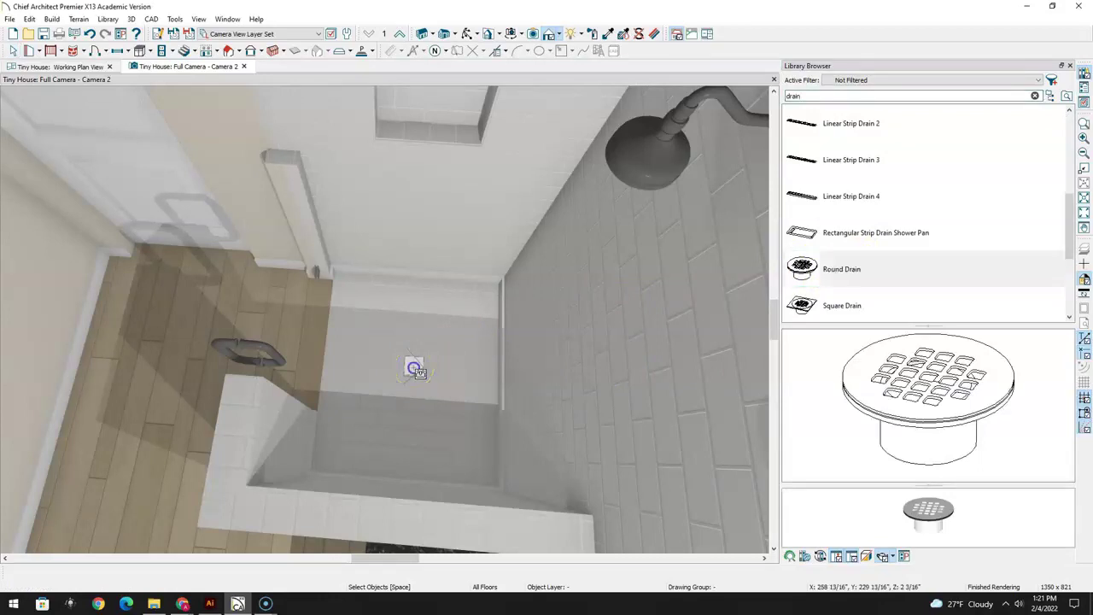
pyautogui.press('Escape')
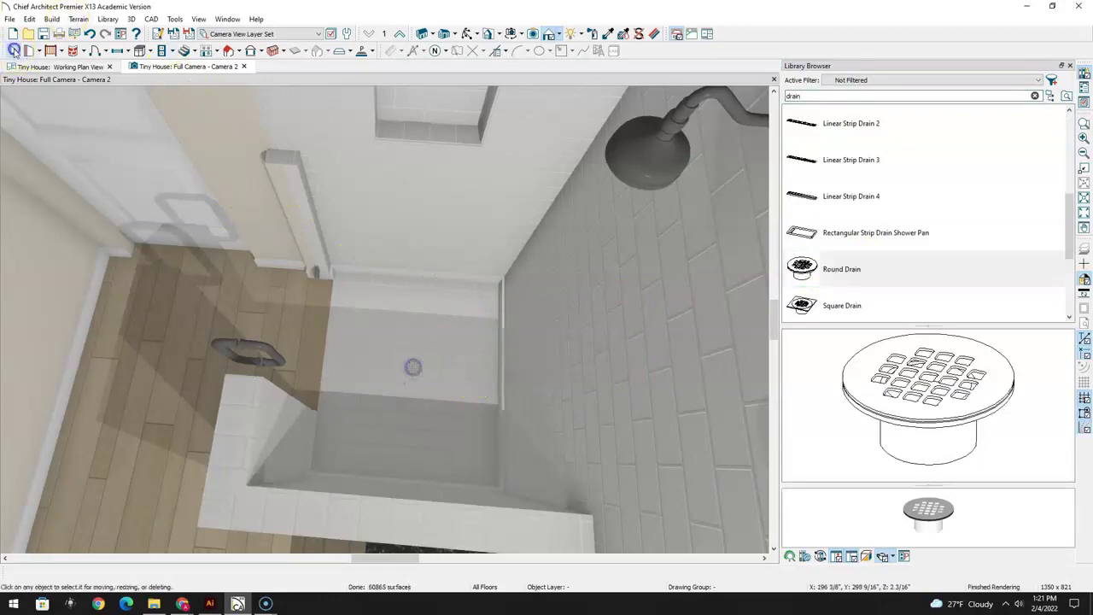
pyautogui.click(468, 35)
pyautogui.moveTo(340, 375); pyautogui.dragTo(358, 352)
pyautogui.moveTo(335, 421); pyautogui.dragTo(361, 505)
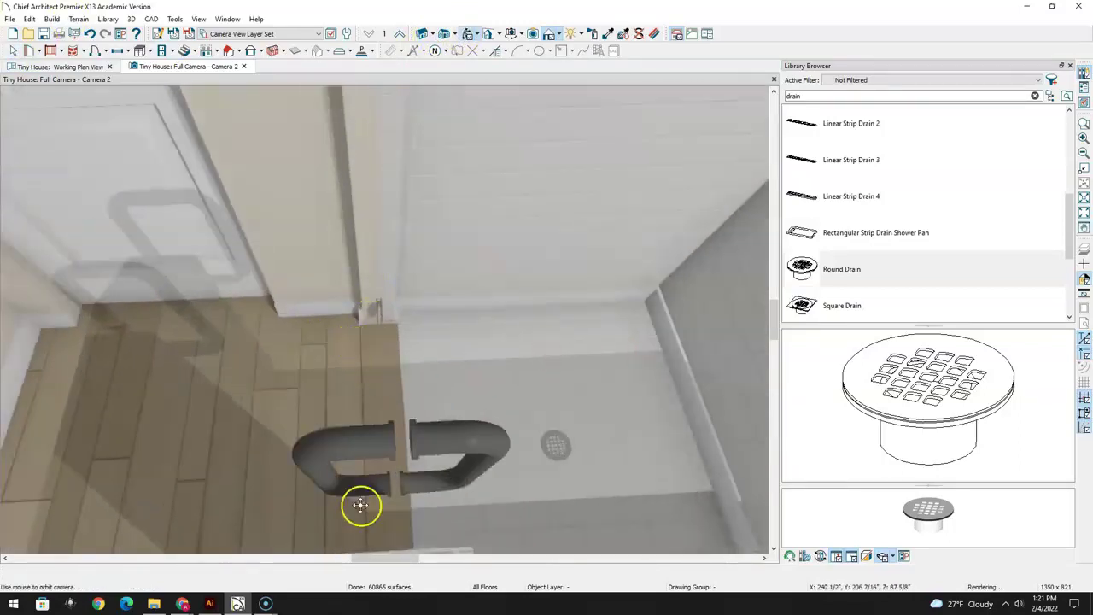
# In the working plan view, move the Camera 2 symbol away from the shower doorway into the open bathroom floor
pyautogui.click(43, 67)
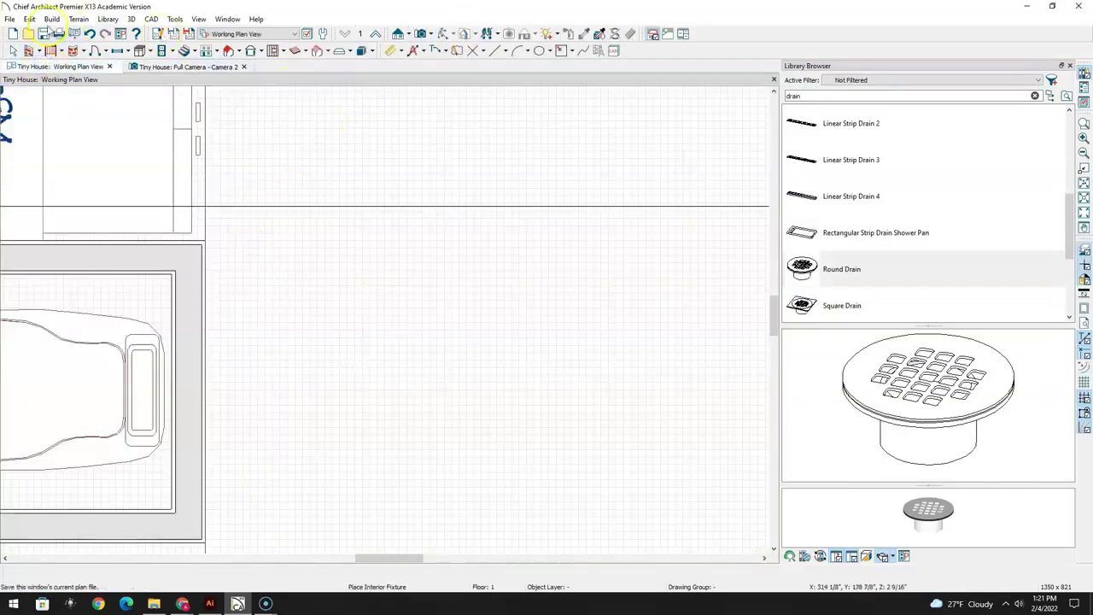
pyautogui.scroll(3, 419, 357)
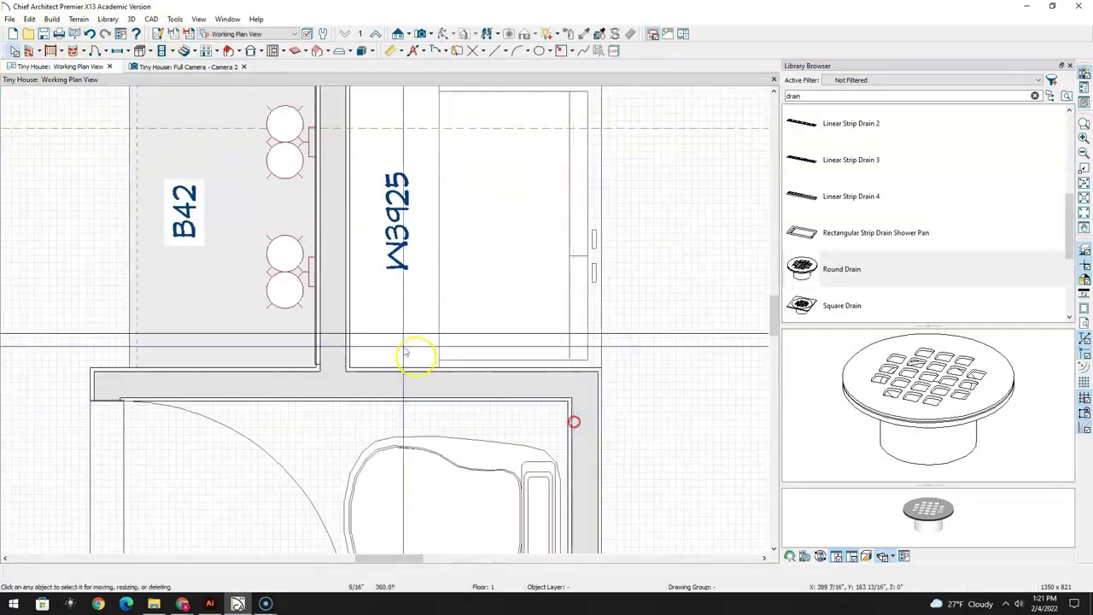
pyautogui.scroll(-1, 267, 275)
pyautogui.moveTo(267, 275); pyautogui.dragTo(398, 343, button='middle')
pyautogui.click(397, 340)
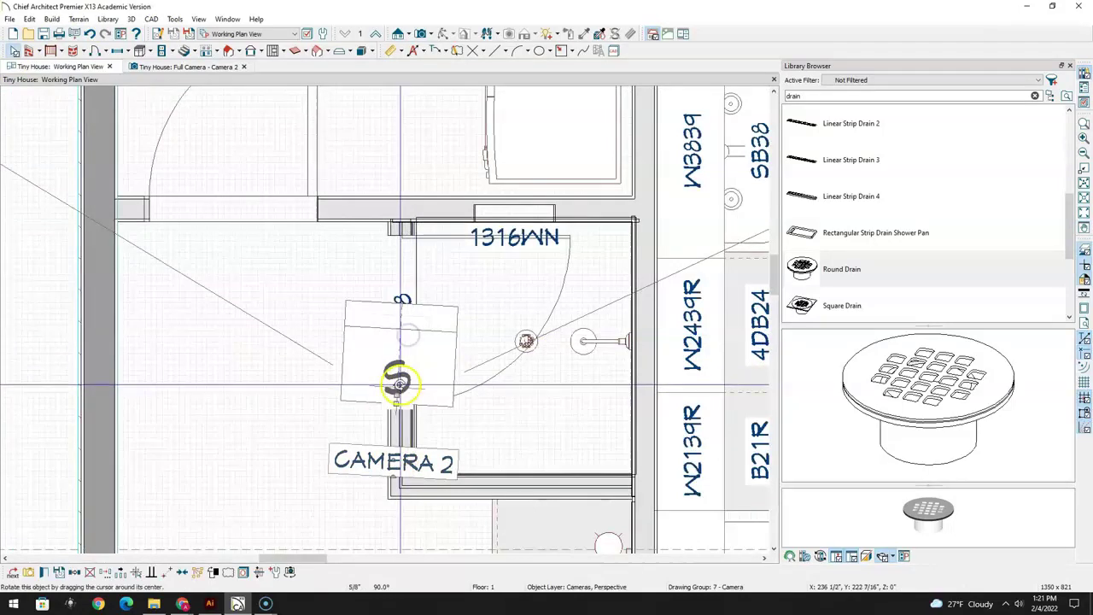
pyautogui.moveTo(395, 397); pyautogui.dragTo(249, 519)
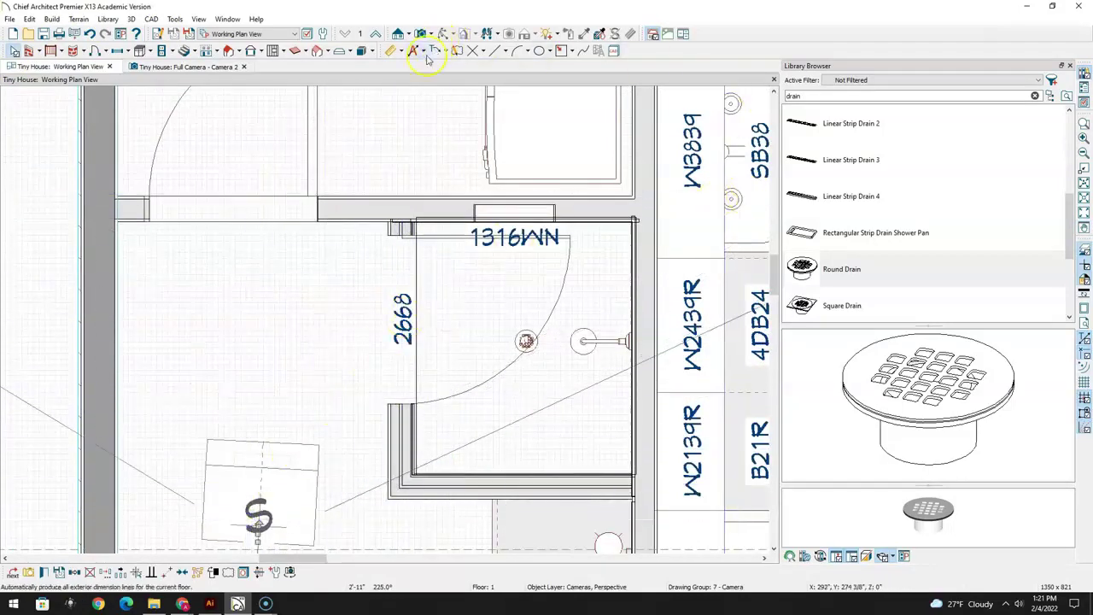
# Draw a rectangular polyline solid just outside the shower doorway, about 5" wide and 2'-6" long
pyautogui.click(357, 53)
pyautogui.click(378, 66)
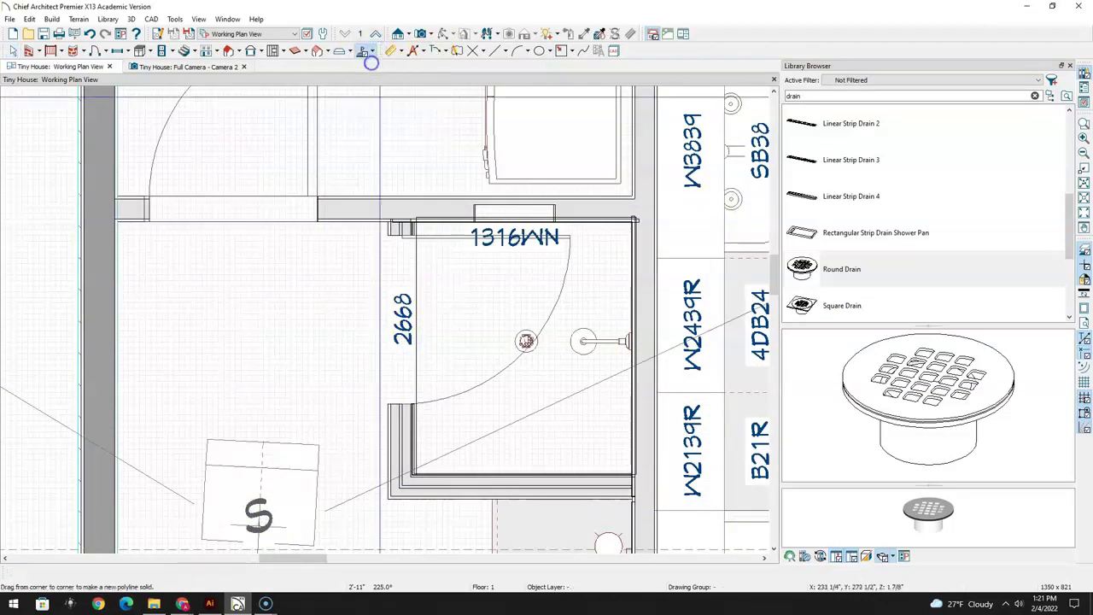
pyautogui.moveTo(373, 235); pyautogui.dragTo(344, 405)
pyautogui.press('space')
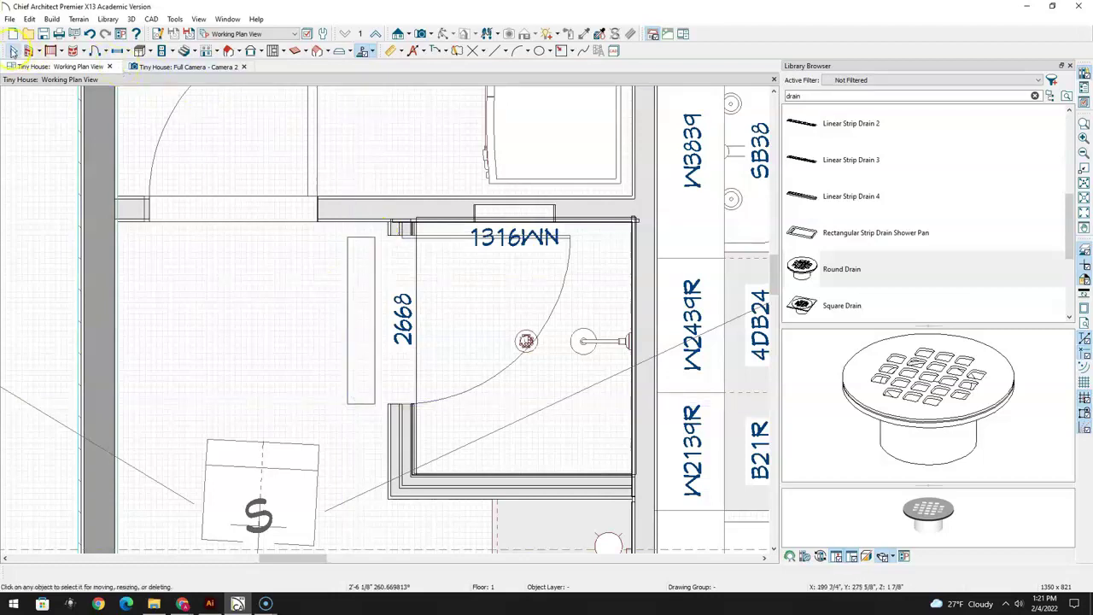
# Set the polyline solid's thickness to 3" and its top to 3" above the finished floor
pyautogui.click(361, 316)
pyautogui.doubleClick(361, 318)
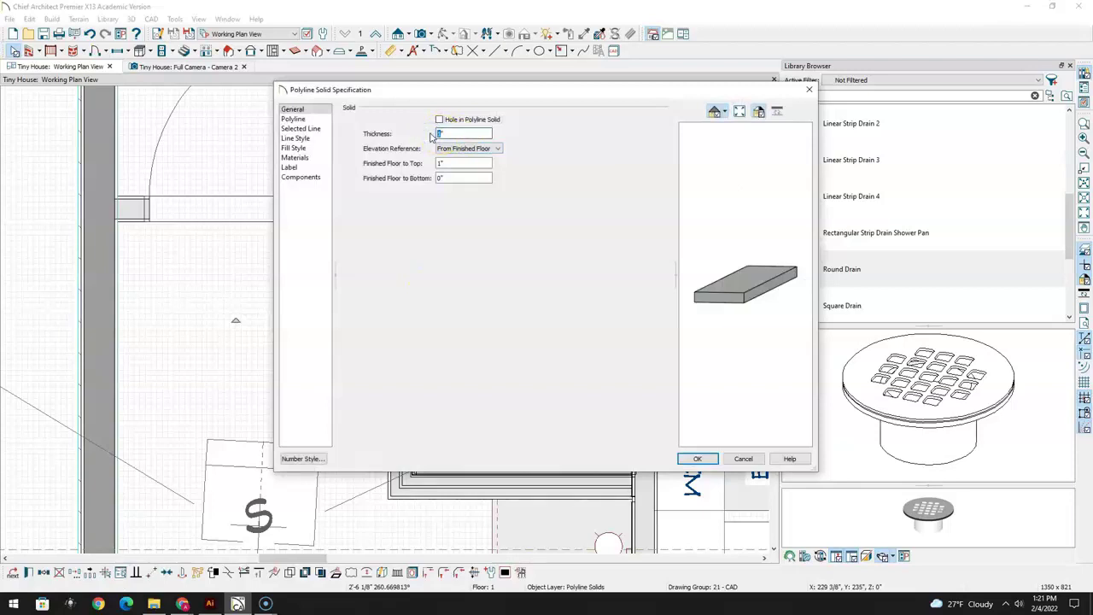
pyautogui.click(451, 165)
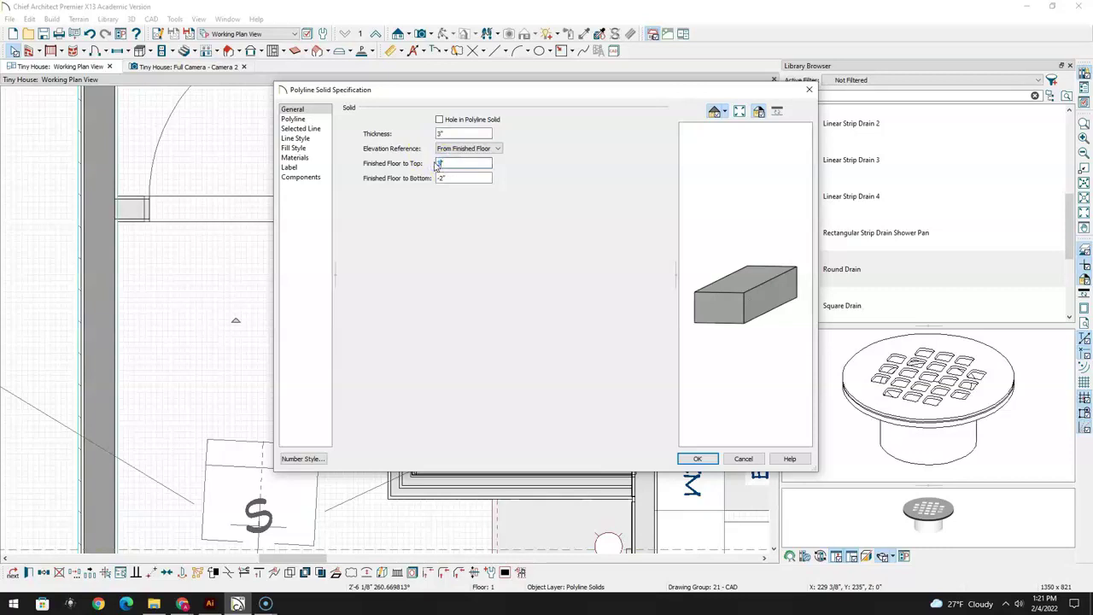
pyautogui.click(696, 460)
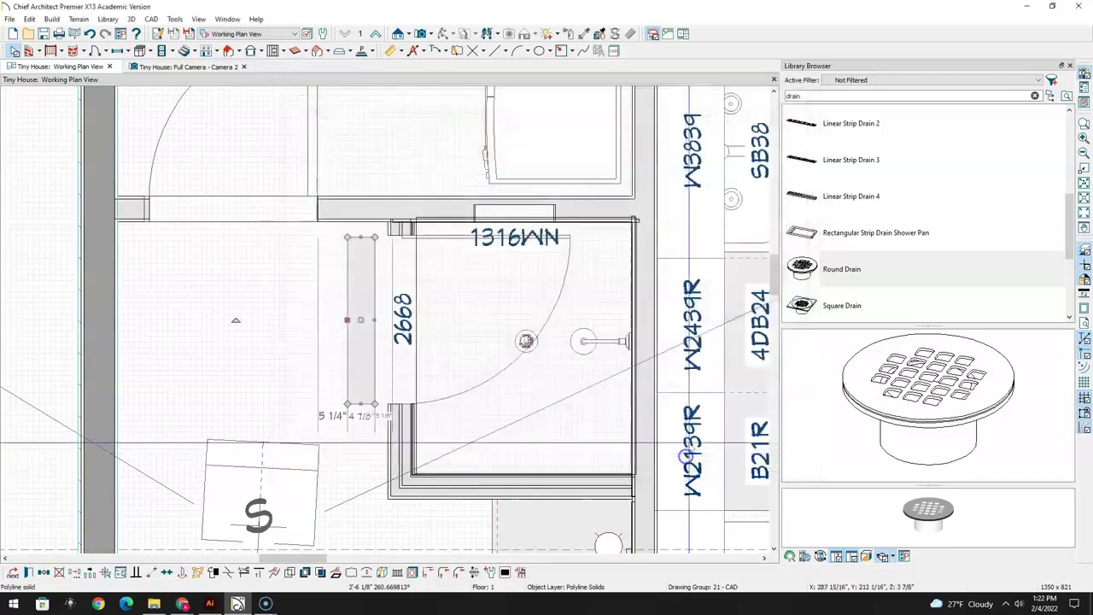
# Check the solid in the Camera 2 view and move it in plan into the shower doorway as a curb
pyautogui.click(207, 66)
pyautogui.moveTo(313, 265); pyautogui.dragTo(491, 336)
pyautogui.click(13, 51)
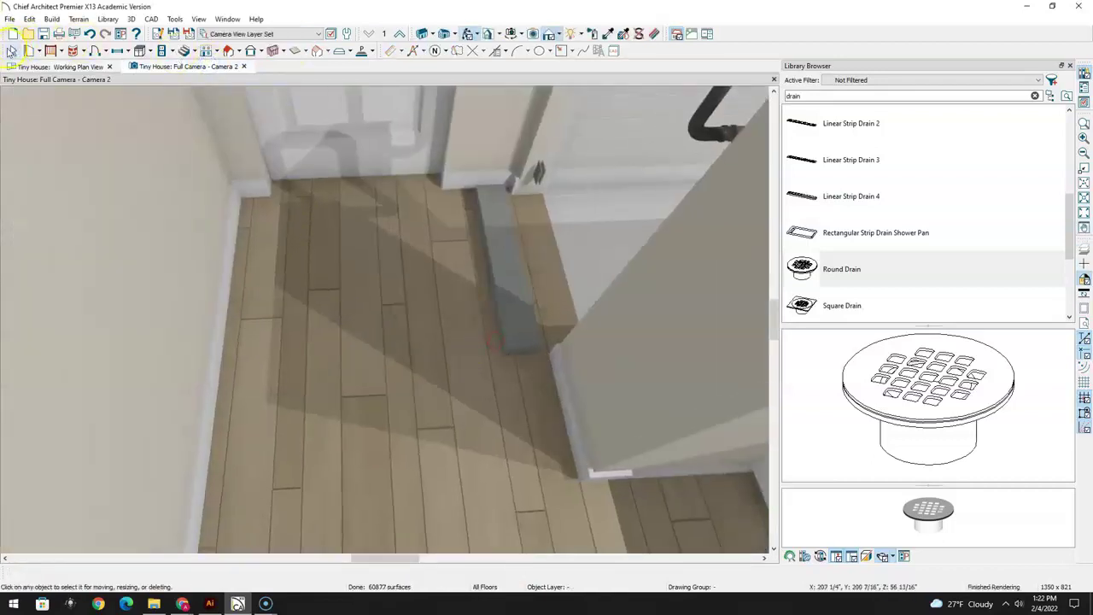
pyautogui.click(507, 249)
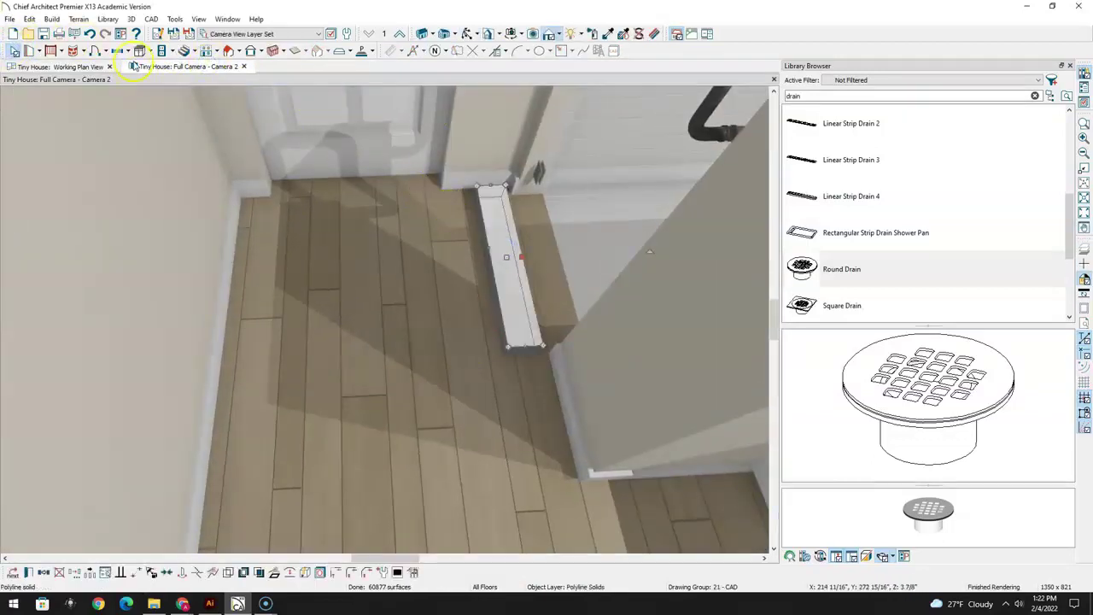
pyautogui.click(81, 68)
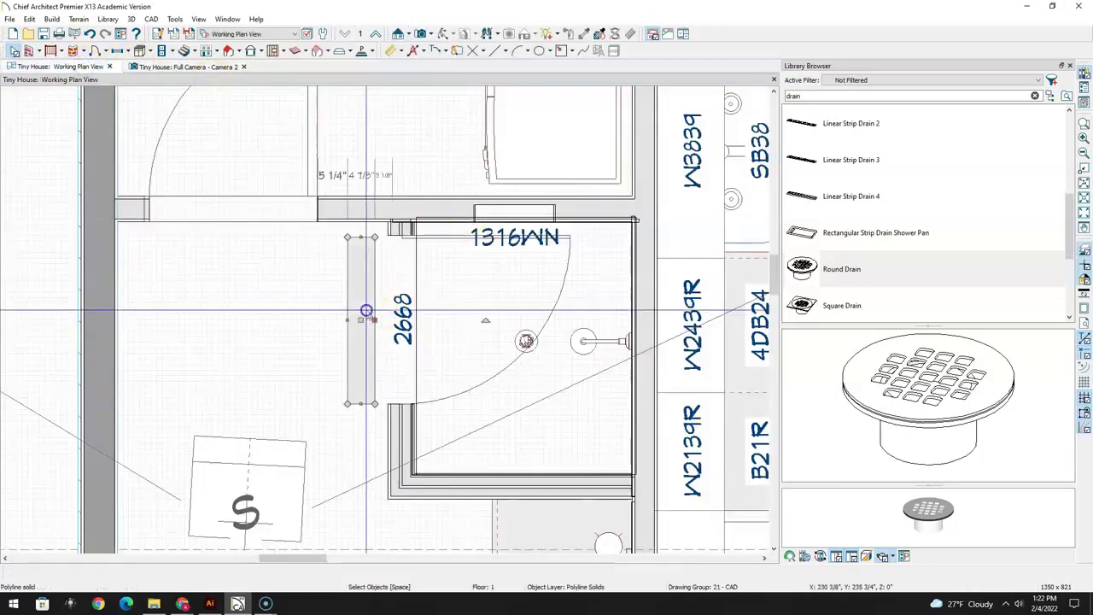
pyautogui.moveTo(361, 319); pyautogui.dragTo(400, 319)
pyautogui.click(214, 68)
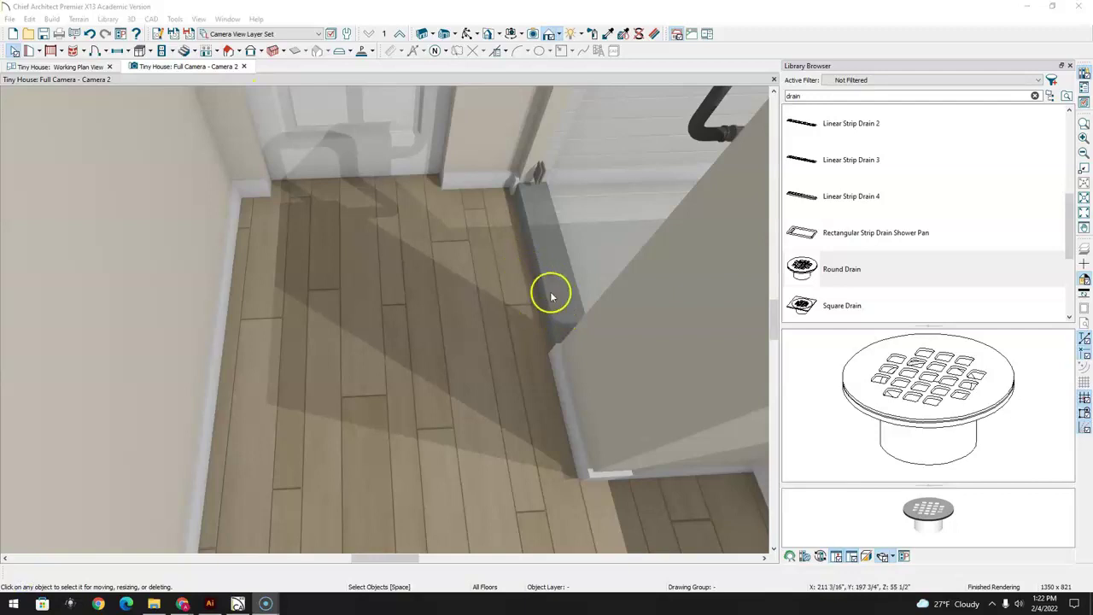
# Examine the shower curb, glass door and pony wall in the Camera 2 view
pyautogui.click(468, 34)
pyautogui.moveTo(527, 281); pyautogui.dragTo(581, 223)
pyautogui.moveTo(539, 416); pyautogui.dragTo(578, 251)
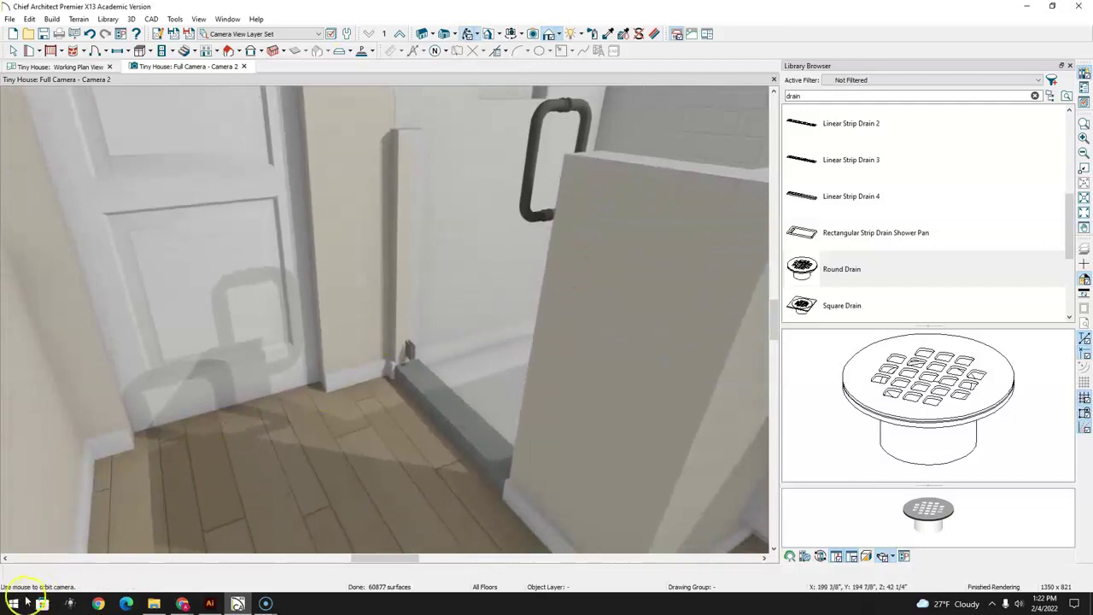
pyautogui.moveTo(511, 459); pyautogui.dragTo(459, 474)
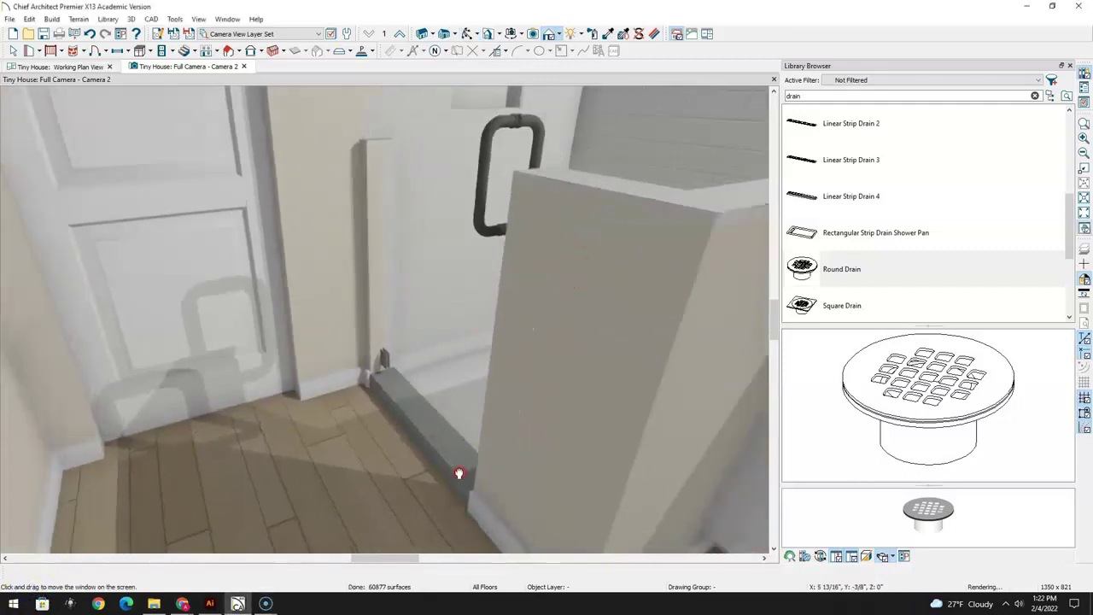
pyautogui.moveTo(493, 434); pyautogui.dragTo(545, 403)
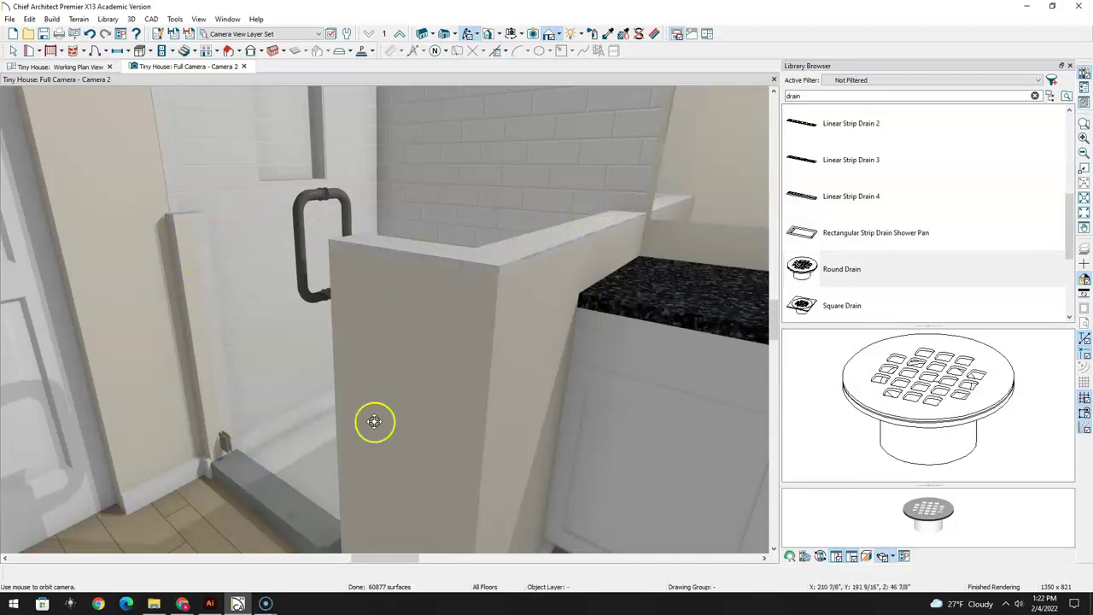
pyautogui.click(814, 97)
pyautogui.doubleClick(814, 96)
pyautogui.write('grl')
pyautogui.press('BackSpace')
pyautogui.press('BackSpace')
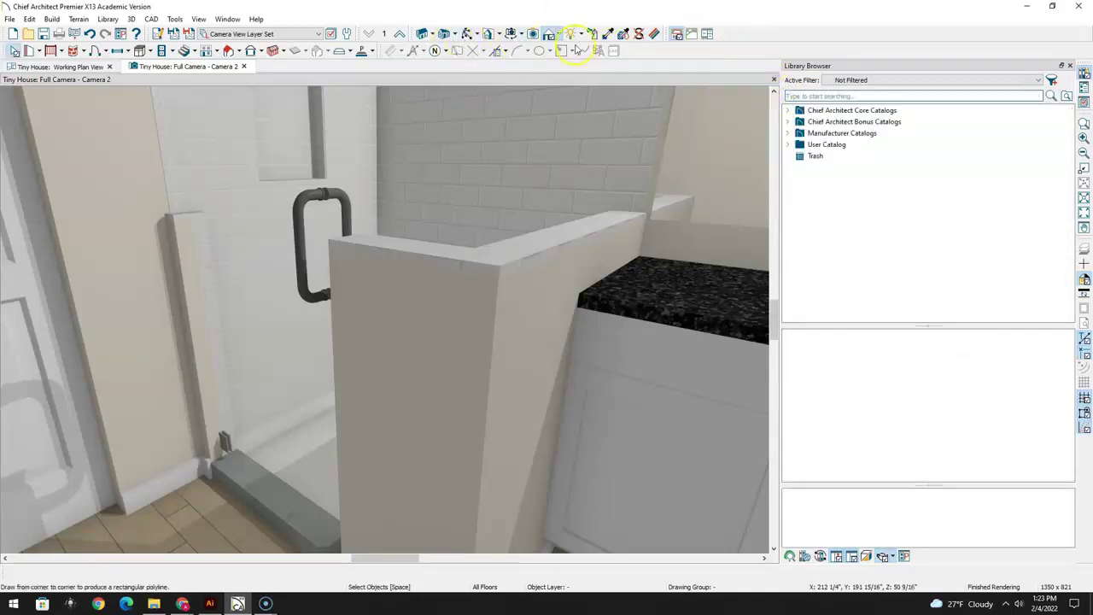
# Change the shower curb solid's material to White Spring Granite from the materials library
pyautogui.doubleClick(261, 492)
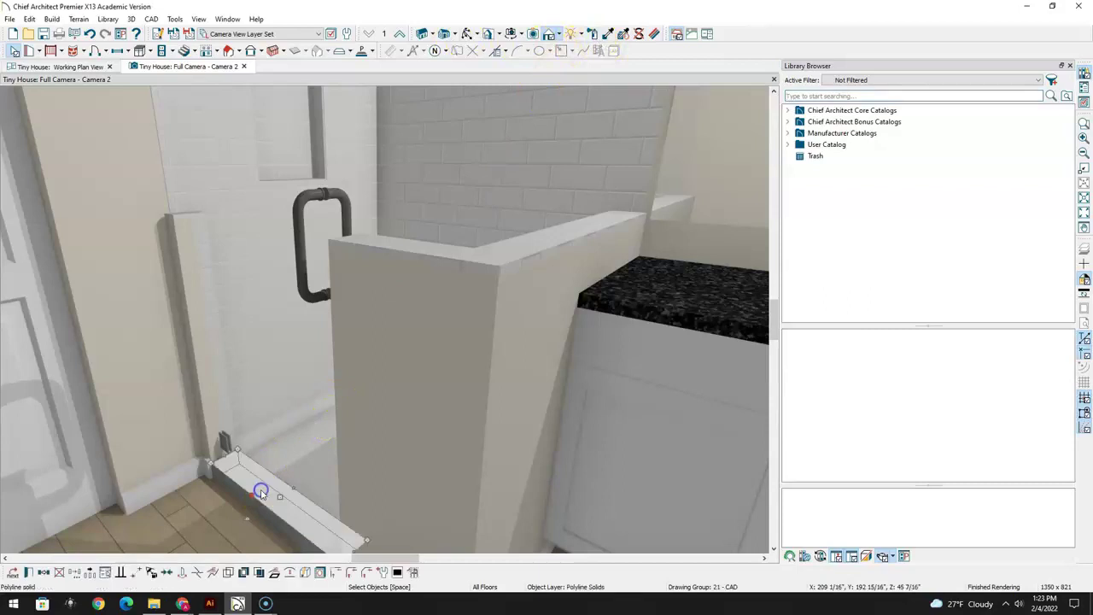
pyautogui.click(299, 158)
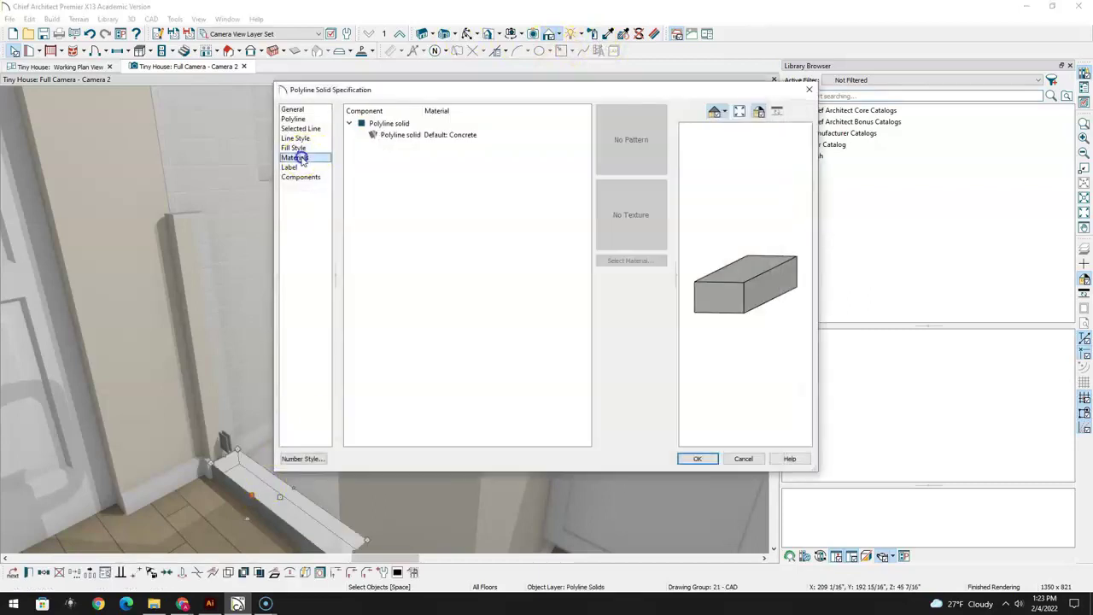
pyautogui.click(491, 134)
pyautogui.click(633, 262)
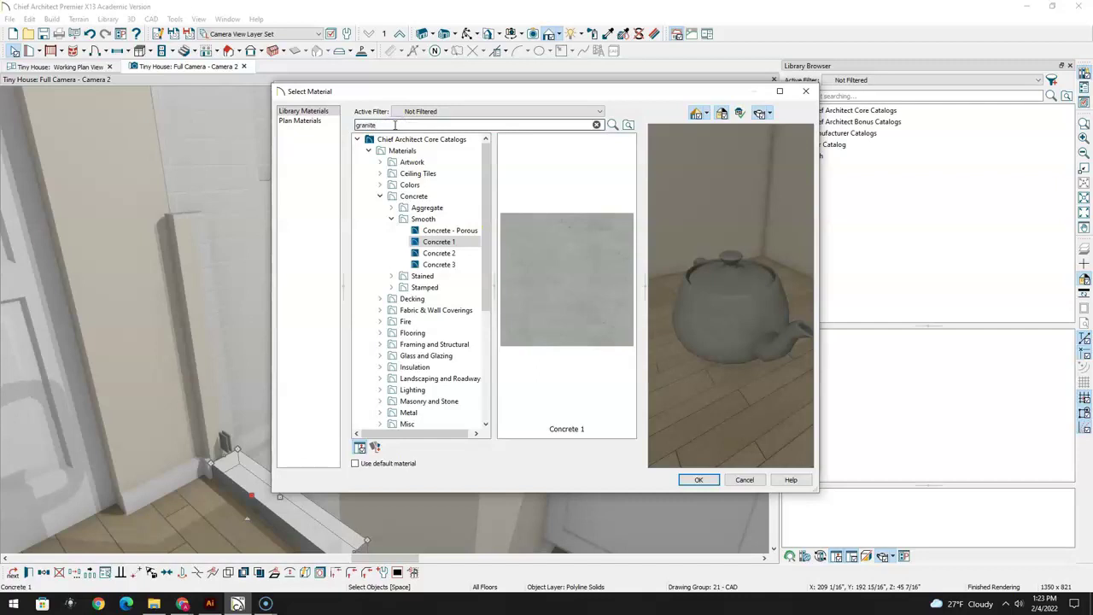
pyautogui.moveTo(485, 171); pyautogui.dragTo(483, 329)
pyautogui.click(377, 298)
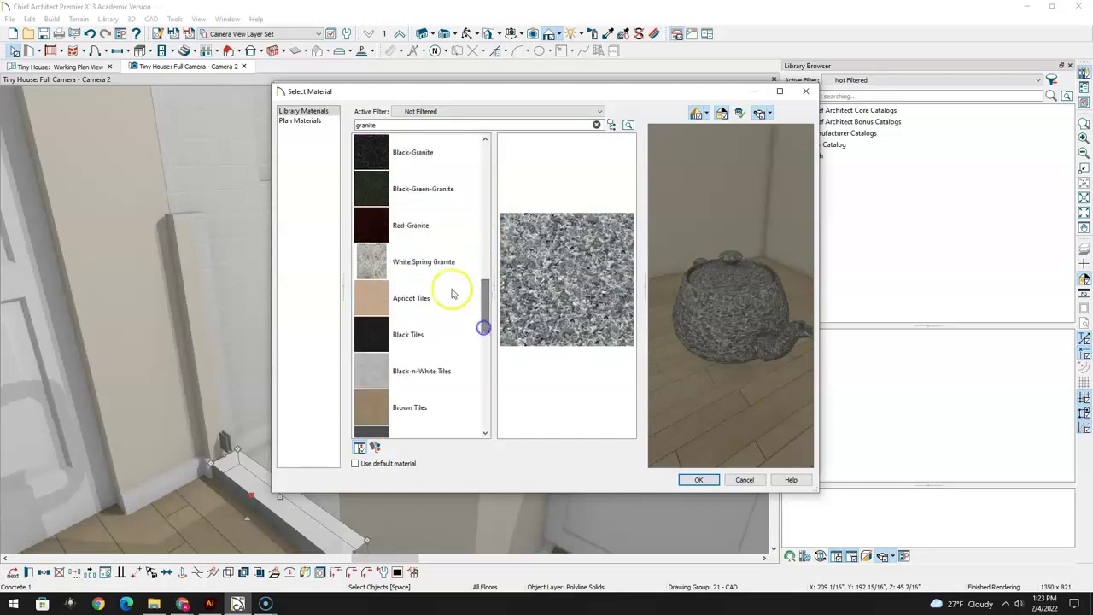
pyautogui.click(373, 261)
pyautogui.click(699, 479)
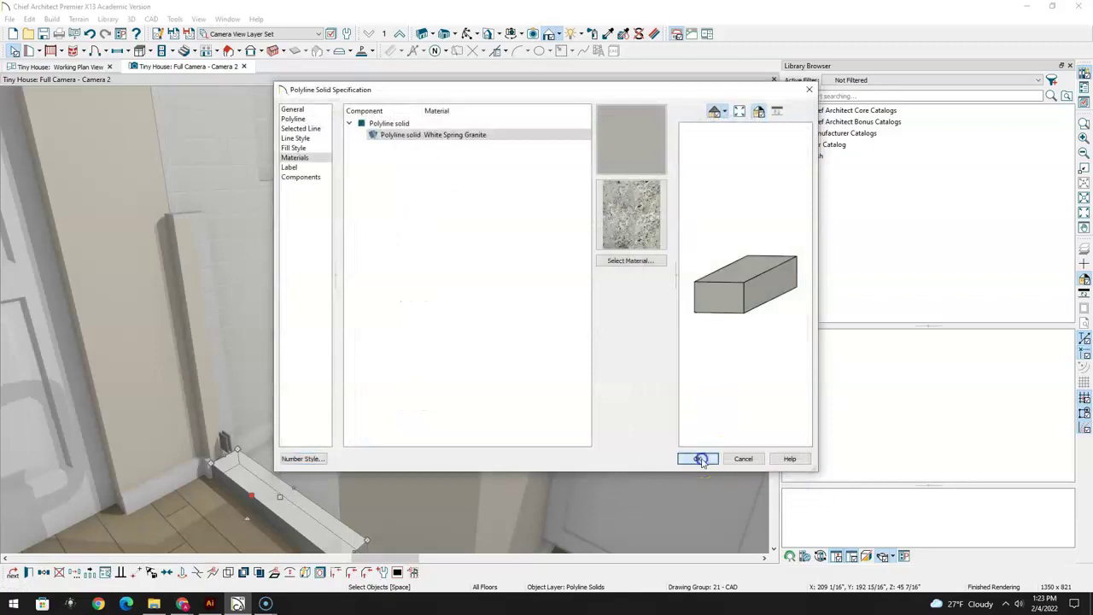
pyautogui.click(700, 460)
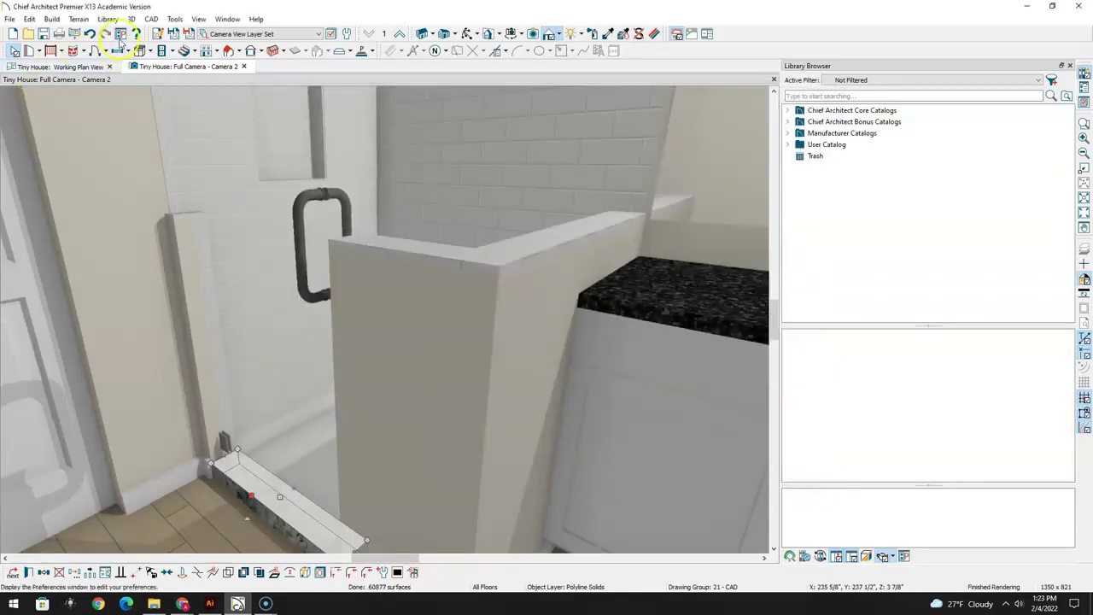
# Sample the curb's White Spring Granite and paint it onto the pony wall caps and the vanity countertop
pyautogui.click(467, 34)
pyautogui.moveTo(337, 350)
pyautogui.mouseDown()
pyautogui.moveTo(318, 346)
pyautogui.moveTo(325, 358)
pyautogui.mouseUp()
pyautogui.moveTo(294, 399); pyautogui.dragTo(302, 384)
pyautogui.click(606, 34)
pyautogui.click(247, 471)
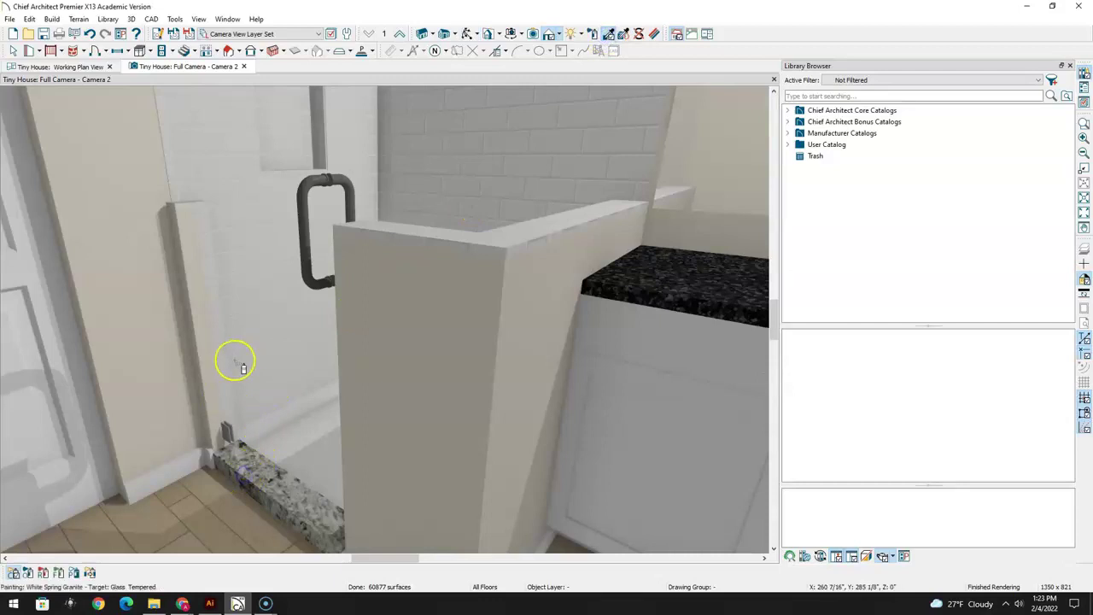
pyautogui.click(511, 251)
pyautogui.click(500, 252)
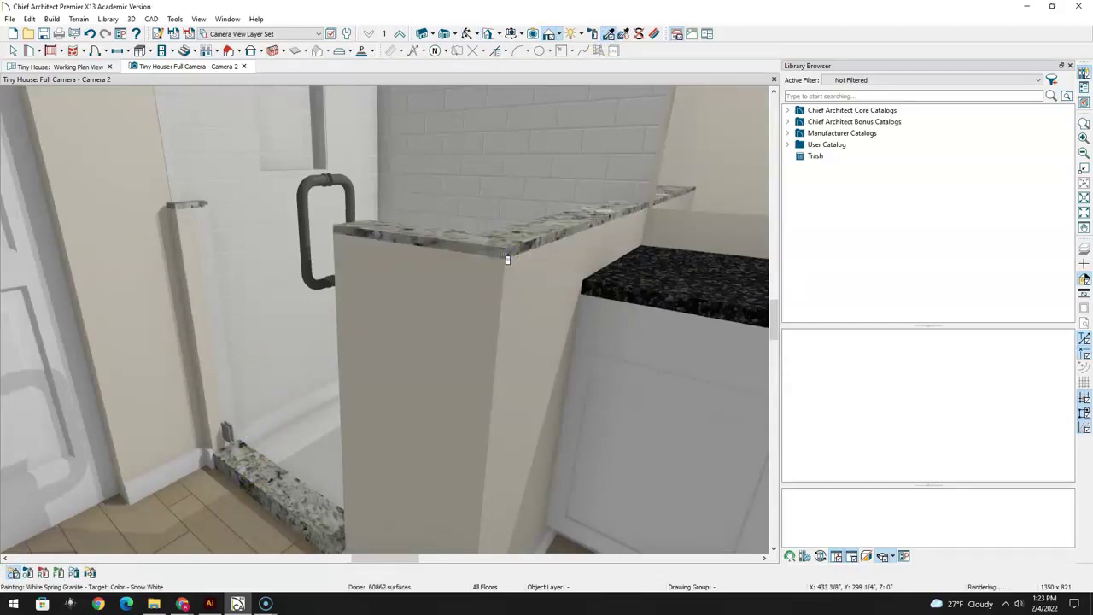
pyautogui.click(665, 293)
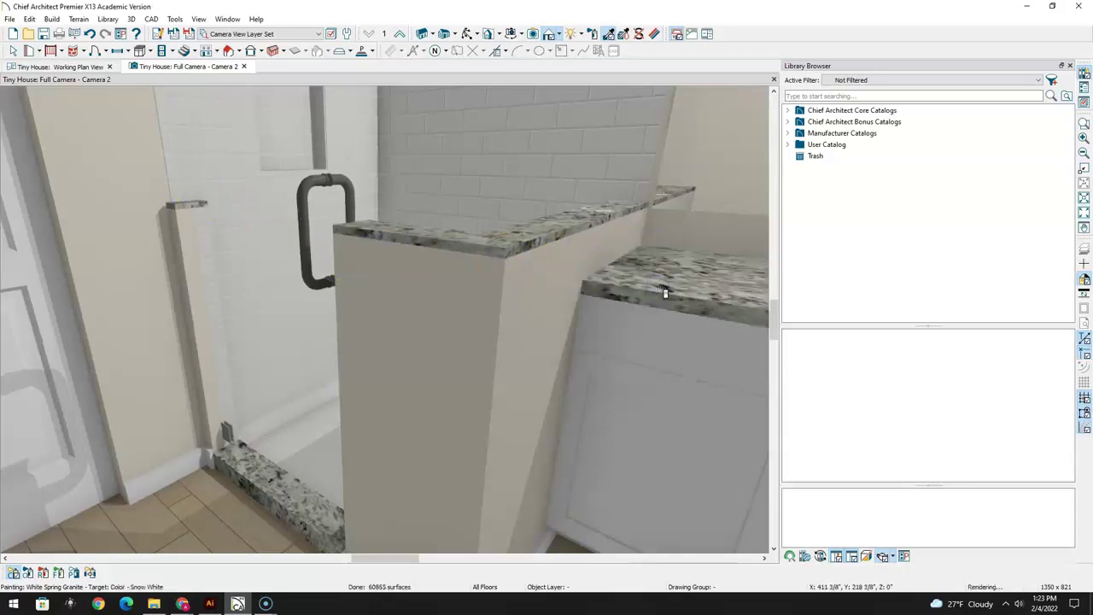
# Add a backsplash with side pieces to the vanity base cabinet and paint it with White Spring Granite
pyautogui.click(472, 34)
pyautogui.moveTo(478, 308); pyautogui.dragTo(424, 307)
pyautogui.click(12, 51)
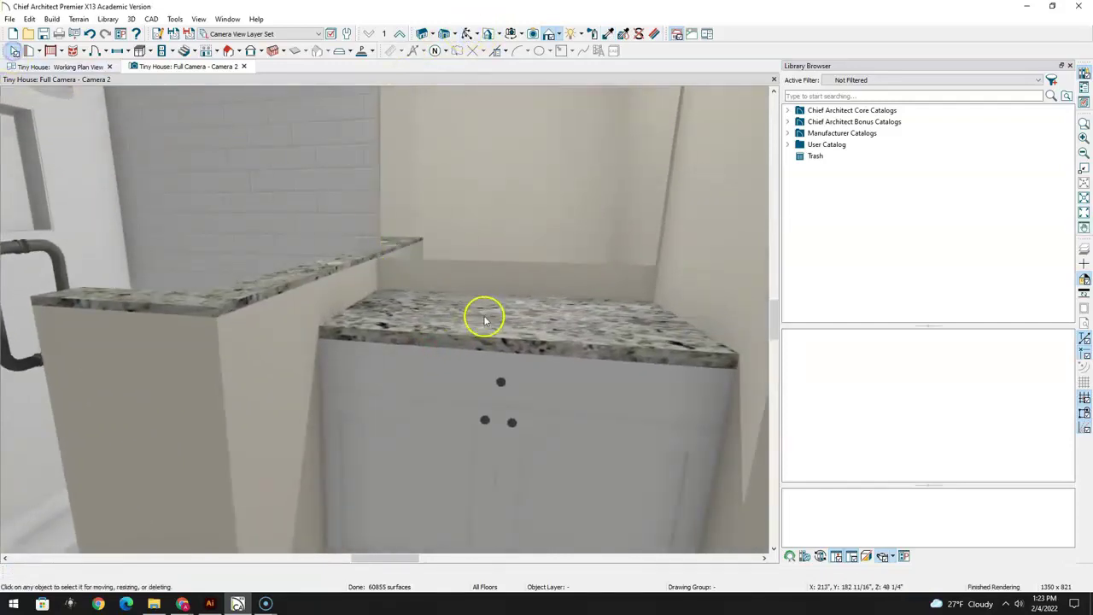
pyautogui.click(518, 384)
pyautogui.doubleClick(520, 384)
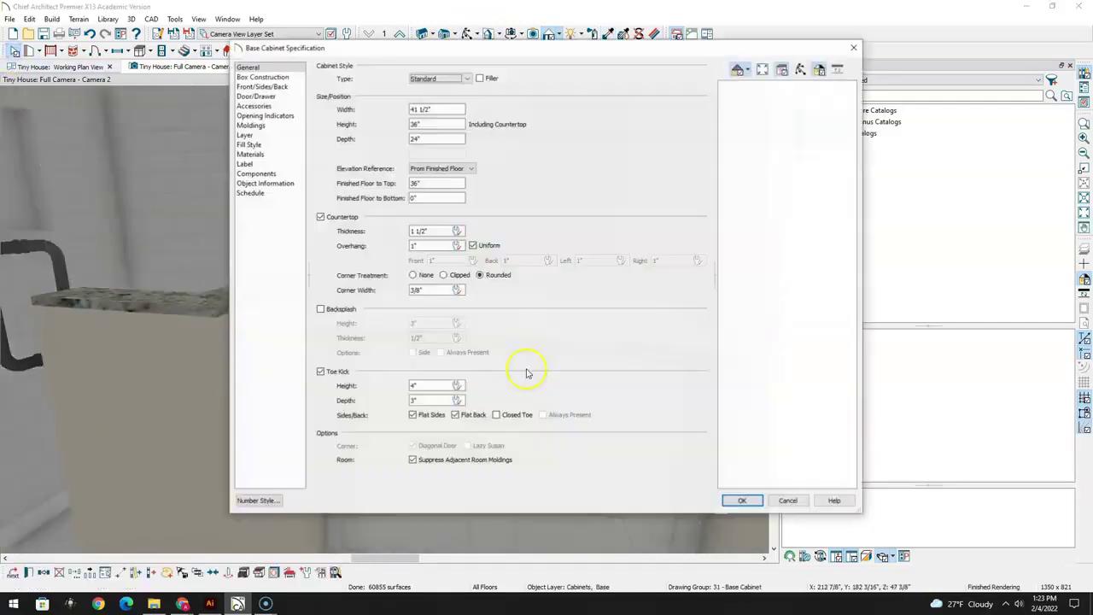
pyautogui.click(323, 309)
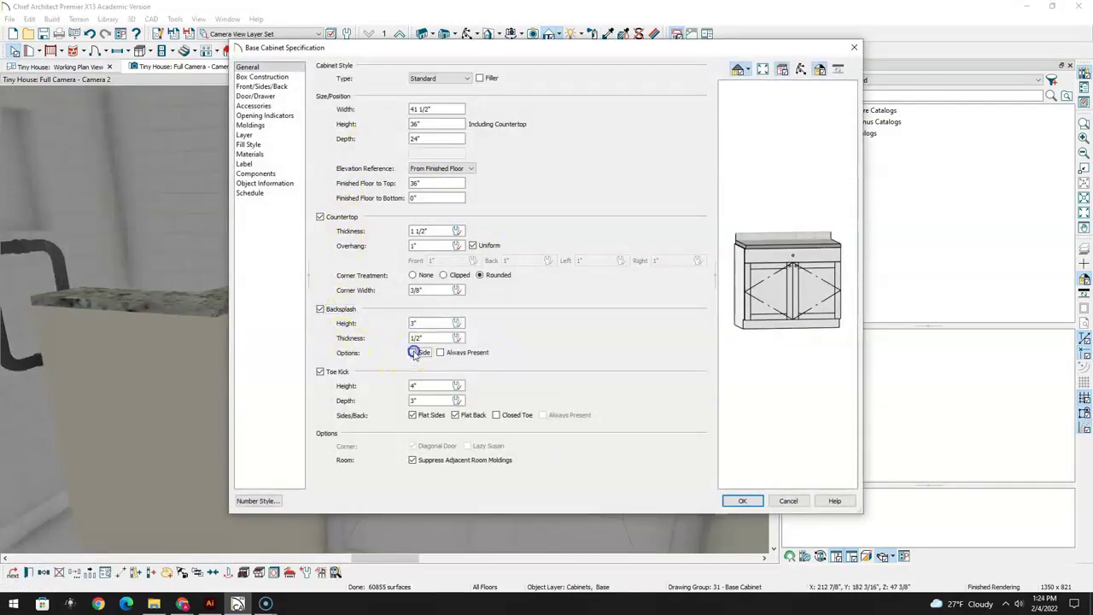
pyautogui.click(742, 501)
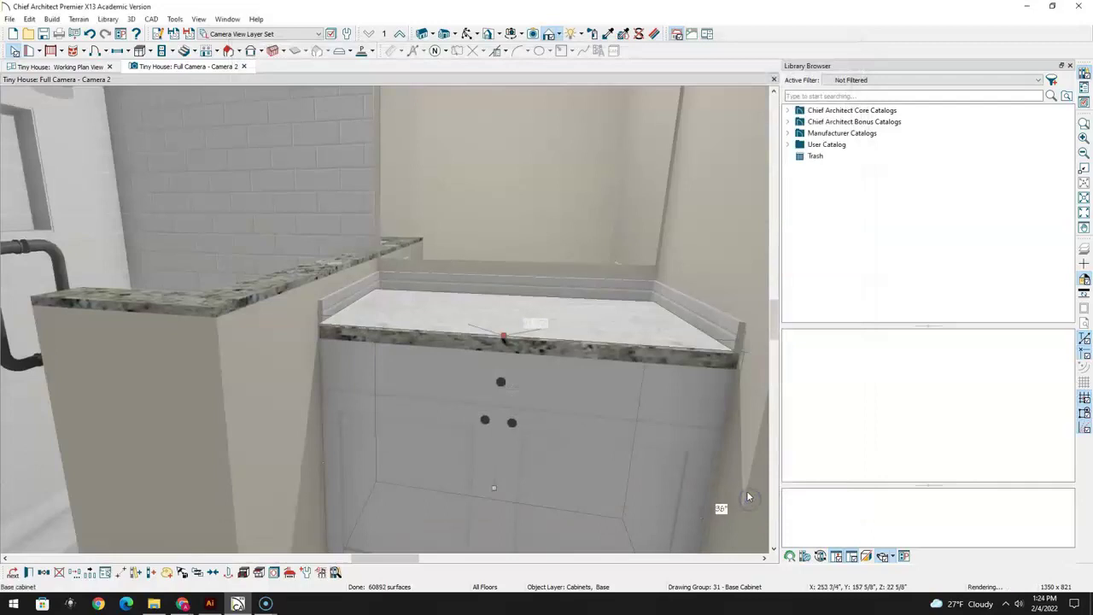
pyautogui.click(608, 33)
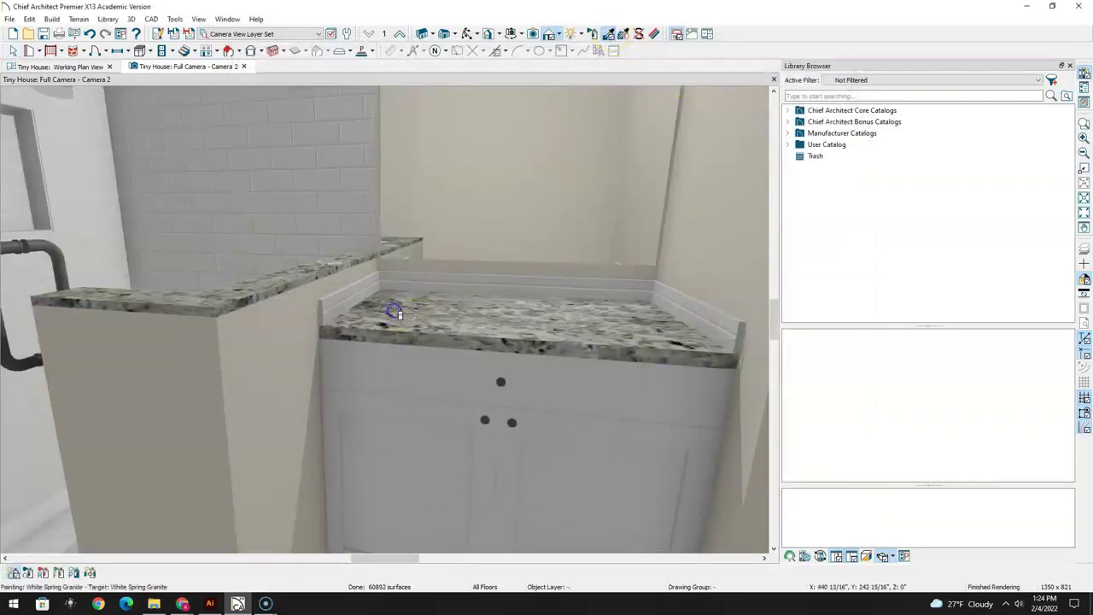
pyautogui.click(359, 296)
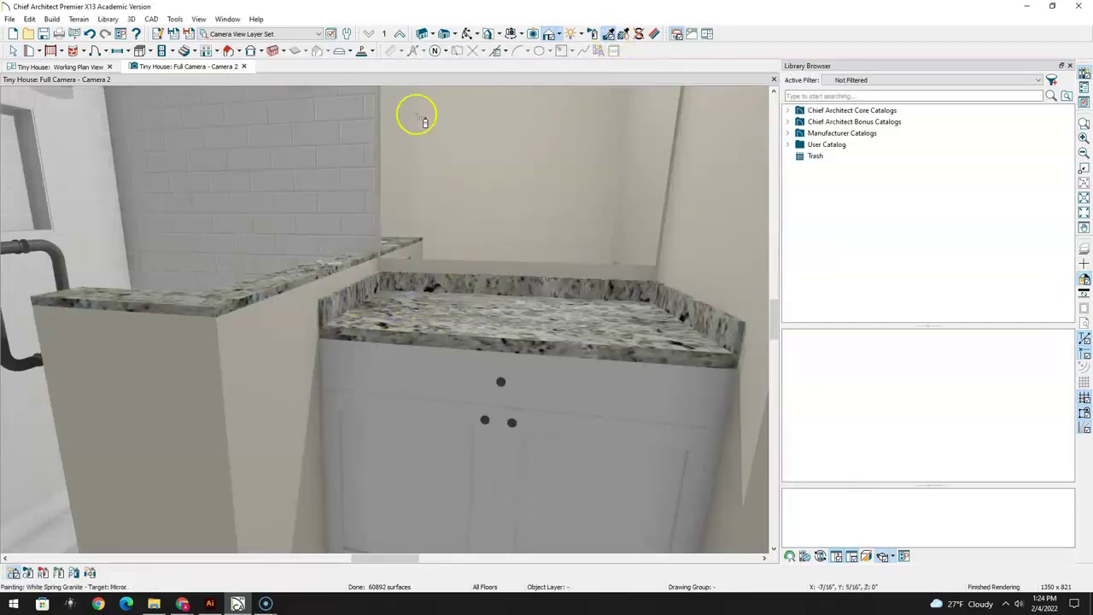
# Find Shiplap - Satin Finish in the materials library and paint it onto the bathroom wall around the door
pyautogui.click(467, 34)
pyautogui.moveTo(520, 281); pyautogui.dragTo(496, 271)
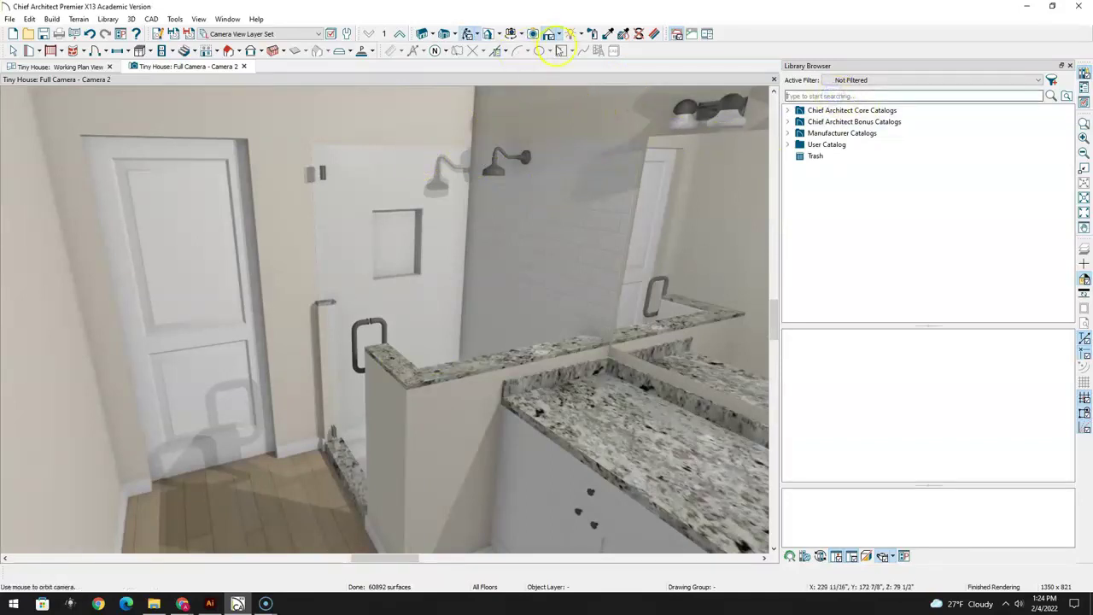
pyautogui.click(594, 34)
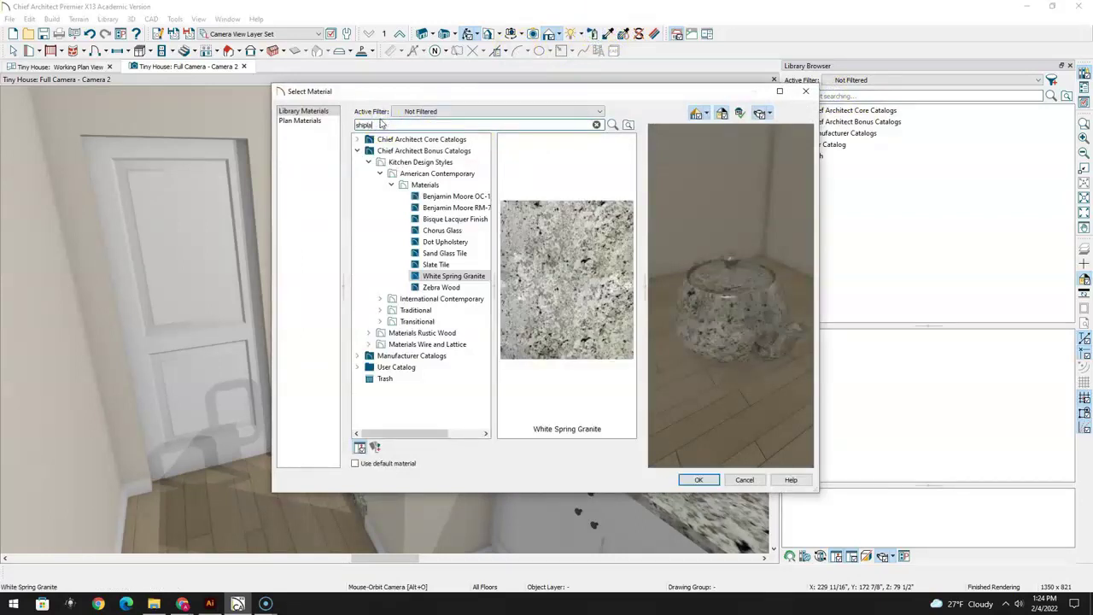
pyautogui.press('Return')
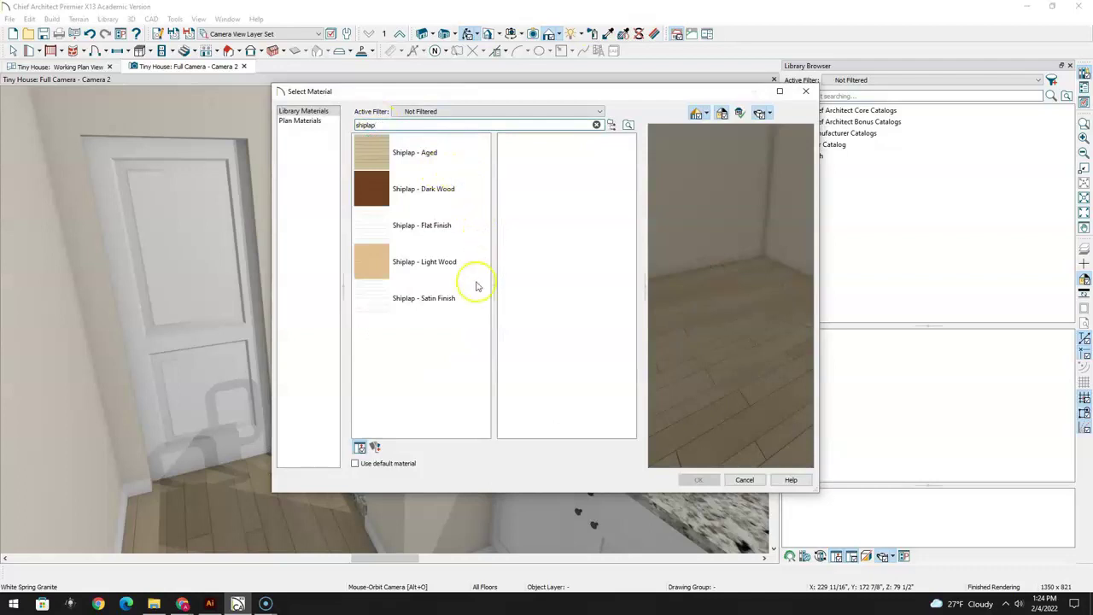
pyautogui.click(410, 300)
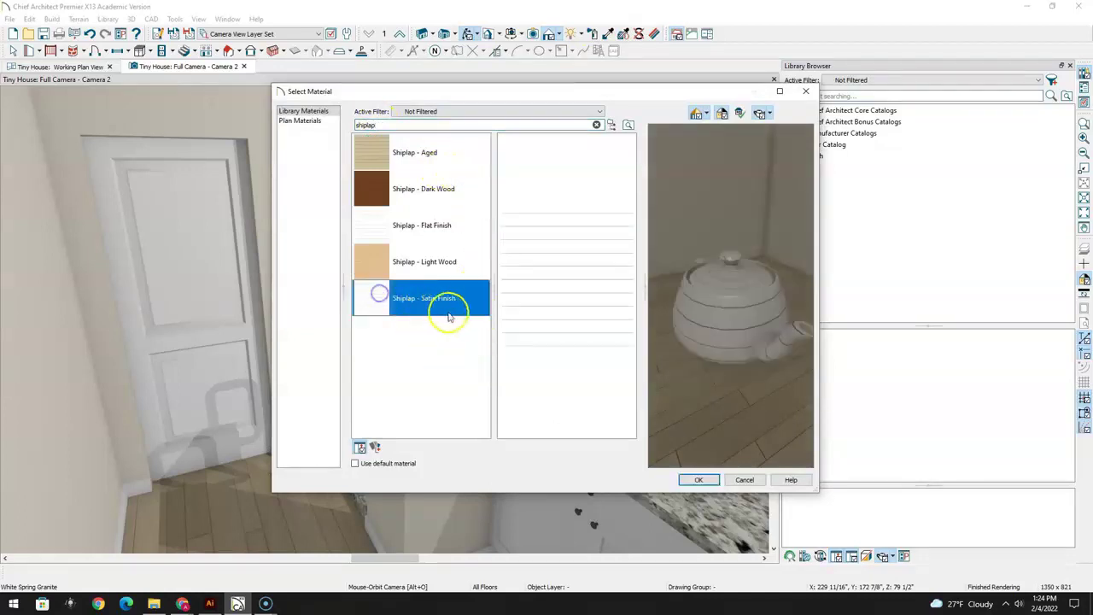
pyautogui.click(700, 479)
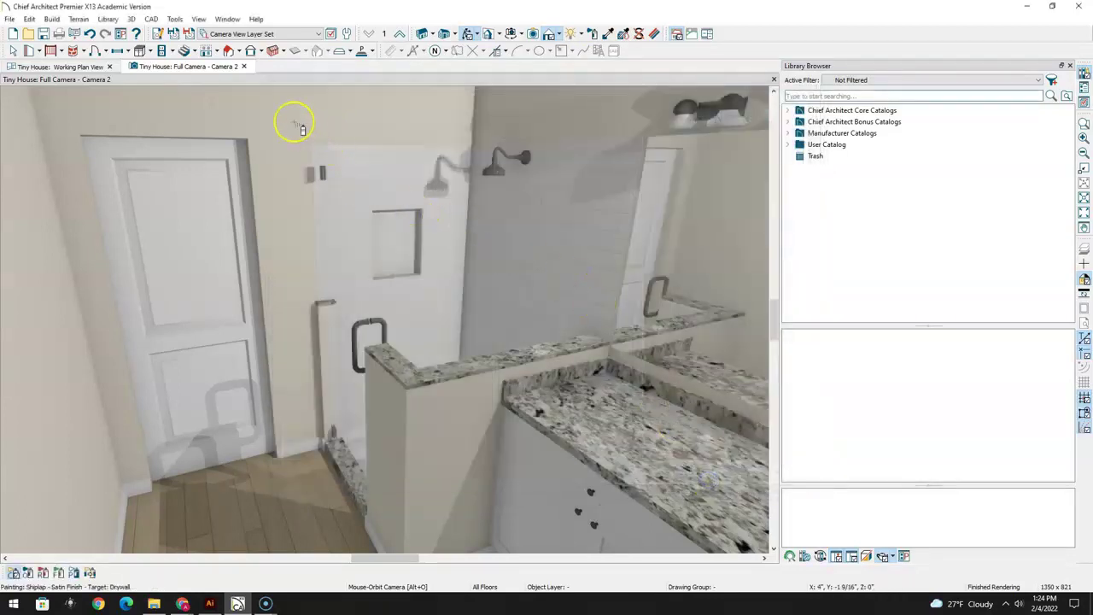
pyautogui.click(287, 111)
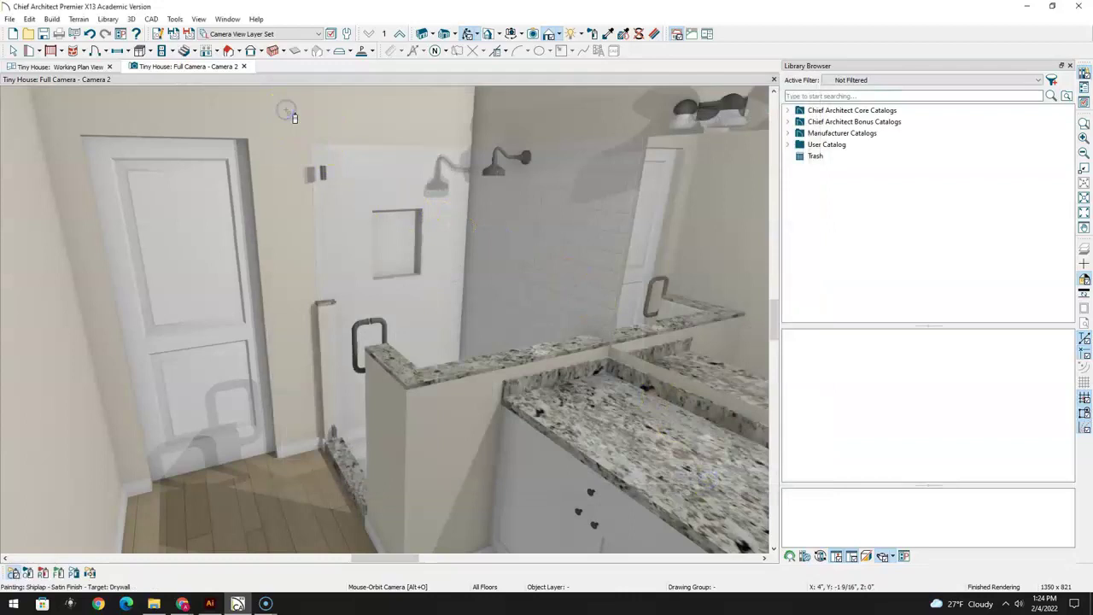
pyautogui.click(216, 111)
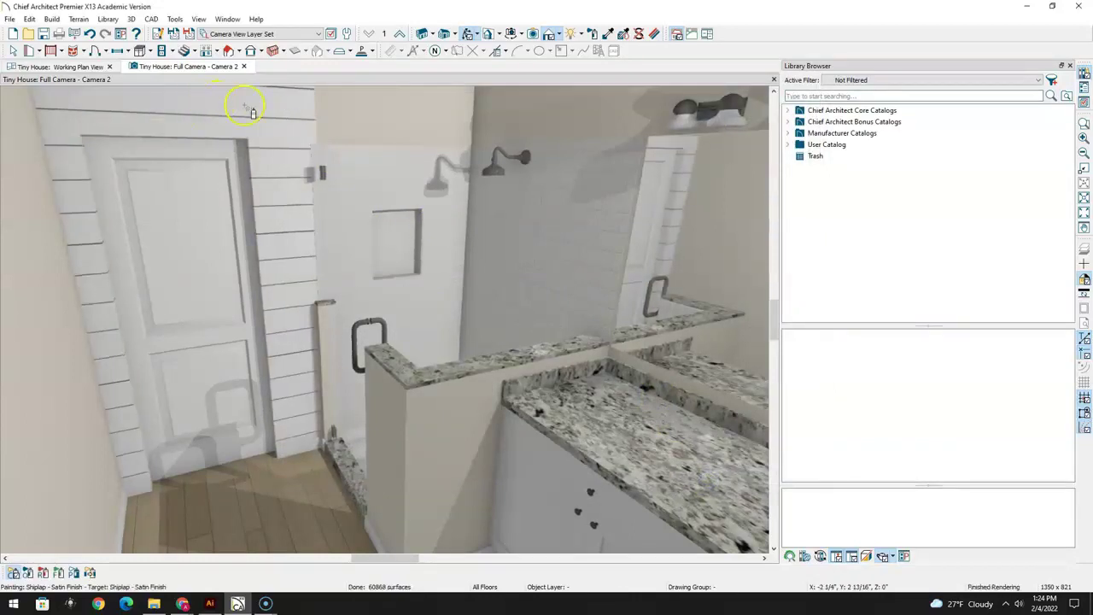
# Paint the walls above the shower tile and the pony wall's faces with Shiplap - Satin Finish
pyautogui.click(385, 119)
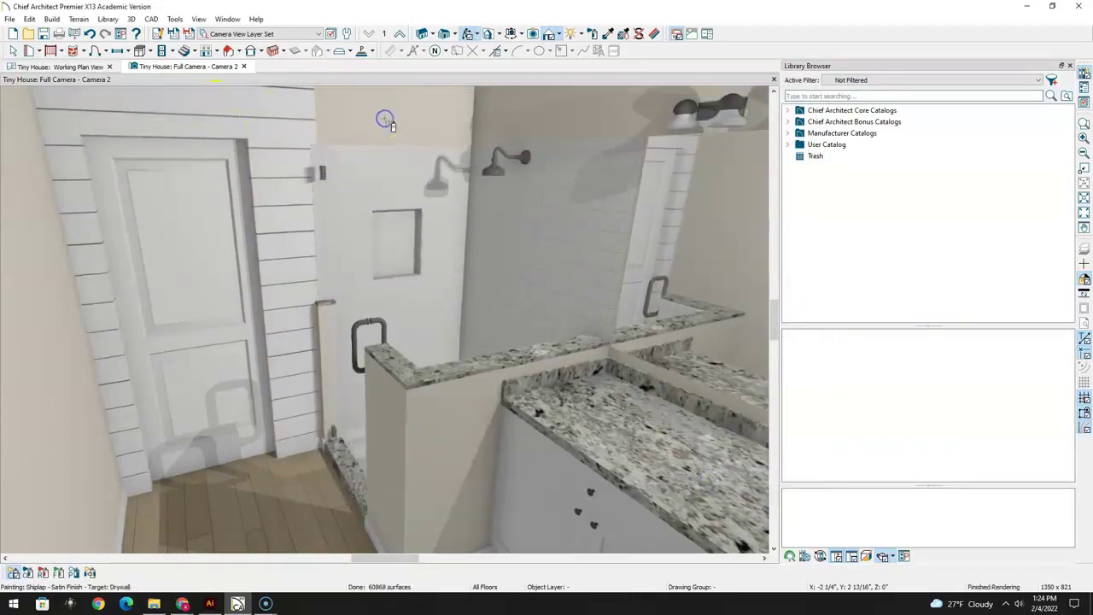
pyautogui.click(539, 111)
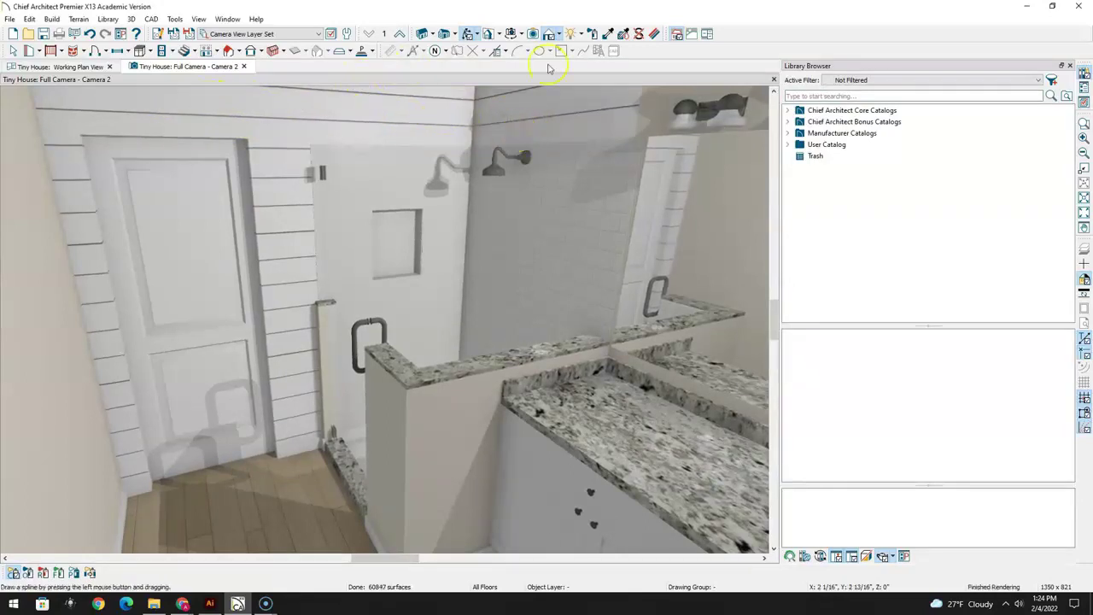
pyautogui.moveTo(475, 160); pyautogui.dragTo(488, 270)
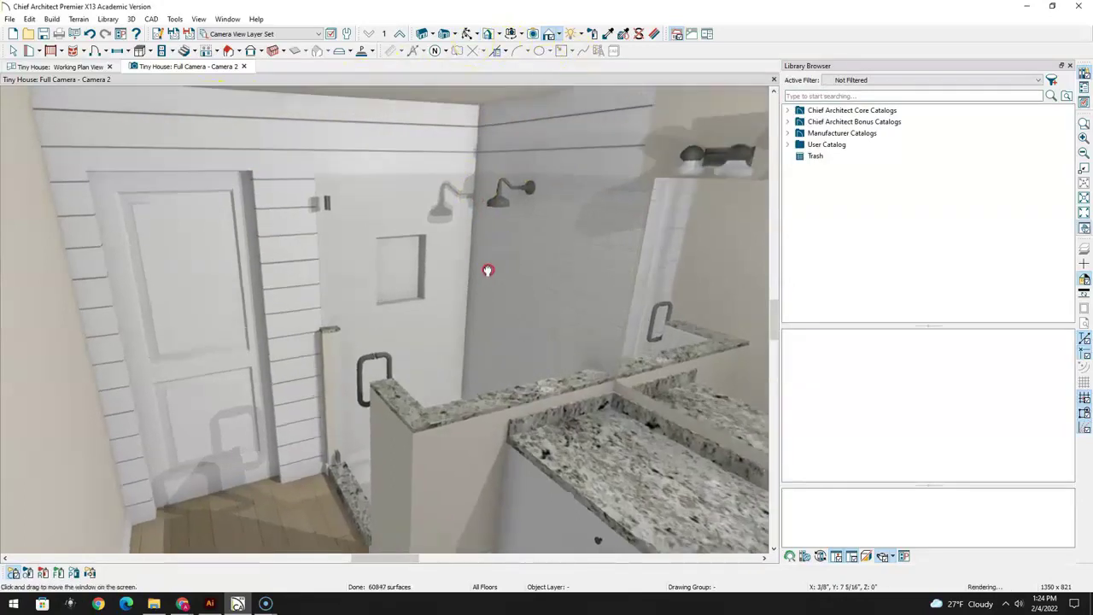
pyautogui.click(464, 453)
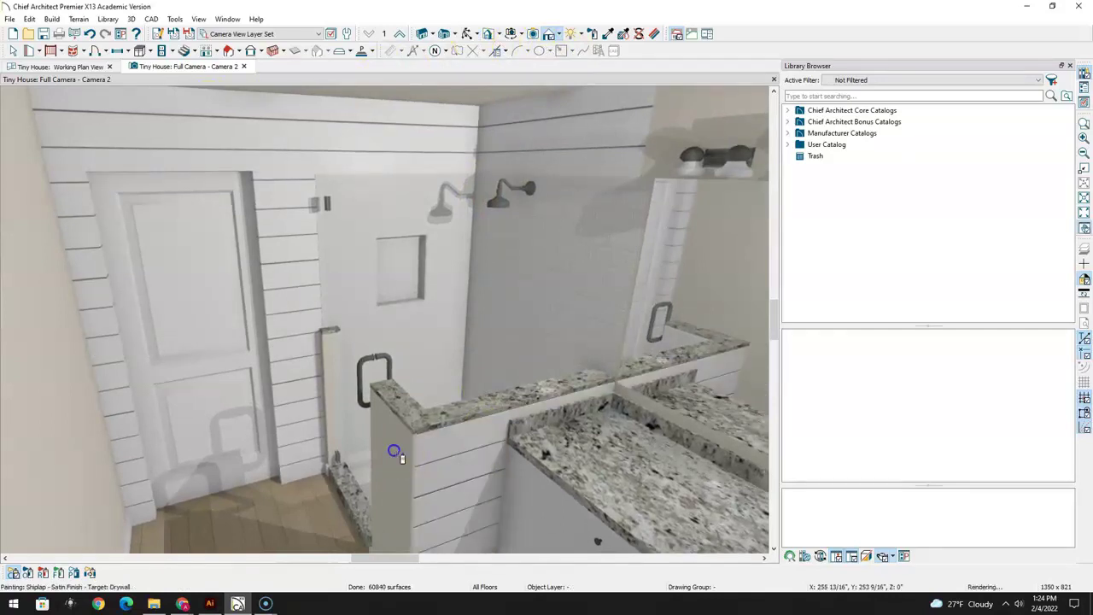
pyautogui.click(394, 453)
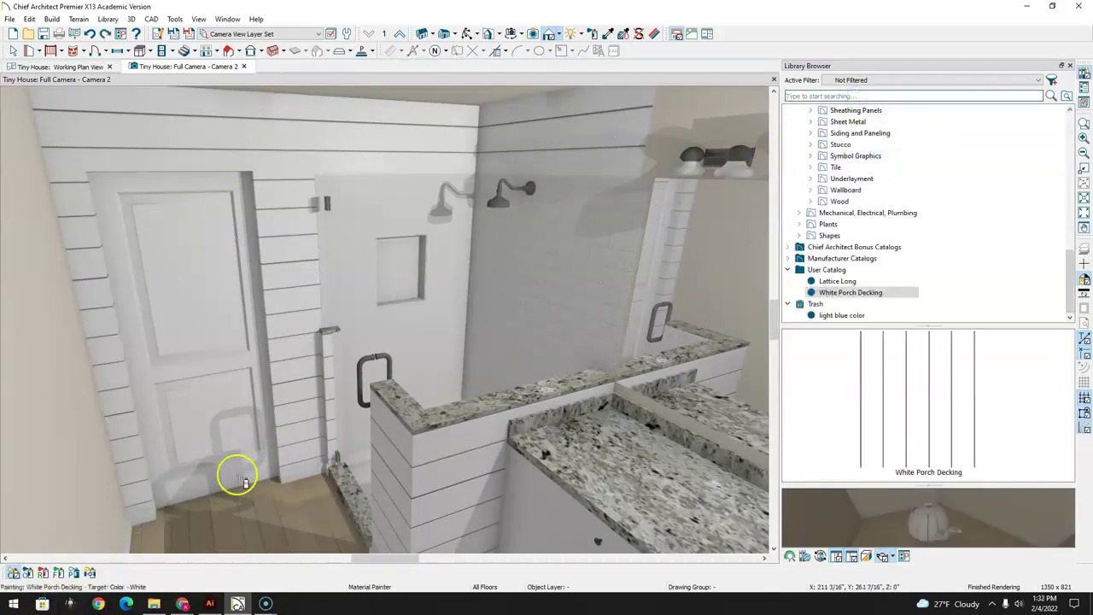
# Collapse the Chief Architect Core and Bonus catalogs in the library so the User Catalog is within reach
pyautogui.click(472, 553)
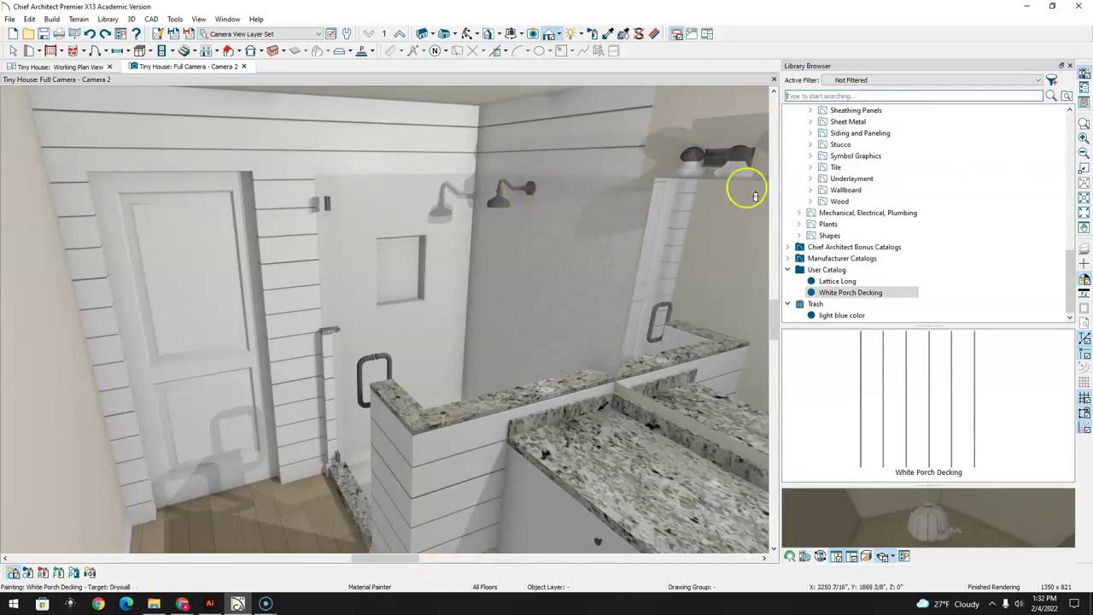
pyautogui.click(791, 95)
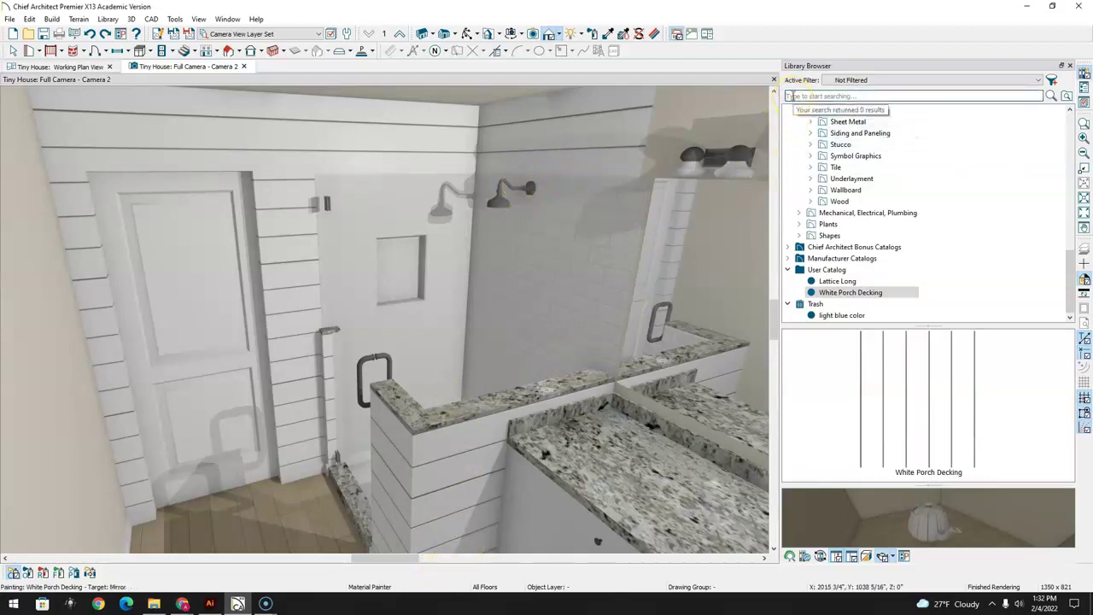
pyautogui.click(789, 248)
pyautogui.scroll(10, 871, 146)
pyautogui.click(800, 121)
pyautogui.click(787, 110)
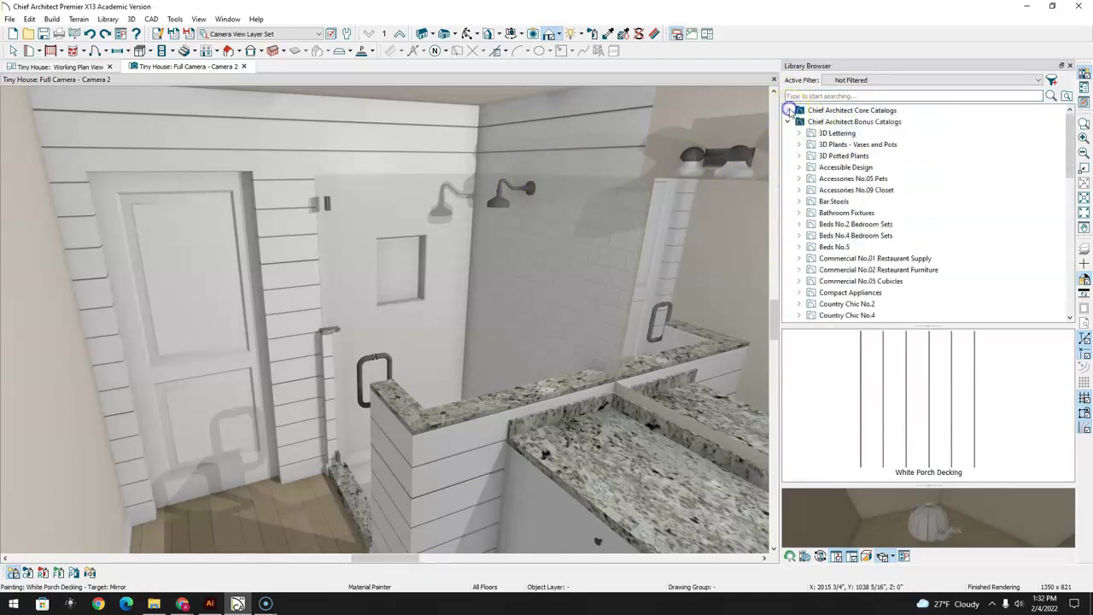
pyautogui.click(797, 123)
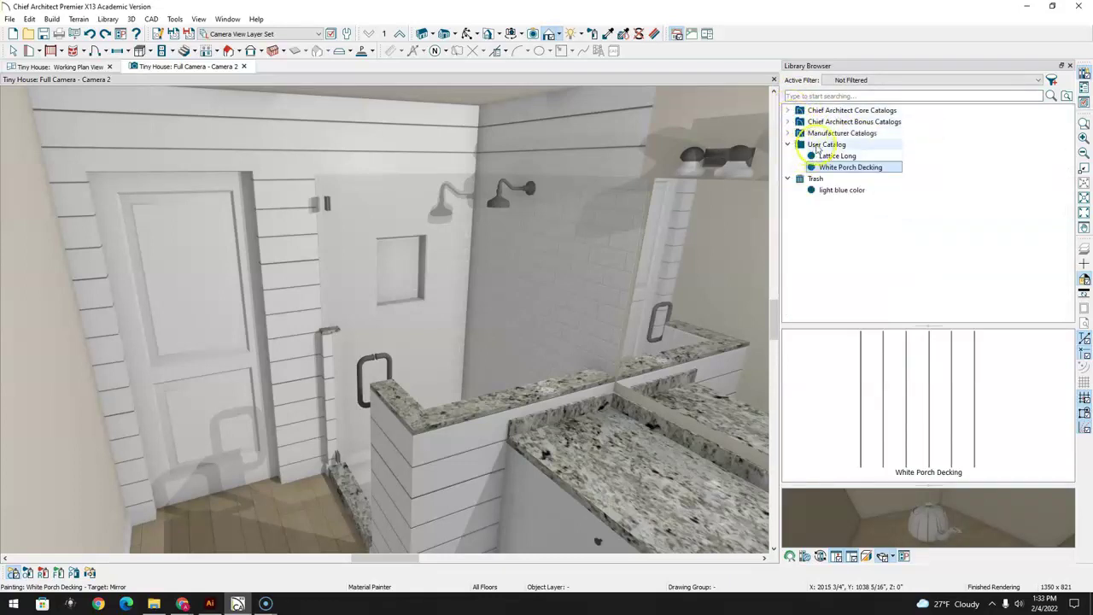
# Create a new material in the User Catalog and set its material color to a pale light blue
pyautogui.rightClick(817, 145)
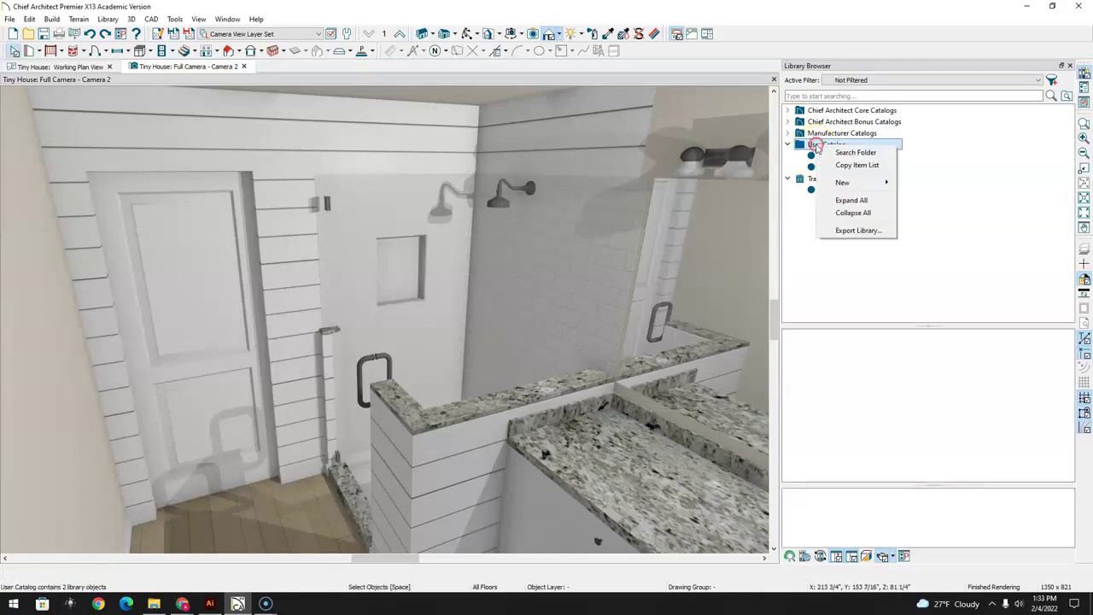
pyautogui.click(827, 182)
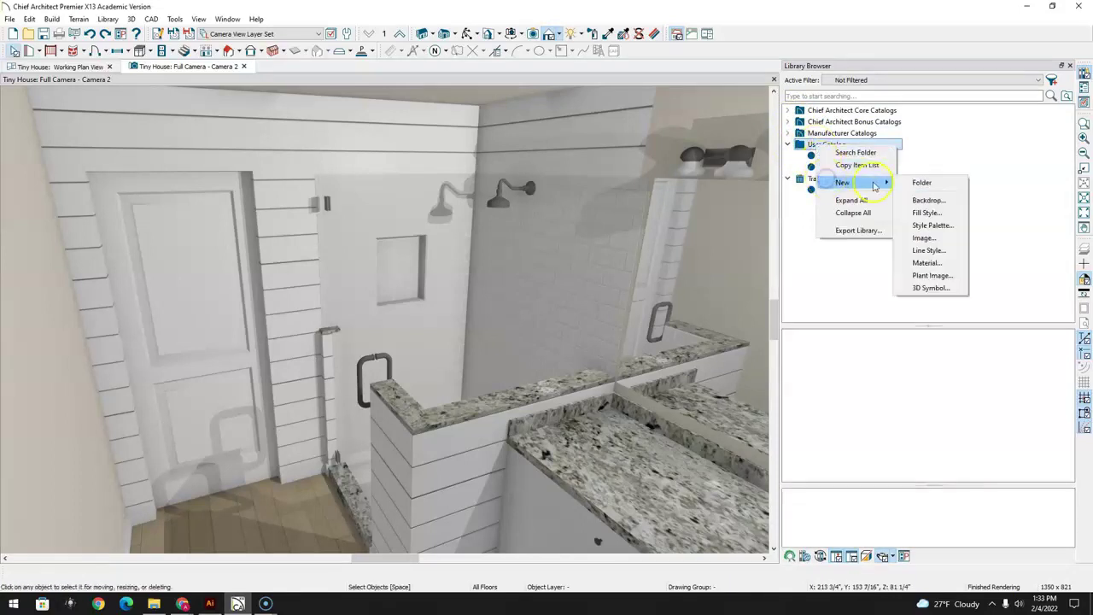
pyautogui.click(932, 263)
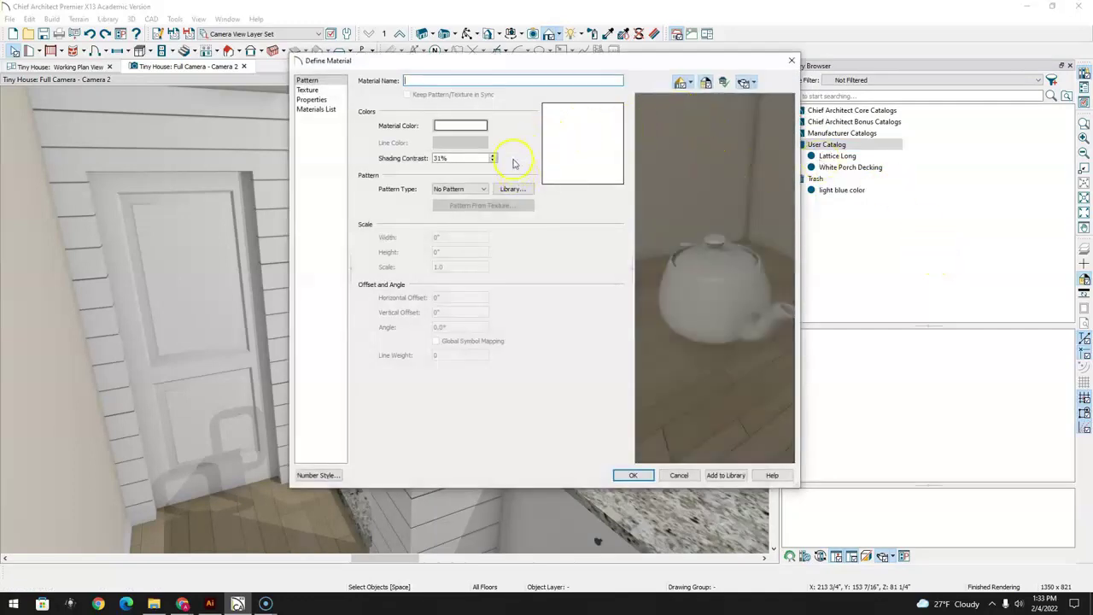
pyautogui.click(478, 128)
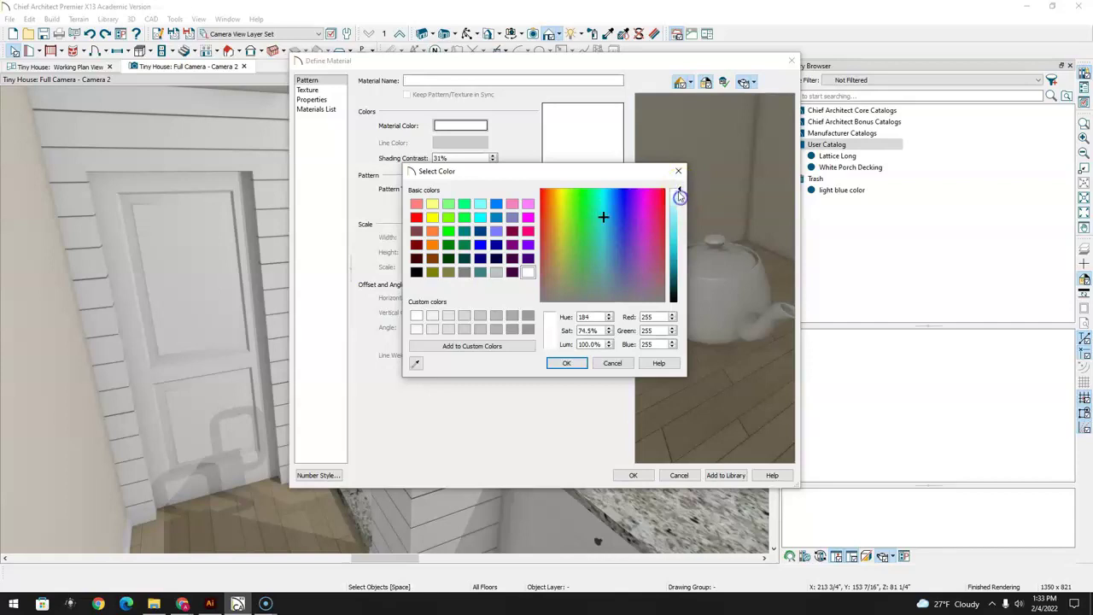
pyautogui.click(563, 372)
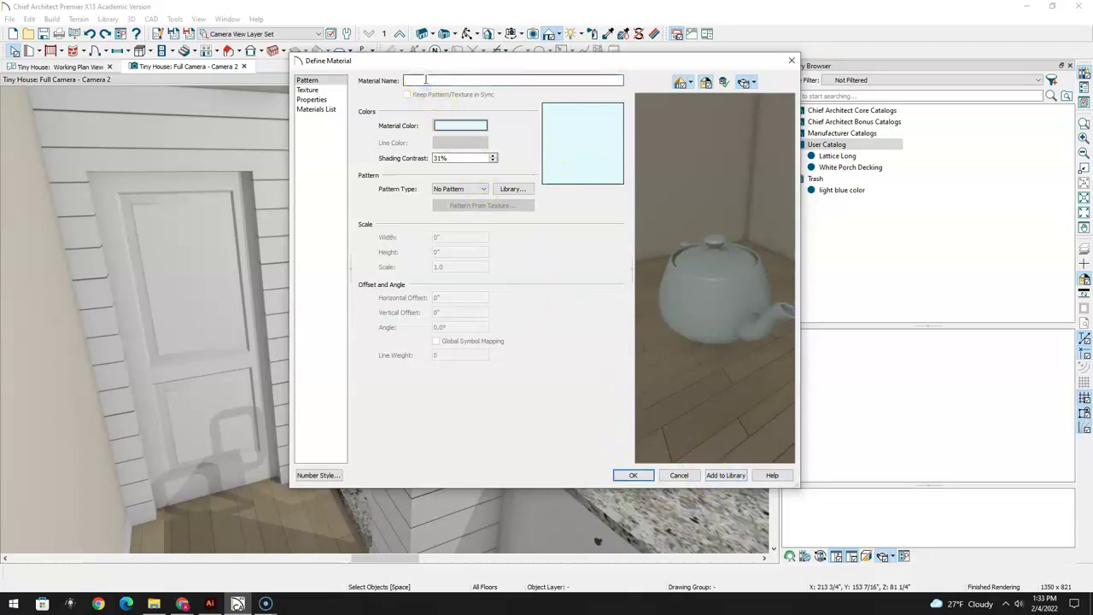
# Name the material "light blue color", add it to the library, and accept its definition
pyautogui.click(431, 83)
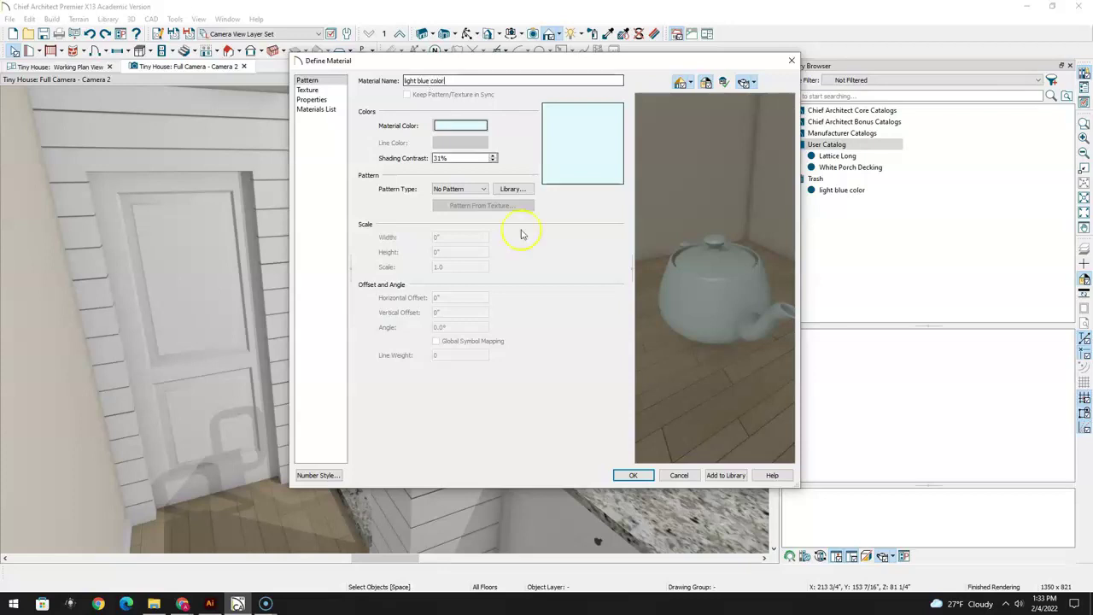
pyautogui.click(725, 475)
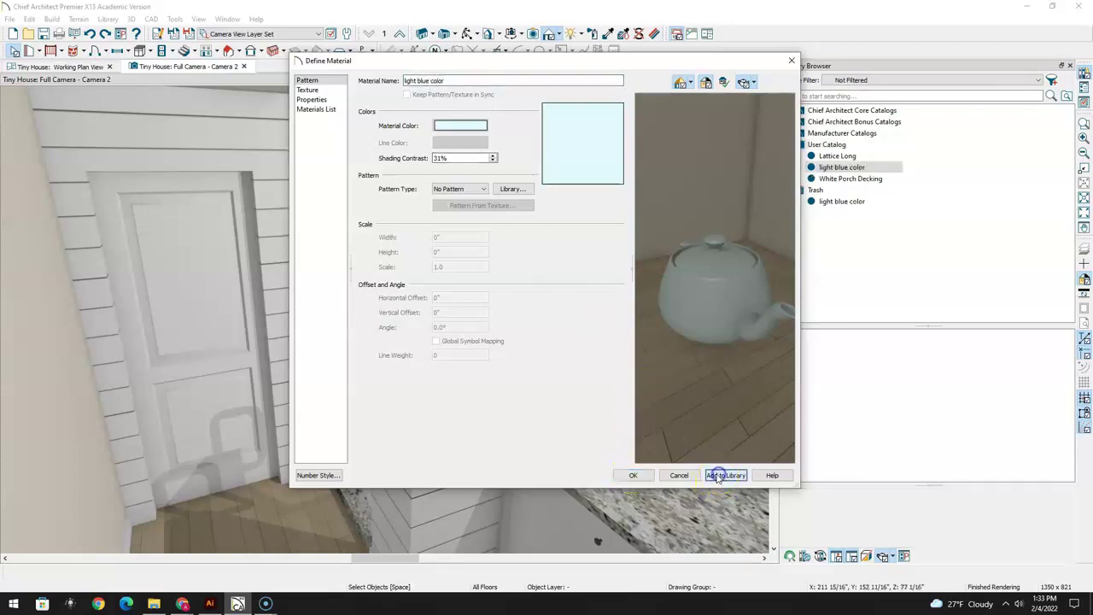
pyautogui.click(636, 475)
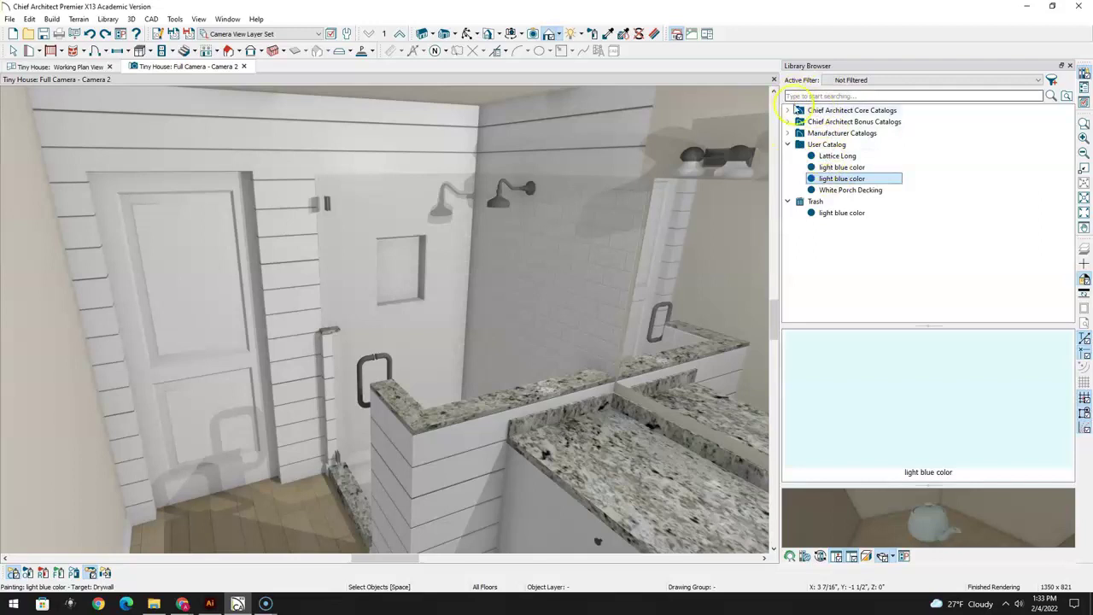
# Collapse the User Catalog, search the library for "light blue", and choose the light blue color material for painting
pyautogui.click(788, 110)
pyautogui.click(788, 111)
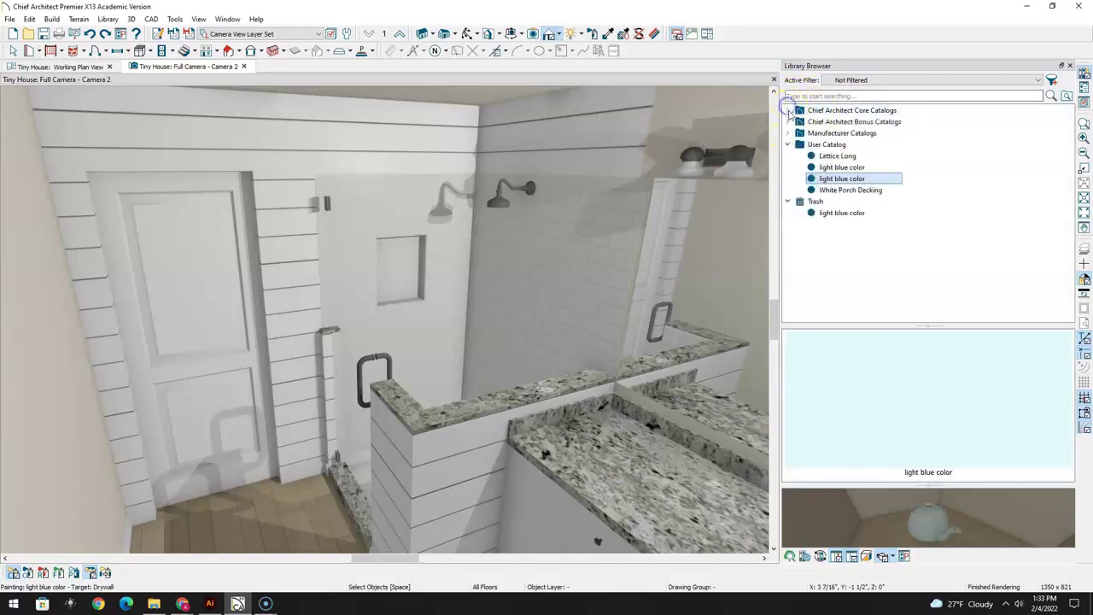
pyautogui.click(786, 144)
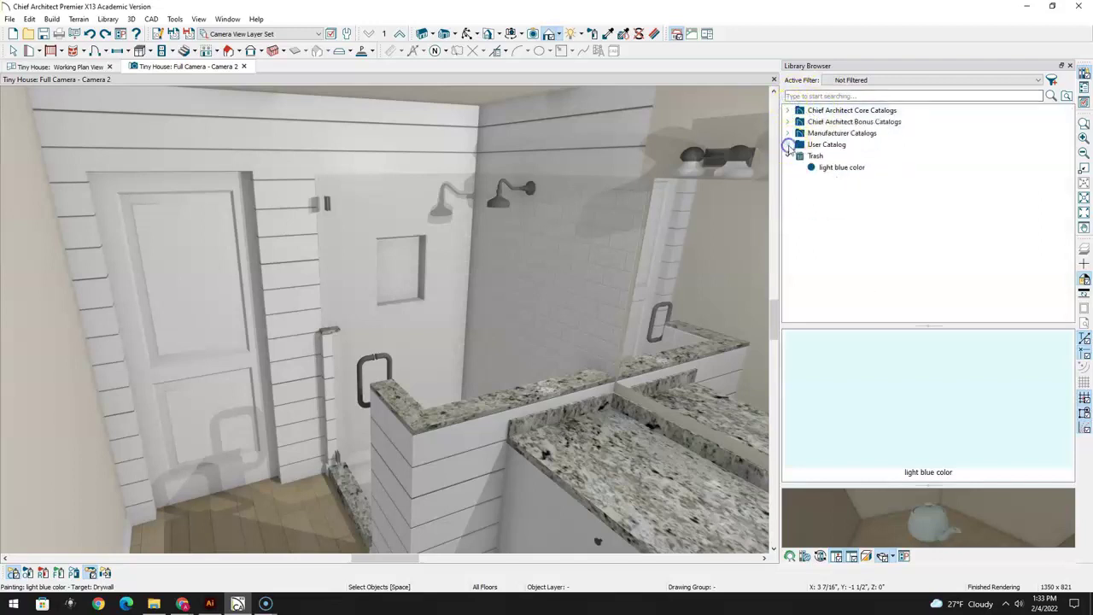
pyautogui.click(815, 95)
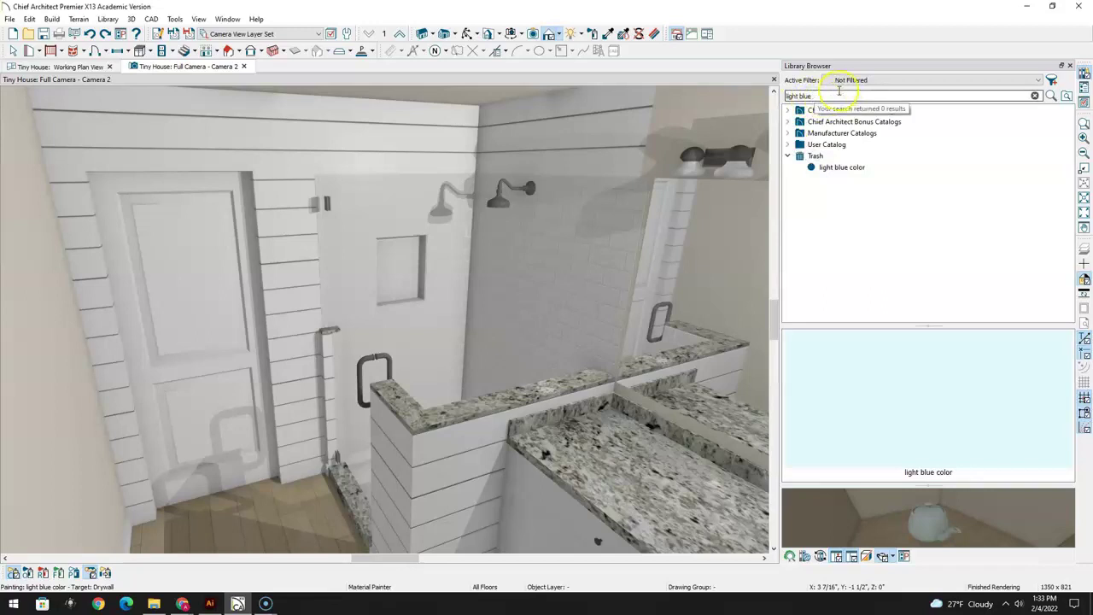
pyautogui.write('light blue')
pyautogui.press('Return')
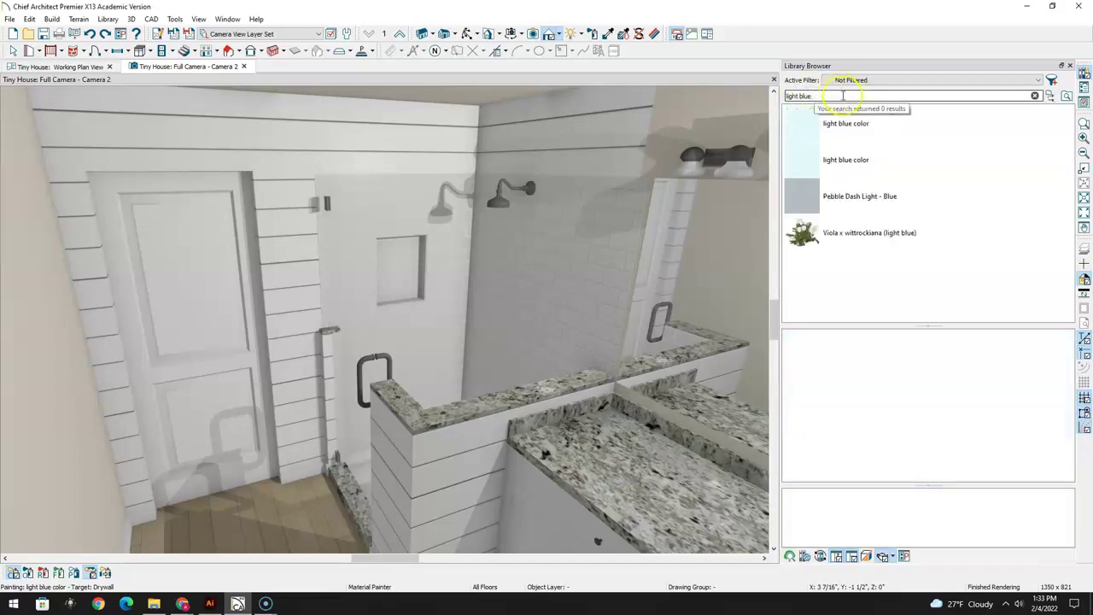
pyautogui.click(808, 156)
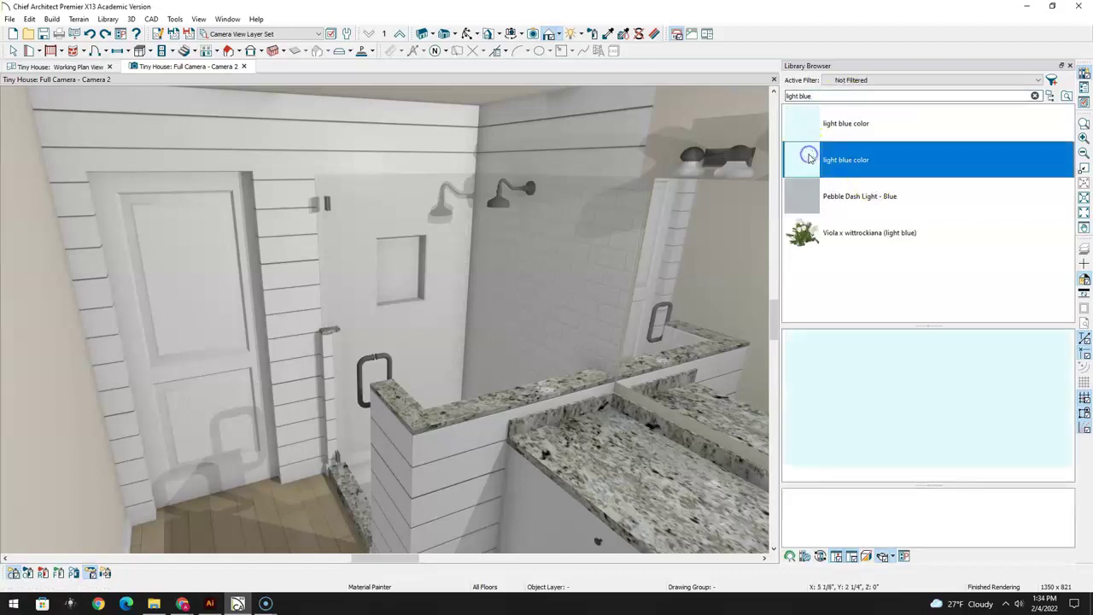
# Paint the shiplap walls above the shower and around the door with the light blue color material
pyautogui.click(556, 129)
pyautogui.click(413, 146)
pyautogui.click(287, 151)
pyautogui.click(221, 141)
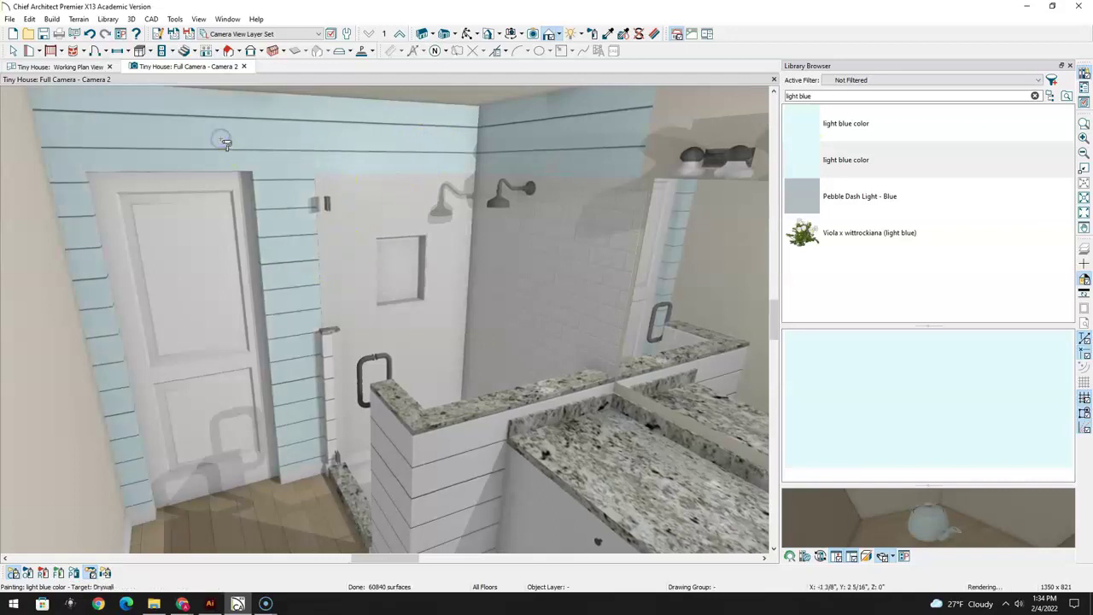
pyautogui.scroll(-2, 244, 142)
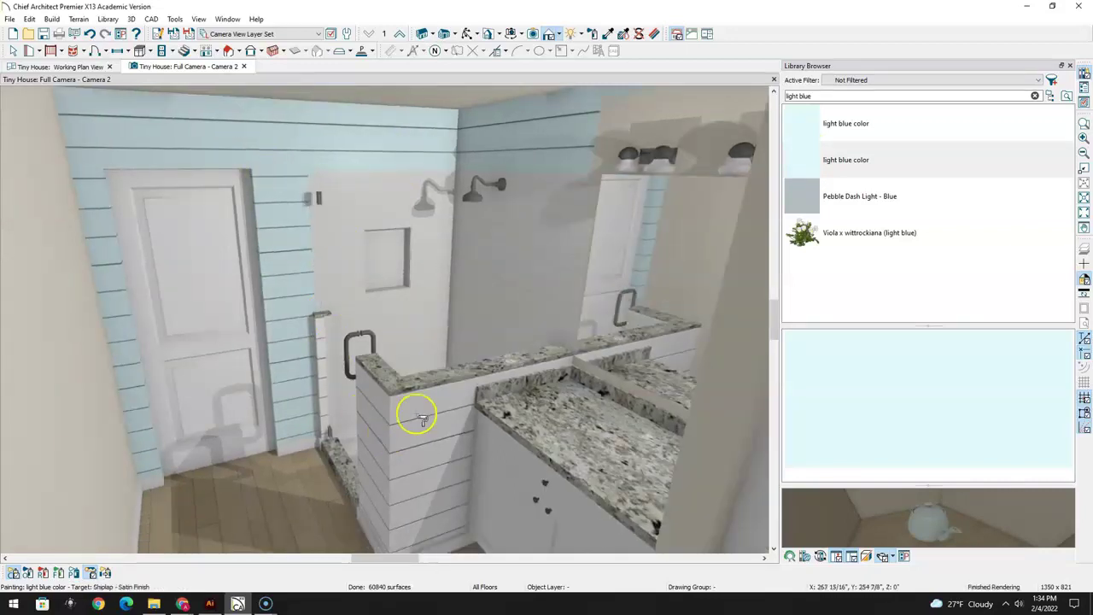
# Paint the shower half wall light blue, then apply that shiplap material to the mirror wall and adjoining wall end
pyautogui.click(417, 409)
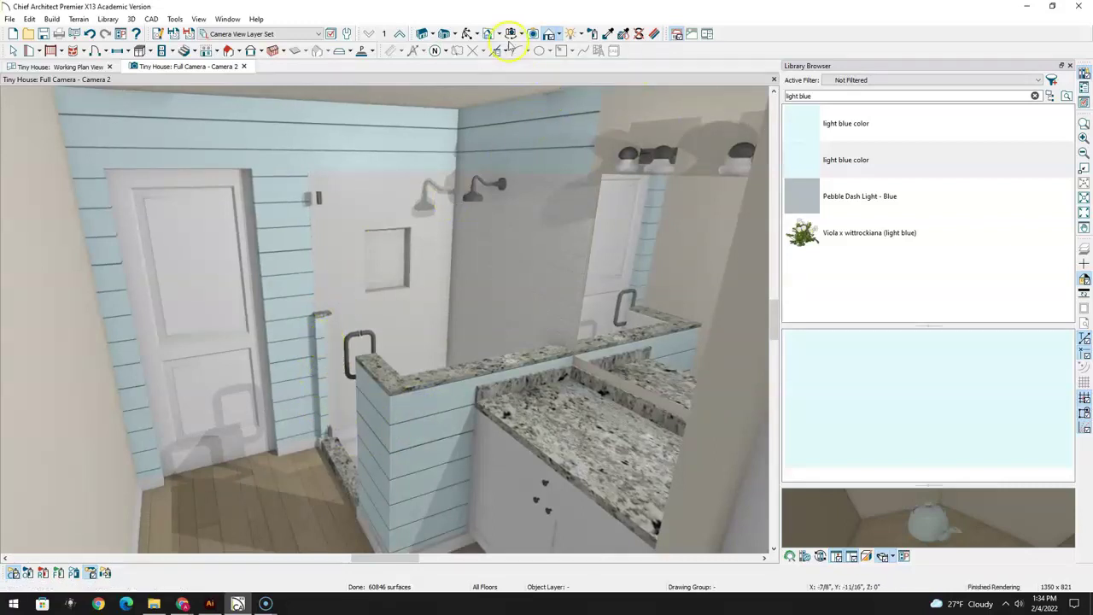
pyautogui.click(468, 34)
pyautogui.moveTo(475, 176); pyautogui.dragTo(544, 175)
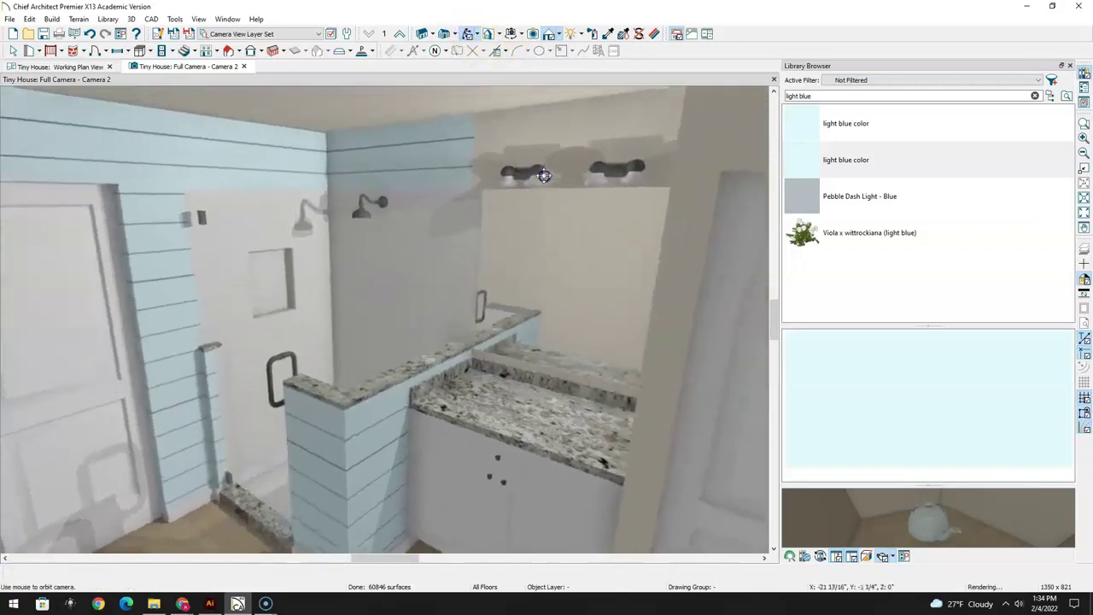
pyautogui.click(14, 50)
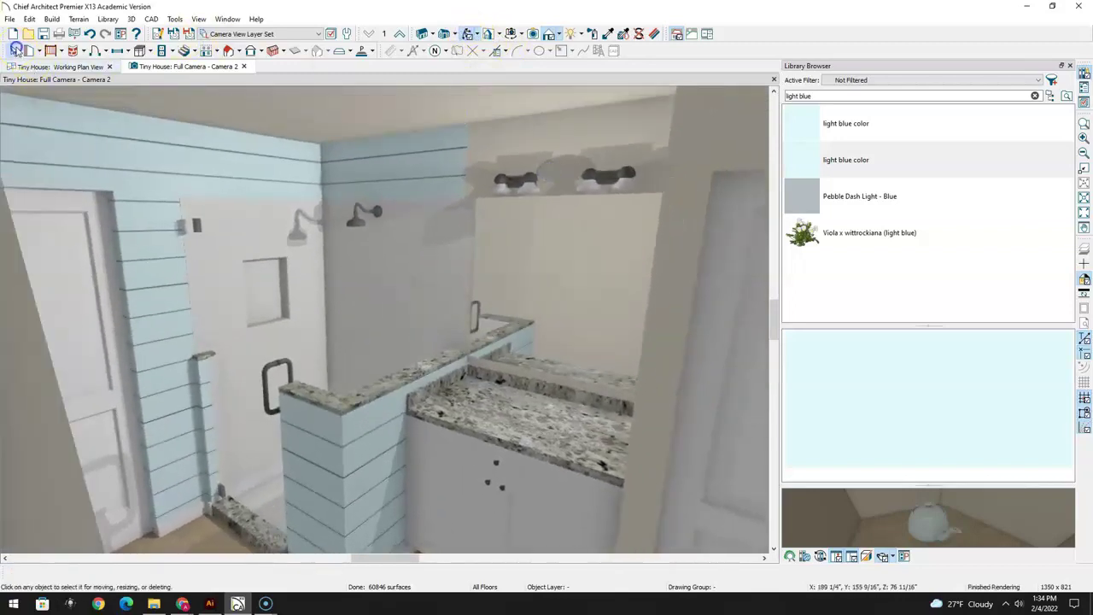
pyautogui.click(394, 164)
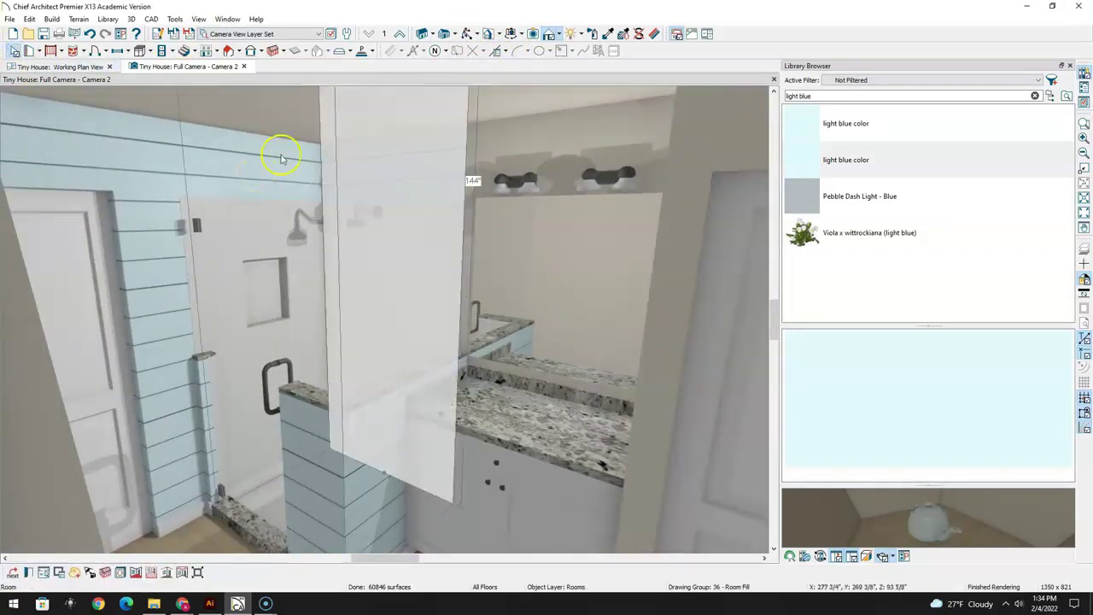
pyautogui.click(608, 33)
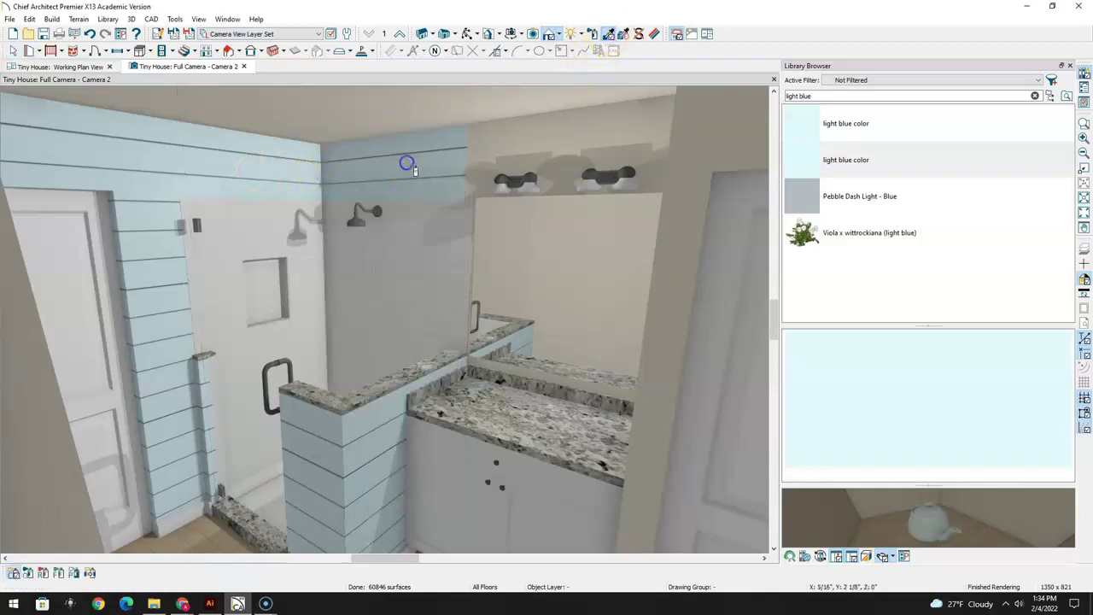
pyautogui.click(557, 148)
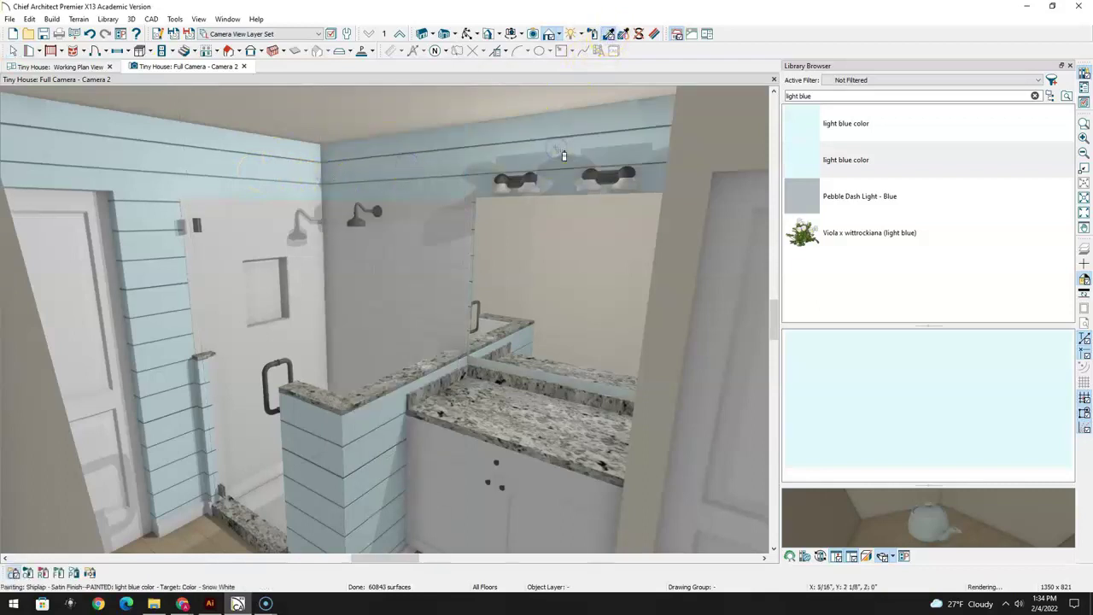
pyautogui.click(697, 142)
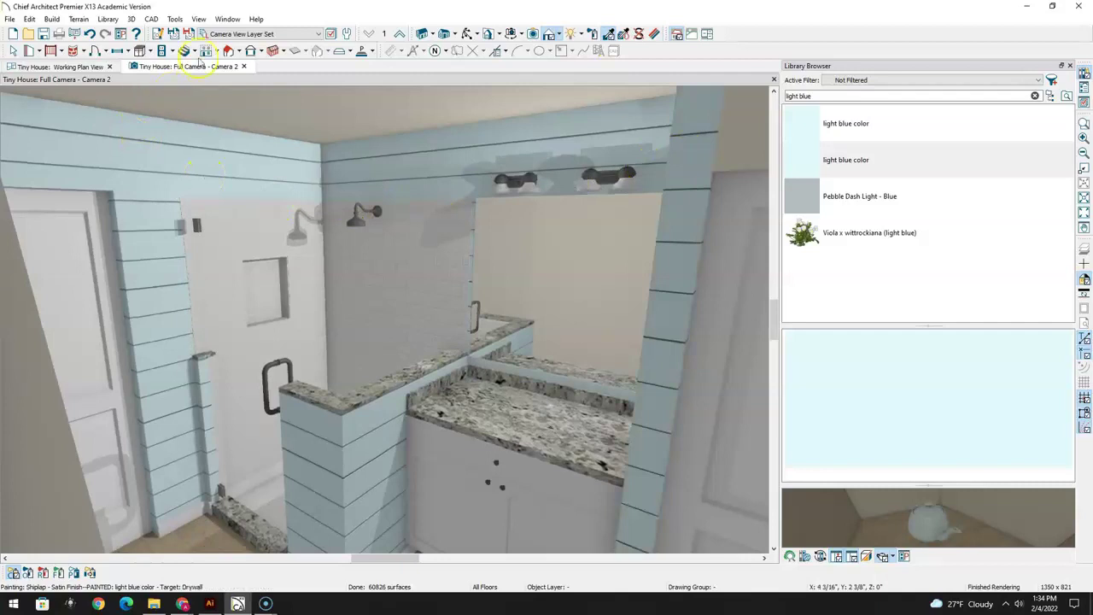
# Apply the light blue shiplap material to the side wall of the vanity and the wall above the neighbouring door
pyautogui.click(468, 34)
pyautogui.moveTo(445, 340); pyautogui.dragTo(561, 418)
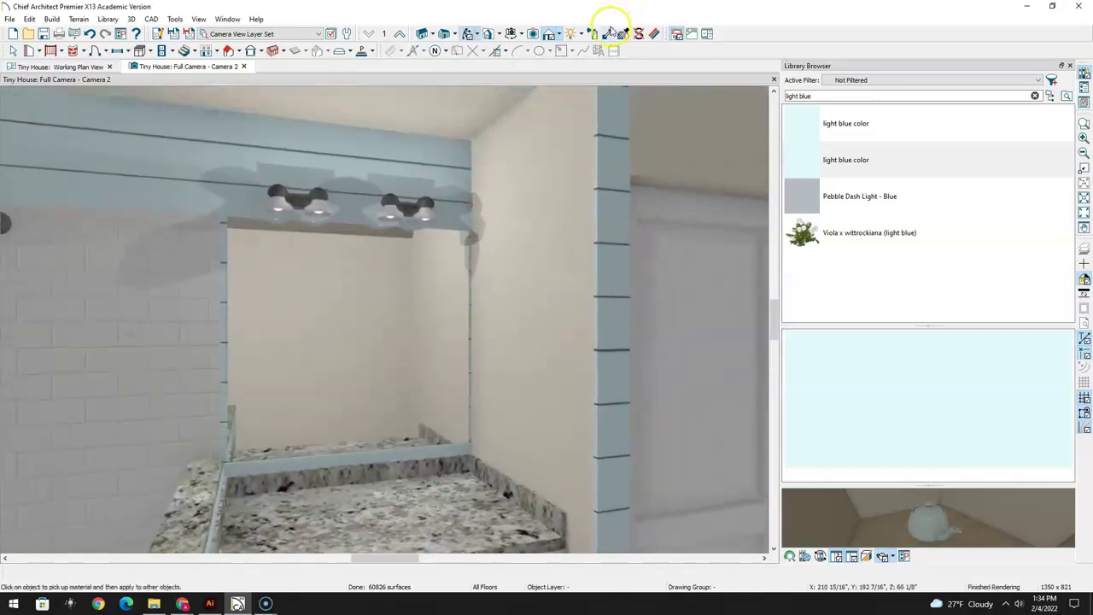
pyautogui.click(608, 33)
pyautogui.click(568, 134)
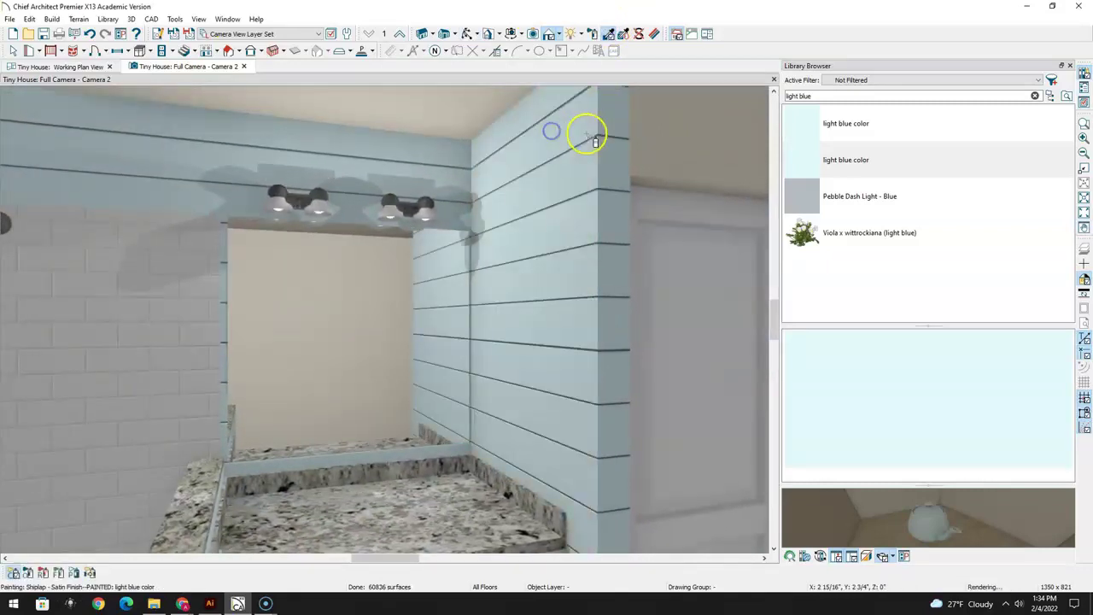
pyautogui.click(690, 120)
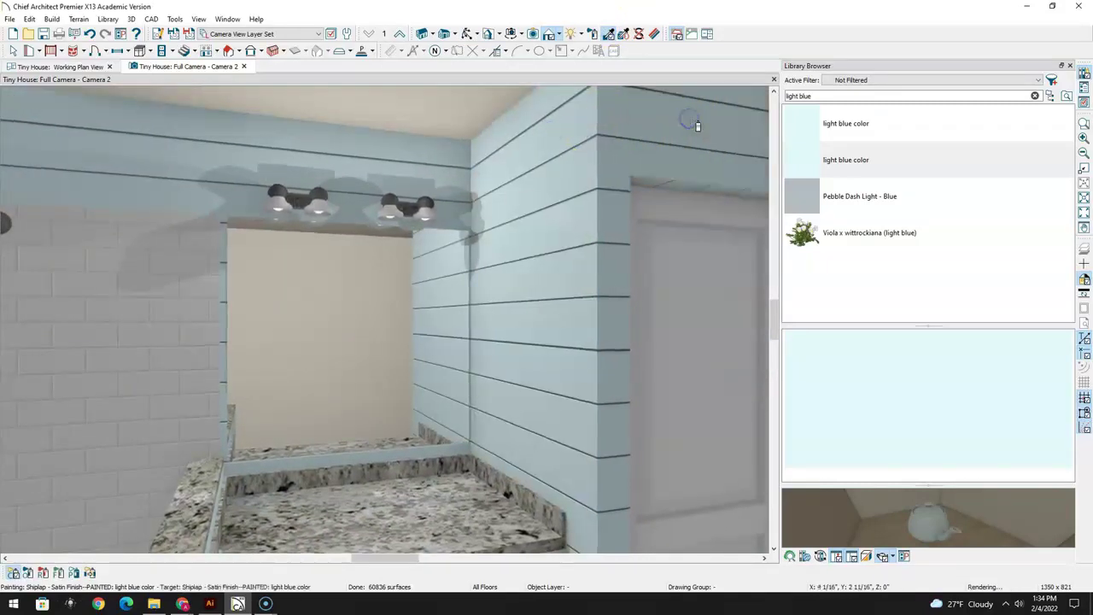
# Apply the light blue shiplap material to the long plain wall adjoining the door wall
pyautogui.click(468, 33)
pyautogui.moveTo(585, 252); pyautogui.dragTo(270, 274)
pyautogui.click(622, 33)
pyautogui.click(419, 120)
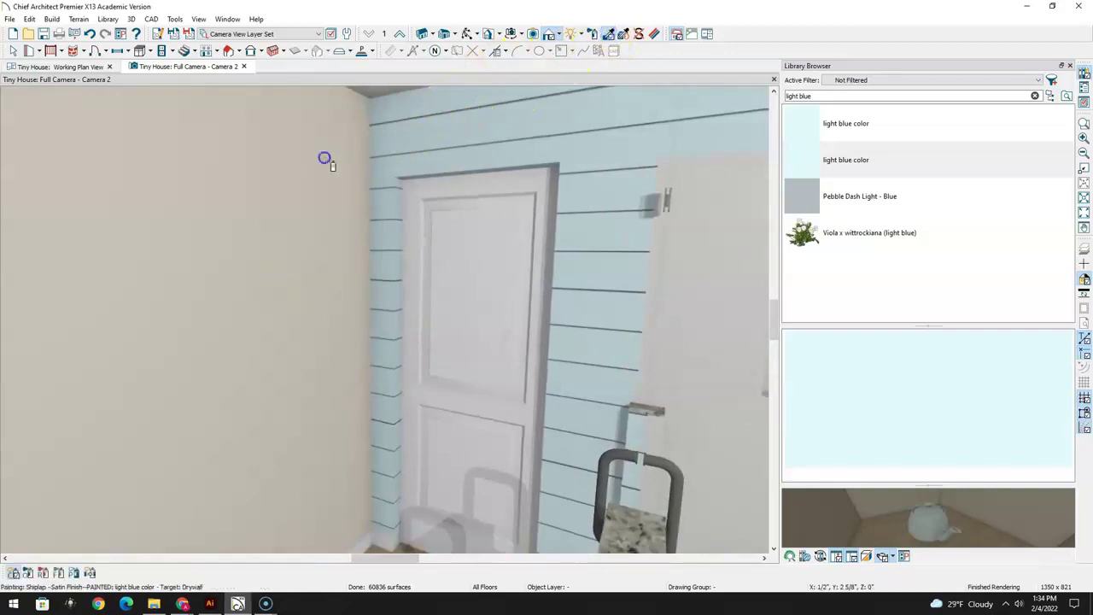
pyautogui.click(325, 159)
pyautogui.click(621, 35)
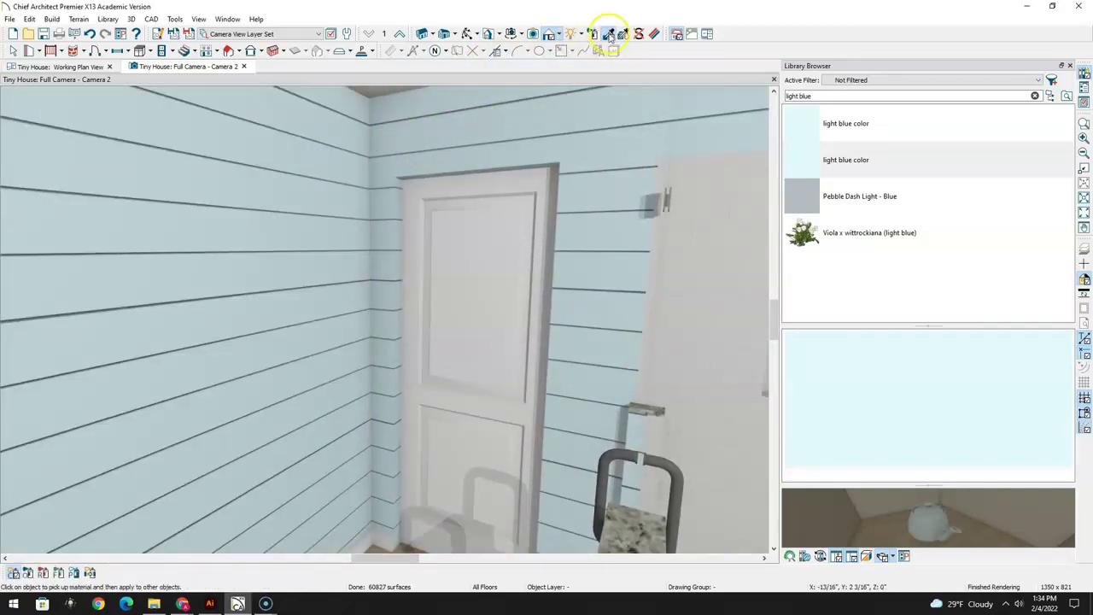
# Place a doorway in the bathroom's lower wall in plan, between the exterior wall and the toilet room
pyautogui.click(467, 34)
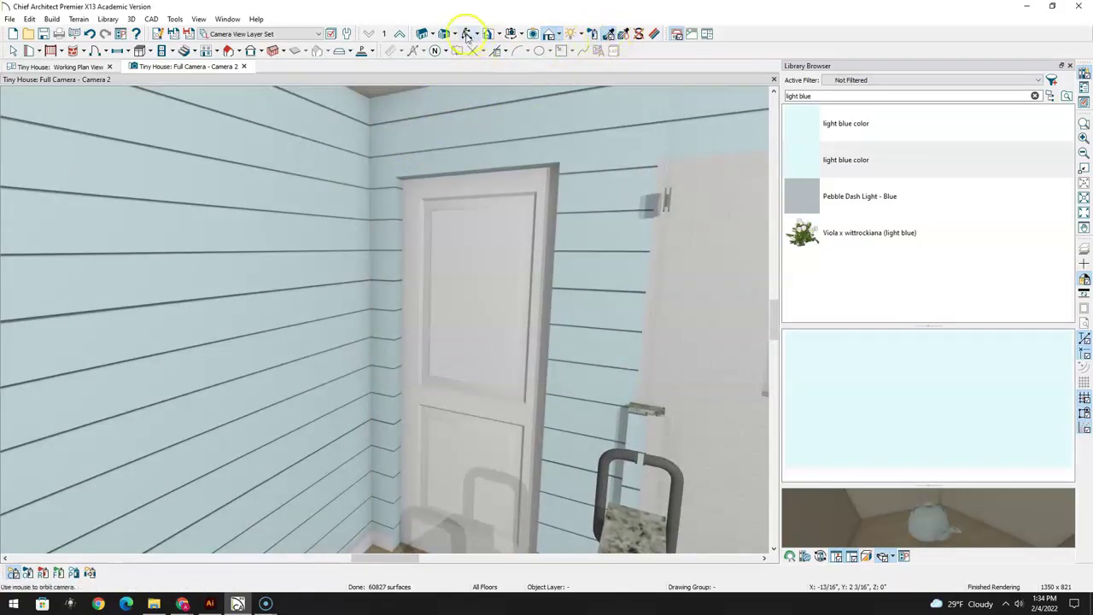
pyautogui.moveTo(410, 227); pyautogui.dragTo(111, 227)
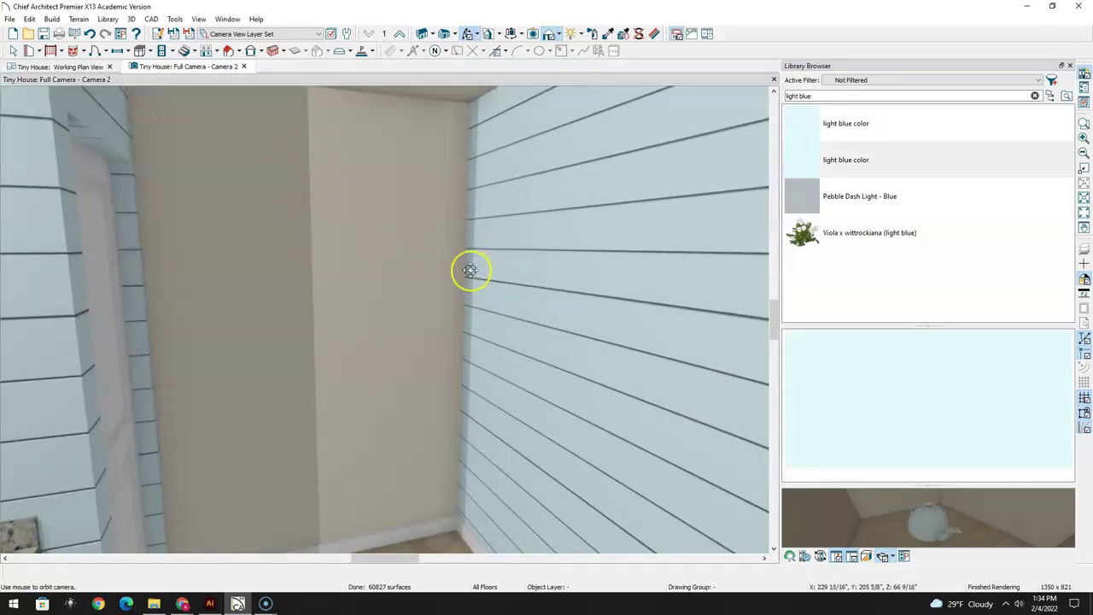
pyautogui.click(70, 67)
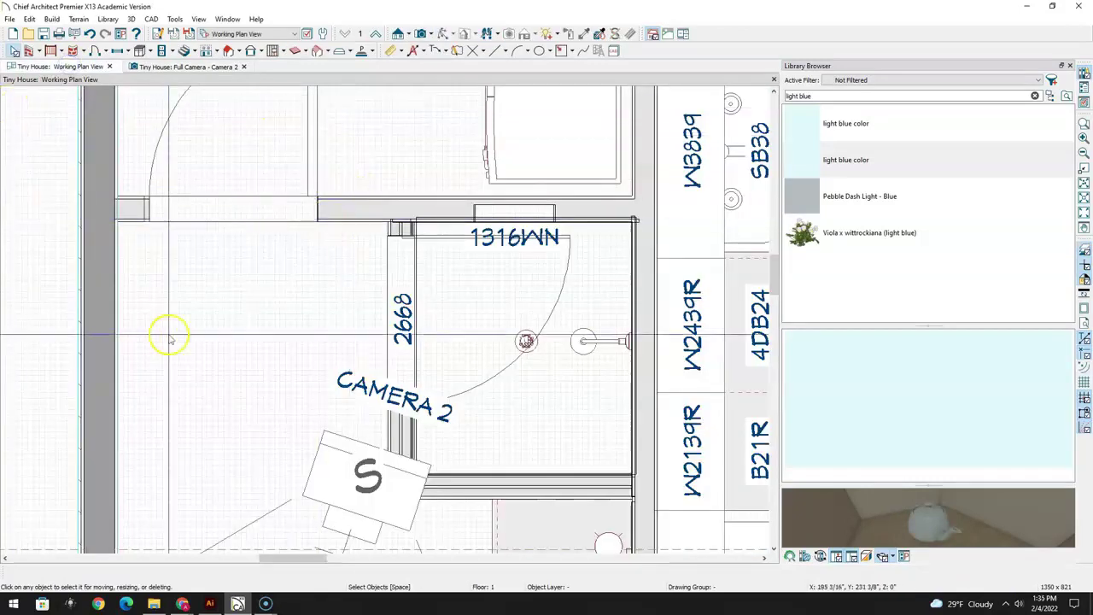
pyautogui.moveTo(214, 409); pyautogui.dragTo(315, 151, button='middle')
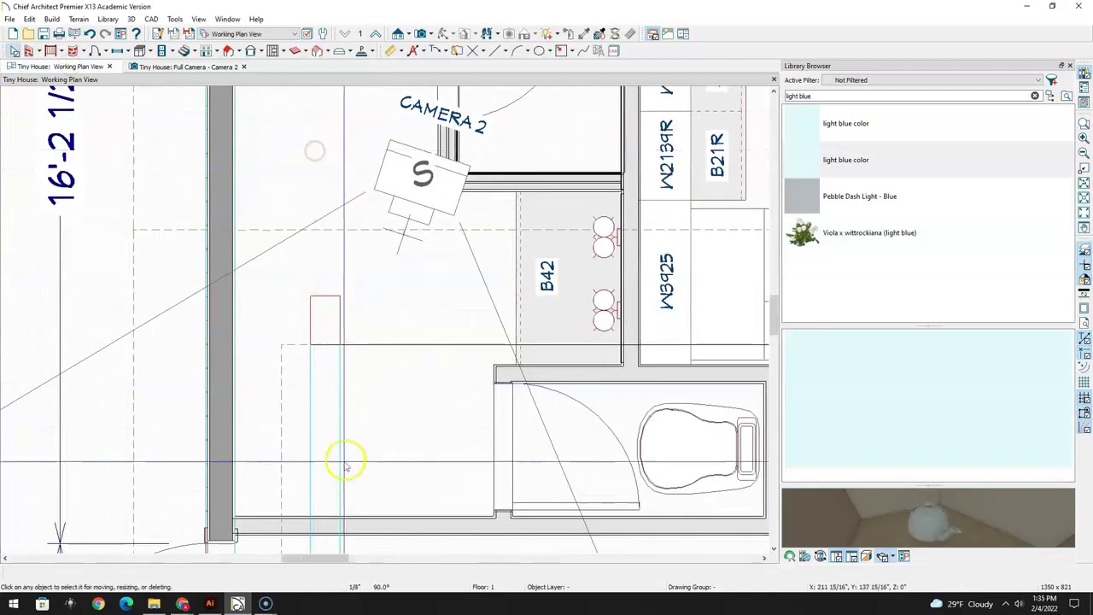
pyautogui.scroll(2, 379, 359)
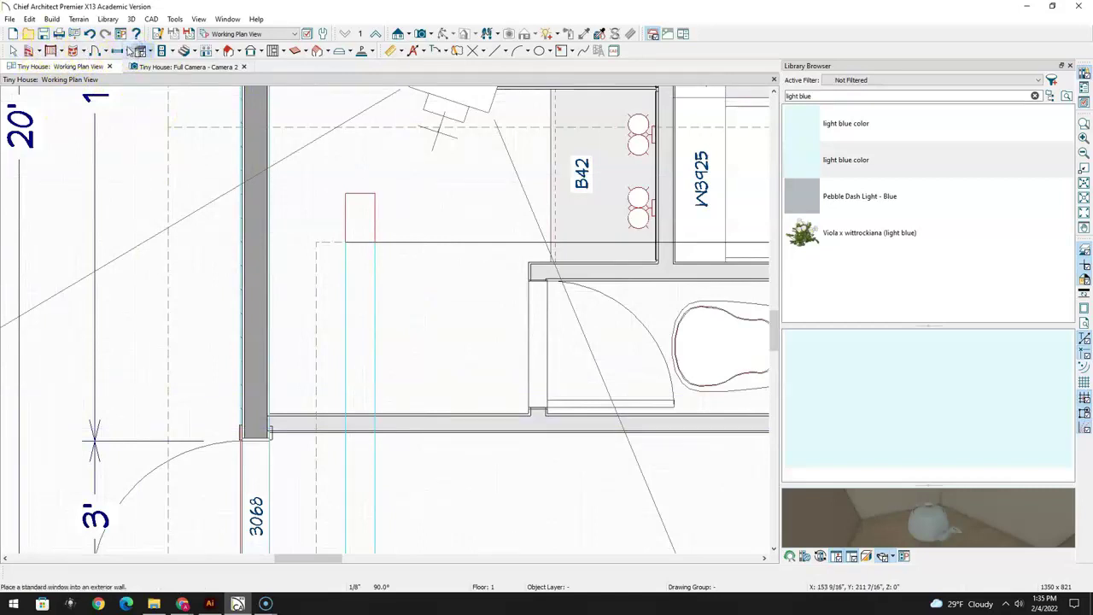
pyautogui.click(128, 52)
pyautogui.click(100, 51)
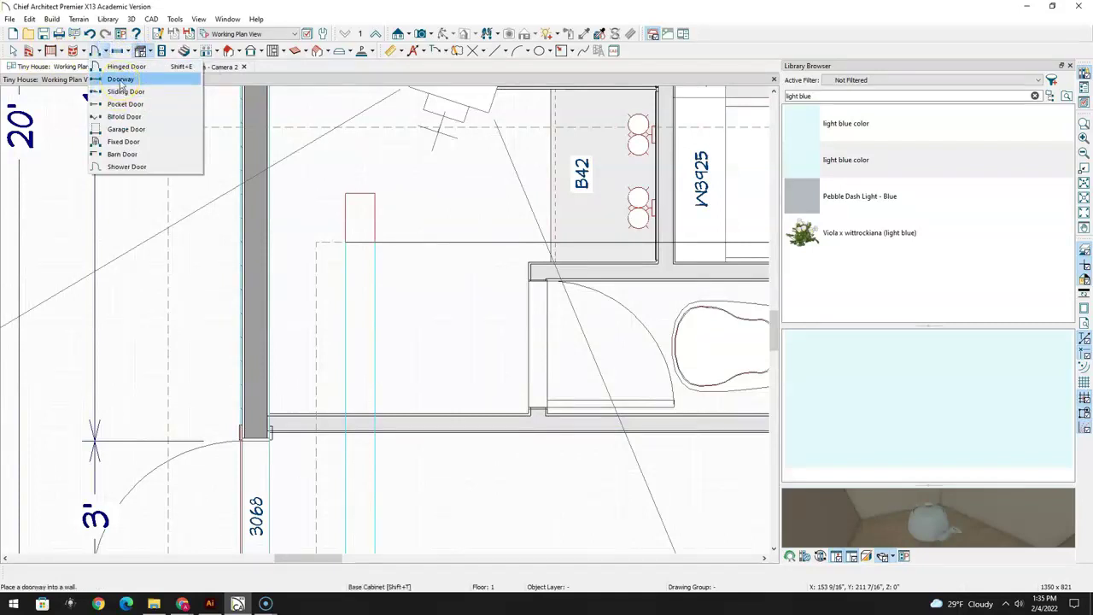
pyautogui.click(121, 80)
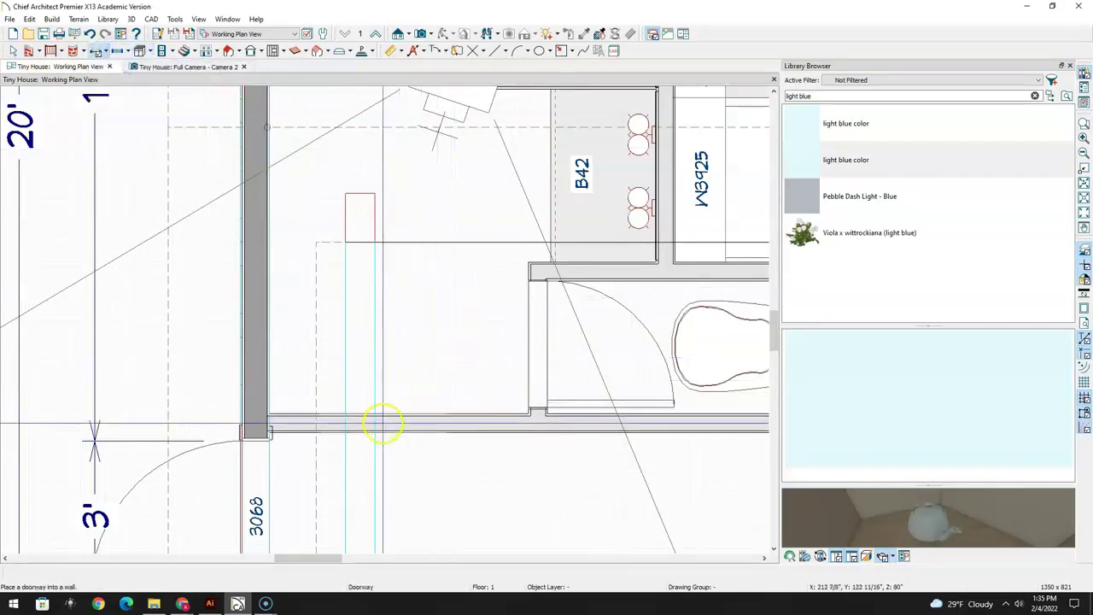
pyautogui.click(376, 424)
pyautogui.click(15, 51)
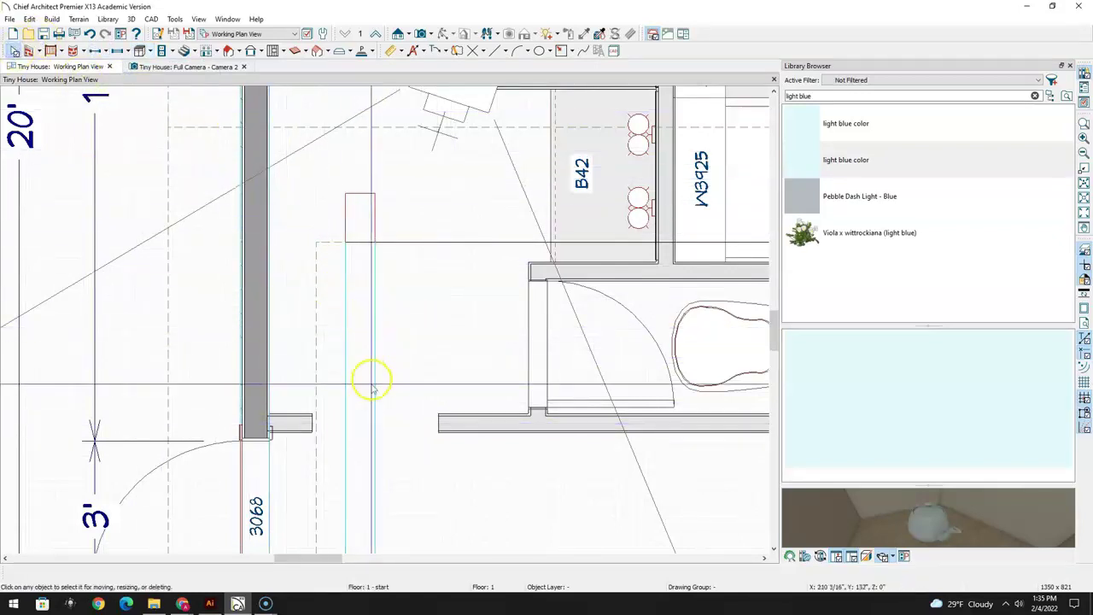
# Turn the new doorway into a hinged door and set its door style to Use Default
pyautogui.click(404, 418)
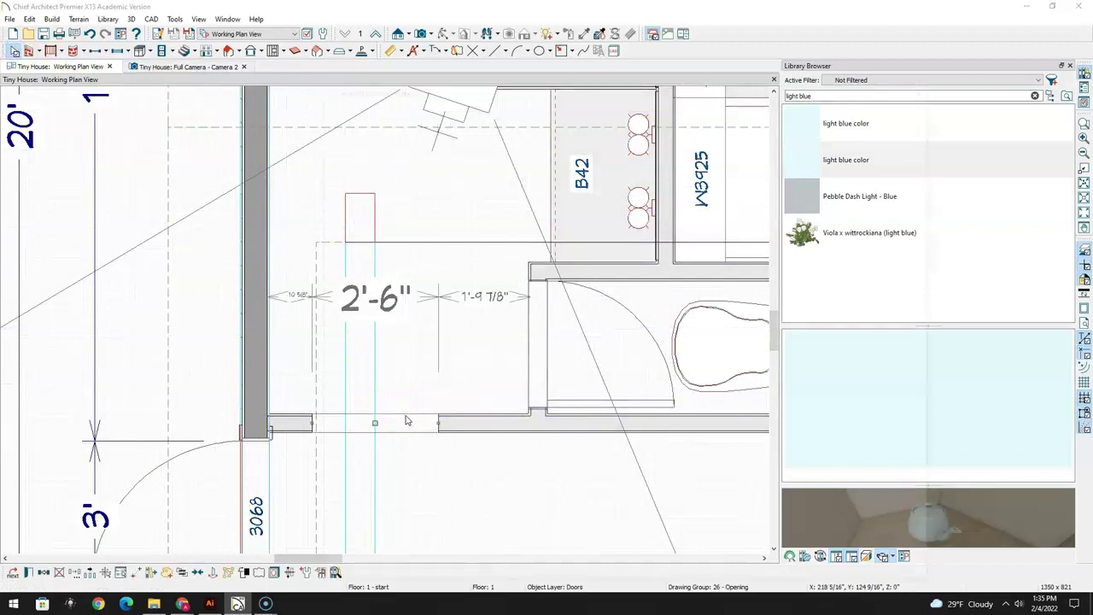
pyautogui.doubleClick(408, 420)
pyautogui.click(539, 121)
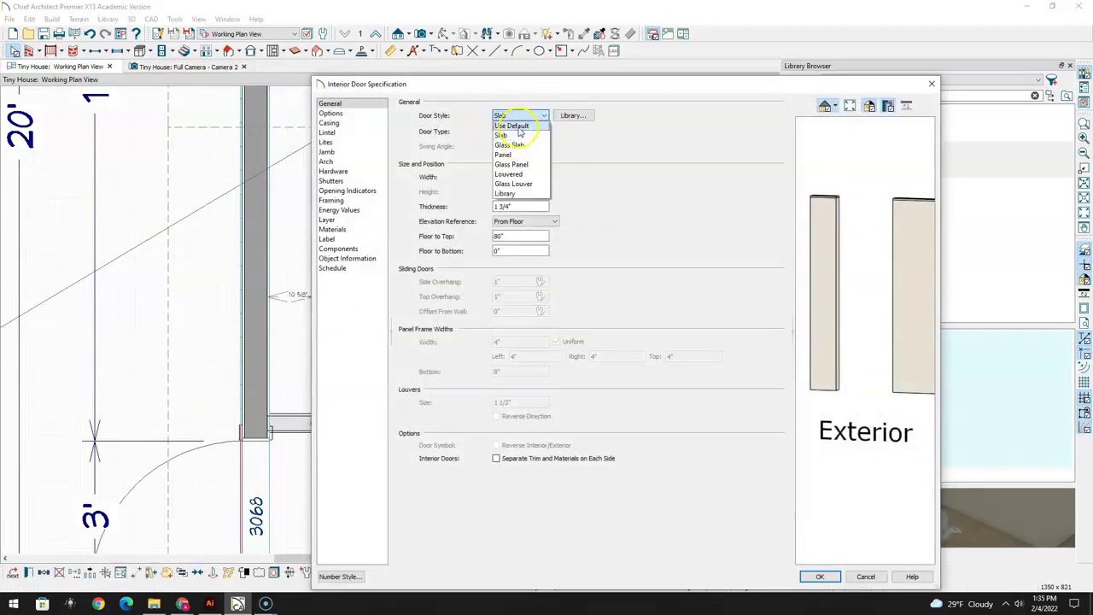
pyautogui.click(511, 125)
pyautogui.click(538, 133)
pyautogui.click(518, 147)
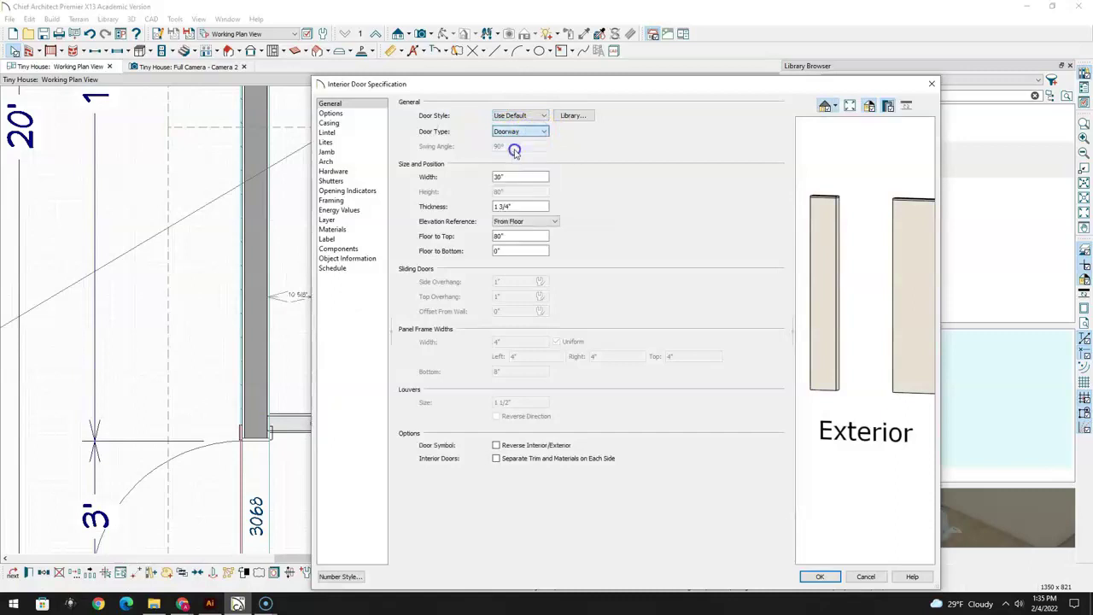
pyautogui.click(829, 578)
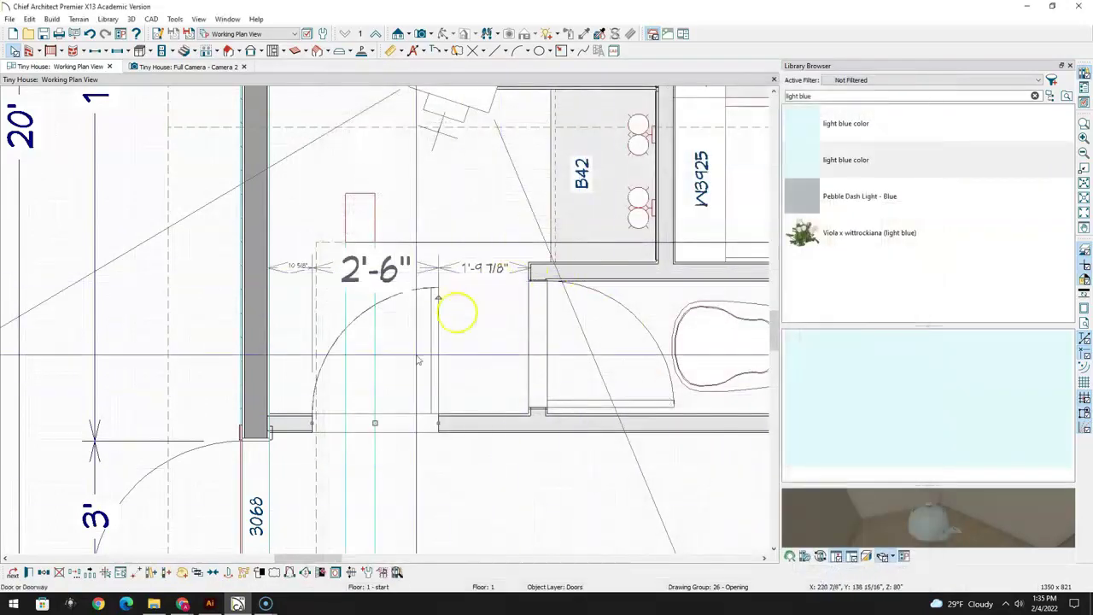
# Draw a rectangular polyline solid about 5" deep spanning the new door opening, just inside the wall
pyautogui.click(373, 51)
pyautogui.click(368, 67)
pyautogui.scroll(4, 334, 390)
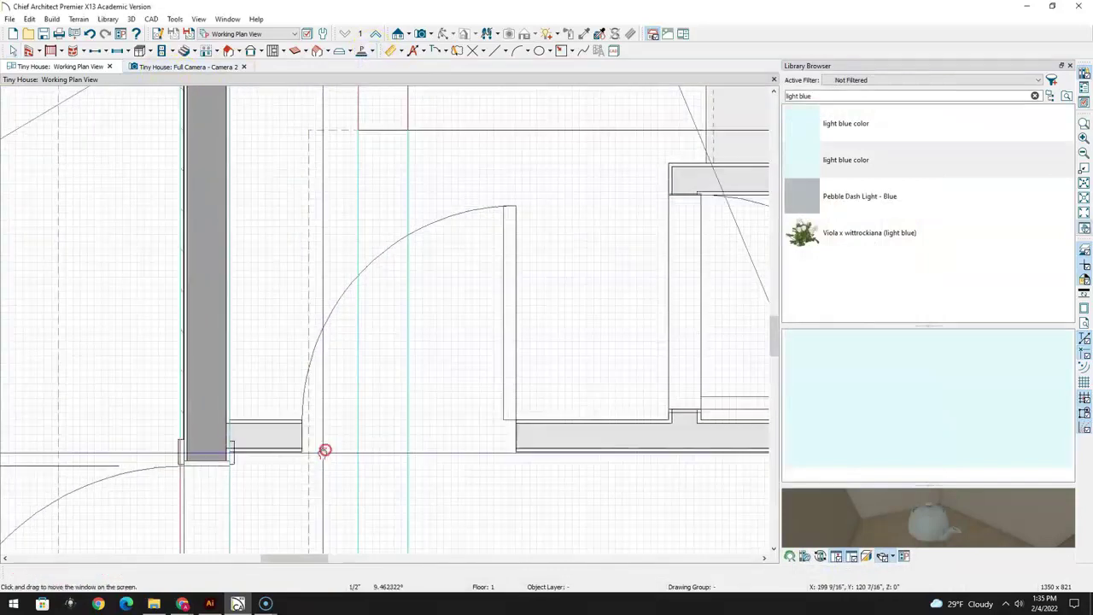
pyautogui.click(336, 371)
pyautogui.moveTo(317, 297); pyautogui.dragTo(537, 331)
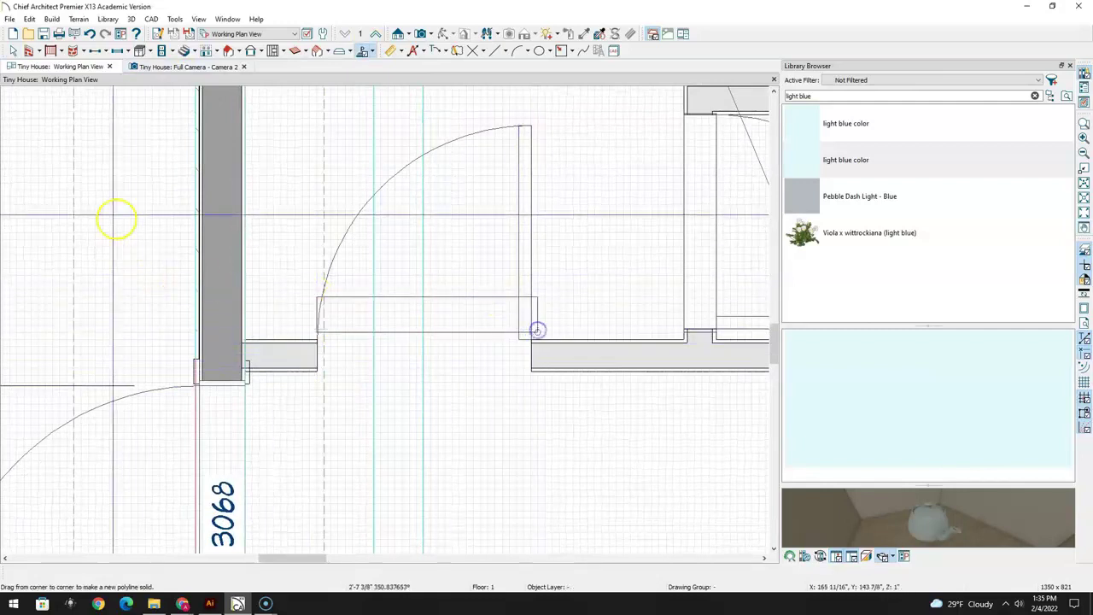
pyautogui.click(13, 51)
# Set the polyline solid's thickness to 24", with its top at 60" and its bottom at 36" above the finished floor
pyautogui.click(436, 303)
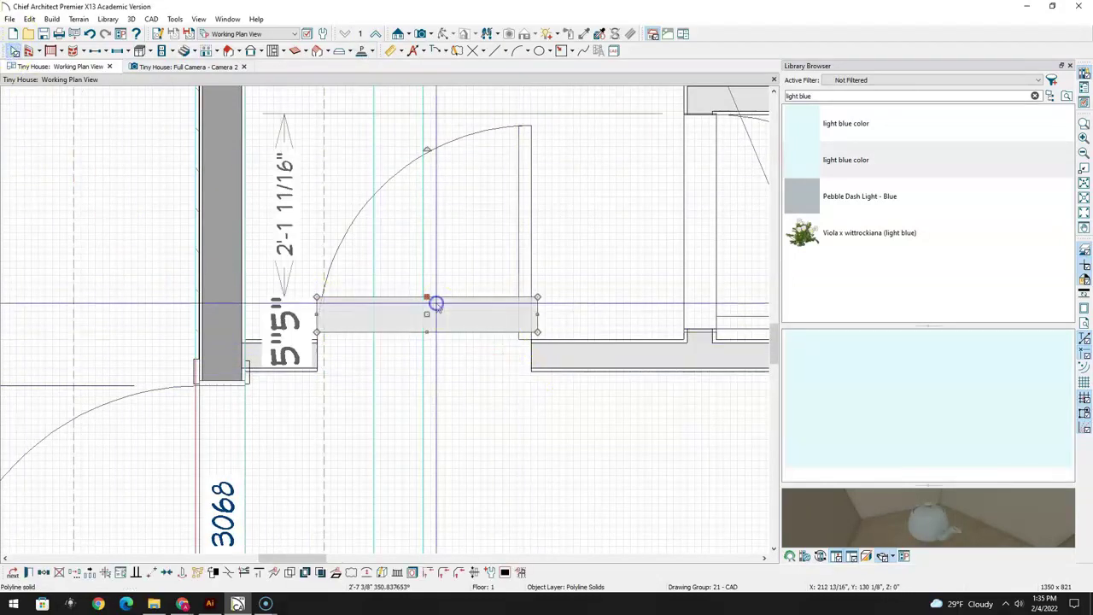
pyautogui.doubleClick(454, 305)
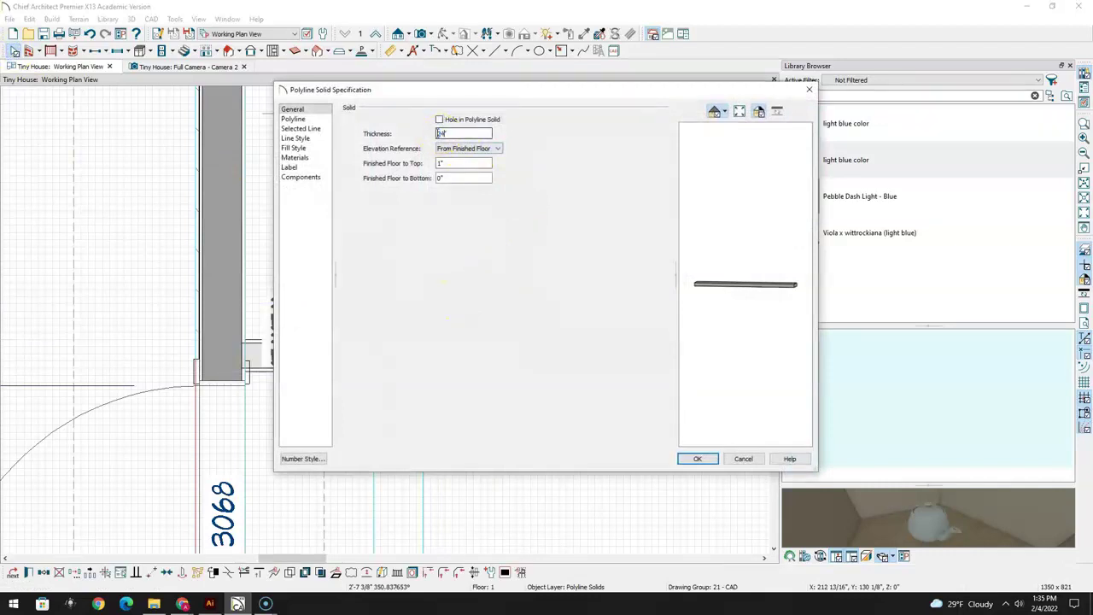
pyautogui.click(435, 163)
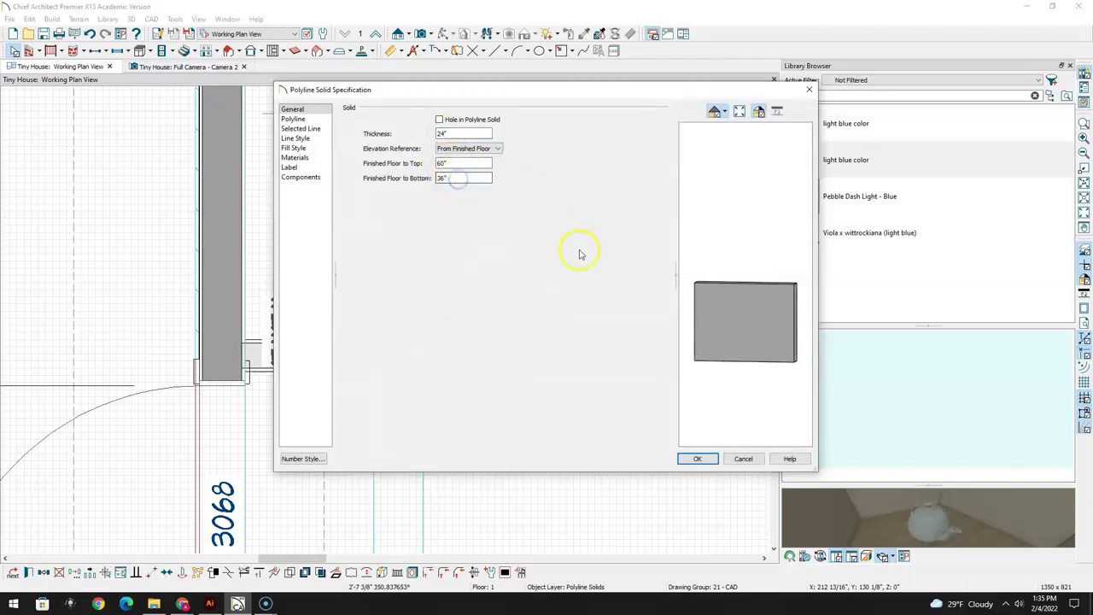
pyautogui.click(697, 459)
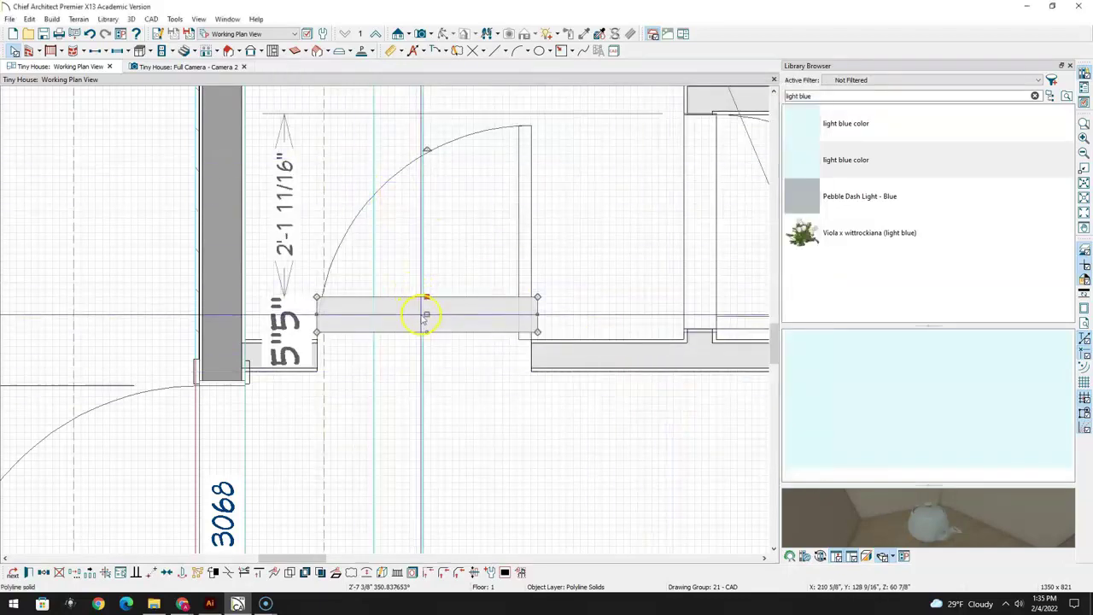
pyautogui.press('Escape')
# Move the polyline solid into the wall line so that it covers the door opening
pyautogui.moveTo(427, 314); pyautogui.dragTo(399, 315)
pyautogui.scroll(4, 459, 370)
pyautogui.click(340, 358)
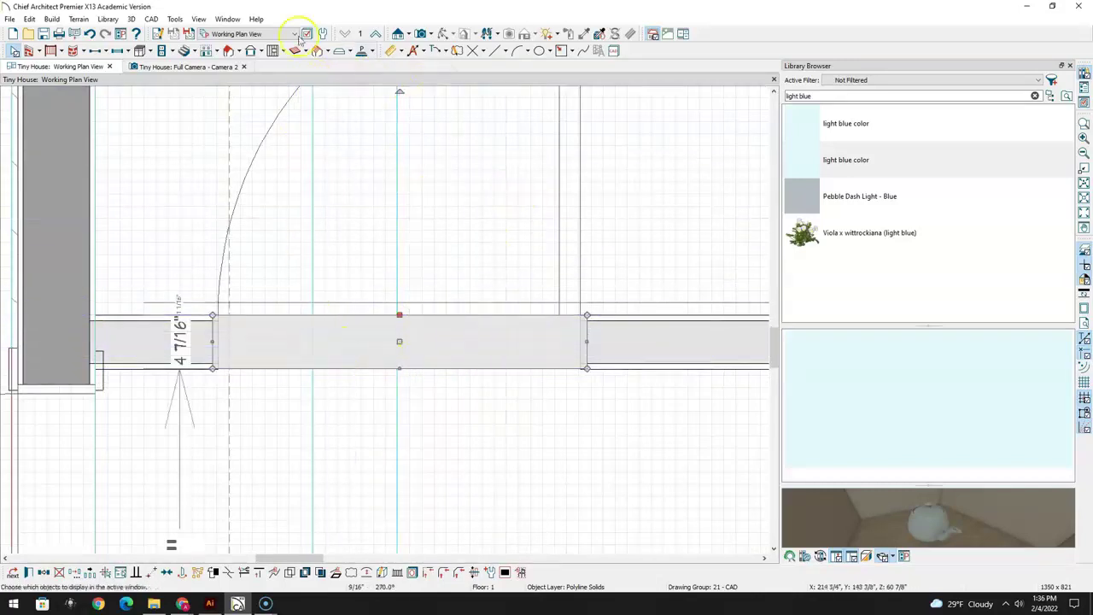
# Create a cross section/elevation view that faces the new door from inside the room
pyautogui.click(399, 35)
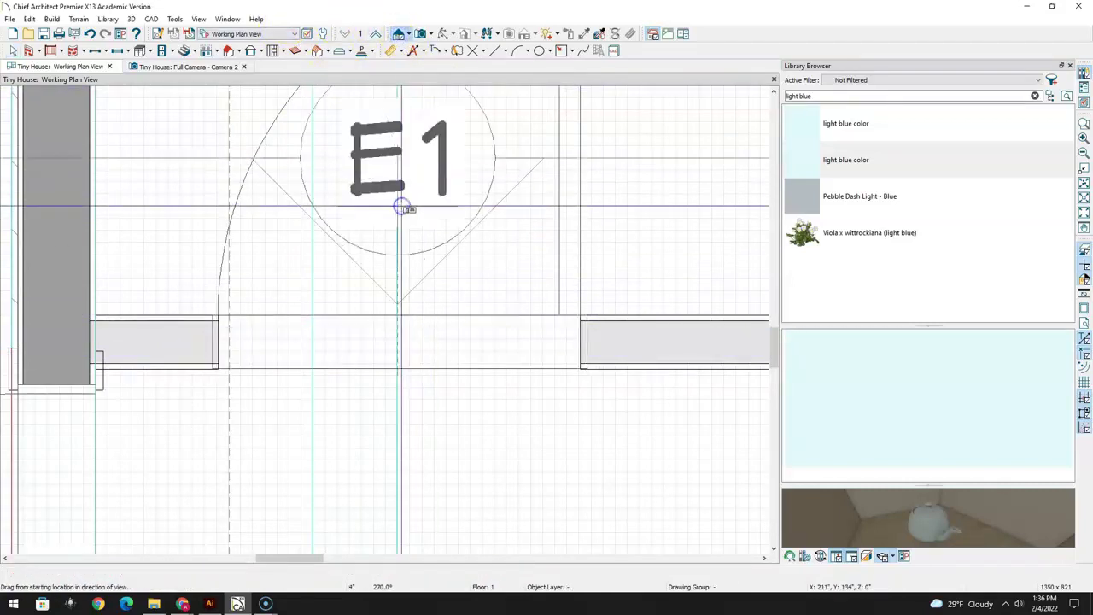
pyautogui.click(401, 207)
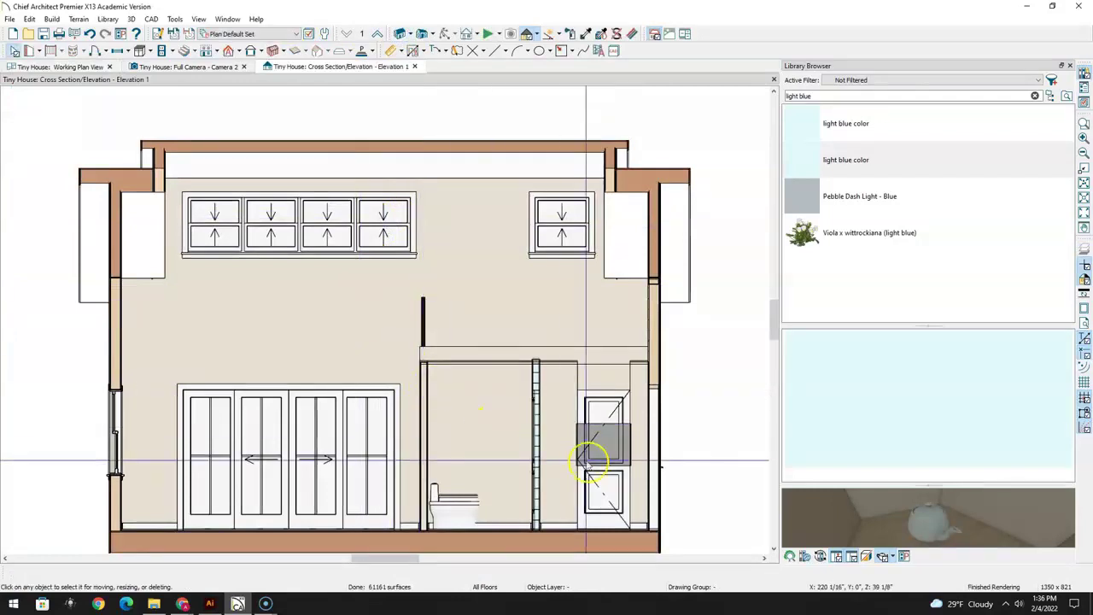
pyautogui.scroll(3, 590, 462)
# Try to select the polyline solid in front of the door in the elevation view
pyautogui.click(613, 430)
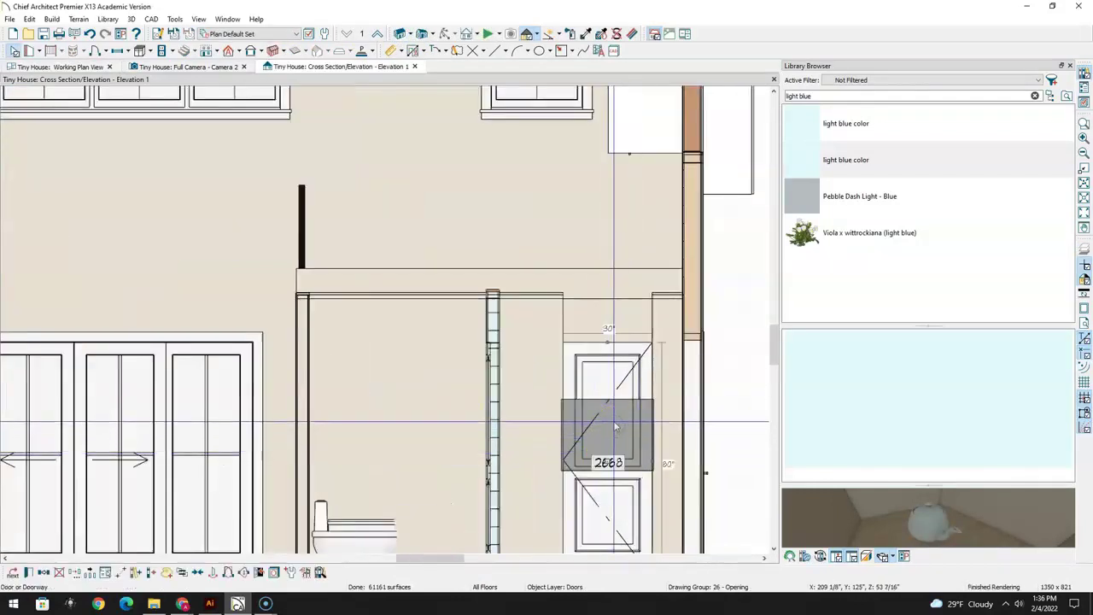
pyautogui.click(13, 568)
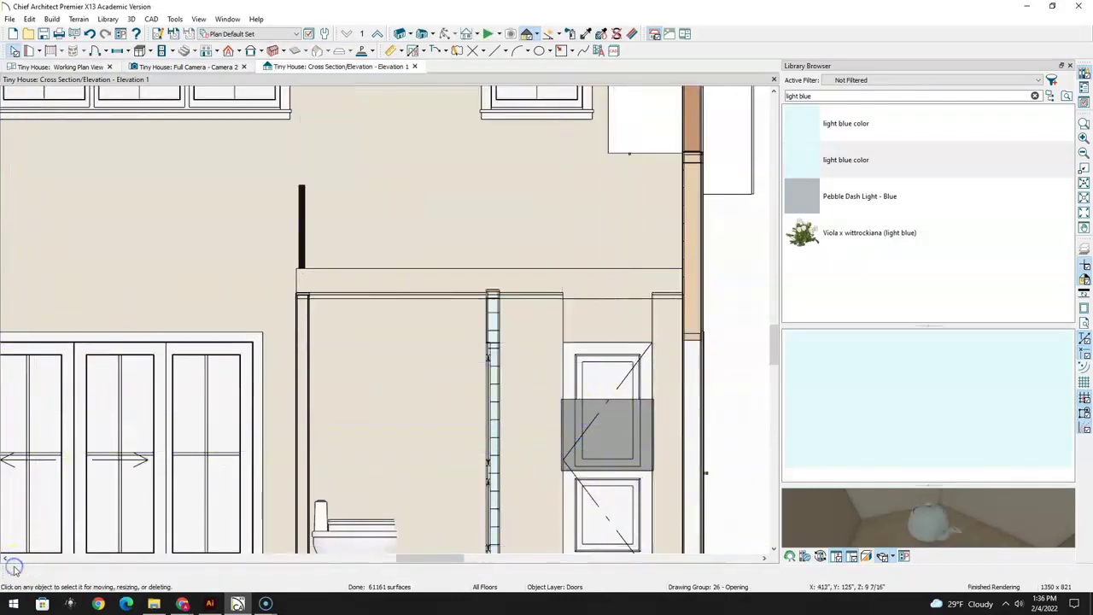
pyautogui.click(571, 434)
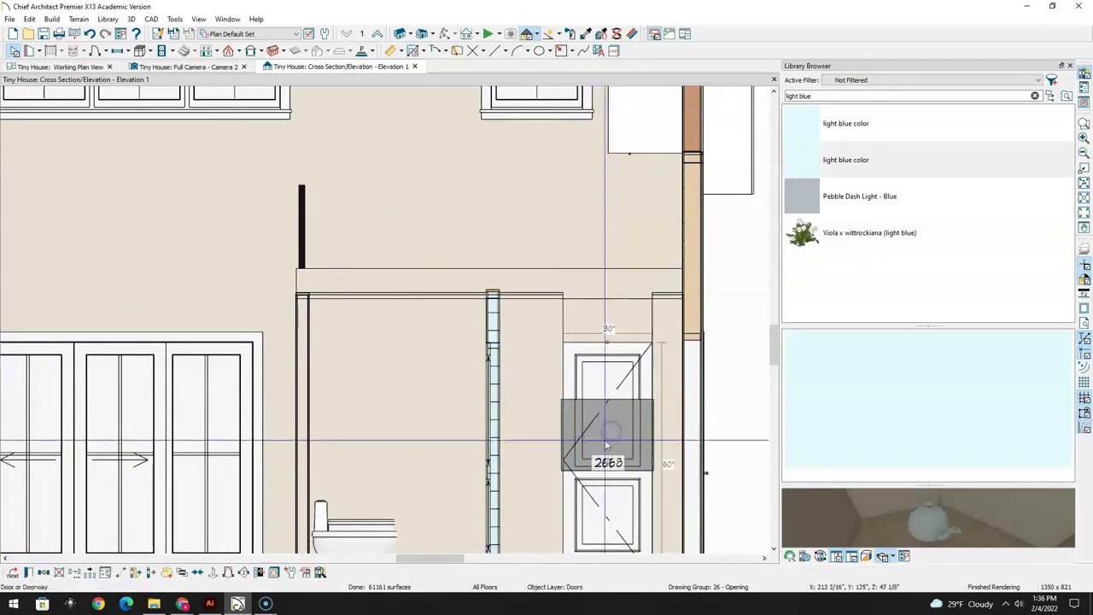
pyautogui.scroll(2, 610, 432)
pyautogui.click(11, 568)
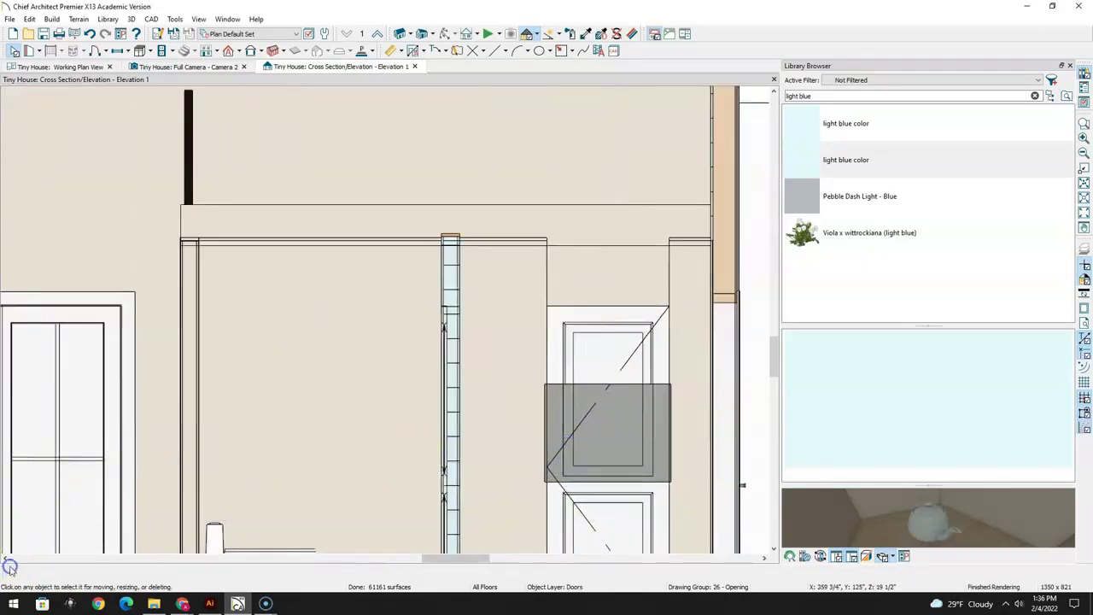
pyautogui.click(626, 444)
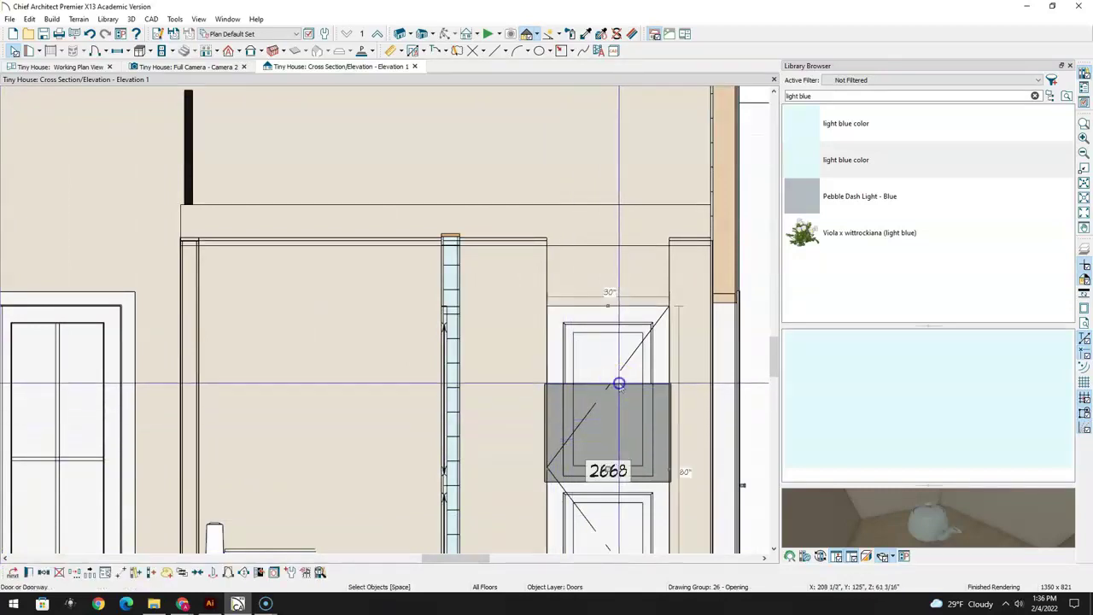
pyautogui.press('Escape')
pyautogui.click(619, 426)
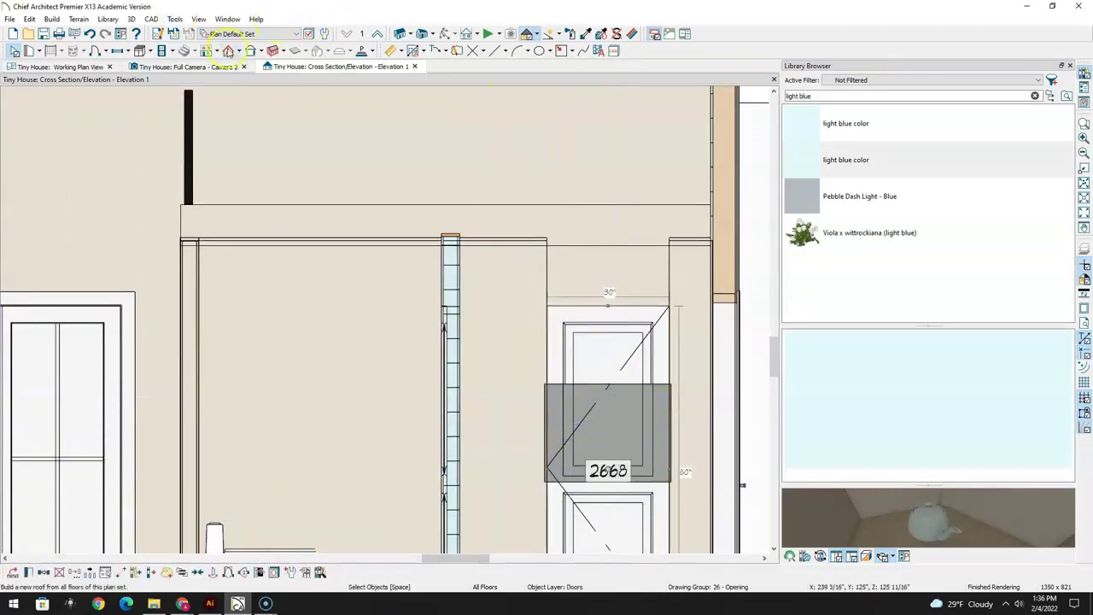
# In the full camera view, select the polyline solid and raise it above the door, up to the ceiling
pyautogui.click(199, 66)
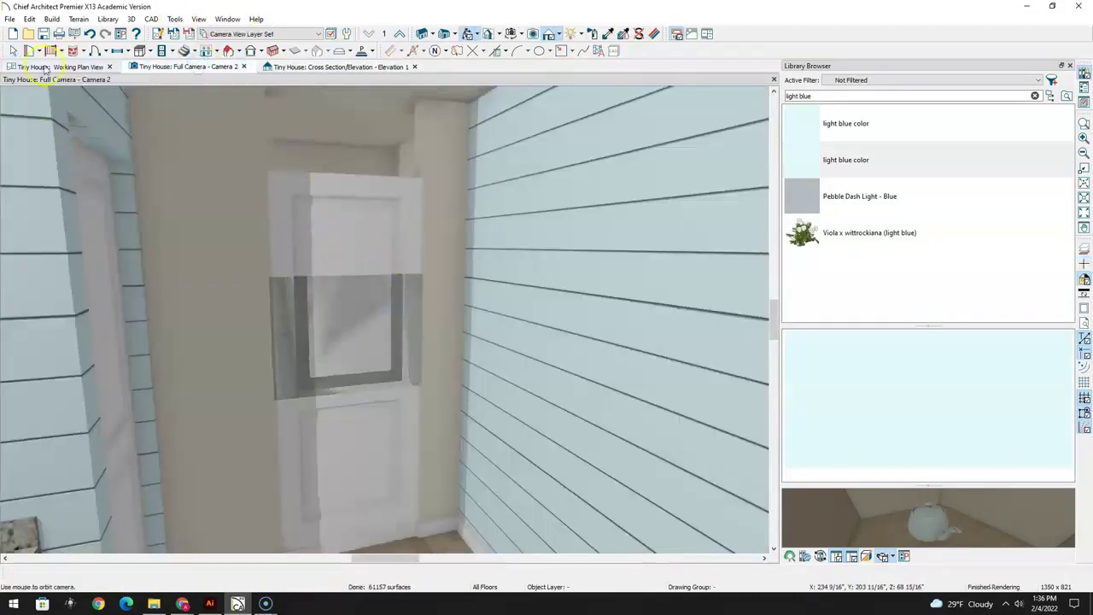
pyautogui.click(354, 342)
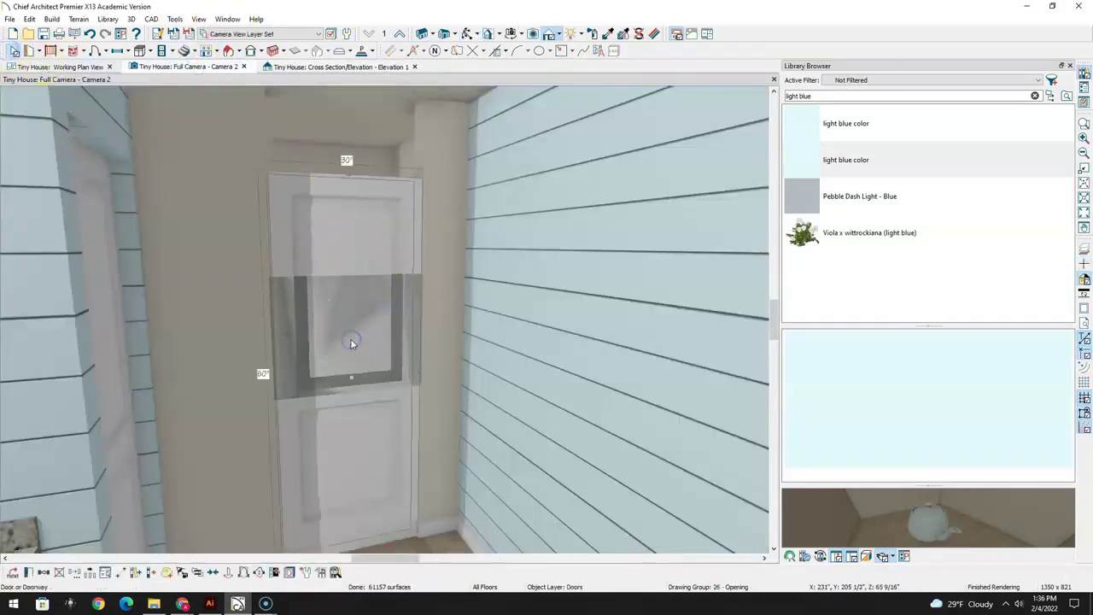
pyautogui.click(13, 570)
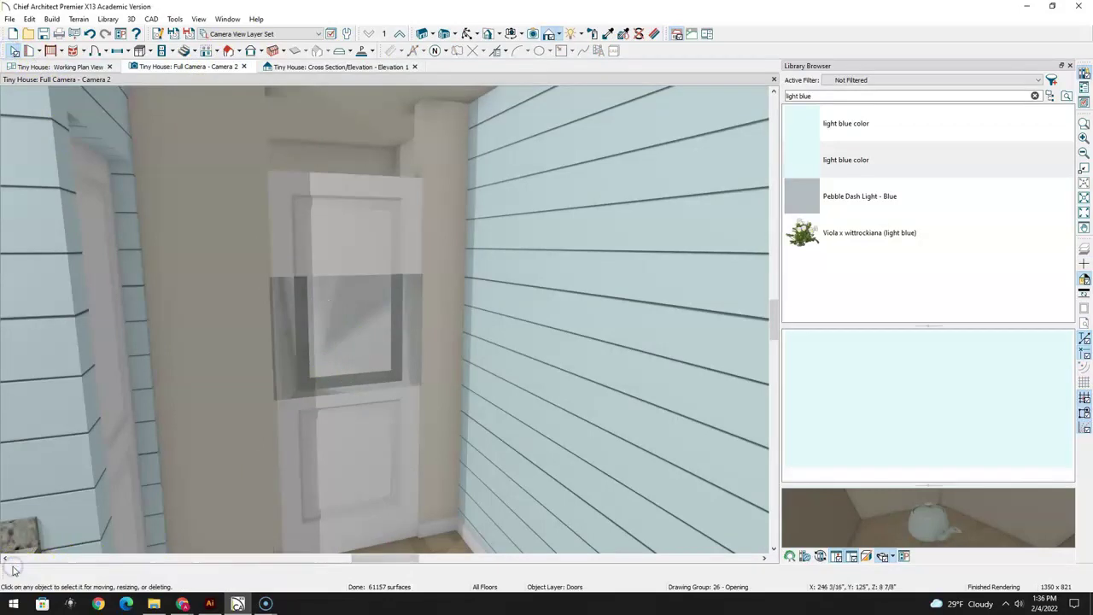
pyautogui.click(311, 377)
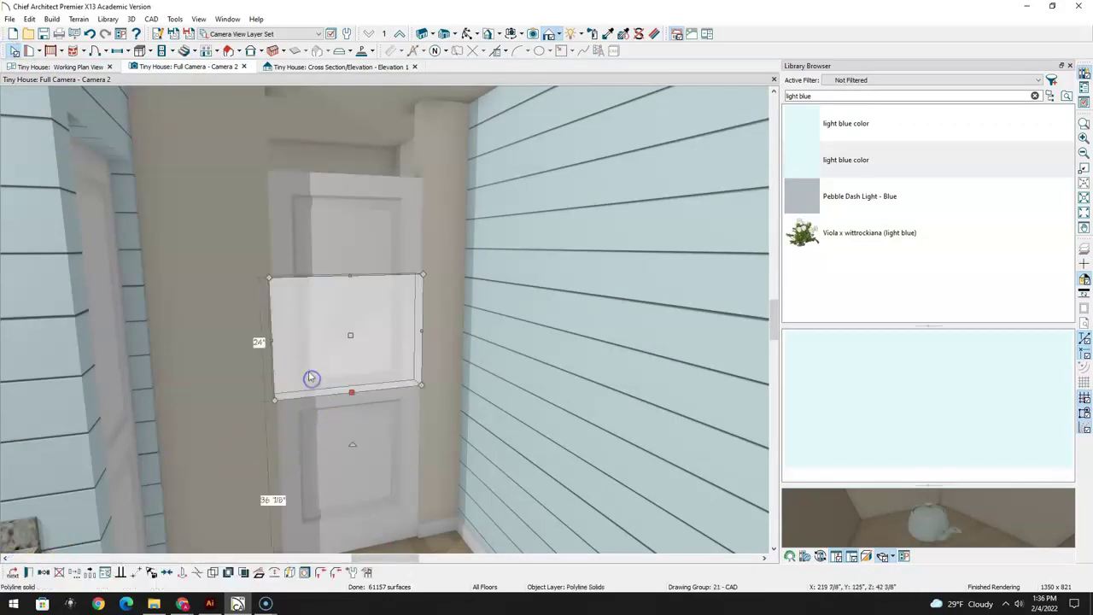
pyautogui.moveTo(354, 334); pyautogui.dragTo(362, 155)
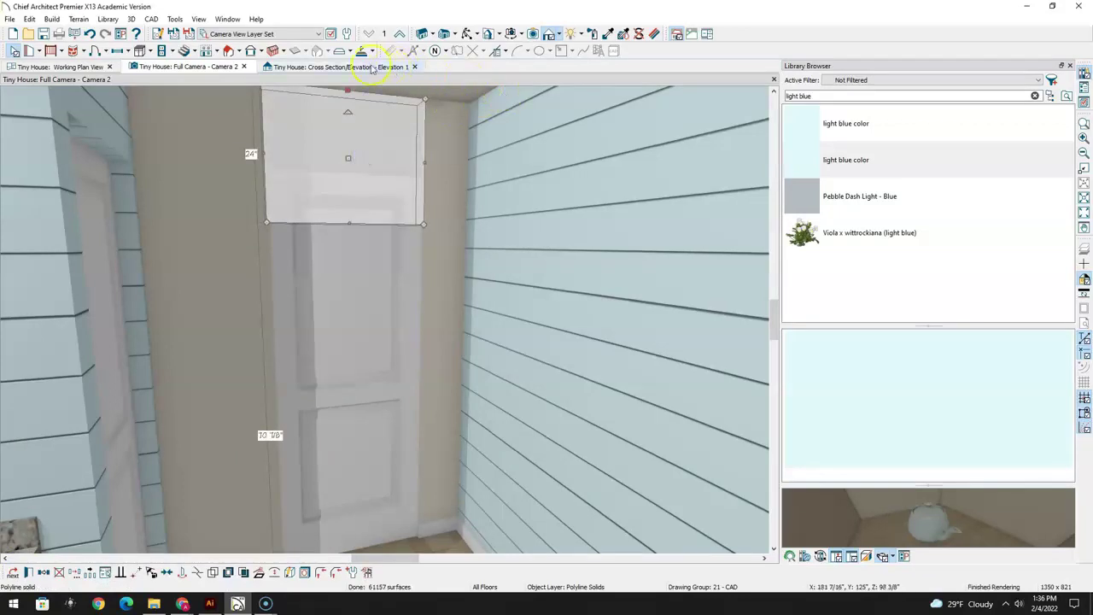
# In the elevation, fit the polyline solid between the ceiling and the door's top edge, about 17" tall
pyautogui.click(372, 67)
pyautogui.click(610, 292)
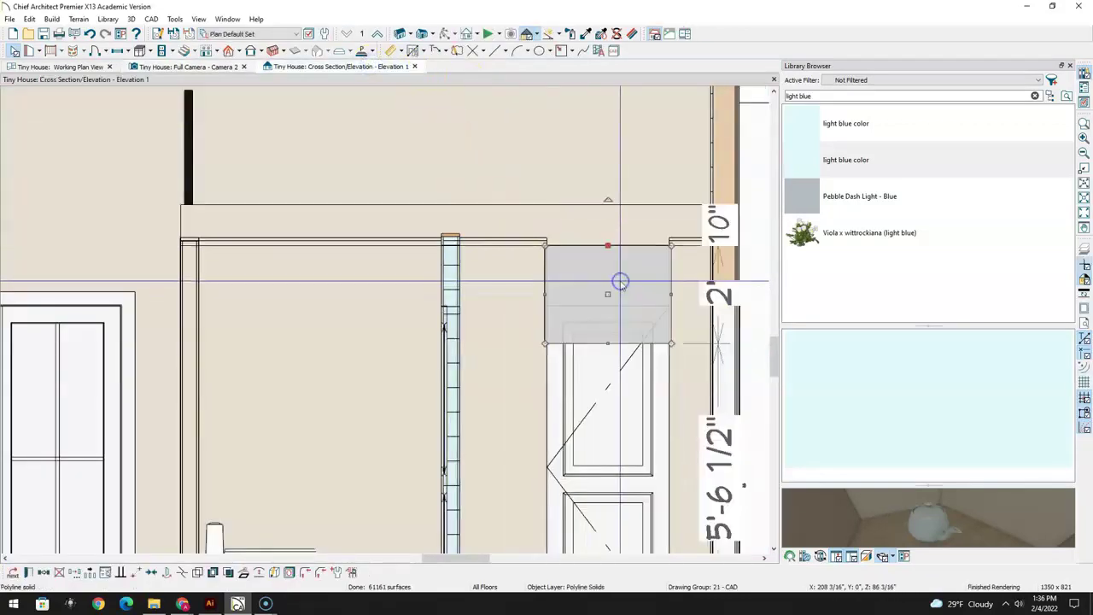
pyautogui.click(611, 291)
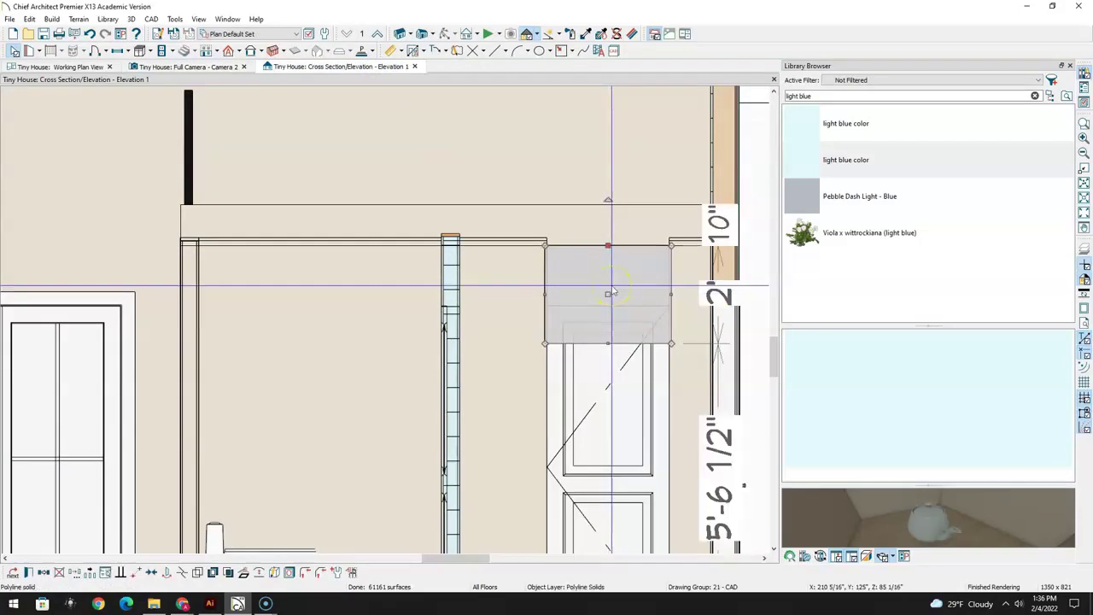
pyautogui.moveTo(612, 291); pyautogui.dragTo(609, 285)
pyautogui.moveTo(609, 340); pyautogui.dragTo(608, 306)
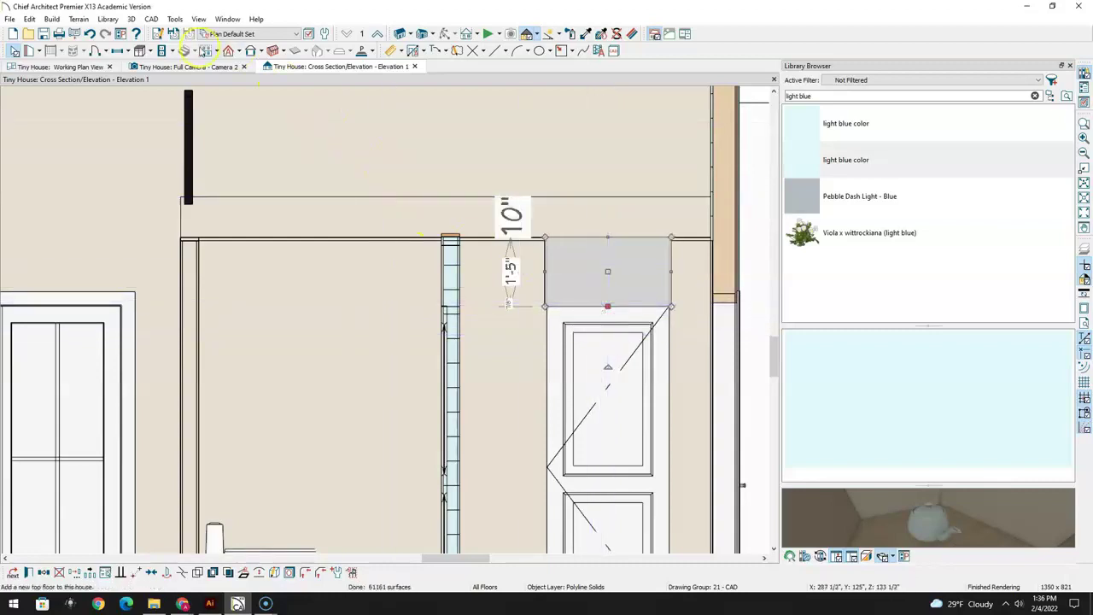
# In the camera view, sample the light blue shiplap and paint it onto the door wall and the polyline solid above the door
pyautogui.click(188, 67)
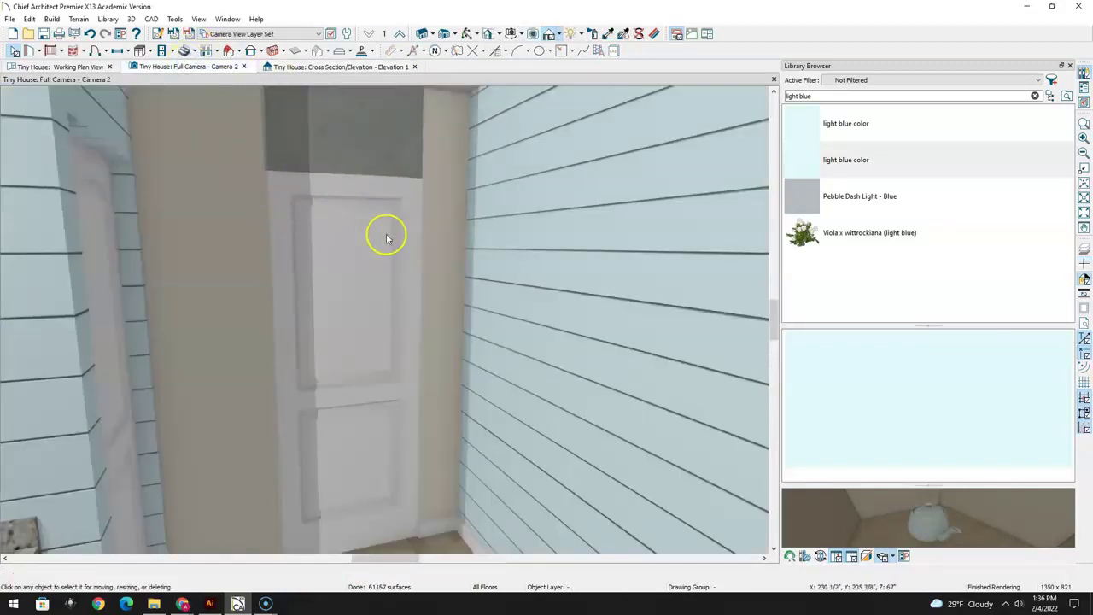
pyautogui.click(608, 34)
pyautogui.click(560, 106)
pyautogui.click(450, 128)
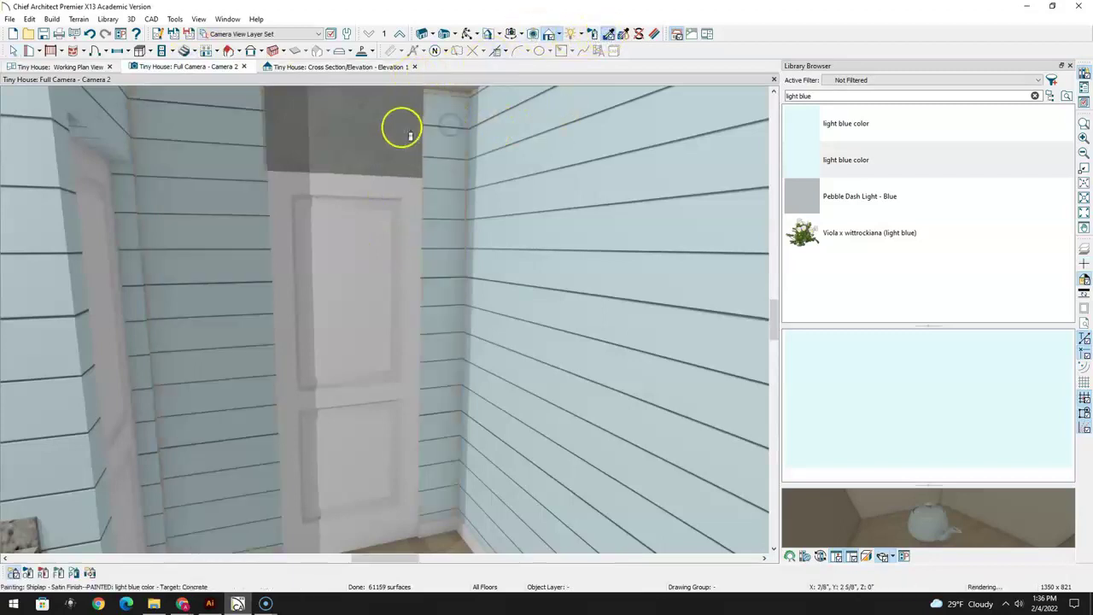
pyautogui.click(401, 128)
pyautogui.click(468, 34)
pyautogui.moveTo(465, 175); pyautogui.dragTo(422, 187)
pyautogui.click(13, 50)
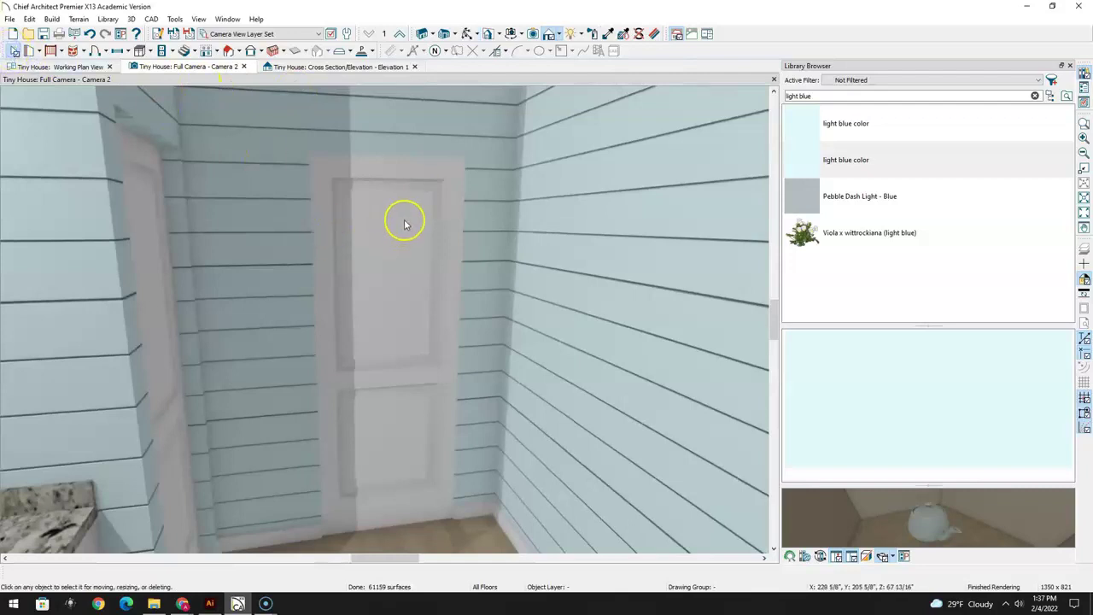
# Clear the library search and open the Contrasts color palette among the core catalog materials
pyautogui.click(828, 99)
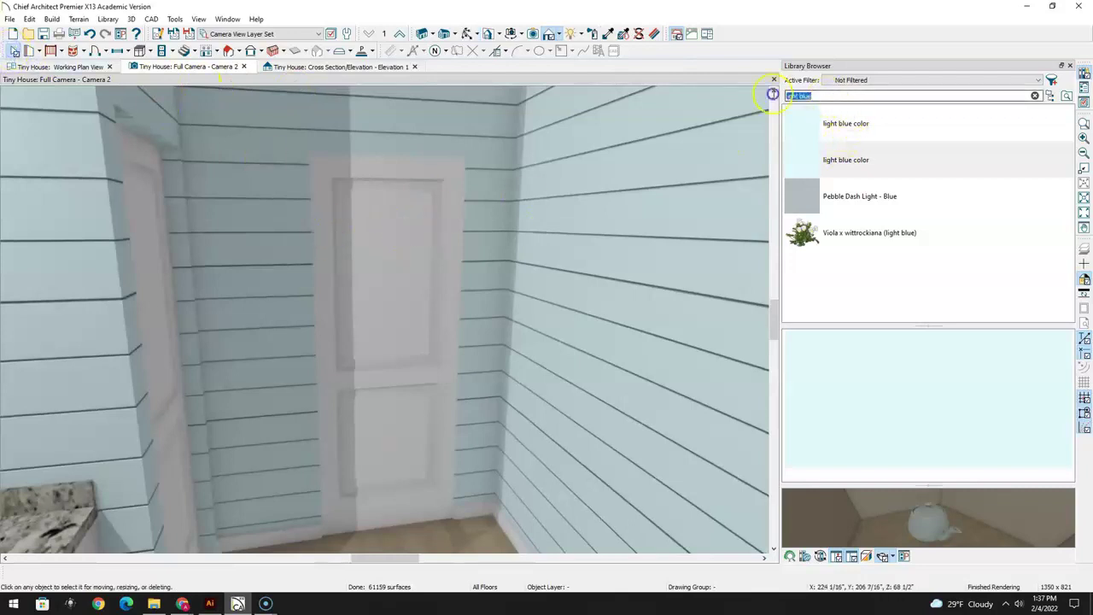
pyautogui.press('BackSpace')
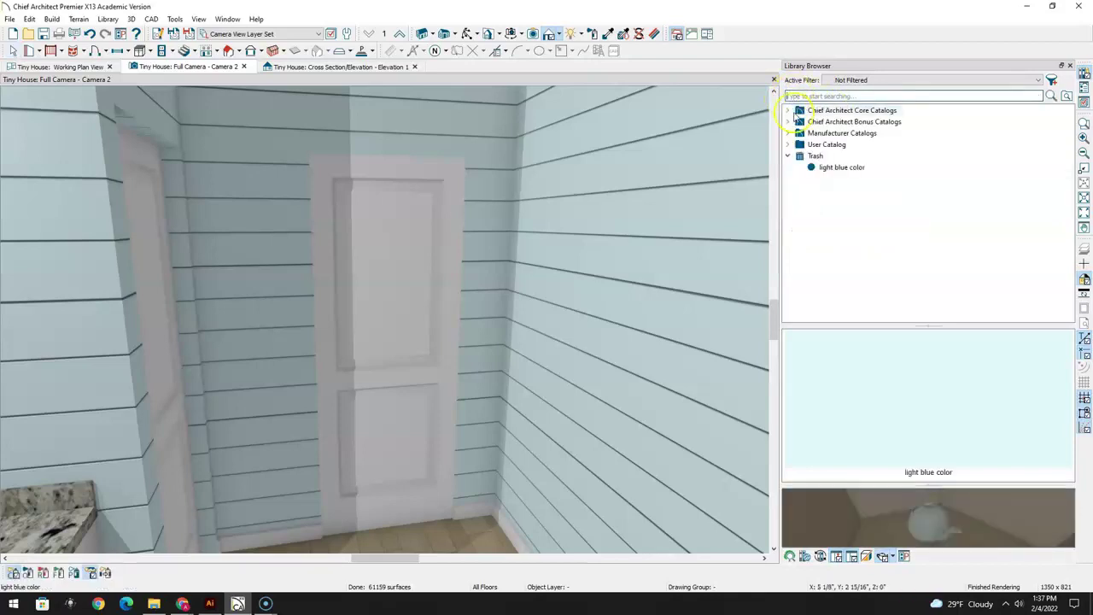
pyautogui.click(788, 111)
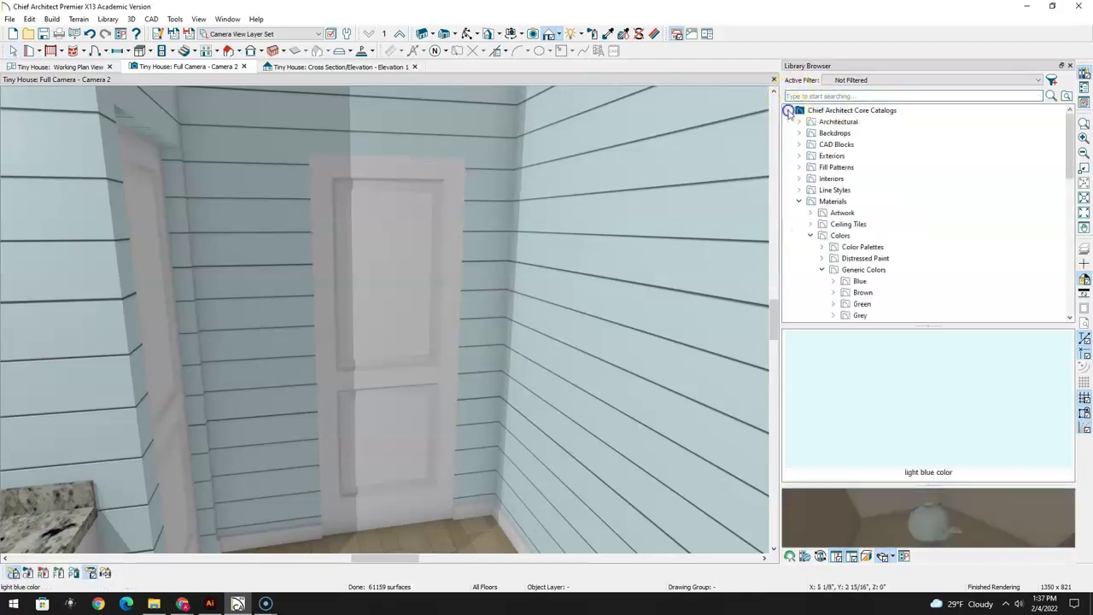
pyautogui.click(811, 235)
pyautogui.click(836, 238)
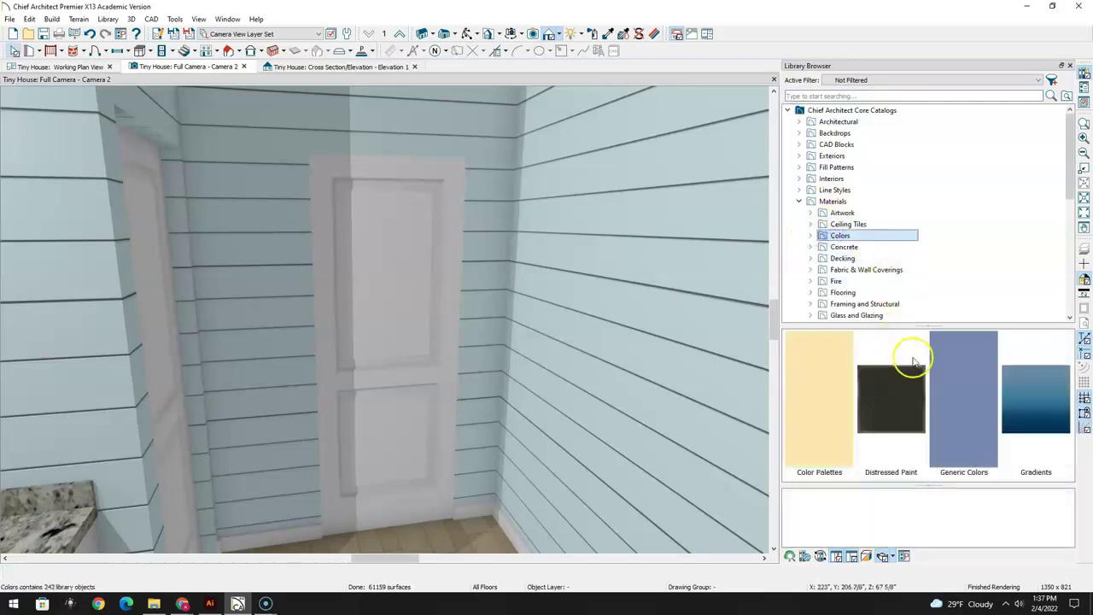
pyautogui.click(813, 237)
pyautogui.click(825, 248)
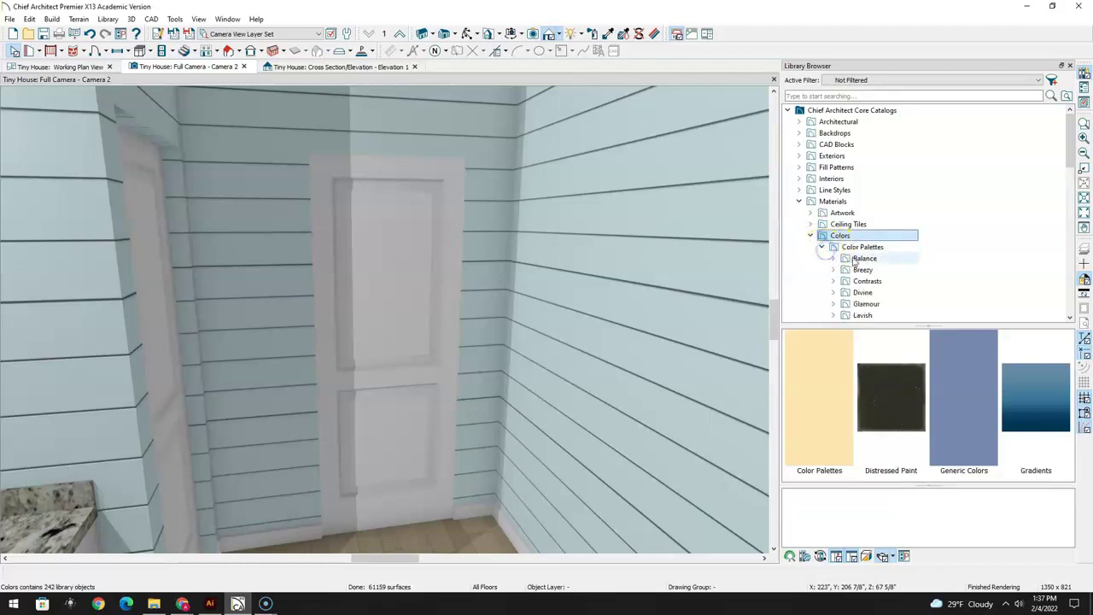
pyautogui.scroll(-1, 854, 262)
pyautogui.click(867, 212)
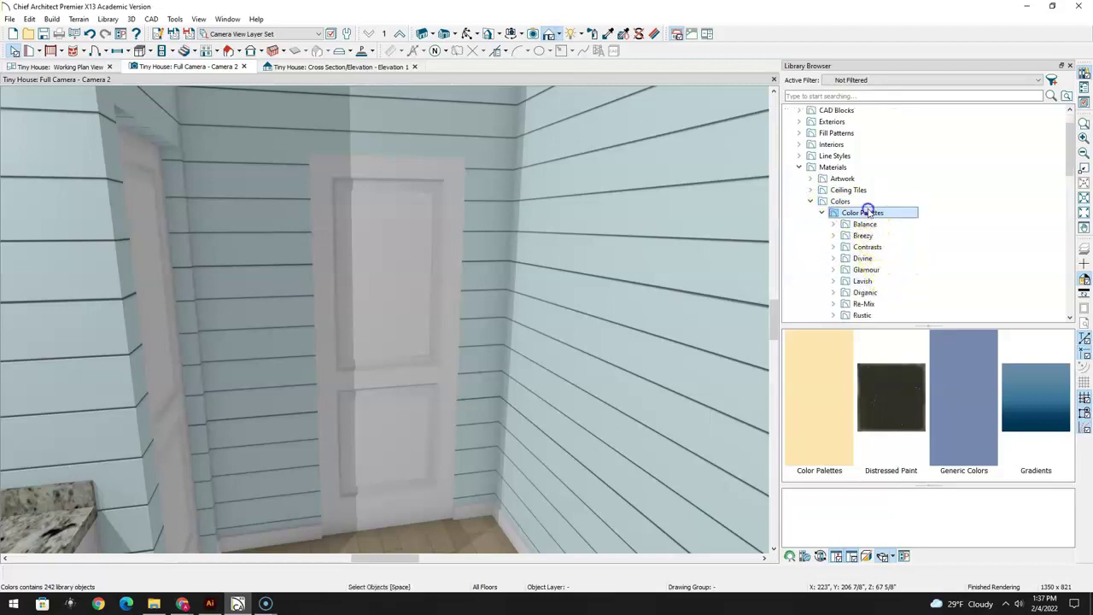
pyautogui.doubleClick(933, 348)
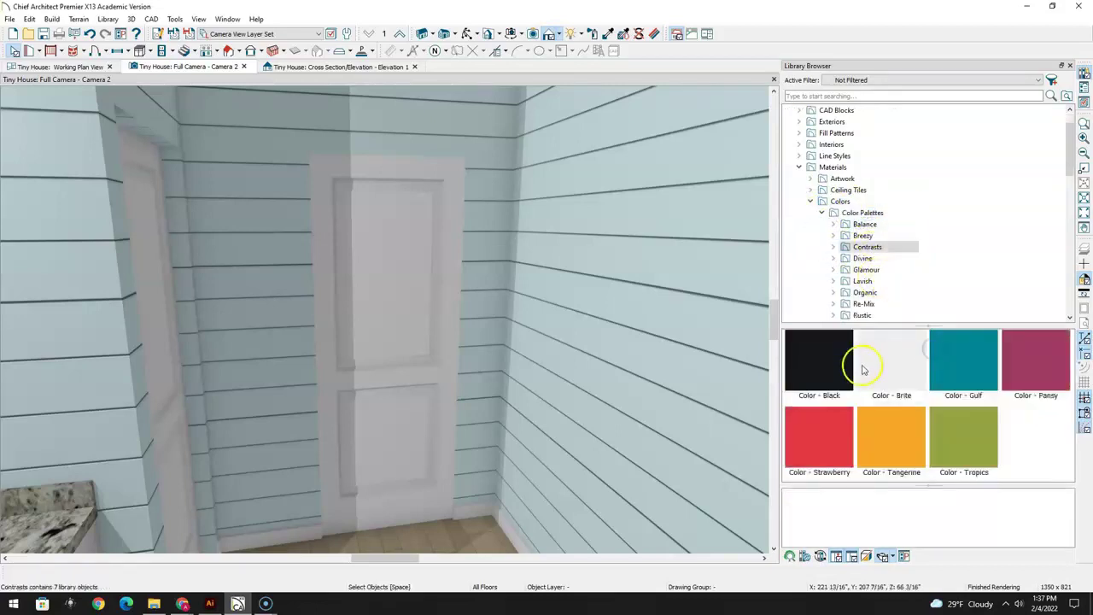
# Try Color - Black on the entrance door and undo the painting
pyautogui.click(831, 357)
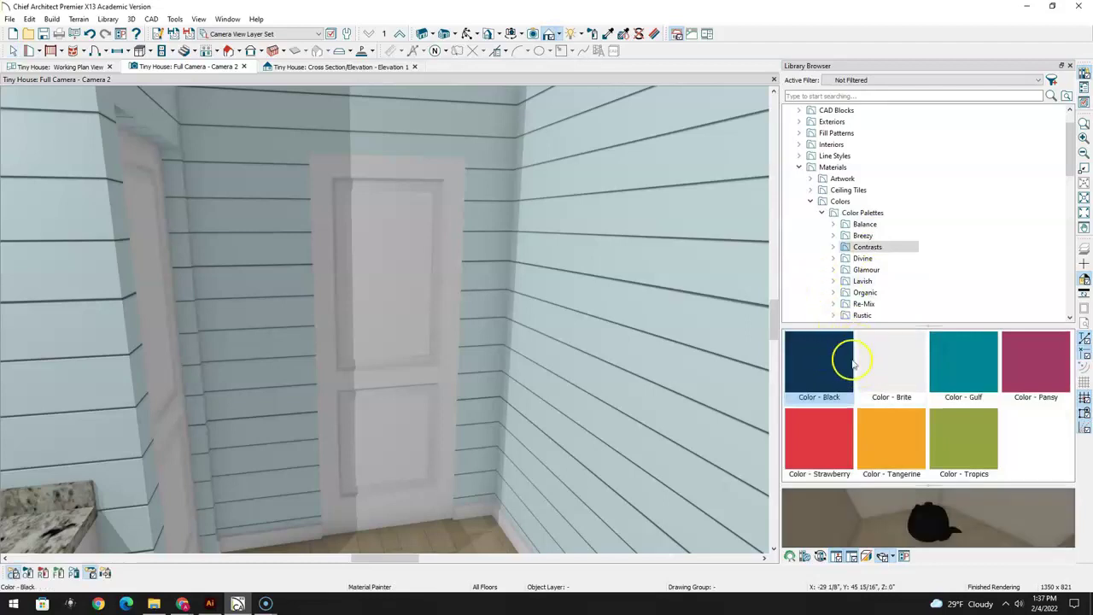
pyautogui.click(427, 254)
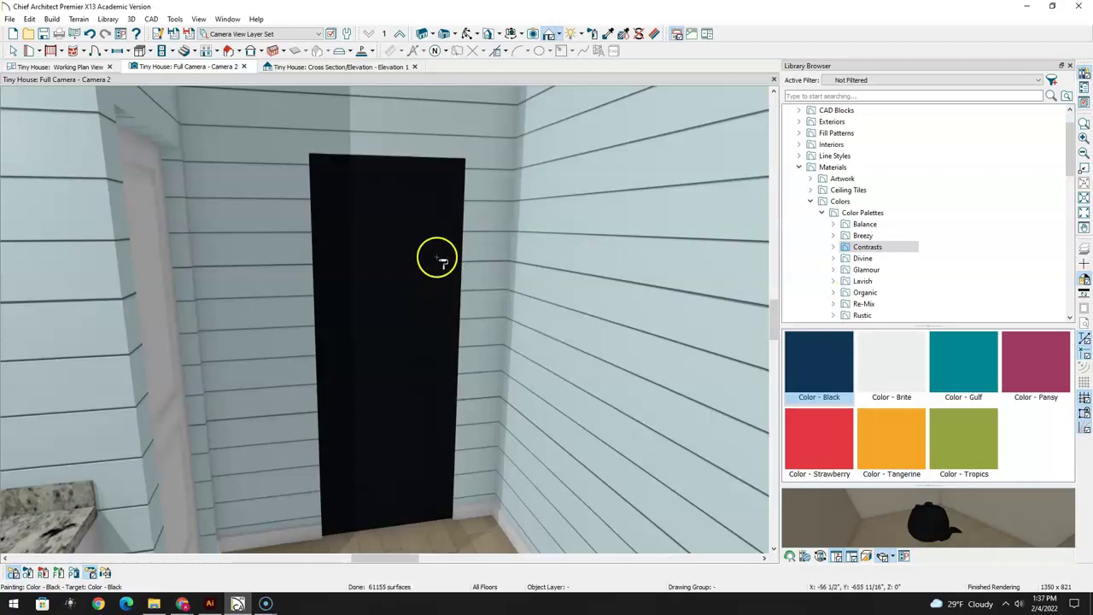
pyautogui.hotkey('ctrl', 'z')
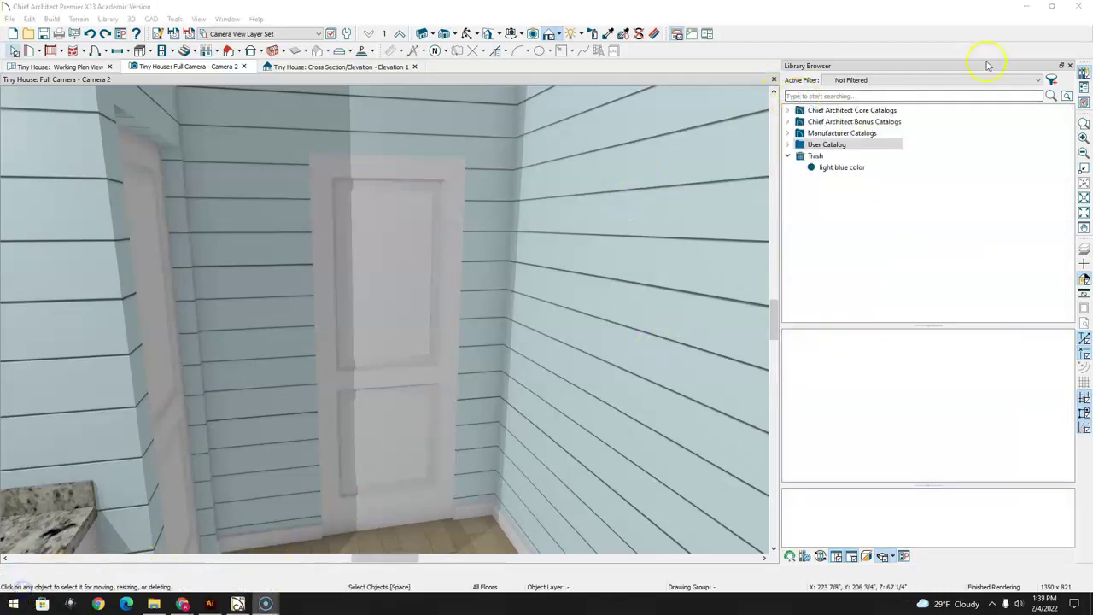
# Create a new material in the User Catalog with a dark brown material color of RGB 77, 74, 65
pyautogui.click(825, 145)
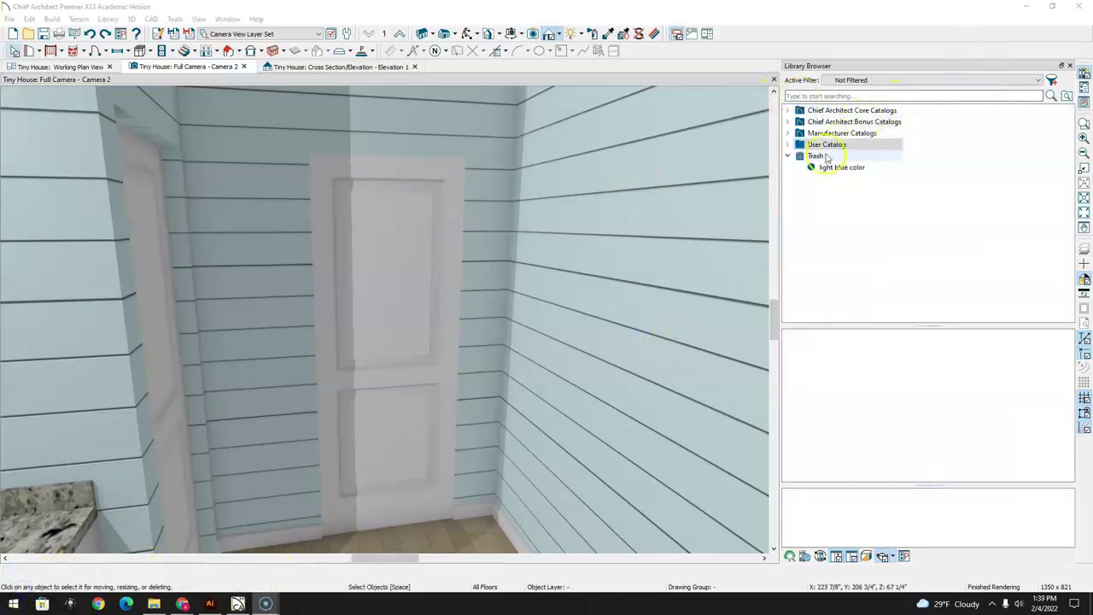
pyautogui.rightClick(820, 146)
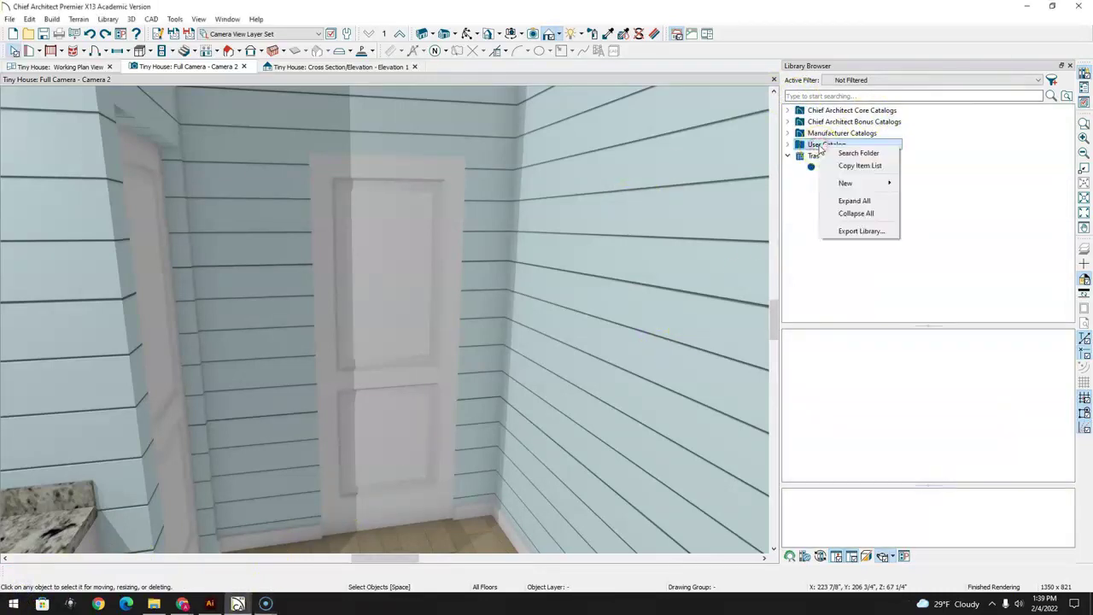
pyautogui.moveTo(859, 187)
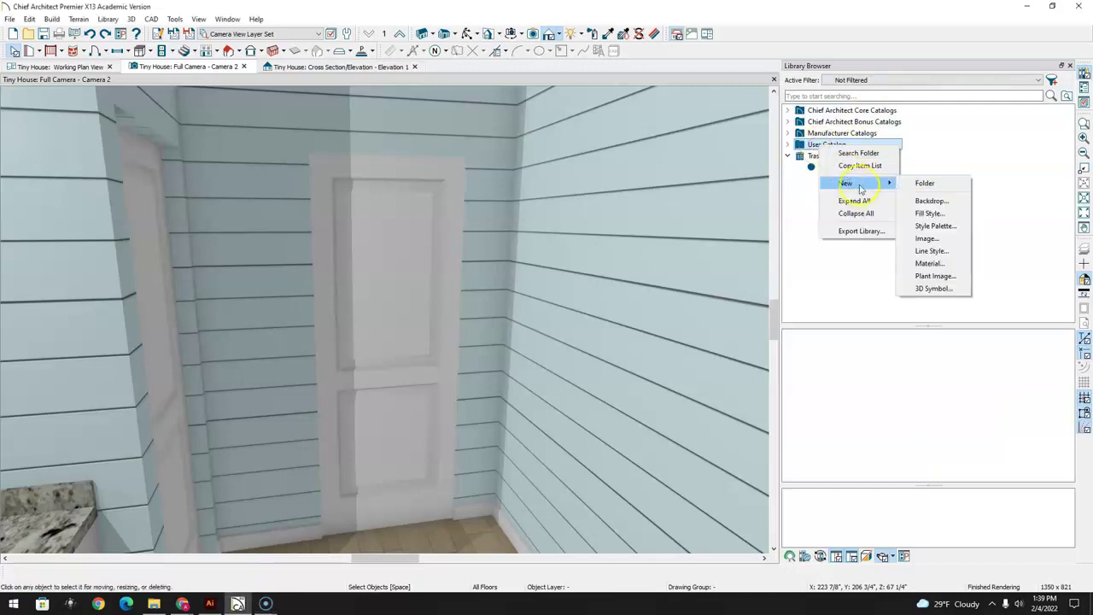
pyautogui.click(932, 263)
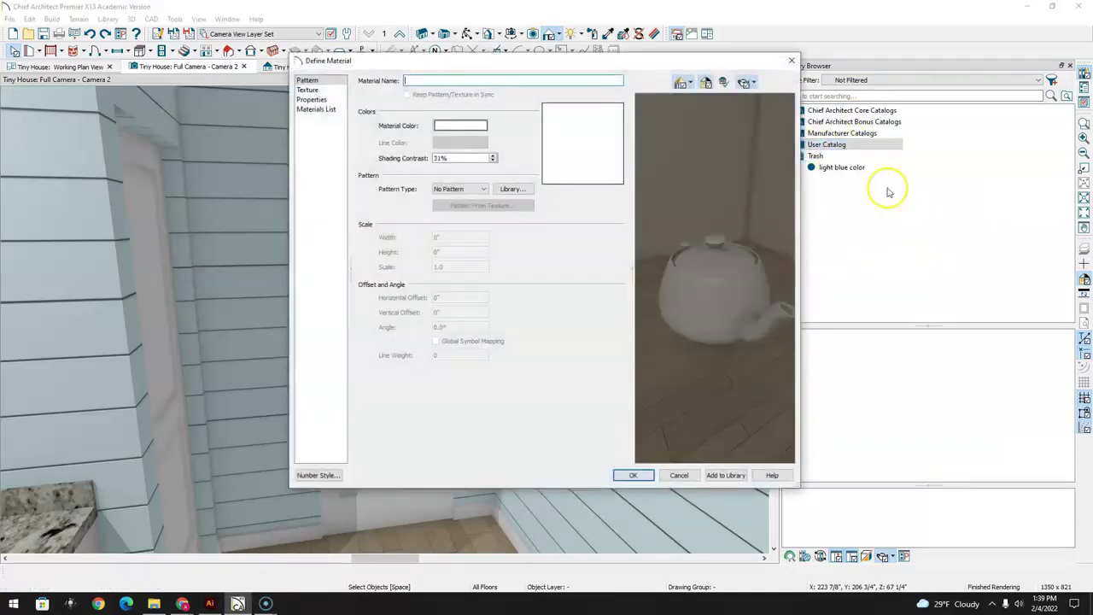
pyautogui.click(460, 128)
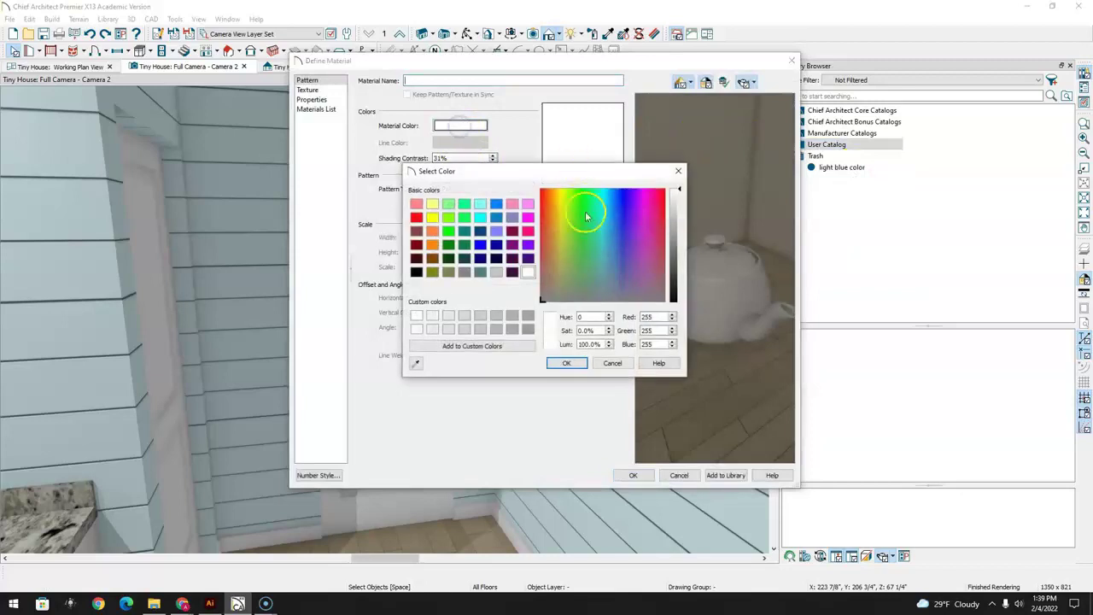
pyautogui.moveTo(674, 268); pyautogui.dragTo(675, 282)
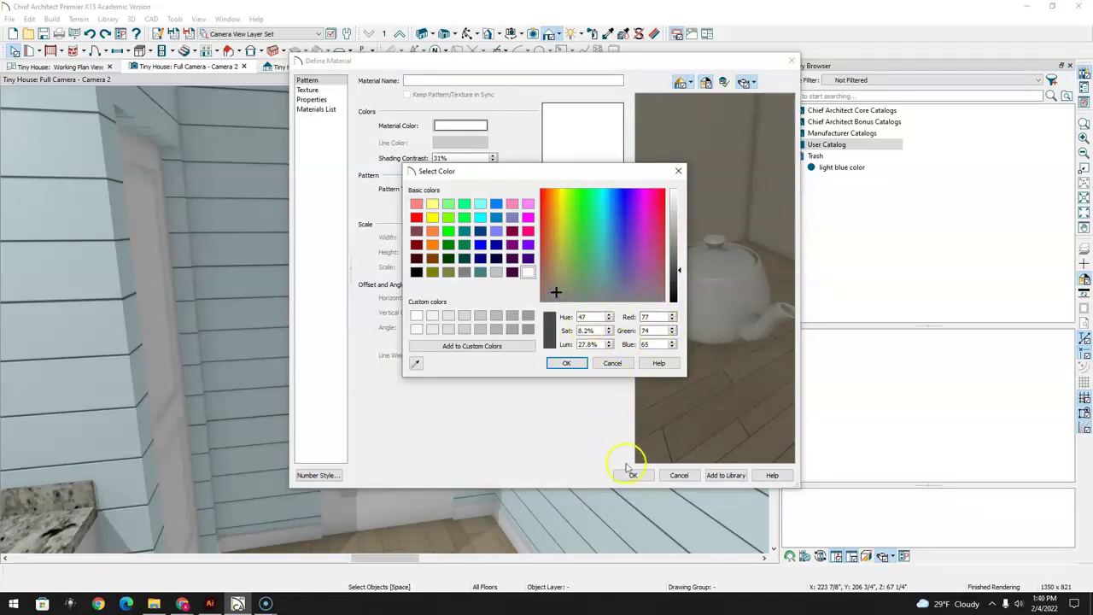
pyautogui.click(567, 364)
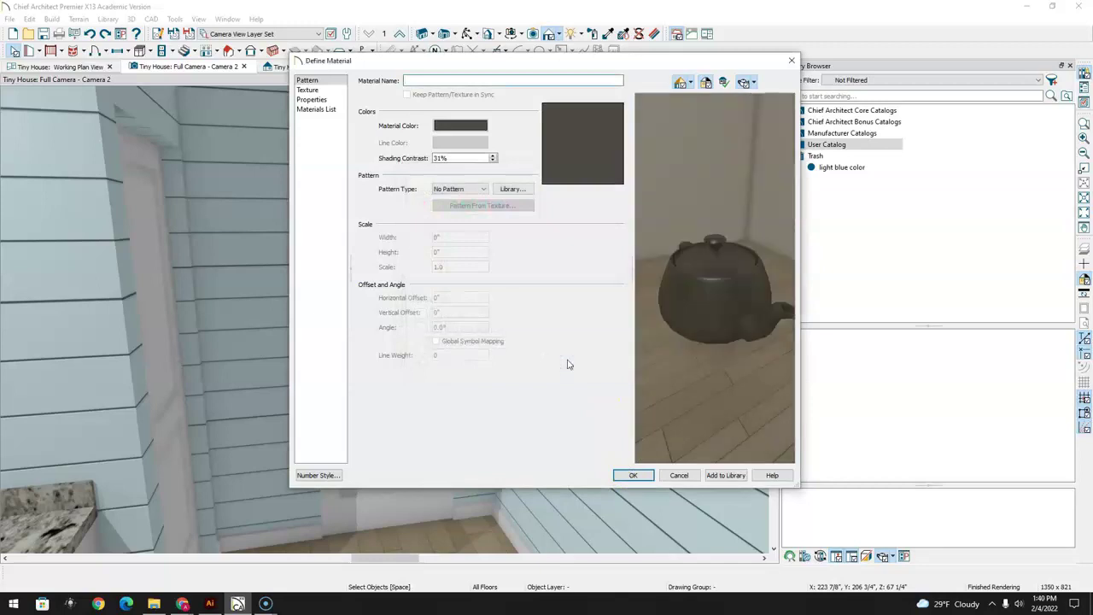
# Name the new material "coffee color", add it to the library and accept the material definition
pyautogui.moveTo(640, 64); pyautogui.dragTo(804, 89)
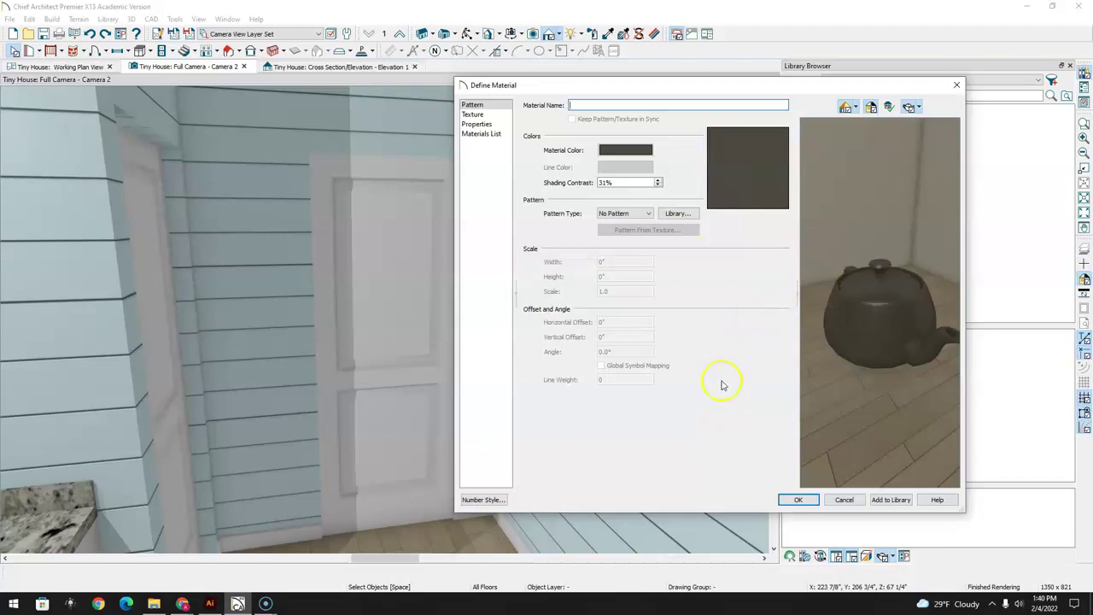
pyautogui.click(598, 105)
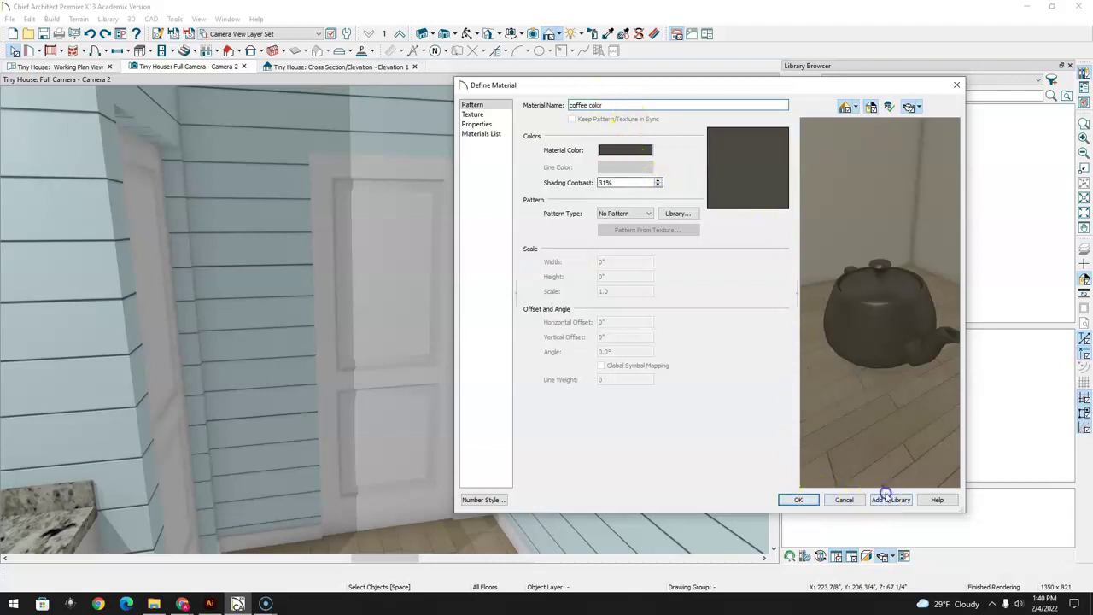
pyautogui.click(801, 500)
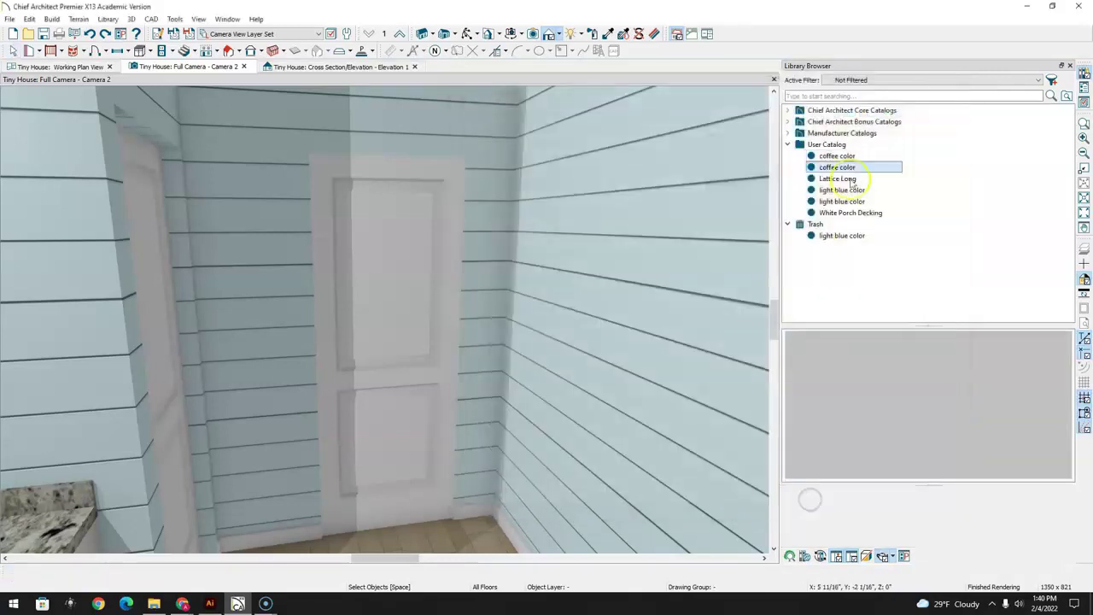
# Paint the bathroom entrance door and its casing with the coffee color material from the User Catalog
pyautogui.scroll(2, 732, 142)
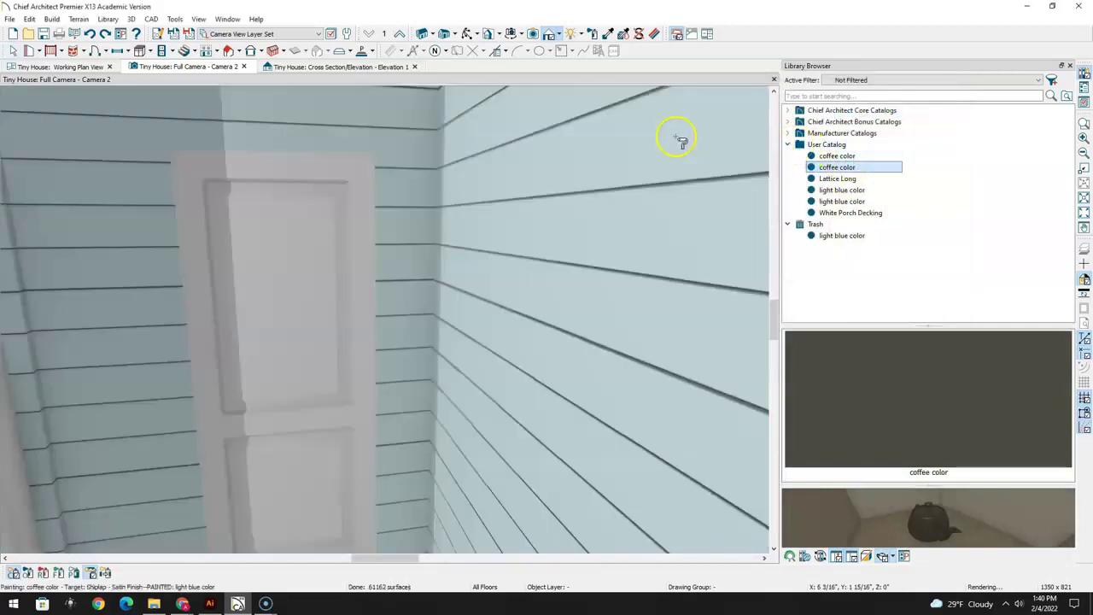
pyautogui.scroll(-2, 679, 141)
pyautogui.moveTo(642, 161); pyautogui.dragTo(495, 286, button='middle')
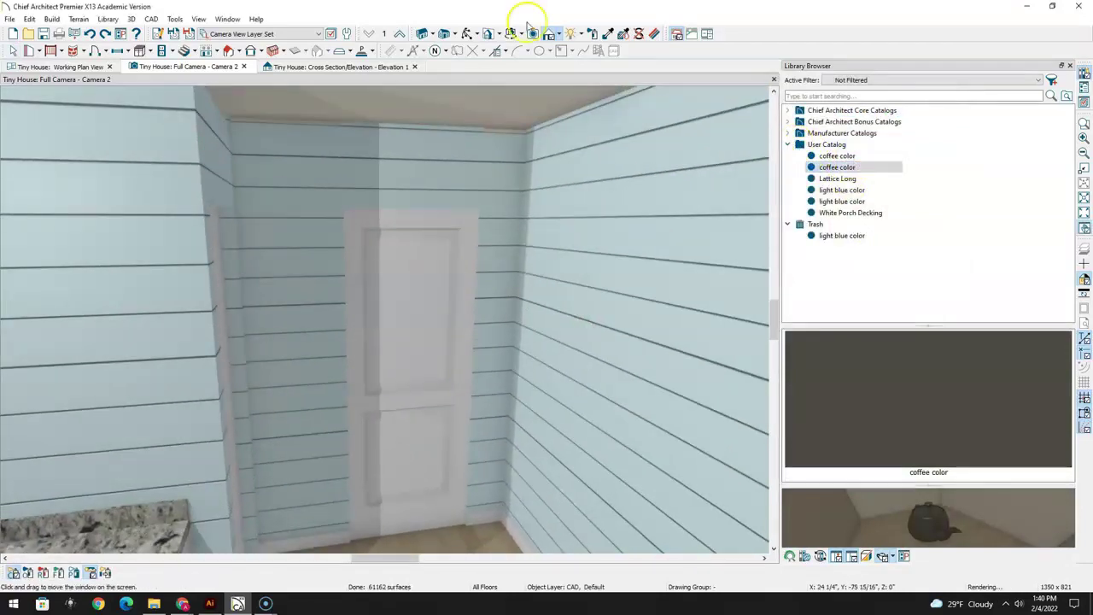
pyautogui.click(831, 168)
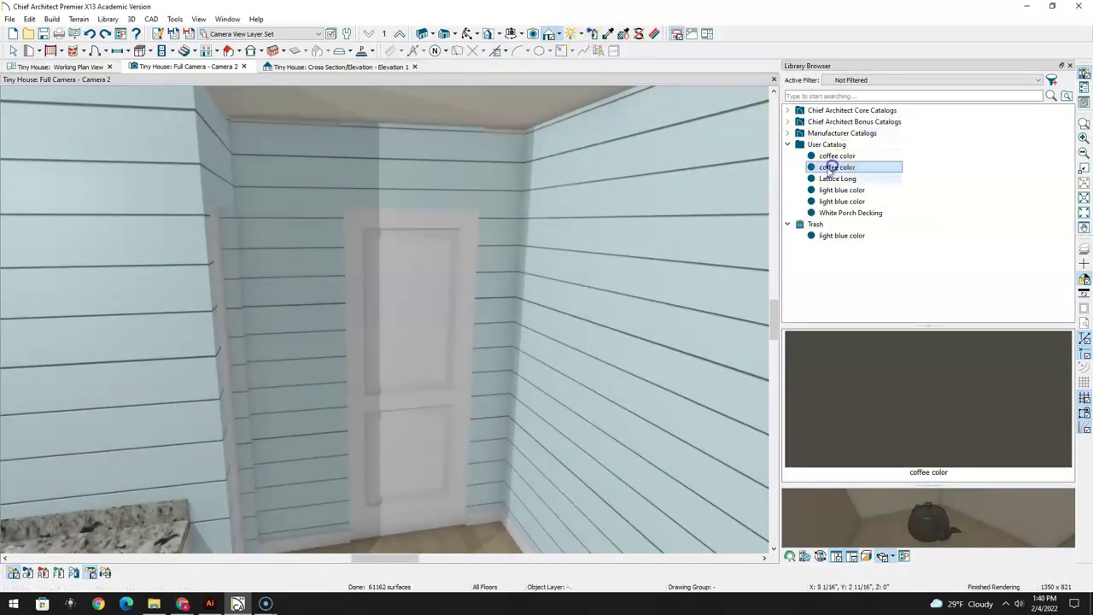
pyautogui.click(446, 252)
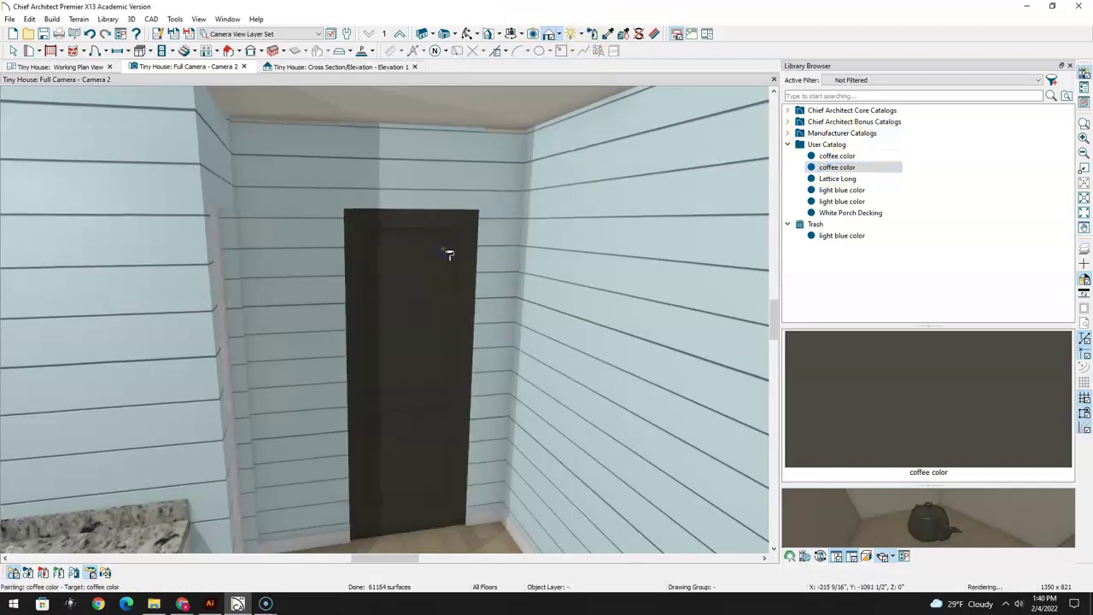
# Sample the coffee color material and paint it onto the toilet room door beside the vanity
pyautogui.click(466, 34)
pyautogui.moveTo(467, 200); pyautogui.dragTo(373, 207)
pyautogui.click(608, 33)
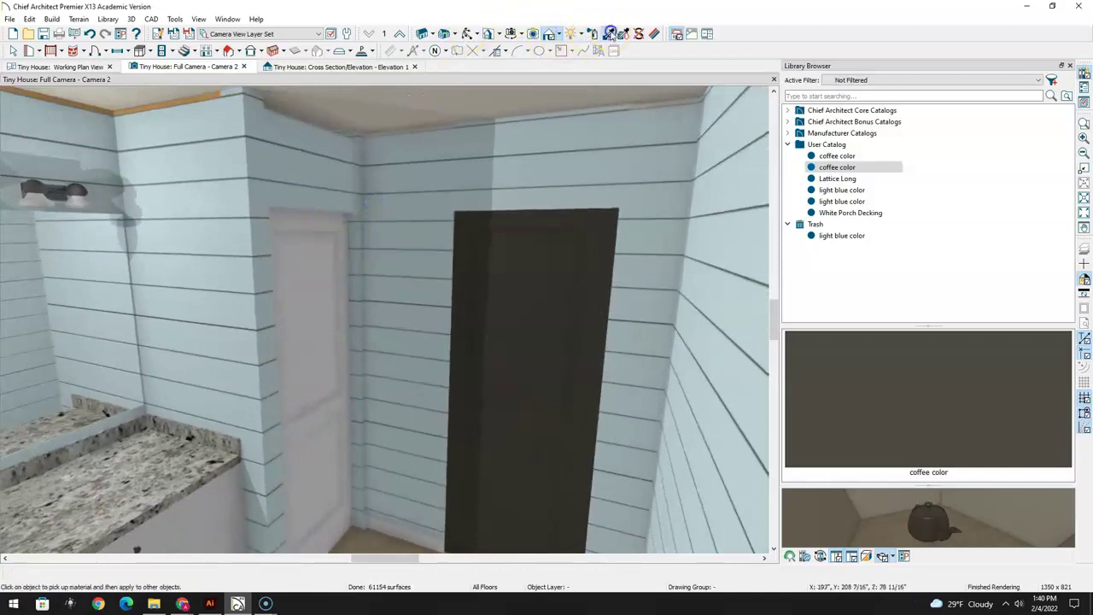
pyautogui.click(313, 248)
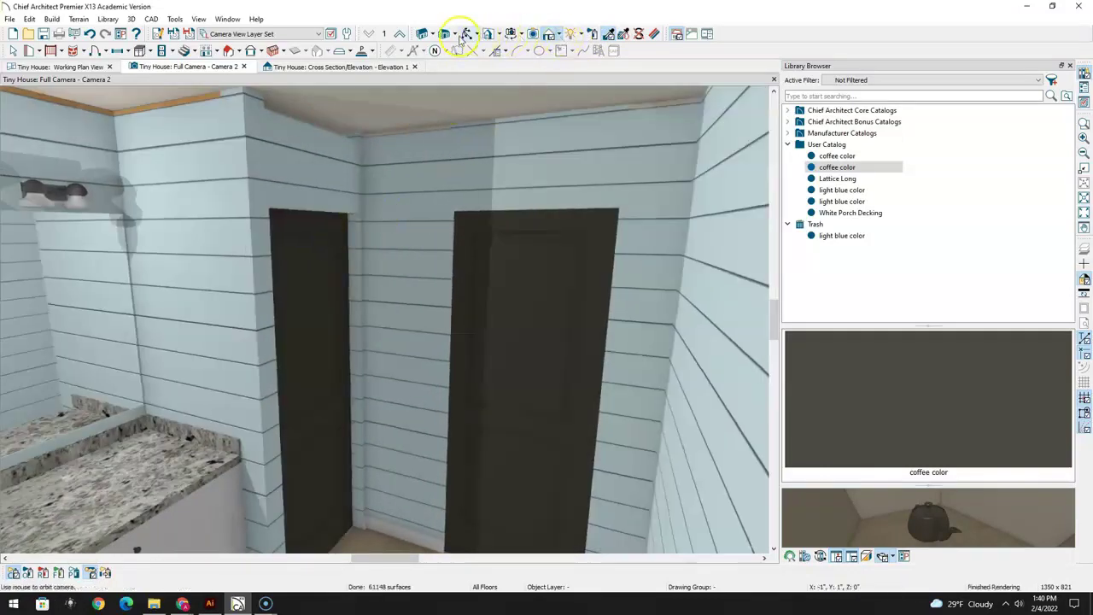
# Paint the door next to the shower at the far end of the bathroom with the coffee color material
pyautogui.moveTo(450, 257); pyautogui.dragTo(845, 252)
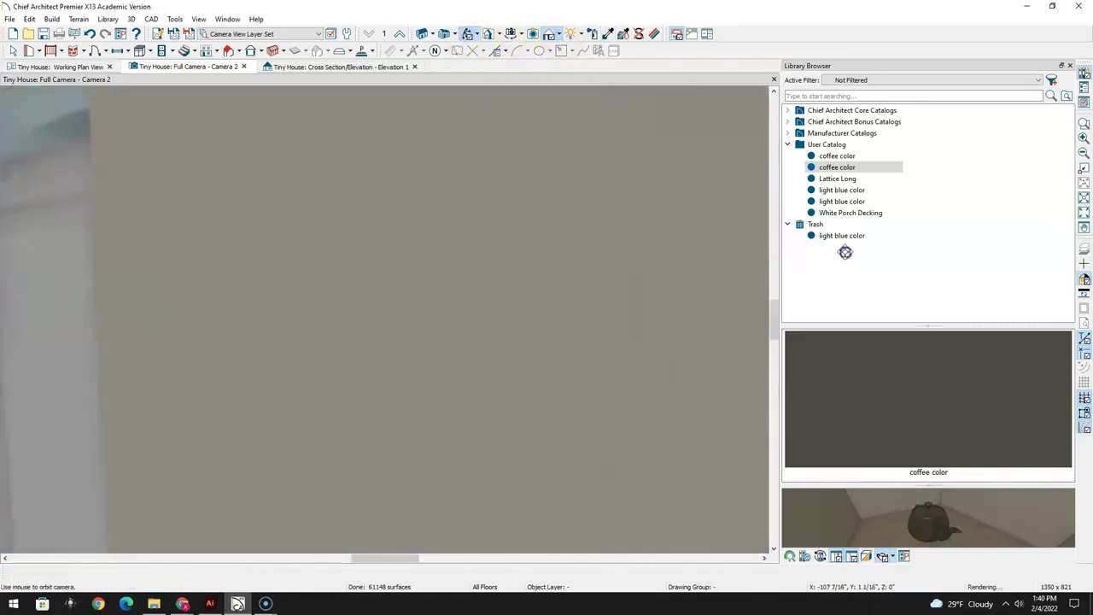
pyautogui.moveTo(110, 261); pyautogui.dragTo(332, 220)
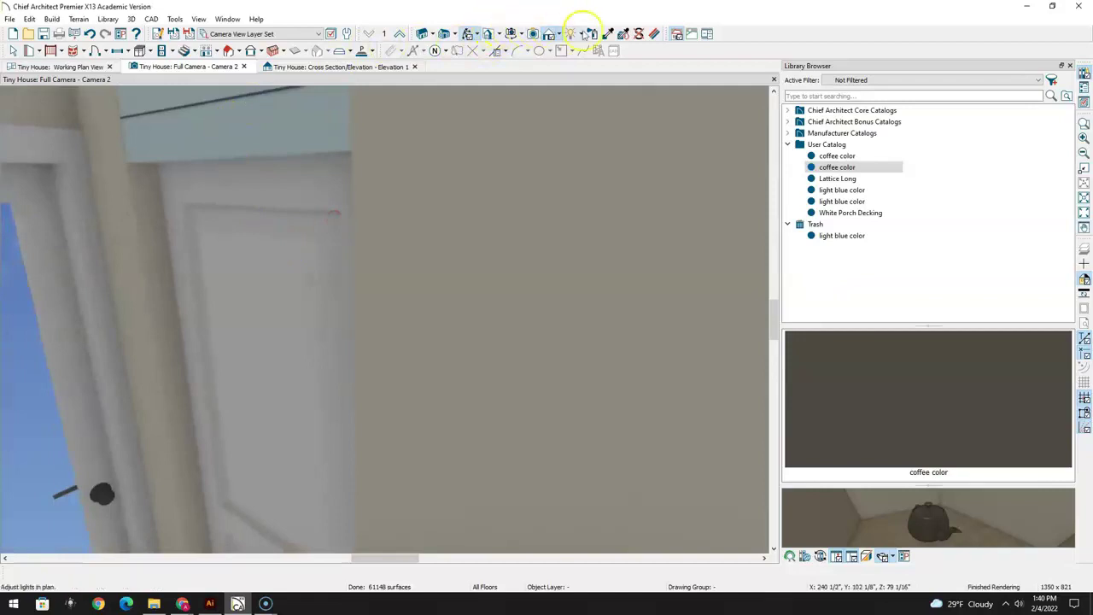
pyautogui.moveTo(305, 195); pyautogui.dragTo(381, 229)
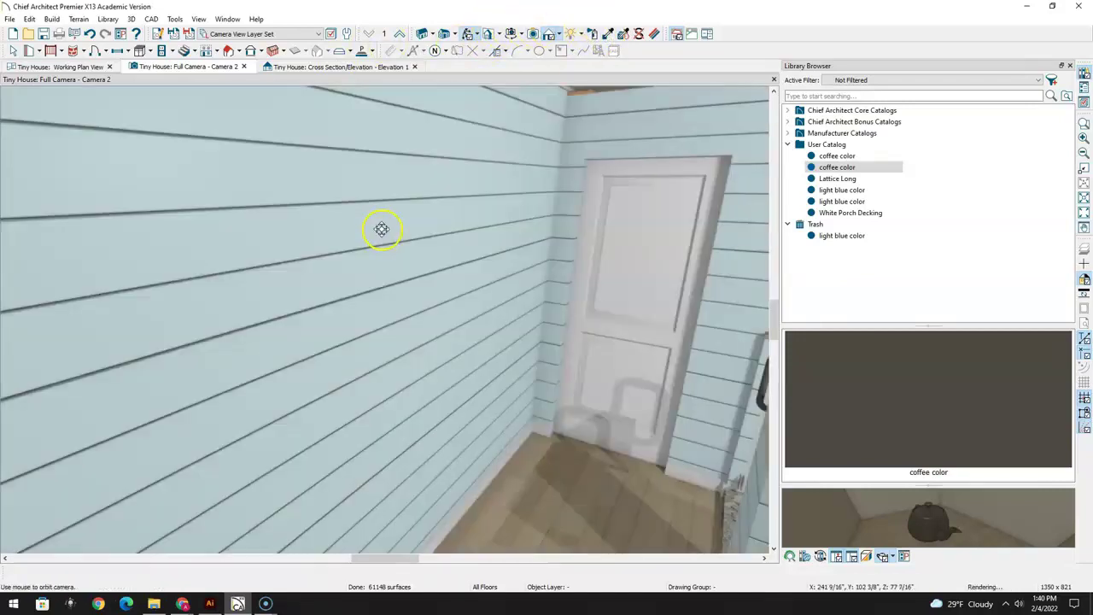
pyautogui.moveTo(565, 236); pyautogui.dragTo(626, 223)
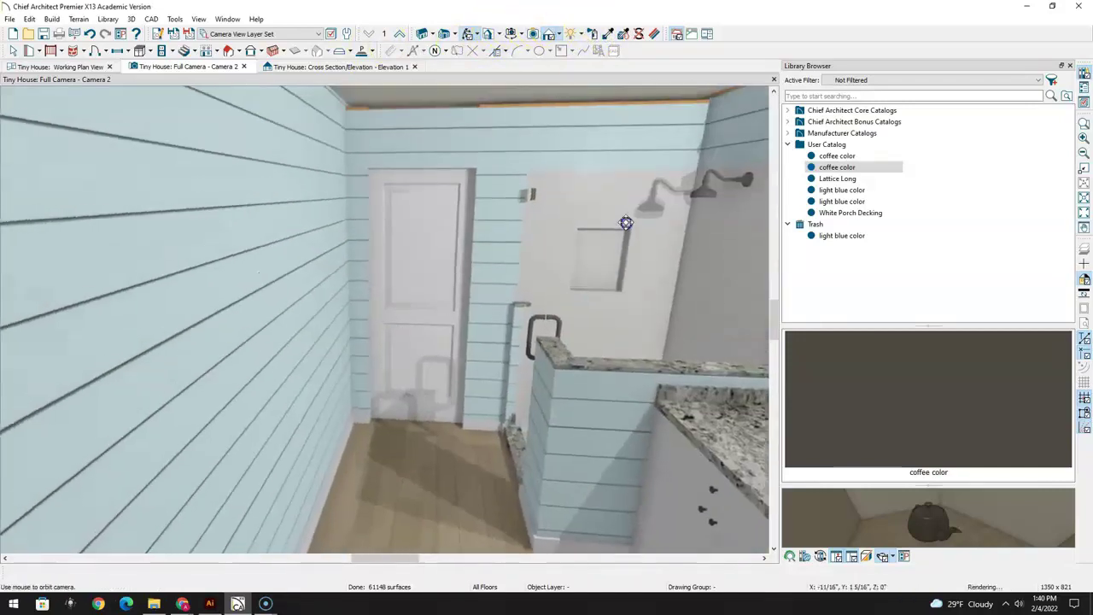
pyautogui.click(820, 167)
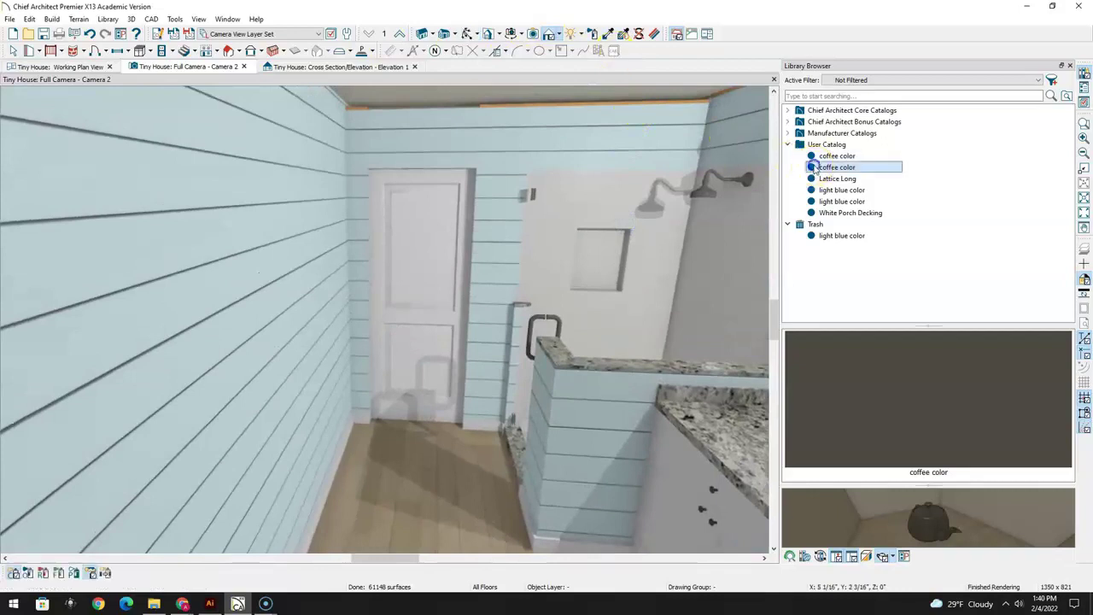
pyautogui.click(435, 215)
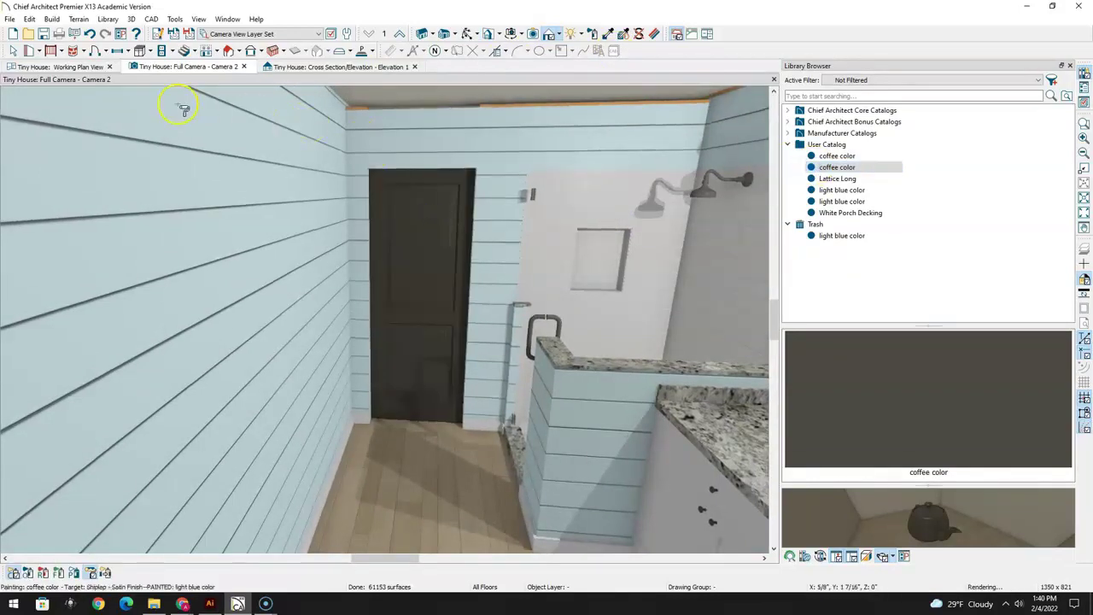
pyautogui.click(468, 34)
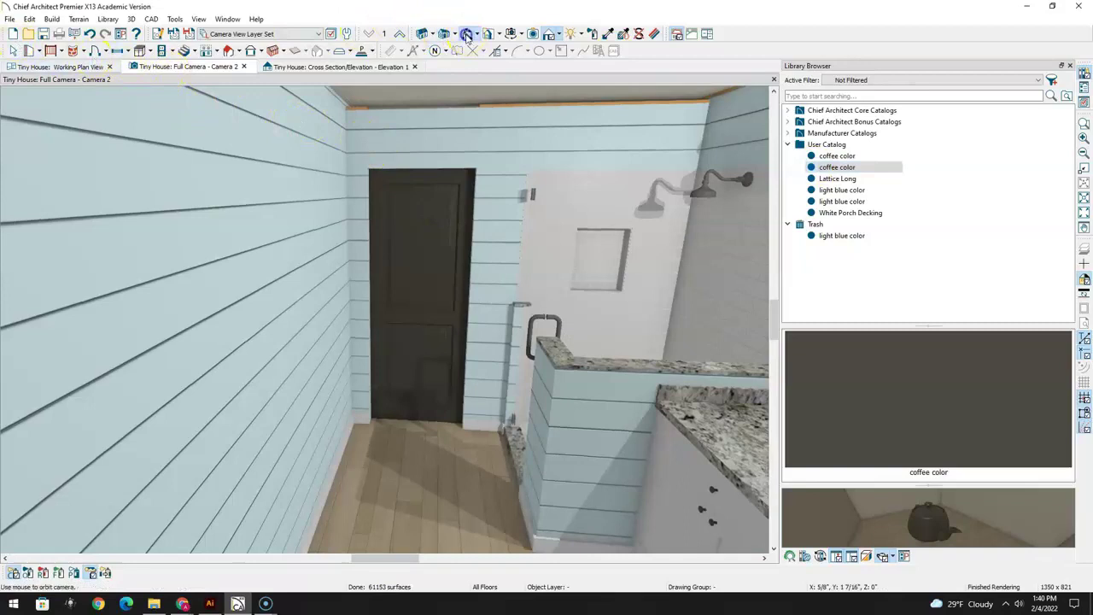
pyautogui.moveTo(498, 334); pyautogui.dragTo(472, 361)
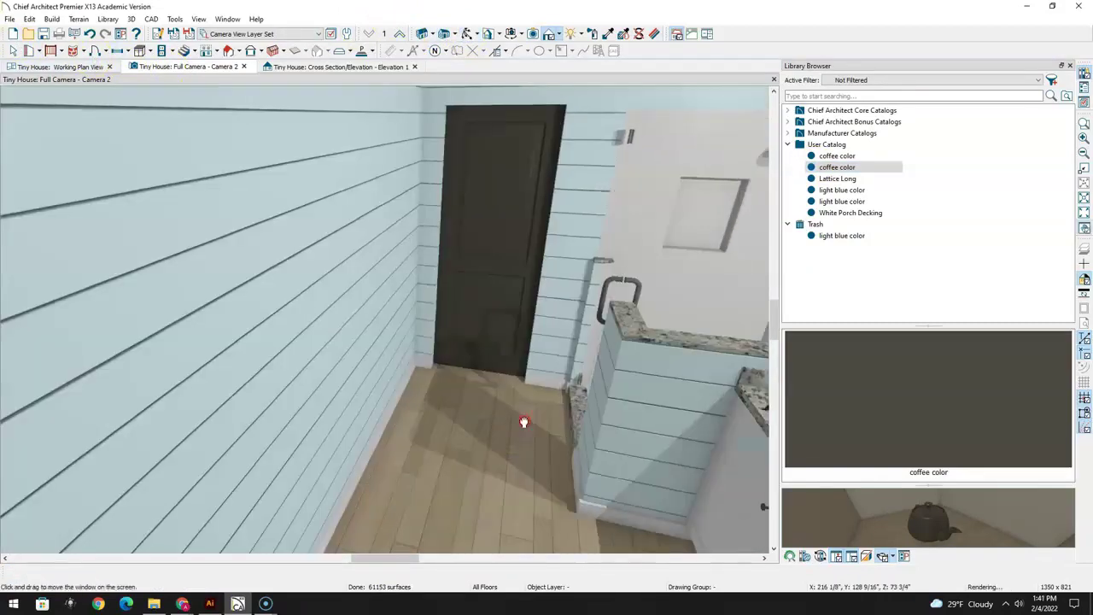
pyautogui.moveTo(524, 422); pyautogui.dragTo(464, 329)
pyautogui.click(15, 50)
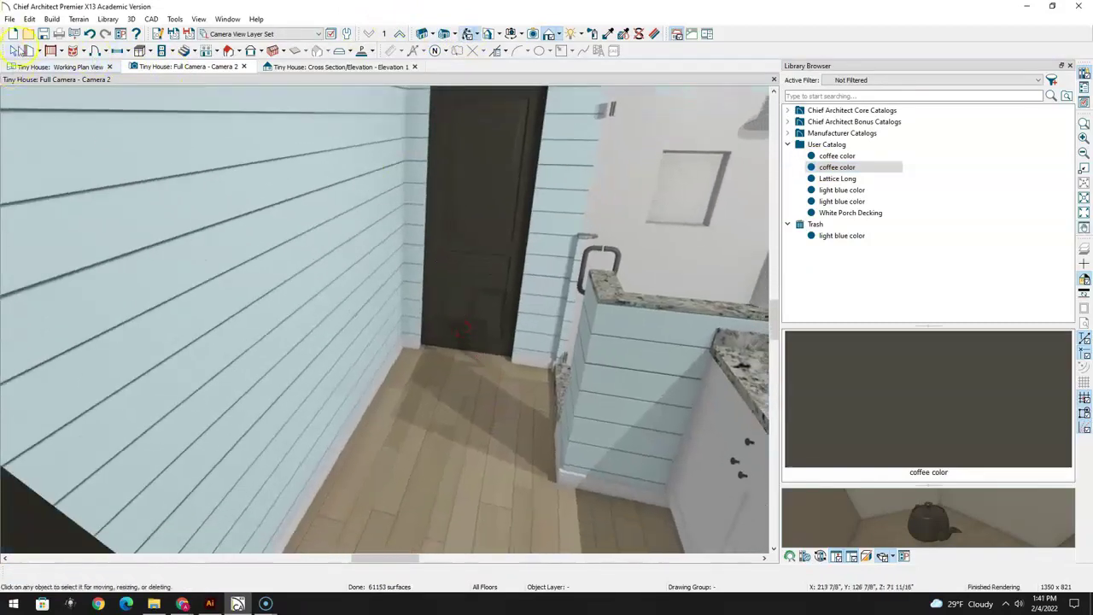
pyautogui.click(512, 425)
# In the working plan view, delete the Elevation 1 camera beside the bathroom entrance door
pyautogui.click(94, 66)
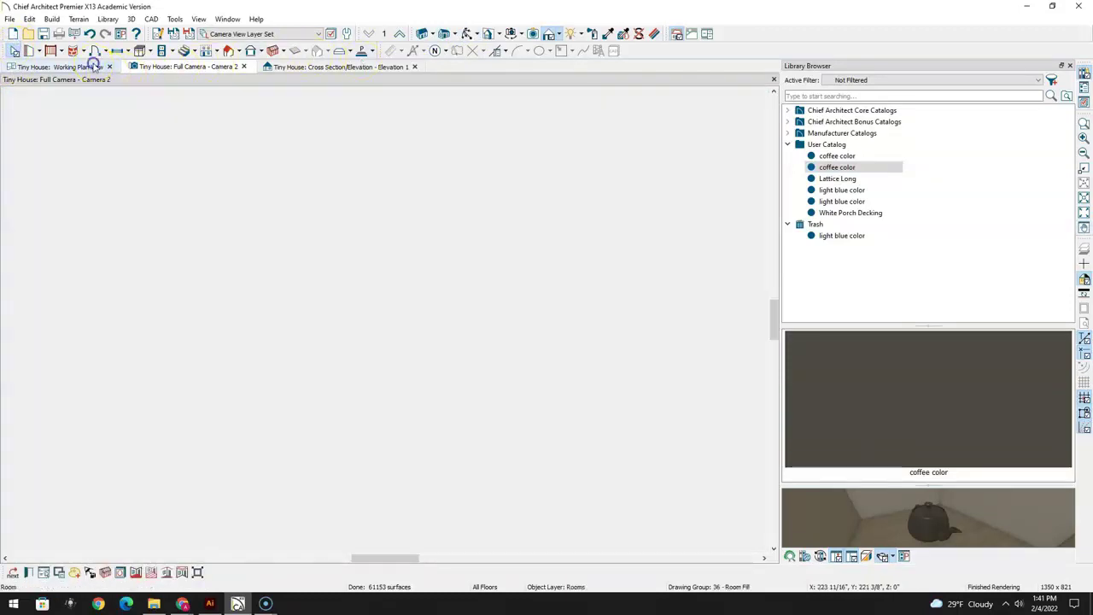
pyautogui.scroll(-4, 482, 238)
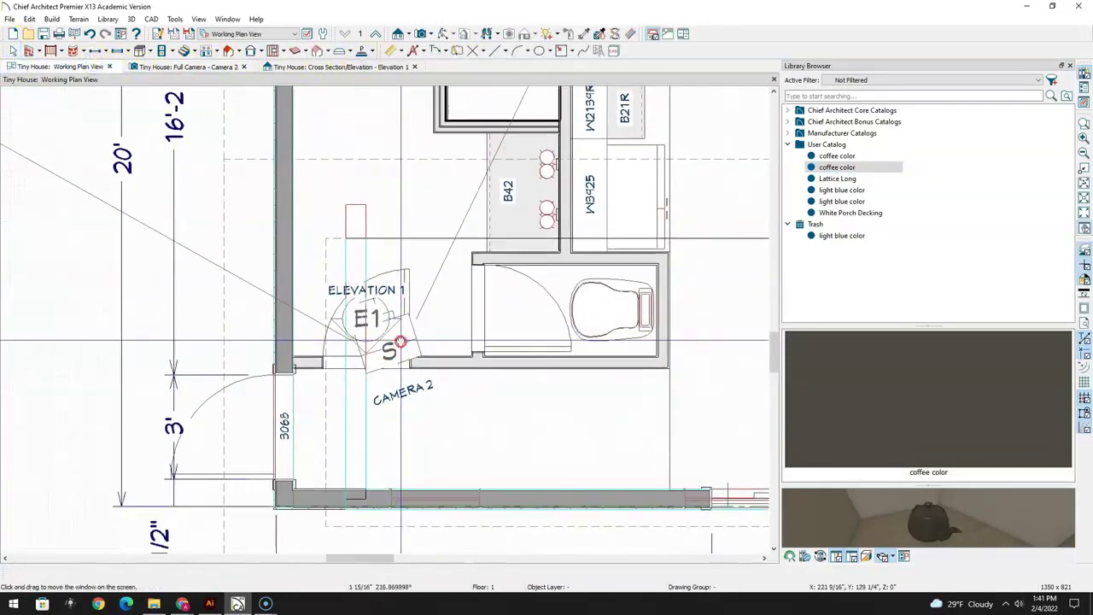
pyautogui.click(365, 320)
pyautogui.press('Delete')
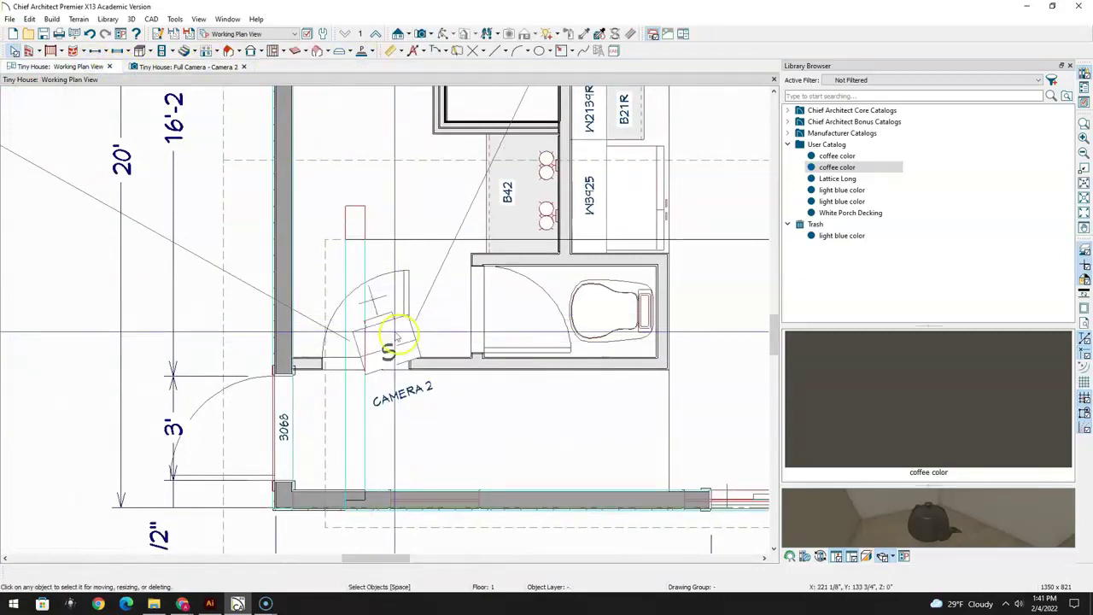
# Check the material assigned to the large polyline solid covering the bathroom in plan, and close its specification without changes
pyautogui.scroll(2, 409, 327)
pyautogui.scroll(-2, 408, 327)
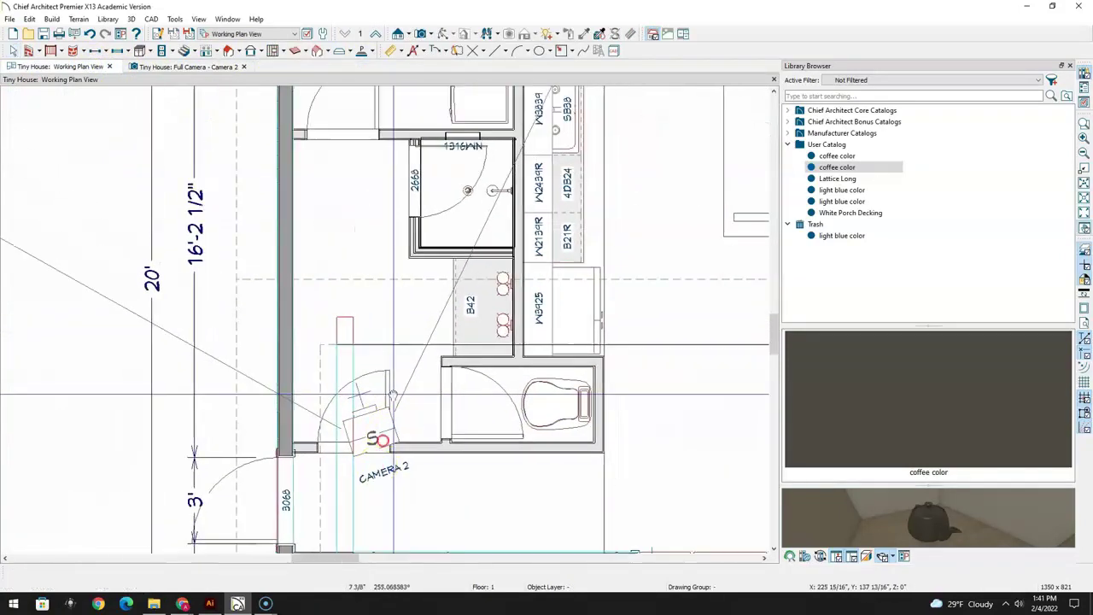
pyautogui.scroll(2, 362, 298)
pyautogui.click(392, 318)
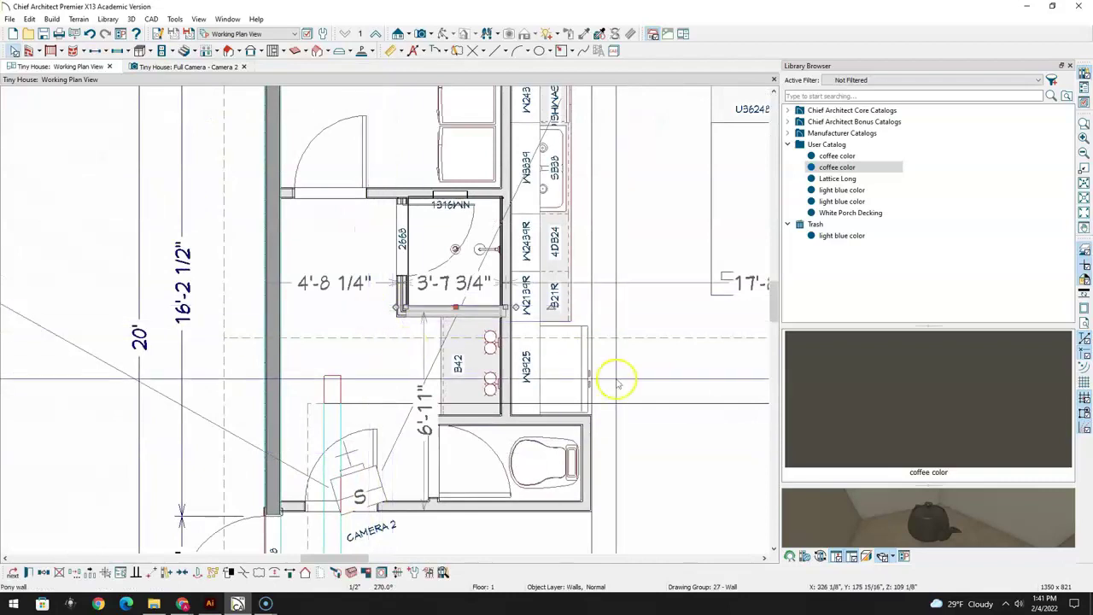
pyautogui.click(343, 359)
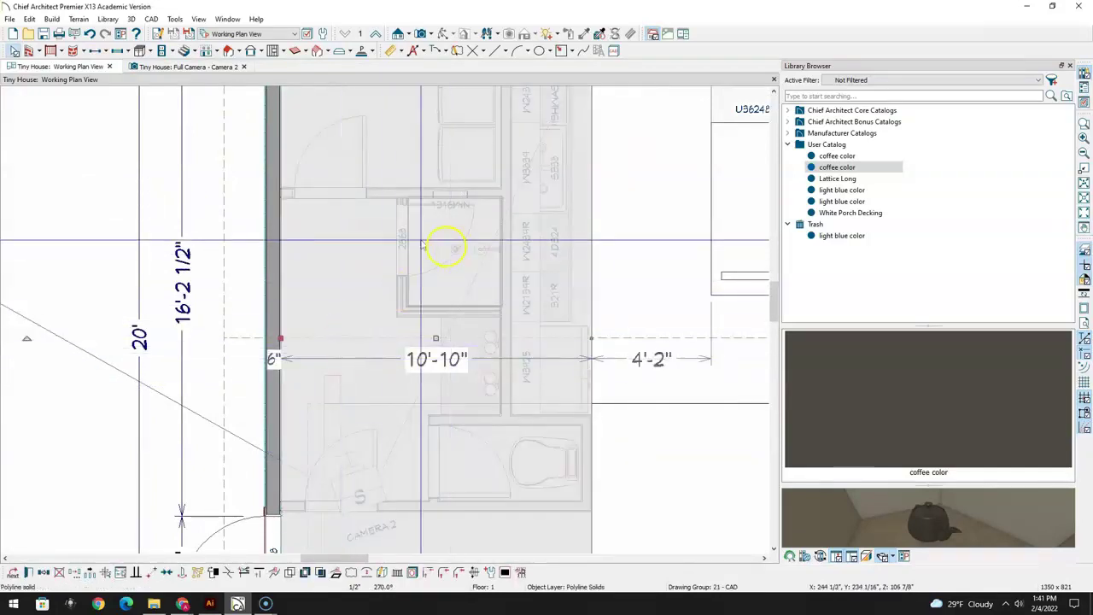
pyautogui.click(29, 570)
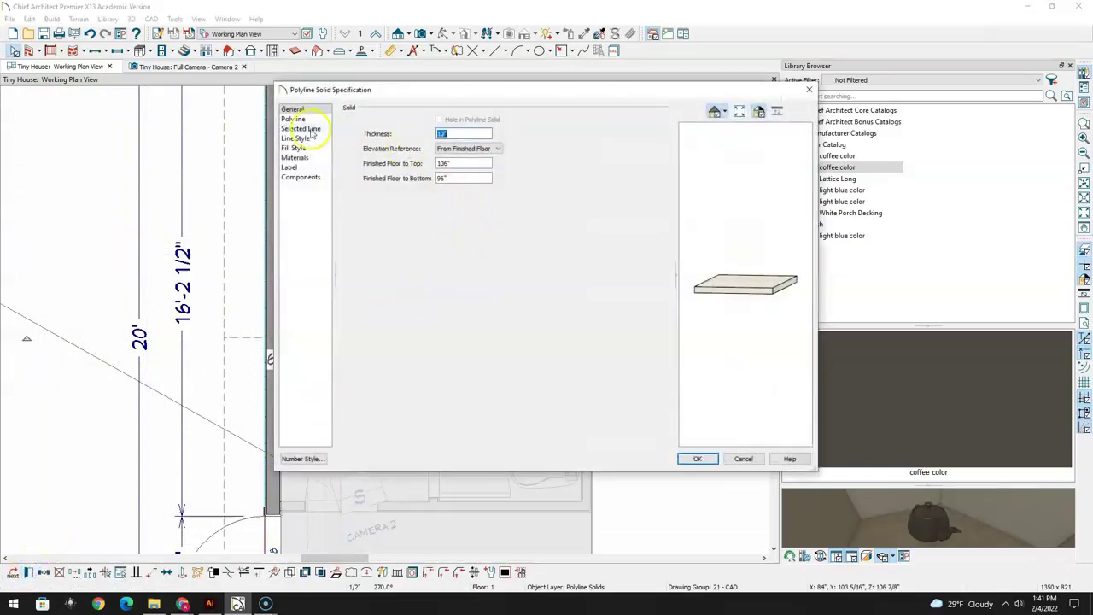
pyautogui.click(295, 157)
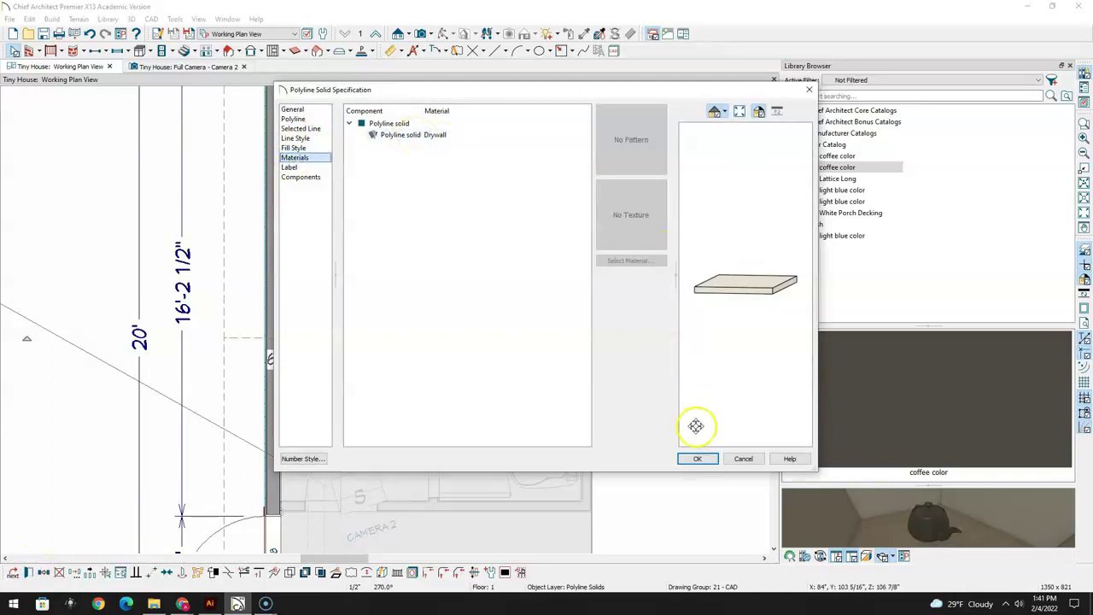
pyautogui.click(751, 457)
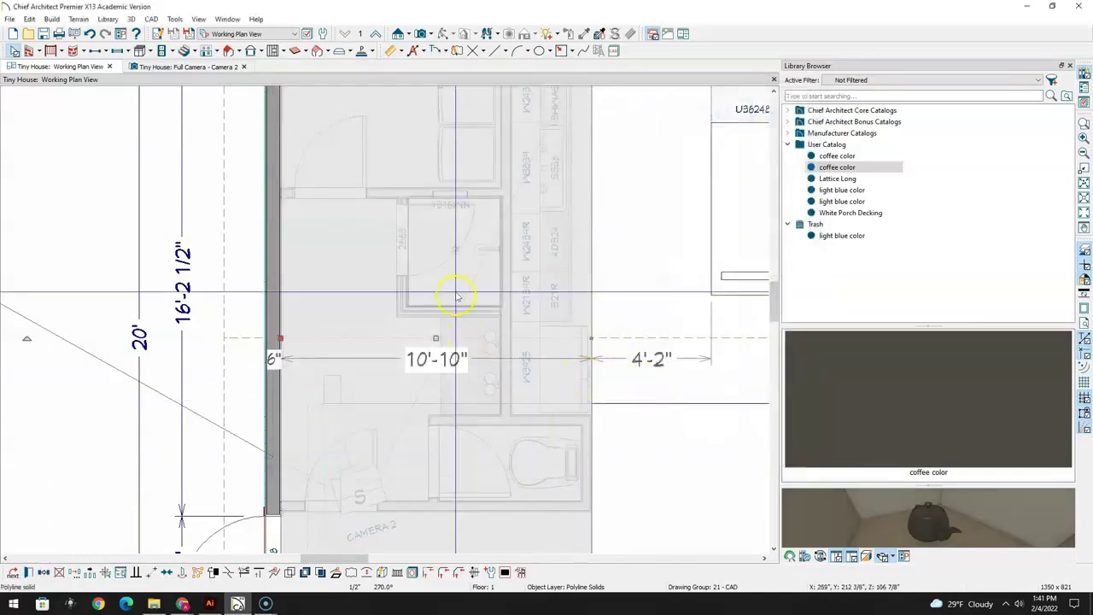
# Open the material selection for the Floor Finish of the bathroom room in plan
pyautogui.click(13, 573)
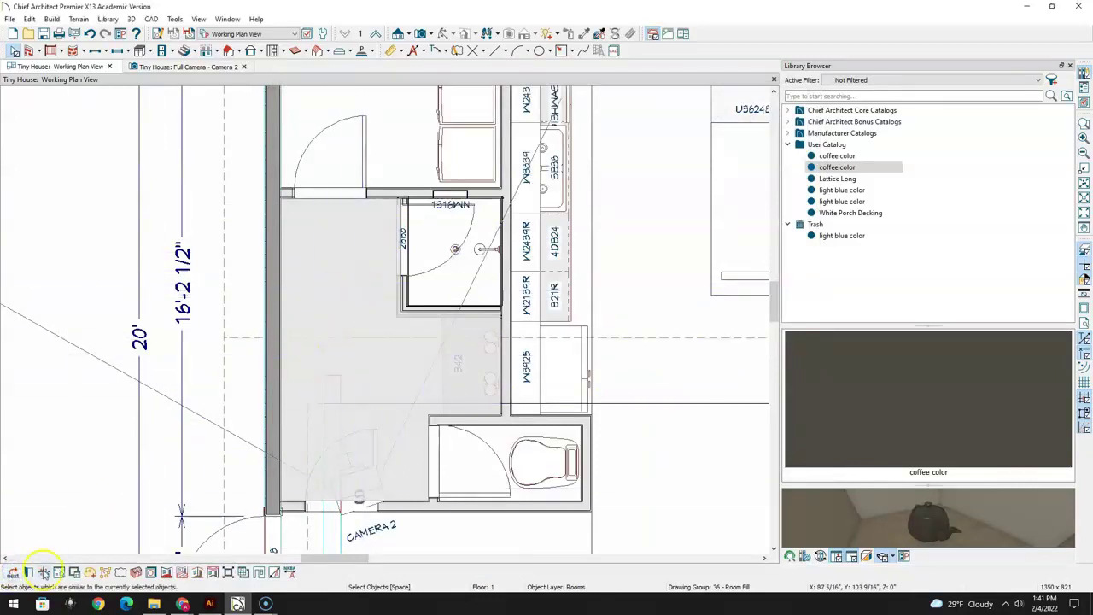
pyautogui.doubleClick(283, 432)
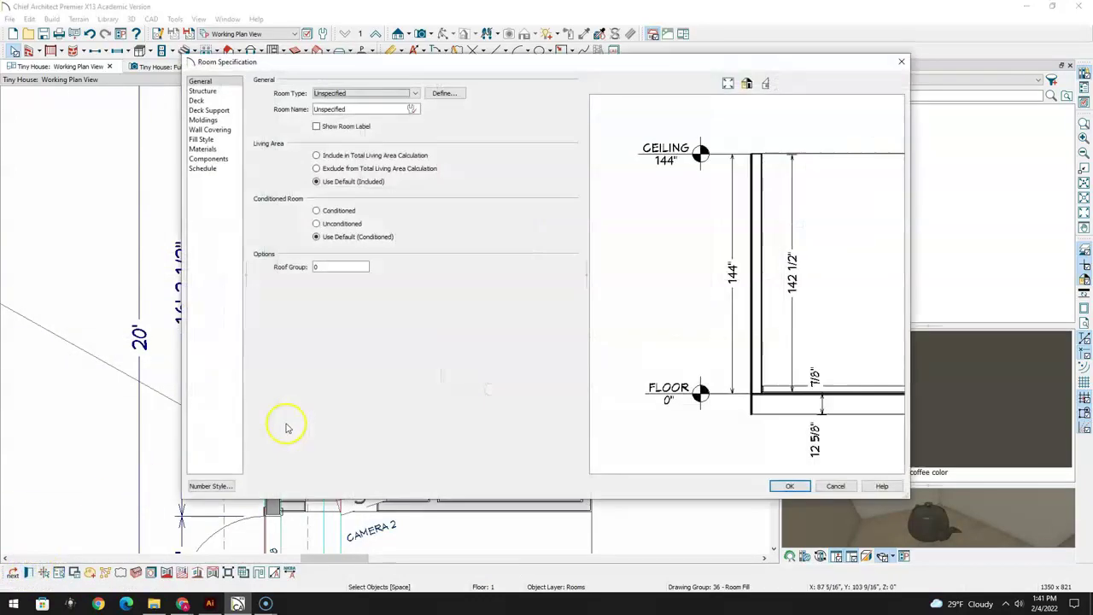
pyautogui.click(202, 149)
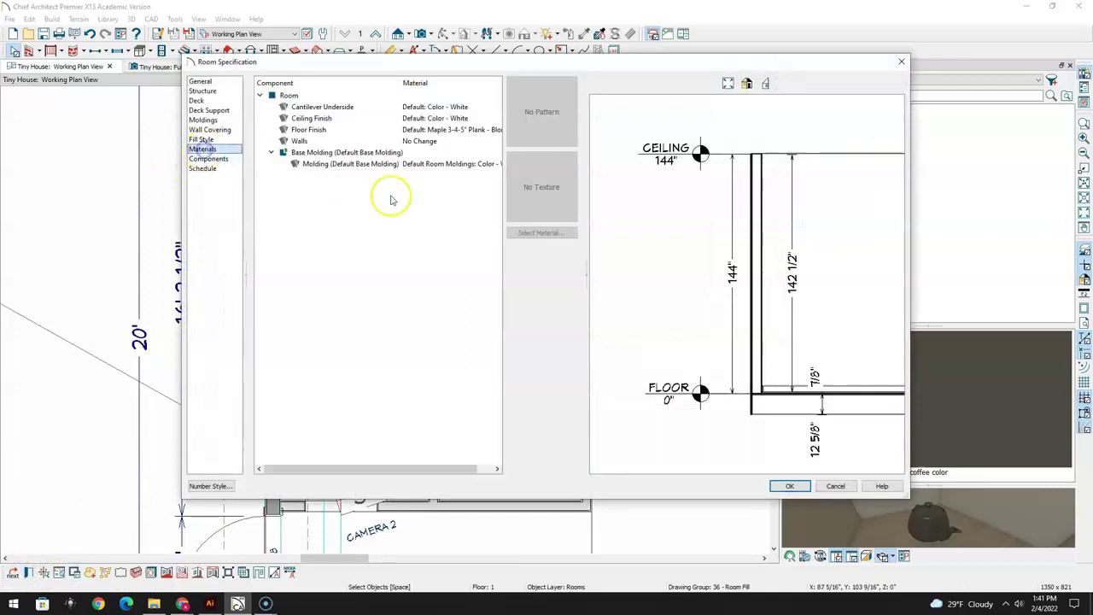
pyautogui.click(329, 130)
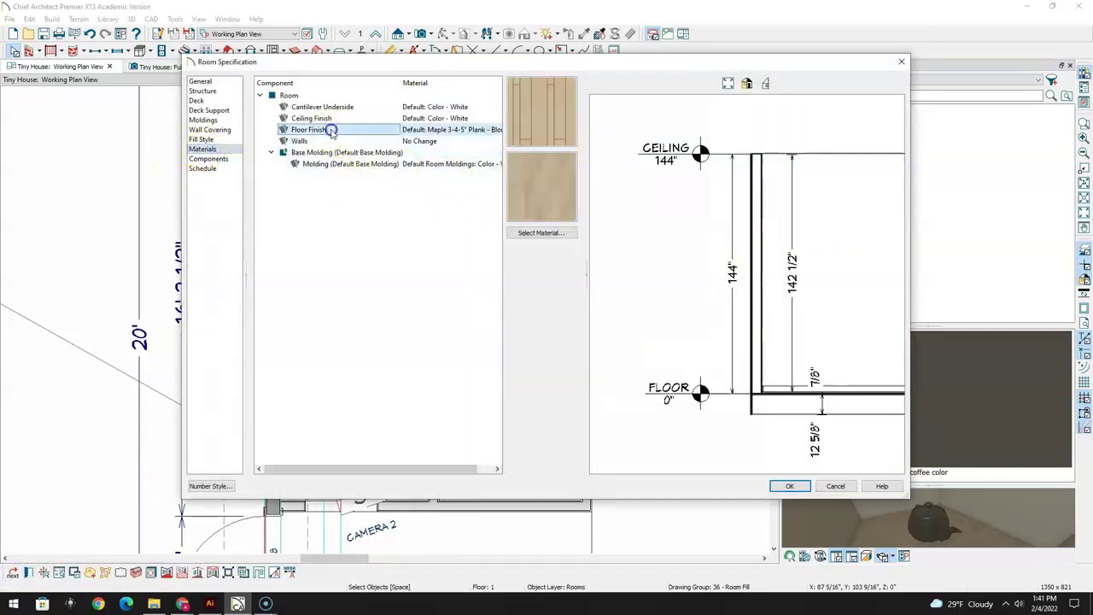
pyautogui.click(524, 235)
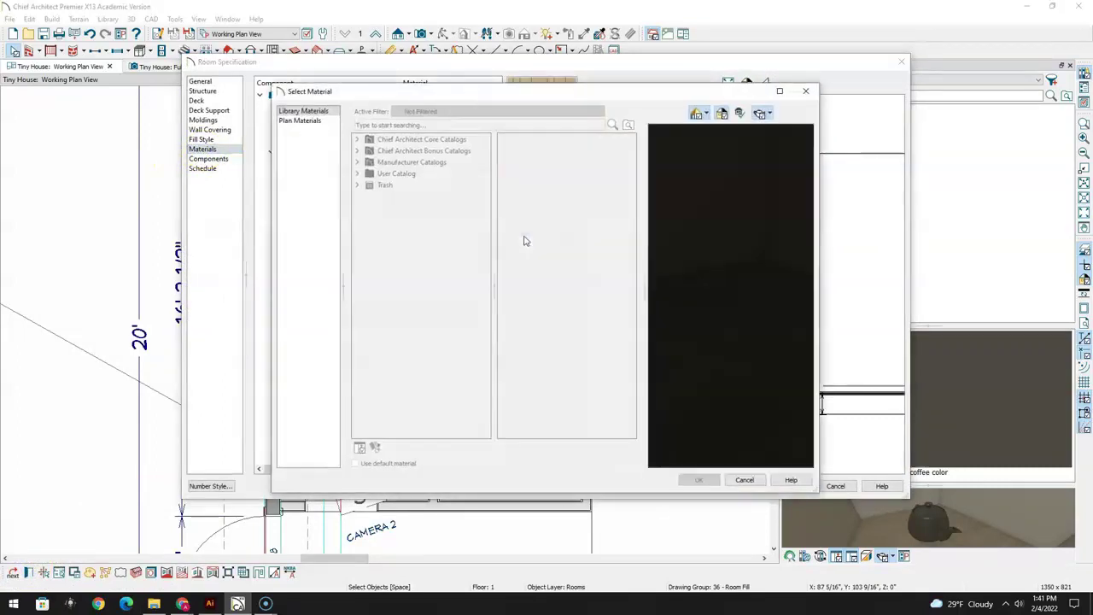
# Assign the Oak 3-4-5" Plank - Weathered material from the wood flooring library to the bathroom floor and accept the room specification
pyautogui.moveTo(483, 232); pyautogui.dragTo(489, 254)
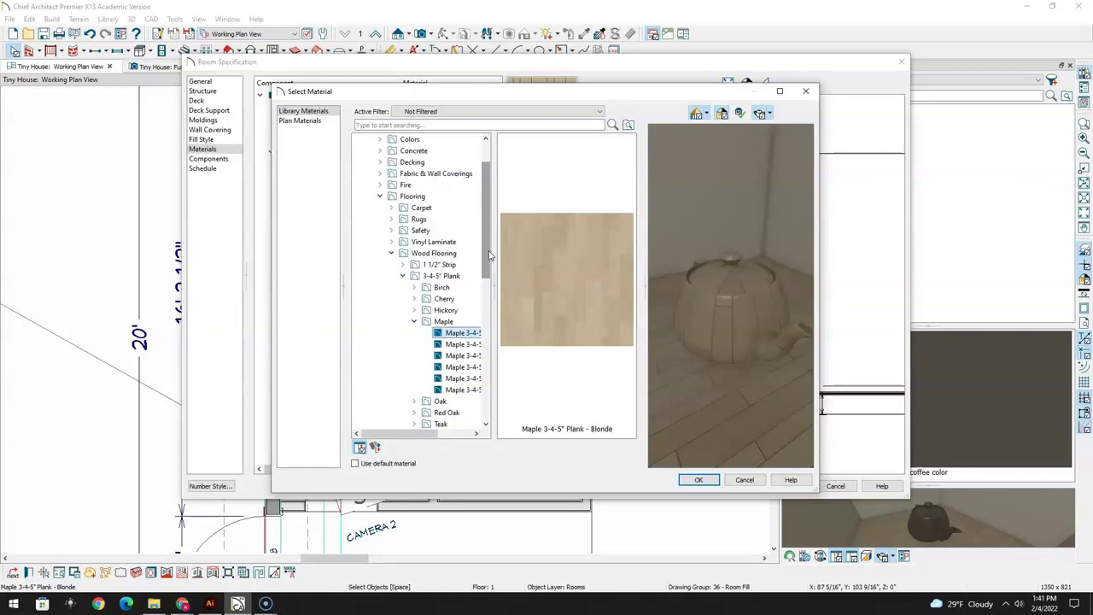
pyautogui.click(530, 252)
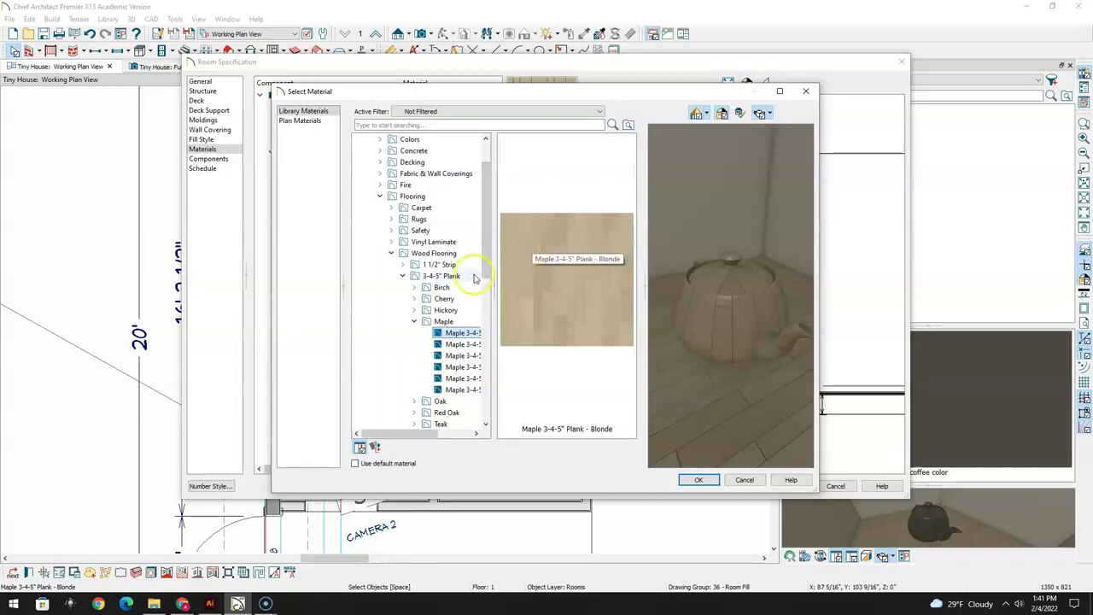
pyautogui.moveTo(487, 272); pyautogui.dragTo(487, 282)
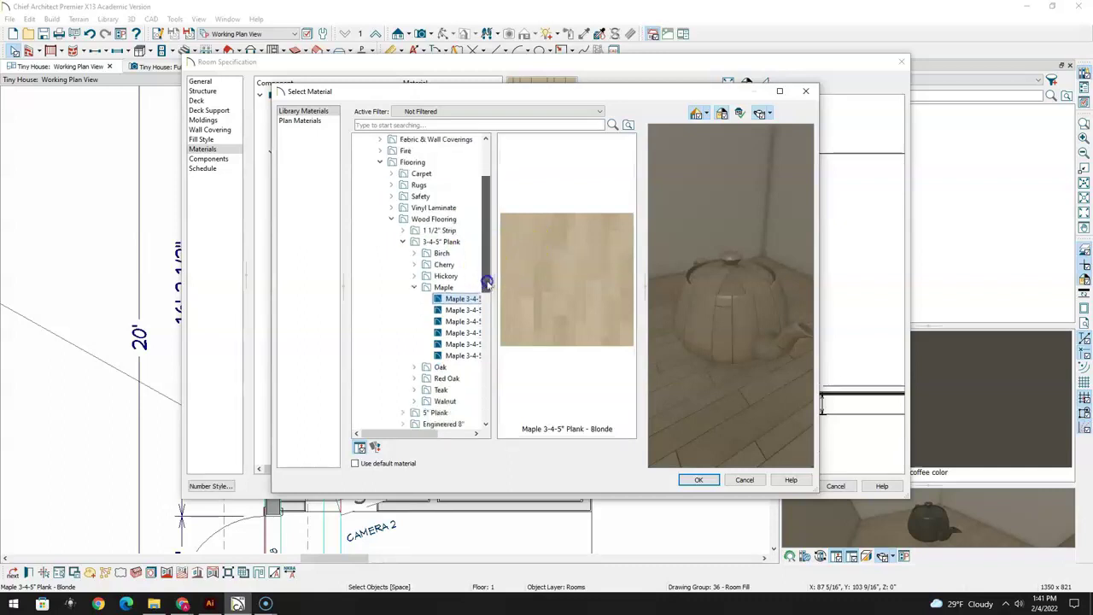
pyautogui.click(444, 289)
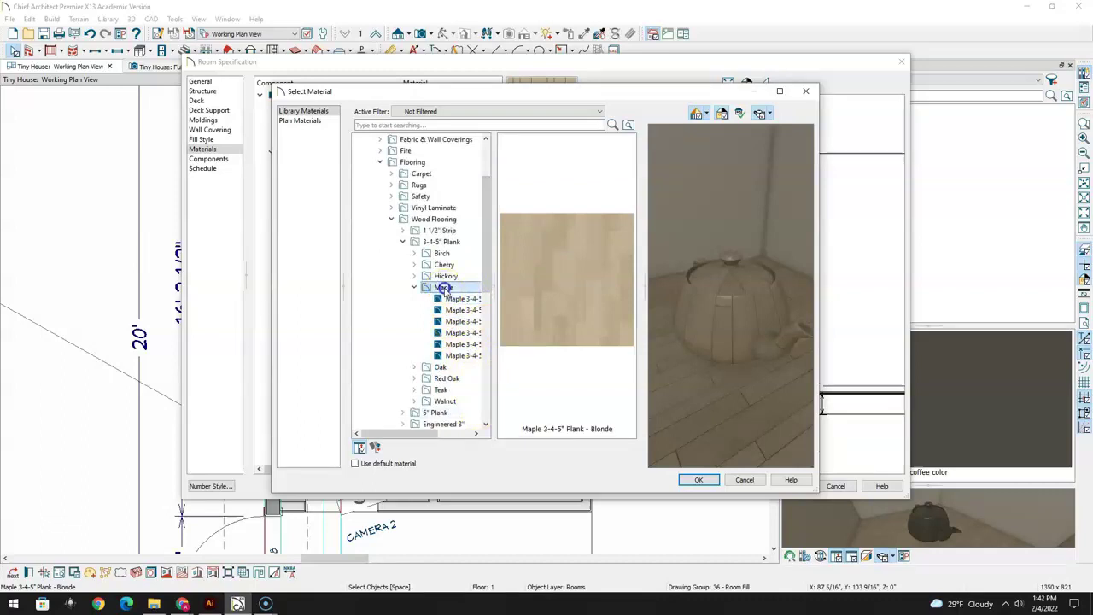
pyautogui.click(445, 276)
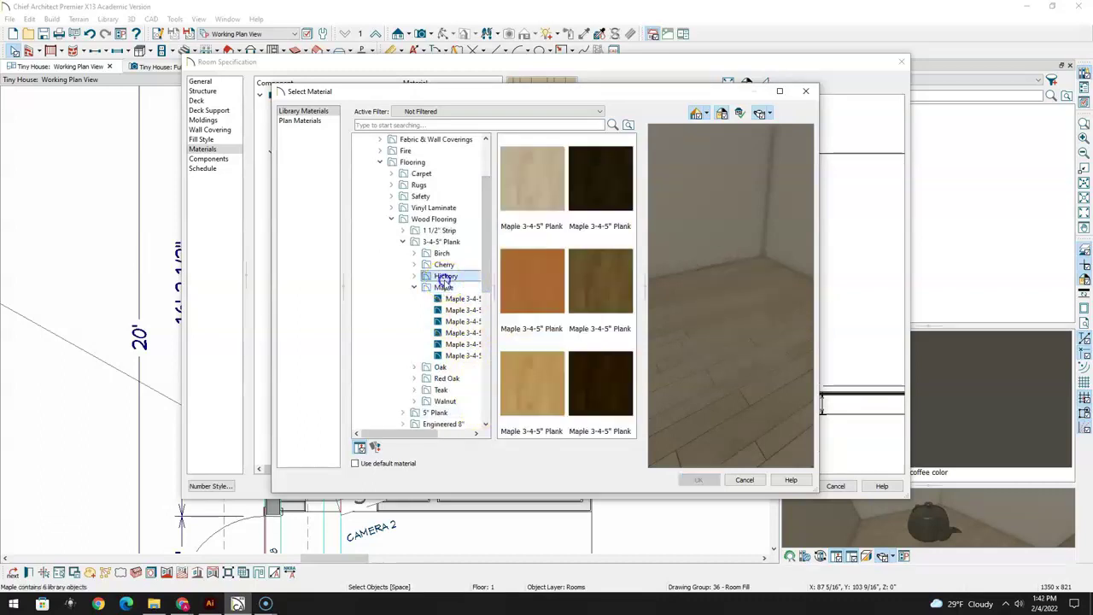
pyautogui.click(441, 368)
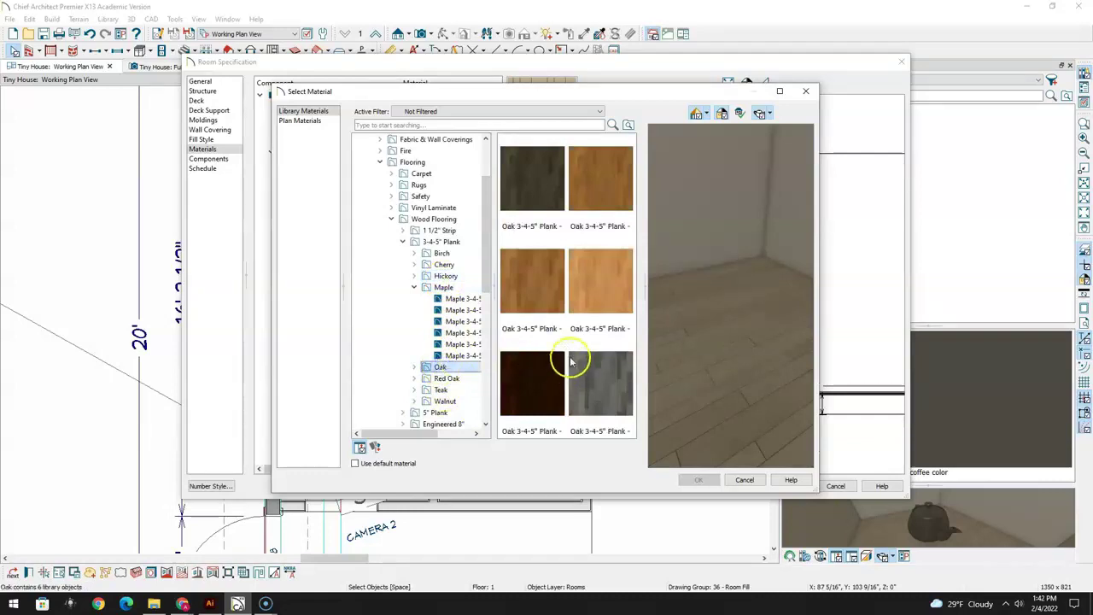
pyautogui.click(593, 383)
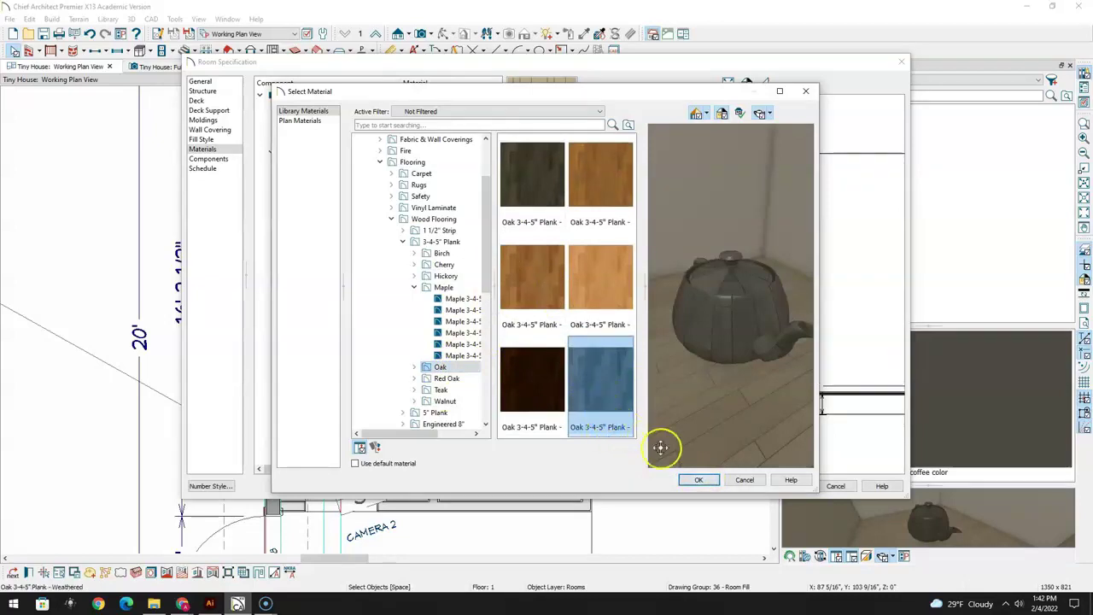
pyautogui.click(699, 479)
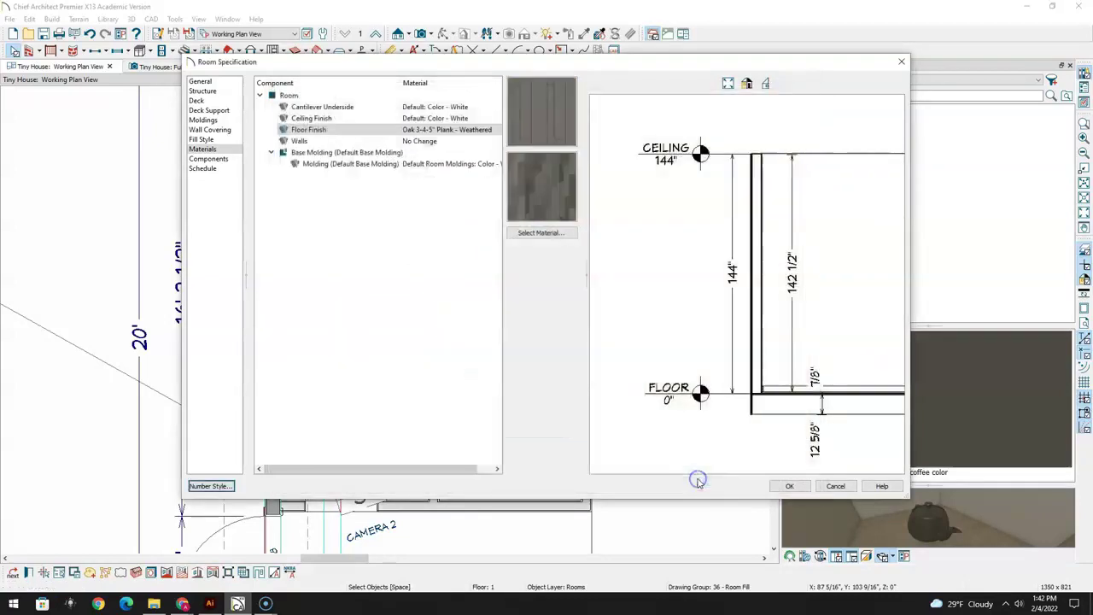
pyautogui.click(786, 487)
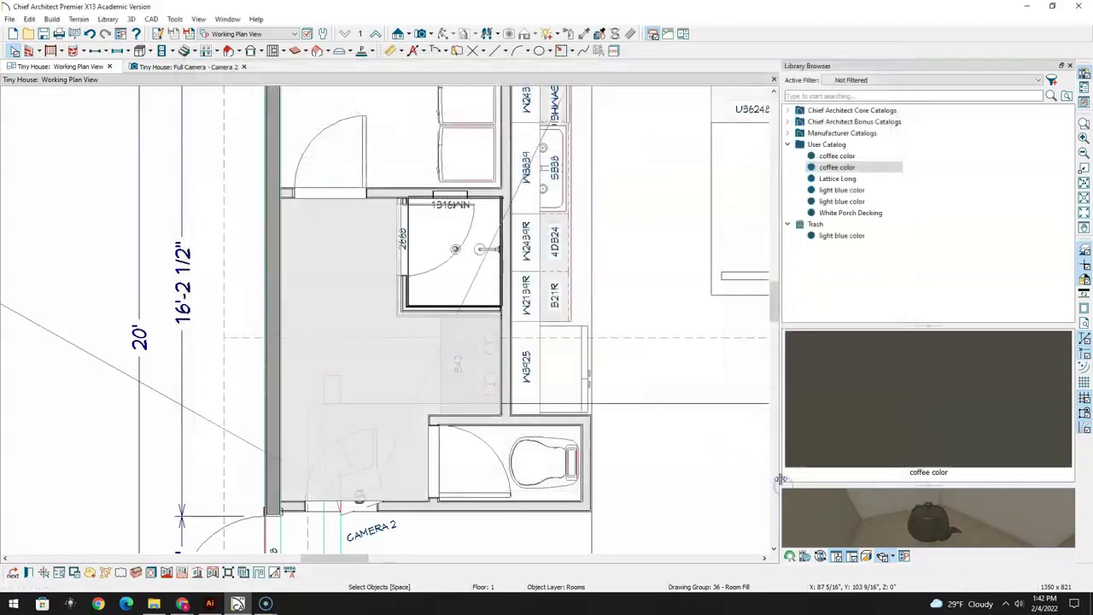
# Examine the bathroom floor and the joint between the far door wall and the ceiling in the Camera 2 view
pyautogui.click(191, 67)
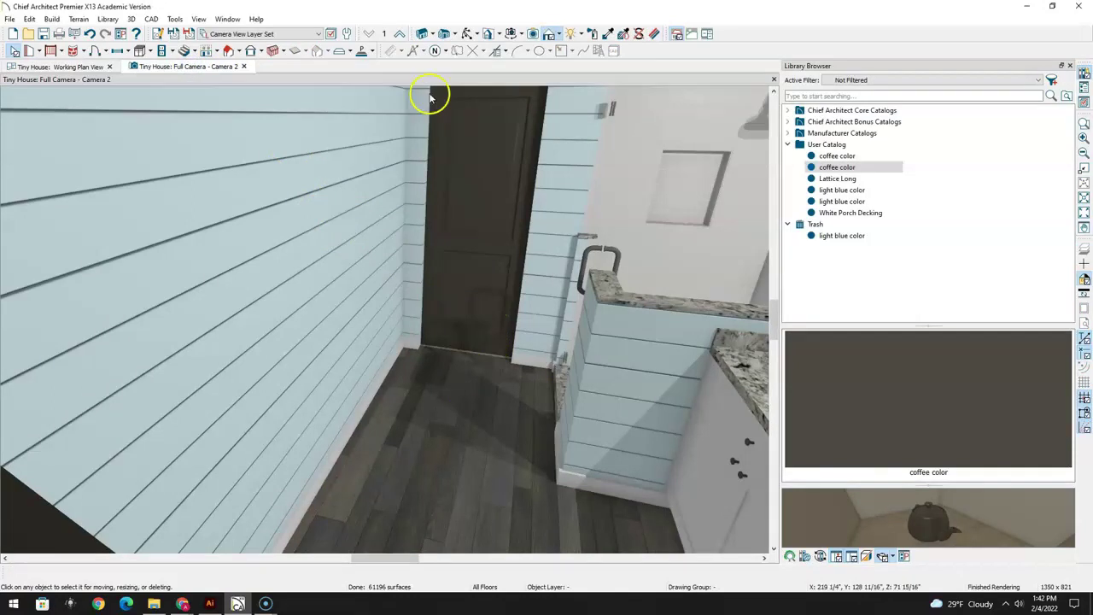
pyautogui.click(467, 33)
pyautogui.moveTo(472, 211); pyautogui.dragTo(486, 498)
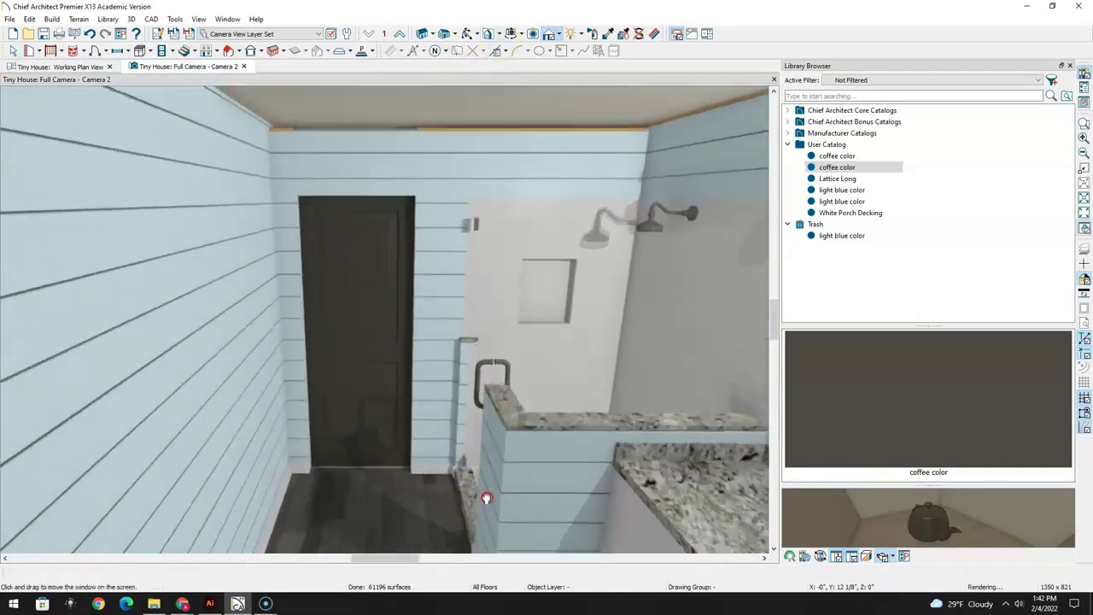
pyautogui.click(10, 49)
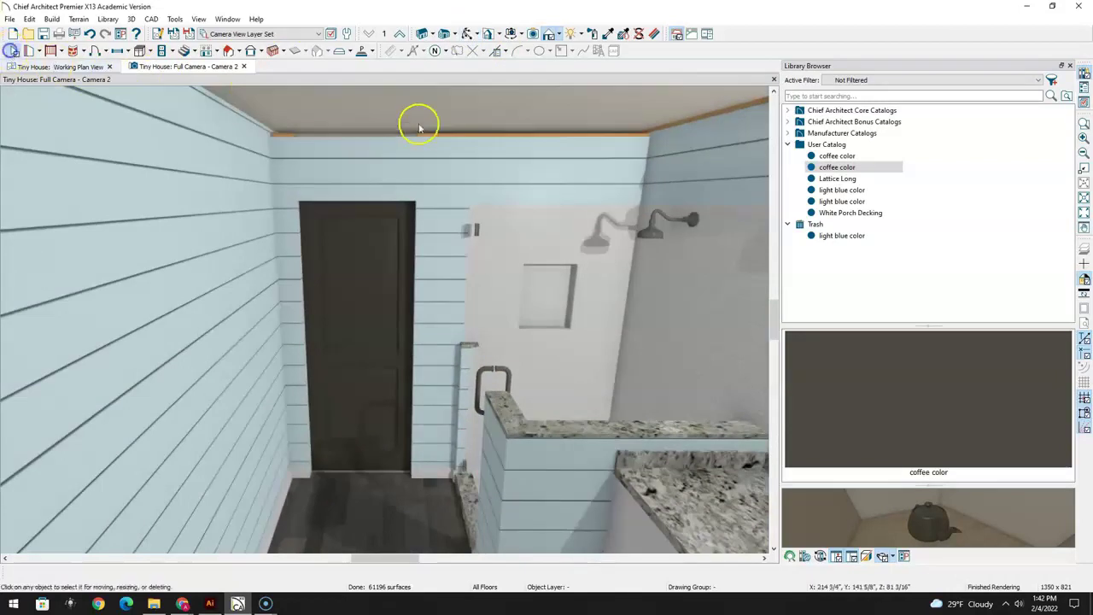
pyautogui.click(426, 143)
pyautogui.click(488, 155)
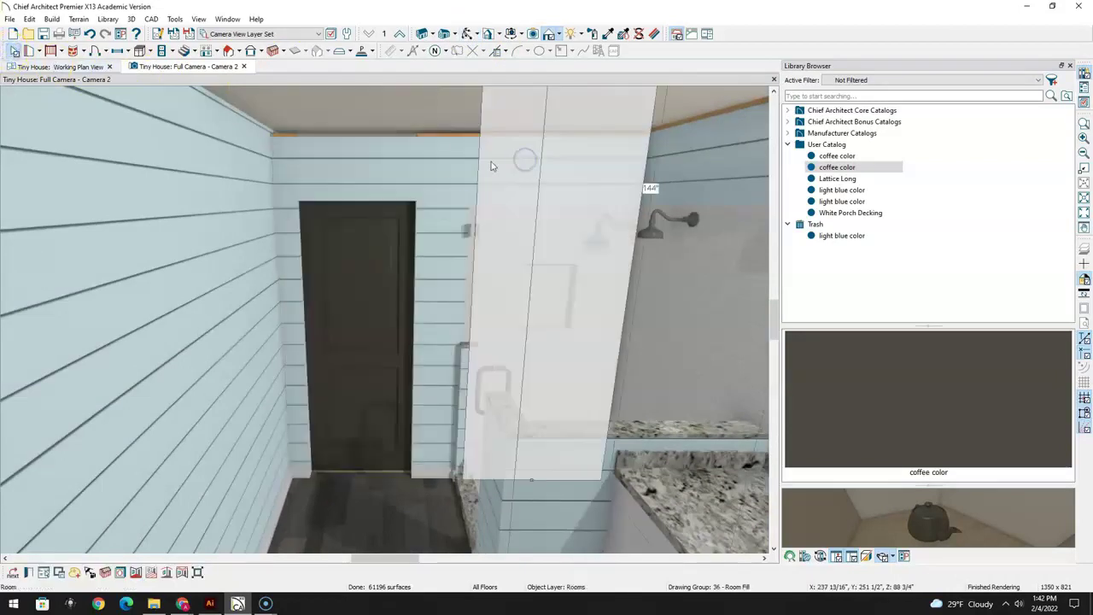
# Create a cross section/elevation view from the middle of the bathroom, looking toward the far wall with the coffee color door
pyautogui.click(78, 67)
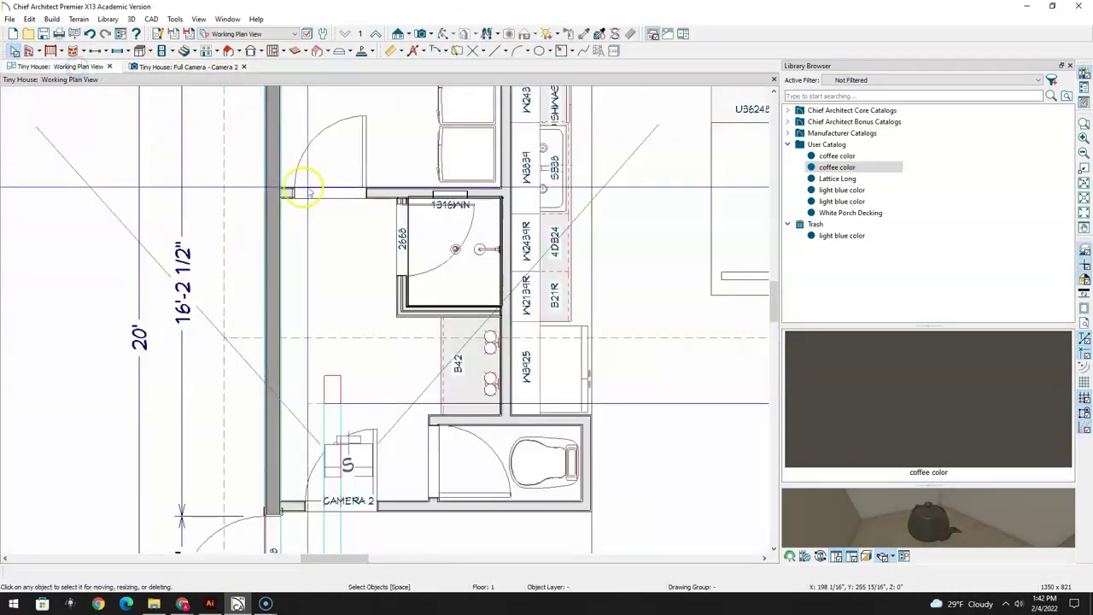
pyautogui.click(398, 34)
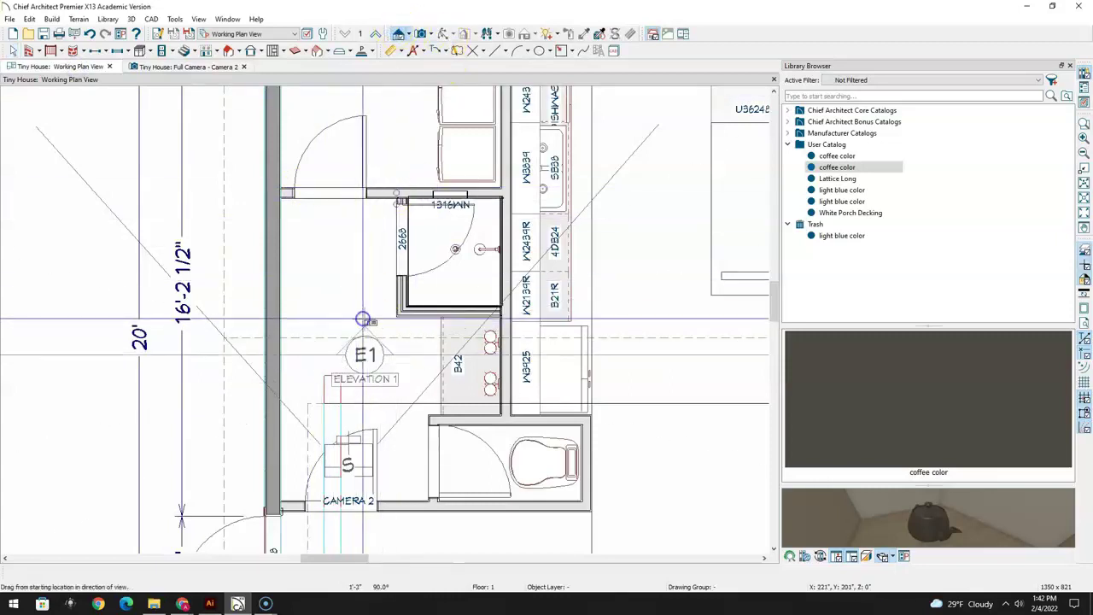
pyautogui.moveTo(364, 320); pyautogui.dragTo(364, 320)
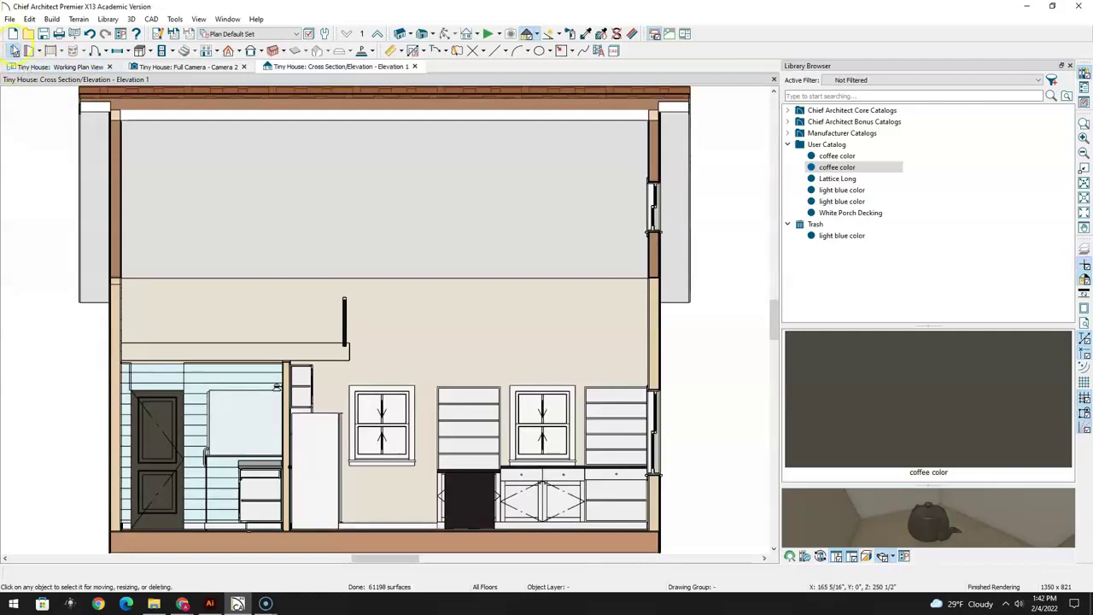
pyautogui.scroll(3, 156, 386)
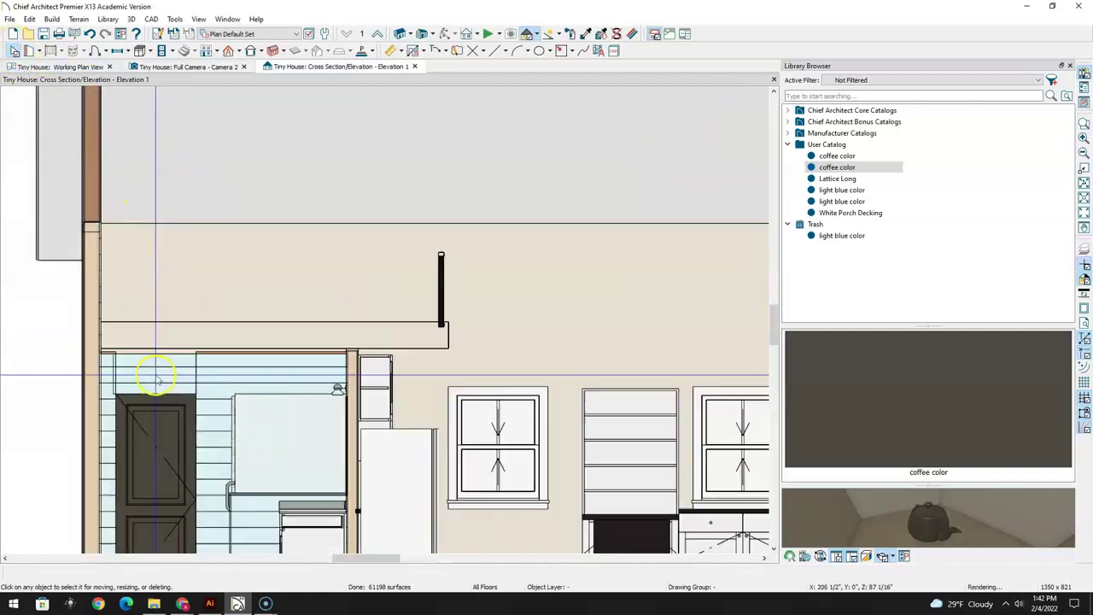
# In the elevation, select the bathroom's far door wall and raise its top edge to close the gap below the ceiling
pyautogui.click(155, 346)
pyautogui.moveTo(155, 345); pyautogui.dragTo(153, 342)
pyautogui.click(274, 351)
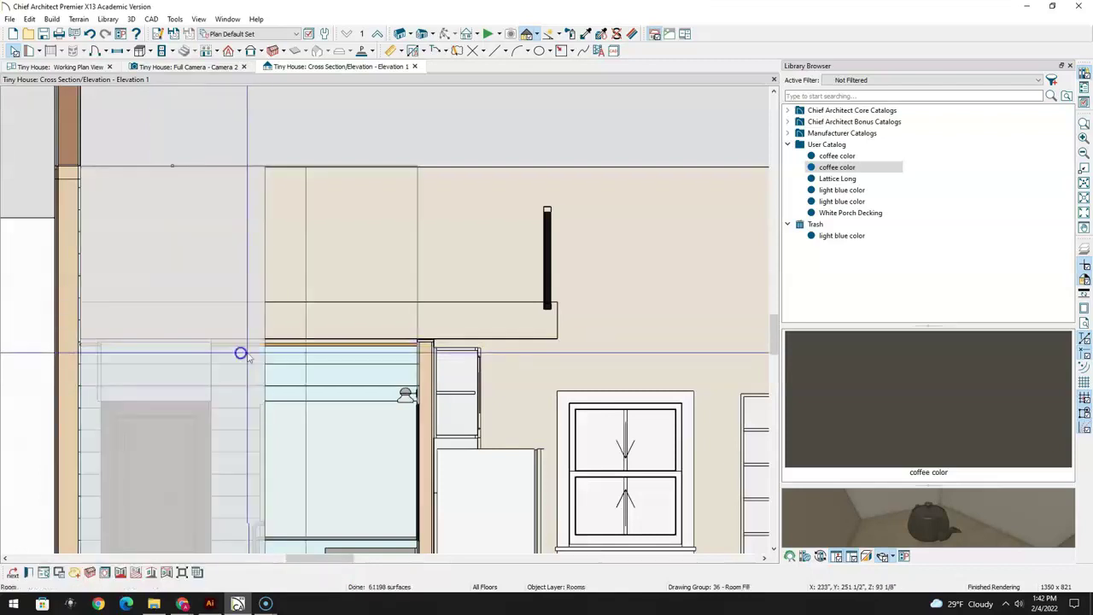
pyautogui.click(251, 369)
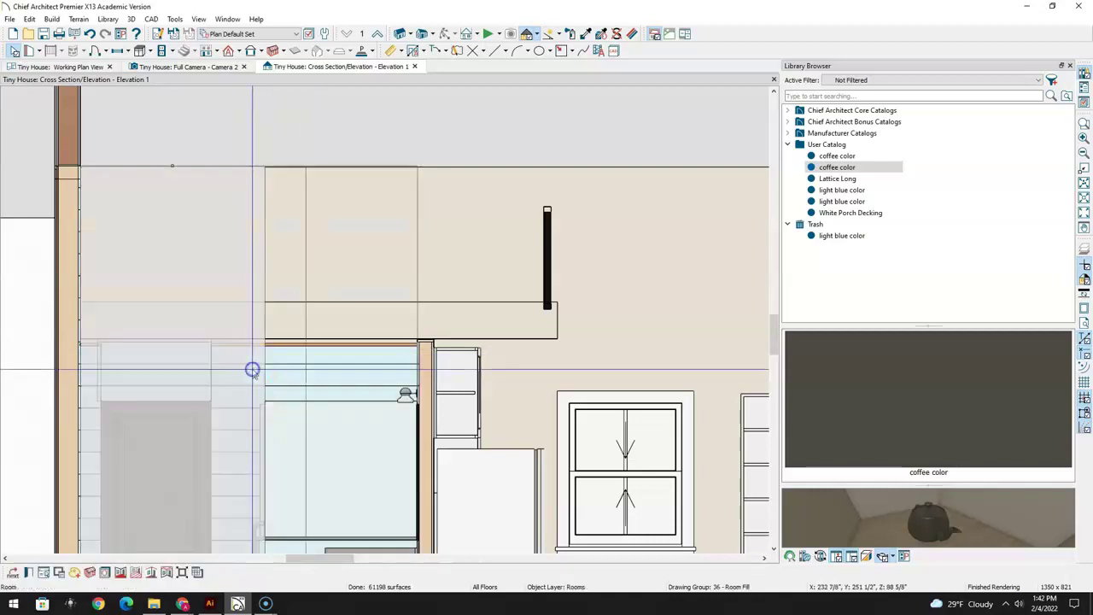
pyautogui.click(12, 573)
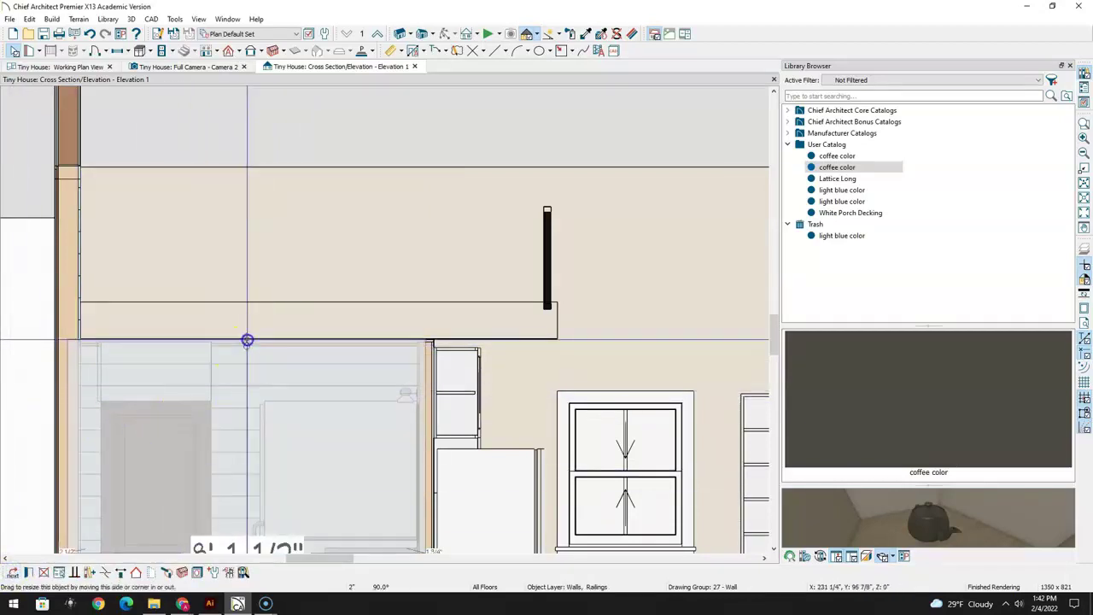
pyautogui.moveTo(247, 340); pyautogui.dragTo(247, 339)
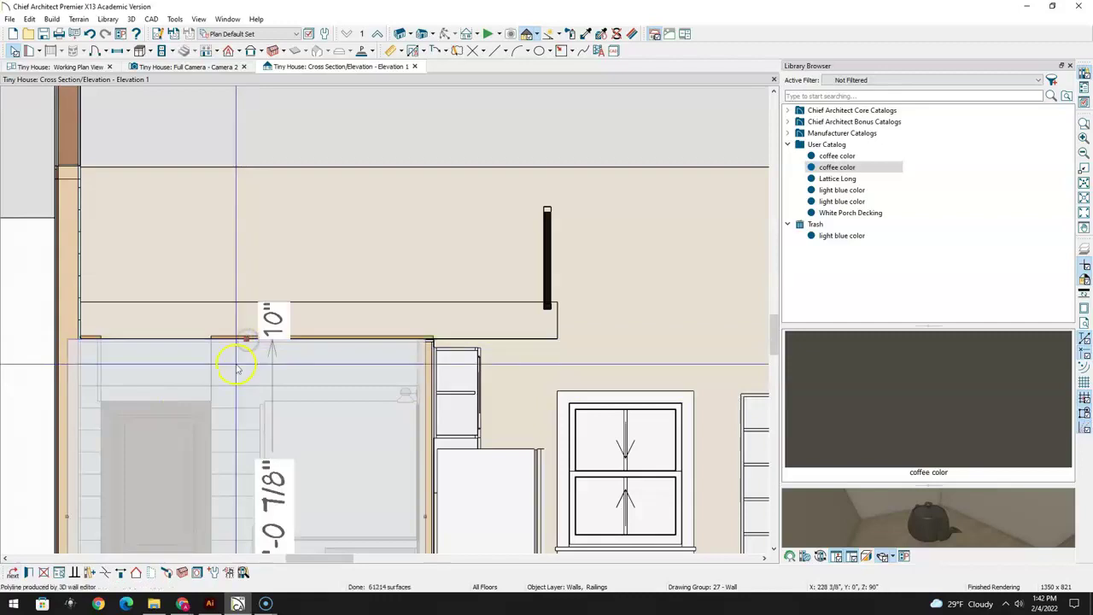
# Check the raised wall and the area around the far door and shower entrance in the Camera 2 view
pyautogui.click(208, 68)
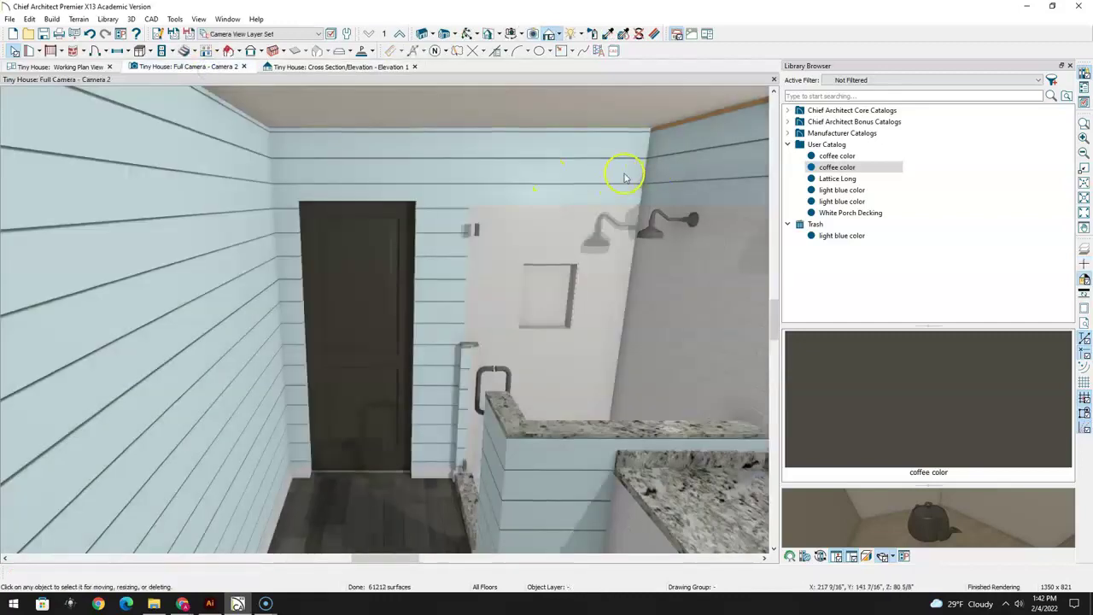
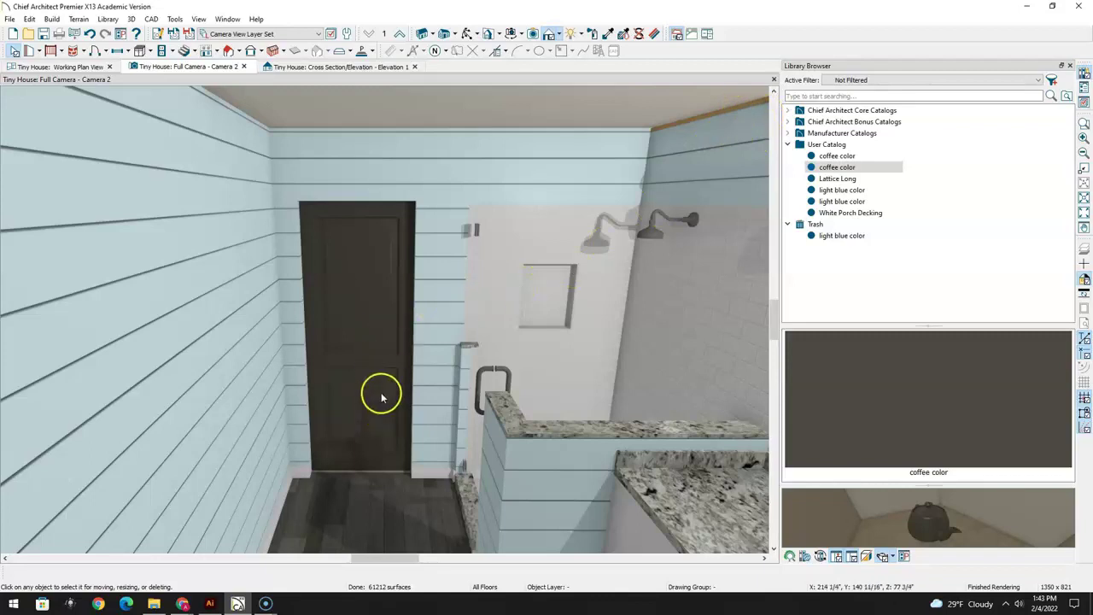
pyautogui.scroll(4, 384, 420)
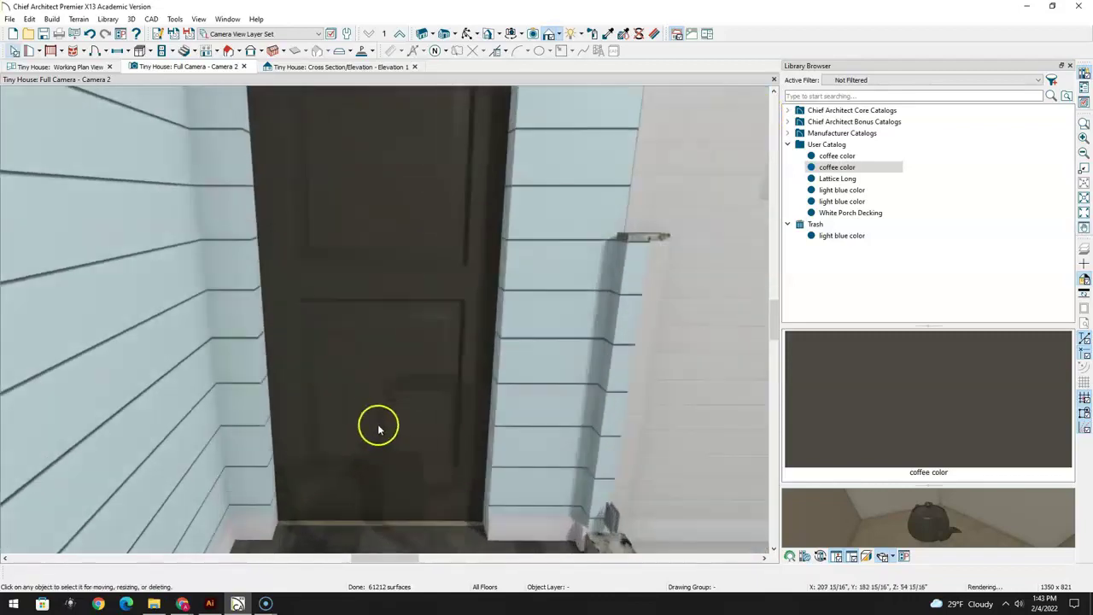
pyautogui.click(467, 33)
pyautogui.moveTo(430, 350); pyautogui.dragTo(478, 356)
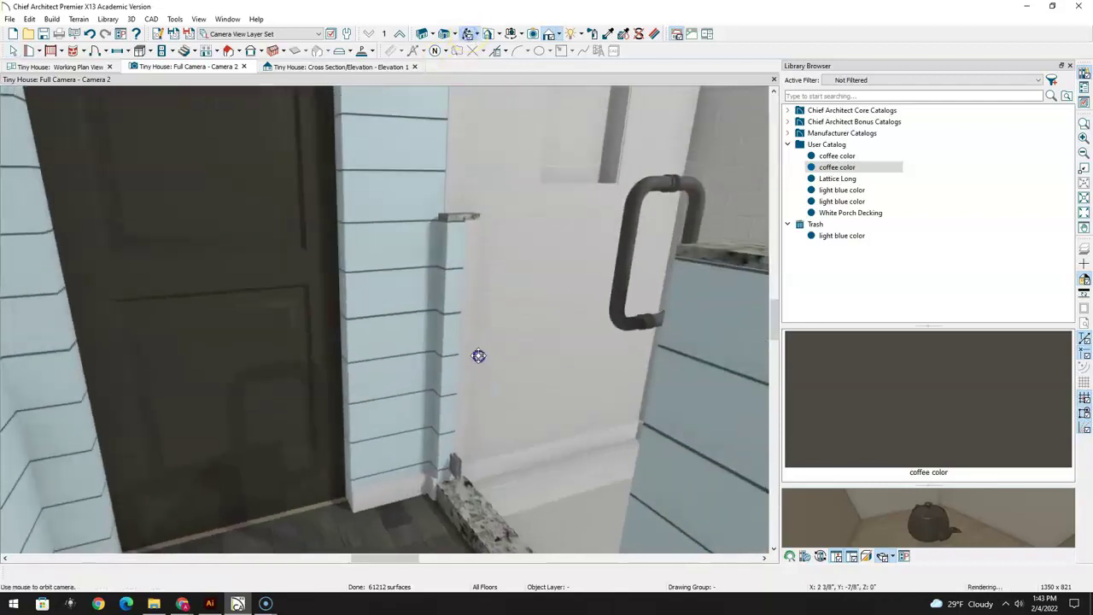
# In the working plan, select the laundry room and set its floor finish to Oak 3-4-5" Plank - Weathered
pyautogui.click(75, 65)
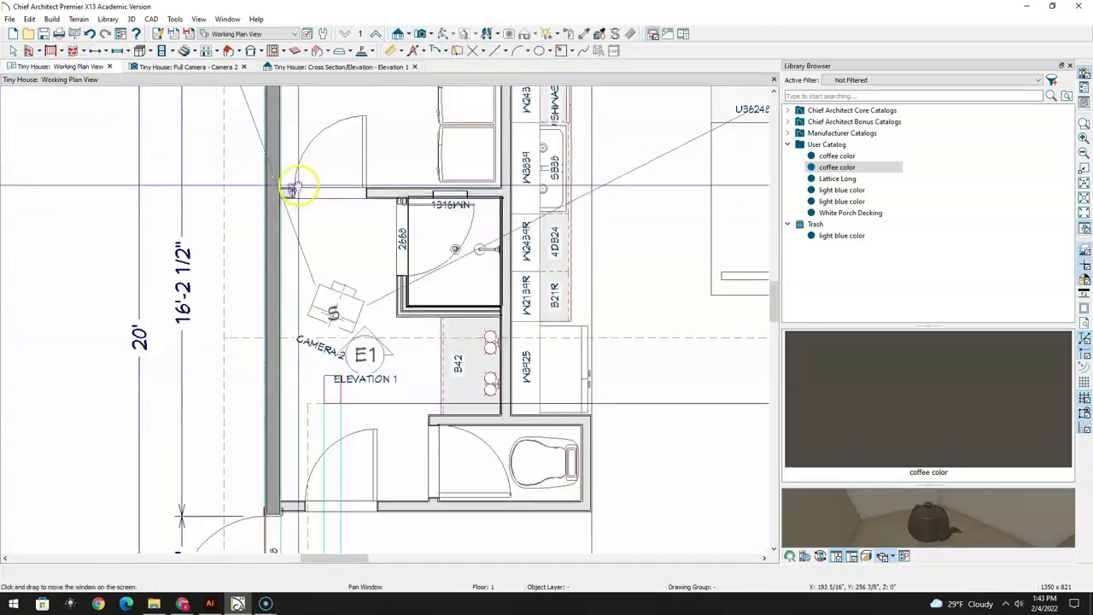
pyautogui.scroll(2, 214, 154)
pyautogui.click(11, 50)
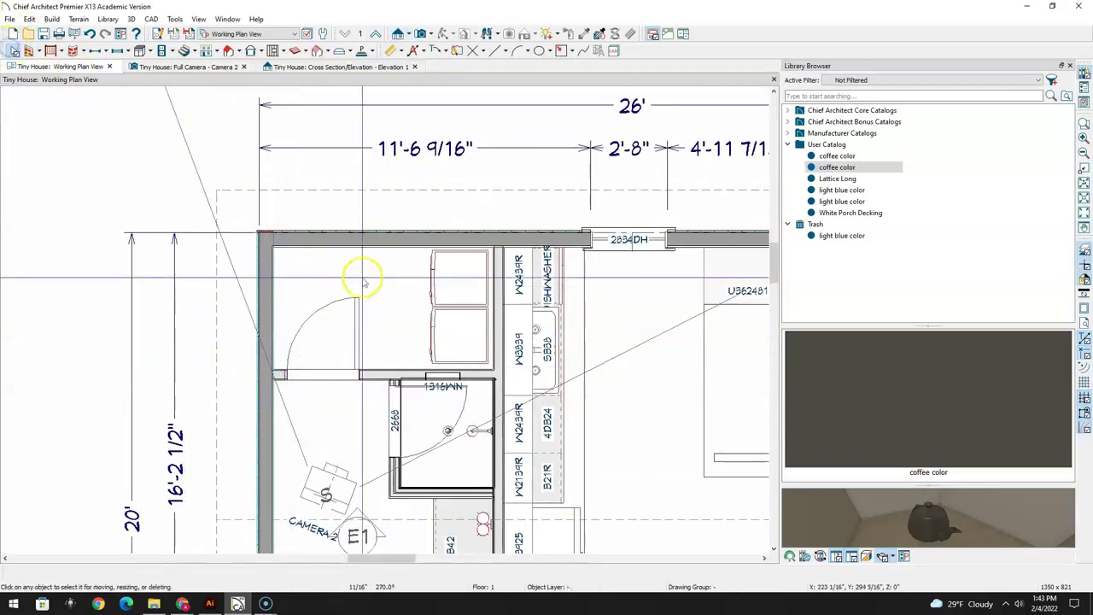
pyautogui.click(370, 274)
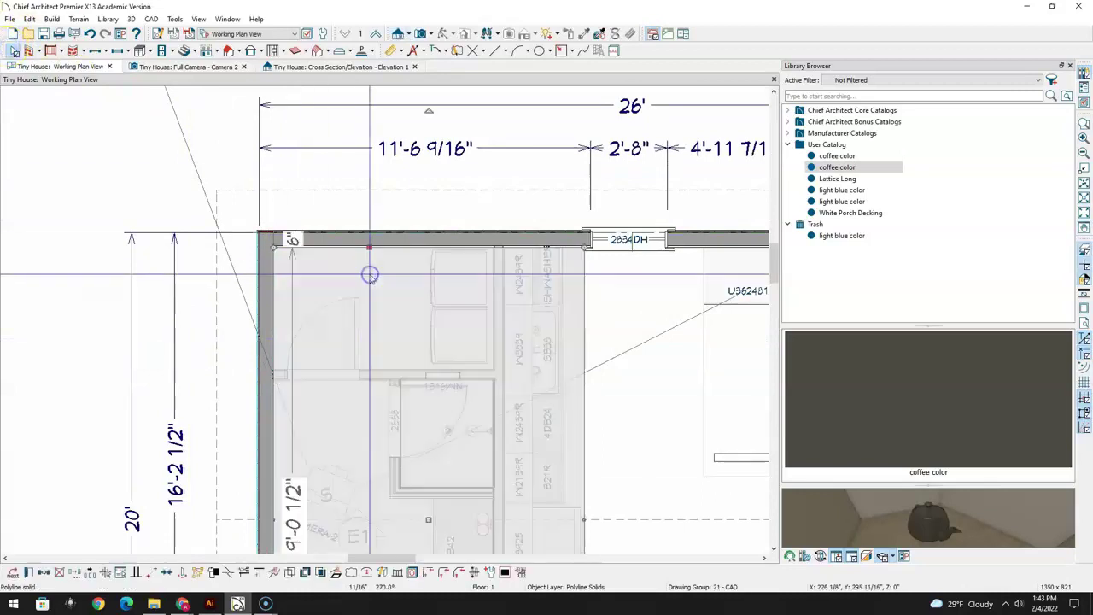
pyautogui.click(12, 572)
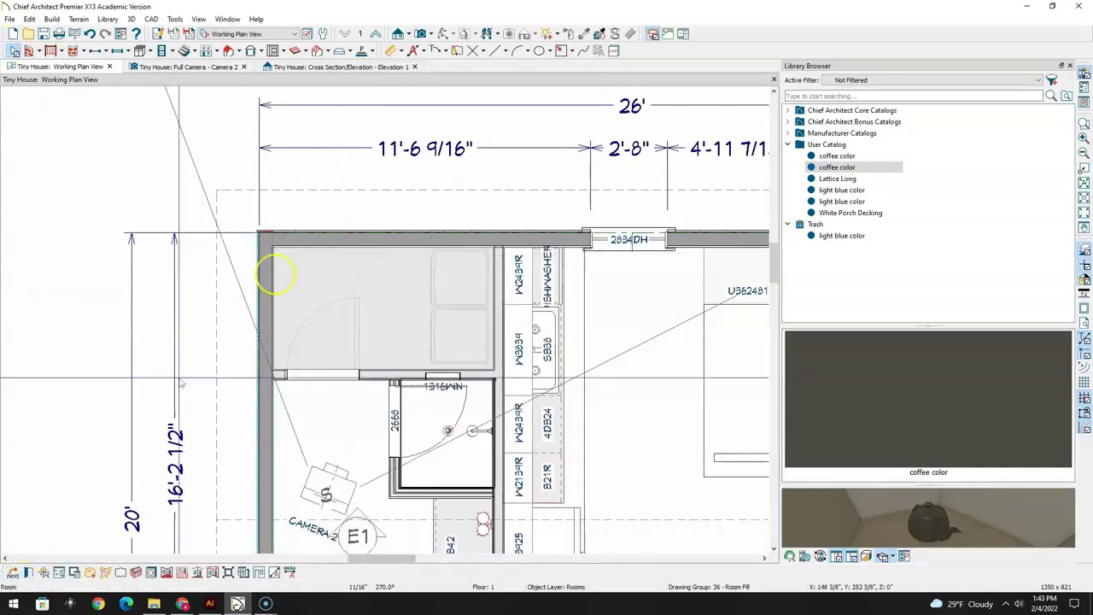
pyautogui.doubleClick(353, 381)
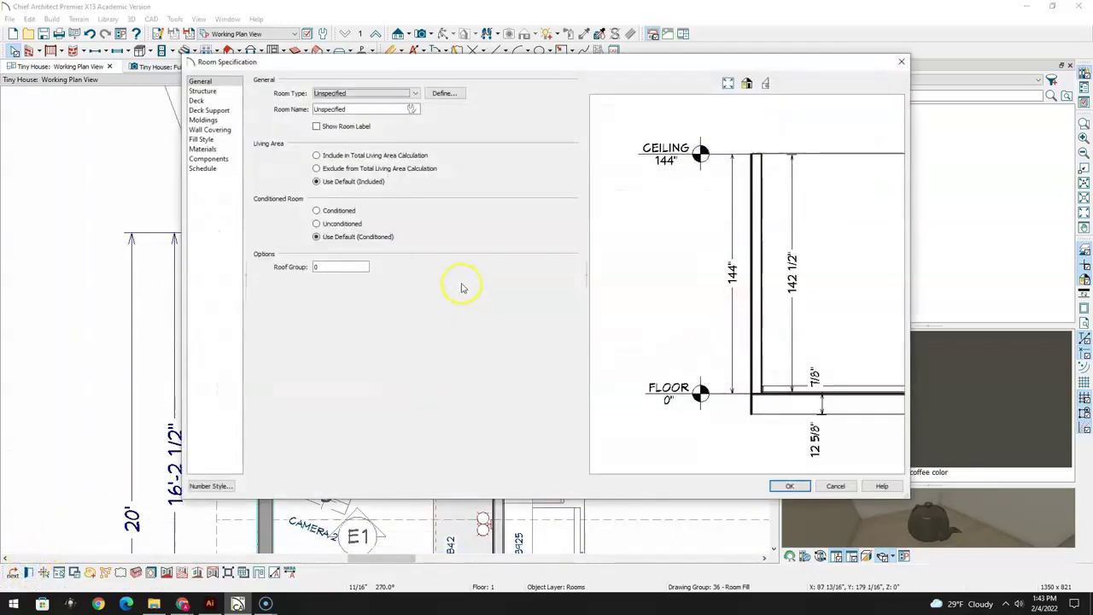
pyautogui.click(221, 148)
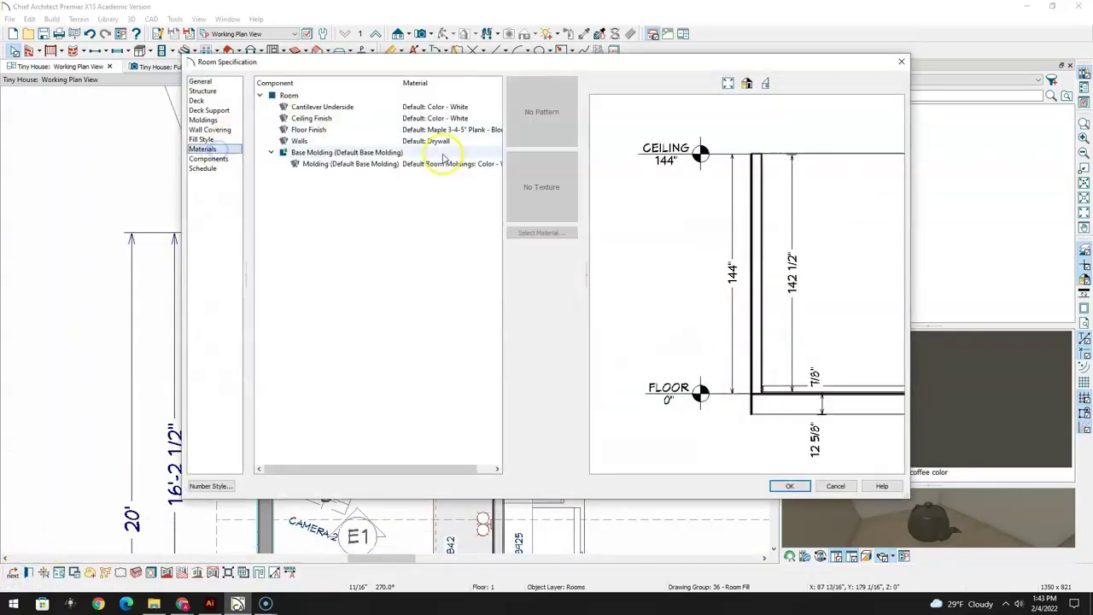
pyautogui.click(459, 130)
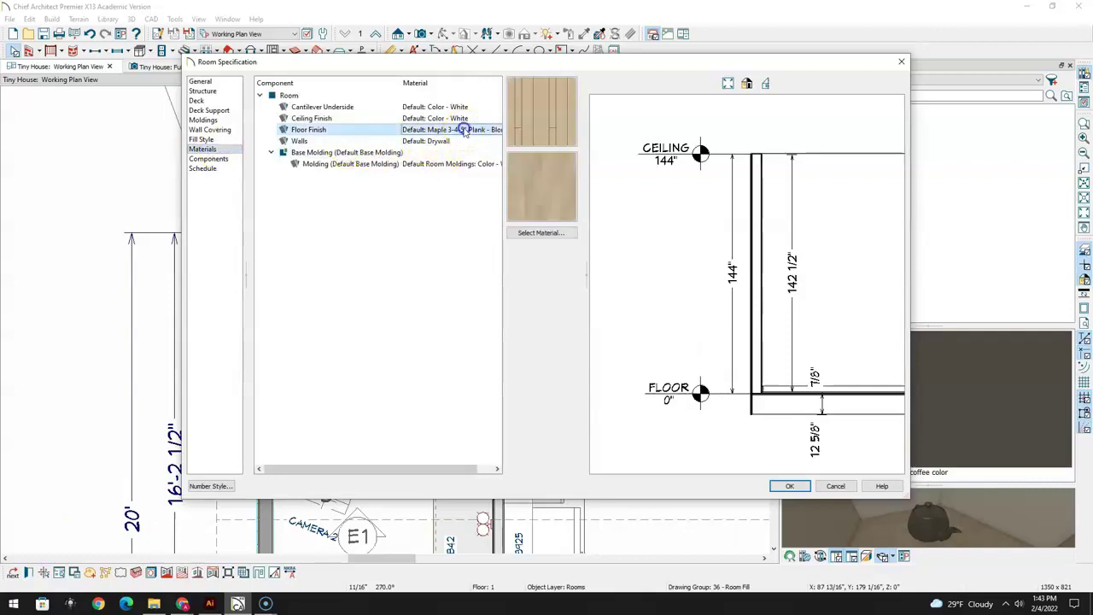
pyautogui.click(527, 233)
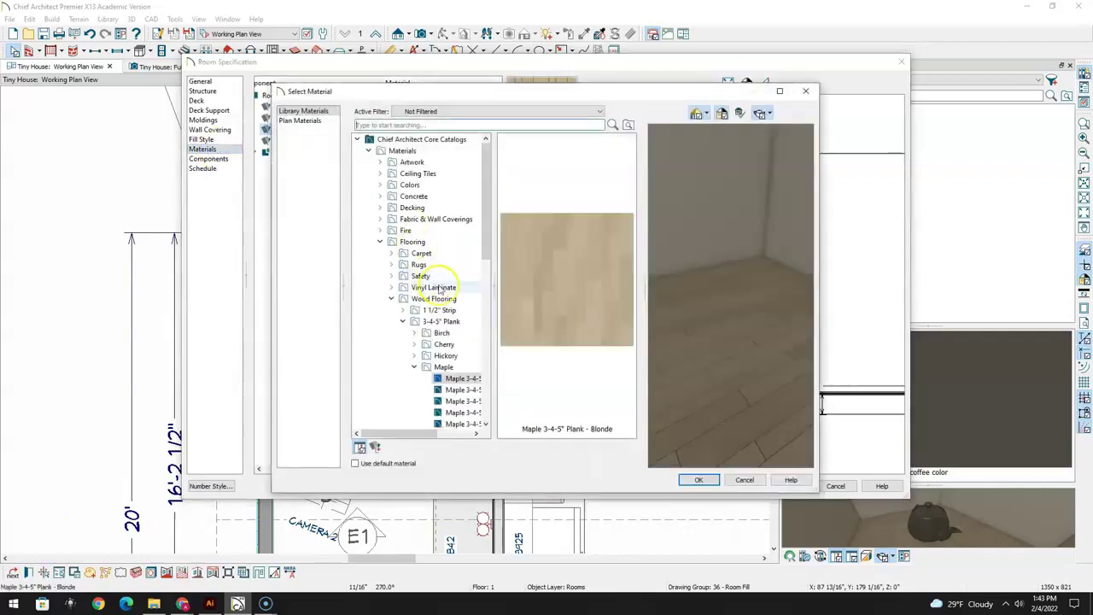
pyautogui.moveTo(487, 206); pyautogui.dragTo(488, 275)
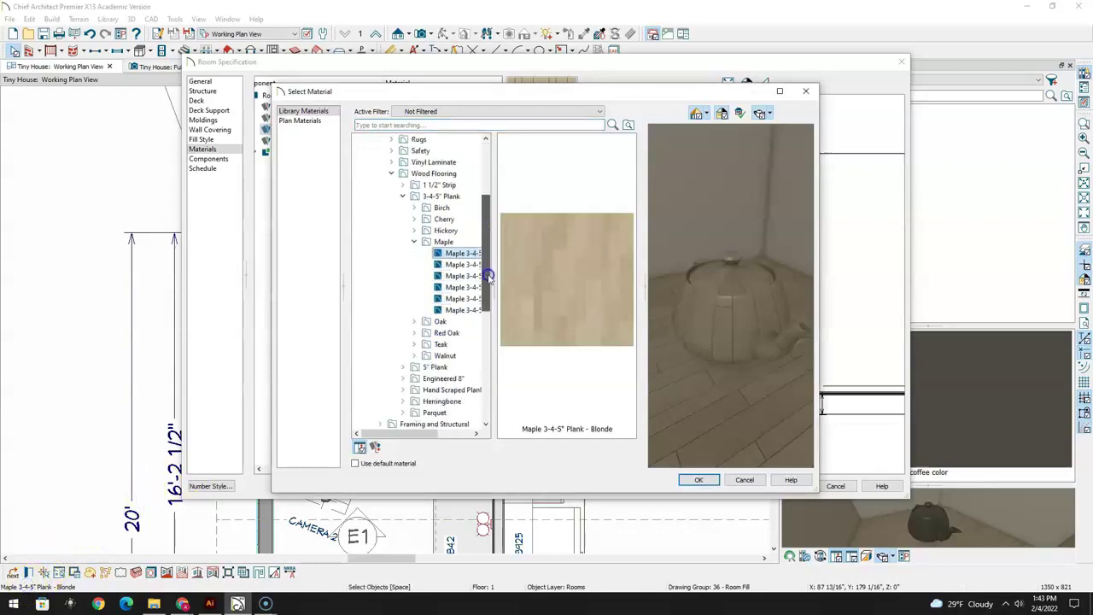
pyautogui.click(440, 322)
pyautogui.click(591, 390)
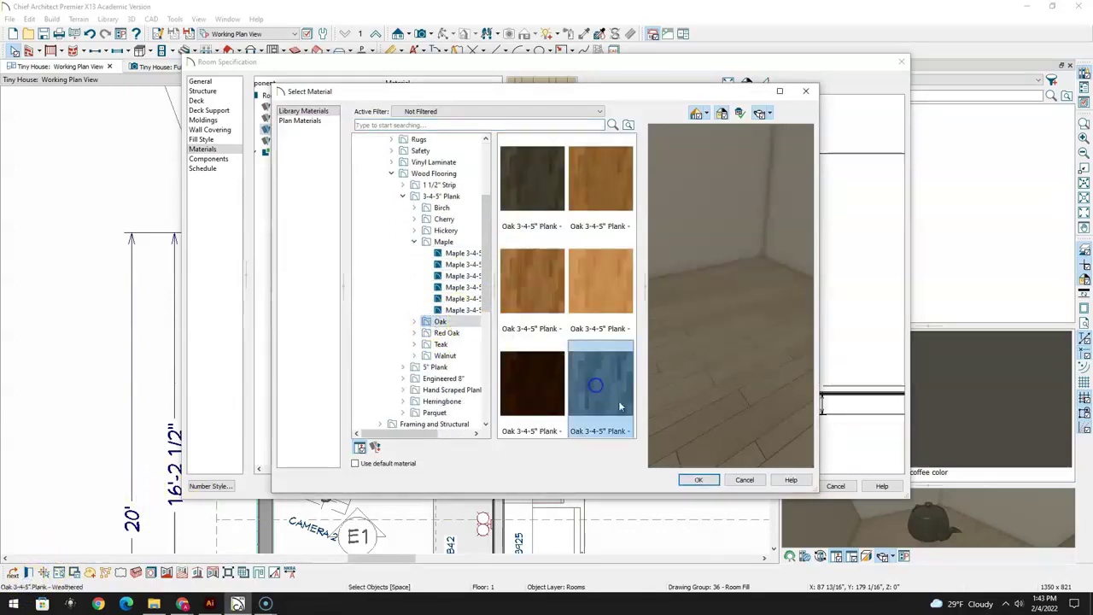
pyautogui.click(699, 480)
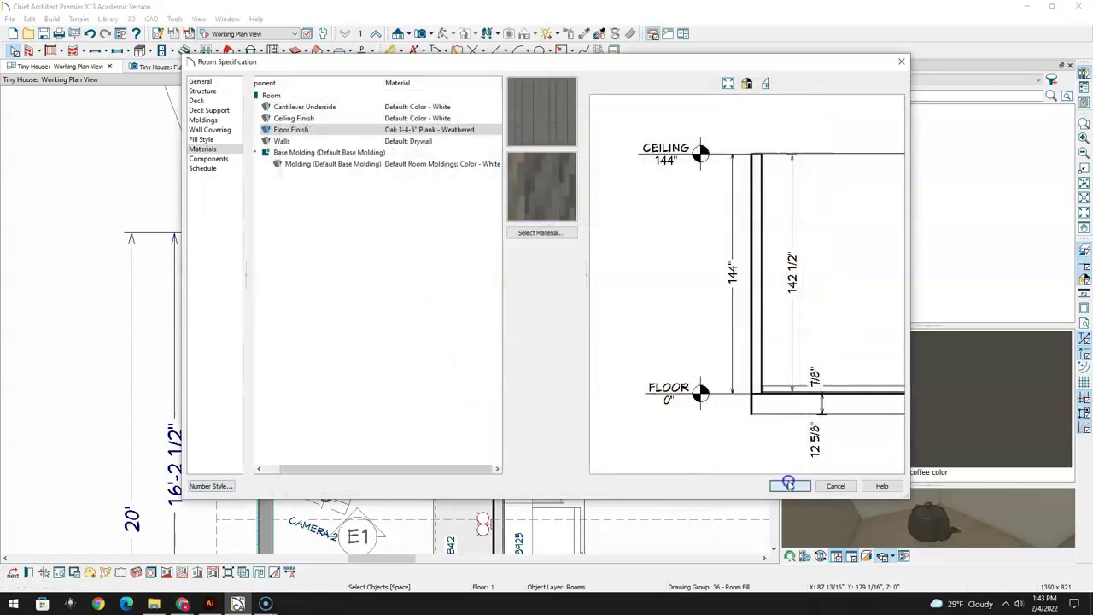
pyautogui.click(789, 485)
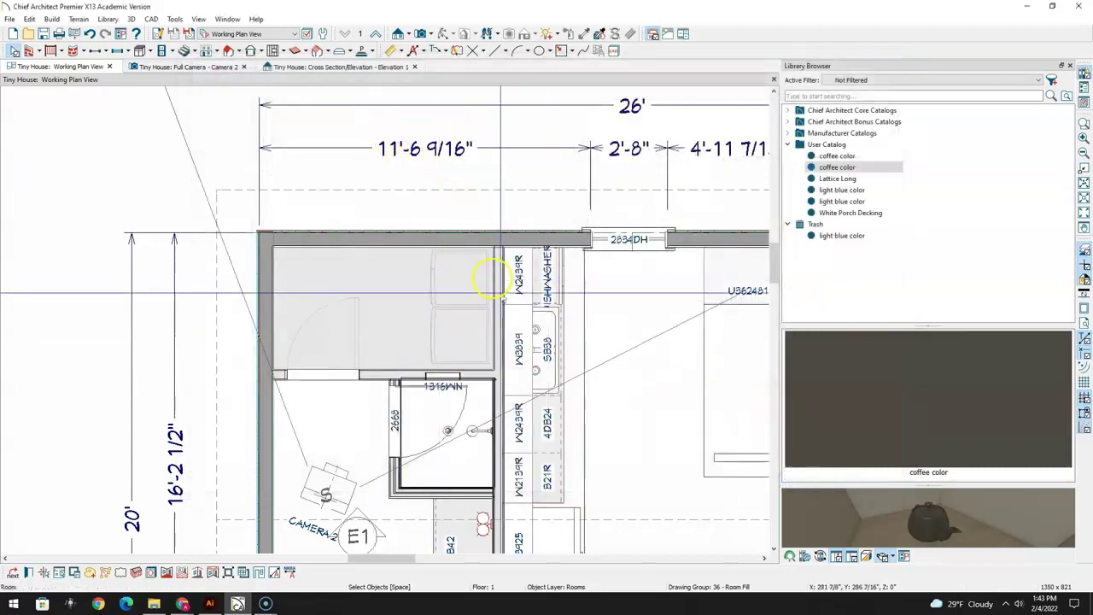
# Create a full camera view from the living area, looking down the entry hallway toward the exterior glass door
pyautogui.moveTo(448, 541)
pyautogui.mouseDown(button='middle')
pyautogui.moveTo(369, 318)
pyautogui.moveTo(394, 216)
pyautogui.mouseUp(button='middle')
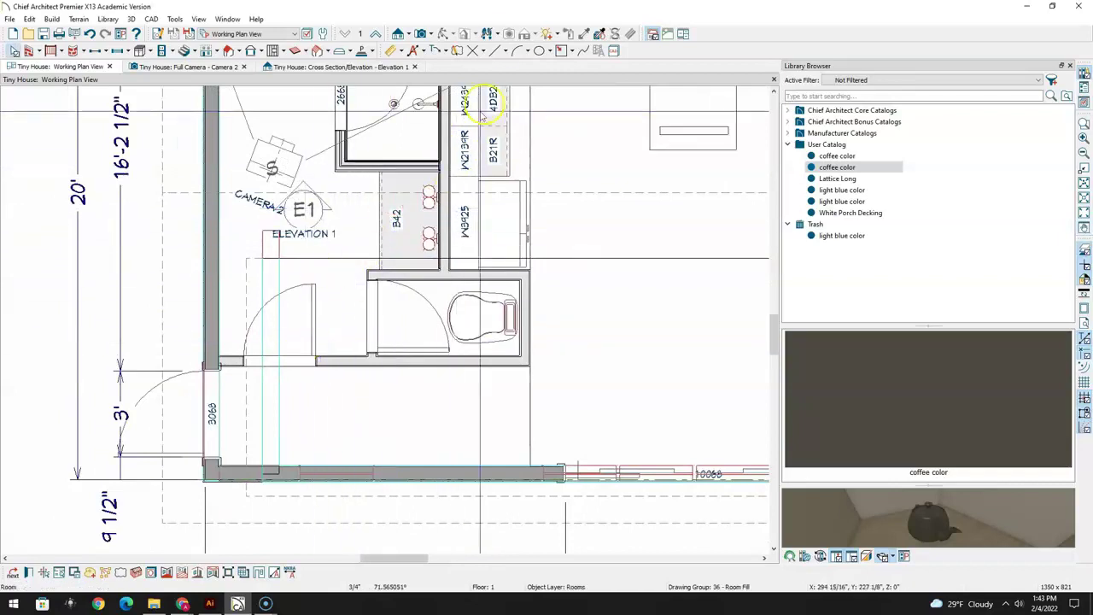
pyautogui.click(421, 33)
pyautogui.moveTo(629, 396); pyautogui.dragTo(603, 378)
pyautogui.moveTo(520, 353); pyautogui.dragTo(518, 109)
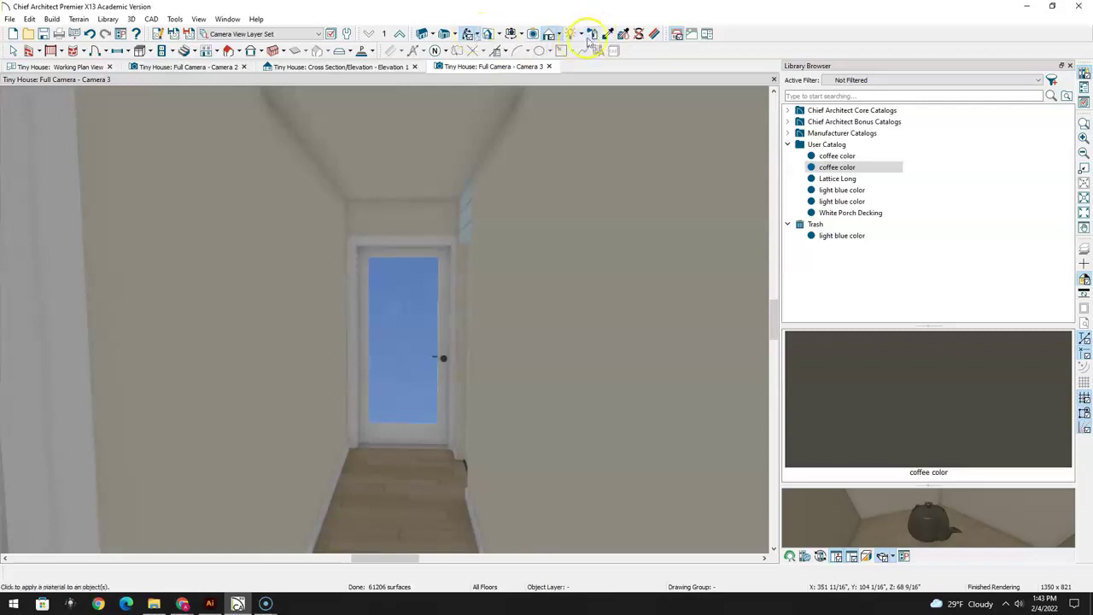
# Pick up the light blue satin shiplap and apply it to the hallway's side walls and the wall around the glass door
pyautogui.click(610, 34)
pyautogui.click(465, 213)
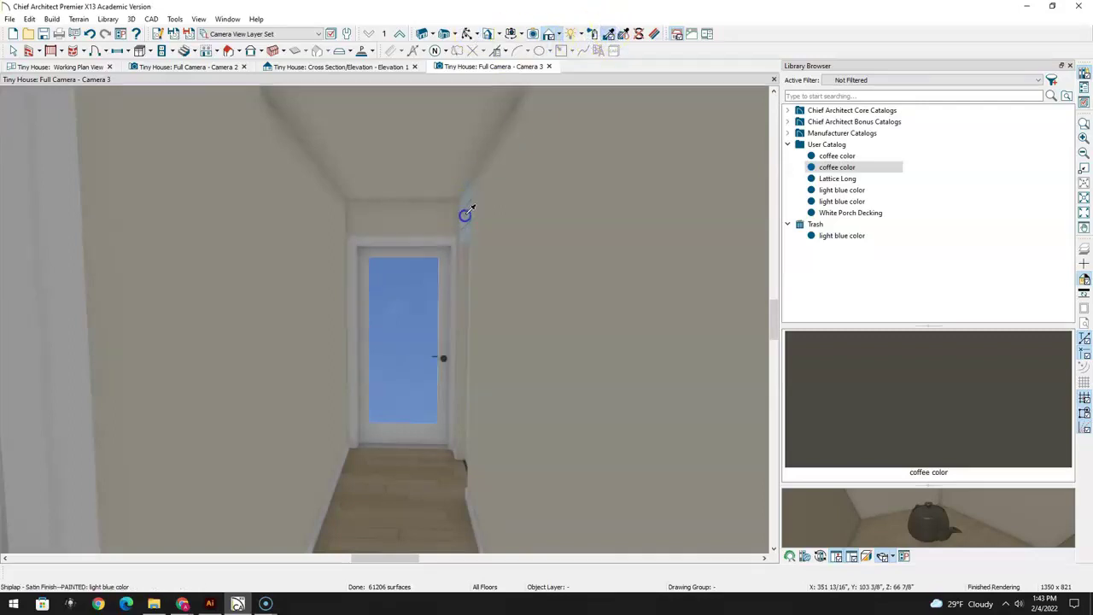
pyautogui.click(382, 225)
pyautogui.click(329, 224)
pyautogui.click(519, 278)
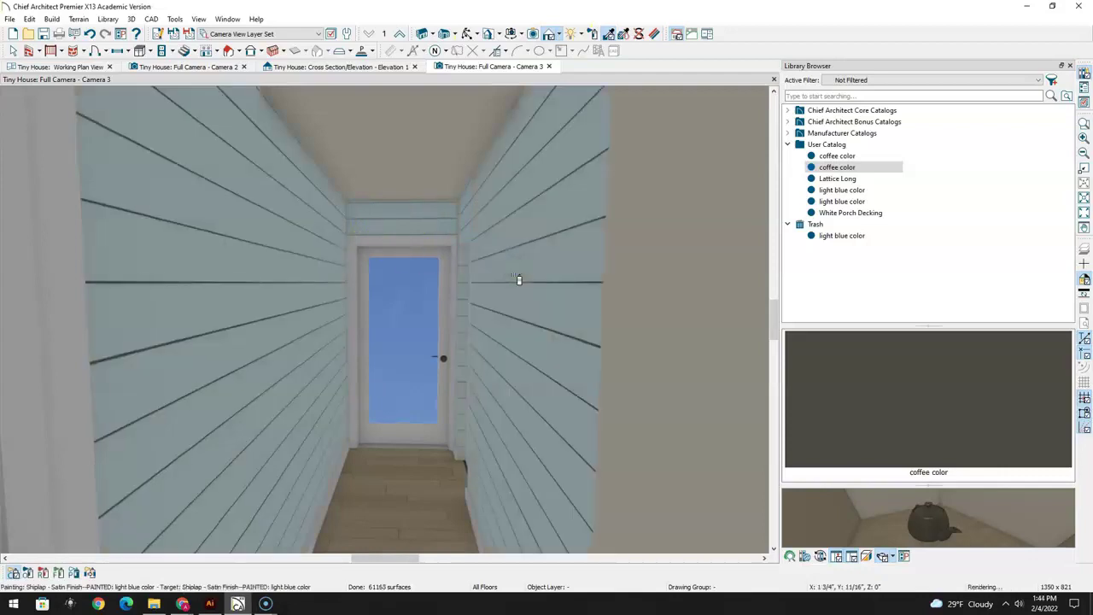
pyautogui.click(432, 289)
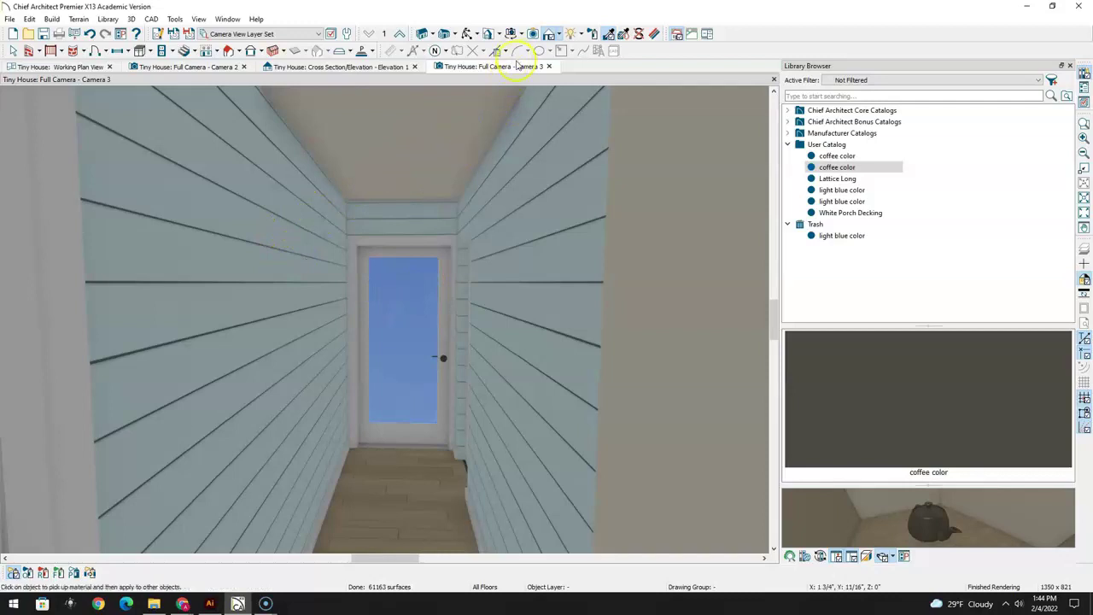
# Apply the coffee color from the user catalog to the hallway's exterior glass door and its casing
pyautogui.click(593, 33)
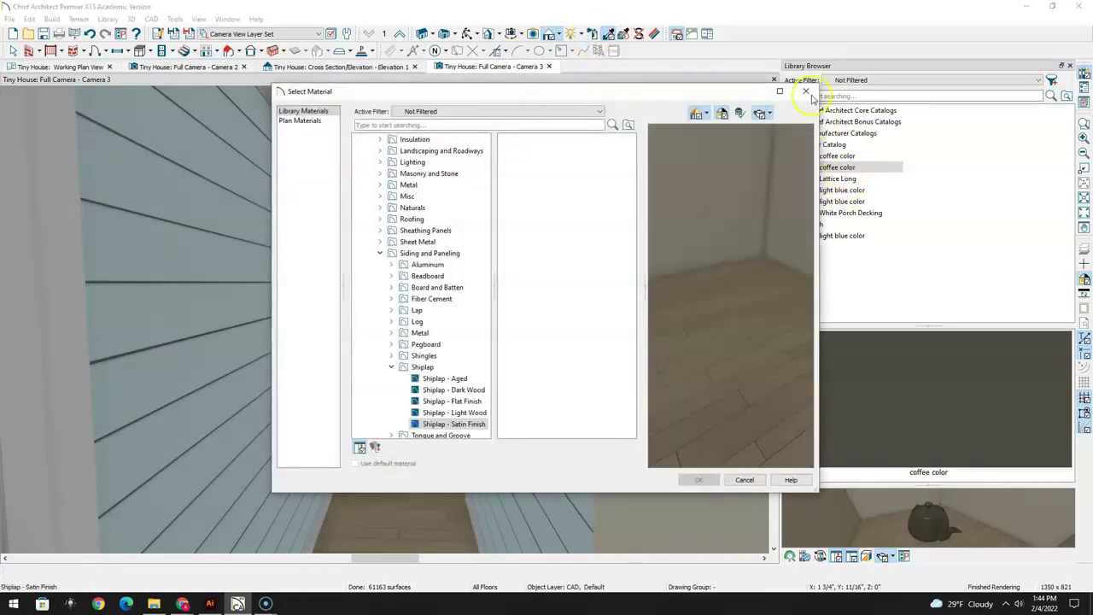
pyautogui.click(806, 87)
pyautogui.click(835, 166)
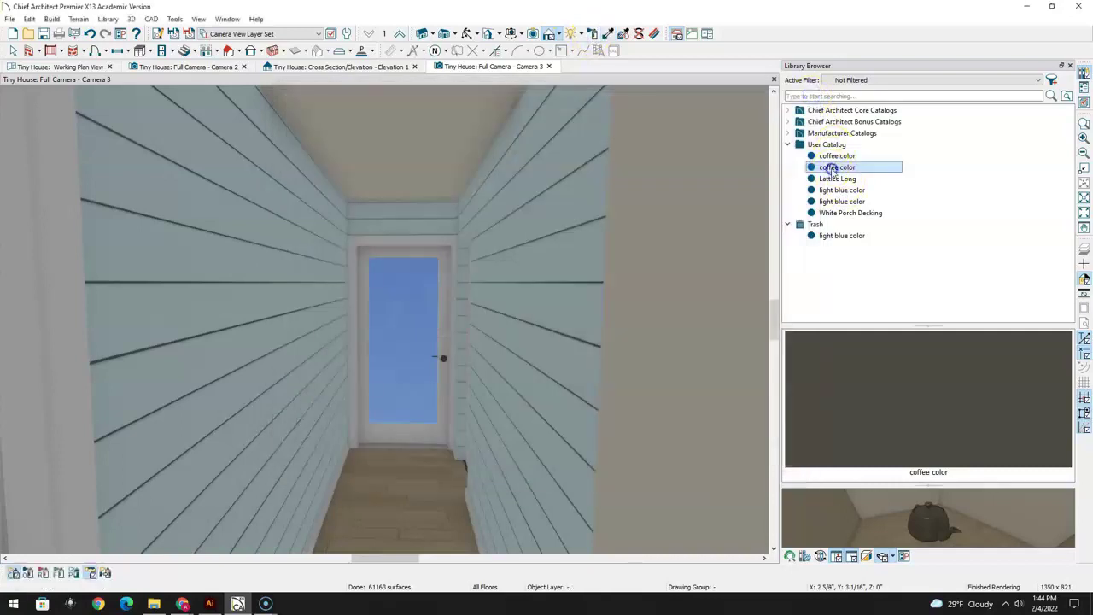
pyautogui.click(444, 250)
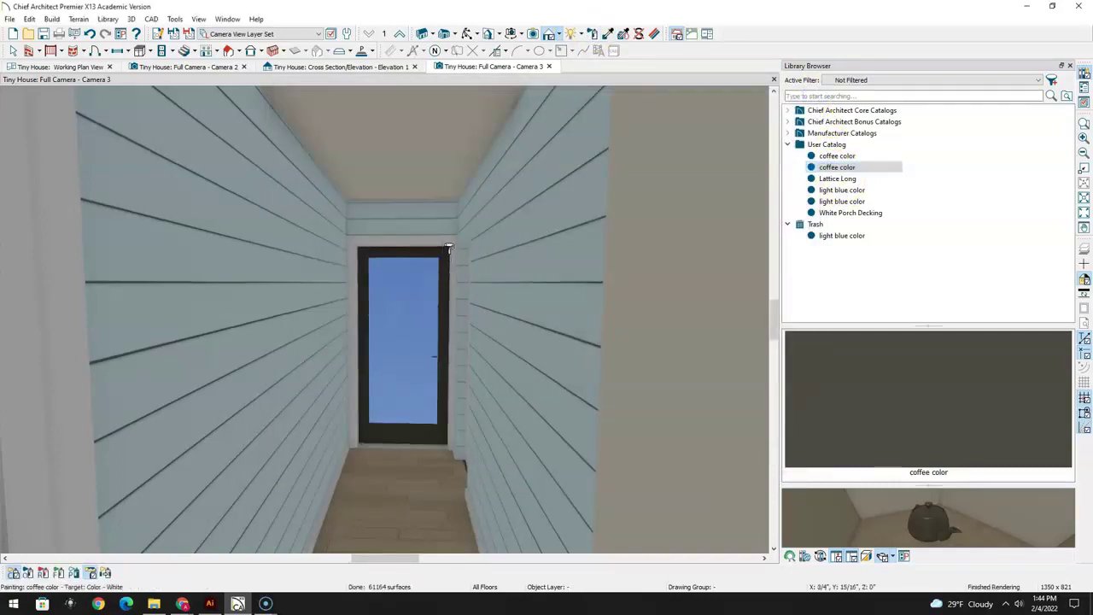
pyautogui.click(446, 245)
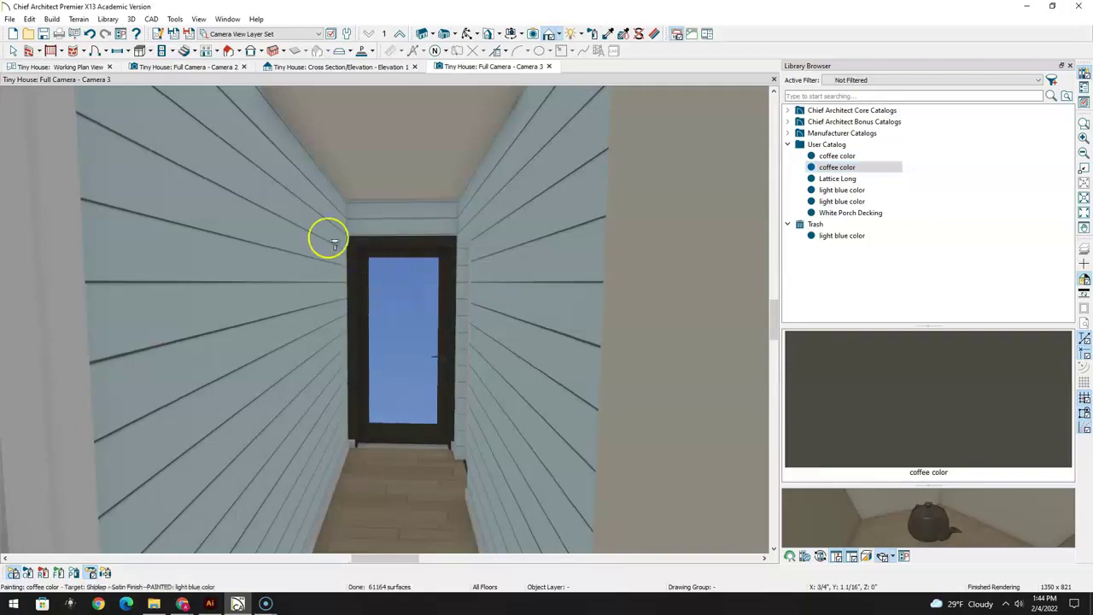
# Apply the coffee color to the white casing of the bathroom door in the hallway's side wall
pyautogui.click(468, 34)
pyautogui.moveTo(415, 358)
pyautogui.mouseDown()
pyautogui.moveTo(378, 383)
pyautogui.moveTo(361, 424)
pyautogui.moveTo(584, 472)
pyautogui.moveTo(435, 334)
pyautogui.mouseUp()
pyautogui.click(606, 33)
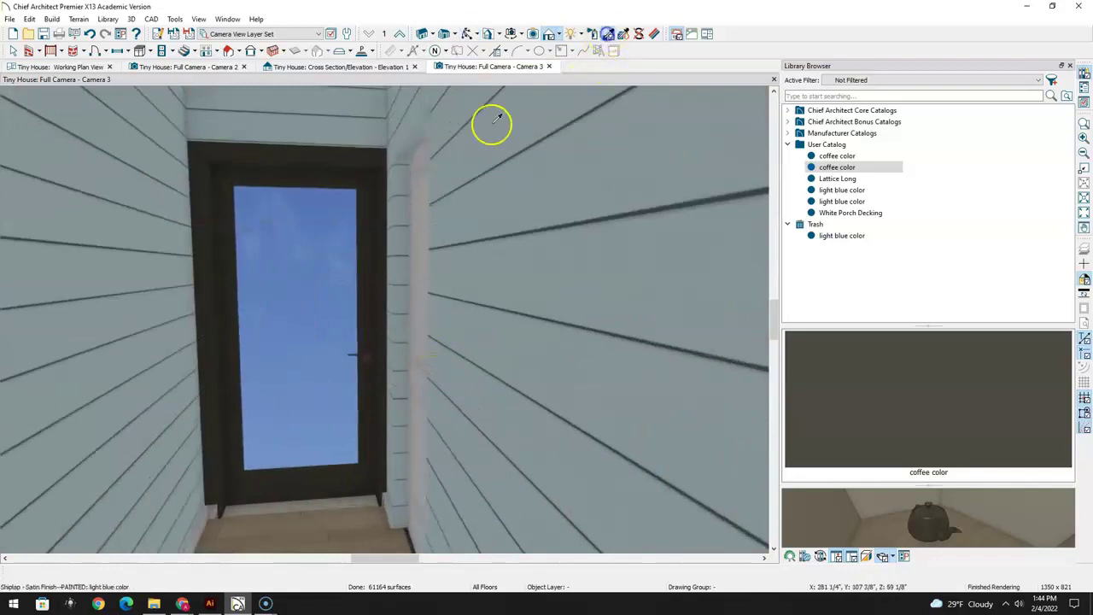
pyautogui.click(418, 188)
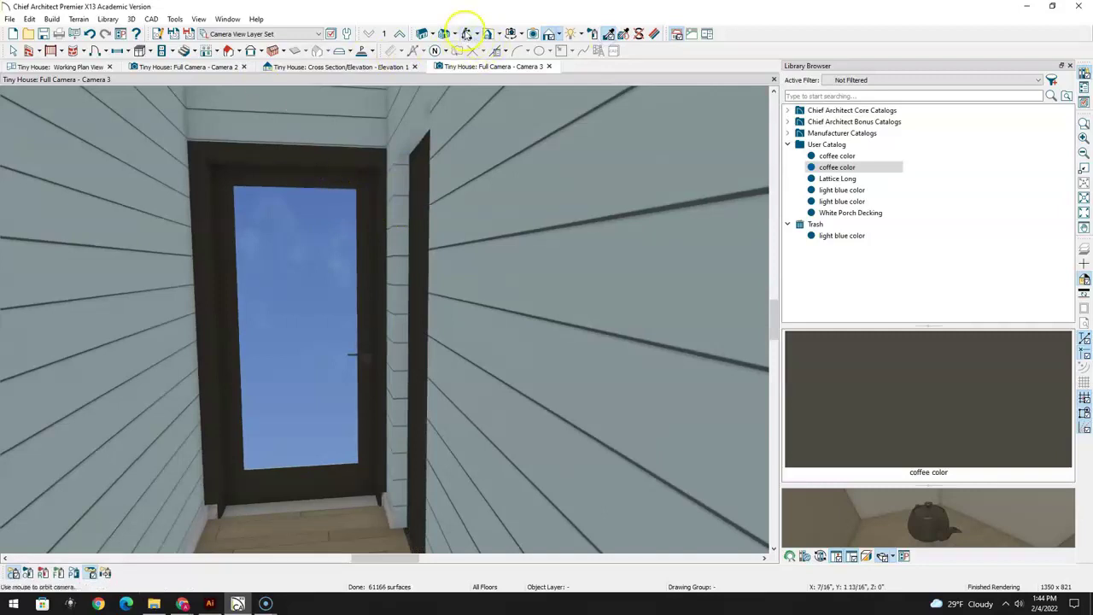
# Select the main living area room and set its floor finish to Oak 3-4-5" Plank - Weathered
pyautogui.click(467, 33)
pyautogui.moveTo(481, 247); pyautogui.dragTo(772, 272)
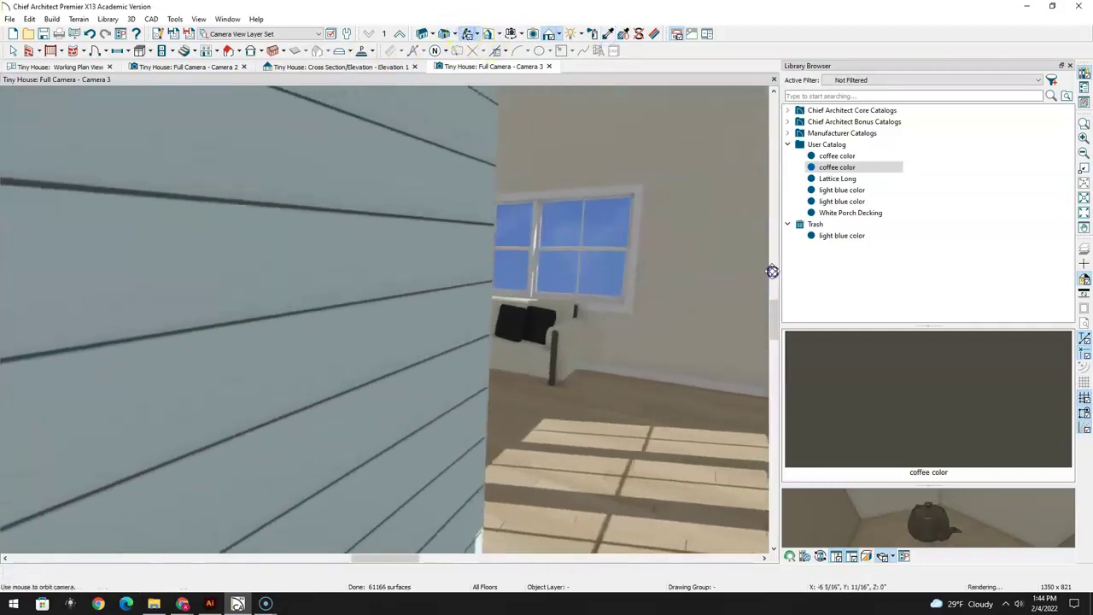
pyautogui.click(12, 51)
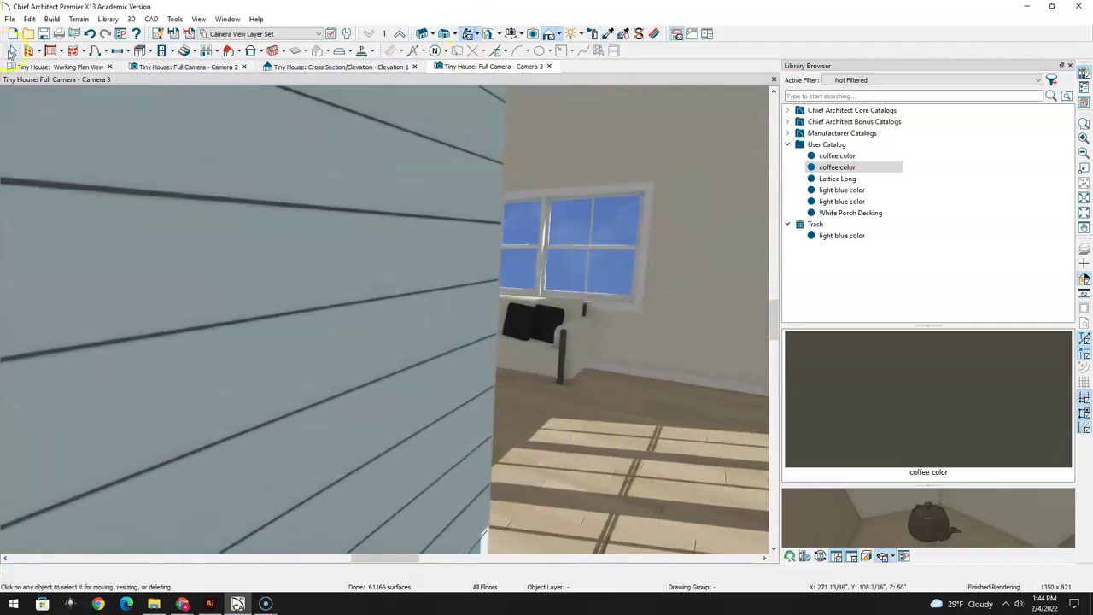
pyautogui.click(604, 454)
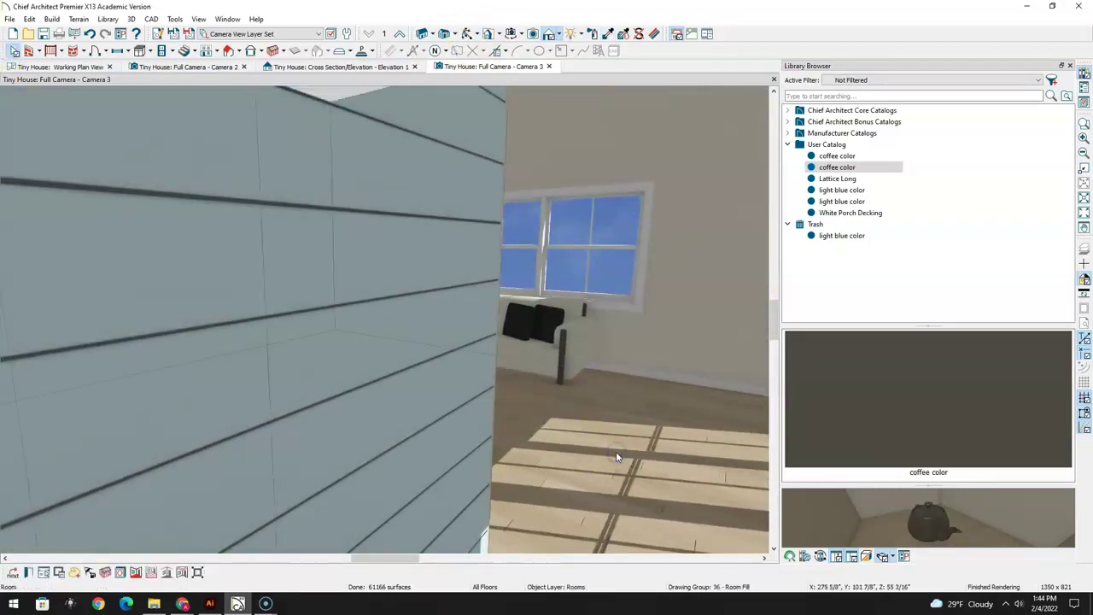
pyautogui.doubleClick(616, 451)
pyautogui.click(618, 442)
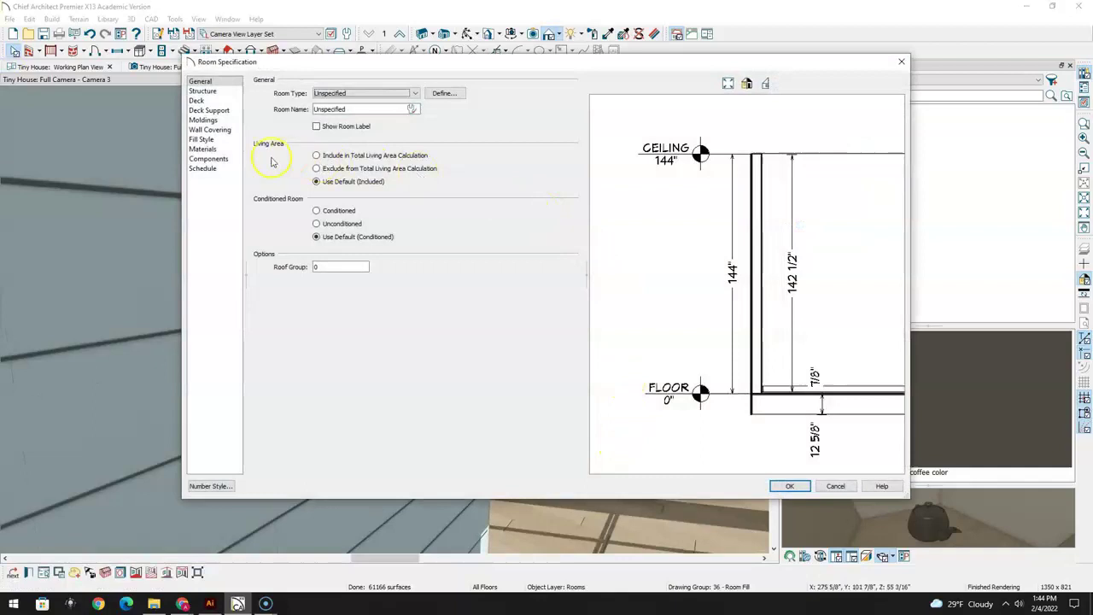
pyautogui.click(216, 151)
pyautogui.click(472, 129)
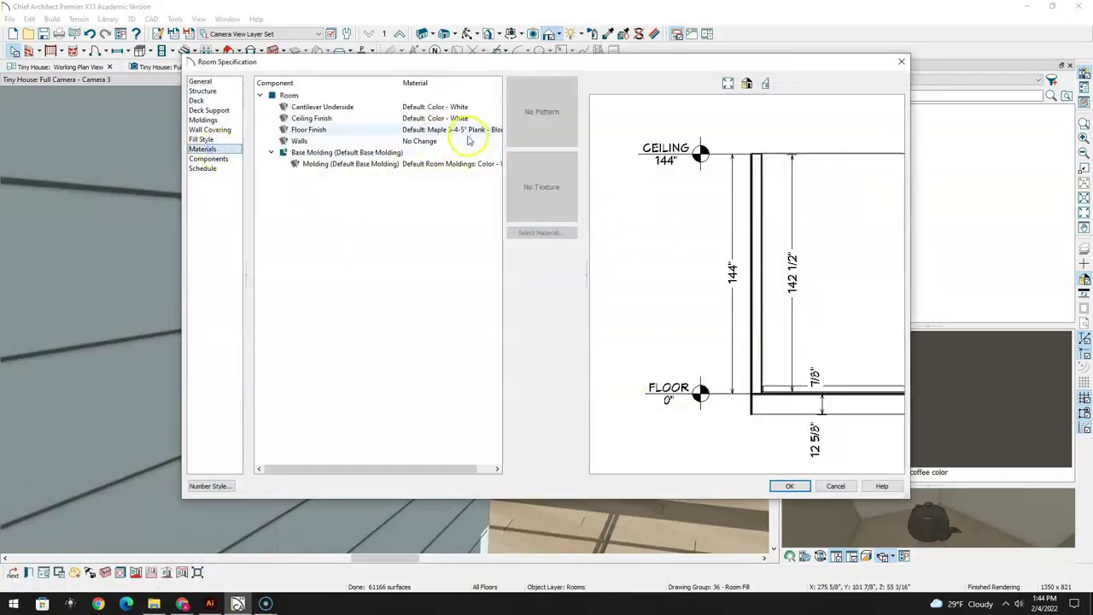
pyautogui.click(541, 232)
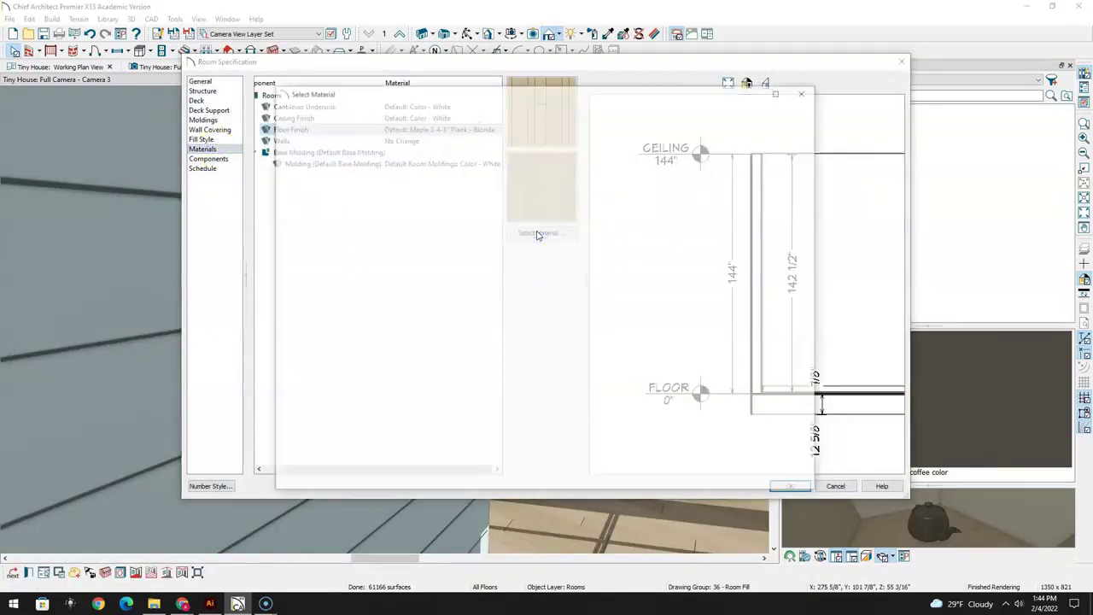
pyautogui.scroll(-4, 469, 350)
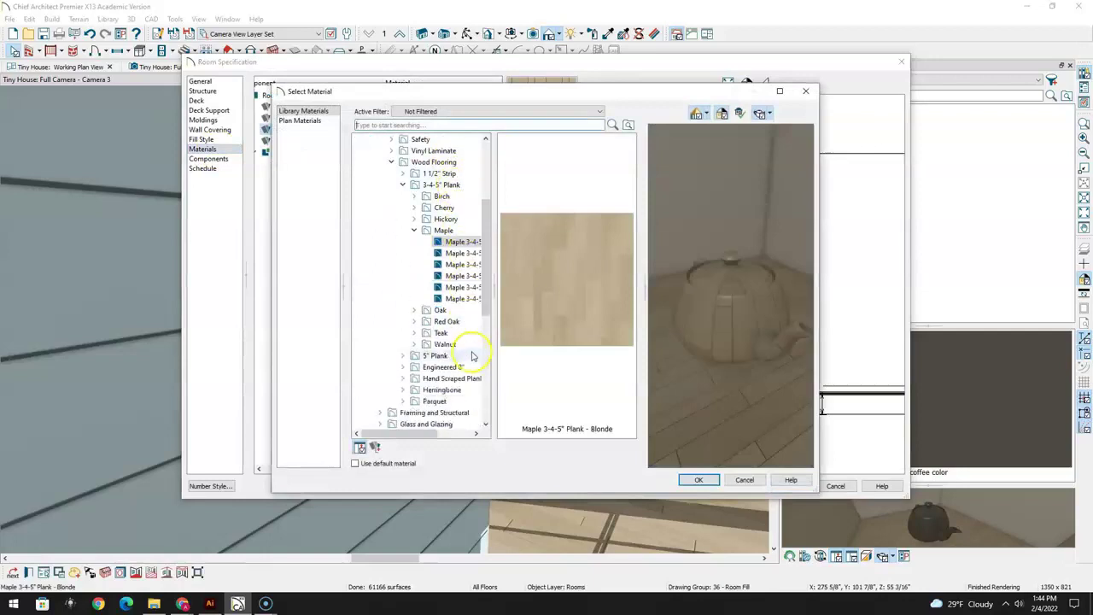
pyautogui.click(439, 310)
pyautogui.click(603, 378)
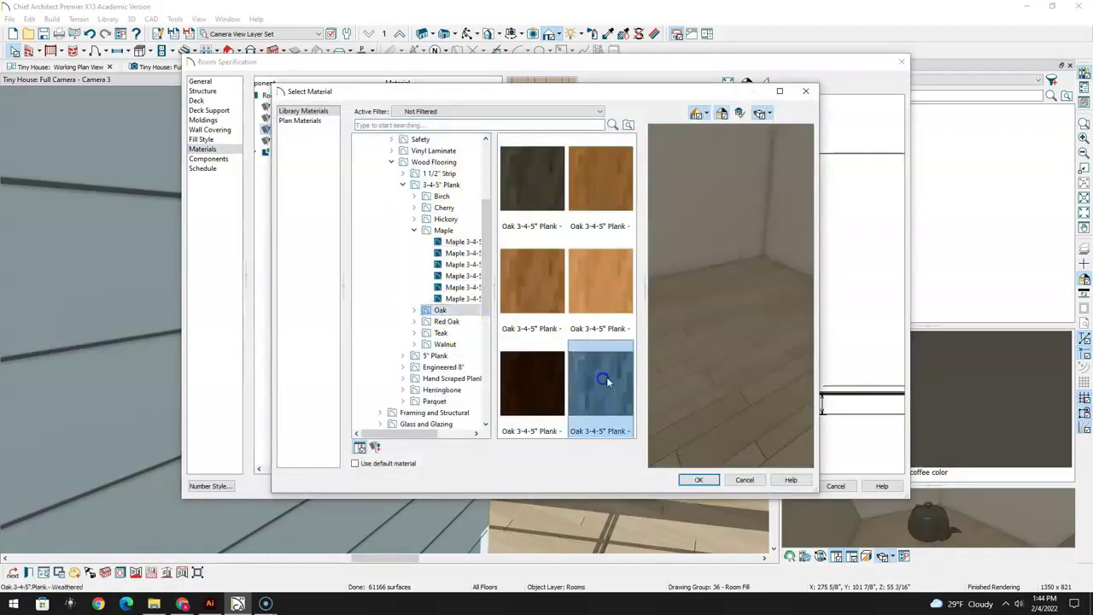
pyautogui.click(699, 481)
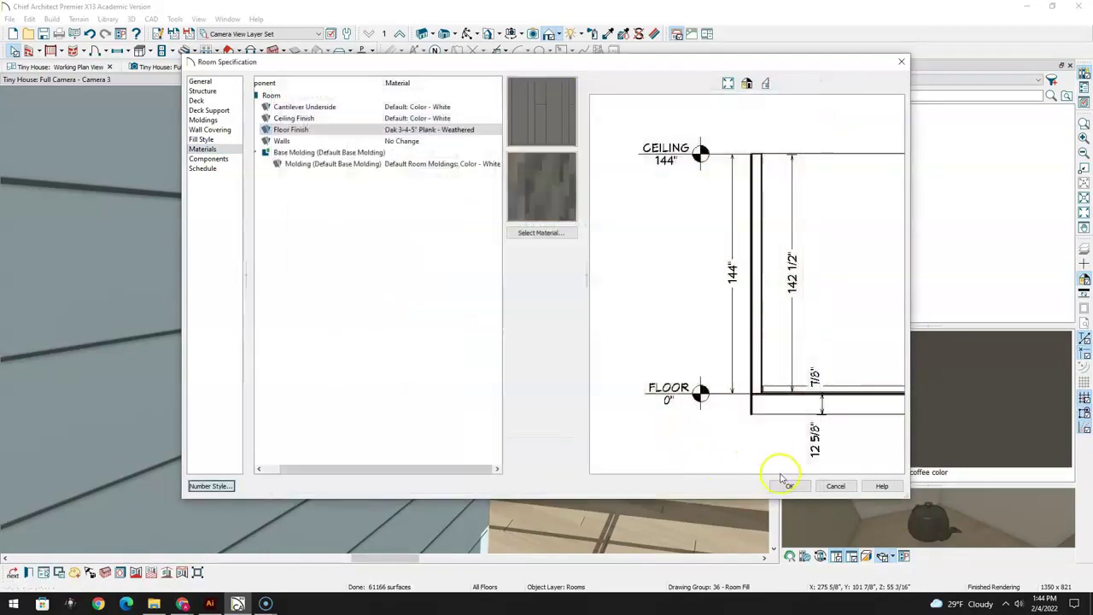
pyautogui.click(790, 486)
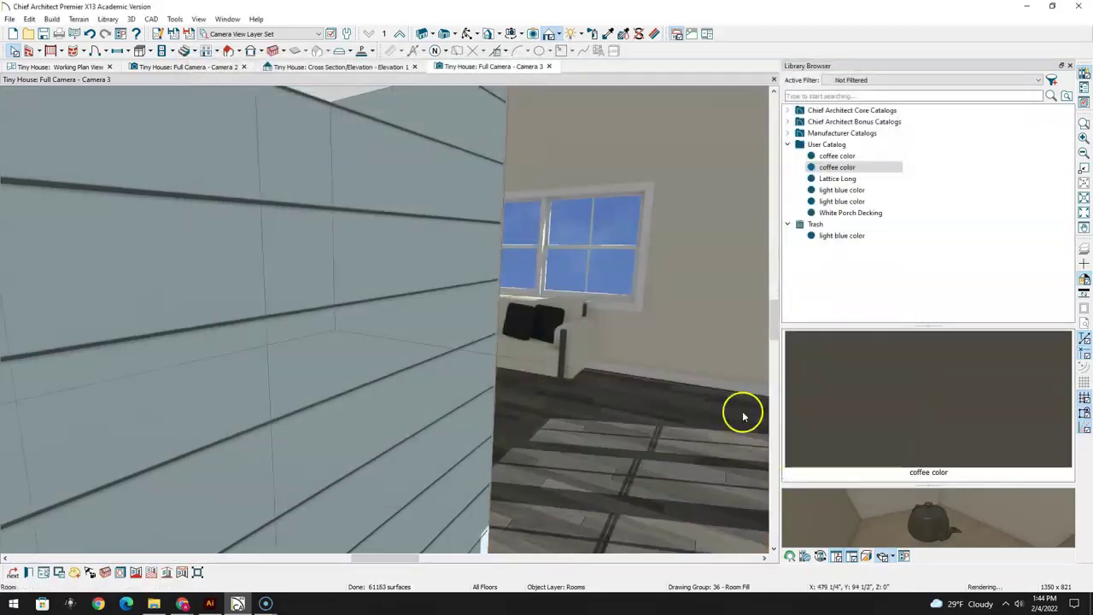
# Pick up the light blue satin shiplap and apply it to the end wall beside the refrigerator
pyautogui.scroll(-3, 561, 258)
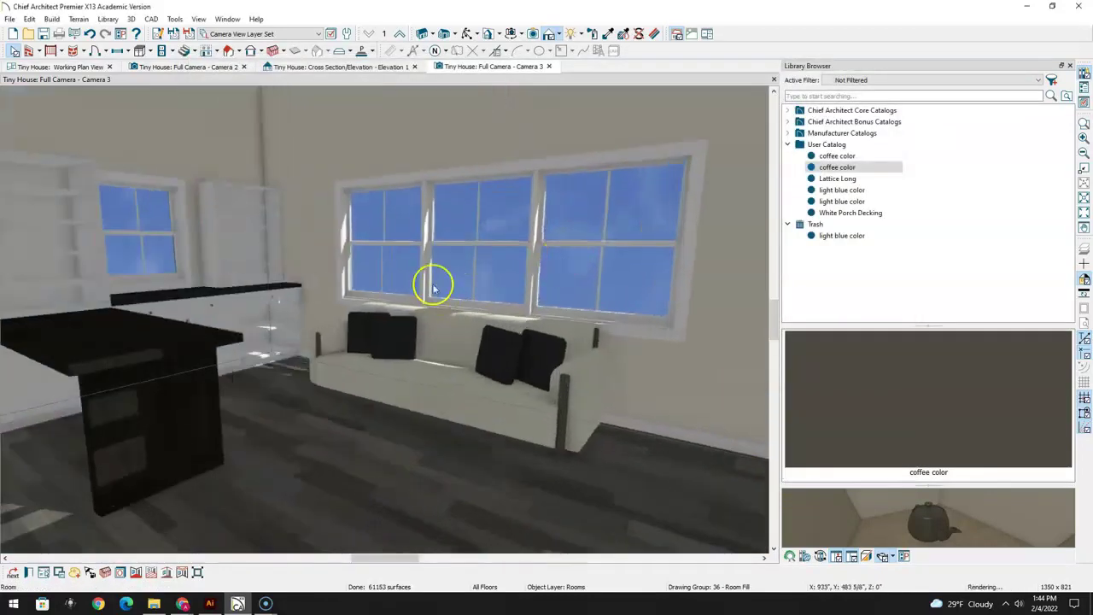
pyautogui.click(468, 34)
pyautogui.moveTo(410, 317); pyautogui.dragTo(559, 344)
pyautogui.click(608, 34)
pyautogui.click(289, 171)
pyautogui.click(440, 176)
pyautogui.moveTo(483, 232)
pyautogui.mouseDown(button='middle')
pyautogui.moveTo(227, 374)
pyautogui.moveTo(431, 263)
pyautogui.moveTo(154, 439)
pyautogui.mouseUp(button='middle')
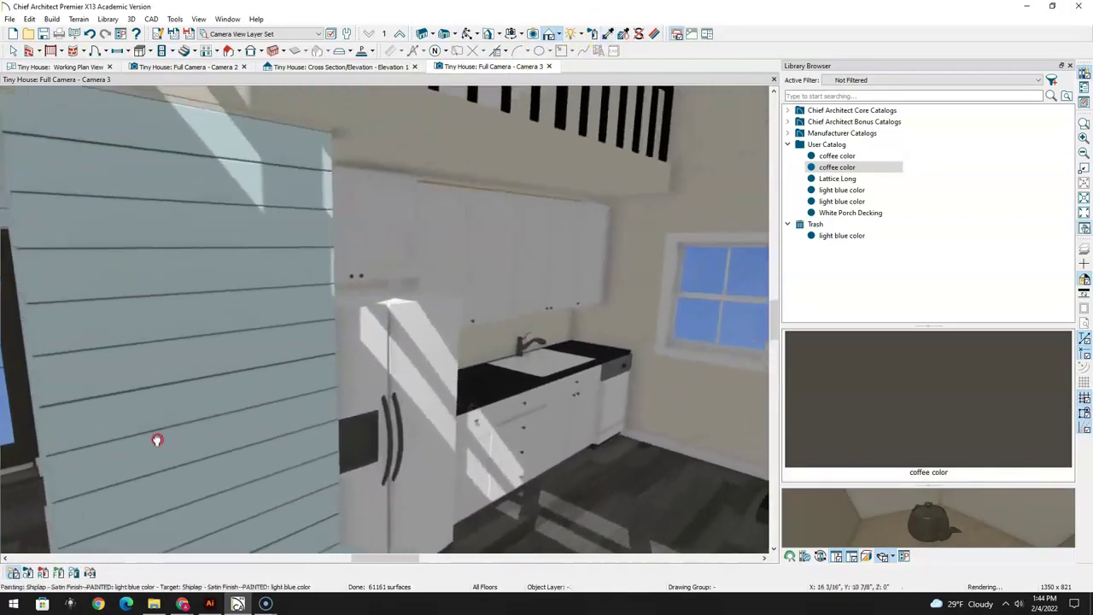
# Apply the light blue satin shiplap to the kitchen's window end wall and the adjoining wall above the sofa
pyautogui.click(636, 285)
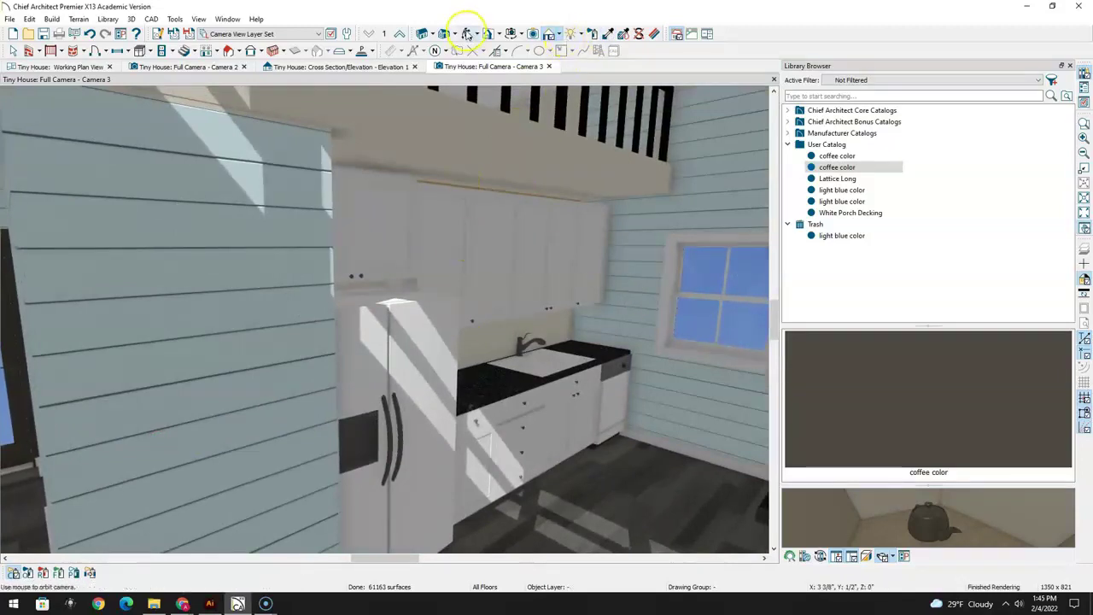
pyautogui.click(468, 34)
pyautogui.moveTo(505, 351); pyautogui.dragTo(428, 350)
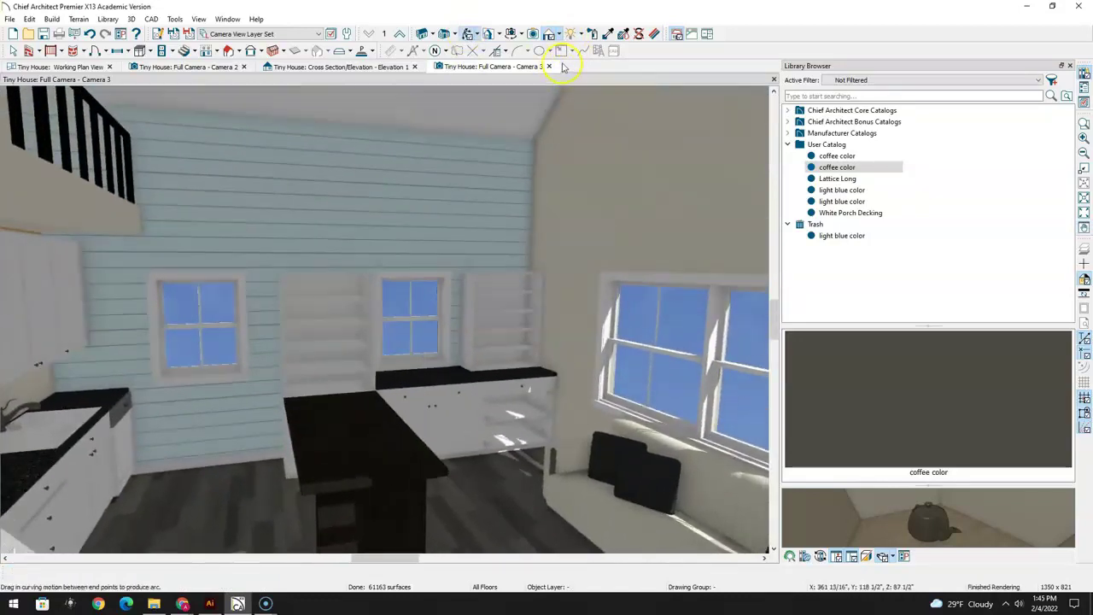
pyautogui.click(500, 170)
pyautogui.click(597, 165)
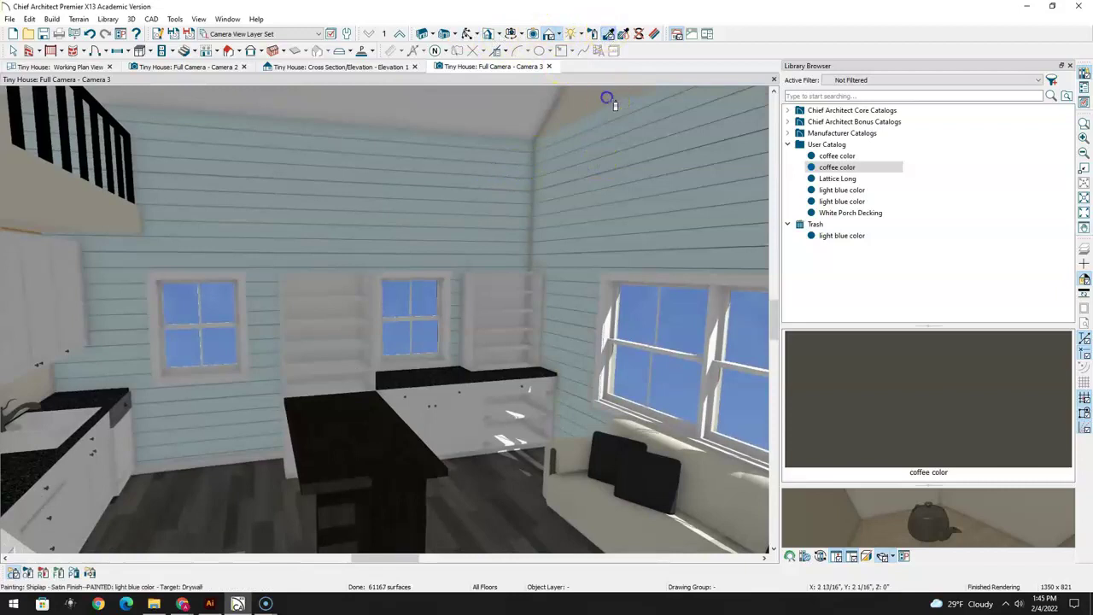
# Pick up the light blue shiplap in the loft and apply it to the gable wall and the remaining beige upper walls
pyautogui.click(467, 33)
pyautogui.moveTo(490, 319); pyautogui.dragTo(251, 320)
pyautogui.moveTo(251, 319); pyautogui.dragTo(361, 564, button='middle')
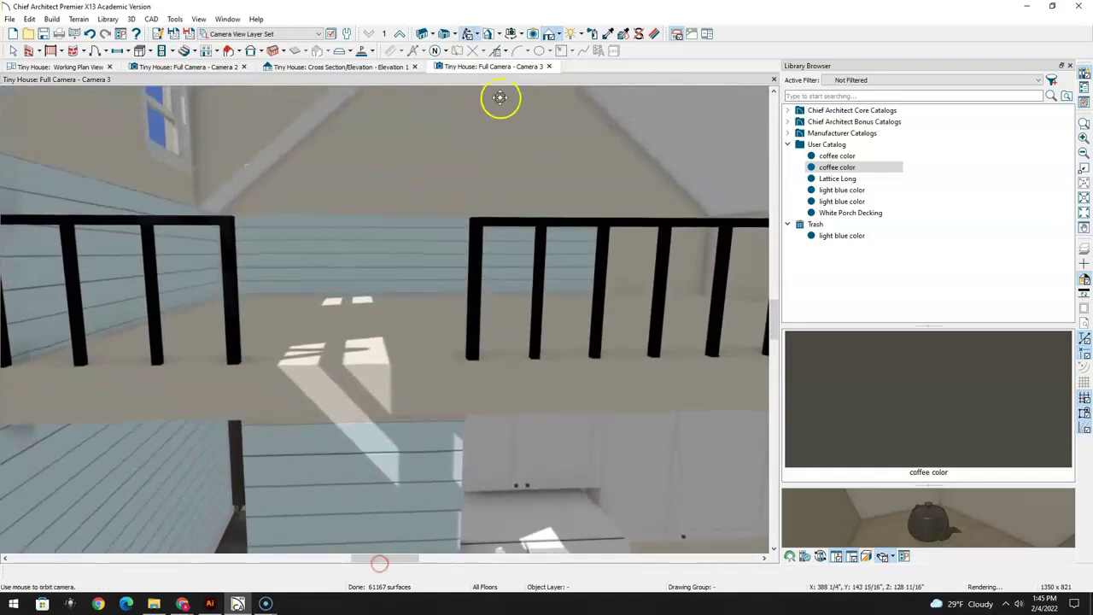
pyautogui.click(607, 33)
pyautogui.click(353, 244)
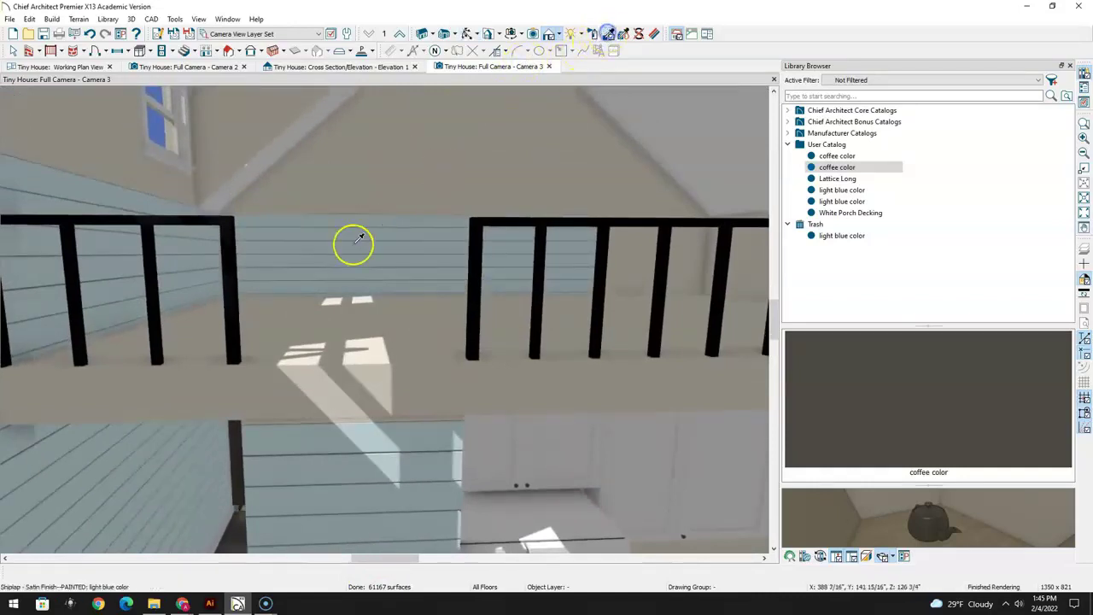
pyautogui.click(403, 163)
pyautogui.click(334, 156)
pyautogui.click(261, 113)
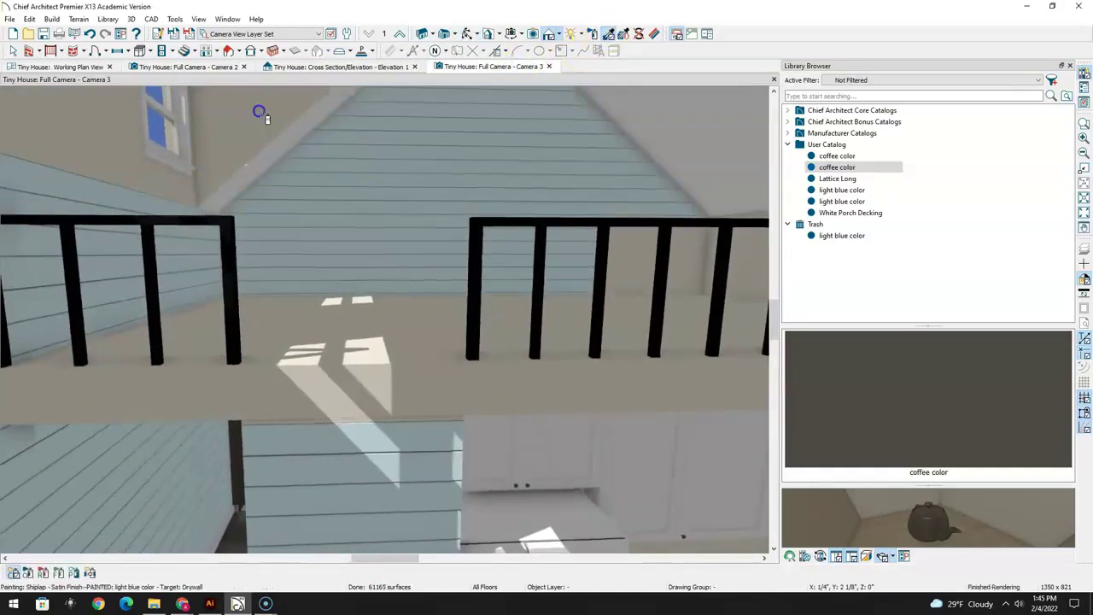
pyautogui.click(94, 151)
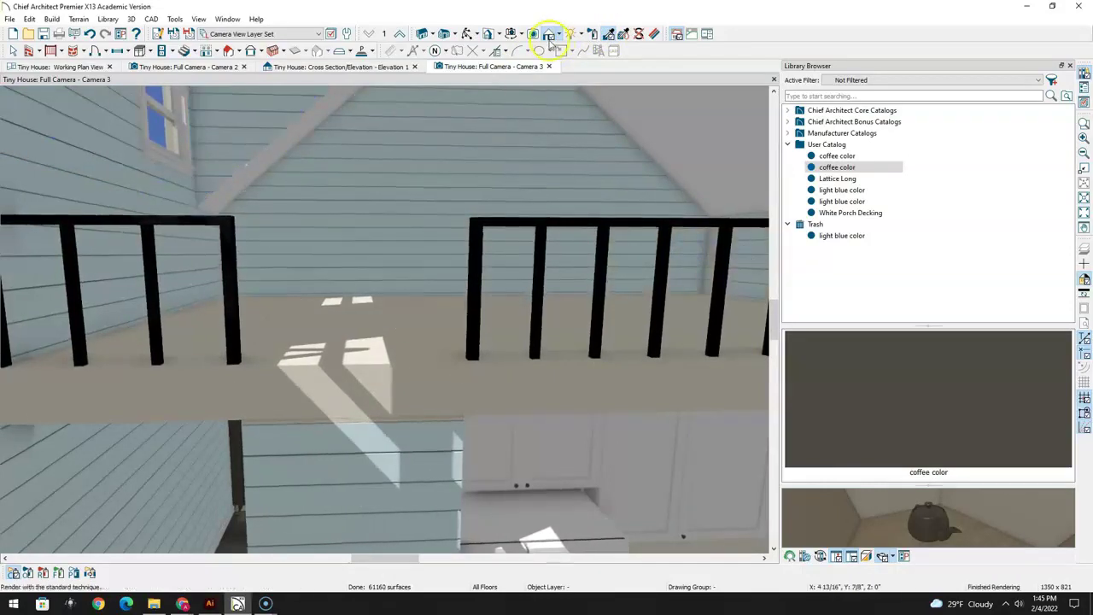
# Draw a small wall material region on the kitchen wall between the upper cabinets and the countertop
pyautogui.moveTo(466, 240); pyautogui.dragTo(336, 108)
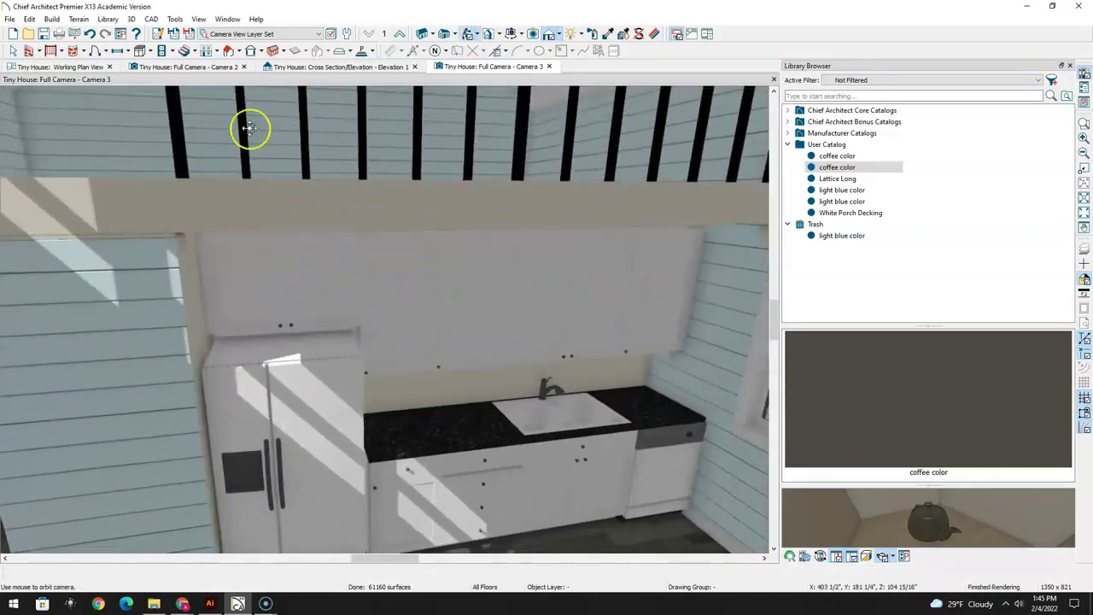
pyautogui.moveTo(308, 199); pyautogui.dragTo(481, 393)
pyautogui.scroll(4, 482, 393)
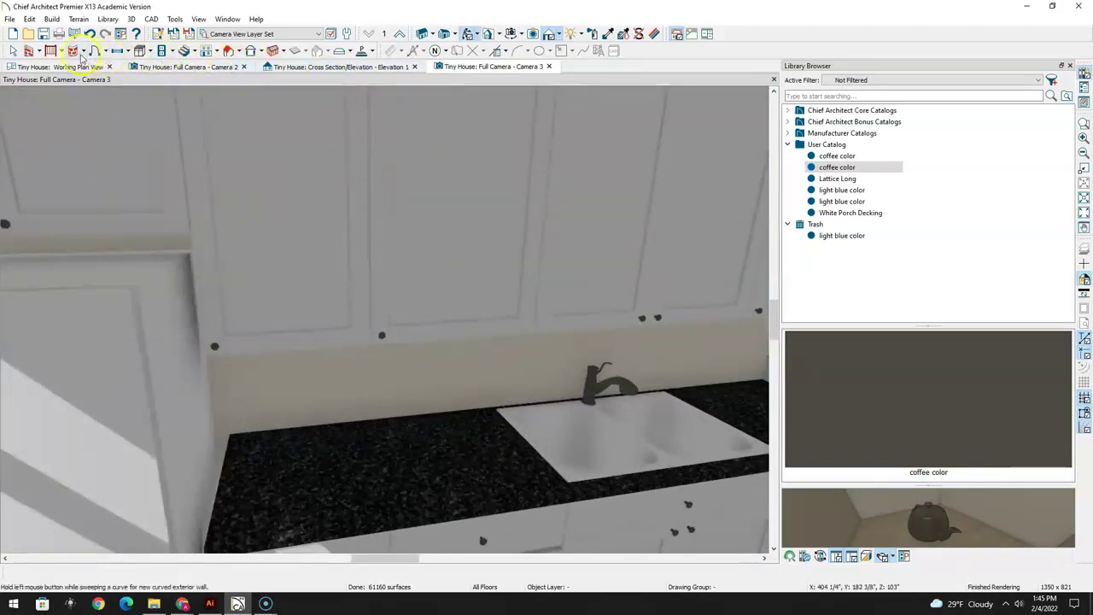
pyautogui.click(52, 51)
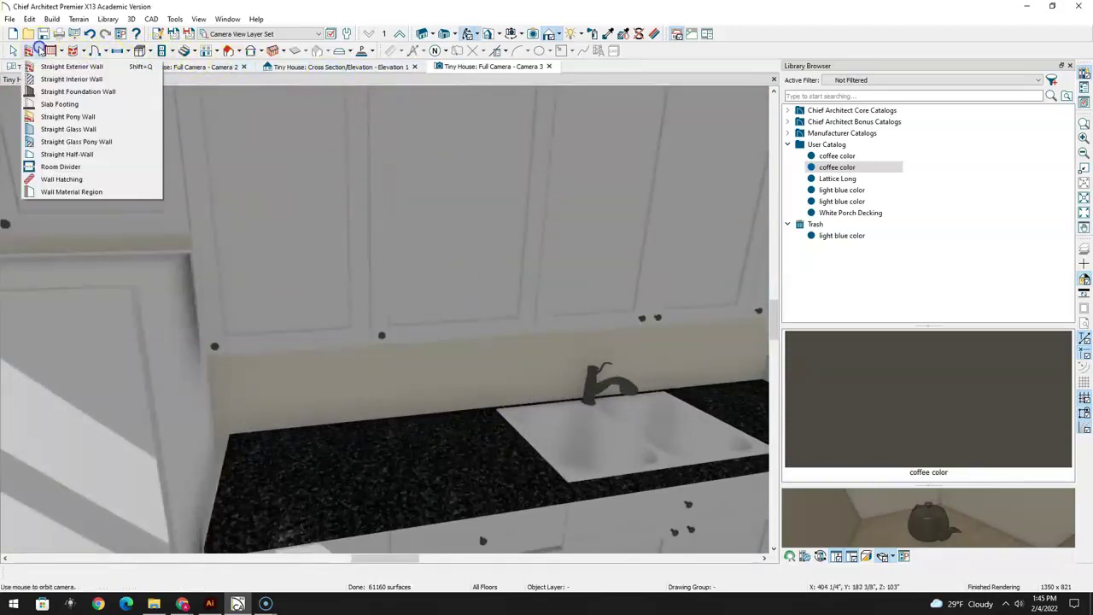
pyautogui.click(56, 191)
pyautogui.moveTo(435, 365); pyautogui.dragTo(523, 385)
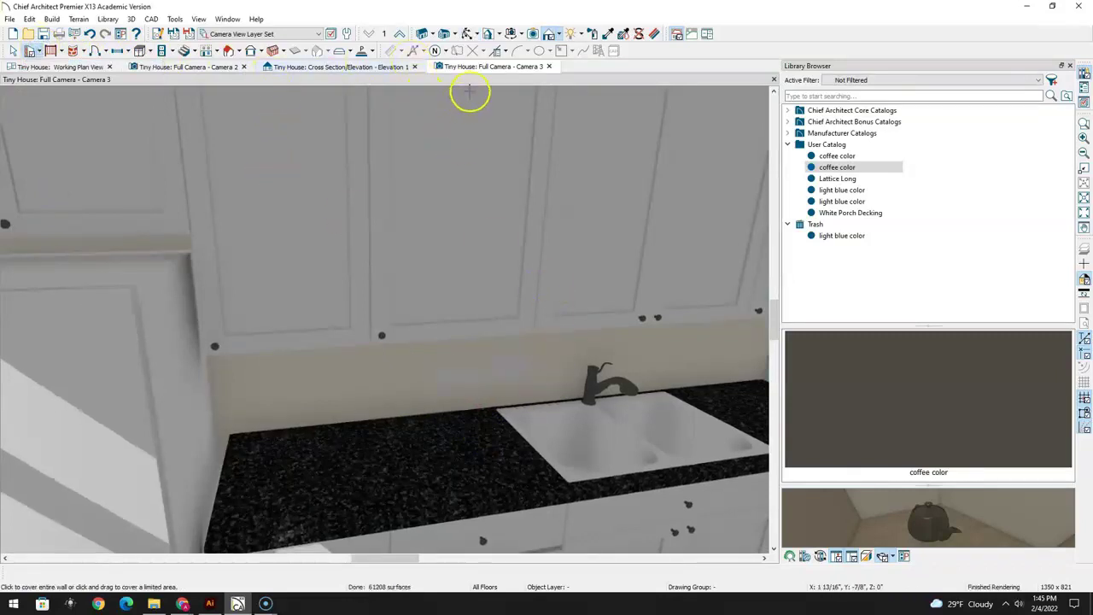
# Select the backsplash material region and stretch its ends to the refrigerator side and the shiplap end wall
pyautogui.click(50, 51)
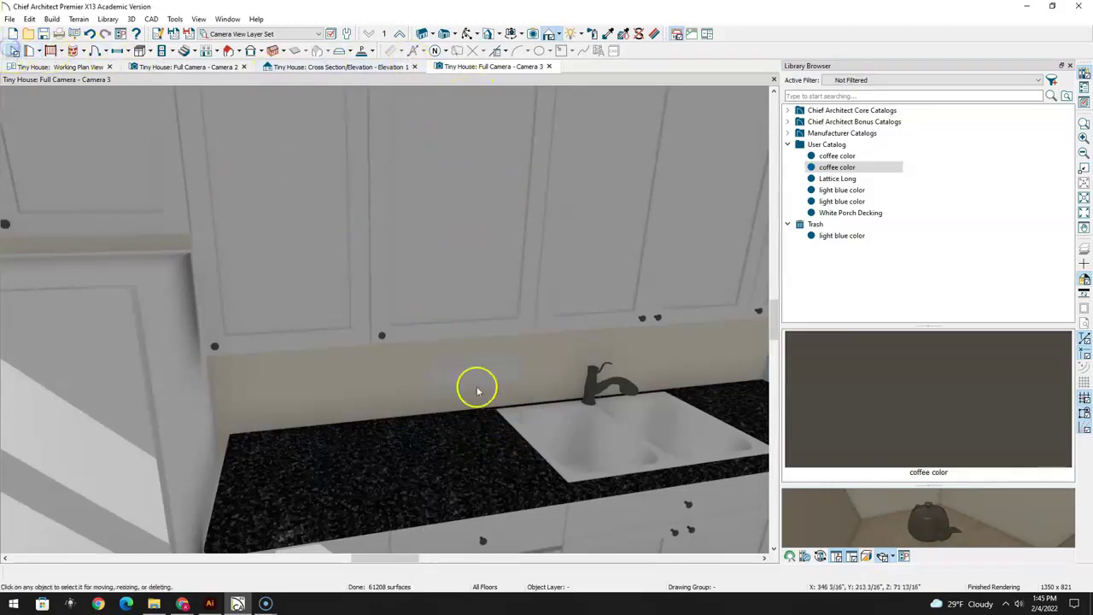
pyautogui.click(451, 372)
pyautogui.moveTo(427, 376); pyautogui.dragTo(224, 376)
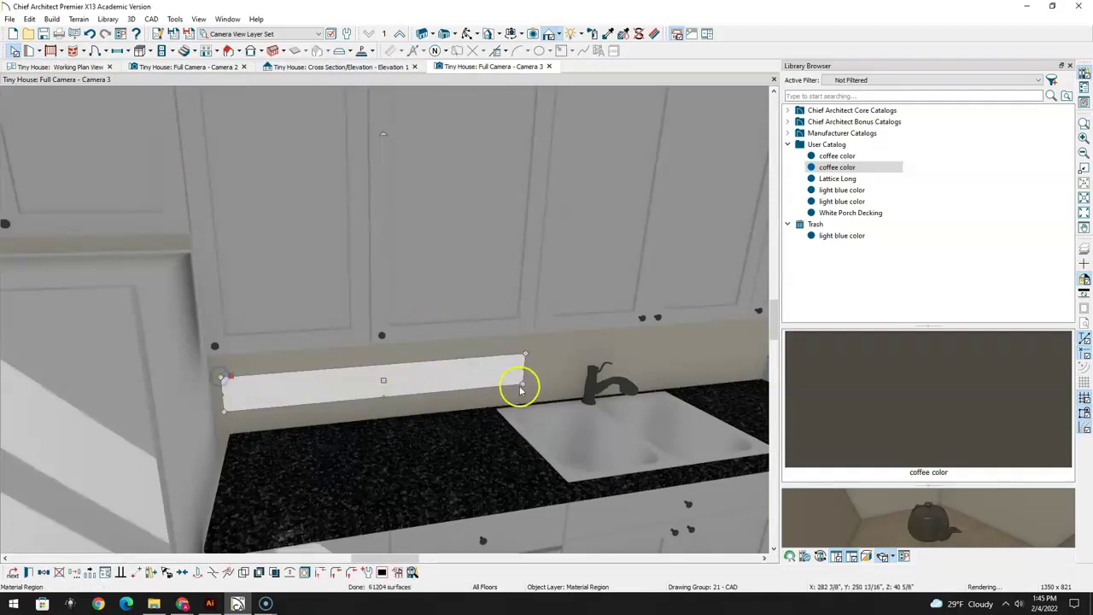
pyautogui.moveTo(647, 408); pyautogui.dragTo(295, 414, button='middle')
pyautogui.moveTo(376, 384); pyautogui.dragTo(632, 357)
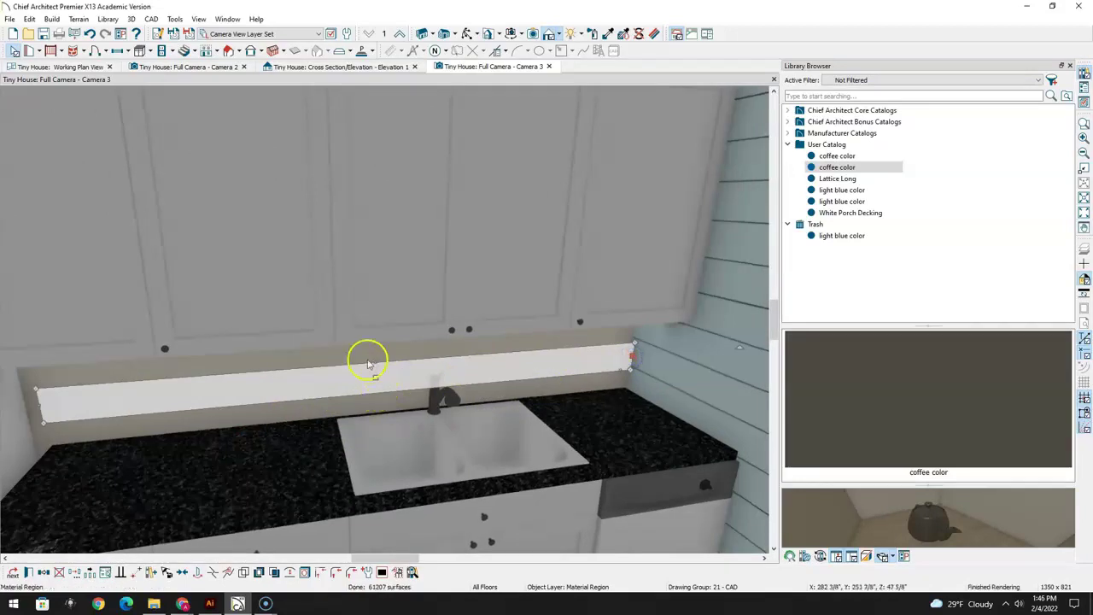
# Extend the backsplash region's upper edge toward the wall cabinets and its lower edge toward the countertop
pyautogui.moveTo(376, 361); pyautogui.dragTo(376, 340)
pyautogui.click(468, 33)
pyautogui.moveTo(464, 363); pyautogui.dragTo(39, 292)
pyautogui.click(34, 53)
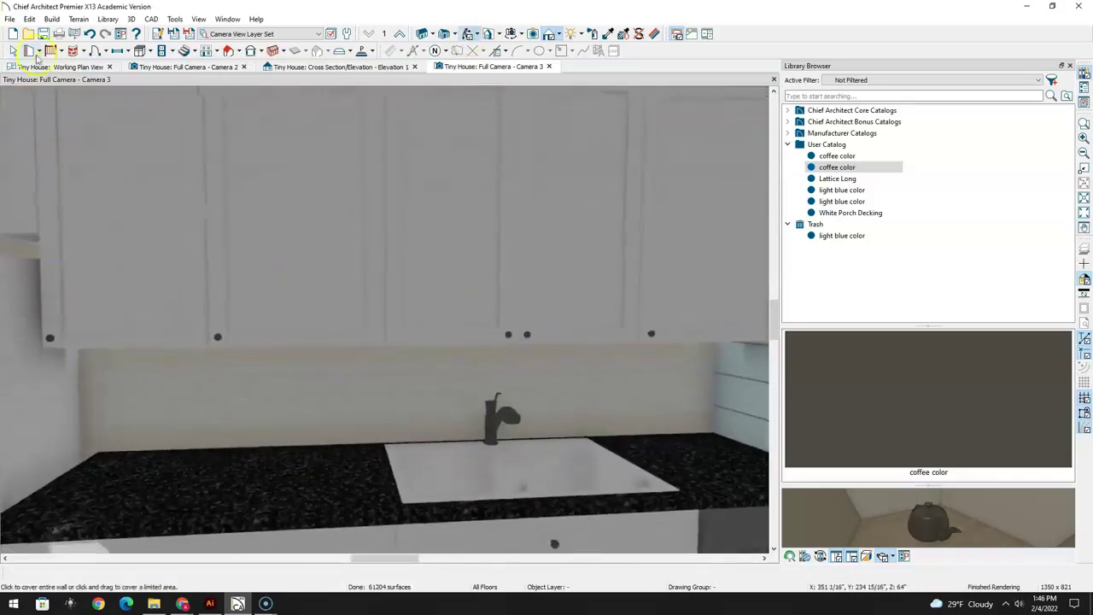
pyautogui.click(313, 388)
pyautogui.moveTo(427, 418); pyautogui.dragTo(428, 430)
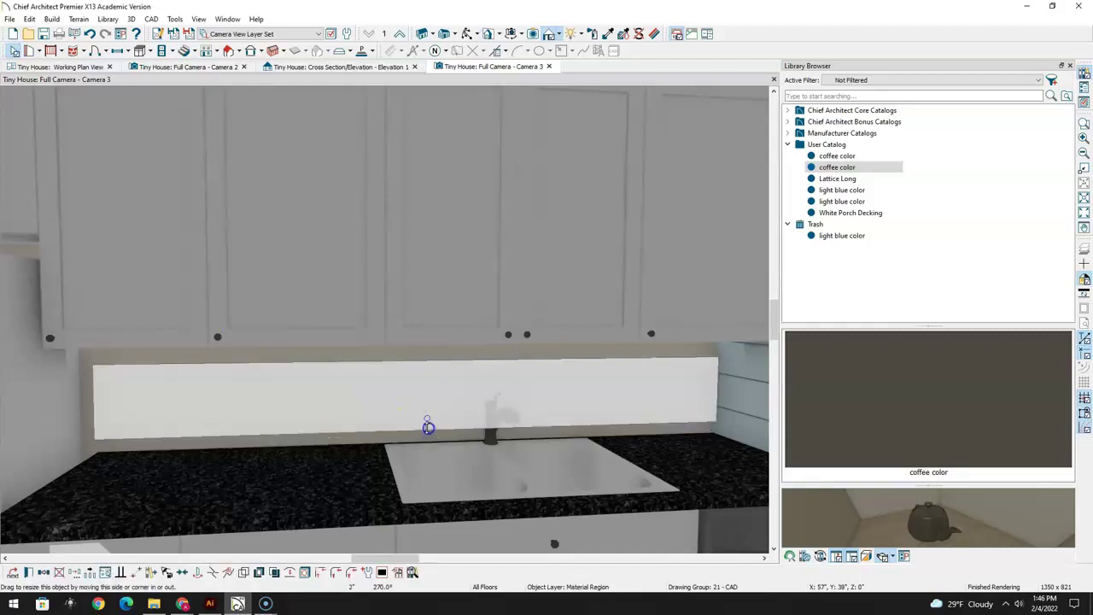
pyautogui.moveTo(427, 362); pyautogui.dragTo(427, 343)
pyautogui.click(299, 401)
# Create a kitchen wall elevation from the plan, stretch the backsplash region to 1'-7" high down to the countertop, and return to Camera 3
pyautogui.click(66, 68)
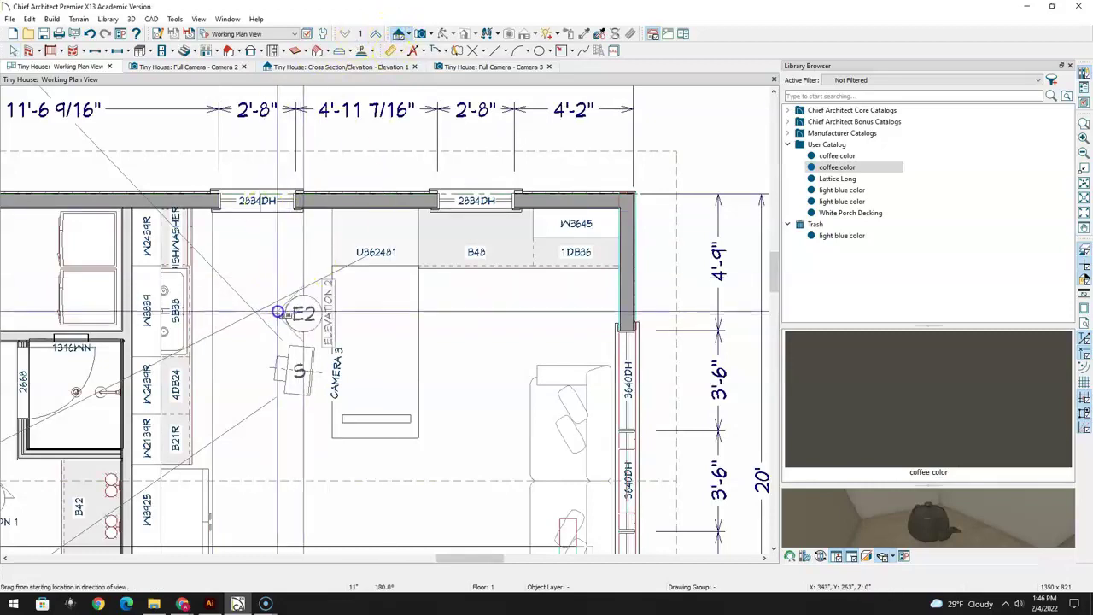
pyautogui.moveTo(277, 311); pyautogui.dragTo(324, 336)
pyautogui.scroll(5, 493, 478)
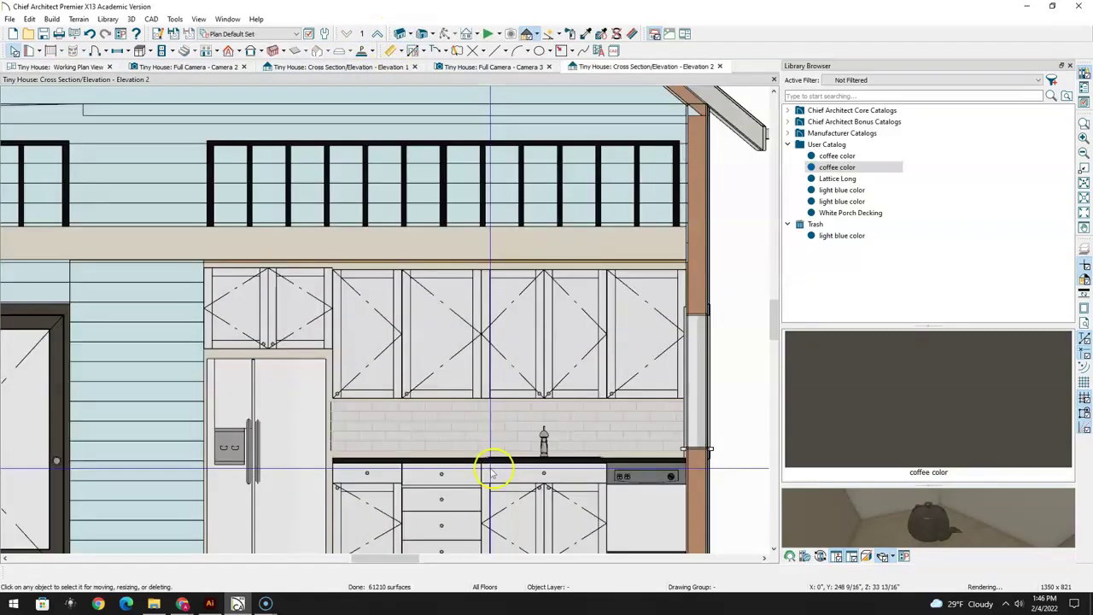
pyautogui.click(488, 408)
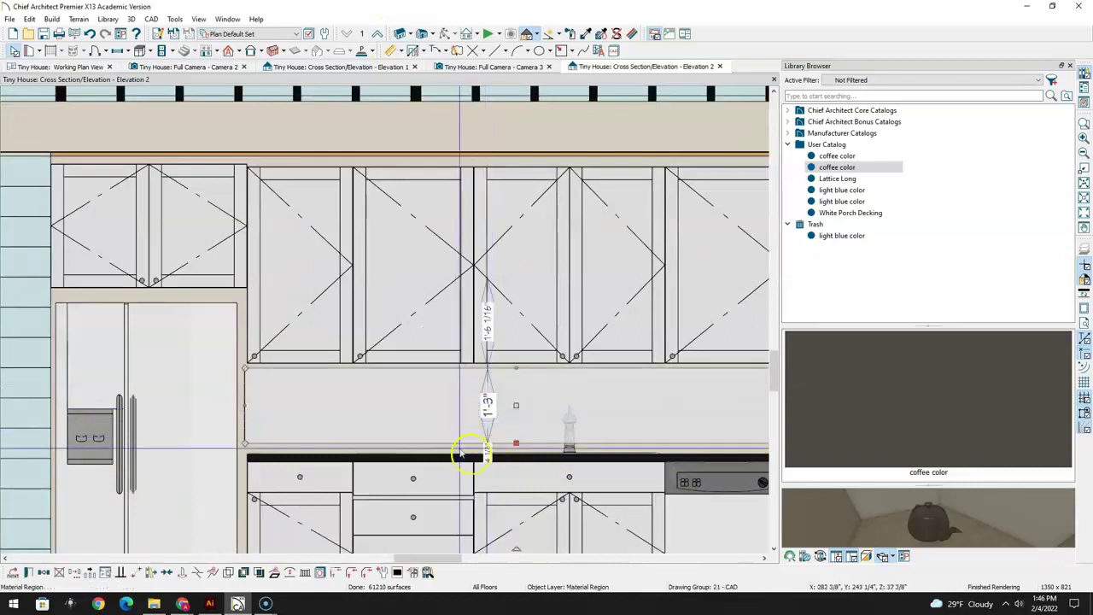
pyautogui.moveTo(515, 367); pyautogui.dragTo(518, 357)
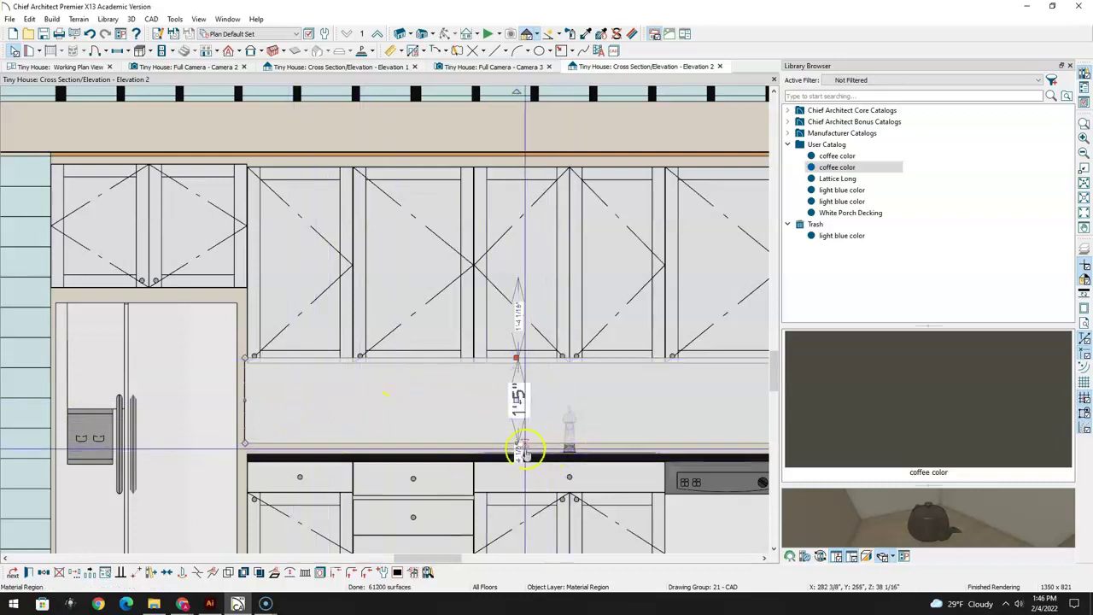
pyautogui.moveTo(518, 443); pyautogui.dragTo(519, 454)
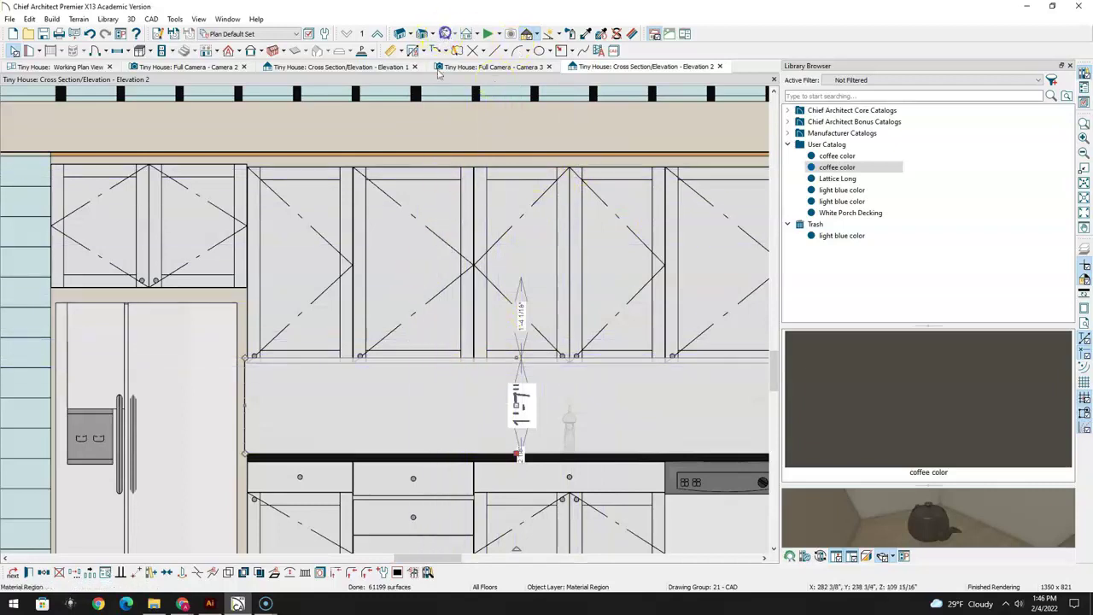
pyautogui.click(504, 67)
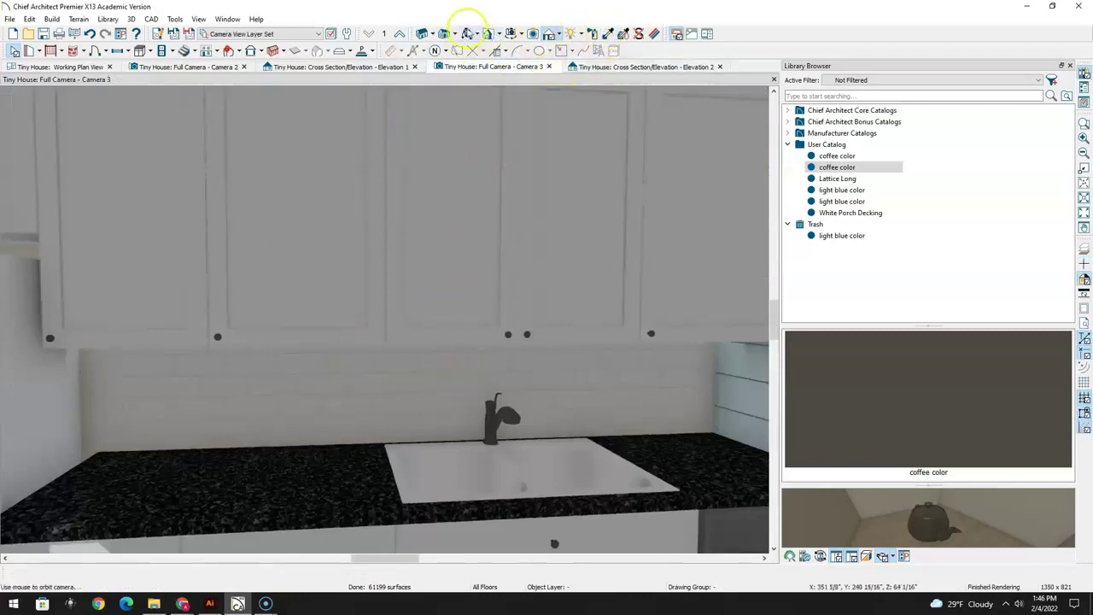
pyautogui.moveTo(413, 358); pyautogui.dragTo(282, 360)
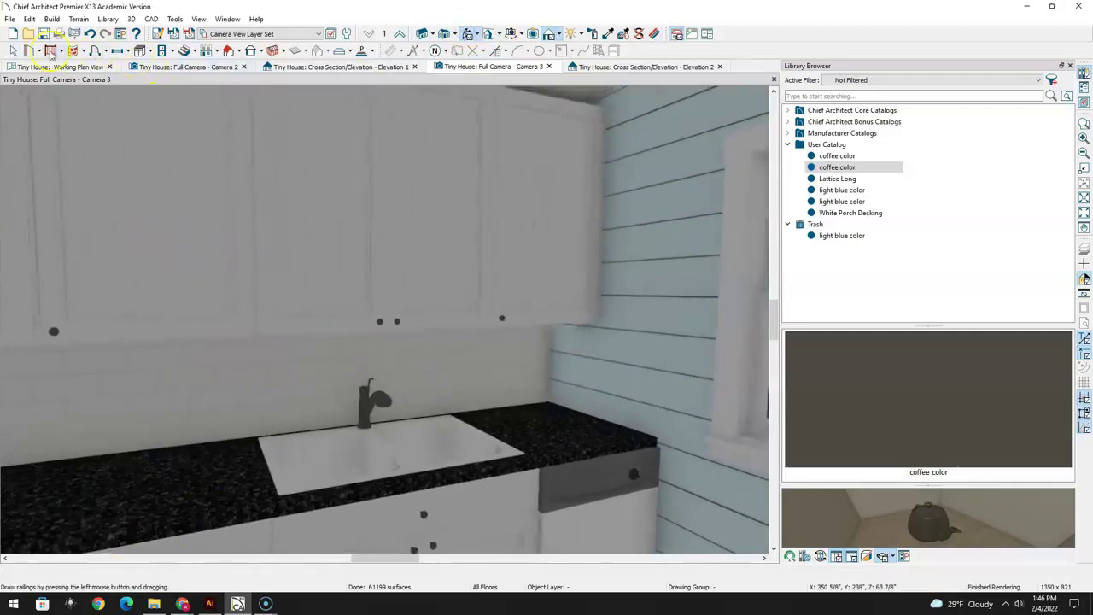
pyautogui.click(203, 472)
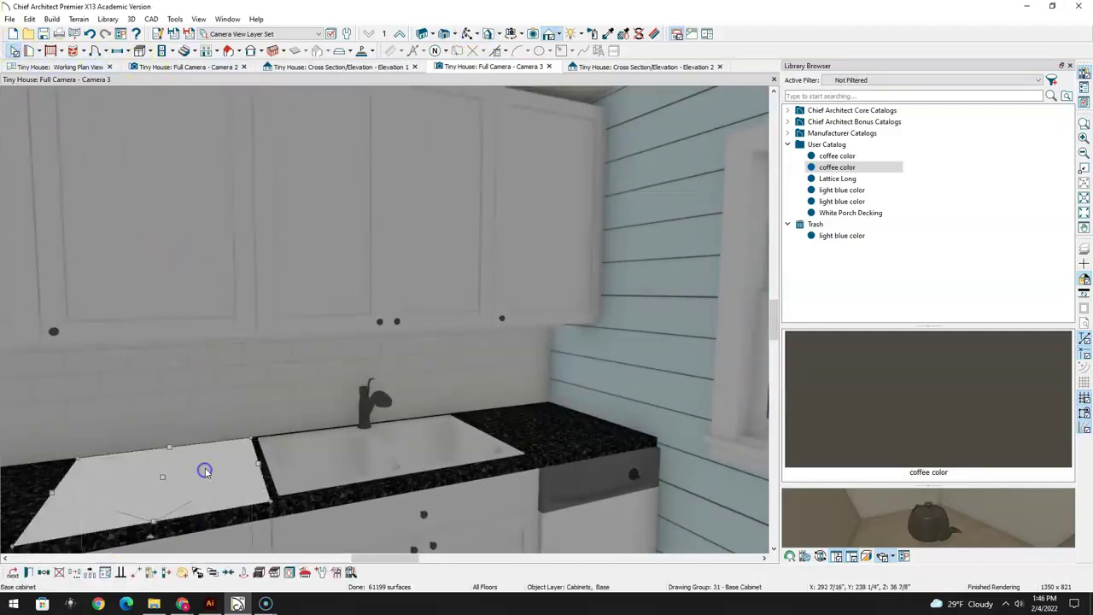
pyautogui.moveTo(219, 478); pyautogui.dragTo(217, 471)
pyautogui.click(208, 474)
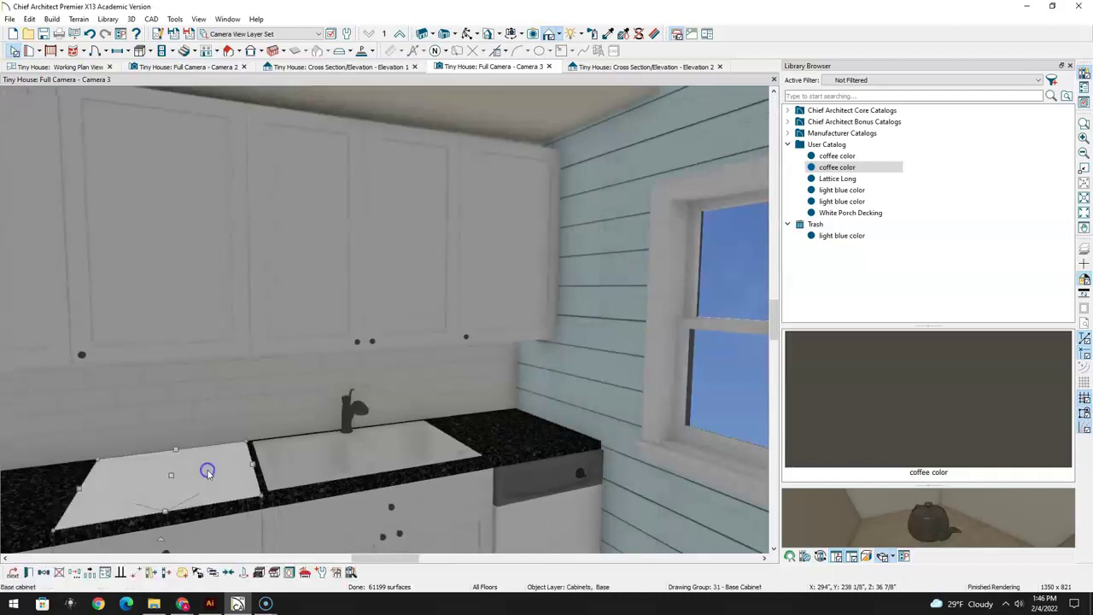
pyautogui.doubleClick(212, 470)
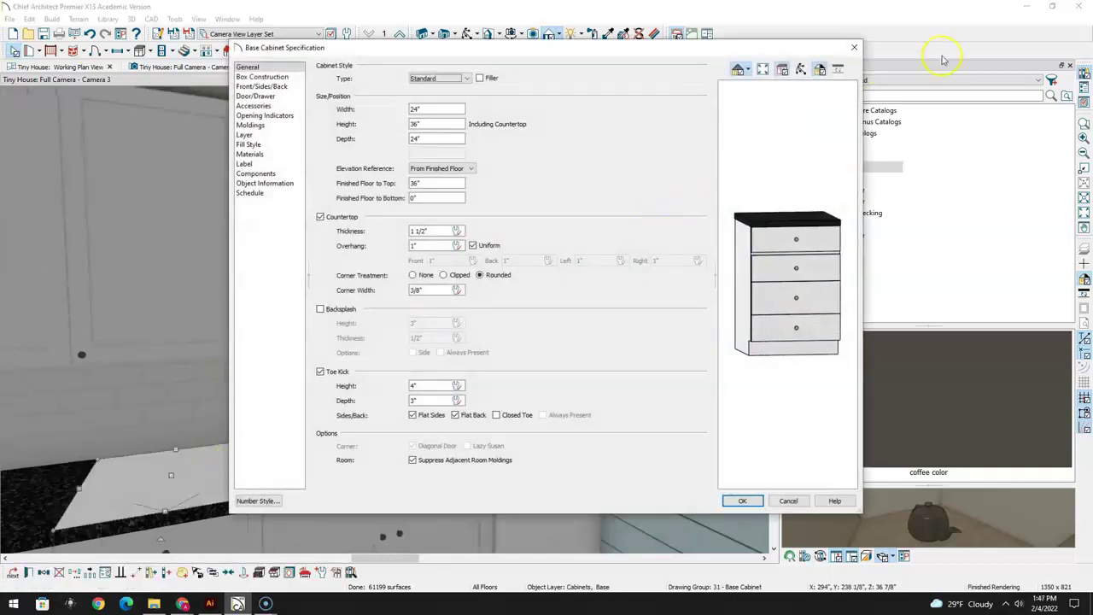
pyautogui.click(855, 48)
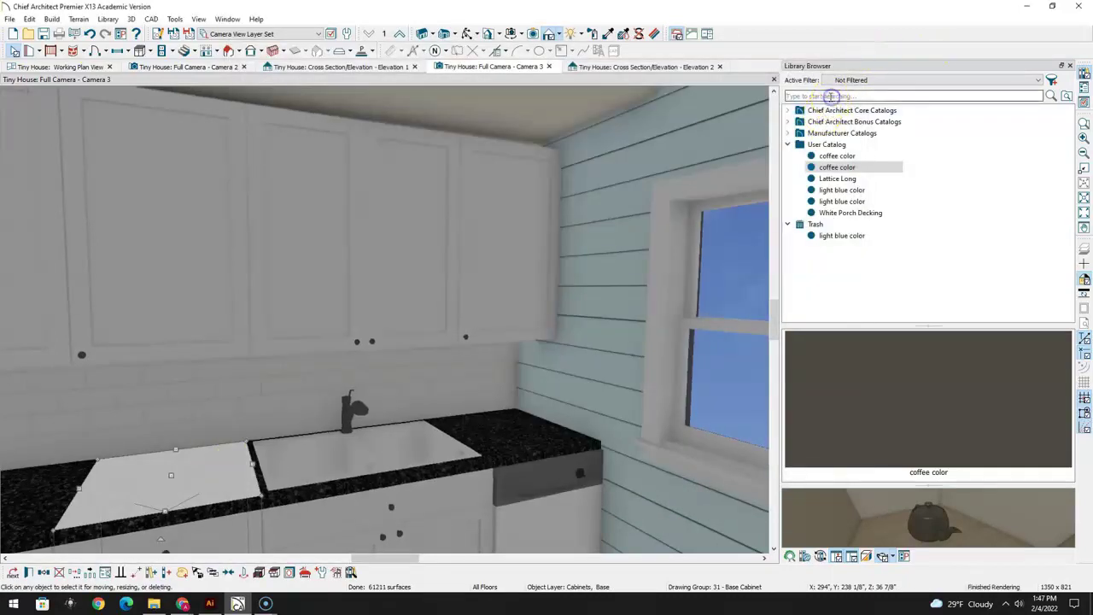
# Search the library for granite and pick the White Spring Granite material
pyautogui.click(830, 97)
pyautogui.write('gl')
pyautogui.write('anite')
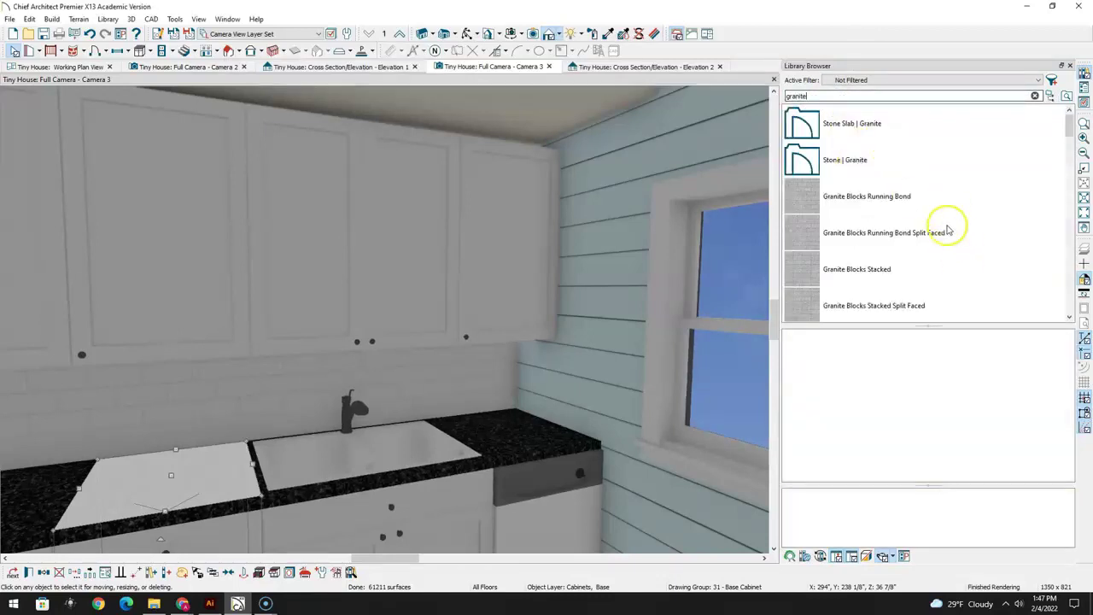
pyautogui.scroll(-5, 948, 231)
pyautogui.scroll(-3, 957, 226)
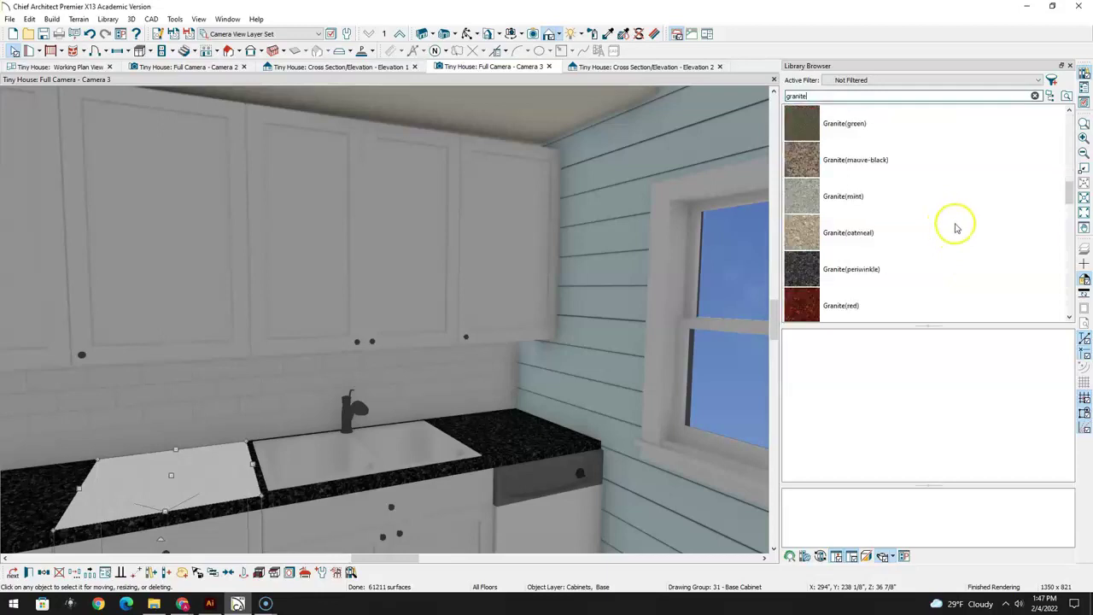
pyautogui.scroll(-3, 948, 232)
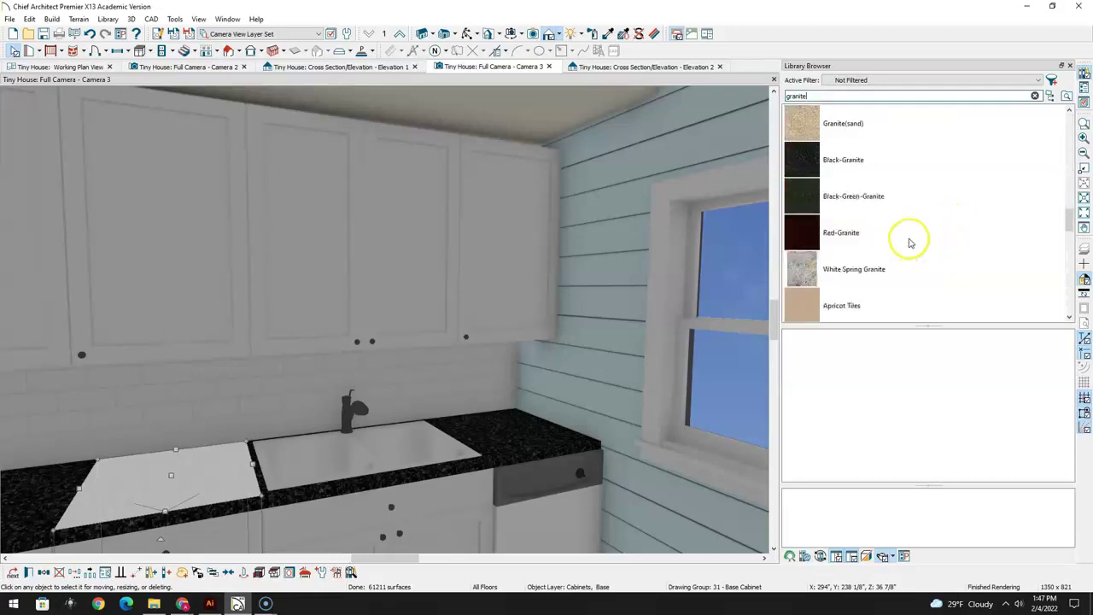
pyautogui.click(807, 266)
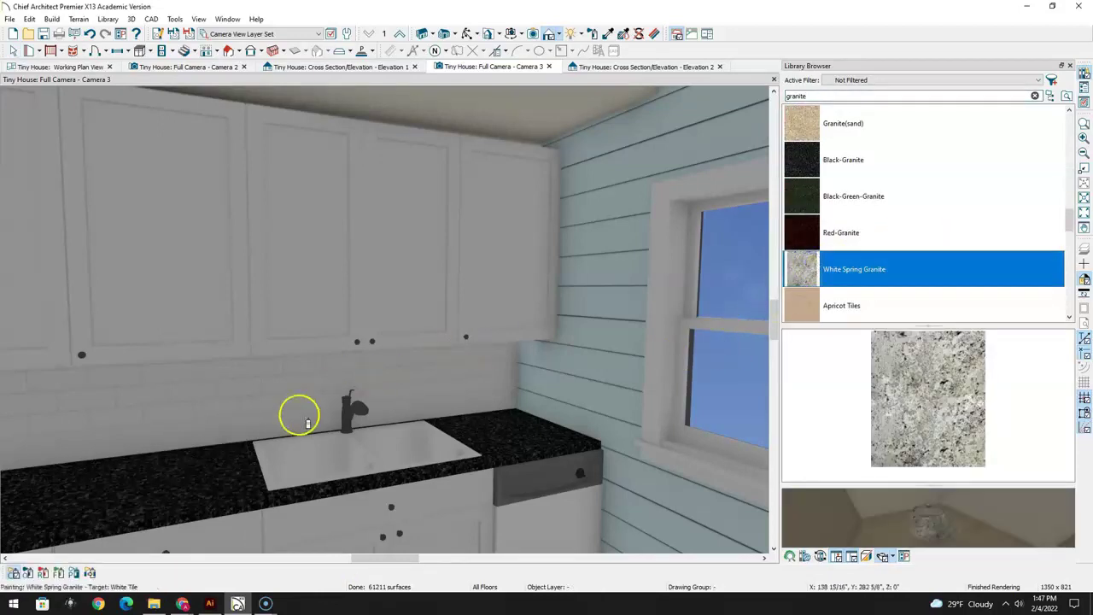
# Apply White Spring Granite to all black countertop sections along the kitchen sink wall
pyautogui.click(216, 484)
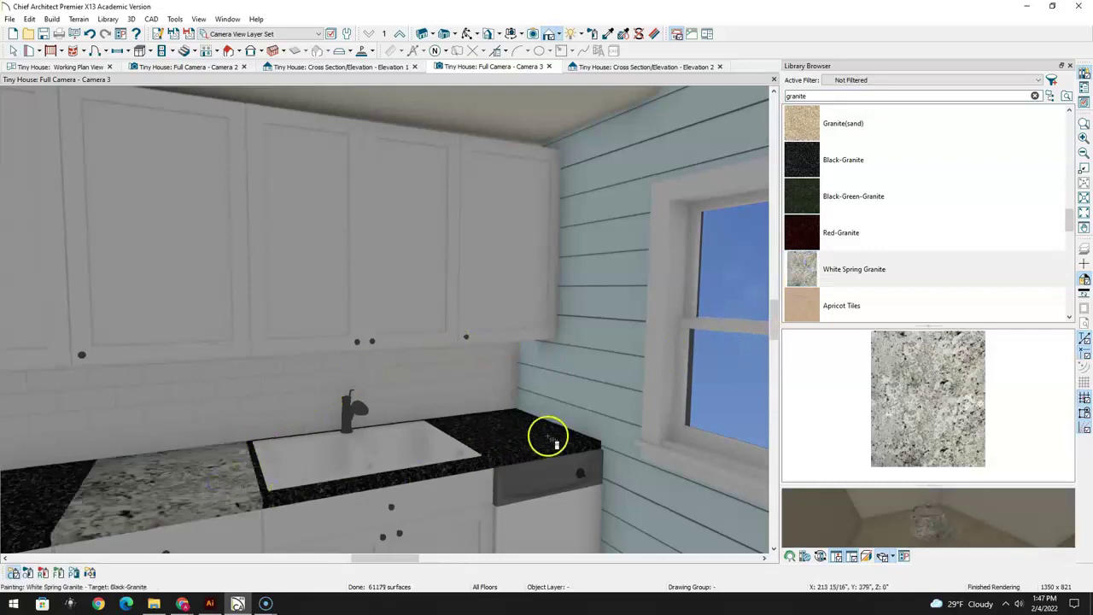
pyautogui.click(475, 467)
pyautogui.click(477, 469)
pyautogui.click(120, 468)
pyautogui.click(109, 486)
# Turn on the countertop backsplash for all four base cabinets along the kitchen sink wall
pyautogui.moveTo(108, 485); pyautogui.dragTo(383, 361, button='middle')
pyautogui.click(13, 51)
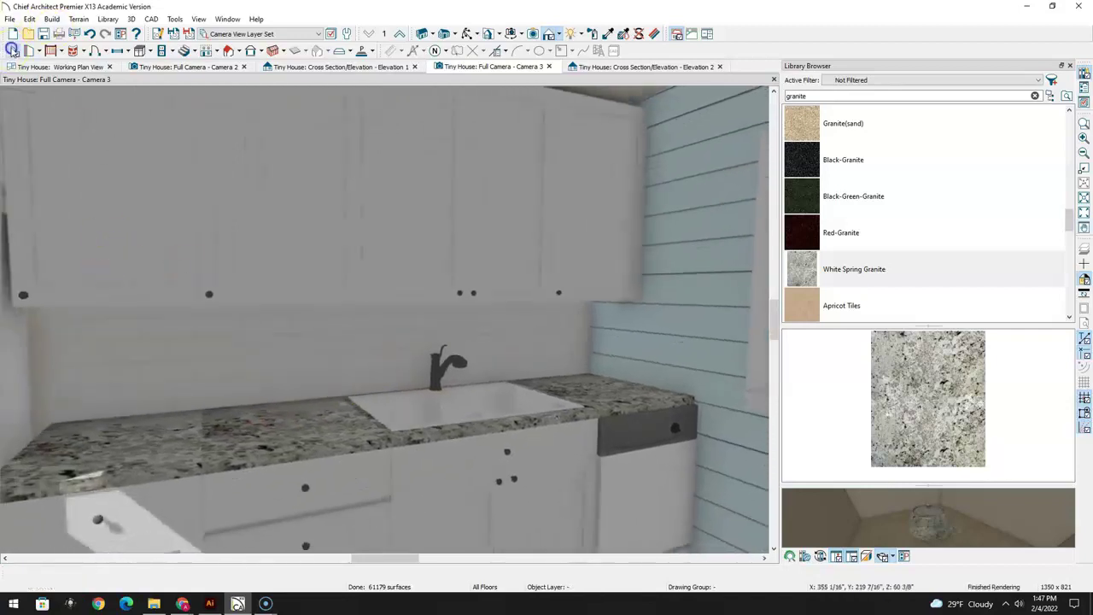
pyautogui.click(175, 444)
pyautogui.doubleClick(175, 444)
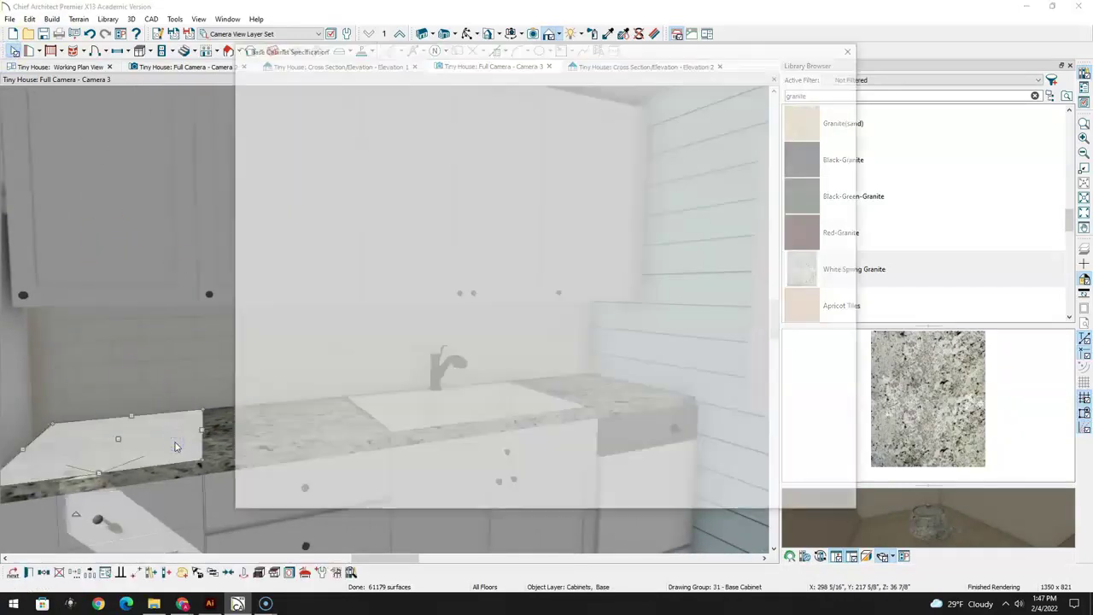
pyautogui.click(860, 50)
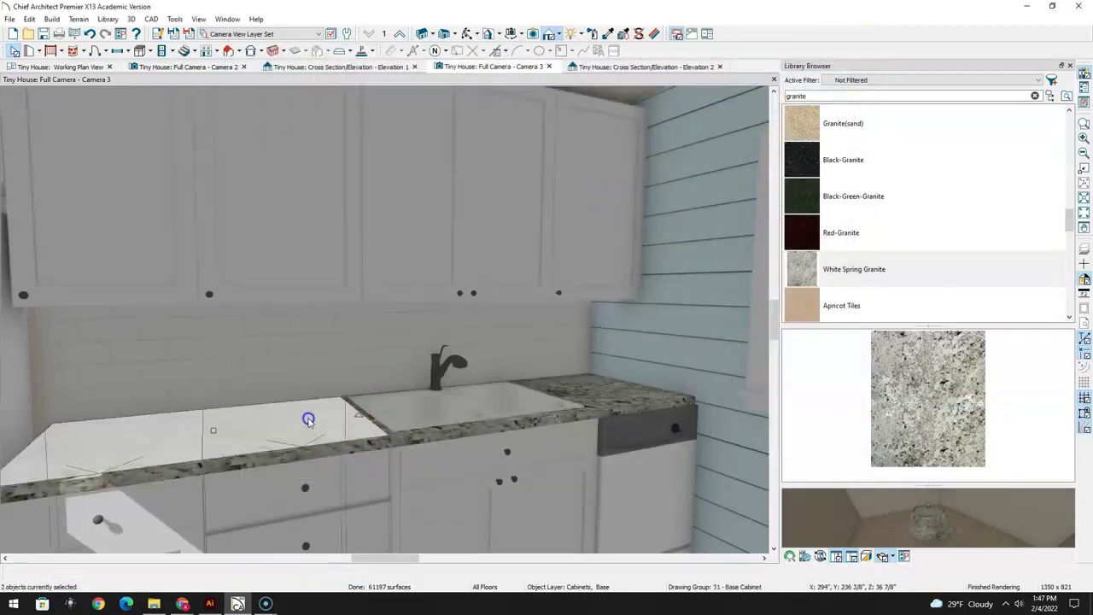
pyautogui.click(623, 401)
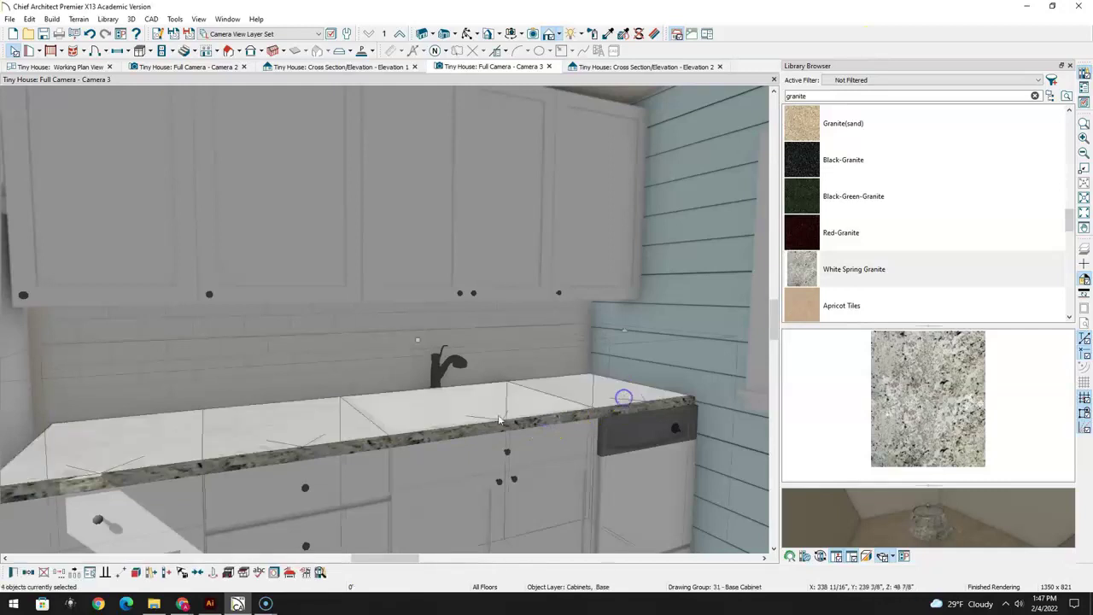
pyautogui.doubleClick(164, 466)
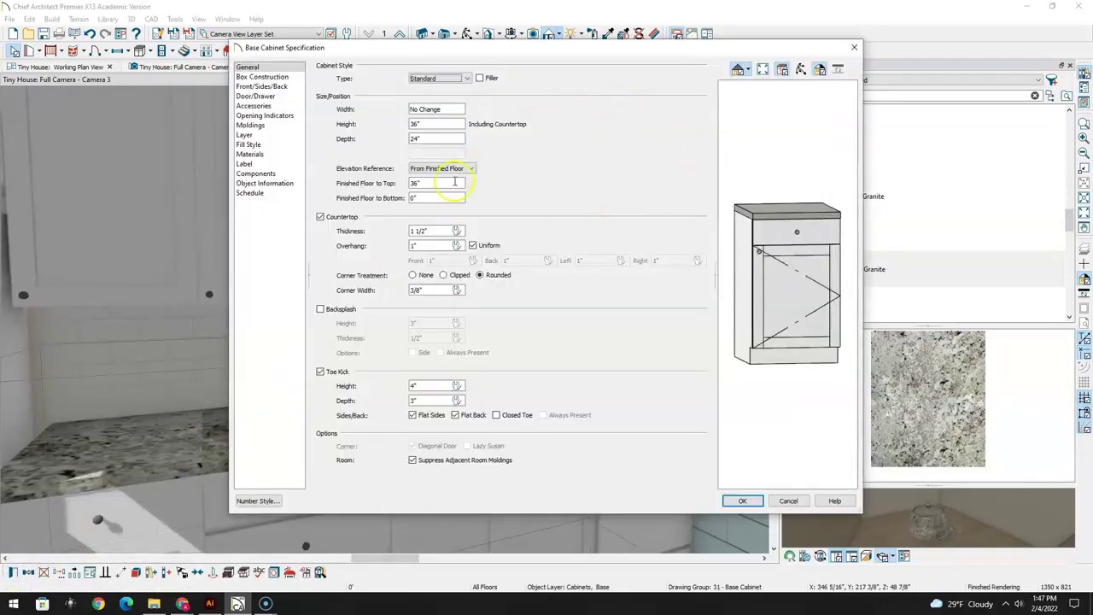
pyautogui.click(320, 309)
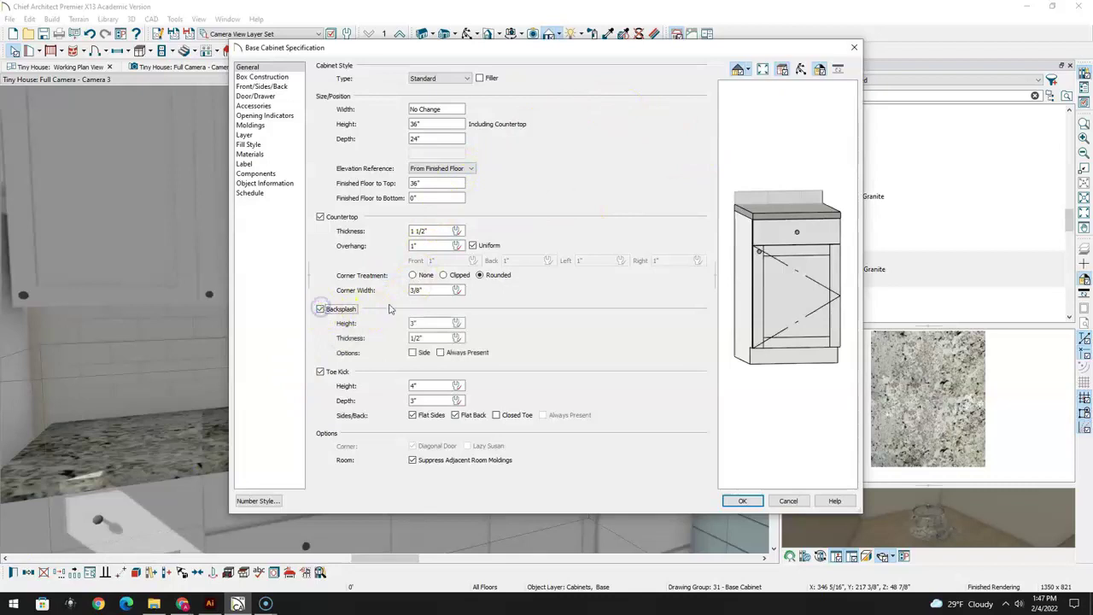
pyautogui.click(742, 500)
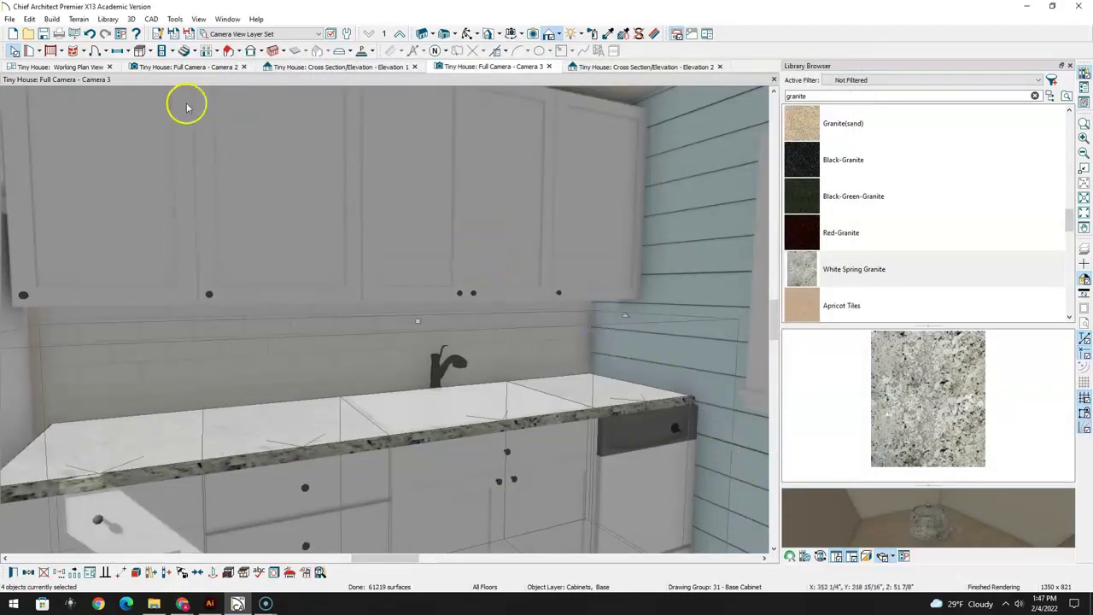
# Raise the lower edge of the tile backsplash region to clear the new countertop backsplash
pyautogui.click(73, 67)
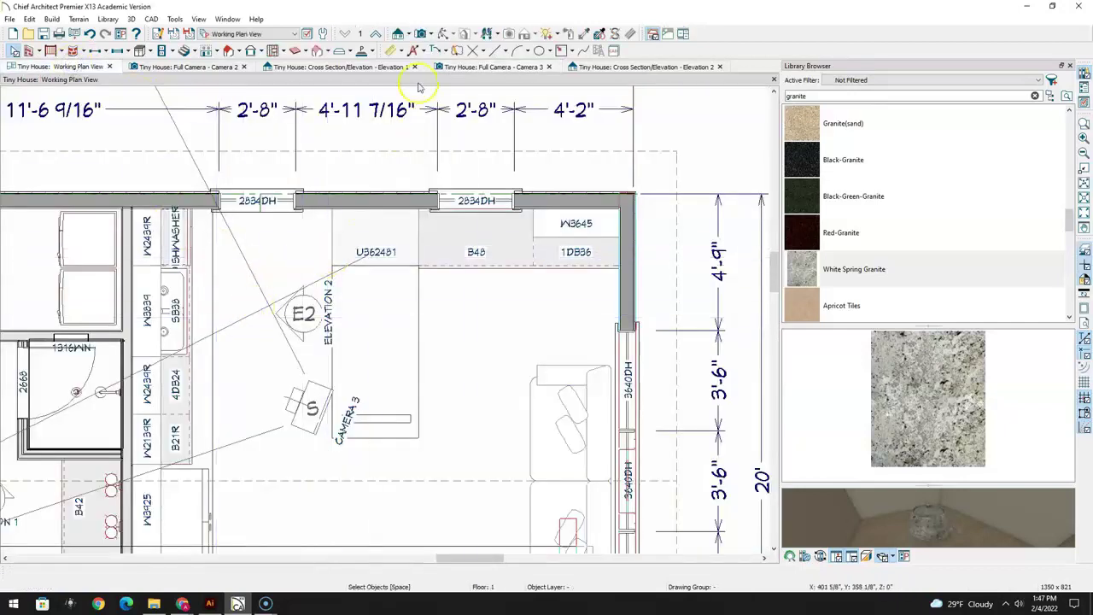
pyautogui.click(483, 67)
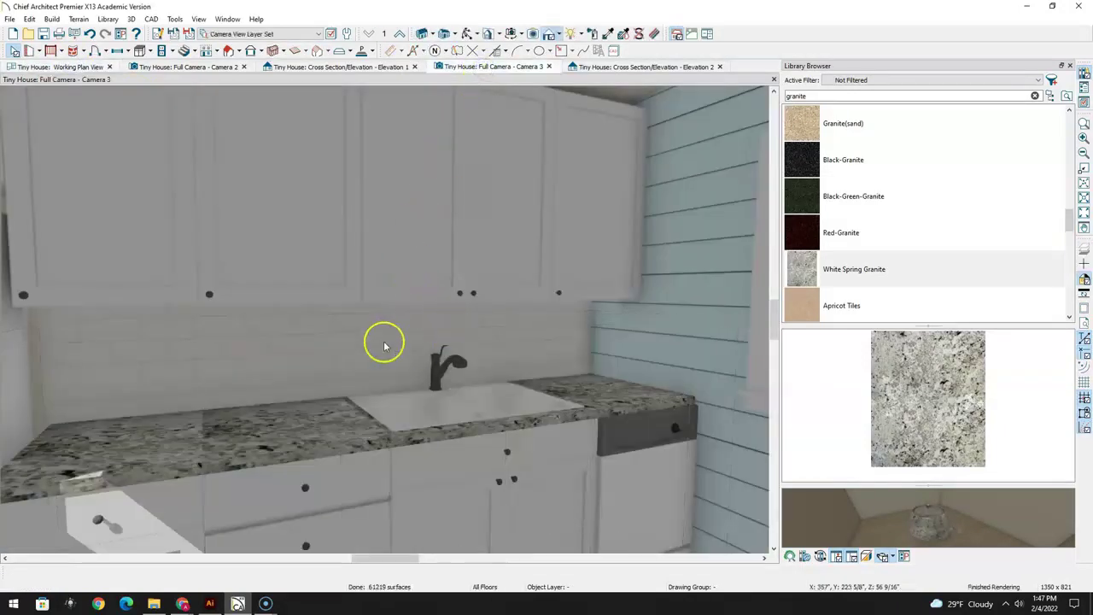
pyautogui.click(264, 371)
pyautogui.moveTo(266, 402); pyautogui.dragTo(268, 380)
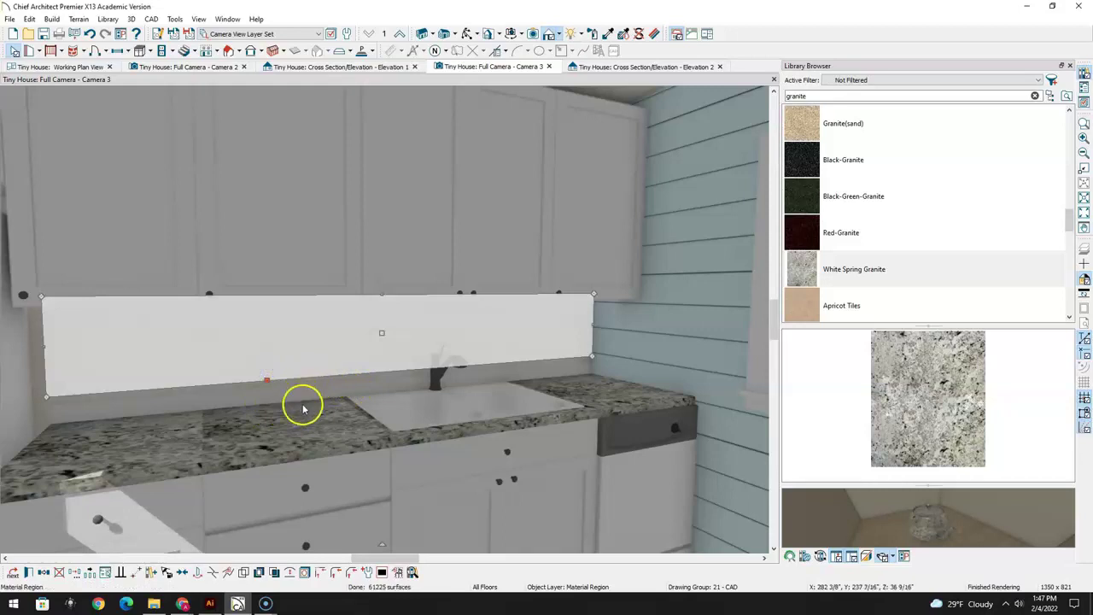
# Sample White Spring Granite from the countertop and apply it to the countertop backsplash along the sink wall
pyautogui.click(608, 34)
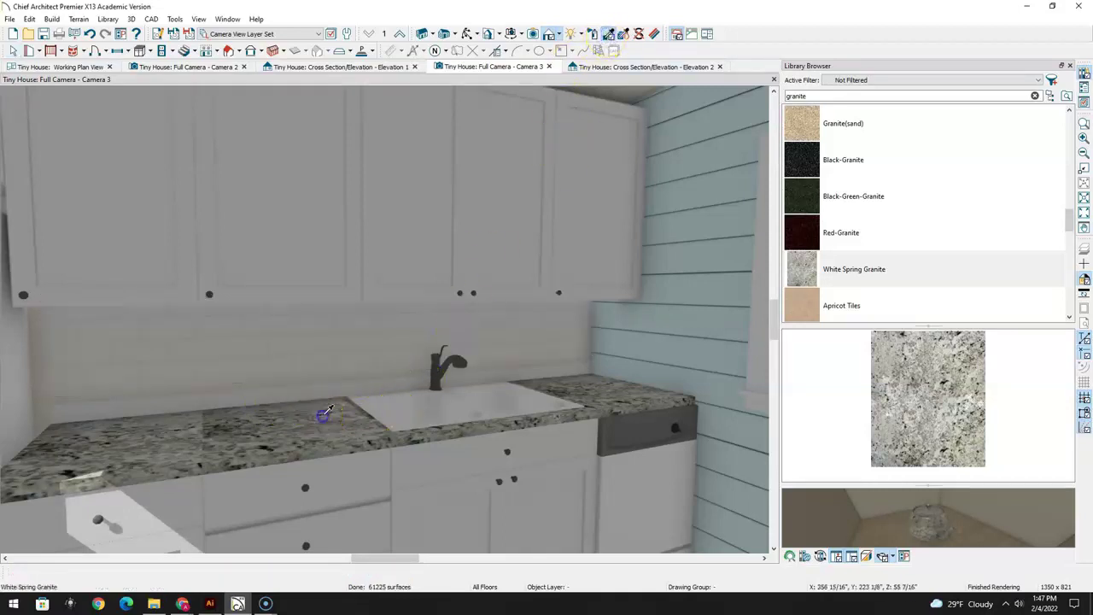
pyautogui.click(197, 403)
pyautogui.click(190, 407)
pyautogui.click(388, 388)
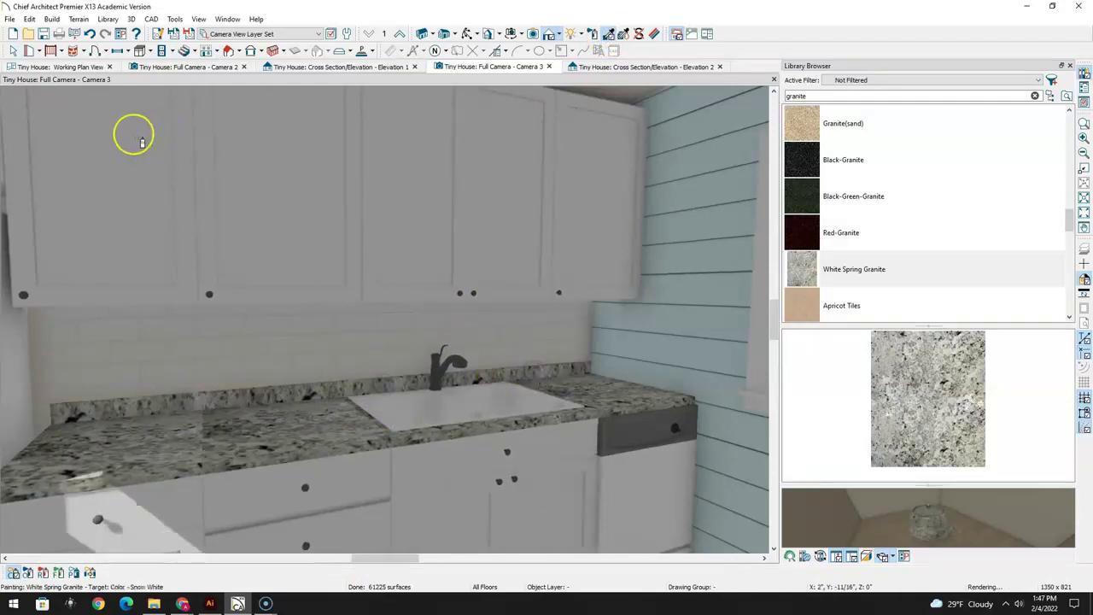
# Lower the bottom edge of the tile region to meet the top of the granite backsplash
pyautogui.click(11, 52)
pyautogui.click(301, 367)
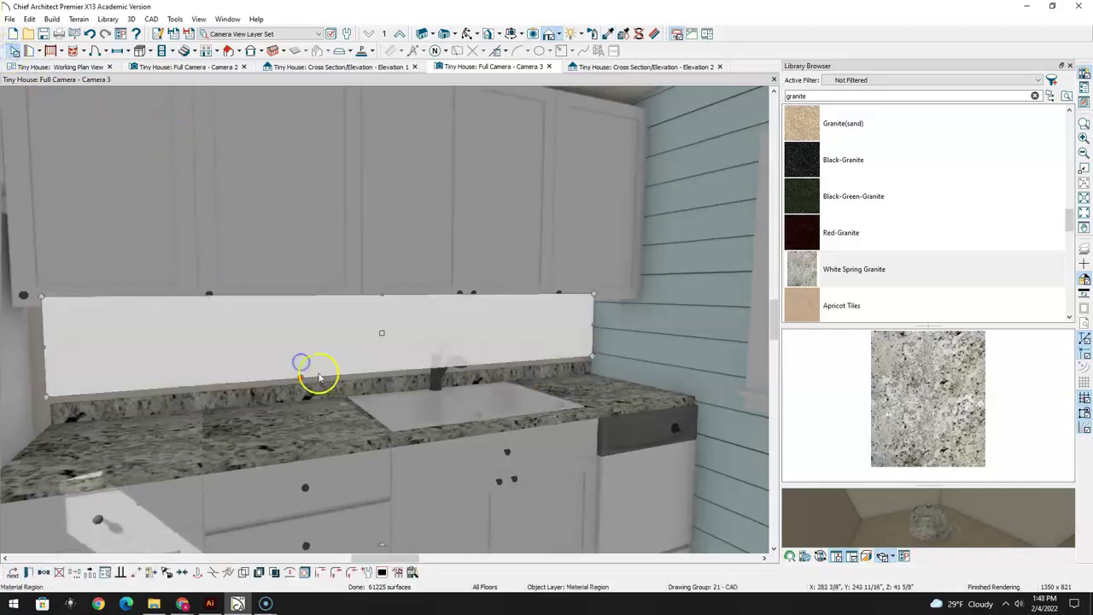
pyautogui.moveTo(300, 377); pyautogui.dragTo(373, 396)
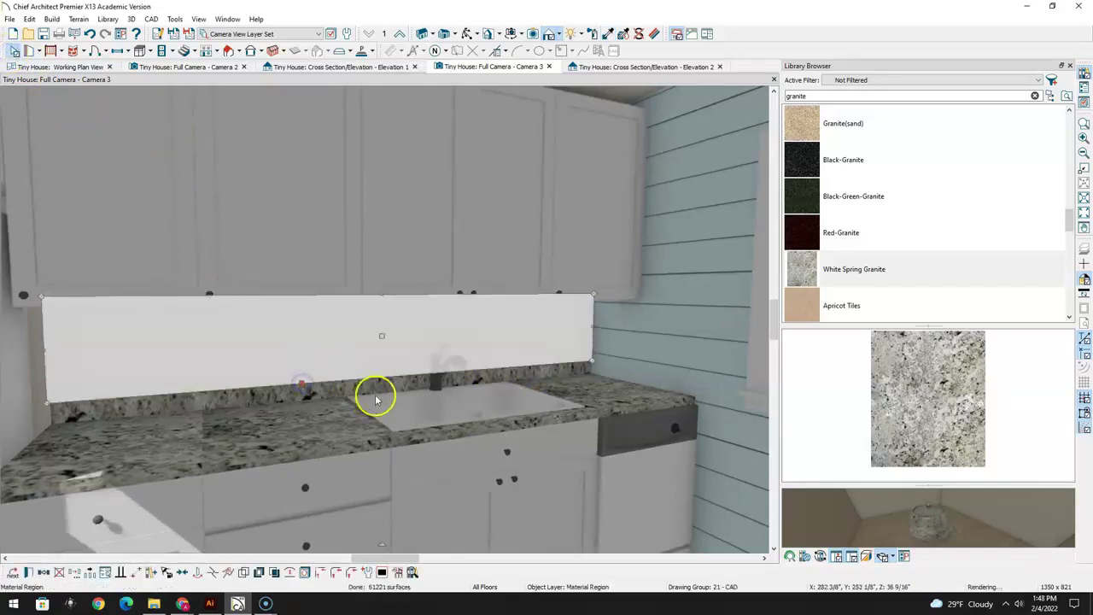
# Enable the side backsplash option on the dishwasher cabinet at the window wall
pyautogui.click(607, 389)
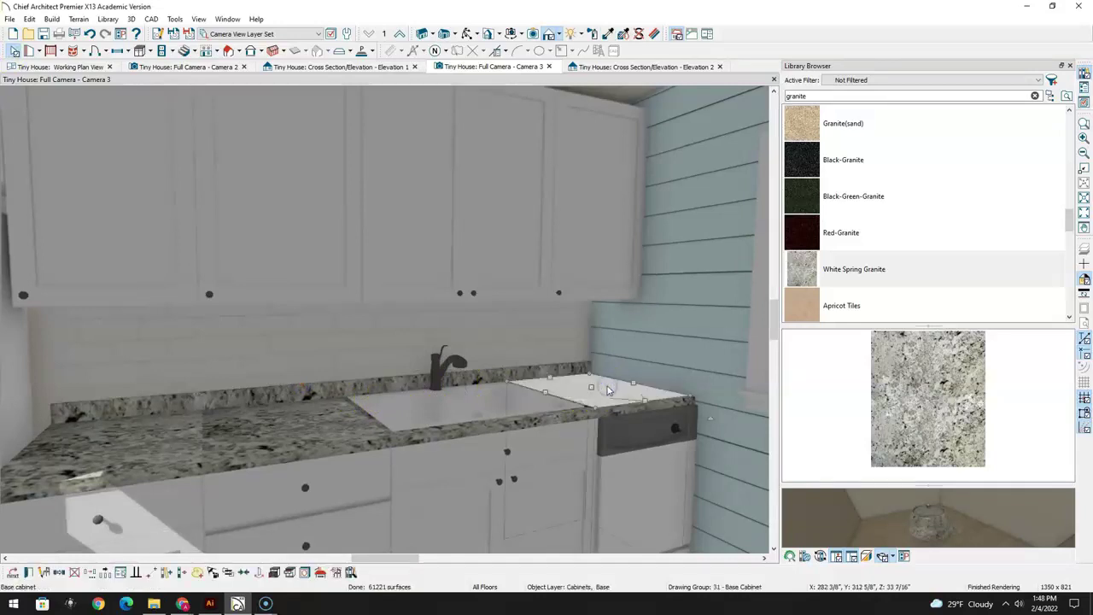
pyautogui.doubleClick(608, 389)
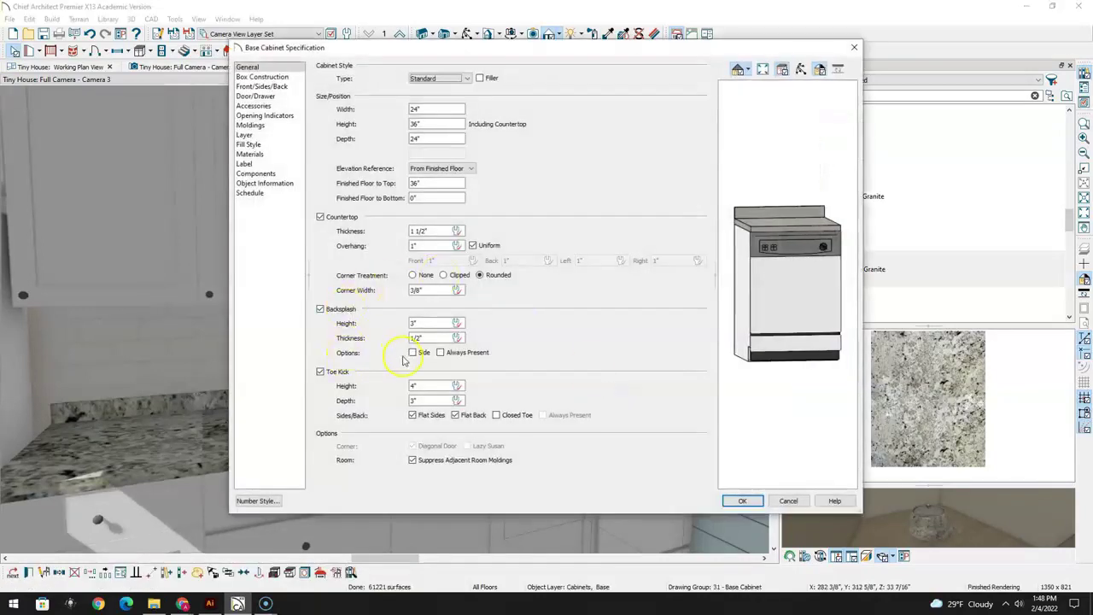
pyautogui.click(742, 502)
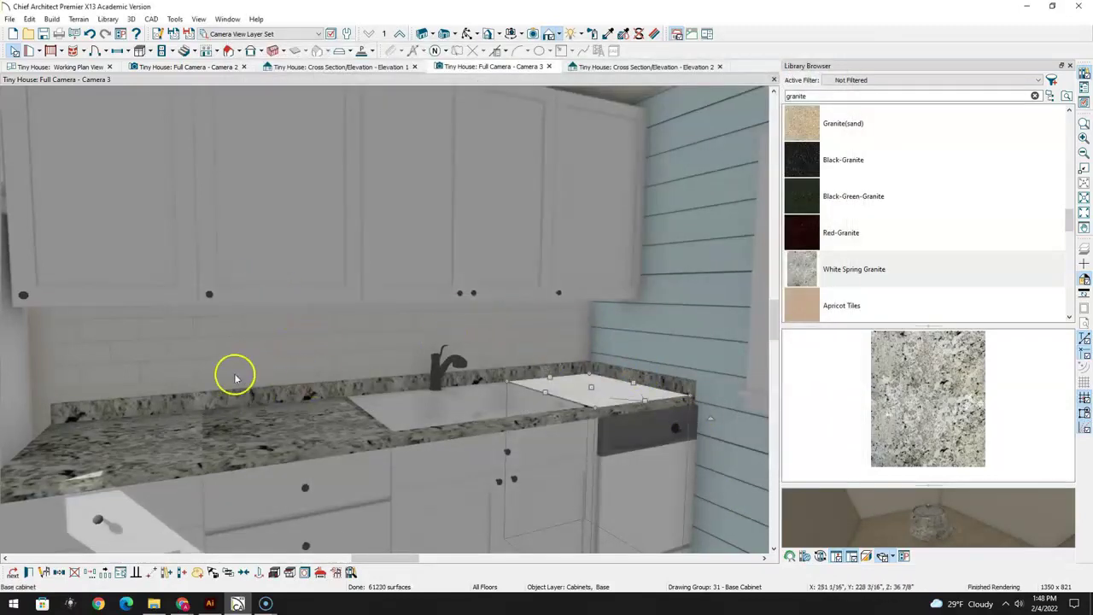
# Sample the light blue shiplap and apply it to the drywall surfaces beside and above the refrigerator
pyautogui.moveTo(471, 185); pyautogui.dragTo(408, 366)
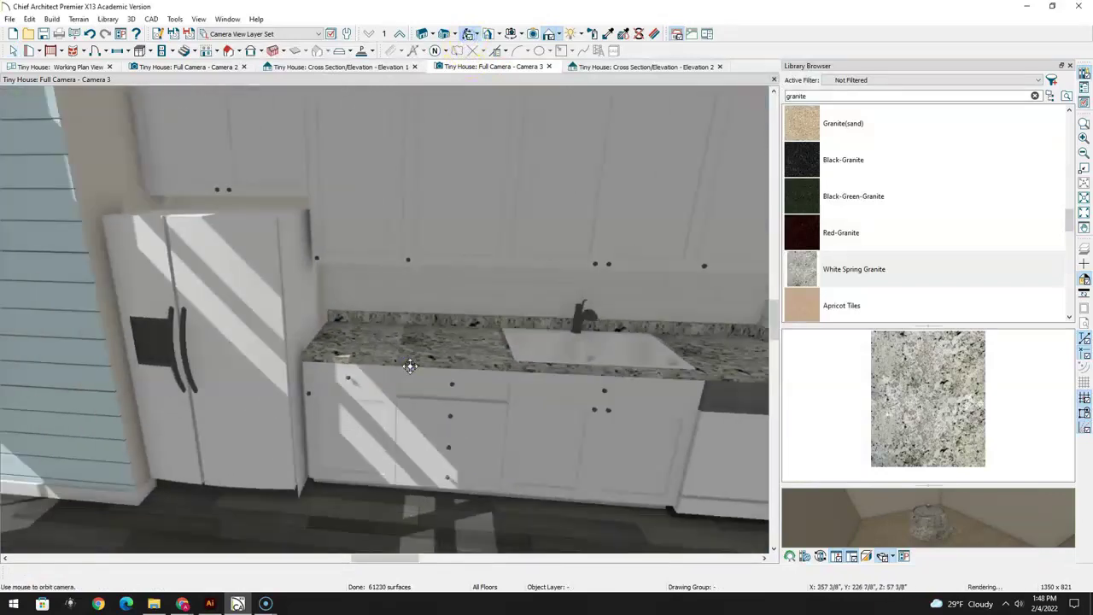
pyautogui.moveTo(434, 477); pyautogui.dragTo(433, 354)
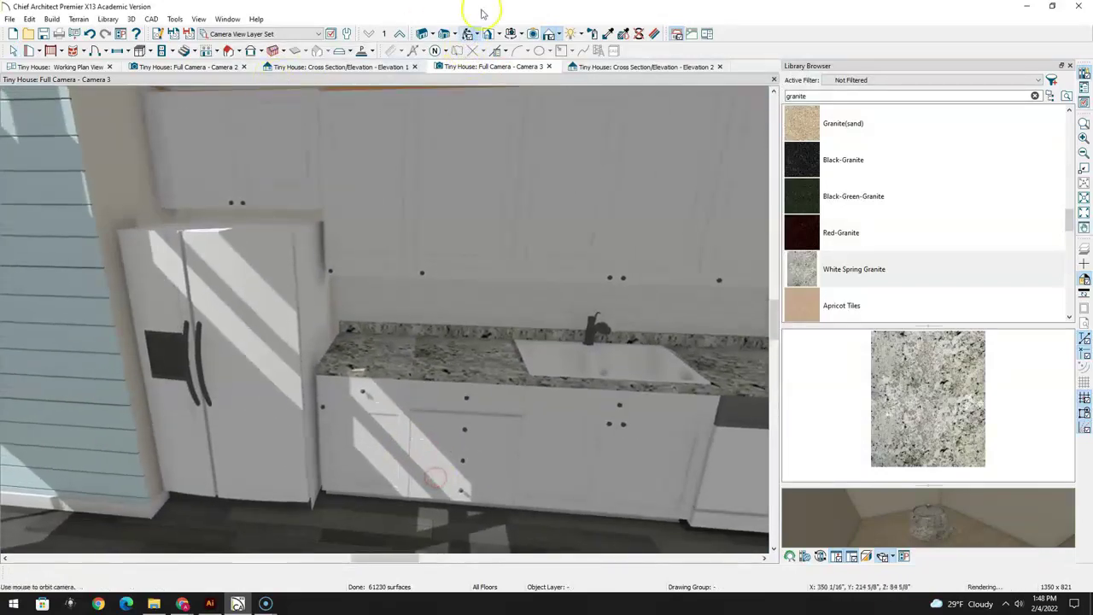
pyautogui.click(609, 34)
pyautogui.click(60, 157)
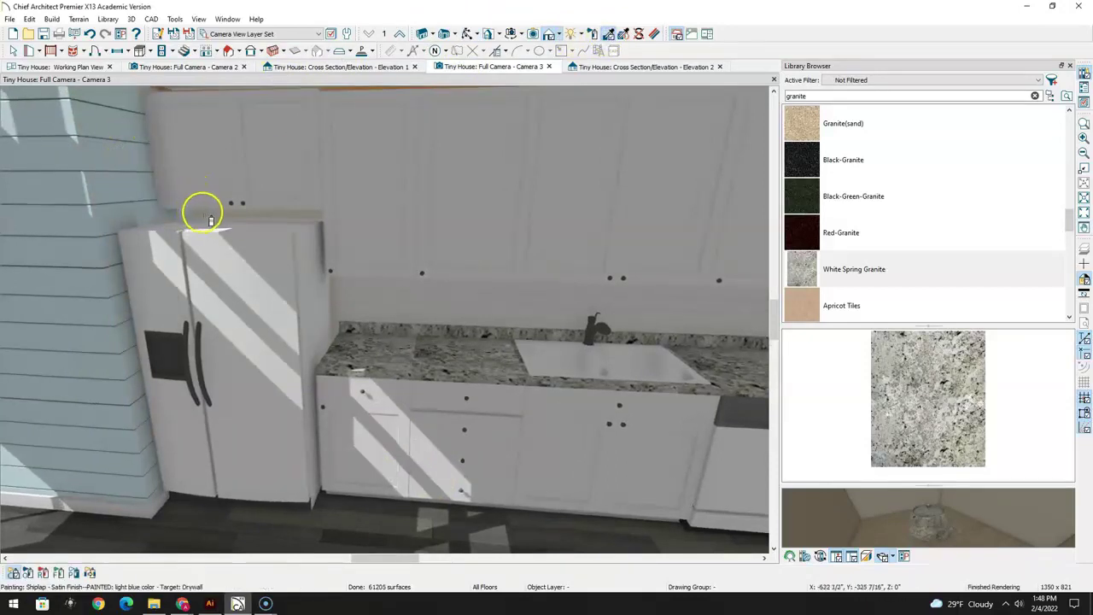
pyautogui.click(117, 254)
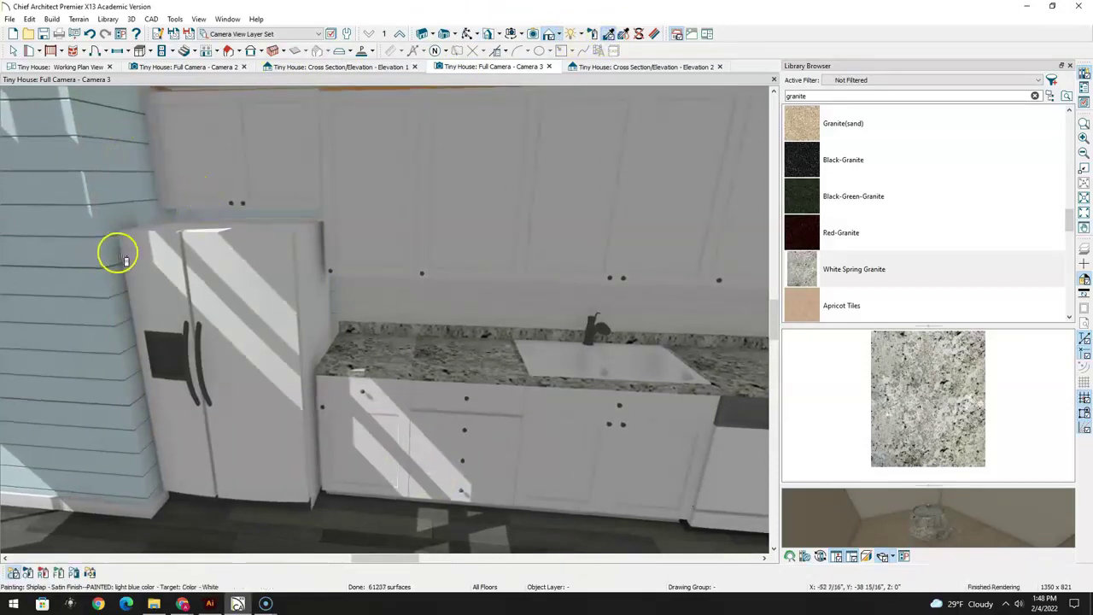
# Examine the kitchen from the refrigerator wall to the window, including the wall cabinet tops and loft edge
pyautogui.moveTo(378, 210); pyautogui.dragTo(427, 398, button='middle')
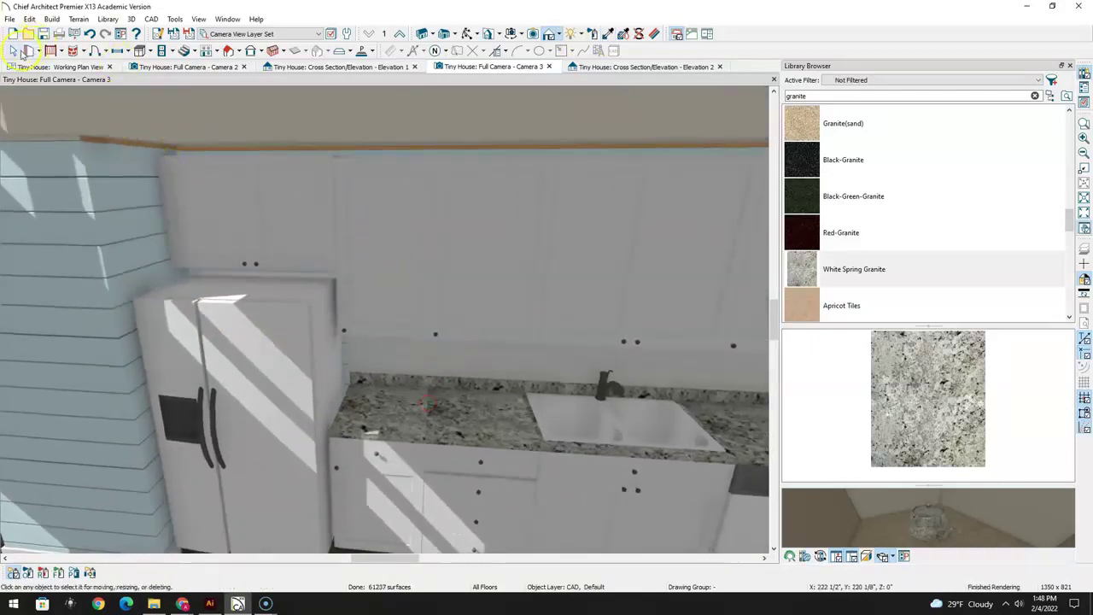
pyautogui.click(14, 49)
pyautogui.click(116, 167)
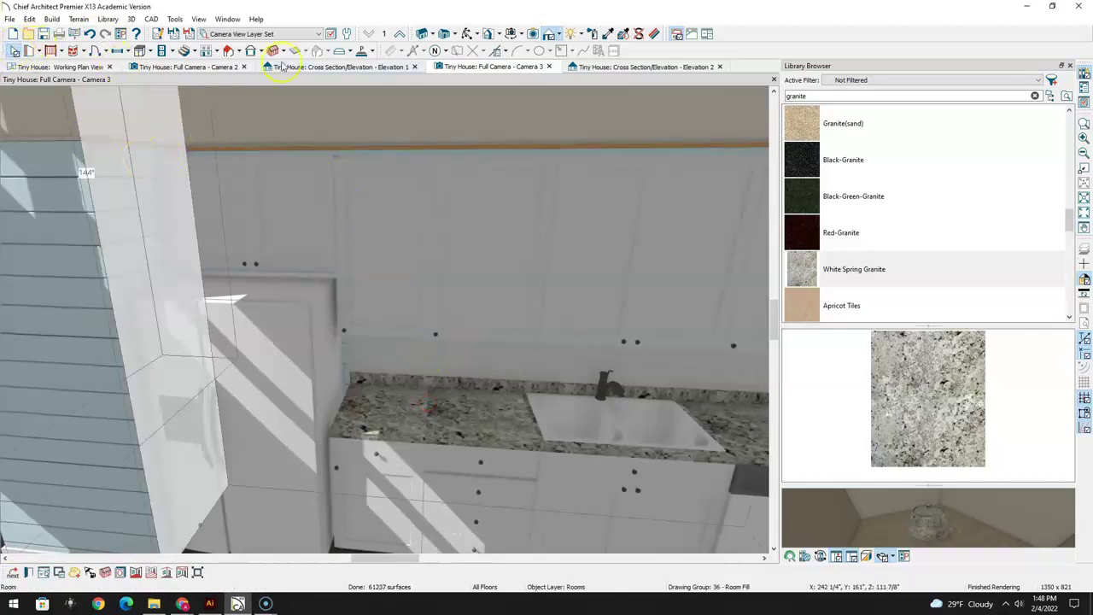
pyautogui.scroll(-1, 480, 143)
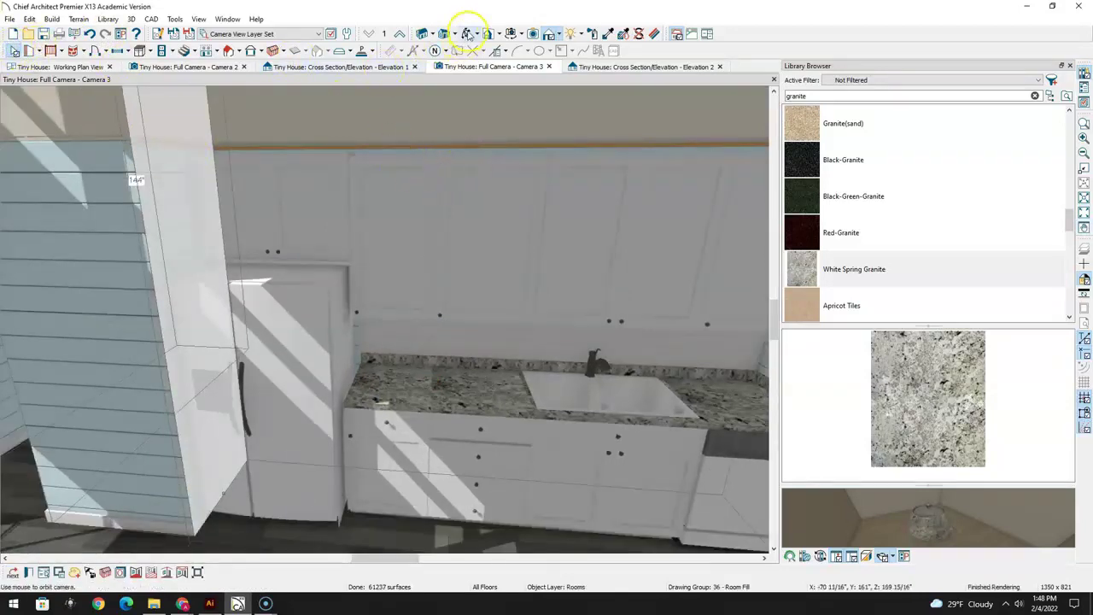
pyautogui.click(468, 33)
pyautogui.moveTo(424, 199); pyautogui.dragTo(490, 159)
pyautogui.moveTo(490, 159); pyautogui.dragTo(488, 378, button='middle')
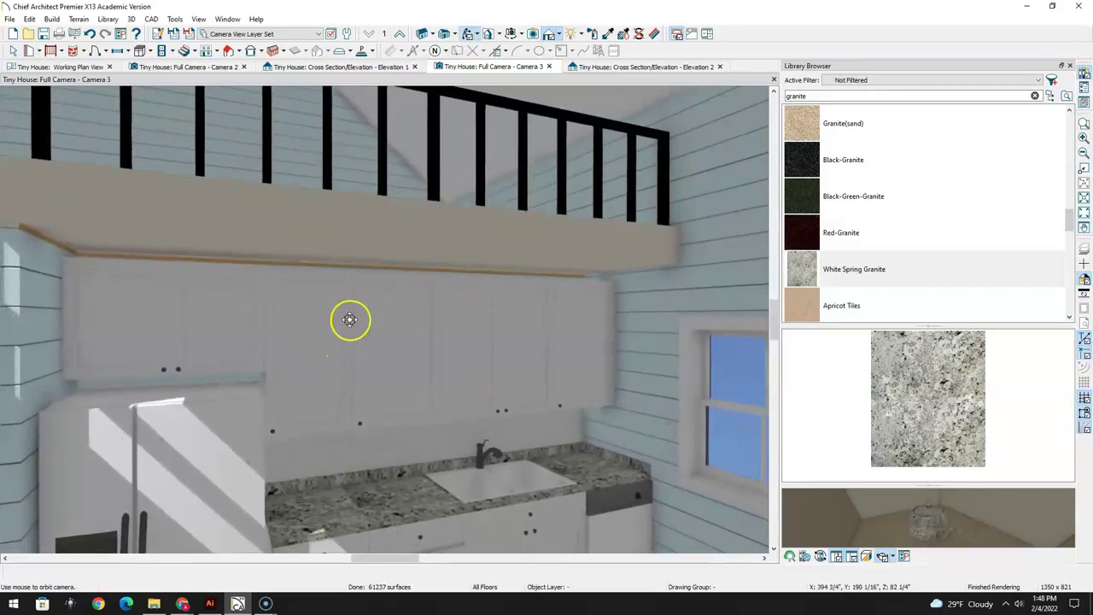
pyautogui.moveTo(380, 353); pyautogui.dragTo(344, 366)
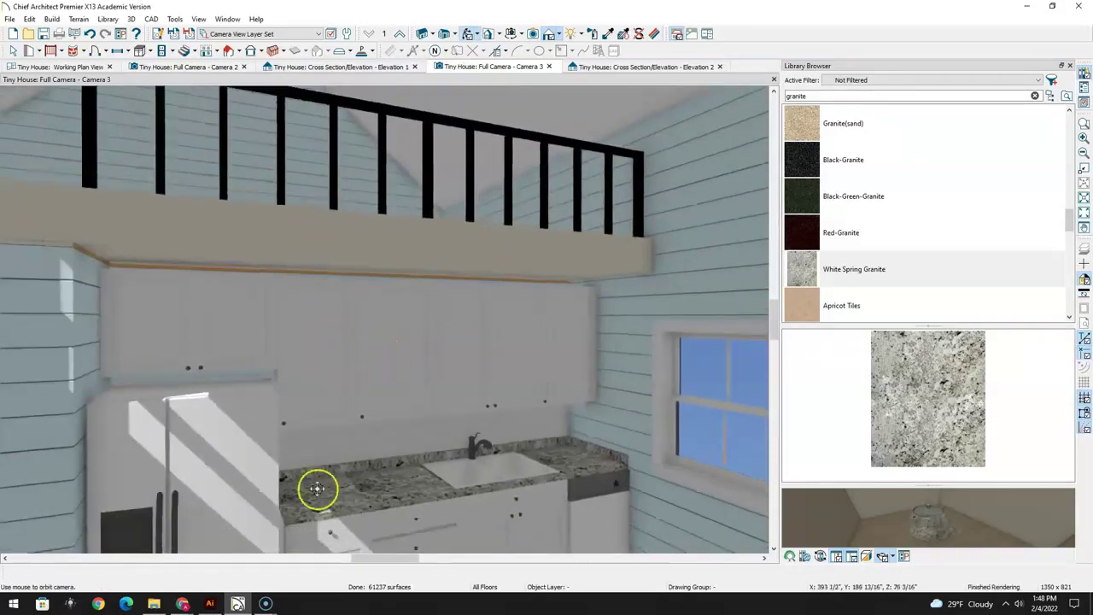
pyautogui.moveTo(427, 461); pyautogui.dragTo(488, 442)
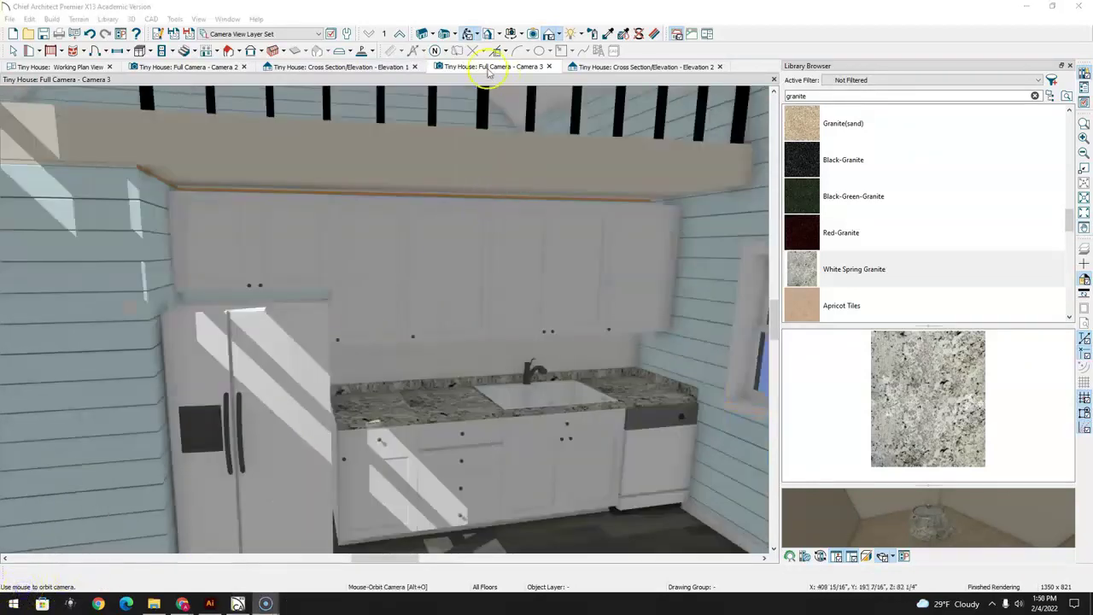
# Set the side-by-side refrigerator's main color material to Stainless Steel, found by searching the material library for stainless
pyautogui.click(468, 33)
pyautogui.moveTo(427, 322); pyautogui.dragTo(495, 447)
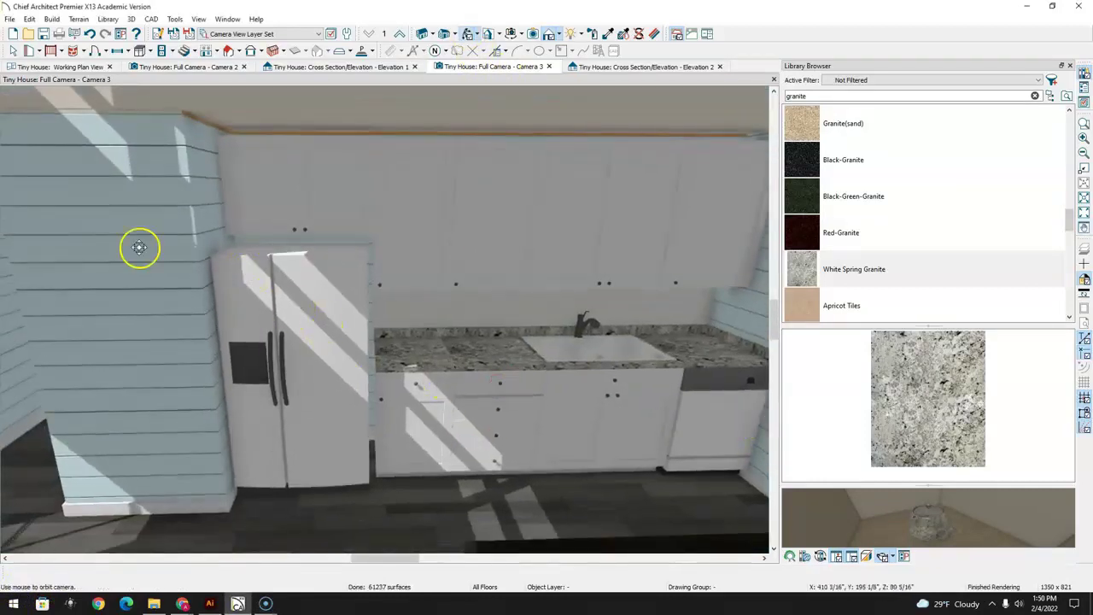
pyautogui.click(12, 51)
pyautogui.click(312, 340)
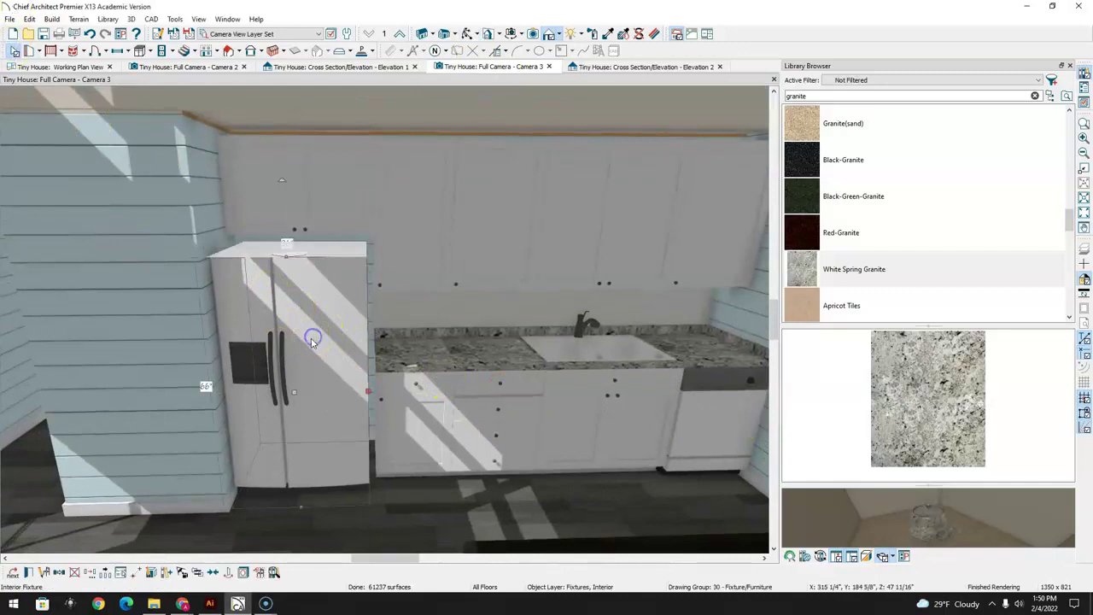
pyautogui.doubleClick(312, 340)
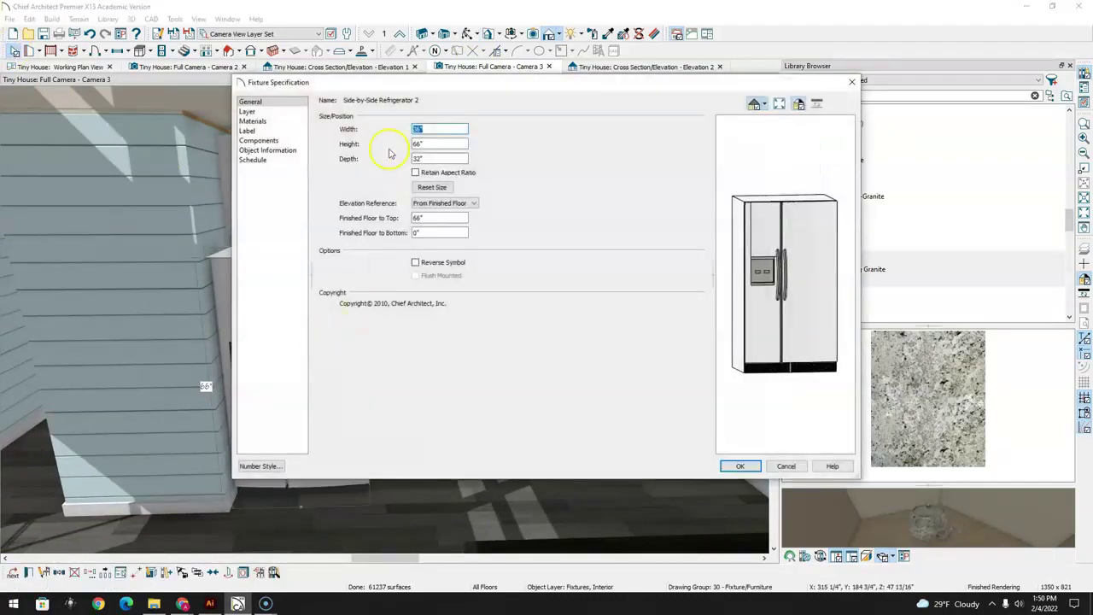
pyautogui.click(267, 121)
pyautogui.click(484, 141)
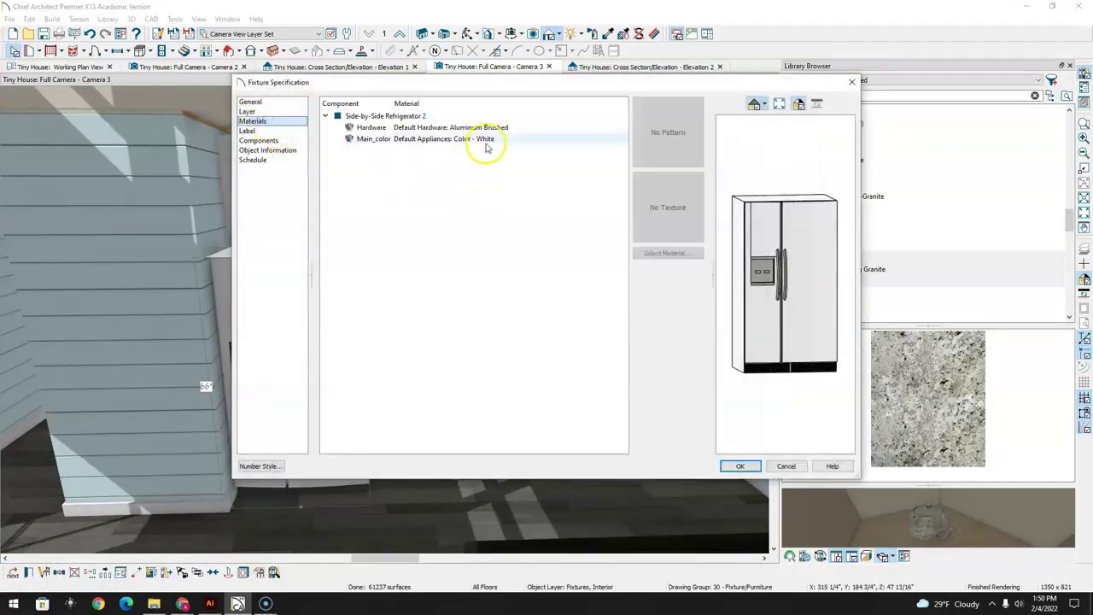
pyautogui.click(676, 250)
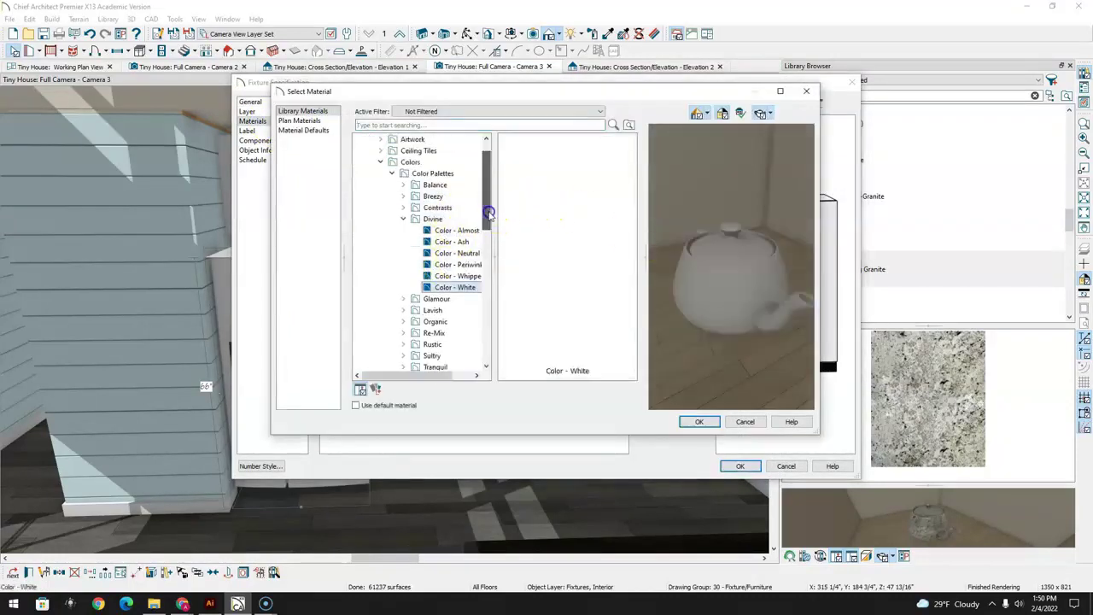
pyautogui.click(410, 123)
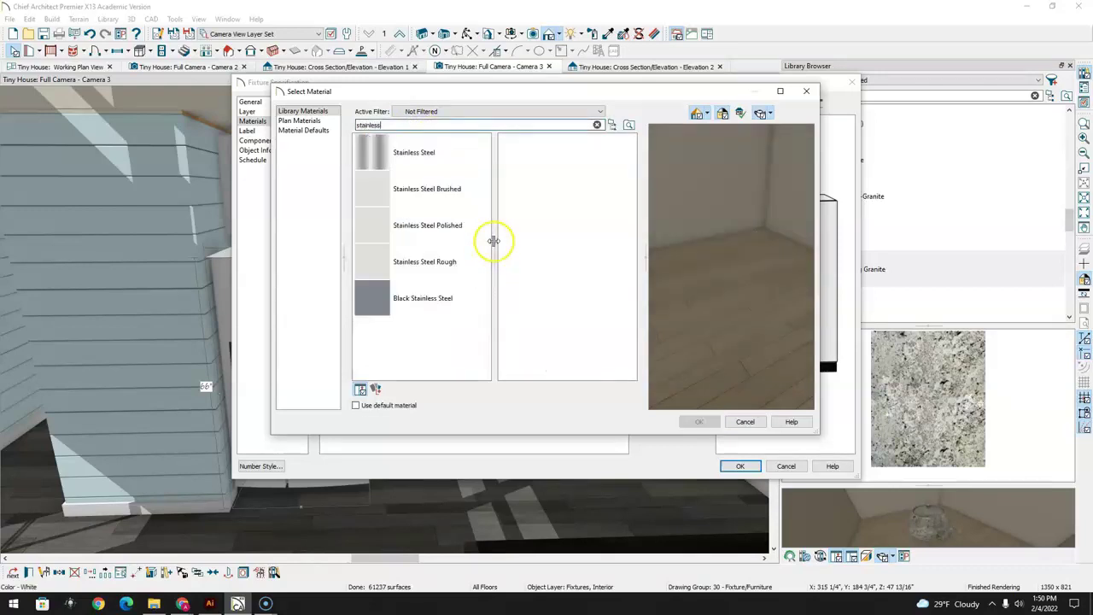
pyautogui.click(384, 164)
pyautogui.click(700, 421)
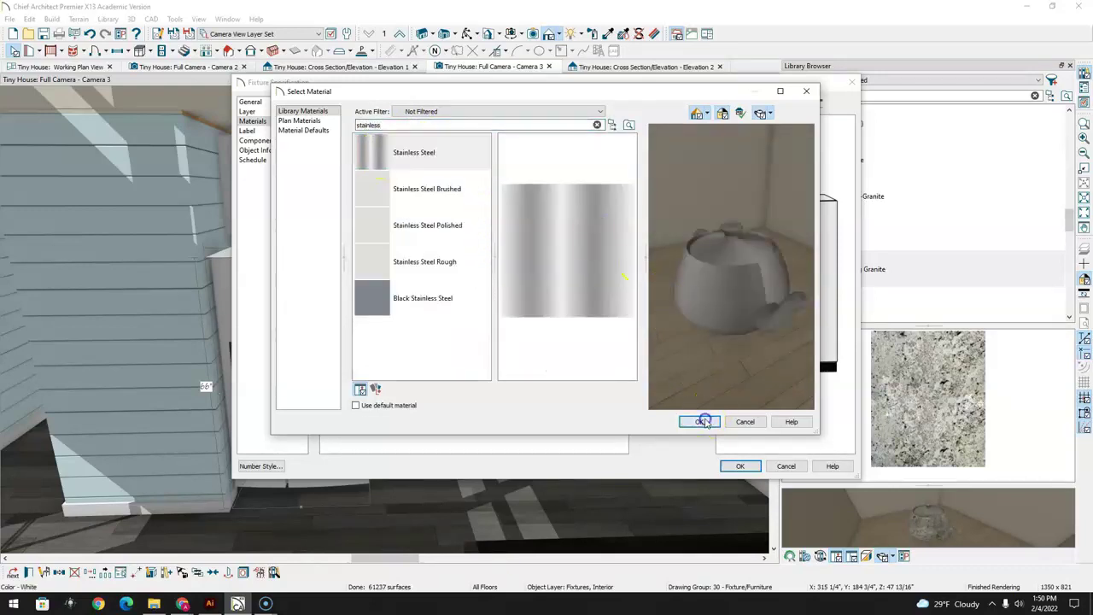
pyautogui.click(740, 467)
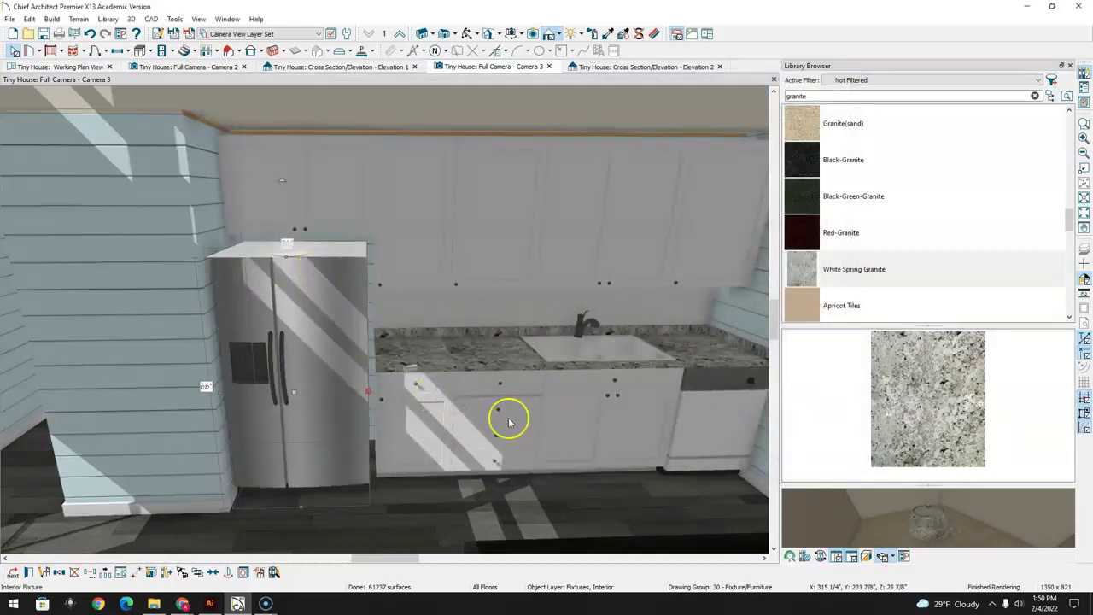
pyautogui.click(713, 420)
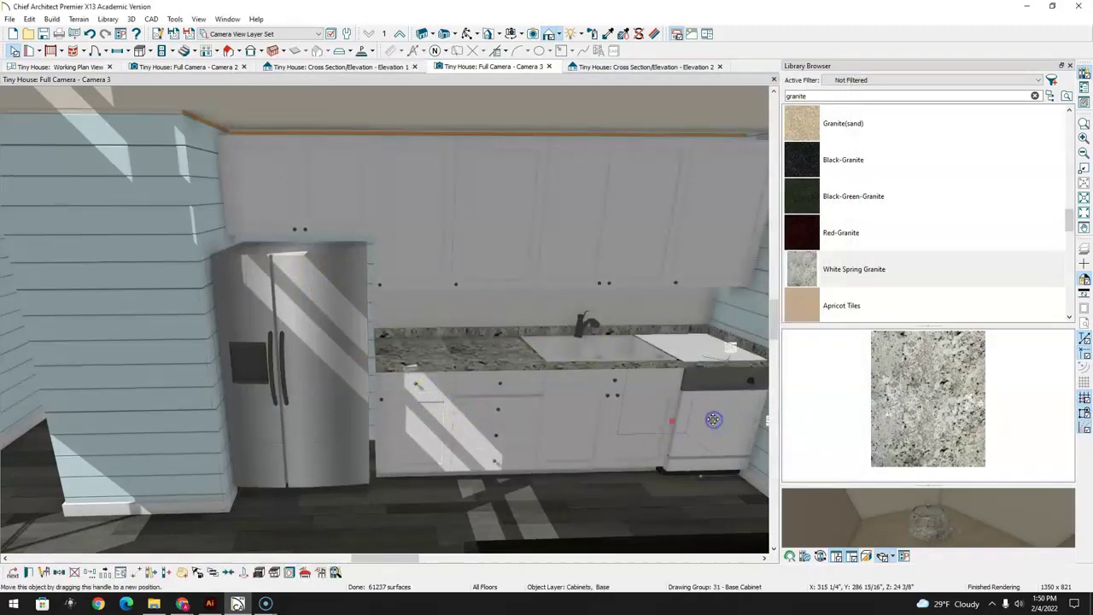
pyautogui.doubleClick(713, 420)
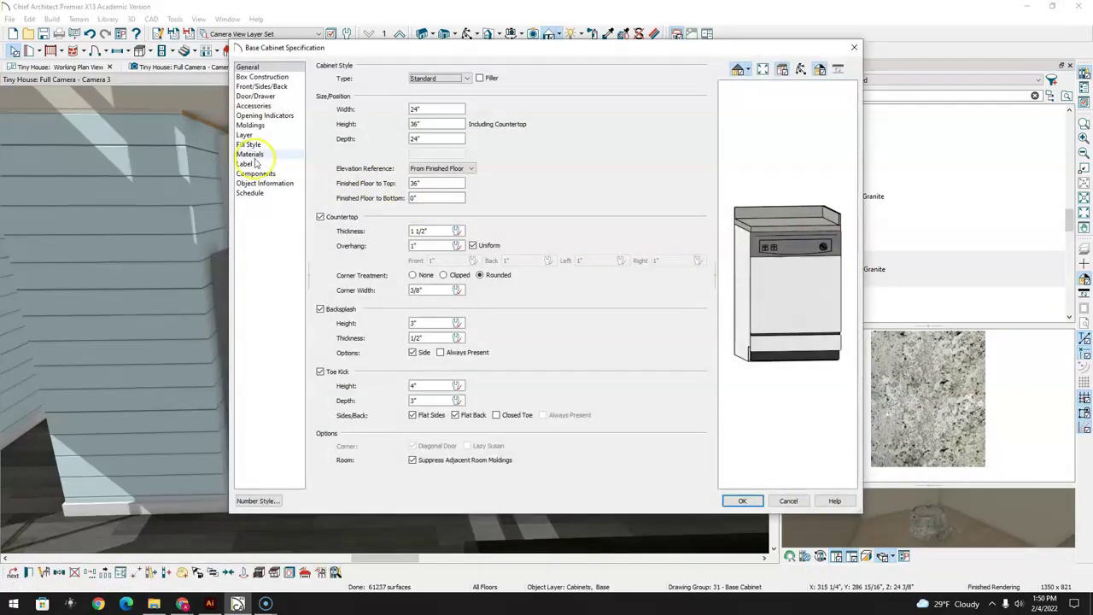
pyautogui.click(252, 154)
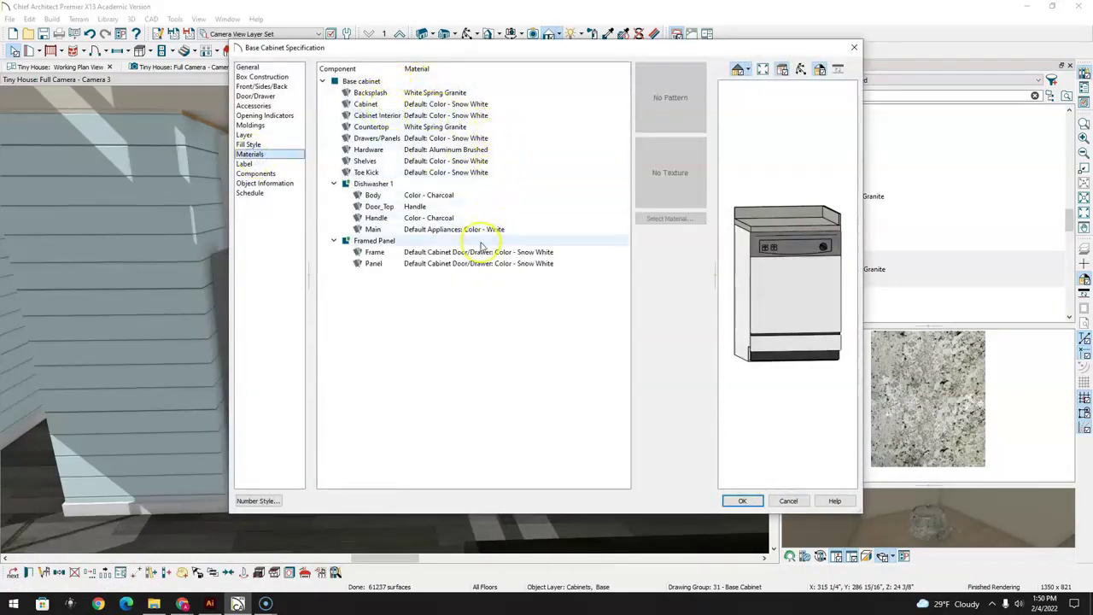
pyautogui.click(788, 501)
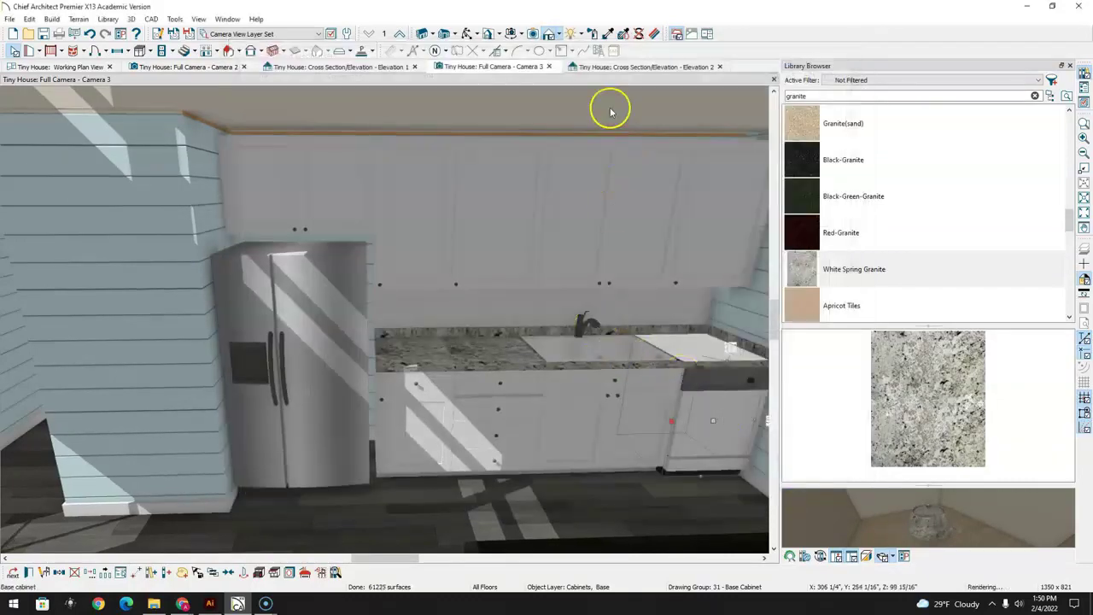
# Sample the refrigerator's Stainless Steel and apply it to the dishwasher's door and control panel
pyautogui.click(608, 33)
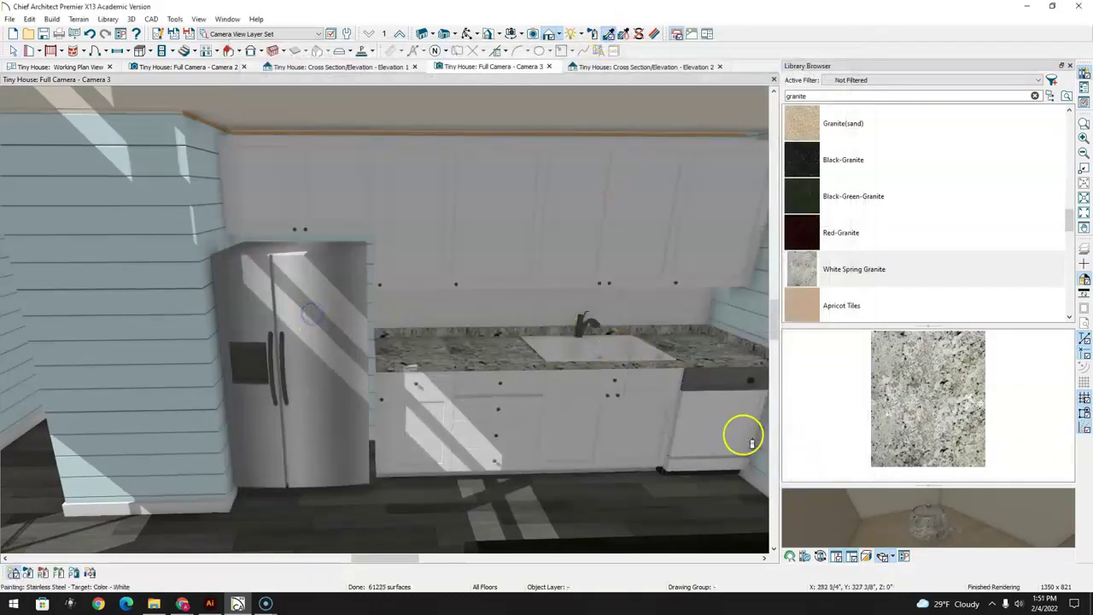
pyautogui.click(725, 425)
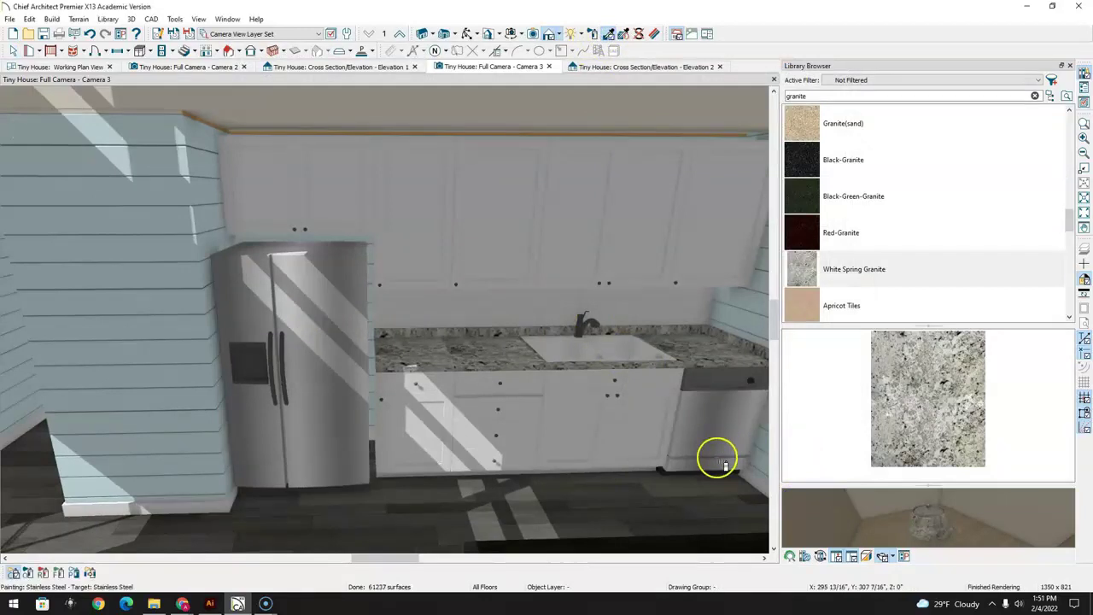
pyautogui.click(724, 389)
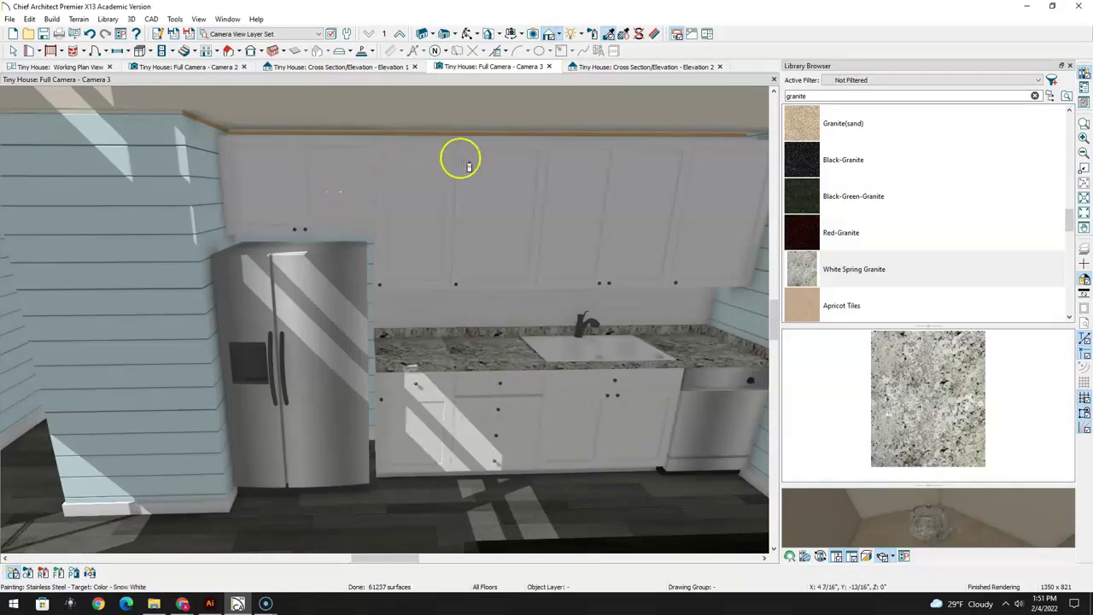
# Sample the white of the sloped trim under the roof and apply it to the beige edge of the loft floor
pyautogui.click(466, 33)
pyautogui.moveTo(432, 325); pyautogui.dragTo(378, 362)
pyautogui.moveTo(344, 438); pyautogui.dragTo(654, 486)
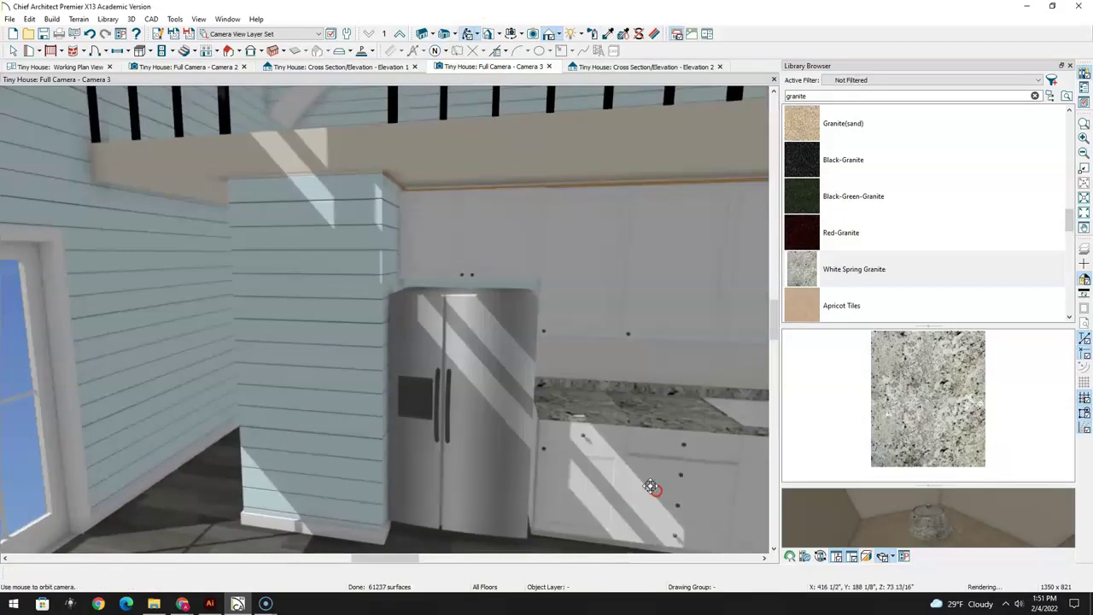
pyautogui.moveTo(547, 438); pyautogui.dragTo(432, 398)
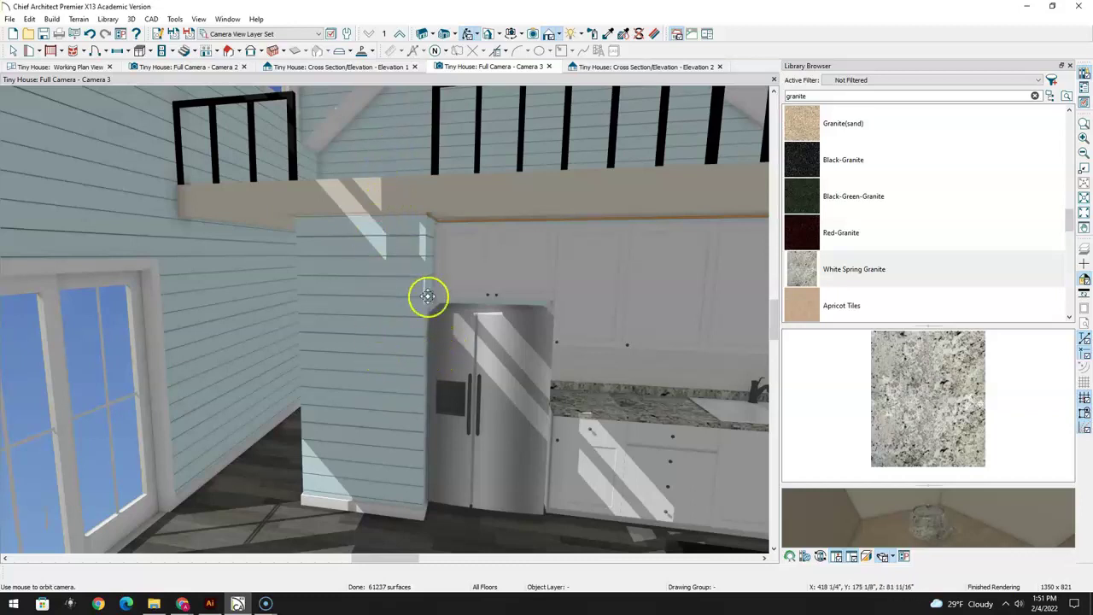
pyautogui.moveTo(476, 196); pyautogui.dragTo(433, 378)
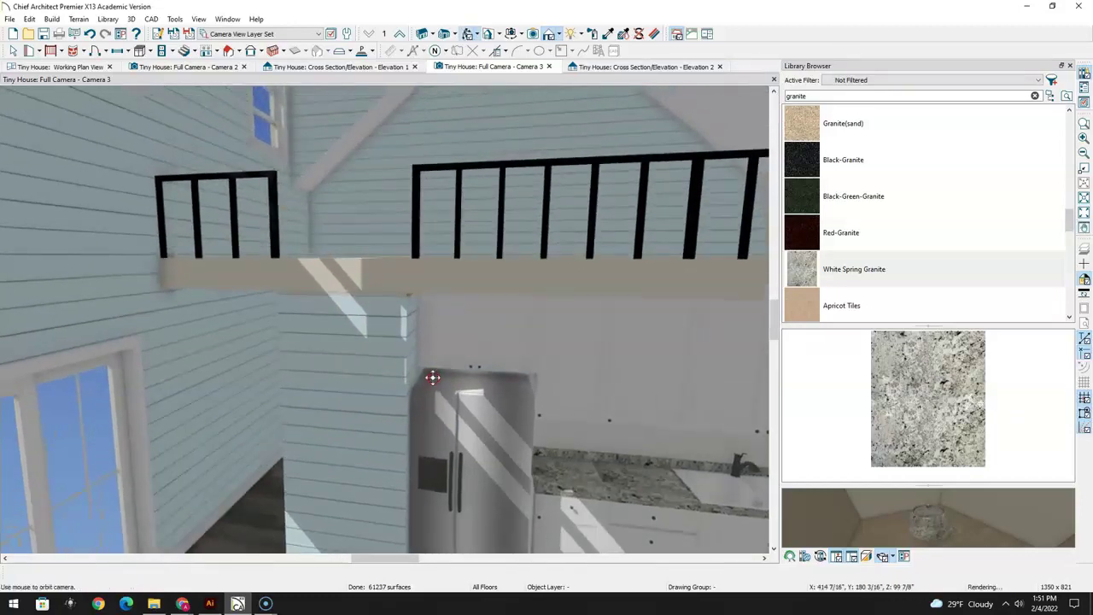
pyautogui.click(608, 33)
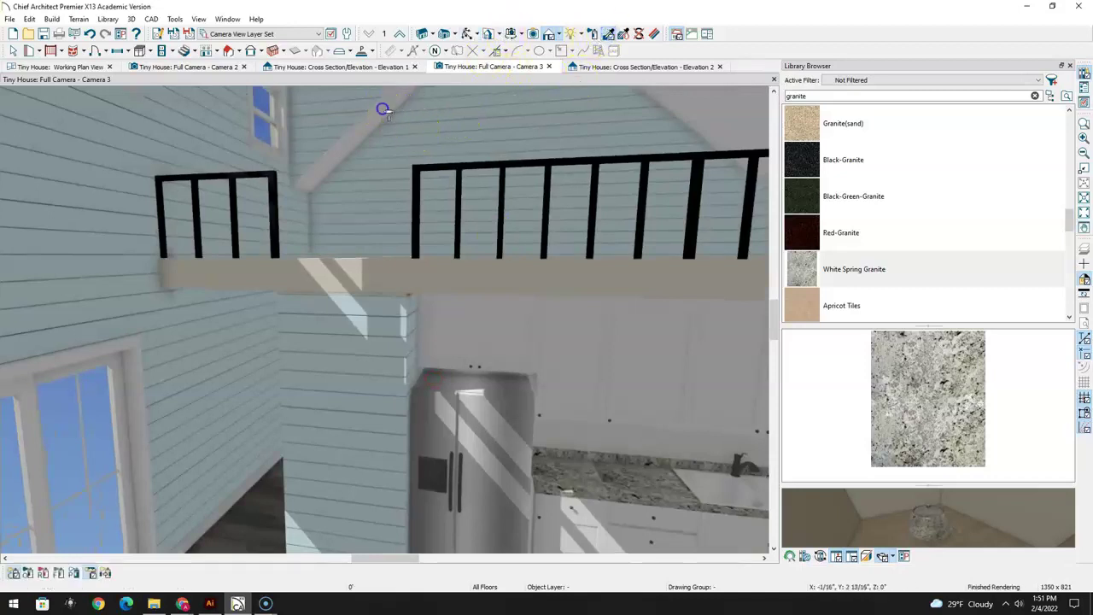
pyautogui.click(347, 271)
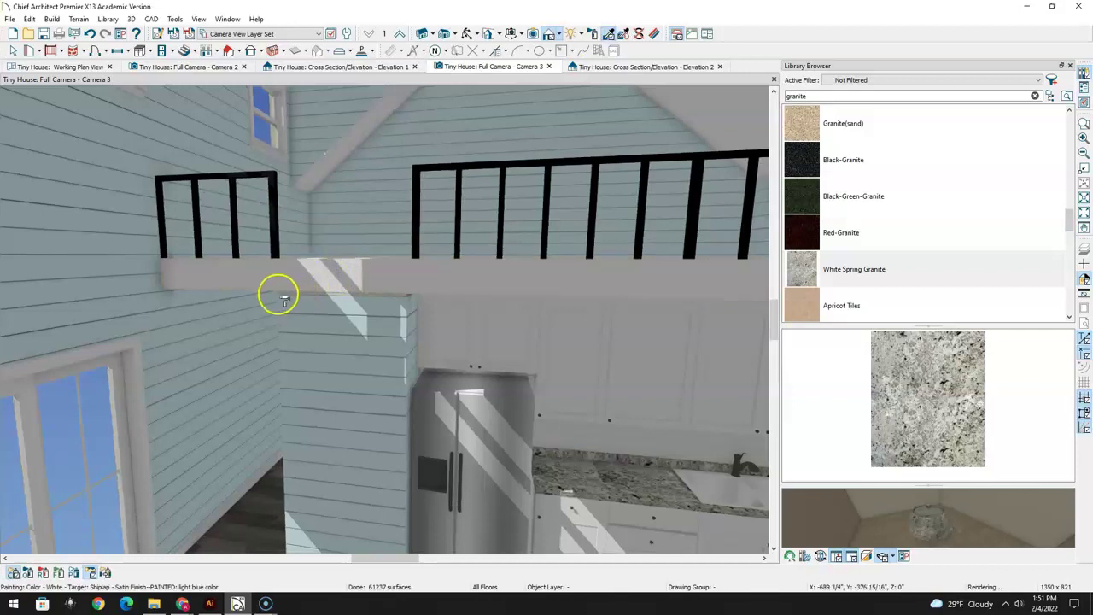
# Inspect the loft edge and railing opening, and bring up the toilet room corner beside the refrigerator in the working plan
pyautogui.click(467, 34)
pyautogui.moveTo(408, 275); pyautogui.dragTo(451, 288)
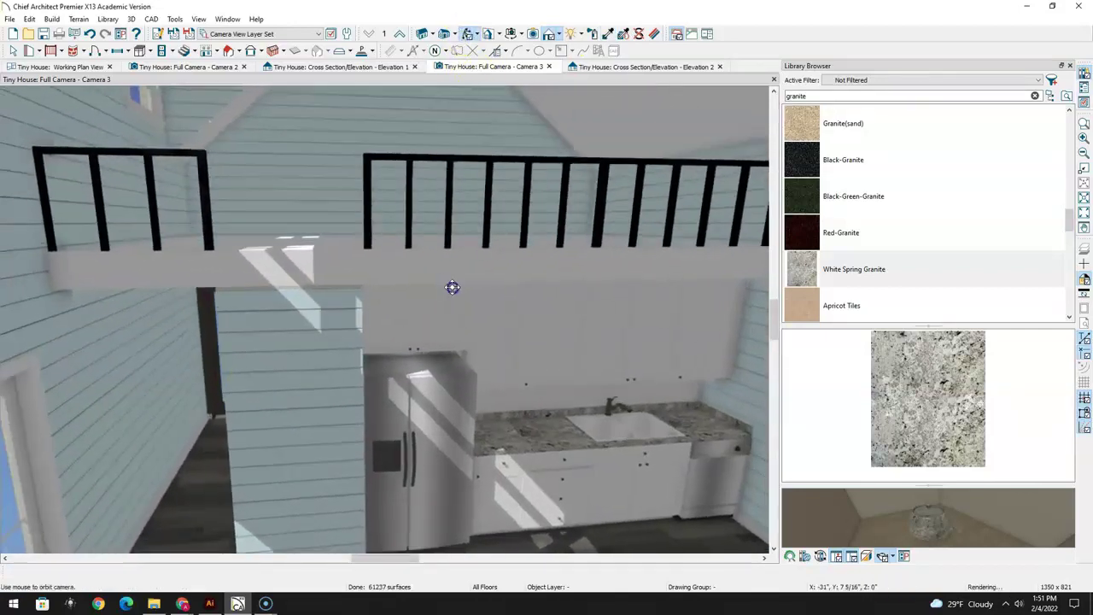
pyautogui.moveTo(351, 374); pyautogui.dragTo(531, 326, button='middle')
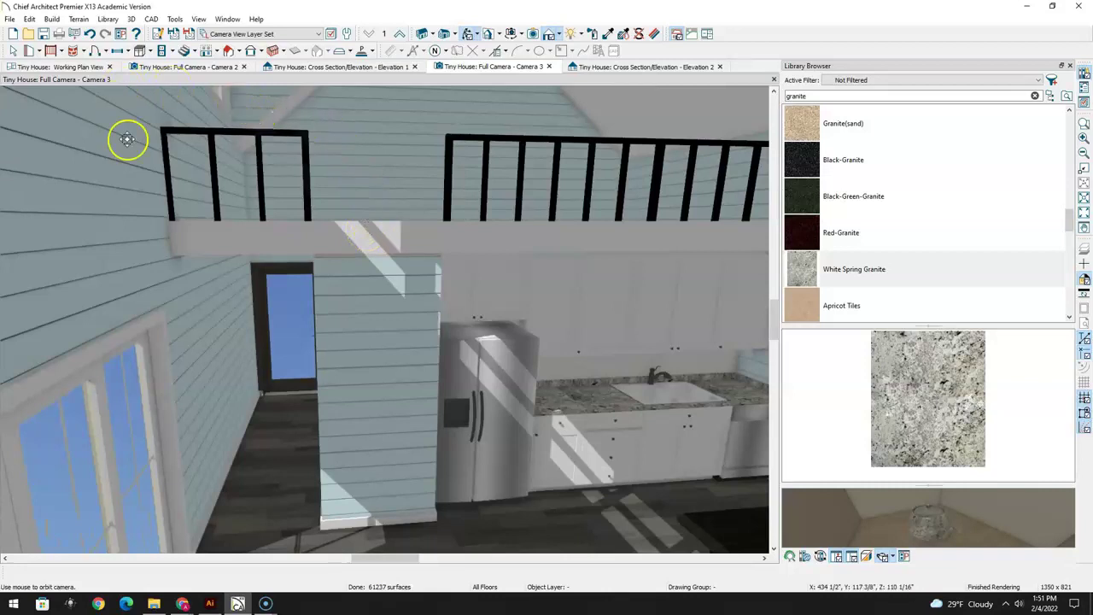
pyautogui.click(88, 71)
pyautogui.moveTo(389, 402); pyautogui.dragTo(464, 307, button='middle')
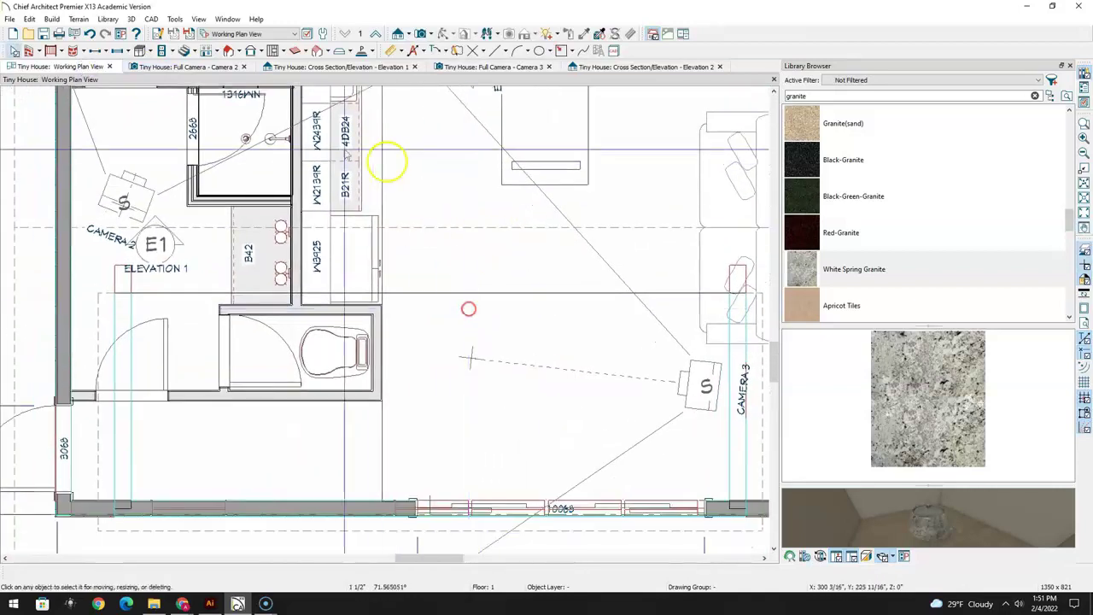
pyautogui.click(373, 53)
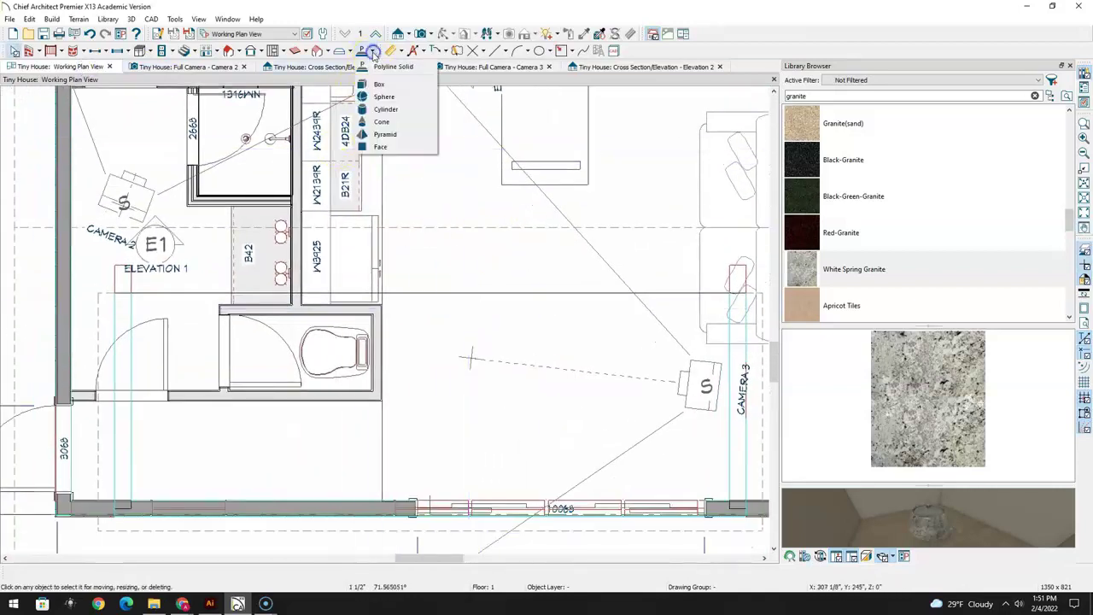
pyautogui.click(380, 79)
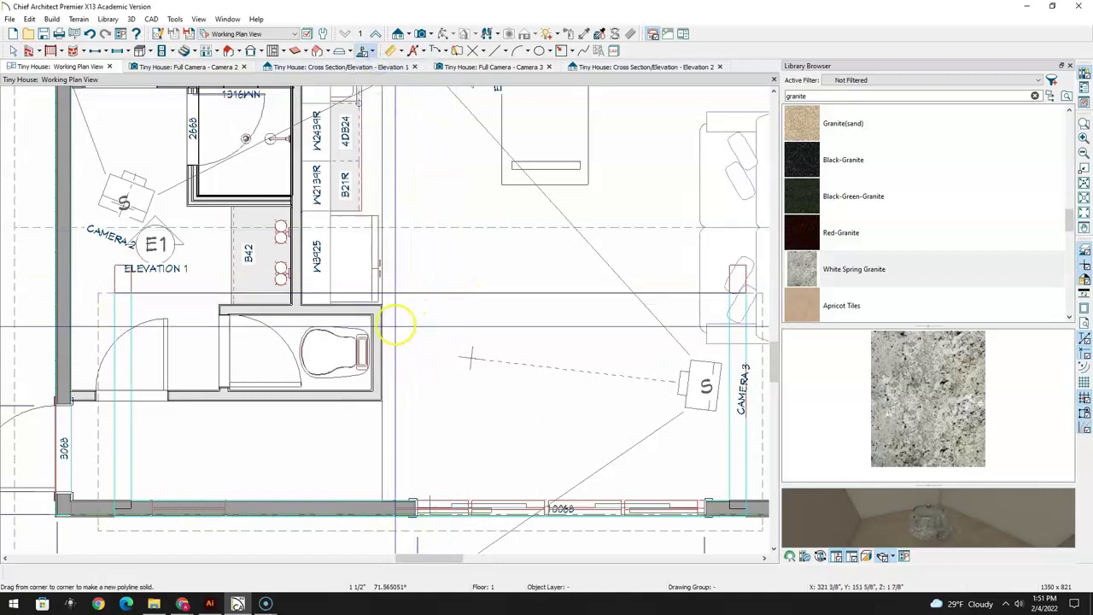
pyautogui.scroll(2, 397, 324)
pyautogui.moveTo(391, 302); pyautogui.dragTo(407, 317)
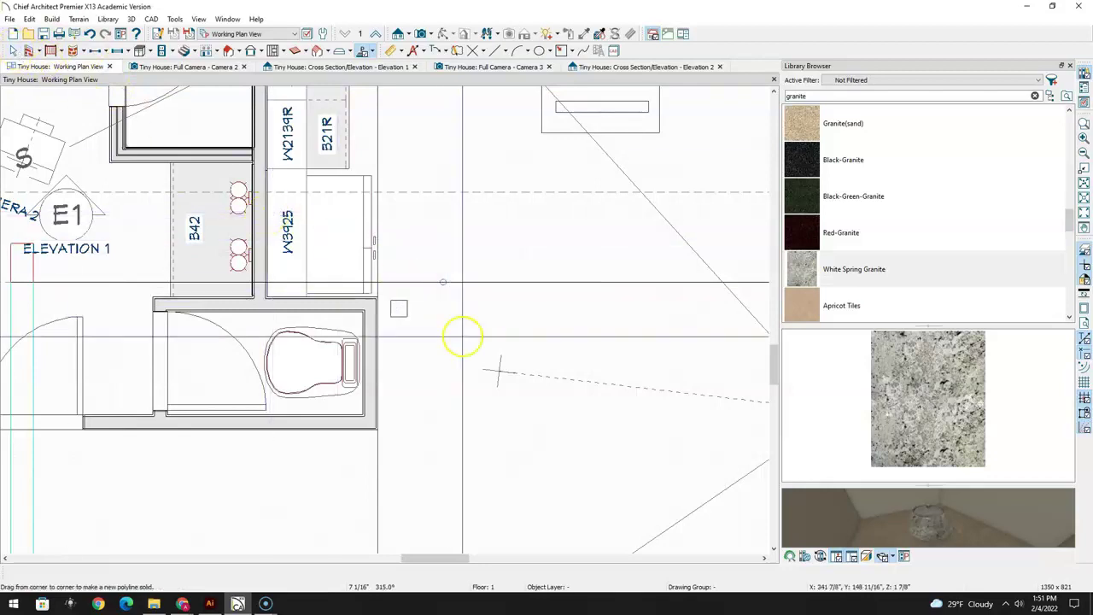
pyautogui.click(14, 51)
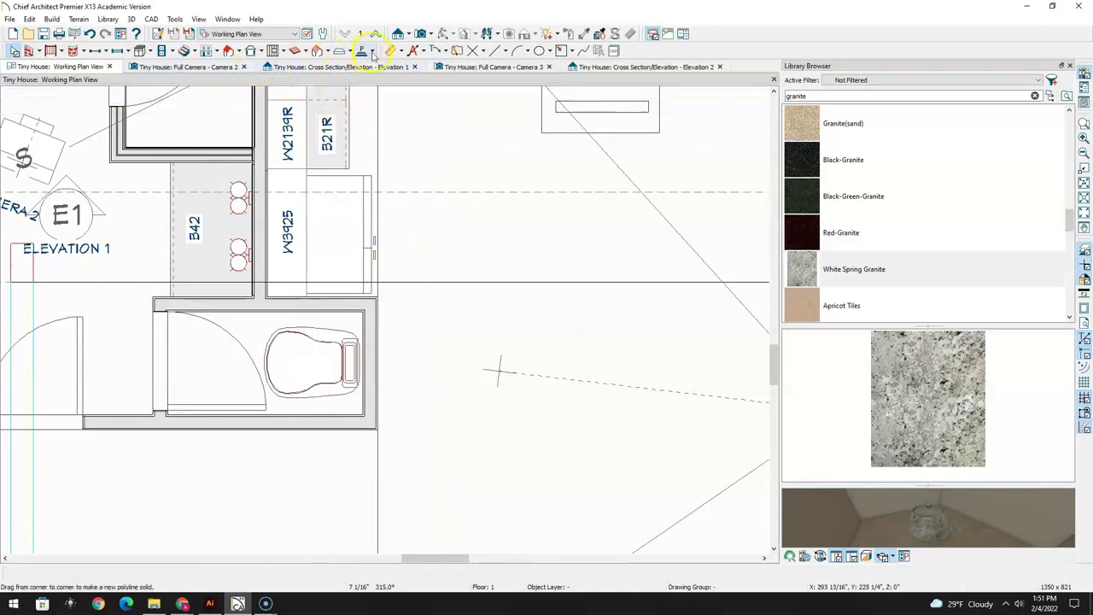
# Draw a small 3D box about 6" deep on the open floor just outside the toilet room's corner near the refrigerator
pyautogui.click(373, 54)
pyautogui.click(381, 85)
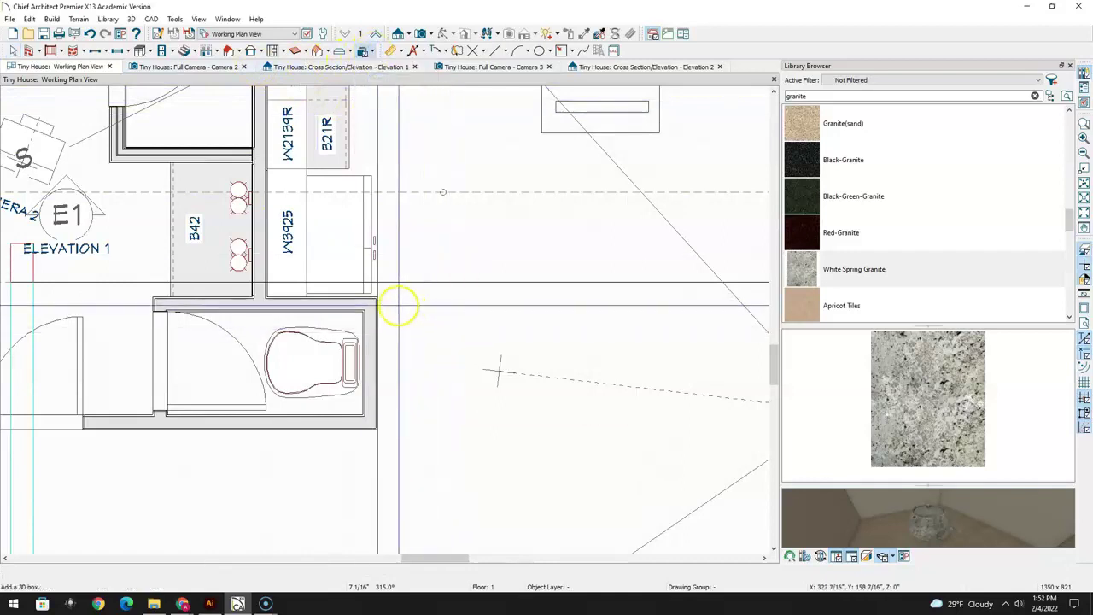
pyautogui.moveTo(398, 299); pyautogui.dragTo(412, 317)
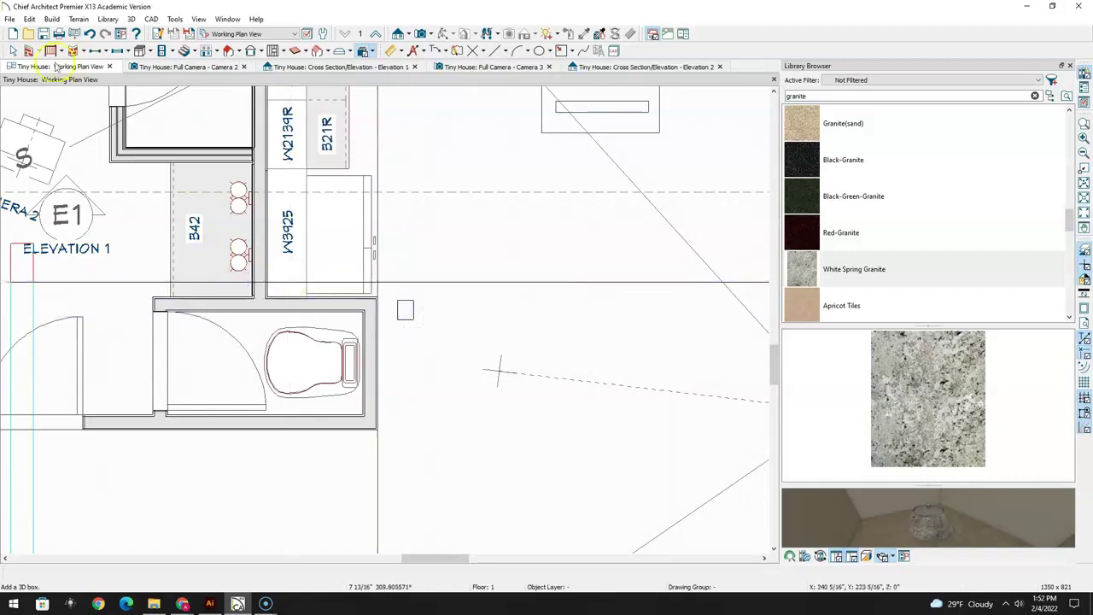
# Set the 3D box's width and depth to 2" and its height to 9'
pyautogui.doubleClick(407, 310)
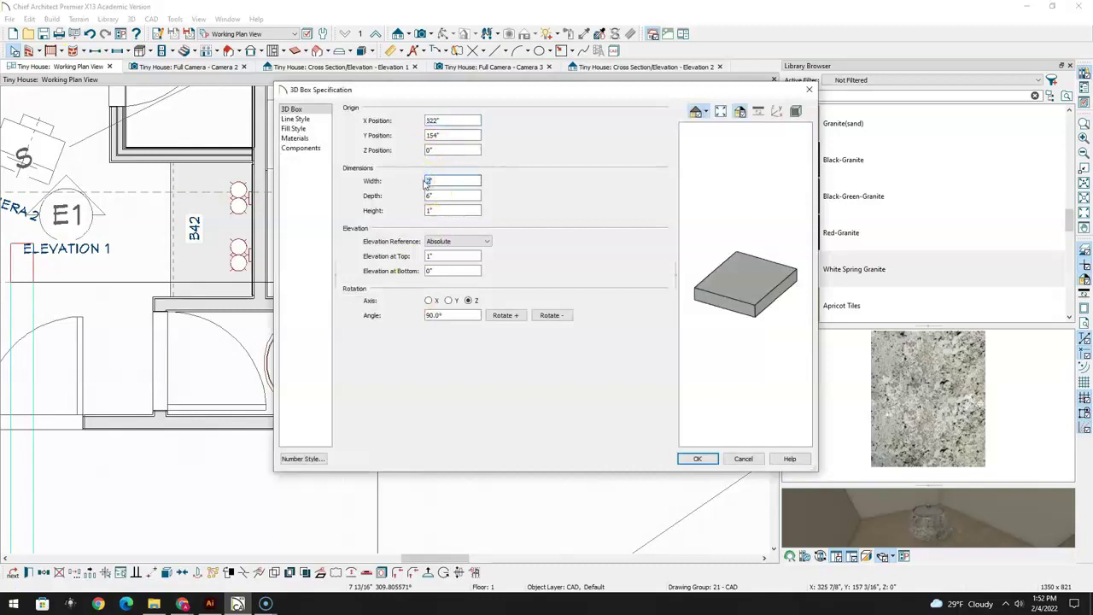
pyautogui.press('Tab')
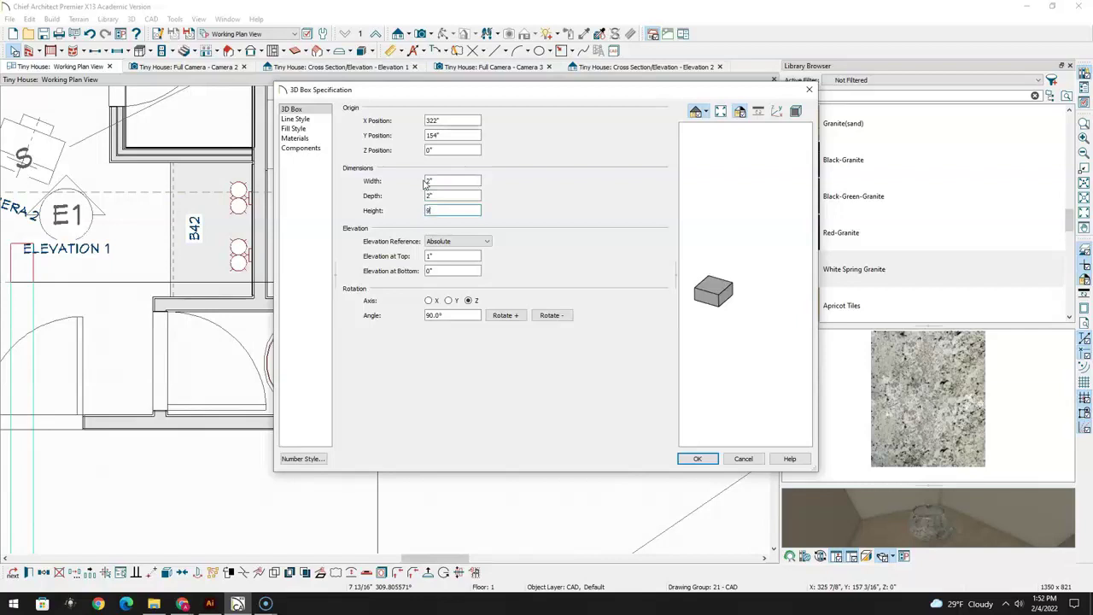
pyautogui.write("9'")
pyautogui.press('Tab')
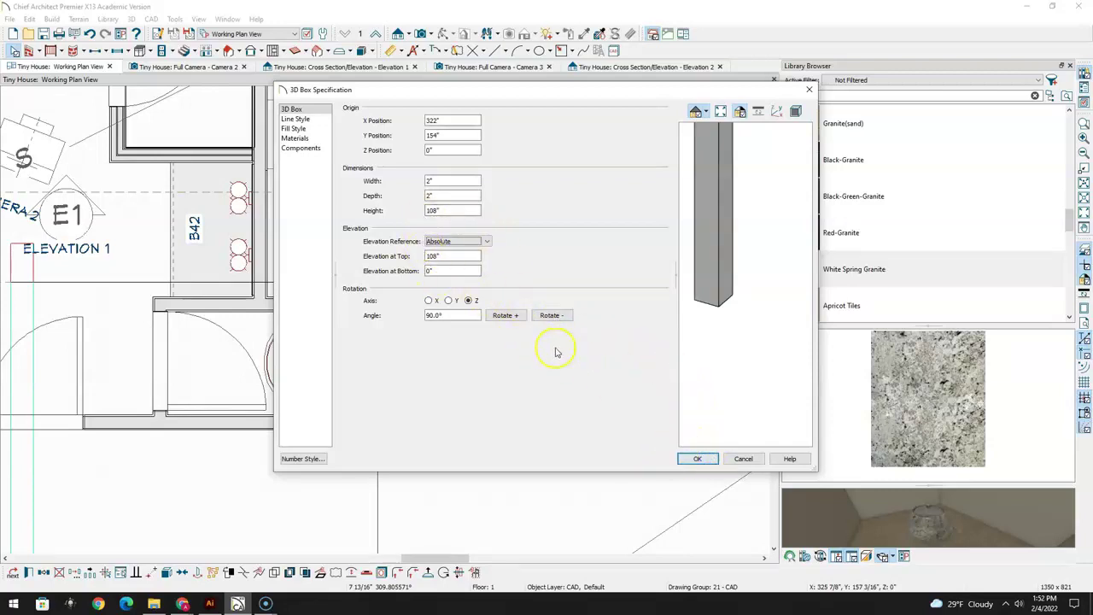
pyautogui.click(699, 459)
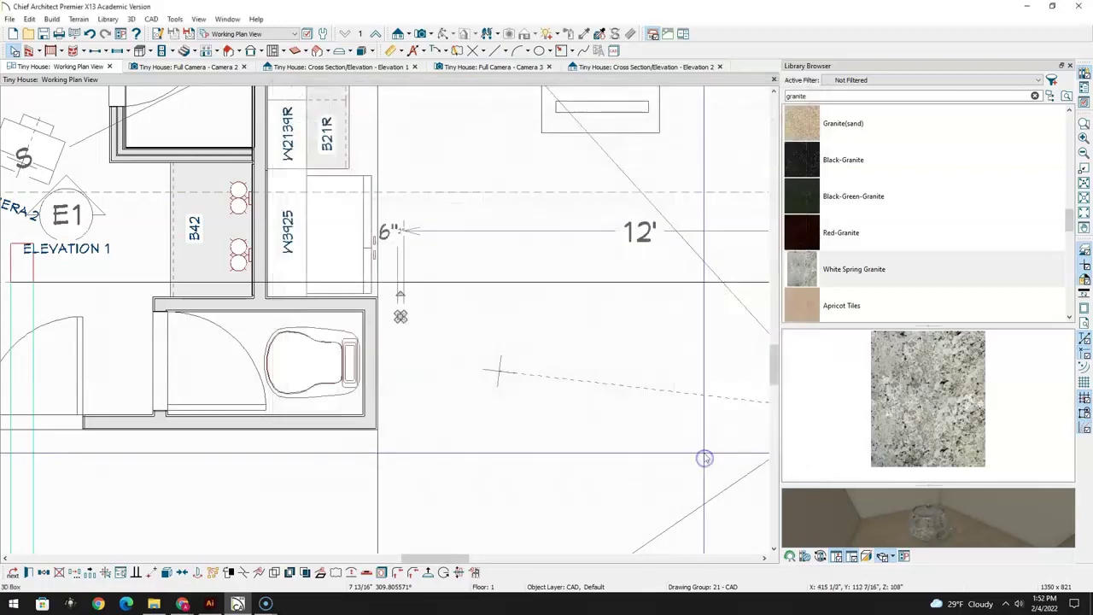
# Check the box against the loft edge in Camera 3 and set its height to 112"
pyautogui.click(505, 67)
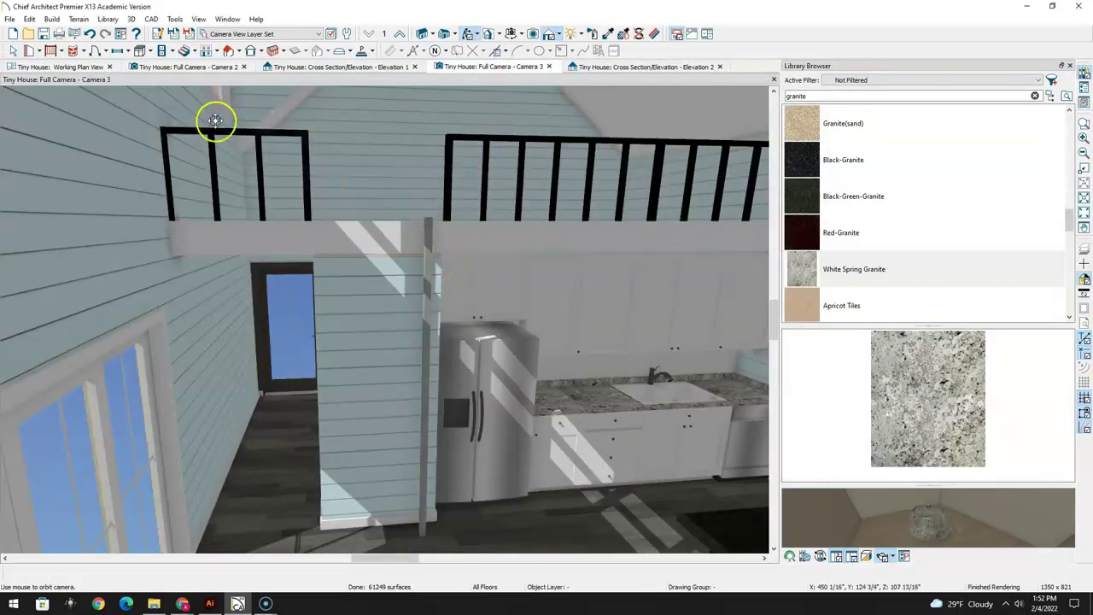
pyautogui.doubleClick(428, 244)
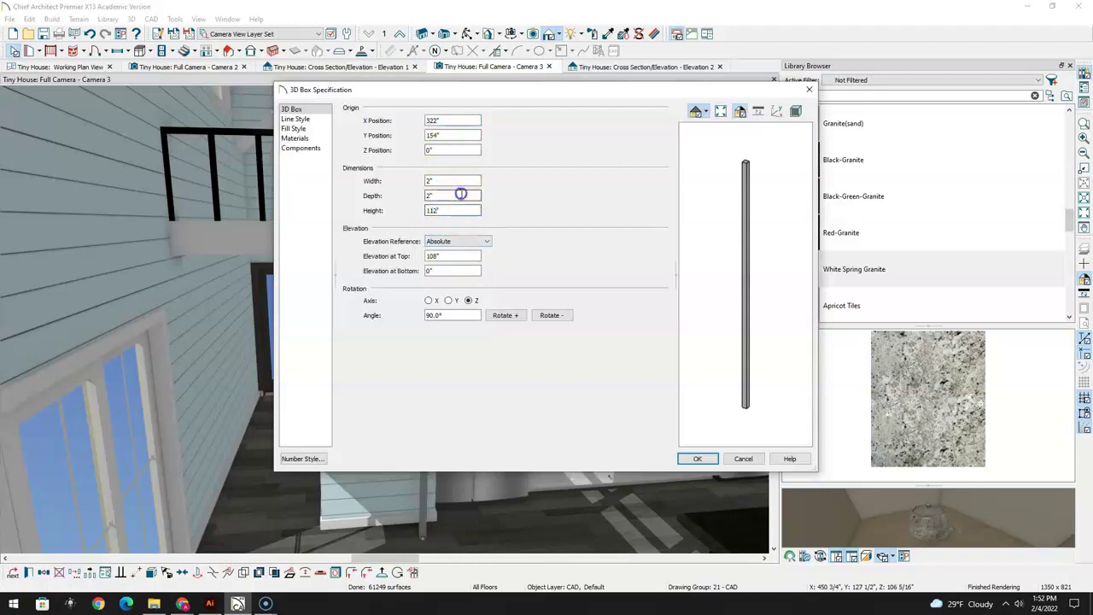
pyautogui.click(701, 457)
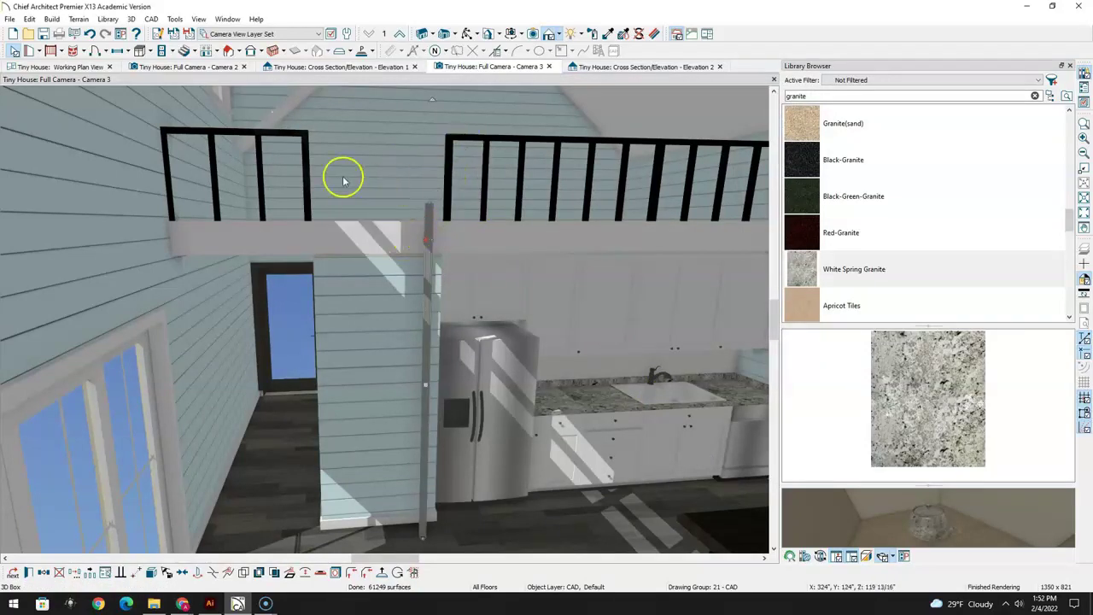
# Move the 3D box in the working plan to about 7" from the toilet room's outer wall
pyautogui.click(79, 68)
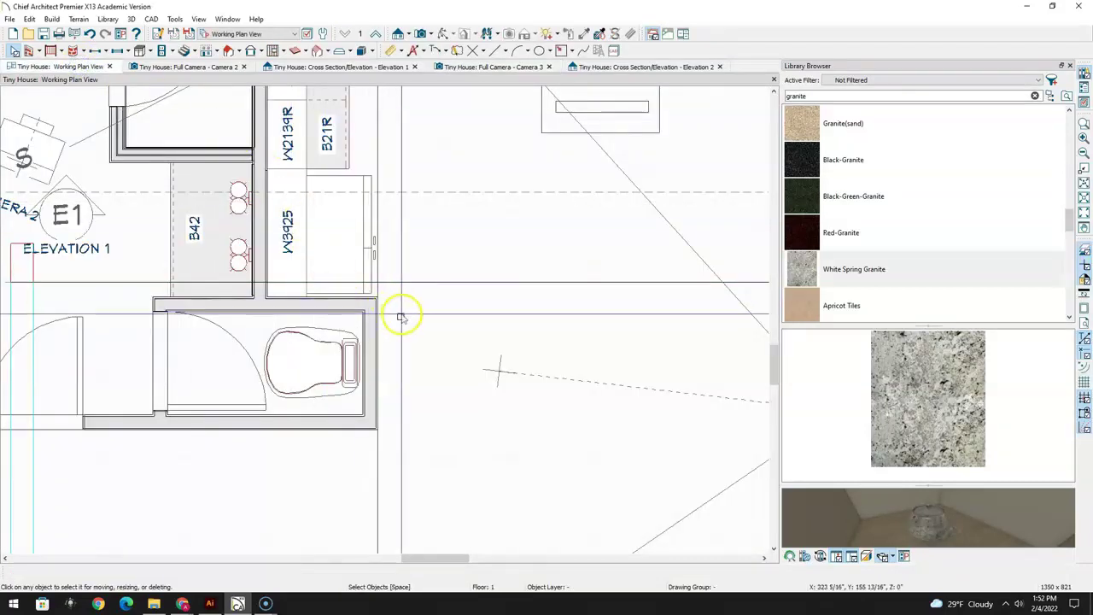
pyautogui.click(401, 317)
pyautogui.moveTo(400, 317); pyautogui.dragTo(60, 539)
pyautogui.press('Delete')
pyautogui.moveTo(243, 405); pyautogui.dragTo(268, 256, button='middle')
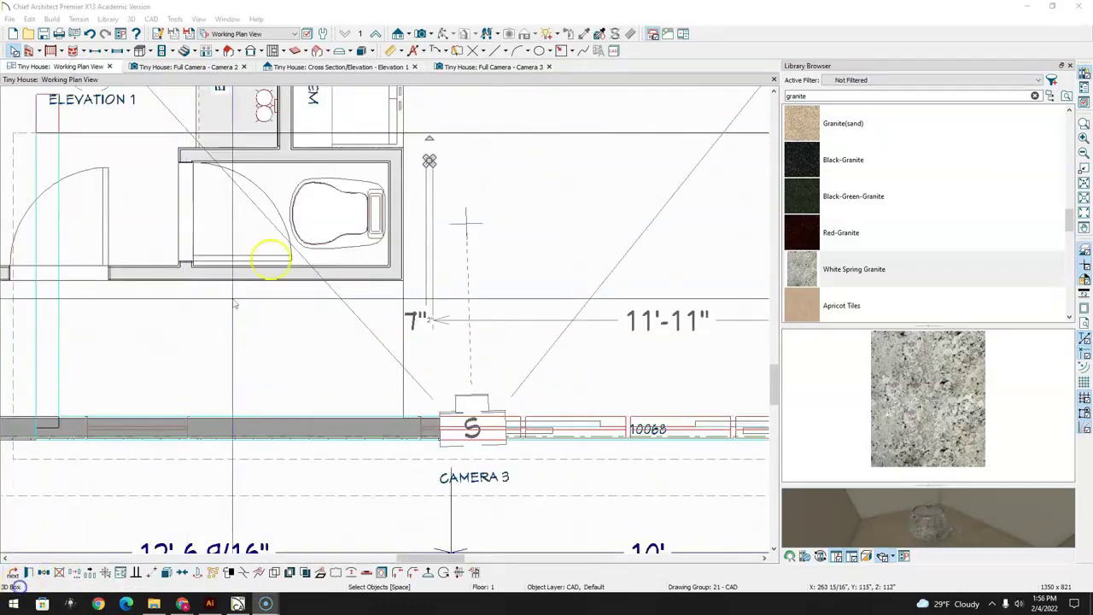
# Create a cross section/elevation view from the working plan, looking past the 3D box toward the opposite long wall
pyautogui.click(481, 177)
pyautogui.scroll(3, 425, 170)
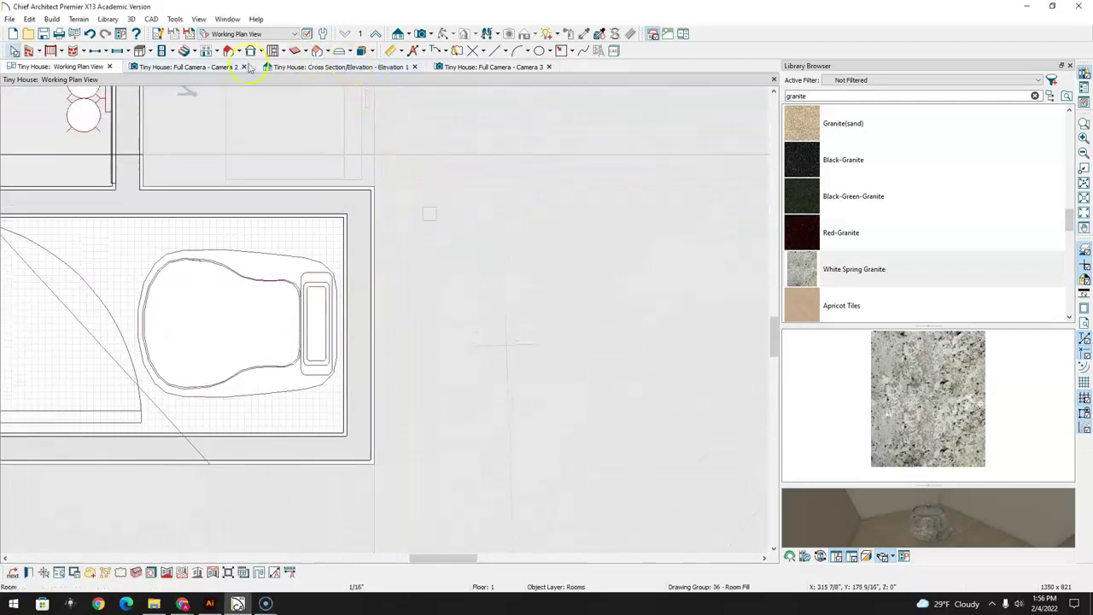
pyautogui.click(188, 66)
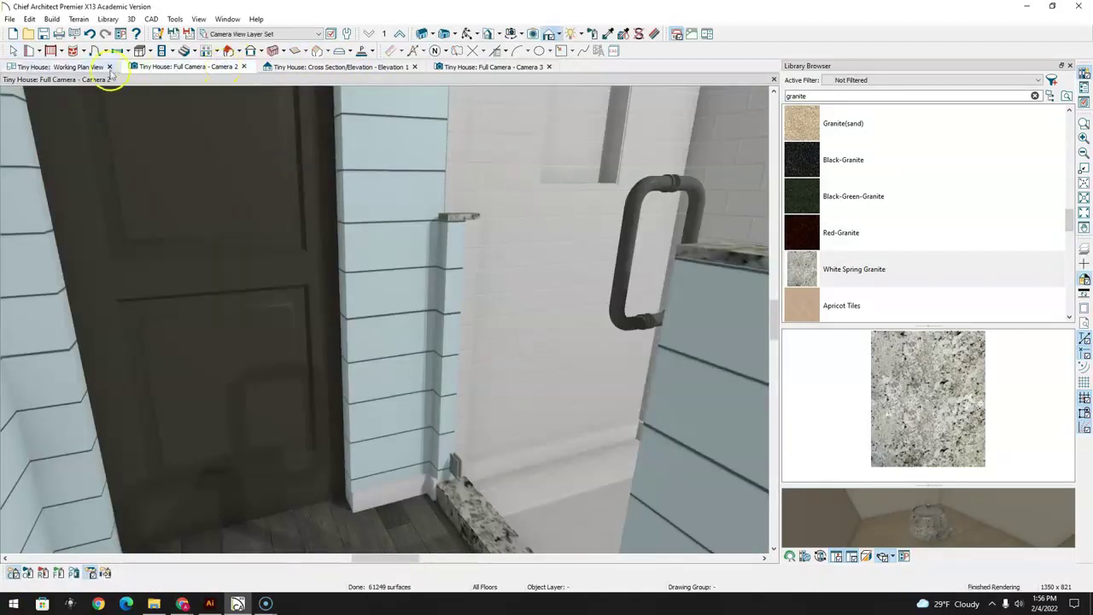
pyautogui.click(87, 67)
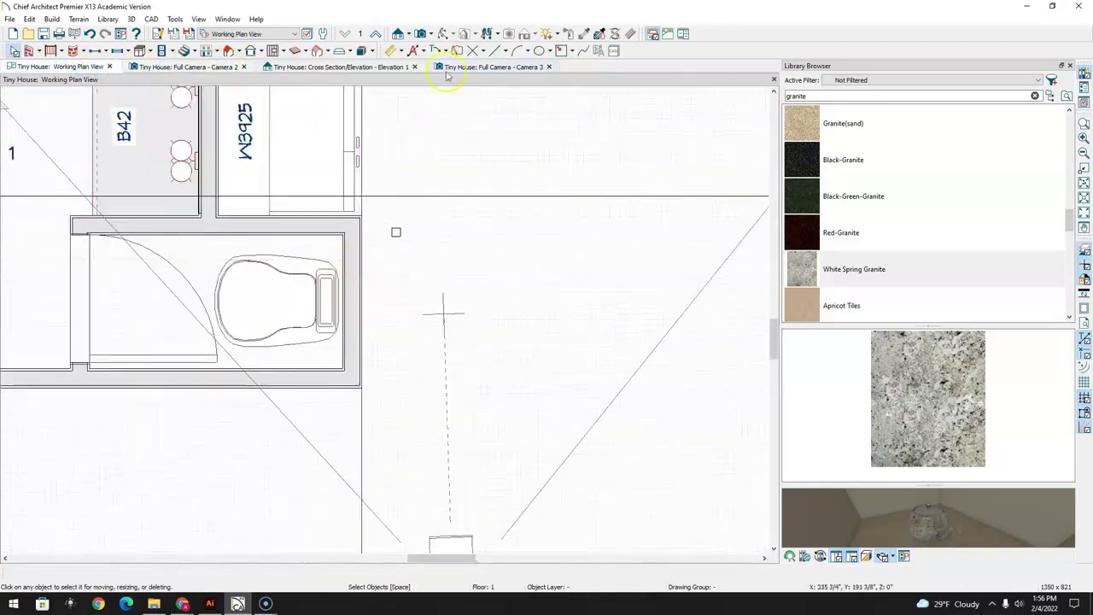
pyautogui.click(398, 35)
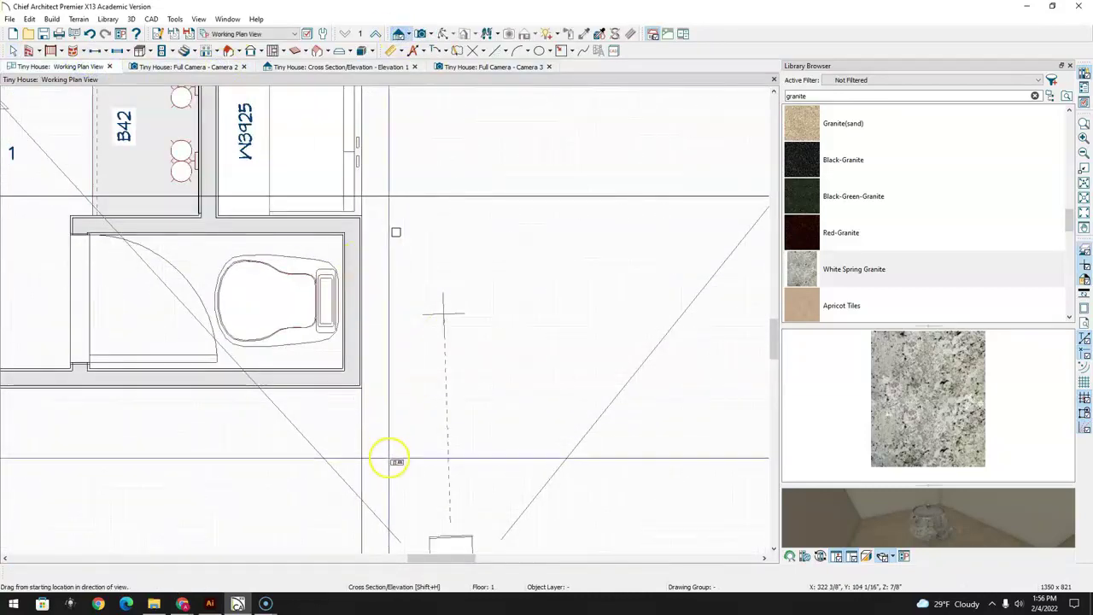
pyautogui.moveTo(393, 466); pyautogui.dragTo(392, 408)
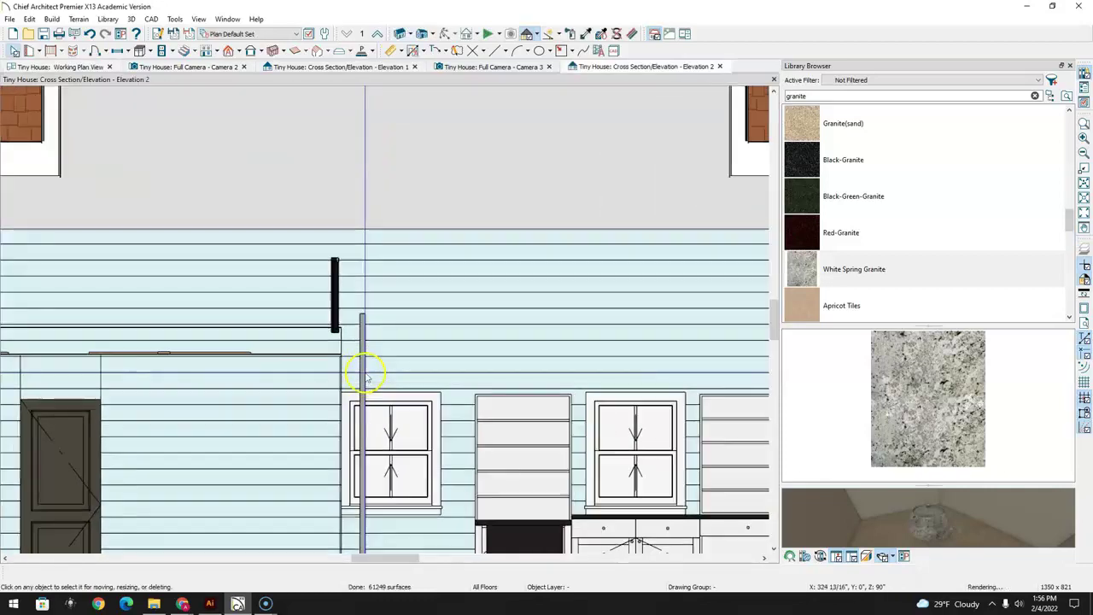
# Tilt the 3D box in Elevation 2 so its top leans toward the loft railing and its foot stands out from the wall
pyautogui.click(361, 363)
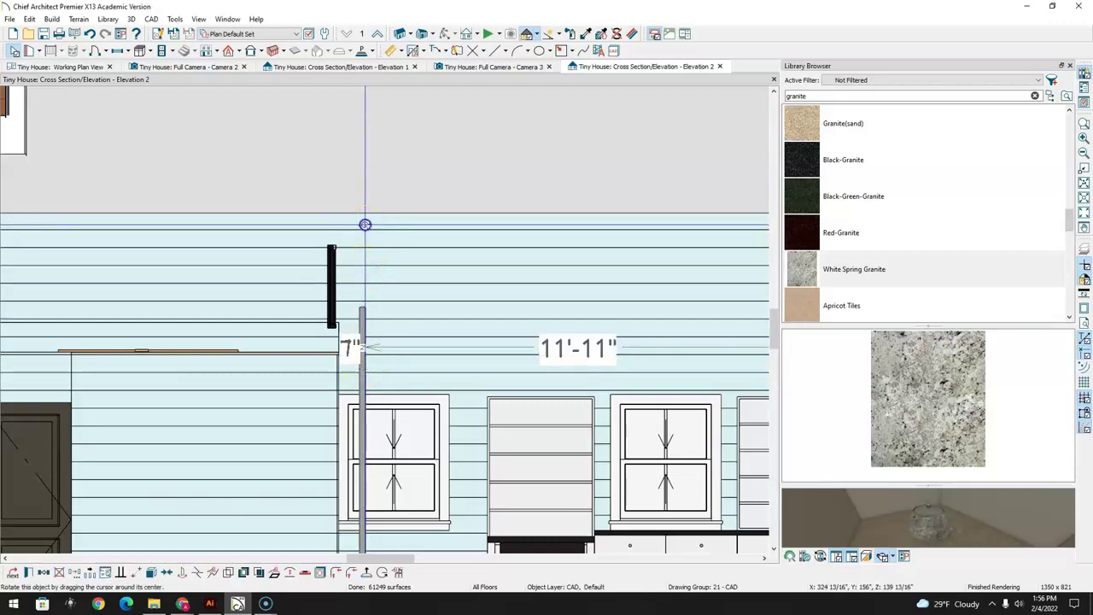
pyautogui.moveTo(364, 225); pyautogui.dragTo(611, 416)
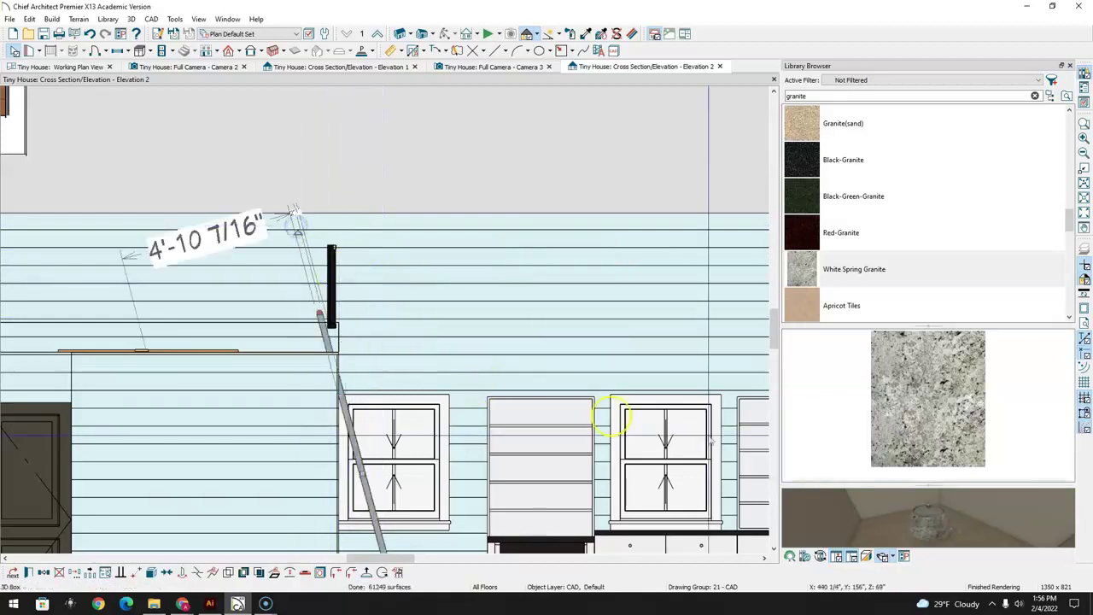
pyautogui.click(1084, 433)
pyautogui.moveTo(579, 471); pyautogui.dragTo(538, 333)
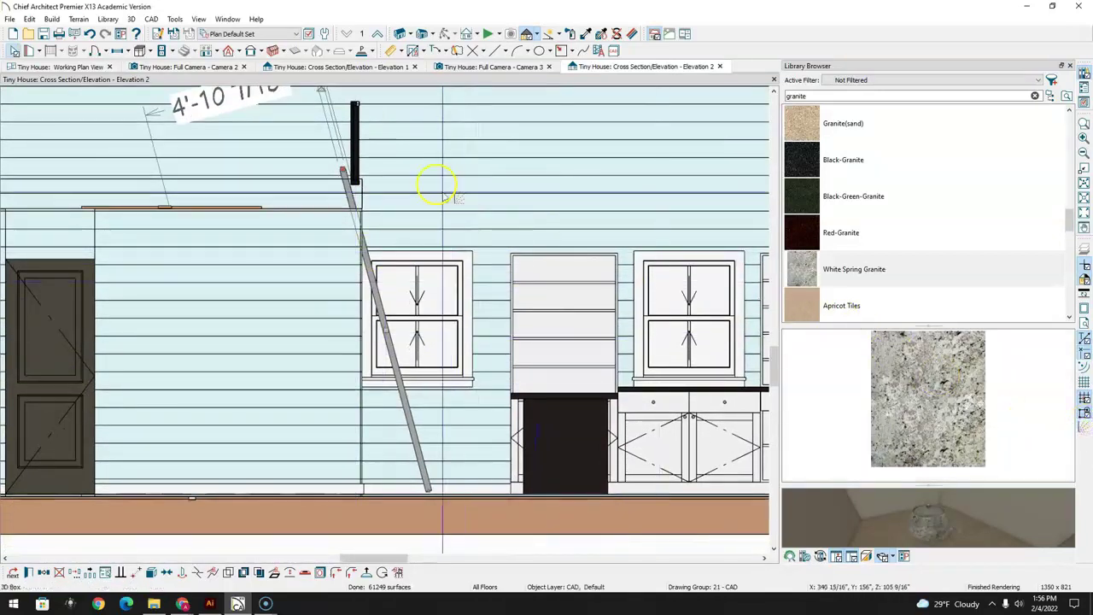
pyautogui.moveTo(430, 191); pyautogui.dragTo(402, 291)
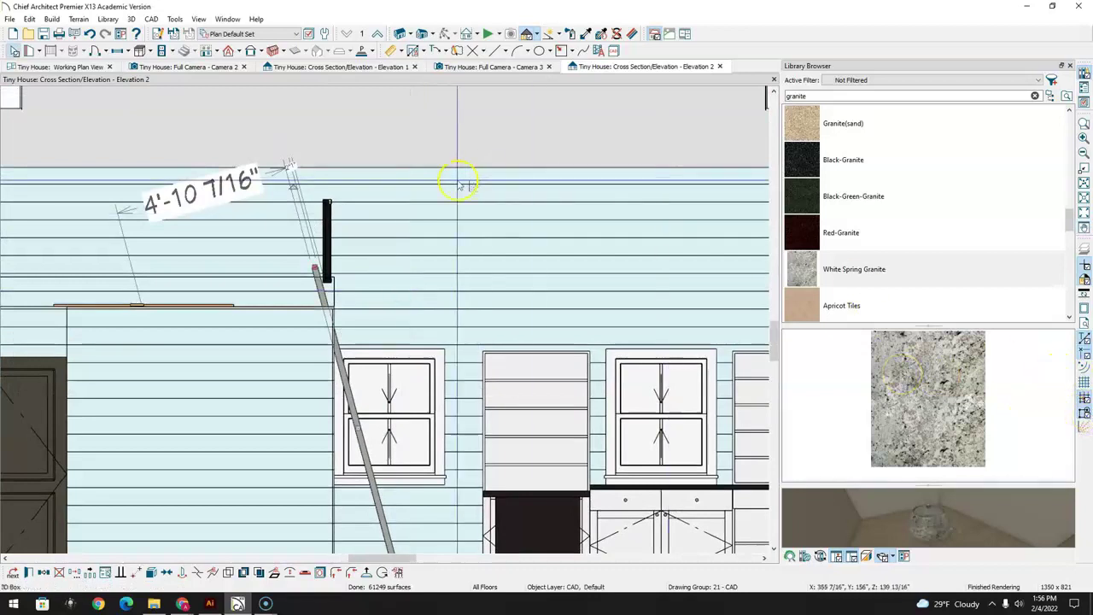
pyautogui.moveTo(291, 184); pyautogui.dragTo(323, 205)
pyautogui.moveTo(373, 398); pyautogui.dragTo(398, 317, button='middle')
pyautogui.scroll(3, 376, 323)
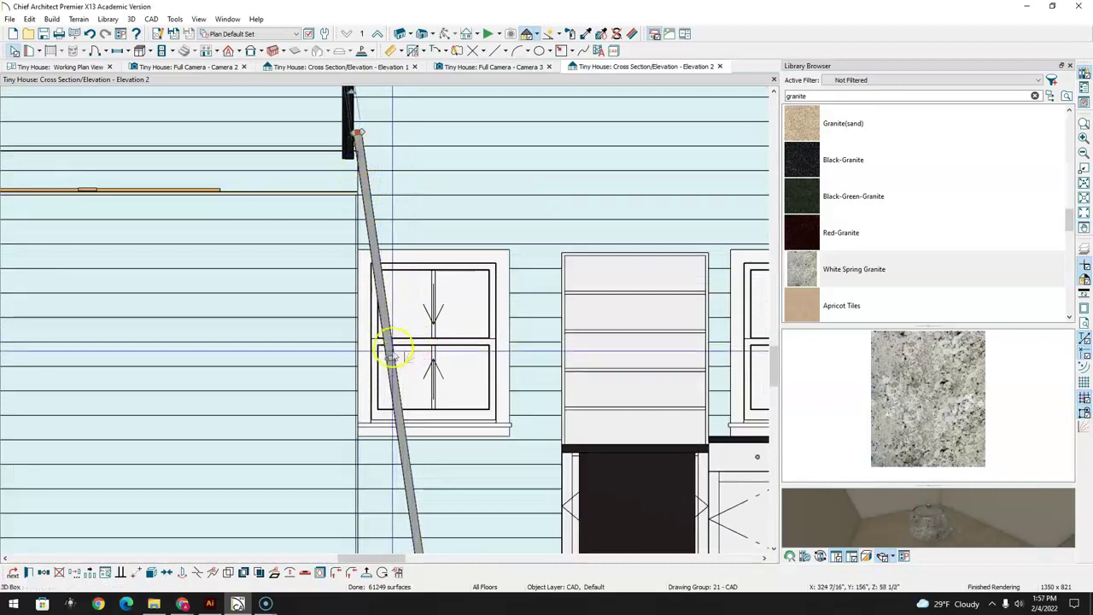
# Shift the tilted 3D box slightly away from the wall so it rests against the loft edge, with grid snapping turned off for the move
pyautogui.click(394, 338)
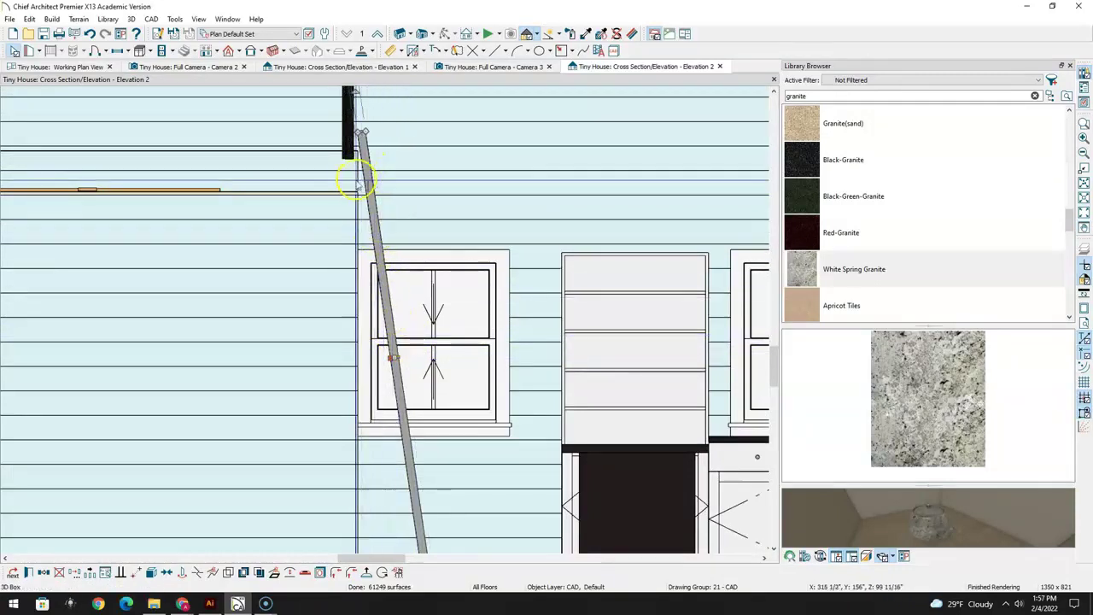
pyautogui.scroll(2, 367, 151)
pyautogui.moveTo(410, 463); pyautogui.dragTo(410, 466)
pyautogui.click(532, 470)
pyautogui.click(396, 439)
pyautogui.moveTo(402, 465); pyautogui.dragTo(408, 465)
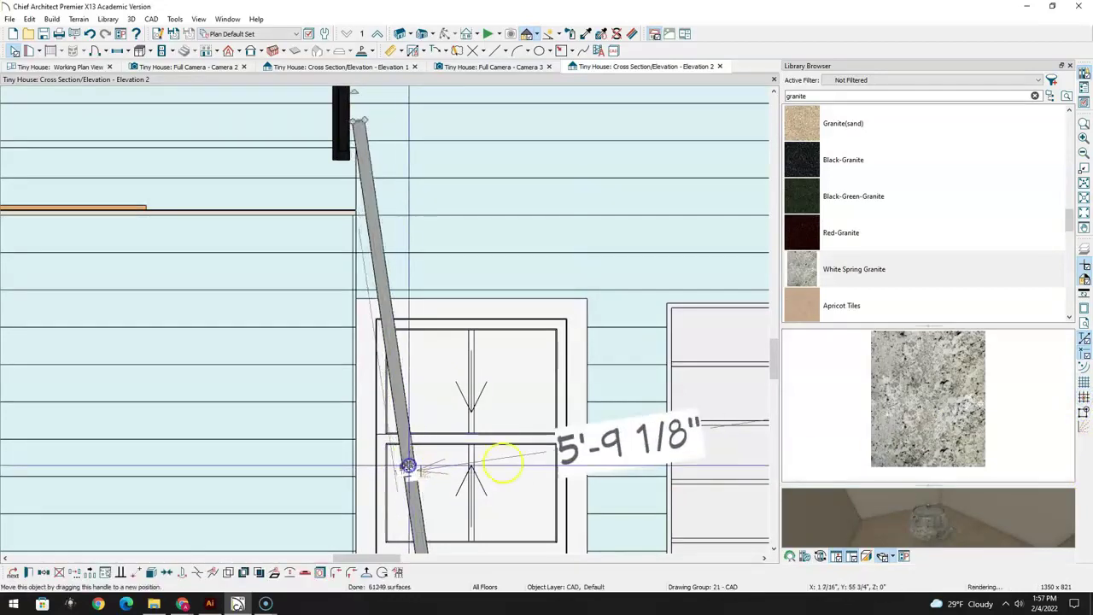
pyautogui.click(1083, 398)
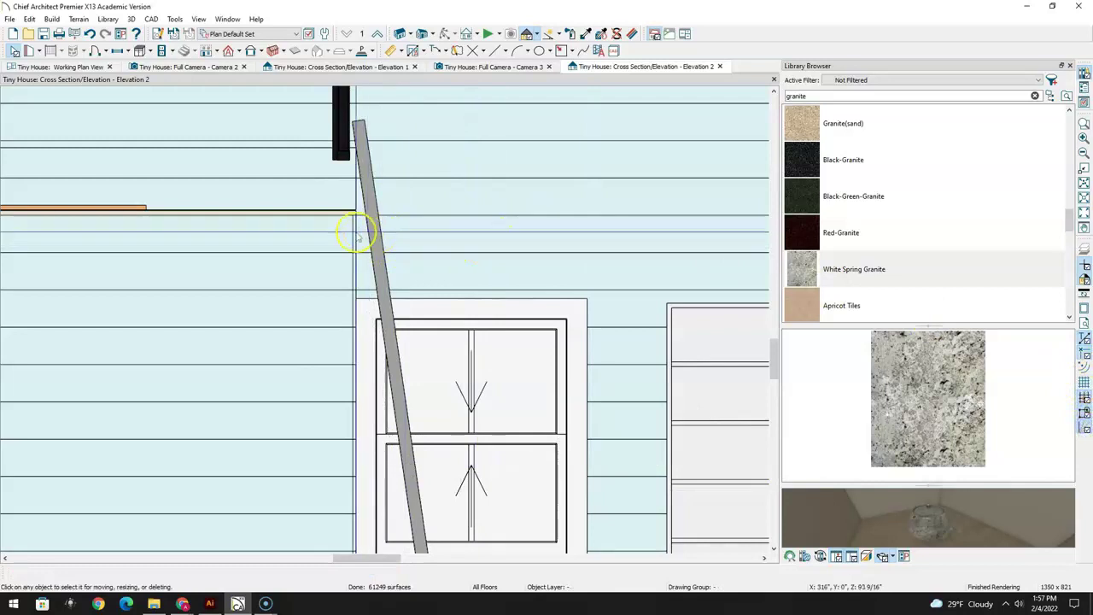
# Open the leaning 3D box's specification from the working plan and change its material to Black Metal Rough
pyautogui.click(57, 67)
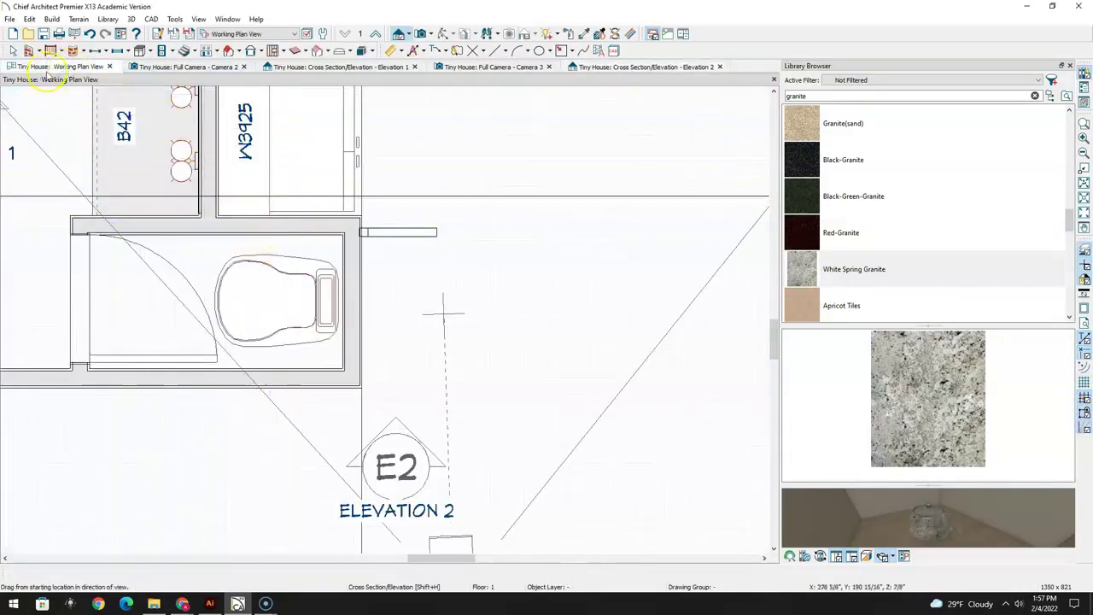
pyautogui.click(13, 51)
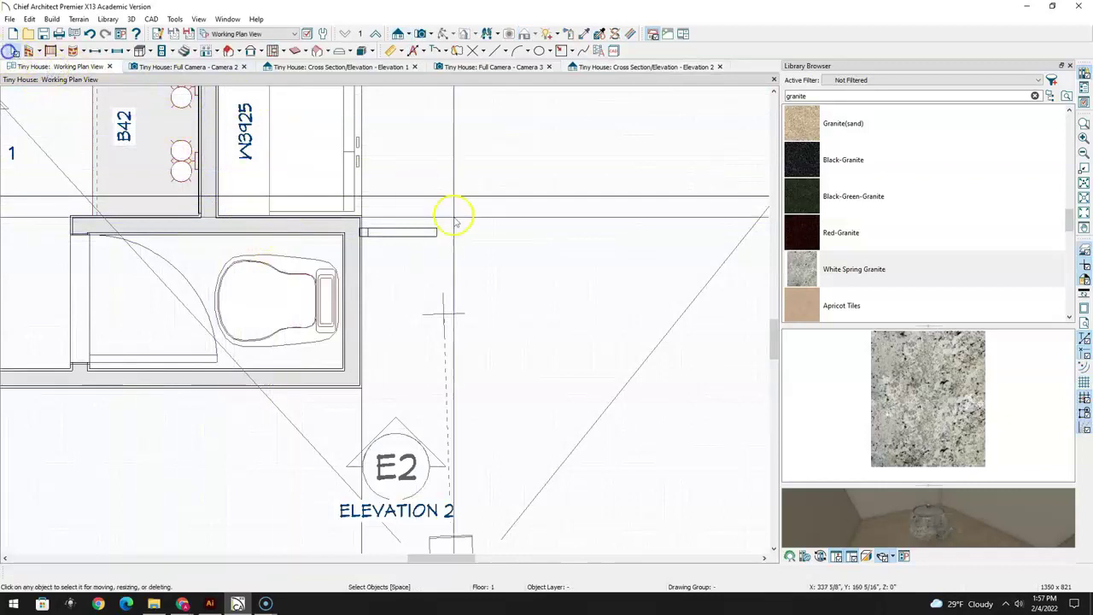
pyautogui.doubleClick(412, 236)
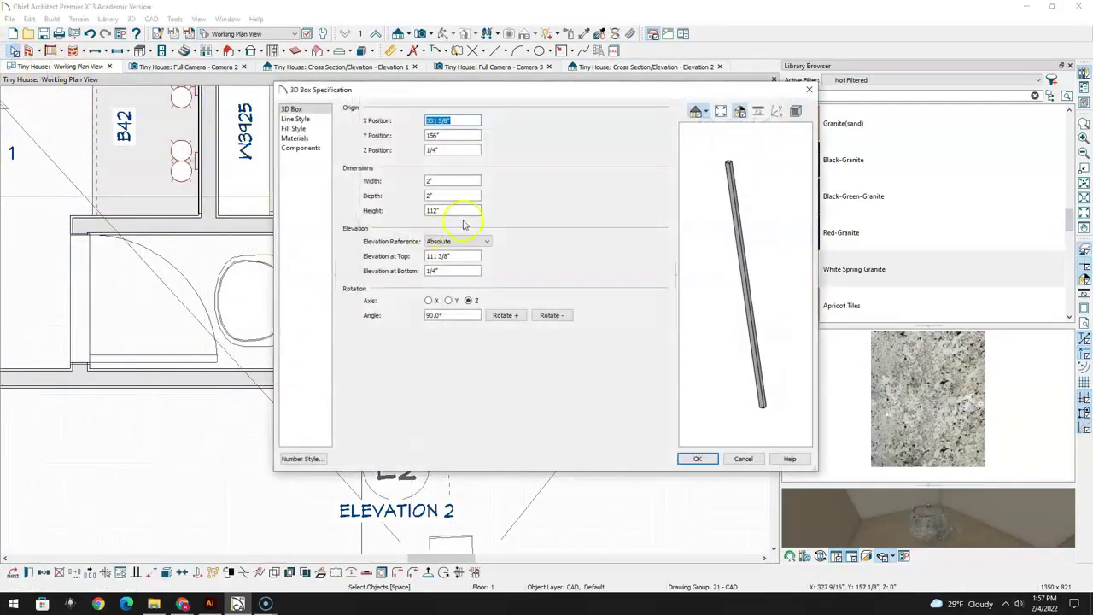
pyautogui.click(296, 139)
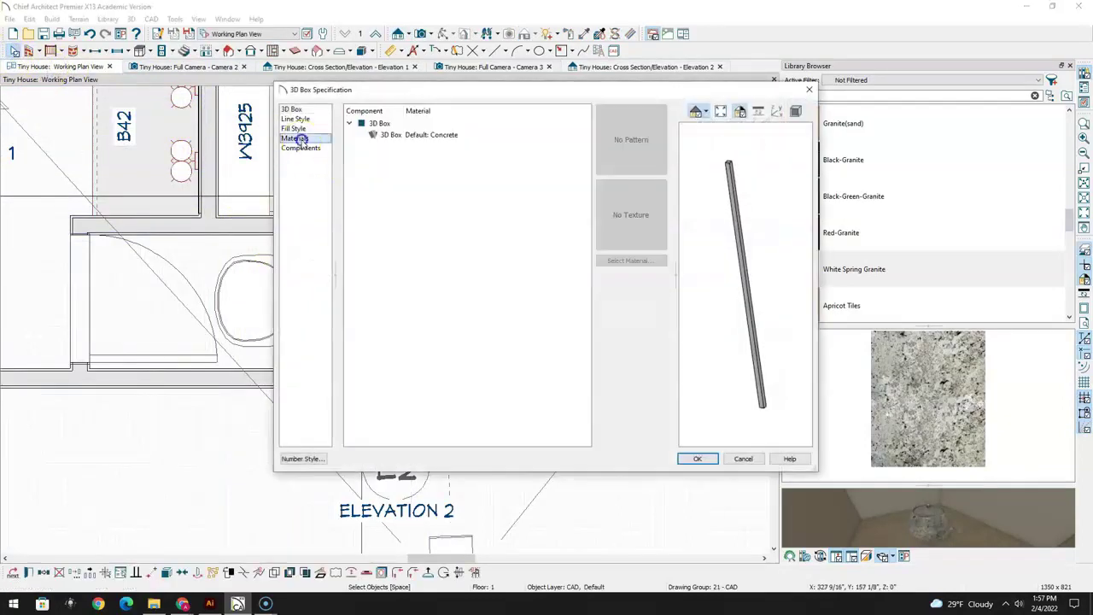
pyautogui.click(448, 136)
pyautogui.click(632, 261)
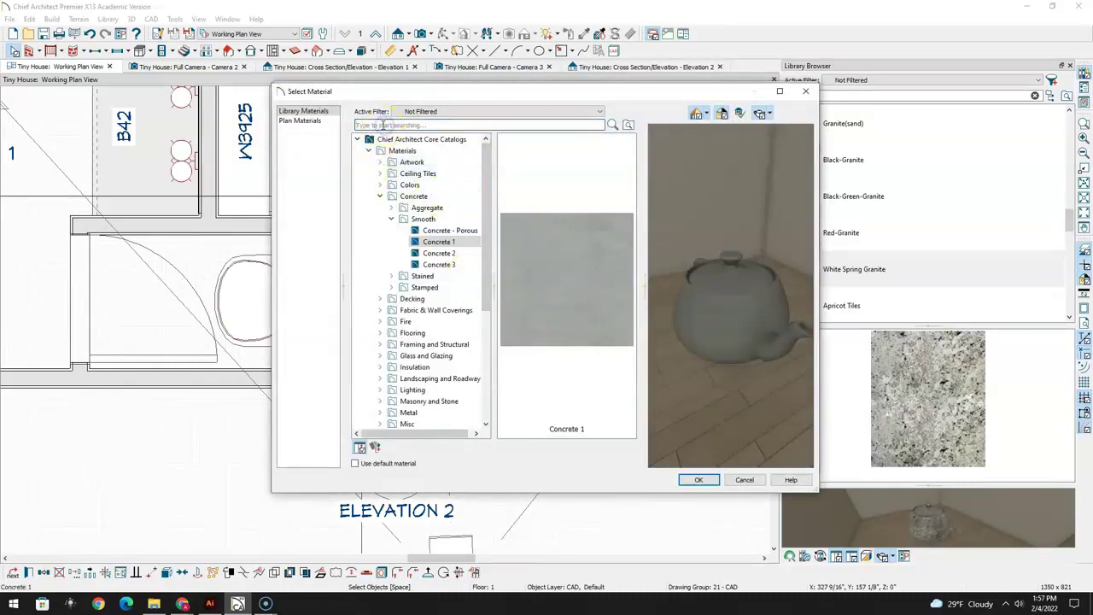
pyautogui.click(384, 125)
pyautogui.write('metal')
pyautogui.press('Return')
pyautogui.moveTo(487, 156); pyautogui.dragTo(485, 174)
pyautogui.click(401, 226)
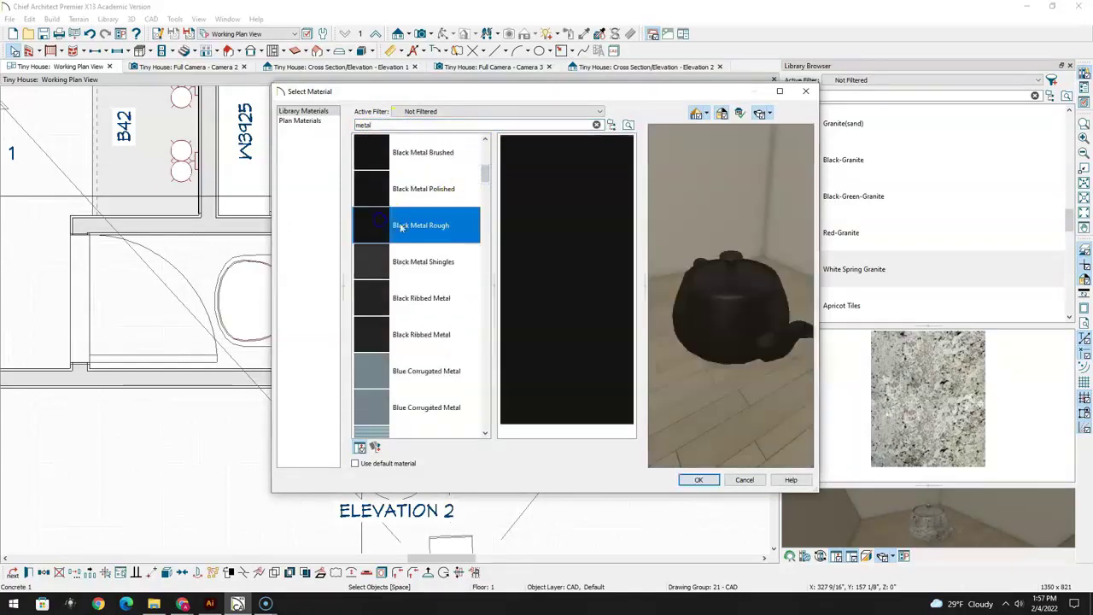
pyautogui.click(698, 480)
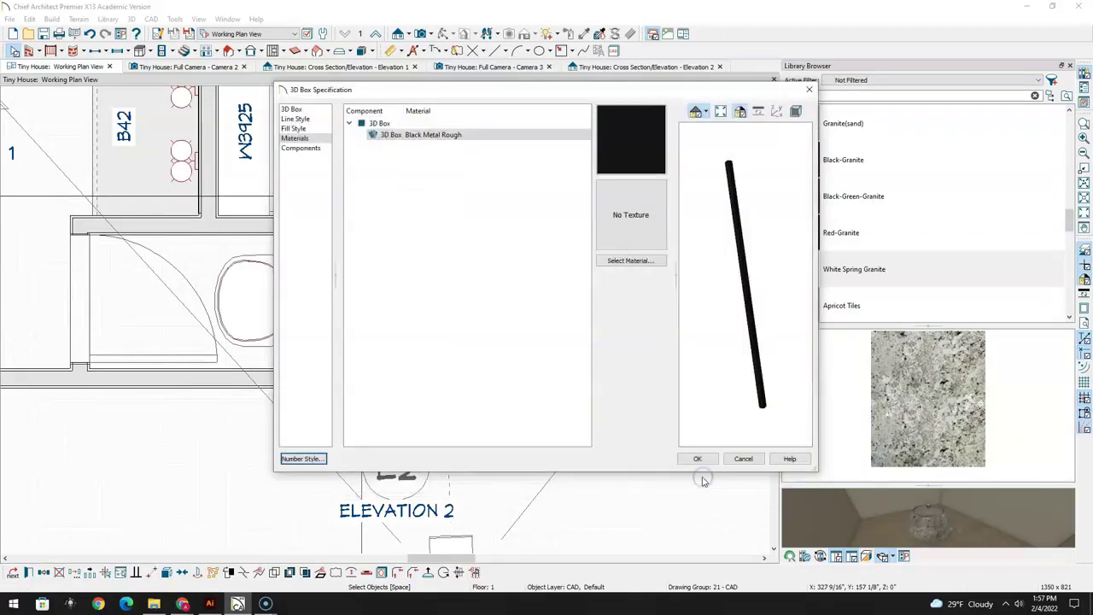
pyautogui.click(698, 460)
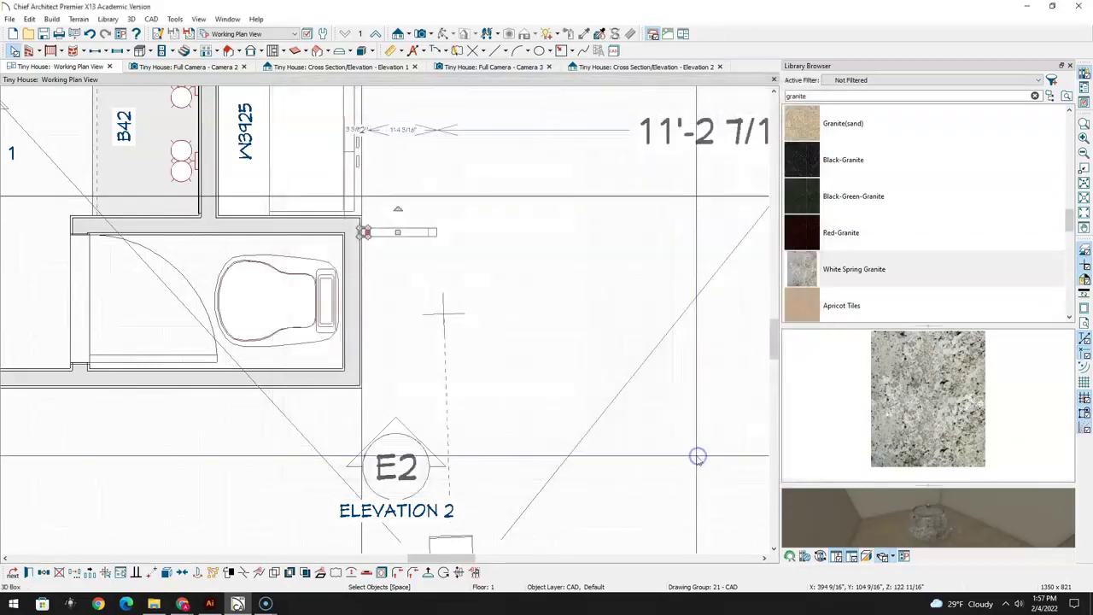
# Check the black upright in Camera 3 and Elevation 2, and paste a copy of it beside the toilet room's outer wall in the working plan
pyautogui.click(474, 67)
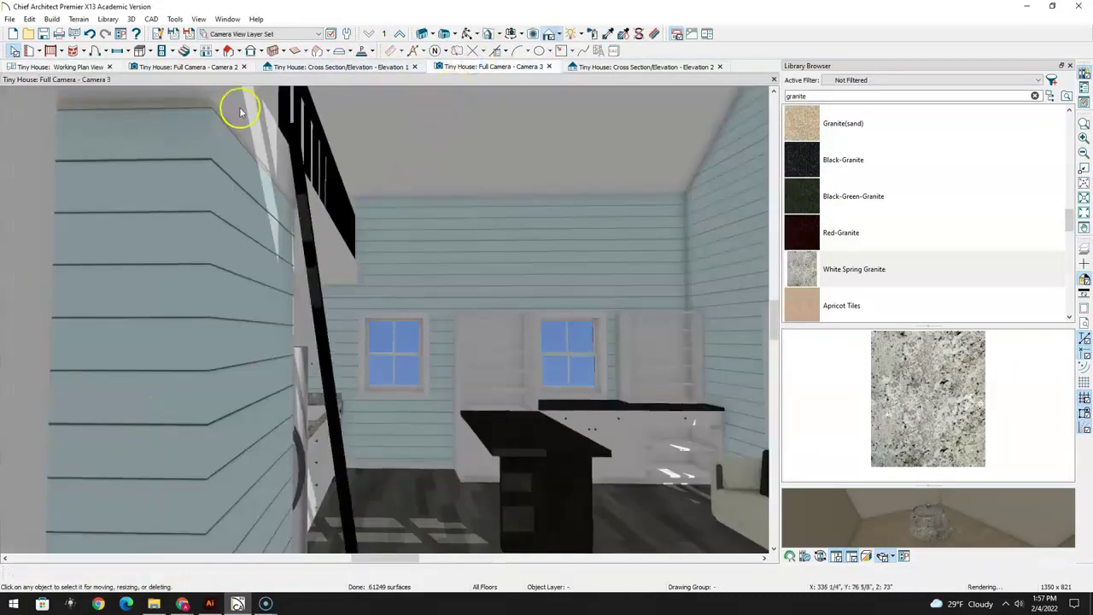
pyautogui.click(635, 66)
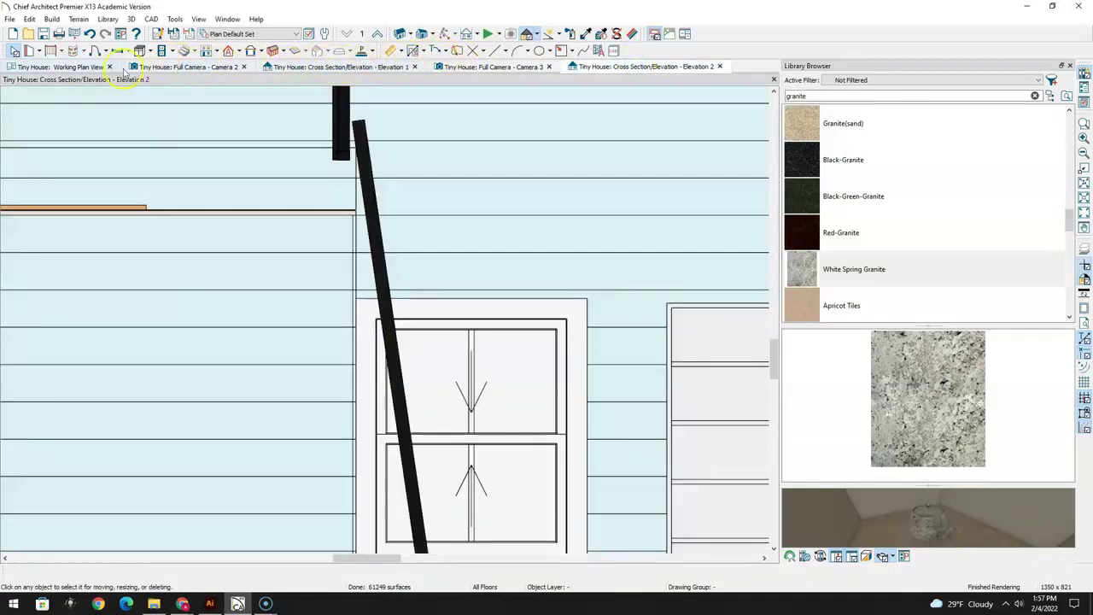
pyautogui.click(90, 68)
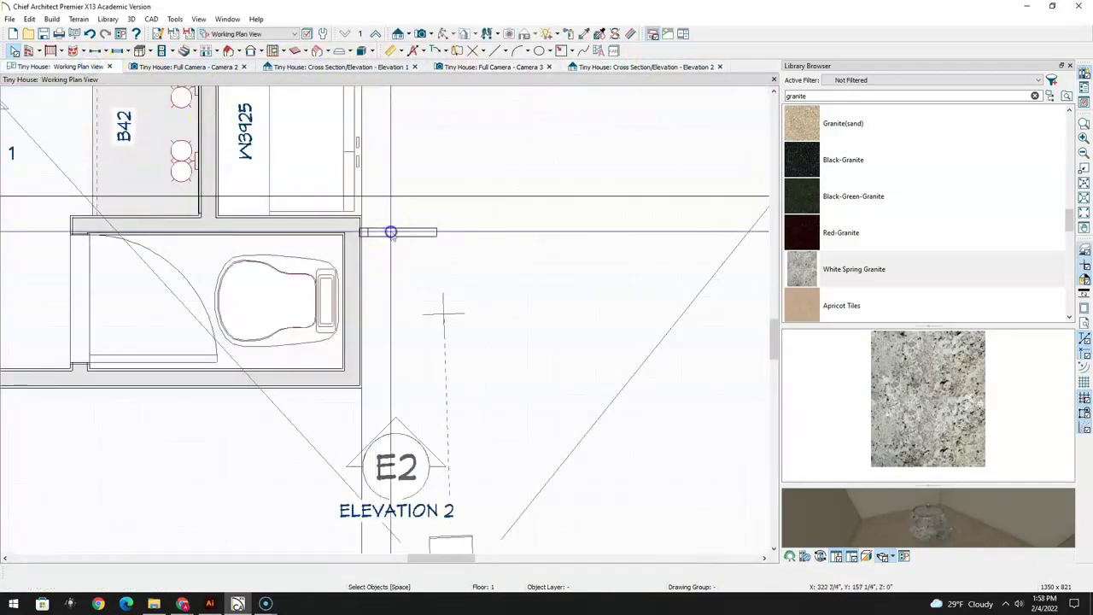
pyautogui.click(392, 232)
pyautogui.hotkey('ctrl', 'c')
pyautogui.hotkey('ctrl', 'v')
pyautogui.click(390, 310)
pyautogui.press('space')
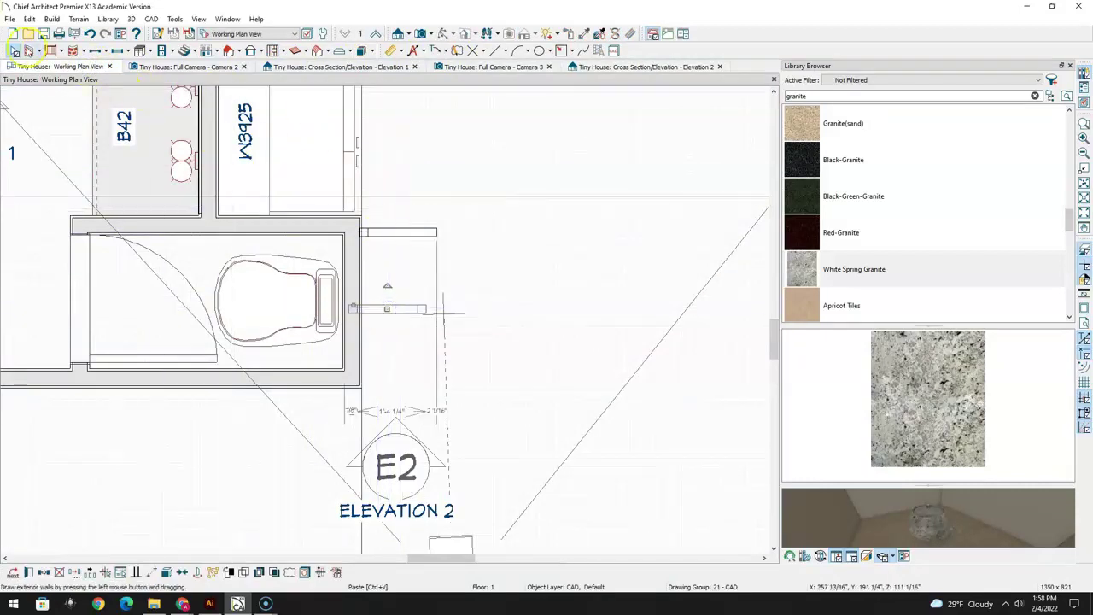
# Move the copied upright about 1'-1" toward the toilet room's far corner, shift the original 2" toward it, and roughly align the two
pyautogui.click(387, 308)
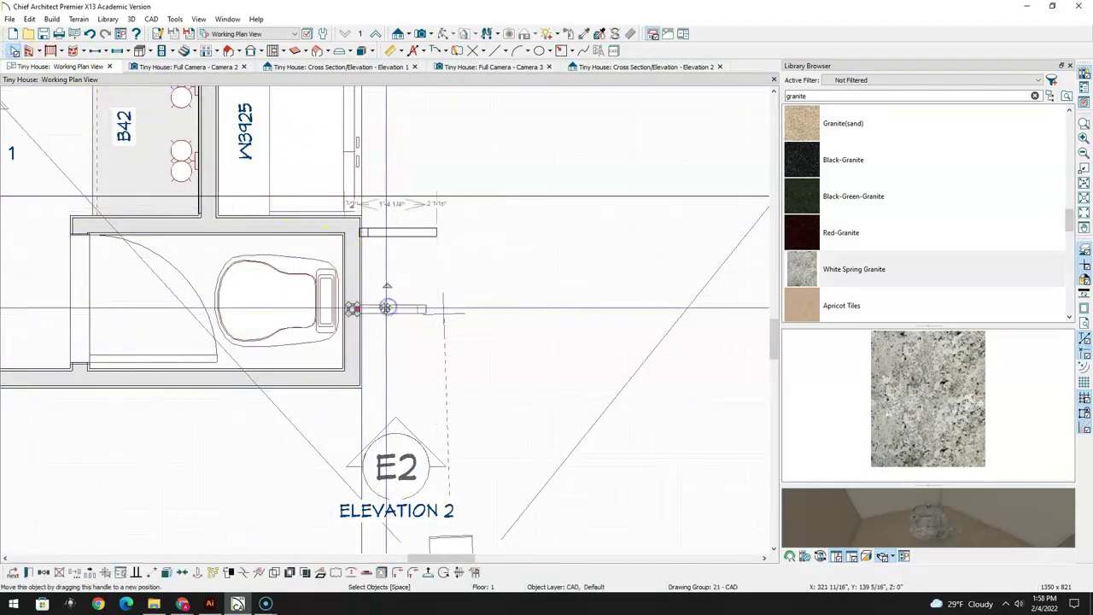
pyautogui.moveTo(396, 310); pyautogui.dragTo(396, 365)
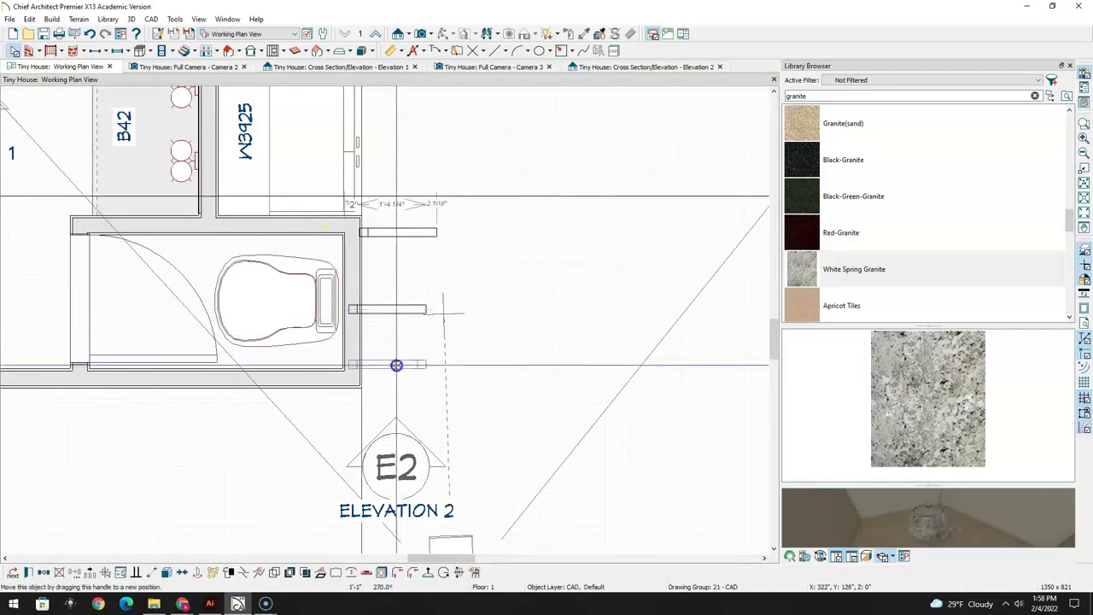
pyautogui.click(398, 232)
pyautogui.moveTo(399, 232); pyautogui.dragTo(392, 241)
pyautogui.click(387, 369)
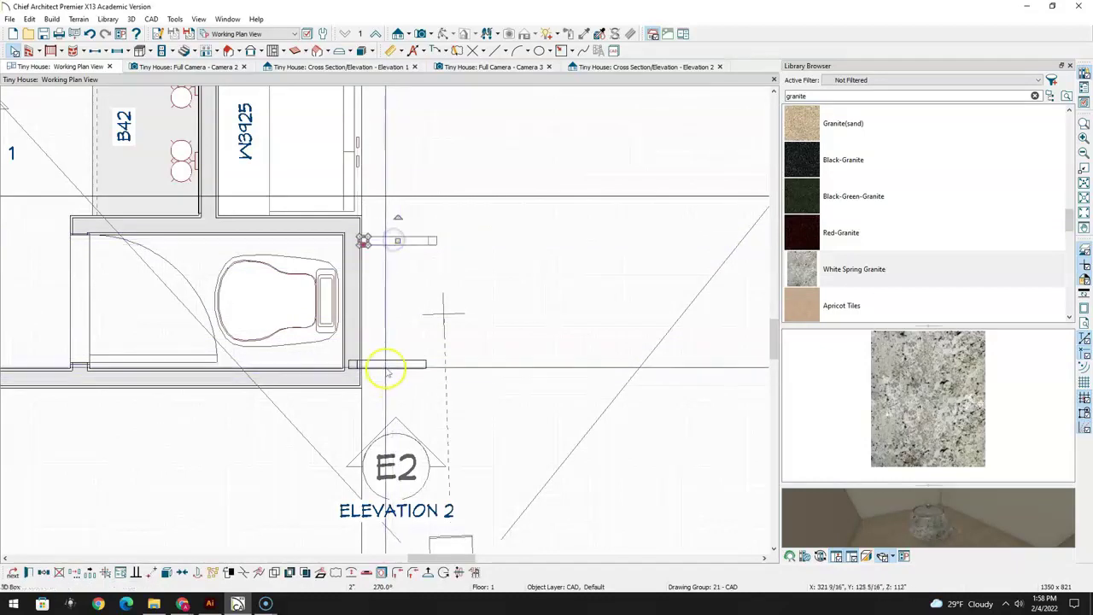
pyautogui.moveTo(386, 366); pyautogui.dragTo(387, 365)
pyautogui.click(564, 334)
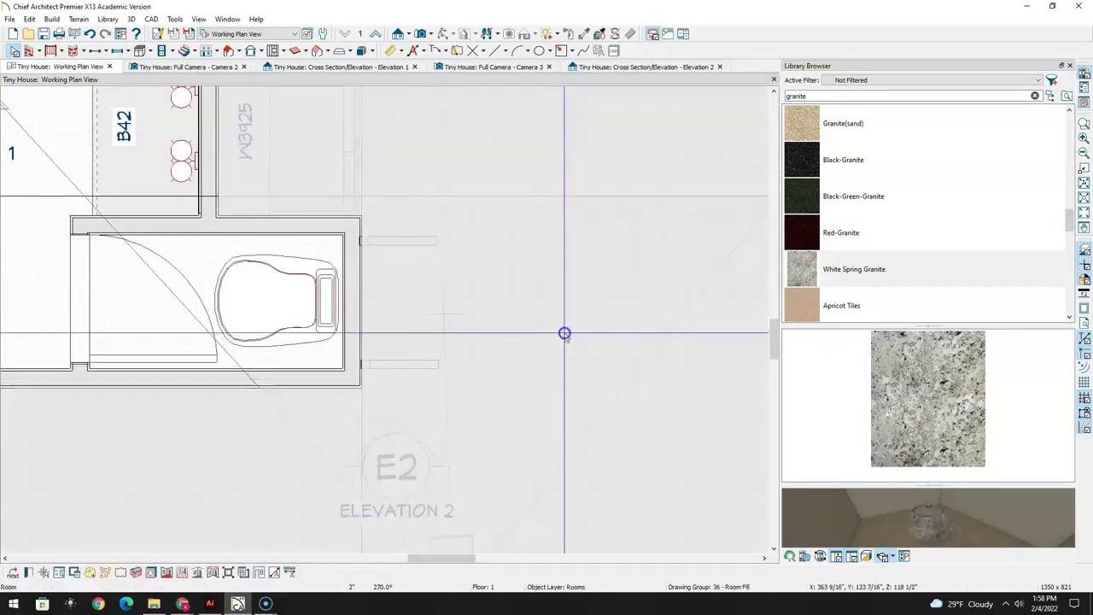
# Nudge the copied upright in Elevation 2 with grid snapping off so it lines up with the original against the loft edge
pyautogui.click(494, 66)
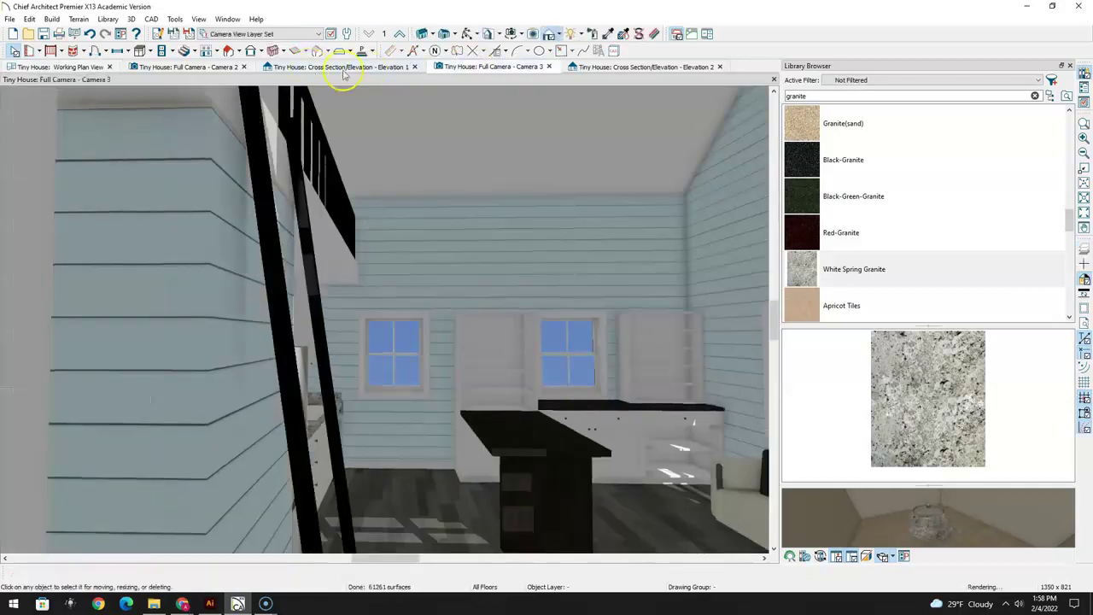
pyautogui.click(674, 67)
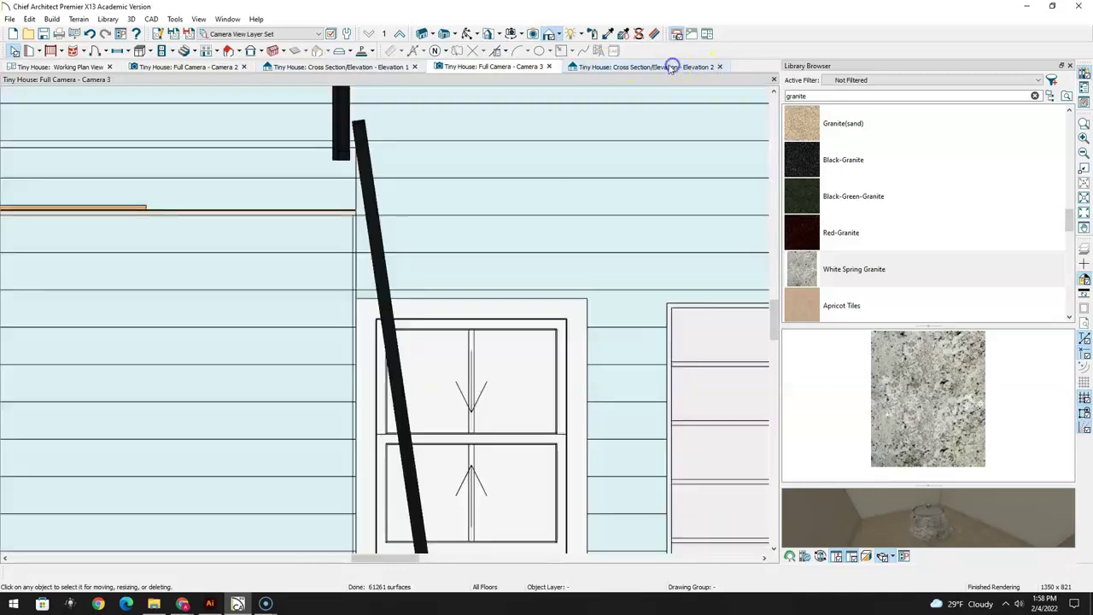
pyautogui.click(383, 284)
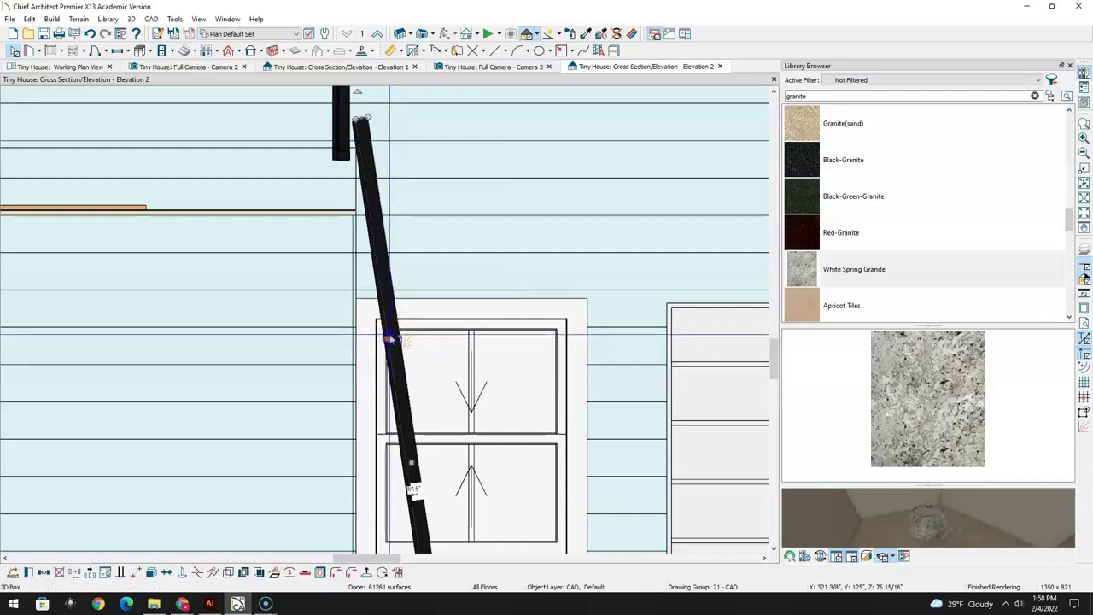
pyautogui.moveTo(390, 439); pyautogui.dragTo(411, 467)
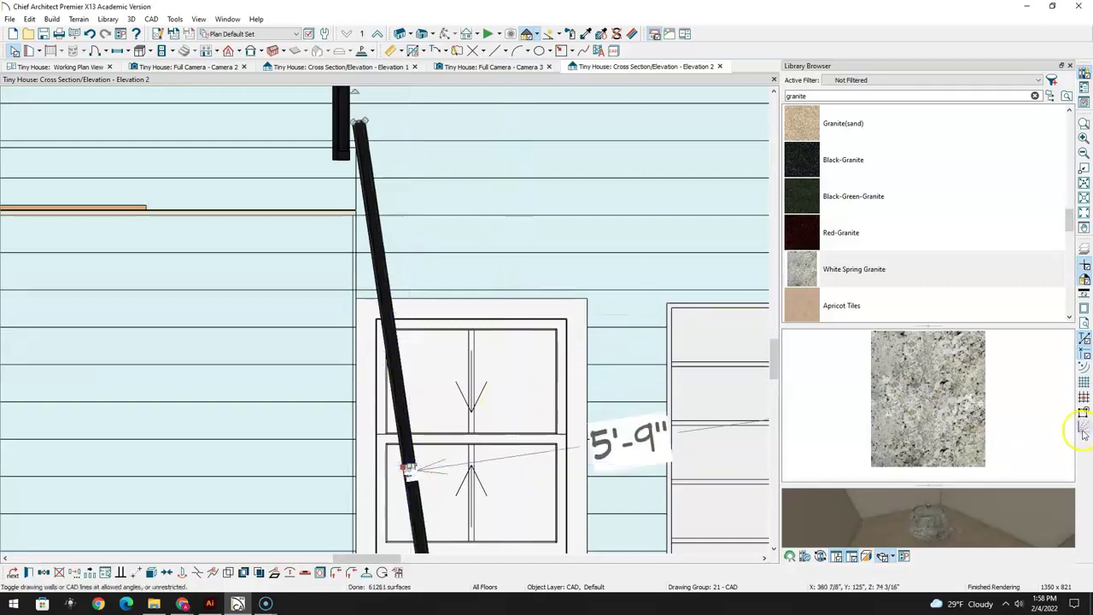
pyautogui.click(481, 66)
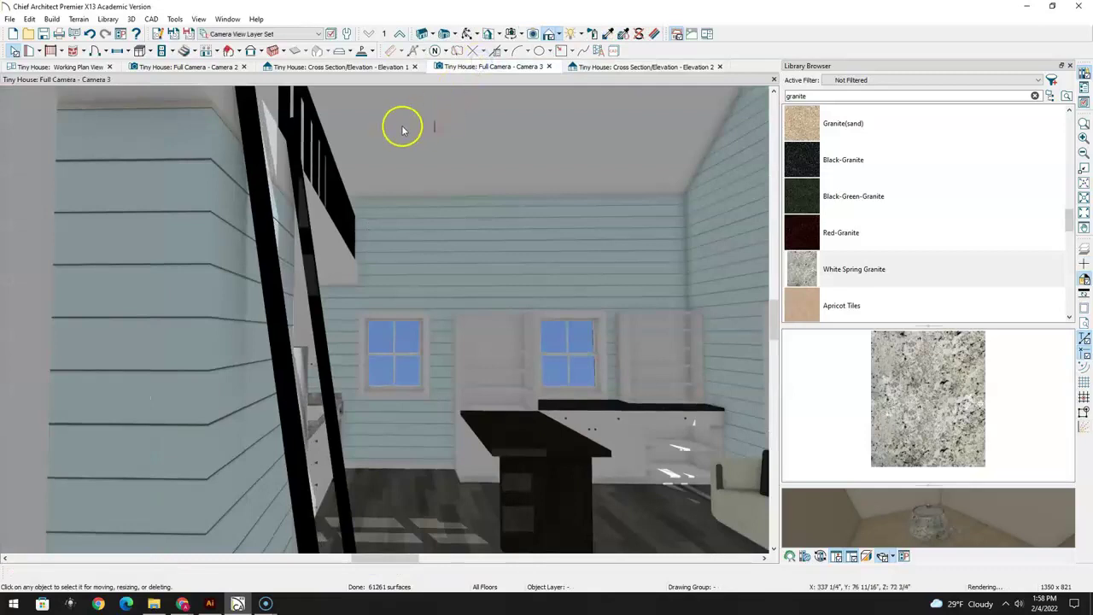
# Close the Elevation 1 view and orbit Camera 3 to face the two leaning black uprights at the loft
pyautogui.click(376, 65)
pyautogui.moveTo(487, 413); pyautogui.dragTo(400, 181, button='middle')
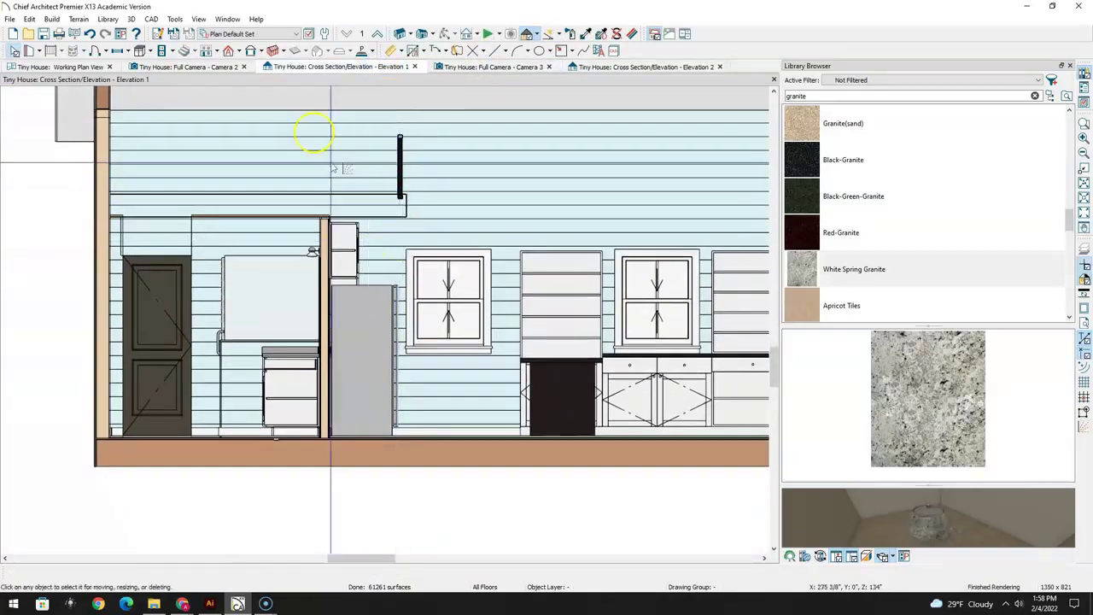
pyautogui.click(414, 67)
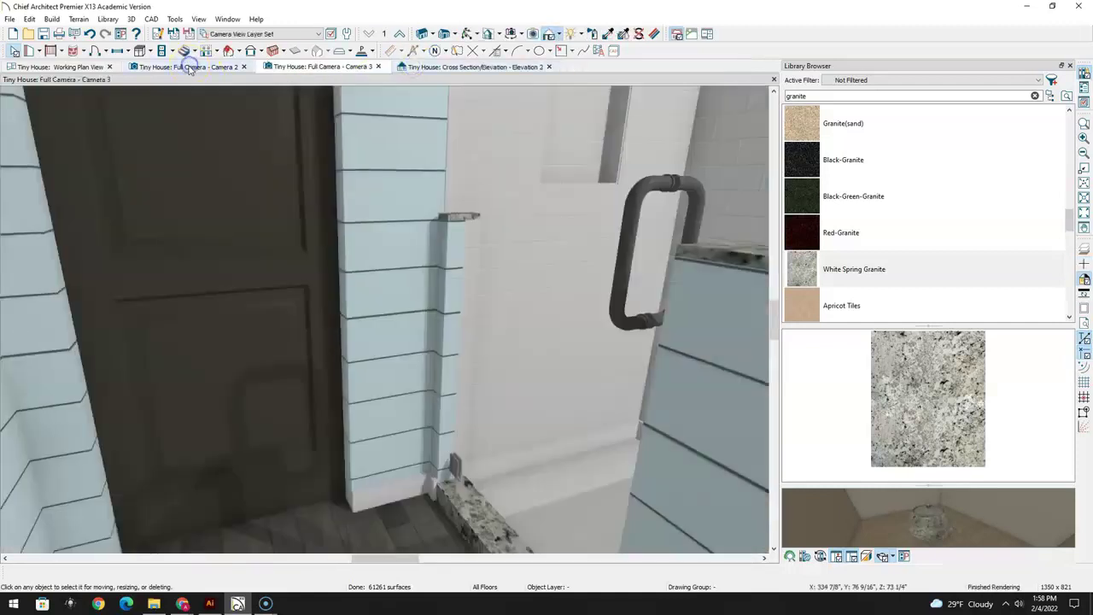
pyautogui.click(189, 66)
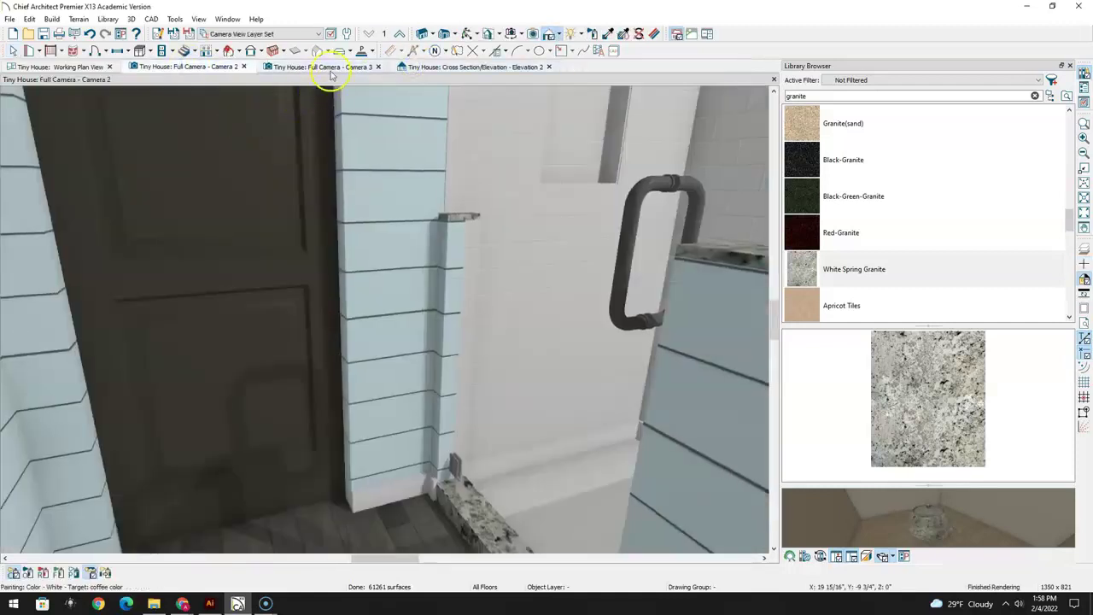
pyautogui.click(331, 66)
pyautogui.click(464, 67)
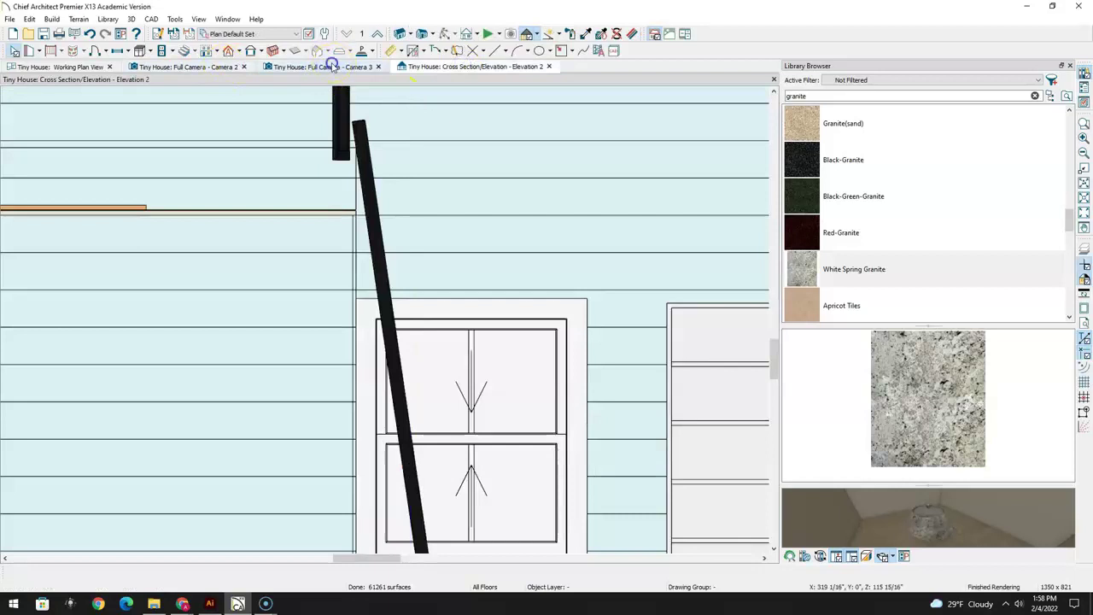
pyautogui.click(332, 66)
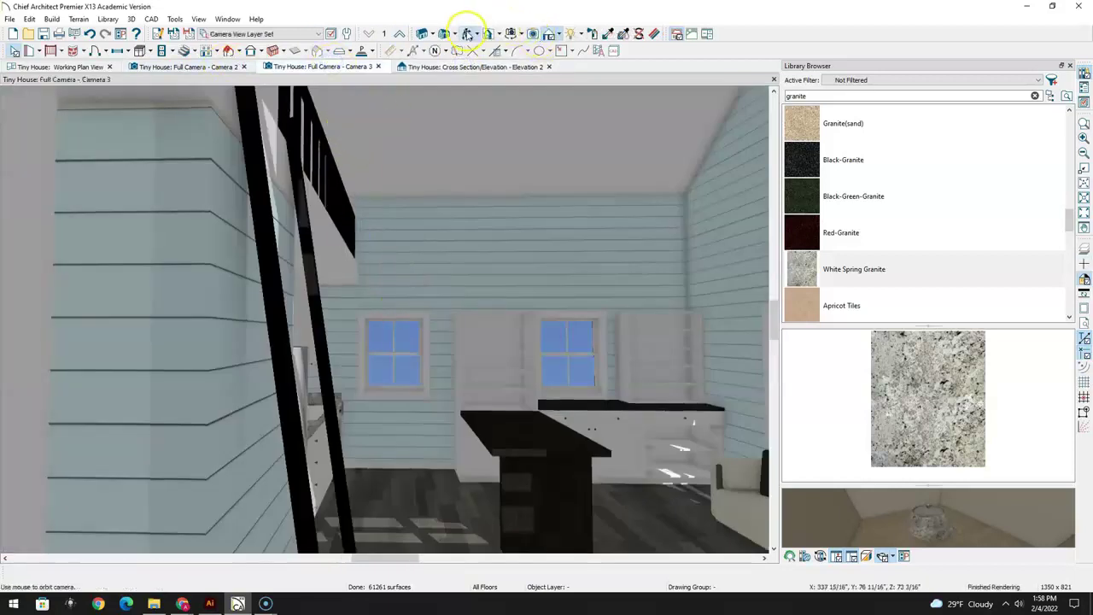
pyautogui.moveTo(383, 293); pyautogui.dragTo(303, 302)
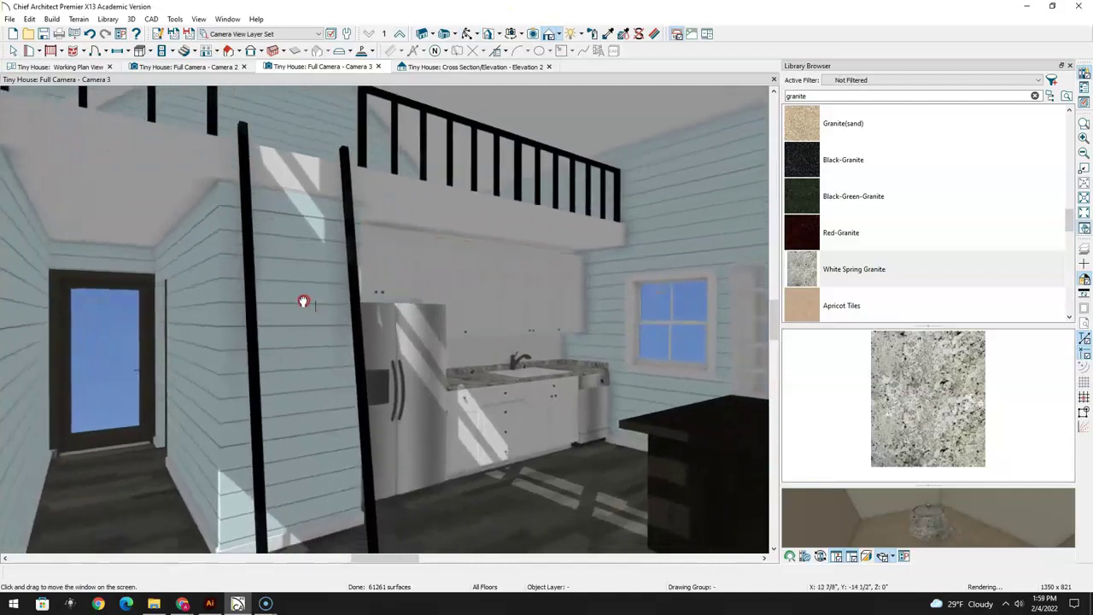
# Copy one of the black uprights in the working plan and place the copy midway between the two, slightly farther from the toilet room wall
pyautogui.moveTo(358, 390); pyautogui.dragTo(348, 342)
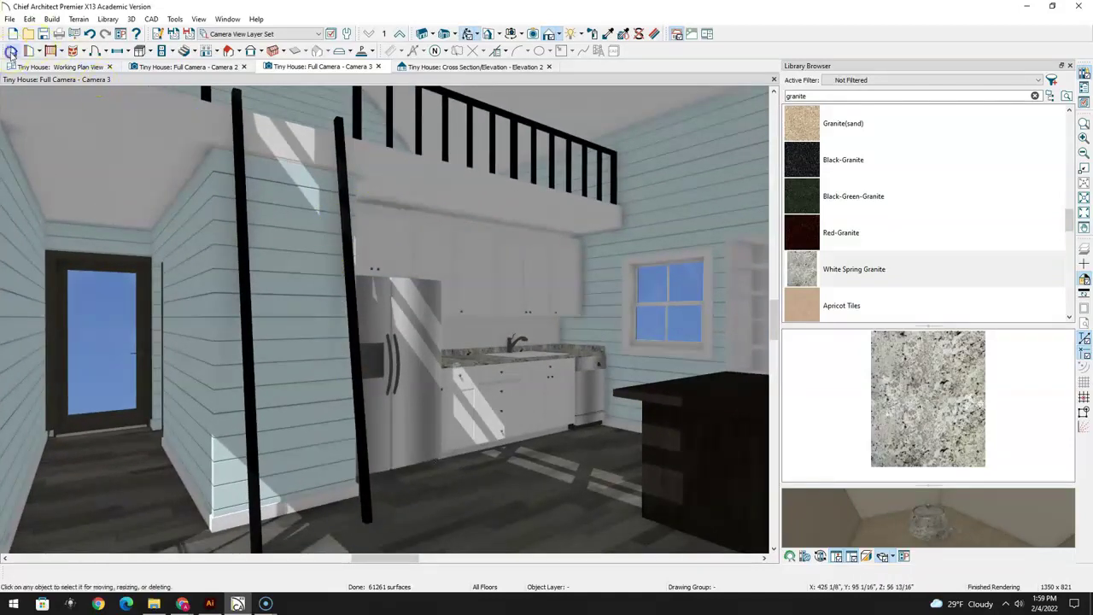
pyautogui.click(238, 176)
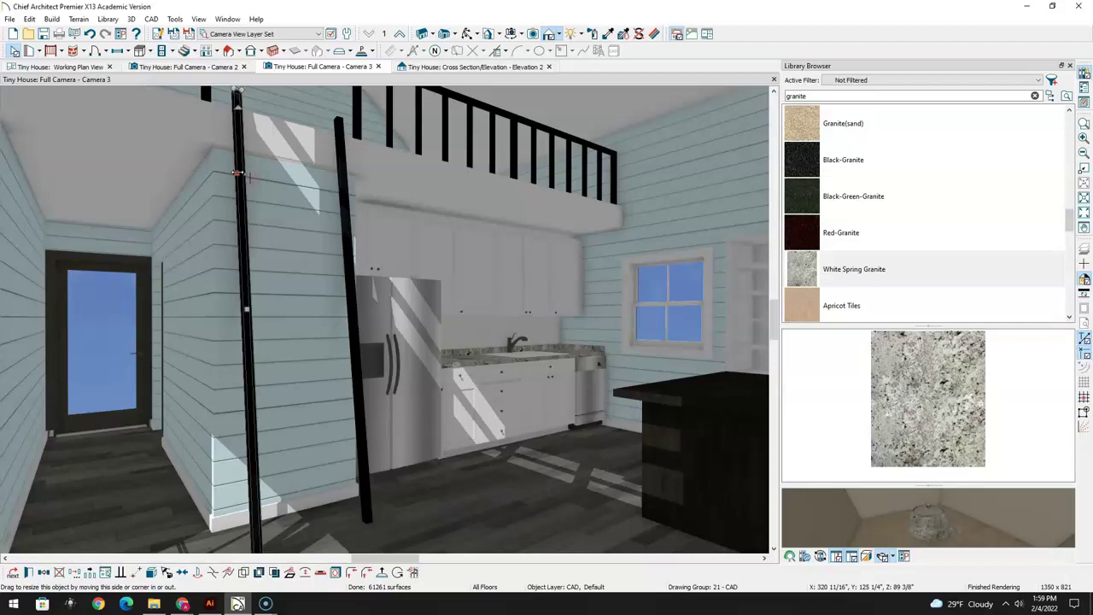
pyautogui.click(94, 67)
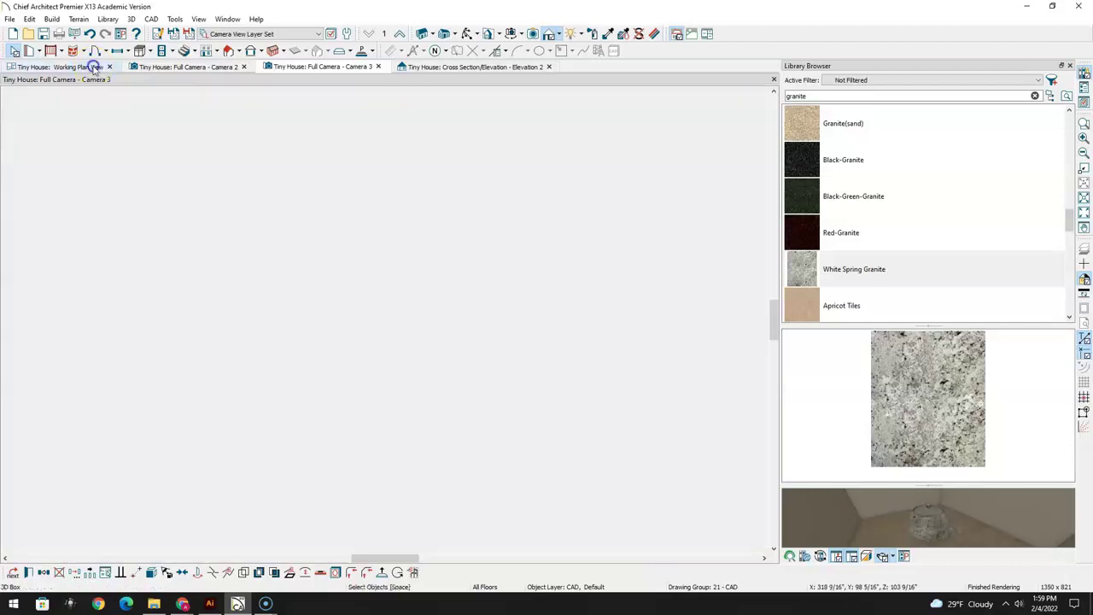
pyautogui.click(408, 359)
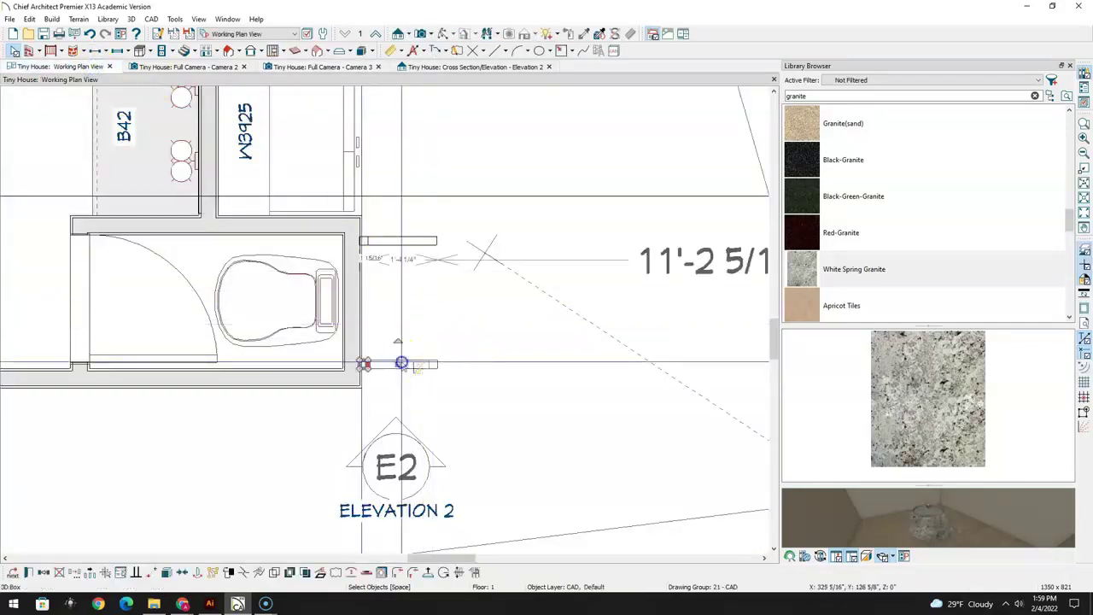
pyautogui.moveTo(424, 366)
pyautogui.mouseDown()
pyautogui.moveTo(464, 320)
pyautogui.moveTo(452, 302)
pyautogui.moveTo(430, 325)
pyautogui.moveTo(452, 305)
pyautogui.moveTo(475, 305)
pyautogui.mouseUp()
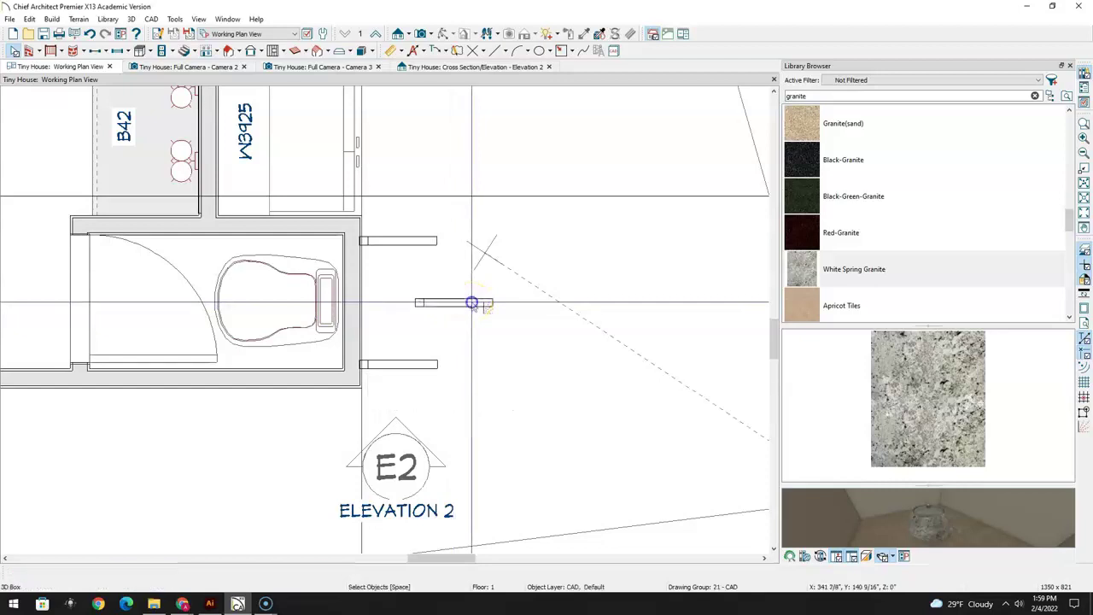
pyautogui.doubleClick(475, 305)
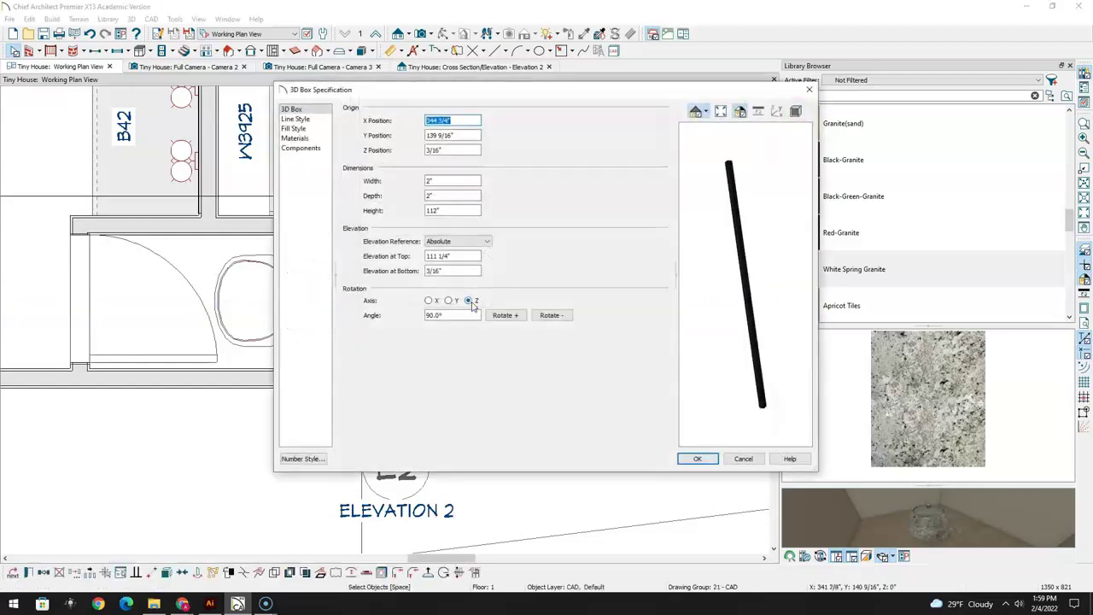
pyautogui.click(809, 90)
# Resize the middle black box from Camera 3 into a rung with 2" width, 36" depth and 2" height
pyautogui.click(347, 67)
pyautogui.click(329, 171)
pyautogui.moveTo(335, 195); pyautogui.dragTo(313, 227, button='middle')
pyautogui.click(289, 194)
pyautogui.moveTo(301, 363); pyautogui.dragTo(317, 157, button='middle')
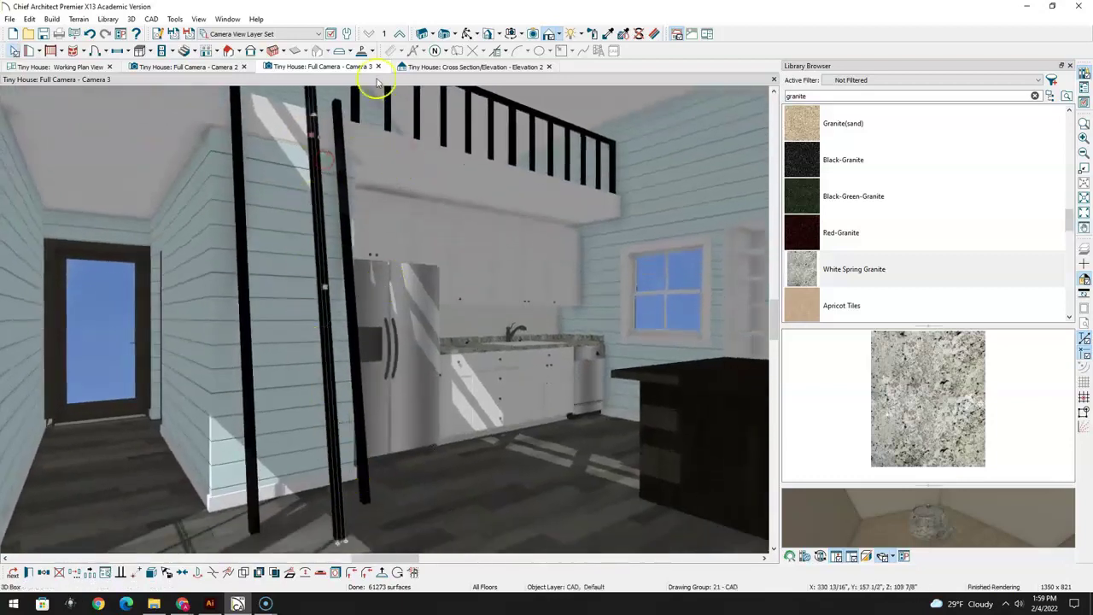
pyautogui.click(28, 572)
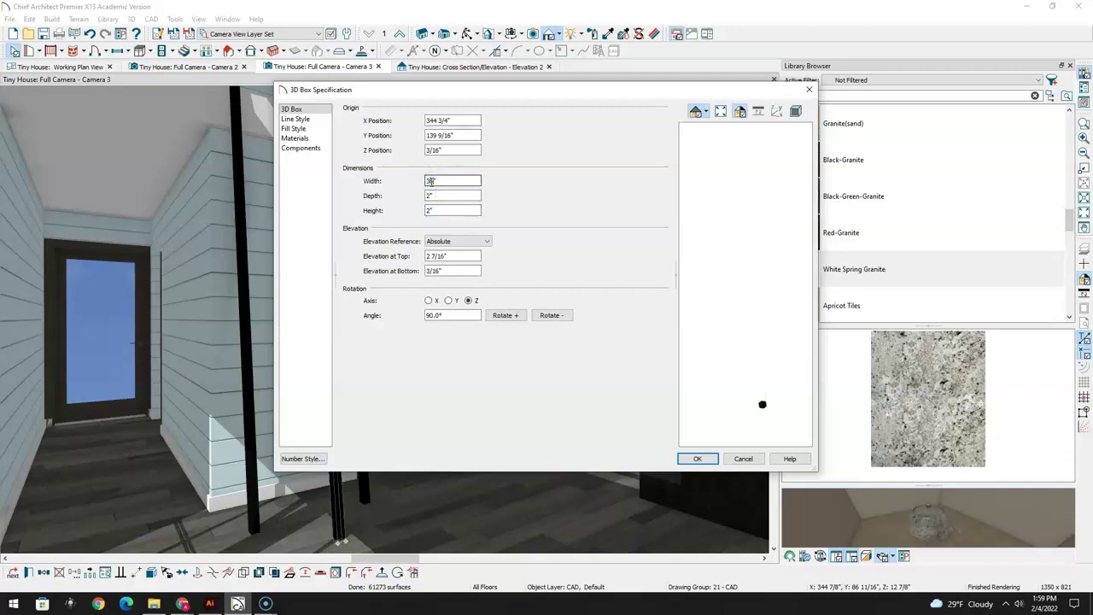
pyautogui.click(699, 460)
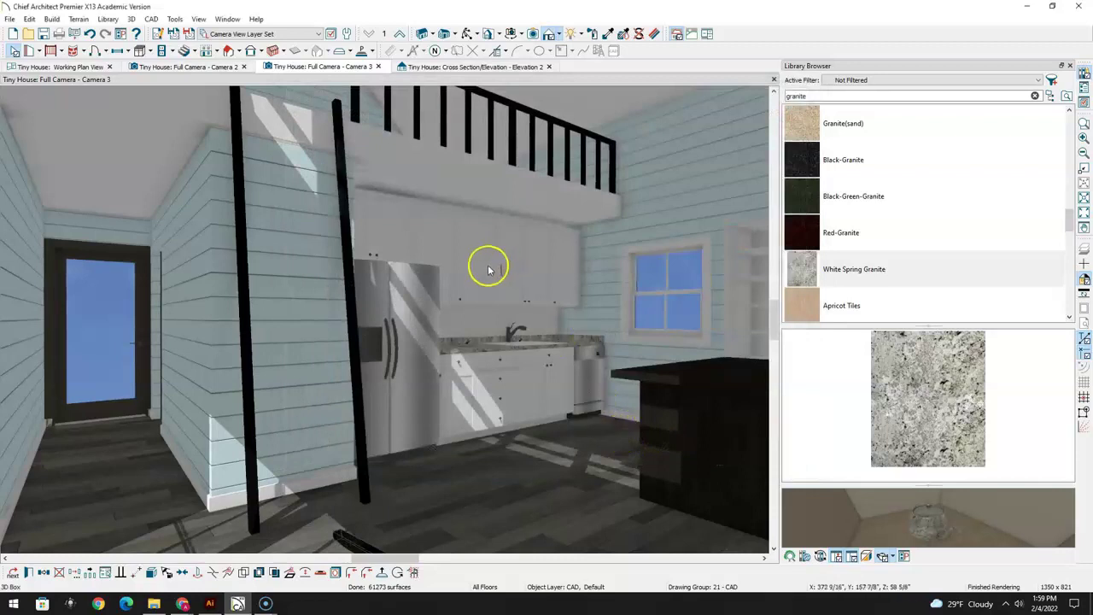
pyautogui.click(30, 570)
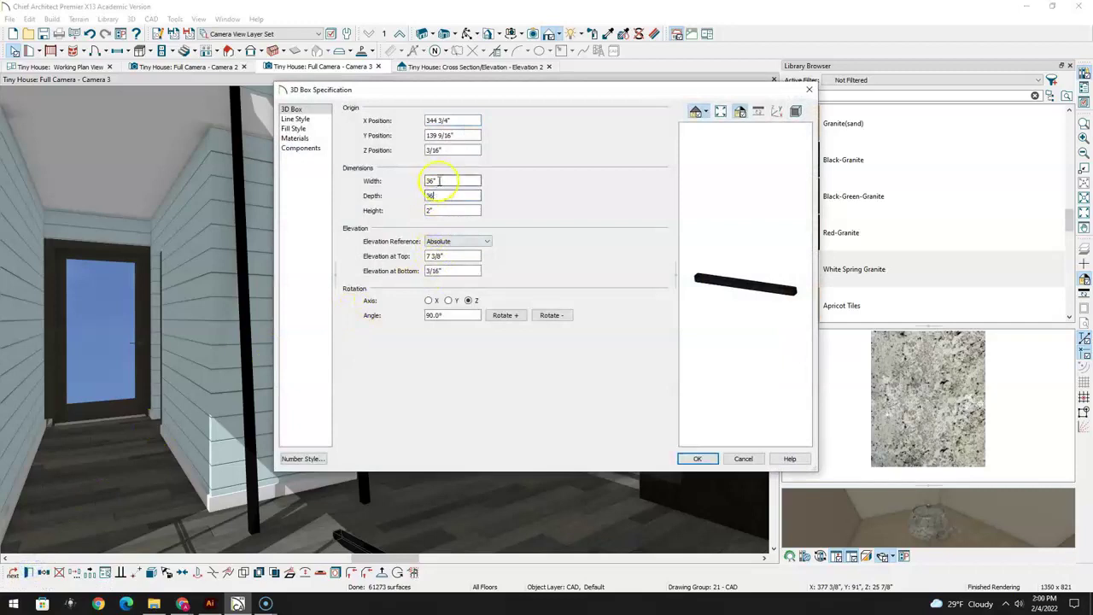
pyautogui.click(421, 181)
pyautogui.click(454, 211)
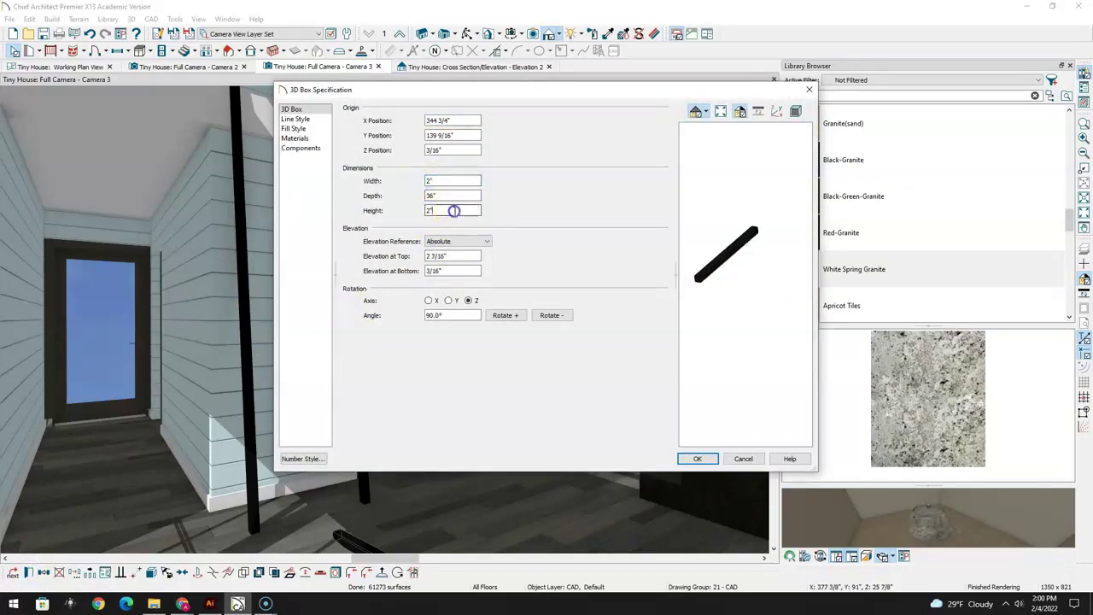
pyautogui.click(698, 459)
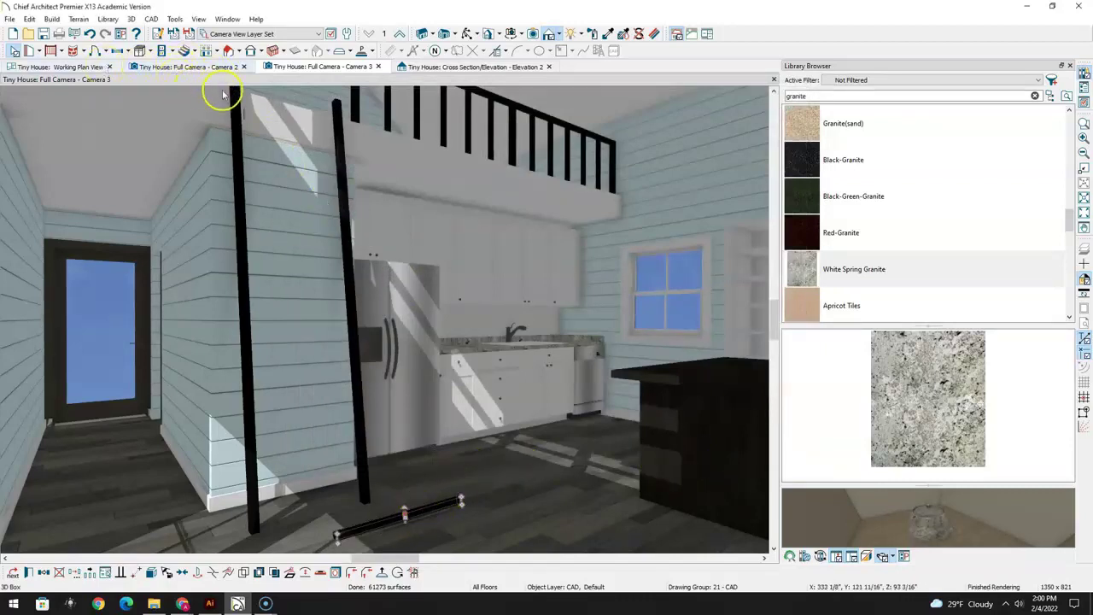
# Move the rung onto the lower part of the leaning upright in Elevation 2 and copy it about 1'-7" up the upright
pyautogui.click(475, 68)
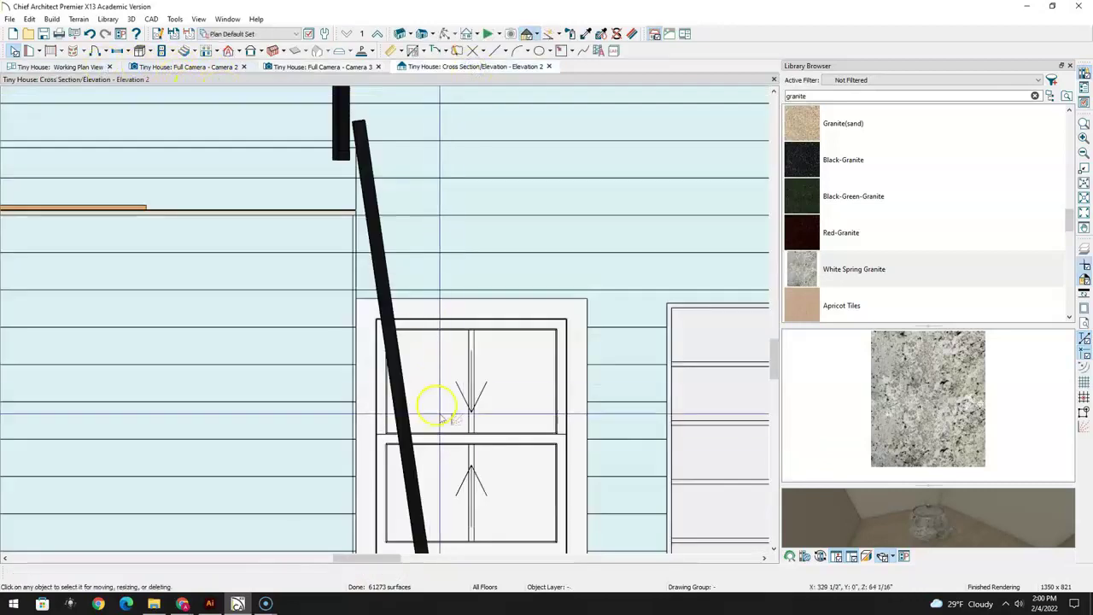
pyautogui.moveTo(454, 440); pyautogui.dragTo(424, 167, button='middle')
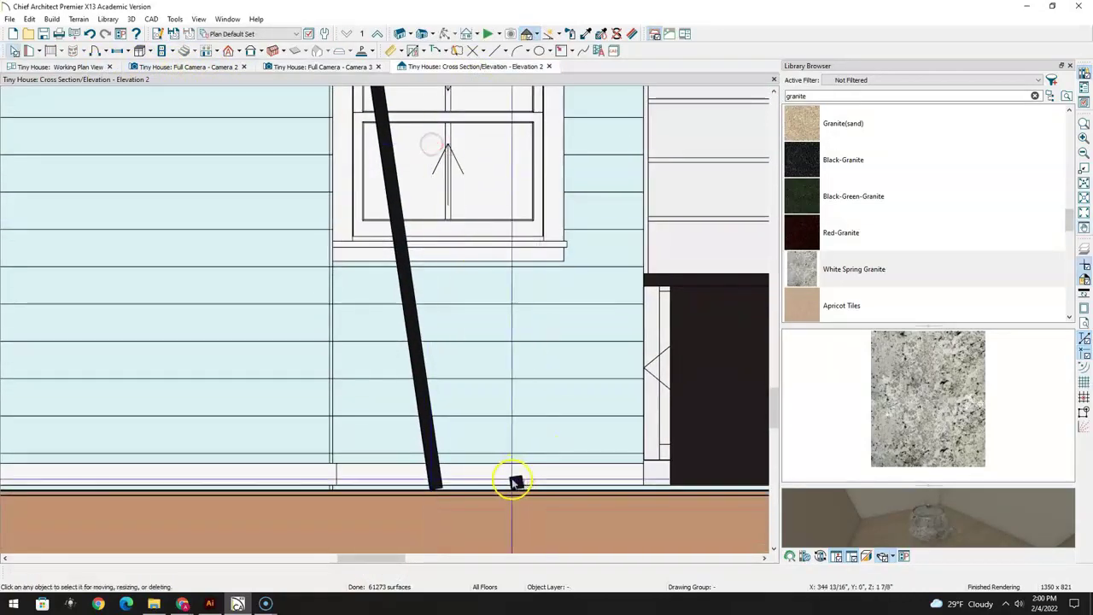
pyautogui.moveTo(519, 480); pyautogui.dragTo(427, 419)
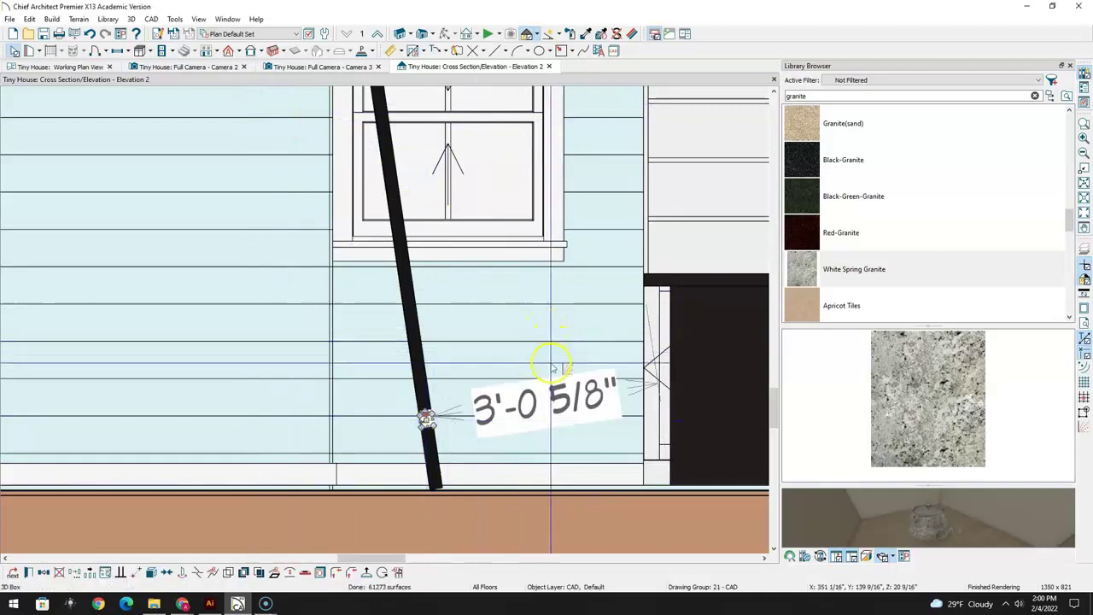
pyautogui.press('Escape')
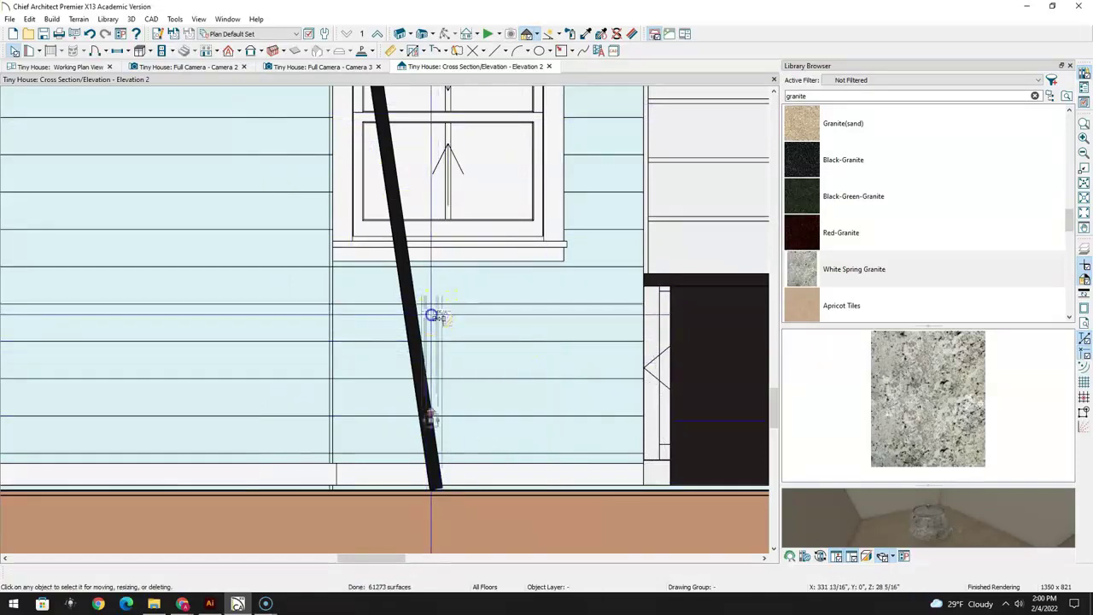
pyautogui.click(429, 418)
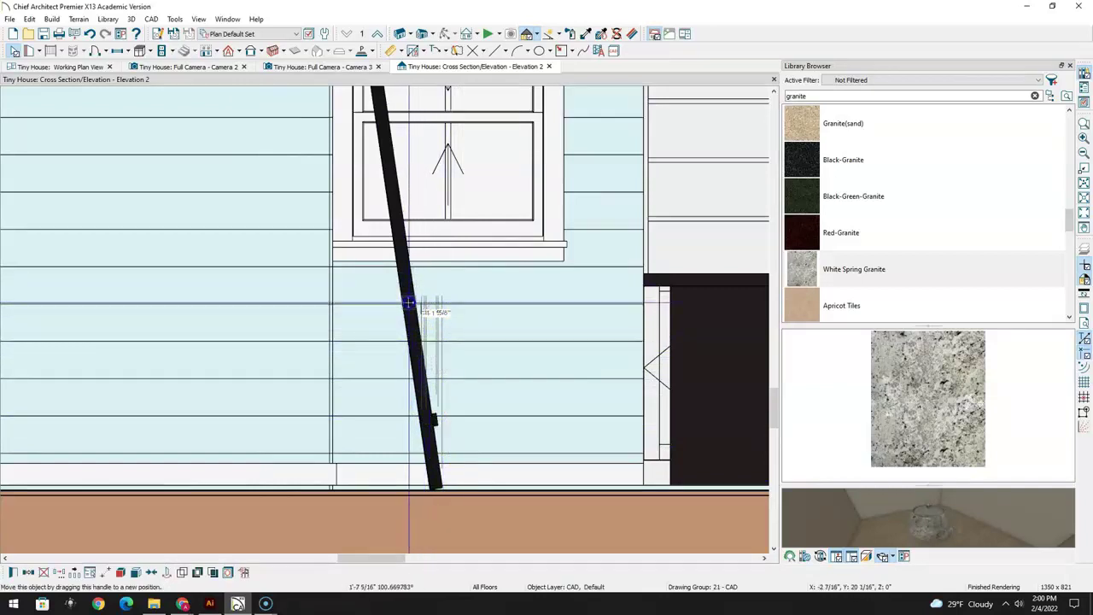
pyautogui.press('Delete')
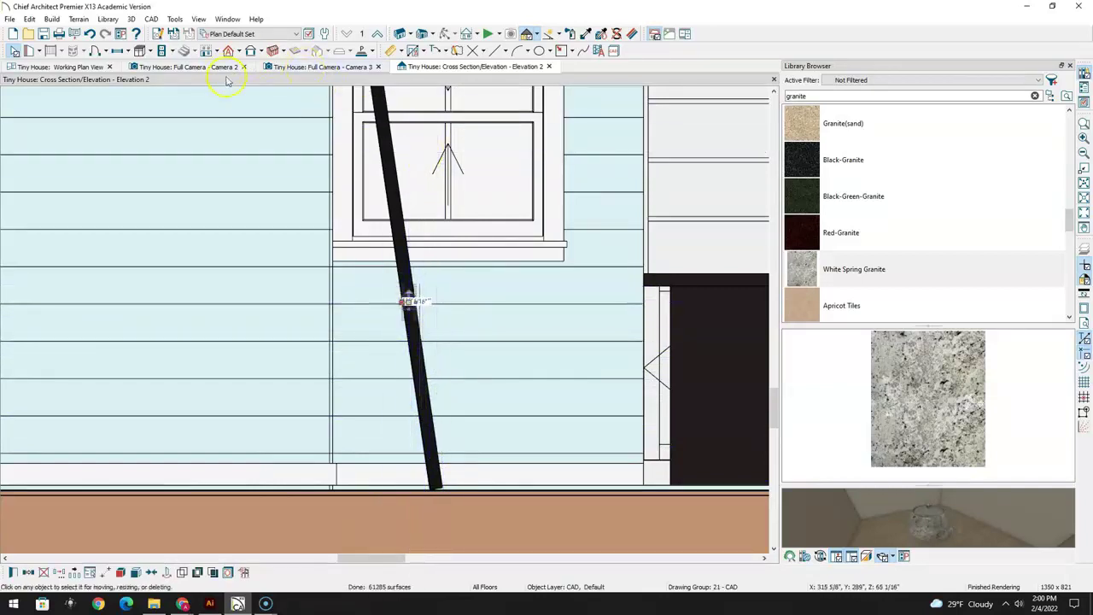
# Create a cross section elevation facing the ladder and kitchen, and move the rung lying beyond the exterior wall across the two uprights
pyautogui.click(98, 67)
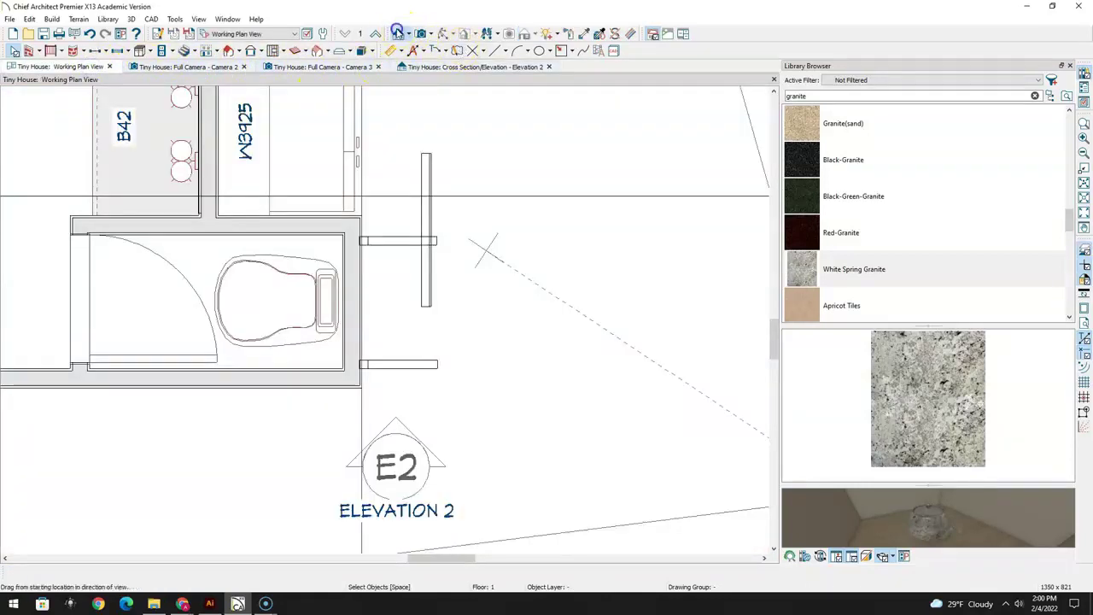
pyautogui.moveTo(607, 276); pyautogui.dragTo(547, 277)
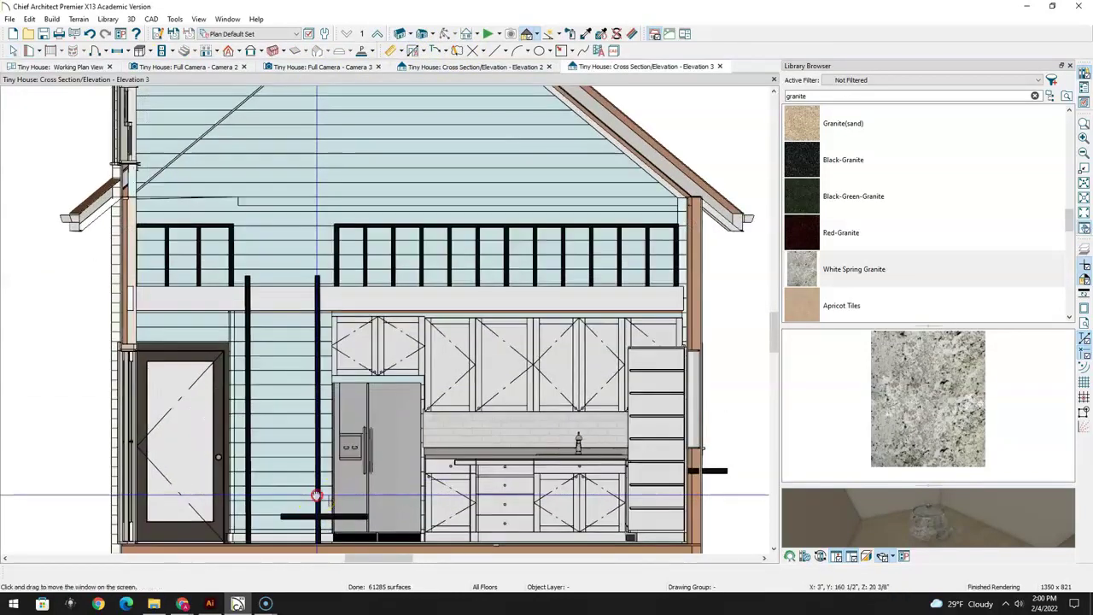
pyautogui.moveTo(316, 495); pyautogui.dragTo(285, 383, button='middle')
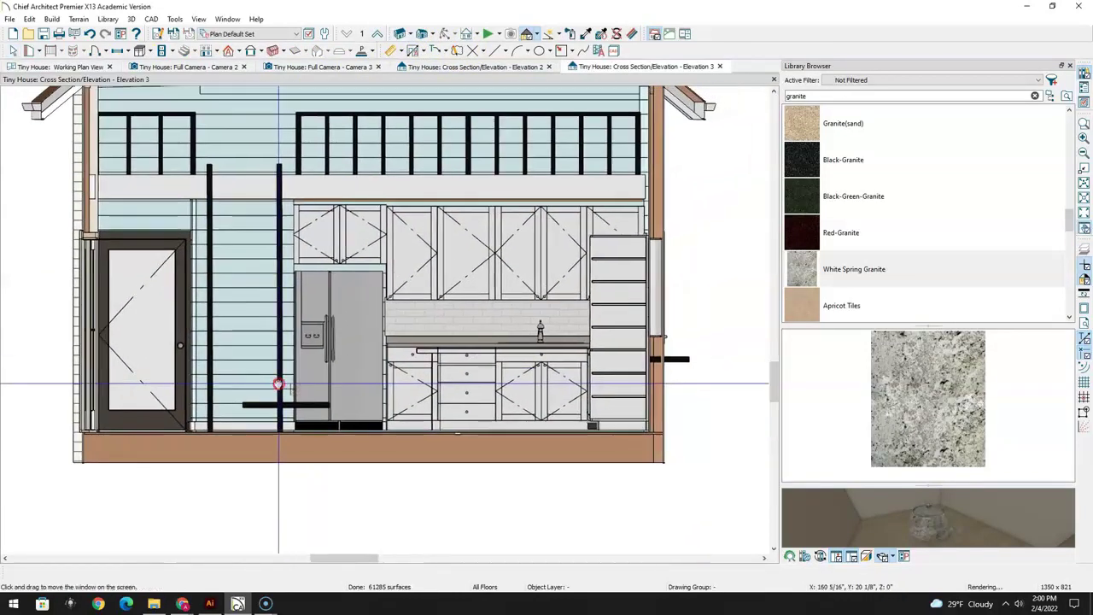
pyautogui.moveTo(683, 365); pyautogui.dragTo(223, 391)
# Delete the lower rung that overlaps the refrigerator, keeping the one that spans the uprights
pyautogui.scroll(2, 222, 390)
pyautogui.click(321, 414)
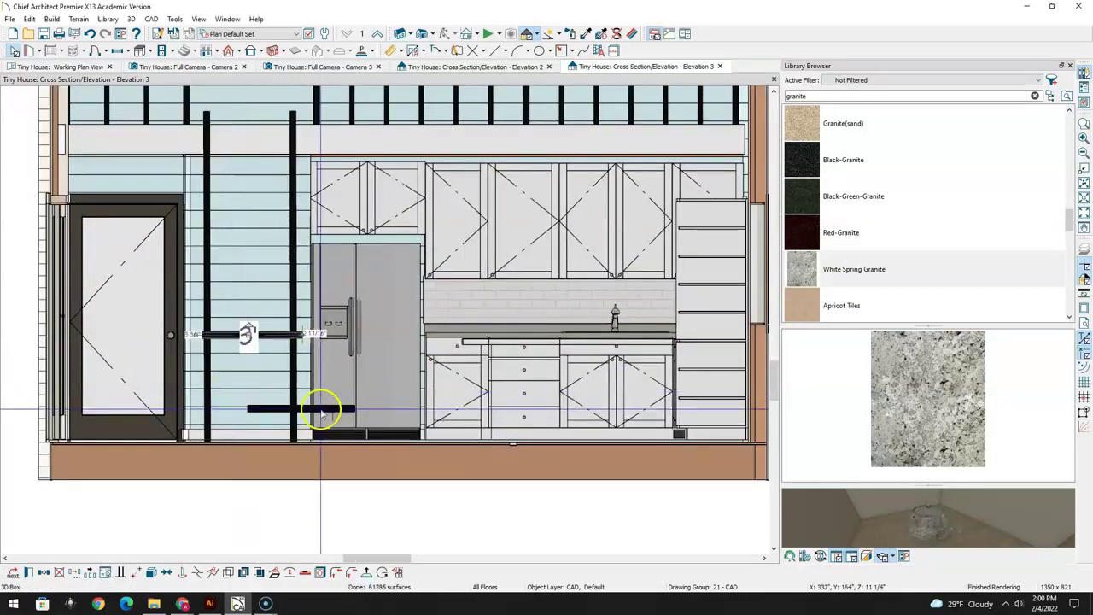
pyautogui.press('Delete')
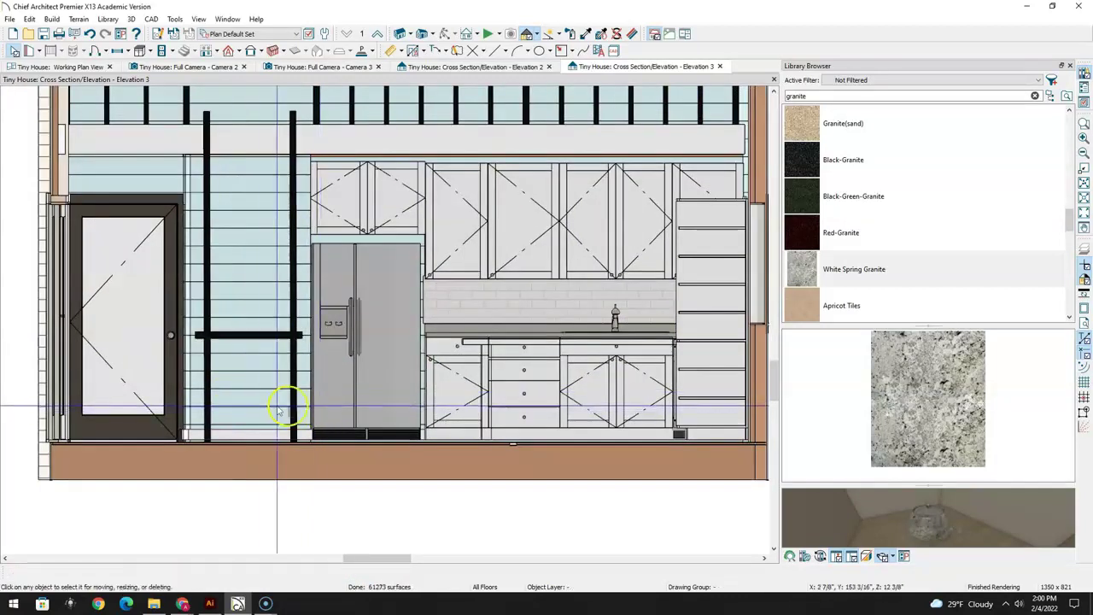
# Trim both ends of the remaining rung back to the uprights in Elevation 3, making it about 2'-6 3/4" long
pyautogui.scroll(3, 316, 403)
pyautogui.scroll(1, 342, 384)
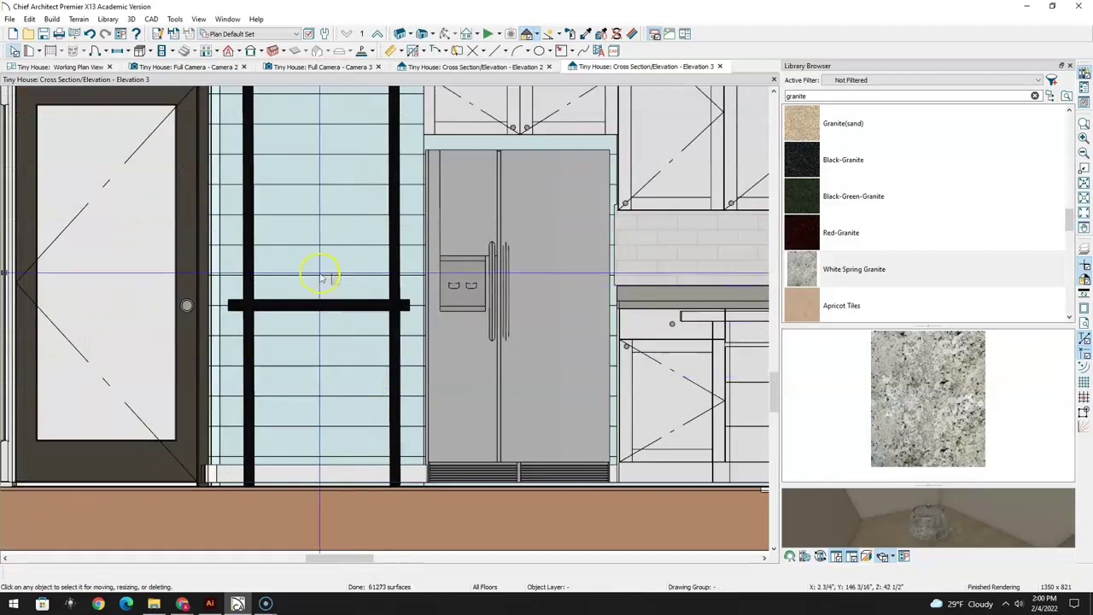
pyautogui.click(316, 306)
pyautogui.moveTo(227, 305); pyautogui.dragTo(244, 306)
pyautogui.moveTo(409, 305); pyautogui.dragTo(398, 304)
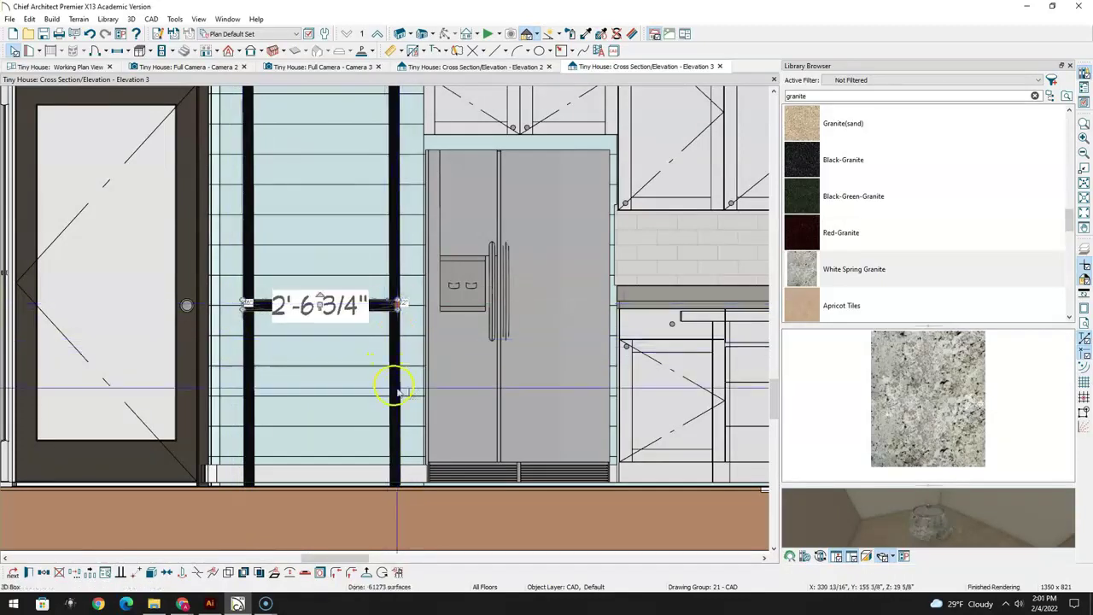
# Check the rung in Camera 3 and Elevation 2, and shorten it in Elevation 3 to about 2'-6 1/4" so its ends stay within the uprights
pyautogui.click(316, 66)
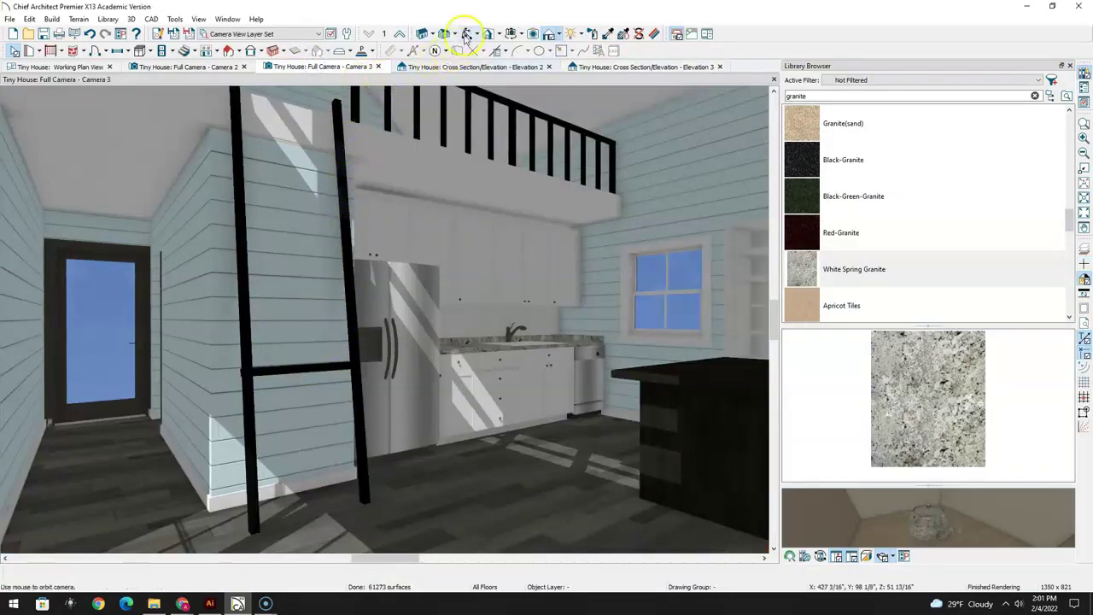
pyautogui.moveTo(301, 320); pyautogui.dragTo(248, 386)
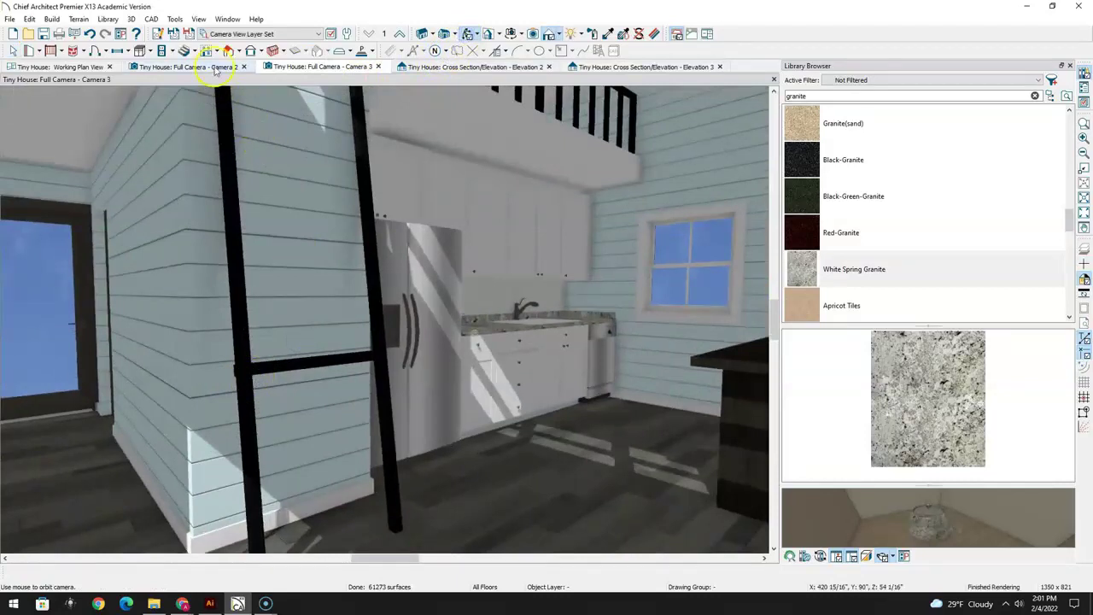
pyautogui.click(445, 66)
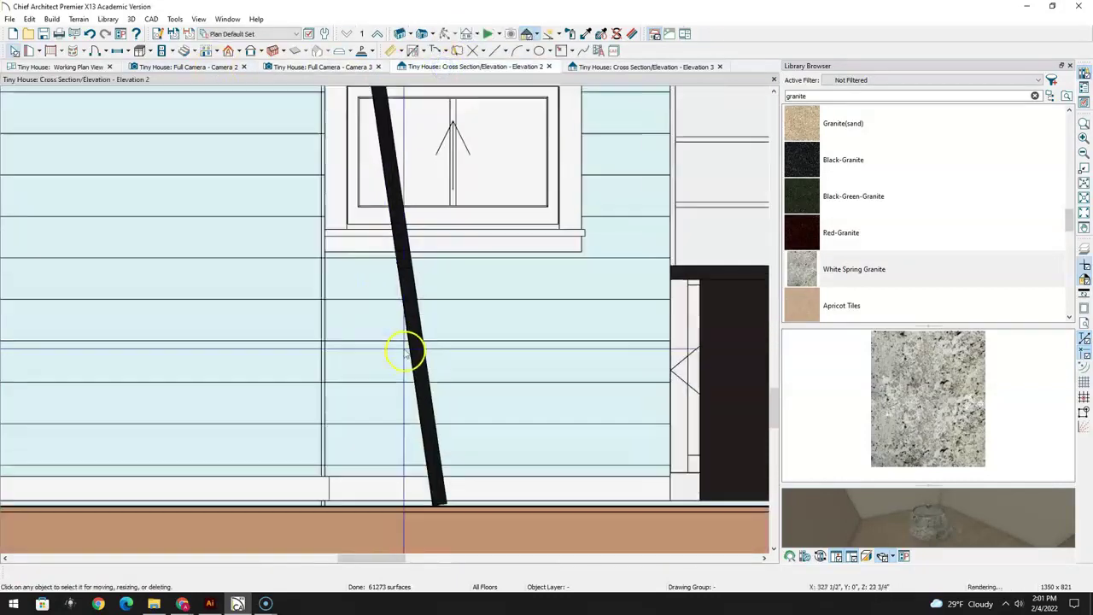
pyautogui.moveTo(411, 334); pyautogui.dragTo(408, 367, button='middle')
pyautogui.click(647, 68)
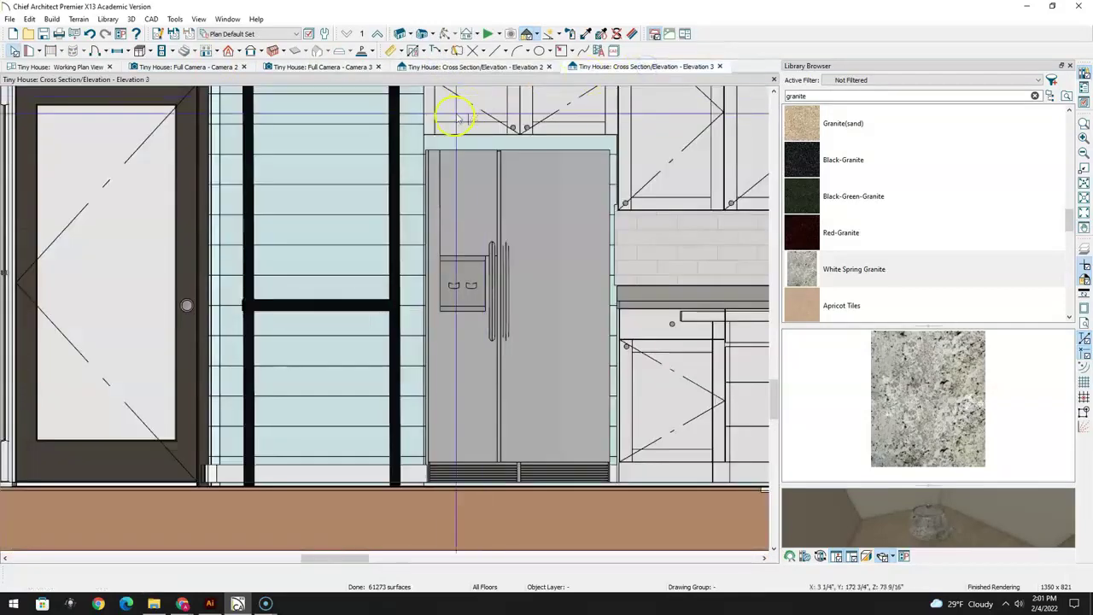
pyautogui.click(344, 305)
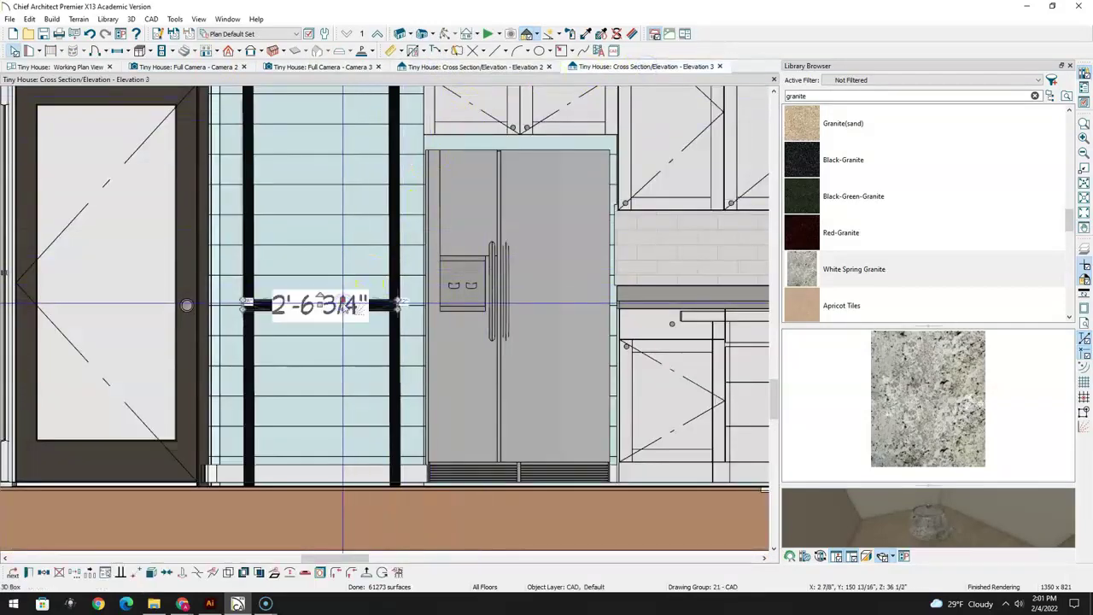
pyautogui.scroll(5, 244, 306)
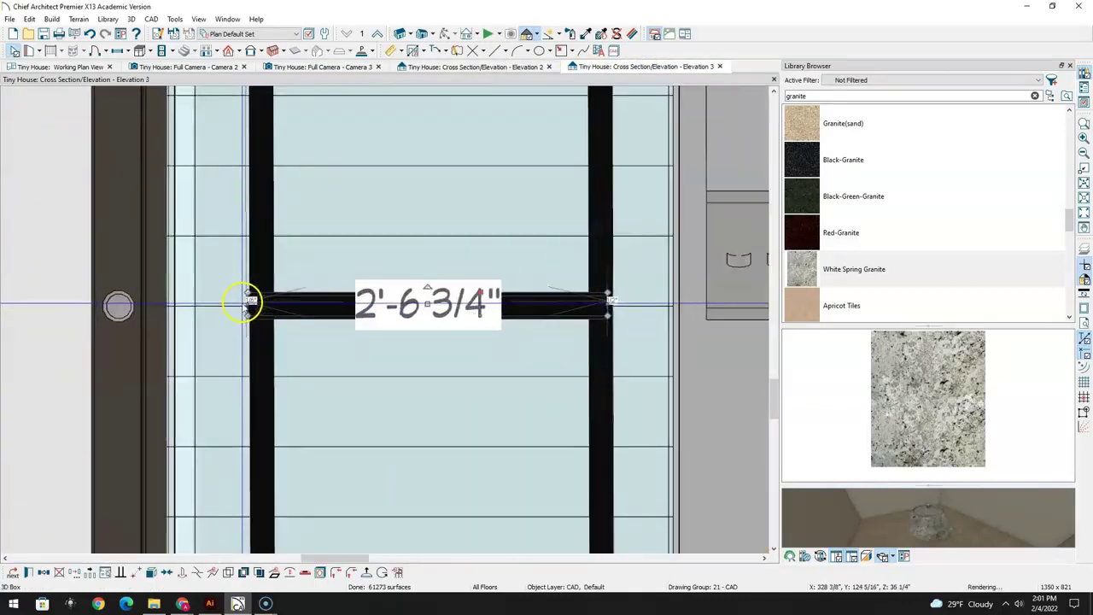
pyautogui.moveTo(264, 316); pyautogui.dragTo(256, 302)
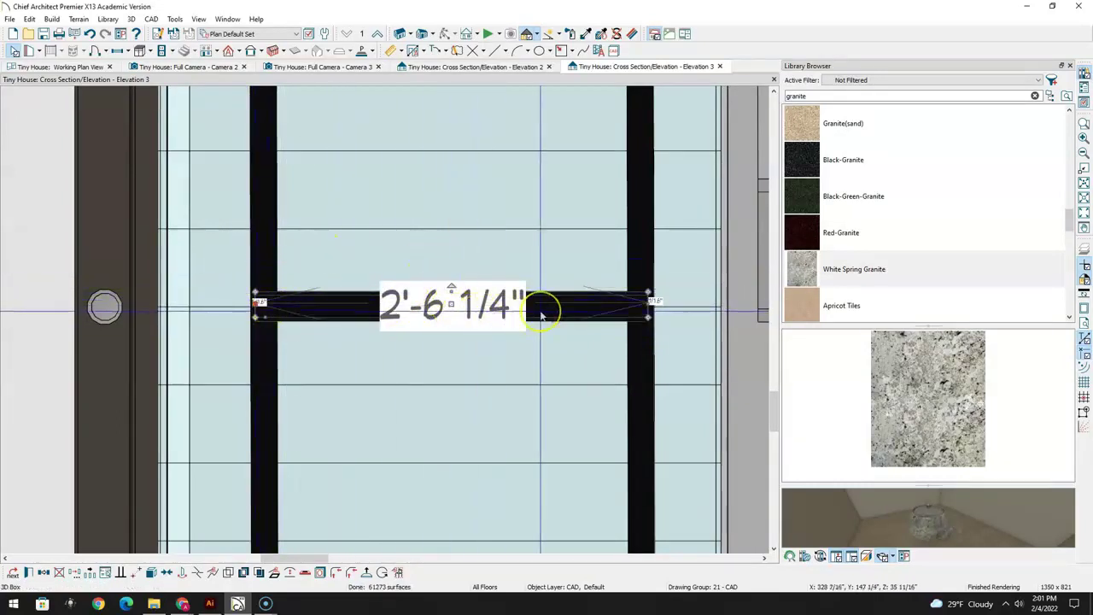
# Copy the rung in Elevation 3 and place the copy between the uprights, below the first rung and nearer the floor
pyautogui.click(520, 349)
pyautogui.moveTo(420, 314); pyautogui.dragTo(440, 128)
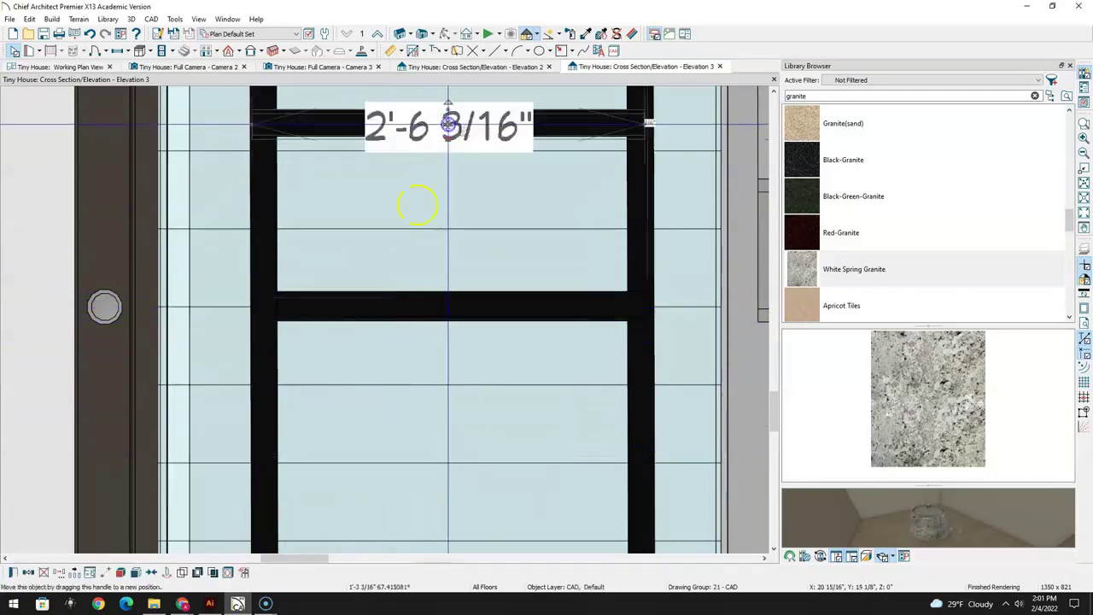
pyautogui.scroll(-2, 415, 245)
pyautogui.scroll(-4, 415, 245)
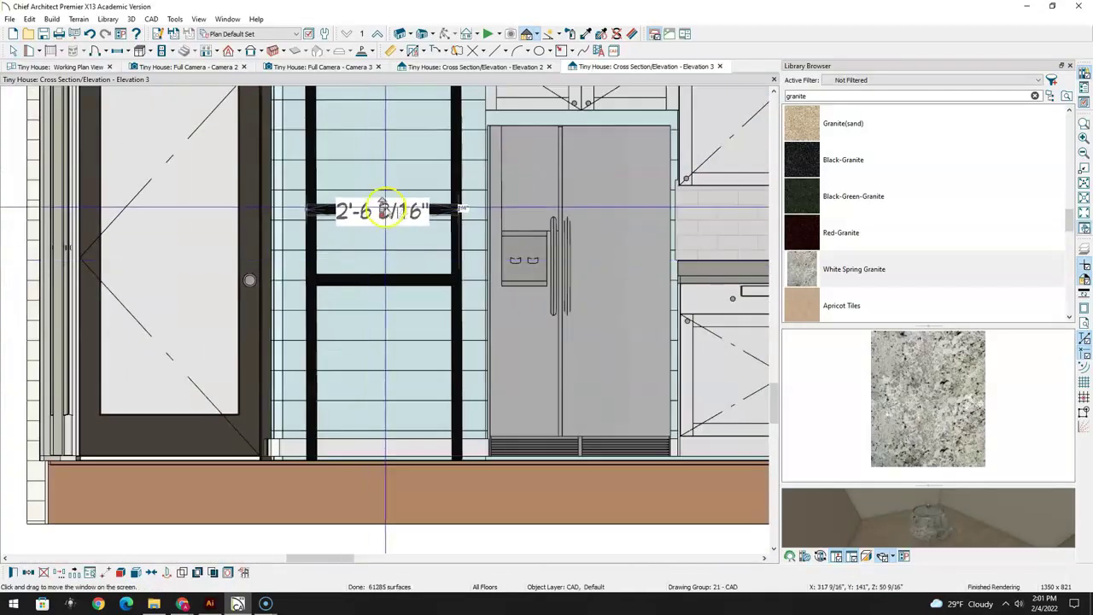
pyautogui.moveTo(383, 209); pyautogui.dragTo(383, 373)
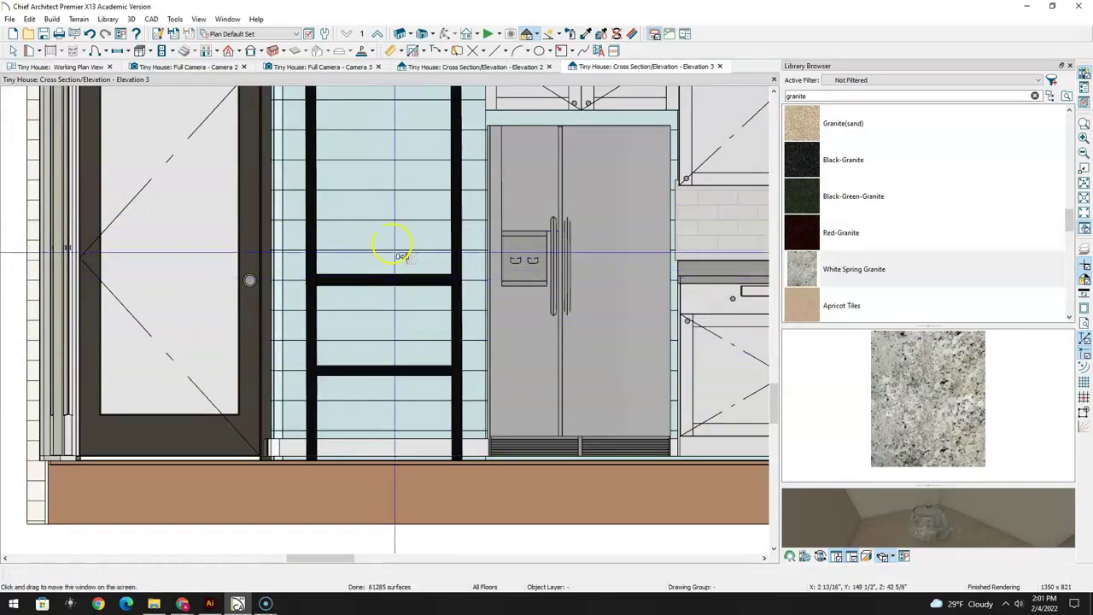
# Place two more copies of the rung between the uprights in Elevation 3, continuing the ladder upward at roughly even spacing
pyautogui.click(378, 184)
pyautogui.moveTo(375, 278); pyautogui.dragTo(387, 180)
pyautogui.moveTo(391, 236); pyautogui.dragTo(383, 402, button='middle')
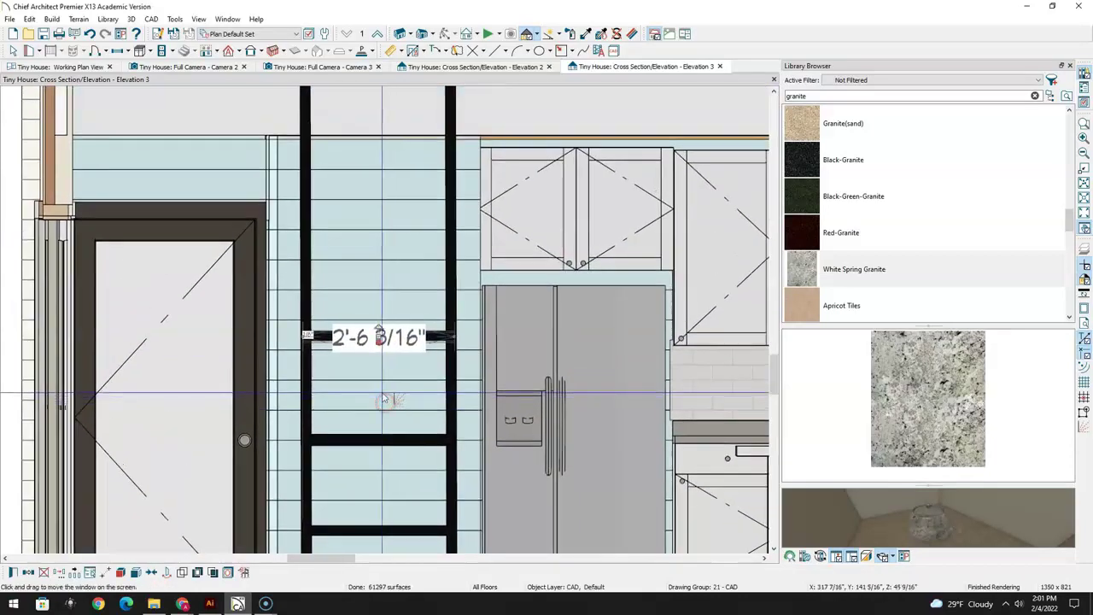
pyautogui.click(388, 382)
pyautogui.click(370, 441)
pyautogui.moveTo(373, 441); pyautogui.dragTo(384, 235)
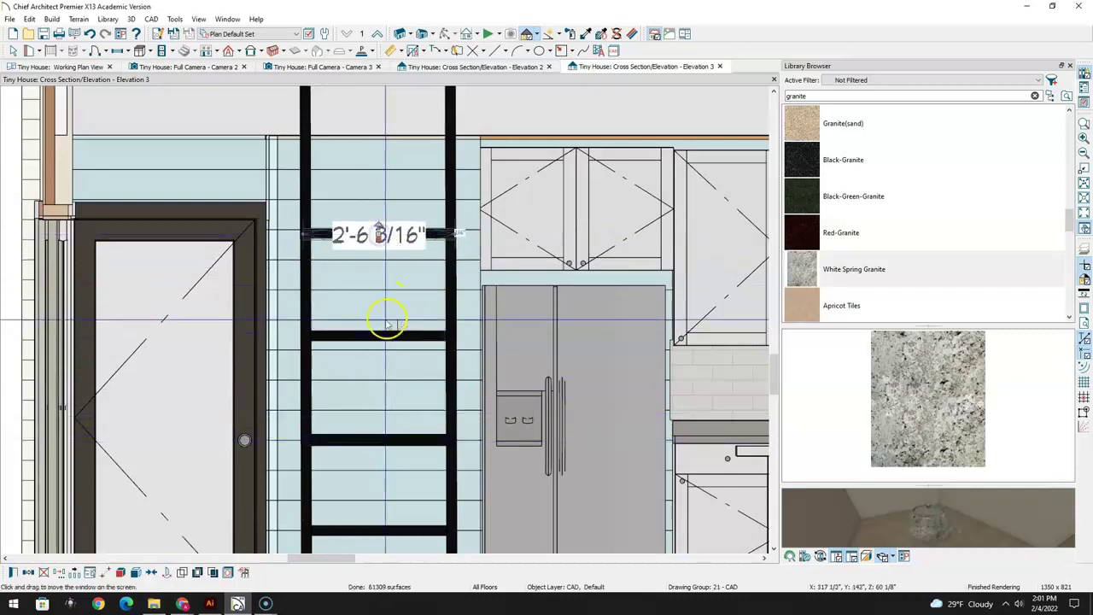
# Copy a rung up to the loft floor edge in Elevation 3 and align it between the uprights as the top rung
pyautogui.scroll(-1, 415, 322)
pyautogui.scroll(-2, 415, 338)
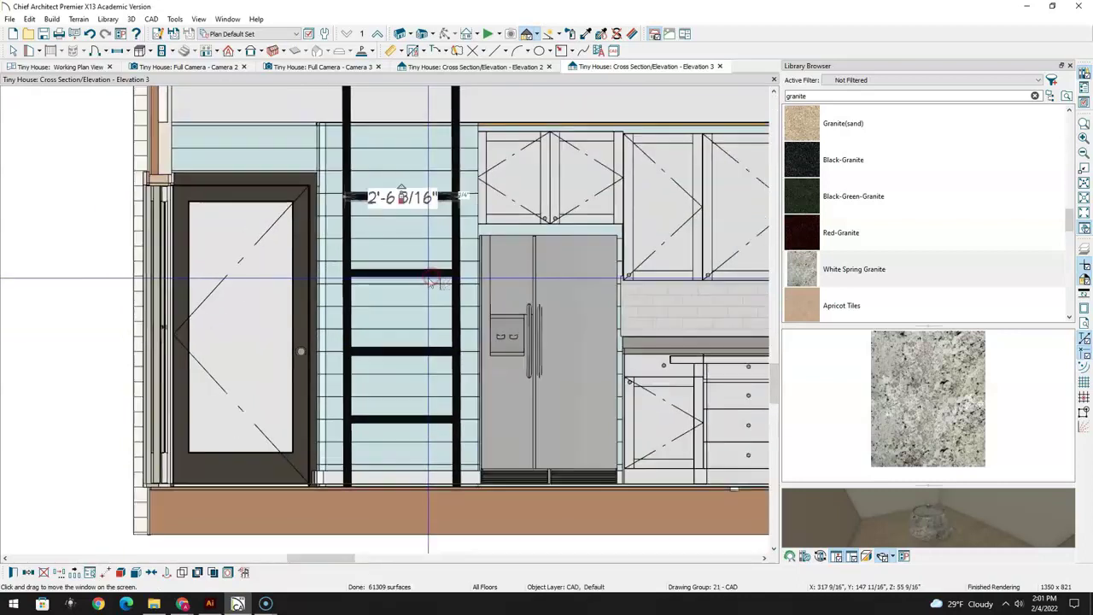
pyautogui.scroll(1, 408, 373)
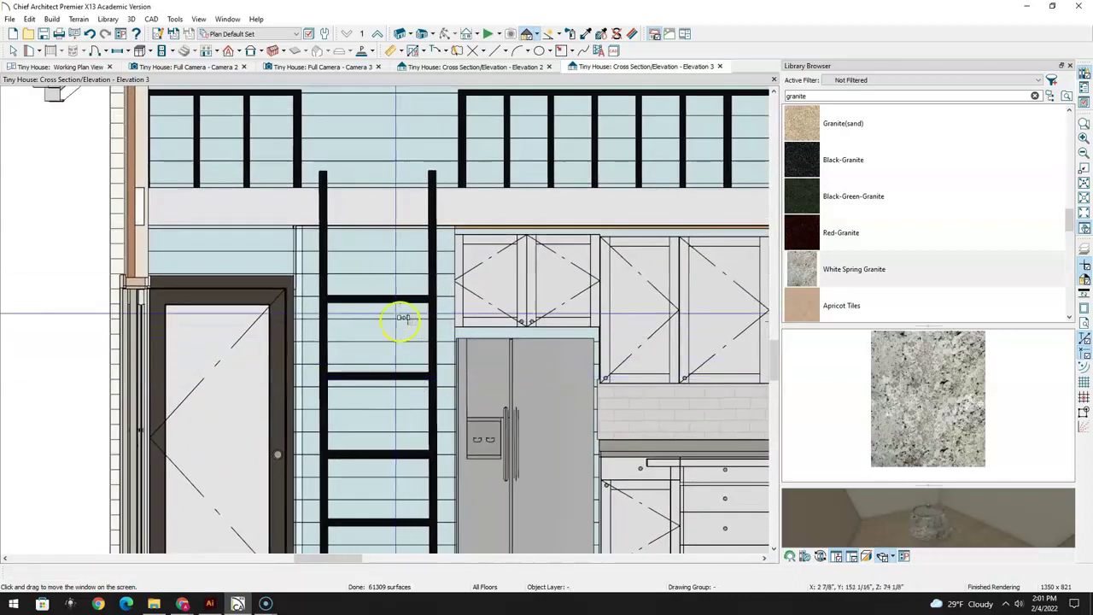
pyautogui.click(376, 453)
pyautogui.moveTo(374, 451); pyautogui.dragTo(392, 222)
pyautogui.moveTo(382, 219); pyautogui.dragTo(377, 217)
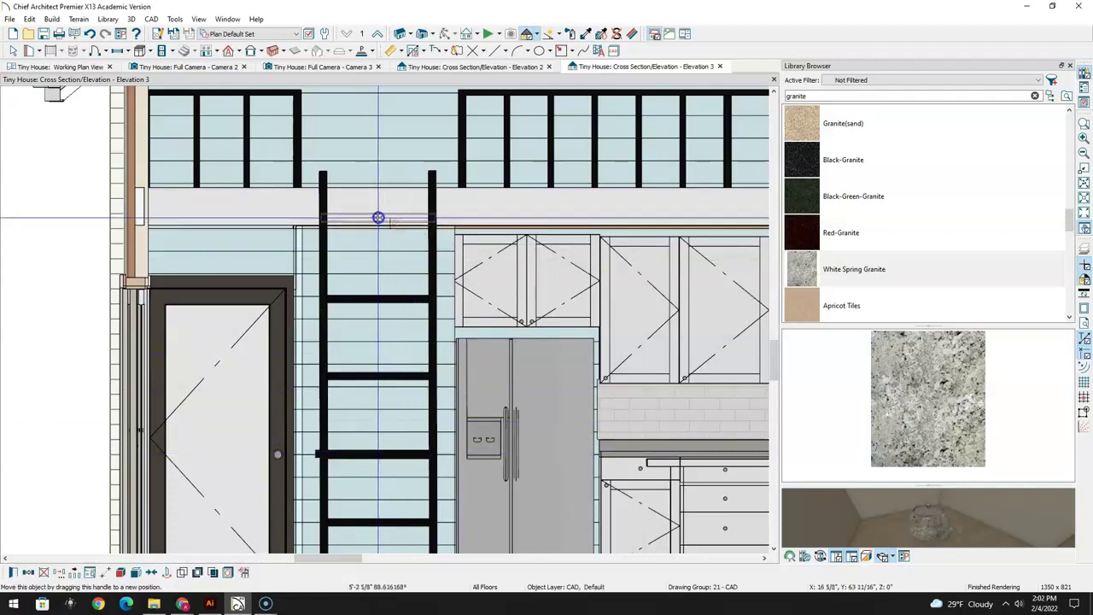
# In Elevation 2, move the lowest rung and the rung beside the window's middle rail horizontally onto the leaning upright
pyautogui.scroll(-2, 404, 320)
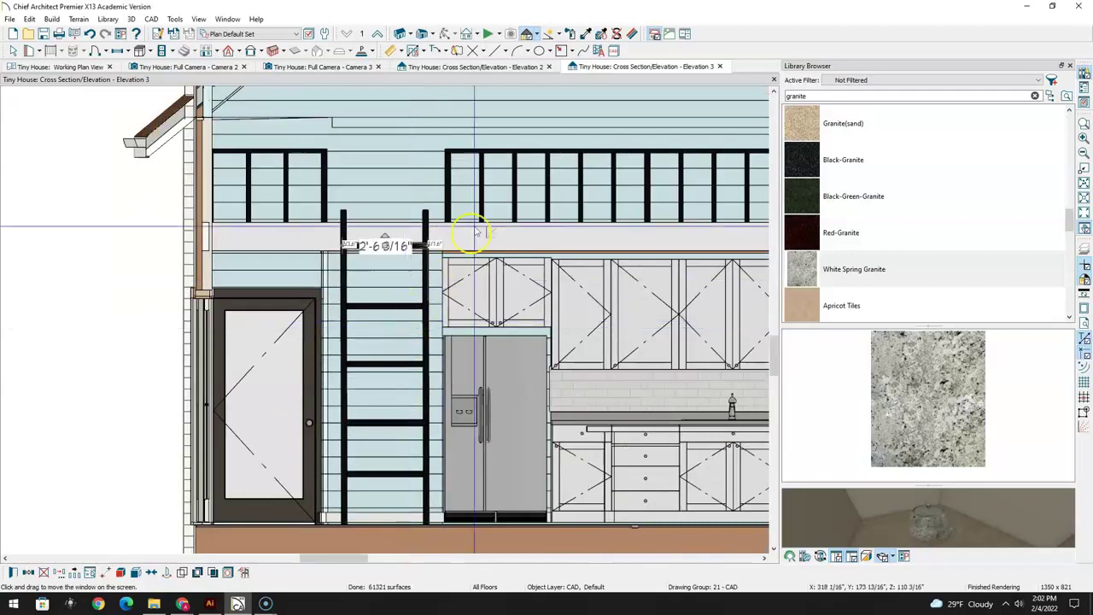
pyautogui.click(484, 69)
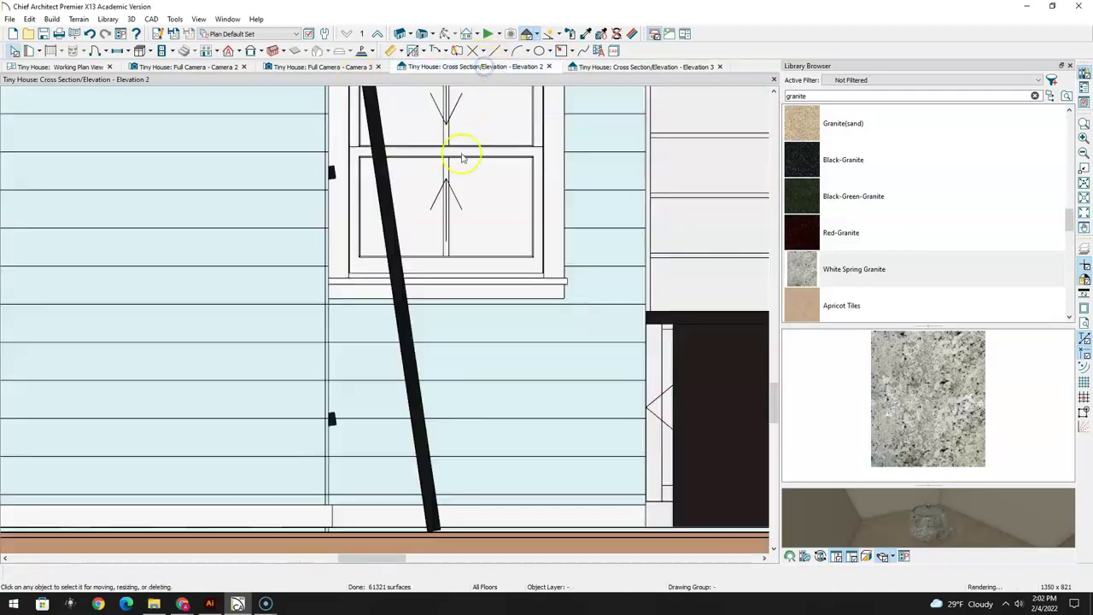
pyautogui.scroll(-1, 378, 317)
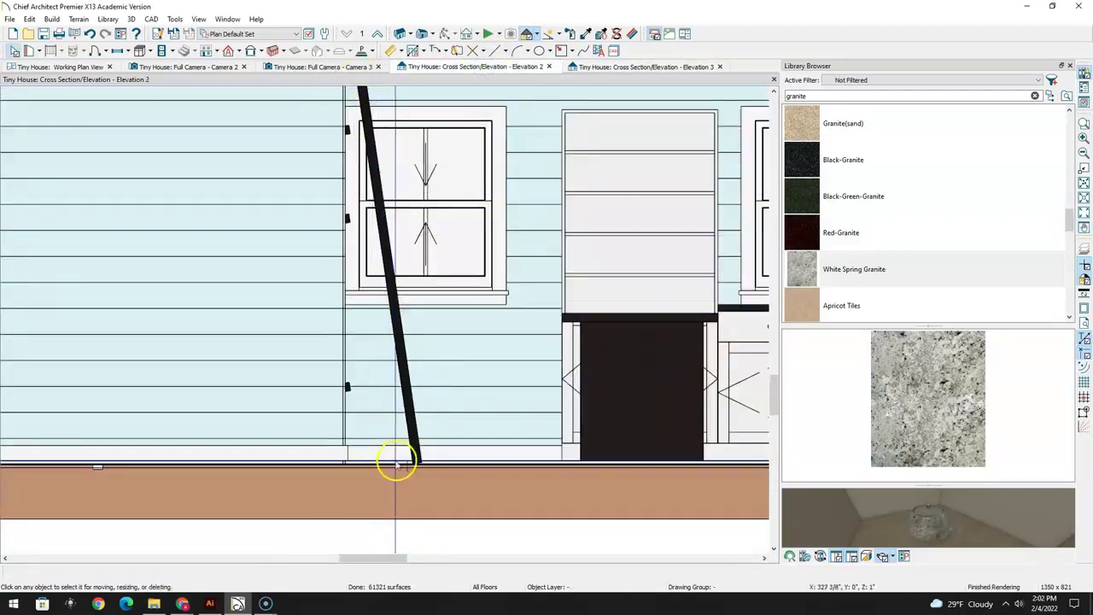
pyautogui.click(349, 388)
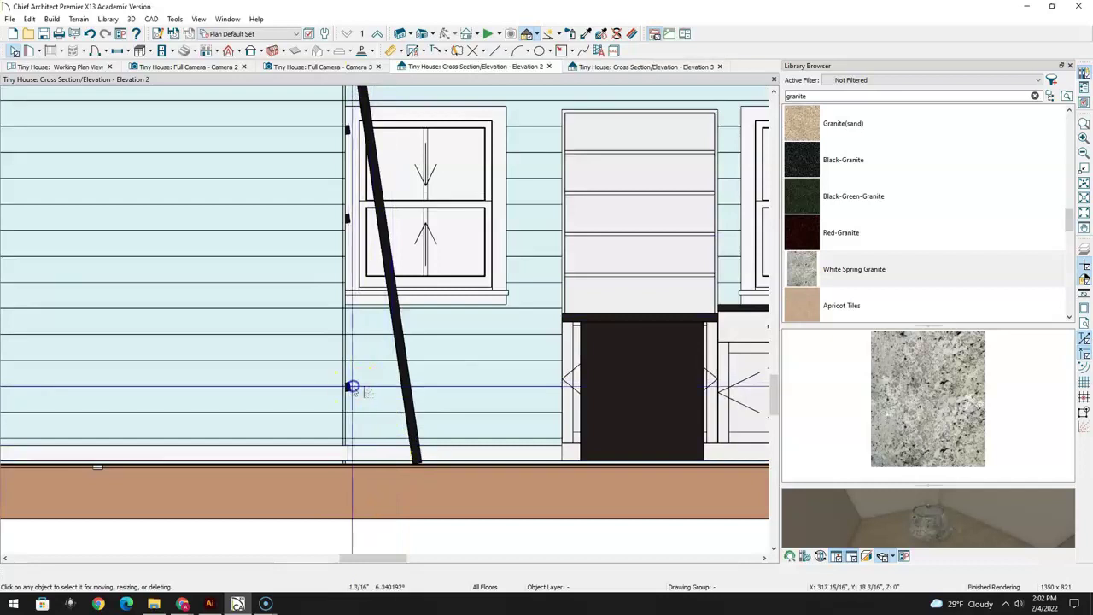
pyautogui.moveTo(349, 388); pyautogui.dragTo(407, 387)
pyautogui.click(365, 235)
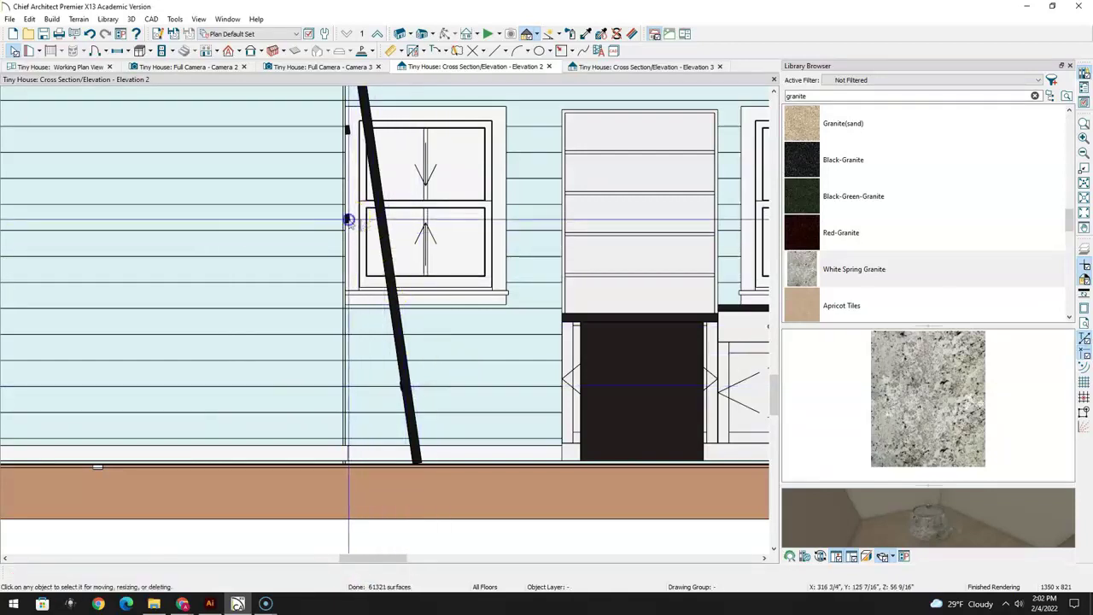
pyautogui.click(346, 218)
pyautogui.moveTo(346, 218); pyautogui.dragTo(379, 215)
# Move the rung near the window head and the top rung at the loft floor onto the leaning upright in Elevation 2
pyautogui.scroll(2, 395, 187)
pyautogui.scroll(4, 395, 188)
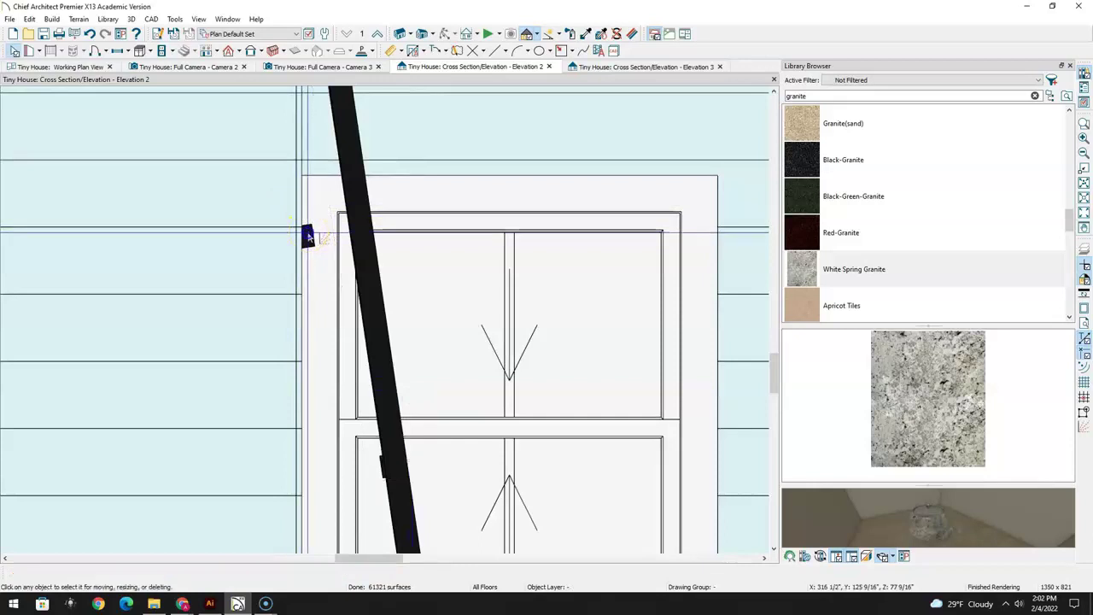
pyautogui.click(305, 235)
pyautogui.moveTo(303, 234); pyautogui.dragTo(362, 236)
pyautogui.scroll(-3, 367, 235)
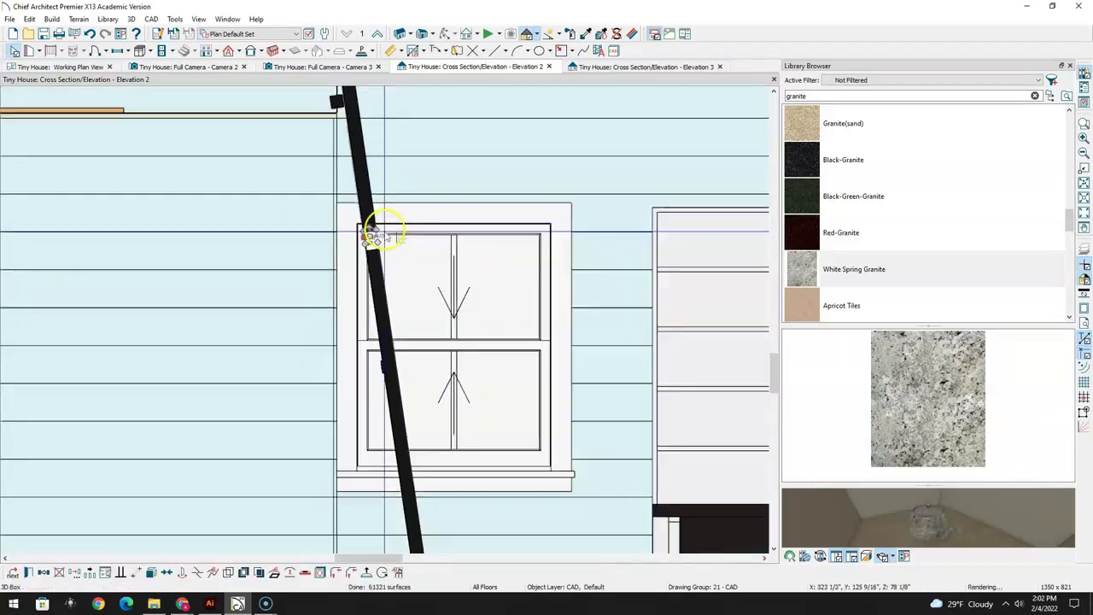
pyautogui.moveTo(376, 162); pyautogui.dragTo(354, 358, button='middle')
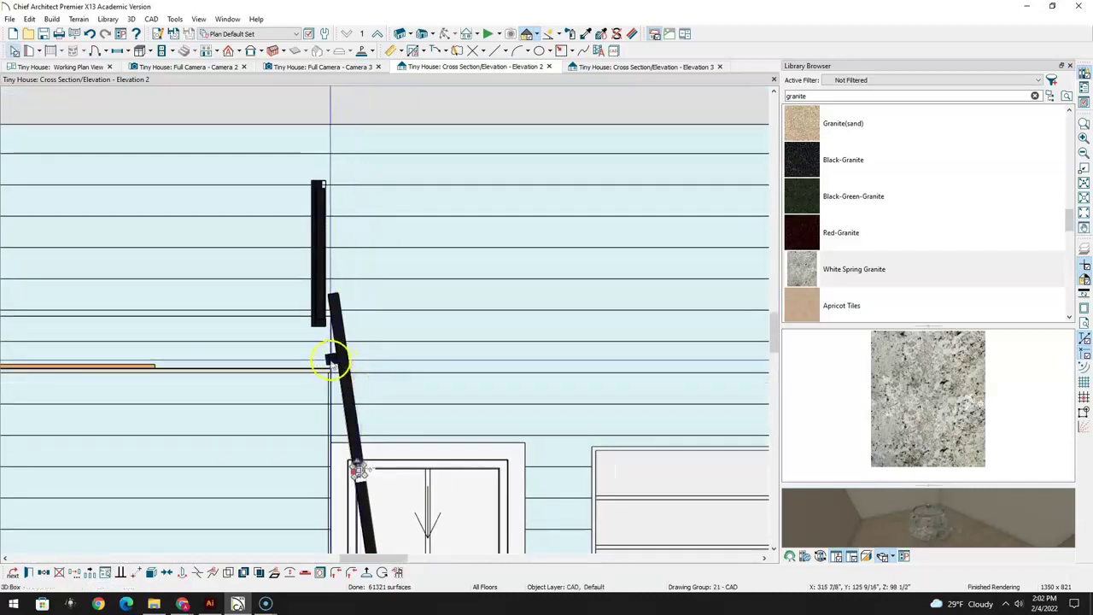
pyautogui.moveTo(332, 359); pyautogui.dragTo(342, 361)
pyautogui.scroll(-5, 390, 353)
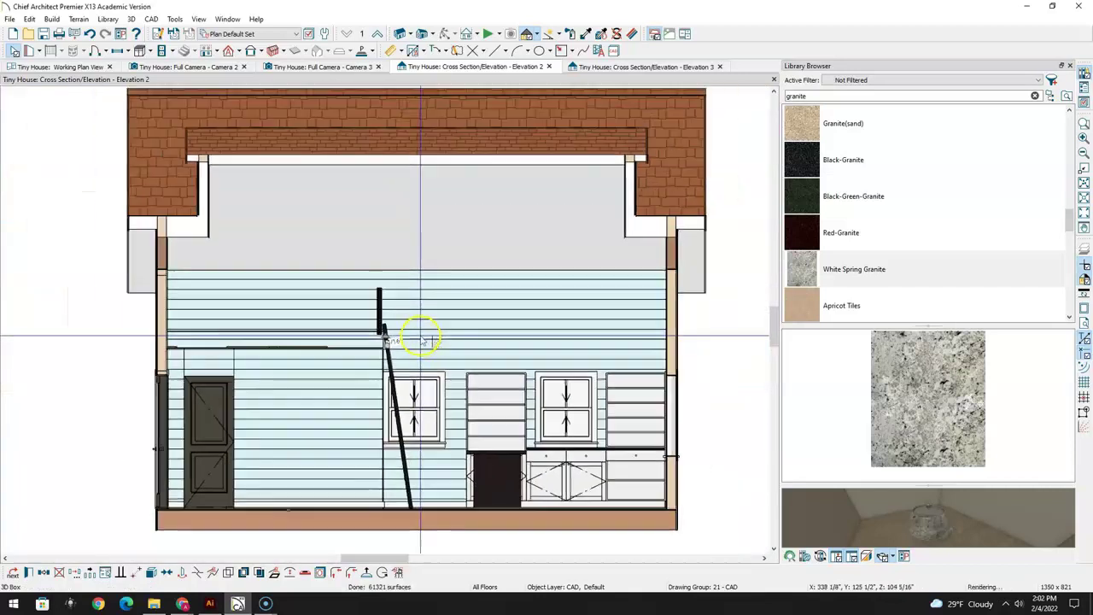
# Inspect the ladder, its rungs and the loft railing in Elevation 2 and Camera 3
pyautogui.moveTo(421, 340); pyautogui.dragTo(420, 220, button='middle')
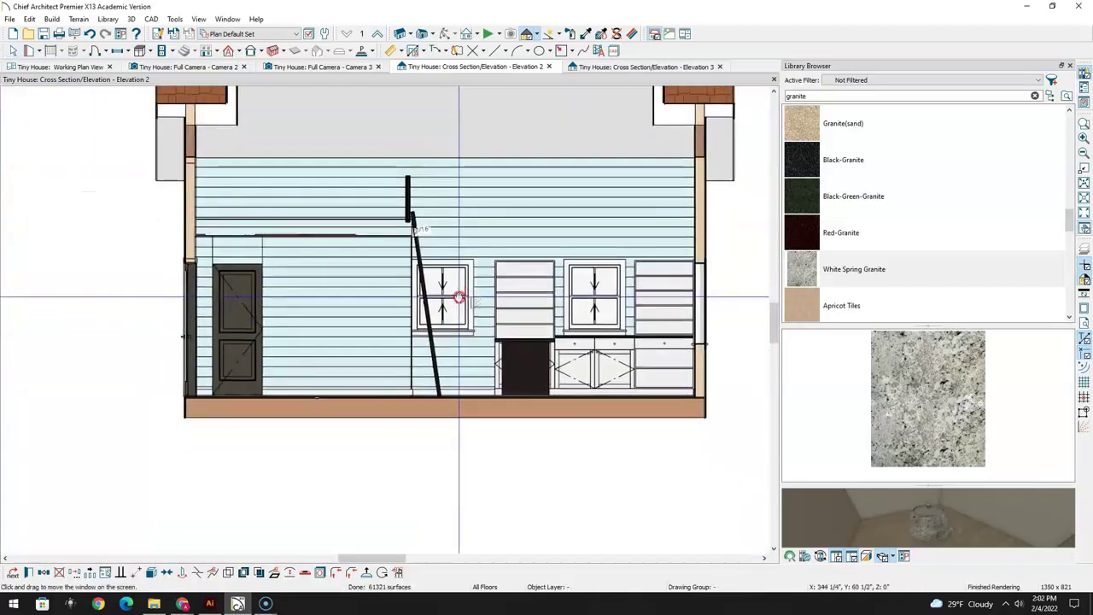
pyautogui.click(354, 67)
pyautogui.moveTo(351, 150); pyautogui.dragTo(336, 376)
pyautogui.moveTo(404, 305); pyautogui.dragTo(237, 184)
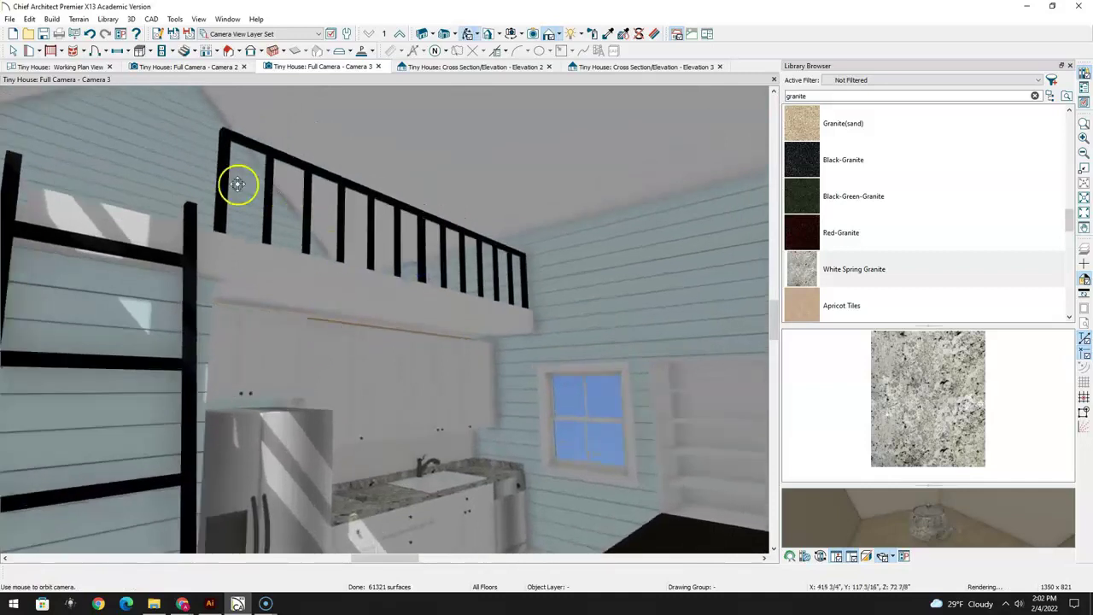
# Examine the ladder area in the working plan and the strip between the upper cabinets and loft floor in Elevation 3
pyautogui.click(78, 67)
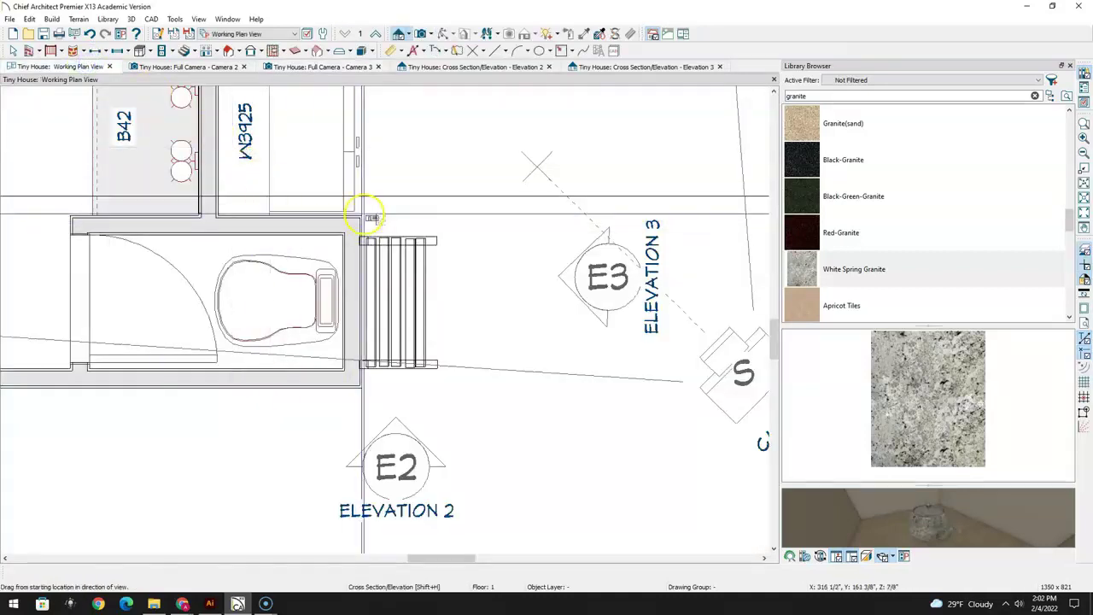
pyautogui.scroll(-2, 367, 209)
pyautogui.moveTo(410, 196); pyautogui.dragTo(281, 396, button='middle')
pyautogui.click(14, 51)
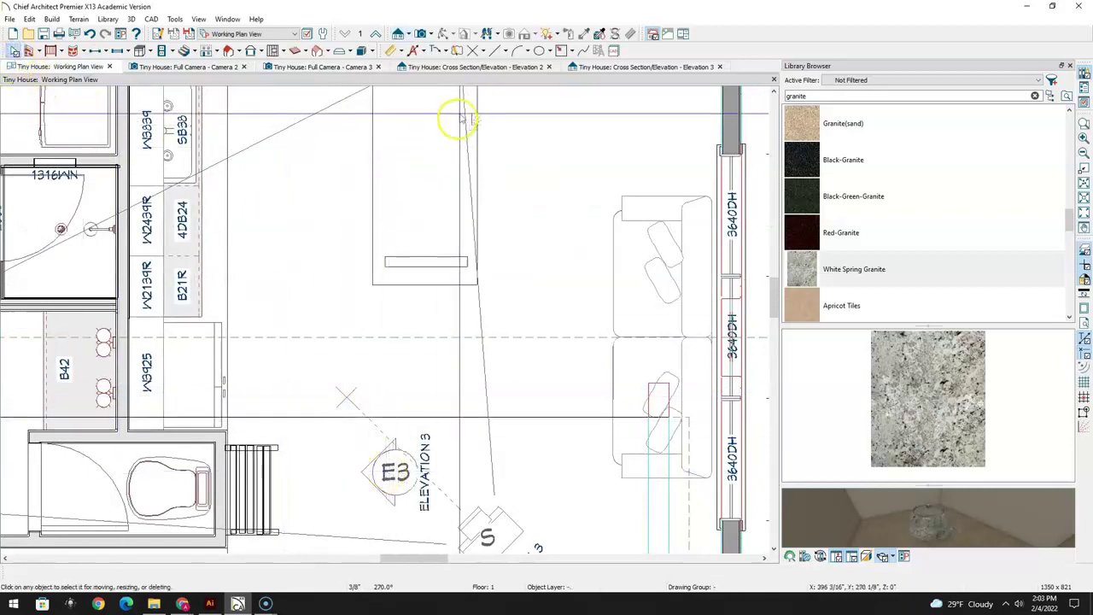
pyautogui.click(664, 66)
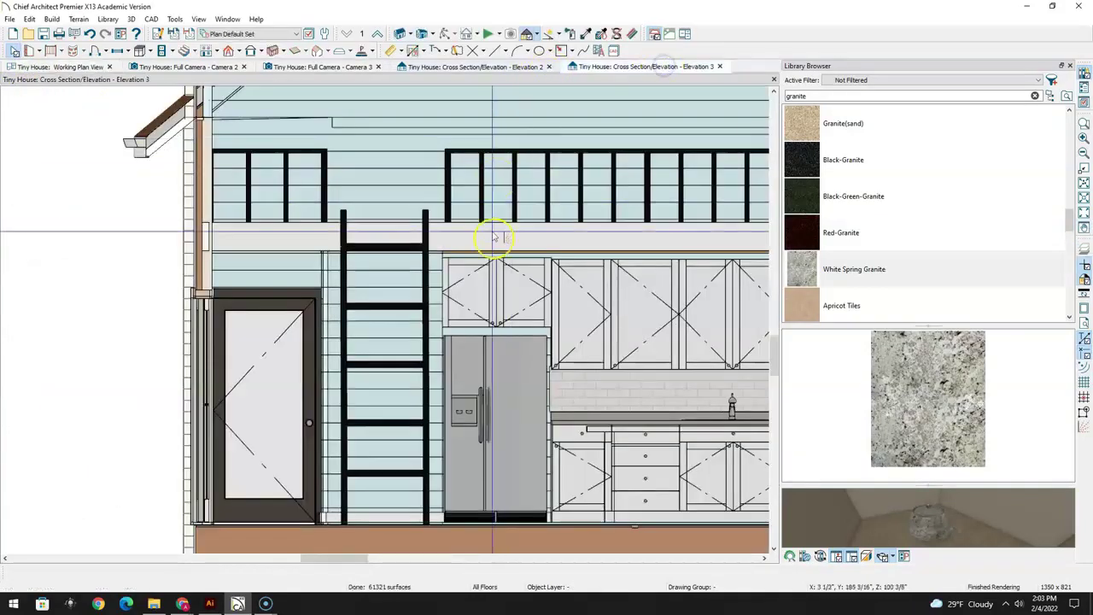
pyautogui.scroll(3, 635, 313)
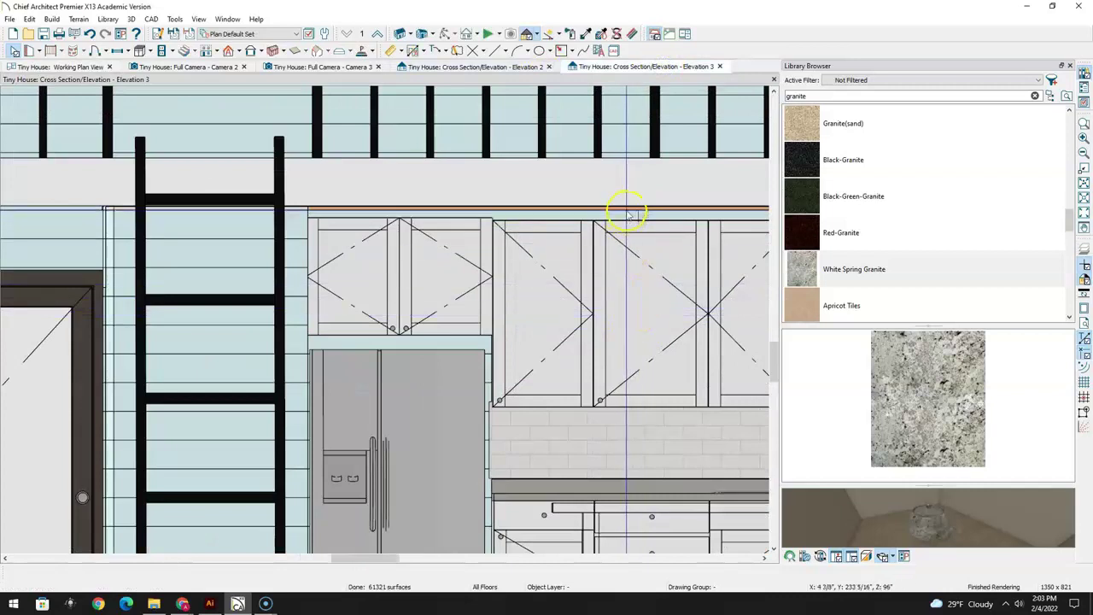
pyautogui.click(631, 262)
pyautogui.click(632, 303)
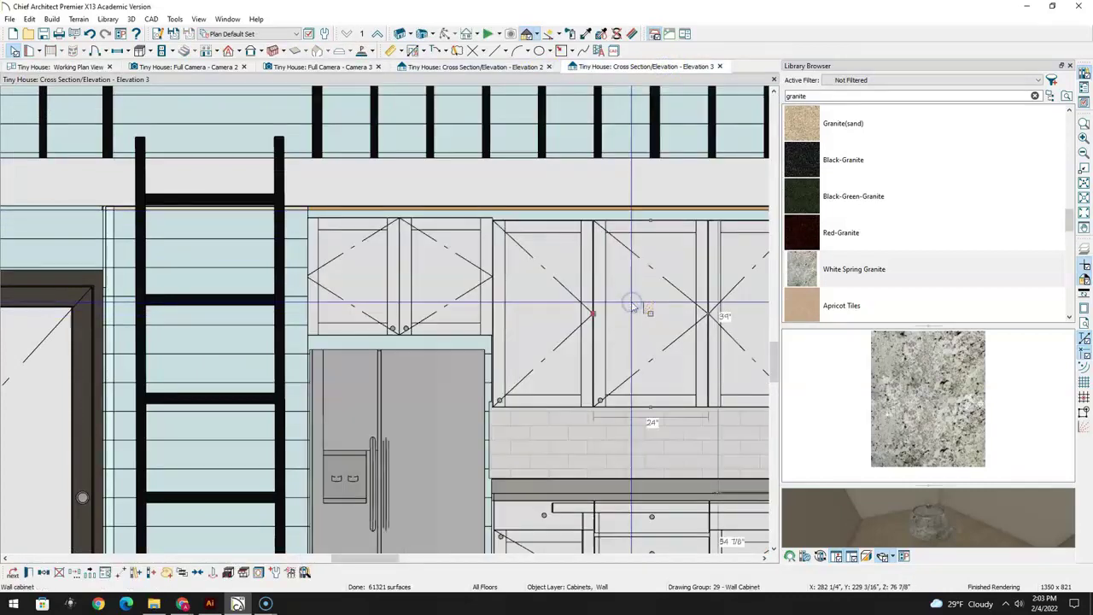
pyautogui.click(12, 574)
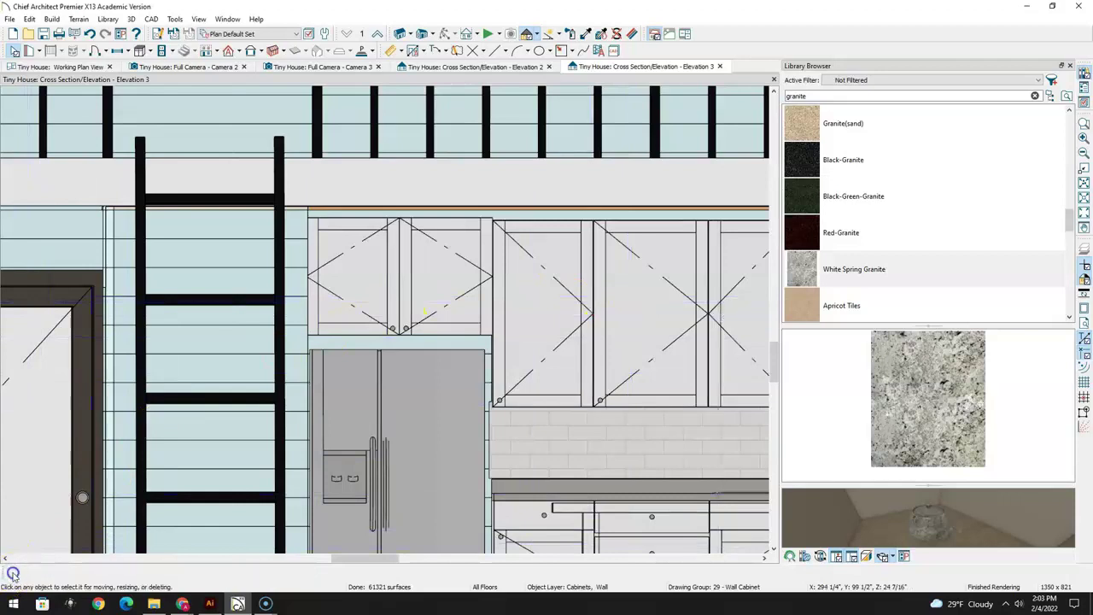
pyautogui.click(408, 208)
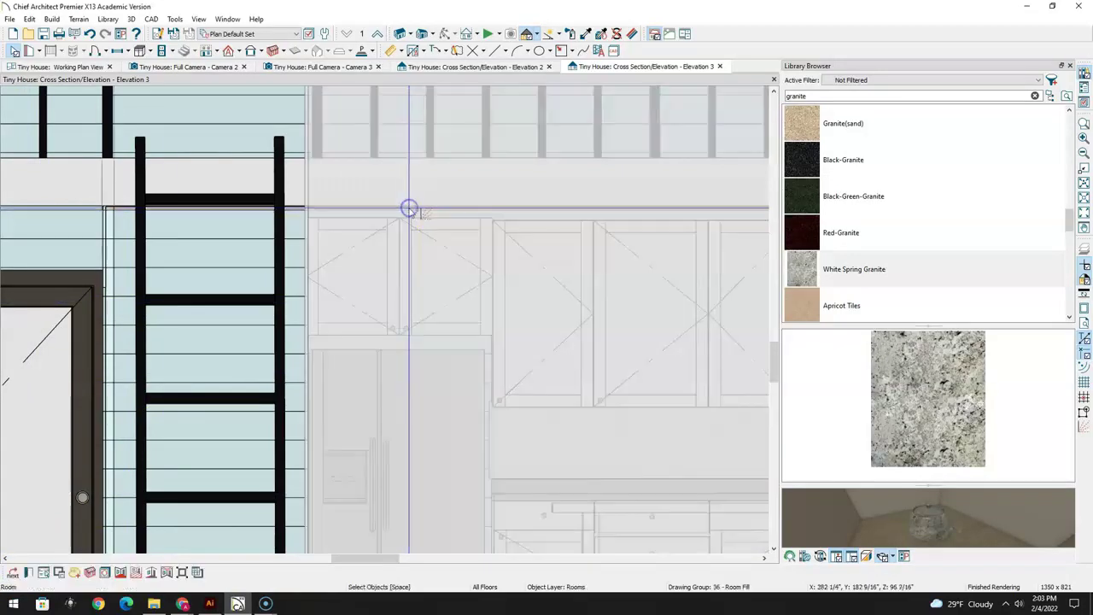
# Examine the exposed strip between the kitchen wall cabinets and the loft platform in the Camera 3 view
pyautogui.click(337, 68)
pyautogui.moveTo(405, 315); pyautogui.dragTo(300, 268)
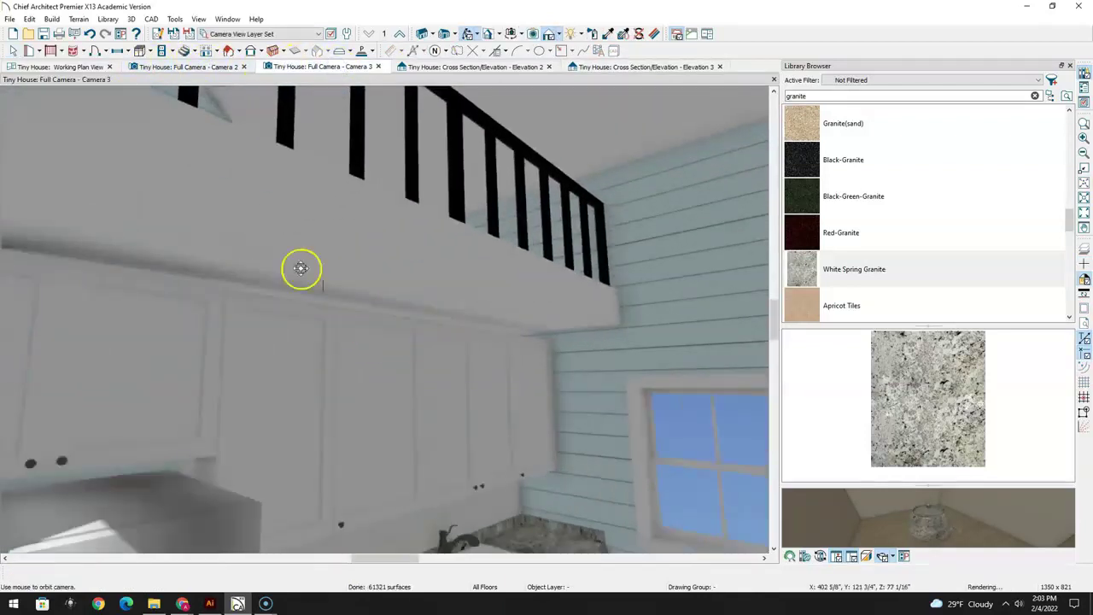
pyautogui.moveTo(357, 347); pyautogui.dragTo(297, 431)
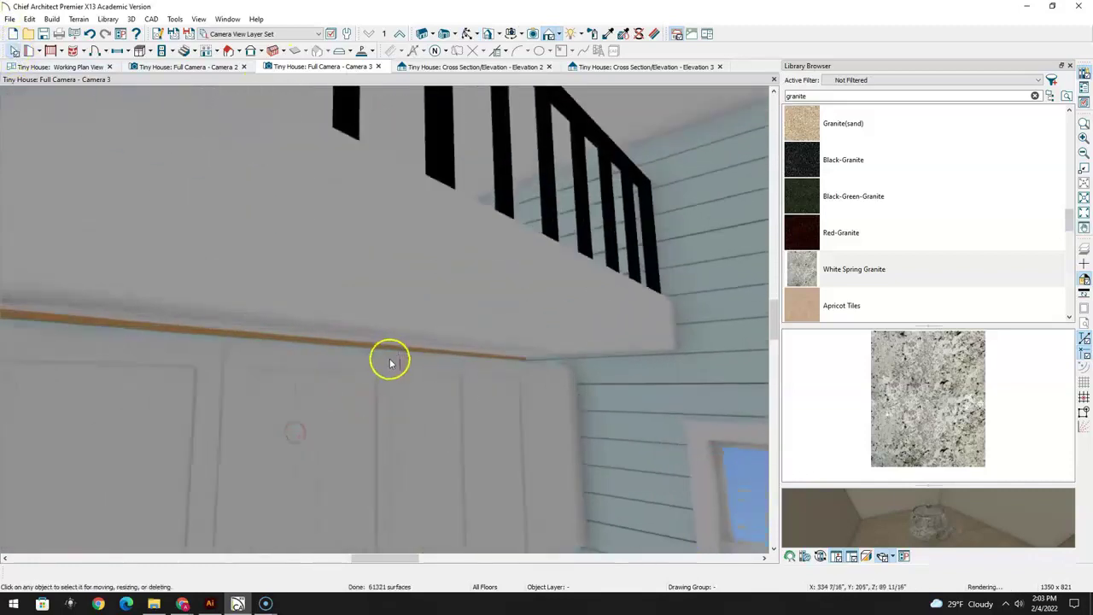
pyautogui.moveTo(389, 363); pyautogui.dragTo(407, 356)
pyautogui.click(412, 345)
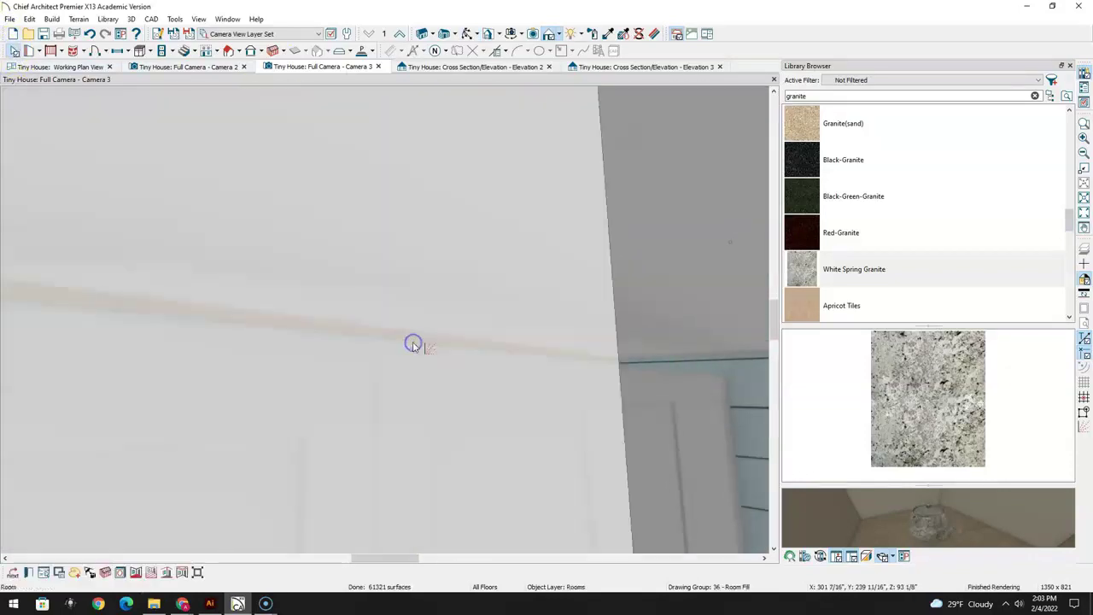
pyautogui.scroll(-5, 488, 324)
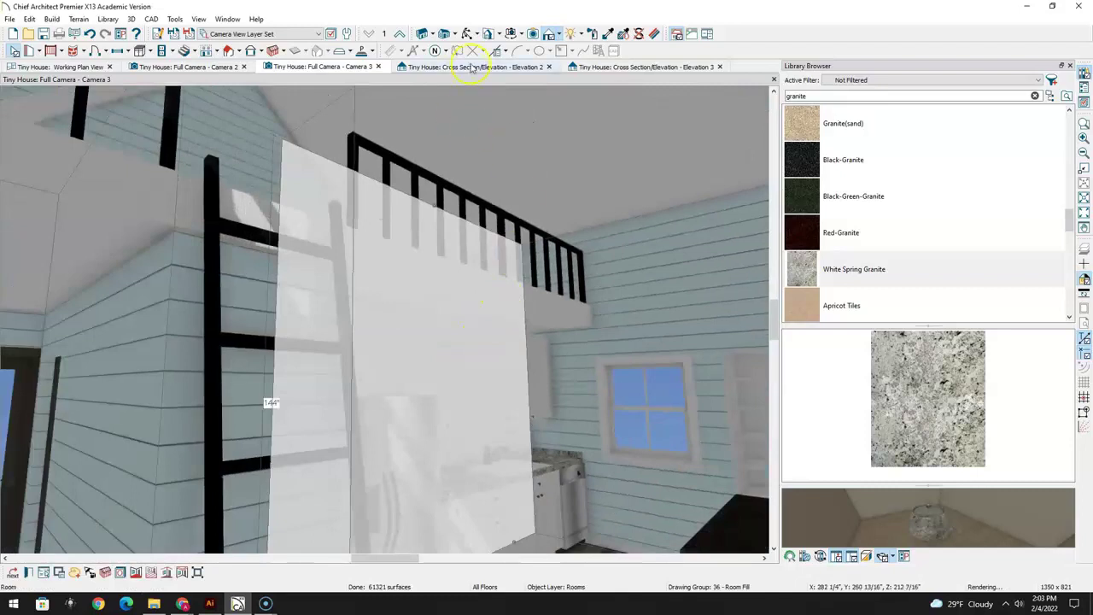
pyautogui.click(466, 33)
pyautogui.moveTo(486, 227); pyautogui.dragTo(382, 242)
pyautogui.scroll(3, 308, 347)
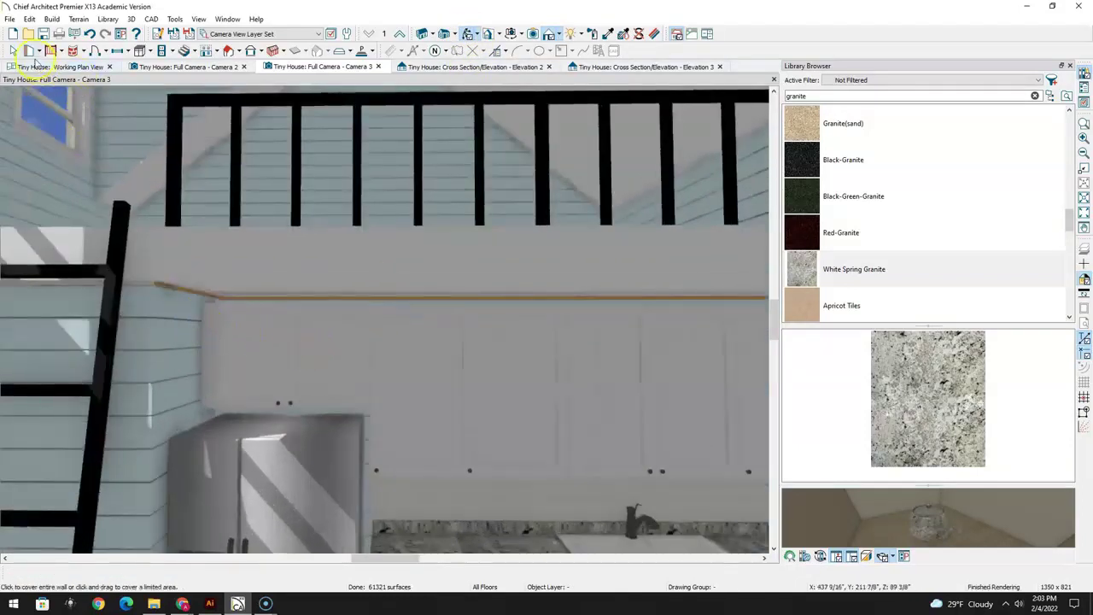
# Select the wall behind the ladder and raise its top edge to the underside of the loft platform
pyautogui.click(183, 318)
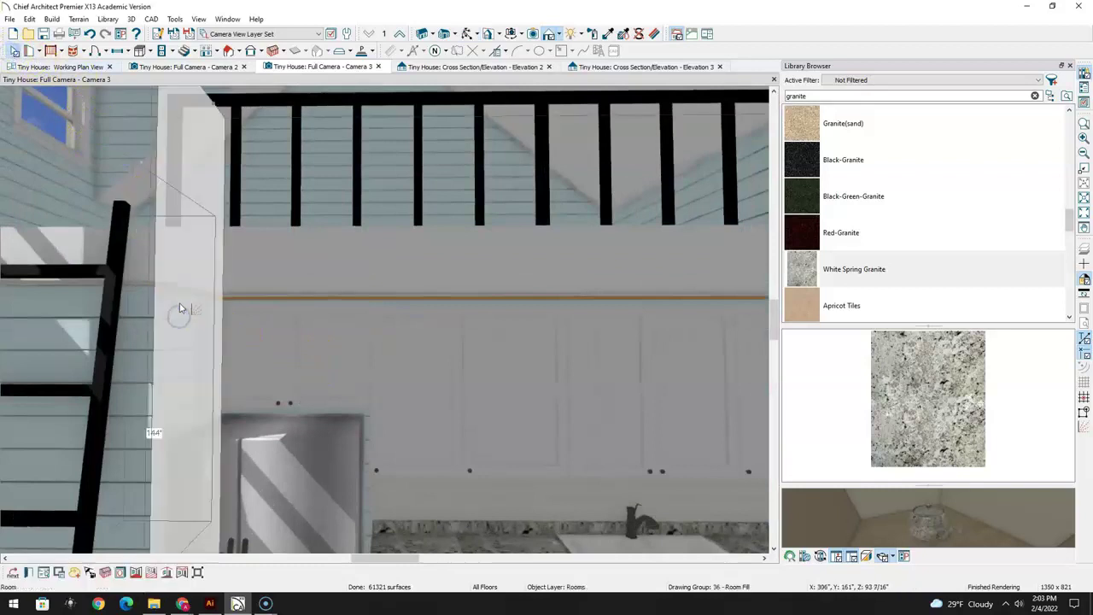
pyautogui.click(132, 320)
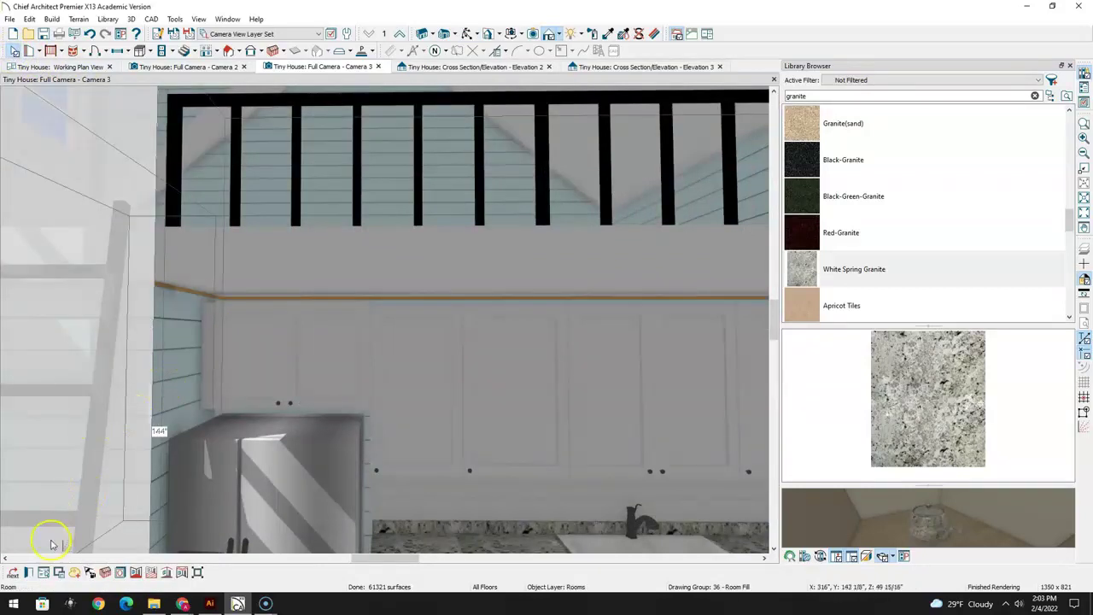
pyautogui.click(12, 573)
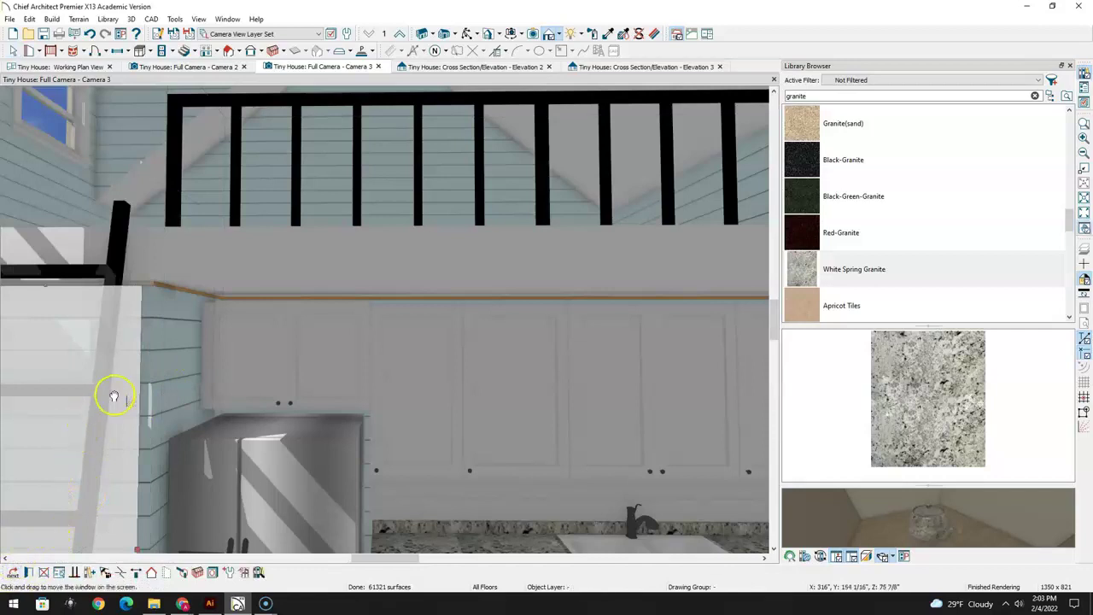
pyautogui.scroll(-5, 109, 390)
pyautogui.click(327, 309)
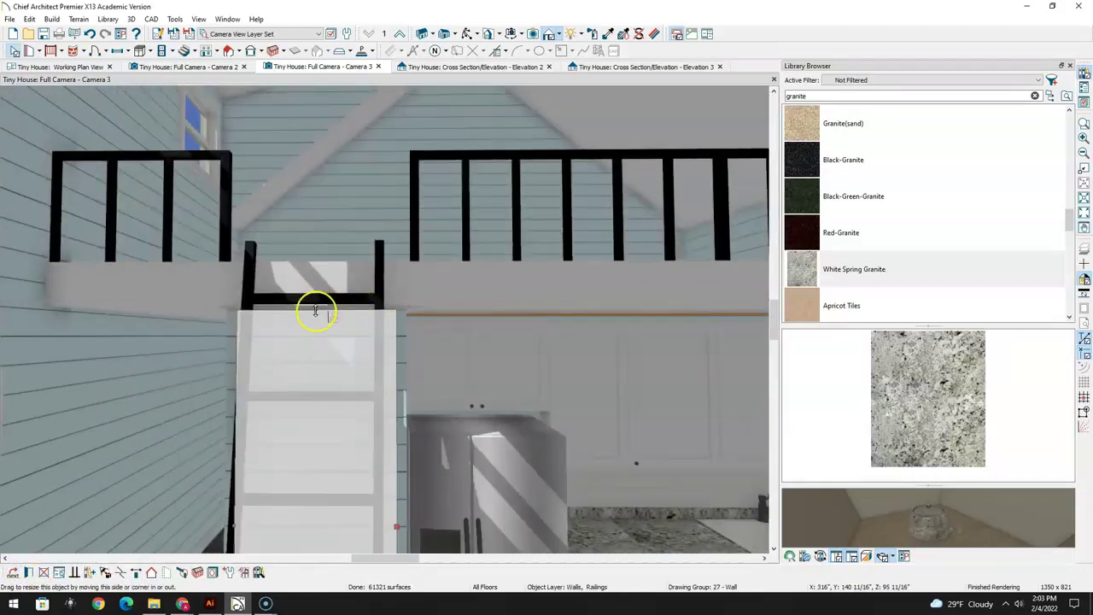
pyautogui.click(316, 304)
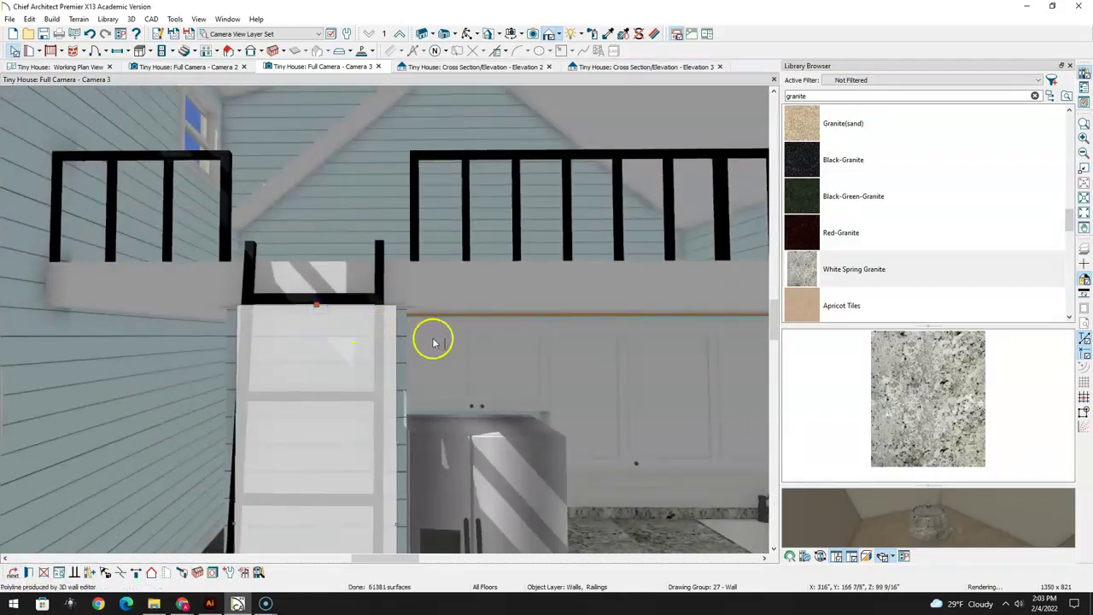
# Select the short side wall beside the refrigerator and raise its top edge to the underside of the loft platform
pyautogui.click(467, 34)
pyautogui.moveTo(452, 334); pyautogui.dragTo(327, 310)
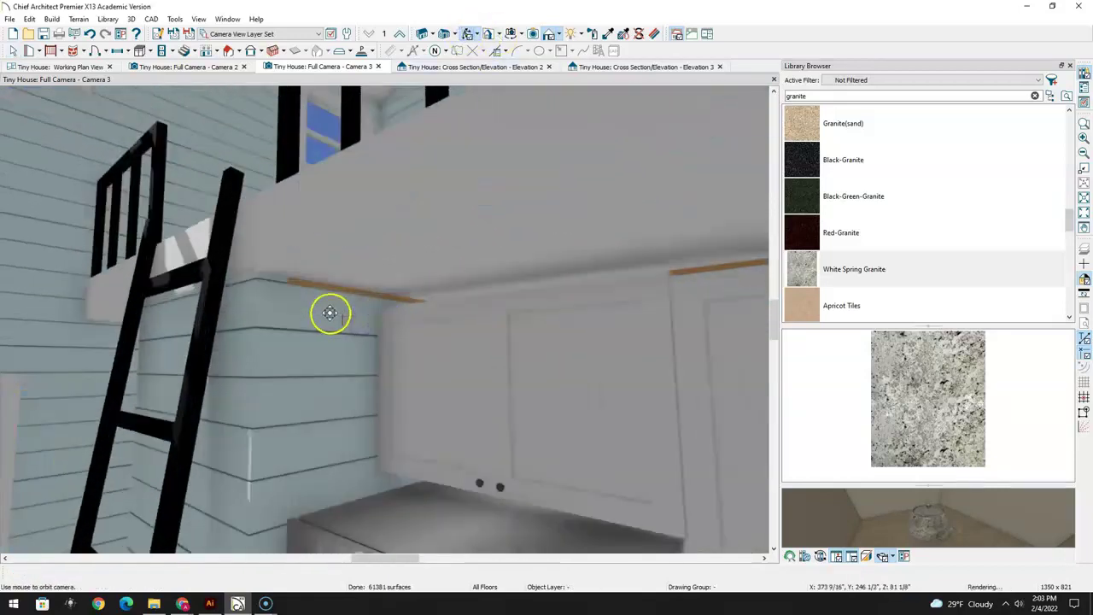
pyautogui.click(312, 305)
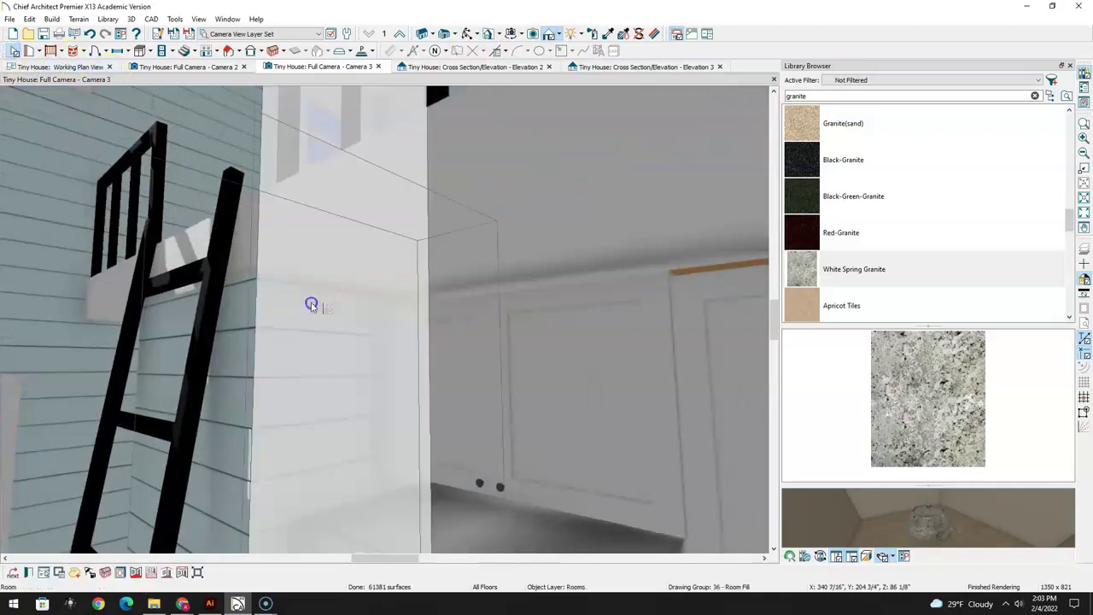
pyautogui.moveTo(309, 305); pyautogui.dragTo(329, 322)
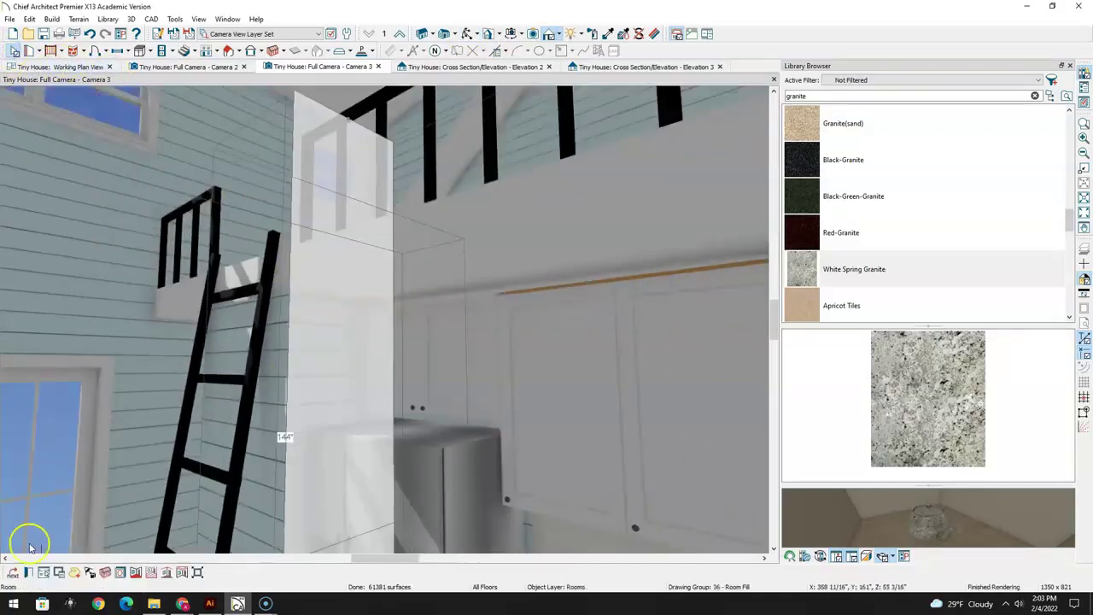
pyautogui.click(336, 354)
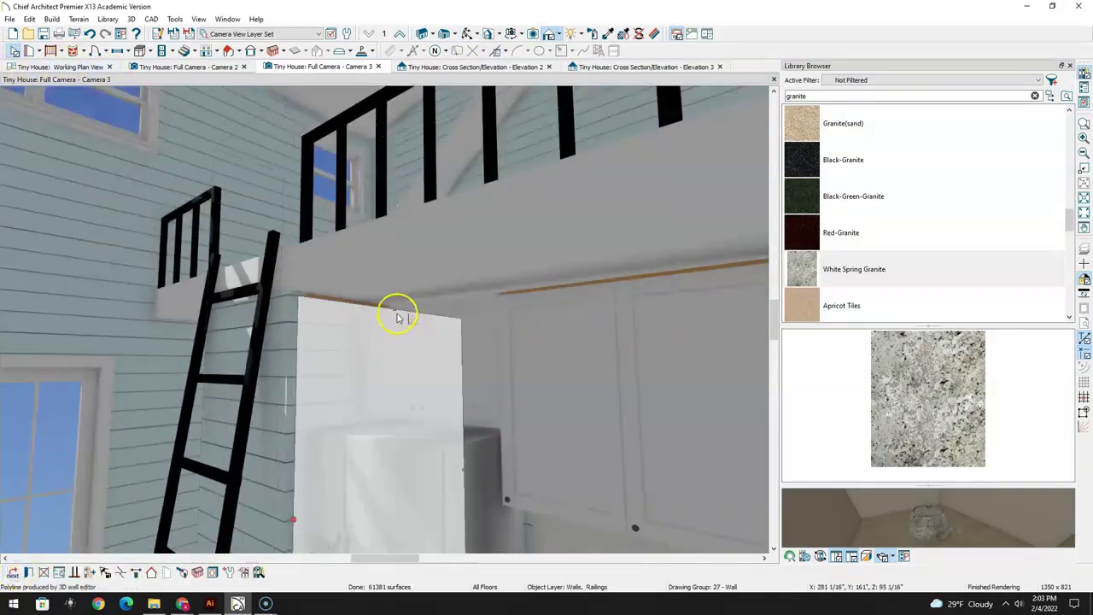
pyautogui.moveTo(397, 310); pyautogui.dragTo(395, 303)
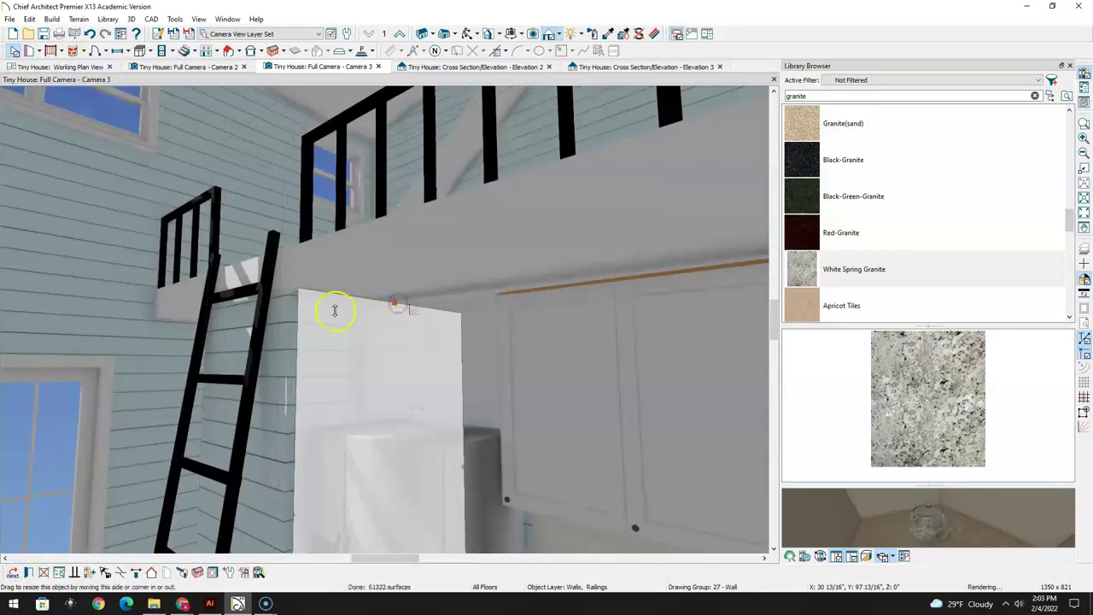
# Select the wall behind the kitchen cabinets and raise its top edge to the underside of the loft platform
pyautogui.click(467, 34)
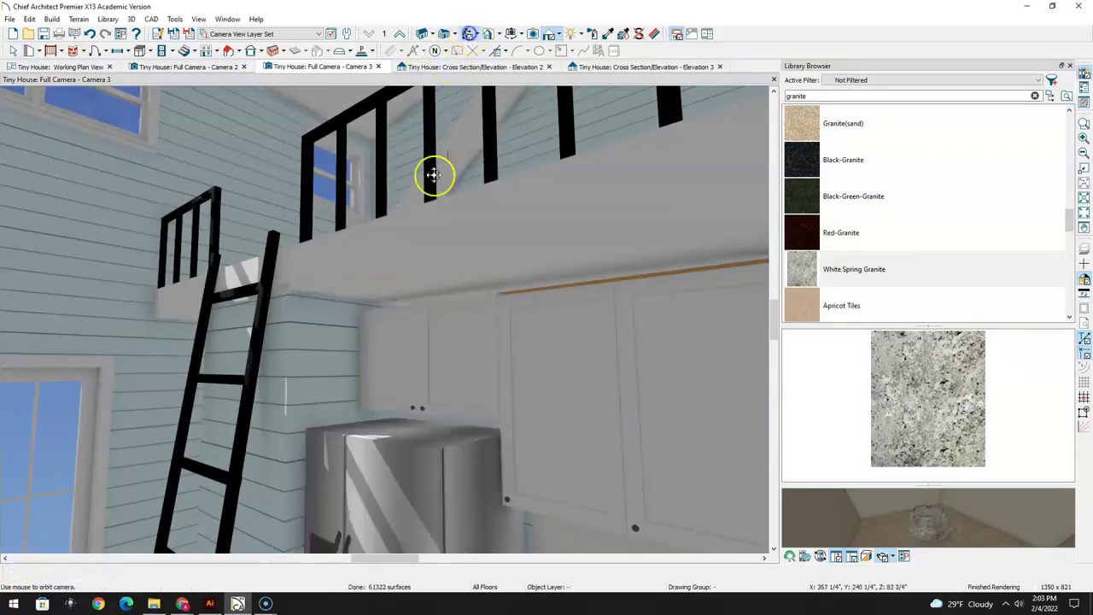
pyautogui.moveTo(410, 305); pyautogui.dragTo(290, 322)
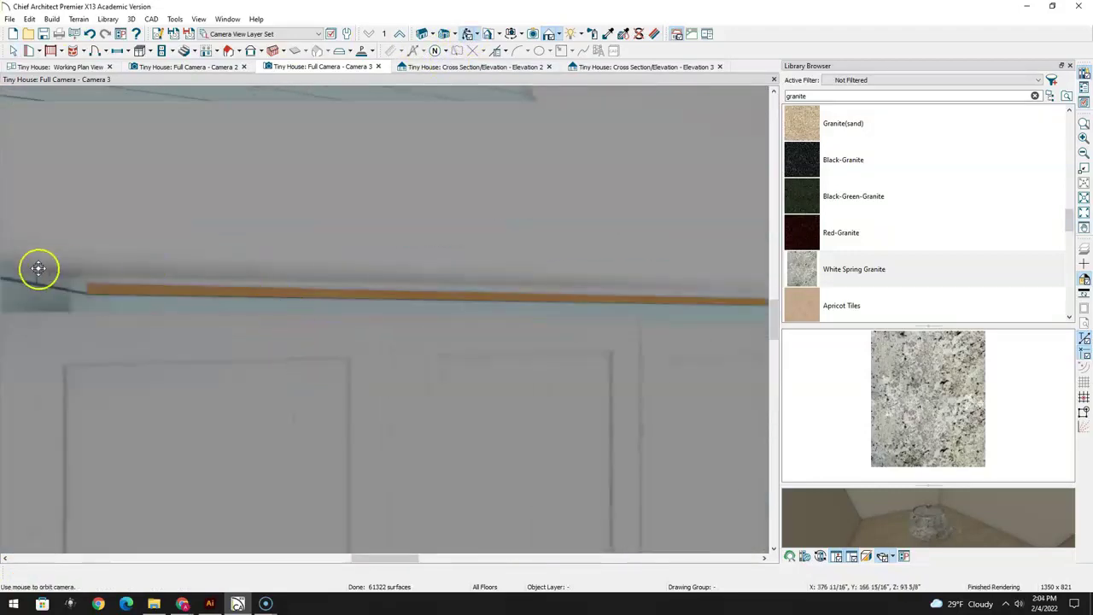
pyautogui.click(114, 295)
pyautogui.scroll(-5, 257, 341)
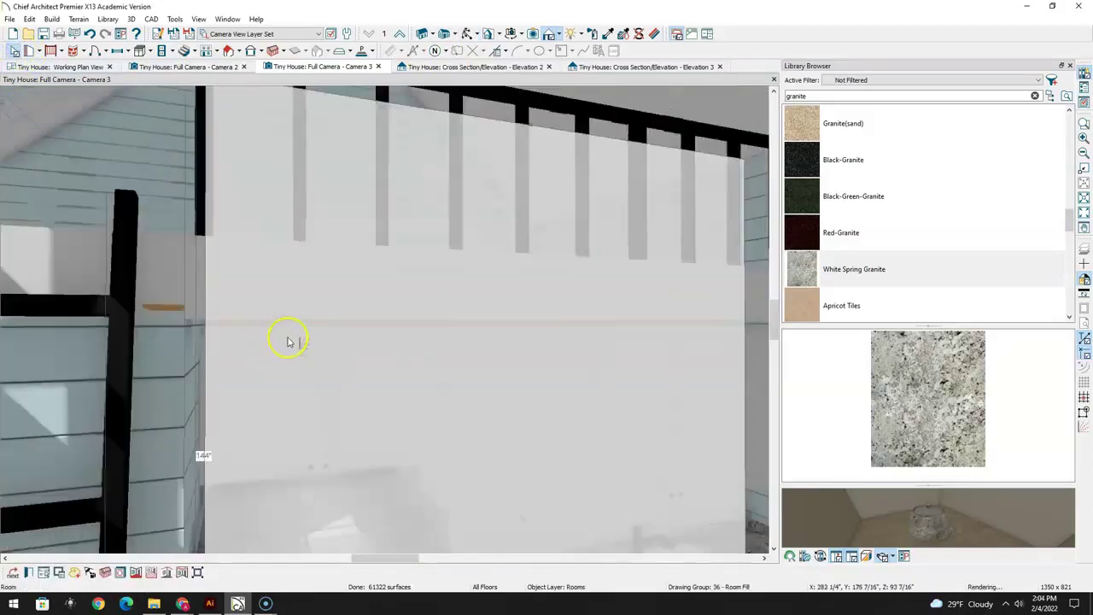
pyautogui.click(13, 573)
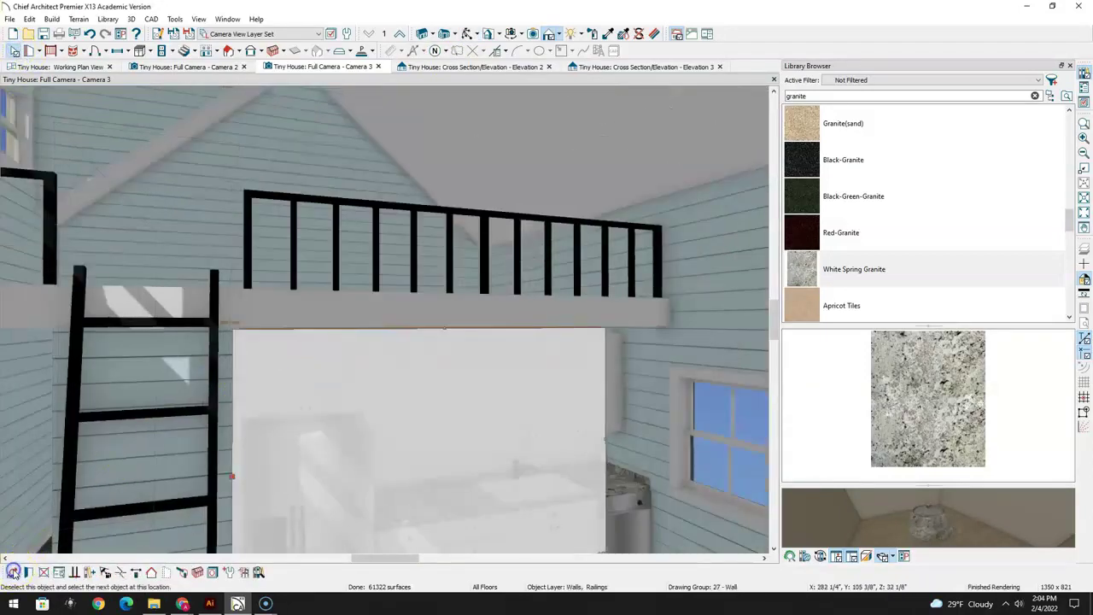
pyautogui.moveTo(446, 329); pyautogui.dragTo(372, 386)
# Open a perspective full overview of the house and examine its exterior walls, roof and base from several angles
pyautogui.click(465, 34)
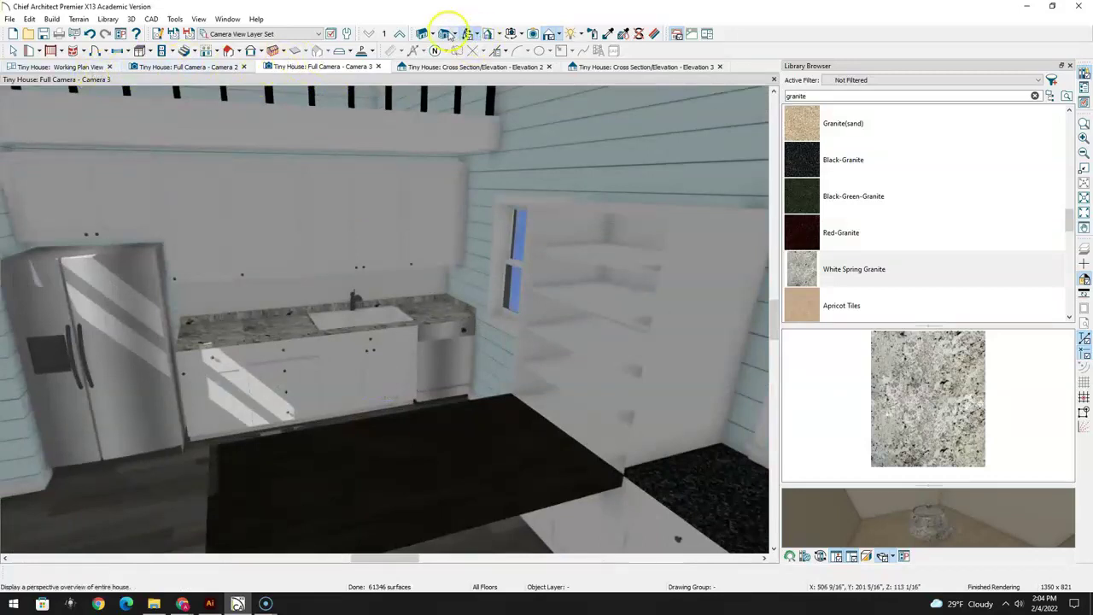
pyautogui.click(450, 36)
pyautogui.click(474, 68)
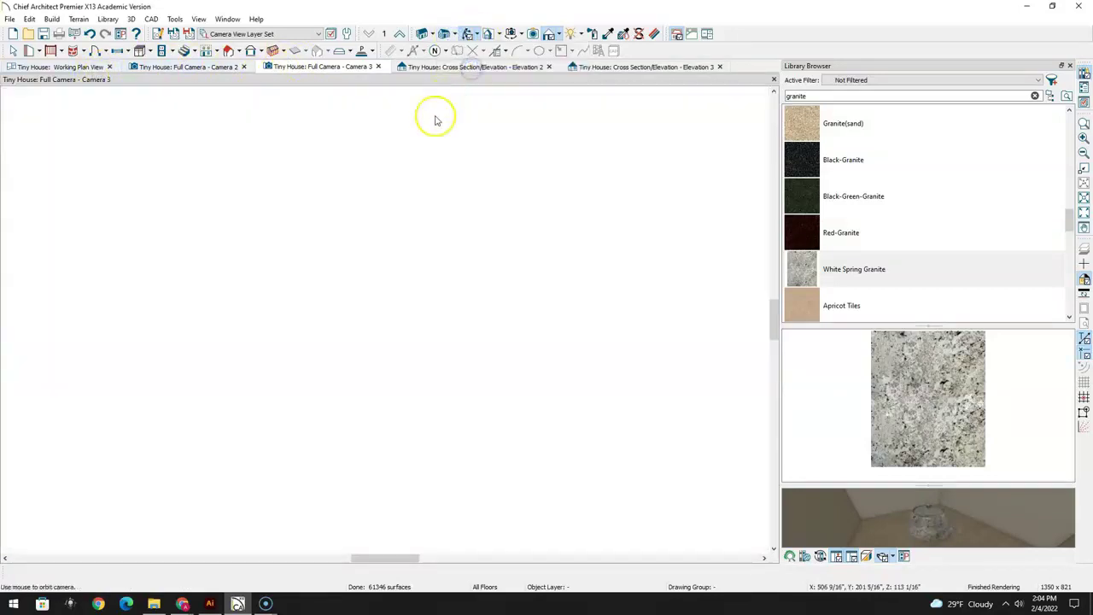
pyautogui.moveTo(404, 218); pyautogui.dragTo(315, 417)
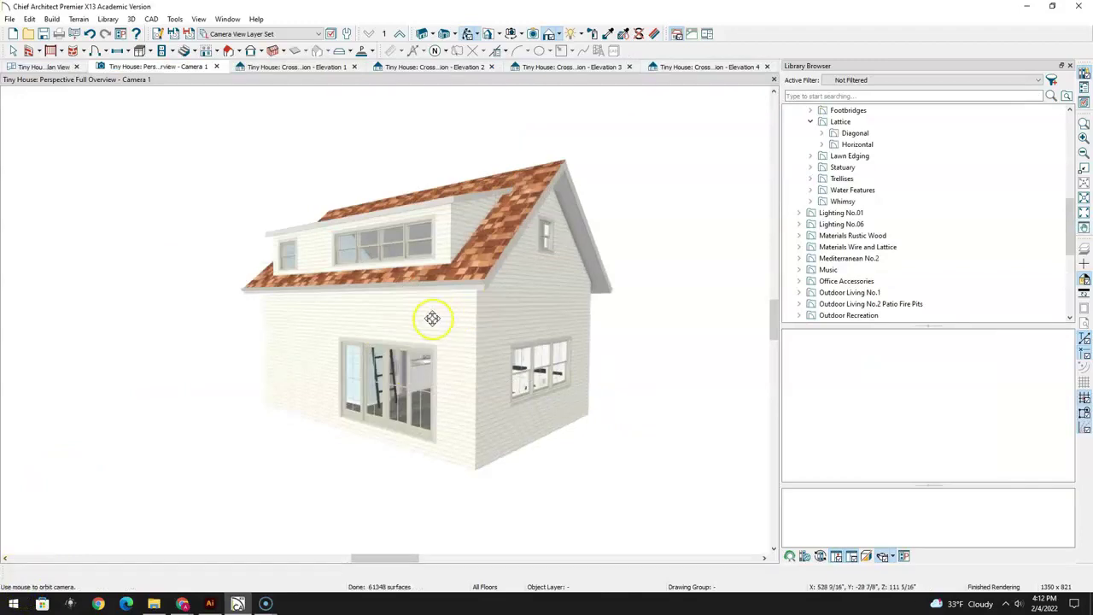
pyautogui.moveTo(432, 318); pyautogui.dragTo(456, 308)
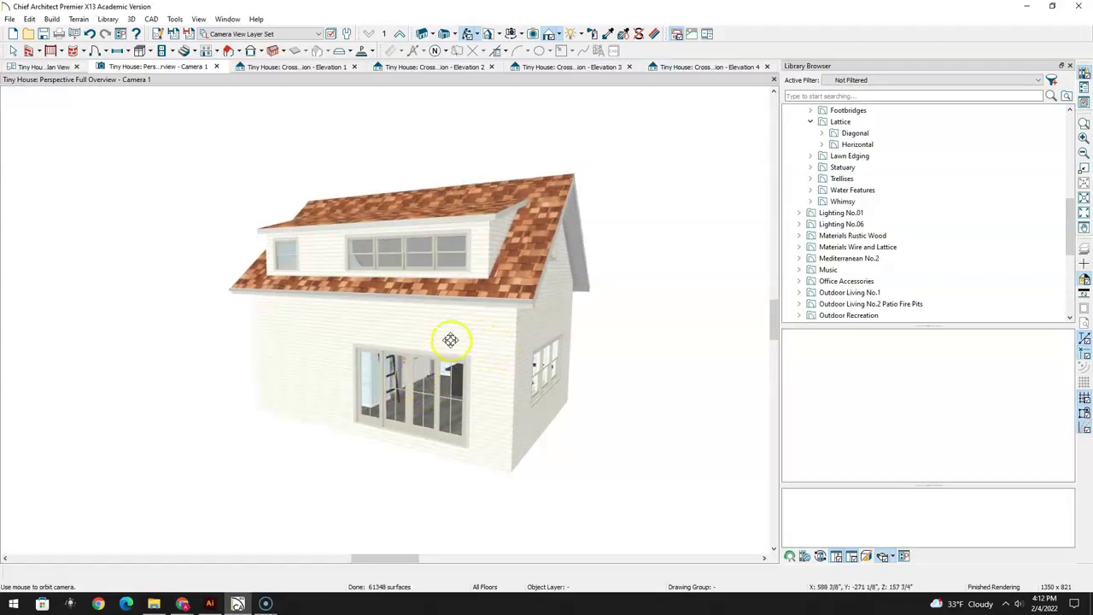
pyautogui.moveTo(457, 332); pyautogui.dragTo(437, 321)
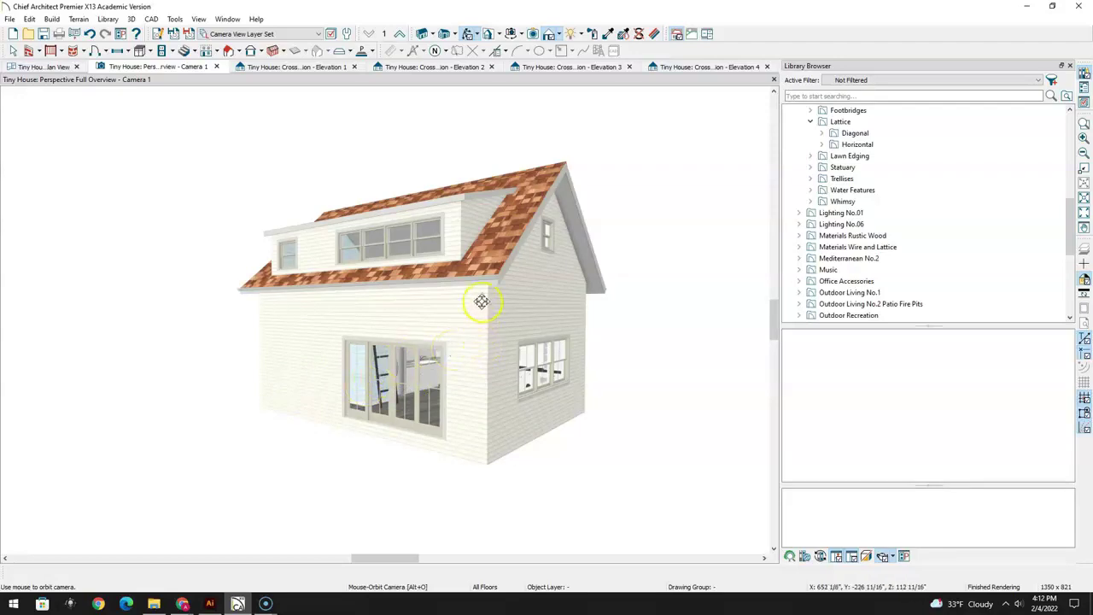
pyautogui.moveTo(477, 308); pyautogui.dragTo(459, 318)
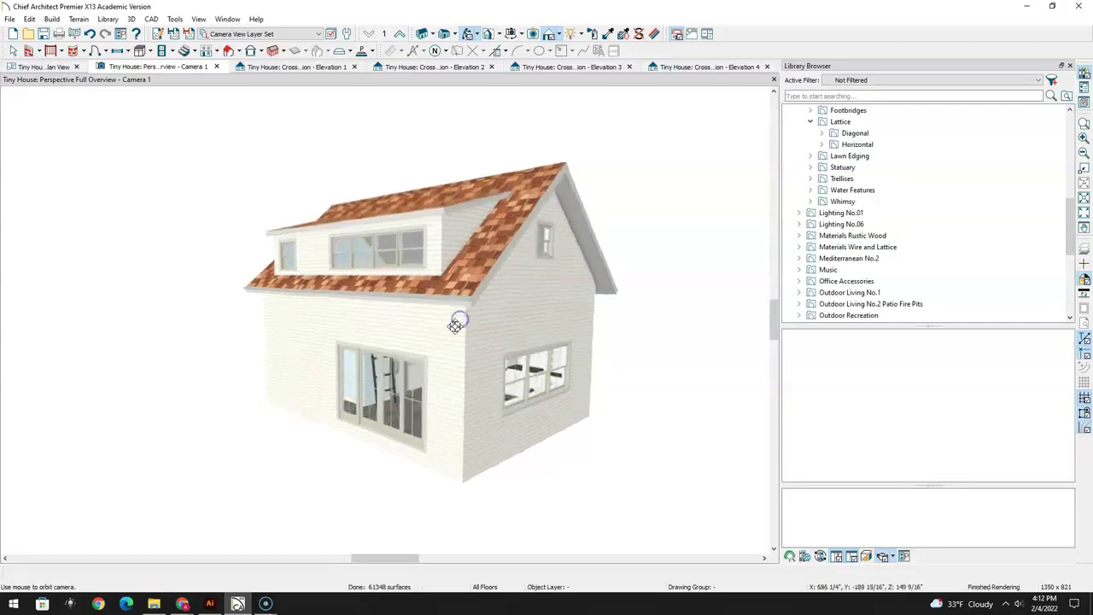
pyautogui.moveTo(473, 381); pyautogui.dragTo(503, 317)
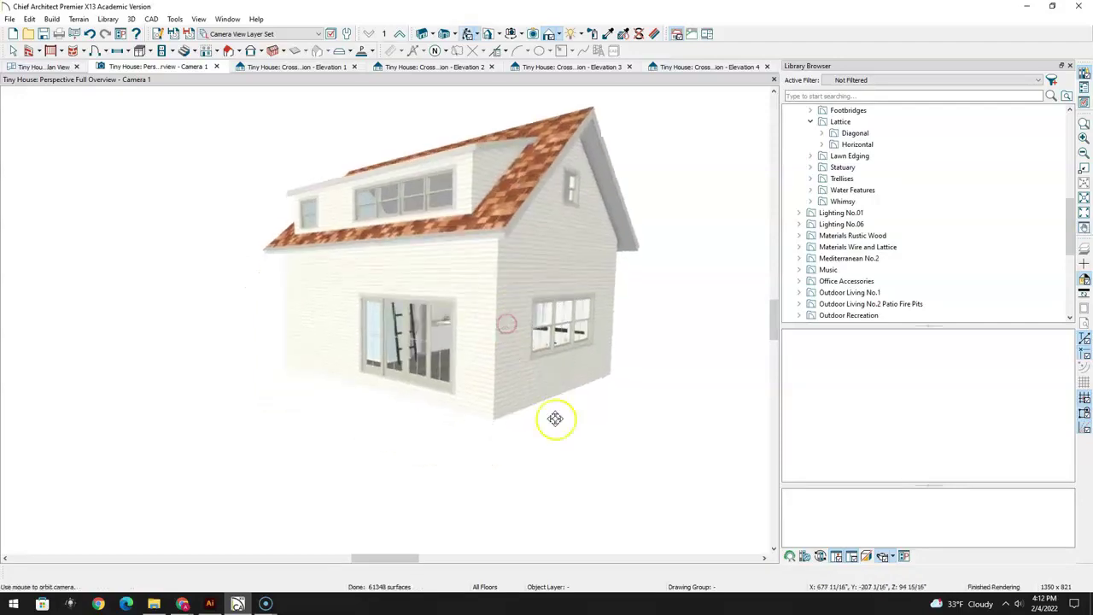
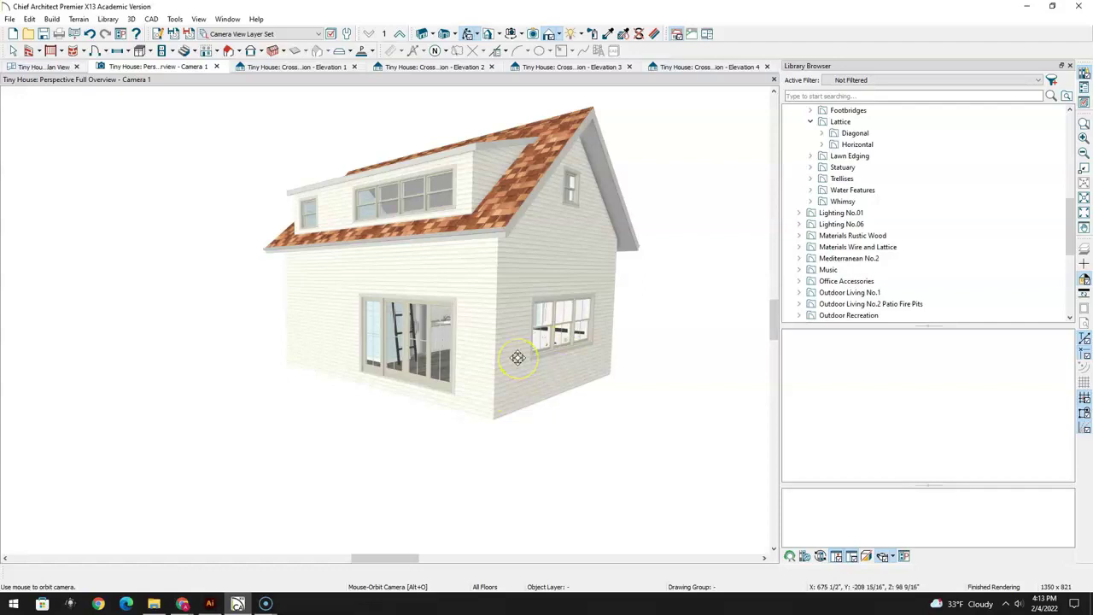
pyautogui.moveTo(531, 327); pyautogui.dragTo(497, 345)
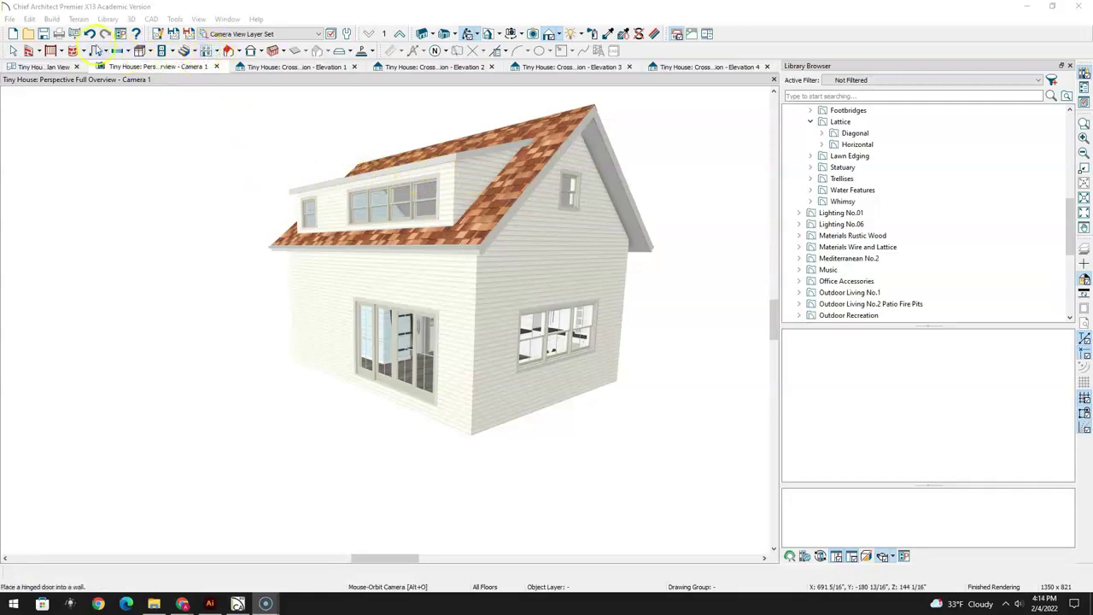
# Build a foundation of grade beams on square piers beneath the house, derived from the 1st floor plan
pyautogui.click(52, 19)
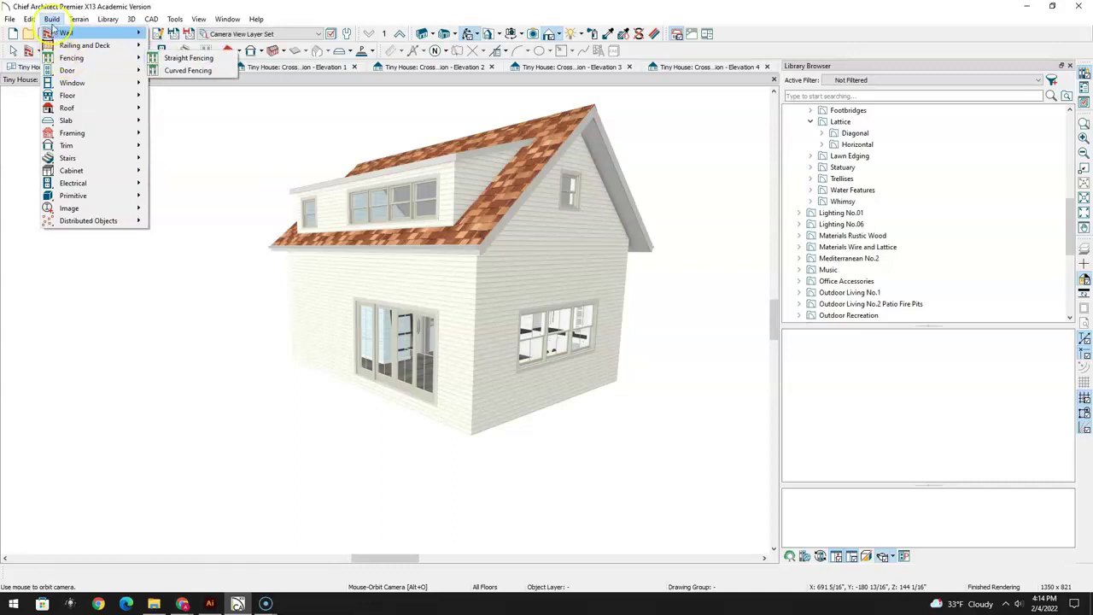
pyautogui.moveTo(77, 101)
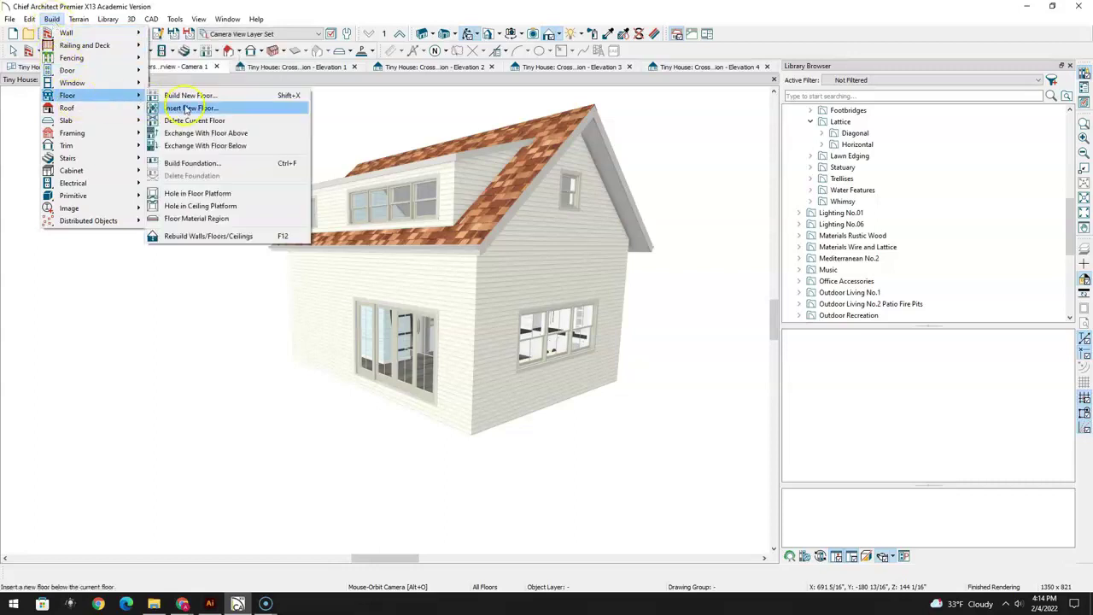
pyautogui.click(209, 164)
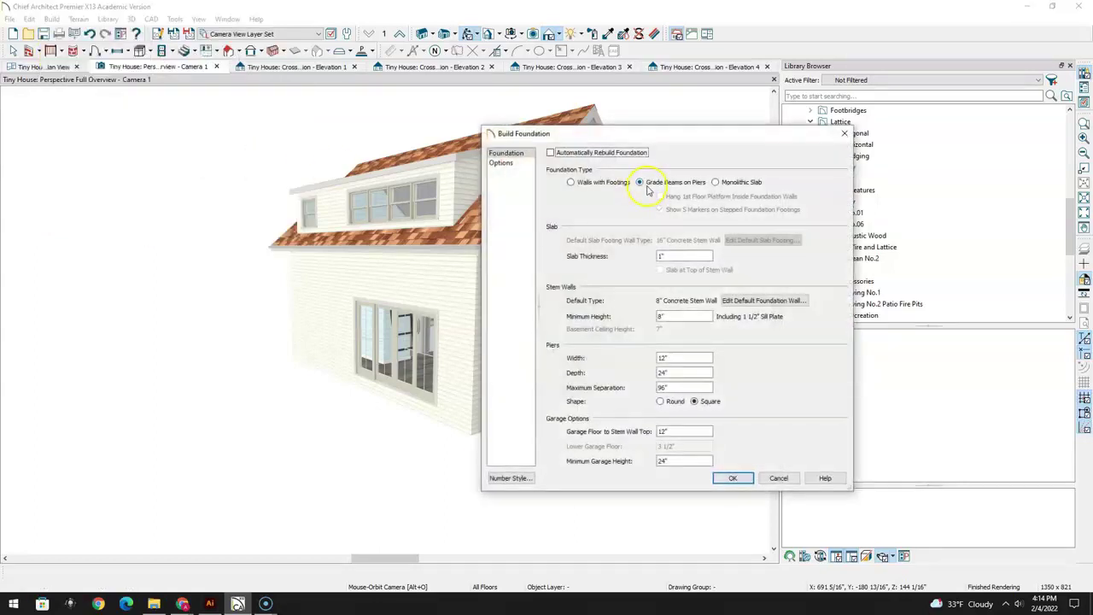
pyautogui.click(571, 182)
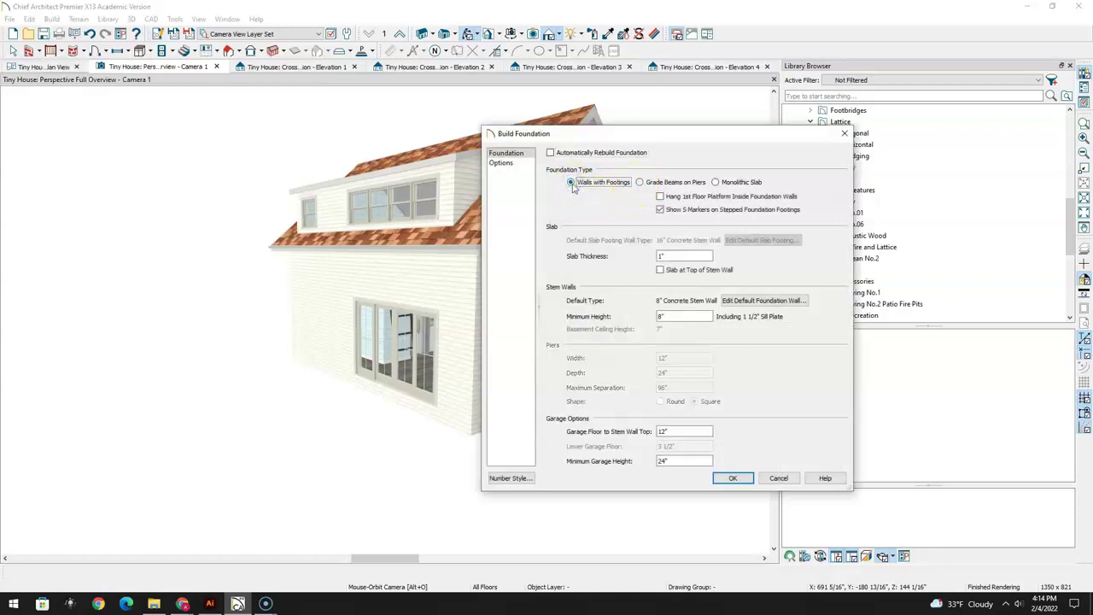
pyautogui.click(655, 184)
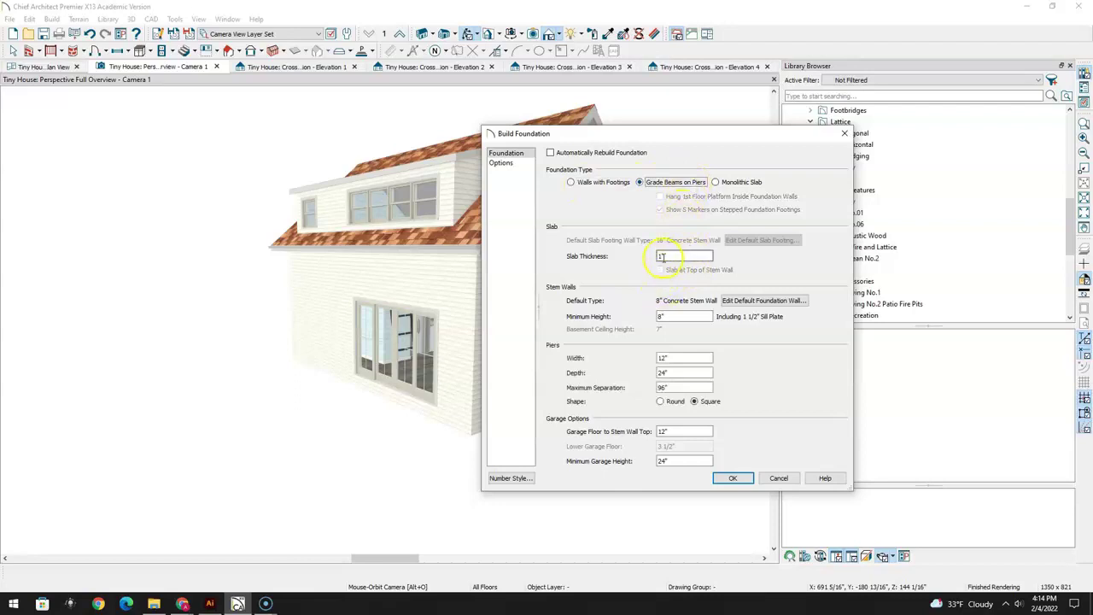
pyautogui.moveTo(698, 135); pyautogui.dragTo(615, 127)
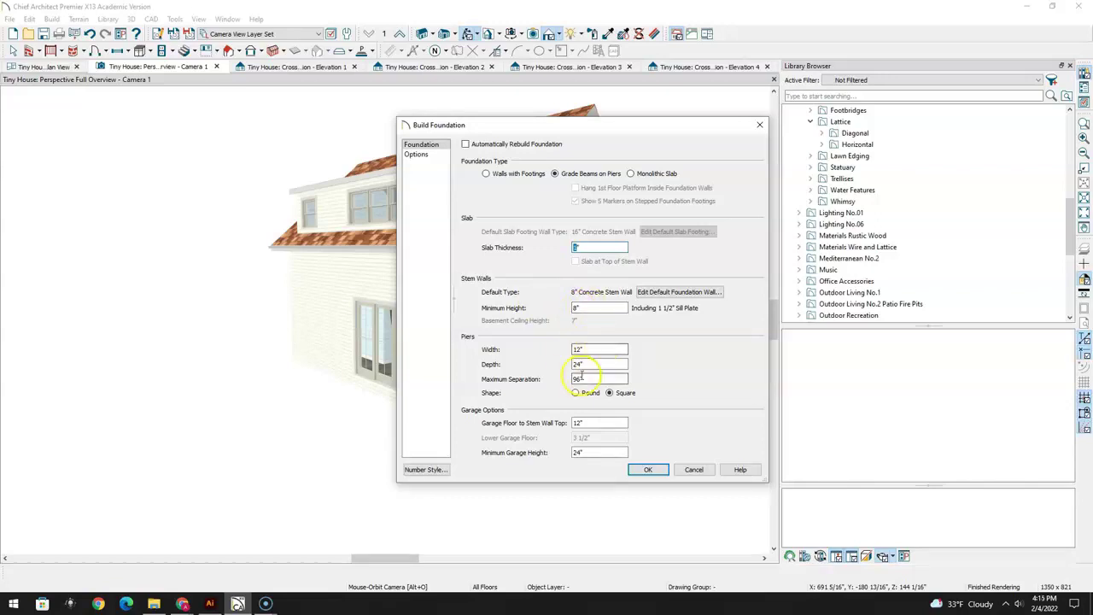
pyautogui.click(650, 469)
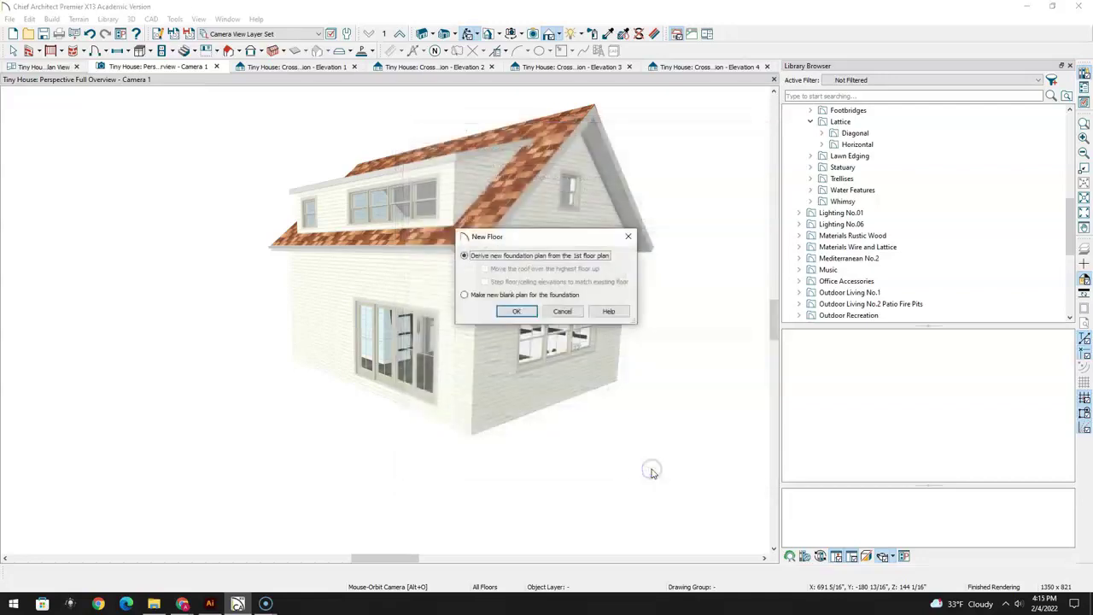
pyautogui.click(516, 311)
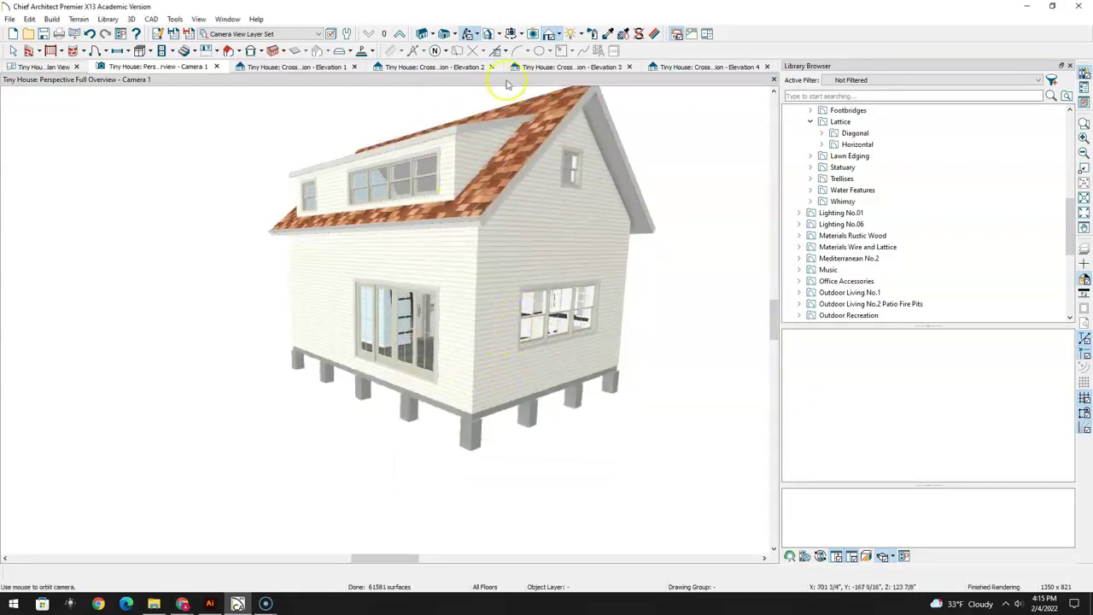
# Examine the foundation piers from a low angle, selecting the corner pier near the sliding doors for closer inspection
pyautogui.moveTo(494, 354); pyautogui.dragTo(468, 377)
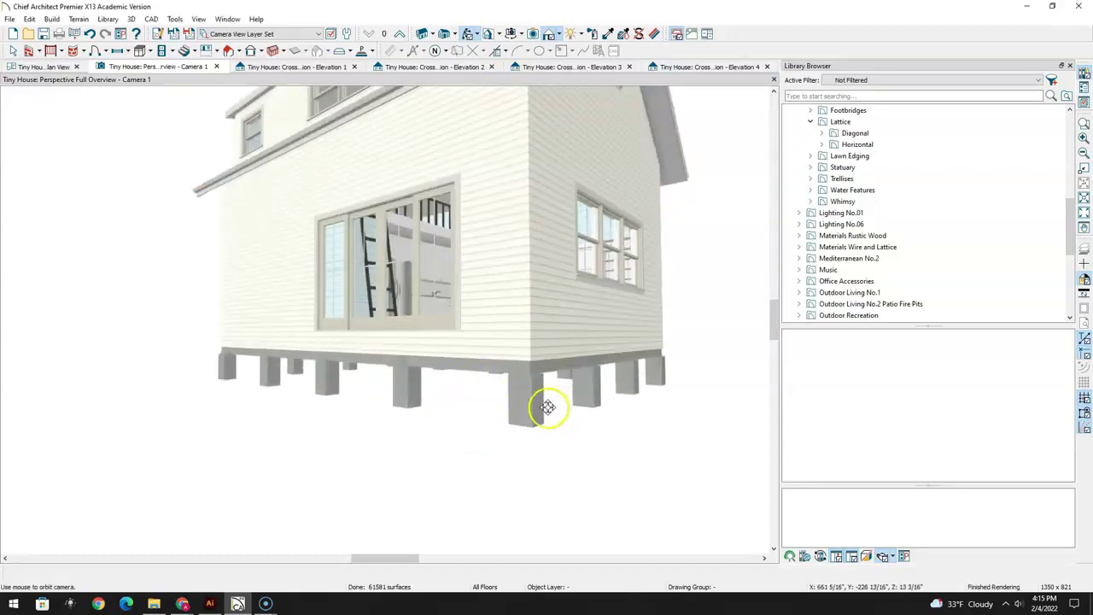
pyautogui.click(13, 51)
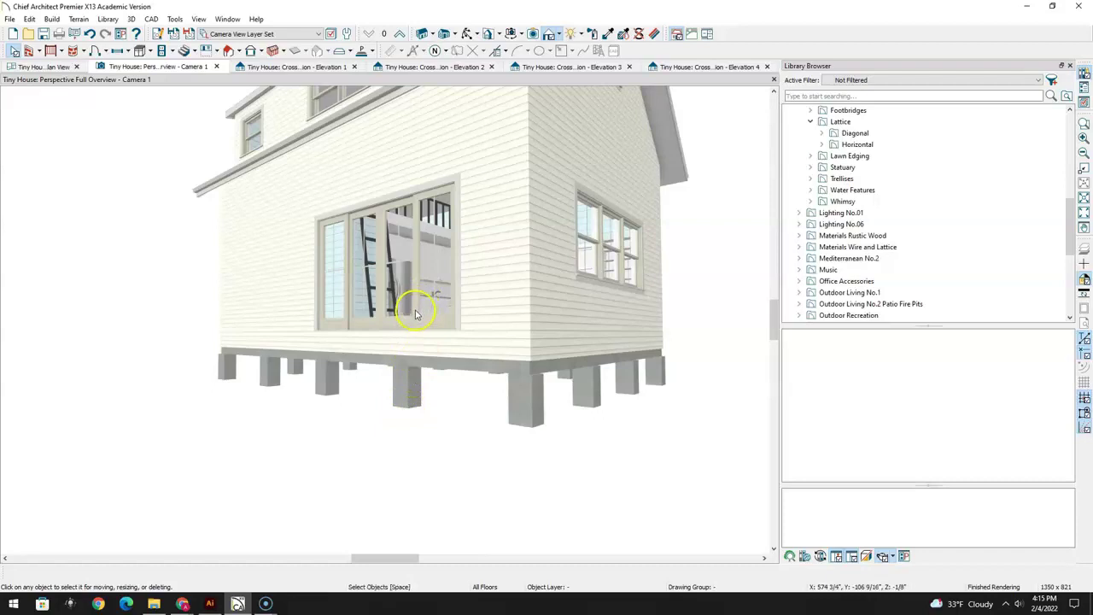
pyautogui.click(530, 401)
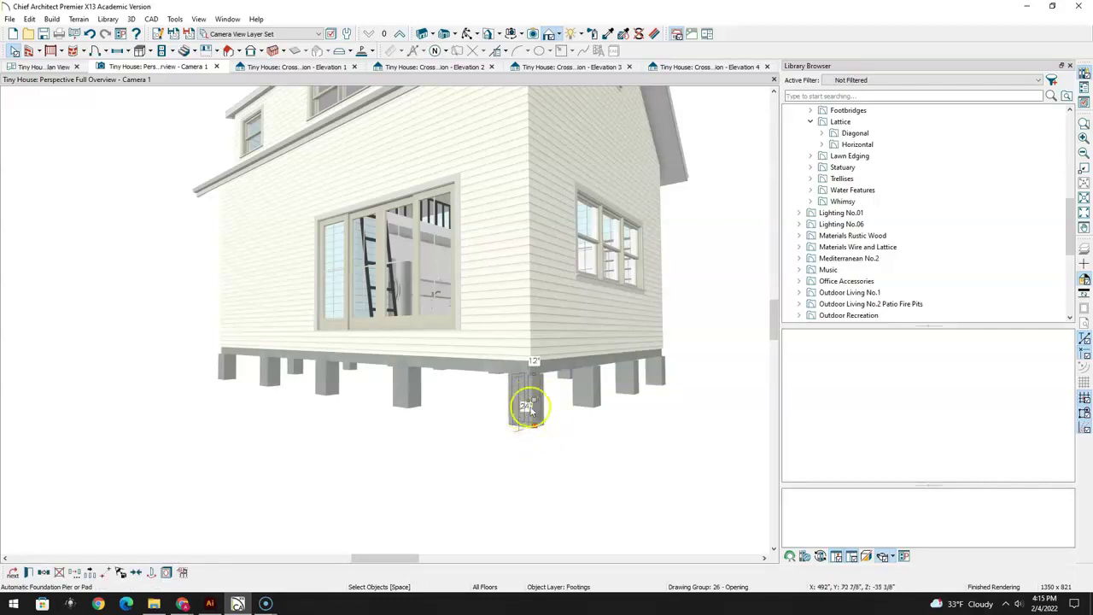
pyautogui.scroll(3, 526, 410)
pyautogui.scroll(-1, 532, 402)
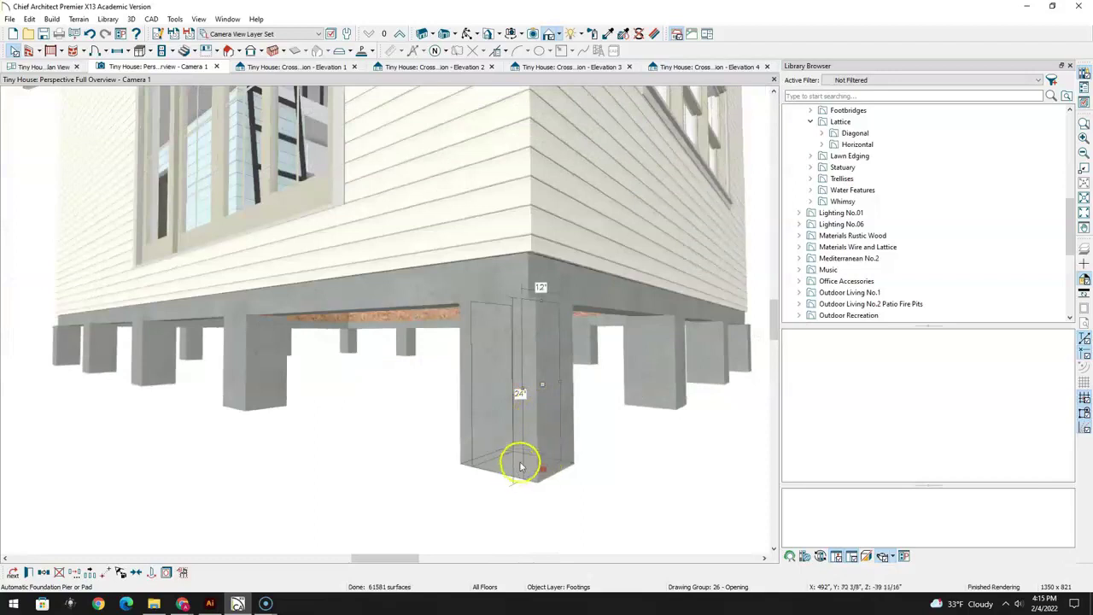
pyautogui.scroll(-2, 524, 390)
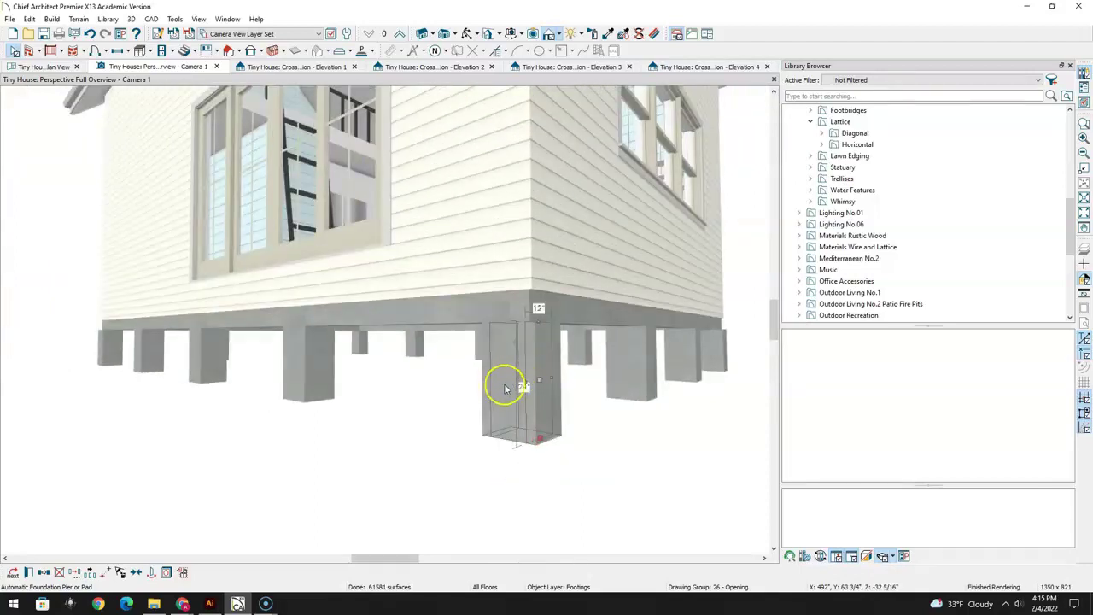
# Return to the working plan view and close the four existing cross-section/elevation views
pyautogui.click(50, 66)
pyautogui.click(351, 67)
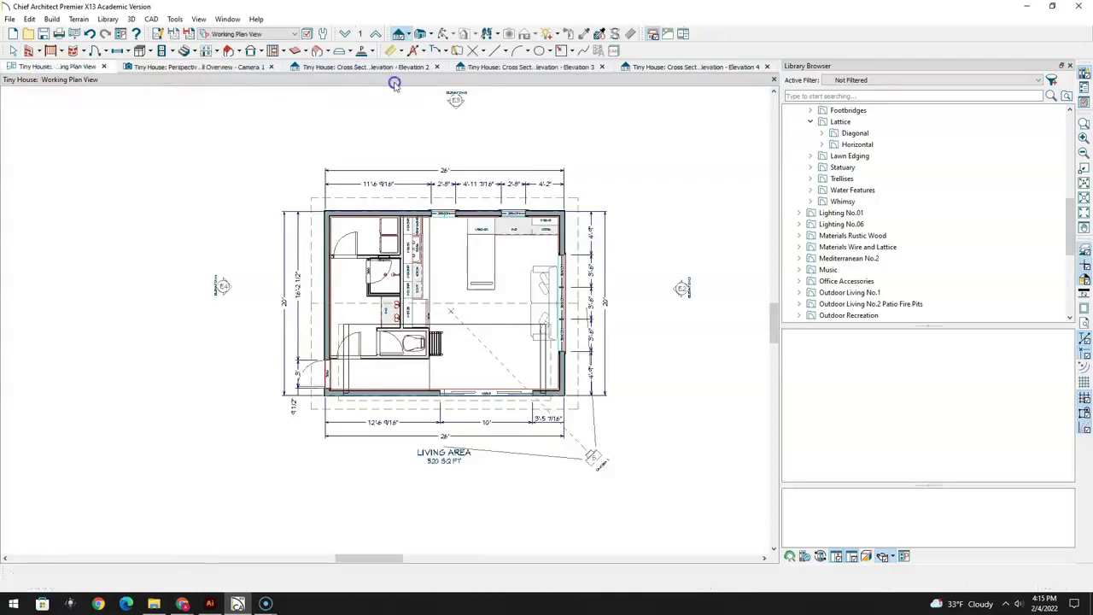
pyautogui.click(435, 68)
pyautogui.click(442, 68)
pyautogui.click(452, 66)
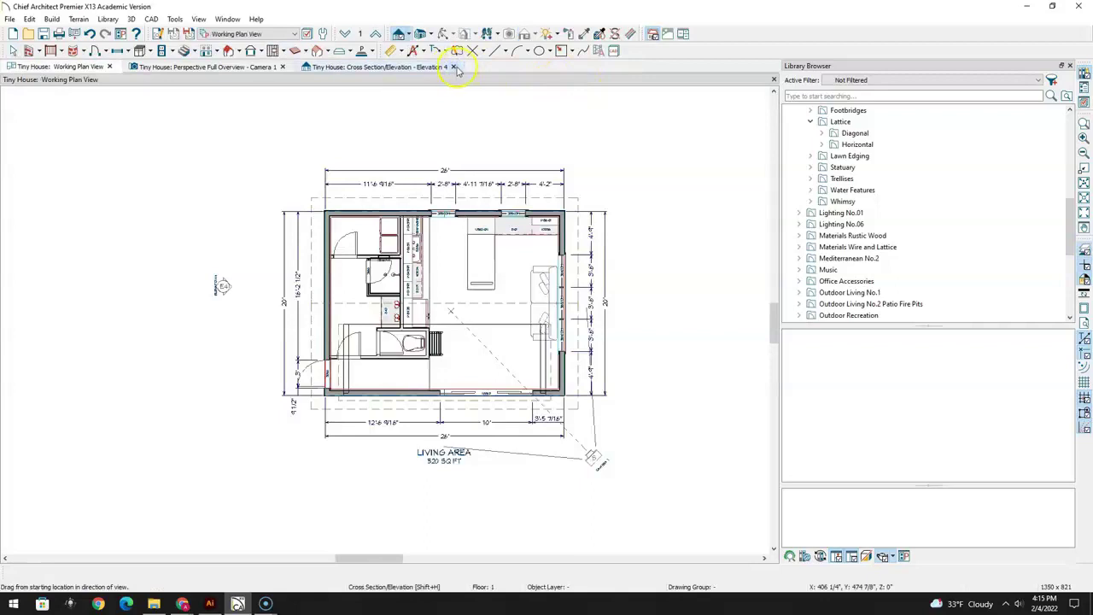
pyautogui.click(457, 68)
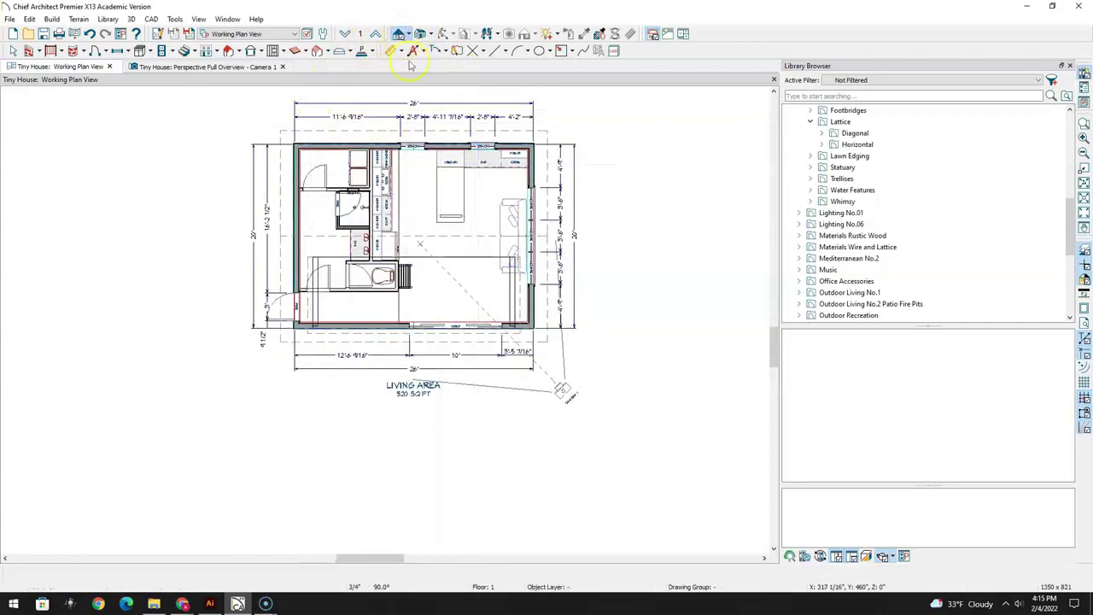
# Create a cross-section/elevation view from outside the house facing the wall with the sliding doors
pyautogui.moveTo(403, 445); pyautogui.dragTo(410, 415)
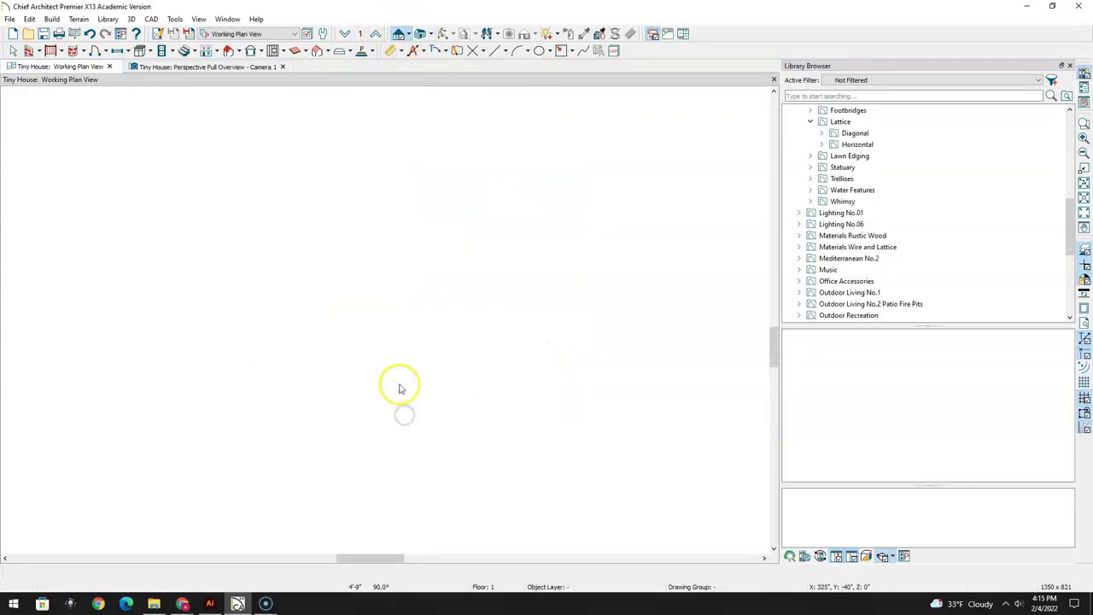
pyautogui.scroll(-2, 395, 387)
pyautogui.scroll(-3, 507, 396)
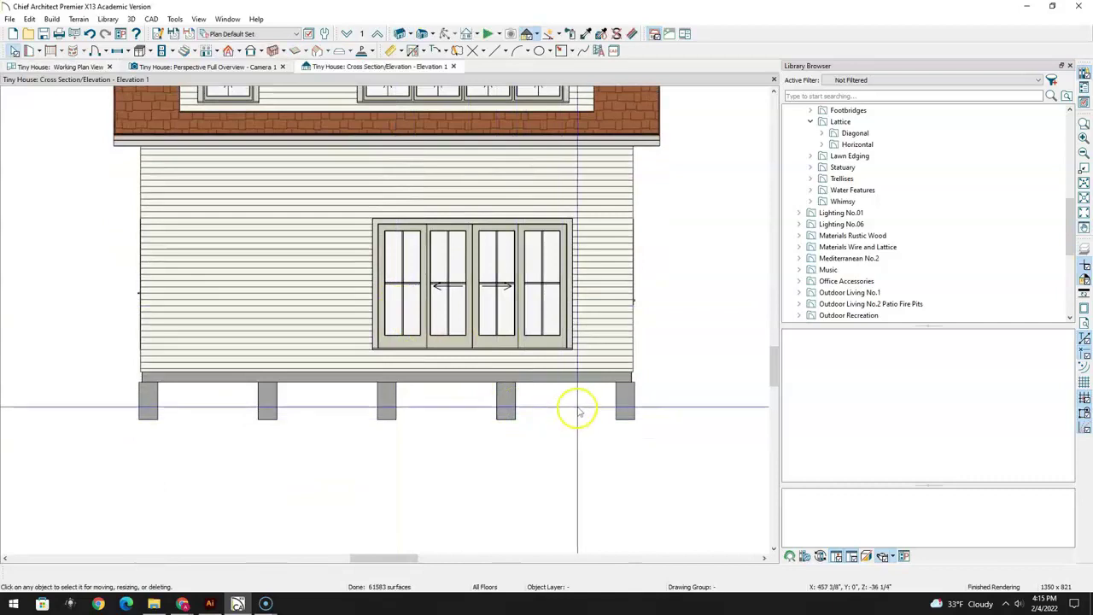
pyautogui.scroll(3, 581, 404)
pyautogui.scroll(1, 581, 404)
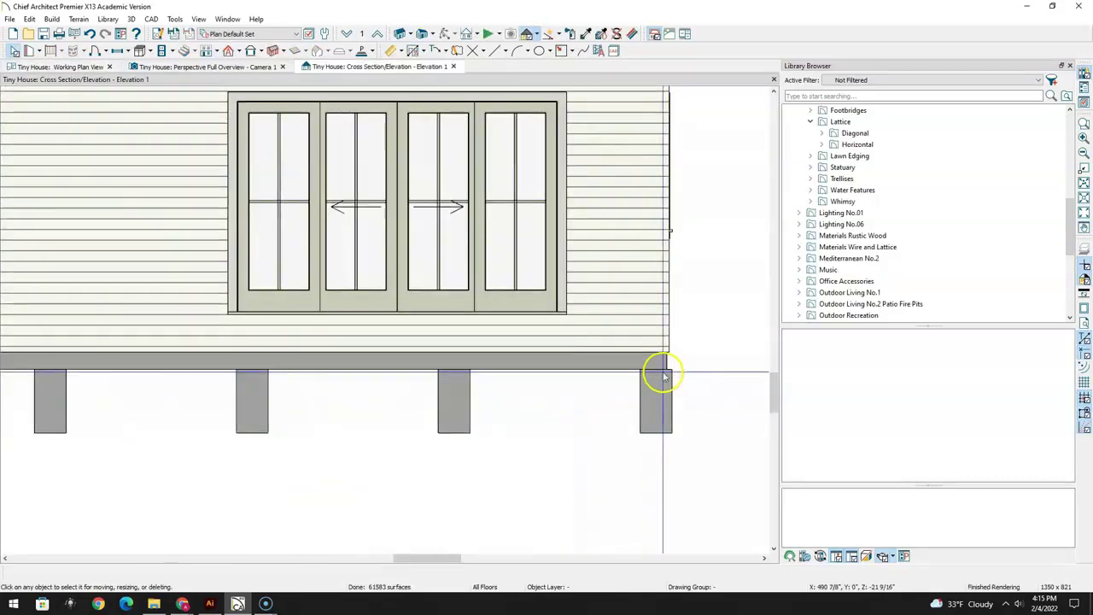
# Resize the foundation pier beneath the sliding doors to 8" high and 8" wide
pyautogui.click(654, 413)
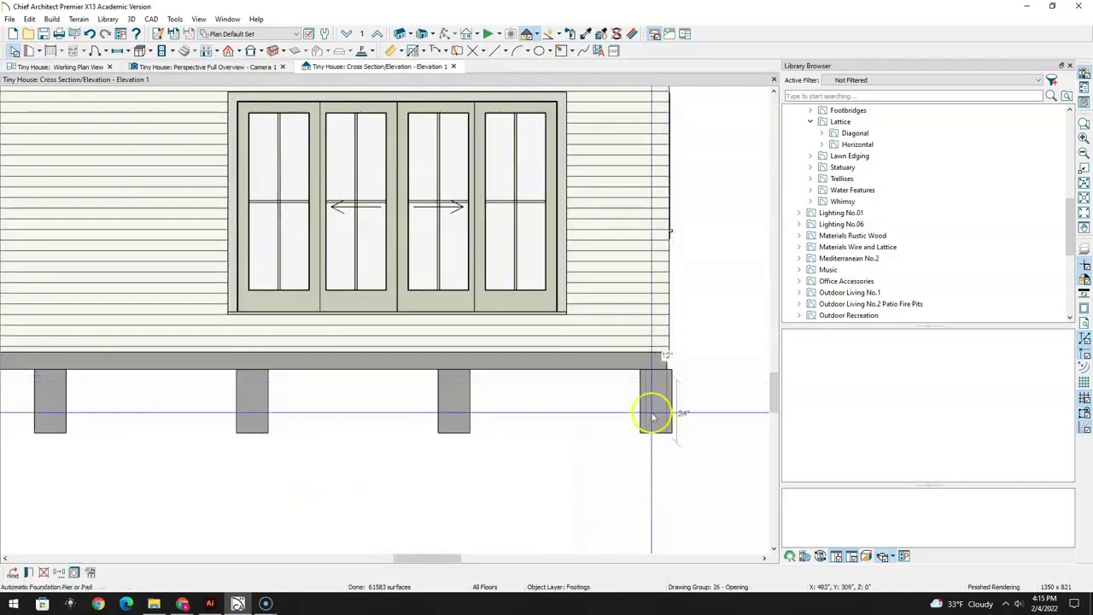
pyautogui.click(459, 413)
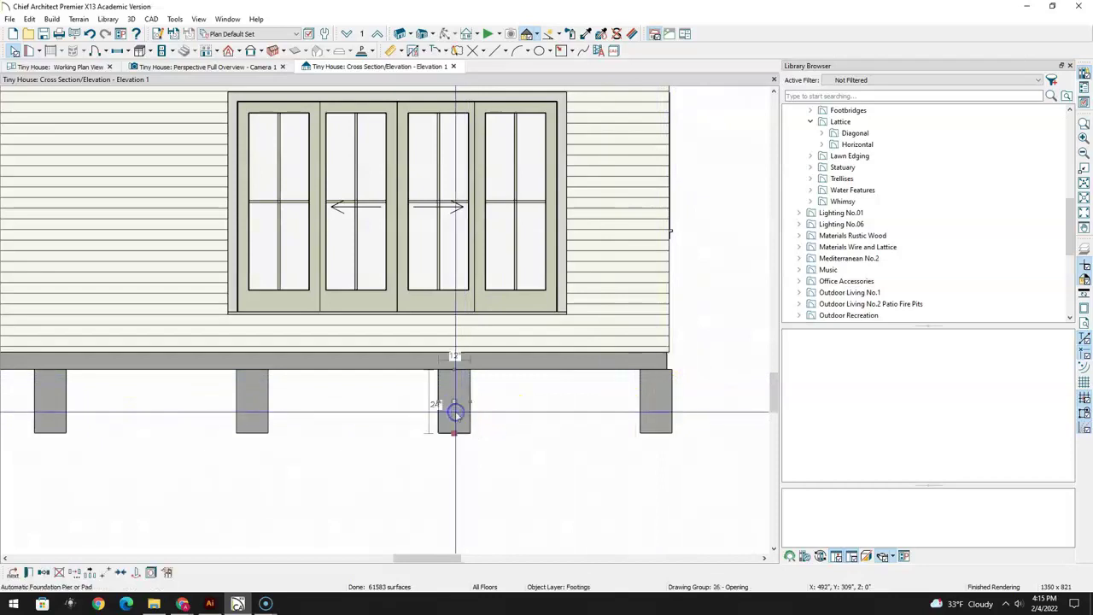
pyautogui.scroll(2, 457, 410)
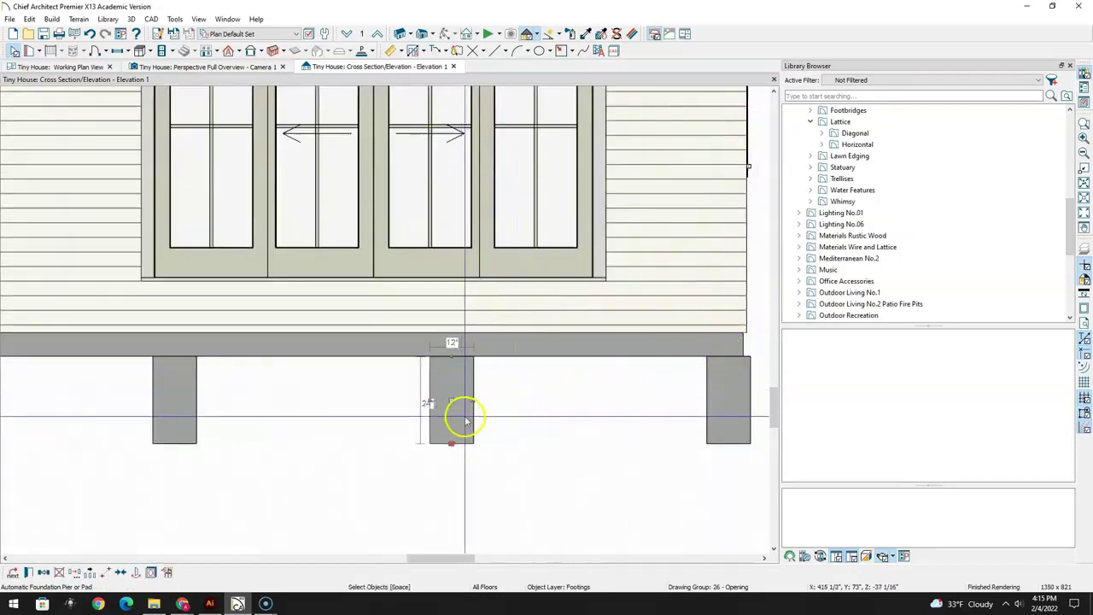
pyautogui.scroll(1, 466, 412)
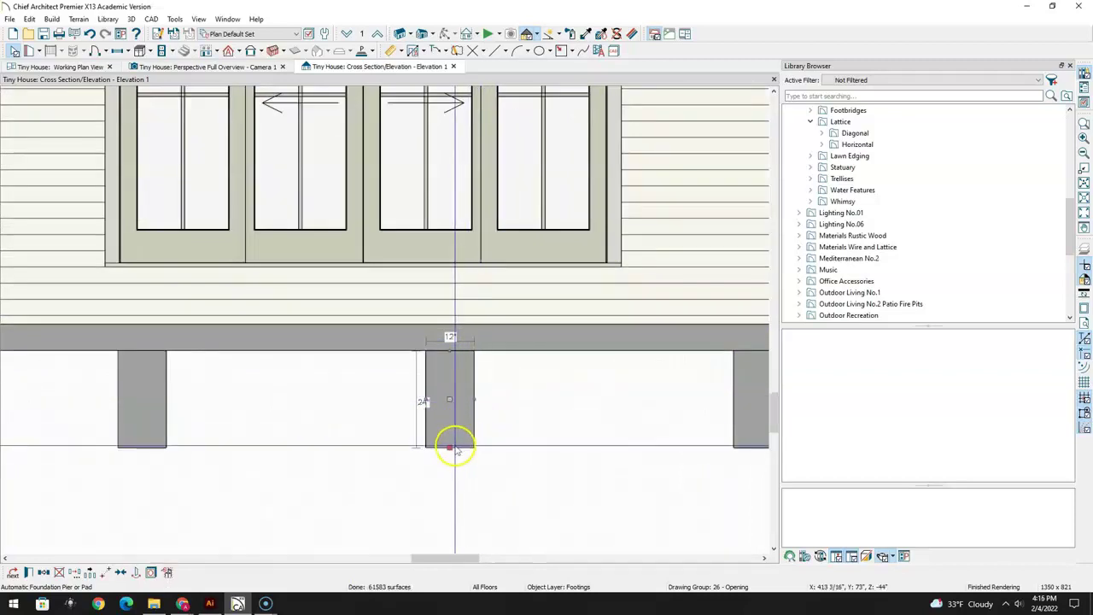
pyautogui.moveTo(450, 447); pyautogui.dragTo(464, 366)
pyautogui.click(471, 366)
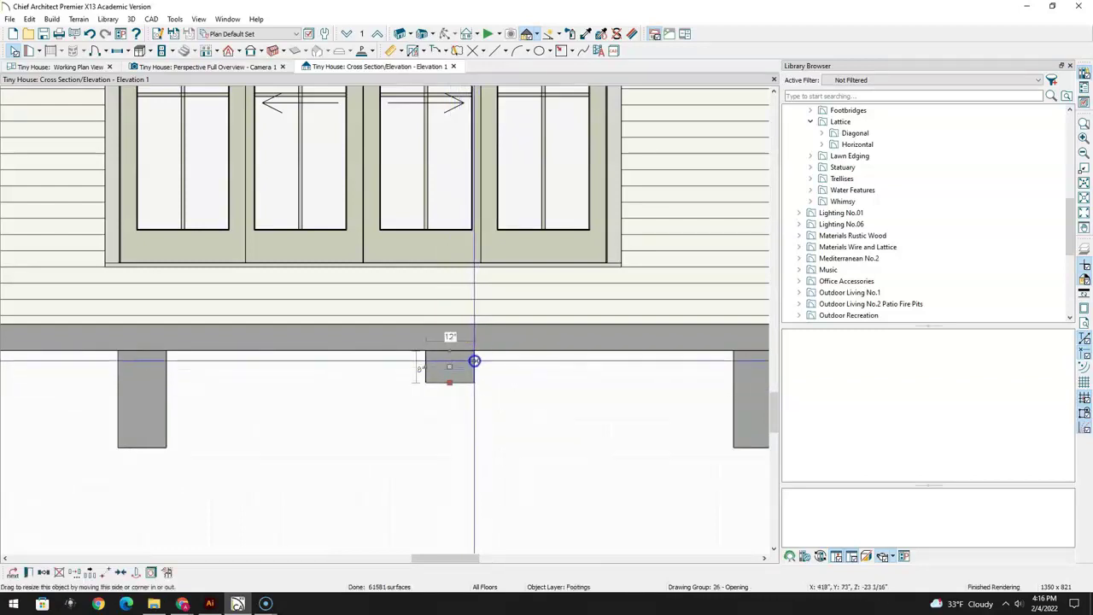
# Resize the middle foundation pier, just past the sliding doors' left edge, to 8" high and 8" wide
pyautogui.moveTo(315, 442); pyautogui.dragTo(521, 464, button='middle')
pyautogui.click(350, 427)
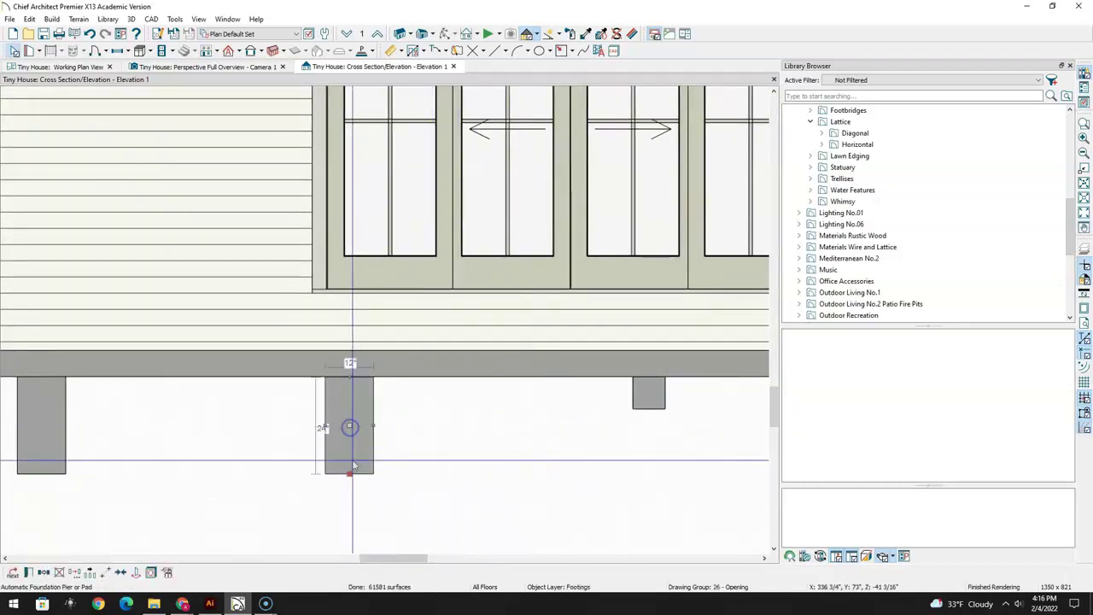
pyautogui.moveTo(351, 473); pyautogui.dragTo(347, 411)
pyautogui.scroll(-1, 429, 483)
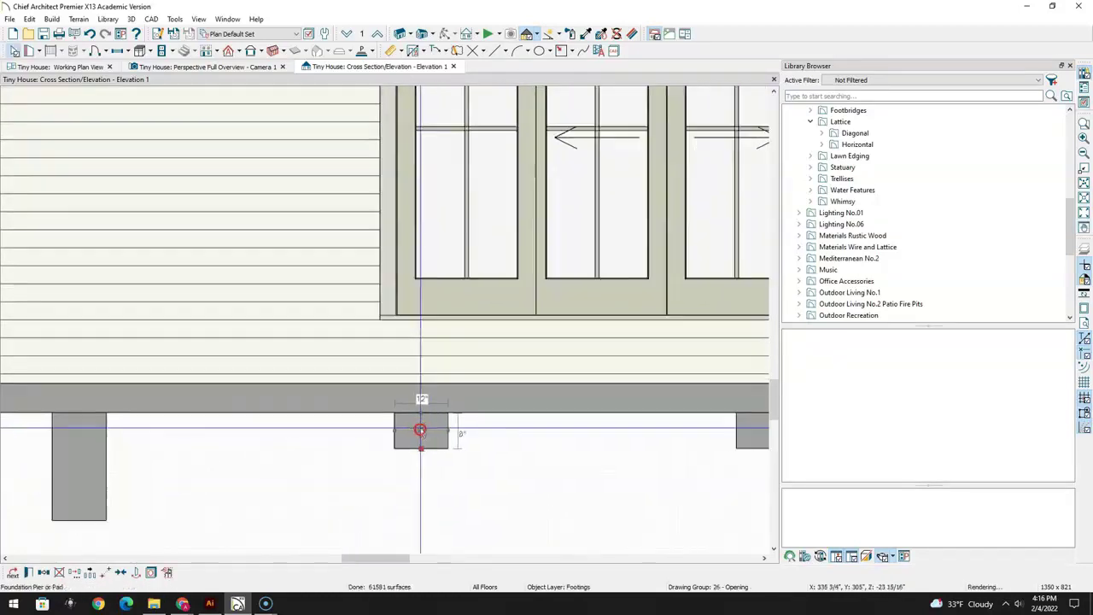
pyautogui.scroll(2, 420, 434)
pyautogui.moveTo(455, 430); pyautogui.dragTo(449, 454)
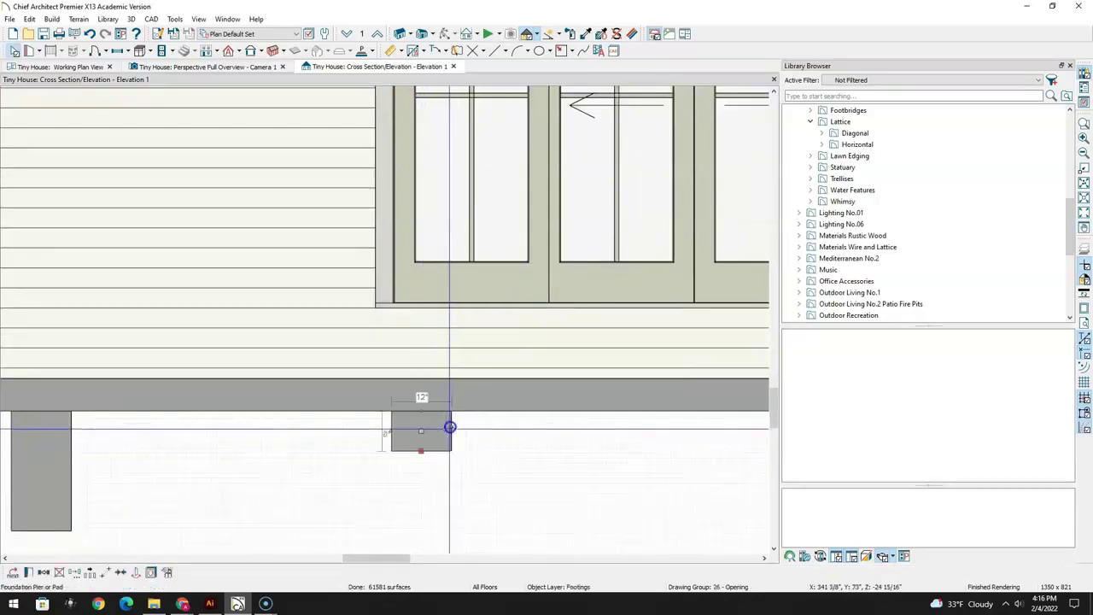
pyautogui.moveTo(298, 470); pyautogui.dragTo(364, 479, button='middle')
pyautogui.click(510, 436)
pyautogui.scroll(2, 505, 427)
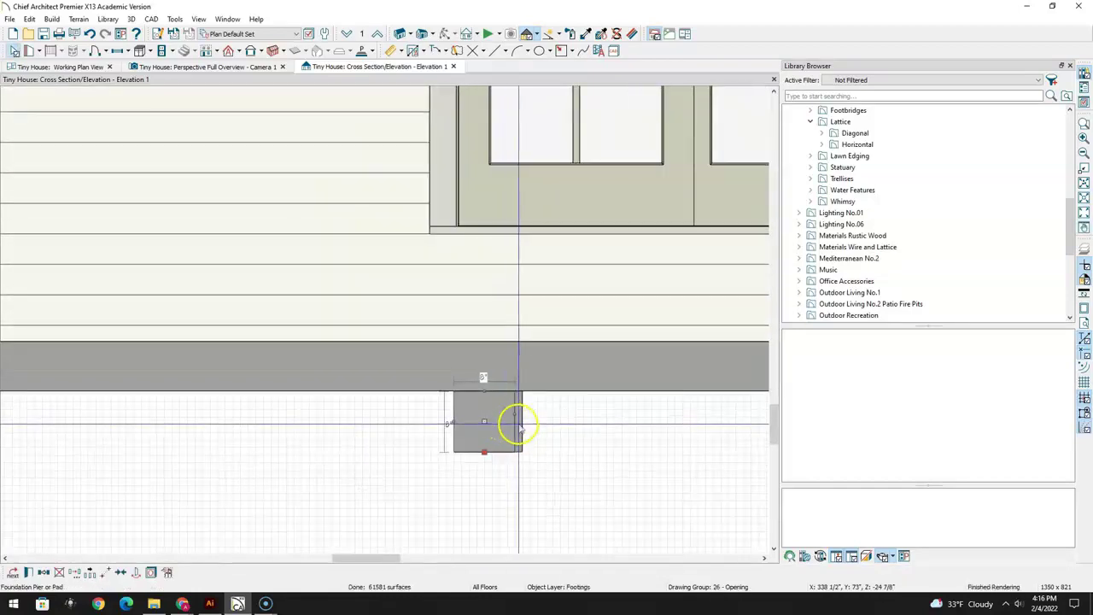
pyautogui.moveTo(529, 425); pyautogui.dragTo(516, 424)
# Resize the pier between the middle pier and the elevation's left corner to 8" high and 8" wide
pyautogui.moveTo(327, 474); pyautogui.dragTo(405, 384, button='middle')
pyautogui.click(405, 385)
pyautogui.moveTo(398, 466); pyautogui.dragTo(378, 357)
pyautogui.click(396, 470)
pyautogui.moveTo(383, 478); pyautogui.dragTo(381, 358)
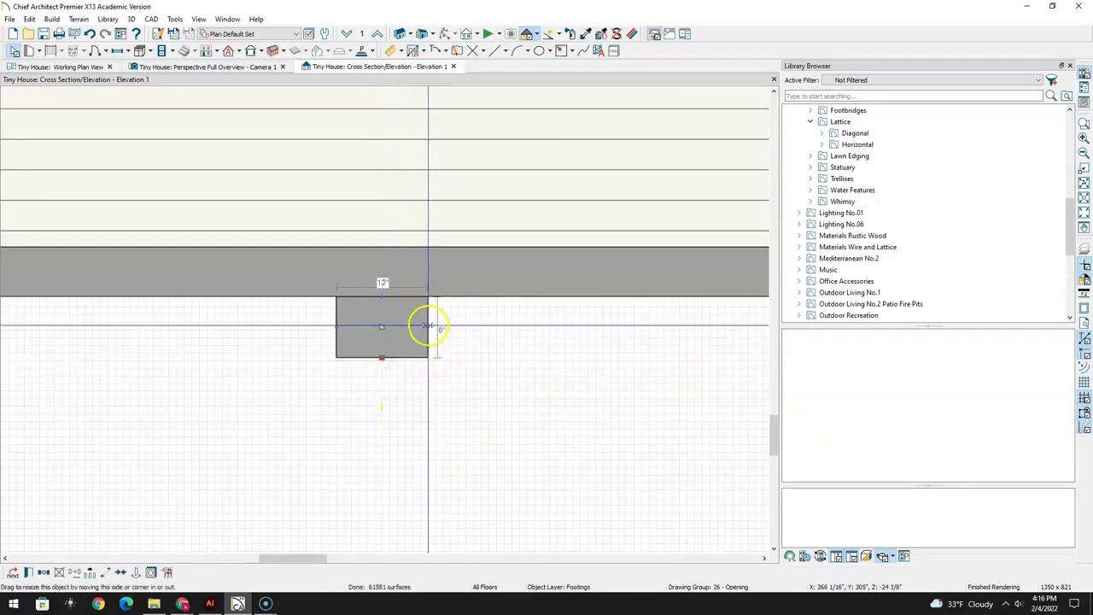
pyautogui.moveTo(428, 326); pyautogui.dragTo(403, 325)
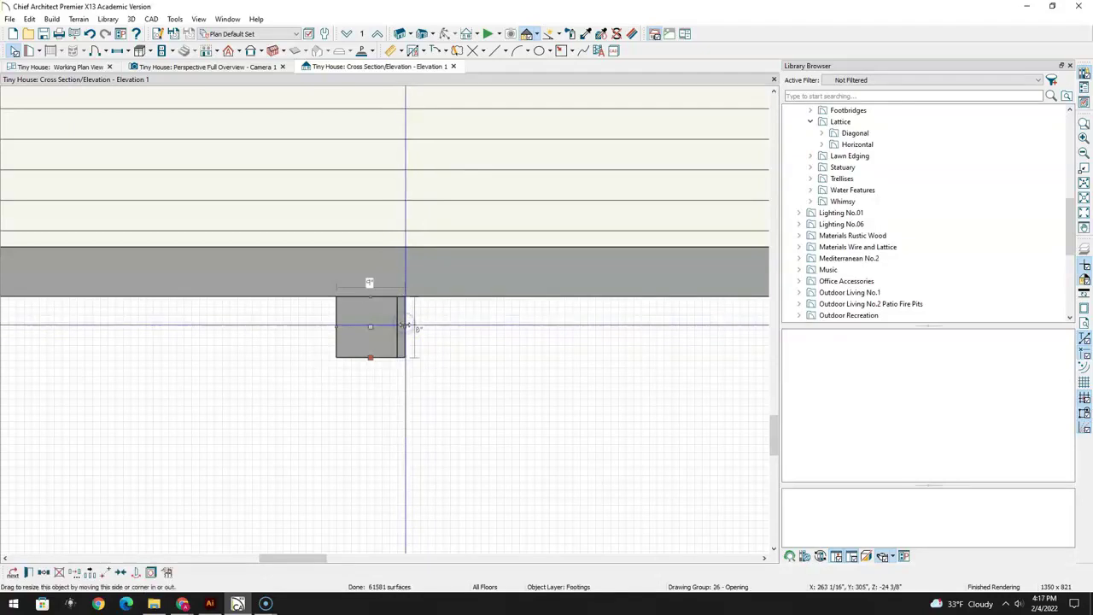
# Shorten the pier at the elevation's left corner to 8" high and narrow it from its outer side
pyautogui.hscroll(-5, 241, 468)
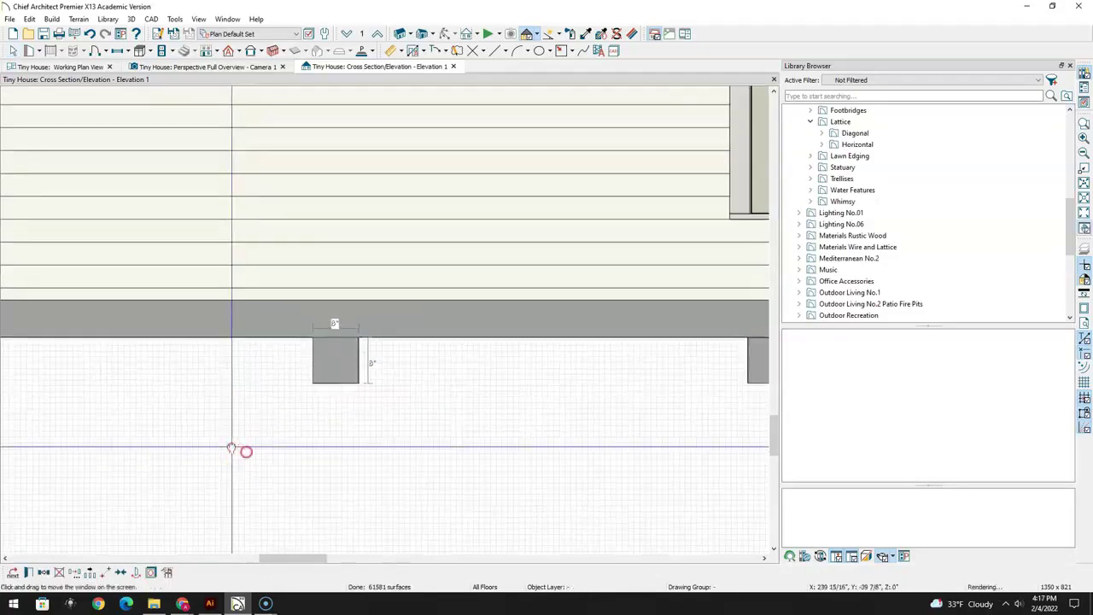
pyautogui.click(356, 369)
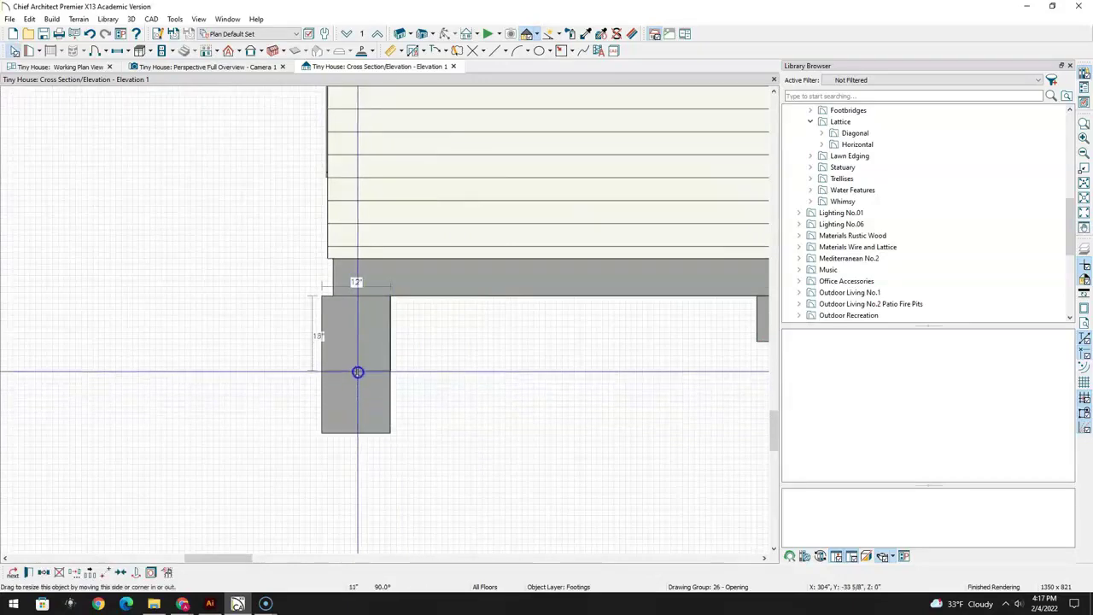
pyautogui.moveTo(357, 360); pyautogui.dragTo(360, 414)
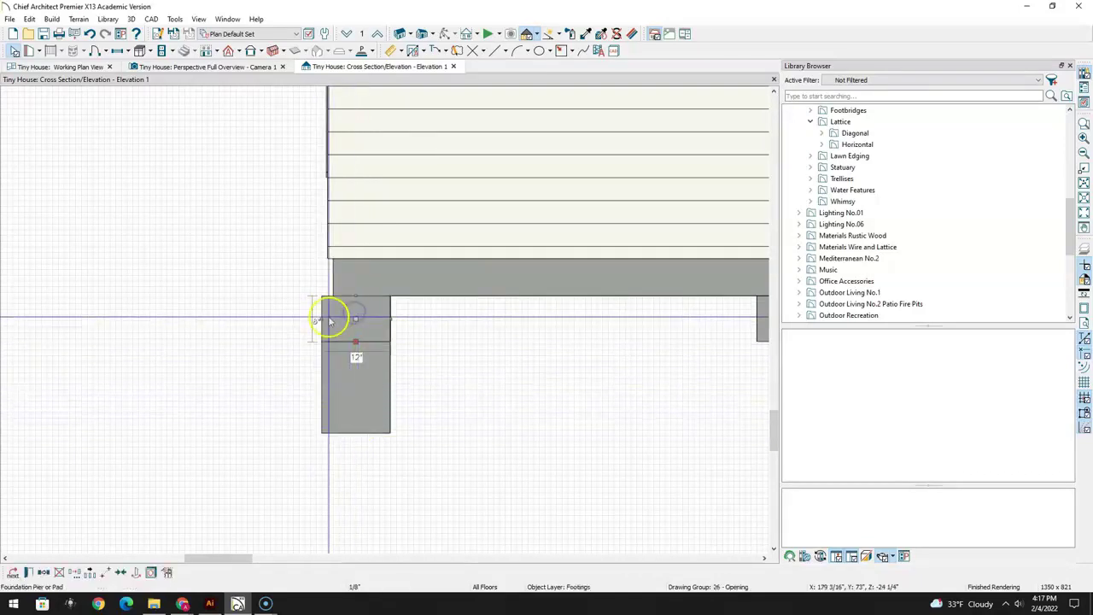
pyautogui.moveTo(321, 320); pyautogui.dragTo(366, 329)
pyautogui.scroll(-2, 518, 342)
# Examine the piers along the sliding-door elevation from its left corner to its right corner, checking the full-size corner piers
pyautogui.click(570, 380)
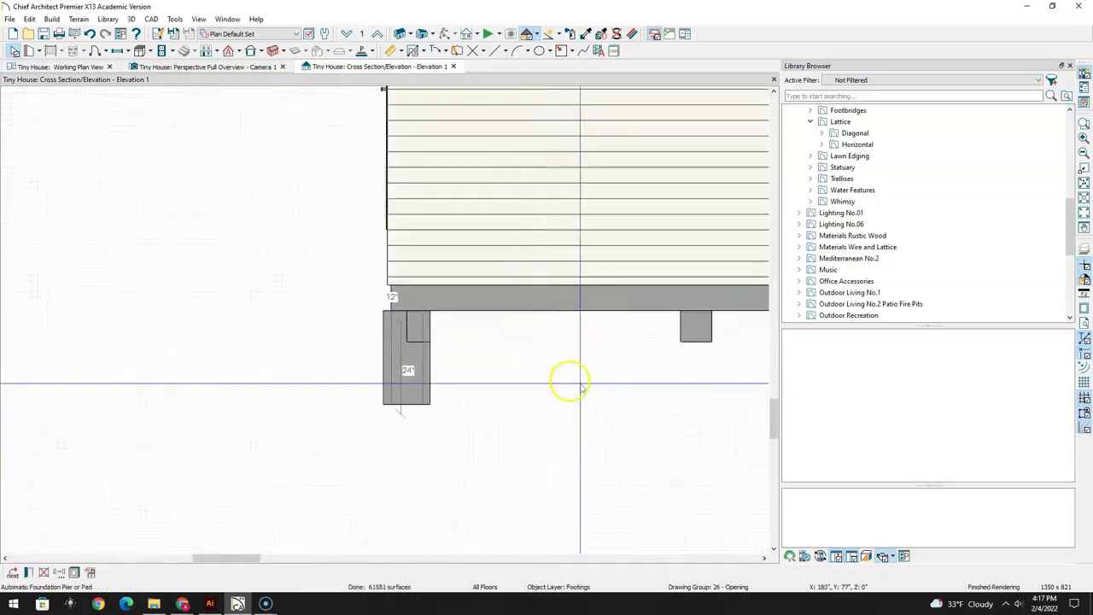
pyautogui.scroll(-1, 578, 382)
pyautogui.press('Right')
pyautogui.press('Right')
pyautogui.press('Right')
pyautogui.press('Right')
pyautogui.press('Right')
pyautogui.press('Right')
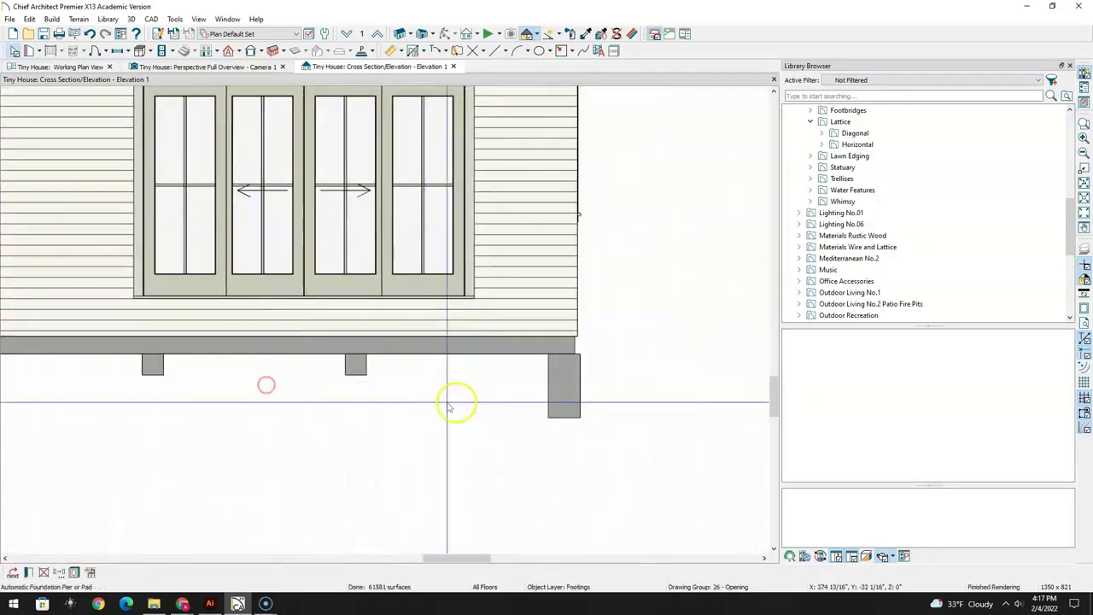
pyautogui.click(562, 391)
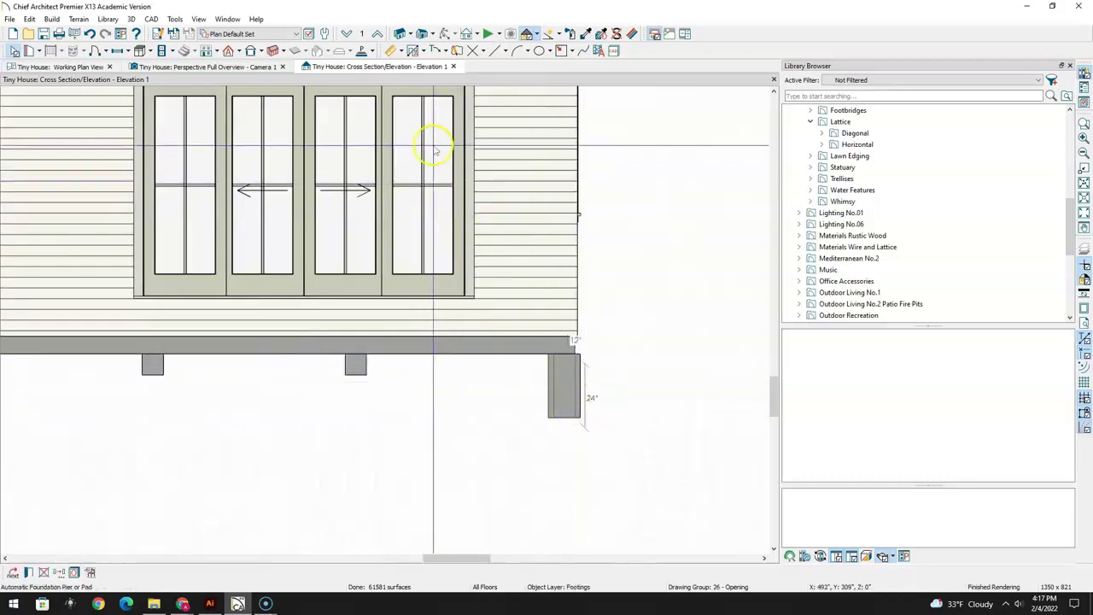
# Create an elevation view facing the triple-window side wall from the floor plan and frame the foundation piers beneath it
pyautogui.click(96, 66)
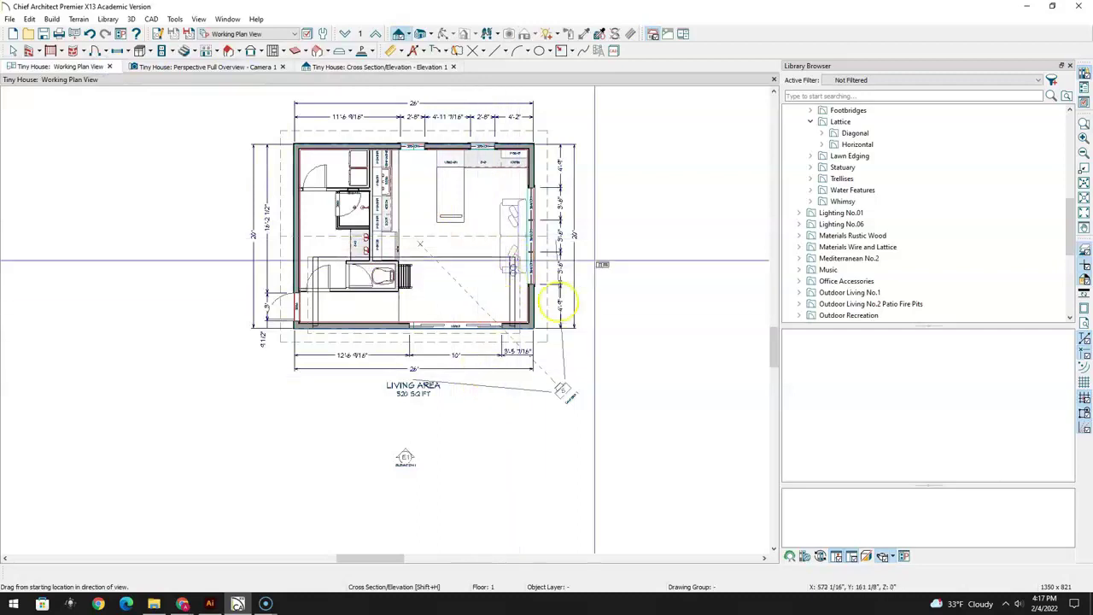
pyautogui.moveTo(606, 171); pyautogui.dragTo(629, 273, button='middle')
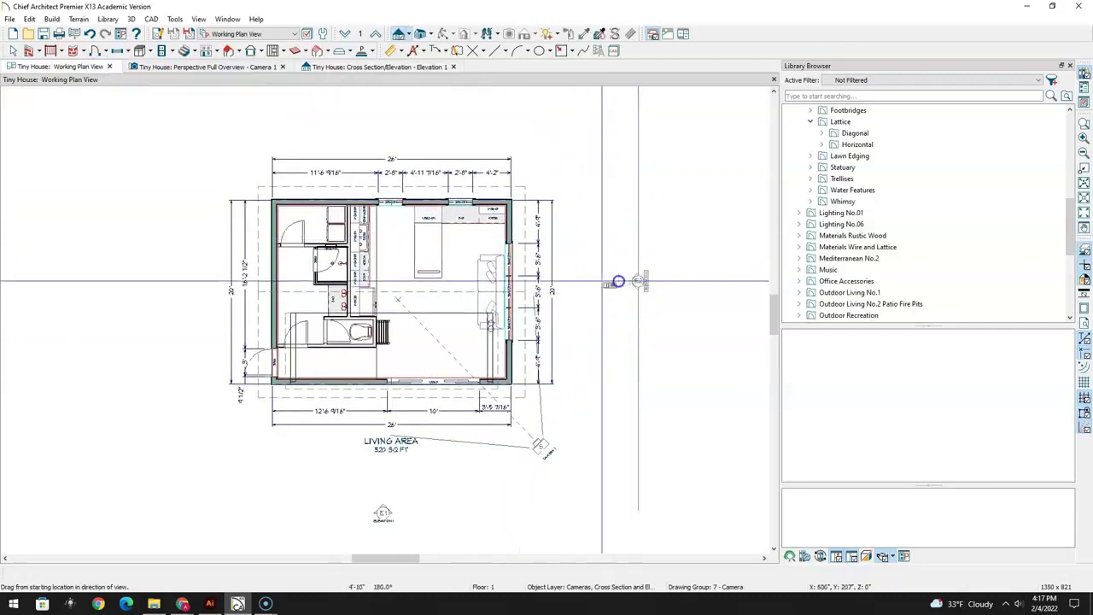
pyautogui.moveTo(581, 282); pyautogui.dragTo(557, 313)
pyautogui.scroll(3, 454, 227)
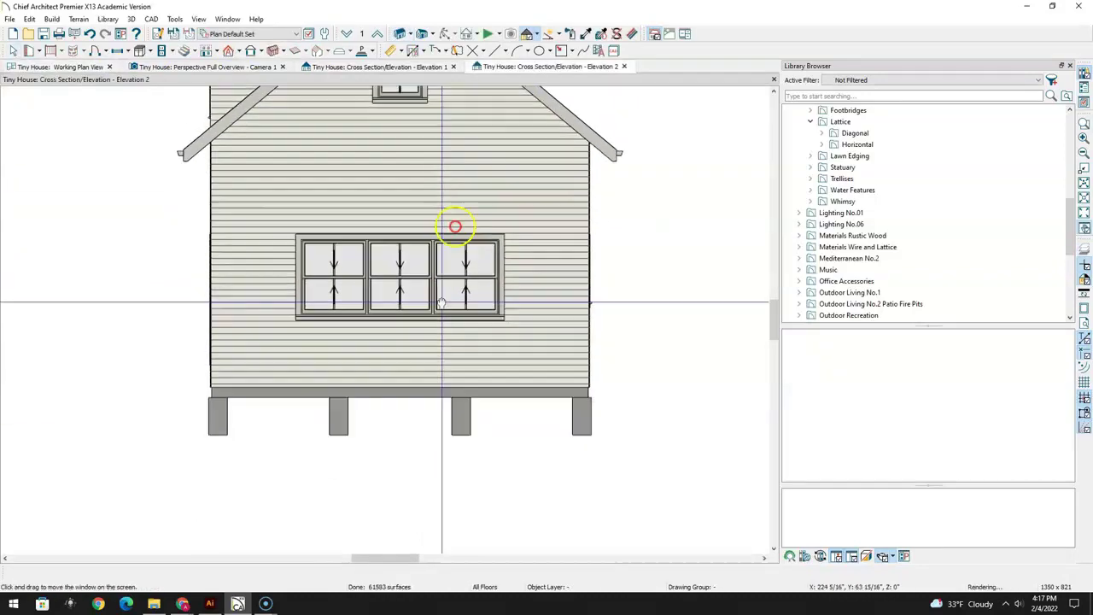
pyautogui.scroll(2, 477, 340)
pyautogui.scroll(2, 477, 340)
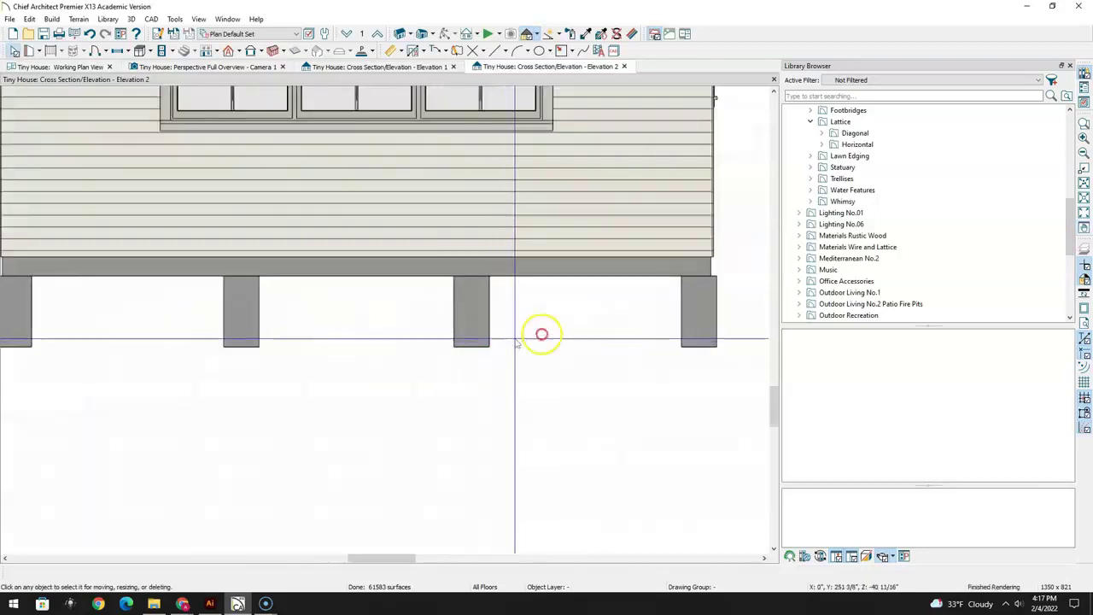
# Resize the third pier from the side elevation's left corner to 8" high and 8" wide
pyautogui.click(474, 330)
pyautogui.moveTo(474, 346); pyautogui.dragTo(474, 304)
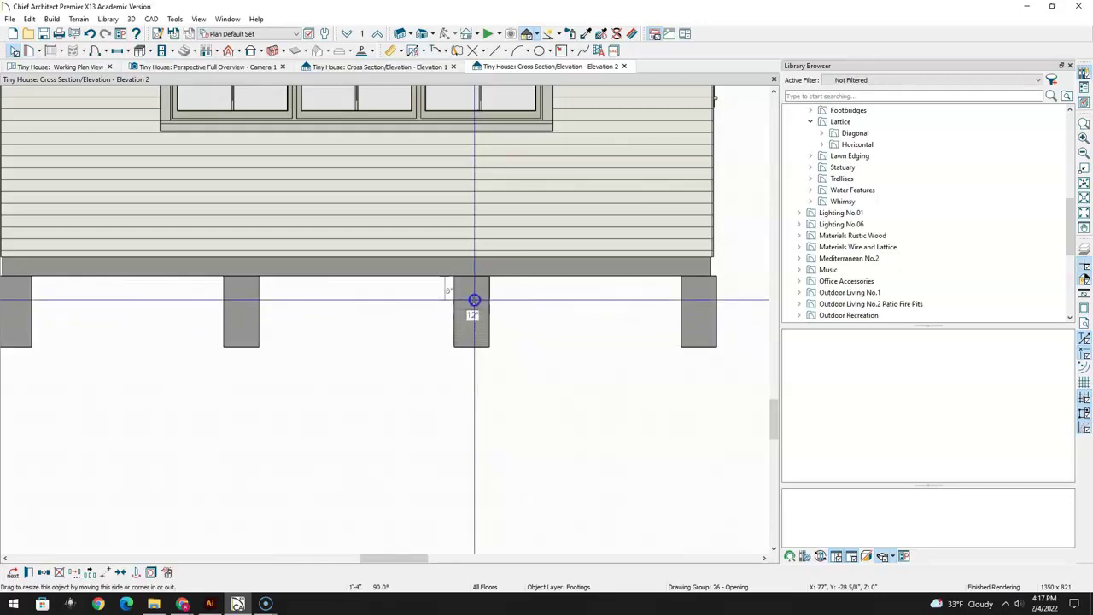
pyautogui.moveTo(469, 341); pyautogui.dragTo(480, 299)
pyautogui.scroll(5, 487, 349)
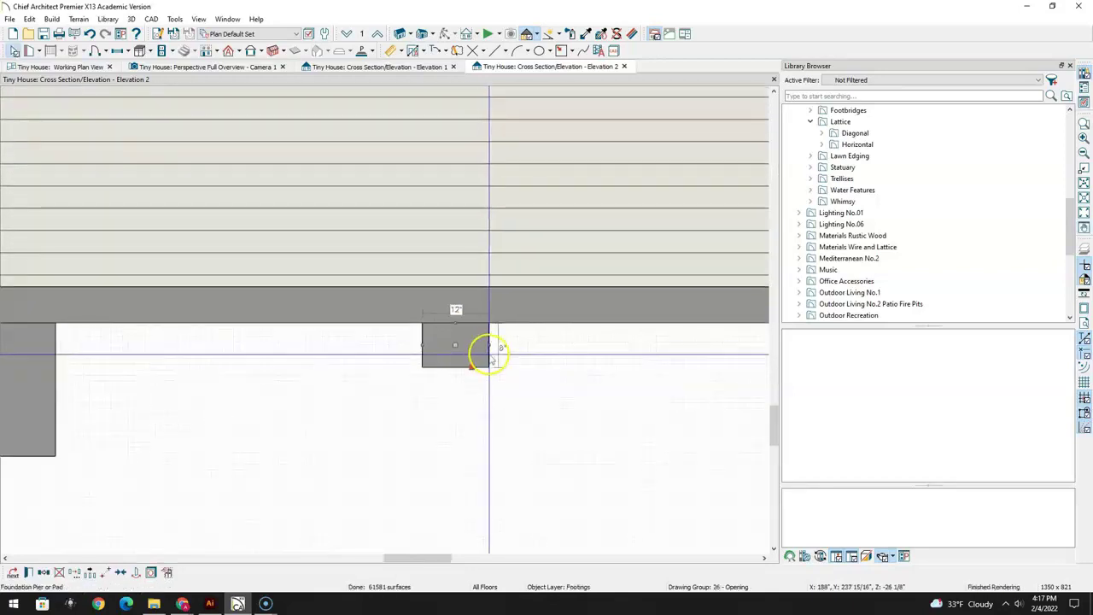
pyautogui.moveTo(491, 348); pyautogui.dragTo(479, 346)
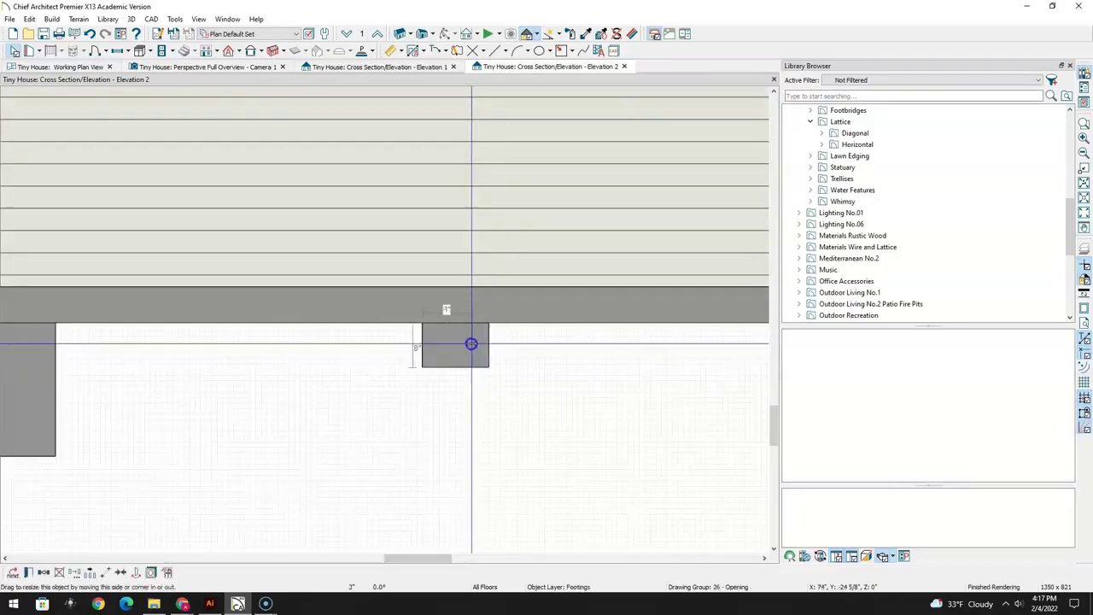
# Resize the second pier from the side elevation's left corner to 8" high and 8" wide
pyautogui.moveTo(334, 402); pyautogui.dragTo(587, 394, button='middle')
pyautogui.click(318, 393)
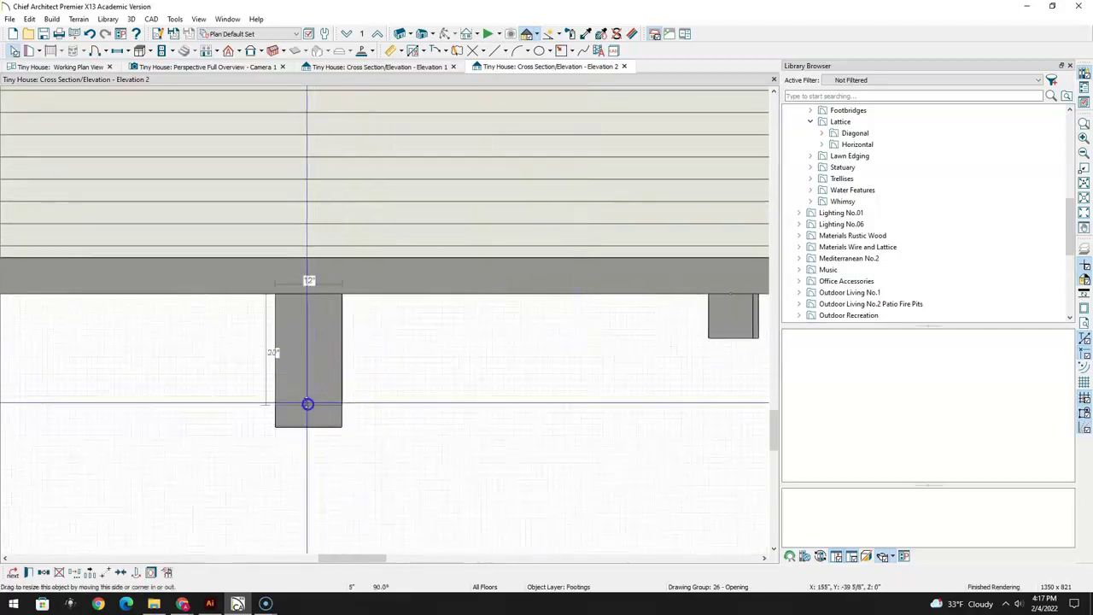
pyautogui.moveTo(310, 352)
pyautogui.mouseDown()
pyautogui.moveTo(311, 341)
pyautogui.moveTo(310, 425)
pyautogui.moveTo(302, 337)
pyautogui.mouseUp()
pyautogui.moveTo(343, 317); pyautogui.dragTo(320, 314)
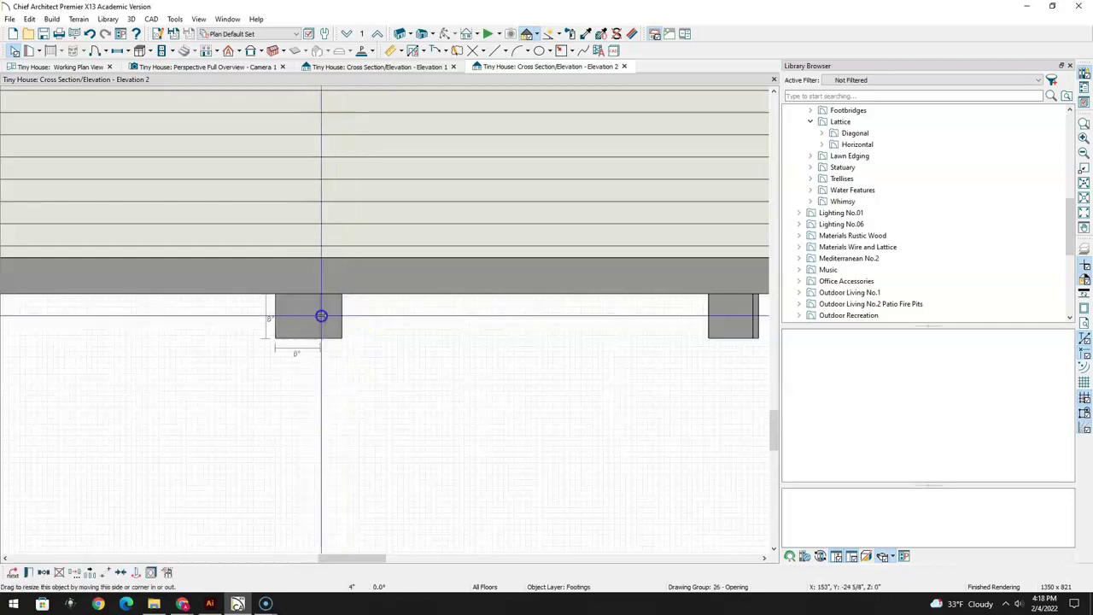
# Narrow the pier at the side elevation's left corner to 6" from its outer side and shorten it to 8" high
pyautogui.moveTo(247, 410); pyautogui.dragTo(607, 405, button='middle')
pyautogui.moveTo(453, 442); pyautogui.dragTo(534, 448, button='middle')
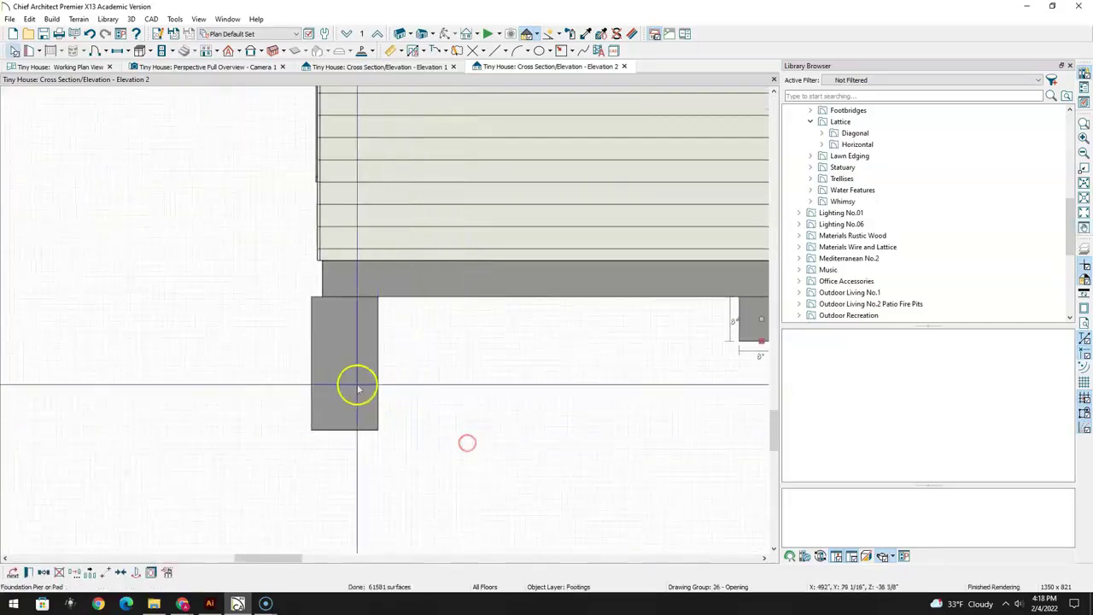
pyautogui.click(356, 384)
pyautogui.moveTo(313, 366); pyautogui.dragTo(344, 364)
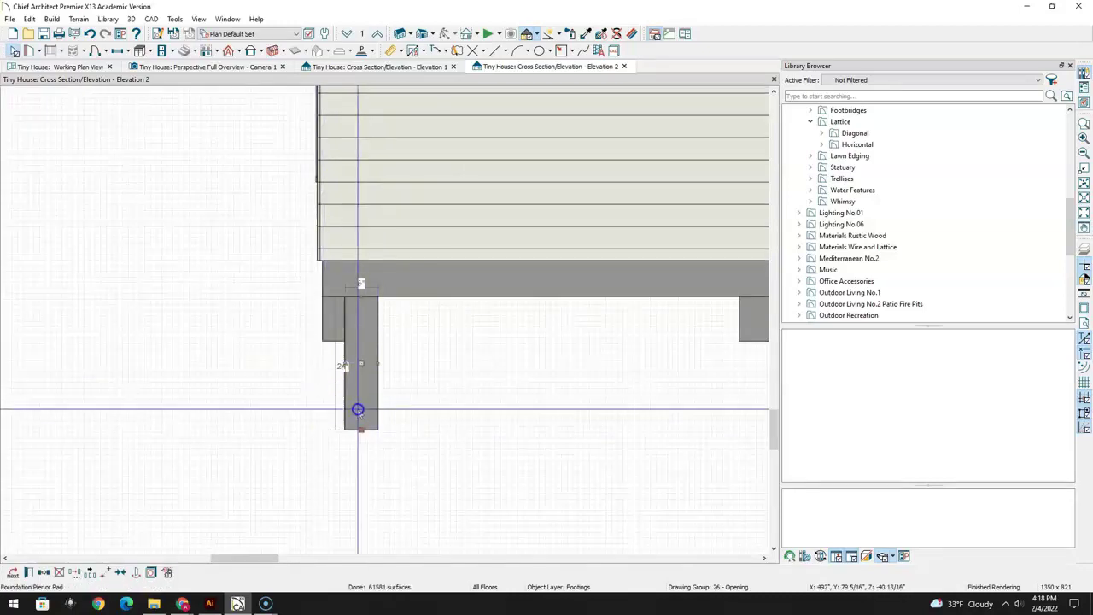
pyautogui.moveTo(362, 429); pyautogui.dragTo(361, 342)
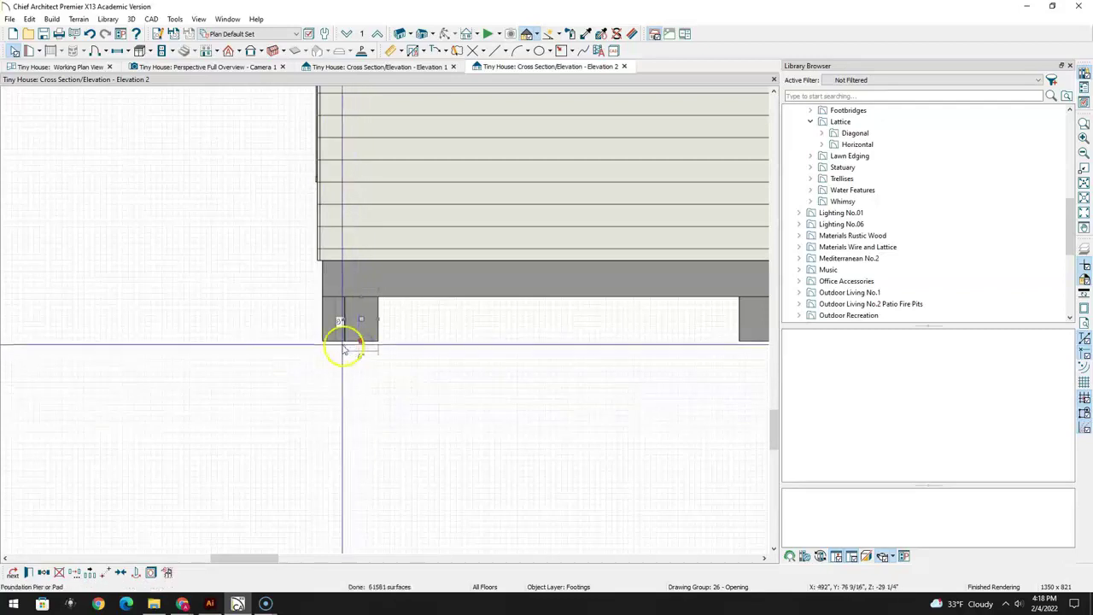
# In the sliding-door elevation, shorten the right corner pier to 8" high and narrow it to 6" from its outer side
pyautogui.moveTo(590, 365); pyautogui.dragTo(341, 360)
pyautogui.click(459, 429)
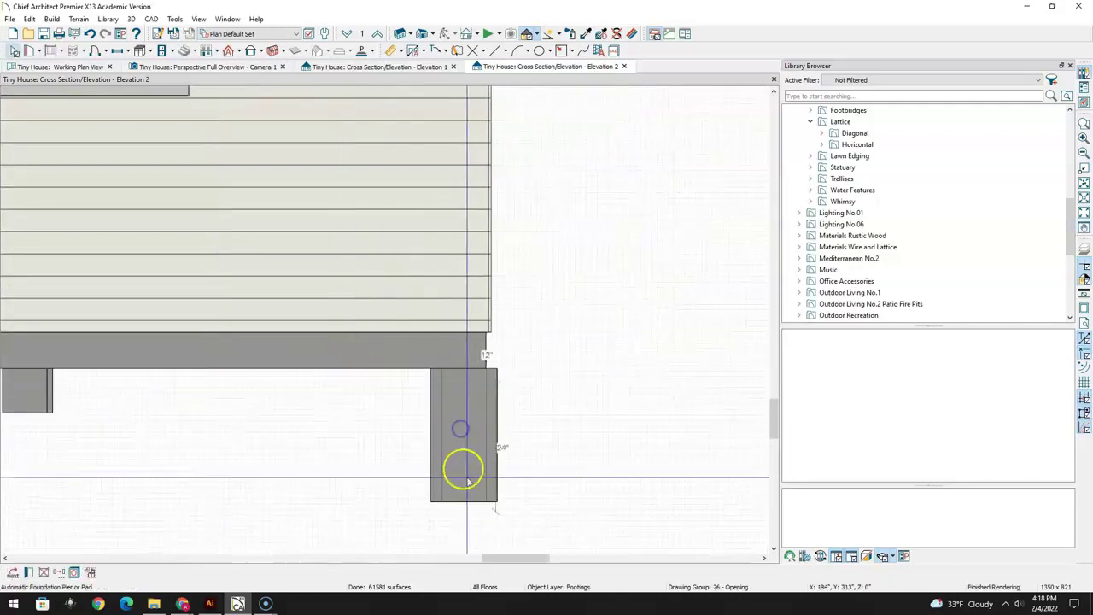
pyautogui.scroll(-1, 470, 481)
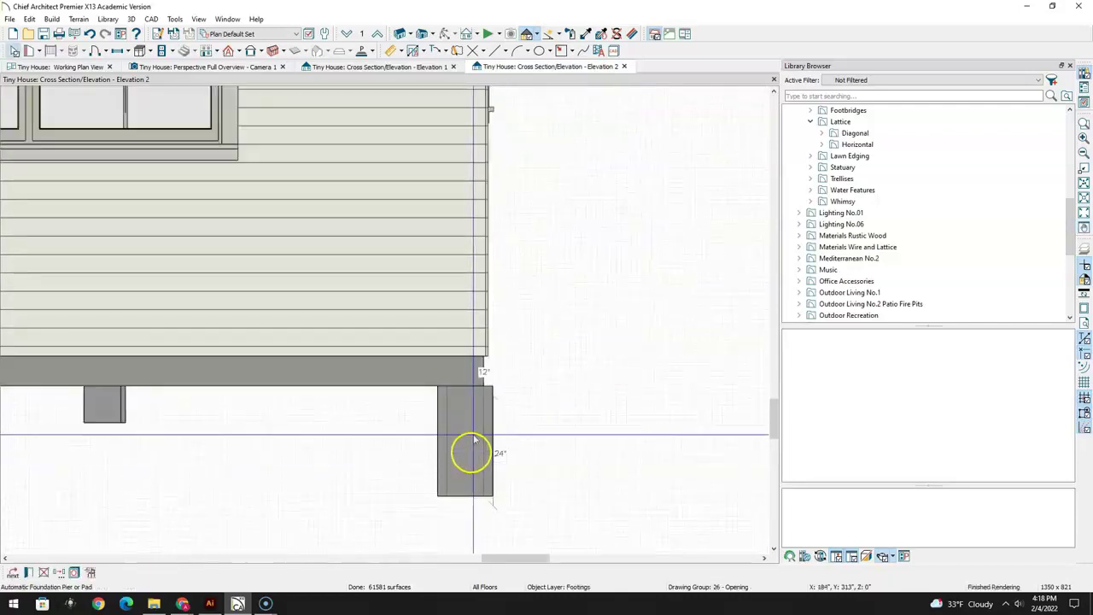
pyautogui.click(382, 67)
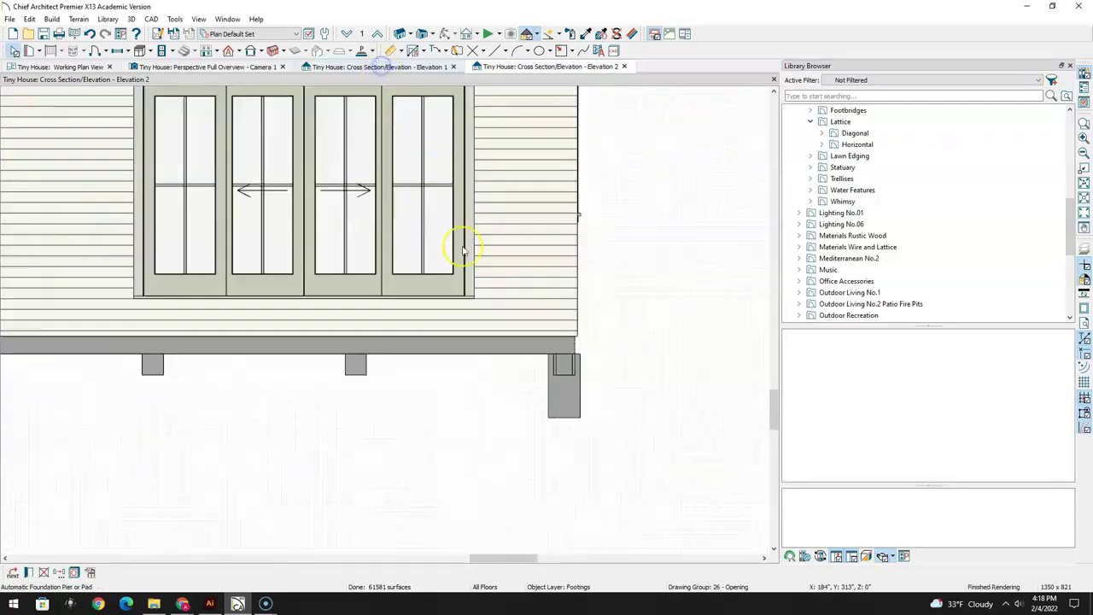
pyautogui.click(564, 401)
pyautogui.scroll(5, 563, 418)
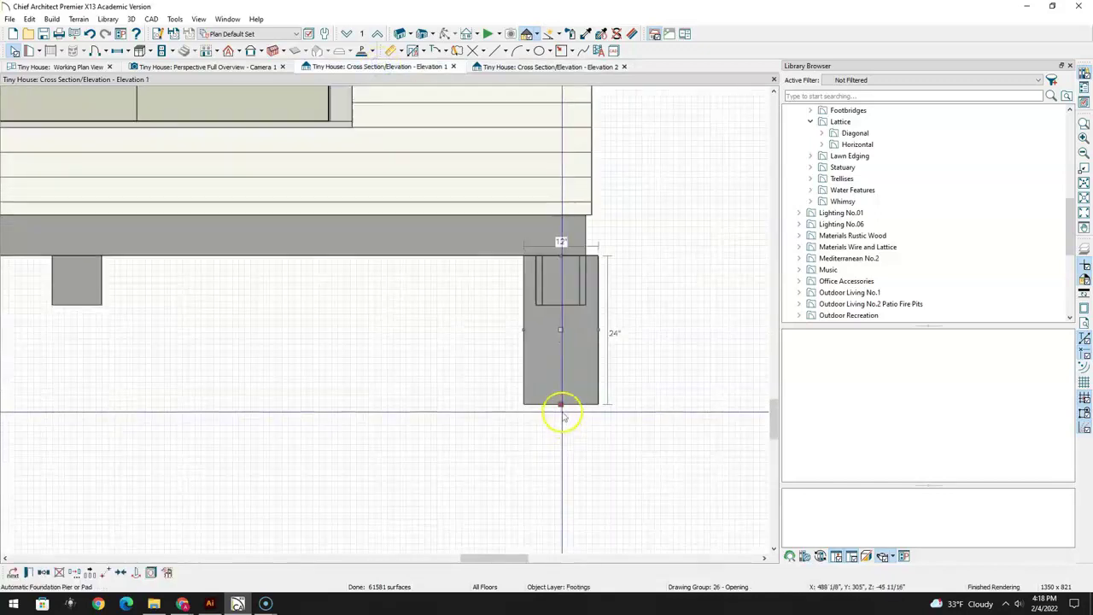
pyautogui.moveTo(561, 403); pyautogui.dragTo(586, 276)
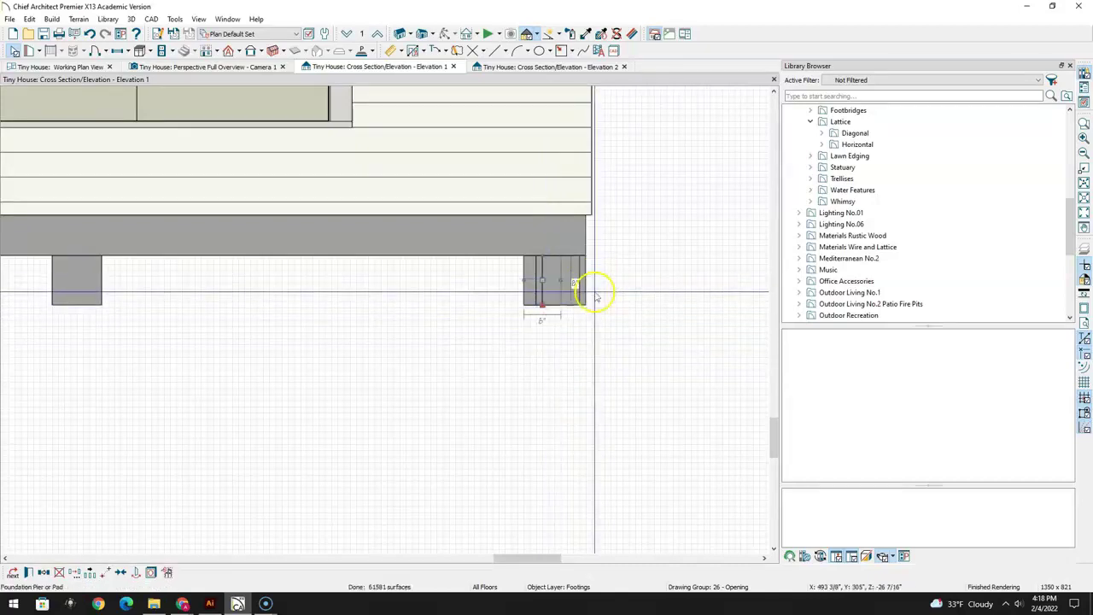
# Examine the overlapping piers at the sliding-door elevation's left corner
pyautogui.scroll(-1, 451, 382)
pyautogui.scroll(-2, 451, 383)
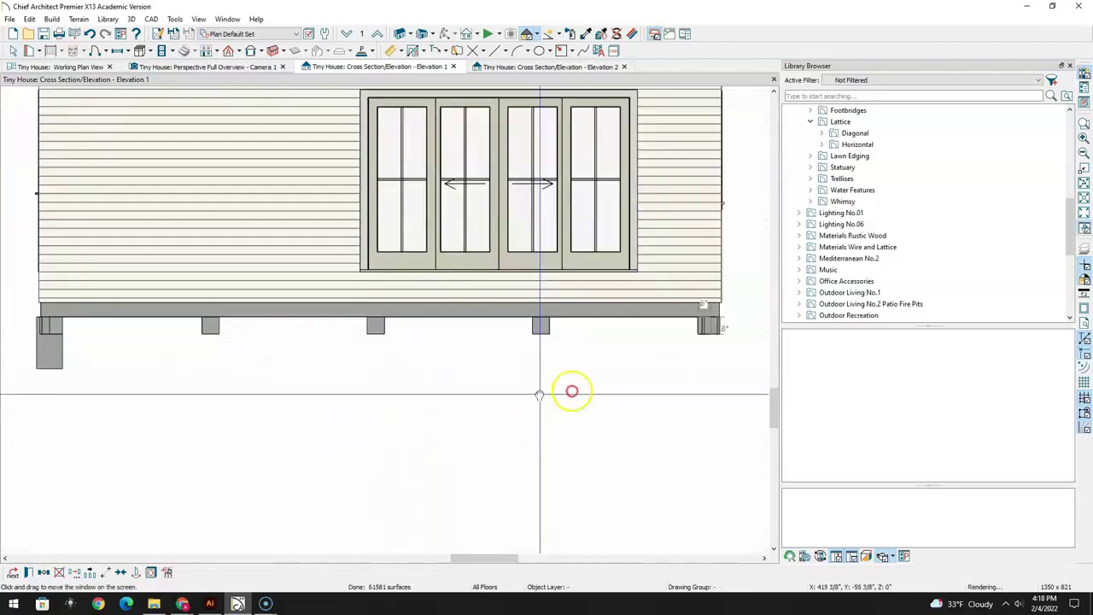
pyautogui.scroll(1, 569, 390)
pyautogui.scroll(2, 164, 390)
pyautogui.scroll(4, 164, 390)
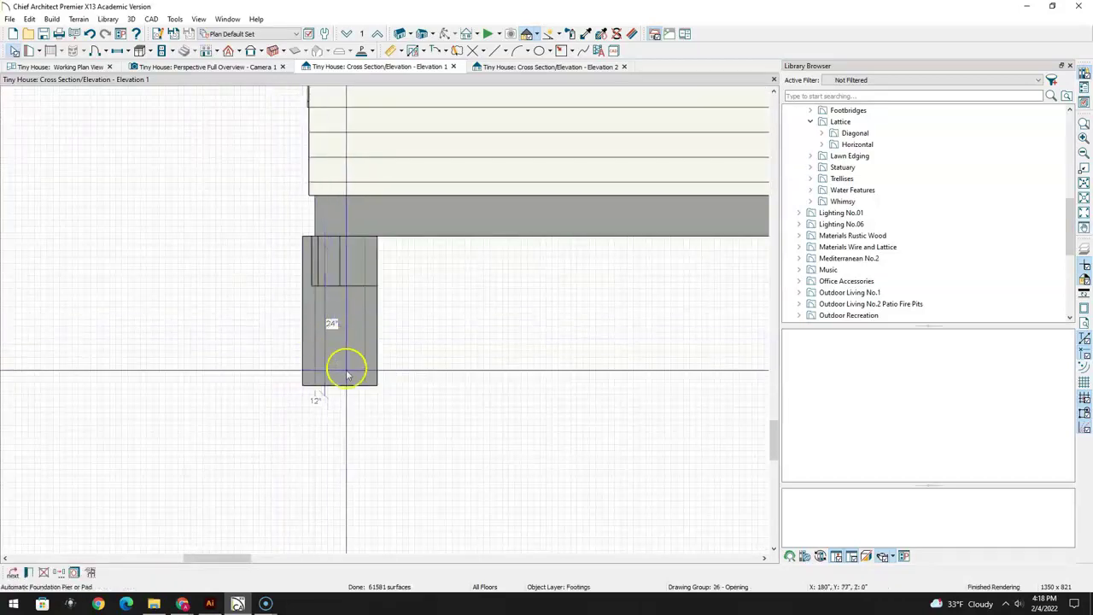
pyautogui.click(310, 390)
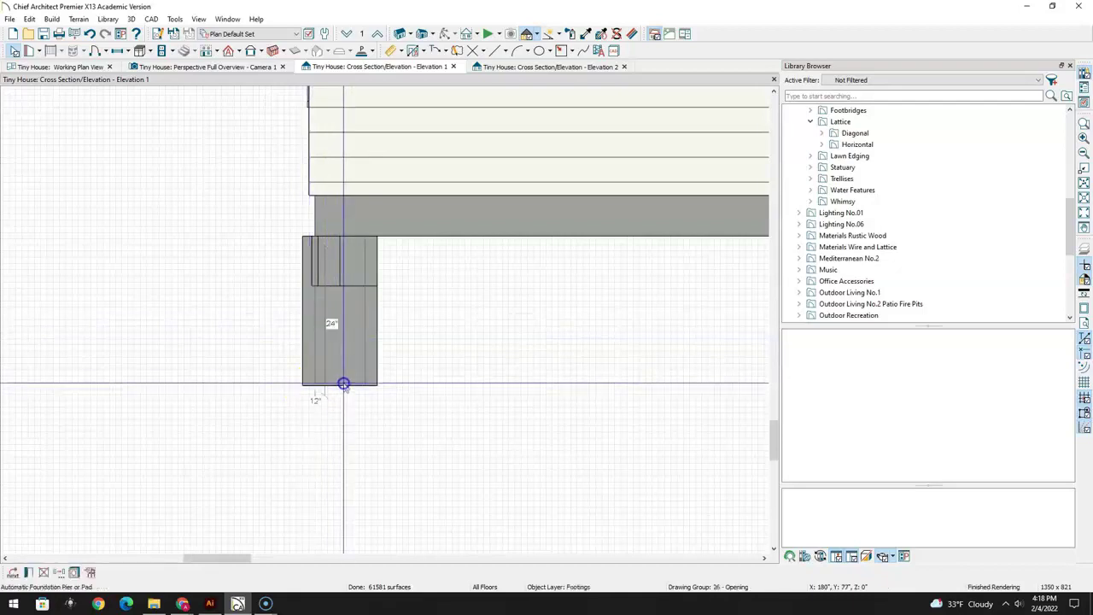
pyautogui.click(330, 268)
pyautogui.click(315, 256)
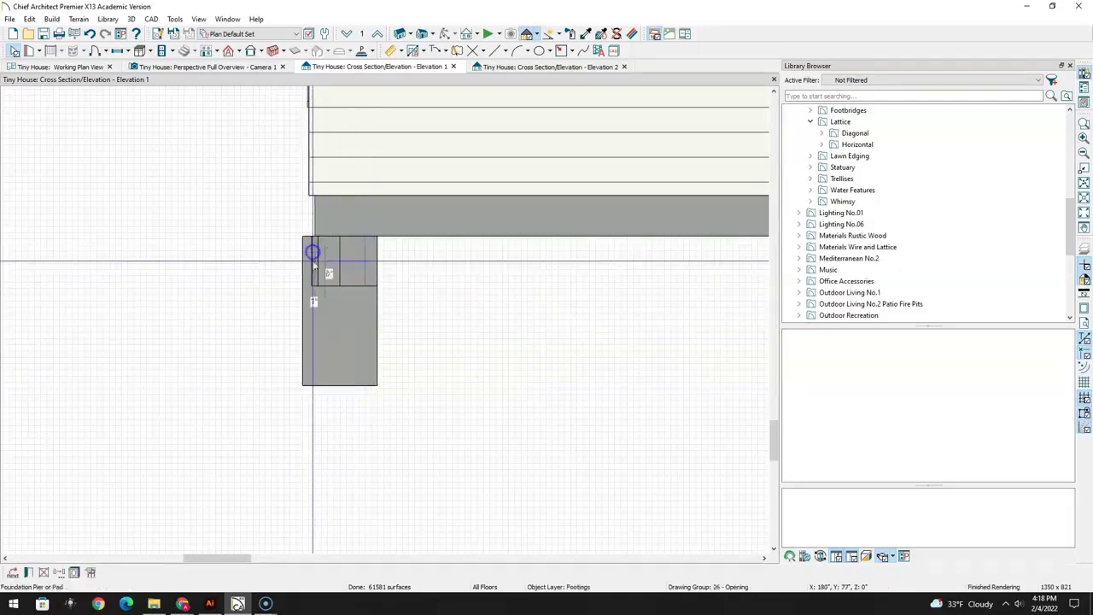
# In the side elevation, shorten the right corner pier to 8" high and narrow it to 6" from its outer side
pyautogui.click(496, 68)
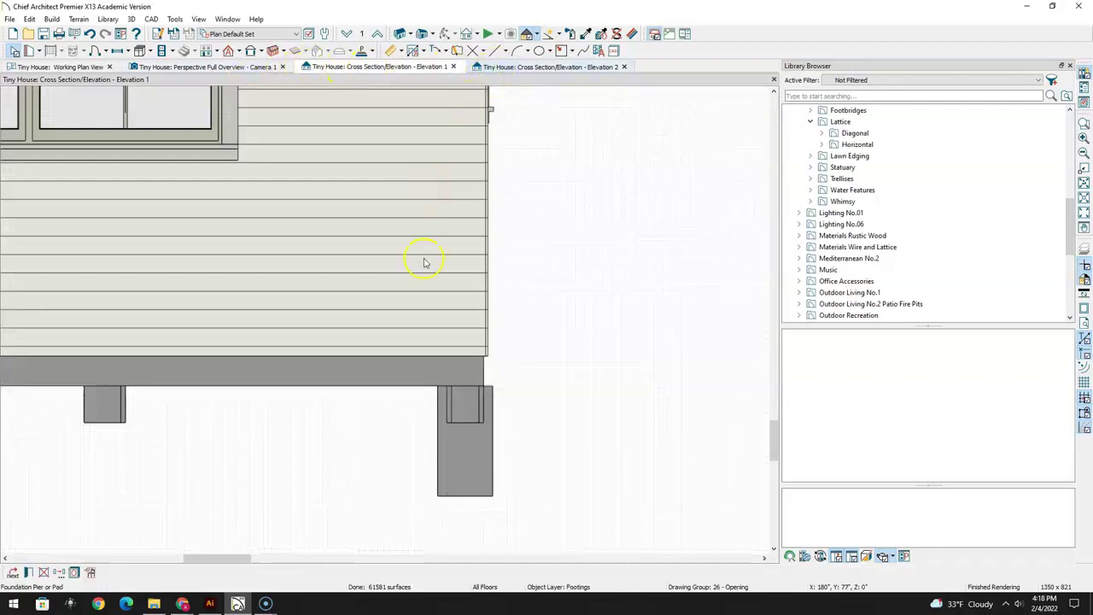
pyautogui.click(453, 451)
pyautogui.moveTo(468, 497); pyautogui.dragTo(467, 421)
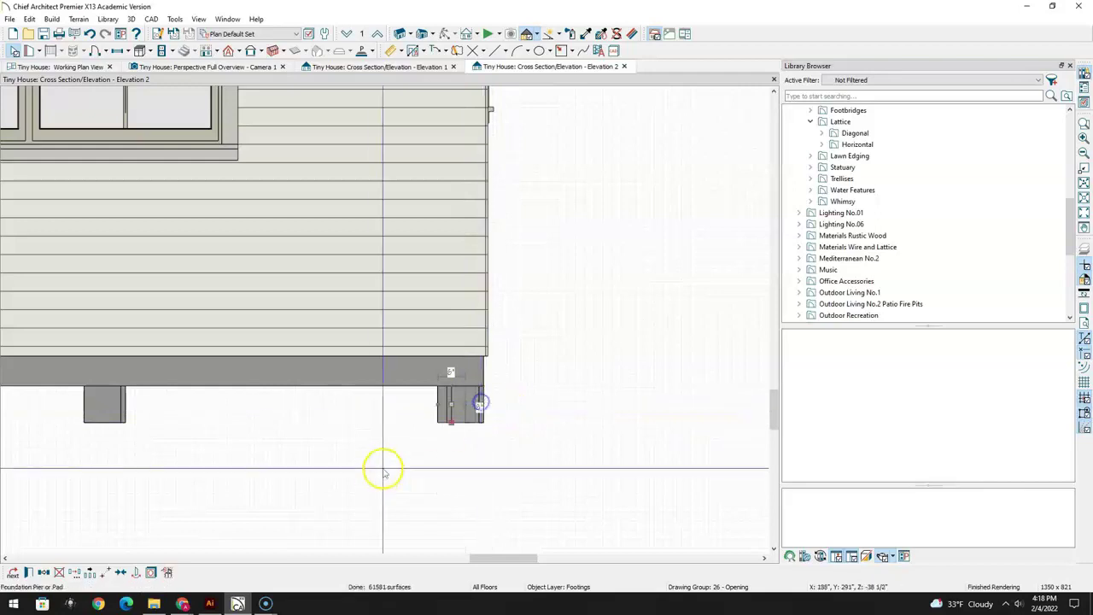
# Review the resized foundation piers in both elevations and in the perspective overview of the house
pyautogui.scroll(-5, 305, 481)
pyautogui.moveTo(186, 488); pyautogui.dragTo(621, 390)
pyautogui.moveTo(468, 398); pyautogui.dragTo(377, 451)
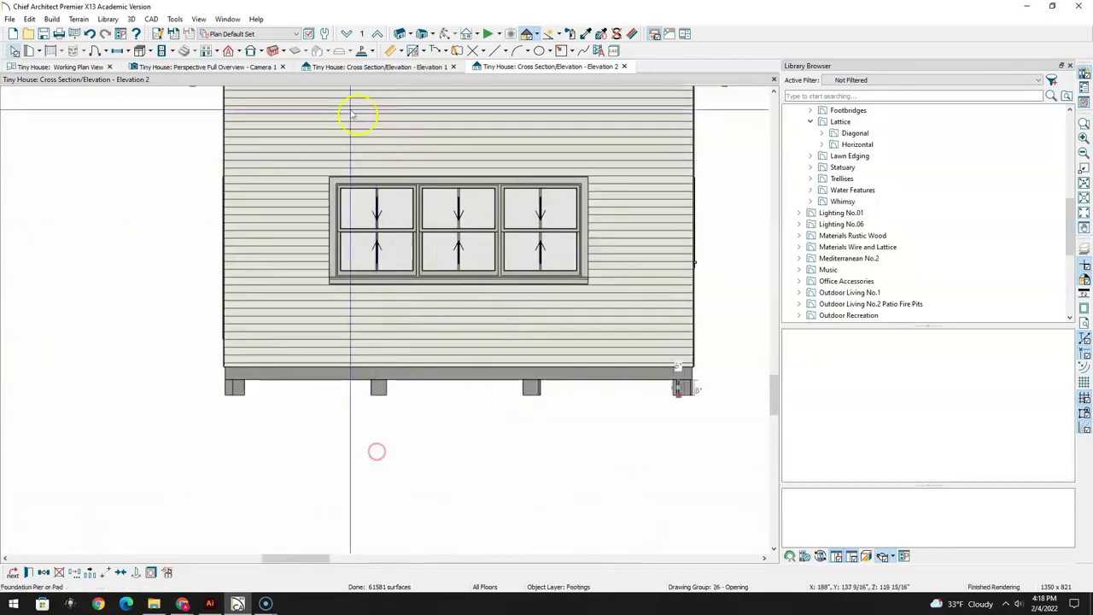
pyautogui.click(370, 68)
pyautogui.moveTo(473, 354); pyautogui.dragTo(122, 296)
pyautogui.scroll(-5, 439, 312)
pyautogui.moveTo(437, 329); pyautogui.dragTo(369, 359)
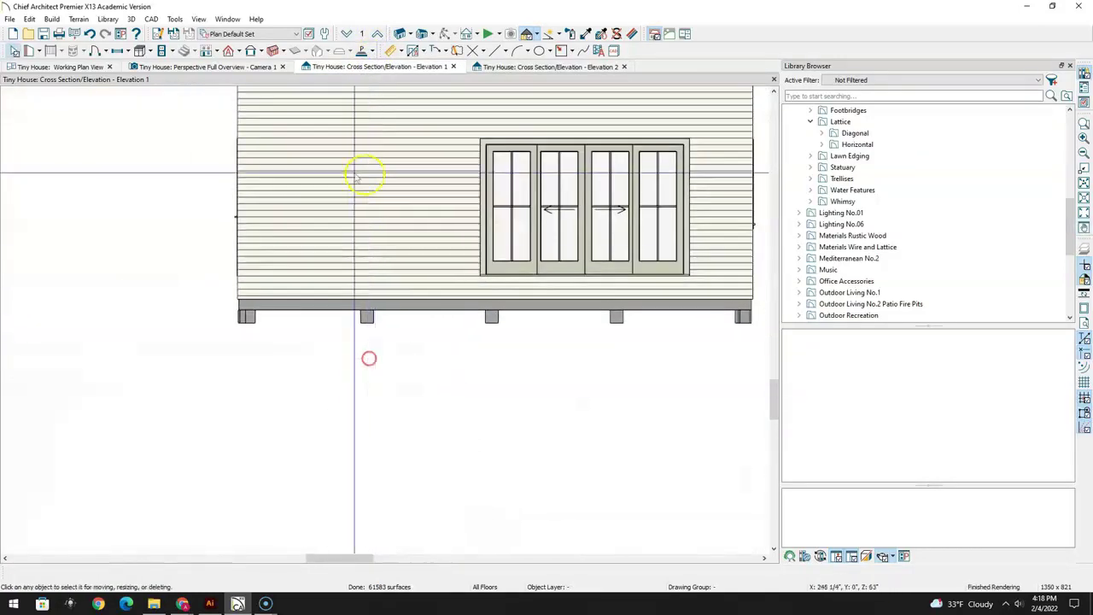
pyautogui.click(159, 68)
pyautogui.scroll(-3, 466, 402)
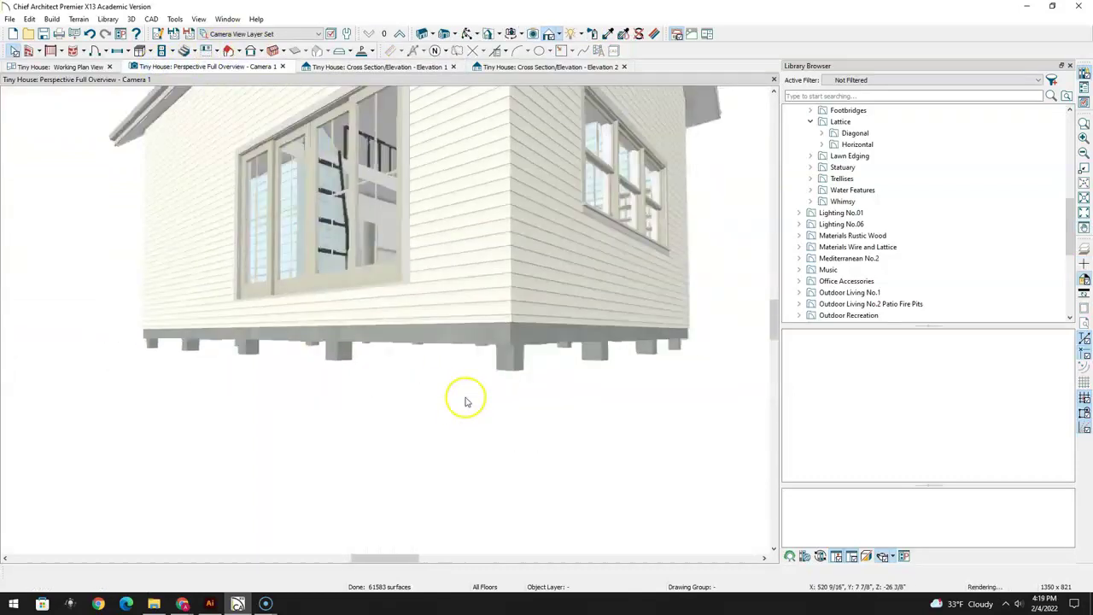
pyautogui.moveTo(469, 385); pyautogui.dragTo(407, 470, button='middle')
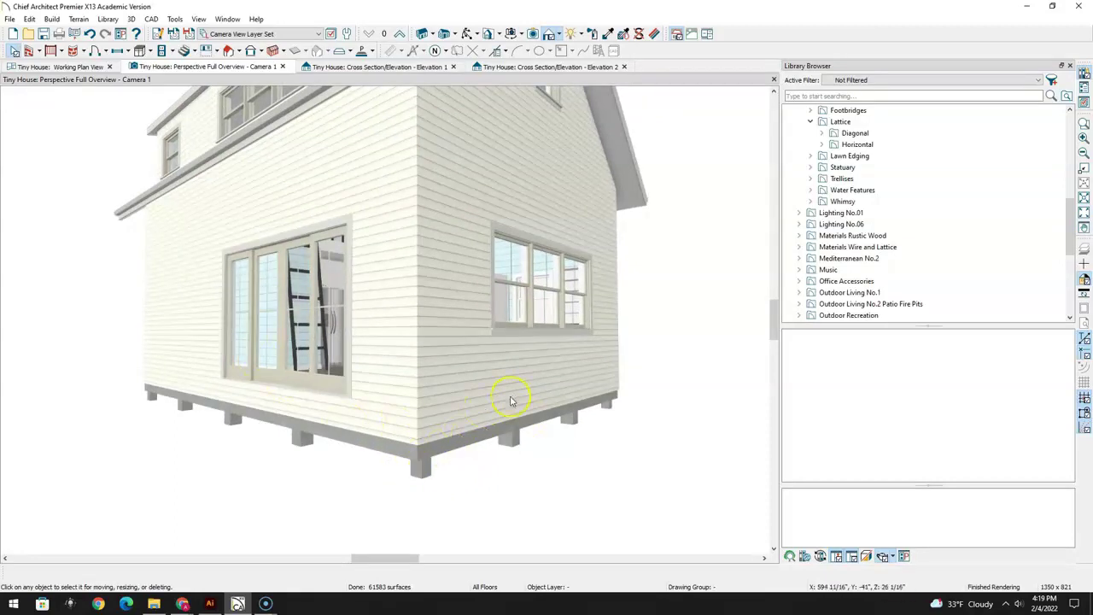
pyautogui.click(401, 455)
pyautogui.doubleClick(401, 456)
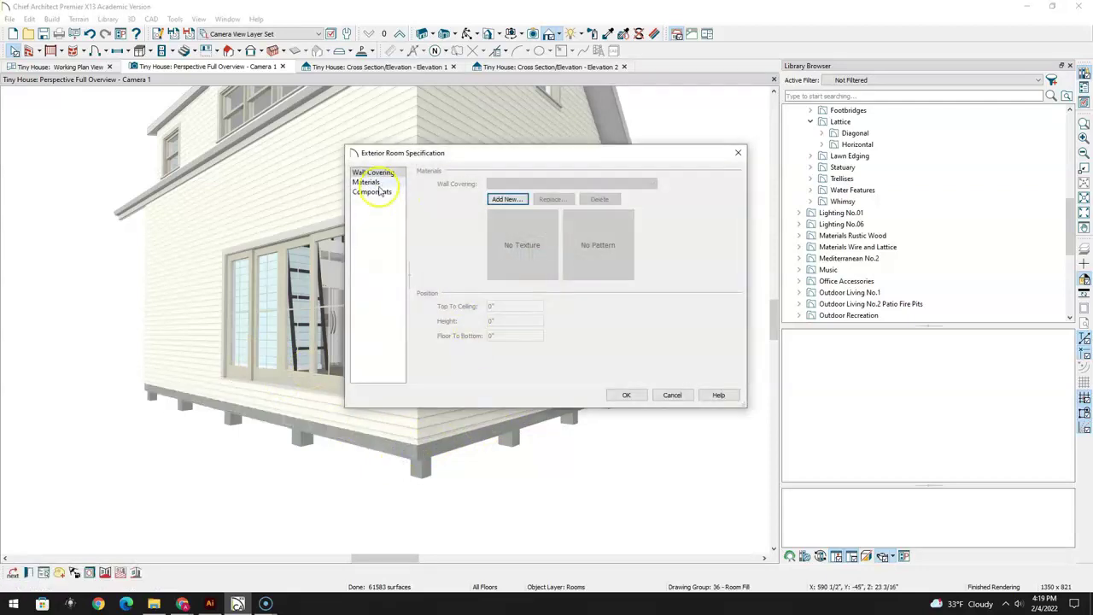
pyautogui.click(672, 394)
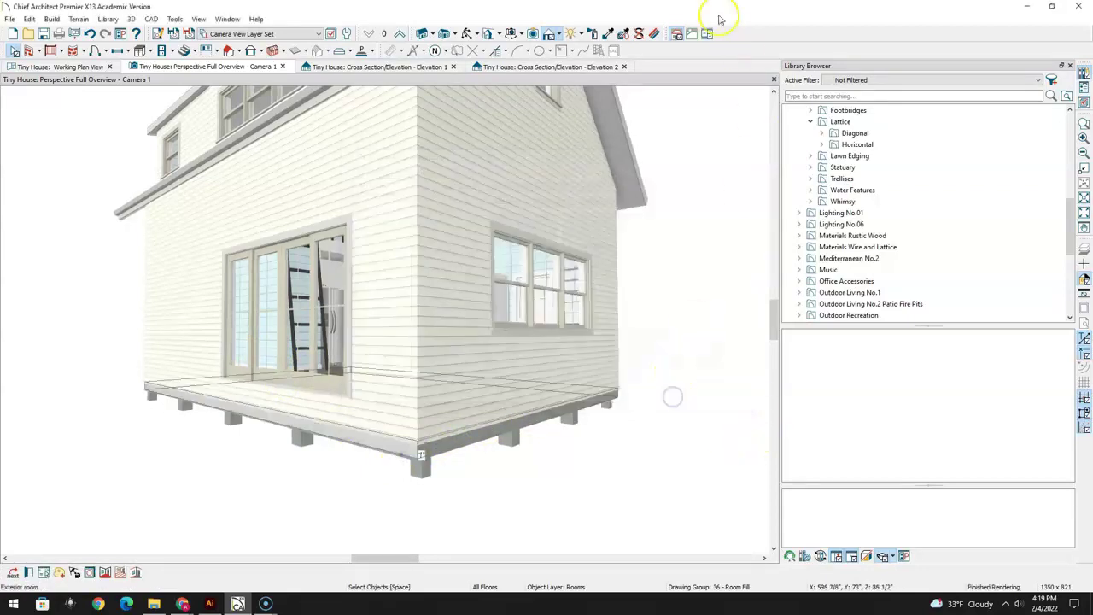
# Choose the Black Metal Rough material from the library and paint the foundation beams under the sliding-door and triple-window walls
pyautogui.click(743, 163)
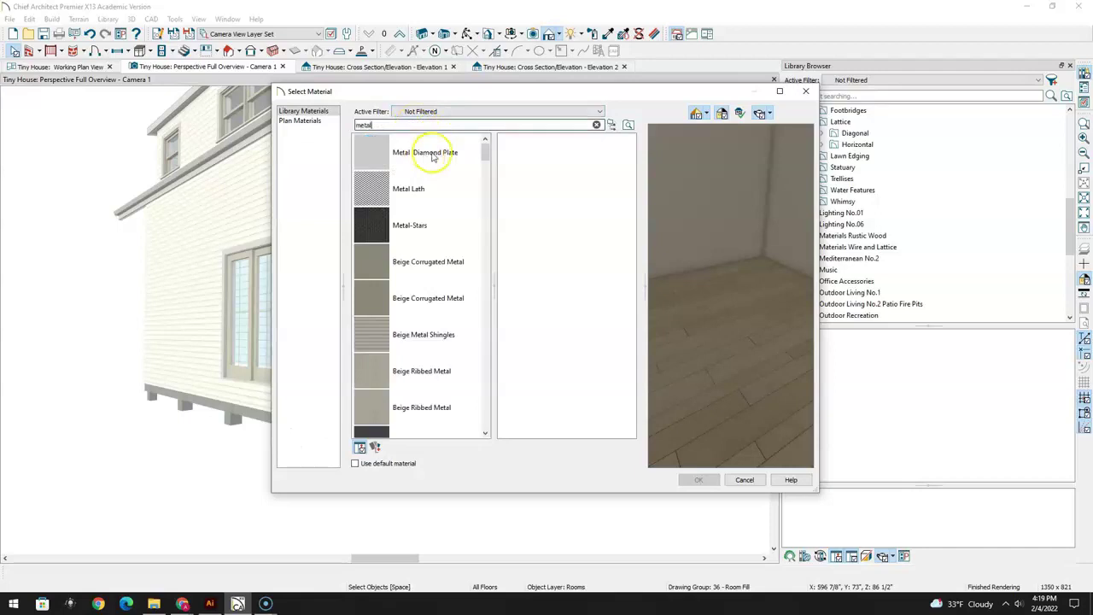
pyautogui.scroll(-1, 452, 341)
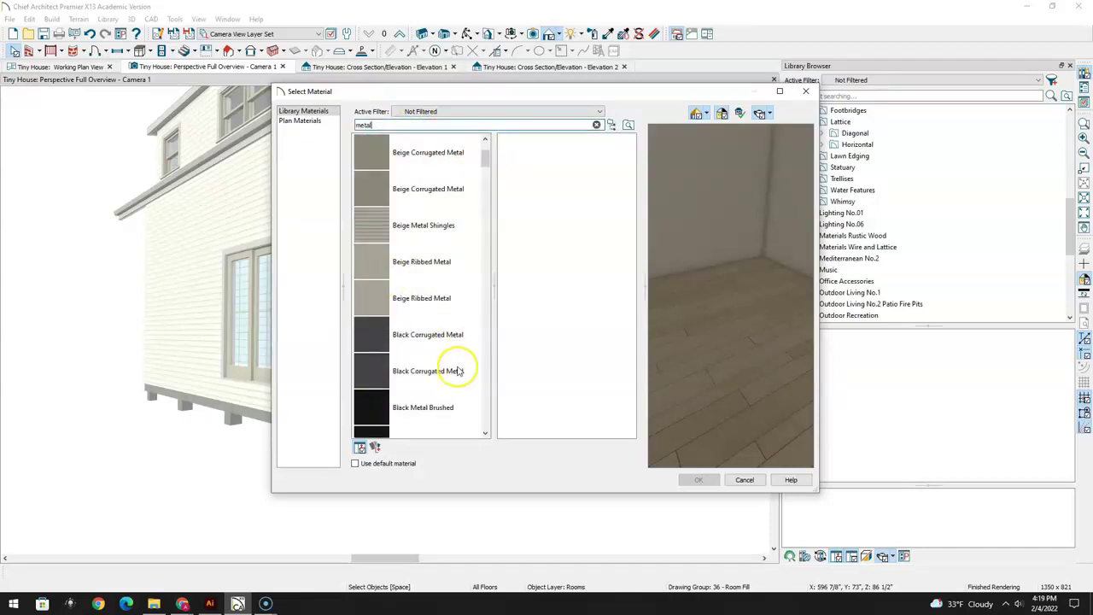
pyautogui.scroll(-1, 459, 370)
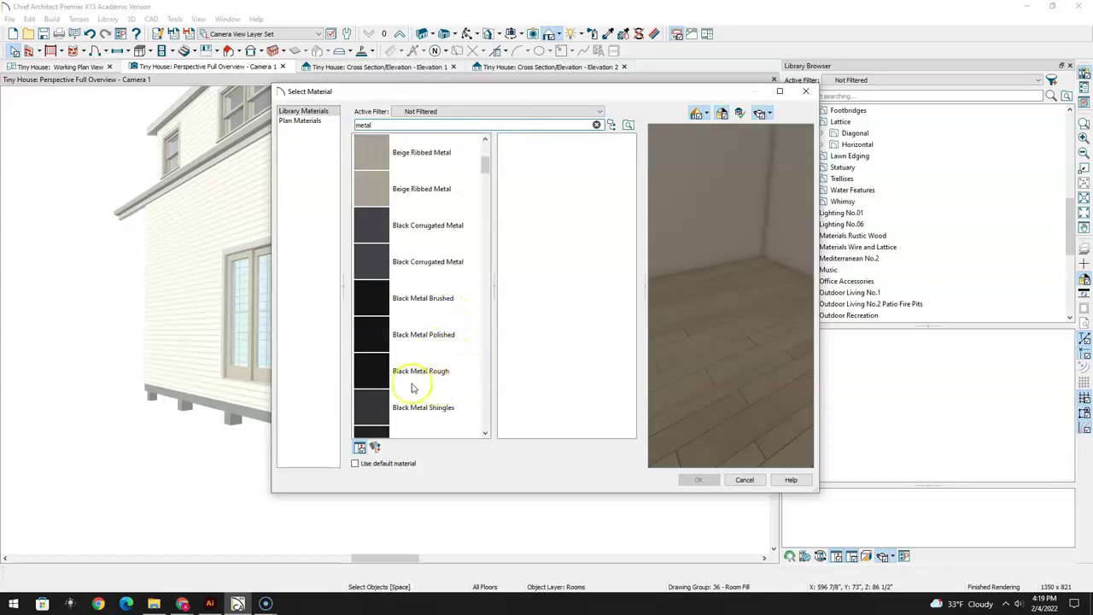
pyautogui.click(384, 371)
pyautogui.click(698, 480)
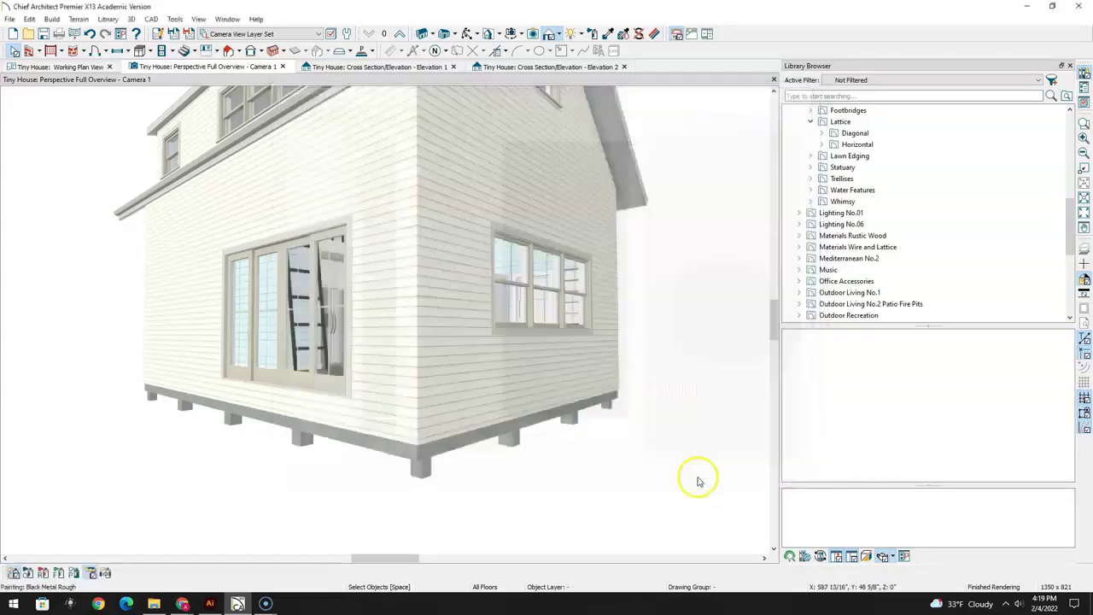
pyautogui.click(459, 447)
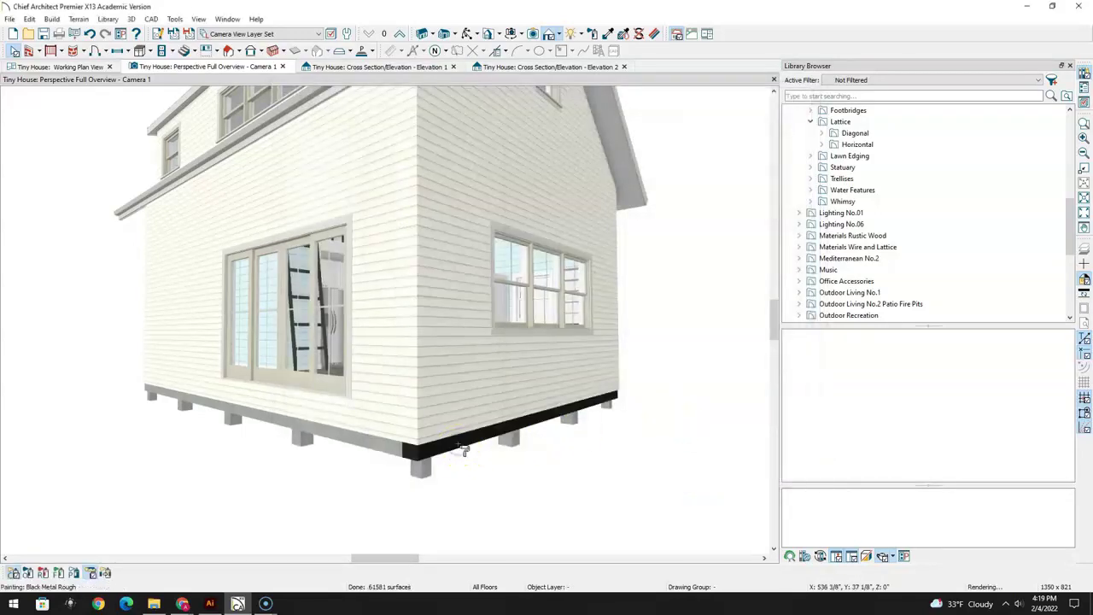
pyautogui.click(405, 450)
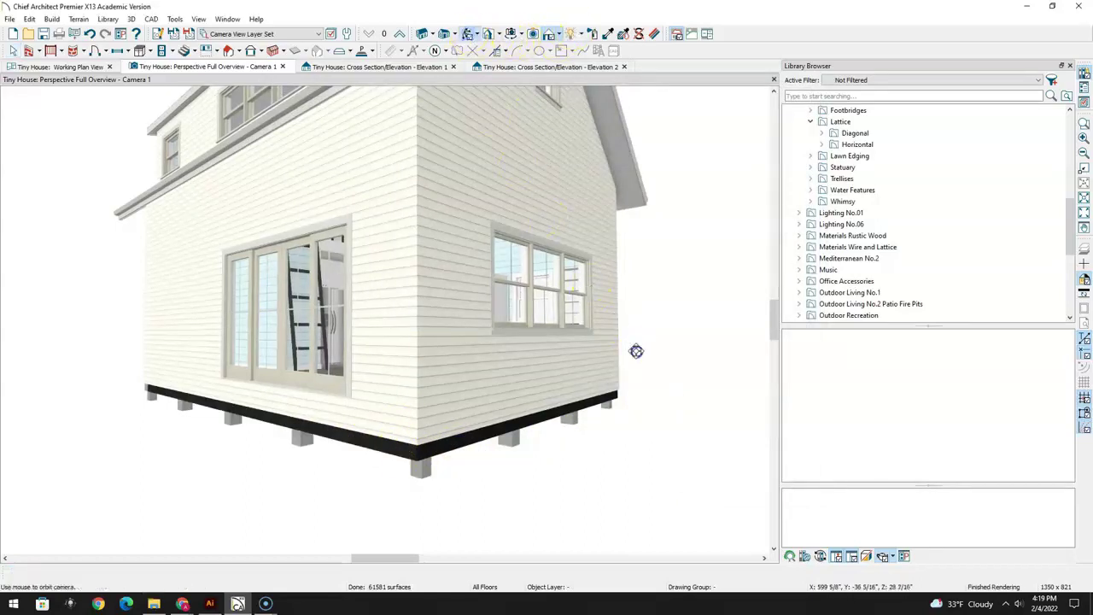
# Paint the foundation beams along the house's two remaining sides with Black Metal Rough
pyautogui.moveTo(636, 351); pyautogui.dragTo(427, 353)
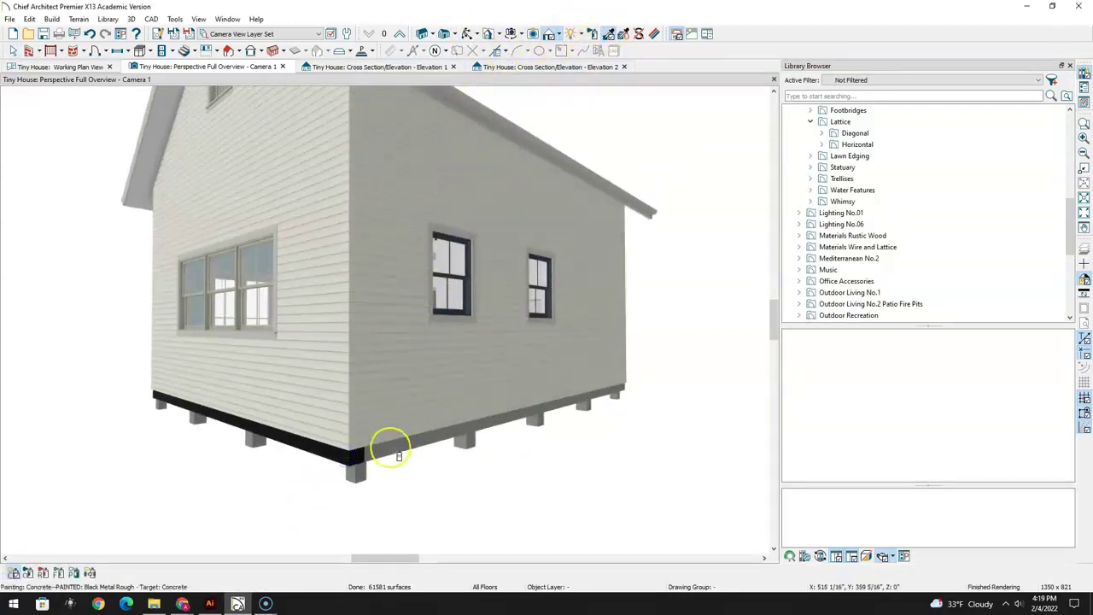
pyautogui.click(433, 433)
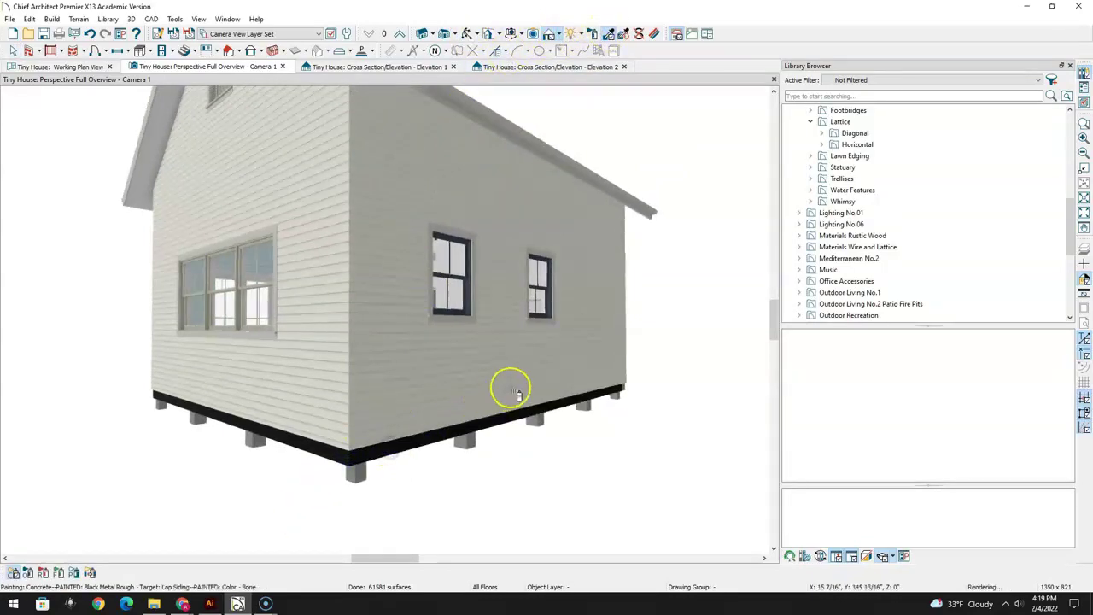
pyautogui.click(468, 33)
pyautogui.moveTo(570, 323); pyautogui.dragTo(388, 303)
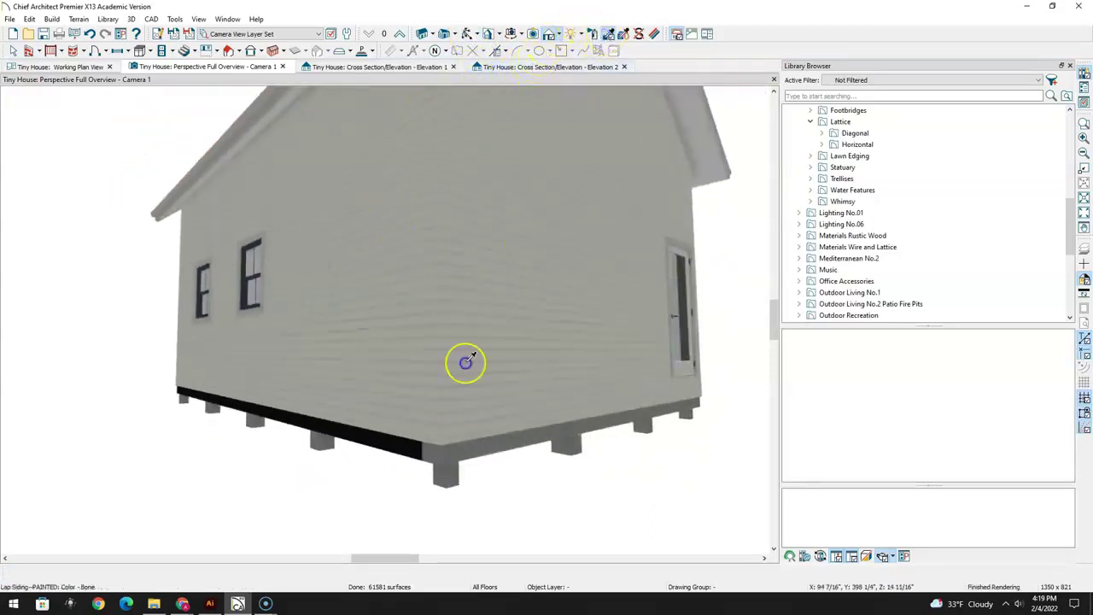
pyautogui.click(453, 452)
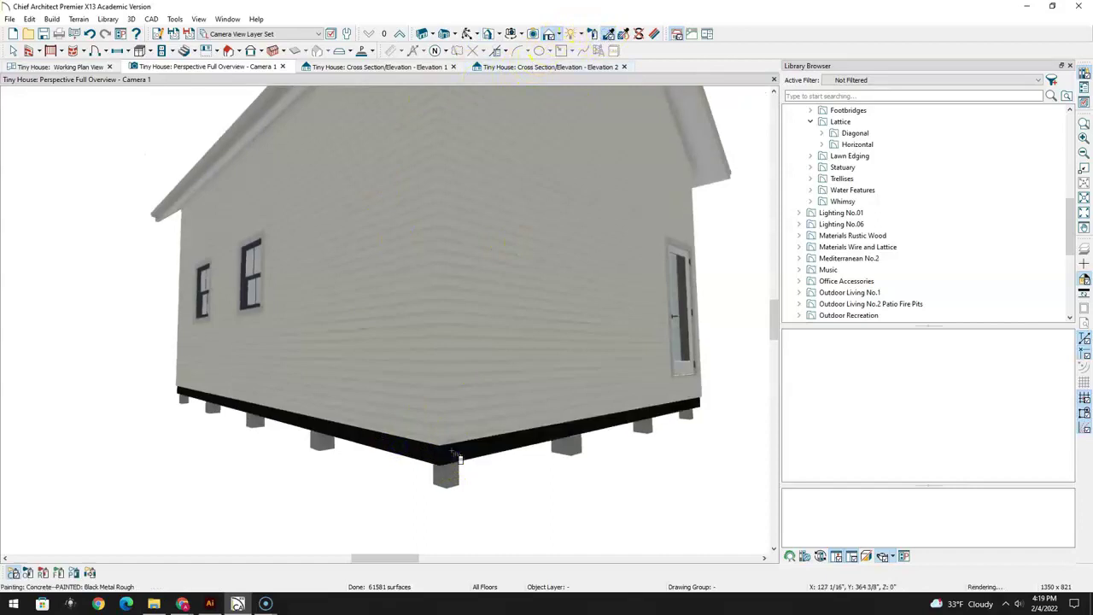
pyautogui.moveTo(411, 316); pyautogui.dragTo(398, 418)
pyautogui.click(364, 484)
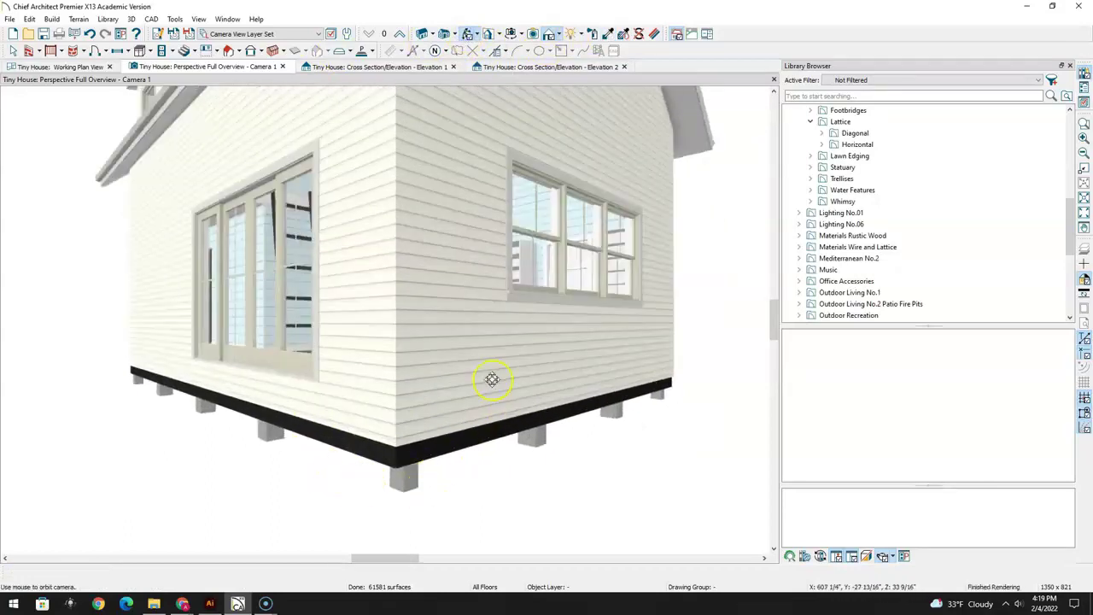
# Inspect the painted beams and piers around the house corner between the sliding-door and triple-window walls
pyautogui.moveTo(457, 315); pyautogui.dragTo(556, 335)
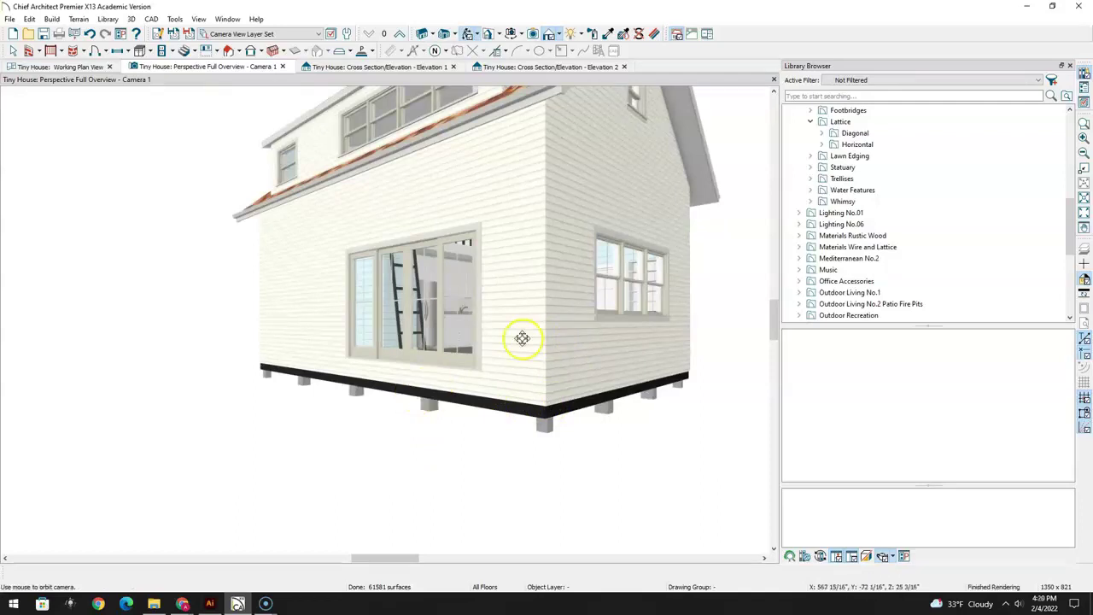
pyautogui.scroll(-2, 522, 338)
pyautogui.moveTo(518, 347); pyautogui.dragTo(509, 357)
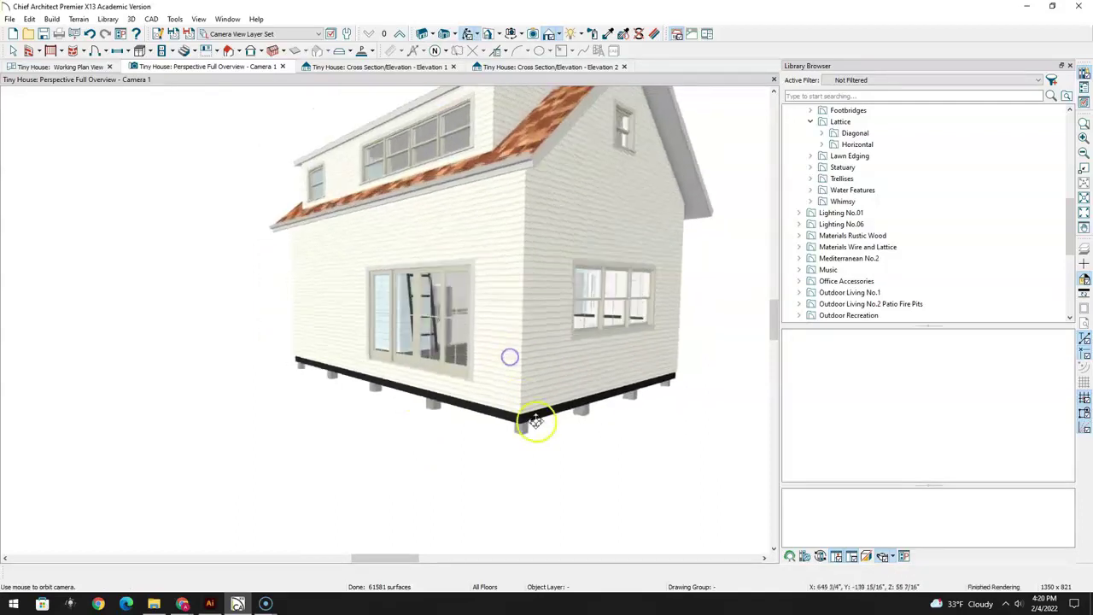
pyautogui.scroll(5, 536, 420)
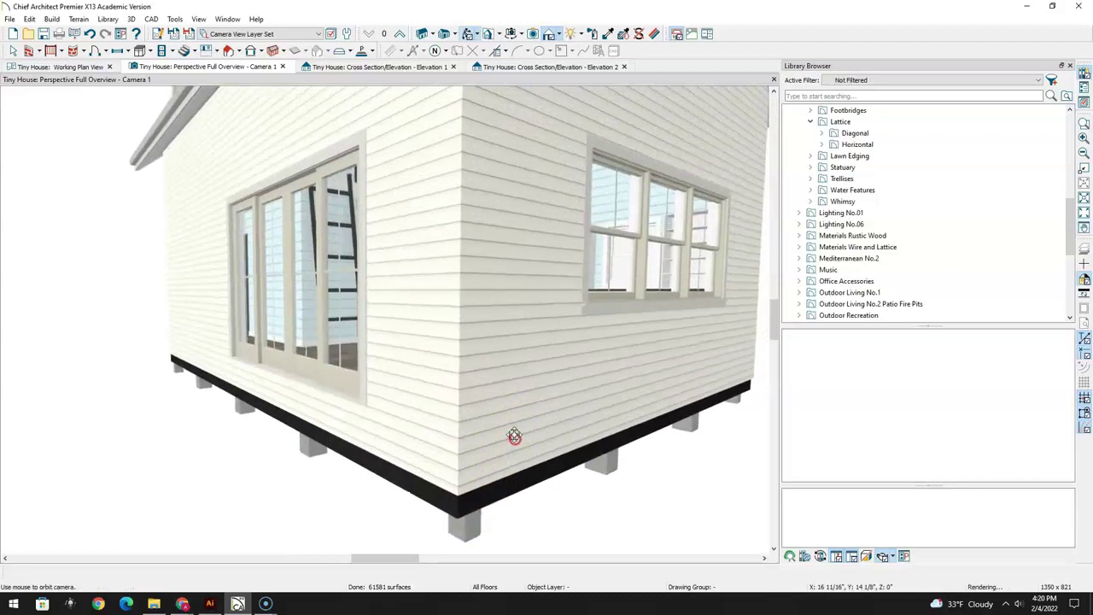
pyautogui.scroll(-3, 444, 374)
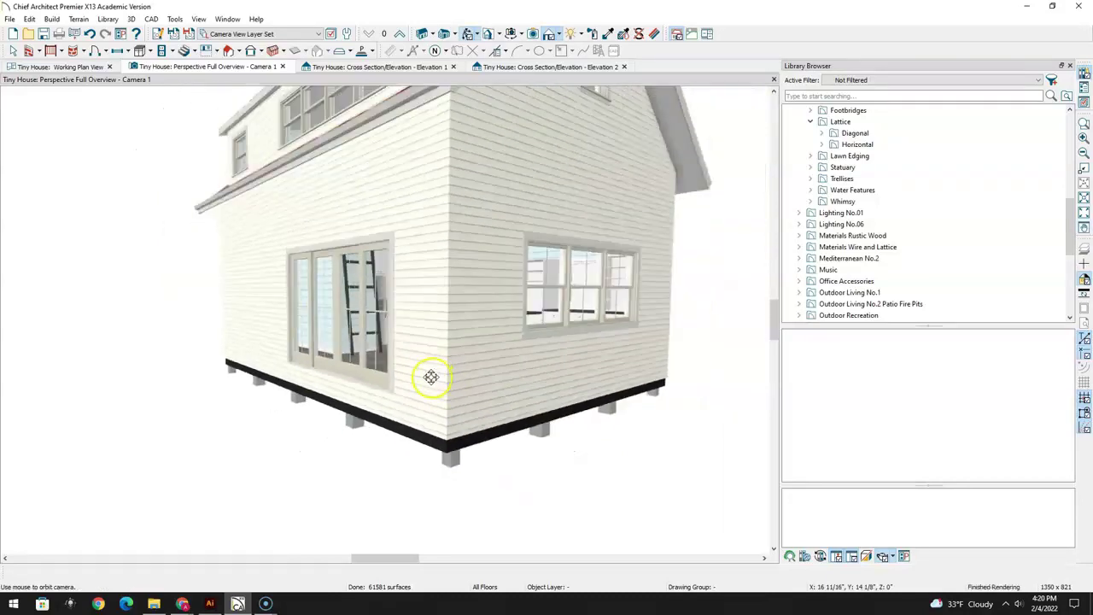
pyautogui.moveTo(429, 344); pyautogui.dragTo(541, 328)
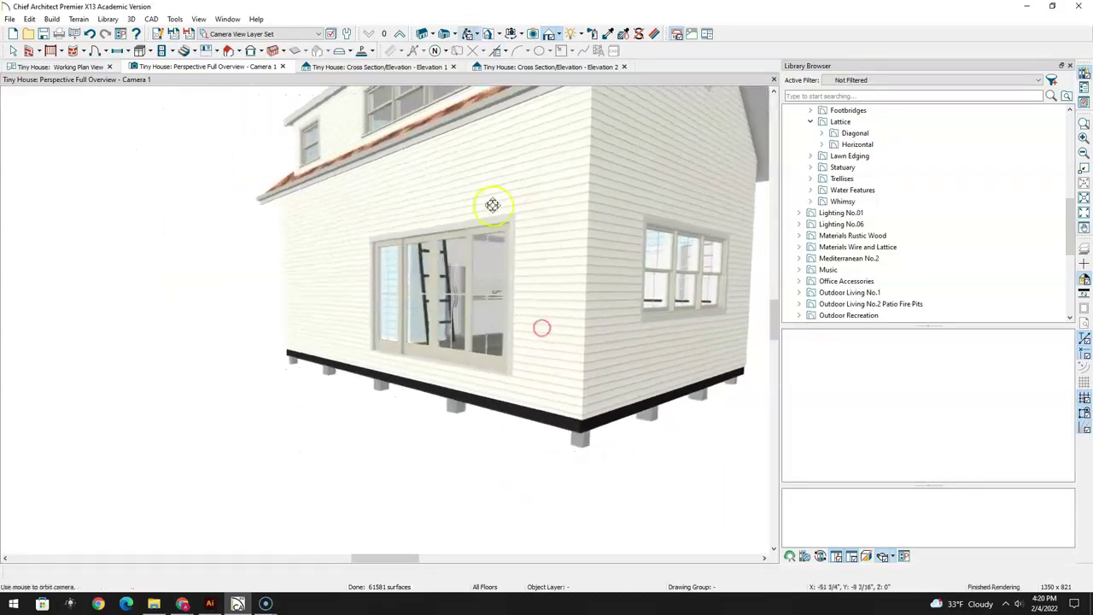
# In the plan, outline a room outside the sliding-door wall with room dividers, about 26' wide and 8'-6" deep
pyautogui.click(81, 68)
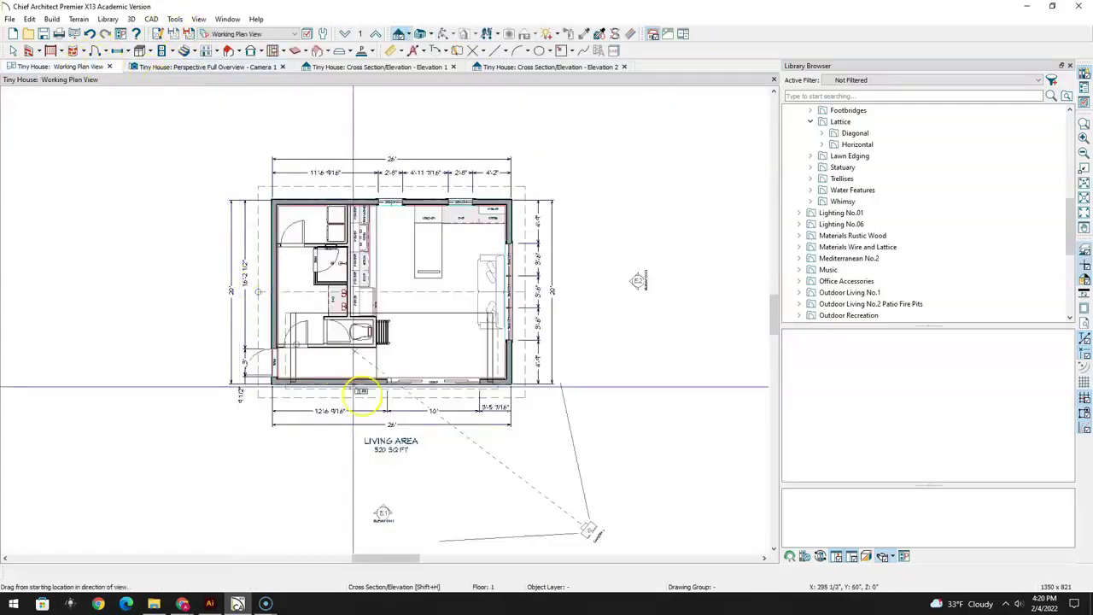
pyautogui.click(47, 53)
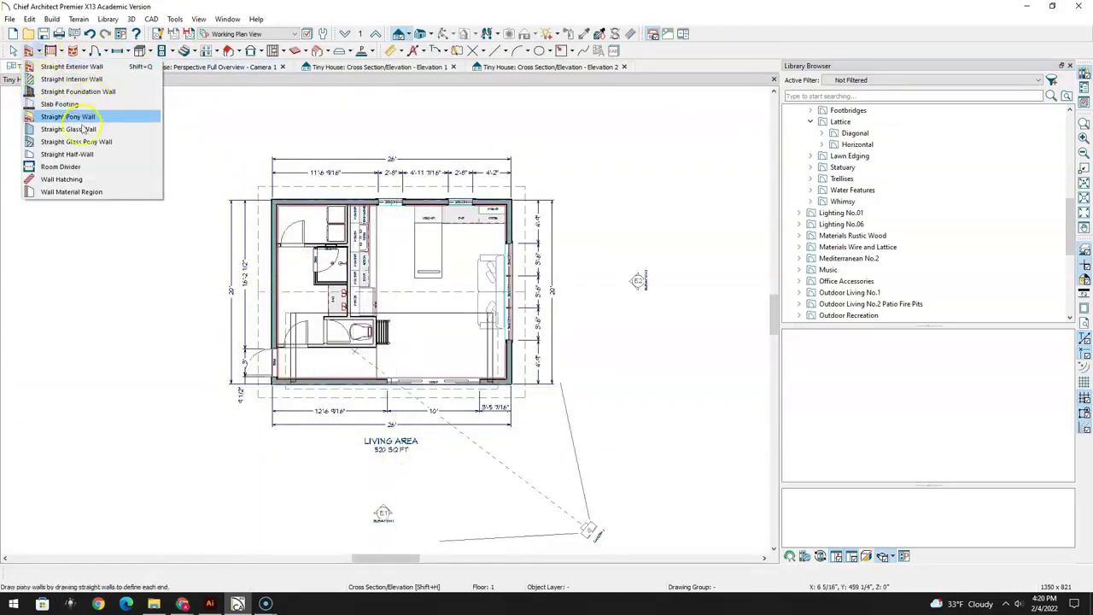
pyautogui.click(59, 167)
pyautogui.moveTo(487, 447); pyautogui.dragTo(532, 359, button='middle')
pyautogui.scroll(5, 433, 310)
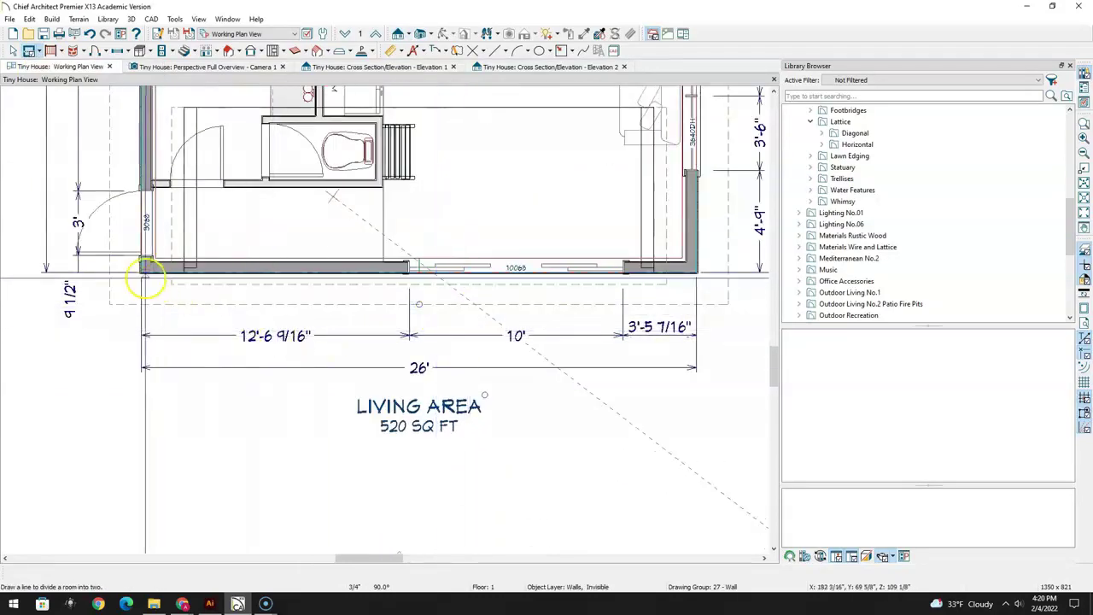
pyautogui.click(142, 273)
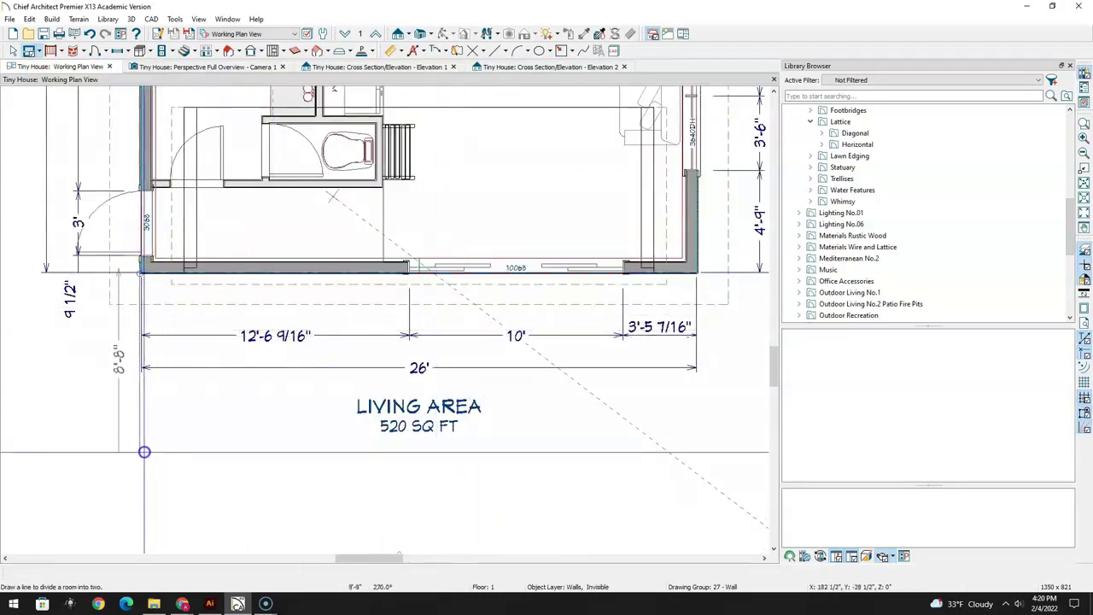
pyautogui.click(143, 453)
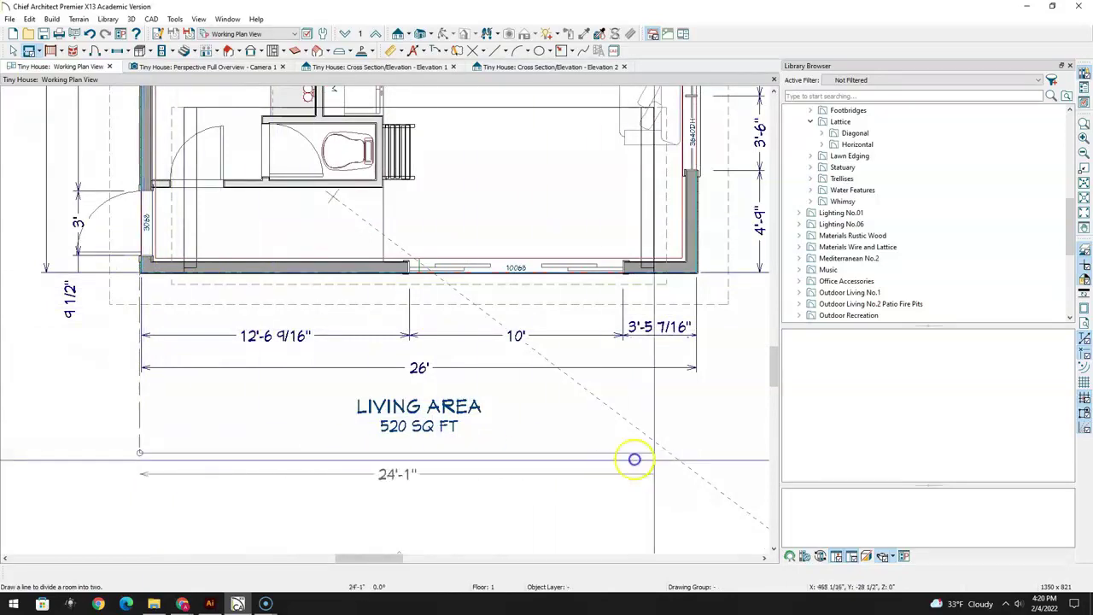
pyautogui.click(698, 456)
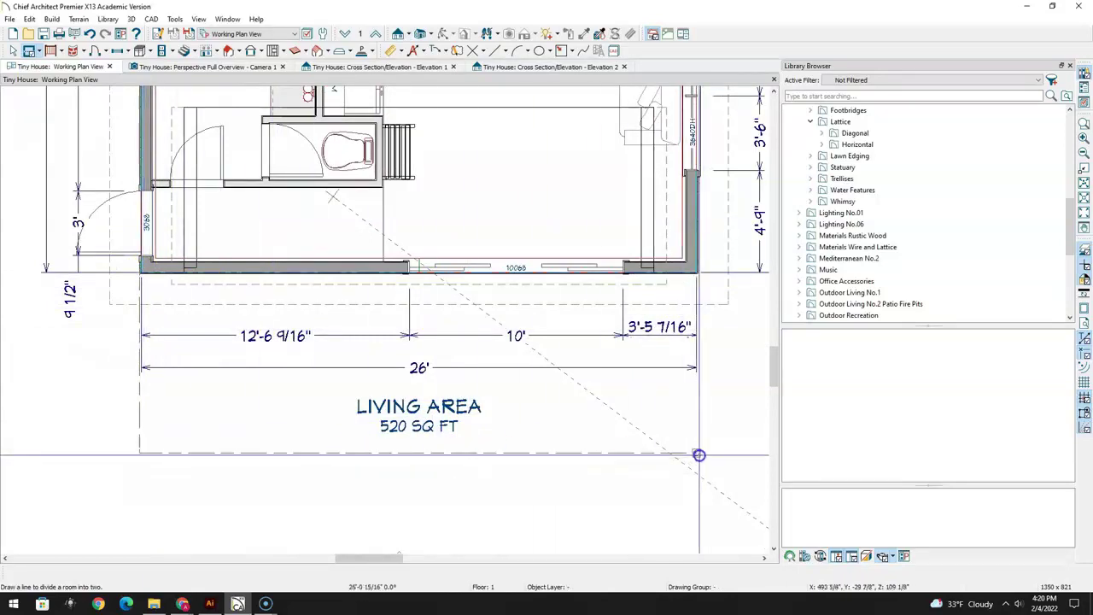
pyautogui.click(693, 271)
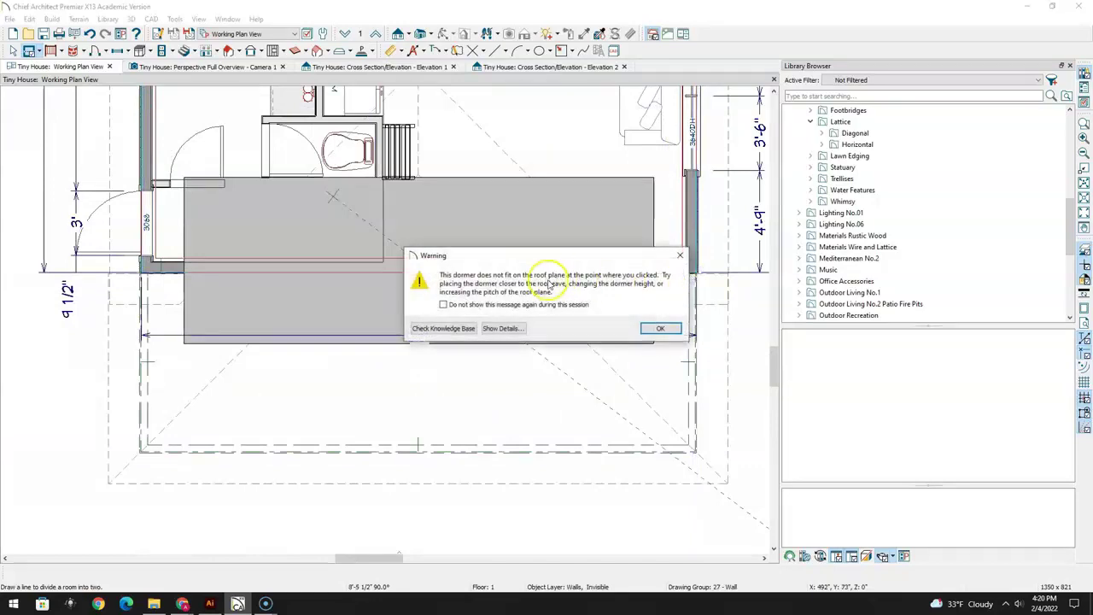
pyautogui.click(651, 326)
# Set the outer room divider 10' away from the sliding-door wall
pyautogui.click(14, 50)
pyautogui.click(264, 451)
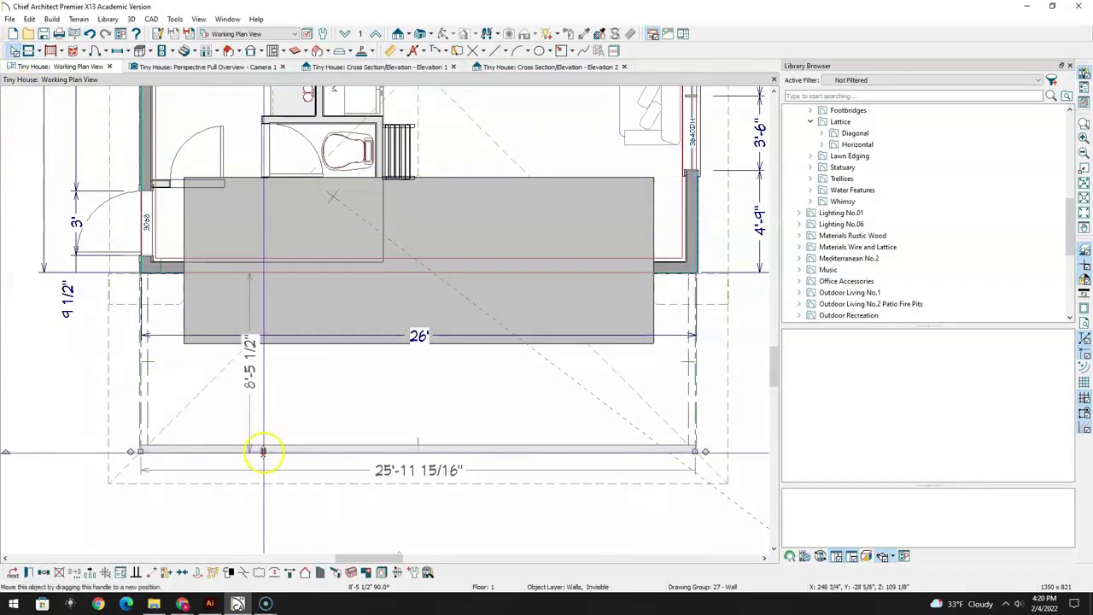
pyautogui.click(247, 376)
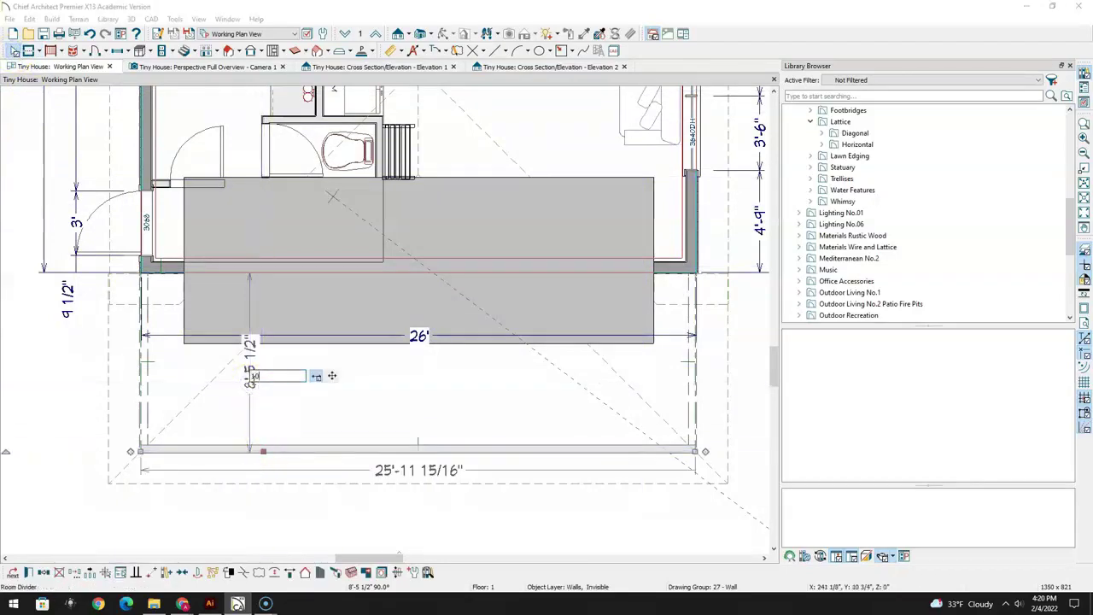
pyautogui.write('10')
pyautogui.press('Return')
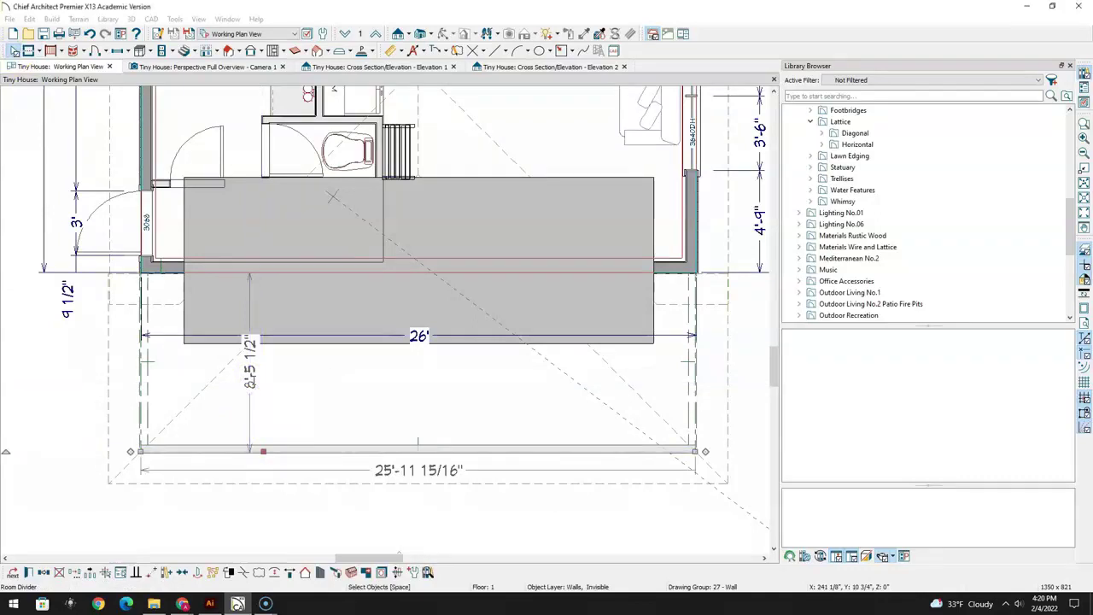
pyautogui.click(660, 329)
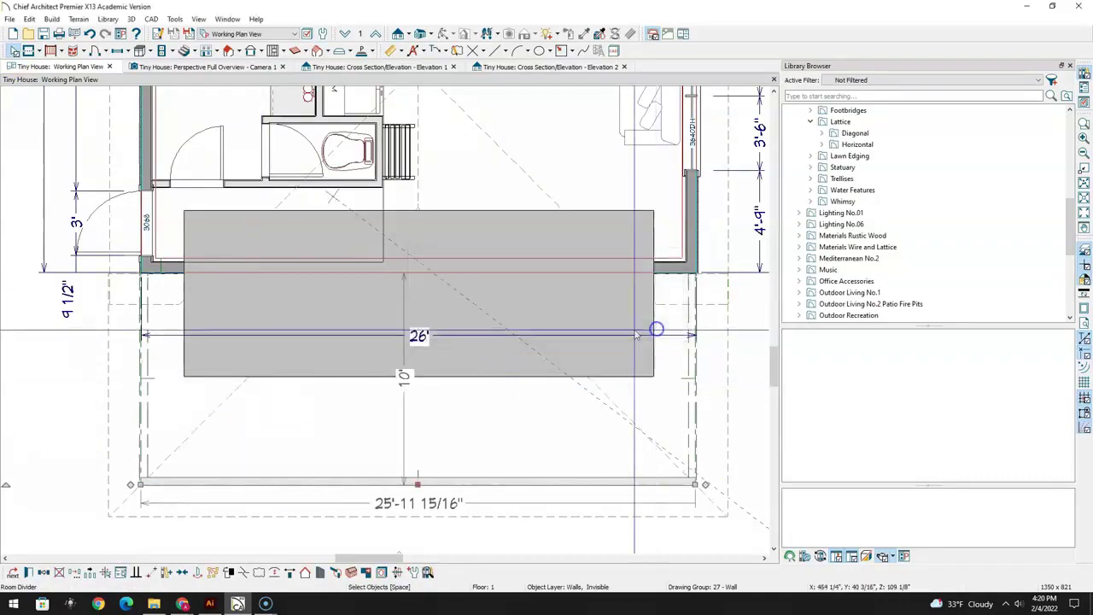
# Check the new room in the perspective view and set its room type to Deck in the plan
pyautogui.click(253, 68)
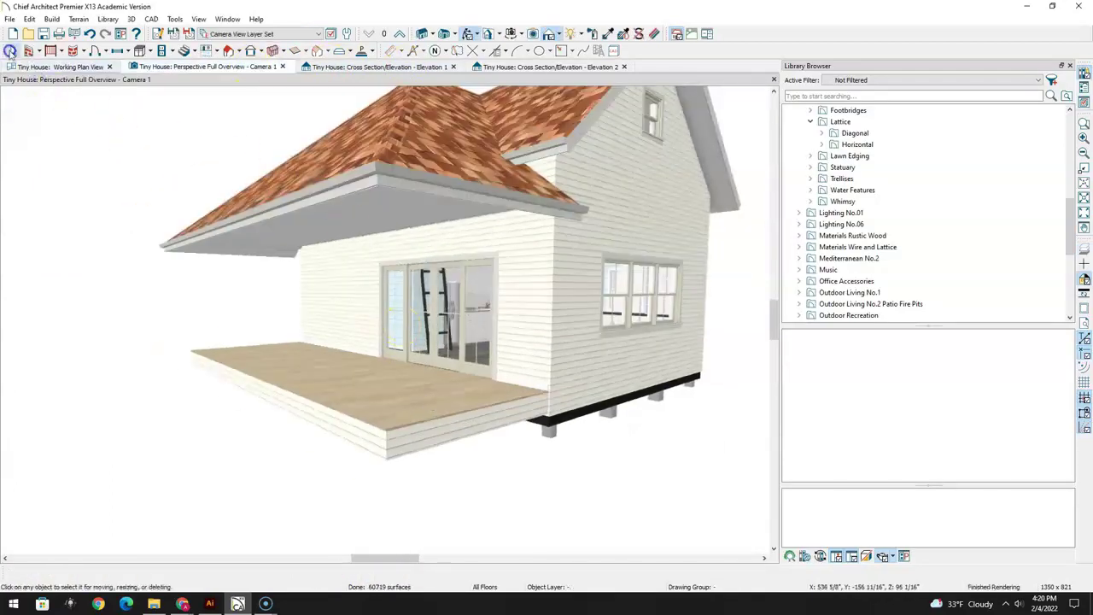
pyautogui.click(85, 67)
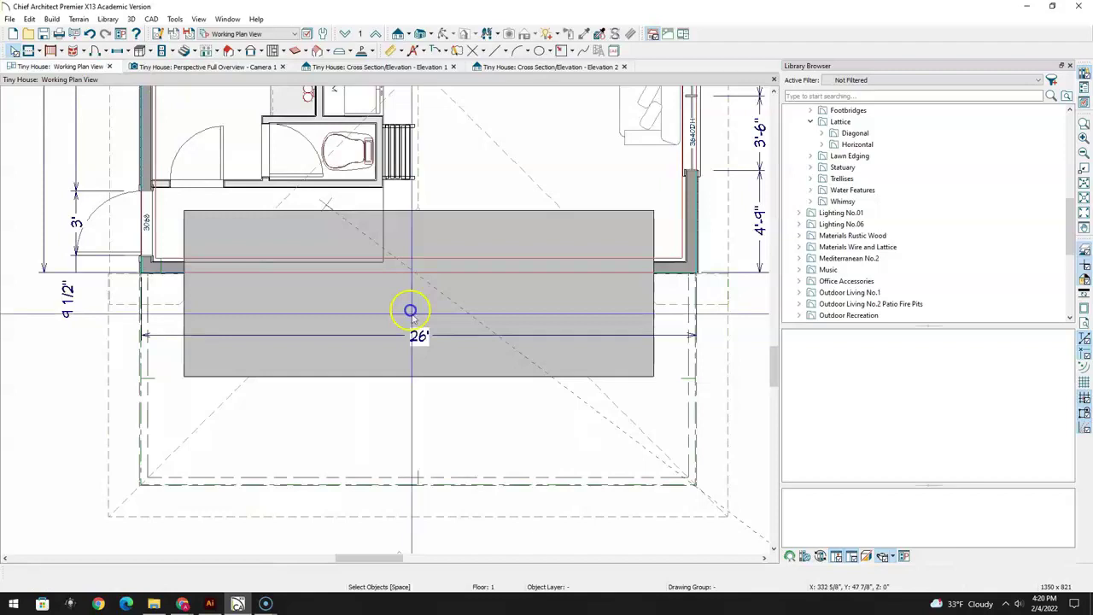
pyautogui.doubleClick(425, 384)
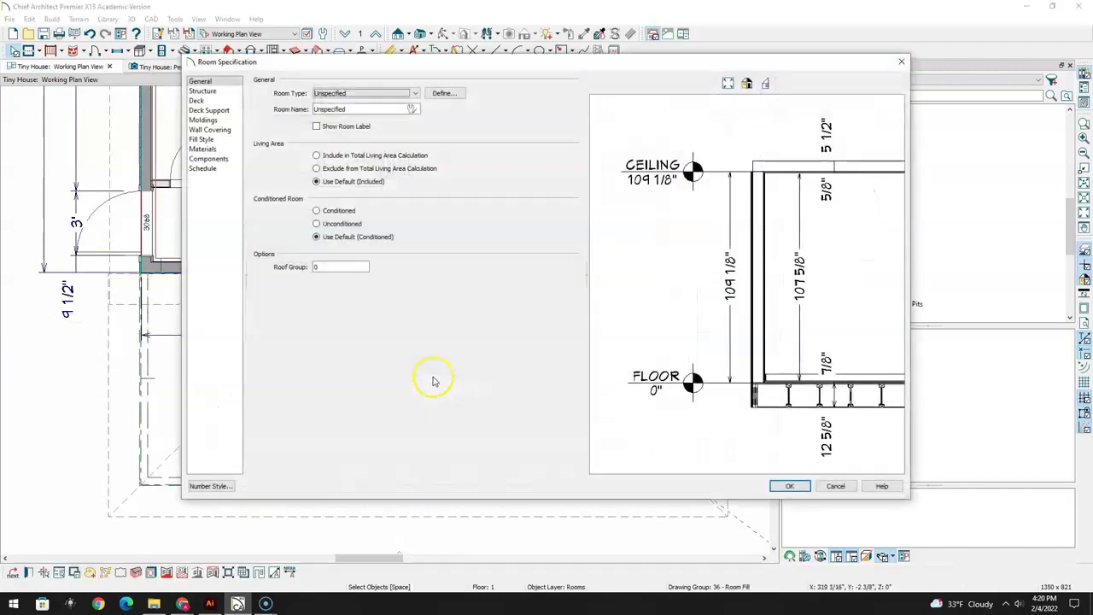
pyautogui.click(415, 93)
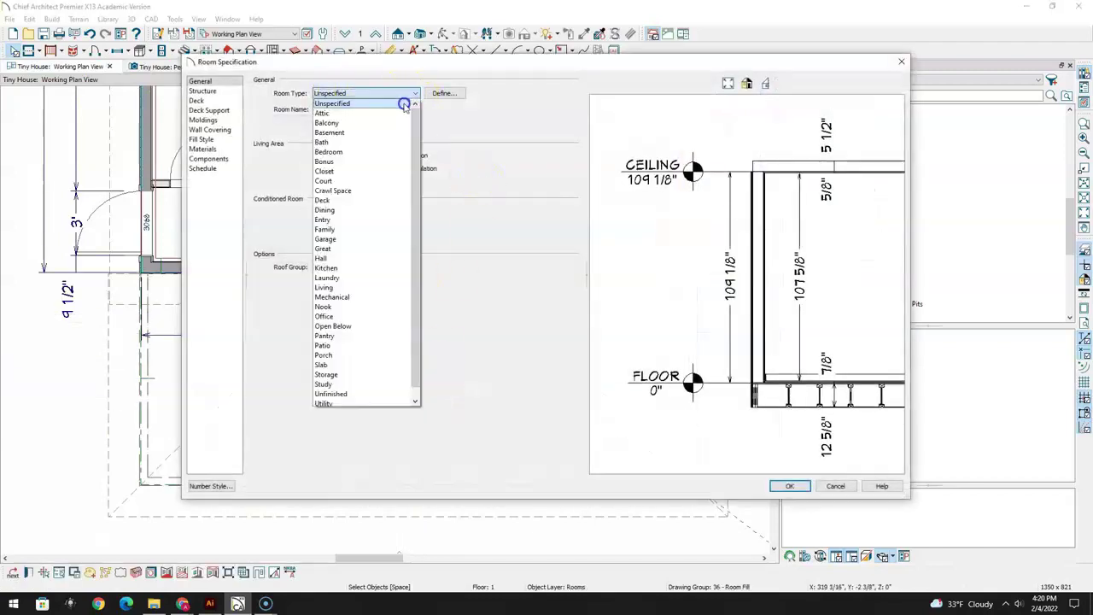
pyautogui.click(334, 199)
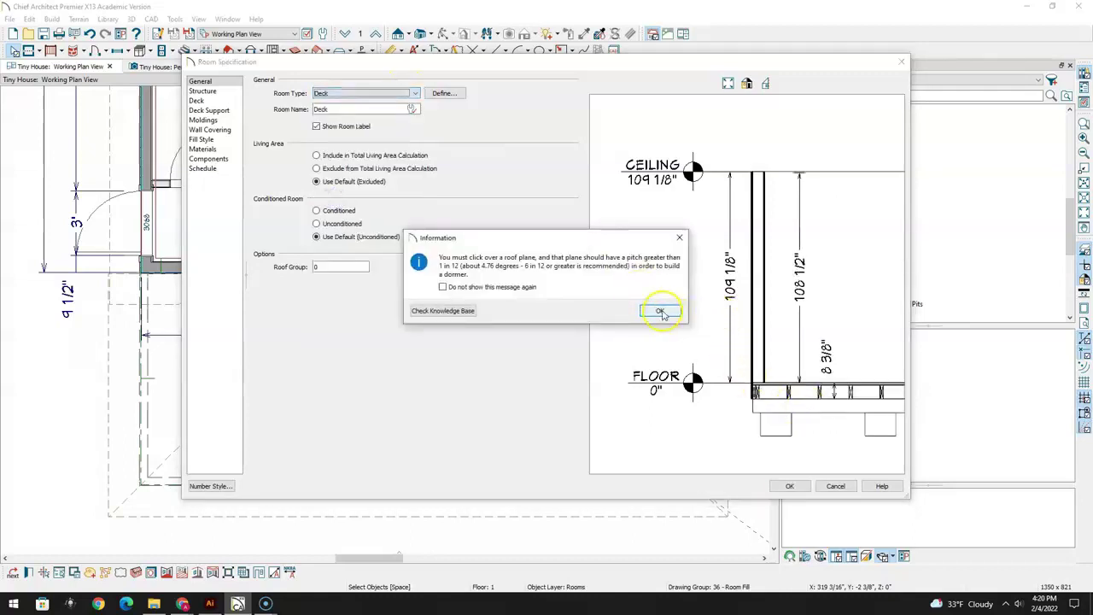
pyautogui.click(661, 312)
pyautogui.click(792, 485)
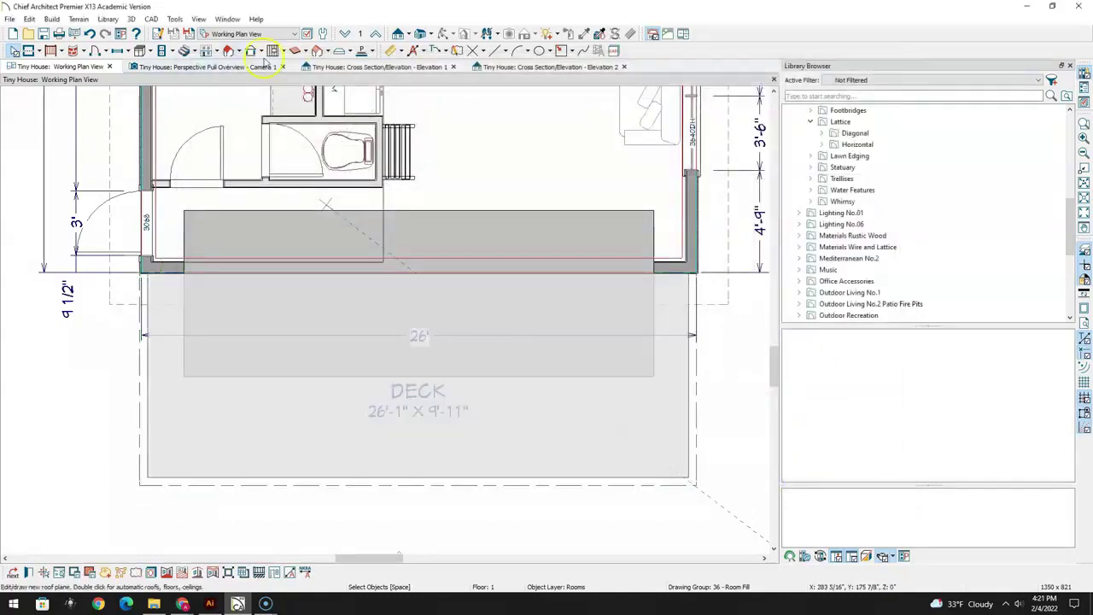
# Change the deck's post footings to square, 8" thick and 8" wide, with a height above terrain of 6"
pyautogui.click(214, 67)
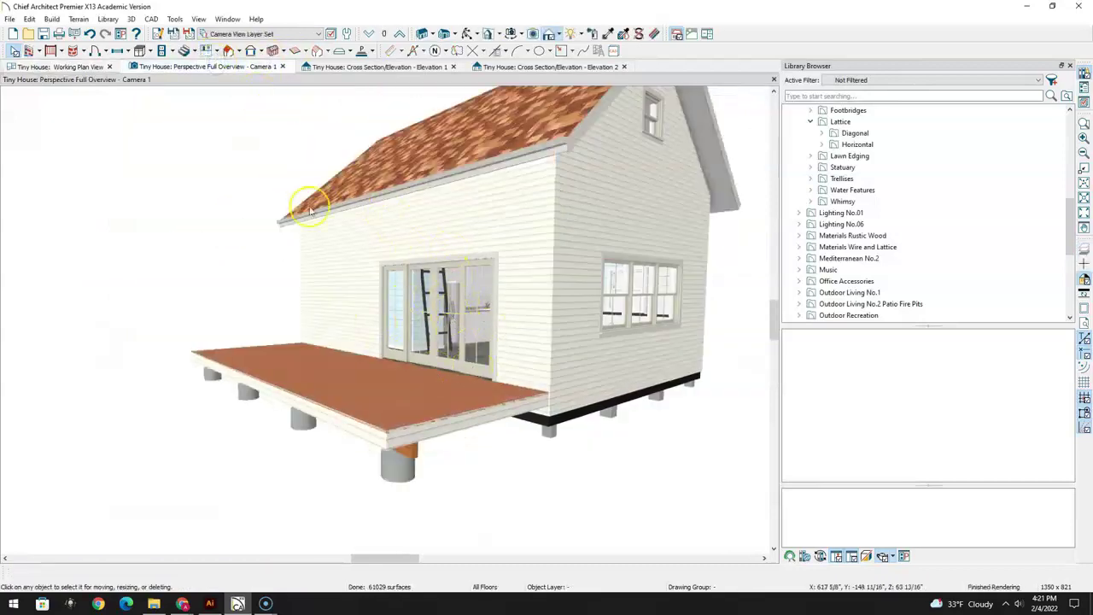
pyautogui.click(372, 411)
pyautogui.doubleClick(372, 414)
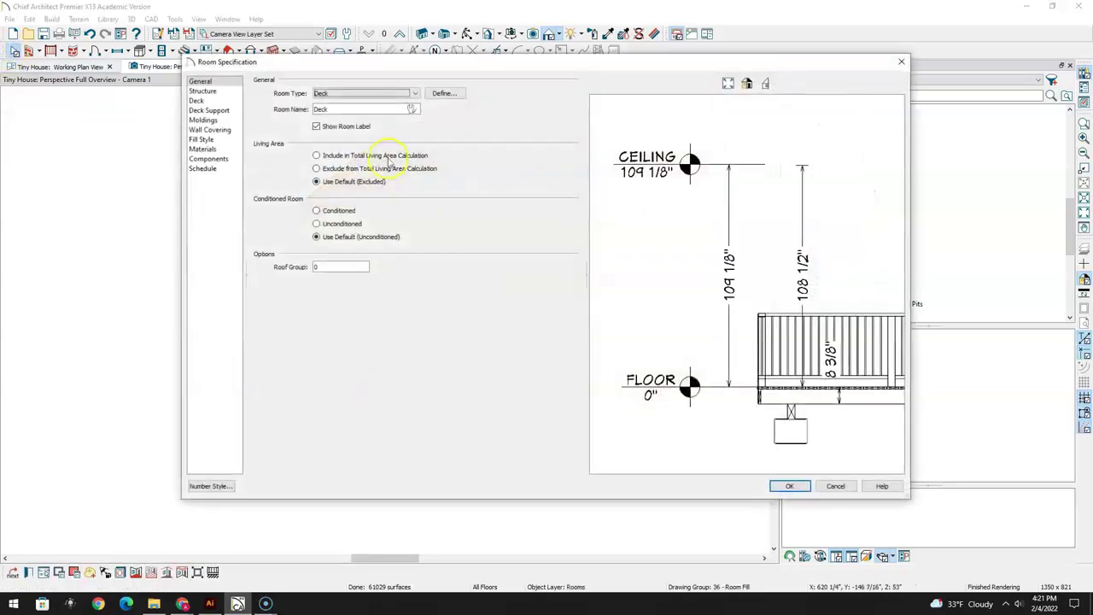
pyautogui.click(202, 91)
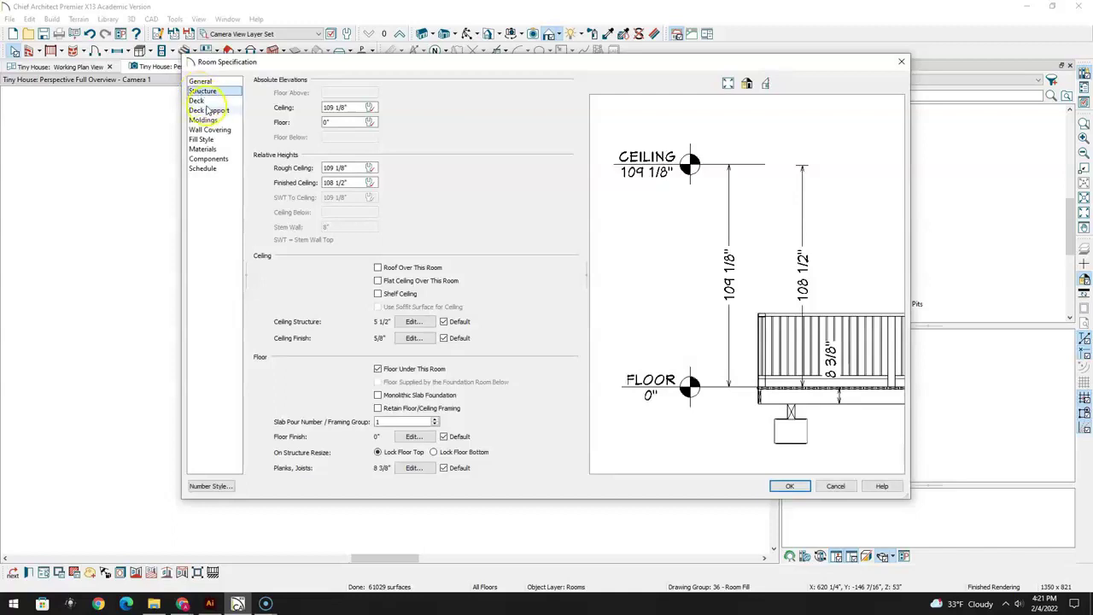
pyautogui.click(205, 110)
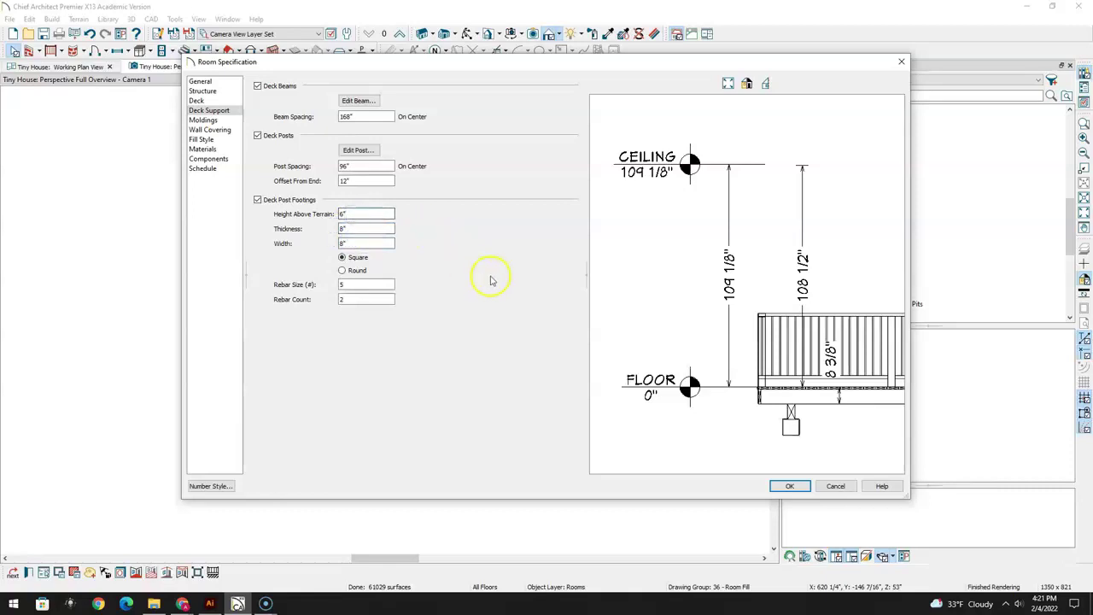
pyautogui.click(789, 487)
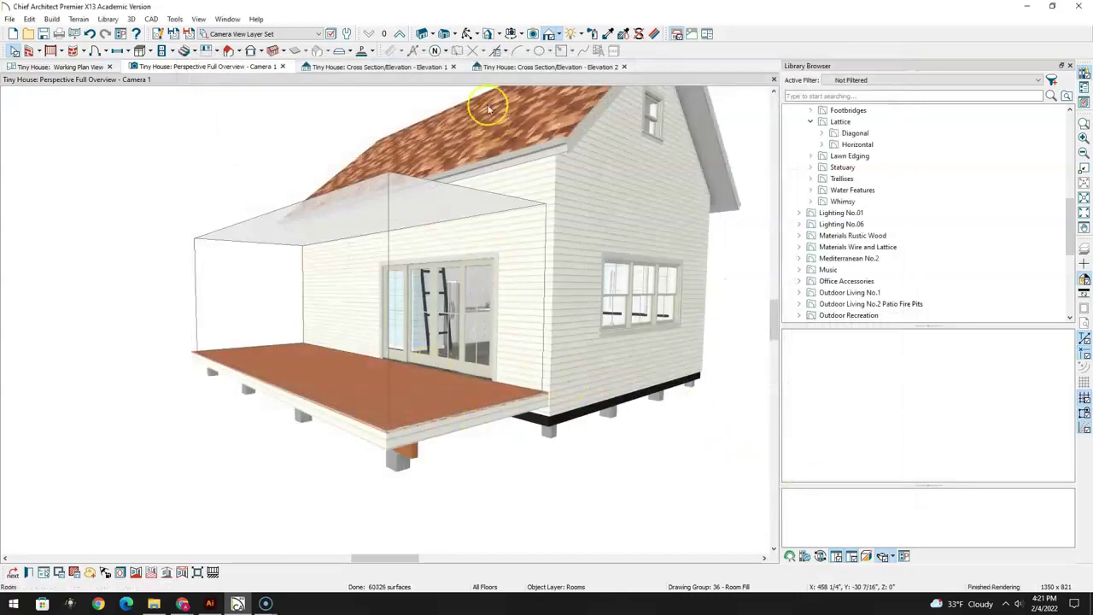
# Try to extend a corner deck footing down to the bottom of the house piers in the elevation, keeping Automatic Deck Framing on
pyautogui.click(468, 32)
pyautogui.moveTo(466, 162); pyautogui.dragTo(651, 293)
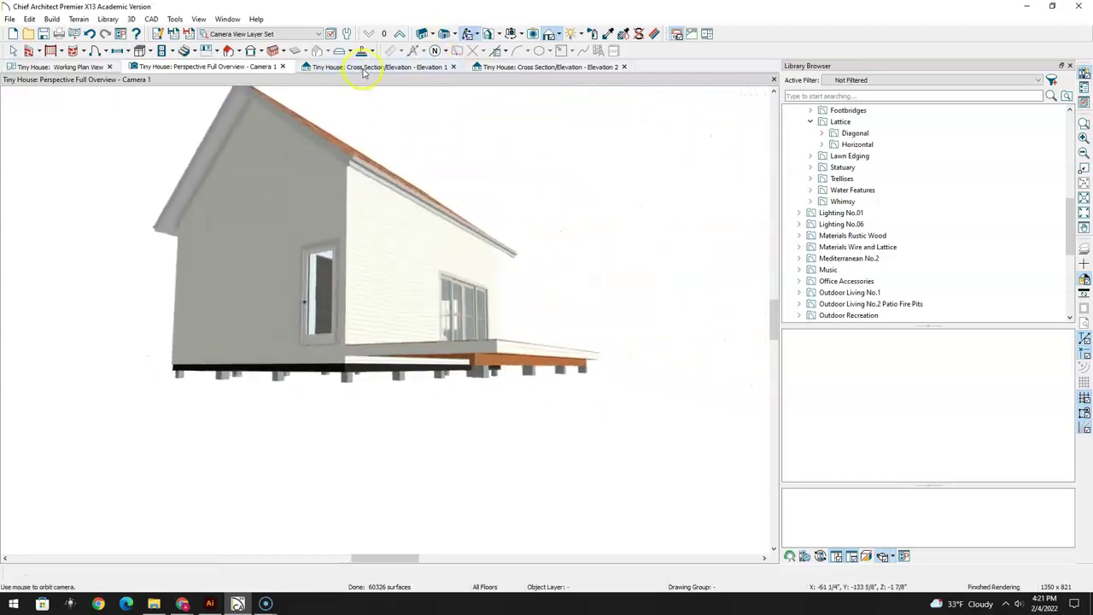
pyautogui.click(363, 69)
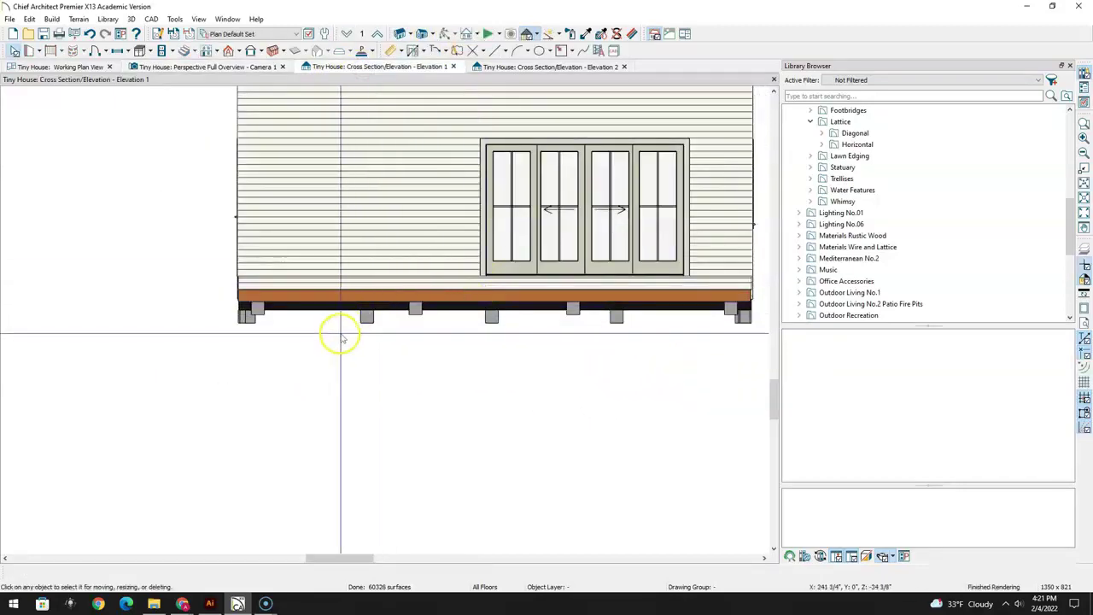
pyautogui.scroll(4, 340, 337)
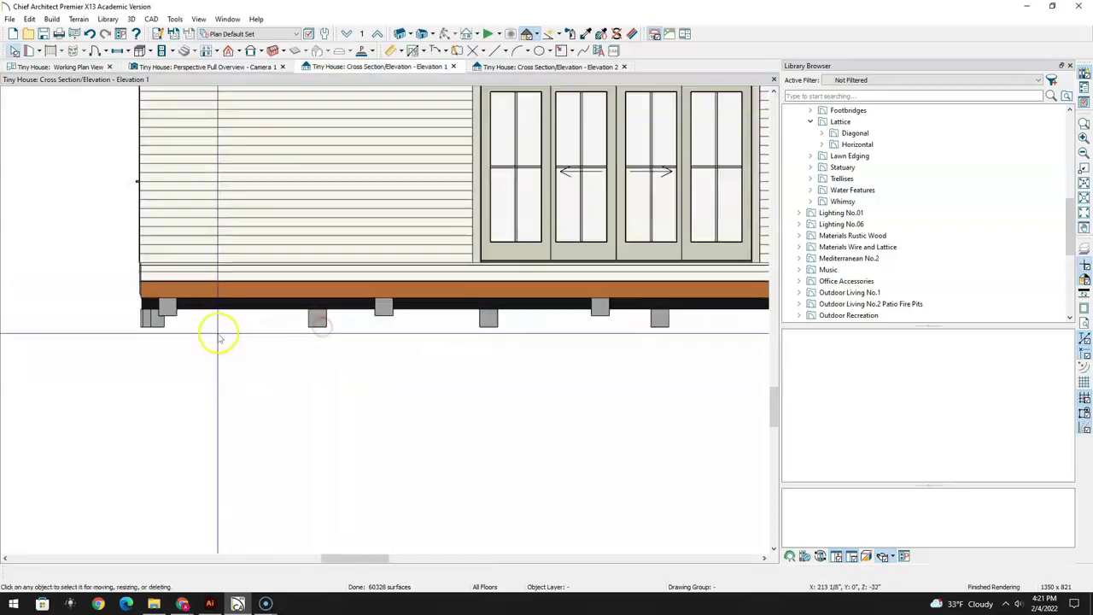
pyautogui.click(166, 314)
pyautogui.moveTo(167, 313); pyautogui.dragTo(168, 327)
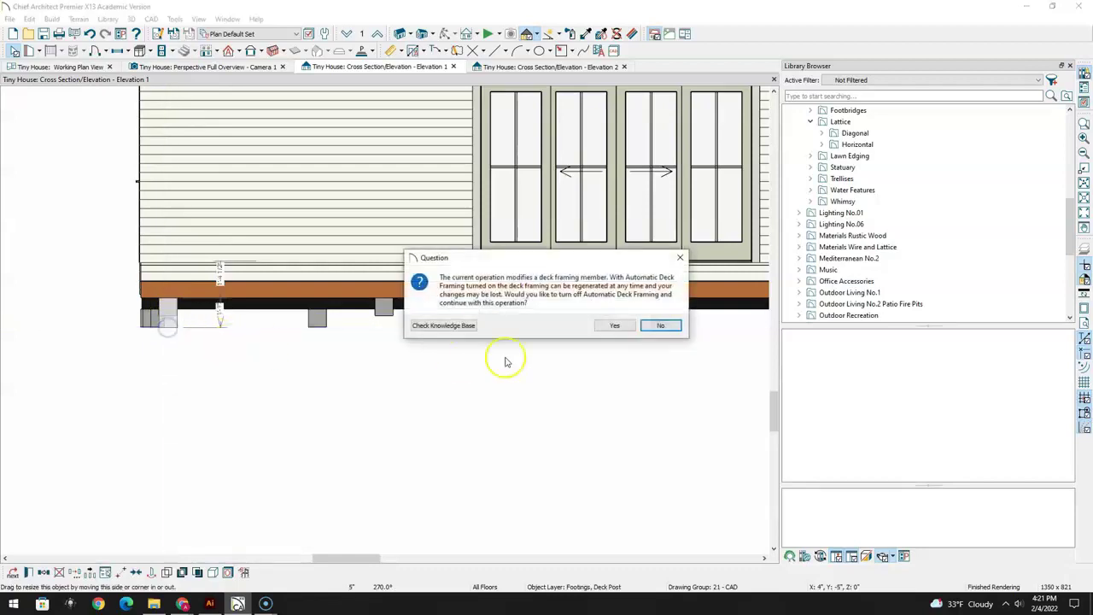
pyautogui.click(660, 326)
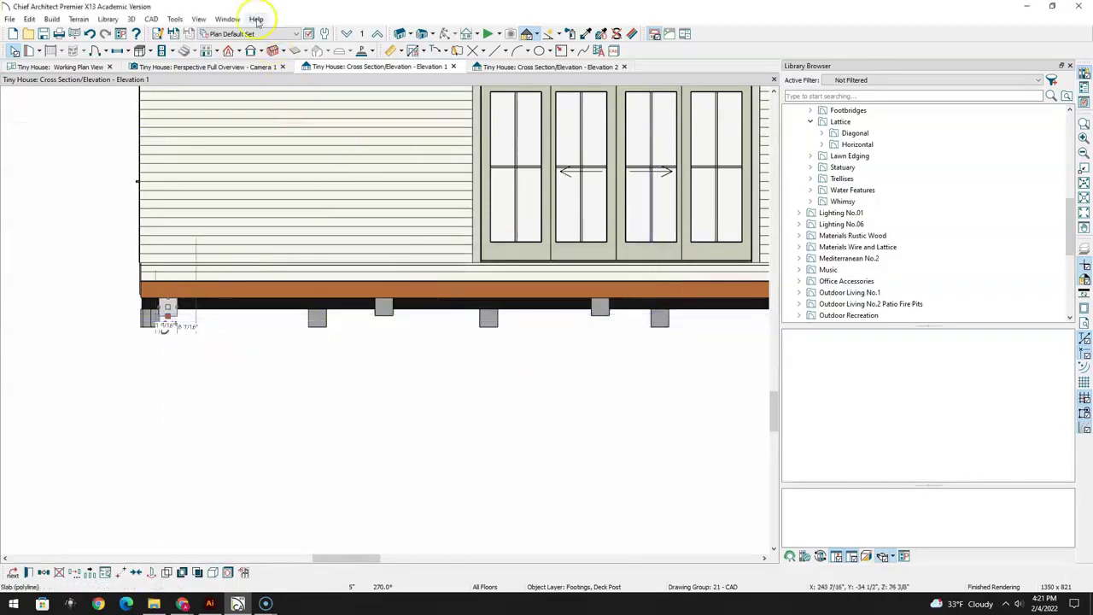
# Set the deck post footings' height above terrain to 12" and check the footings in the perspective view
pyautogui.click(97, 69)
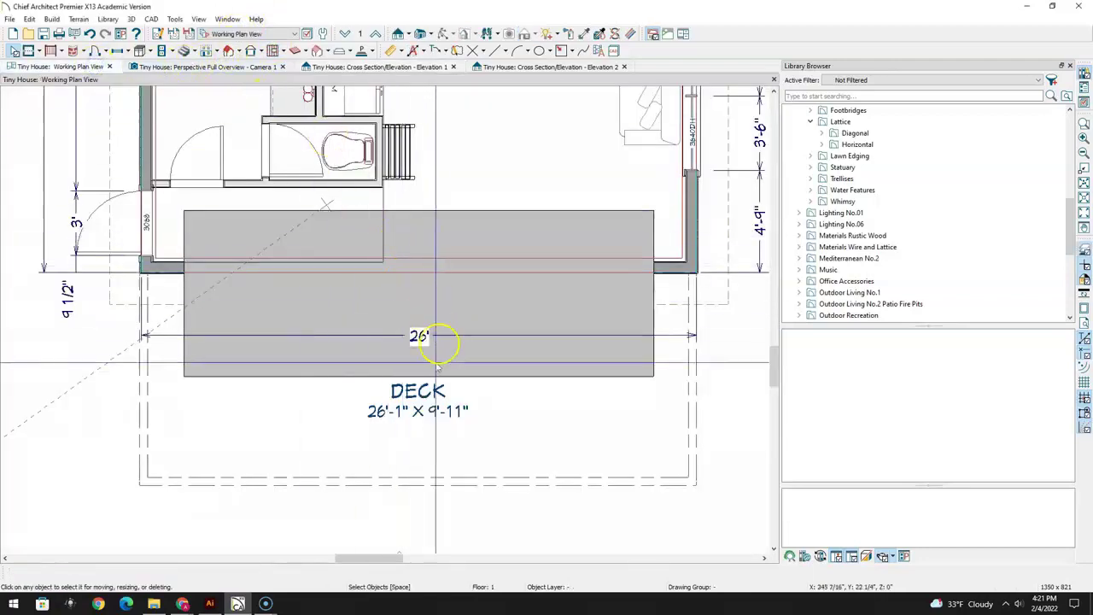
pyautogui.doubleClick(344, 434)
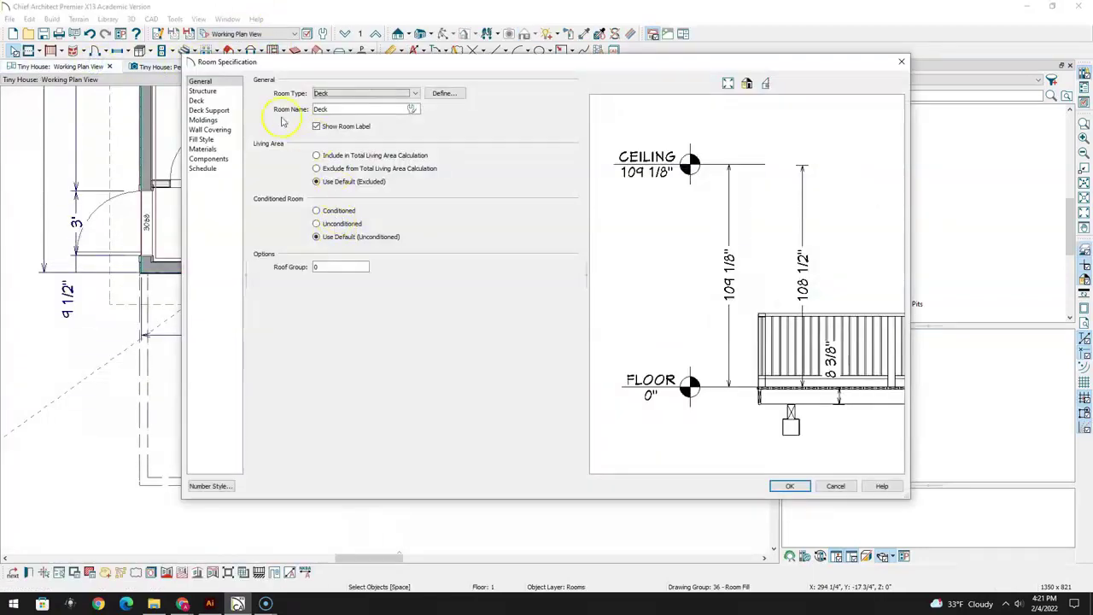
pyautogui.click(208, 110)
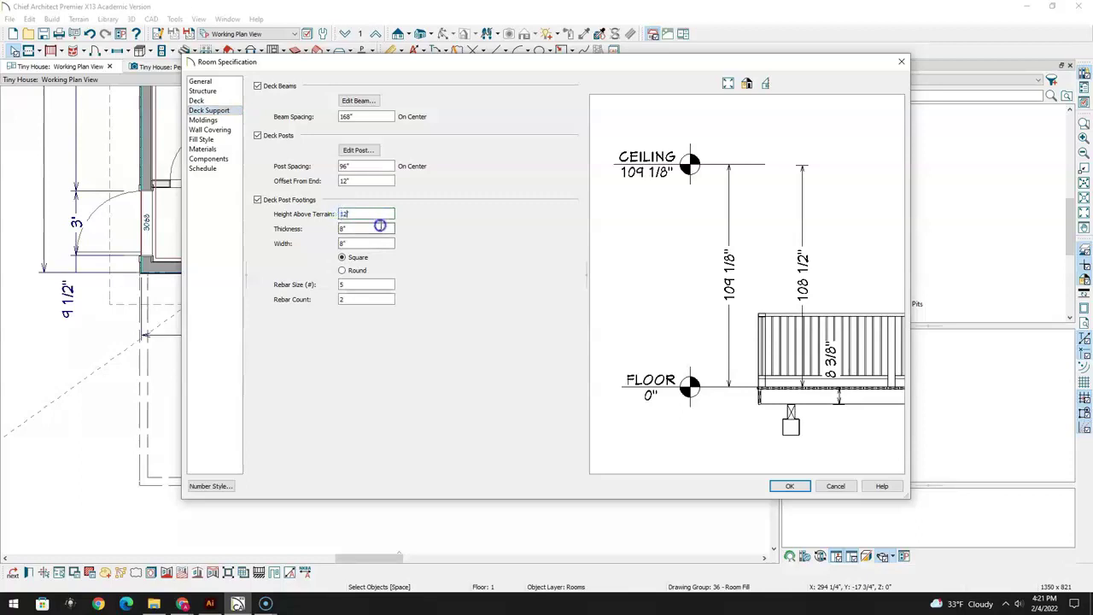
pyautogui.click(788, 485)
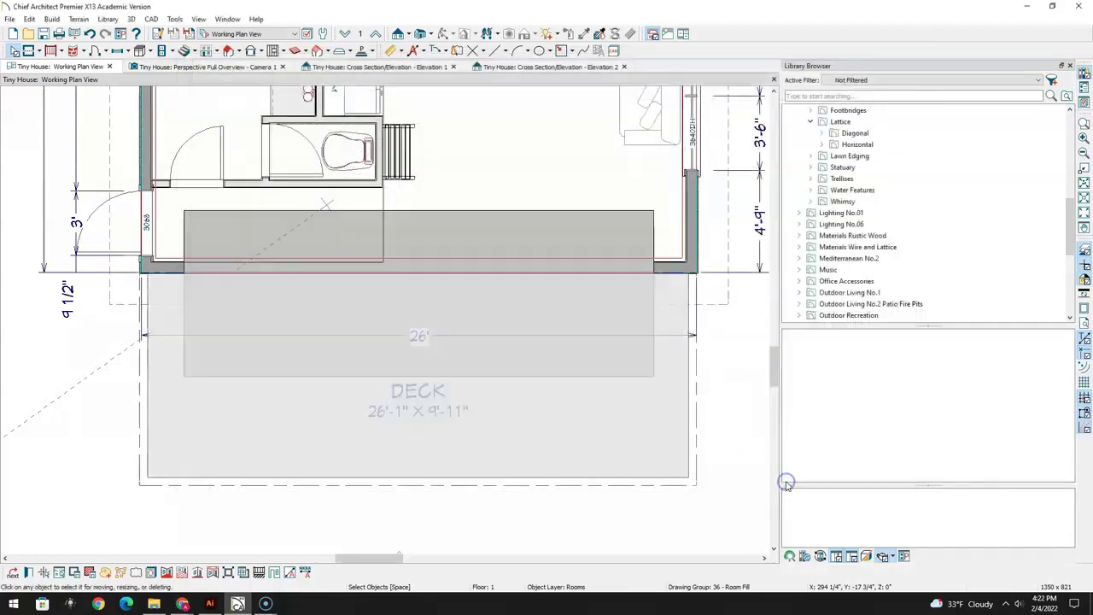
pyautogui.click(247, 68)
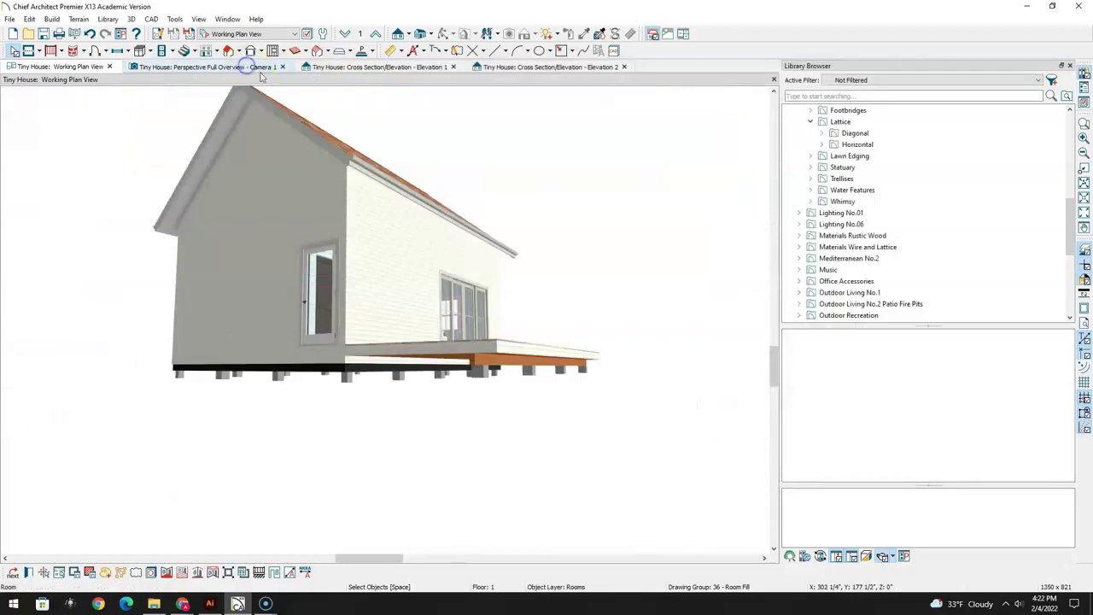
pyautogui.moveTo(489, 366); pyautogui.dragTo(417, 144)
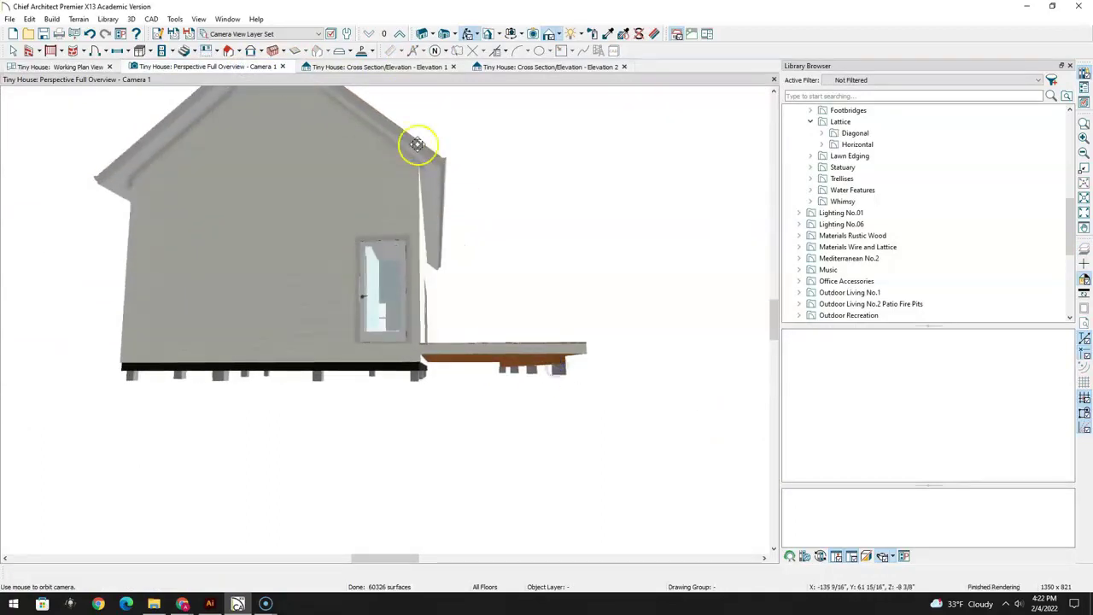
# In the elevation, extend the end footing nearest the sliding doors down to the house piers' bottom, turning off Automatic Deck Framing
pyautogui.click(323, 68)
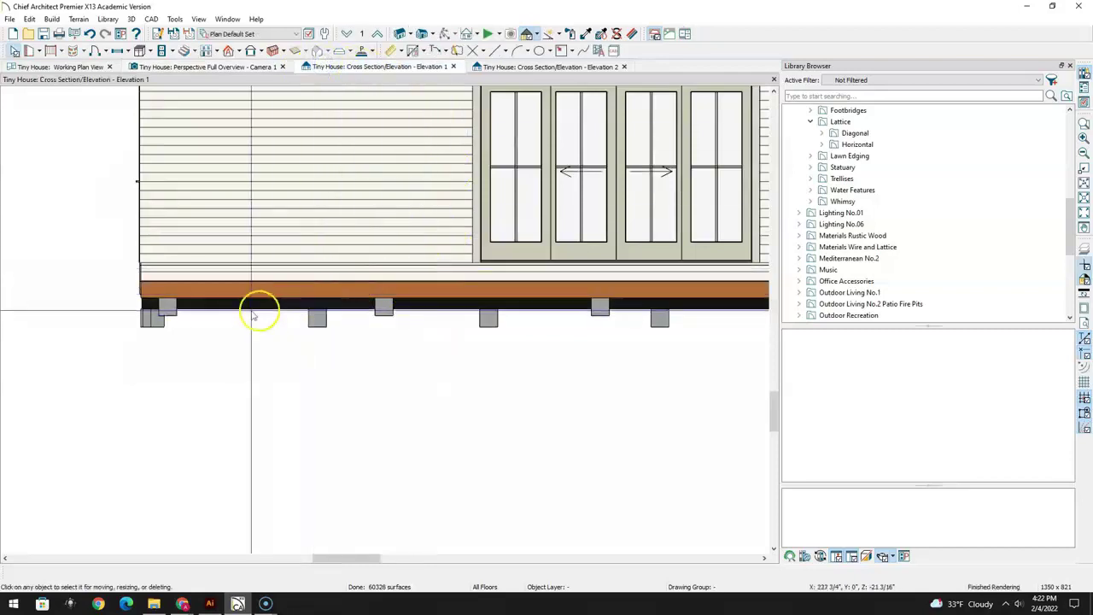
pyautogui.moveTo(489, 373); pyautogui.dragTo(215, 353, button='middle')
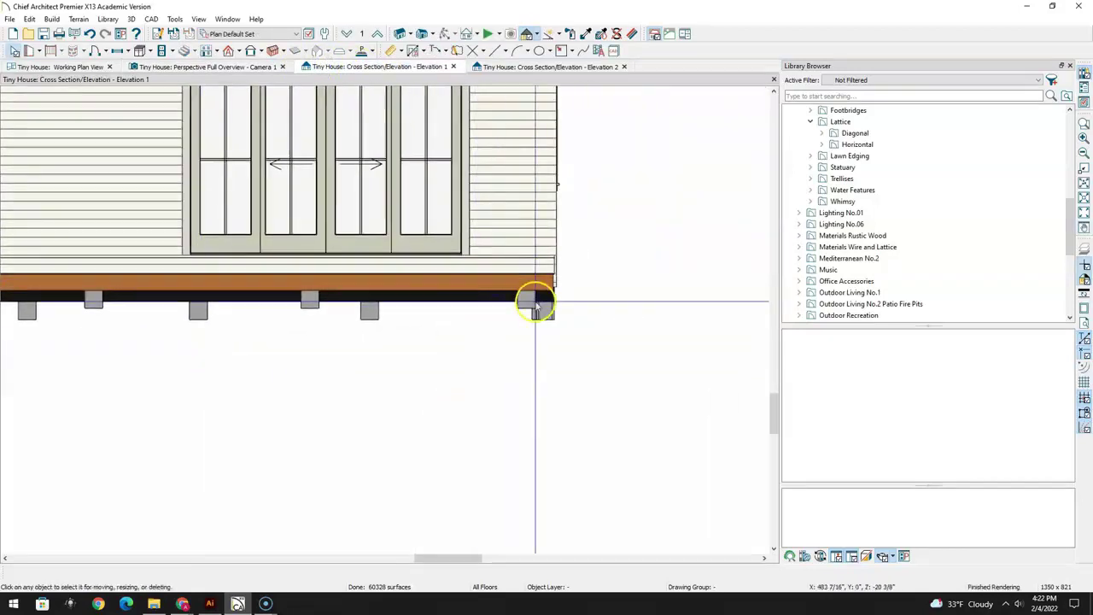
pyautogui.click(531, 302)
pyautogui.moveTo(527, 305); pyautogui.dragTo(526, 318)
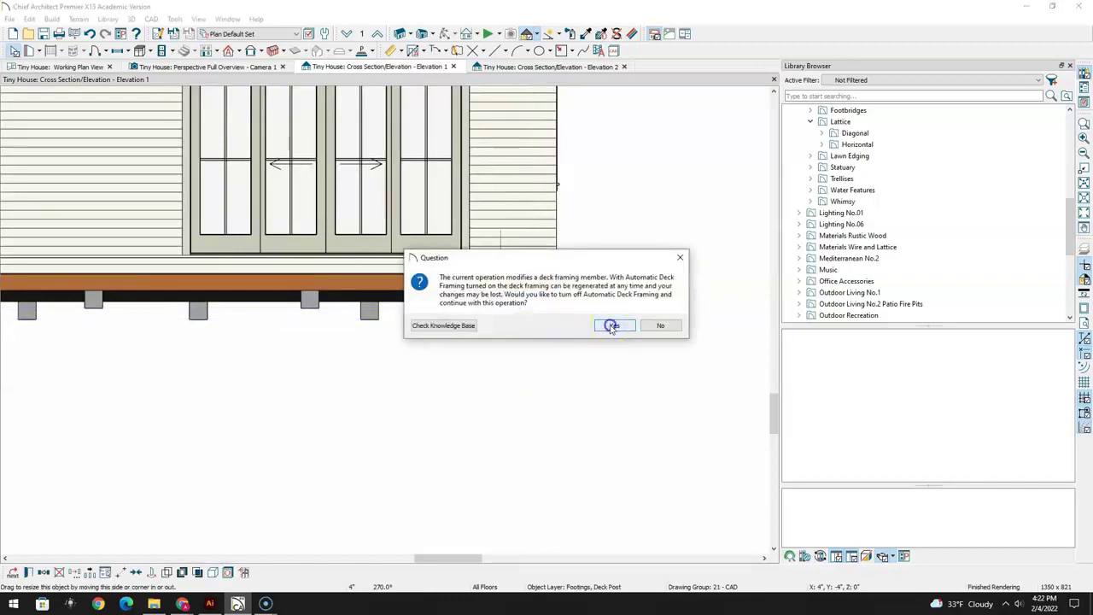
pyautogui.click(612, 325)
pyautogui.scroll(5, 532, 308)
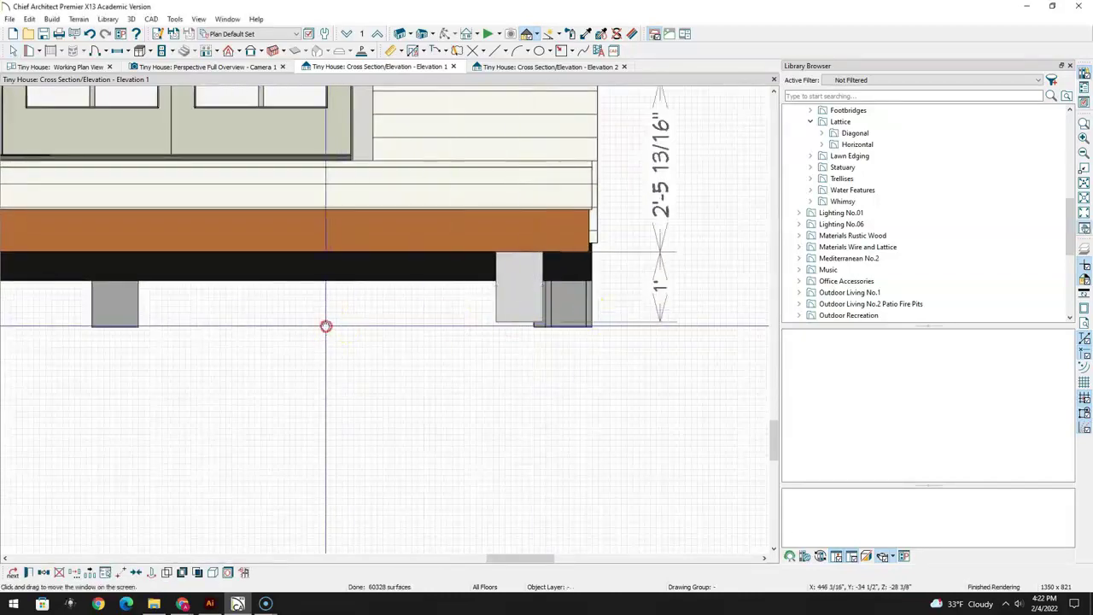
pyautogui.scroll(3, 325, 325)
pyautogui.click(594, 335)
pyautogui.moveTo(593, 335); pyautogui.dragTo(594, 342)
# Extend the two intermediate deck footings downward toward the bottom level of the house piers in the elevation
pyautogui.moveTo(187, 326); pyautogui.dragTo(559, 320, button='middle')
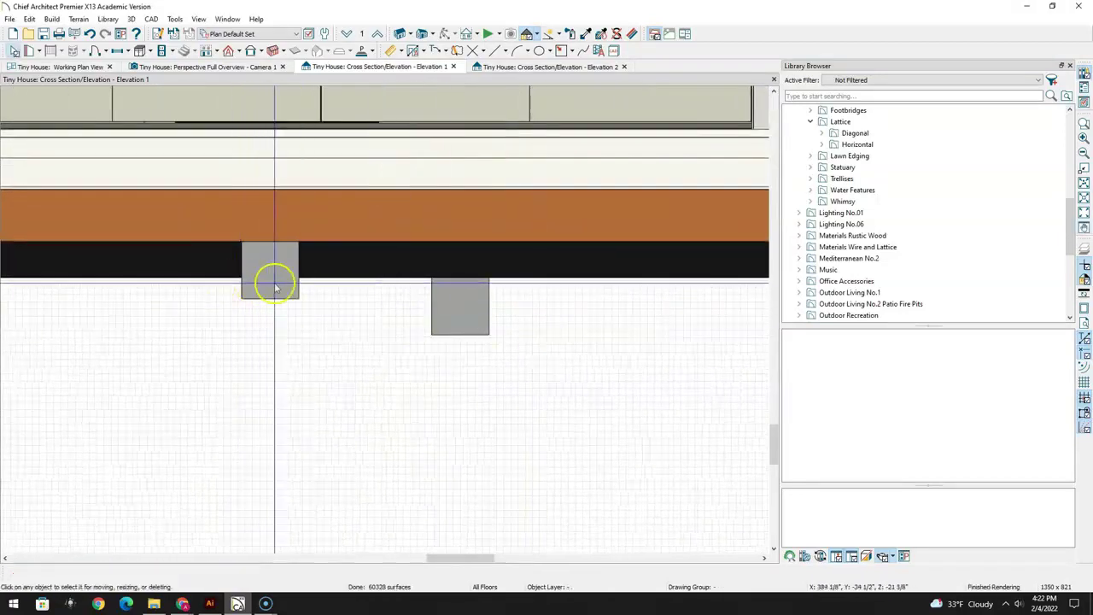
pyautogui.click(275, 288)
pyautogui.moveTo(268, 299); pyautogui.dragTo(264, 329)
pyautogui.scroll(-1, 237, 342)
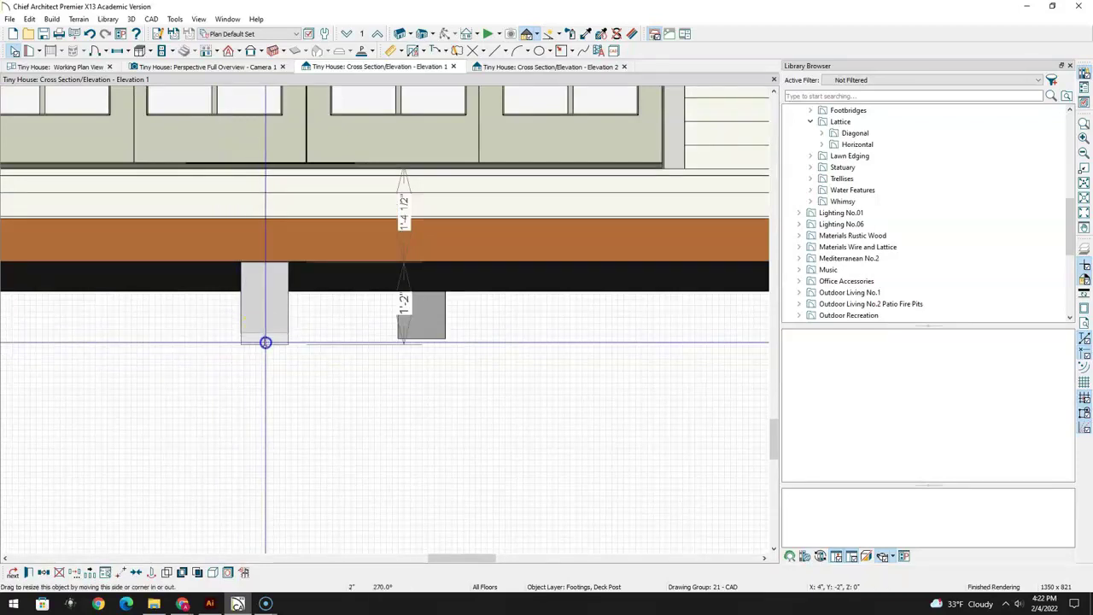
pyautogui.scroll(-1, 163, 361)
pyautogui.moveTo(163, 361); pyautogui.dragTo(294, 342, button='middle')
pyautogui.click(277, 316)
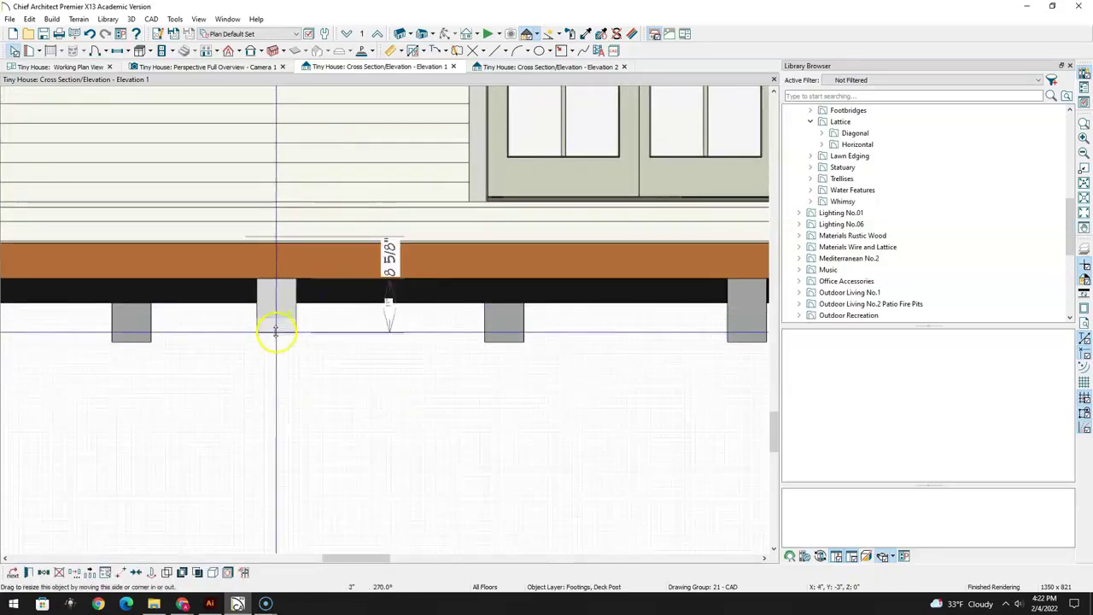
pyautogui.moveTo(196, 359); pyautogui.dragTo(515, 388, button='middle')
pyautogui.moveTo(308, 380); pyautogui.dragTo(459, 361, button='middle')
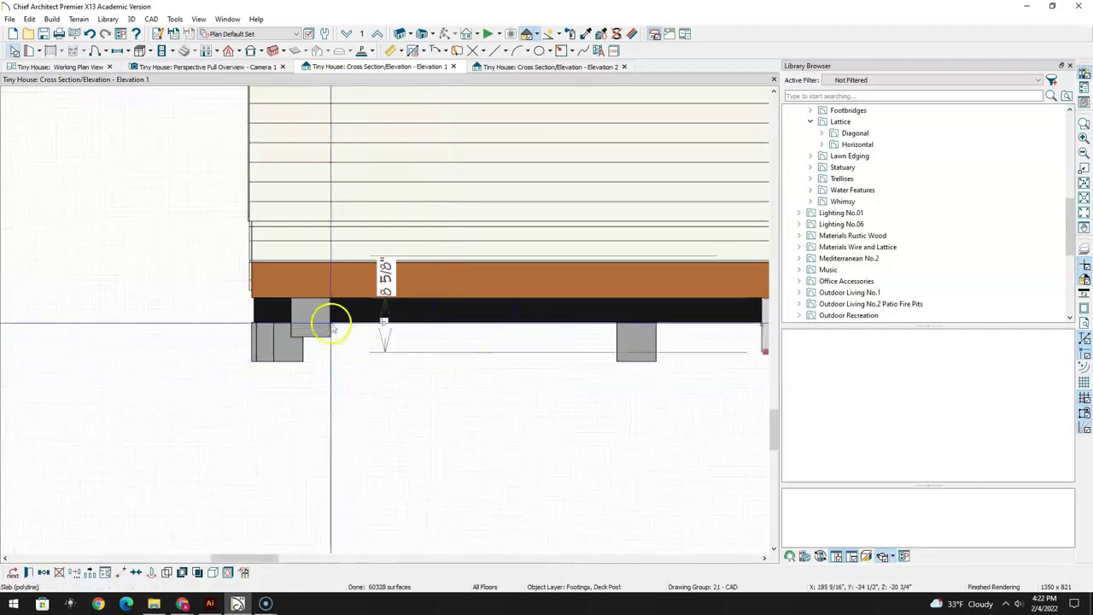
# Extend the far end deck footing to the house piers' bottom and bring the remaining short intermediate footing to the same level
pyautogui.click(330, 323)
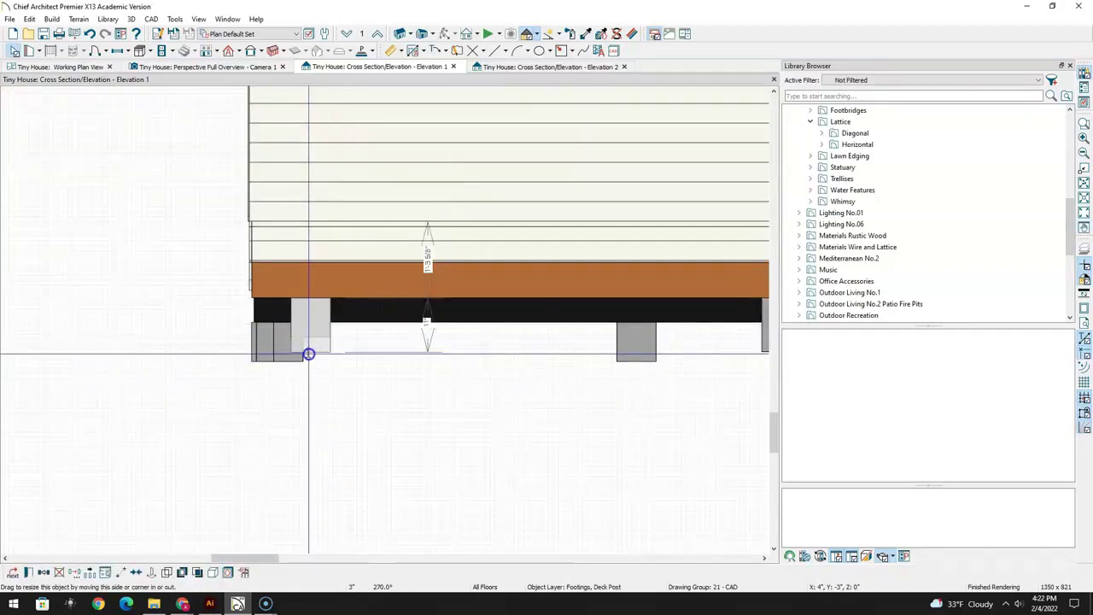
pyautogui.moveTo(309, 353); pyautogui.dragTo(312, 360)
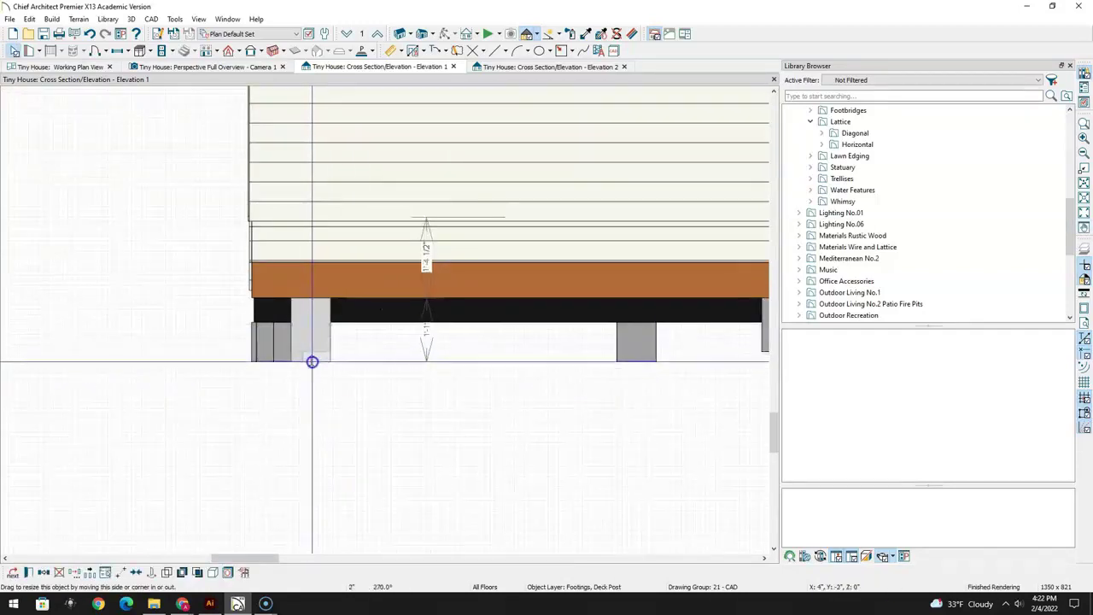
pyautogui.scroll(-4, 457, 319)
pyautogui.press('Escape')
pyautogui.click(594, 325)
pyautogui.scroll(5, 592, 325)
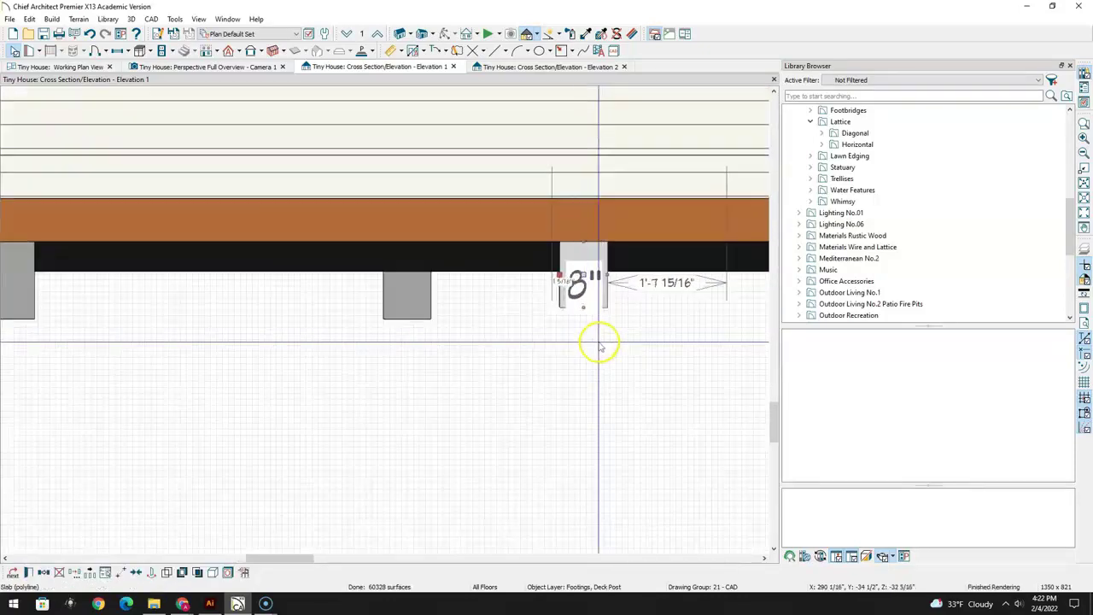
pyautogui.moveTo(584, 310)
pyautogui.mouseDown()
pyautogui.moveTo(585, 327)
pyautogui.moveTo(588, 318)
pyautogui.mouseUp()
pyautogui.scroll(-5, 566, 341)
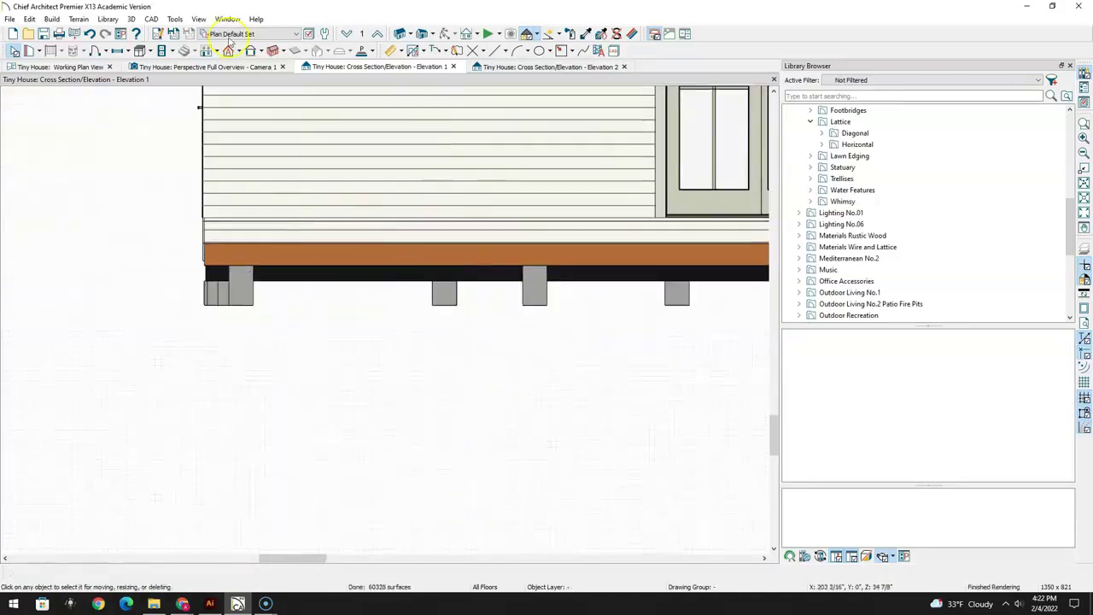
# Sample the CA-B Pressure Treated Lumber material from the deck beam and paint the deck footings with it in the perspective view
pyautogui.click(229, 69)
pyautogui.moveTo(530, 342); pyautogui.dragTo(257, 339)
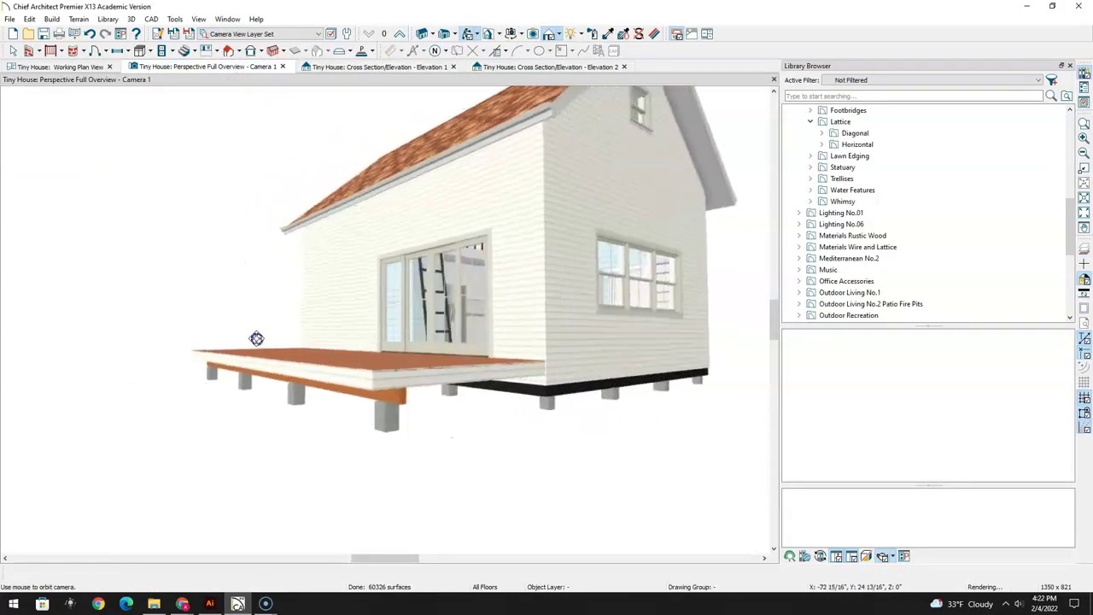
pyautogui.moveTo(571, 390); pyautogui.dragTo(359, 399)
pyautogui.scroll(5, 360, 399)
pyautogui.scroll(-5, 424, 342)
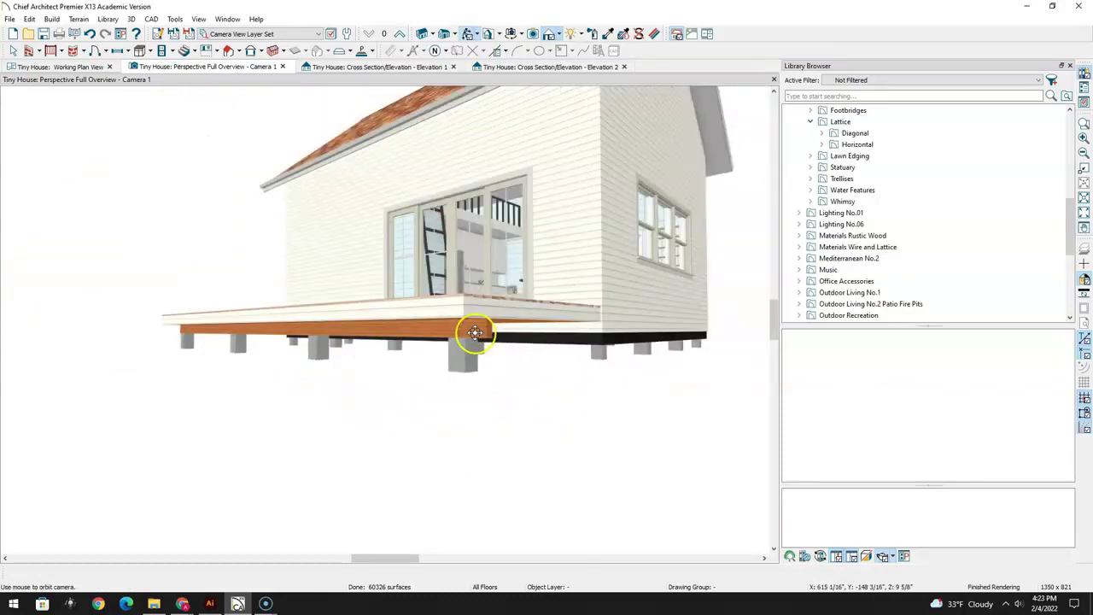
pyautogui.click(434, 50)
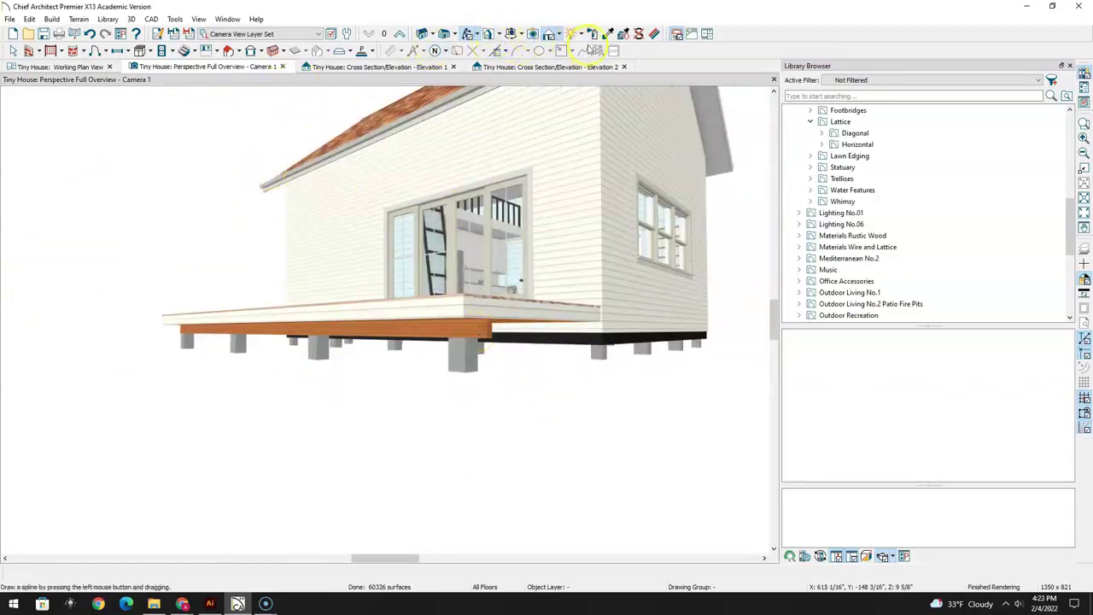
pyautogui.click(485, 325)
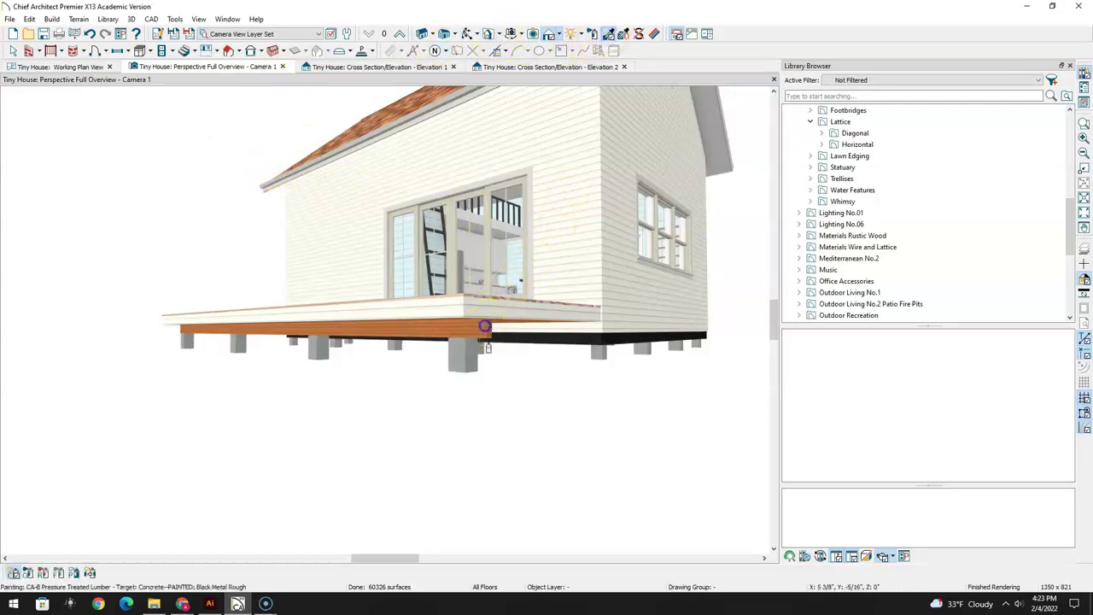
pyautogui.click(468, 349)
pyautogui.click(321, 344)
pyautogui.click(239, 343)
pyautogui.click(190, 340)
# Paint the house piers beneath the triple-window wall, its corner, and the next pier under the deck side with CA-B Pressure Treated Lumber
pyautogui.scroll(3, 658, 355)
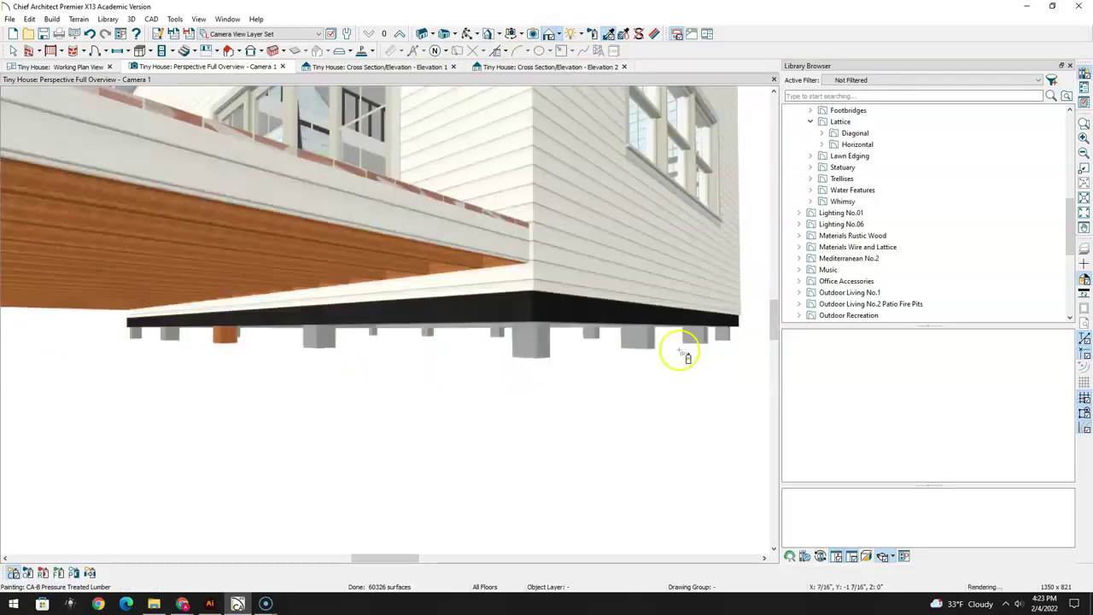
pyautogui.click(640, 340)
pyautogui.click(692, 338)
pyautogui.click(722, 335)
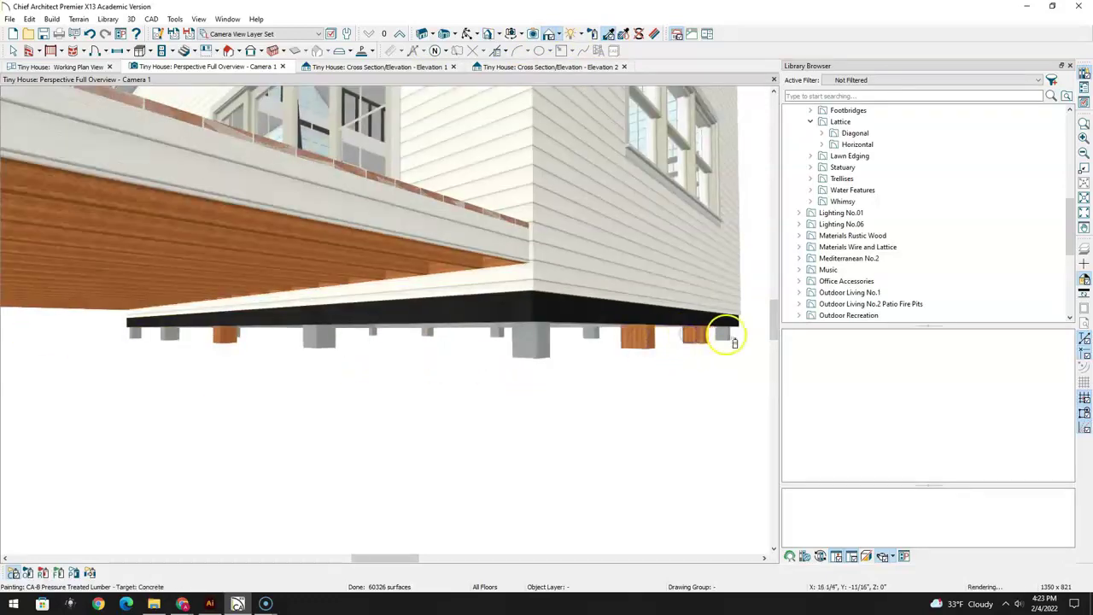
pyautogui.click(527, 348)
pyautogui.click(317, 337)
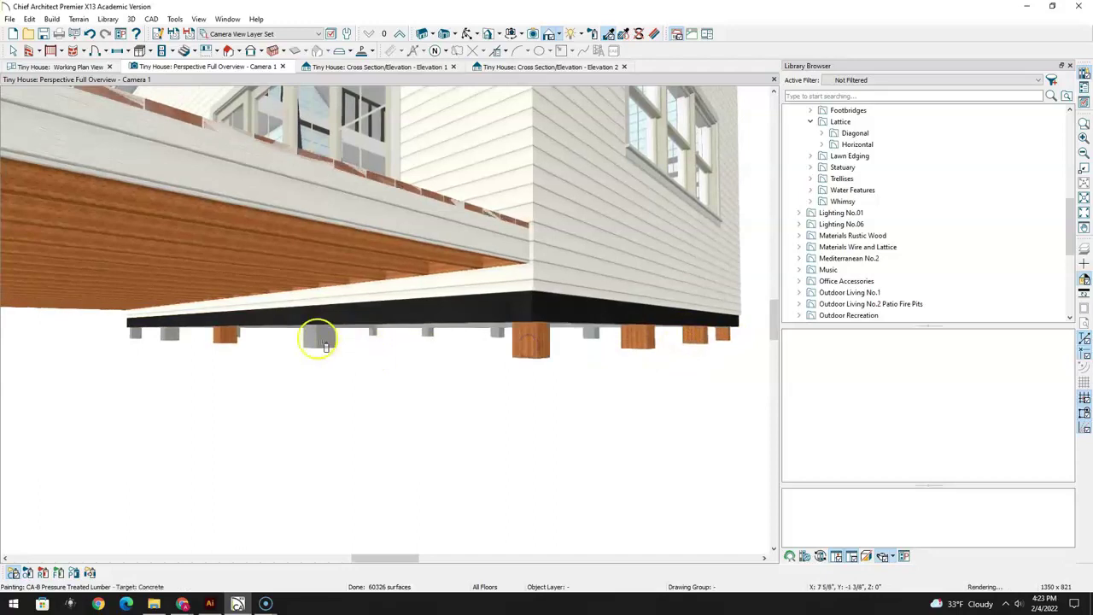
# Paint the house piers visible from beneath the floor along the far walls with CA-B Pressure Treated Lumber
pyautogui.scroll(3, 512, 339)
pyautogui.click(494, 333)
pyautogui.click(403, 334)
pyautogui.click(339, 333)
pyautogui.click(245, 335)
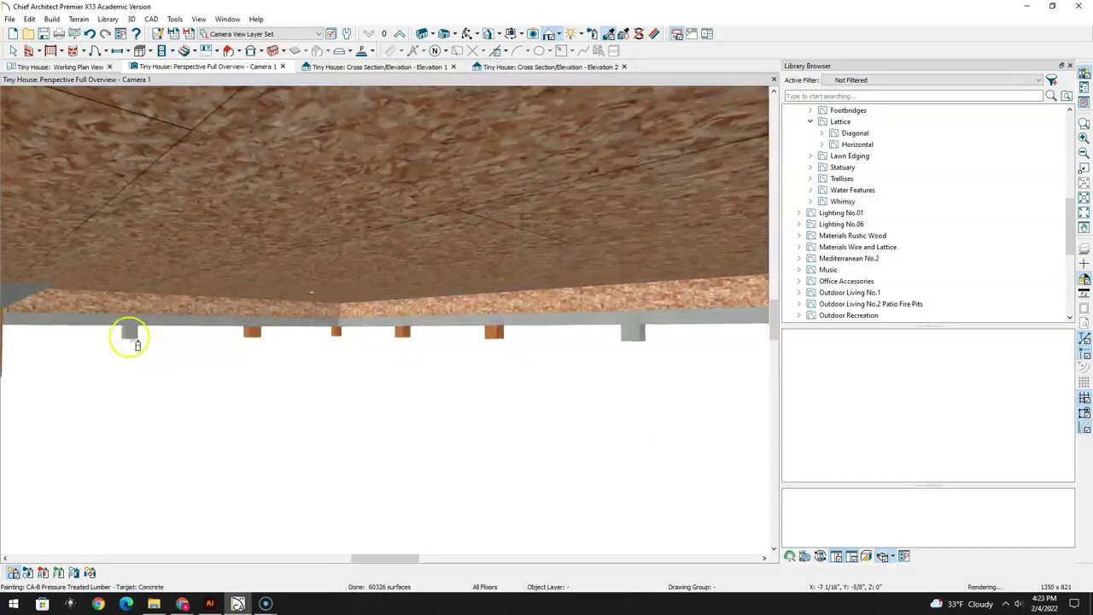
# Paint the remaining concrete piers near the house's far corner on the deck side with CA-B Pressure Treated Lumber
pyautogui.moveTo(519, 390)
pyautogui.mouseDown(button='middle')
pyautogui.moveTo(693, 384)
pyautogui.moveTo(527, 371)
pyautogui.mouseUp(button='middle')
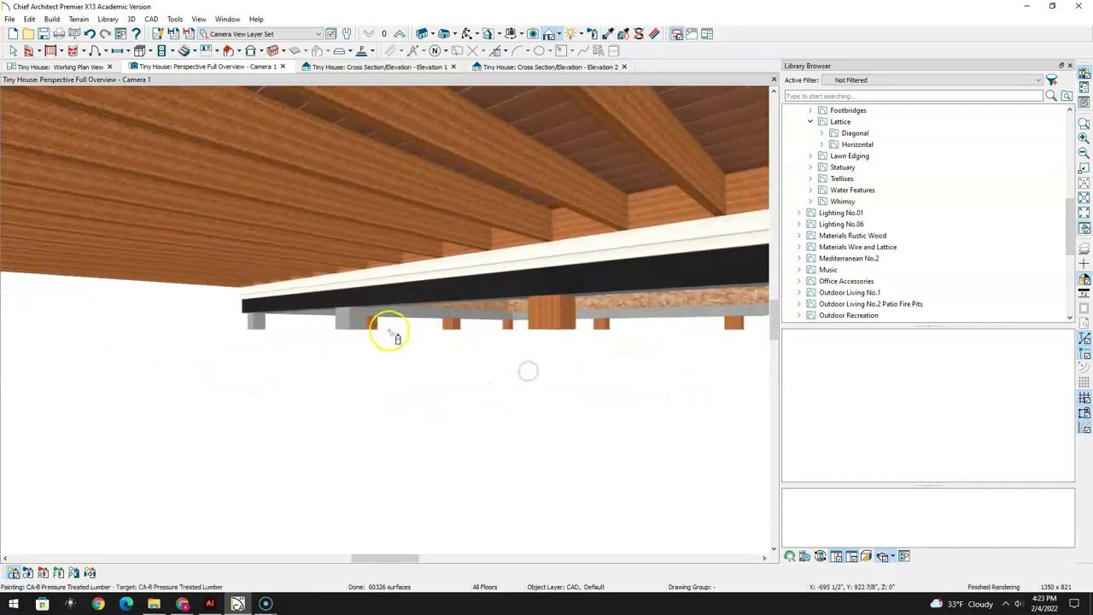
pyautogui.click(347, 318)
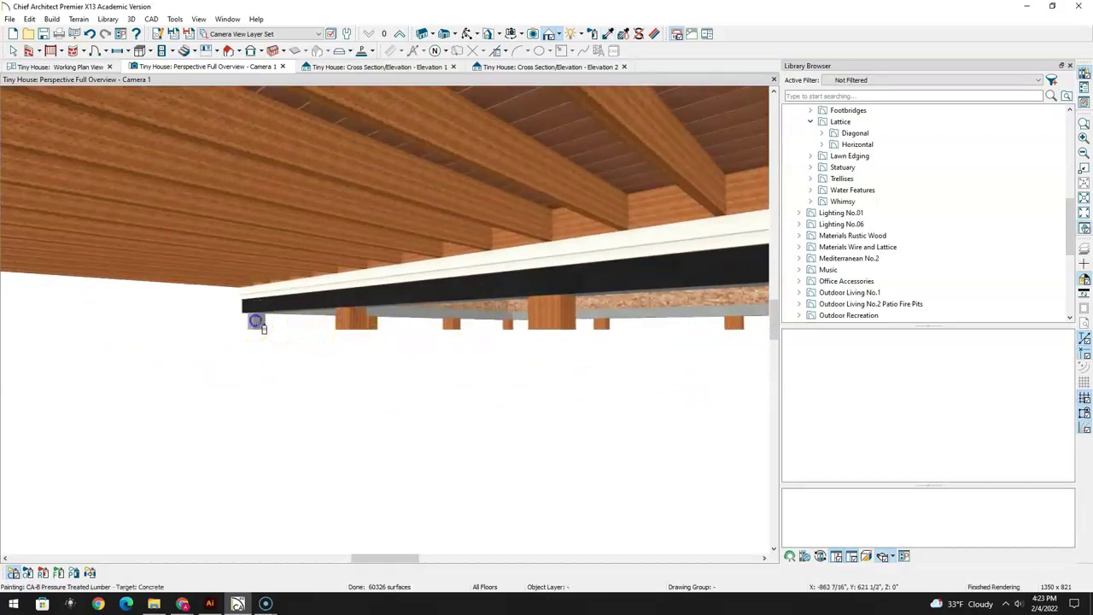
pyautogui.moveTo(675, 355); pyautogui.dragTo(441, 313, button='middle')
pyautogui.scroll(-10, 520, 310)
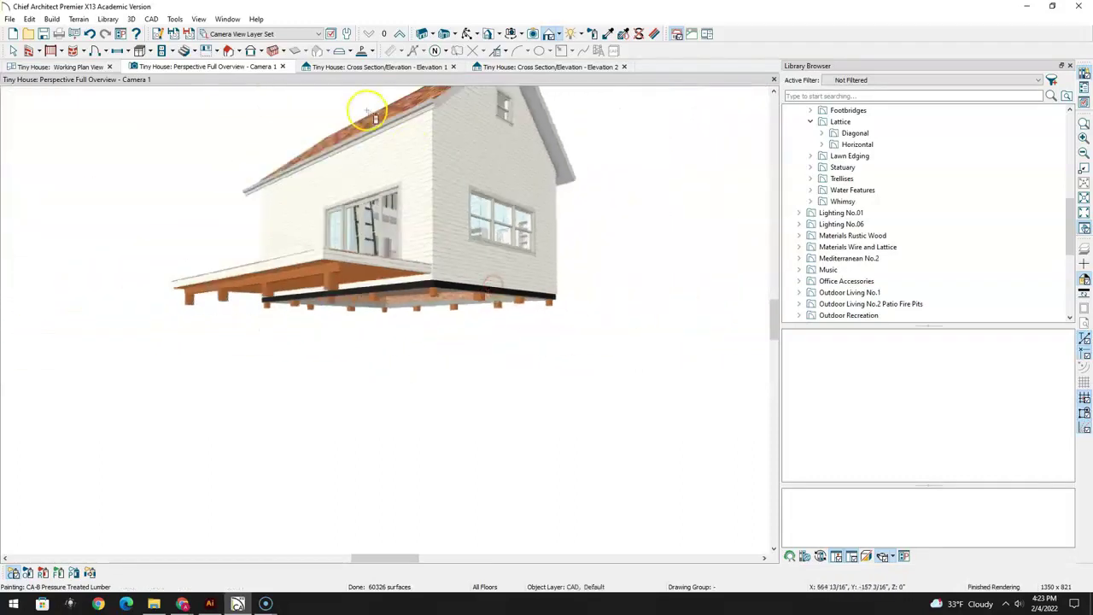
# Sample CA-B Pressure Treated Lumber from the deck beam and paint the deck's end and front rims with it
pyautogui.click(467, 34)
pyautogui.moveTo(414, 239); pyautogui.dragTo(457, 241)
pyautogui.moveTo(456, 241); pyautogui.dragTo(527, 395, button='middle')
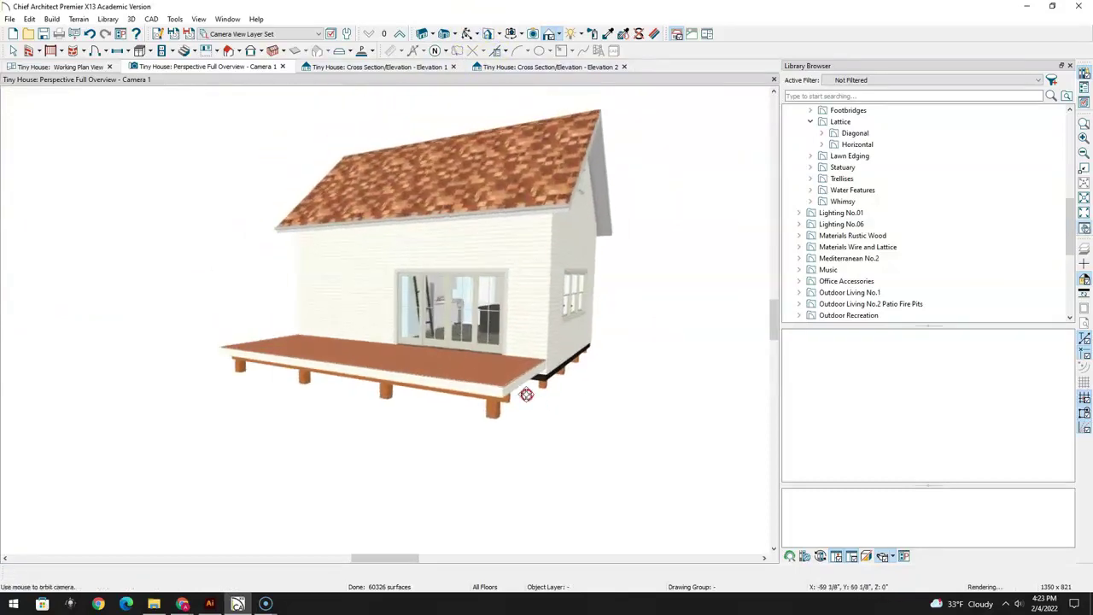
pyautogui.scroll(3, 526, 394)
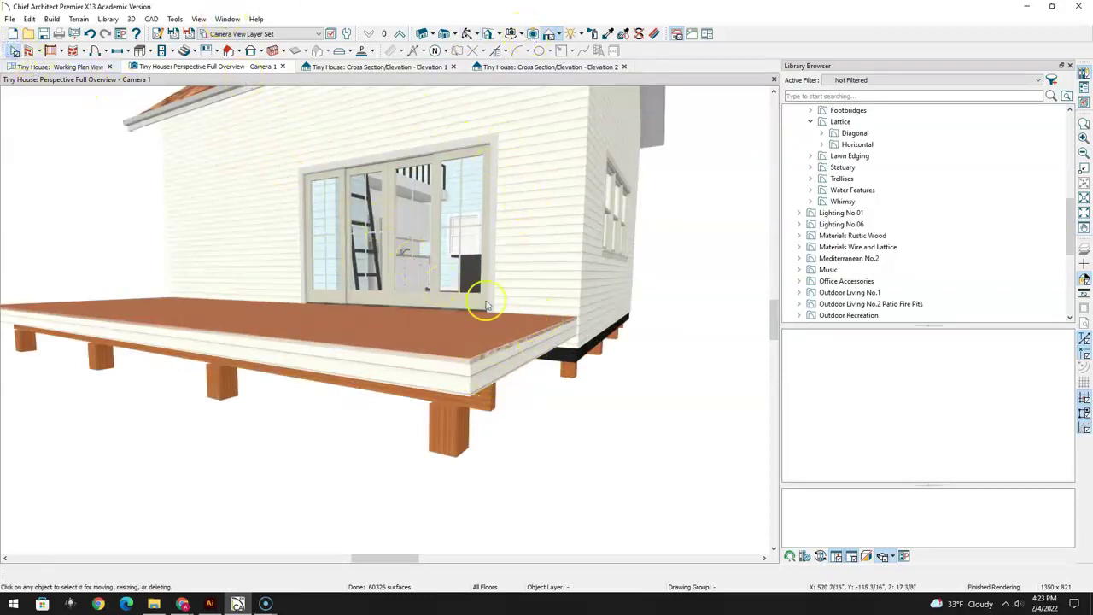
pyautogui.click(608, 34)
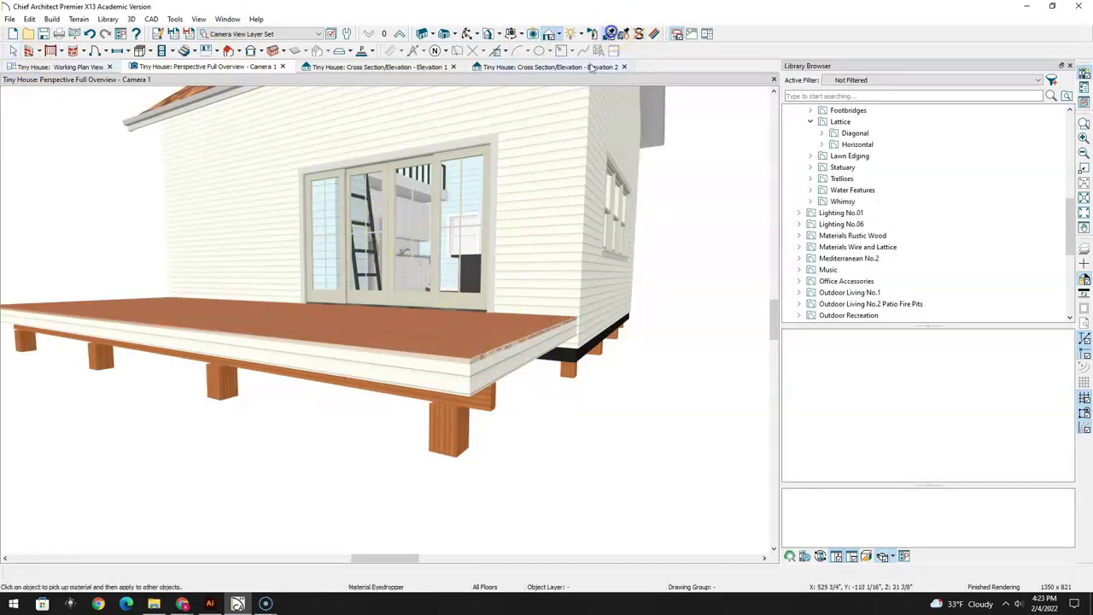
pyautogui.click(481, 398)
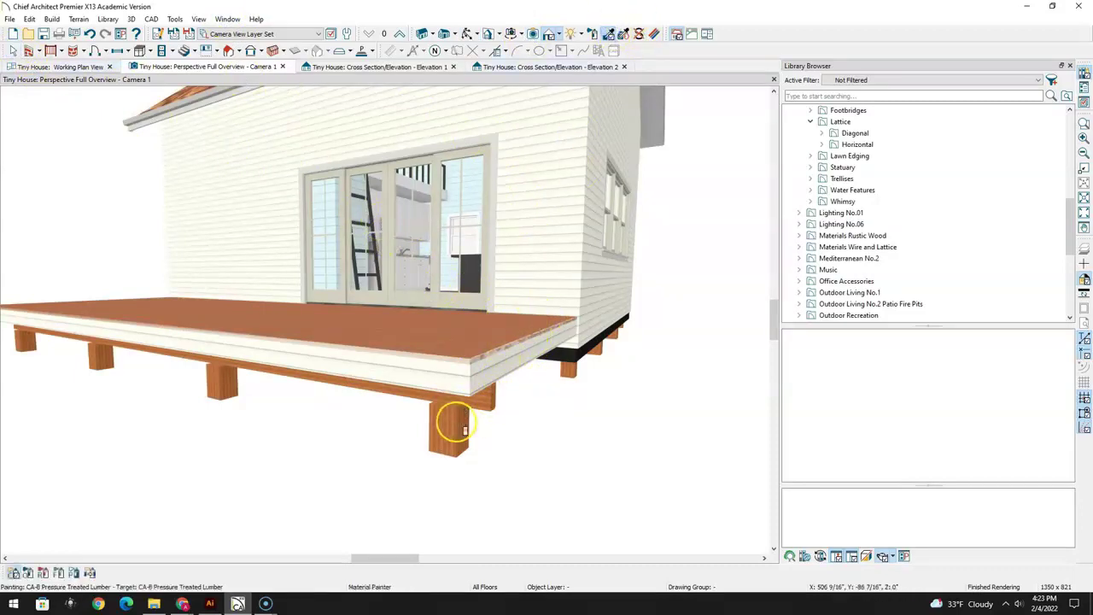
pyautogui.click(485, 380)
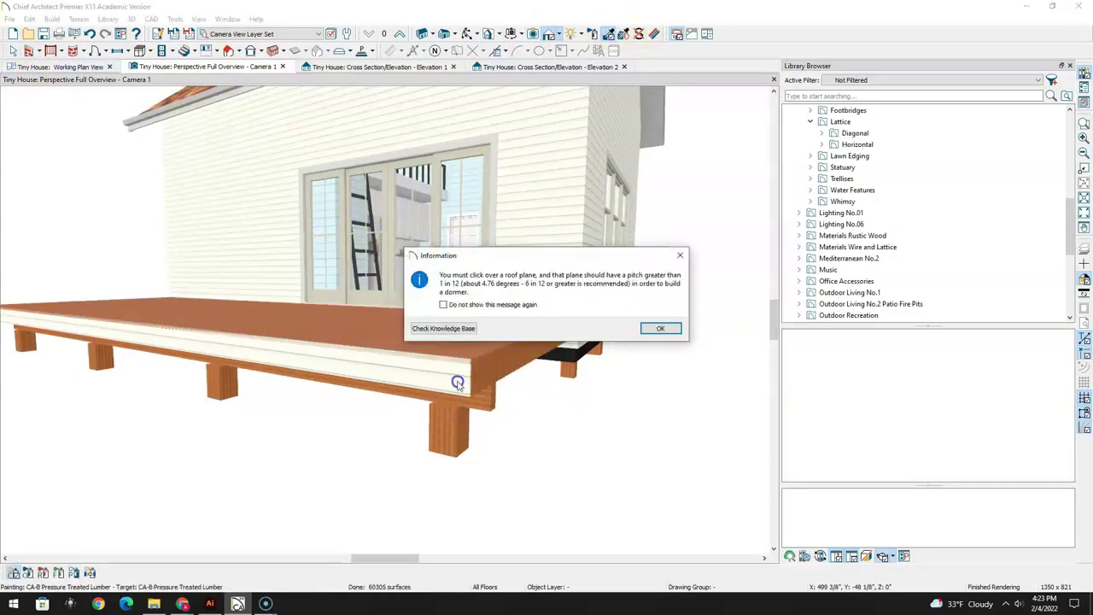
pyautogui.click(660, 328)
pyautogui.click(450, 380)
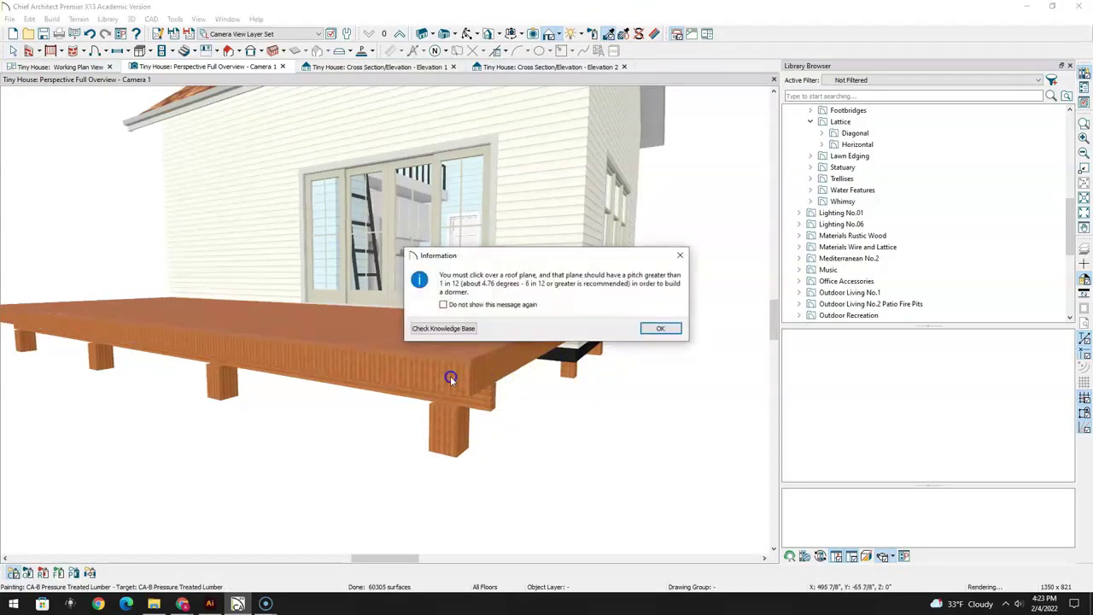
pyautogui.click(663, 328)
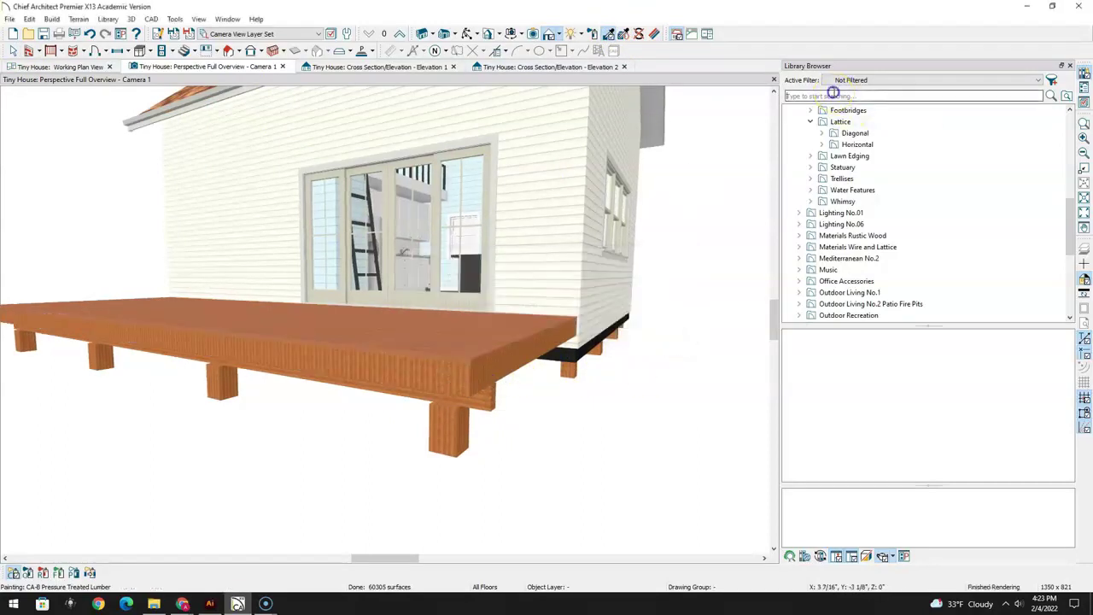
# Search the library for "color" and paint the deck's end and front rims with Color - Bone
pyautogui.press('Return')
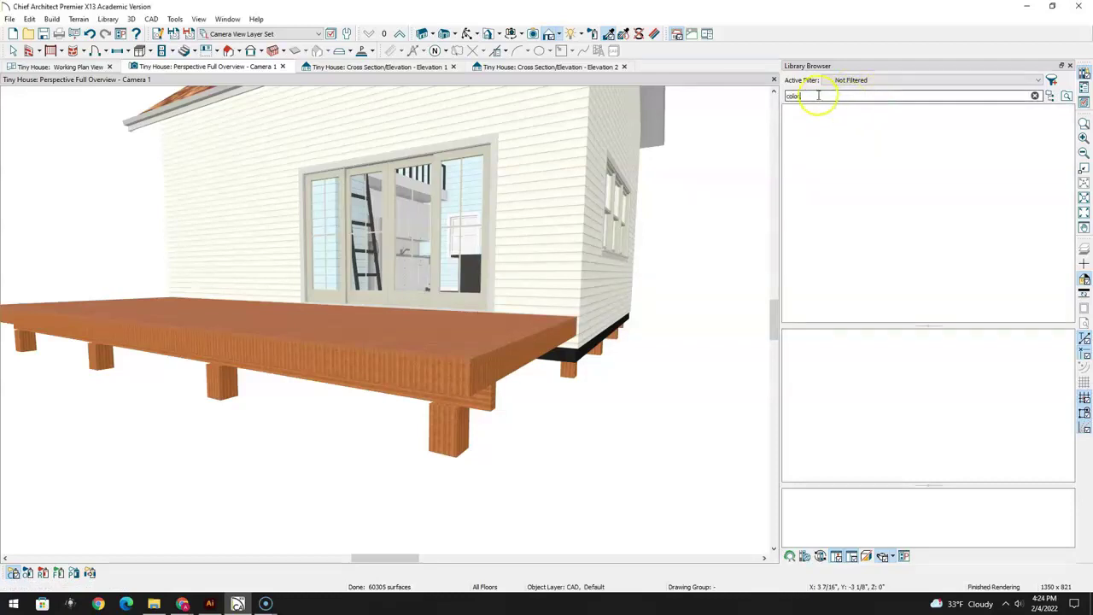
pyautogui.press('Return')
pyautogui.scroll(-10, 883, 205)
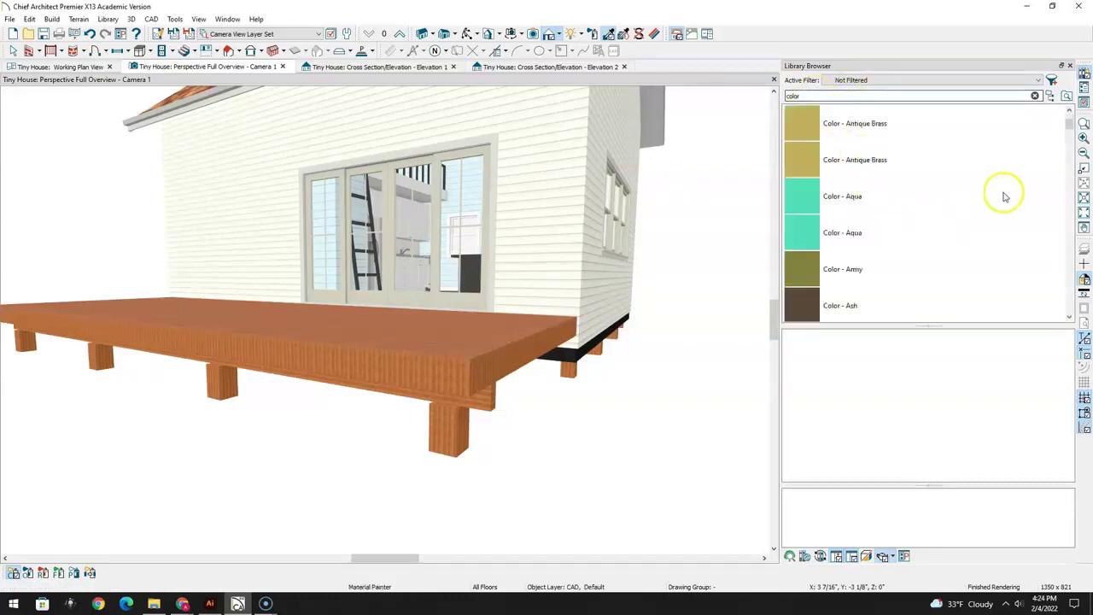
pyautogui.scroll(-3, 909, 225)
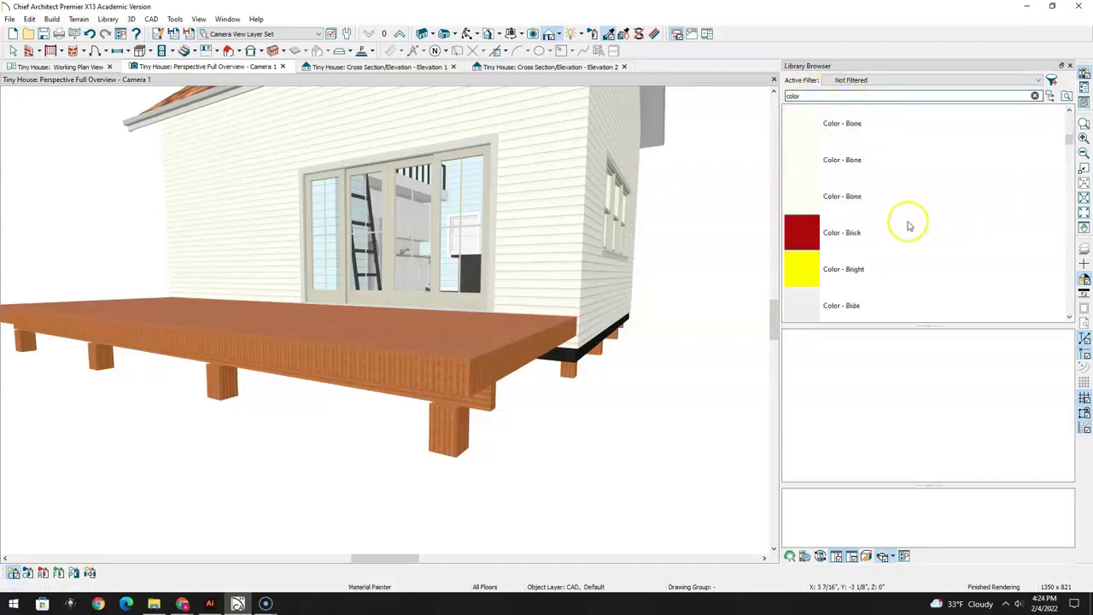
pyautogui.scroll(1, 910, 226)
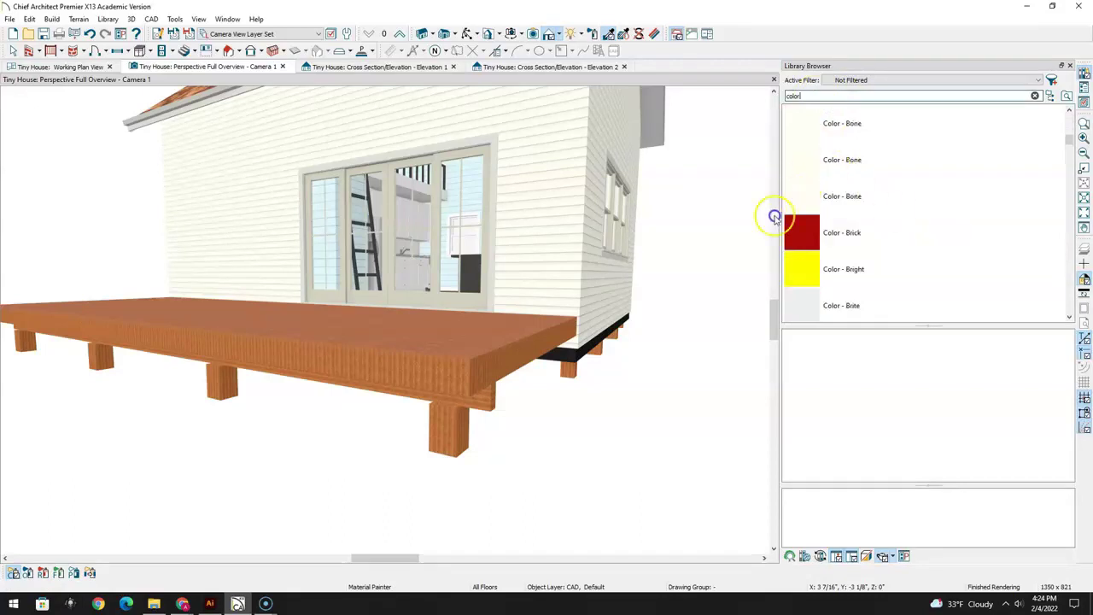
pyautogui.click(794, 202)
pyautogui.click(548, 350)
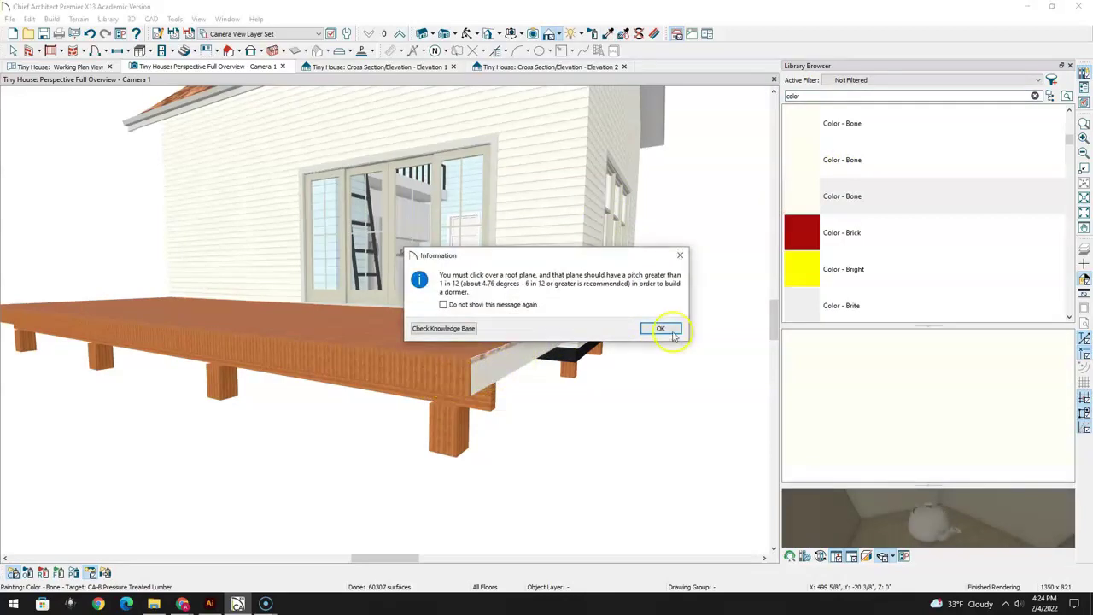
pyautogui.click(661, 328)
pyautogui.click(443, 370)
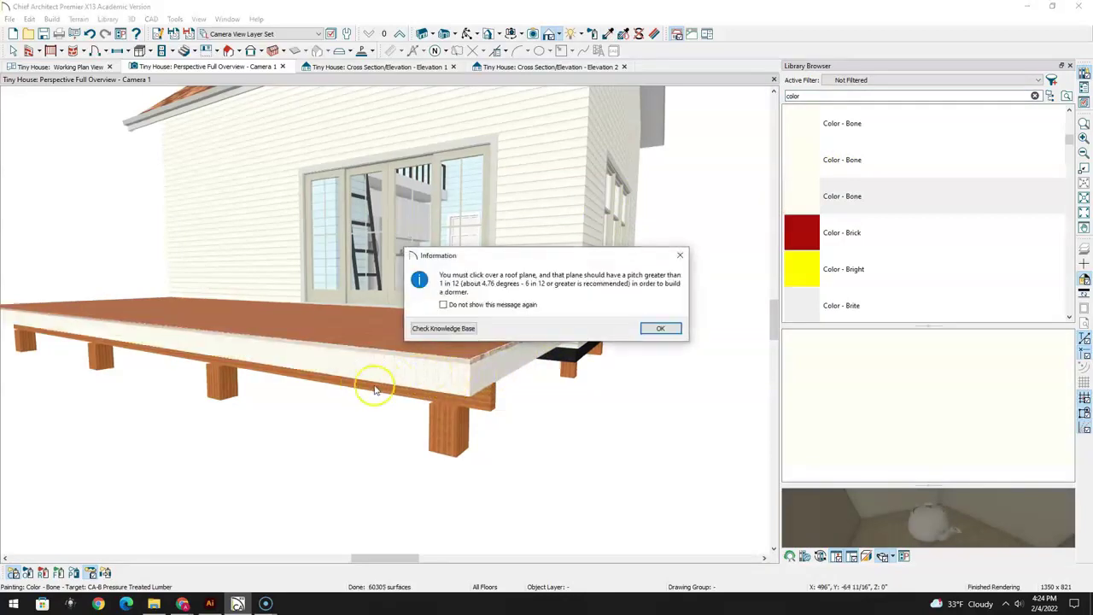
pyautogui.click(660, 328)
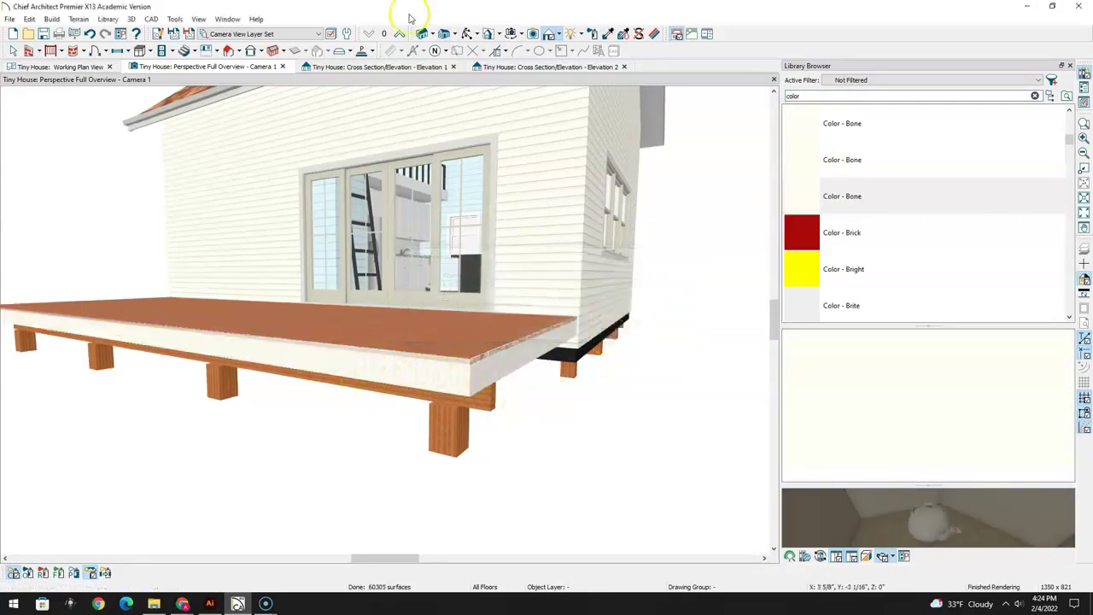
# Paint the deck's opposite end rim with the Bone-painted pressure treated lumber sampled from the deck
pyautogui.click(468, 33)
pyautogui.moveTo(305, 246); pyautogui.dragTo(458, 259)
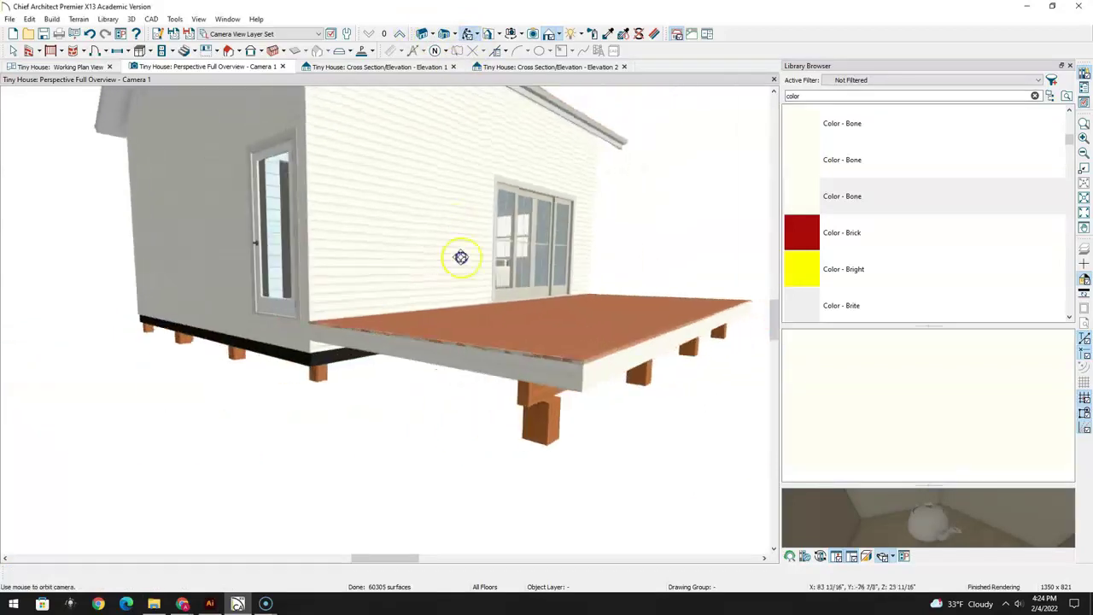
pyautogui.click(605, 34)
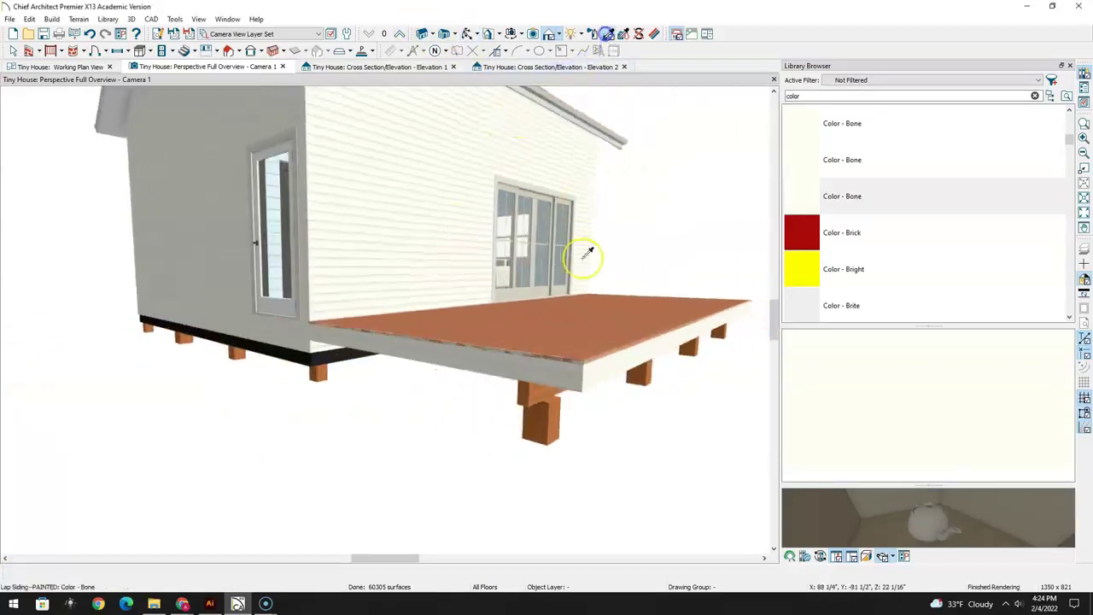
pyautogui.click(565, 373)
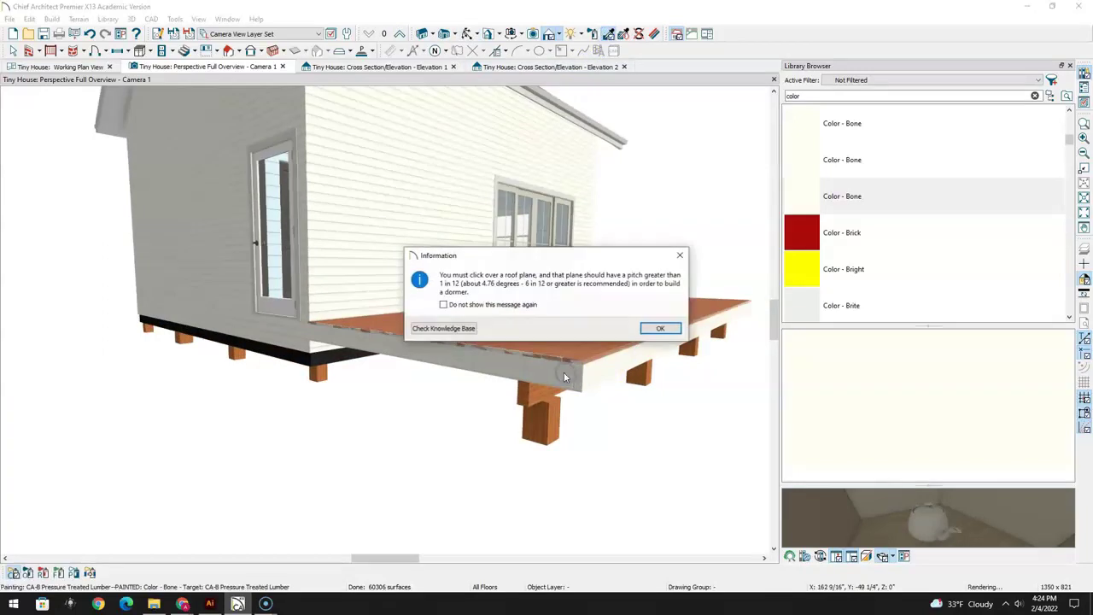
pyautogui.click(663, 333)
pyautogui.moveTo(598, 307); pyautogui.dragTo(586, 228, button='middle')
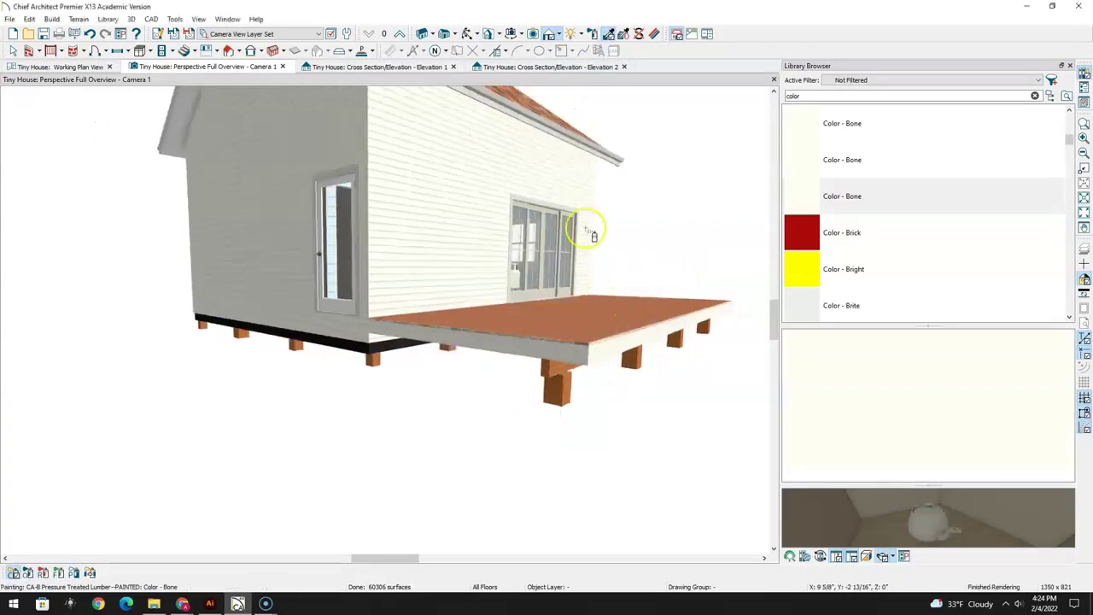
# Search the library for "lattice" and choose Andante Lattice from the Diagonal lattice folder
pyautogui.click(467, 33)
pyautogui.moveTo(632, 291); pyautogui.dragTo(405, 300)
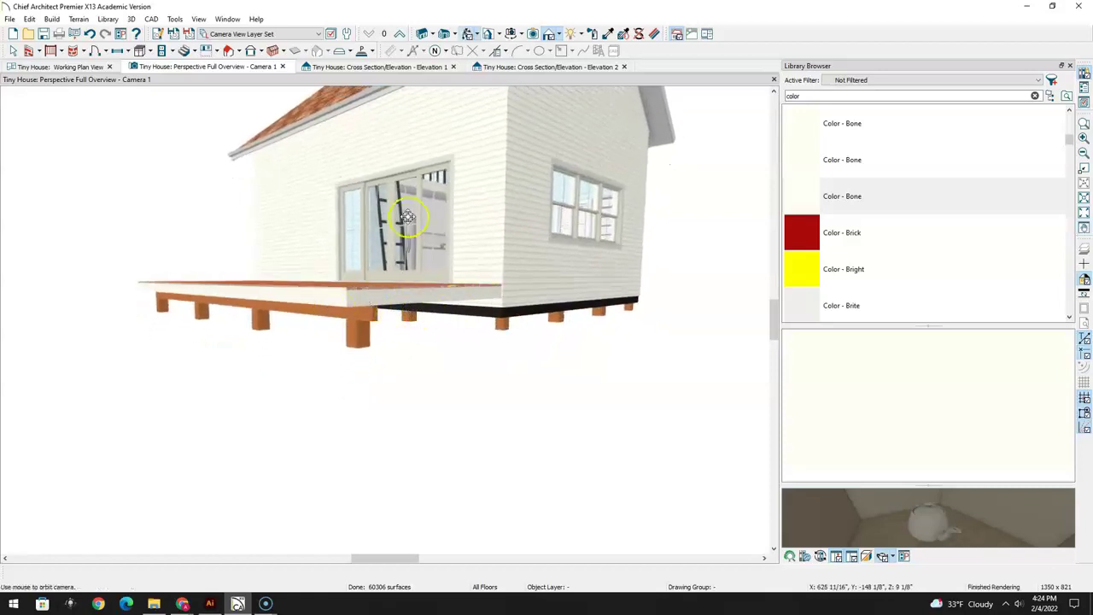
pyautogui.doubleClick(789, 96)
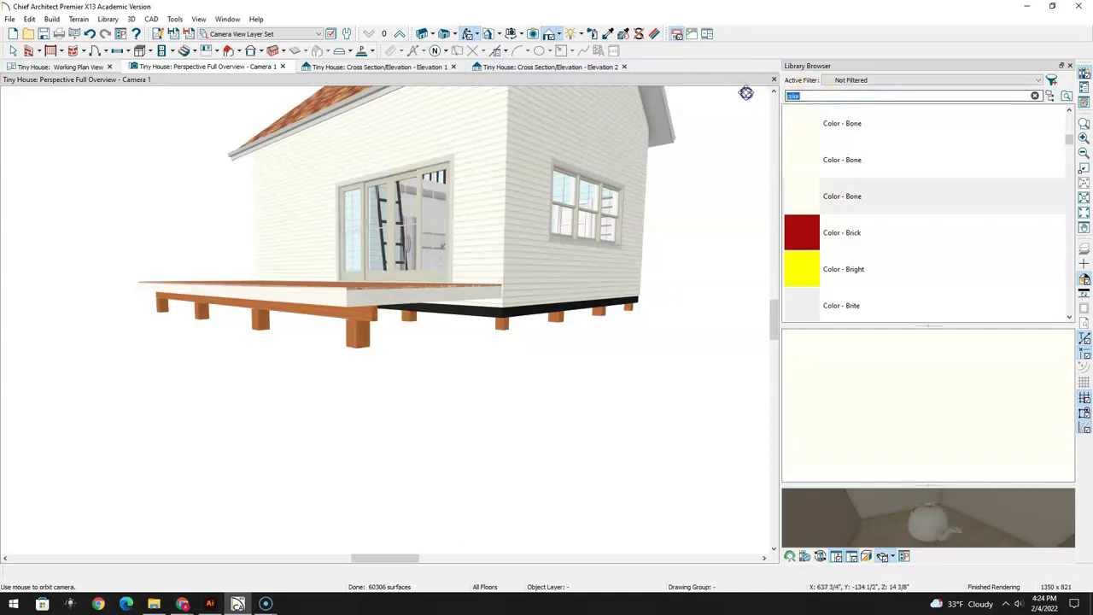
pyautogui.press('BackSpace')
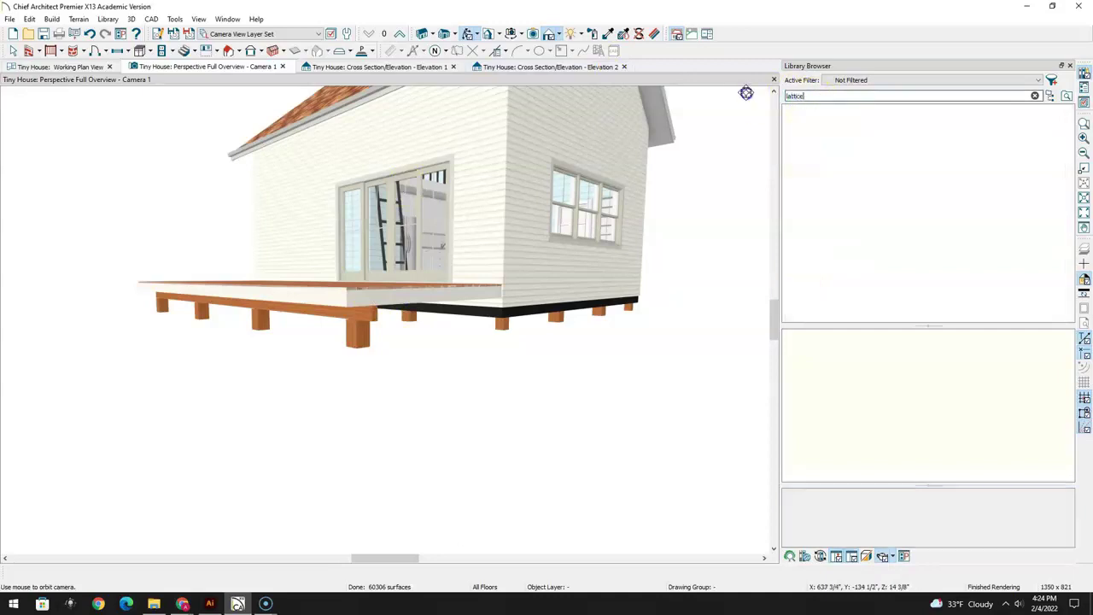
pyautogui.click(814, 301)
pyautogui.click(812, 124)
pyautogui.scroll(-1, 822, 149)
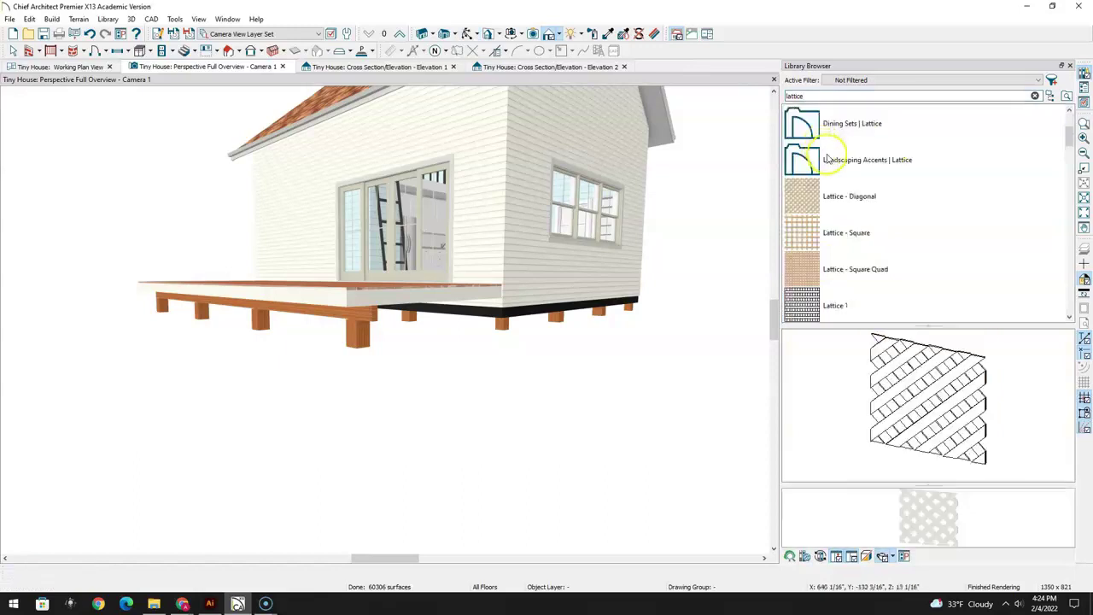
pyautogui.scroll(1, 840, 162)
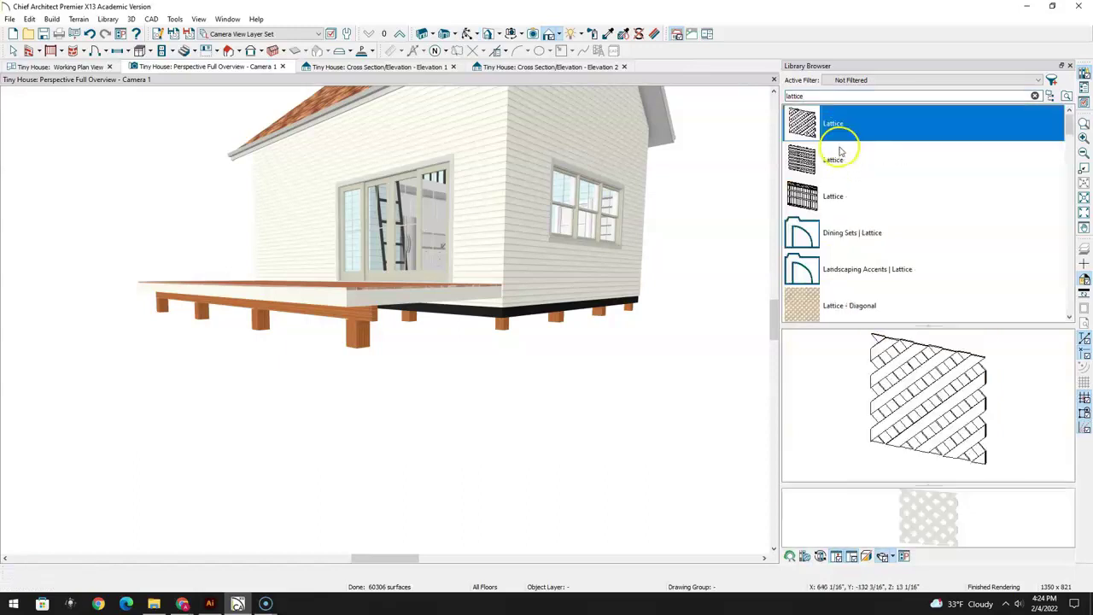
pyautogui.doubleClick(815, 267)
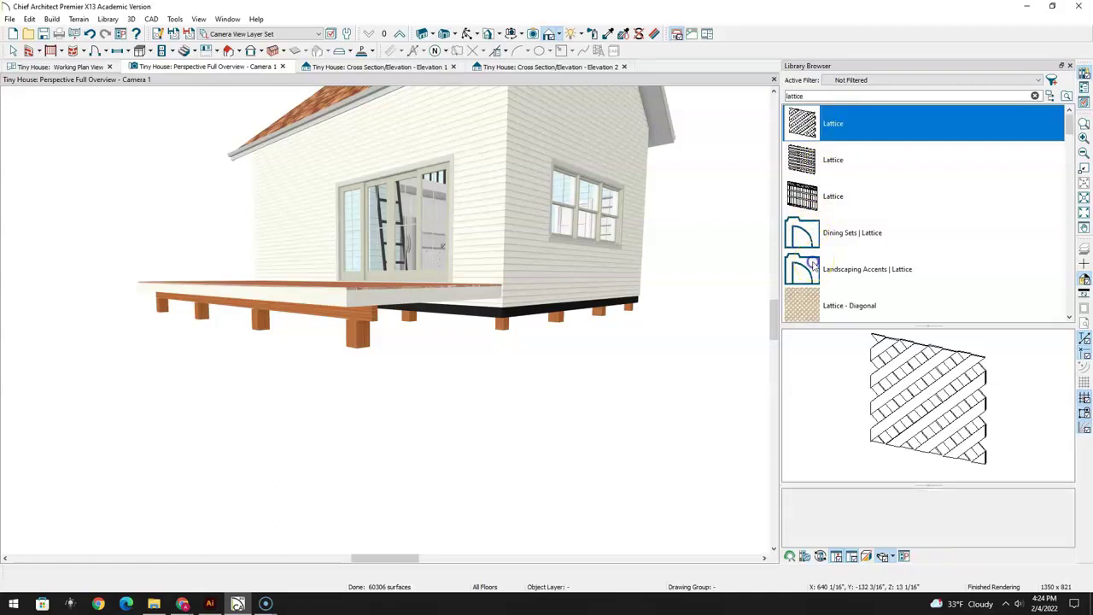
pyautogui.doubleClick(870, 389)
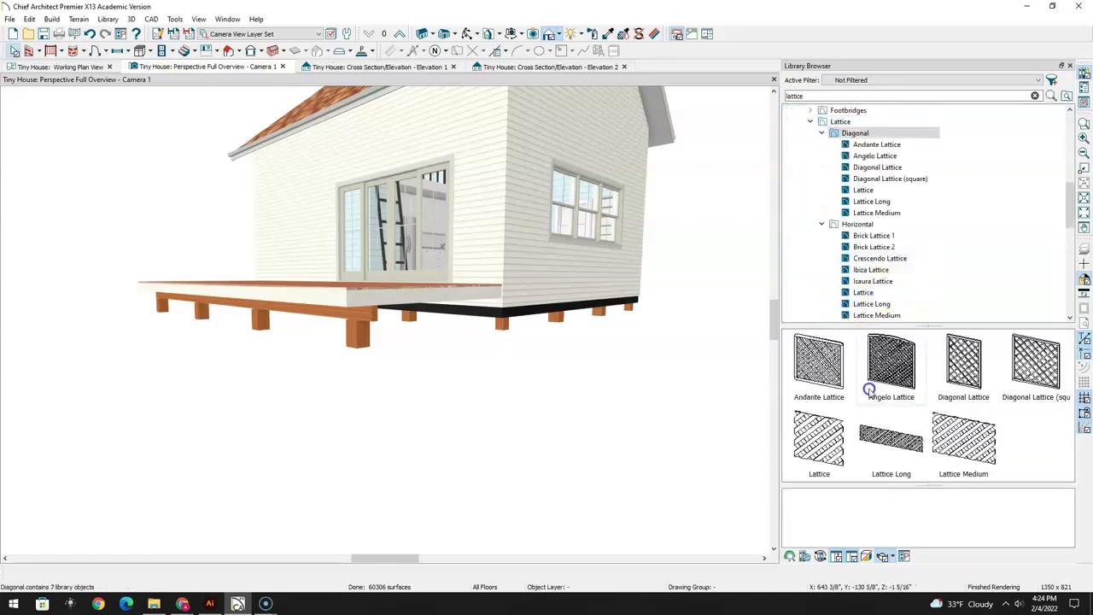
pyautogui.click(824, 378)
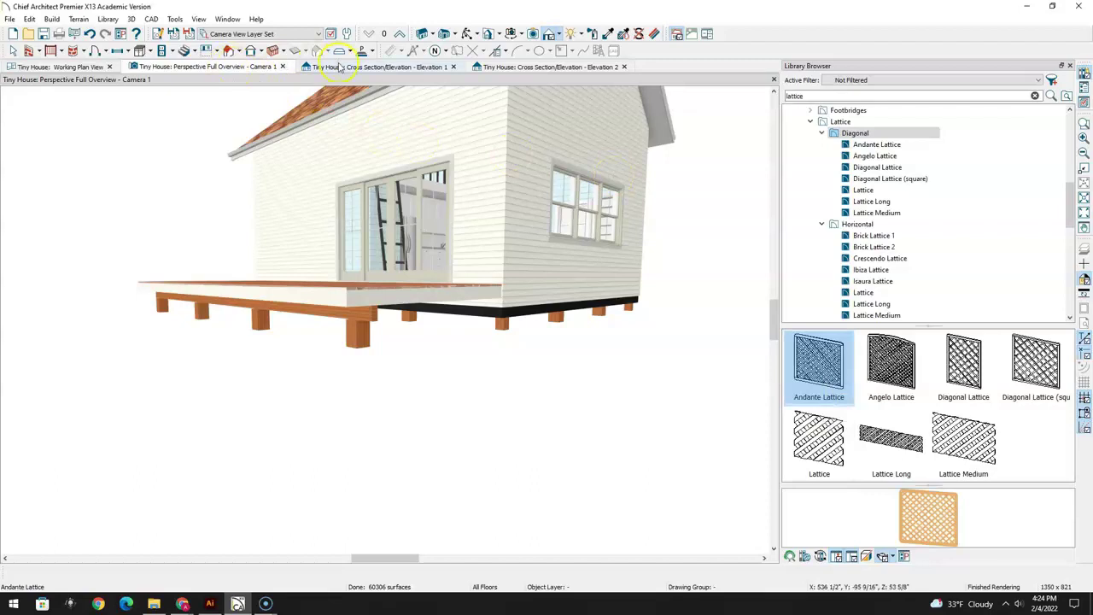
# Place the Andante Lattice near one end of the deck's outer edge in the Working Plan View, then return to the perspective view
pyautogui.click(89, 68)
pyautogui.moveTo(415, 439); pyautogui.dragTo(410, 245, button='middle')
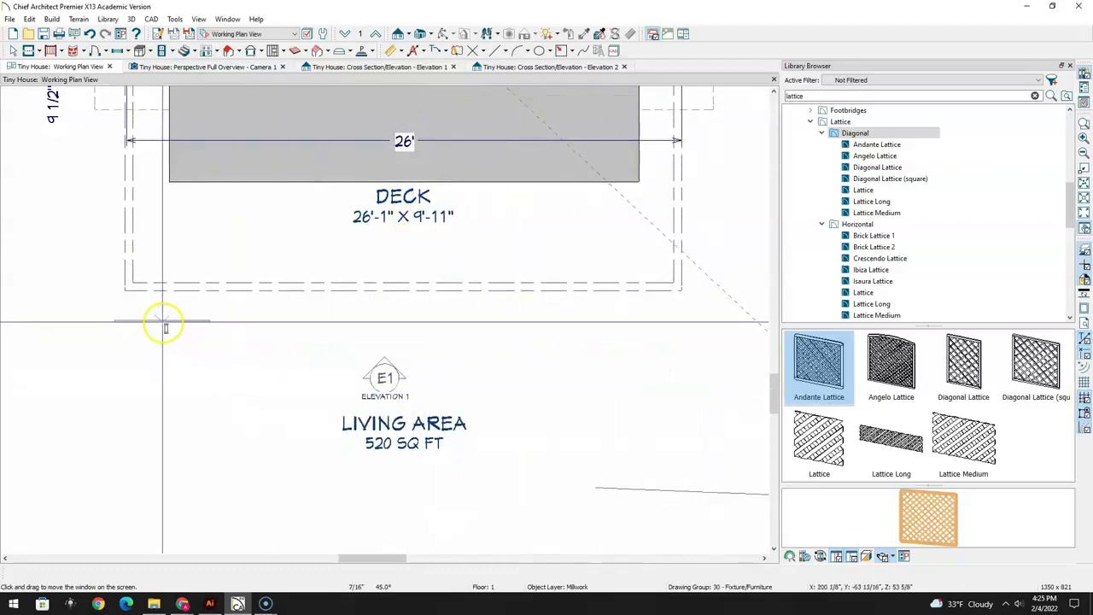
pyautogui.click(172, 302)
pyautogui.click(15, 51)
pyautogui.click(230, 68)
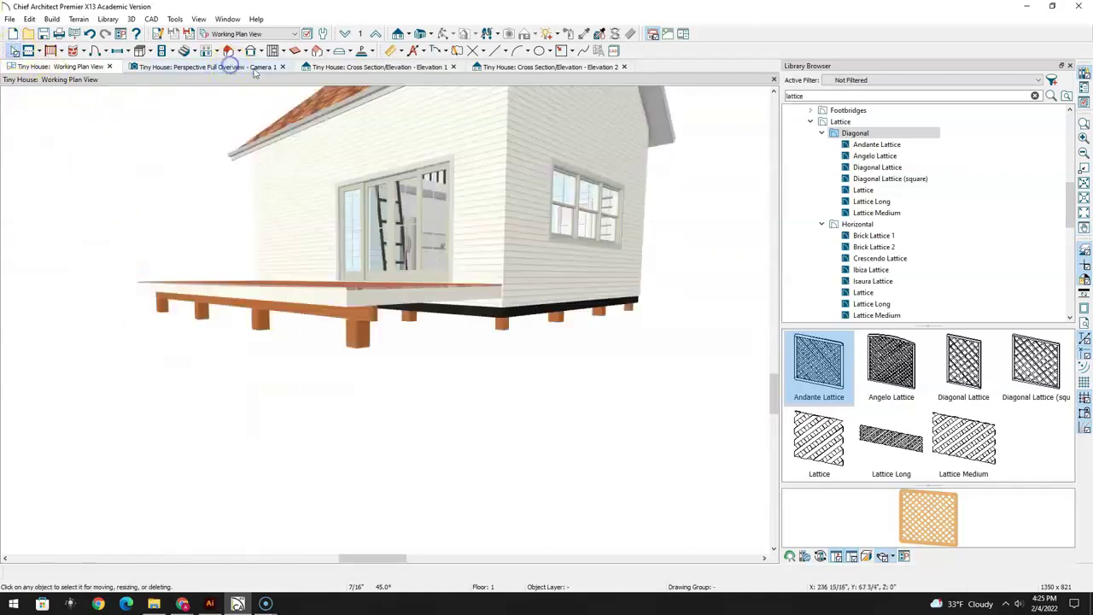
# In Cross Section/Elevation 1, lower the Andante Lattice until its bottom edge lines up with the bottom of the deck piers
pyautogui.click(332, 66)
pyautogui.scroll(-3, 384, 325)
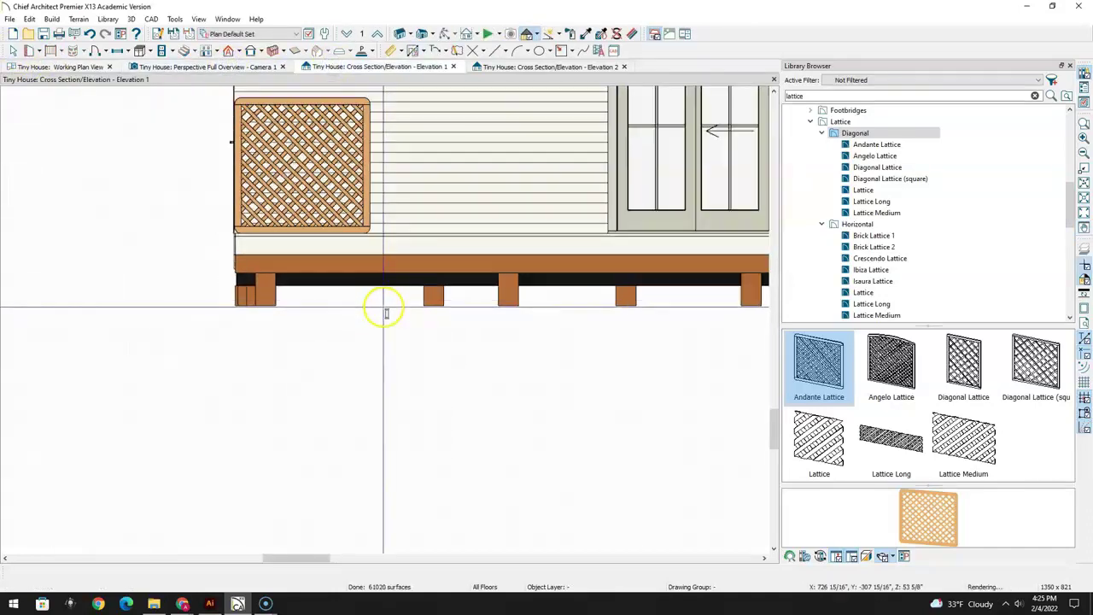
pyautogui.click(328, 221)
pyautogui.moveTo(328, 220); pyautogui.dragTo(332, 286)
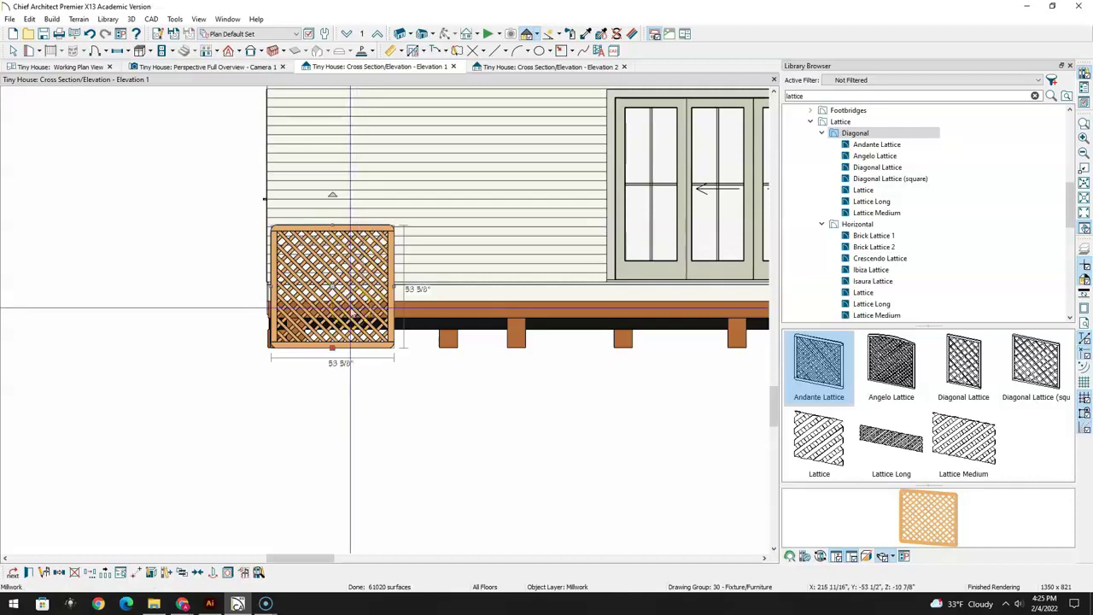
pyautogui.moveTo(334, 229); pyautogui.dragTo(334, 297)
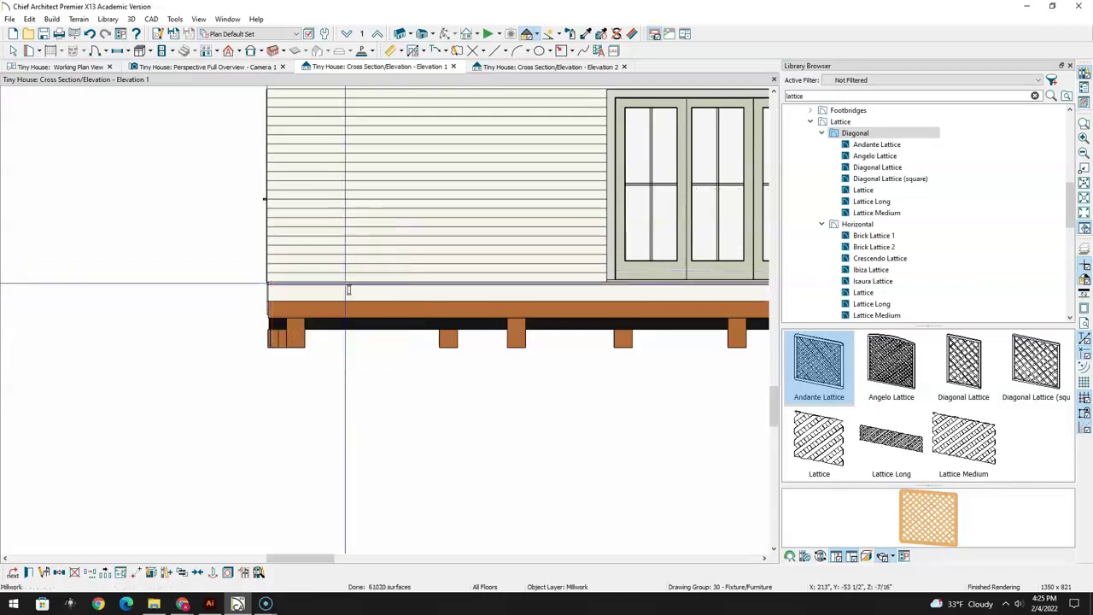
pyautogui.click(349, 291)
pyautogui.click(658, 329)
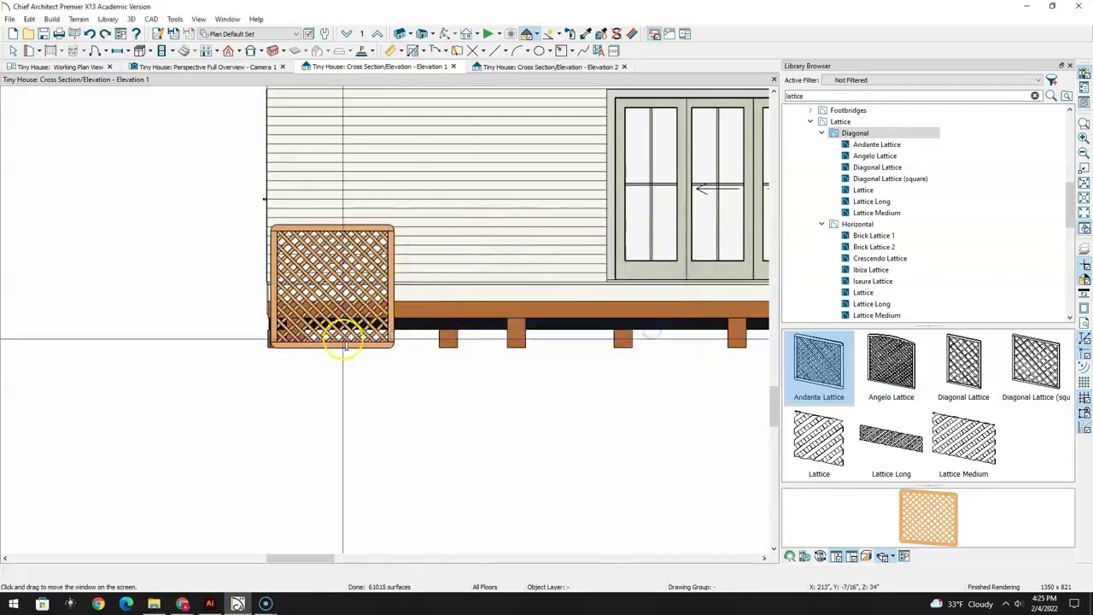
# Set the lattice's height to 21 5/8" with its aspect ratio retained and move it to the deck's end corner
pyautogui.doubleClick(342, 331)
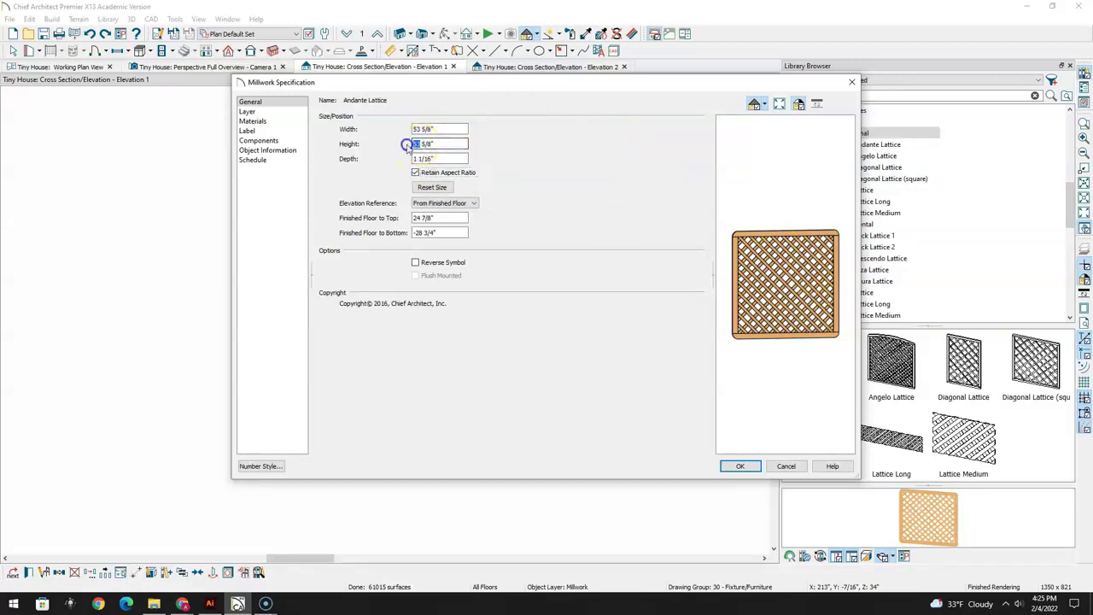
pyautogui.click(740, 465)
pyautogui.scroll(1, 270, 320)
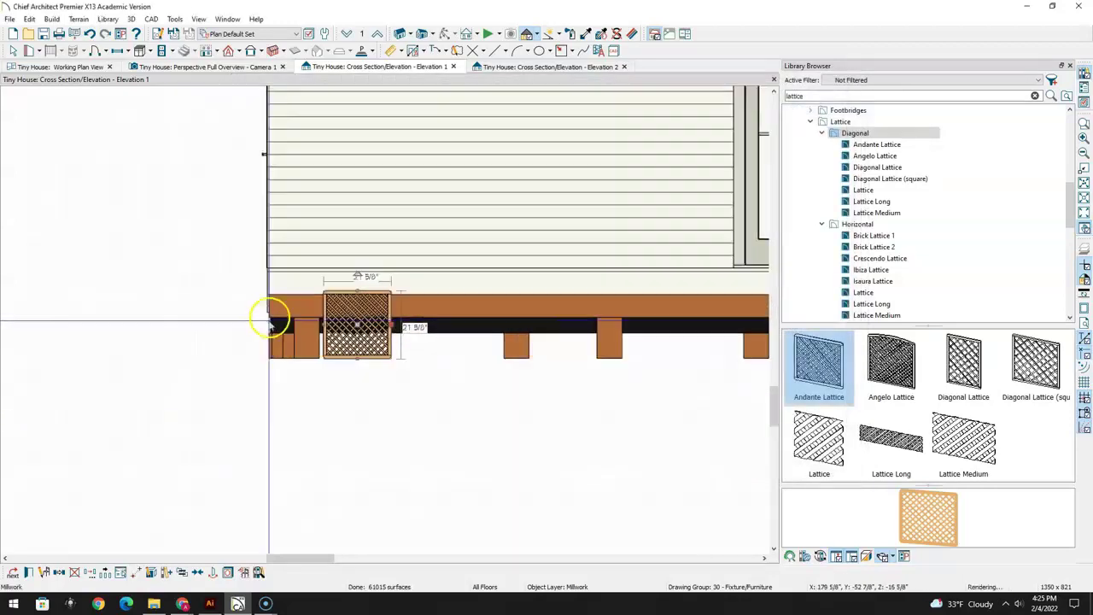
pyautogui.scroll(1, 301, 322)
pyautogui.moveTo(397, 322); pyautogui.dragTo(308, 323)
pyautogui.click(327, 408)
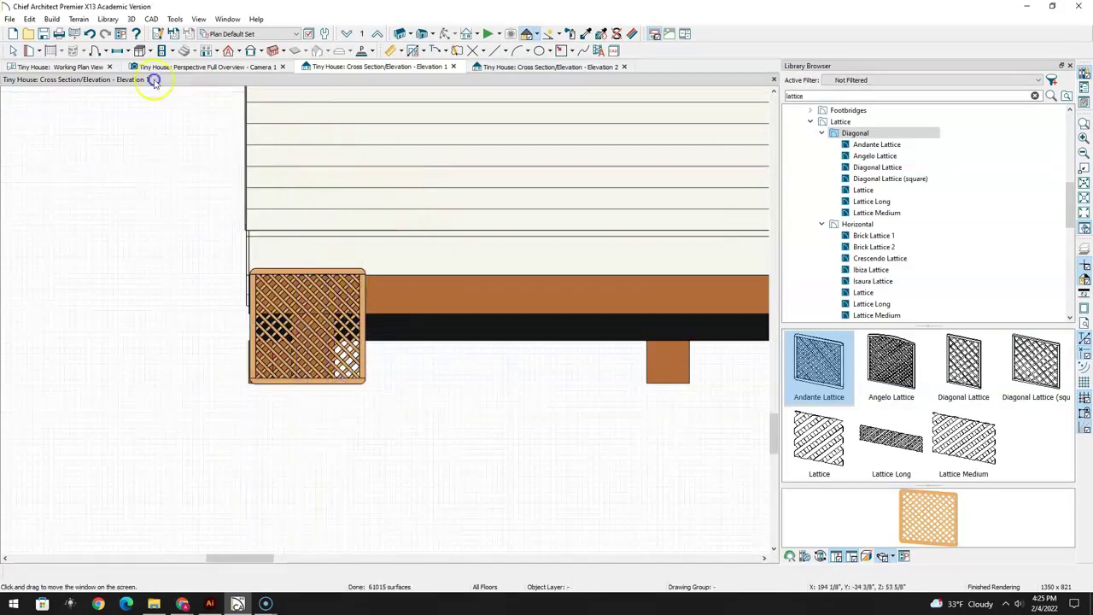
# Move the lattice onto the deck's outer edge line in the Working Plan View and view it head-on in perspective
pyautogui.click(96, 67)
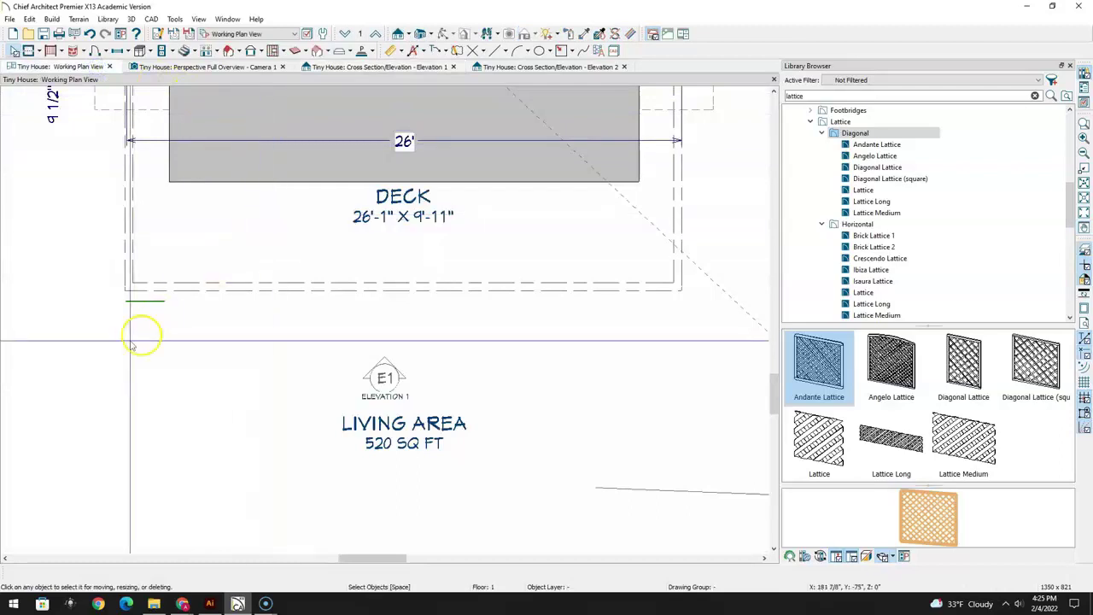
pyautogui.scroll(1, 142, 329)
pyautogui.scroll(1, 143, 329)
pyautogui.click(153, 274)
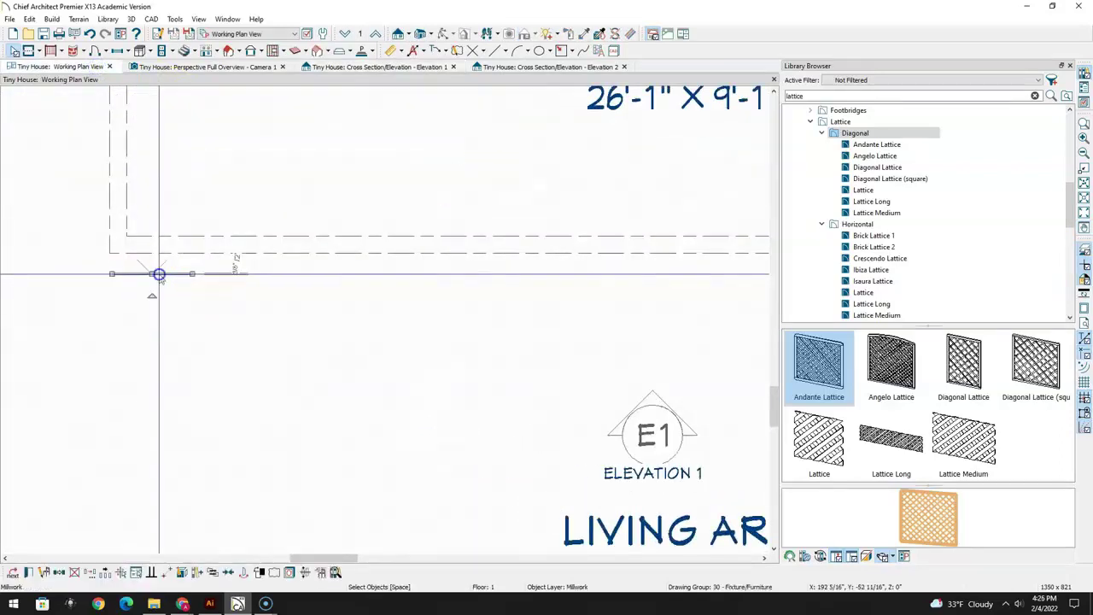
pyautogui.moveTo(152, 274); pyautogui.dragTo(149, 255)
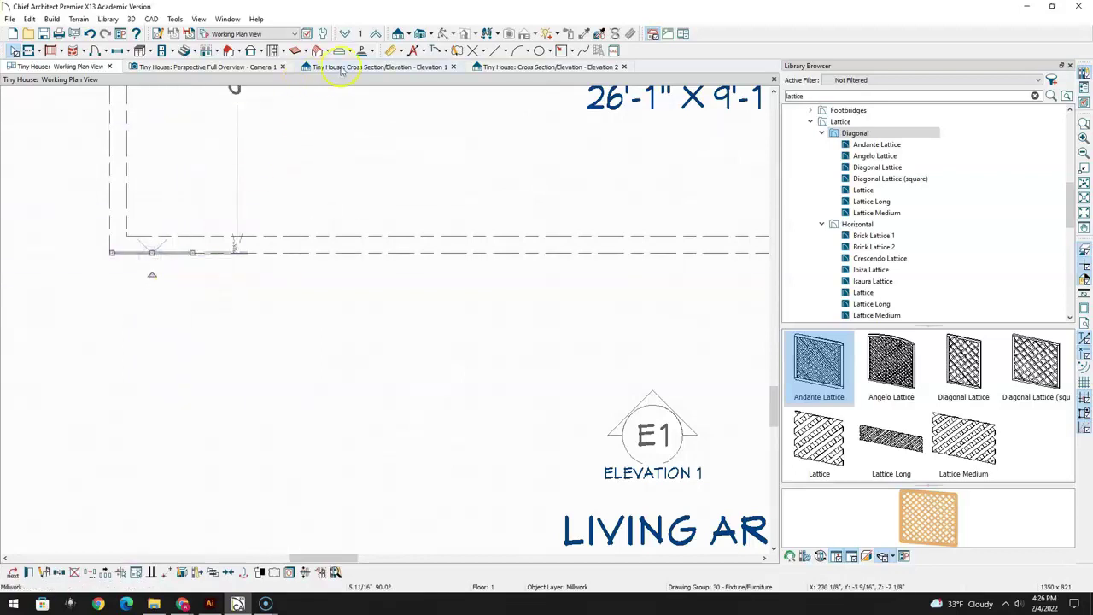
pyautogui.click(247, 67)
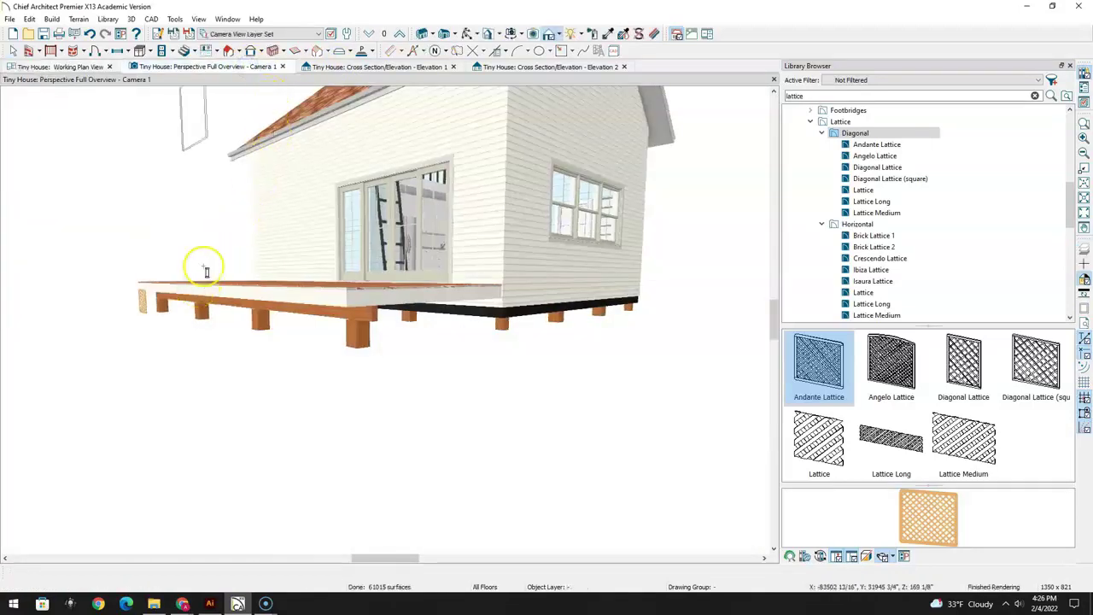
pyautogui.click(465, 34)
pyautogui.moveTo(222, 269); pyautogui.dragTo(326, 258)
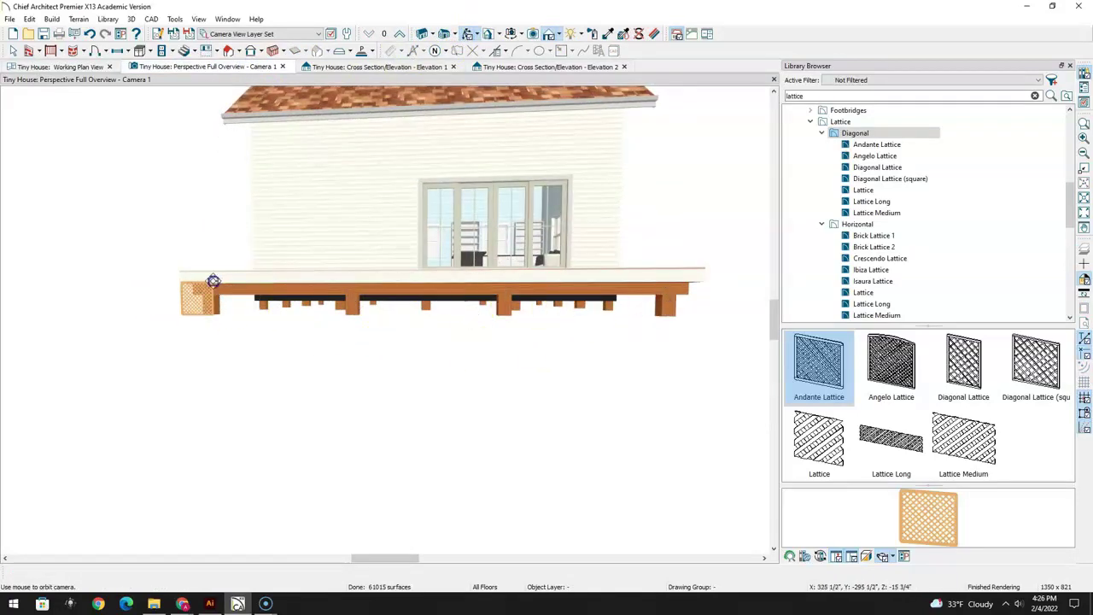
# Return to the Working Plan View and review the lattice's size and position in its Millwork Specification
pyautogui.click(90, 67)
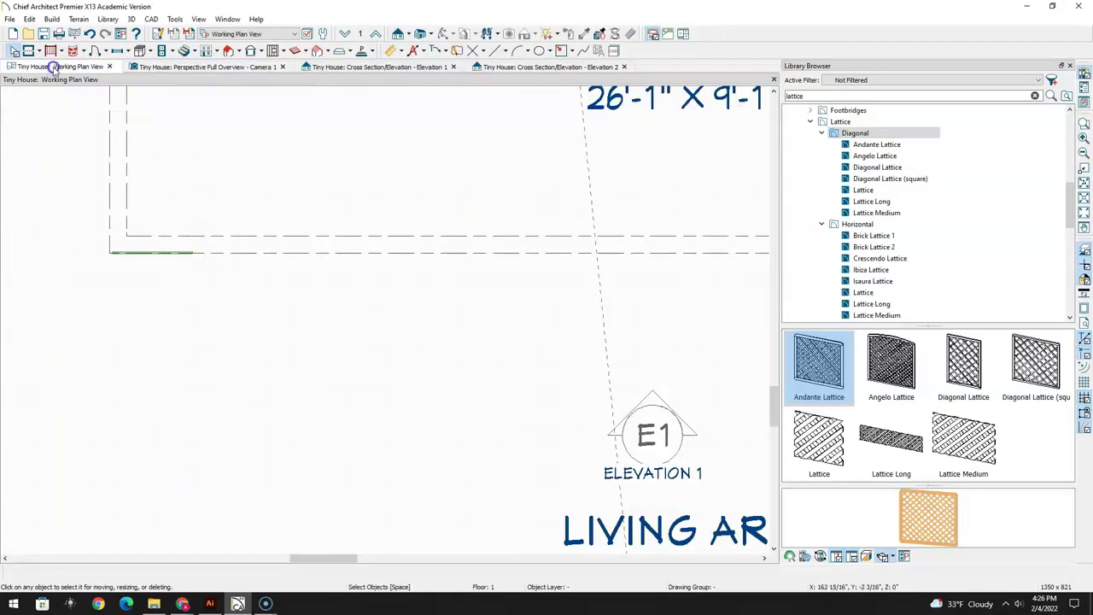
pyautogui.click(139, 251)
pyautogui.click(137, 252)
pyautogui.doubleClick(139, 254)
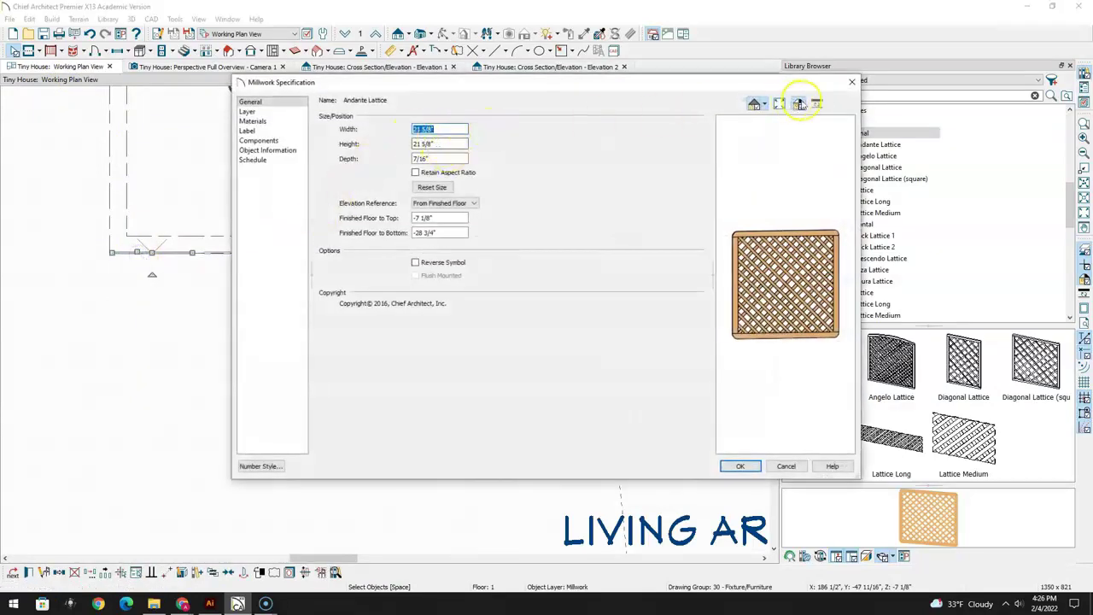
pyautogui.click(852, 82)
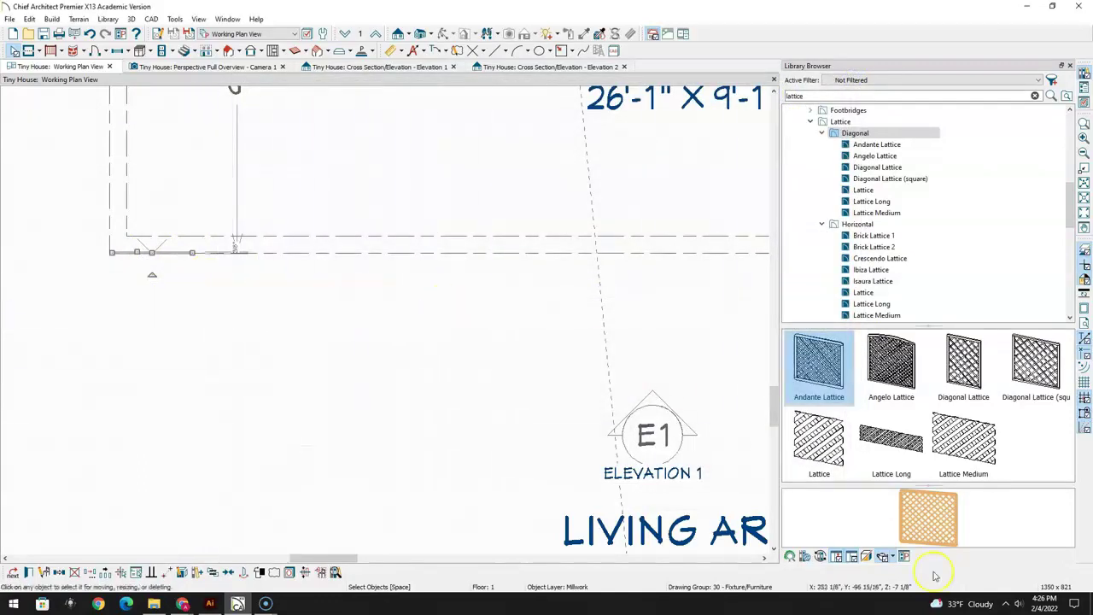
pyautogui.click(890, 367)
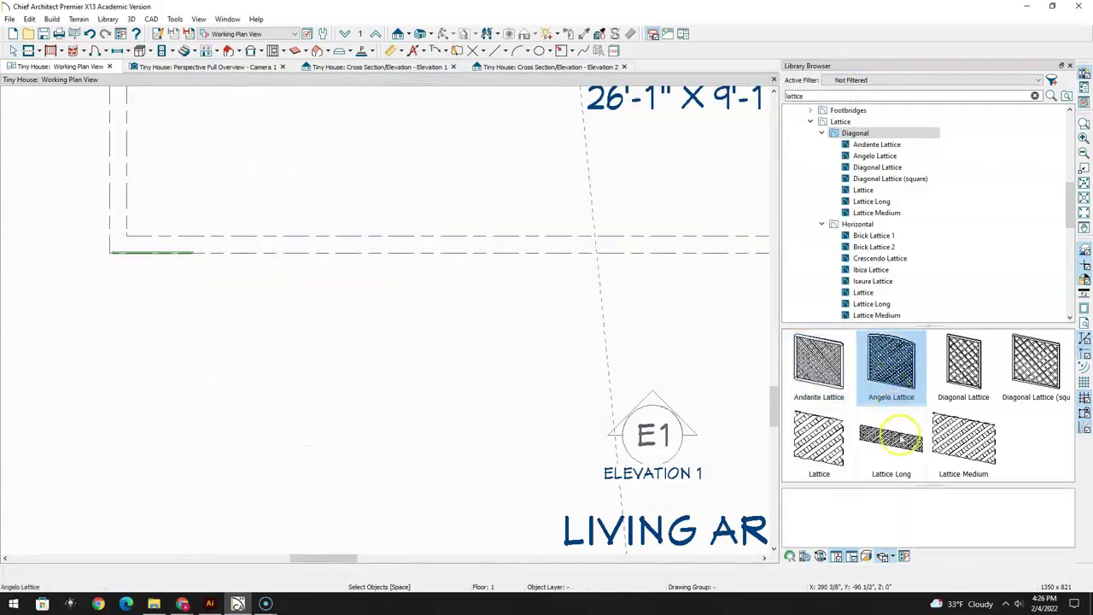
pyautogui.click(819, 363)
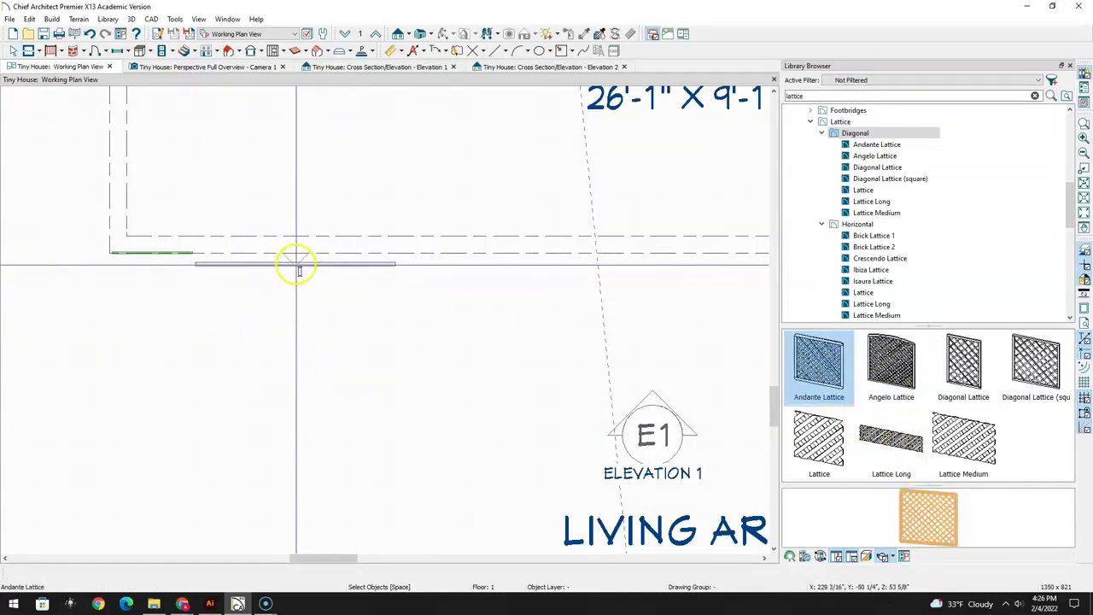
pyautogui.click(298, 261)
pyautogui.click(372, 303)
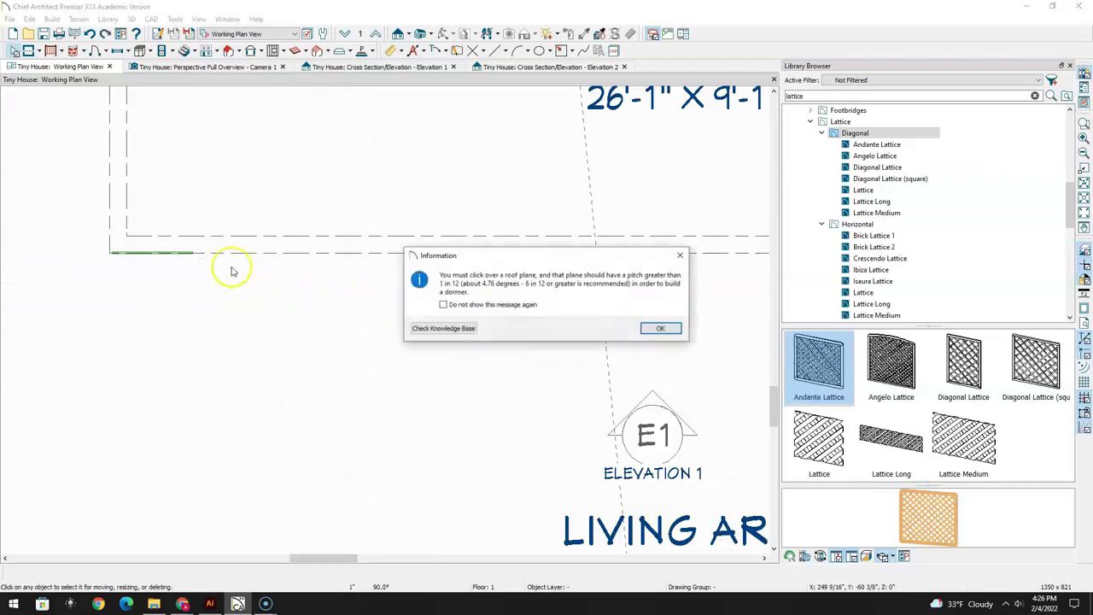
pyautogui.click(660, 328)
# Copy the resized lattice and place the copy end to end with the original along the deck's outer edge
pyautogui.click(154, 253)
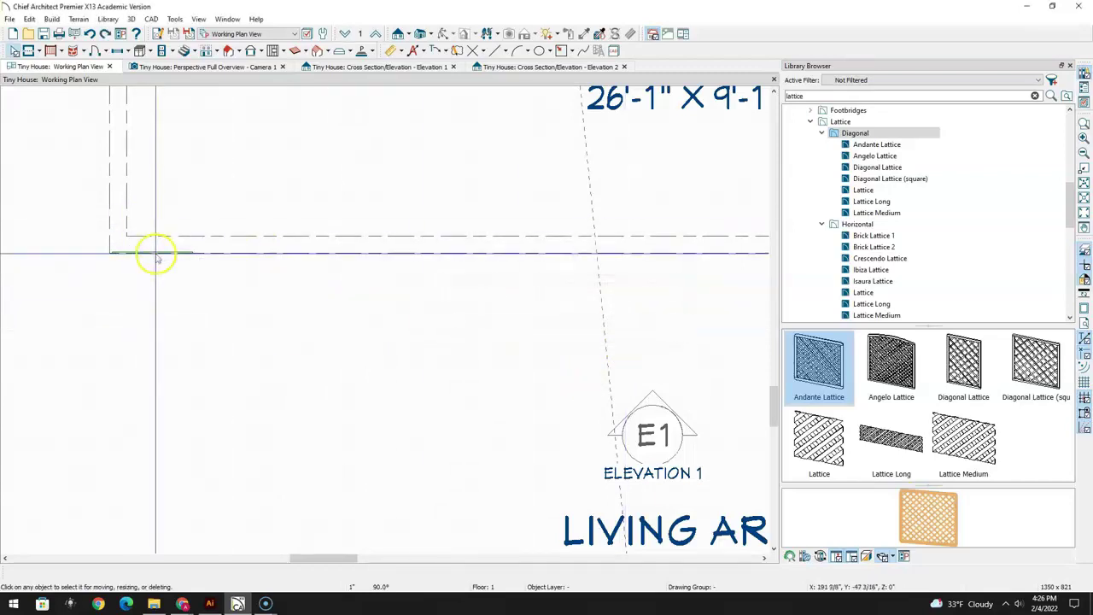
pyautogui.click(269, 282)
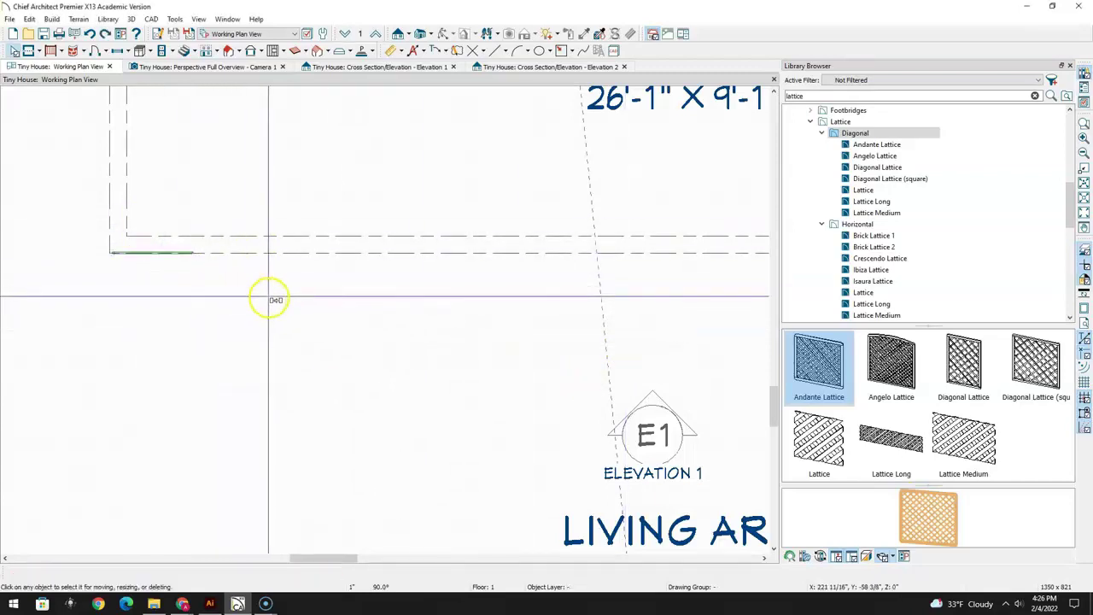
pyautogui.click(270, 279)
pyautogui.scroll(4, 272, 272)
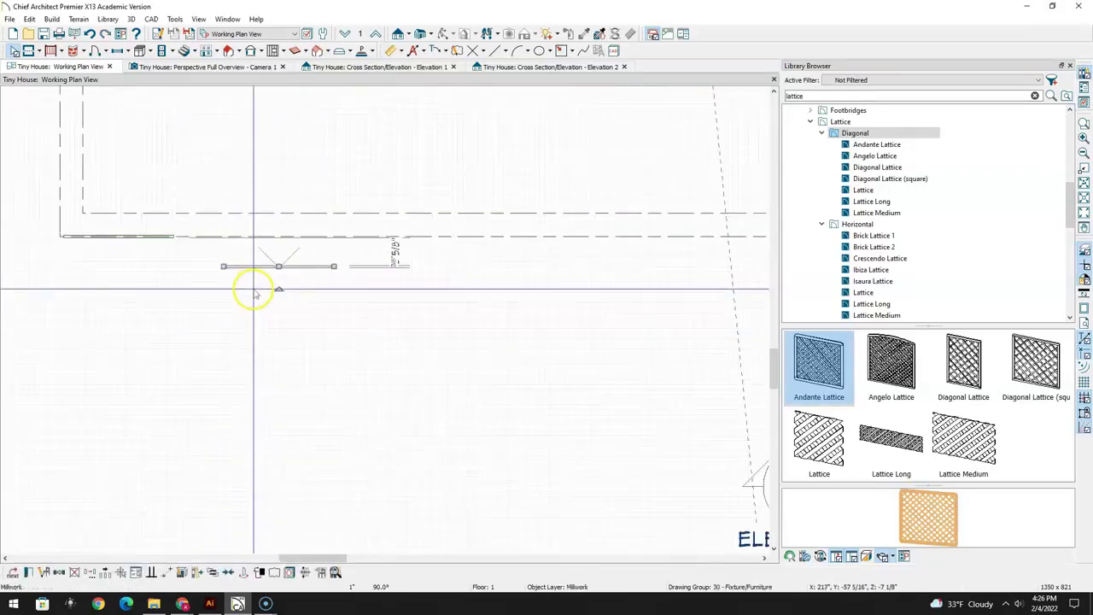
pyautogui.moveTo(294, 251); pyautogui.dragTo(210, 201)
# Paste a third lattice and align it end to end with the second panel on the deck's outer edge
pyautogui.click(288, 299)
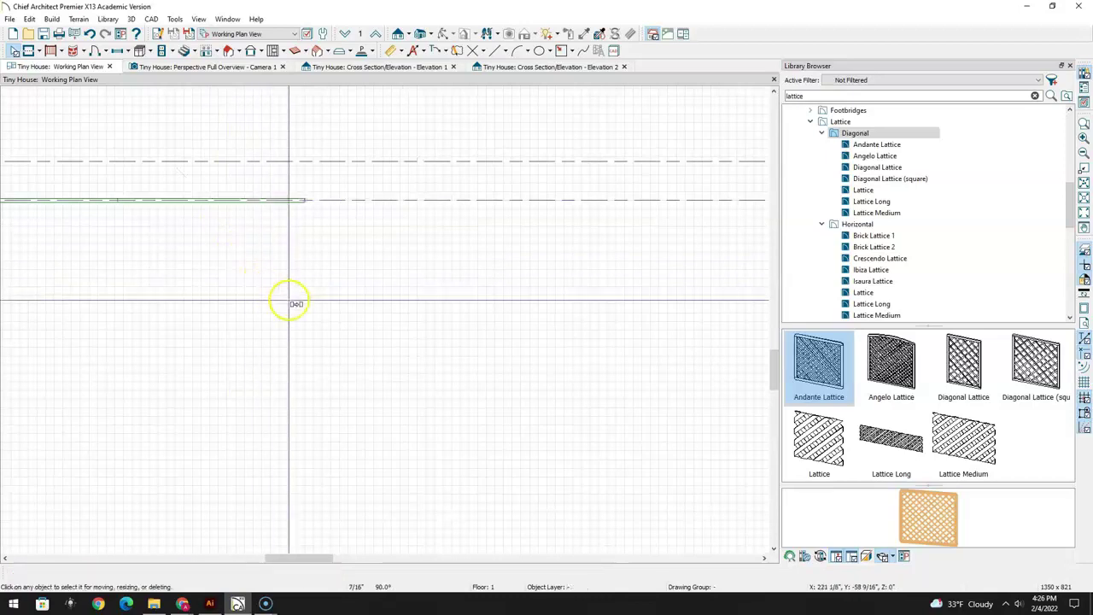
pyautogui.click(368, 258)
pyautogui.moveTo(385, 251); pyautogui.dragTo(405, 209)
pyautogui.scroll(2, 405, 211)
pyautogui.moveTo(405, 201); pyautogui.dragTo(416, 195)
pyautogui.click(479, 321)
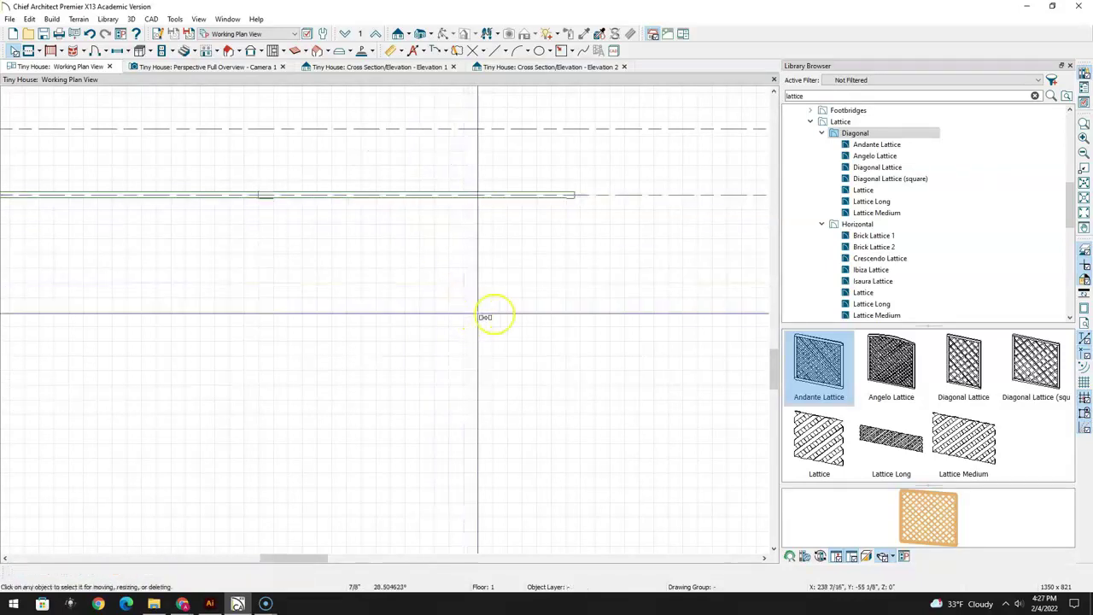
# Paste a fourth lattice, butt it against the third on the deck's outer edge, and check the row in the perspective view
pyautogui.moveTo(663, 254); pyautogui.dragTo(188, 417, button='middle')
pyautogui.click(190, 346)
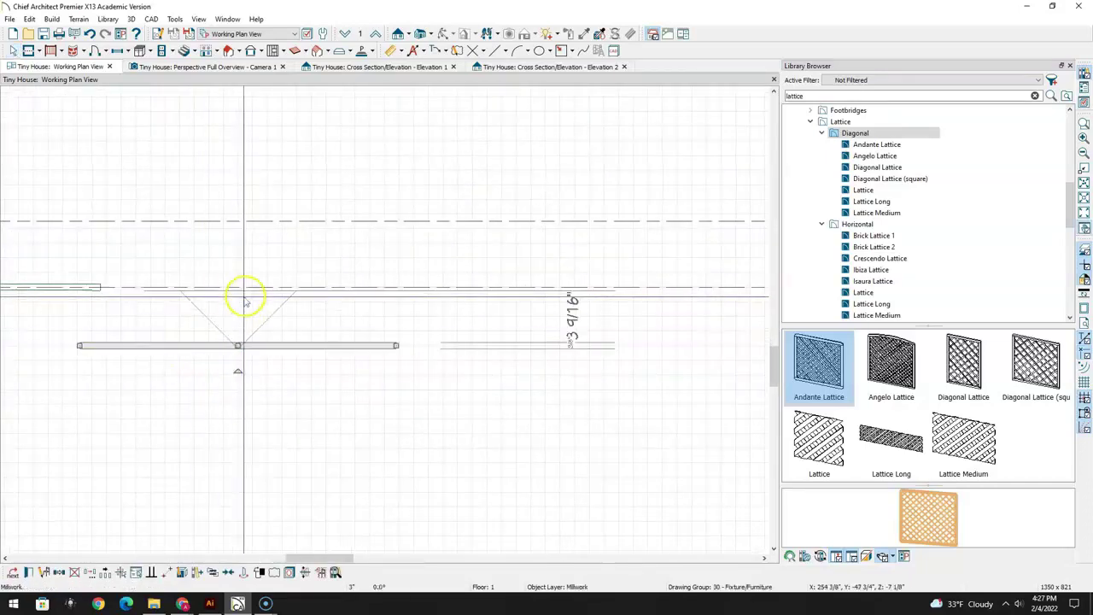
pyautogui.moveTo(236, 347); pyautogui.dragTo(244, 290)
pyautogui.scroll(1, 177, 323)
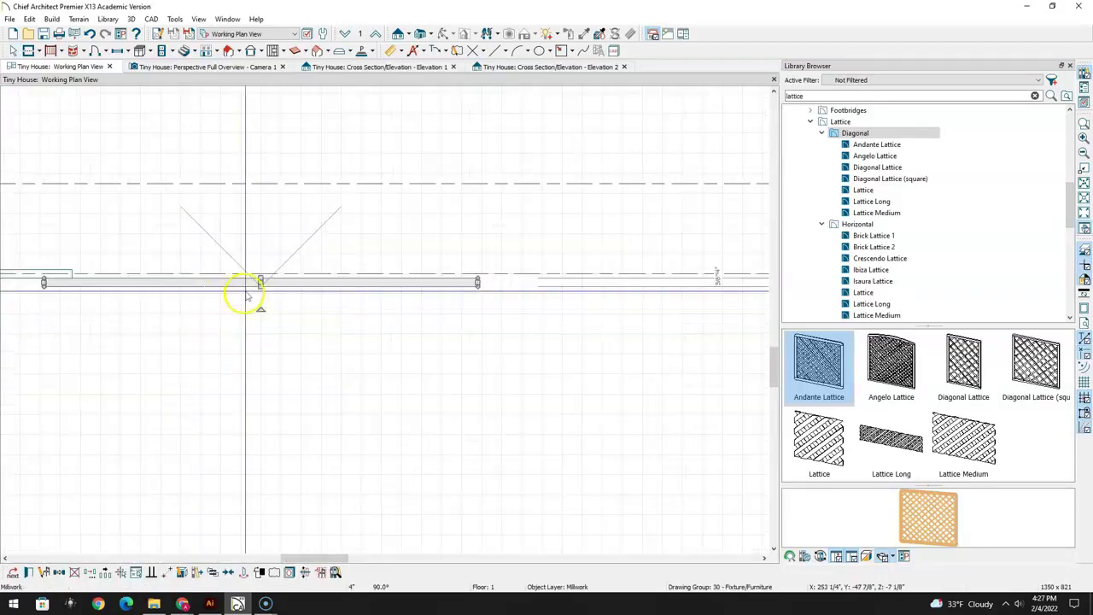
pyautogui.moveTo(262, 283); pyautogui.dragTo(264, 271)
pyautogui.click(204, 344)
pyautogui.click(245, 139)
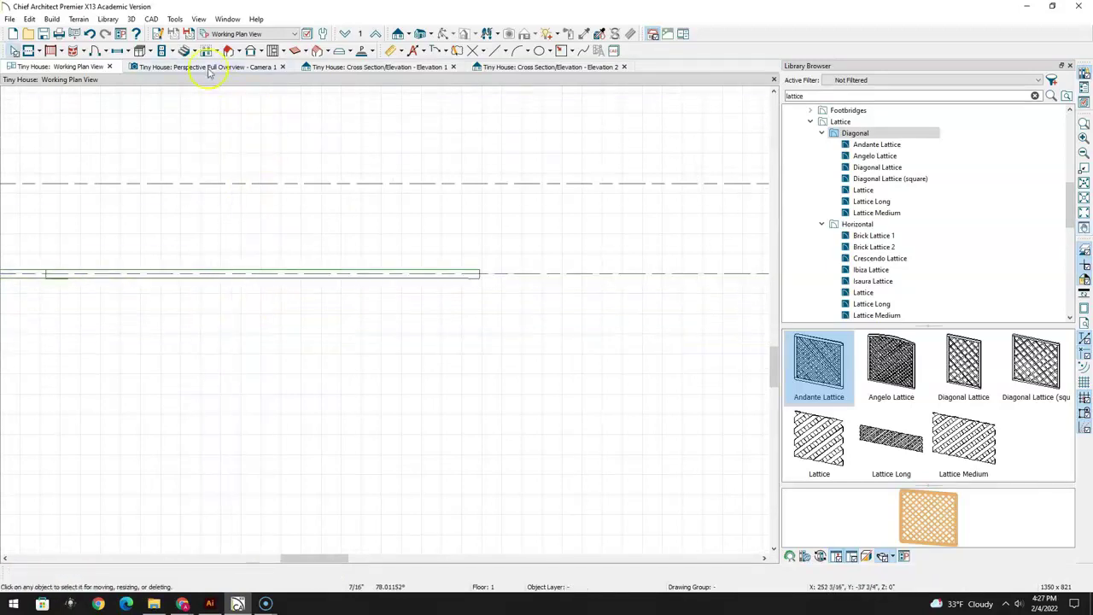
pyautogui.click(209, 68)
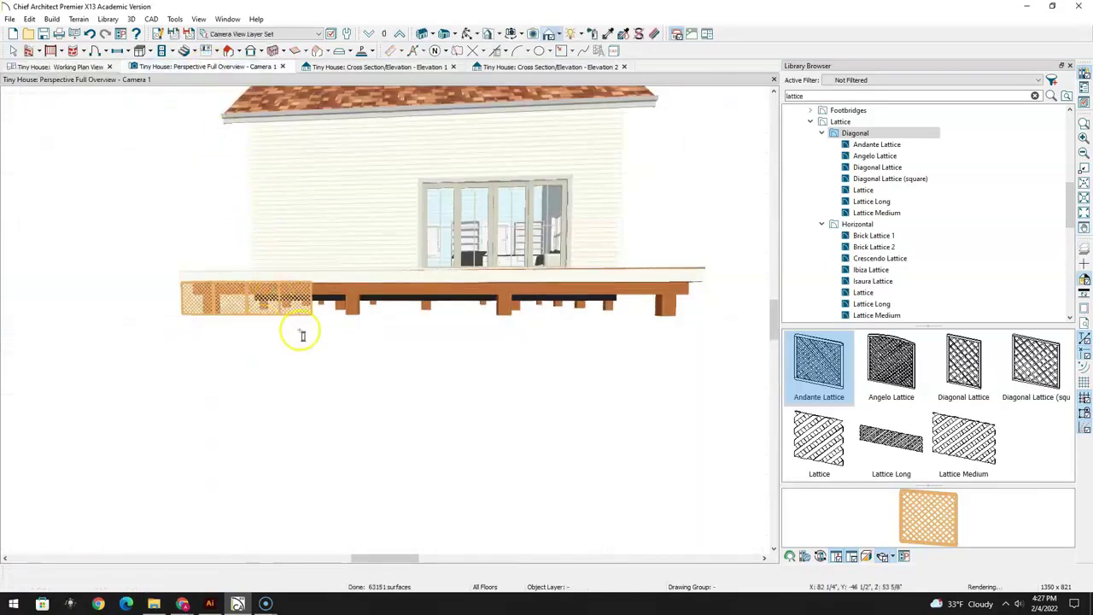
# Back in the Working Plan View, paste a fifth lattice and align it with the end of the fourth panel
pyautogui.click(77, 67)
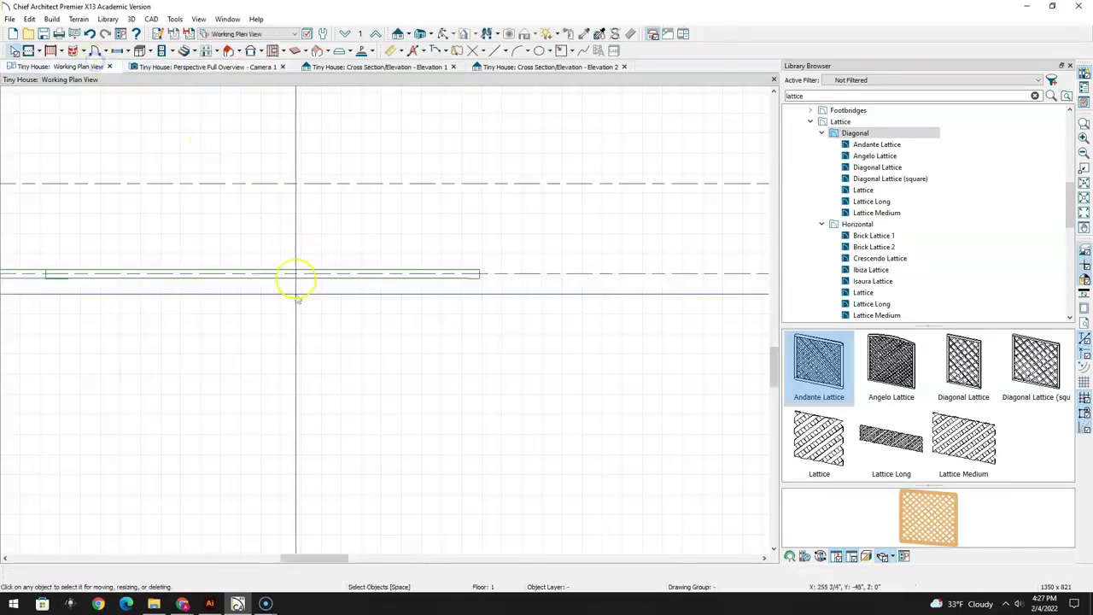
pyautogui.moveTo(561, 373); pyautogui.dragTo(300, 415, button='middle')
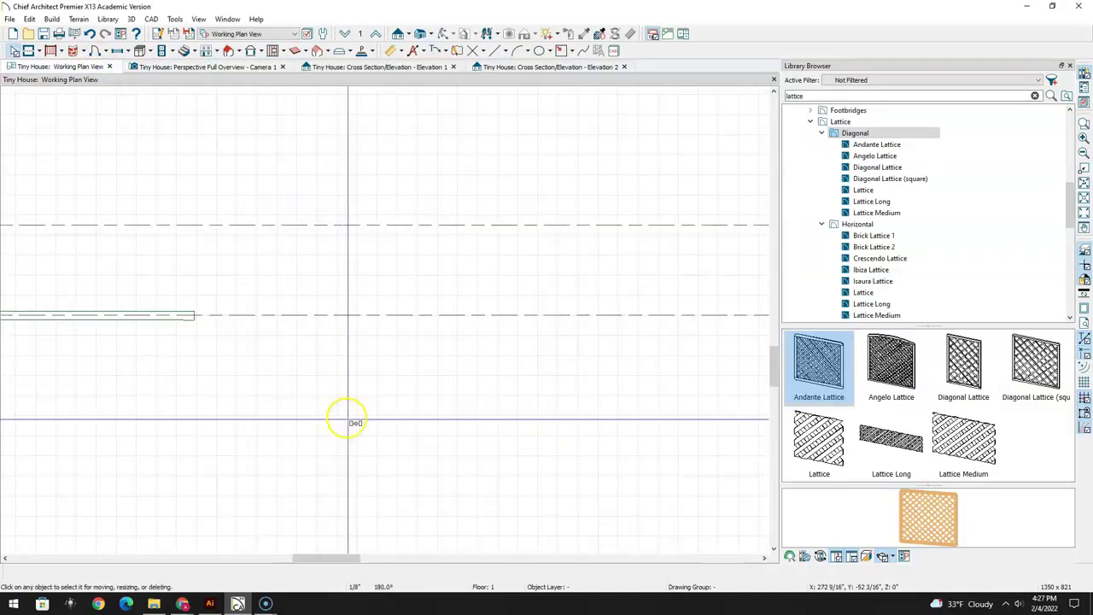
pyautogui.click(316, 336)
pyautogui.moveTo(324, 341); pyautogui.dragTo(410, 316)
pyautogui.click(532, 413)
# Paste a sixth lattice and move it onto the deck's outer edge against the fifth panel
pyautogui.scroll(-5, 205, 451)
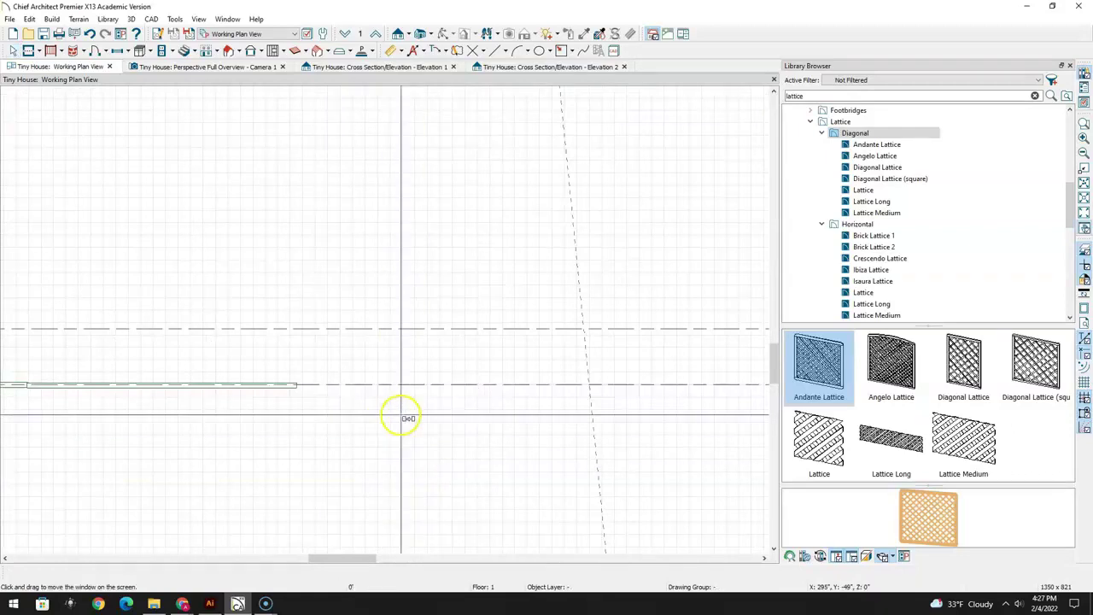
pyautogui.hotkey('ctrl', 'v')
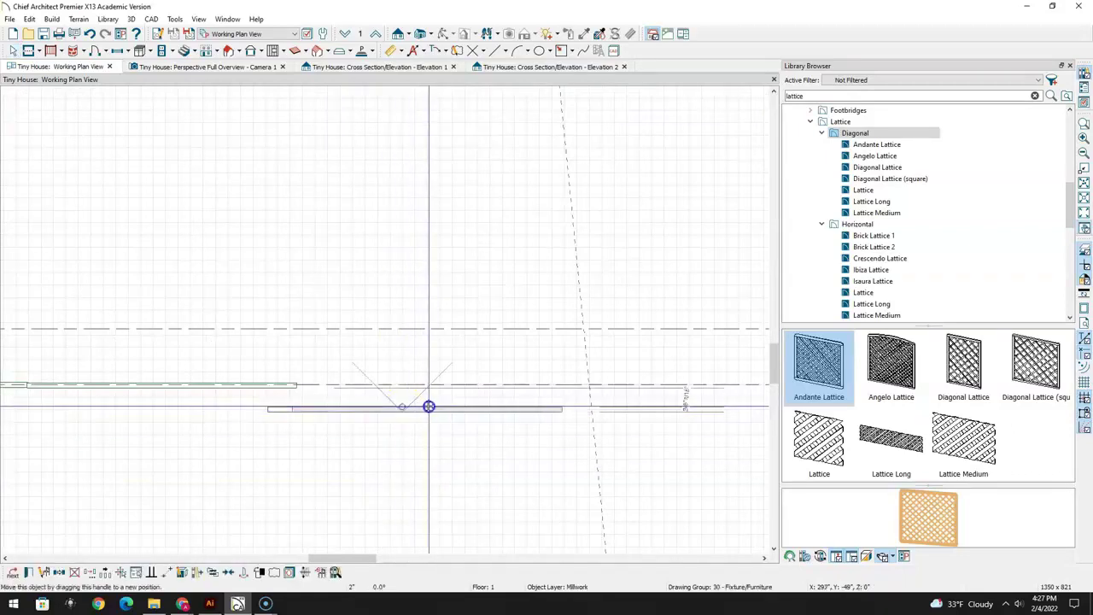
pyautogui.click(427, 409)
pyautogui.click(433, 411)
pyautogui.click(431, 410)
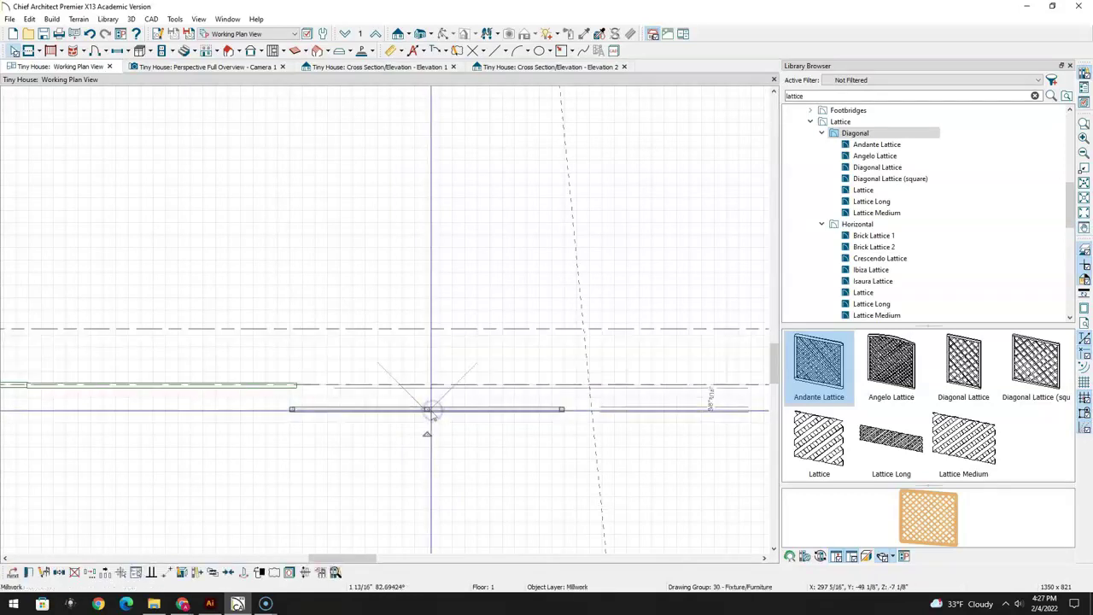
pyautogui.moveTo(429, 410); pyautogui.dragTo(432, 386)
# Continue the row of pasted lattice panels end to end along the deck's outer edge toward its opposite end
pyautogui.scroll(-2, 507, 442)
pyautogui.moveTo(508, 442); pyautogui.dragTo(268, 461, button='middle')
pyautogui.moveTo(357, 479); pyautogui.dragTo(601, 424)
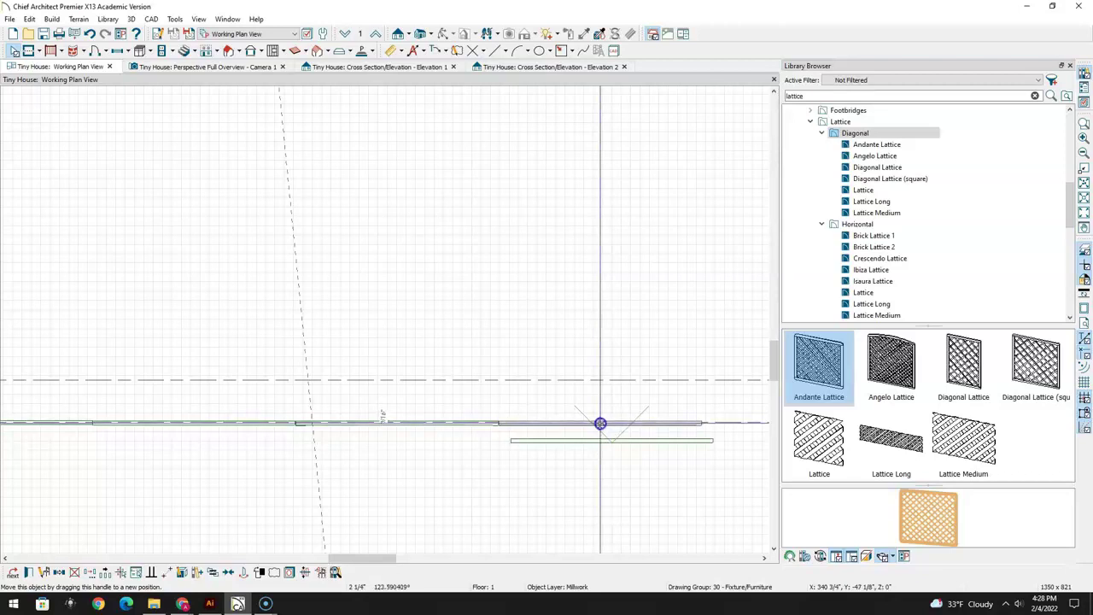
pyautogui.scroll(-2, 643, 477)
pyautogui.moveTo(654, 456); pyautogui.dragTo(286, 474, button='middle')
pyautogui.scroll(-2, 286, 474)
pyautogui.scroll(-1, 452, 462)
pyautogui.scroll(2, 483, 459)
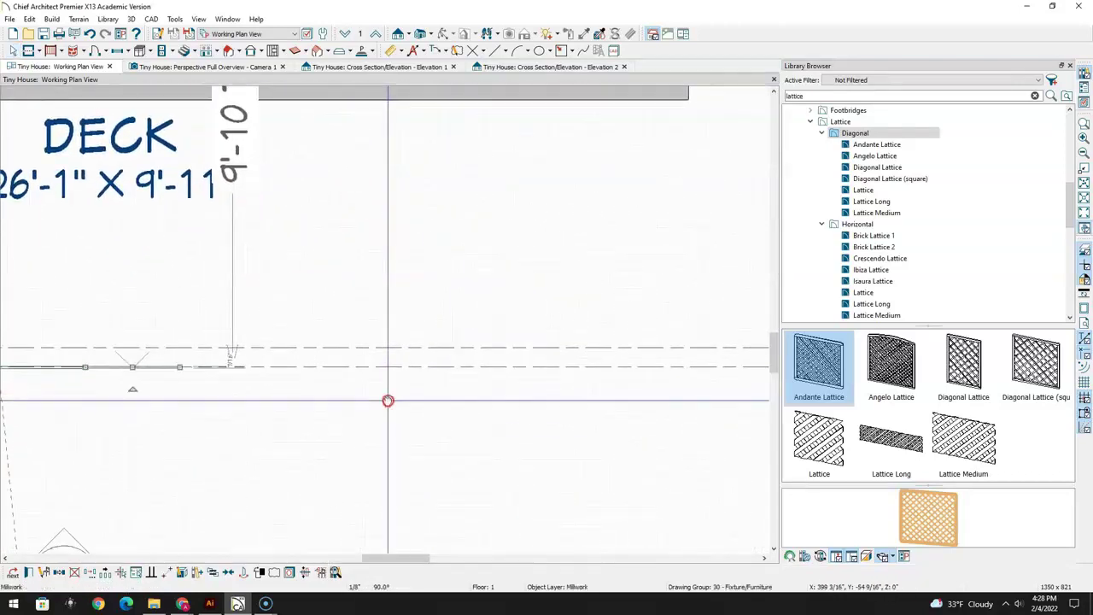
pyautogui.scroll(-2, 387, 399)
pyautogui.scroll(-1, 515, 432)
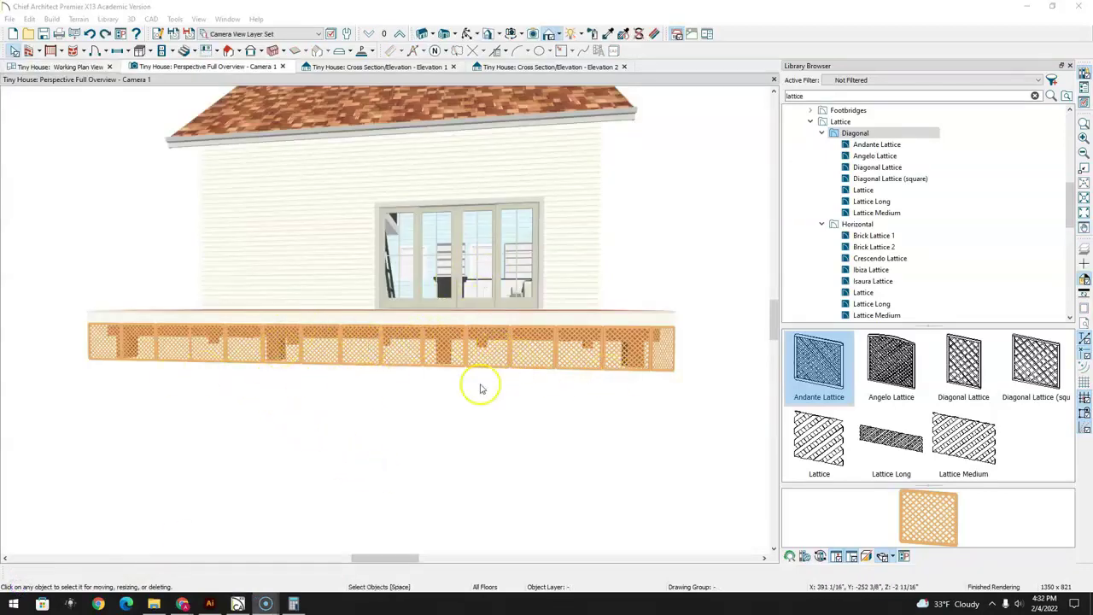
# Inspect the lattice row along the deck's outer edge and delete the narrow 10" panel at its end
pyautogui.scroll(3, 456, 350)
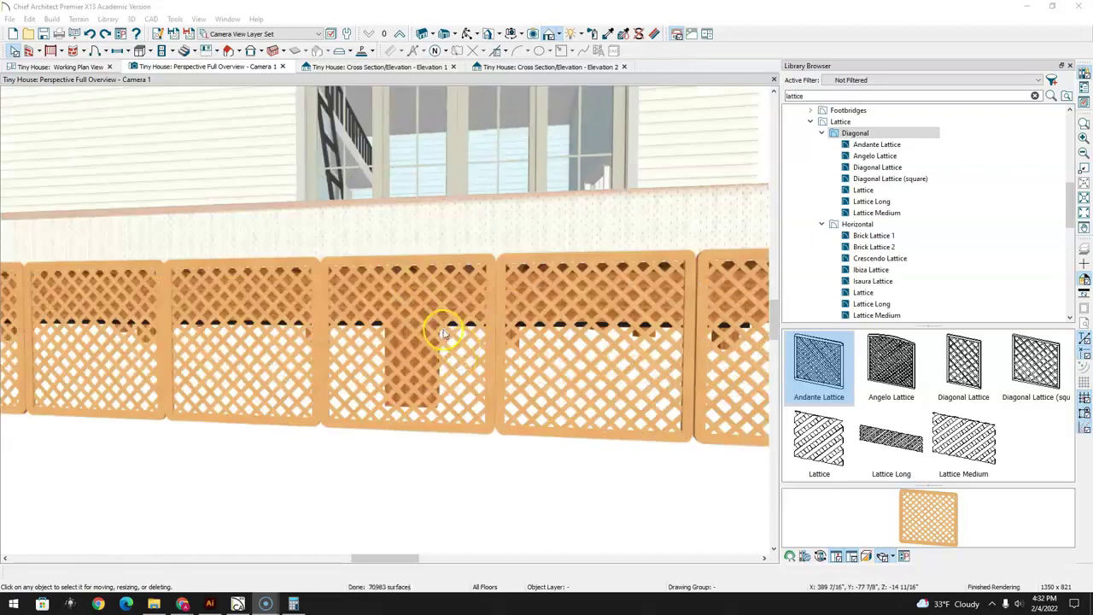
pyautogui.scroll(-3, 452, 341)
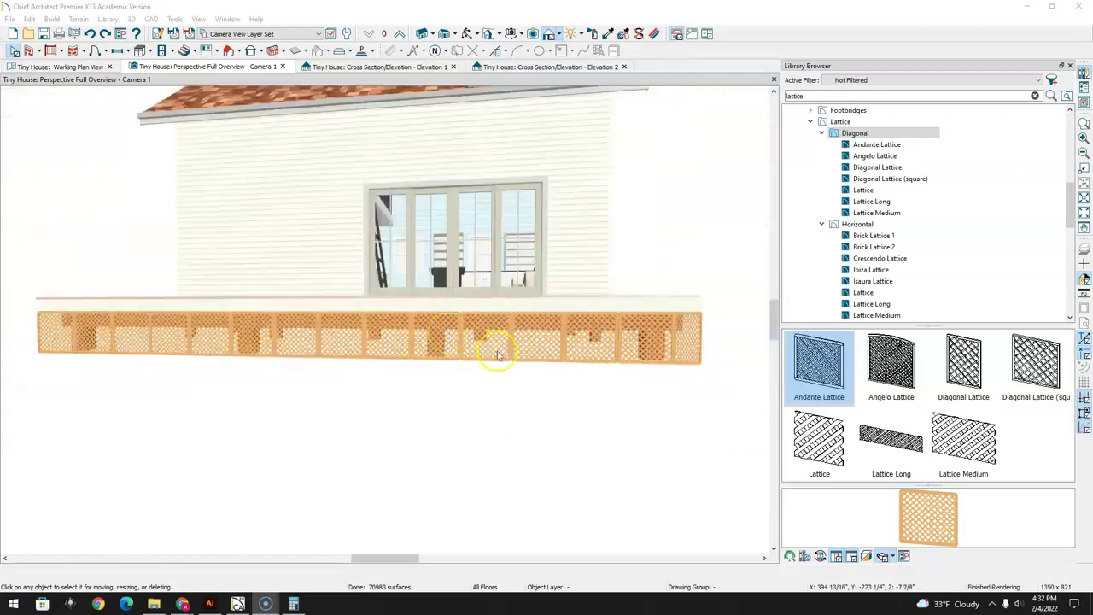
pyautogui.moveTo(499, 354)
pyautogui.mouseDown(button='middle')
pyautogui.moveTo(484, 352)
pyautogui.moveTo(519, 361)
pyautogui.moveTo(639, 350)
pyautogui.mouseUp(button='middle')
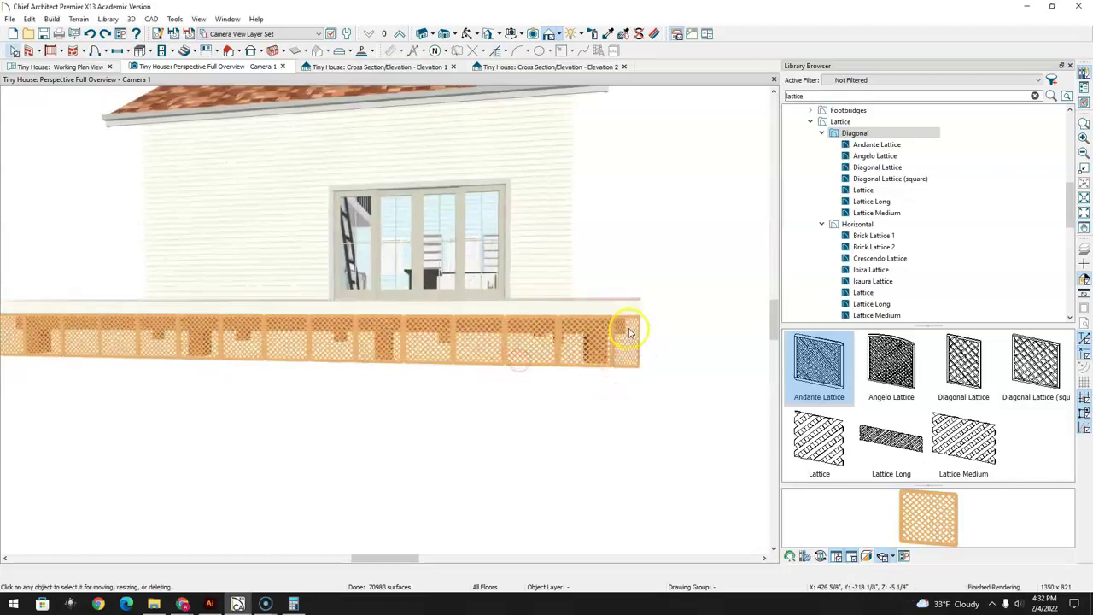
pyautogui.scroll(4, 637, 363)
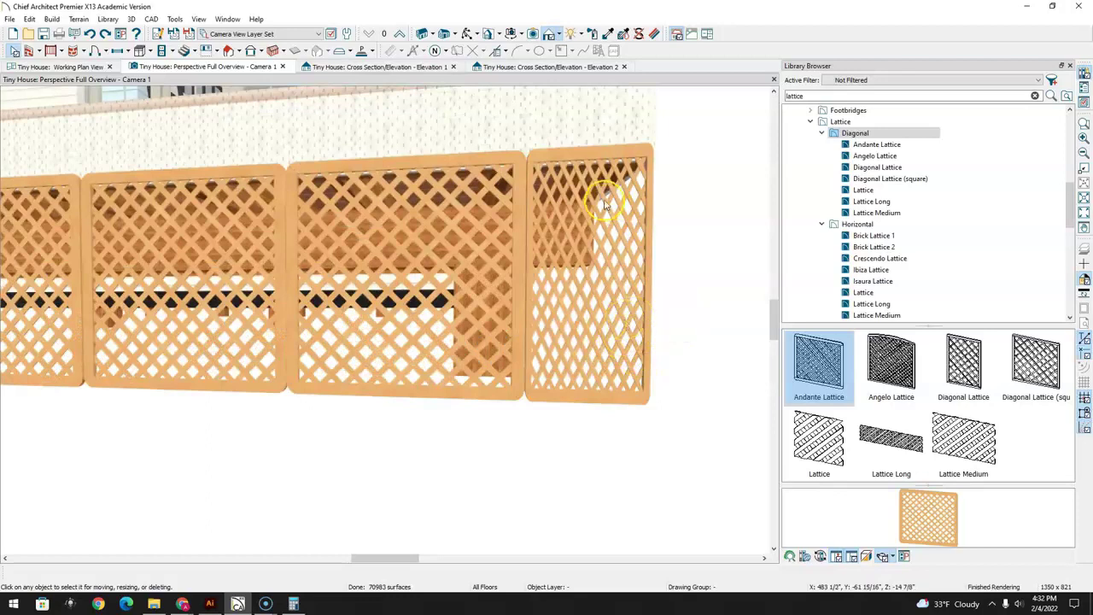
pyautogui.scroll(-3, 618, 306)
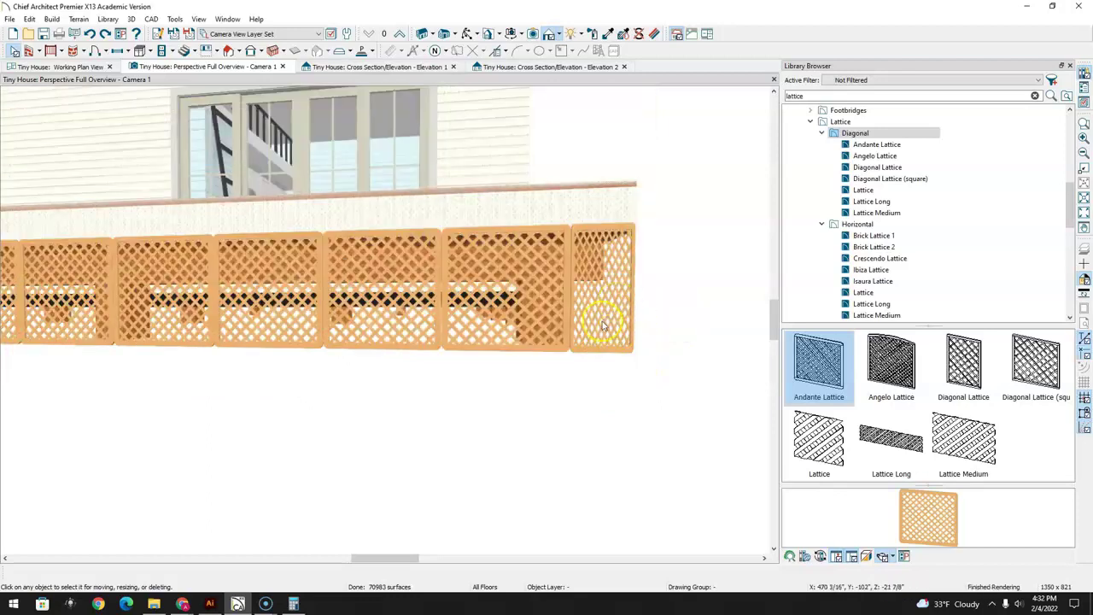
pyautogui.click(603, 326)
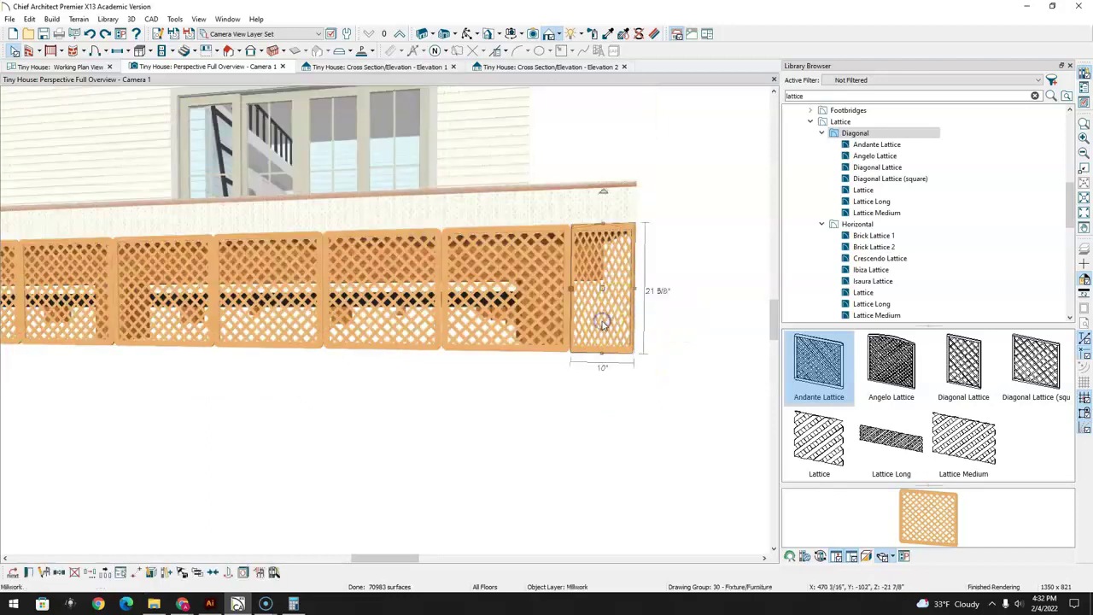
pyautogui.scroll(-6, 598, 341)
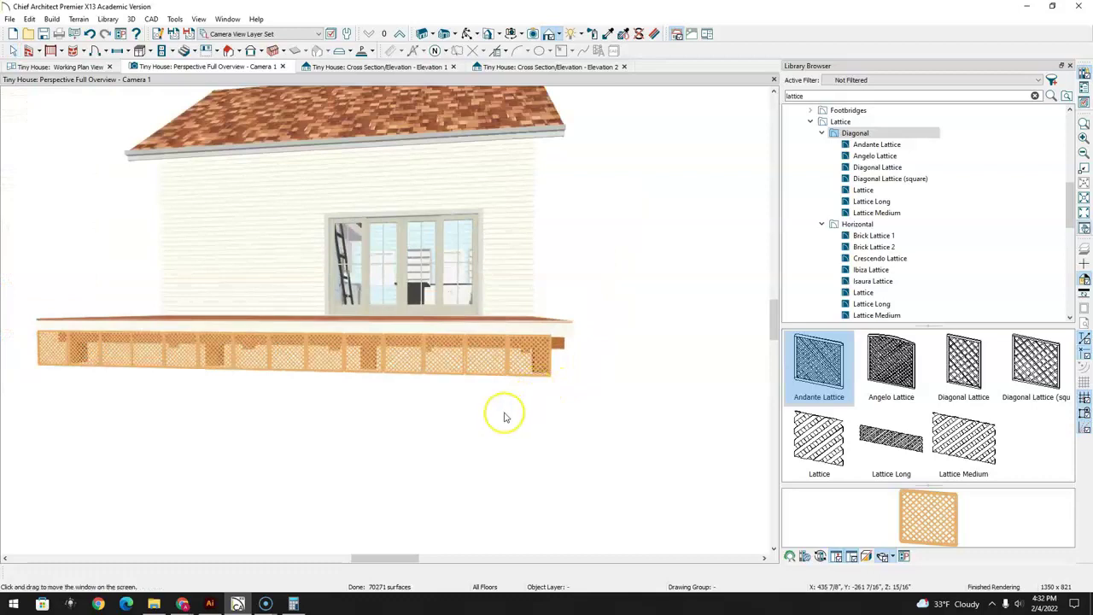
pyautogui.moveTo(501, 415); pyautogui.dragTo(587, 399, button='middle')
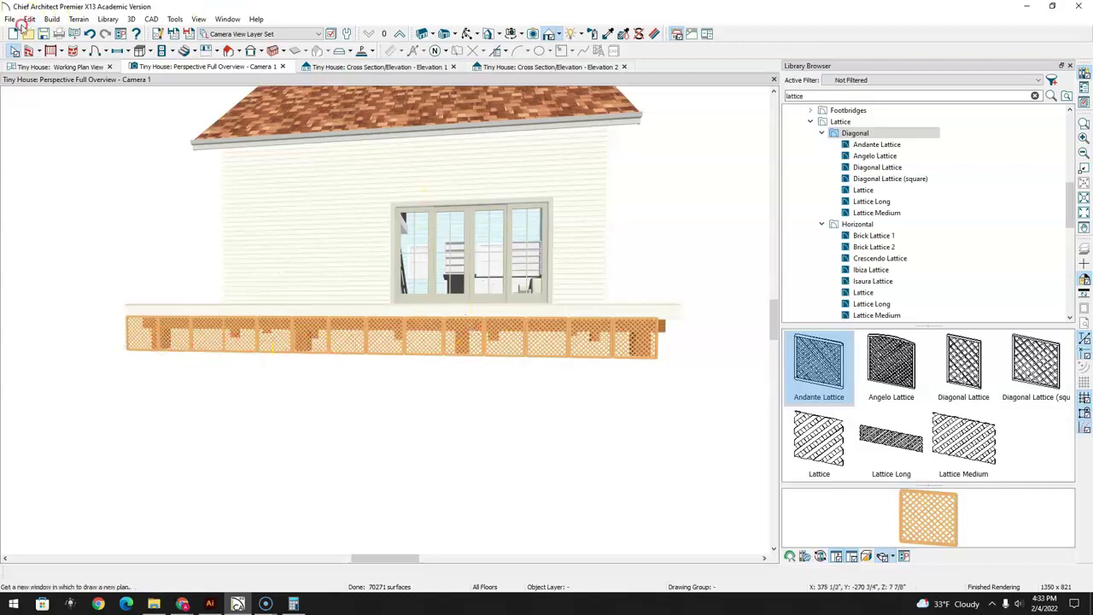
# Check the deck's width in the Working Plan View and compute the panel width in Calculator as 26 × 12 ÷ 14
pyautogui.click(53, 67)
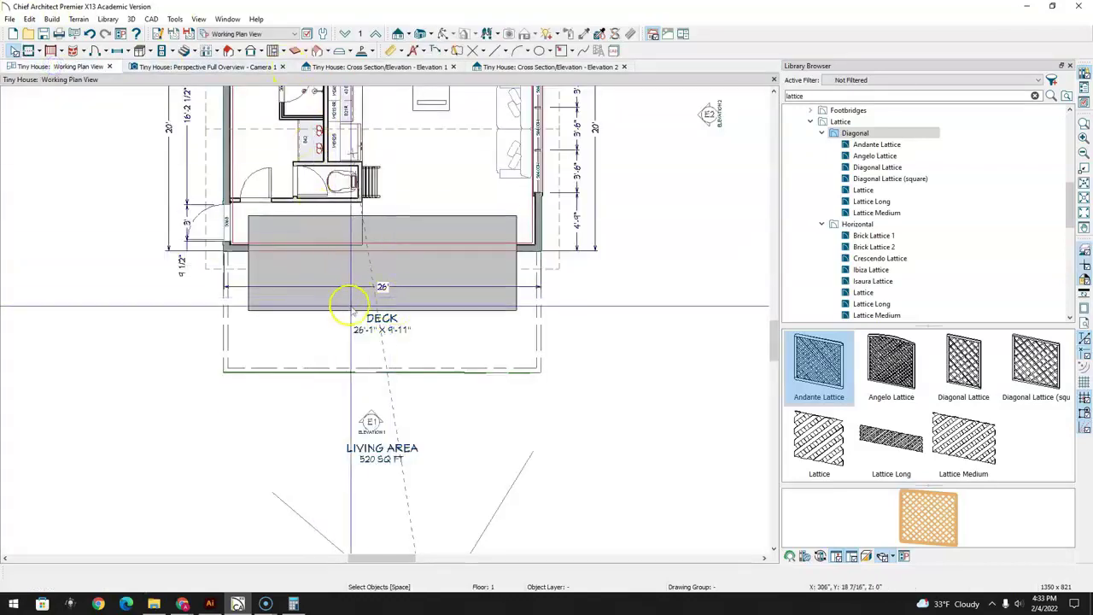
pyautogui.scroll(2, 407, 288)
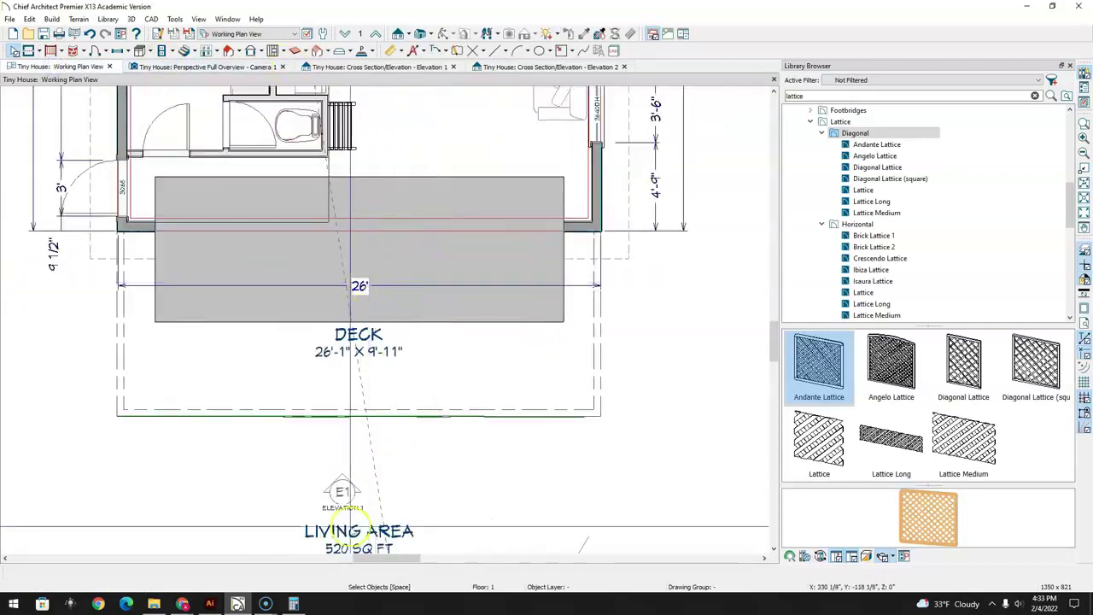
pyautogui.click(293, 604)
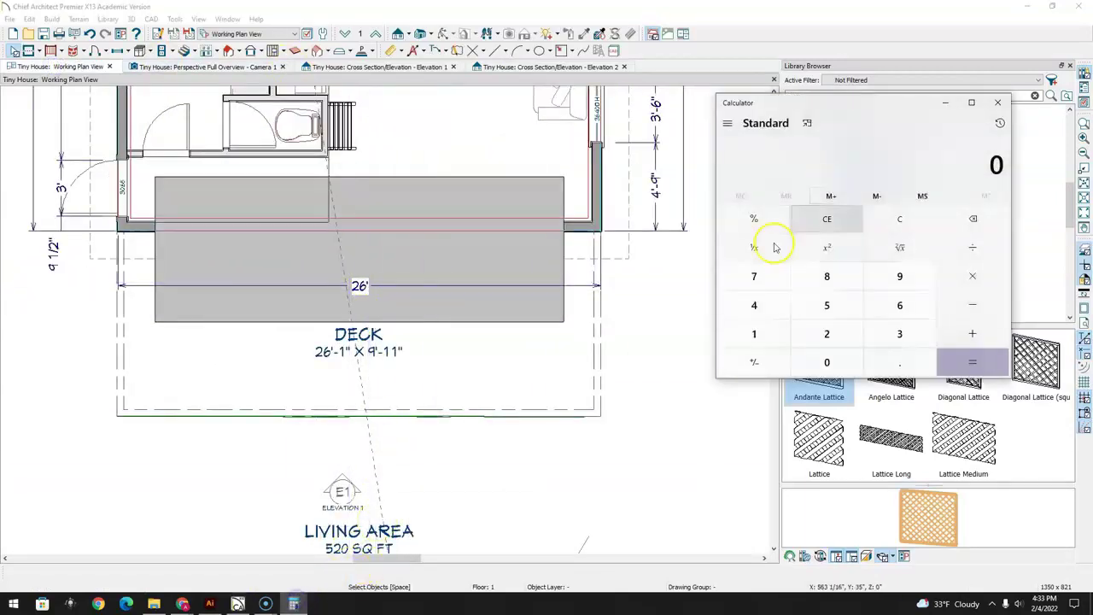
pyautogui.write('26 × ')
pyautogui.write('12')
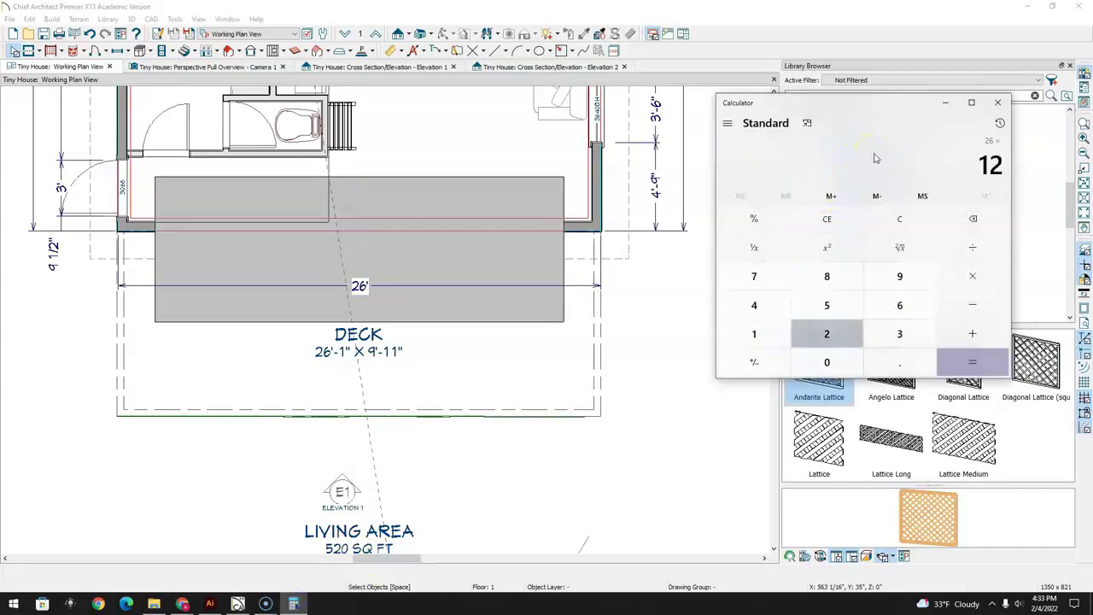
pyautogui.press('Return')
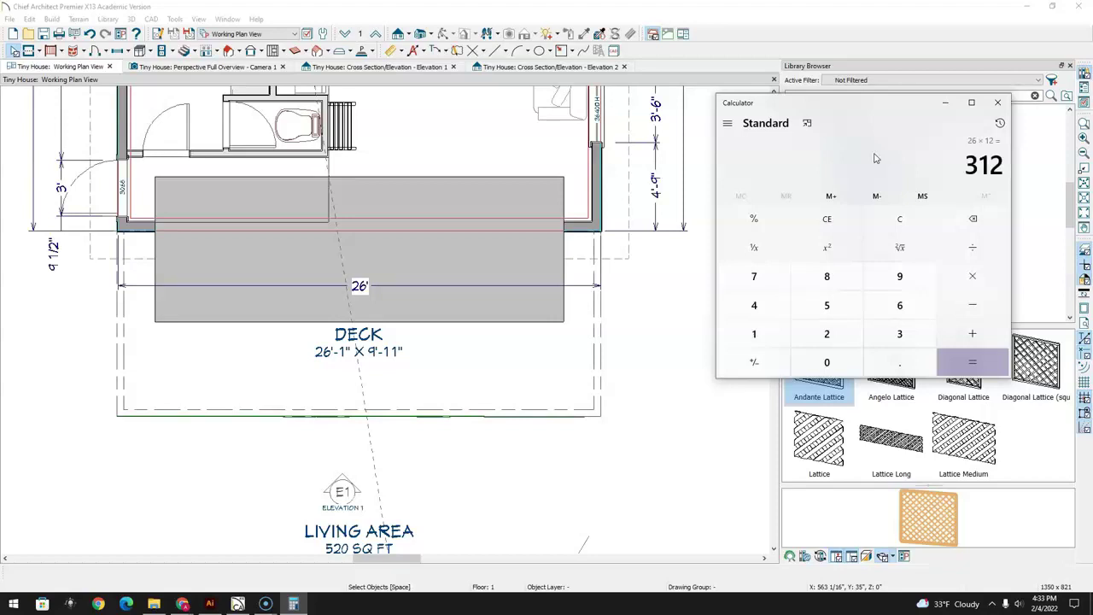
pyautogui.write('14')
pyautogui.press('Return')
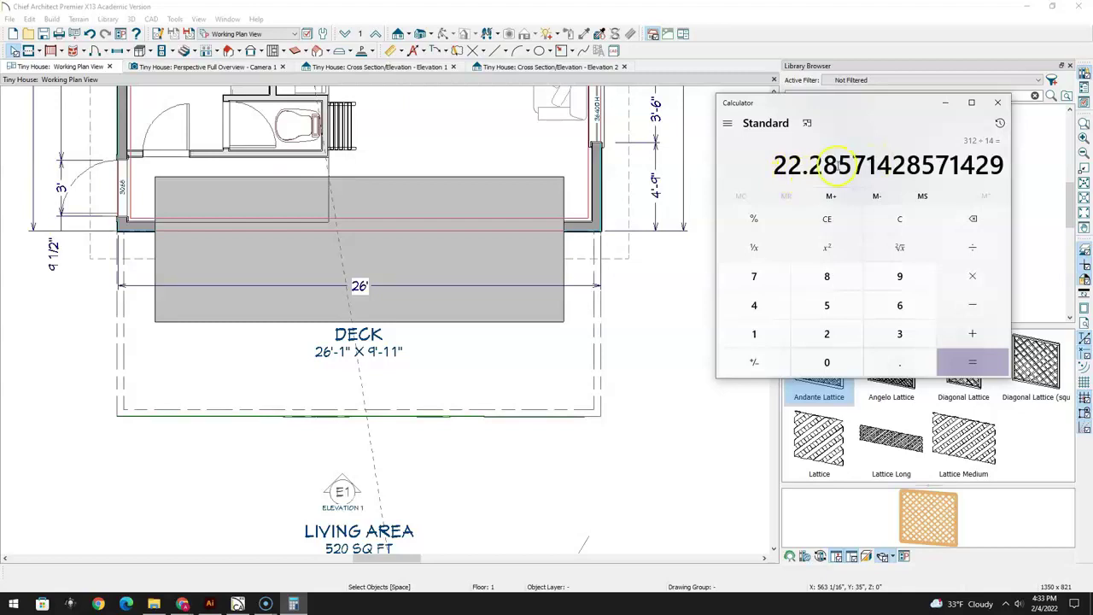
pyautogui.click(949, 104)
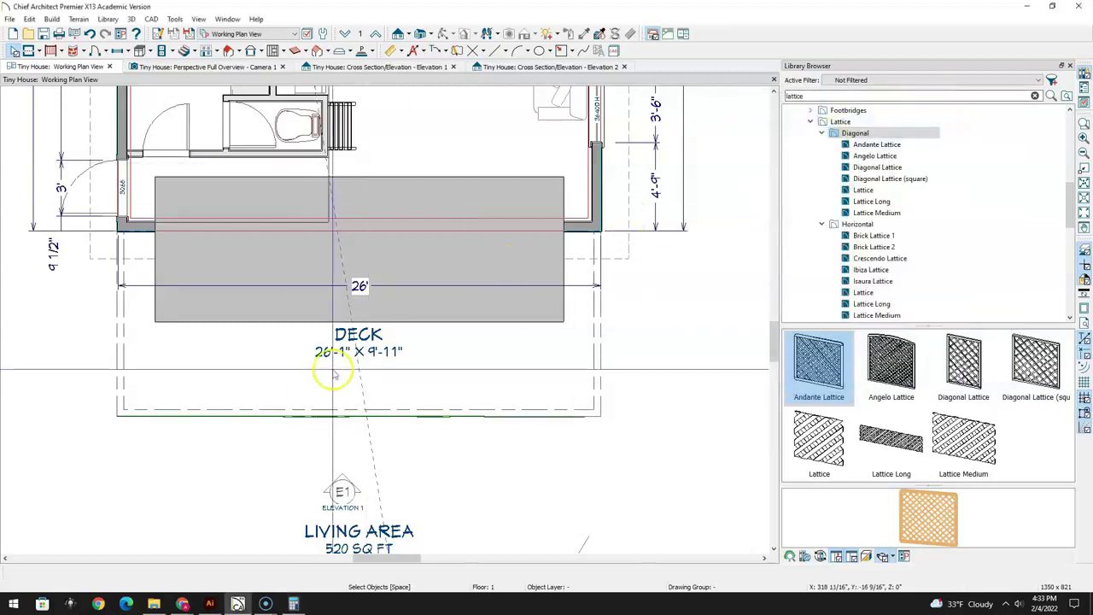
# In the perspective view, set the end lattice's width to 22.28 inches and move the panel to the deck's corner
pyautogui.click(239, 66)
pyautogui.scroll(3, 645, 346)
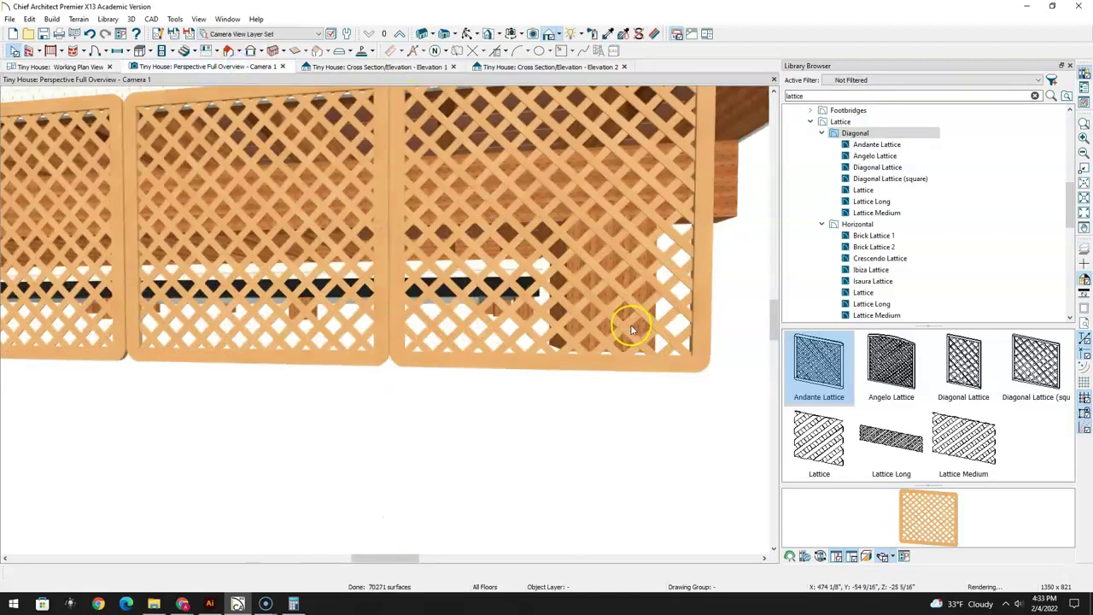
pyautogui.scroll(-3, 632, 328)
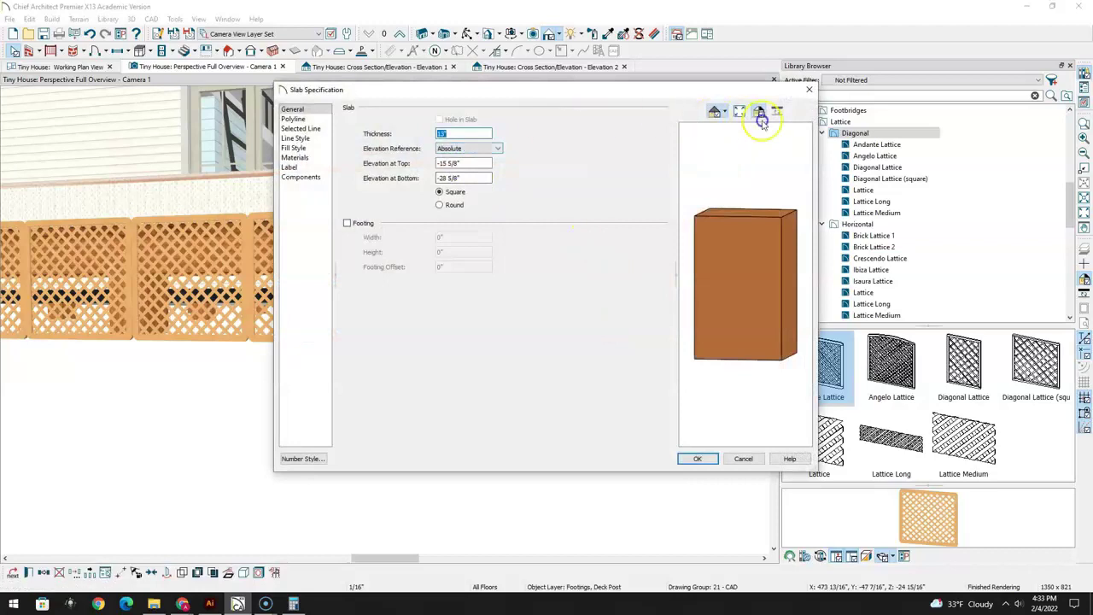
pyautogui.click(811, 90)
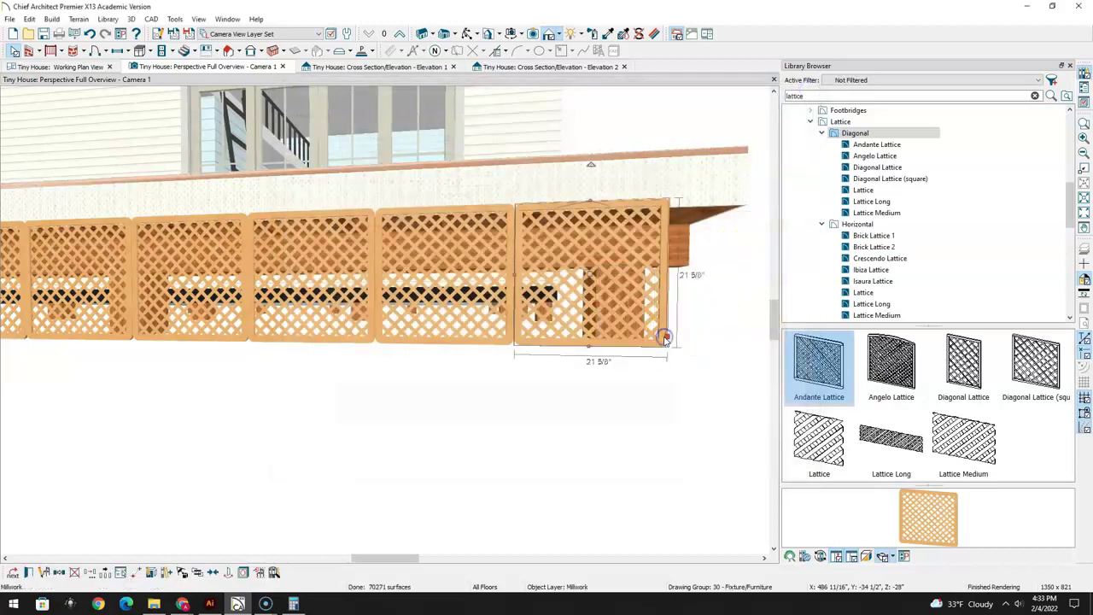
pyautogui.doubleClick(665, 338)
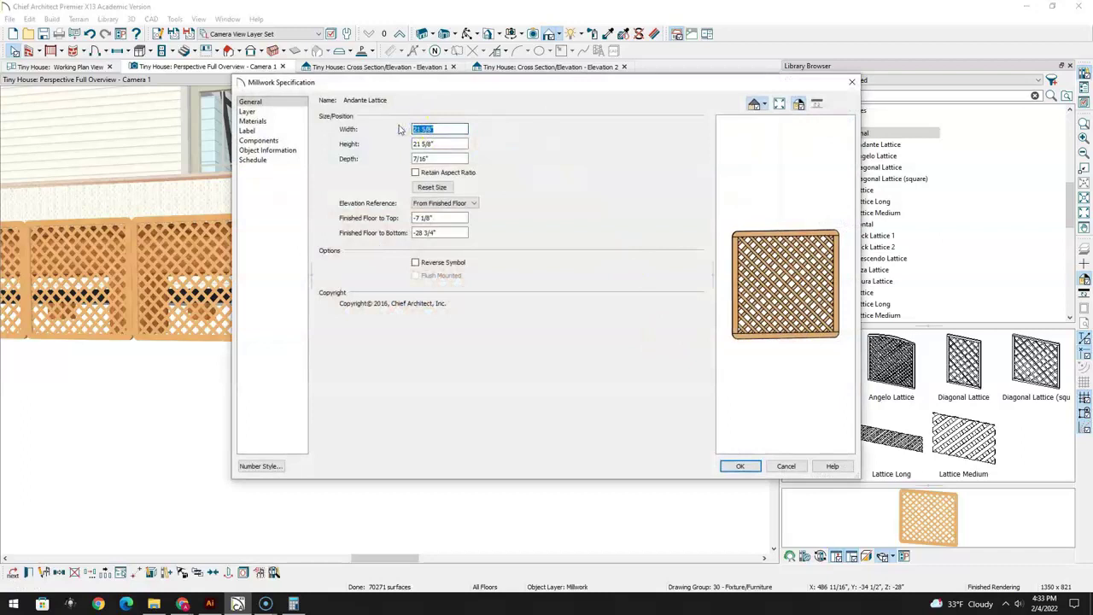
pyautogui.click(292, 604)
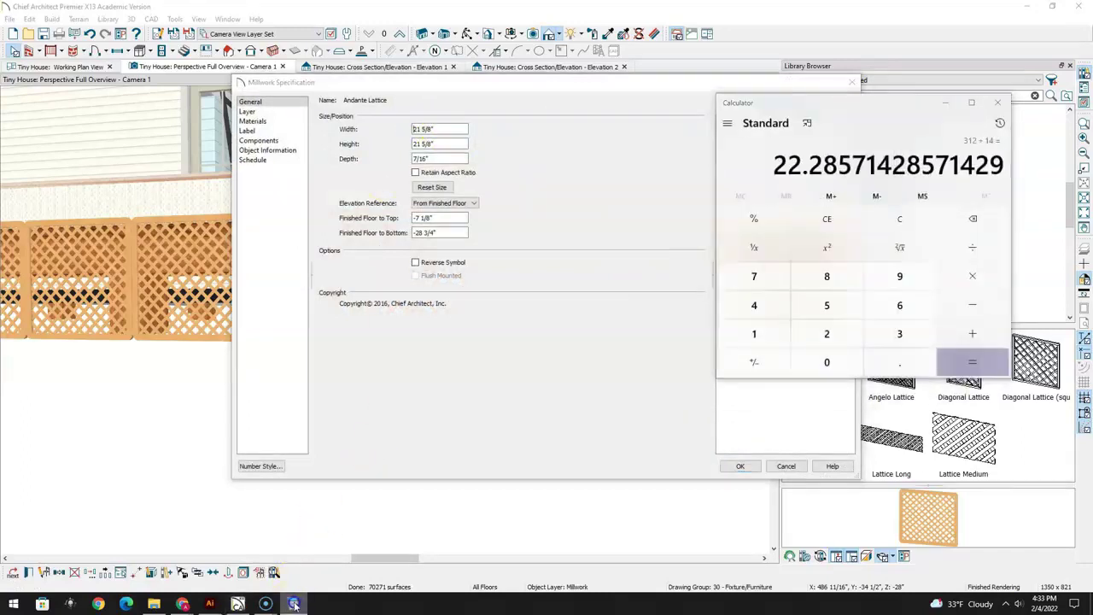
pyautogui.click(301, 538)
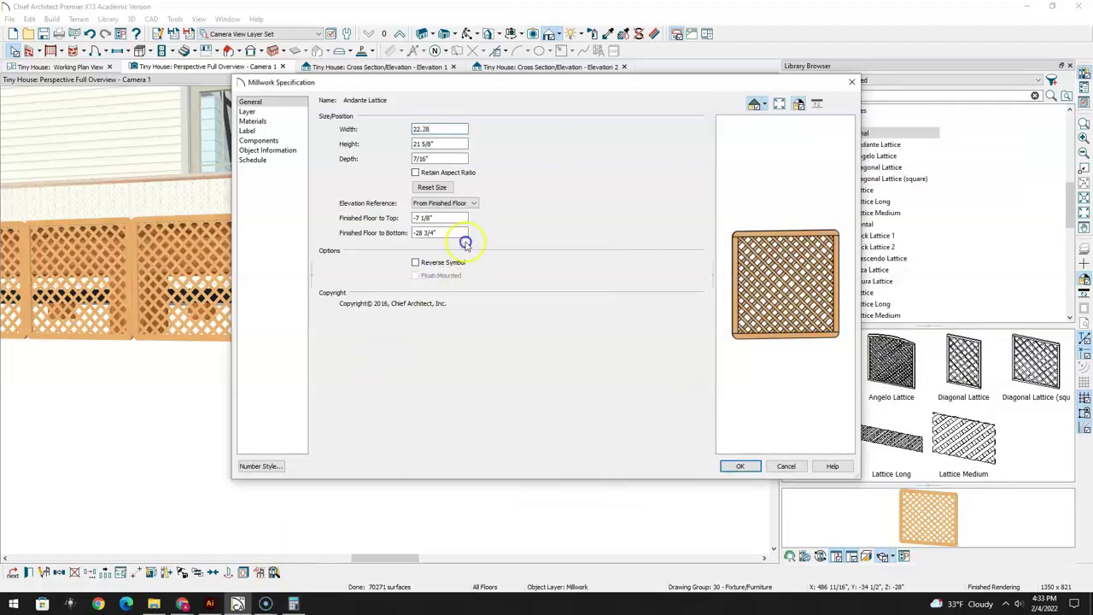
pyautogui.press('Tab')
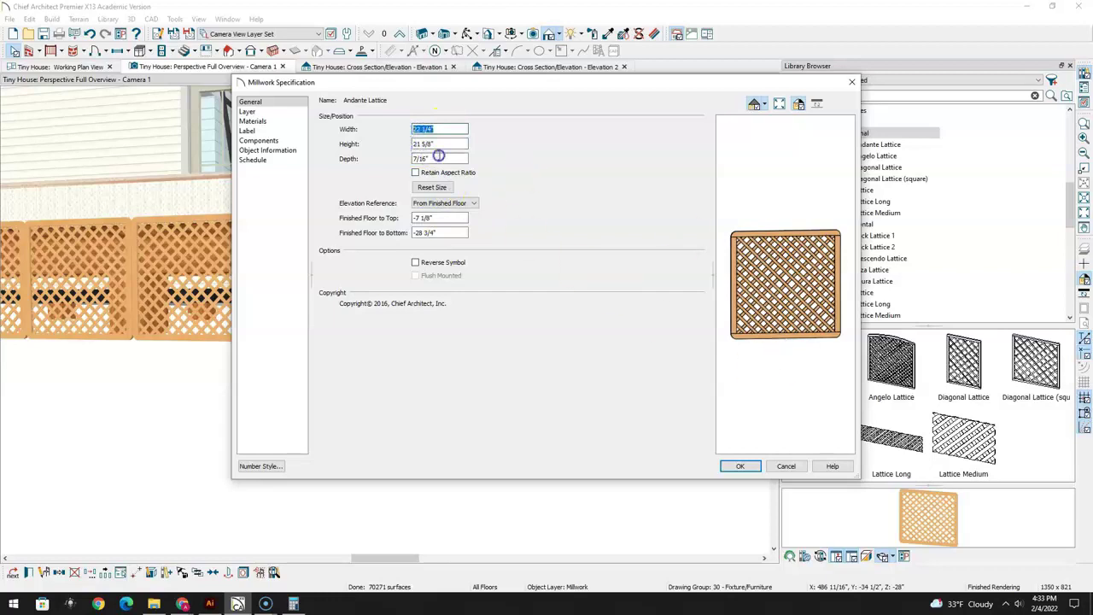
pyautogui.click(743, 466)
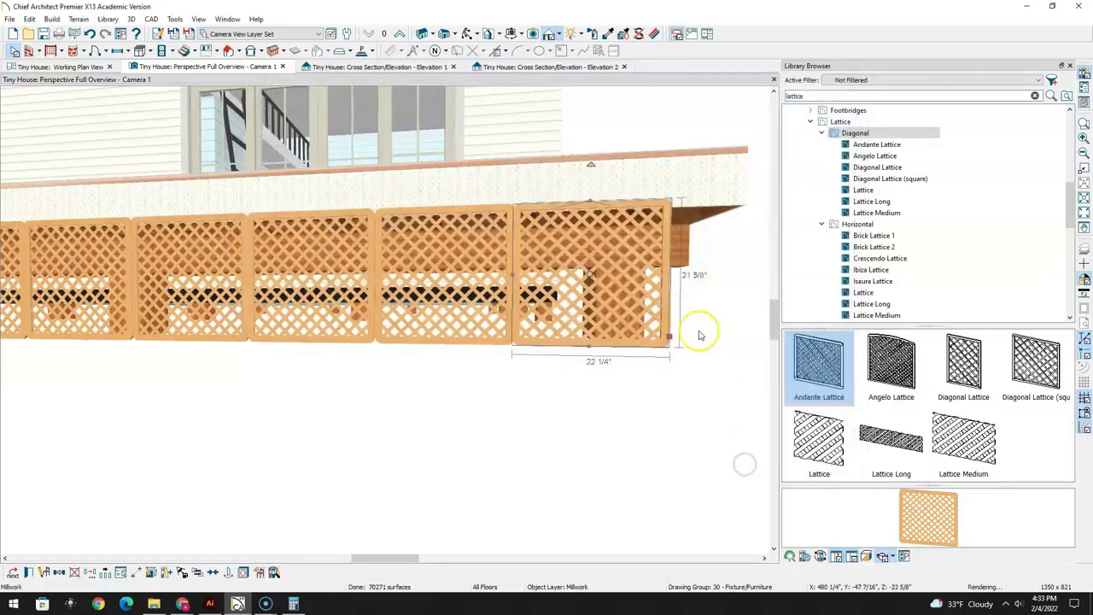
pyautogui.moveTo(589, 274); pyautogui.dragTo(659, 275)
pyautogui.click(457, 291)
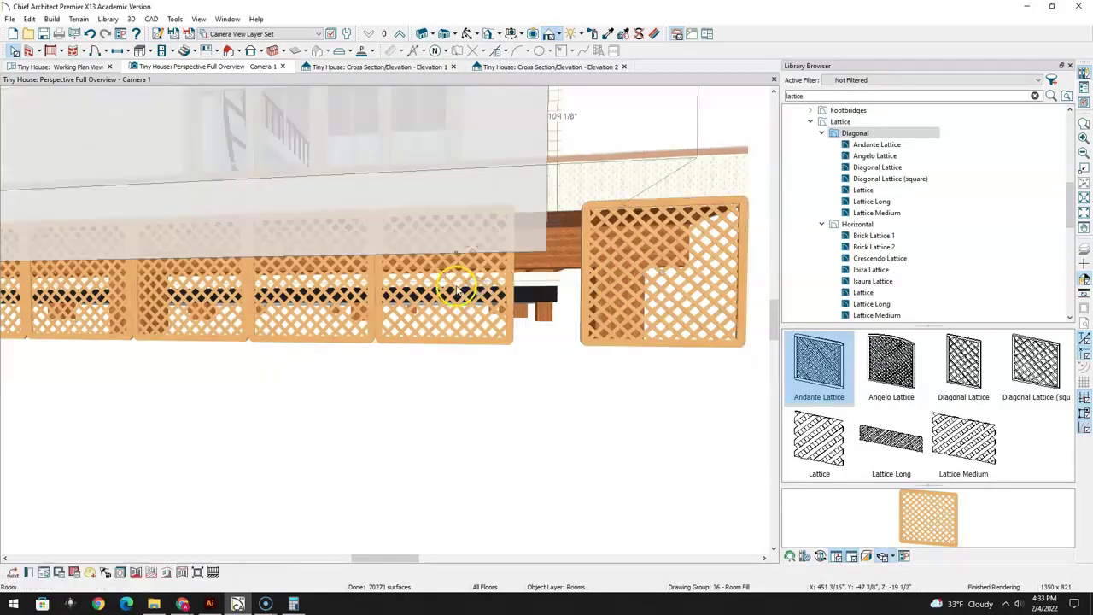
pyautogui.doubleClick(458, 316)
pyautogui.click(833, 484)
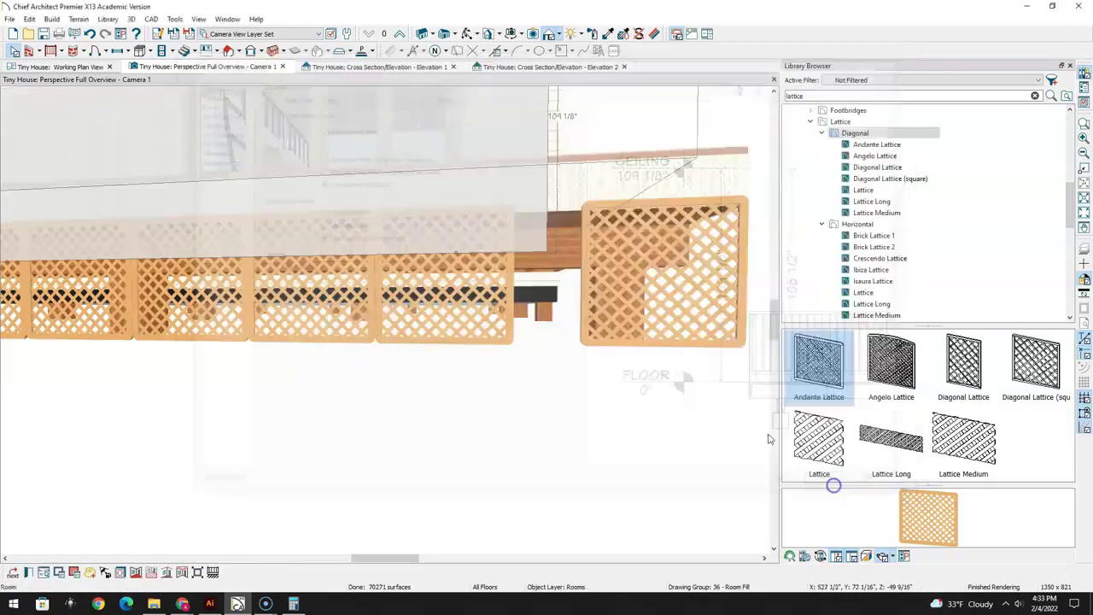
# Set the second-to-last lattice's width to 22 1/4" and move it against the end panel
pyautogui.click(485, 345)
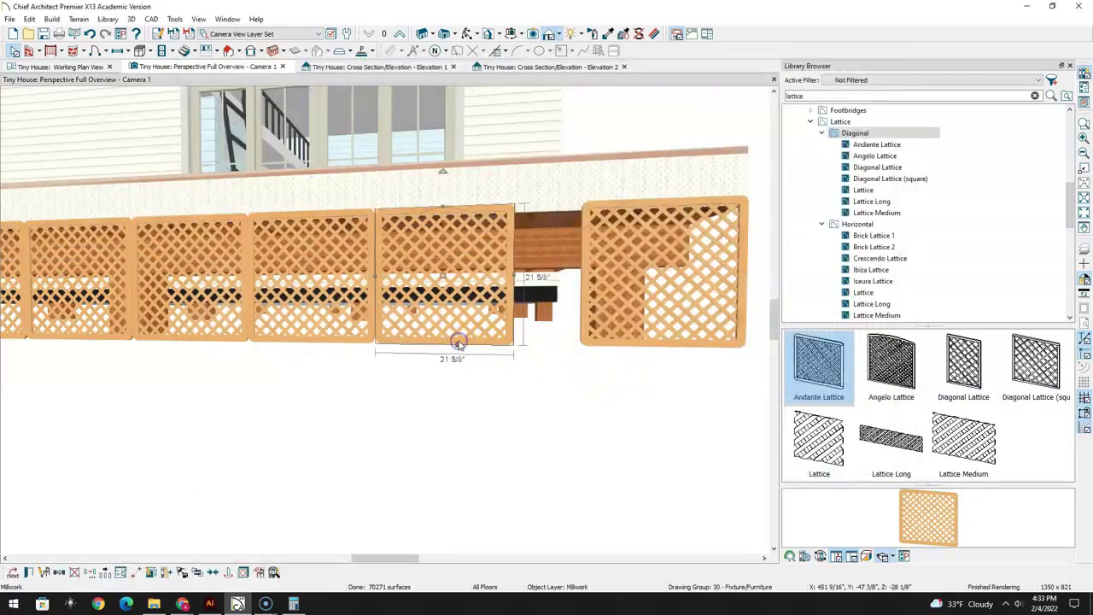
pyautogui.doubleClick(459, 343)
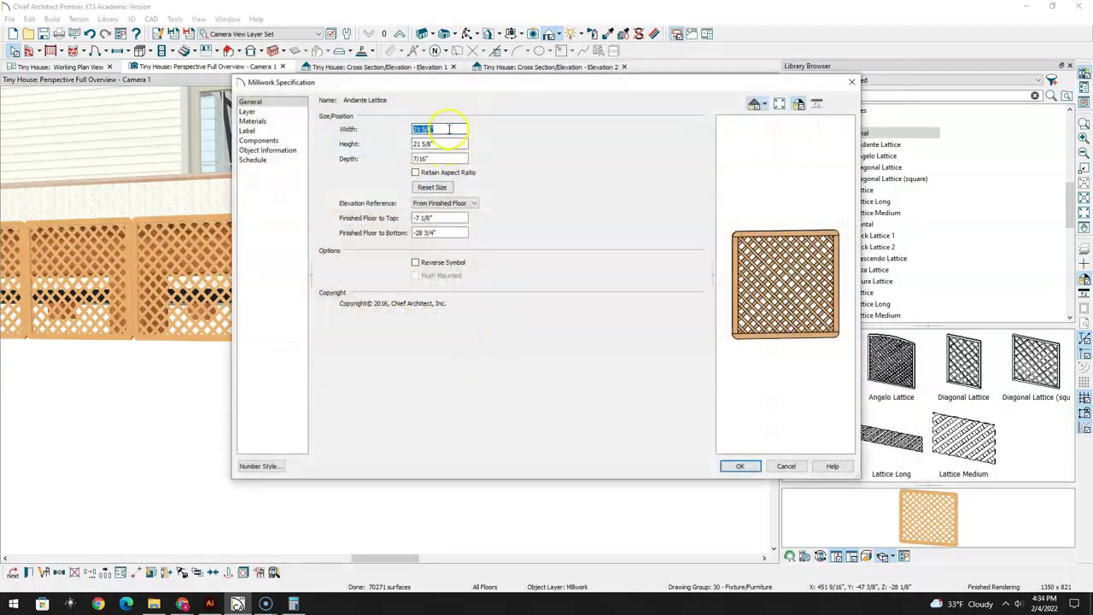
pyautogui.click(740, 465)
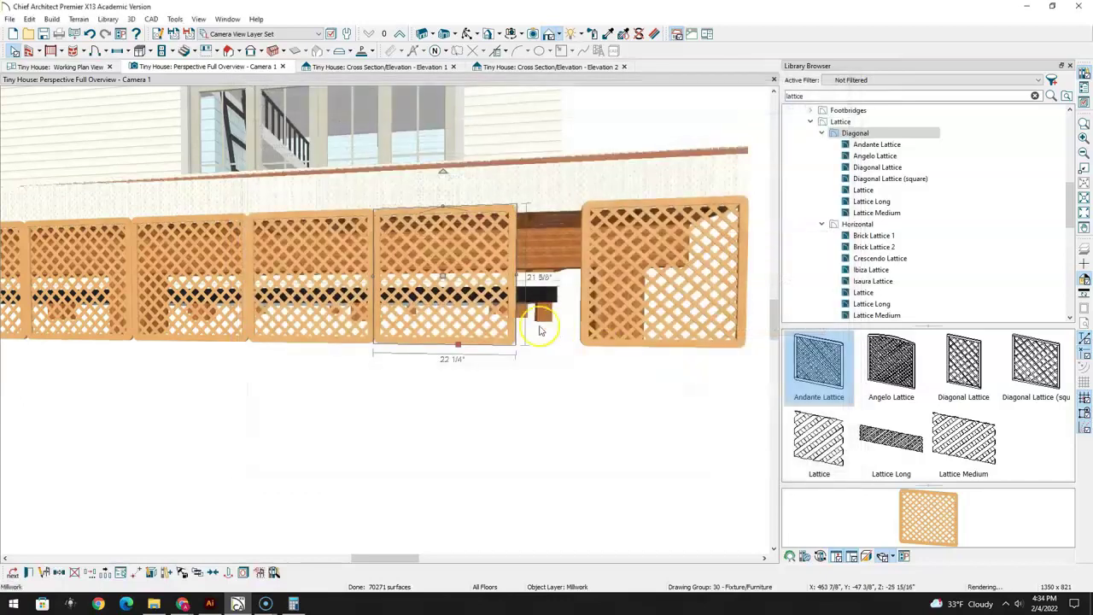
pyautogui.moveTo(447, 275); pyautogui.dragTo(505, 276)
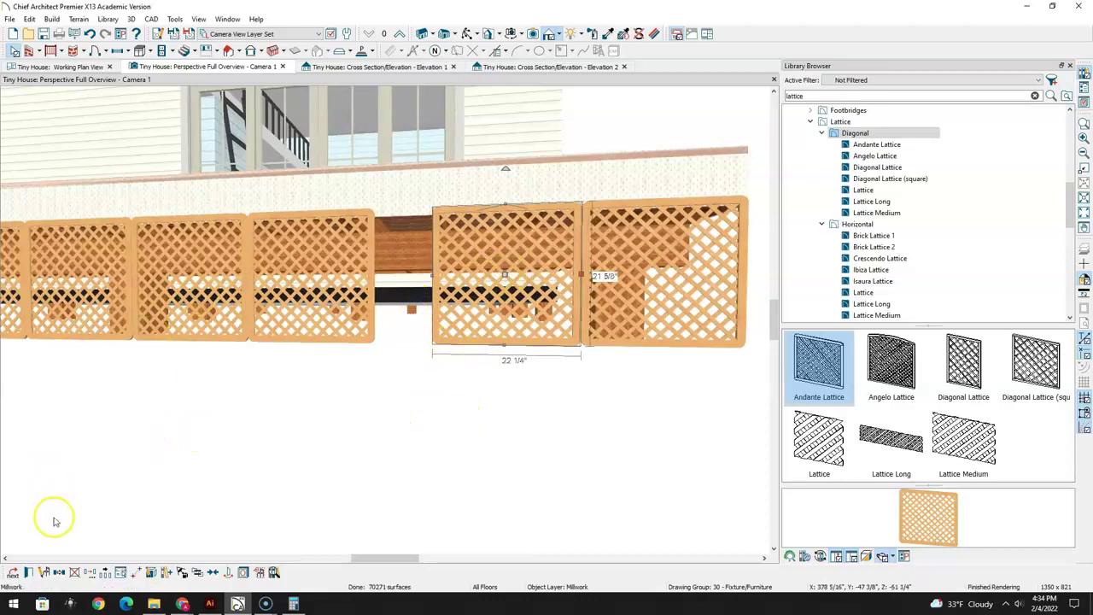
# In the Elevation 1 view, widen the lattice beside the gap to 22 1/4" and shift it against the neighboring resized panel
pyautogui.hotkey('ctrl', 'Tab')
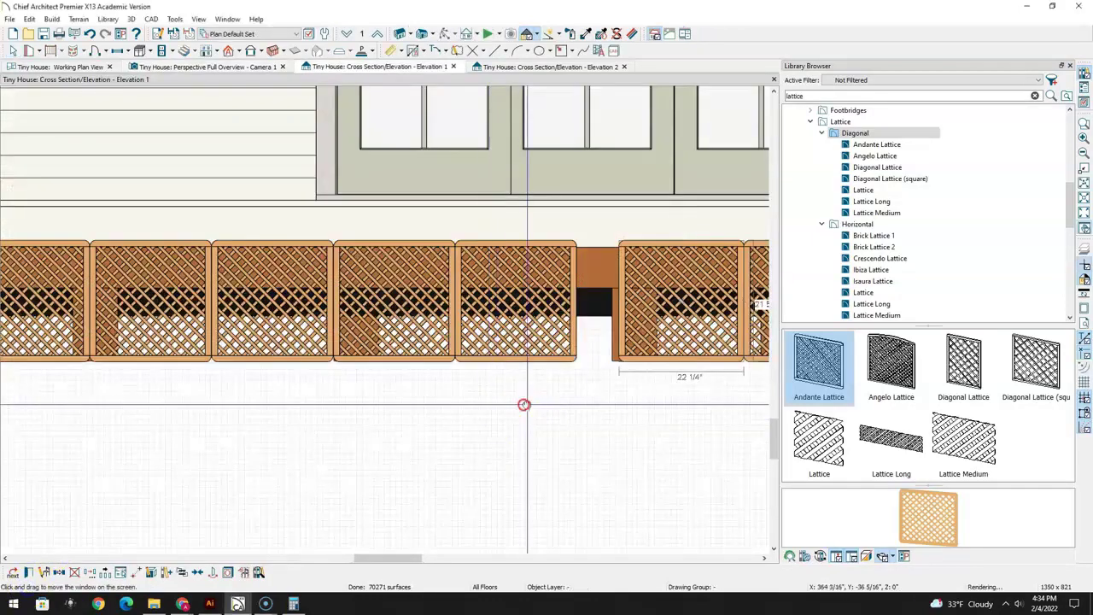
pyautogui.moveTo(525, 402); pyautogui.dragTo(417, 427, button='middle')
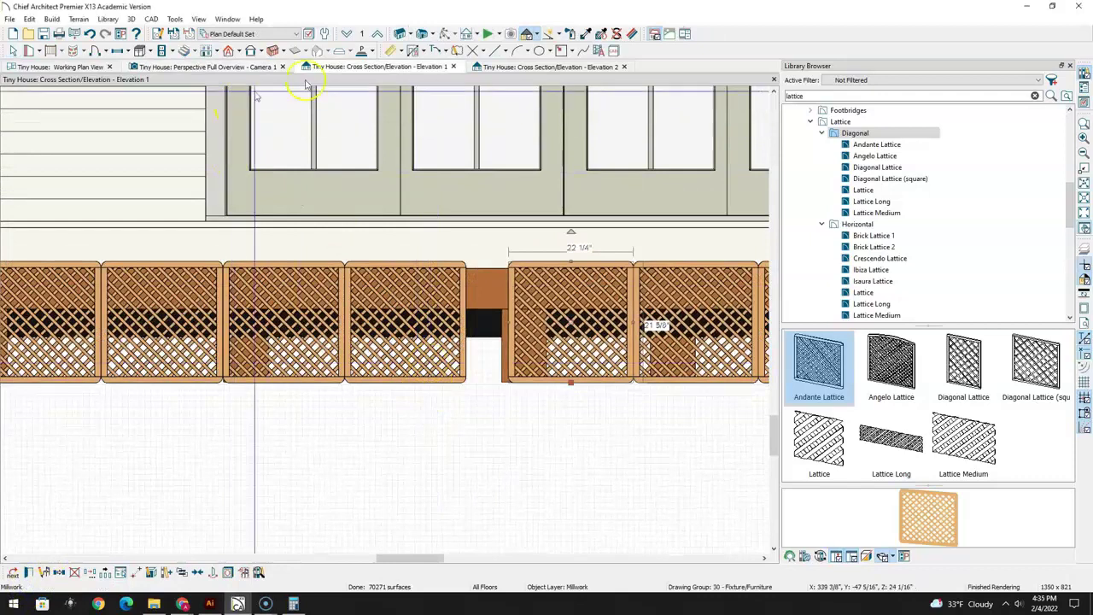
pyautogui.click(431, 380)
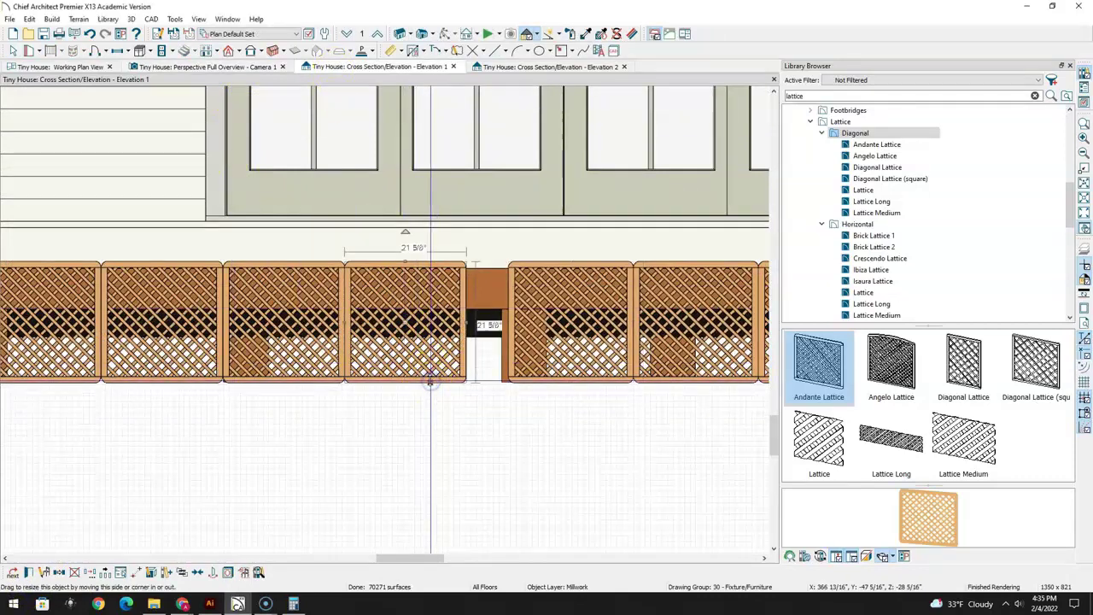
pyautogui.doubleClick(430, 380)
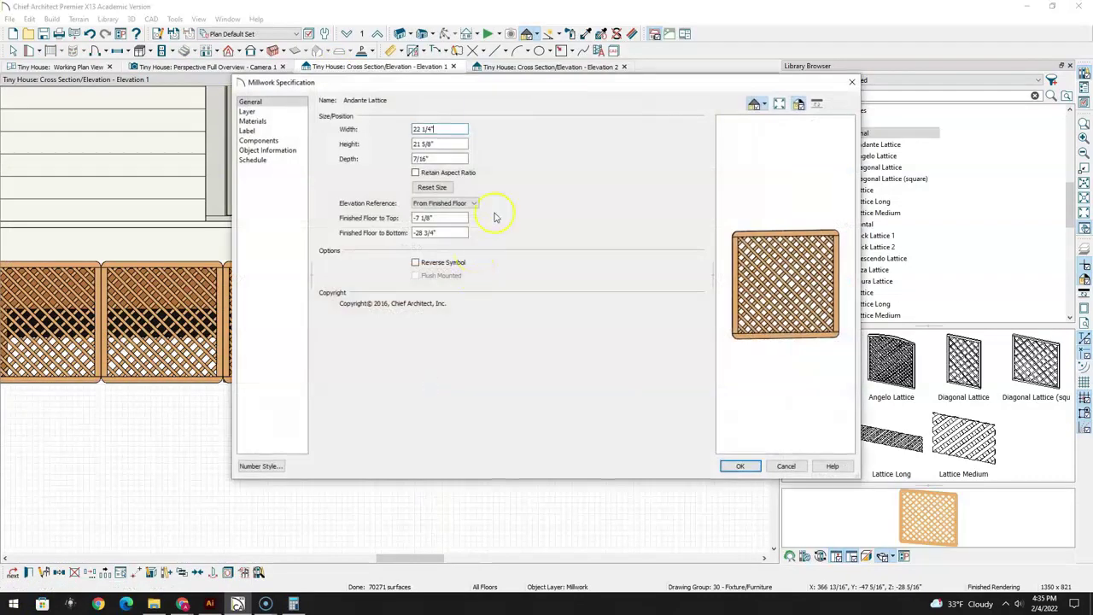
pyautogui.click(739, 465)
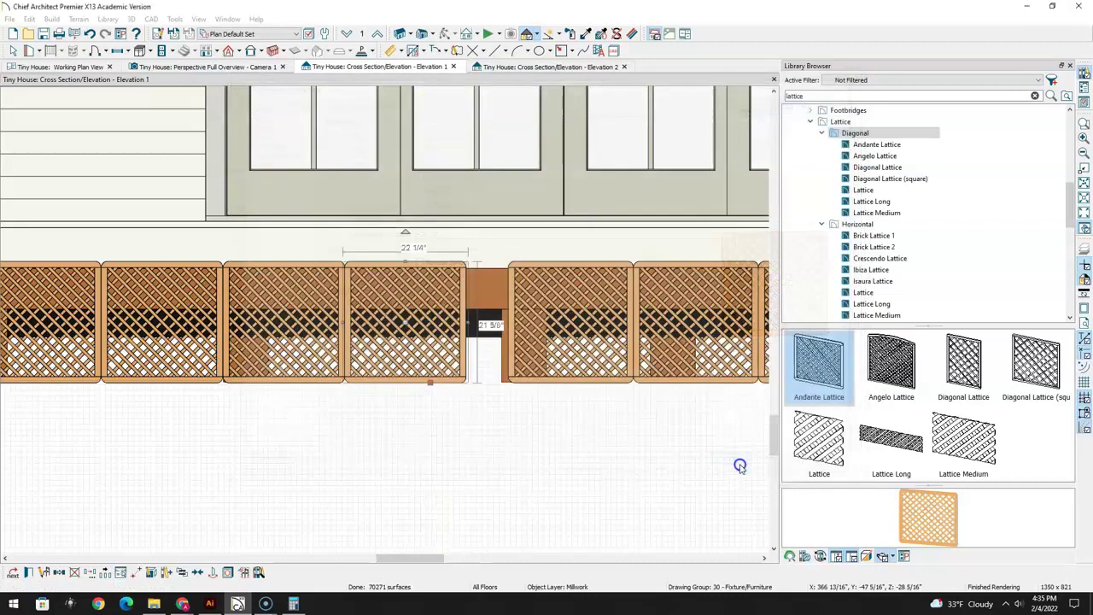
pyautogui.press('Right')
pyautogui.press('Right')
pyautogui.press('Right')
pyautogui.press('Right')
pyautogui.press('Right')
pyautogui.press('Right')
pyautogui.press('Right')
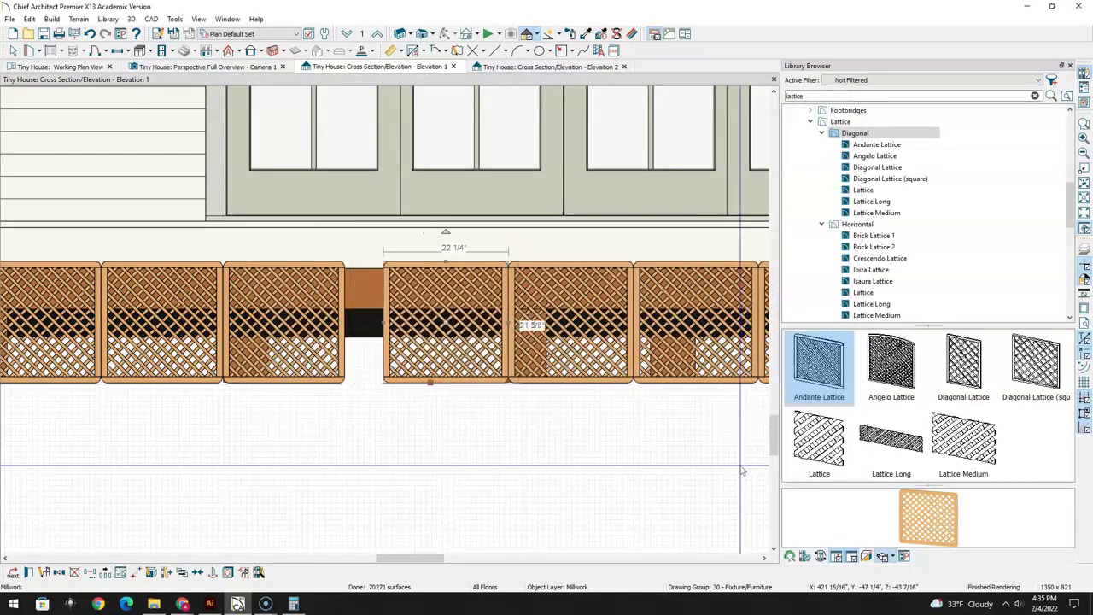
# Set the remaining lattices in the row to 22 1/4" wide, shift each against its neighbor, and make the far-end panel 23" wide
pyautogui.doubleClick(336, 370)
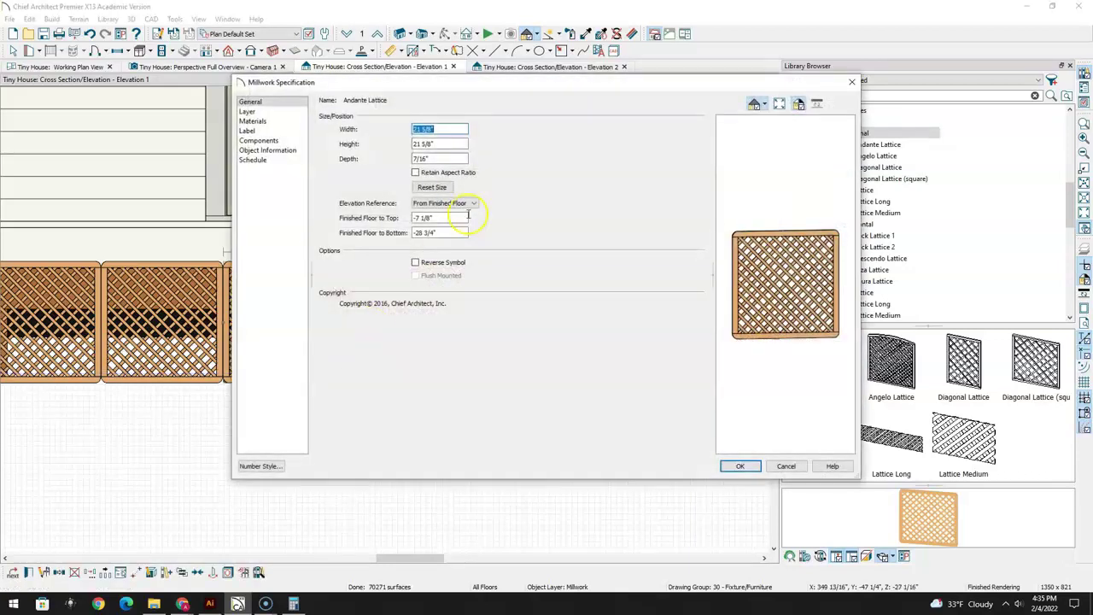
pyautogui.click(741, 467)
pyautogui.press('Right')
pyautogui.press('Right')
pyautogui.press('Right')
pyautogui.press('Right')
pyautogui.press('Right')
pyautogui.press('Right')
pyautogui.press('Right')
pyautogui.press('Right')
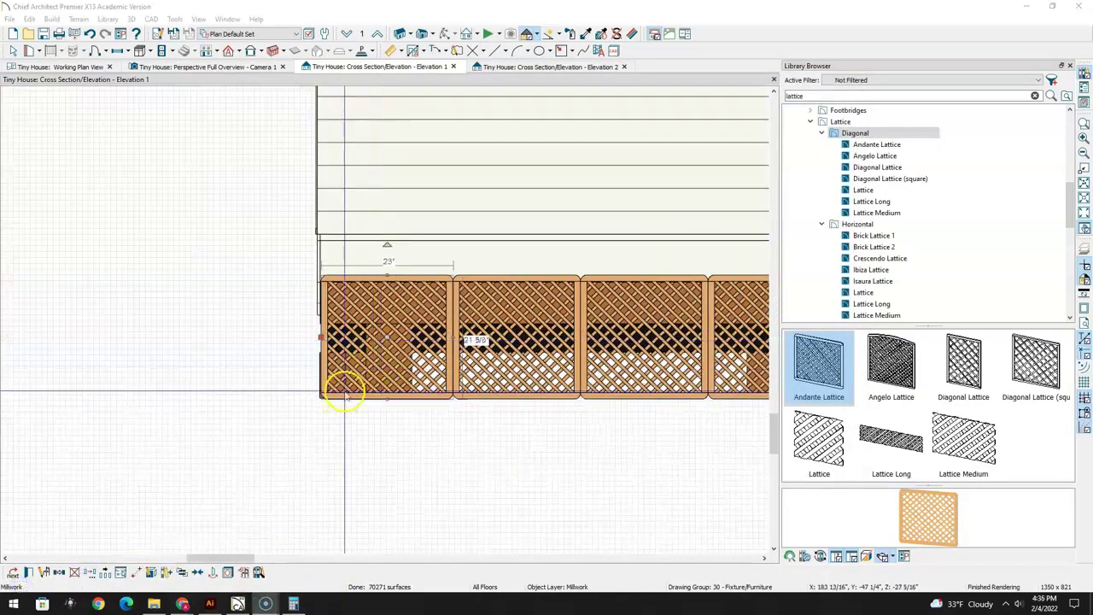
# Inspect the full lattice row along the deck's outer edge in the Elevation 1 view and in the perspective view
pyautogui.moveTo(345, 395)
pyautogui.mouseDown()
pyautogui.moveTo(390, 347)
pyautogui.moveTo(391, 371)
pyautogui.mouseUp()
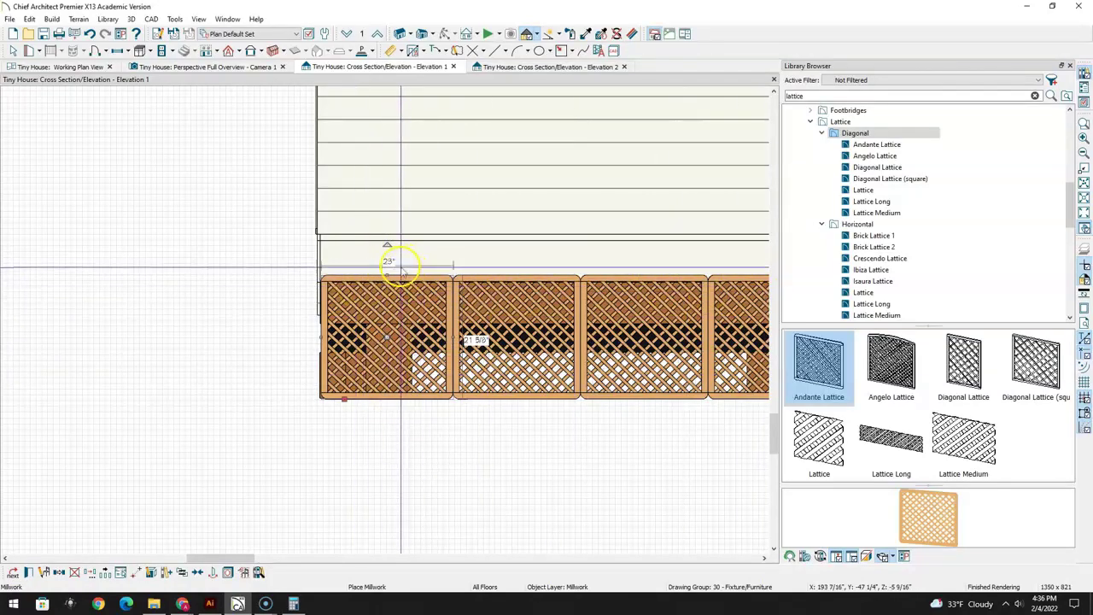
pyautogui.scroll(-3, 498, 415)
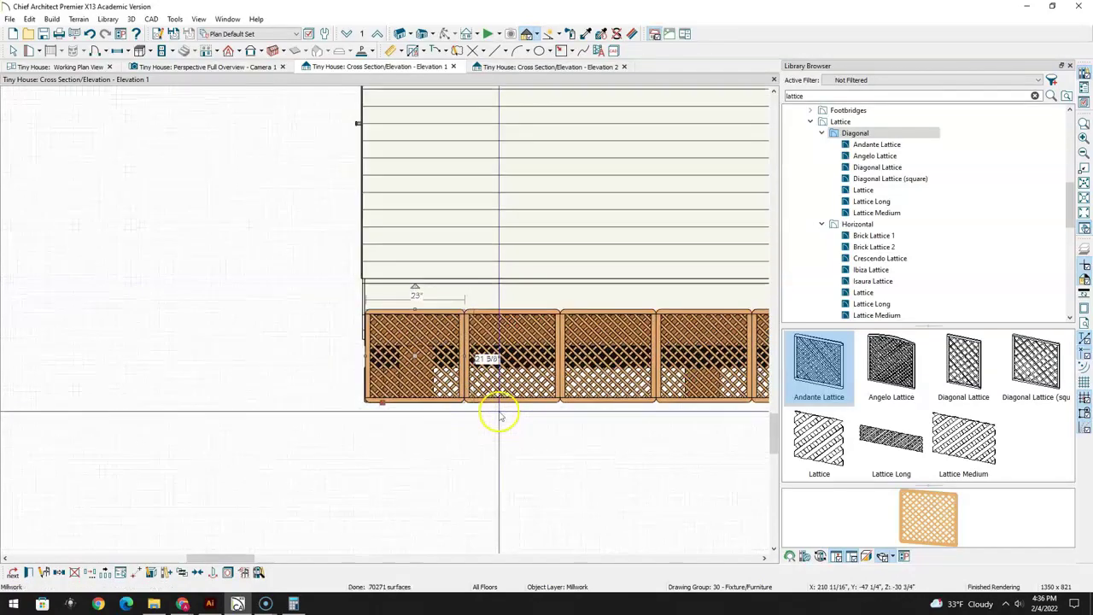
pyautogui.moveTo(590, 419); pyautogui.dragTo(264, 385, button='middle')
pyautogui.scroll(-2, 373, 384)
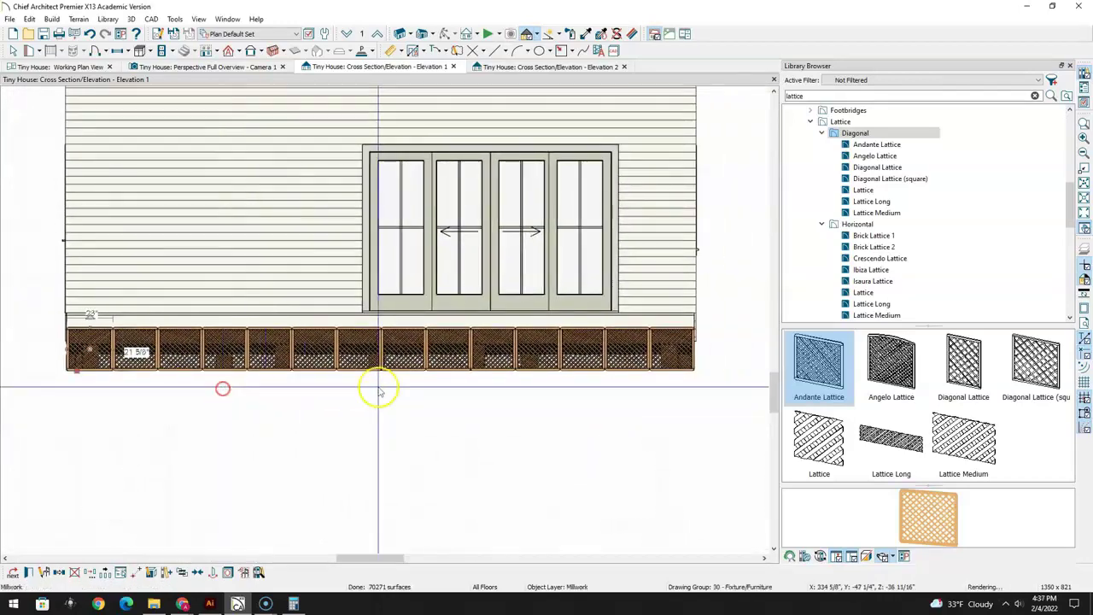
pyautogui.scroll(1, 379, 391)
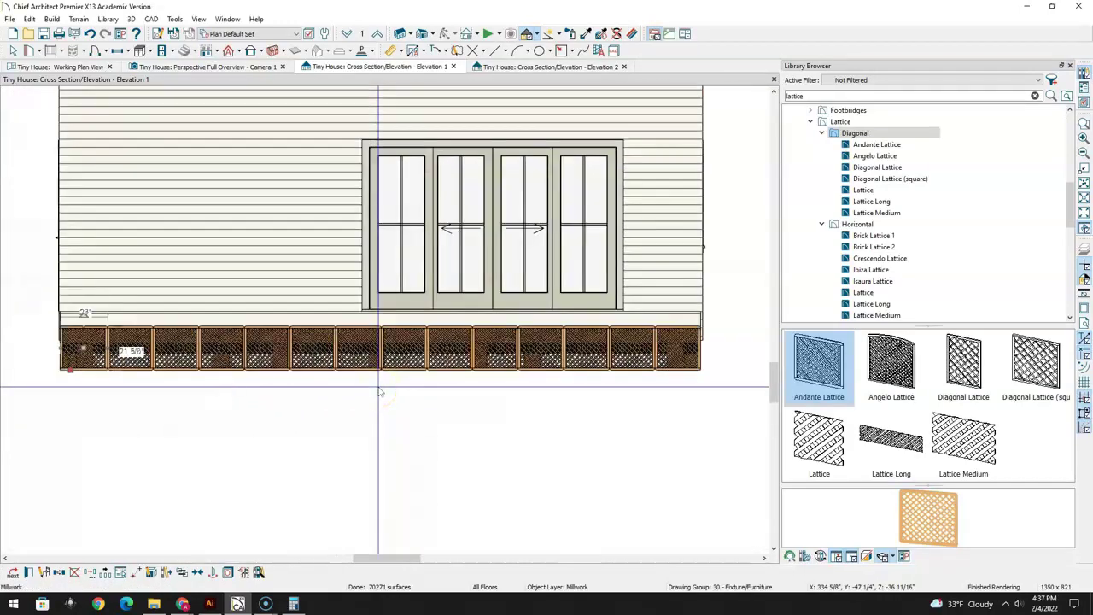
pyautogui.click(163, 68)
pyautogui.scroll(-3, 307, 273)
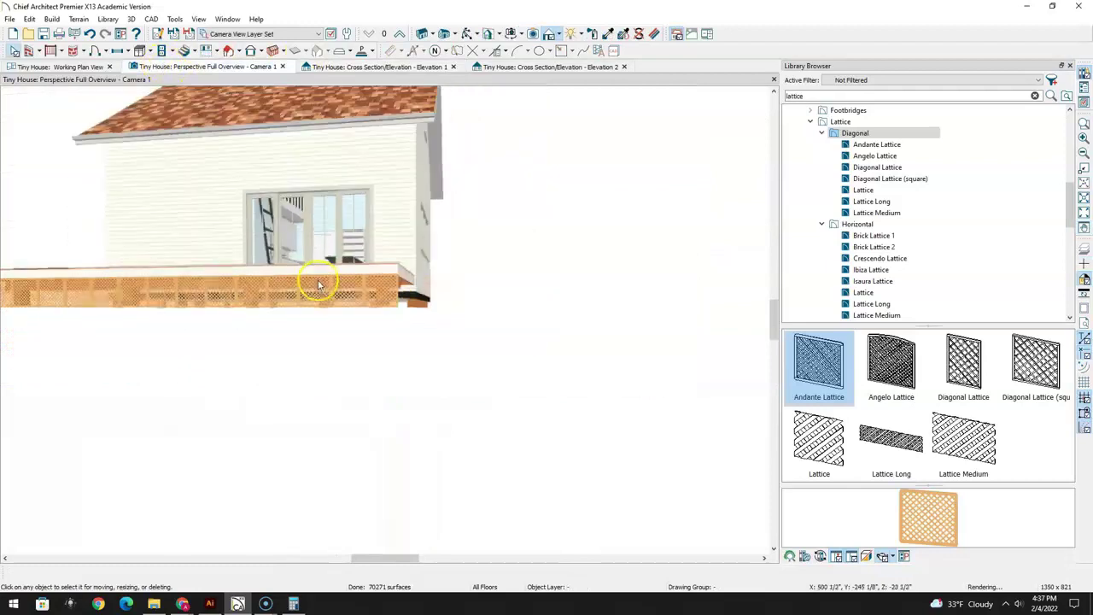
pyautogui.moveTo(319, 277); pyautogui.dragTo(352, 372)
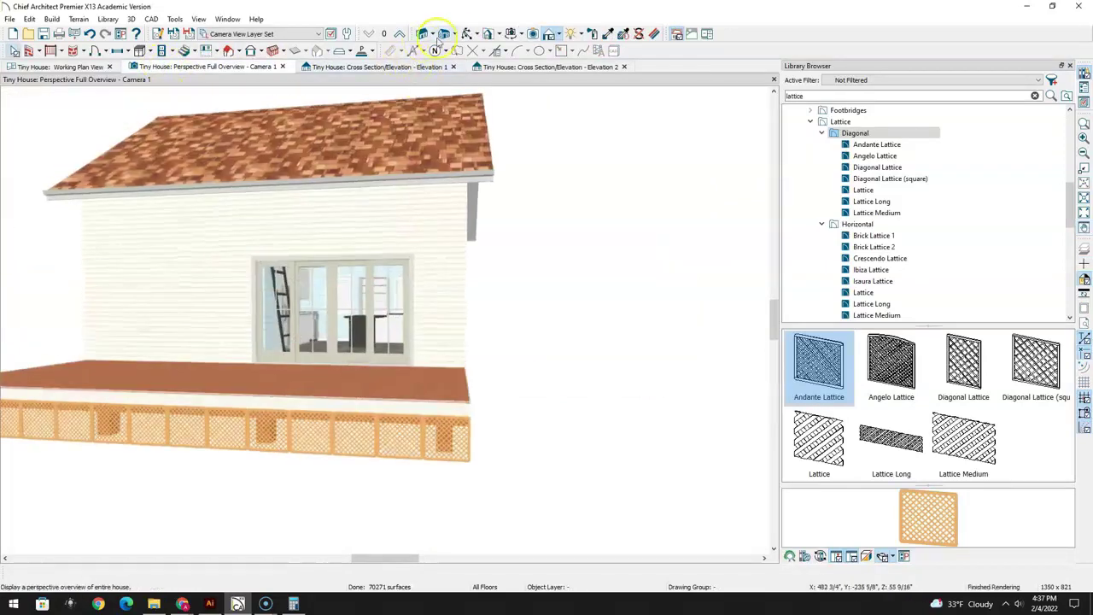
pyautogui.moveTo(440, 206); pyautogui.dragTo(294, 314)
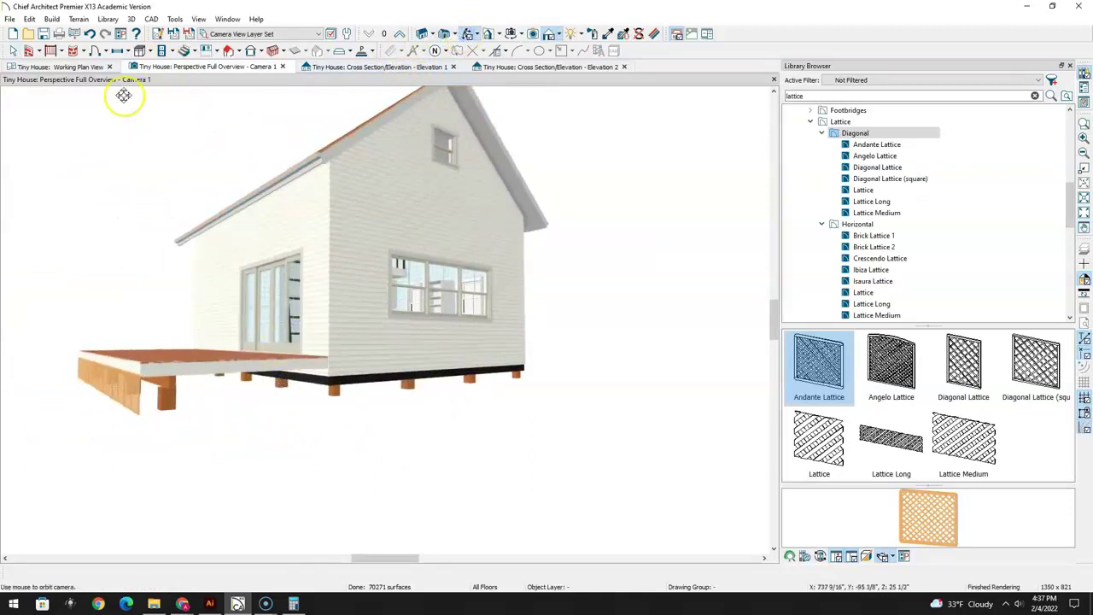
# In the Working Plan View, copy the end lattice at the deck's corner and turn the copy parallel to the deck's side edge
pyautogui.click(86, 67)
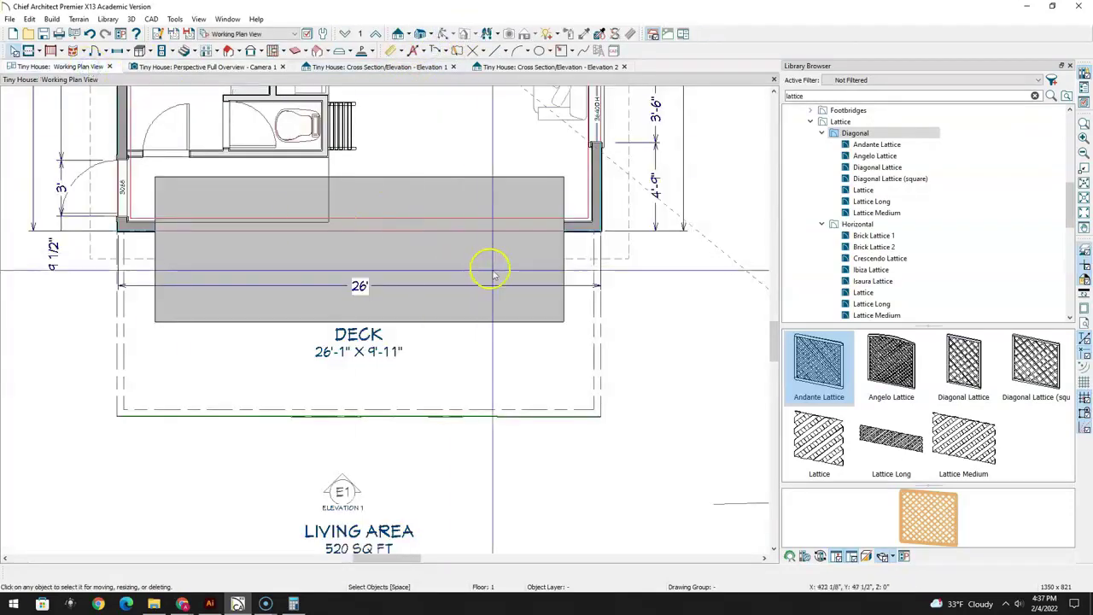
pyautogui.scroll(2, 419, 303)
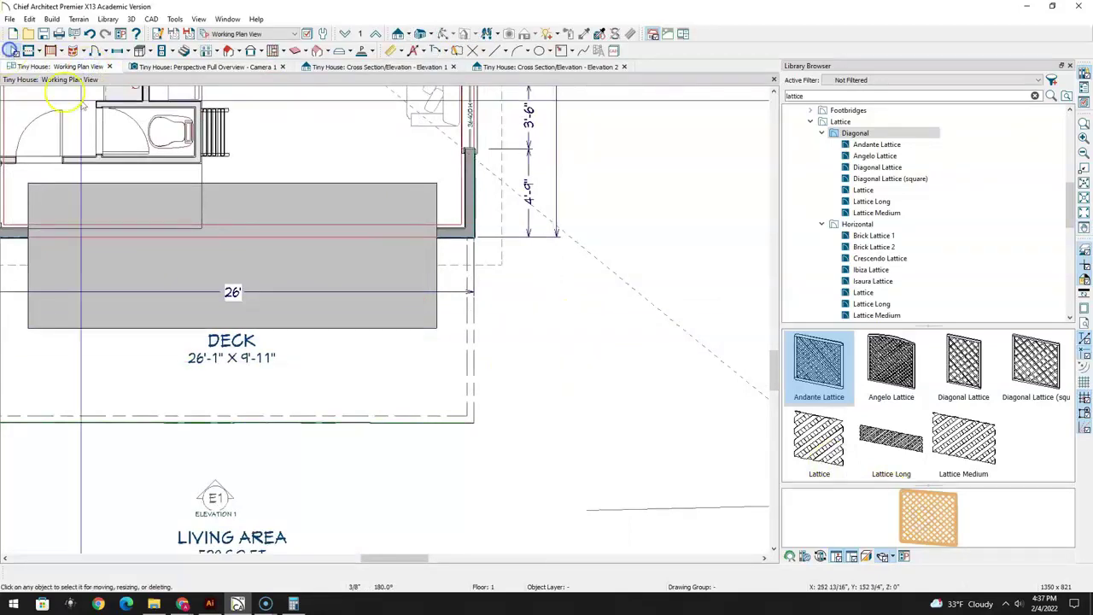
pyautogui.scroll(4, 389, 419)
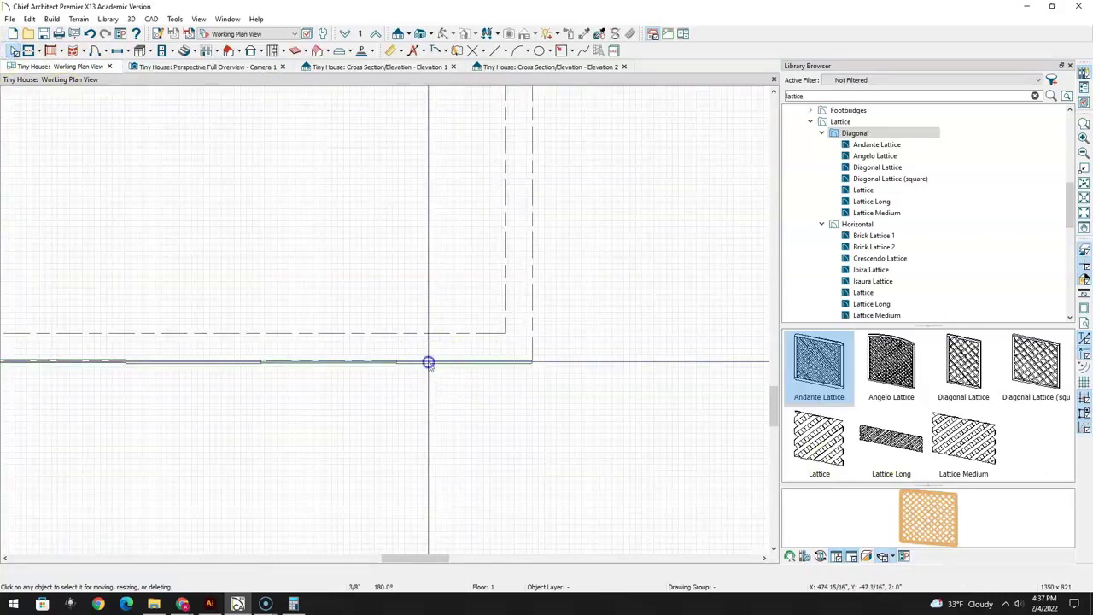
pyautogui.click(428, 360)
pyautogui.moveTo(463, 360); pyautogui.dragTo(667, 264)
pyautogui.scroll(-3, 652, 193)
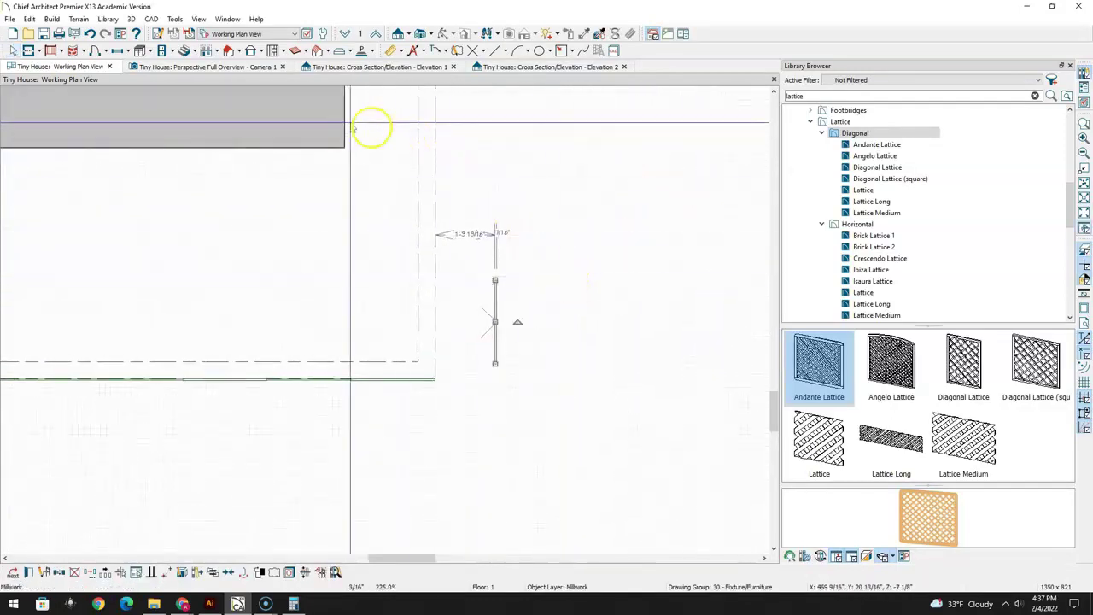
pyautogui.click(242, 68)
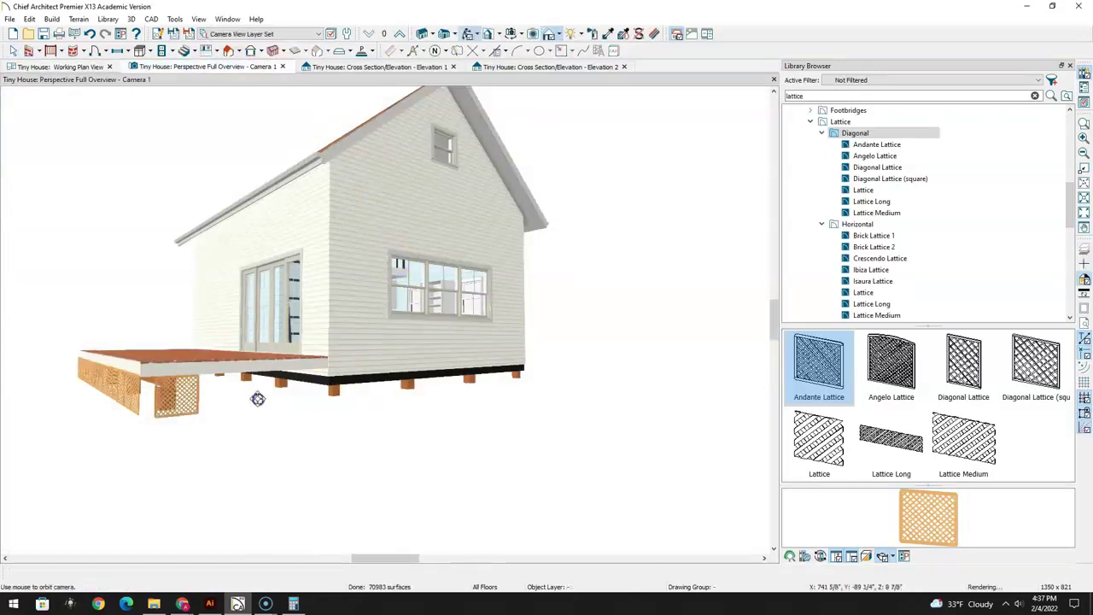
pyautogui.scroll(2, 164, 307)
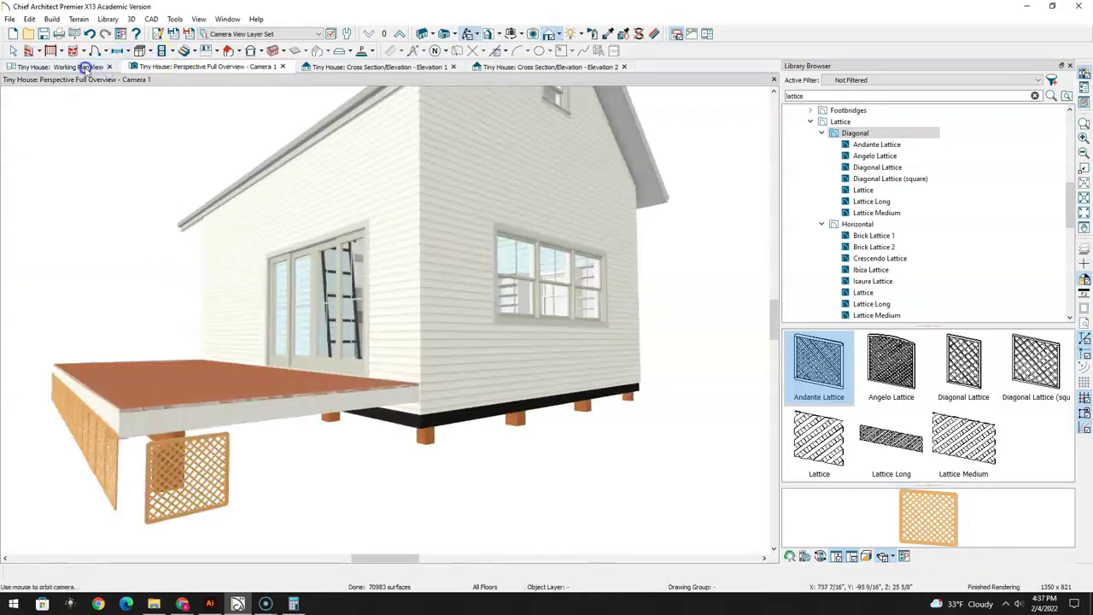
# Move the turned lattice under the deck's side edge and copy it into a row of five panels toward the house
pyautogui.click(85, 67)
pyautogui.scroll(2, 405, 415)
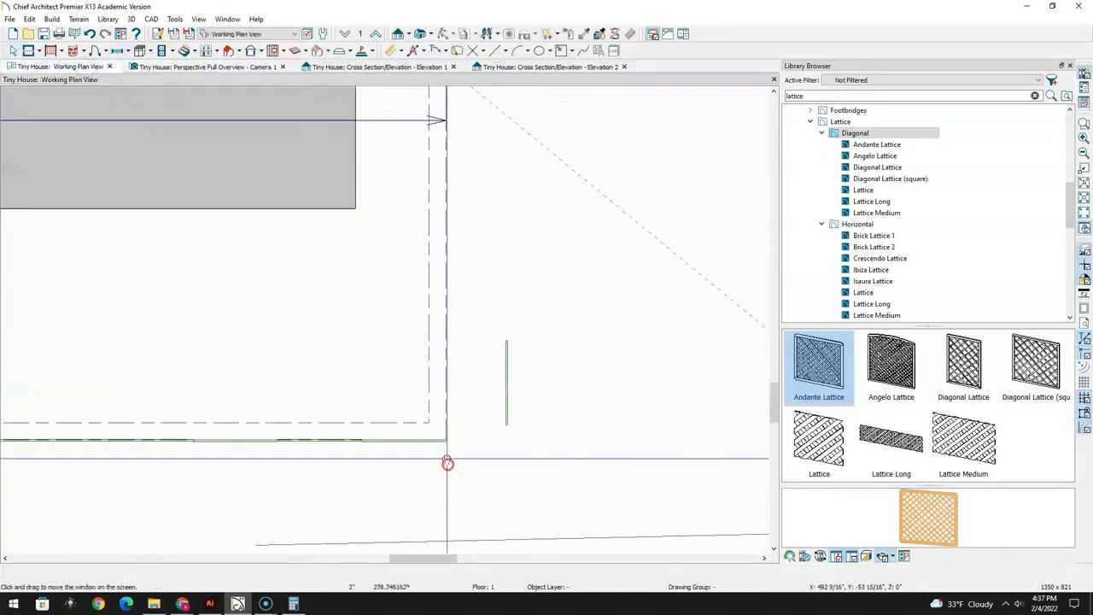
pyautogui.moveTo(446, 461); pyautogui.dragTo(481, 414, button='middle')
pyautogui.scroll(-2, 529, 379)
pyautogui.scroll(1, 539, 341)
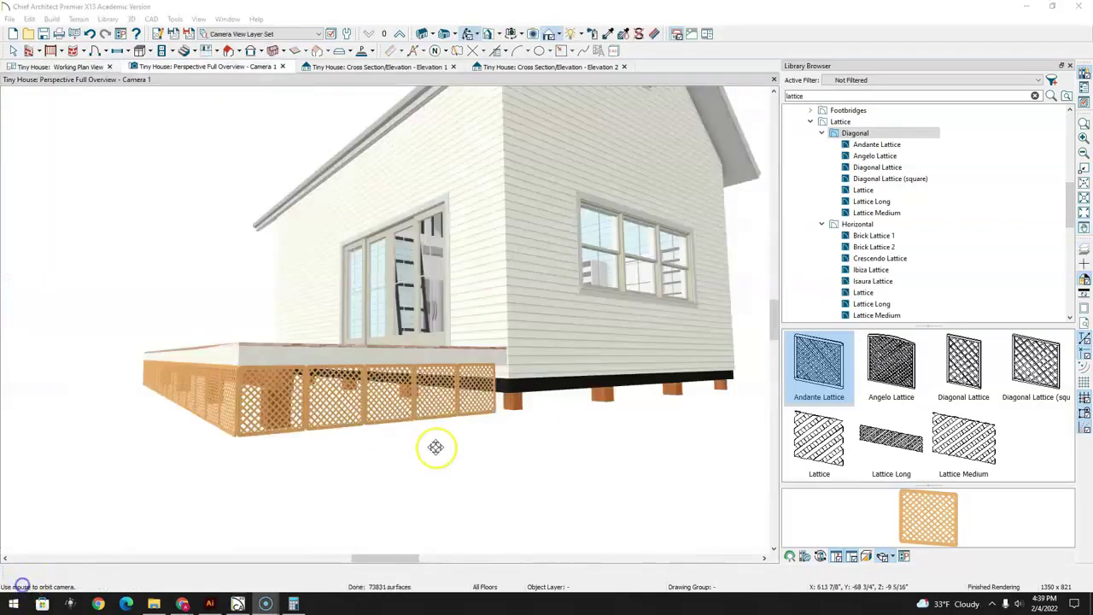
pyautogui.moveTo(435, 446); pyautogui.dragTo(481, 437)
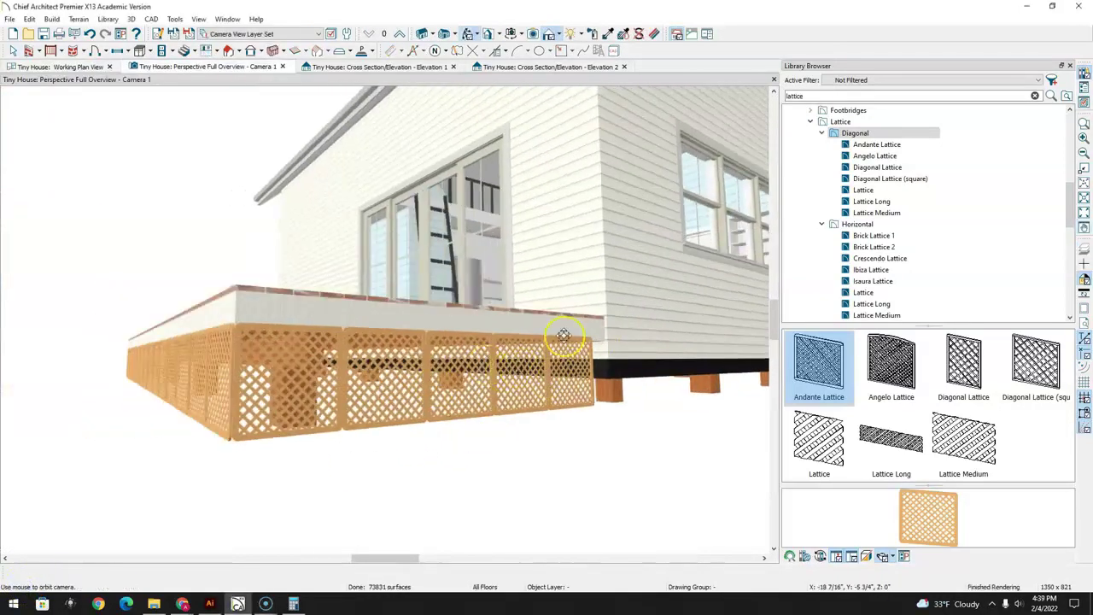
# Check the deck's depth in the Working Plan View and compute the side panel width in Calculator as (9 × 12 + 11) ÷ 5
pyautogui.click(97, 67)
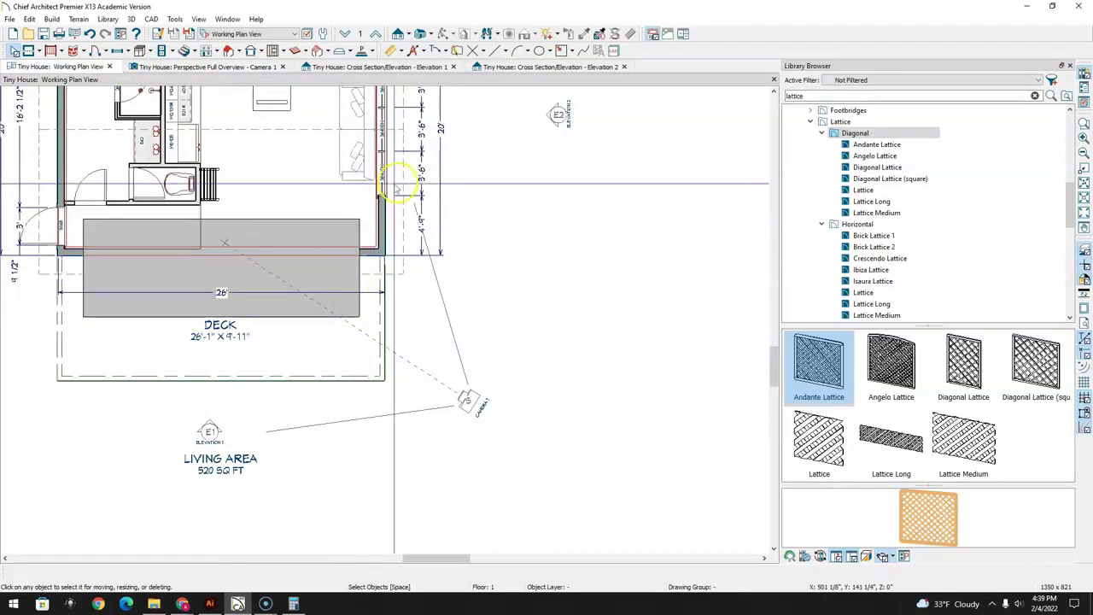
pyautogui.click(253, 67)
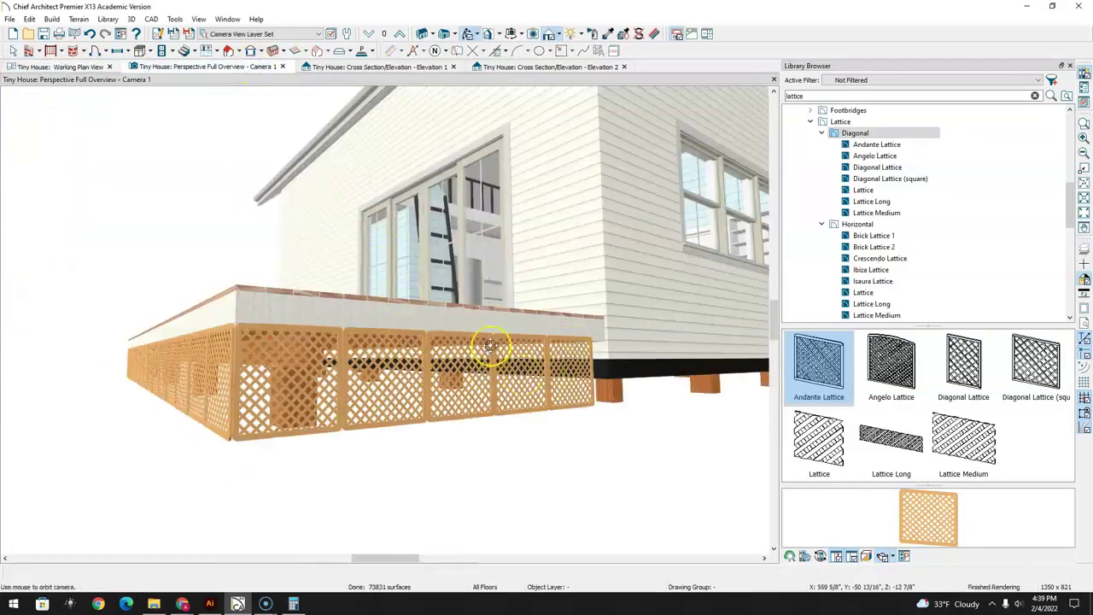
pyautogui.click(293, 604)
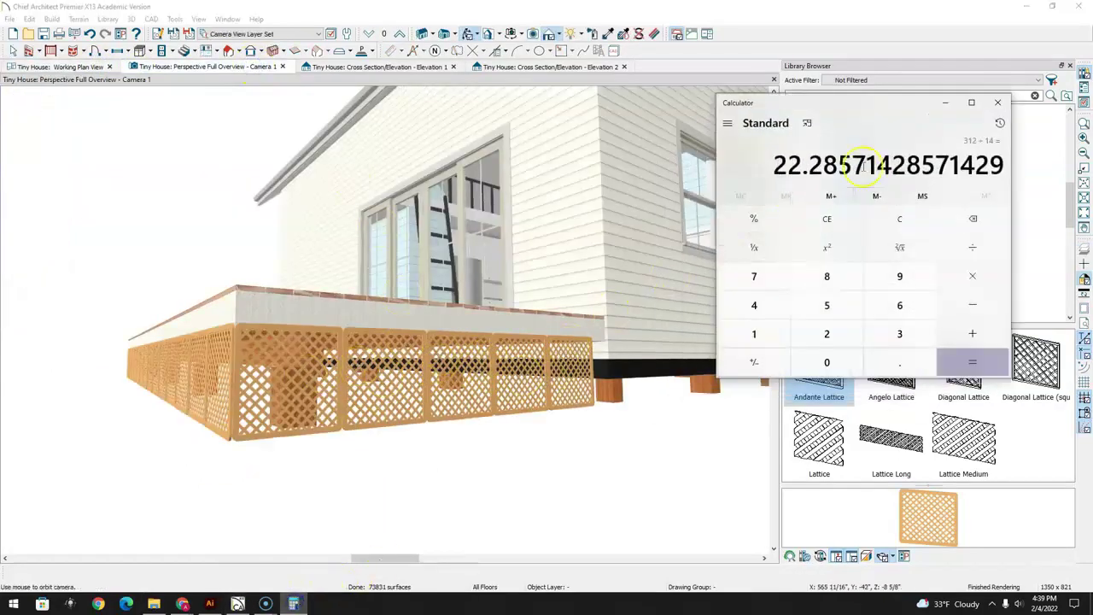
pyautogui.press('Escape')
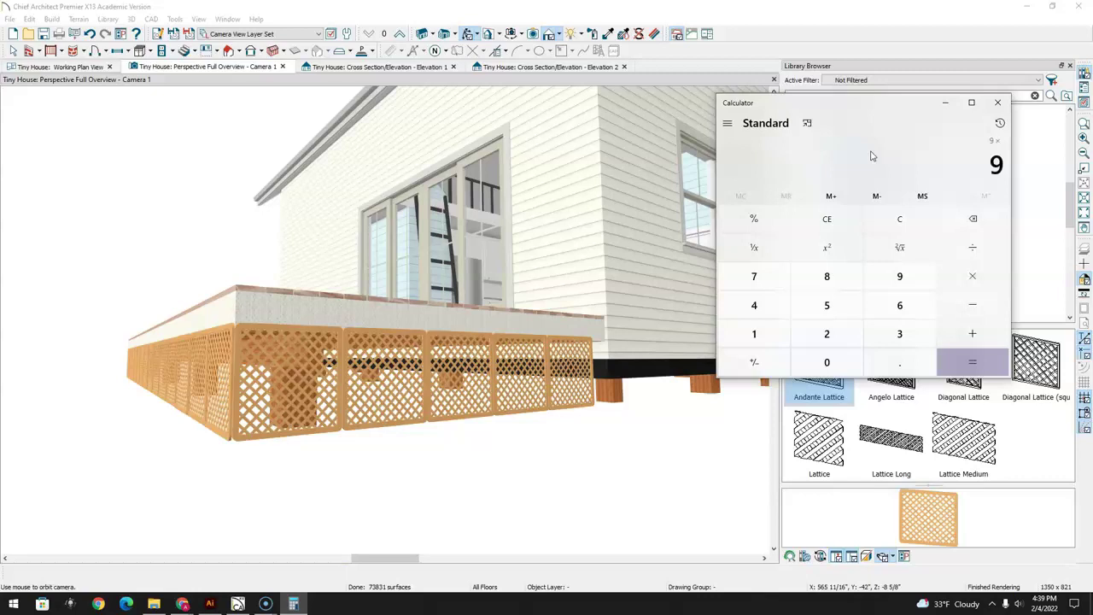
pyautogui.press('Return')
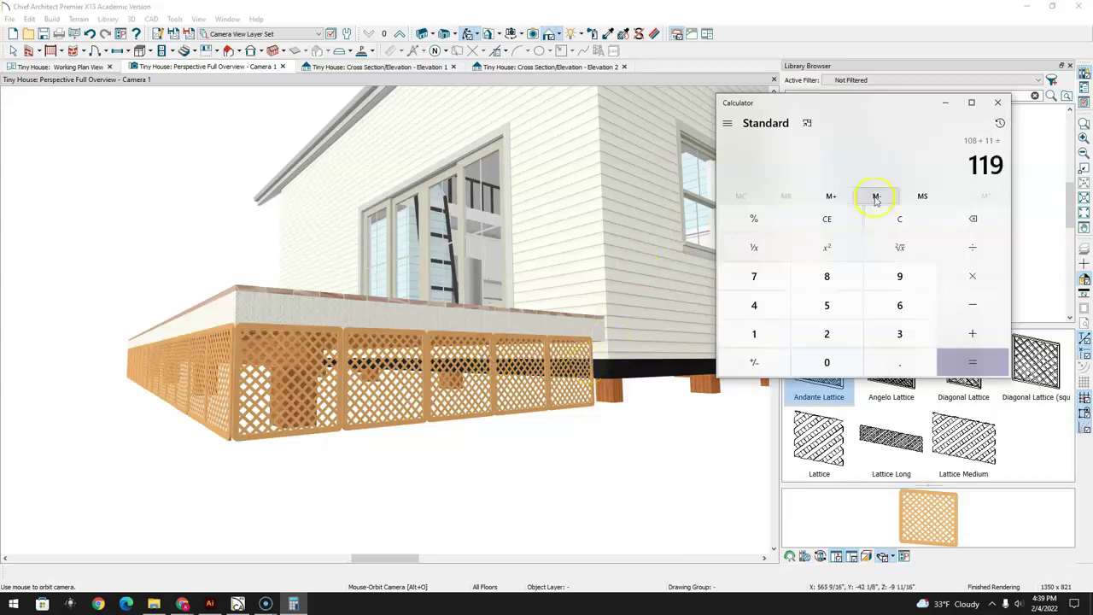
pyautogui.press('+')
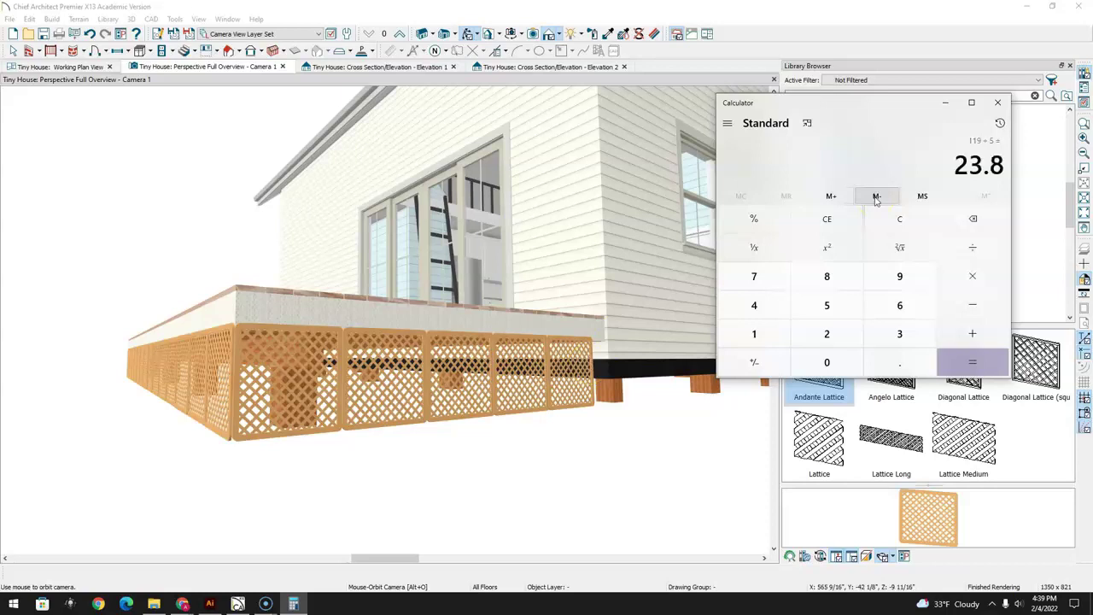
pyautogui.click(945, 106)
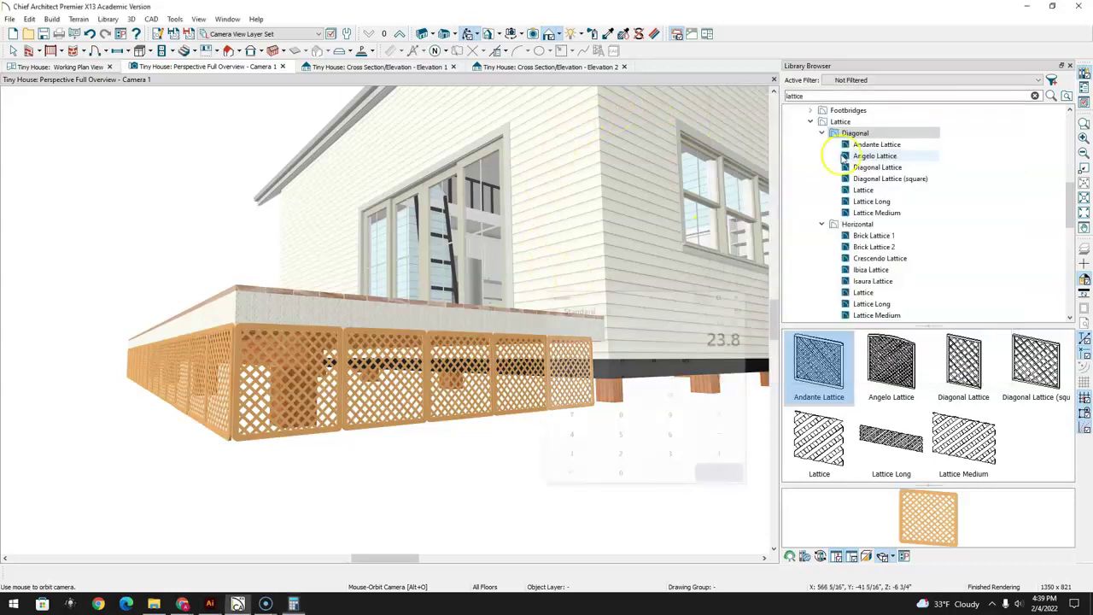
# In the perspective view, set the width of the side lattice nearest the house to 23 13/16"
pyautogui.click(80, 67)
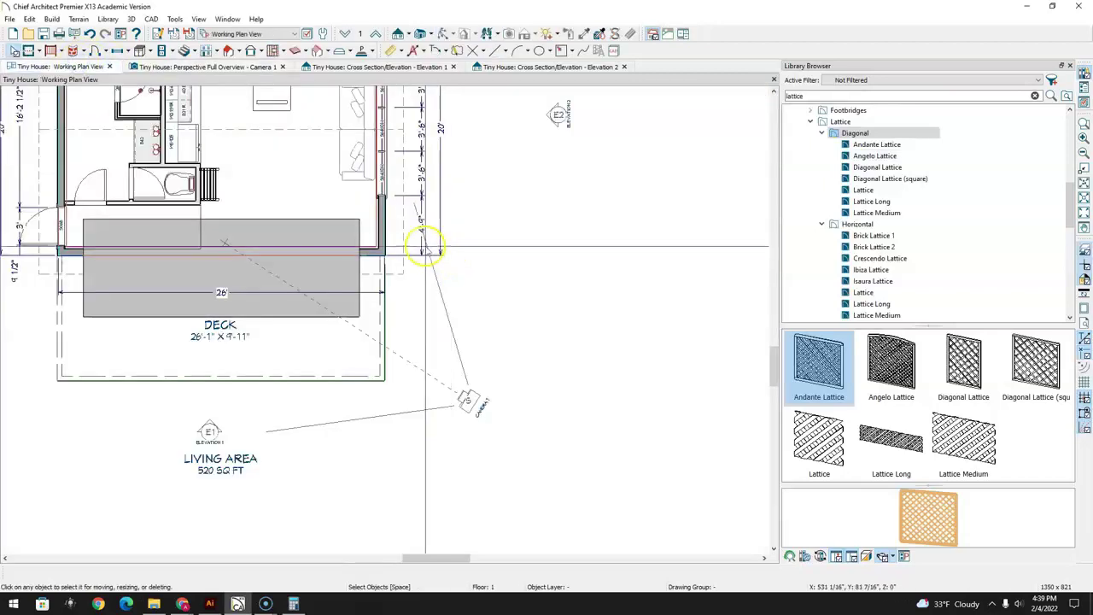
pyautogui.click(182, 67)
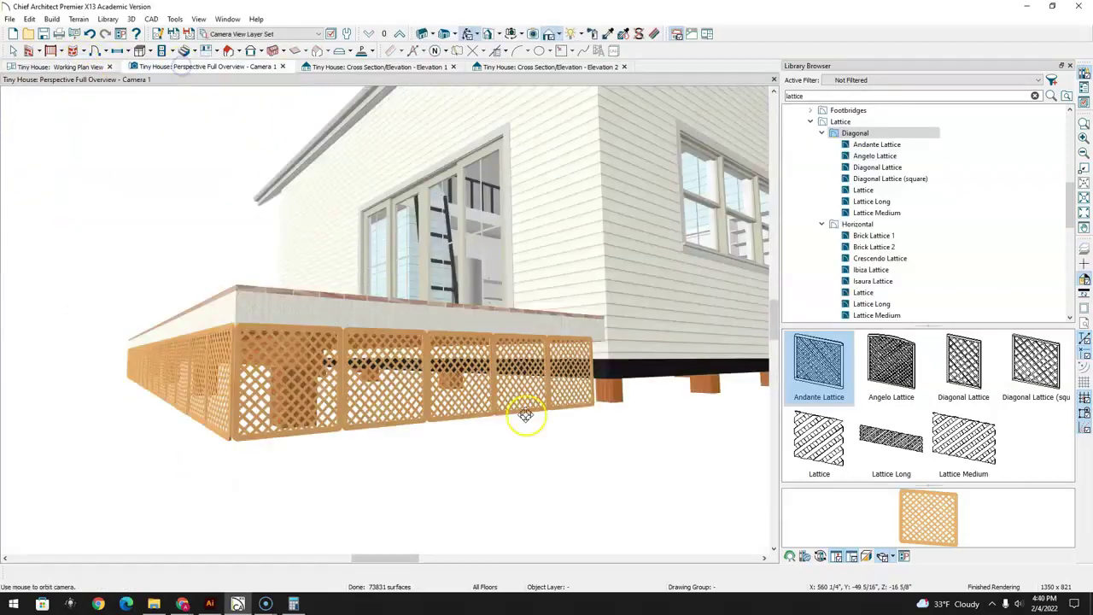
pyautogui.moveTo(522, 415); pyautogui.dragTo(97, 203)
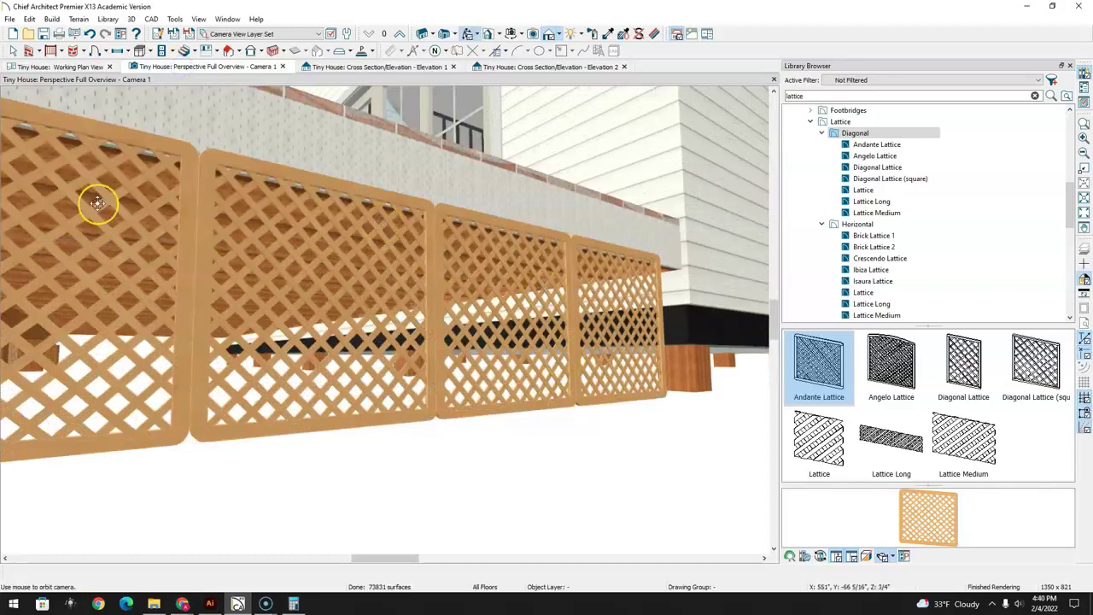
pyautogui.click(624, 380)
pyautogui.doubleClick(628, 382)
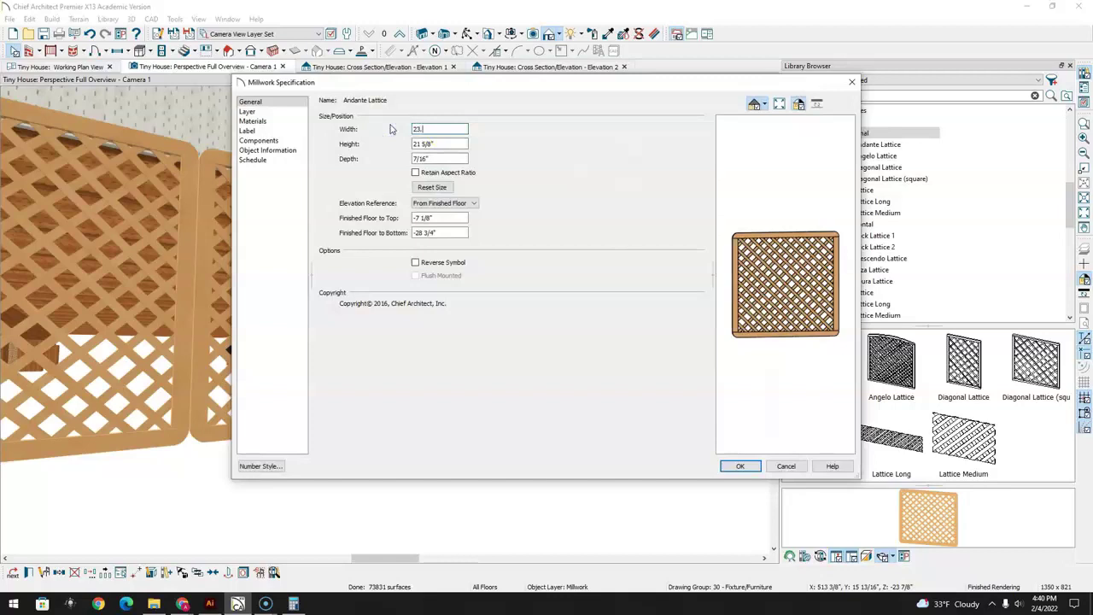
pyautogui.click(455, 145)
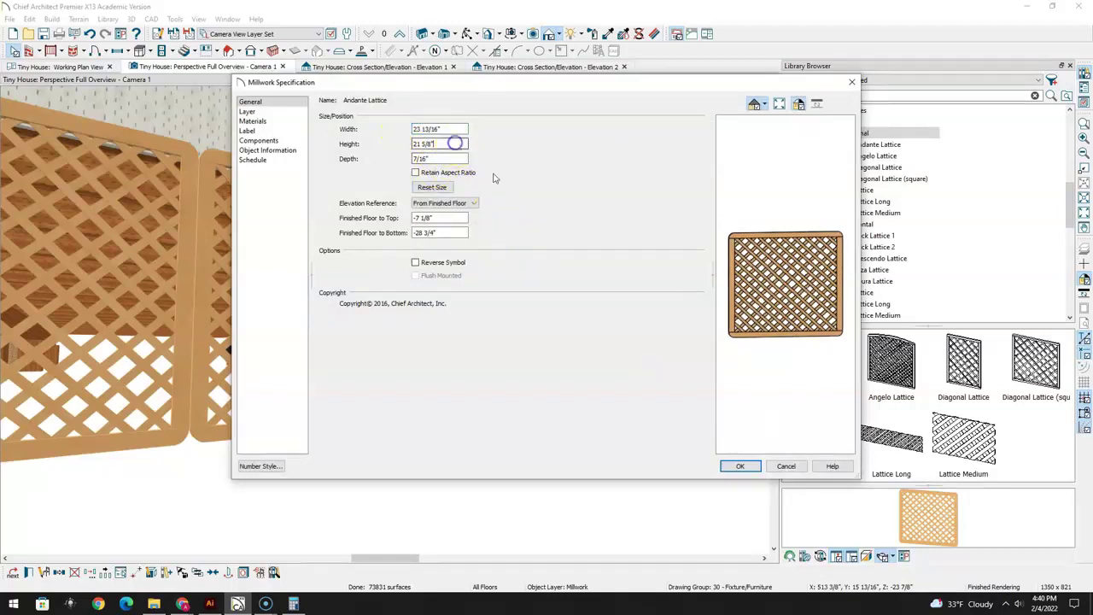
pyautogui.click(741, 466)
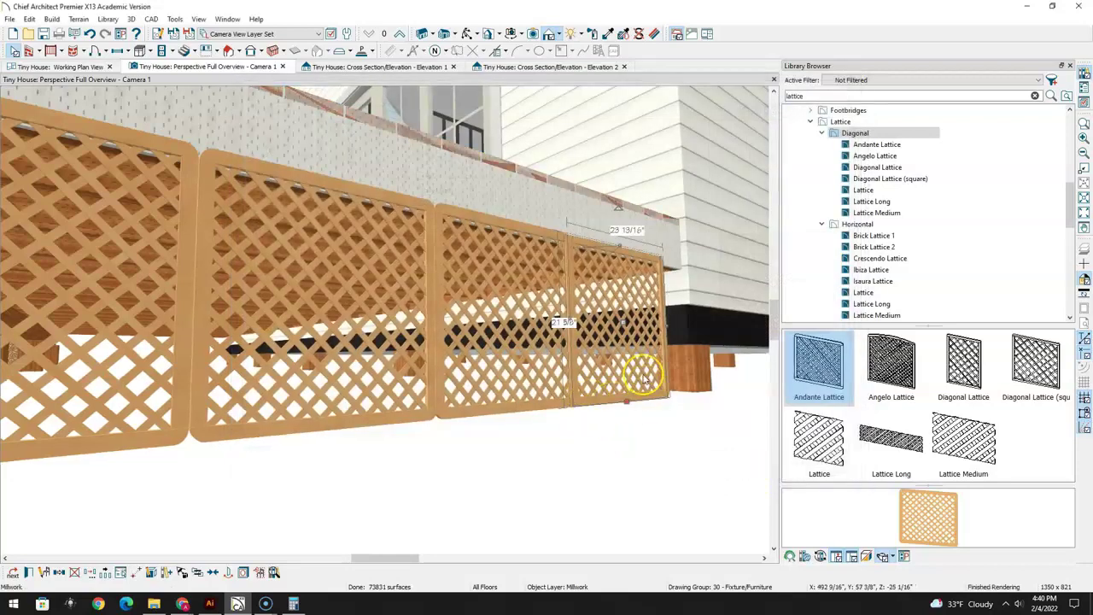
# In the Elevation 2 view, move the widened end lattice to the deck's house-side end and select the panel across the gap
pyautogui.click(359, 68)
pyautogui.click(530, 68)
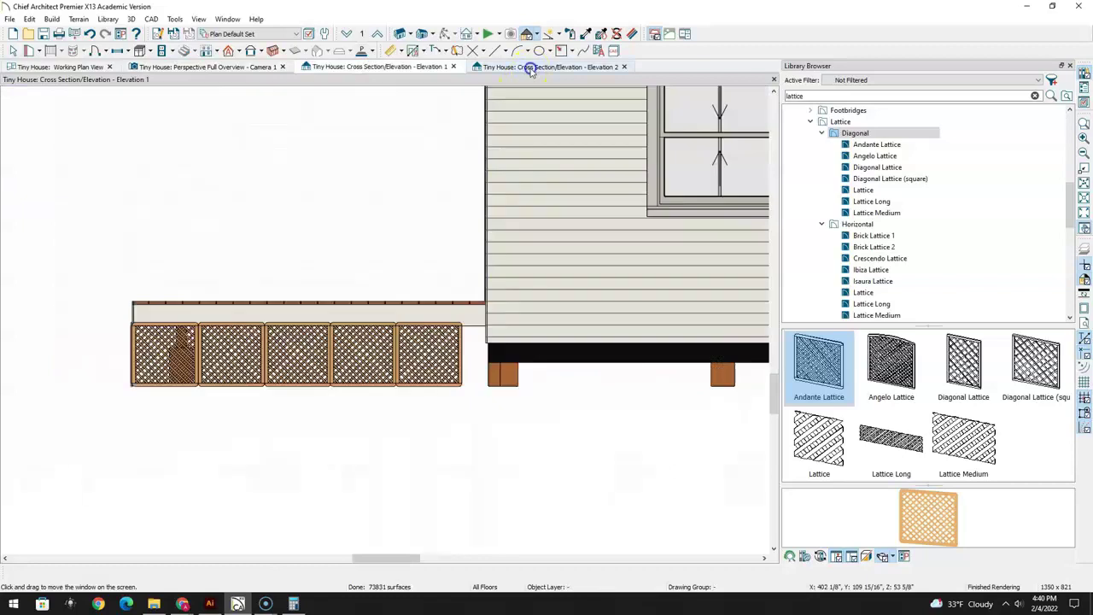
pyautogui.scroll(3, 419, 367)
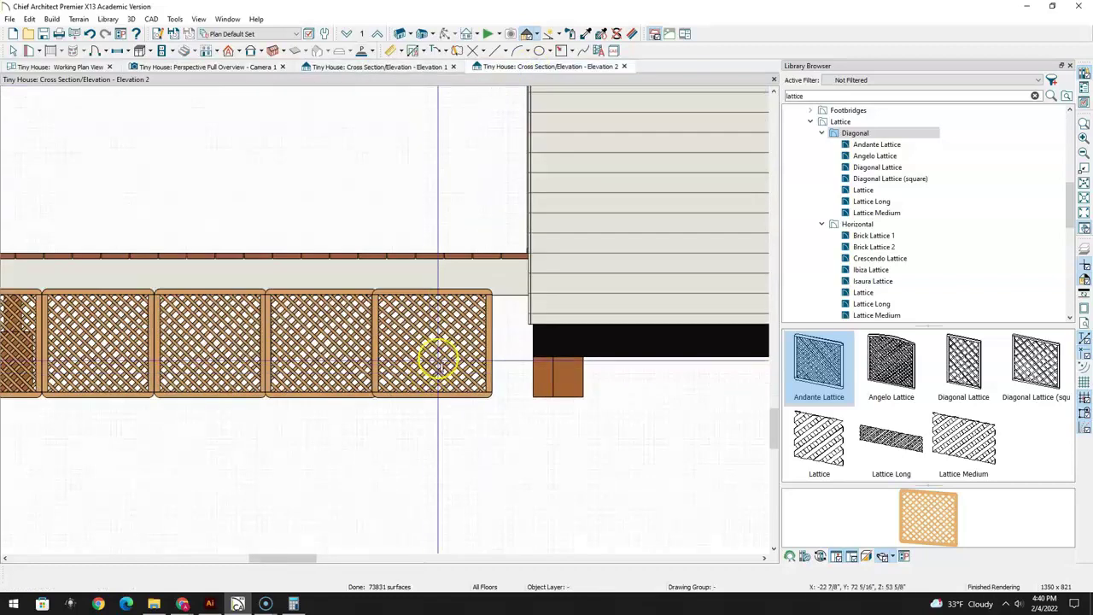
pyautogui.click(437, 360)
pyautogui.moveTo(452, 342); pyautogui.dragTo(499, 342)
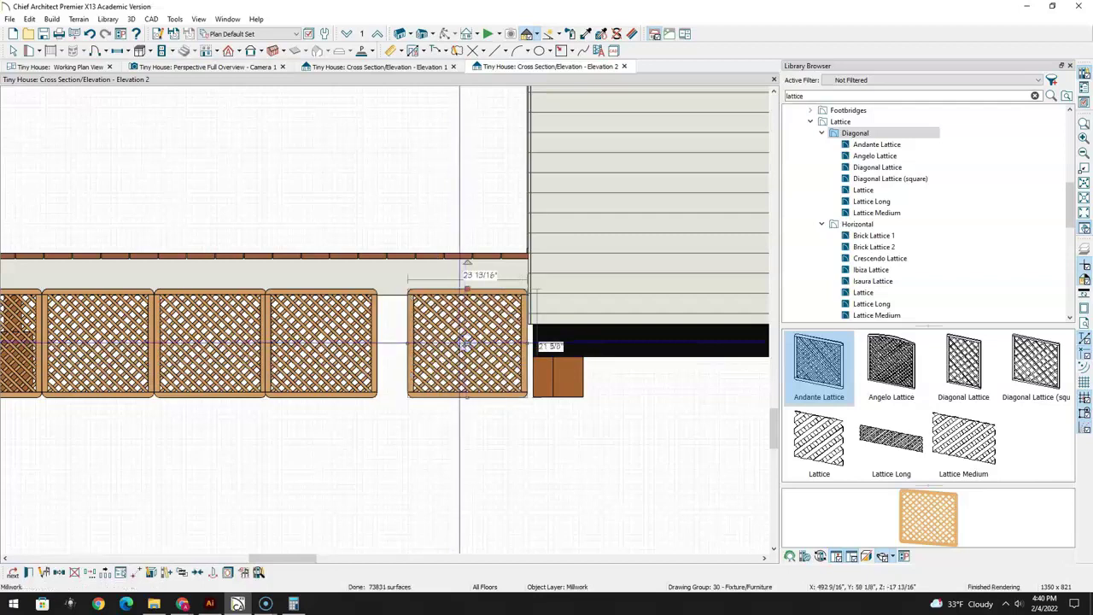
pyautogui.click(336, 362)
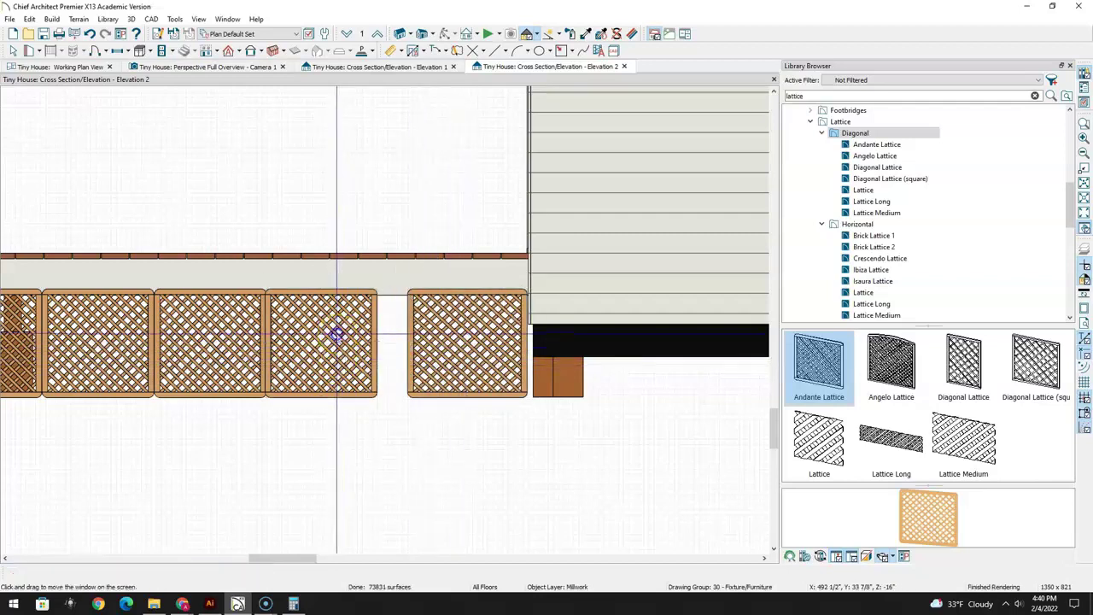
# Set the fourth side lattice's width to 23 13/16" and move it flush against the panel nearest the house
pyautogui.doubleClick(337, 332)
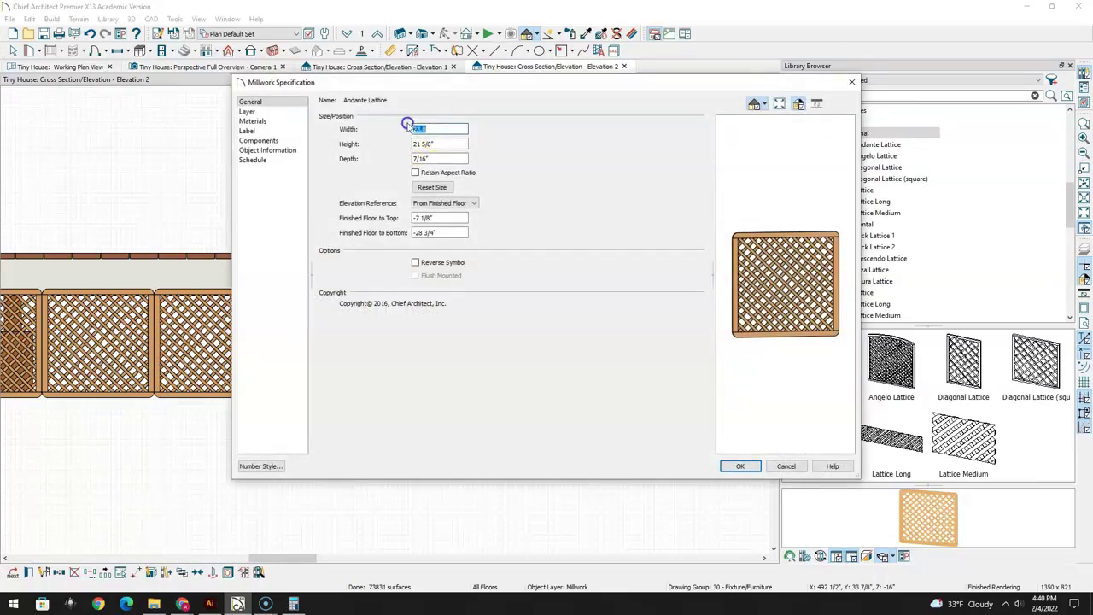
pyautogui.click(451, 158)
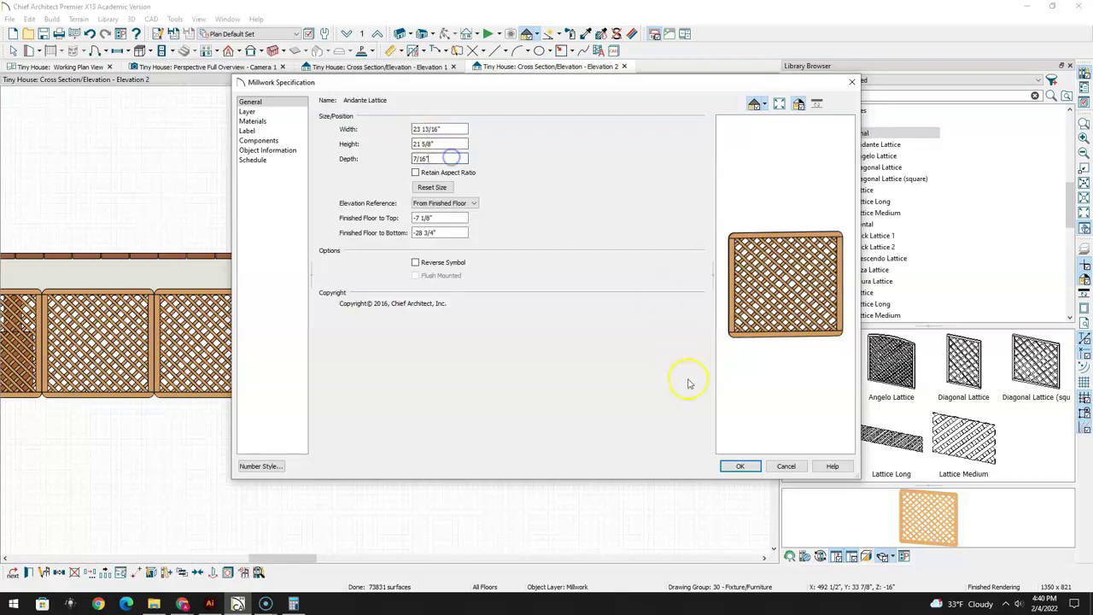
pyautogui.click(740, 466)
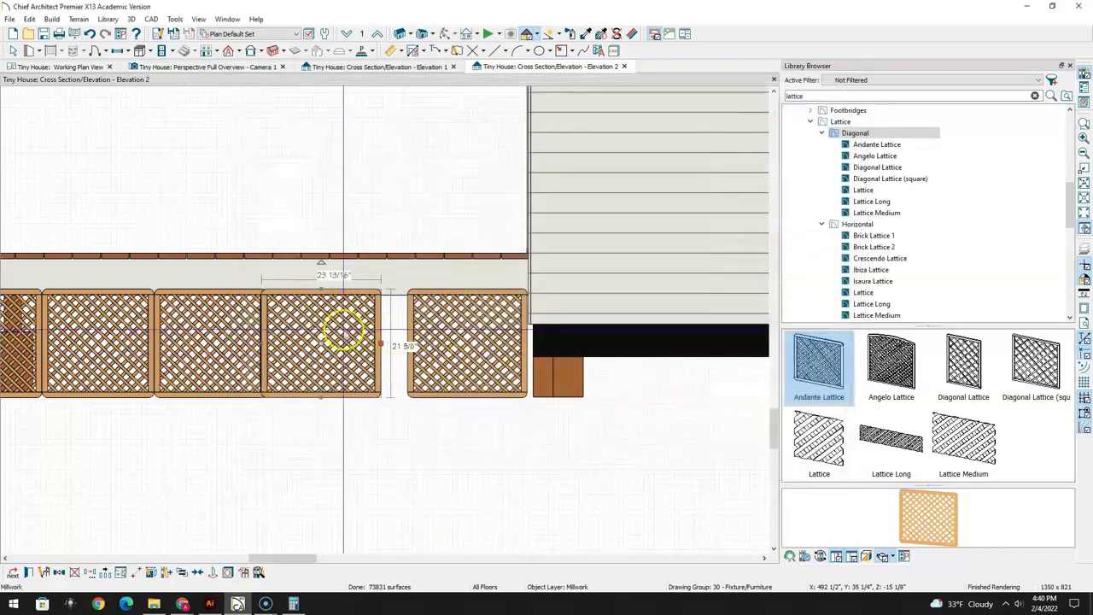
pyautogui.moveTo(326, 342); pyautogui.dragTo(347, 342)
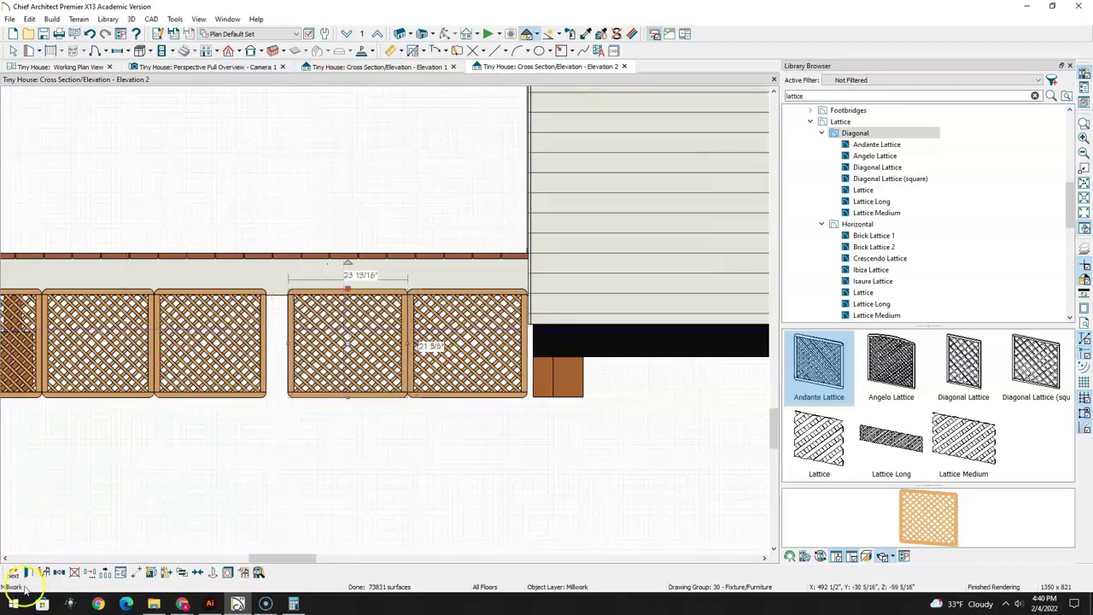
# Examine the deck's lattice skirting in the perspective view, including both short sides where they meet the house
pyautogui.click(195, 67)
pyautogui.scroll(-5, 367, 278)
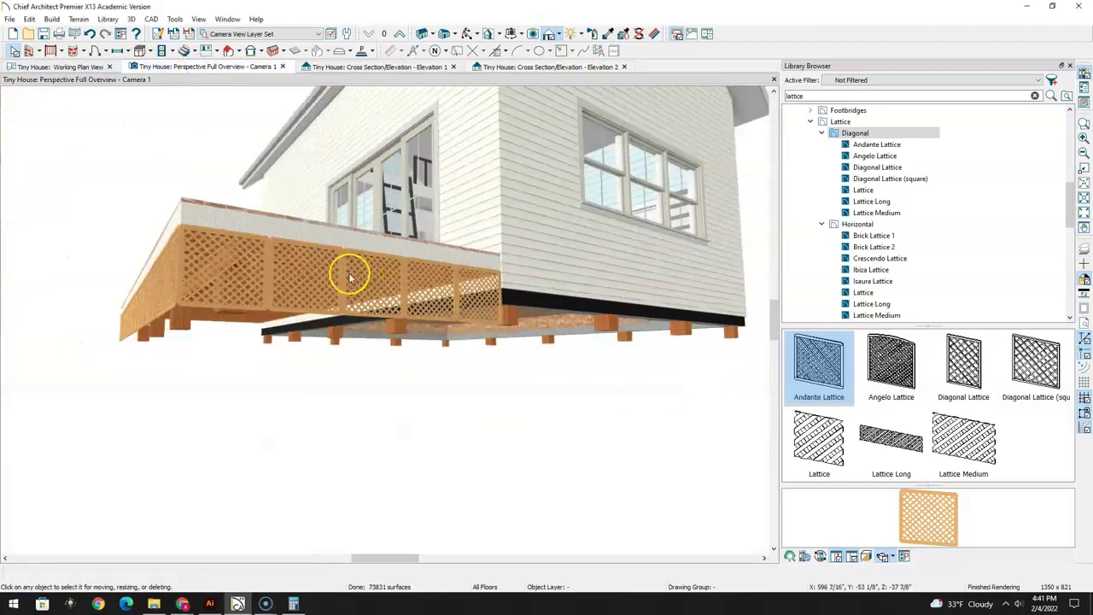
pyautogui.moveTo(354, 228); pyautogui.dragTo(423, 328)
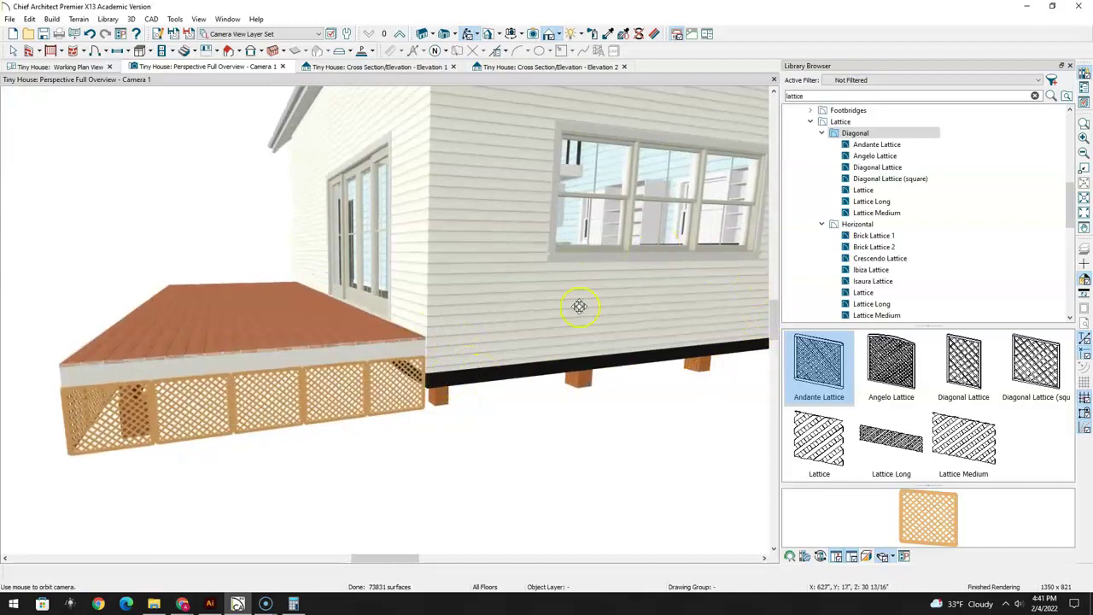
pyautogui.moveTo(363, 367); pyautogui.dragTo(357, 346)
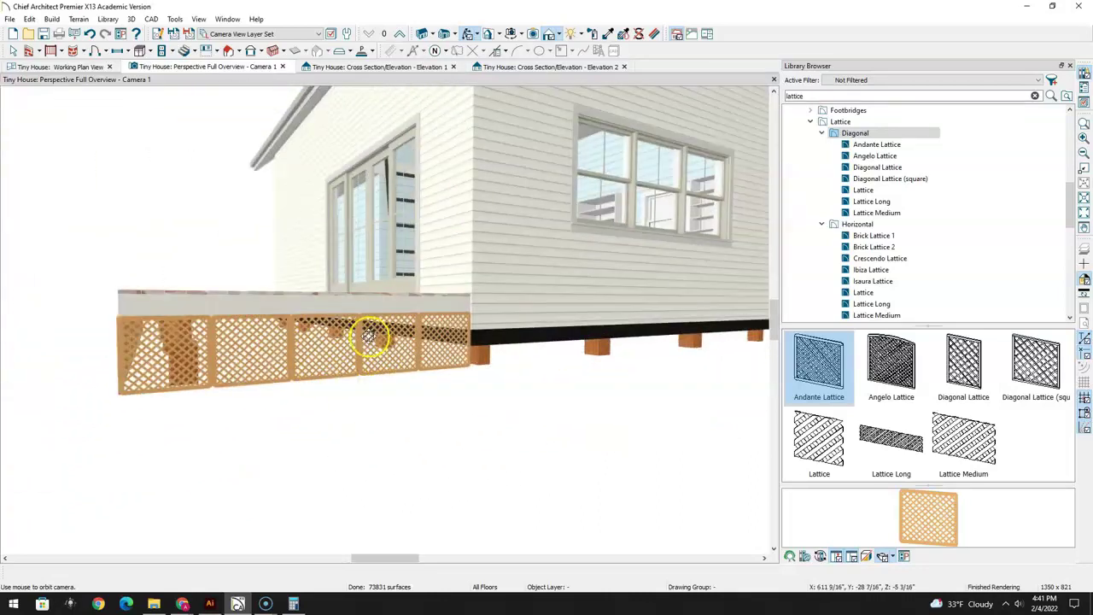
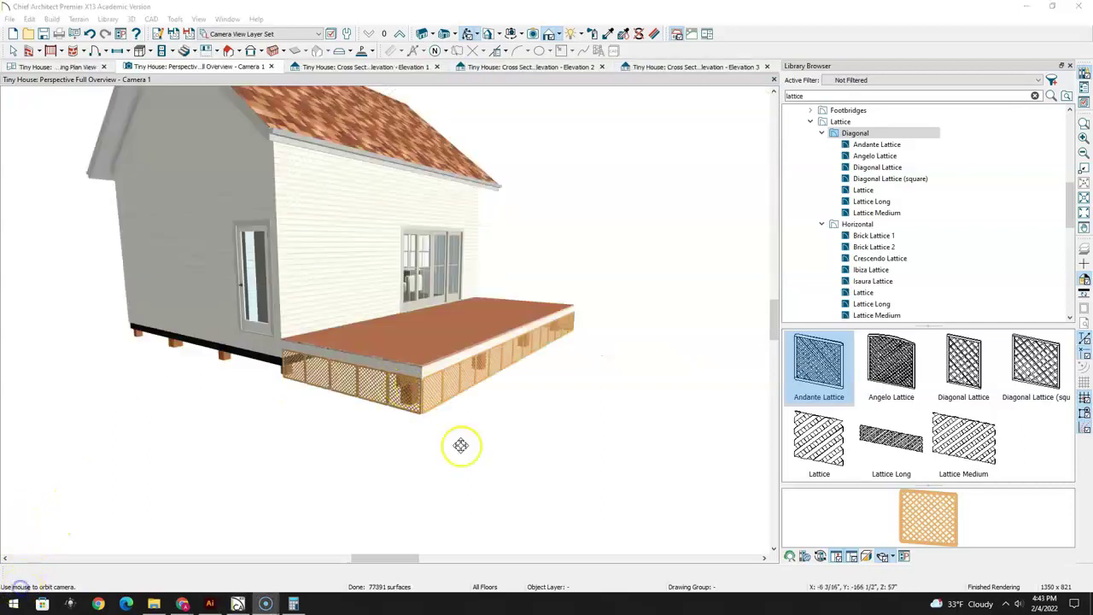
pyautogui.moveTo(424, 349); pyautogui.dragTo(369, 344)
pyautogui.moveTo(264, 343); pyautogui.dragTo(355, 354)
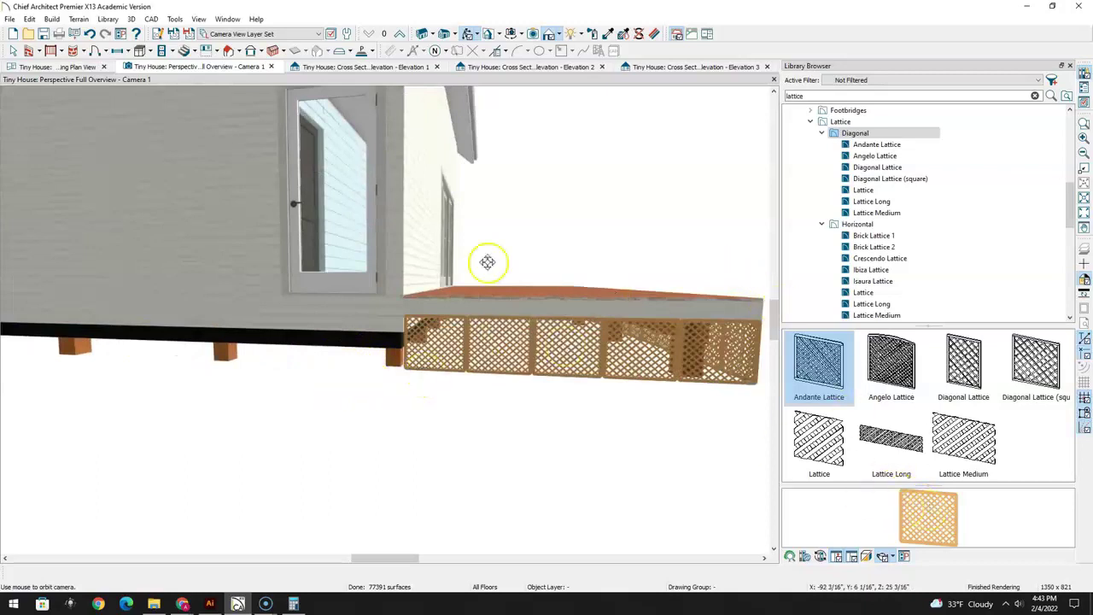
# In the Working Plan View, place an Andante Lattice outside the end wall with the 3068 door and move it against that wall
pyautogui.click(30, 67)
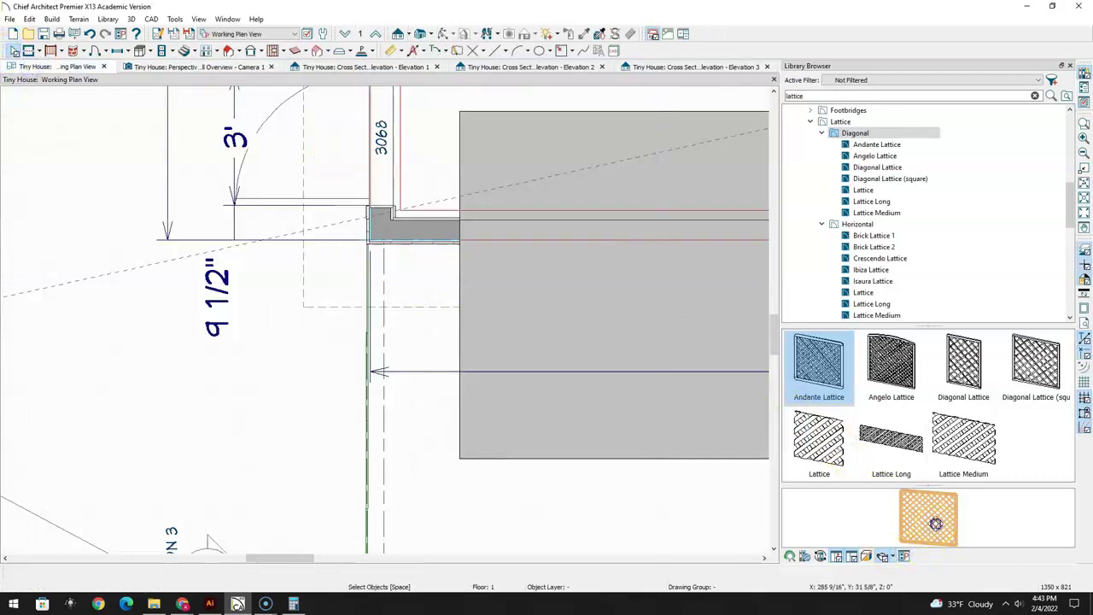
pyautogui.scroll(-4, 247, 402)
pyautogui.scroll(1, 342, 495)
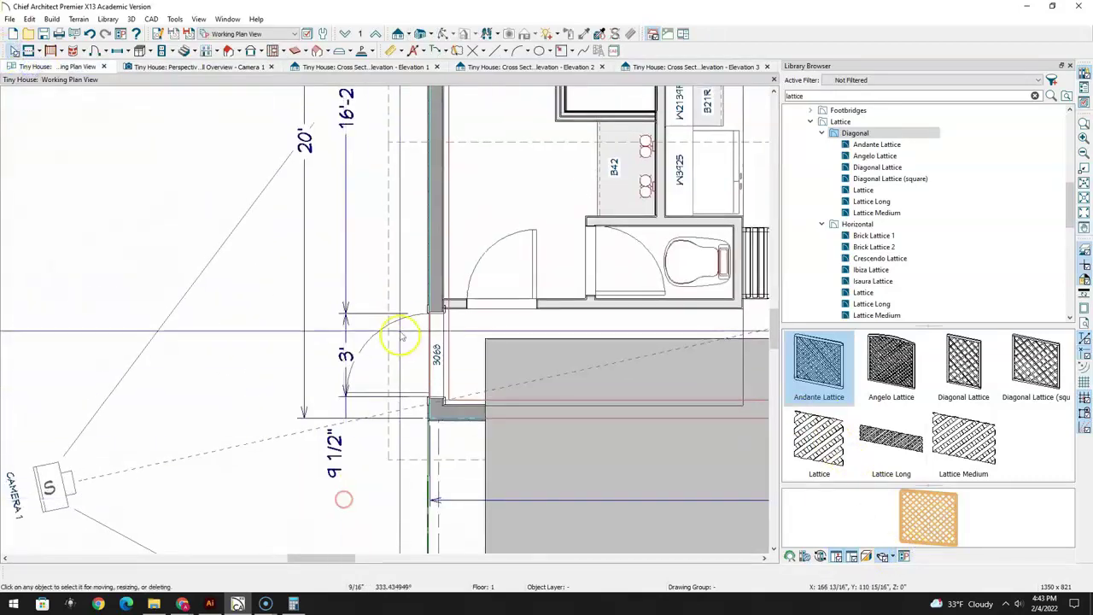
pyautogui.click(818, 359)
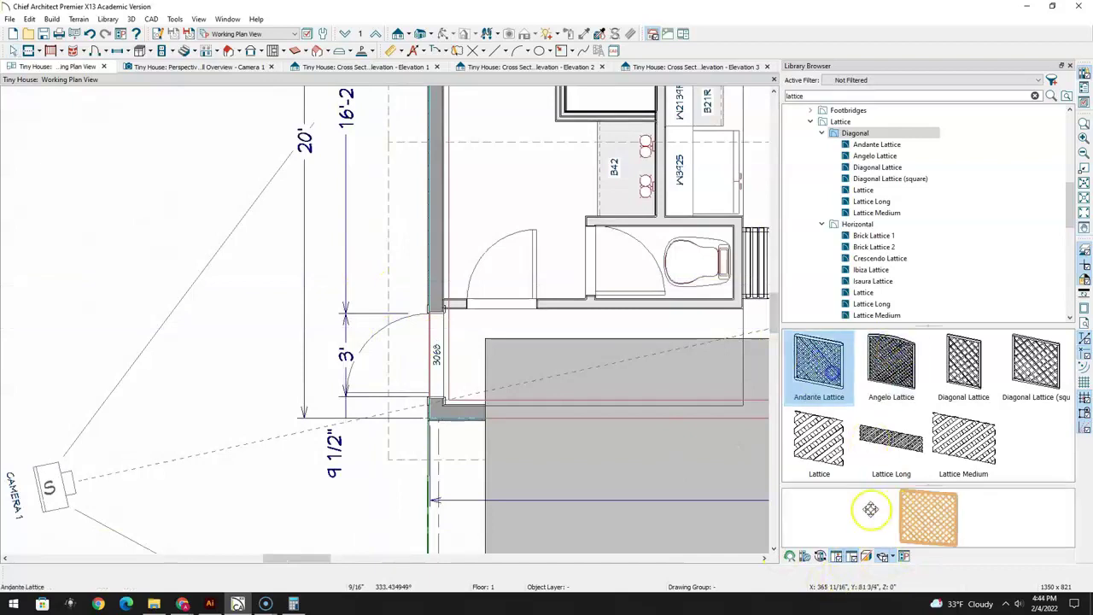
pyautogui.click(327, 244)
pyautogui.click(13, 51)
pyautogui.click(321, 243)
pyautogui.moveTo(321, 242); pyautogui.dragTo(413, 242)
# In the Elevation 3 view, move the new lattice beneath the door, beside the deck's row of panels
pyautogui.click(338, 82)
pyautogui.click(330, 68)
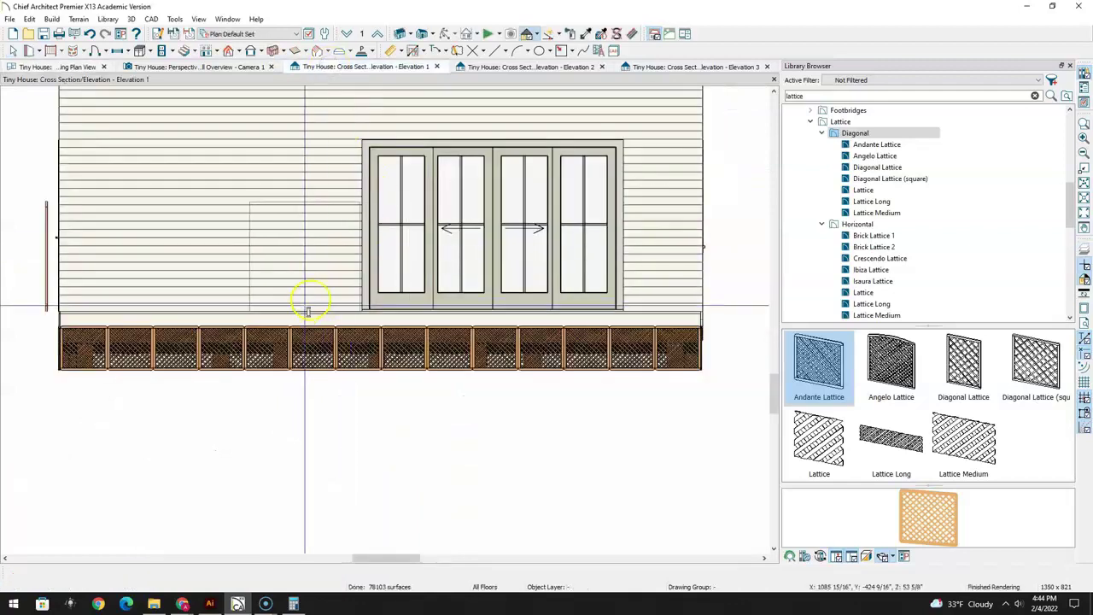
pyautogui.click(224, 68)
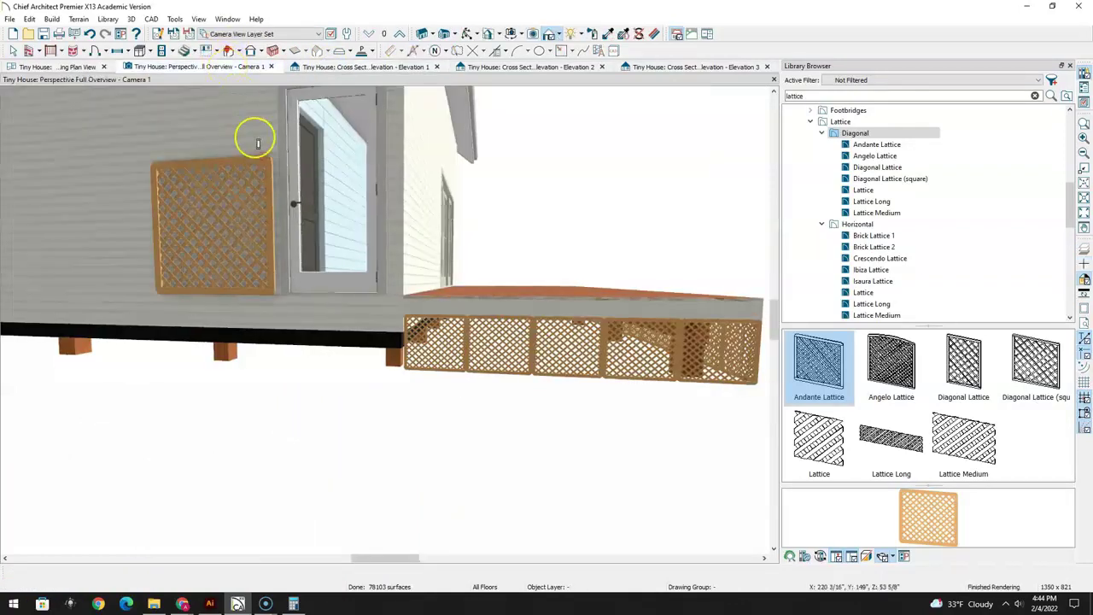
pyautogui.click(664, 67)
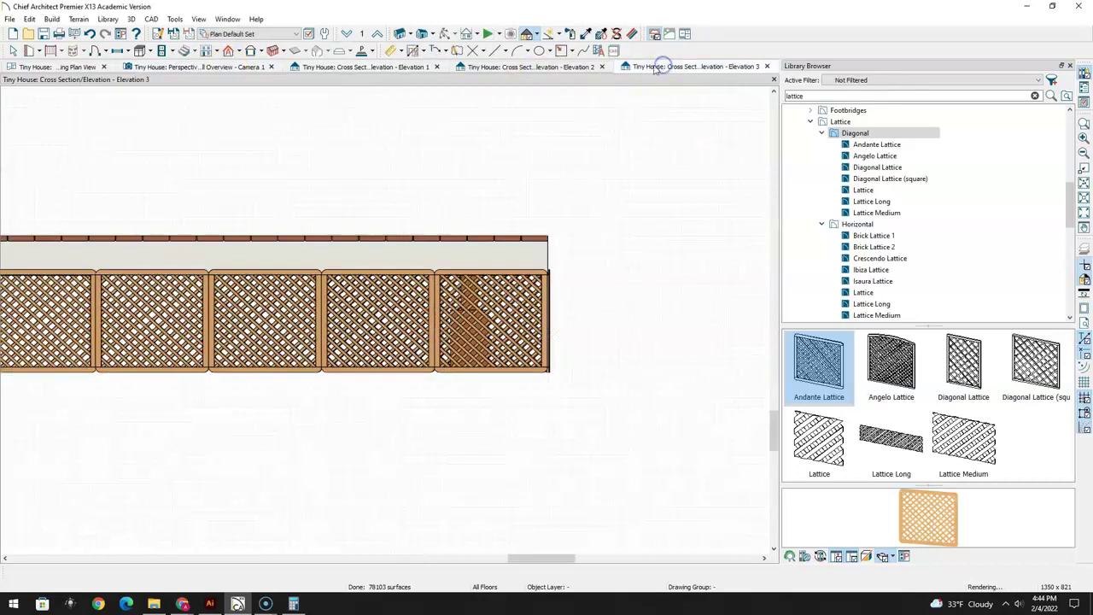
pyautogui.scroll(-3, 254, 370)
pyautogui.moveTo(185, 418); pyautogui.dragTo(573, 390)
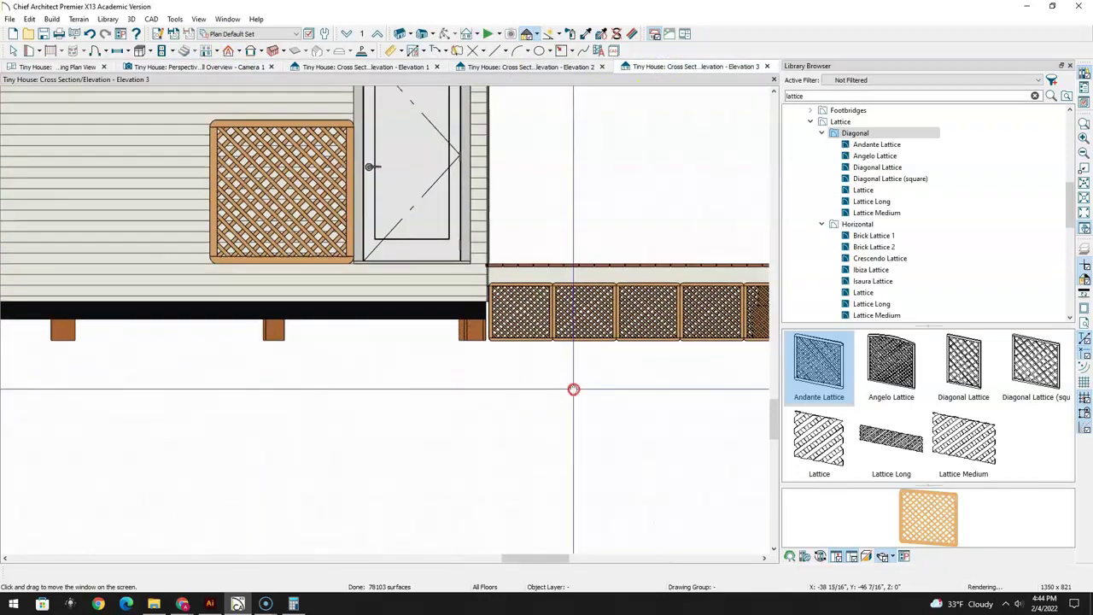
pyautogui.click(339, 286)
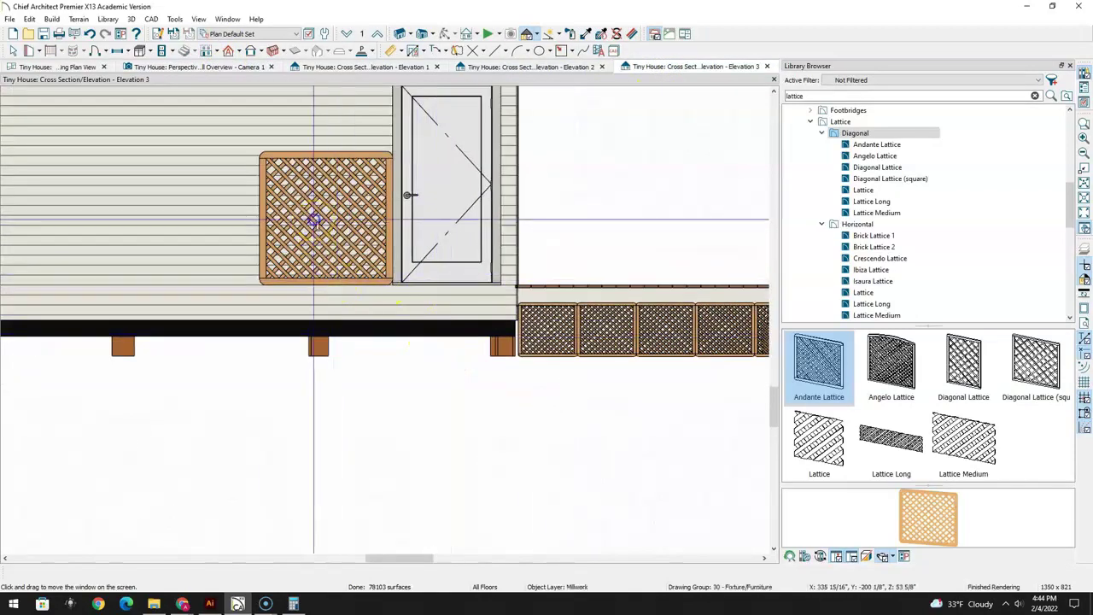
pyautogui.click(325, 218)
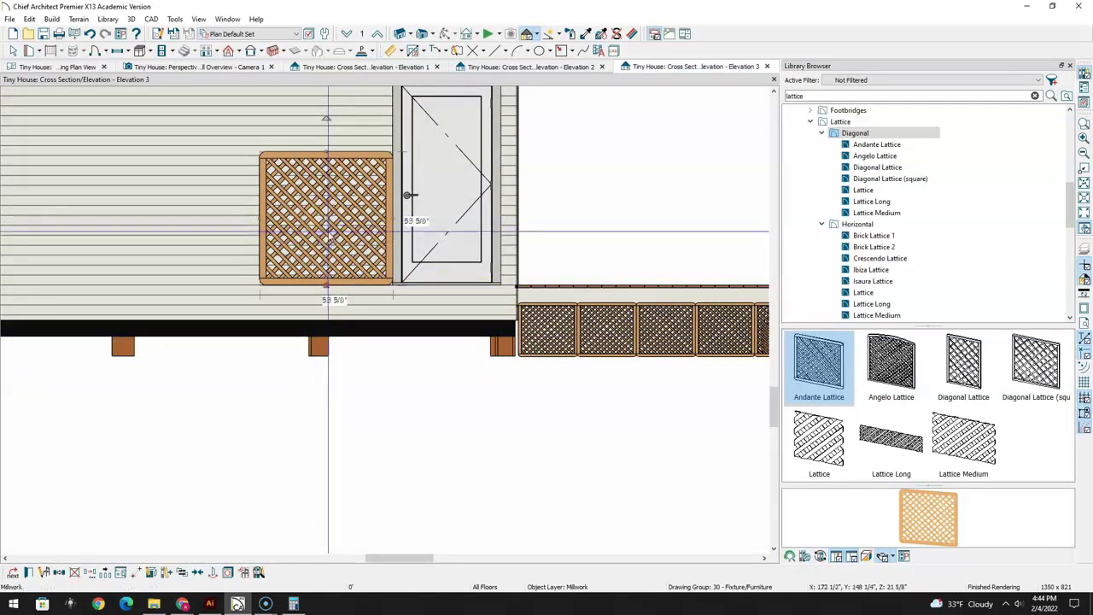
pyautogui.moveTo(325, 230)
pyautogui.mouseDown()
pyautogui.moveTo(327, 219)
pyautogui.moveTo(329, 266)
pyautogui.moveTo(364, 287)
pyautogui.moveTo(450, 288)
pyautogui.mouseUp()
# Lower the top edge of the lattice under the door to a height of about 22"
pyautogui.click(450, 220)
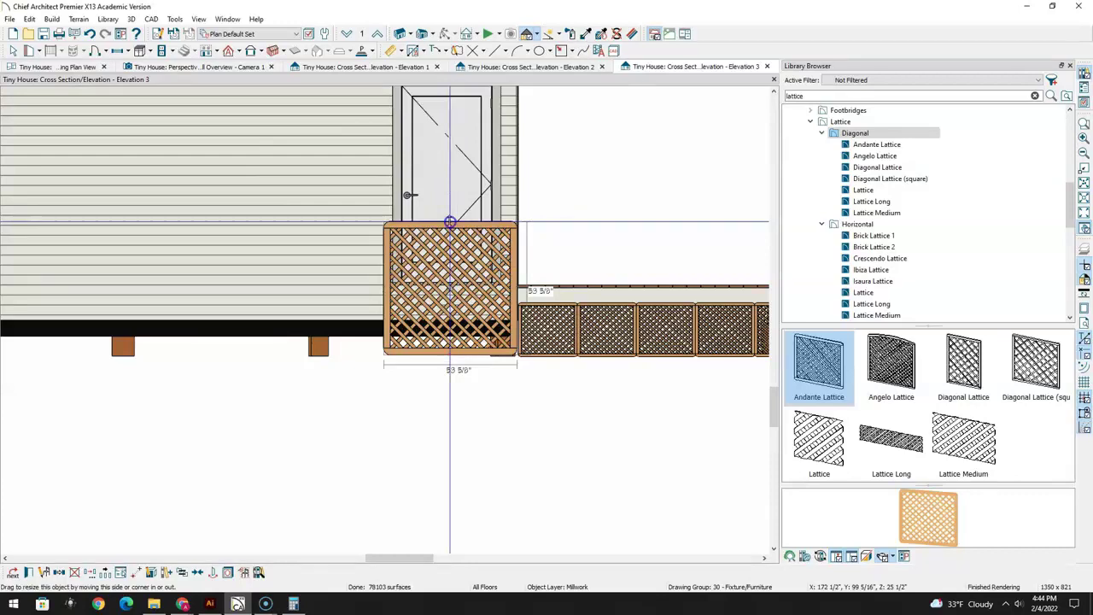
pyautogui.moveTo(450, 222); pyautogui.dragTo(450, 300)
pyautogui.scroll(5, 451, 378)
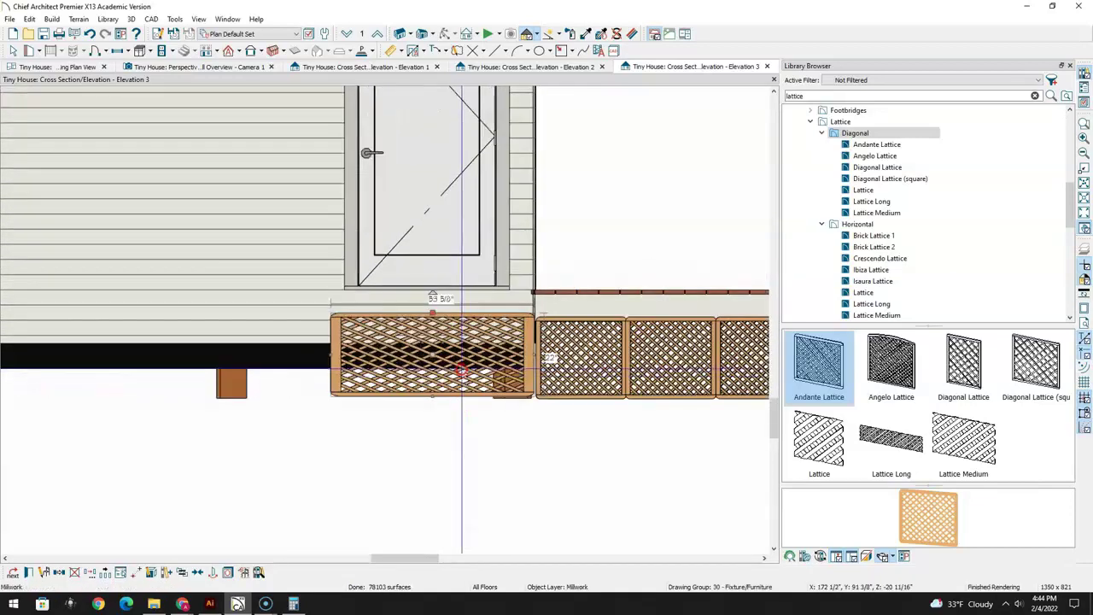
pyautogui.scroll(2, 461, 369)
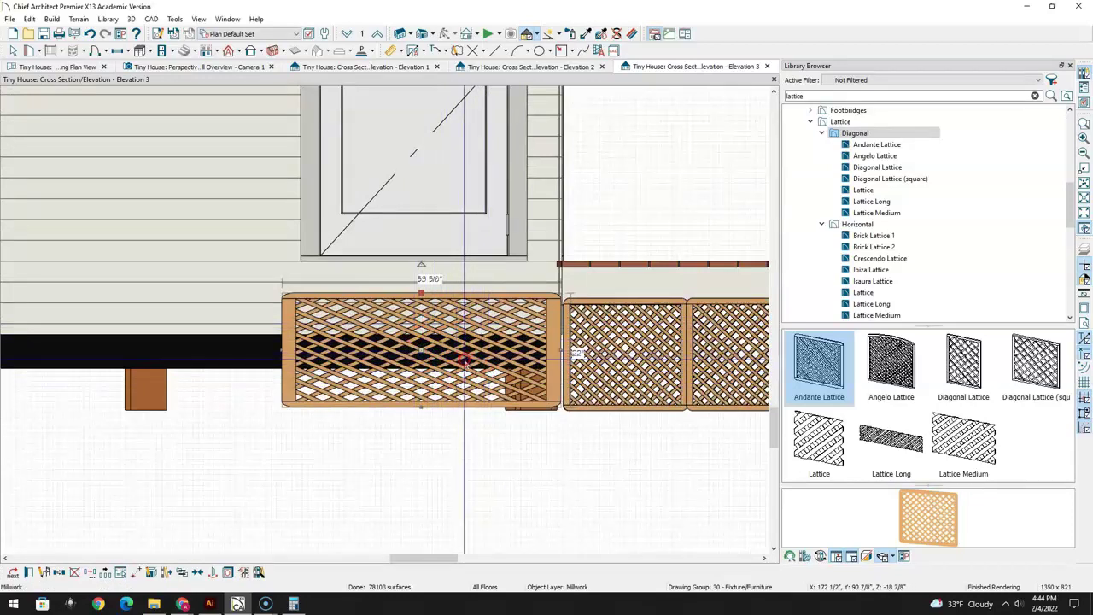
pyautogui.scroll(-4, 491, 382)
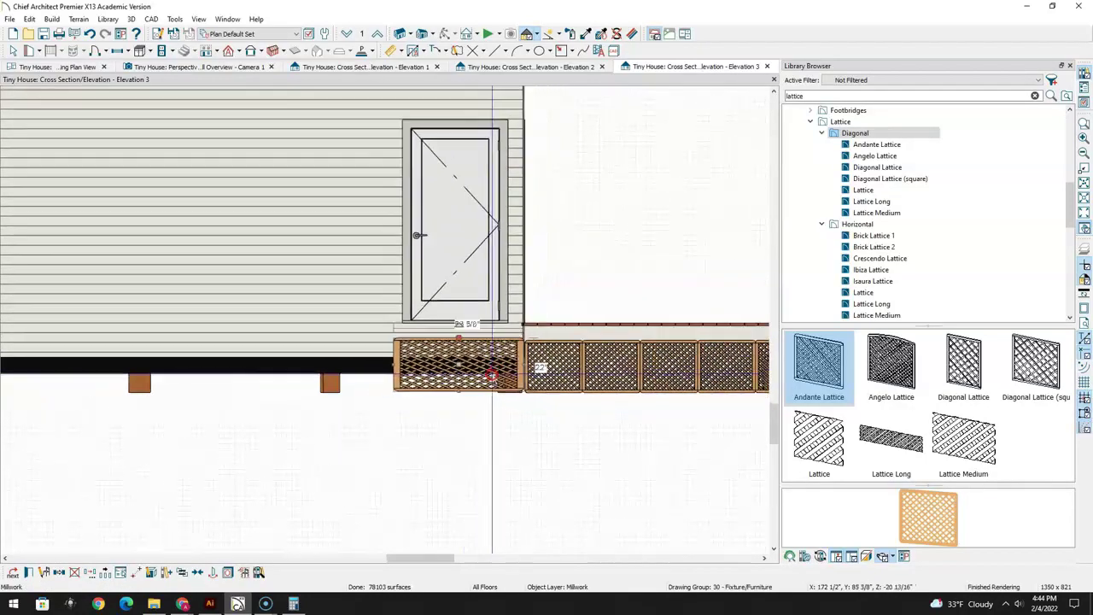
# Delete the wide lattice under the door and put a copy of the deck's adjacent 23 13/16" panel in its place
pyautogui.moveTo(543, 427); pyautogui.dragTo(456, 466, button='middle')
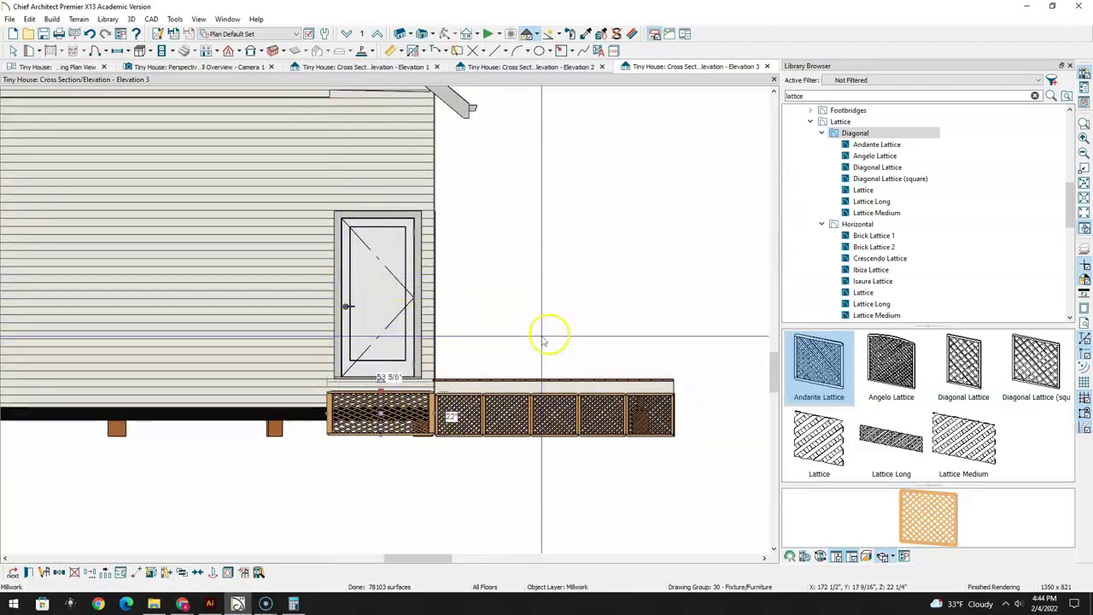
pyautogui.moveTo(427, 408); pyautogui.dragTo(500, 396, button='middle')
pyautogui.scroll(-2, 504, 392)
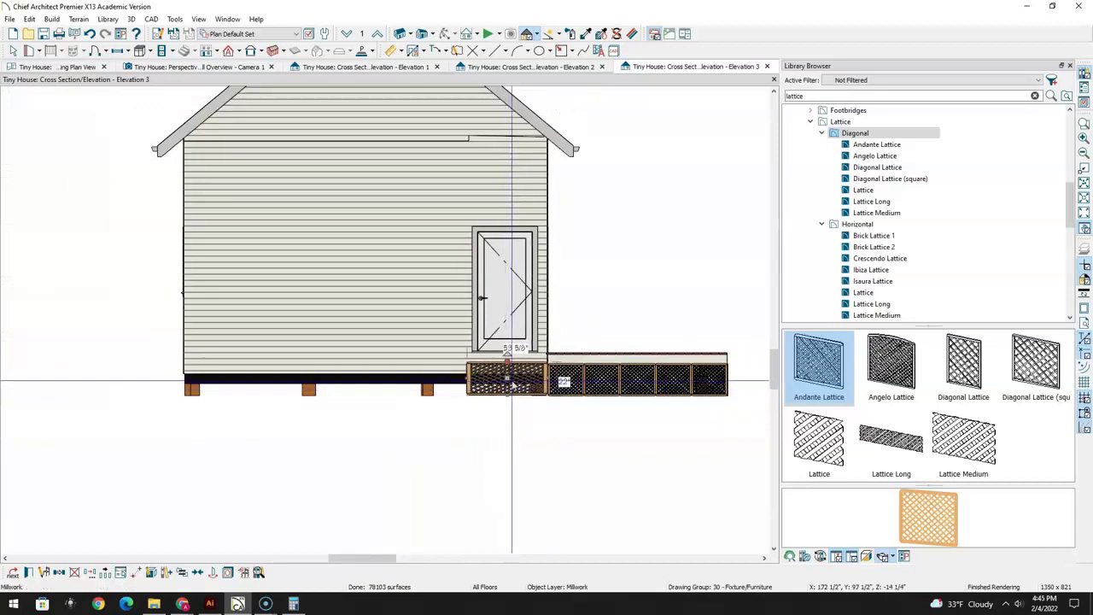
pyautogui.scroll(5, 504, 388)
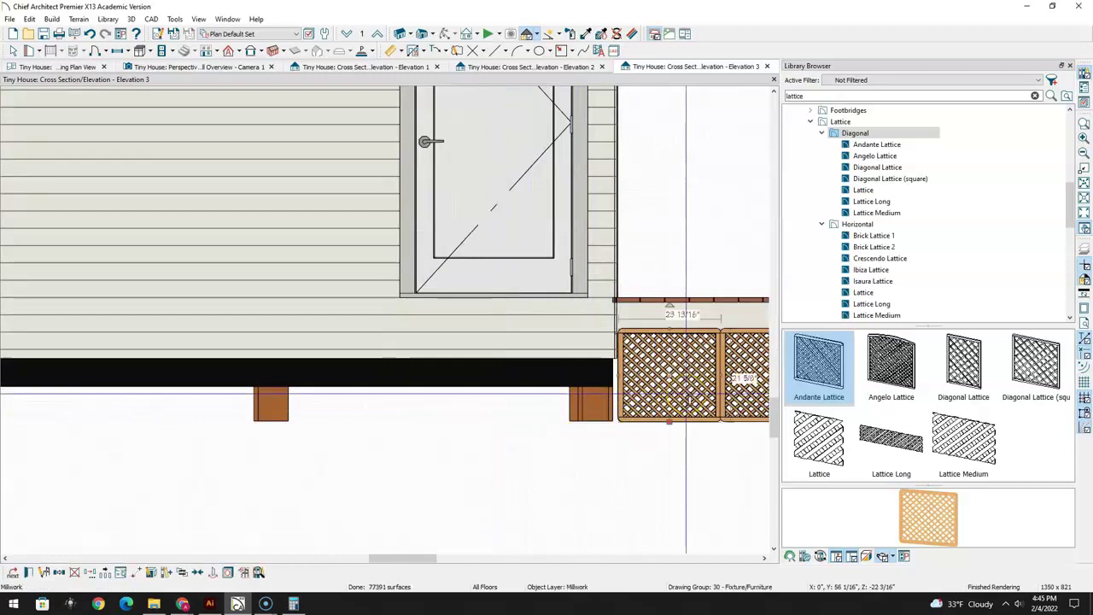
pyautogui.click(483, 378)
pyautogui.click(656, 328)
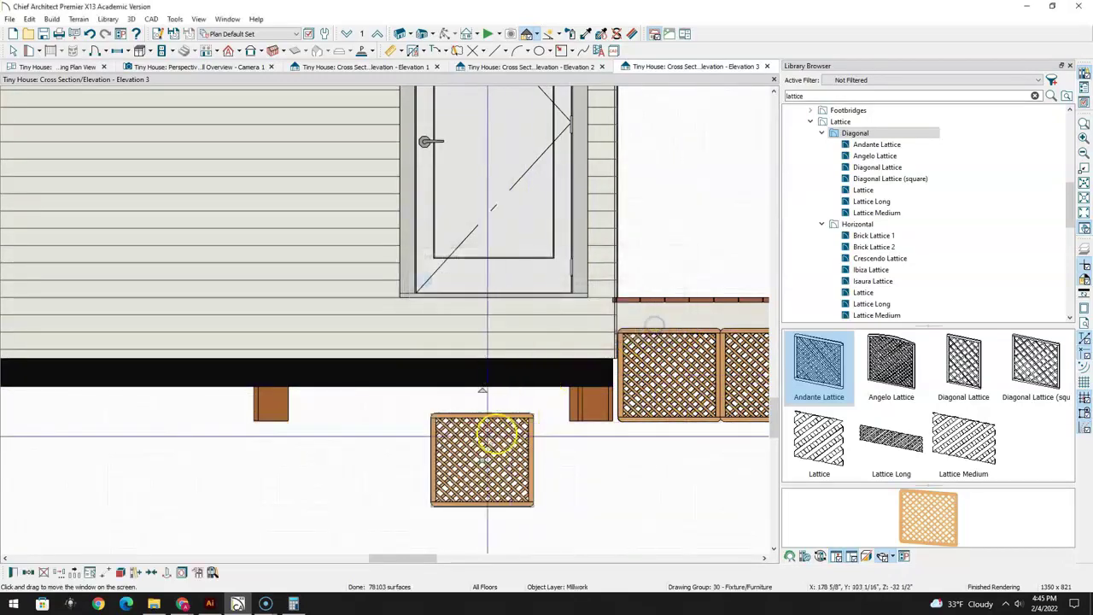
pyautogui.moveTo(483, 461); pyautogui.dragTo(567, 375)
pyautogui.click(660, 330)
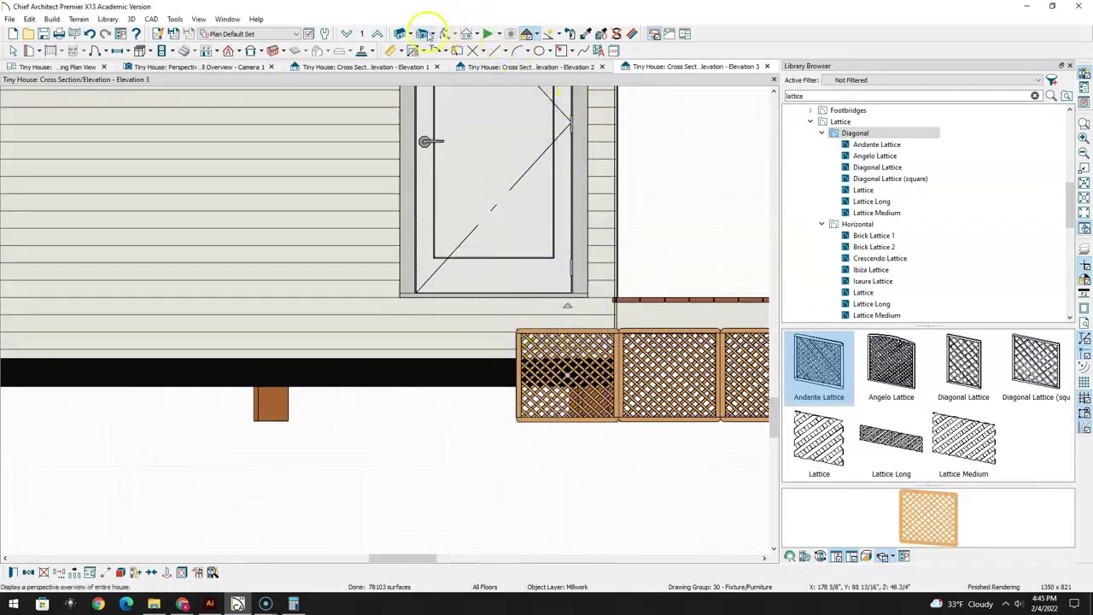
# Copy the 23 13/16" lattice along the house's end wall to form a row of ten panels toward the far corner
pyautogui.scroll(-5, 483, 369)
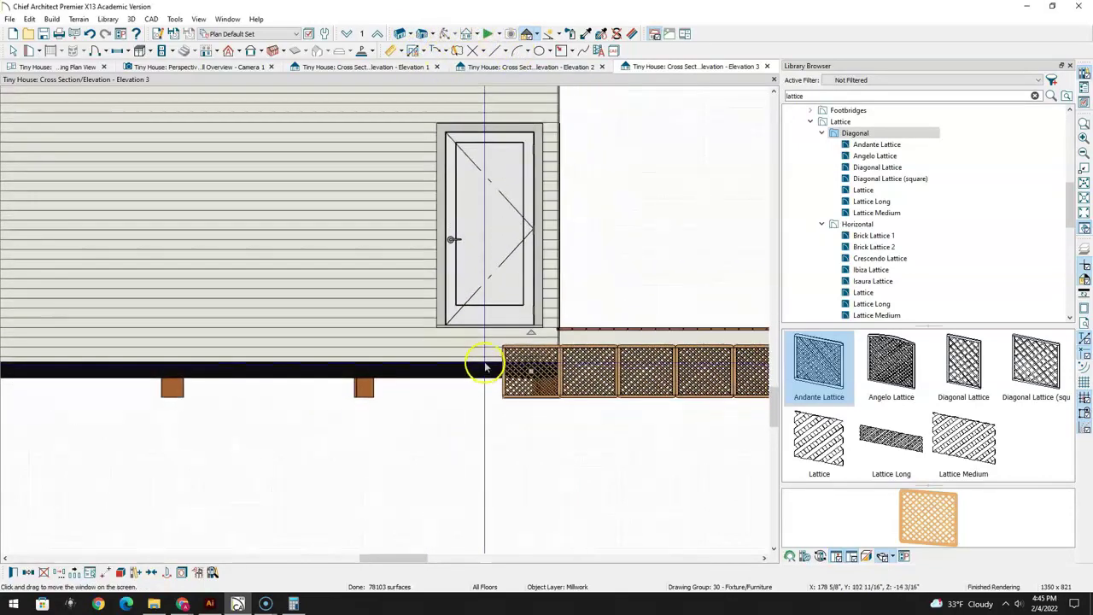
pyautogui.scroll(4, 483, 369)
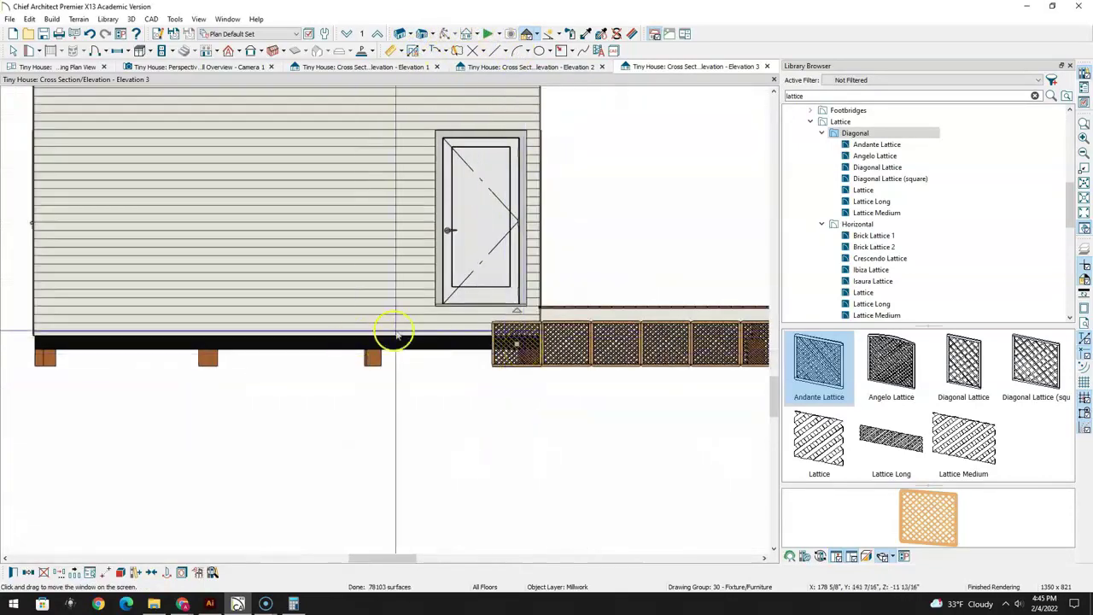
pyautogui.scroll(3, 529, 346)
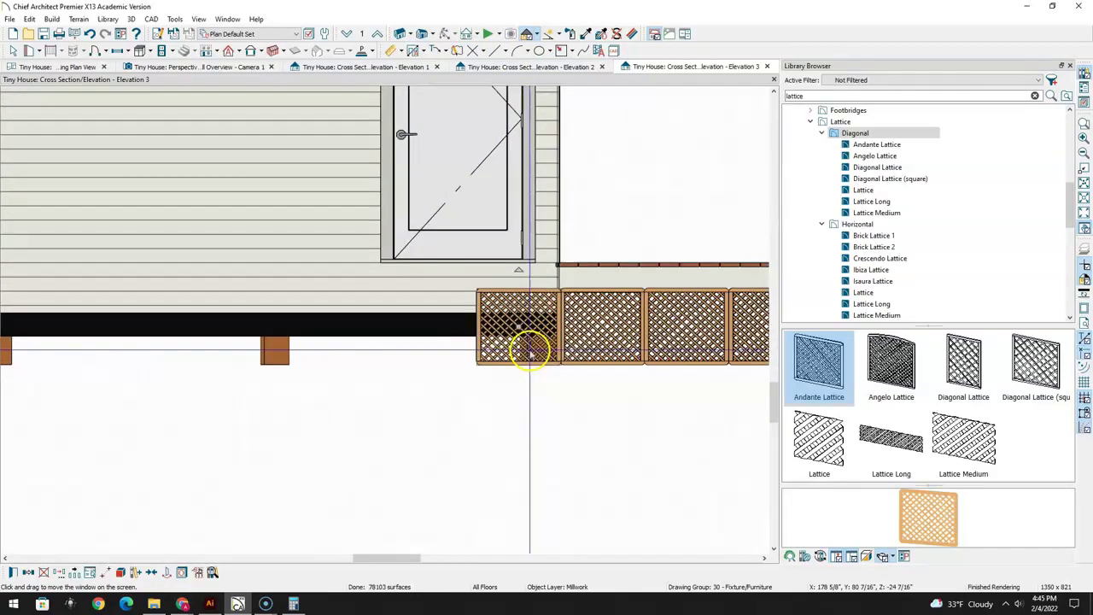
pyautogui.click(491, 344)
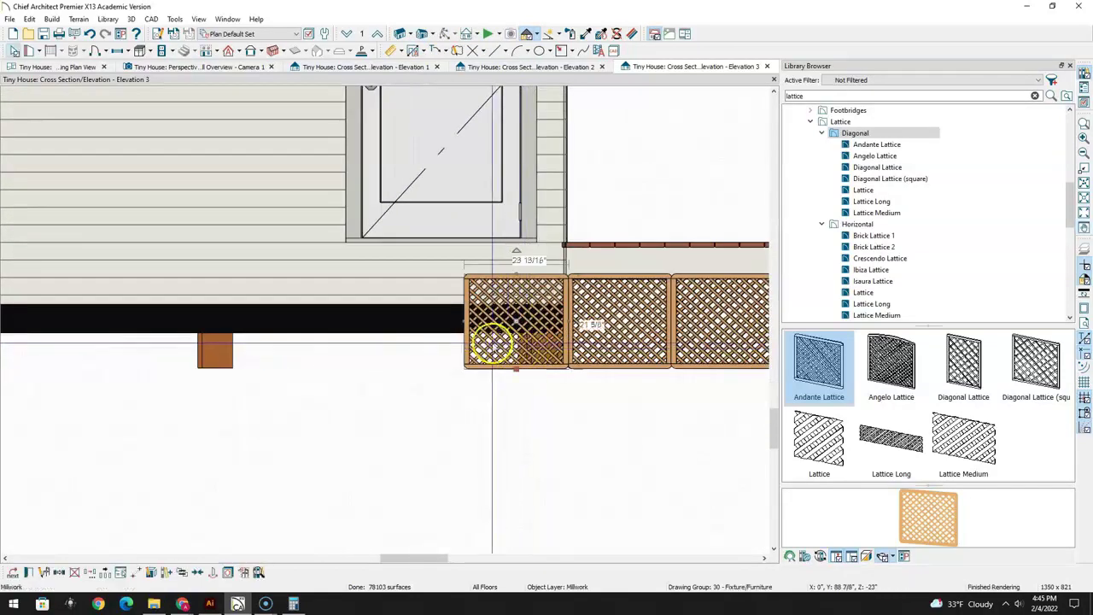
pyautogui.click(85, 68)
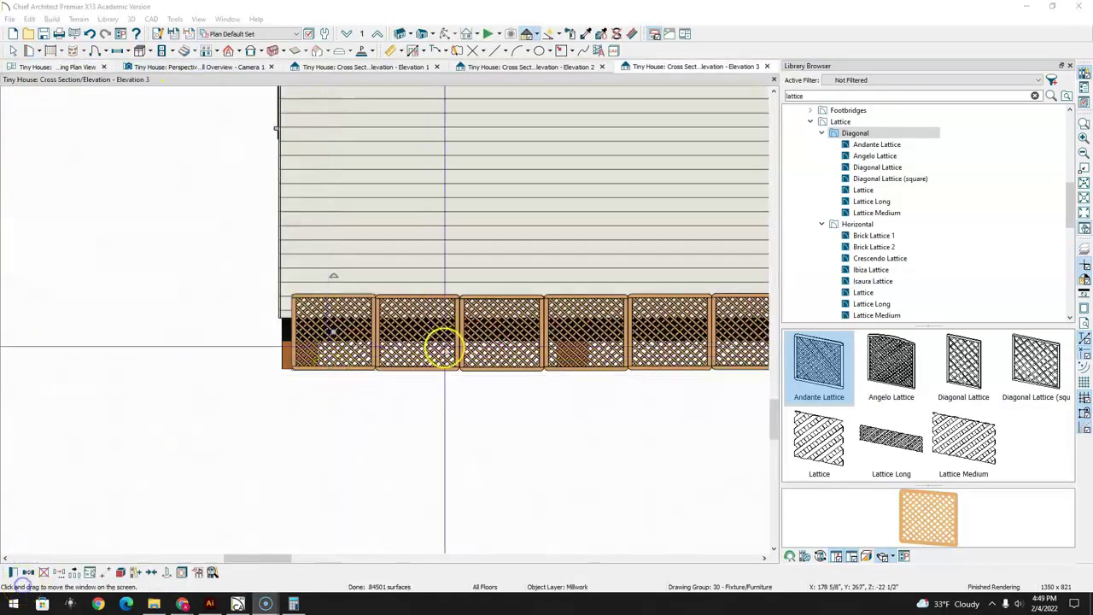
pyautogui.scroll(-5, 411, 340)
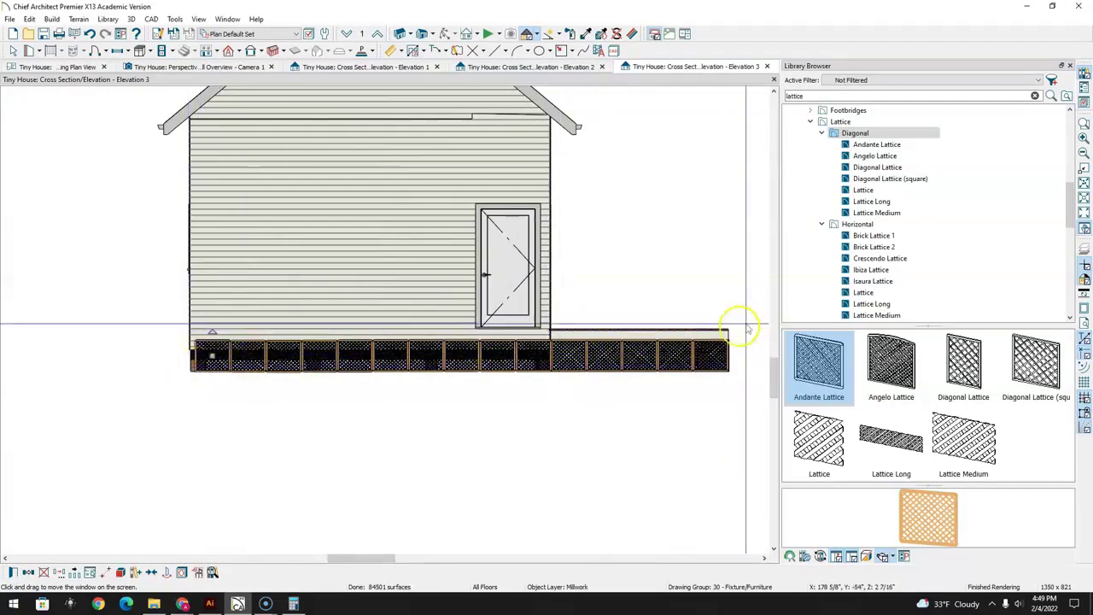
pyautogui.scroll(4, 205, 378)
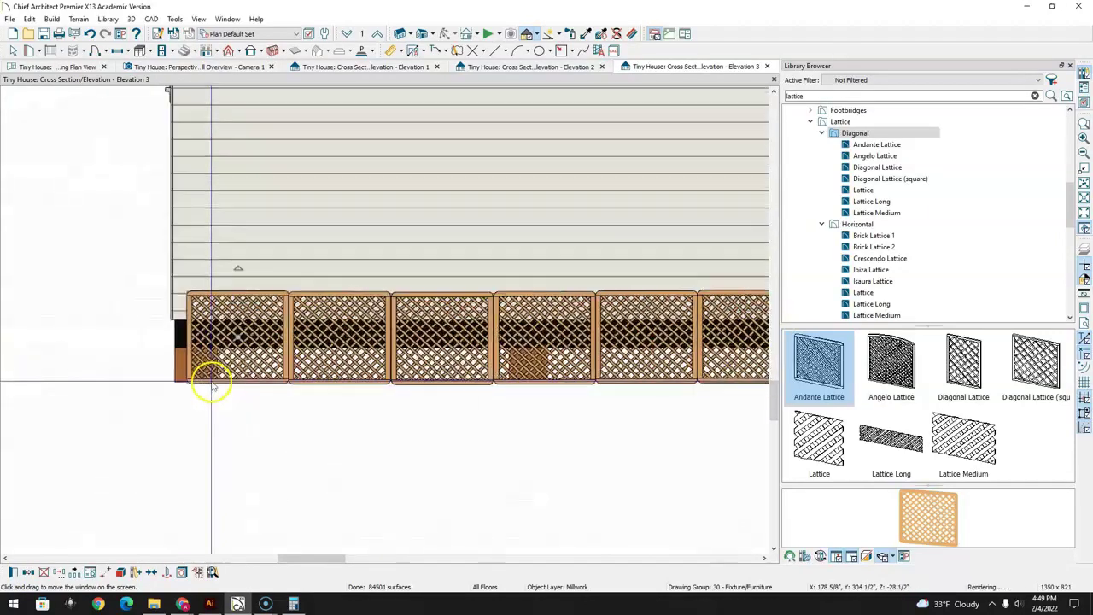
pyautogui.scroll(3, 209, 382)
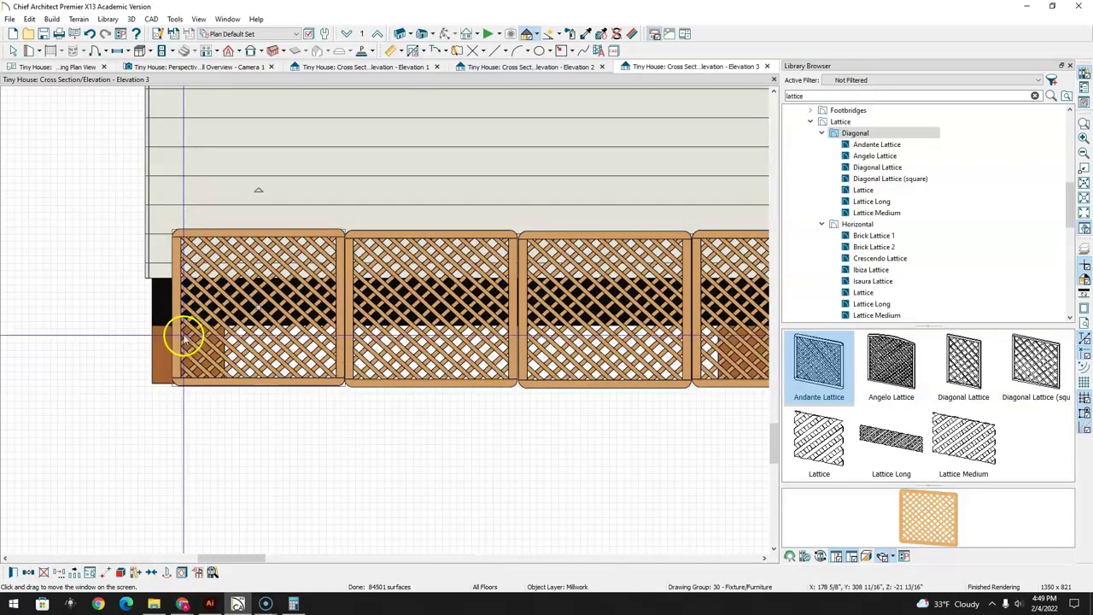
# Widen the corner lattice panel to 27" so it reaches the far corner of the house's end wall
pyautogui.click(184, 338)
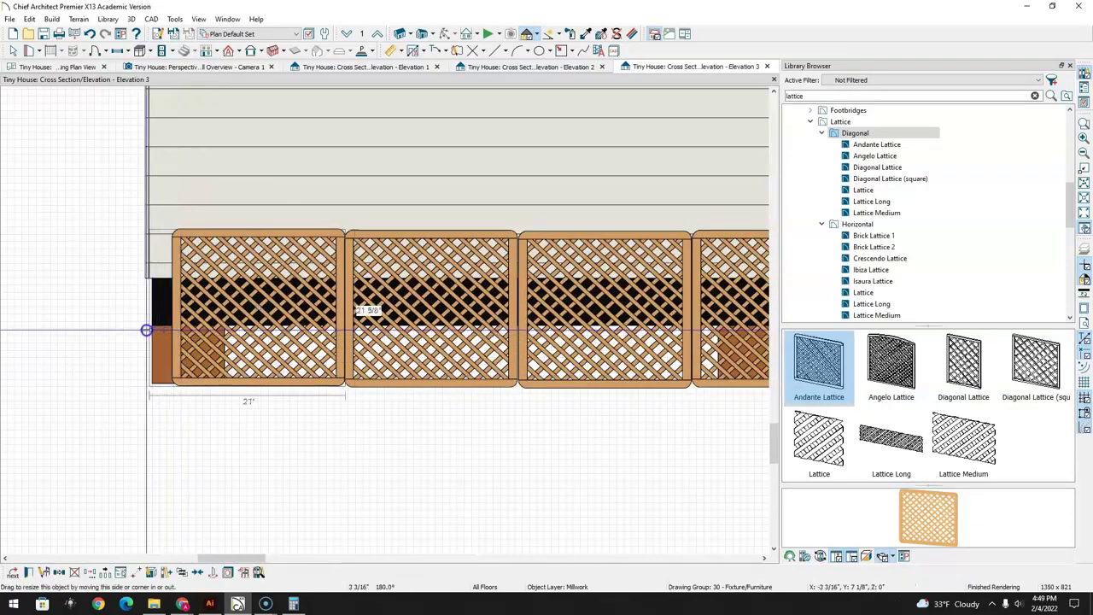
pyautogui.moveTo(146, 330); pyautogui.dragTo(148, 332)
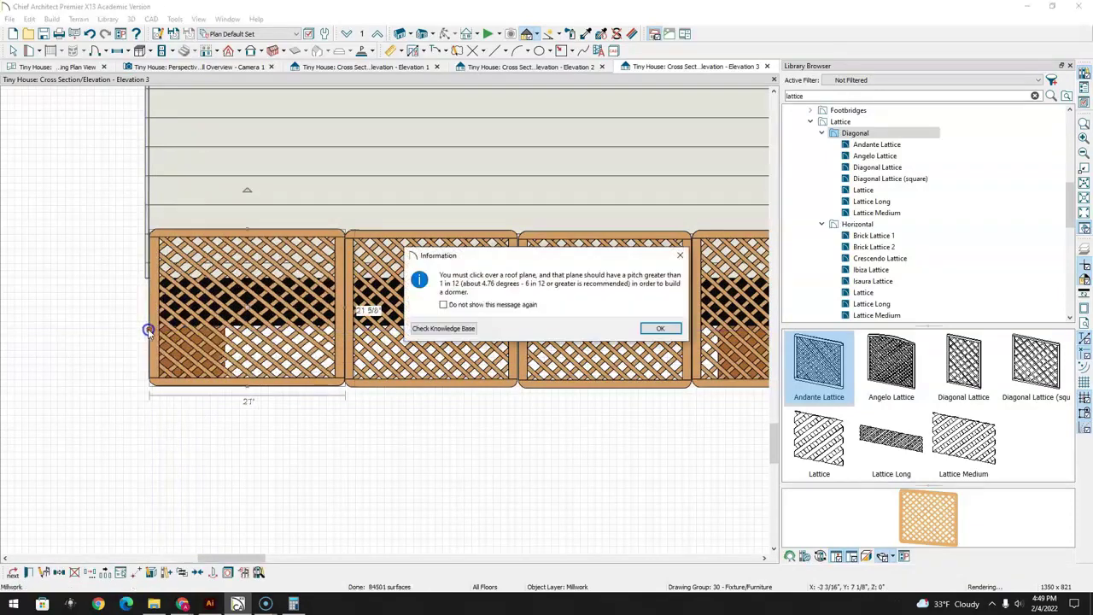
pyautogui.click(642, 328)
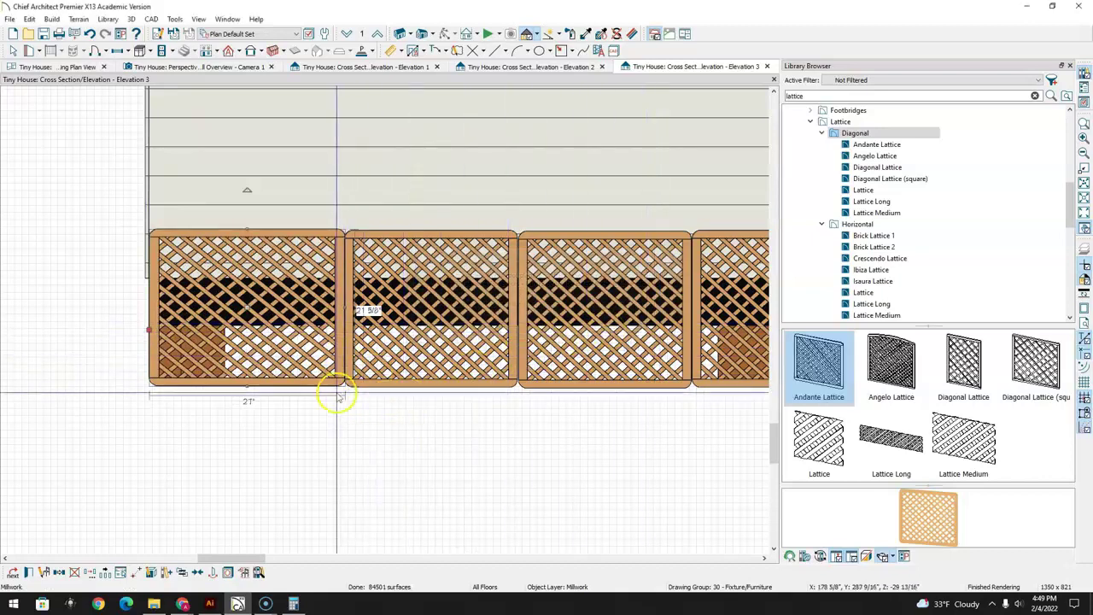
pyautogui.scroll(-5, 339, 395)
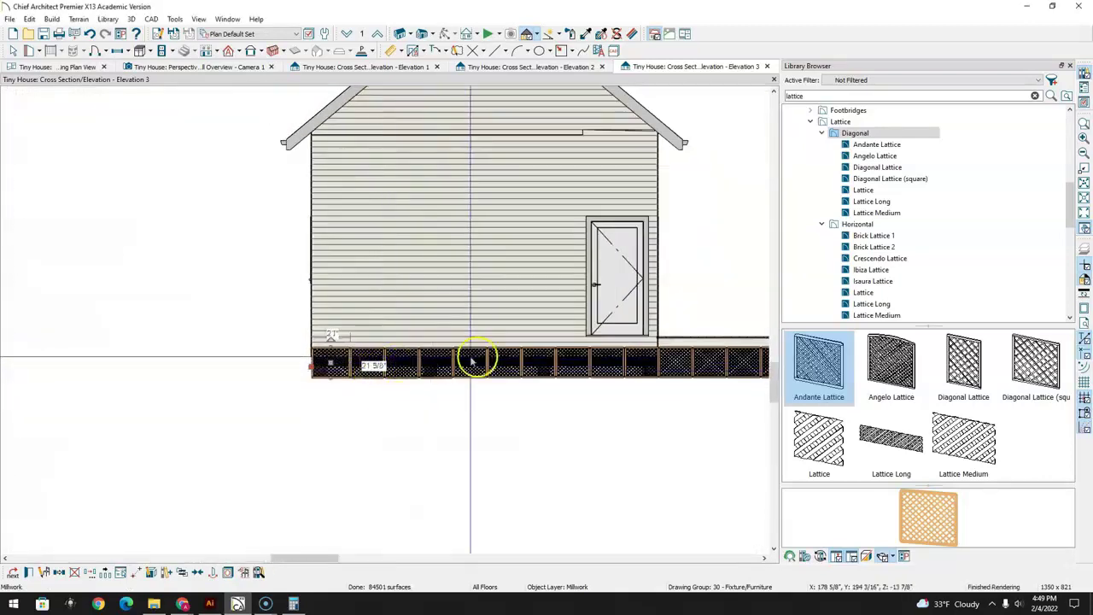
# Examine the lattice skirting in the perspective view and Elevations 1, 2 and 3, including the open base beneath the wall with the triple window
pyautogui.click(187, 66)
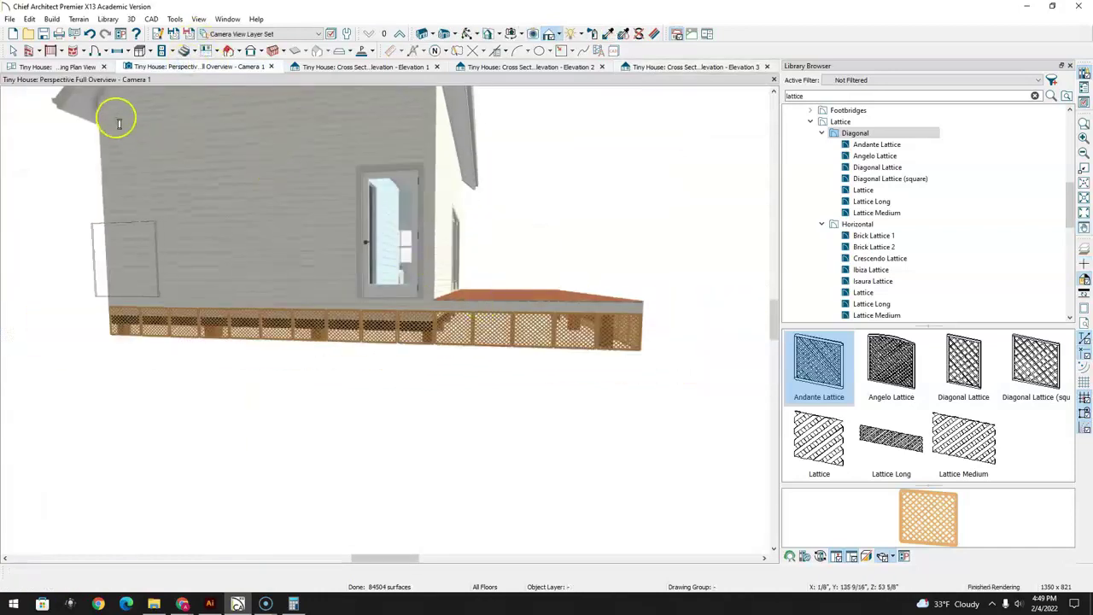
pyautogui.moveTo(532, 259); pyautogui.dragTo(213, 295)
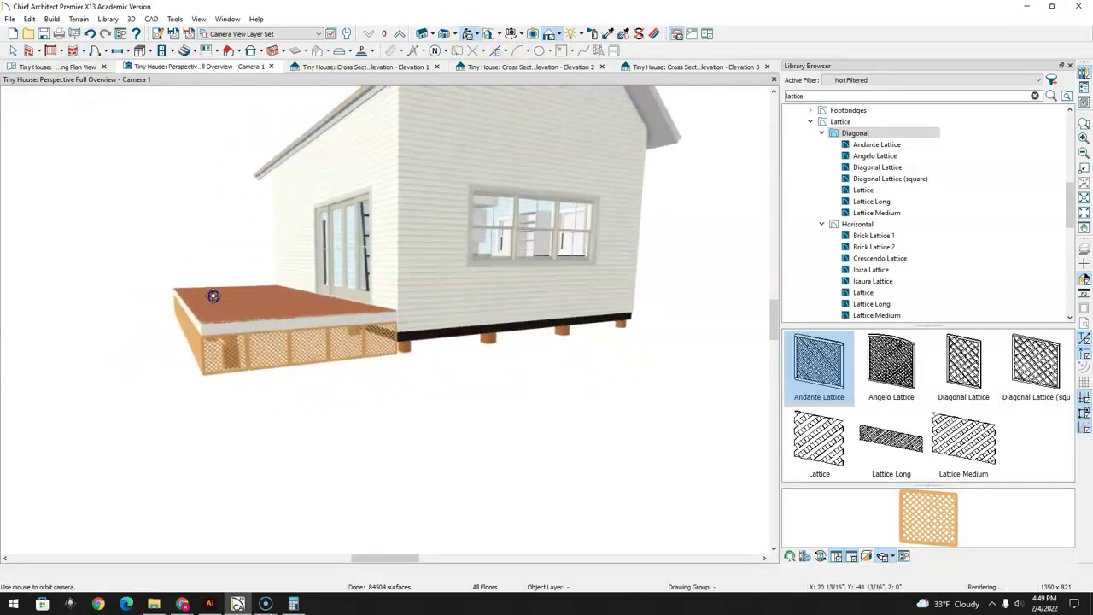
pyautogui.scroll(3, 373, 378)
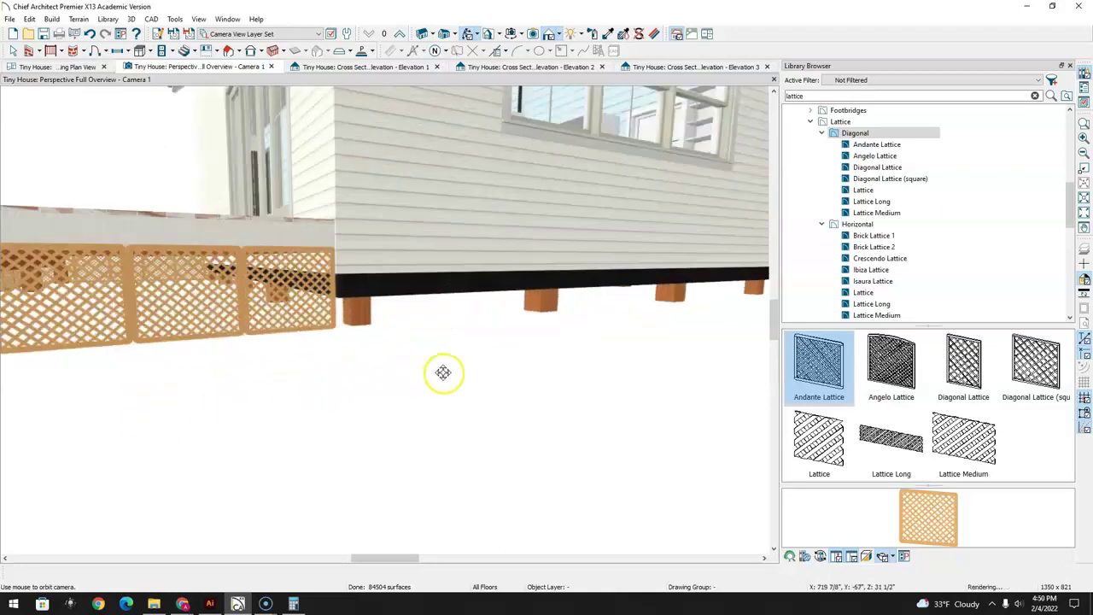
pyautogui.click(373, 68)
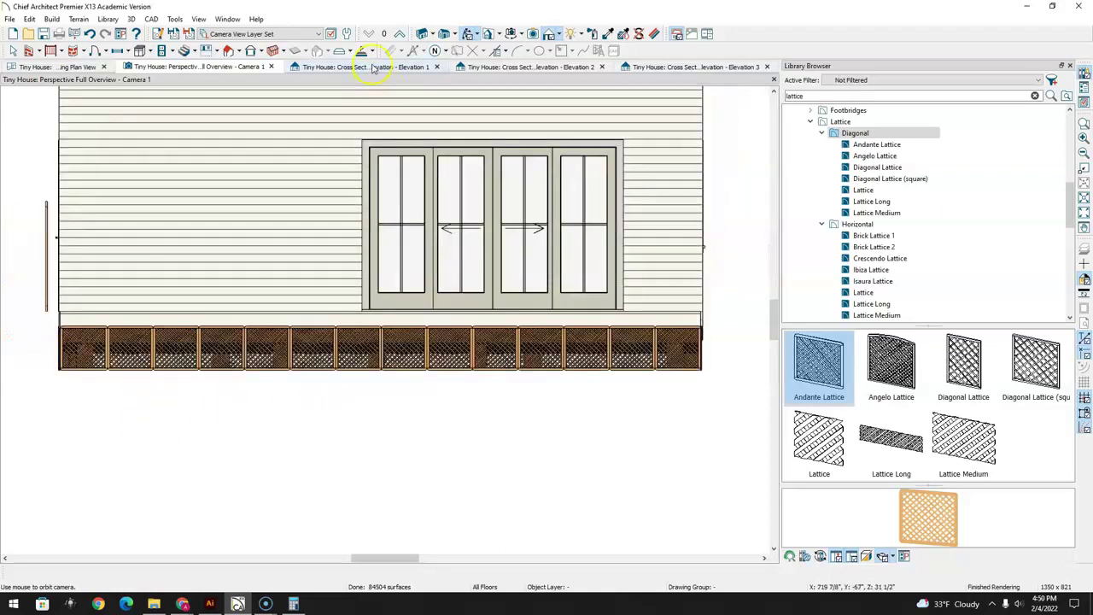
pyautogui.click(684, 65)
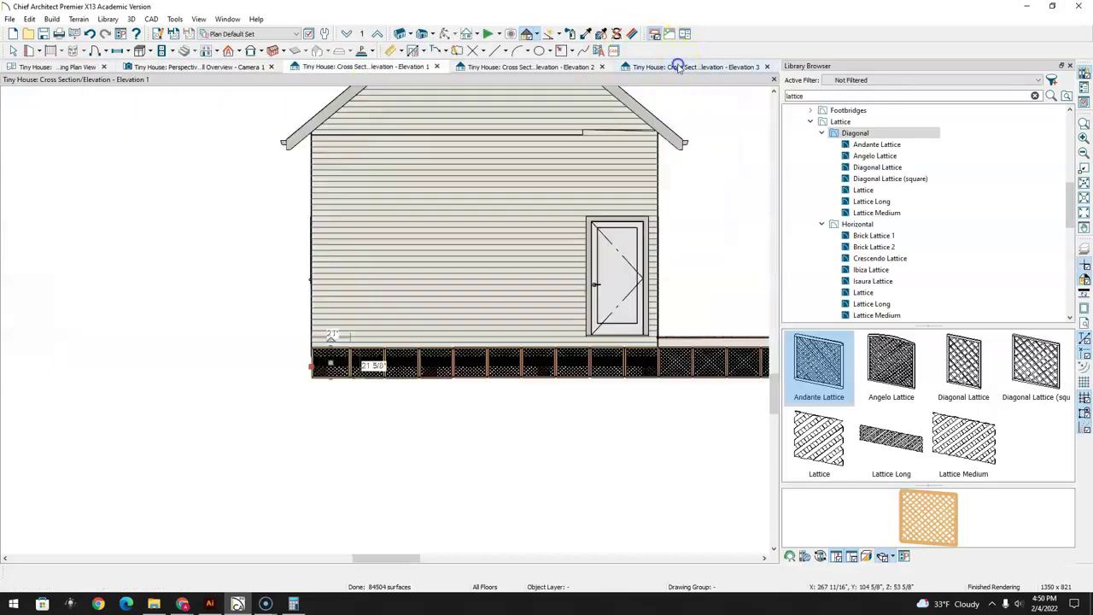
pyautogui.moveTo(566, 317); pyautogui.dragTo(423, 316, button='middle')
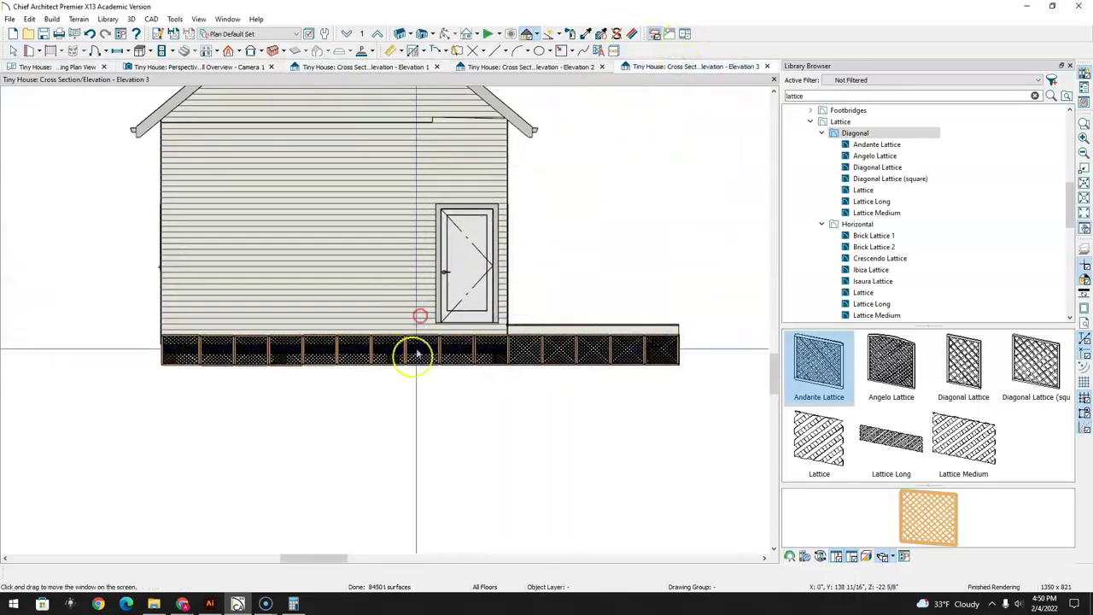
pyautogui.scroll(2, 475, 356)
pyautogui.scroll(-2, 476, 352)
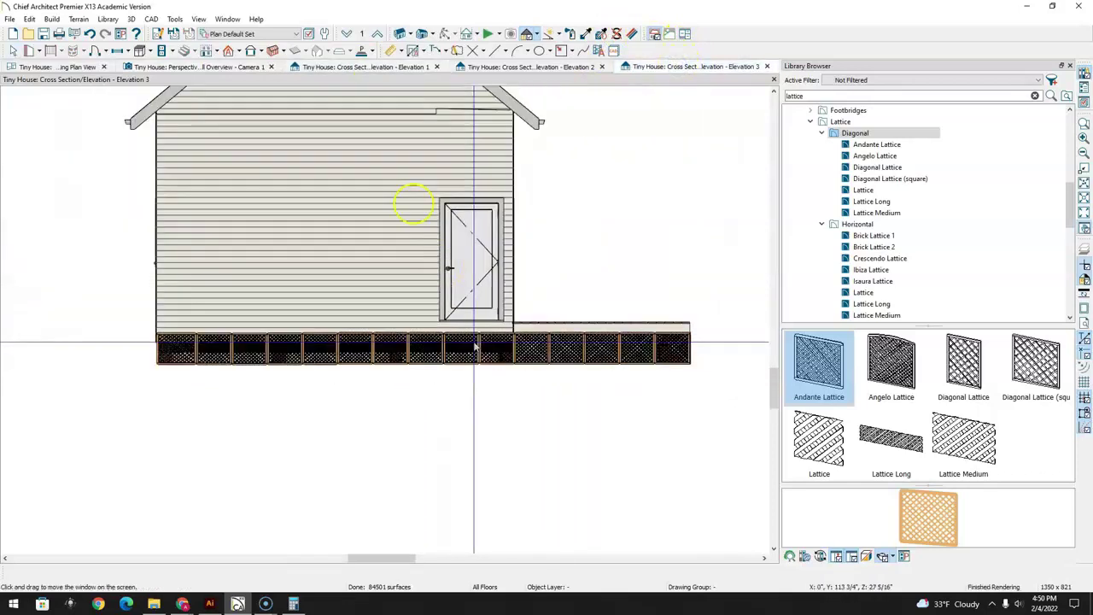
pyautogui.click(342, 66)
pyautogui.click(556, 66)
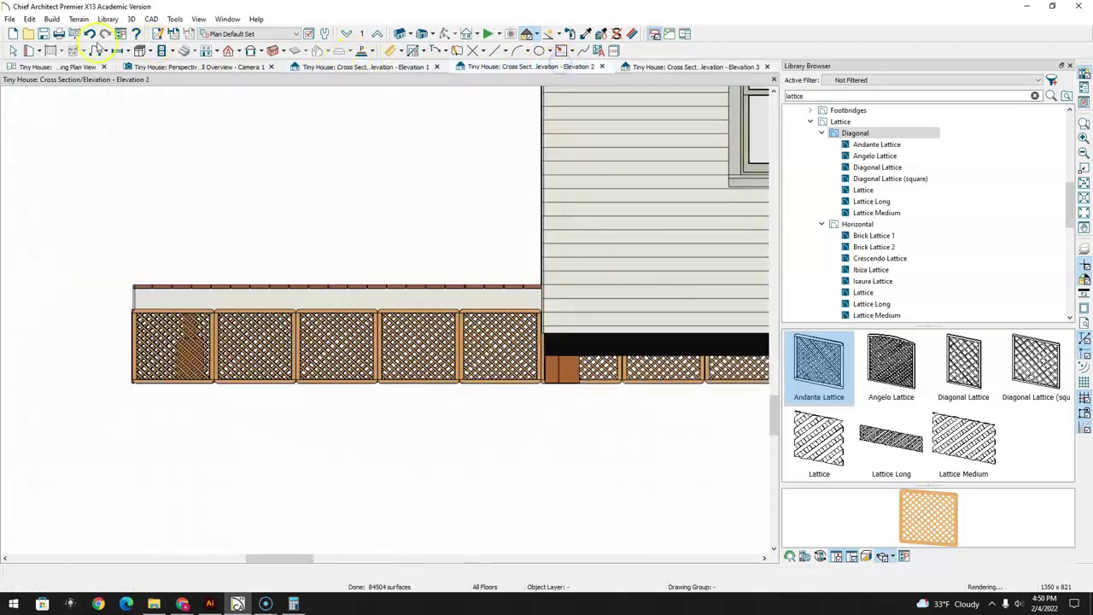
# Return to the working floor plan and locate the elevation camera facing the triple-window wall
pyautogui.click(83, 67)
pyautogui.scroll(-4, 371, 249)
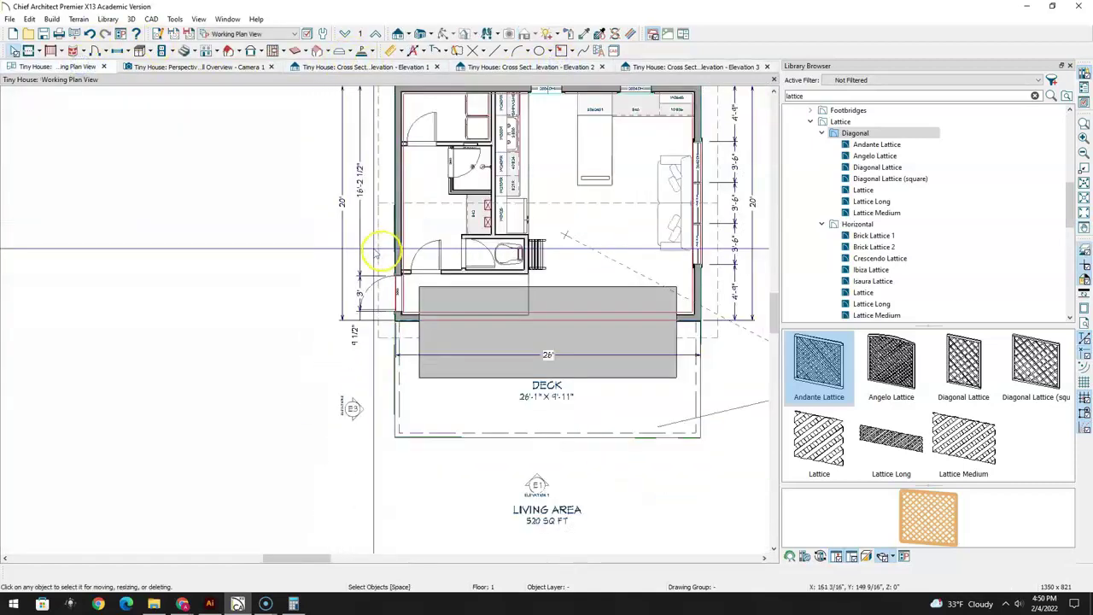
pyautogui.scroll(-3, 378, 254)
pyautogui.scroll(2, 495, 243)
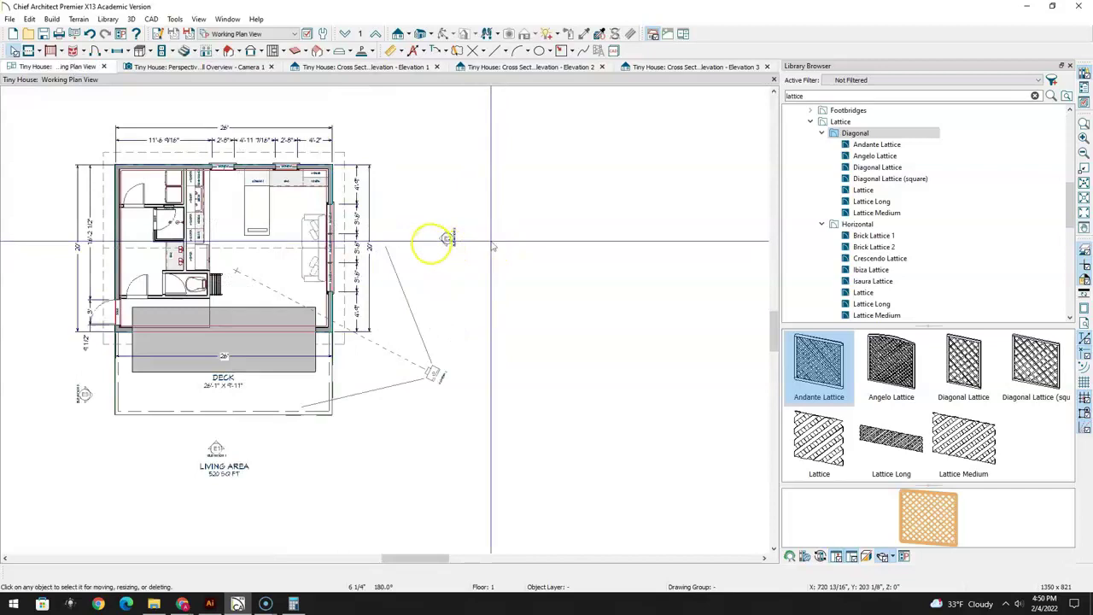
# In the Elevation 2 view, copy the deck lattice panel nearest the house and place the copy below the house wall
pyautogui.scroll(3, 440, 240)
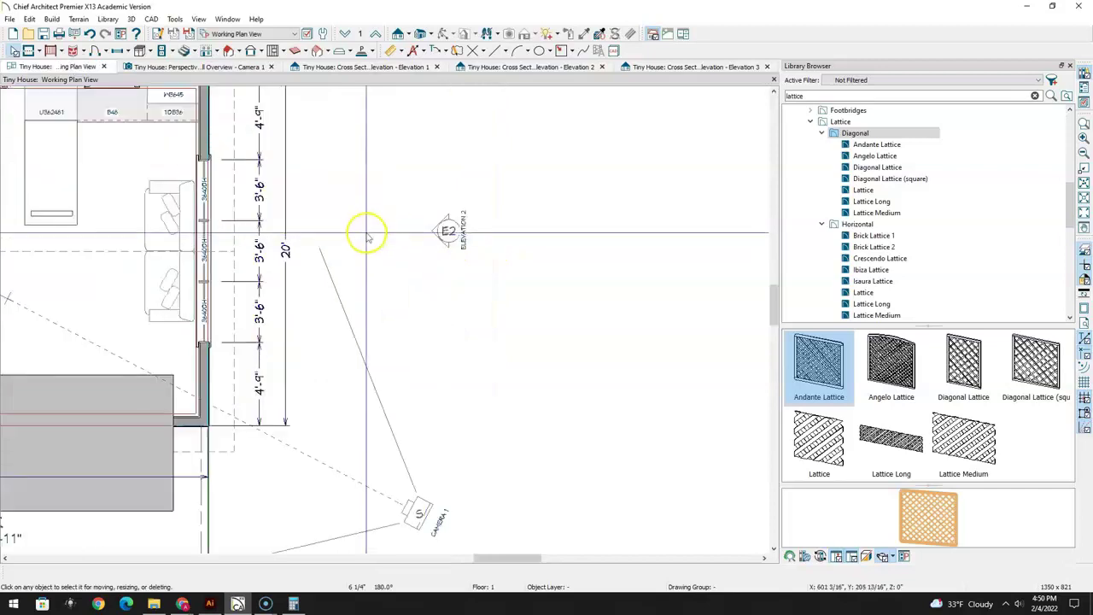
pyautogui.click(547, 68)
pyautogui.moveTo(618, 334); pyautogui.dragTo(297, 325, button='middle')
pyautogui.click(13, 51)
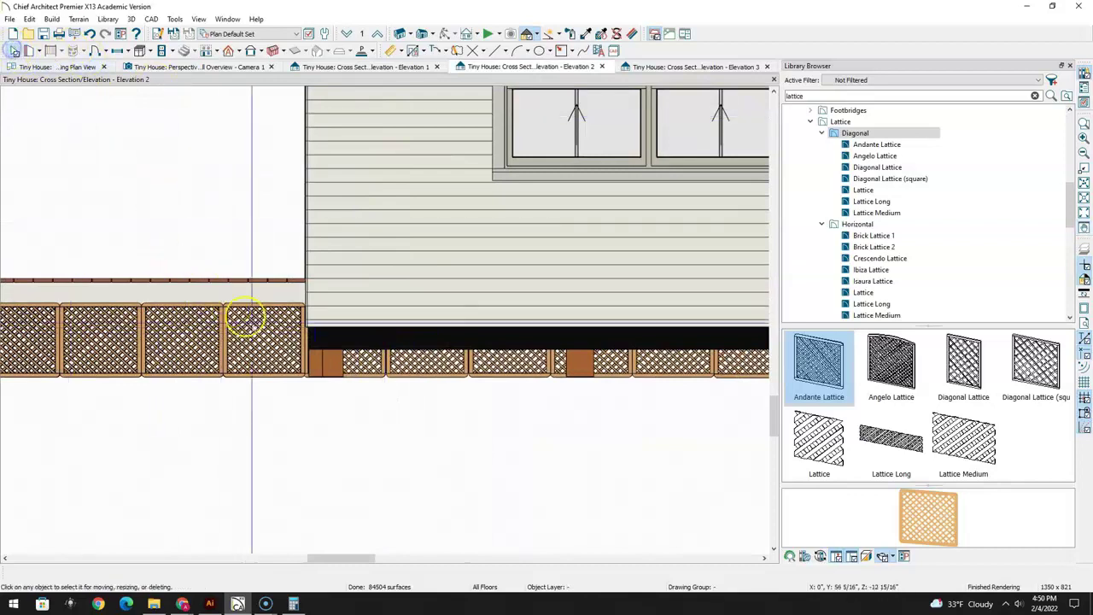
pyautogui.click(267, 329)
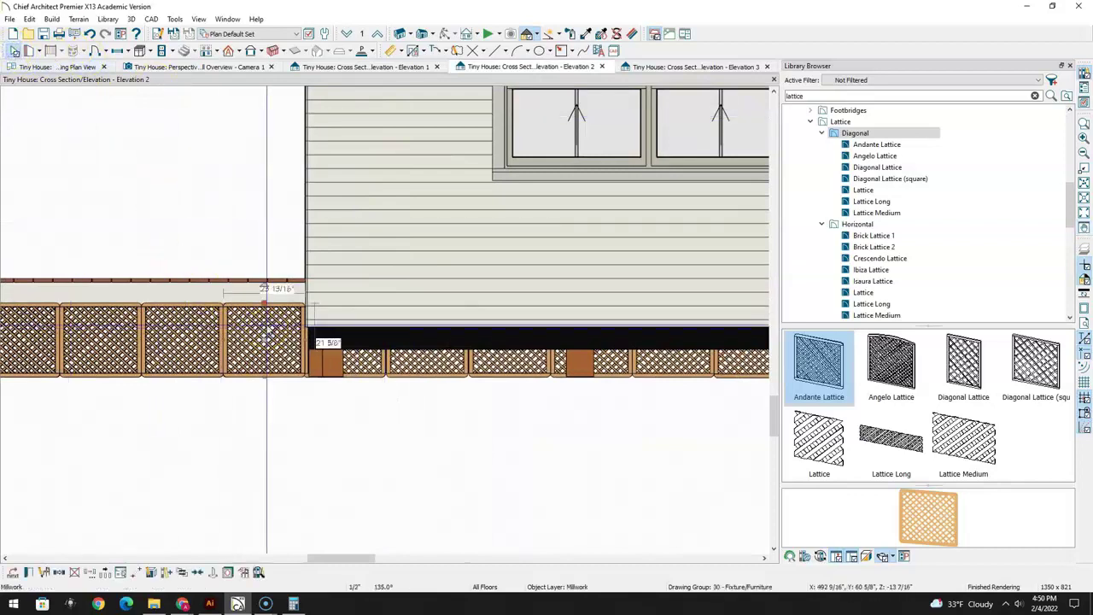
pyautogui.click(305, 337)
pyautogui.click(375, 335)
pyautogui.click(394, 332)
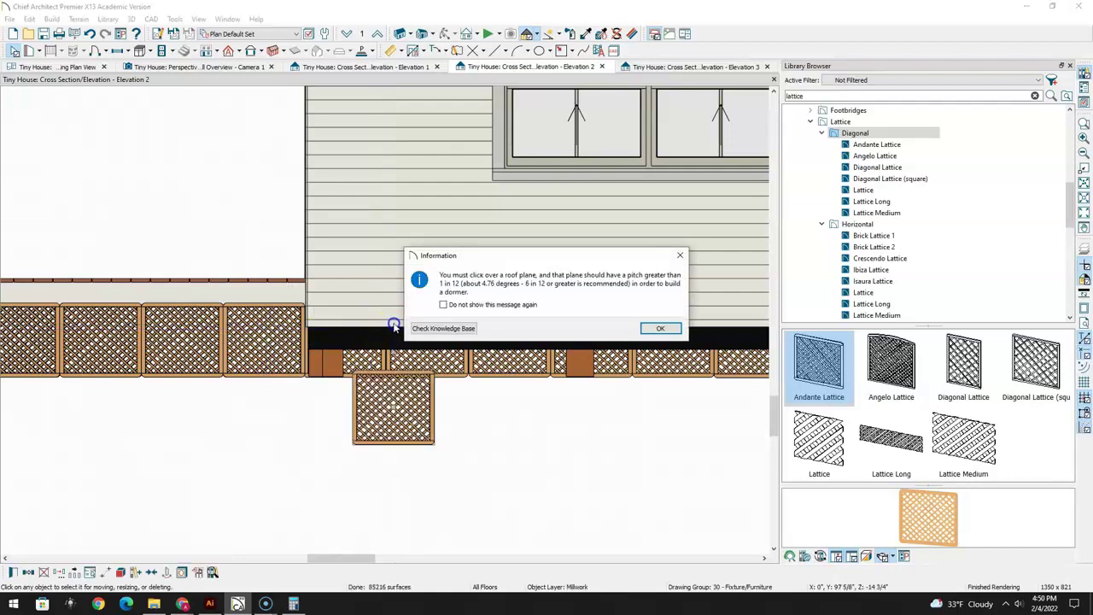
pyautogui.click(660, 329)
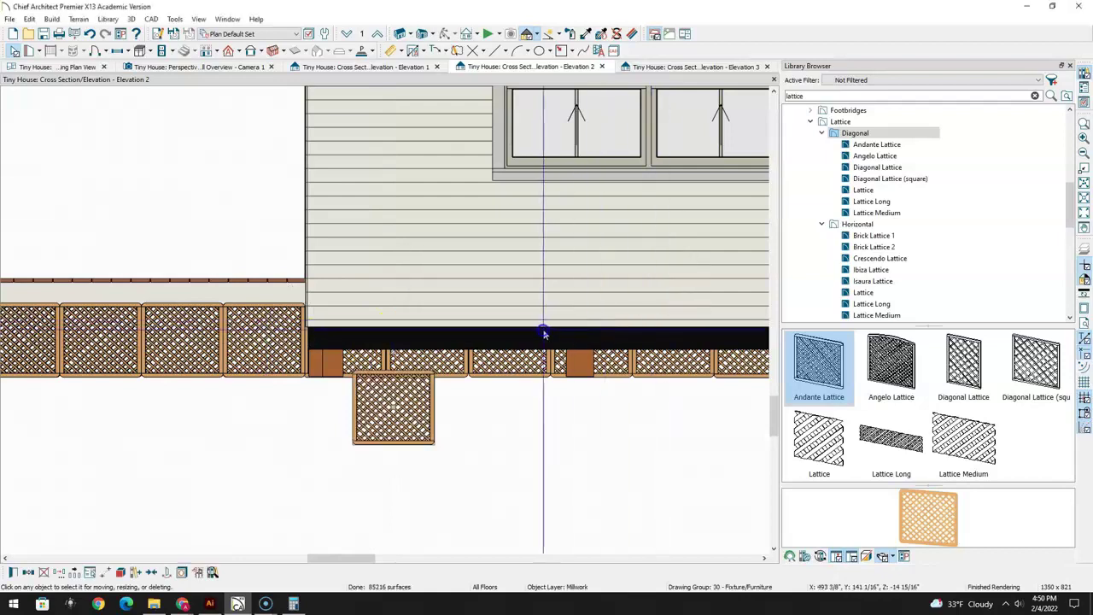
# Move the copied lattice panel up to the house corner, butted against and level with the deck's lattice row
pyautogui.moveTo(390, 410); pyautogui.dragTo(376, 347)
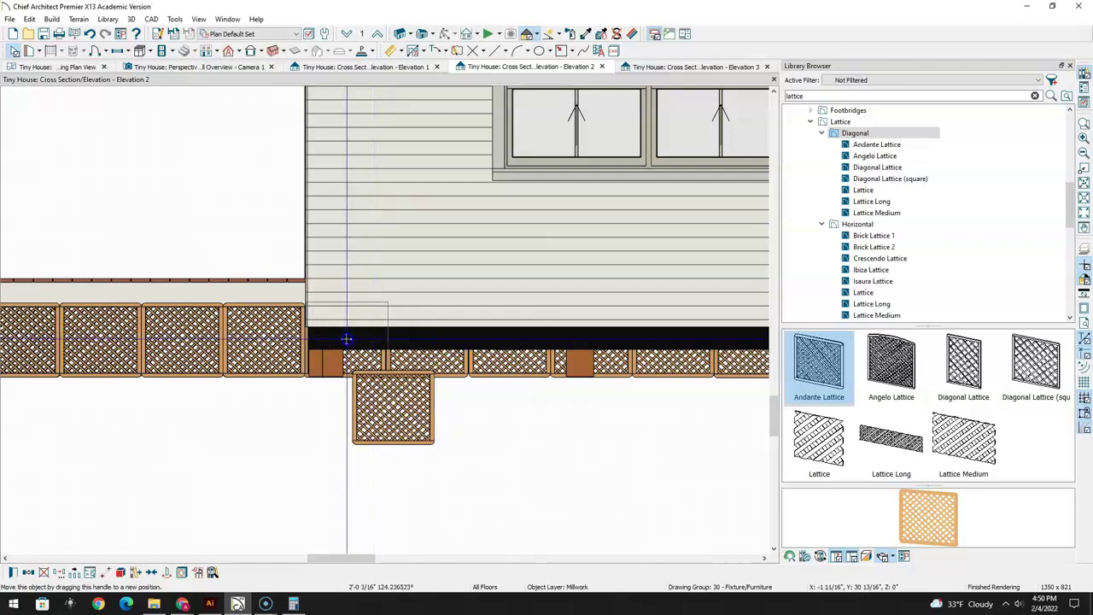
pyautogui.moveTo(347, 339); pyautogui.dragTo(347, 339)
pyautogui.click(652, 328)
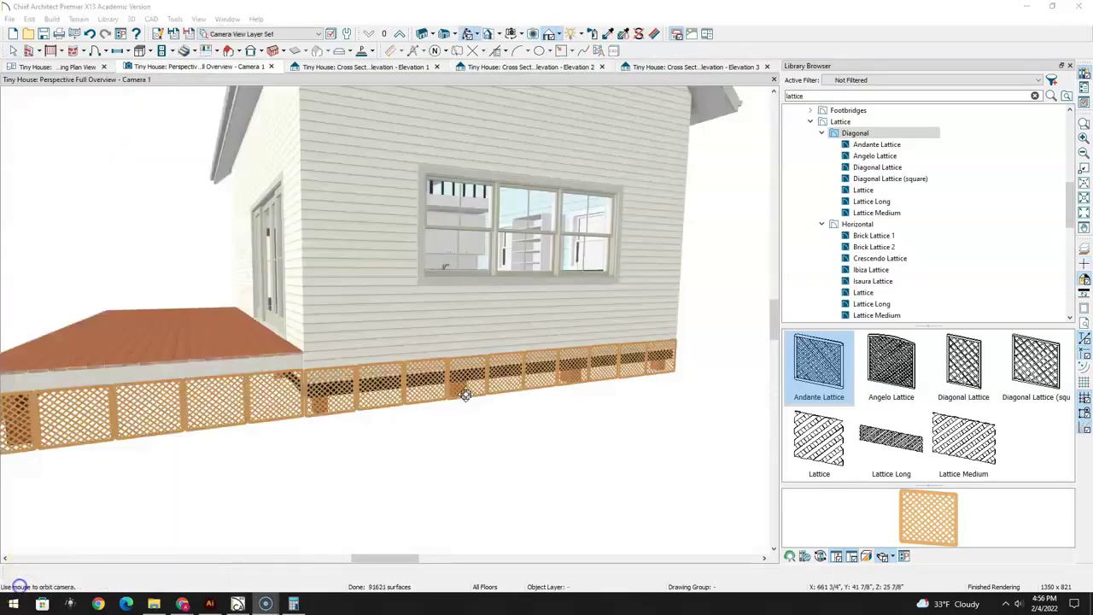
# In the plan view, place a lattice panel copy outside the rear wall near the corner and rotate it 180 degrees
pyautogui.moveTo(464, 391); pyautogui.dragTo(219, 373)
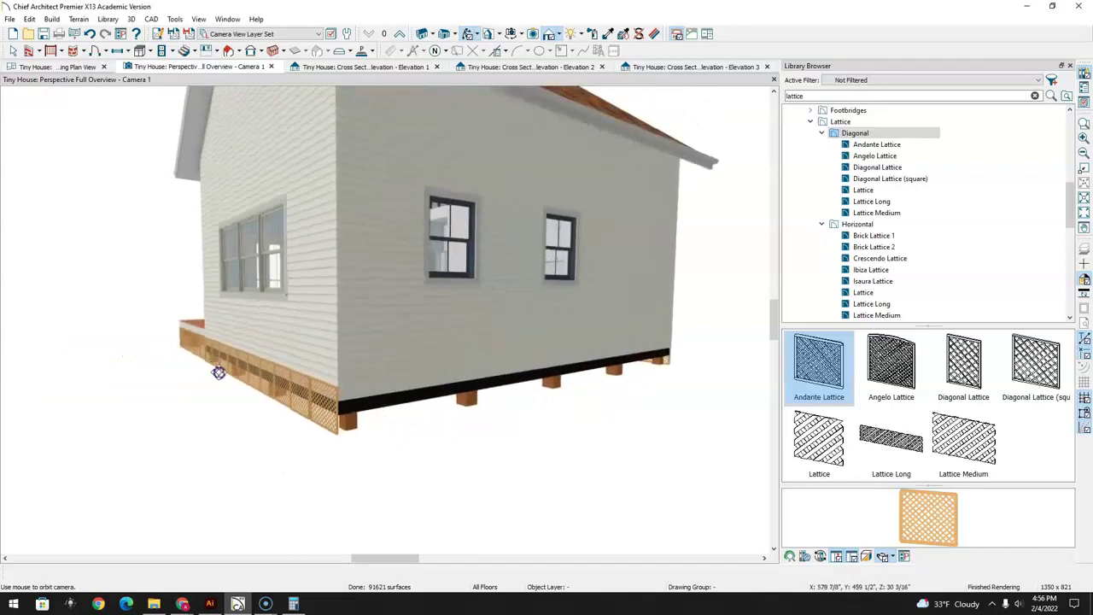
pyautogui.click(85, 68)
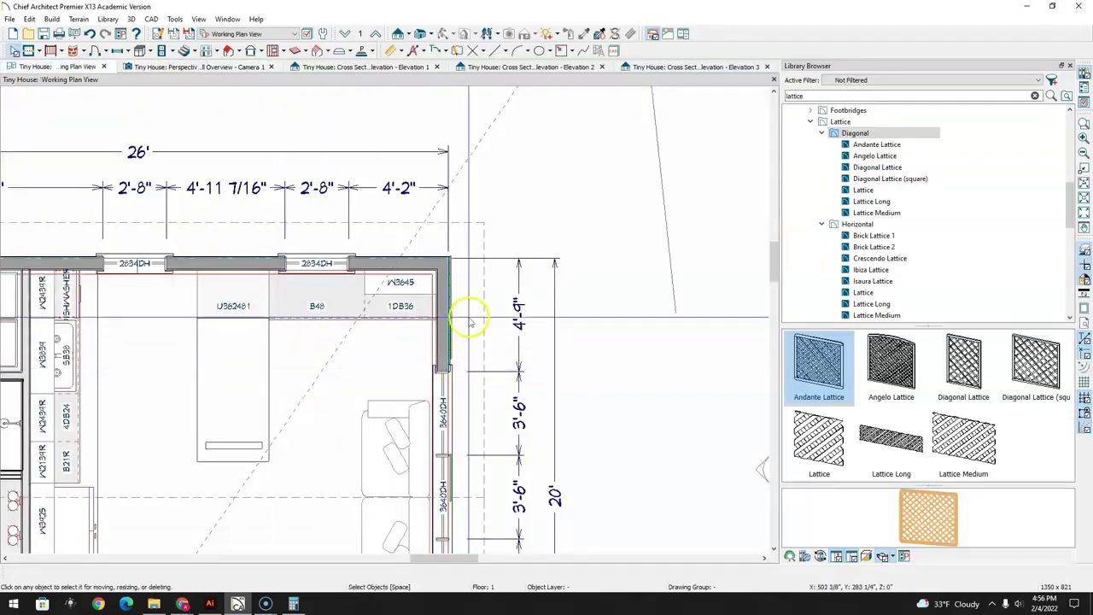
pyautogui.scroll(4, 463, 290)
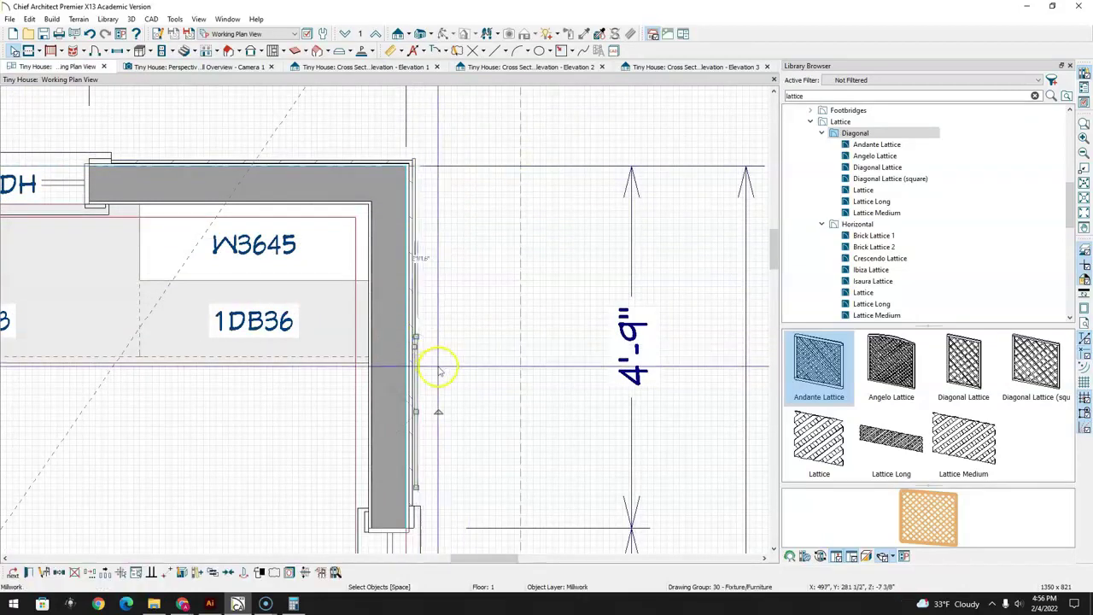
pyautogui.scroll(-2, 464, 232)
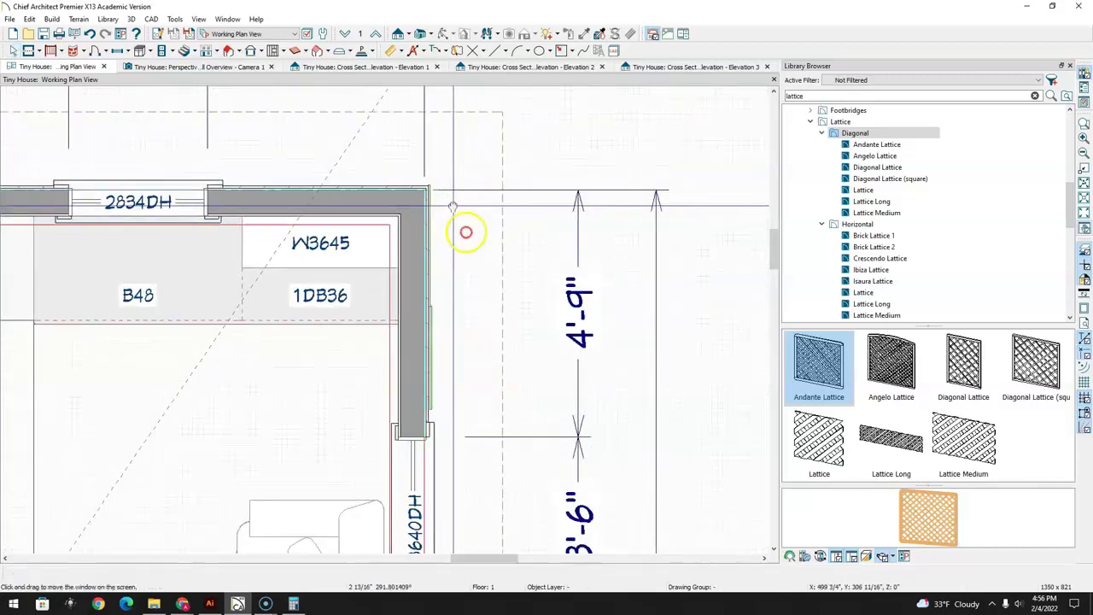
pyautogui.moveTo(464, 231); pyautogui.dragTo(545, 340, button='middle')
pyautogui.click(451, 243)
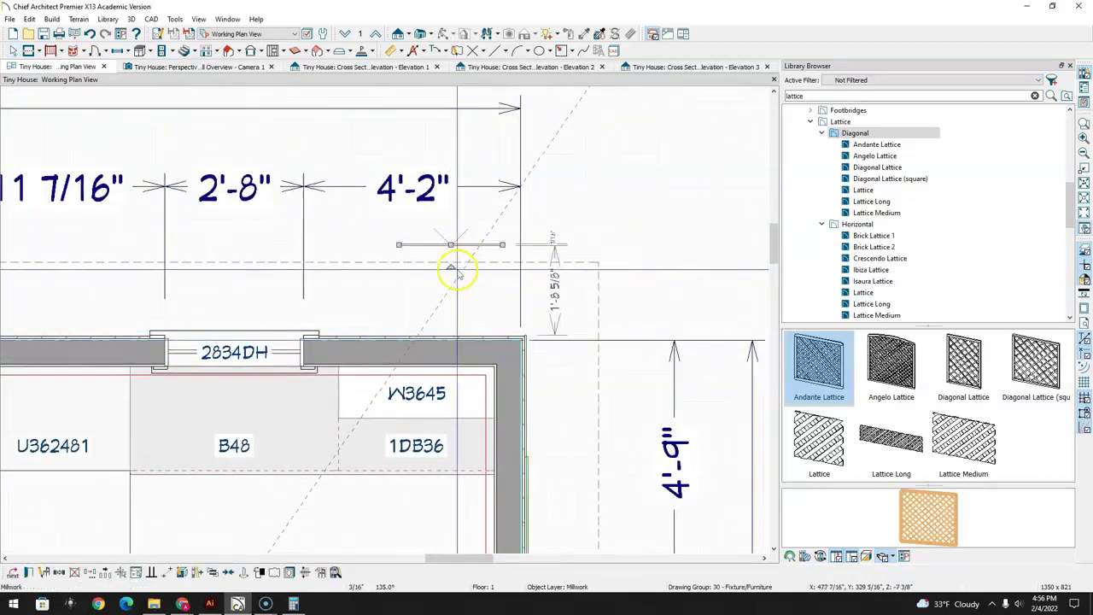
pyautogui.moveTo(454, 265); pyautogui.dragTo(471, 151)
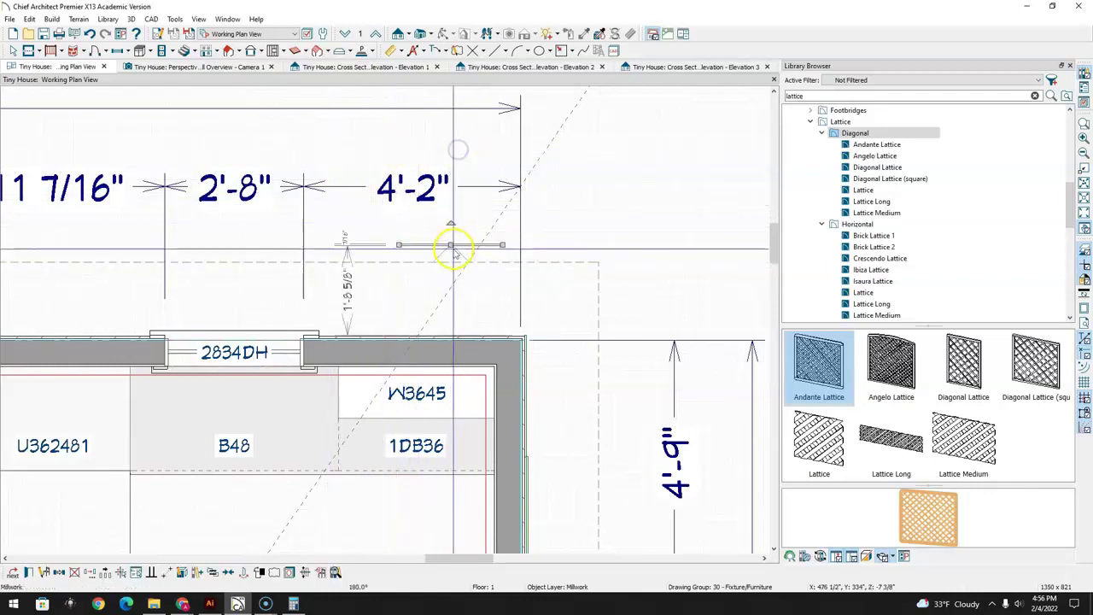
# Move the lattice panel against the rear wall's outer face, with its end at the house corner
pyautogui.moveTo(453, 244); pyautogui.dragTo(473, 325)
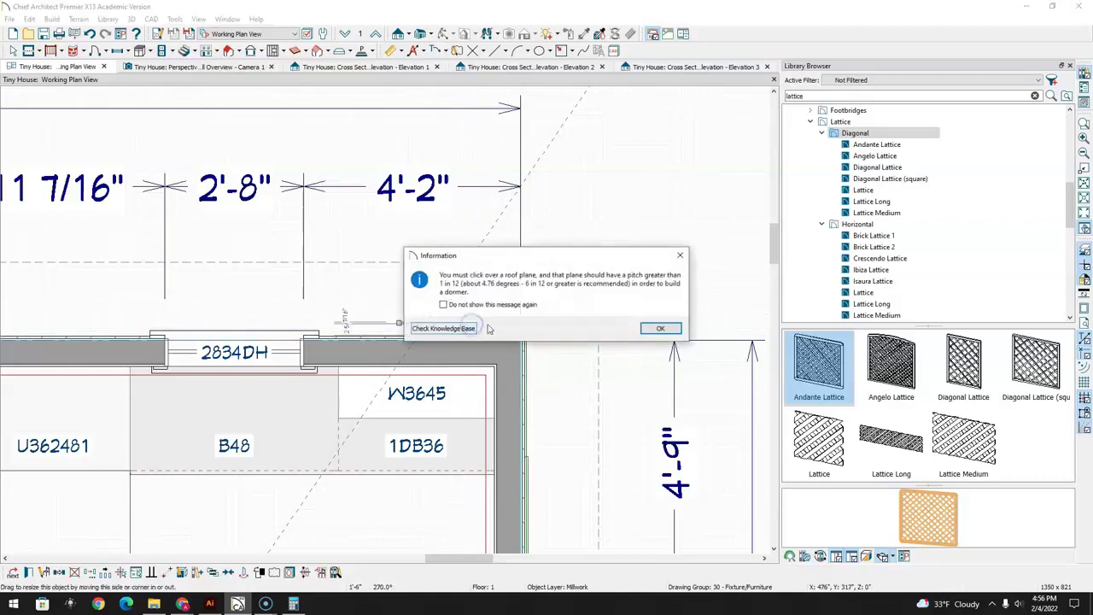
pyautogui.click(660, 328)
pyautogui.scroll(4, 483, 338)
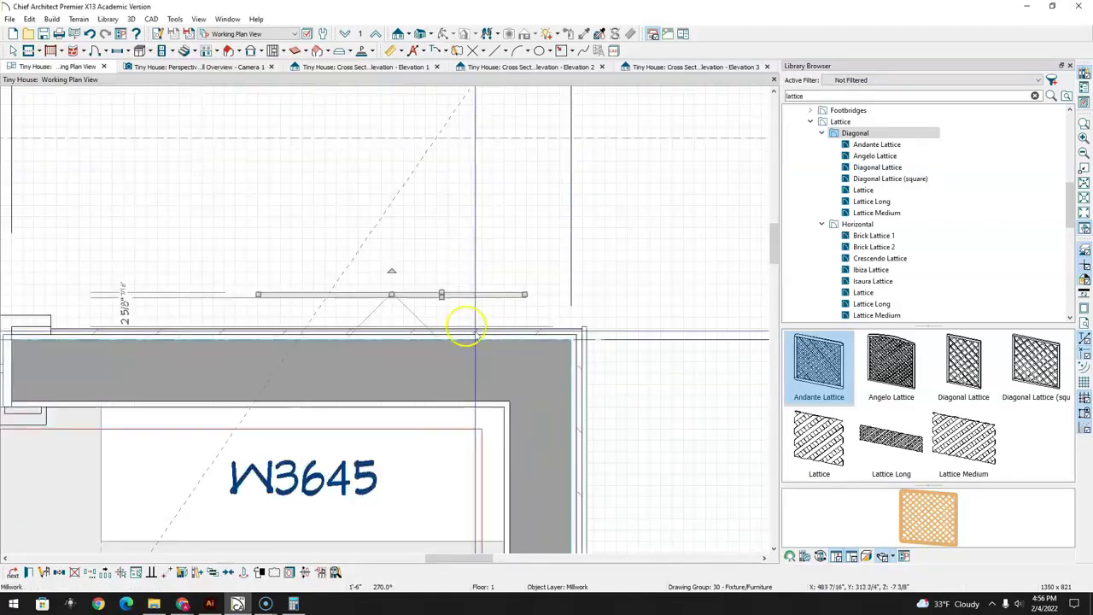
pyautogui.moveTo(391, 296); pyautogui.dragTo(451, 304)
pyautogui.click(661, 330)
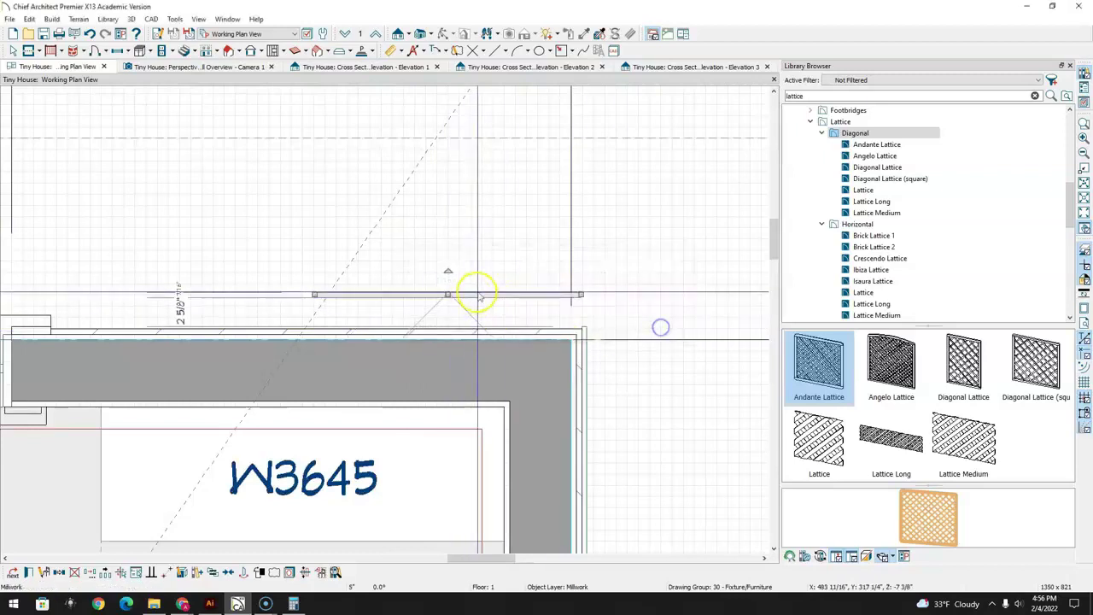
pyautogui.moveTo(448, 294); pyautogui.dragTo(454, 326)
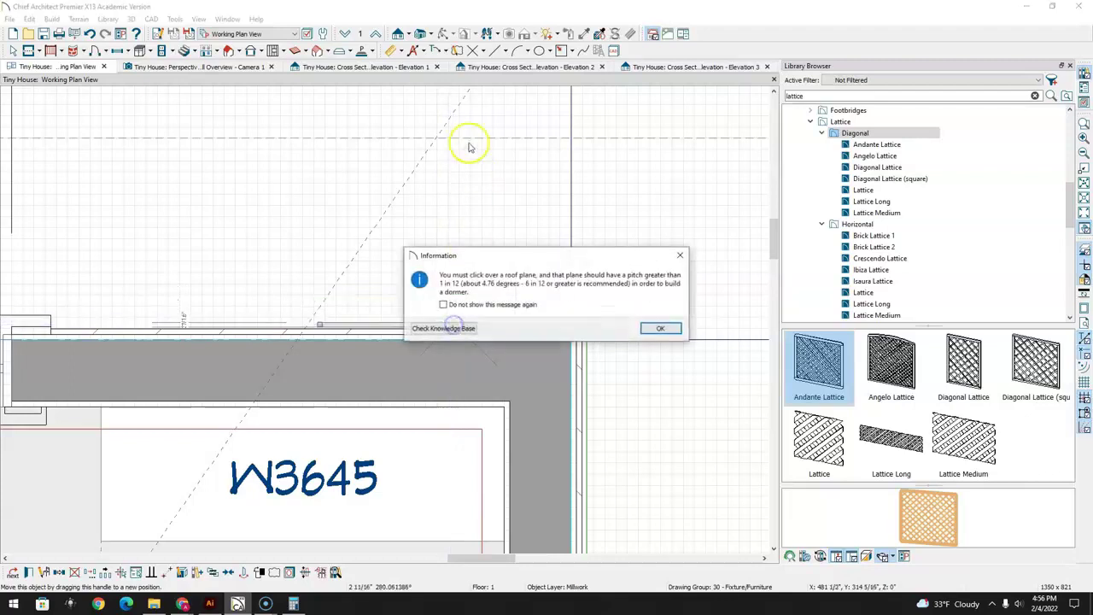
pyautogui.click(658, 327)
# Create an elevation view from outside the rear wall, looking toward the house
pyautogui.scroll(-4, 551, 423)
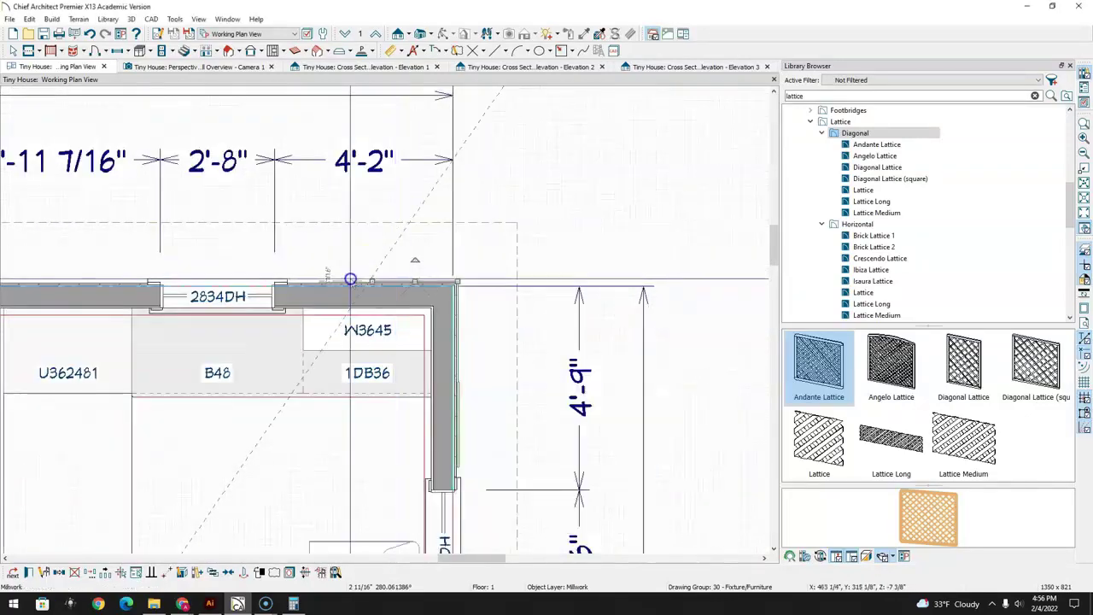
pyautogui.scroll(-4, 551, 423)
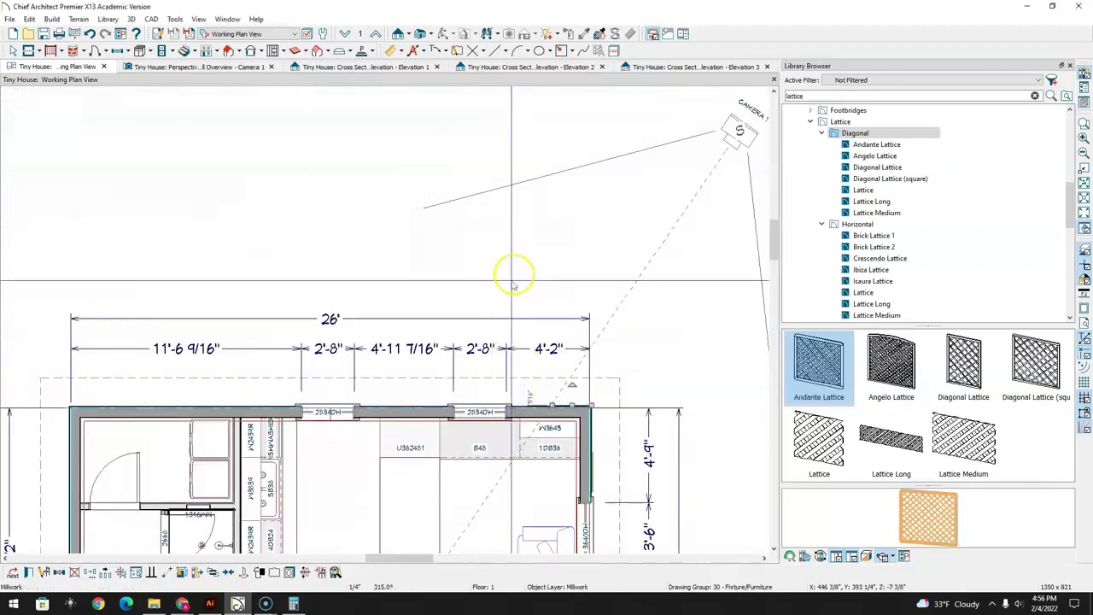
pyautogui.click(398, 34)
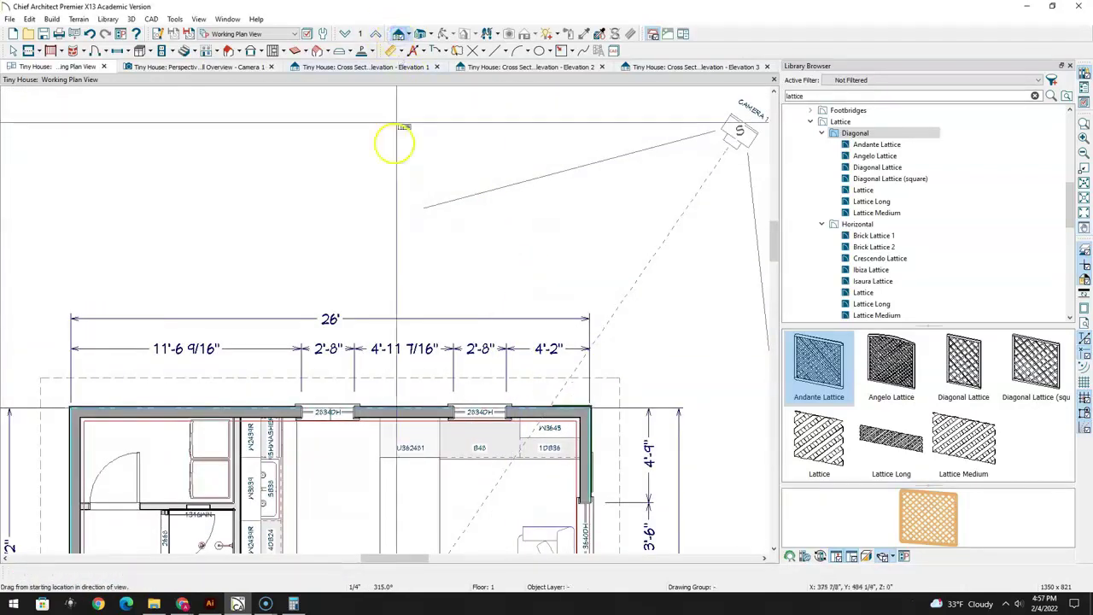
pyautogui.moveTo(346, 203); pyautogui.dragTo(349, 255)
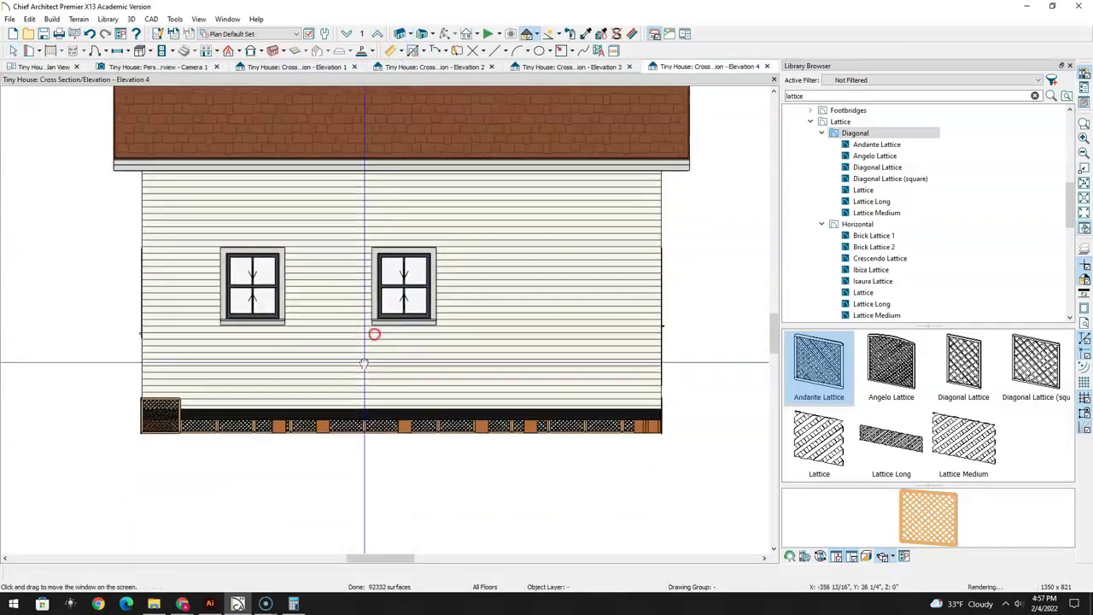
pyautogui.moveTo(364, 363); pyautogui.dragTo(203, 370, button='middle')
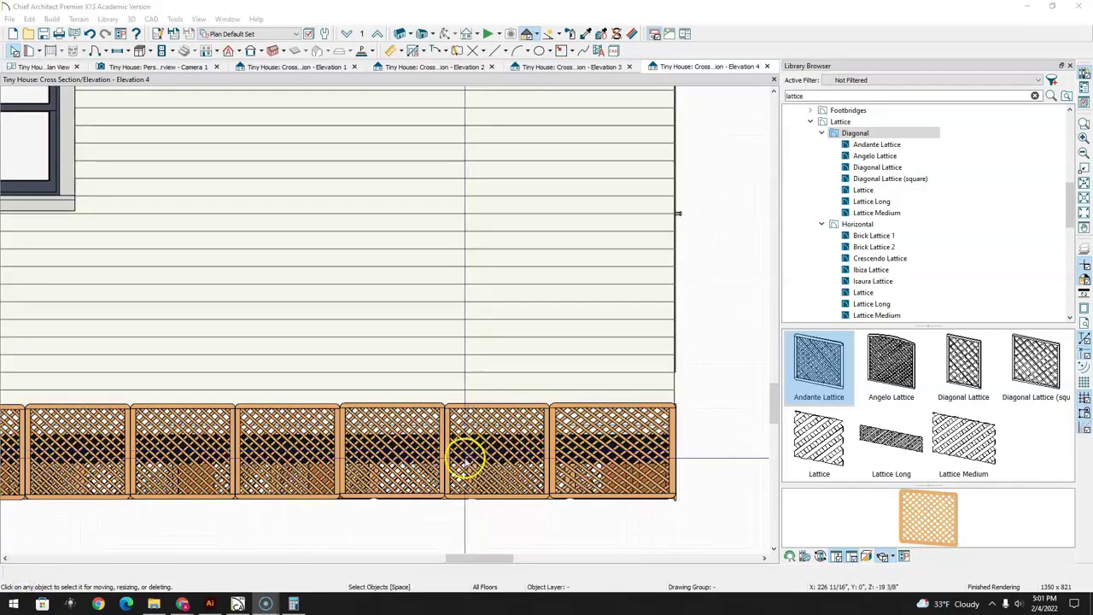
pyautogui.scroll(-2, 435, 468)
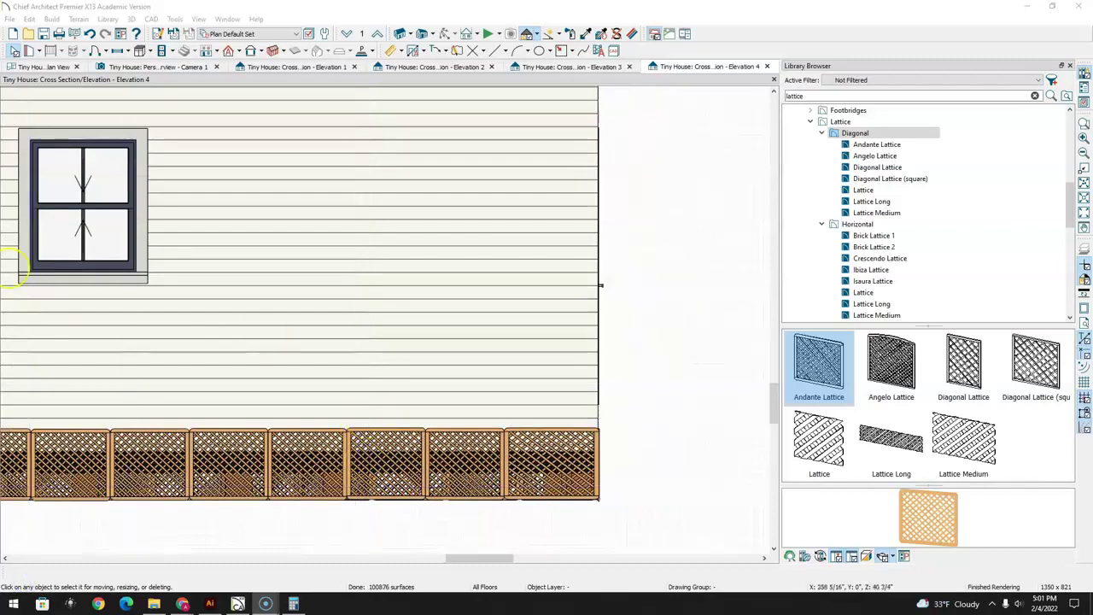
# Check the lattice skirting around the house in the perspective view, and search the library for "steps" to select Framed Stairs
pyautogui.click(170, 66)
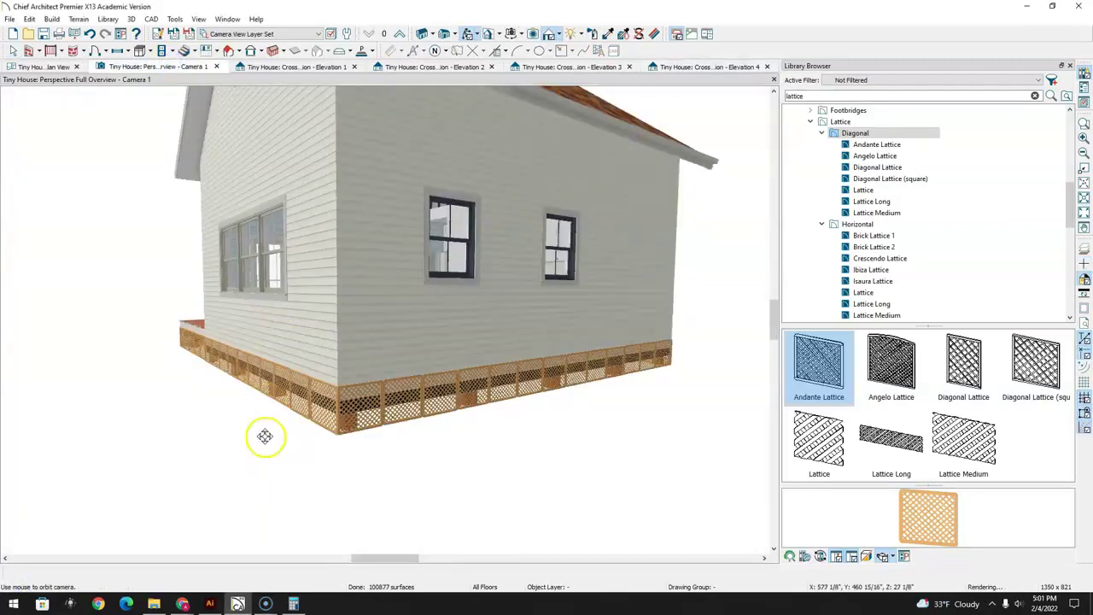
pyautogui.moveTo(284, 274); pyautogui.dragTo(396, 333)
pyautogui.moveTo(583, 285); pyautogui.dragTo(515, 285)
pyautogui.moveTo(240, 392); pyautogui.dragTo(288, 384)
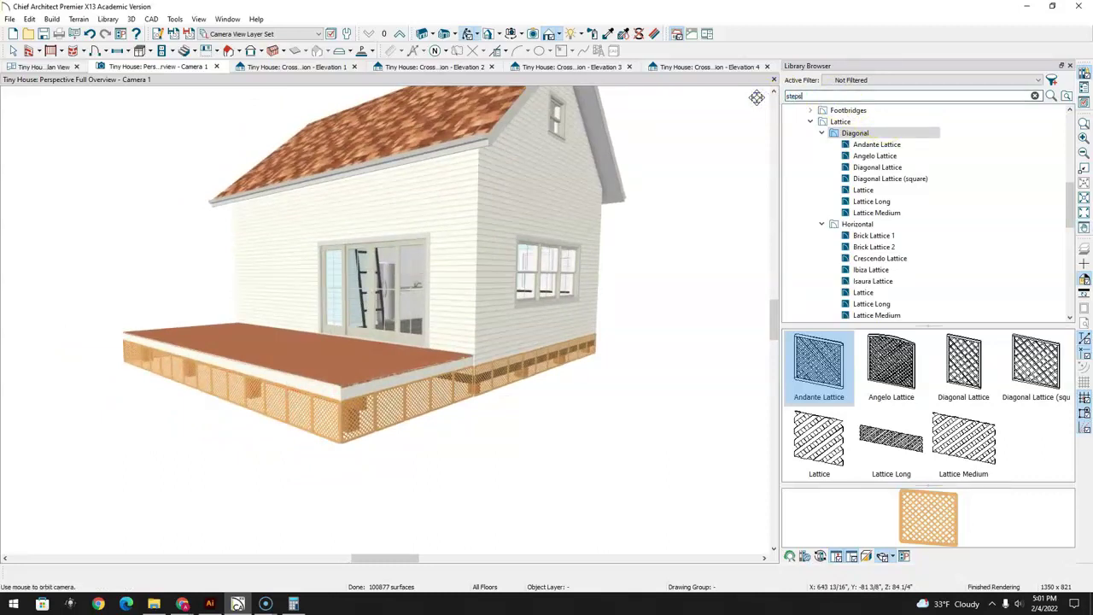
pyautogui.press('Return')
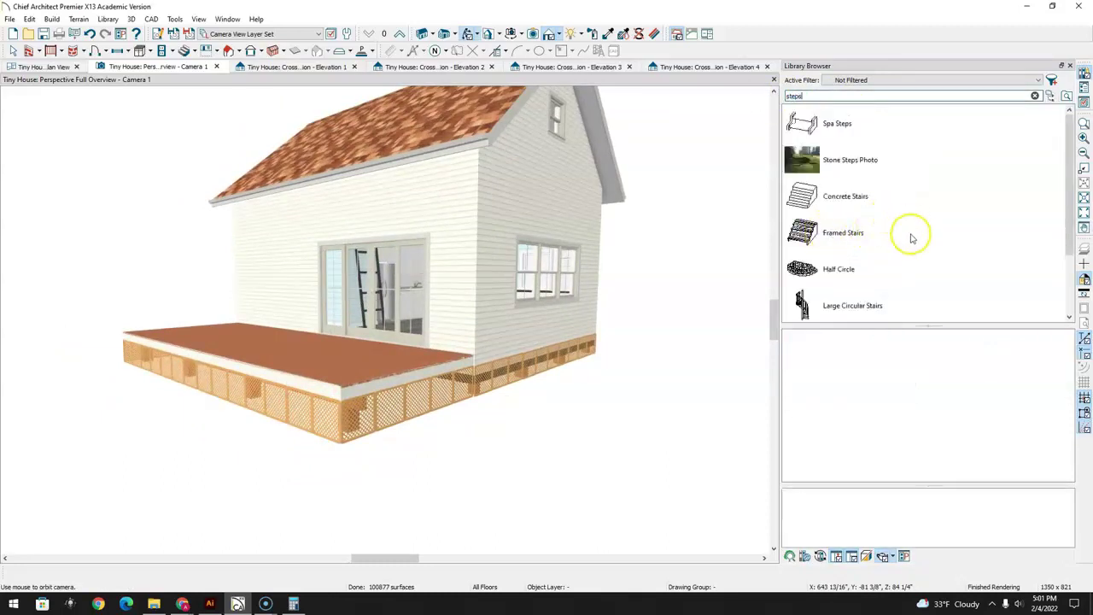
pyautogui.click(804, 230)
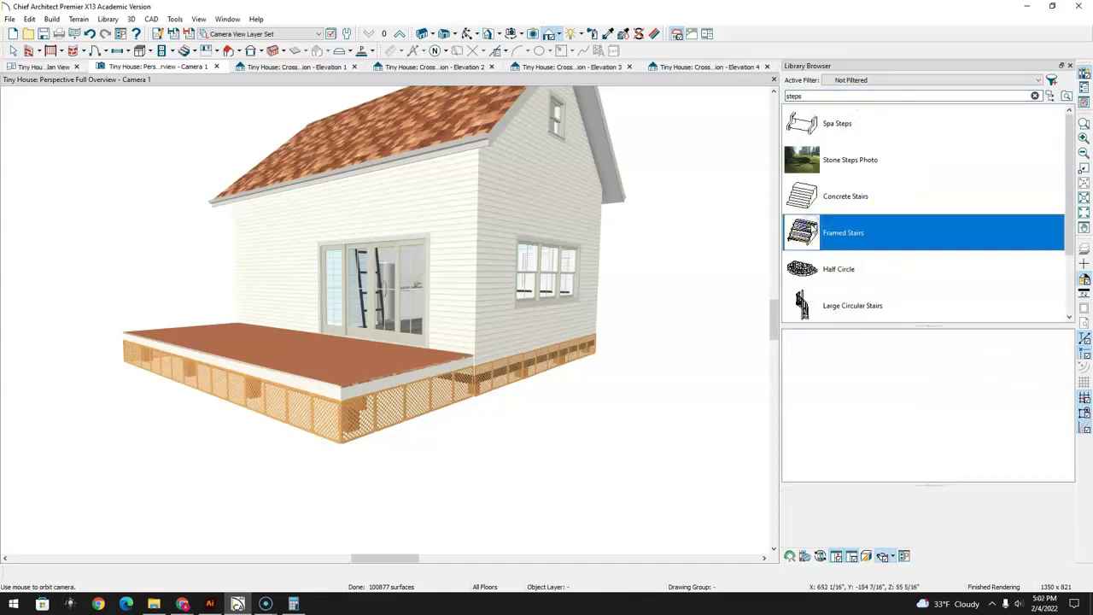
# Place the Framed Stairs in the plan view, centred against the deck's front edge
pyautogui.click(53, 68)
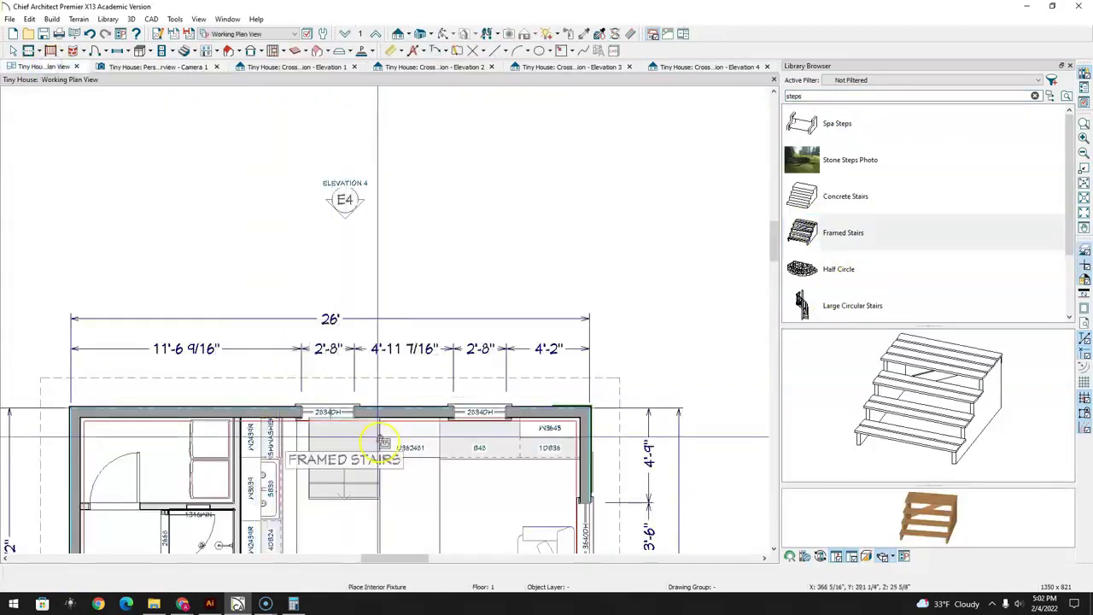
pyautogui.scroll(-3, 393, 440)
pyautogui.moveTo(402, 439); pyautogui.dragTo(442, 160, button='middle')
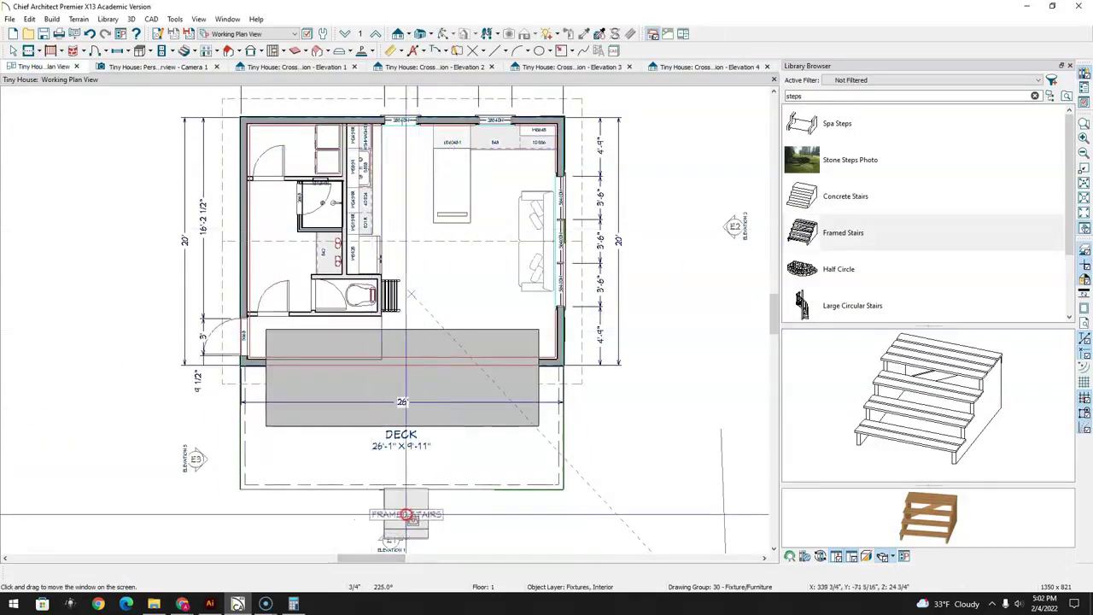
pyautogui.click(407, 515)
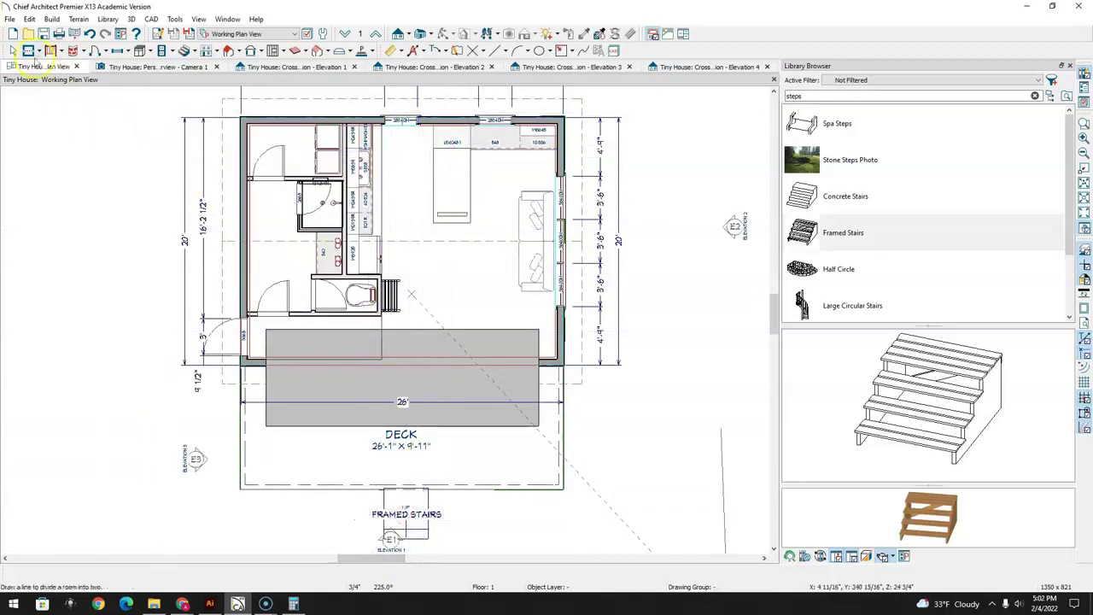
# Suppress the label of the framed stairs and show the stairs in the perspective view
pyautogui.click(12, 48)
pyautogui.click(418, 501)
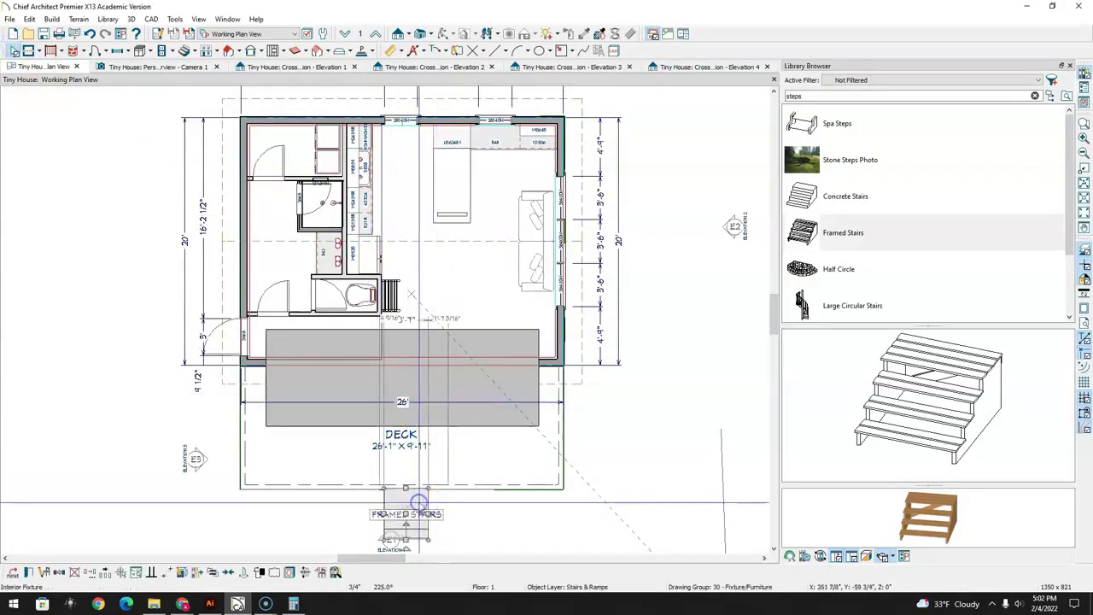
pyautogui.doubleClick(424, 504)
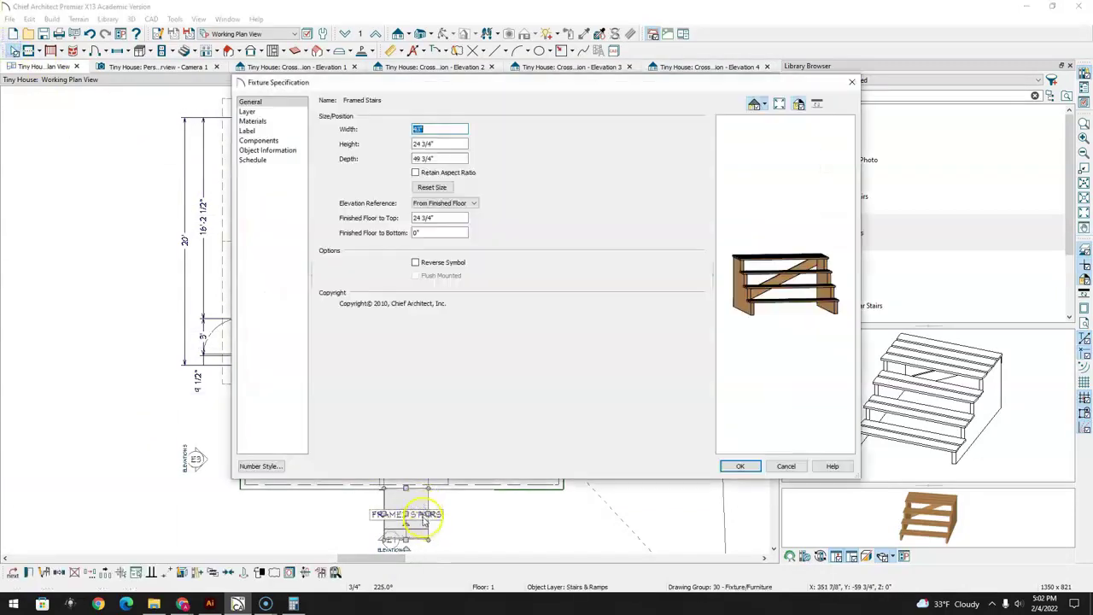
pyautogui.click(248, 131)
pyautogui.click(322, 101)
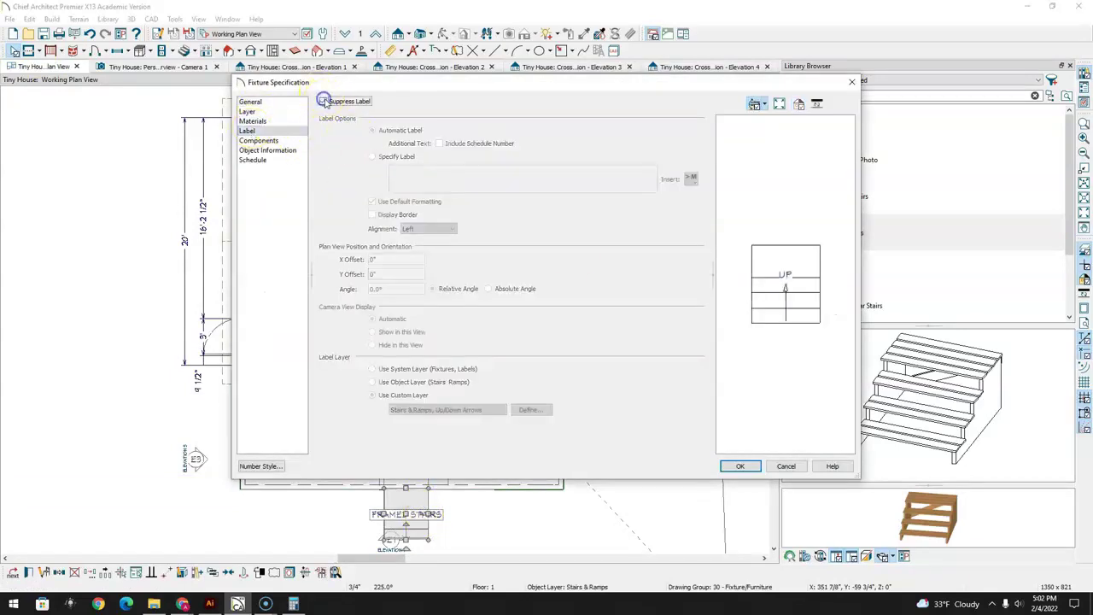
pyautogui.click(741, 466)
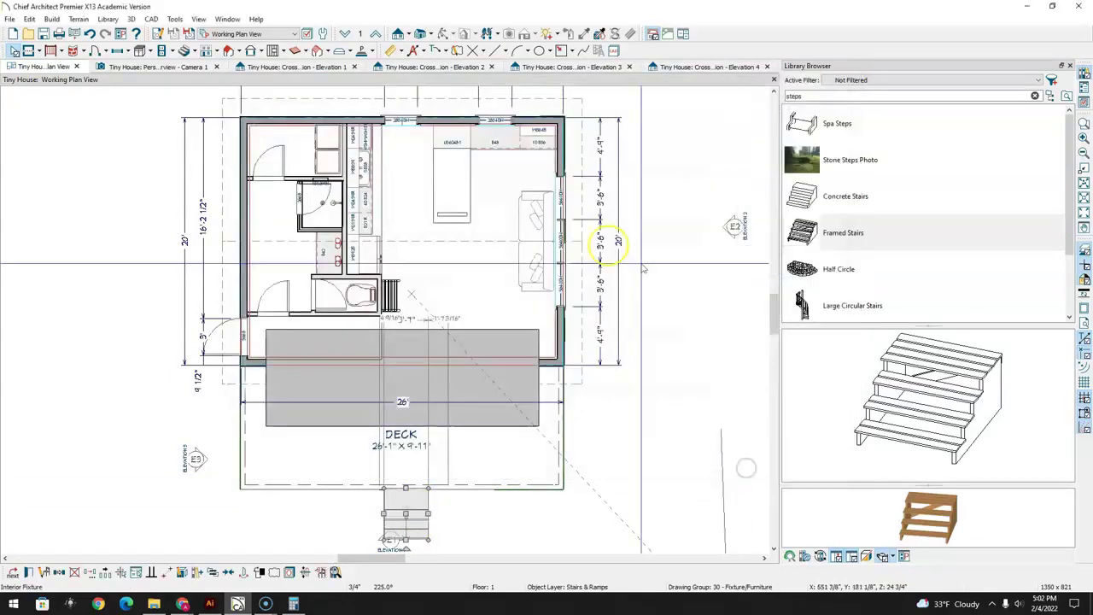
pyautogui.click(205, 69)
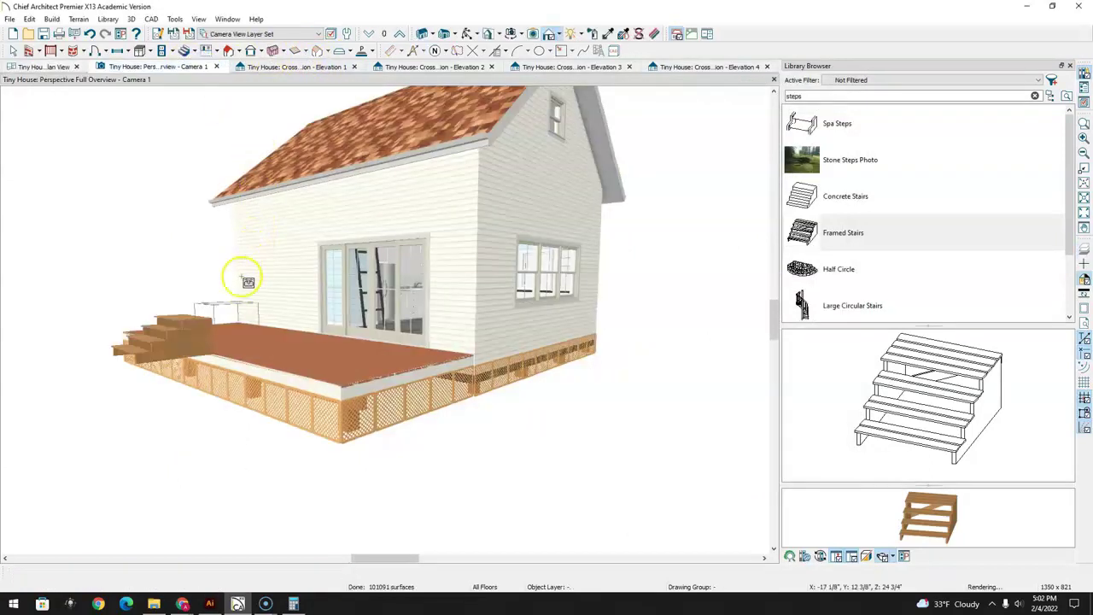
# Go through the elevation views and open the side elevation that shows the framed stairs in profile beside the deck
pyautogui.moveTo(249, 325); pyautogui.dragTo(419, 324, button='middle')
pyautogui.click(332, 67)
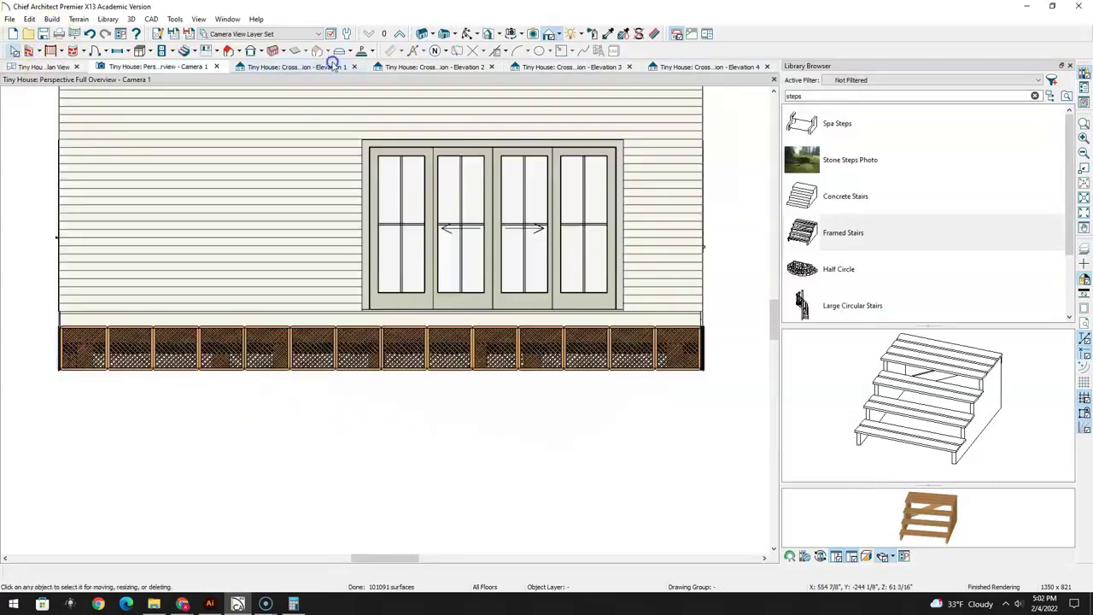
pyautogui.click(466, 72)
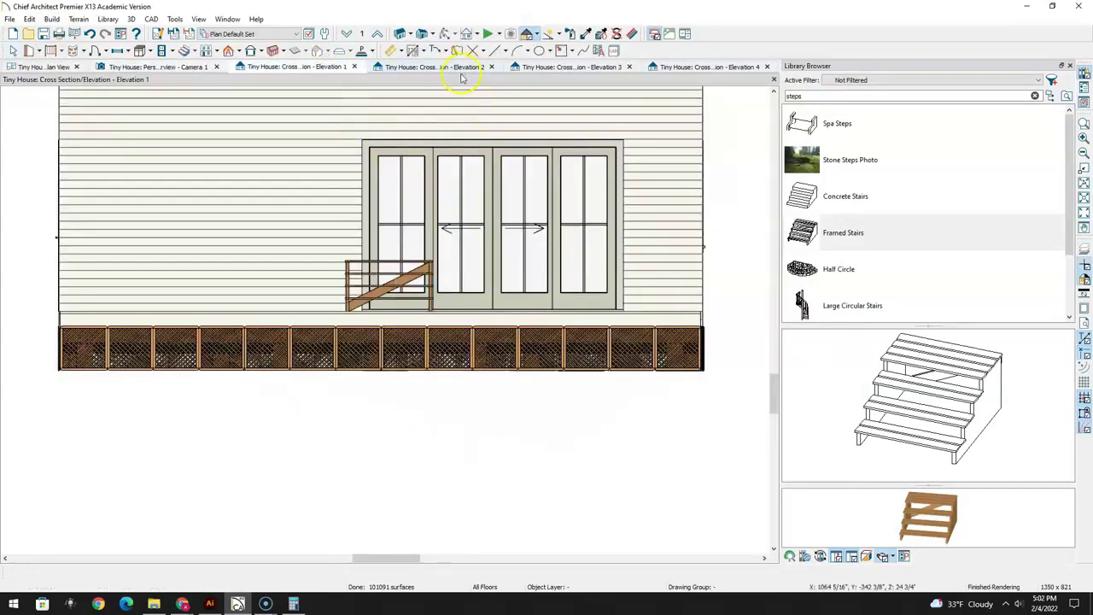
pyautogui.scroll(2, 378, 251)
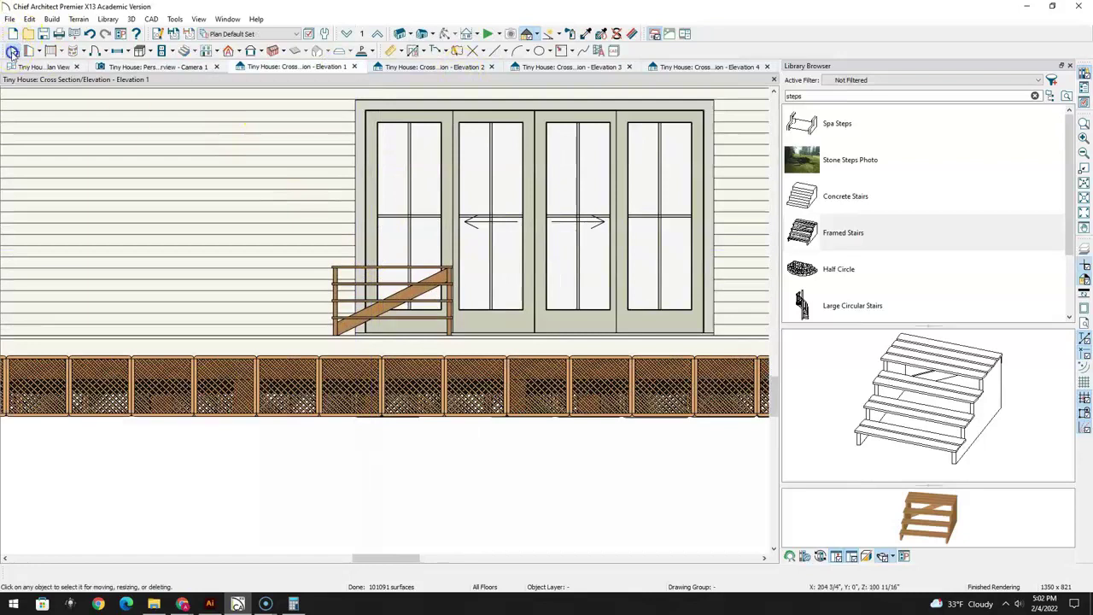
pyautogui.click(499, 93)
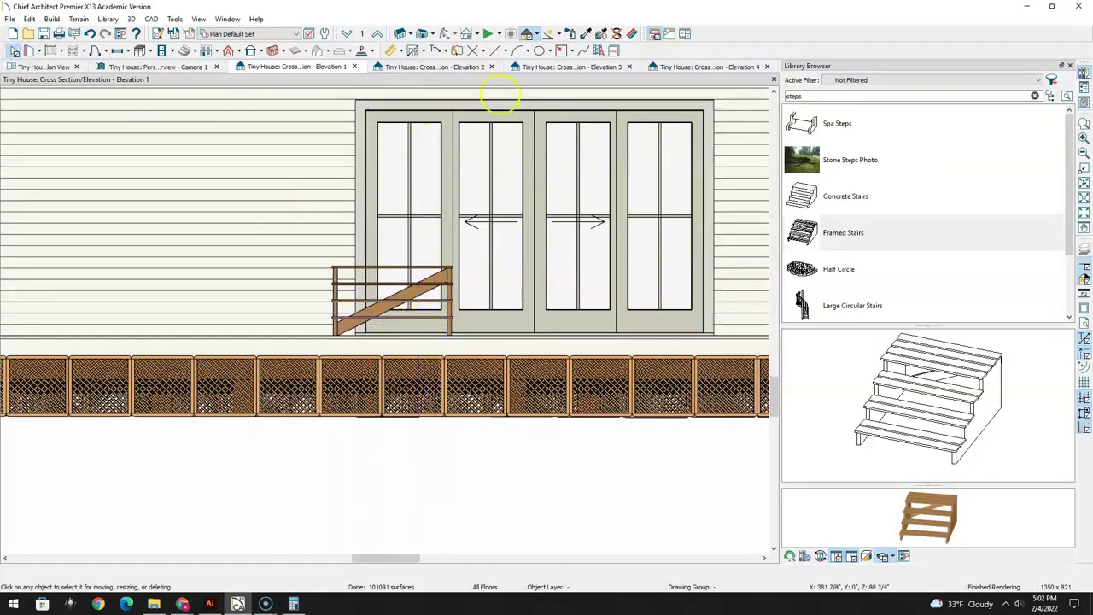
pyautogui.click(481, 69)
pyautogui.scroll(-4, 521, 137)
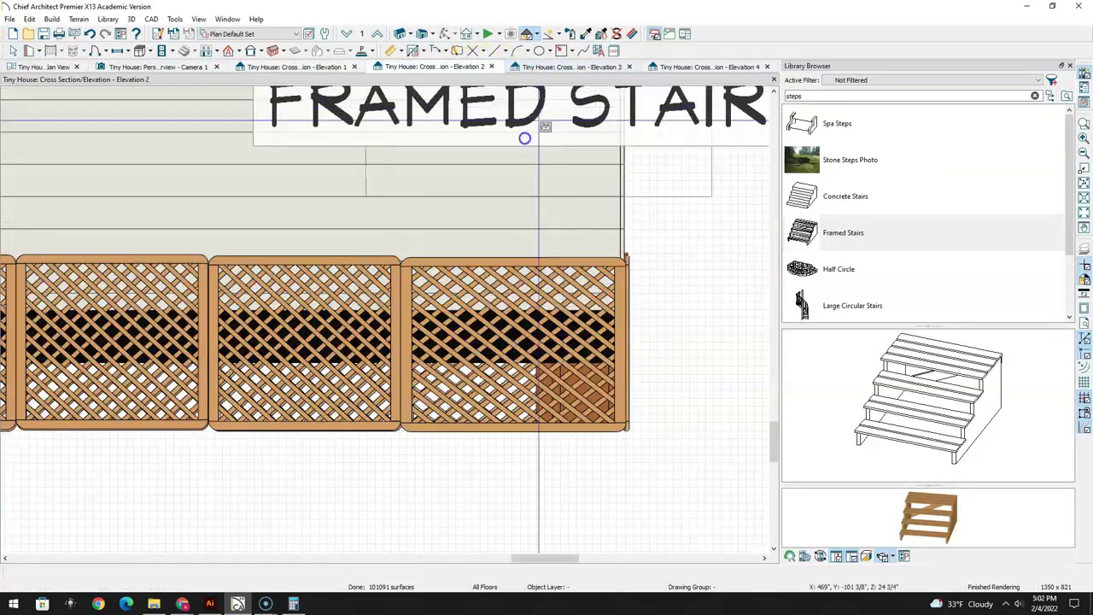
pyautogui.click(564, 70)
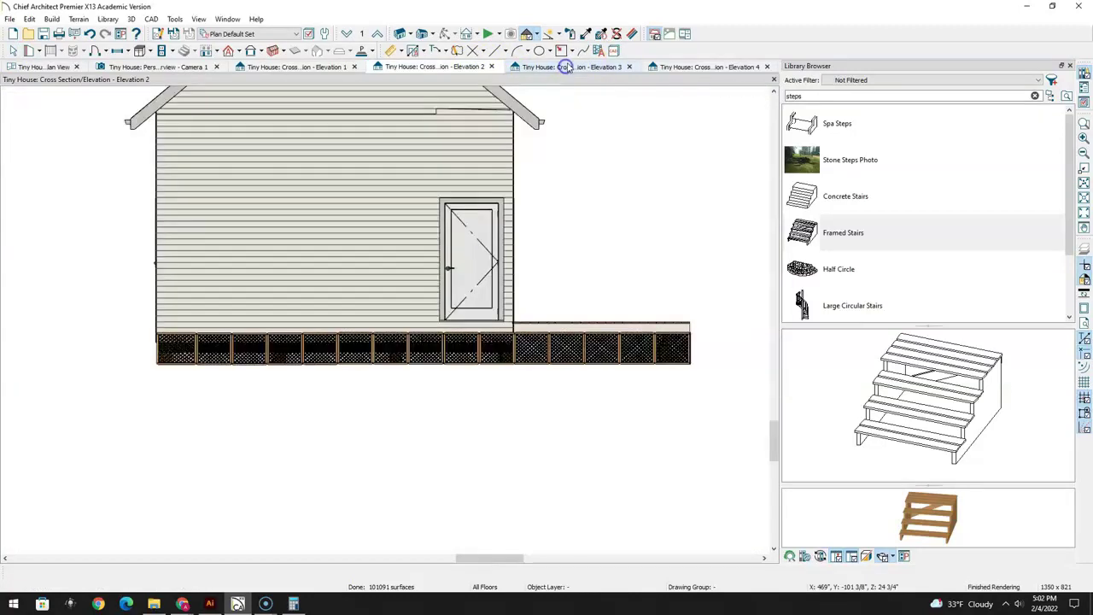
pyautogui.moveTo(683, 318); pyautogui.dragTo(436, 291)
# Move the framed stairs down against the deck's front edge until their base aligns with the bottom of the lattice skirting
pyautogui.click(13, 51)
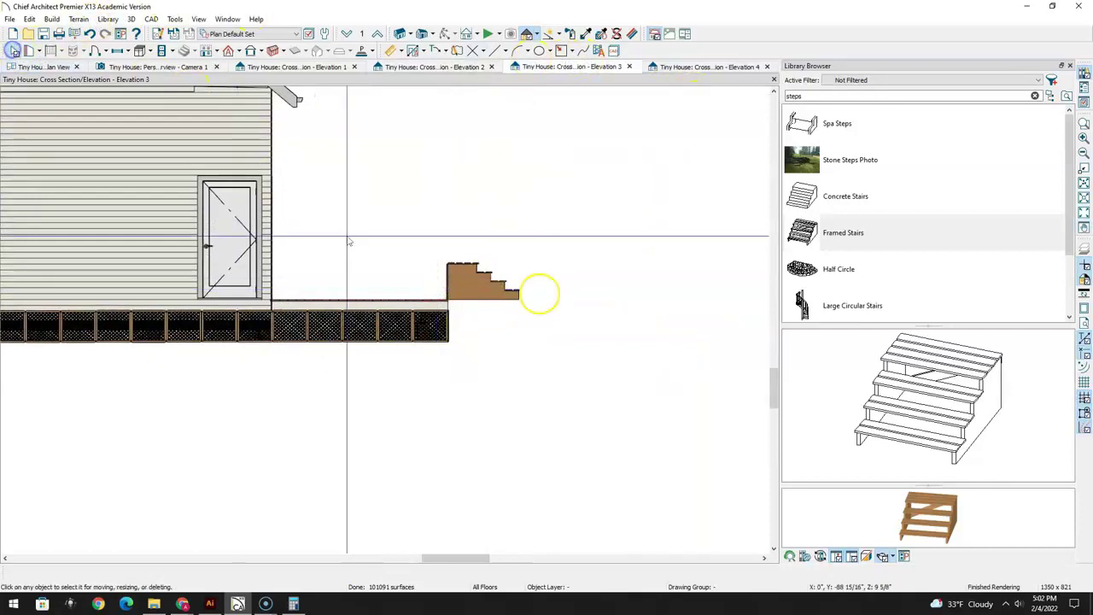
pyautogui.click(536, 294)
pyautogui.click(428, 276)
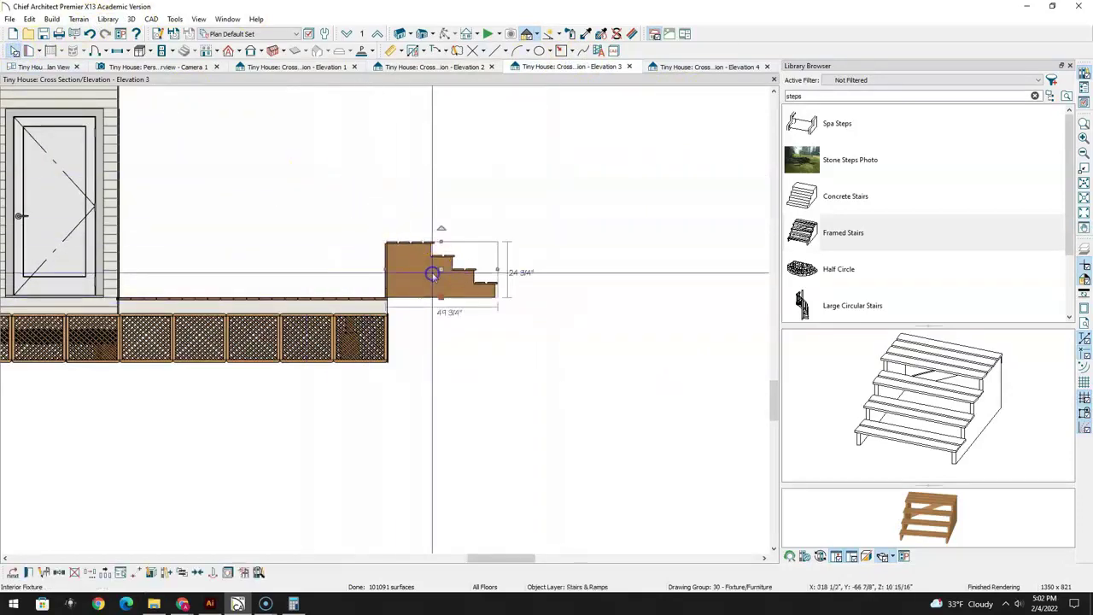
pyautogui.click(439, 269)
pyautogui.moveTo(440, 271); pyautogui.dragTo(445, 333)
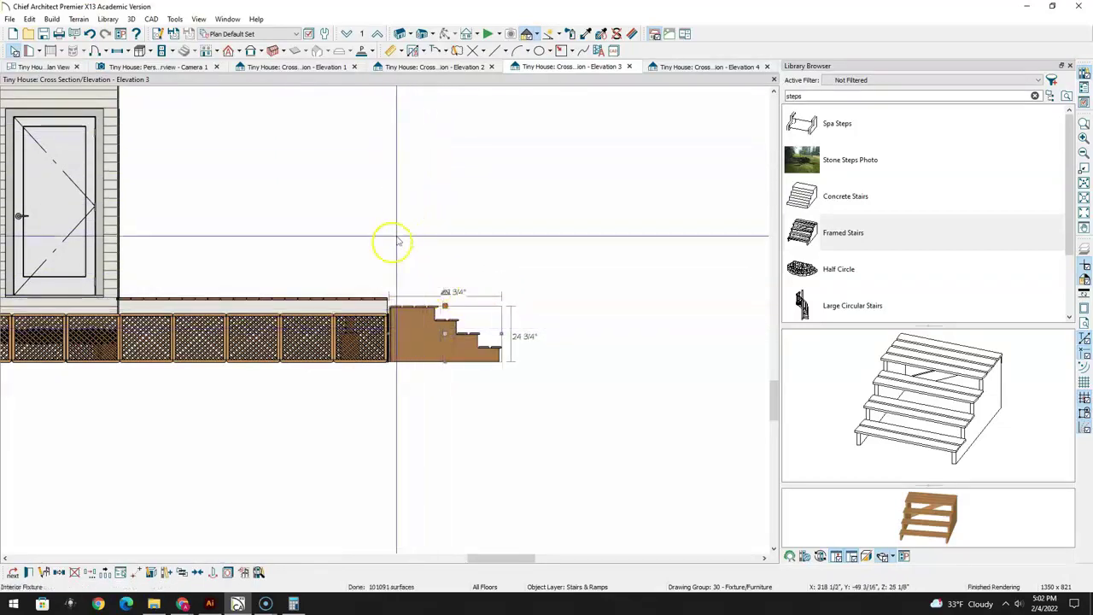
pyautogui.scroll(1, 417, 317)
pyautogui.scroll(1, 416, 317)
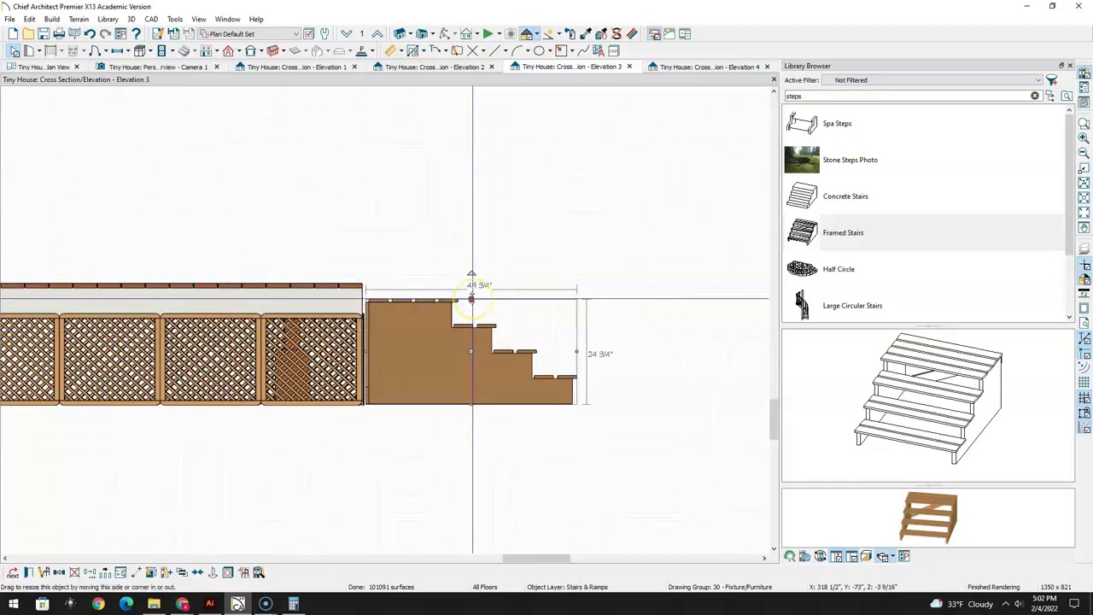
pyautogui.moveTo(472, 299)
pyautogui.mouseDown()
pyautogui.moveTo(385, 298)
pyautogui.moveTo(472, 299)
pyautogui.mouseUp()
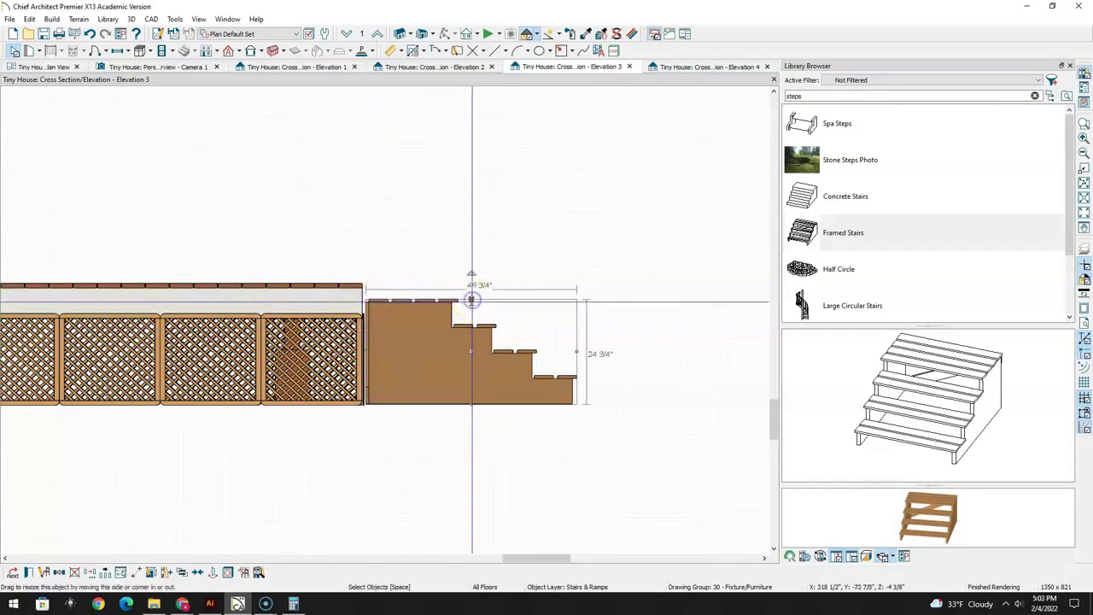
# Pick up the Hickory (honey) material from the framed stairs in the perspective view and apply it to one deck plank
pyautogui.click(171, 68)
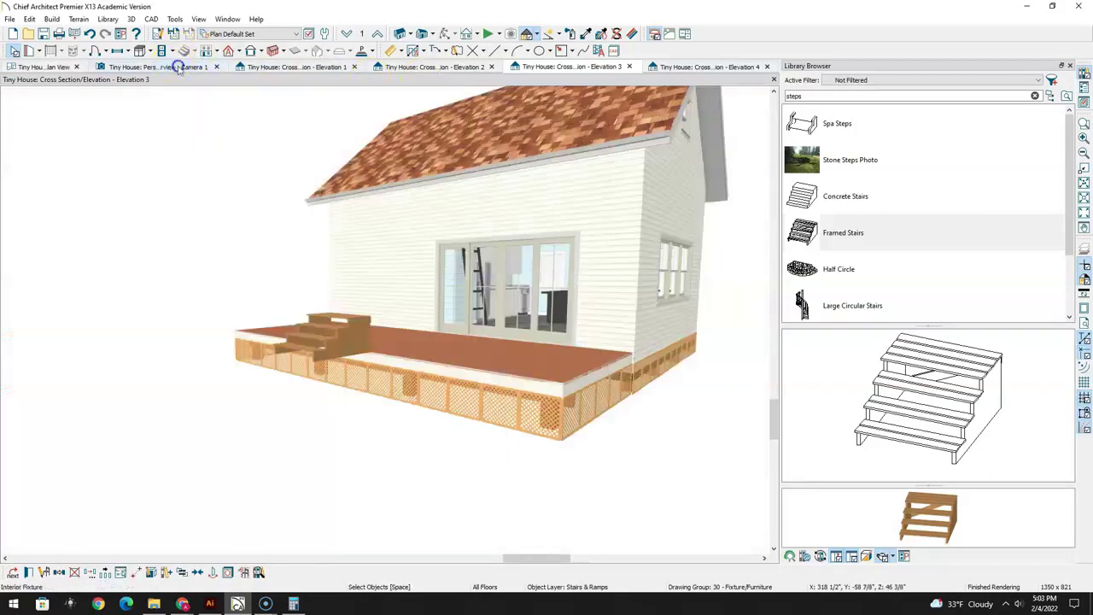
pyautogui.scroll(5, 324, 380)
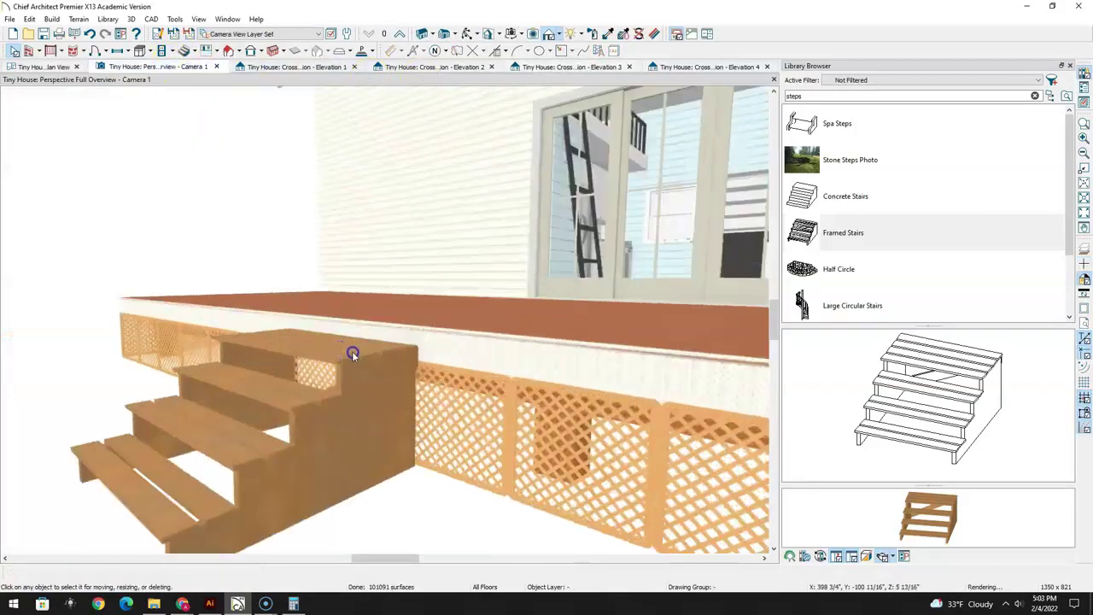
pyautogui.click(294, 421)
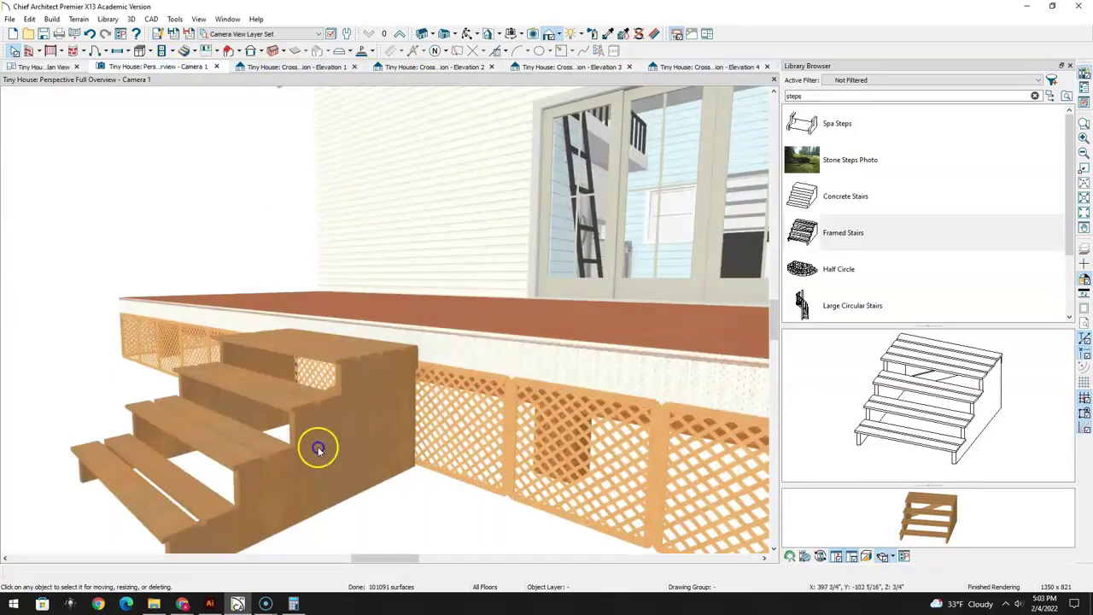
pyautogui.click(608, 33)
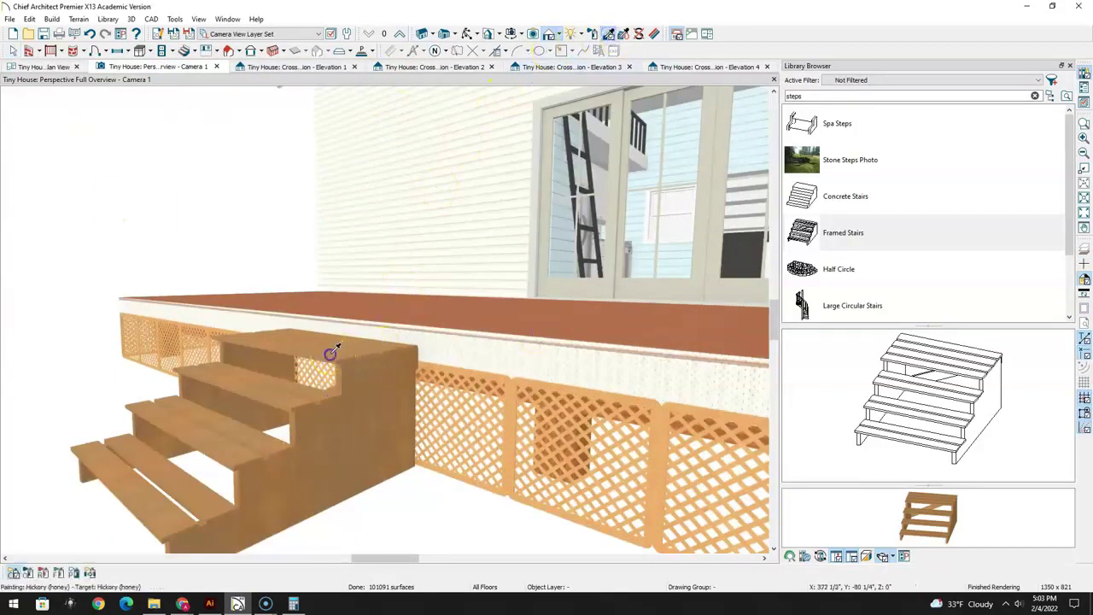
pyautogui.click(494, 257)
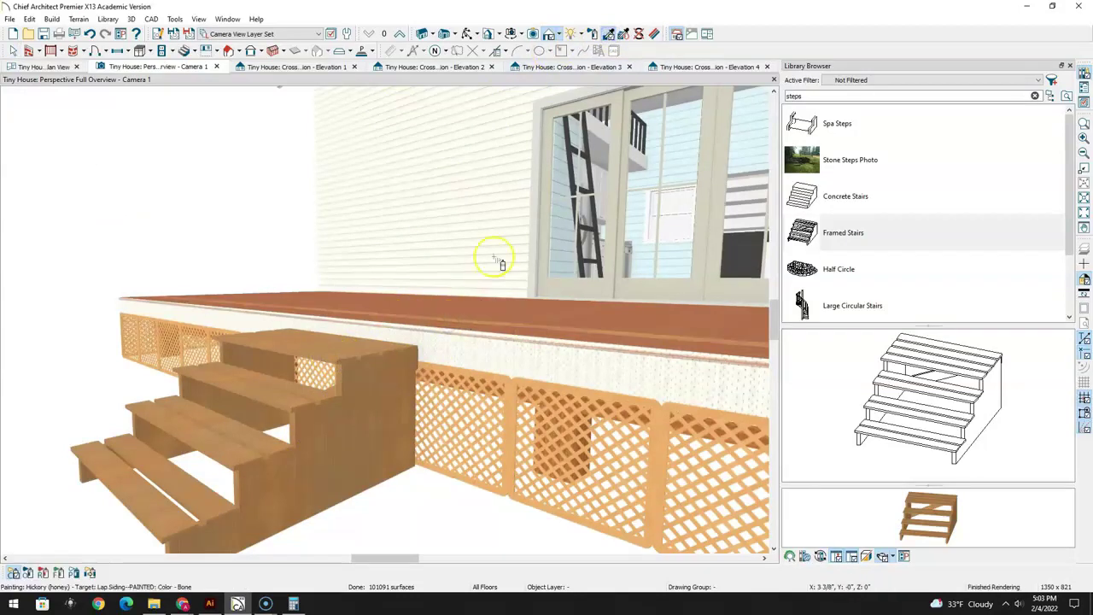
pyautogui.click(467, 33)
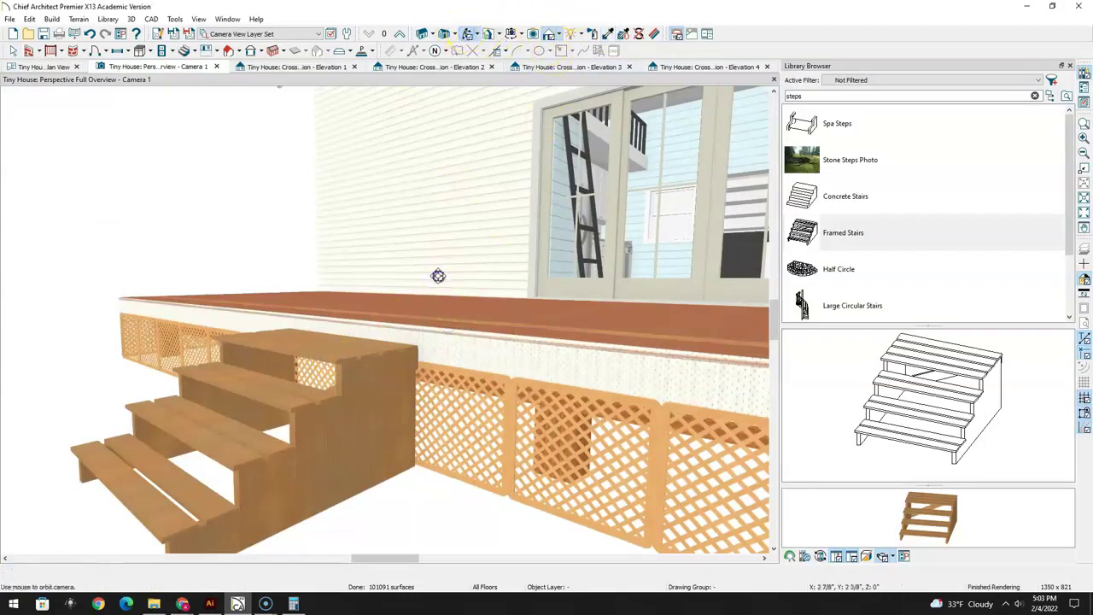
pyautogui.moveTo(438, 275); pyautogui.dragTo(437, 310)
pyautogui.click(332, 419)
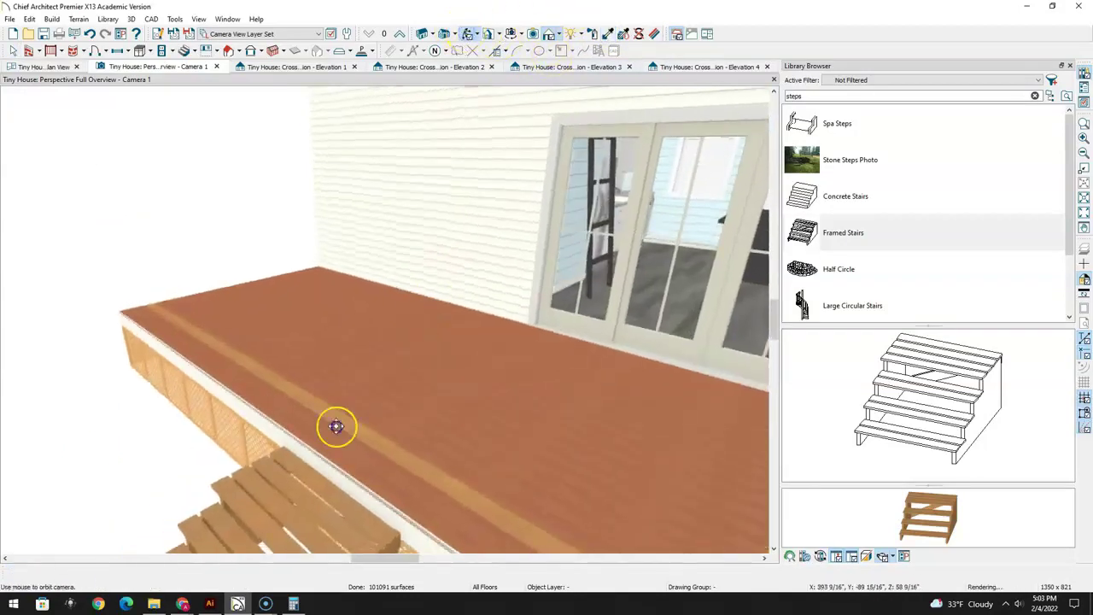
# Sample the Hickory (honey) material from the stairs again and paint all the remaining redwood deck planks with it
pyautogui.click(611, 36)
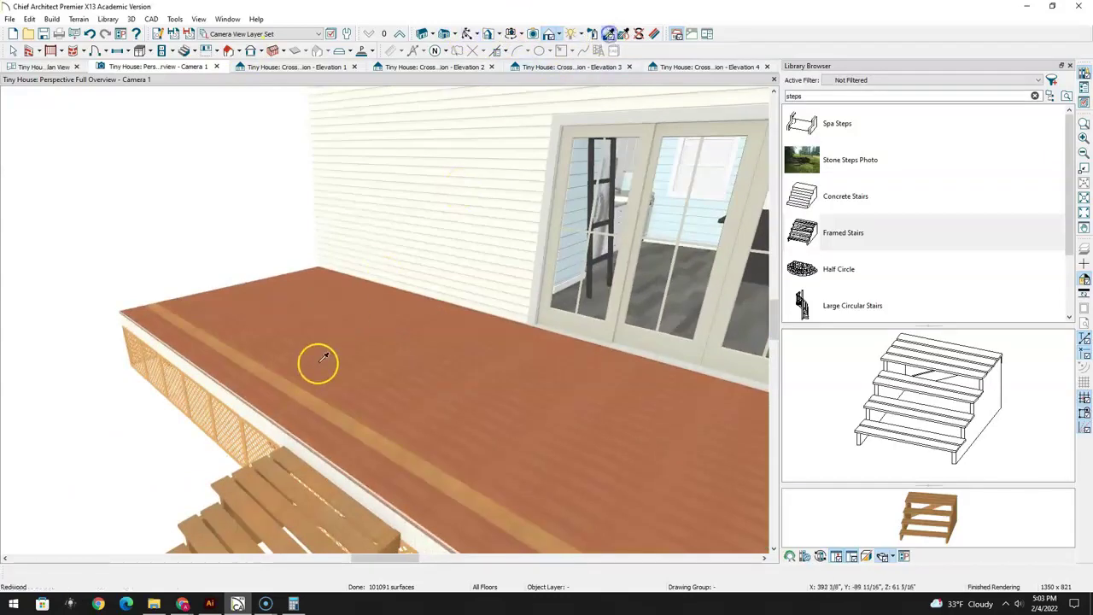
pyautogui.click(293, 429)
pyautogui.click(316, 407)
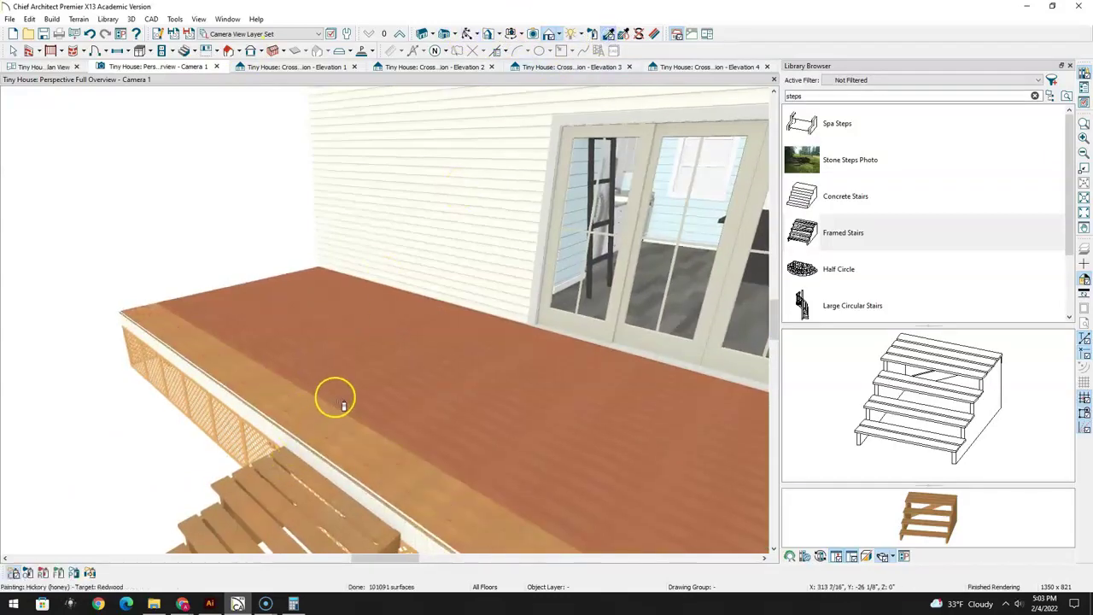
pyautogui.click(337, 399)
pyautogui.click(362, 384)
pyautogui.click(384, 378)
pyautogui.click(410, 374)
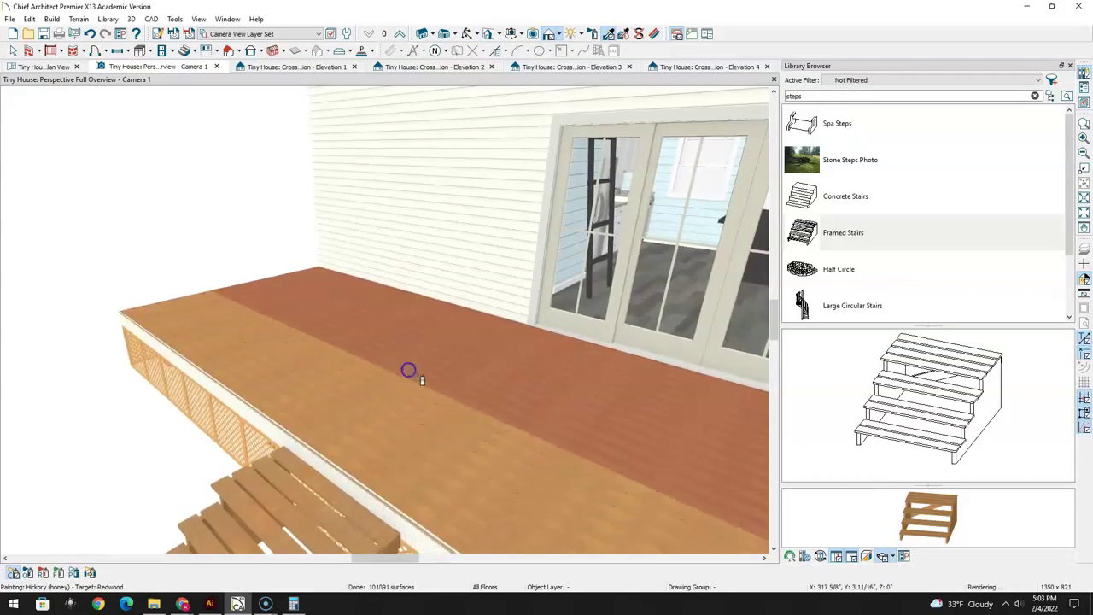
pyautogui.click(433, 365)
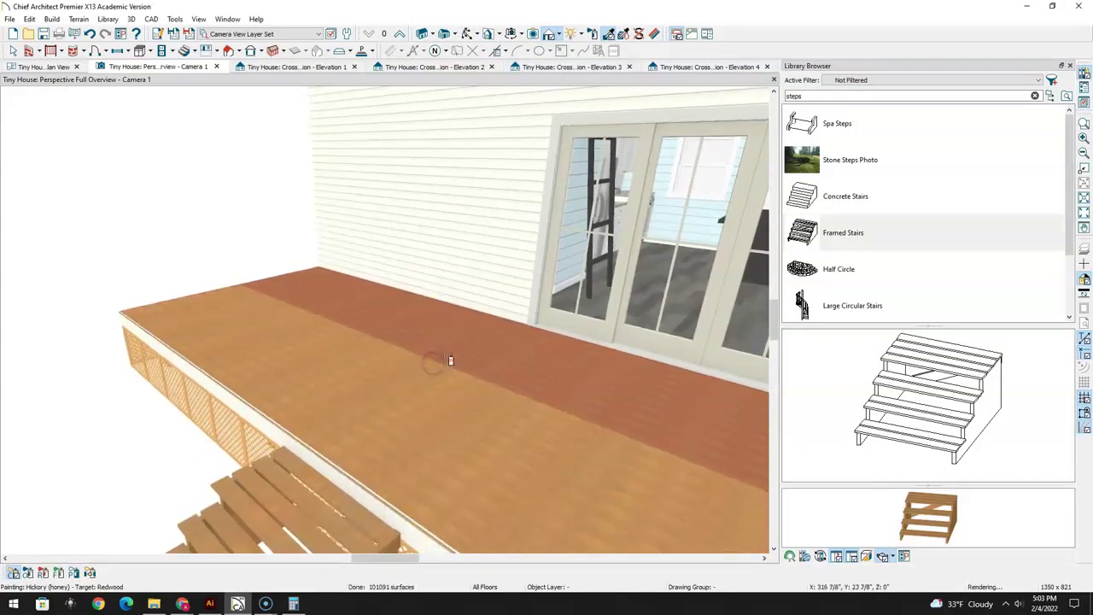
pyautogui.click(442, 360)
pyautogui.click(474, 345)
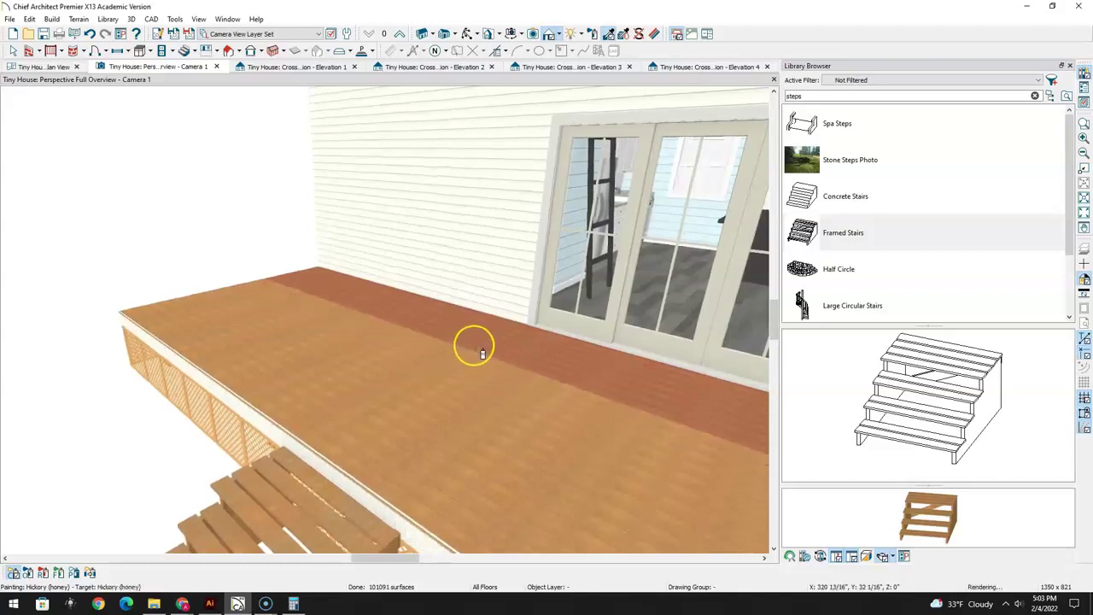
pyautogui.click(476, 344)
pyautogui.click(492, 345)
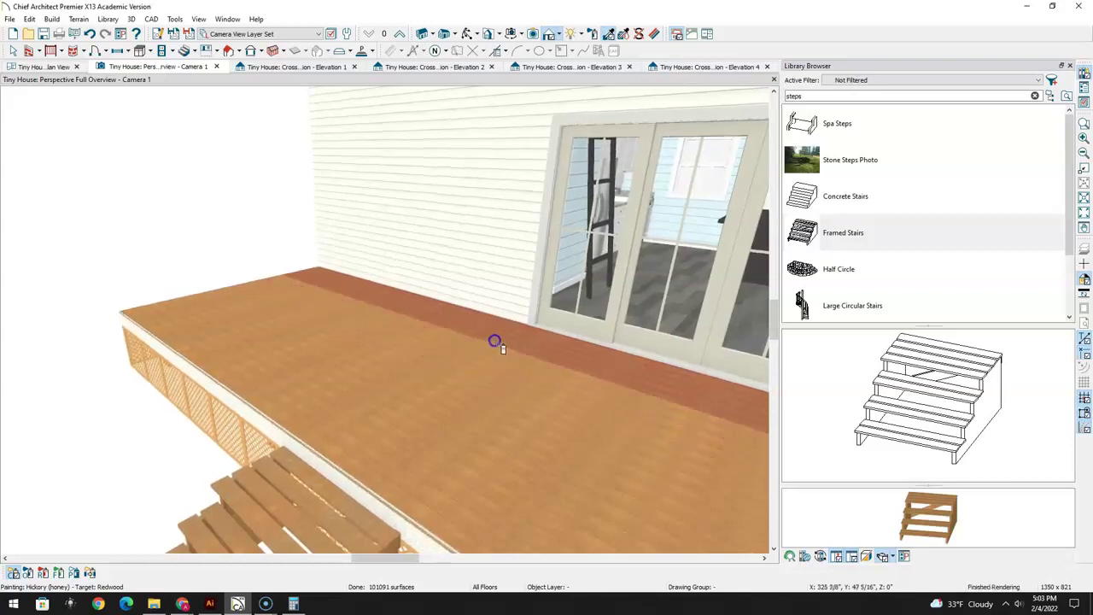
pyautogui.click(503, 336)
pyautogui.click(504, 333)
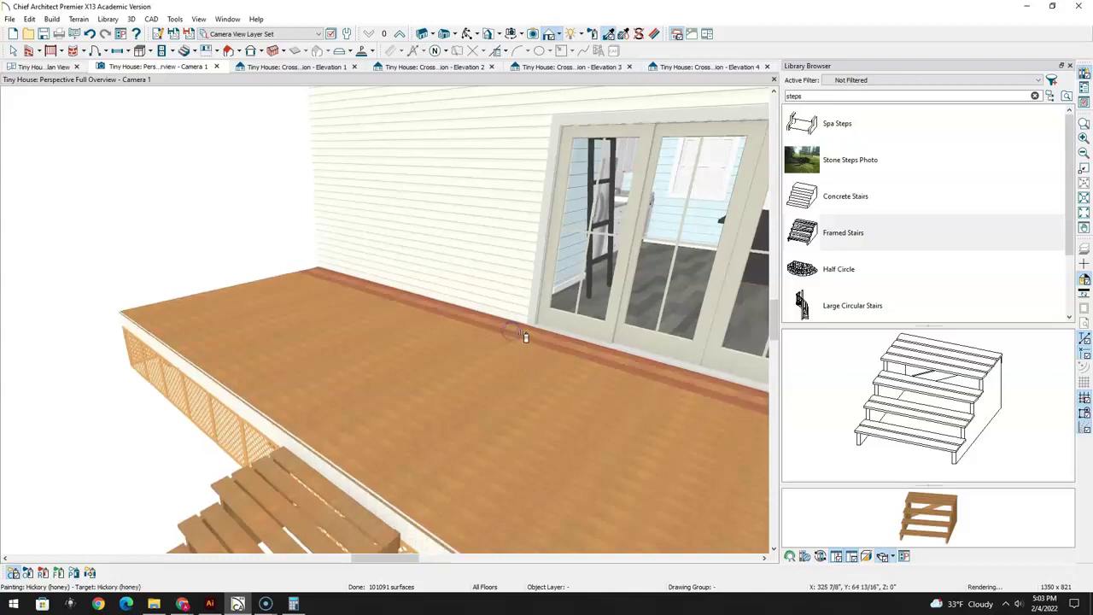
pyautogui.click(511, 333)
# Inspect the deck, stairs and lattice skirting from all sides of the house
pyautogui.scroll(-5, 512, 390)
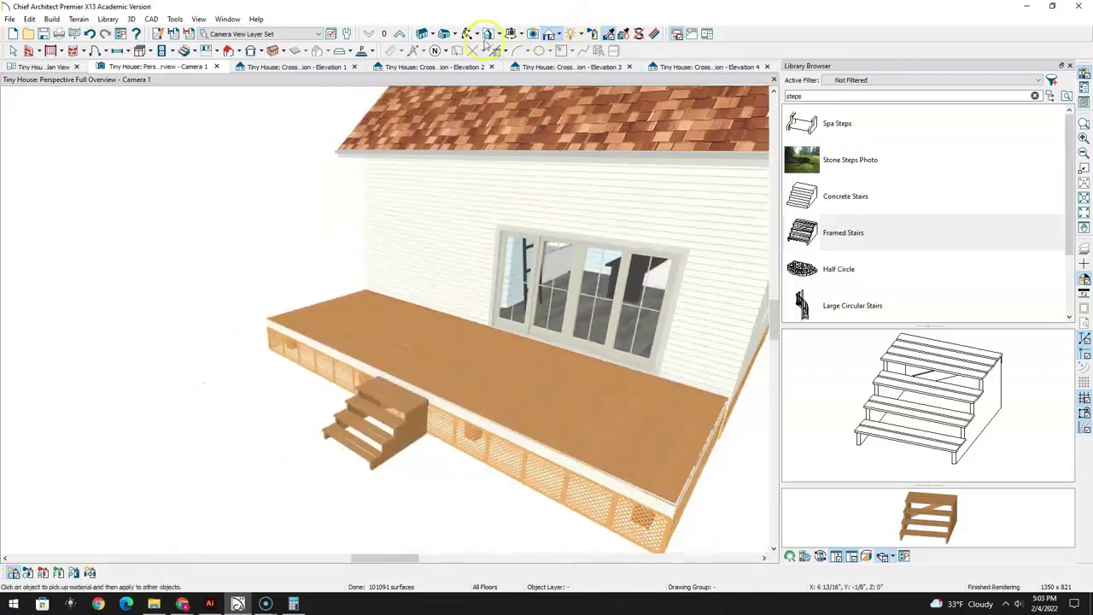
pyautogui.click(468, 34)
pyautogui.moveTo(481, 245); pyautogui.dragTo(333, 392)
pyautogui.moveTo(352, 330)
pyautogui.mouseDown()
pyautogui.moveTo(525, 317)
pyautogui.moveTo(486, 316)
pyautogui.moveTo(442, 358)
pyautogui.moveTo(363, 331)
pyautogui.moveTo(207, 343)
pyautogui.moveTo(362, 342)
pyautogui.mouseUp()
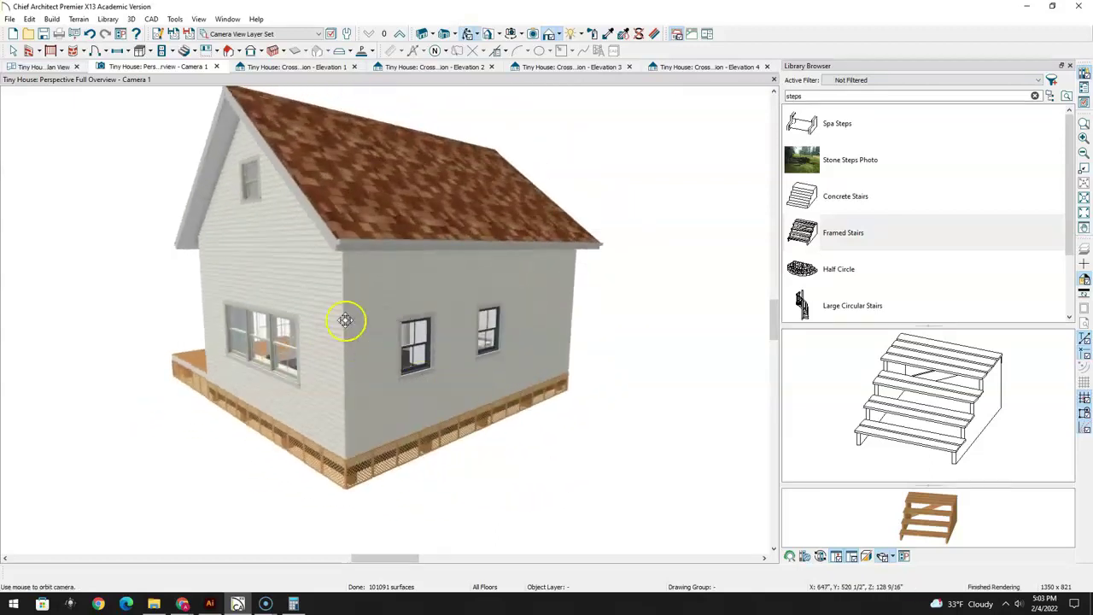
pyautogui.moveTo(246, 335); pyautogui.dragTo(471, 361)
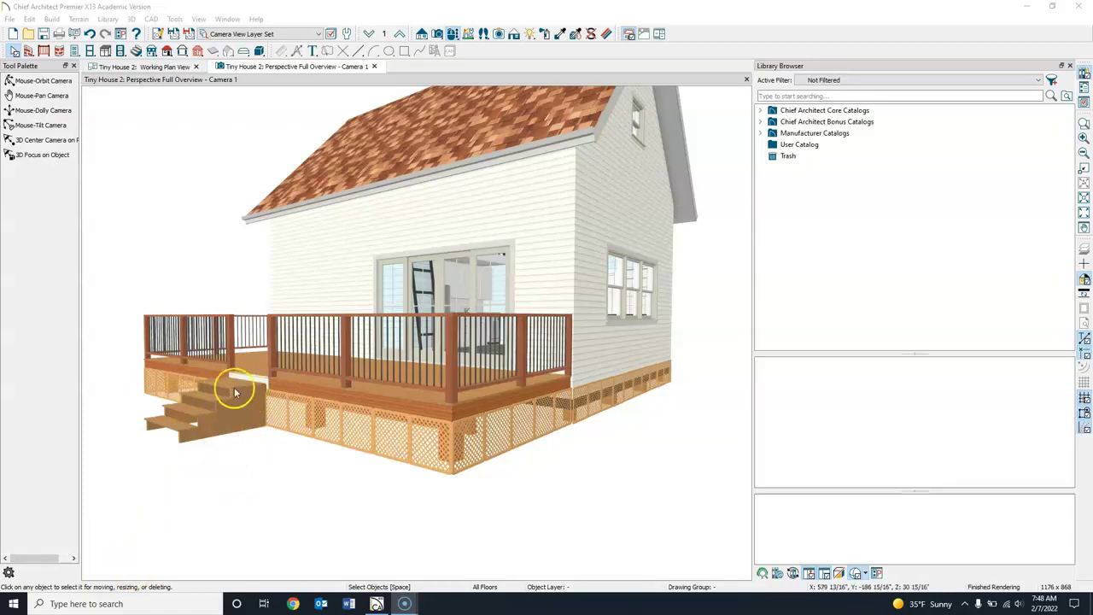
# Copy the CA-B Pressure Treated Lumber material from the deck rim onto the white rim section behind the stairs and review the deck
pyautogui.scroll(5, 236, 392)
pyautogui.scroll(-2, 452, 367)
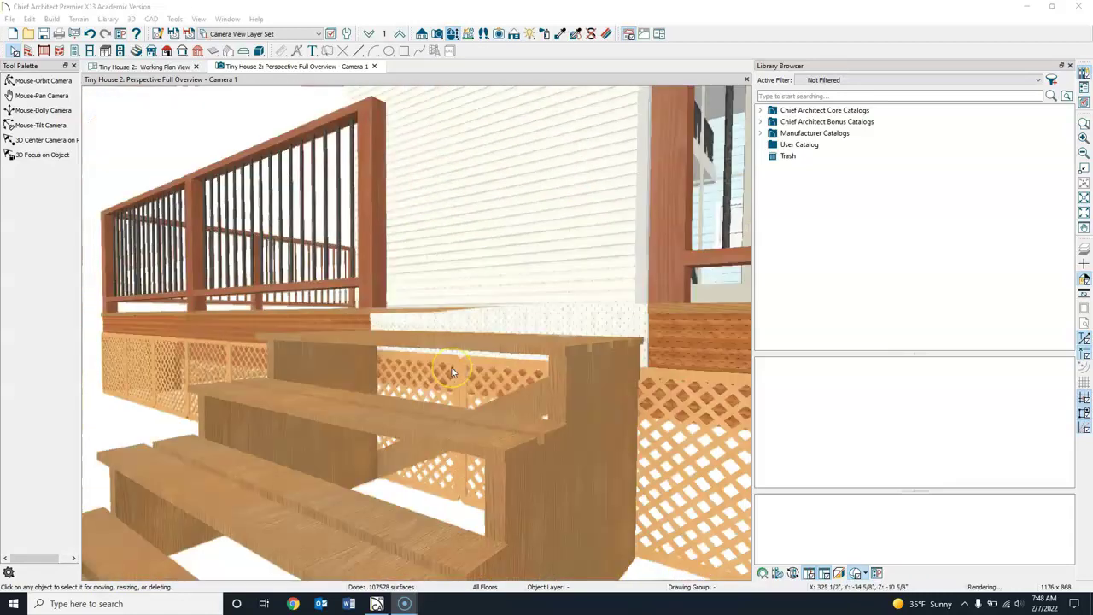
pyautogui.scroll(-3, 547, 347)
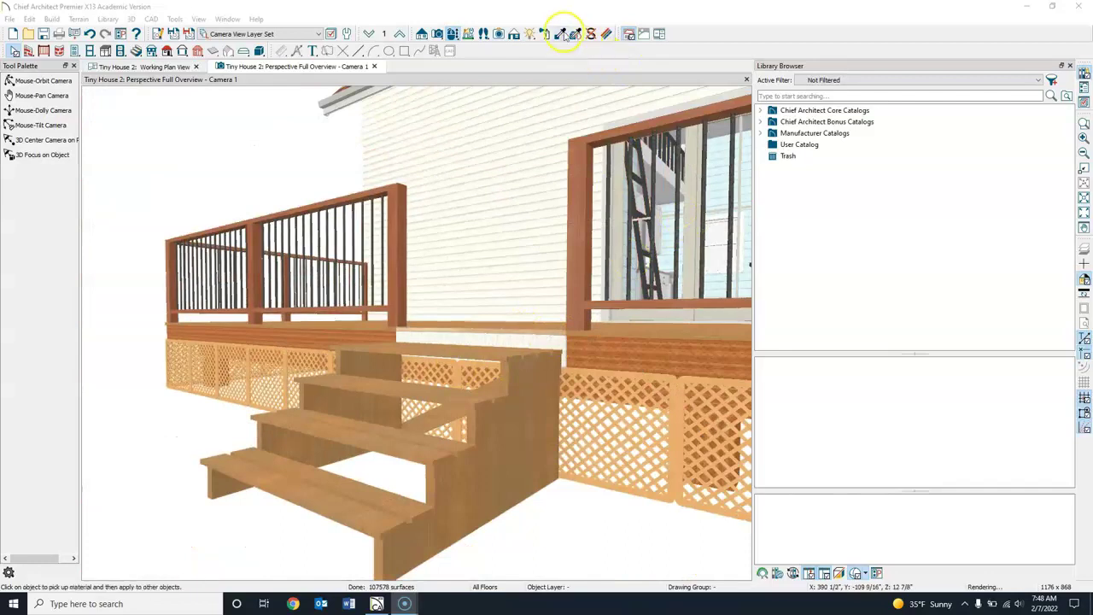
pyautogui.click(658, 339)
pyautogui.click(557, 345)
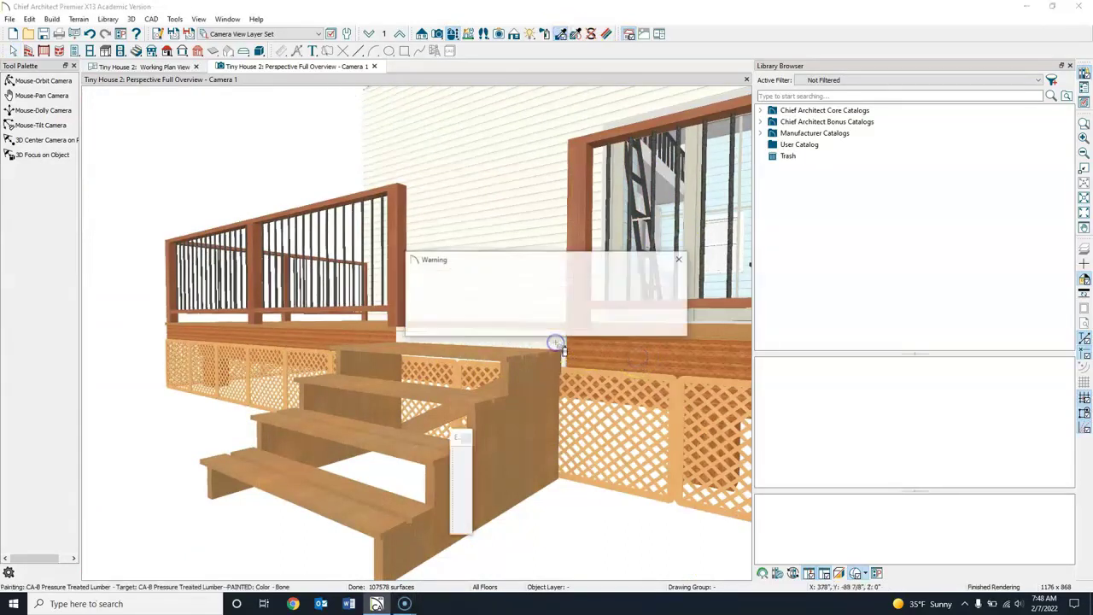
pyautogui.click(726, 321)
pyautogui.click(491, 418)
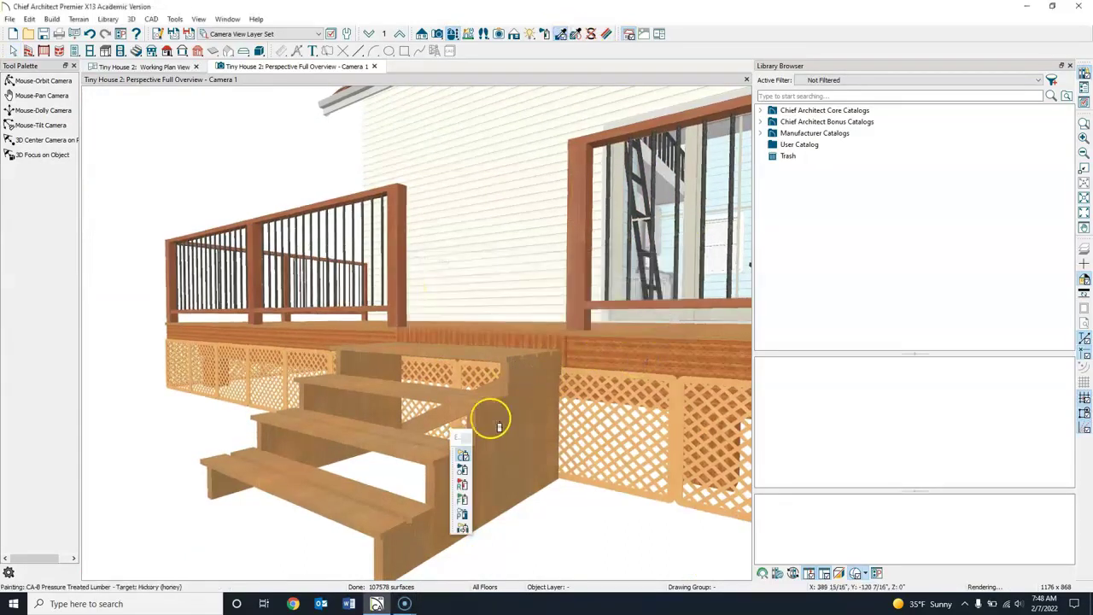
pyautogui.click(451, 34)
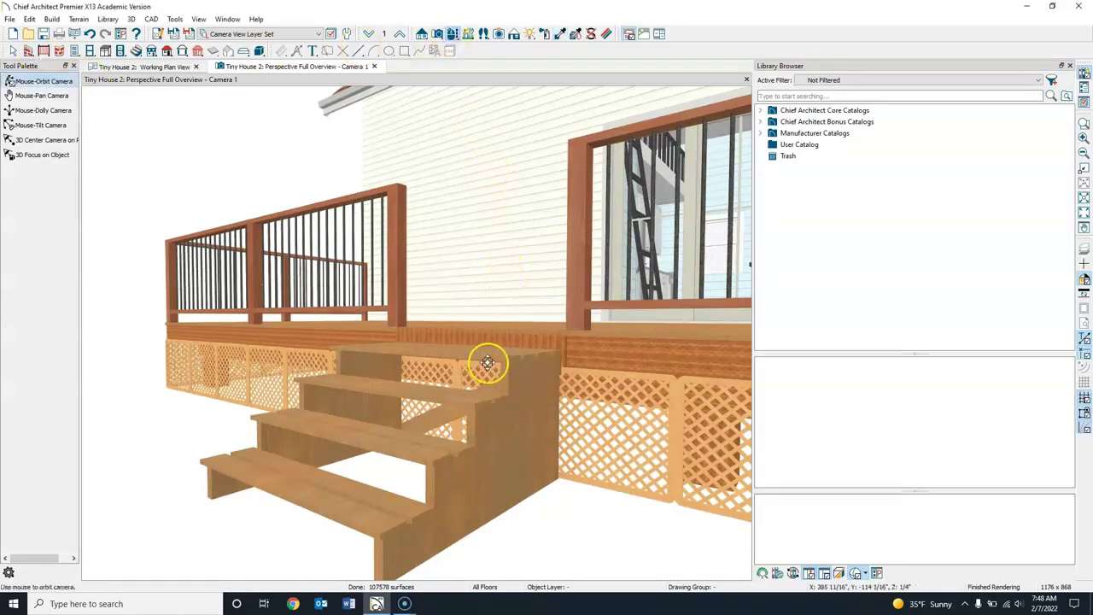
pyautogui.scroll(-4, 480, 350)
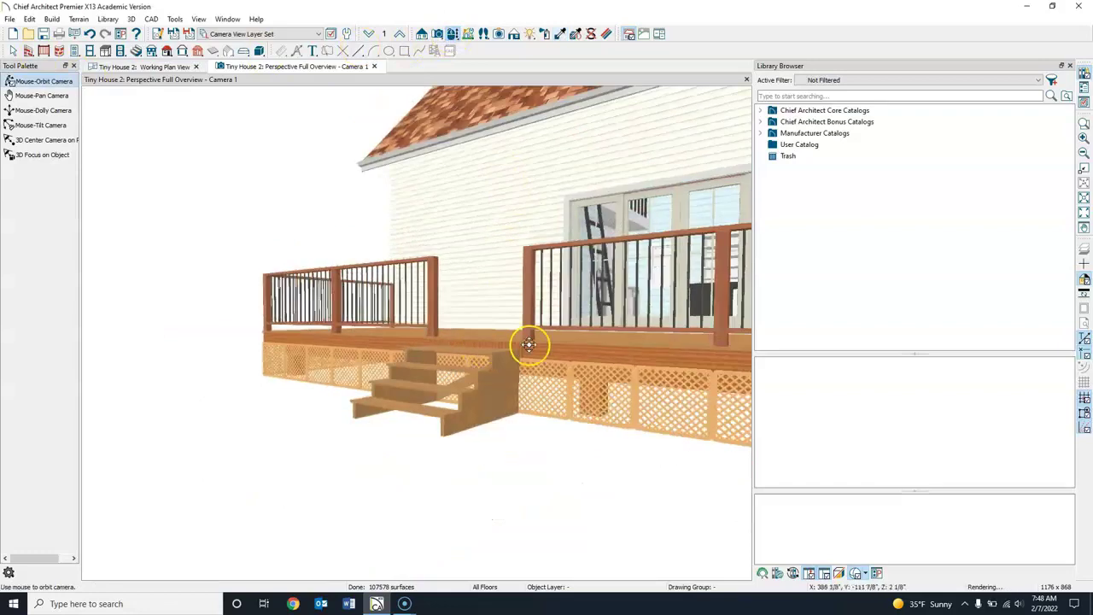
pyautogui.moveTo(530, 322)
pyautogui.mouseDown()
pyautogui.moveTo(515, 333)
pyautogui.moveTo(579, 400)
pyautogui.mouseUp()
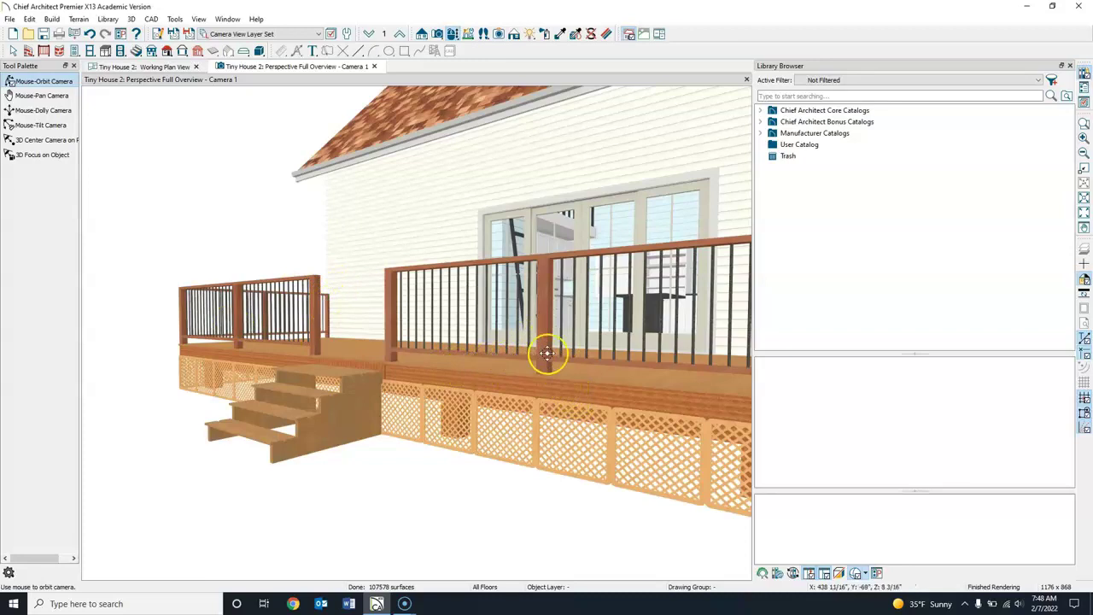
# Review the exterior in the perspective view, and on the floor 1 plan move the dormer back from the front wall
pyautogui.scroll(-5, 552, 323)
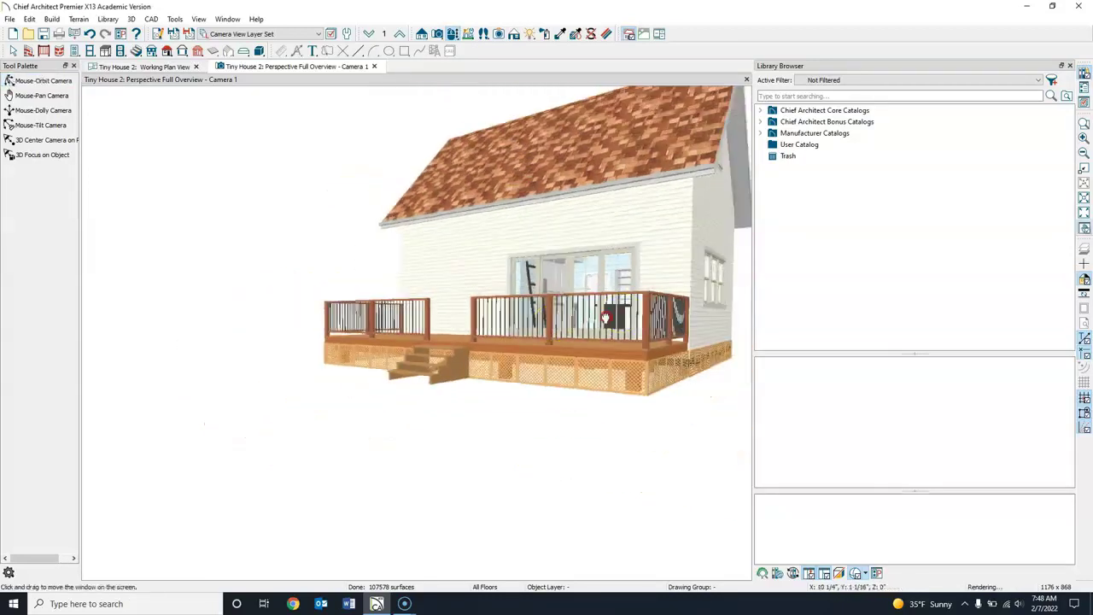
pyautogui.moveTo(556, 317); pyautogui.dragTo(455, 375, button='middle')
pyautogui.moveTo(455, 376); pyautogui.dragTo(426, 208)
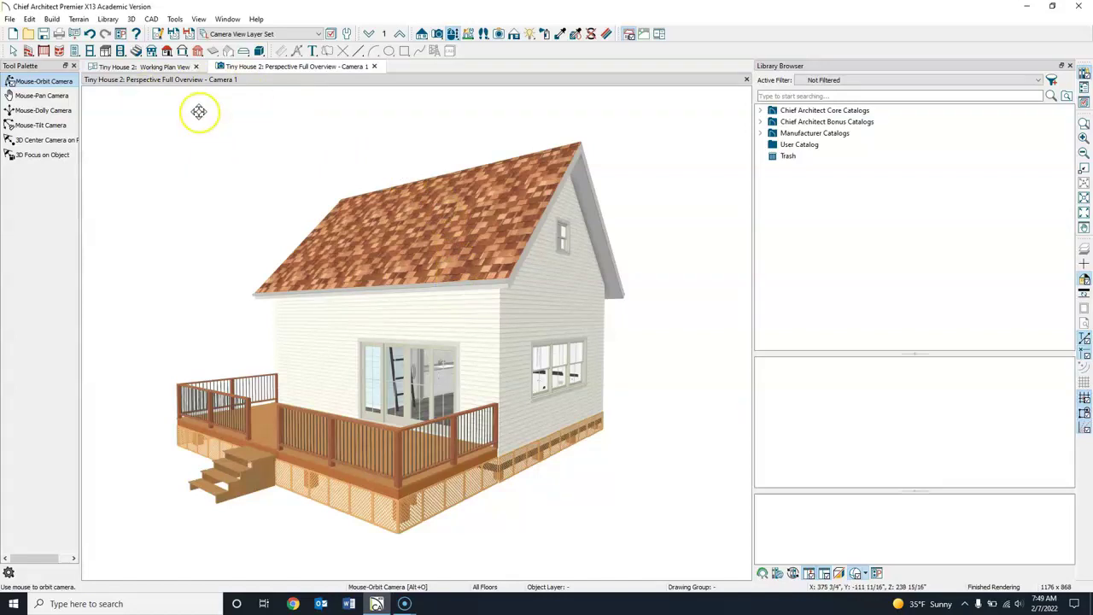
pyautogui.click(157, 68)
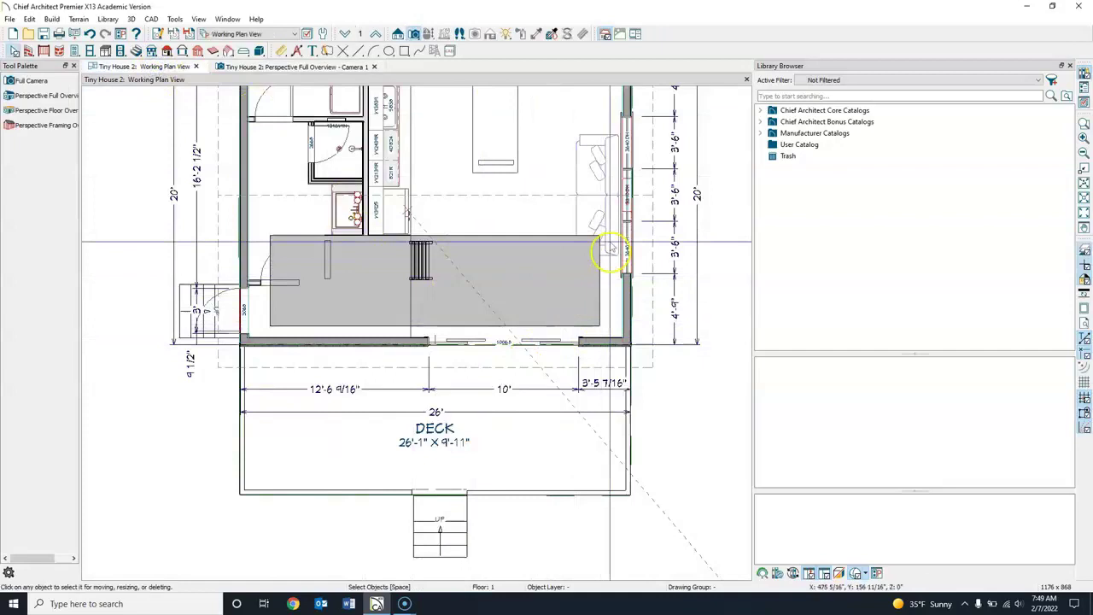
pyautogui.click(521, 292)
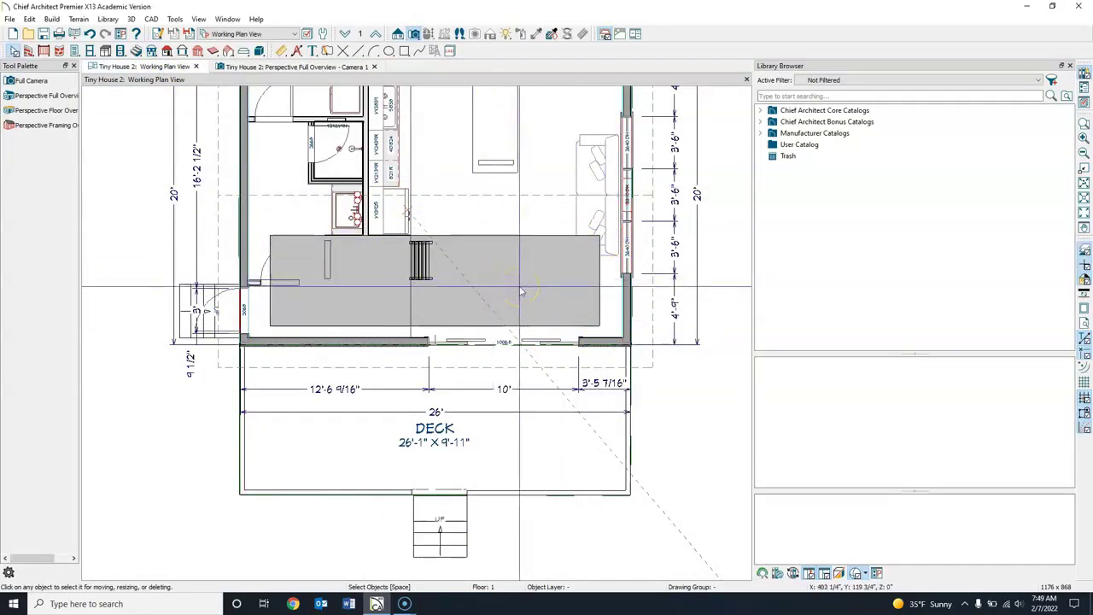
pyautogui.click(434, 323)
pyautogui.moveTo(434, 322); pyautogui.dragTo(435, 307)
# On floor 2, try to move the dormer forward to line up with the front exterior wall
pyautogui.click(359, 35)
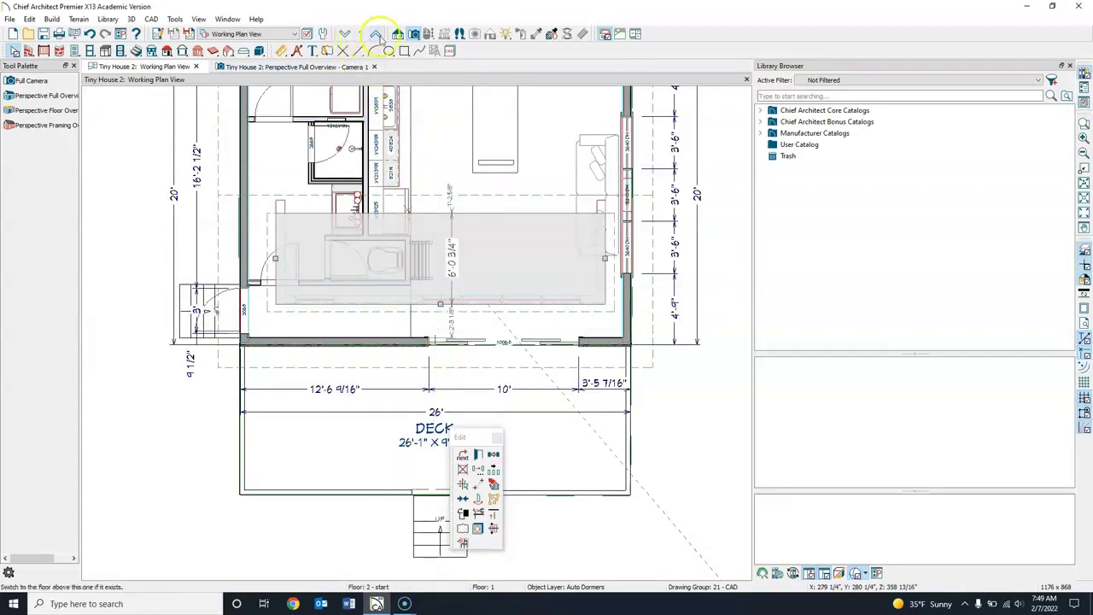
pyautogui.click(378, 35)
pyautogui.click(485, 299)
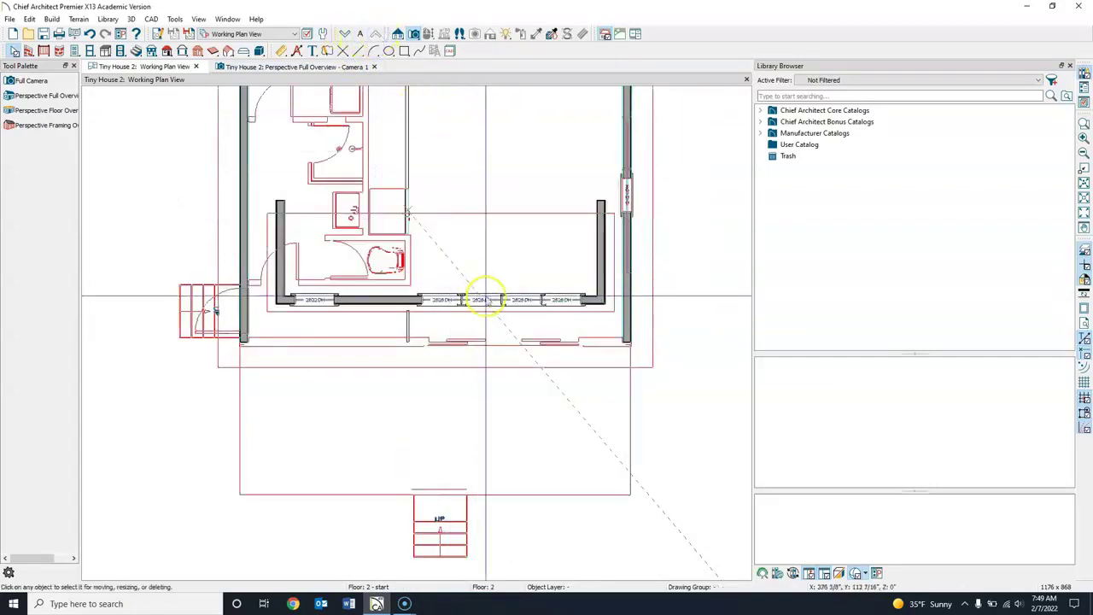
pyautogui.click(396, 300)
pyautogui.click(441, 303)
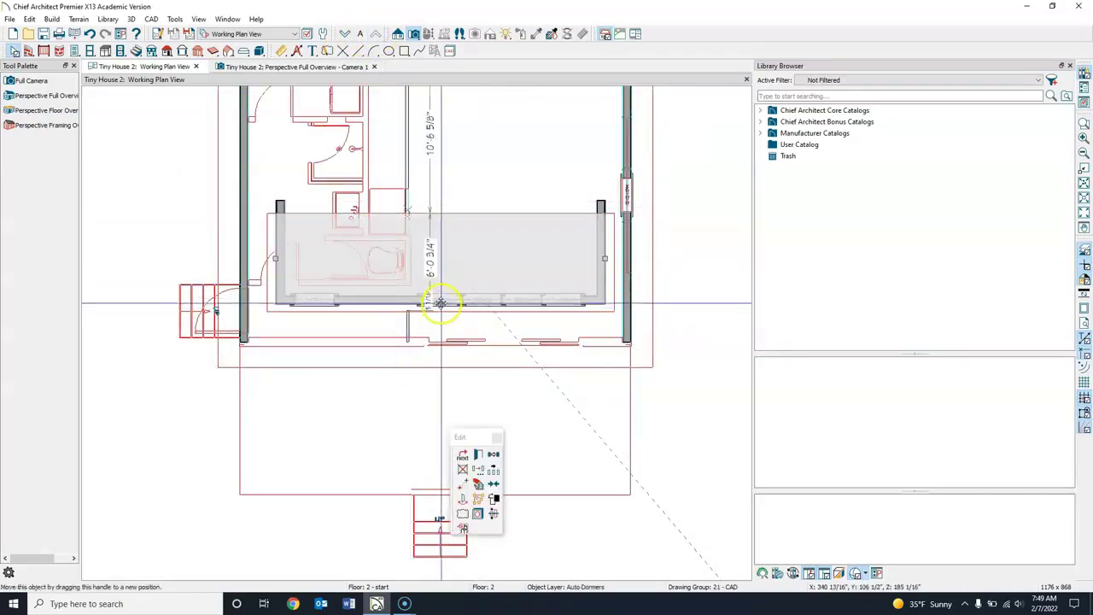
pyautogui.moveTo(441, 310); pyautogui.dragTo(440, 330)
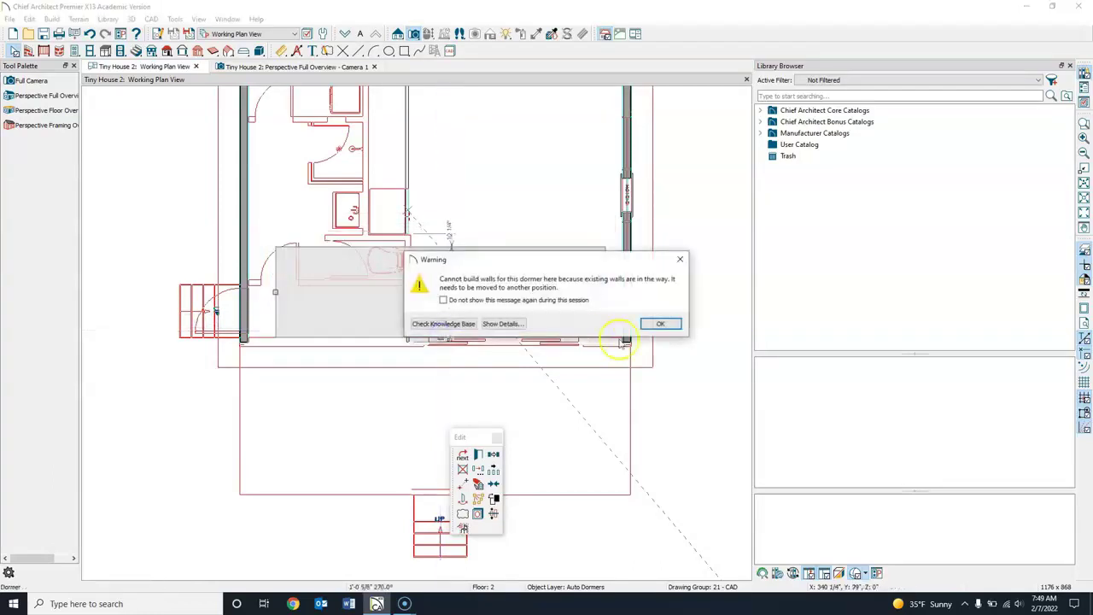
pyautogui.click(657, 325)
pyautogui.click(532, 313)
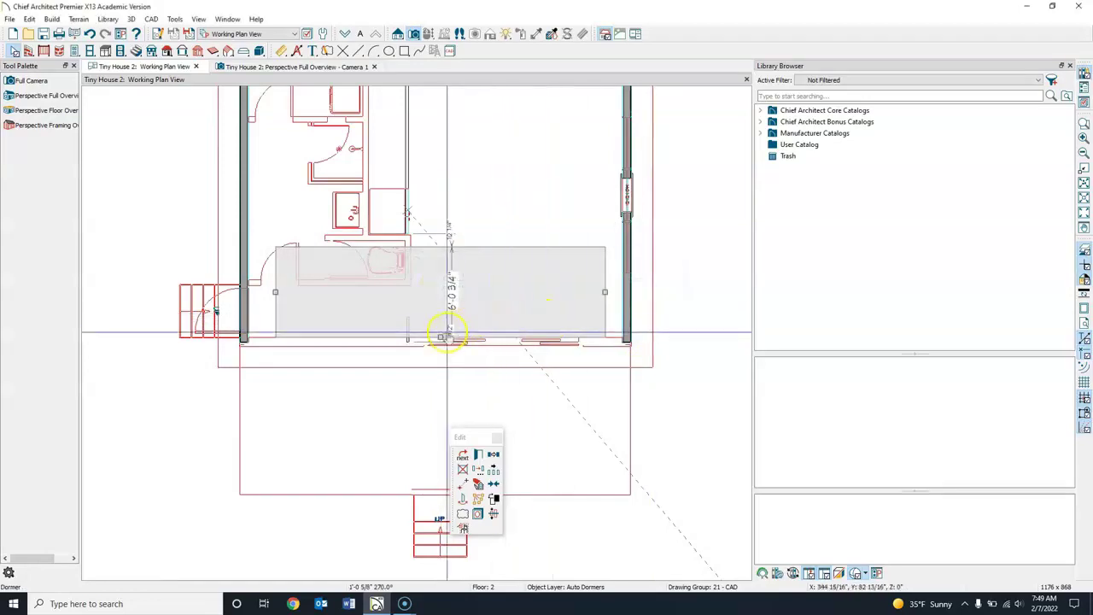
# Move the dormer slightly back from the front wall and check it on the roof in the perspective overview
pyautogui.moveTo(440, 336); pyautogui.dragTo(439, 329)
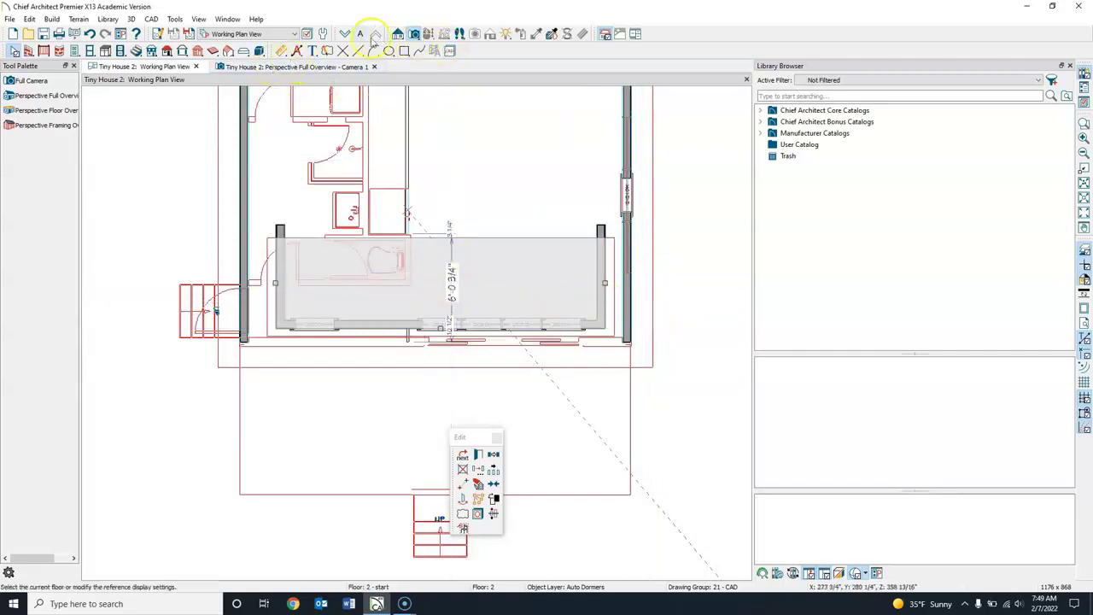
pyautogui.click(342, 34)
pyautogui.click(312, 67)
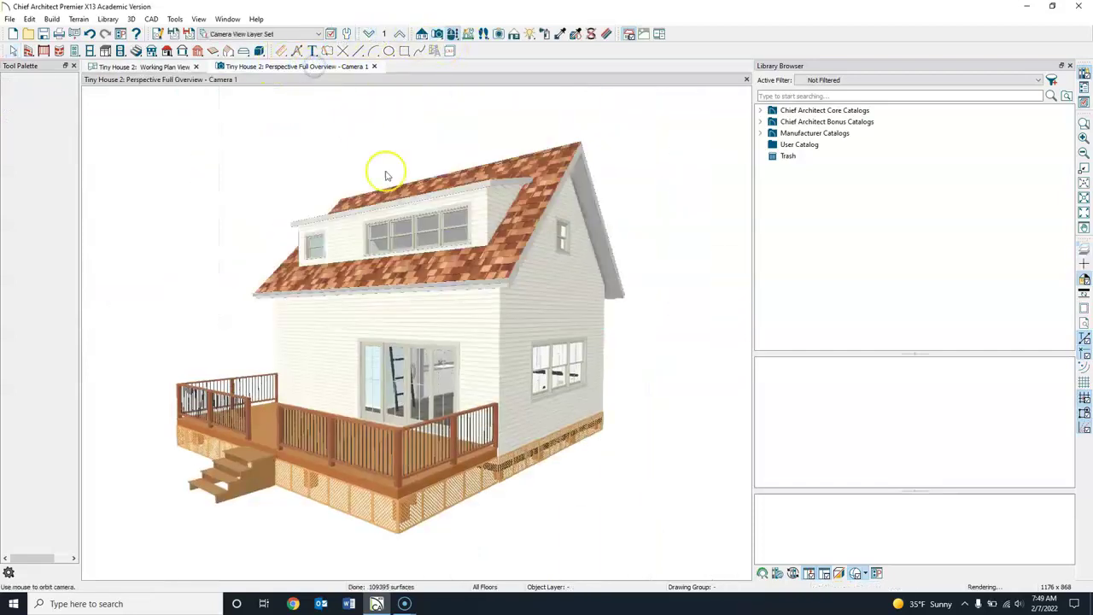
pyautogui.moveTo(453, 253); pyautogui.dragTo(341, 366)
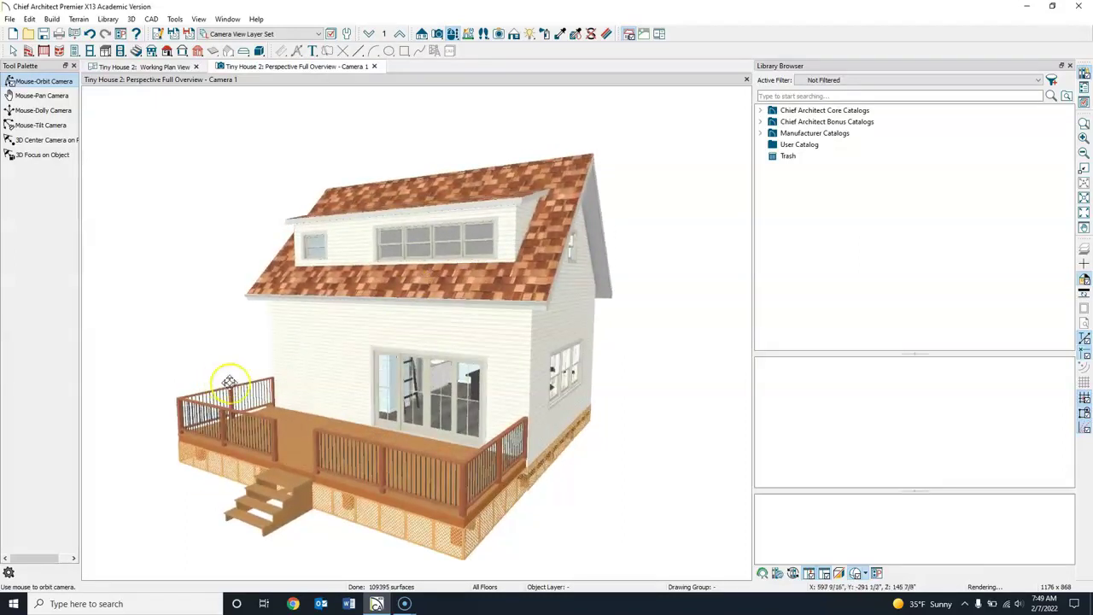
pyautogui.moveTo(341, 410); pyautogui.dragTo(377, 335)
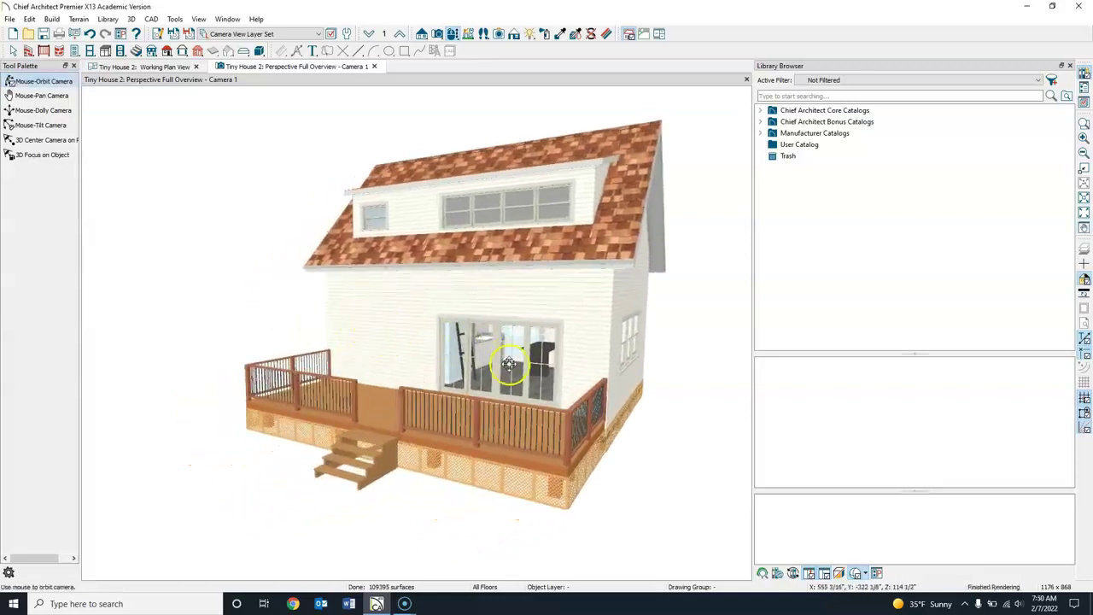
# Create a full camera view on floor 1 looking down the hallway toward the side entry door, using Physically Based rendering
pyautogui.click(156, 67)
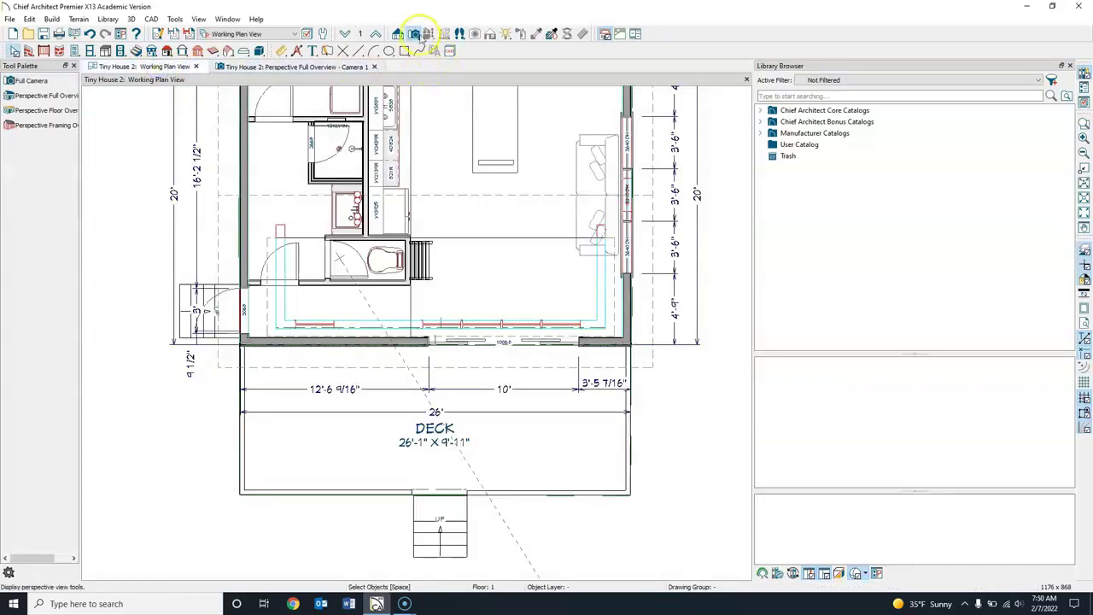
pyautogui.click(414, 34)
pyautogui.moveTo(528, 307); pyautogui.dragTo(430, 409)
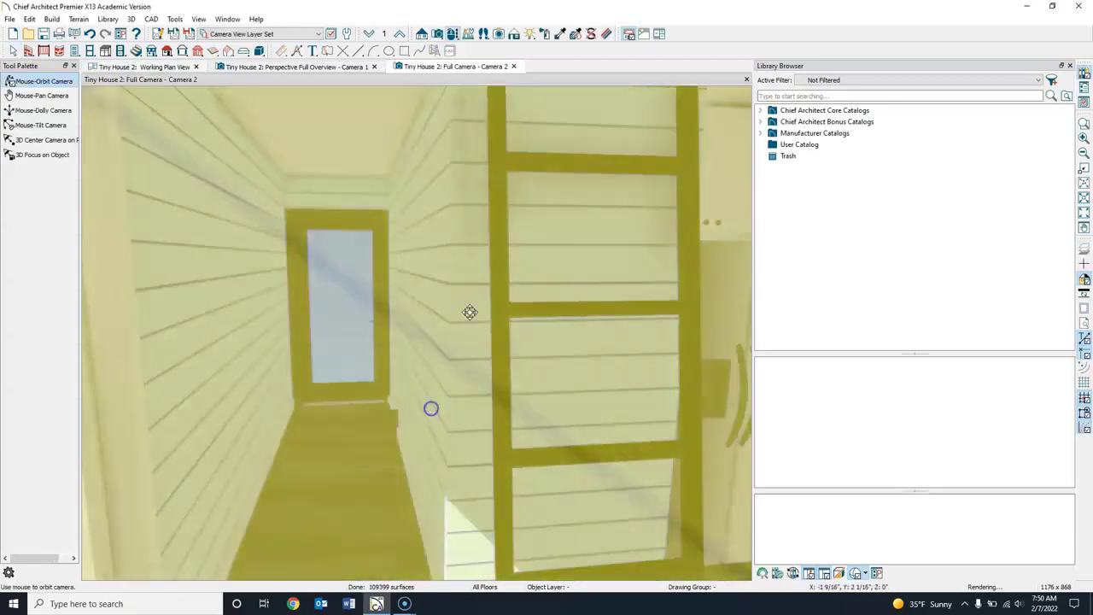
pyautogui.click(513, 34)
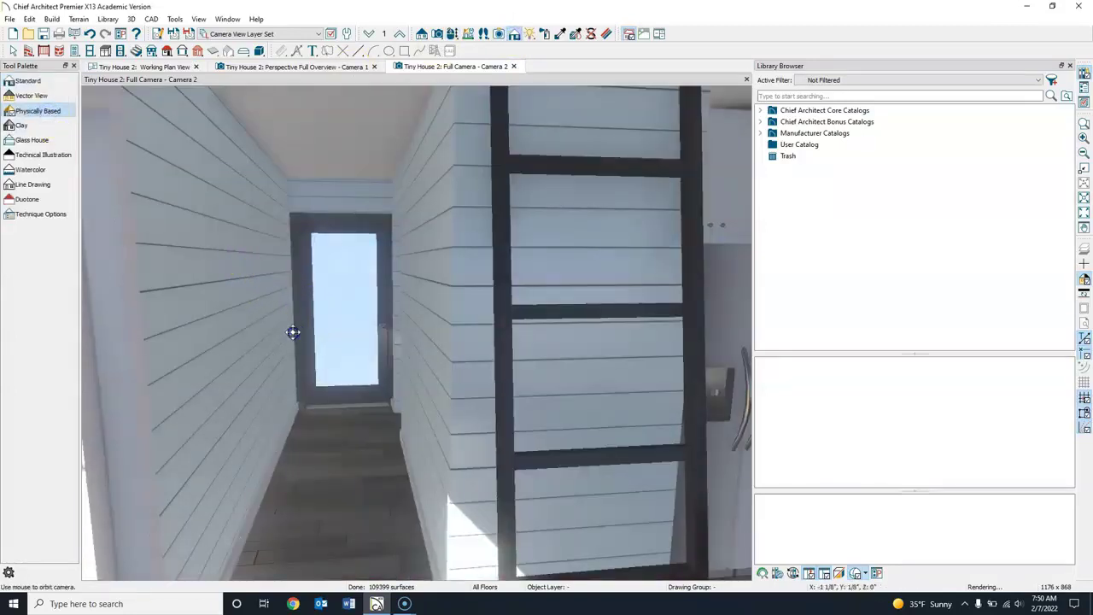
pyautogui.moveTo(292, 332); pyautogui.dragTo(320, 308)
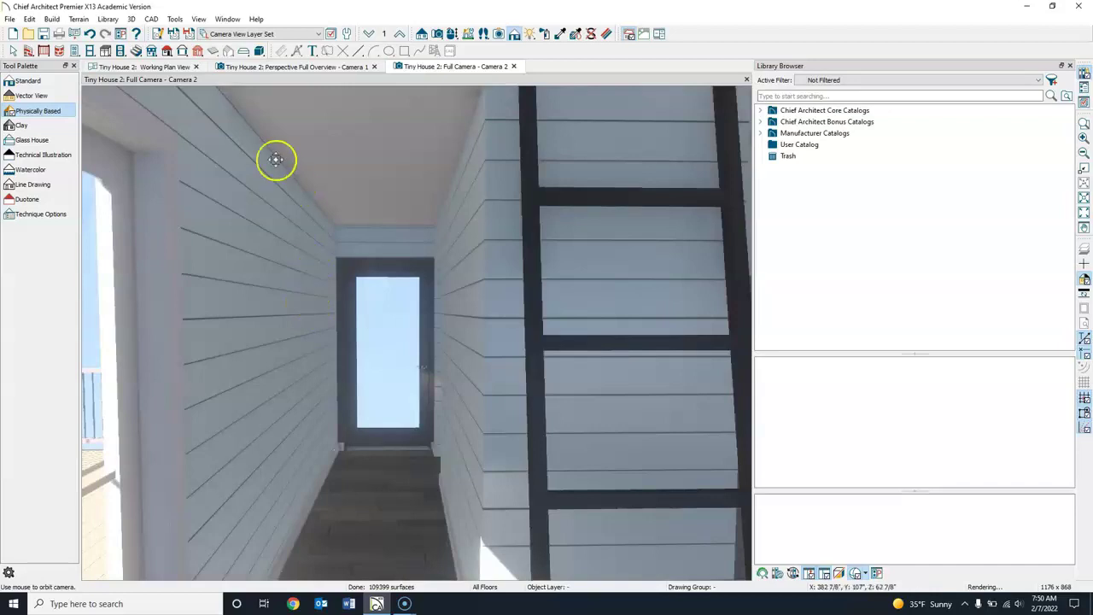
# Go to floor 2 of the working plan and select the dormer at its small single window
pyautogui.click(285, 67)
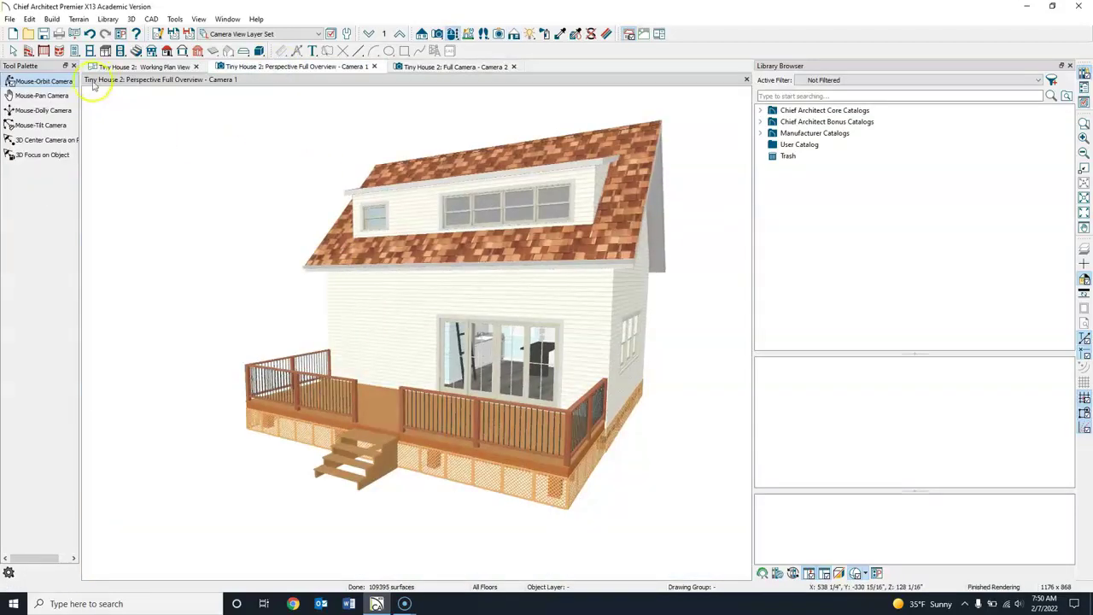
pyautogui.click(141, 68)
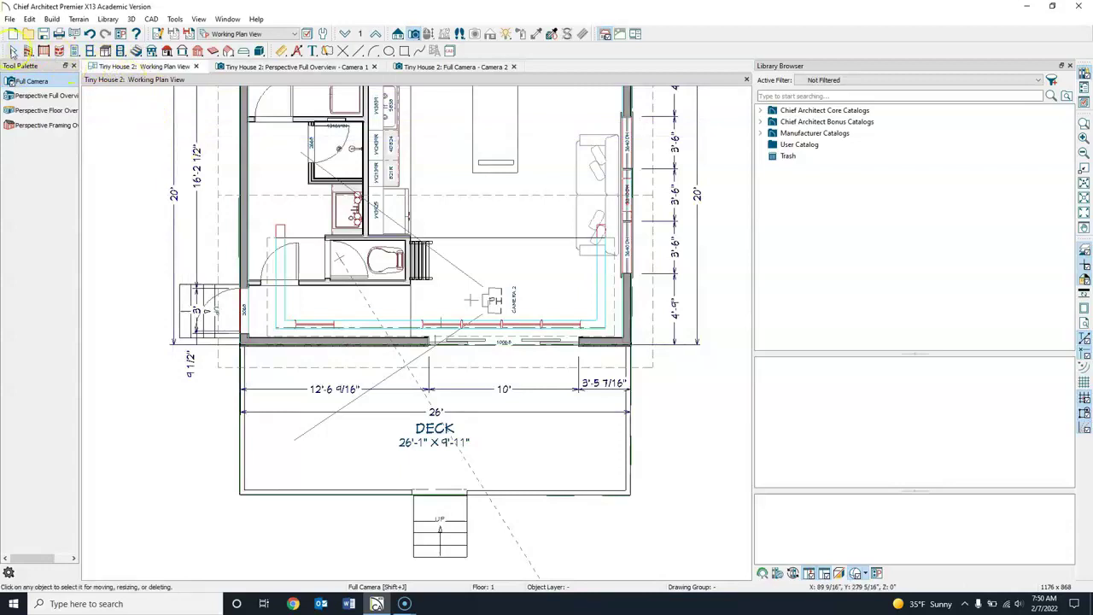
pyautogui.click(13, 51)
pyautogui.click(322, 299)
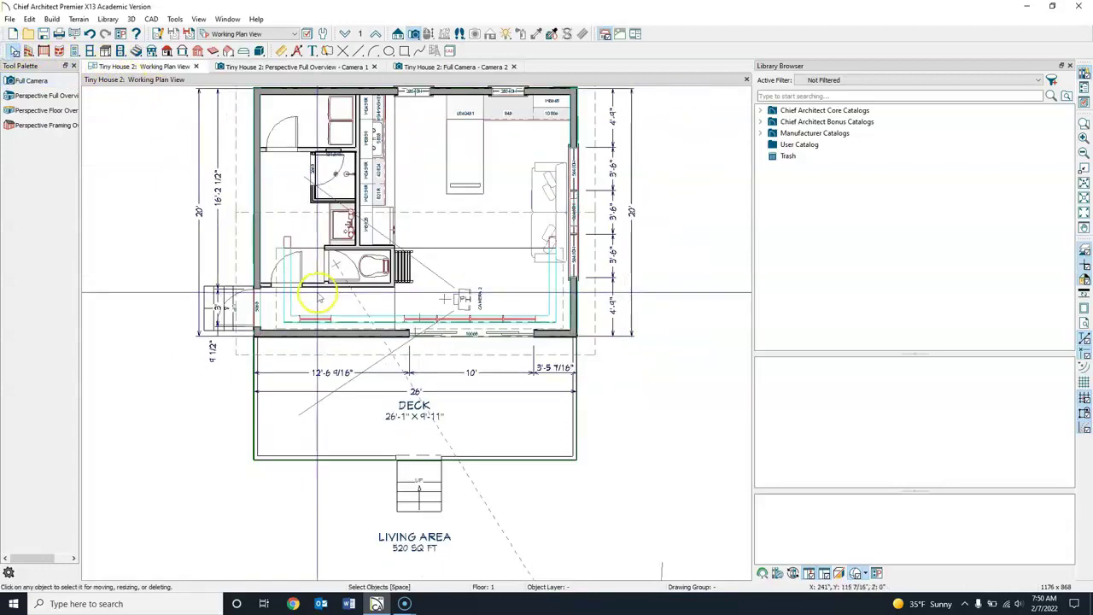
pyautogui.click(345, 34)
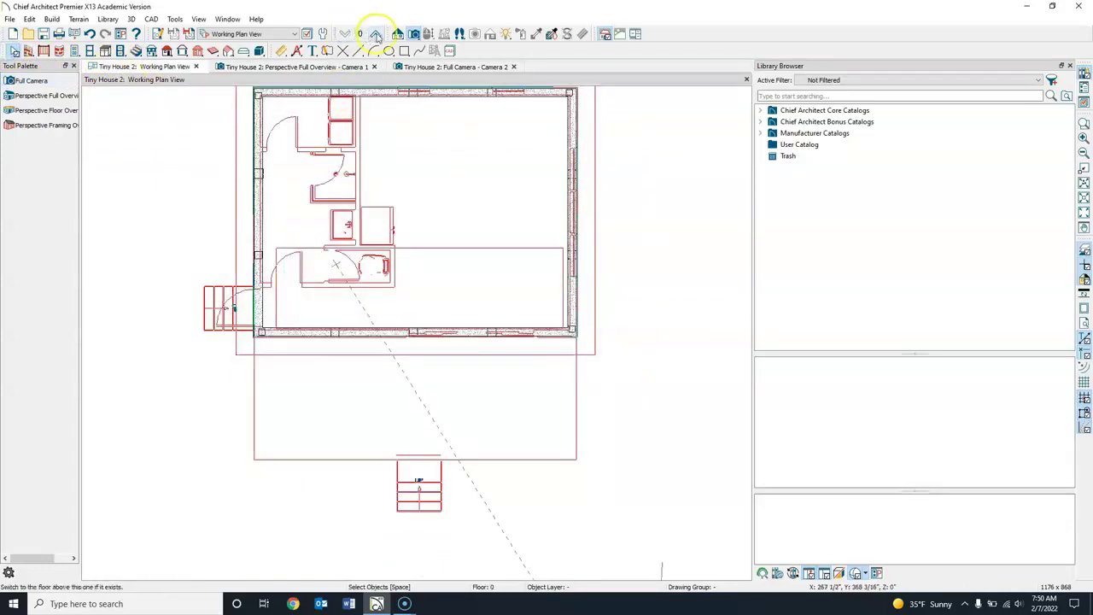
pyautogui.click(376, 35)
pyautogui.click(376, 35)
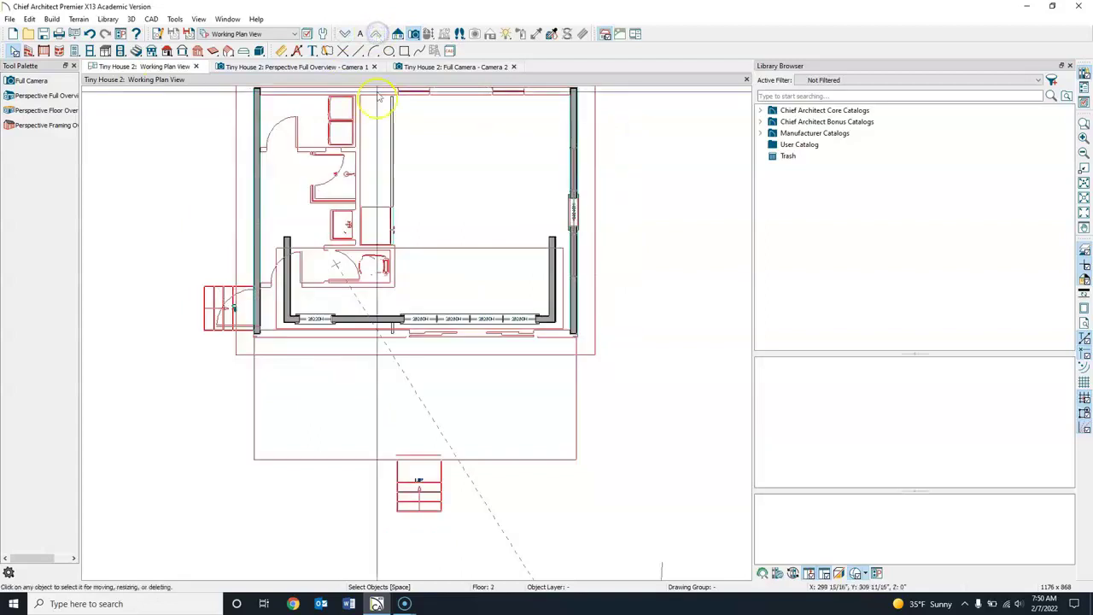
pyautogui.click(313, 320)
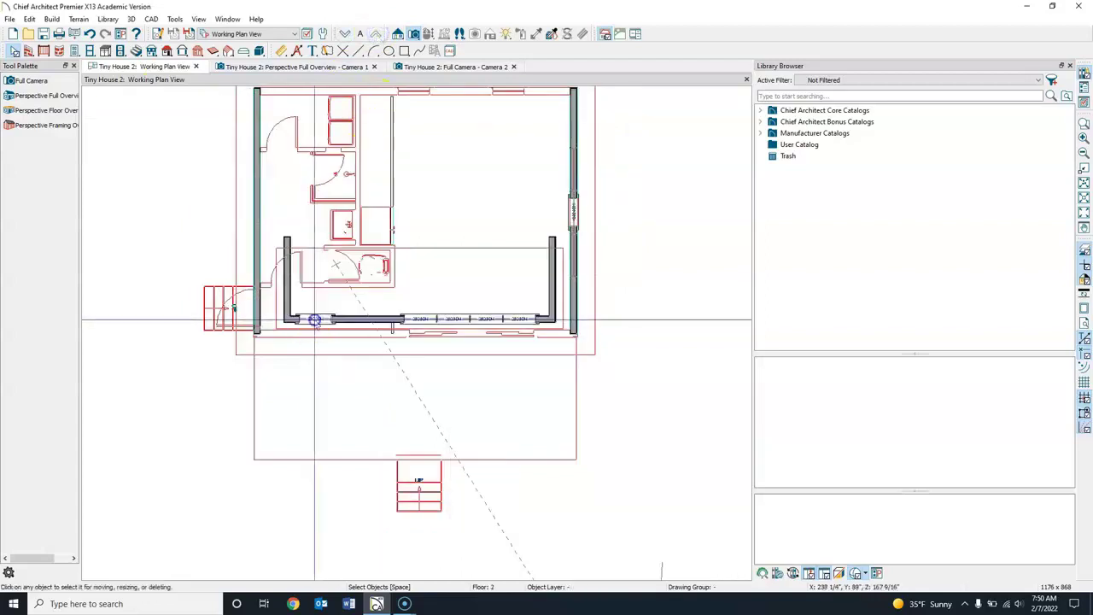
pyautogui.scroll(2, 316, 333)
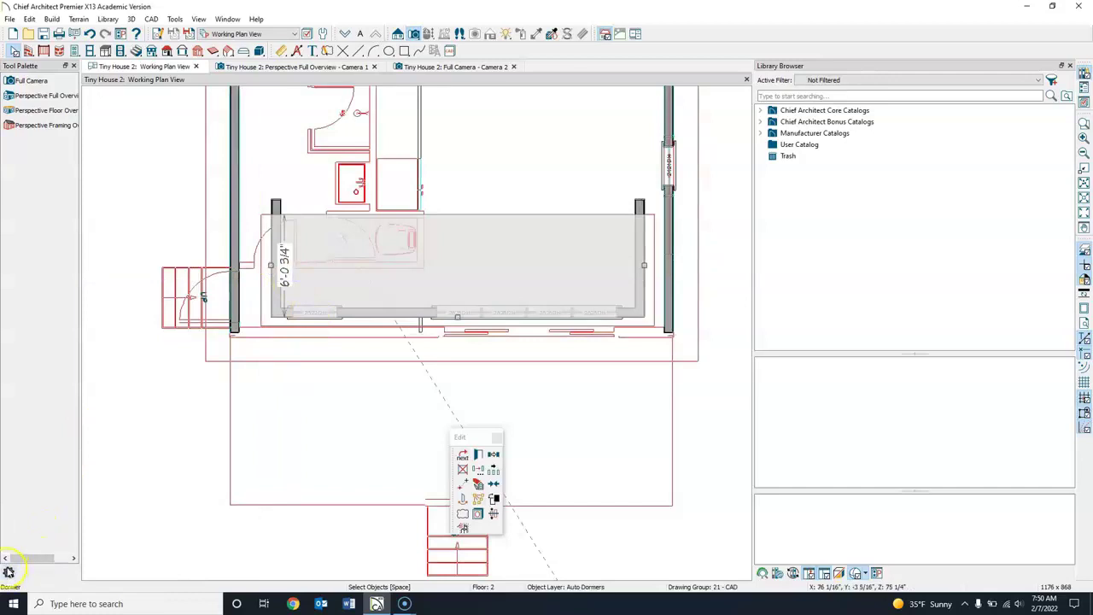
# Stretch the edit toolbar into a single row and switch the selection from the dormer to its small window
pyautogui.click(9, 572)
pyautogui.click(76, 589)
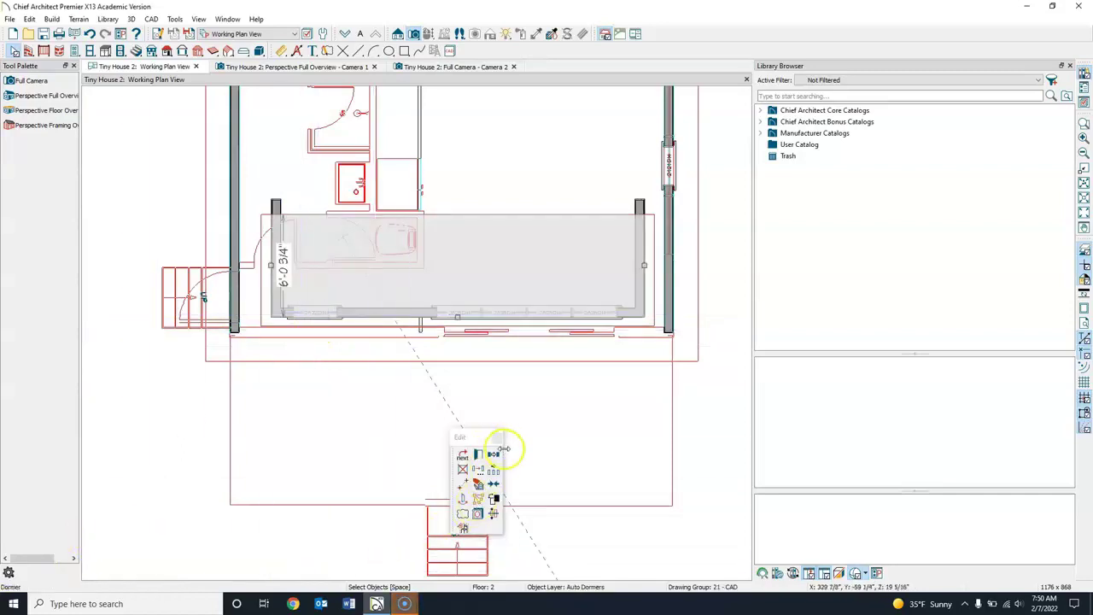
pyautogui.moveTo(504, 447); pyautogui.dragTo(702, 453)
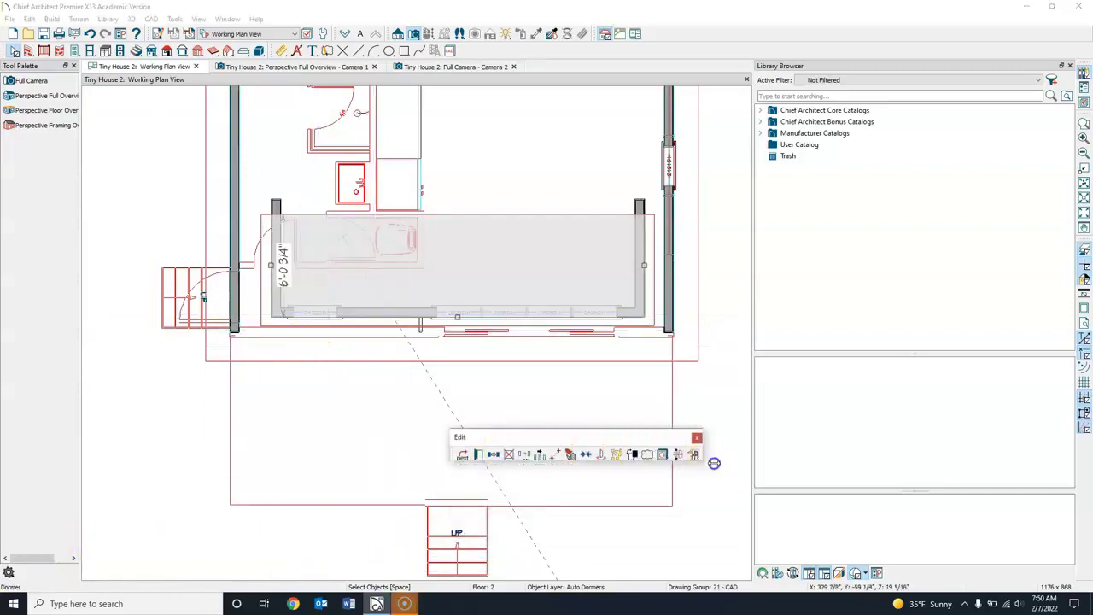
pyautogui.click(462, 455)
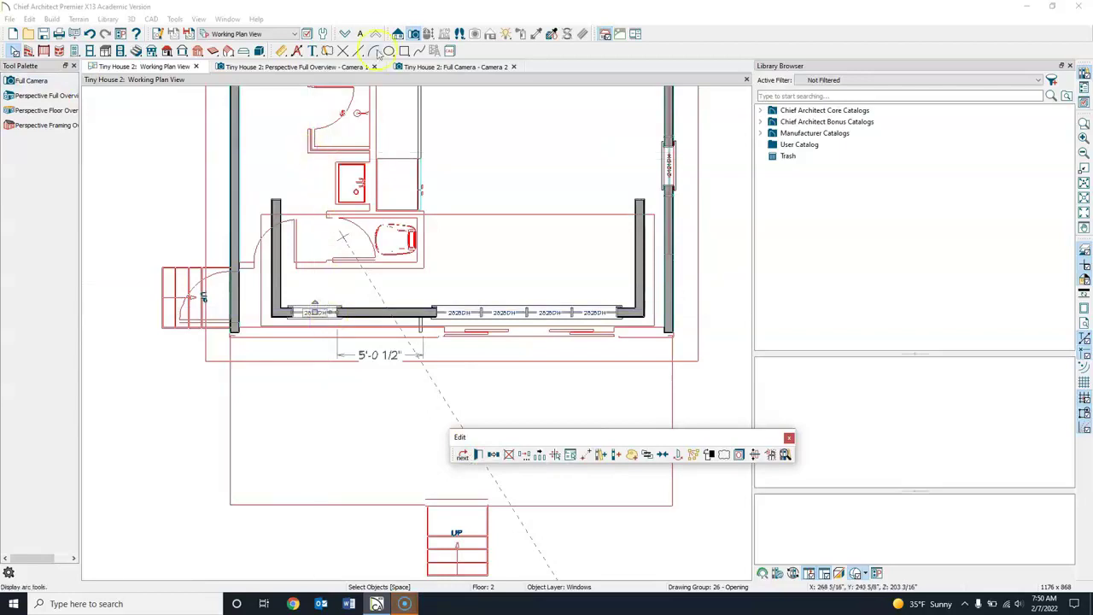
# Paste a copy of the small dormer window into the front wall on floor 1 near the side entry and check the hallway camera view
pyautogui.click(346, 34)
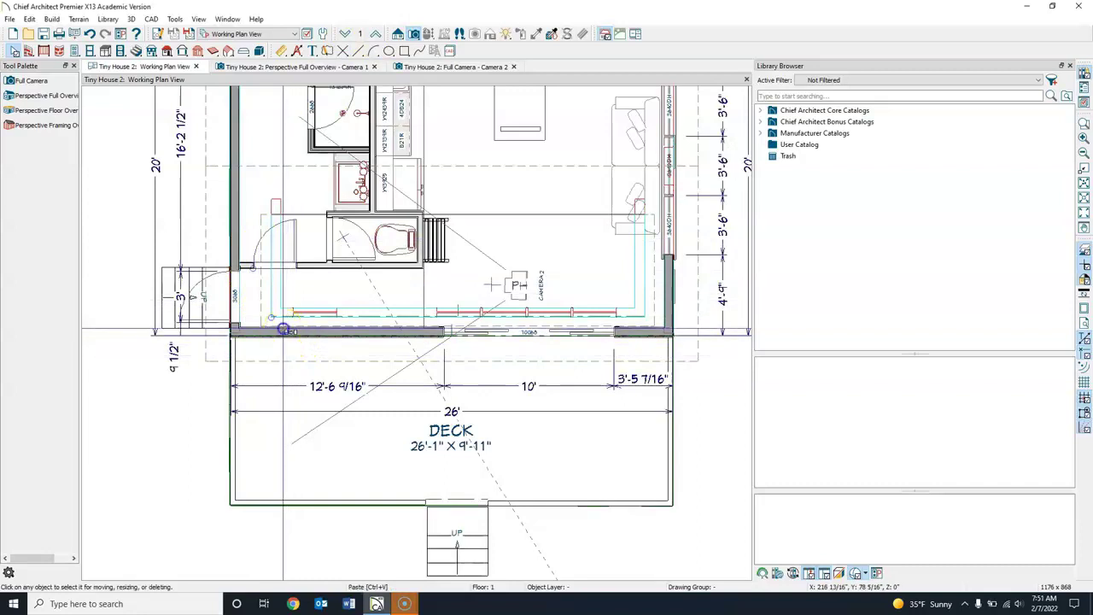
pyautogui.click(282, 330)
pyautogui.click(433, 68)
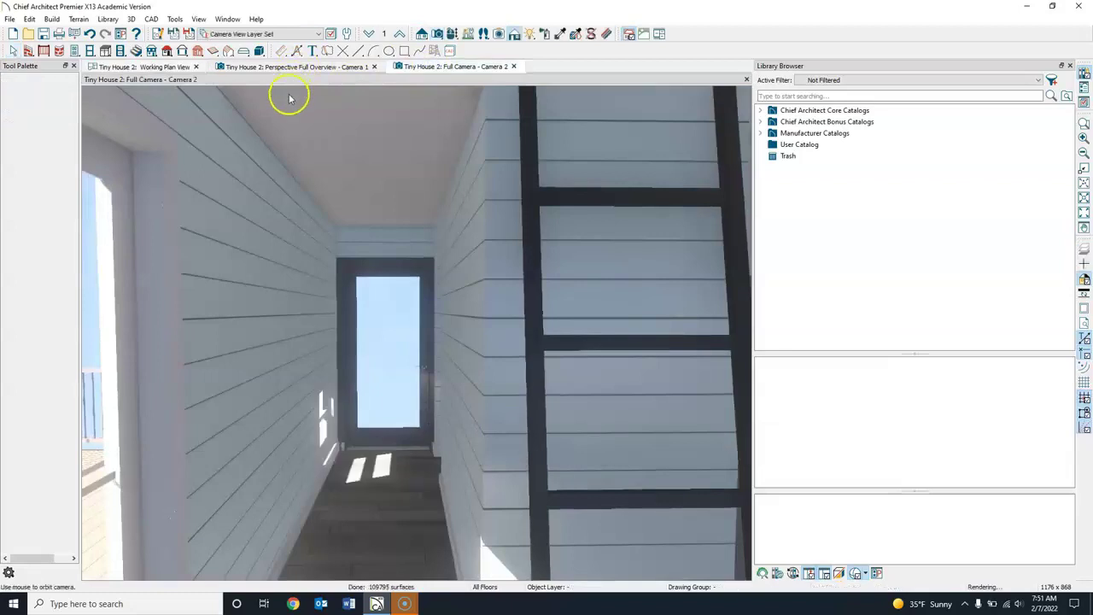
# In the perspective overview, raise the new front-wall window to about 58 1/4" above the floor and inspect it from the front
pyautogui.hotkey('ctrl', 'Tab')
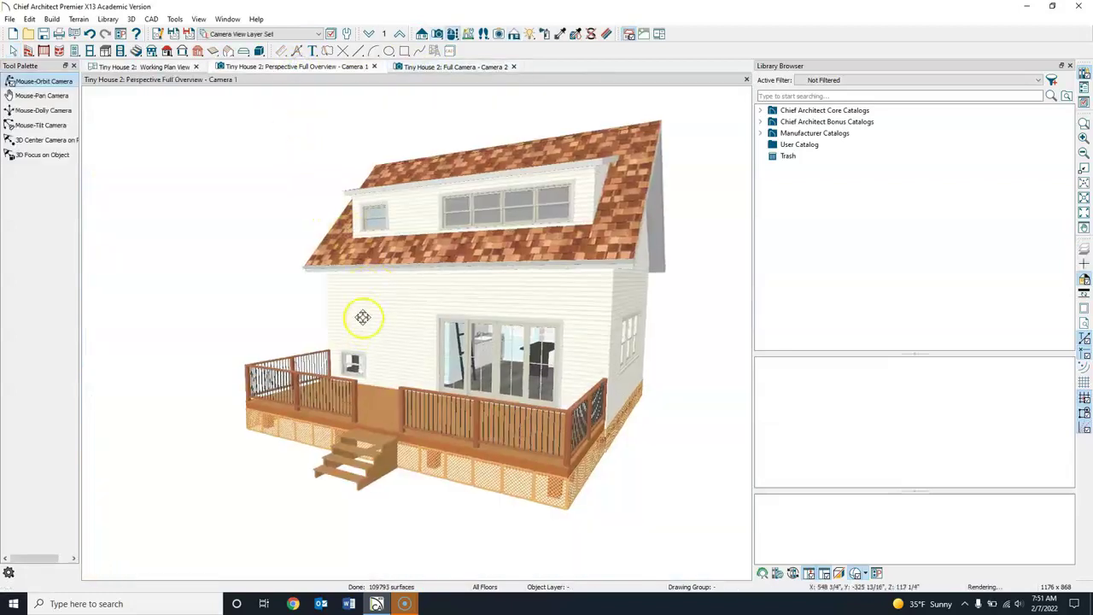
pyautogui.scroll(3, 403, 359)
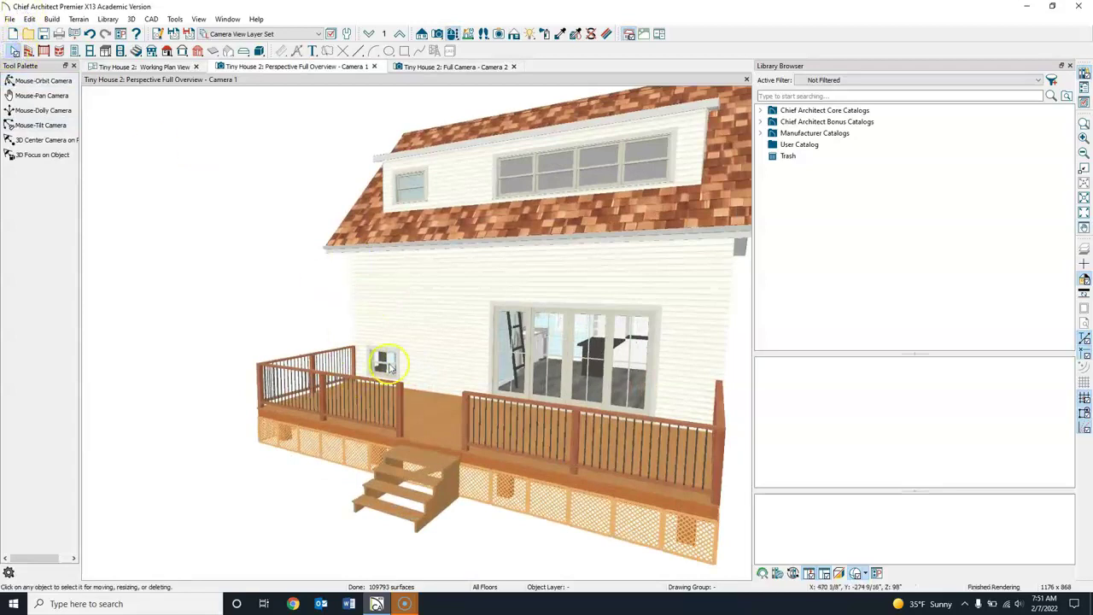
pyautogui.click(389, 365)
pyautogui.moveTo(382, 364); pyautogui.dragTo(397, 314)
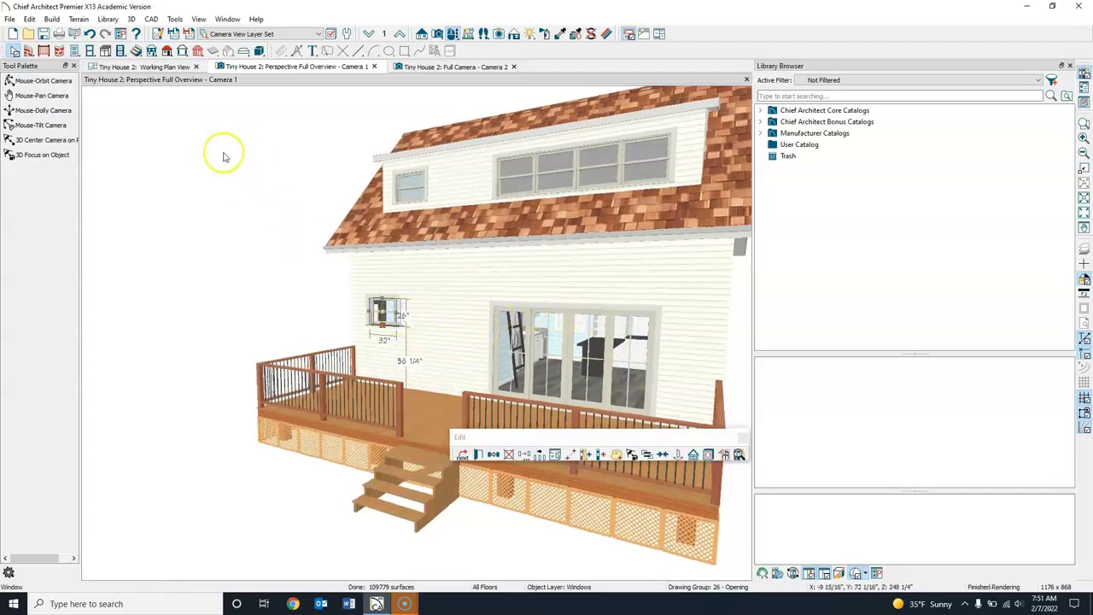
pyautogui.click(454, 34)
pyautogui.moveTo(407, 314); pyautogui.dragTo(453, 325)
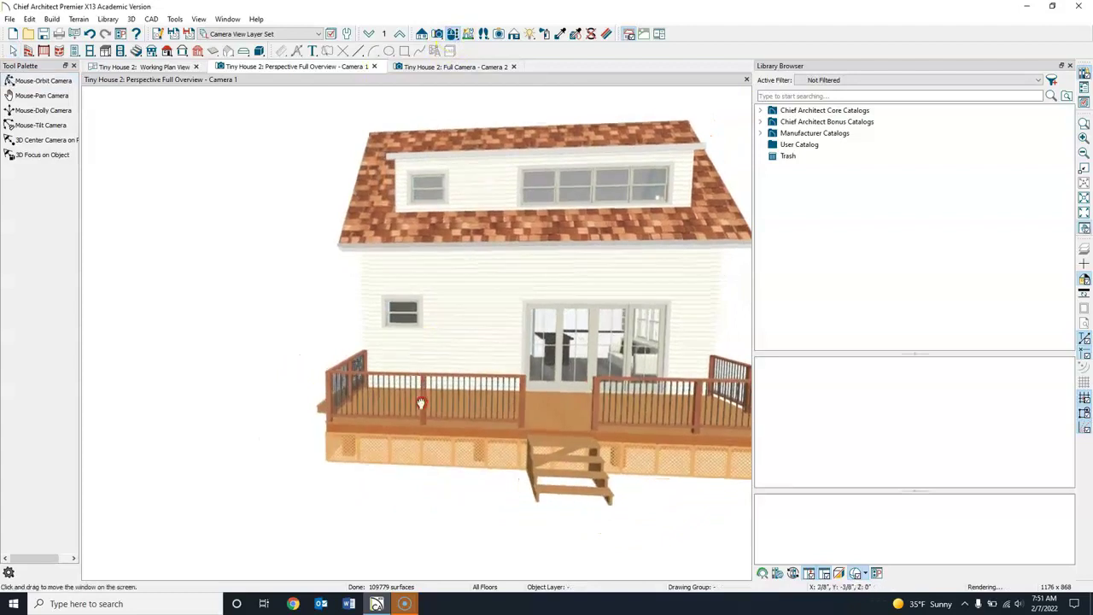
pyautogui.moveTo(421, 403); pyautogui.dragTo(415, 422)
pyautogui.scroll(5, 398, 371)
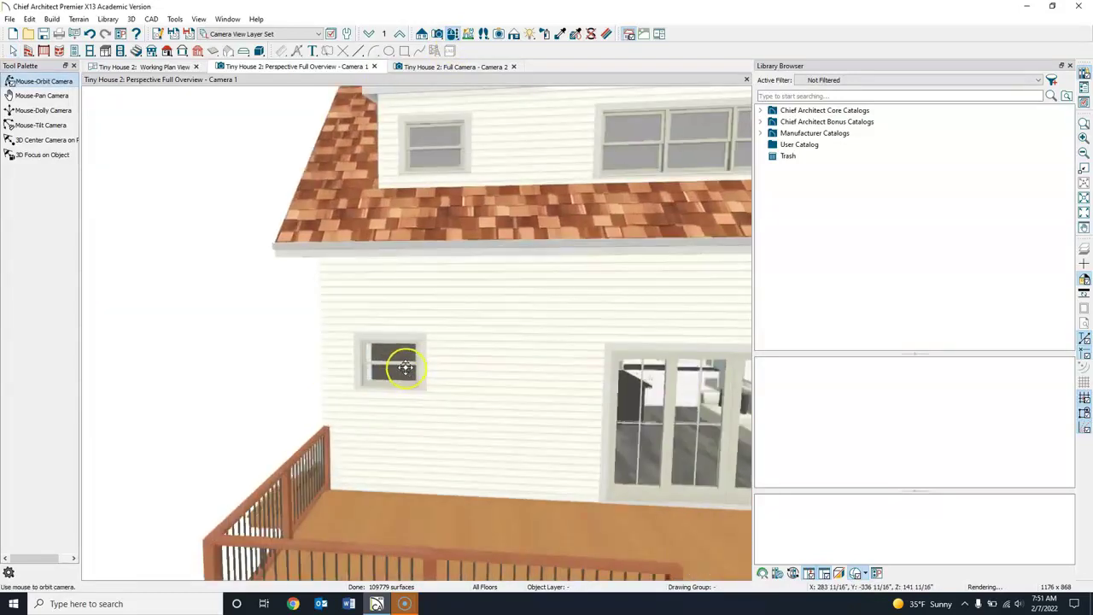
pyautogui.click(125, 68)
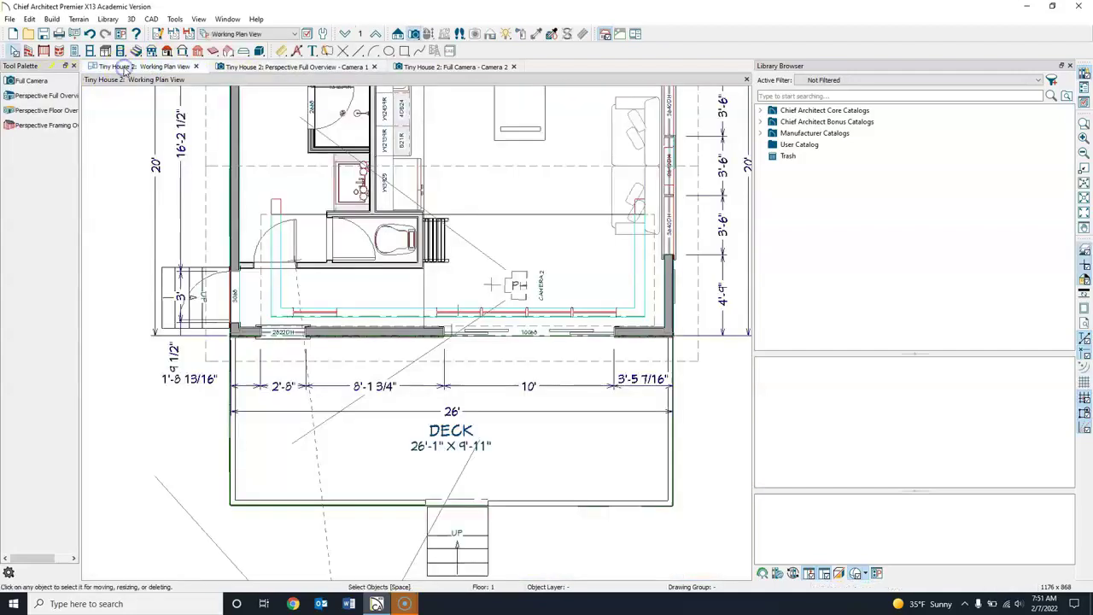
# Open a front-wall elevation, lower the new window level with the patio door's top and extend its bottom to make it 32" tall
pyautogui.click(399, 35)
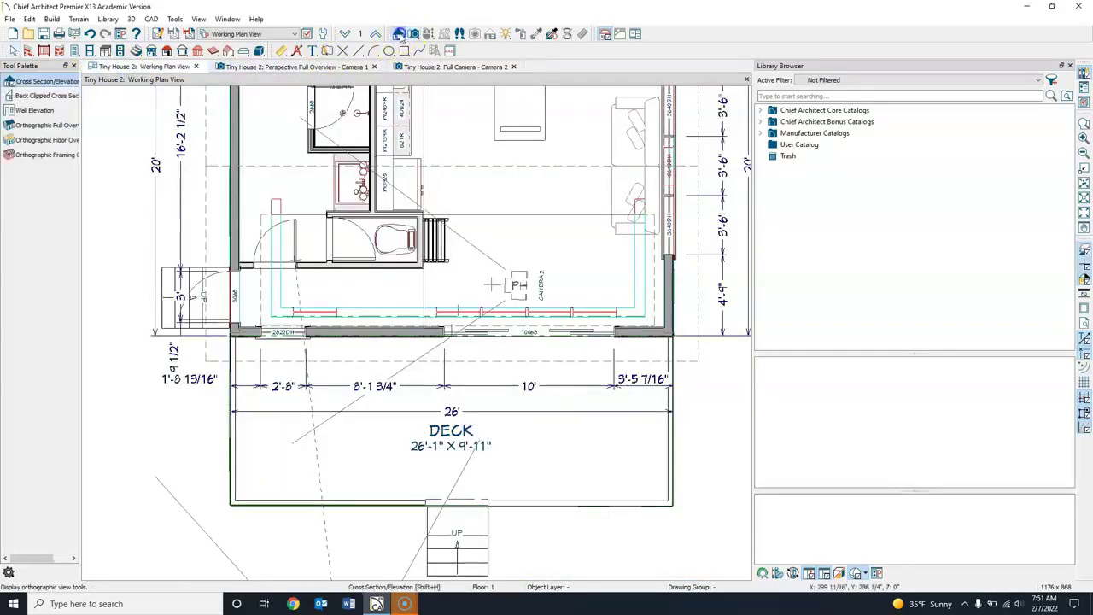
pyautogui.moveTo(347, 476); pyautogui.dragTo(347, 452)
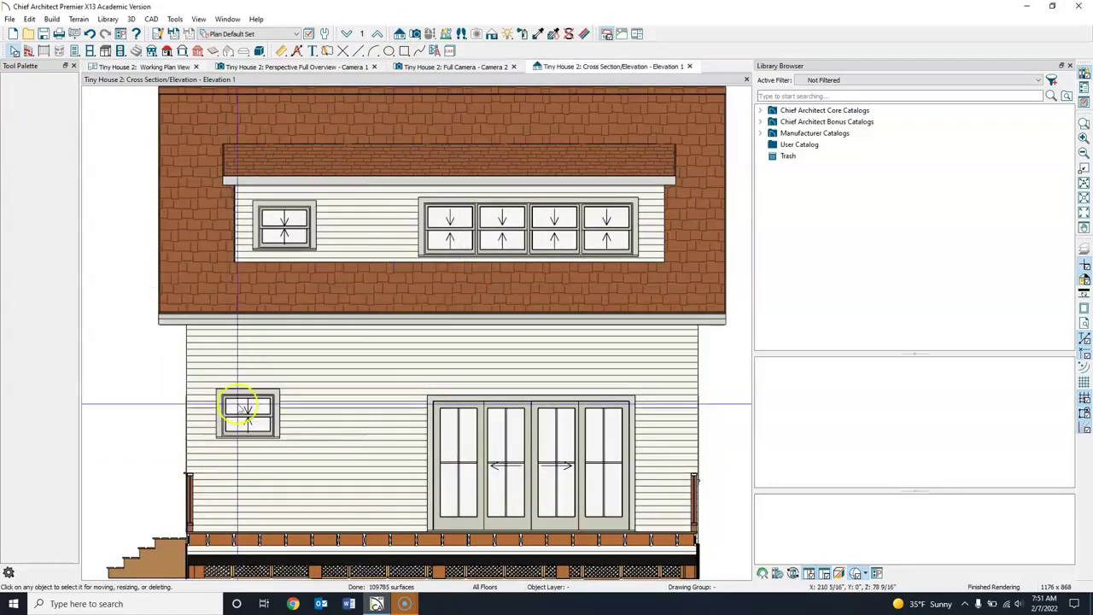
pyautogui.click(248, 416)
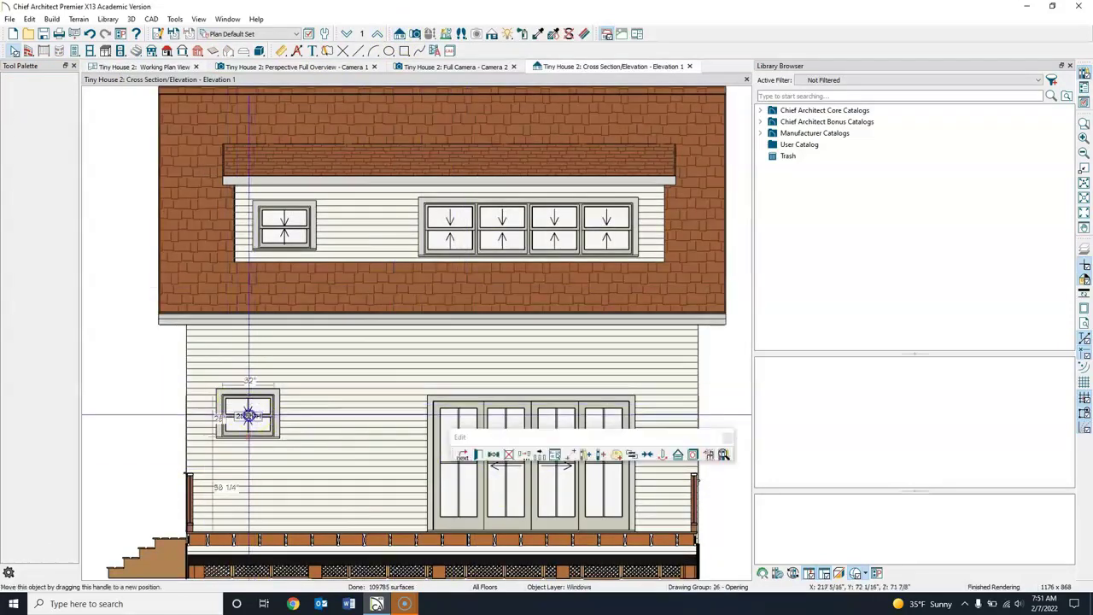
pyautogui.moveTo(247, 416); pyautogui.dragTo(248, 422)
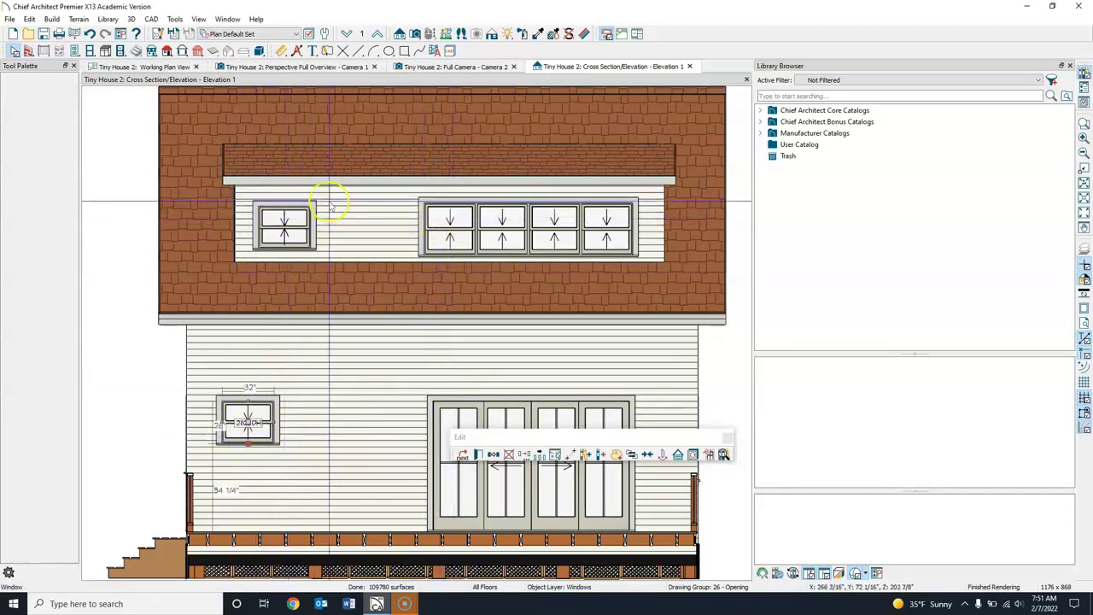
pyautogui.moveTo(248, 440); pyautogui.dragTo(247, 453)
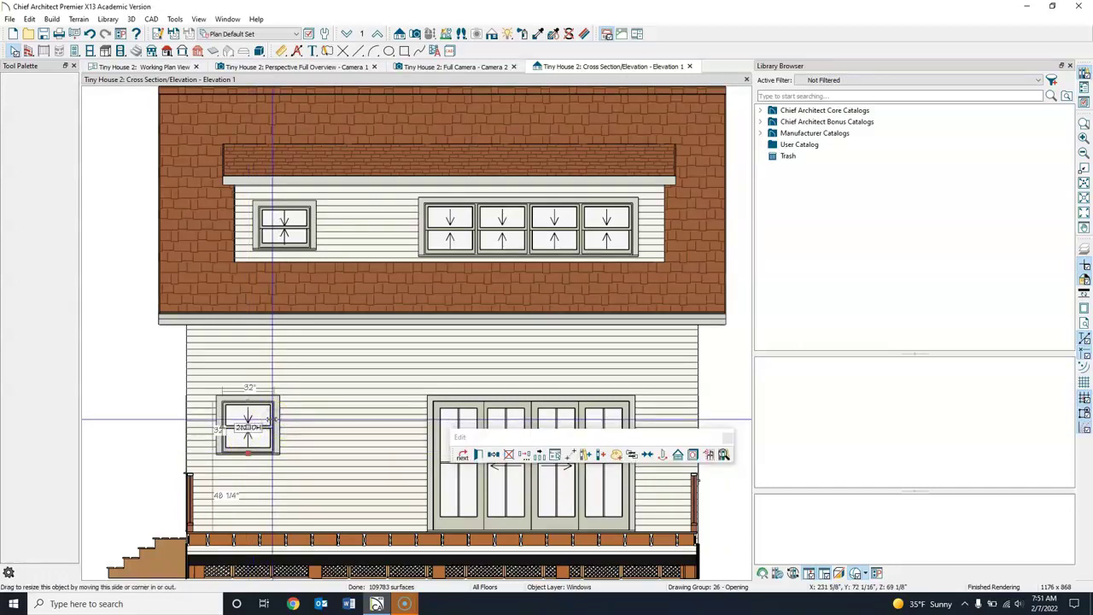
# Set the front-wall window's lites to two across and one vertical
pyautogui.doubleClick(273, 419)
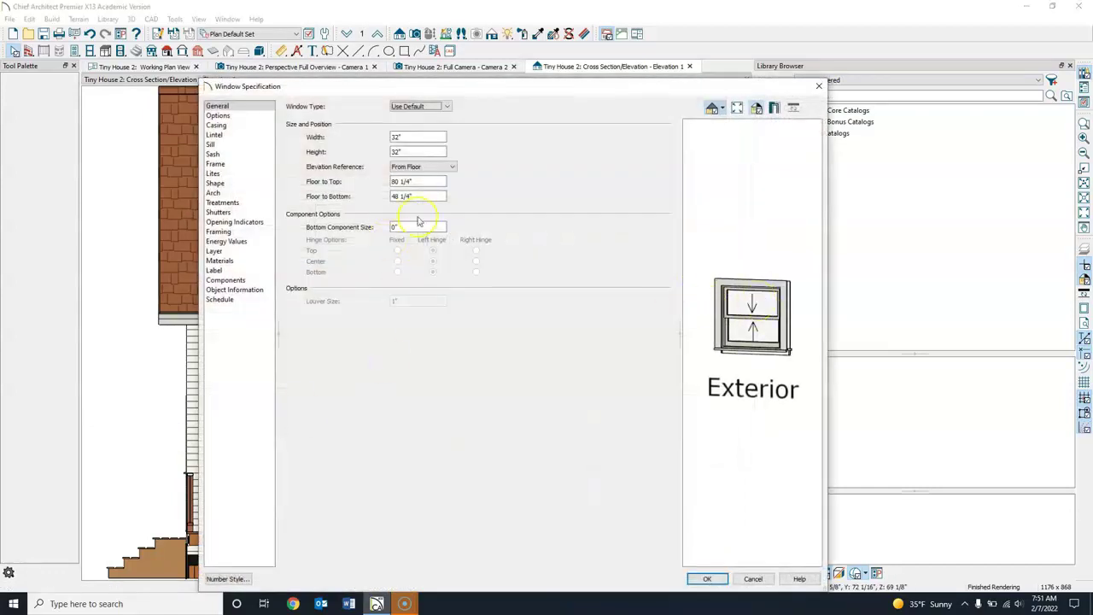
pyautogui.click(213, 174)
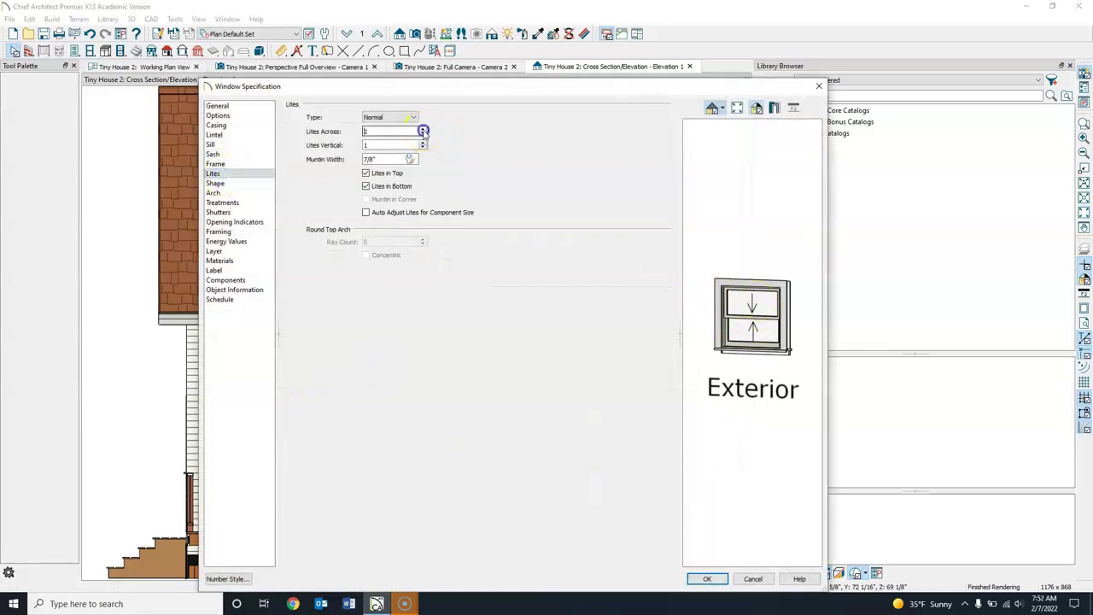
pyautogui.click(698, 363)
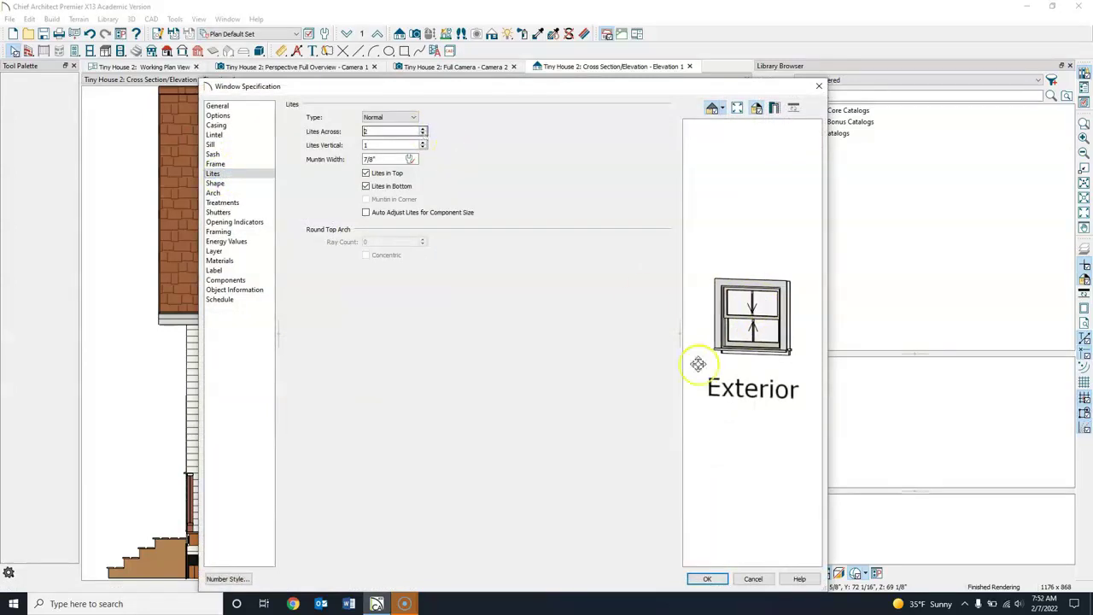
pyautogui.click(707, 579)
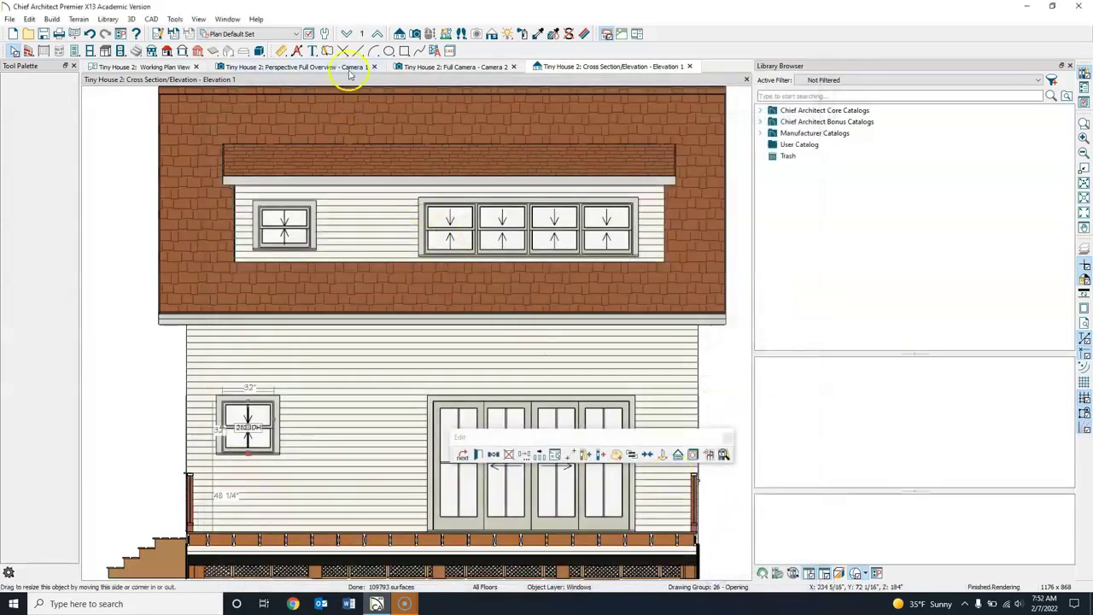
# In the perspective overview, copy the Almond color from the triple side window onto the two dark rear-wall windows
pyautogui.click(344, 68)
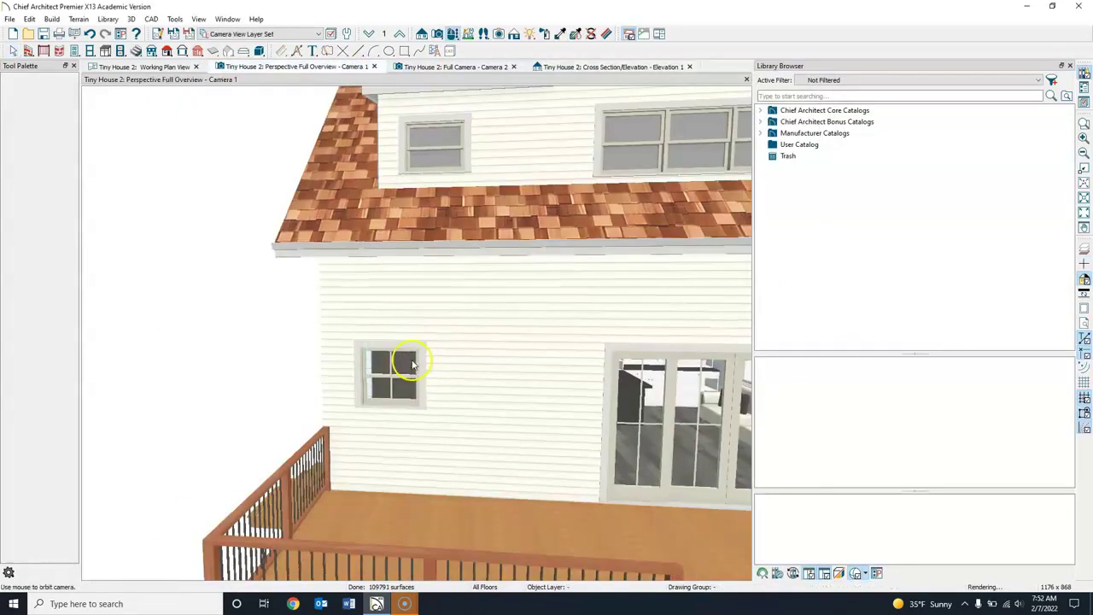
pyautogui.moveTo(562, 389); pyautogui.dragTo(362, 331)
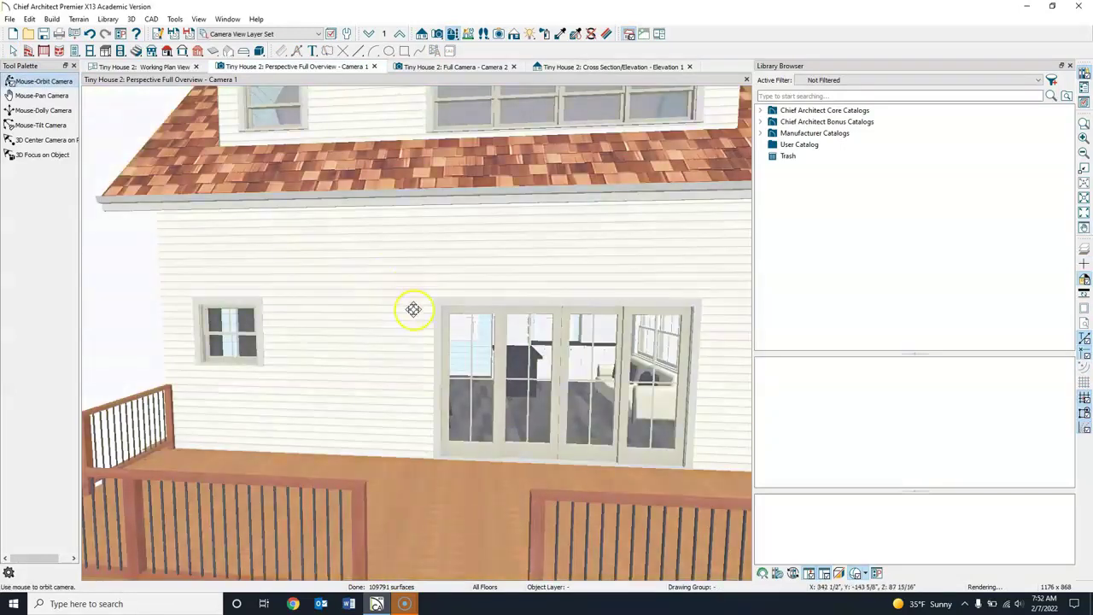
pyautogui.moveTo(421, 300); pyautogui.dragTo(472, 299)
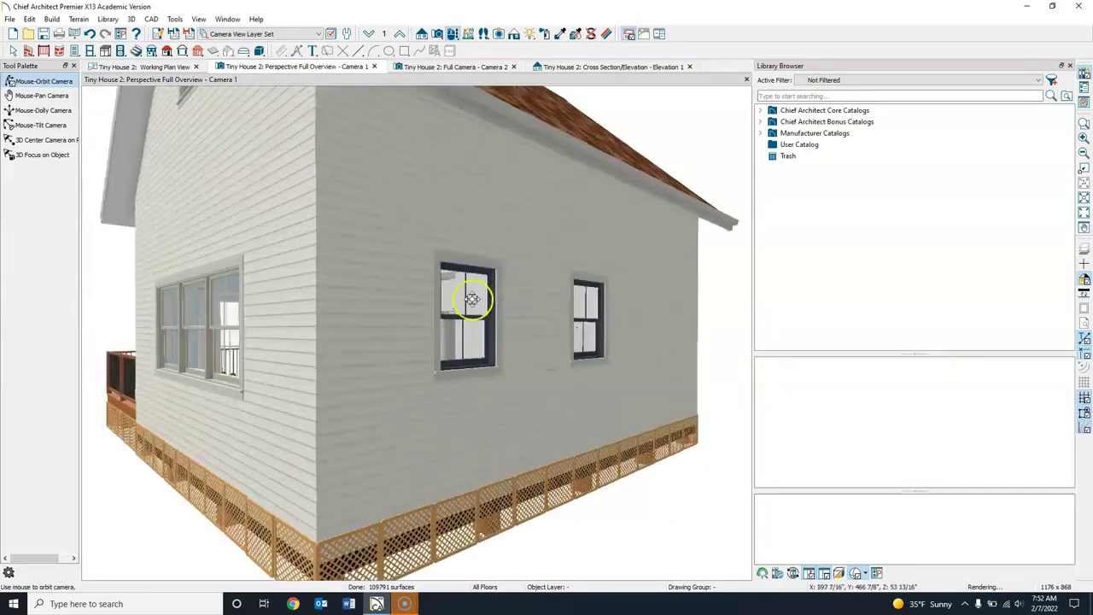
pyautogui.click(211, 349)
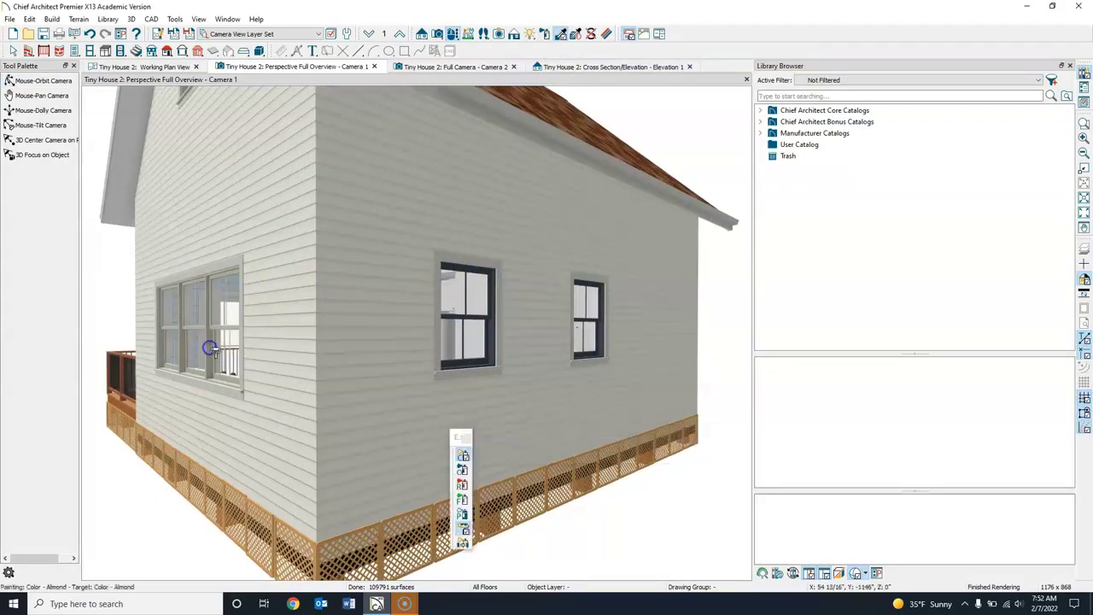
pyautogui.click(487, 350)
pyautogui.click(605, 334)
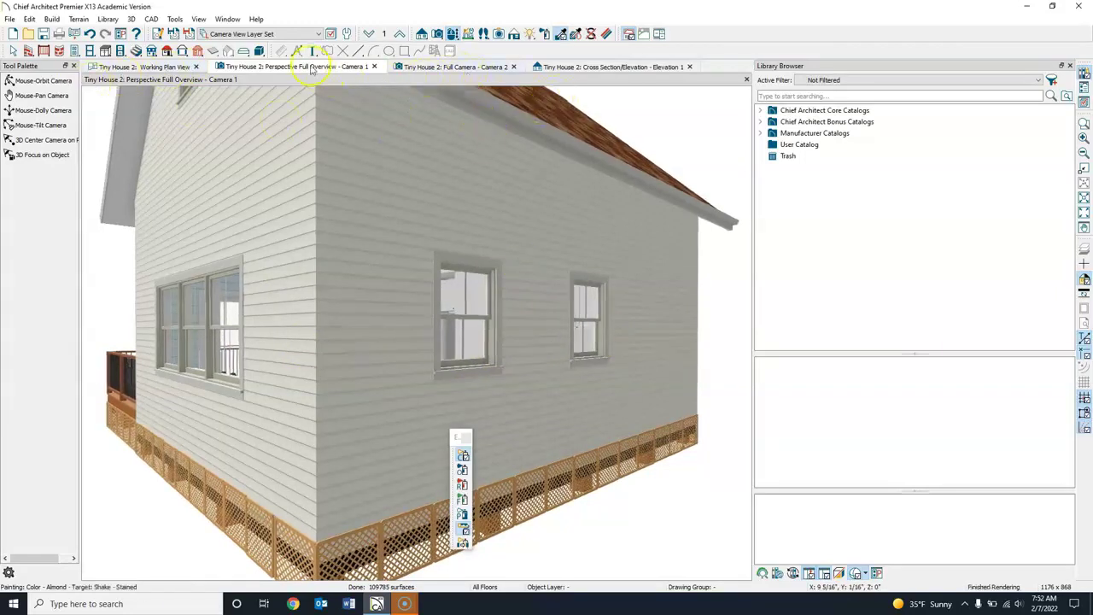
# Create a full camera view of the bathroom from the working plan, looking towards the shower and vanity
pyautogui.click(177, 66)
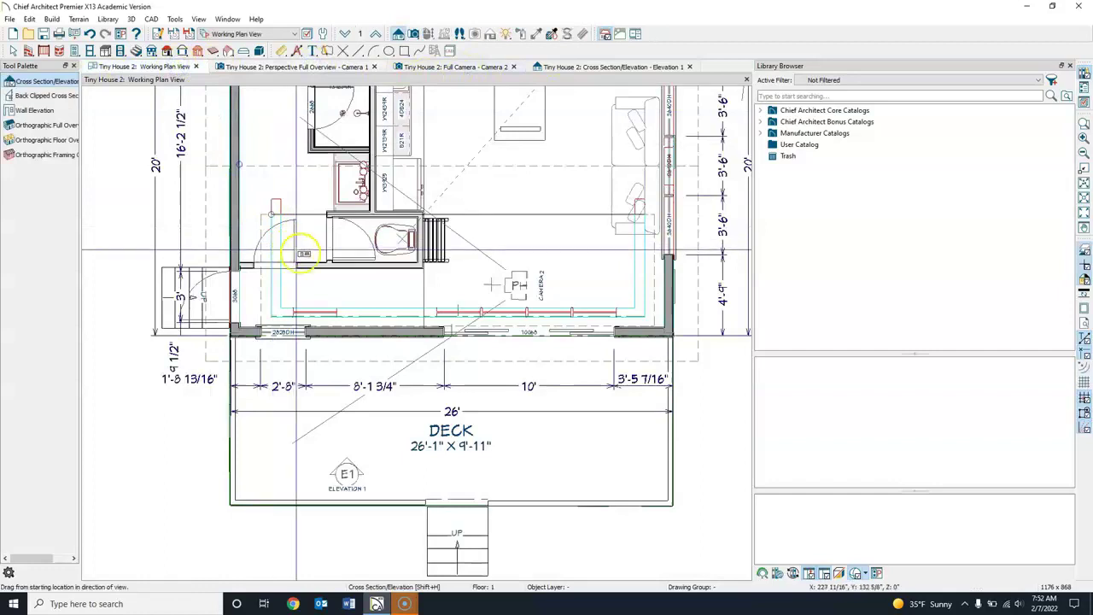
pyautogui.scroll(3, 348, 282)
pyautogui.scroll(2, 354, 229)
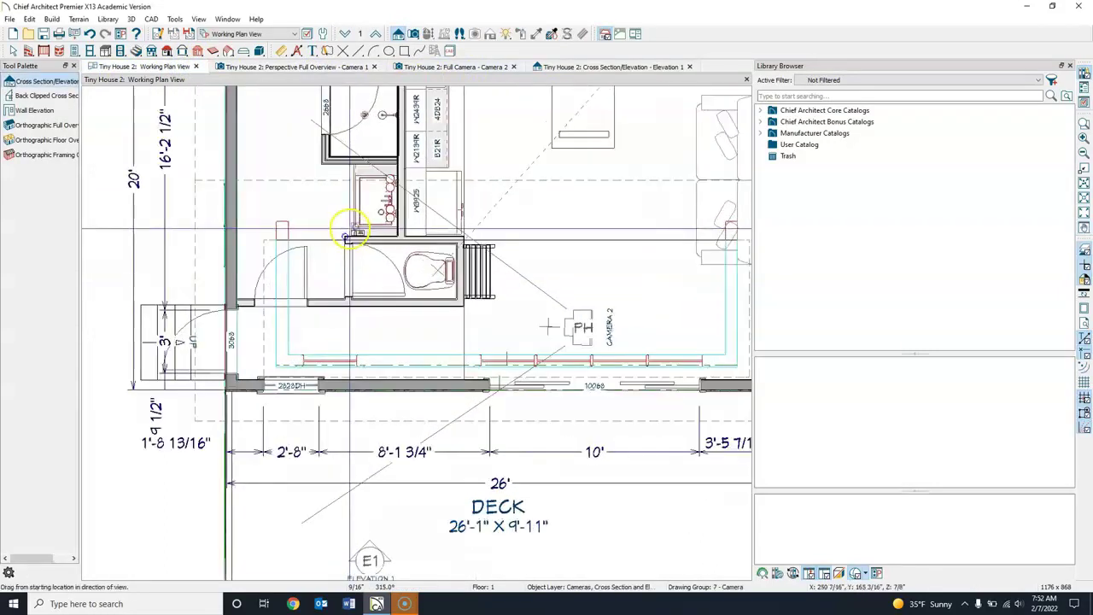
pyautogui.scroll(2, 378, 196)
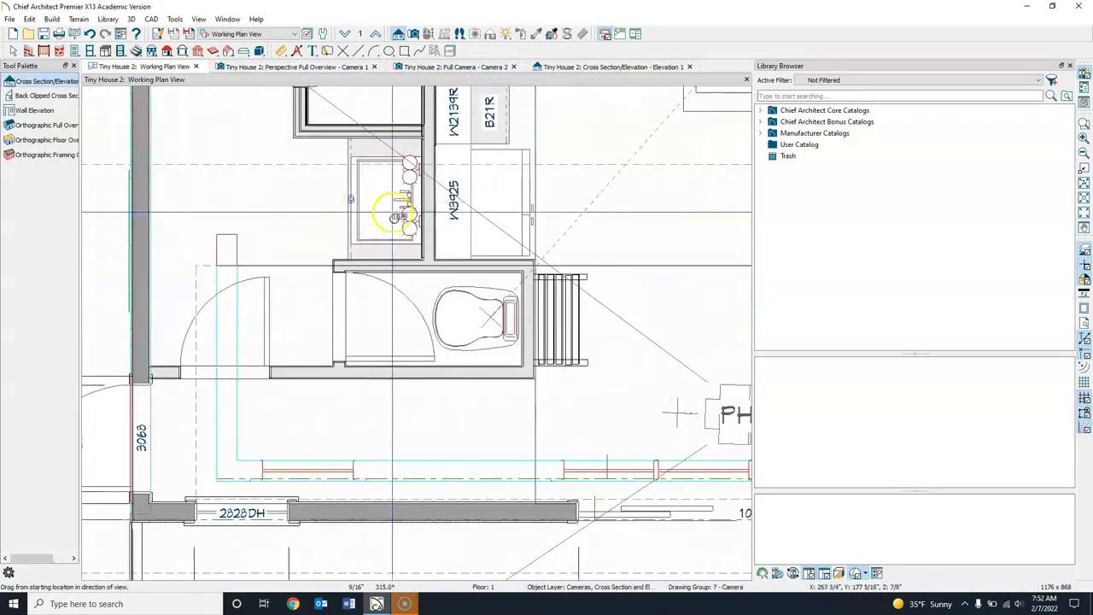
pyautogui.scroll(2, 367, 183)
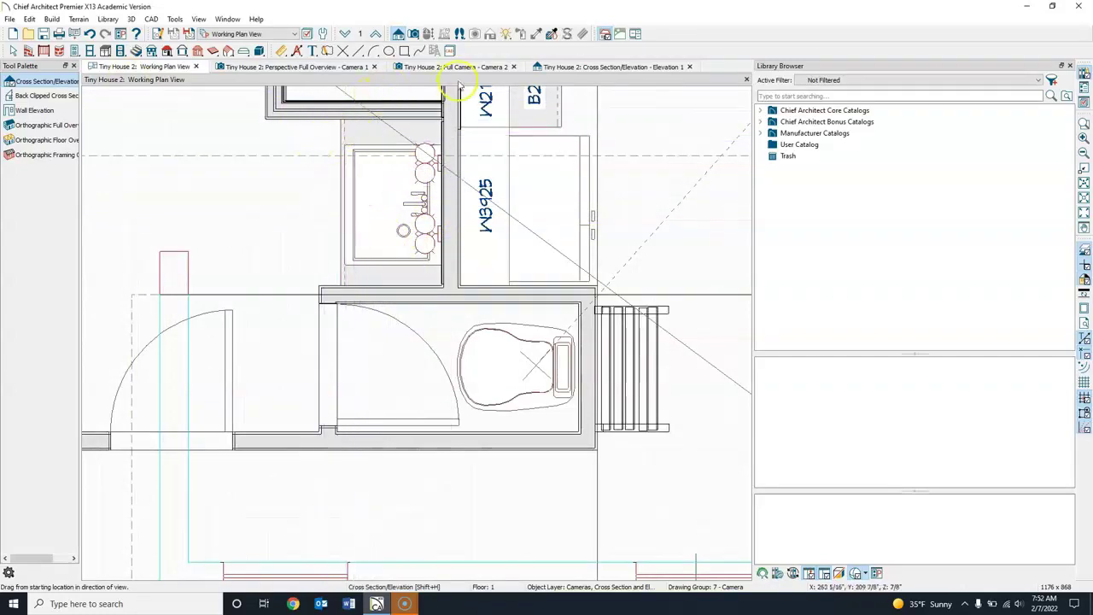
pyautogui.click(413, 34)
pyautogui.moveTo(193, 345); pyautogui.dragTo(186, 301)
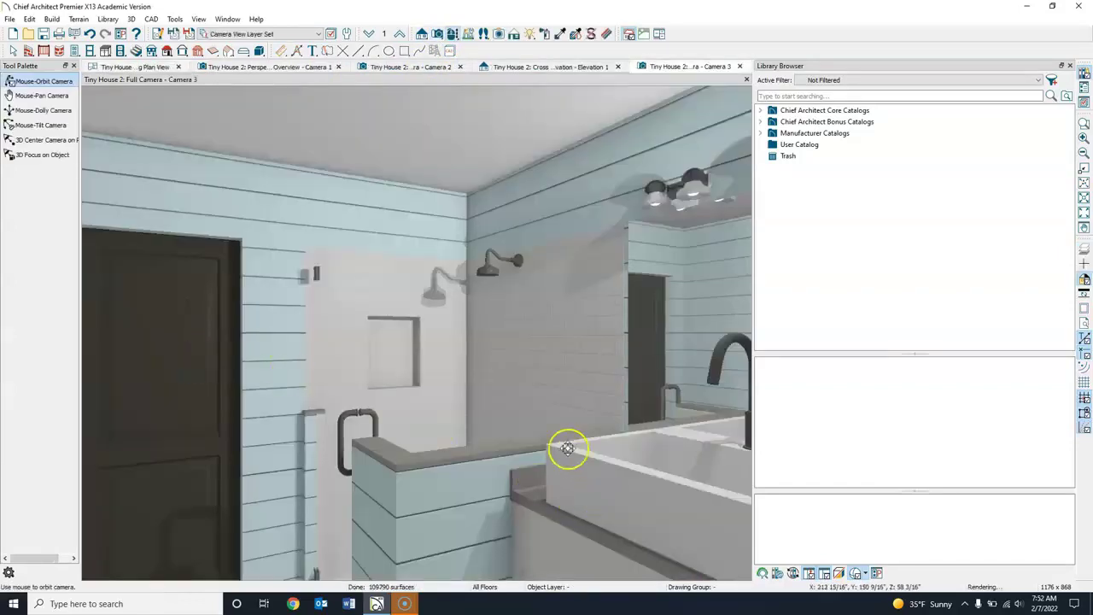
# Look over the bathroom camera view and return to the exterior overview, showing the whole house from the deck's front corner
pyautogui.scroll(-2, 595, 484)
pyautogui.moveTo(608, 501); pyautogui.dragTo(519, 458)
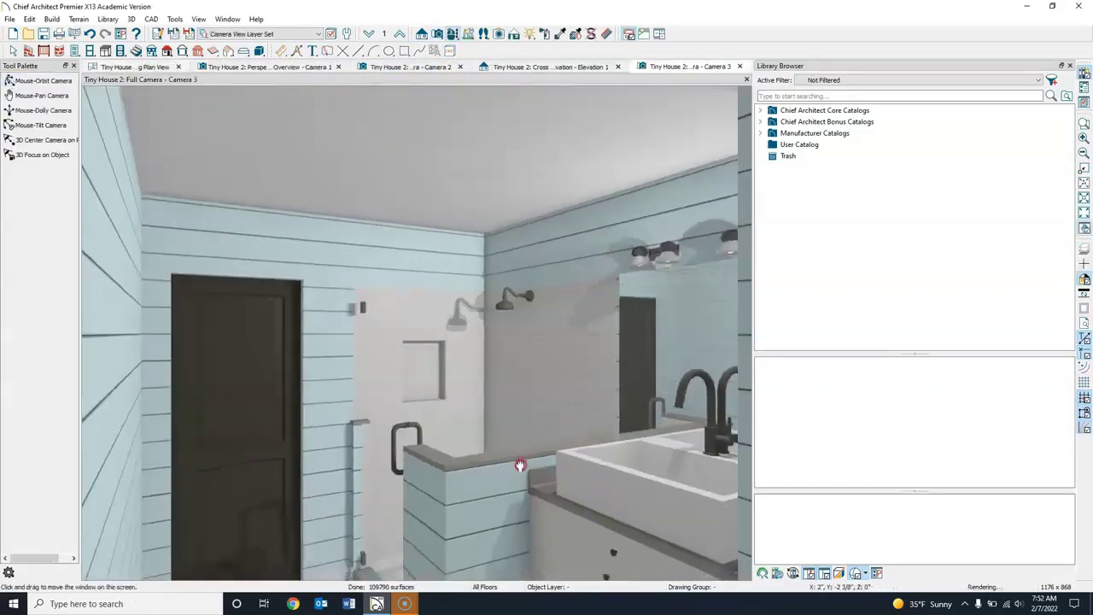
pyautogui.moveTo(681, 552); pyautogui.dragTo(645, 487)
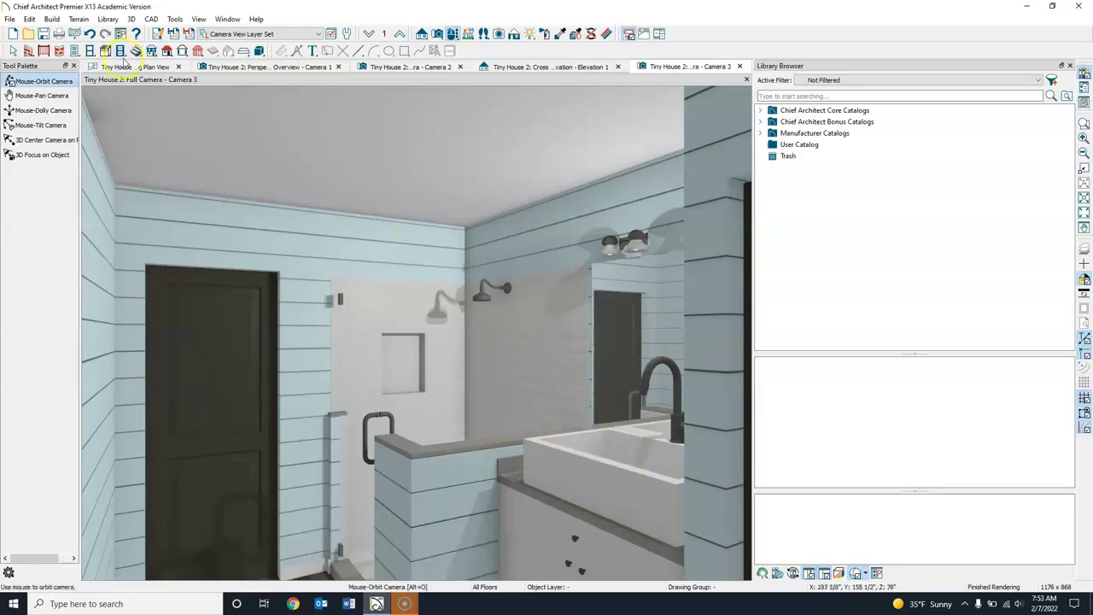
pyautogui.click(120, 69)
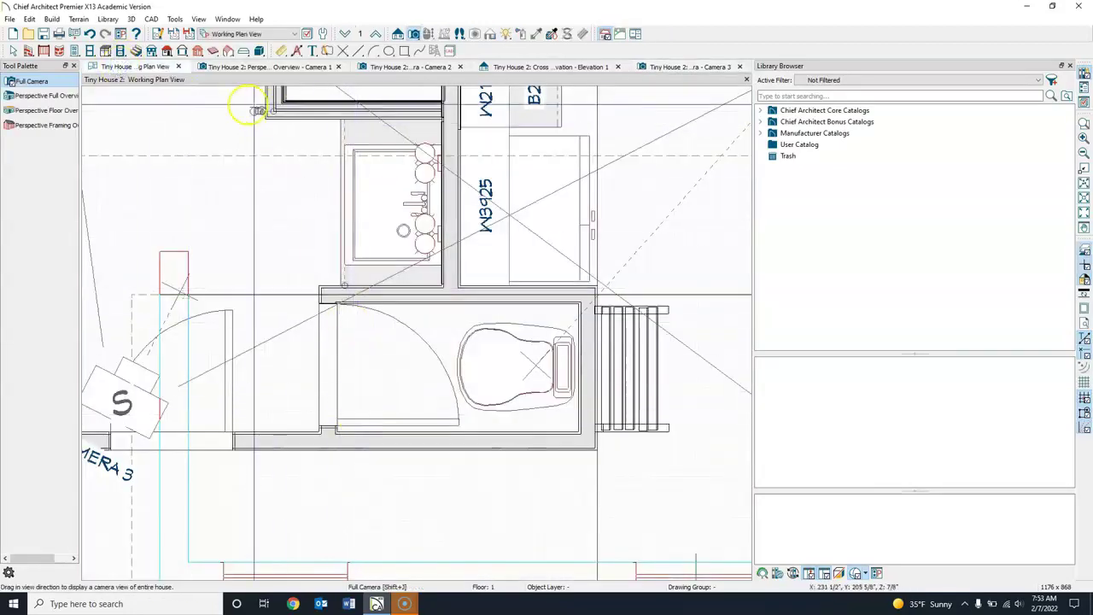
pyautogui.click(259, 65)
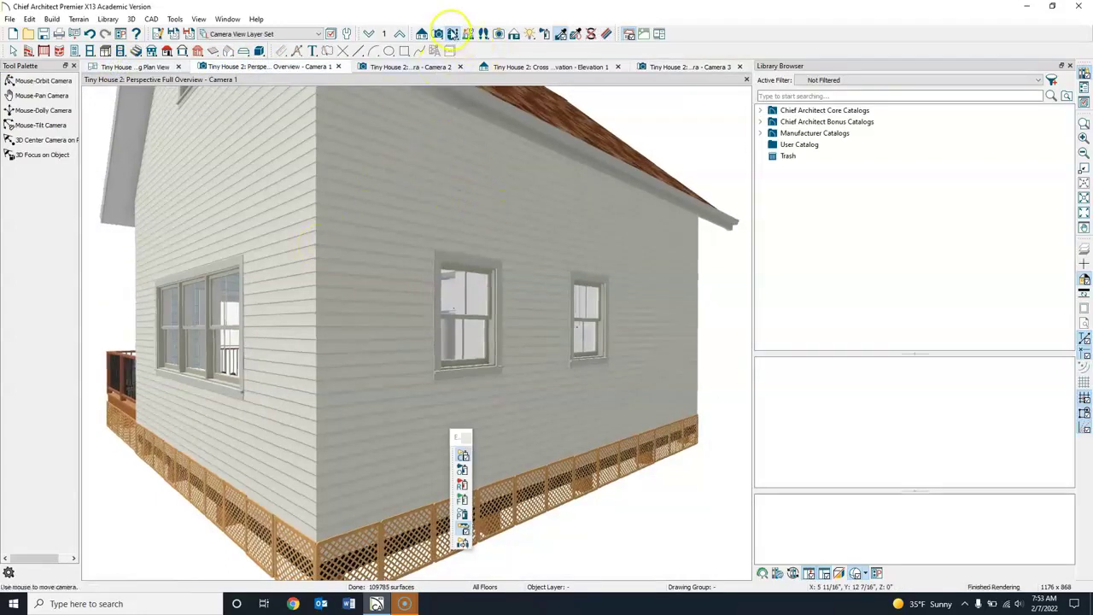
pyautogui.click(452, 34)
pyautogui.moveTo(239, 261); pyautogui.dragTo(445, 354)
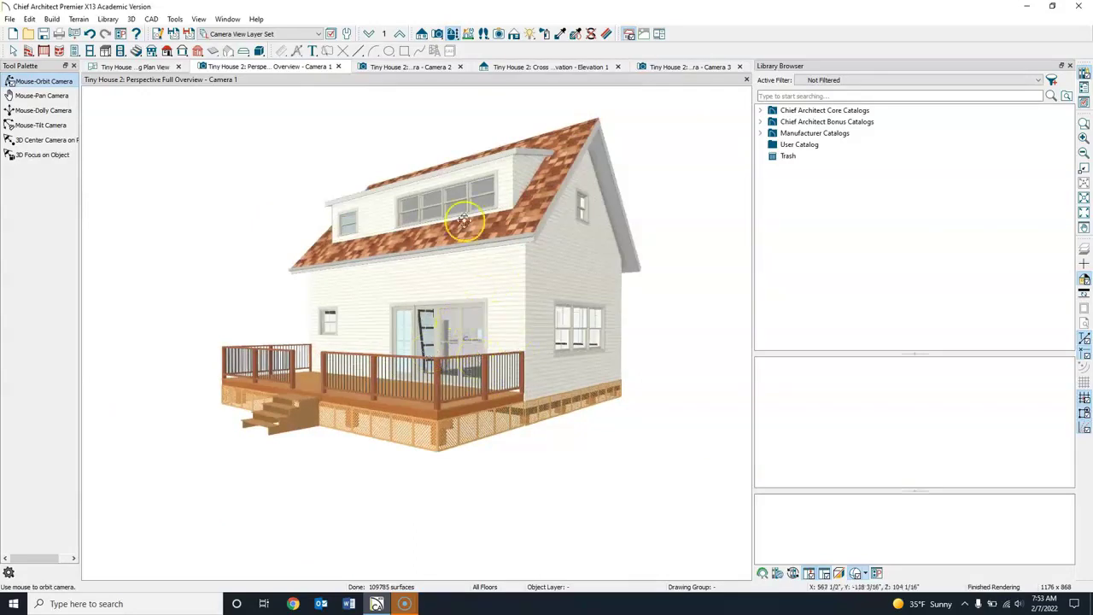
# Create a terrain perimeter around the house and deck in the working plan
pyautogui.click(154, 68)
pyautogui.scroll(-4, 393, 244)
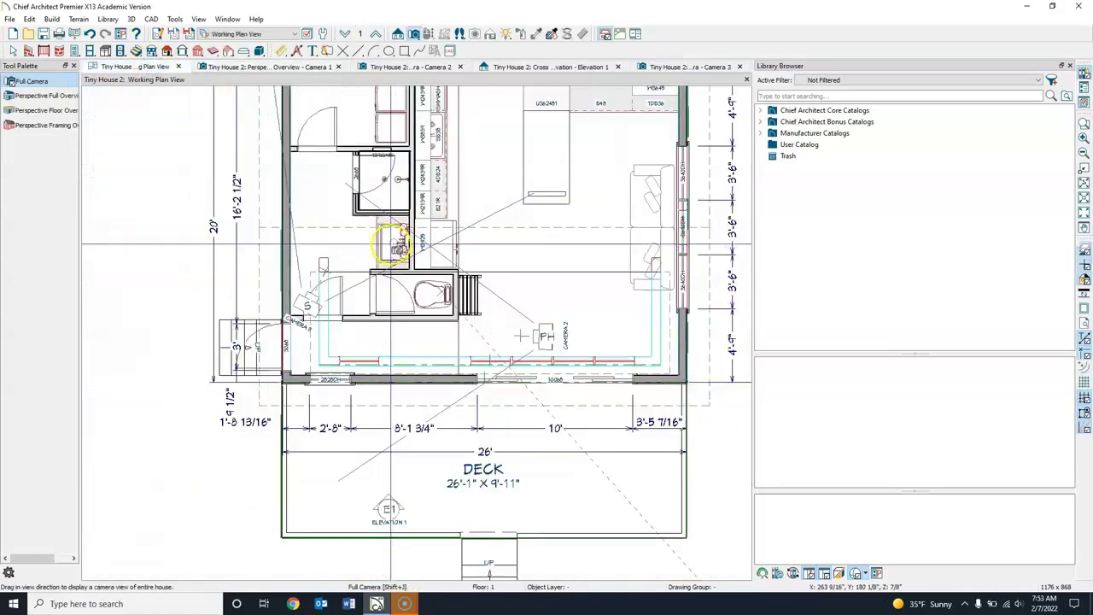
pyautogui.scroll(-3, 396, 244)
pyautogui.moveTo(396, 245)
pyautogui.mouseDown()
pyautogui.moveTo(415, 236)
pyautogui.moveTo(358, 244)
pyautogui.mouseUp()
pyautogui.click(78, 19)
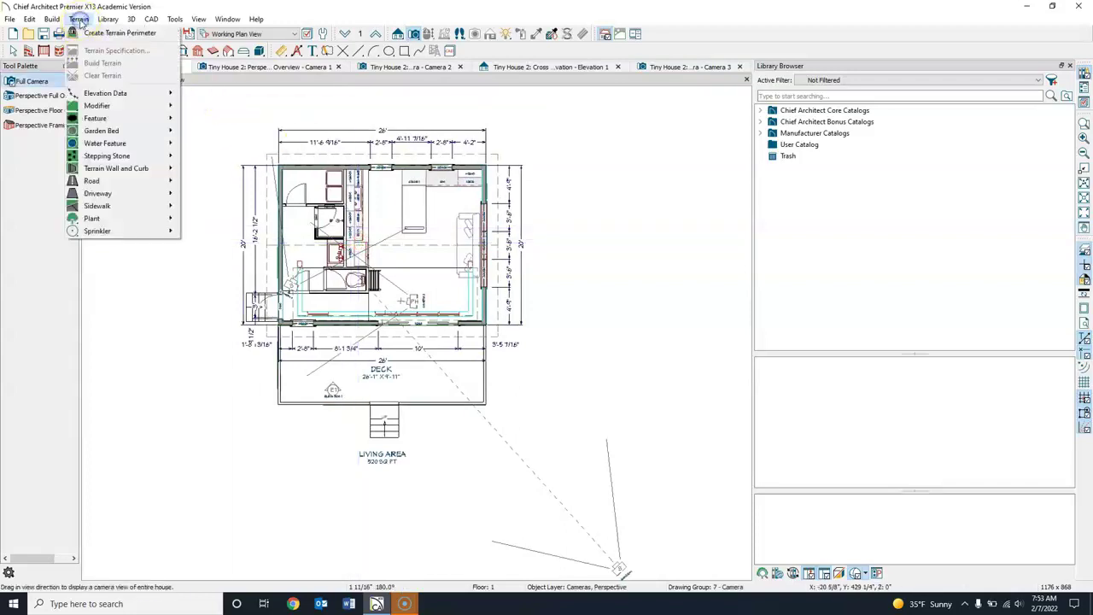
pyautogui.click(88, 33)
pyautogui.click(359, 265)
pyautogui.scroll(-4, 359, 264)
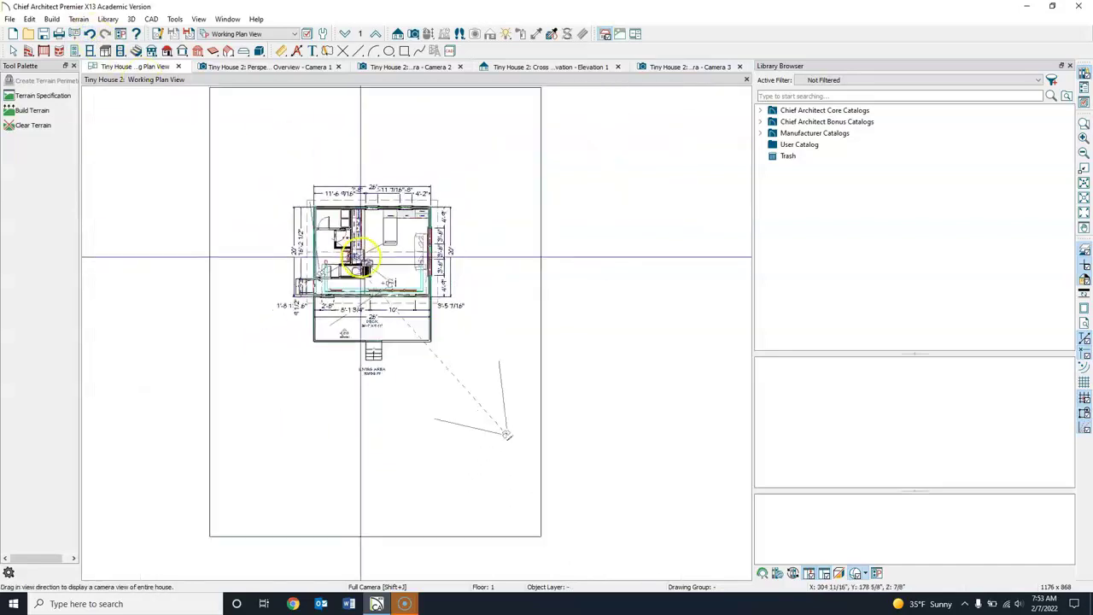
# Examine in the perspective overview how the deck and the house base meet the terrain
pyautogui.click(287, 68)
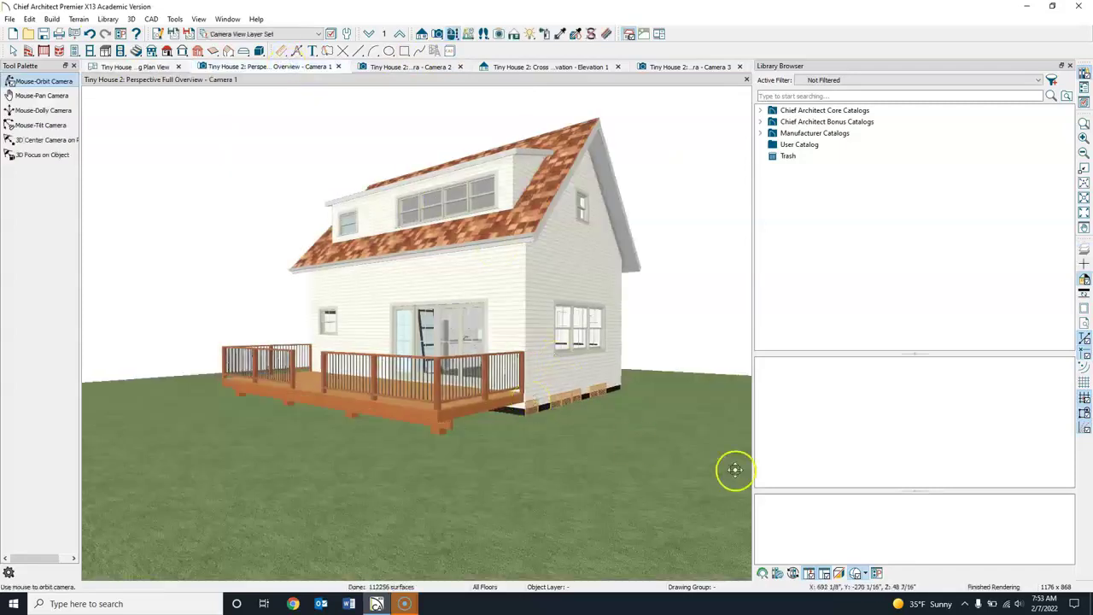
pyautogui.moveTo(655, 427); pyautogui.dragTo(528, 372)
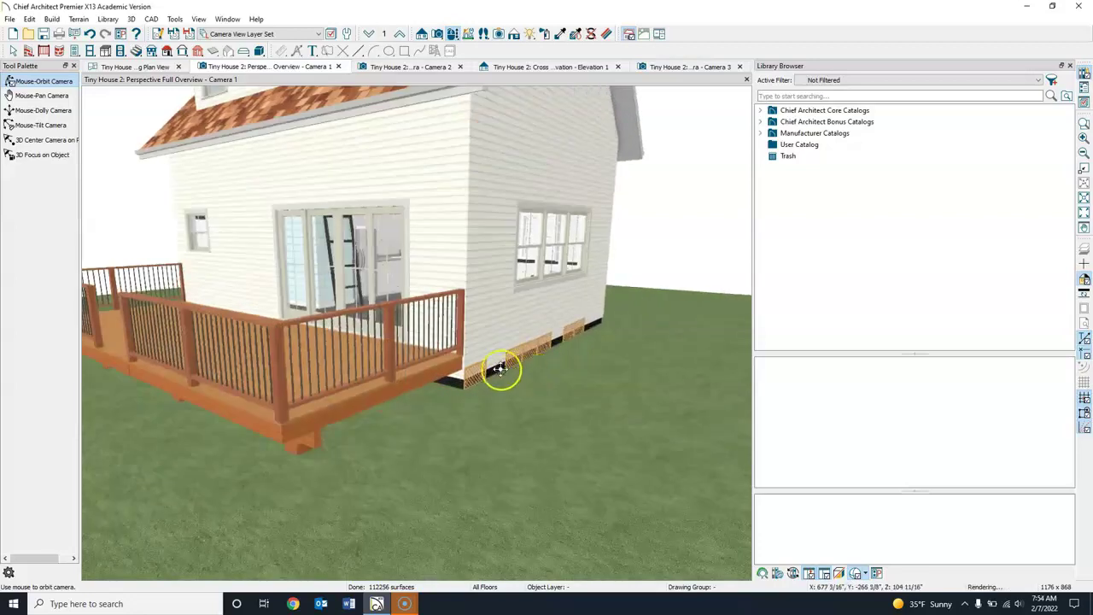
pyautogui.moveTo(509, 364); pyautogui.dragTo(451, 408)
pyautogui.scroll(-5, 383, 383)
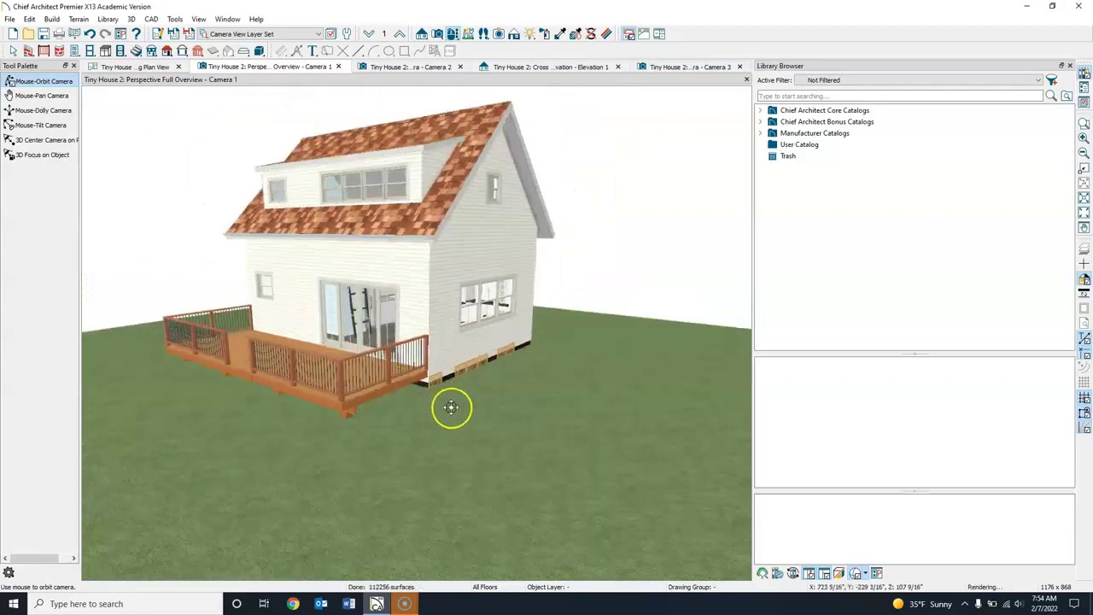
pyautogui.scroll(-3, 451, 407)
pyautogui.moveTo(518, 399); pyautogui.dragTo(598, 362)
pyautogui.hotkey('alt', 'o')
# Delete the terrain perimeter from the working plan and check the house base and deck lattice in the perspective overview
pyautogui.click(167, 67)
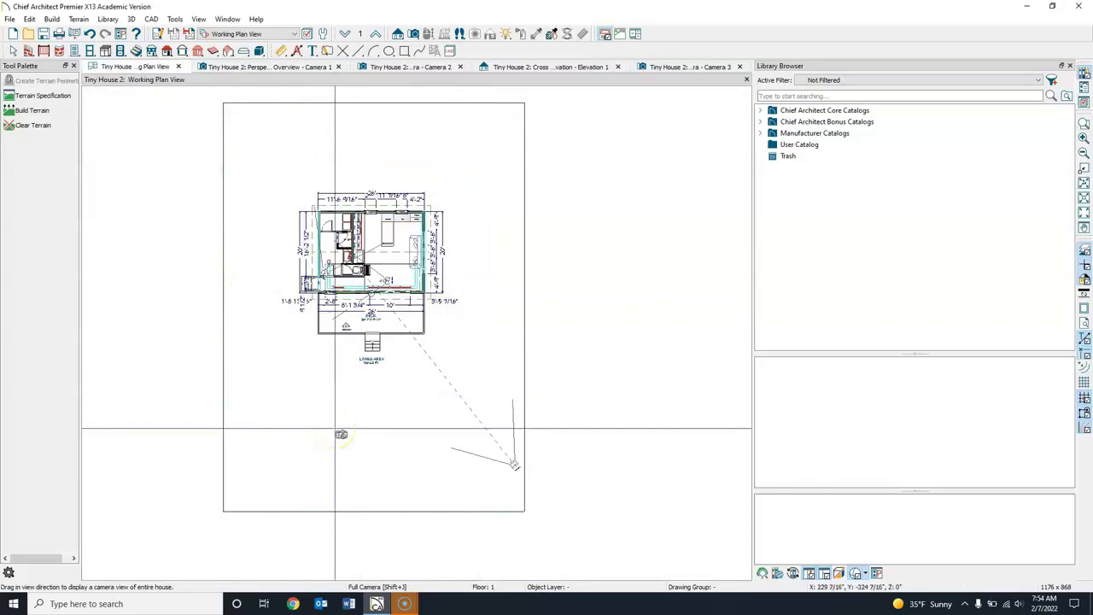
pyautogui.moveTo(335, 428); pyautogui.dragTo(256, 197)
pyautogui.click(13, 51)
pyautogui.click(225, 127)
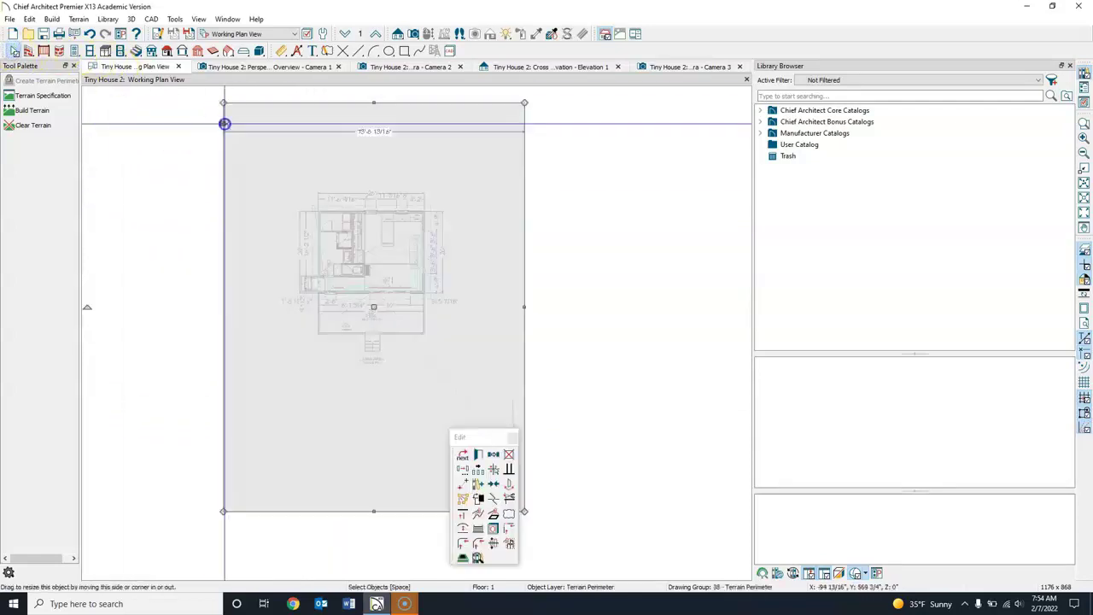
pyautogui.click(228, 127)
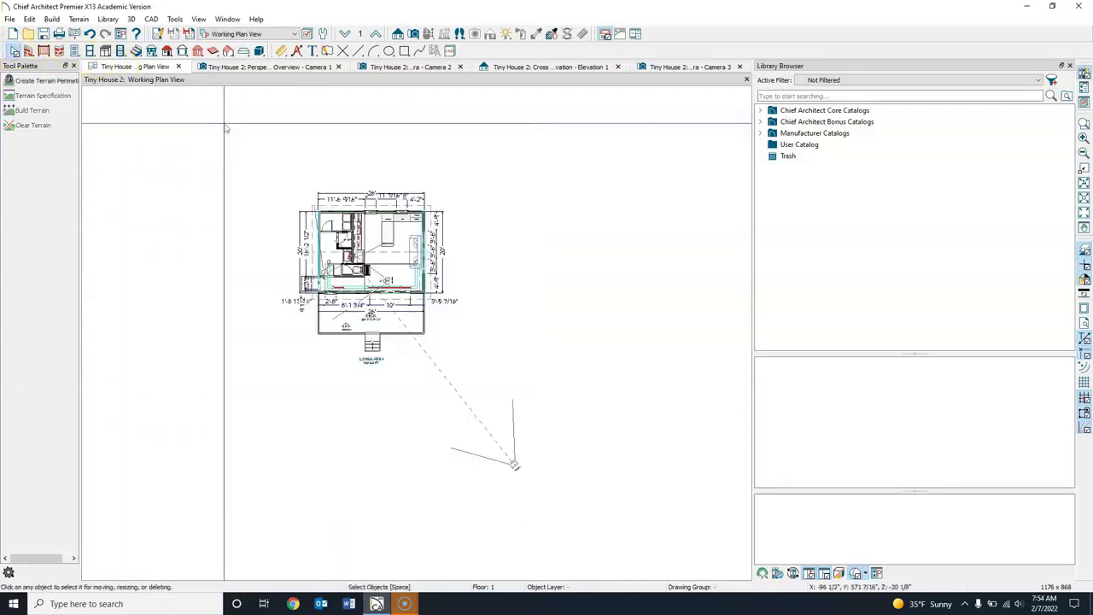
pyautogui.click(248, 67)
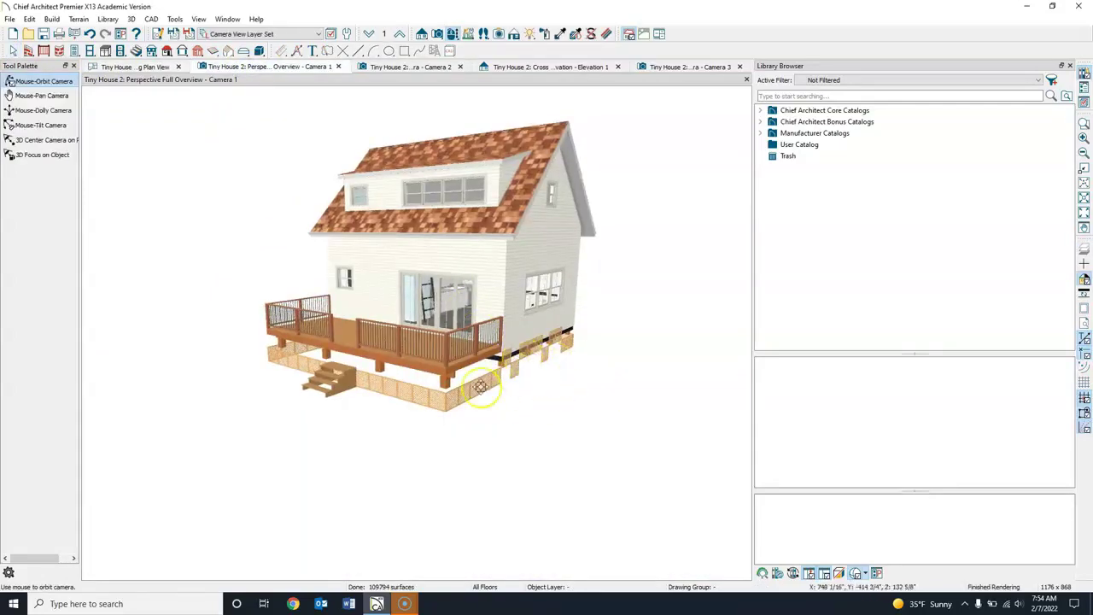
pyautogui.click(590, 362)
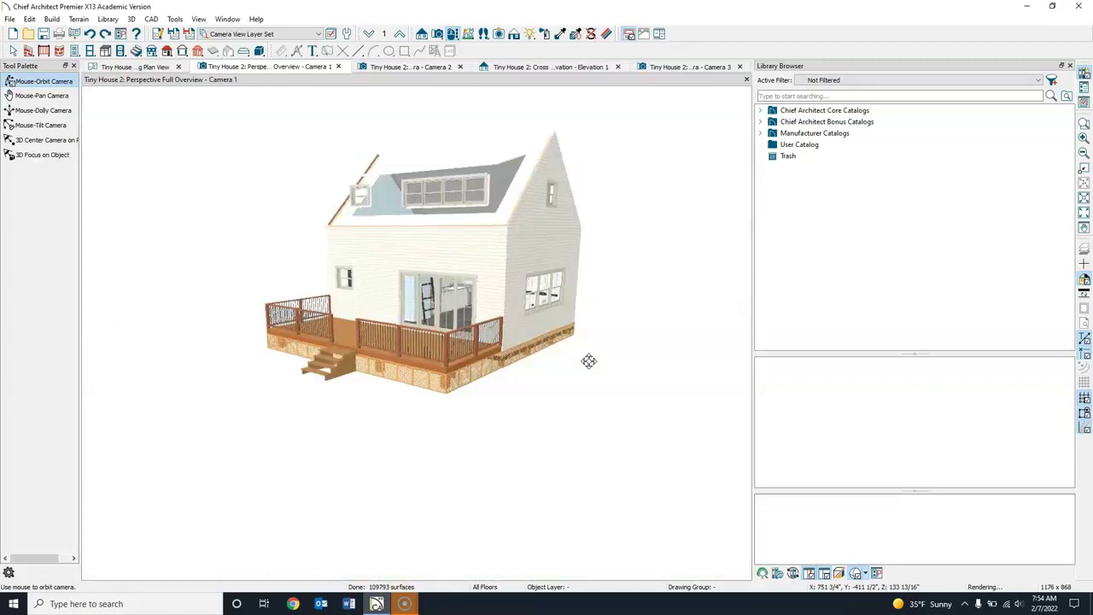
# Place a 3D box around the house and deck in the working plan, about 946 by 1070 inches
pyautogui.click(626, 409)
pyautogui.moveTo(642, 422); pyautogui.dragTo(526, 374)
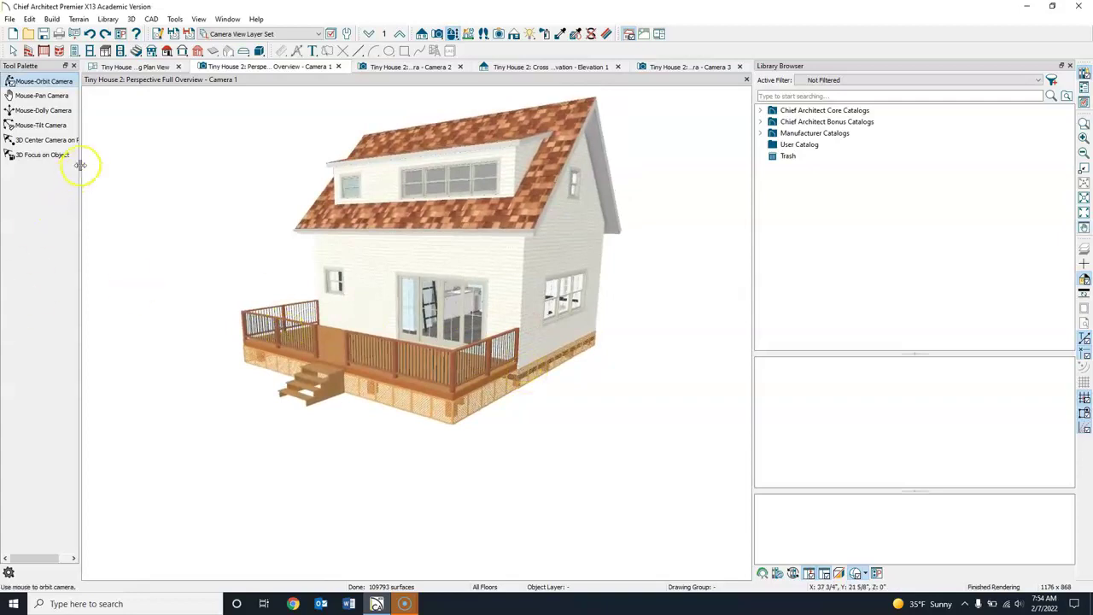
pyautogui.click(131, 68)
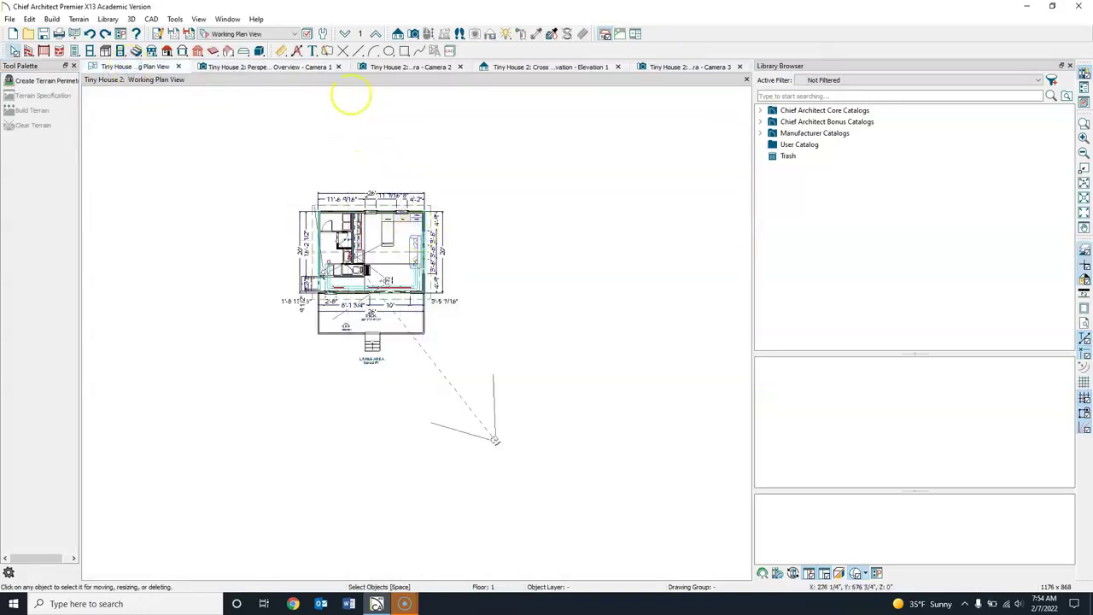
pyautogui.click(261, 52)
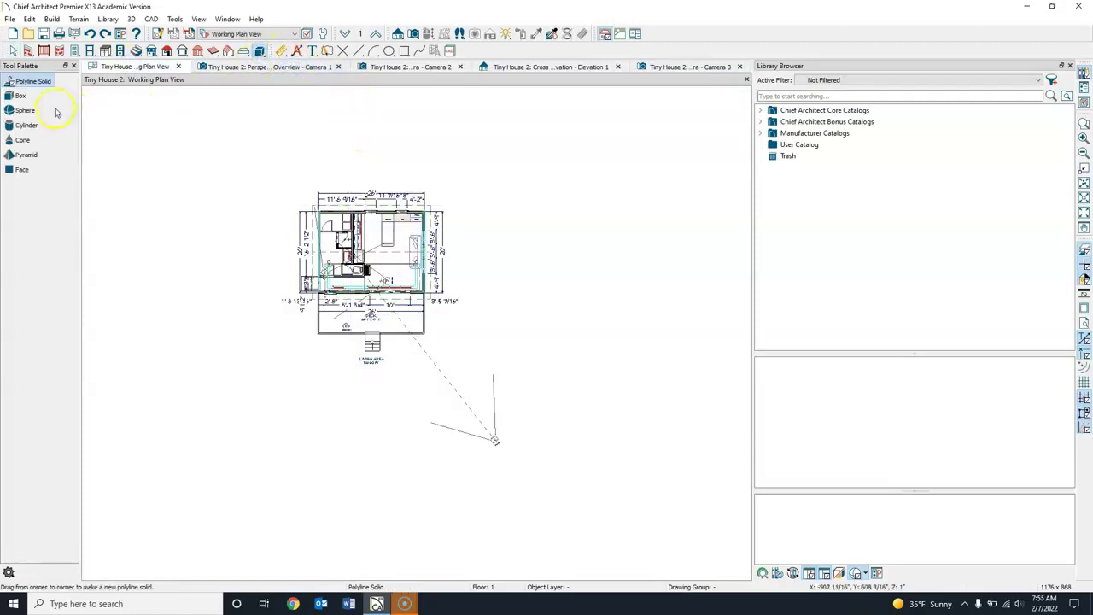
pyautogui.click(19, 96)
pyautogui.moveTo(211, 158); pyautogui.dragTo(533, 523)
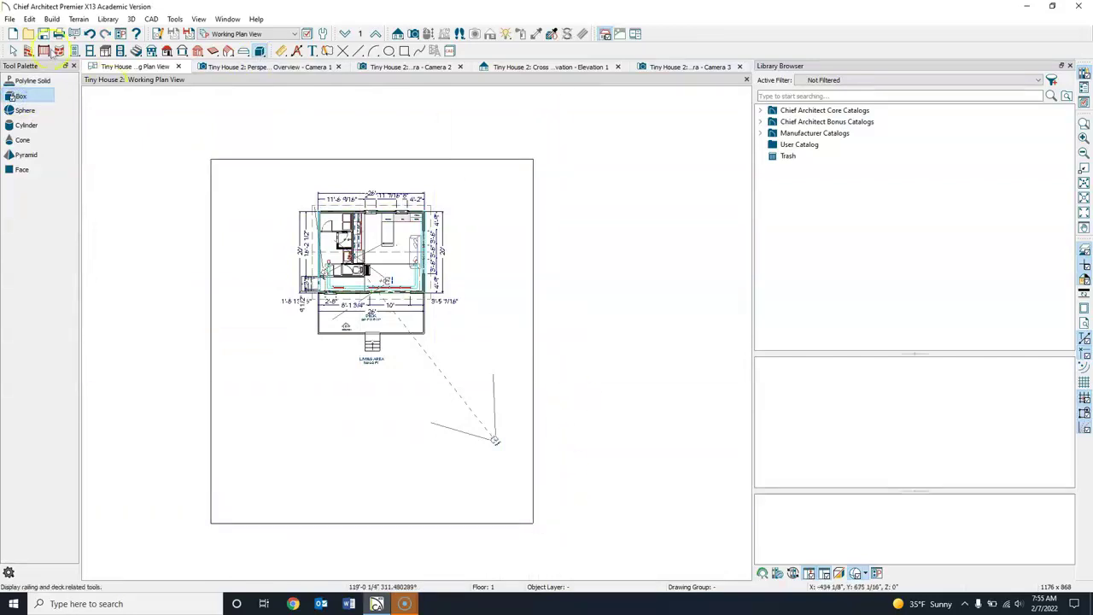
# Set the new box's height to 12 inches and check it against the house in the perspective overview
pyautogui.click(14, 51)
pyautogui.click(509, 159)
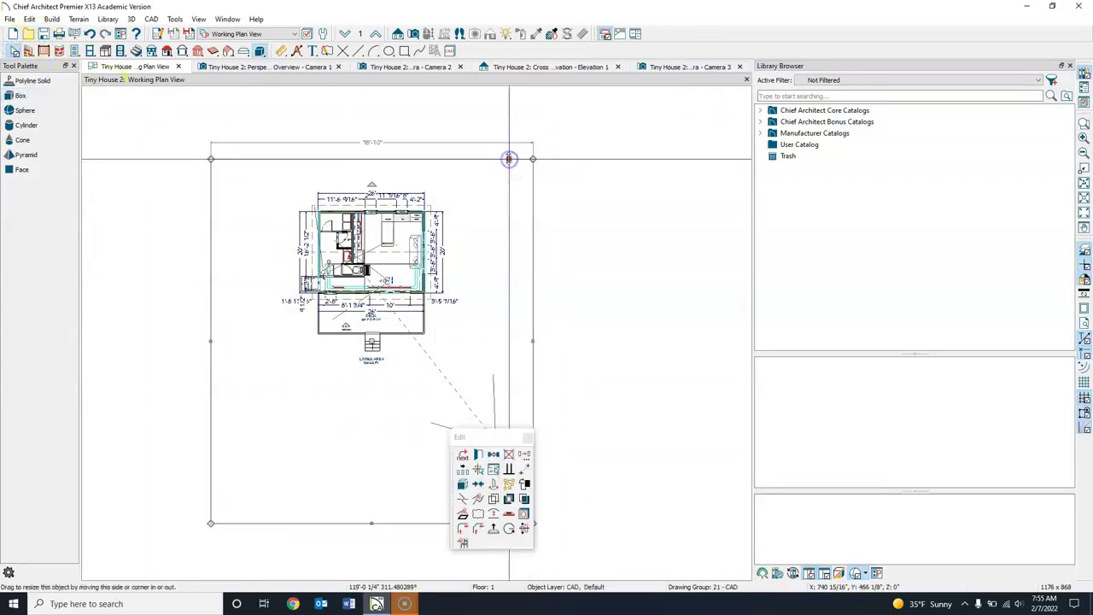
pyautogui.doubleClick(509, 159)
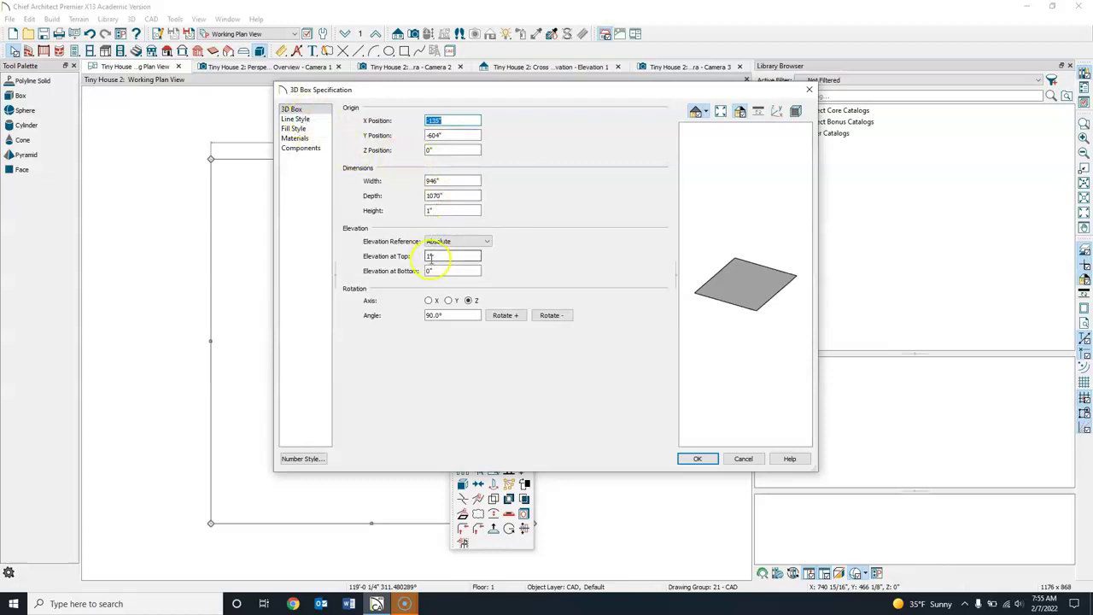
pyautogui.click(424, 213)
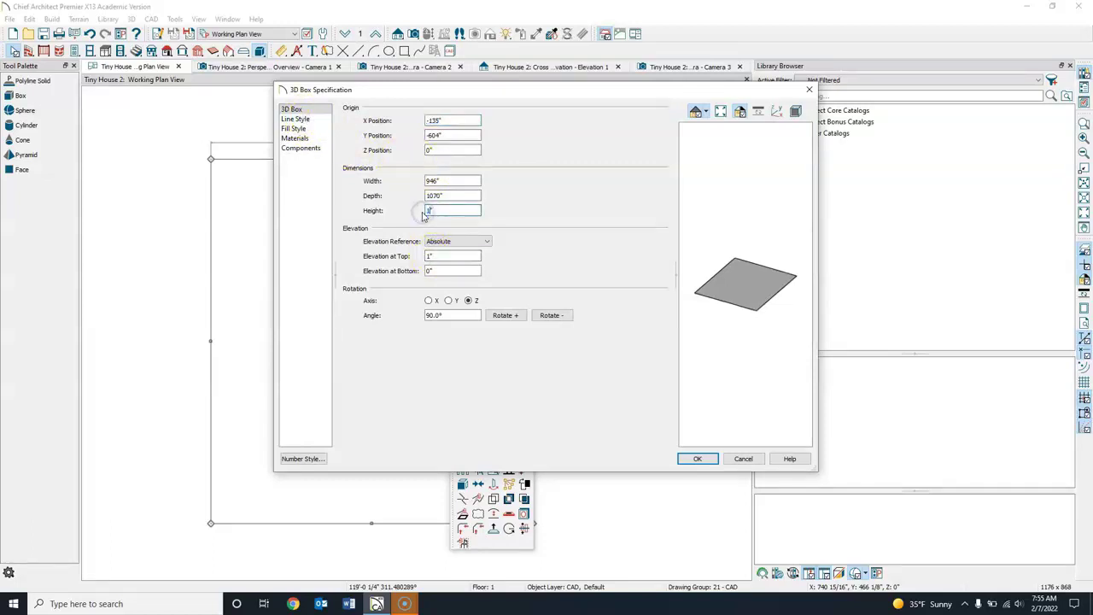
pyautogui.click(453, 195)
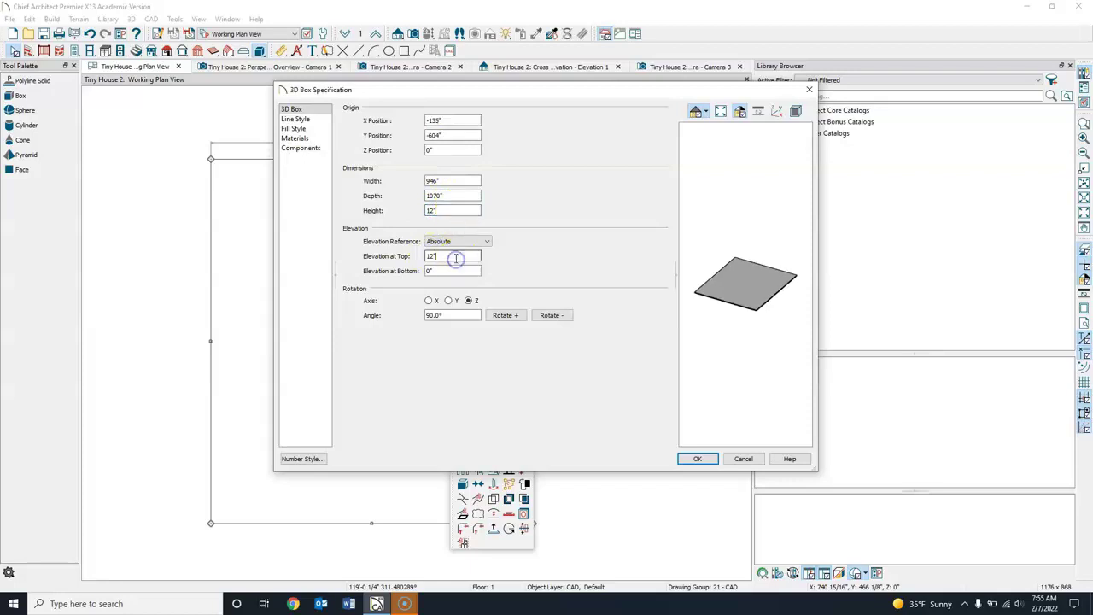
pyautogui.click(698, 460)
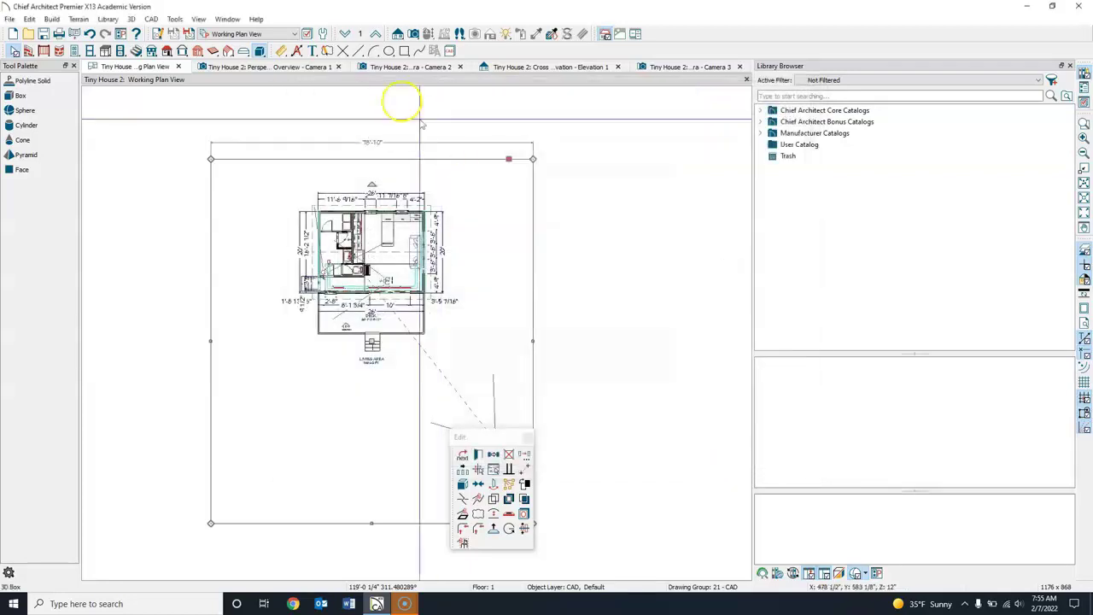
pyautogui.click(282, 67)
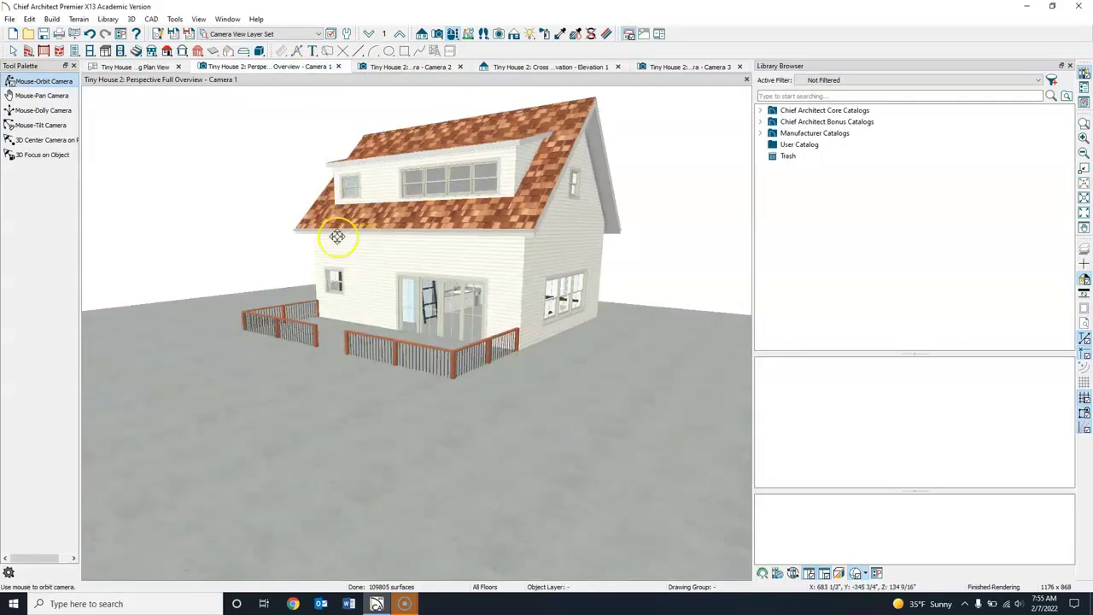
# Set the ground box's top elevation to -12 inches from the perspective overview
pyautogui.click(13, 52)
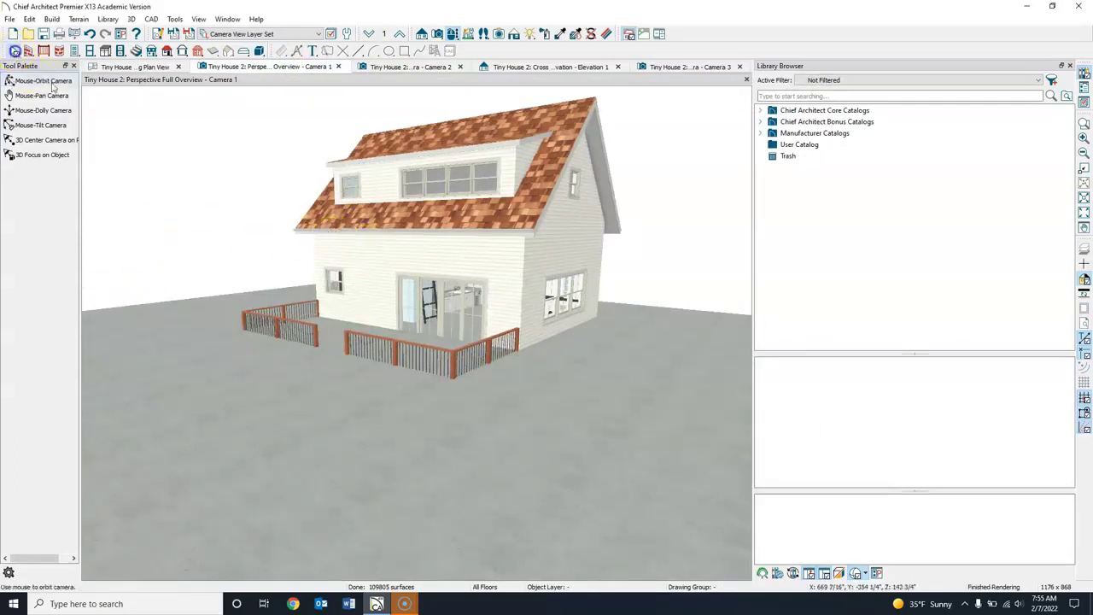
pyautogui.doubleClick(141, 323)
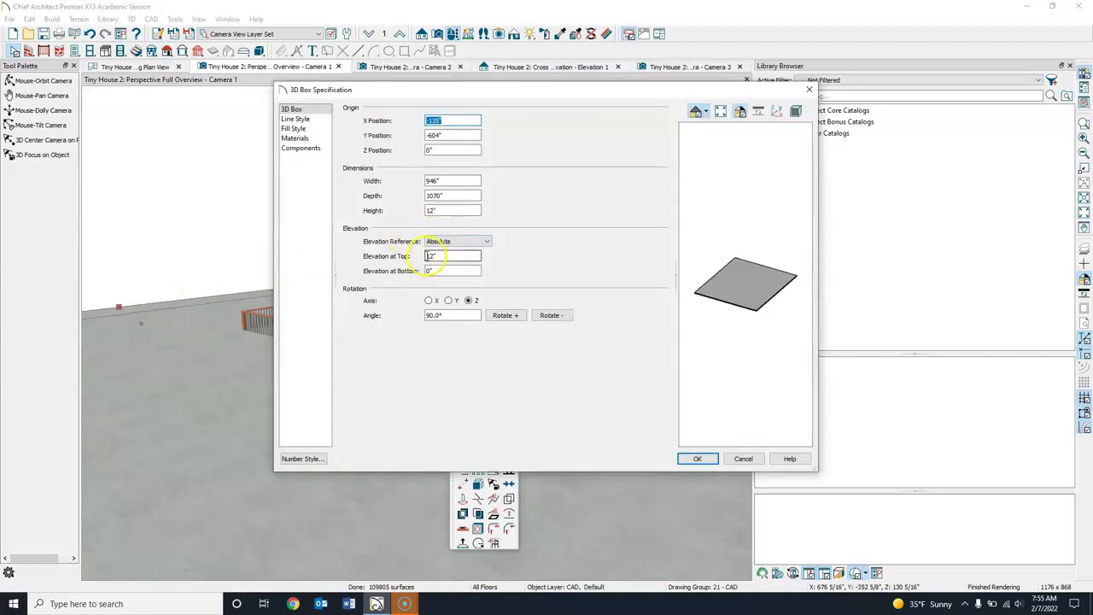
pyautogui.write('-')
pyautogui.click(460, 209)
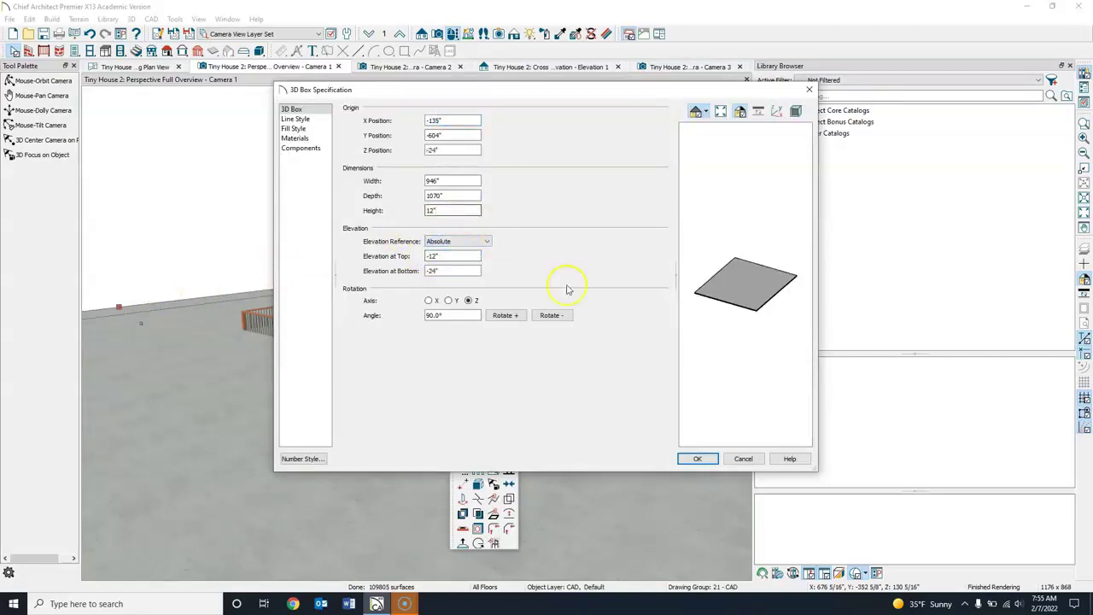
pyautogui.click(697, 458)
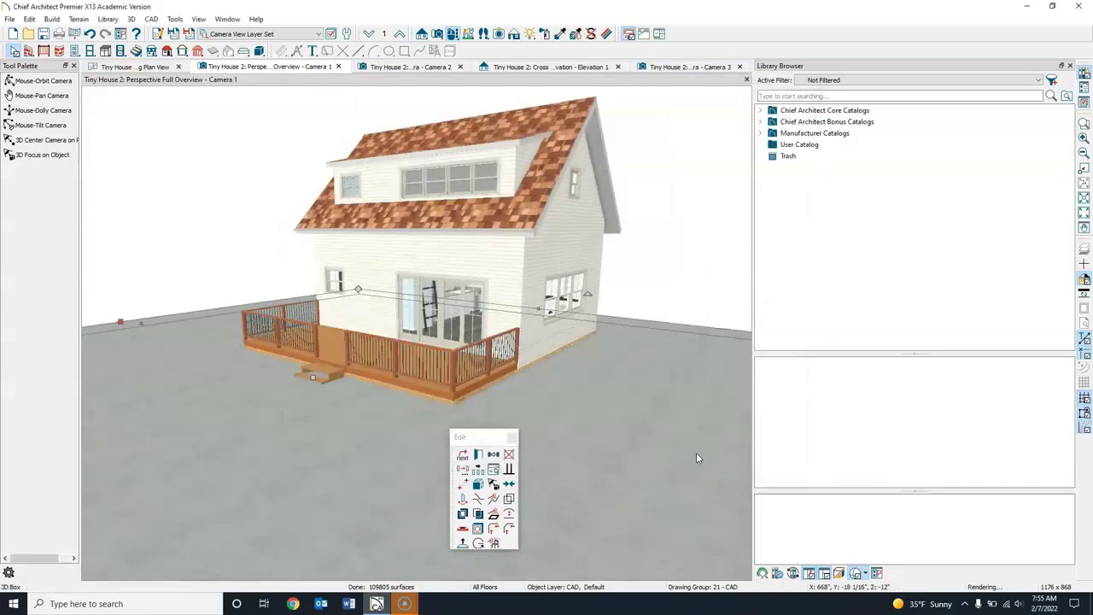
# Lower the ground box's top elevation to -24 inches, and further to -26 inches
pyautogui.click(166, 401)
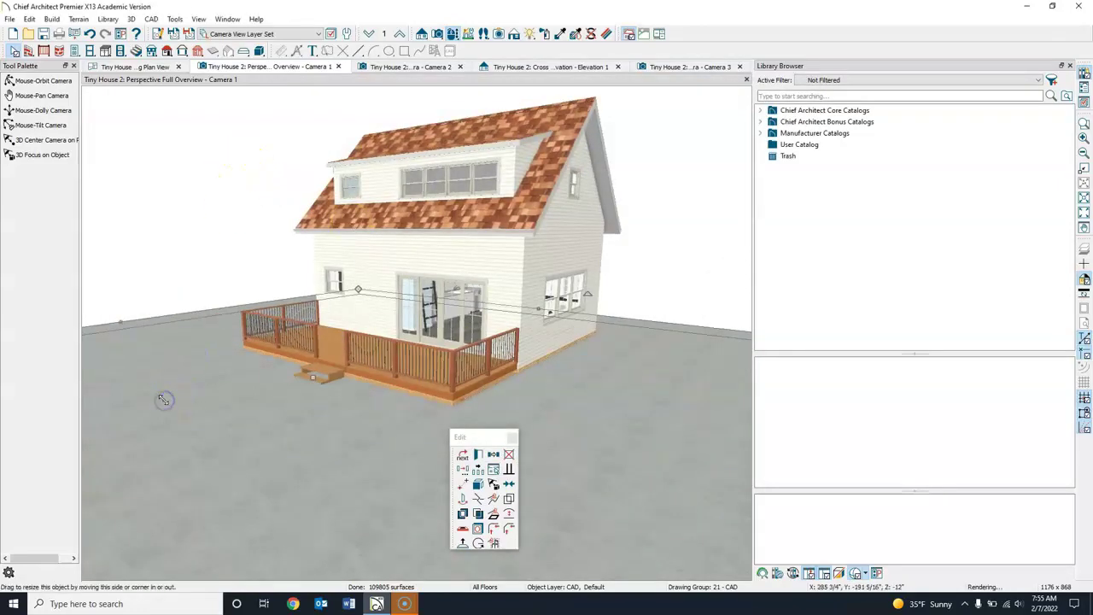
pyautogui.doubleClick(169, 397)
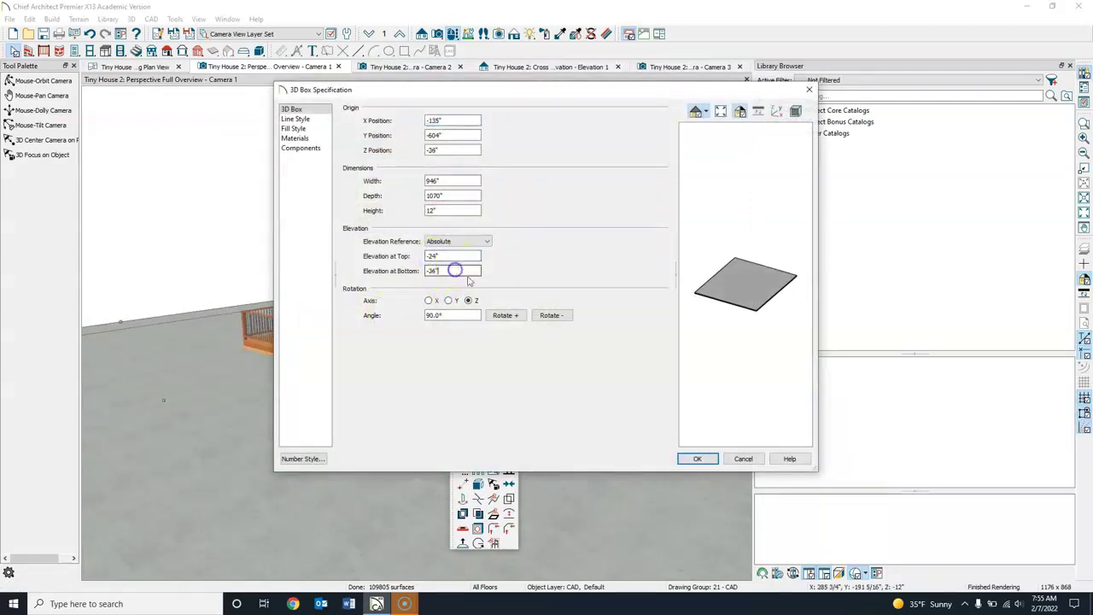
pyautogui.click(697, 459)
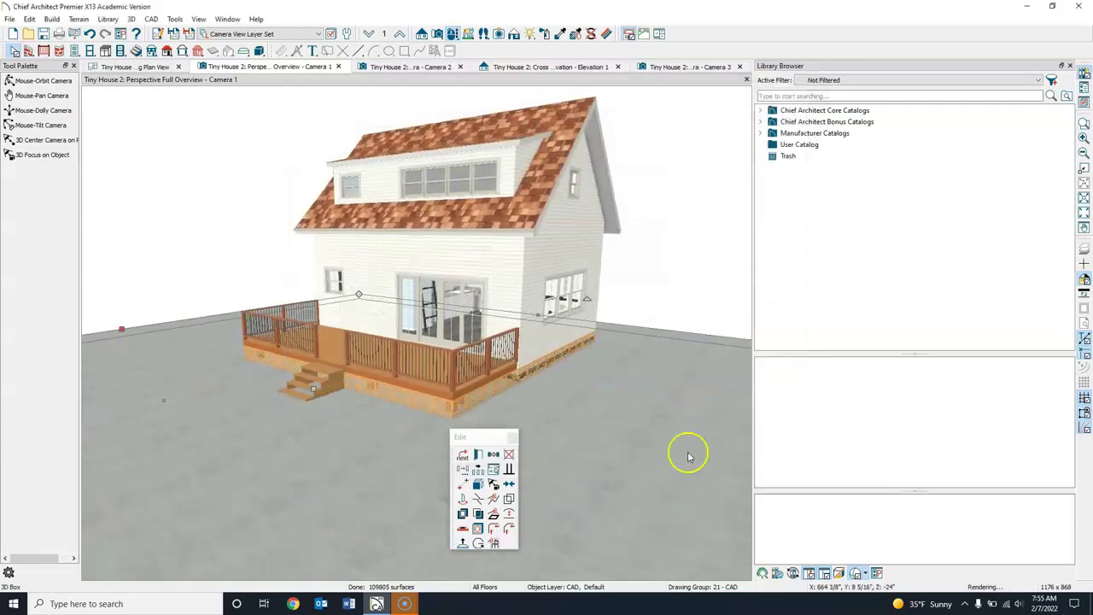
pyautogui.doubleClick(297, 433)
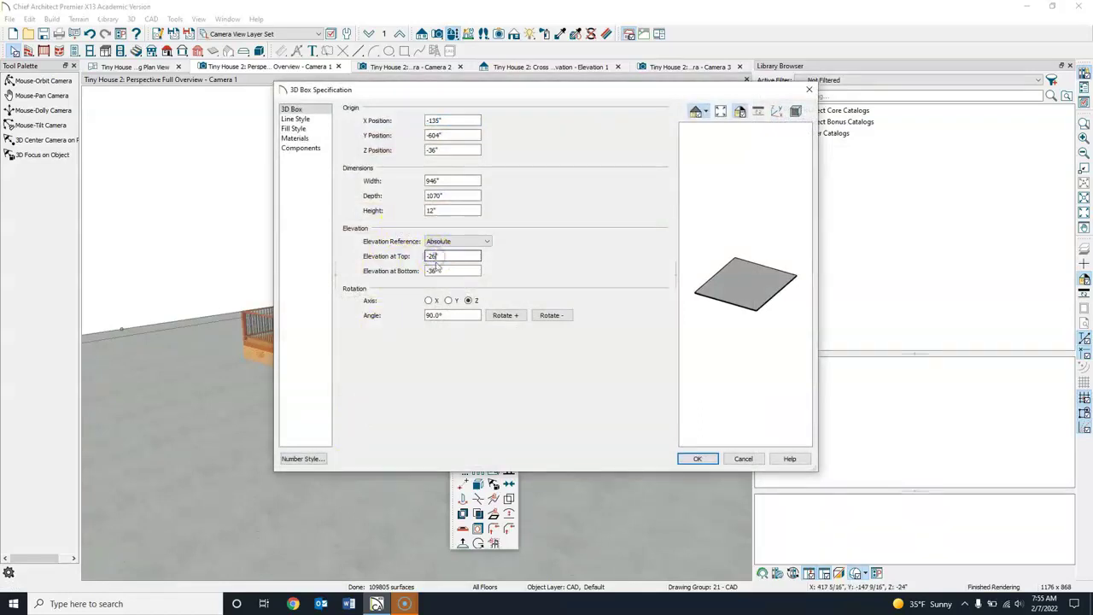
pyautogui.click(697, 458)
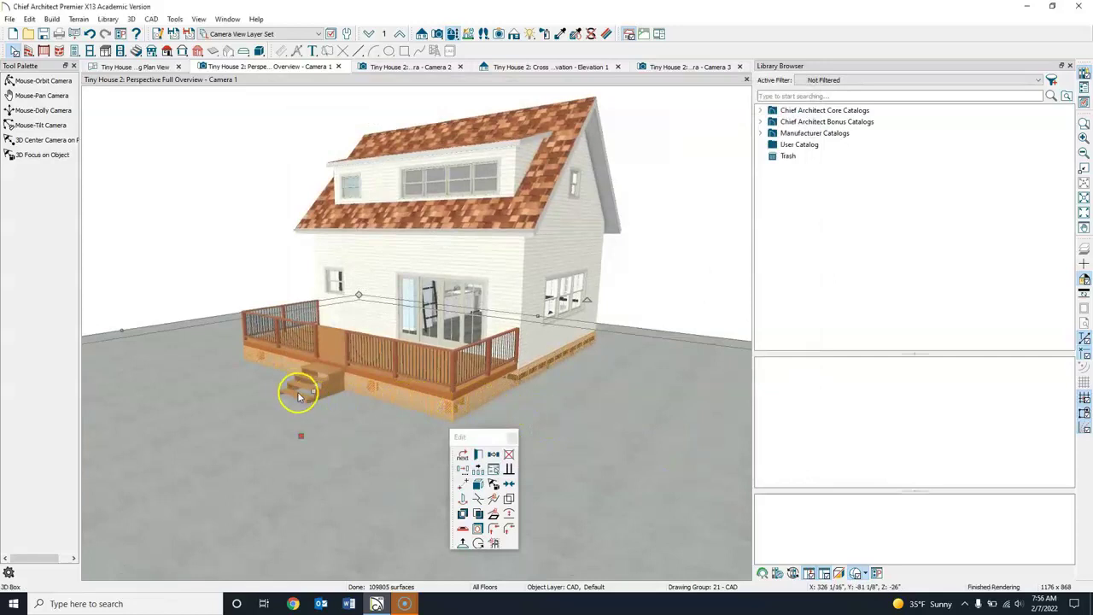
# Set the ground box's top elevation to -28 inches so its surface sits below the deck stairs
pyautogui.doubleClick(348, 459)
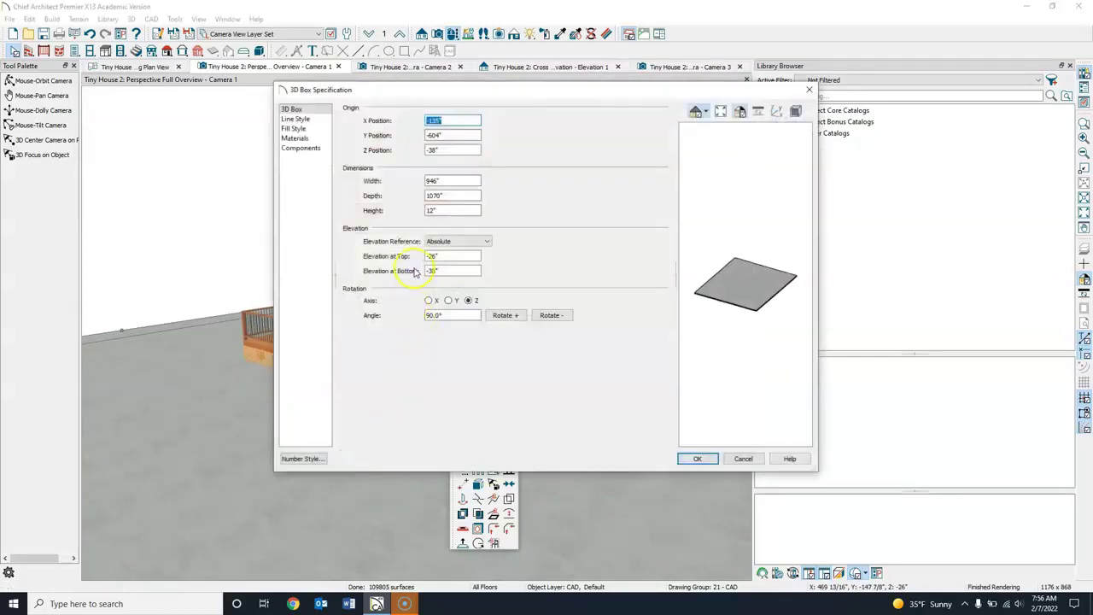
pyautogui.click(447, 272)
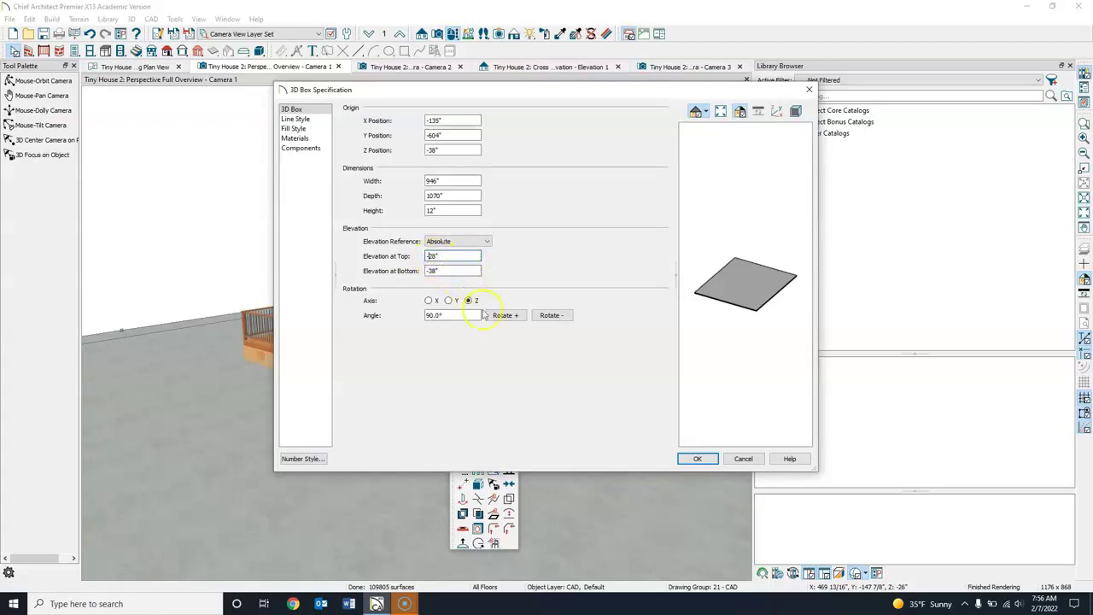
pyautogui.click(699, 459)
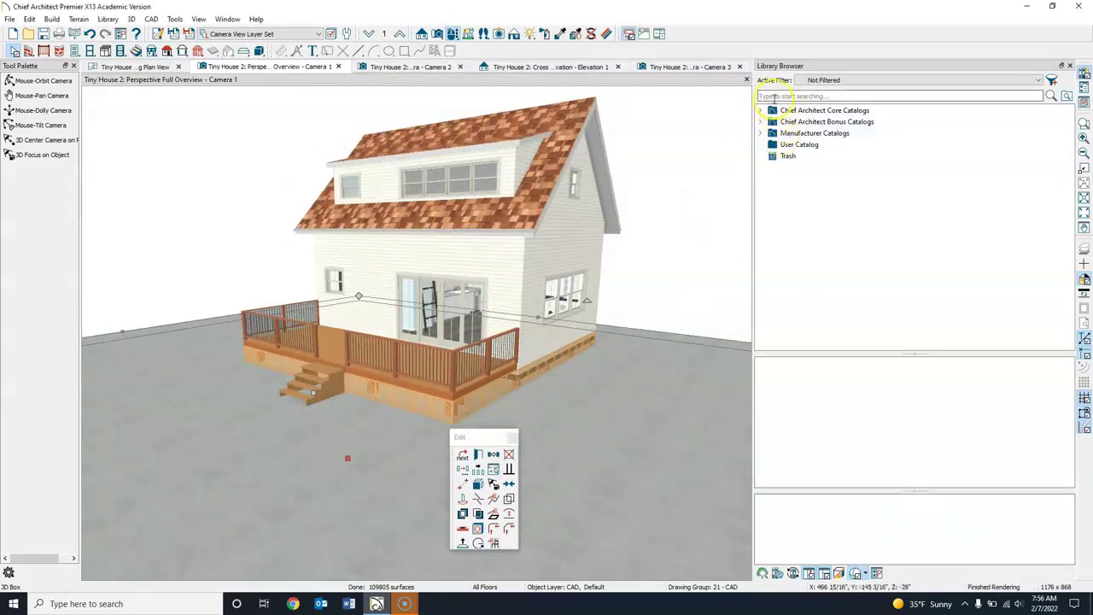
# Find the Grass 2 material in the library materials and apply it to the ground box around the house
pyautogui.click(547, 36)
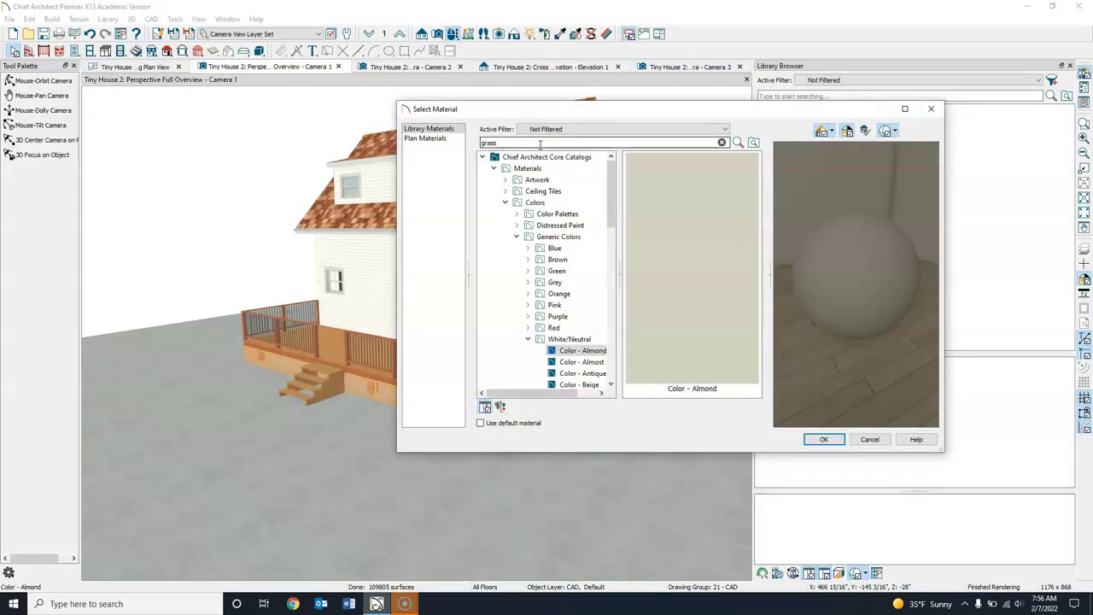
pyautogui.press('Return')
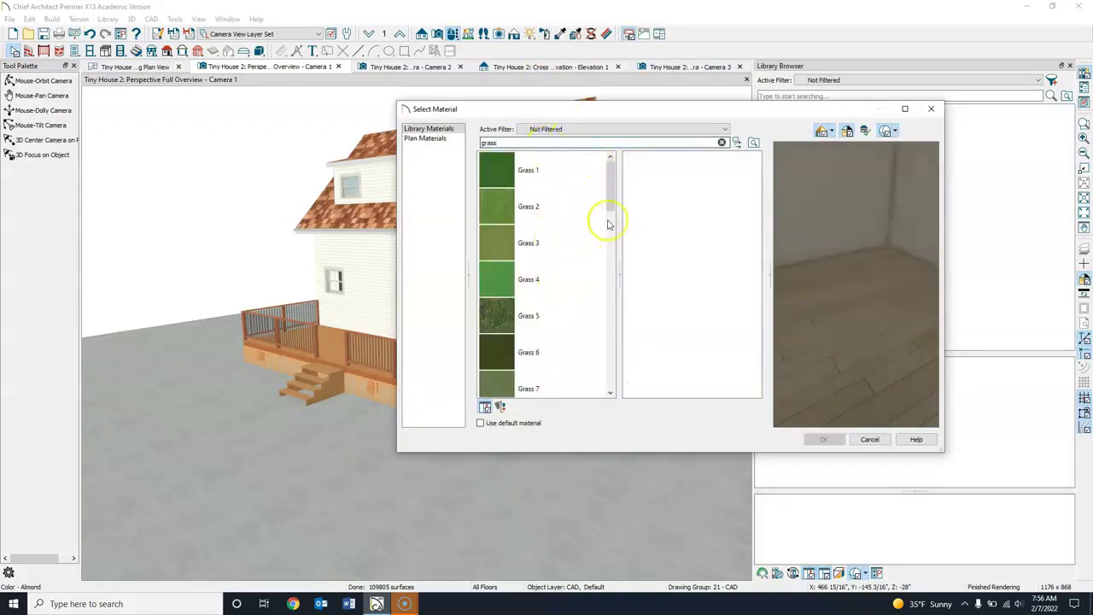
pyautogui.click(504, 210)
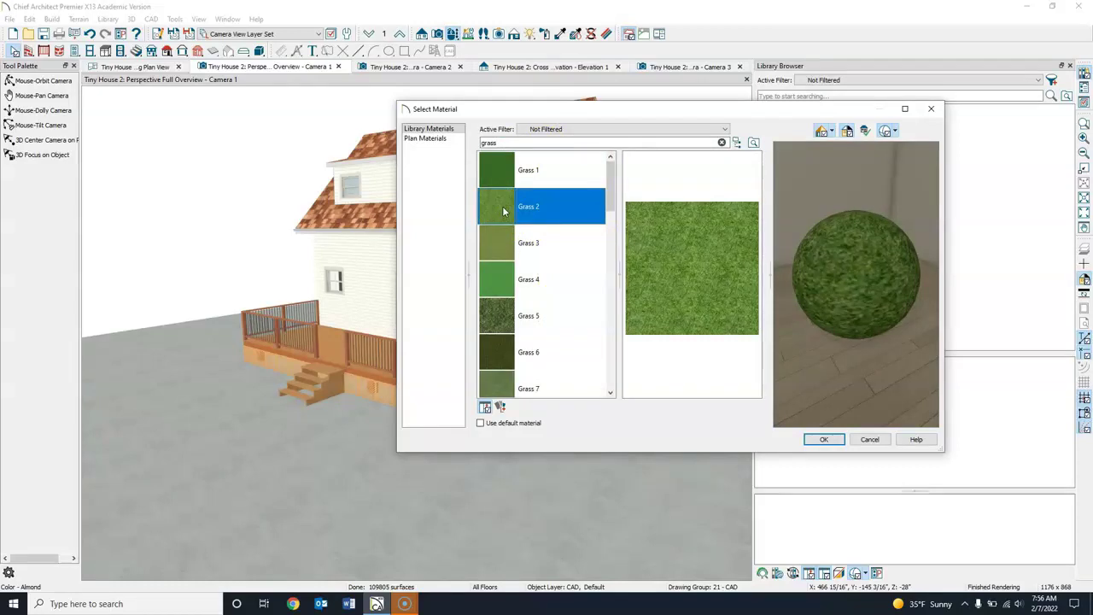
pyautogui.click(823, 439)
pyautogui.click(532, 466)
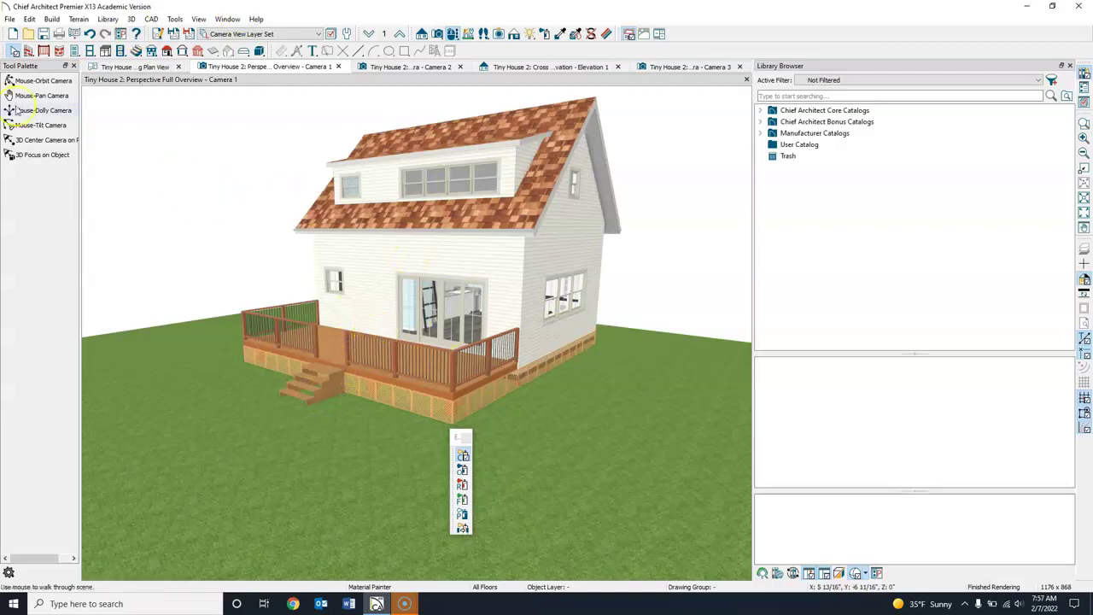
pyautogui.click(13, 52)
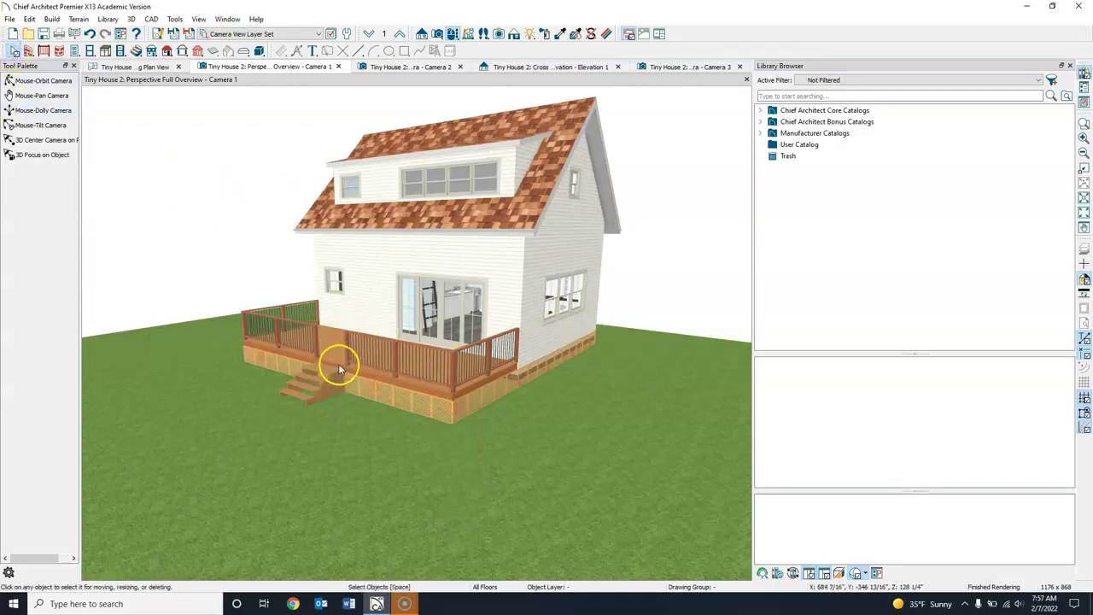
pyautogui.scroll(2, 340, 367)
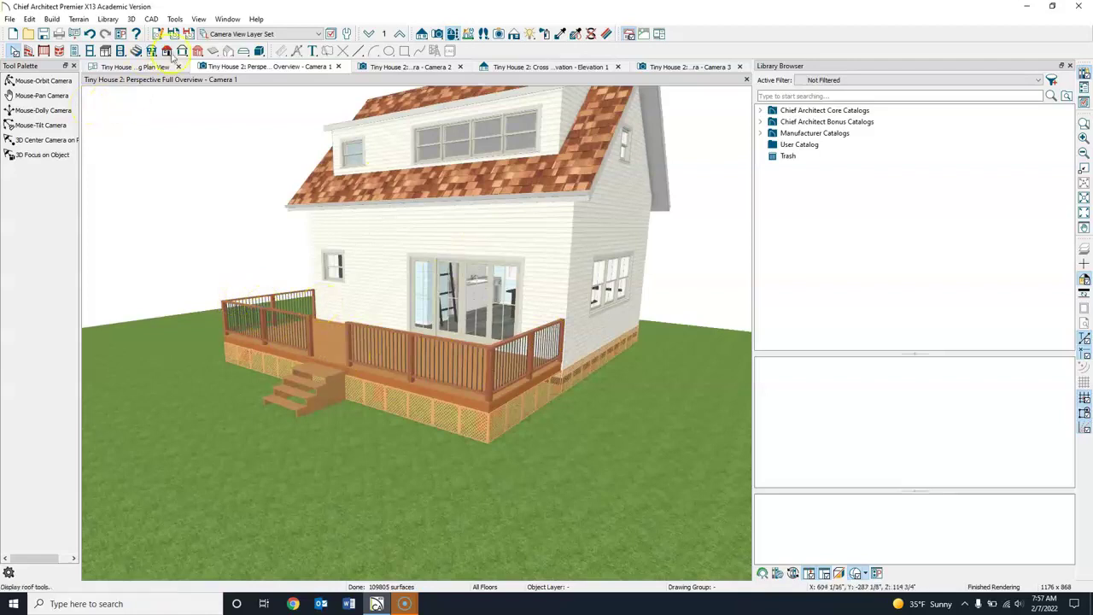
pyautogui.click(147, 67)
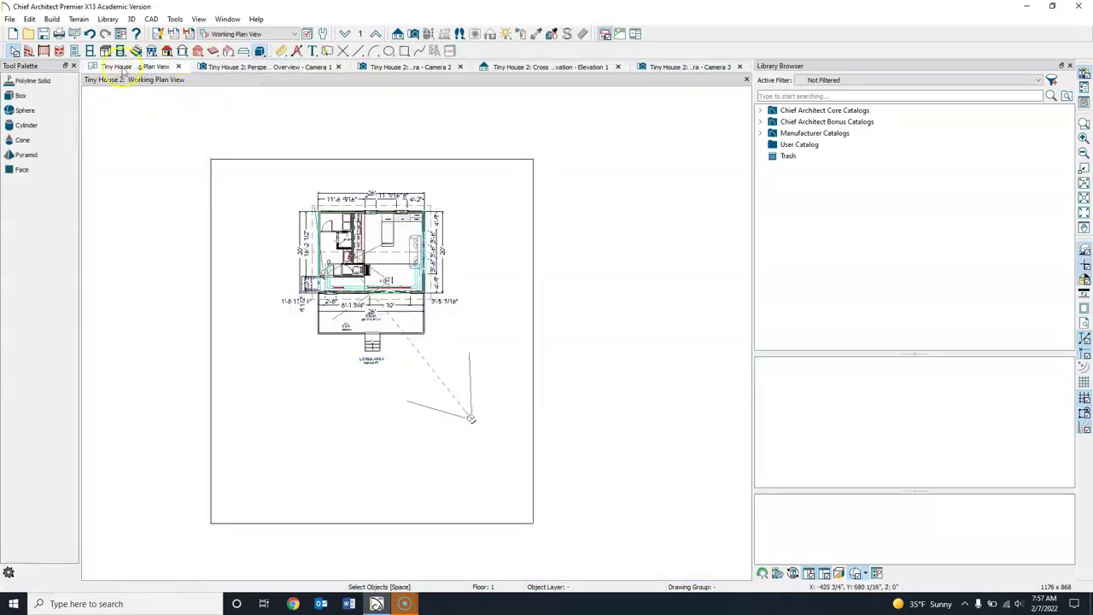
pyautogui.click(44, 52)
pyautogui.scroll(5, 371, 354)
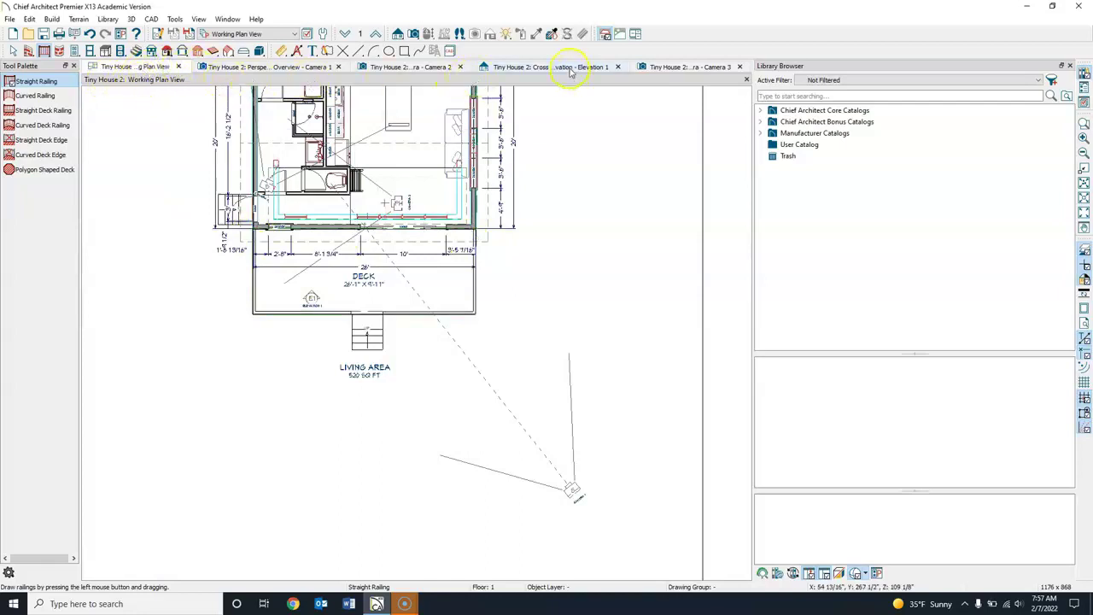
# Close the cross-section elevation, Camera 3 and Camera 2 views, and return to the perspective overview
pyautogui.click(618, 68)
pyautogui.click(654, 67)
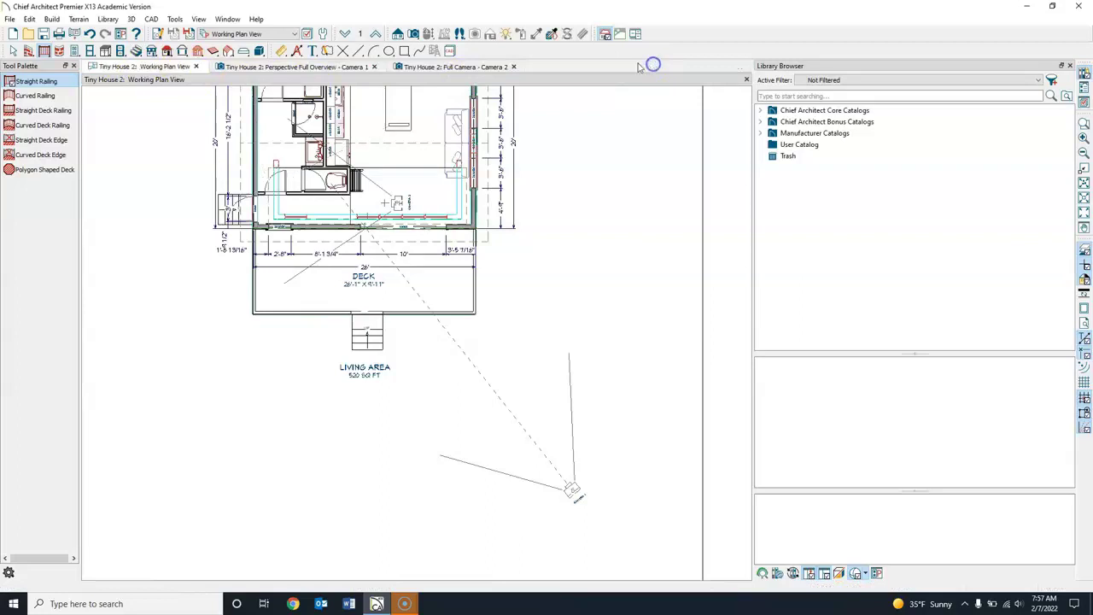
pyautogui.click(515, 66)
pyautogui.click(322, 67)
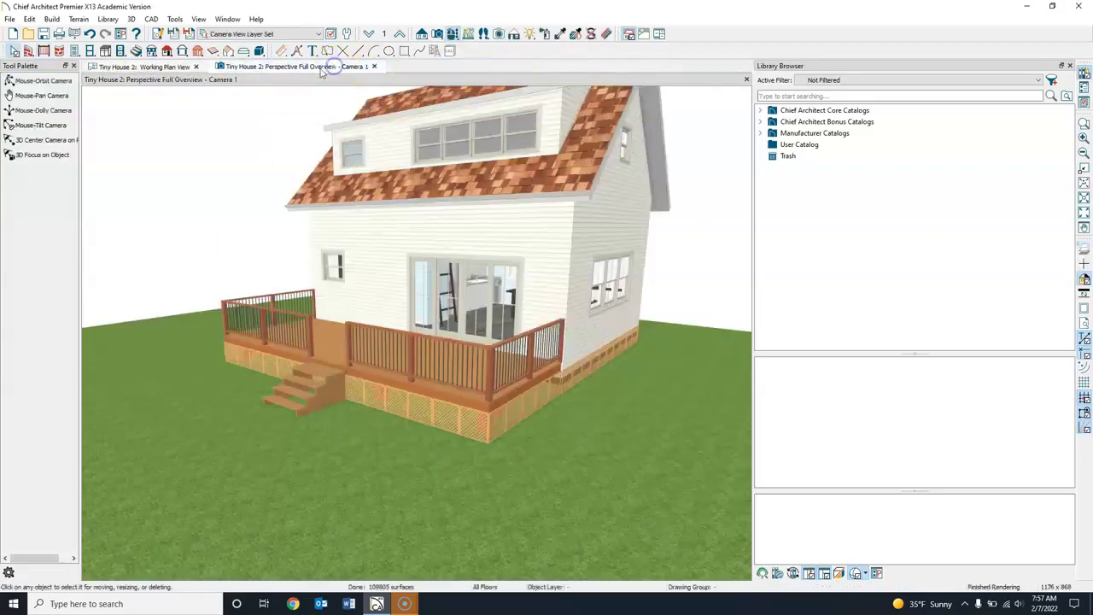
# Search the library for plants and open the Plants folder of the Chief Architect Core Catalogs
pyautogui.click(765, 95)
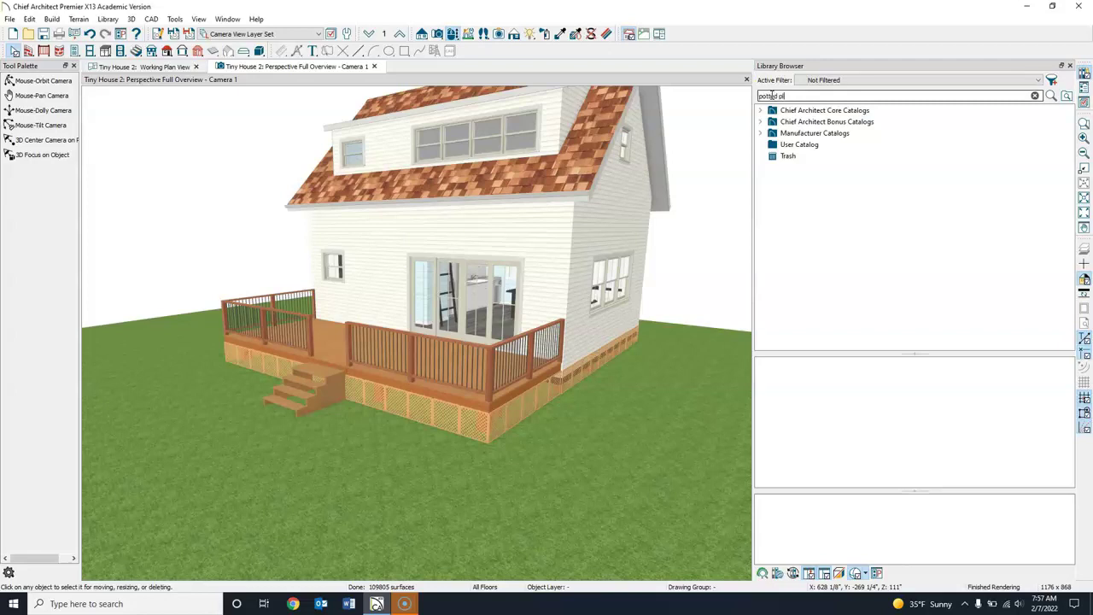
pyautogui.write('potted plants')
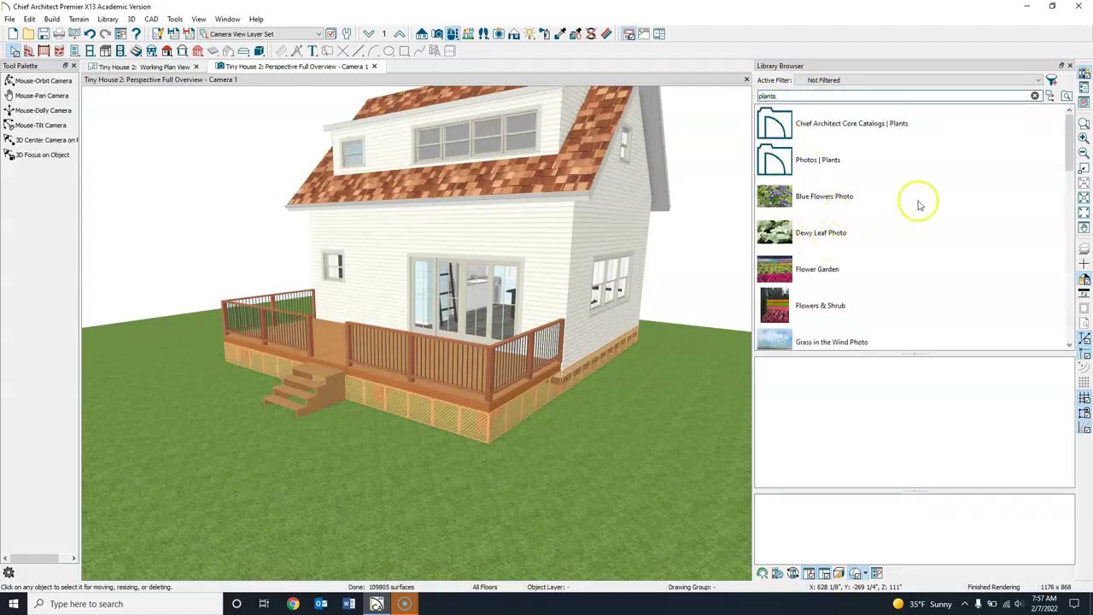
pyautogui.scroll(-2, 979, 312)
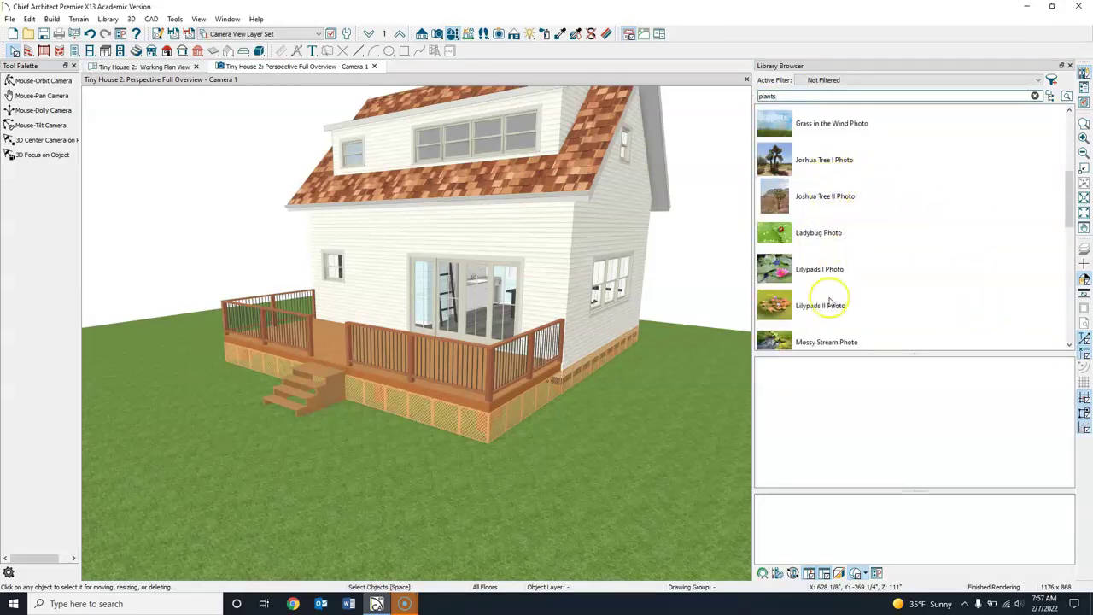
pyautogui.scroll(-2, 837, 292)
pyautogui.scroll(-1, 864, 269)
pyautogui.scroll(6, 869, 265)
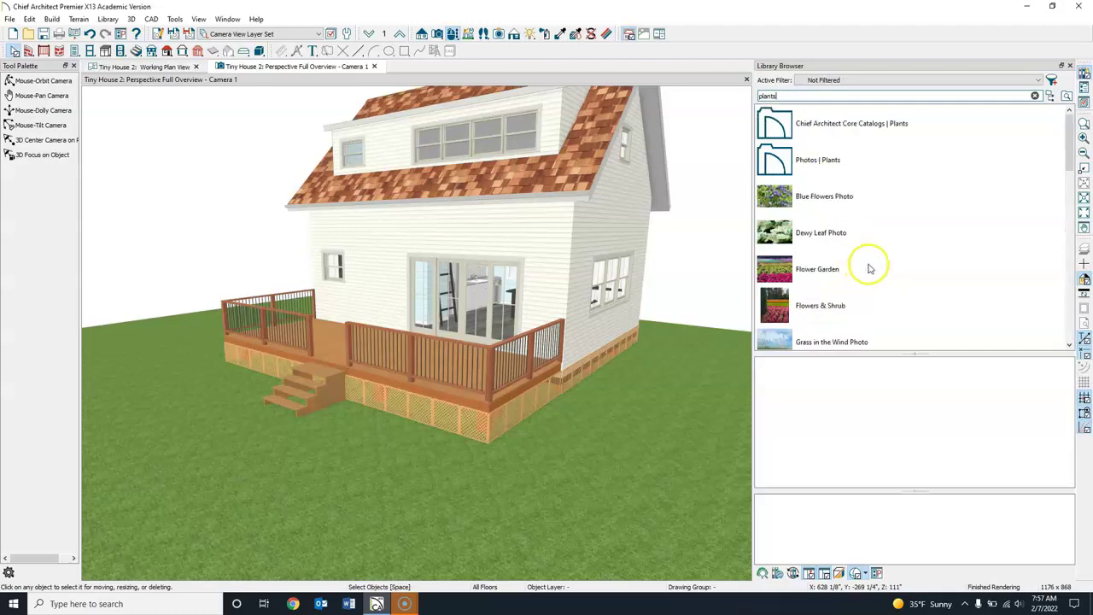
pyautogui.click(779, 126)
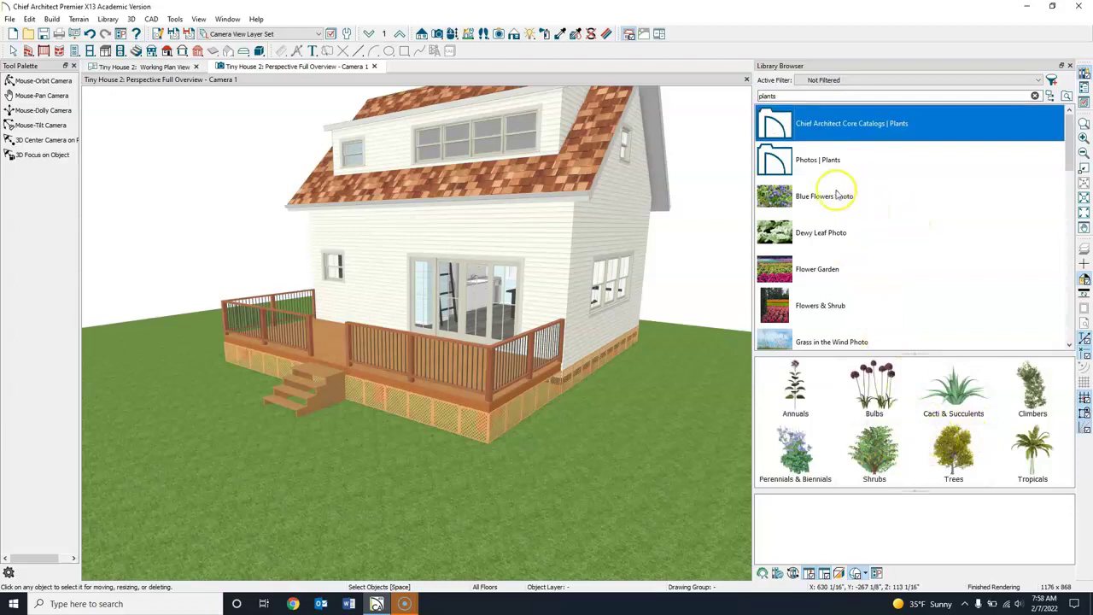
# In the working plan view, pick the Buxus sempervirens 1 shrub from the library's evergreen shrubs for placement
pyautogui.scroll(-1, 867, 415)
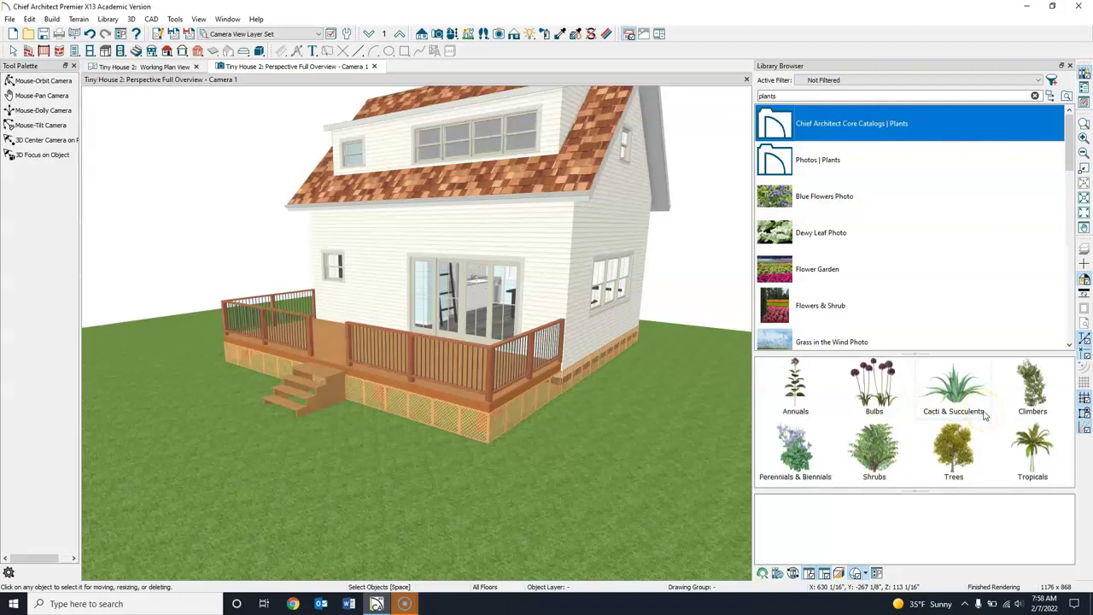
pyautogui.doubleClick(880, 446)
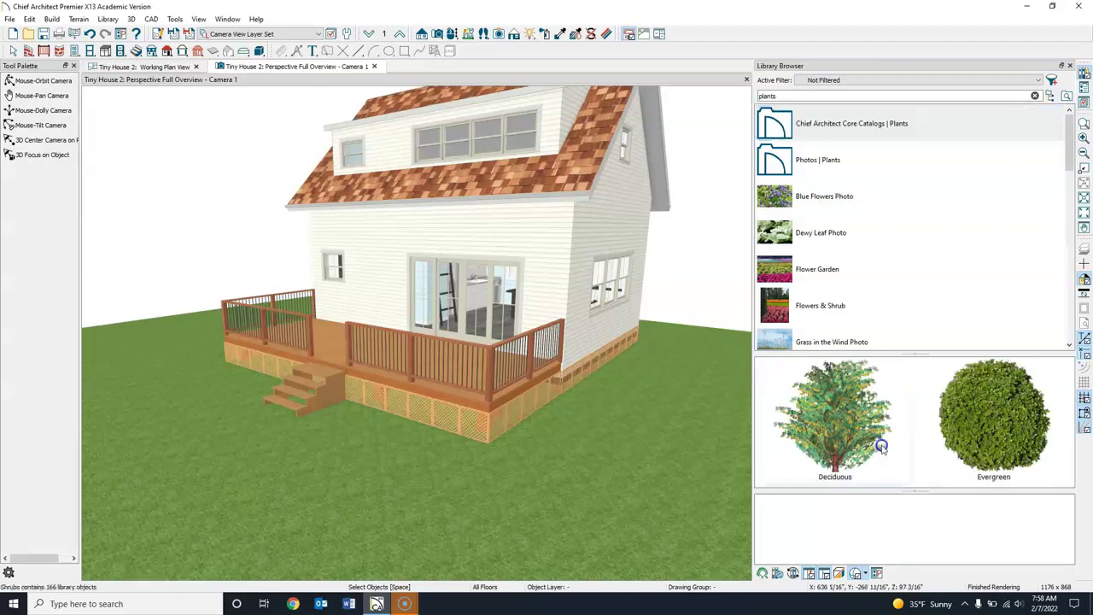
pyautogui.click(139, 67)
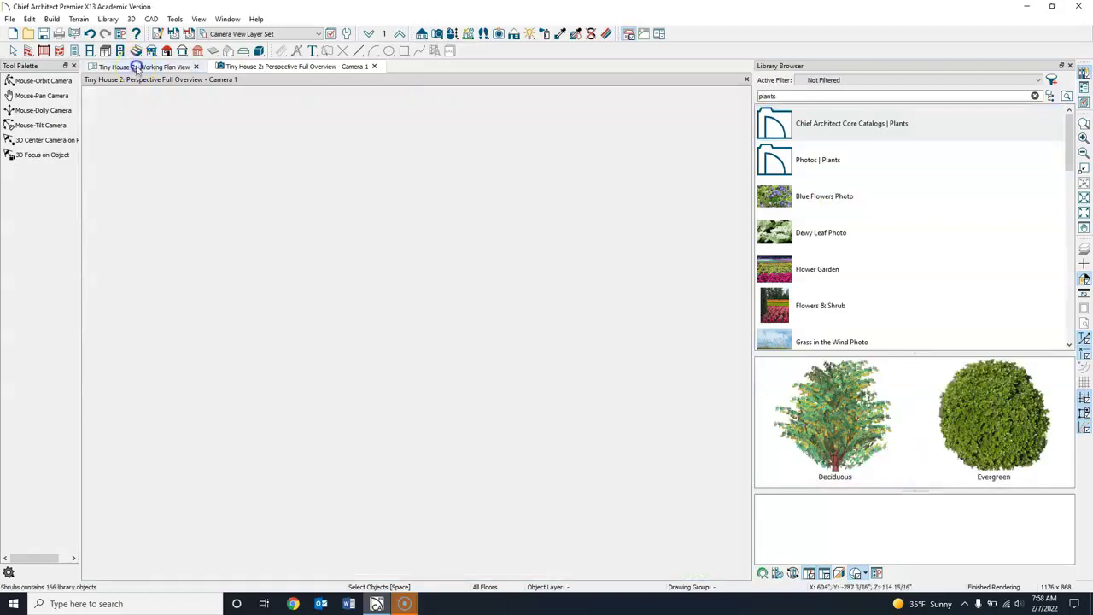
pyautogui.click(1027, 427)
pyautogui.moveTo(573, 361); pyautogui.dragTo(505, 391, button='middle')
pyautogui.click(505, 392)
pyautogui.click(982, 425)
pyautogui.doubleClick(960, 411)
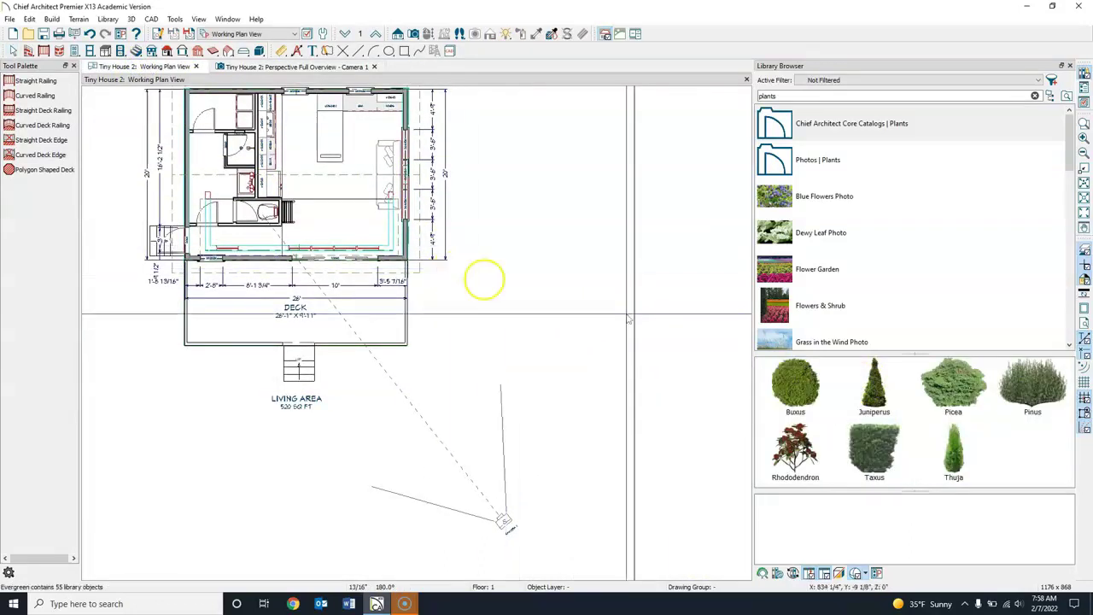
pyautogui.doubleClick(795, 386)
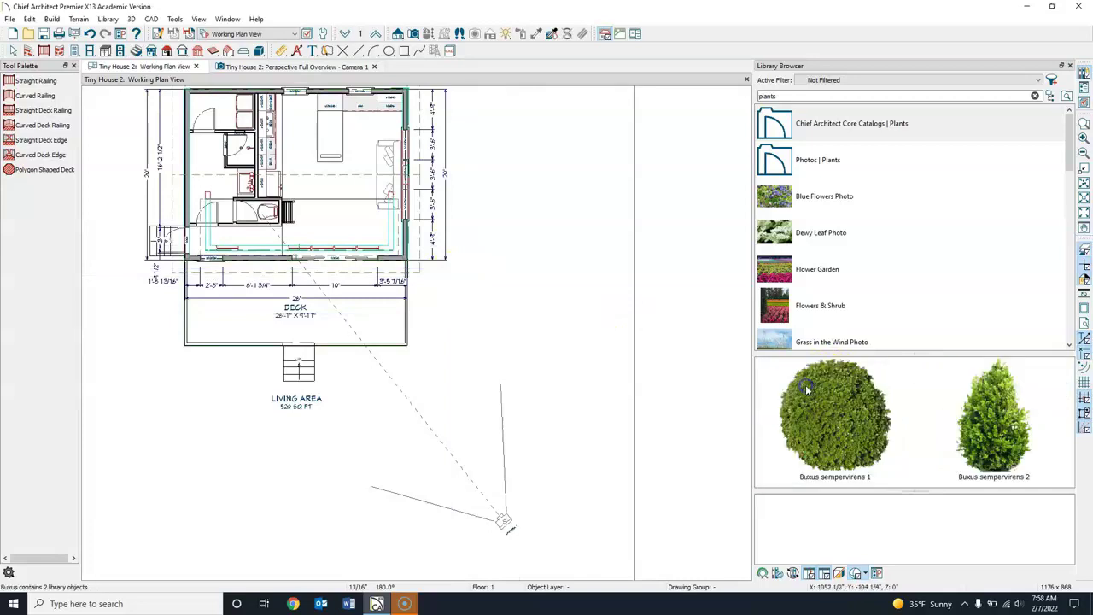
pyautogui.click(839, 416)
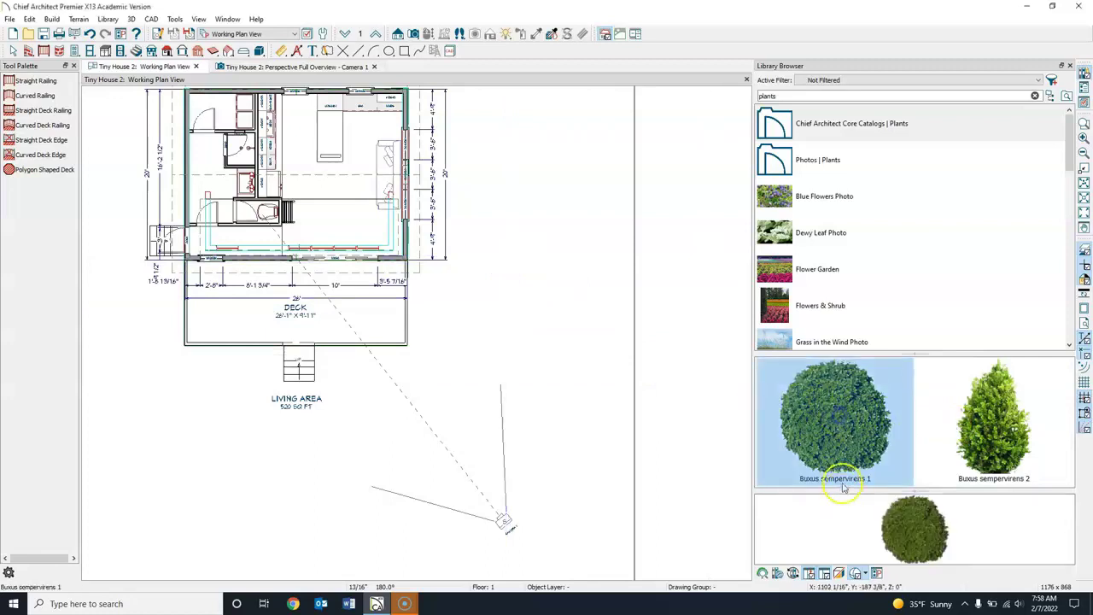
# Place a cluster of four Buxus sempervirens 1 shrubs outside the right front corner of the house, beside the deck
pyautogui.click(431, 257)
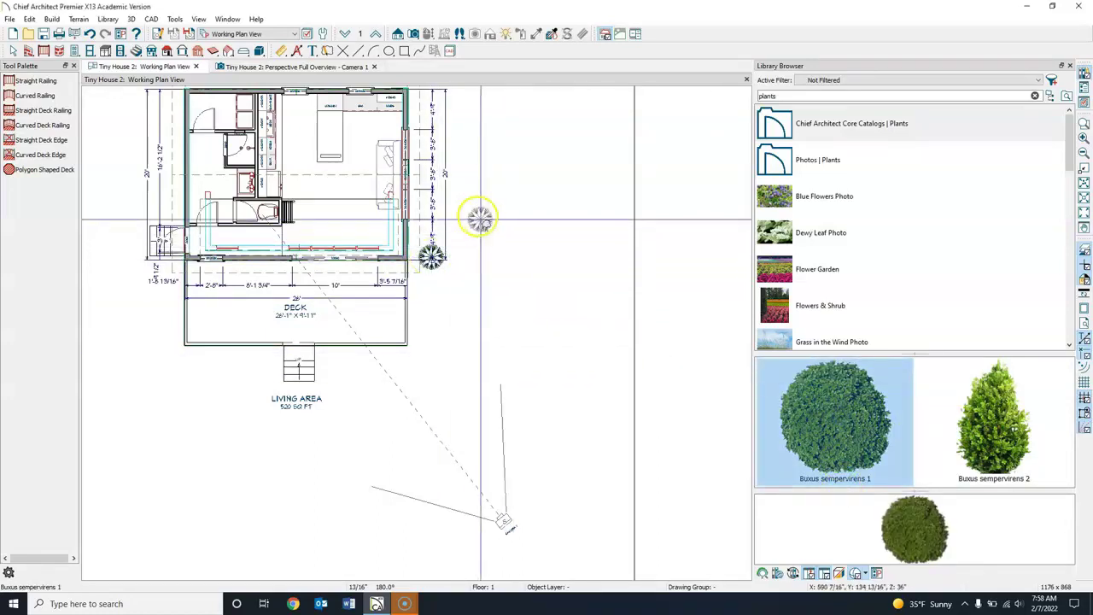
pyautogui.click(431, 235)
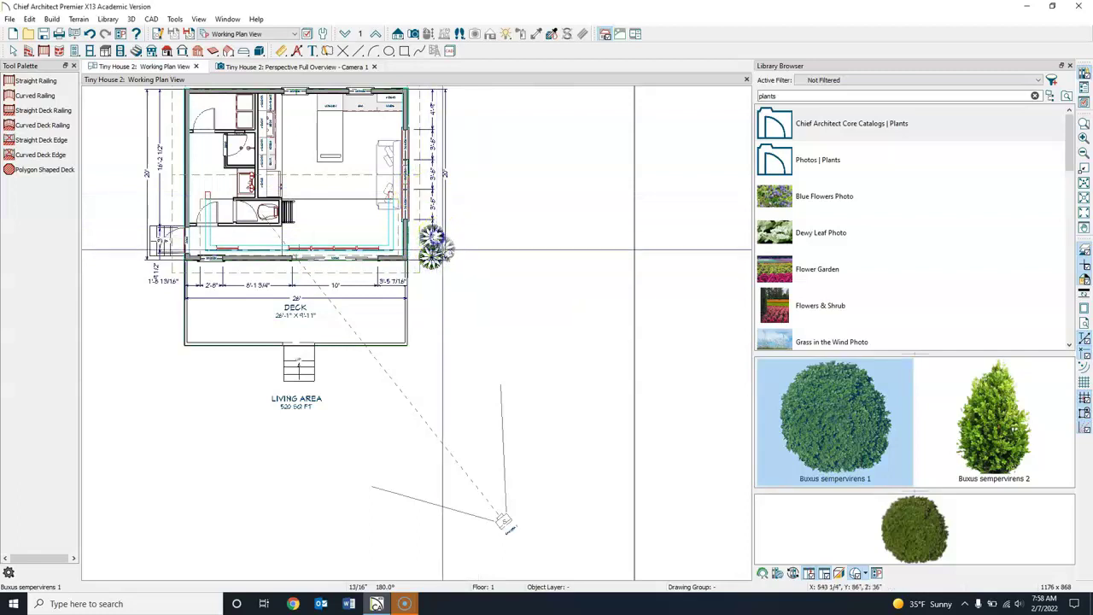
pyautogui.click(450, 257)
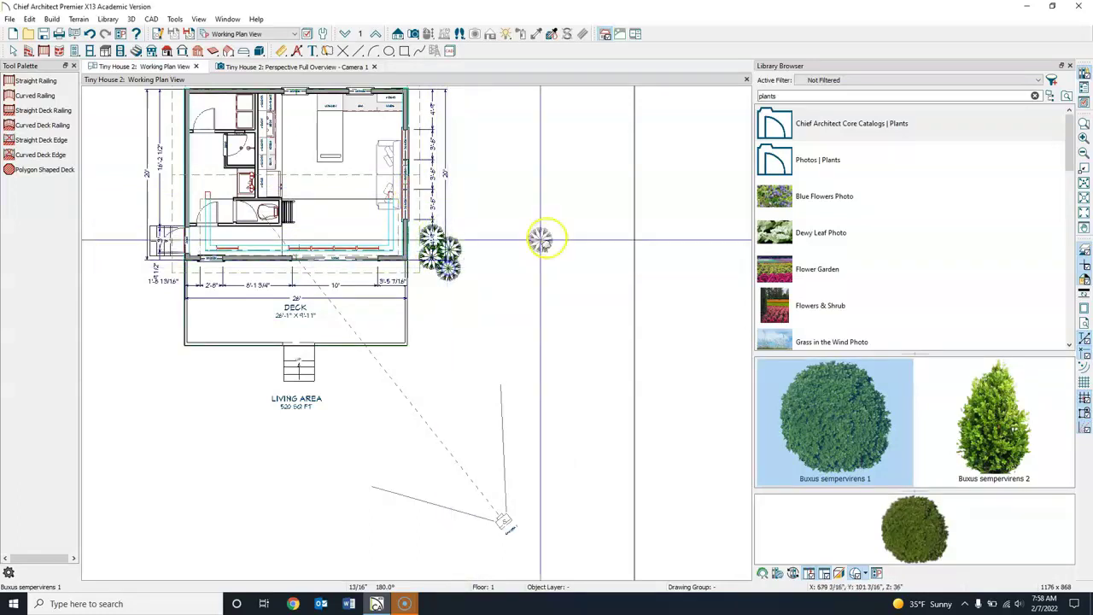
# Place Buxus sempervirens 1 clusters outside both rear corners of the house, four shrubs at the right corner and three at the left
pyautogui.moveTo(556, 273); pyautogui.dragTo(547, 333, button='middle')
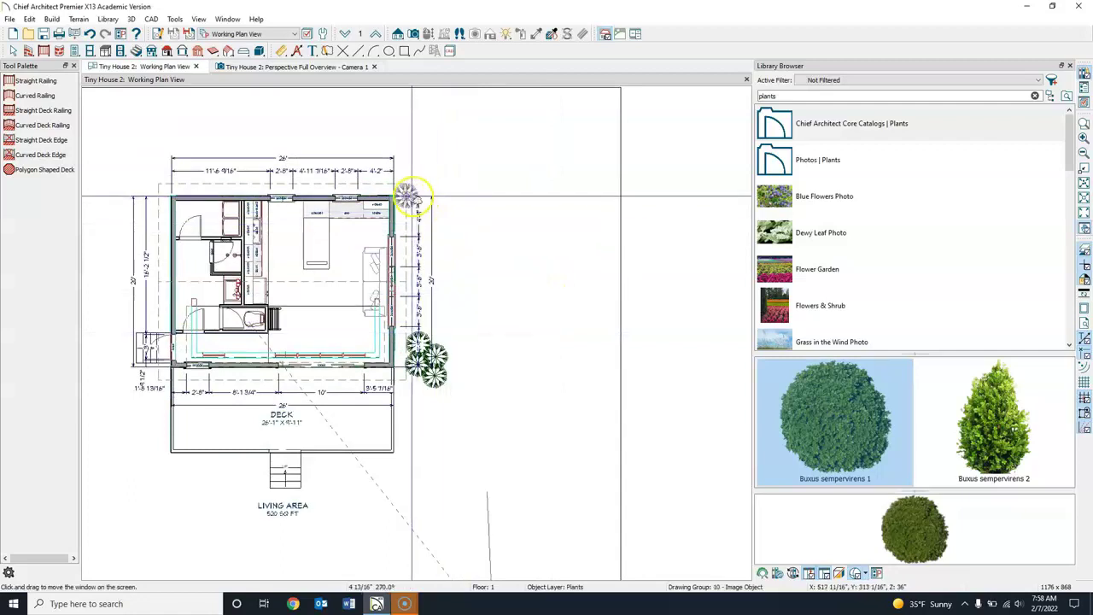
pyautogui.click(416, 207)
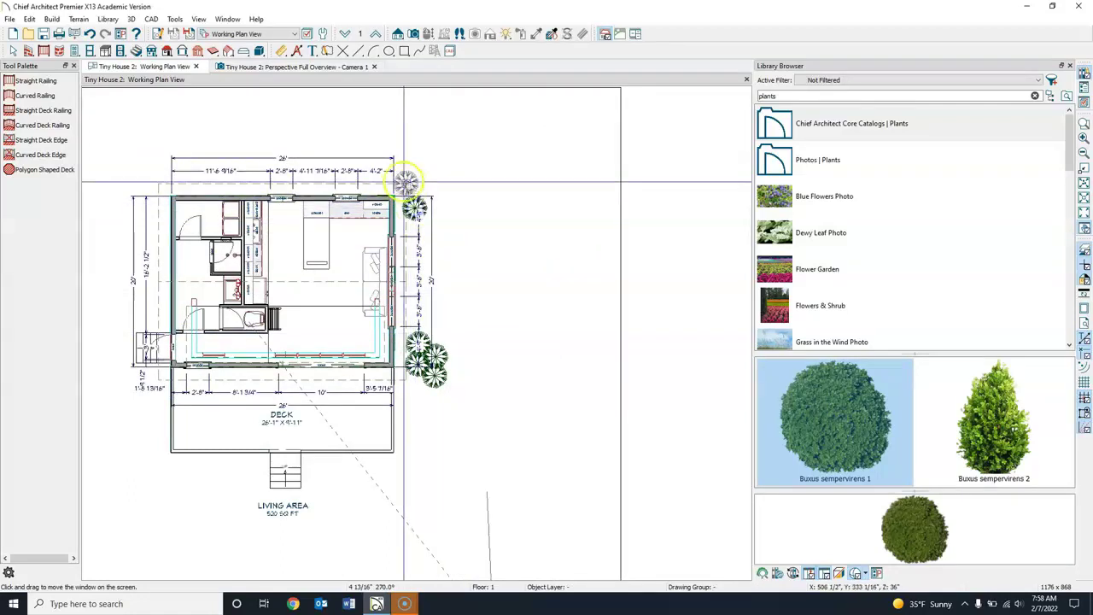
pyautogui.click(389, 174)
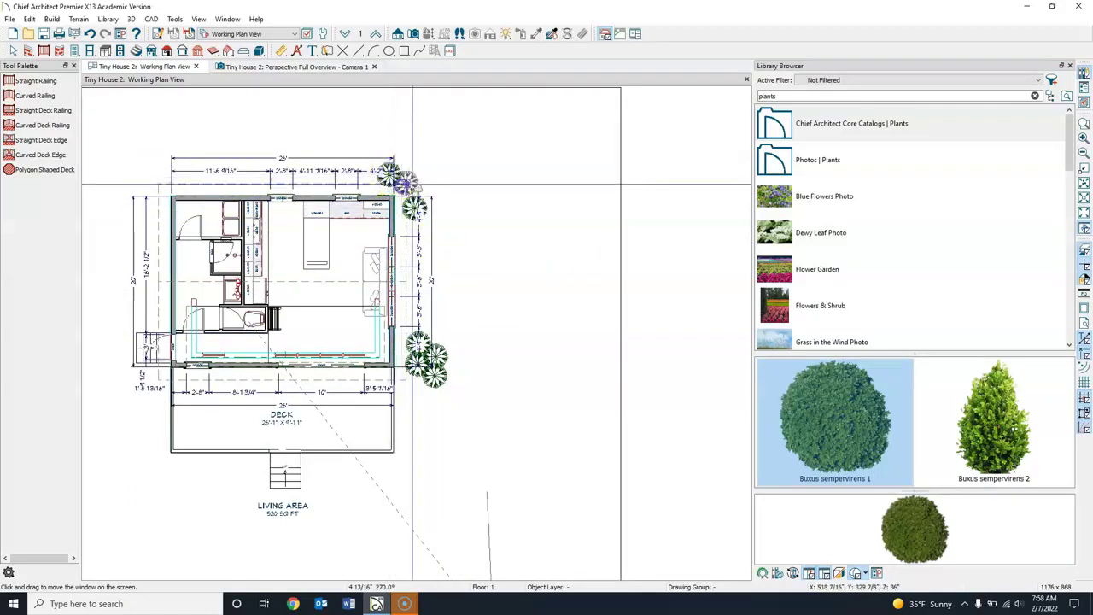
pyautogui.click(425, 195)
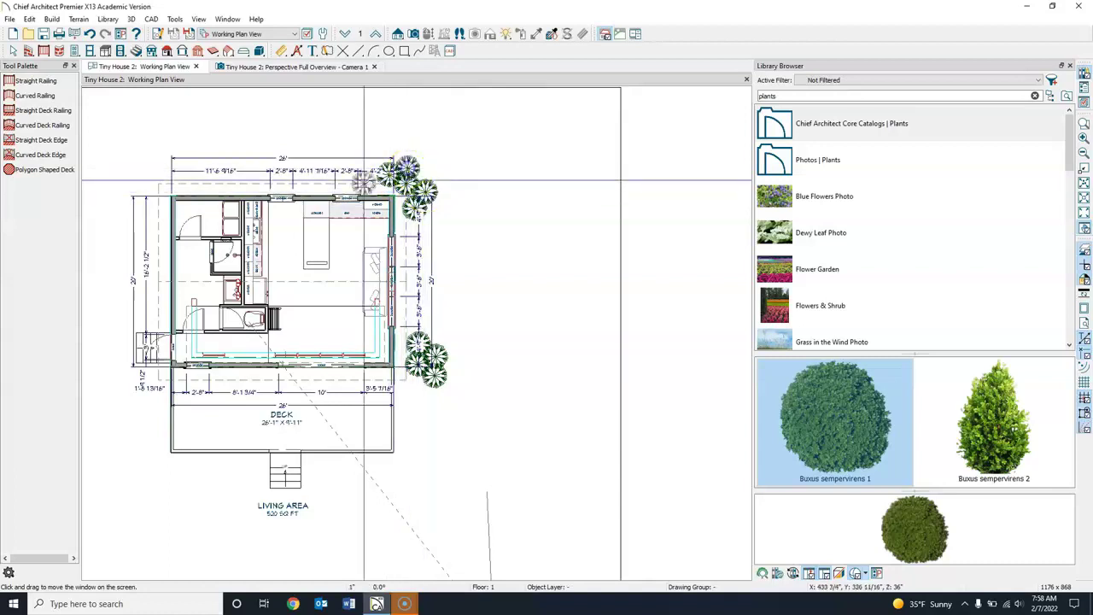
pyautogui.moveTo(342, 276); pyautogui.dragTo(515, 266, button='middle')
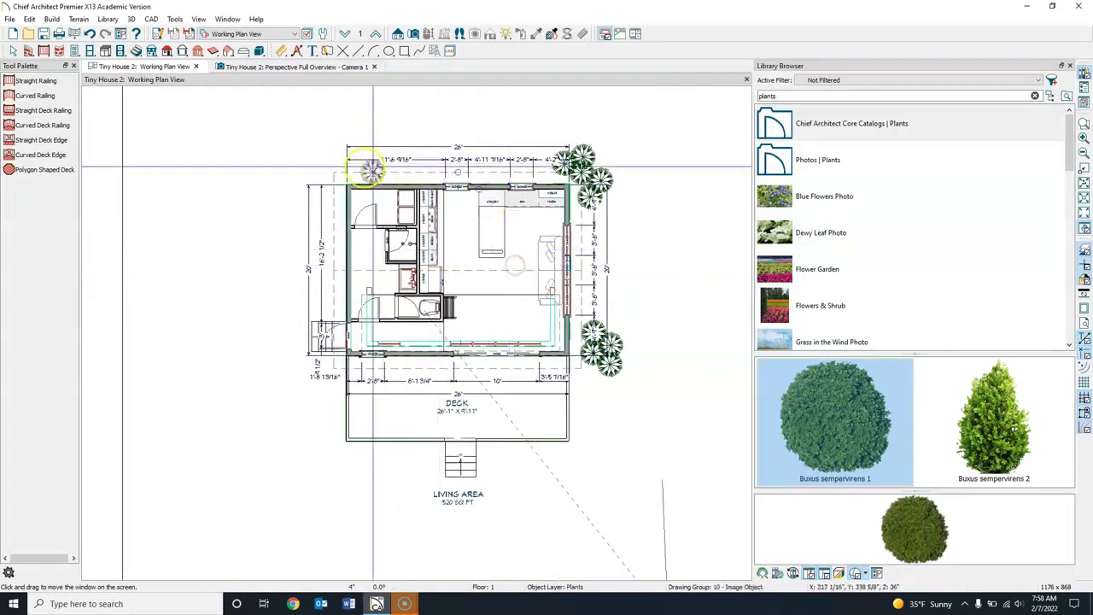
pyautogui.click(333, 189)
pyautogui.click(334, 160)
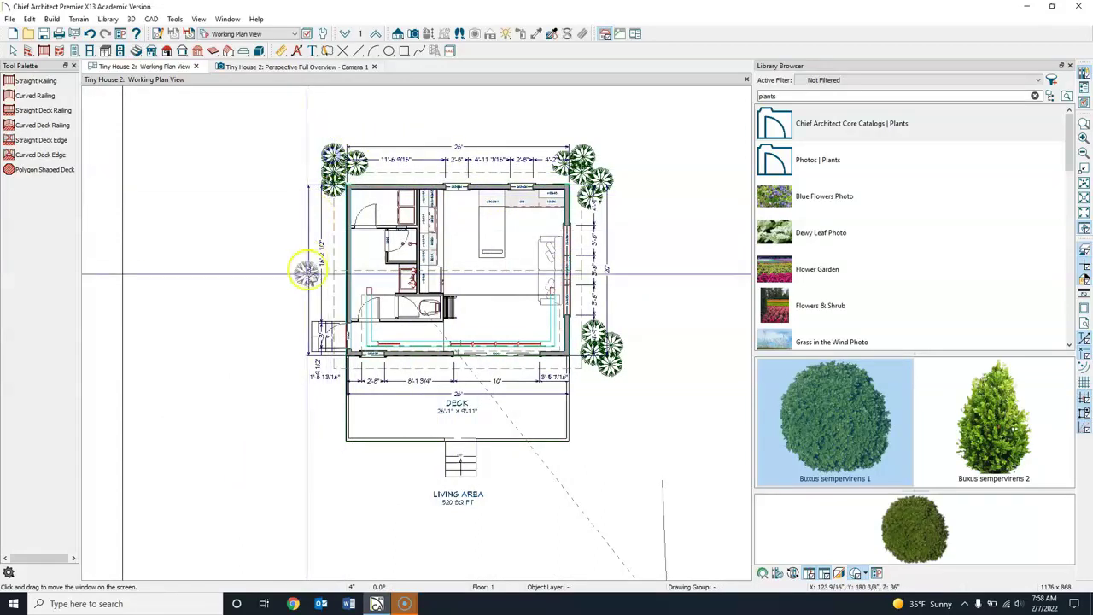
# Place one Buxus sempervirens 1 shrub on each side of the side entrance steps on the left wall
pyautogui.moveTo(312, 347); pyautogui.dragTo(344, 290, button='middle')
pyautogui.scroll(3, 342, 308)
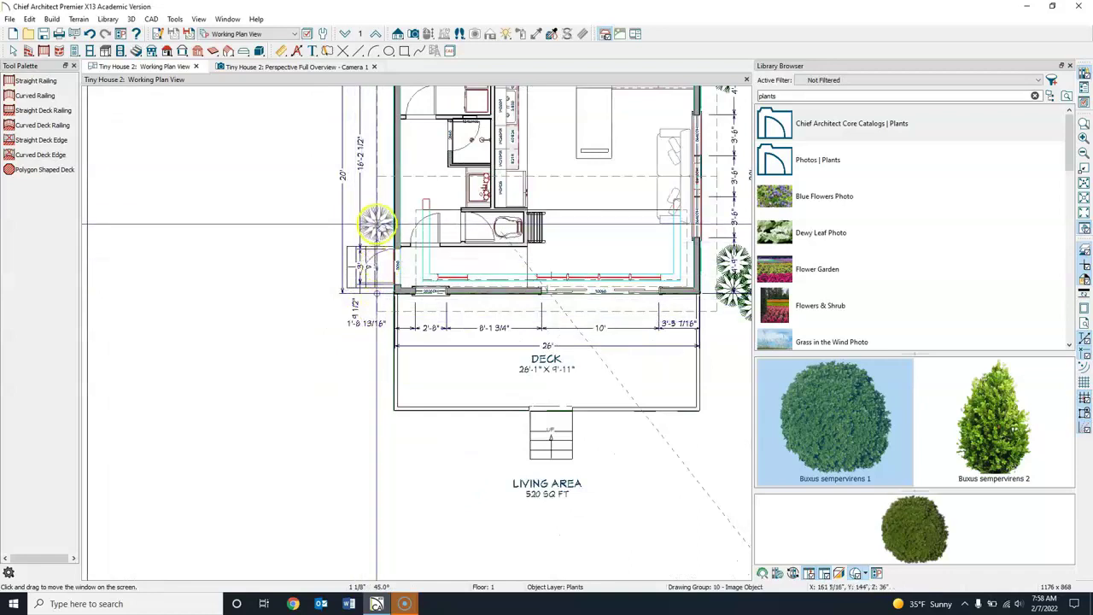
pyautogui.click(377, 224)
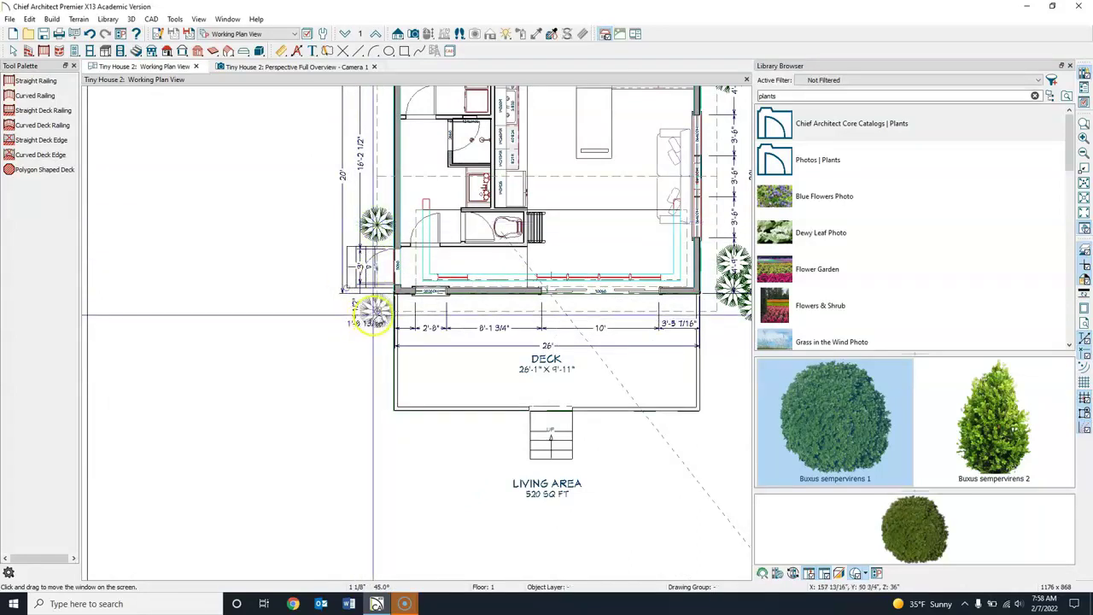
pyautogui.click(374, 315)
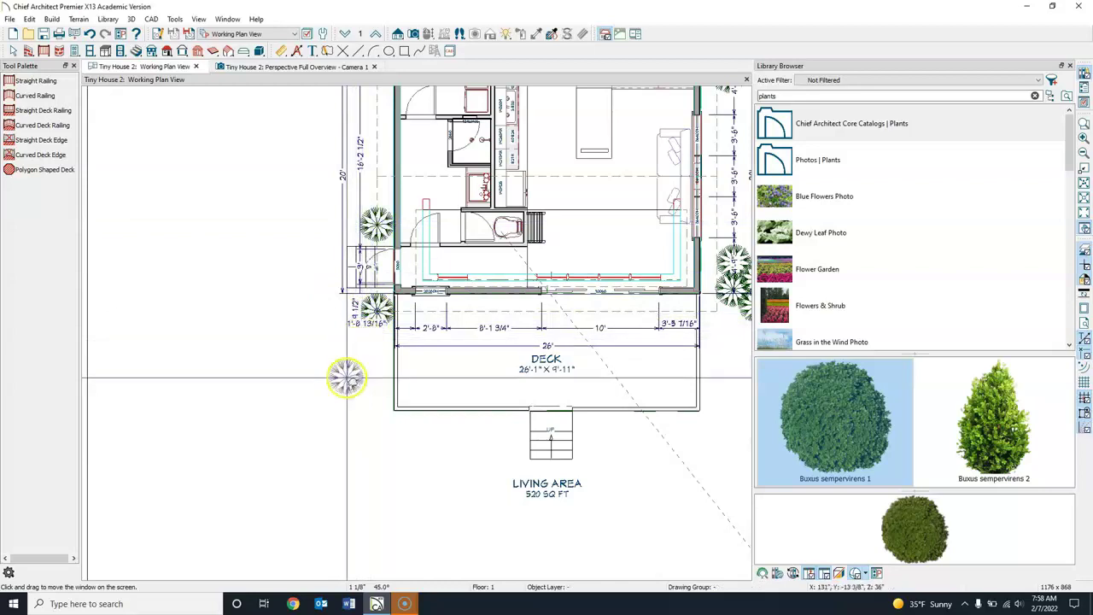
# Place a cluster of four Buxus sempervirens 1 shrubs around the deck's left front corner
pyautogui.click(374, 394)
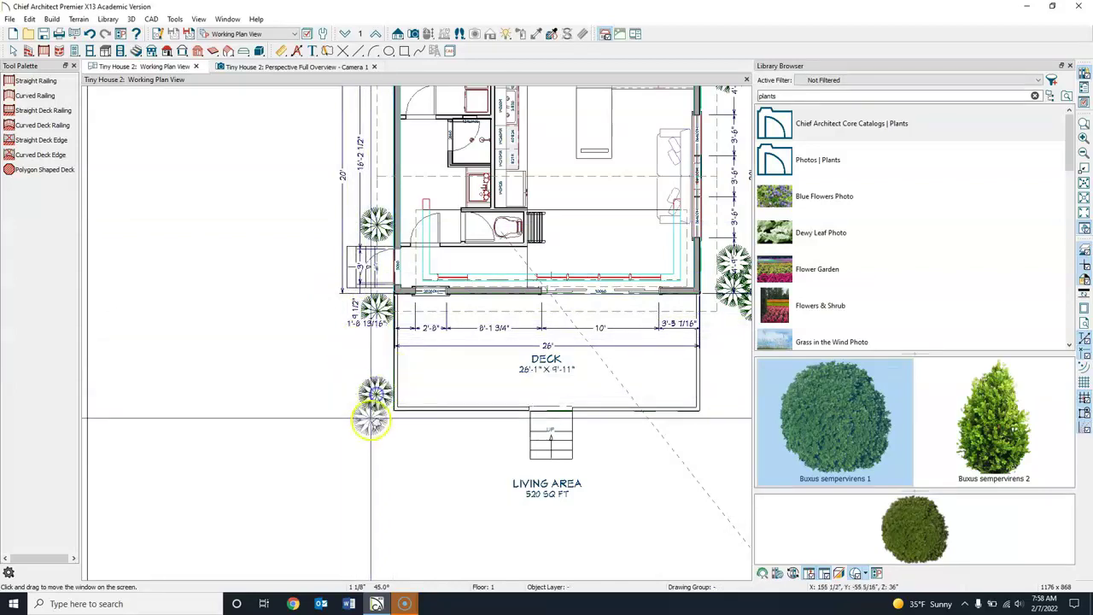
pyautogui.click(367, 423)
pyautogui.click(390, 441)
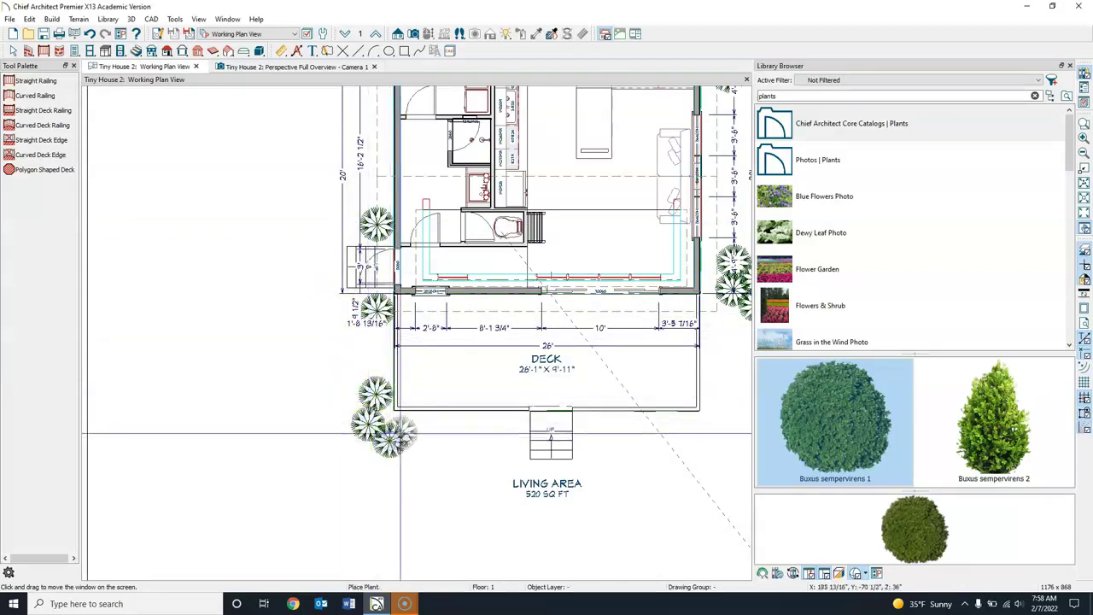
pyautogui.click(412, 431)
# Place a cluster of six Buxus sempervirens 1 shrubs around the deck's right front corner and check the planting in the perspective overview
pyautogui.moveTo(639, 459); pyautogui.dragTo(481, 442, button='middle')
pyautogui.click(549, 371)
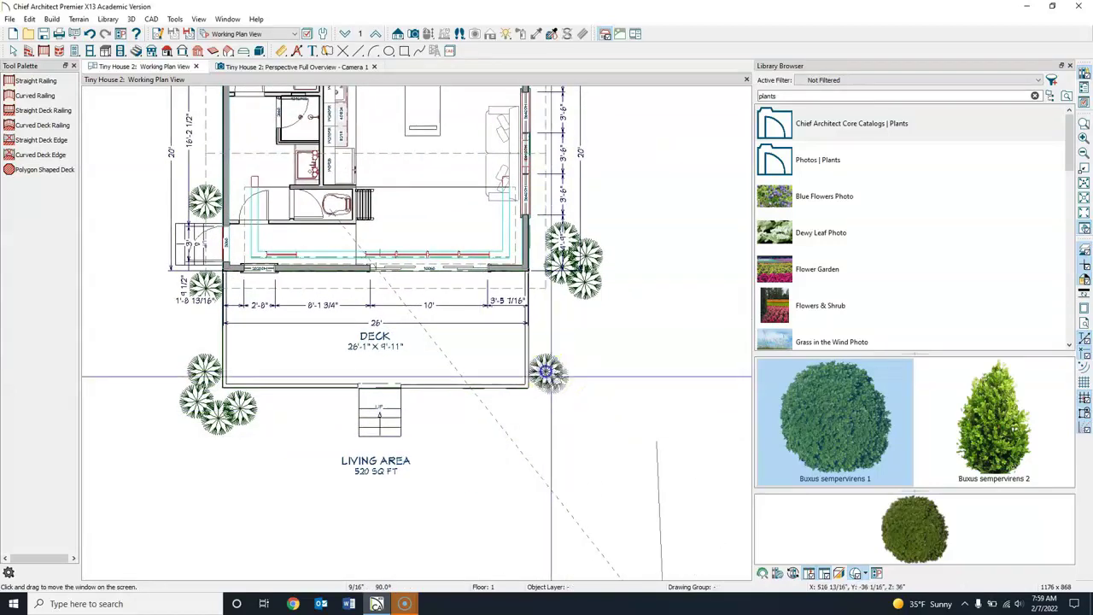
pyautogui.click(558, 405)
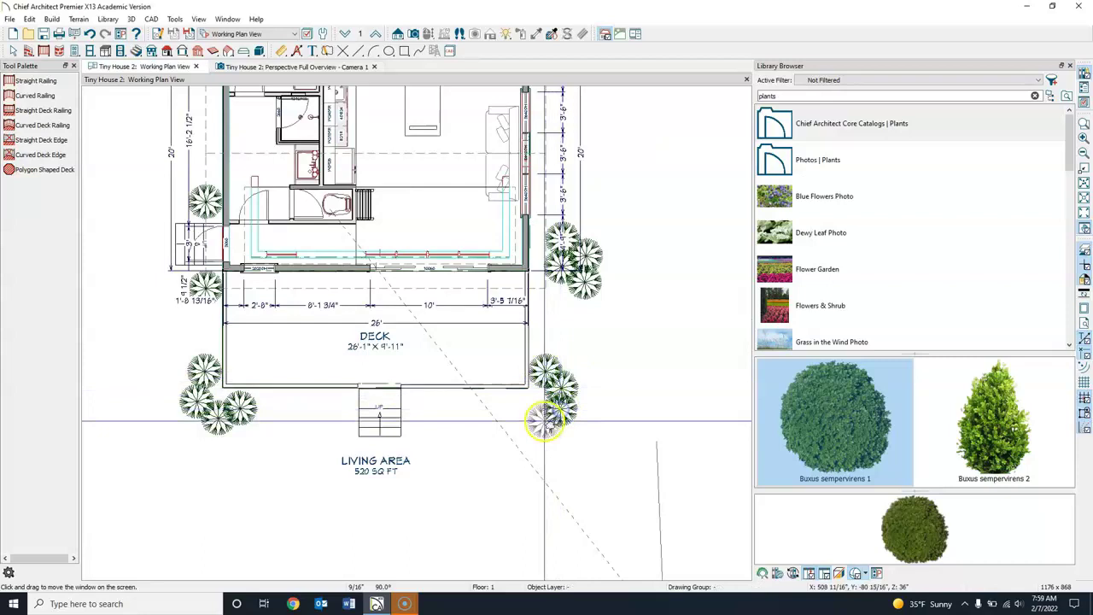
pyautogui.click(533, 406)
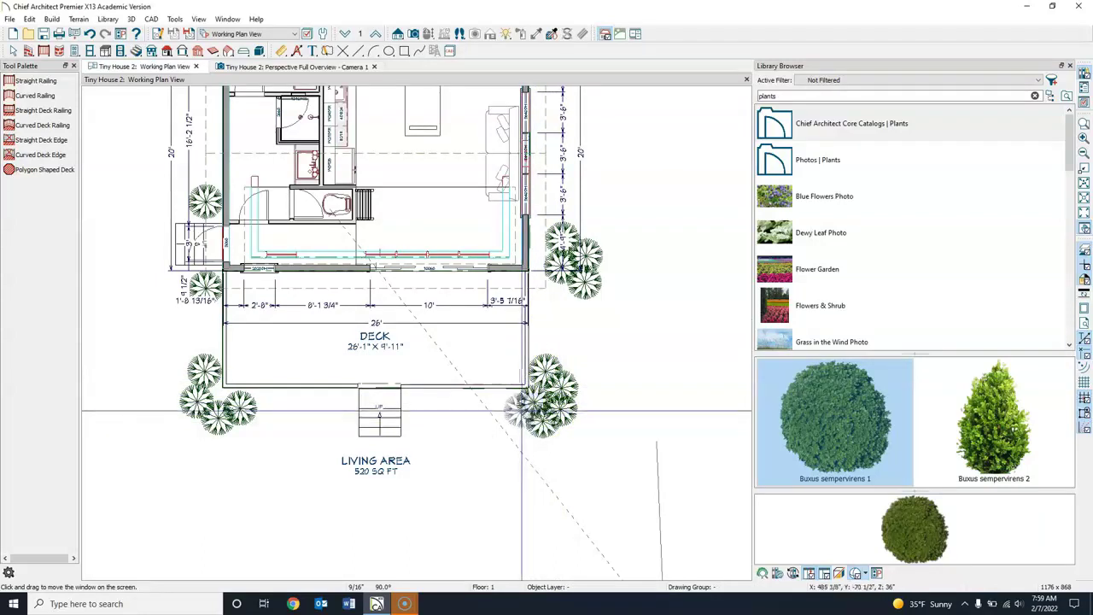
pyautogui.click(514, 409)
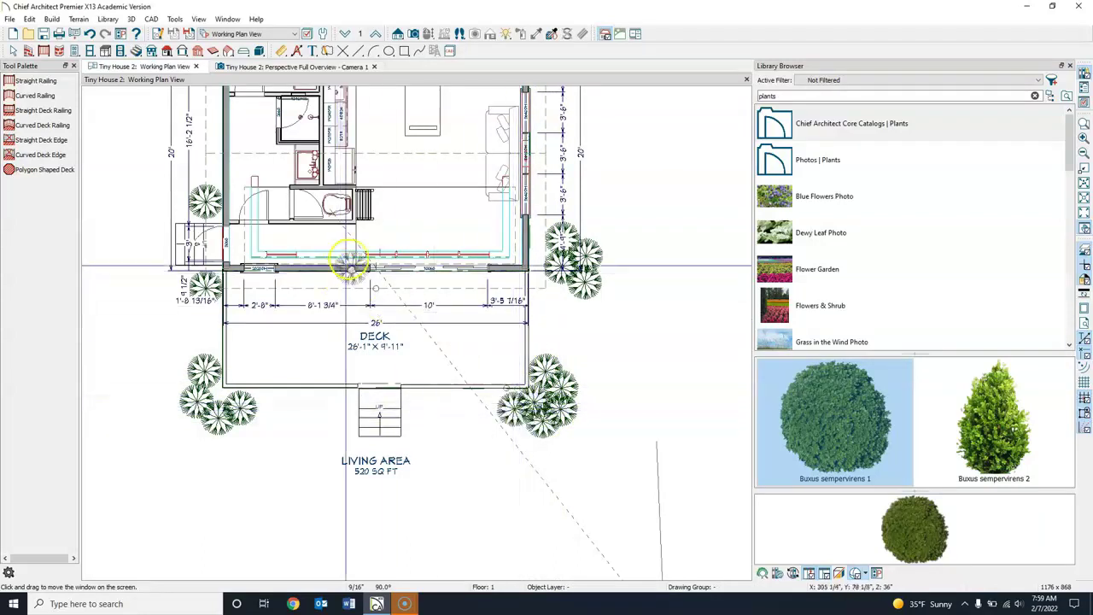
pyautogui.click(246, 66)
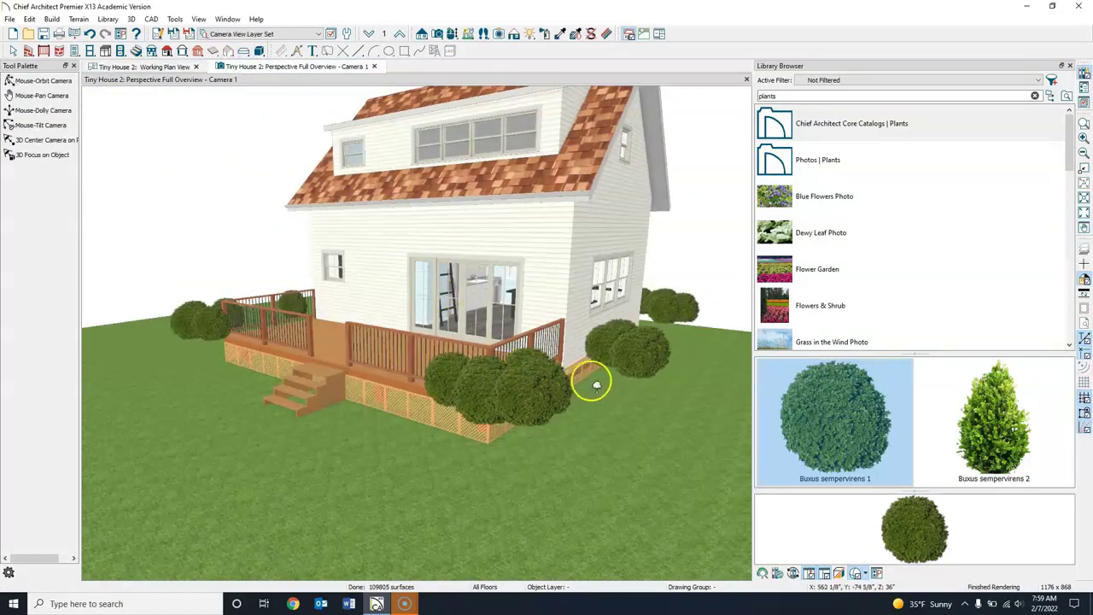
# Delete the shrubs at the right front corners of the deck and the house in the plan, keeping the dimension lines
pyautogui.click(165, 67)
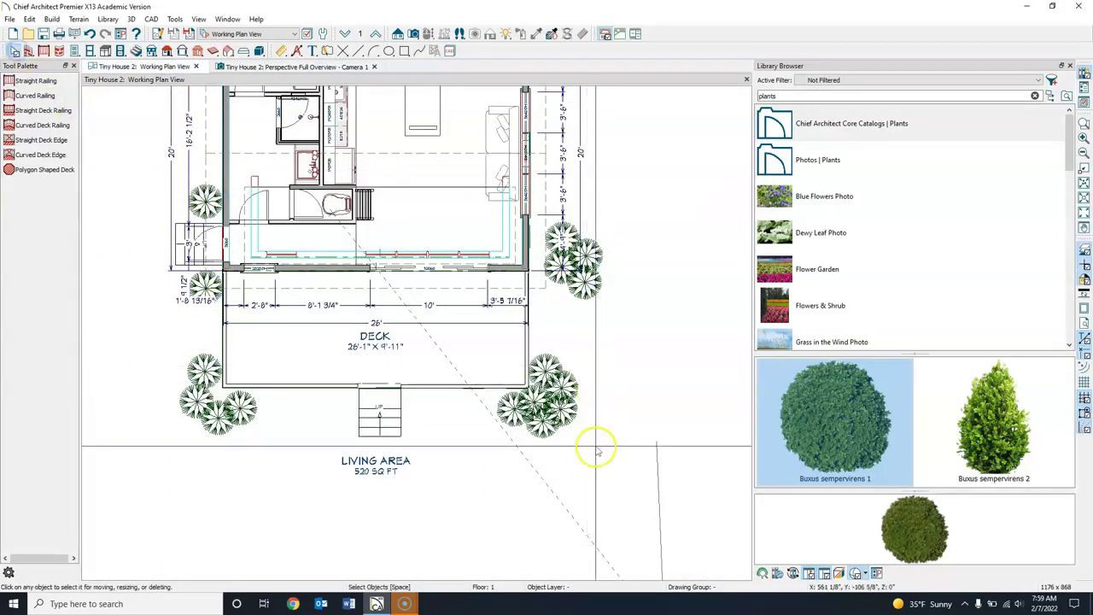
pyautogui.click(564, 384)
pyautogui.moveTo(564, 384); pyautogui.dragTo(574, 270)
pyautogui.click(575, 256)
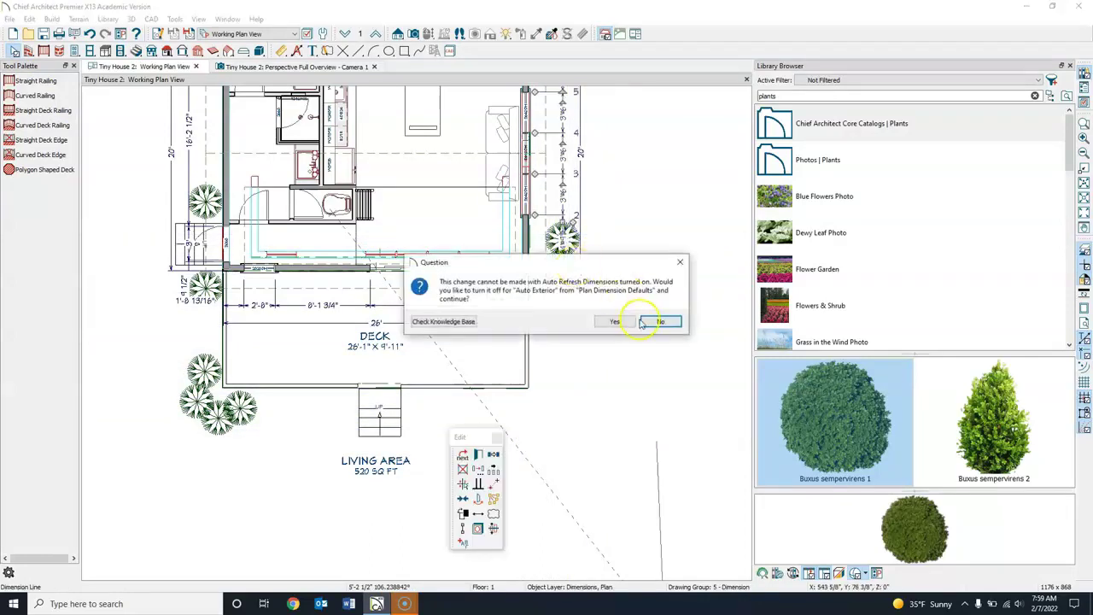
pyautogui.click(681, 262)
pyautogui.scroll(5, 586, 244)
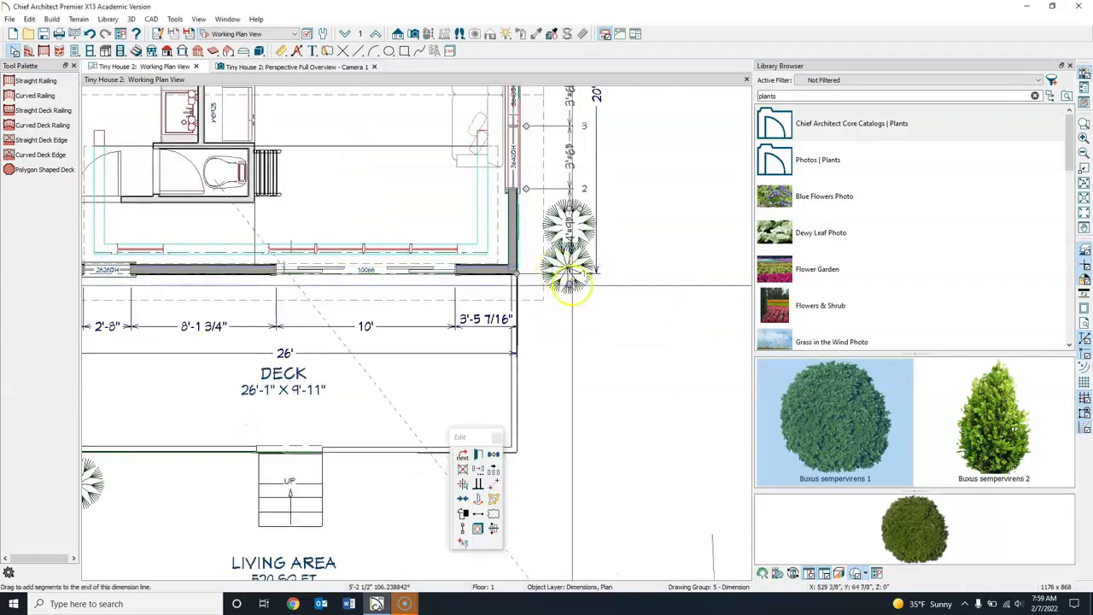
pyautogui.press('Delete')
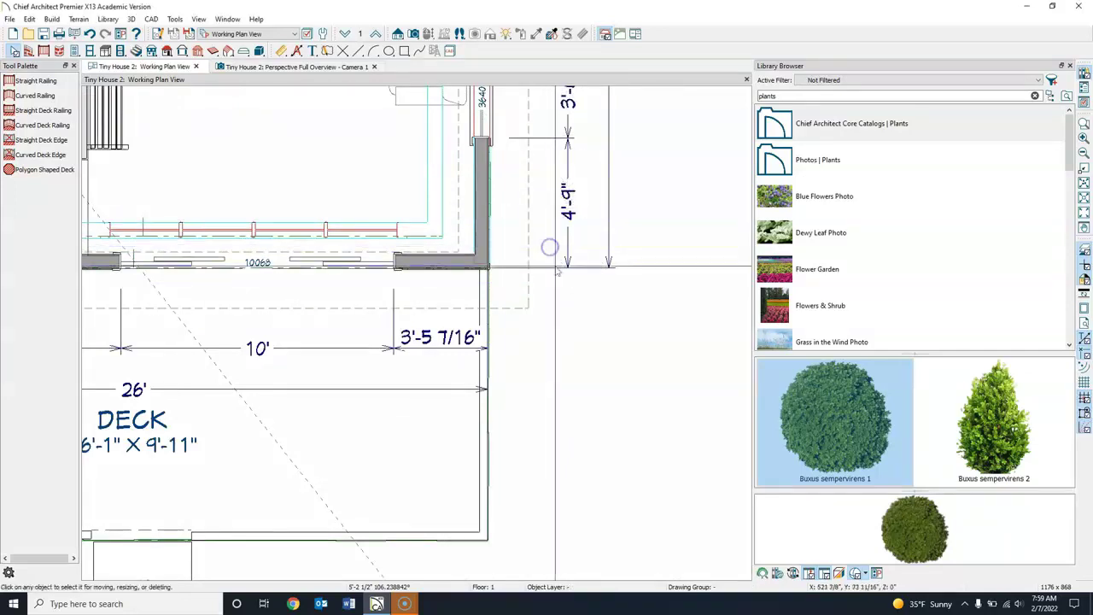
pyautogui.scroll(-3, 529, 273)
pyautogui.scroll(-3, 513, 297)
pyautogui.scroll(-2, 554, 271)
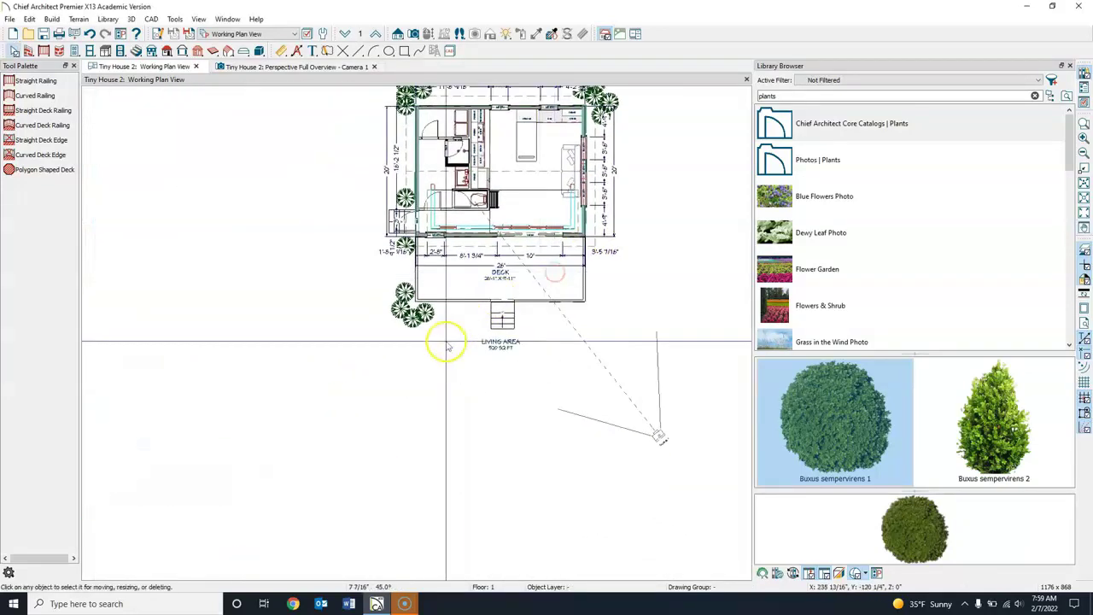
# Set Finished Floor to Top to 24" for three shrubs at the deck's left front corner and check them in the perspective overview
pyautogui.click(493, 514)
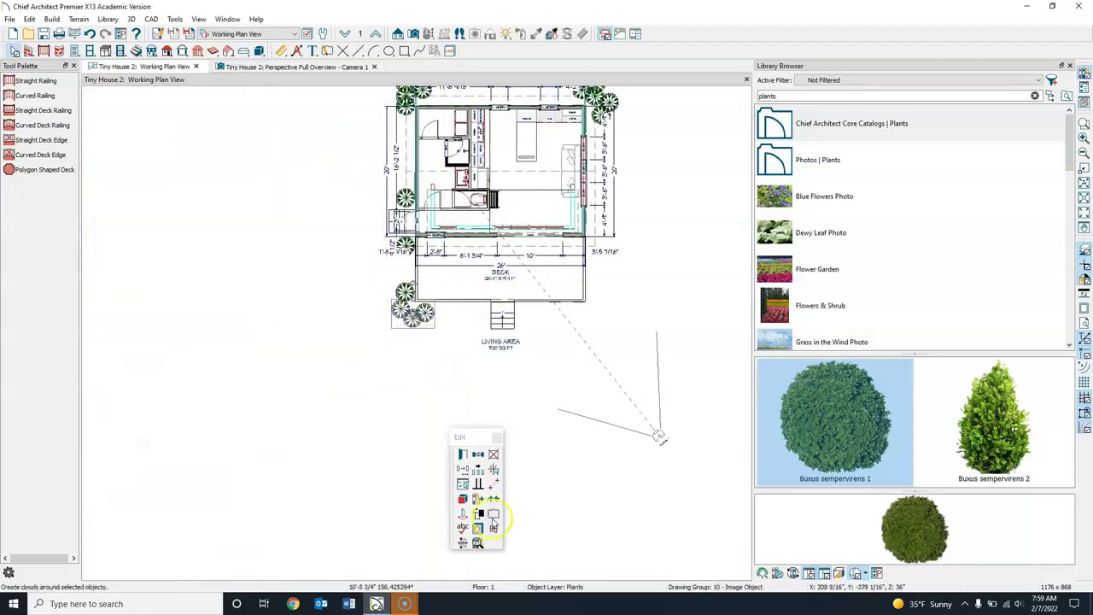
pyautogui.click(461, 456)
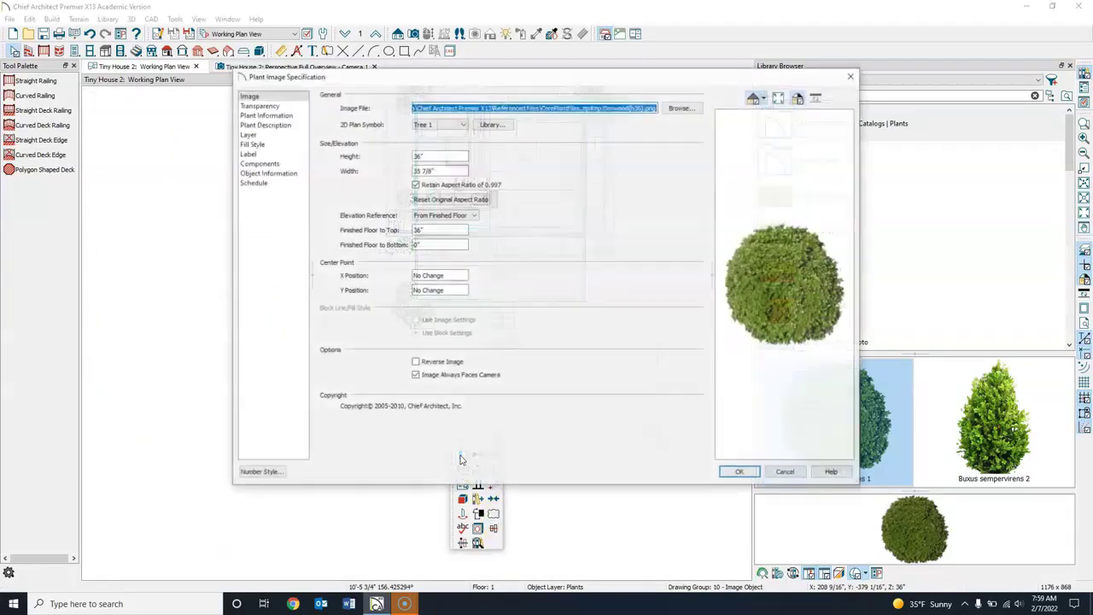
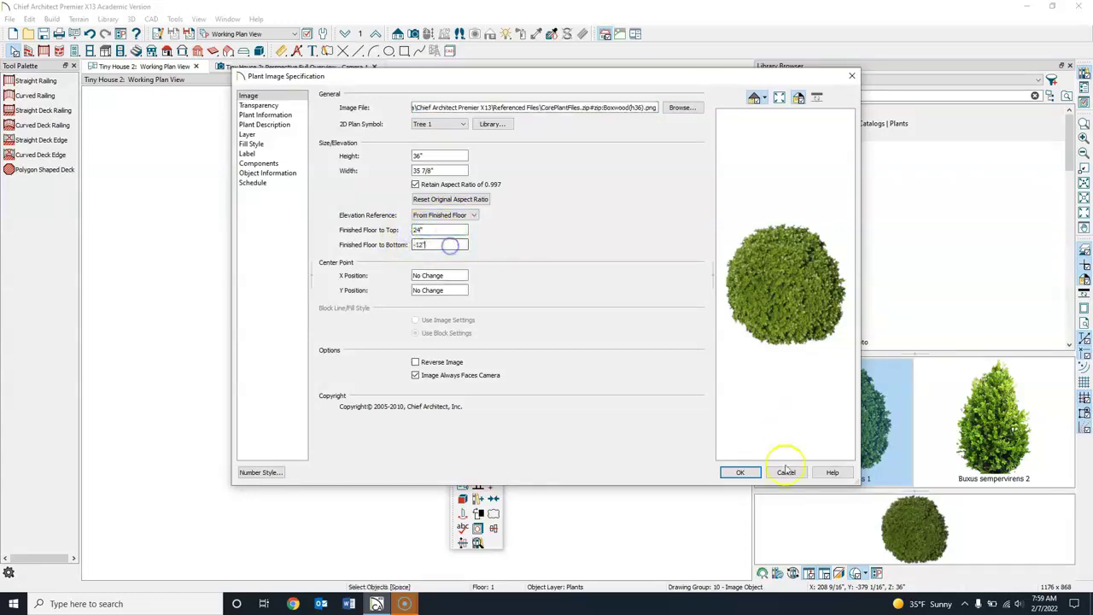
pyautogui.click(741, 473)
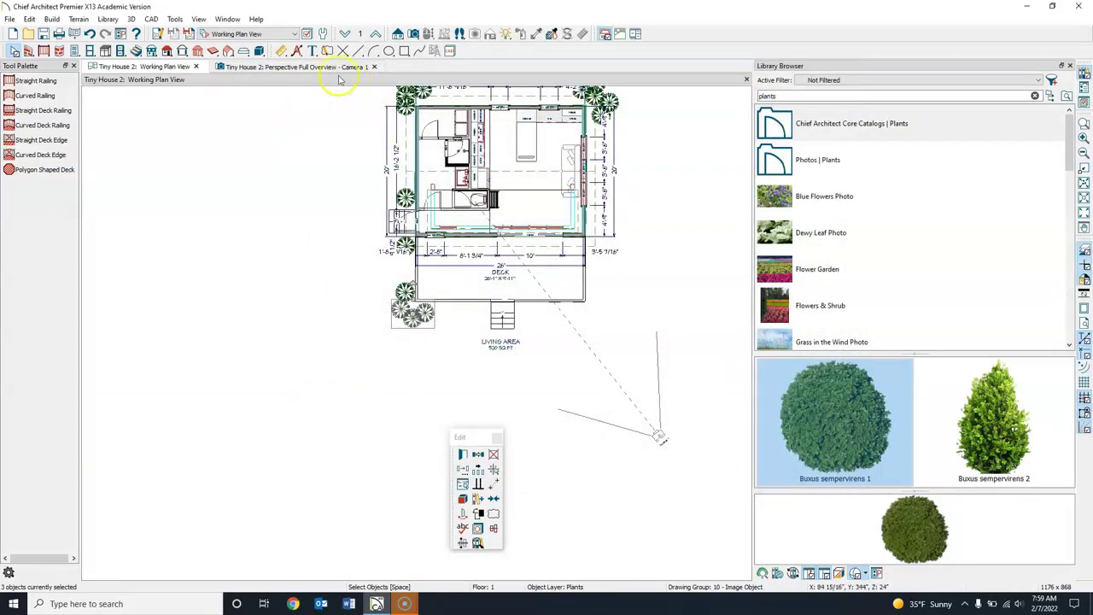
pyautogui.click(289, 66)
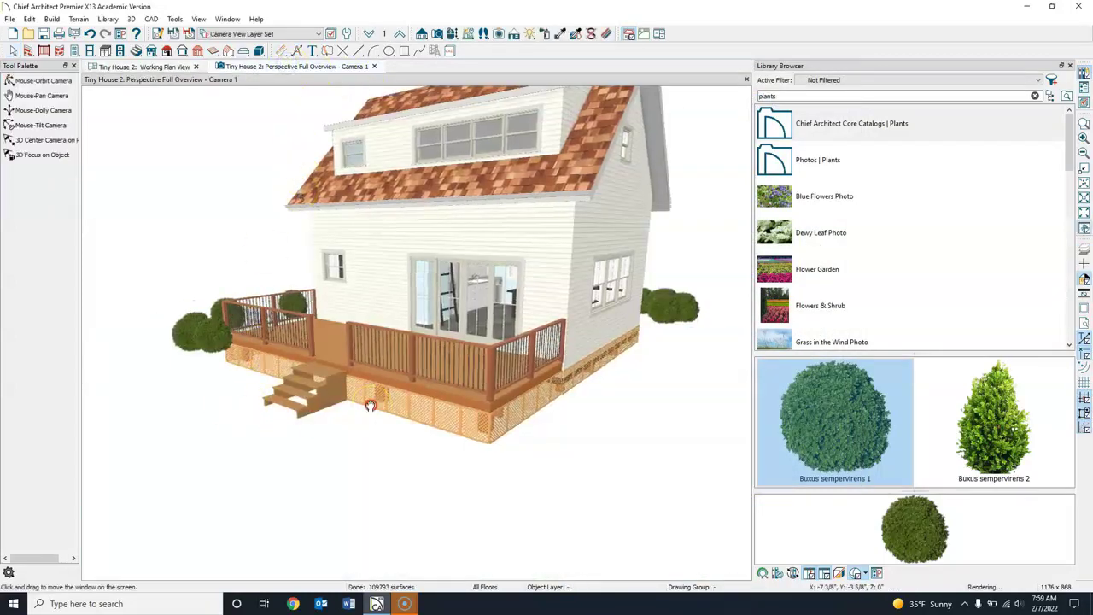
pyautogui.moveTo(410, 387); pyautogui.dragTo(421, 223)
pyautogui.click(452, 33)
pyautogui.moveTo(378, 311); pyautogui.dragTo(164, 133)
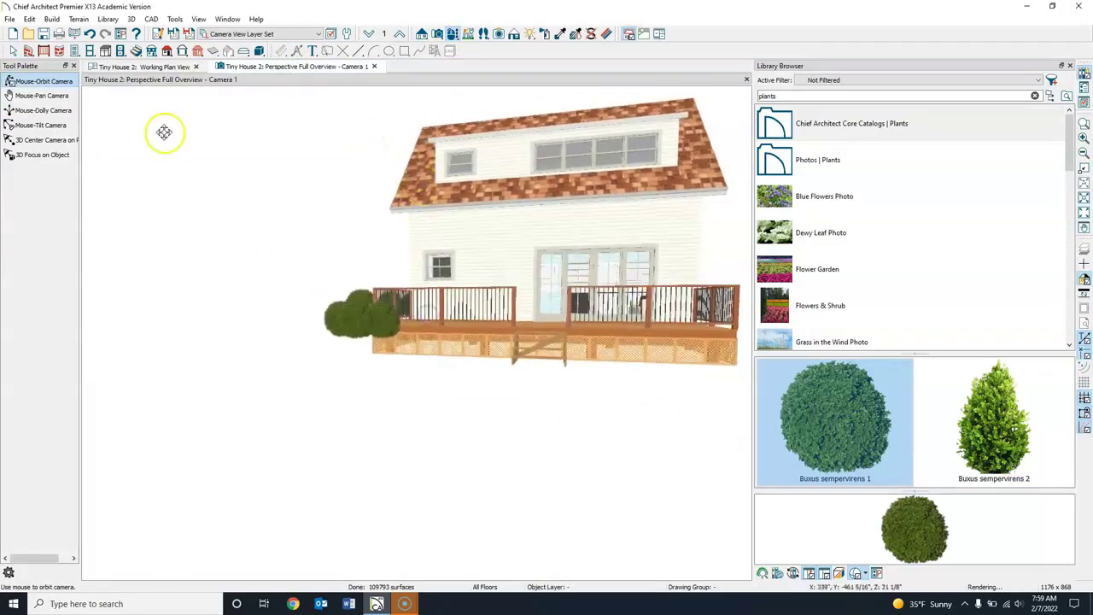
pyautogui.click(357, 323)
pyautogui.keyDown('shift'); pyautogui.click(346, 311); pyautogui.keyUp('shift')
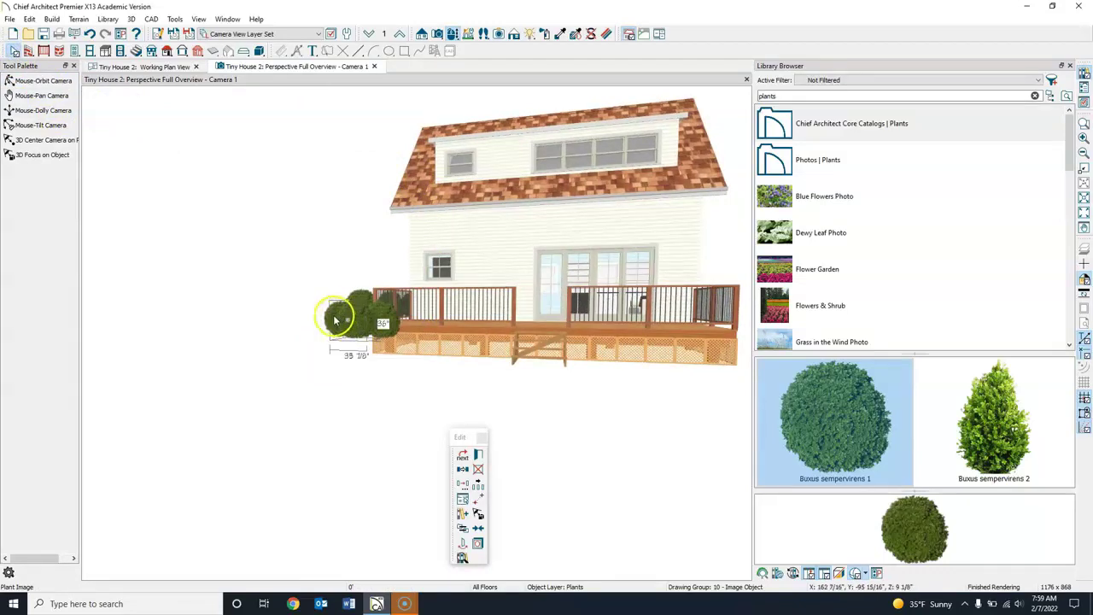
pyautogui.keyDown('shift'); pyautogui.click(355, 297); pyautogui.keyUp('shift')
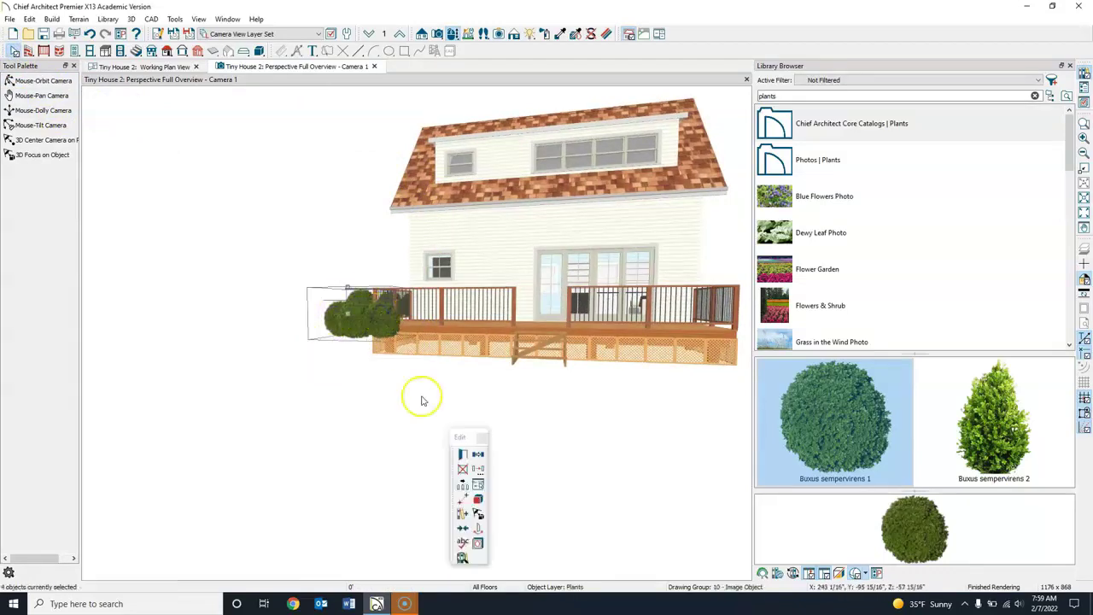
pyautogui.click(461, 455)
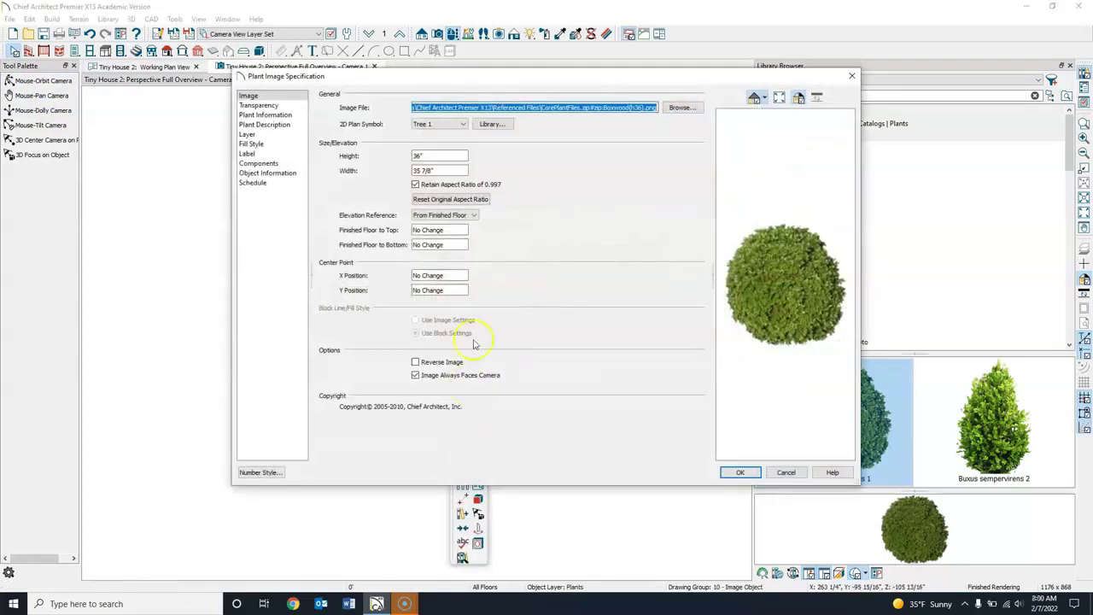
pyautogui.click(785, 473)
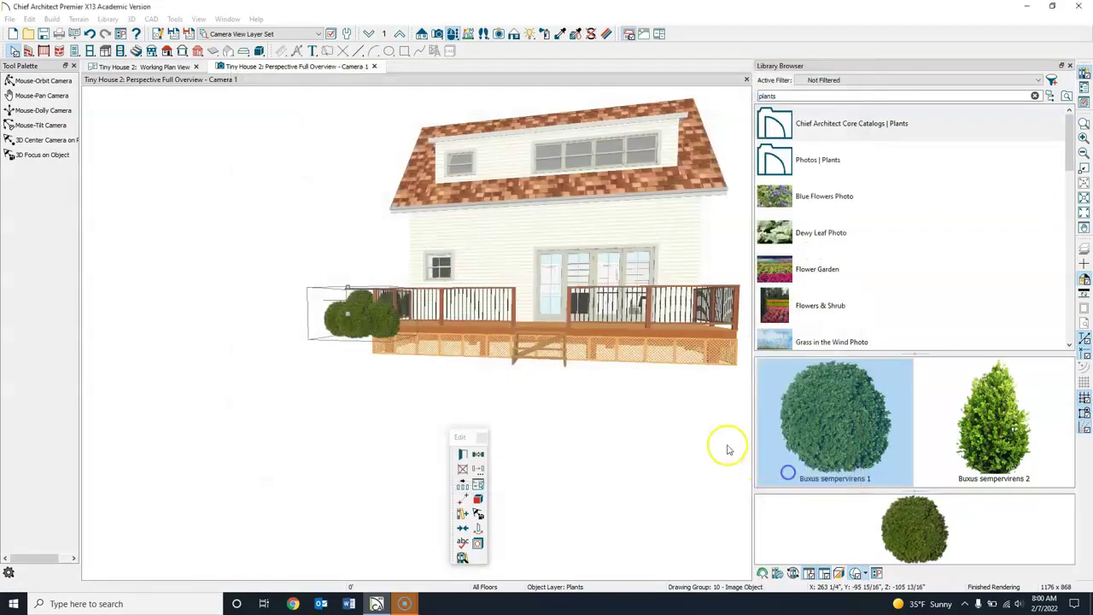
# Set Finished Floor to Top to 0" for all four shrubs at the deck's left front corner and check them in the perspective overview
pyautogui.click(142, 68)
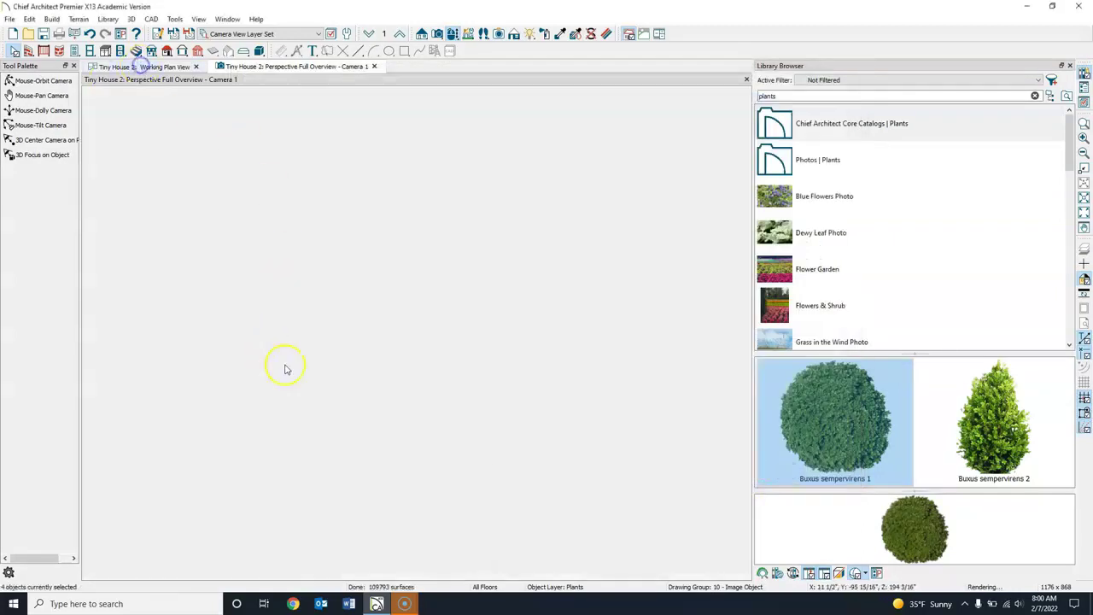
pyautogui.click(395, 334)
pyautogui.scroll(2, 406, 329)
pyautogui.moveTo(410, 350); pyautogui.dragTo(385, 305)
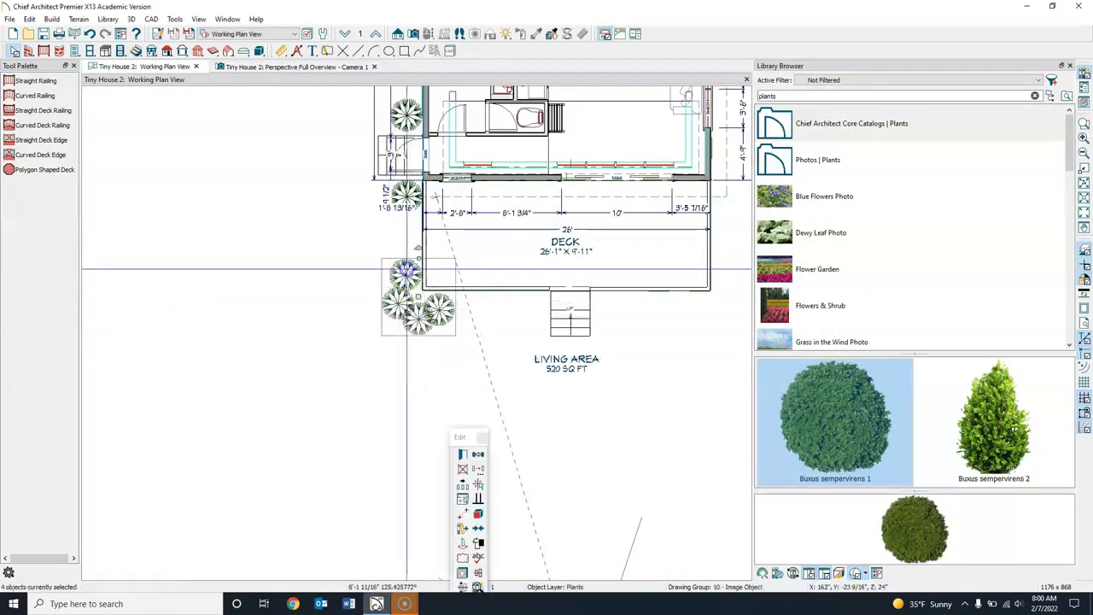
pyautogui.click(462, 455)
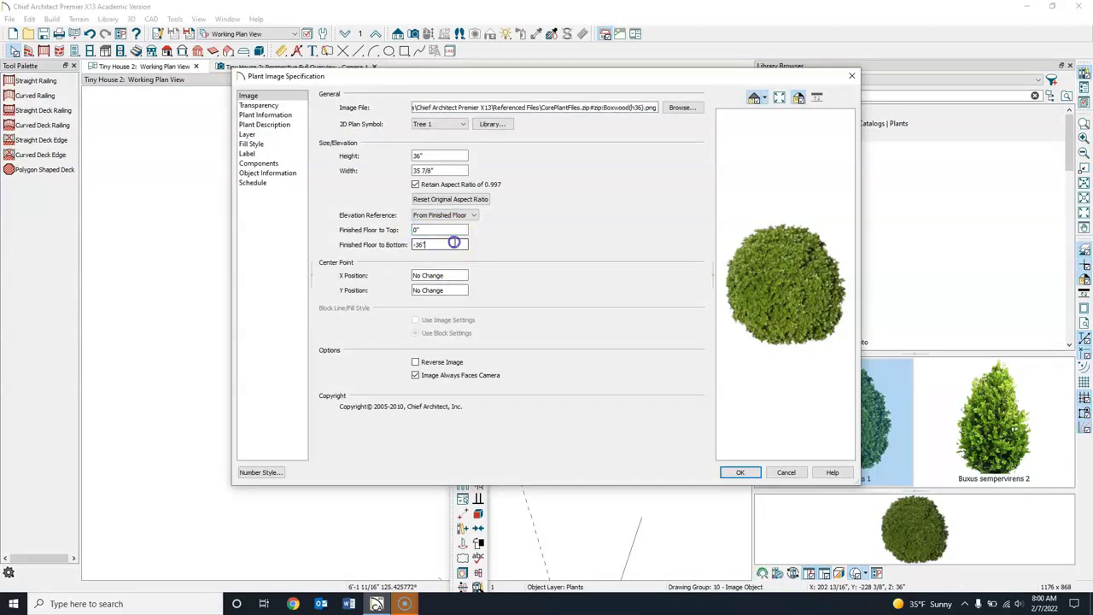
pyautogui.click(739, 472)
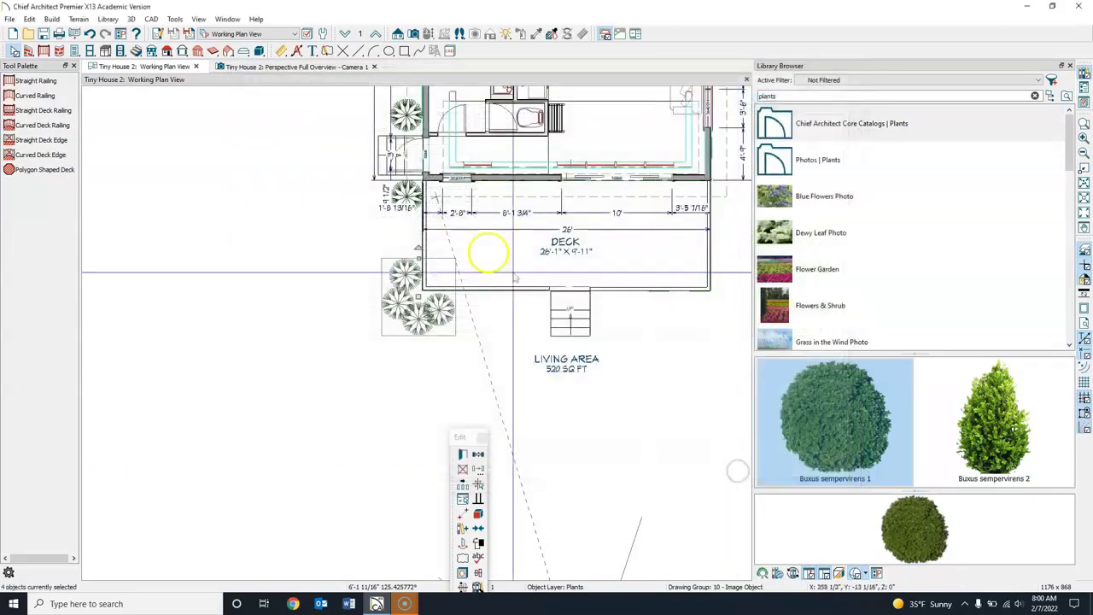
pyautogui.click(276, 67)
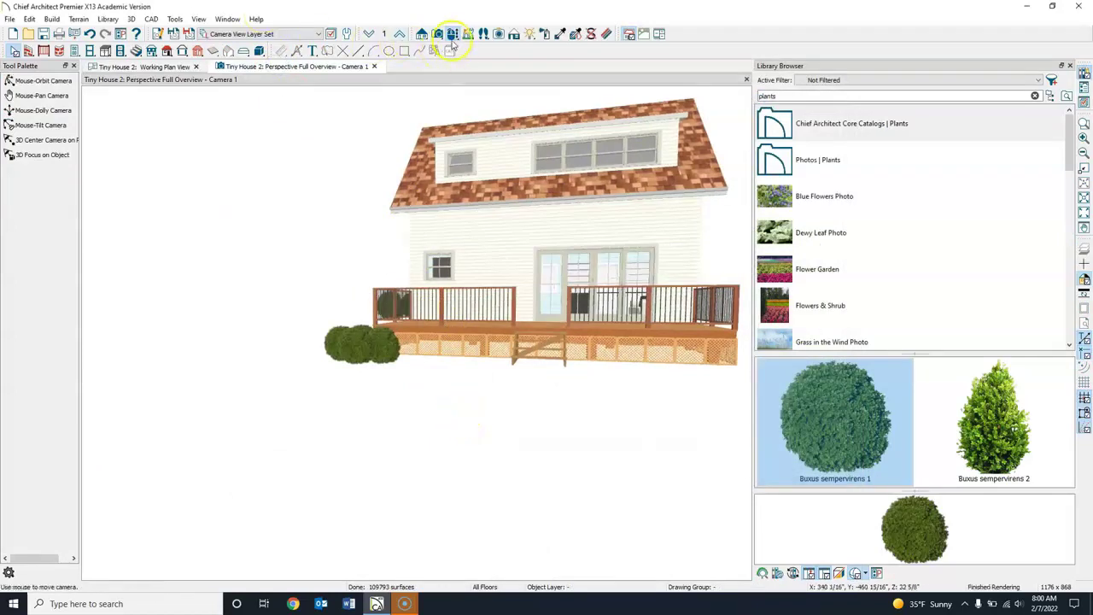
pyautogui.moveTo(358, 260); pyautogui.dragTo(410, 333)
pyautogui.click(123, 67)
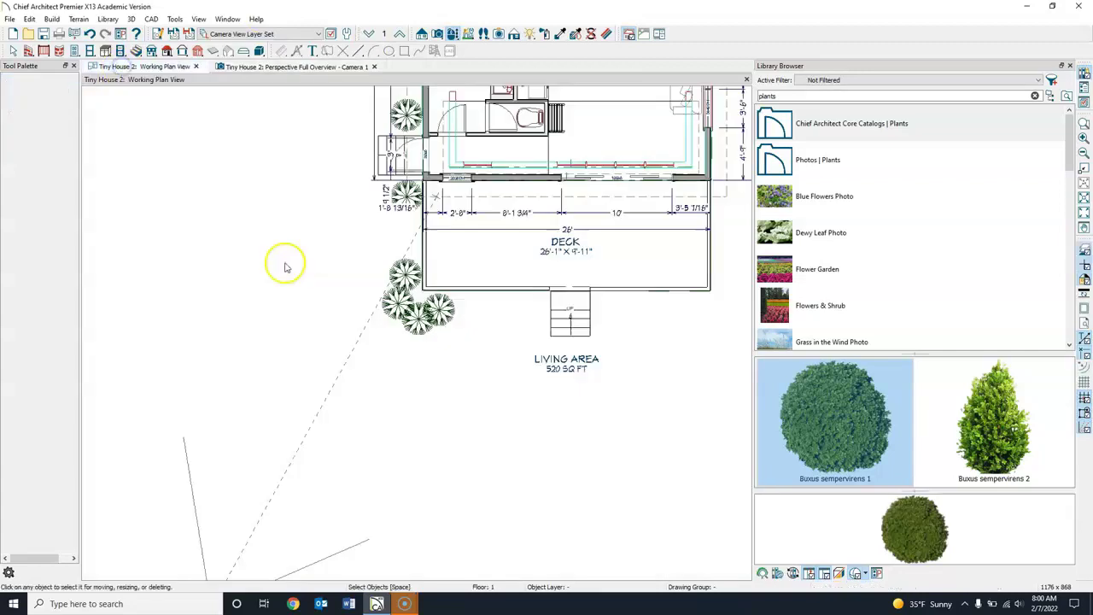
pyautogui.click(326, 251)
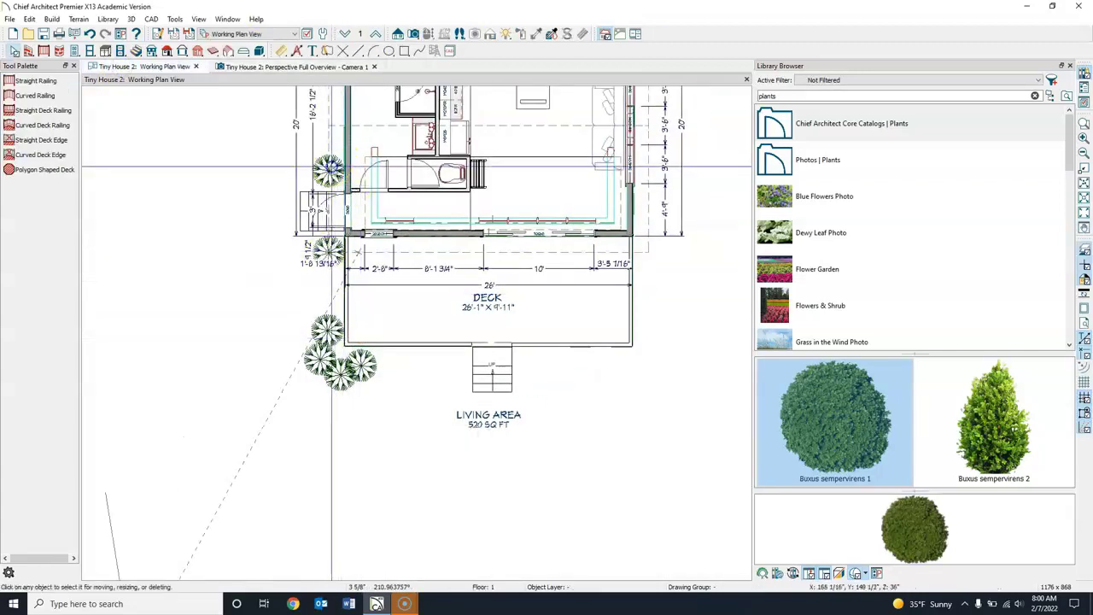
pyautogui.keyDown('shift'); pyautogui.click(327, 181); pyautogui.keyUp('shift')
pyautogui.click(314, 243)
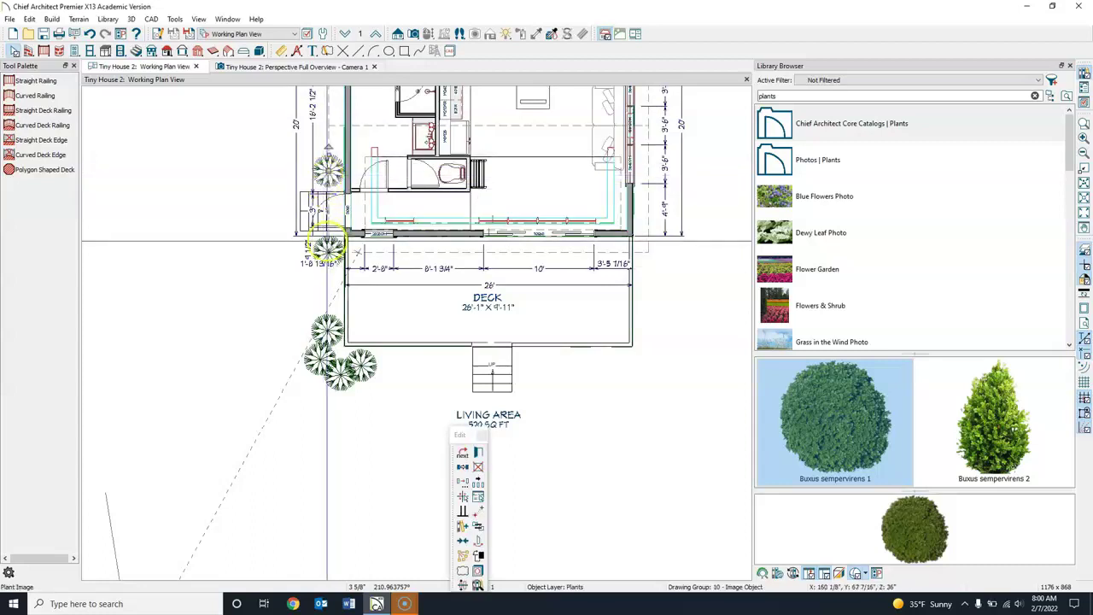
pyautogui.scroll(2, 312, 288)
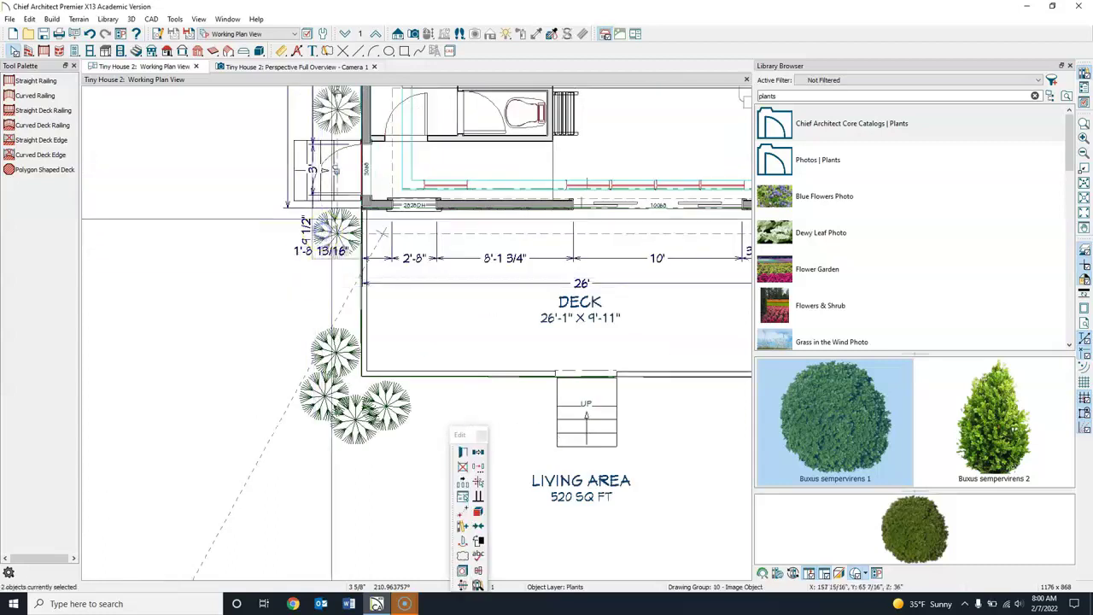
pyautogui.moveTo(326, 248); pyautogui.dragTo(319, 382, button='middle')
pyautogui.scroll(5, 324, 362)
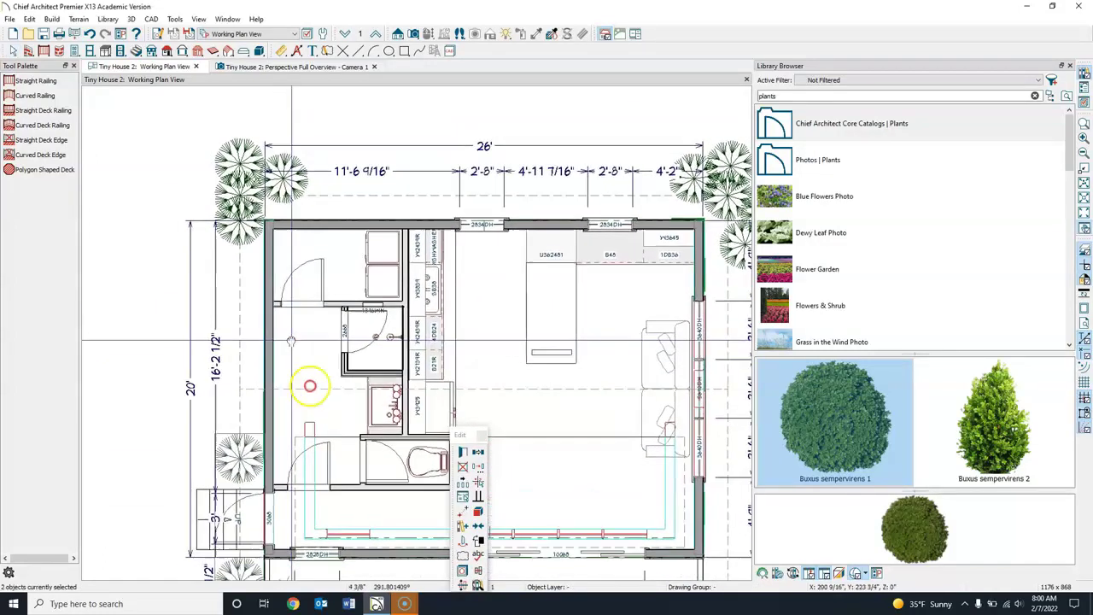
pyautogui.click(272, 299)
pyautogui.moveTo(271, 298); pyautogui.dragTo(250, 207)
pyautogui.moveTo(549, 288); pyautogui.dragTo(244, 259, button='middle')
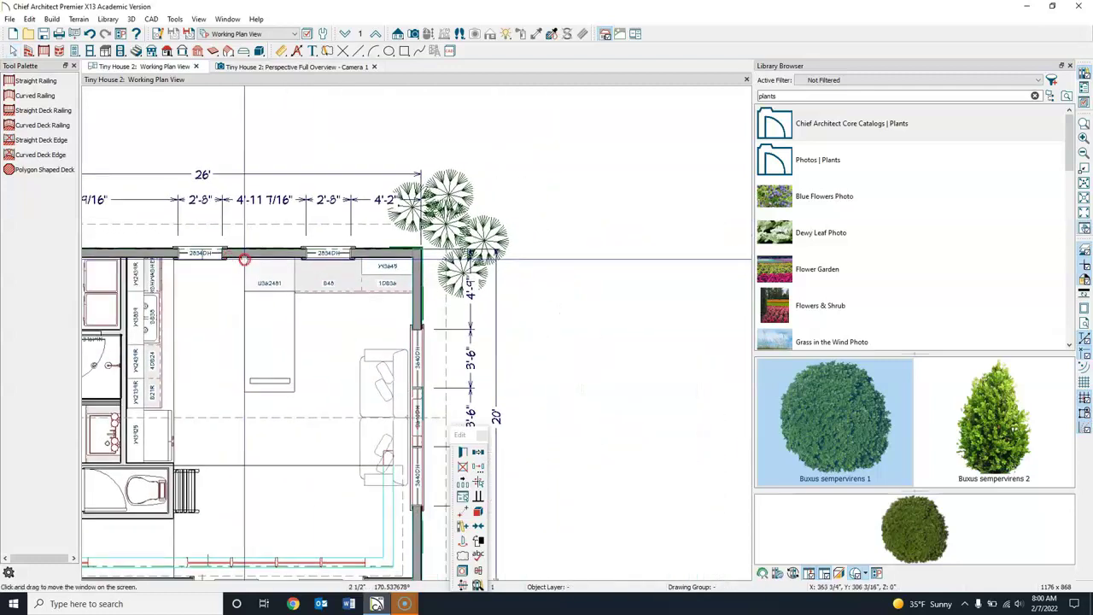
pyautogui.click(469, 181)
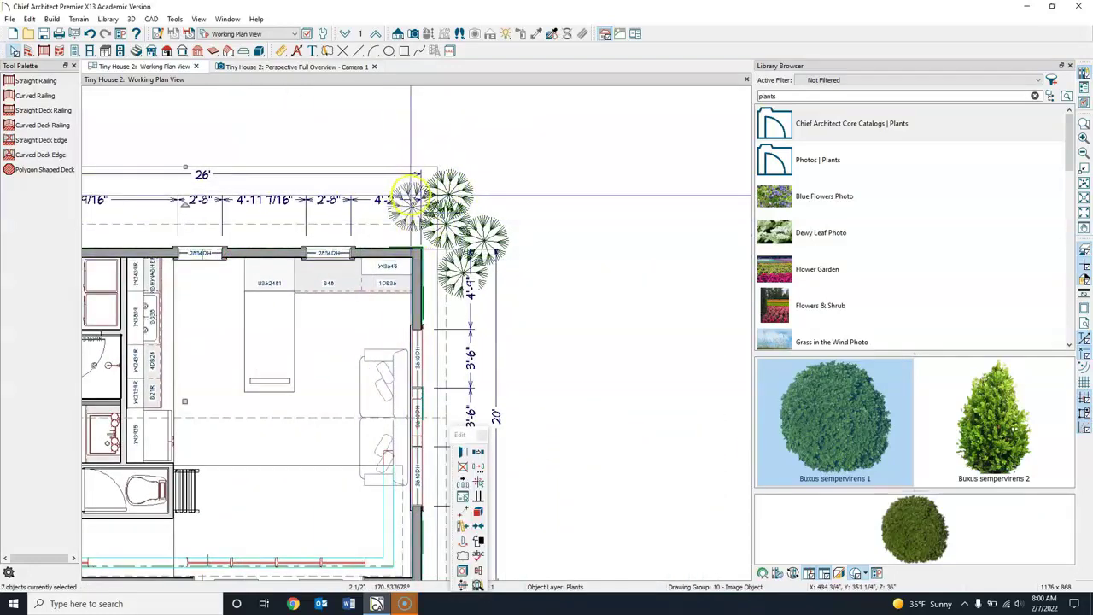
pyautogui.scroll(-1, 394, 232)
pyautogui.scroll(-1, 395, 232)
pyautogui.moveTo(395, 233); pyautogui.dragTo(505, 233, button='middle')
pyautogui.click(134, 114)
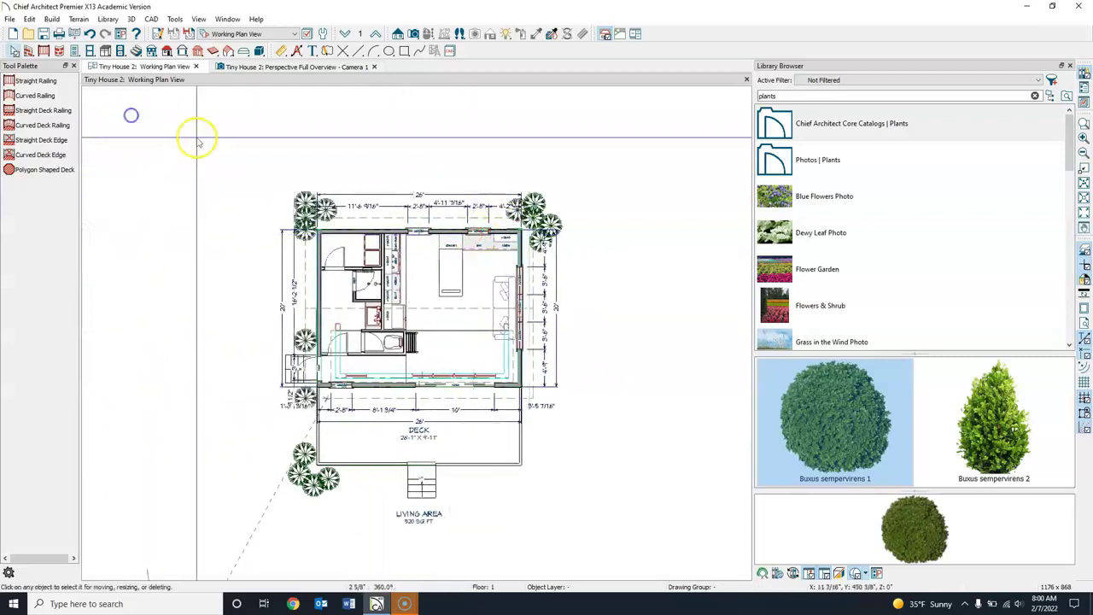
pyautogui.scroll(3, 568, 243)
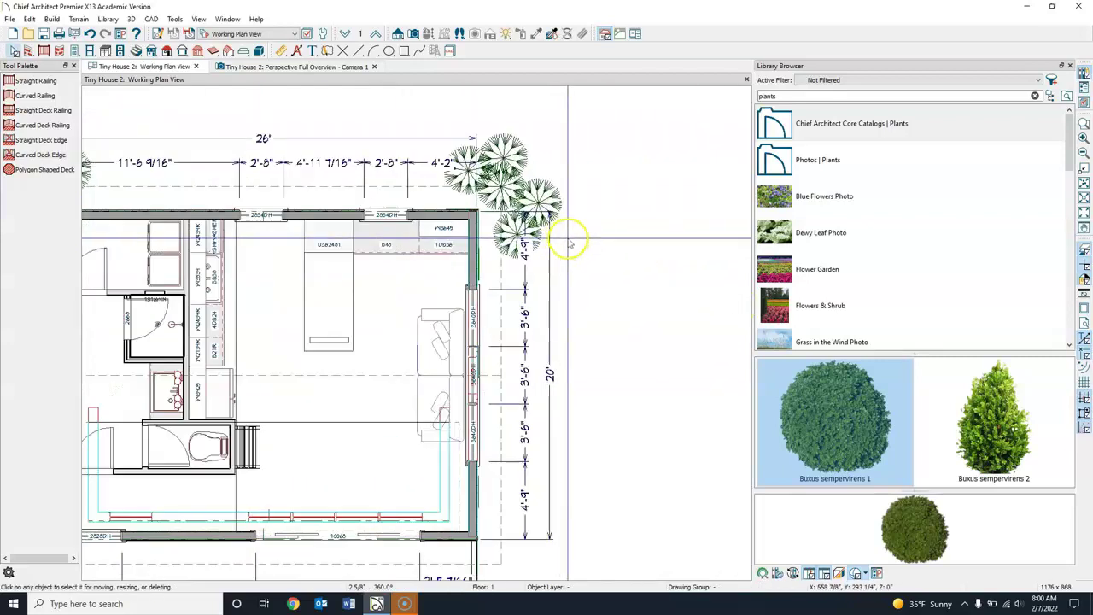
pyautogui.click(537, 229)
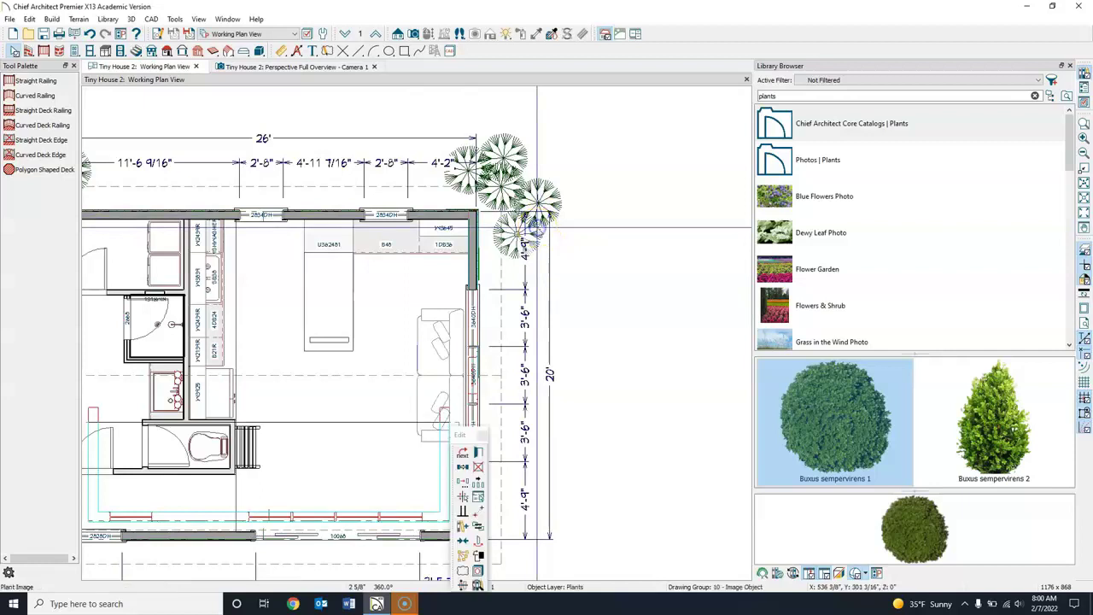
pyautogui.keyDown('shift'); pyautogui.click(539, 199); pyautogui.keyUp('shift')
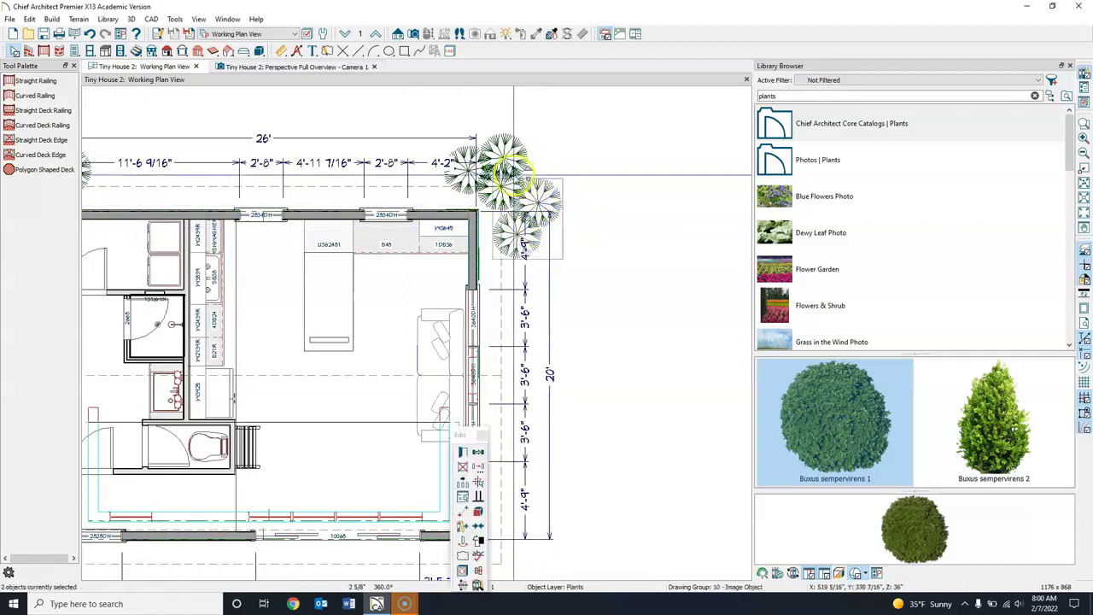
pyautogui.keyDown('shift'); pyautogui.click(481, 154); pyautogui.keyUp('shift')
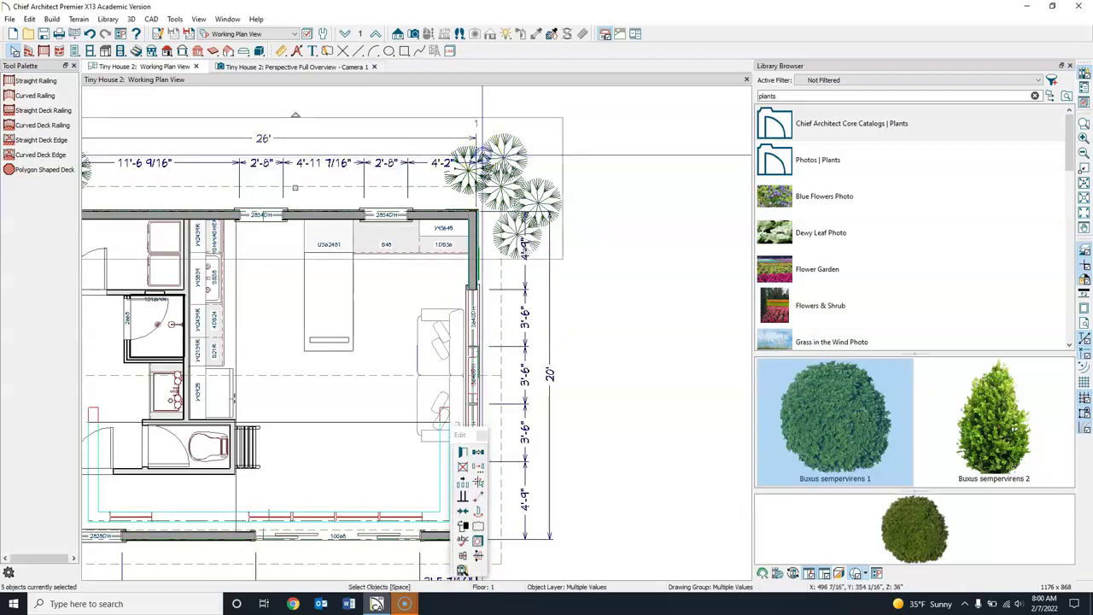
pyautogui.click(611, 177)
pyautogui.click(517, 139)
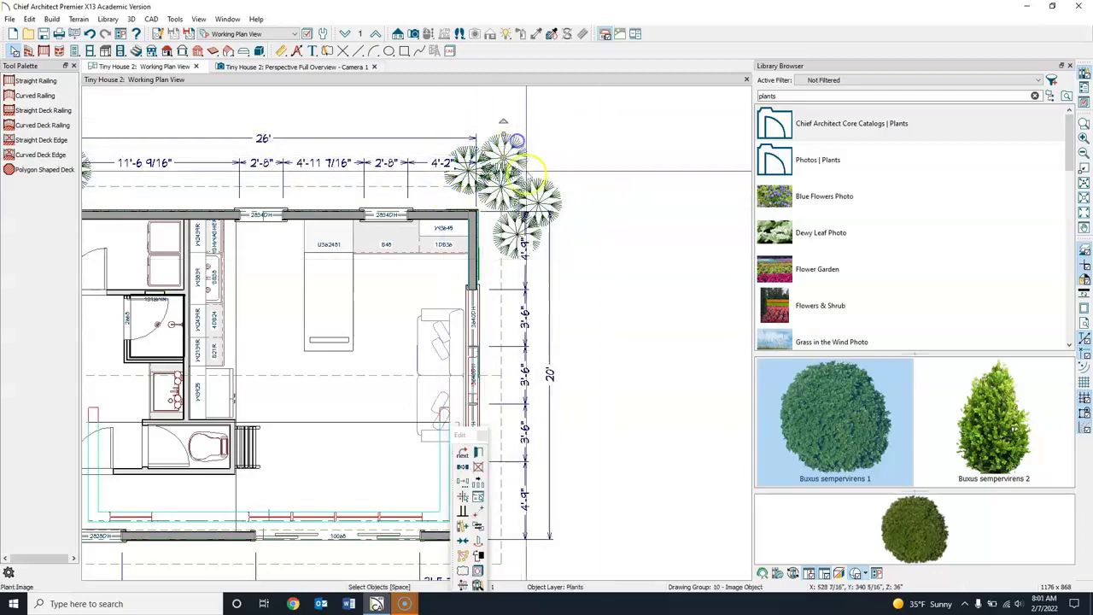
pyautogui.keyDown('shift'); pyautogui.click(546, 188); pyautogui.keyUp('shift')
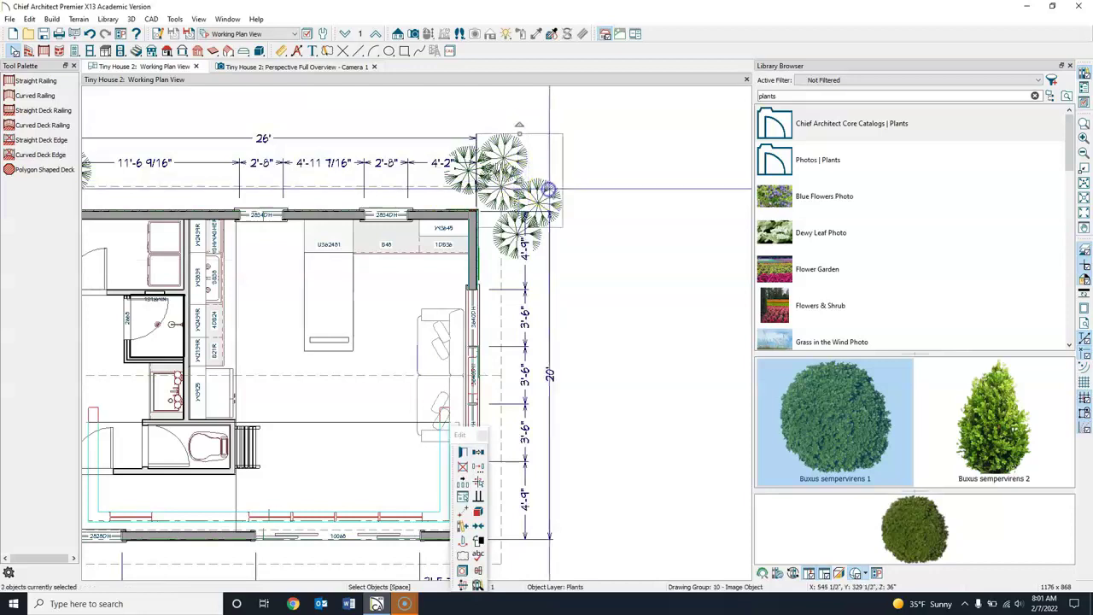
pyautogui.keyDown('shift'); pyautogui.click(527, 230); pyautogui.keyUp('shift')
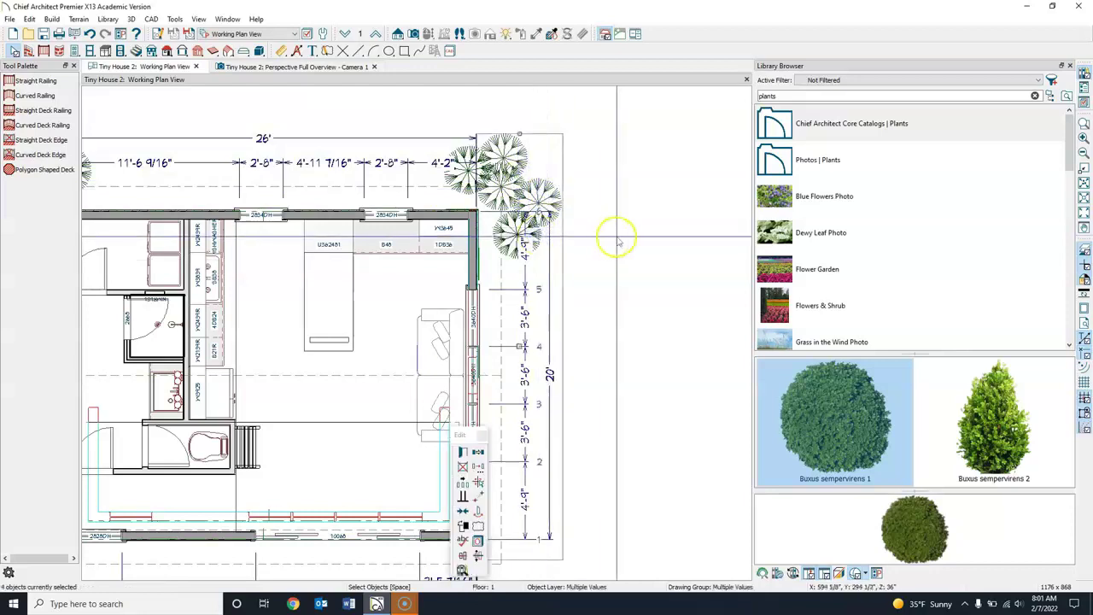
# Set Finished Floor to Top to 0" for the three shrubs nearest the right wall in the house's right rear corner cluster
pyautogui.click(541, 231)
pyautogui.scroll(5, 541, 230)
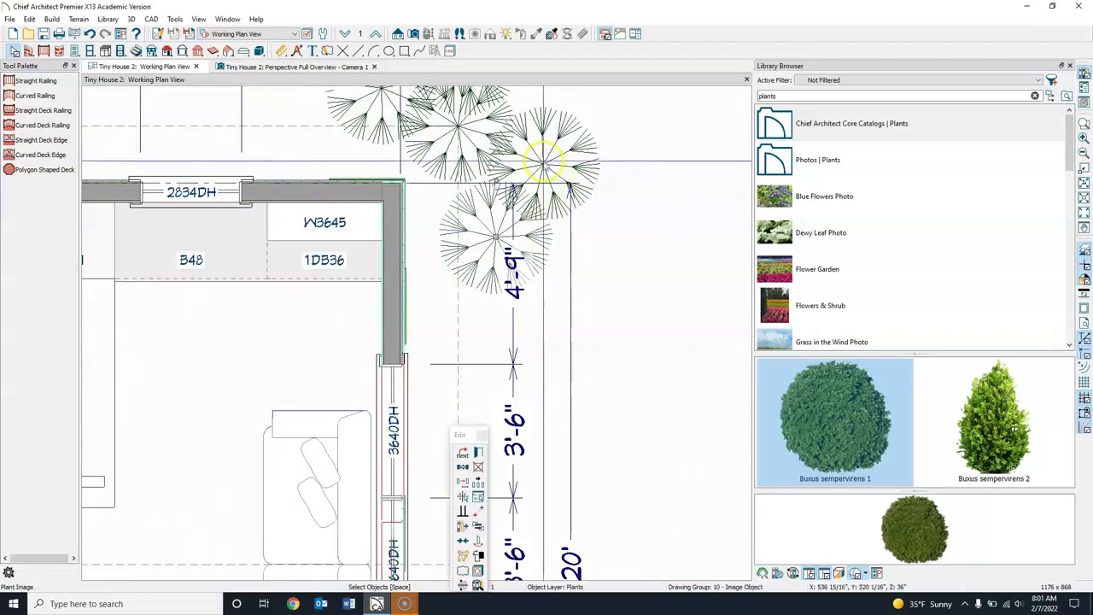
pyautogui.keyDown('shift'); pyautogui.click(480, 125); pyautogui.keyUp('shift')
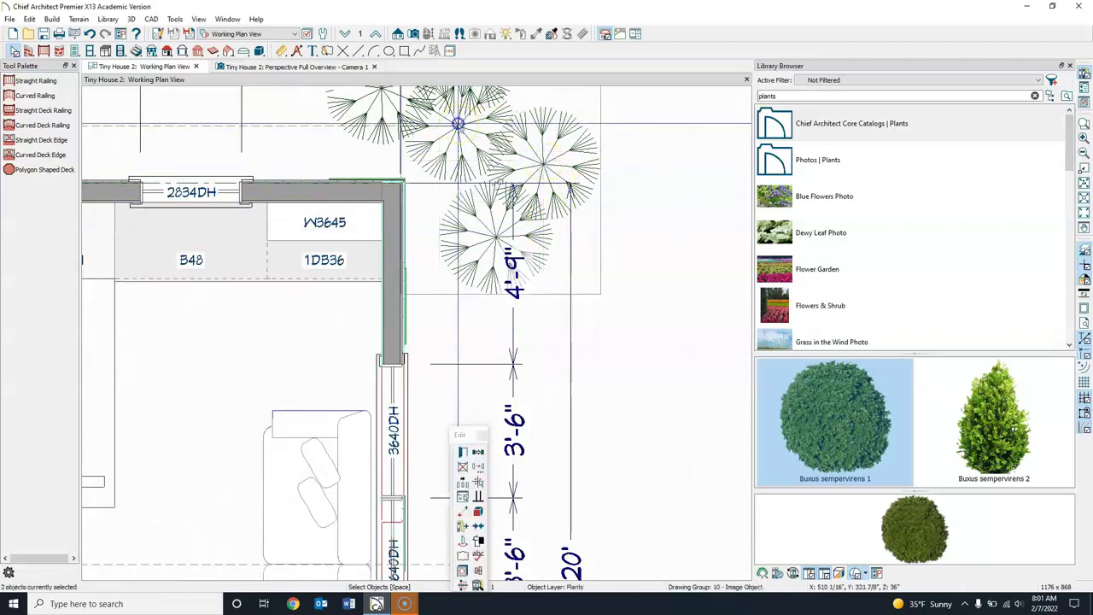
pyautogui.keyDown('shift'); pyautogui.click(459, 422); pyautogui.keyUp('shift')
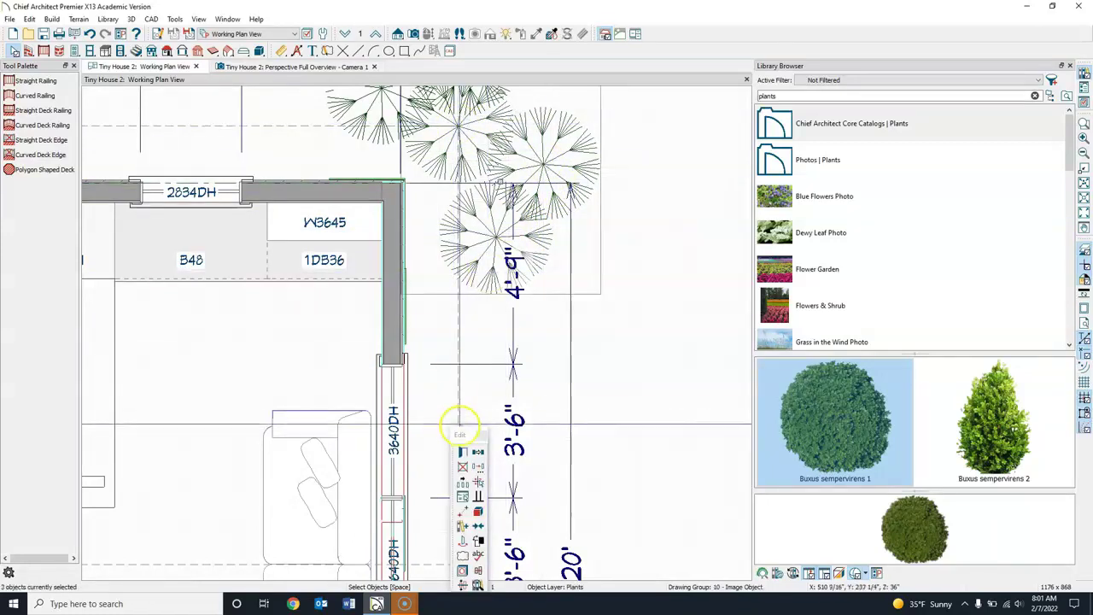
pyautogui.click(462, 451)
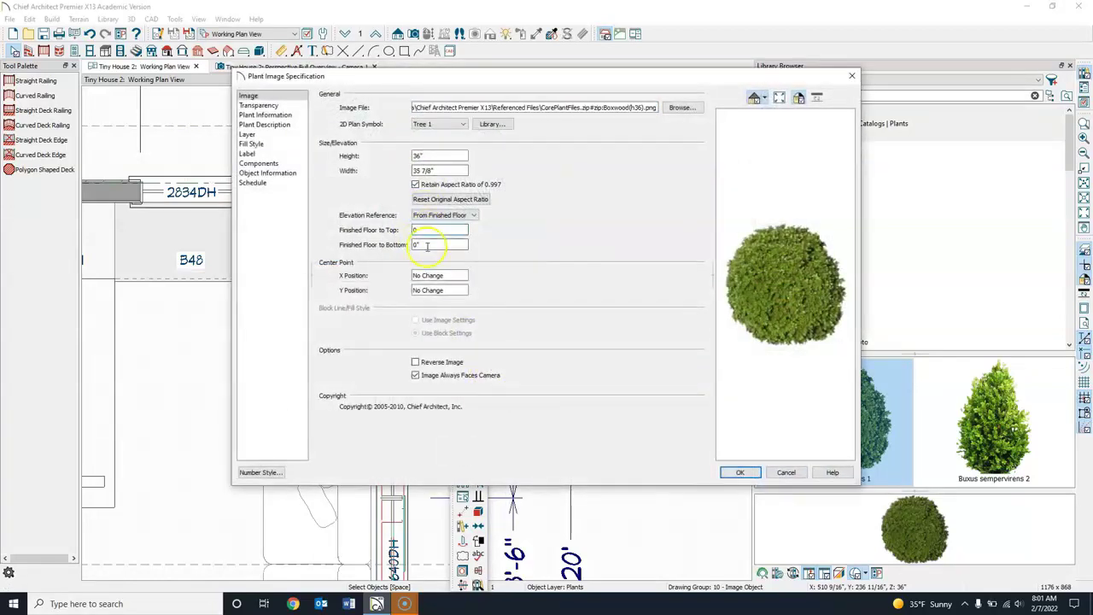
pyautogui.click(738, 471)
pyautogui.moveTo(520, 183); pyautogui.dragTo(527, 386, button='middle')
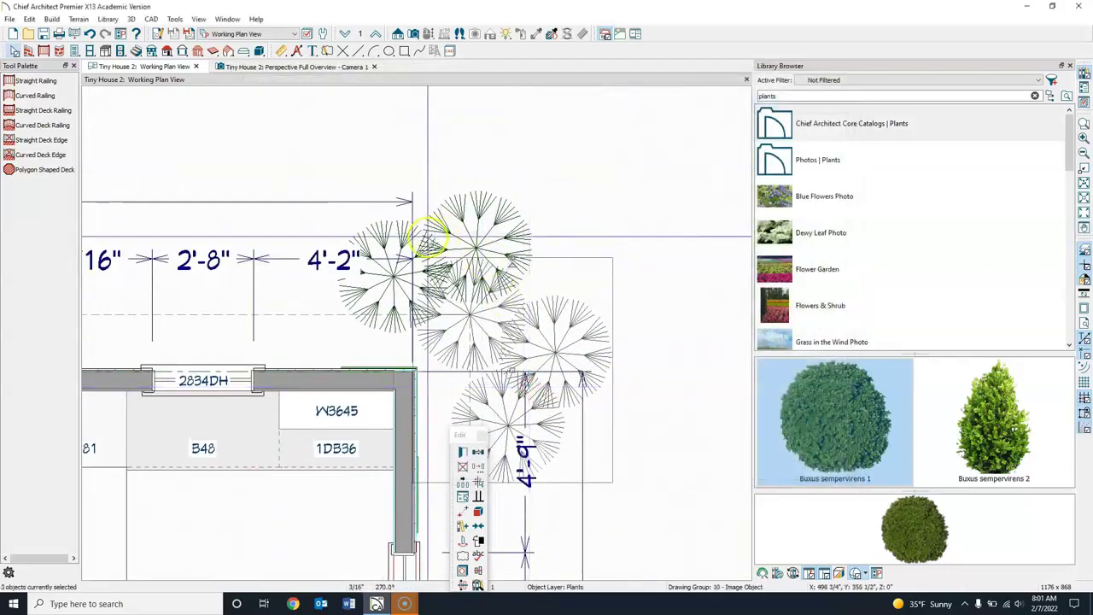
# Set Finished Floor to Top to 0" for the leftmost shrub in the house's right rear corner cluster
pyautogui.click(425, 247)
pyautogui.click(395, 275)
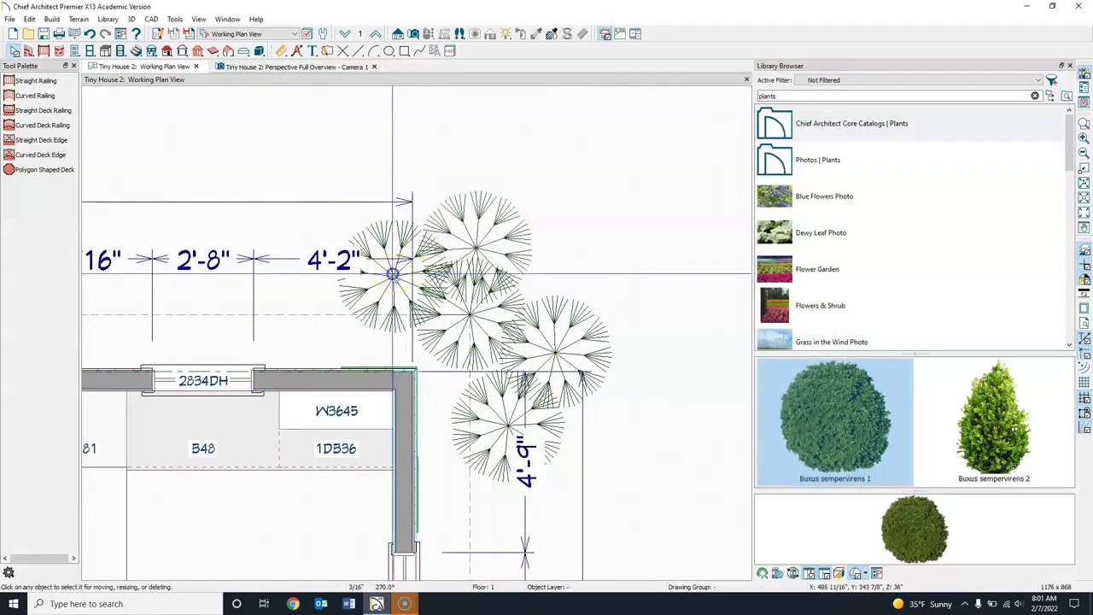
pyautogui.click(479, 527)
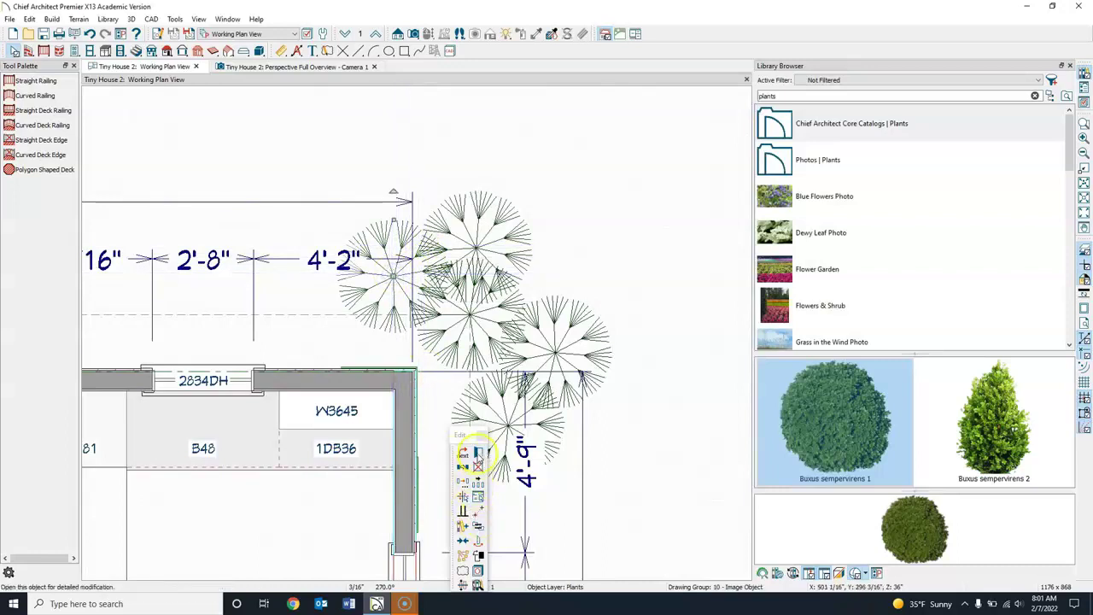
pyautogui.click(478, 453)
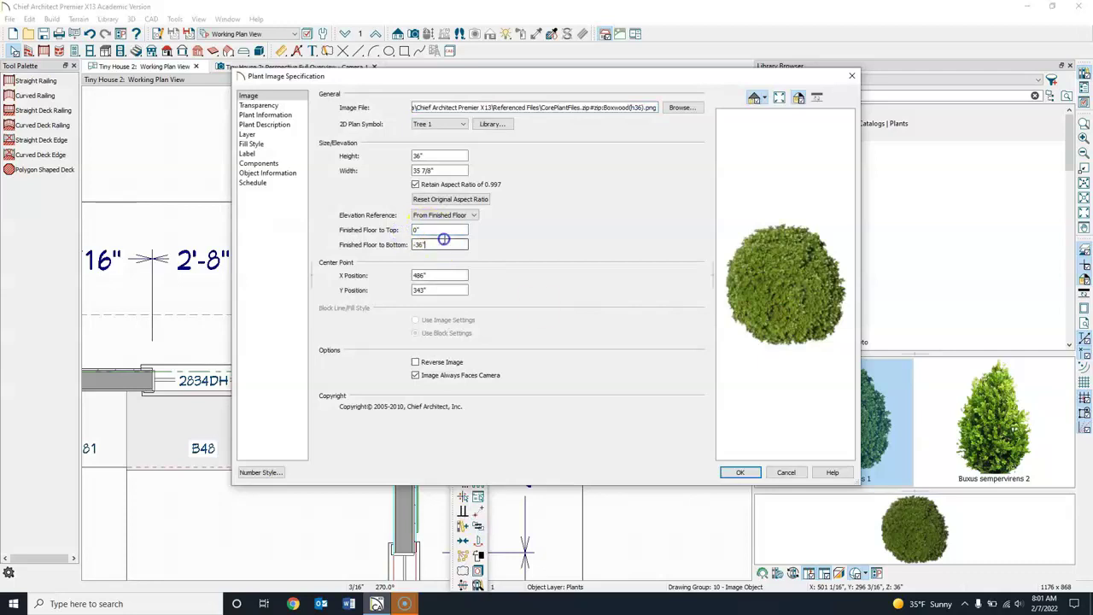
pyautogui.click(742, 474)
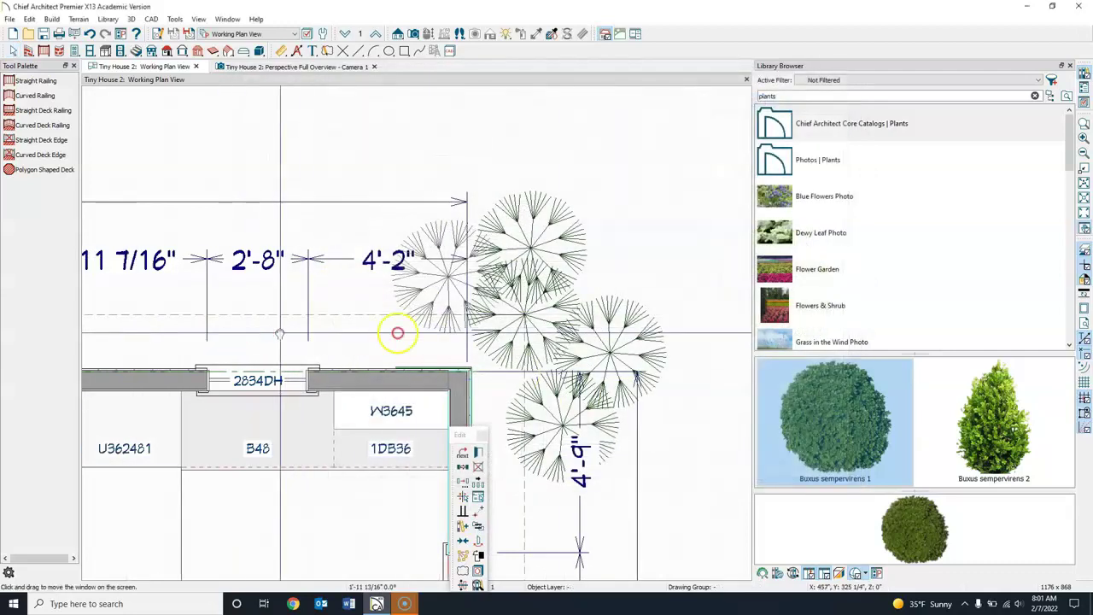
# Set Finished Floor to Top to 0" for all four shrubs at the house's left rear corner
pyautogui.scroll(5, 276, 298)
pyautogui.moveTo(285, 301); pyautogui.dragTo(346, 301, button='middle')
pyautogui.scroll(1, 356, 370)
pyautogui.moveTo(356, 371); pyautogui.dragTo(378, 327, button='middle')
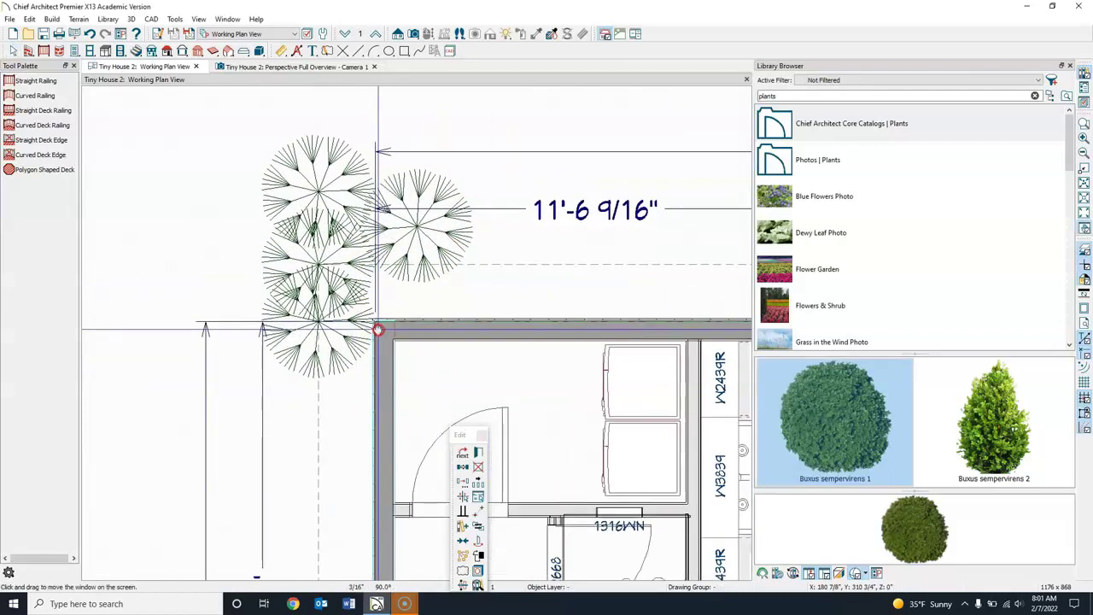
pyautogui.scroll(2, 379, 327)
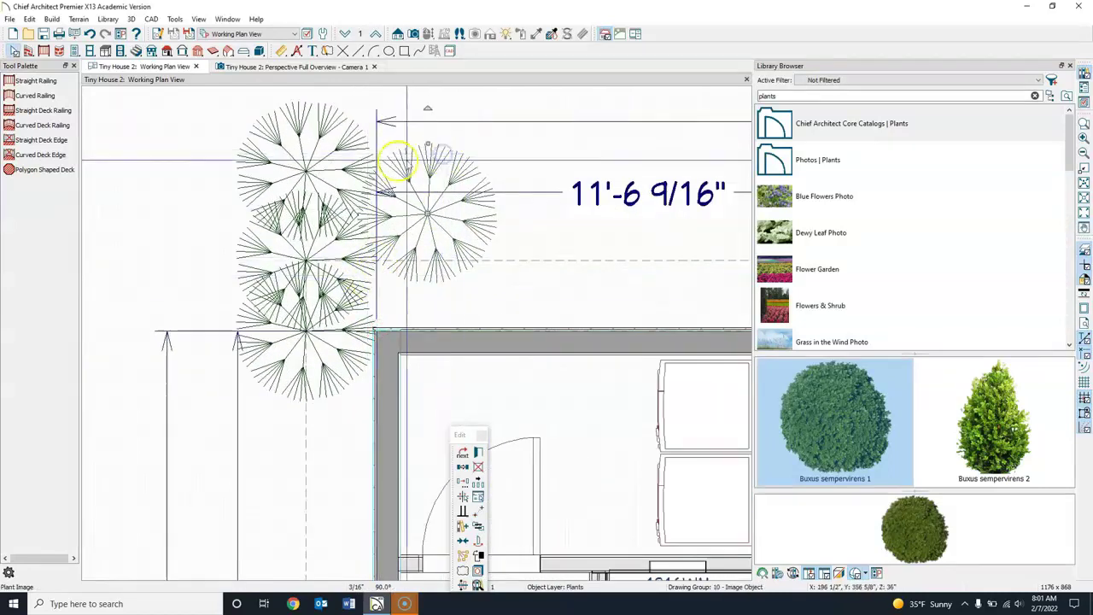
pyautogui.keyDown('shift'); pyautogui.click(321, 113); pyautogui.keyUp('shift')
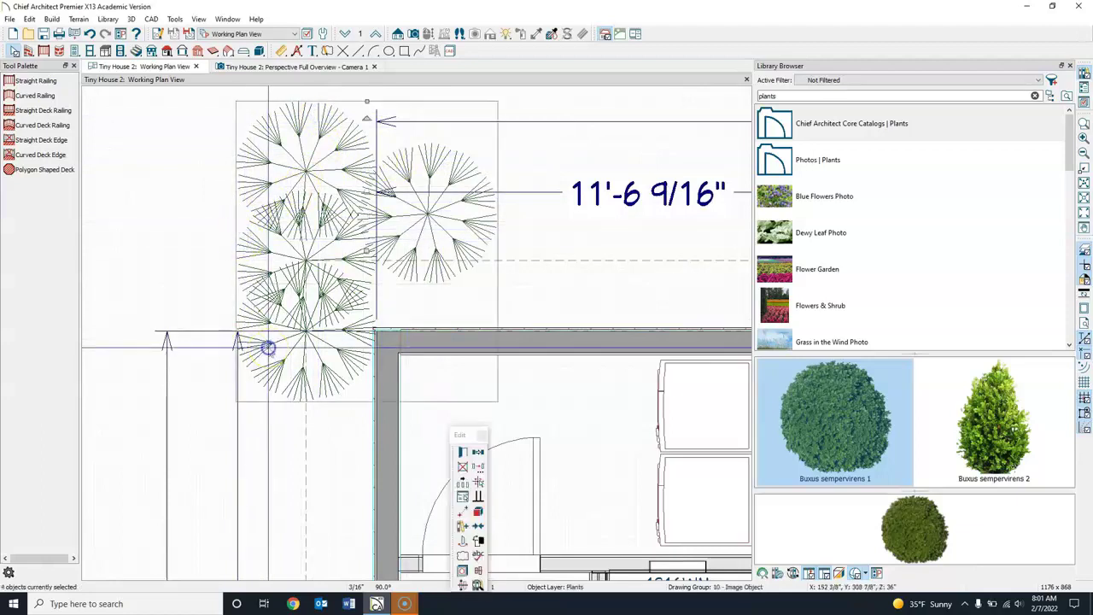
pyautogui.click(462, 454)
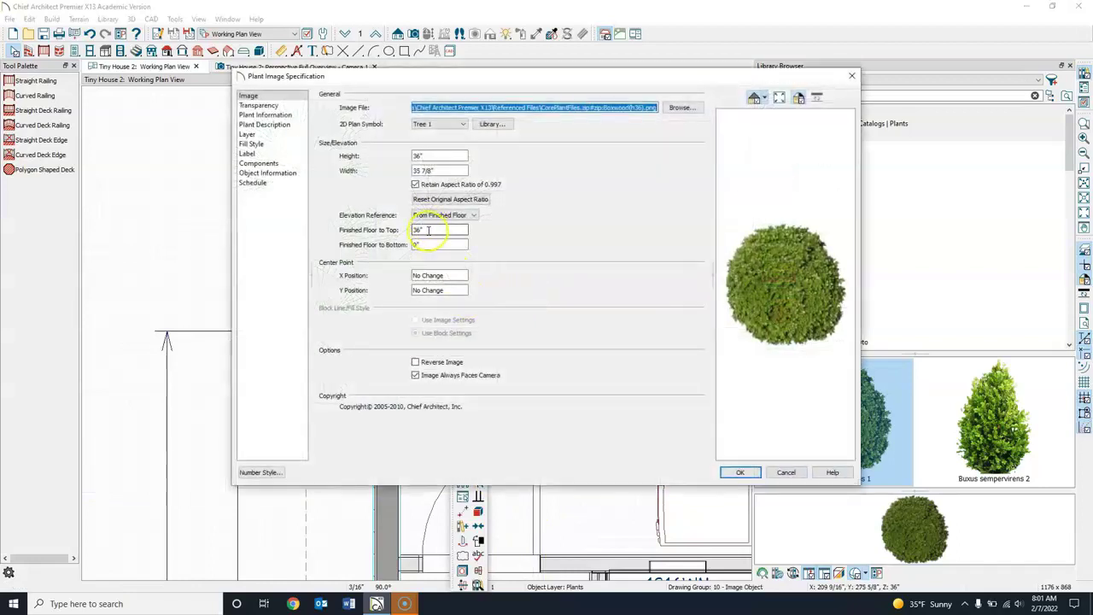
pyautogui.press('Return')
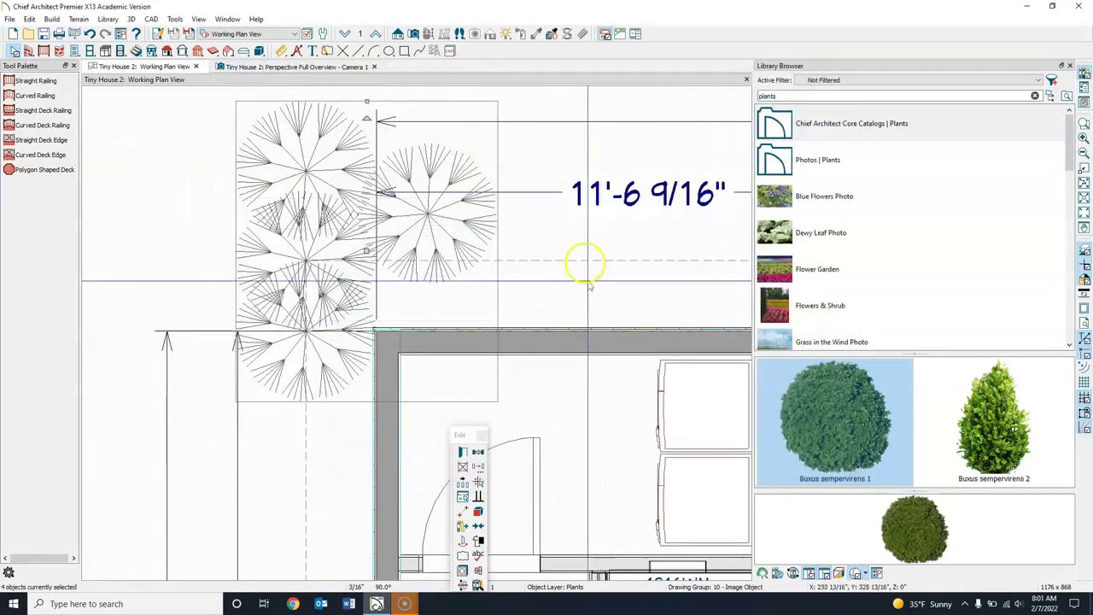
# In the perspective overview, lower the floating shrub at the house's right rear corner to its neighbours' height using Finished Floor to Top
pyautogui.scroll(-2, 401, 93)
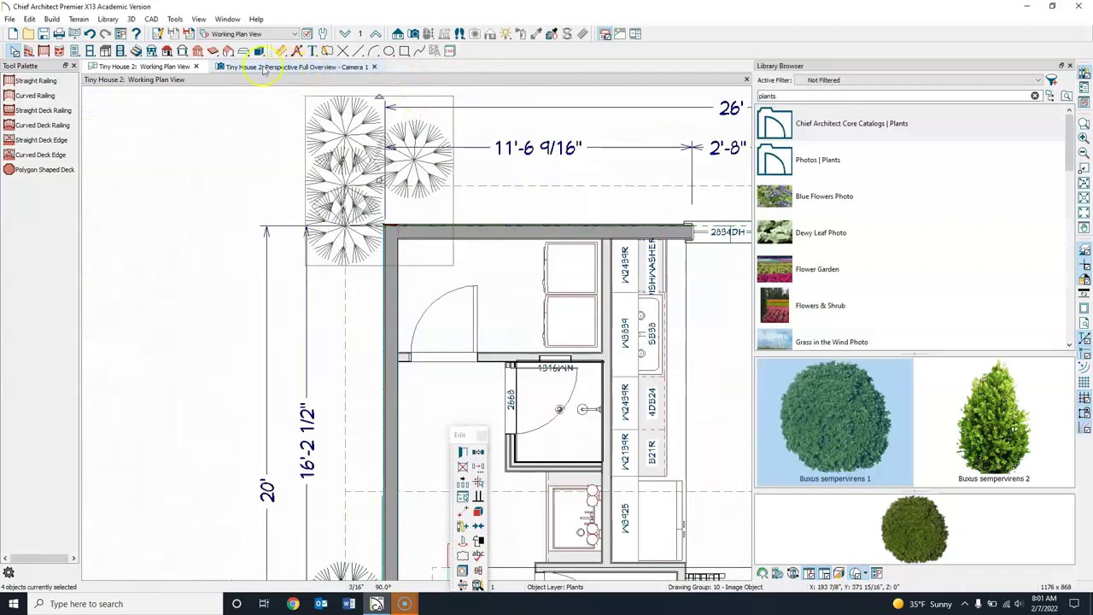
pyautogui.click(264, 71)
pyautogui.moveTo(541, 361); pyautogui.dragTo(490, 86)
pyautogui.click(451, 34)
pyautogui.moveTo(425, 120); pyautogui.dragTo(553, 317)
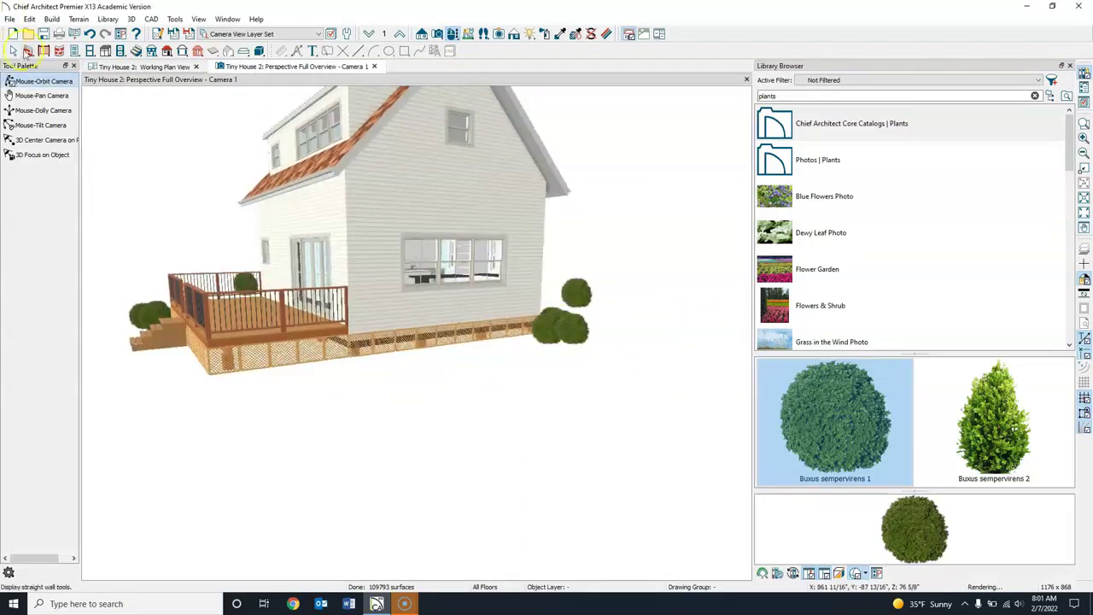
pyautogui.click(584, 293)
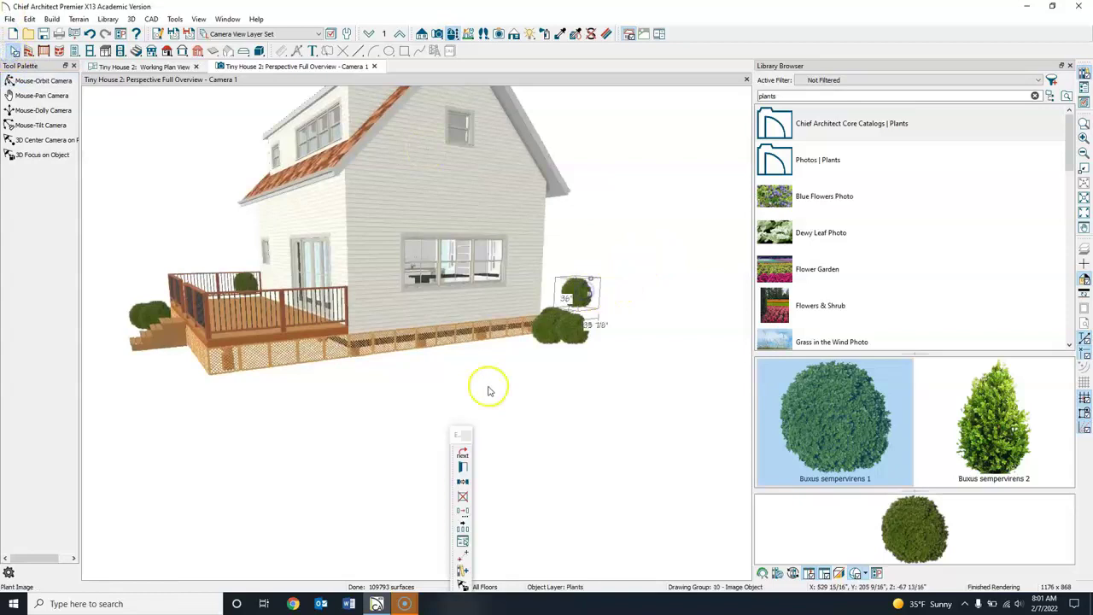
pyautogui.click(462, 467)
pyautogui.moveTo(432, 230); pyautogui.dragTo(385, 229)
pyautogui.press('Return')
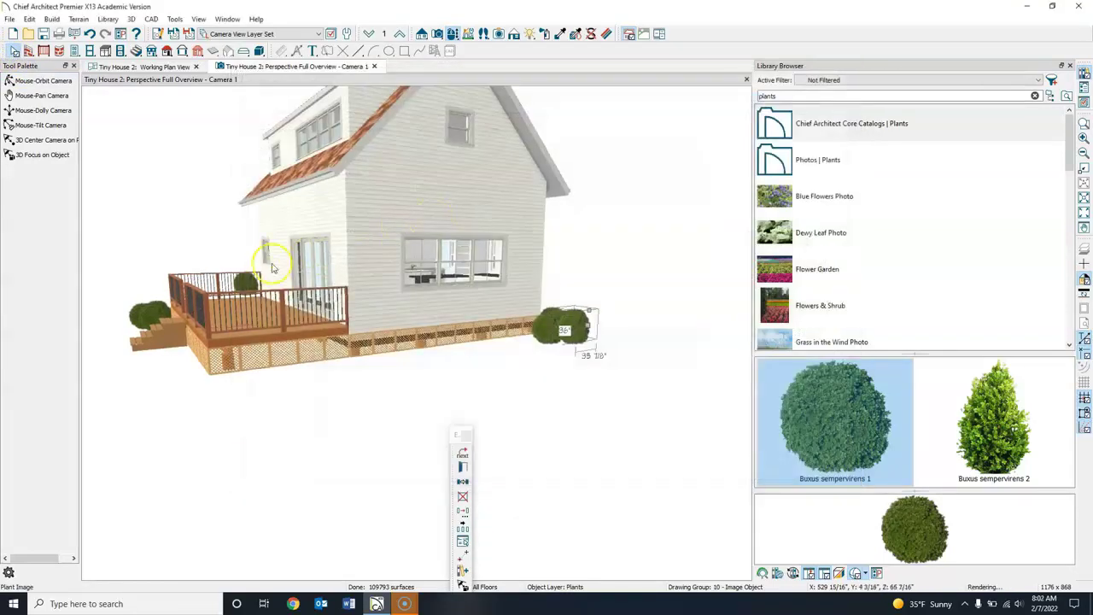
# Set Finished Floor to Top to 0" for the two shrubs beside the left side steps and check the house from the front
pyautogui.moveTo(401, 376); pyautogui.dragTo(501, 324, button='middle')
pyautogui.click(13, 51)
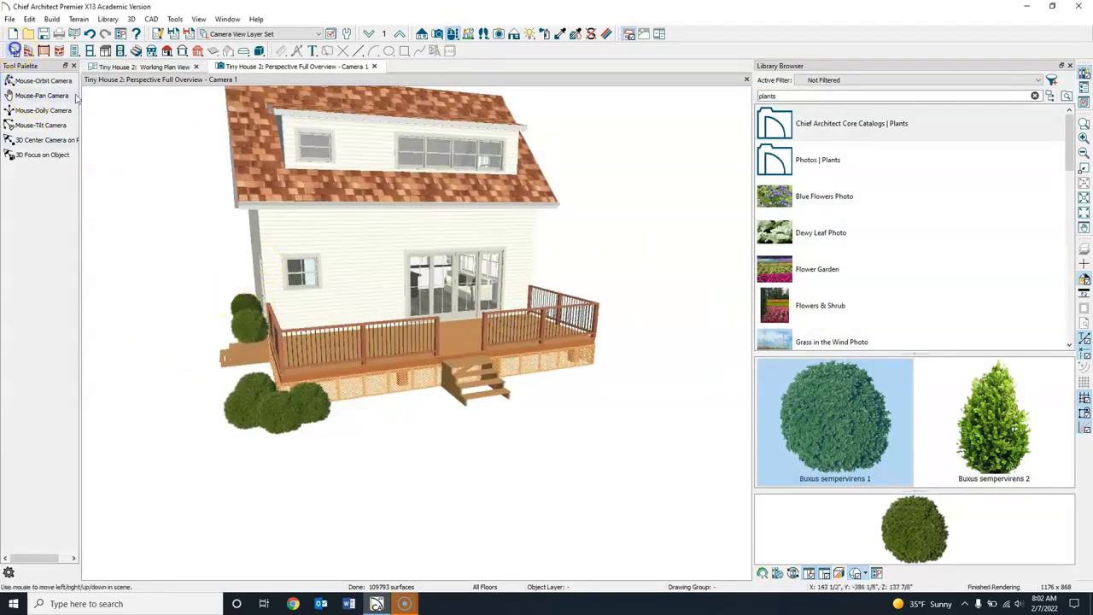
pyautogui.click(245, 313)
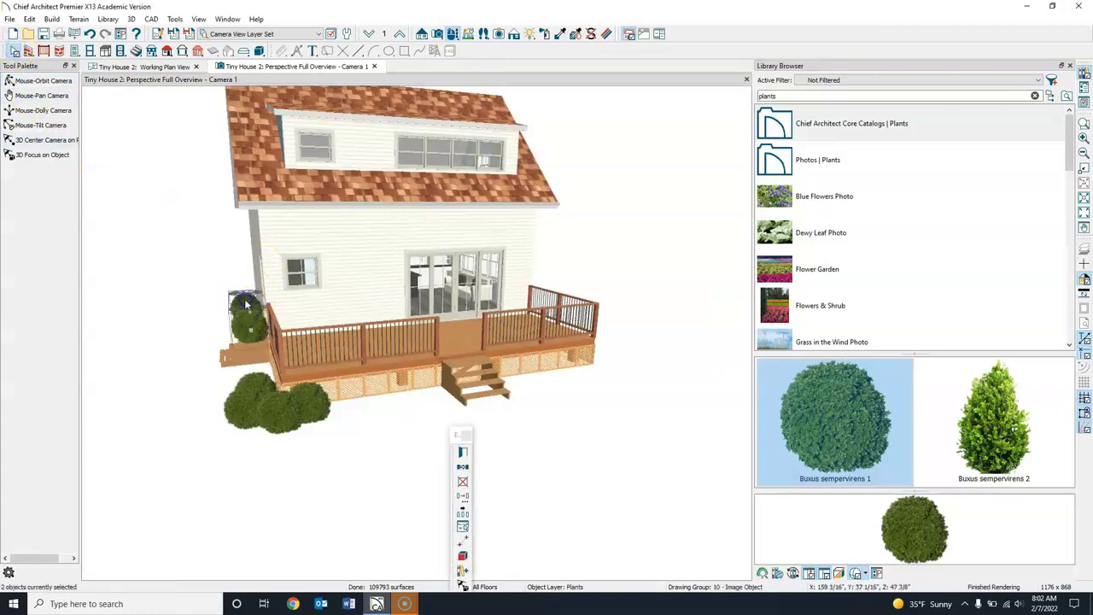
pyautogui.press('Return')
pyautogui.click(430, 230)
pyautogui.write('0')
pyautogui.press('Return')
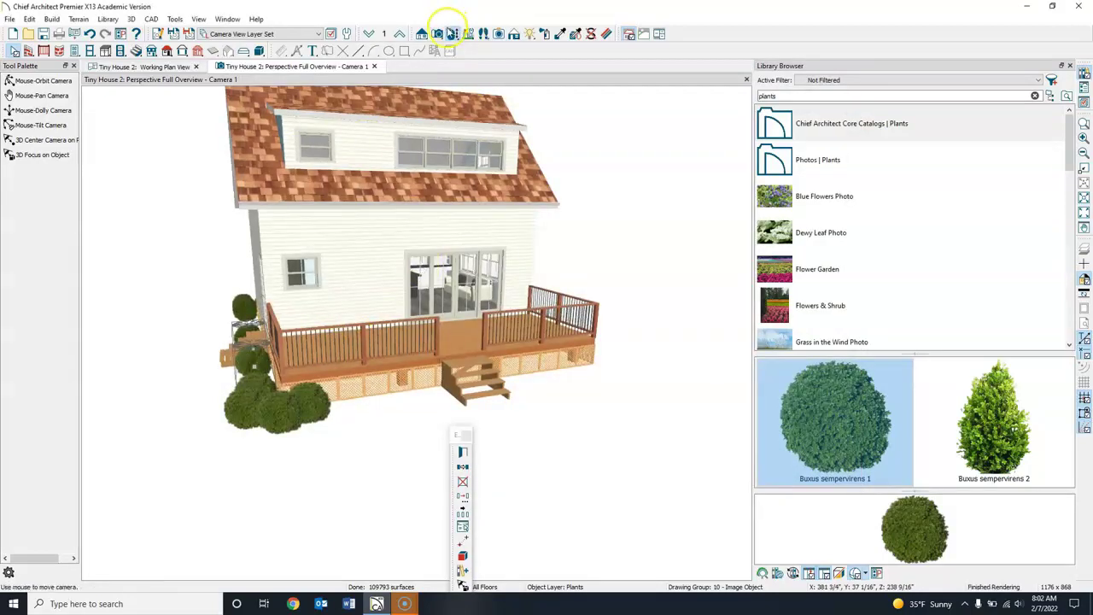
pyautogui.click(452, 35)
pyautogui.moveTo(291, 340); pyautogui.dragTo(158, 362)
pyautogui.moveTo(363, 376); pyautogui.dragTo(368, 376)
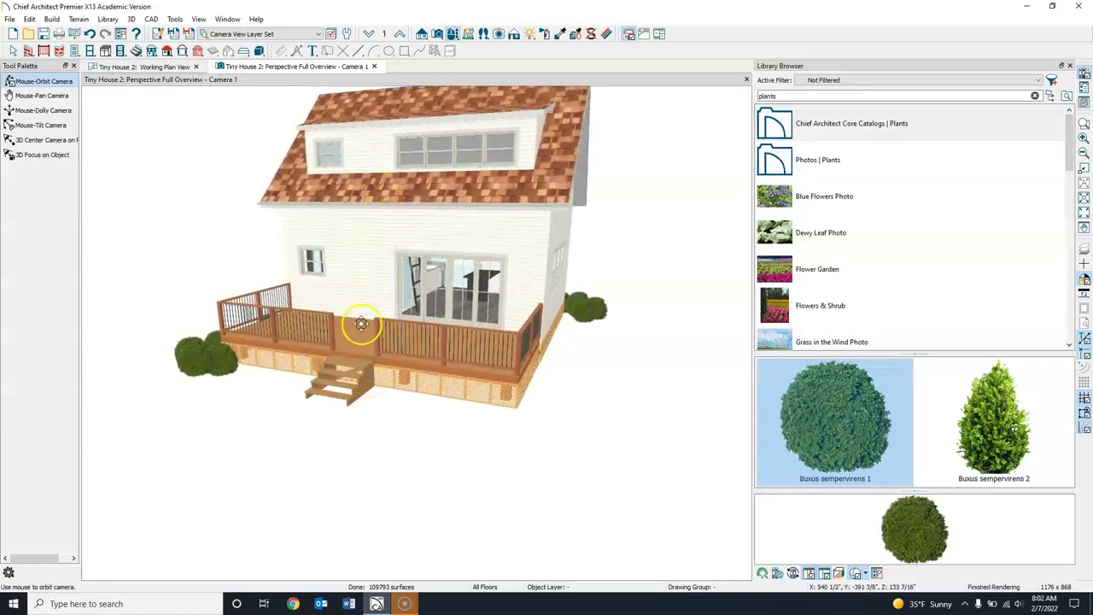
# In the working plan view, copy a shrub from the deck's left front corner to its right front corner
pyautogui.click(169, 66)
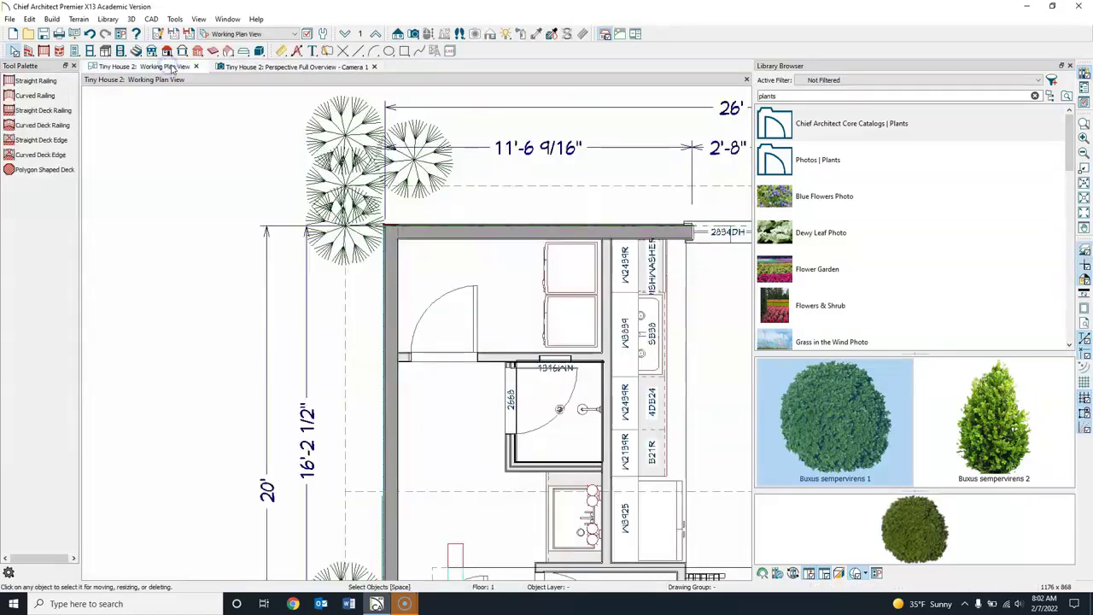
pyautogui.scroll(-6, 378, 317)
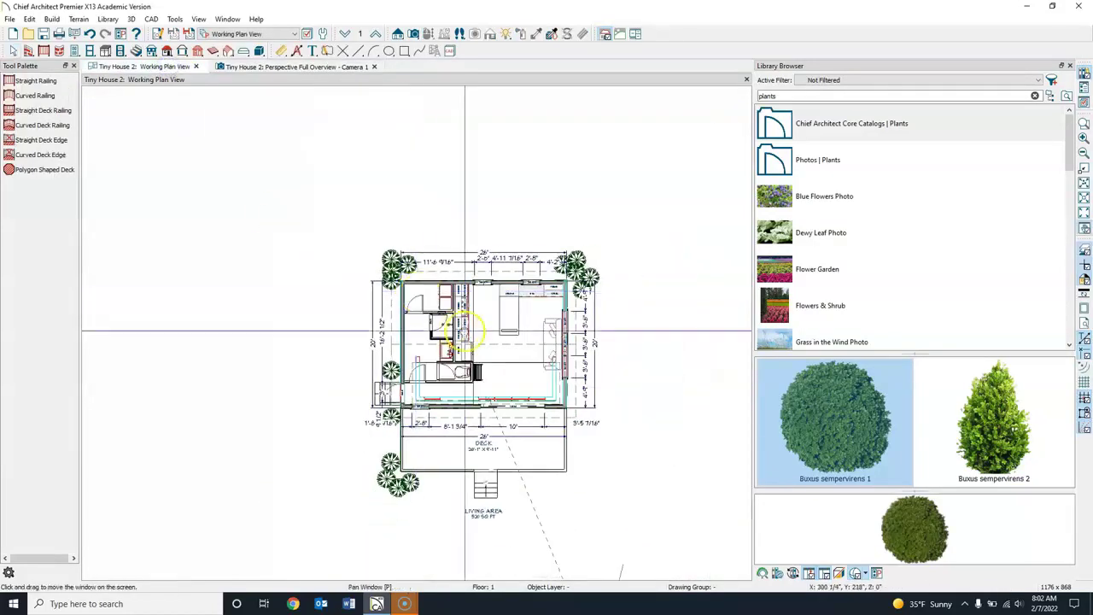
pyautogui.moveTo(461, 328); pyautogui.dragTo(368, 275, button='middle')
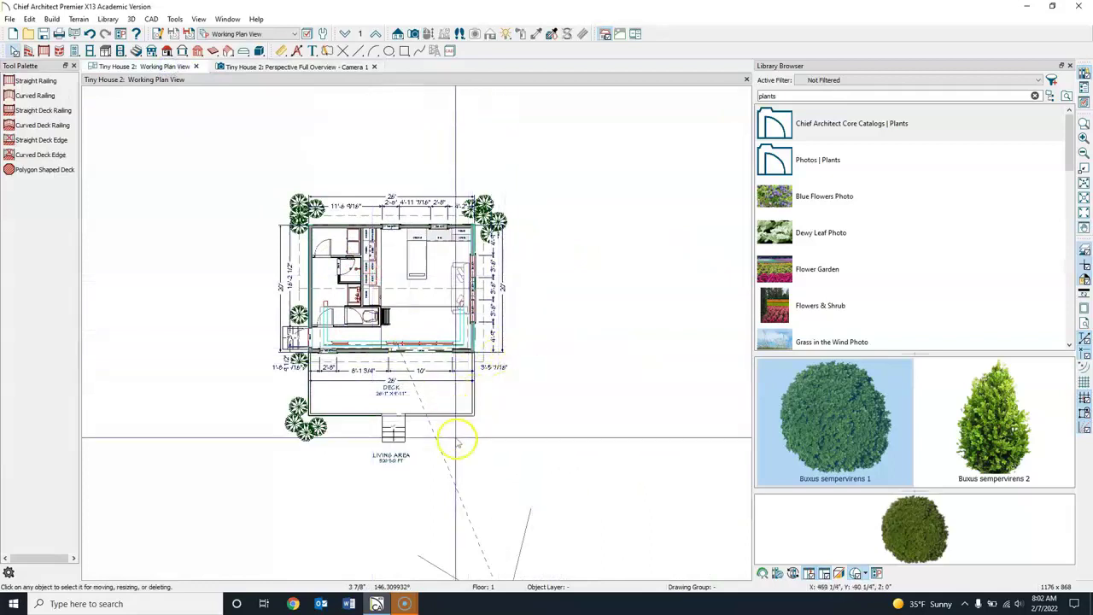
pyautogui.click(318, 428)
pyautogui.moveTo(317, 428); pyautogui.dragTo(482, 403)
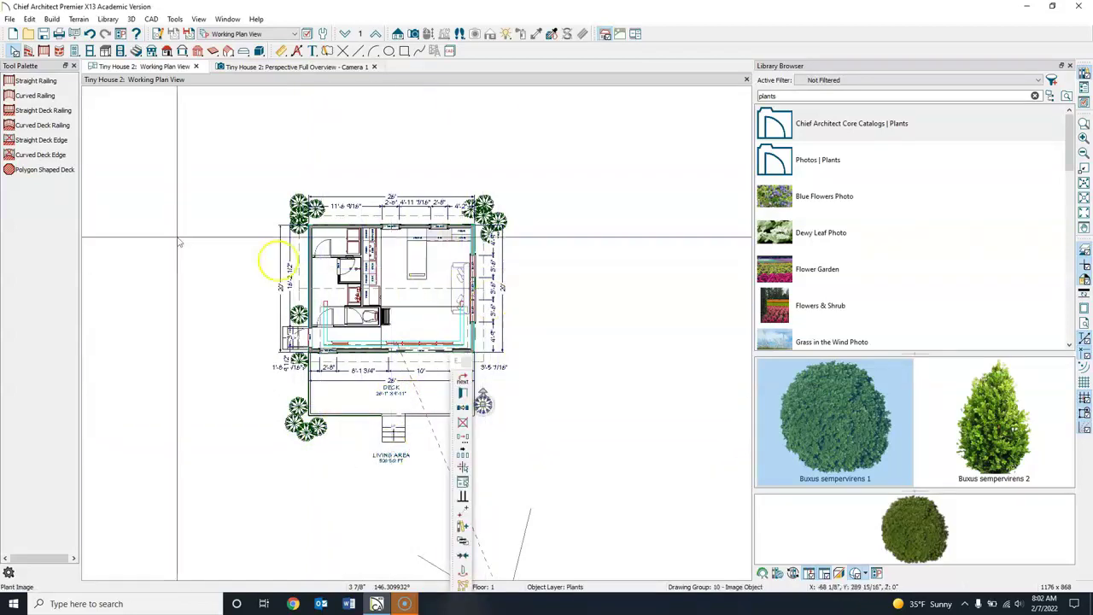
pyautogui.press('Escape')
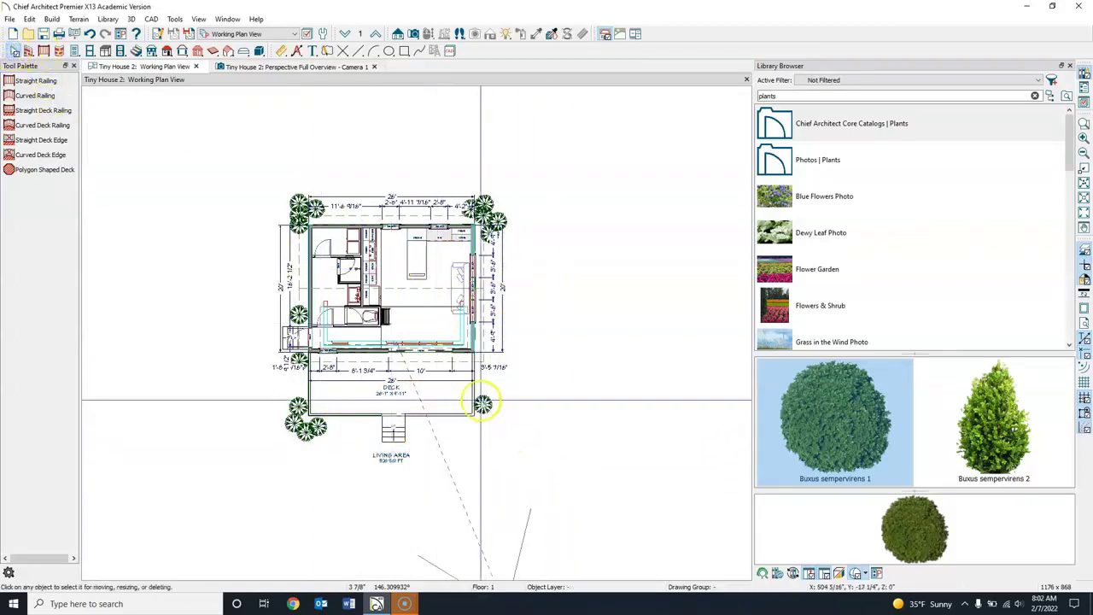
# Place three more copies of the shrub around the deck's right front corner to form a cluster of four
pyautogui.scroll(3, 517, 427)
pyautogui.click(451, 377)
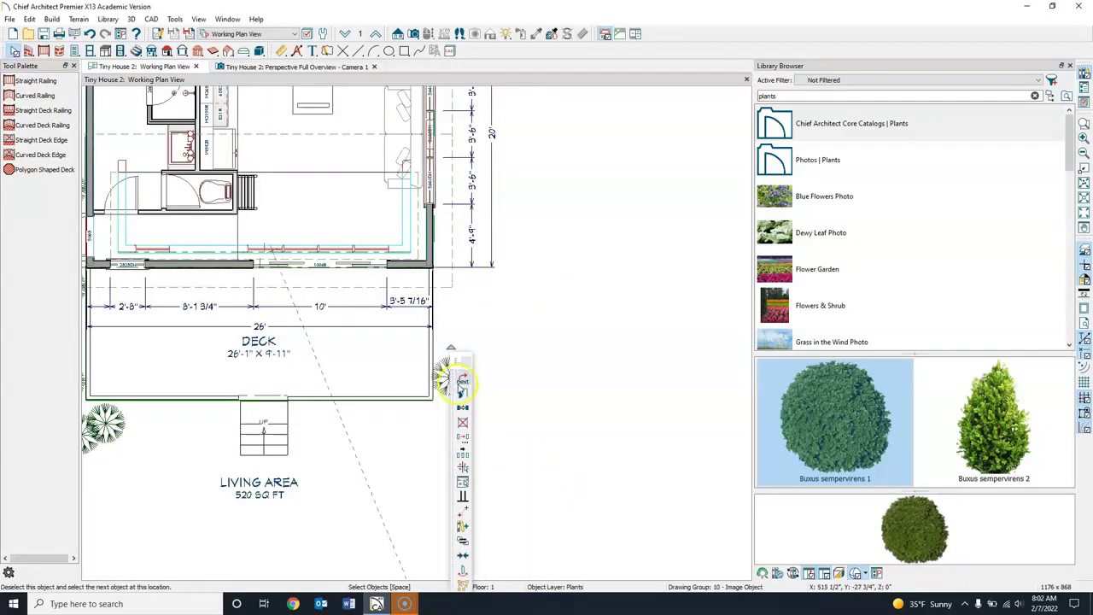
pyautogui.click(462, 407)
pyautogui.click(410, 419)
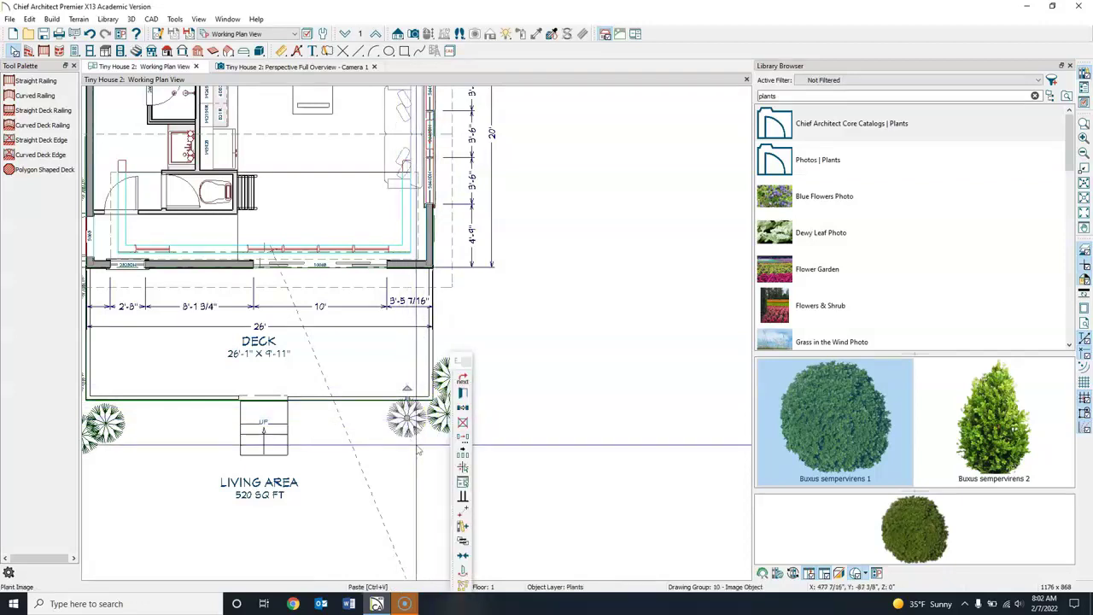
pyautogui.click(427, 436)
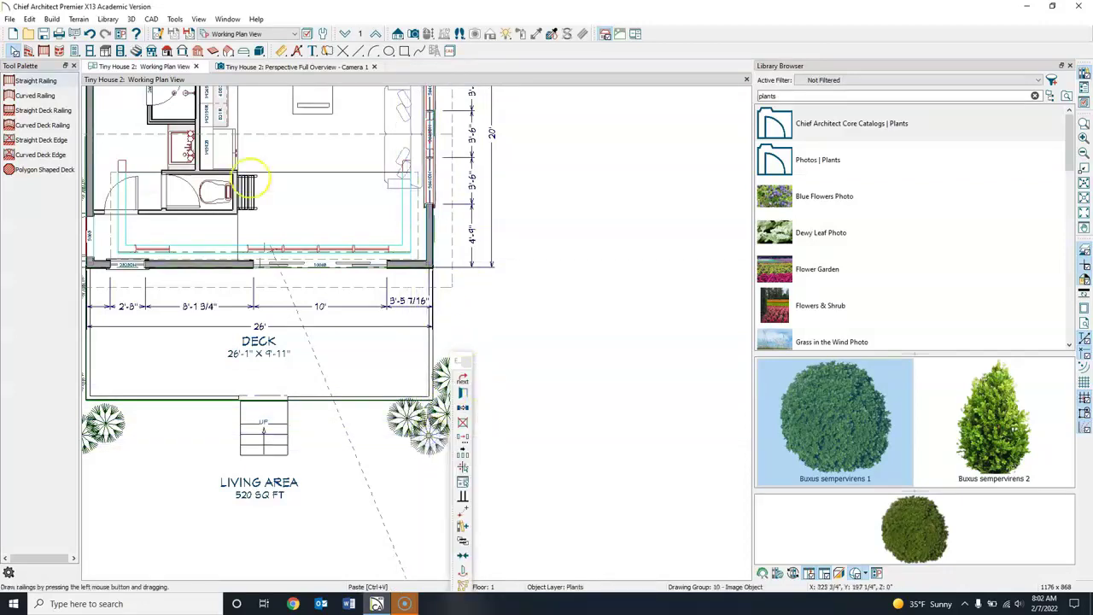
pyautogui.click(15, 51)
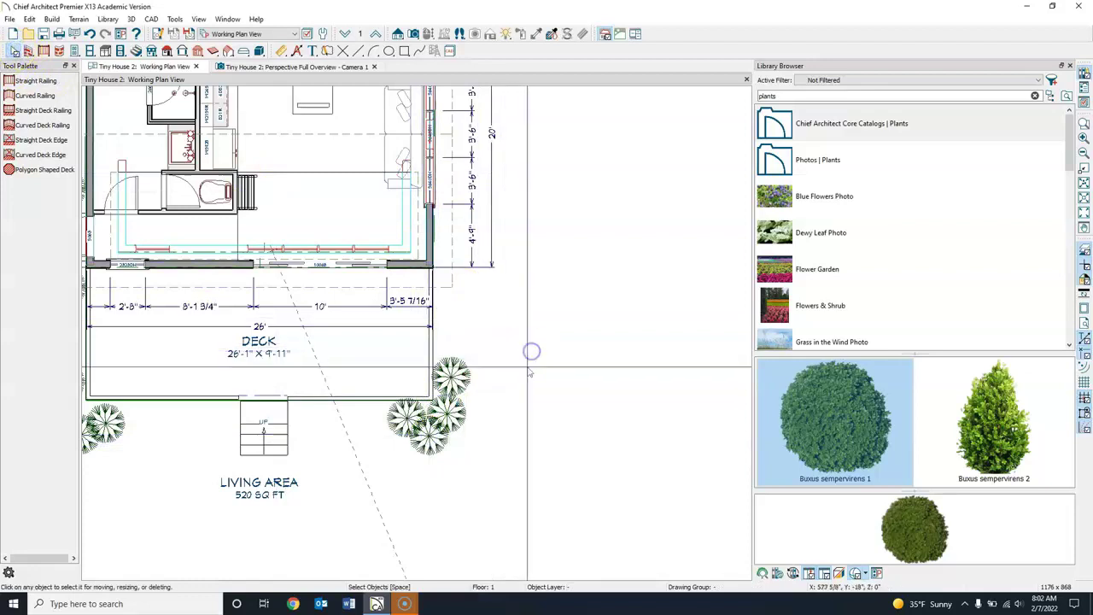
# Draw a rectangular polyline solid about 65' wide around the whole house, deck and camera in the plan
pyautogui.scroll(-3, 381, 327)
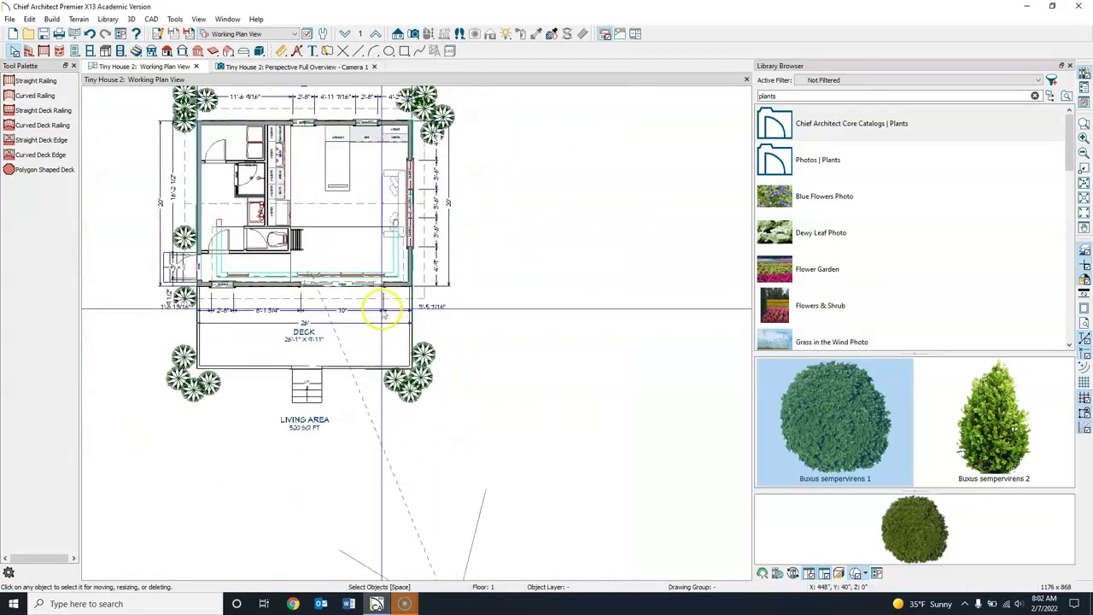
pyautogui.moveTo(379, 316); pyautogui.dragTo(430, 358, button='middle')
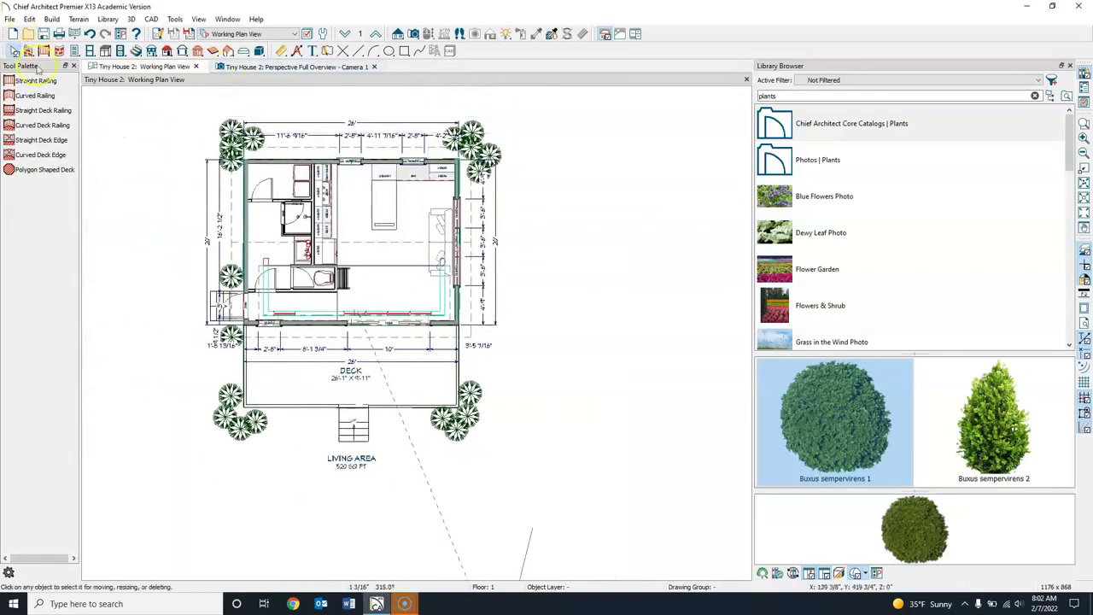
pyautogui.click(261, 51)
pyautogui.scroll(-3, 286, 171)
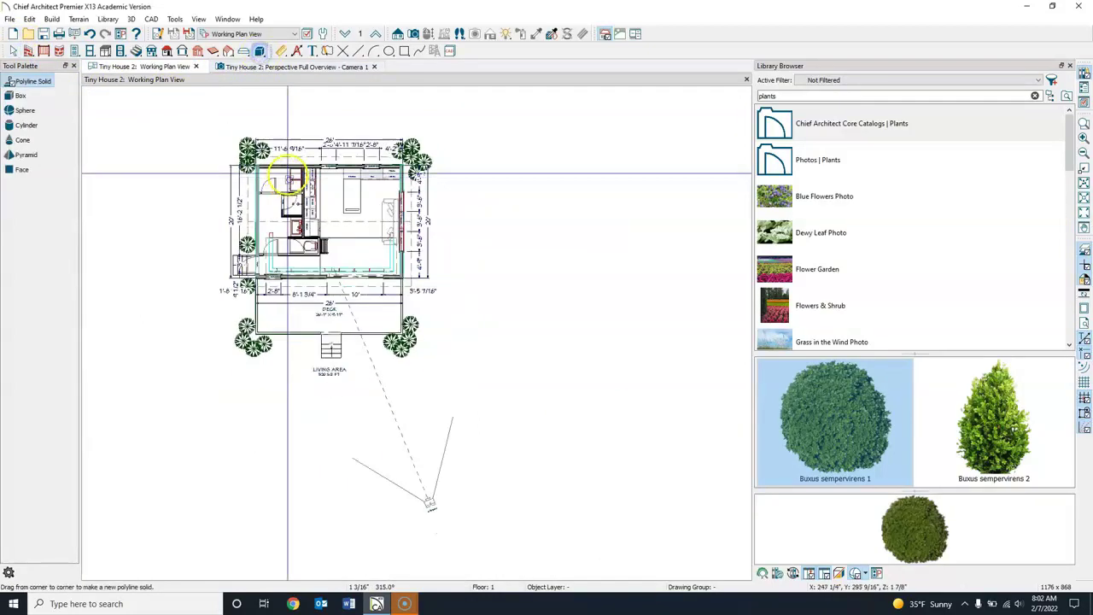
pyautogui.moveTo(181, 103); pyautogui.dragTo(456, 466)
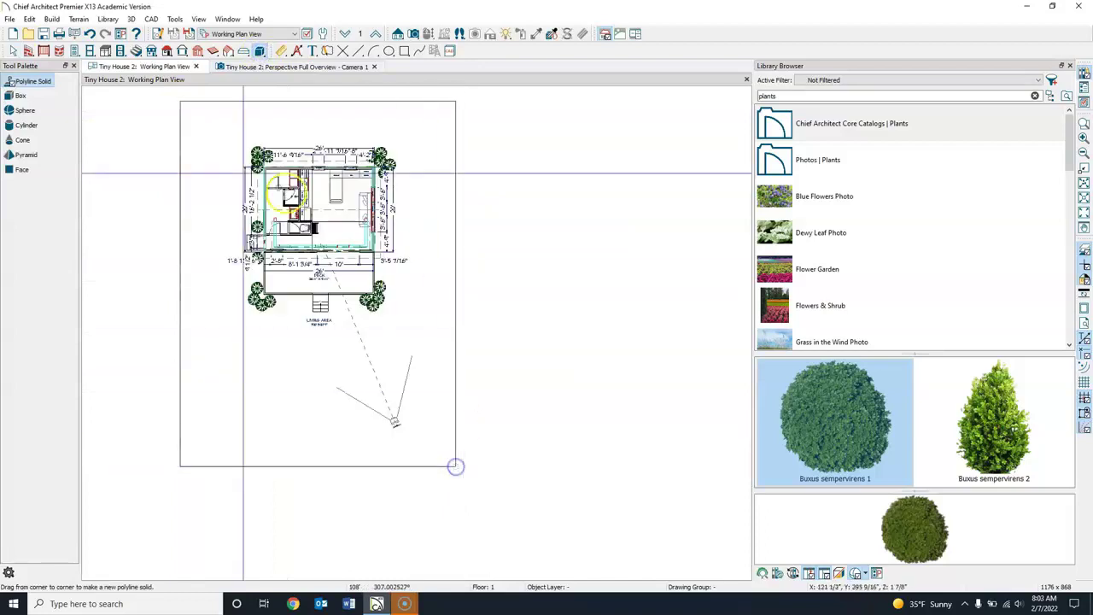
# Set the polyline solid's Finished Floor to Top to -26" and view it in the perspective overview
pyautogui.press('space')
pyautogui.doubleClick(191, 185)
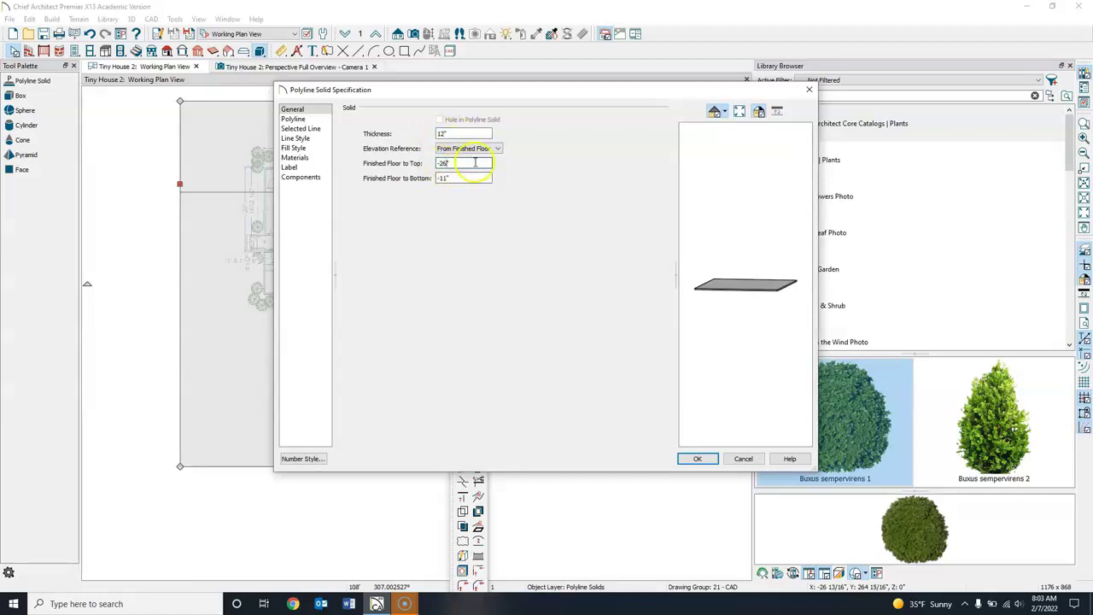
pyautogui.click(699, 459)
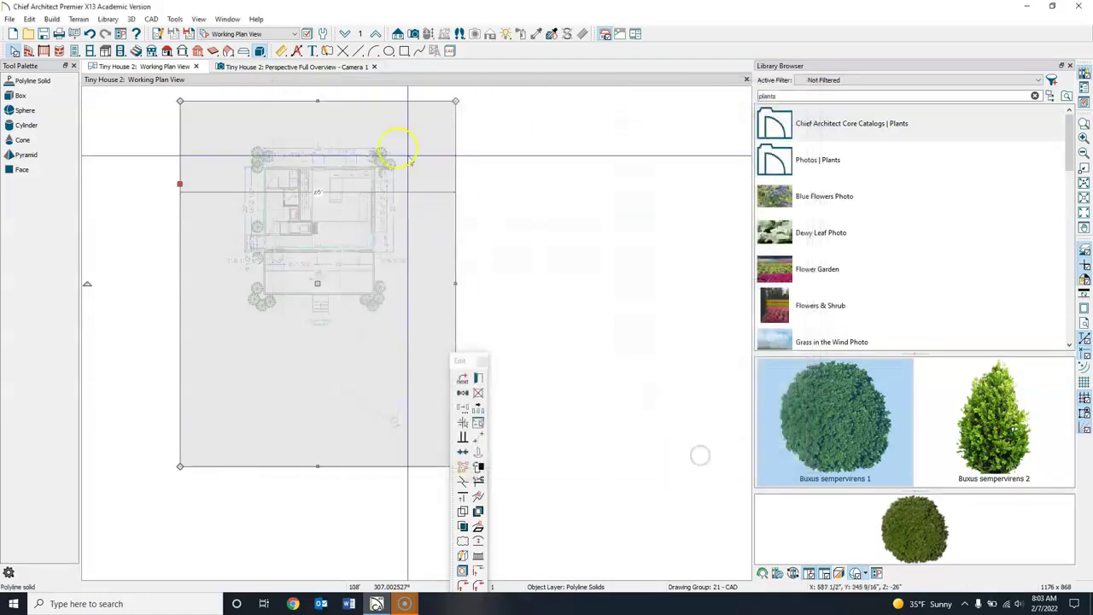
pyautogui.click(312, 67)
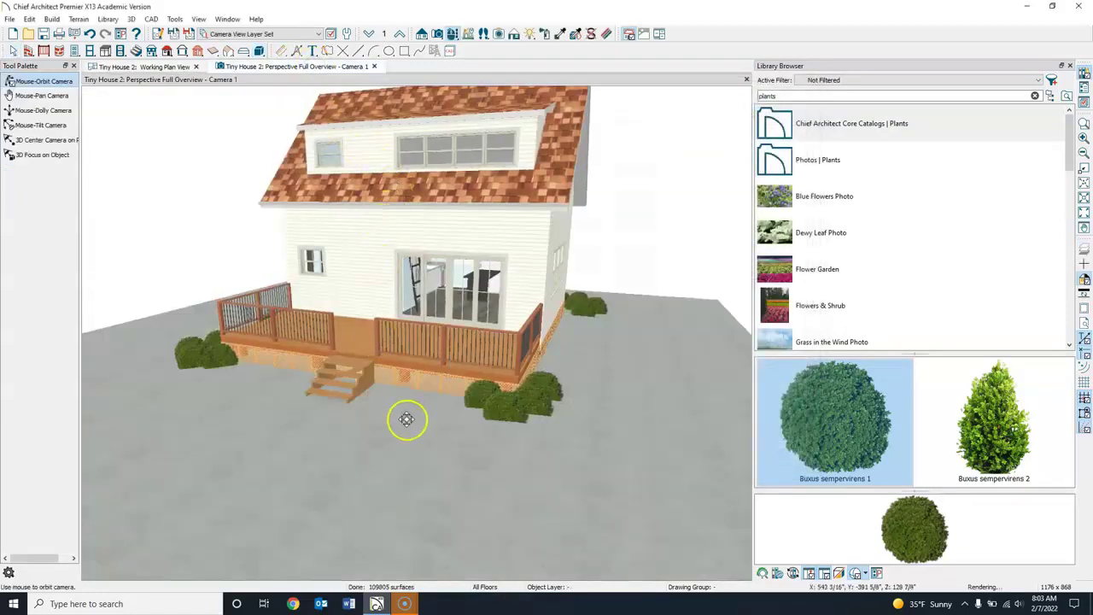
# Lower the ground slab around the house by setting its Finished Floor to Top to -28"
pyautogui.moveTo(530, 472); pyautogui.dragTo(512, 457, button='middle')
pyautogui.press('space')
pyautogui.click(644, 485)
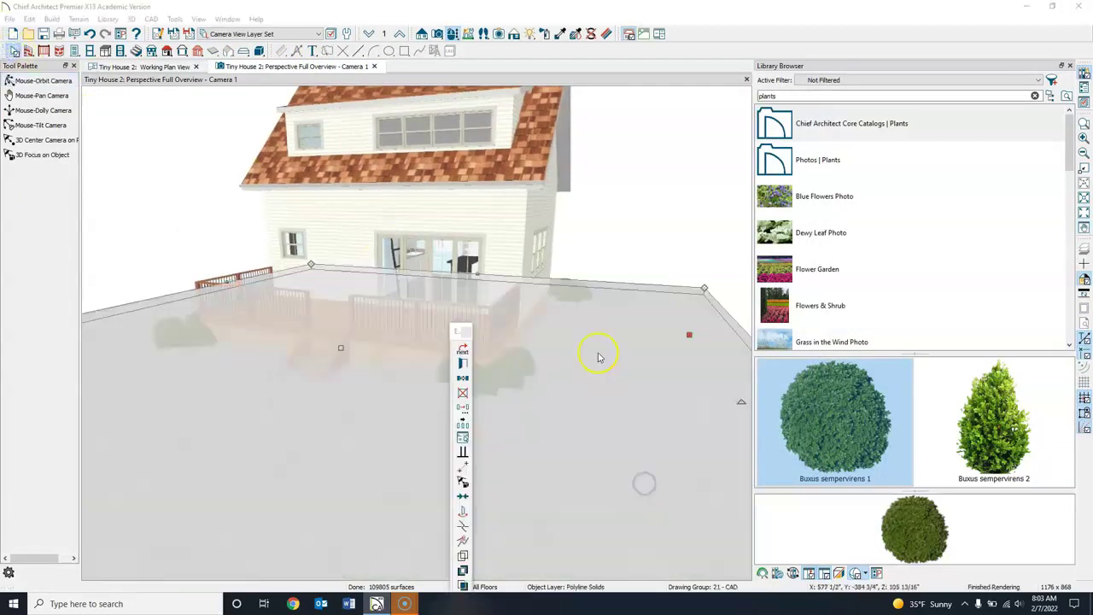
pyautogui.doubleClick(644, 484)
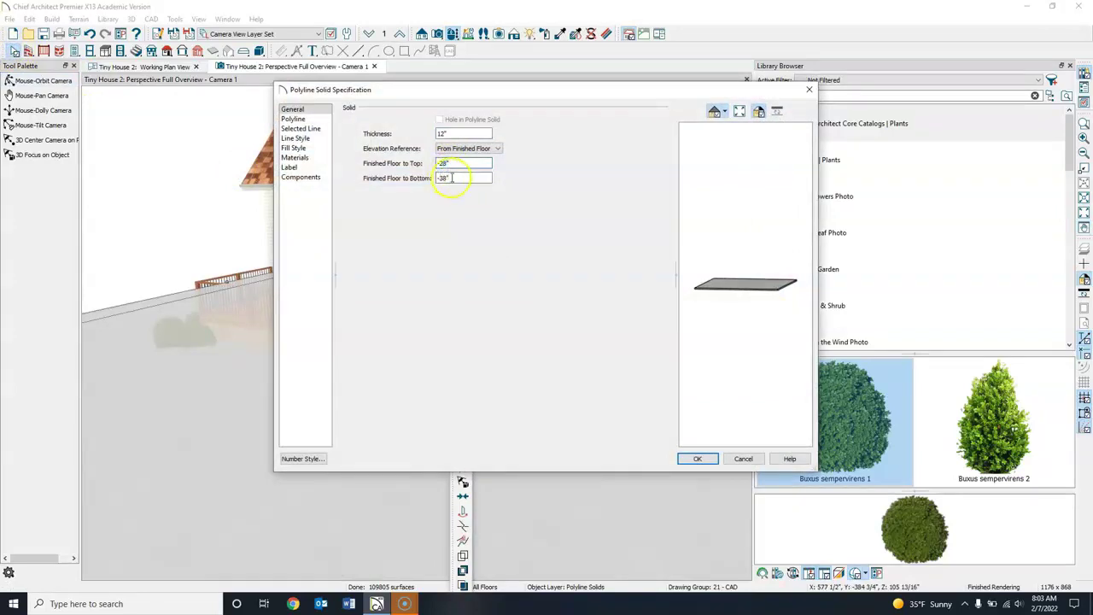
pyautogui.click(697, 459)
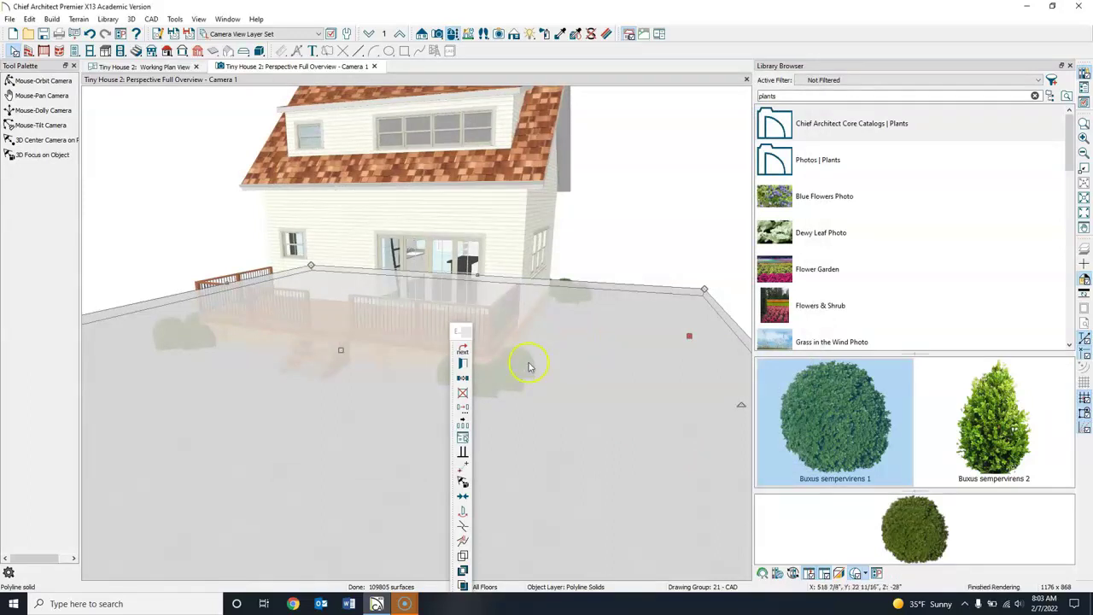
# Set the ground slab's Finished Floor to Top to -31" and deselect the slab
pyautogui.scroll(3, 506, 384)
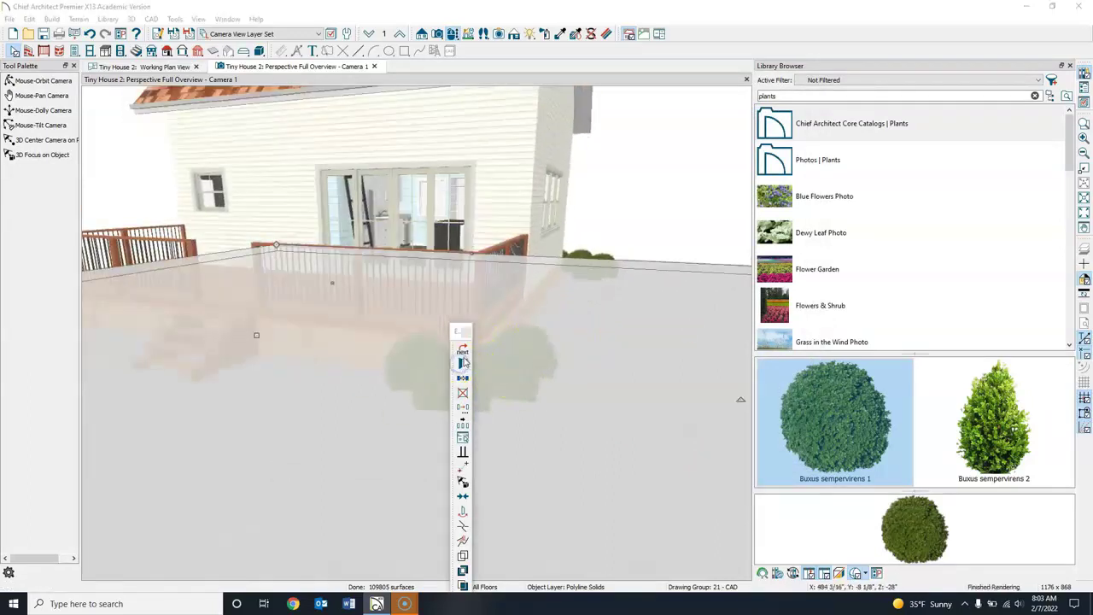
pyautogui.click(463, 363)
pyautogui.click(445, 177)
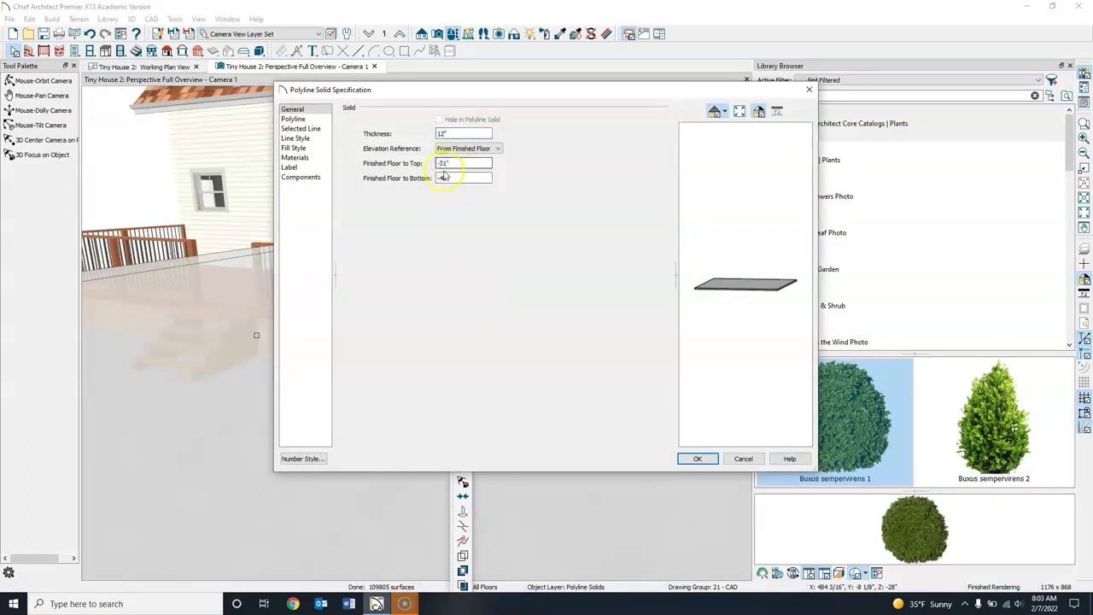
pyautogui.click(698, 458)
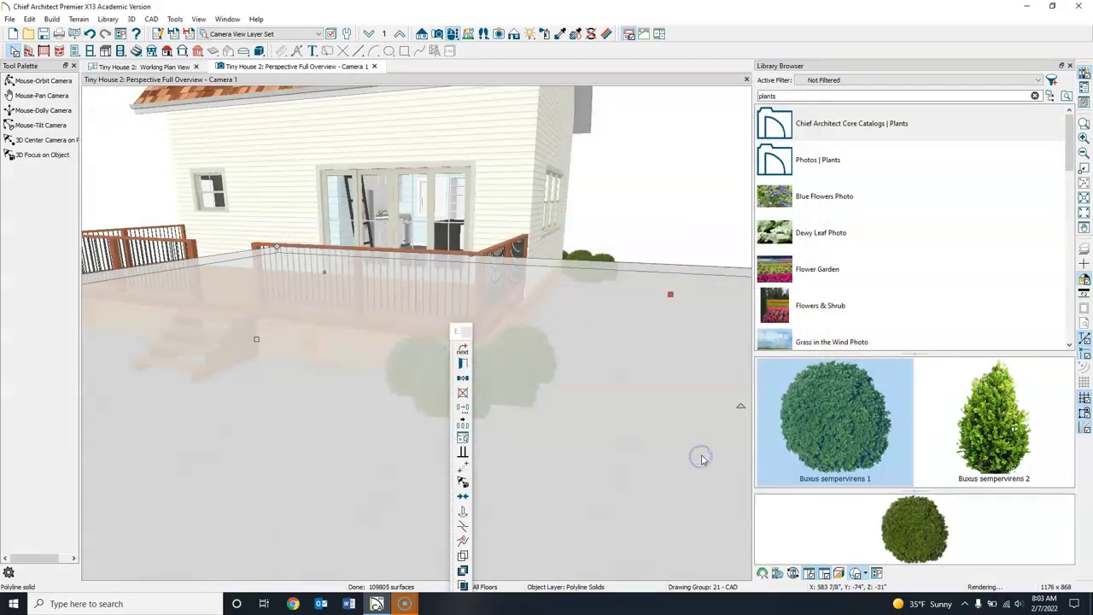
pyautogui.click(654, 225)
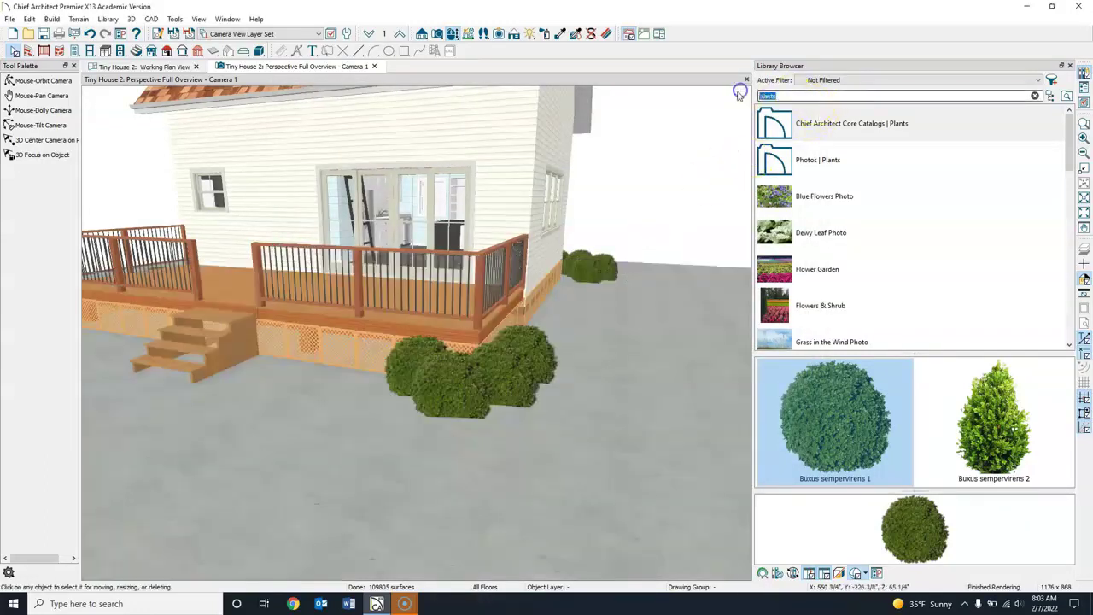
# Apply the Grass 2 material from Grass & Ground Covers to the ground slab
pyautogui.write('gra')
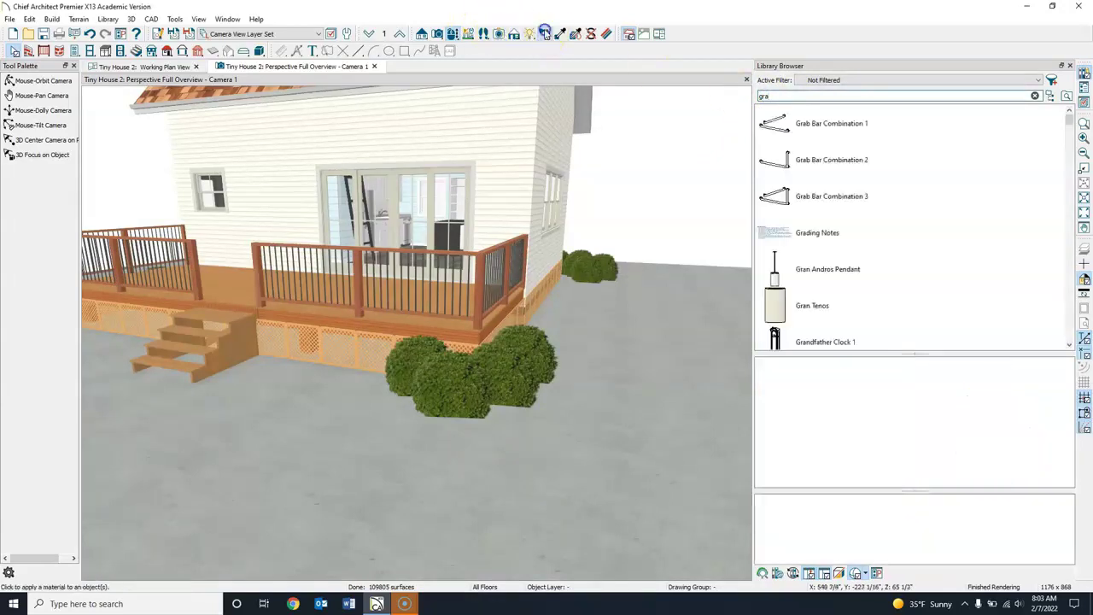
pyautogui.click(560, 34)
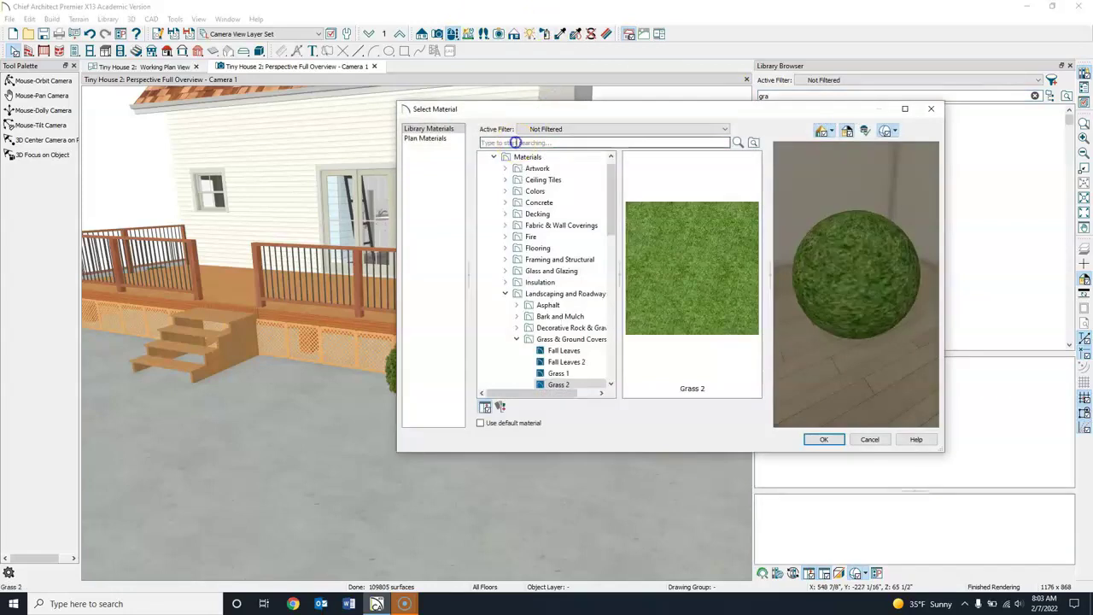
pyautogui.click(671, 256)
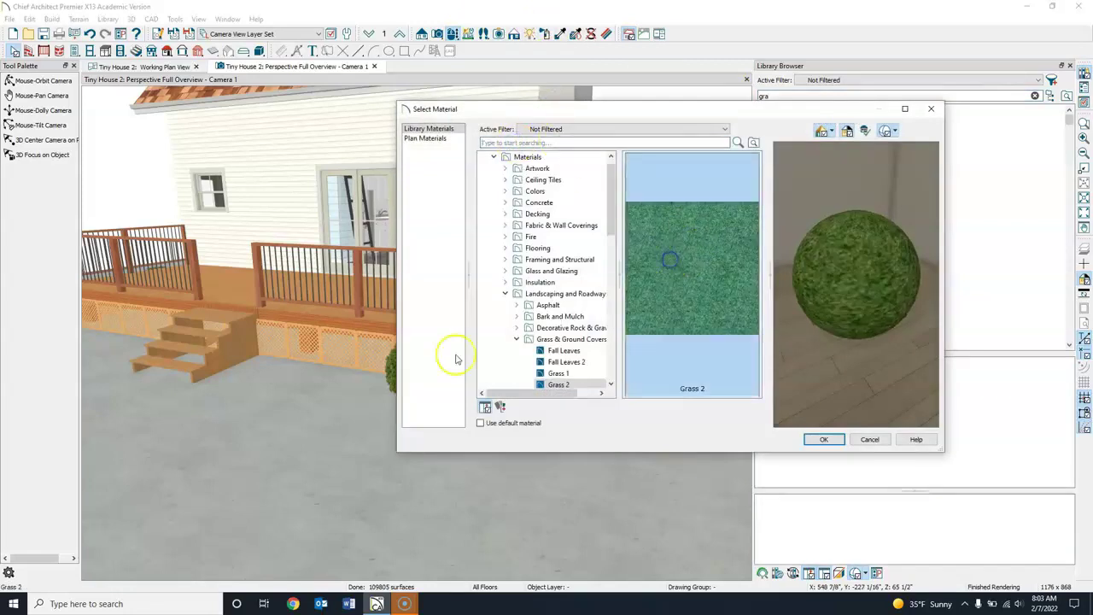
pyautogui.click(816, 442)
pyautogui.click(376, 525)
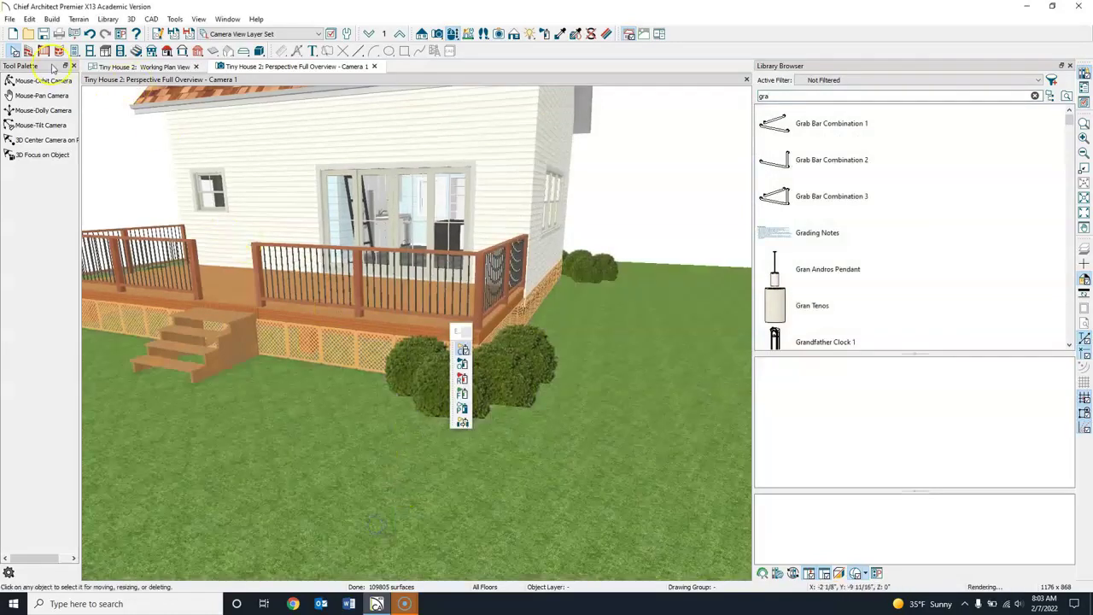
# Search the library for patio, place Patio Table & Chairs on the deck's left part in plan, and view it in the perspective overview
pyautogui.click(38, 80)
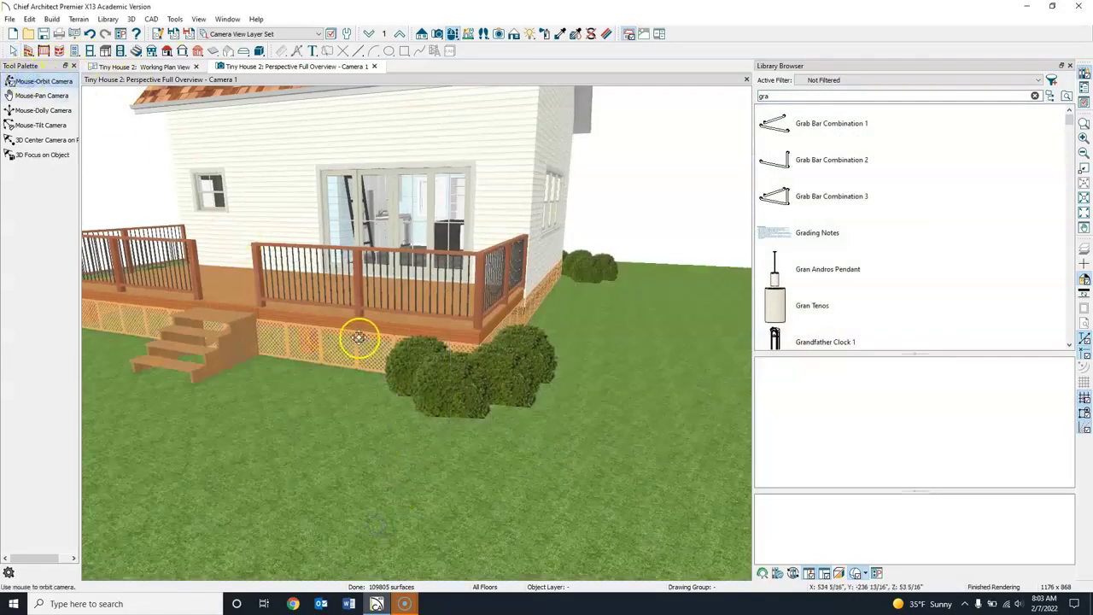
pyautogui.moveTo(360, 333); pyautogui.dragTo(525, 382)
pyautogui.doubleClick(764, 96)
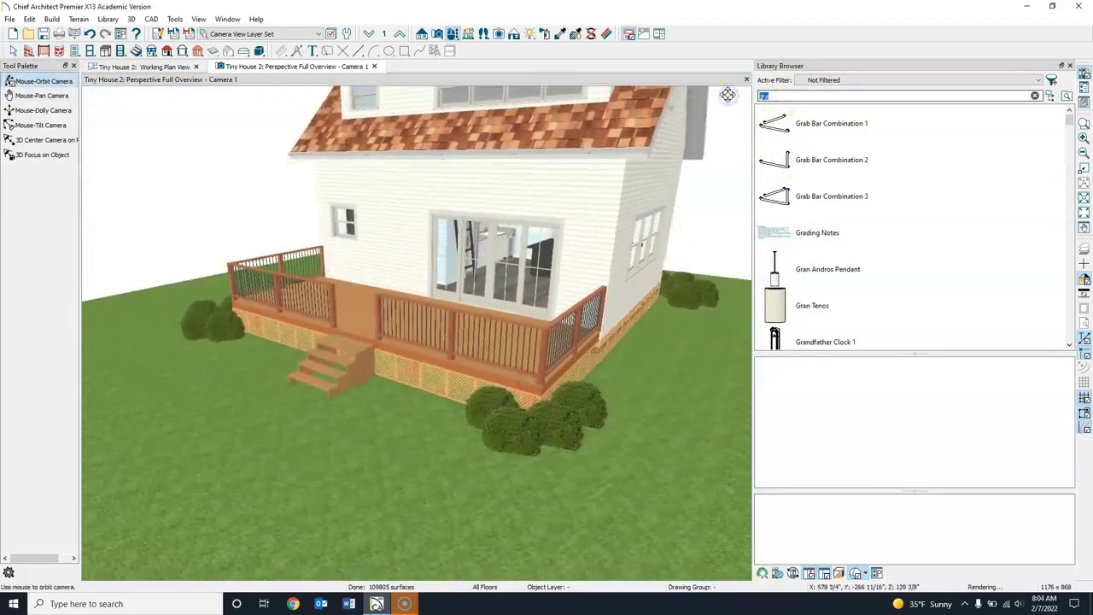
pyautogui.write('patio')
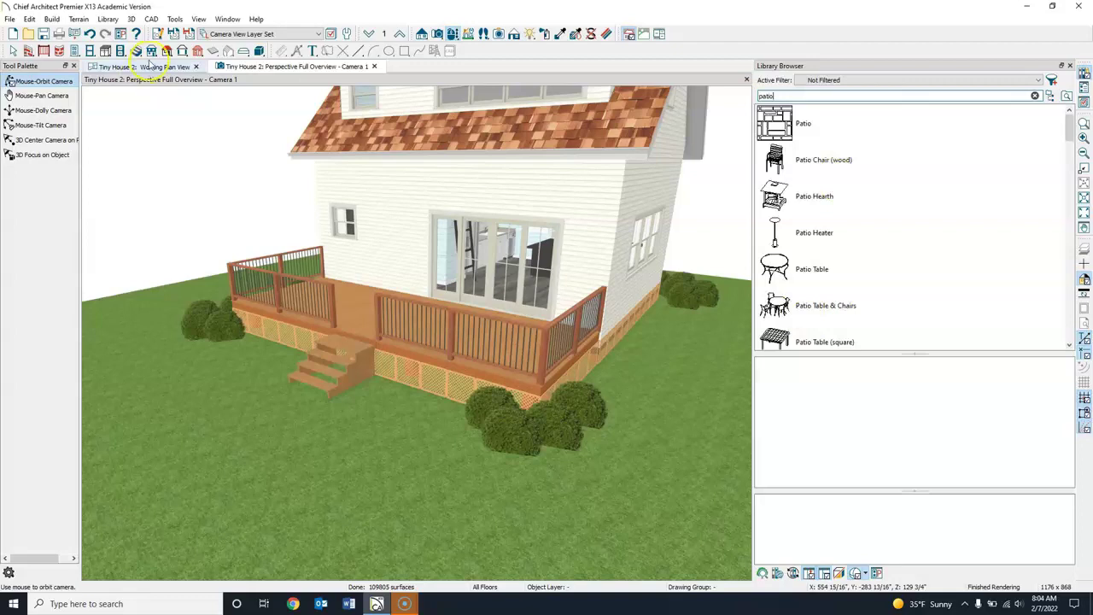
pyautogui.click(151, 66)
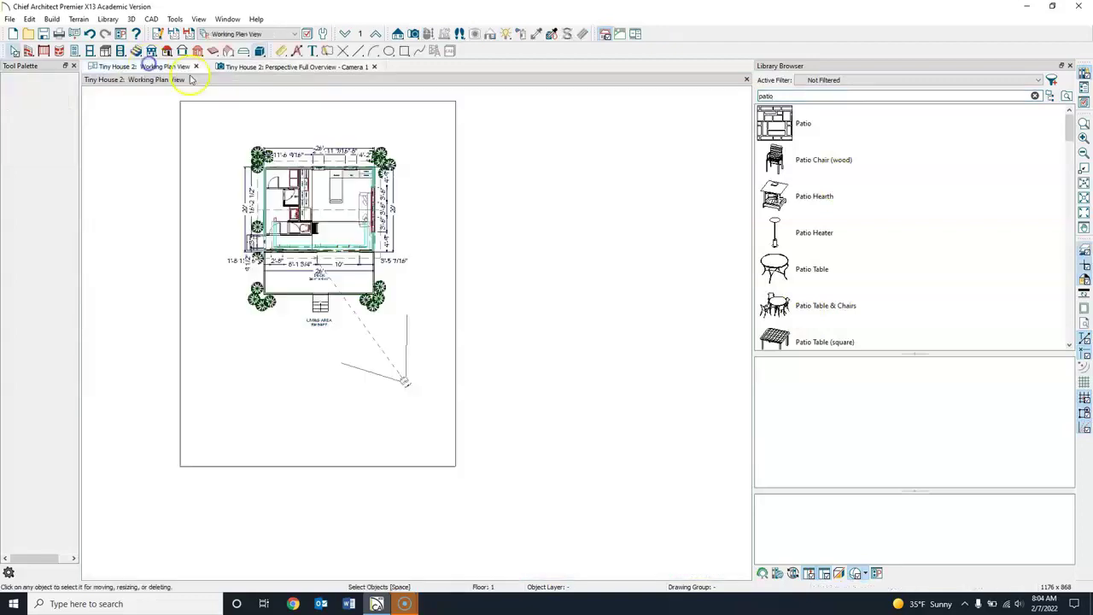
pyautogui.click(779, 317)
pyautogui.moveTo(293, 268); pyautogui.dragTo(284, 271)
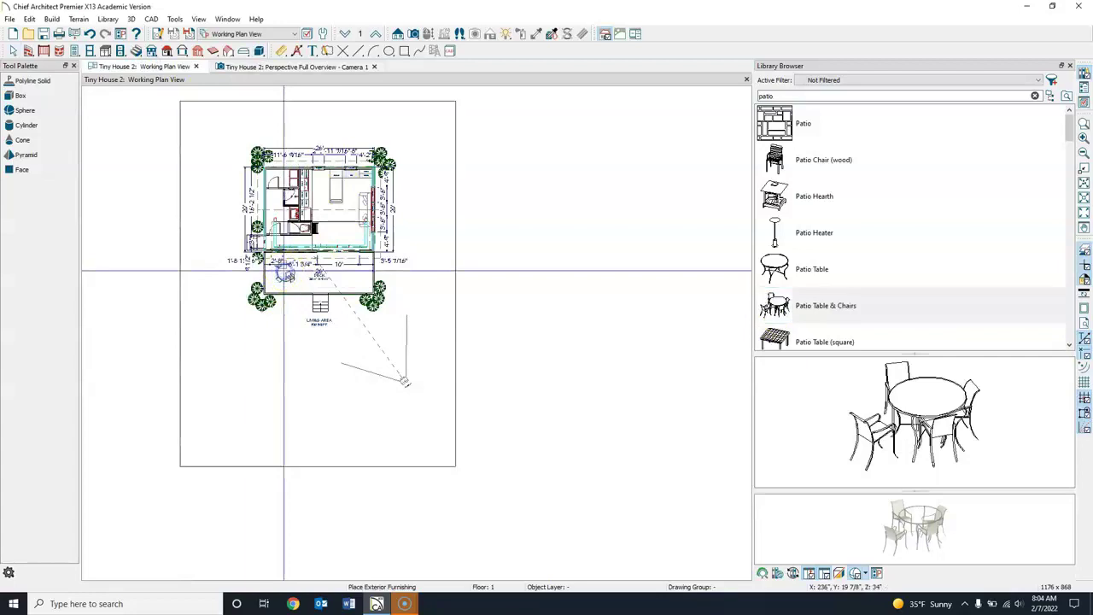
pyautogui.click(306, 68)
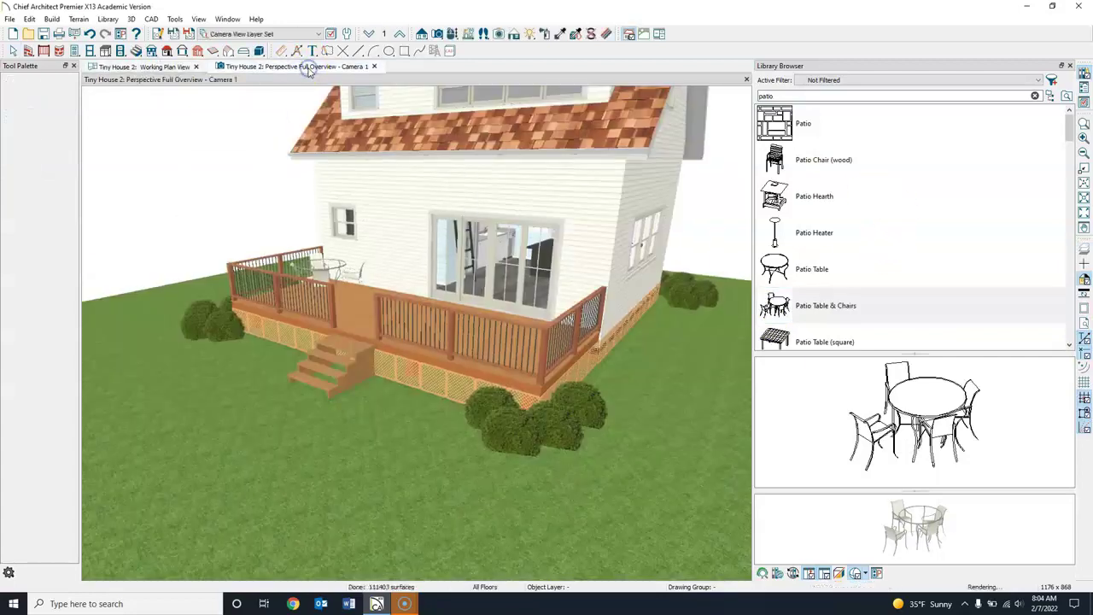
pyautogui.click(339, 325)
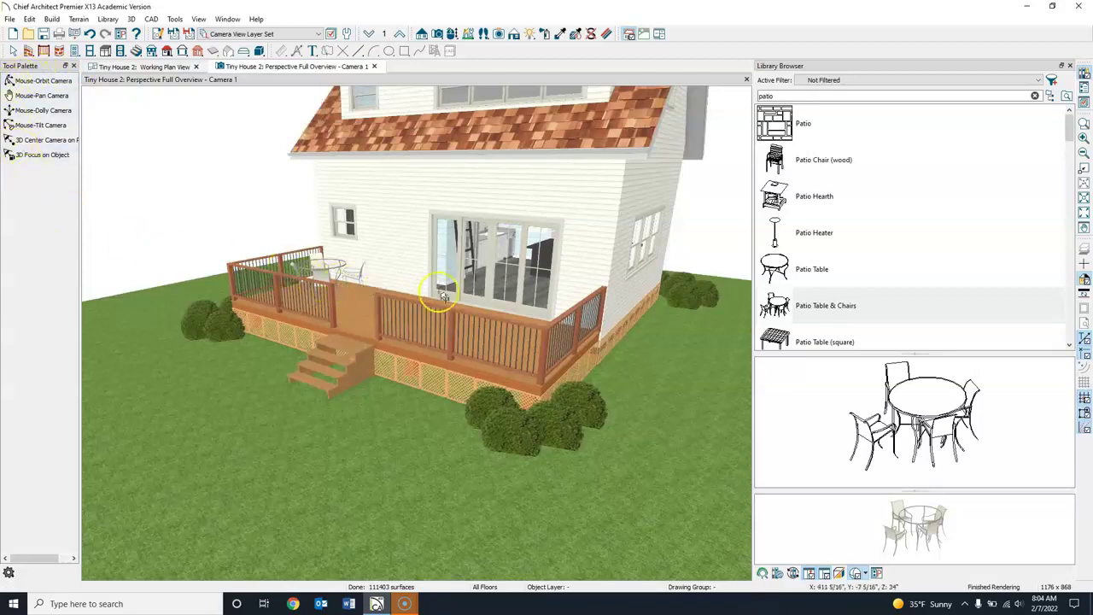
# Search the library for plants and for flowers, and look through the flower entries
pyautogui.moveTo(773, 95); pyautogui.dragTo(736, 96)
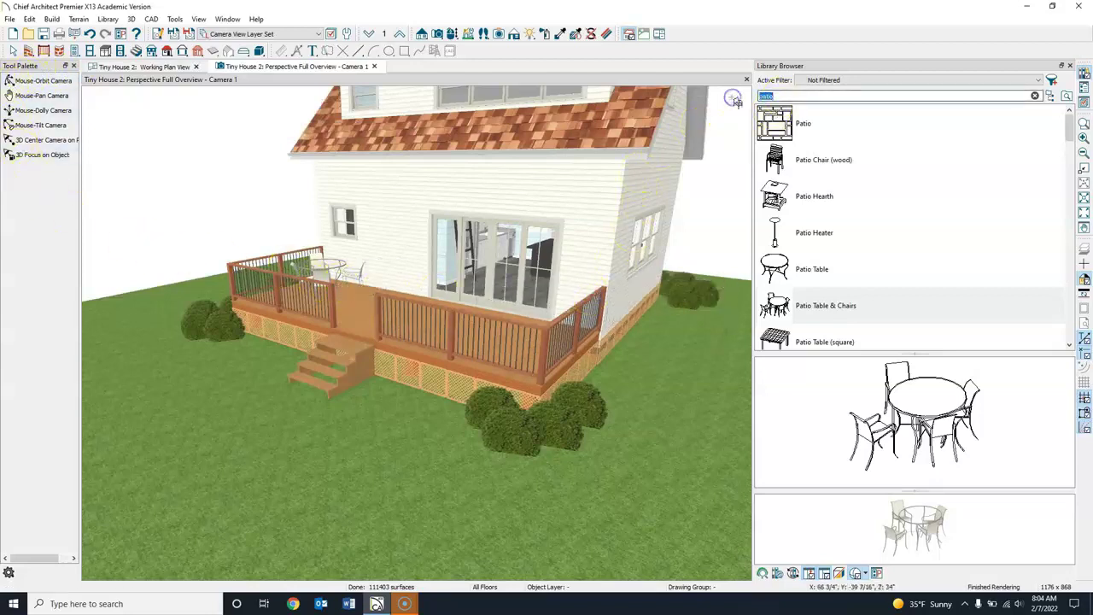
pyautogui.write('plants')
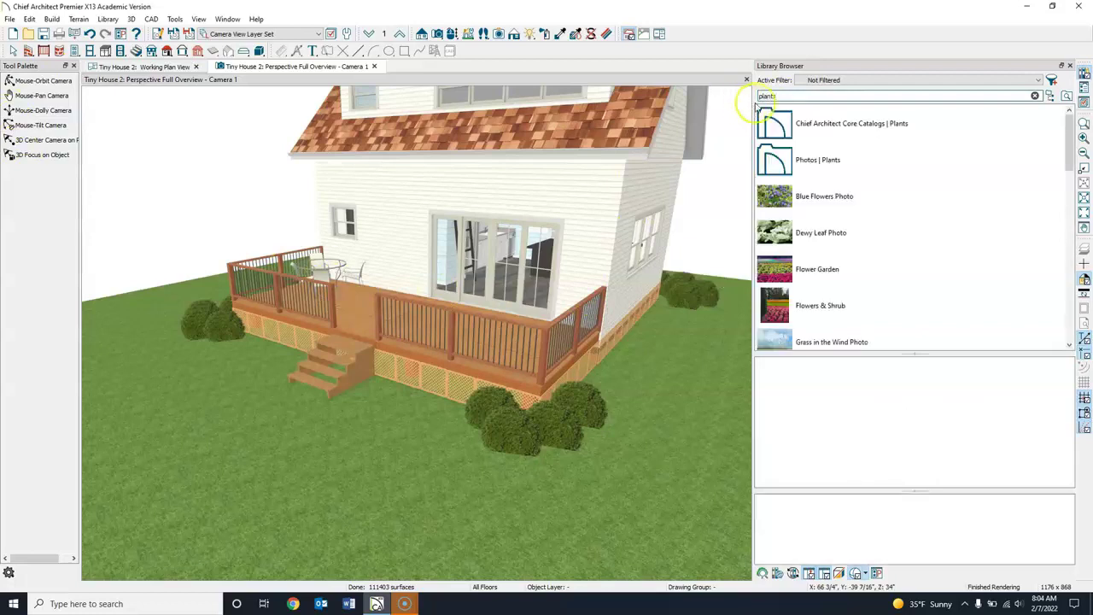
pyautogui.moveTo(757, 98); pyautogui.dragTo(733, 103)
pyautogui.write('pl')
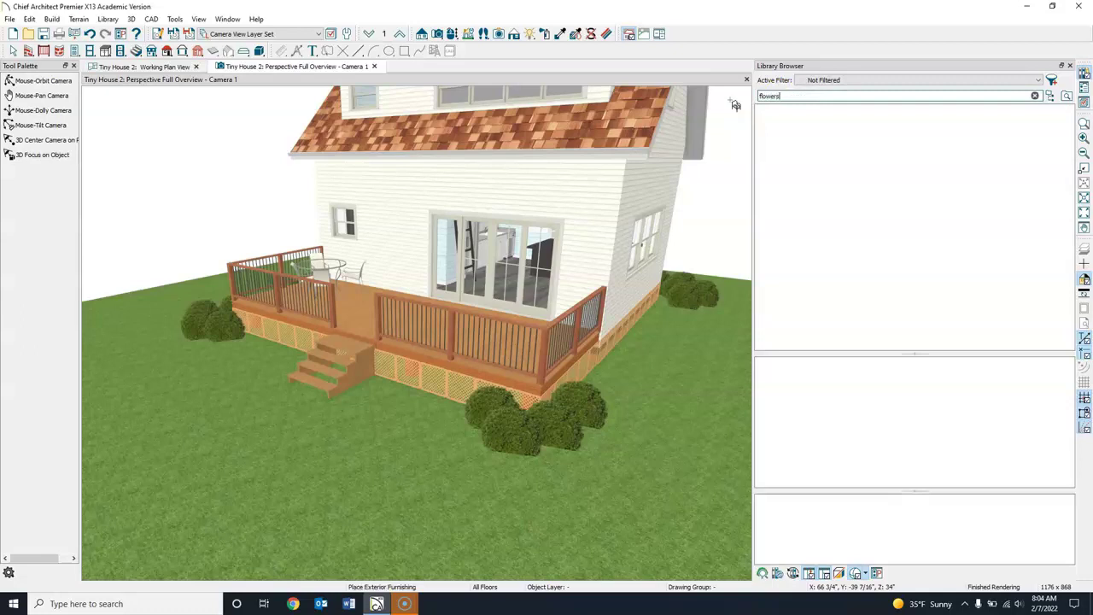
pyautogui.scroll(-3, 841, 205)
pyautogui.scroll(-10, 849, 200)
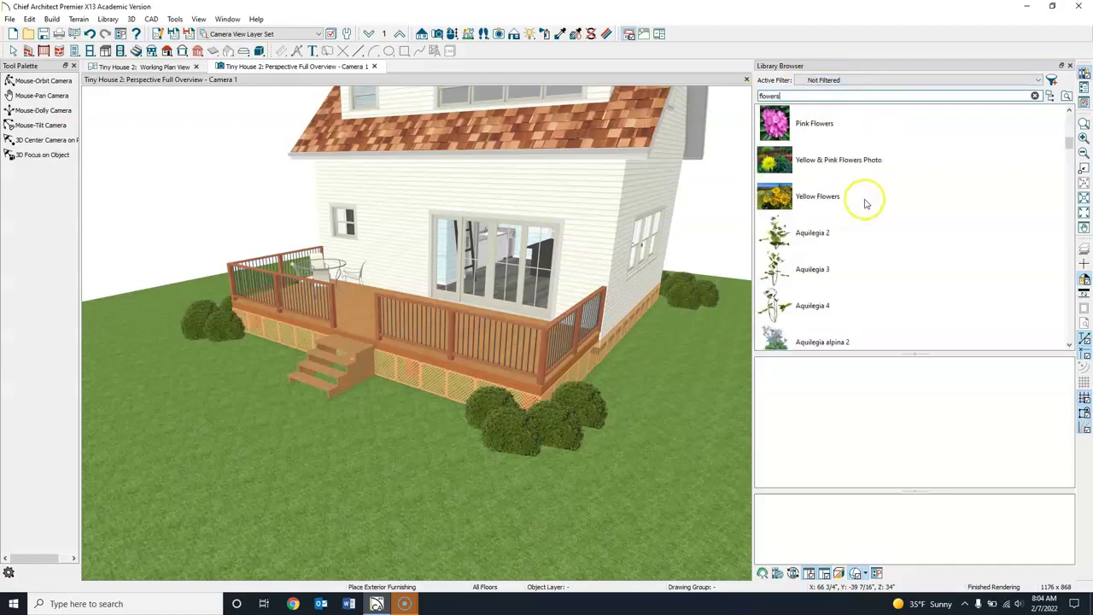
pyautogui.scroll(-10, 869, 199)
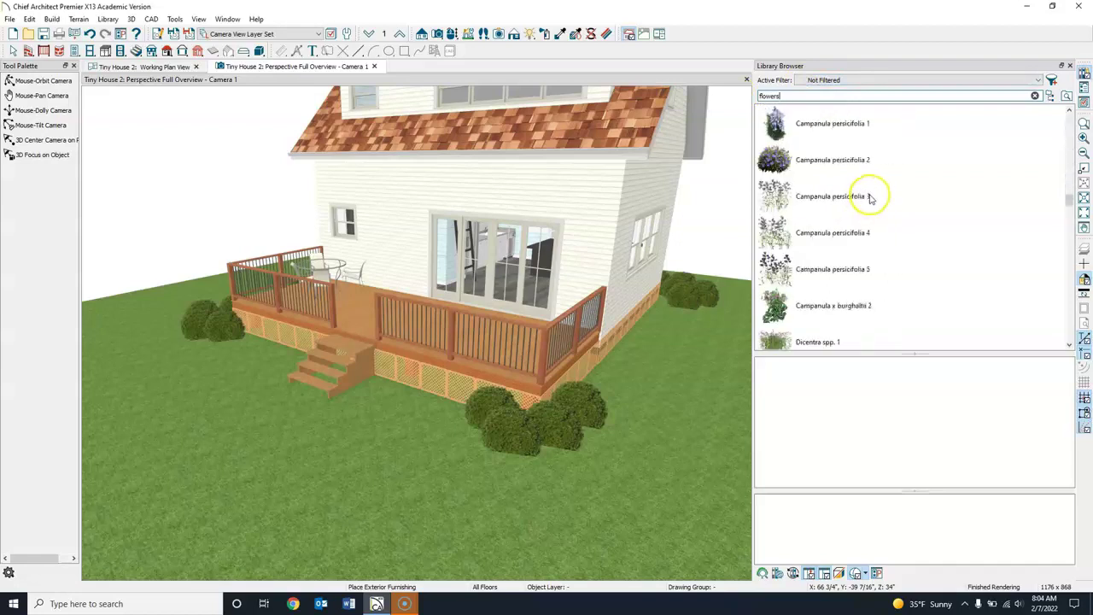
pyautogui.scroll(20, 867, 196)
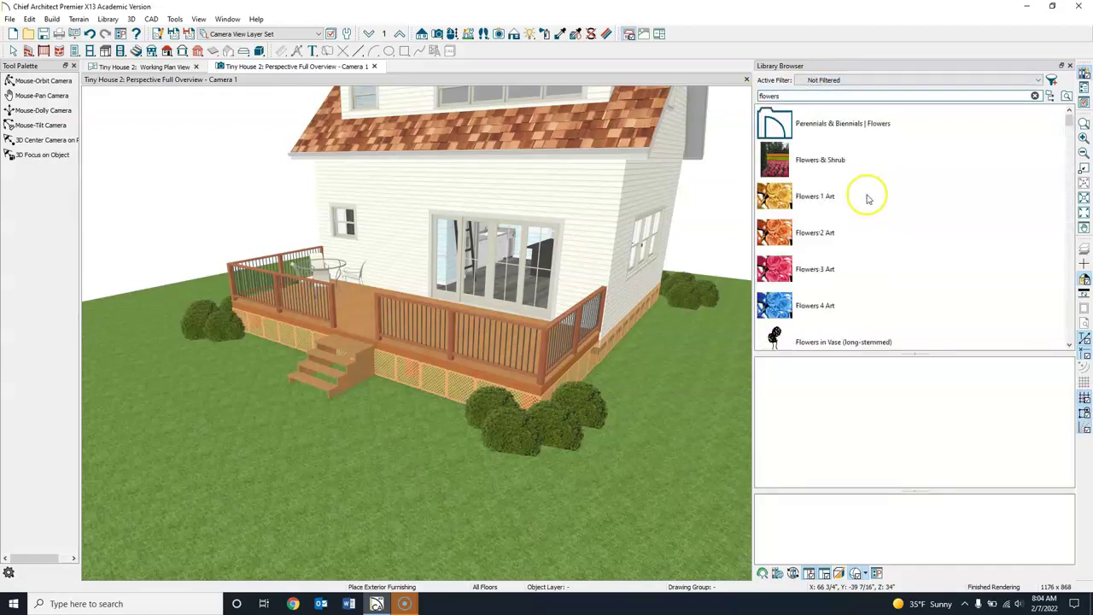
# Search the library for pot and look through the listed pots for a suitable planter
pyautogui.click(787, 96)
pyautogui.write('pl')
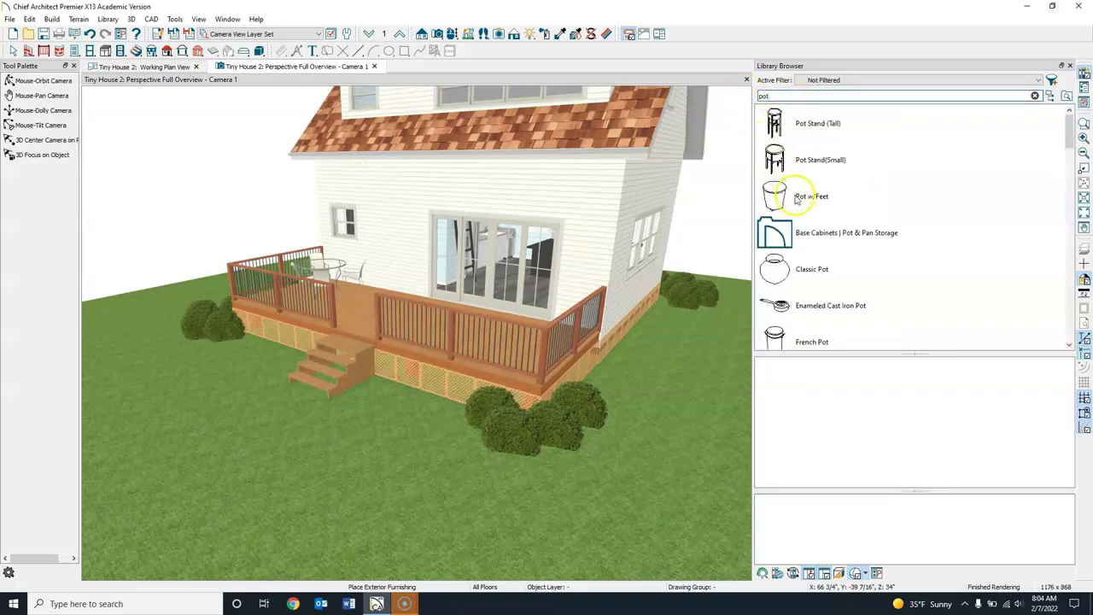
pyautogui.click(1069, 344)
pyautogui.click(1068, 344)
pyautogui.click(1069, 344)
pyautogui.click(1068, 344)
pyautogui.click(1069, 345)
pyautogui.click(1068, 343)
pyautogui.click(1068, 342)
pyautogui.click(1068, 342)
pyautogui.click(1068, 343)
pyautogui.click(1068, 343)
pyautogui.click(1069, 343)
pyautogui.click(1069, 342)
pyautogui.click(1068, 342)
pyautogui.click(1069, 342)
pyautogui.click(1069, 342)
pyautogui.click(1069, 342)
pyautogui.click(1068, 343)
pyautogui.click(1068, 343)
pyautogui.click(1068, 343)
pyautogui.click(1069, 343)
pyautogui.click(1068, 343)
pyautogui.click(1068, 342)
pyautogui.scroll(7, 871, 207)
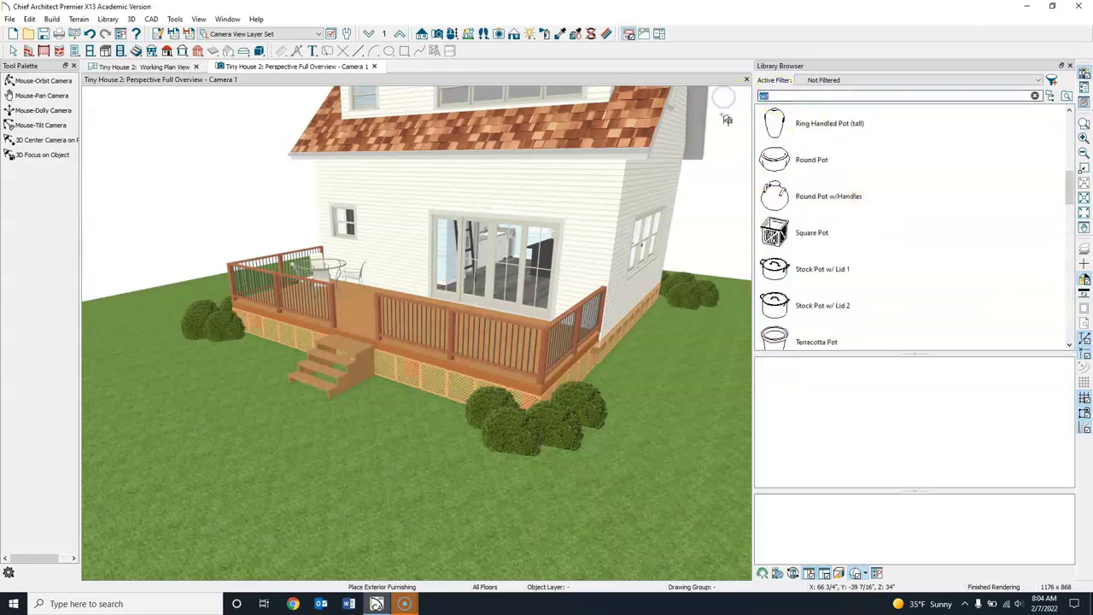
# Search the library for flowers again and examine the plants in the Perennials & Biennials flowers folder
pyautogui.write('lam')
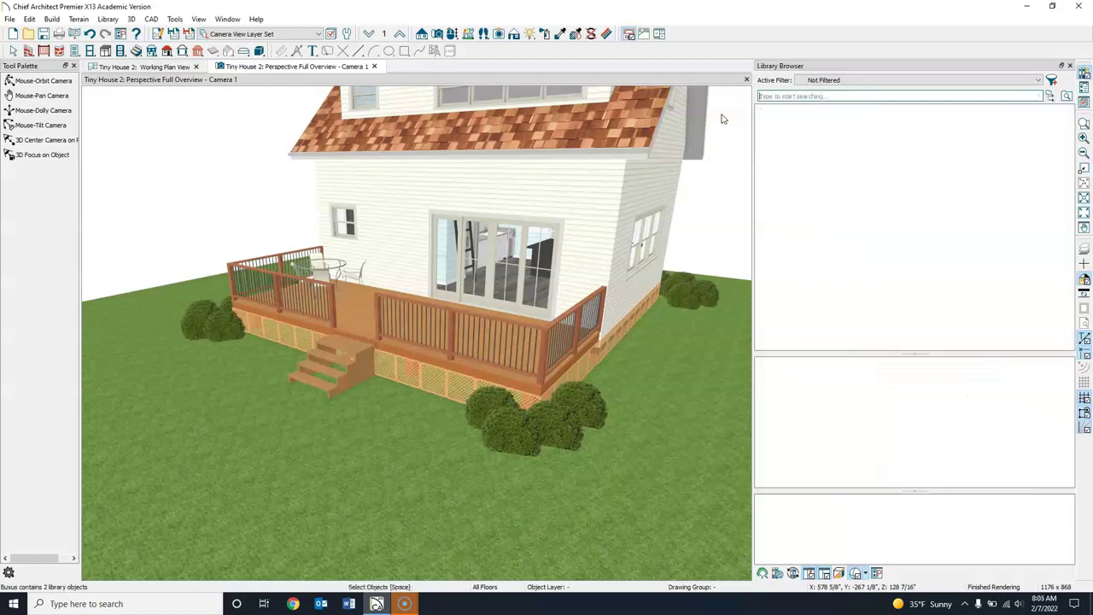
pyautogui.write('fo')
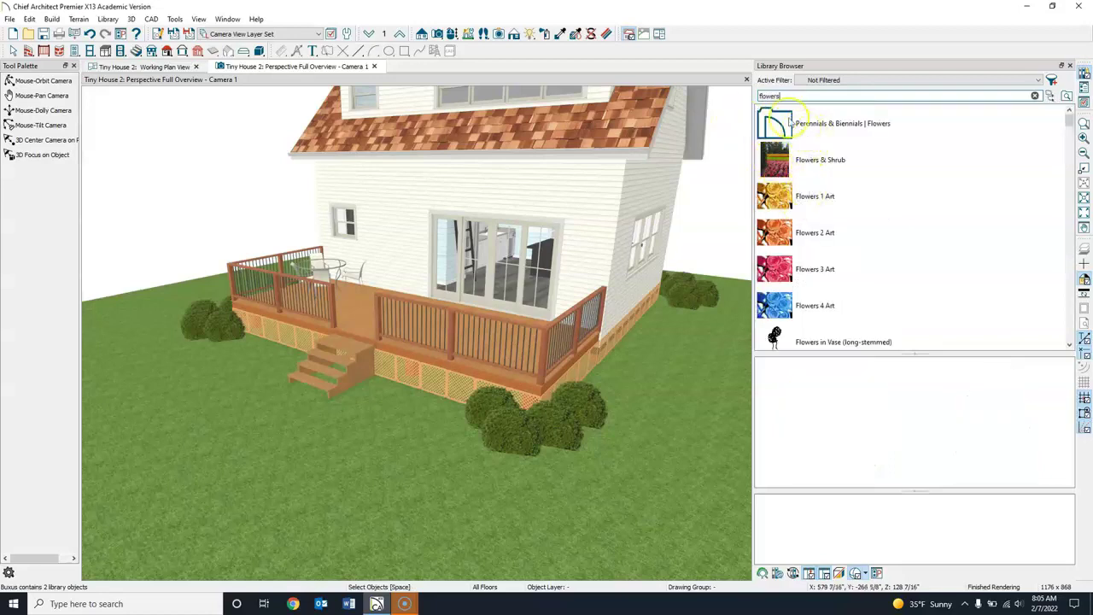
pyautogui.click(787, 122)
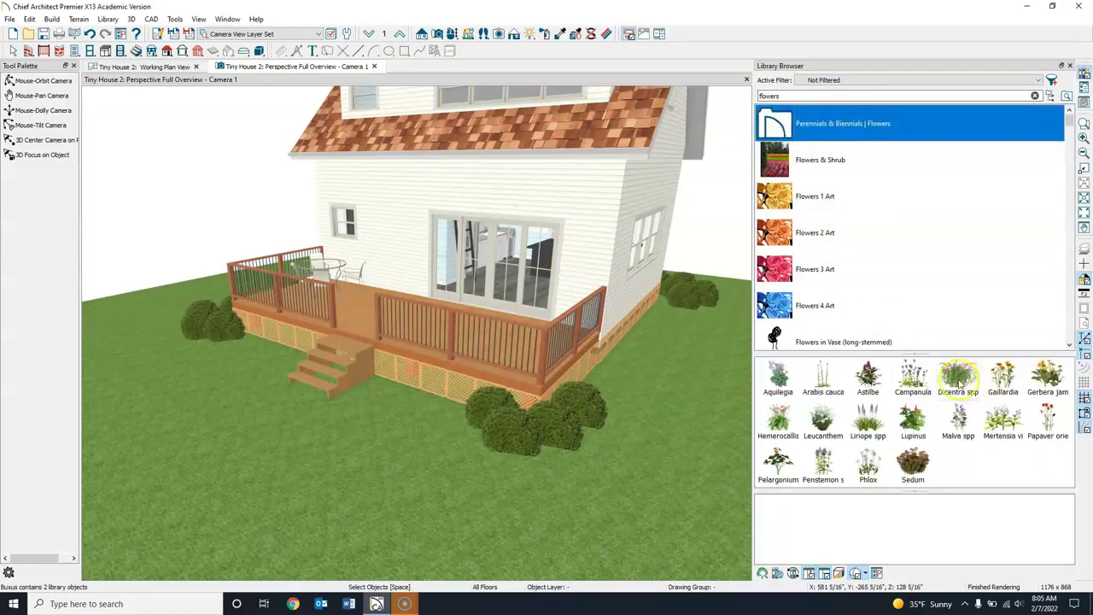
pyautogui.scroll(-10, 854, 231)
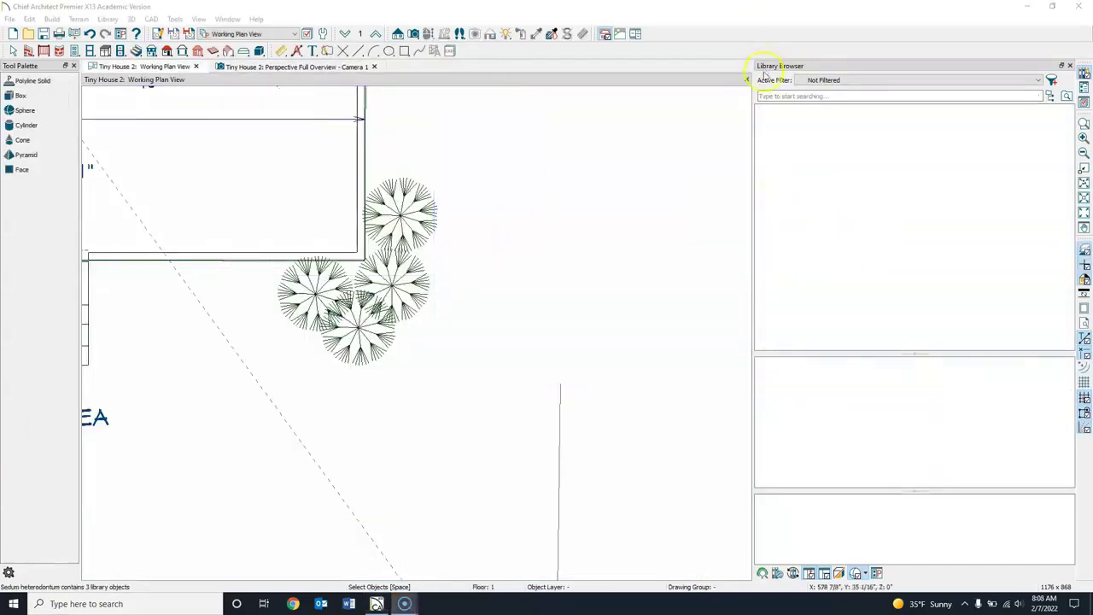
# Search the library for pot and place a Round Pot on the deck near its right front corner in the working plan view
pyautogui.click(769, 96)
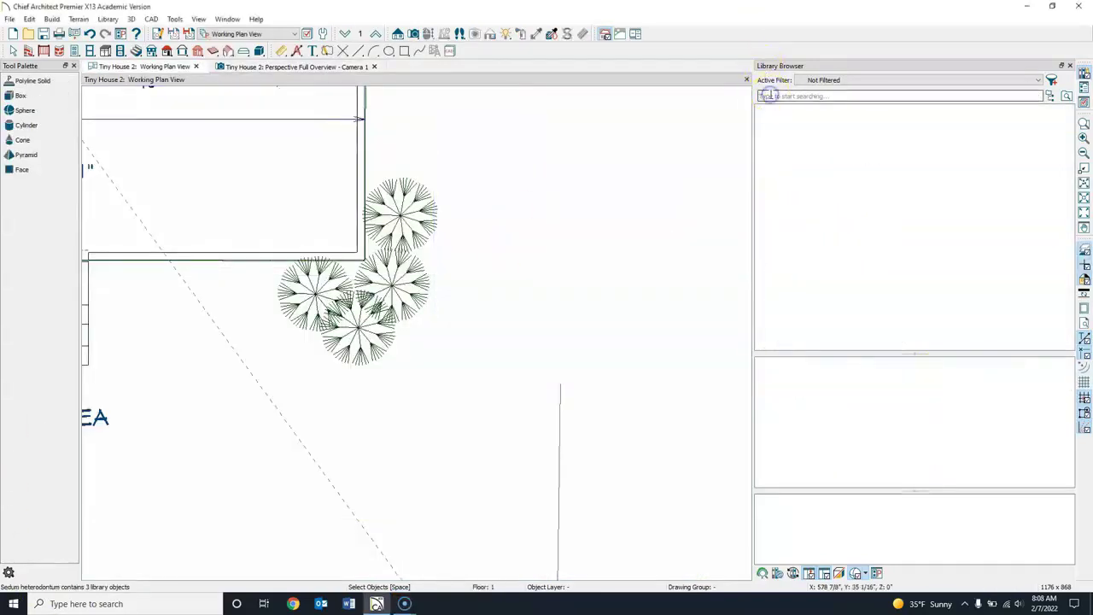
pyautogui.write('pot')
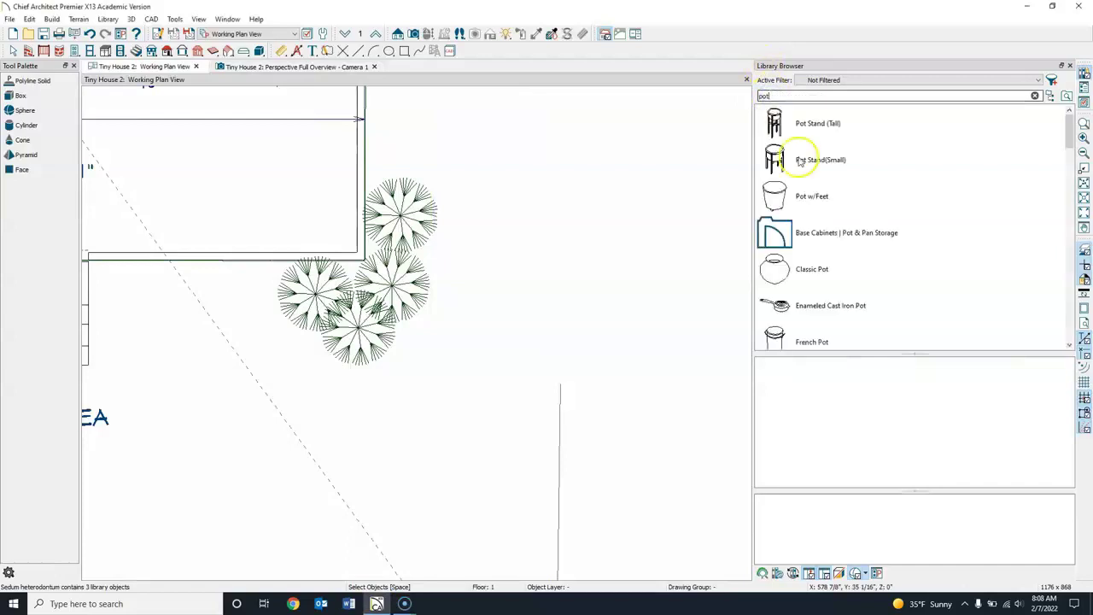
pyautogui.scroll(-3, 841, 278)
pyautogui.scroll(-3, 845, 273)
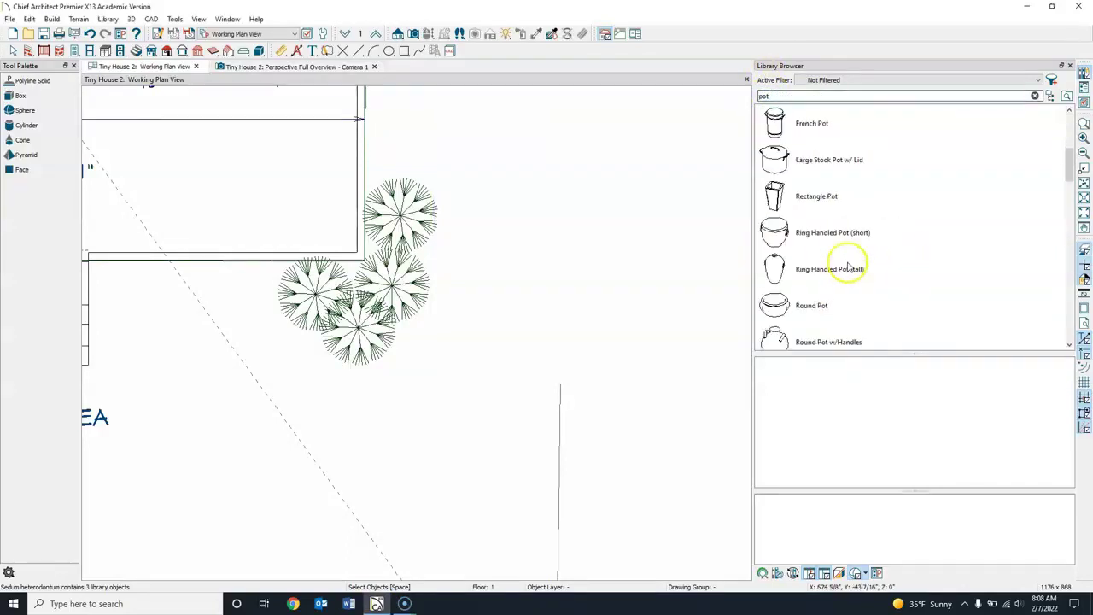
pyautogui.click(786, 309)
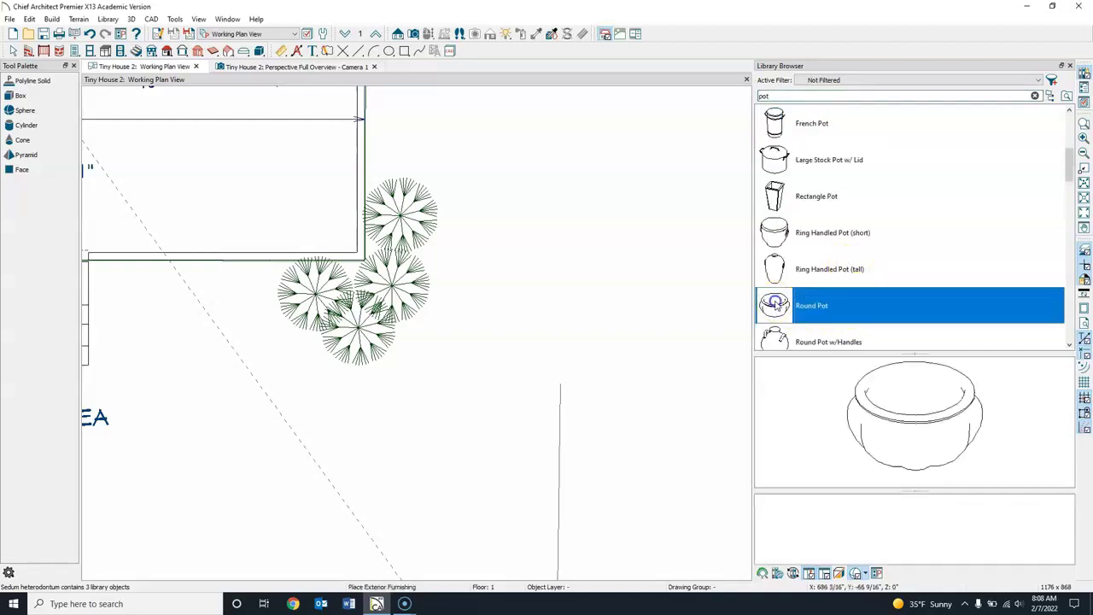
pyautogui.click(281, 190)
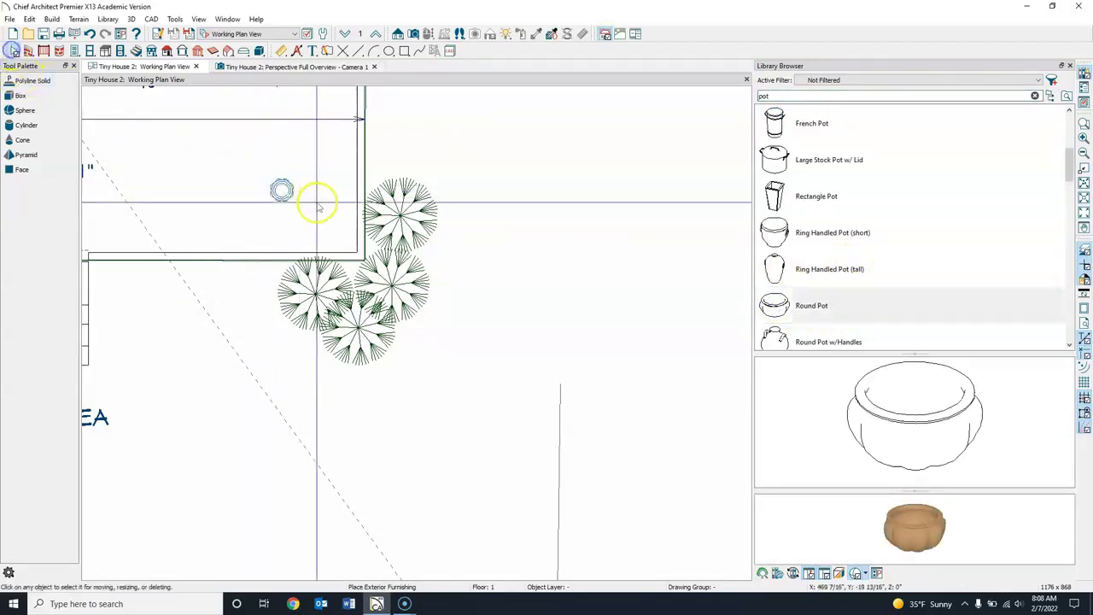
# Resize the Round Pot on the deck to a width of 24 11/16", retaining its aspect ratio
pyautogui.doubleClick(282, 190)
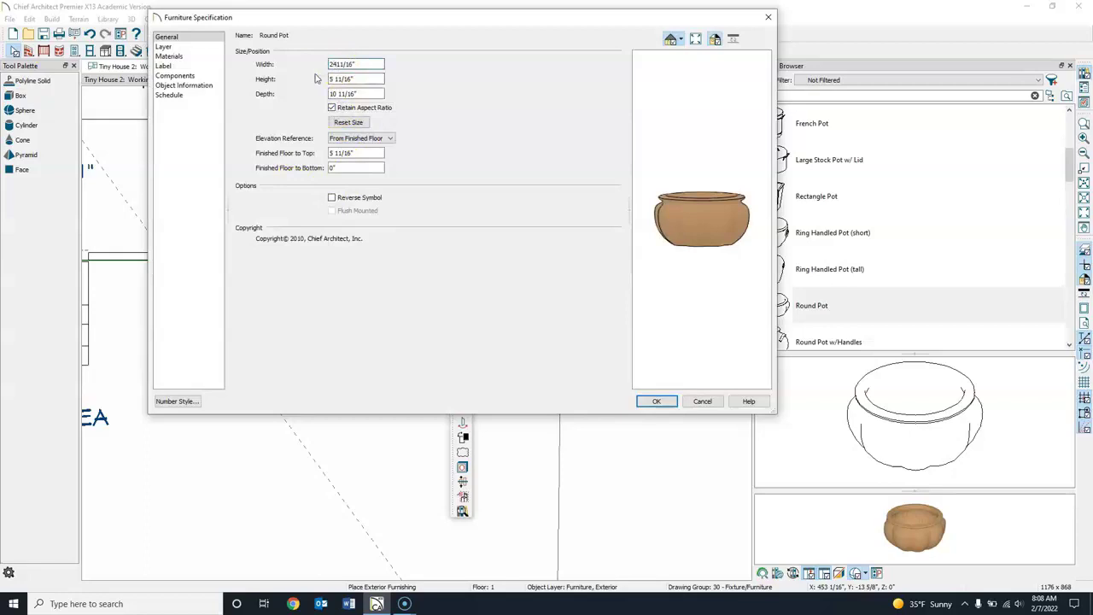
pyautogui.click(654, 400)
# Search the library for flowers and place a Sedum heterodontum 1 plant on the deck beside the round pot
pyautogui.doubleClick(773, 95)
pyautogui.write('f')
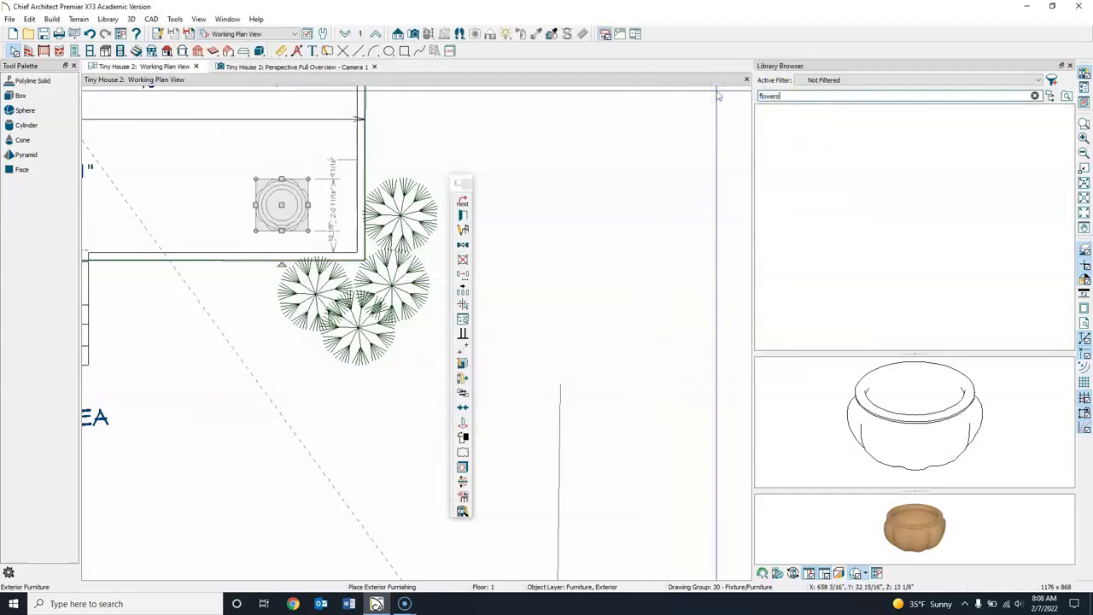
pyautogui.write('lowers')
pyautogui.press('Return')
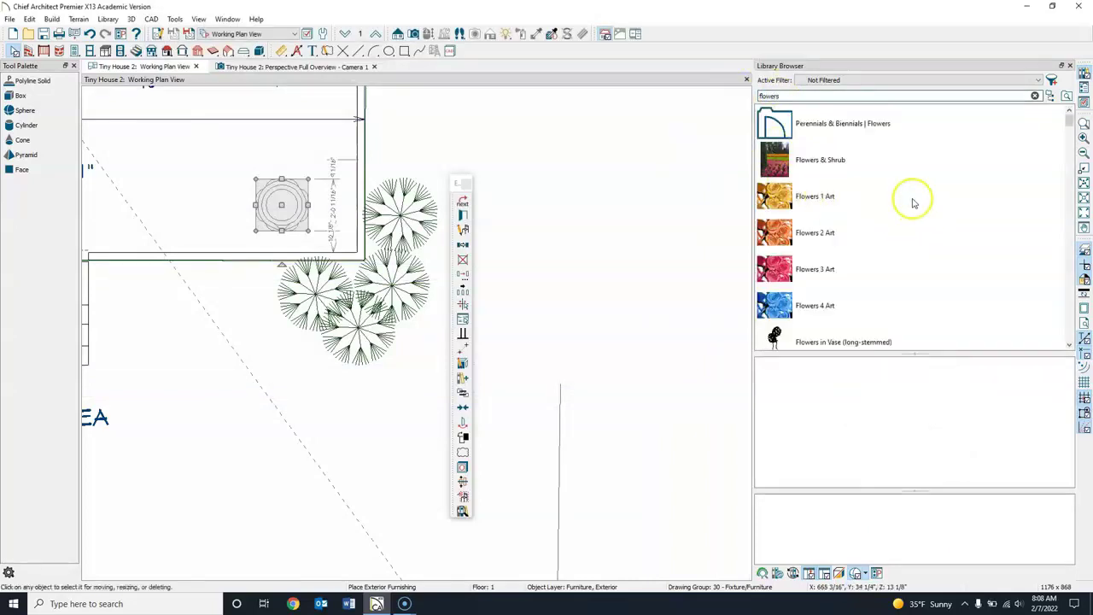
pyautogui.click(778, 129)
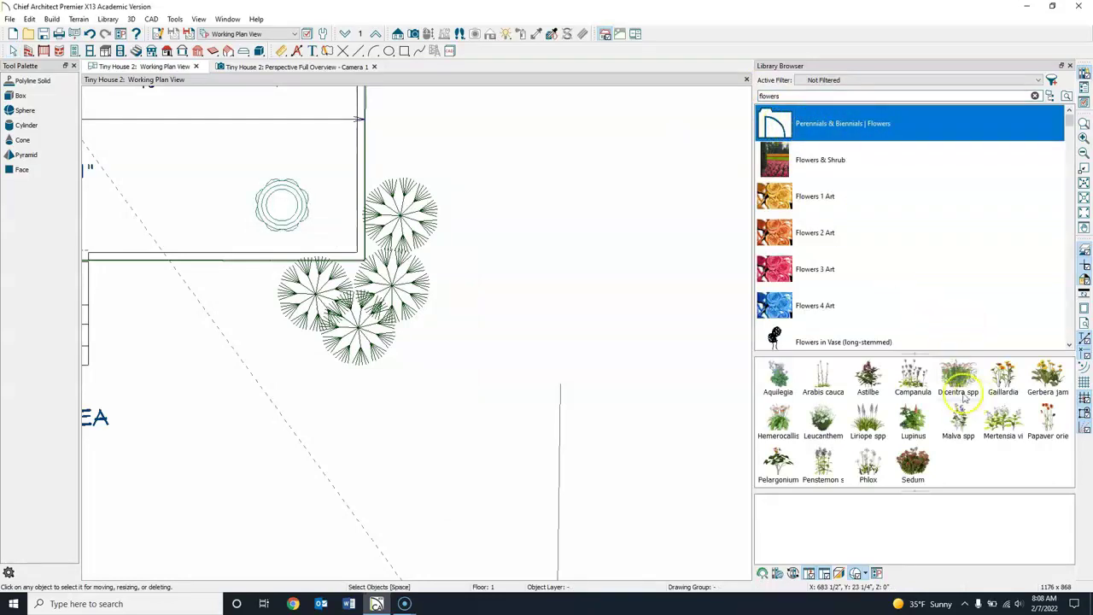
pyautogui.doubleClick(910, 464)
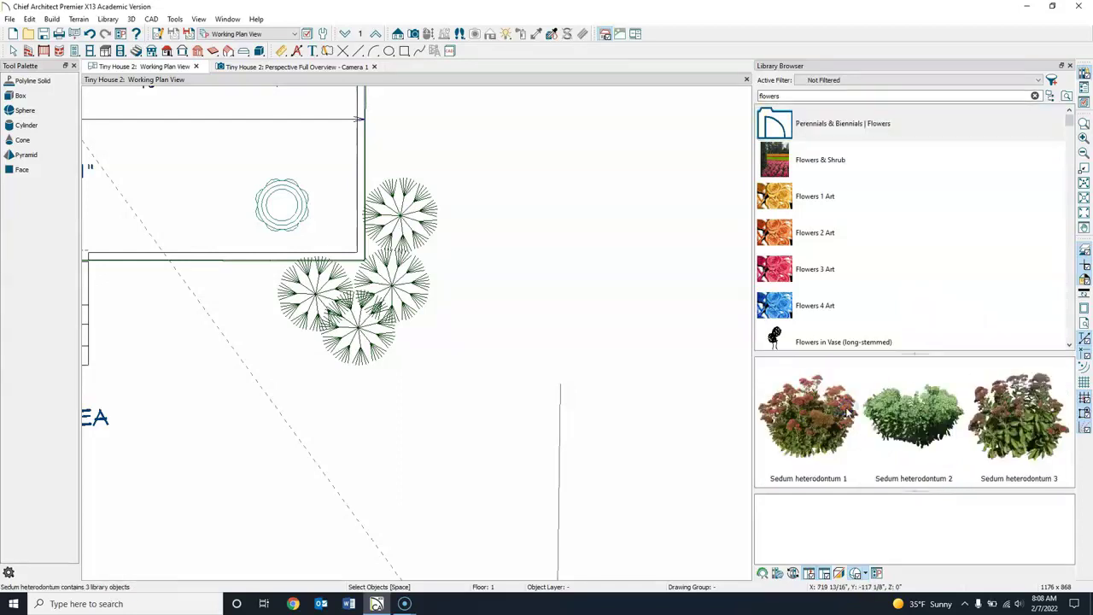
pyautogui.click(813, 404)
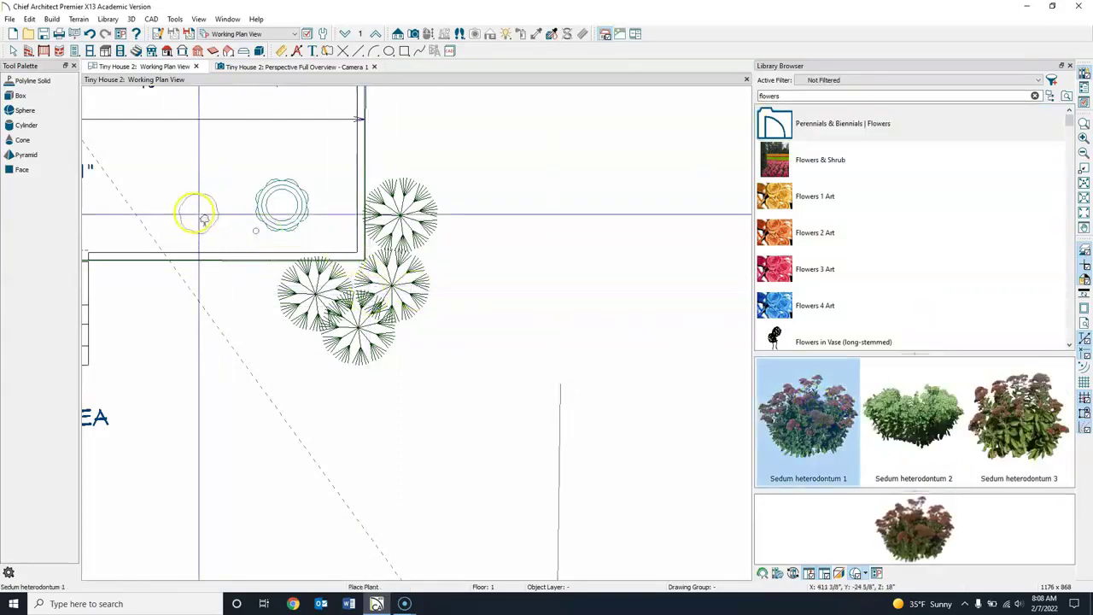
pyautogui.click(215, 189)
pyautogui.press('space')
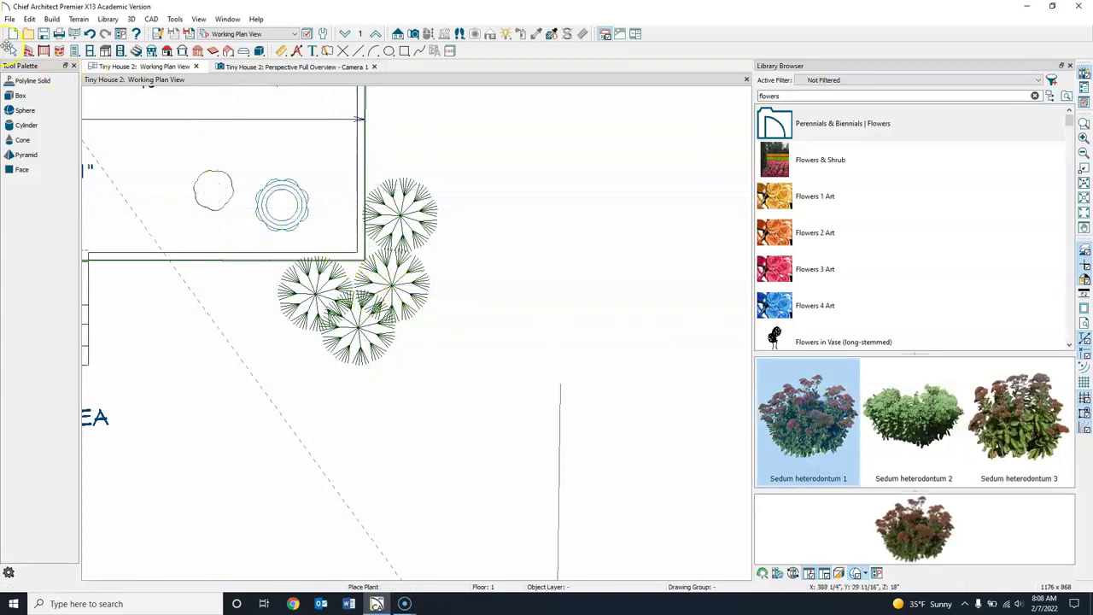
# Set the sedum plant's height to 34" with its aspect ratio retained
pyautogui.click(216, 190)
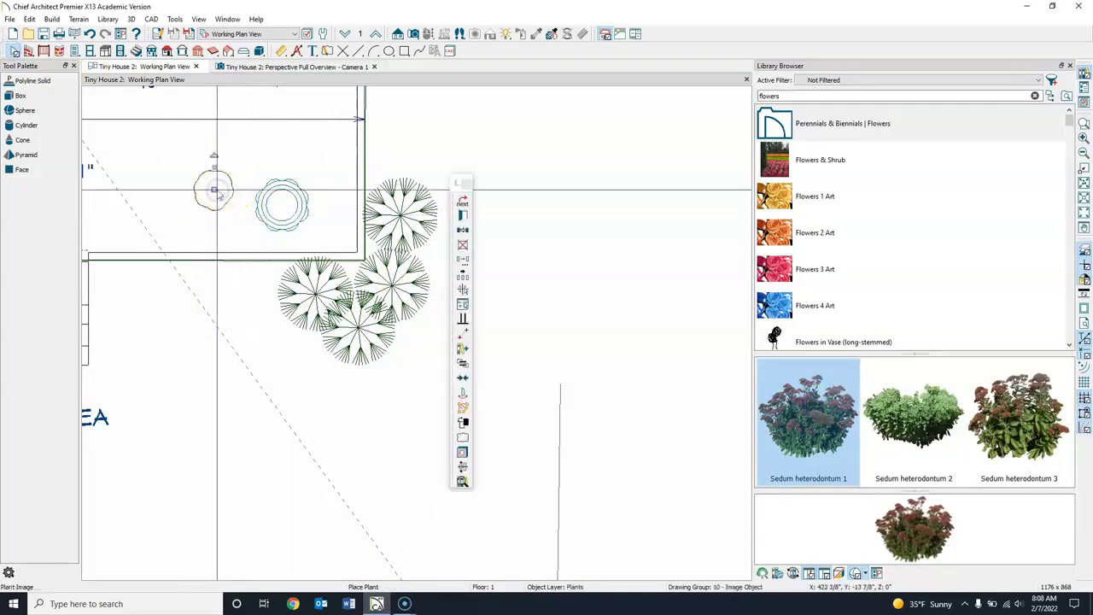
pyautogui.doubleClick(215, 190)
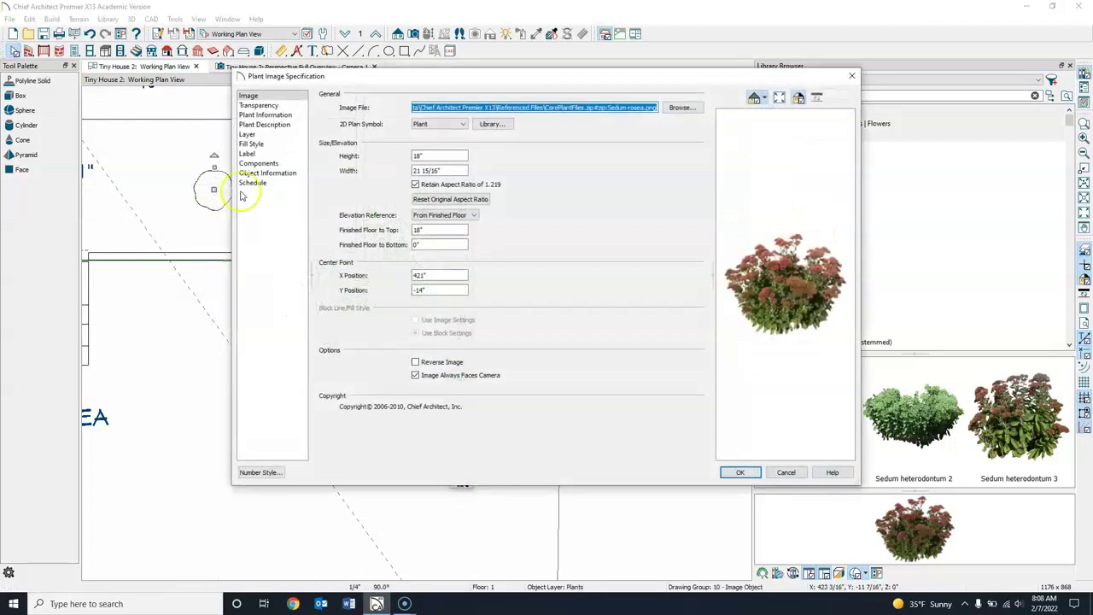
pyautogui.doubleClick(420, 157)
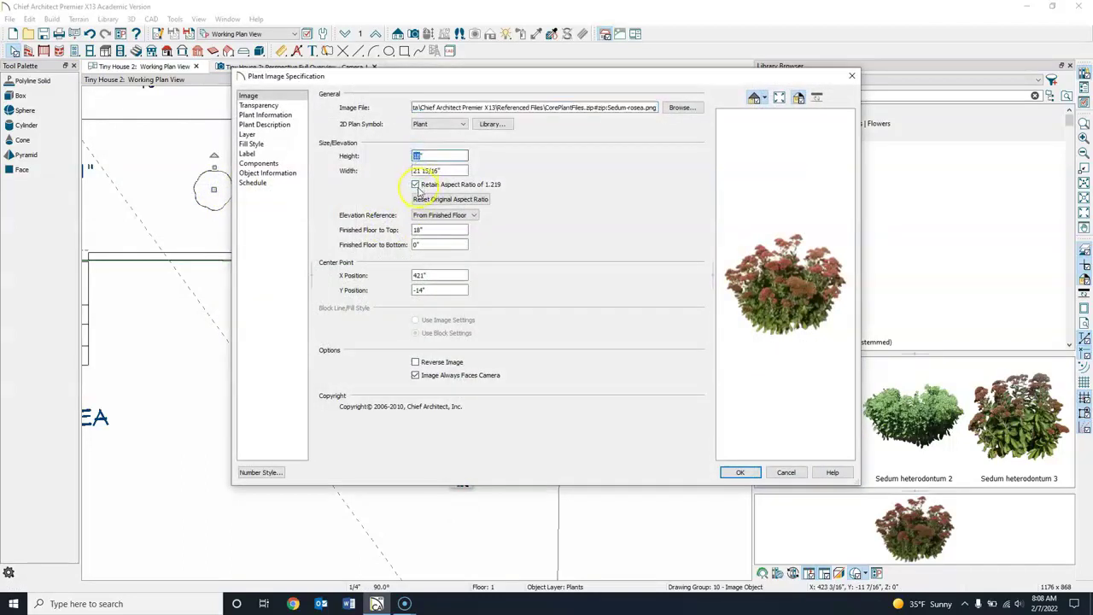
pyautogui.press('Tab')
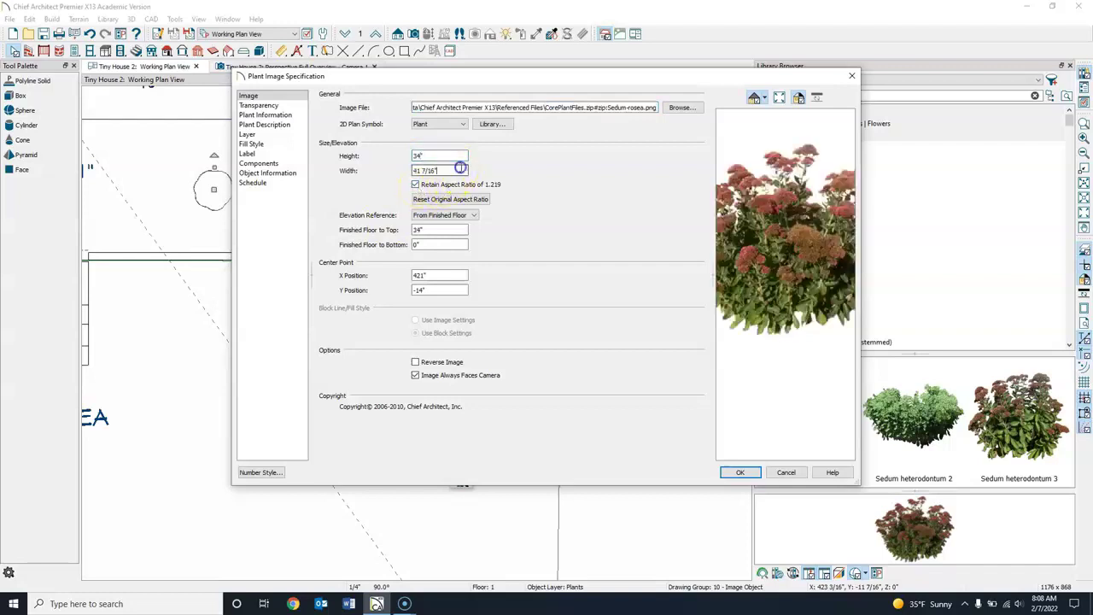
pyautogui.click(738, 472)
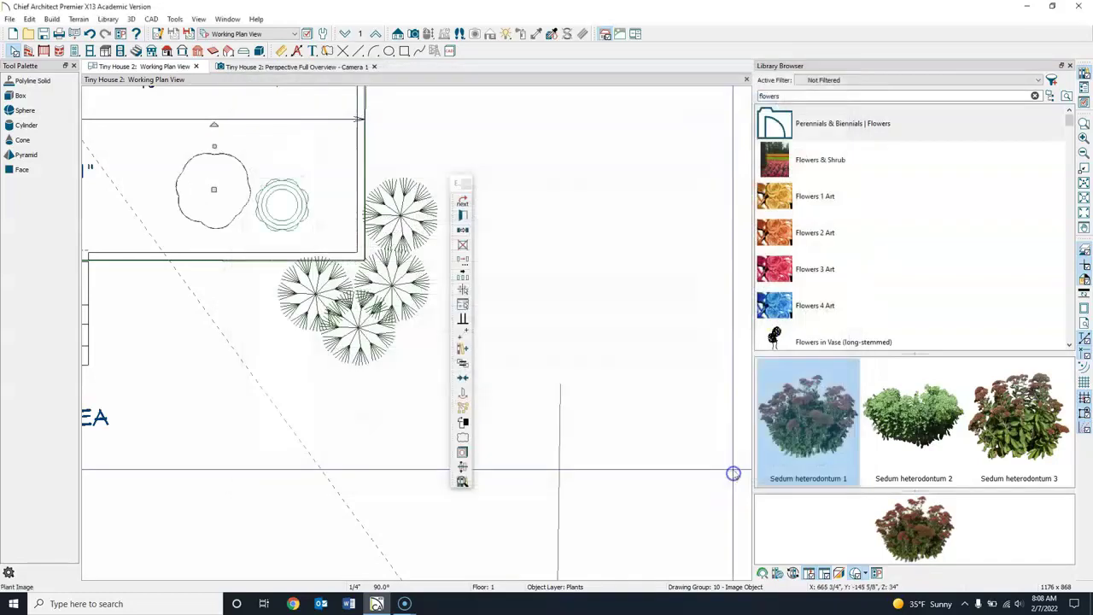
# Centre the sedum plant on the round pot and combine plant and pot into one architectural block
pyautogui.moveTo(282, 207)
pyautogui.mouseDown()
pyautogui.moveTo(226, 178)
pyautogui.moveTo(214, 188)
pyautogui.moveTo(284, 206)
pyautogui.mouseUp()
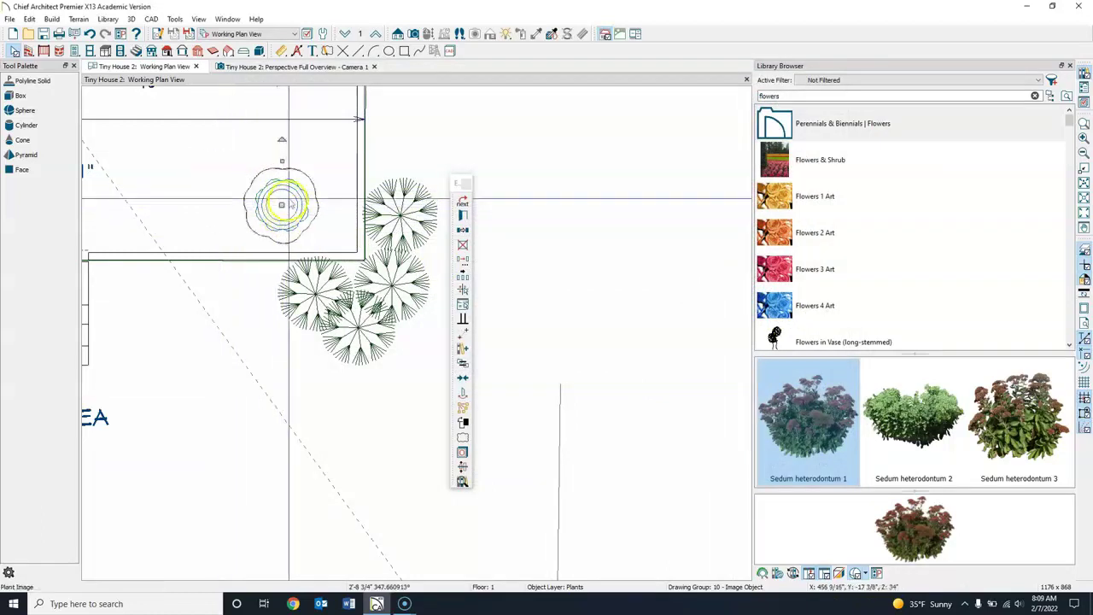
pyautogui.keyDown('shift'); pyautogui.click(291, 187); pyautogui.keyUp('shift')
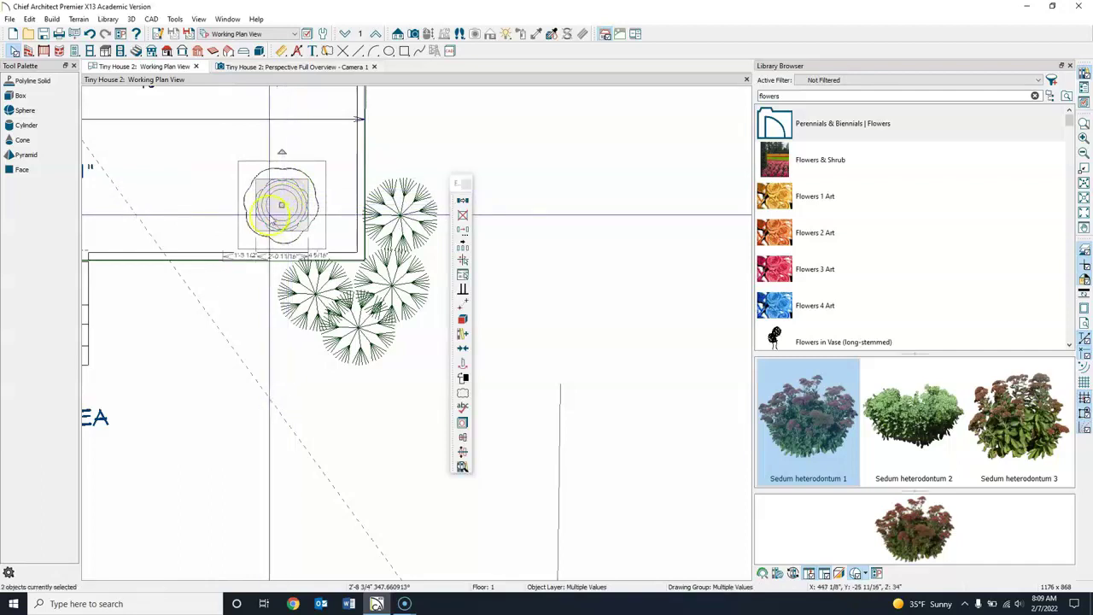
pyautogui.scroll(-2, 281, 205)
pyautogui.scroll(-1, 281, 205)
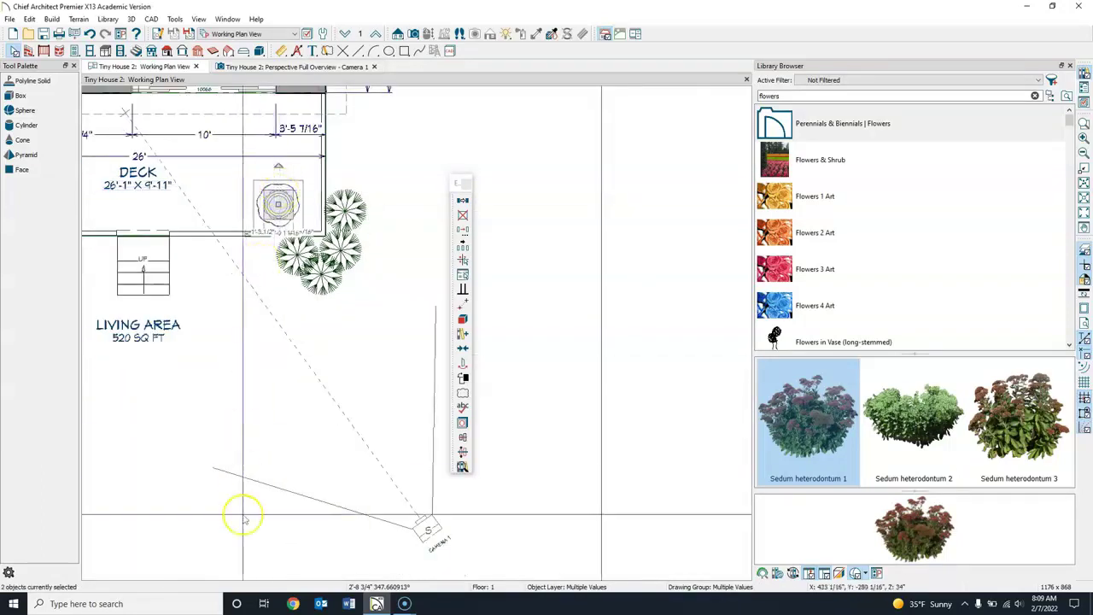
pyautogui.click(462, 320)
# Move the potted plant block to the deck corner against the house wall, at the right end of the sliding door
pyautogui.click(277, 204)
pyautogui.moveTo(278, 203); pyautogui.dragTo(282, 160)
pyautogui.scroll(3, 291, 168)
pyautogui.moveTo(323, 166); pyautogui.dragTo(347, 302, button='middle')
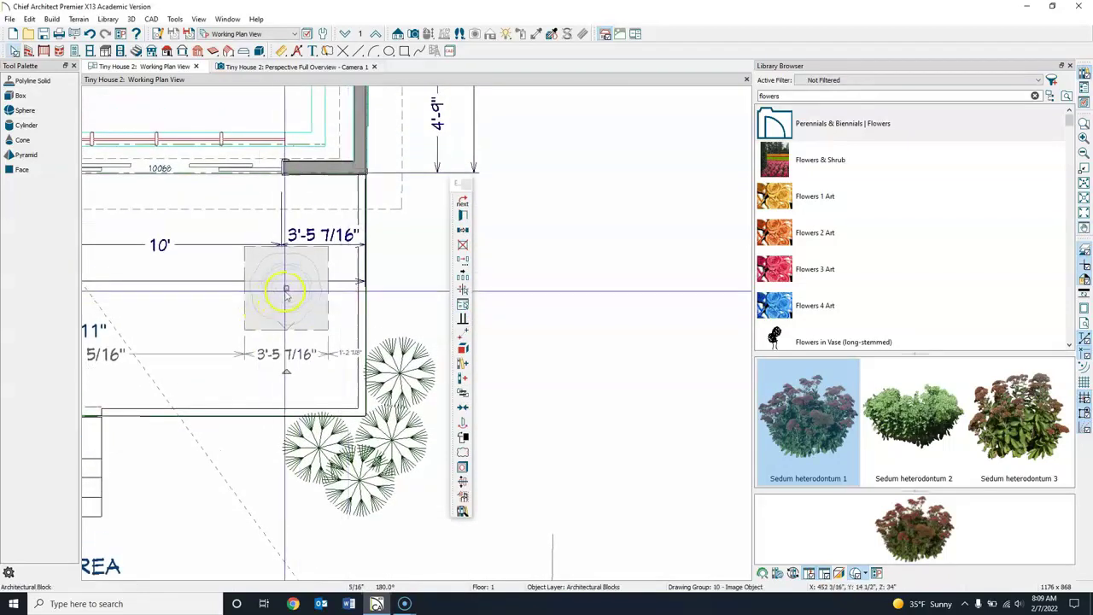
pyautogui.moveTo(286, 293); pyautogui.dragTo(313, 220)
pyautogui.moveTo(262, 277); pyautogui.dragTo(524, 322, button='middle')
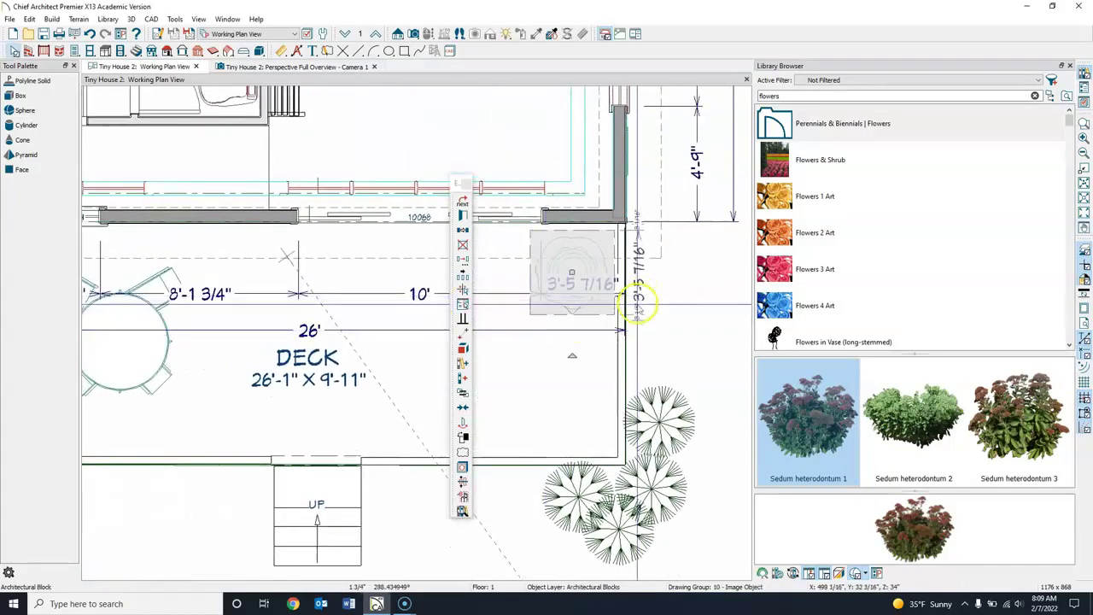
# Place a copy of the potted plant block at the left end of the sliding door and check both in the perspective overview
pyautogui.click(641, 303)
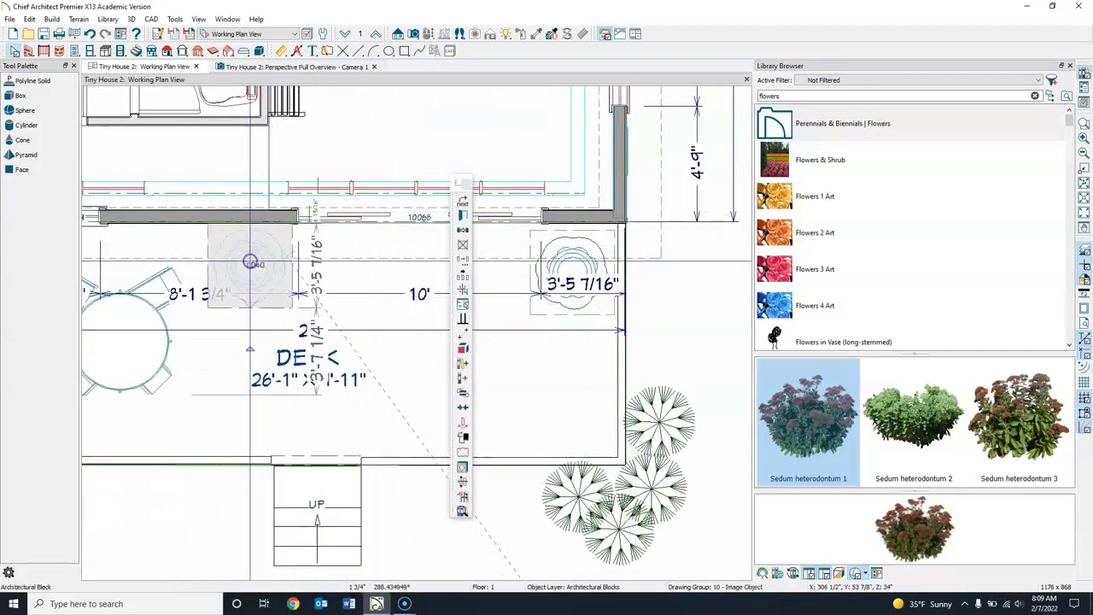
pyautogui.click(251, 266)
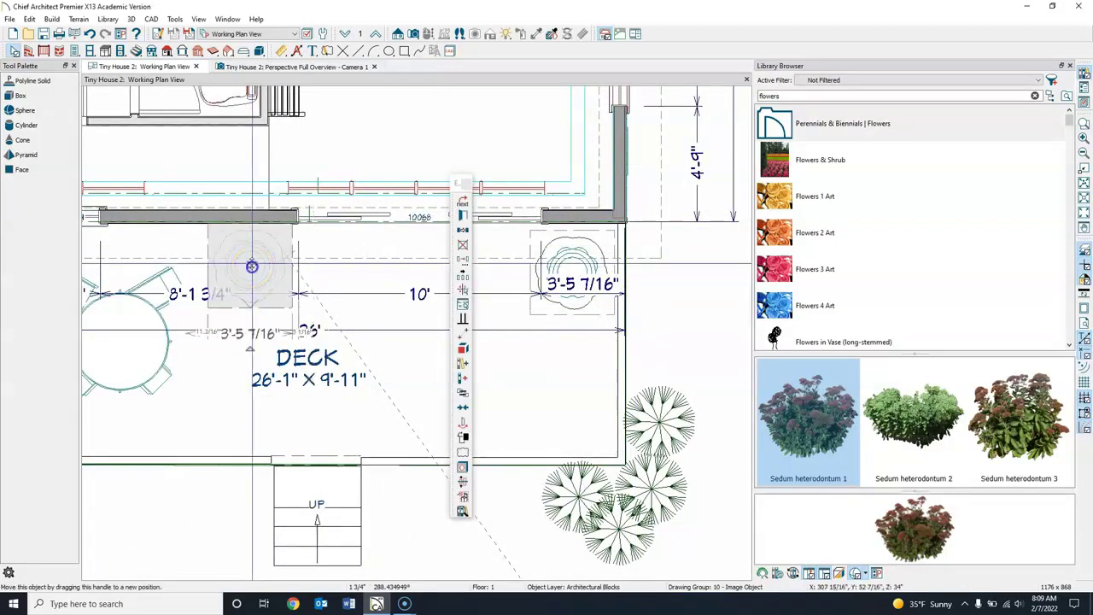
pyautogui.click(267, 66)
pyautogui.click(441, 306)
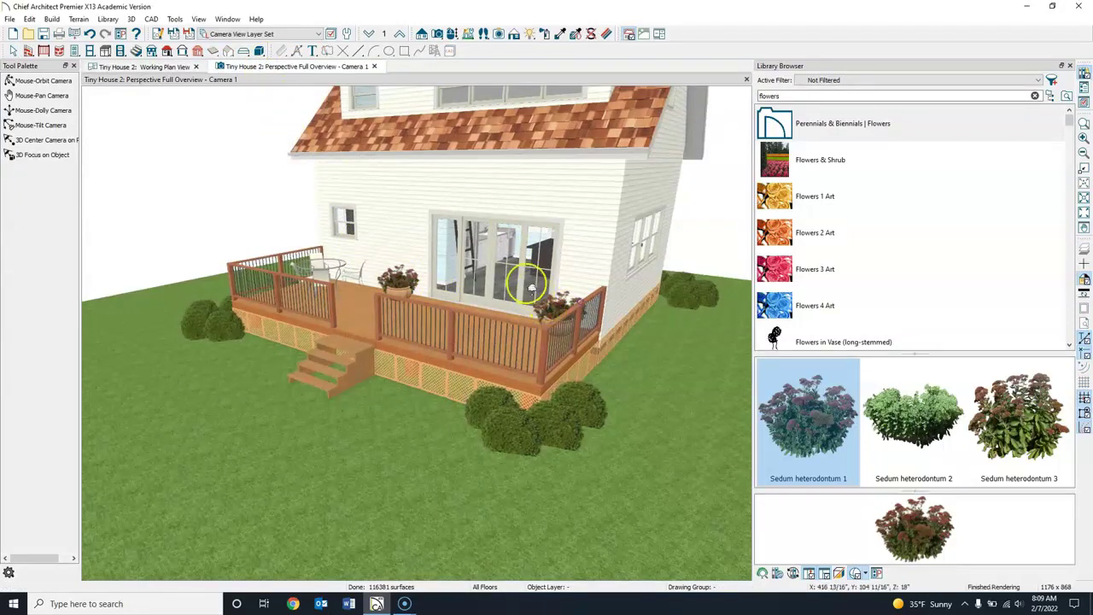
pyautogui.moveTo(523, 252); pyautogui.dragTo(317, 12)
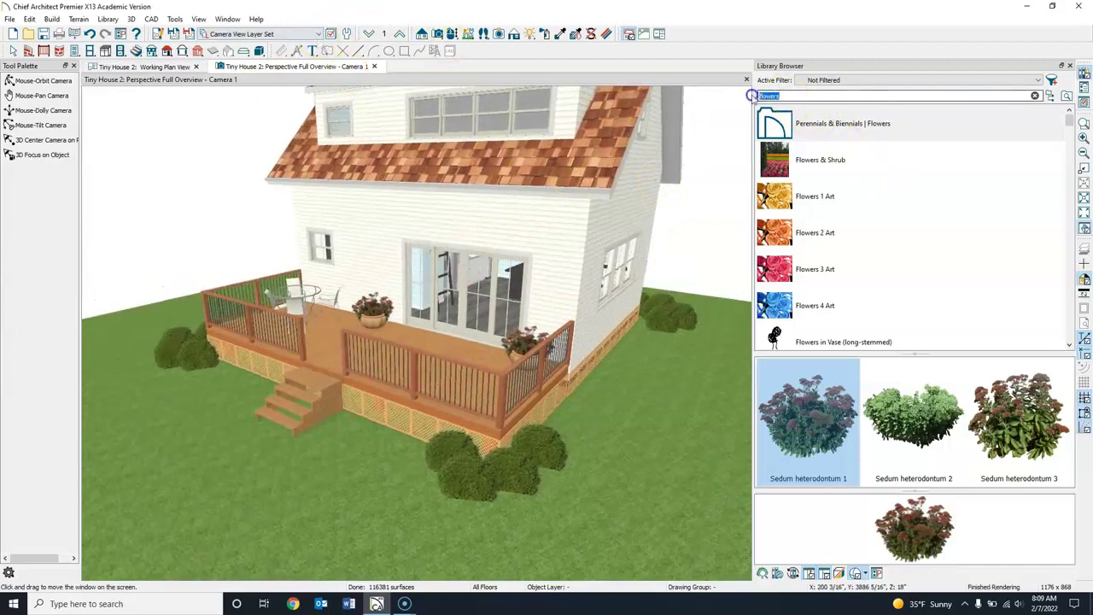
# Search the library for tree and choose the Acer 3 tree from the listed trees
pyautogui.write('tree')
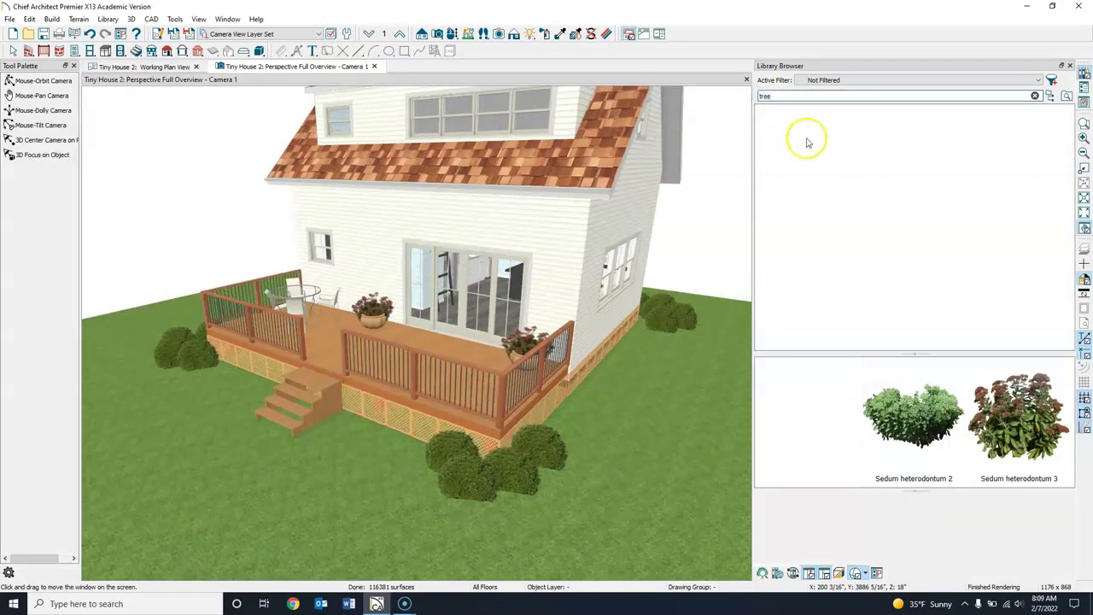
pyautogui.scroll(-5, 892, 237)
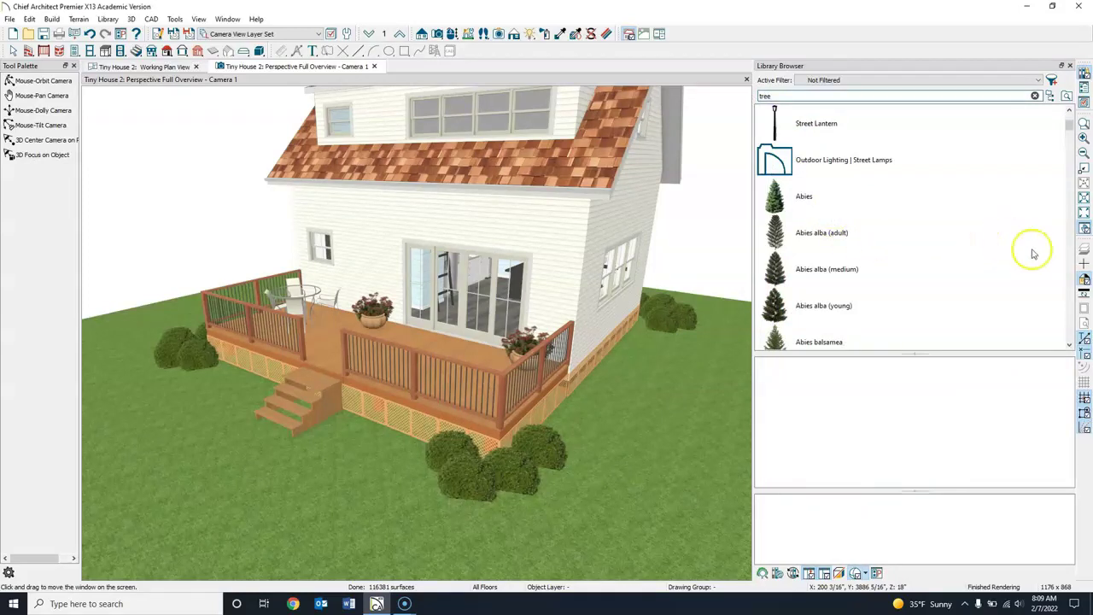
pyautogui.click(1068, 341)
pyautogui.click(1069, 341)
pyautogui.click(1069, 342)
pyautogui.click(1068, 342)
pyautogui.click(1069, 341)
pyautogui.click(1069, 341)
pyautogui.click(1069, 342)
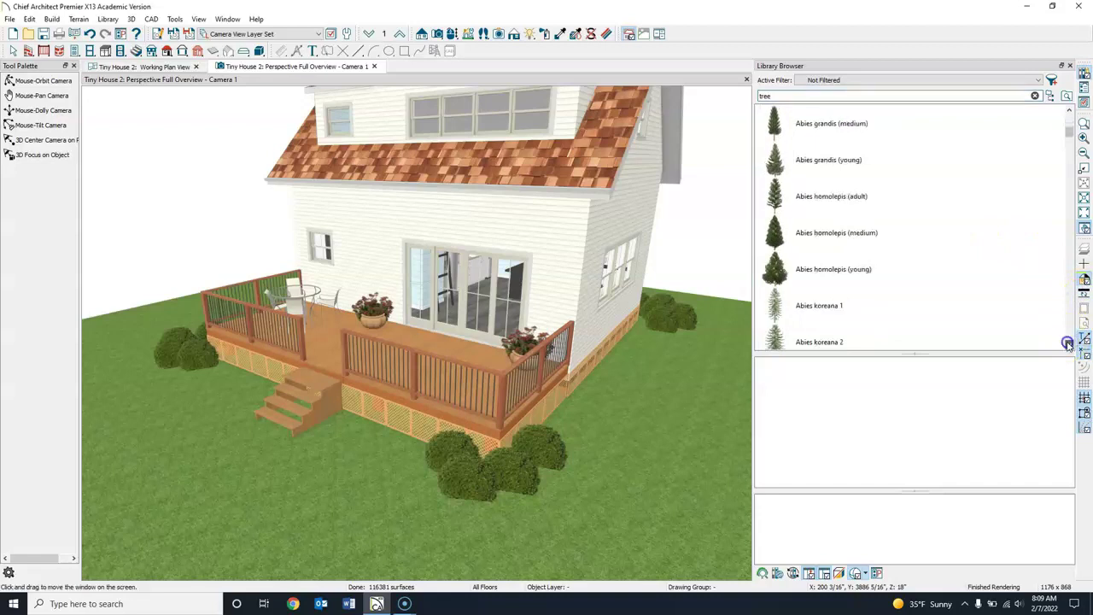
pyautogui.click(1068, 341)
pyautogui.click(1069, 341)
pyautogui.click(1069, 341)
pyautogui.click(1069, 341)
pyautogui.click(1068, 341)
pyautogui.click(1068, 342)
pyautogui.click(1069, 342)
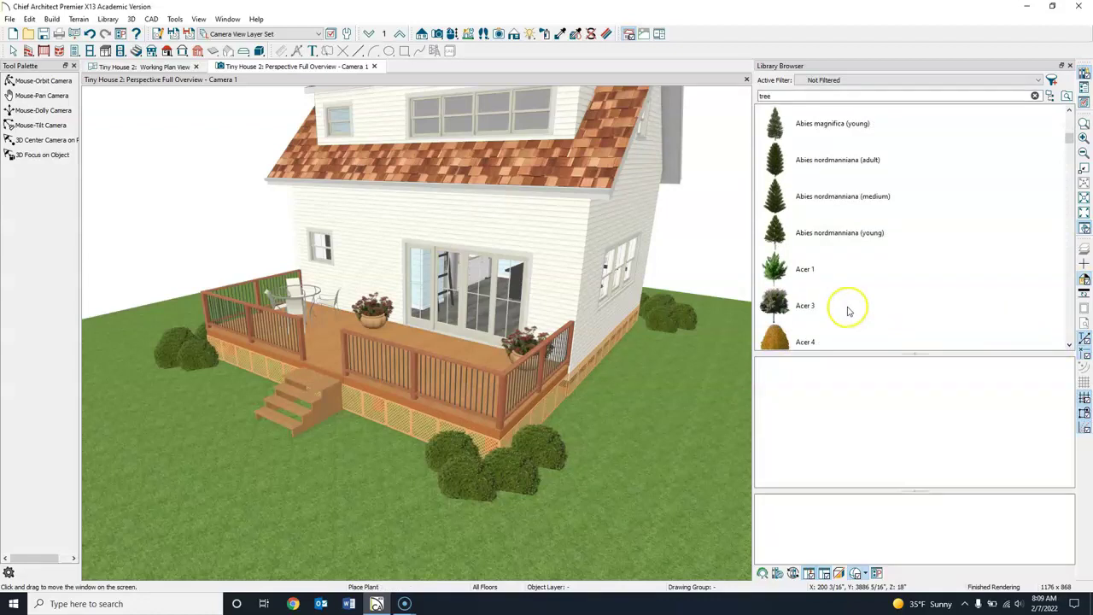
pyautogui.click(779, 299)
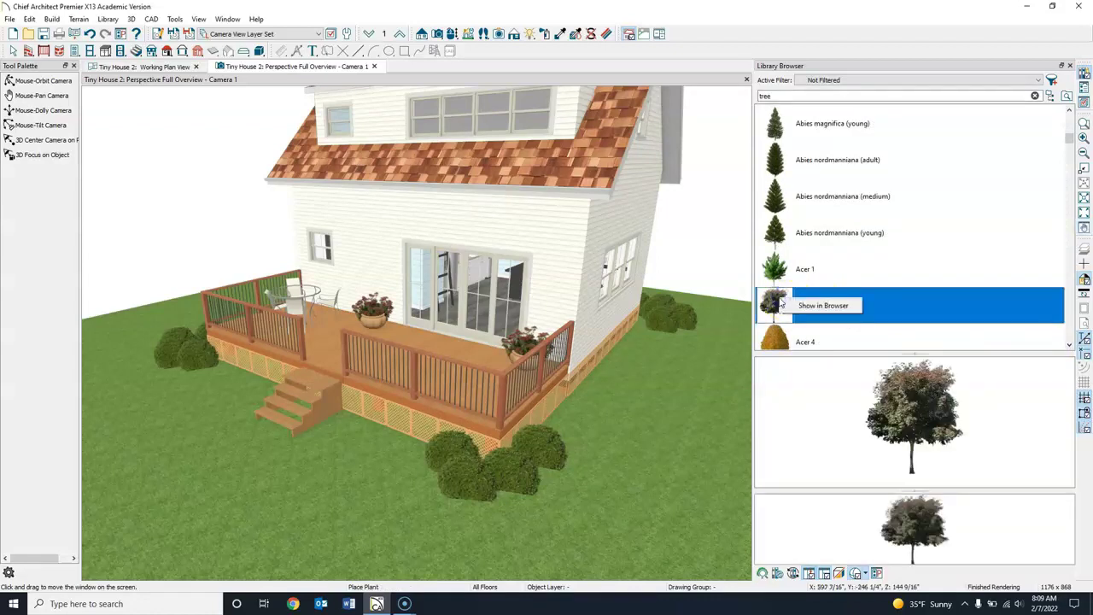
# Place one Acer 3 tree on the lawn to the right of the house and another to its left in the working plan view
pyautogui.click(164, 68)
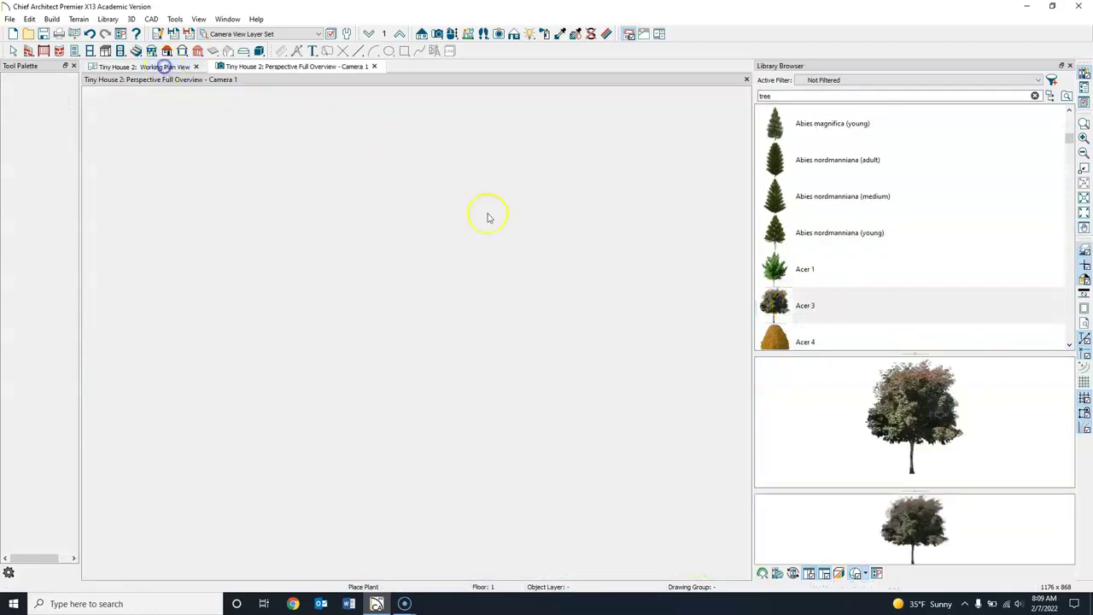
pyautogui.scroll(4, 302, 308)
pyautogui.scroll(-3, 392, 301)
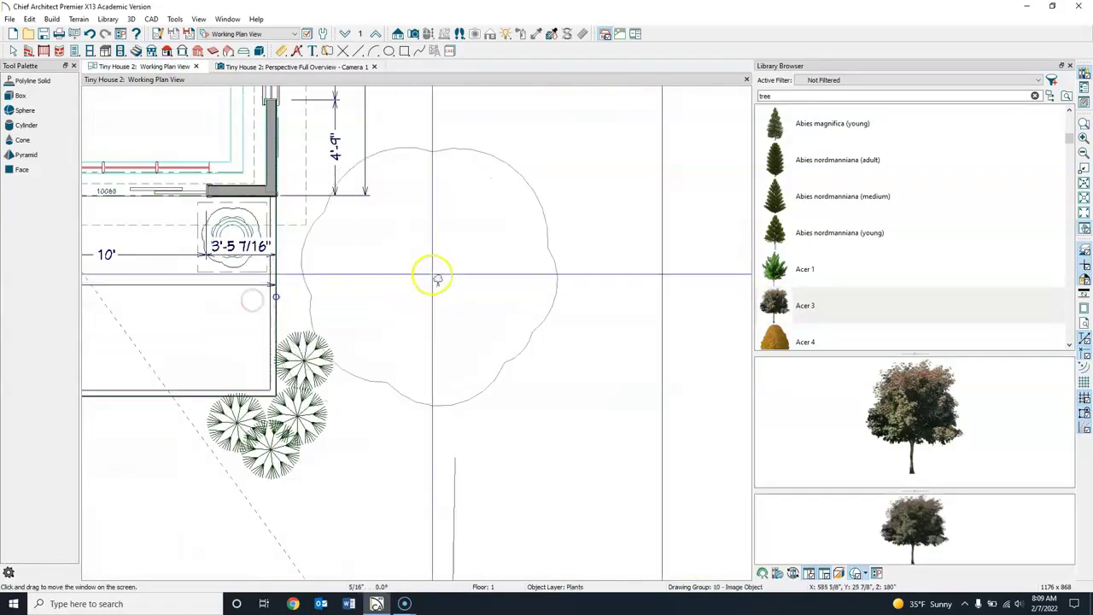
pyautogui.scroll(-3, 453, 329)
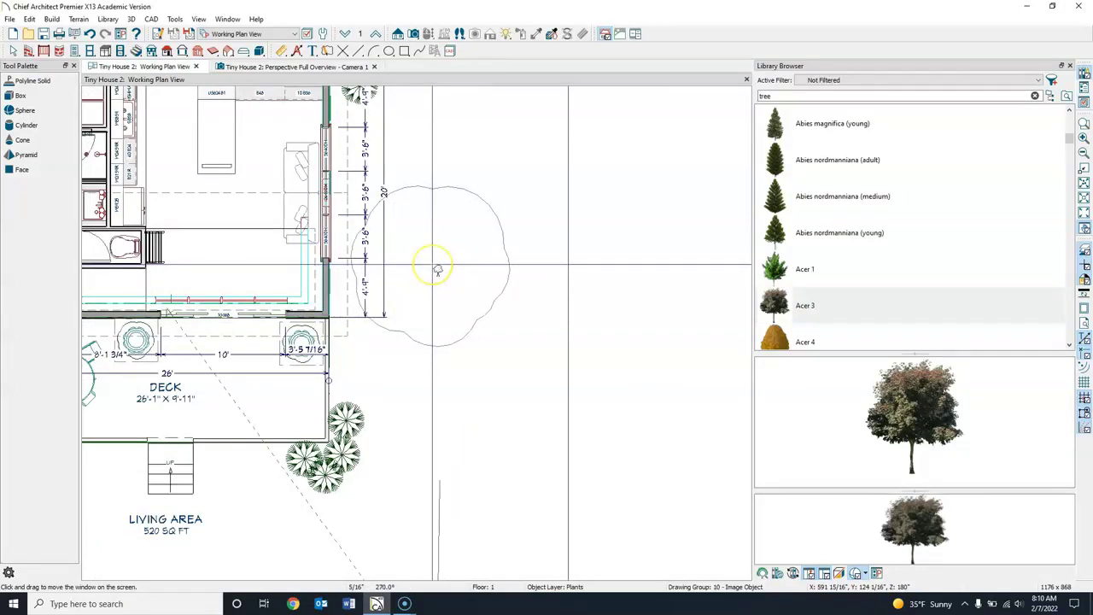
pyautogui.moveTo(437, 271); pyautogui.dragTo(439, 324)
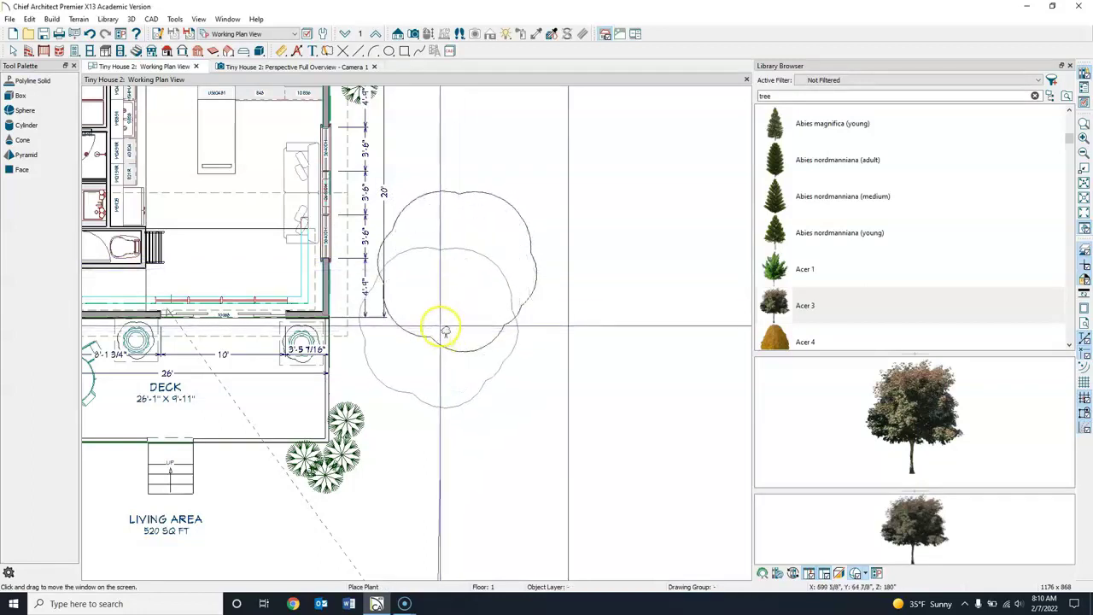
pyautogui.scroll(-3, 439, 324)
pyautogui.moveTo(439, 325); pyautogui.dragTo(524, 325, button='middle')
pyautogui.moveTo(524, 324); pyautogui.dragTo(273, 242)
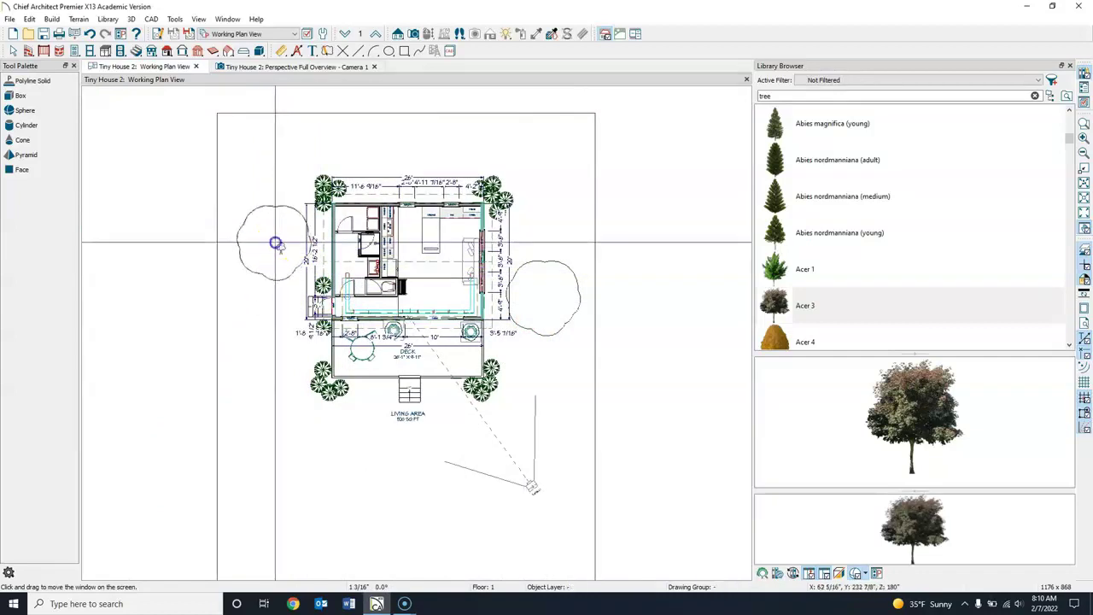
# Examine the house and both trees from the front in the perspective overview, and return to the working plan view
pyautogui.click(257, 68)
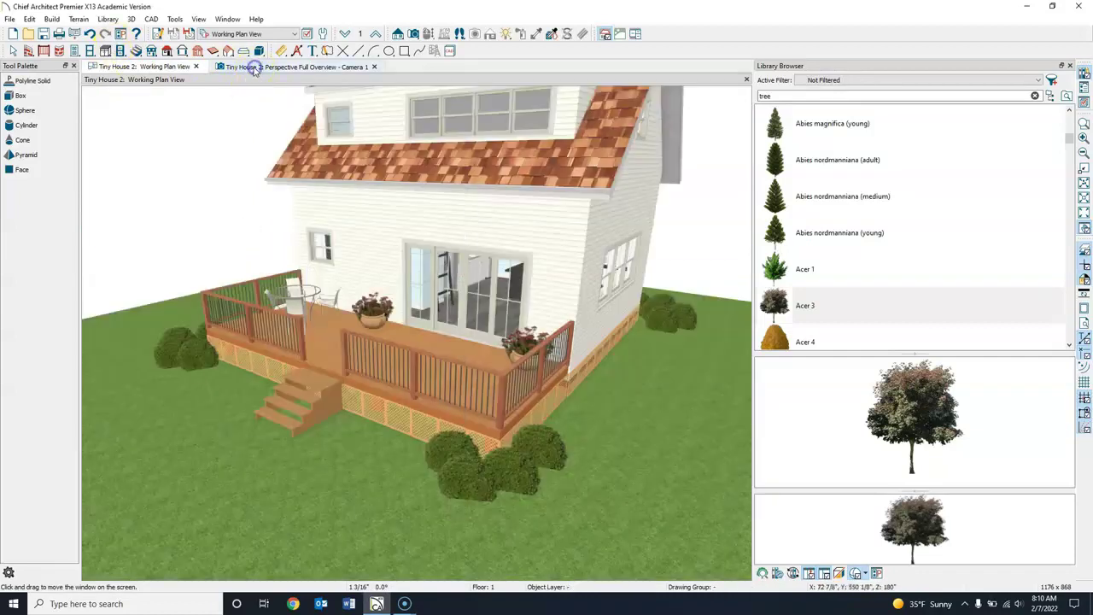
pyautogui.moveTo(324, 248); pyautogui.dragTo(633, 213)
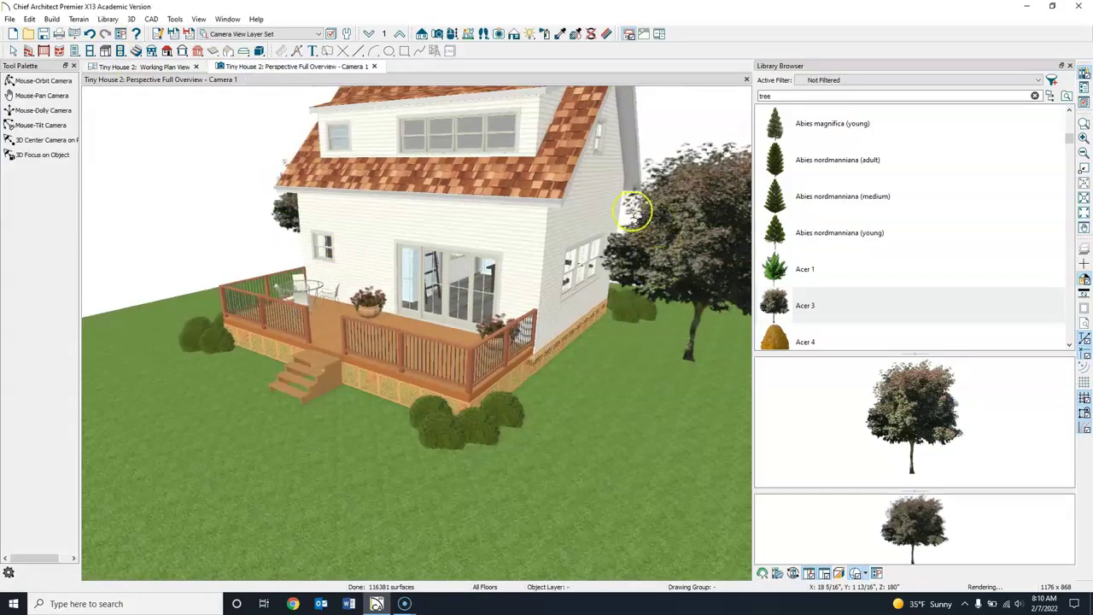
pyautogui.moveTo(530, 320); pyautogui.dragTo(630, 297)
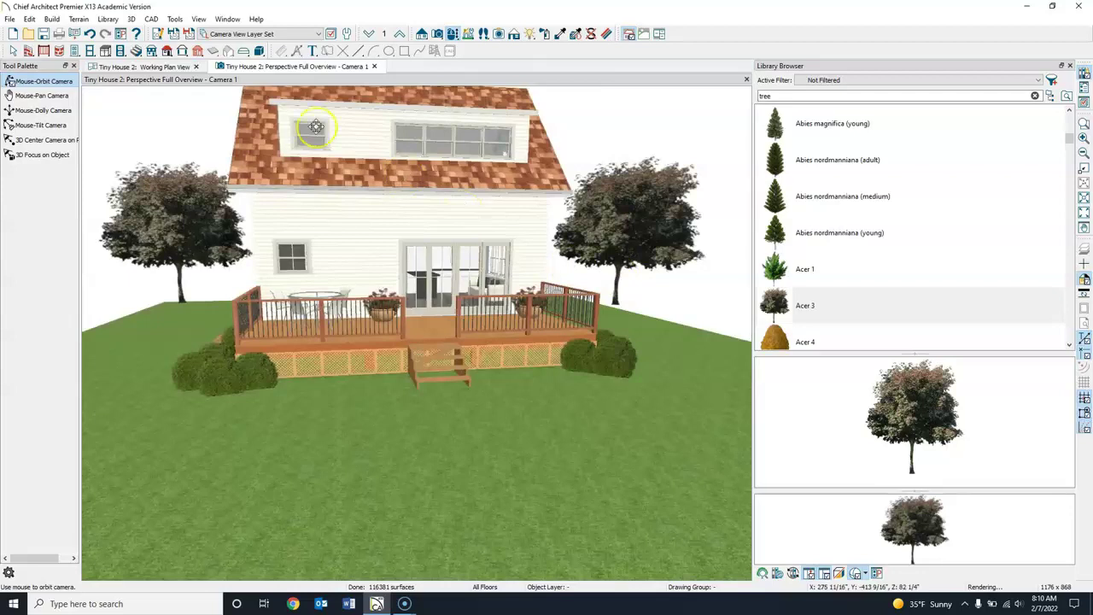
pyautogui.click(167, 67)
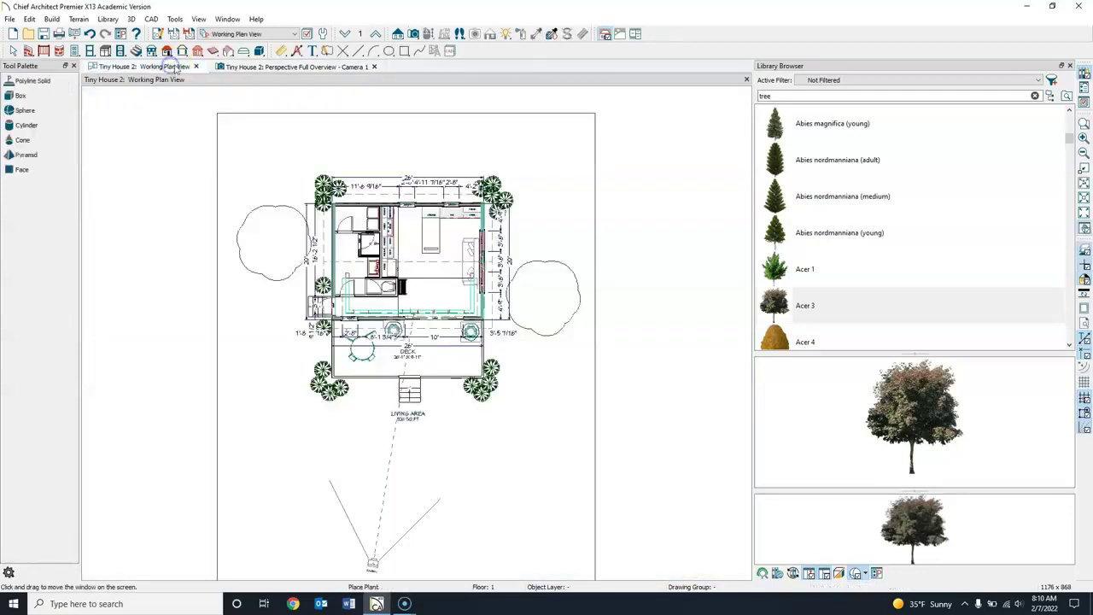
# Create a cross section/elevation view facing the house front and lower both Acer 3 trees until their trunks rest on the ground slab
pyautogui.click(397, 34)
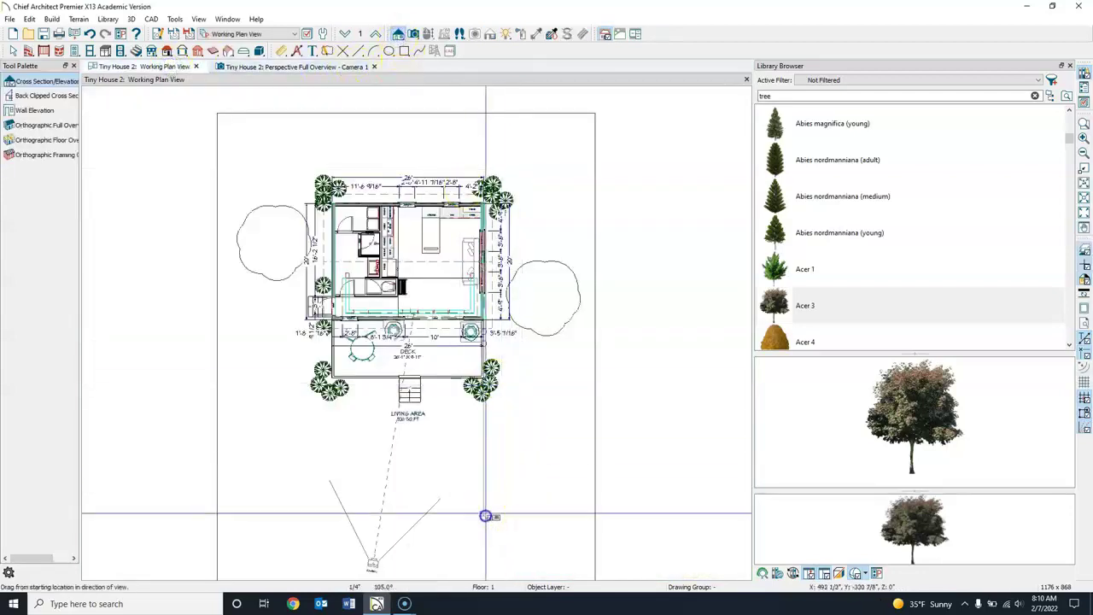
pyautogui.moveTo(486, 488); pyautogui.dragTo(486, 427)
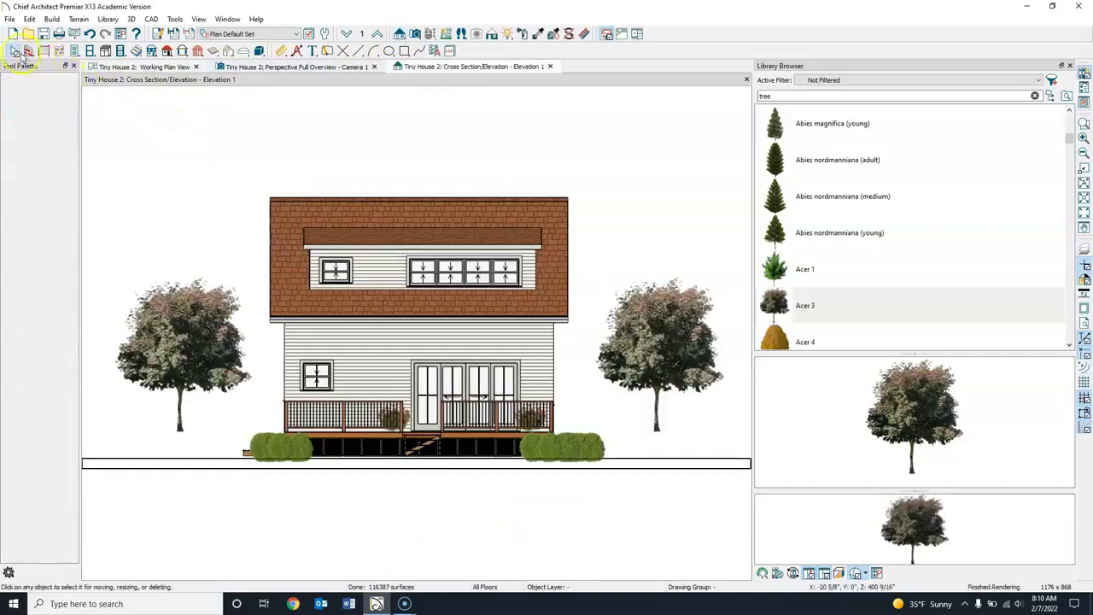
pyautogui.click(649, 368)
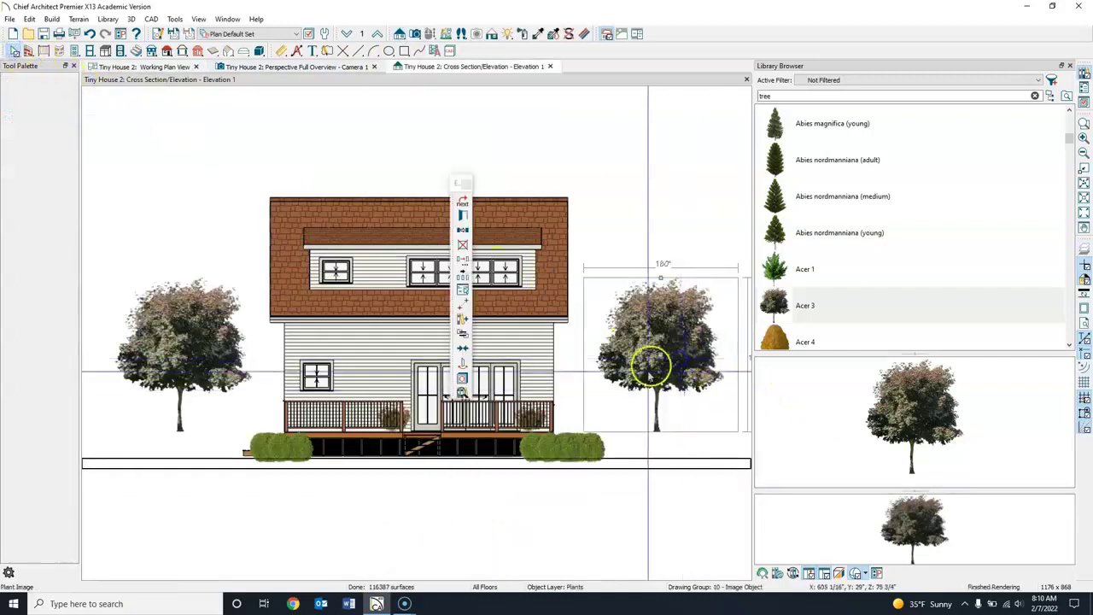
pyautogui.moveTo(664, 380)
pyautogui.mouseDown()
pyautogui.moveTo(657, 353)
pyautogui.moveTo(661, 383)
pyautogui.mouseUp()
pyautogui.click(173, 350)
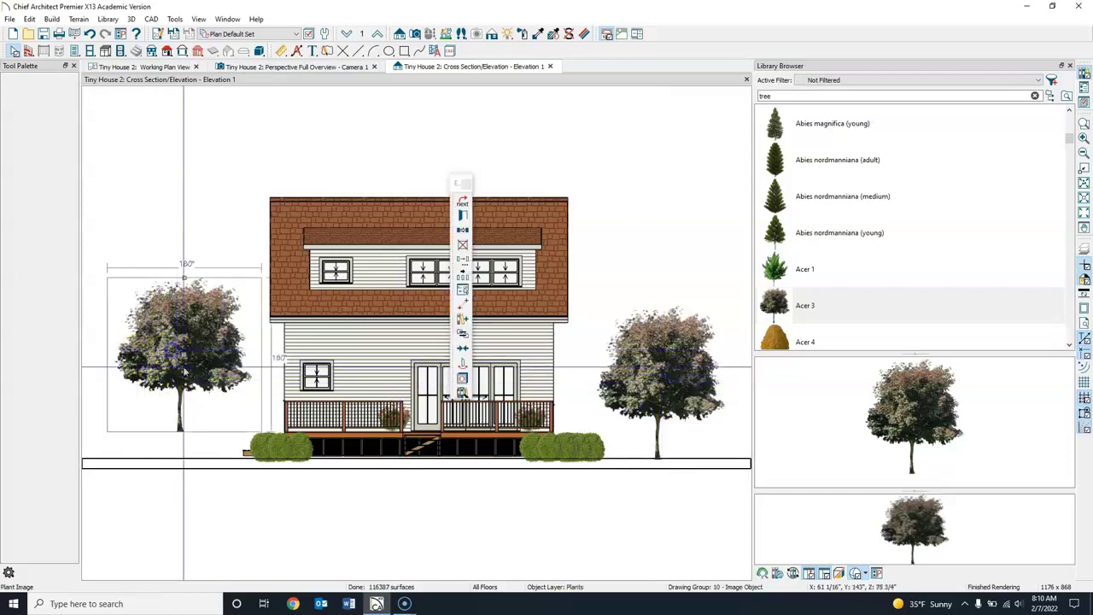
pyautogui.moveTo(185, 357); pyautogui.dragTo(183, 380)
# Open the specification of the tree left of the house and select its height for editing
pyautogui.click(182, 370)
pyautogui.doubleClick(191, 367)
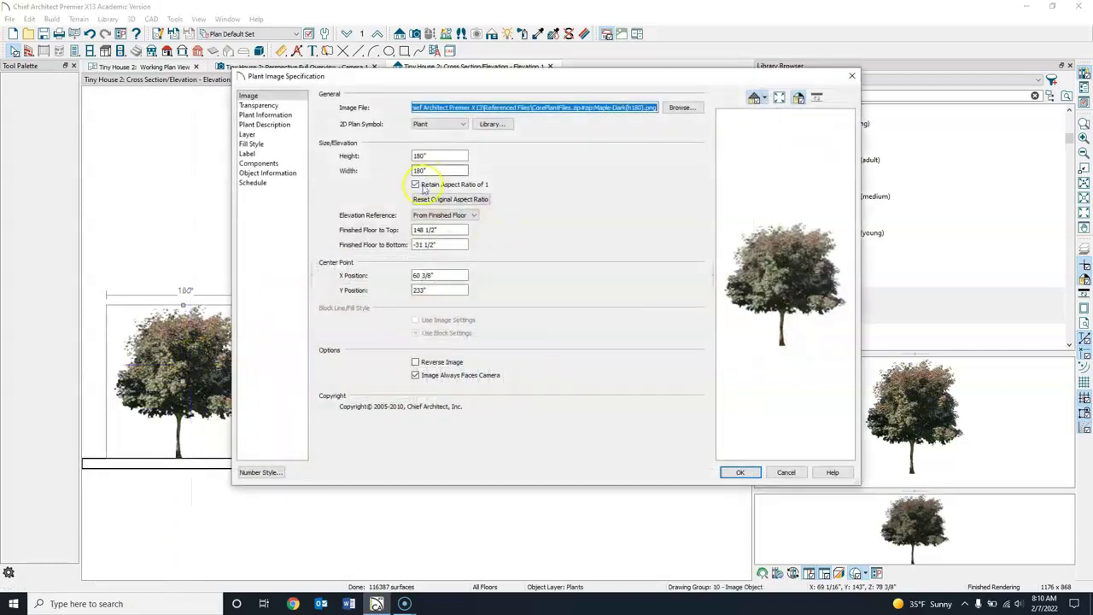
pyautogui.moveTo(424, 156); pyautogui.dragTo(405, 159)
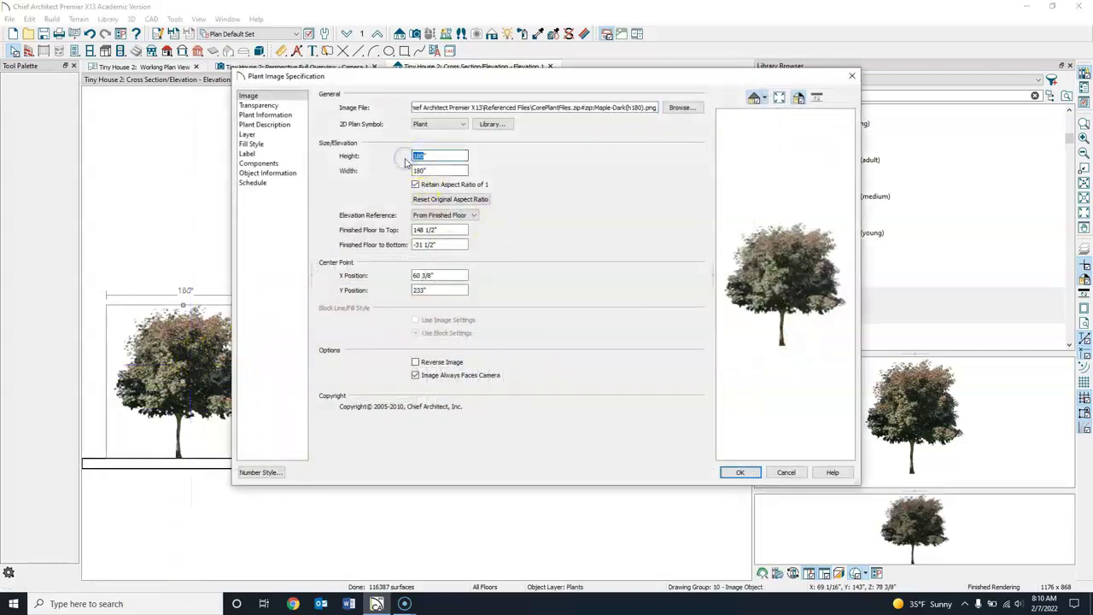